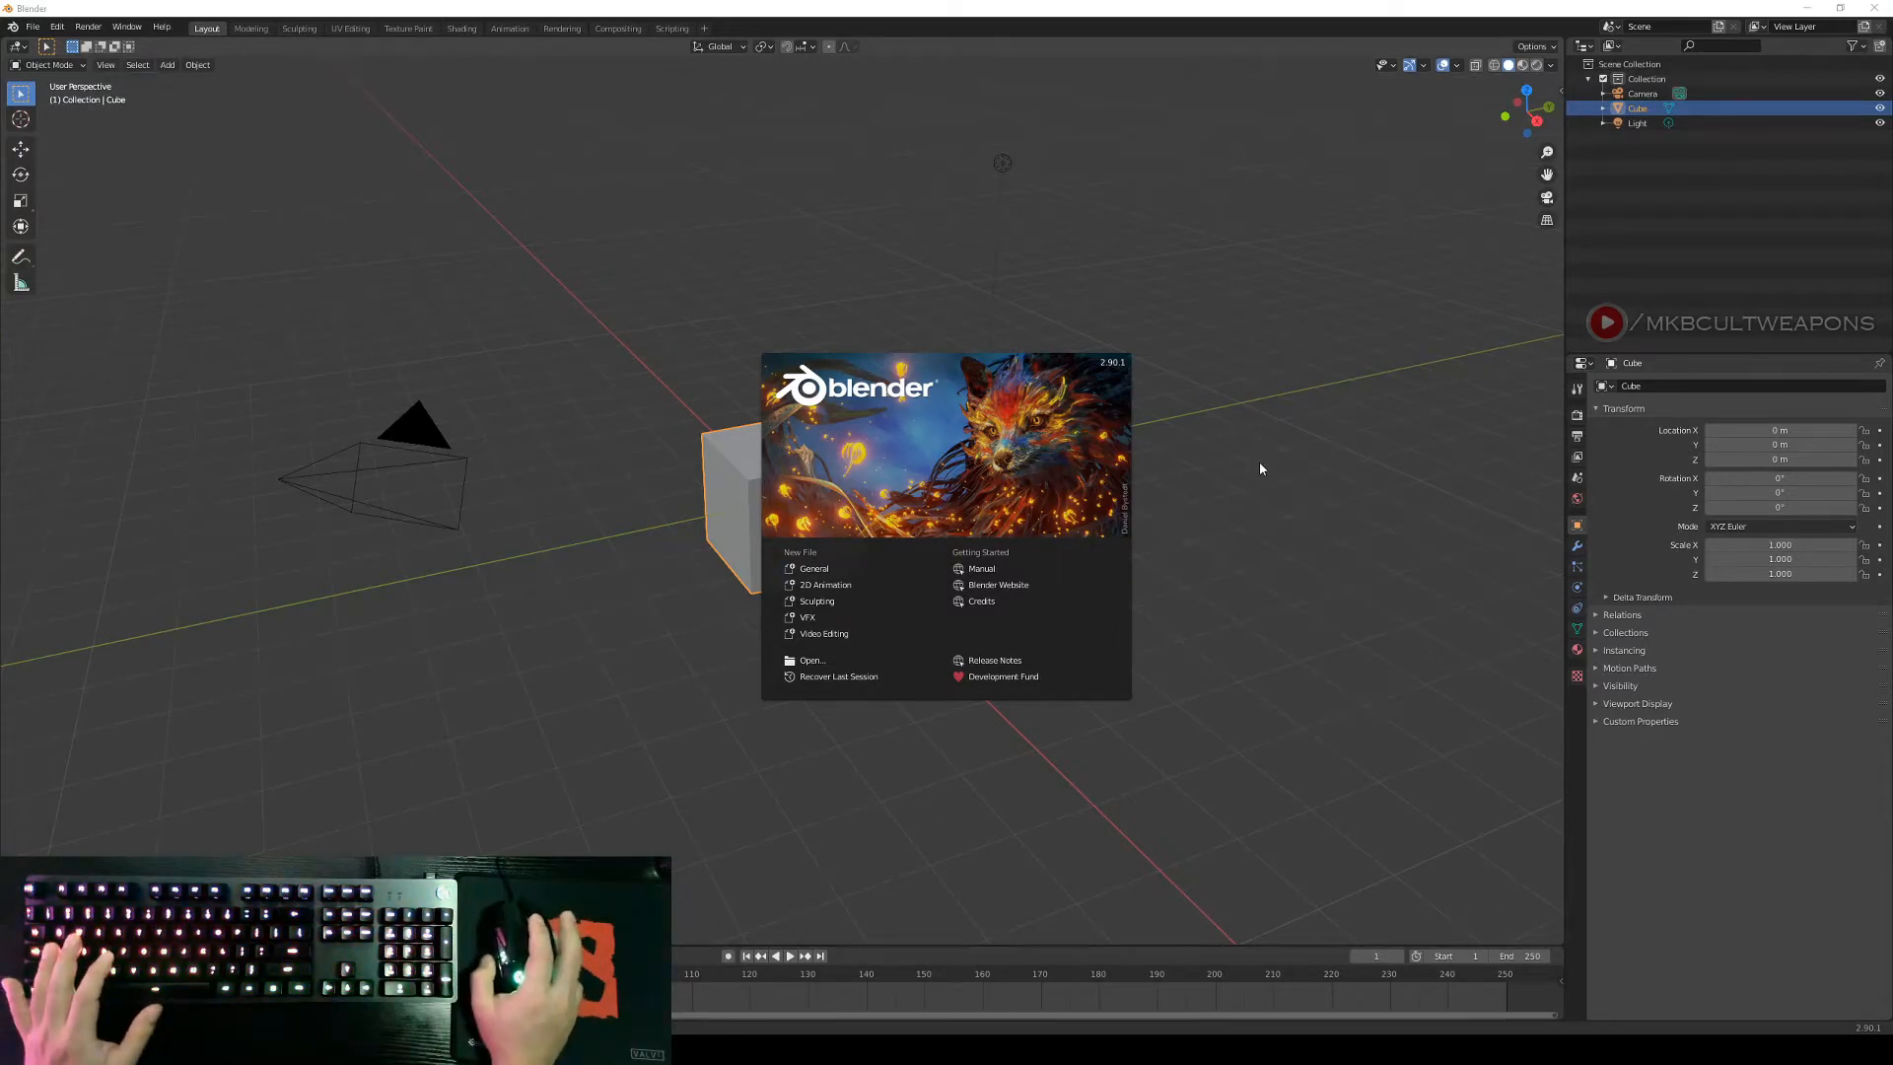
# Dismiss the splash screen and deselect the default cube.
pyautogui.click(968, 244)
pyautogui.scroll(-2, 975, 309)
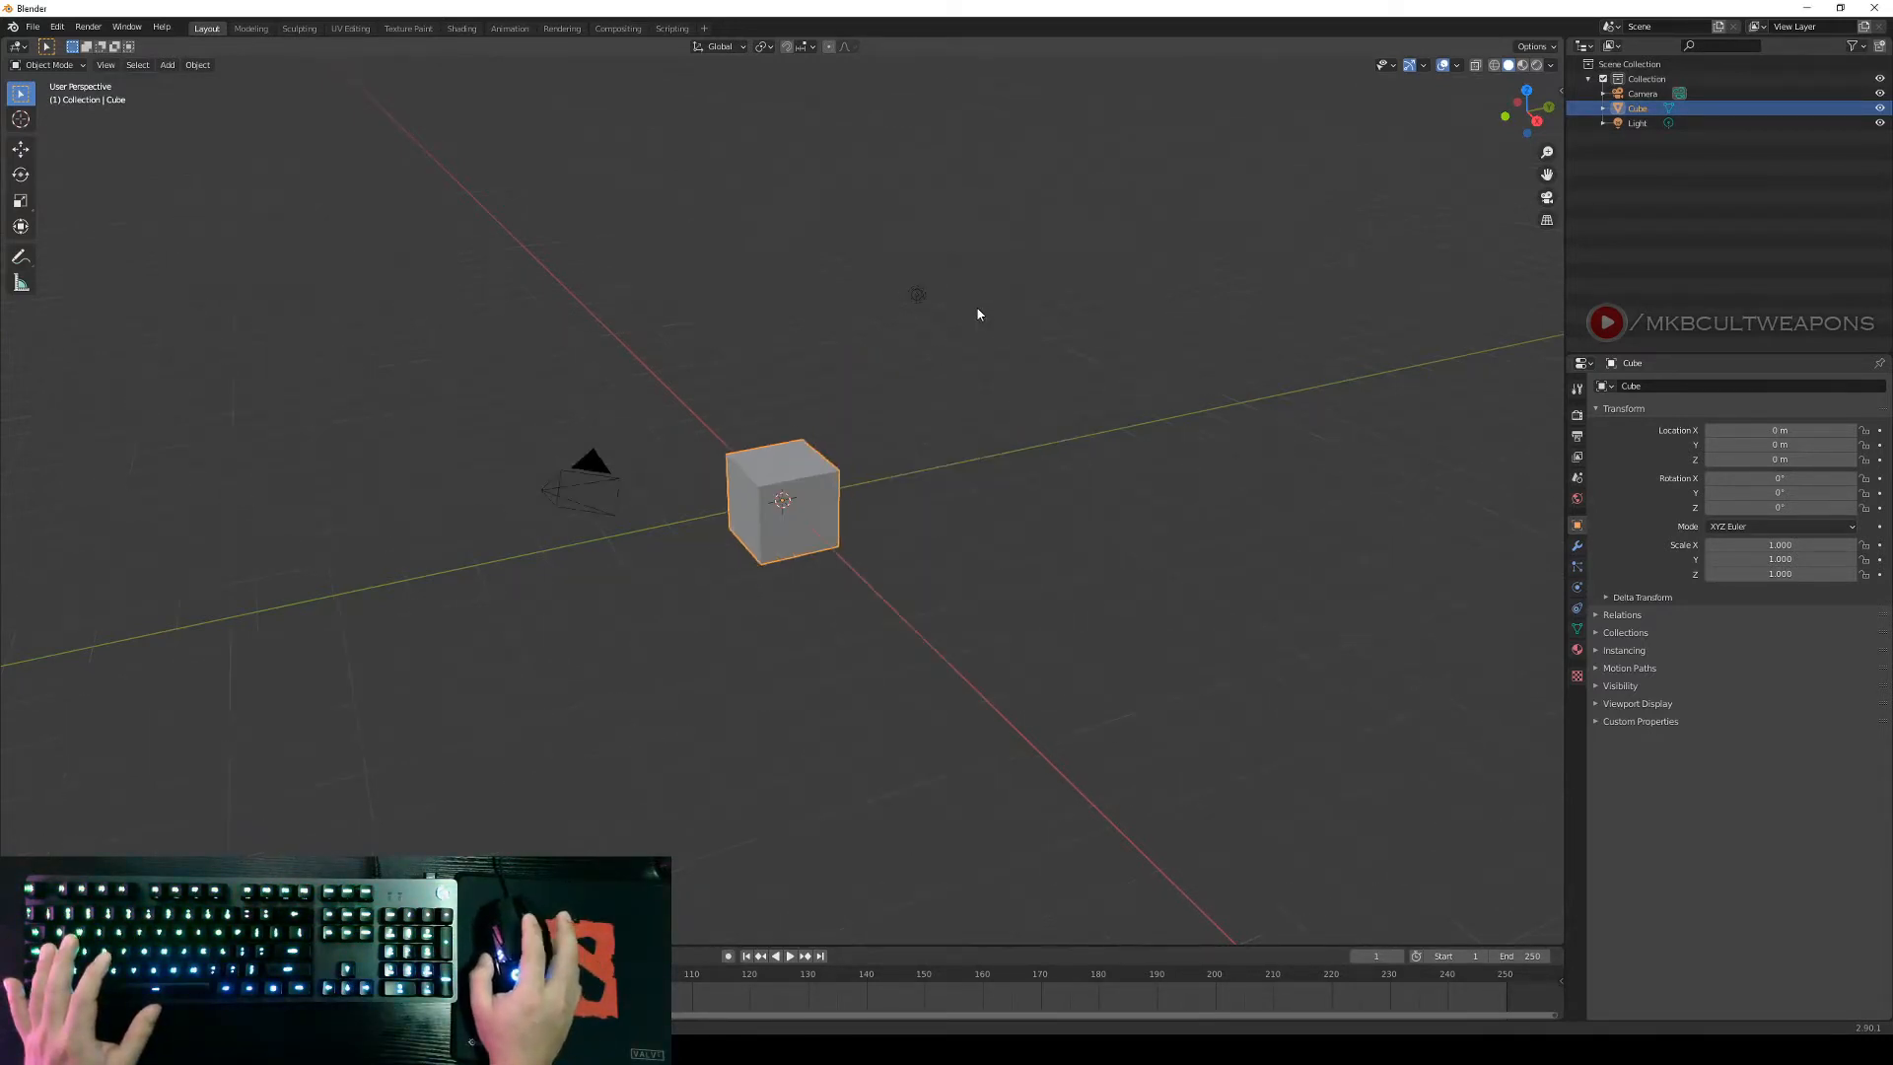
pyautogui.moveTo(975, 310)
pyautogui.mouseDown(button='middle')
pyautogui.moveTo(954, 319)
pyautogui.moveTo(988, 333)
pyautogui.mouseUp(button='middle')
pyautogui.click(990, 338)
pyautogui.scroll(2, 989, 338)
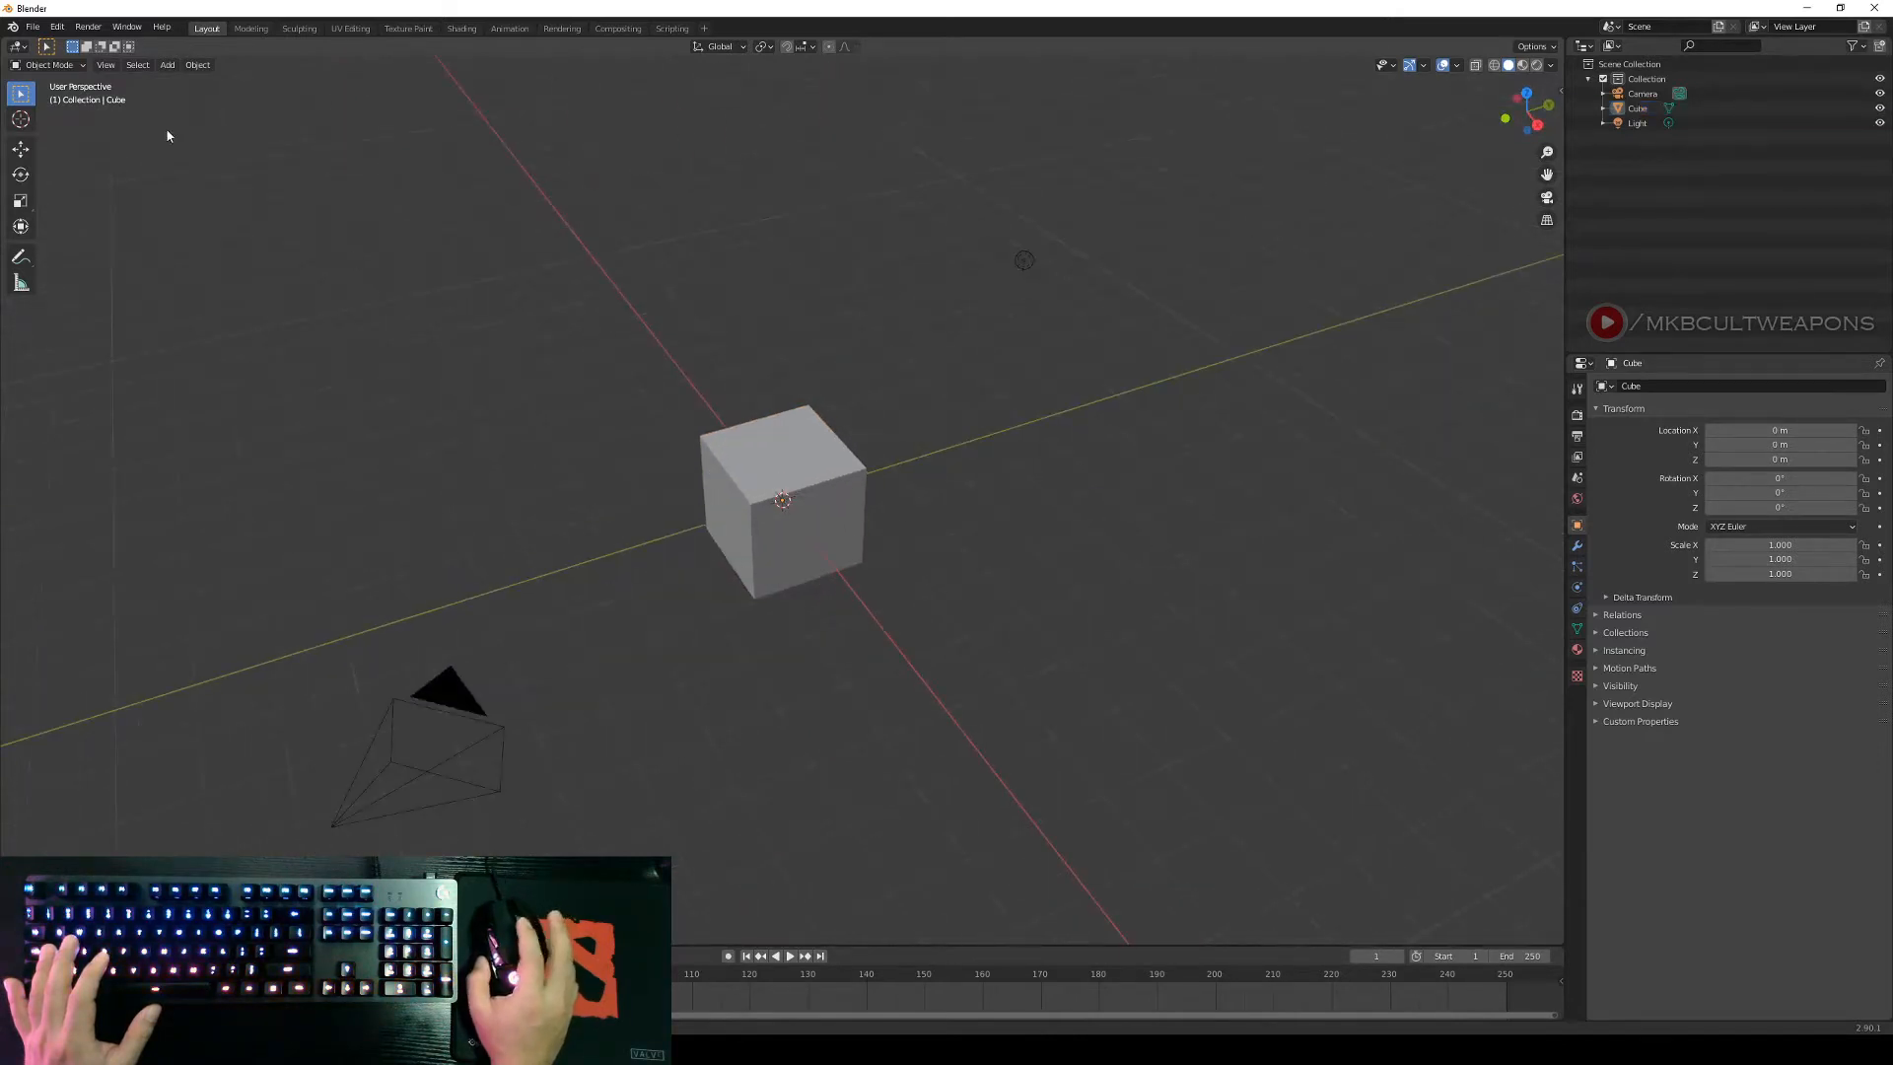
# Open the preferences to check which mouse button the keymap uses for selecting, and close them.
pyautogui.click(33, 28)
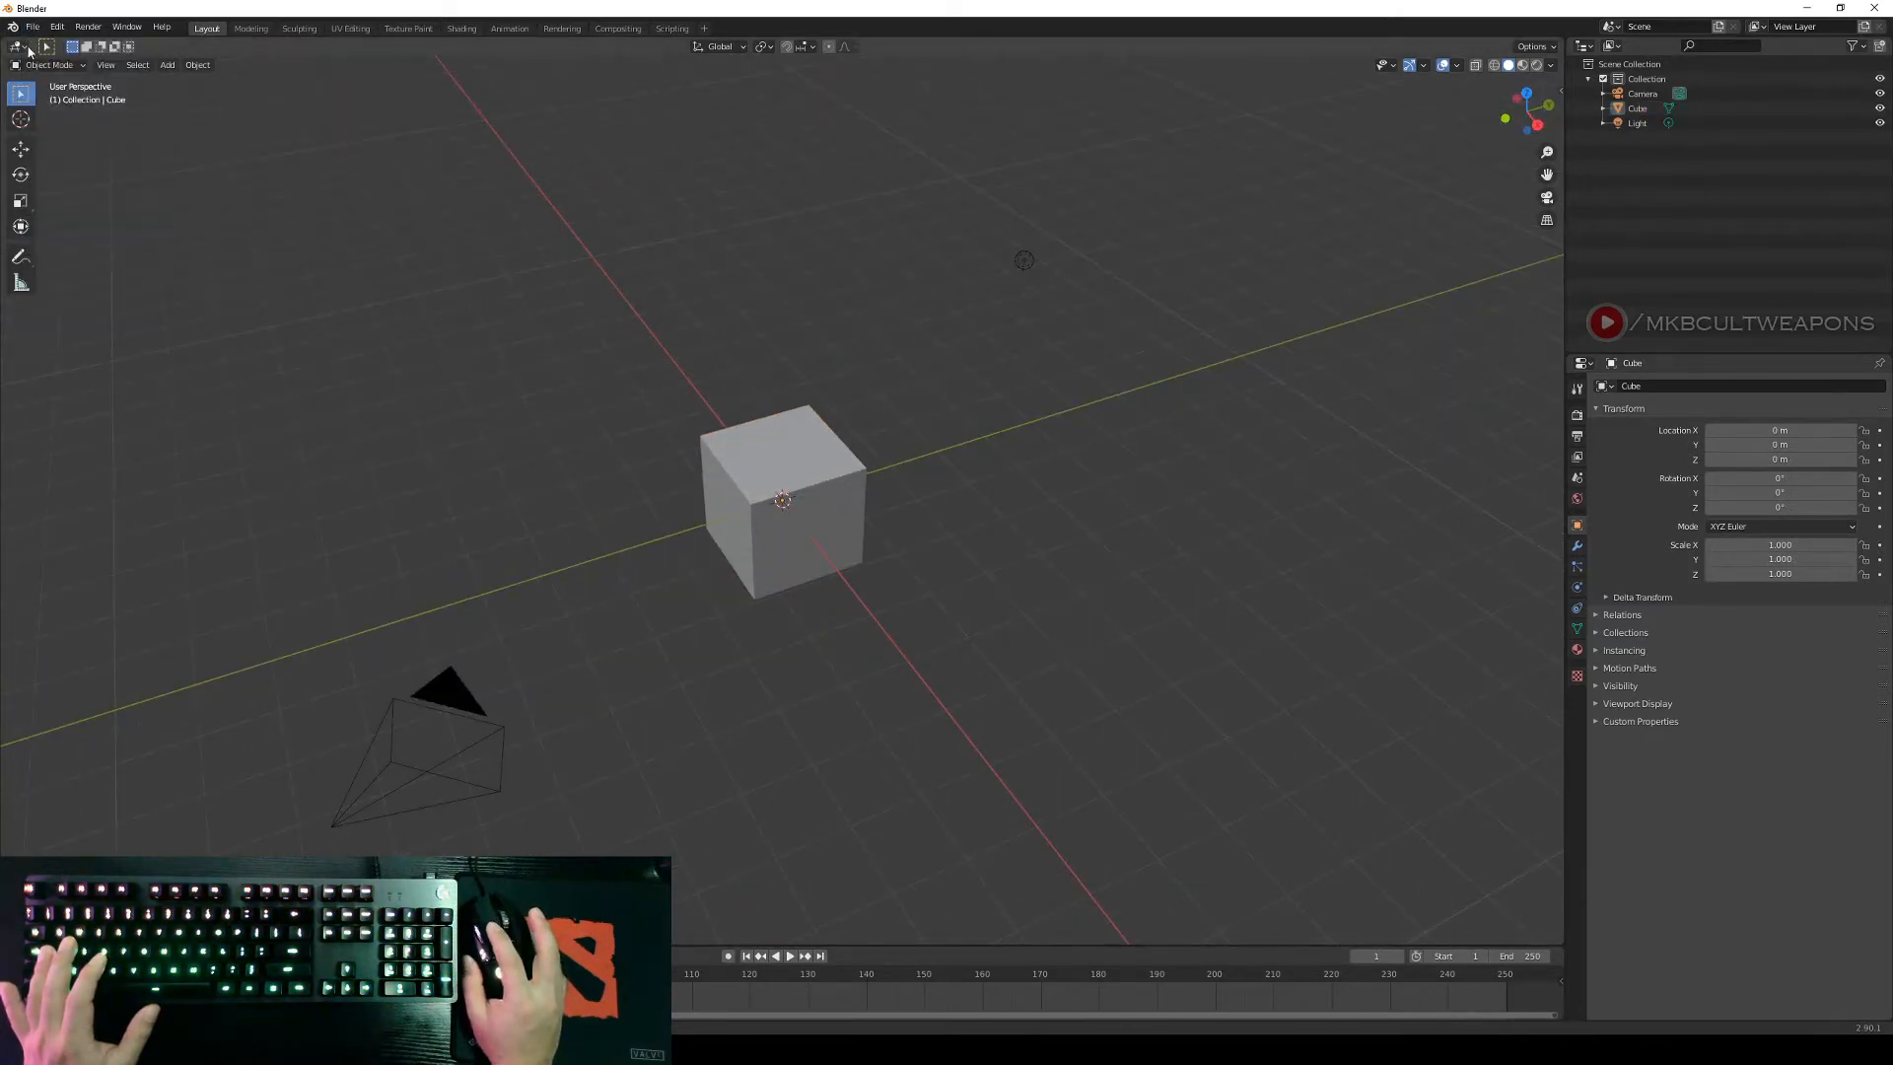
pyautogui.click(57, 26)
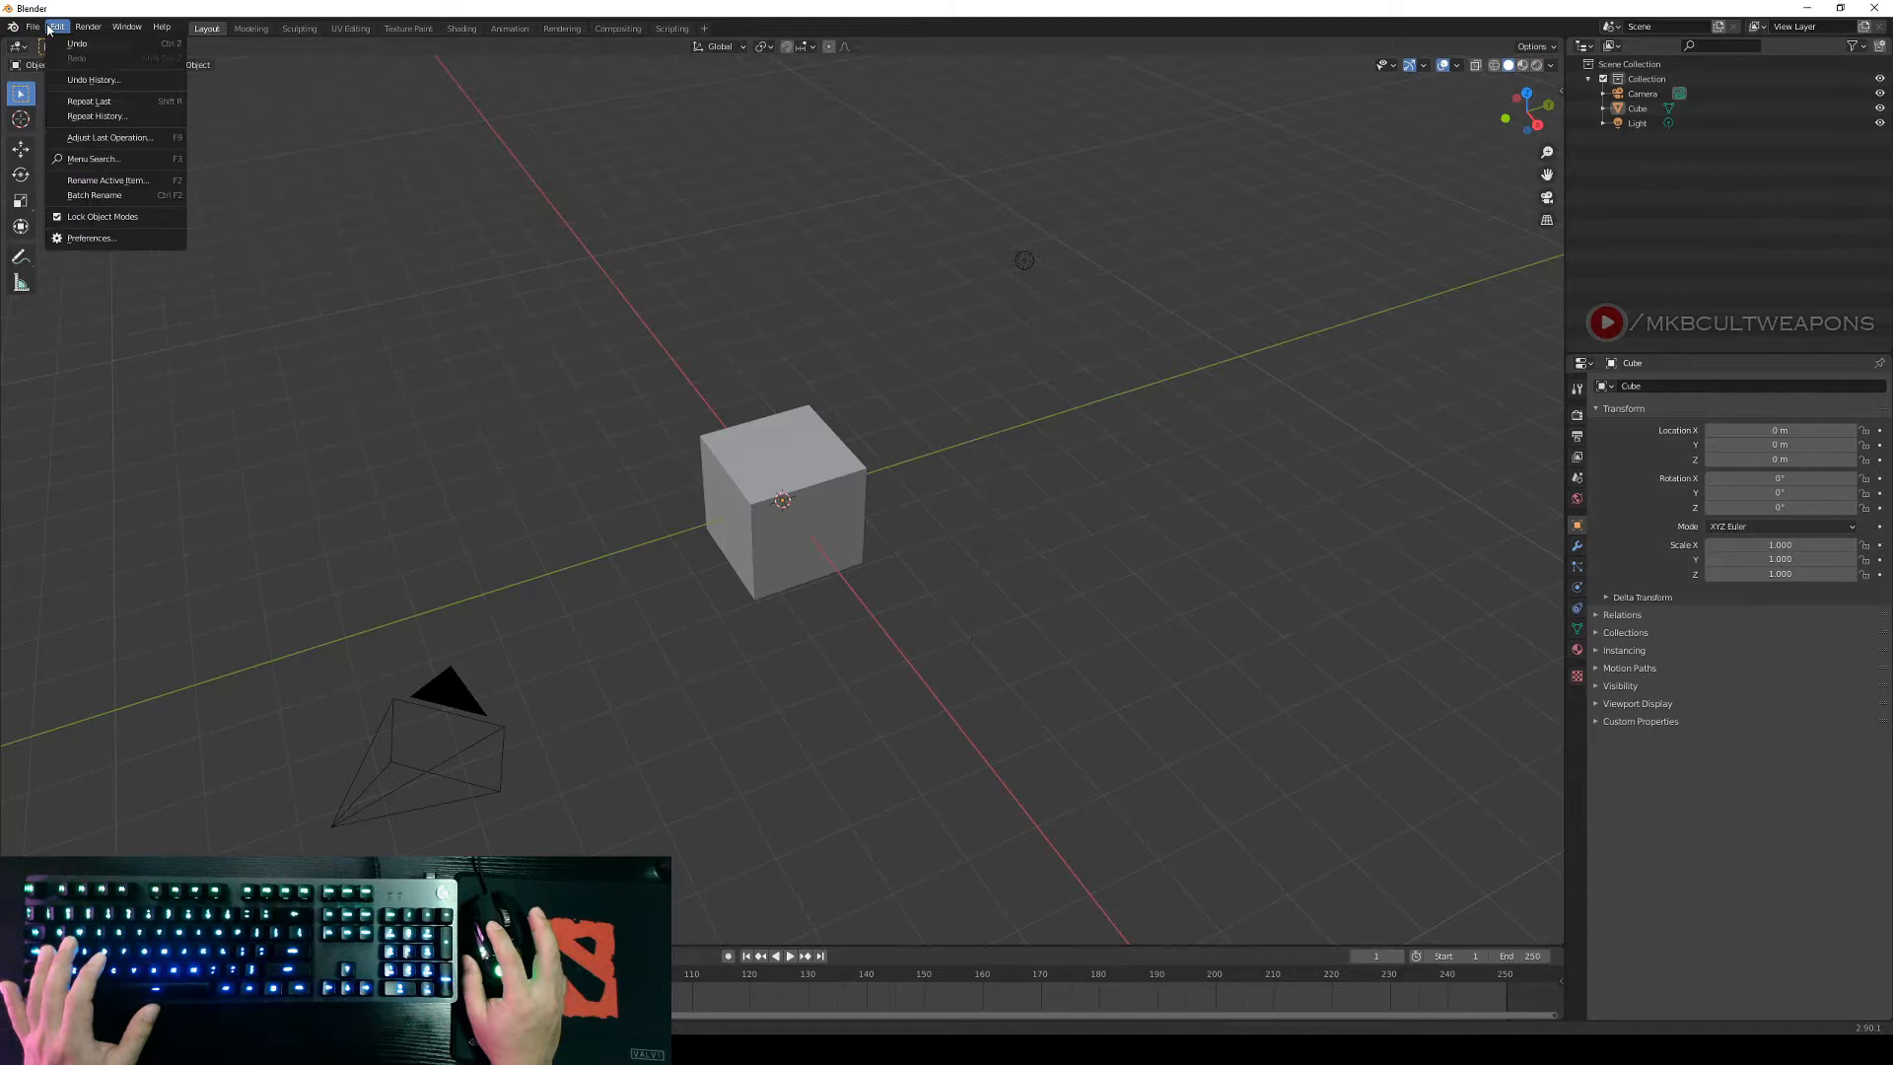
pyautogui.click(103, 237)
pyautogui.click(43, 223)
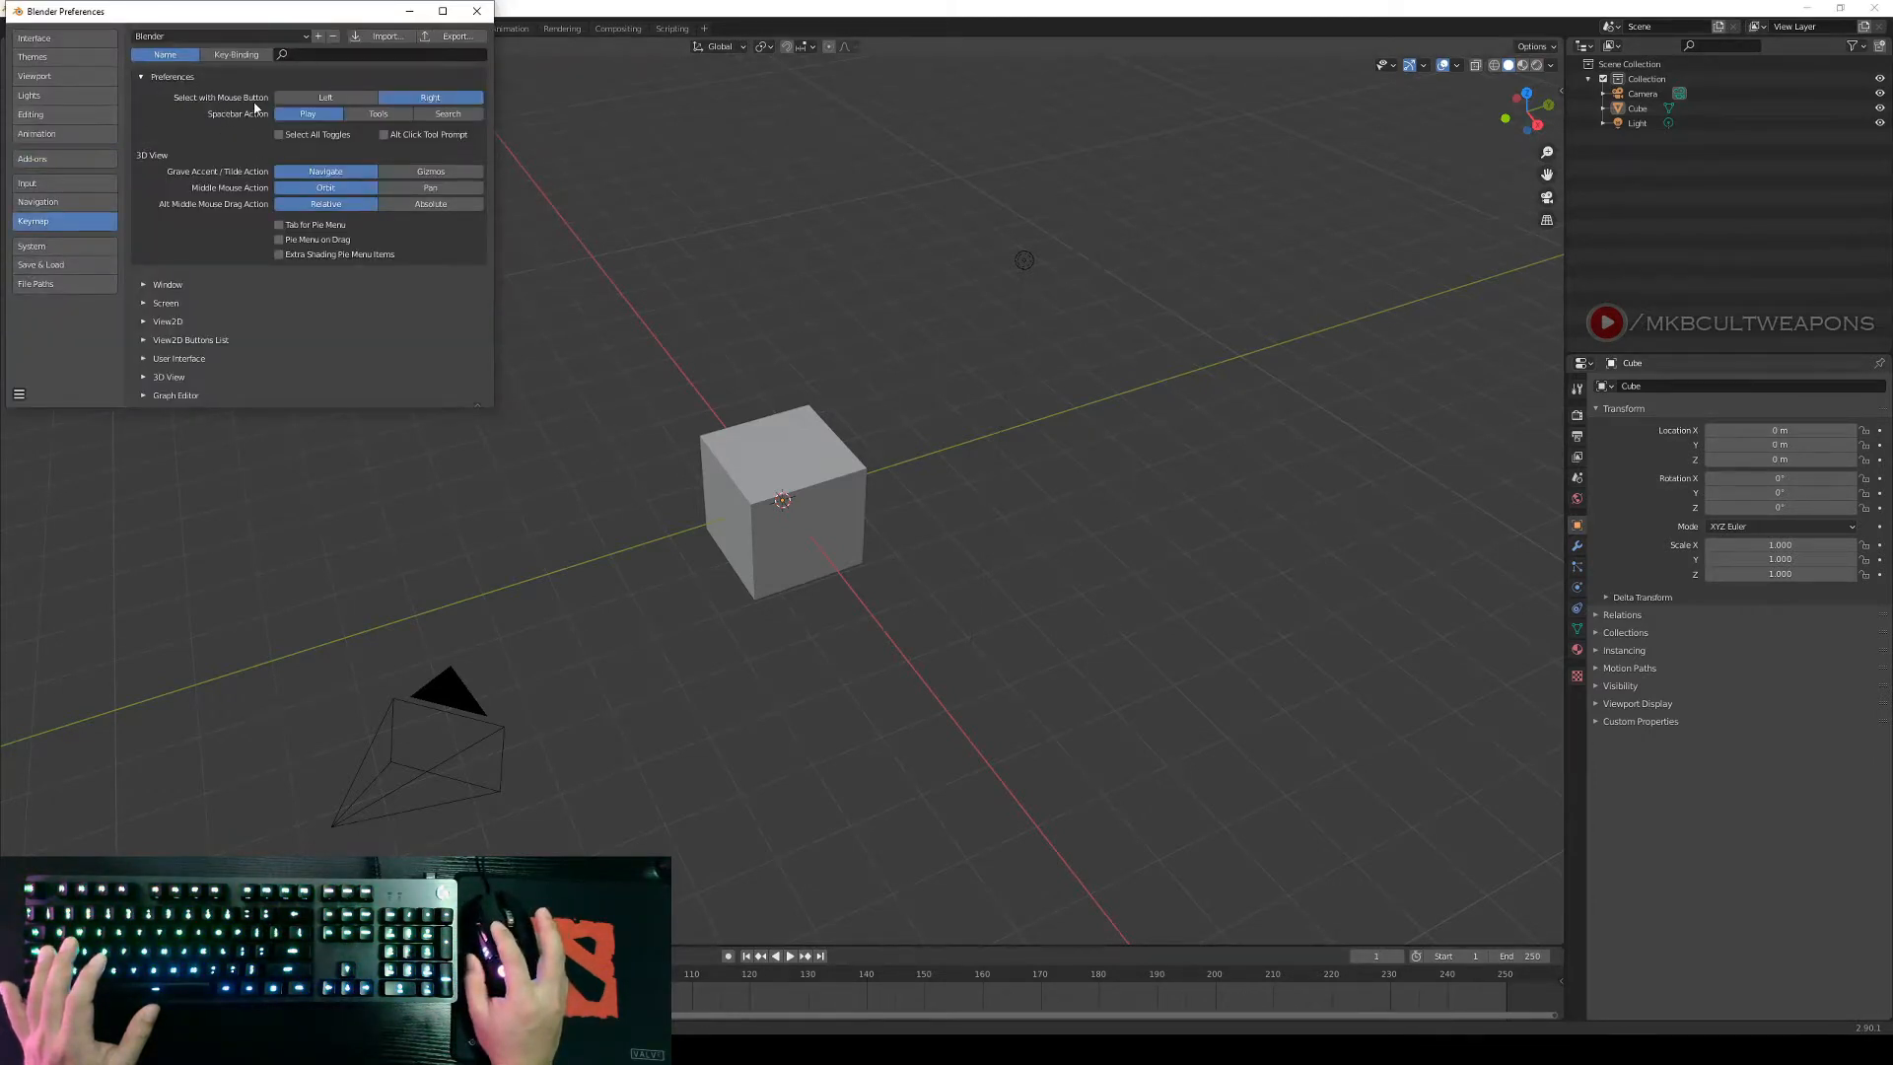
pyautogui.click(477, 11)
pyautogui.rightClick(853, 490)
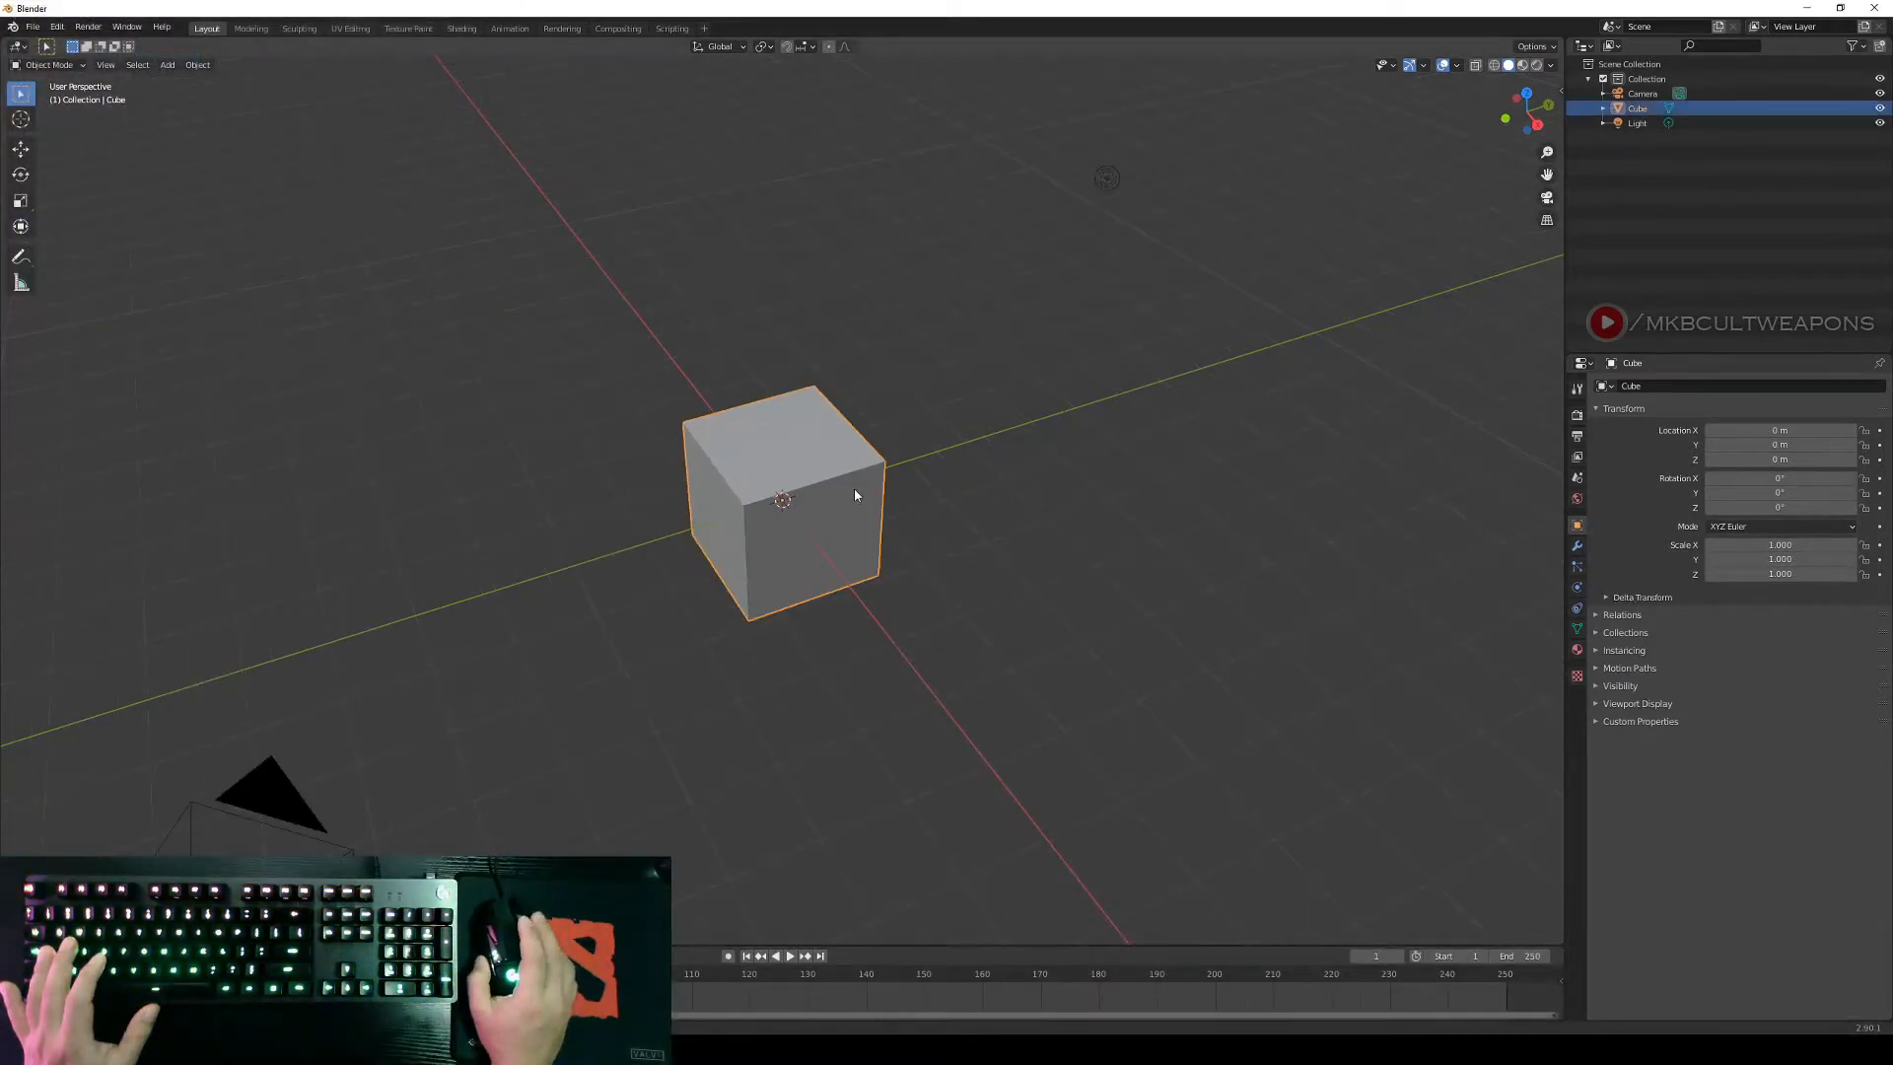
pyautogui.moveTo(854, 490); pyautogui.dragTo(1179, 427, button='middle')
pyautogui.click(1013, 515)
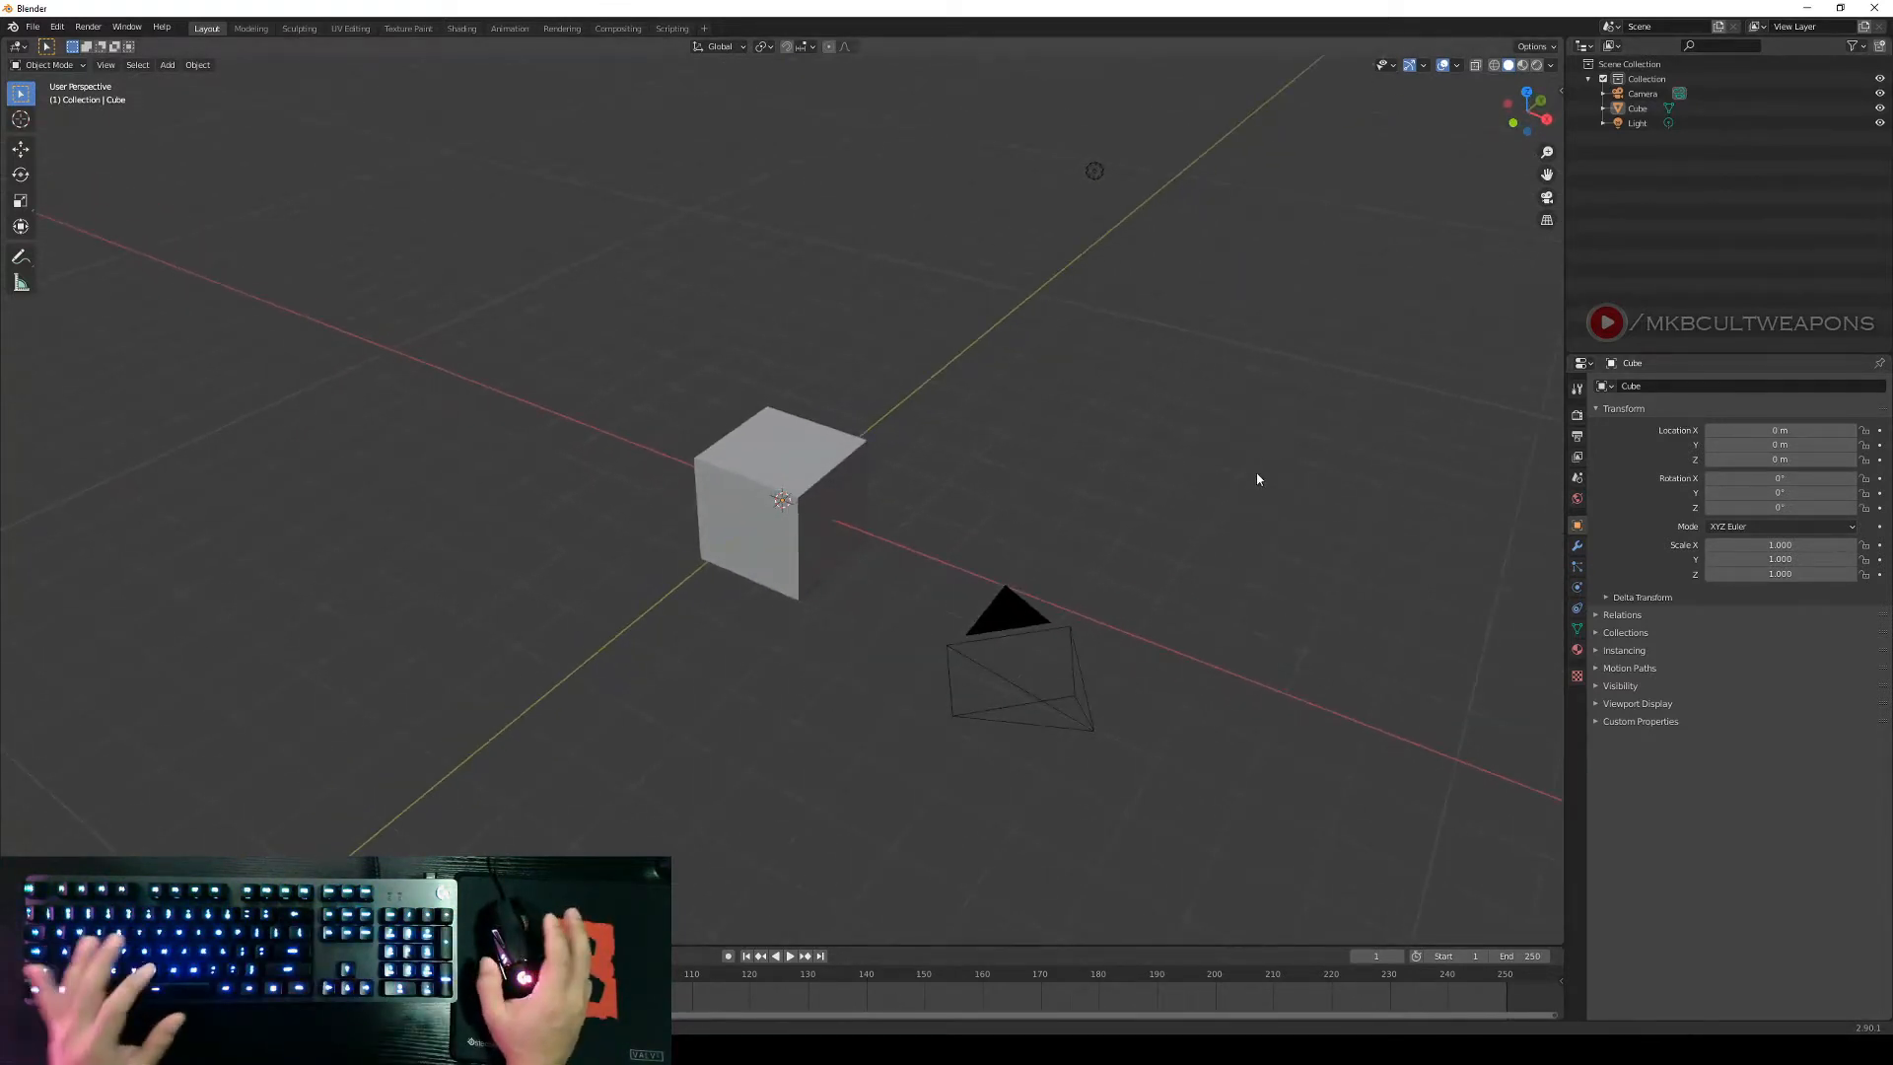
# Start the Shortcut VUr key display from the viewport sidebar and hide the sidebar.
pyautogui.press('n')
pyautogui.click(1555, 363)
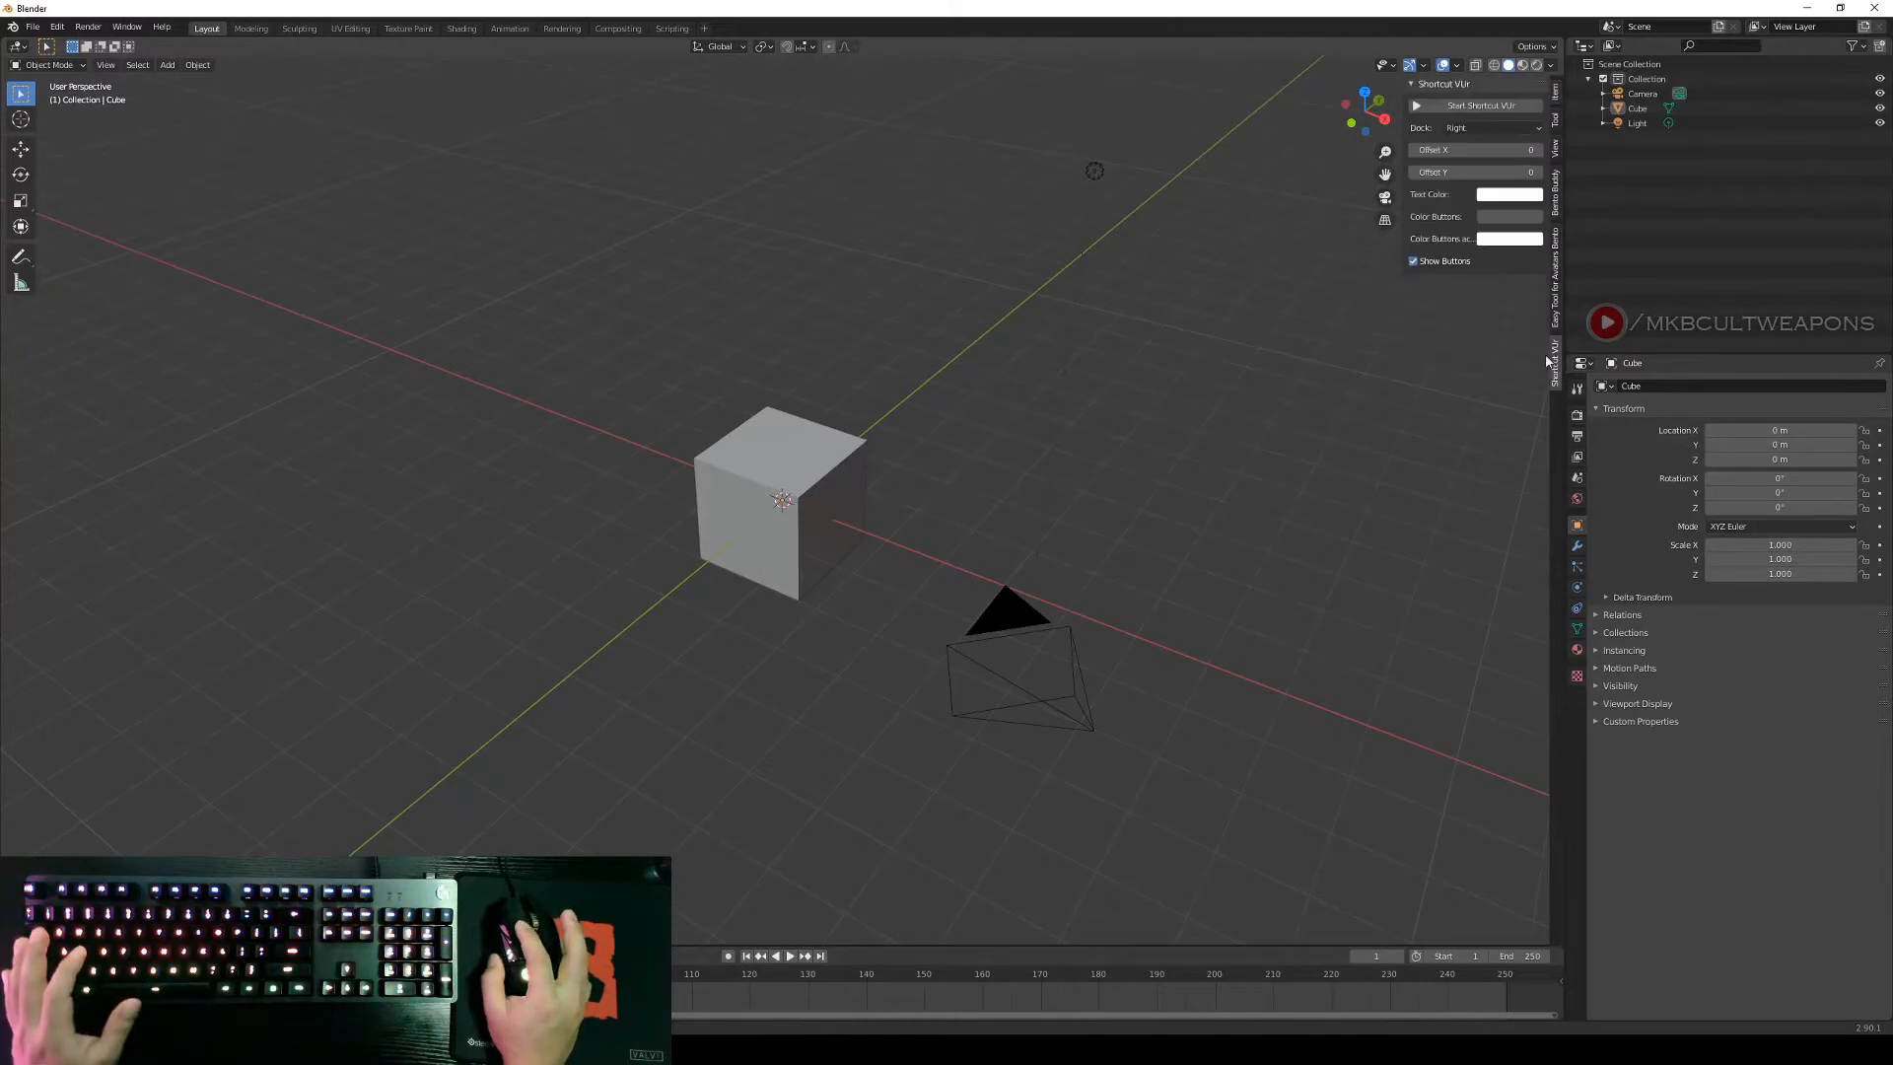
pyautogui.click(1454, 106)
pyautogui.moveTo(1225, 651); pyautogui.dragTo(1285, 685, button='middle')
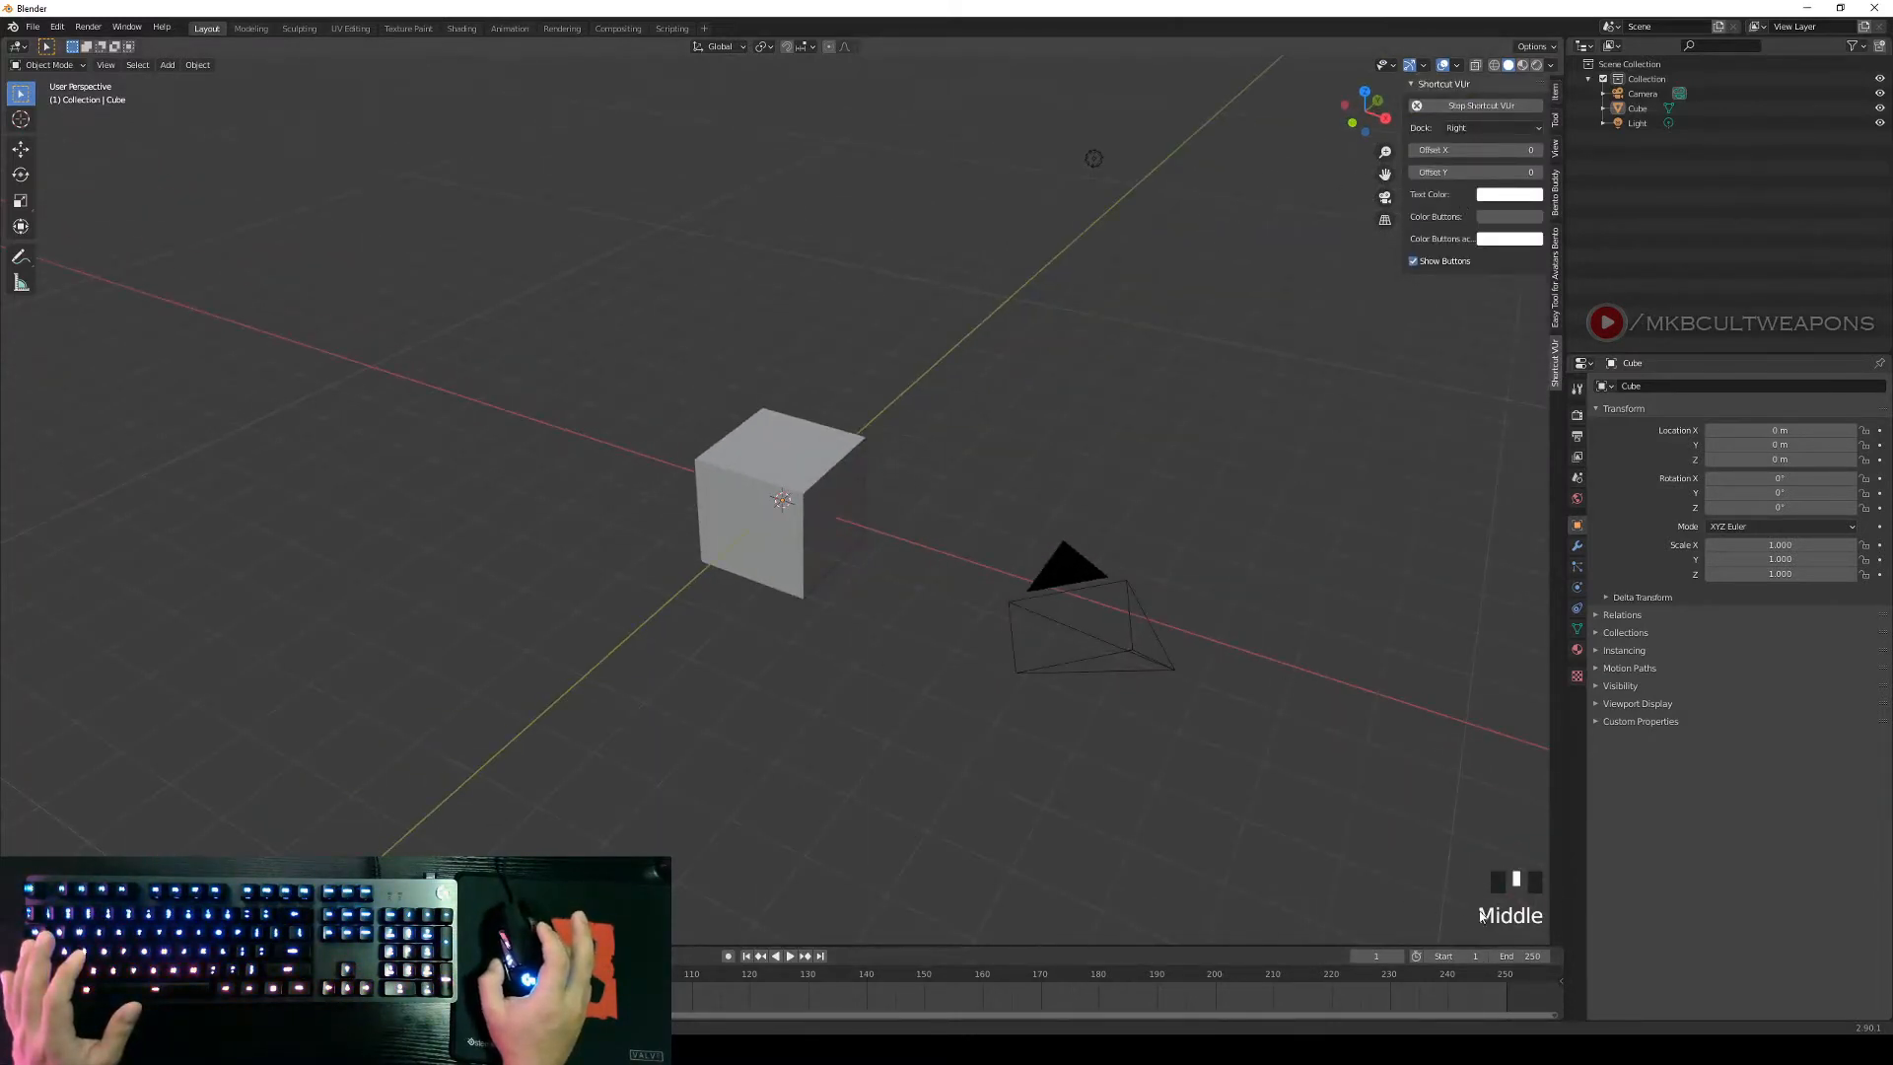
pyautogui.scroll(3, 1400, 753)
pyautogui.scroll(-3, 1400, 753)
pyautogui.scroll(2, 1400, 759)
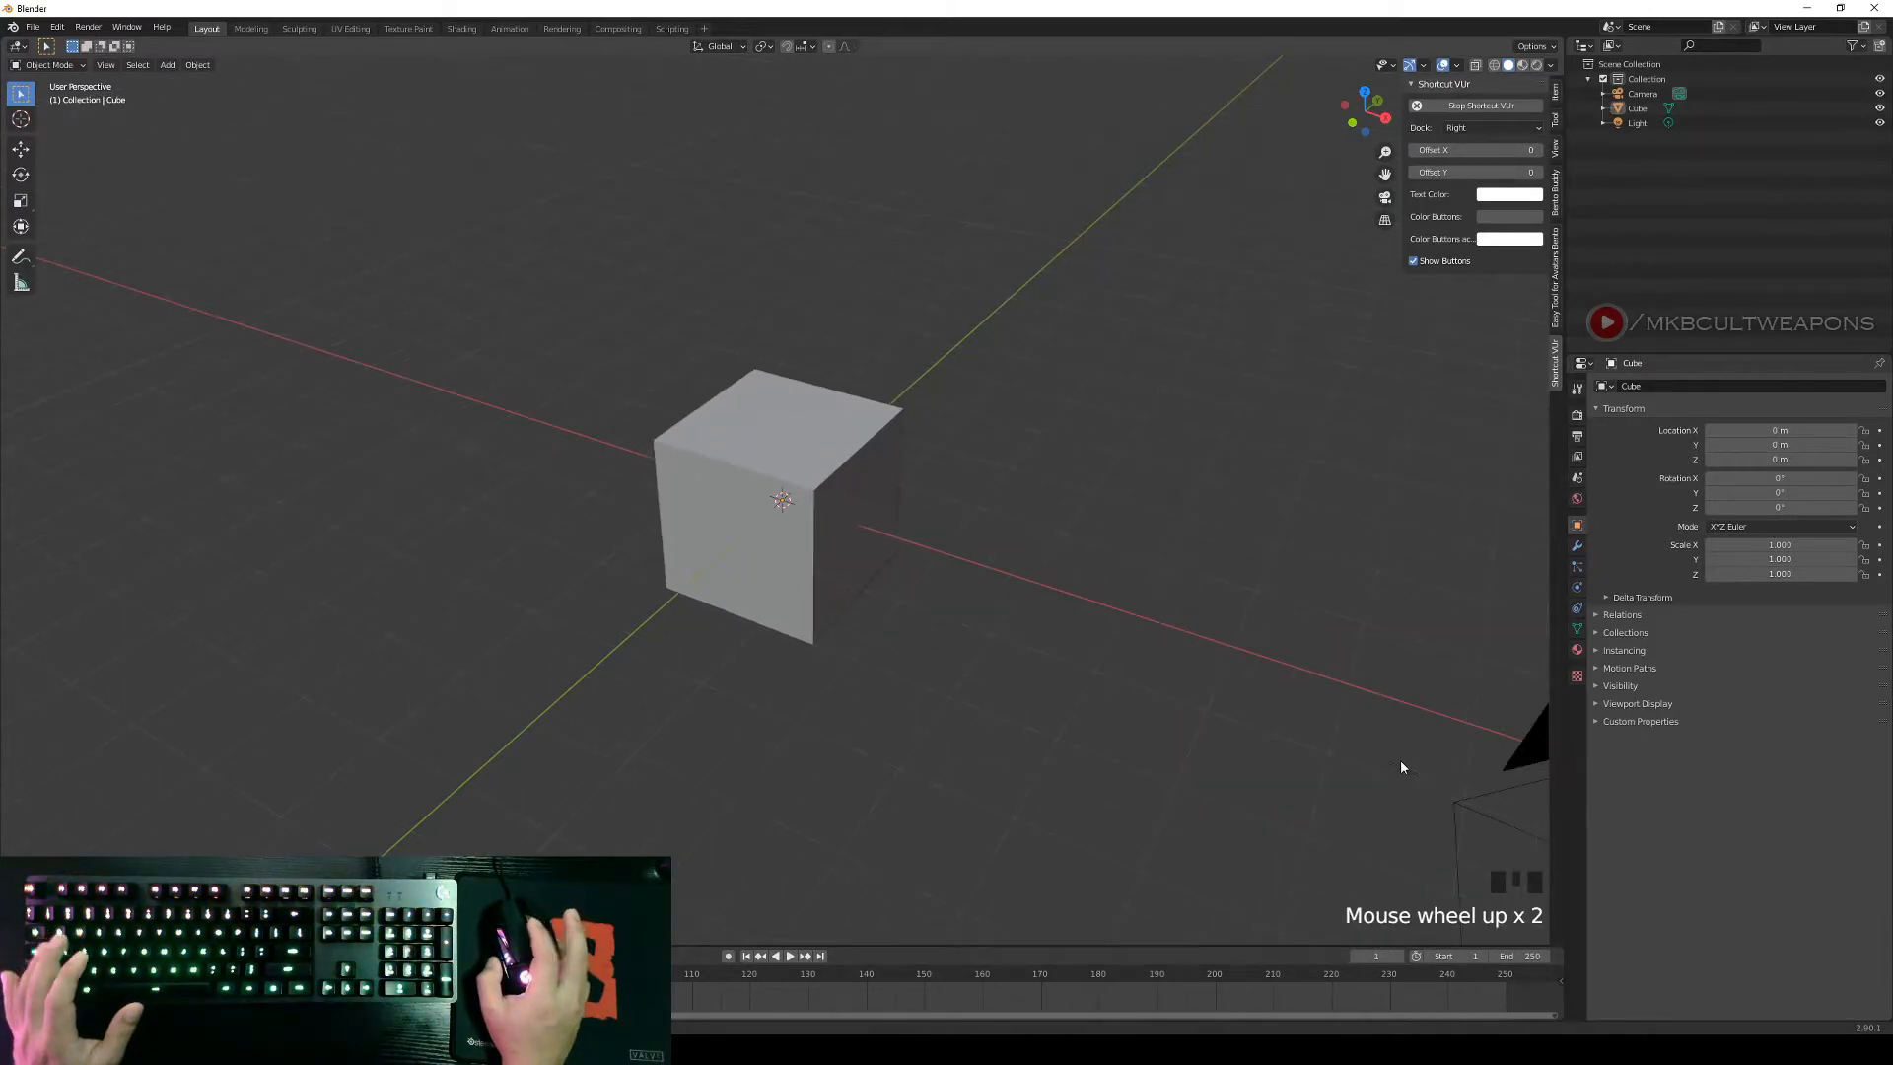
pyautogui.scroll(-3, 860, 518)
pyautogui.rightClick(818, 490)
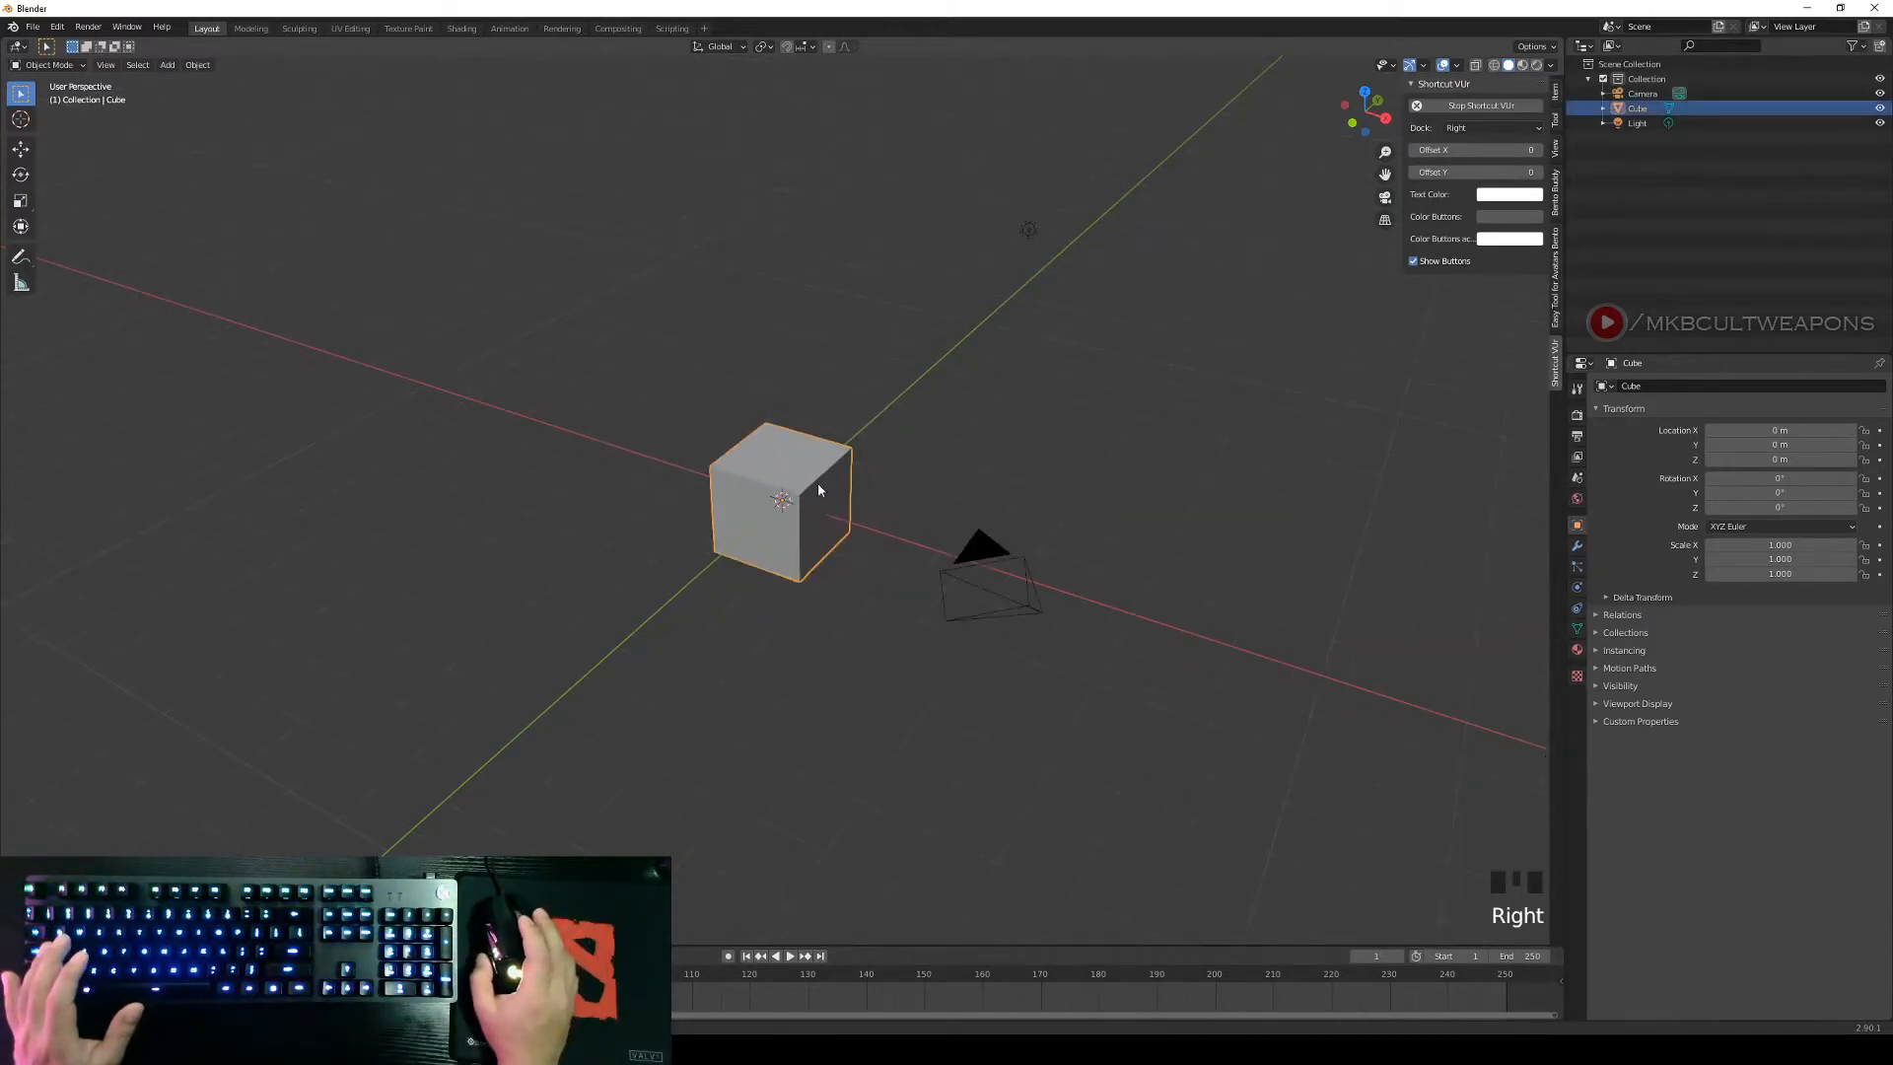
pyautogui.moveTo(1053, 541); pyautogui.dragTo(1139, 579, button='middle')
pyautogui.scroll(-1, 1026, 545)
pyautogui.press('n')
pyautogui.rightClick(1068, 553)
pyautogui.press('a')
pyautogui.press('x')
pyautogui.click(1068, 550)
pyautogui.scroll(1, 1139, 579)
pyautogui.scroll(1, 1139, 579)
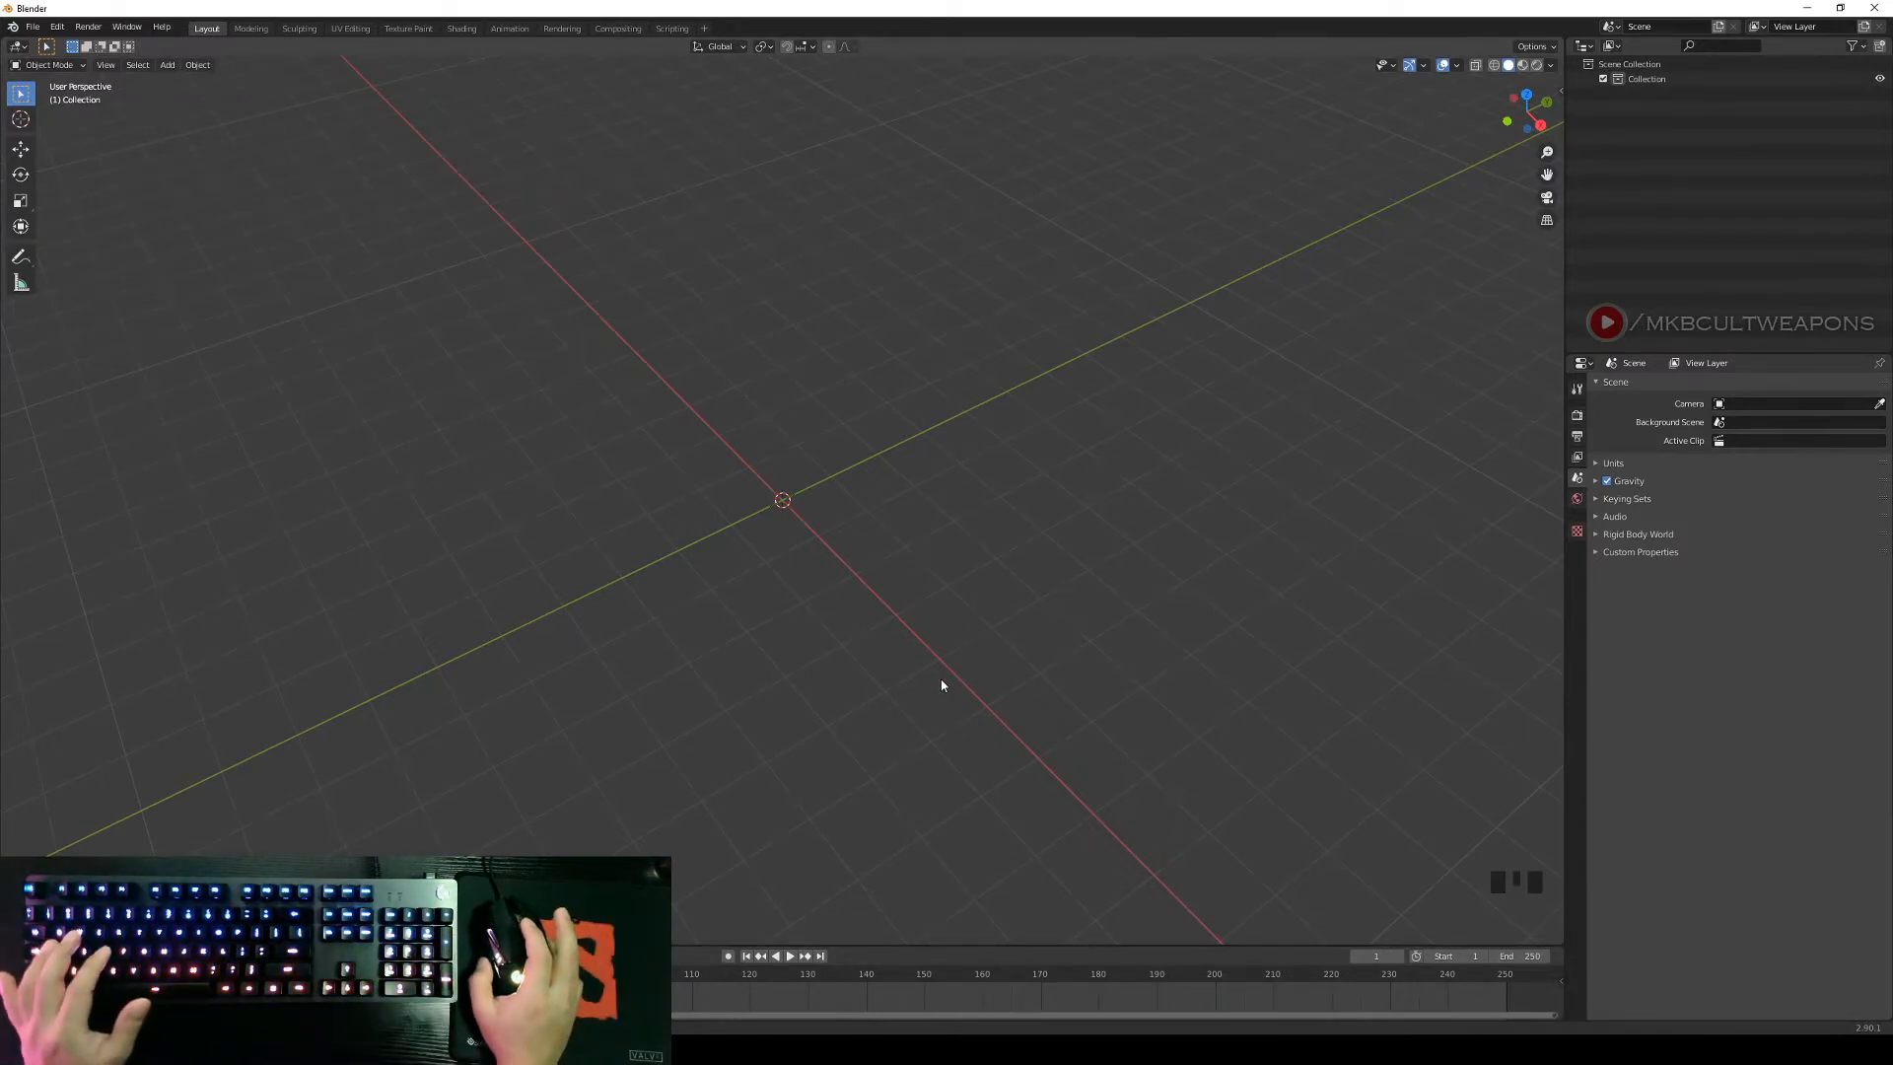
pyautogui.hotkey('ctrl', 'z')
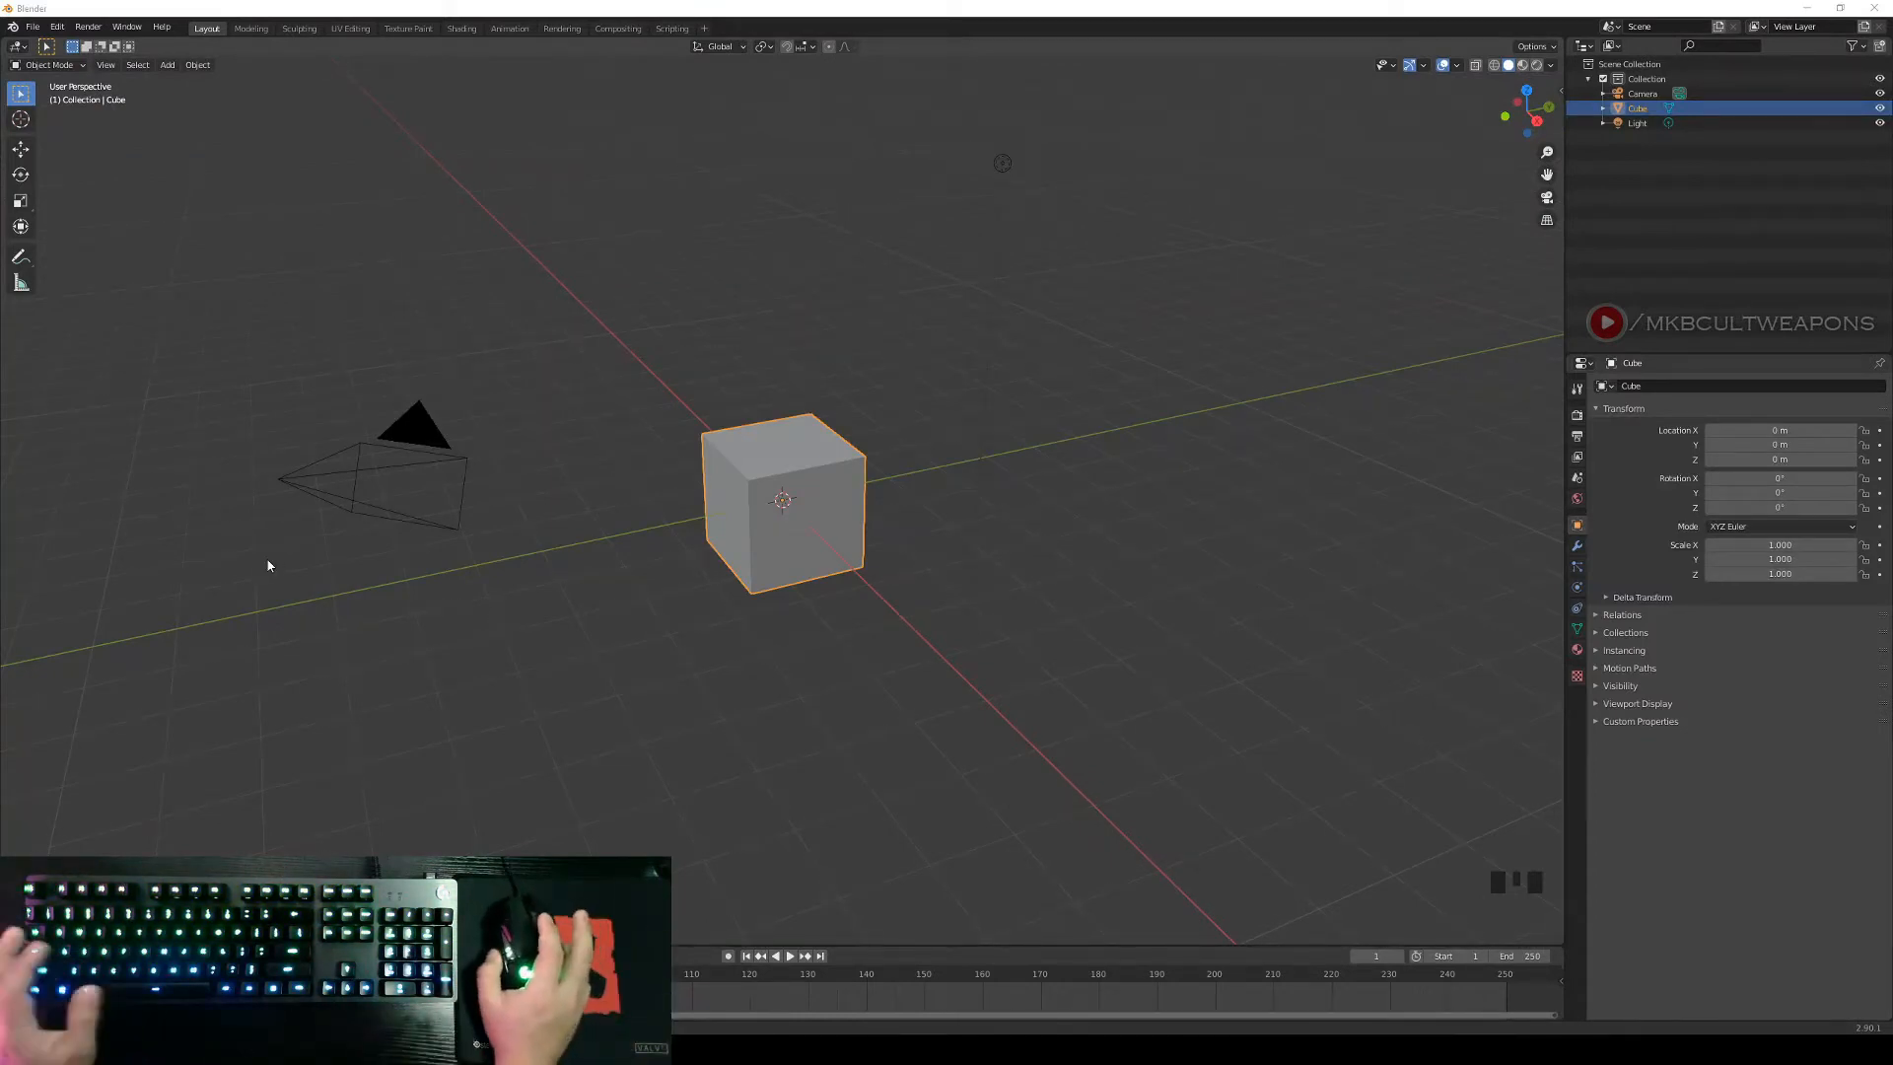
# Delete all default objects, namely the camera, cube and light, to leave an empty scene.
pyautogui.rightClick(905, 550)
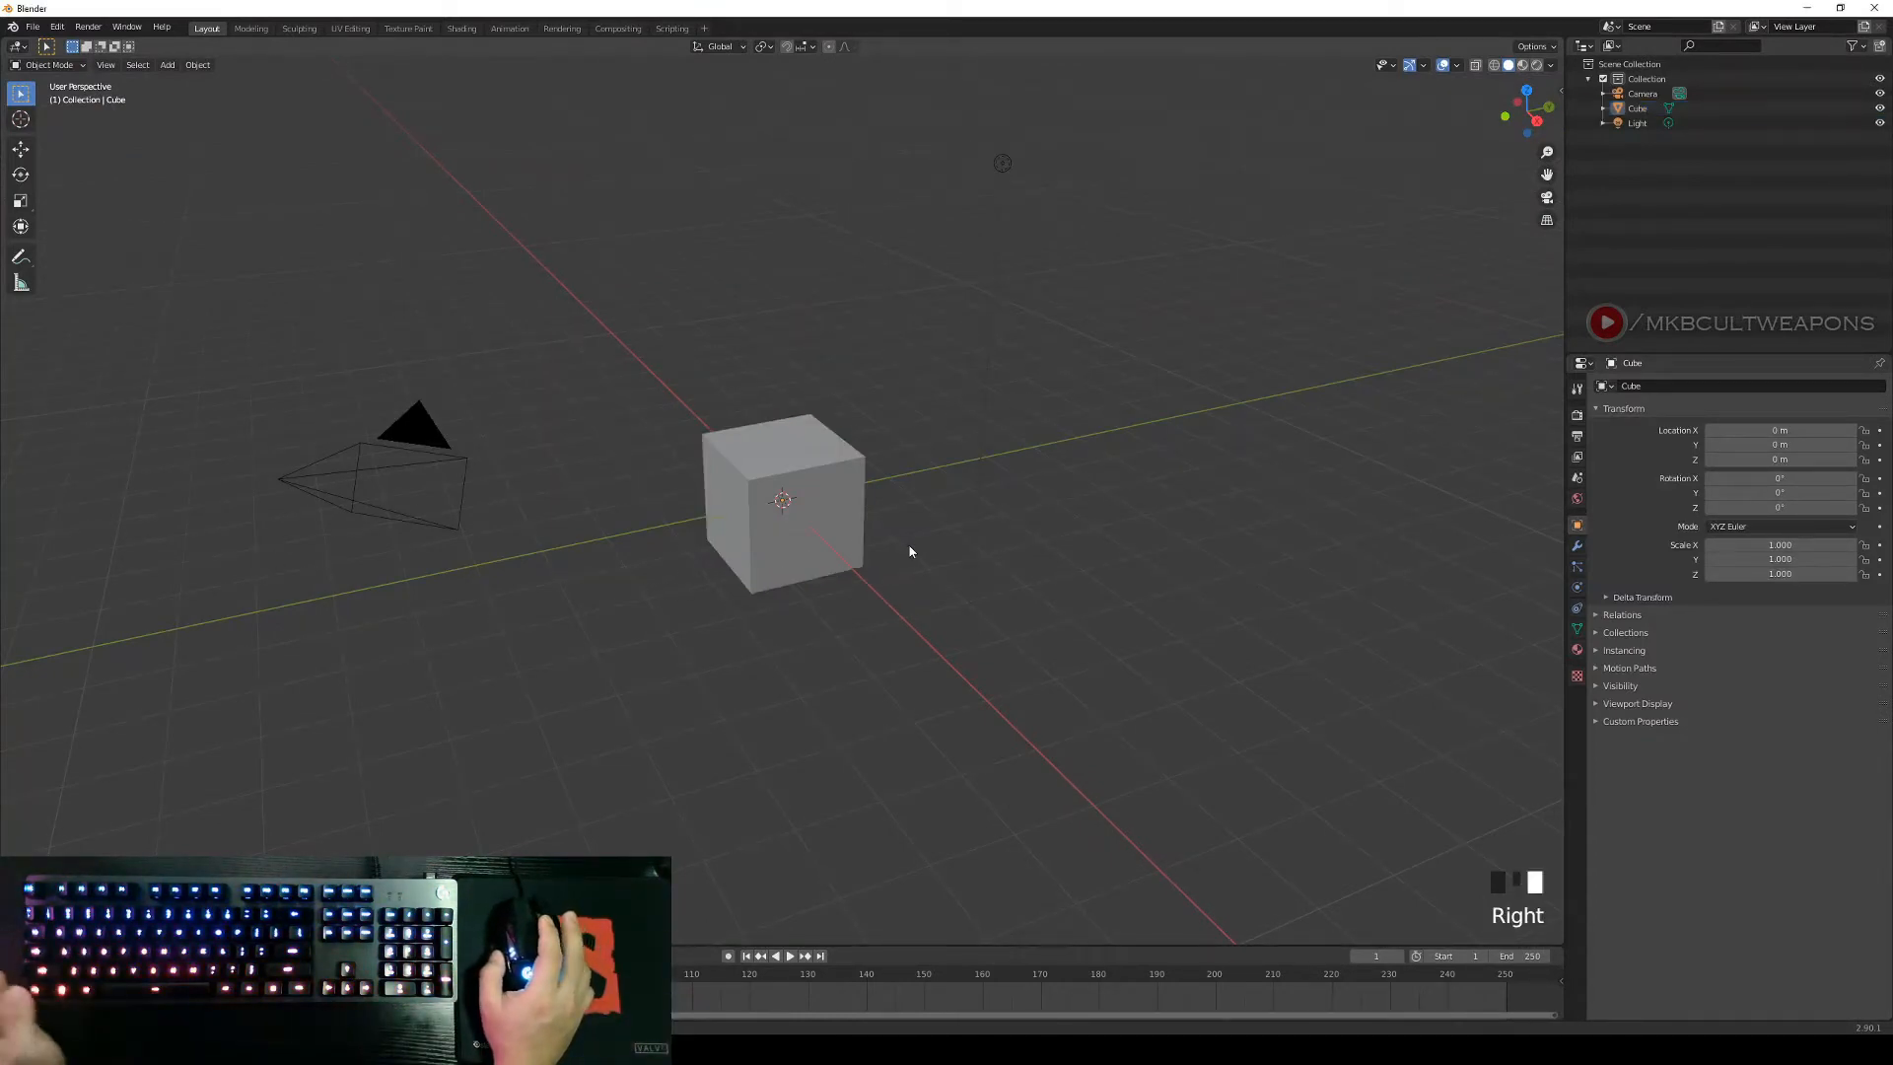
pyautogui.press('a')
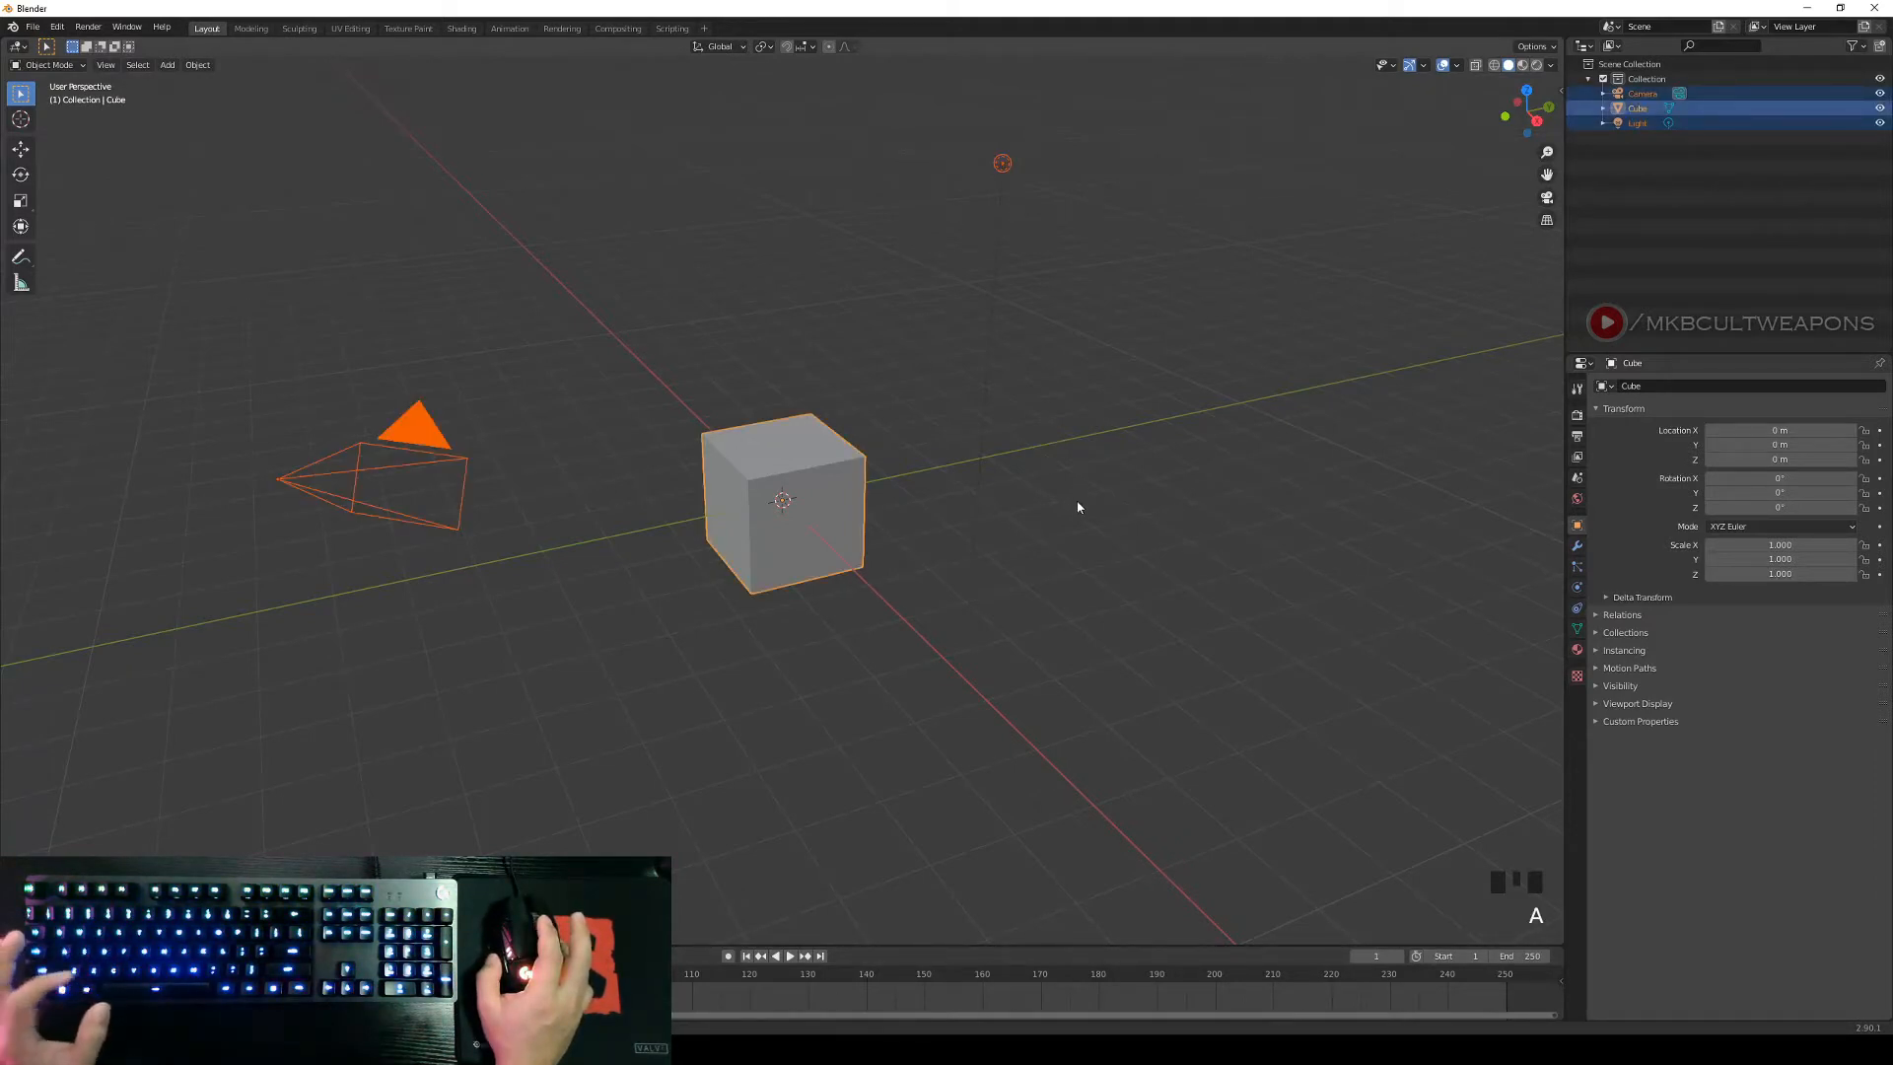
pyautogui.press('x')
pyautogui.click(1012, 503)
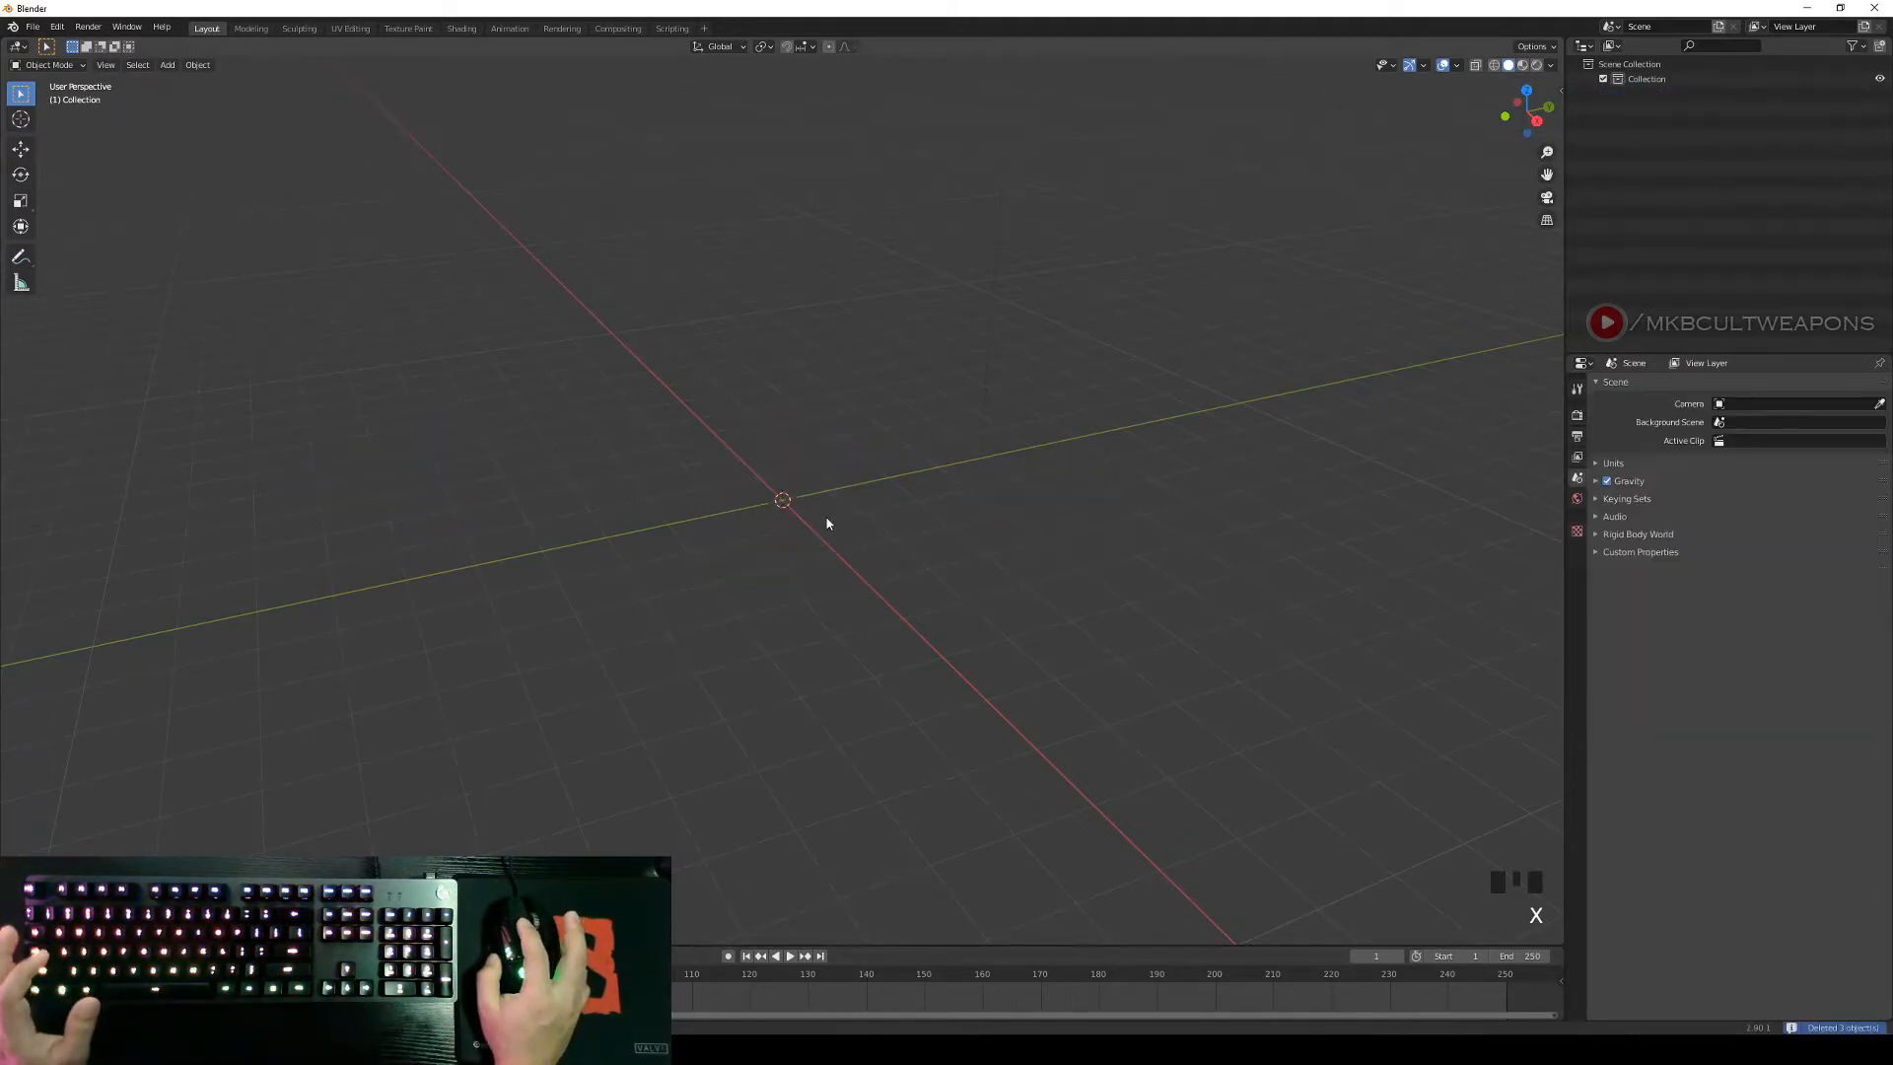
# Add a plane mesh at the scene origin.
pyautogui.moveTo(857, 515); pyautogui.dragTo(904, 541, button='middle')
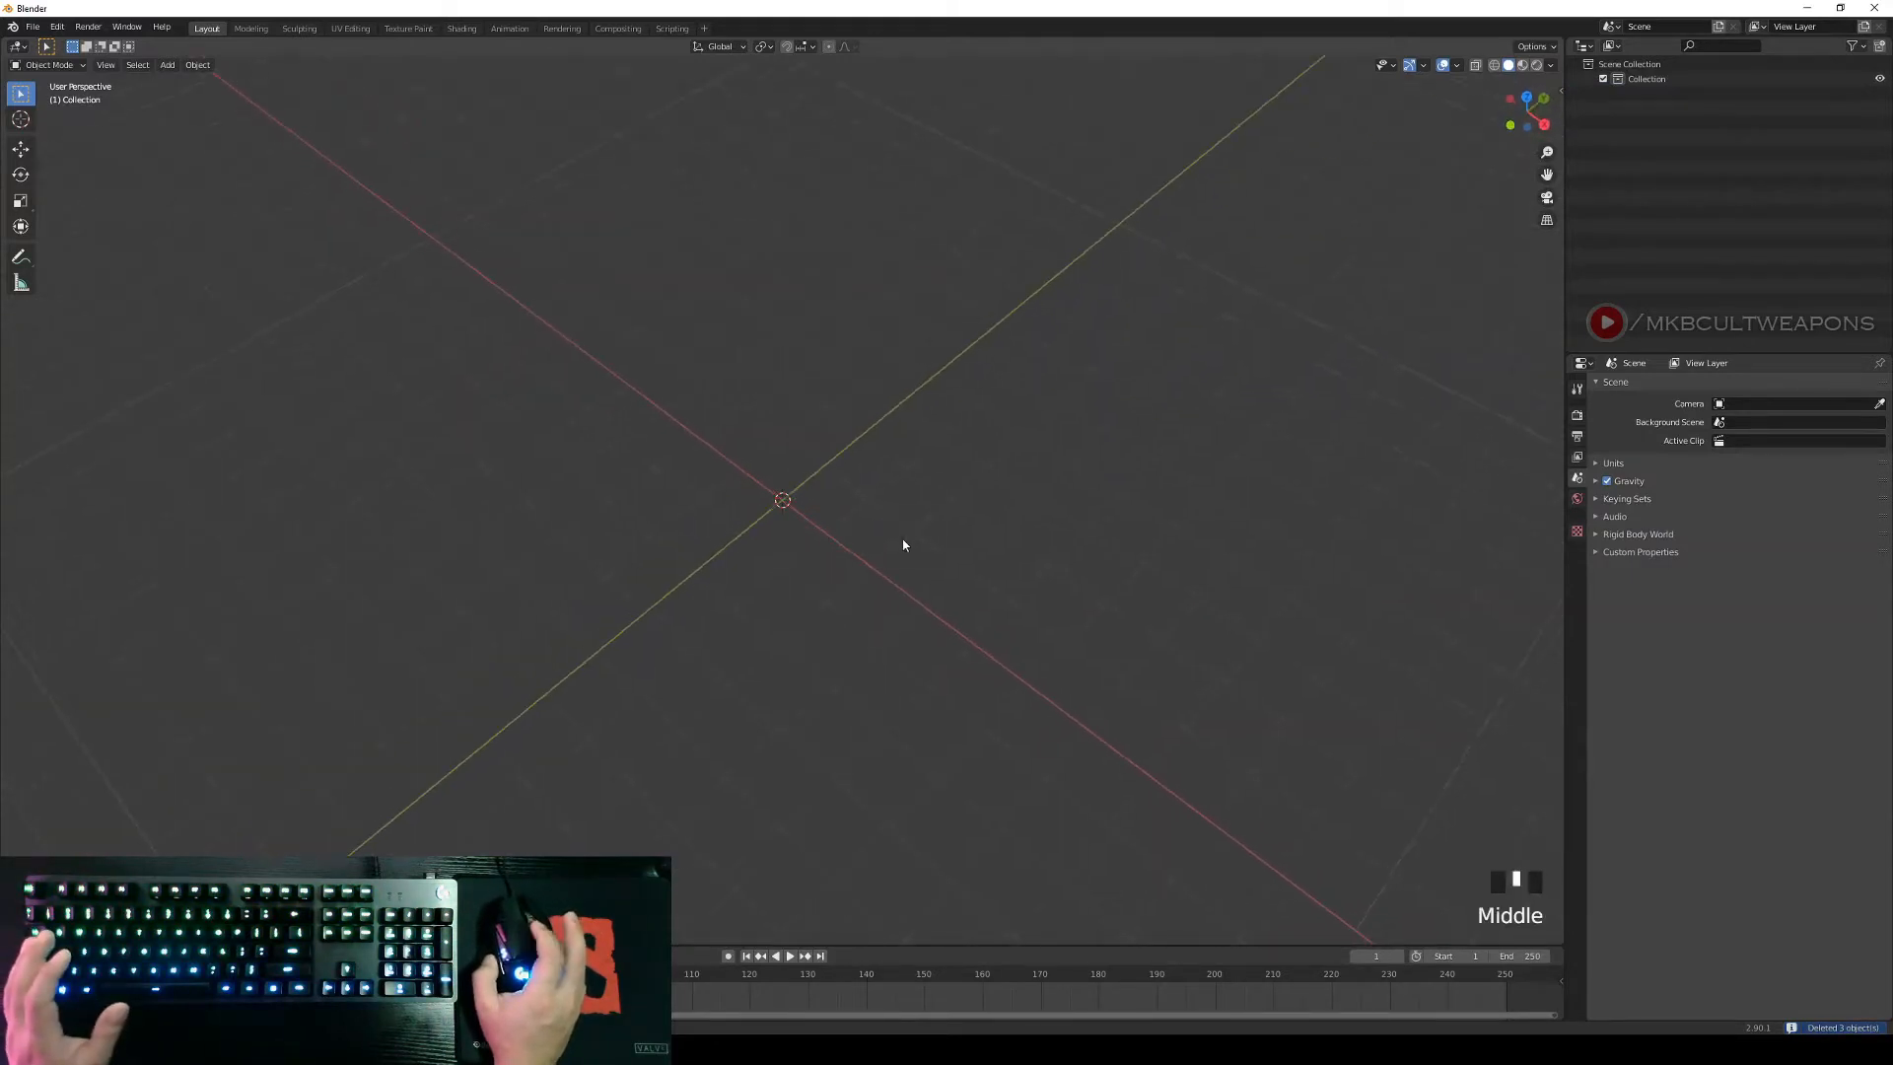
pyautogui.scroll(3, 903, 544)
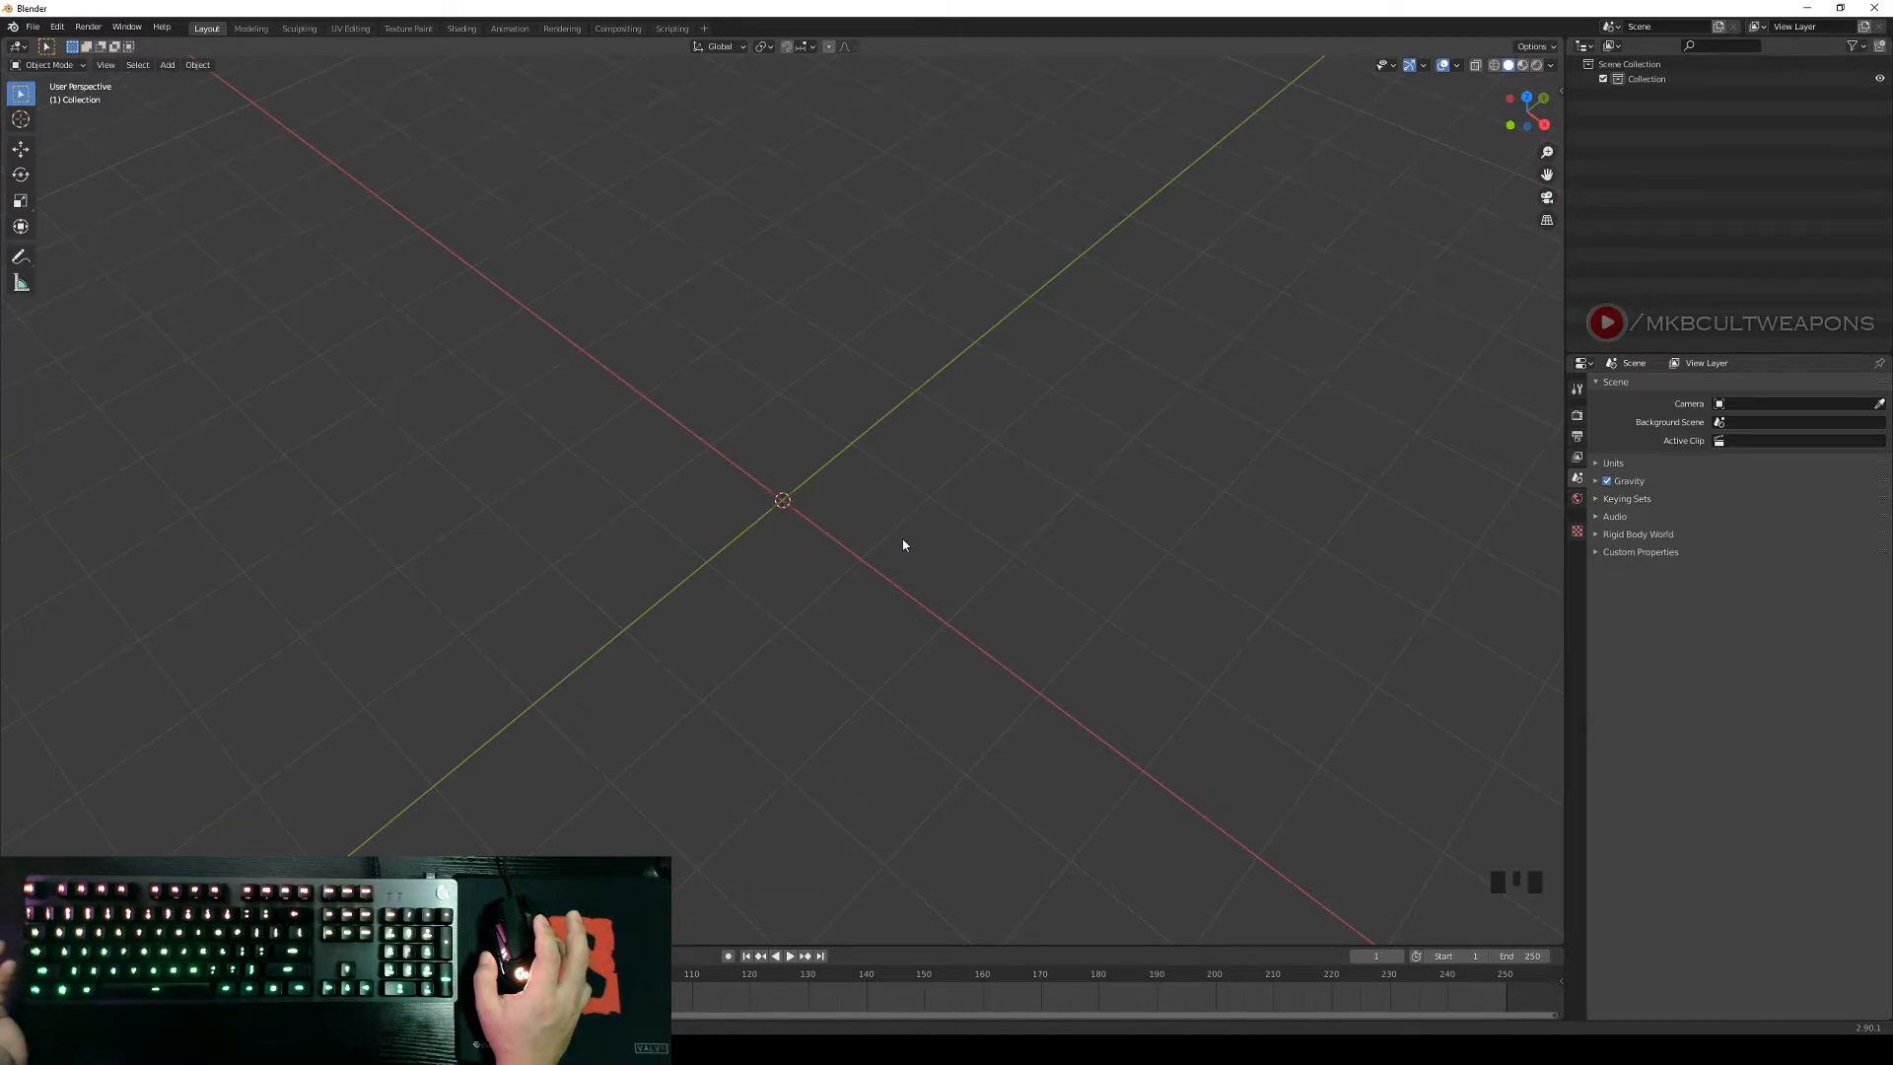
pyautogui.hotkey('shift', 'a')
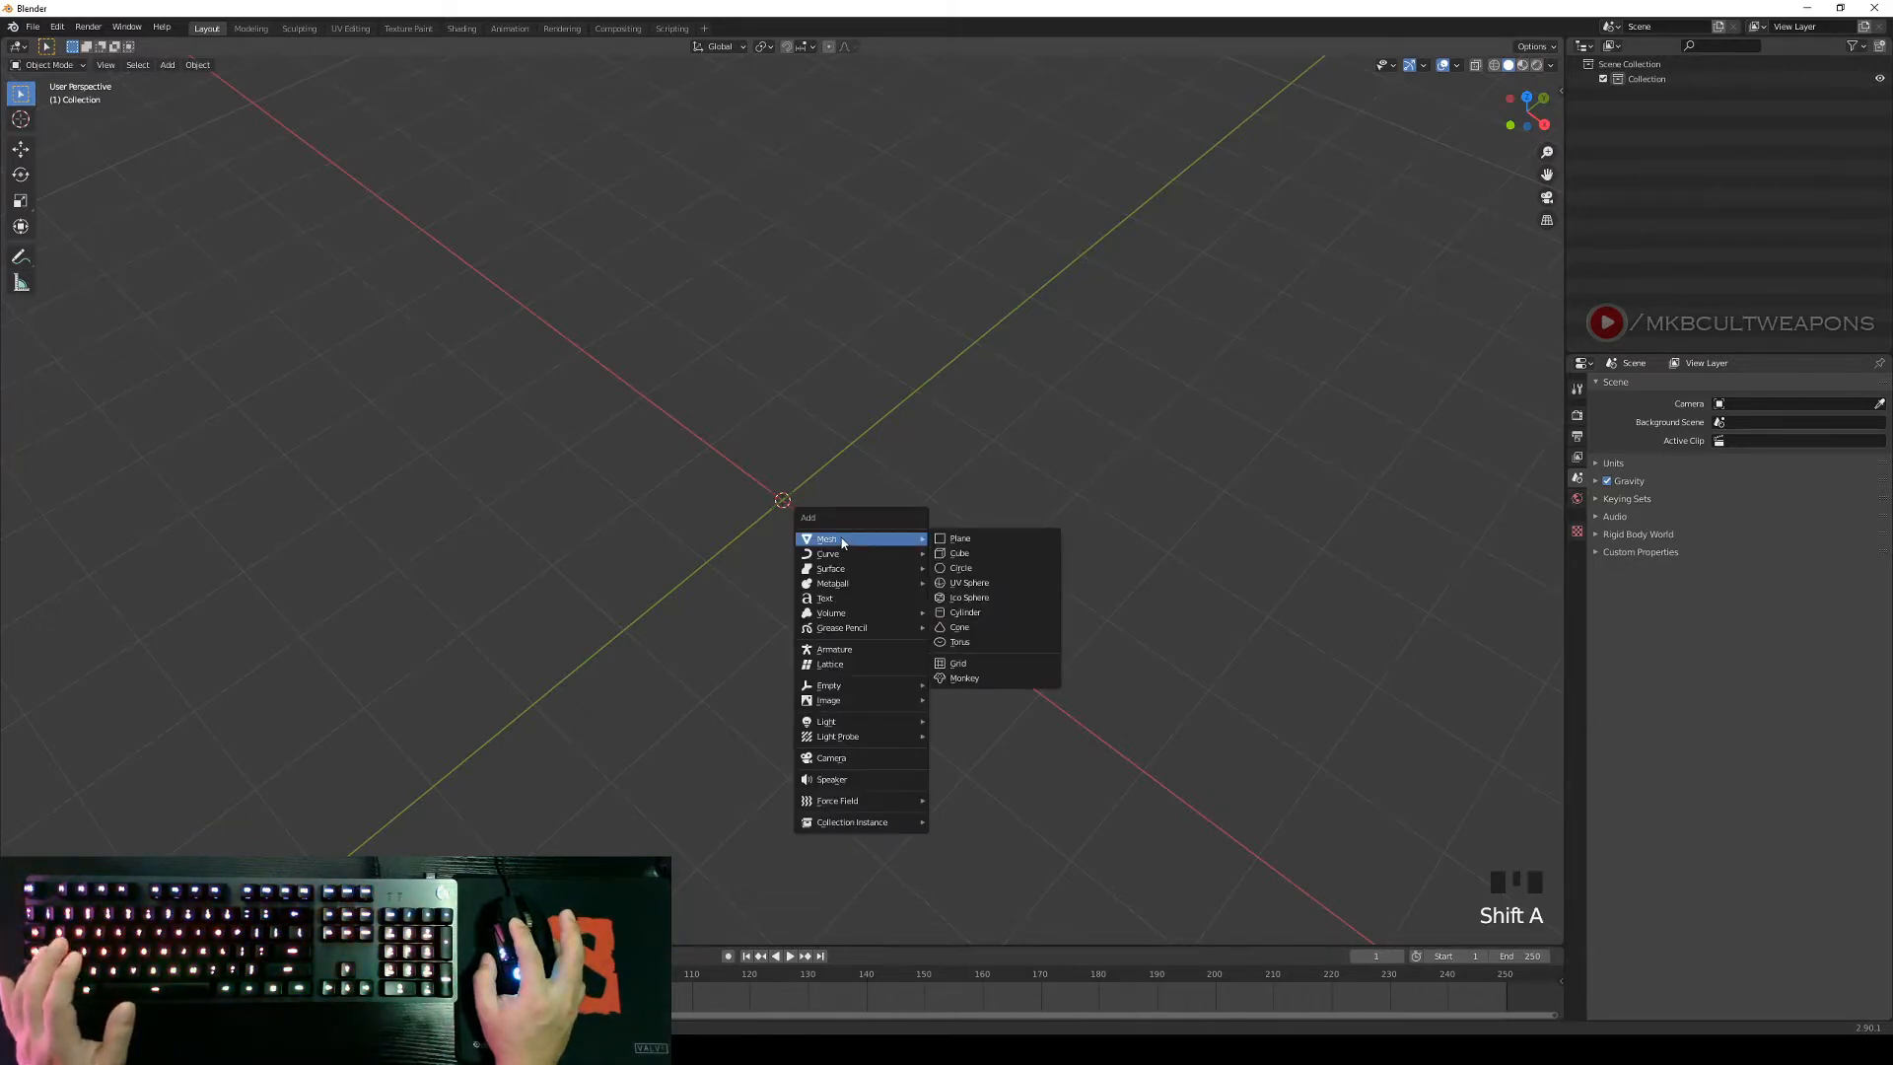
pyautogui.click(961, 540)
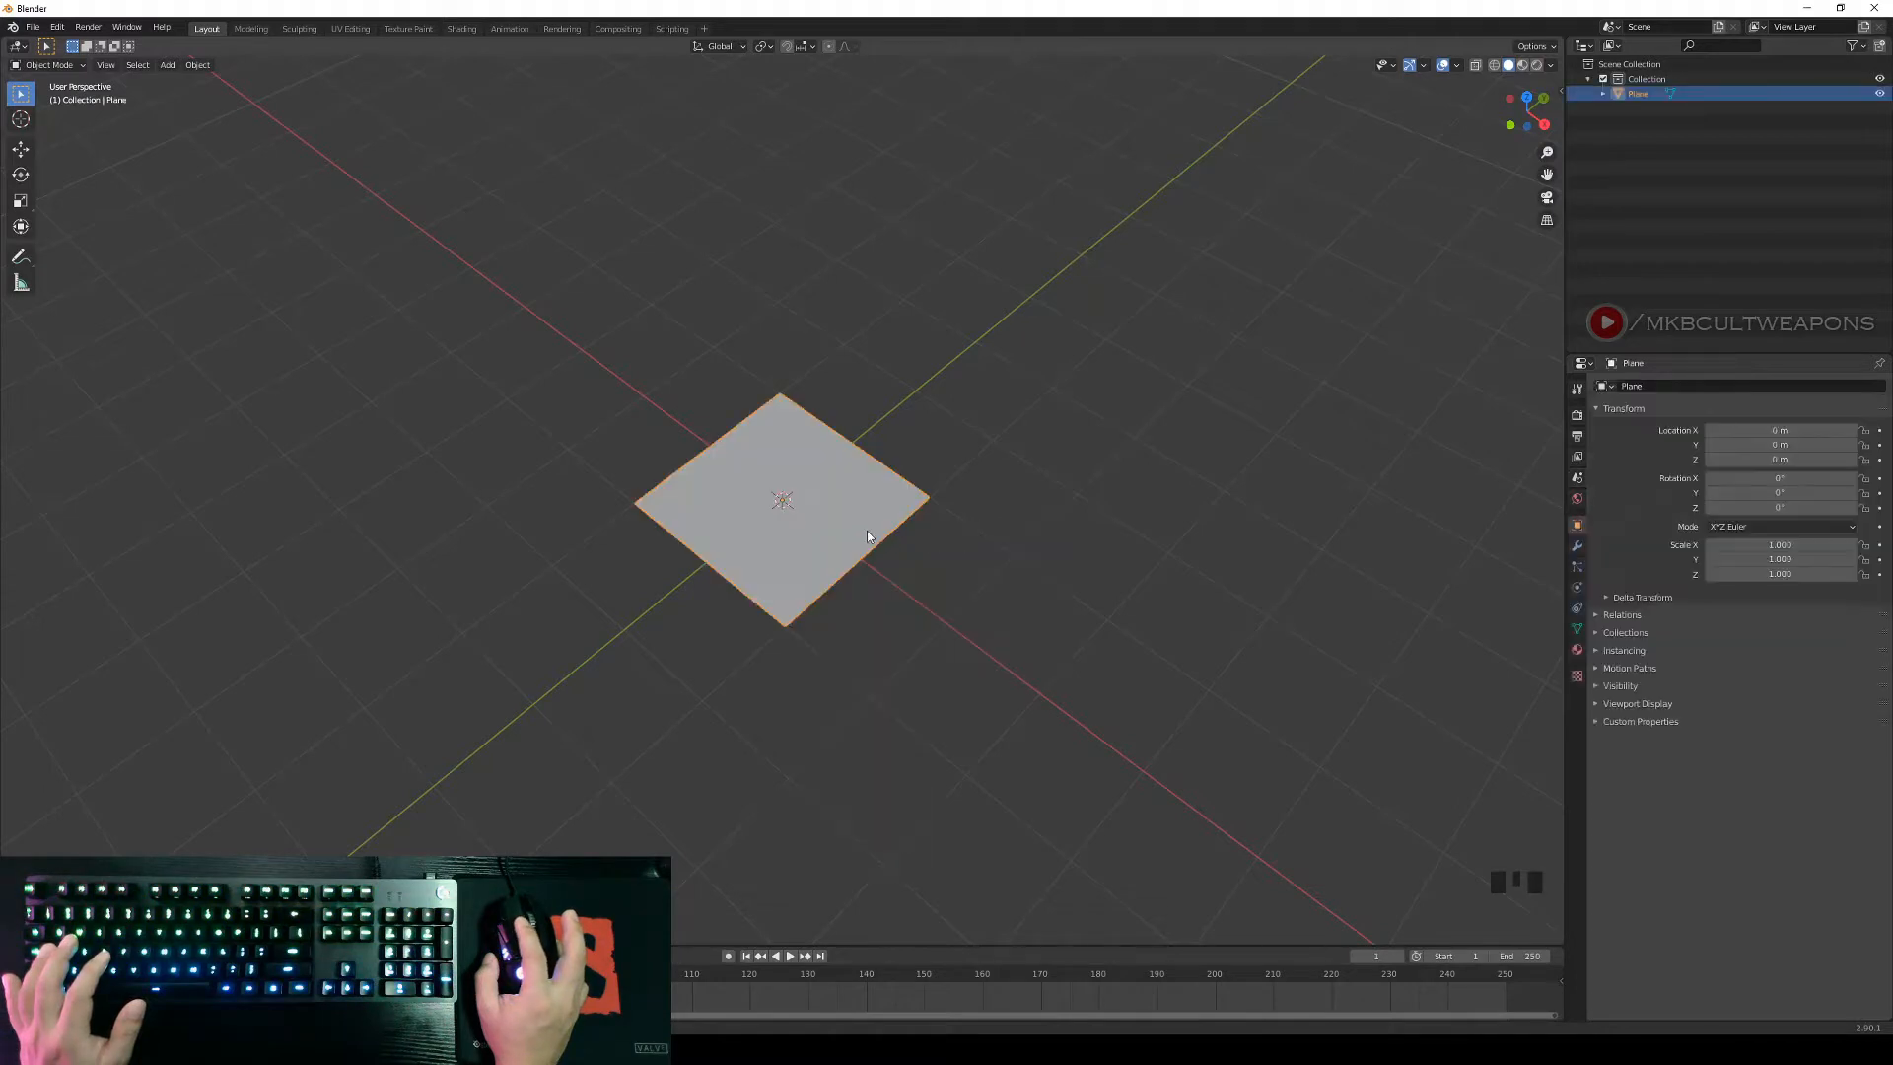
pyautogui.scroll(3, 1002, 554)
pyautogui.press('Right')
pyautogui.moveTo(1043, 592)
pyautogui.mouseDown(button='middle')
pyautogui.moveTo(972, 520)
pyautogui.moveTo(1029, 574)
pyautogui.mouseUp(button='middle')
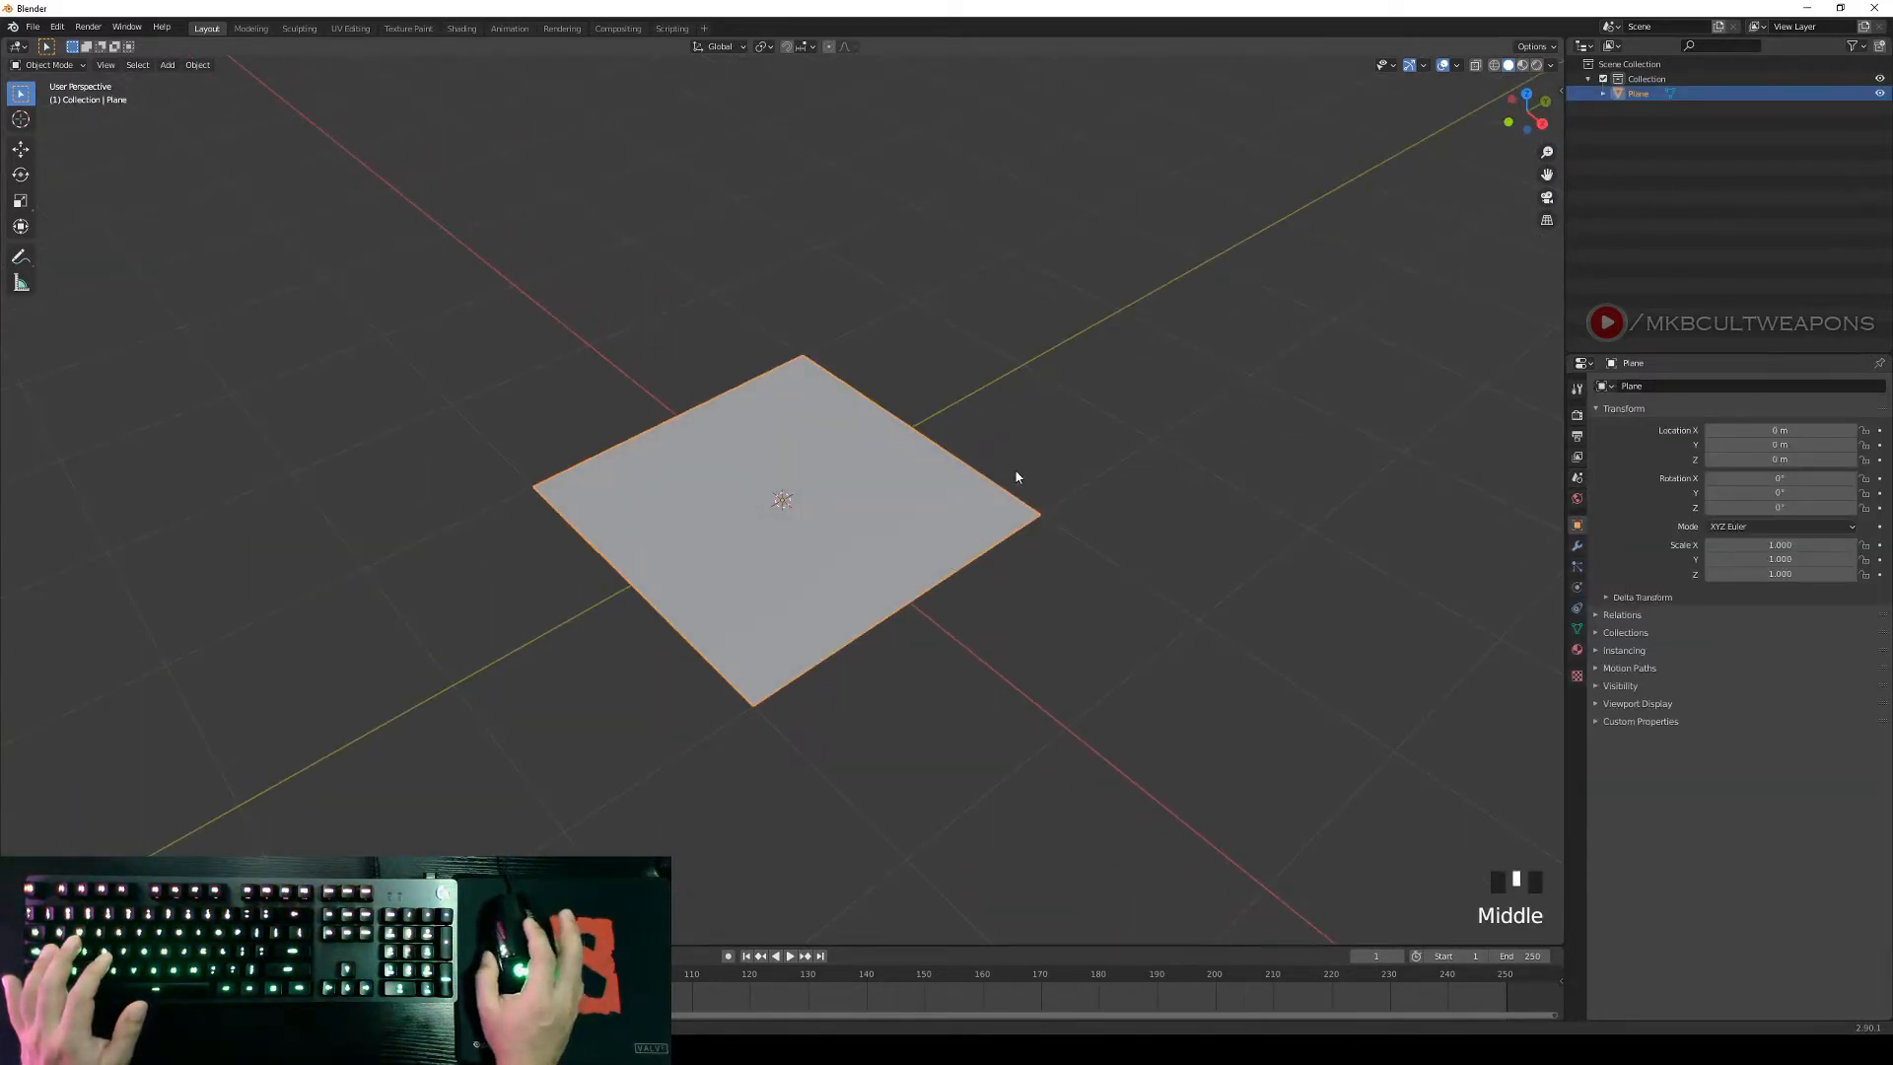
pyautogui.moveTo(1017, 476); pyautogui.dragTo(1037, 473, button='middle')
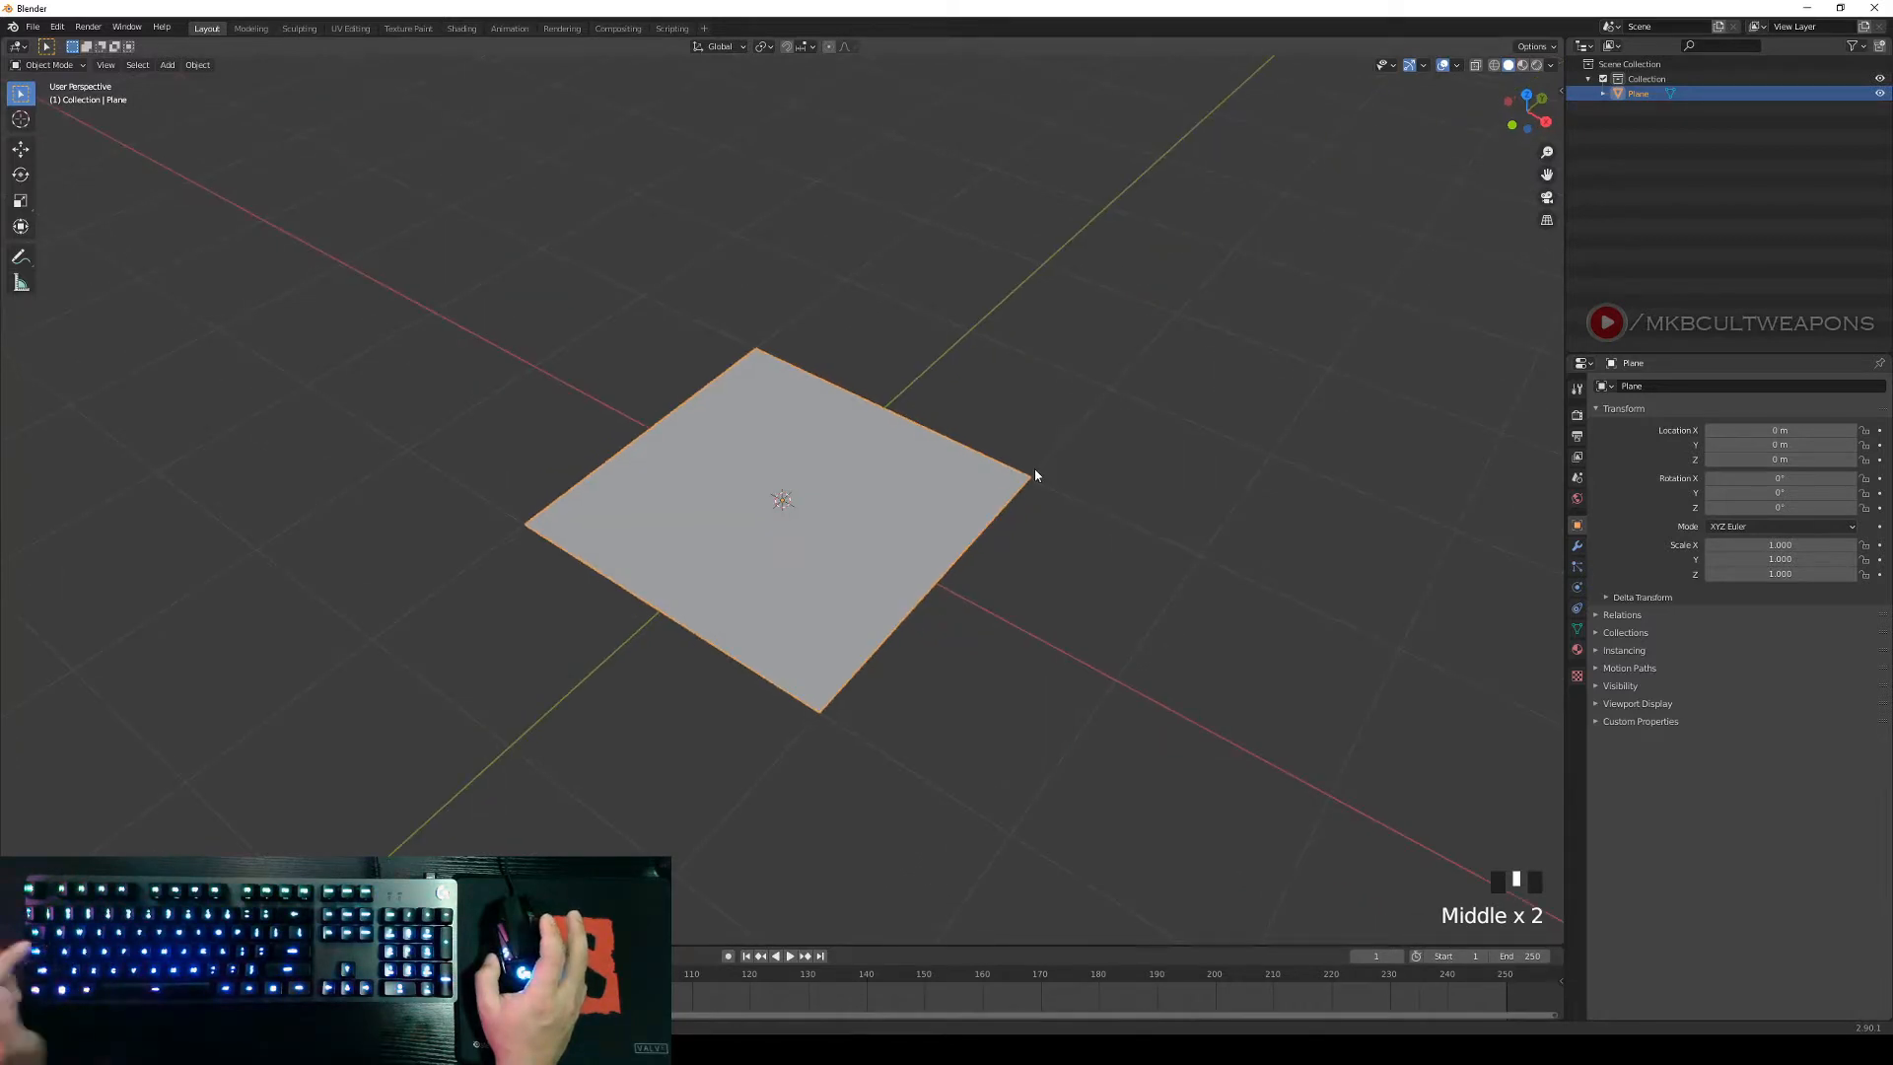
# Enter Edit Mode on the plane and add six evenly spaced loop cuts running along the Y axis.
pyautogui.press('Tab')
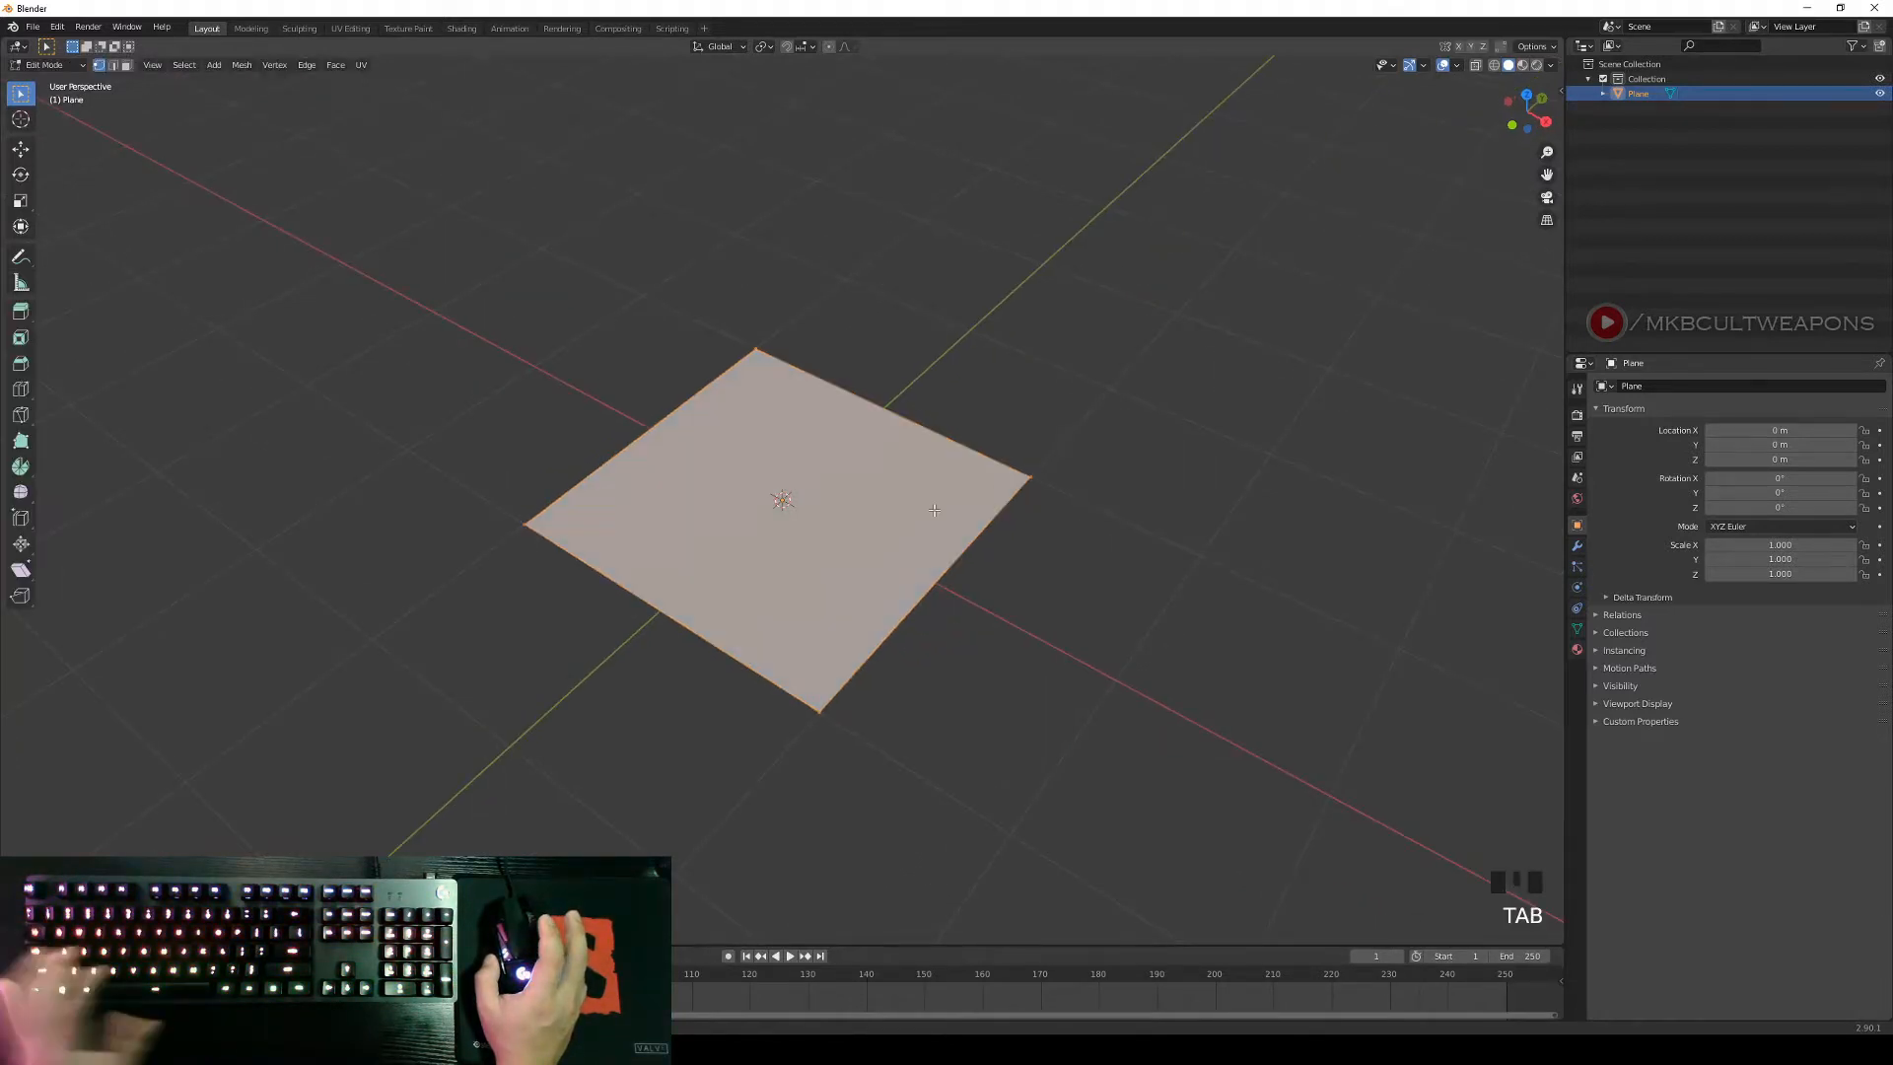
pyautogui.hotkey('ctrl', 'r')
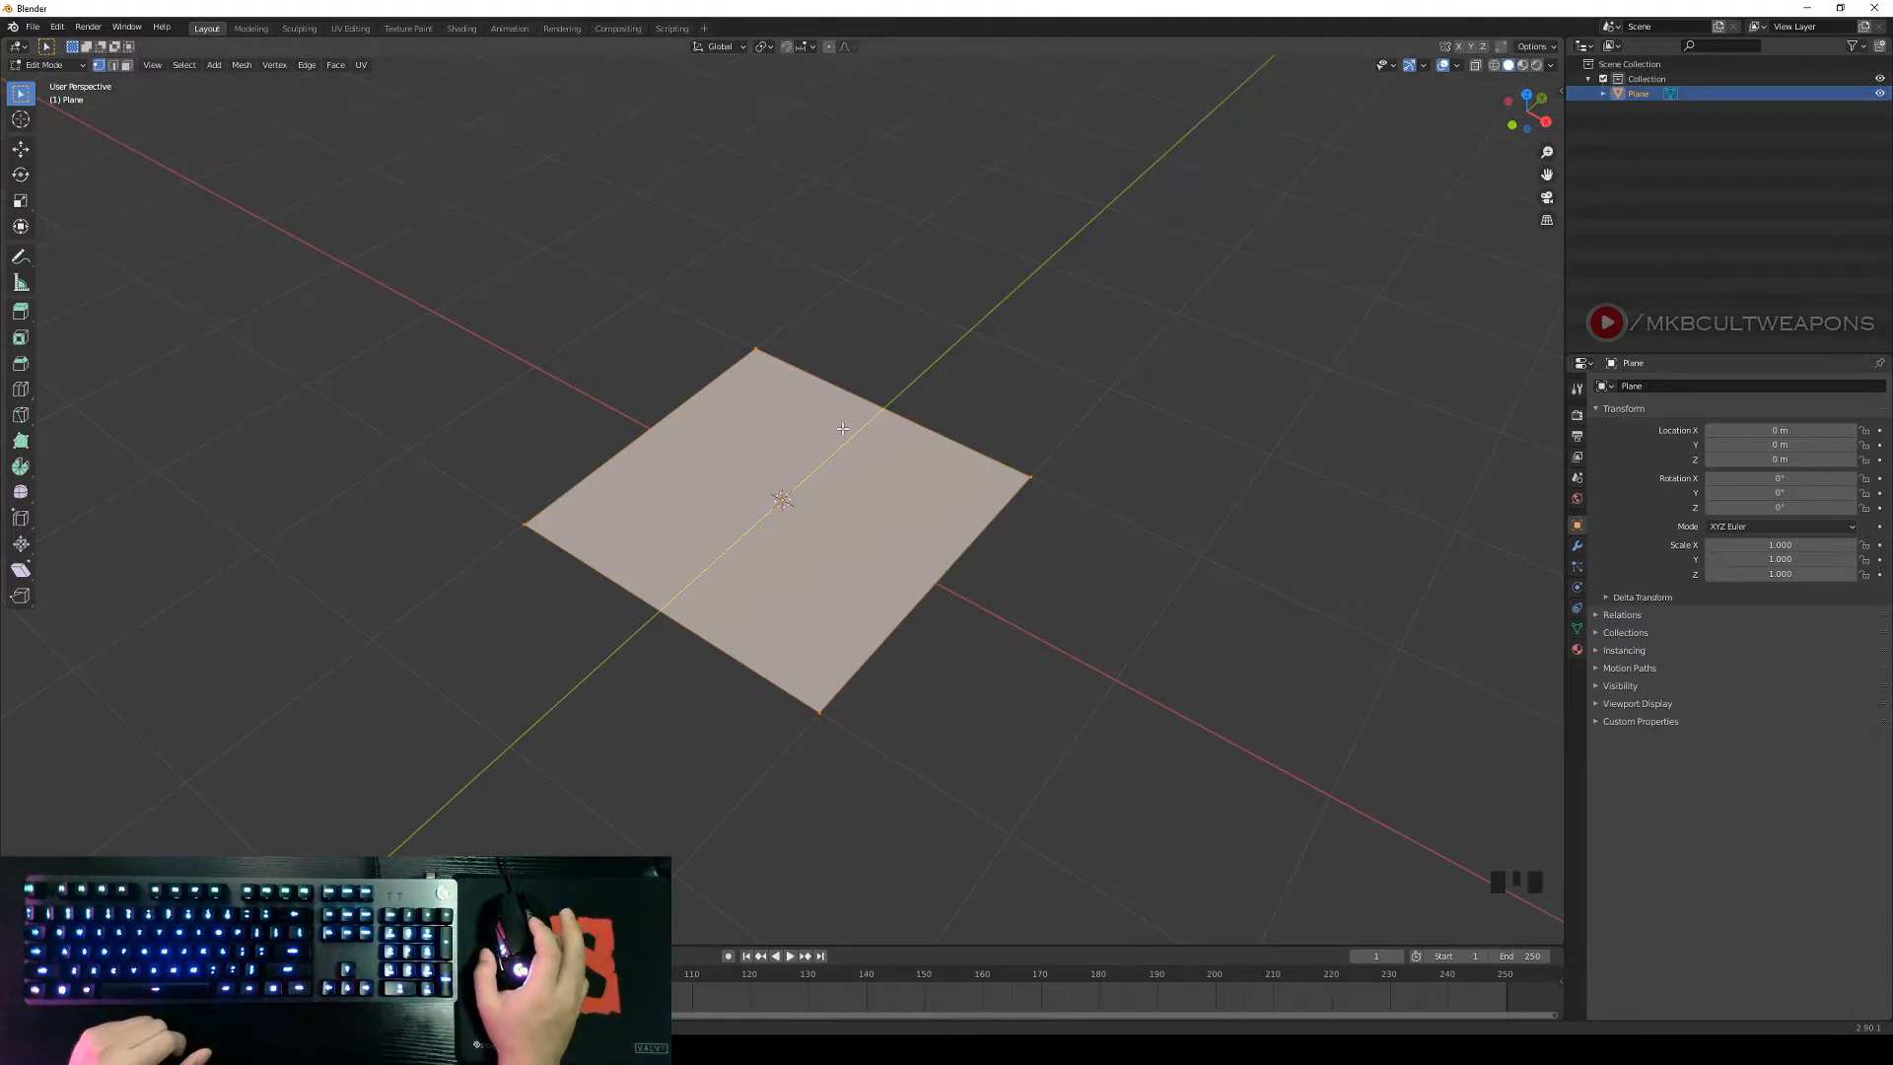
pyautogui.scroll(6, 843, 428)
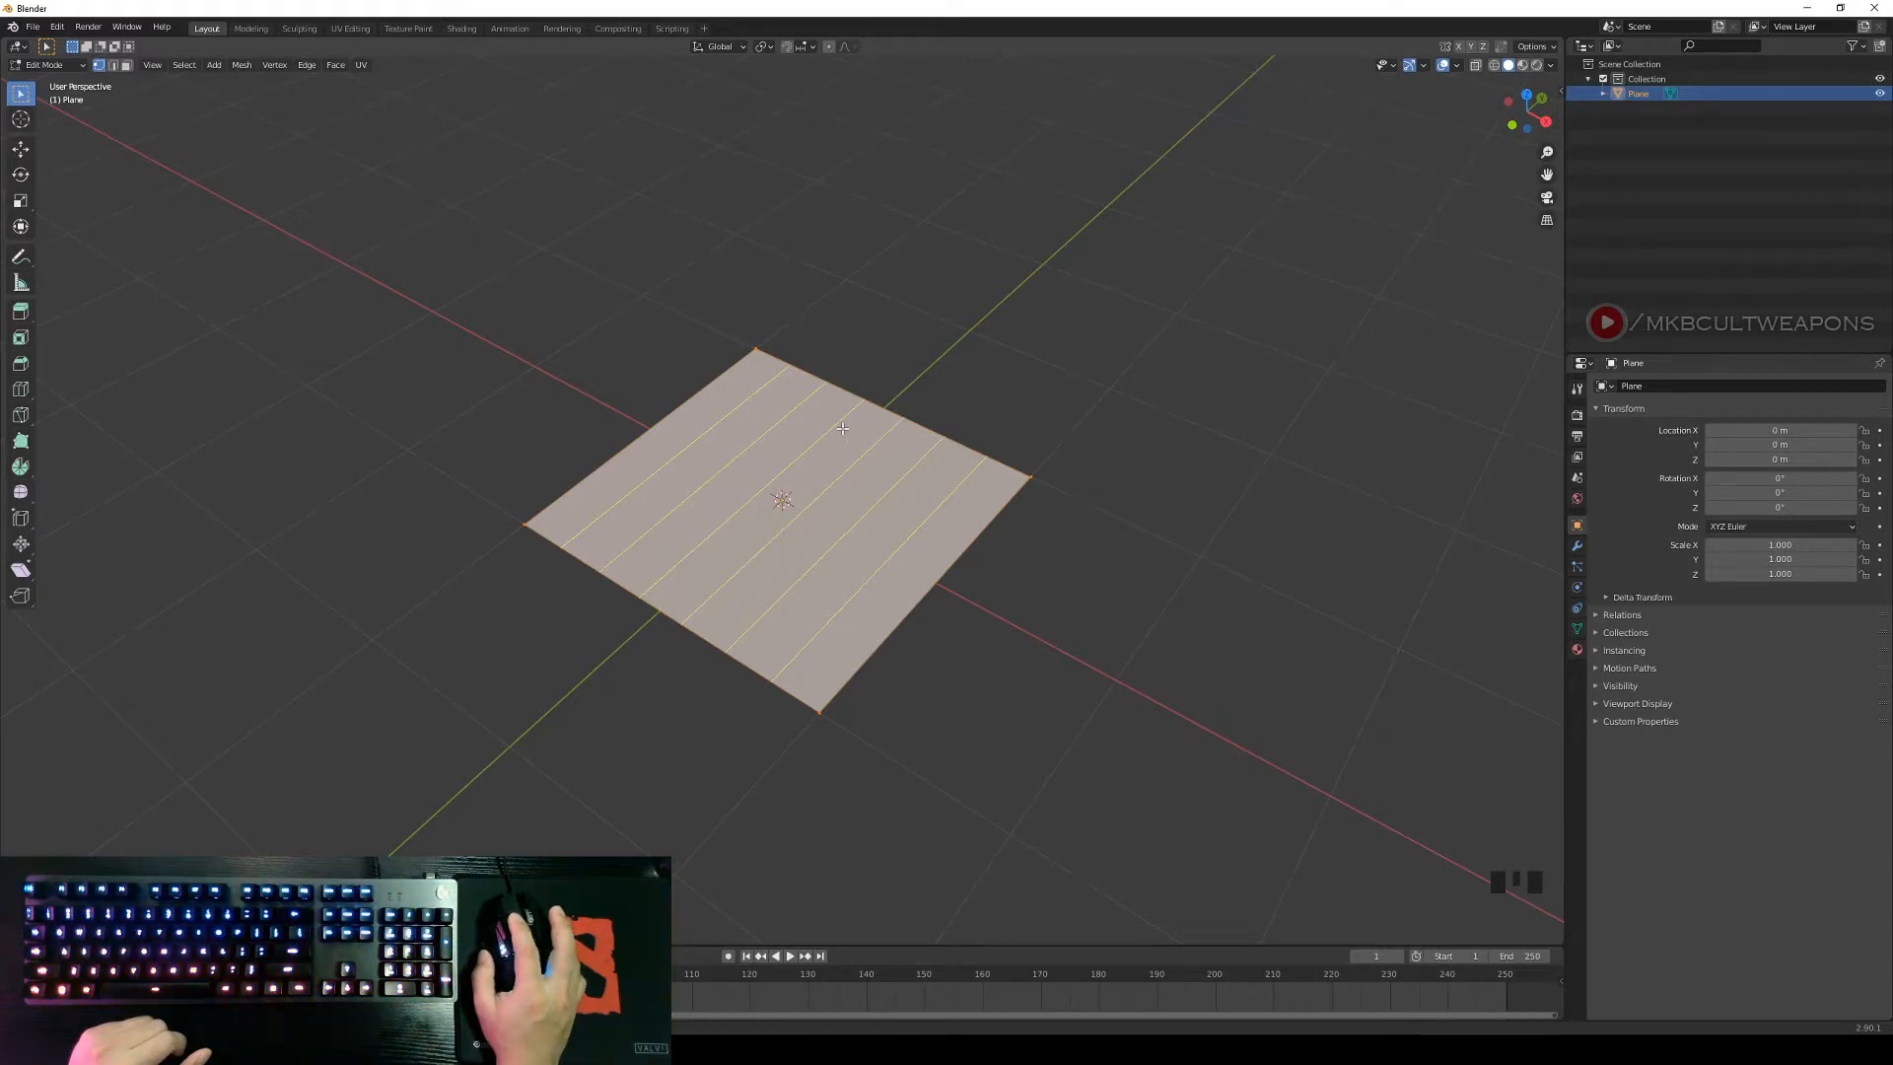
pyautogui.click(843, 428)
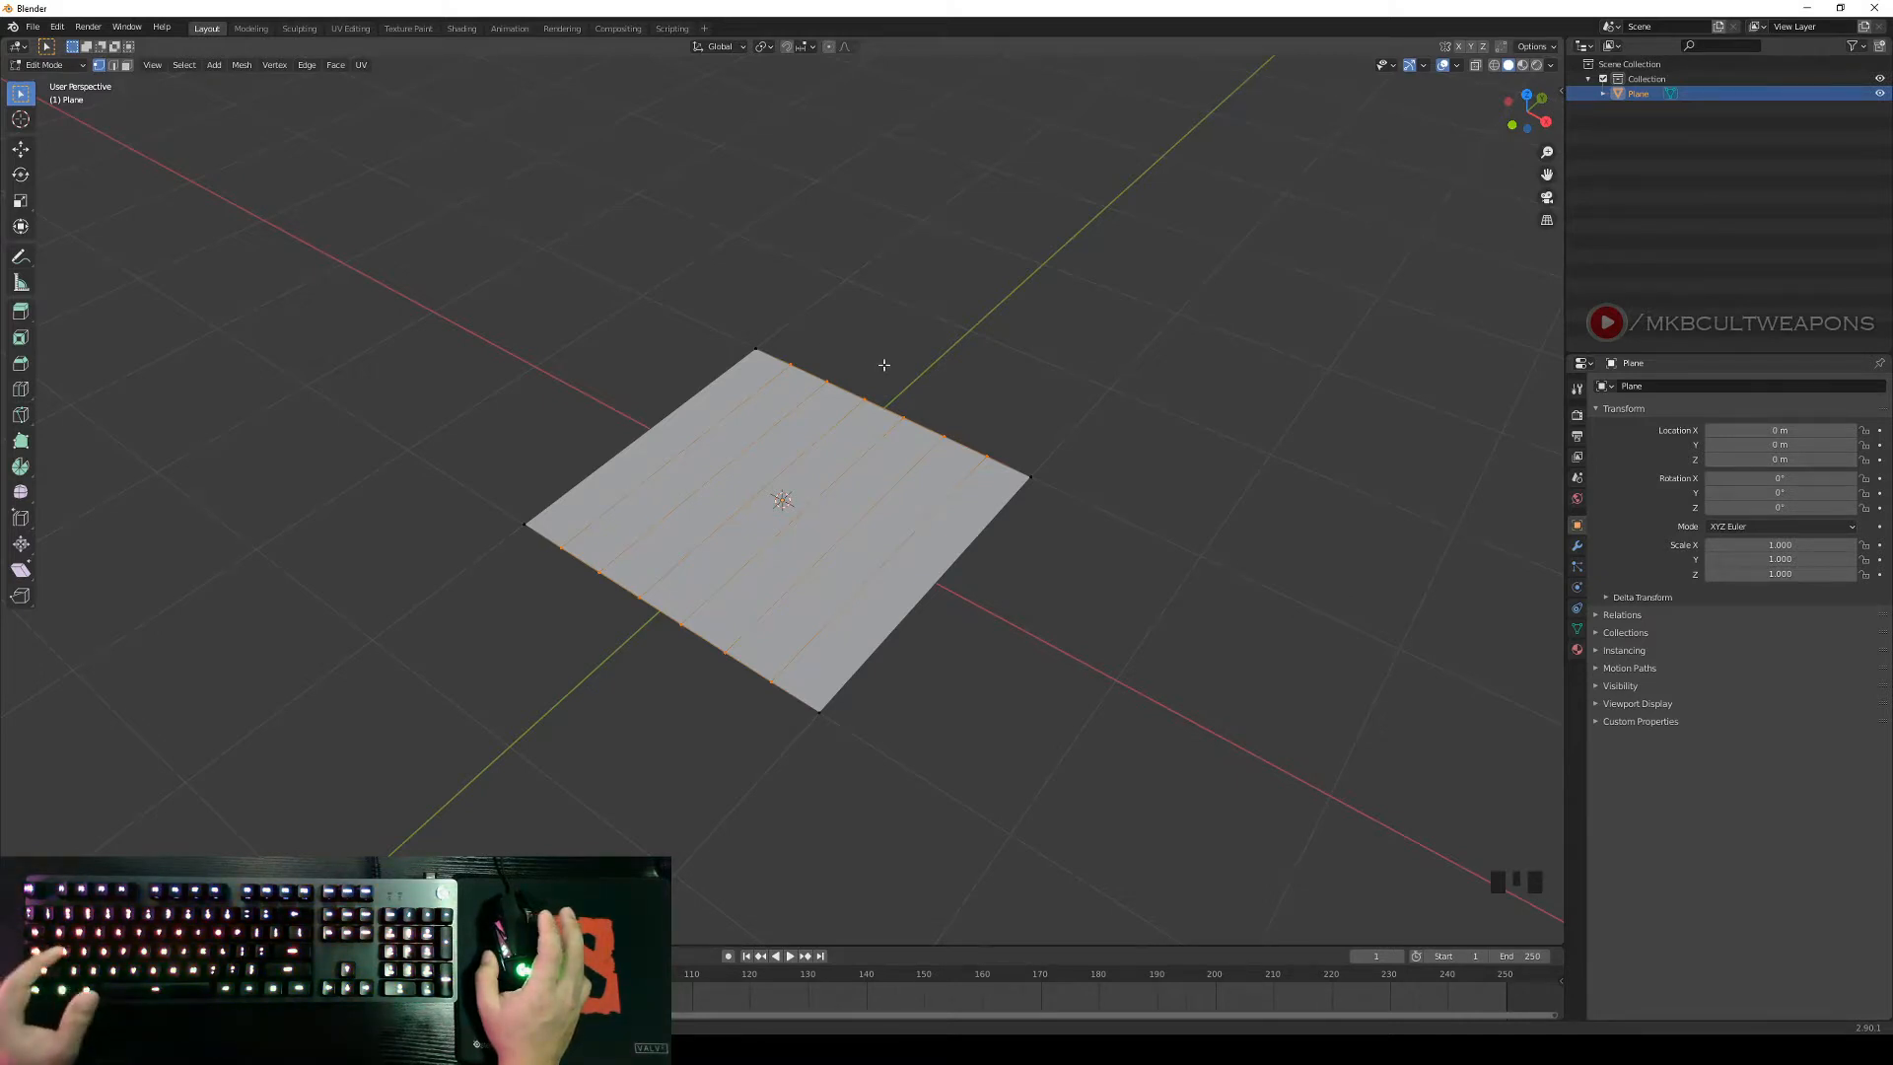
# Delete all of the plane's vertices except the four corners of its middle strip.
pyautogui.press('a')
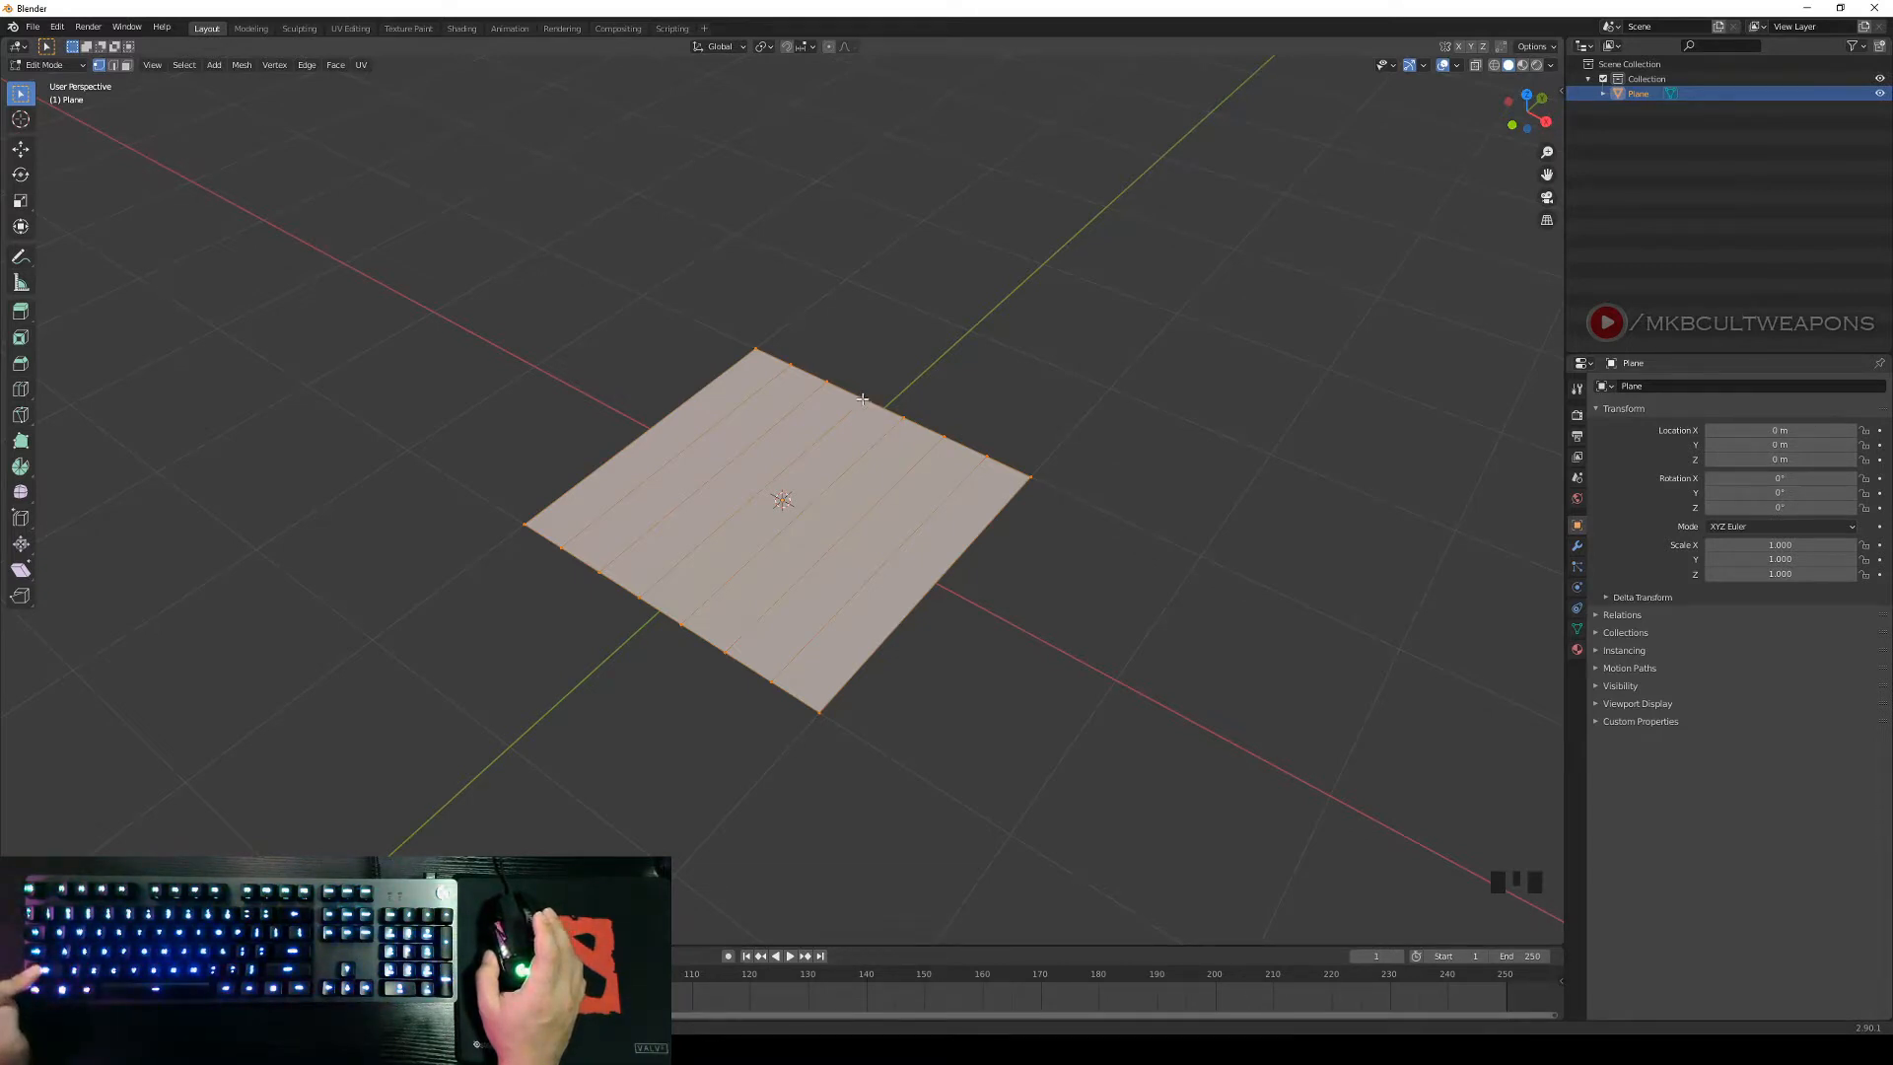
pyautogui.keyDown('shift'); pyautogui.rightClick(863, 399); pyautogui.keyUp('shift')
pyautogui.keyDown('shift'); pyautogui.rightClick(902, 415); pyautogui.keyUp('shift')
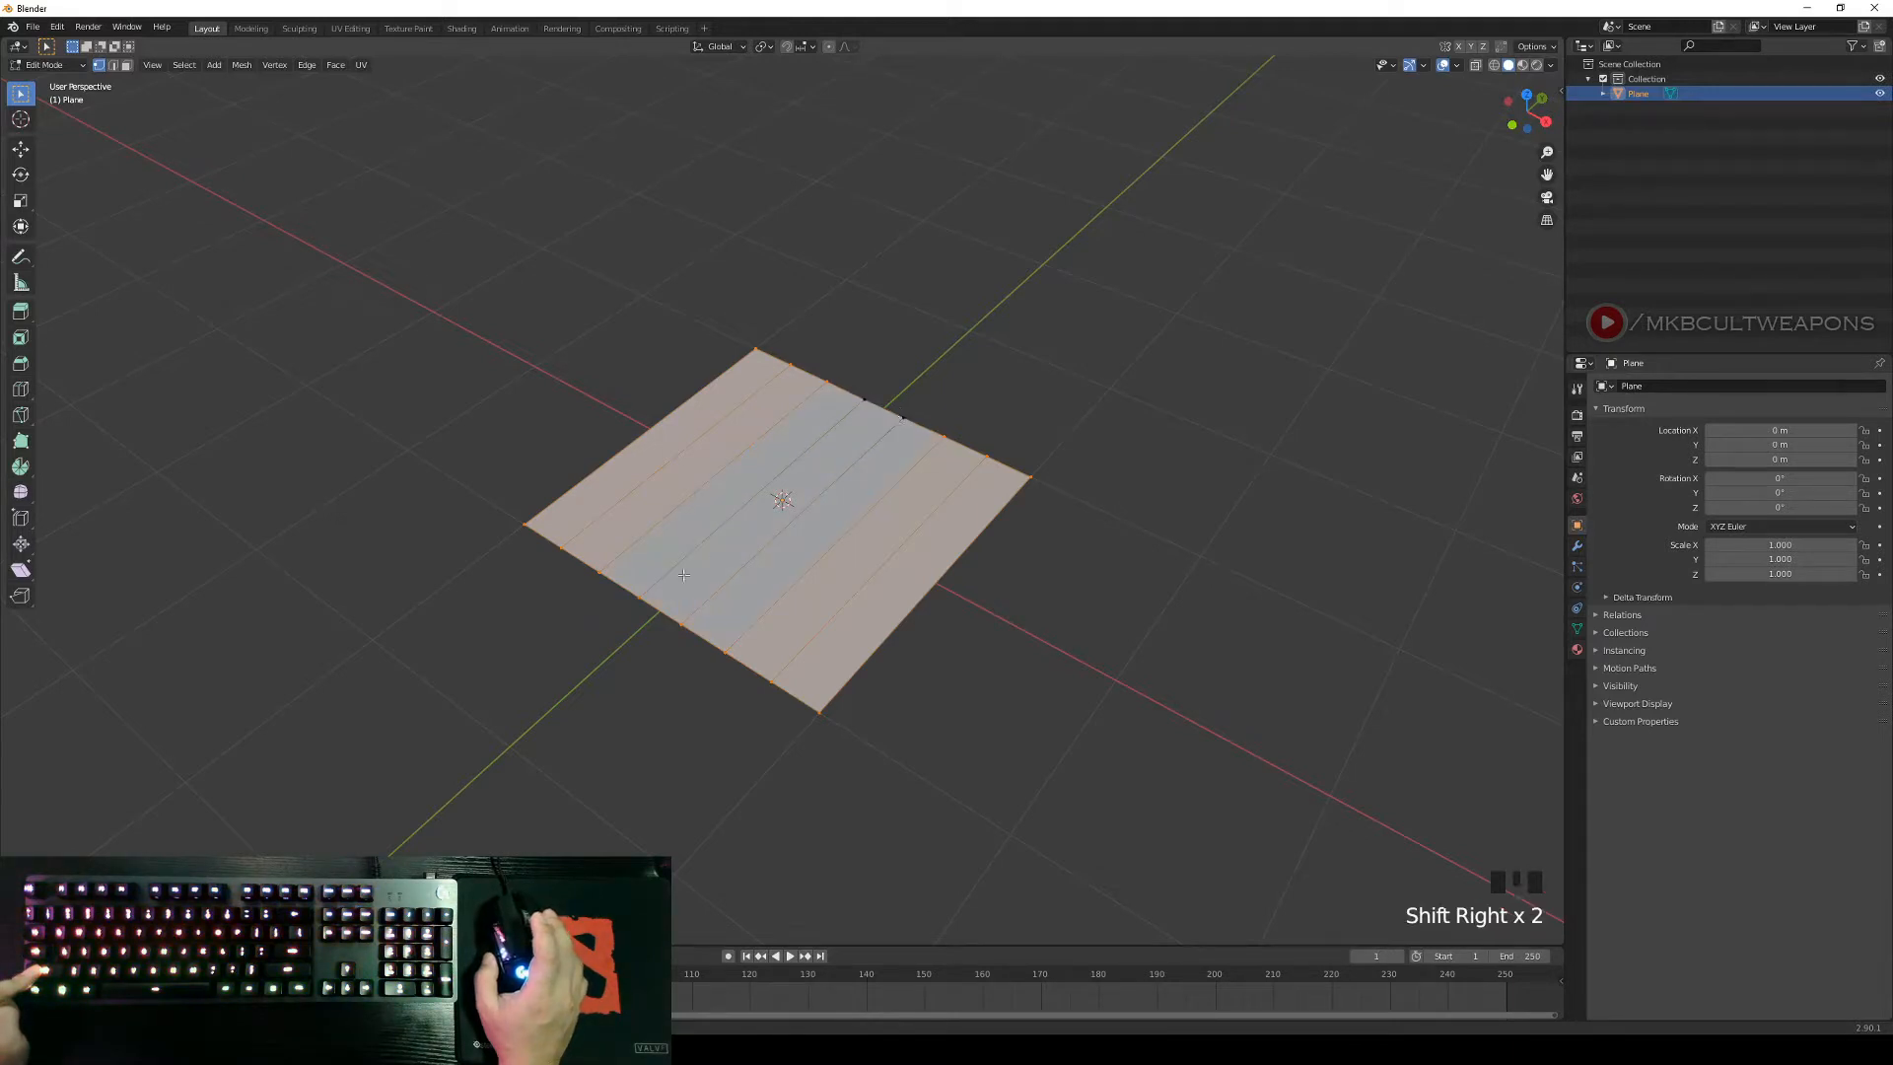
pyautogui.keyDown('shift'); pyautogui.rightClick(638, 600); pyautogui.keyUp('shift')
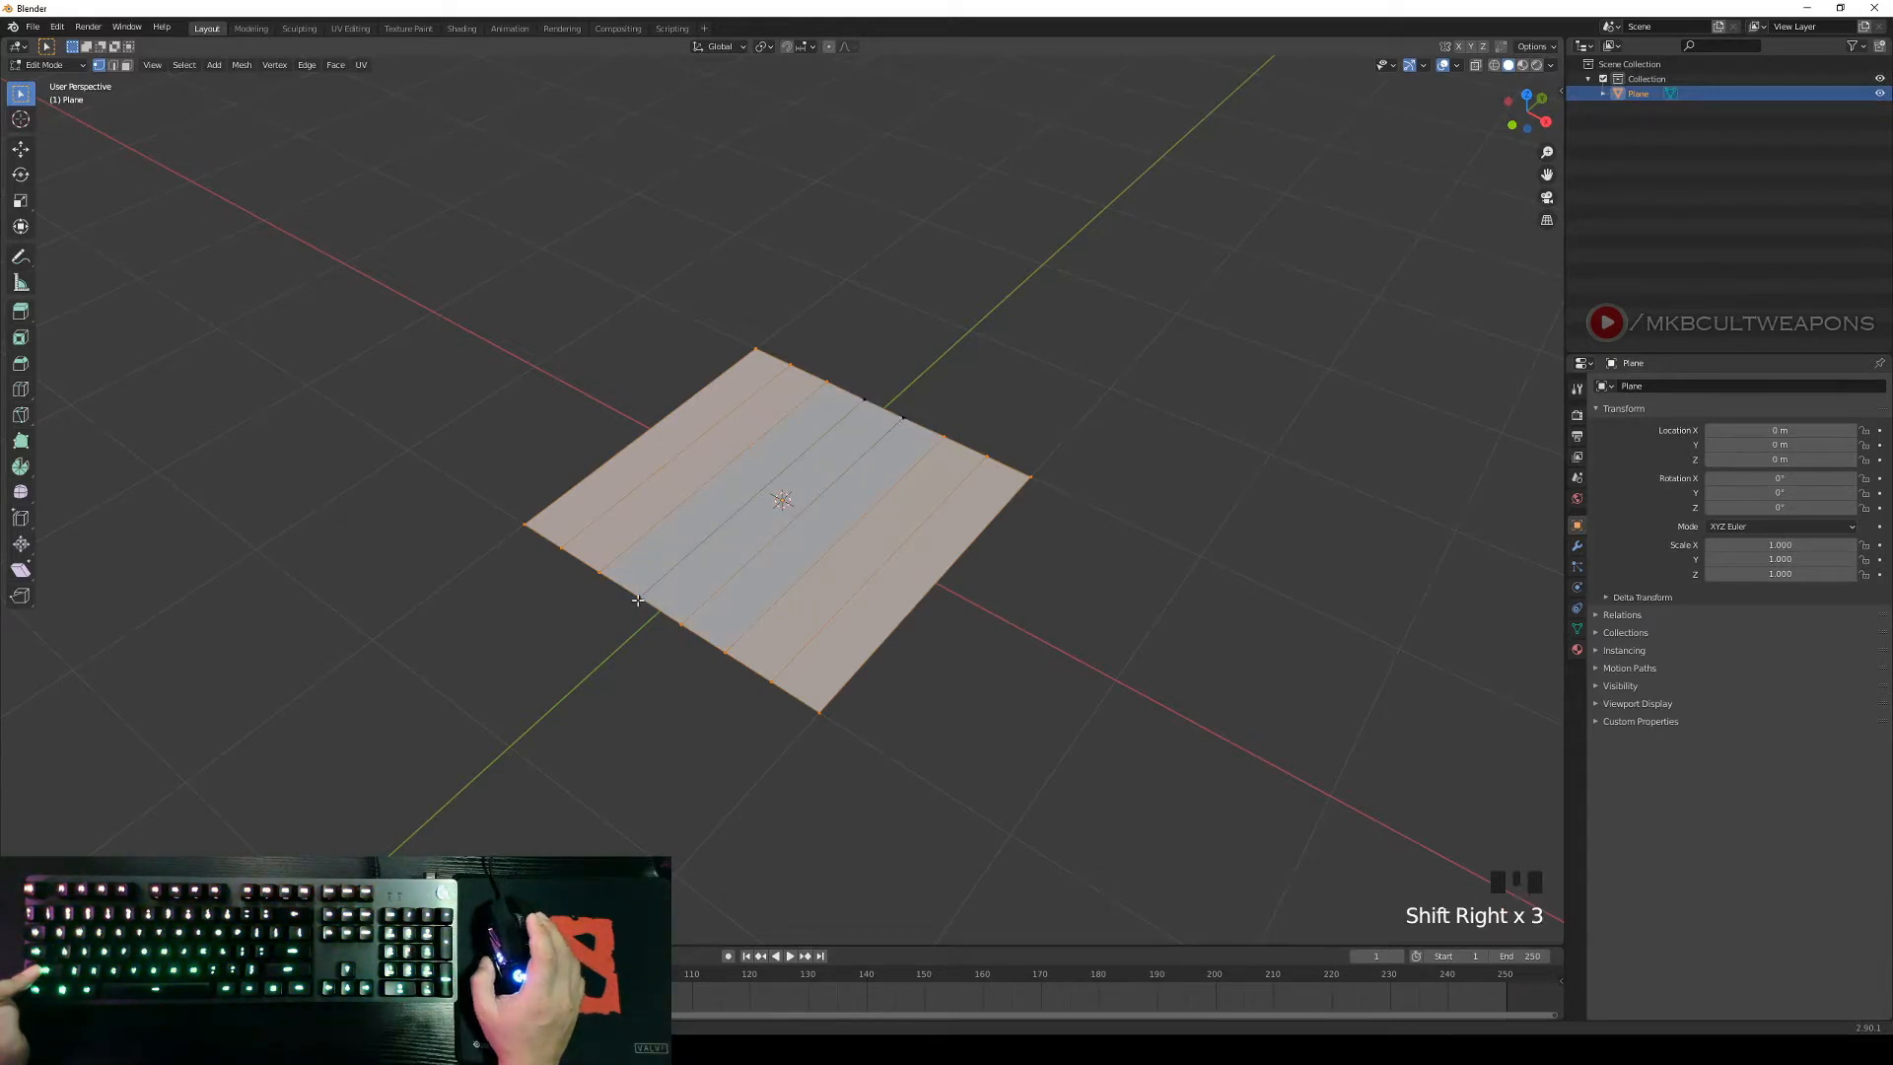
pyautogui.keyDown('shift'); pyautogui.rightClick(680, 625); pyautogui.keyUp('shift')
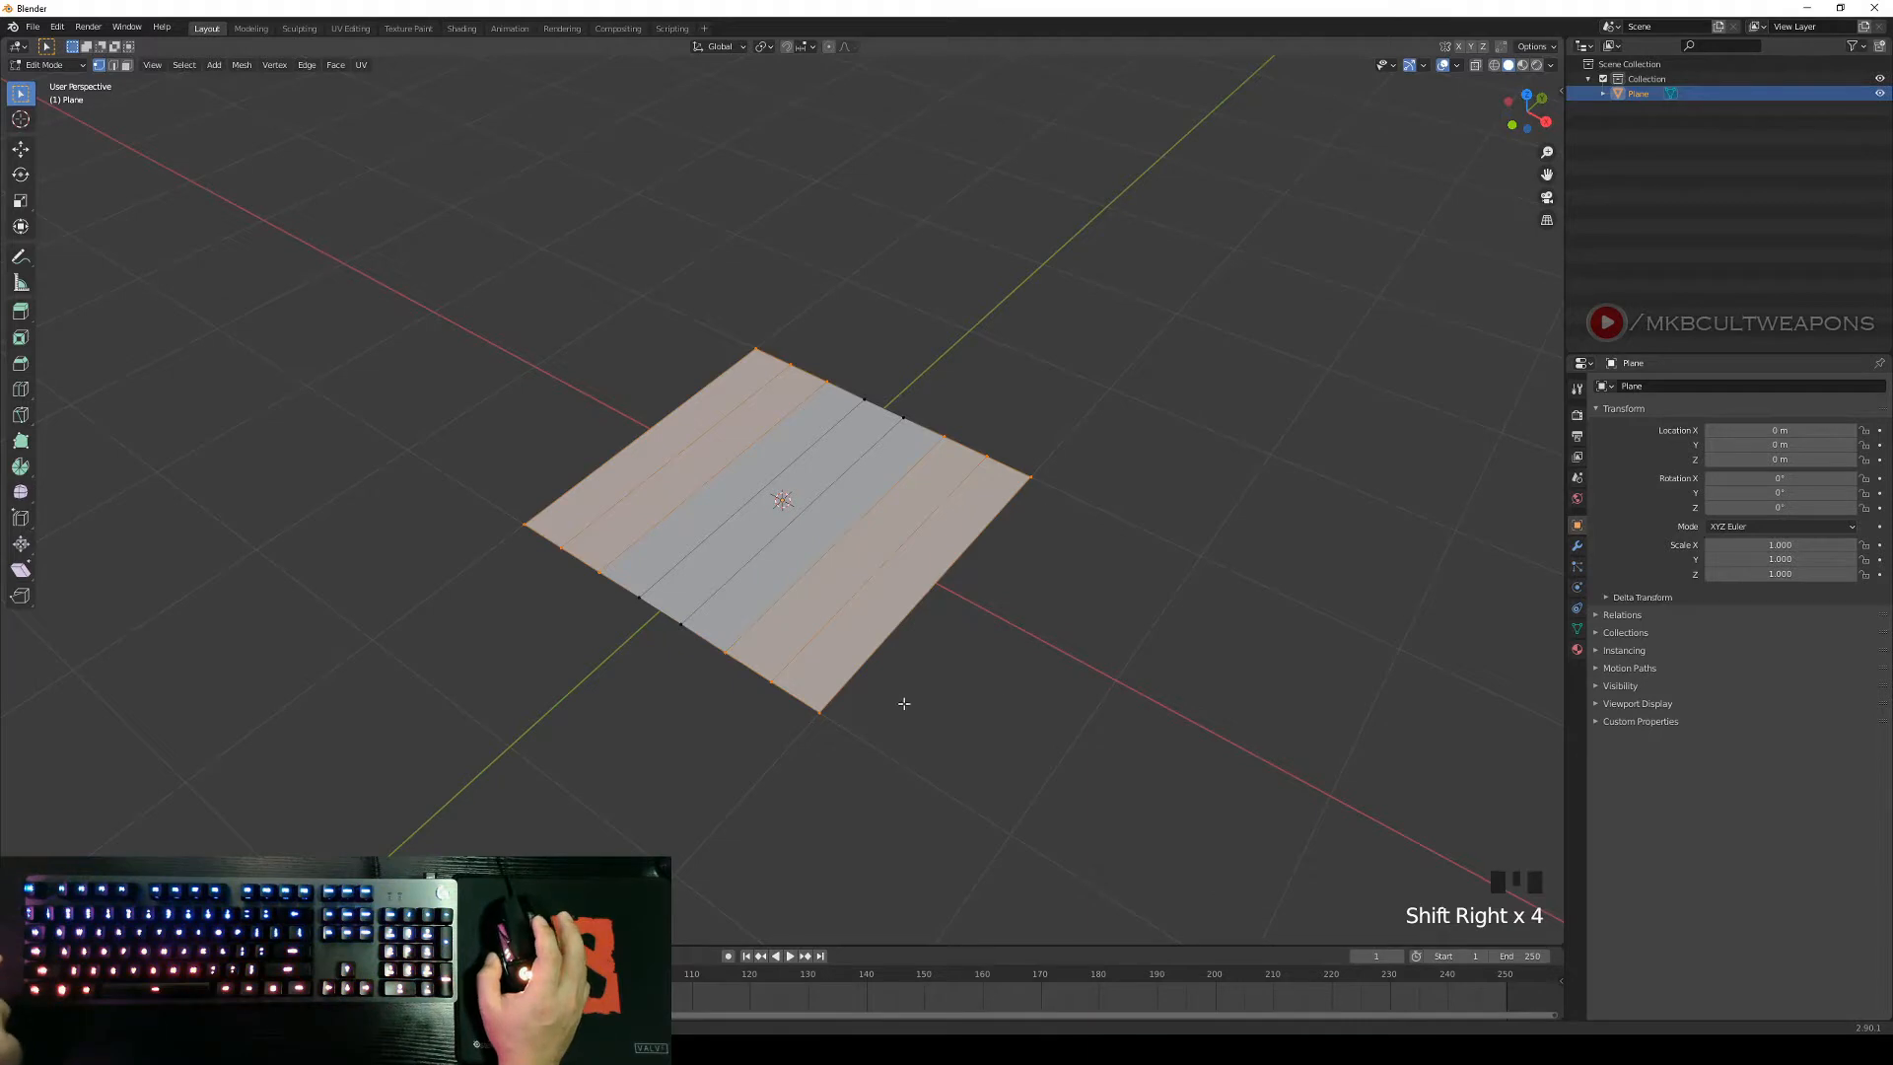
pyautogui.moveTo(1092, 676)
pyautogui.mouseDown(button='middle')
pyautogui.moveTo(1039, 625)
pyautogui.moveTo(1099, 642)
pyautogui.moveTo(1078, 646)
pyautogui.moveTo(1104, 665)
pyautogui.mouseUp(button='middle')
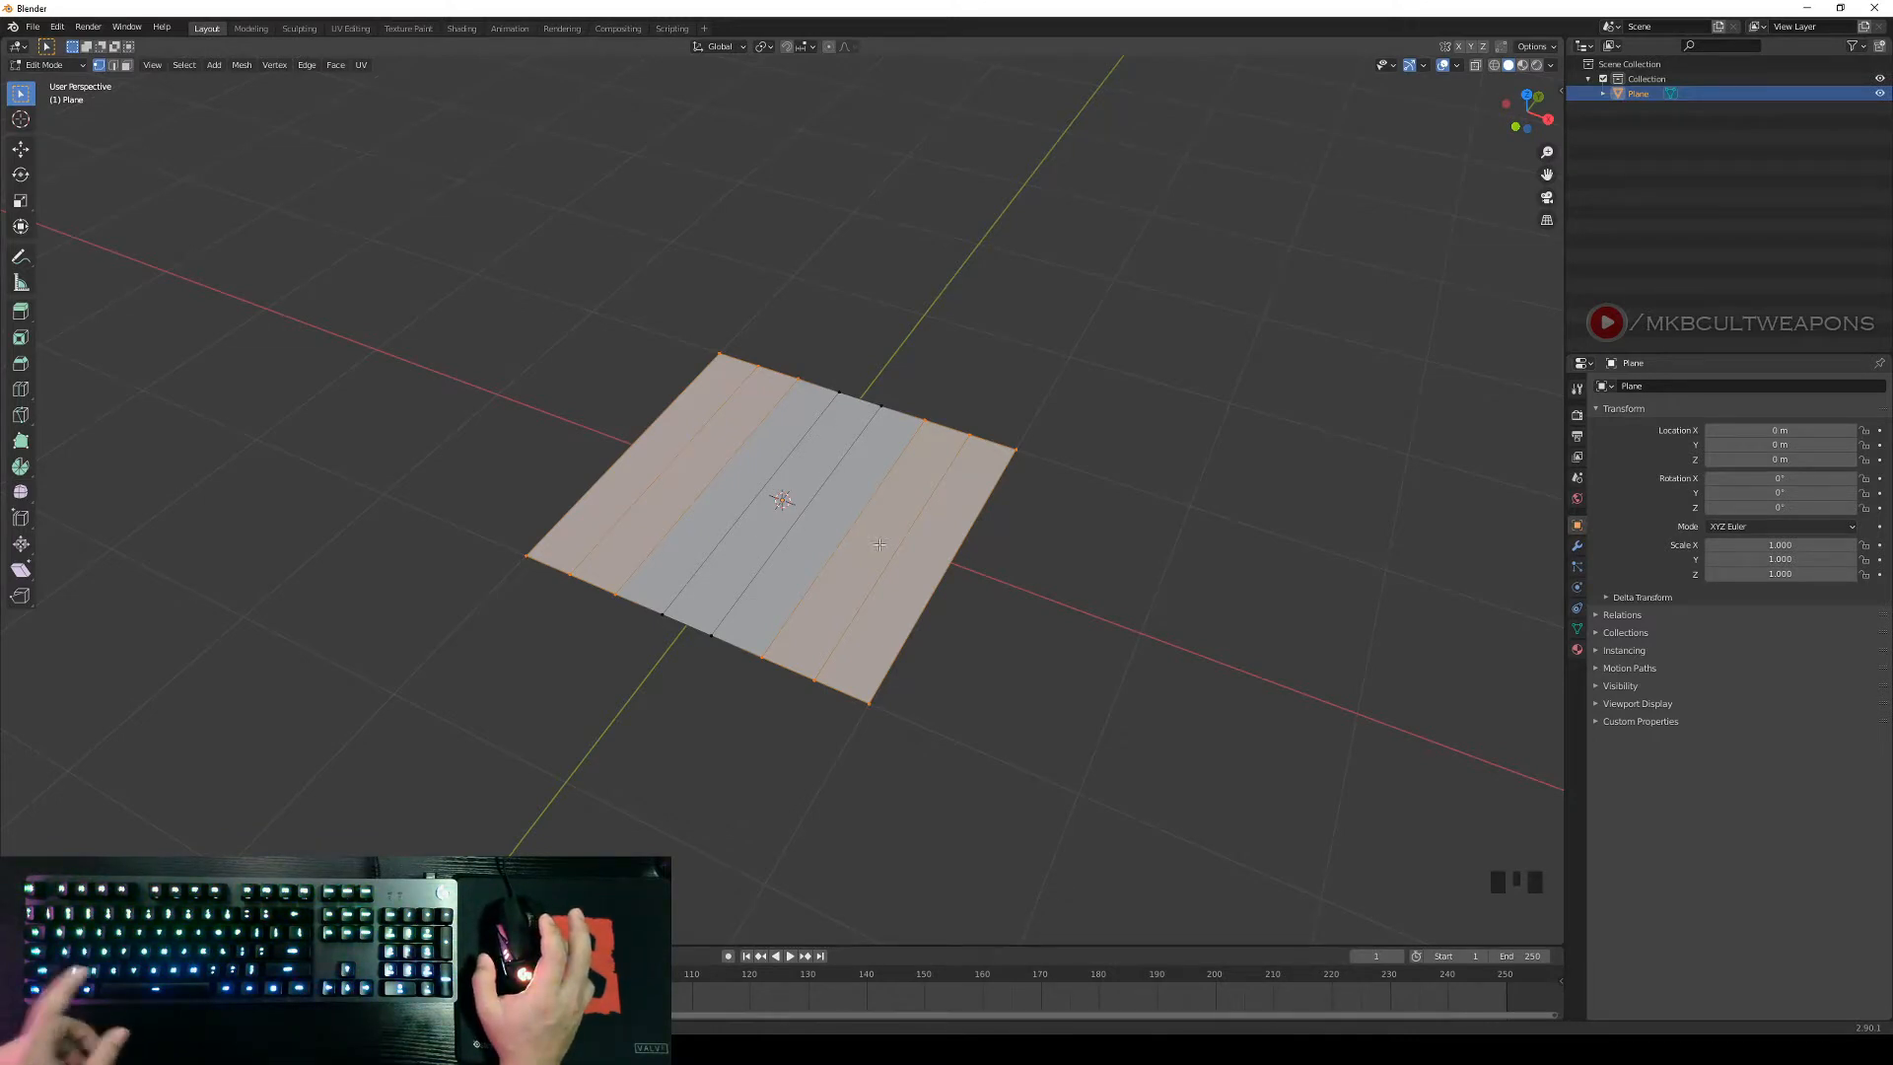
pyautogui.press('x')
pyautogui.press('Escape')
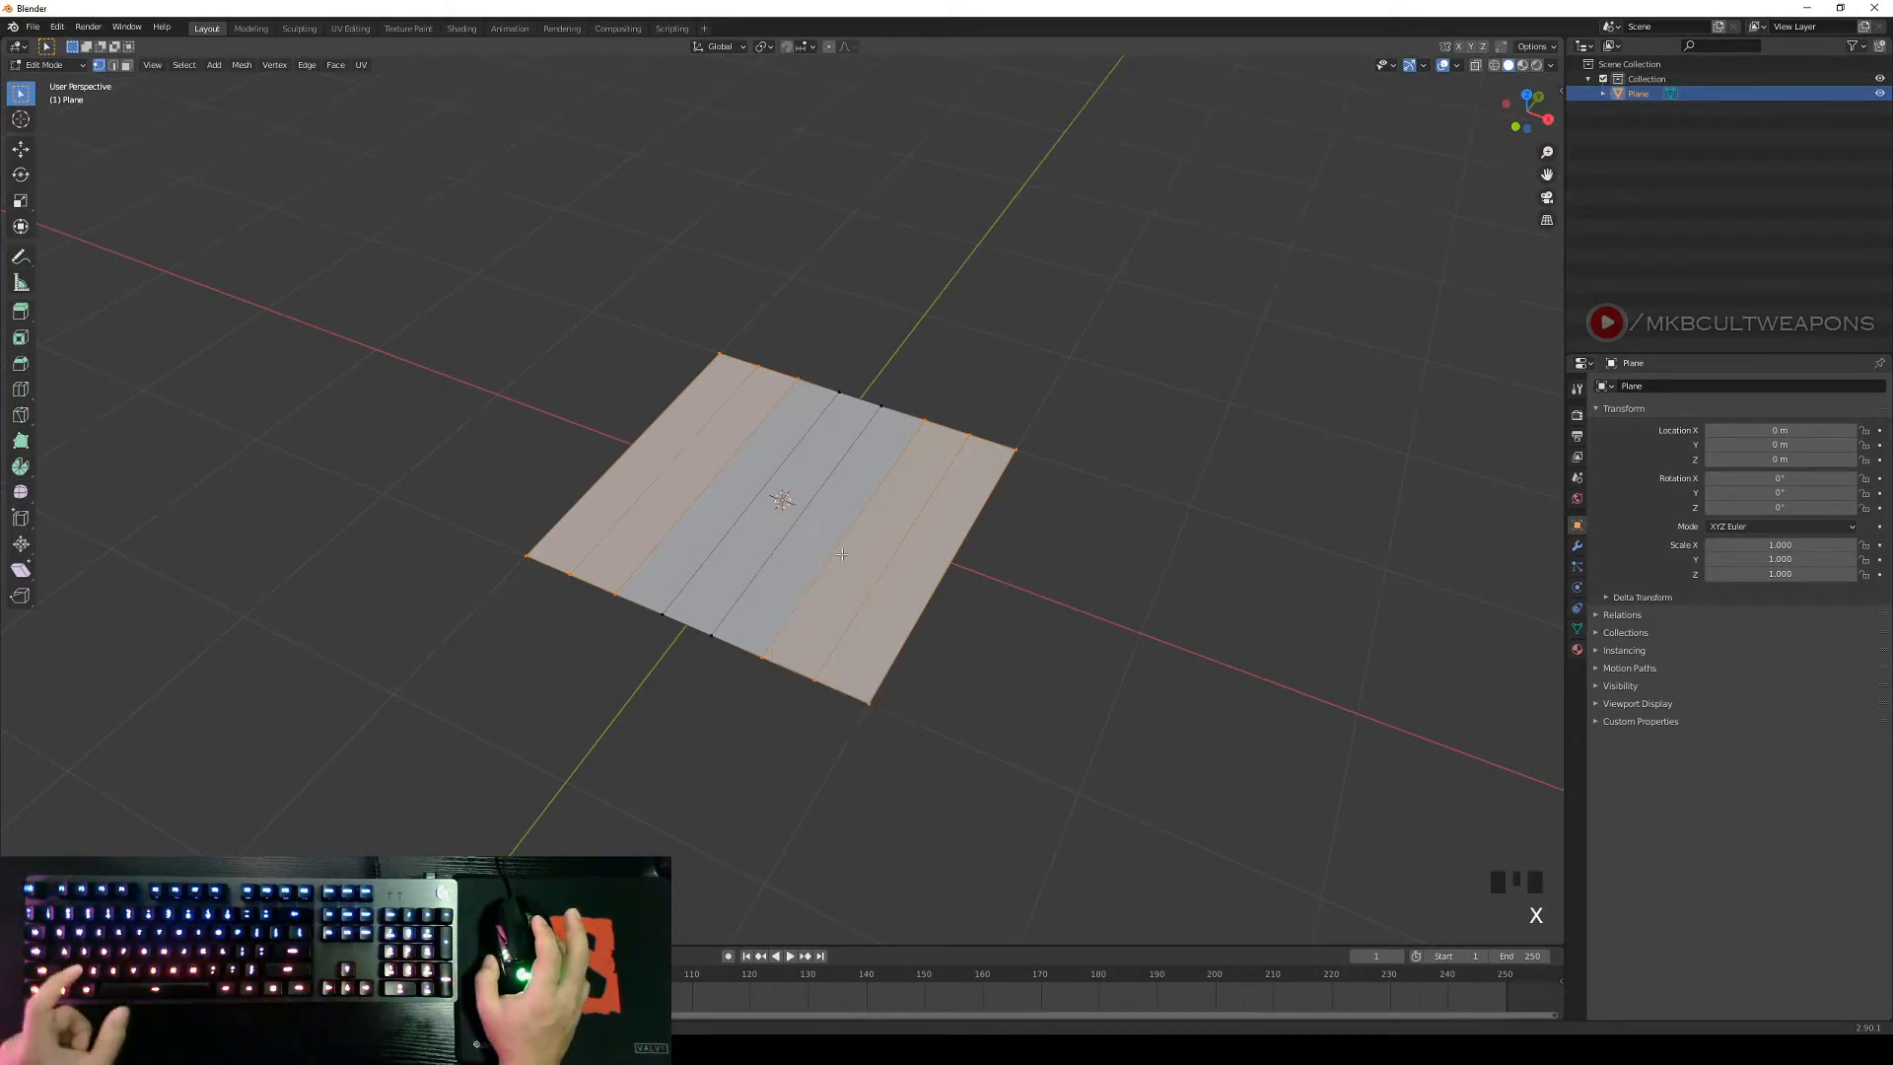
pyautogui.press('x')
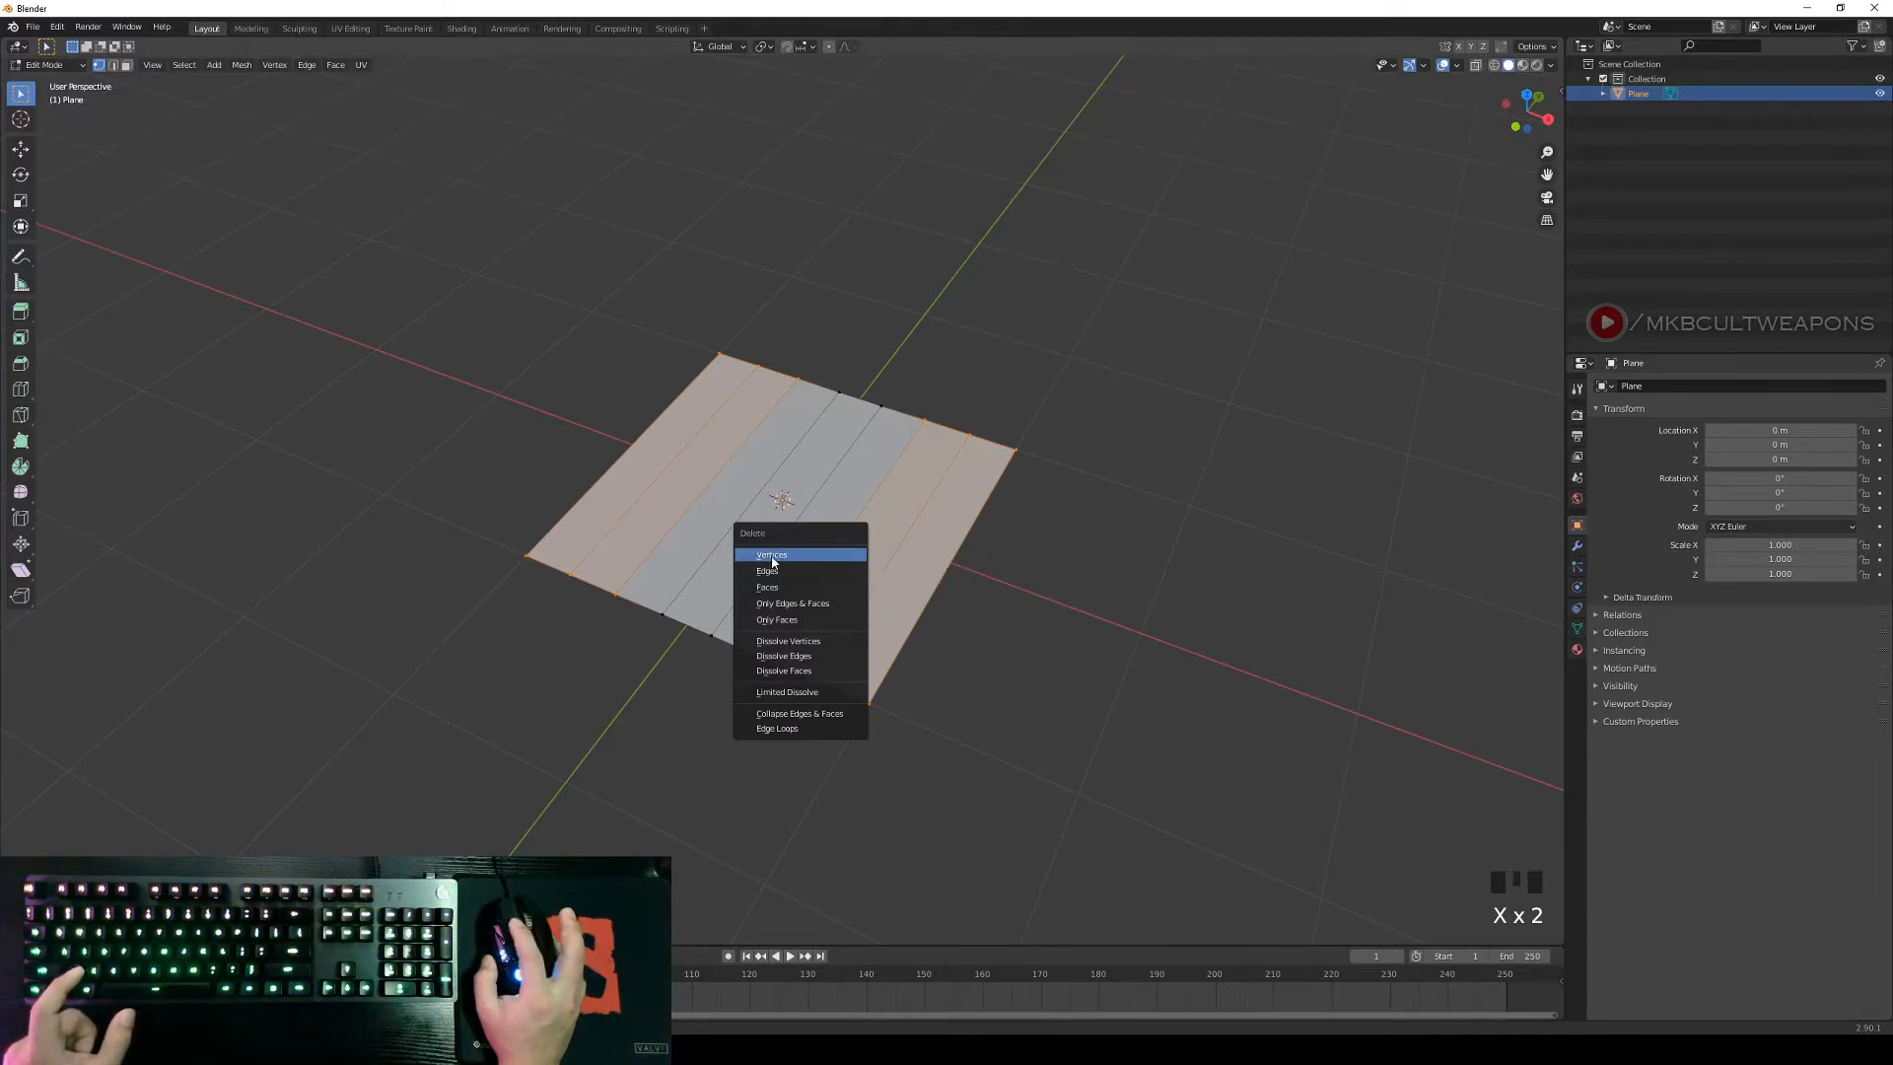
pyautogui.click(773, 557)
# Add one centred loop cut running along the full length of the strip.
pyautogui.moveTo(973, 537); pyautogui.dragTo(909, 580, button='middle')
pyautogui.scroll(2, 1017, 522)
pyautogui.moveTo(653, 560); pyautogui.dragTo(883, 545, button='middle')
pyautogui.rightClick(921, 543)
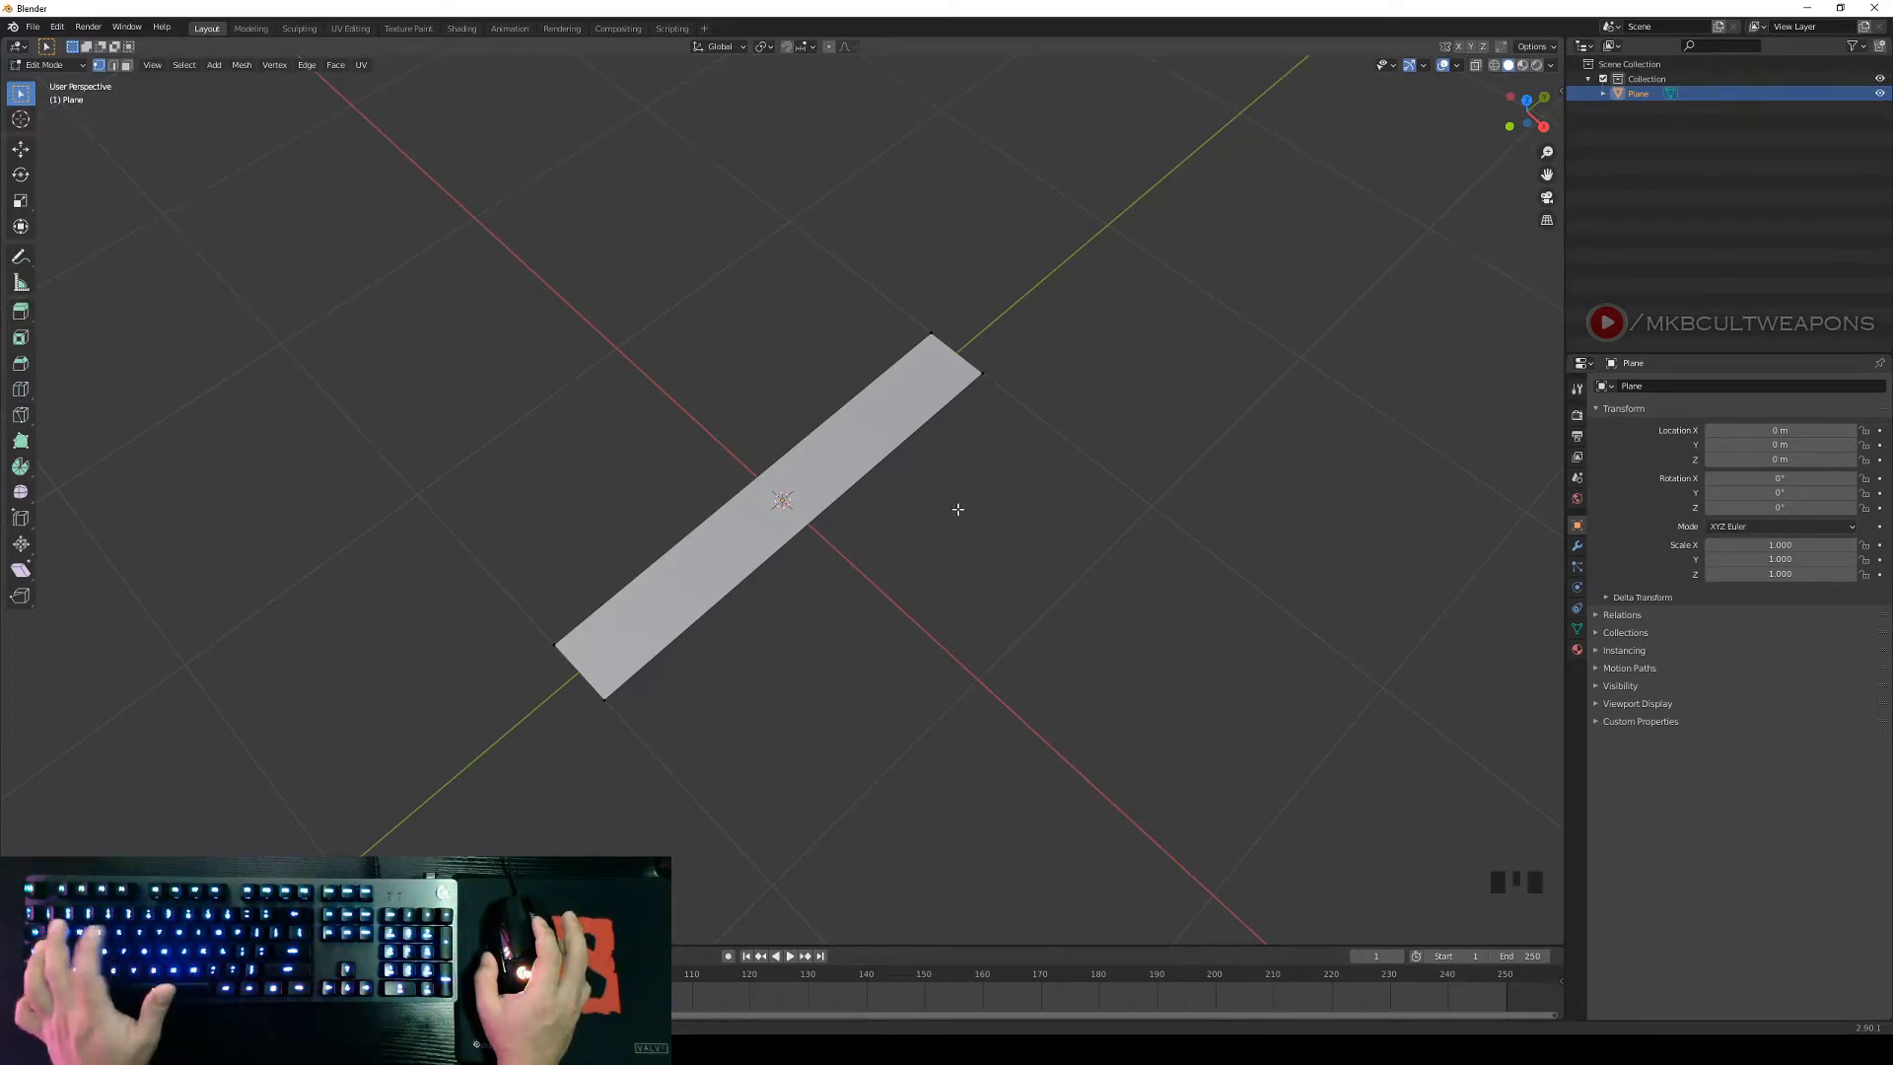
pyautogui.hotkey('ctrl', 'r')
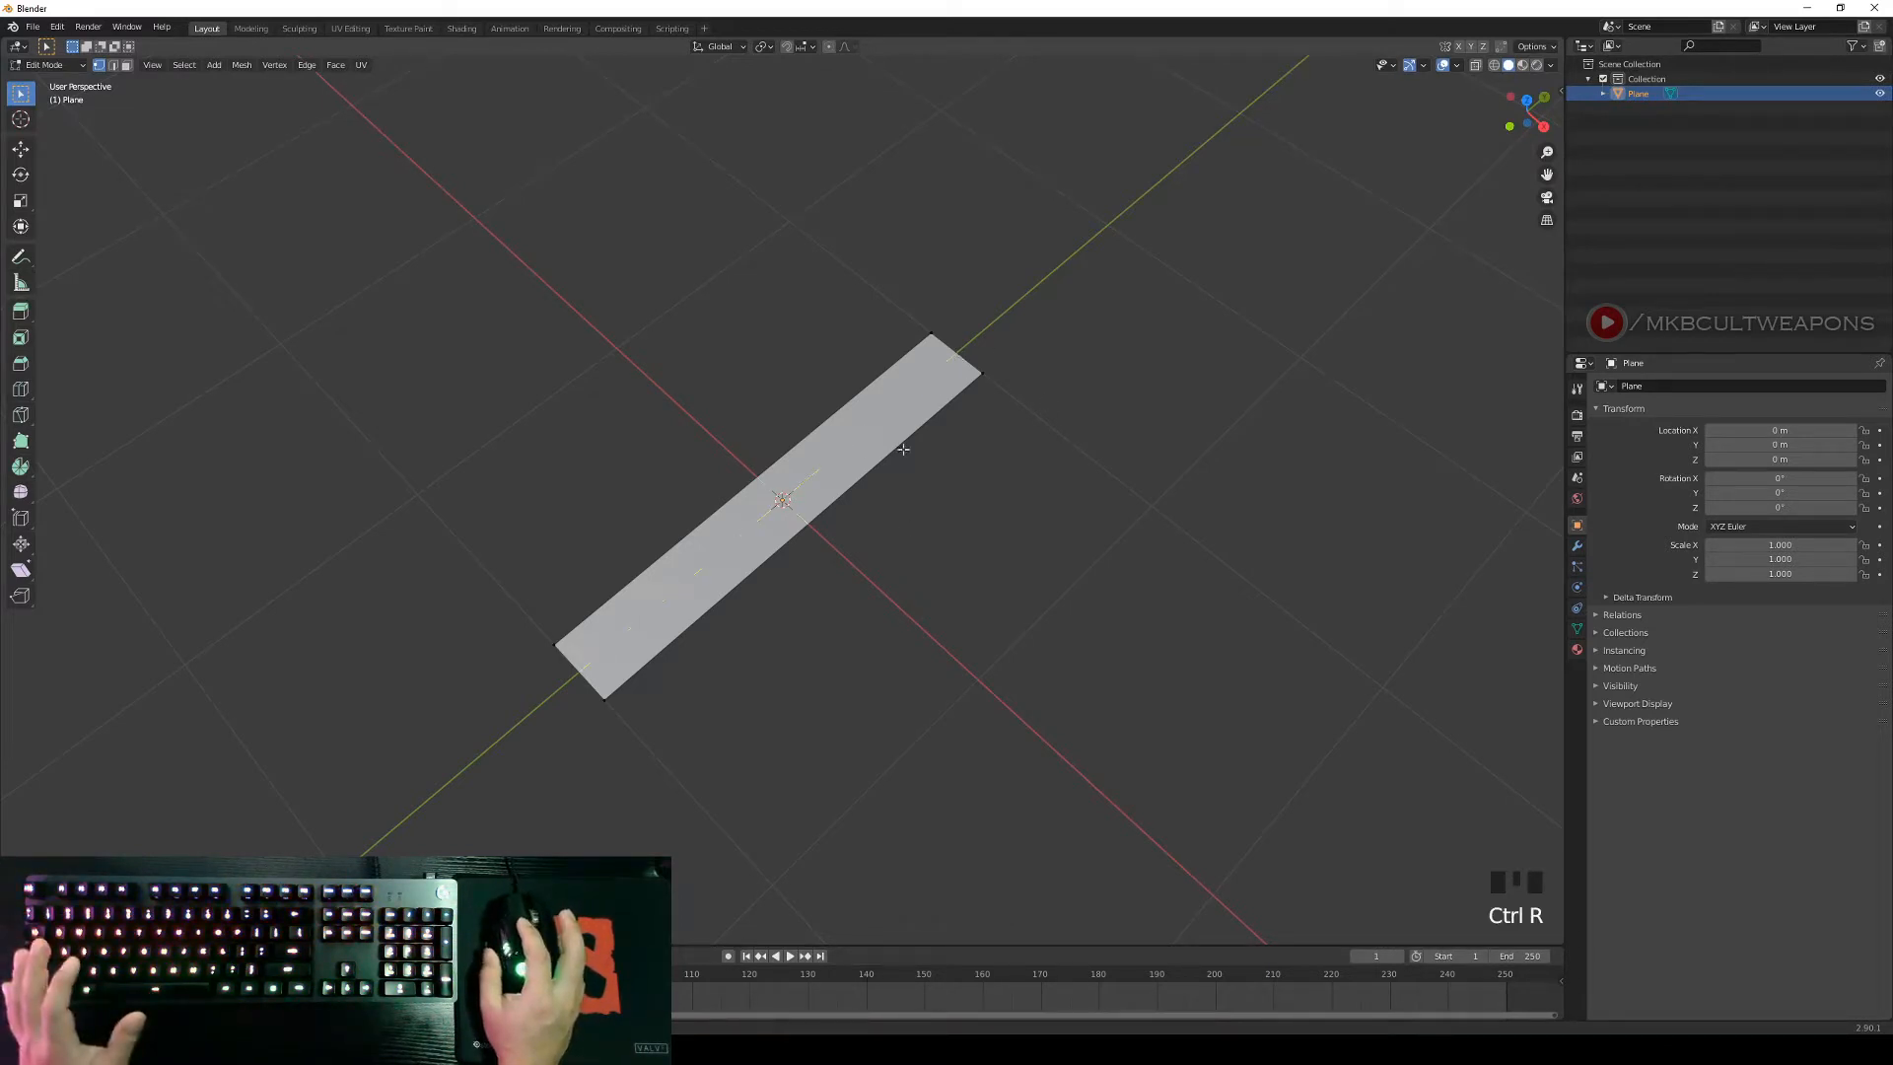
pyautogui.click(952, 350)
pyautogui.rightClick(1070, 338)
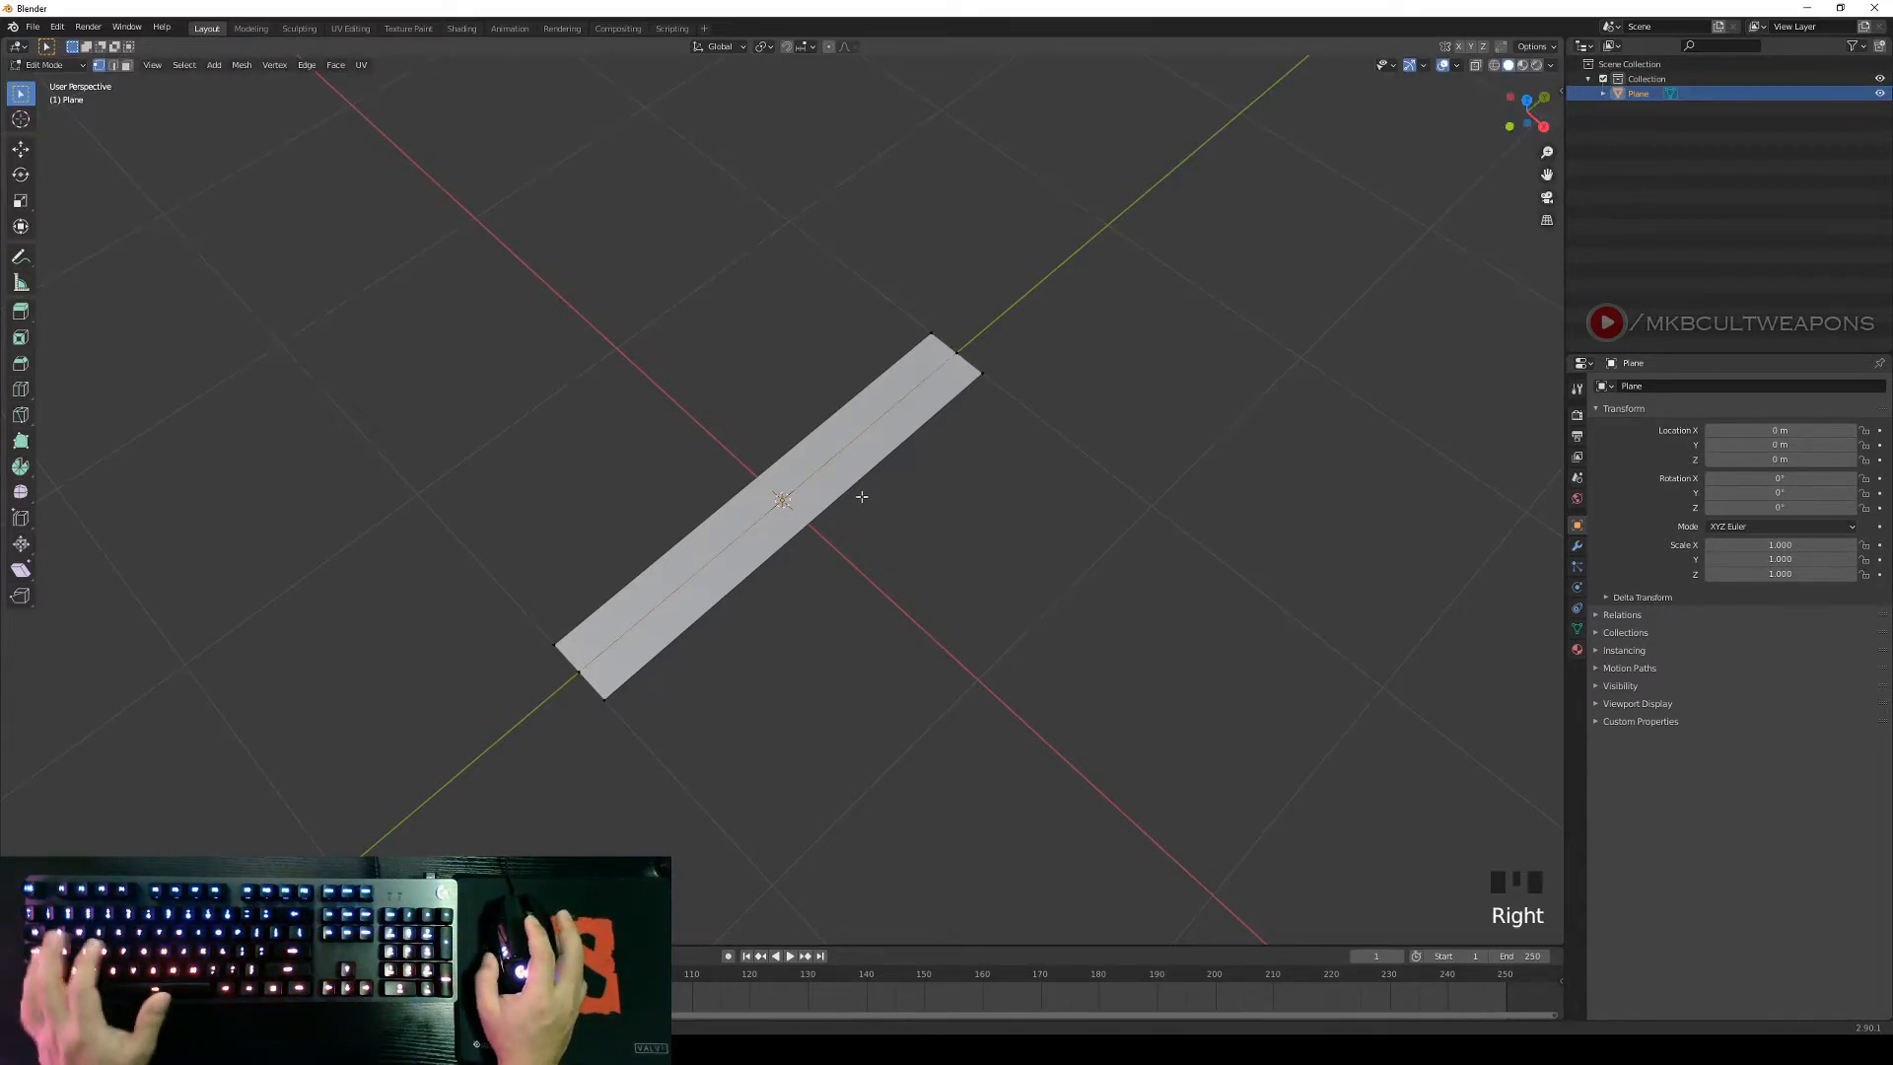
# Add one centred loop cut across the width of the strip, halfway along its length.
pyautogui.hotkey('ctrl', 'r')
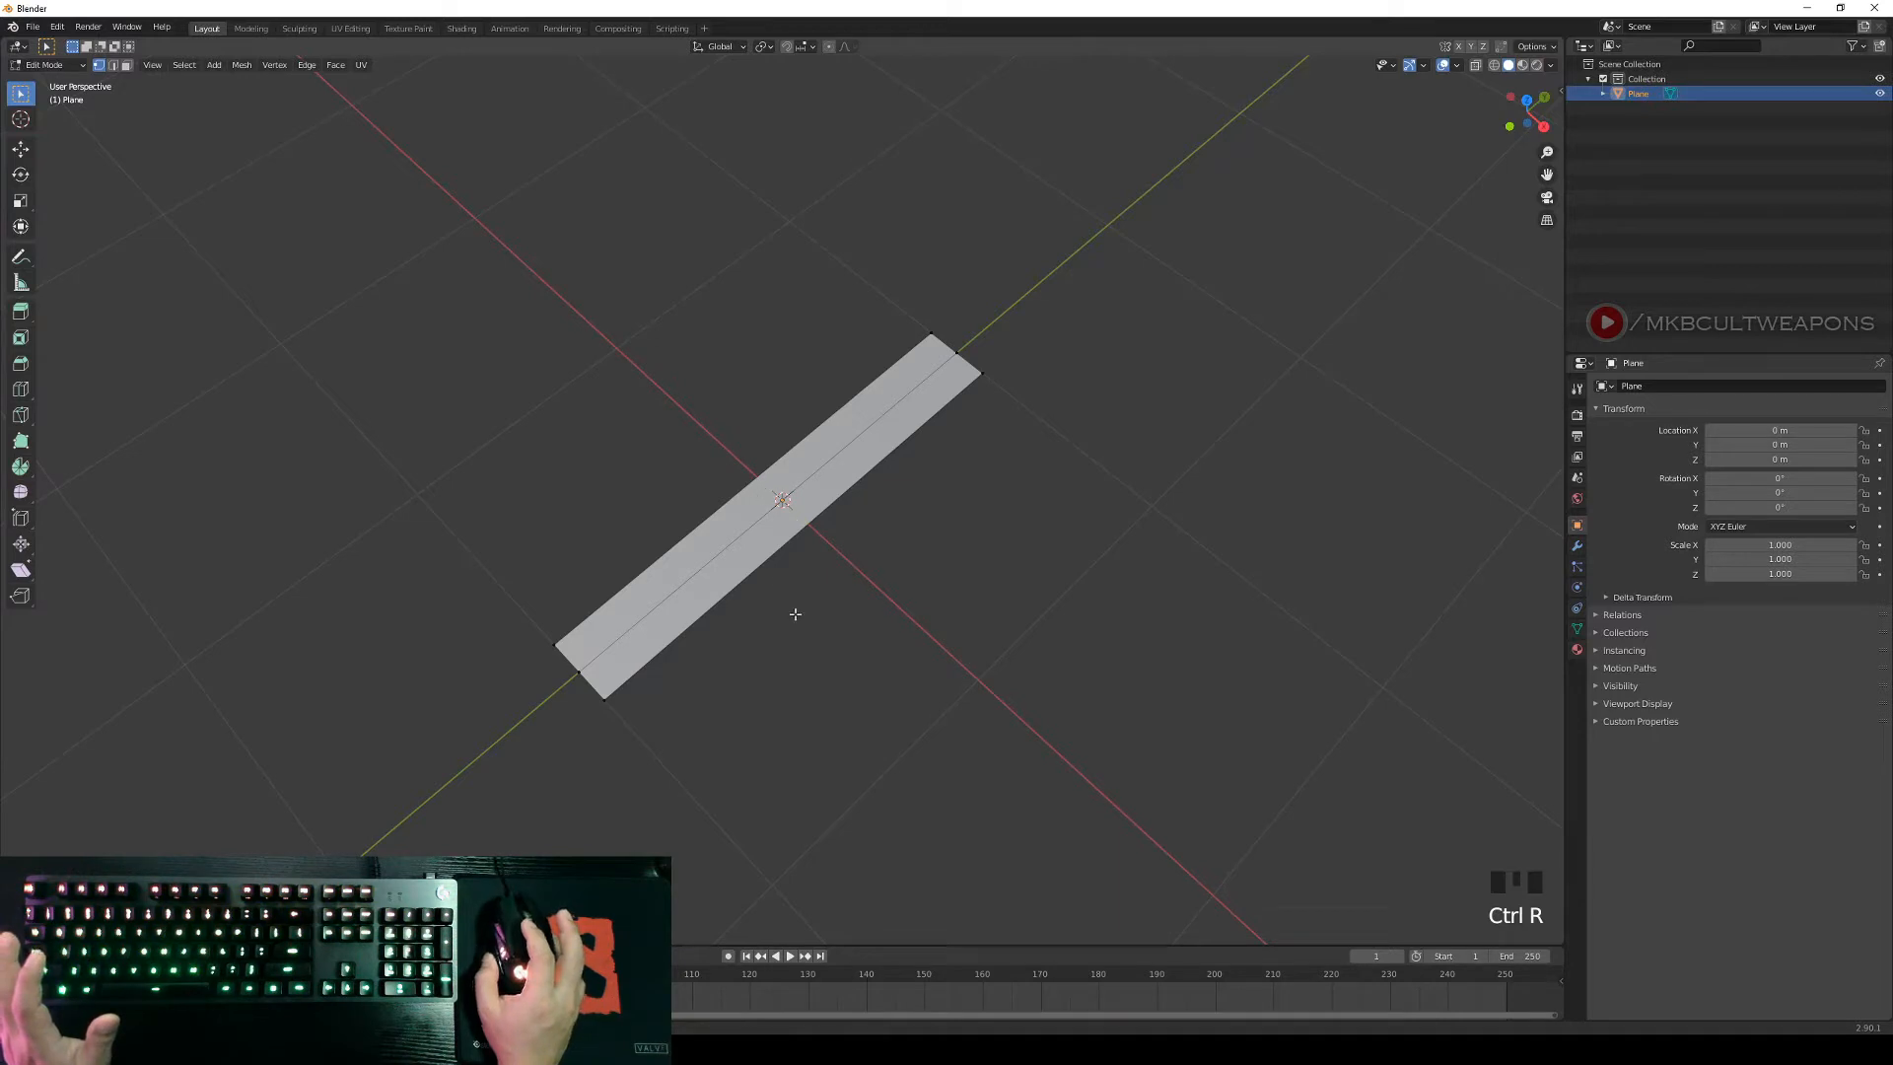
pyautogui.click(776, 487)
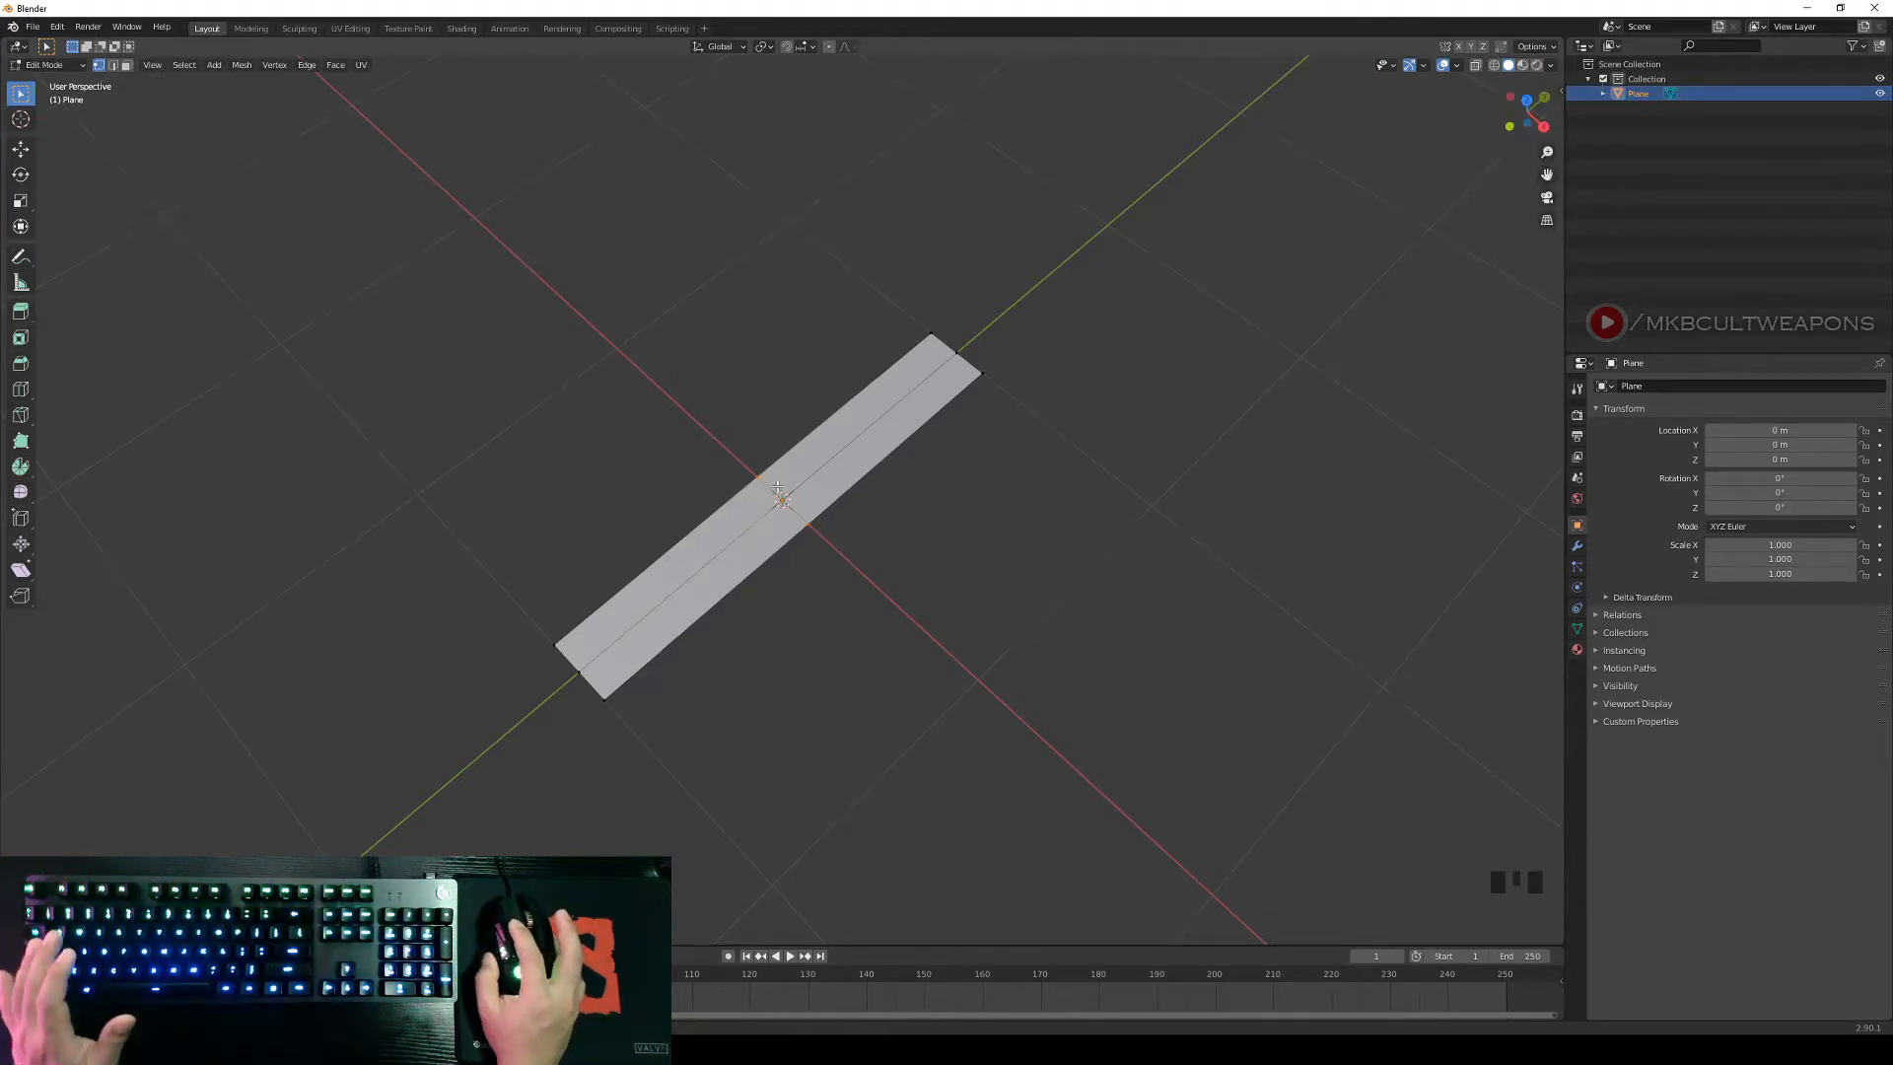
pyautogui.moveTo(986, 591); pyautogui.dragTo(826, 547, button='middle')
pyautogui.rightClick(985, 579)
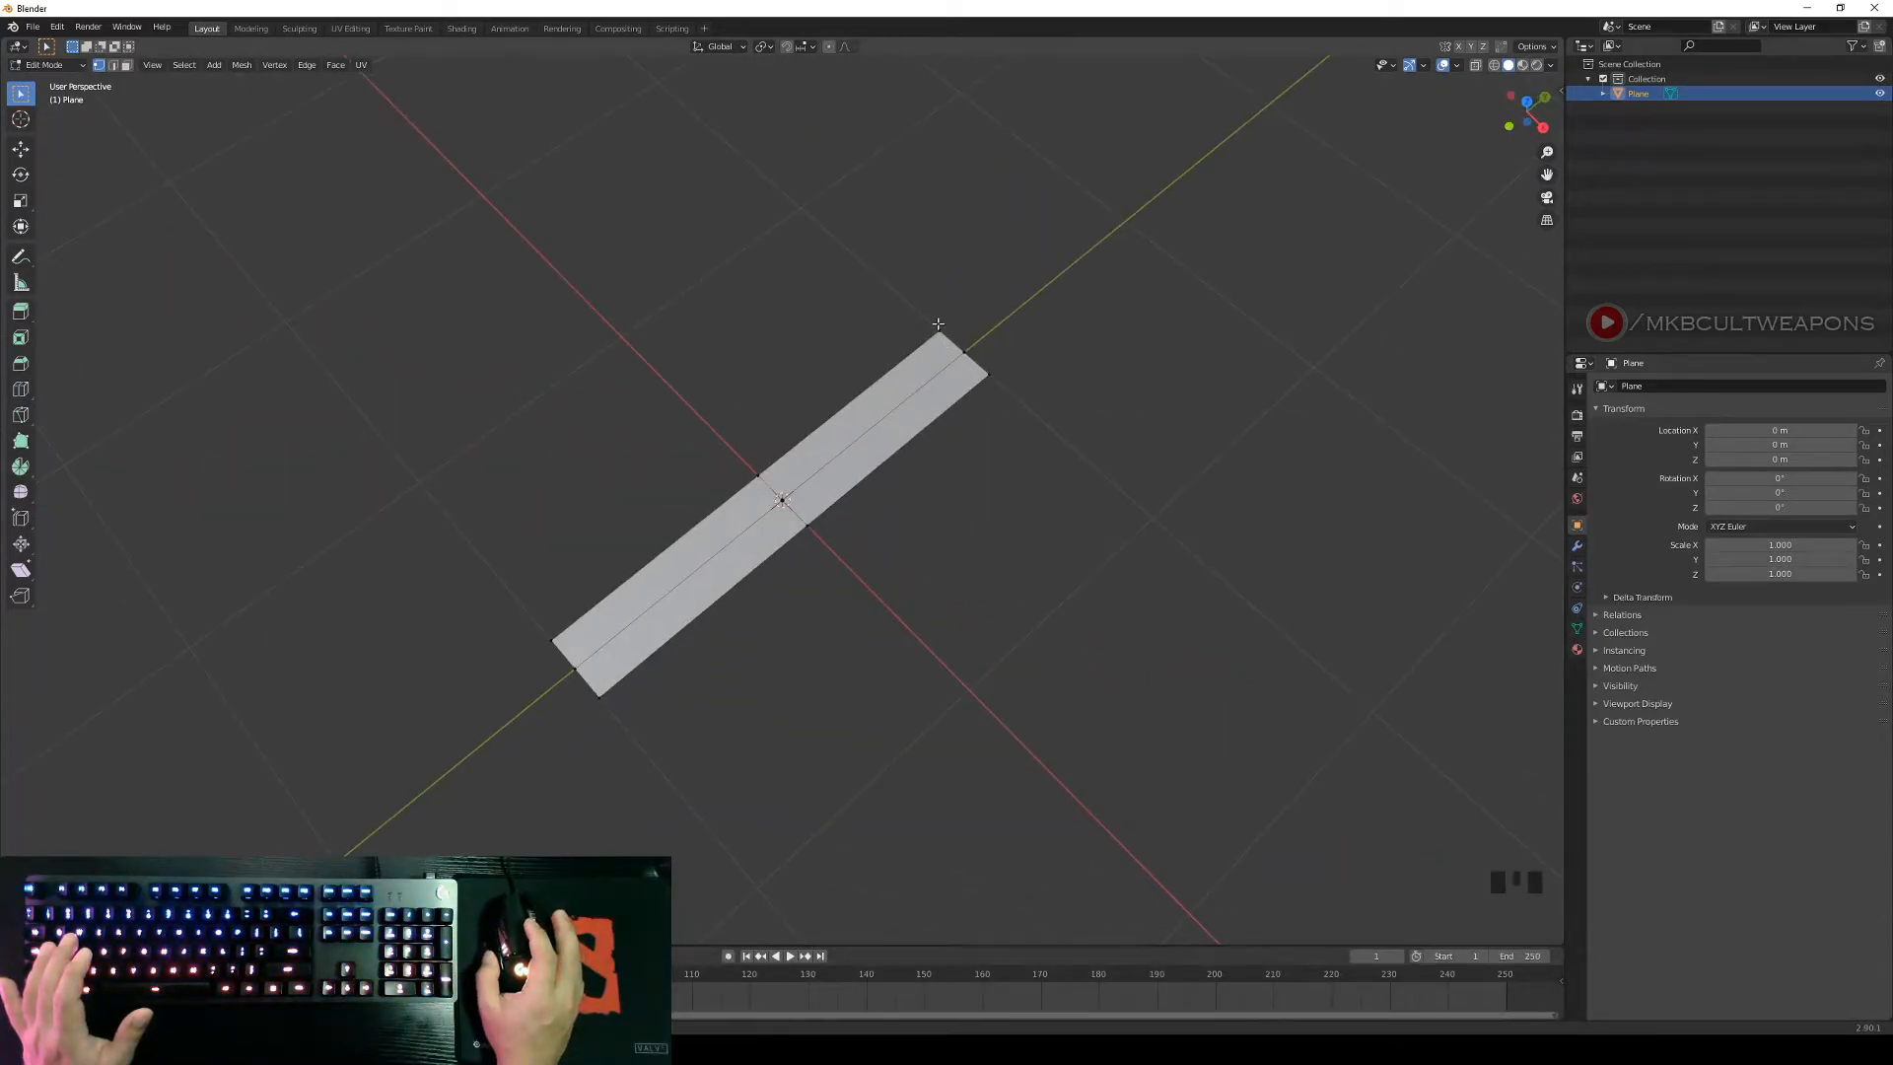
# Vertex-slide the two outer corner vertices at the strip's far end back to the crosswise cut, forming a long pointed tip.
pyautogui.rightClick(942, 335)
pyautogui.rightClick(997, 364)
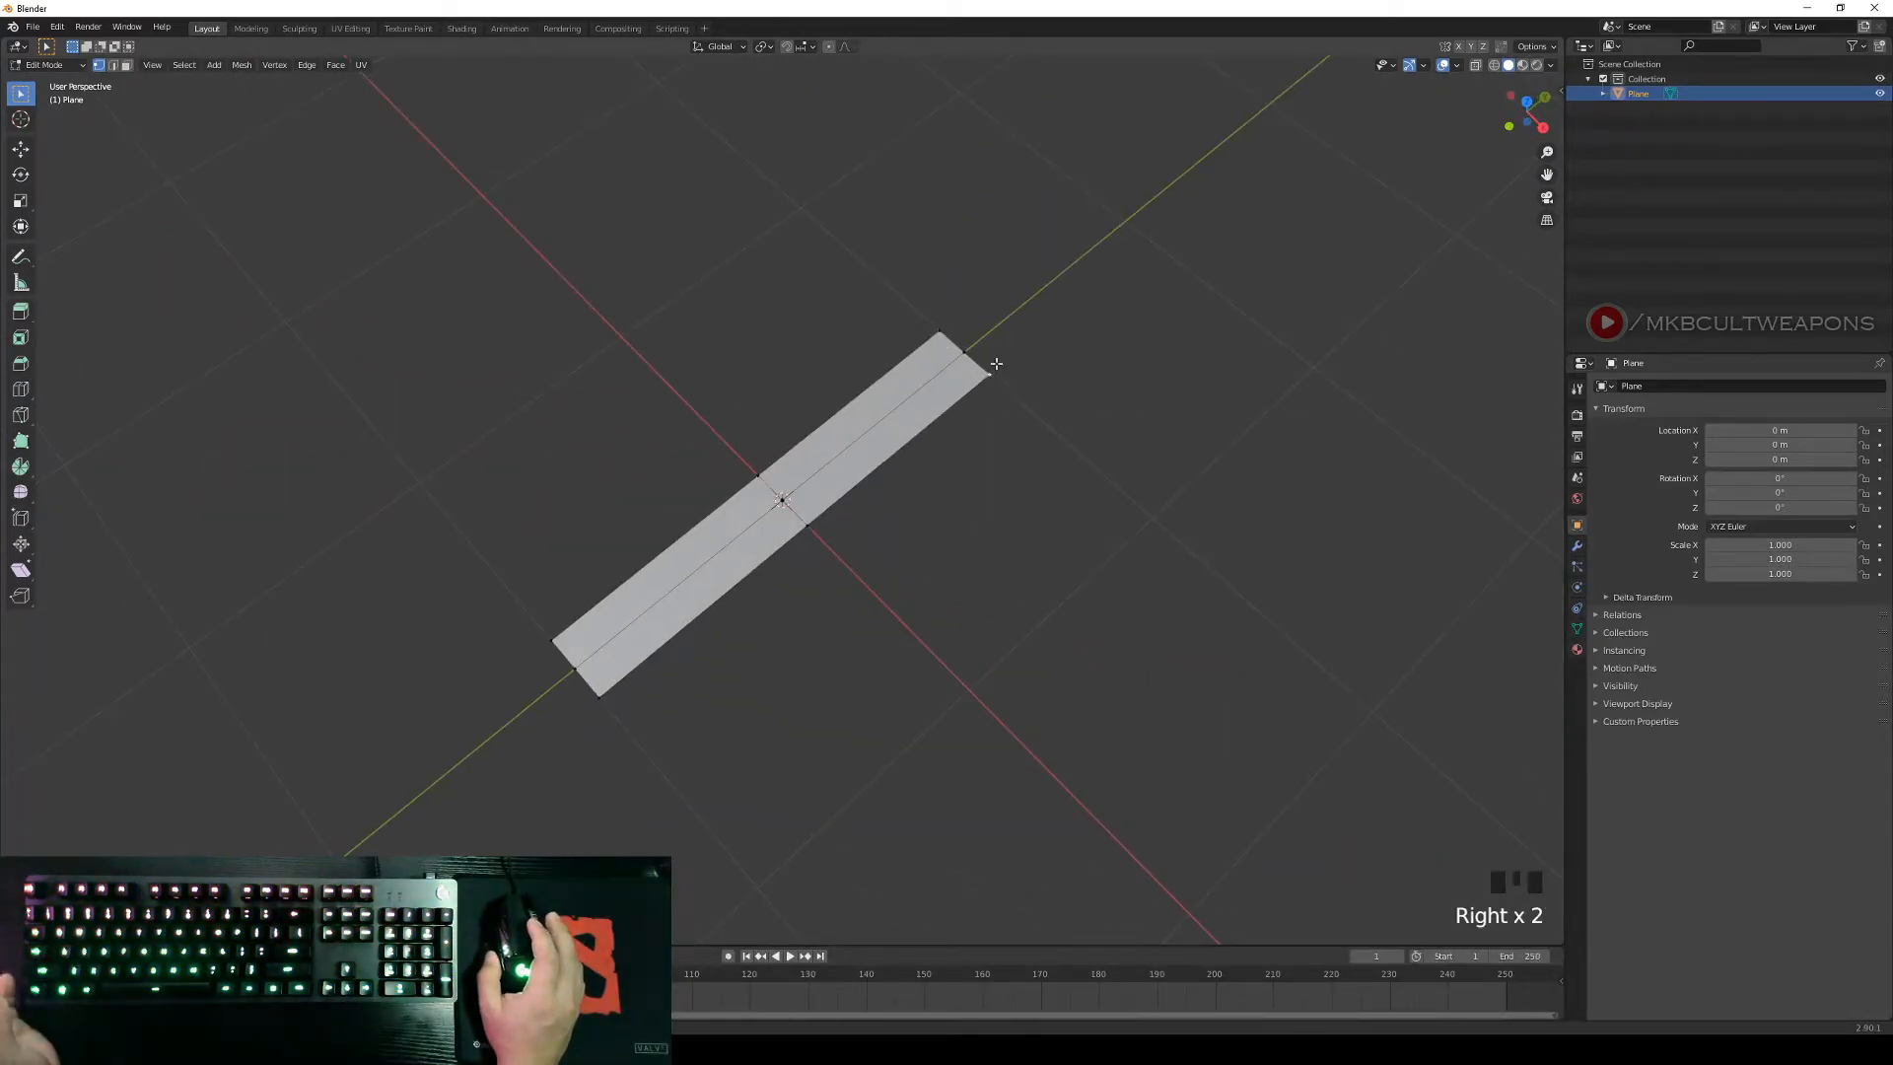
pyautogui.rightClick(1011, 350)
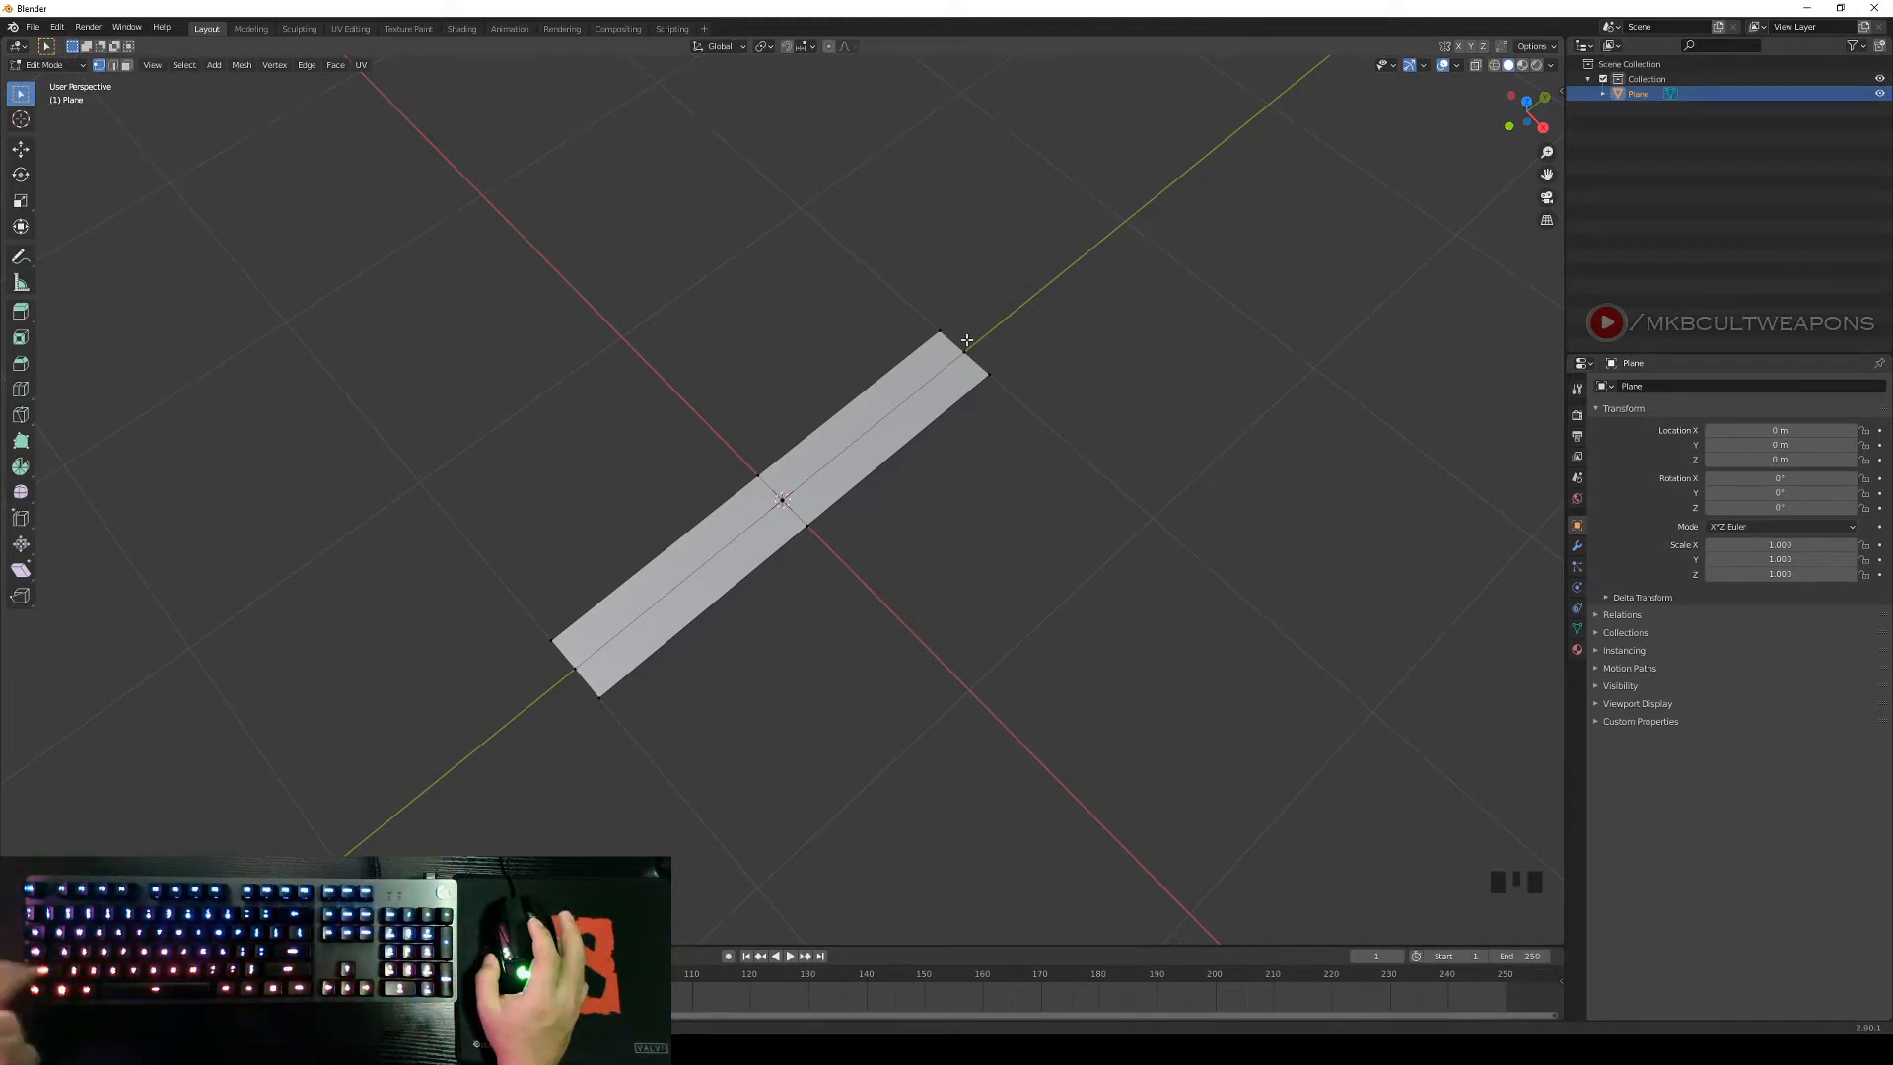
pyautogui.keyDown('shift'); pyautogui.rightClick(938, 325); pyautogui.keyUp('shift')
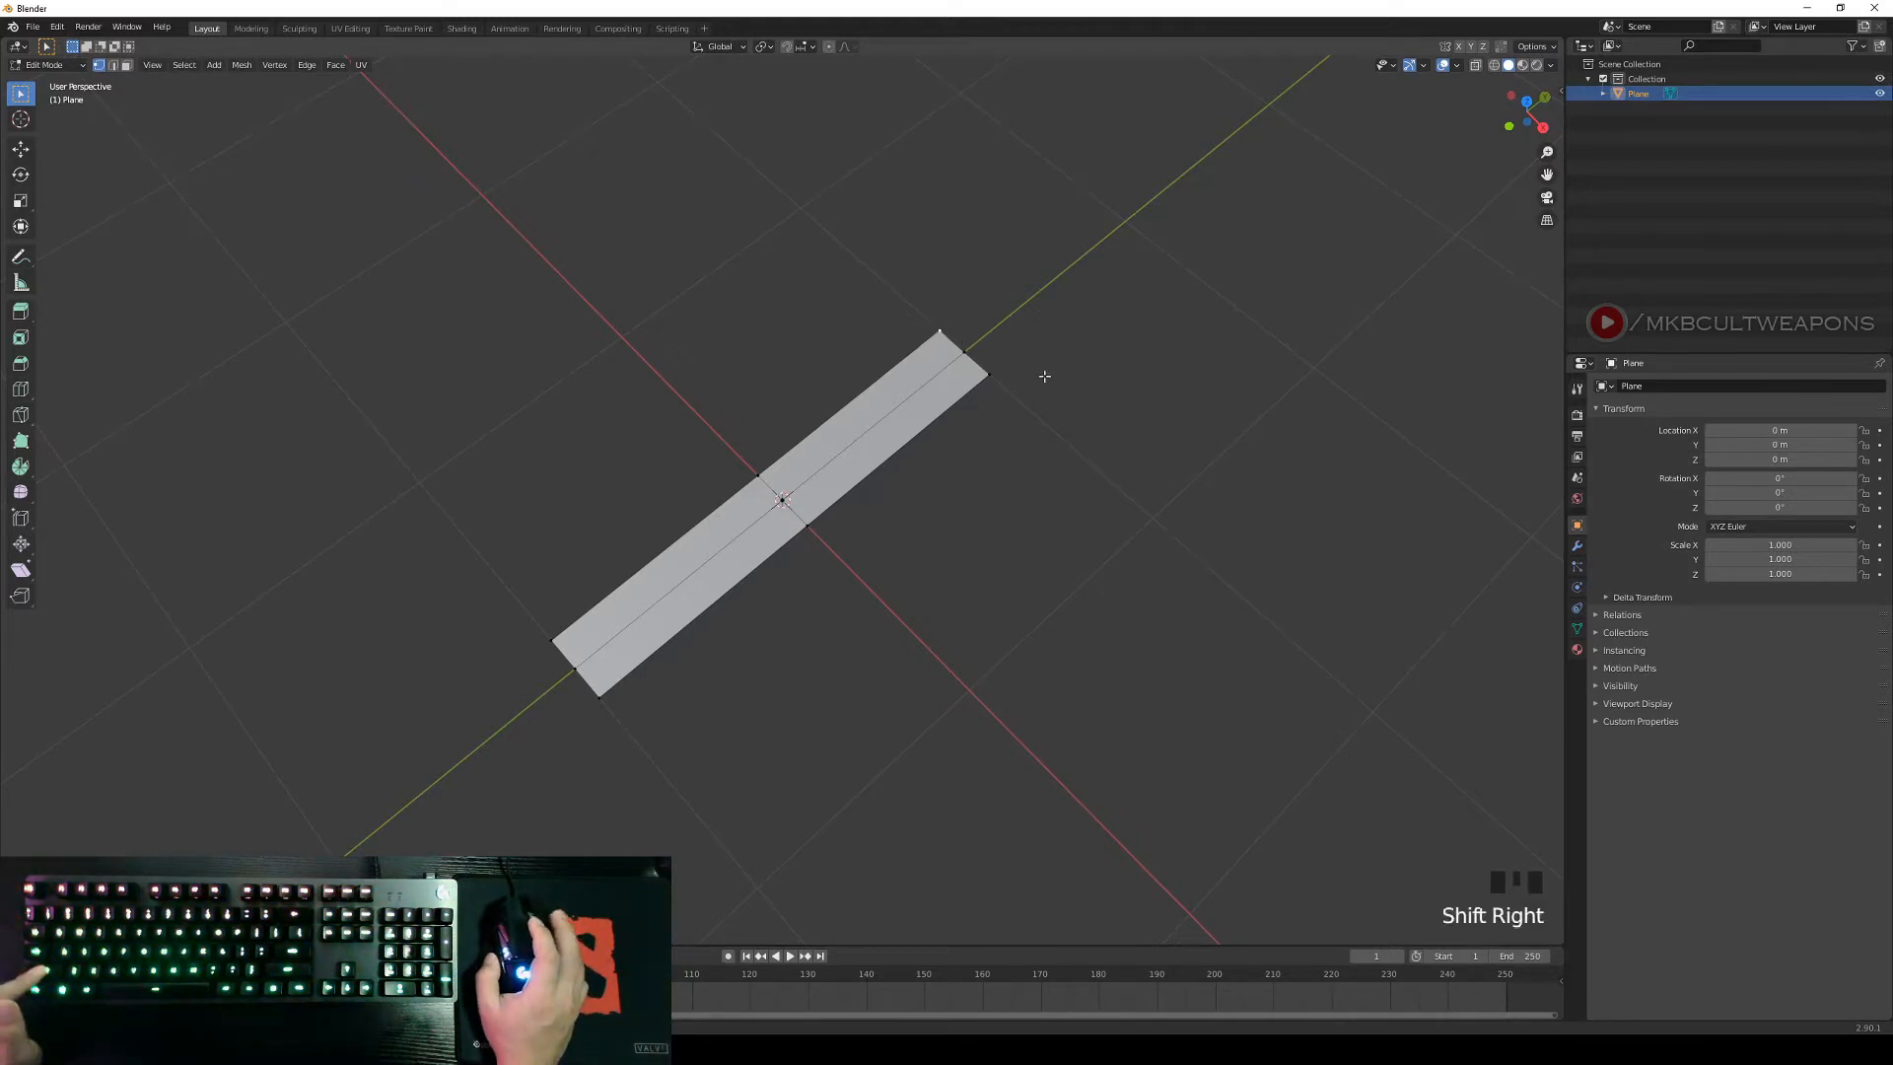
pyautogui.keyDown('shift'); pyautogui.rightClick(992, 364); pyautogui.keyUp('shift')
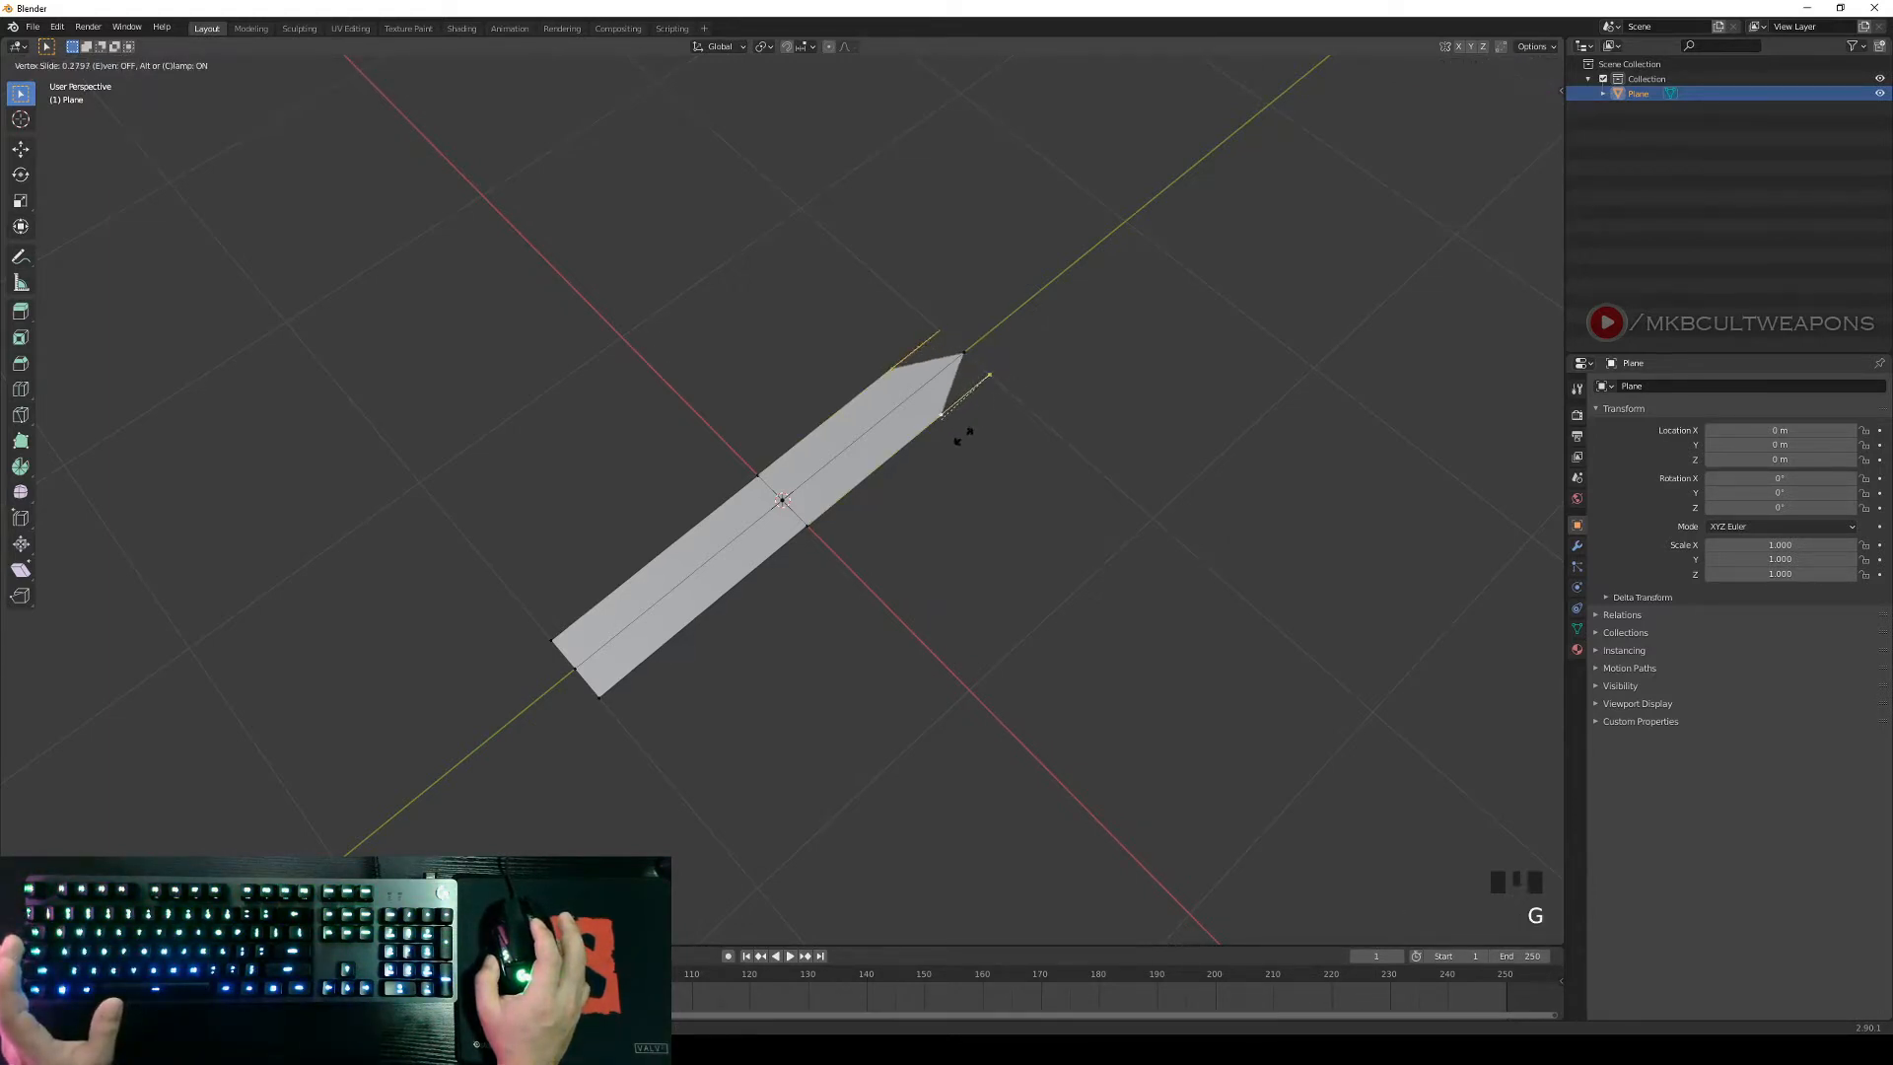
pyautogui.click(833, 575)
pyautogui.moveTo(1040, 540); pyautogui.dragTo(1022, 499, button='middle')
pyautogui.scroll(2, 1022, 505)
pyautogui.rightClick(992, 521)
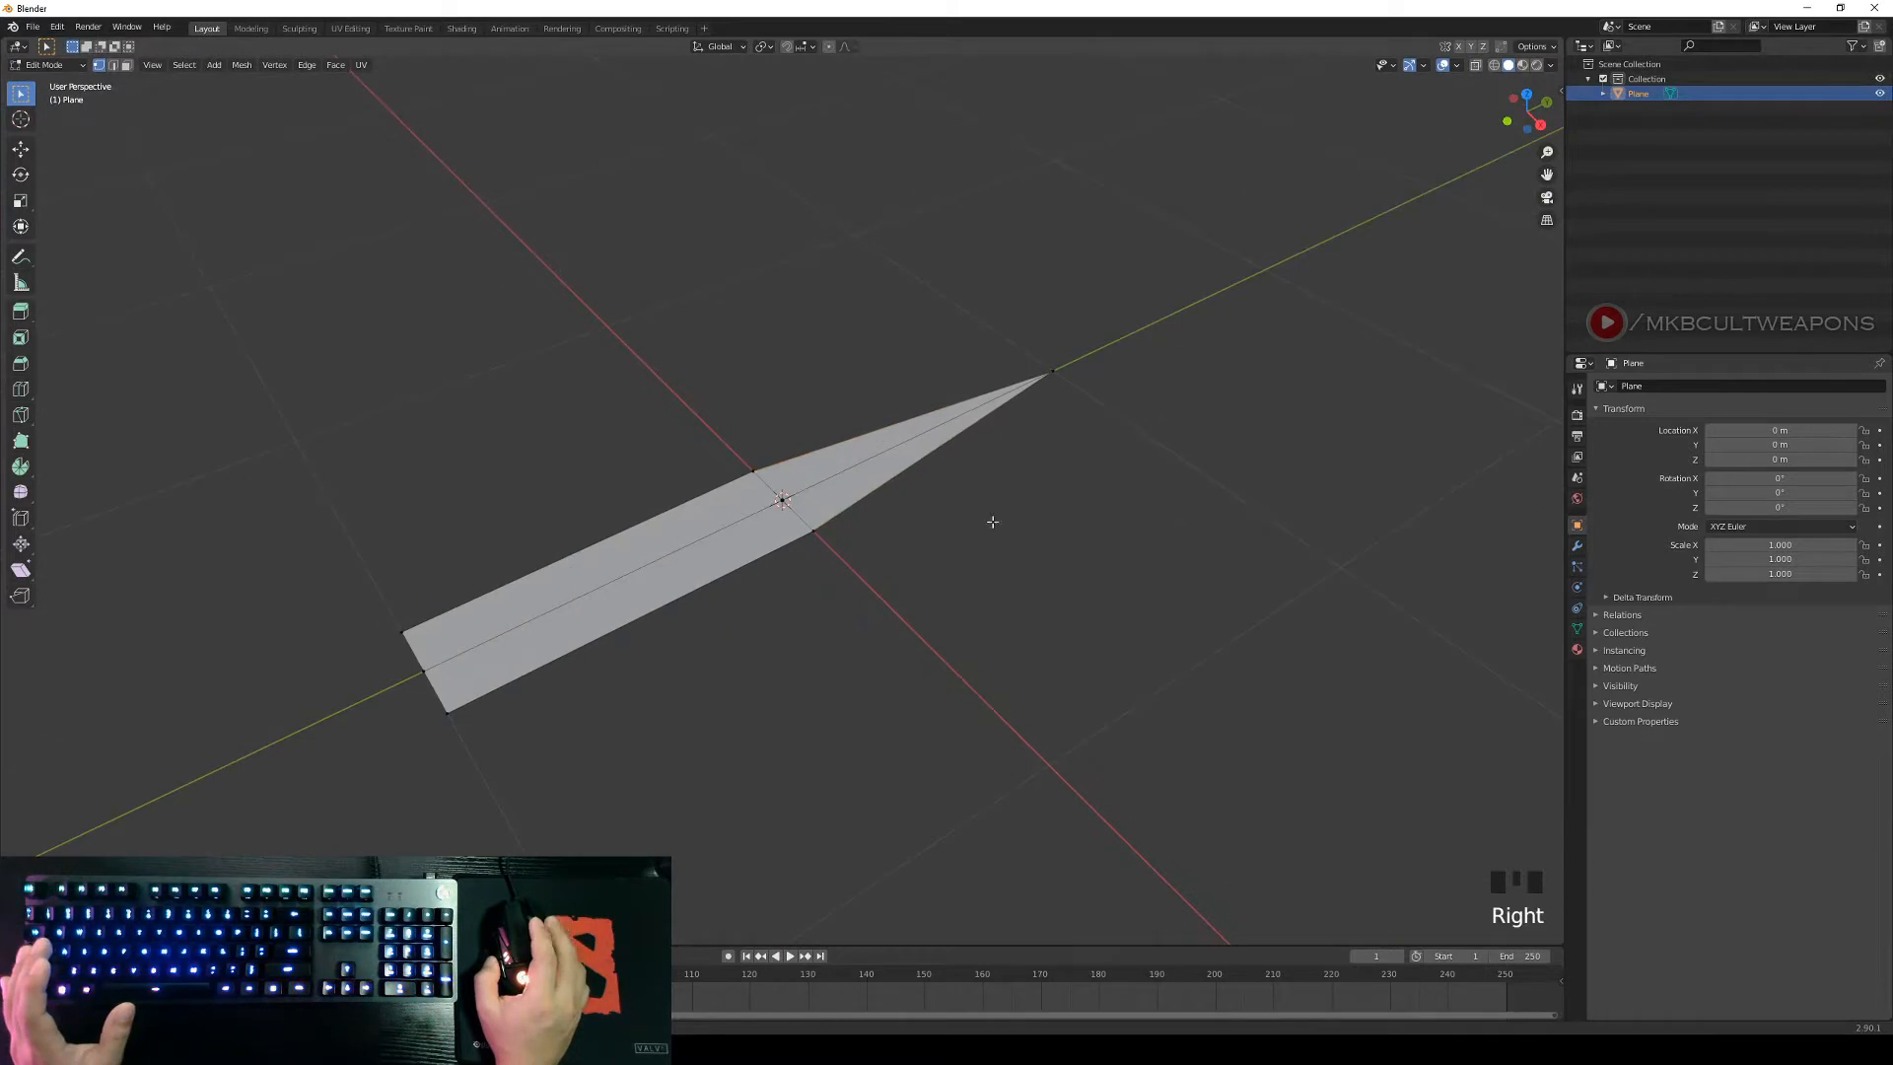
# Examine the pointed blade shape from several viewing angles and distances.
pyautogui.scroll(-2, 876, 544)
pyautogui.moveTo(926, 536); pyautogui.dragTo(1026, 523, button='middle')
pyautogui.scroll(1, 873, 537)
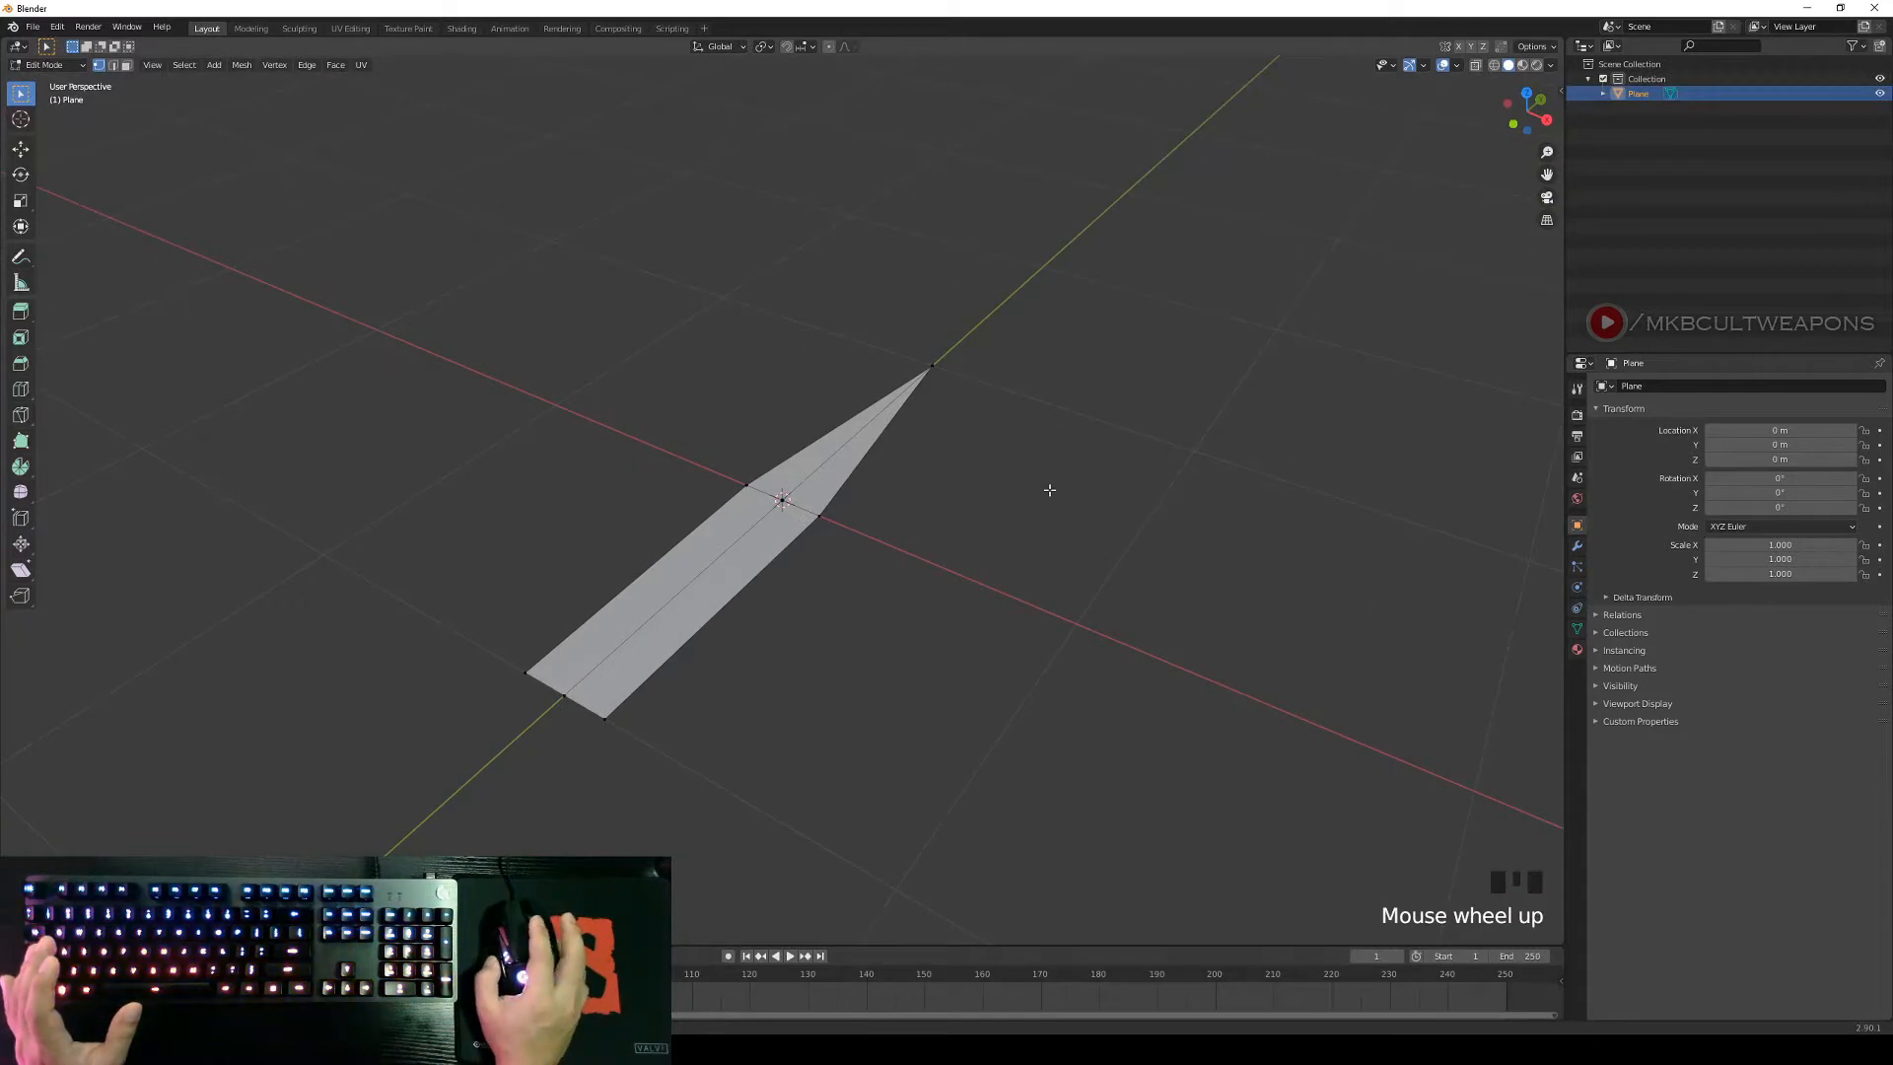
pyautogui.scroll(-2, 1049, 488)
pyautogui.scroll(3, 1023, 506)
pyautogui.scroll(-2, 1026, 506)
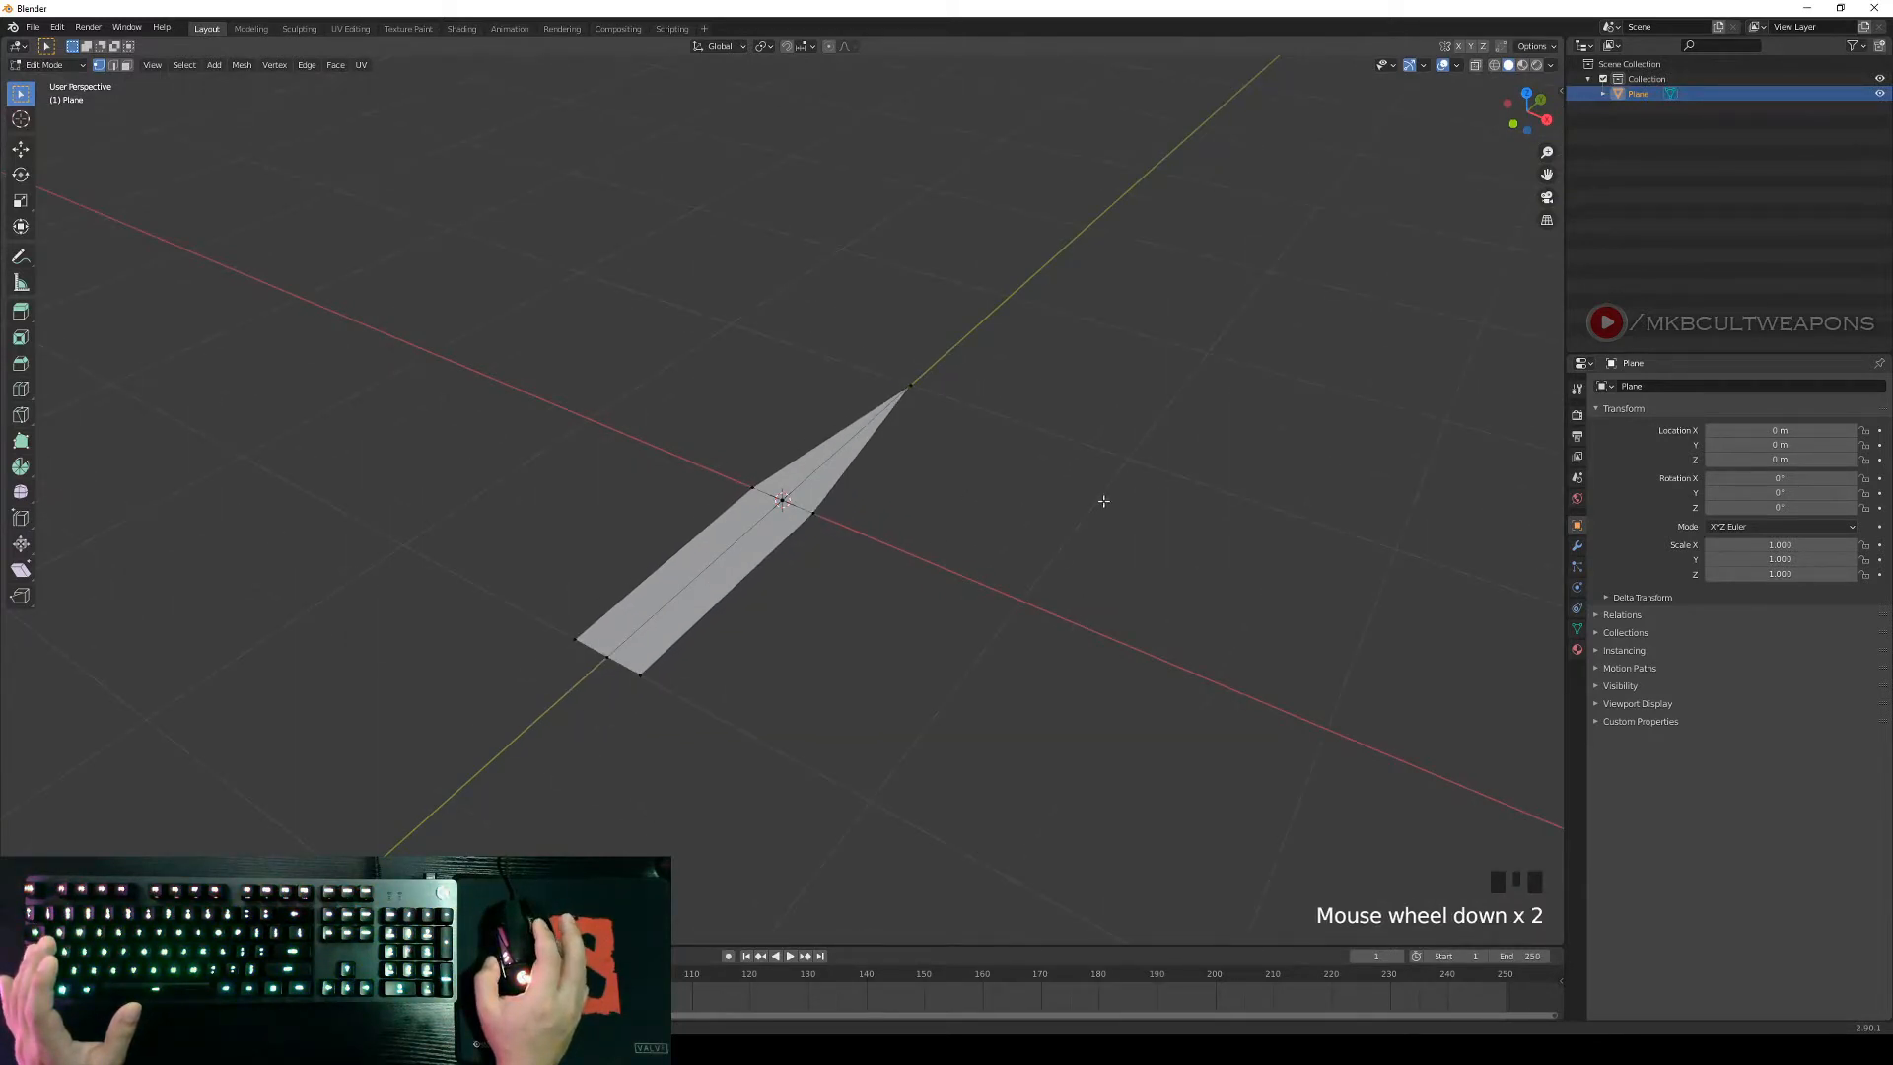
pyautogui.moveTo(1104, 501)
pyautogui.mouseDown(button='middle')
pyautogui.moveTo(900, 542)
pyautogui.moveTo(1069, 511)
pyautogui.mouseUp(button='middle')
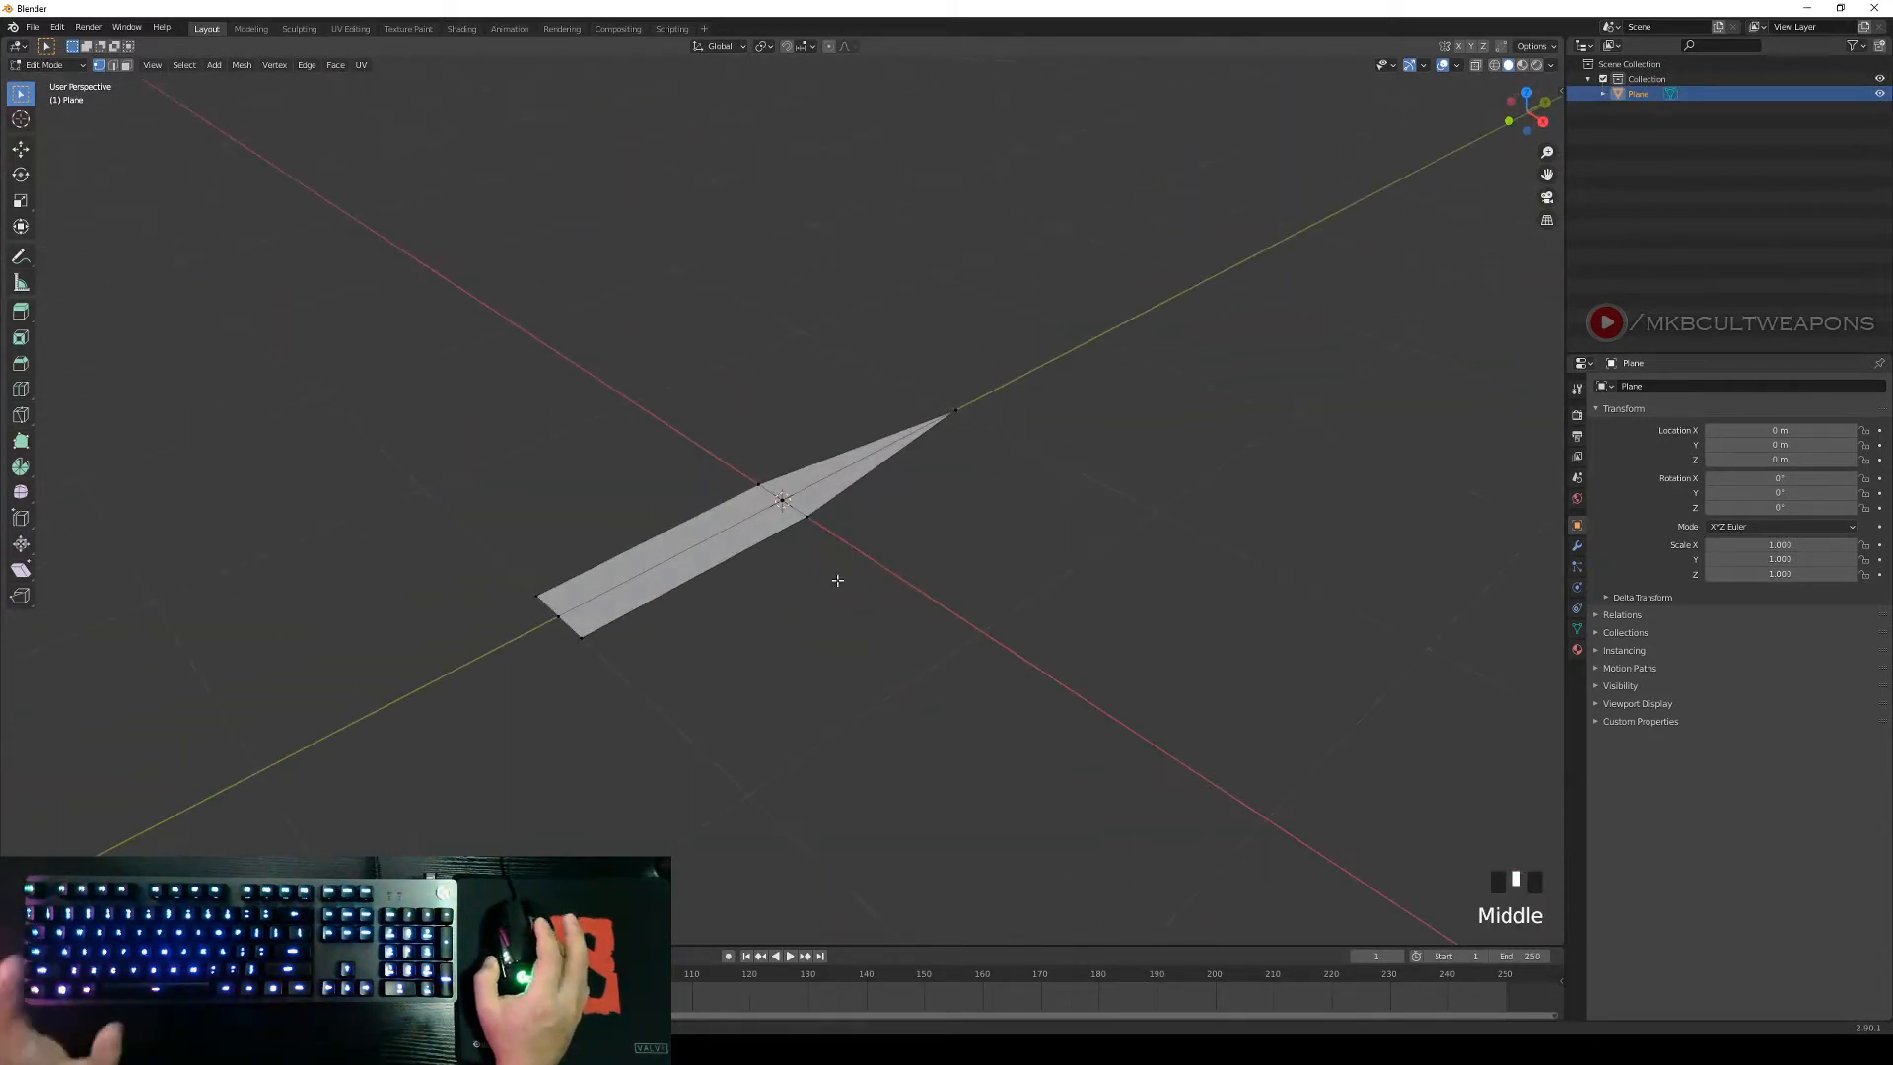
pyautogui.moveTo(876, 540); pyautogui.dragTo(884, 586, button='middle')
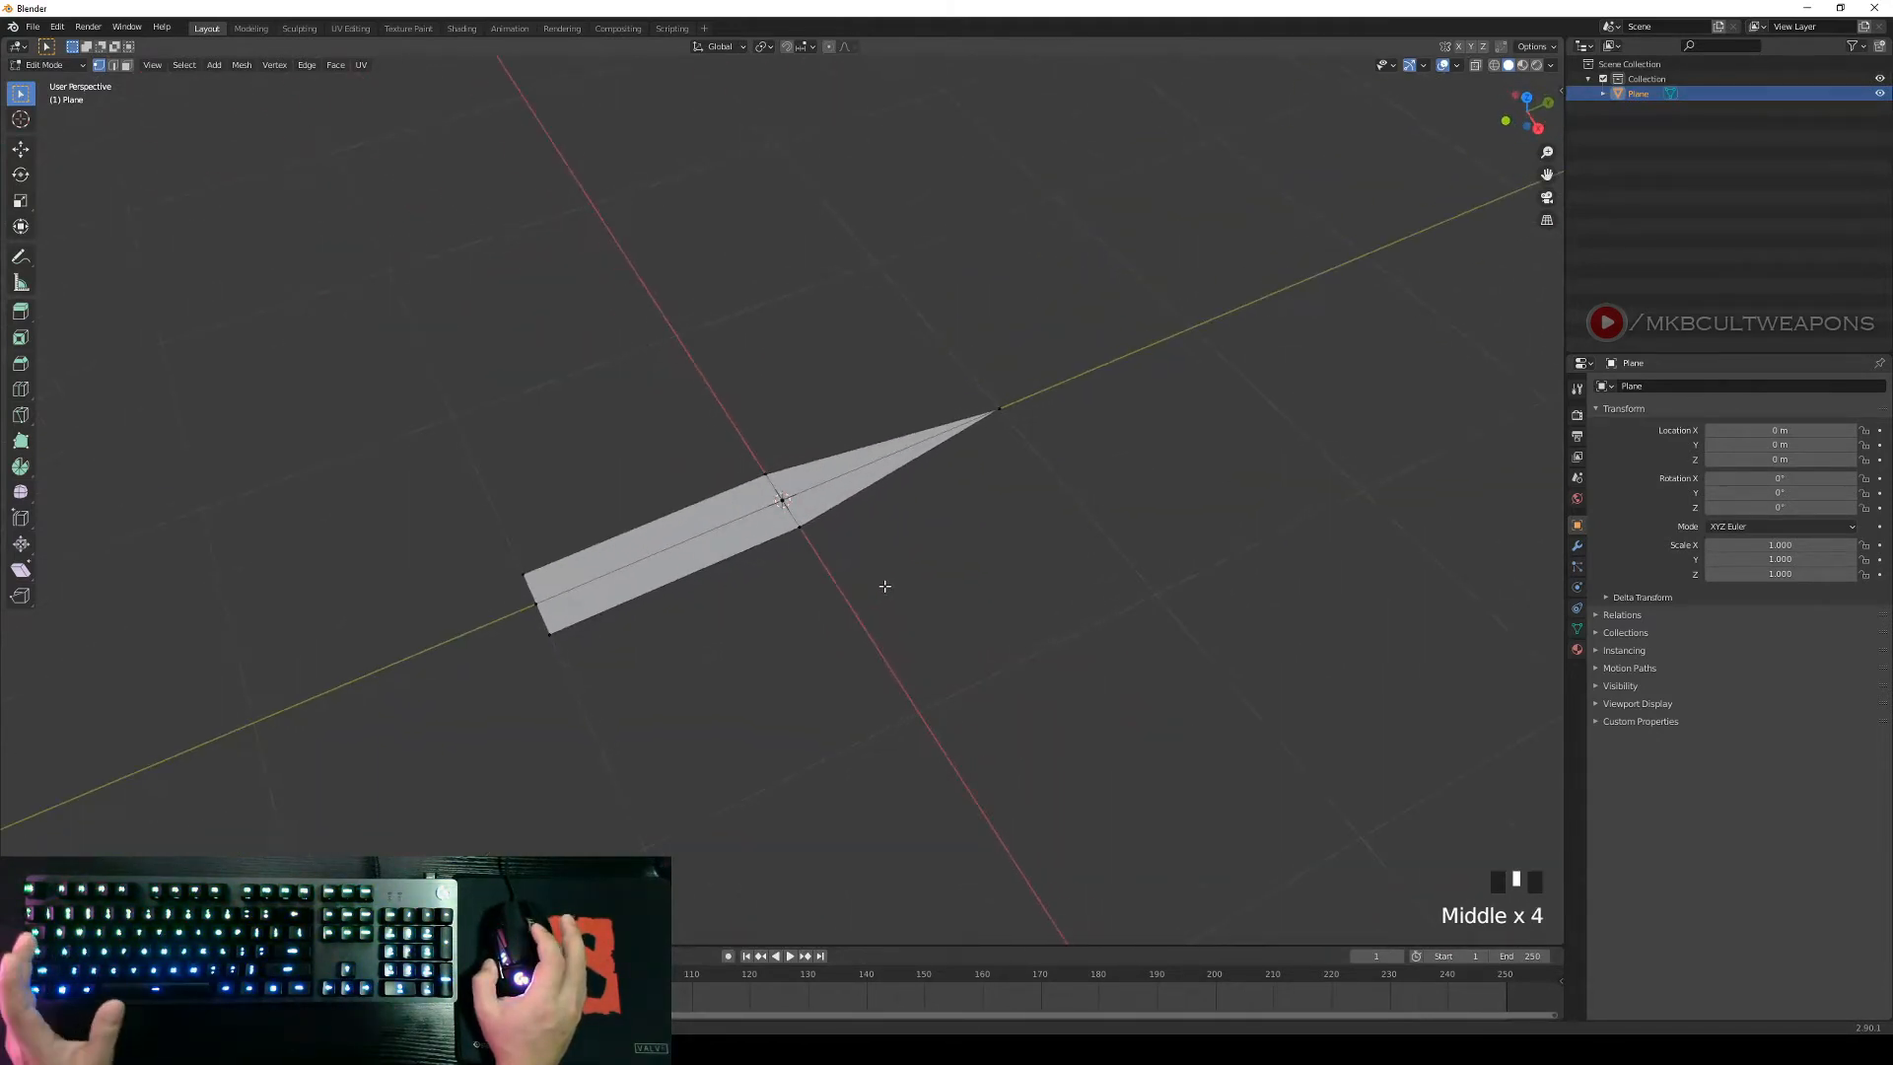
pyautogui.scroll(1, 884, 586)
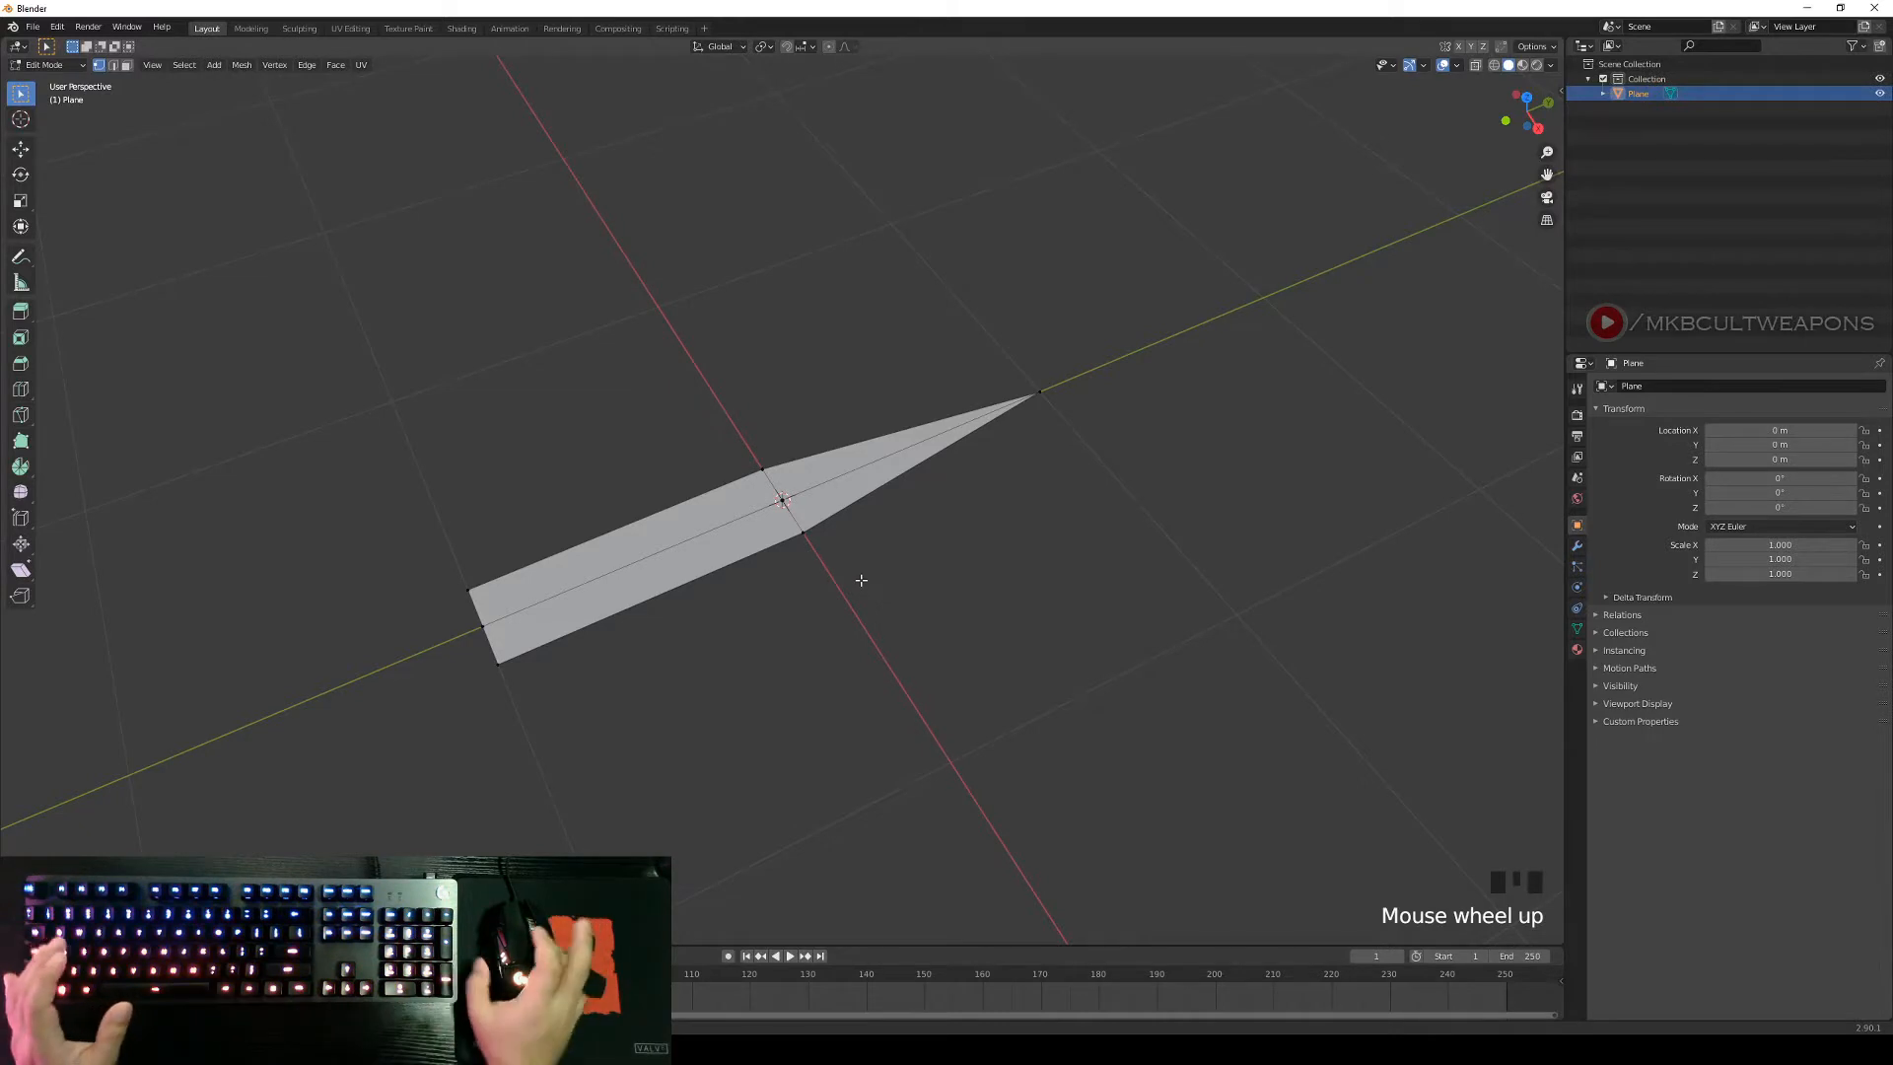
pyautogui.scroll(1, 862, 577)
# Check the blade's side corner for overlapping vertices by moving one away freely twice, undoing each move.
pyautogui.rightClick(867, 575)
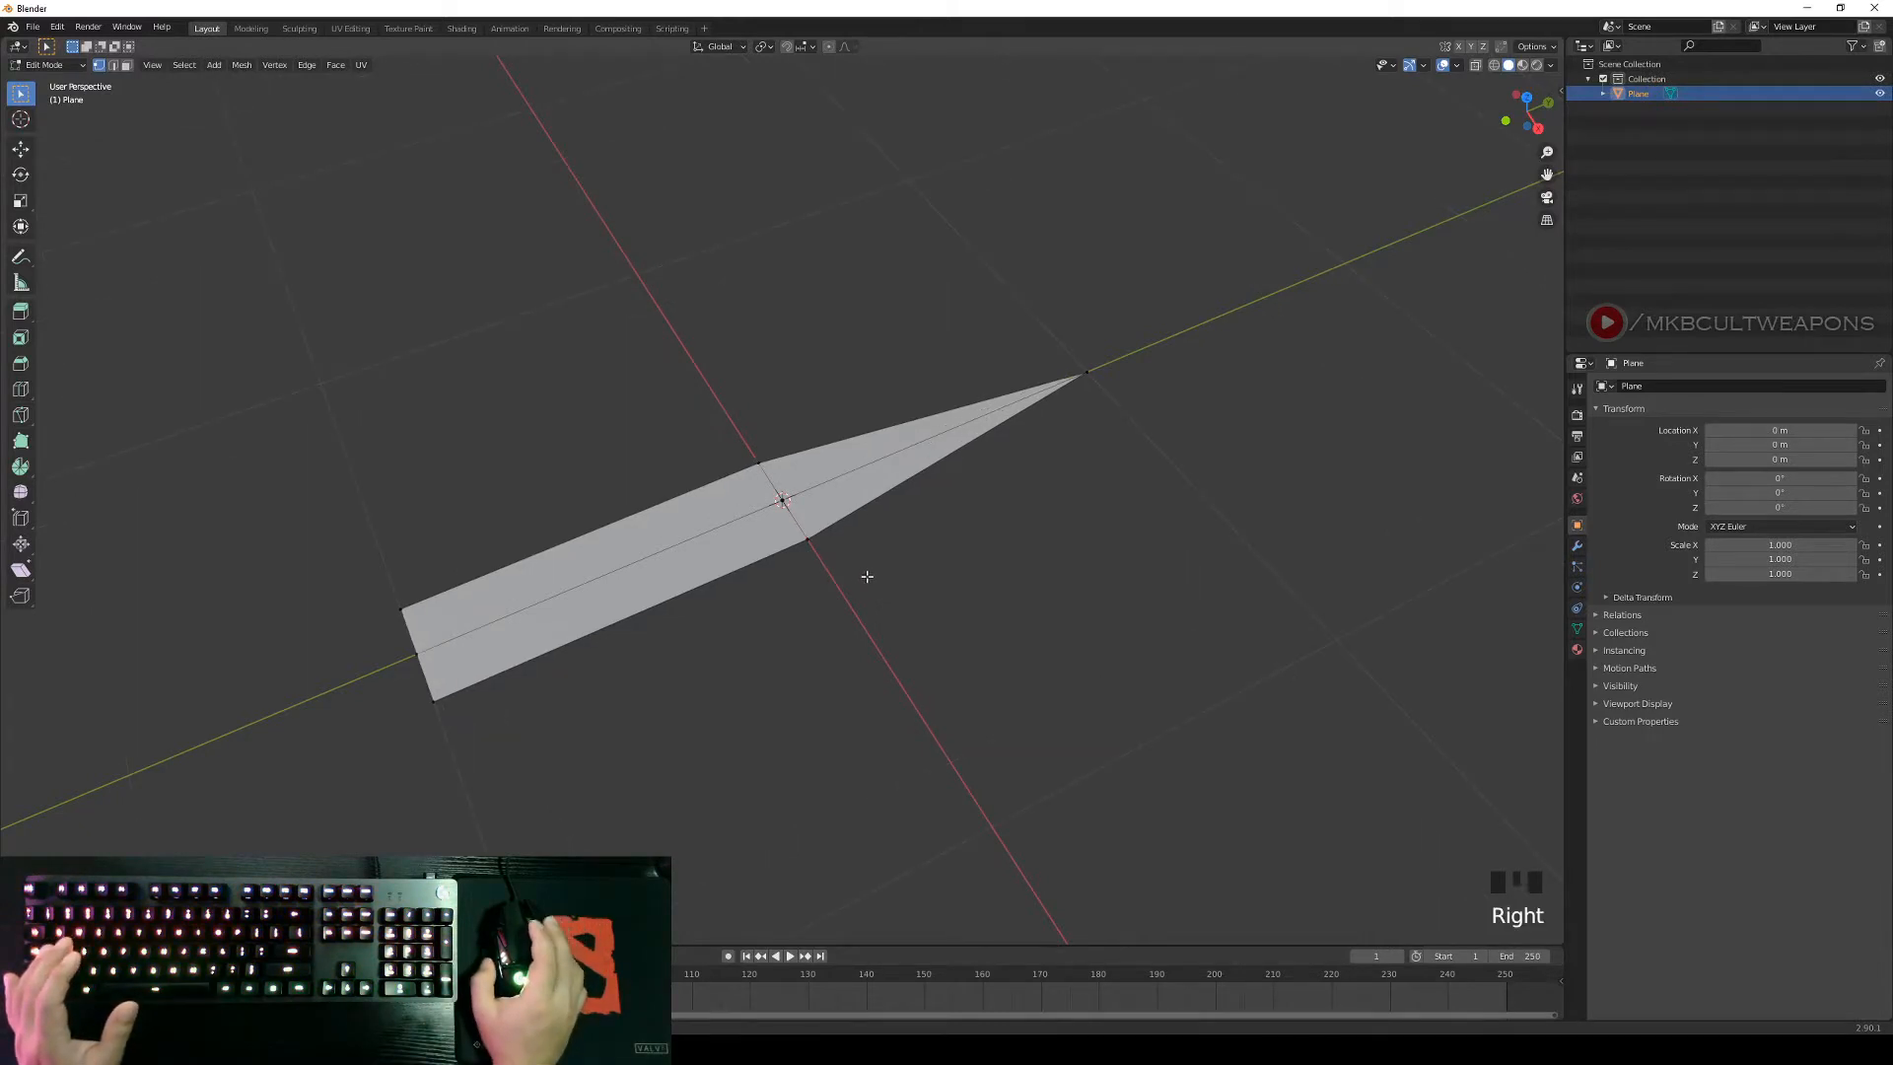
pyautogui.rightClick(822, 550)
pyautogui.press('g')
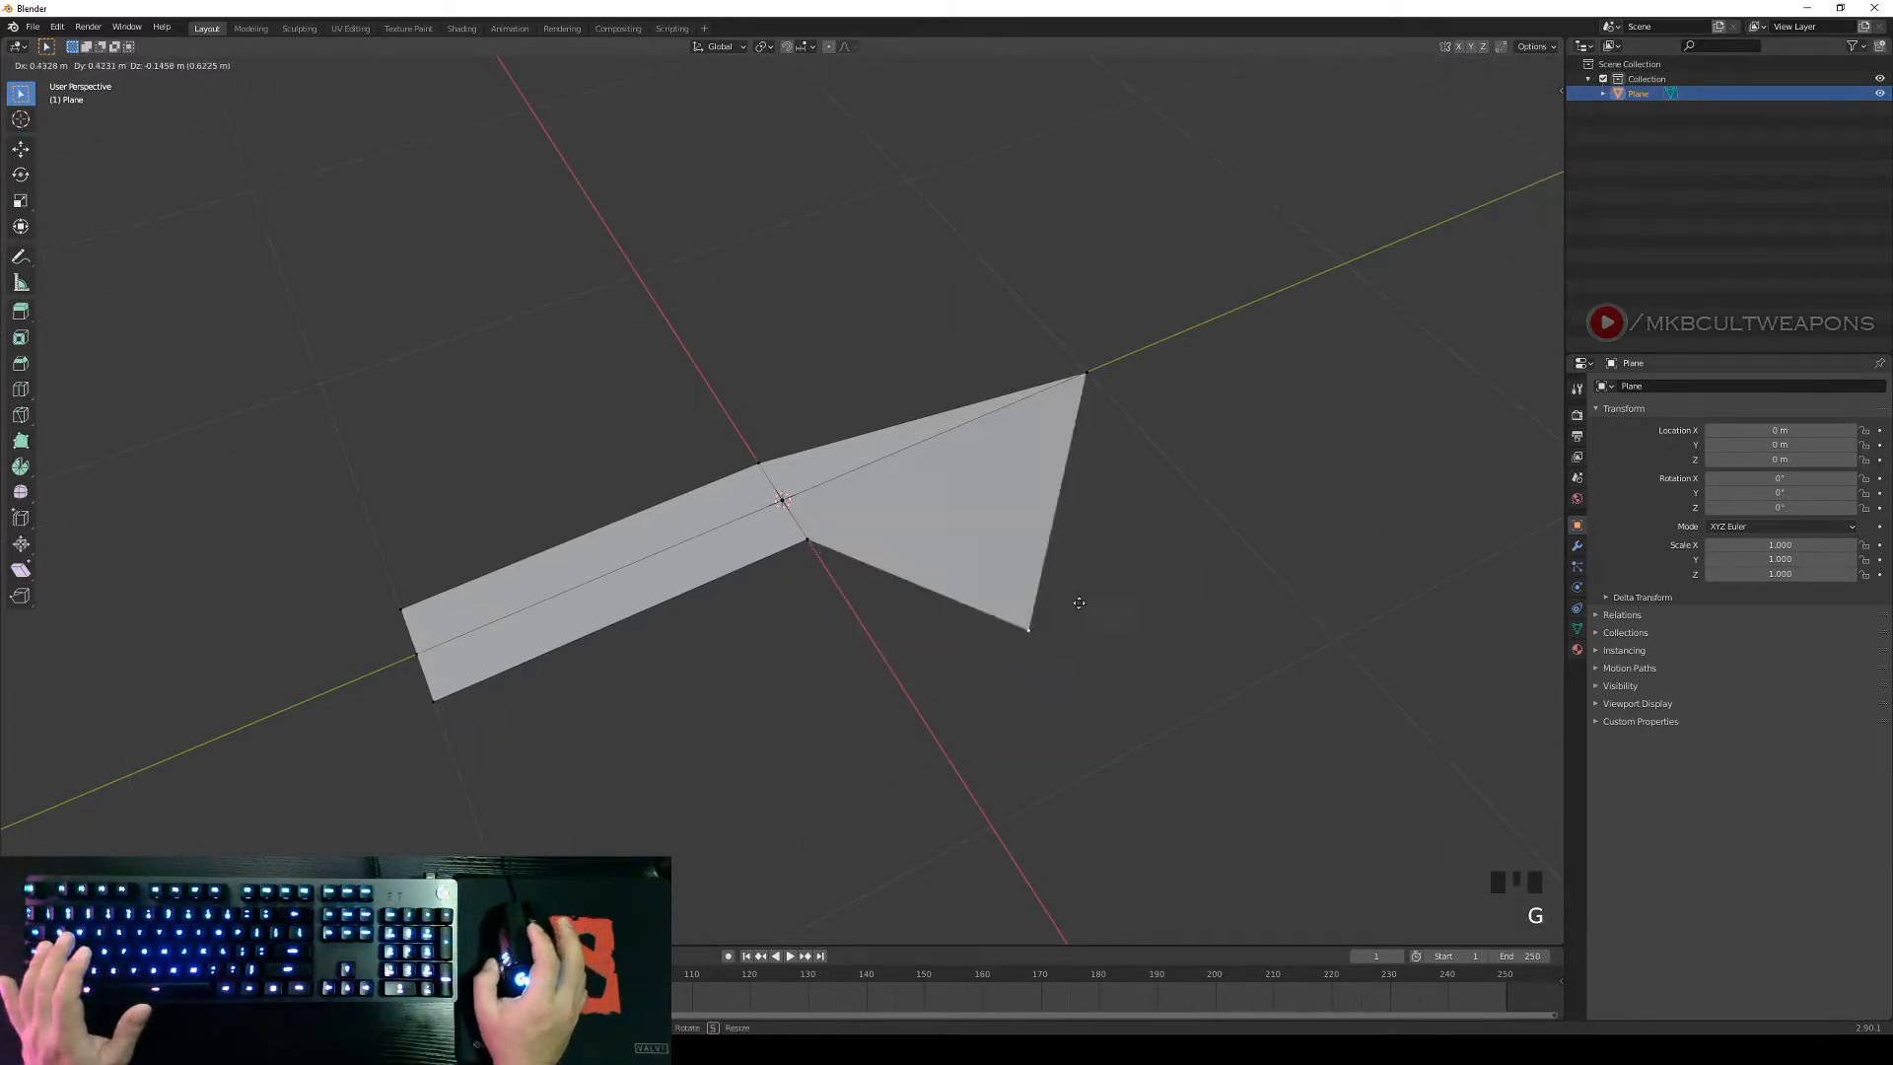
pyautogui.click(1131, 539)
pyautogui.hotkey('ctrl', 'z')
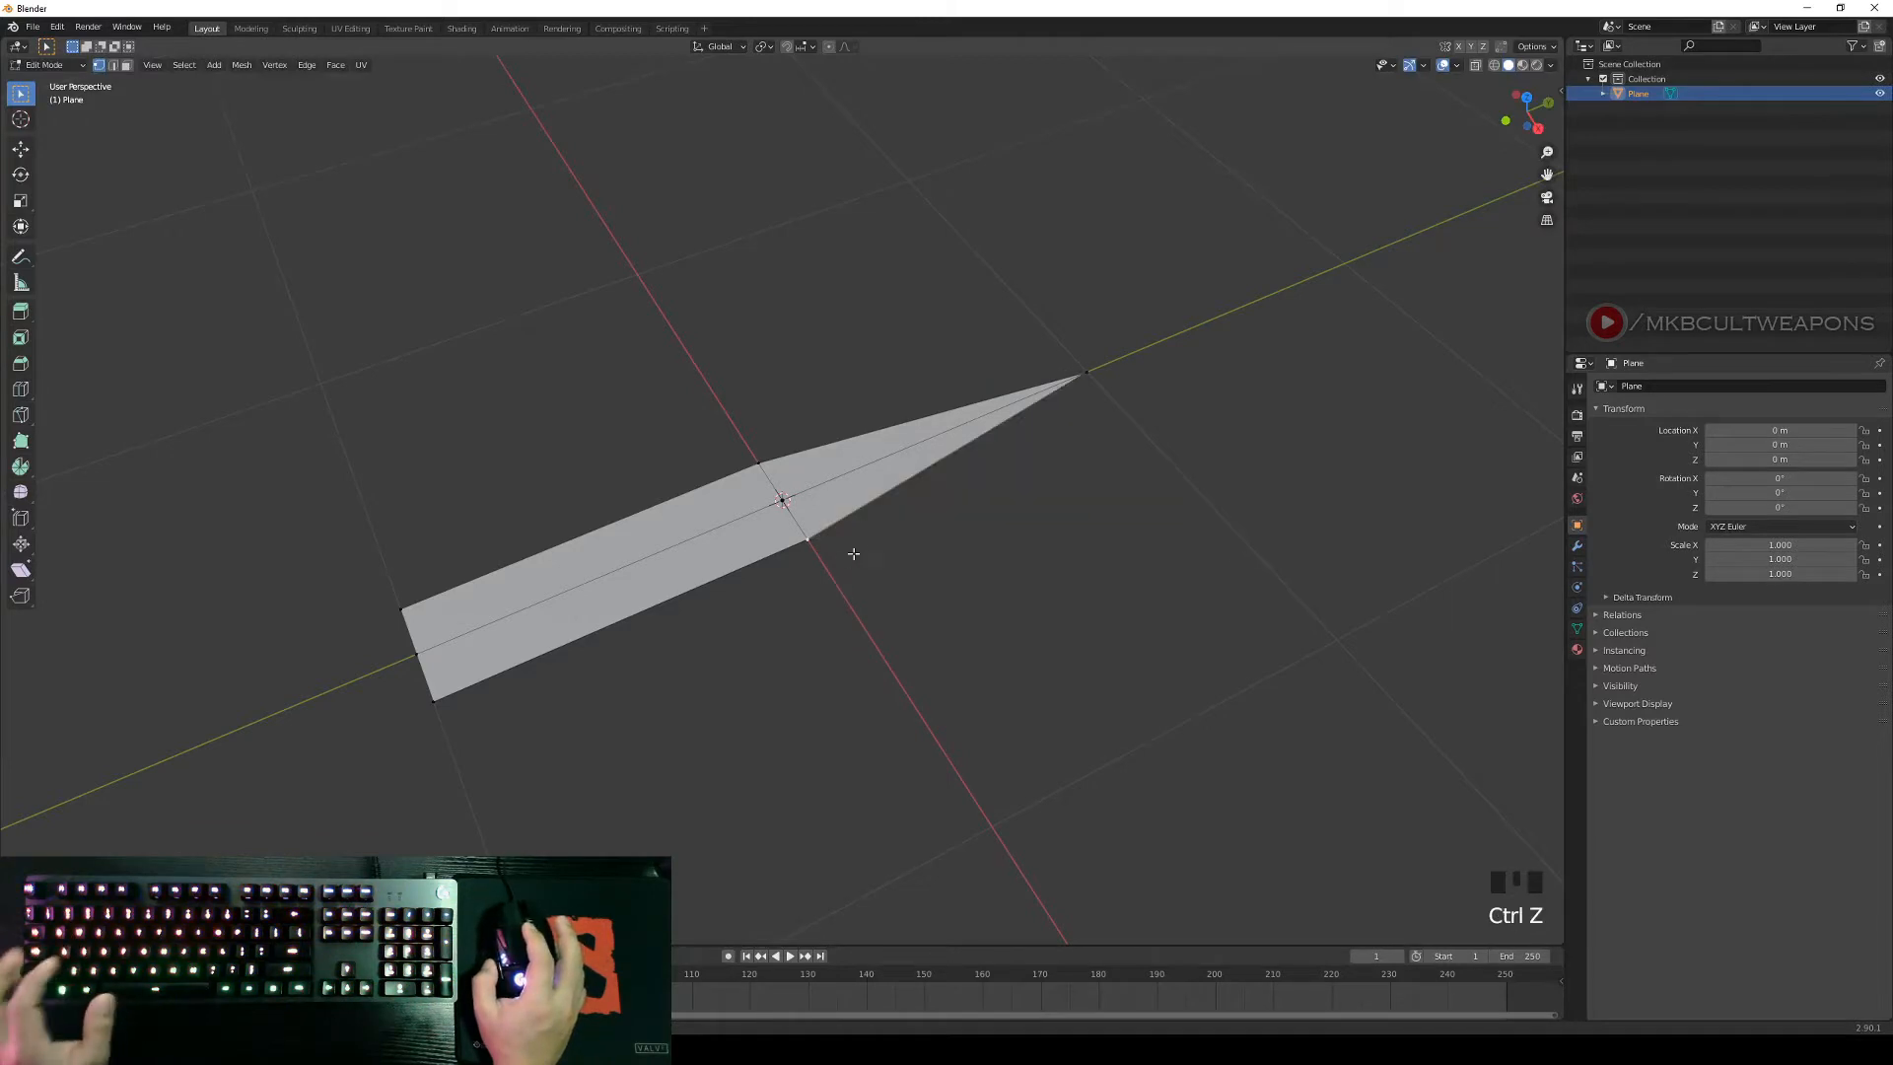
pyautogui.rightClick(920, 579)
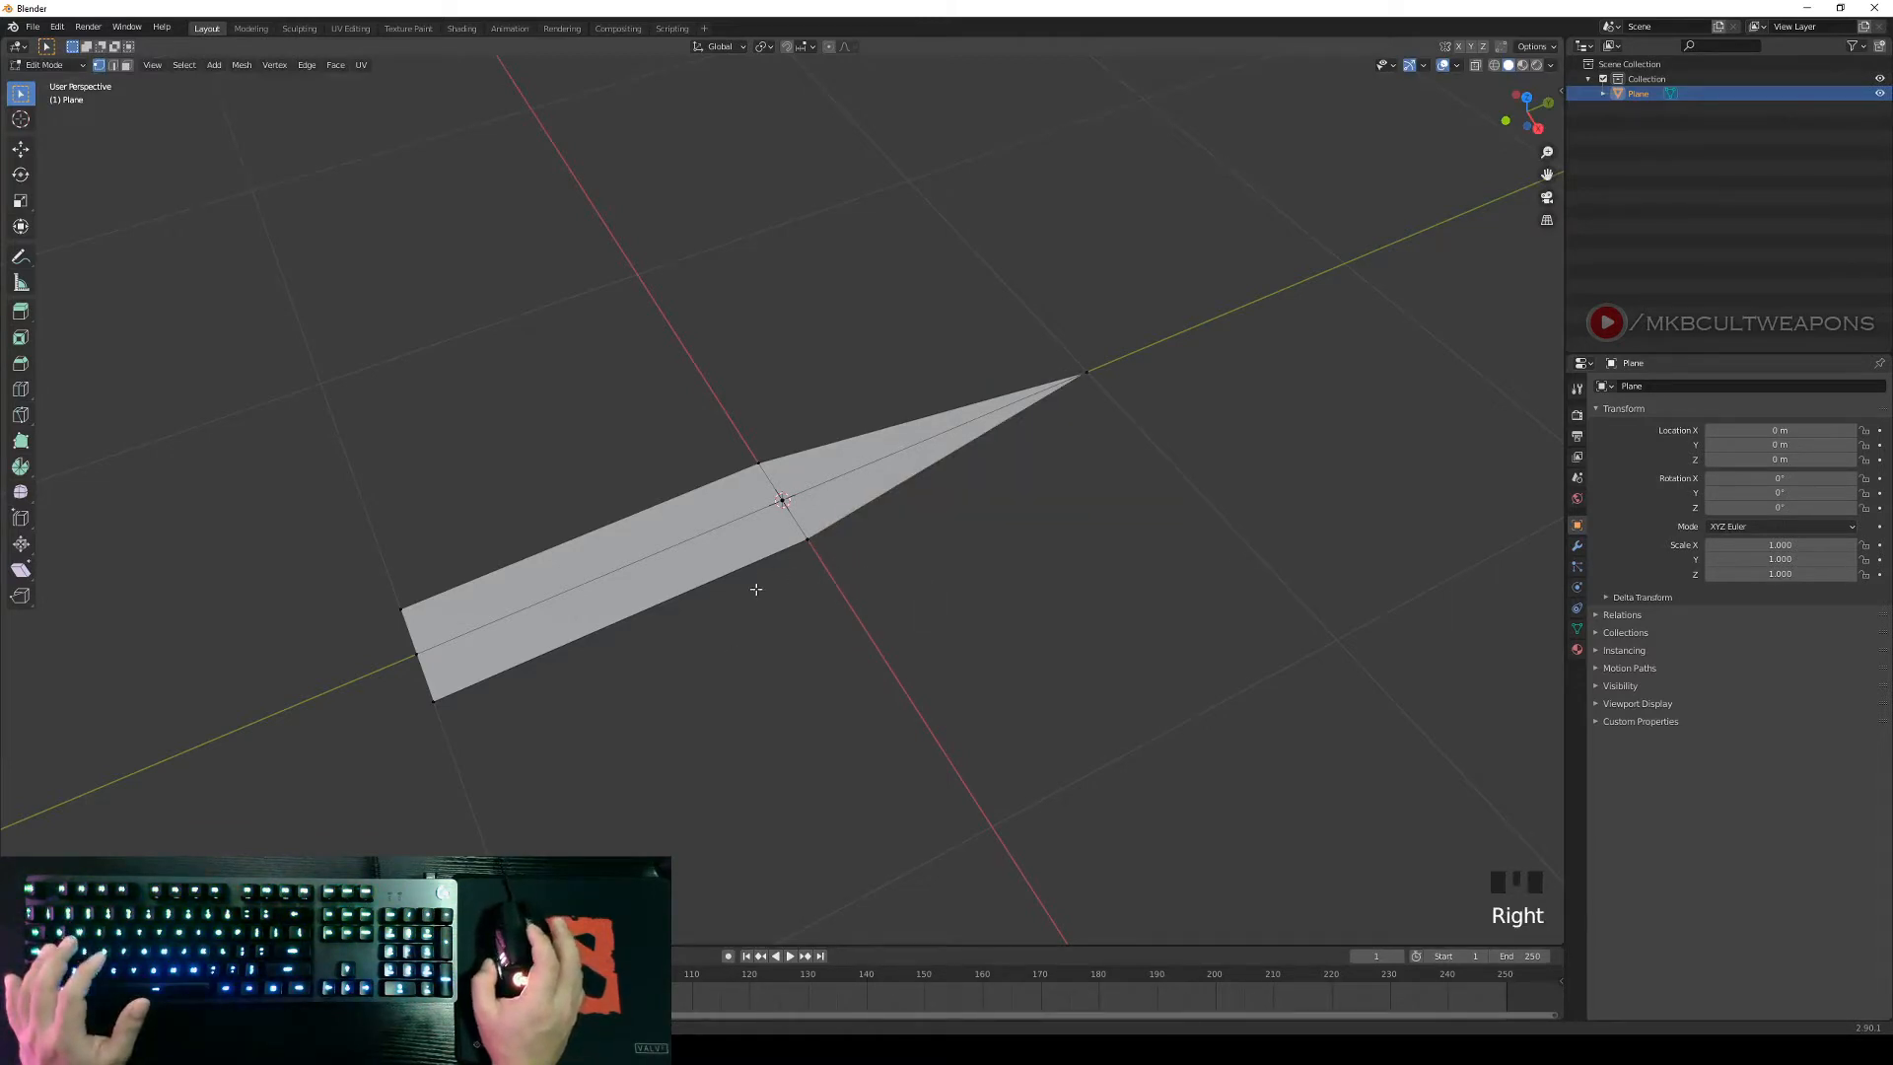
pyautogui.press('g')
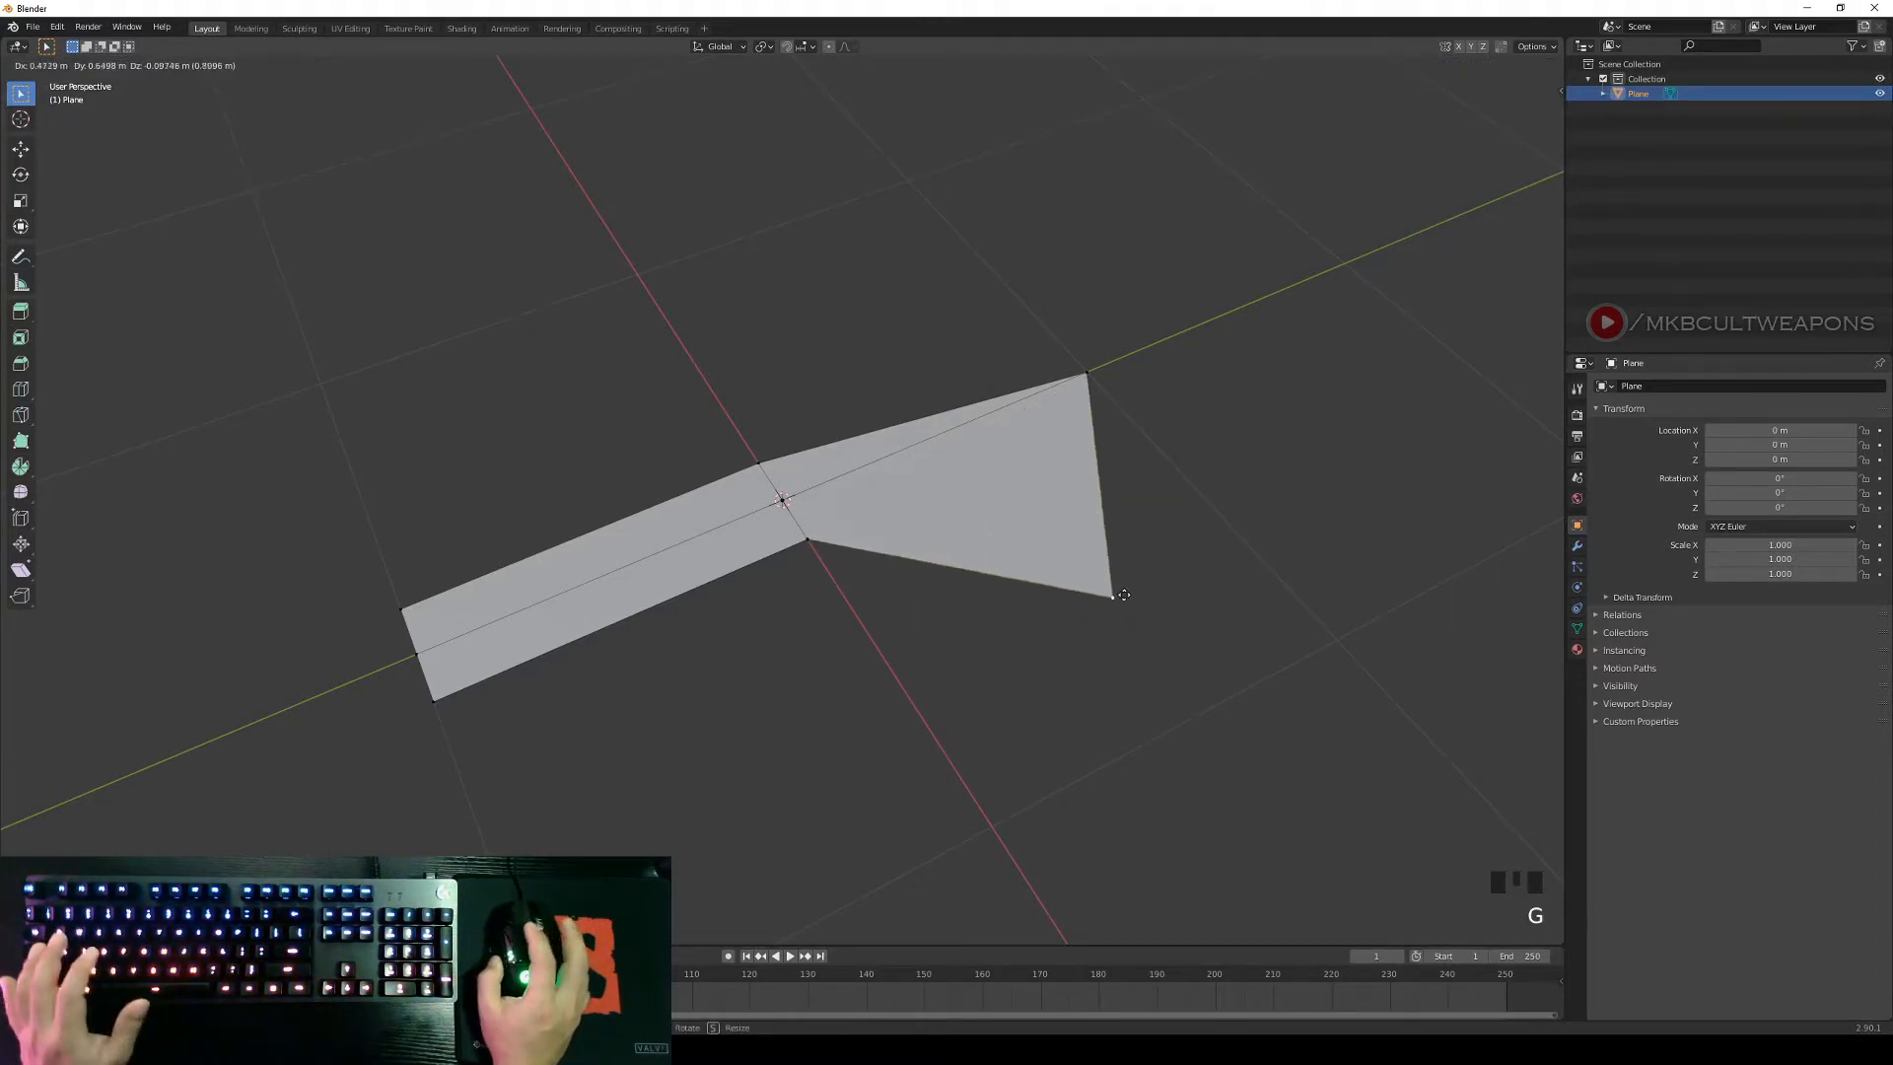
pyautogui.click(1129, 594)
pyautogui.hotkey('ctrl', 'z')
pyautogui.rightClick(929, 556)
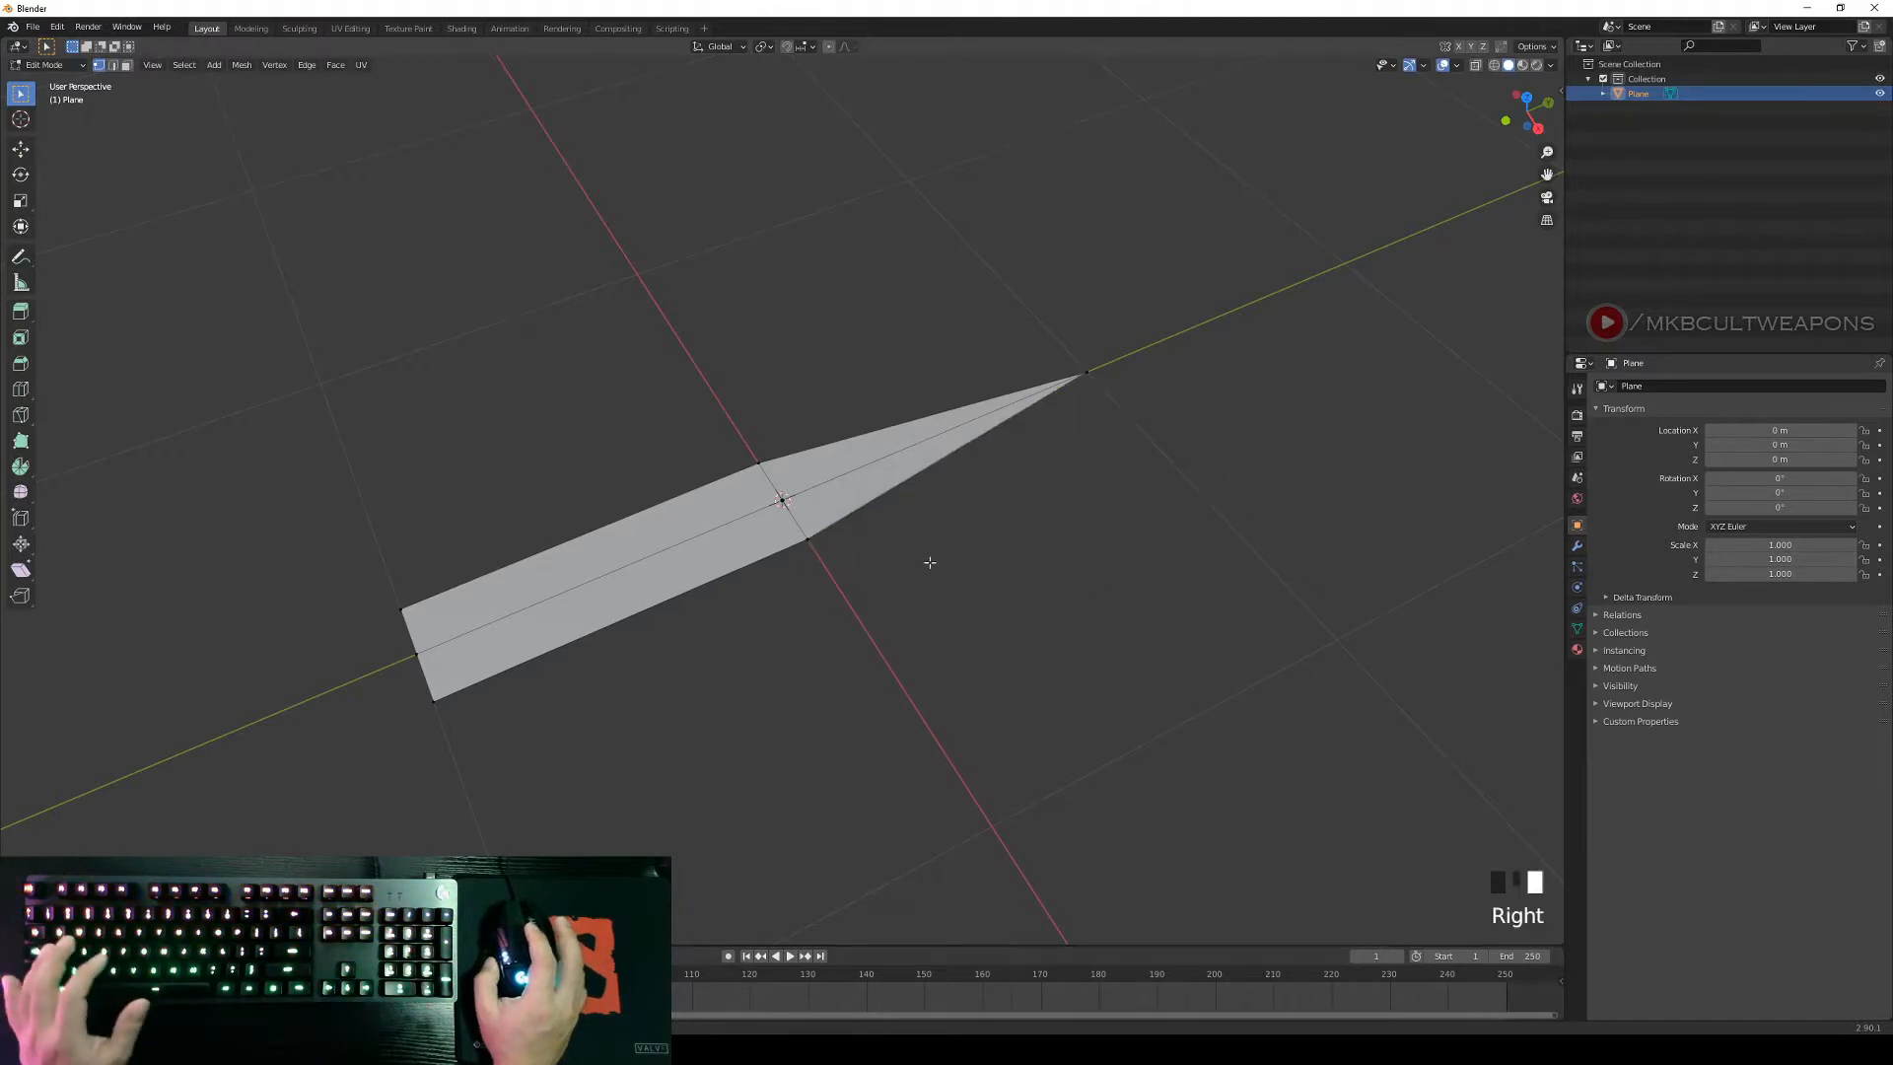
# Clean up the overlapping vertices by applying Degenerate Dissolve to the entire mesh.
pyautogui.rightClick(808, 559)
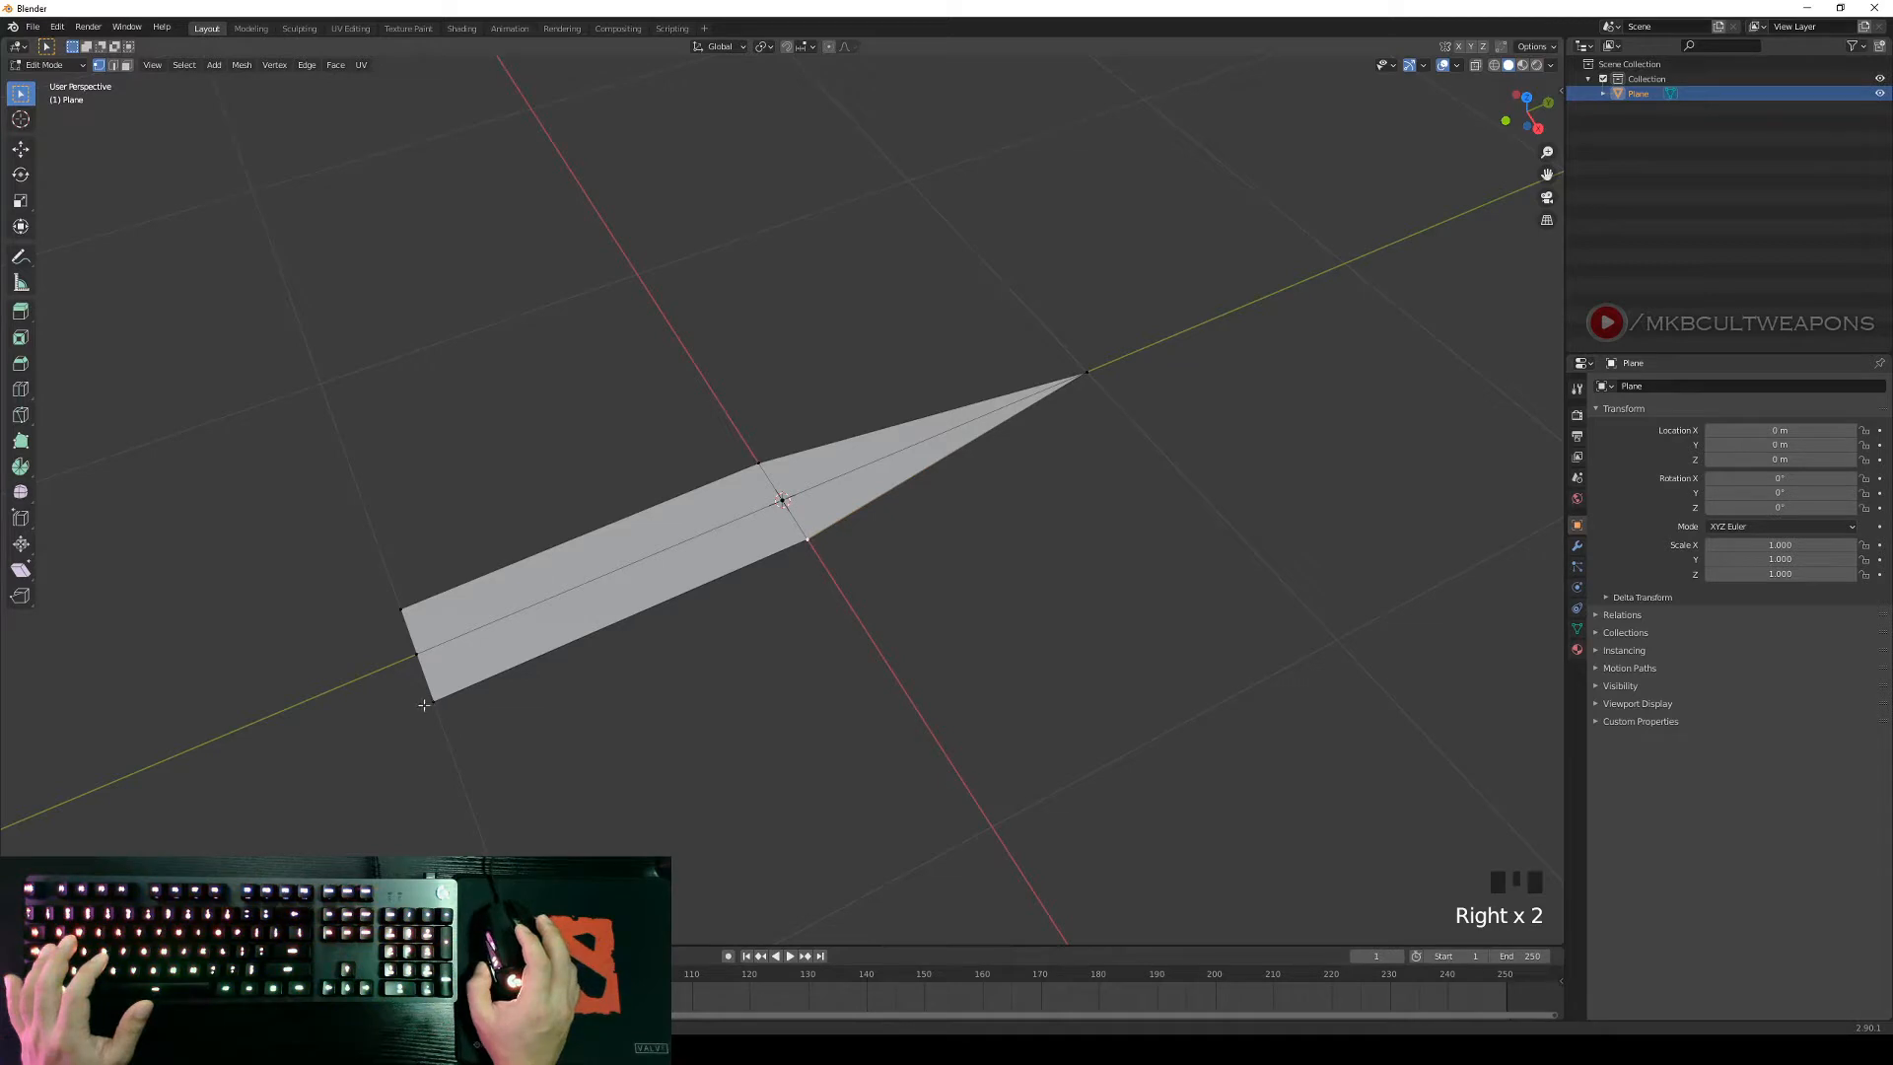
pyautogui.rightClick(915, 648)
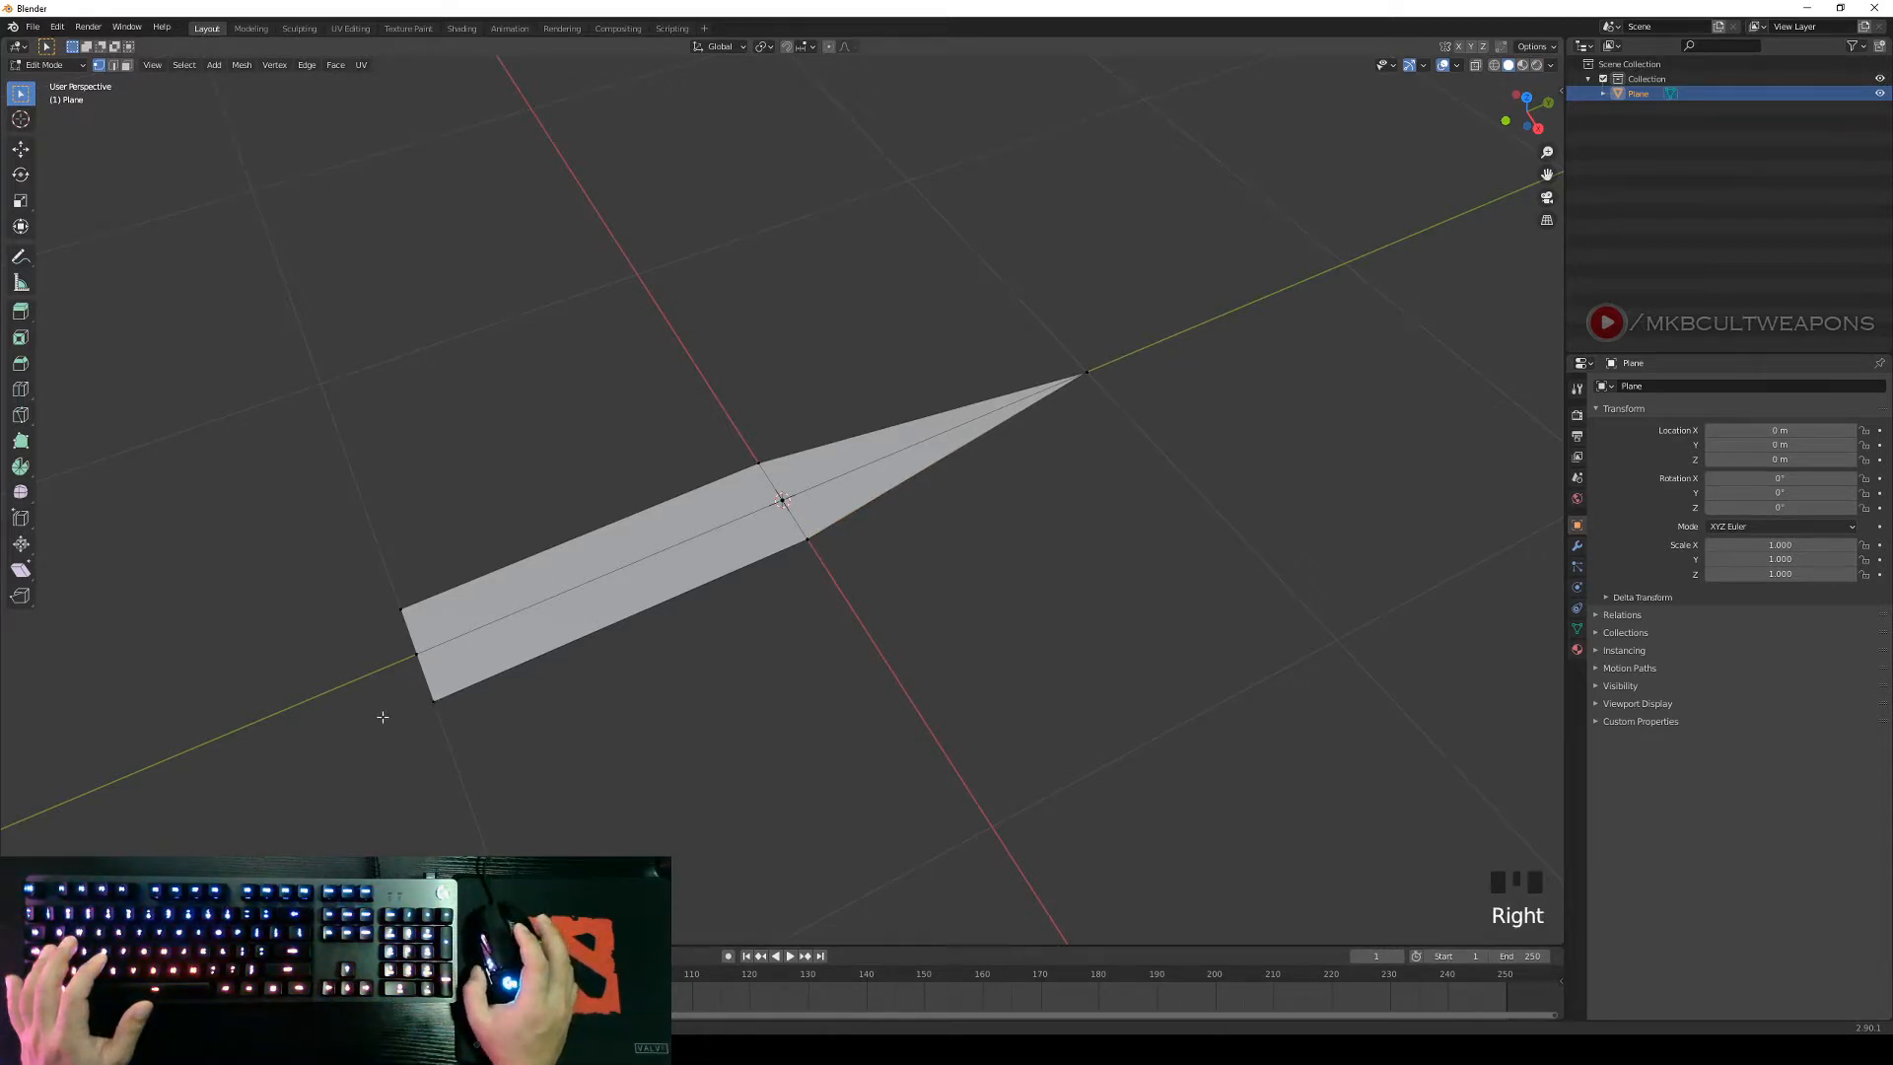
pyautogui.rightClick(971, 589)
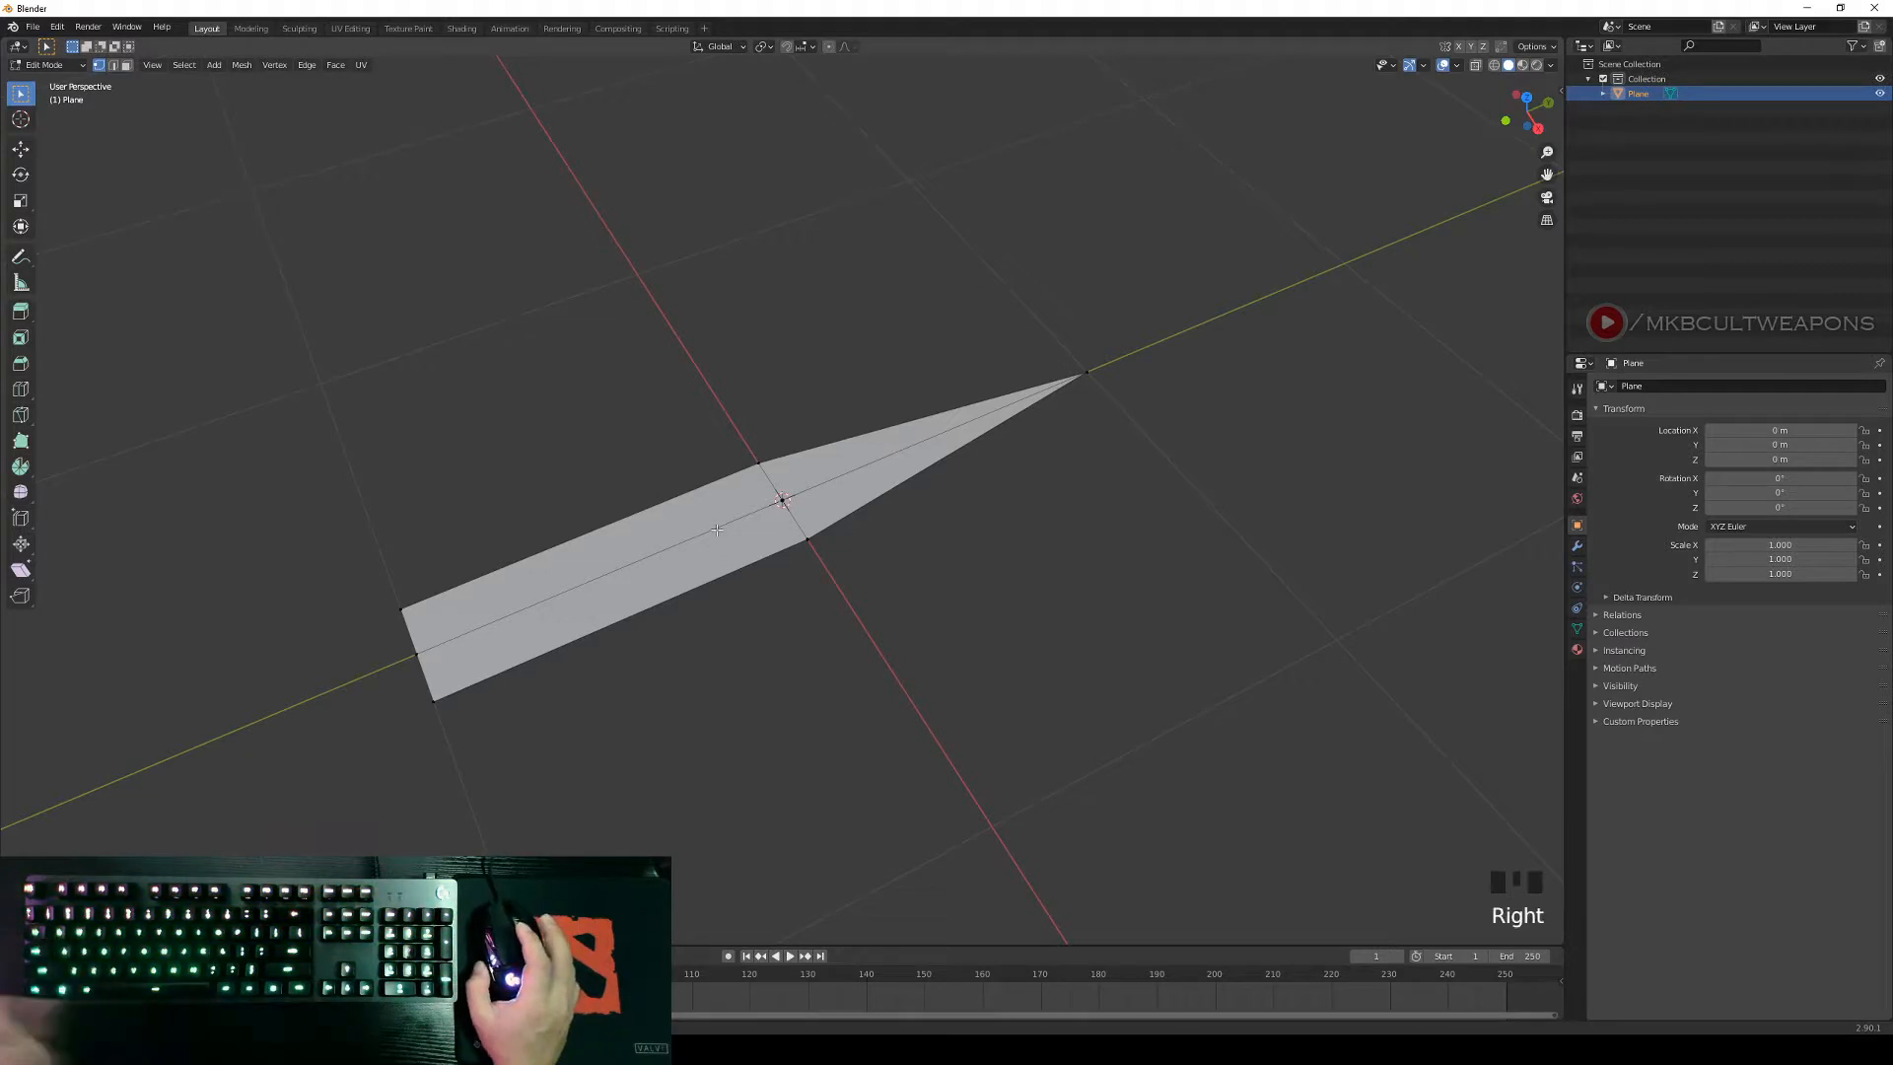
pyautogui.press('a')
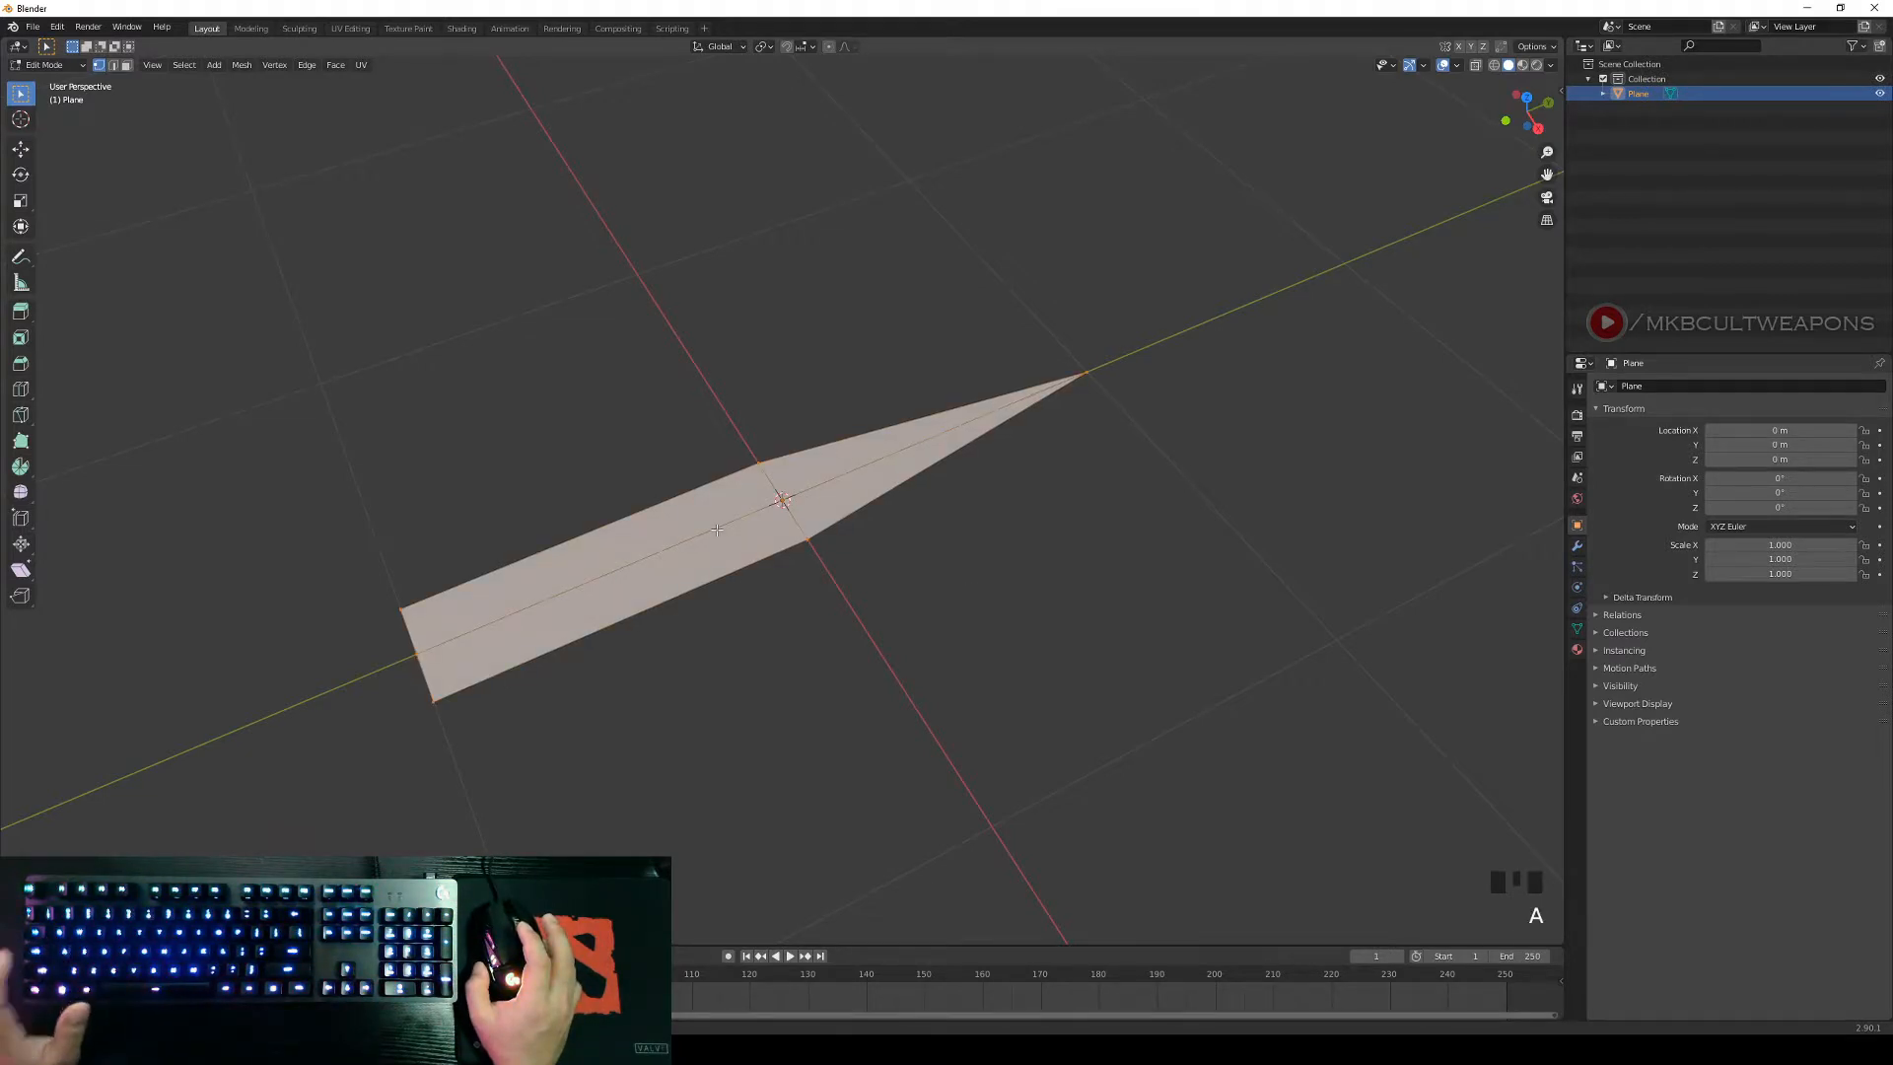
pyautogui.click(241, 65)
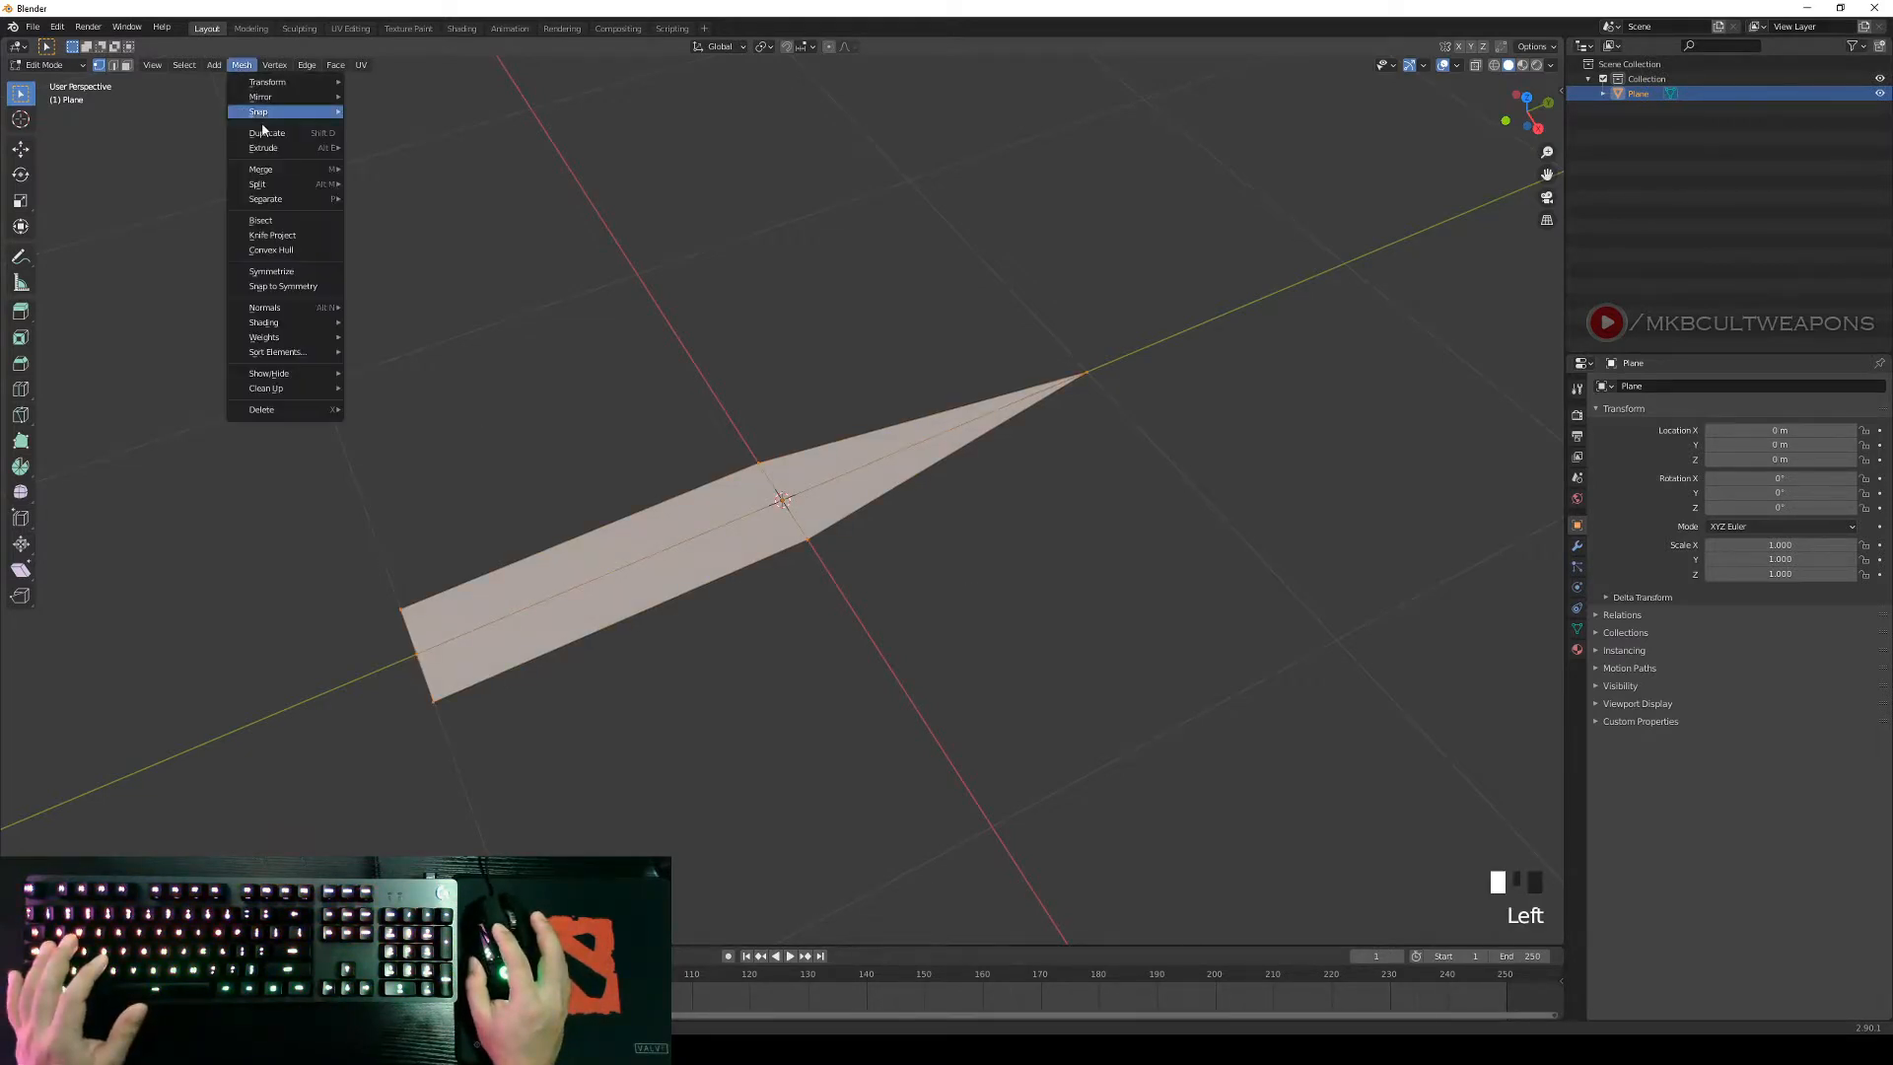
pyautogui.moveTo(293, 391)
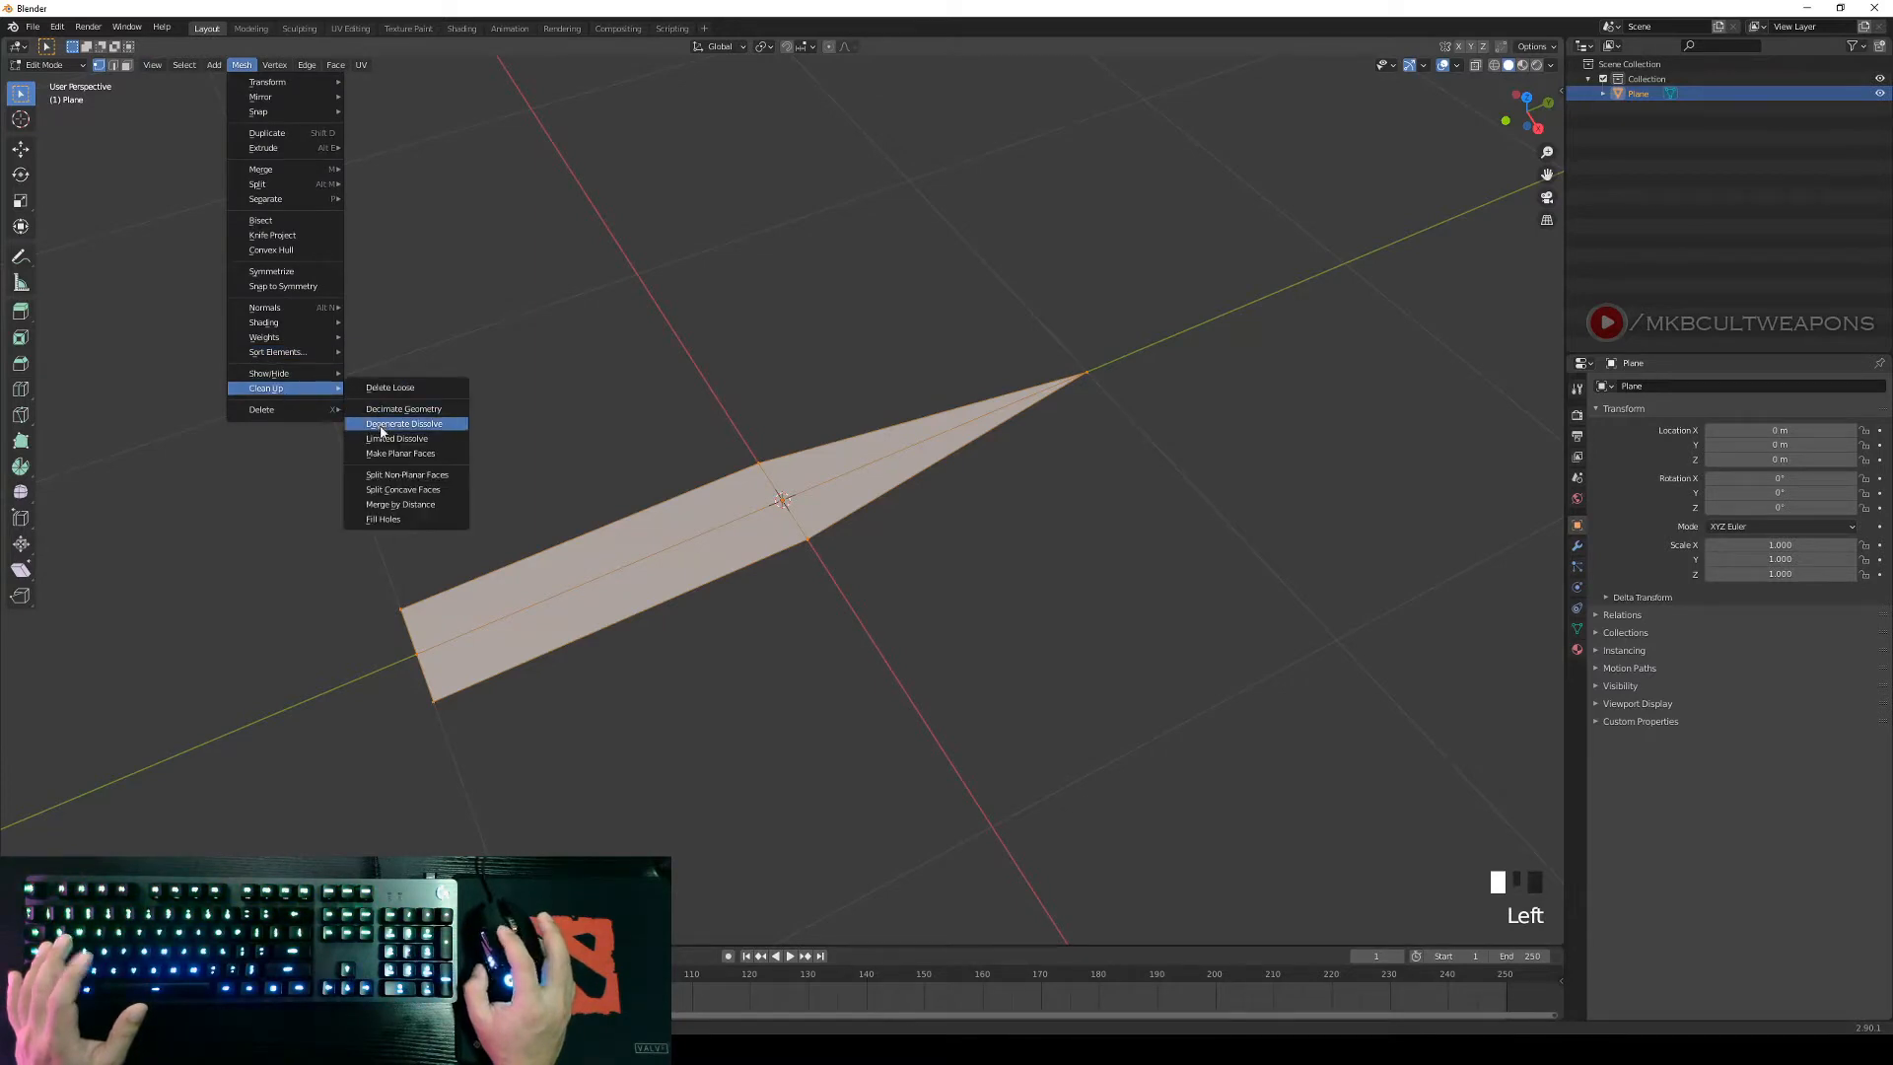
pyautogui.click(389, 424)
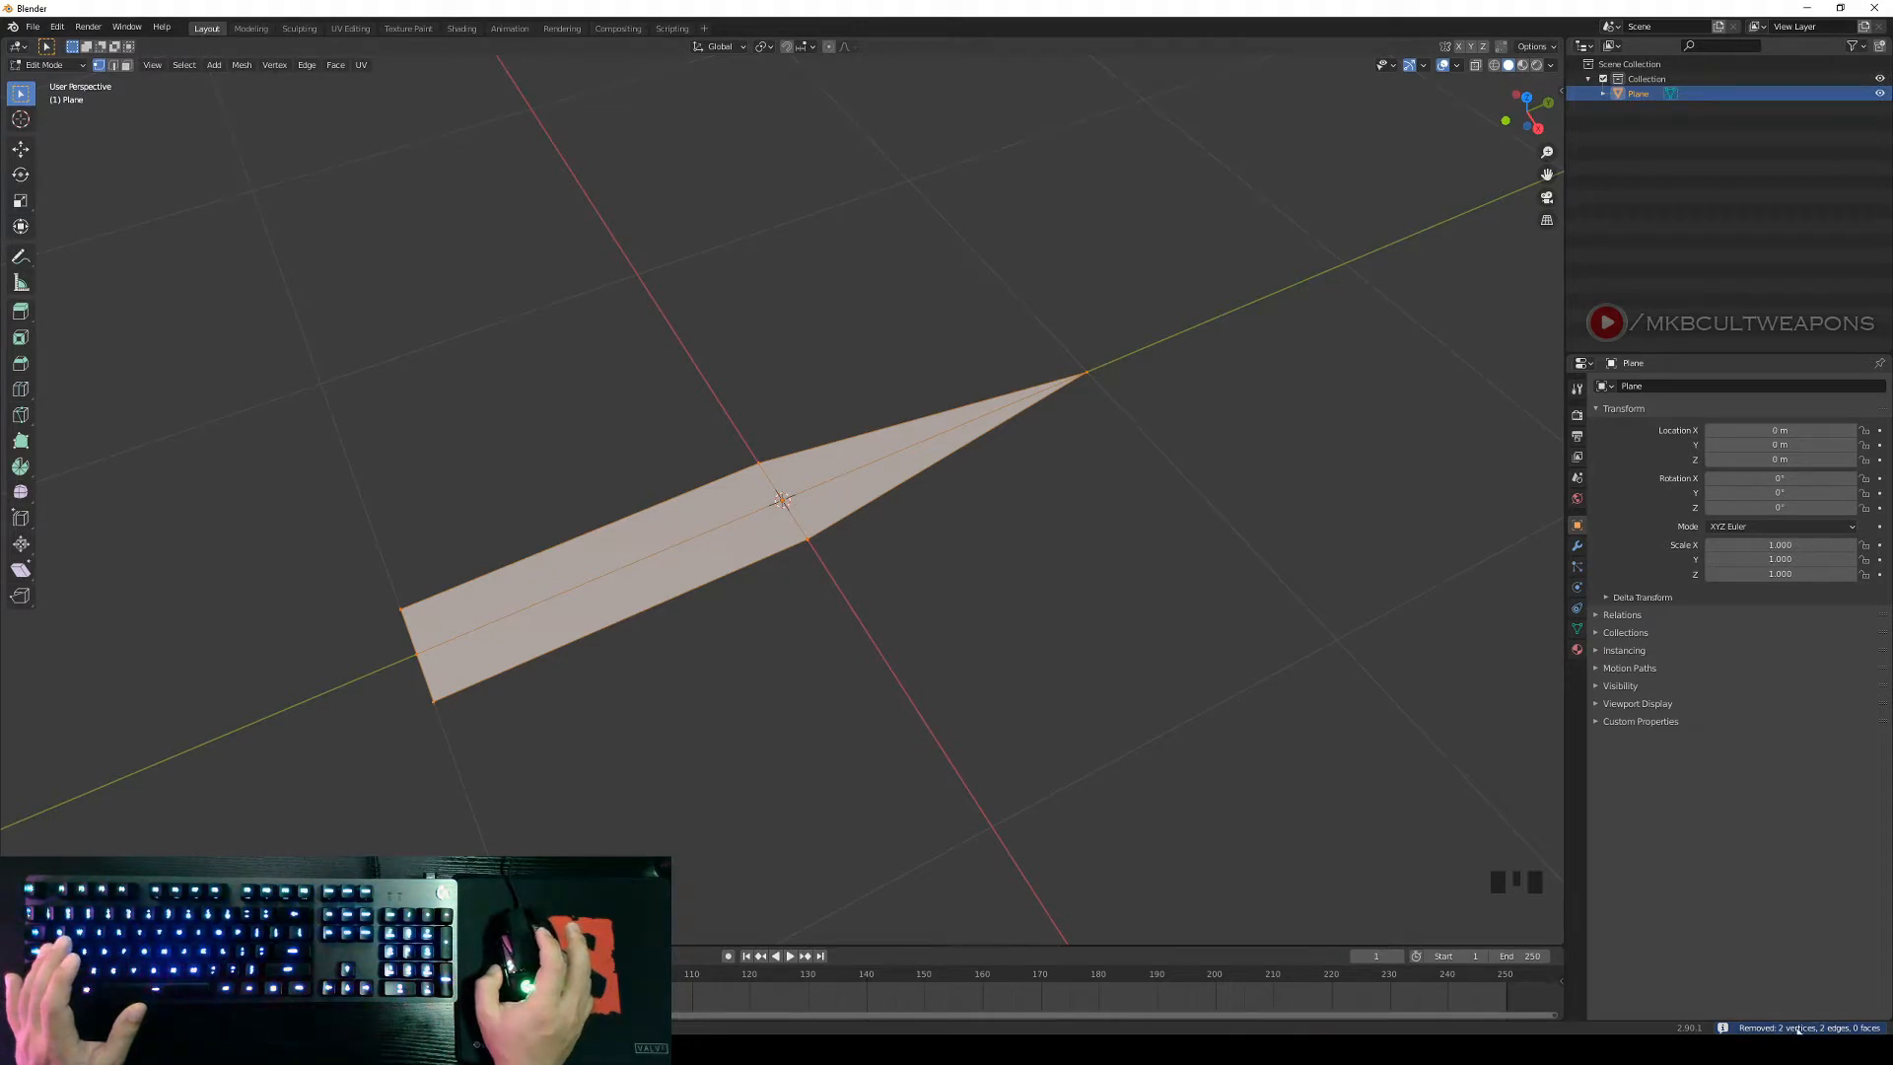
# Test the cleaned side corner by moving its vertex away from the blade, and undo the move.
pyautogui.scroll(1, 892, 603)
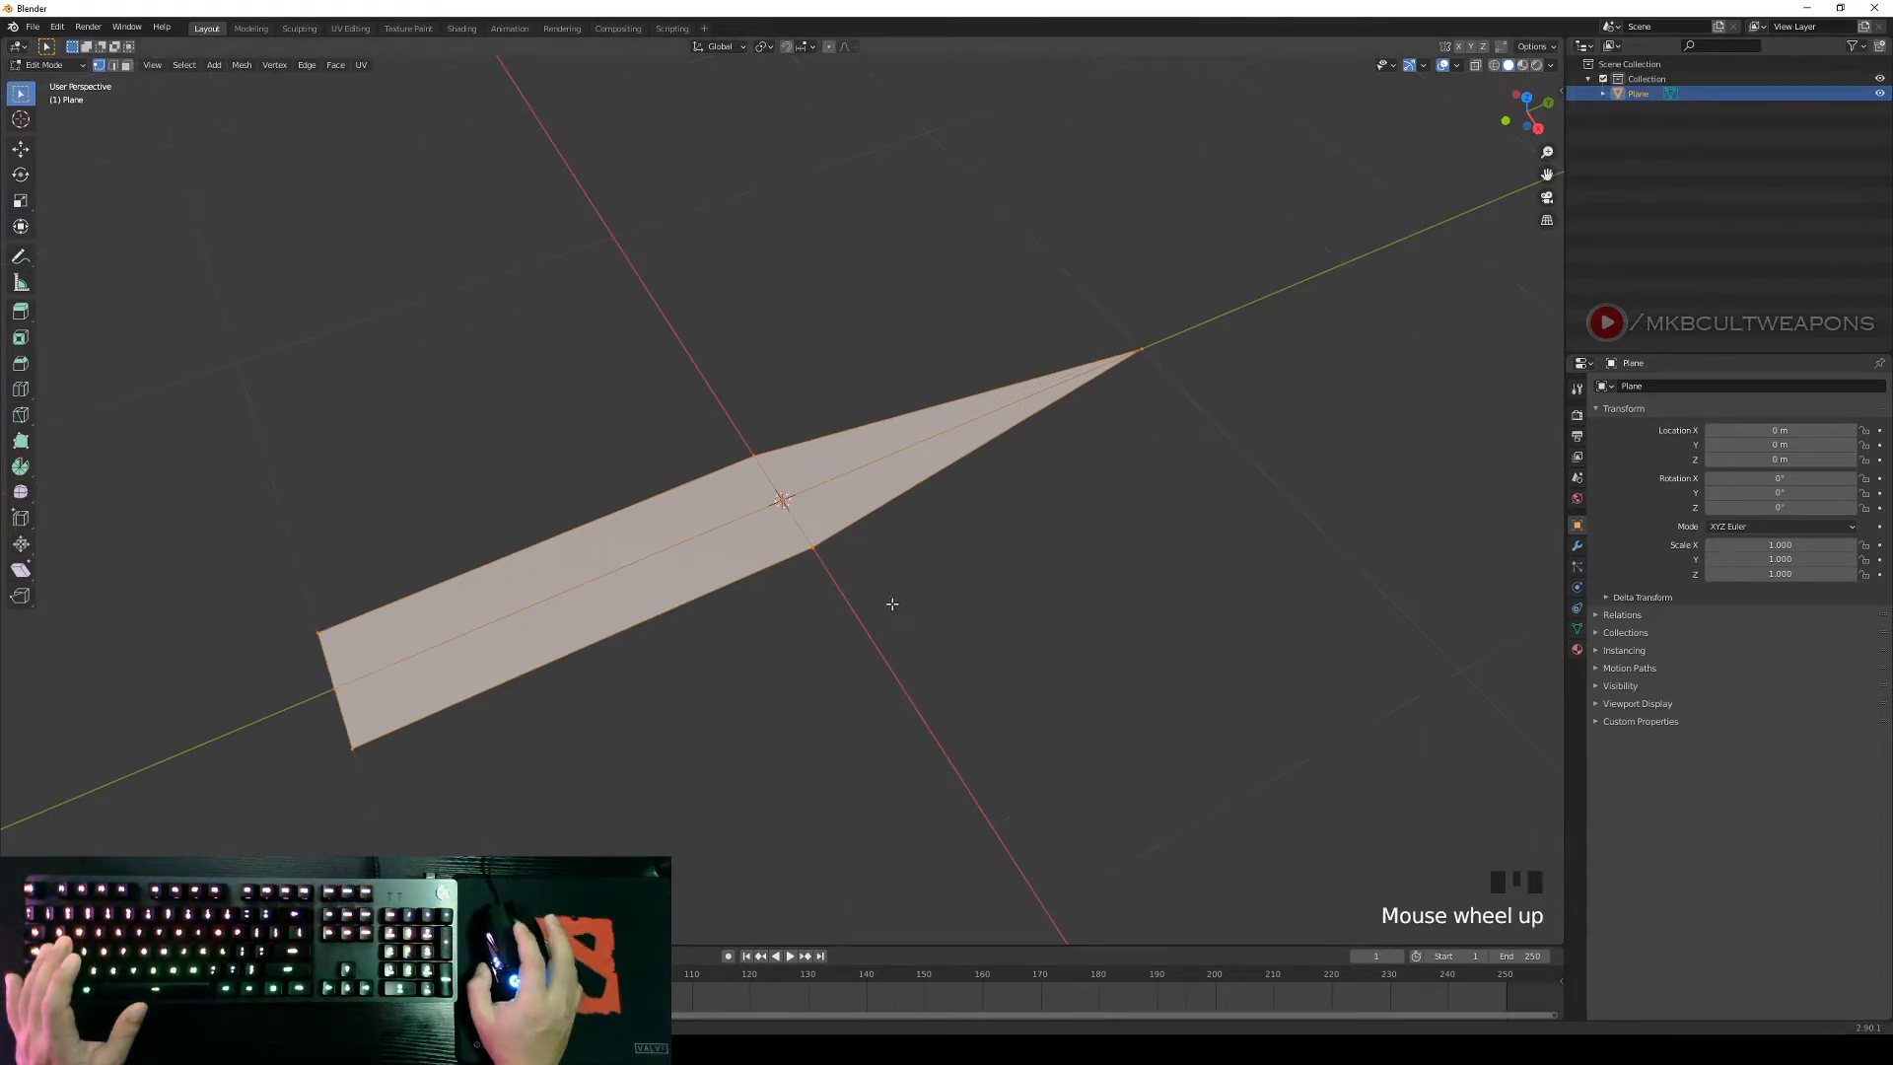
pyautogui.rightClick(891, 574)
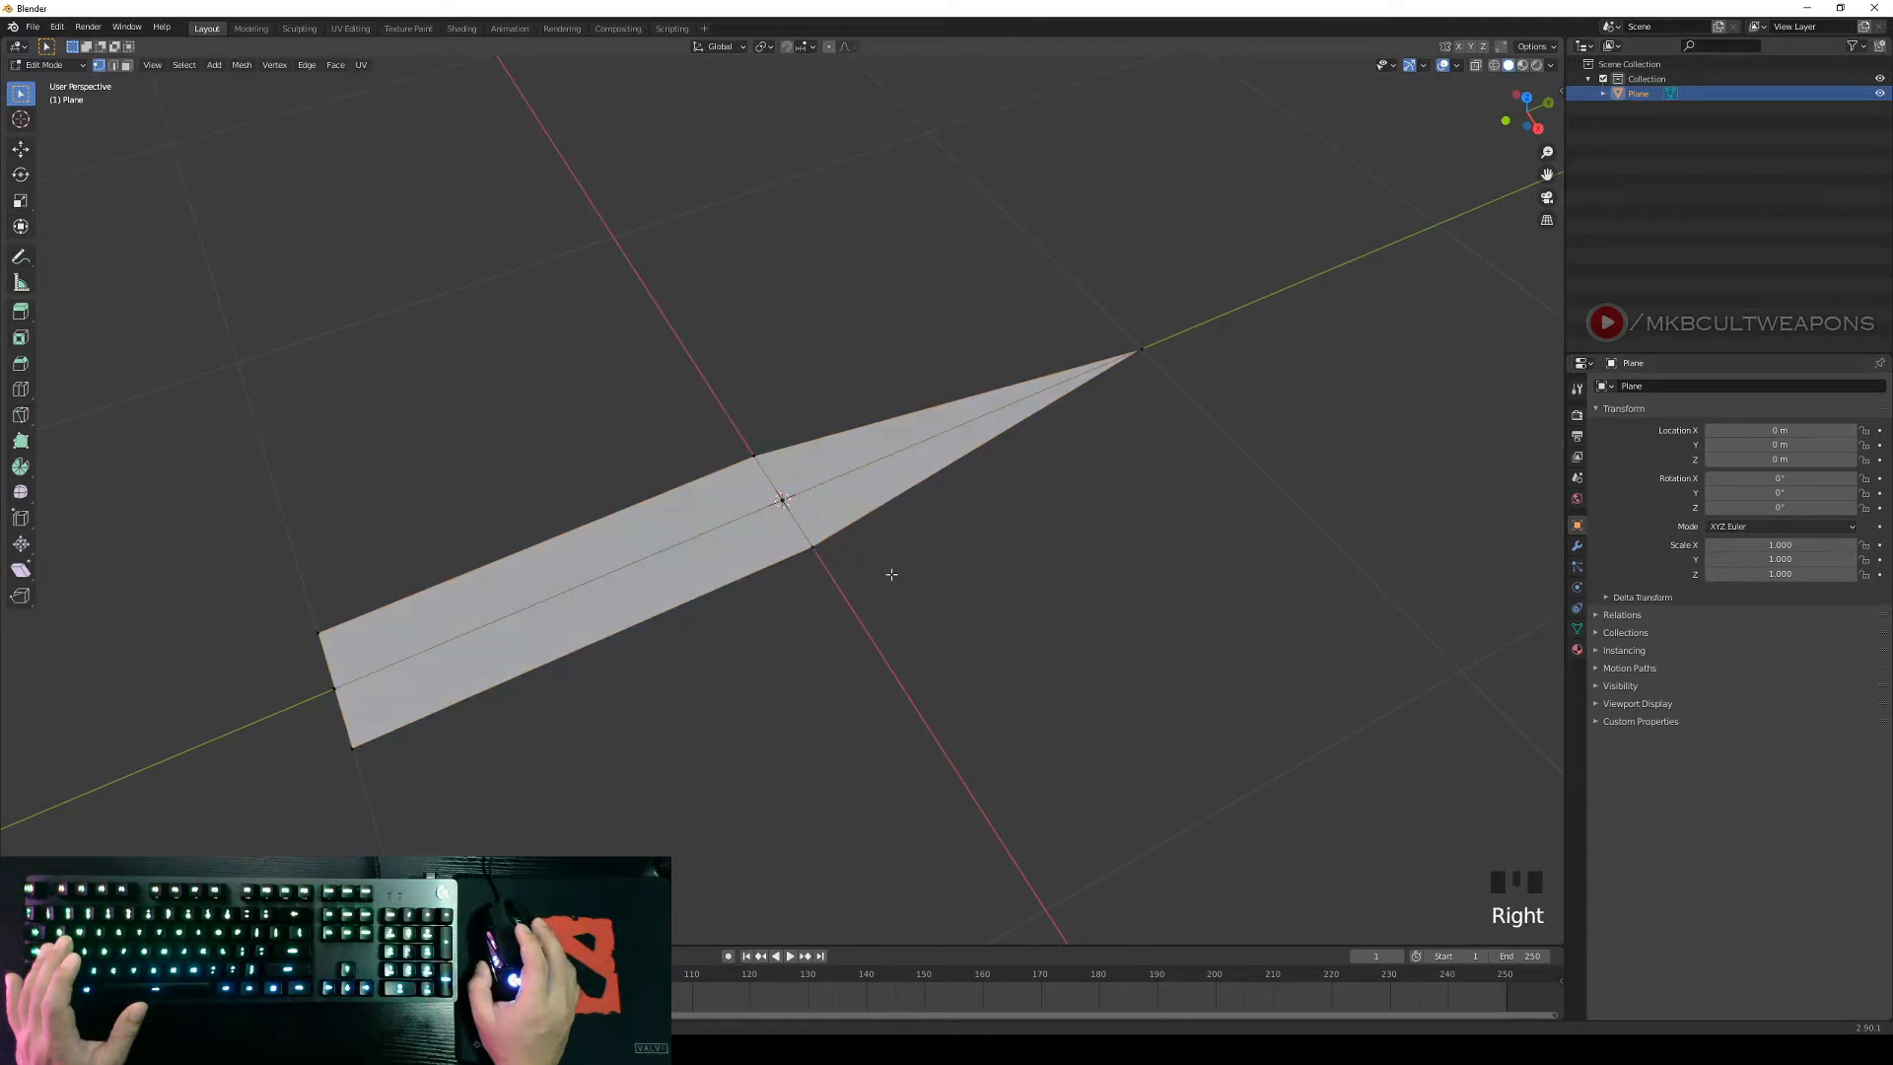
pyautogui.rightClick(817, 546)
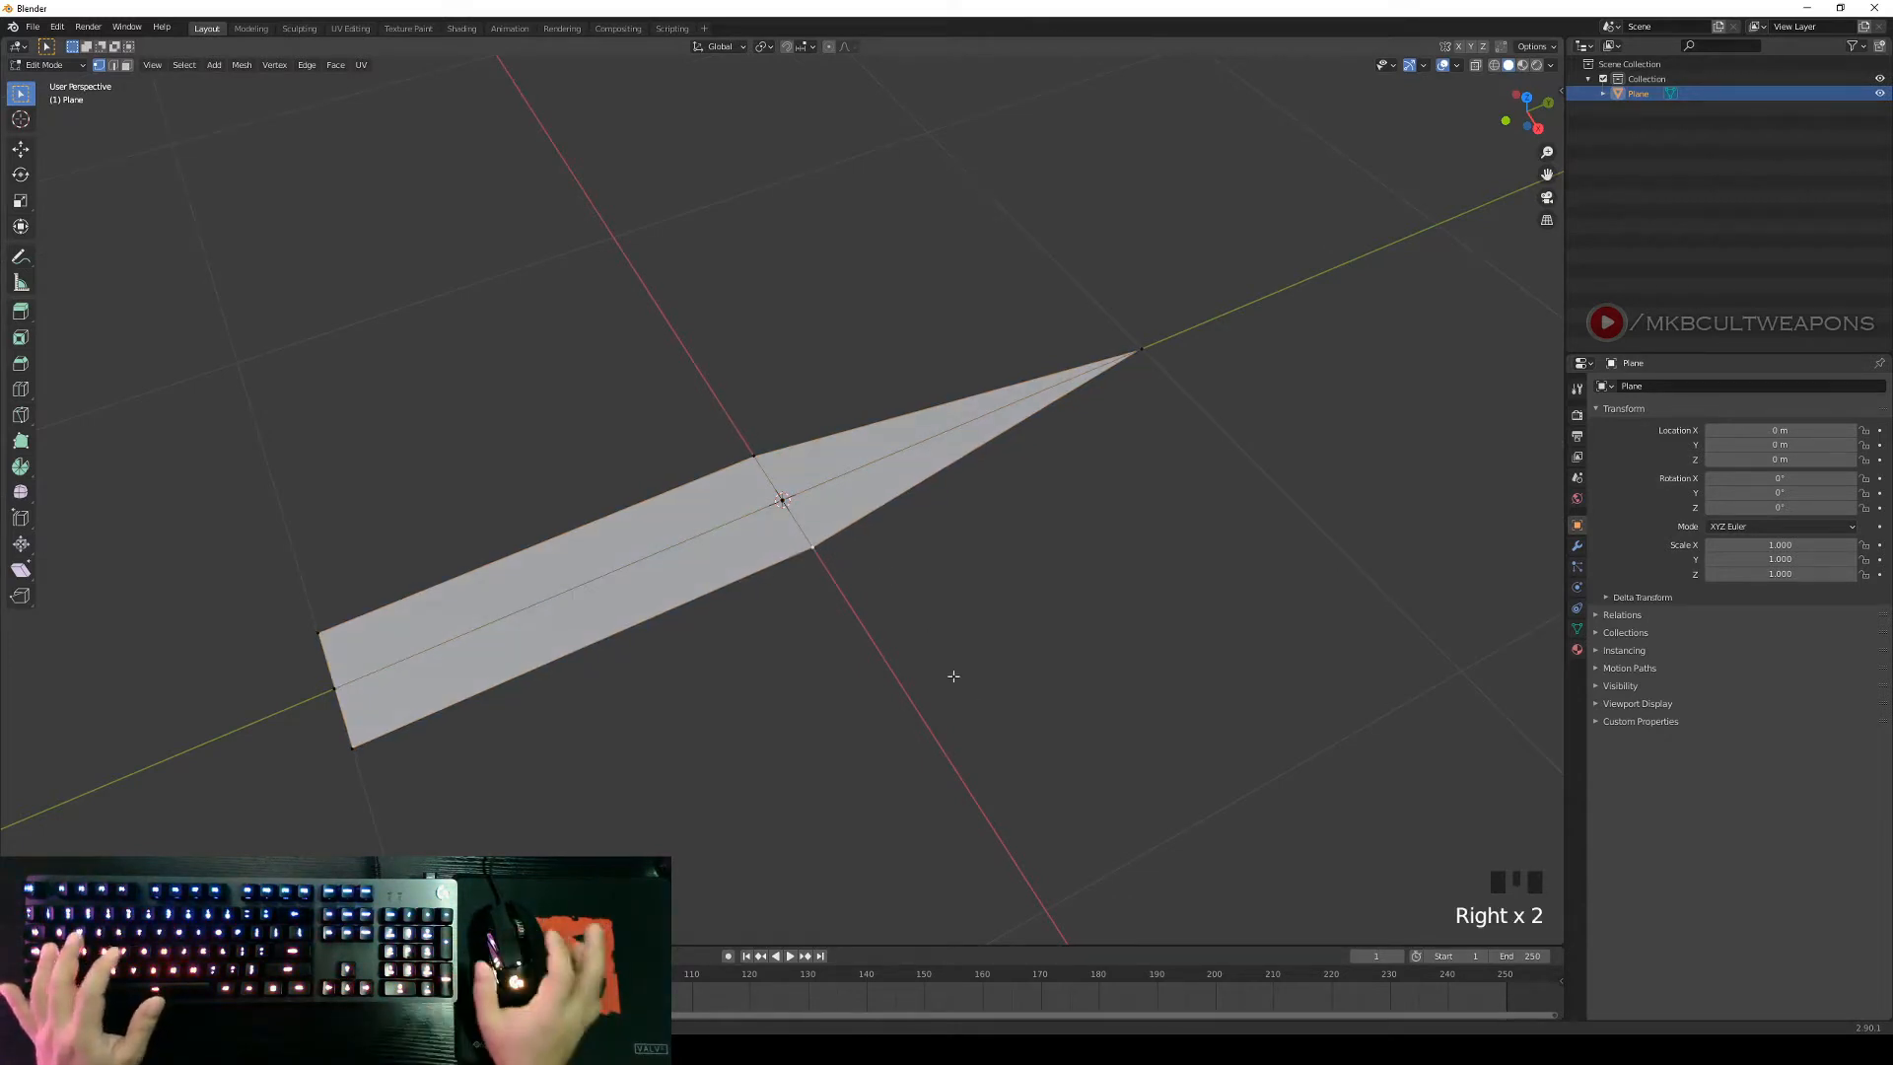
pyautogui.press('g')
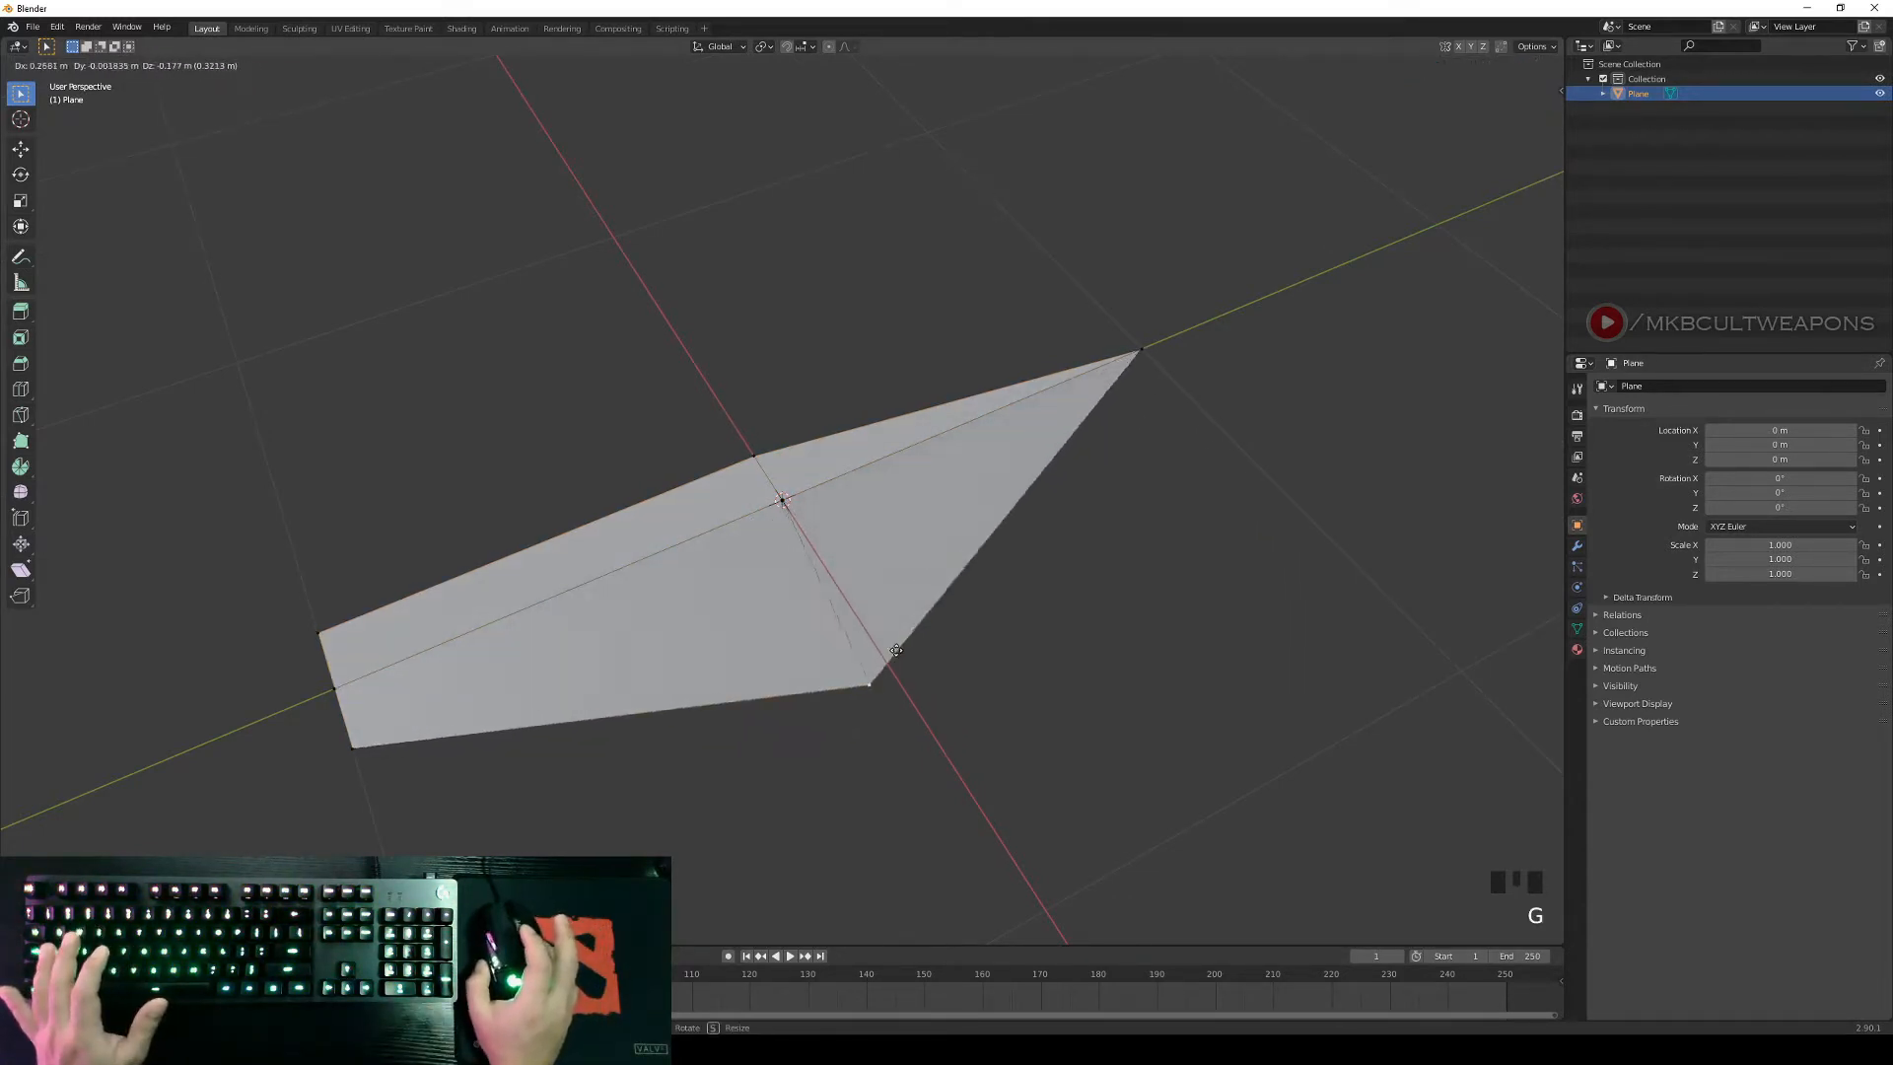
pyautogui.click(892, 627)
pyautogui.hotkey('ctrl', 'z')
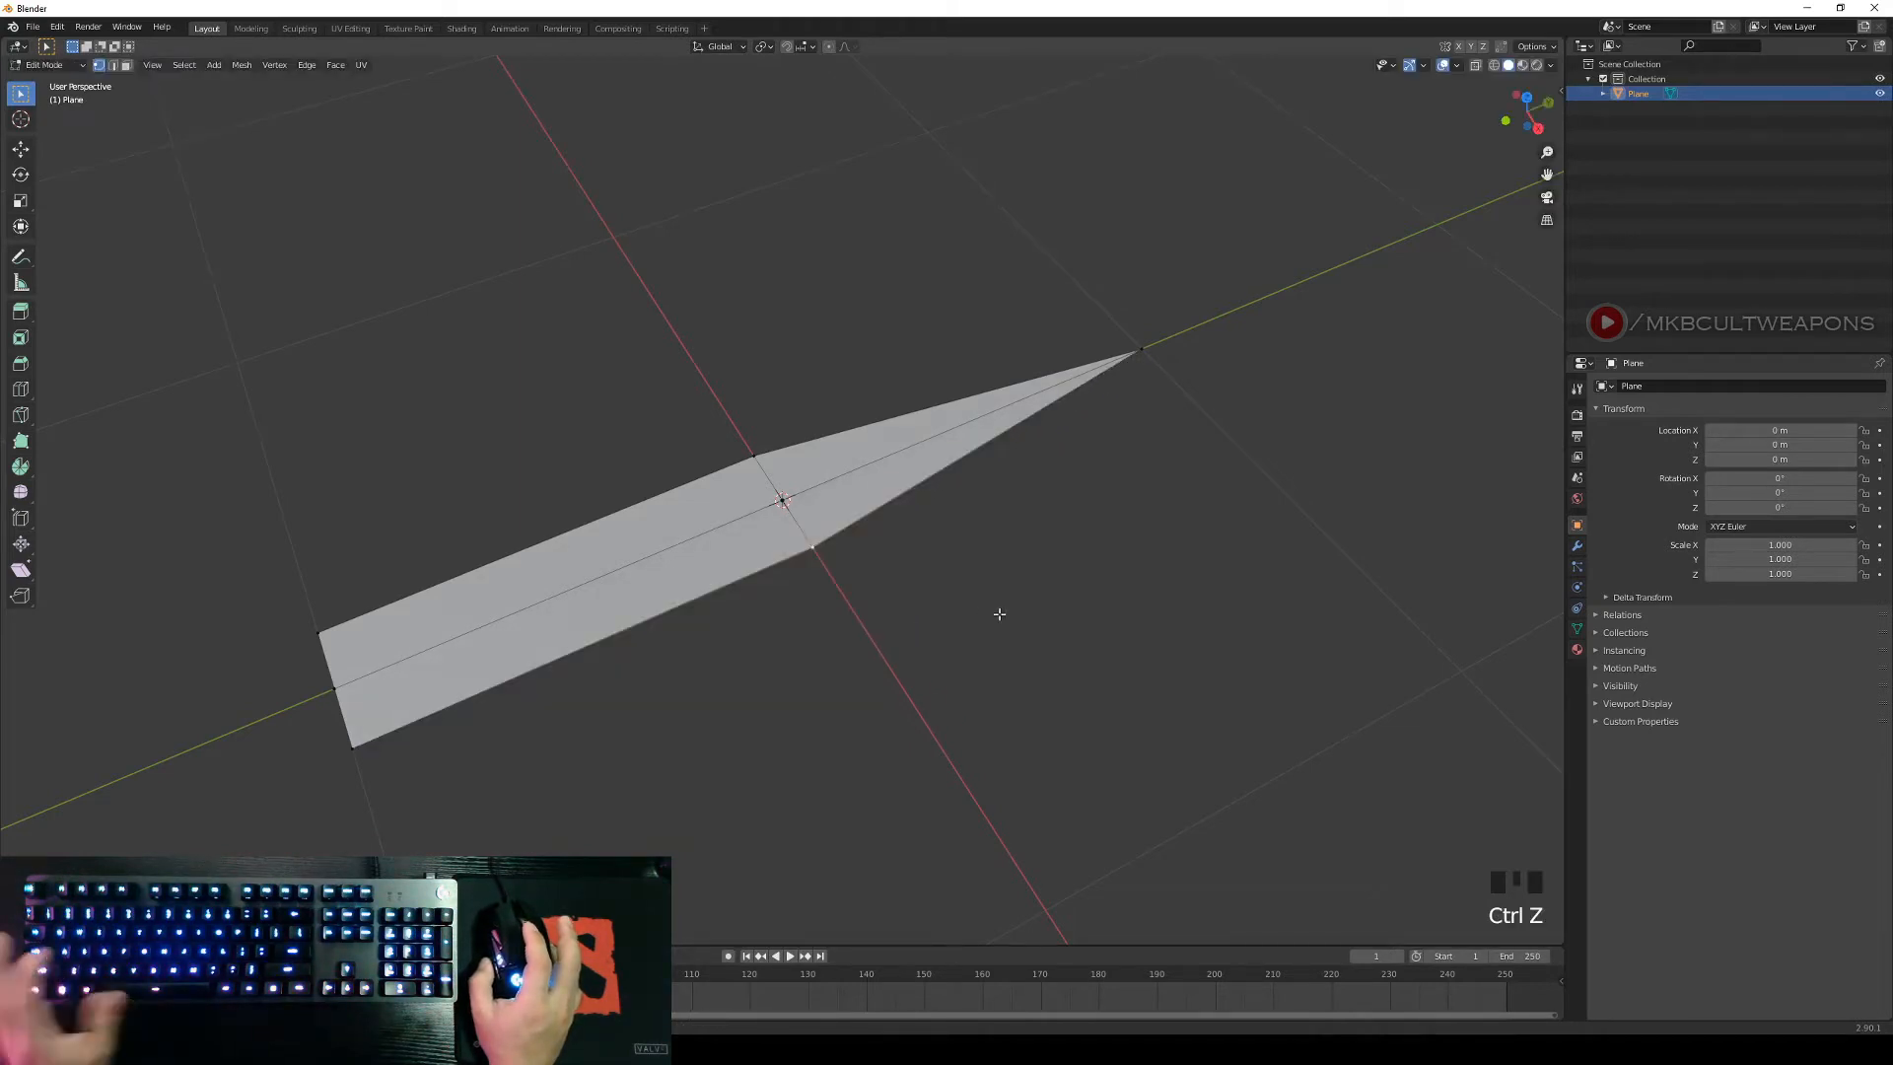
pyautogui.moveTo(1082, 583)
pyautogui.mouseDown(button='middle')
pyautogui.moveTo(926, 524)
pyautogui.moveTo(1095, 572)
pyautogui.mouseUp(button='middle')
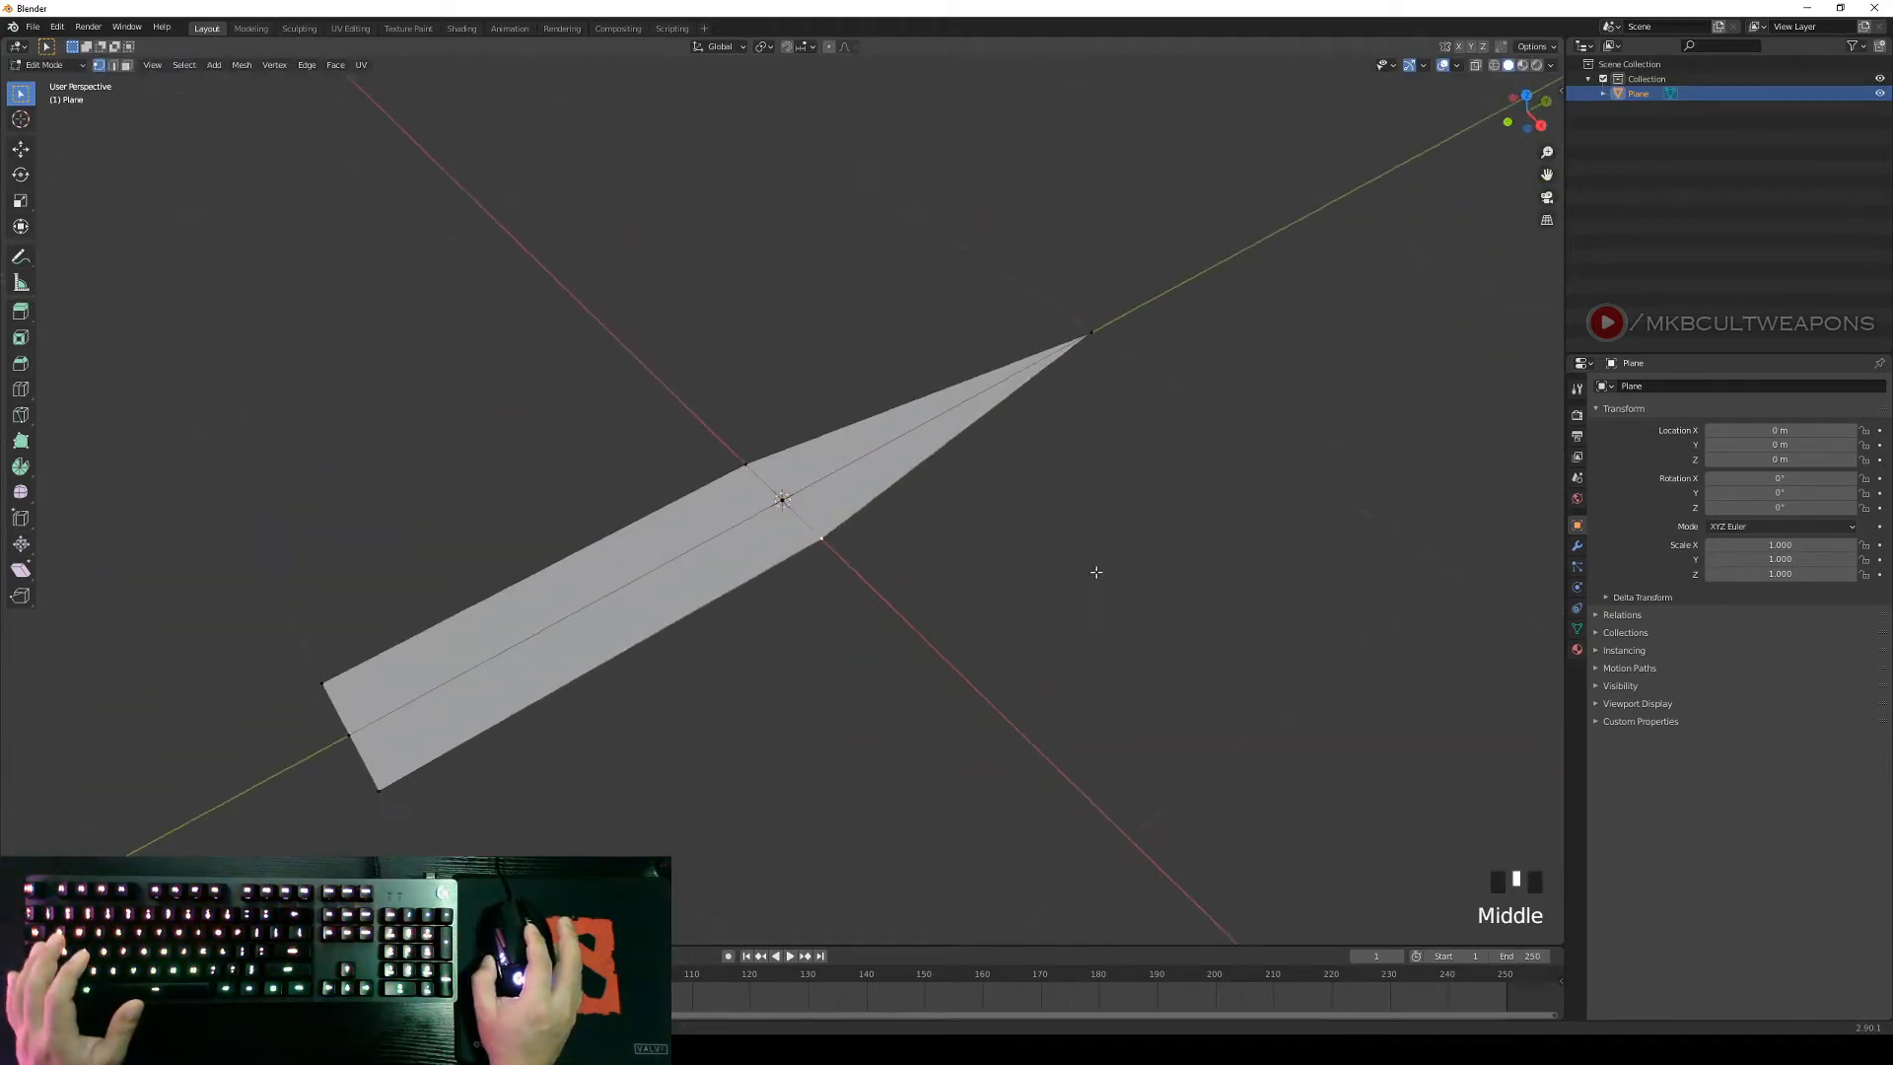
# Delete the vertex at the centre of the blade, where the midline meets the cross edge, and select all remaining outline vertices.
pyautogui.rightClick(1061, 582)
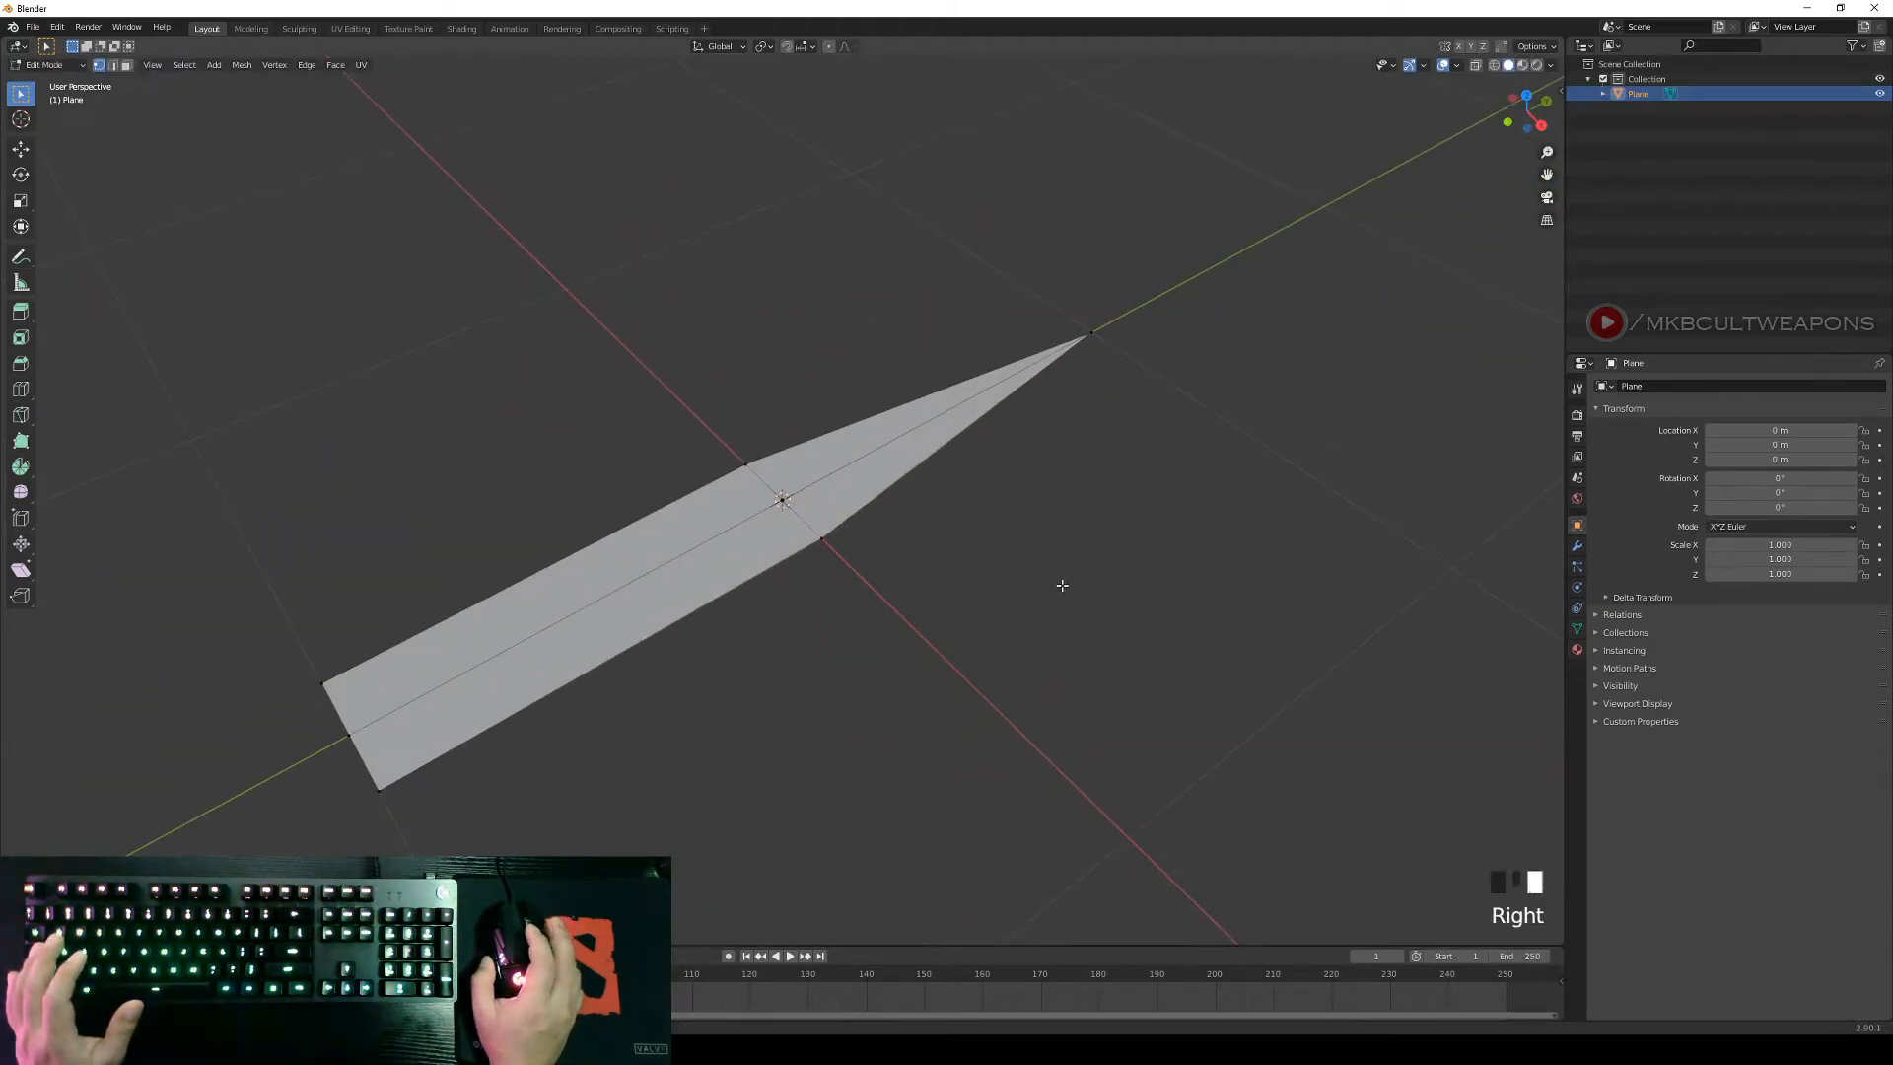
pyautogui.moveTo(934, 549); pyautogui.dragTo(951, 542, button='middle')
pyautogui.rightClick(949, 542)
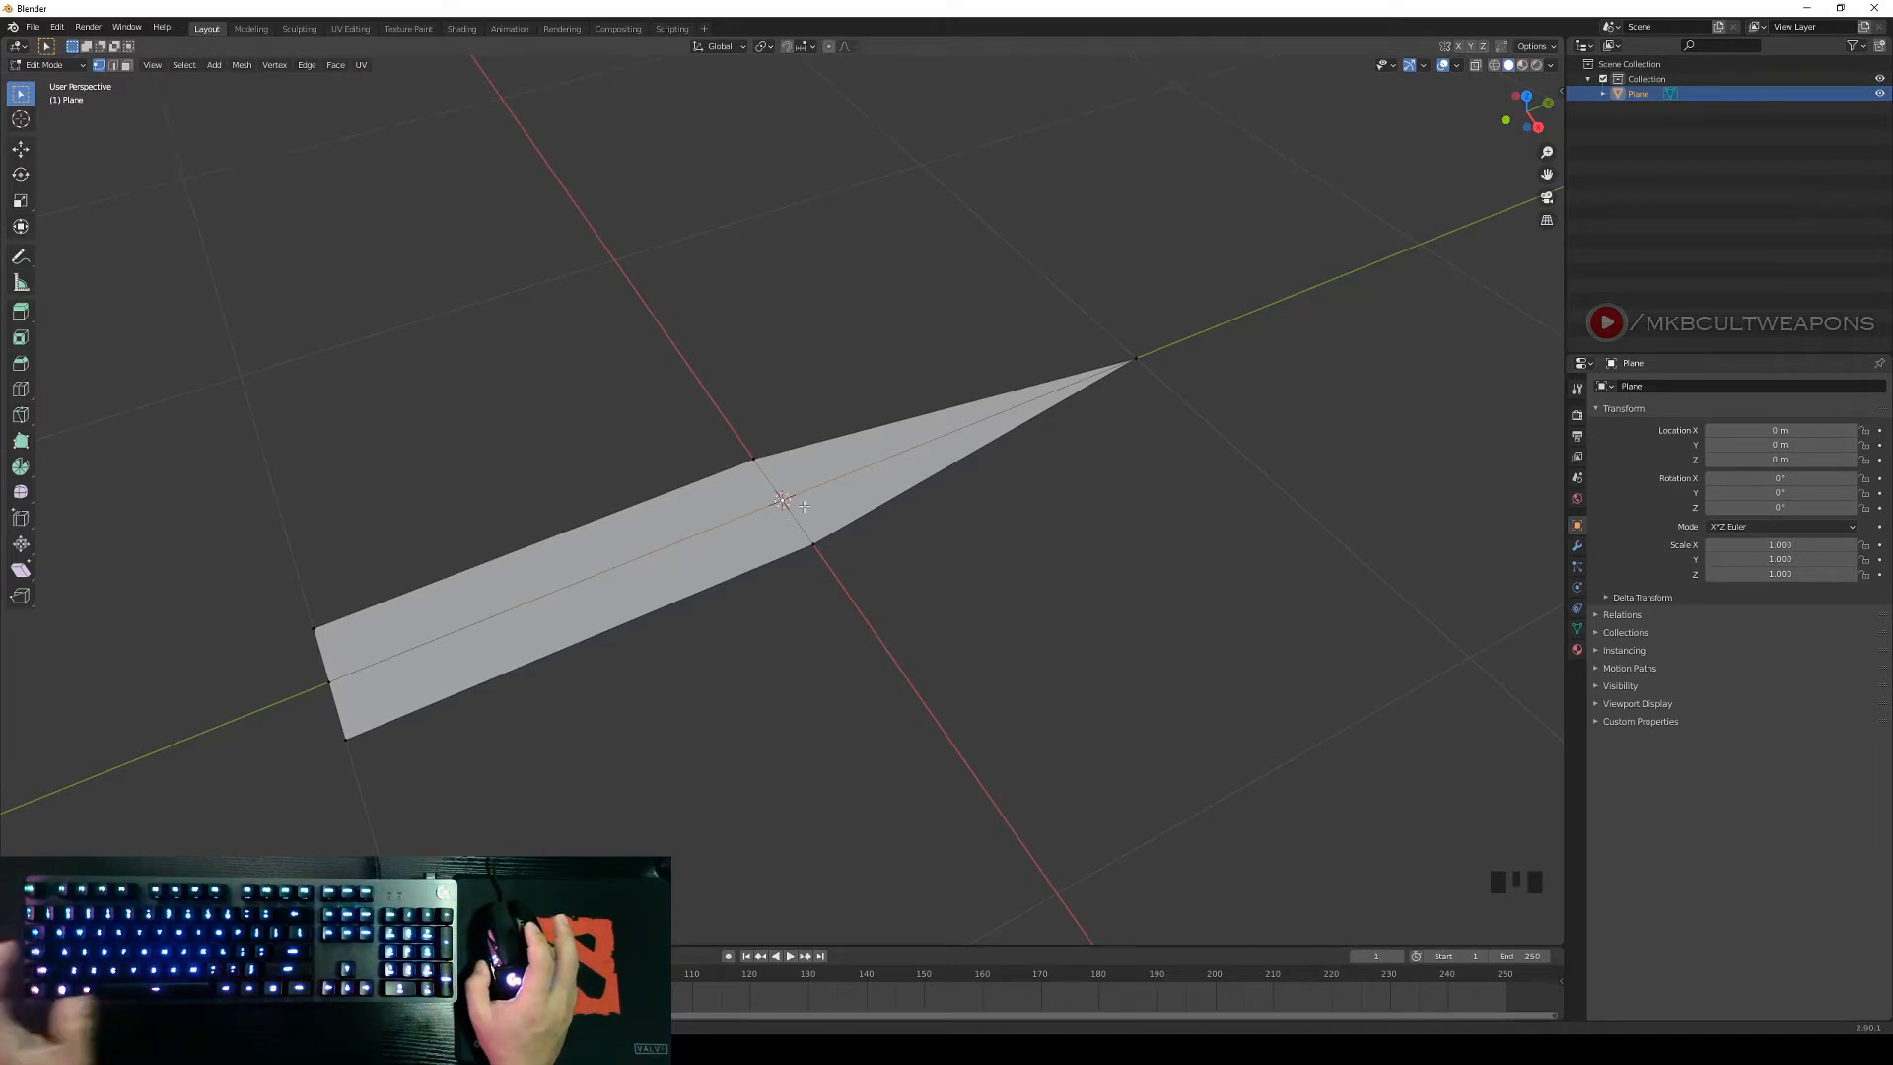
pyautogui.rightClick(946, 541)
pyautogui.rightClick(782, 501)
pyautogui.scroll(9, 842, 534)
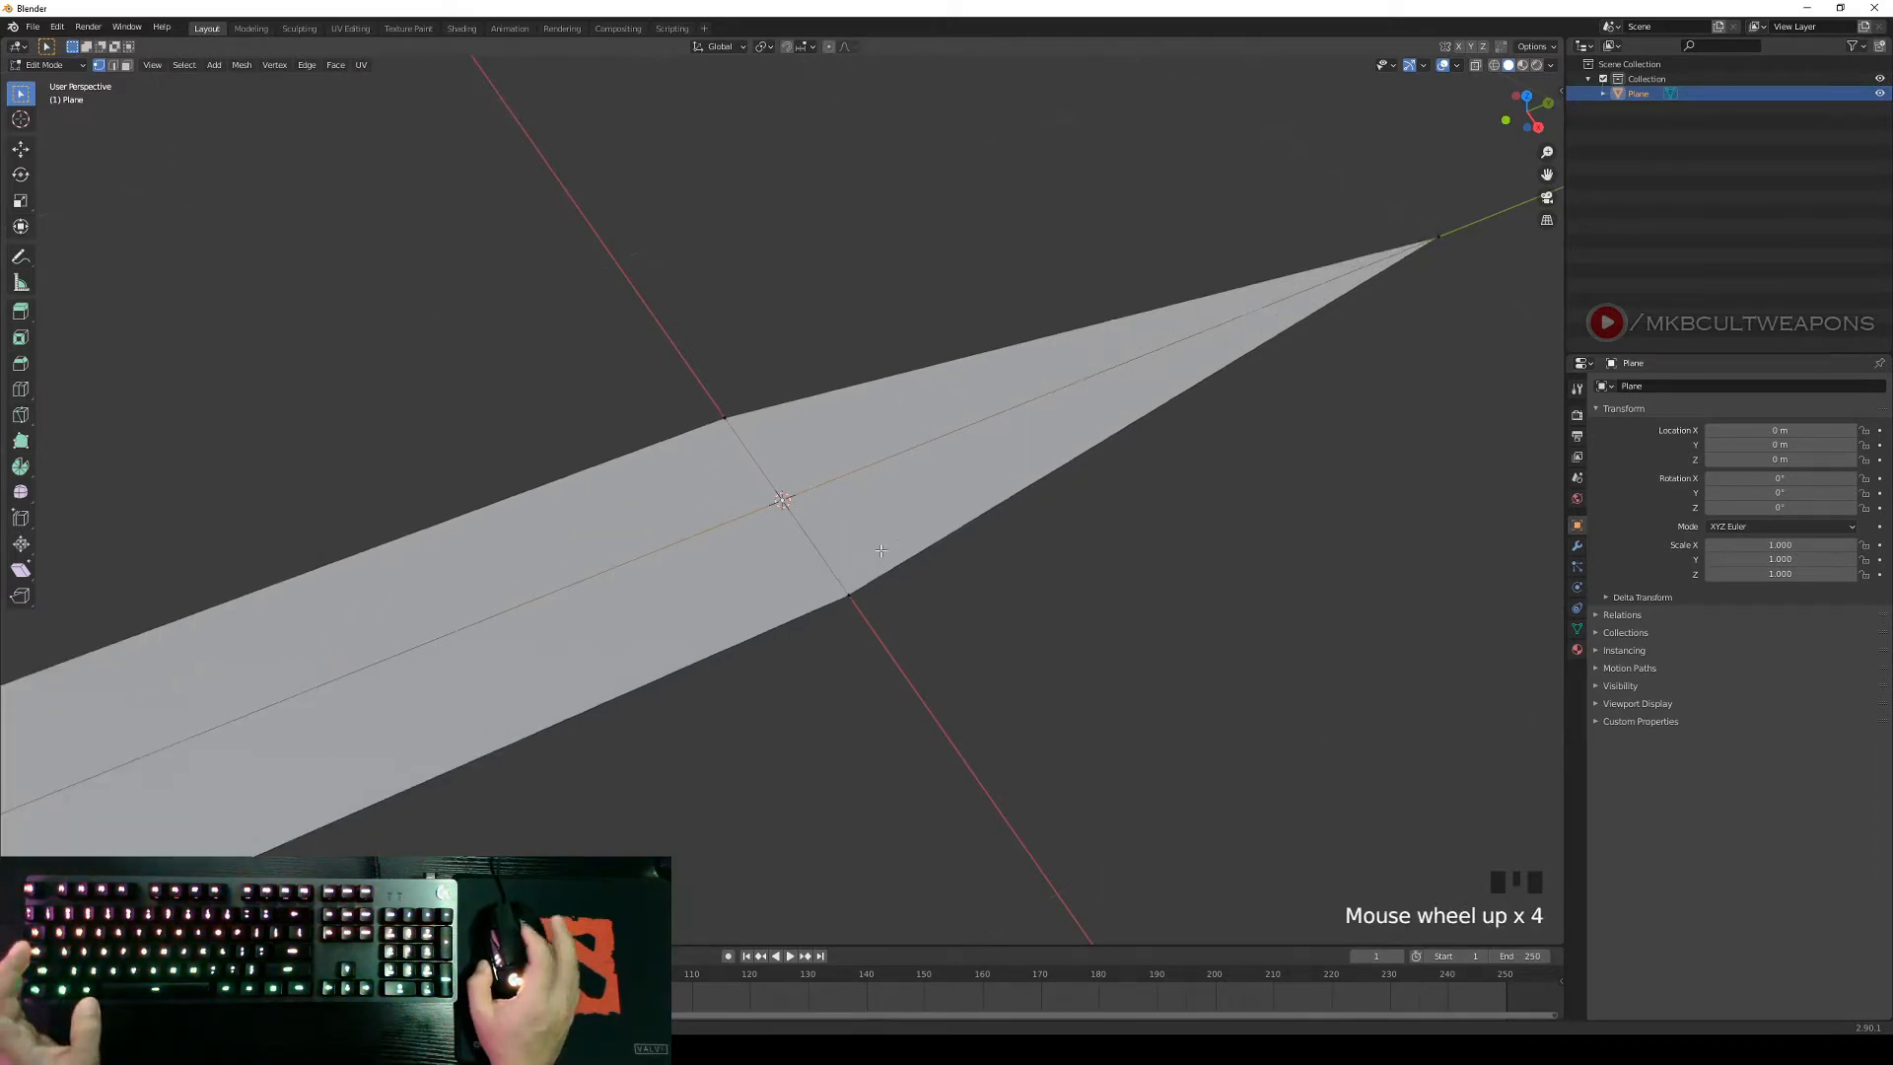
pyautogui.scroll(-8, 920, 539)
pyautogui.scroll(-6, 920, 539)
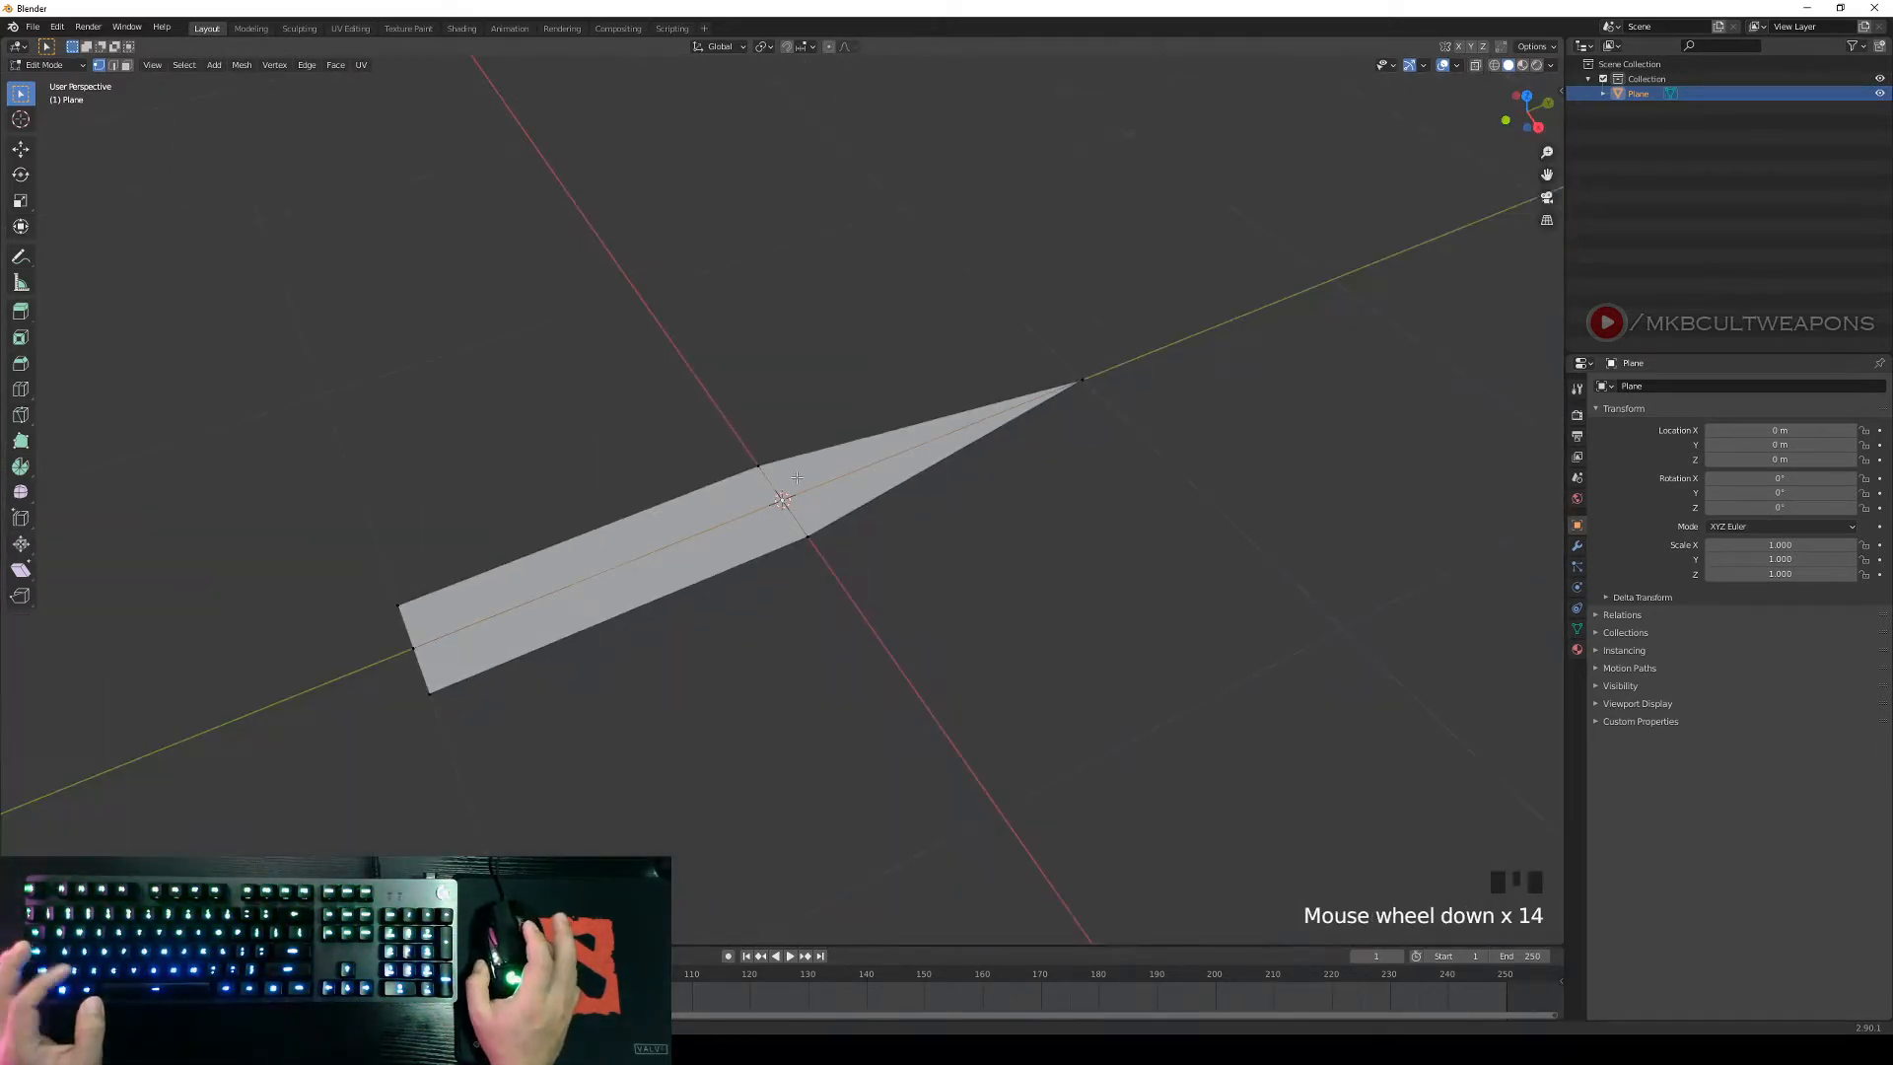
pyautogui.press('x')
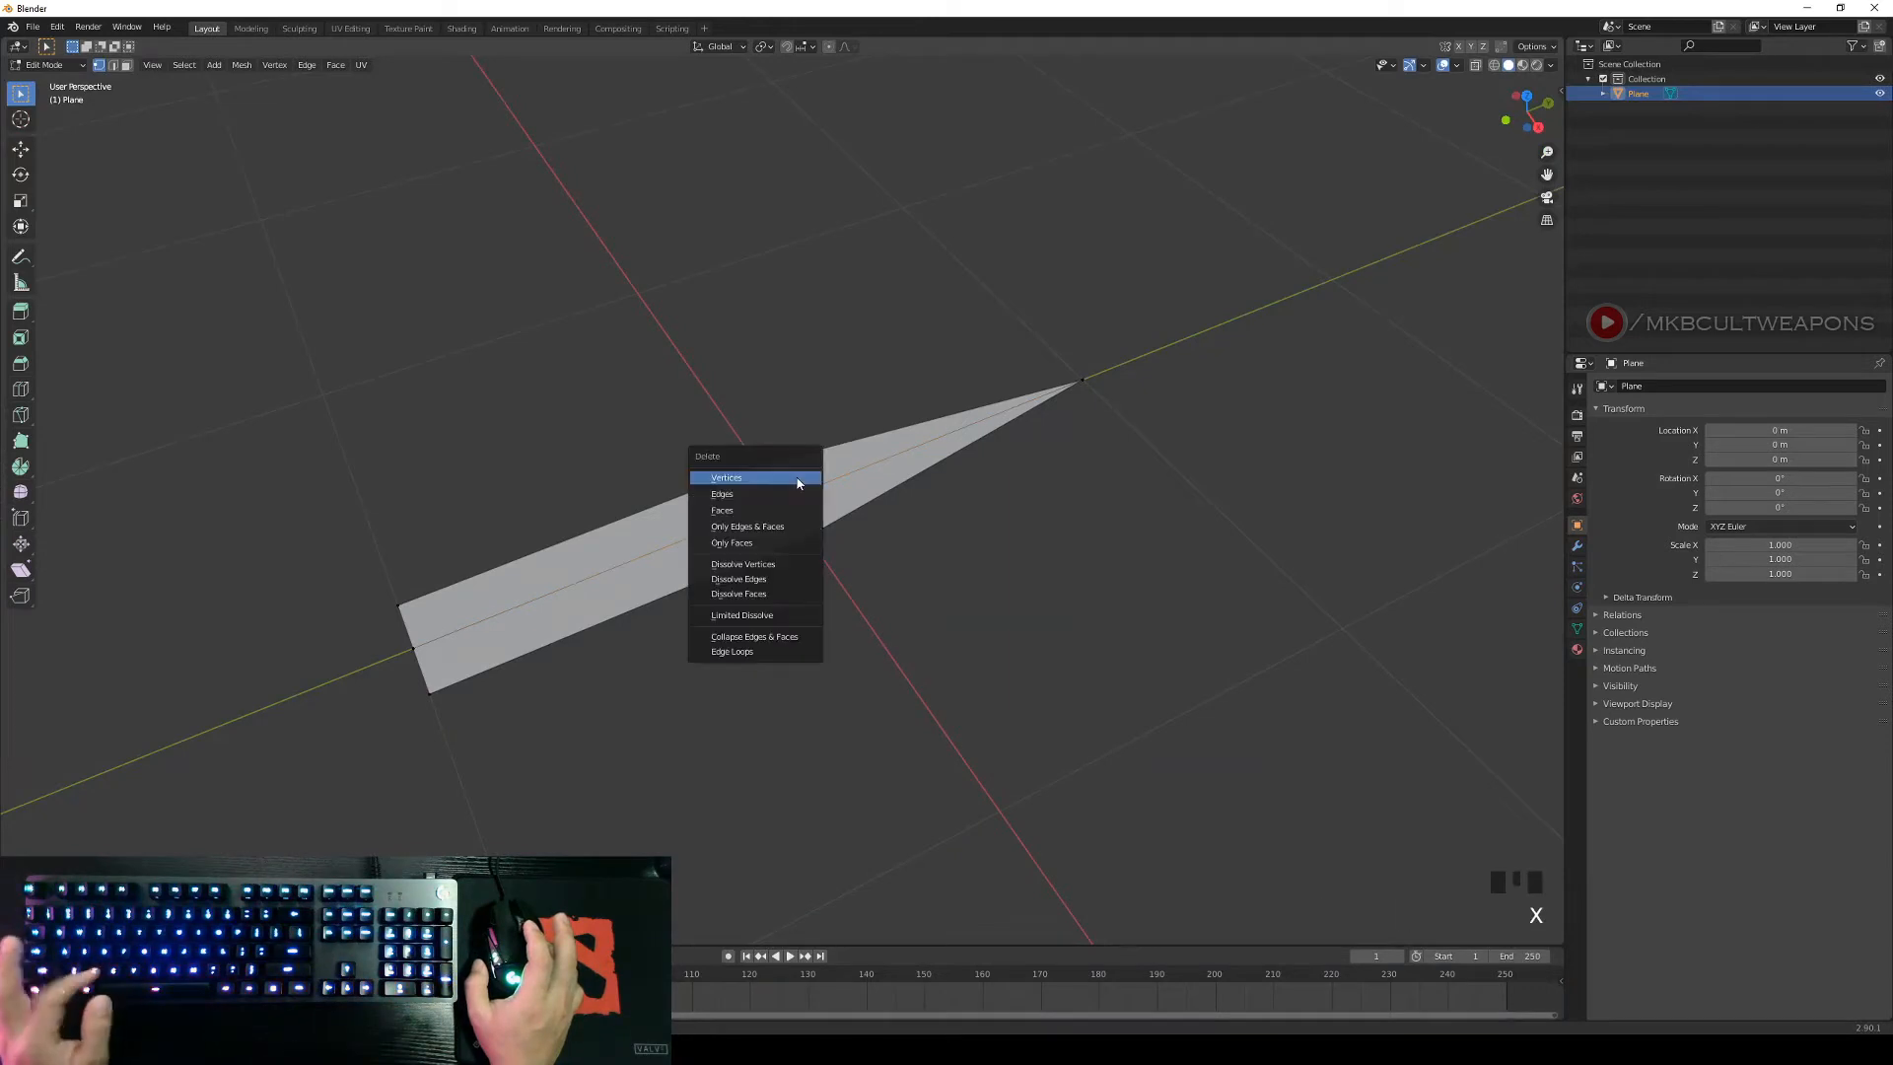
pyautogui.click(729, 479)
pyautogui.moveTo(623, 641); pyautogui.dragTo(902, 599, button='middle')
pyautogui.press('a')
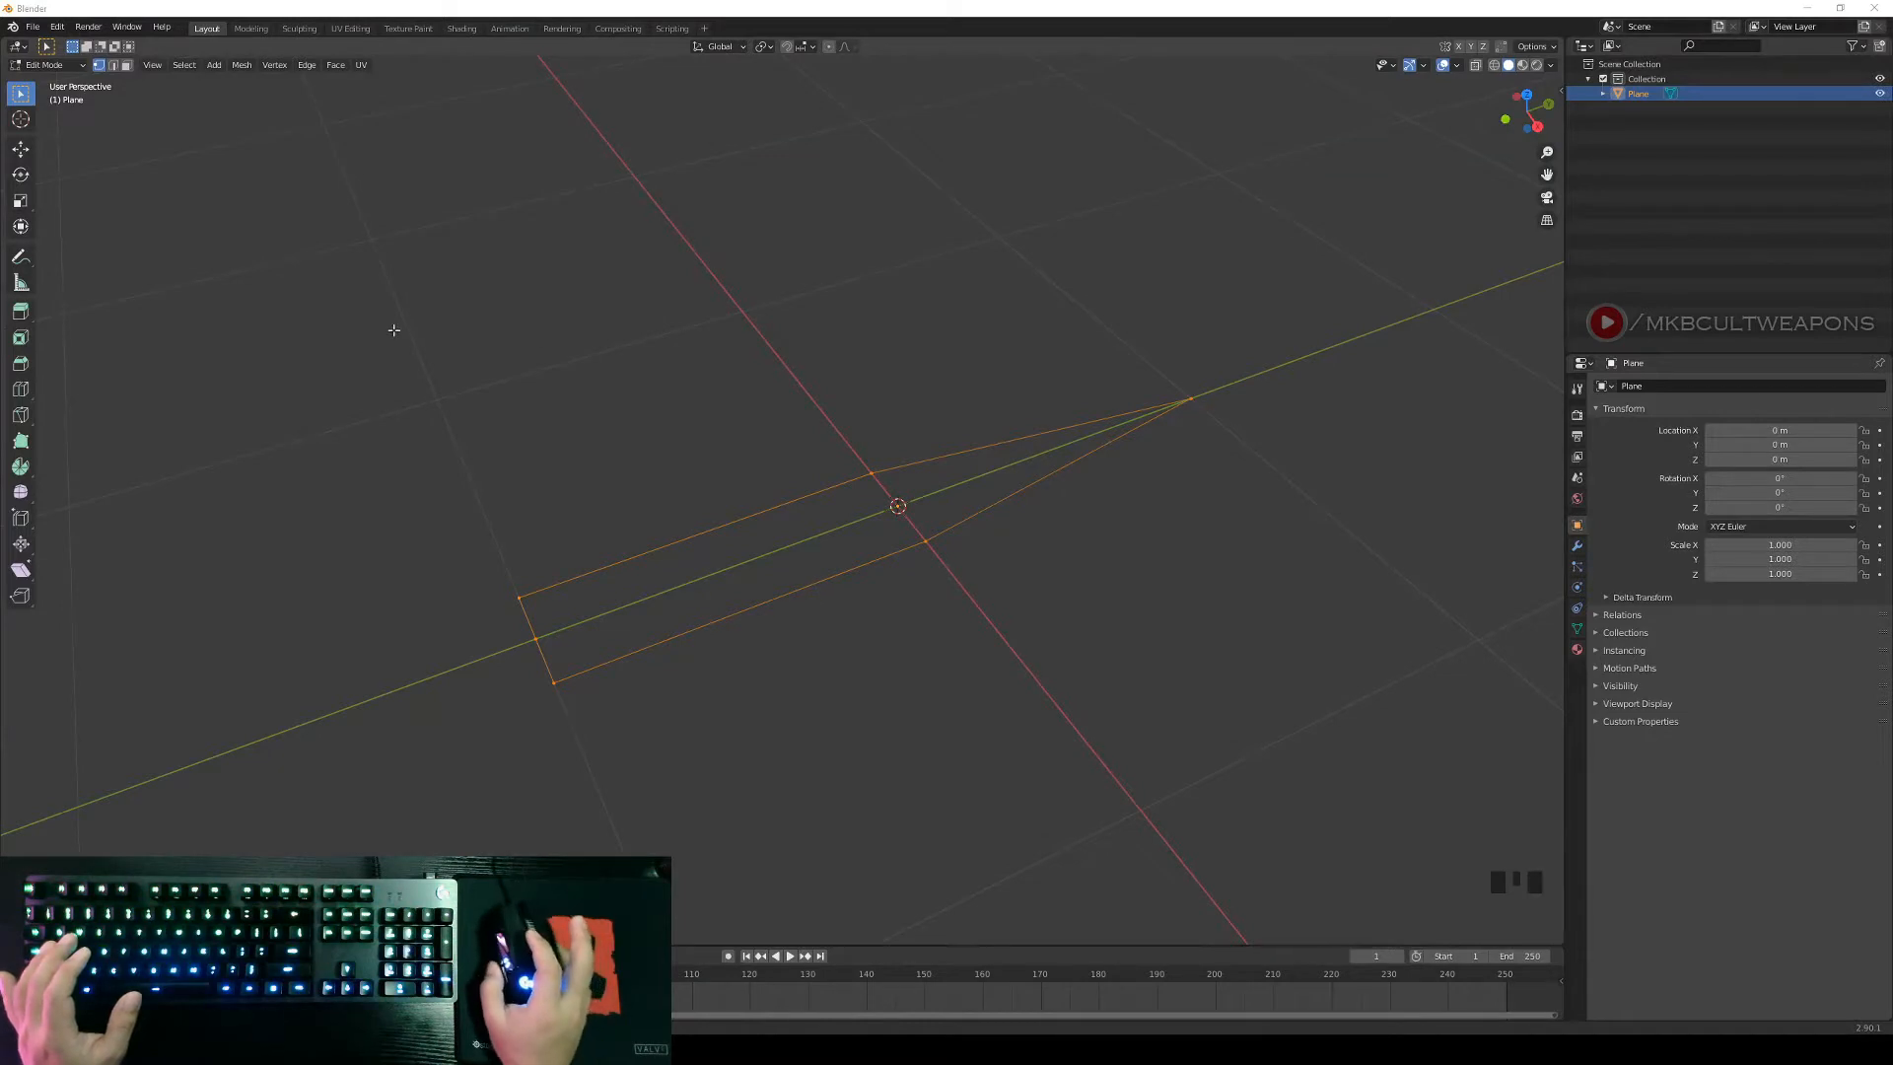
# Save the project to the Desktop as untitled.blend.
pyautogui.click(32, 26)
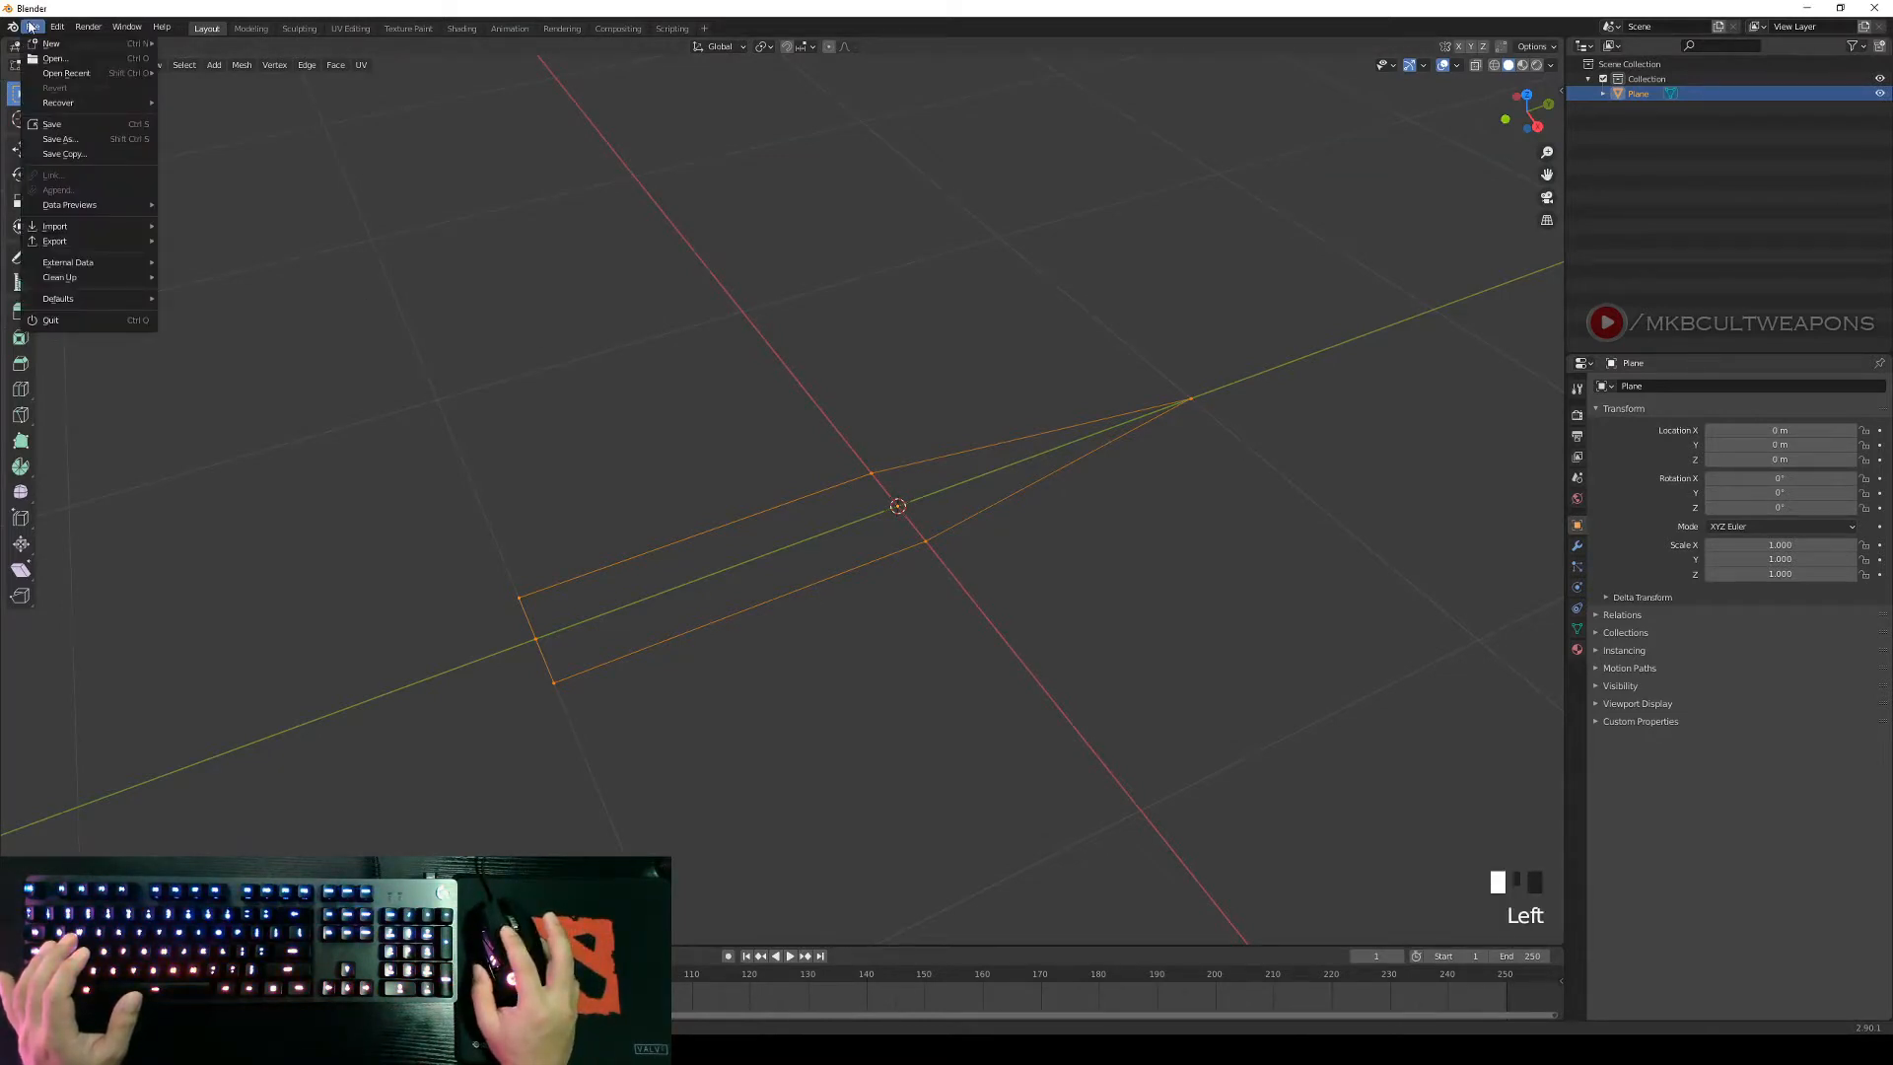
pyautogui.click(69, 139)
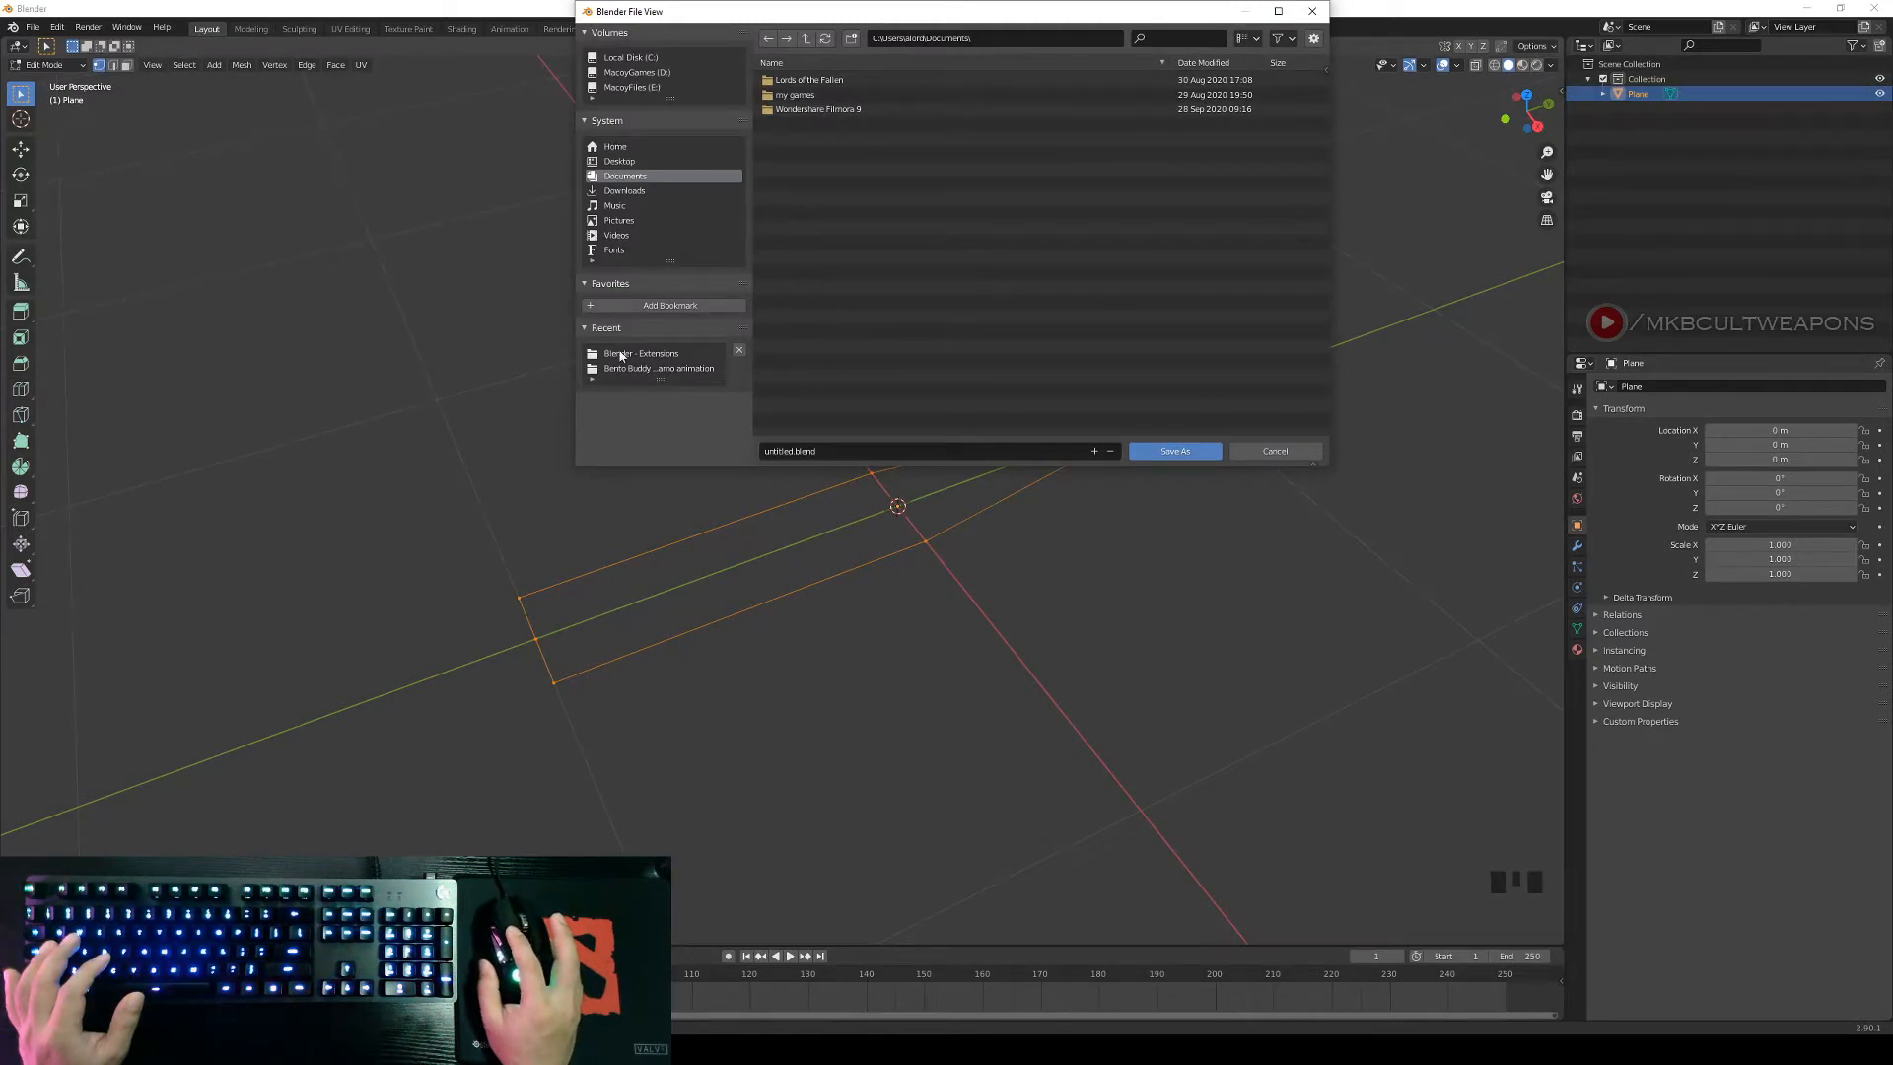
pyautogui.click(623, 163)
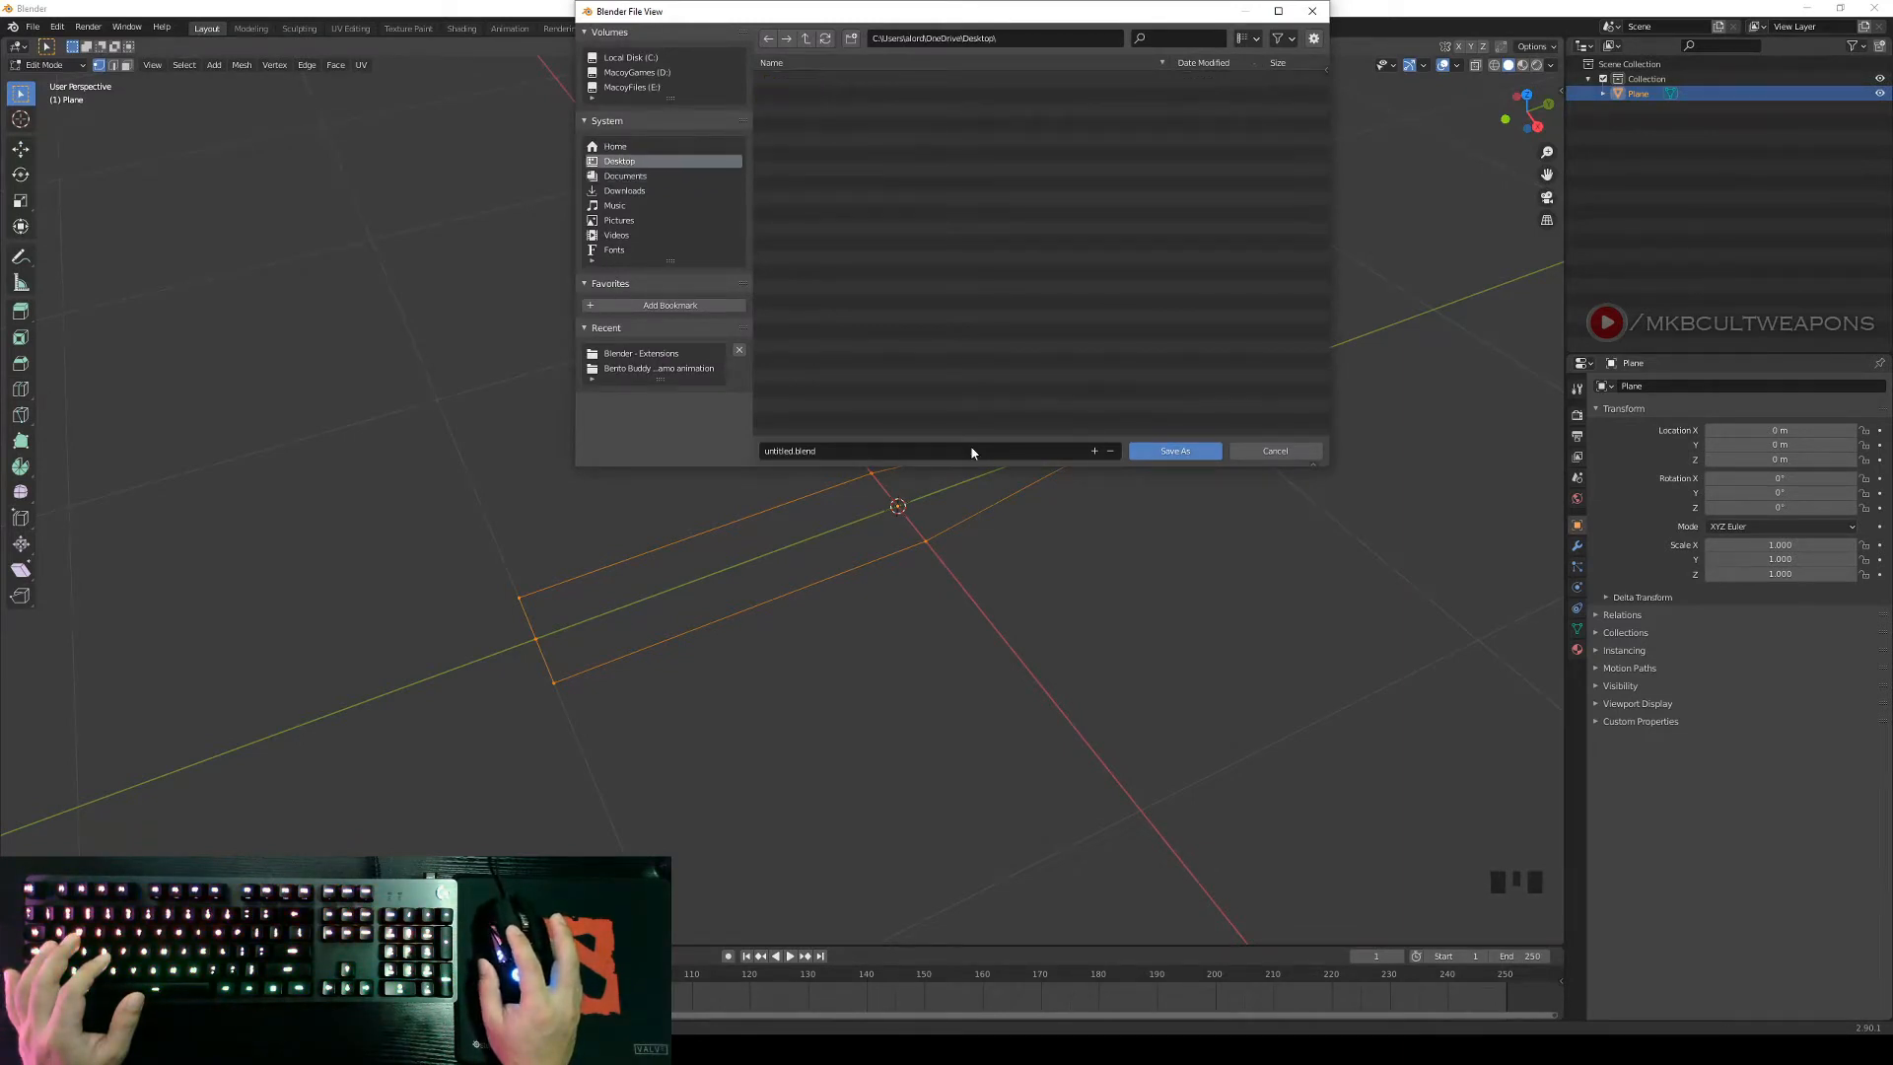
pyautogui.click(845, 450)
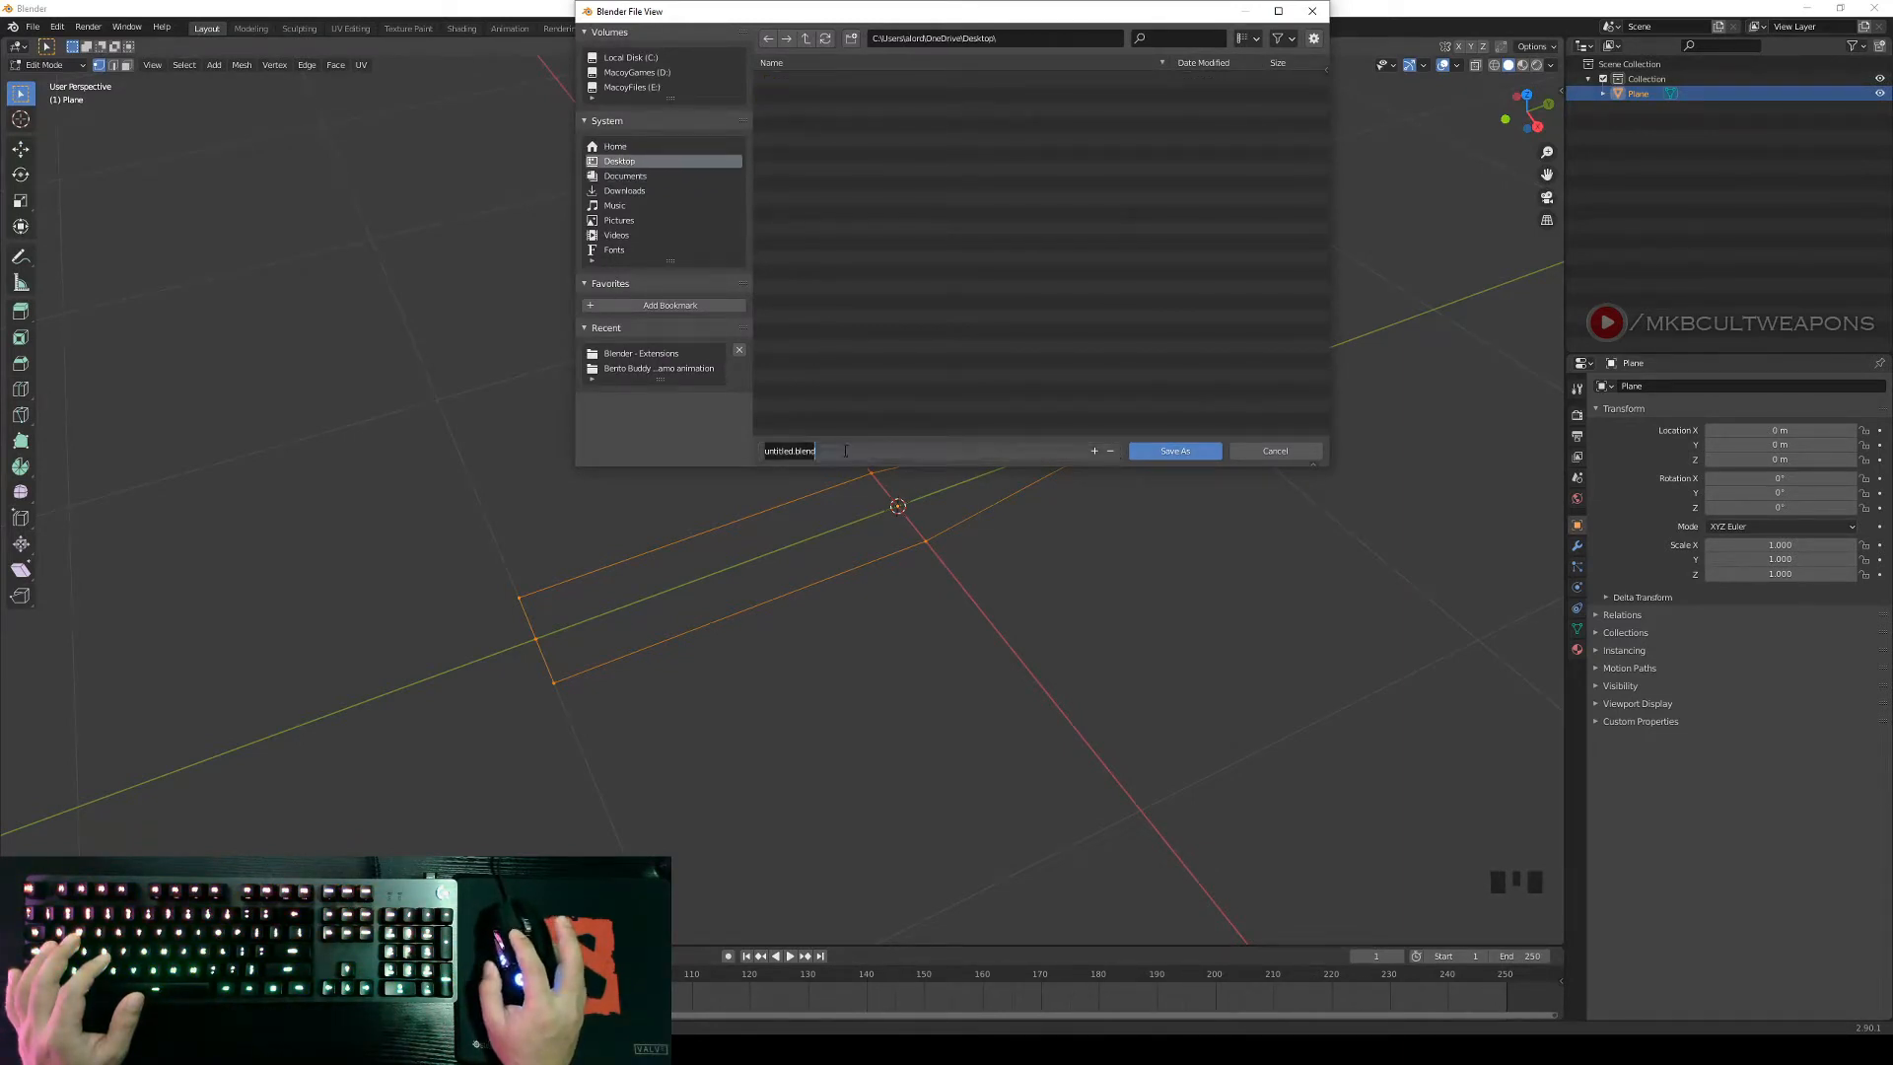
pyautogui.click(1167, 452)
pyautogui.click(1171, 452)
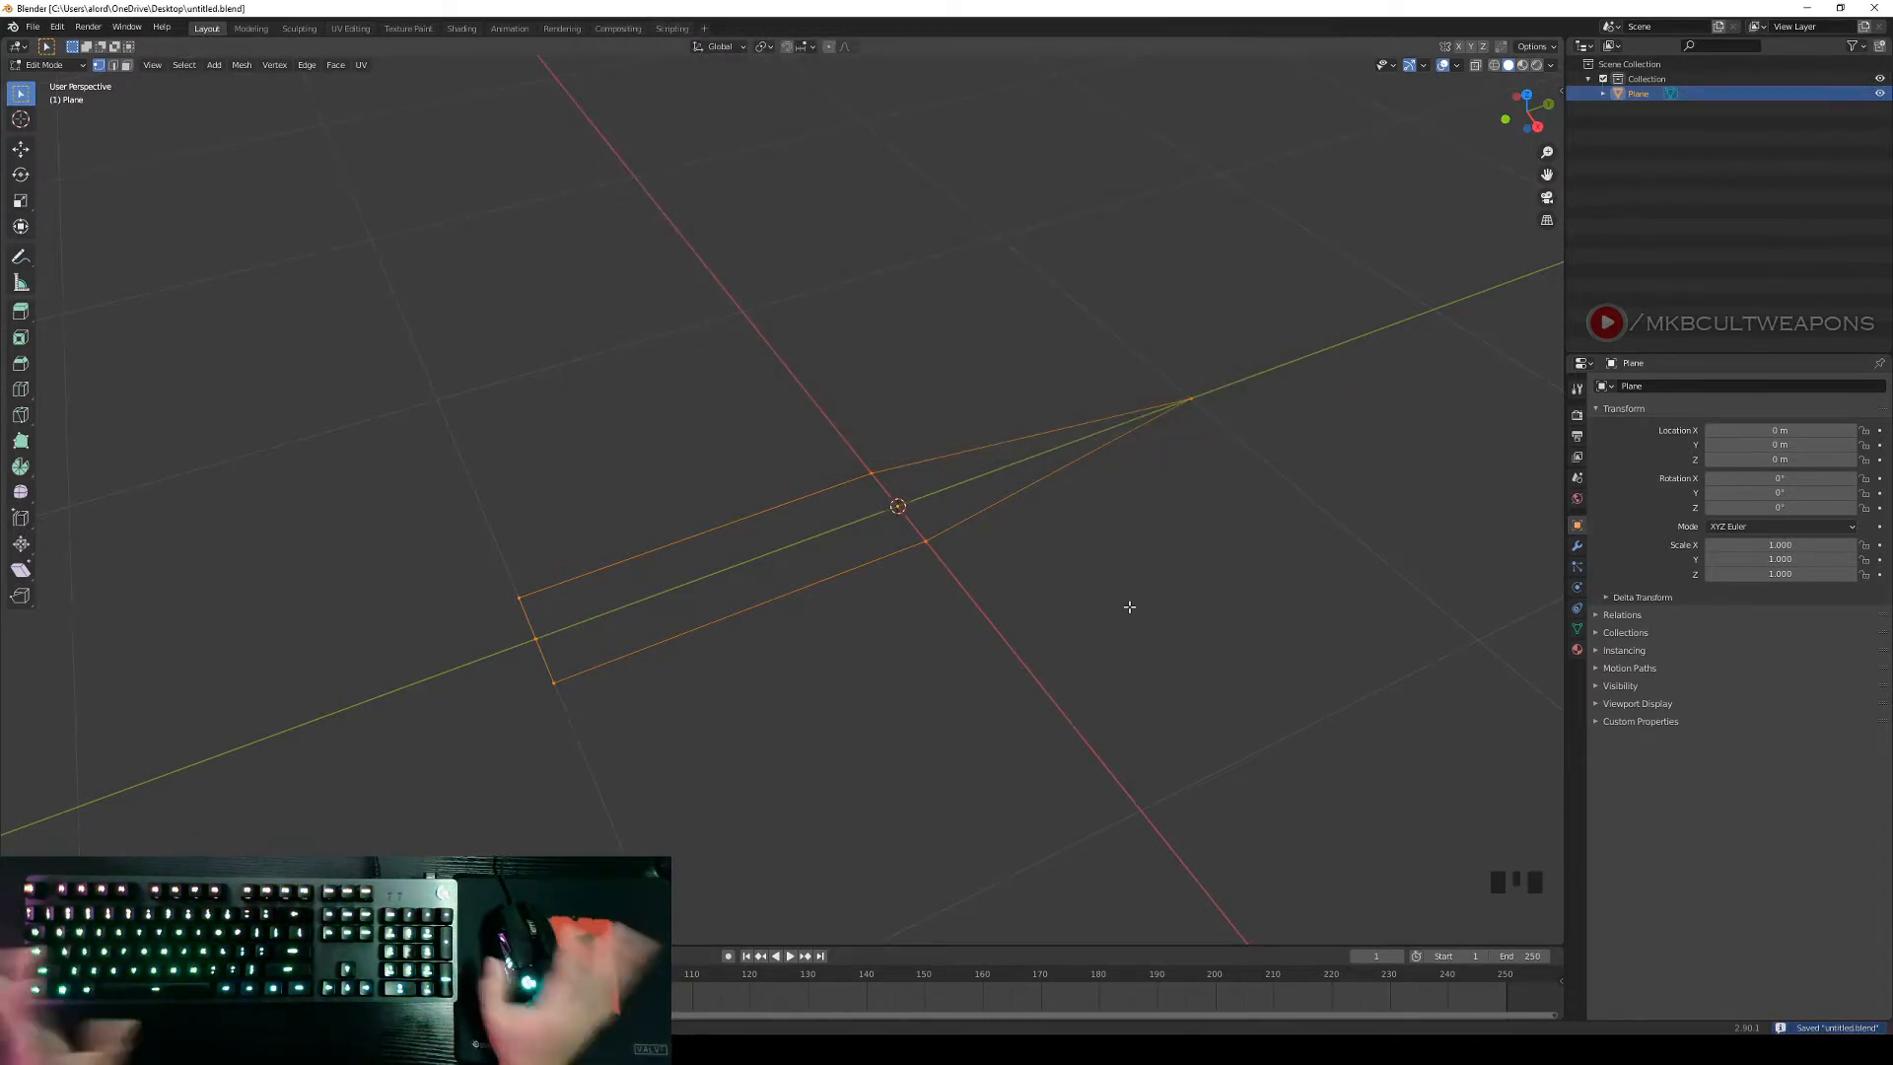
# Extrude the entire blade outline 30 m along the global Z axis in the right orthographic view.
pyautogui.moveTo(1018, 553)
pyautogui.mouseDown(button='middle')
pyautogui.moveTo(963, 549)
pyautogui.moveTo(1199, 536)
pyautogui.moveTo(1116, 562)
pyautogui.moveTo(1048, 512)
pyautogui.moveTo(1022, 553)
pyautogui.moveTo(1038, 580)
pyautogui.moveTo(1041, 546)
pyautogui.mouseUp(button='middle')
pyautogui.scroll(2, 1106, 550)
pyautogui.scroll(-3, 1136, 554)
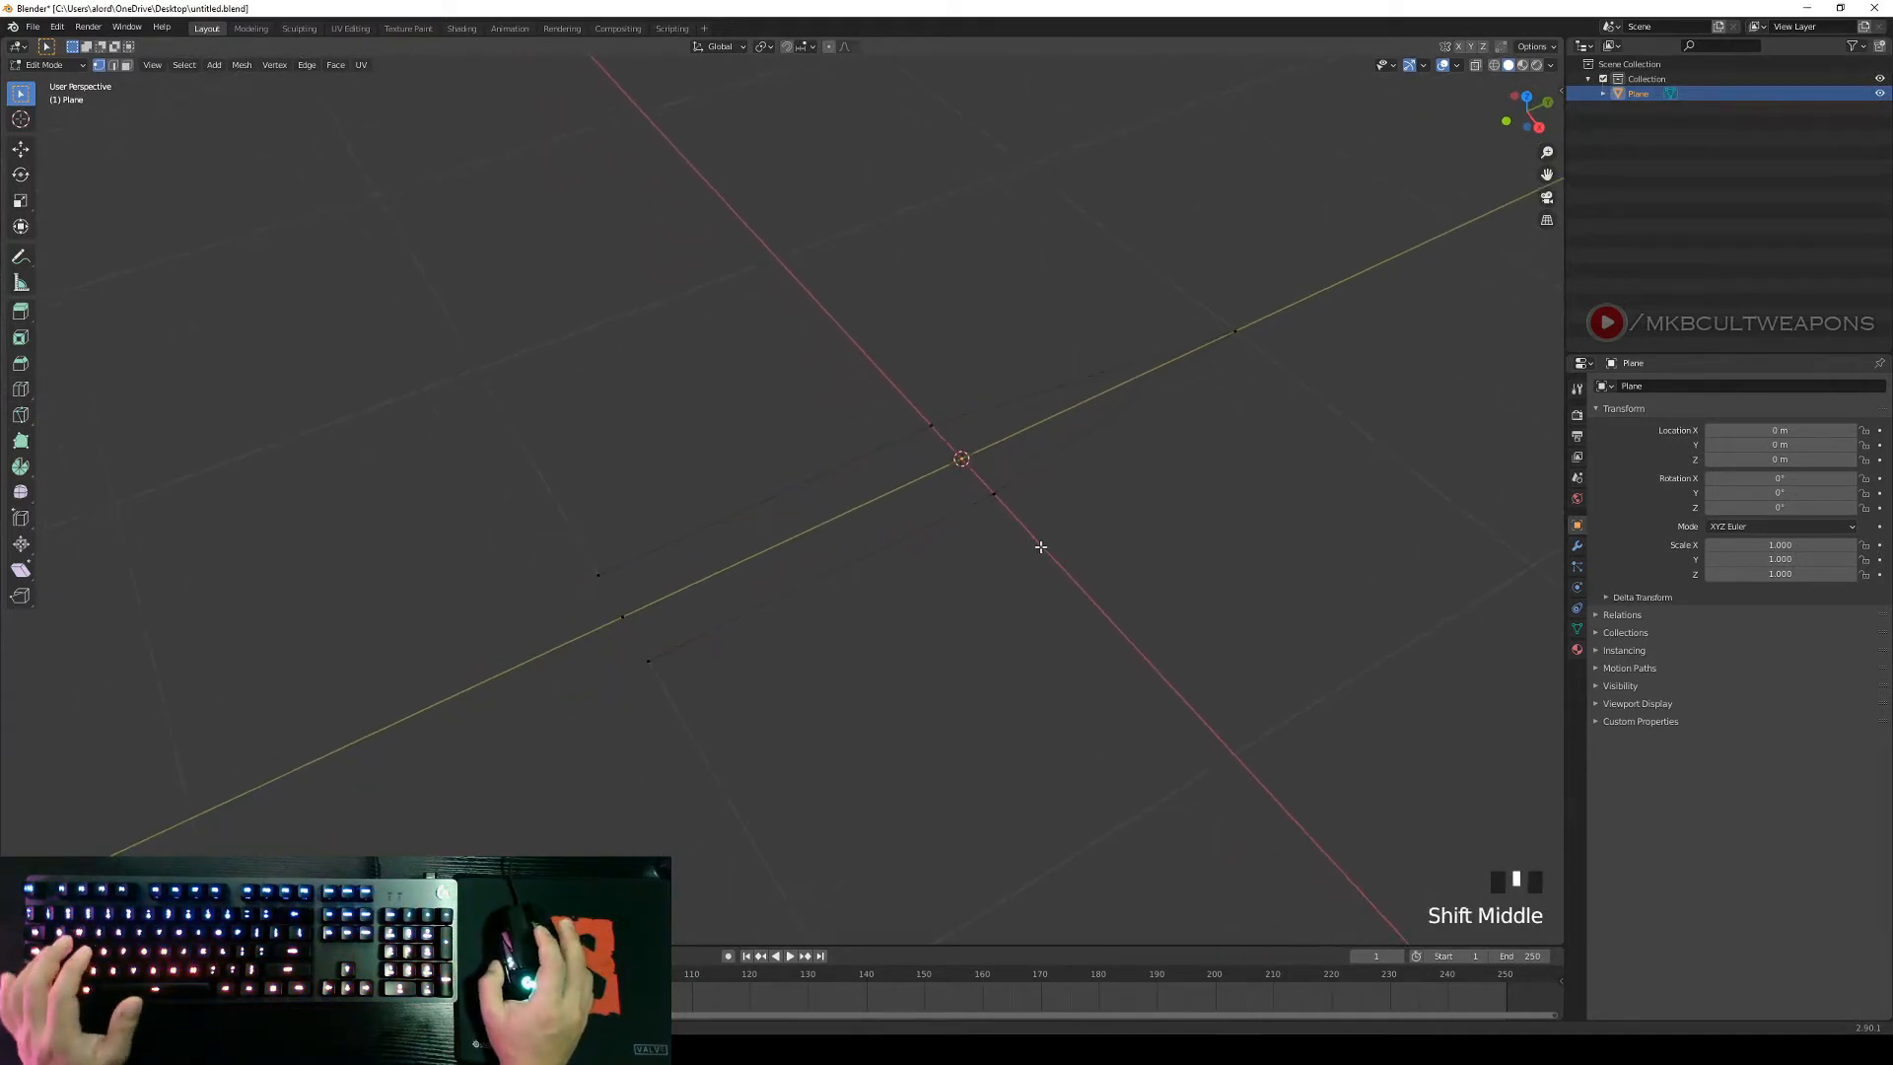
pyautogui.moveTo(1158, 560); pyautogui.dragTo(1281, 549, button='middle')
pyautogui.scroll(-4, 1280, 553)
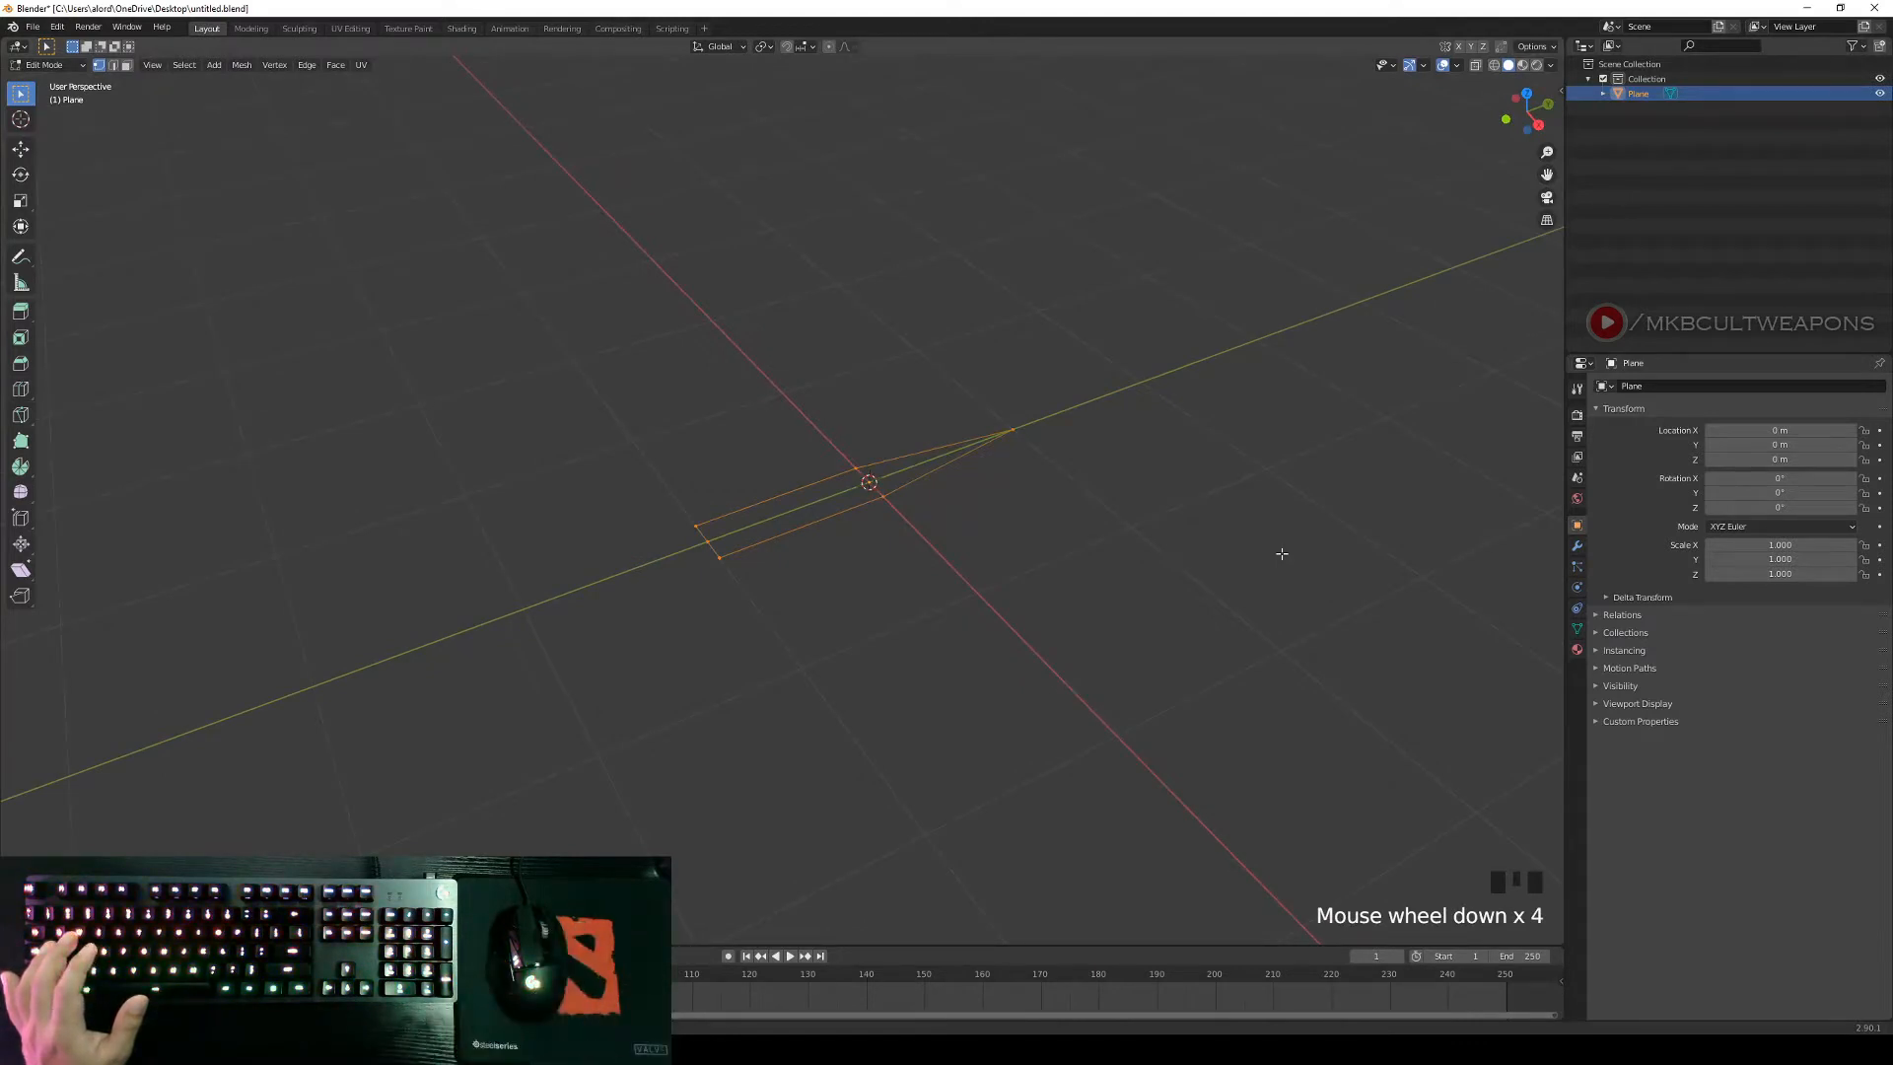
pyautogui.moveTo(905, 520); pyautogui.dragTo(1035, 477, button='middle')
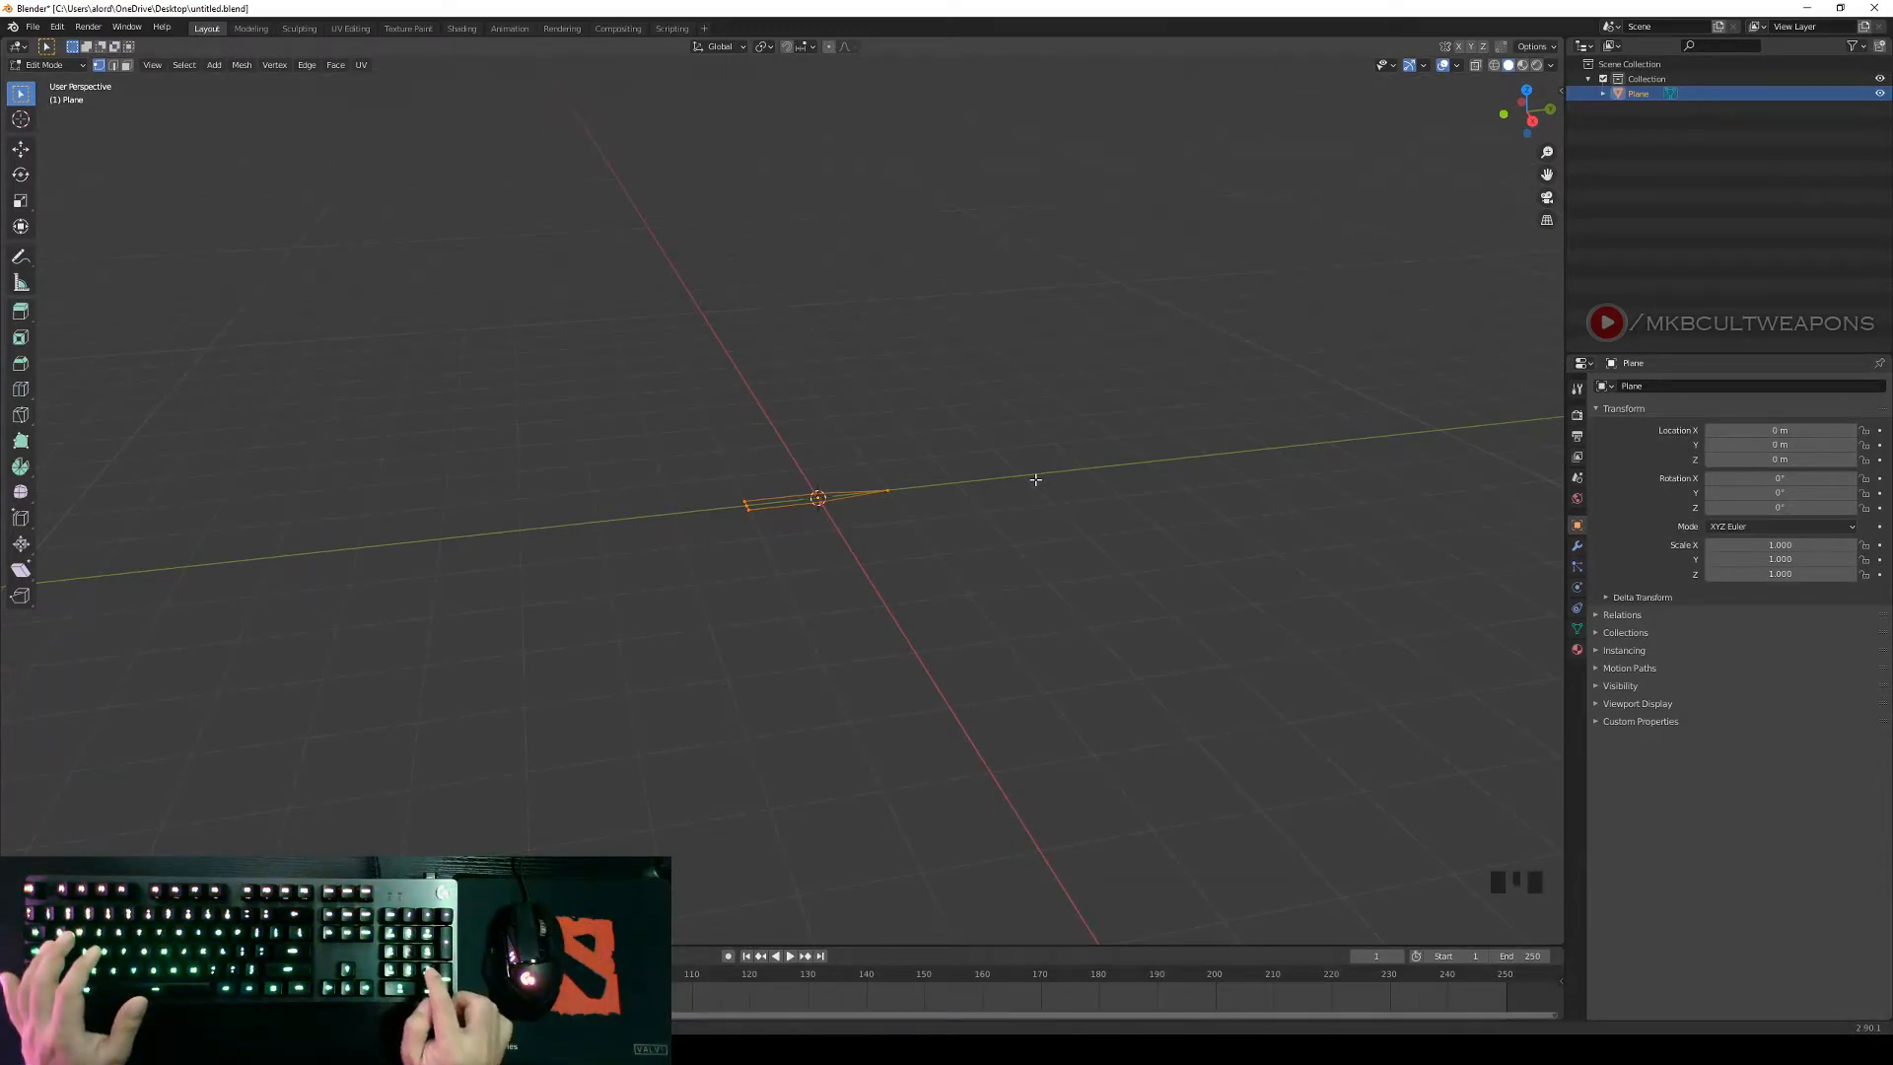
pyautogui.press('KP_3')
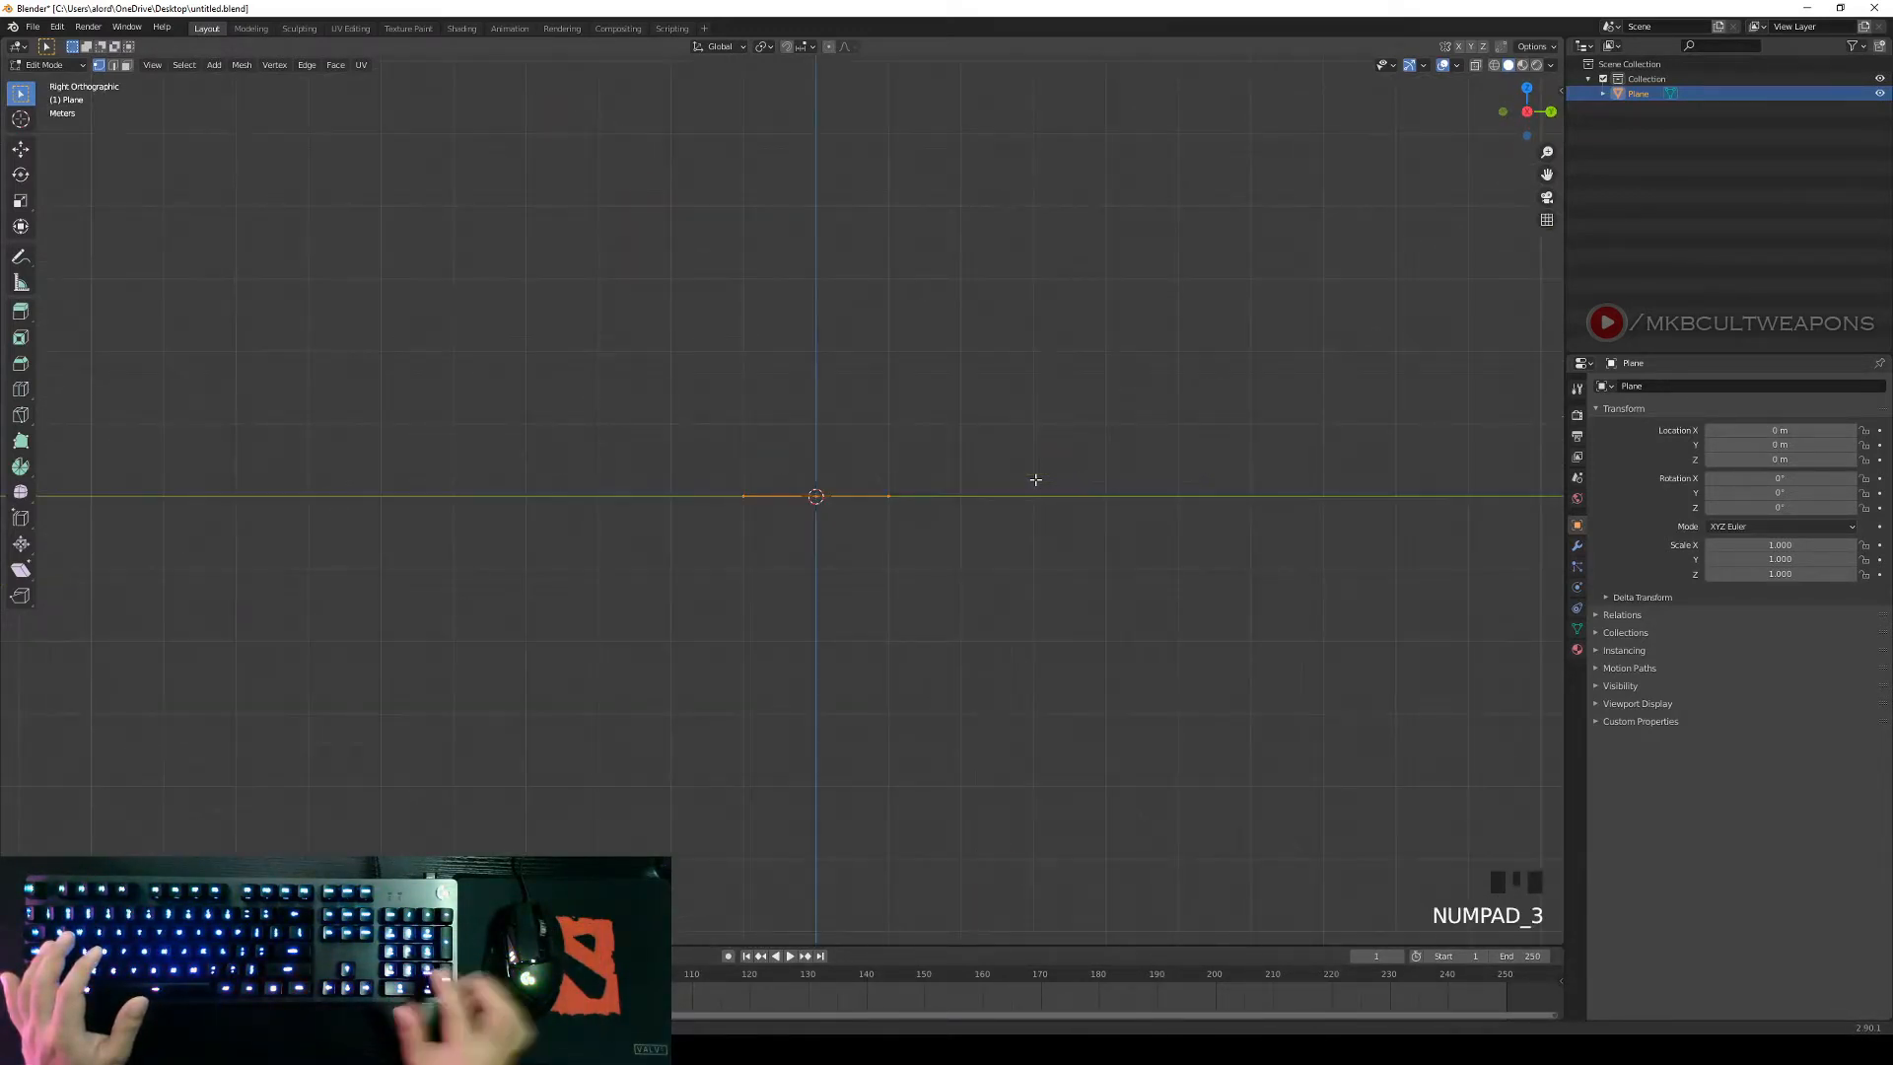
pyautogui.scroll(-2, 1012, 461)
pyautogui.scroll(-5, 1011, 460)
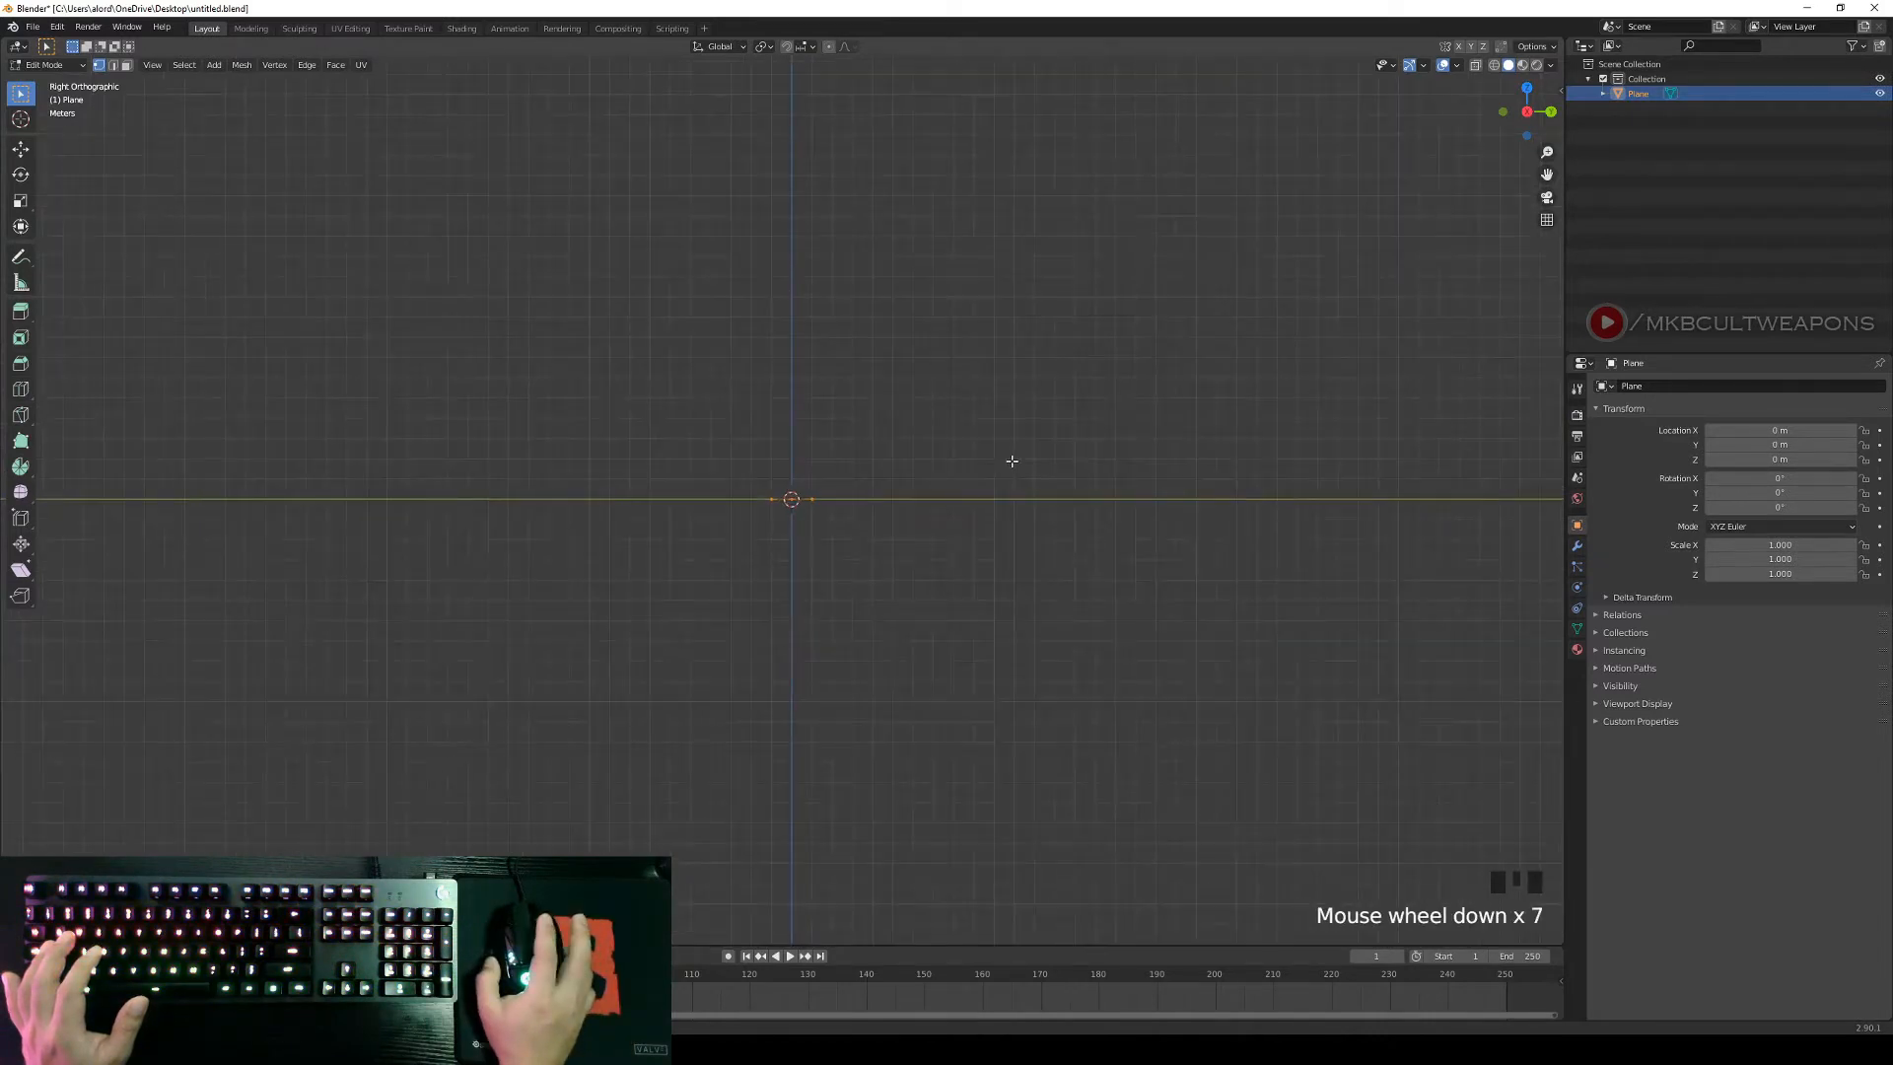
pyautogui.scroll(-2, 1011, 460)
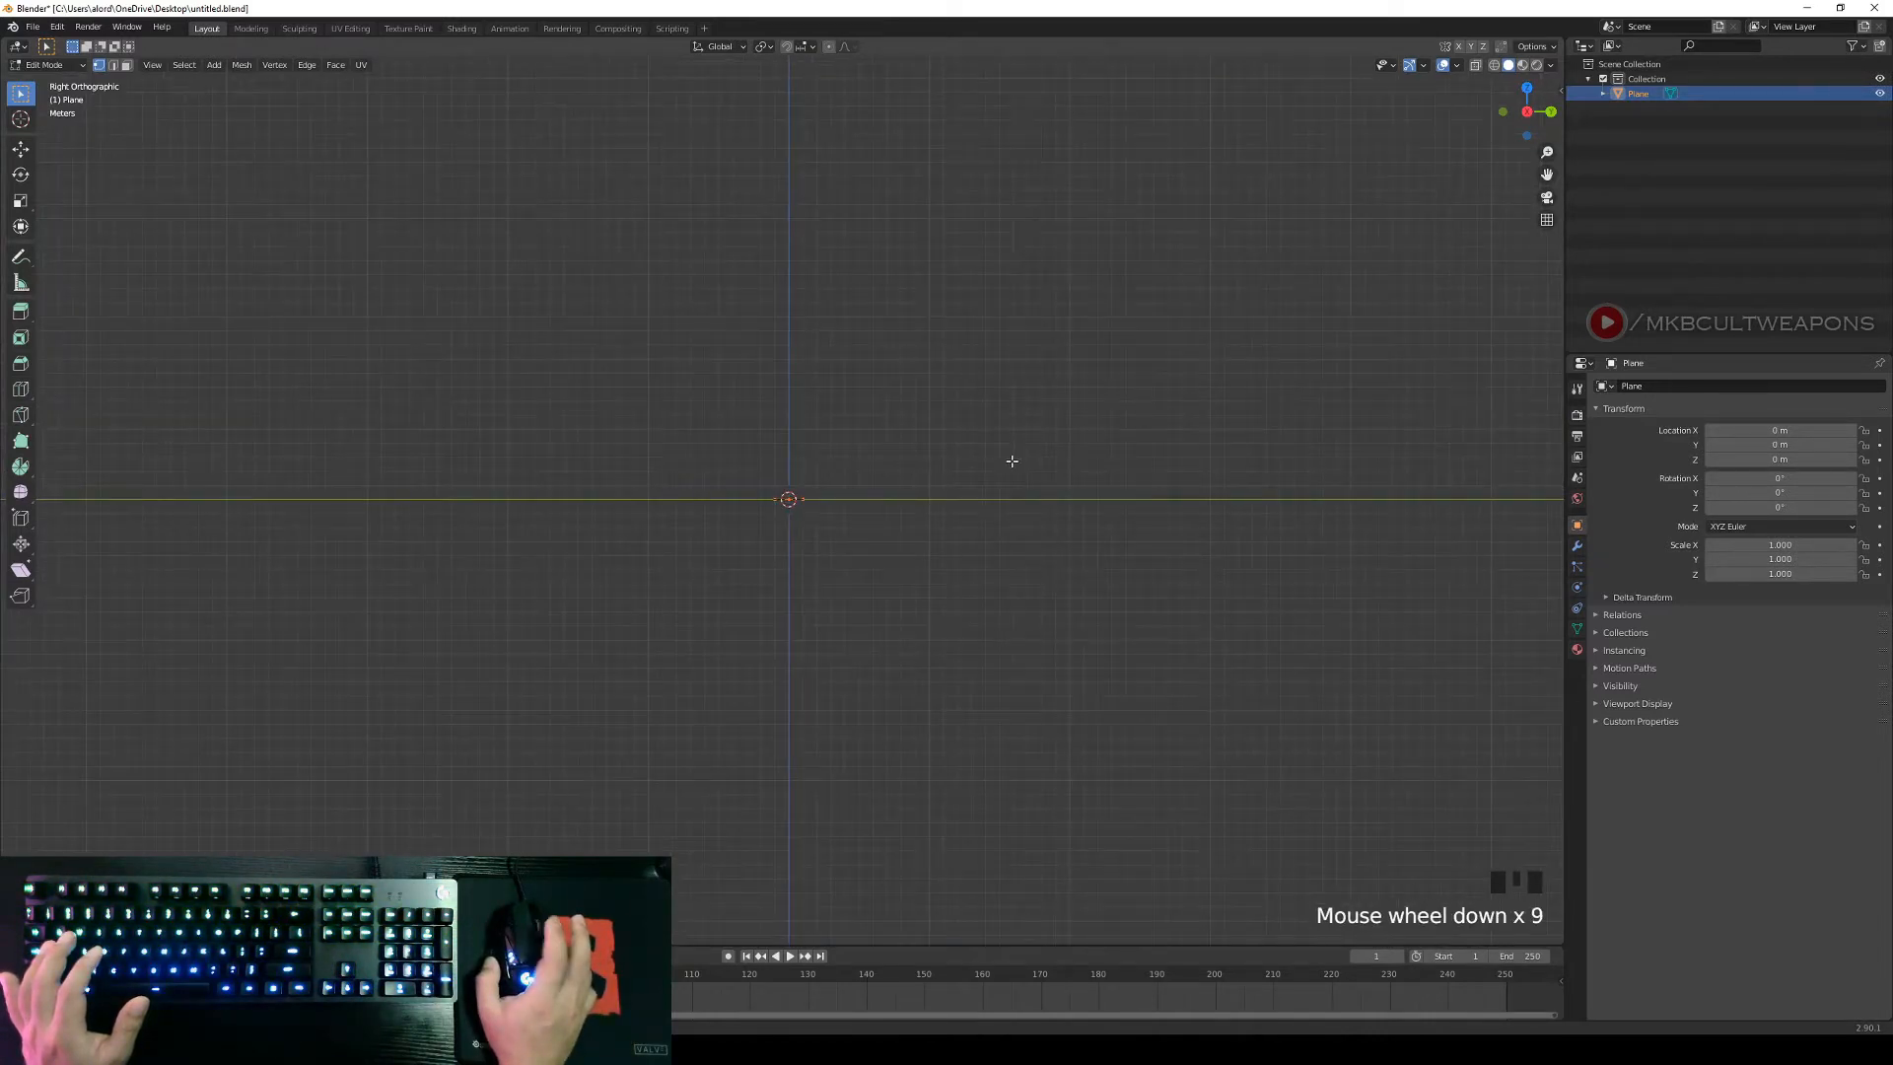
pyautogui.scroll(2, 1011, 461)
pyautogui.scroll(-3, 1012, 460)
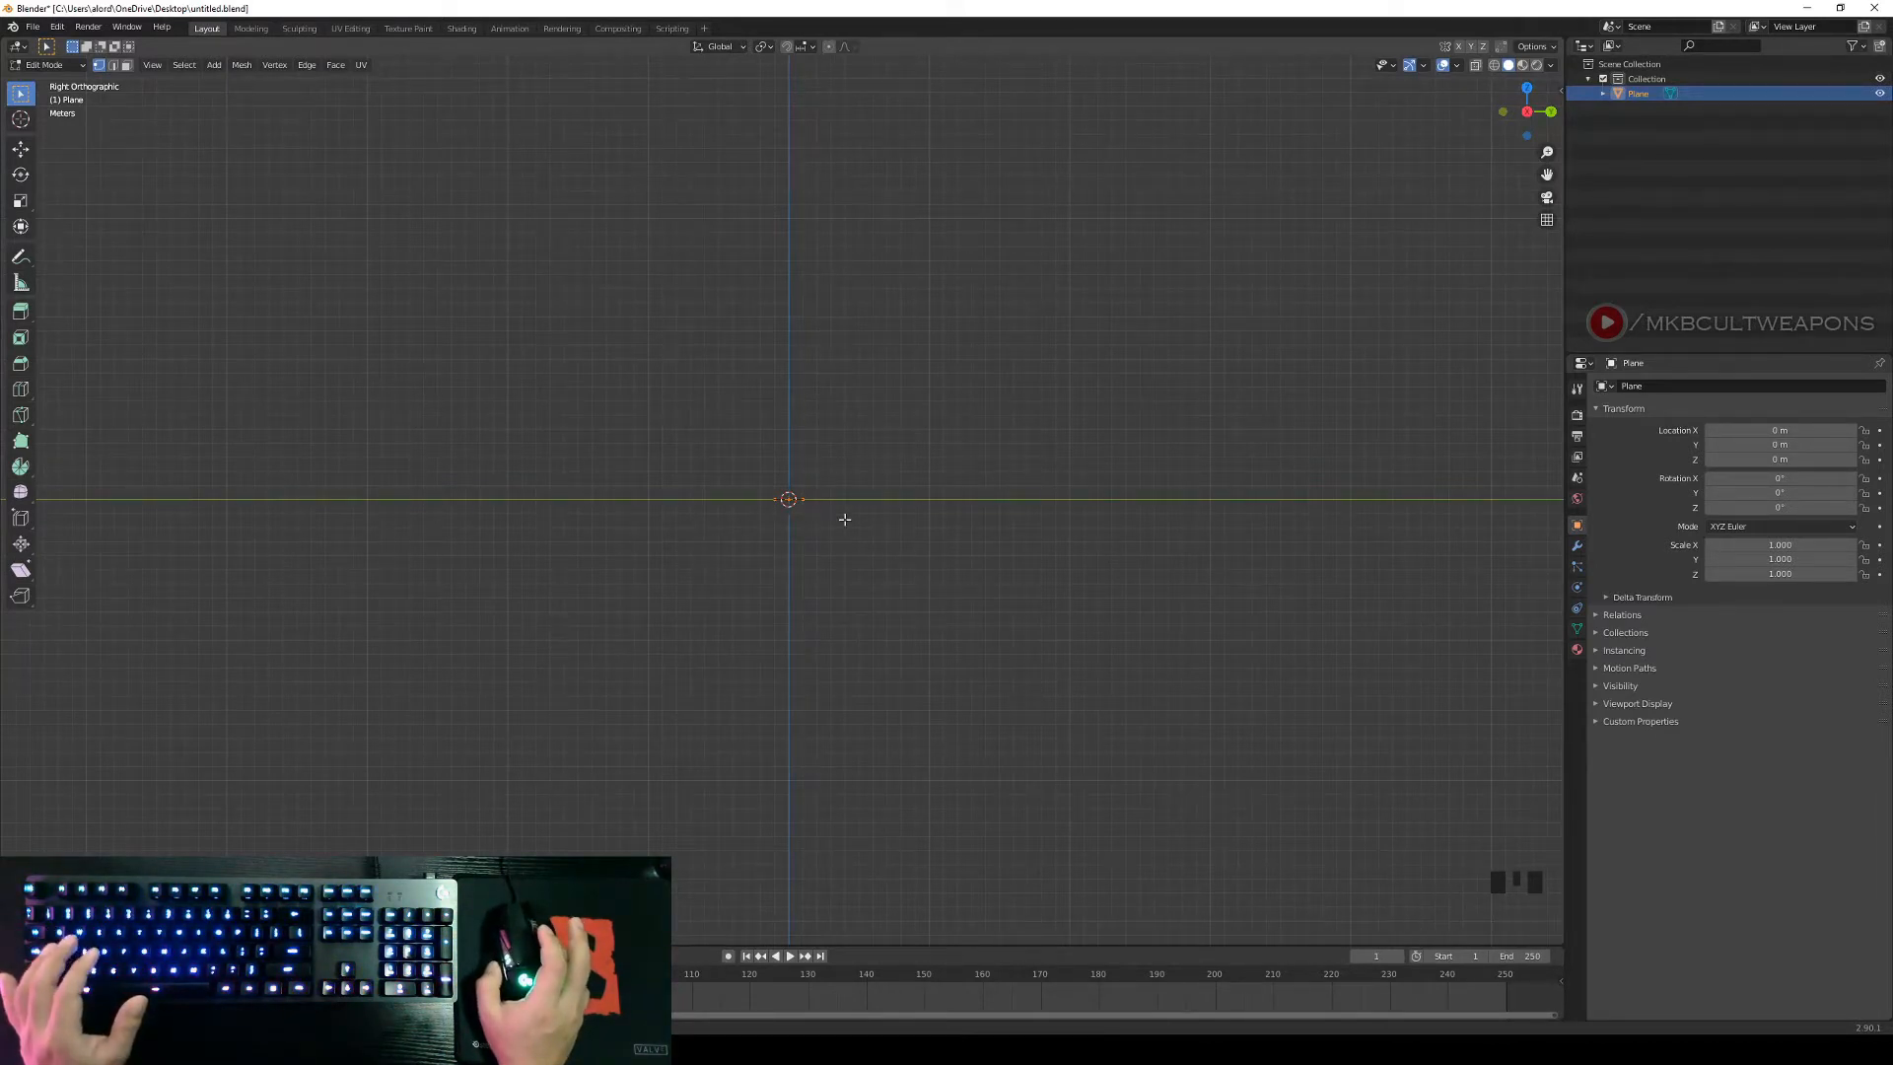
pyautogui.press('Right')
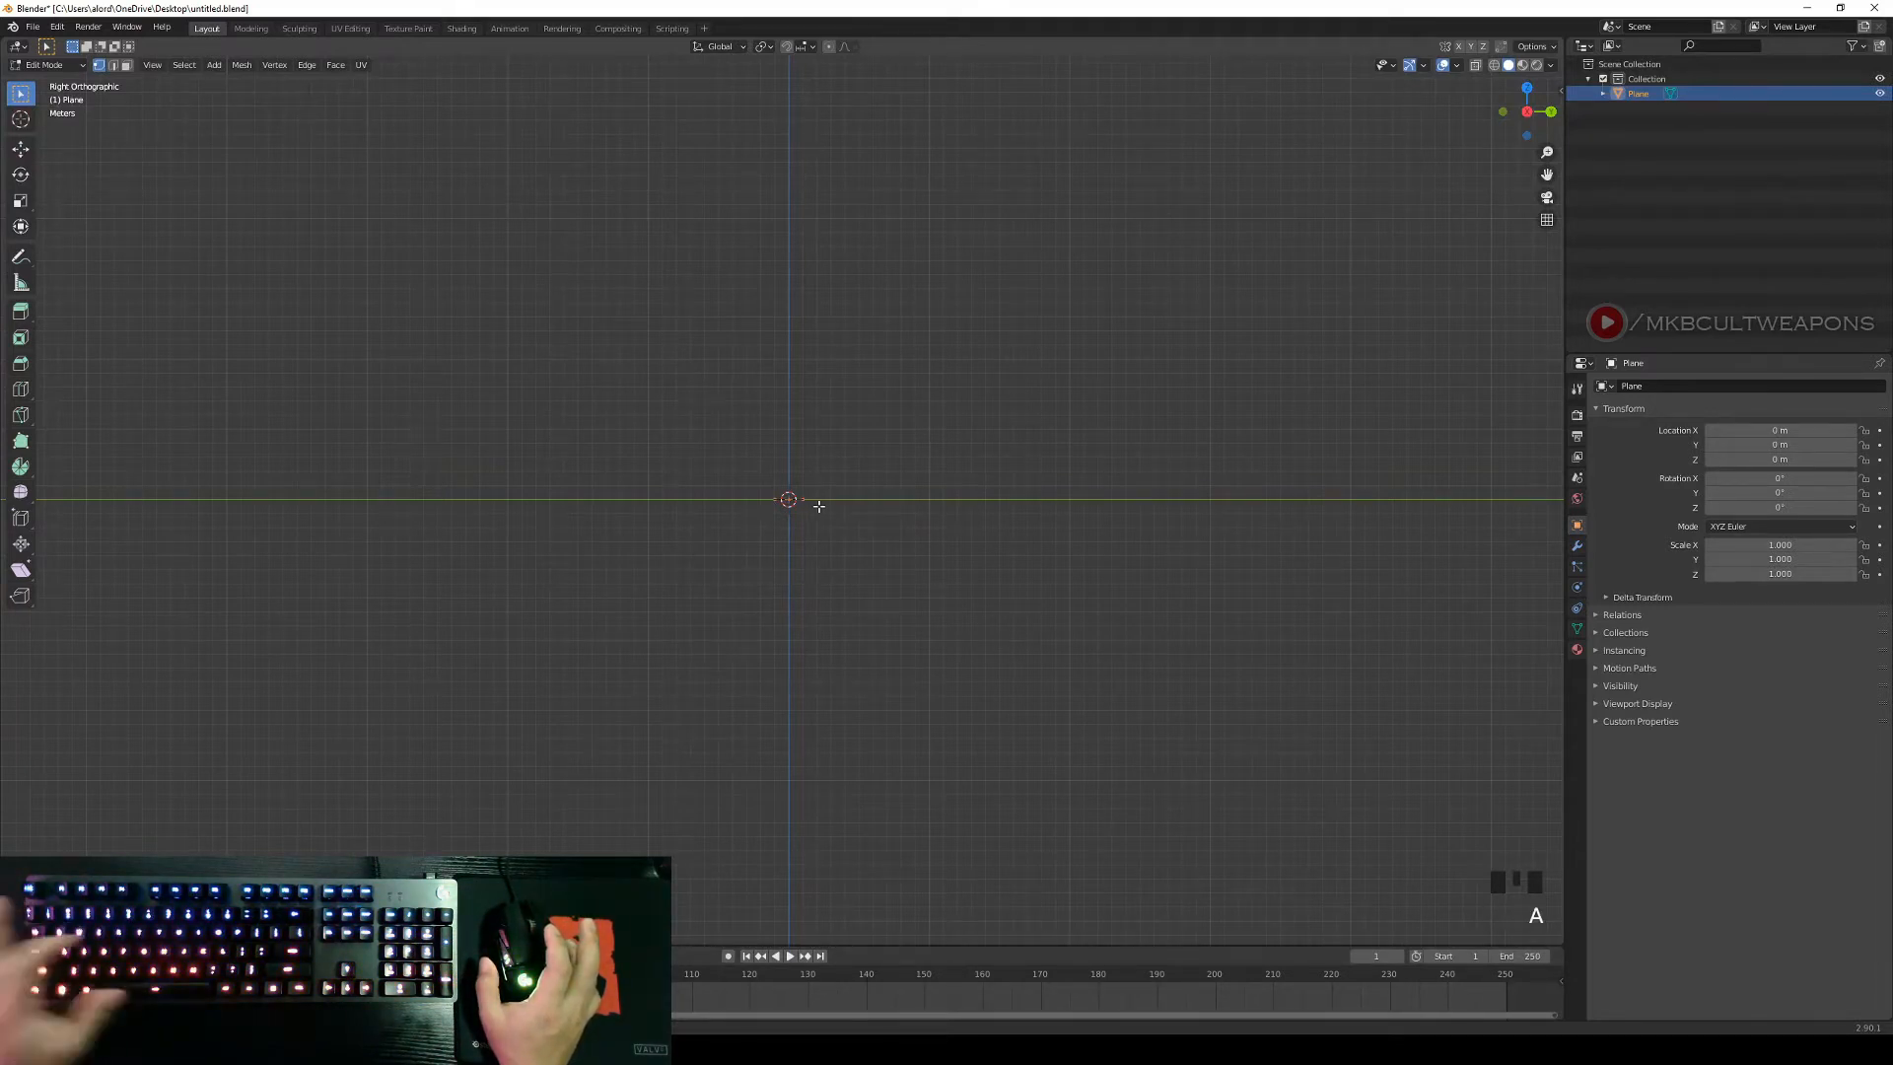
pyautogui.press('e')
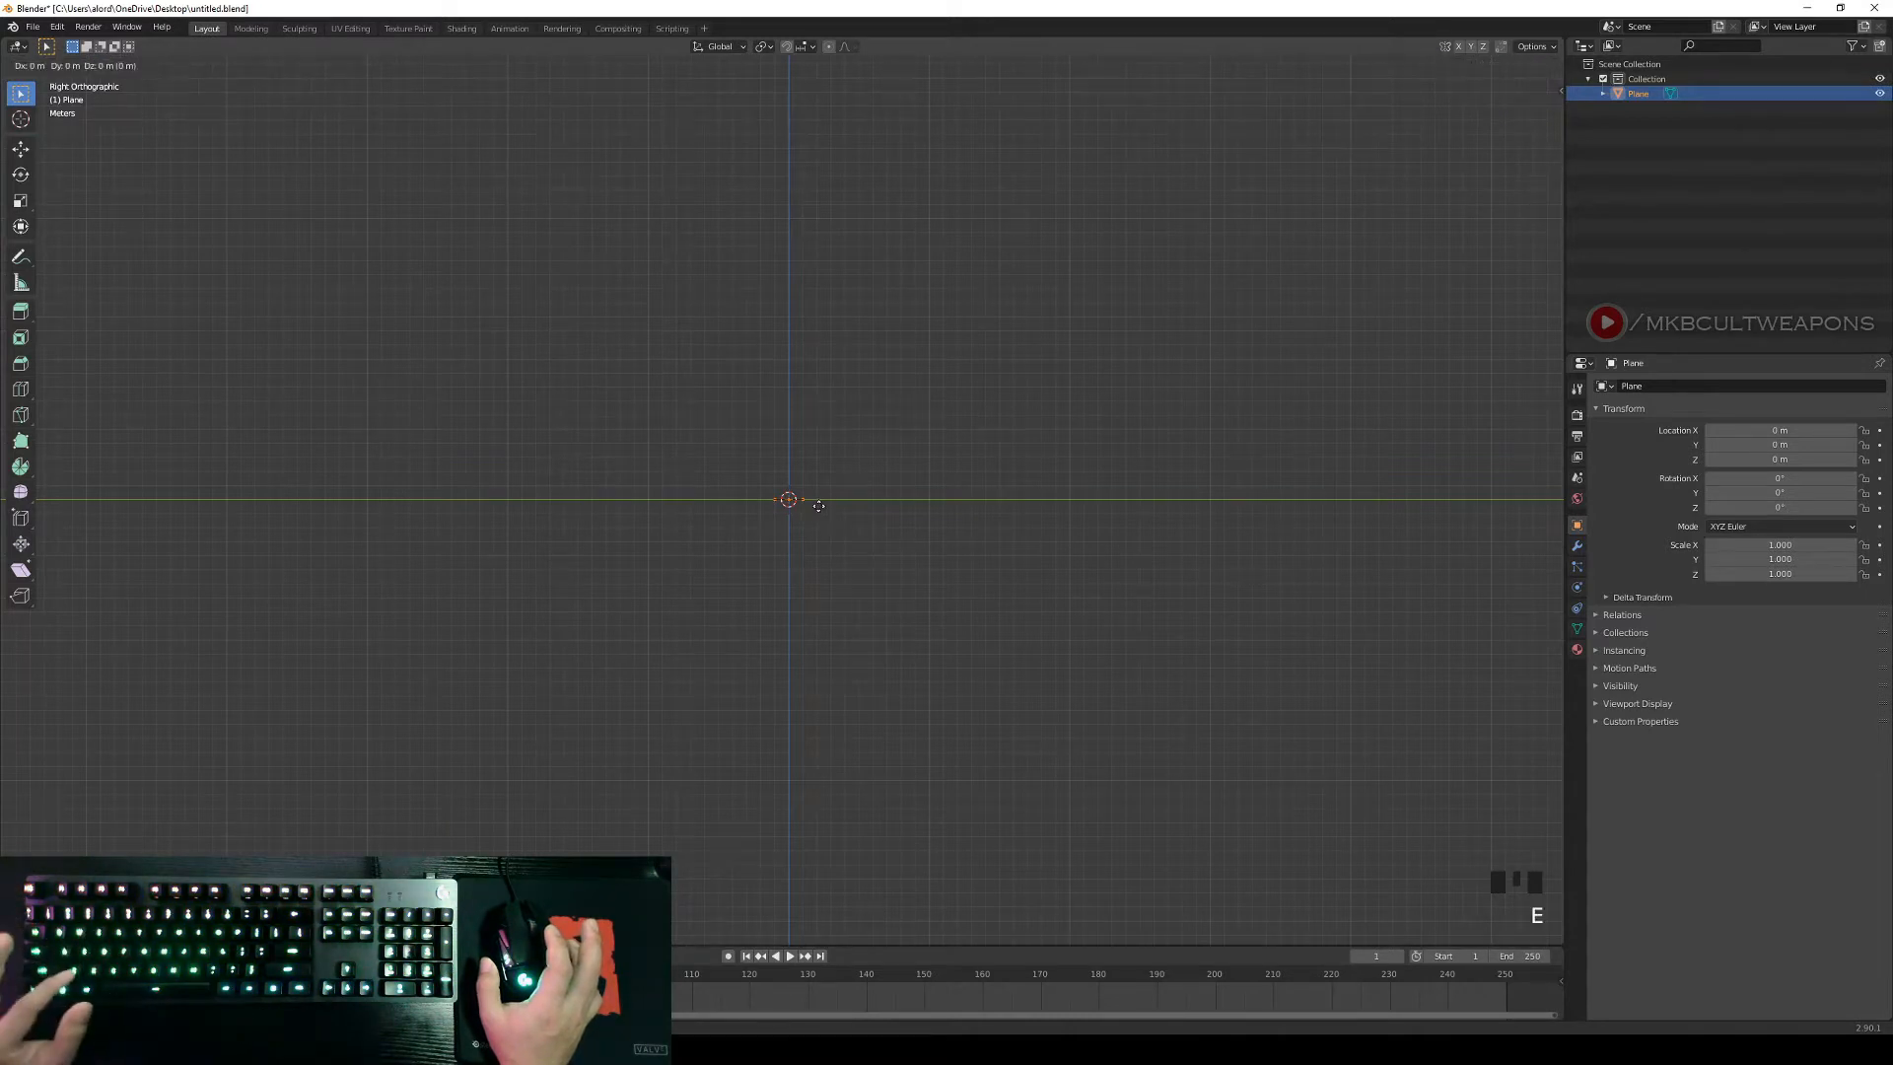
pyautogui.press('z')
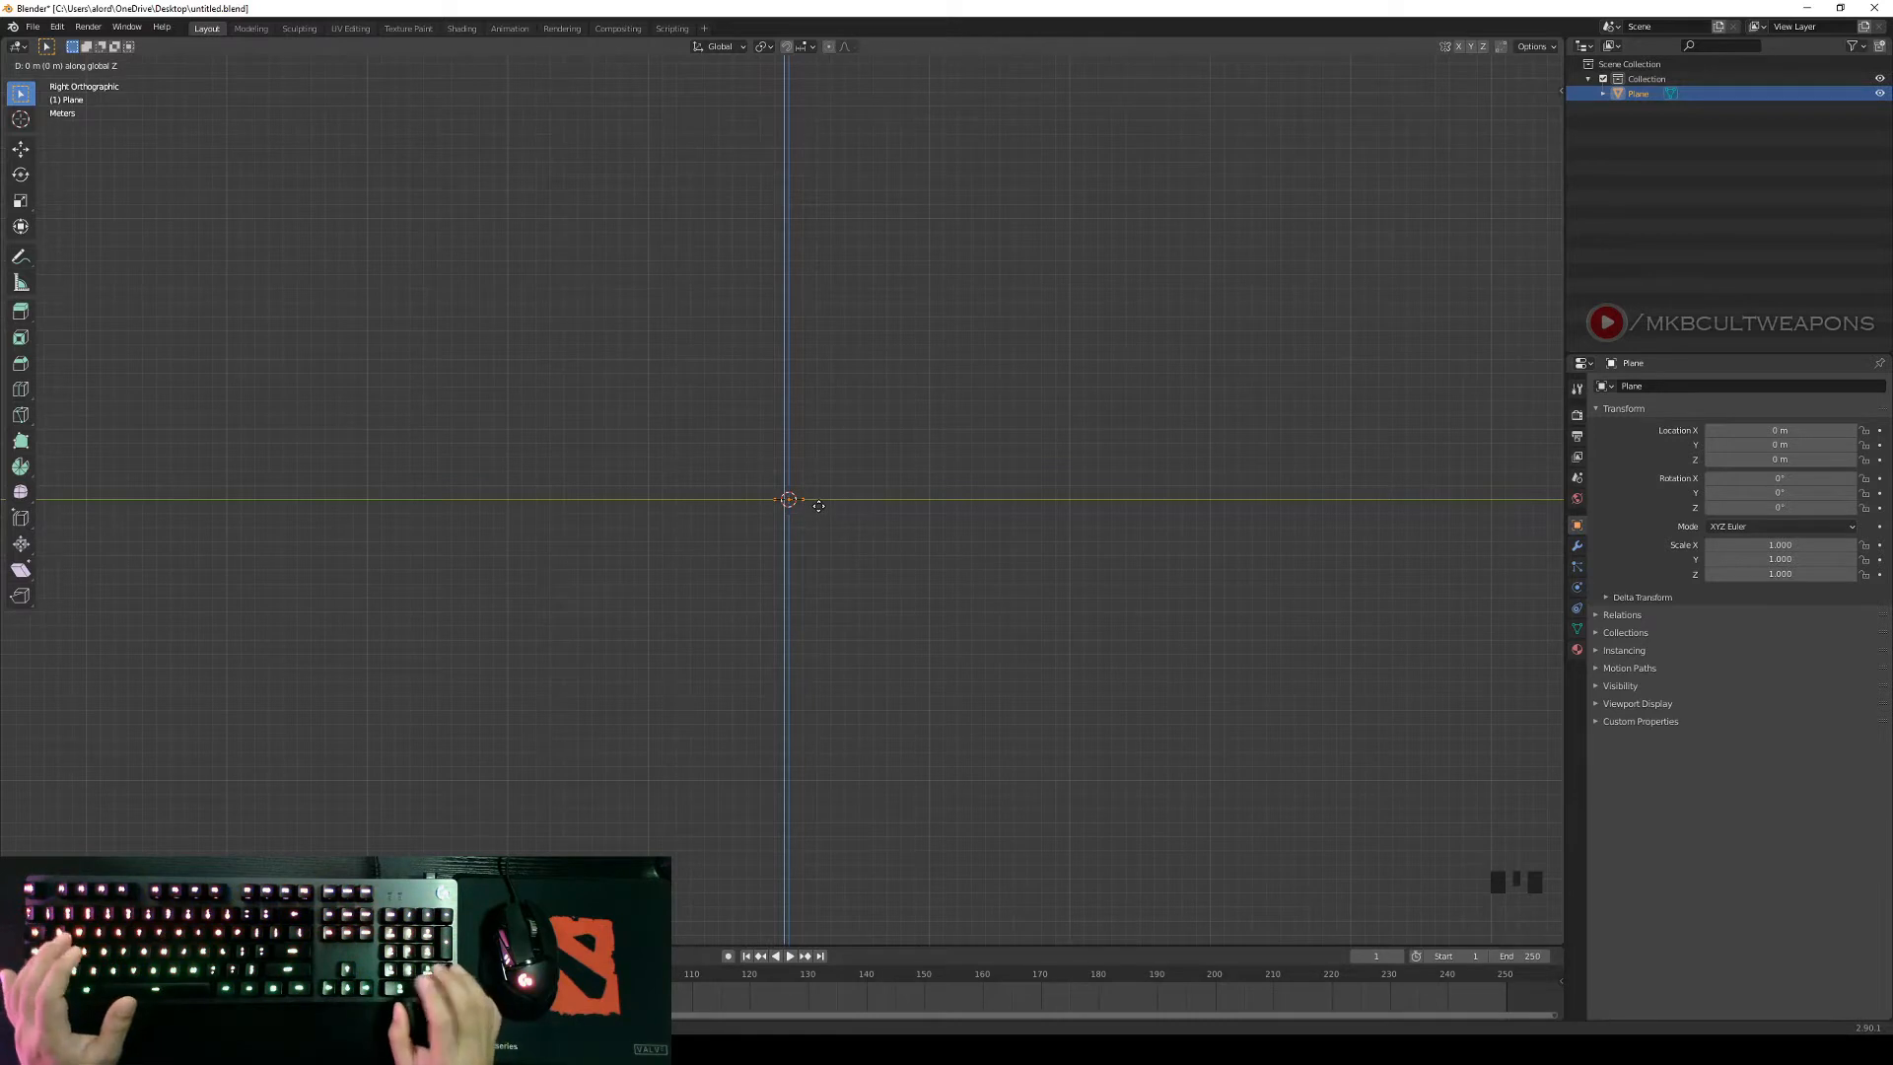
pyautogui.write('30')
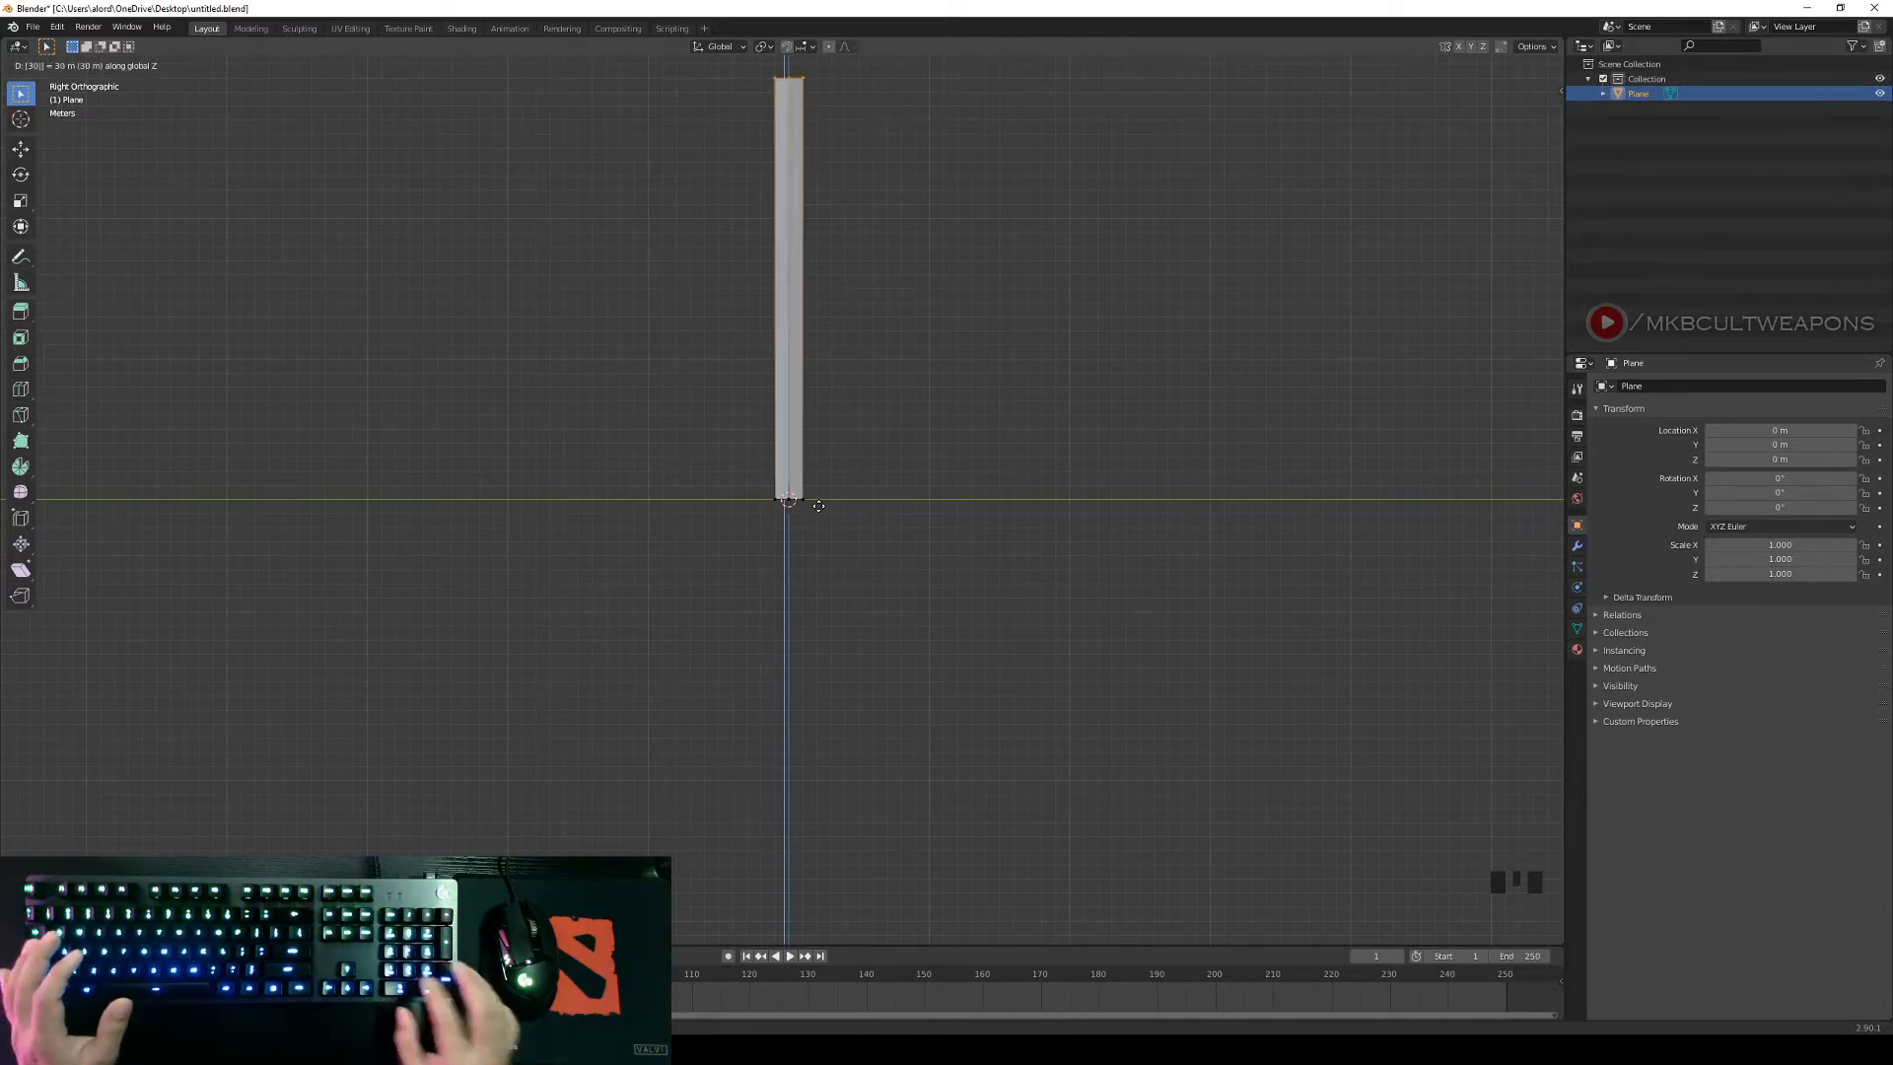
pyautogui.press('KP_Enter')
pyautogui.press('KP_Enter')
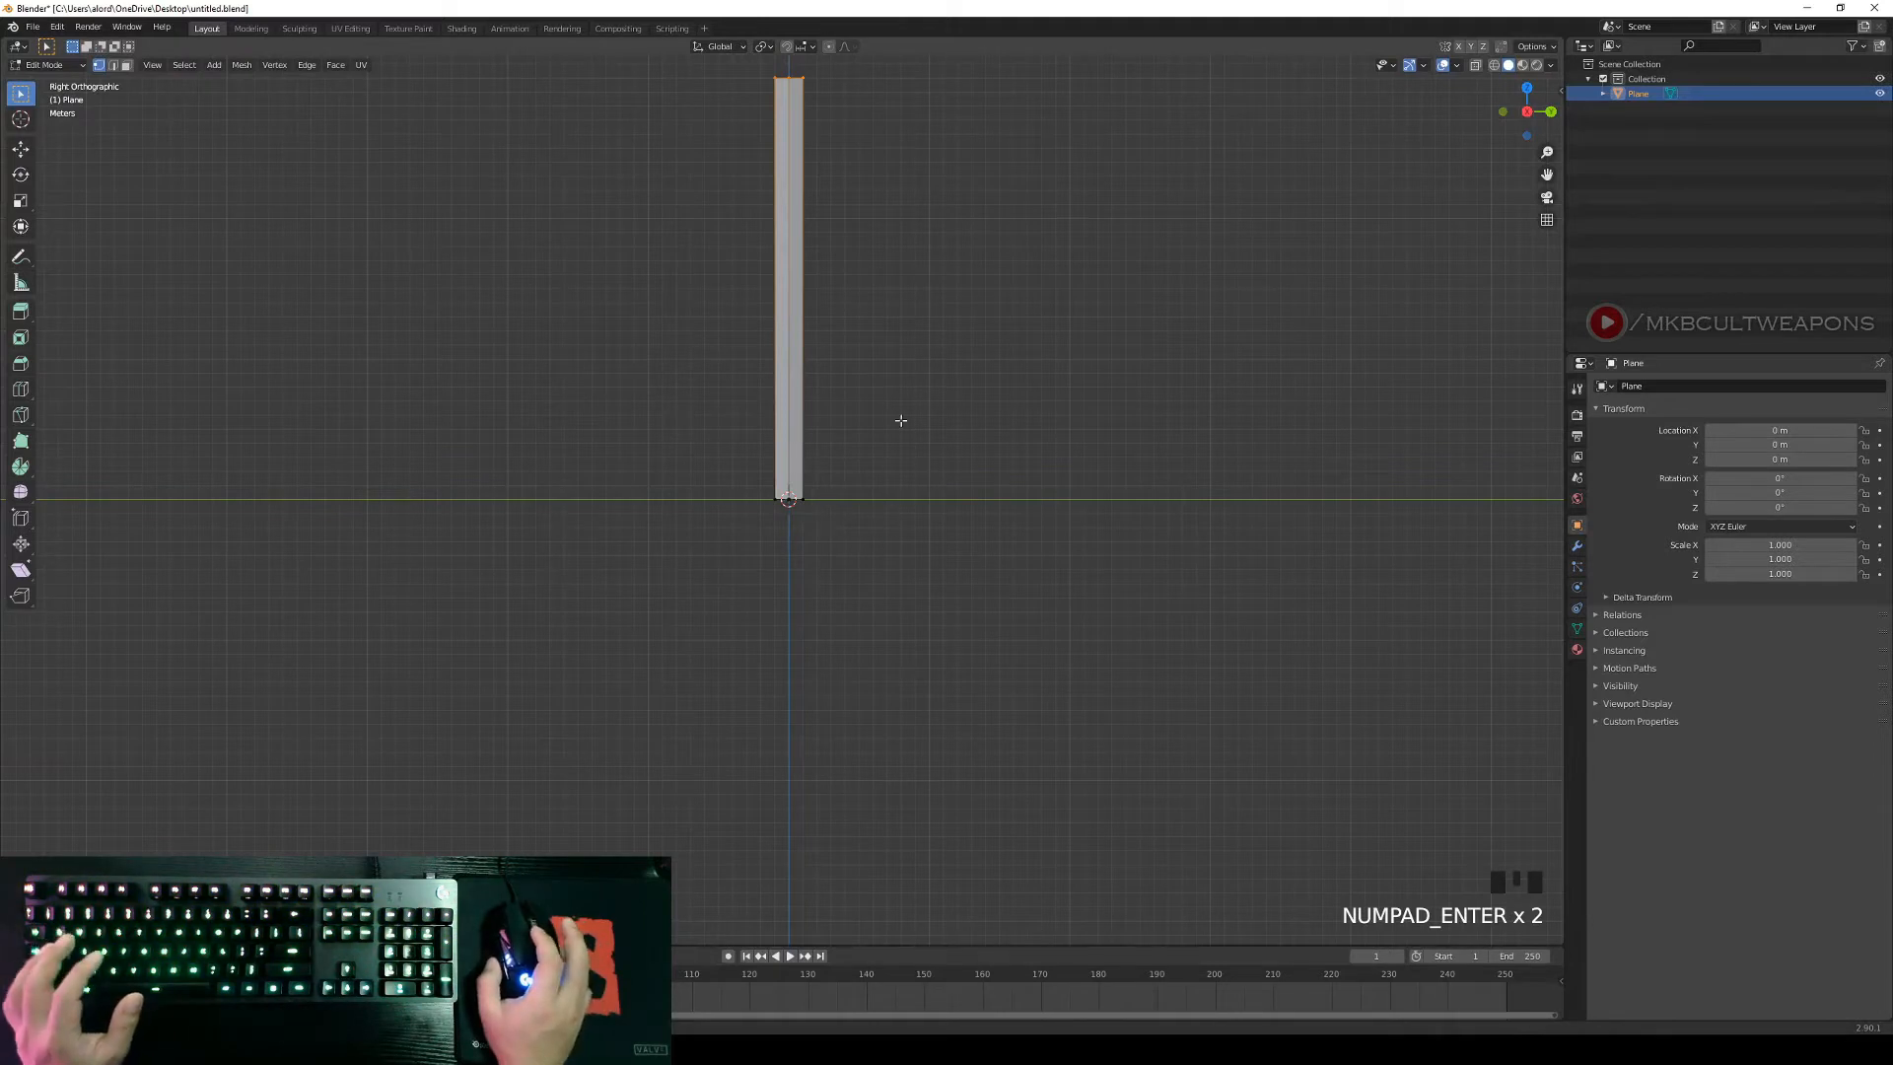
# Switch from Edit Mode to Object Mode and deselect the extruded blade.
pyautogui.keyDown('shift'); pyautogui.moveTo(900, 418); pyautogui.dragTo(925, 558, button='middle'); pyautogui.keyUp('shift')
pyautogui.rightClick(915, 575)
pyautogui.press('Tab')
pyautogui.scroll(3, 816, 536)
pyautogui.rightClick(807, 546)
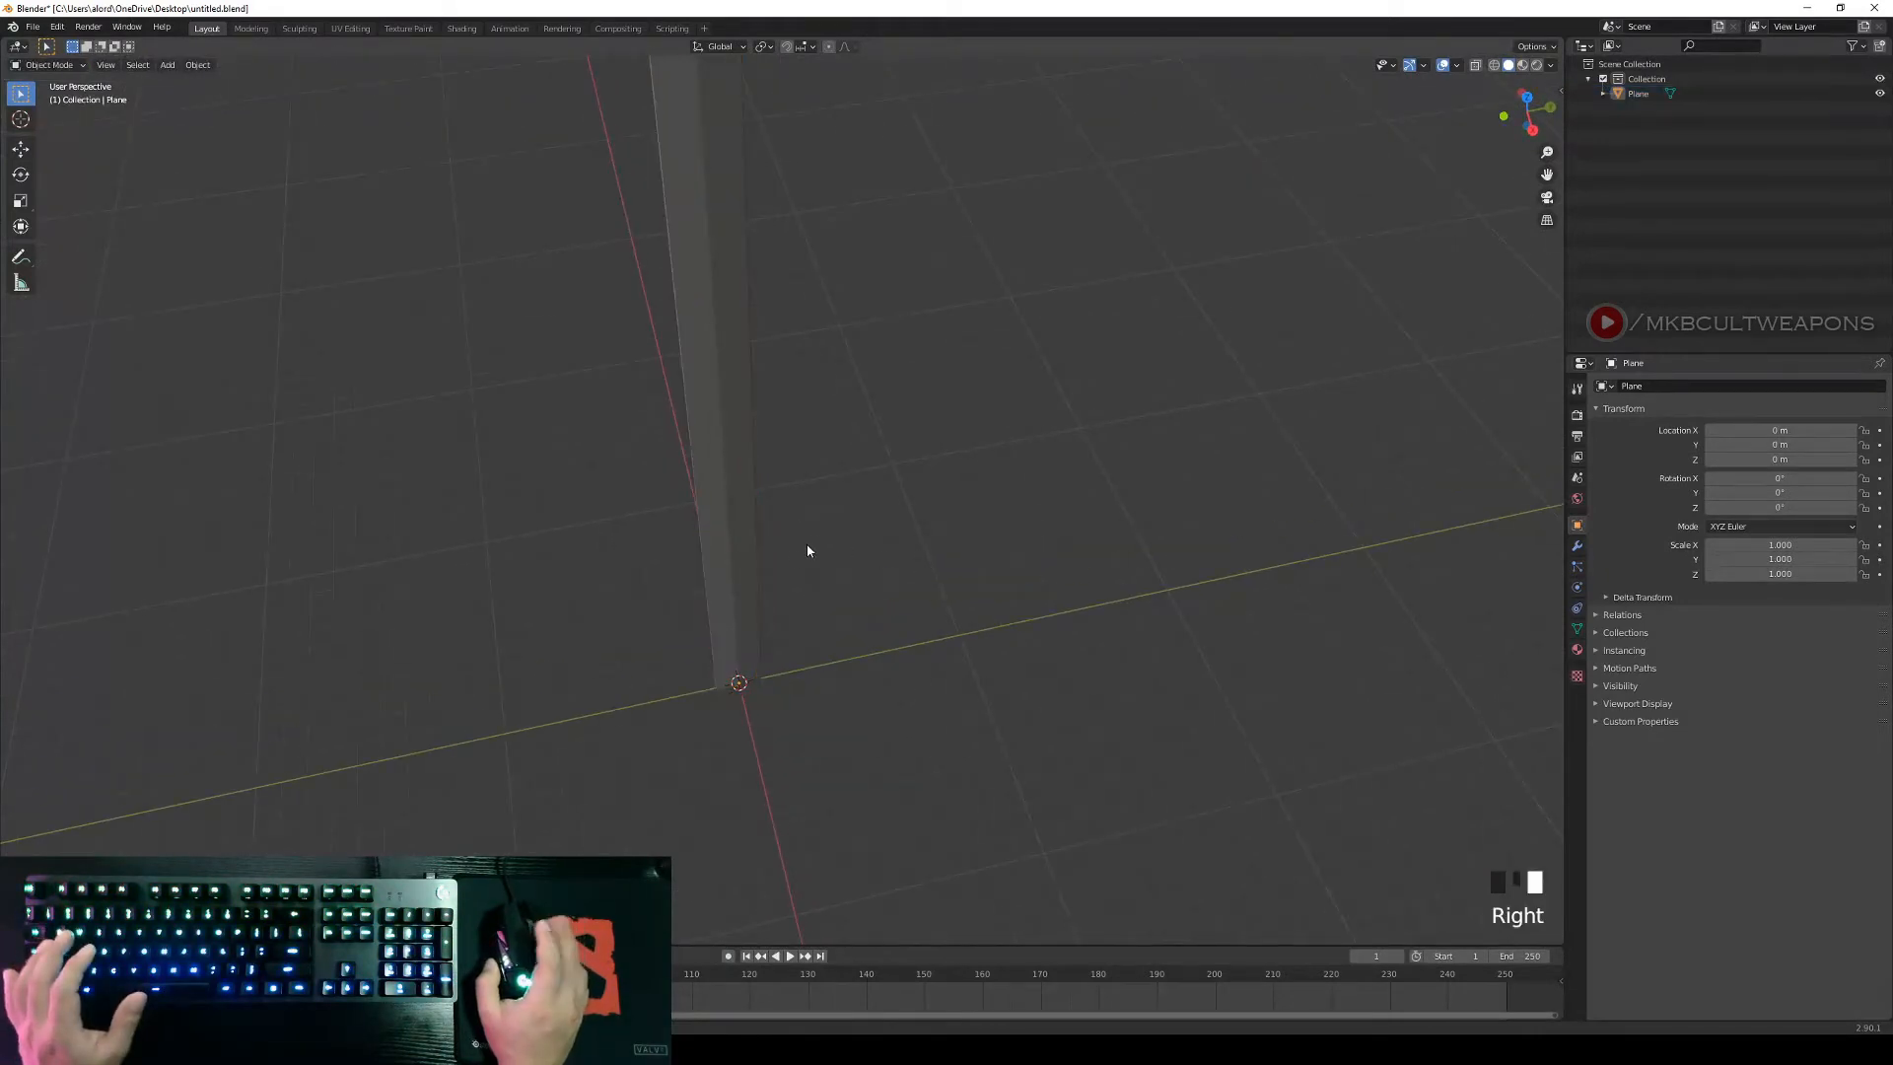
# Examine the extruded blade from perspective angles and in the front and right orthographic views.
pyautogui.moveTo(807, 545); pyautogui.dragTo(836, 494, button='middle')
pyautogui.scroll(-2, 991, 433)
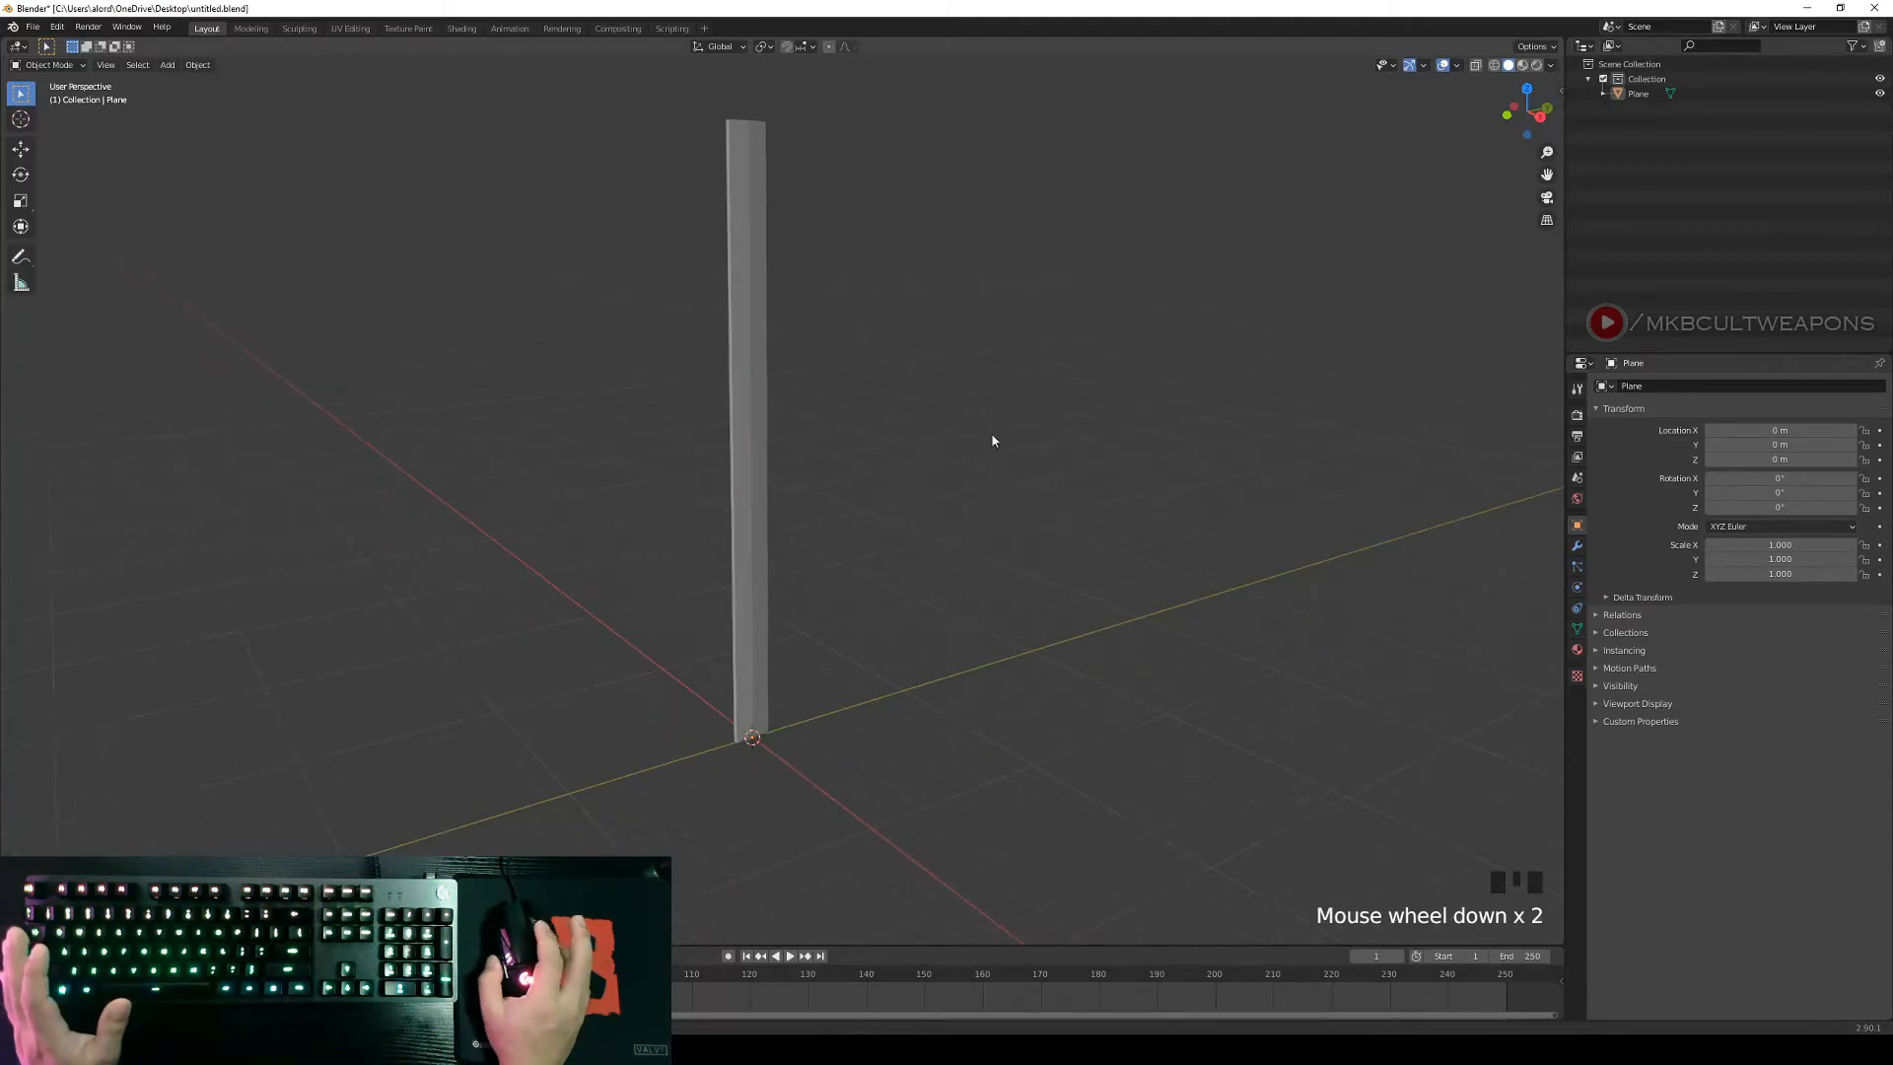
pyautogui.moveTo(991, 433); pyautogui.dragTo(927, 473, button='middle')
pyautogui.press('KP_3')
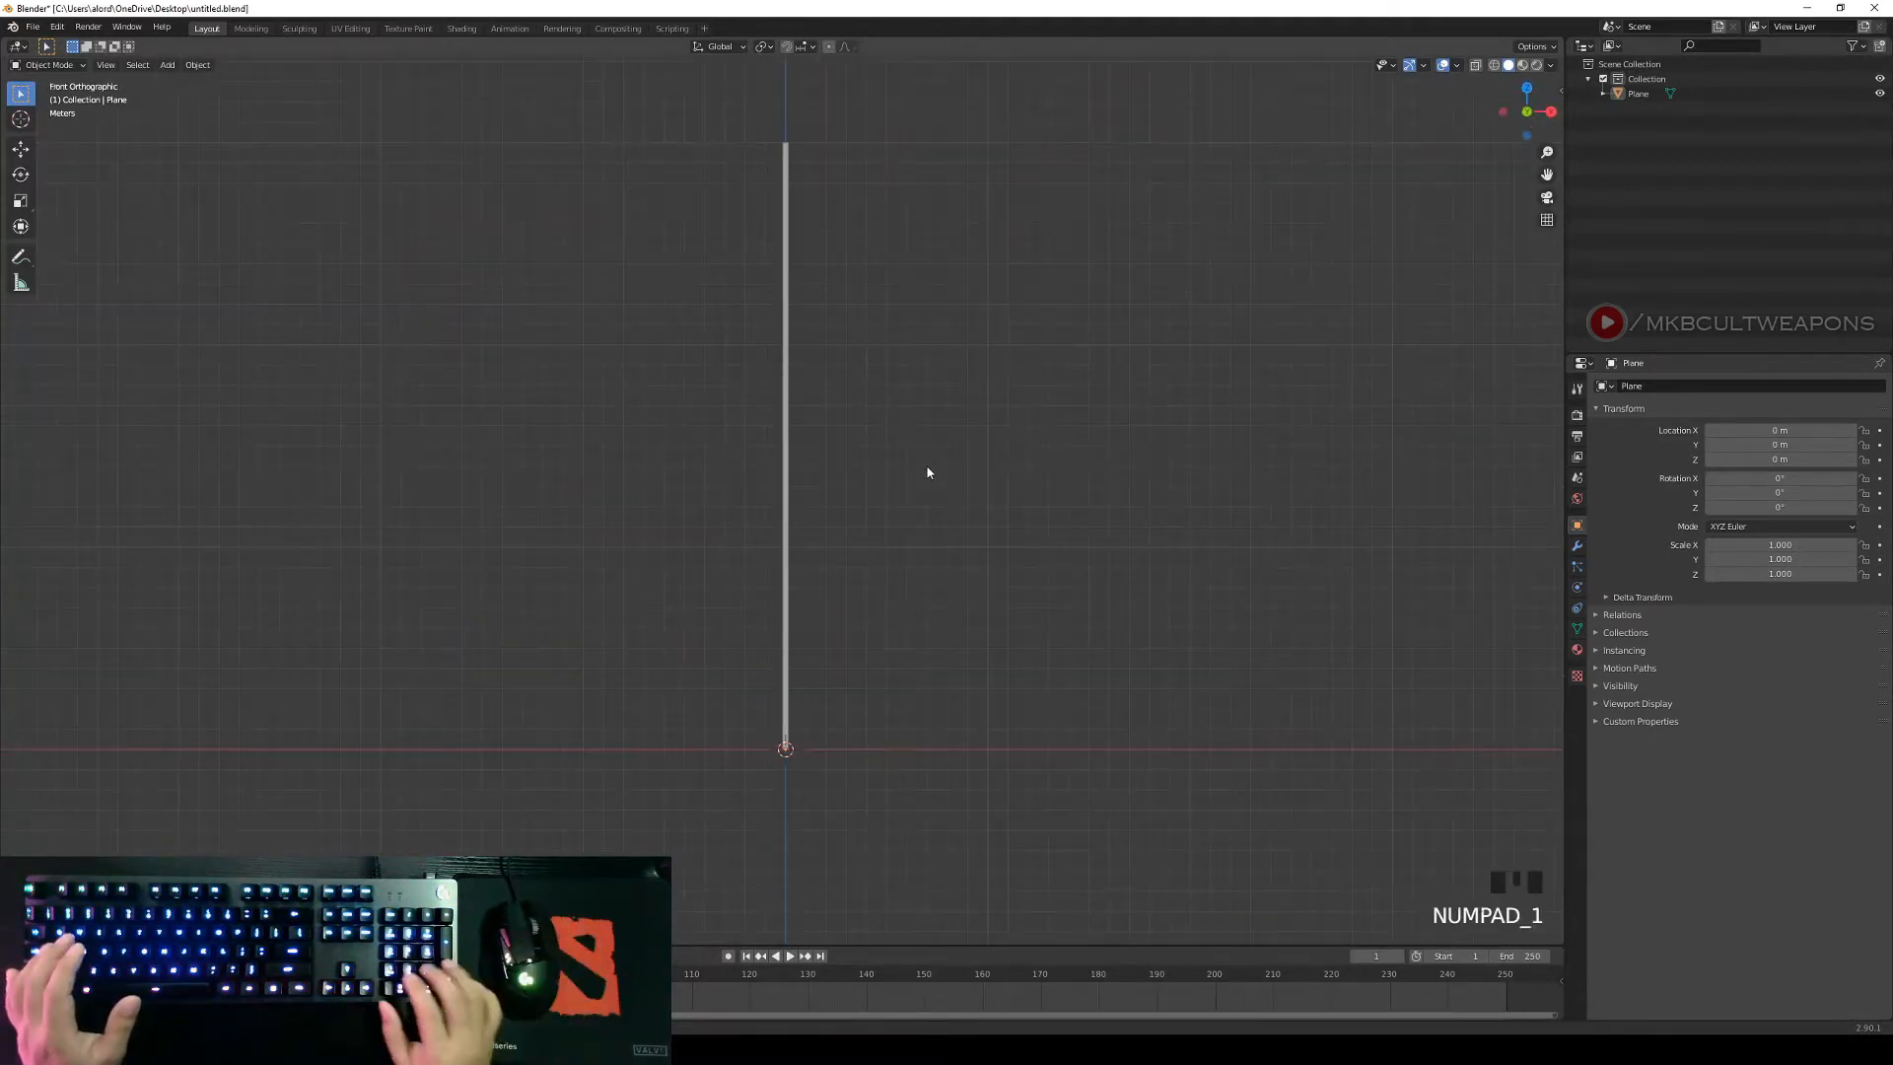
pyautogui.scroll(1, 868, 557)
pyautogui.keyDown('shift'); pyautogui.moveTo(868, 557); pyautogui.dragTo(948, 537, button='middle'); pyautogui.keyUp('shift')
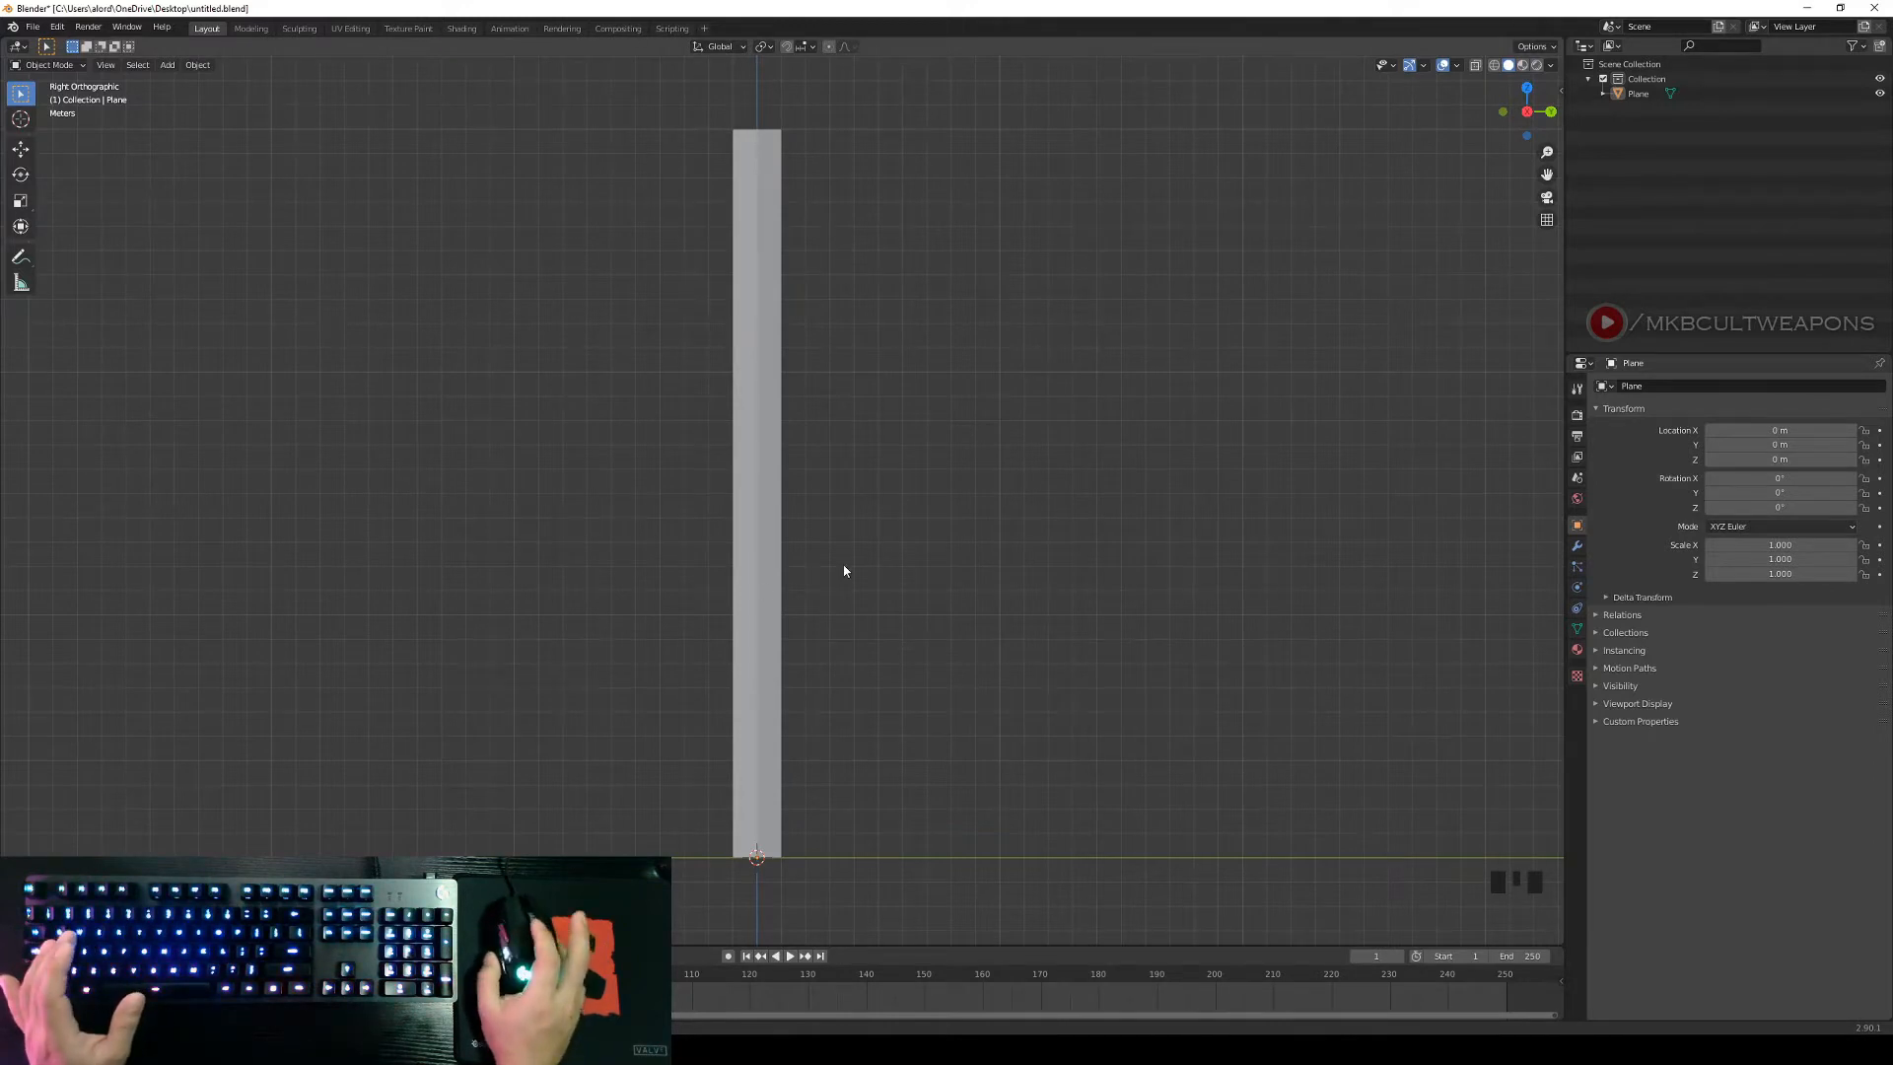
pyautogui.keyDown('shift'); pyautogui.moveTo(912, 563); pyautogui.dragTo(1018, 660, button='middle'); pyautogui.keyUp('shift')
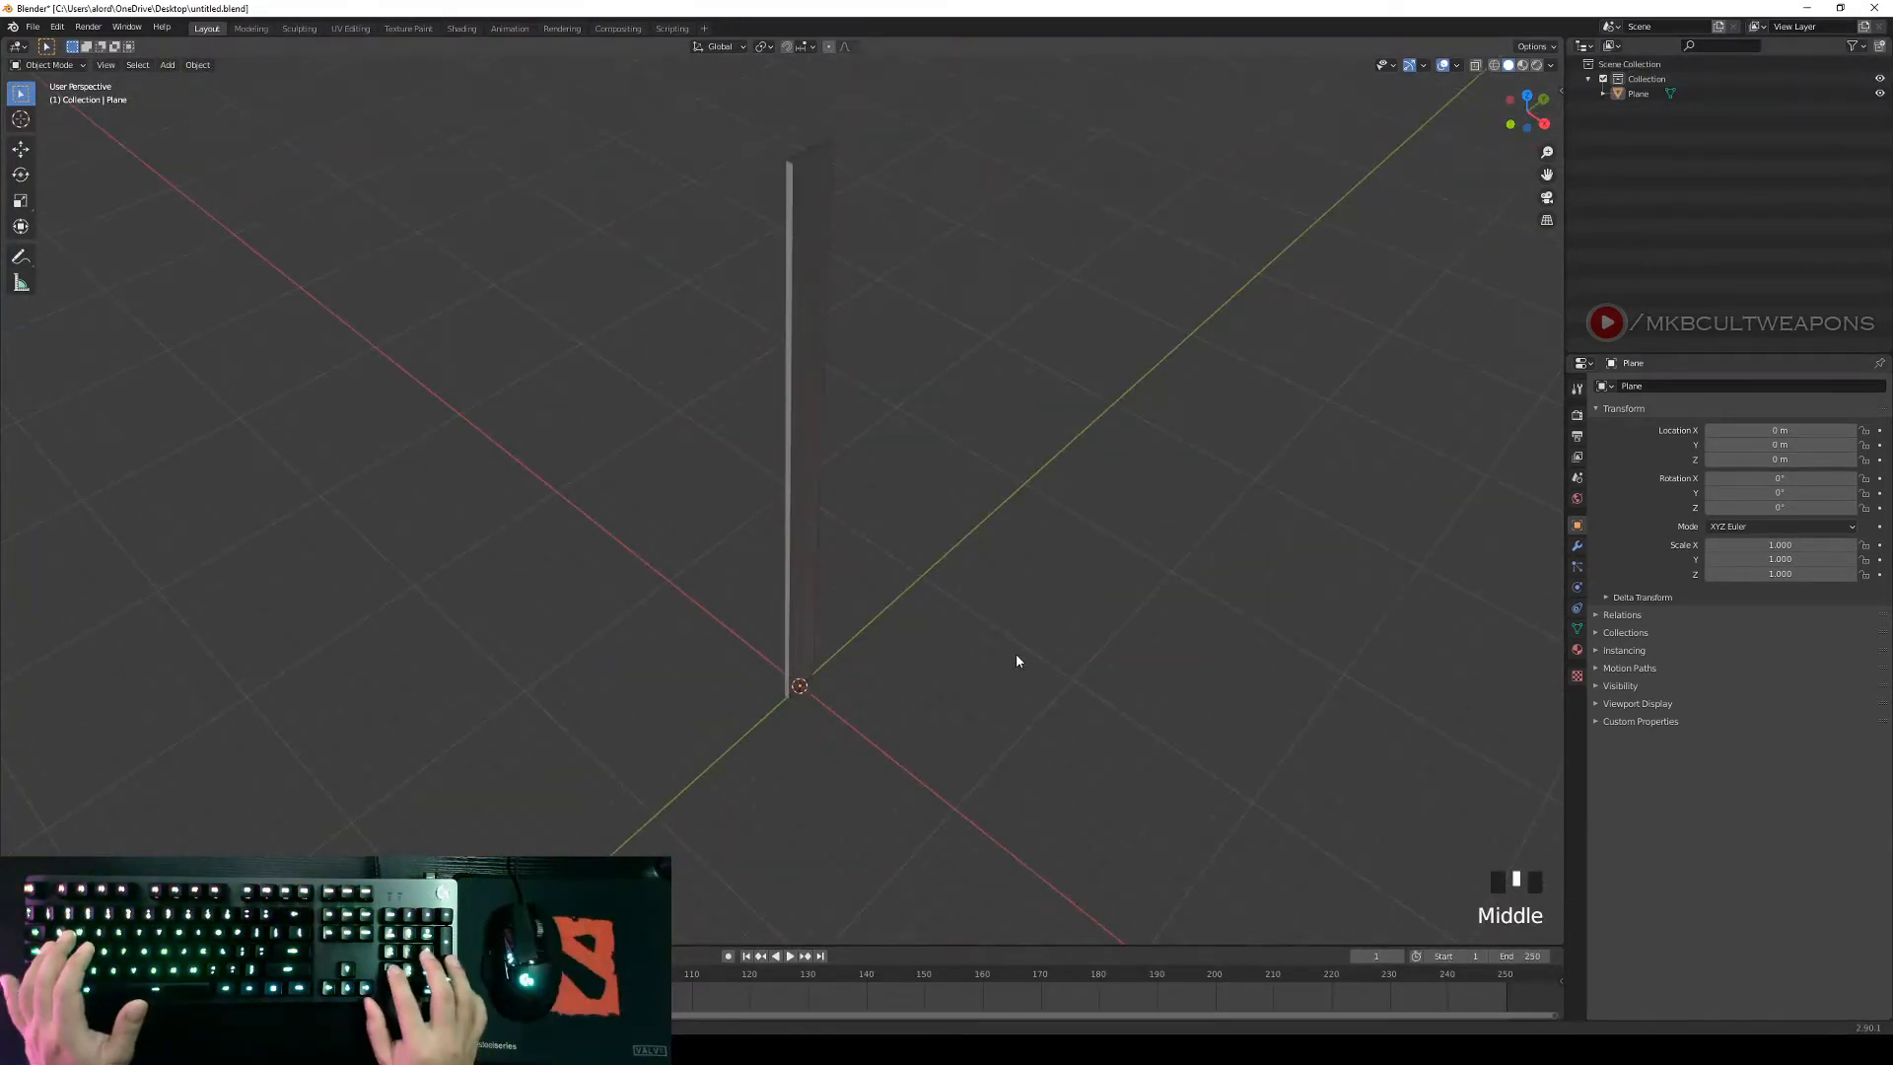
pyautogui.press('KP_3')
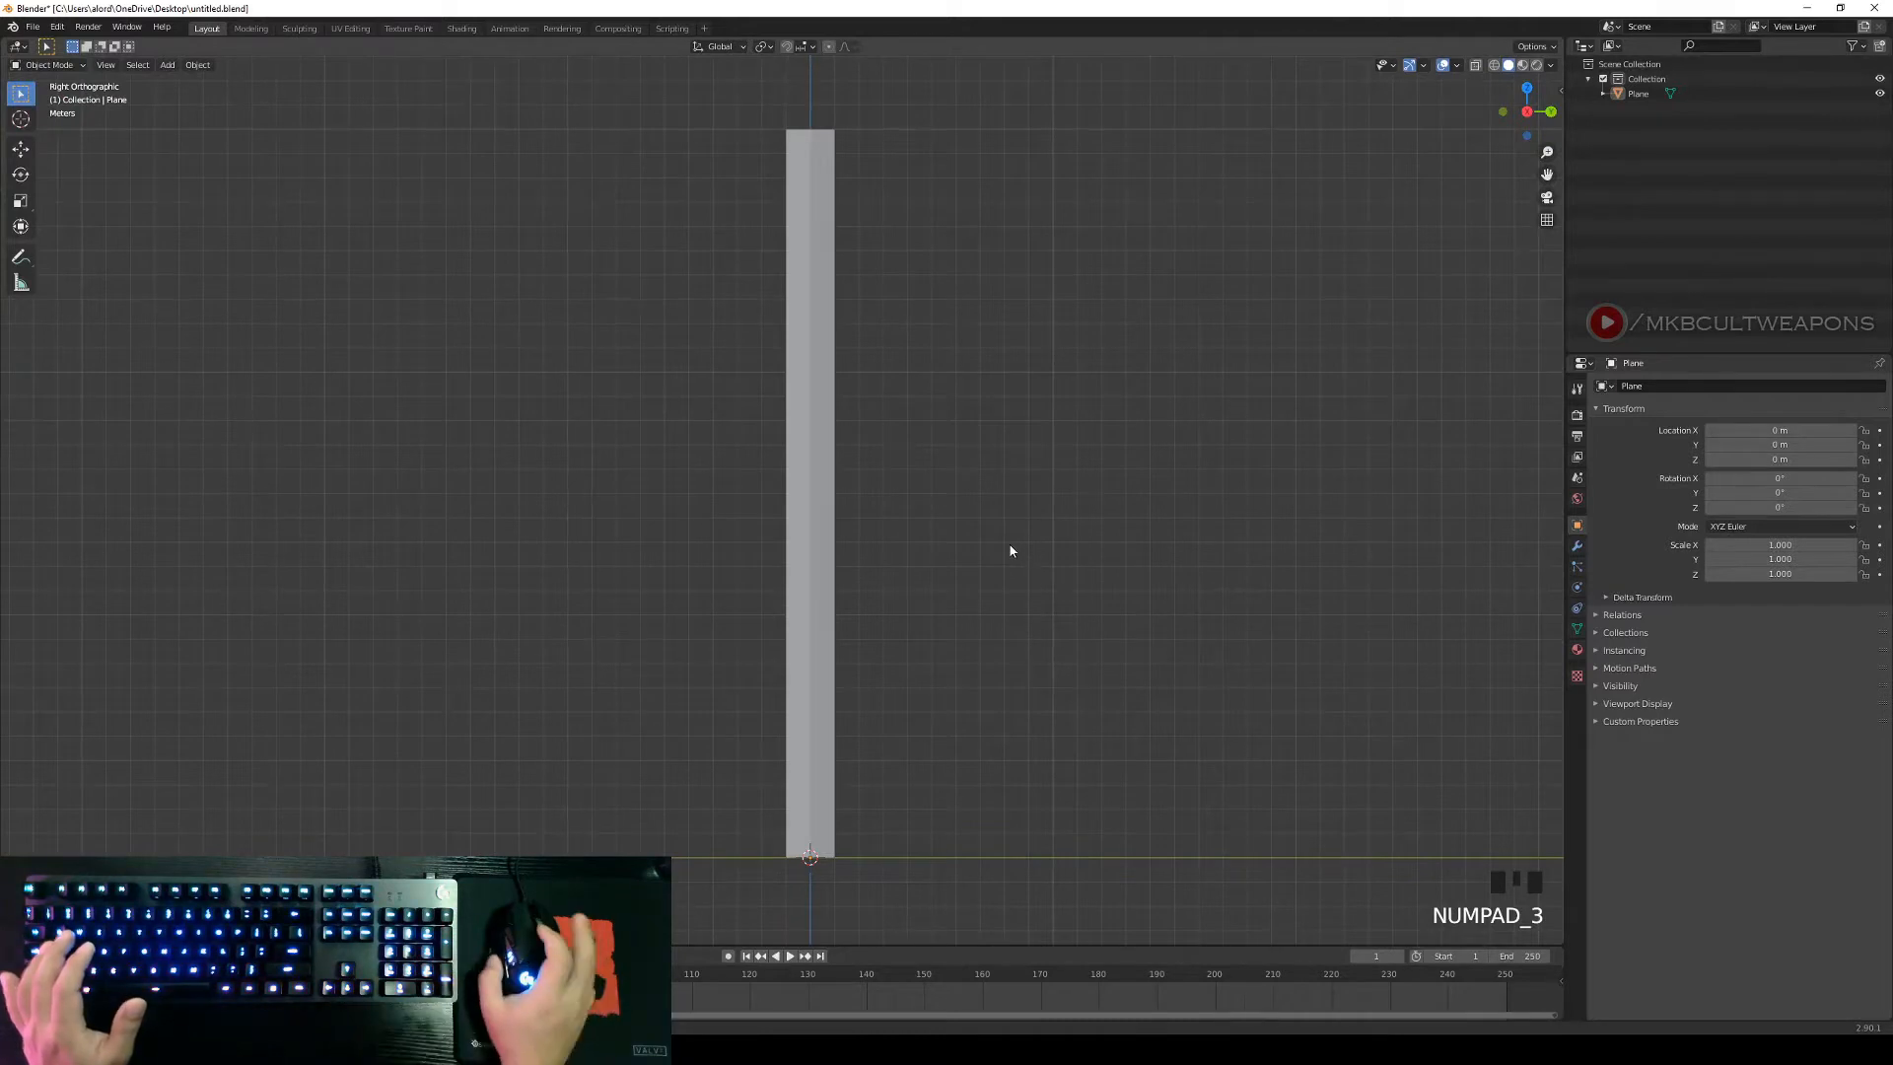
pyautogui.keyDown('shift'); pyautogui.moveTo(1010, 546); pyautogui.dragTo(984, 570, button='middle'); pyautogui.keyUp('shift')
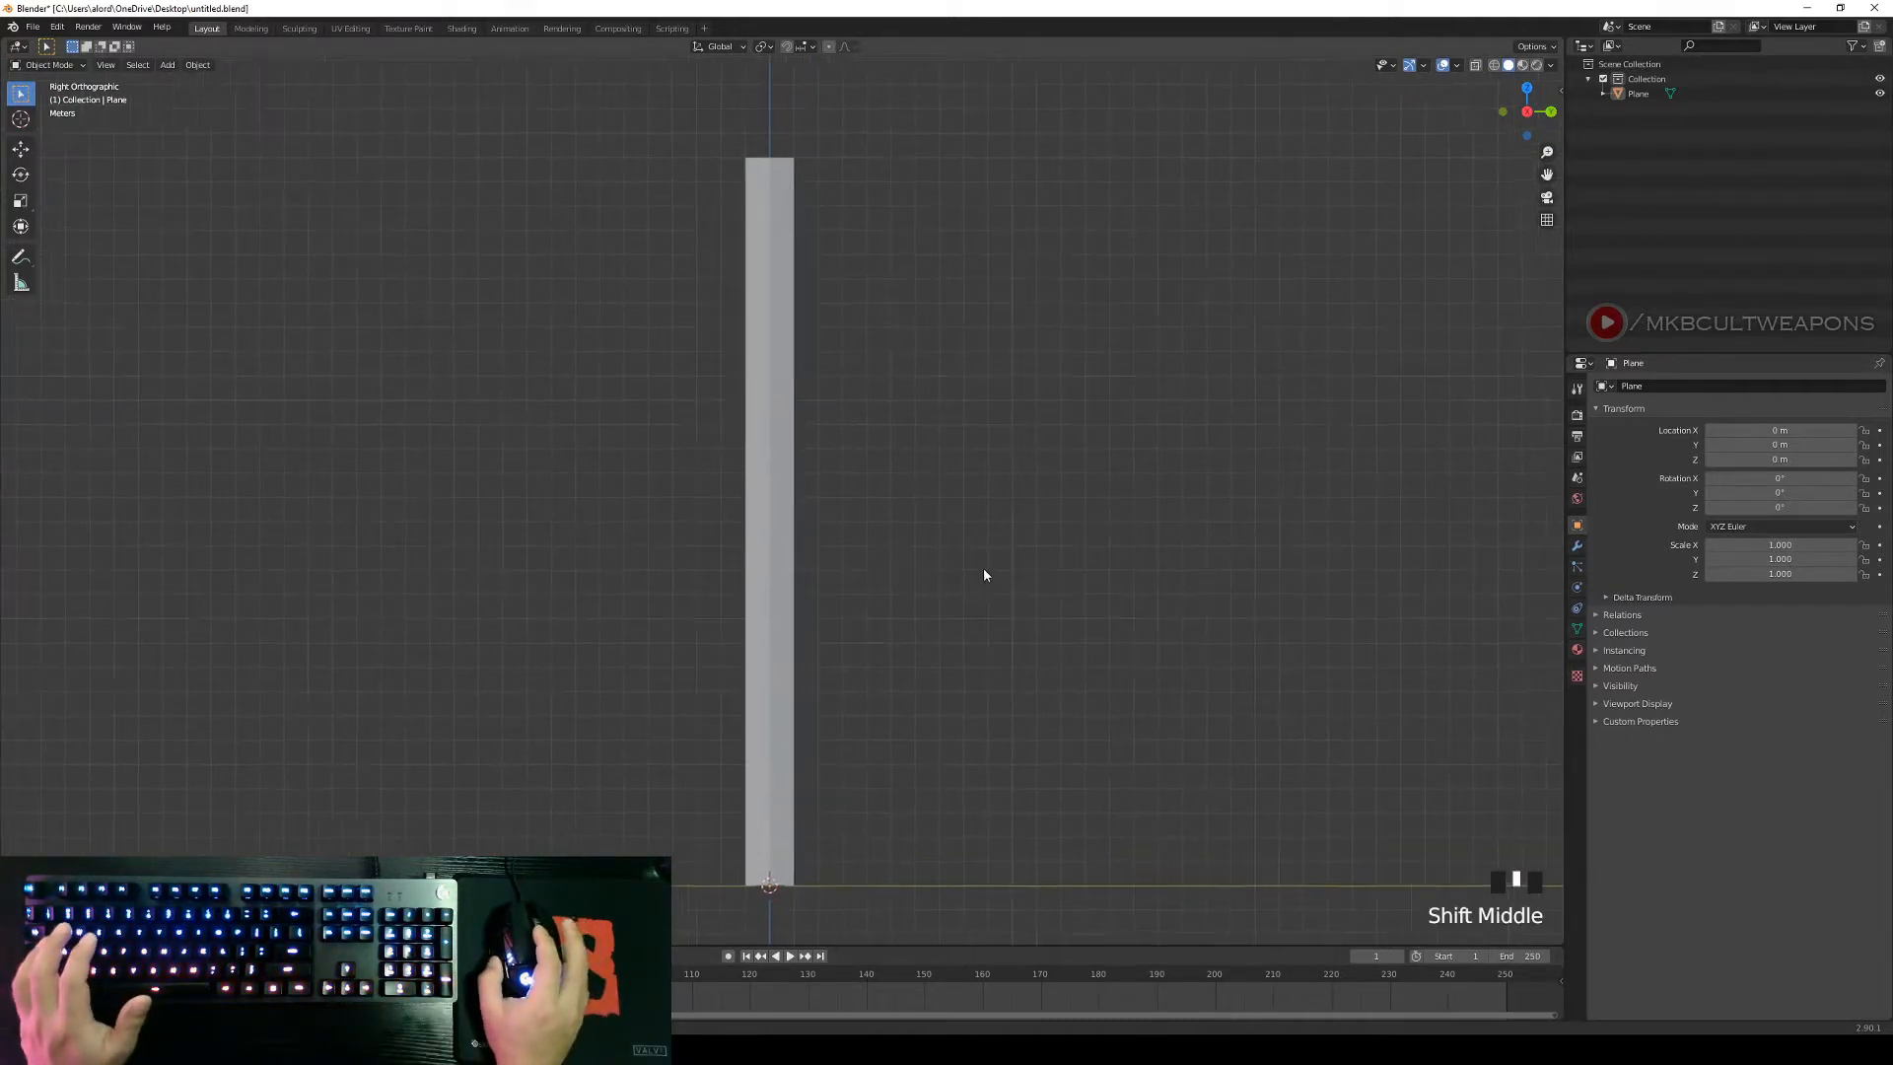
# Turn proportional editing on and back off, and select the blade object.
pyautogui.click(829, 48)
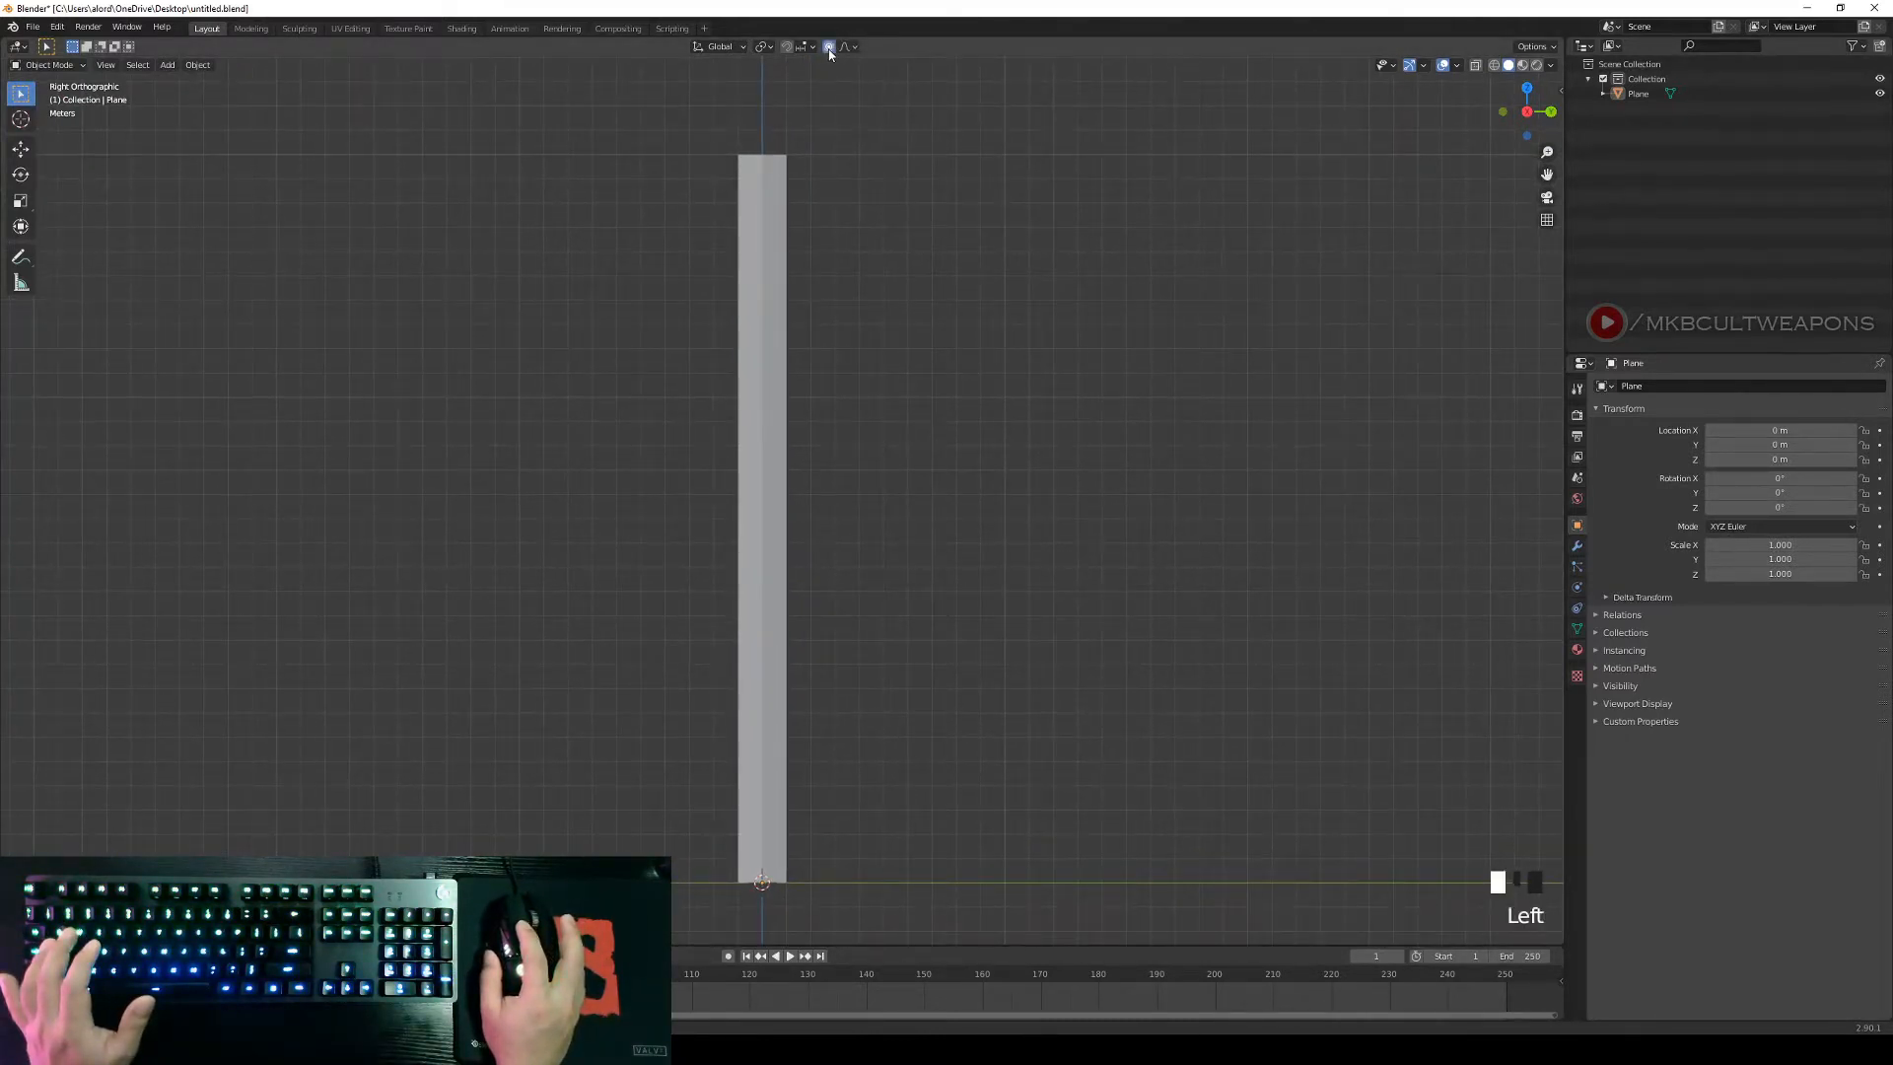
pyautogui.rightClick(791, 296)
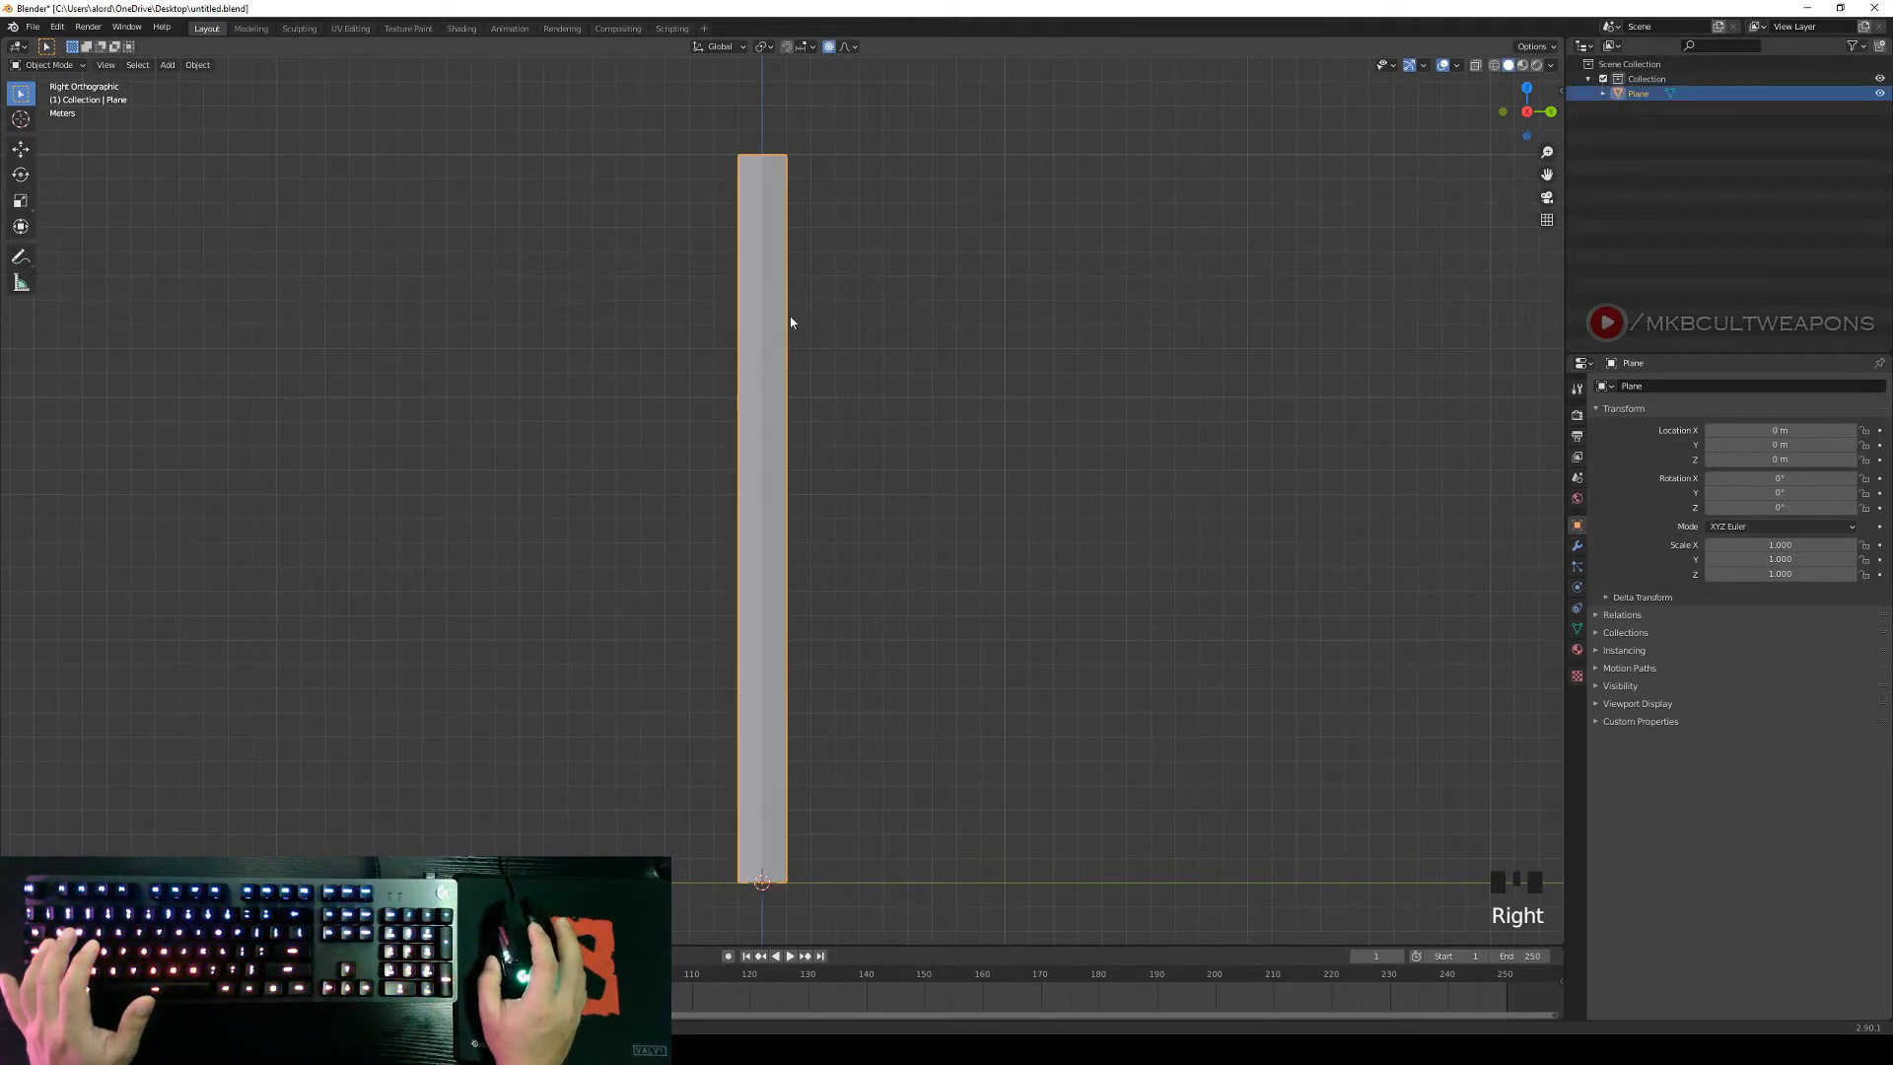
pyautogui.click(831, 48)
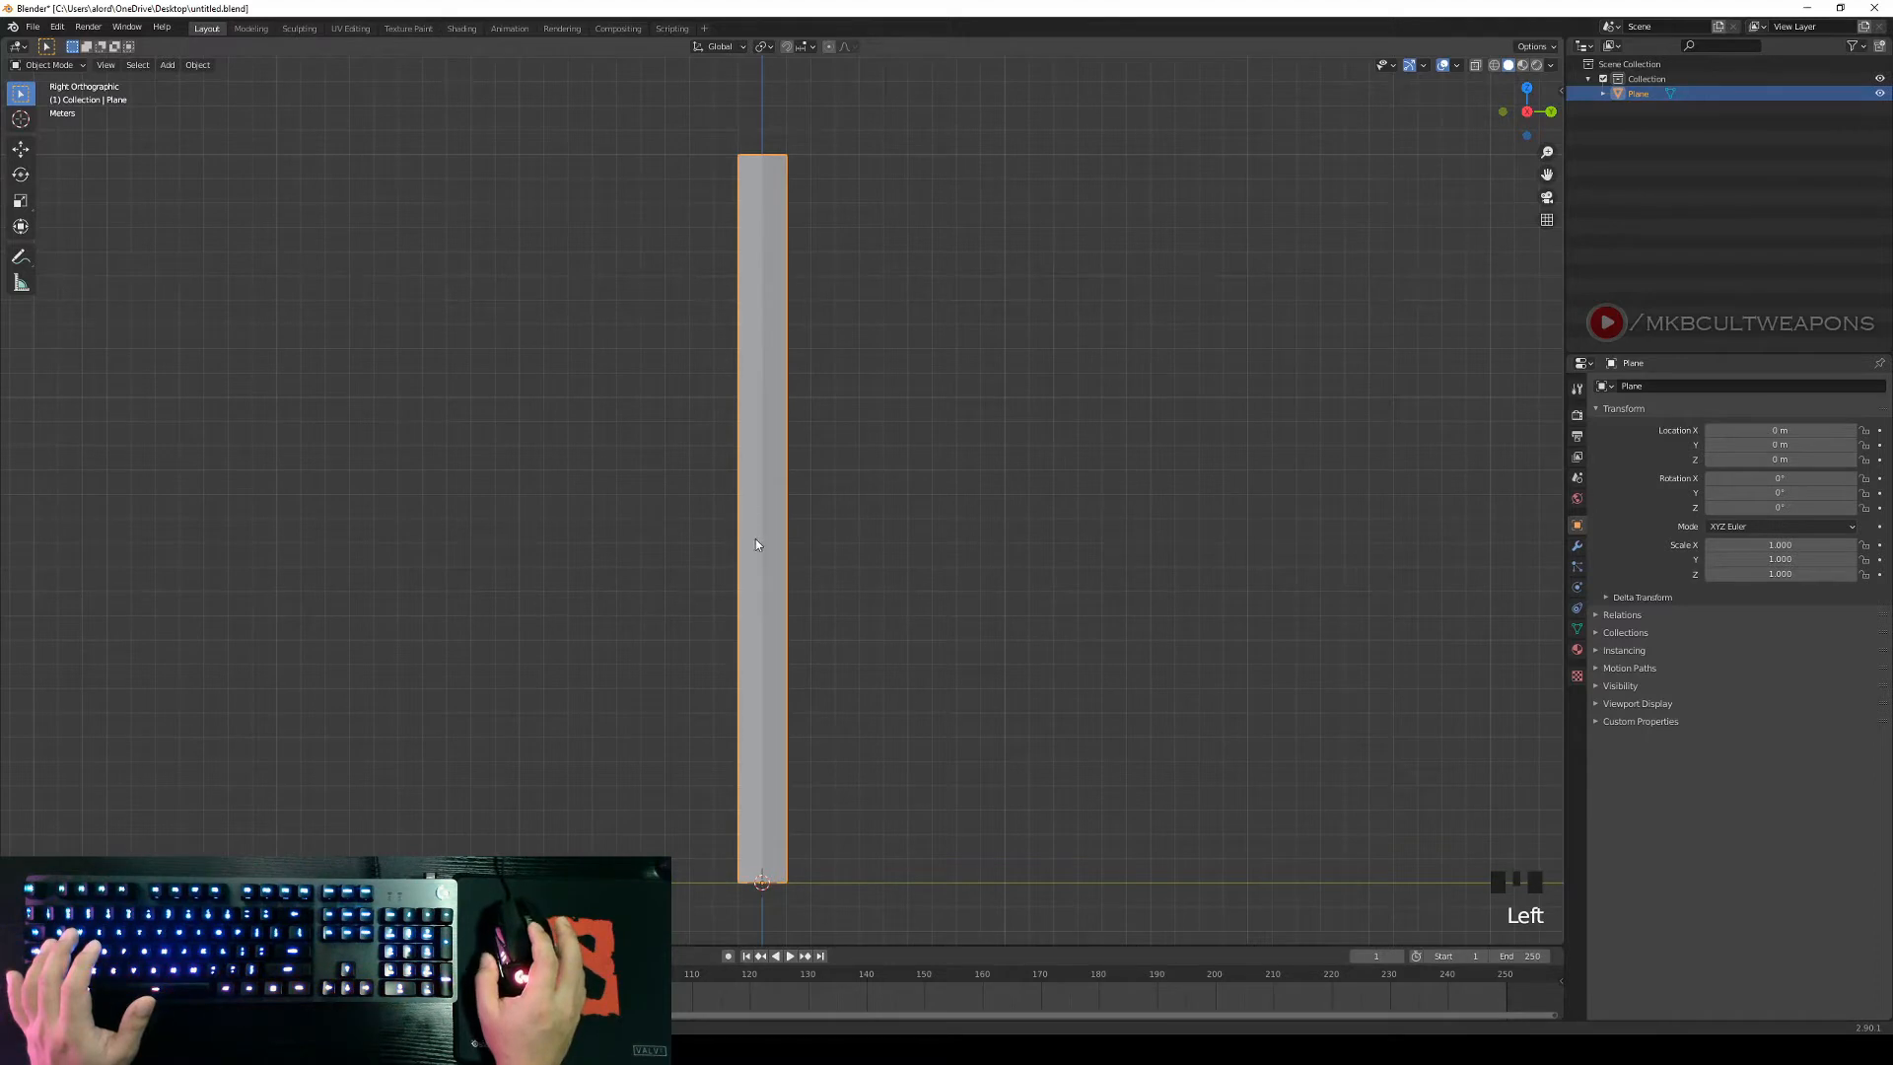
pyautogui.rightClick(992, 643)
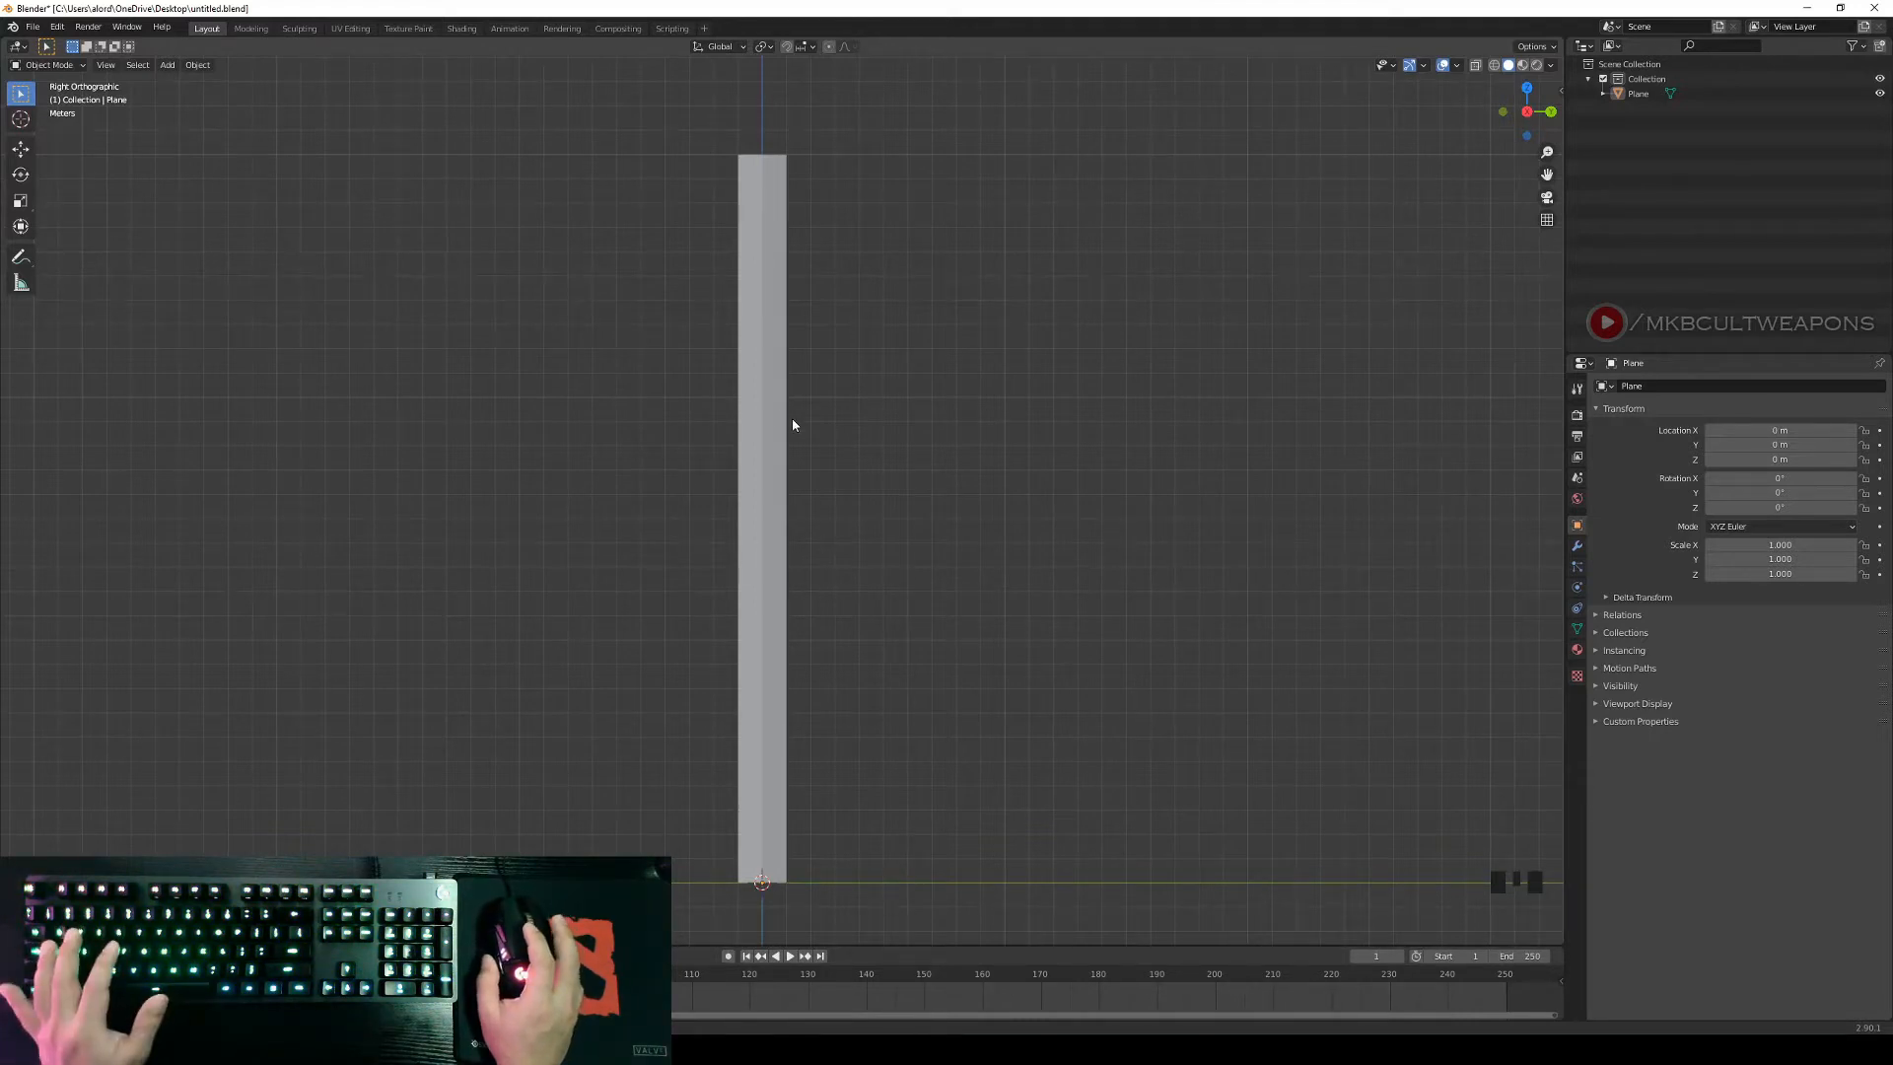
pyautogui.rightClick(769, 377)
pyautogui.scroll(-1, 955, 464)
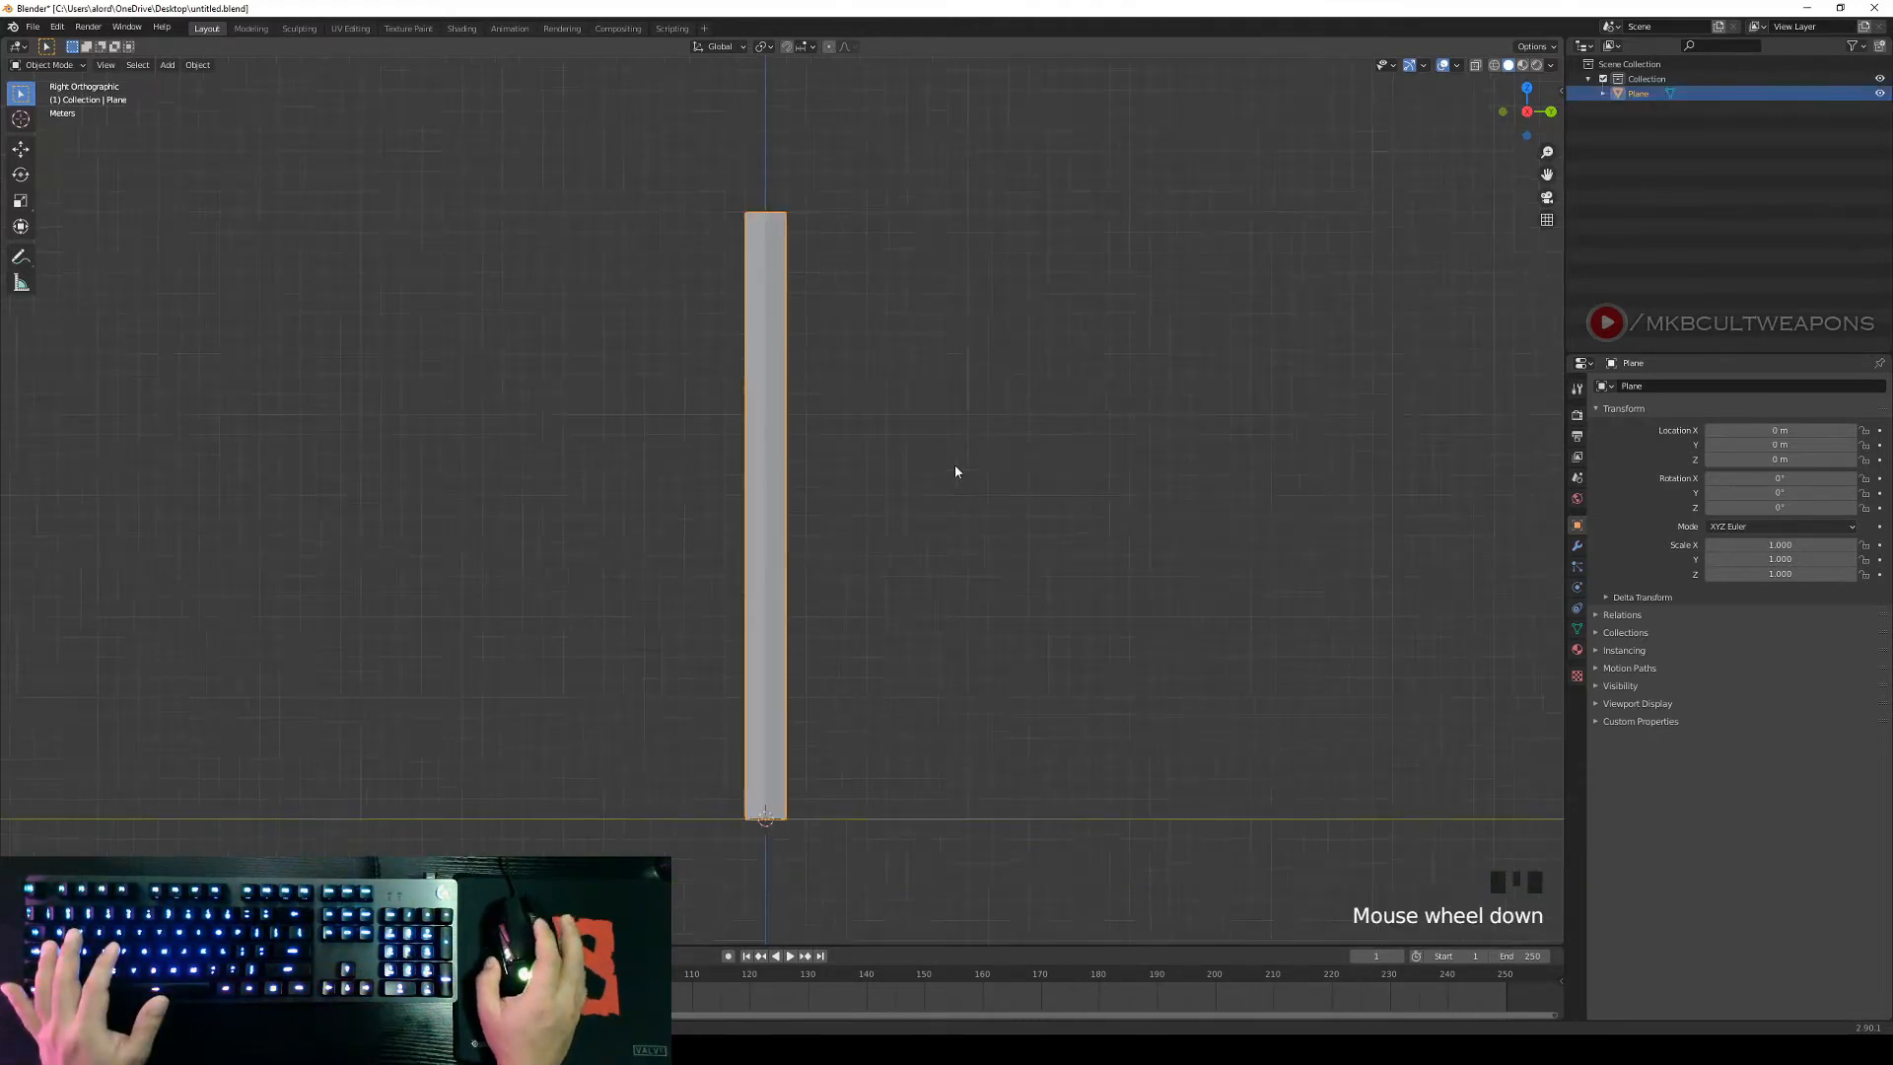
# Add 30 evenly spaced horizontal loop cuts along the blade's height in Edit Mode.
pyautogui.moveTo(954, 464); pyautogui.dragTo(992, 497, button='middle')
pyautogui.rightClick(832, 387)
pyautogui.rightClick(775, 283)
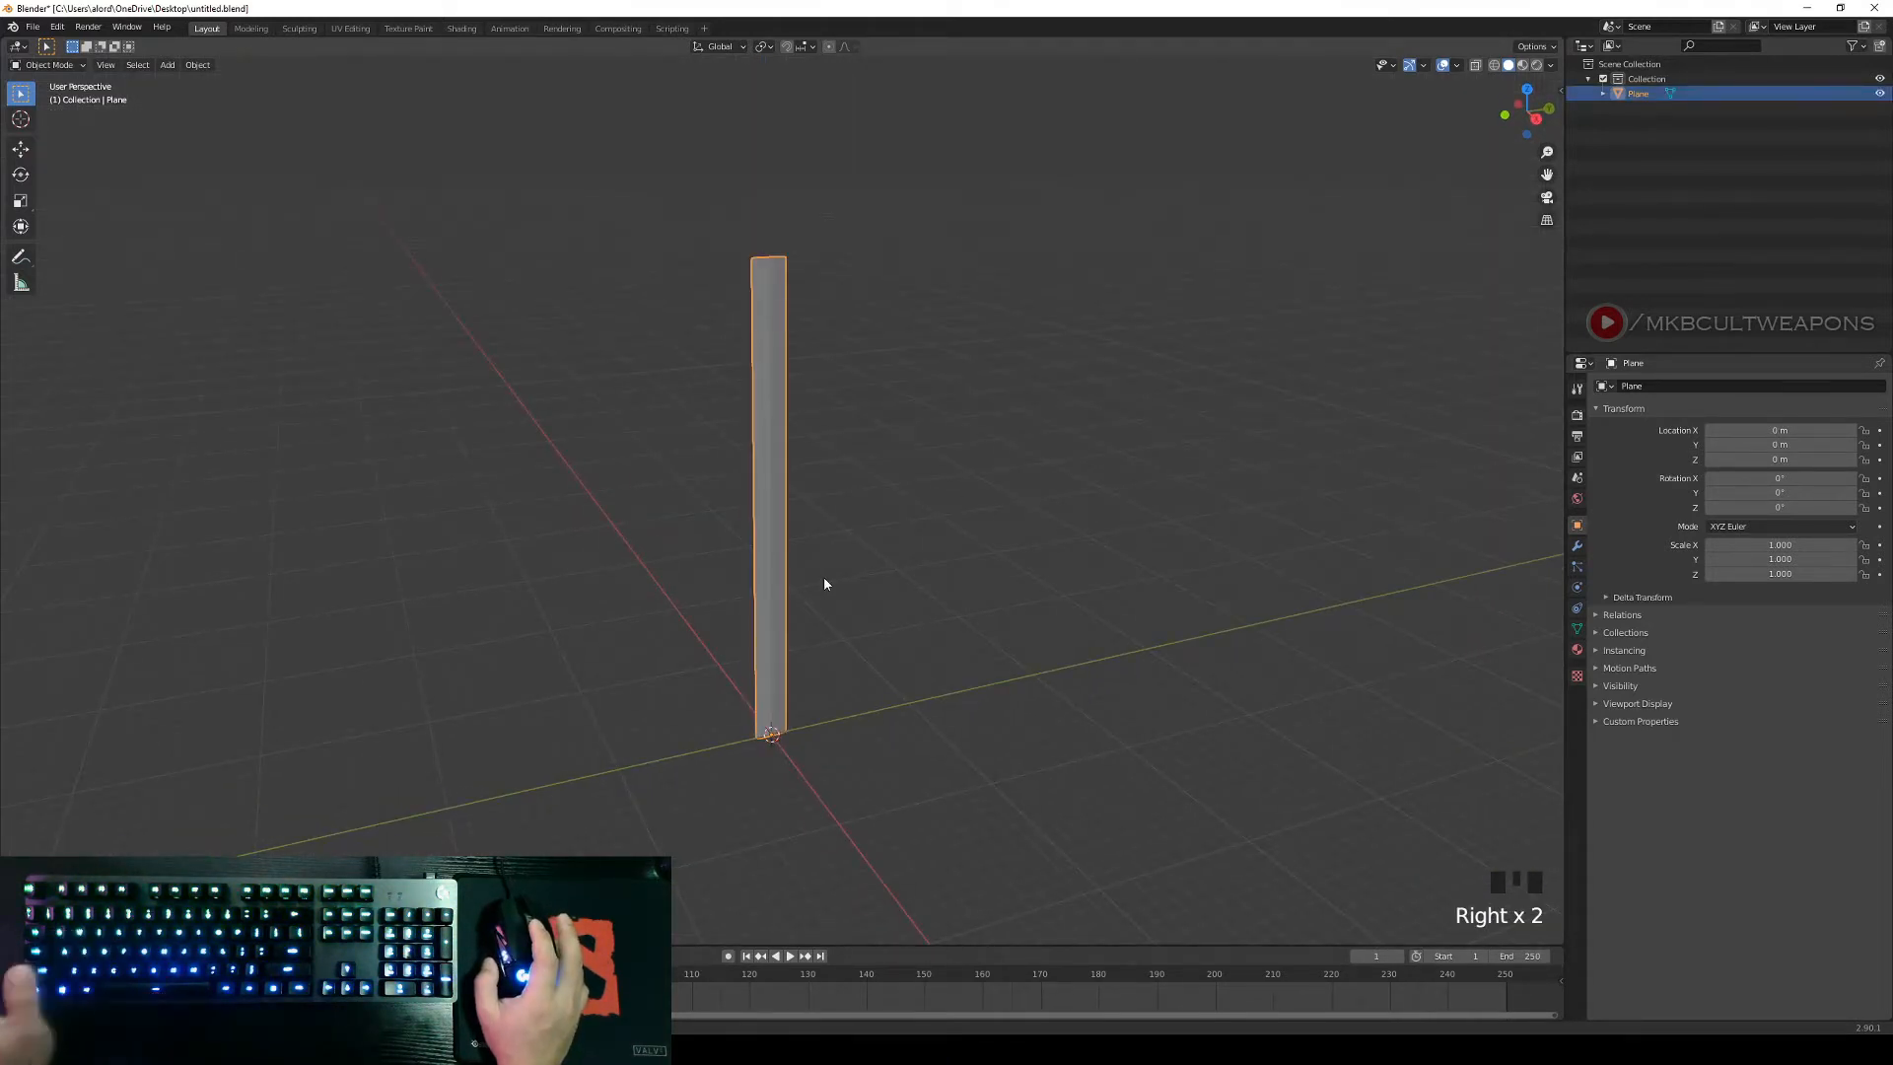
pyautogui.press('Tab')
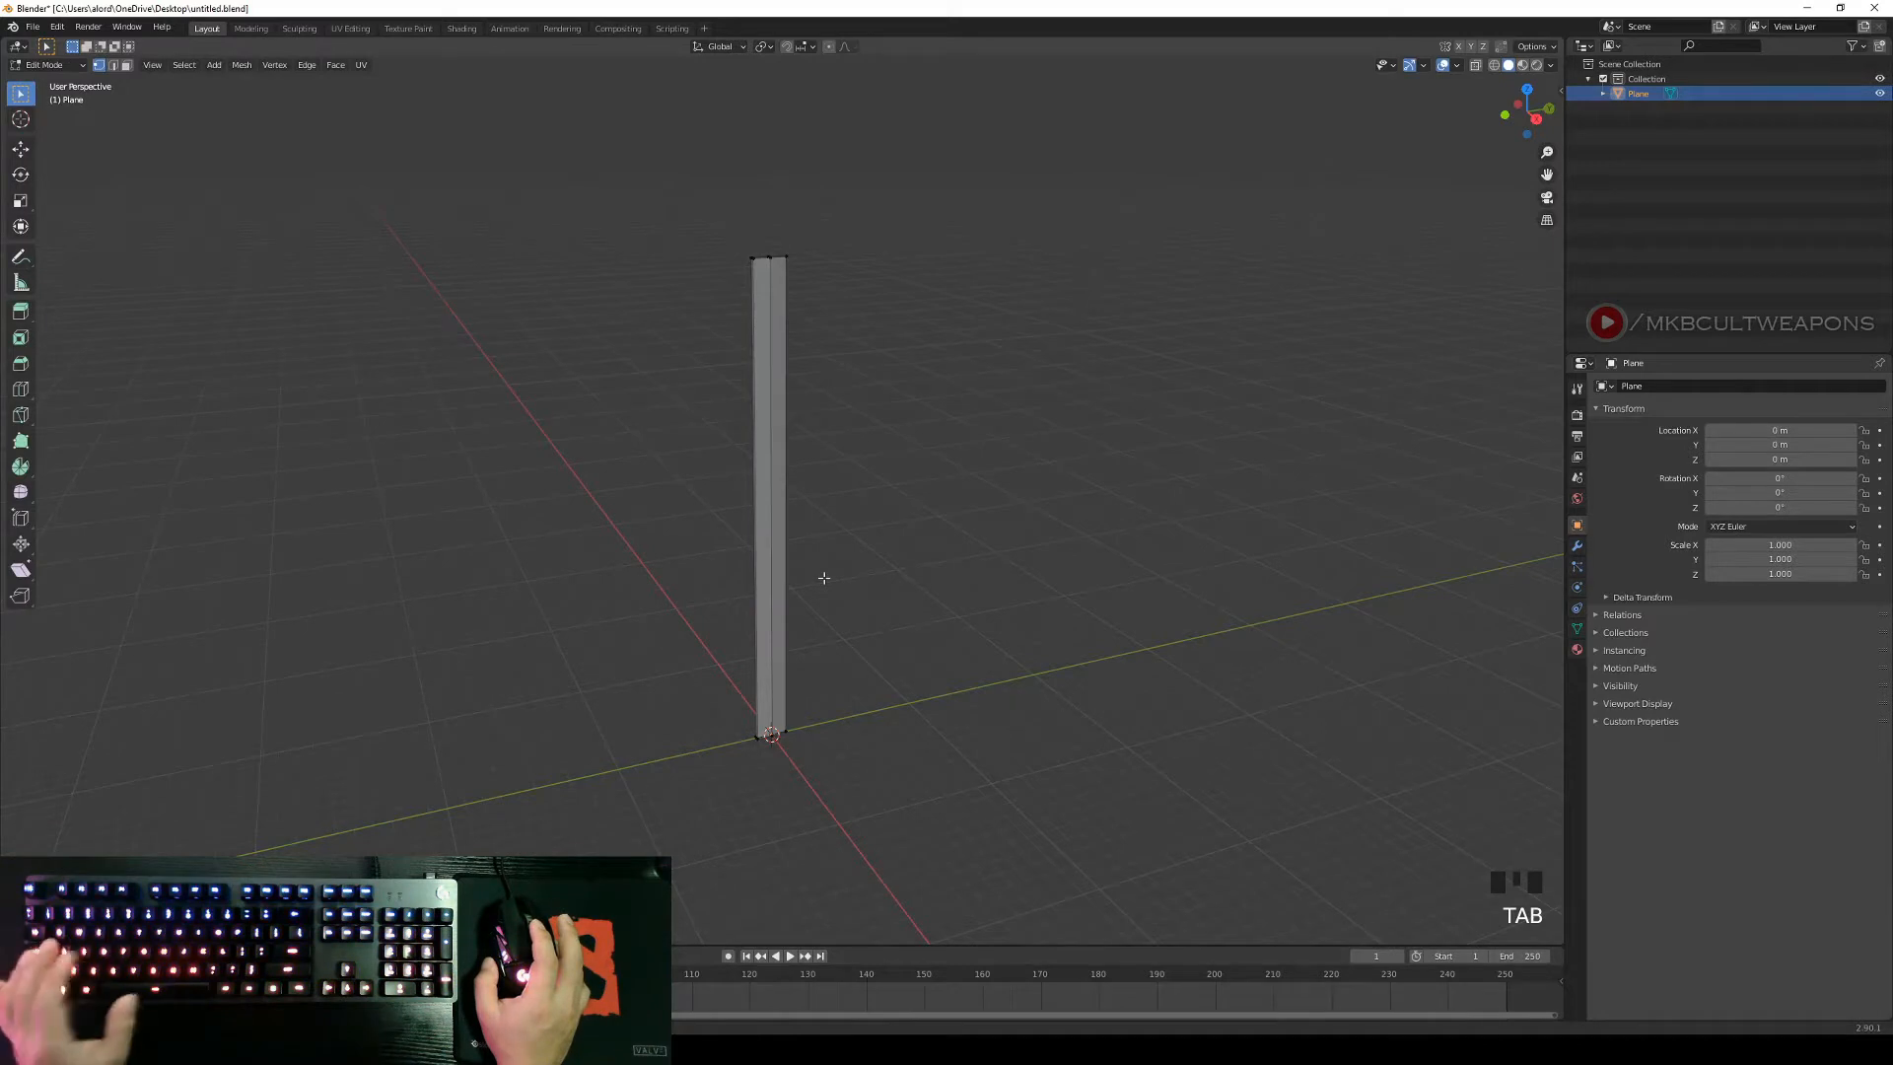
pyautogui.hotkey('ctrl', 'r')
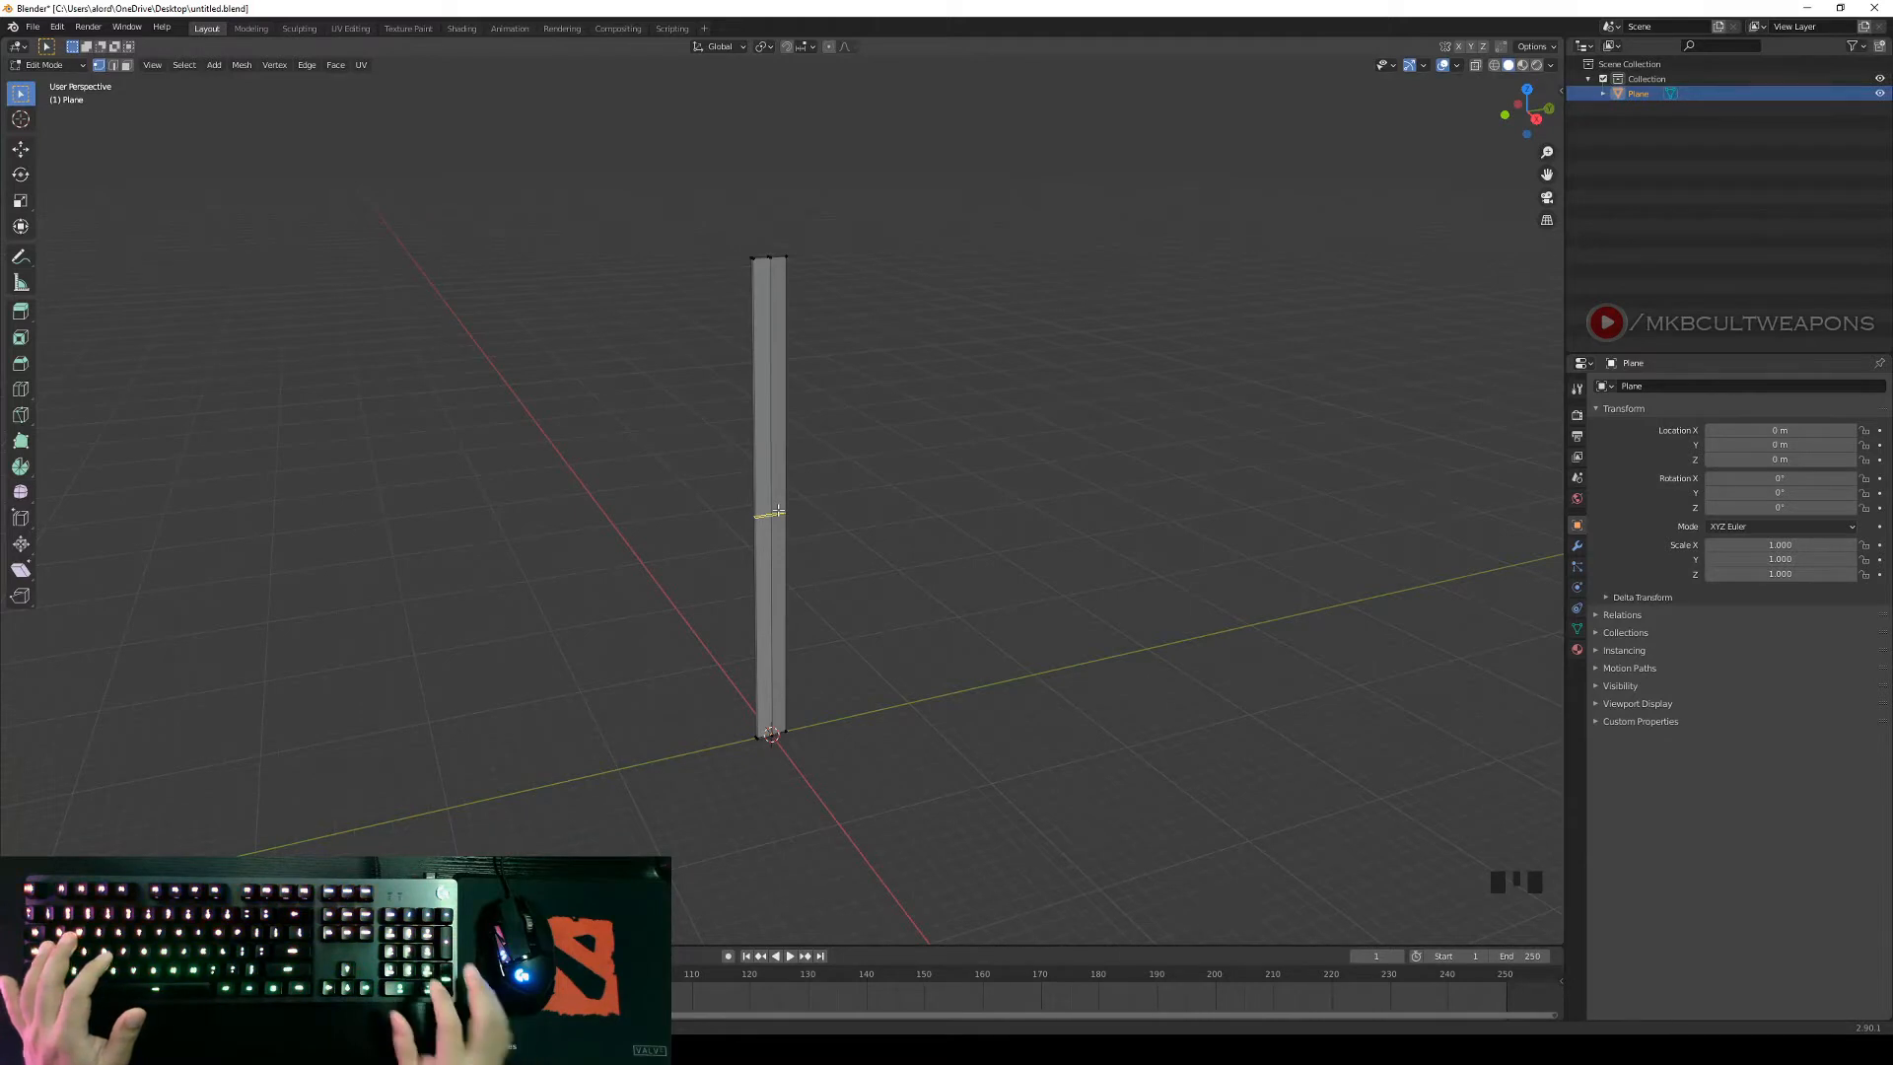
pyautogui.write('30')
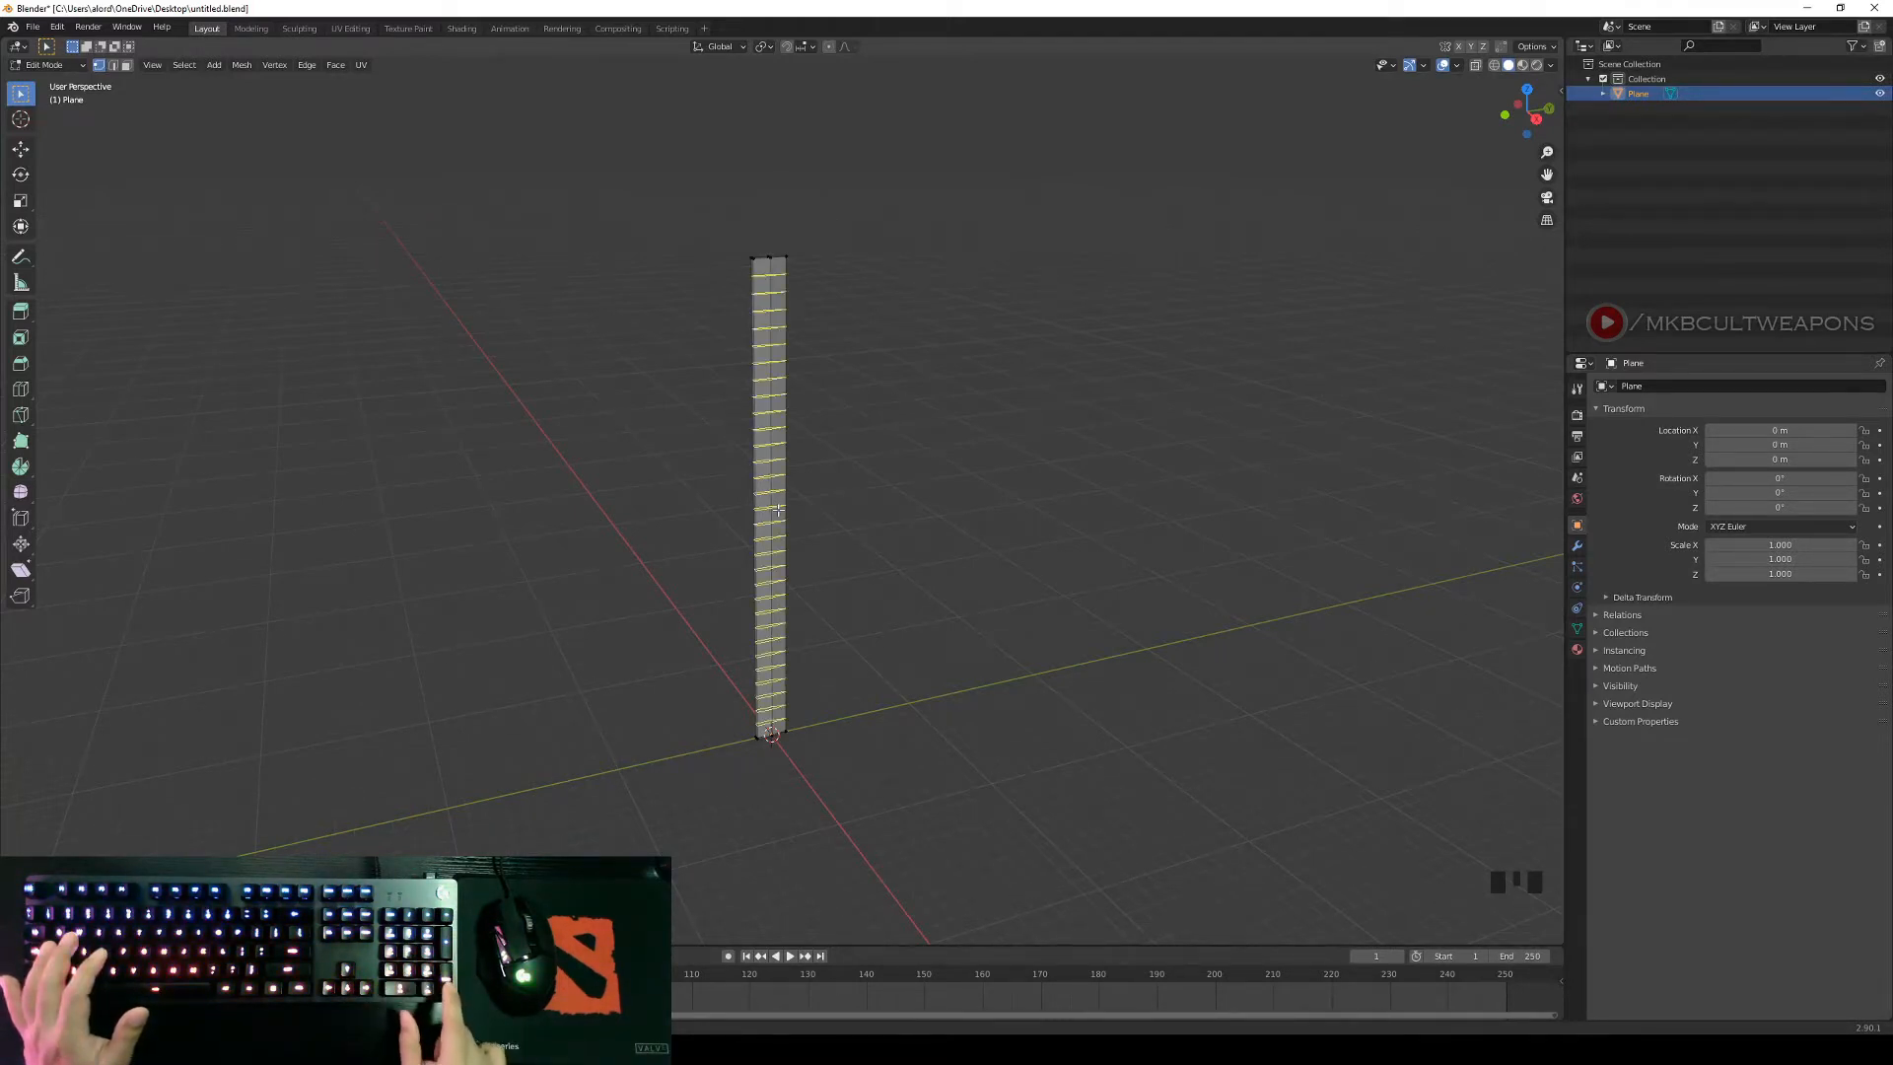
pyautogui.press('Return')
pyautogui.moveTo(779, 509); pyautogui.dragTo(1012, 367, button='middle')
pyautogui.rightClick(894, 649)
# Show the subdivided blade in wireframe shading in the right orthographic view.
pyautogui.press('KP_3')
pyautogui.scroll(2, 947, 449)
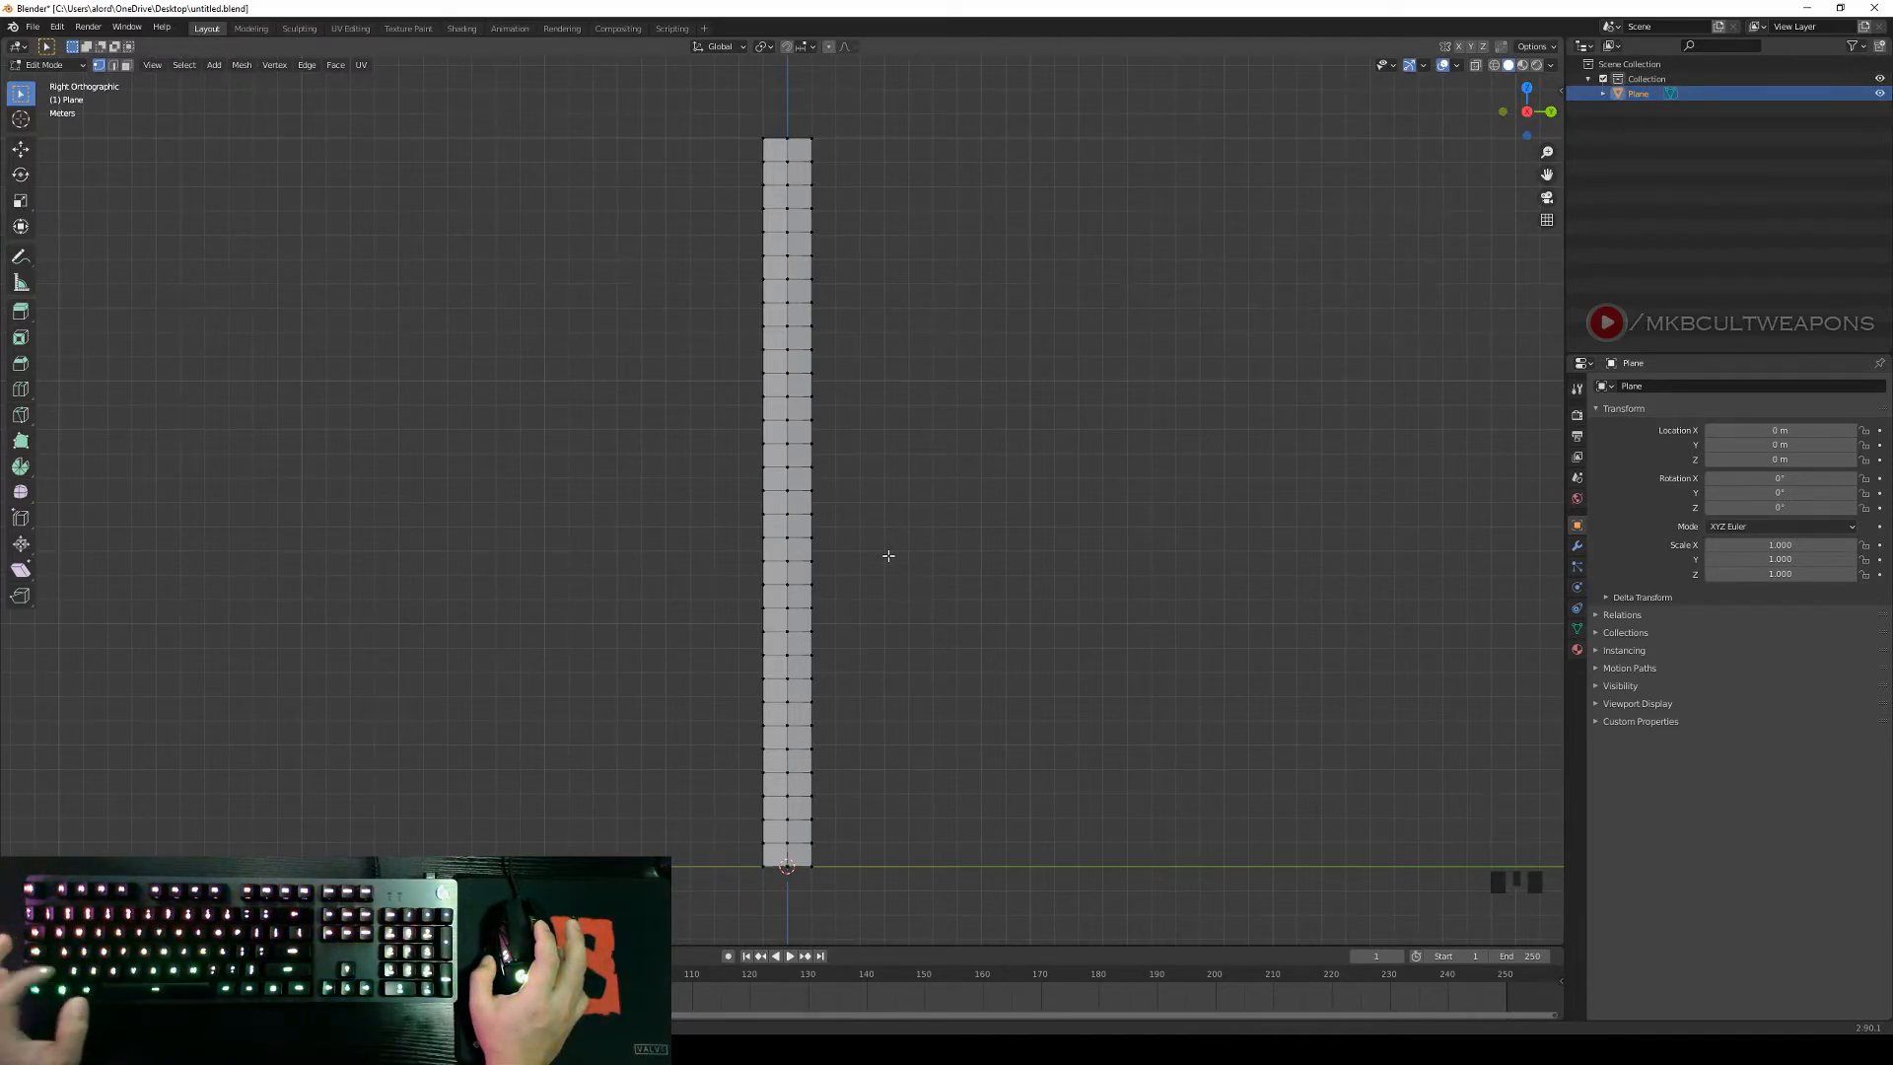
pyautogui.press('z')
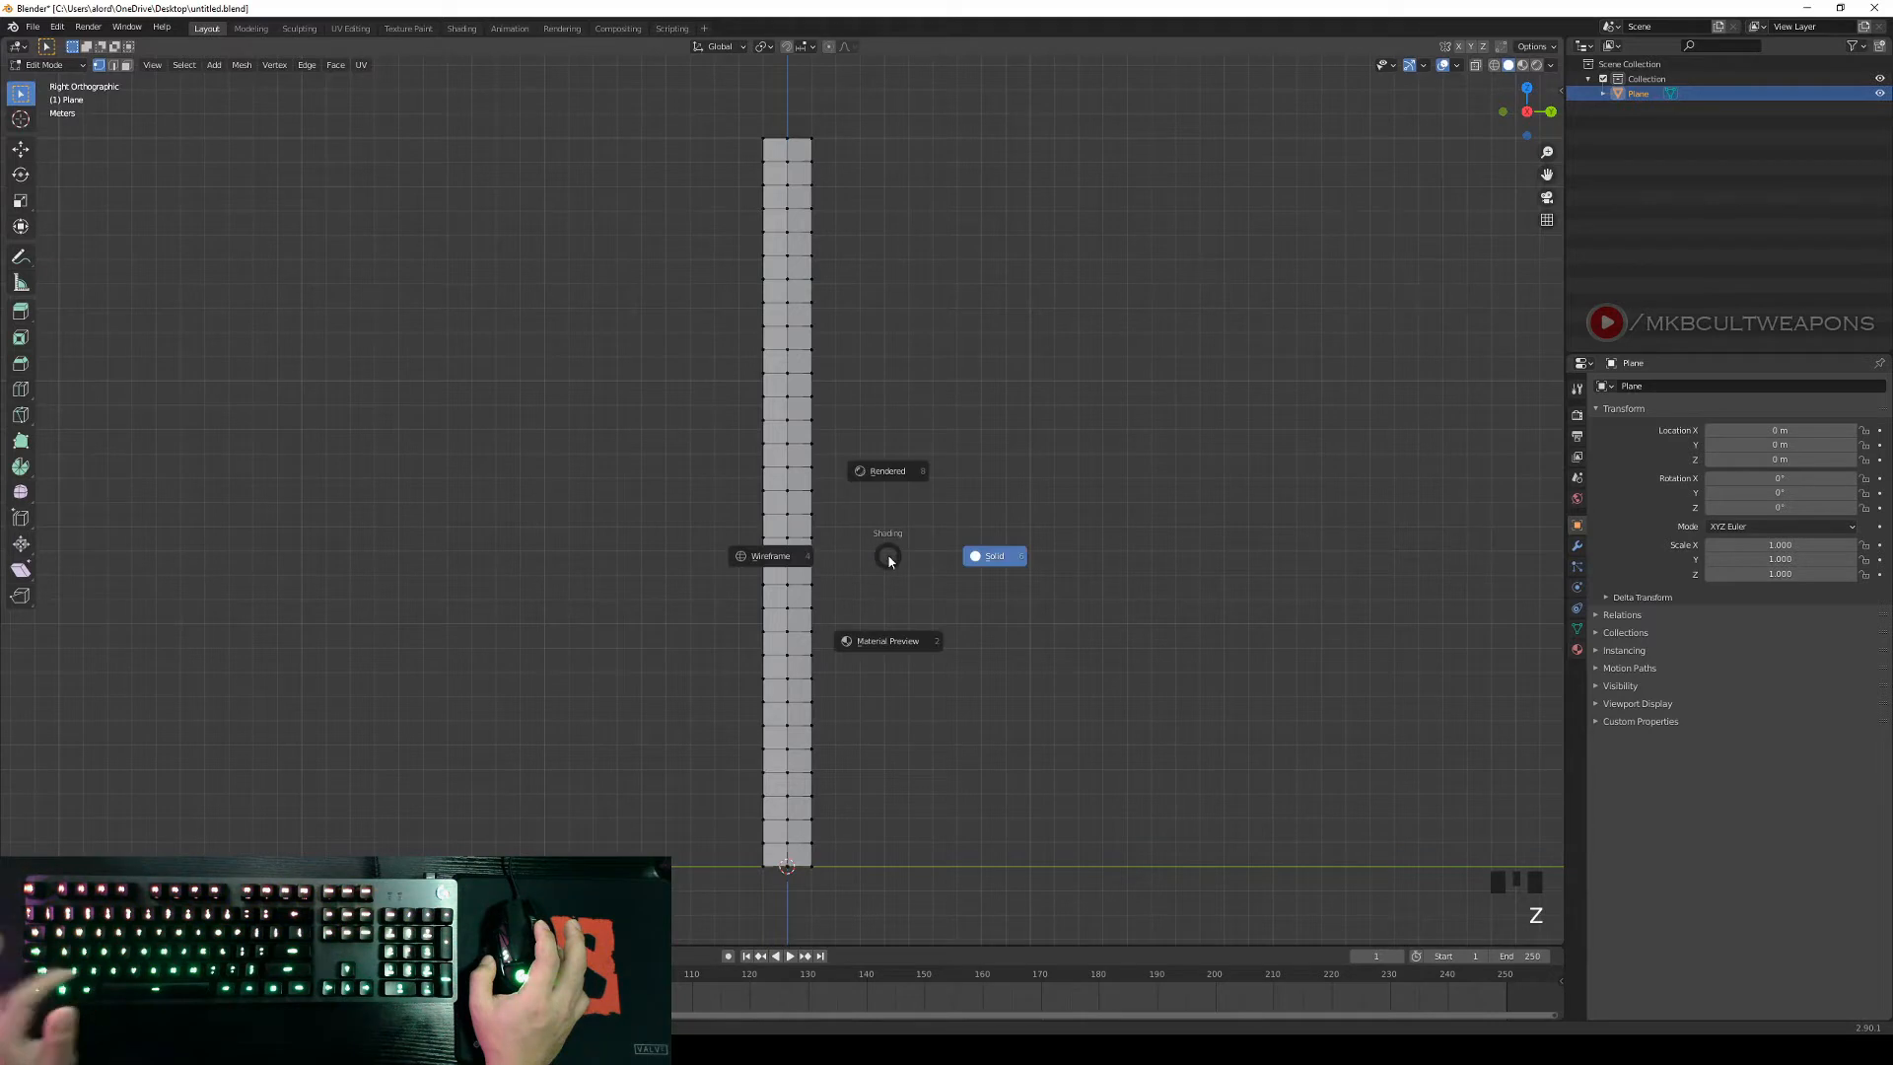
pyautogui.click(778, 556)
pyautogui.moveTo(1004, 551); pyautogui.dragTo(1001, 608, button='middle')
pyautogui.press('KP_1')
pyautogui.press('KP_3')
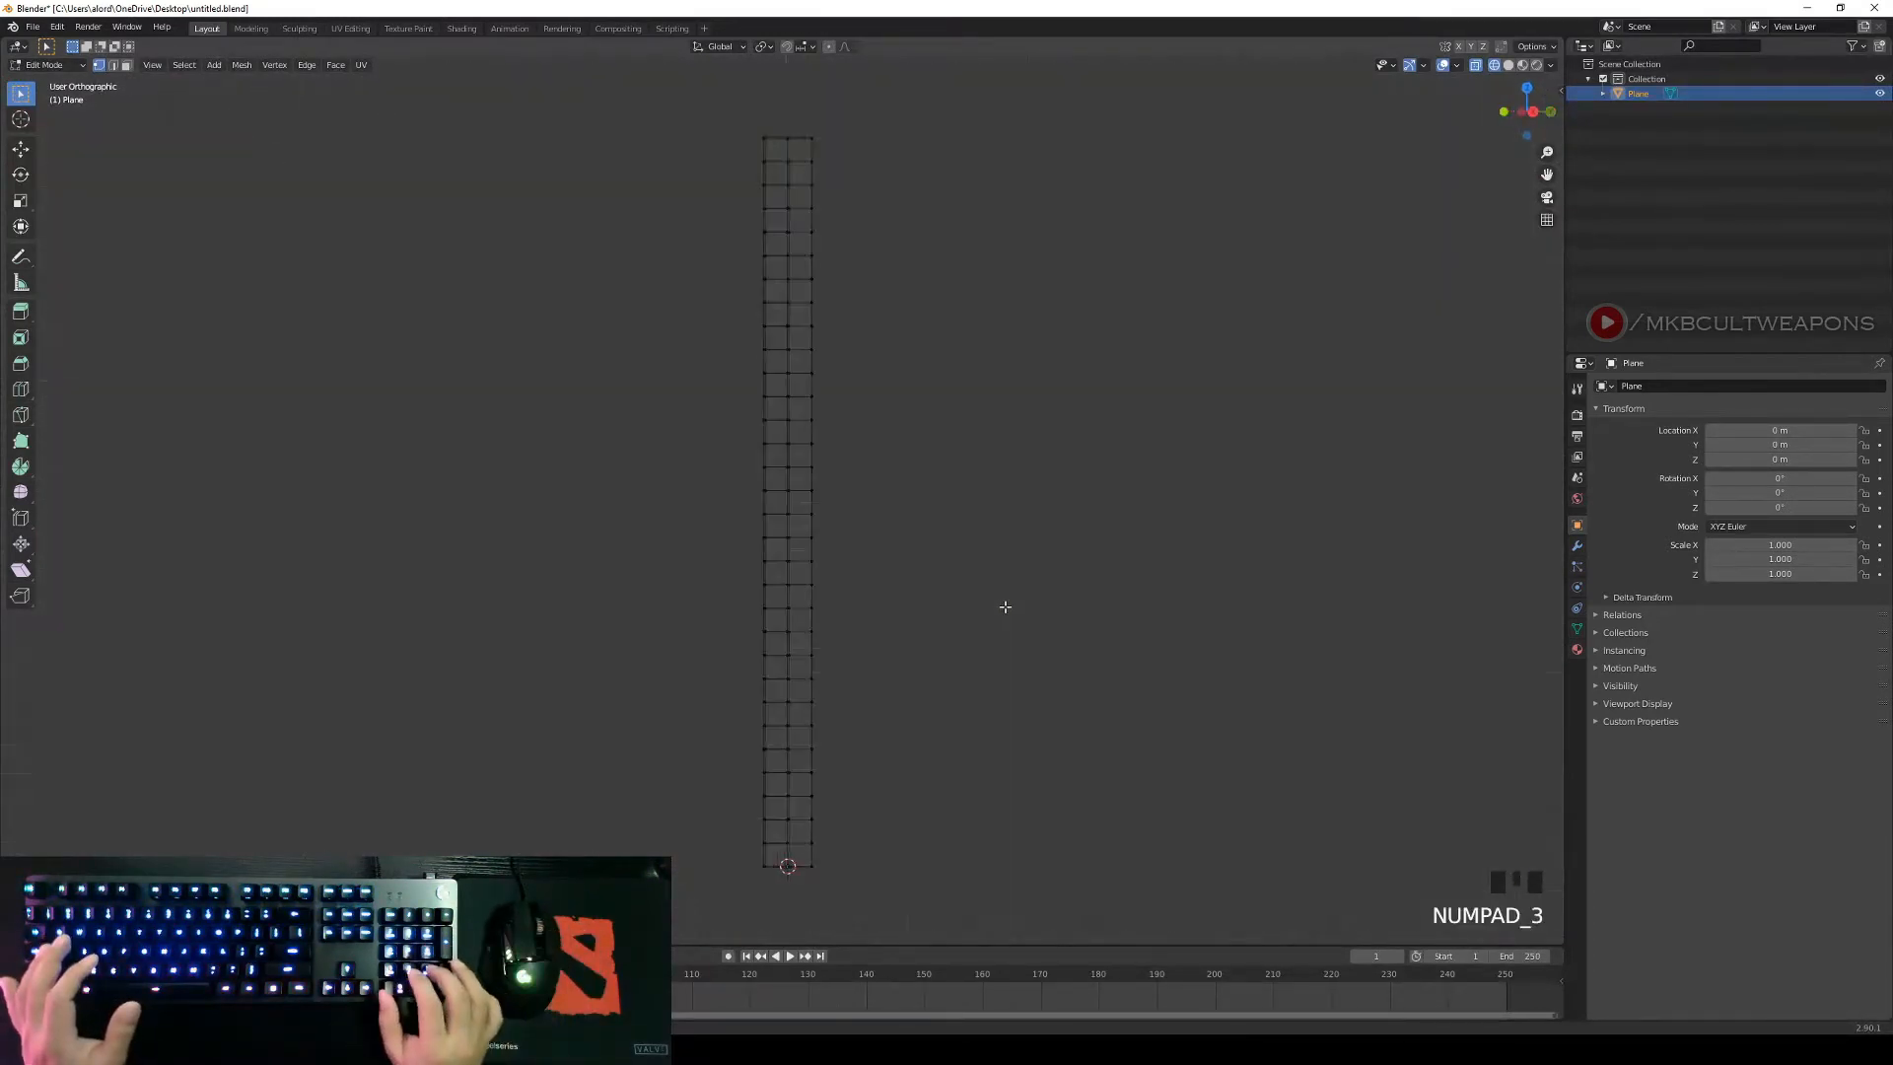
# Turn on proportional editing and set its falloff to Sharp.
pyautogui.scroll(-2, 1005, 606)
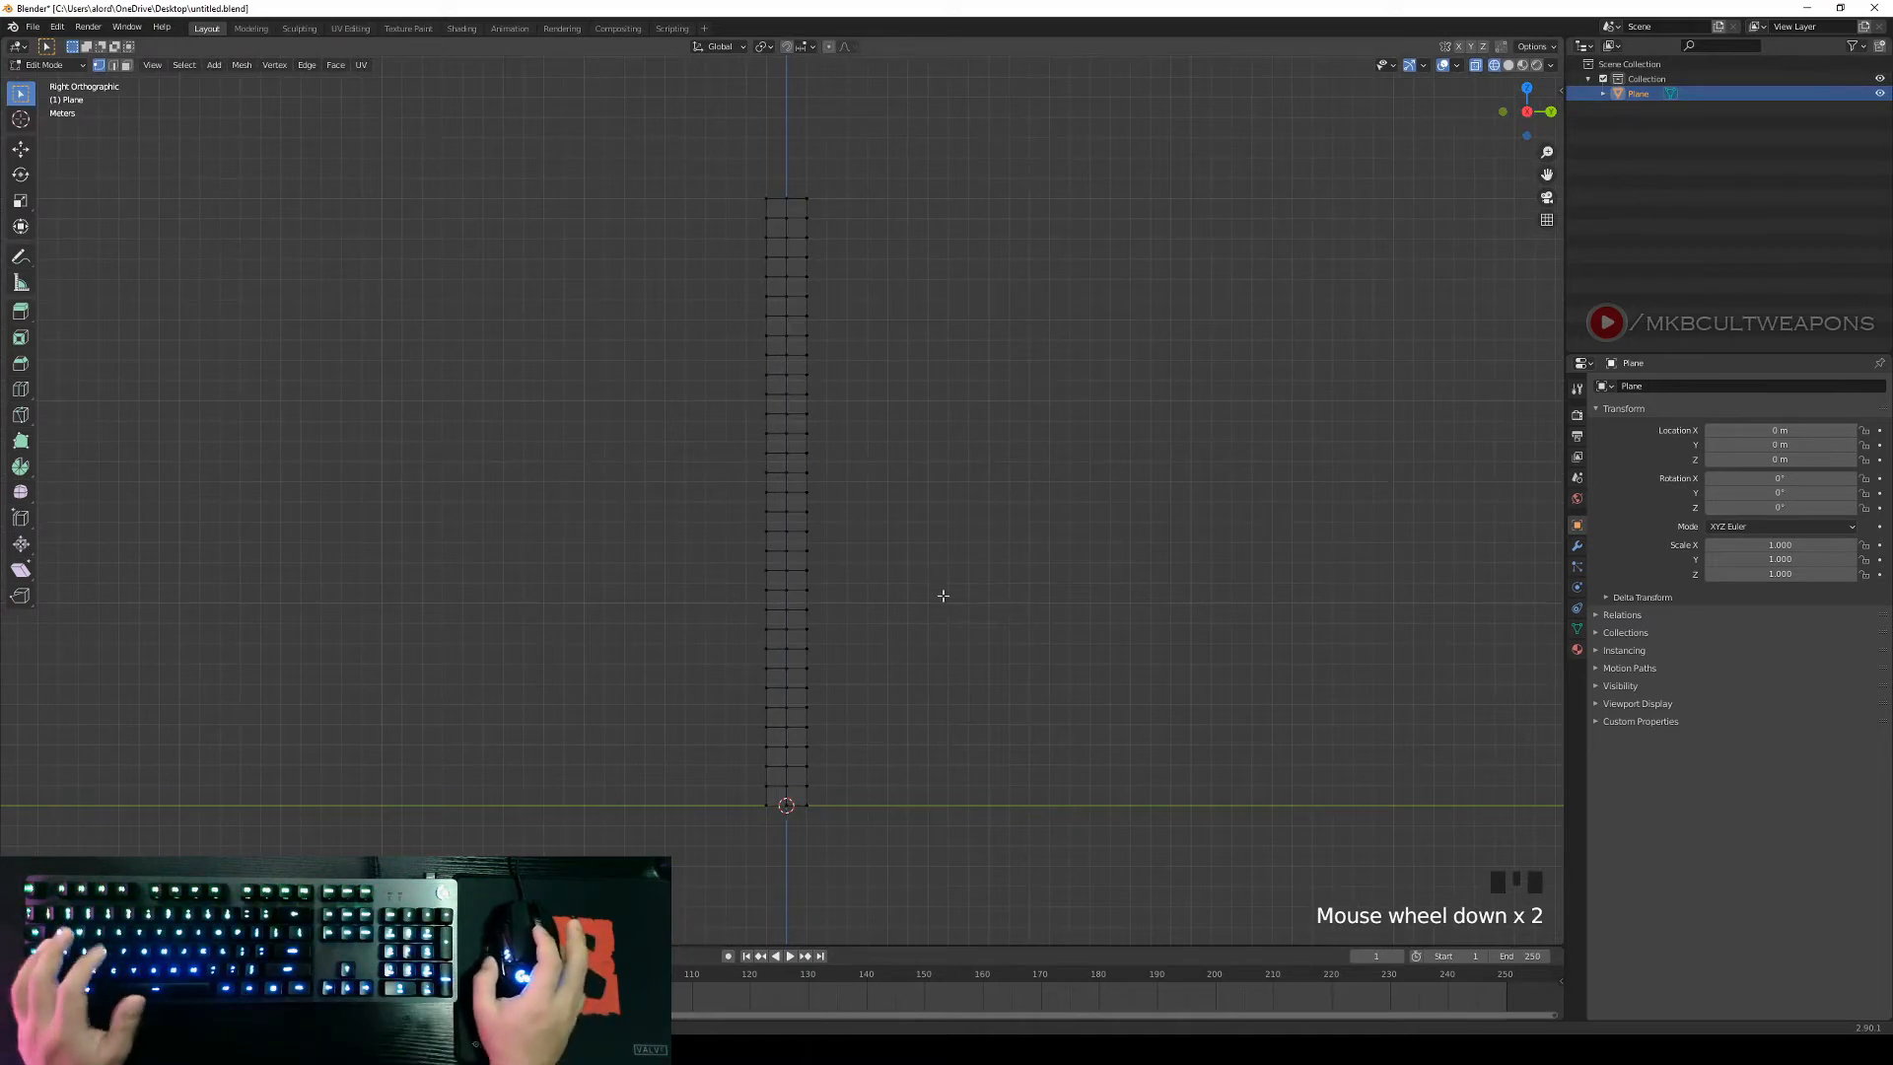
pyautogui.keyDown('shift'); pyautogui.moveTo(943, 595); pyautogui.dragTo(958, 581, button='middle'); pyautogui.keyUp('shift')
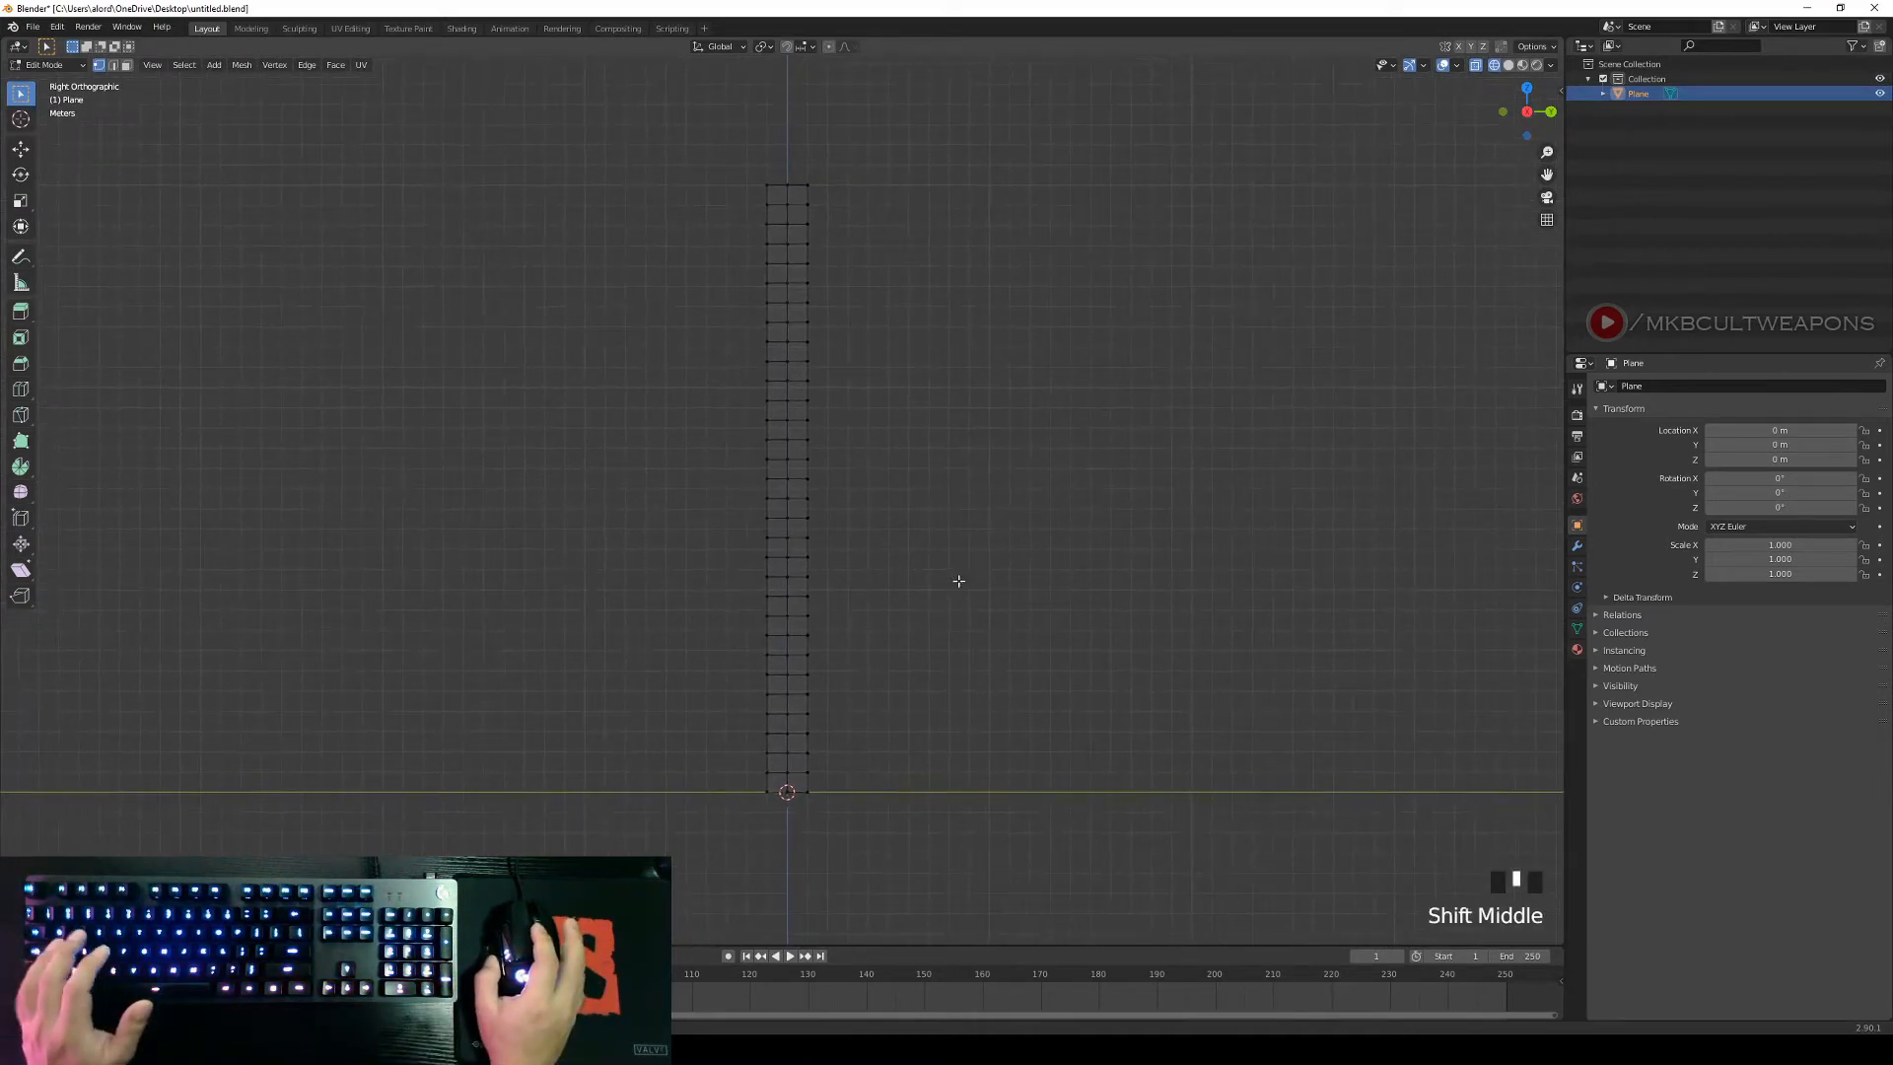
pyautogui.click(829, 54)
pyautogui.press('o')
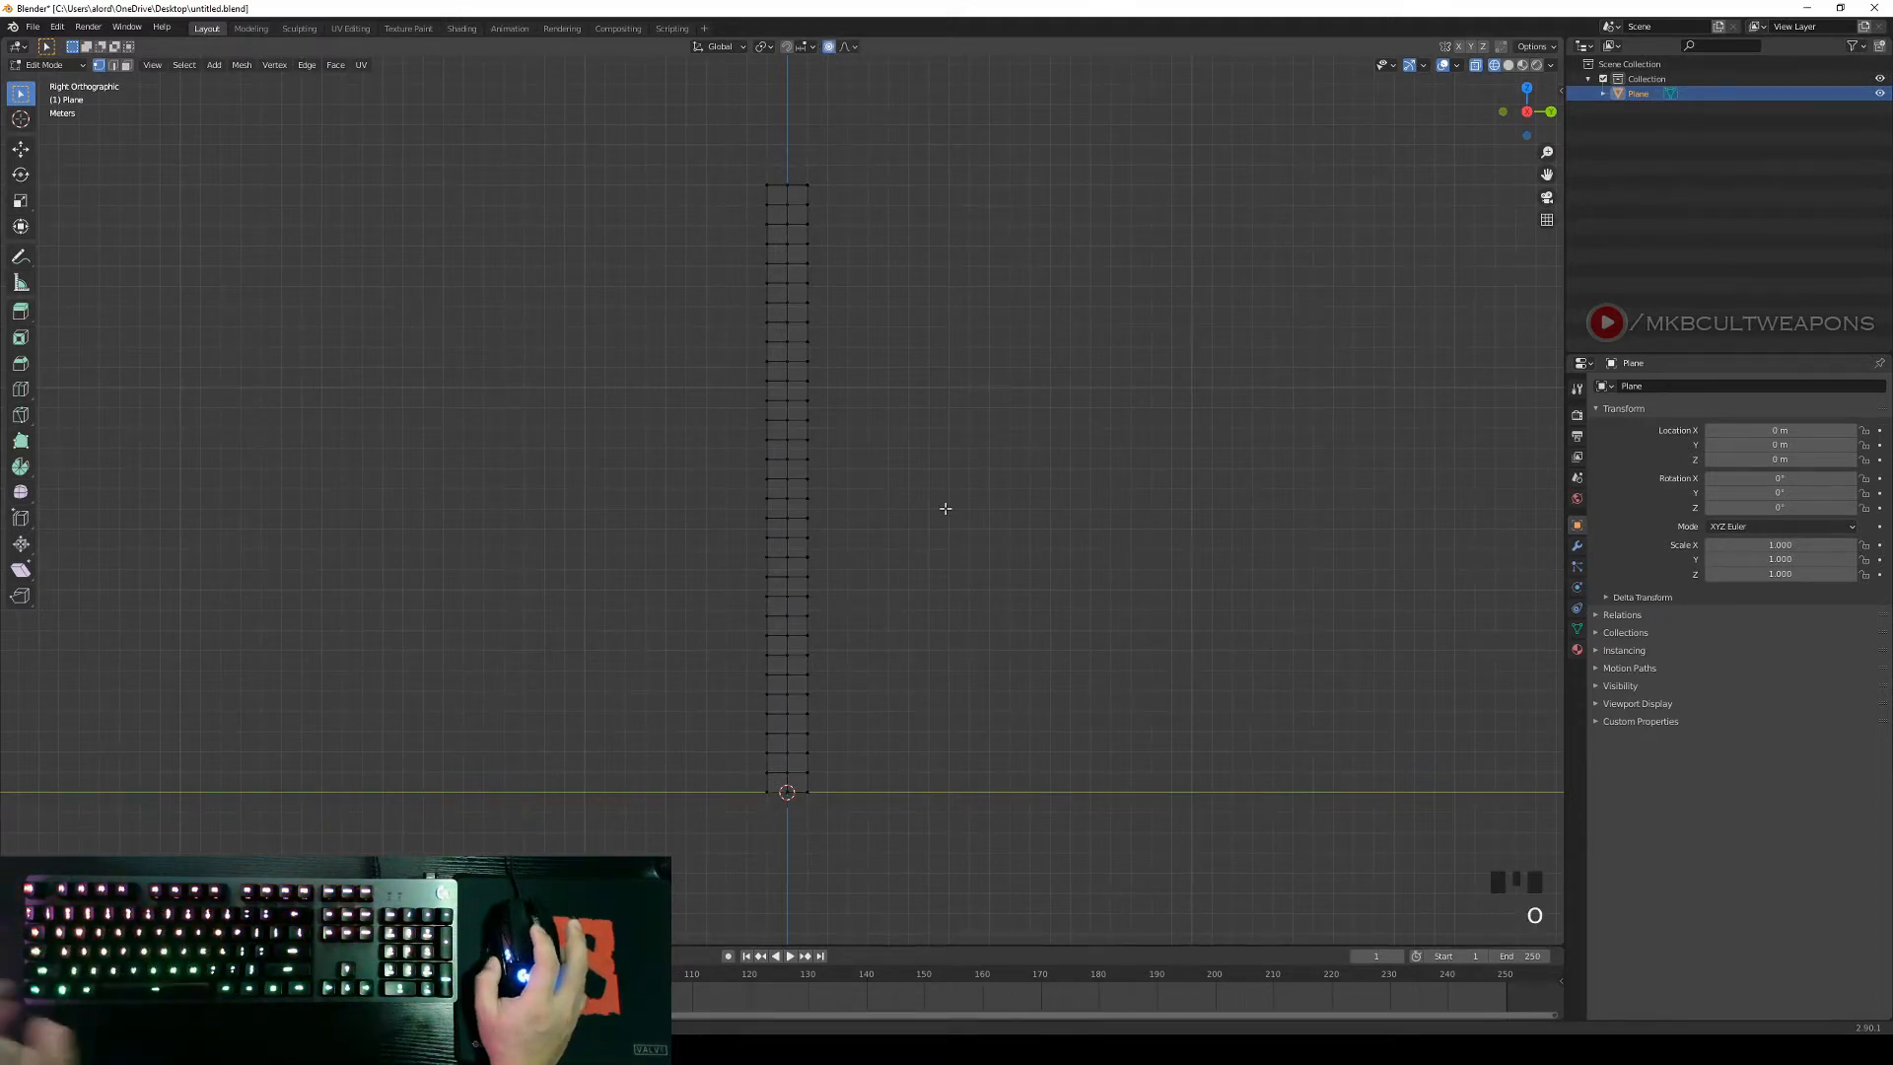
pyautogui.click(854, 46)
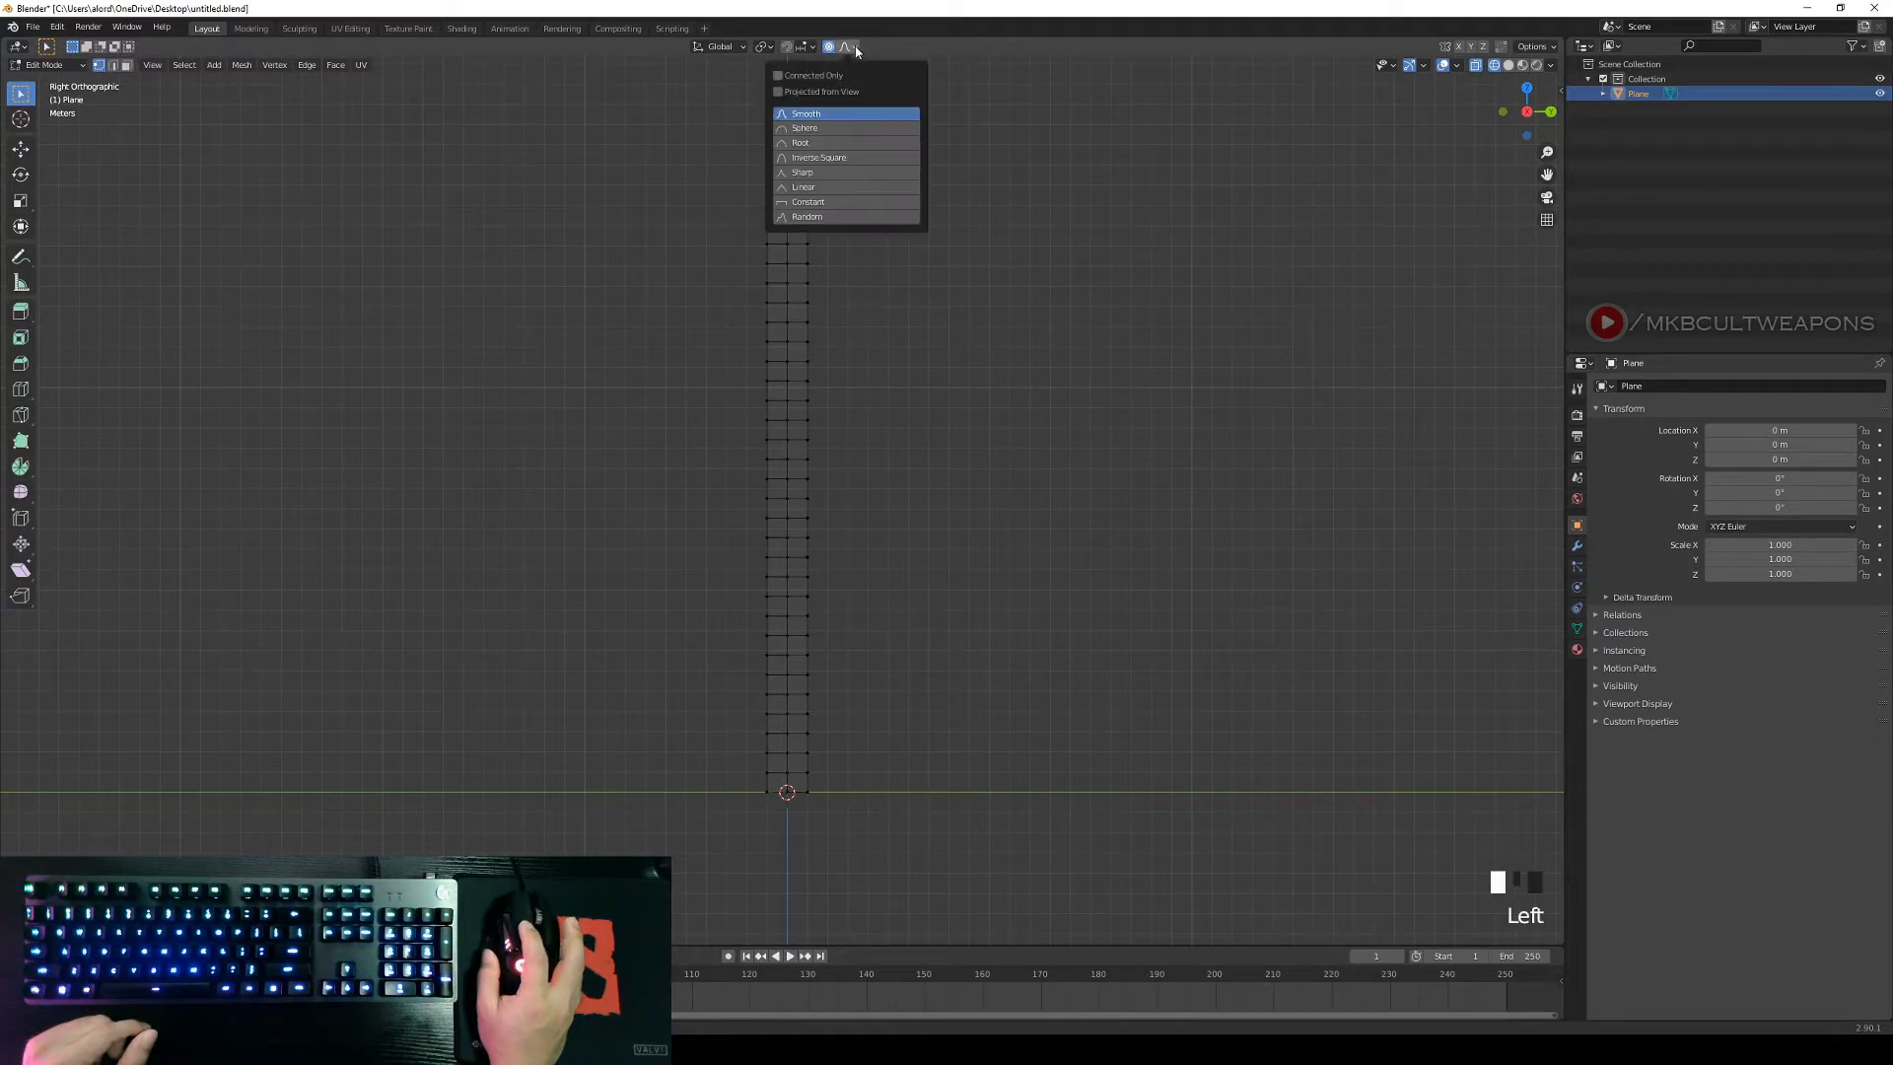
pyautogui.click(795, 171)
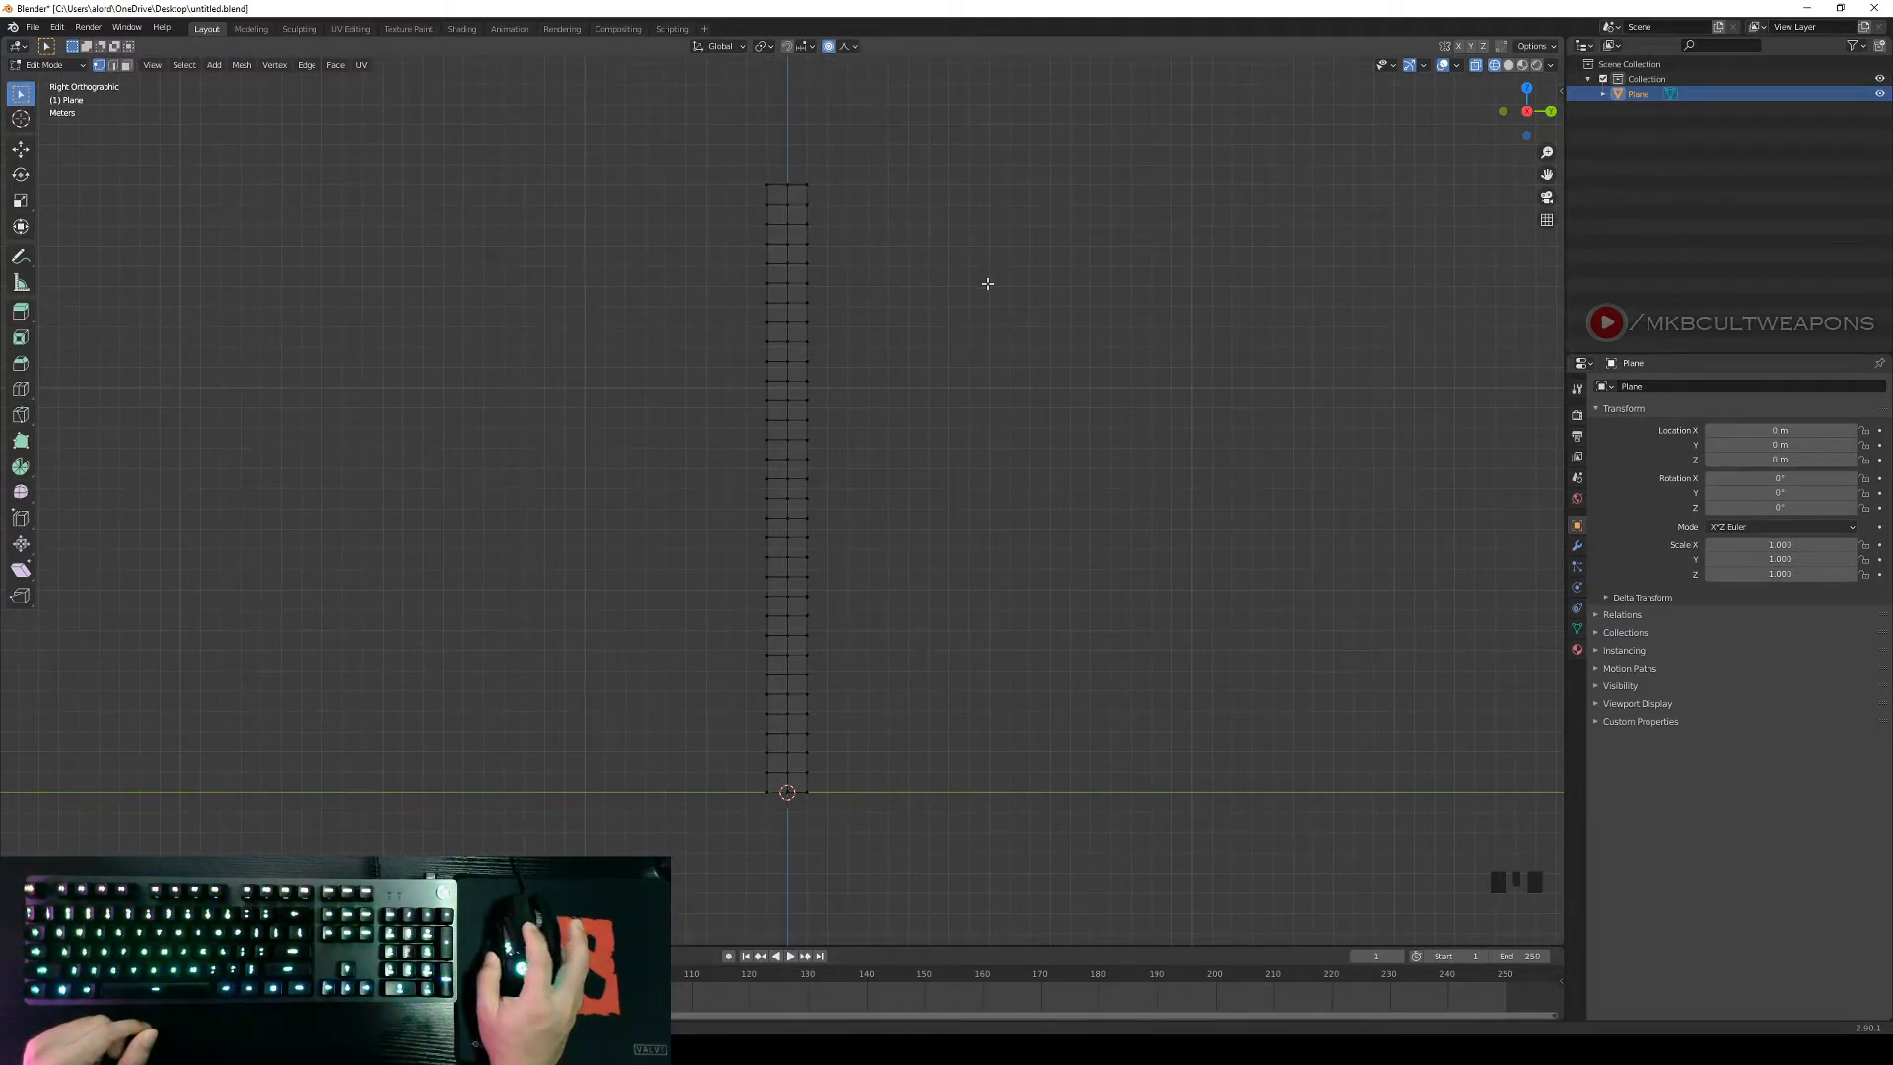
pyautogui.rightClick(979, 331)
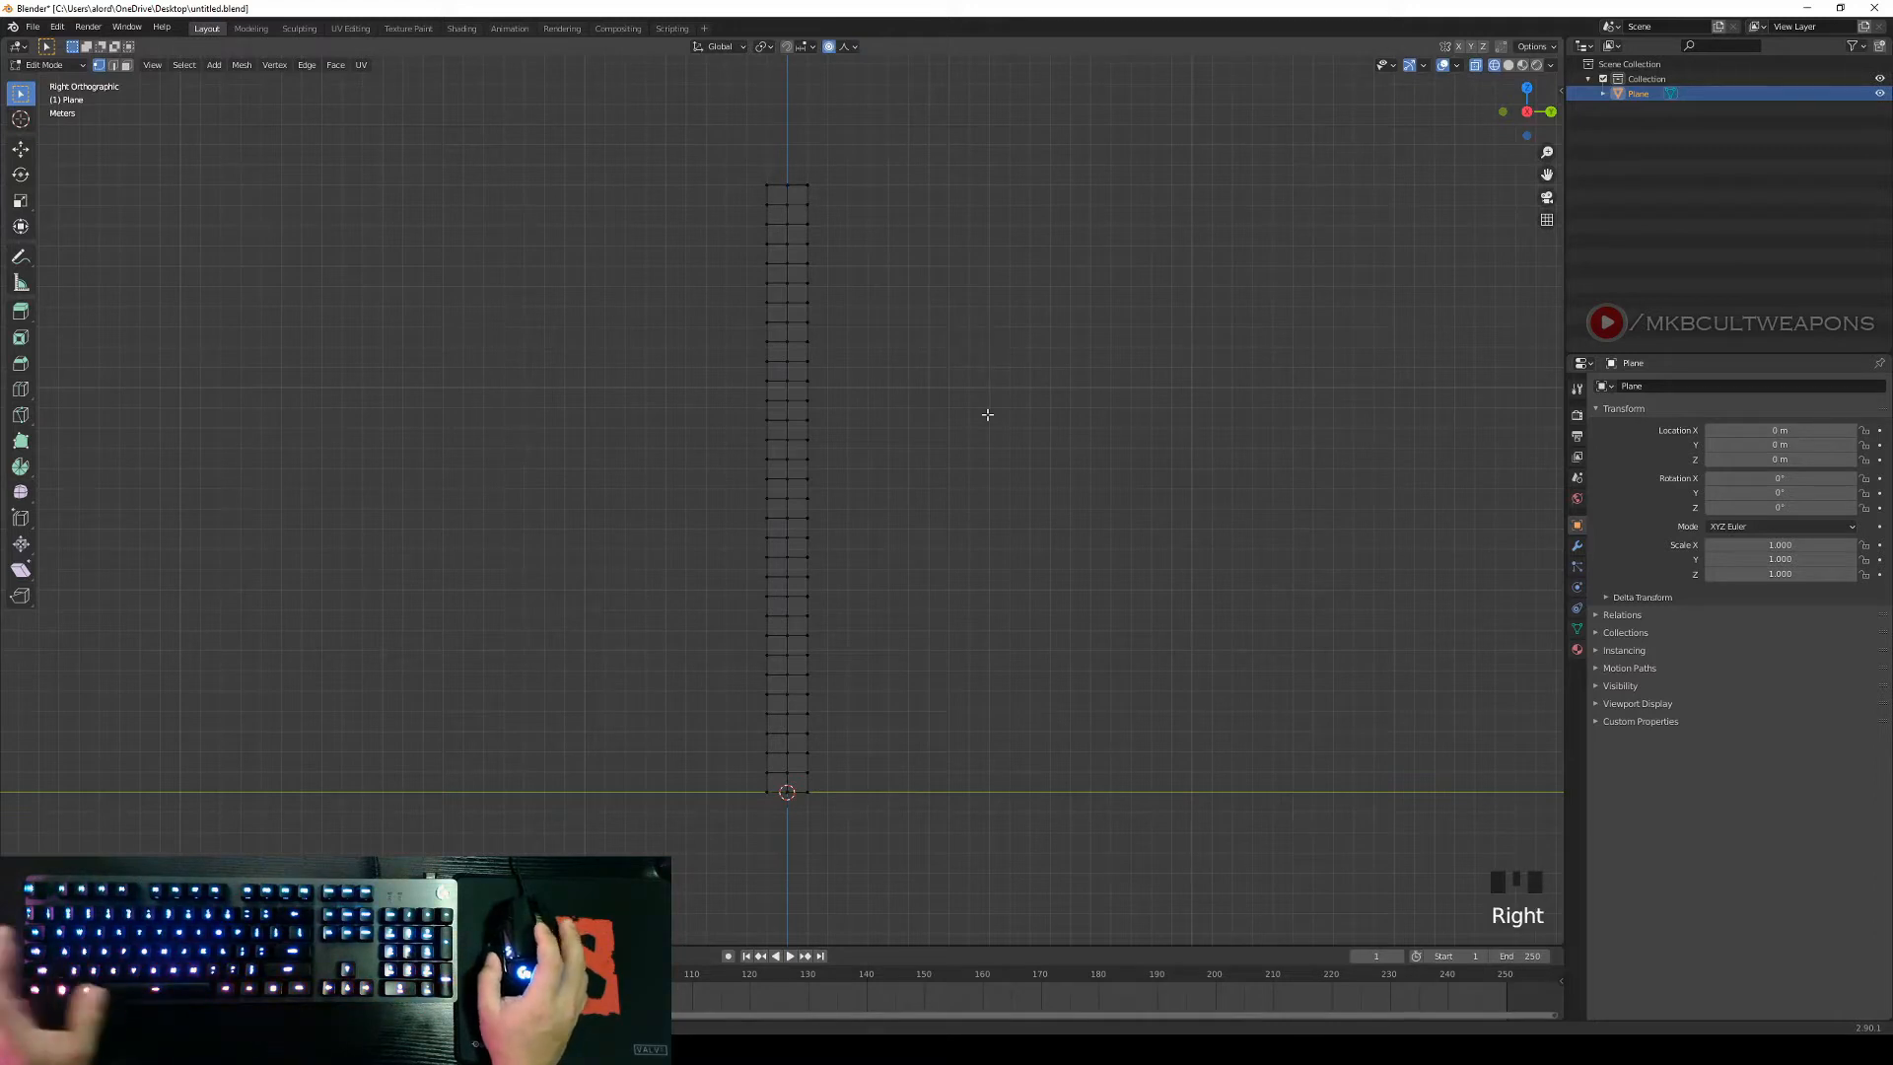
# Box-select the uppermost and lowermost vertex rows of the blade together.
pyautogui.scroll(1, 980, 486)
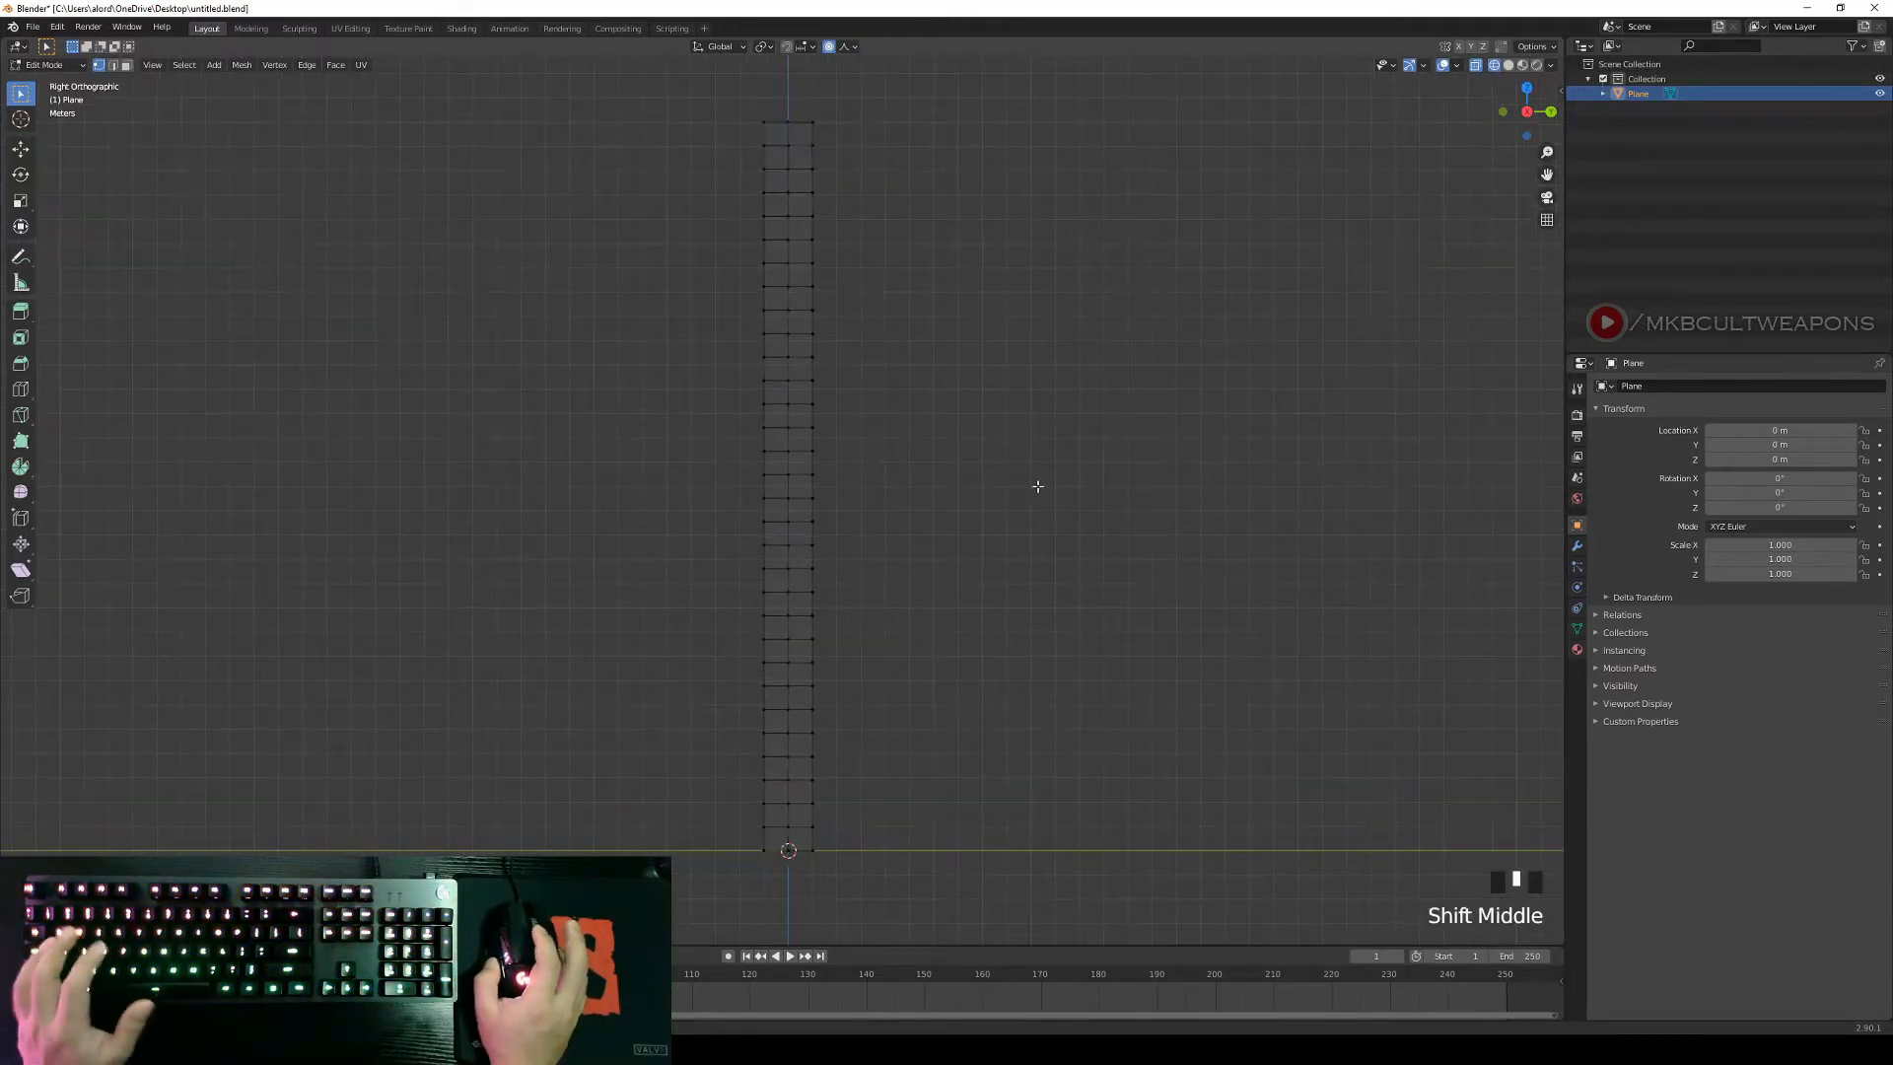
pyautogui.keyDown('shift'); pyautogui.moveTo(1035, 486); pyautogui.dragTo(1048, 495, button='middle'); pyautogui.keyUp('shift')
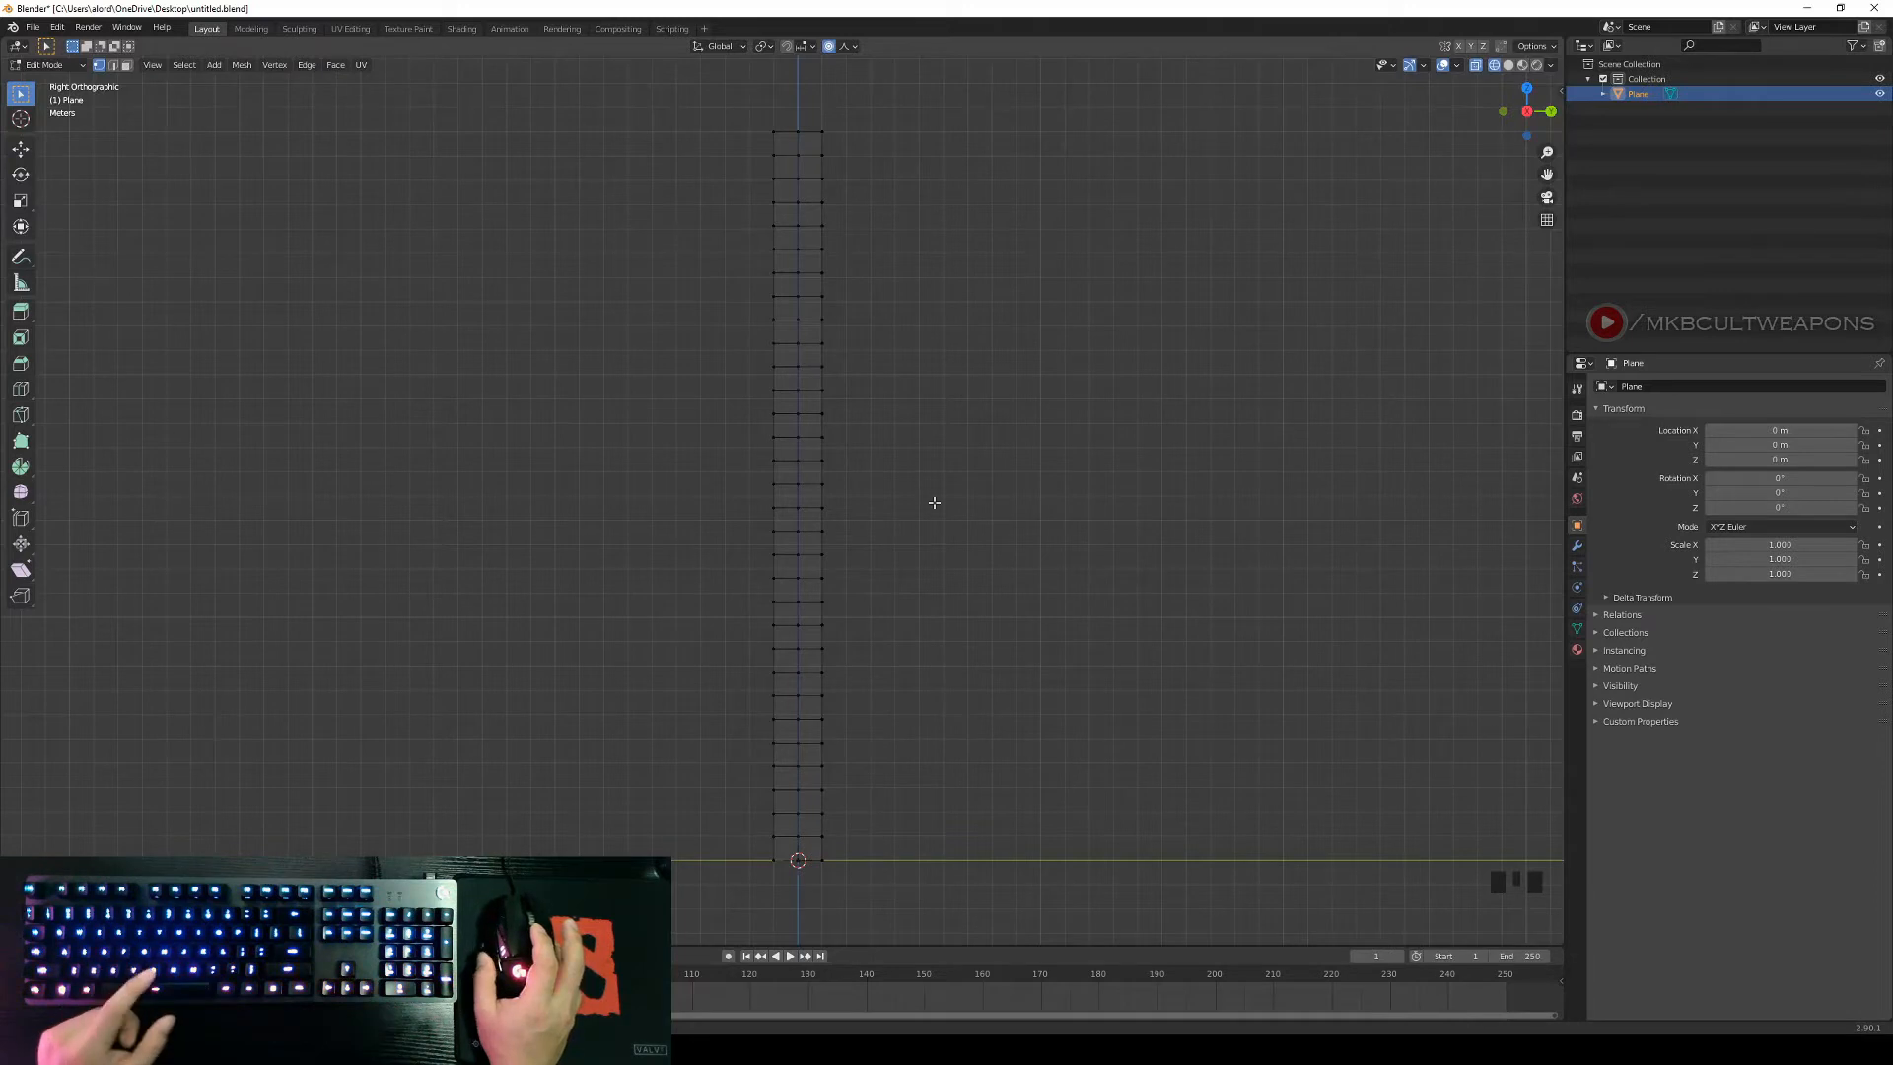
pyautogui.press('b')
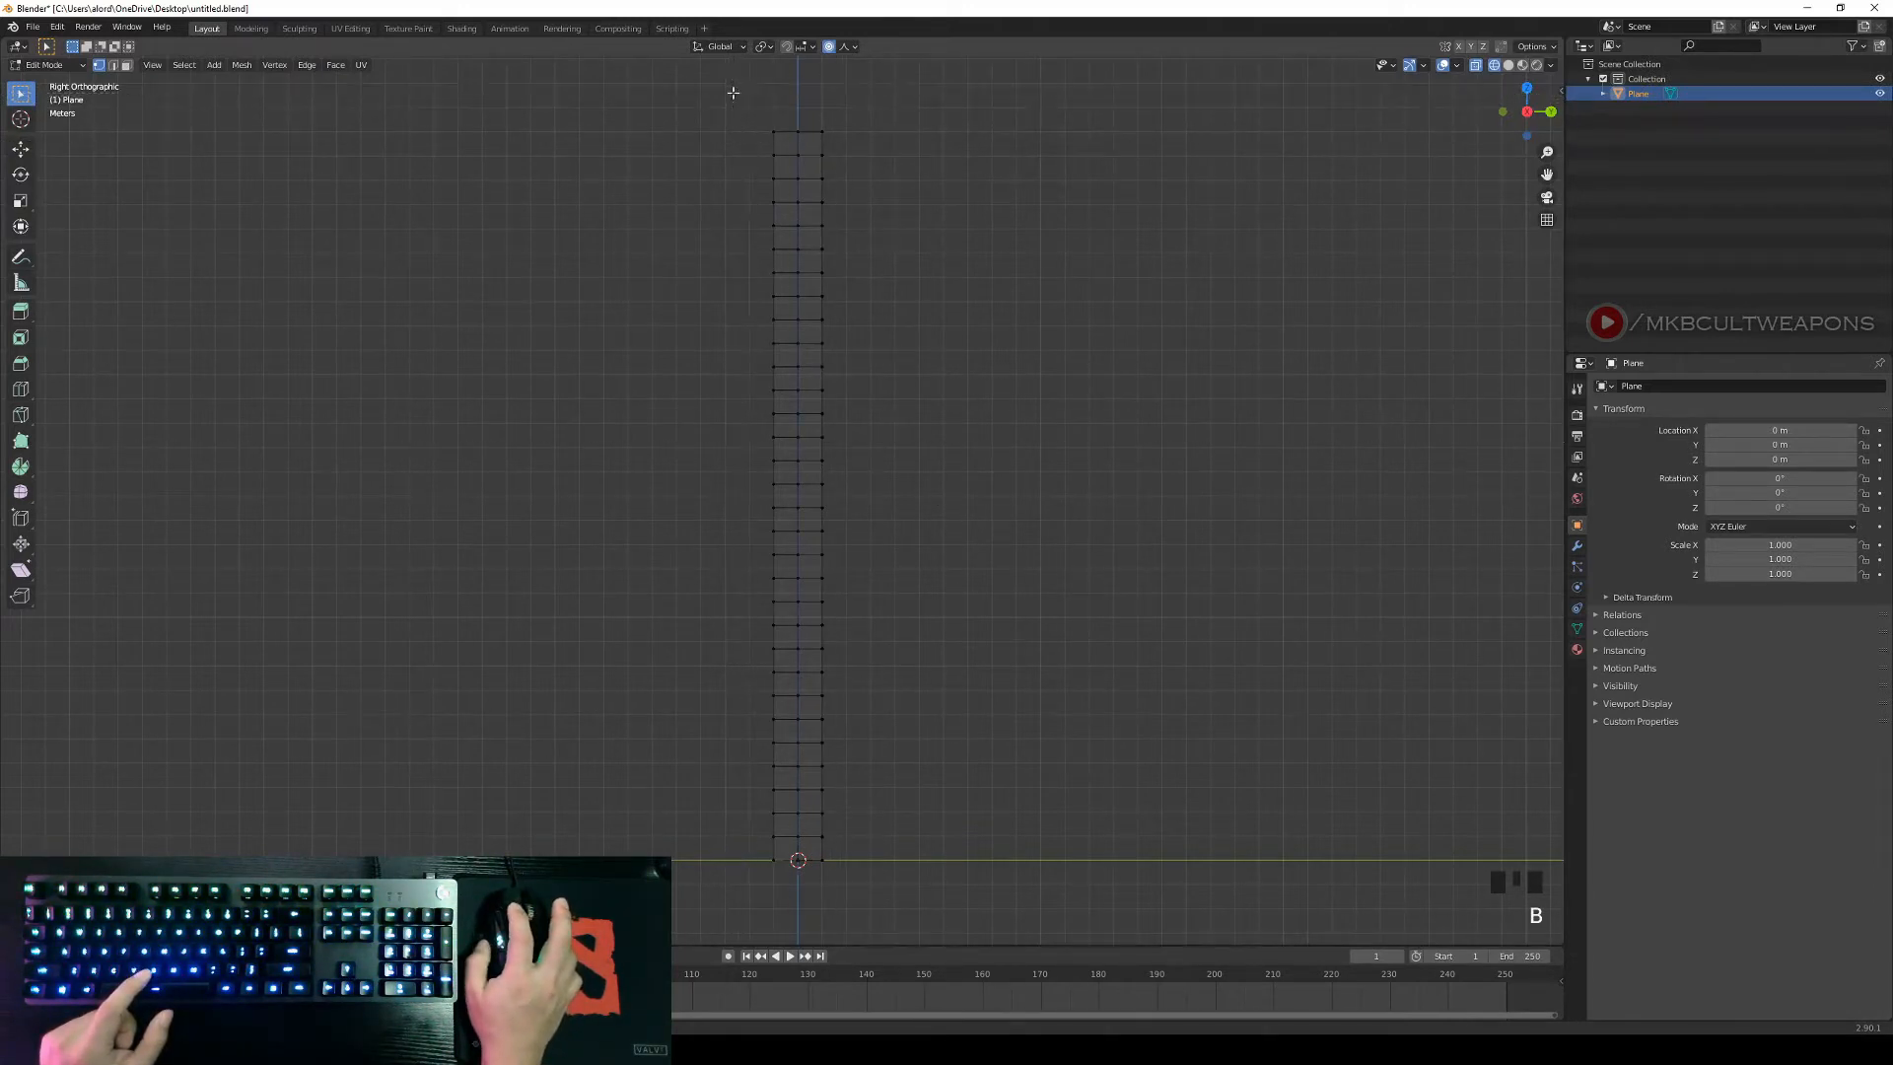
pyautogui.moveTo(732, 93); pyautogui.dragTo(878, 145)
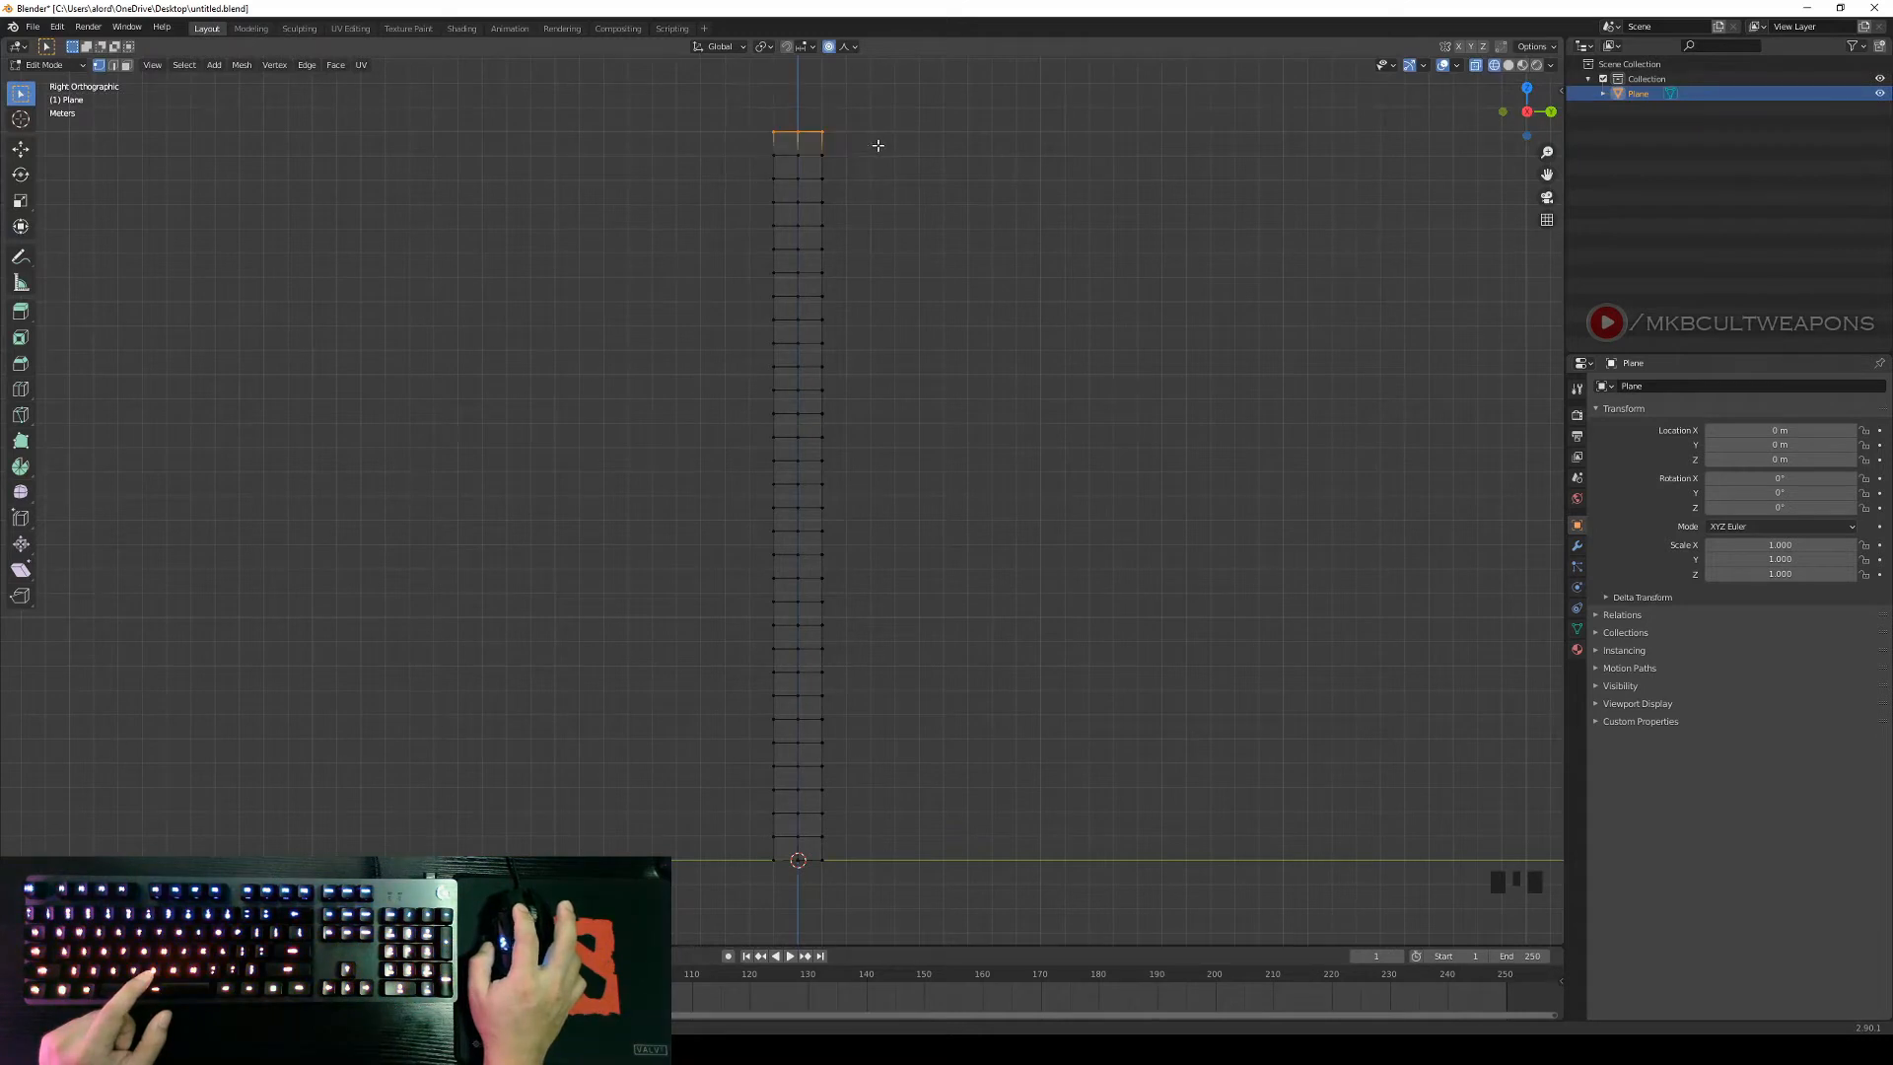
pyautogui.press('b')
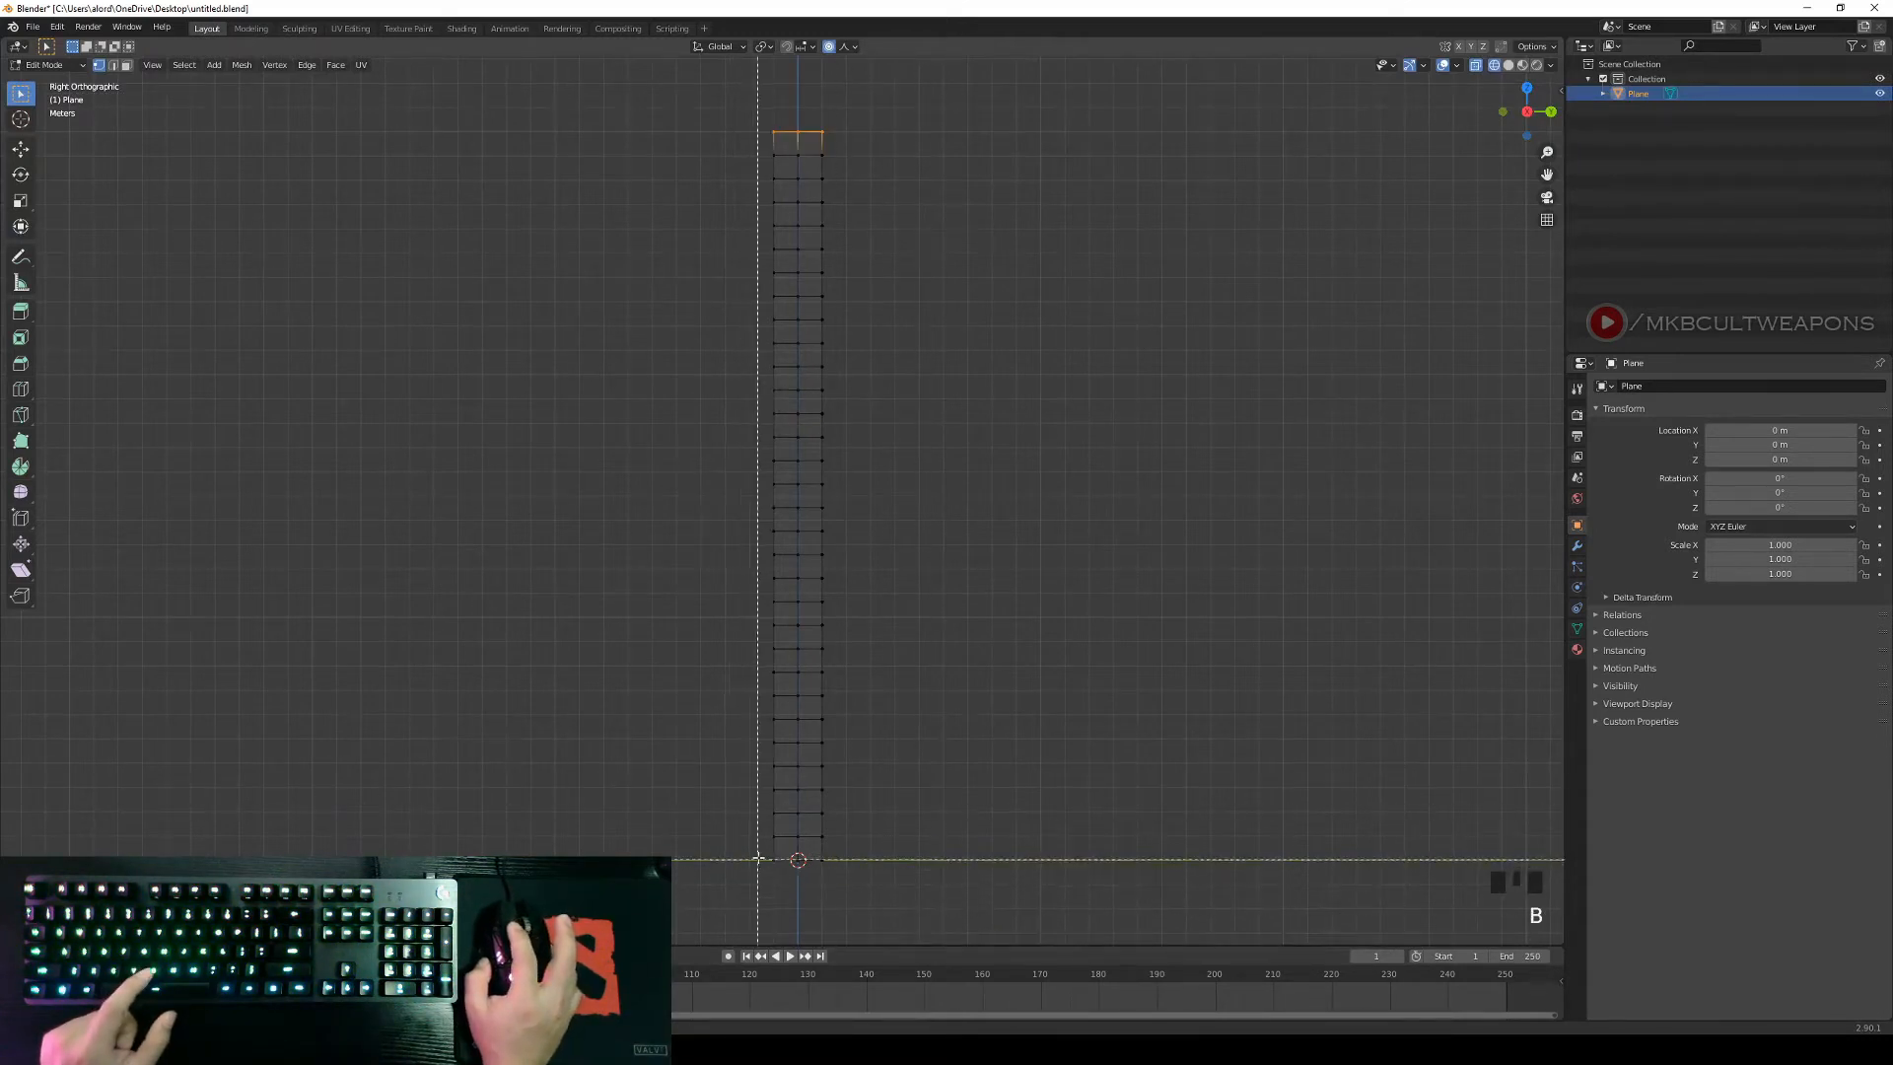
pyautogui.moveTo(746, 854); pyautogui.dragTo(872, 885)
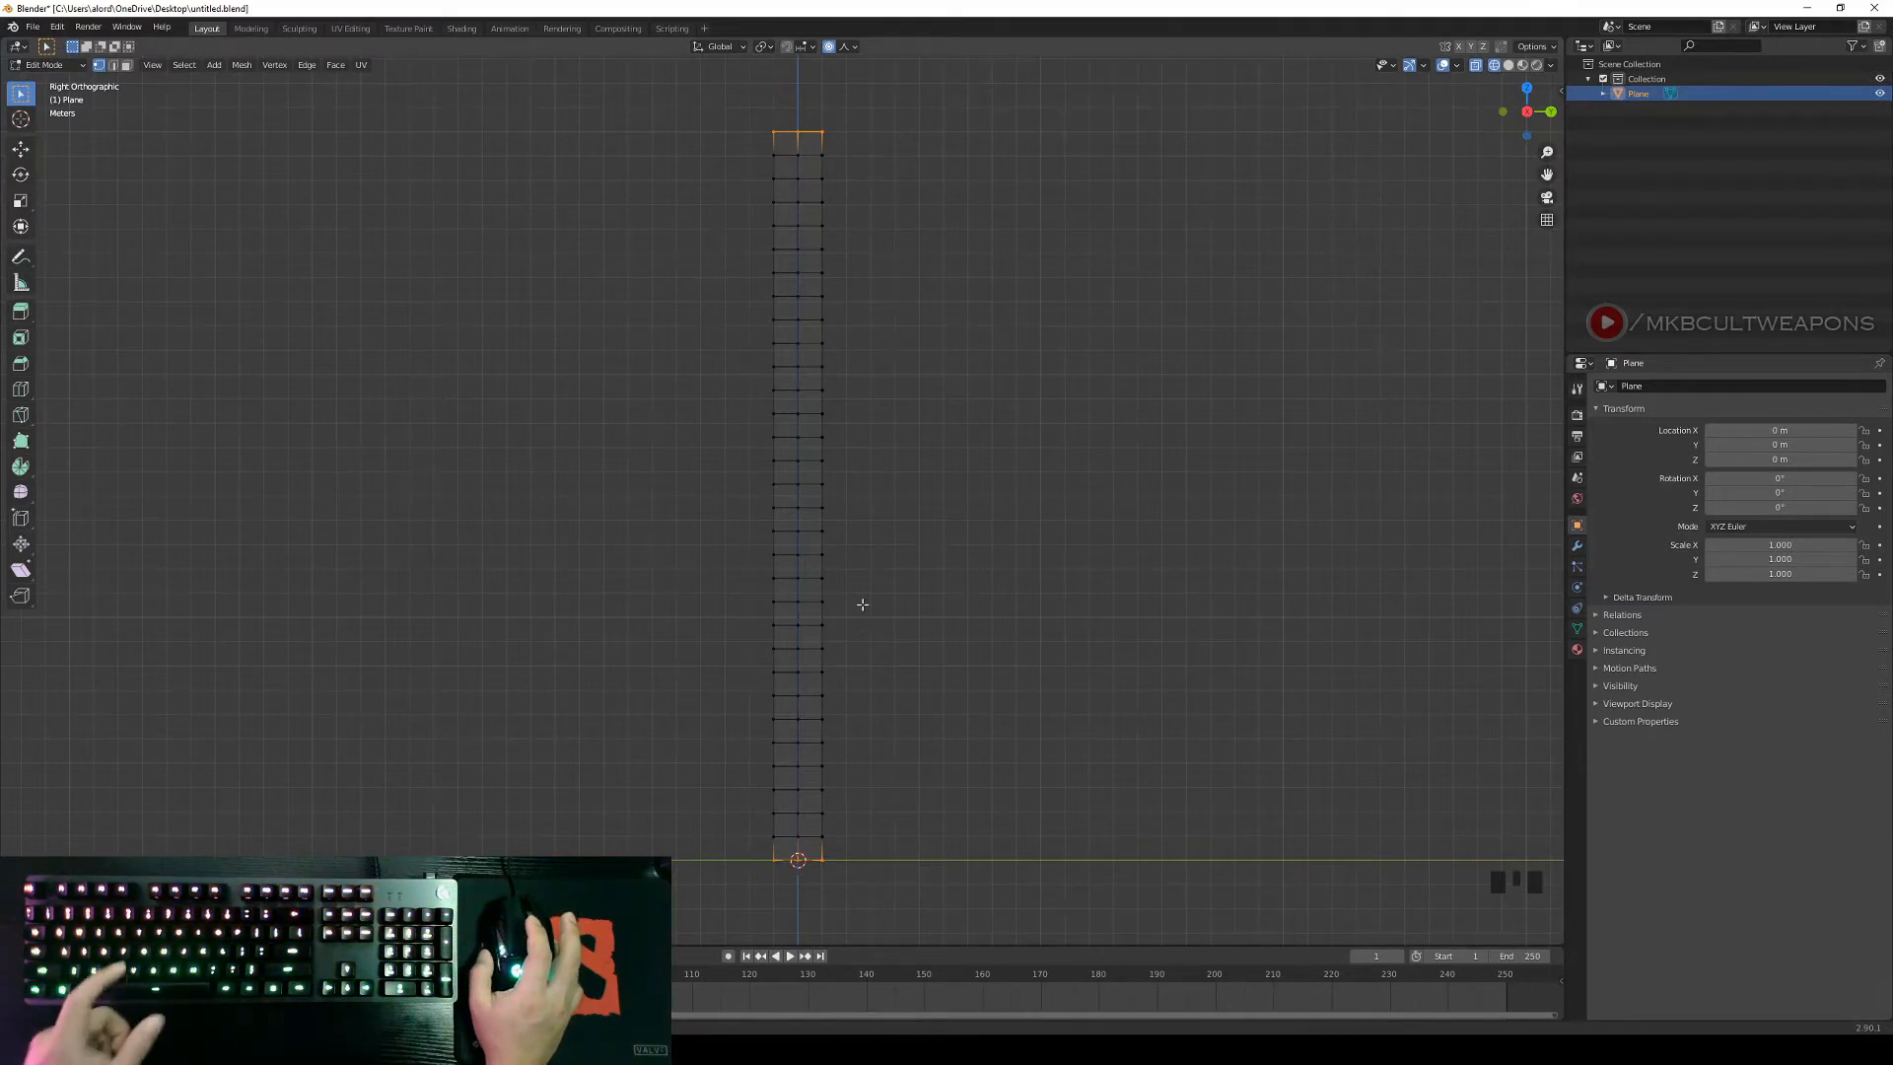
# Try bending the blade by moving both end rows with a proportional size of 21.11, and undo the move.
pyautogui.press('g')
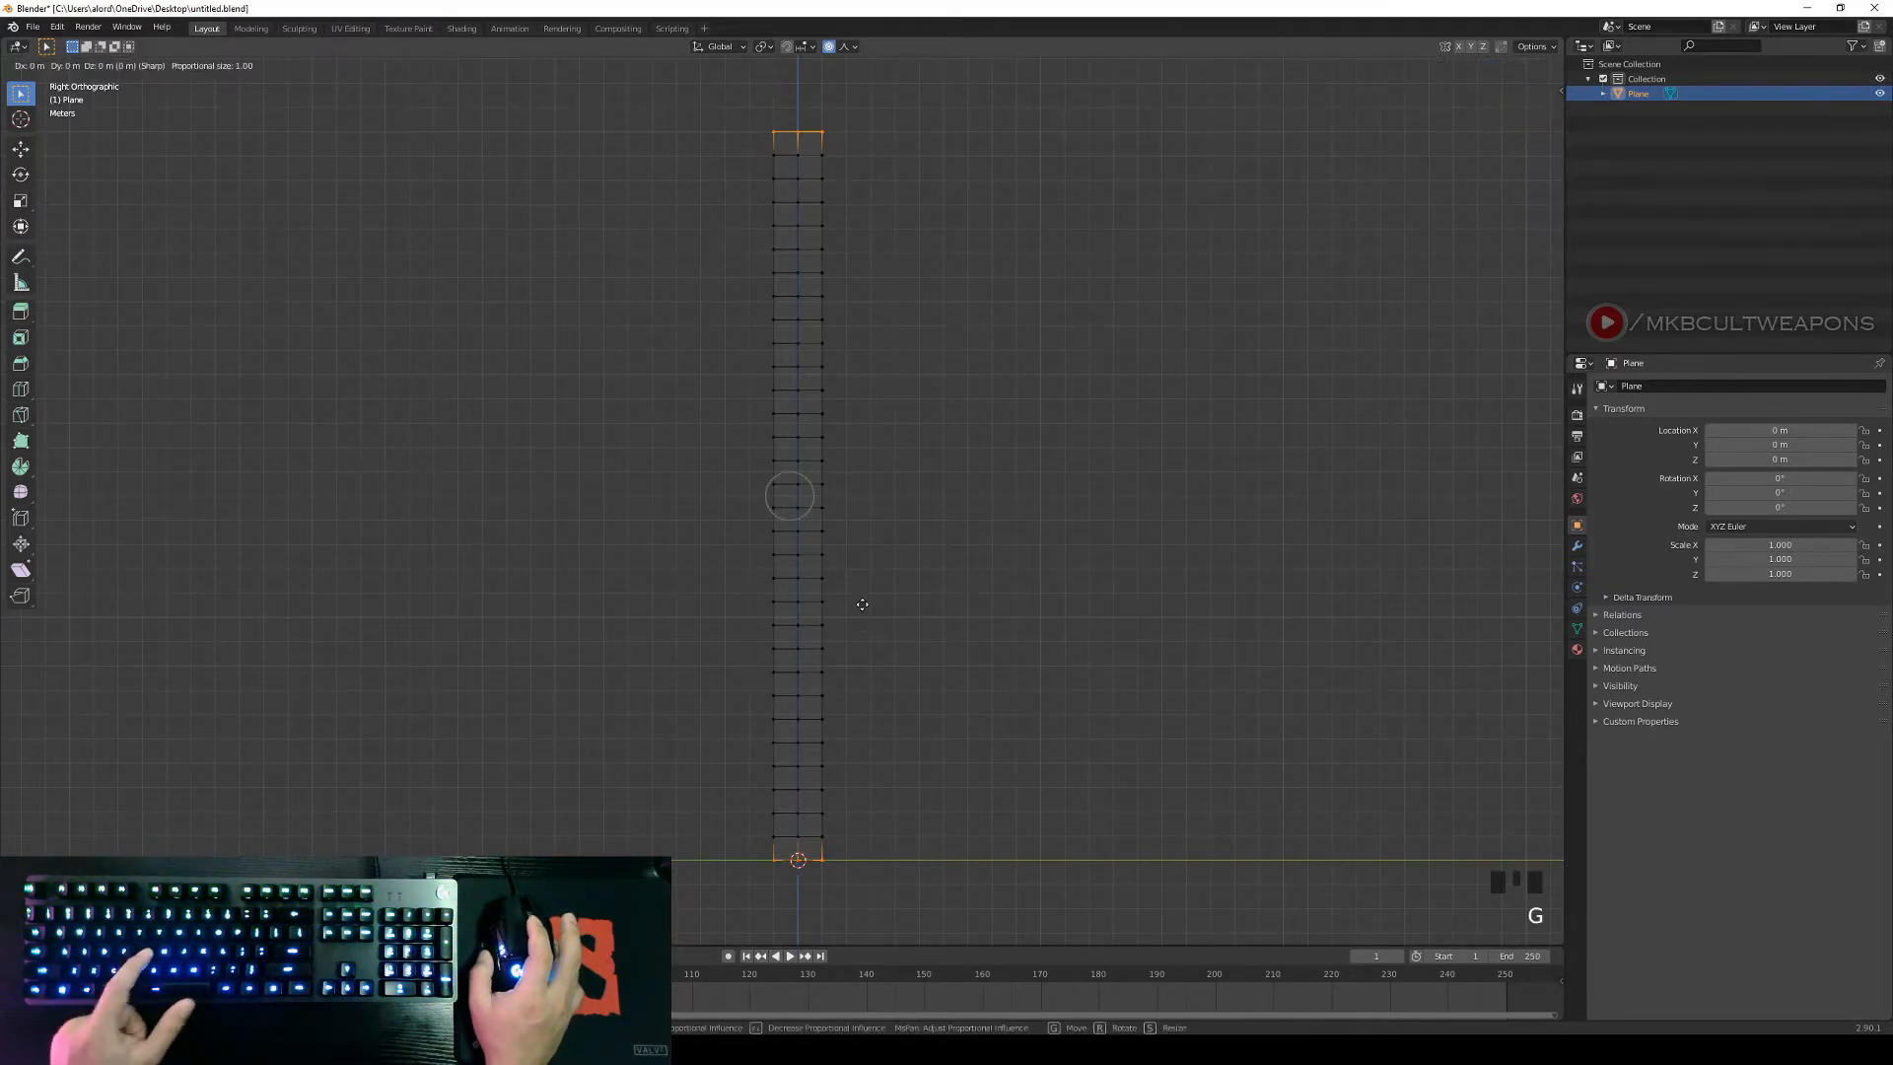
pyautogui.scroll(-17, 862, 605)
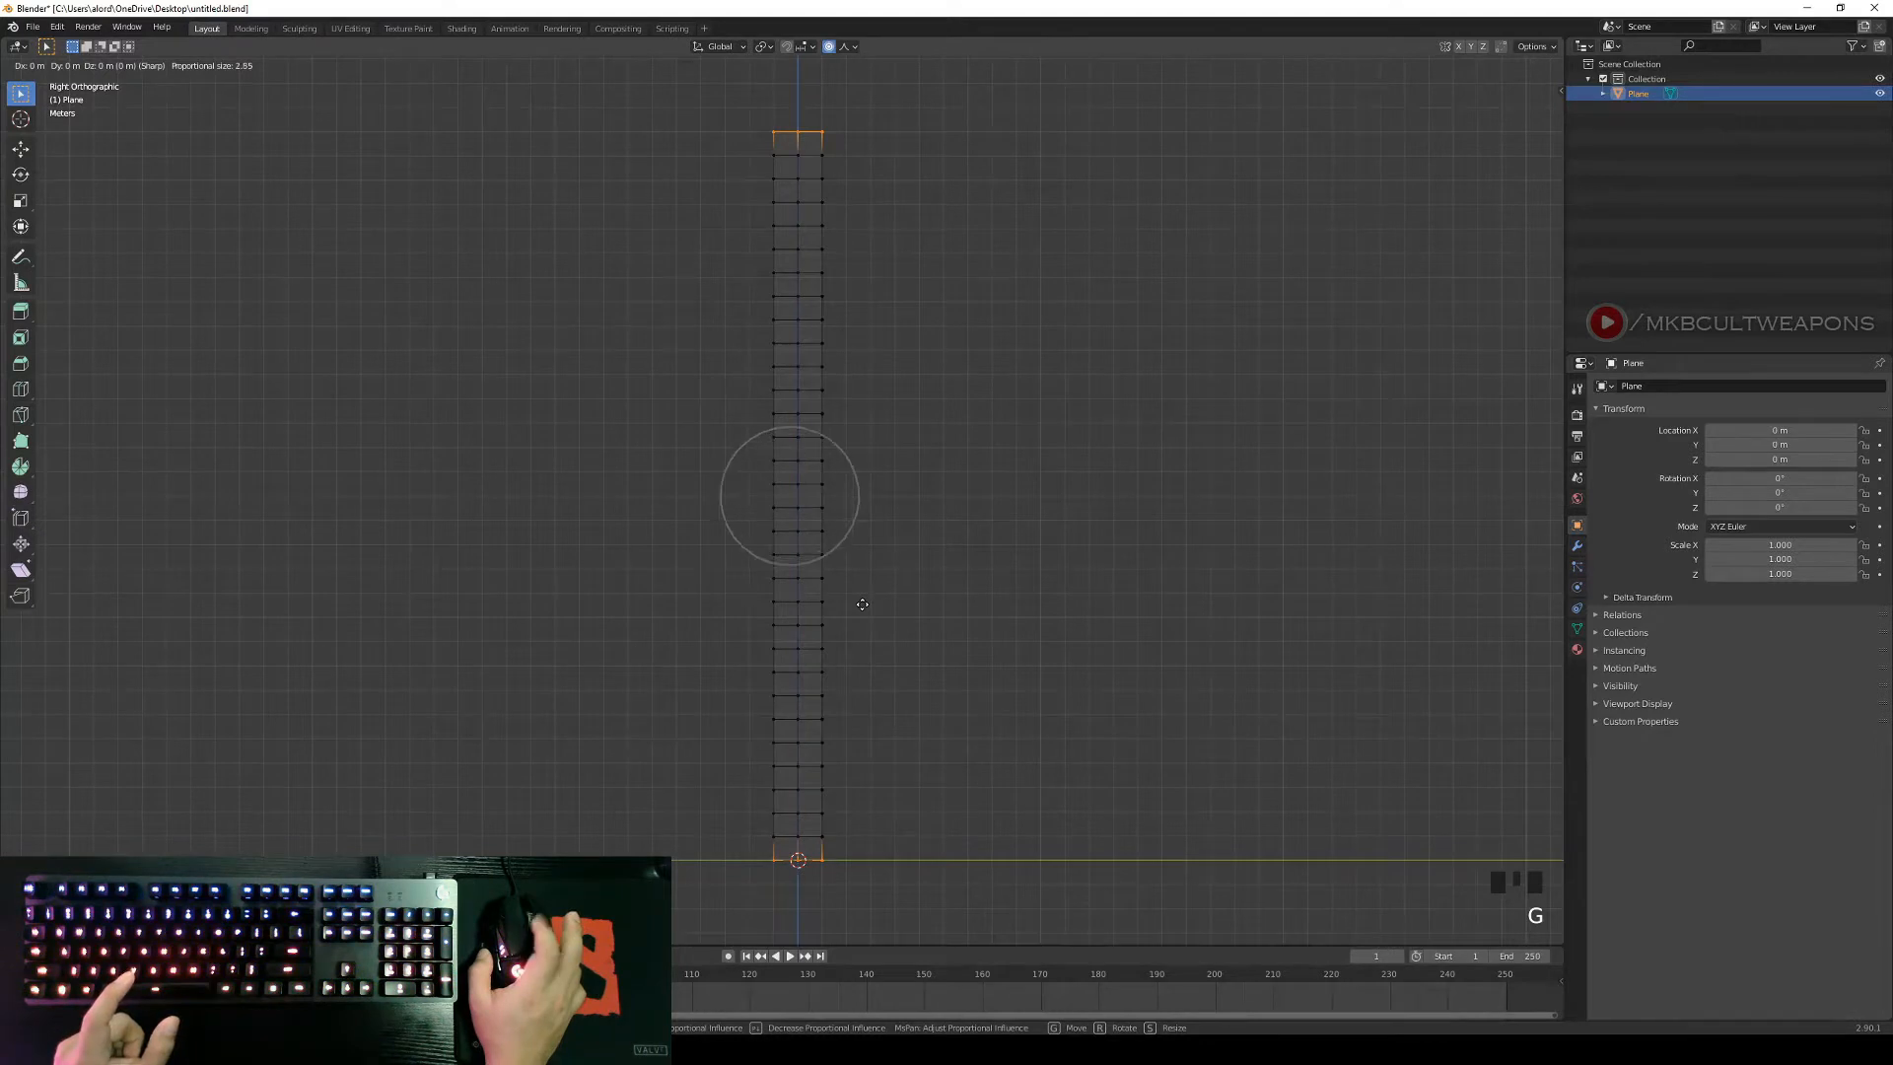
pyautogui.scroll(-15, 862, 604)
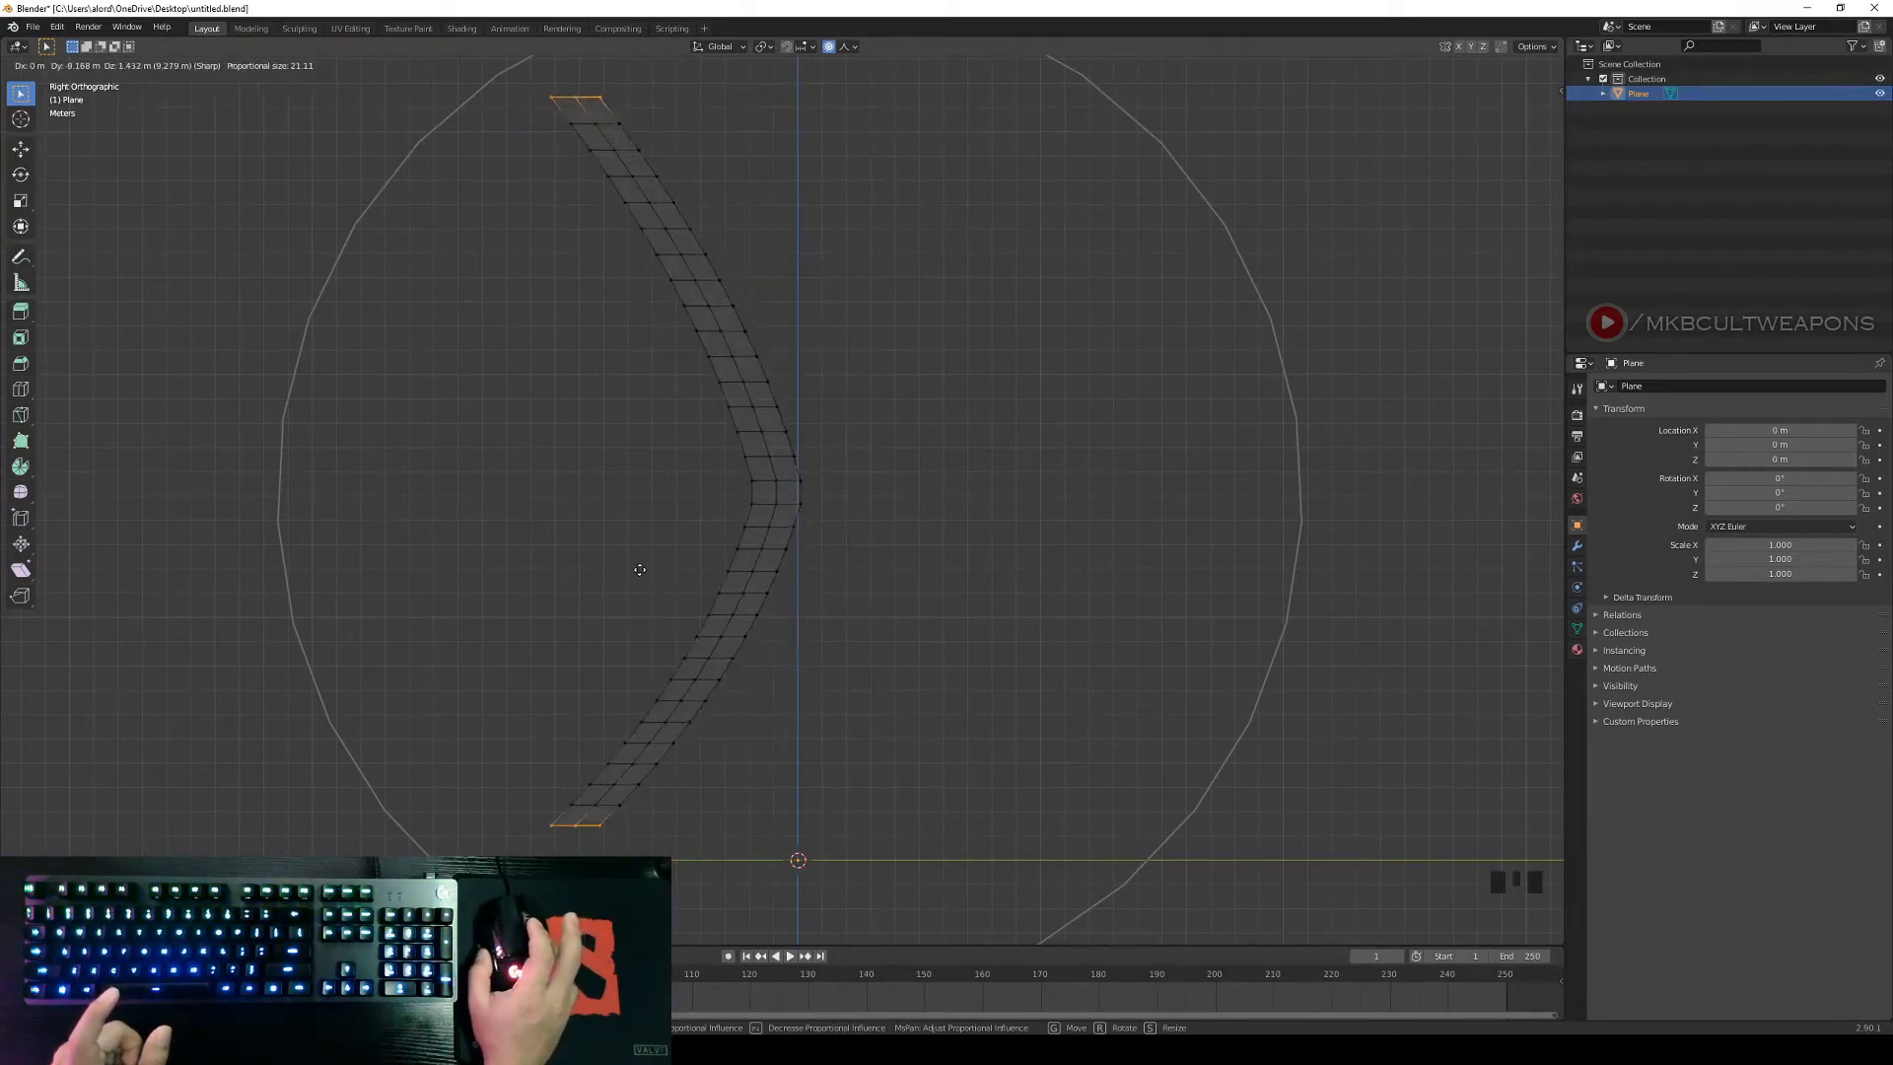
pyautogui.click(942, 583)
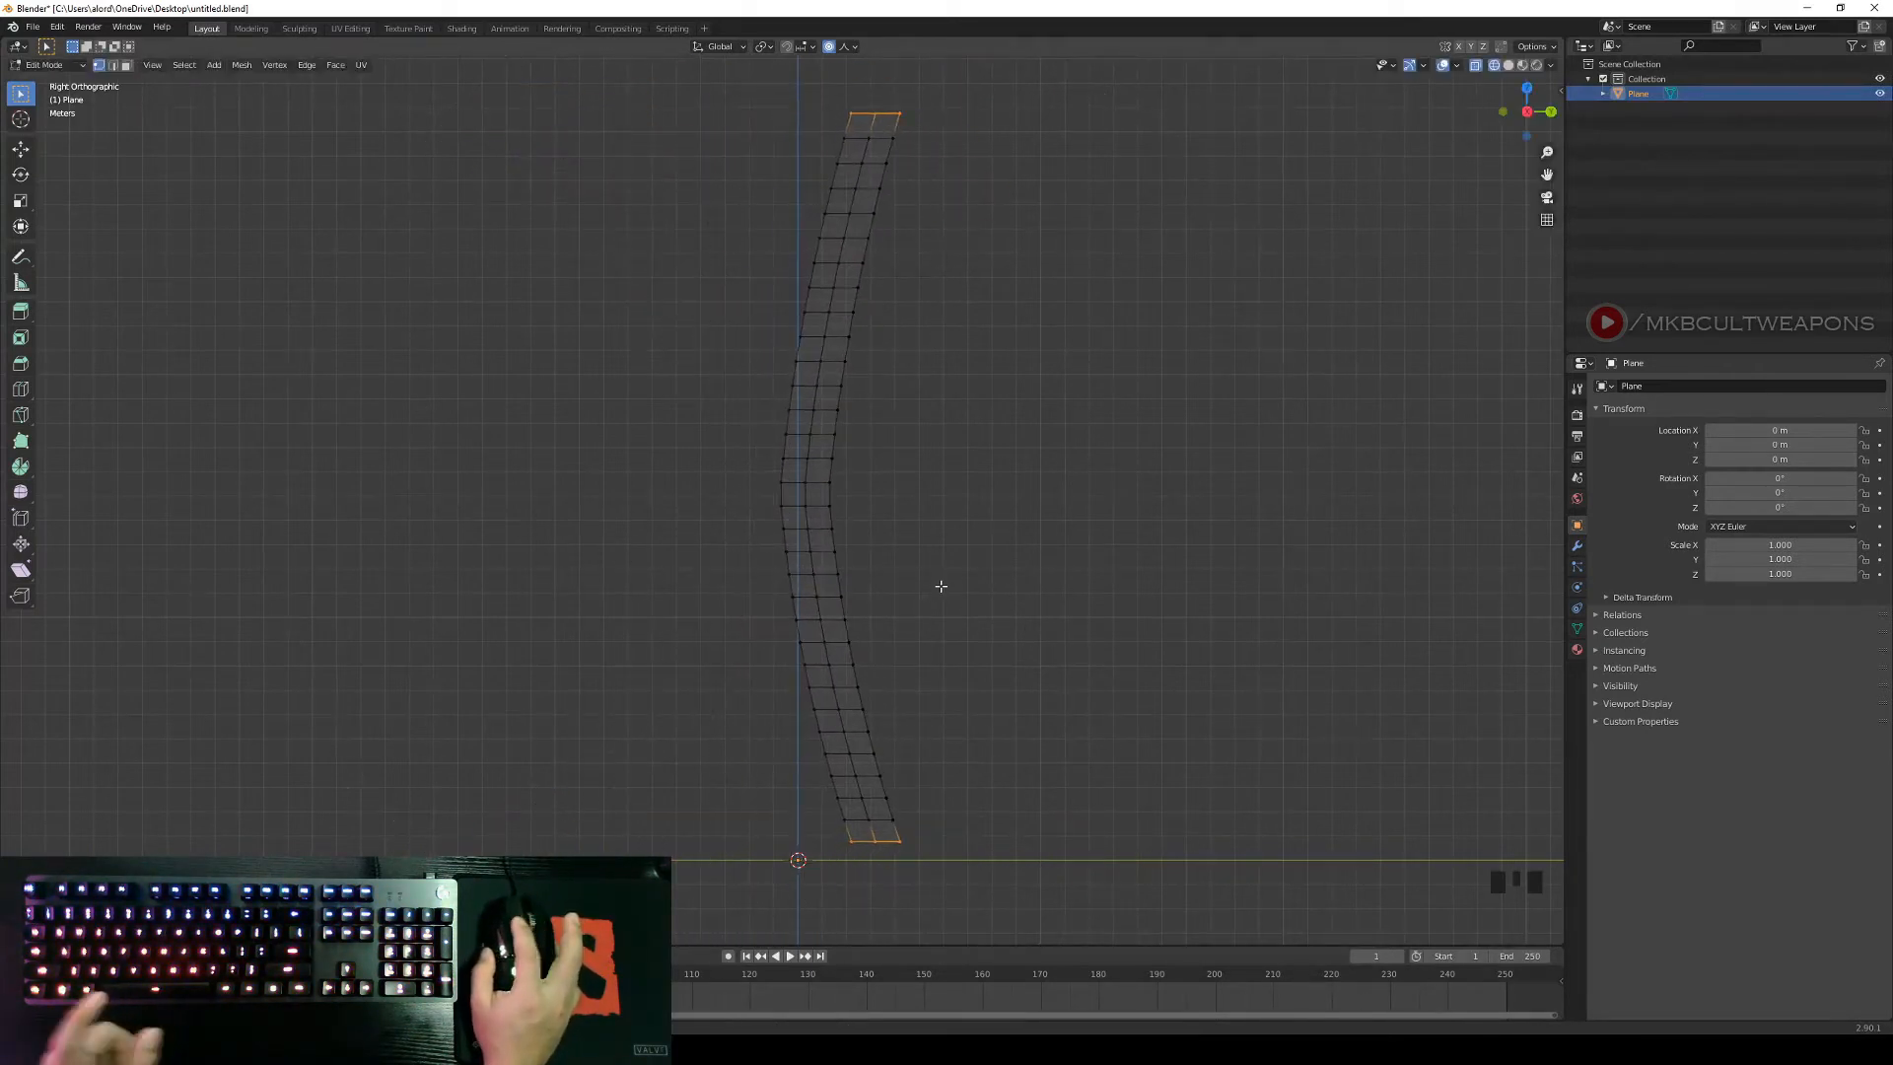
pyautogui.hotkey('ctrl', 'z')
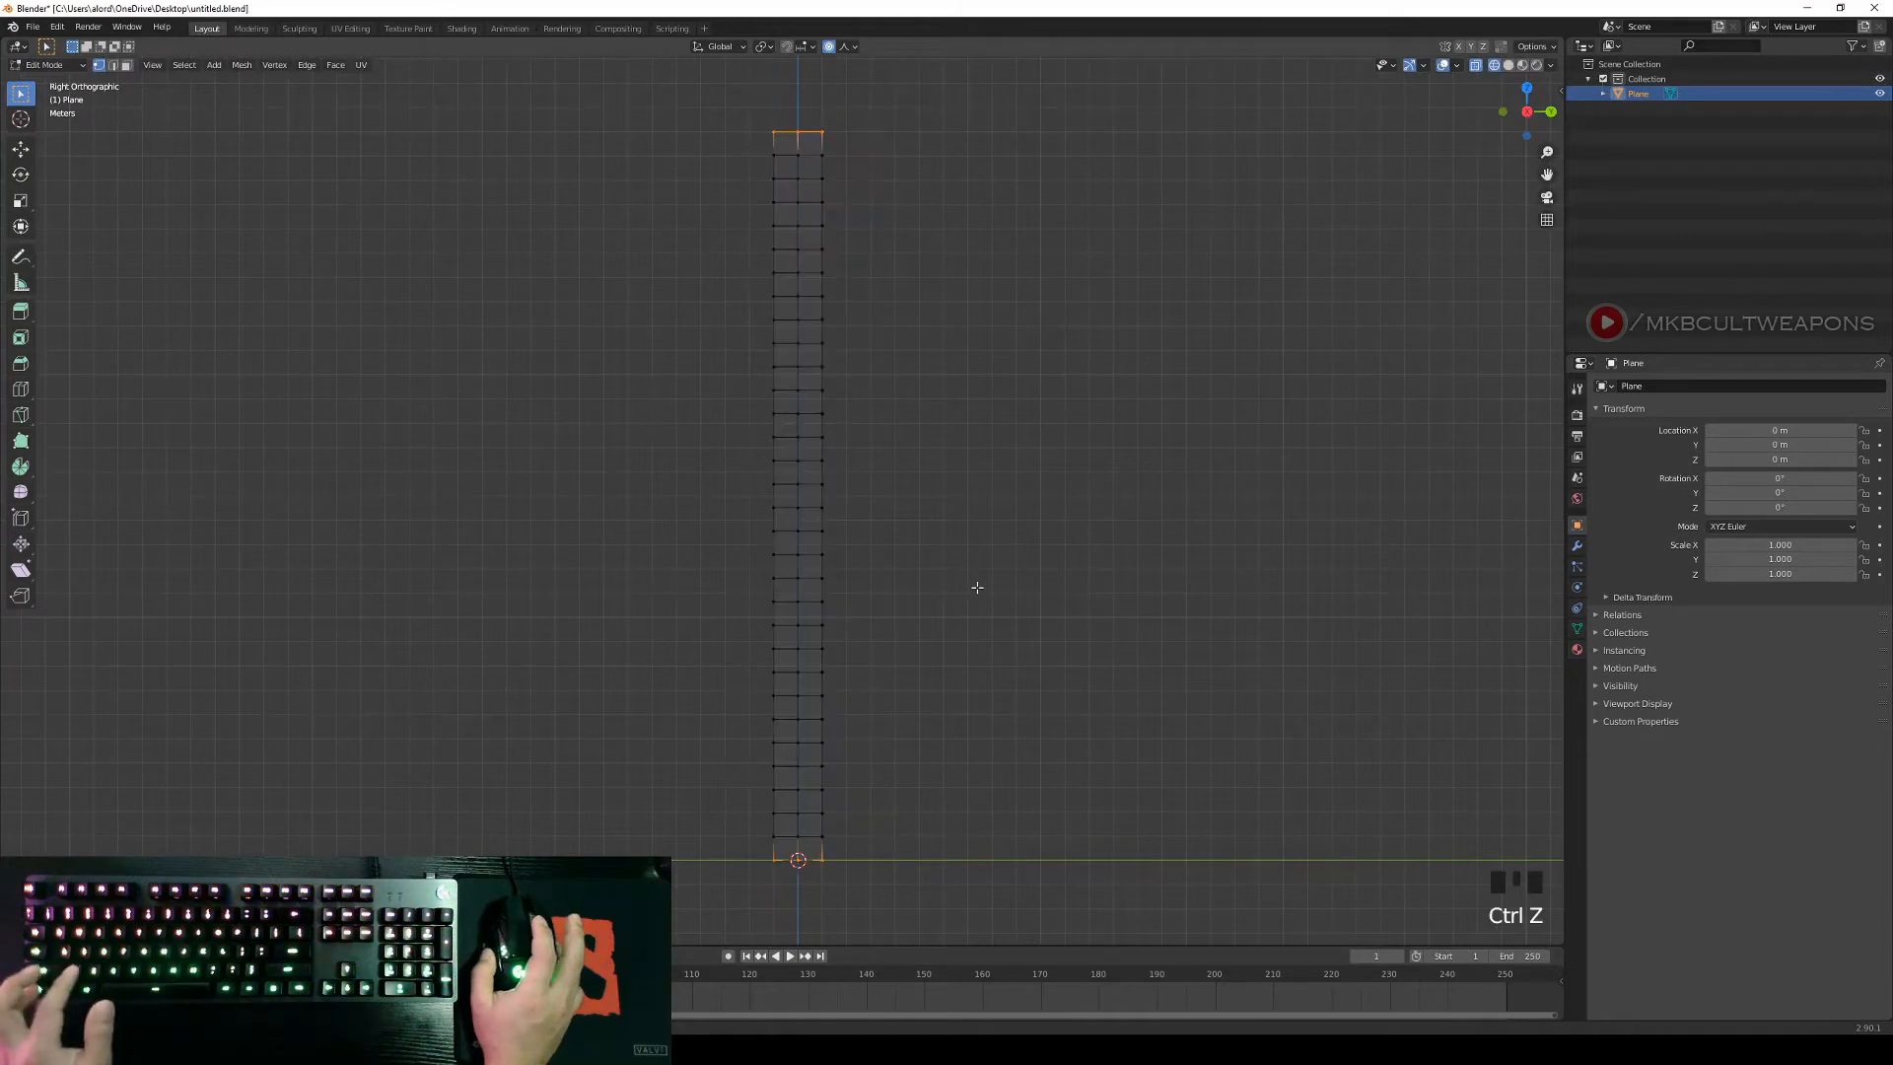
# Try moving both end rows with proportional editing off, undo the move and turn proportional editing back on.
pyautogui.click(830, 47)
pyautogui.press('g')
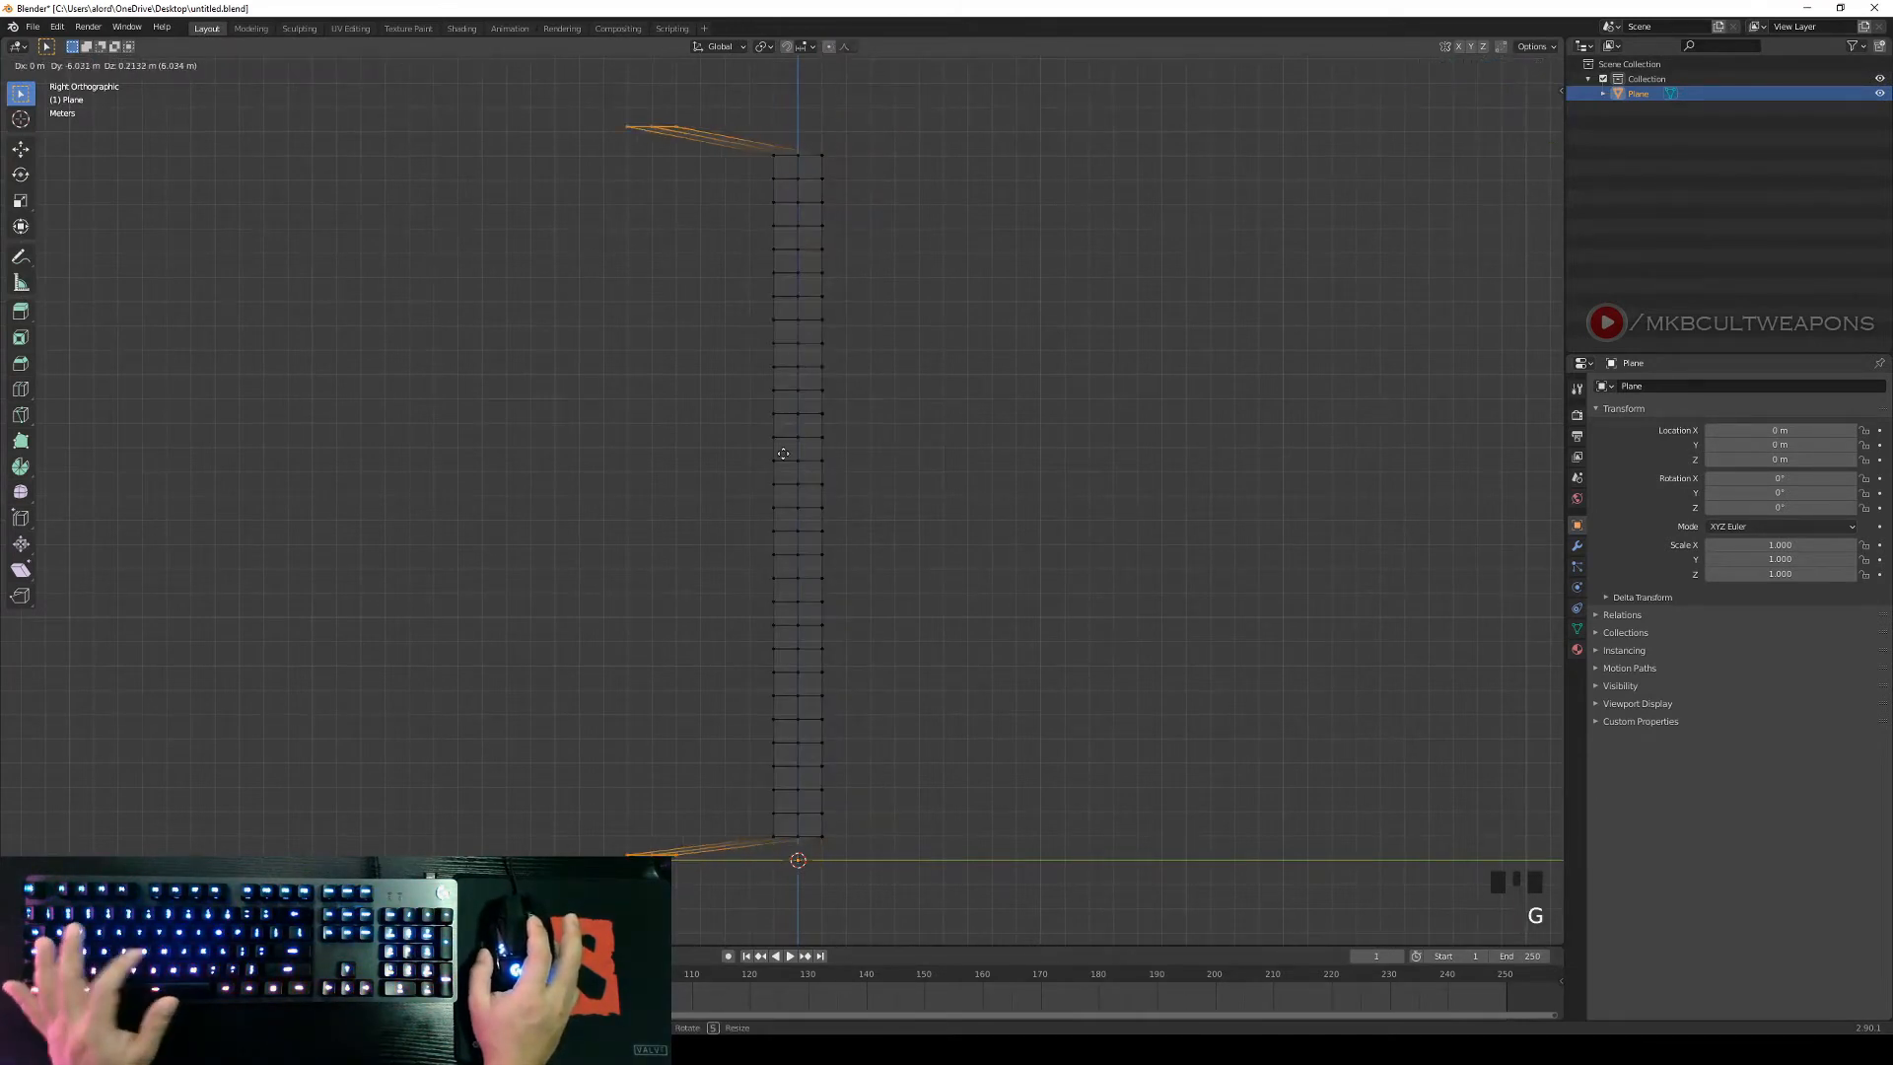
pyautogui.hotkey('ctrl', 'z')
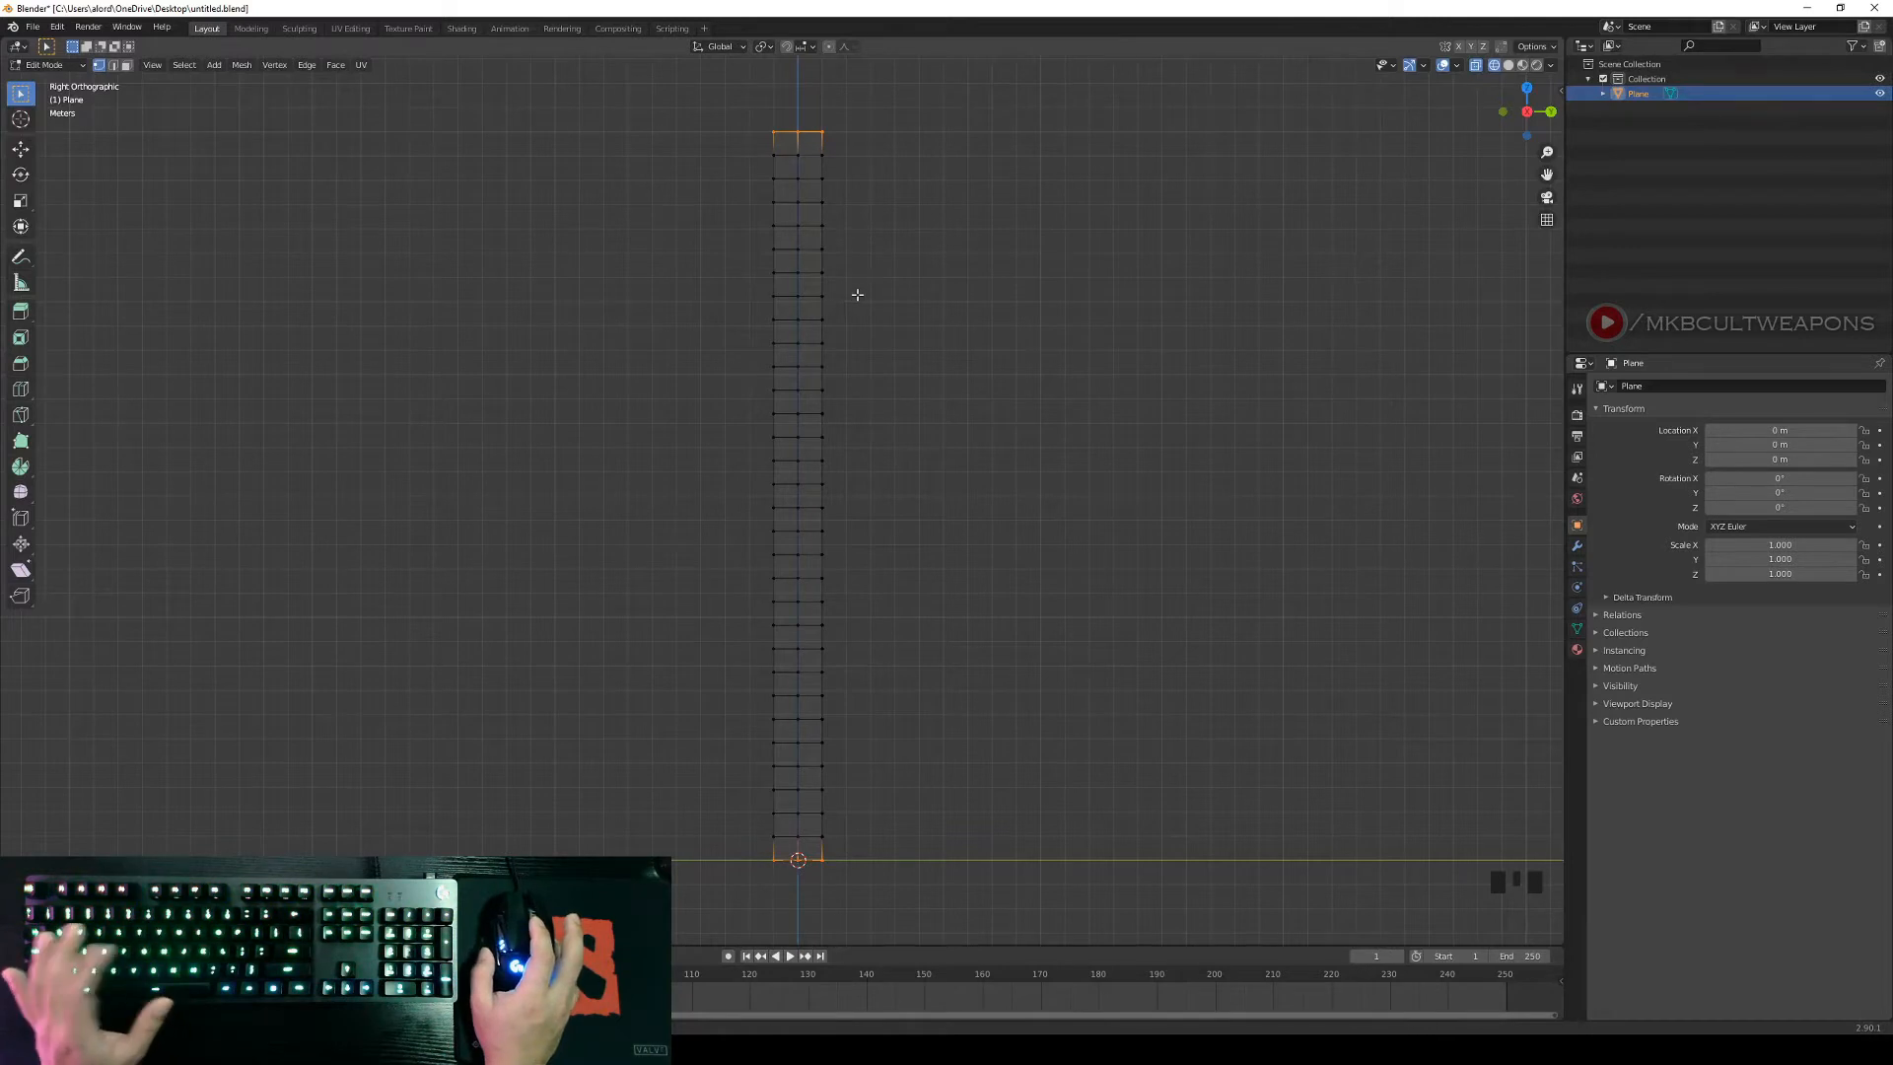
pyautogui.click(829, 46)
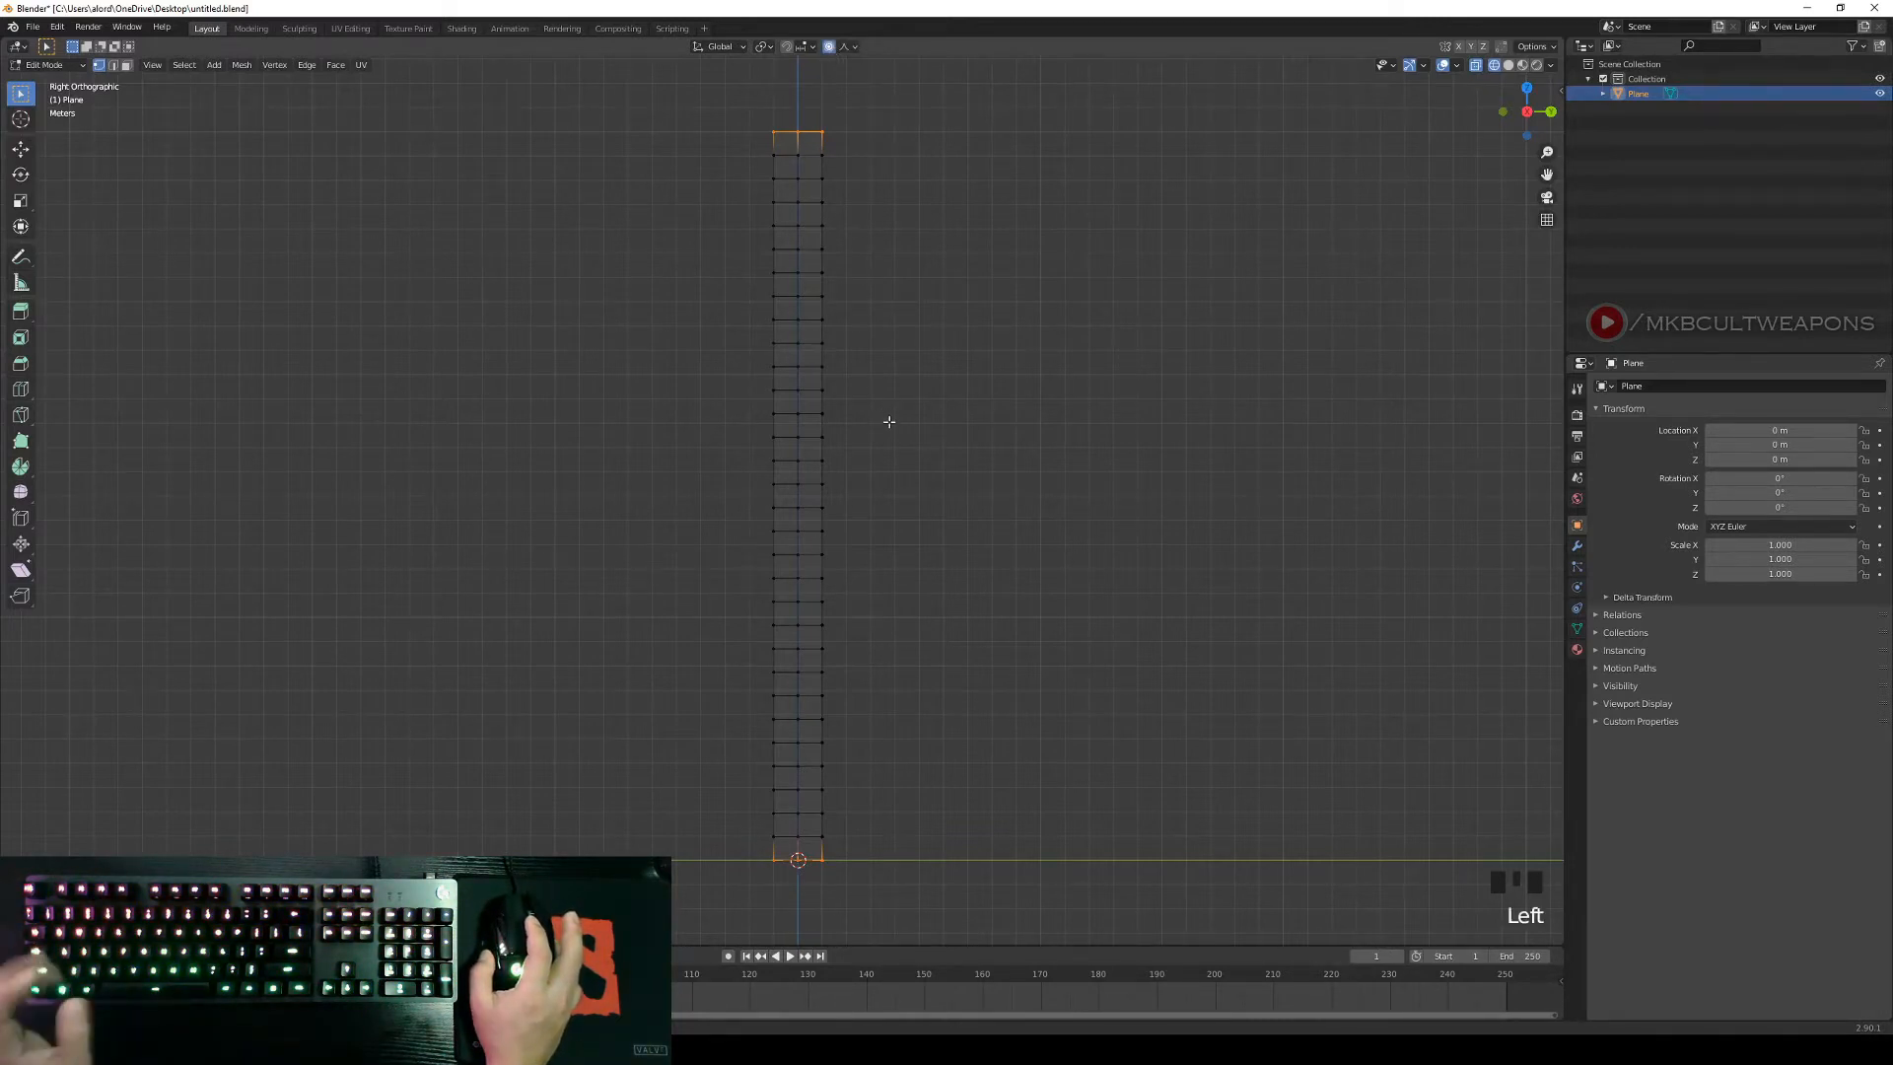
# Curve the blade by moving both end rows about -1.249 m along global Y with a proportional size of 14.42.
pyautogui.press('g')
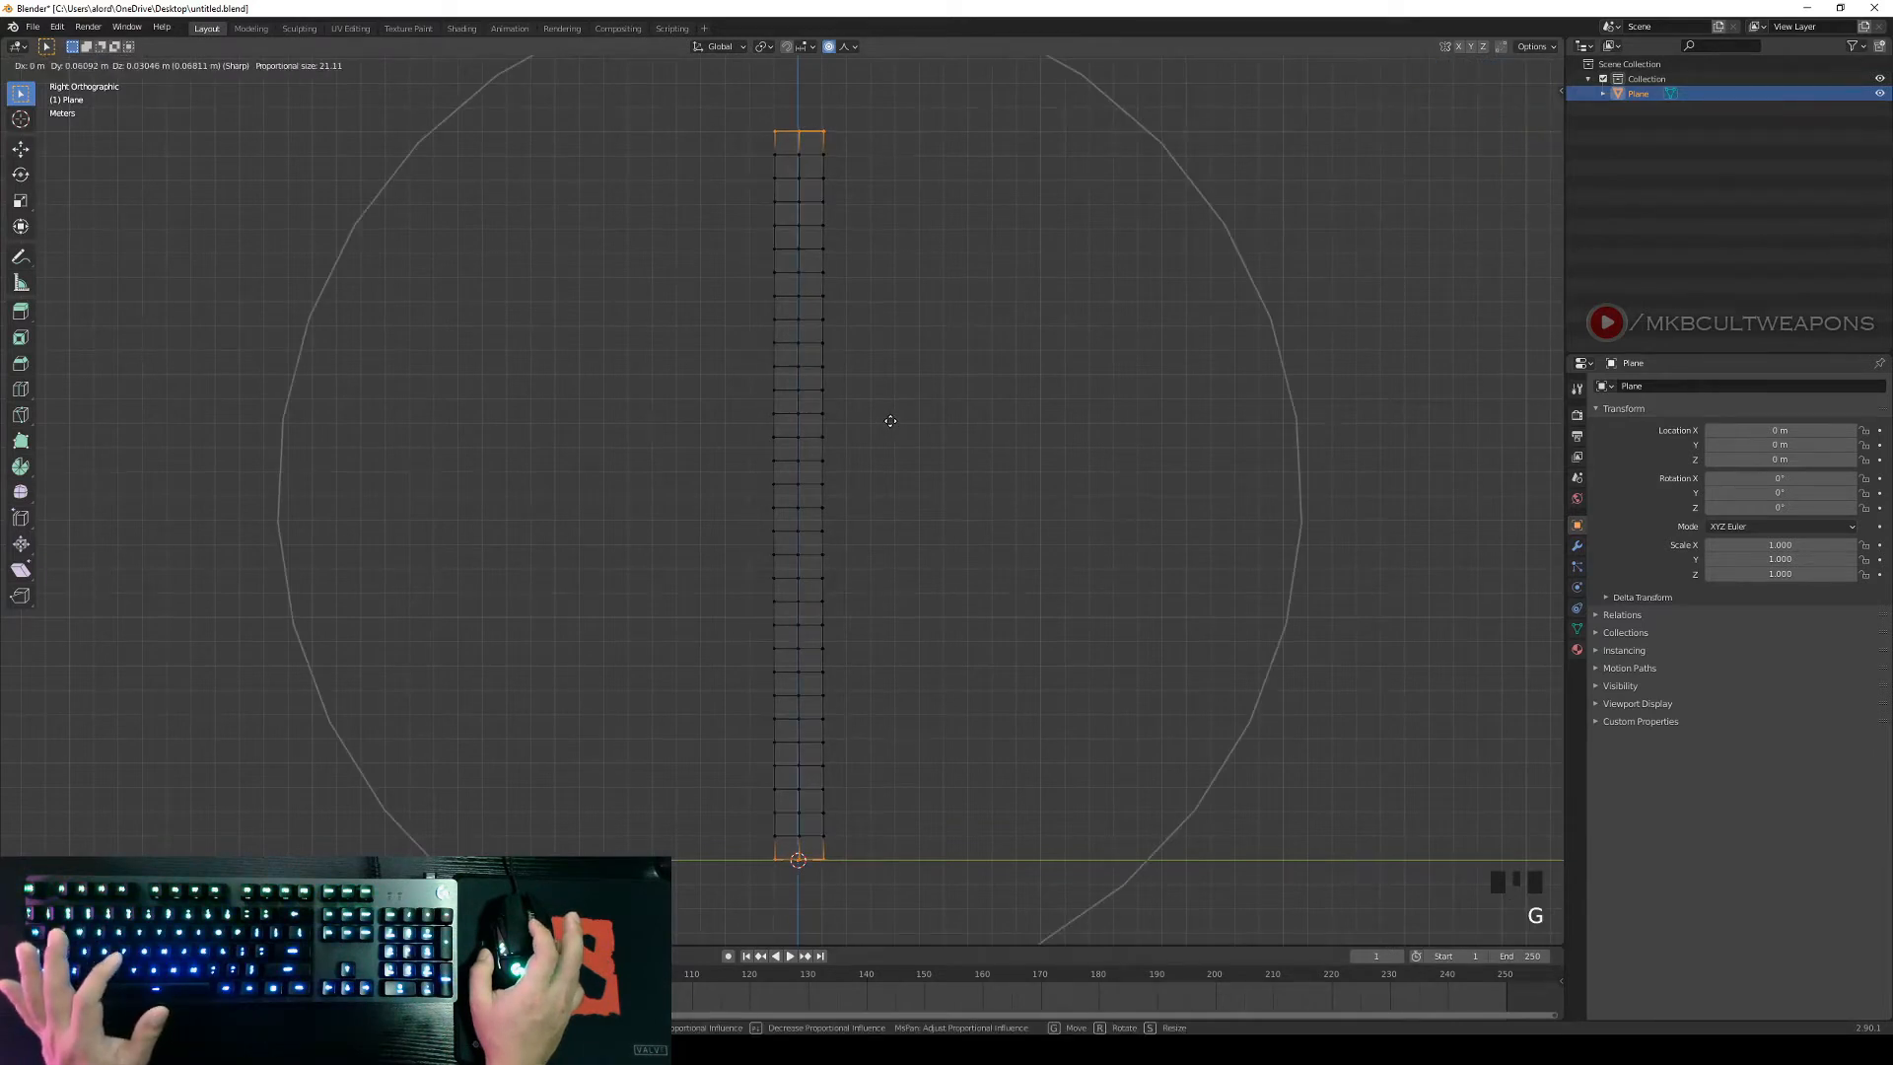
pyautogui.scroll(3, 887, 421)
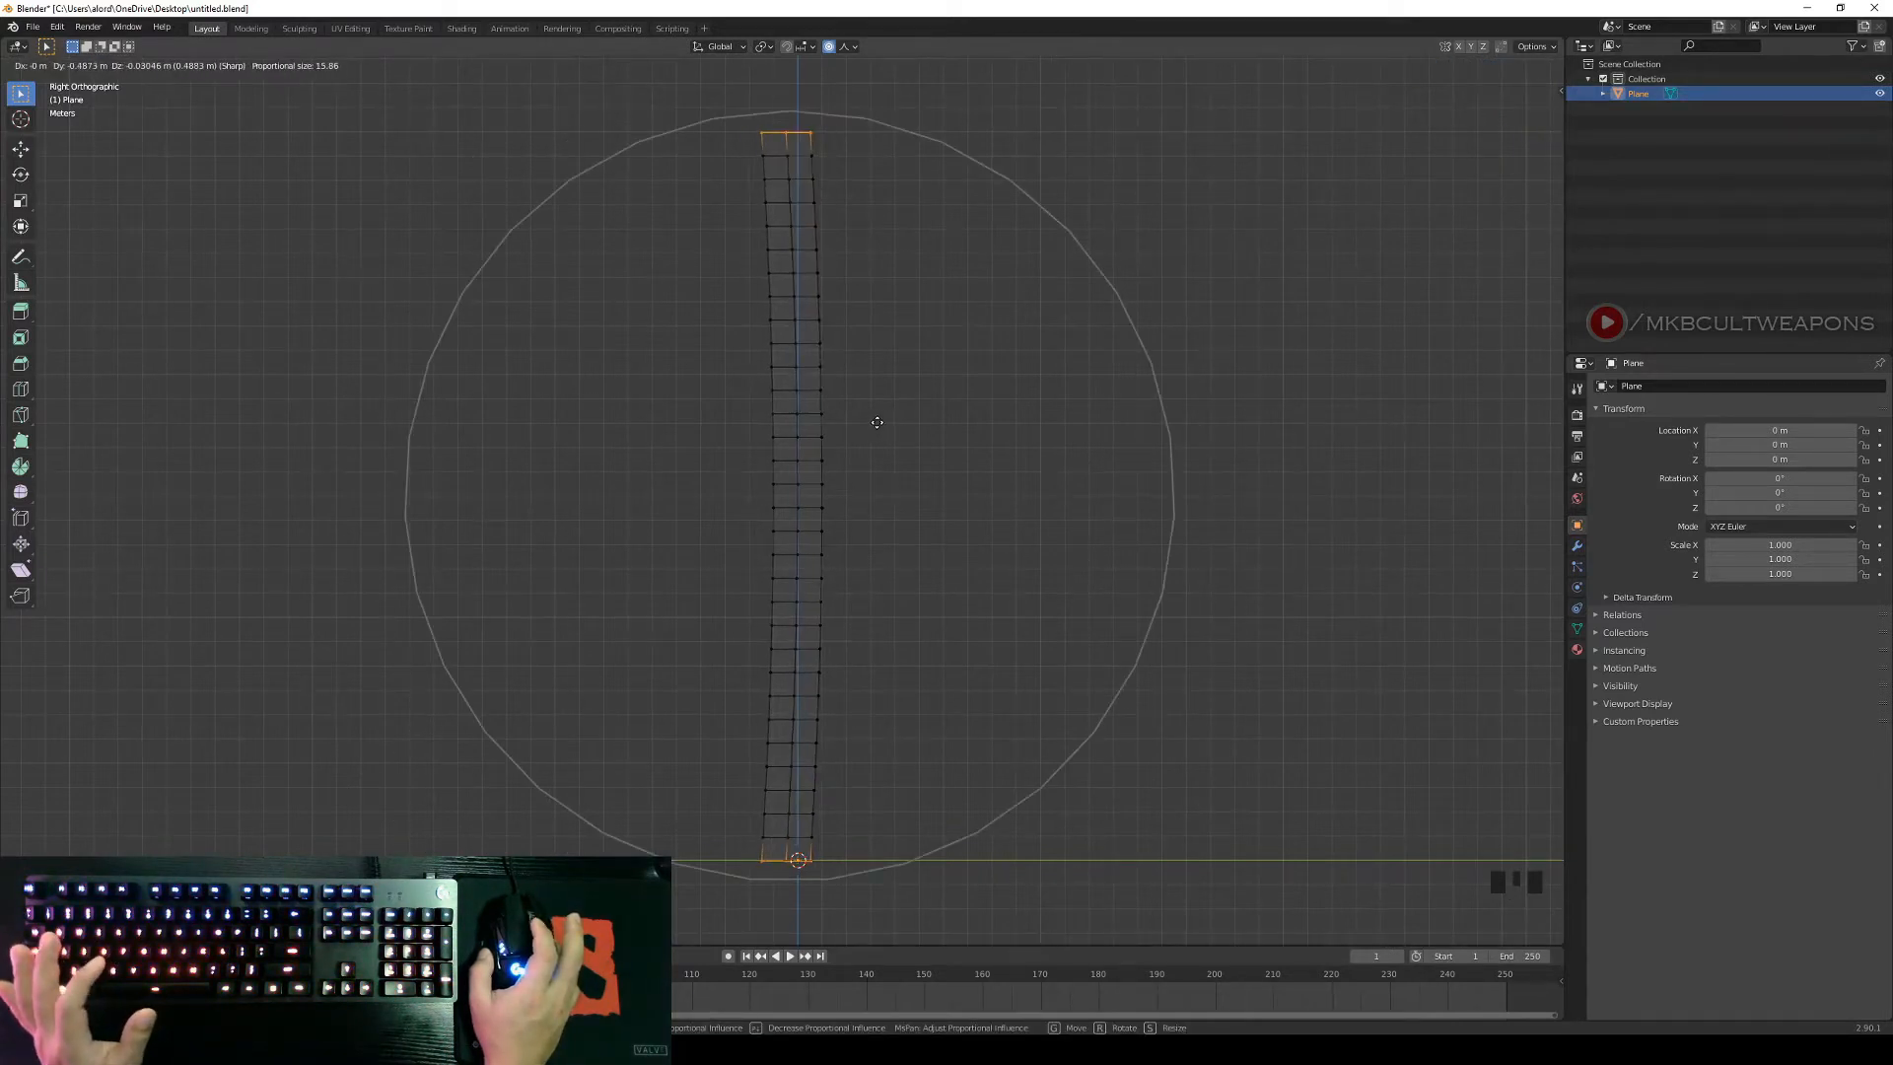
pyautogui.scroll(1, 878, 422)
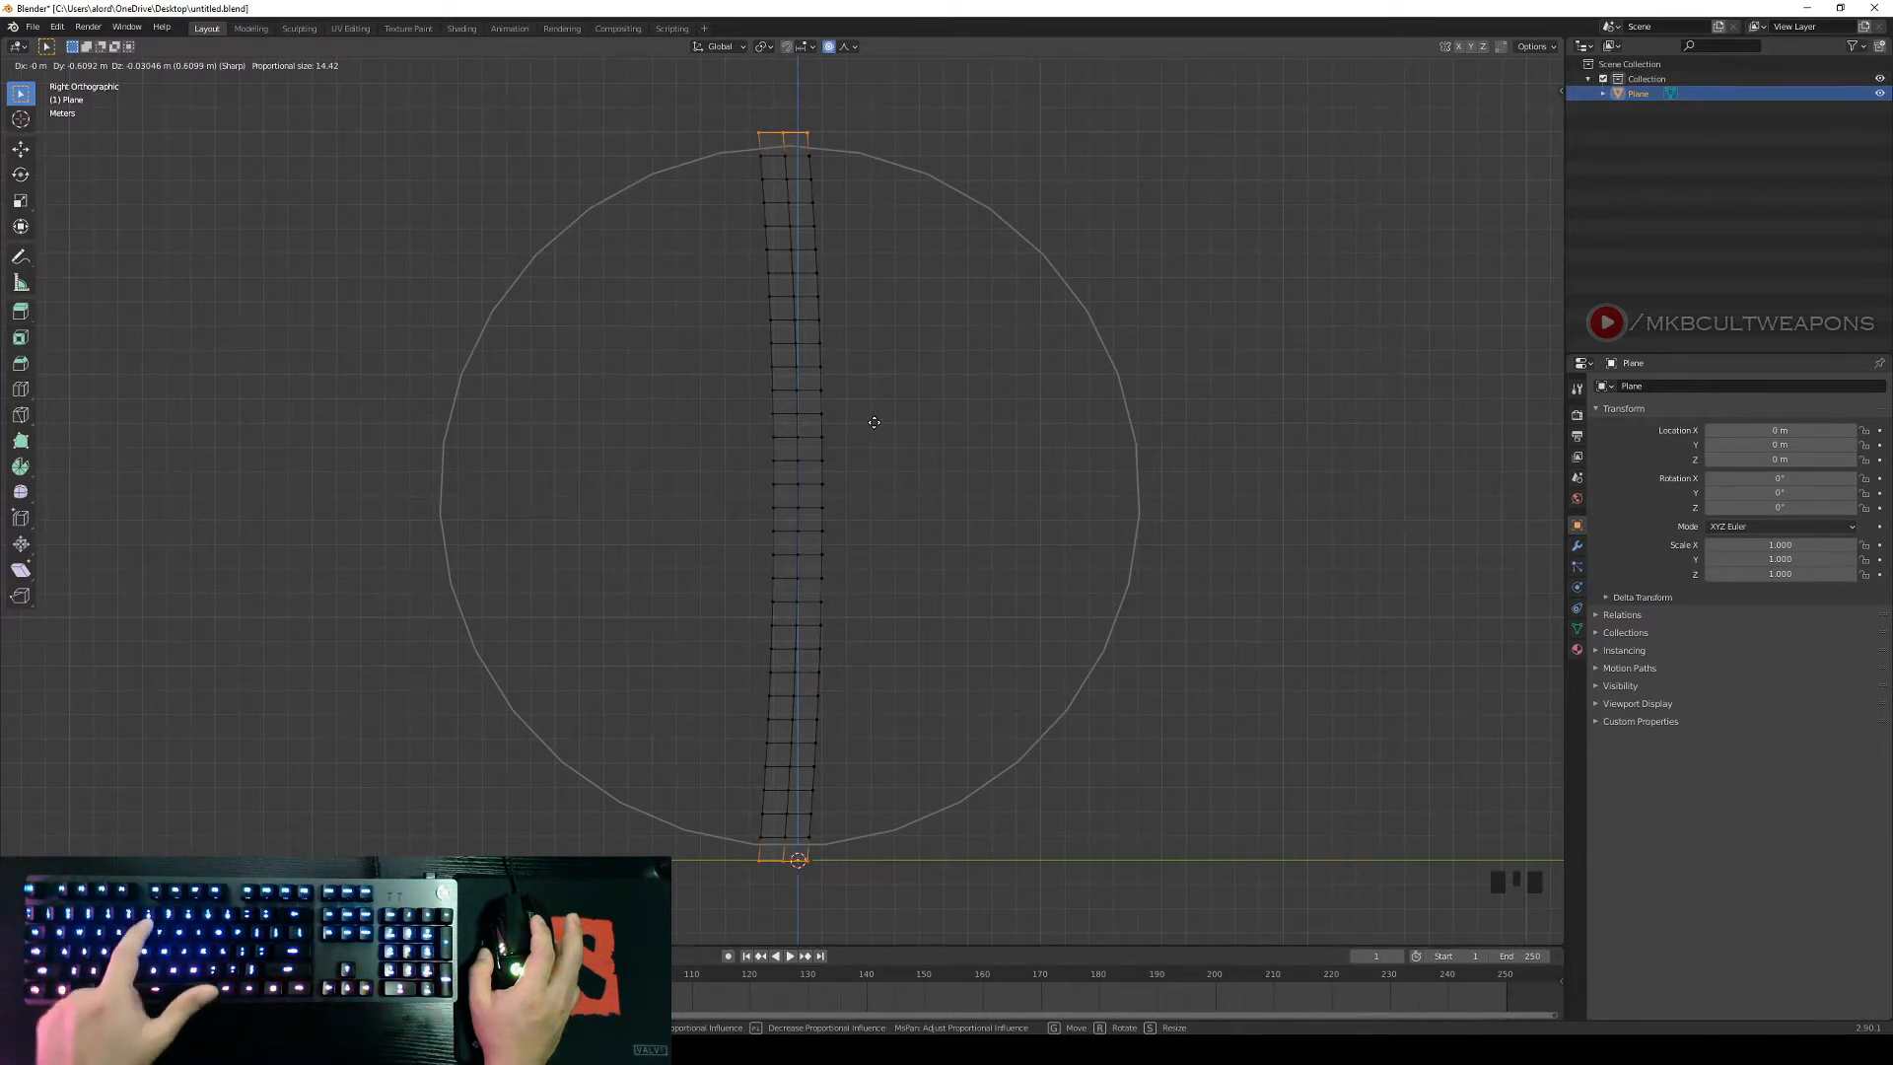
pyautogui.press('y')
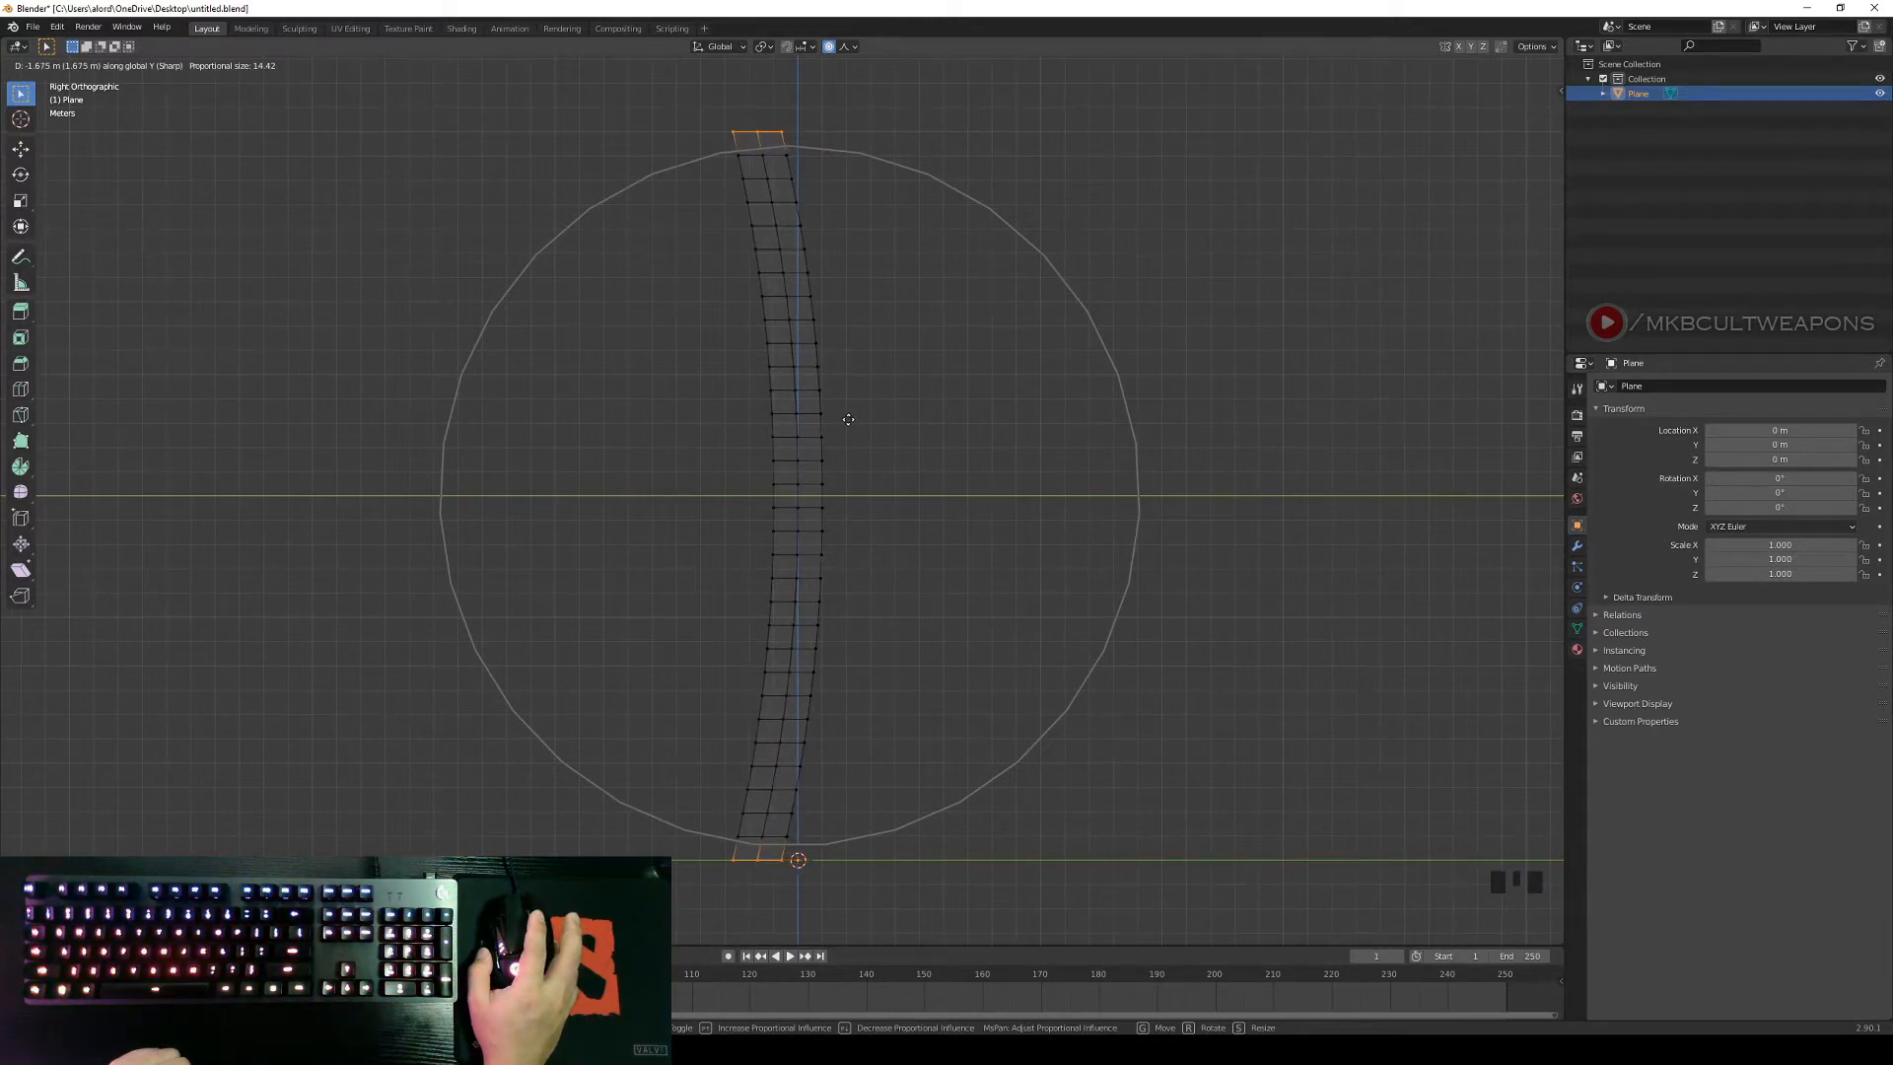
pyautogui.scroll(-2, 848, 419)
pyautogui.scroll(-1, 847, 419)
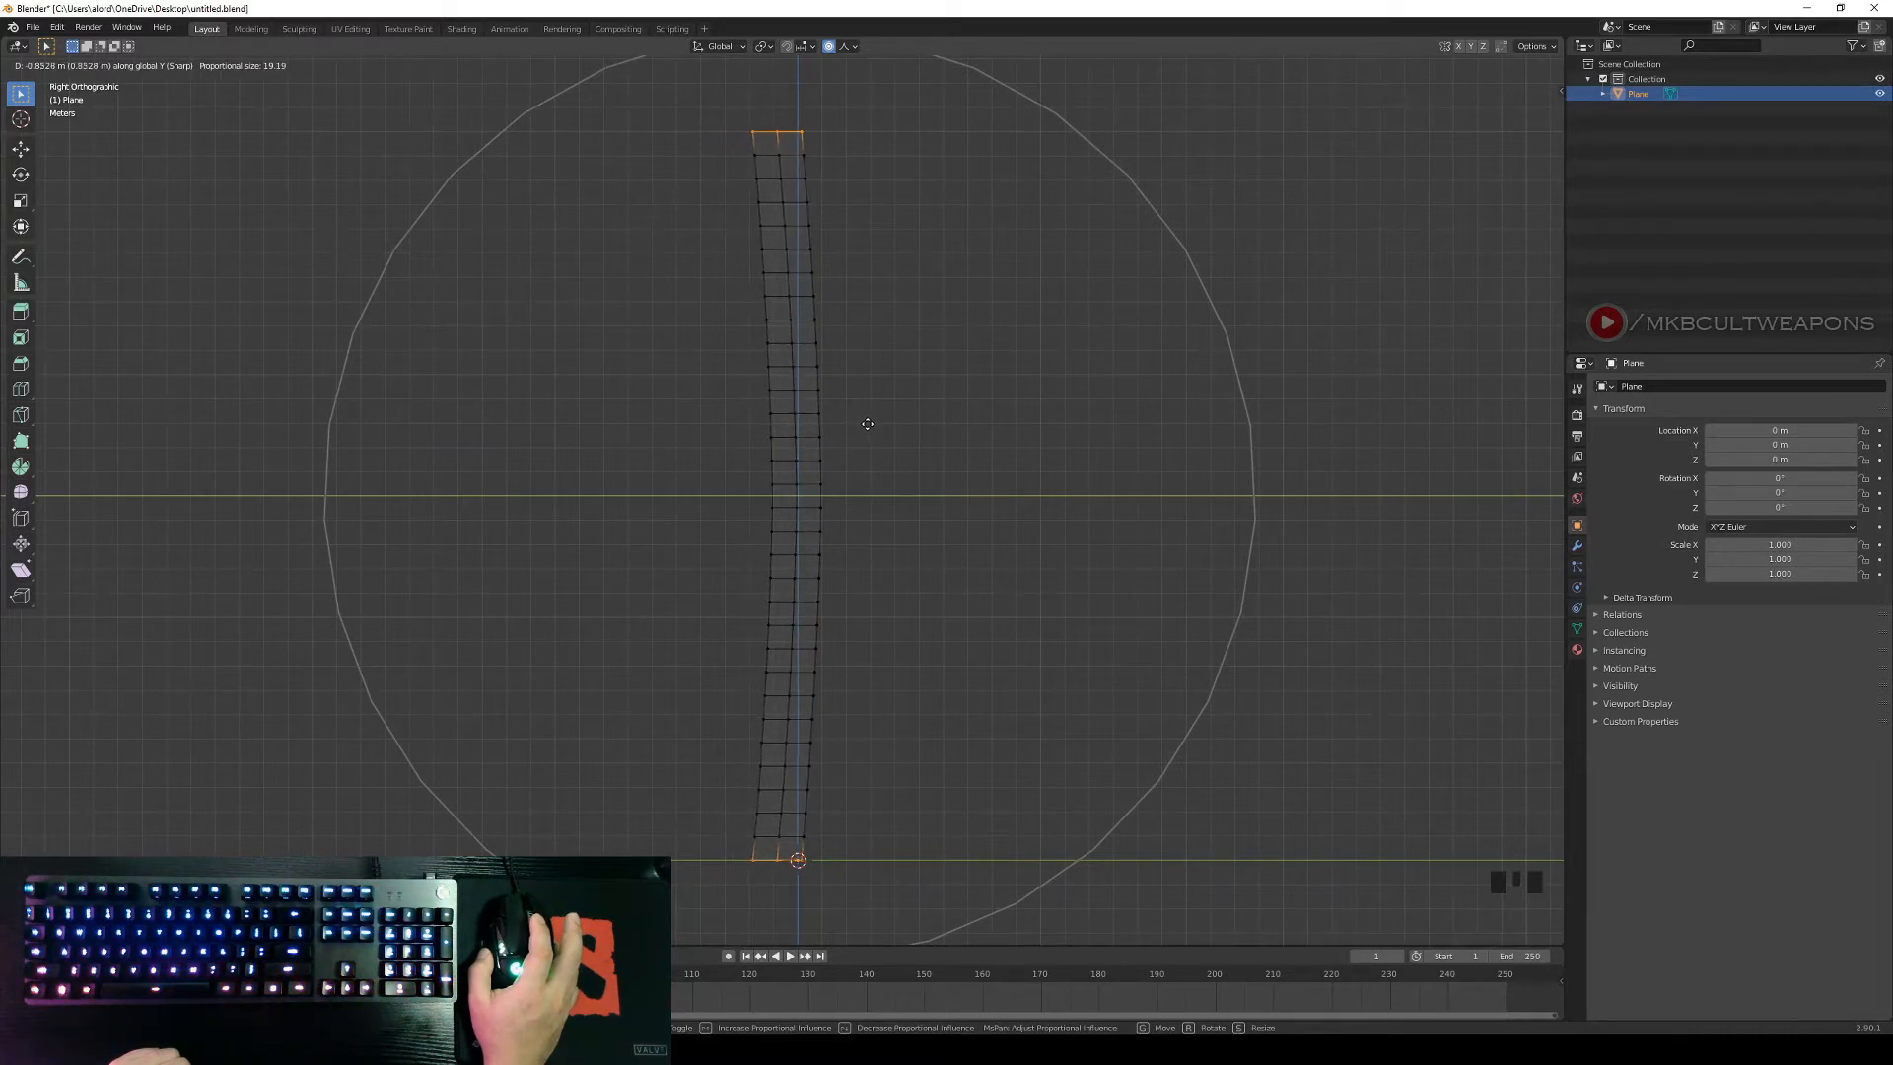
pyautogui.scroll(3, 864, 424)
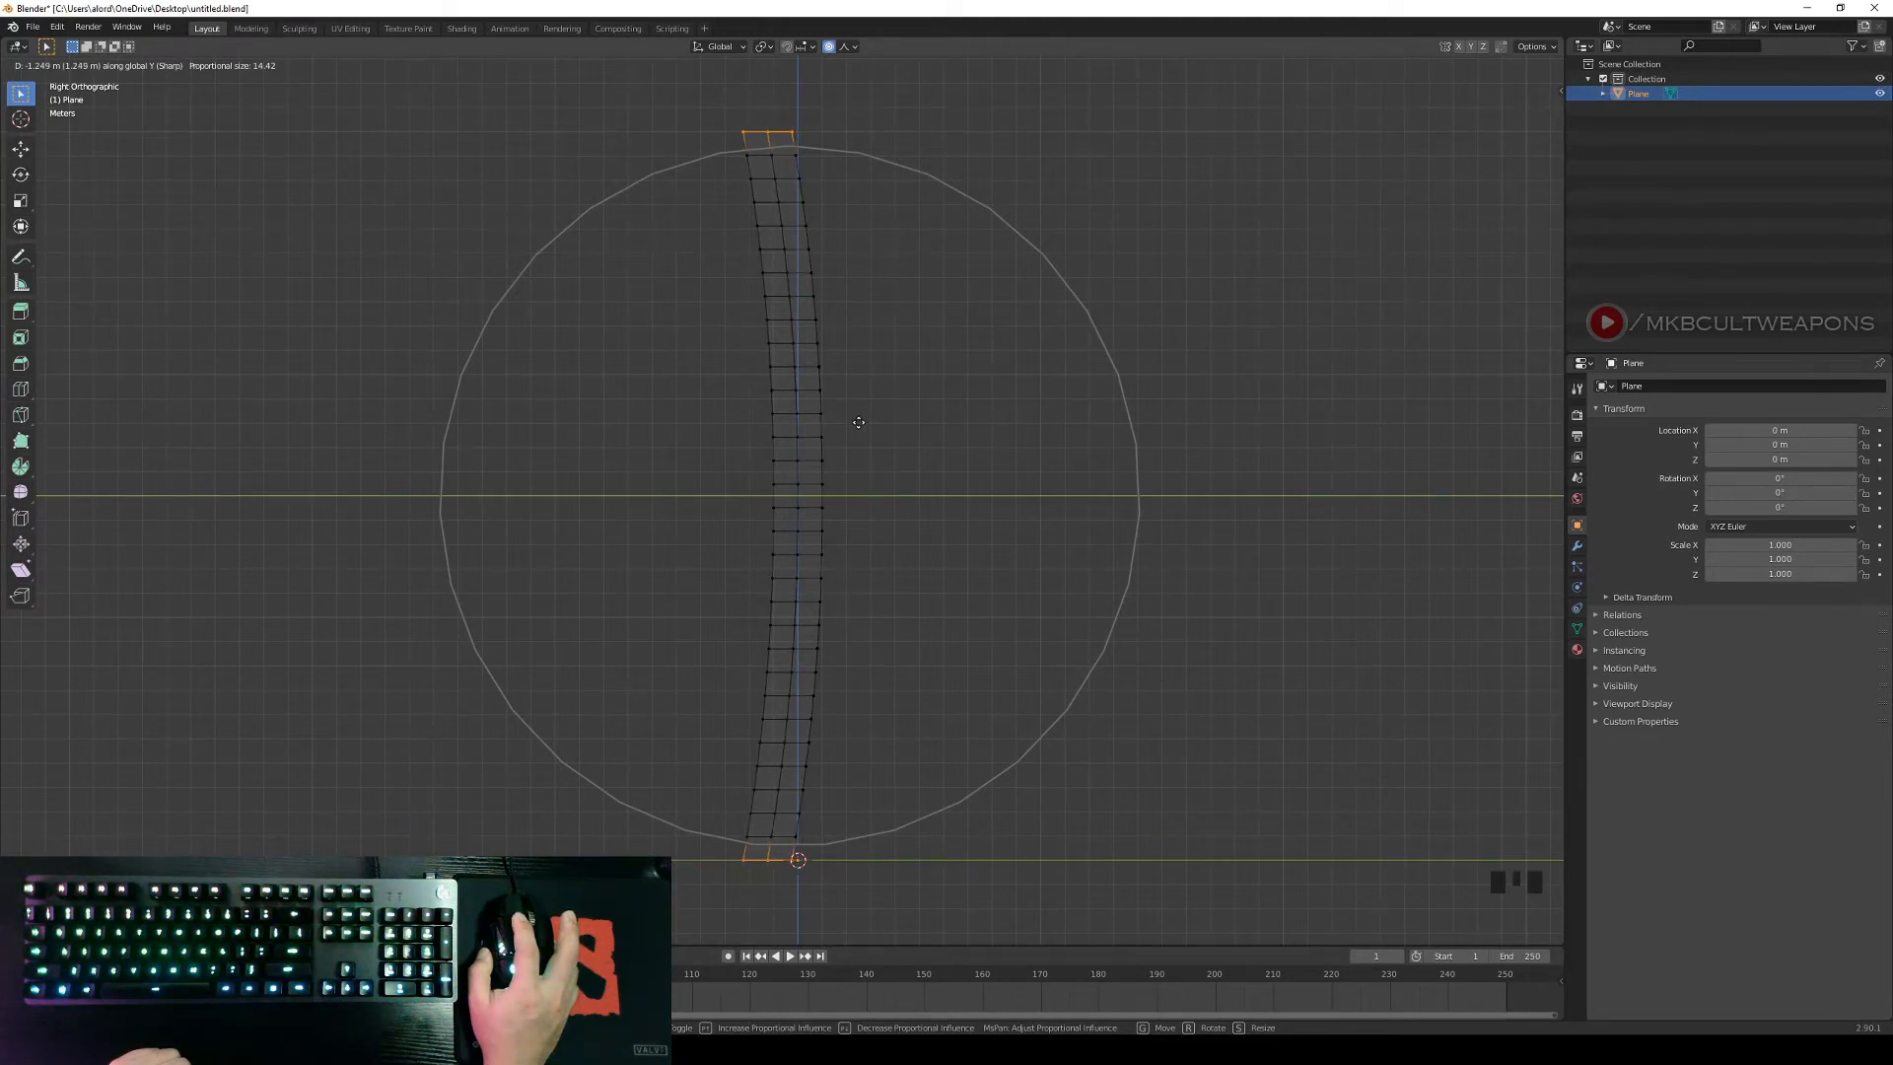
pyautogui.click(857, 422)
# Deselect the end rows, return to Object Mode and deselect the curved blade.
pyautogui.scroll(-2, 971, 439)
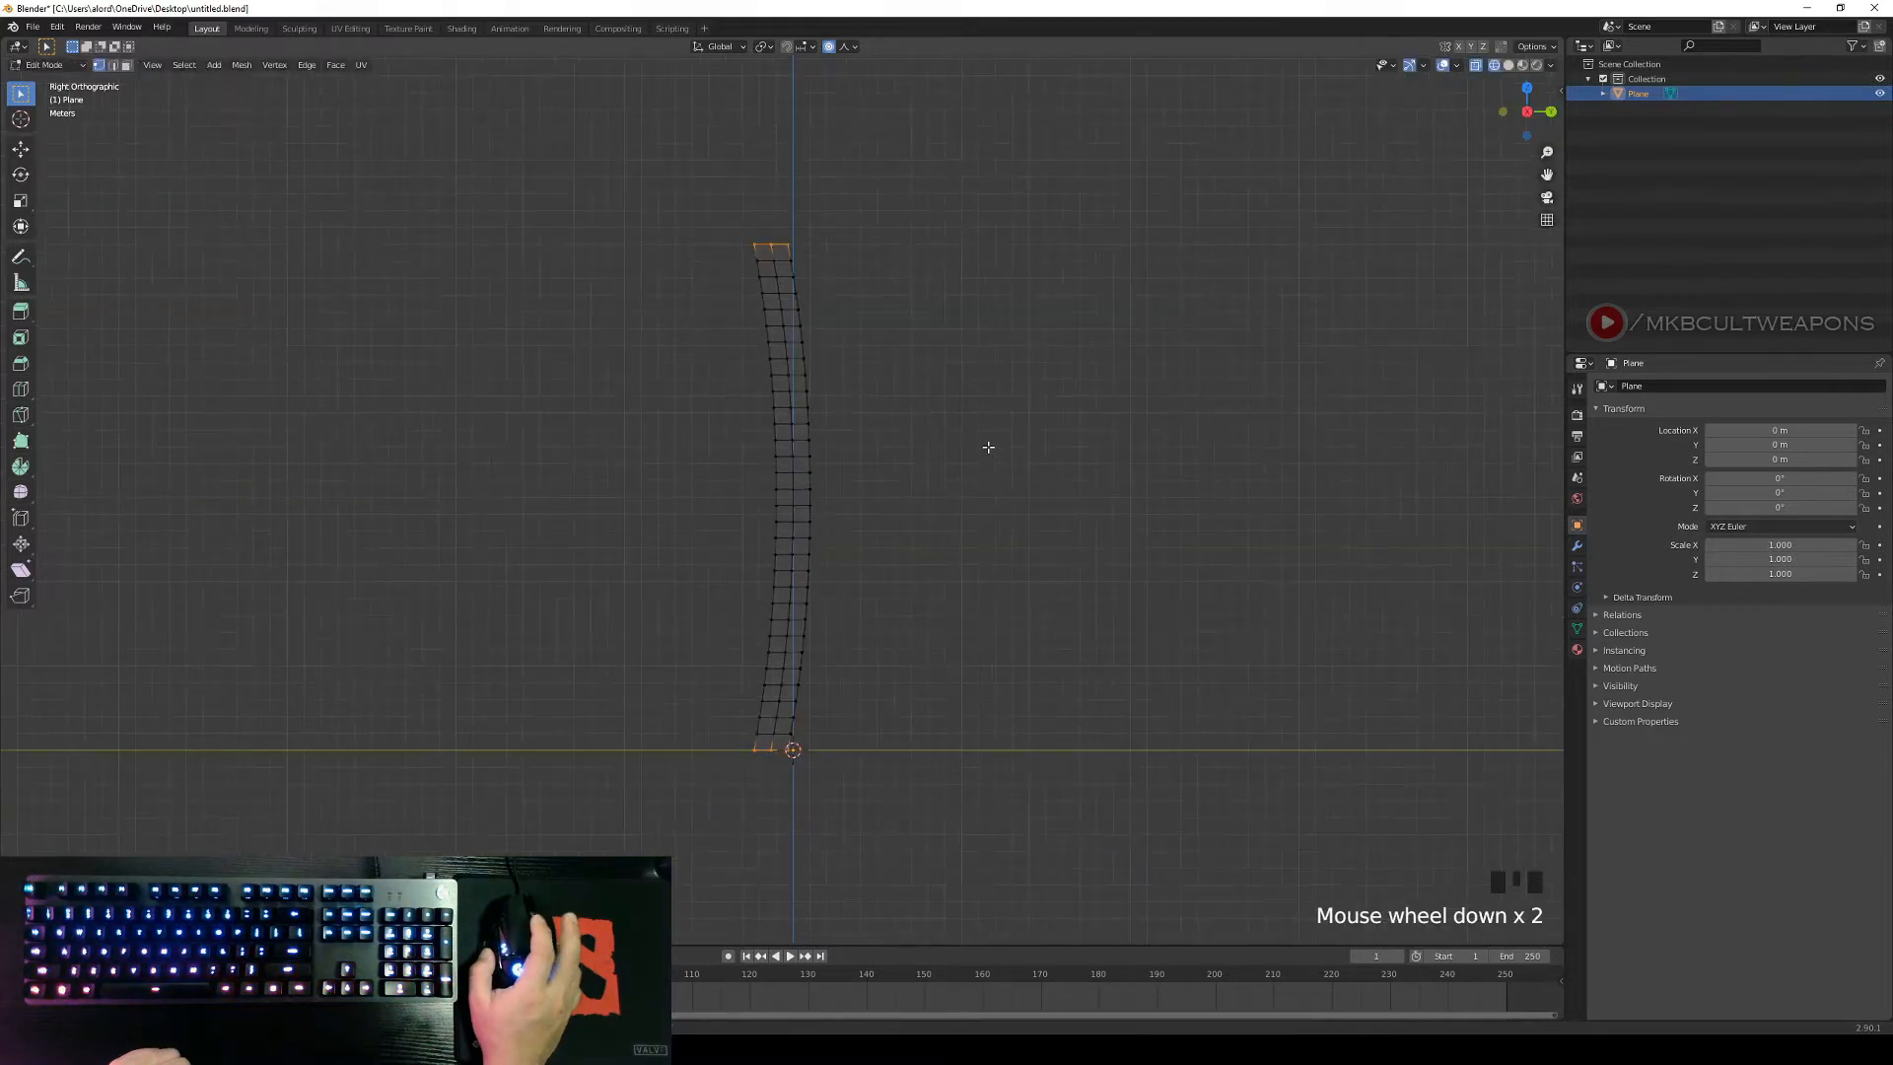
pyautogui.rightClick(1021, 451)
pyautogui.moveTo(1022, 453); pyautogui.dragTo(1006, 536, button='middle')
pyautogui.press('Tab')
pyautogui.rightClick(1005, 543)
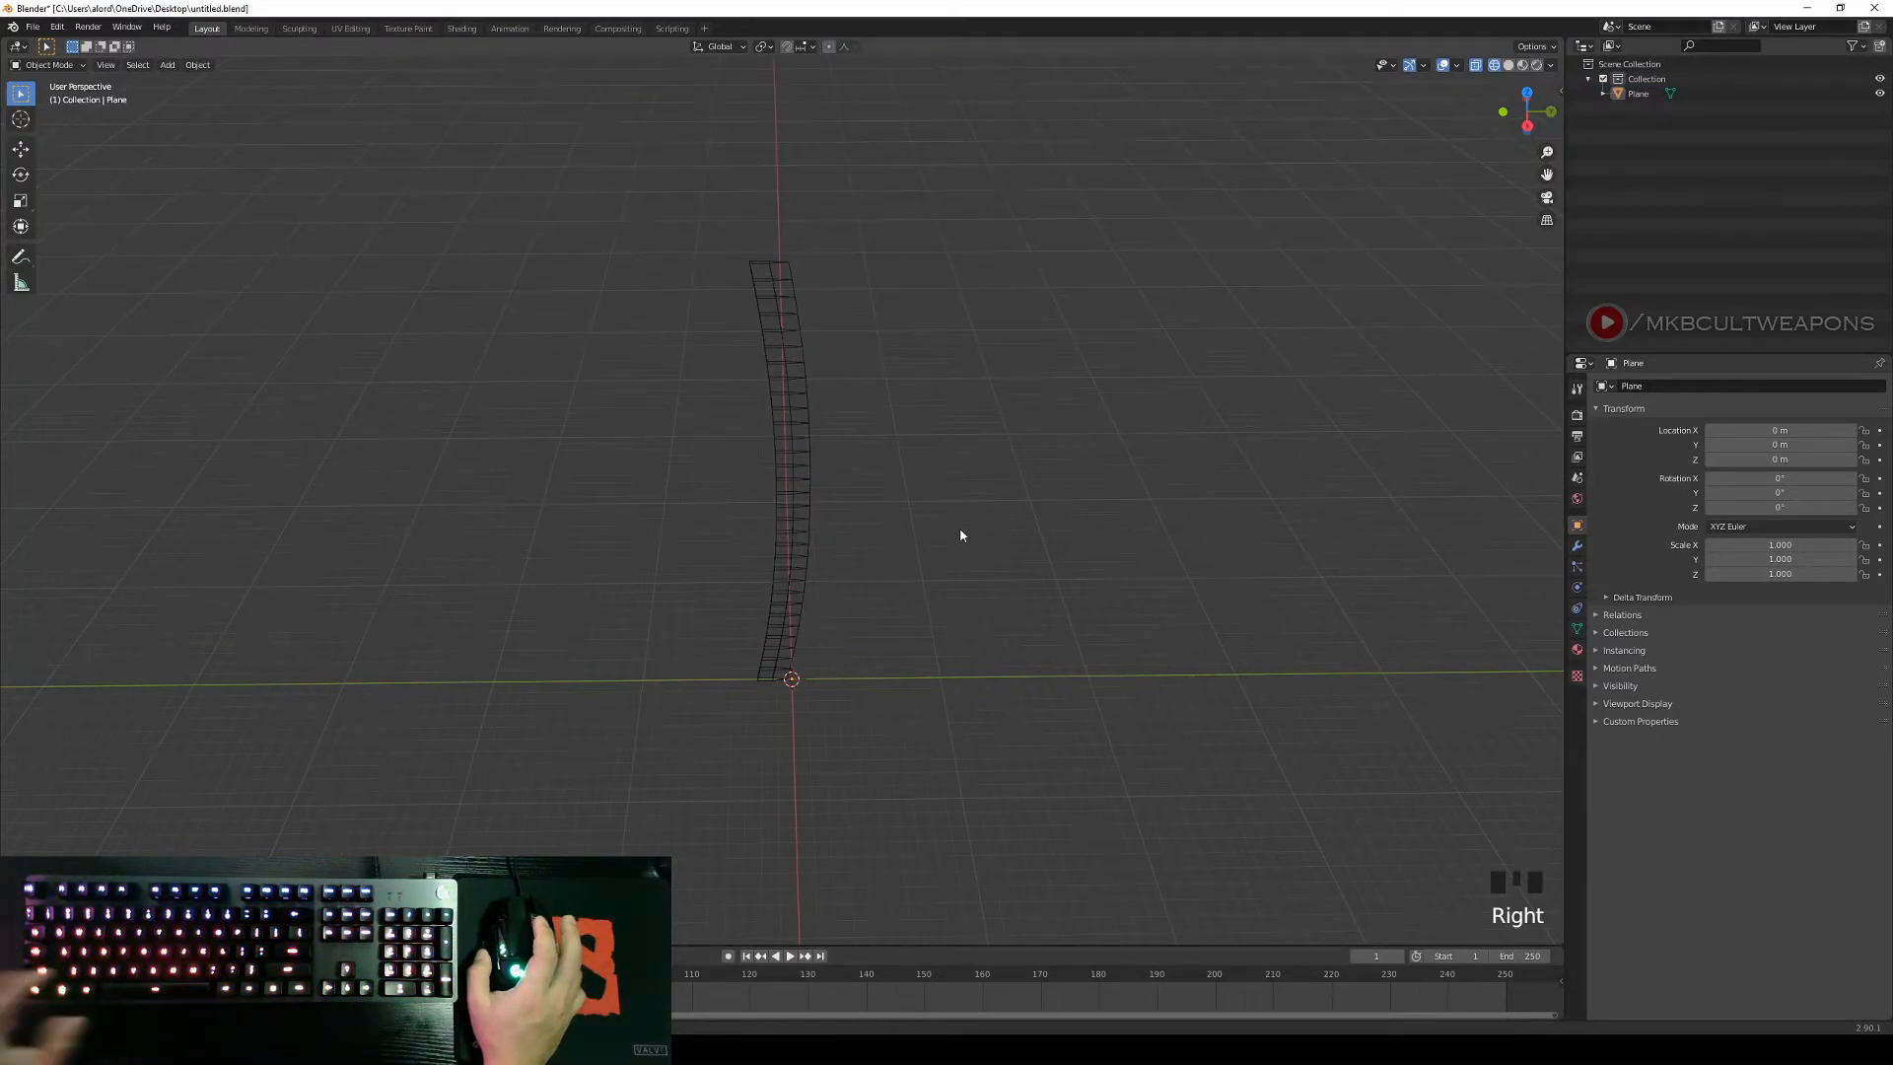
# Switch the viewport to solid shading and frame the curved blade in the right orthographic view.
pyautogui.press('z')
pyautogui.click(1067, 533)
pyautogui.moveTo(1068, 533)
pyautogui.mouseDown(button='middle')
pyautogui.moveTo(923, 526)
pyautogui.moveTo(966, 507)
pyautogui.moveTo(999, 528)
pyautogui.mouseUp(button='middle')
pyautogui.press('KP_3')
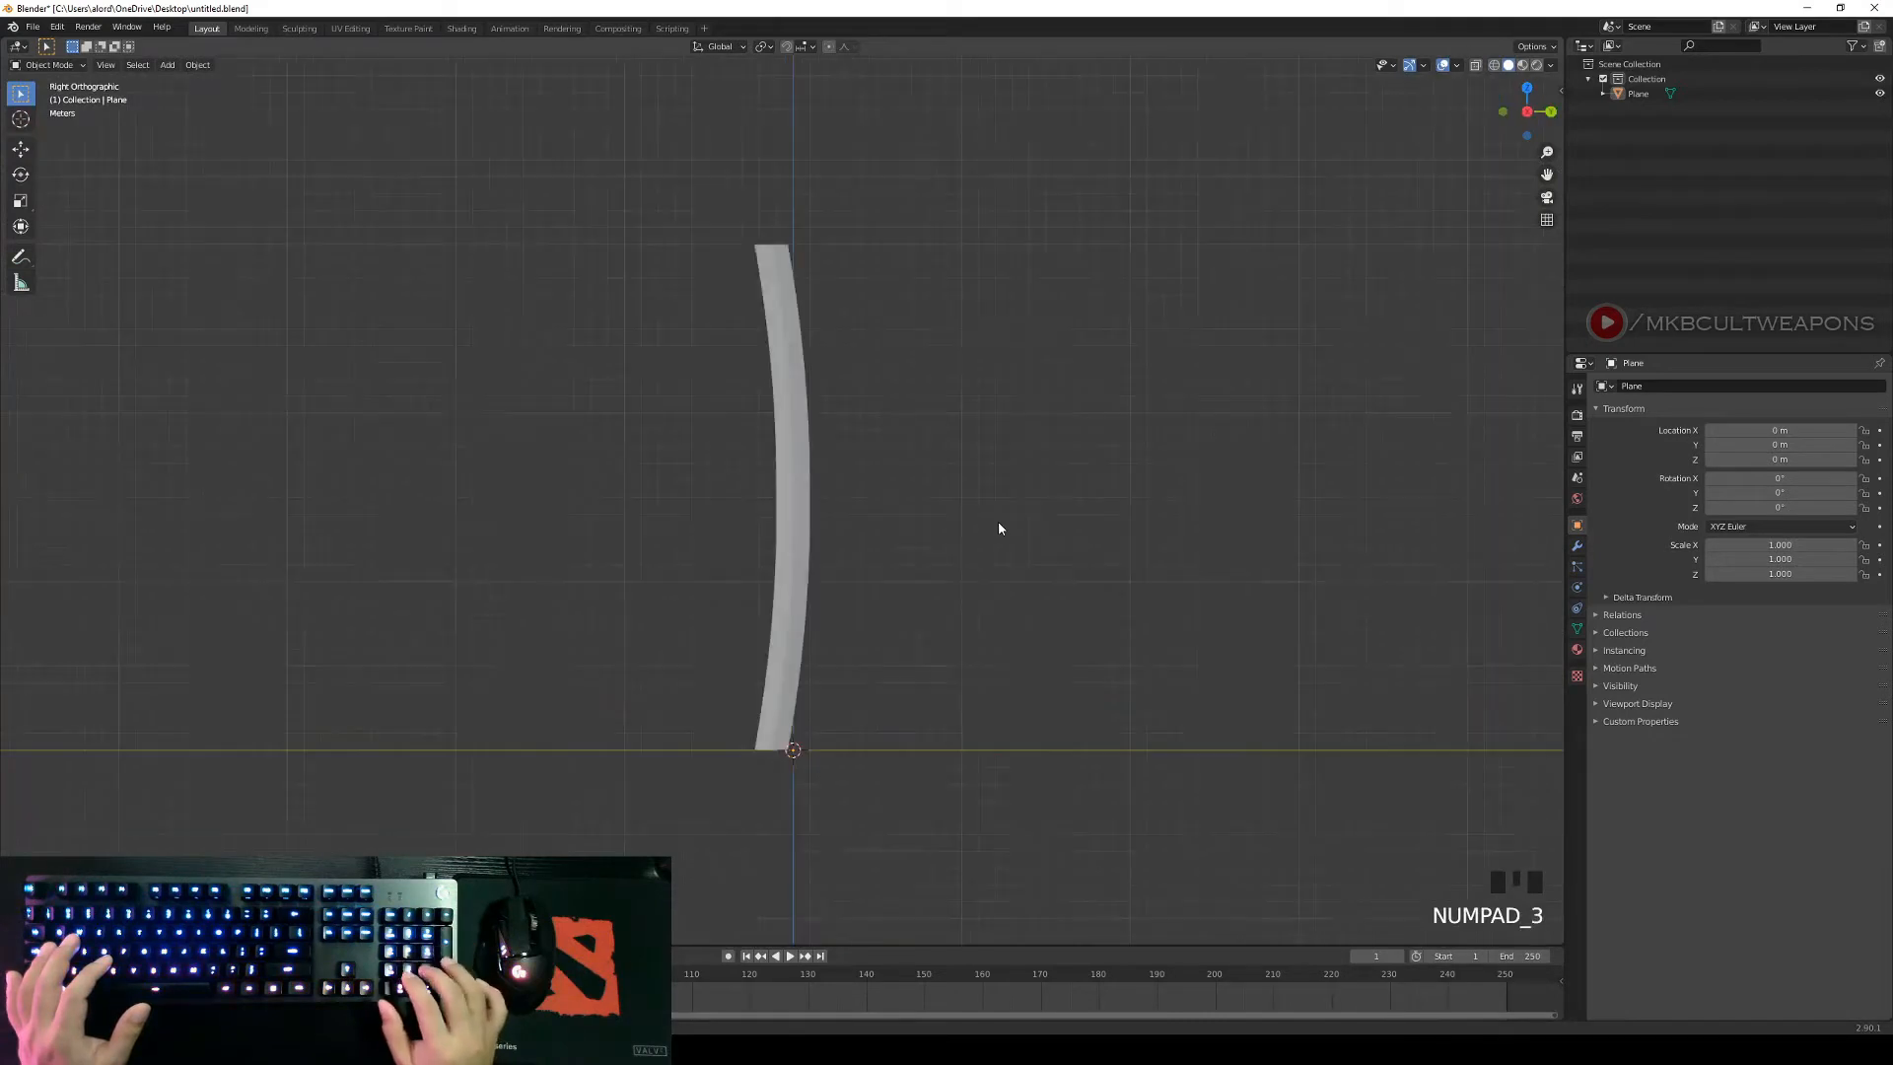
pyautogui.scroll(2, 894, 672)
pyautogui.keyDown('shift'); pyautogui.moveTo(895, 672); pyautogui.dragTo(985, 621, button='middle'); pyautogui.keyUp('shift')
pyautogui.scroll(-1, 983, 618)
pyautogui.scroll(-1, 983, 617)
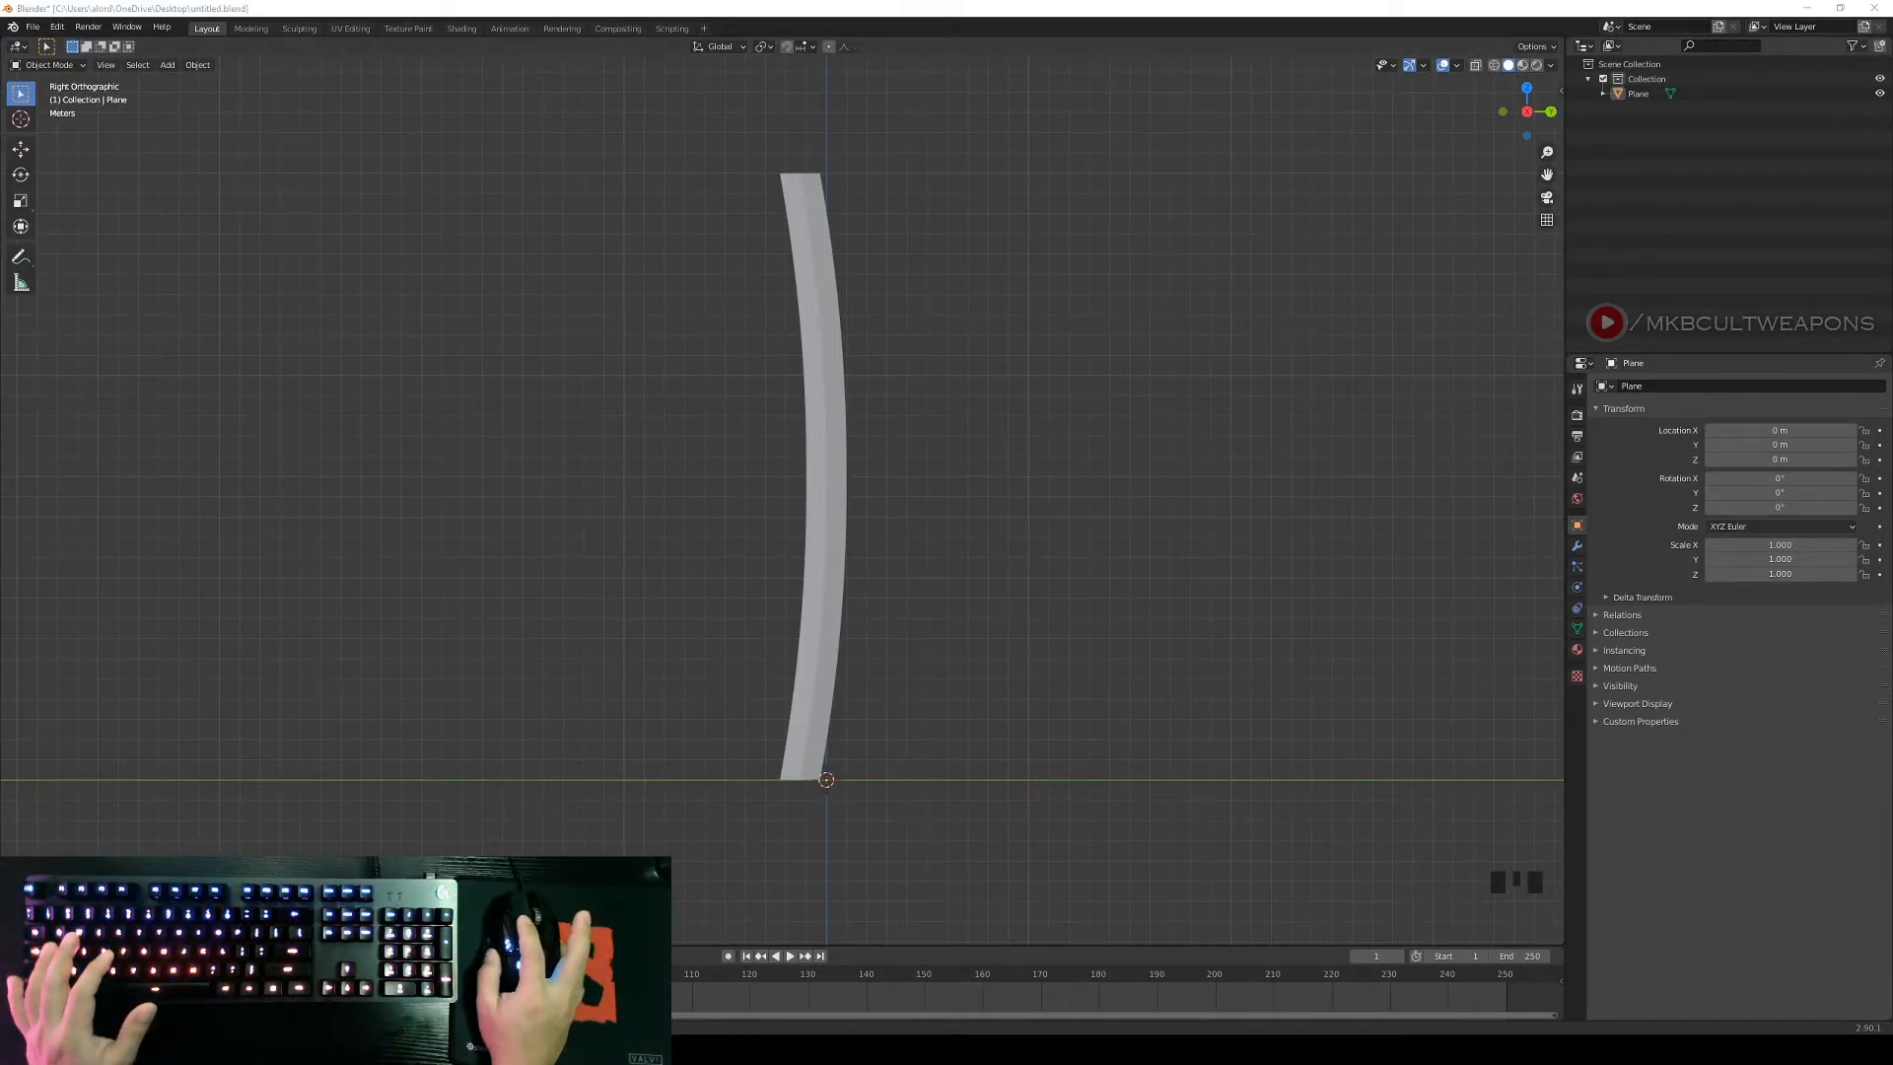
# Examine the reference image thumb1.png of the serrated swords beside the blade, and close it.
pyautogui.moveTo(672, 0); pyautogui.dragTo(1151, 8)
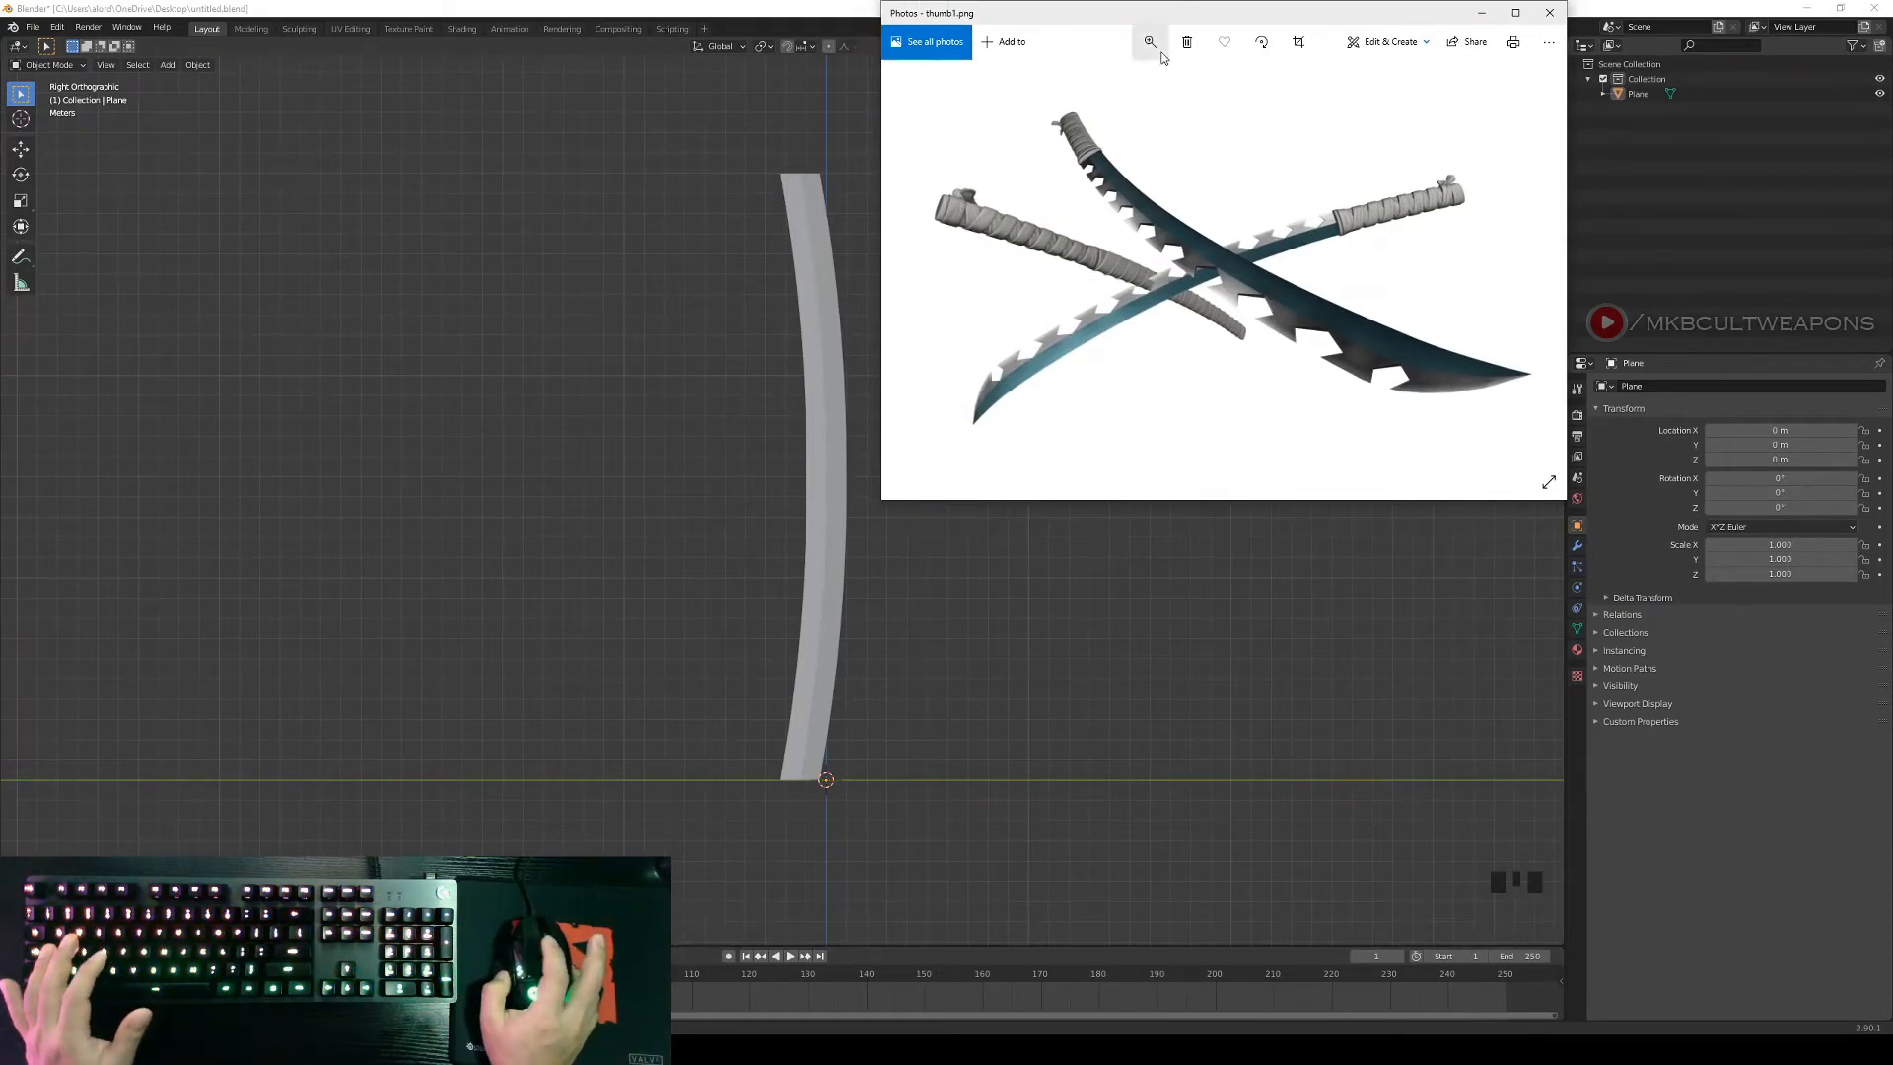
pyautogui.moveTo(1143, 18); pyautogui.dragTo(1082, 291)
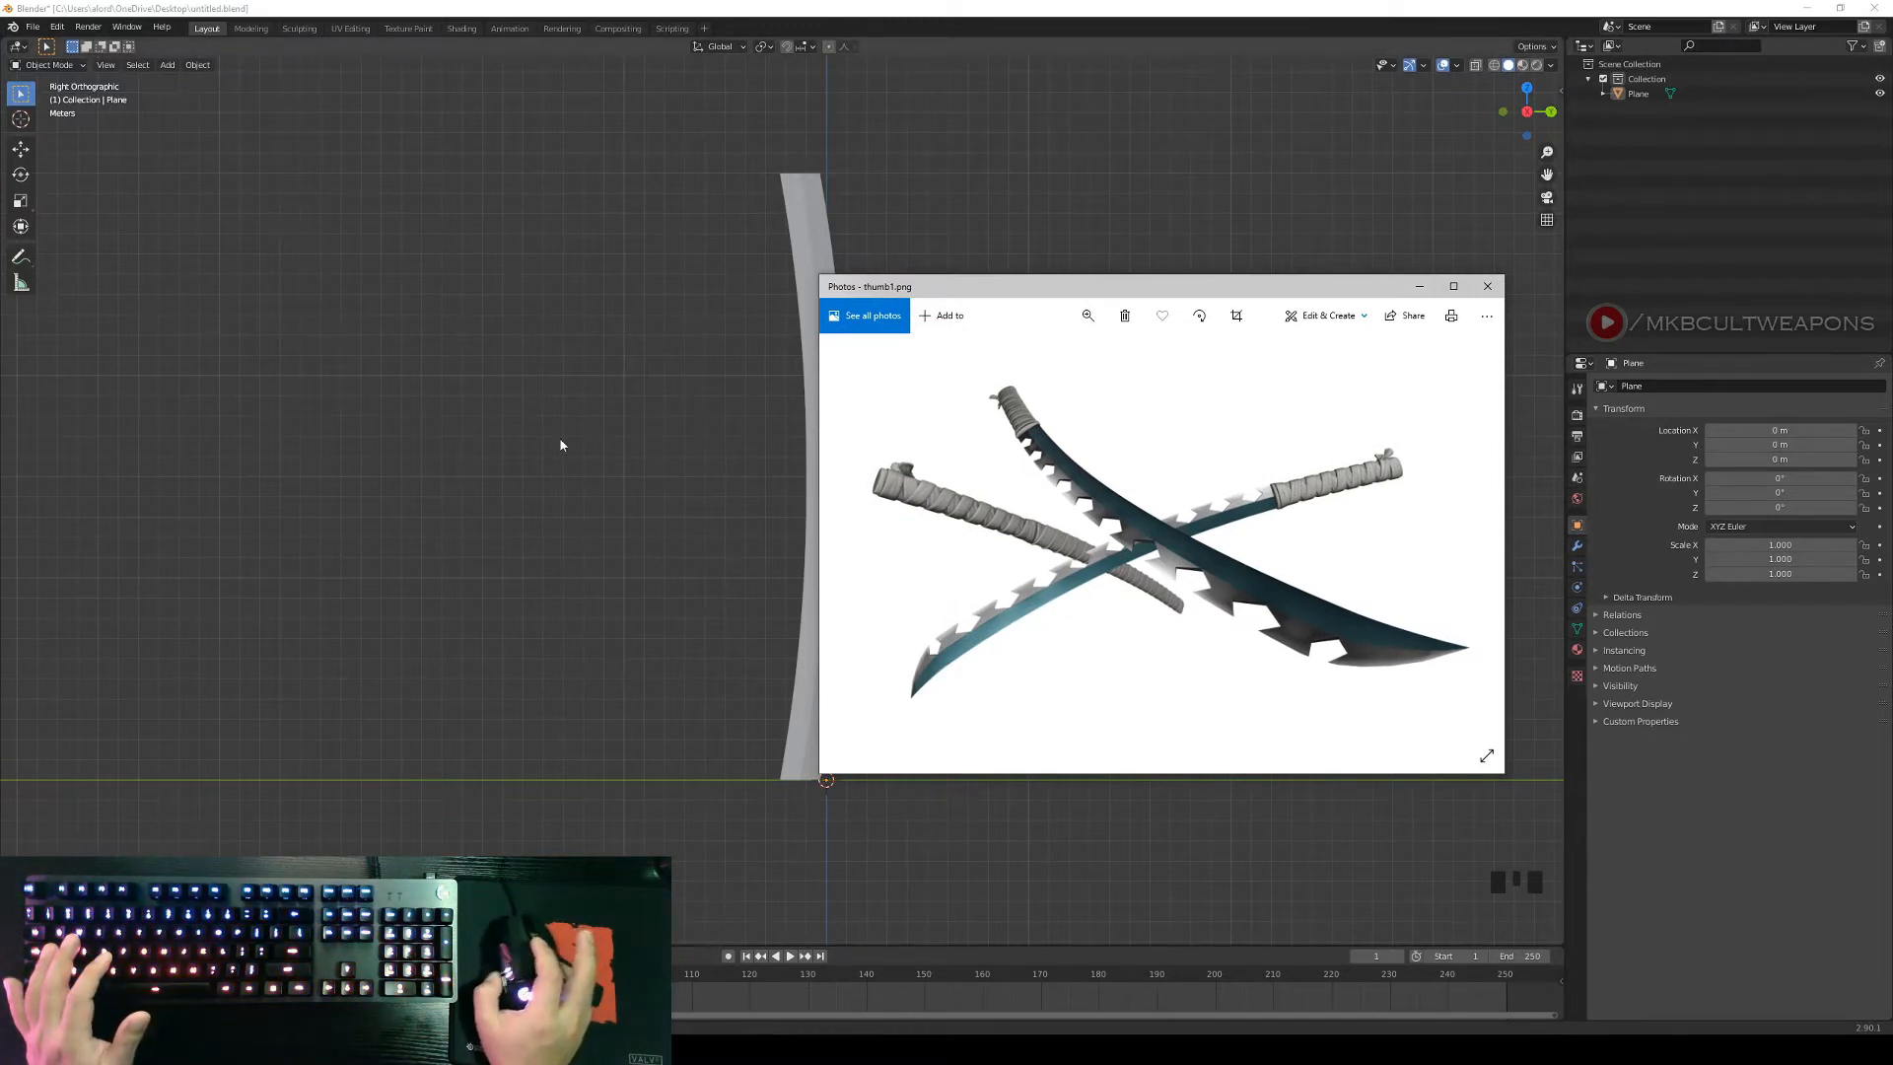
pyautogui.moveTo(1047, 290); pyautogui.dragTo(1162, 287)
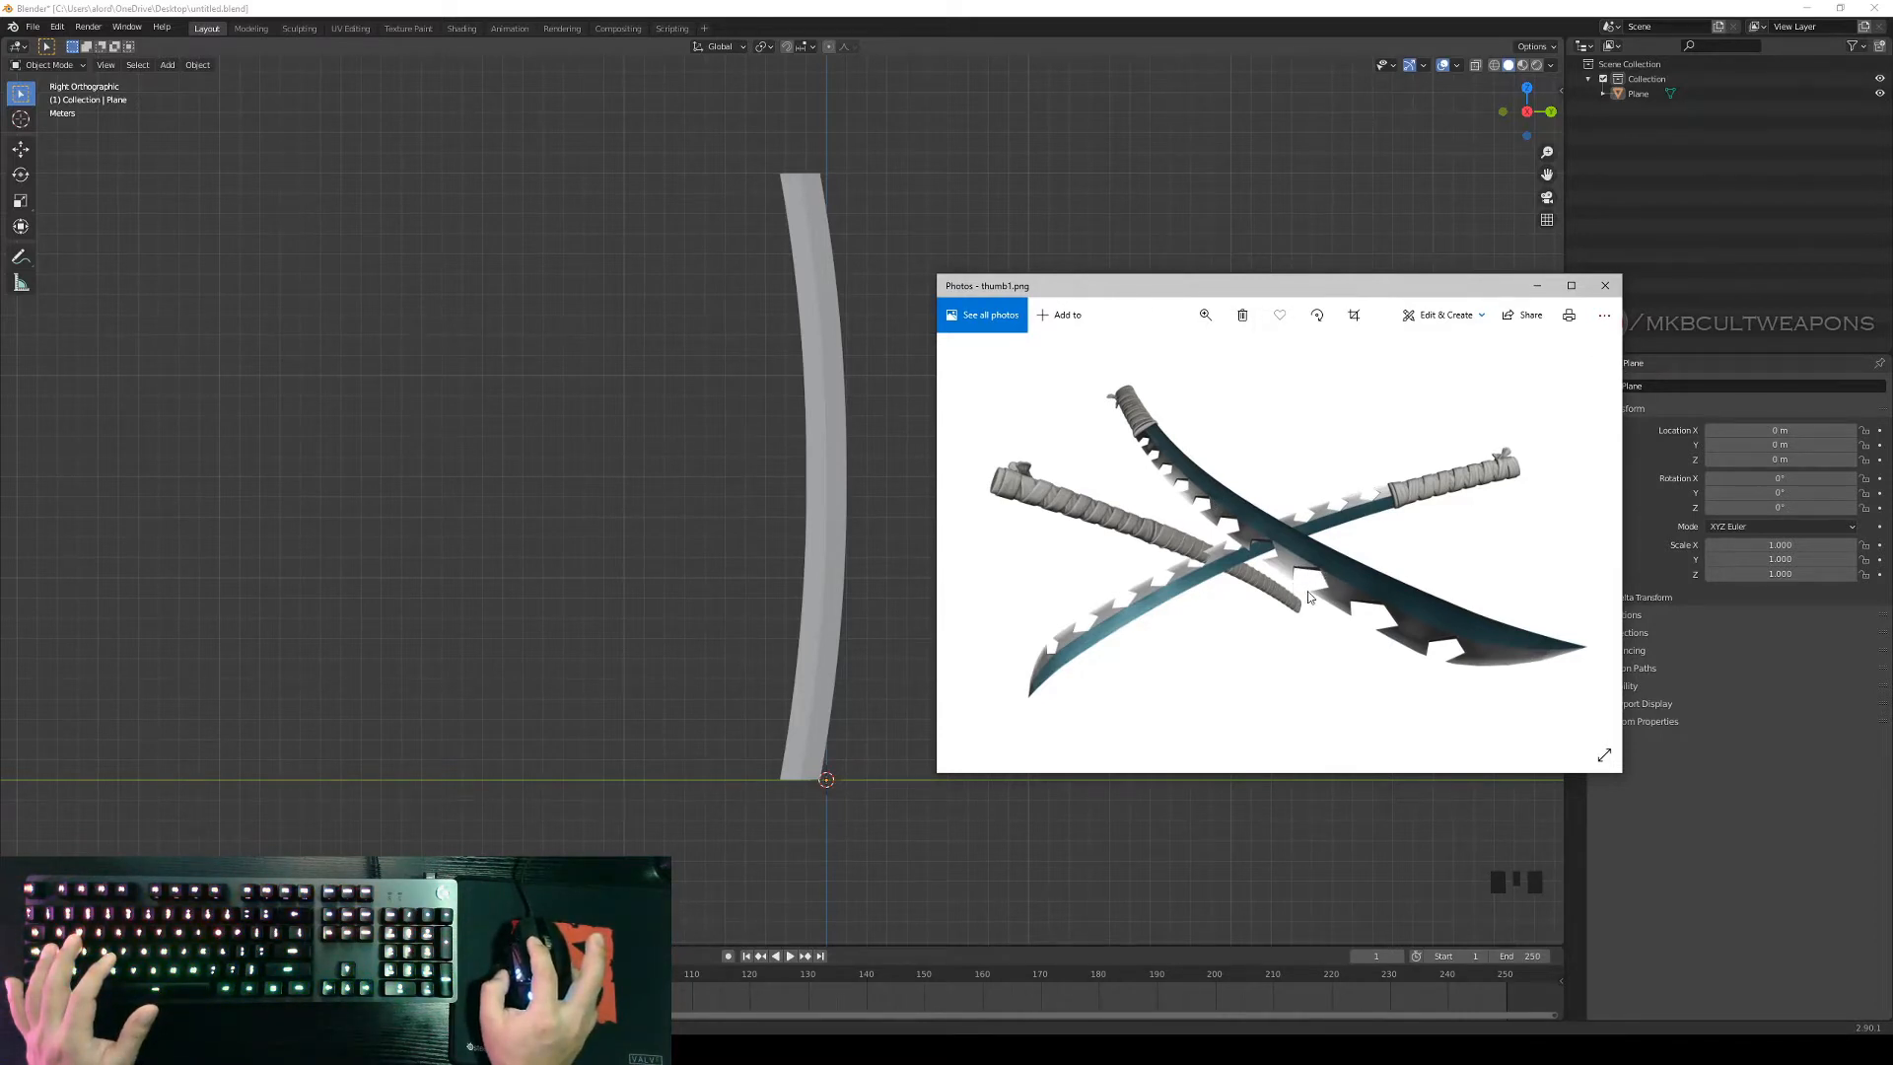
pyautogui.click(1604, 285)
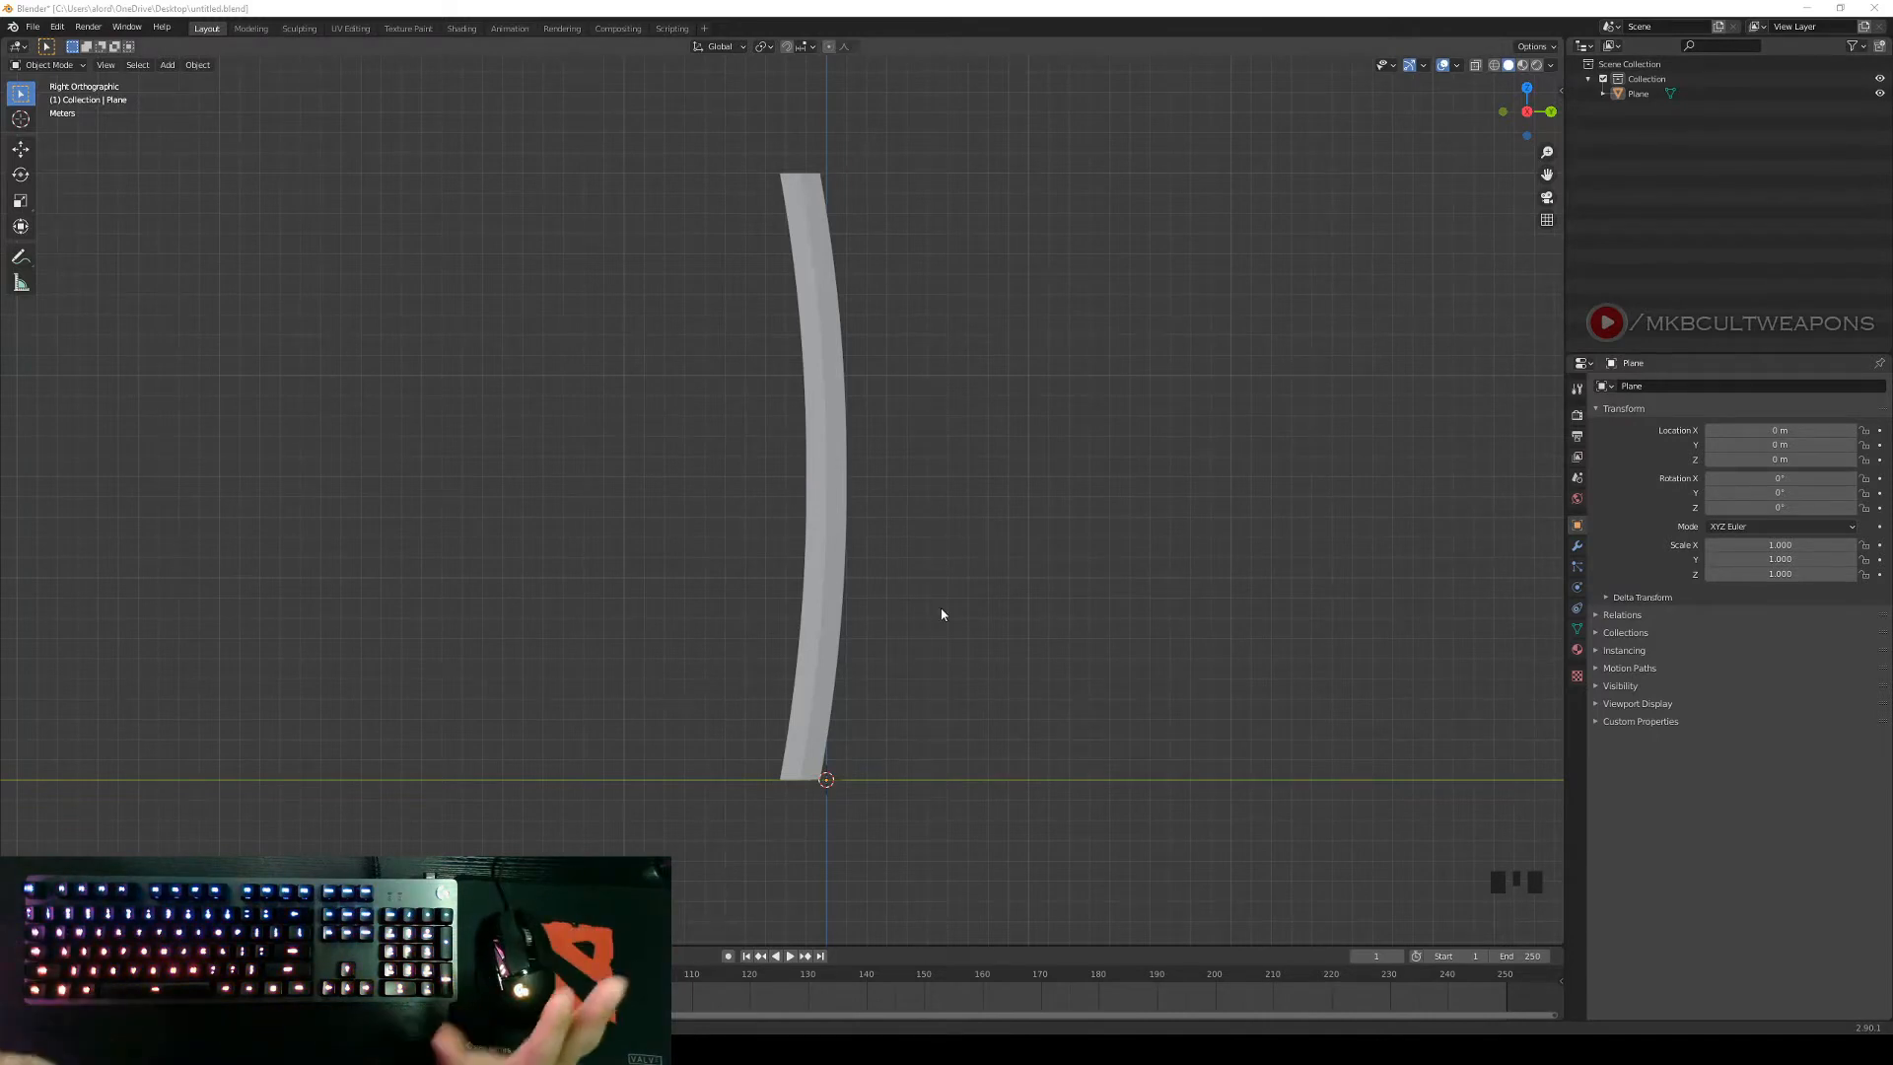
# Enter Edit Mode on the blade and add a centred lengthwise loop cut between its middle edge and outer-curve edge.
pyautogui.scroll(1, 856, 553)
pyautogui.scroll(-2, 865, 554)
pyautogui.moveTo(866, 554); pyautogui.dragTo(950, 590, button='middle')
pyautogui.scroll(2, 950, 590)
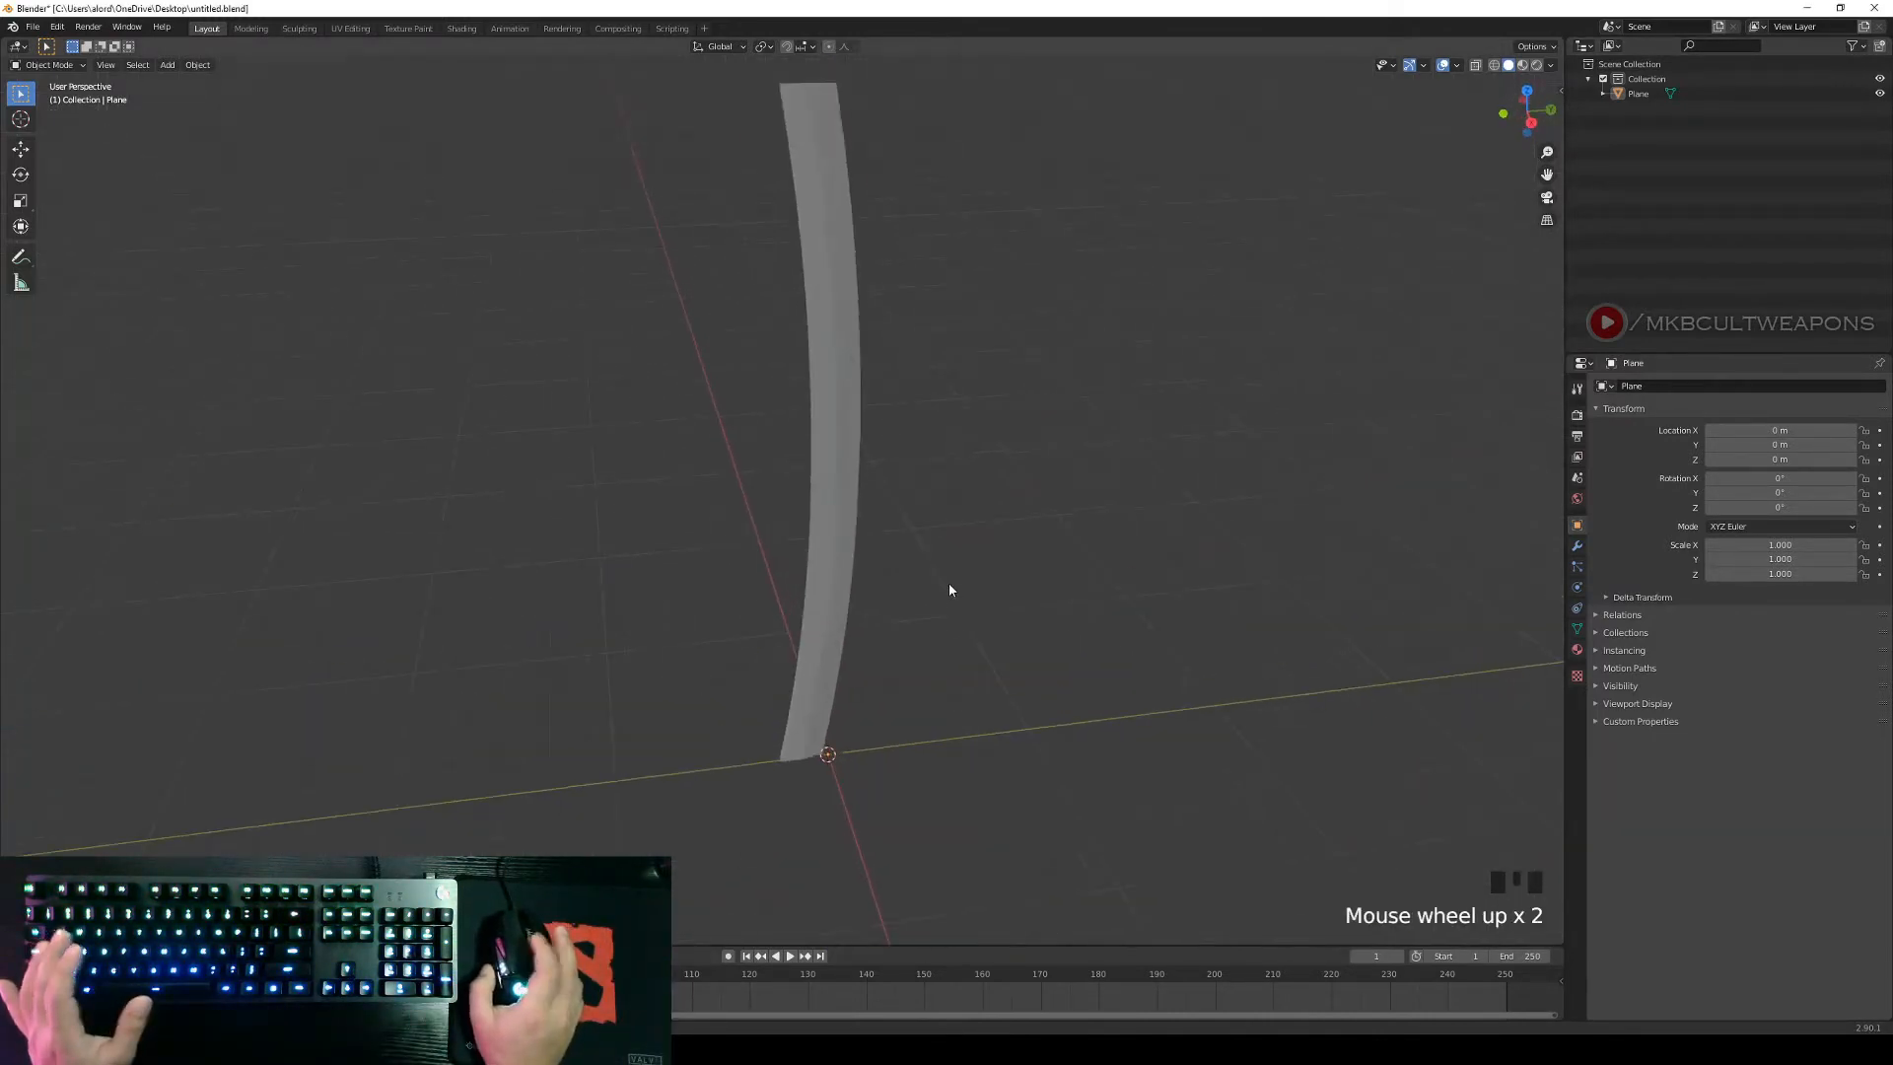
pyautogui.rightClick(838, 373)
pyautogui.moveTo(915, 448); pyautogui.dragTo(944, 537, button='middle')
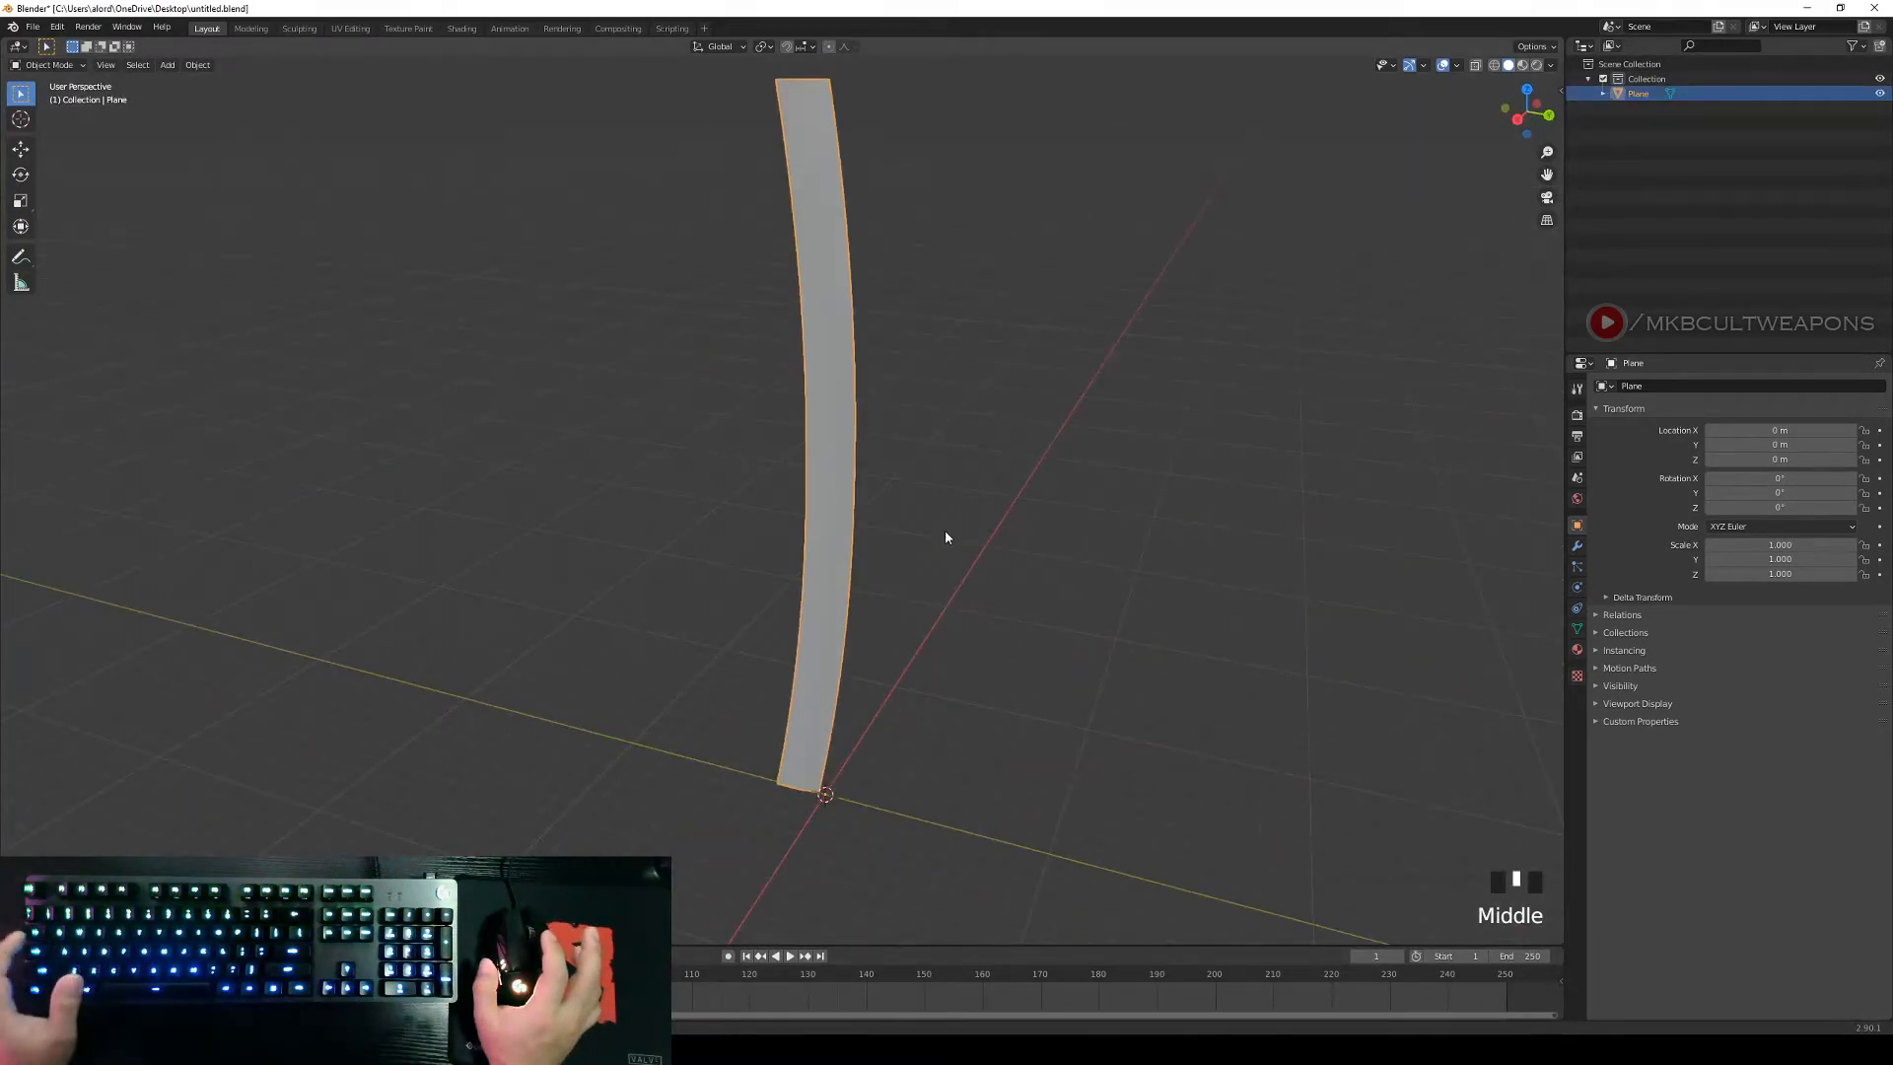
pyautogui.press('Tab')
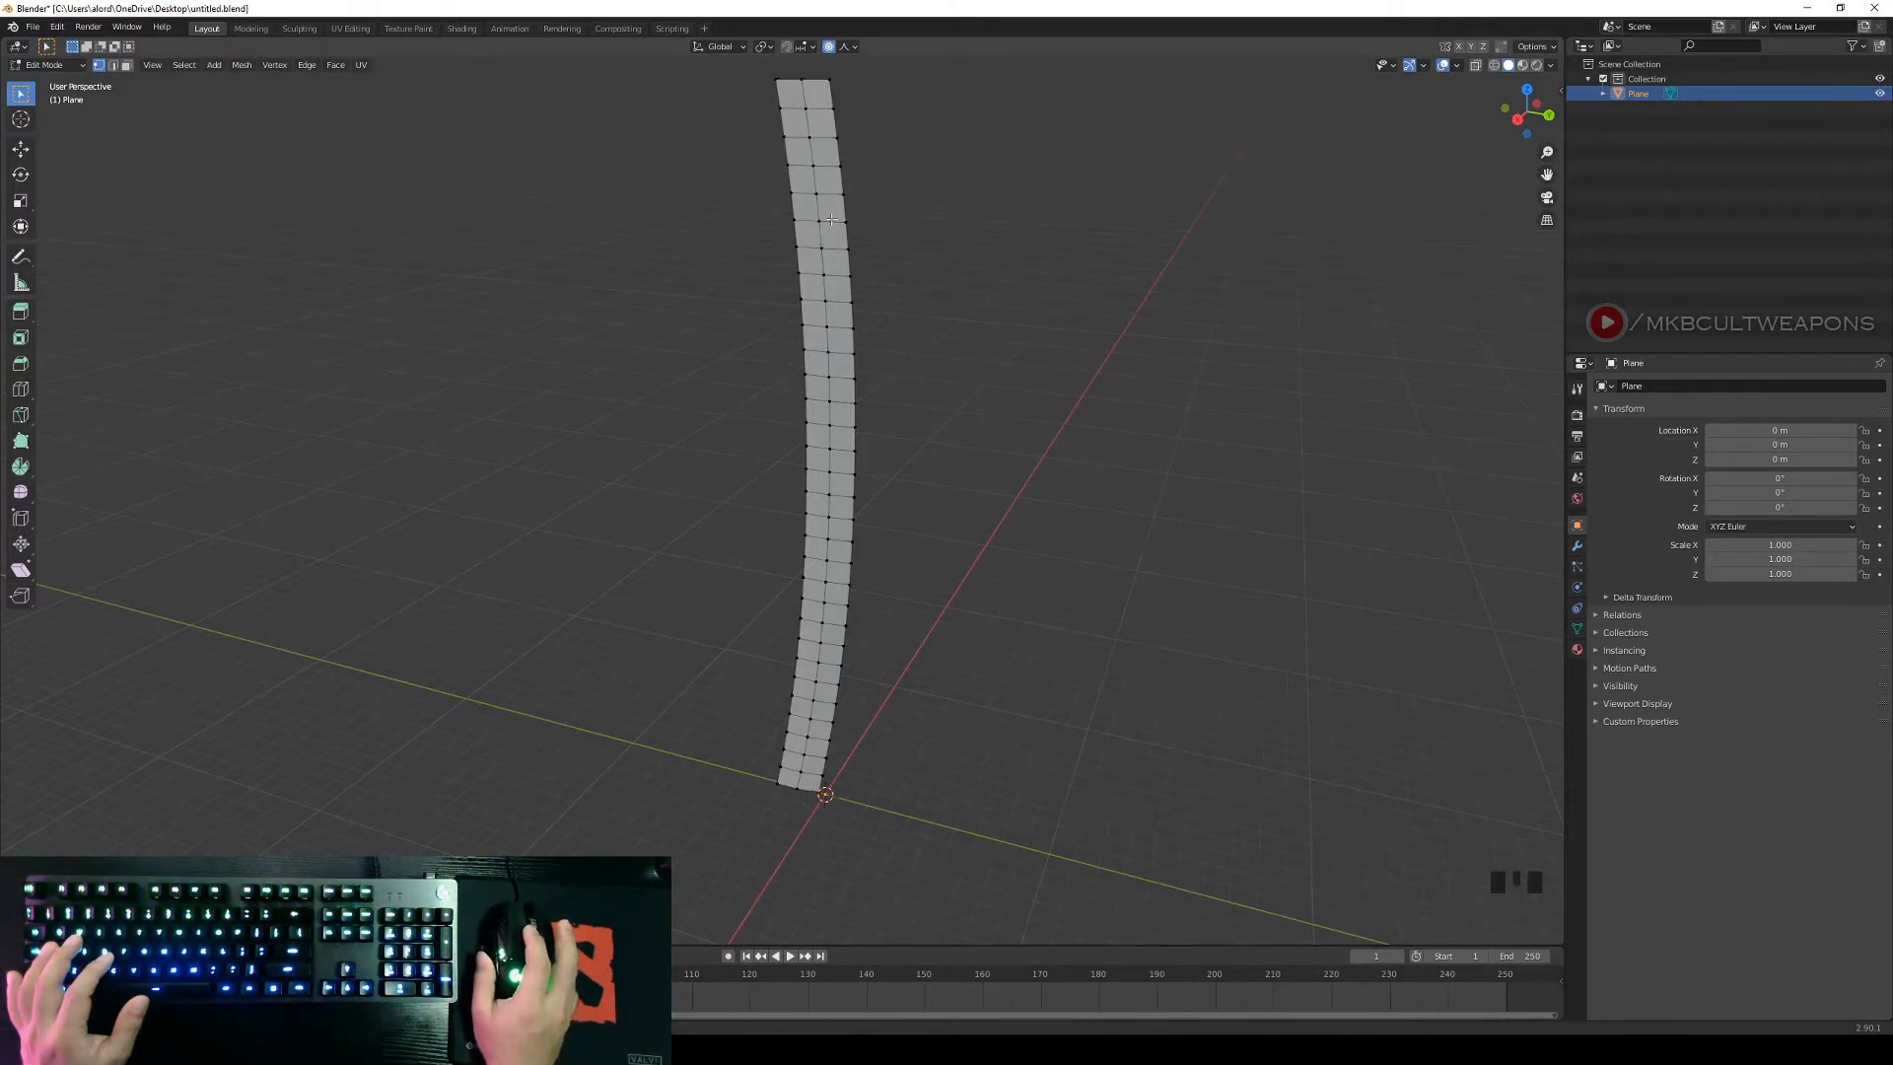
pyautogui.hotkey('ctrl', 'r')
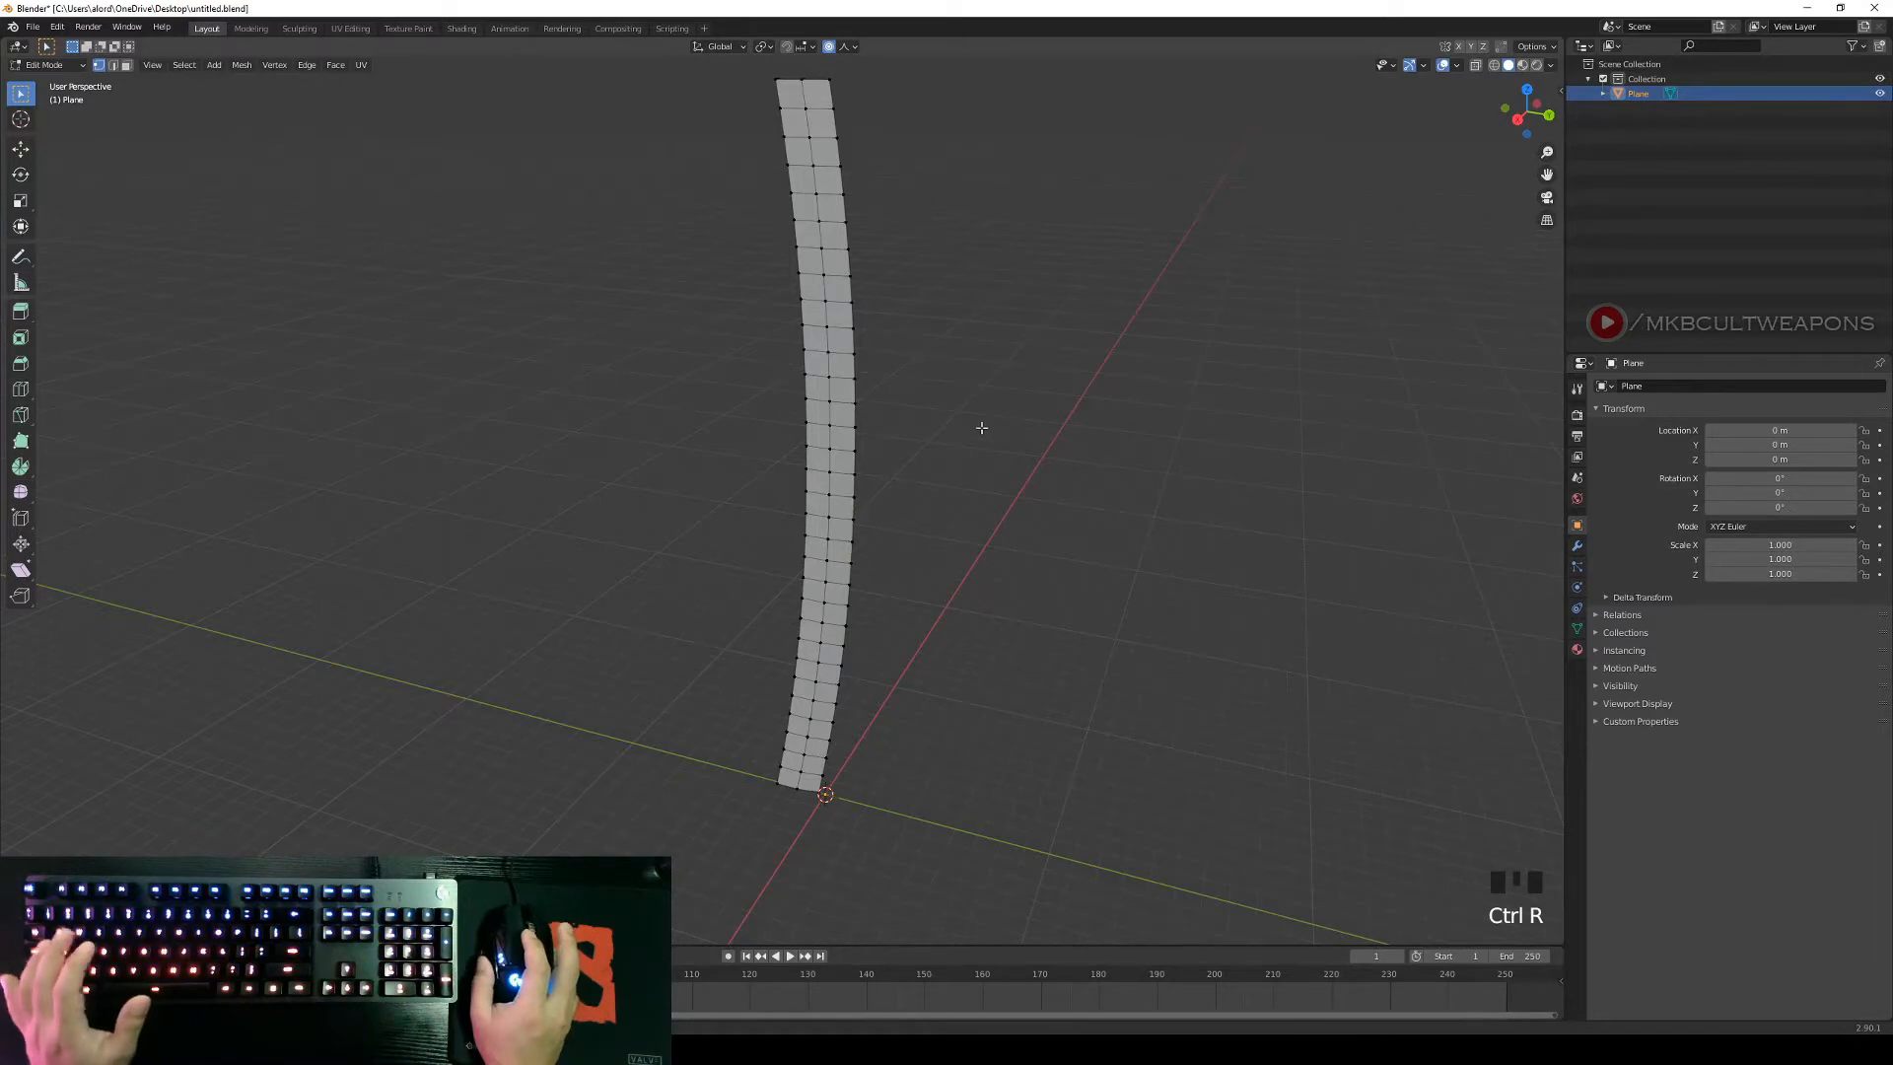
pyautogui.click(841, 428)
pyautogui.rightClick(916, 555)
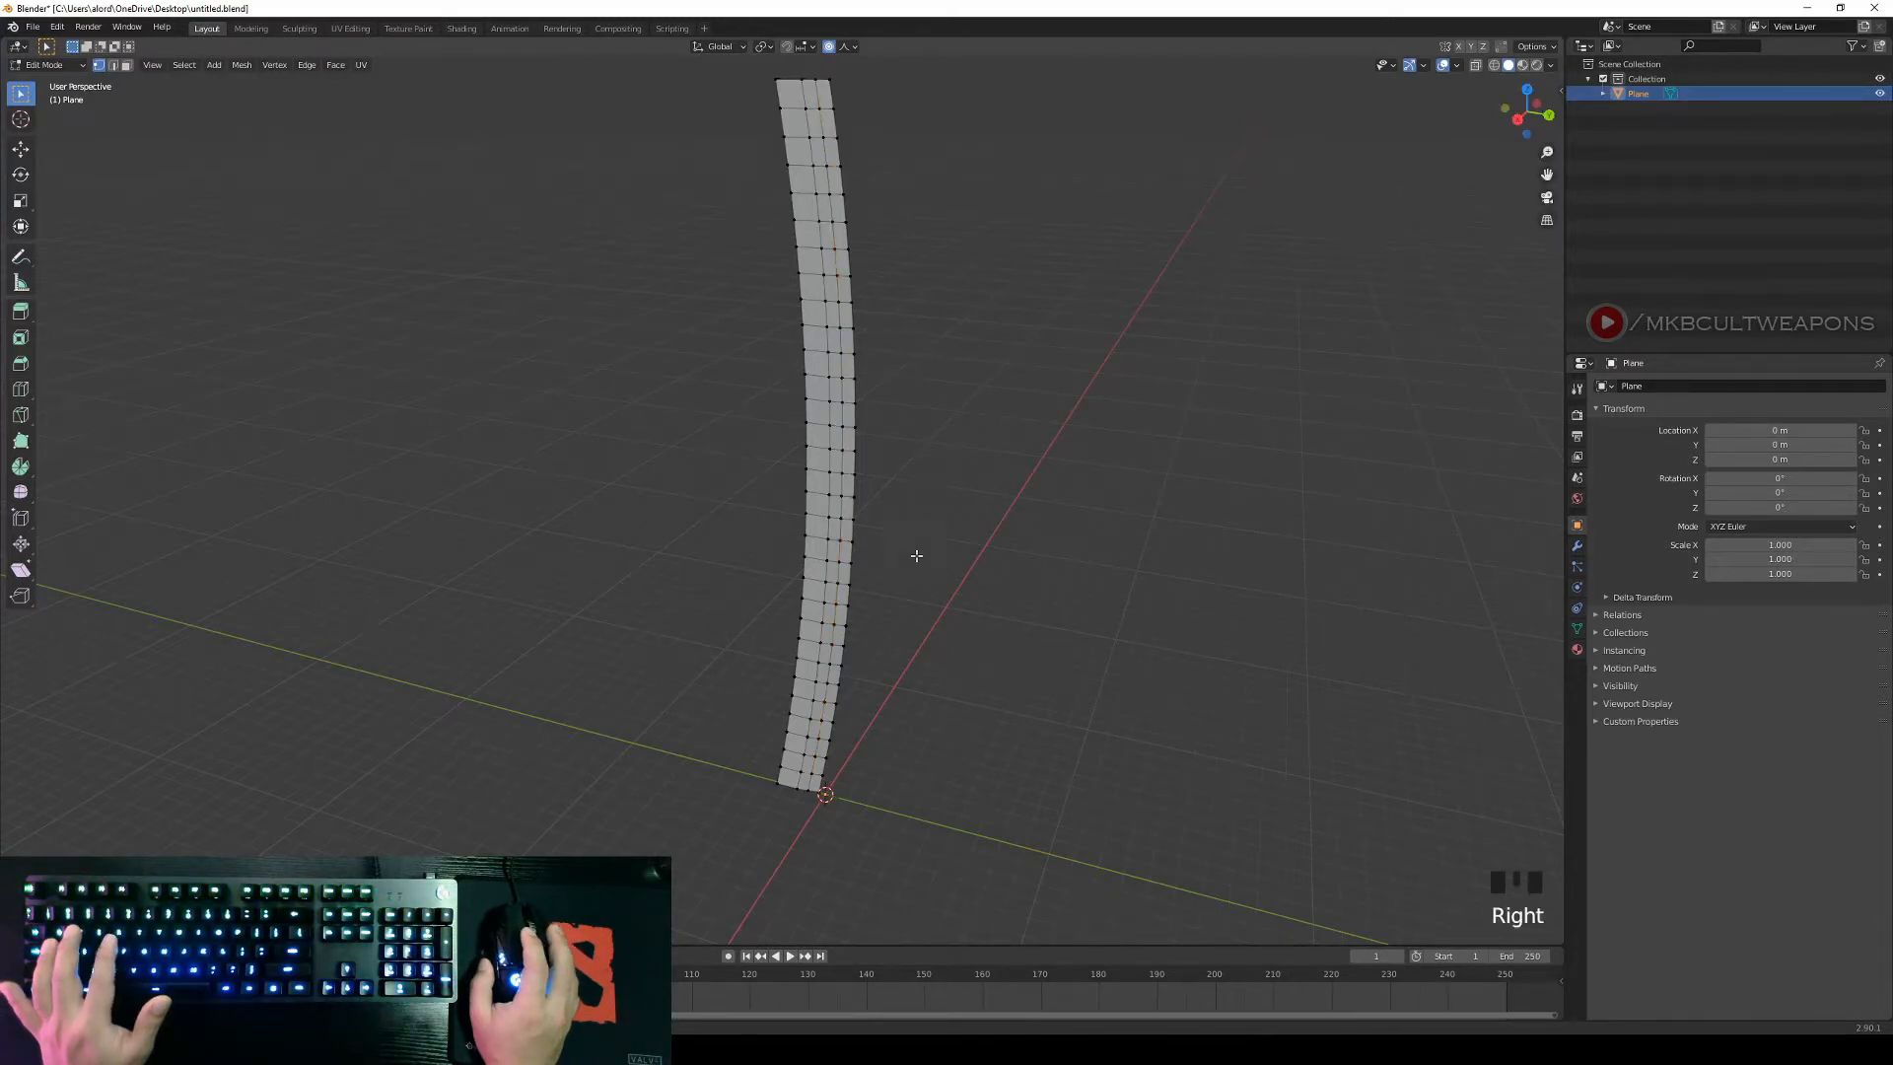
# Add a second centred lengthwise loop cut between the blade's middle edge and the new loop.
pyautogui.scroll(2, 916, 555)
pyautogui.scroll(-2, 913, 553)
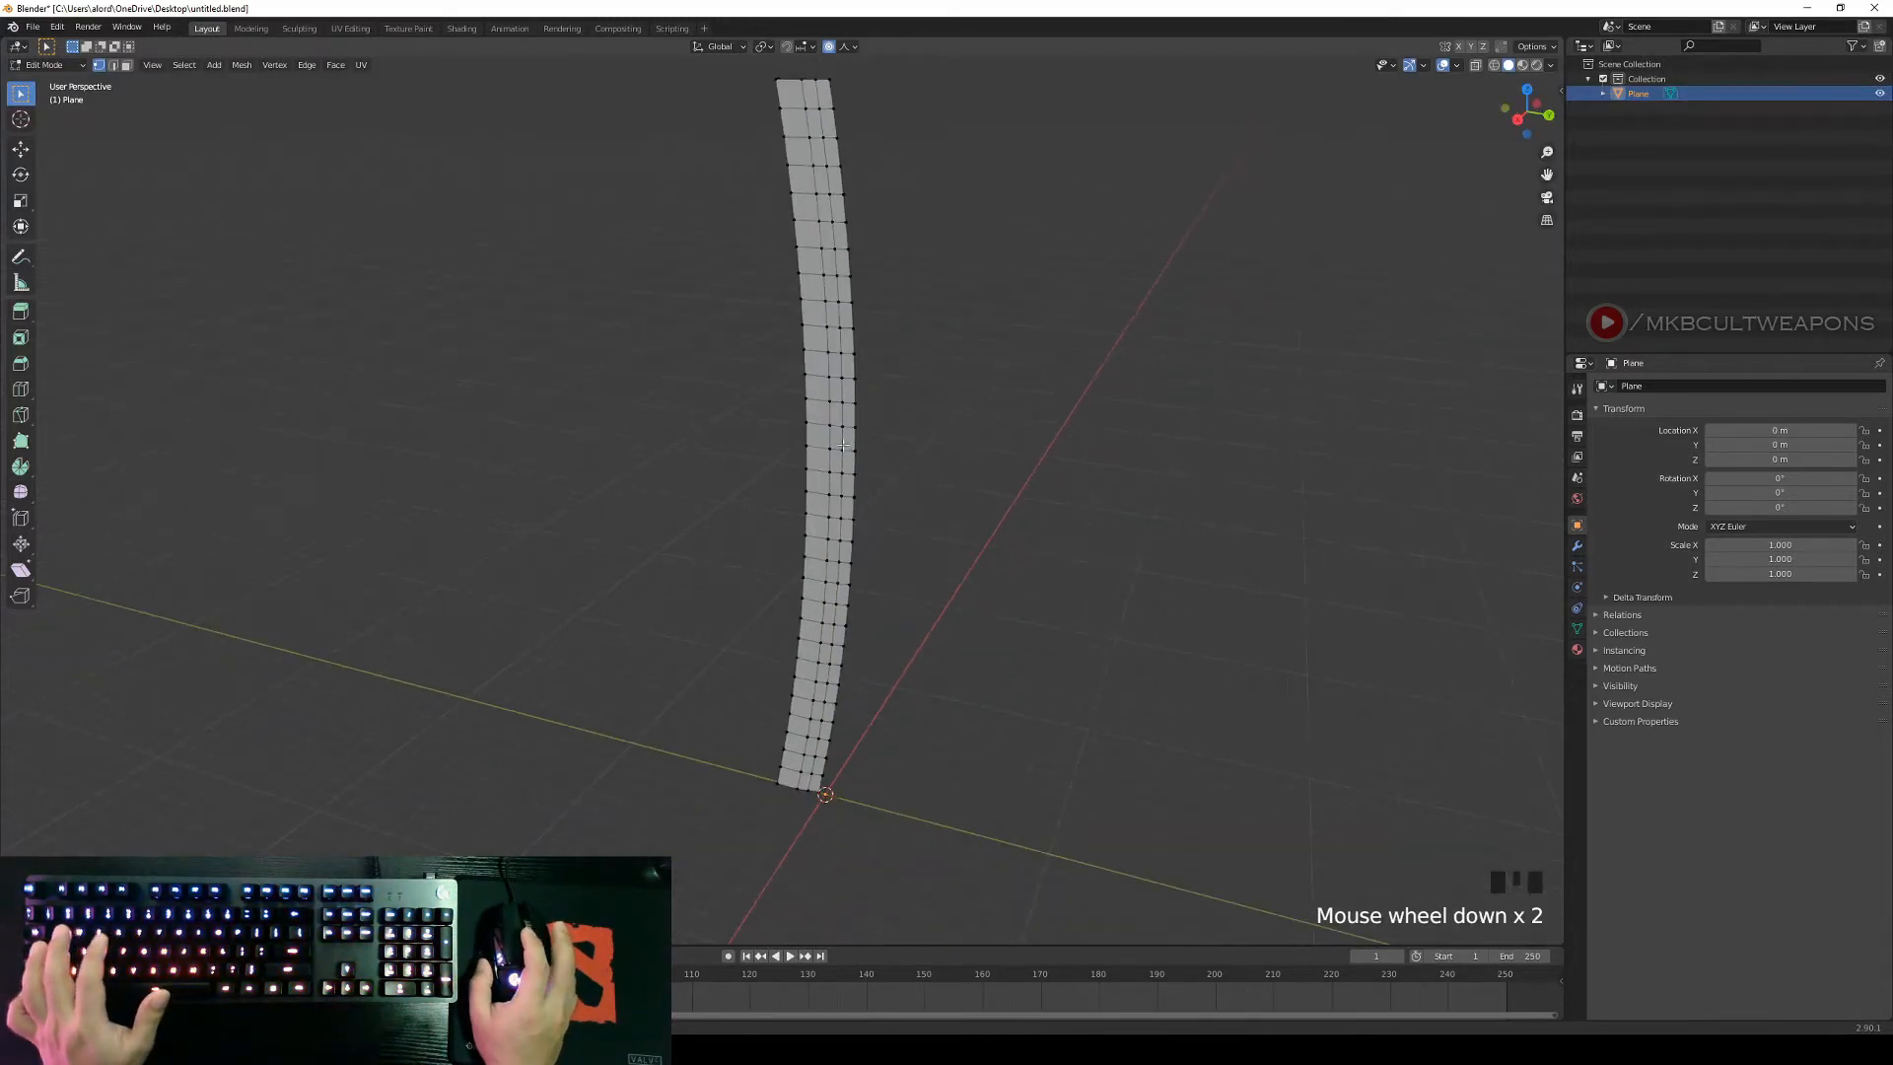
pyautogui.hotkey('ctrl', 'r')
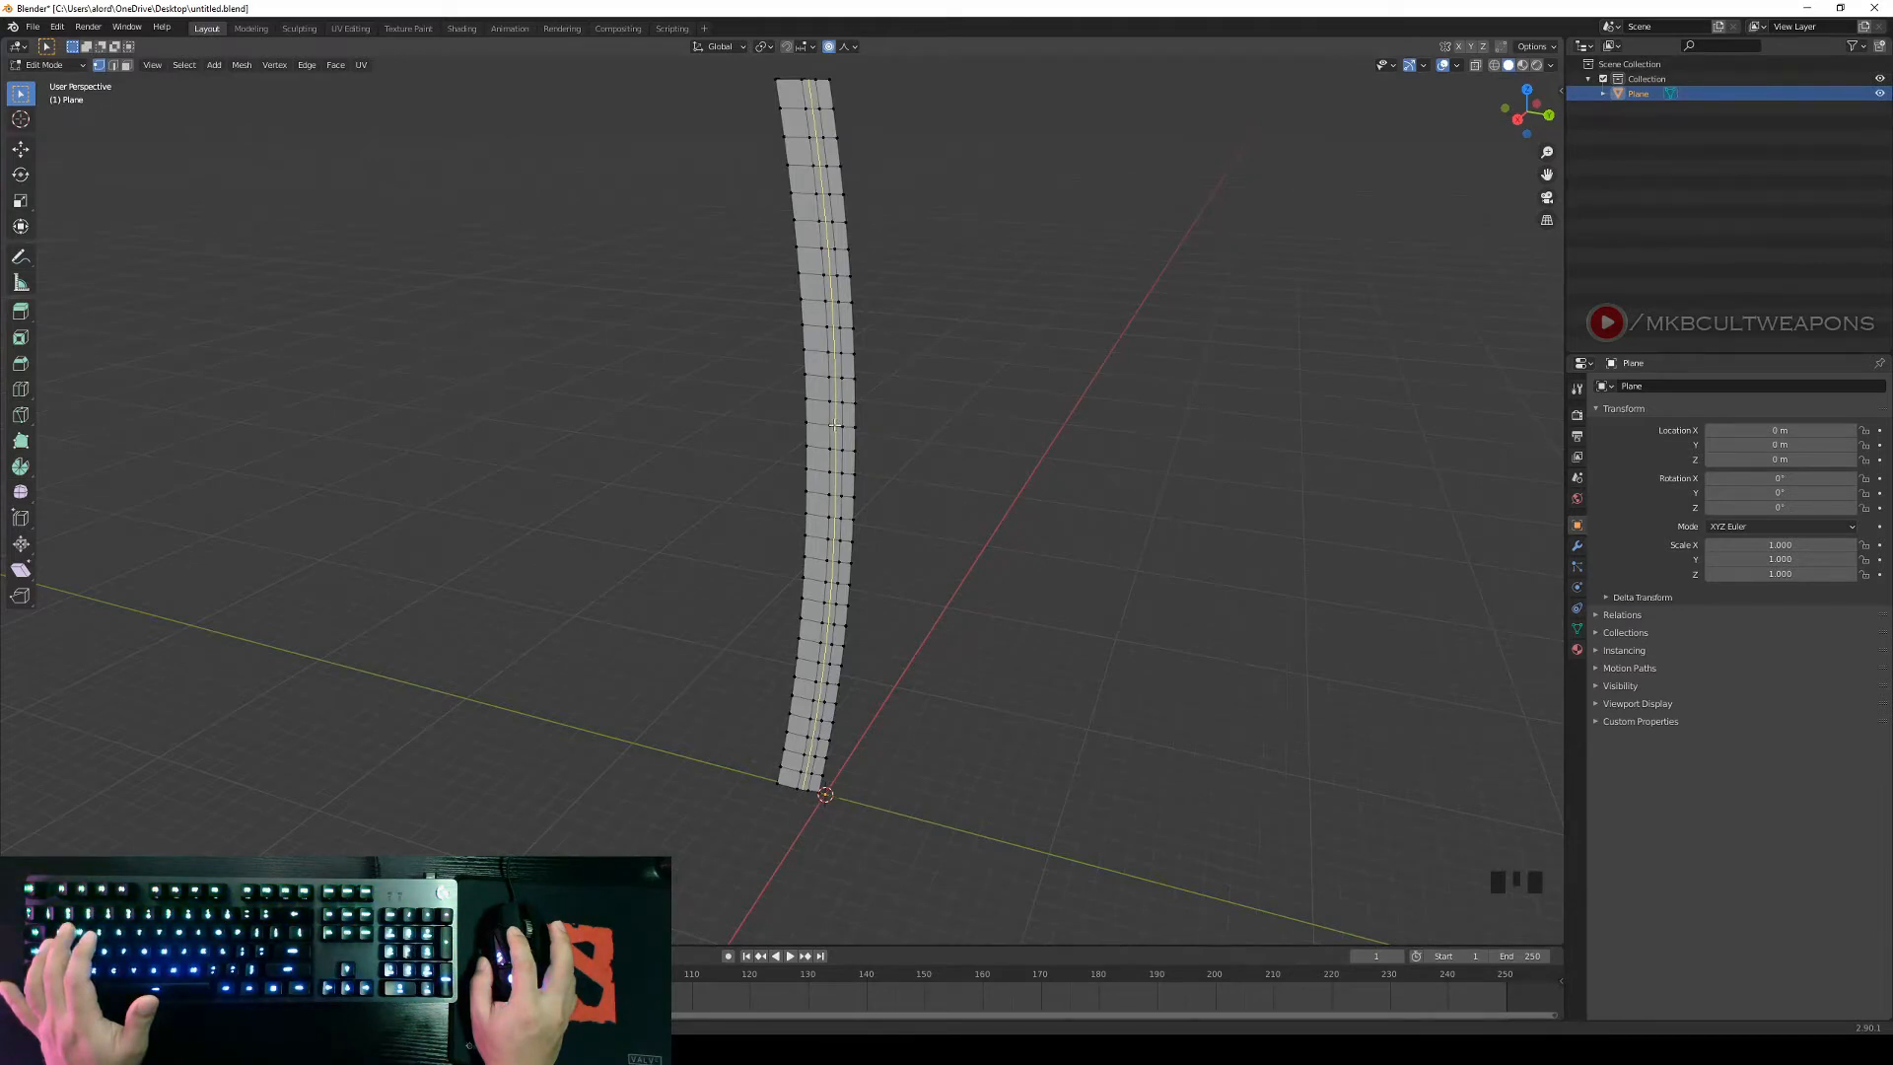
pyautogui.click(835, 424)
pyautogui.rightClick(835, 424)
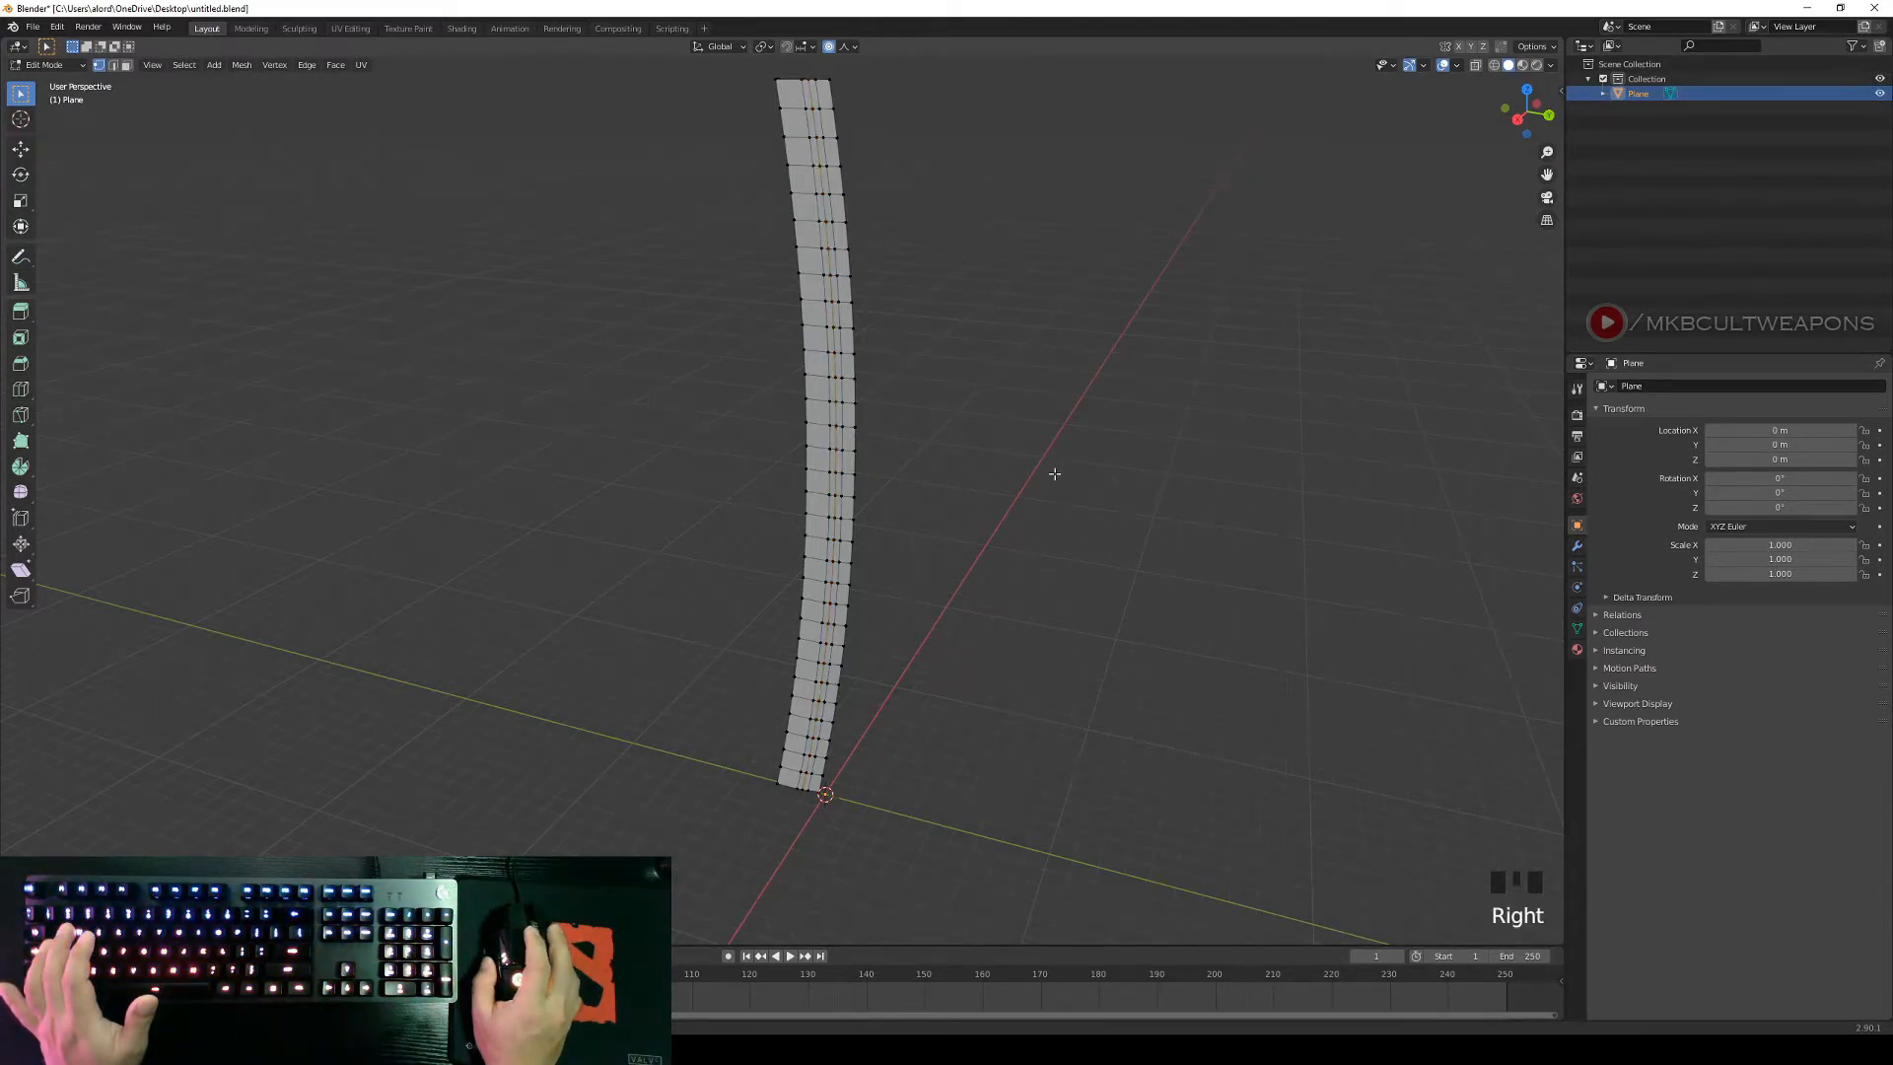
# Repeat both centred lengthwise loop cuts on the opposite face of the blade, between the middle edge and outer-curve edge.
pyautogui.scroll(3, 1060, 498)
pyautogui.scroll(-2, 1066, 522)
pyautogui.moveTo(1073, 528); pyautogui.dragTo(811, 676, button='middle')
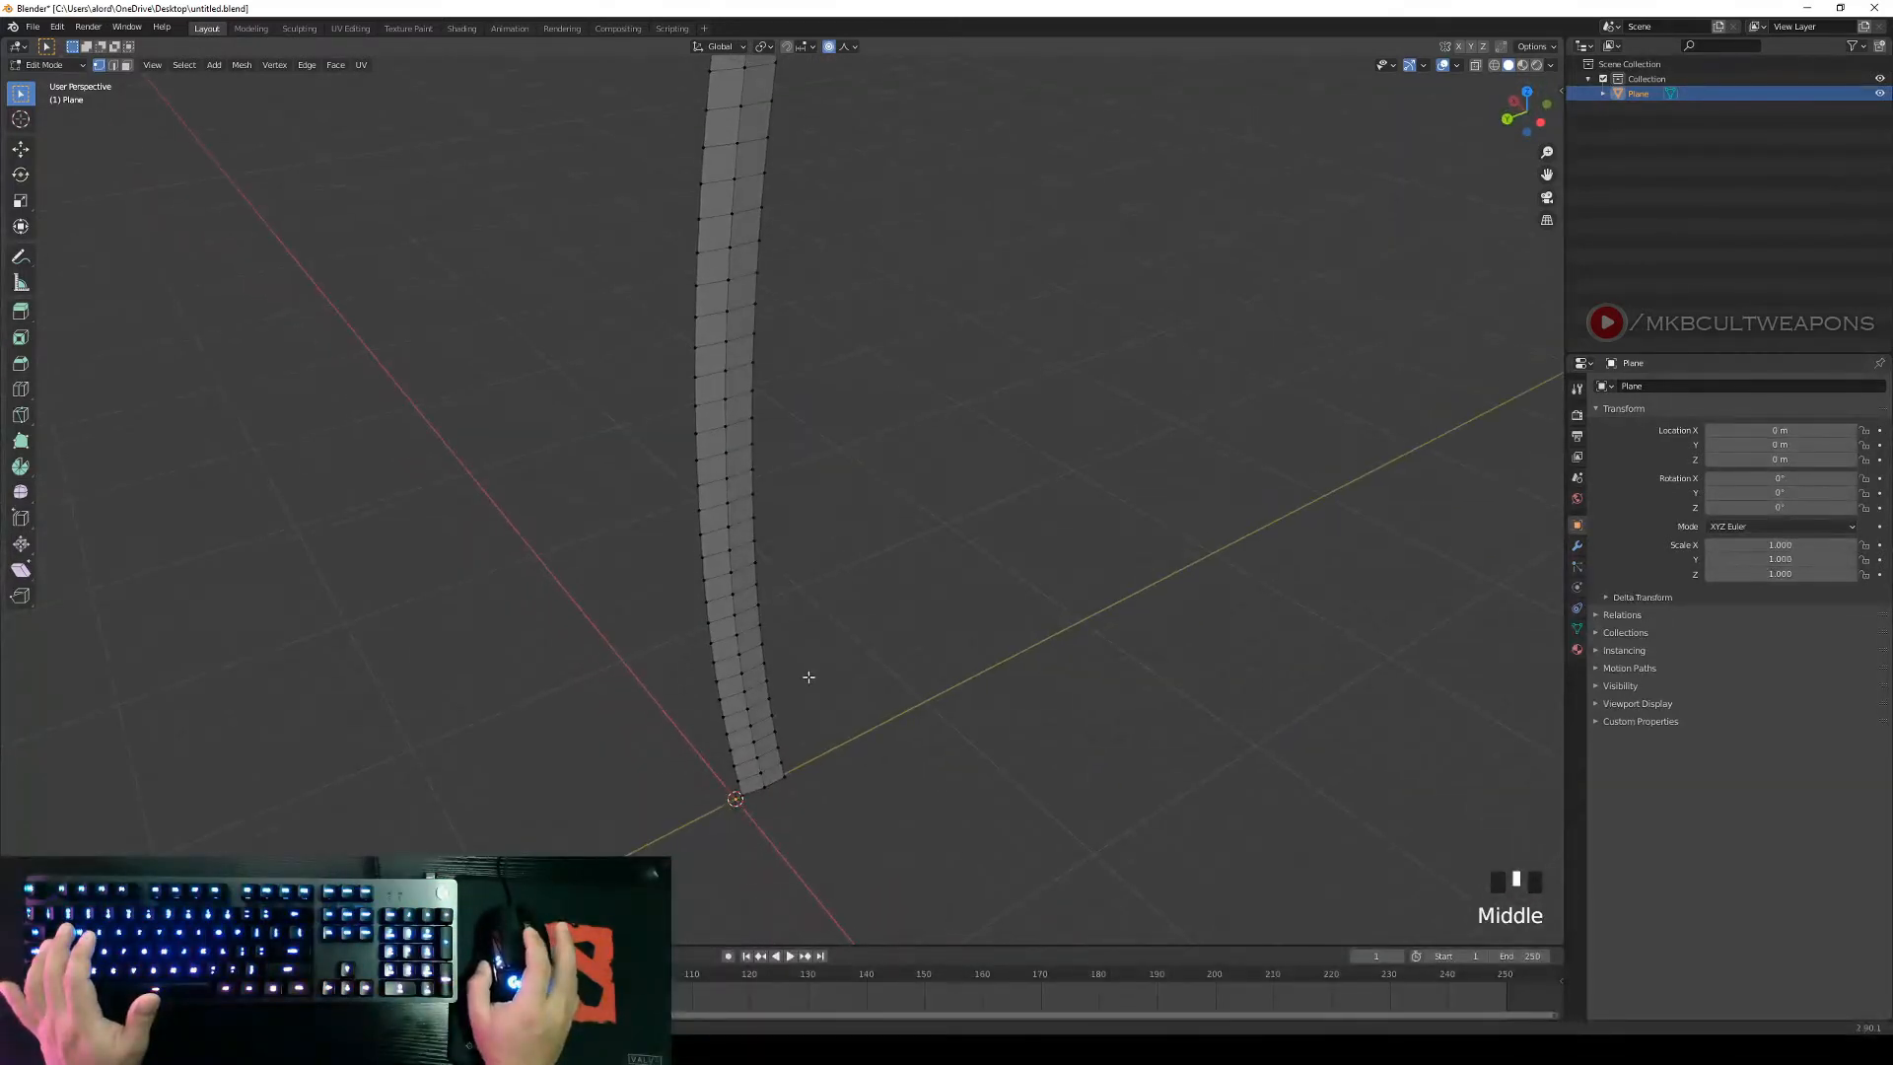
pyautogui.hotkey('ctrl', 'r')
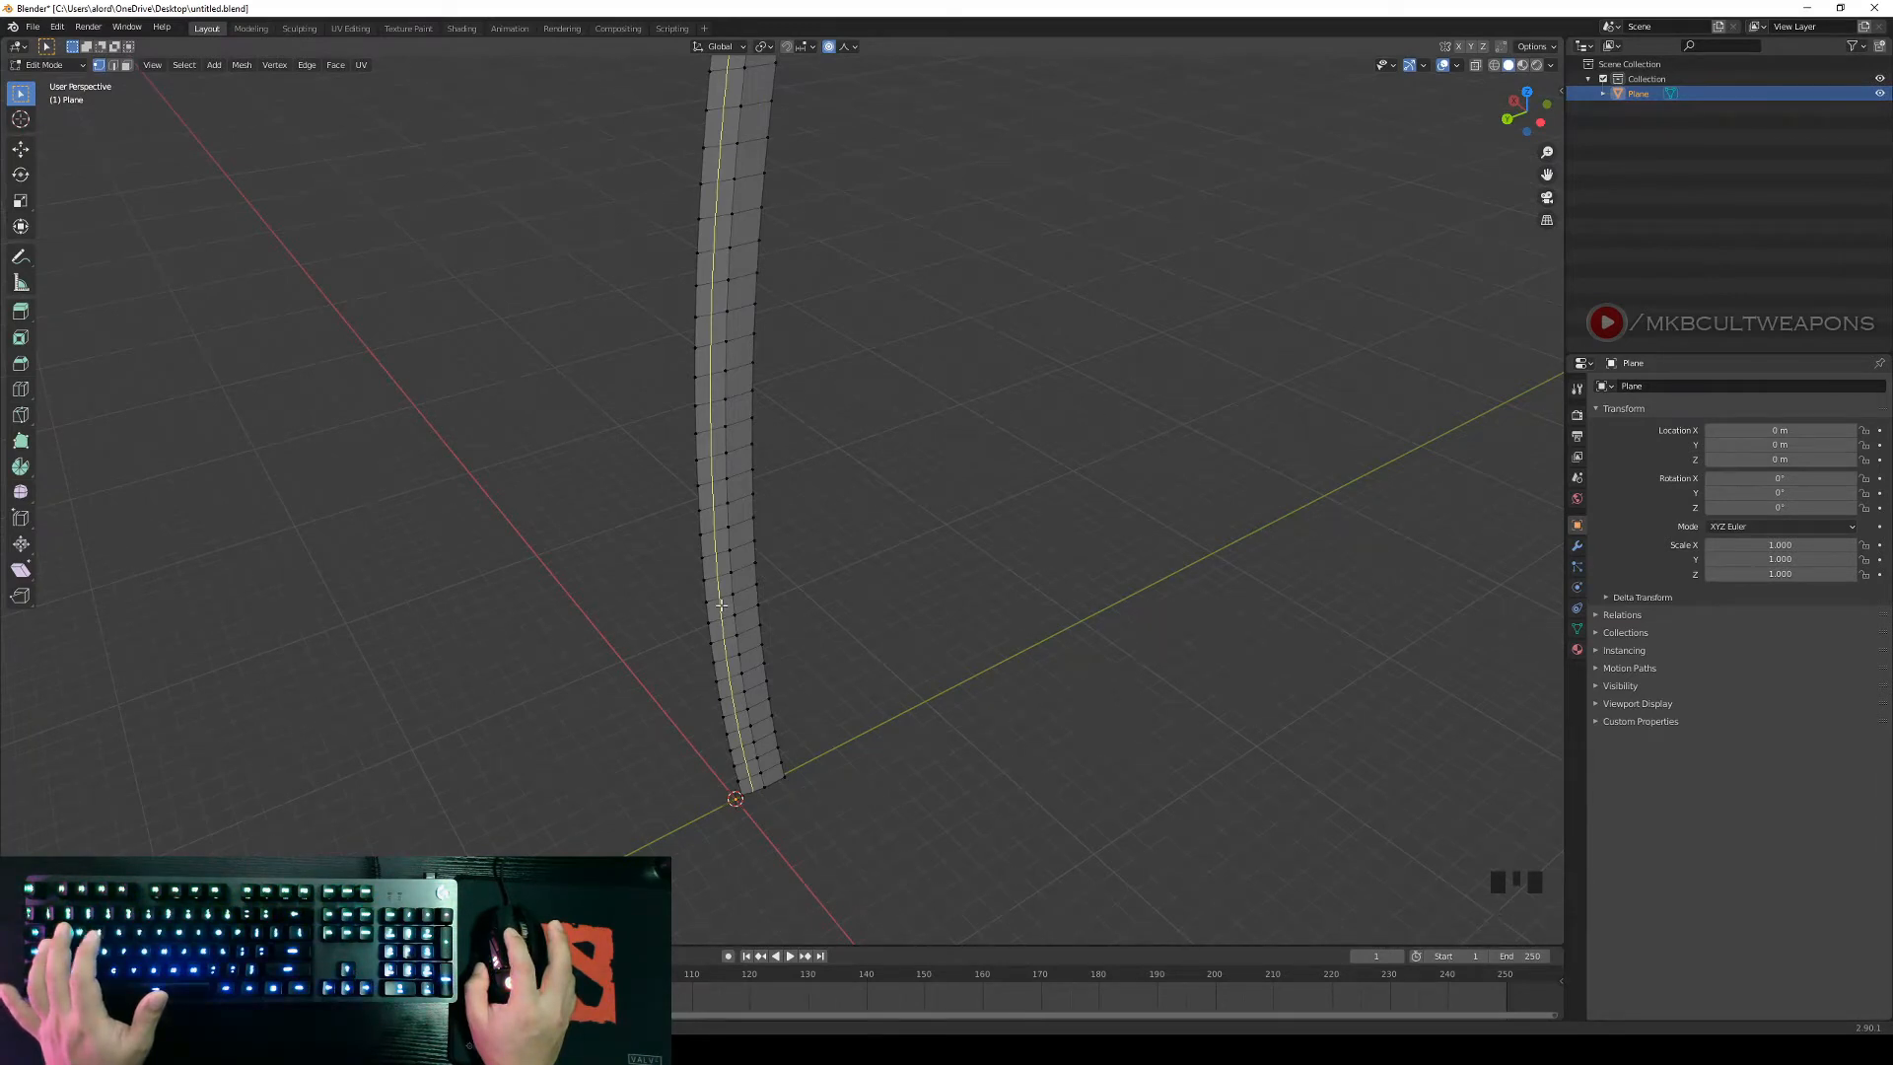
pyautogui.rightClick(775, 607)
pyautogui.hotkey('ctrl', 'r')
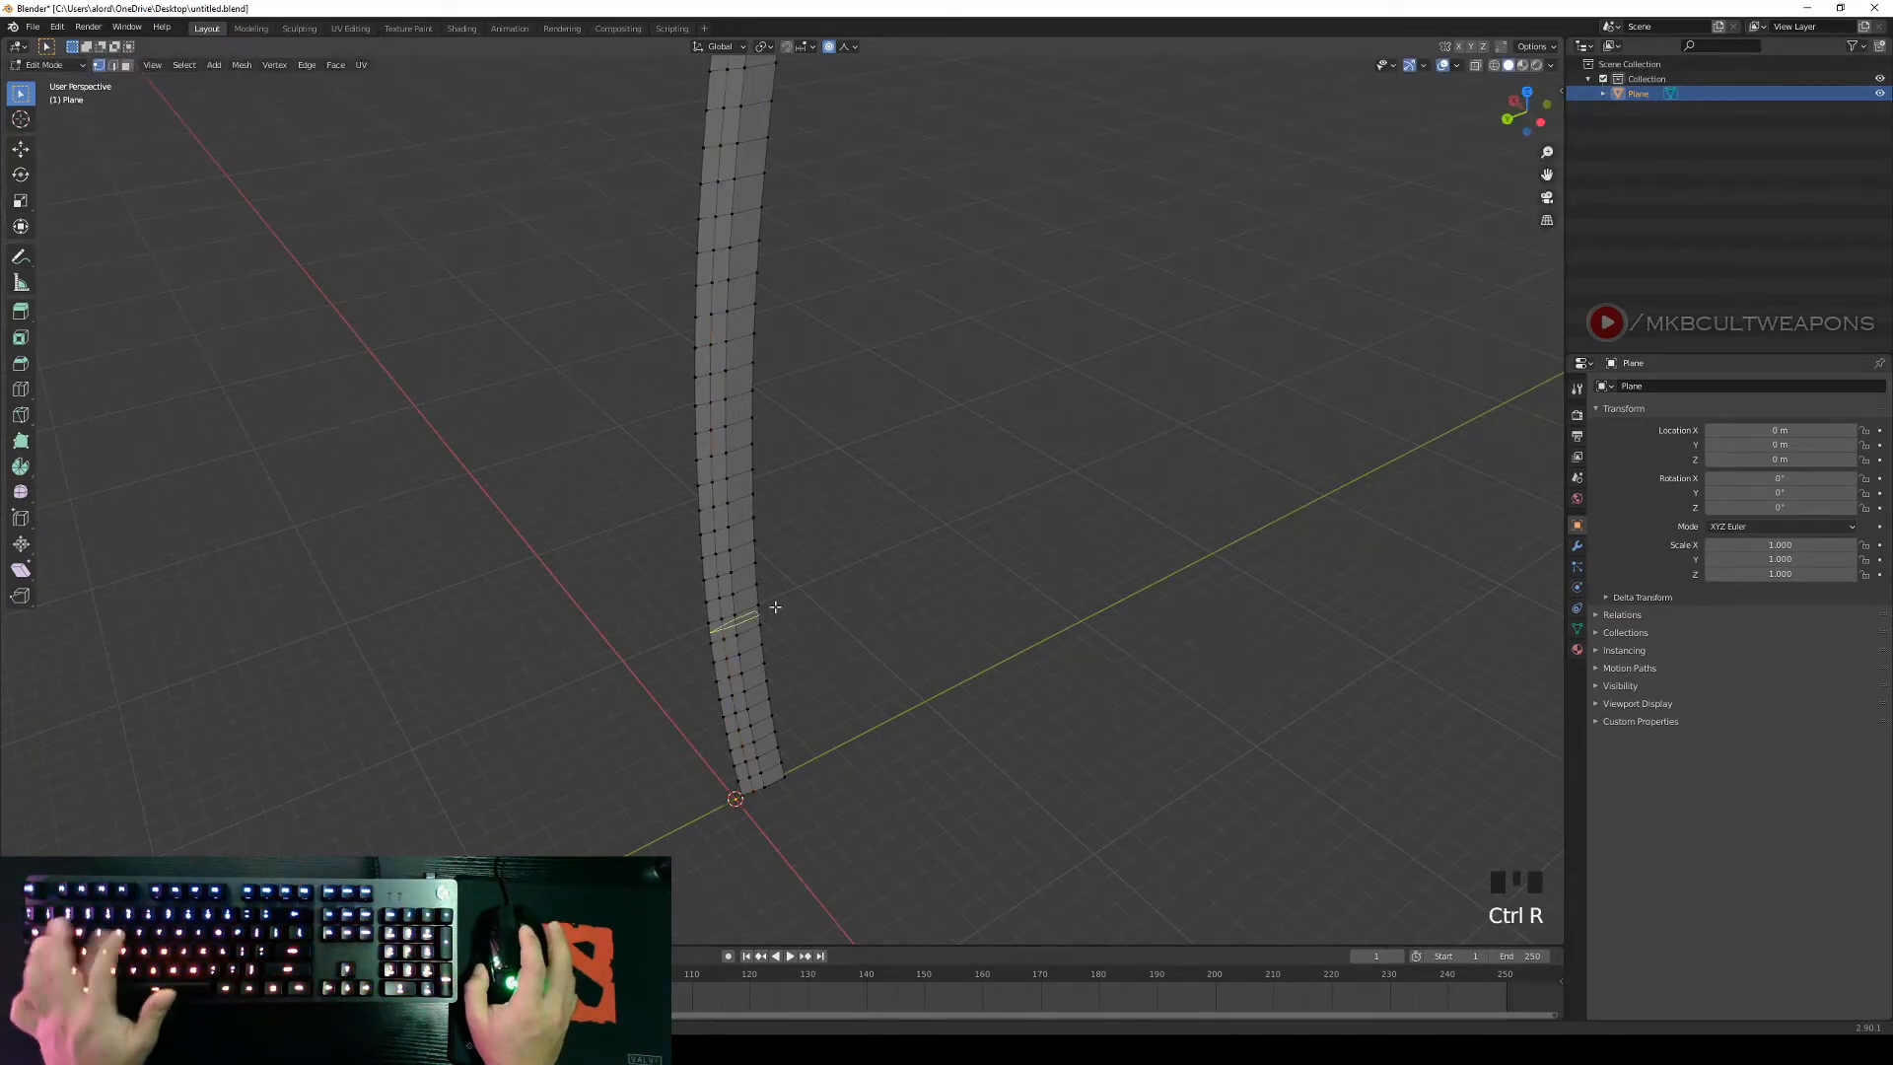
pyautogui.click(723, 547)
pyautogui.scroll(-2, 996, 579)
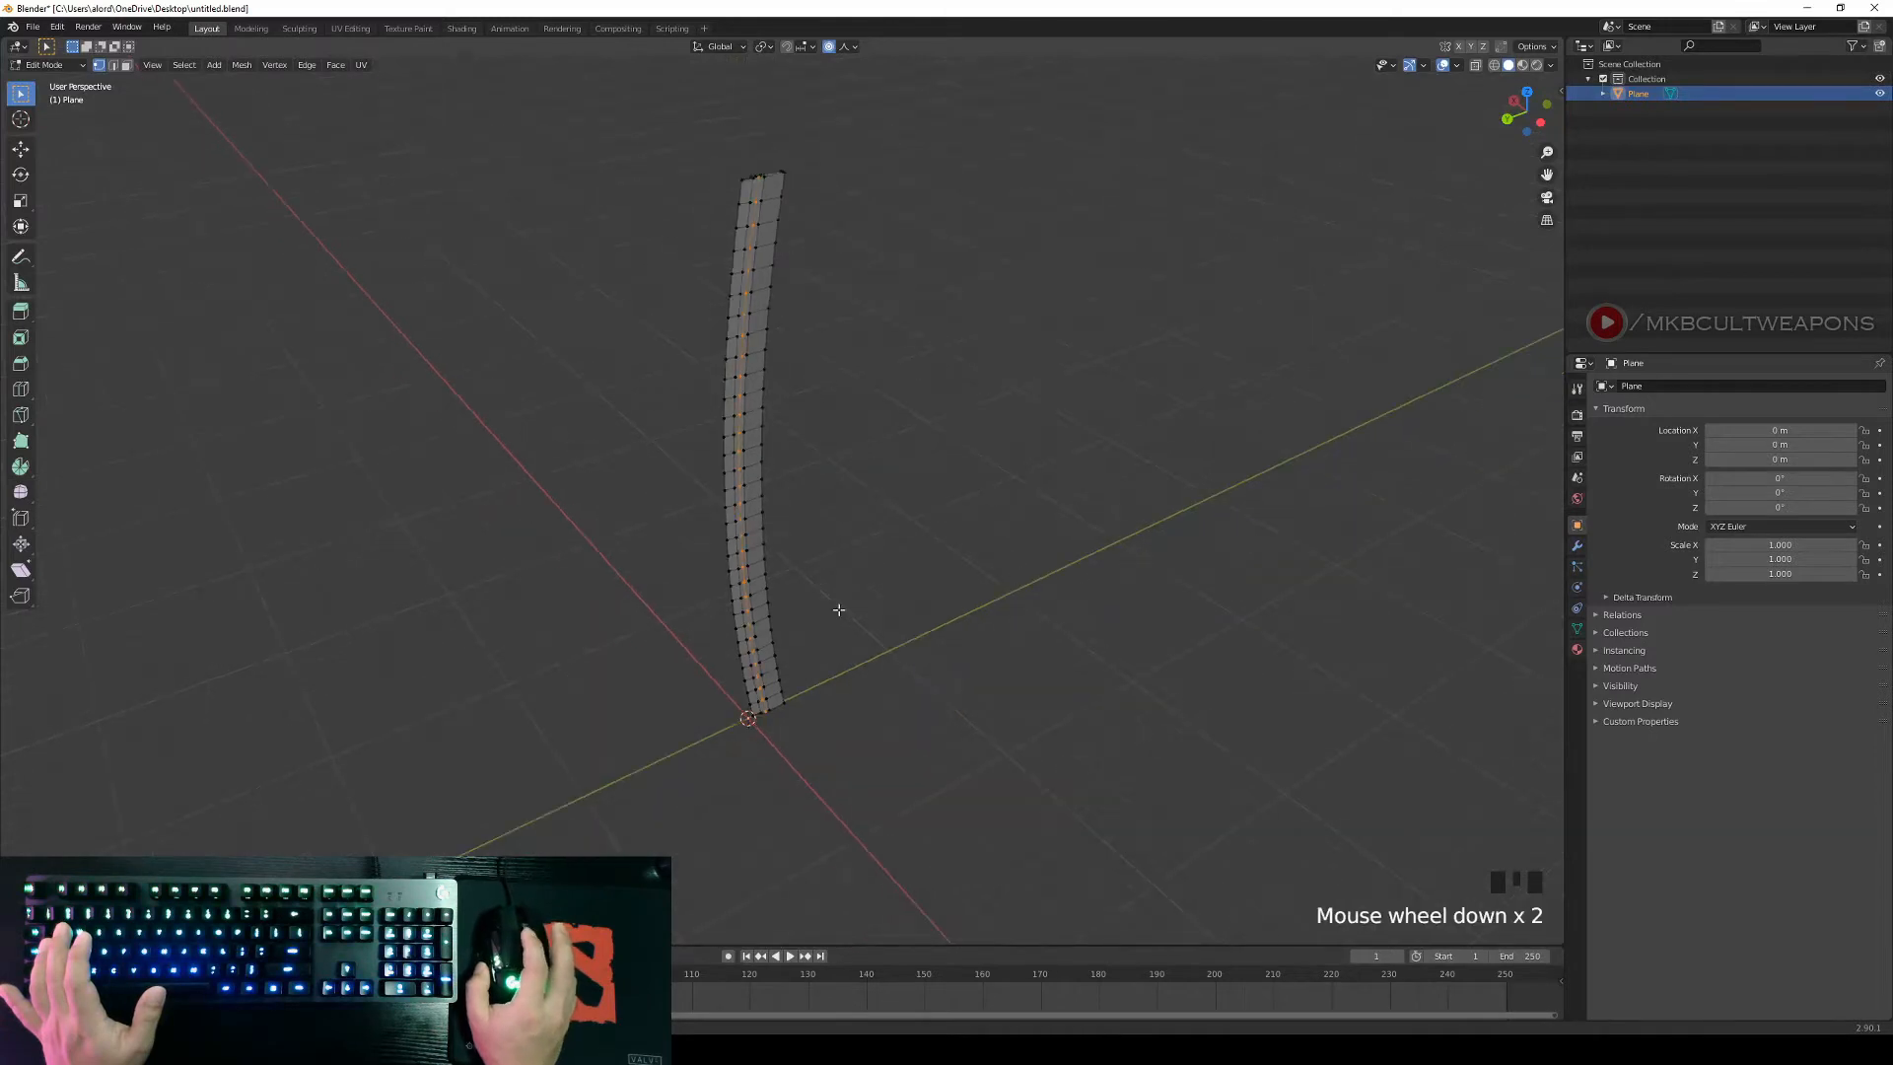
# Examine the added lengthwise loops along the whole blade in the front and right orthographic views.
pyautogui.moveTo(882, 590); pyautogui.dragTo(1111, 596, button='middle')
pyautogui.press('KP_3')
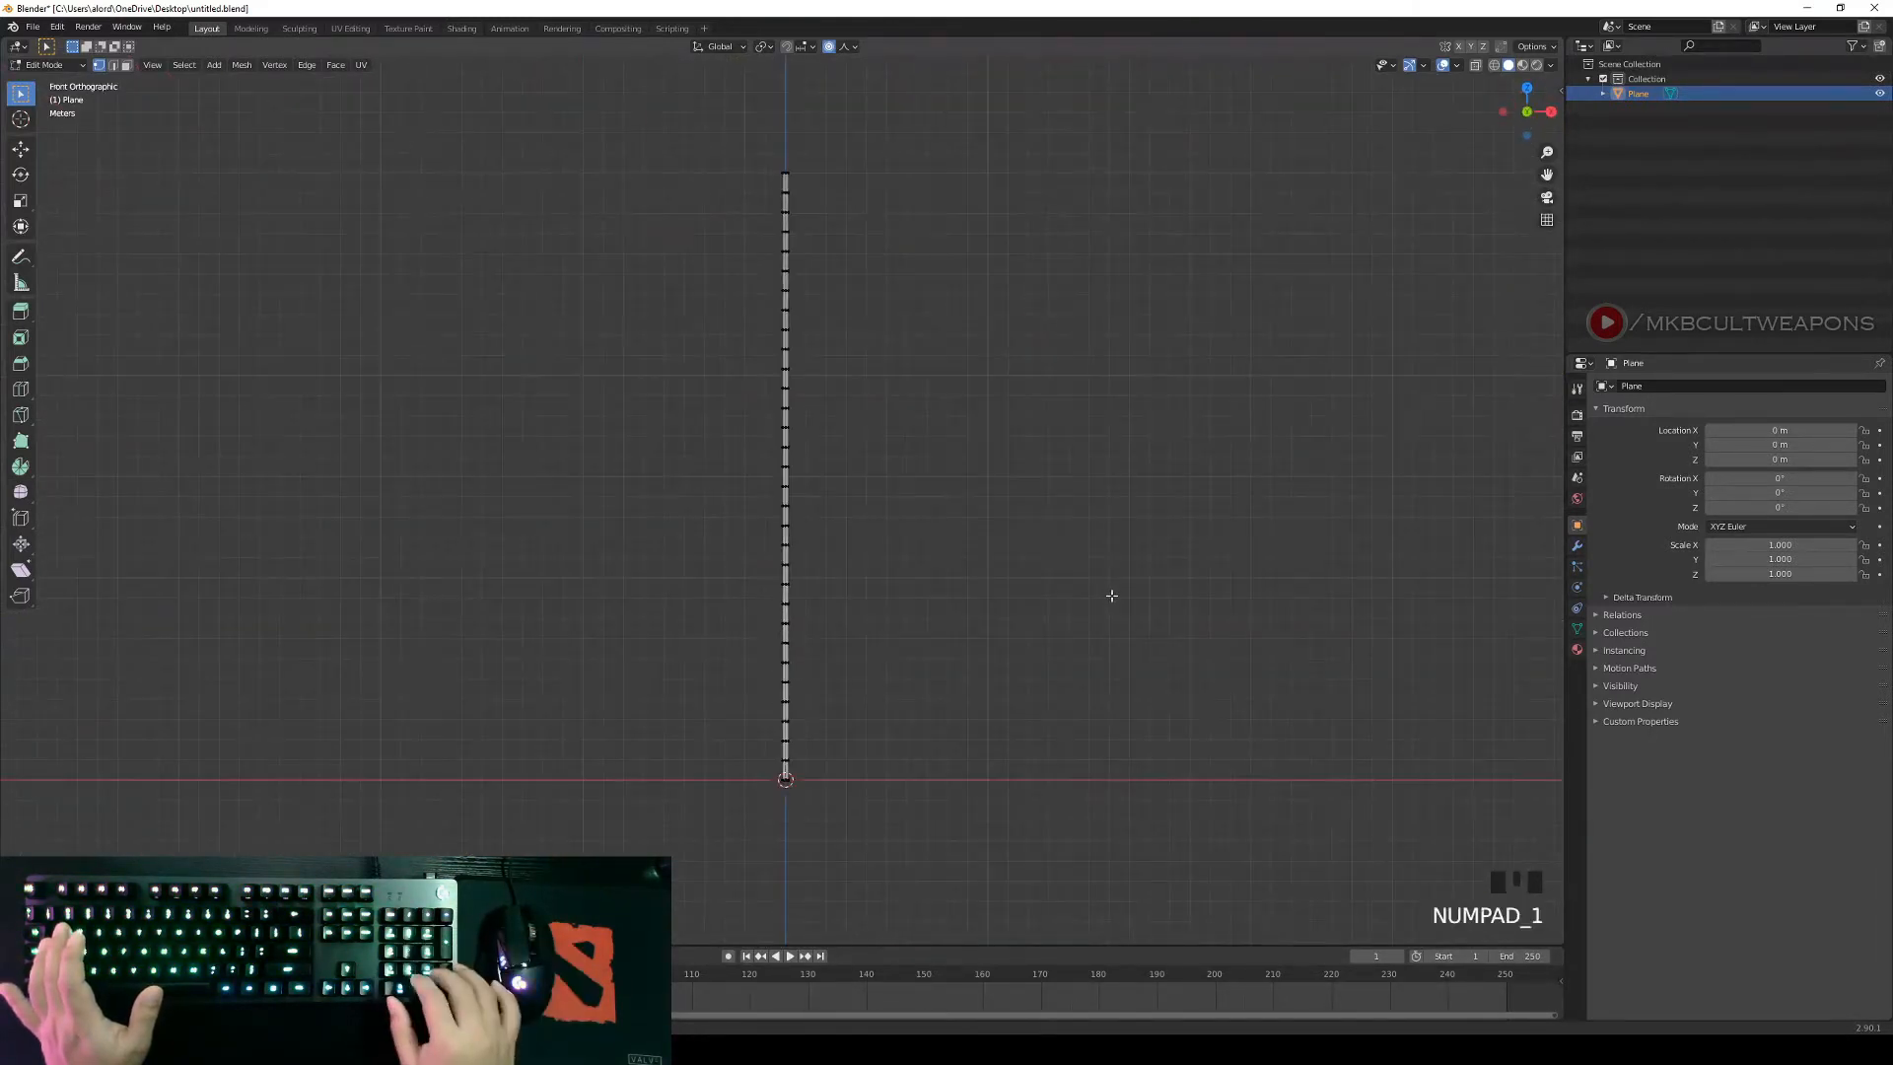
pyautogui.scroll(3, 1111, 596)
pyautogui.keyDown('shift'); pyautogui.moveTo(1111, 596); pyautogui.dragTo(930, 473, button='middle'); pyautogui.keyUp('shift')
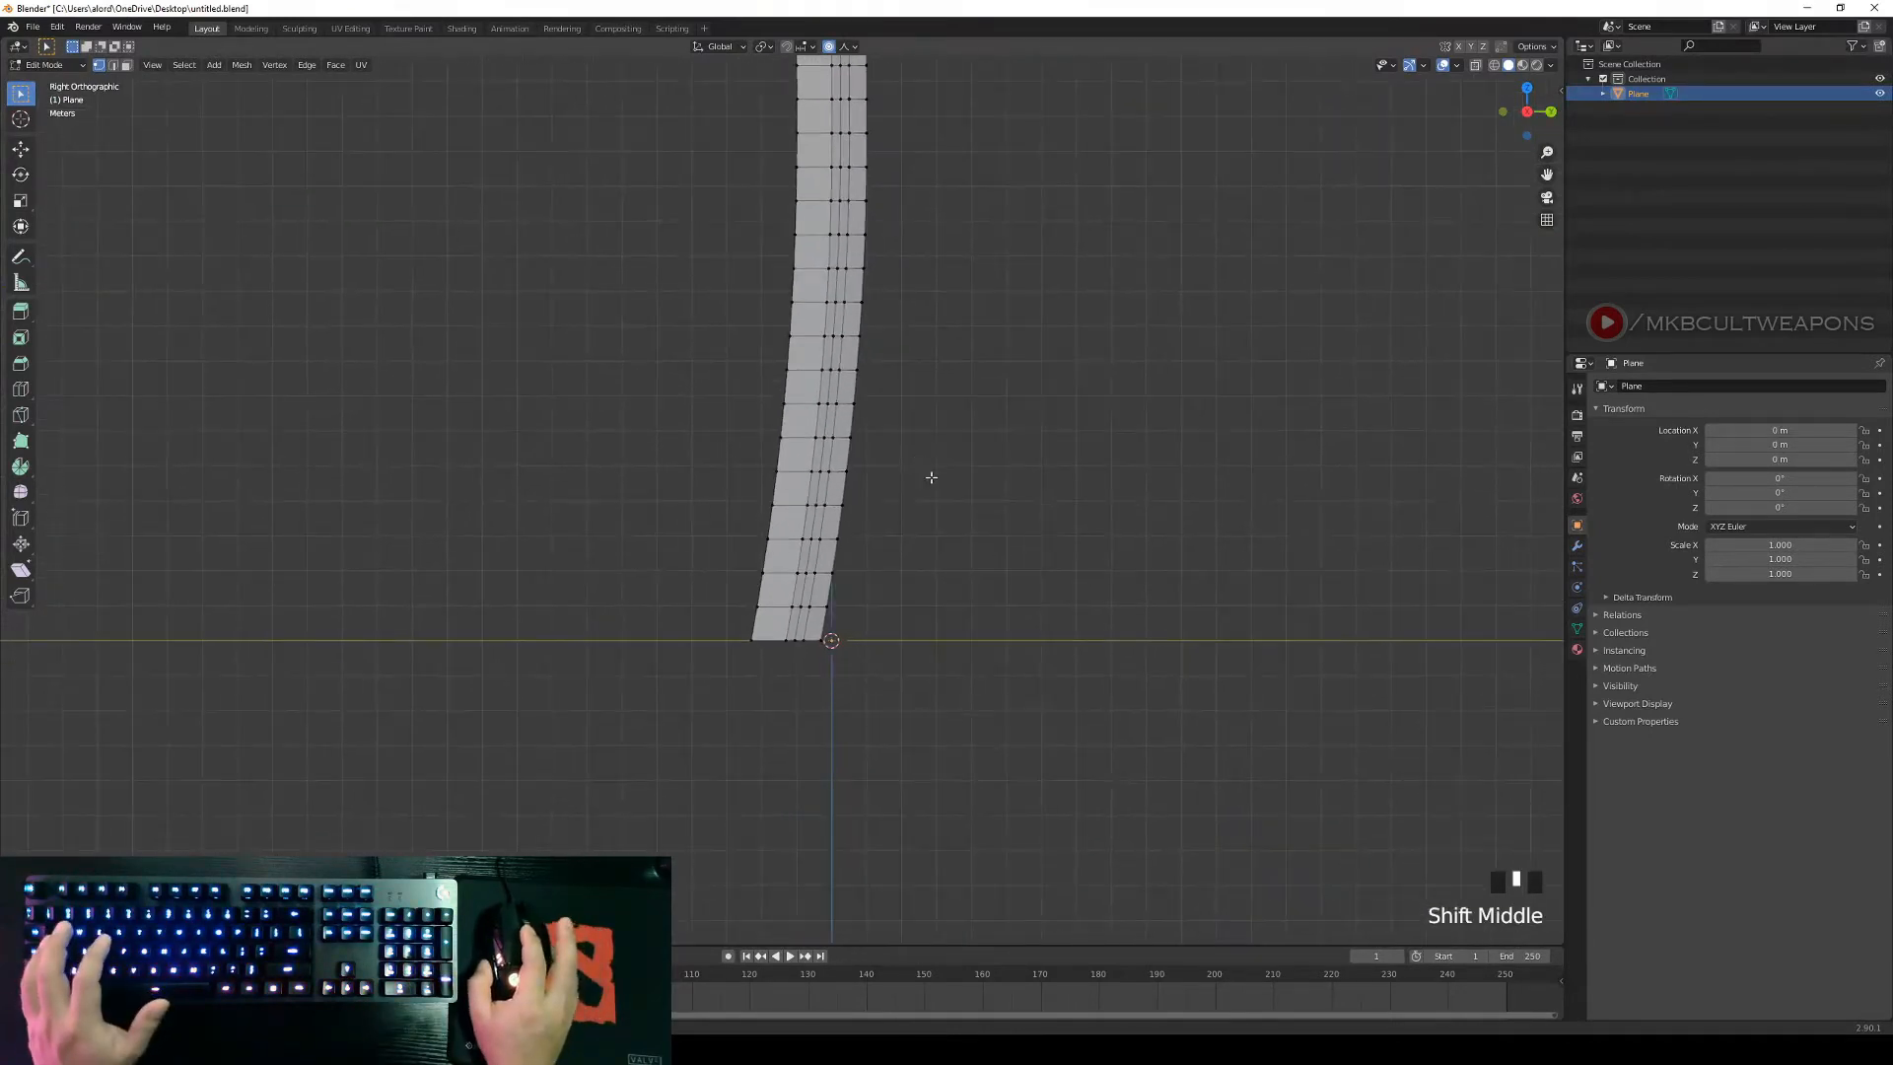
pyautogui.scroll(2, 1002, 562)
pyautogui.scroll(-2, 1042, 538)
pyautogui.keyDown('shift'); pyautogui.moveTo(1042, 537); pyautogui.dragTo(976, 664, button='middle'); pyautogui.keyUp('shift')
pyautogui.scroll(2, 985, 619)
pyautogui.scroll(-2, 1045, 489)
pyautogui.scroll(-1, 1015, 483)
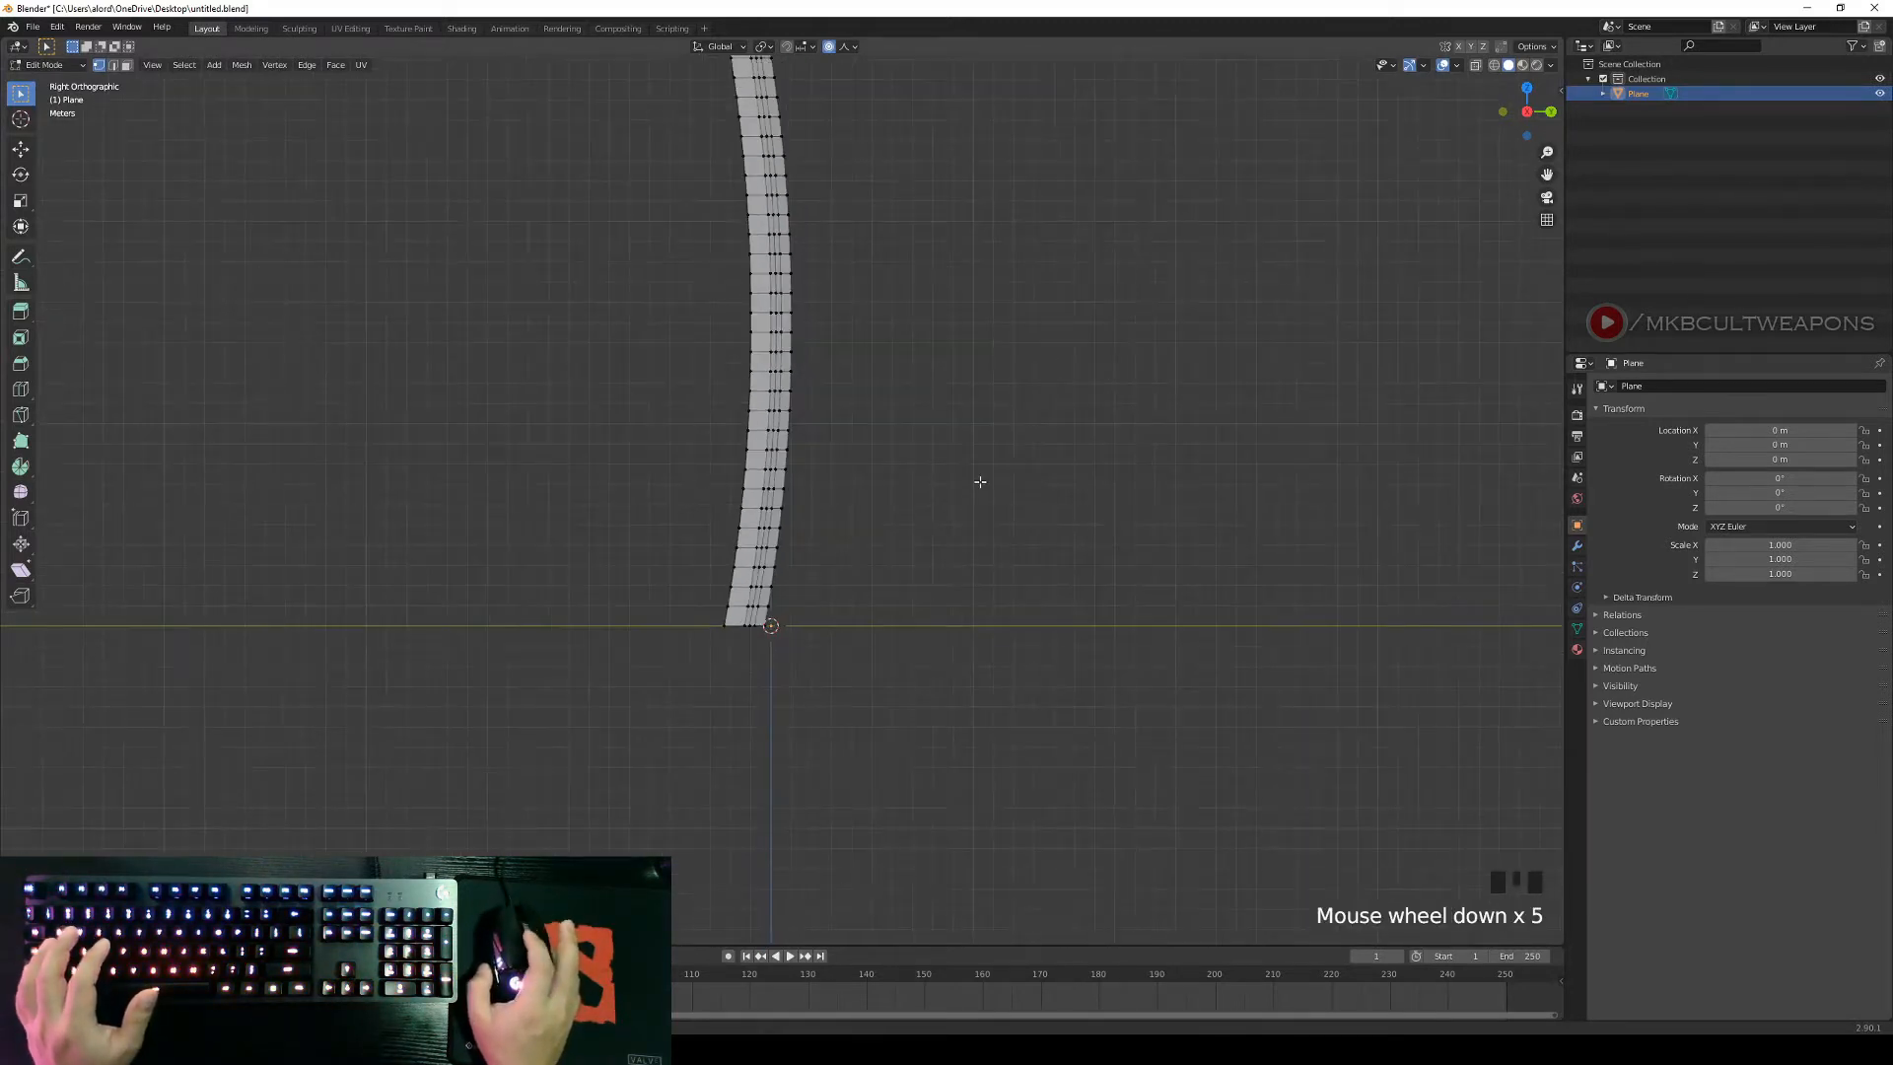
pyautogui.keyDown('shift'); pyautogui.moveTo(980, 477); pyautogui.dragTo(950, 642, button='middle'); pyautogui.keyUp('shift')
pyautogui.keyDown('shift'); pyautogui.moveTo(861, 682); pyautogui.dragTo(872, 513, button='middle'); pyautogui.keyUp('shift')
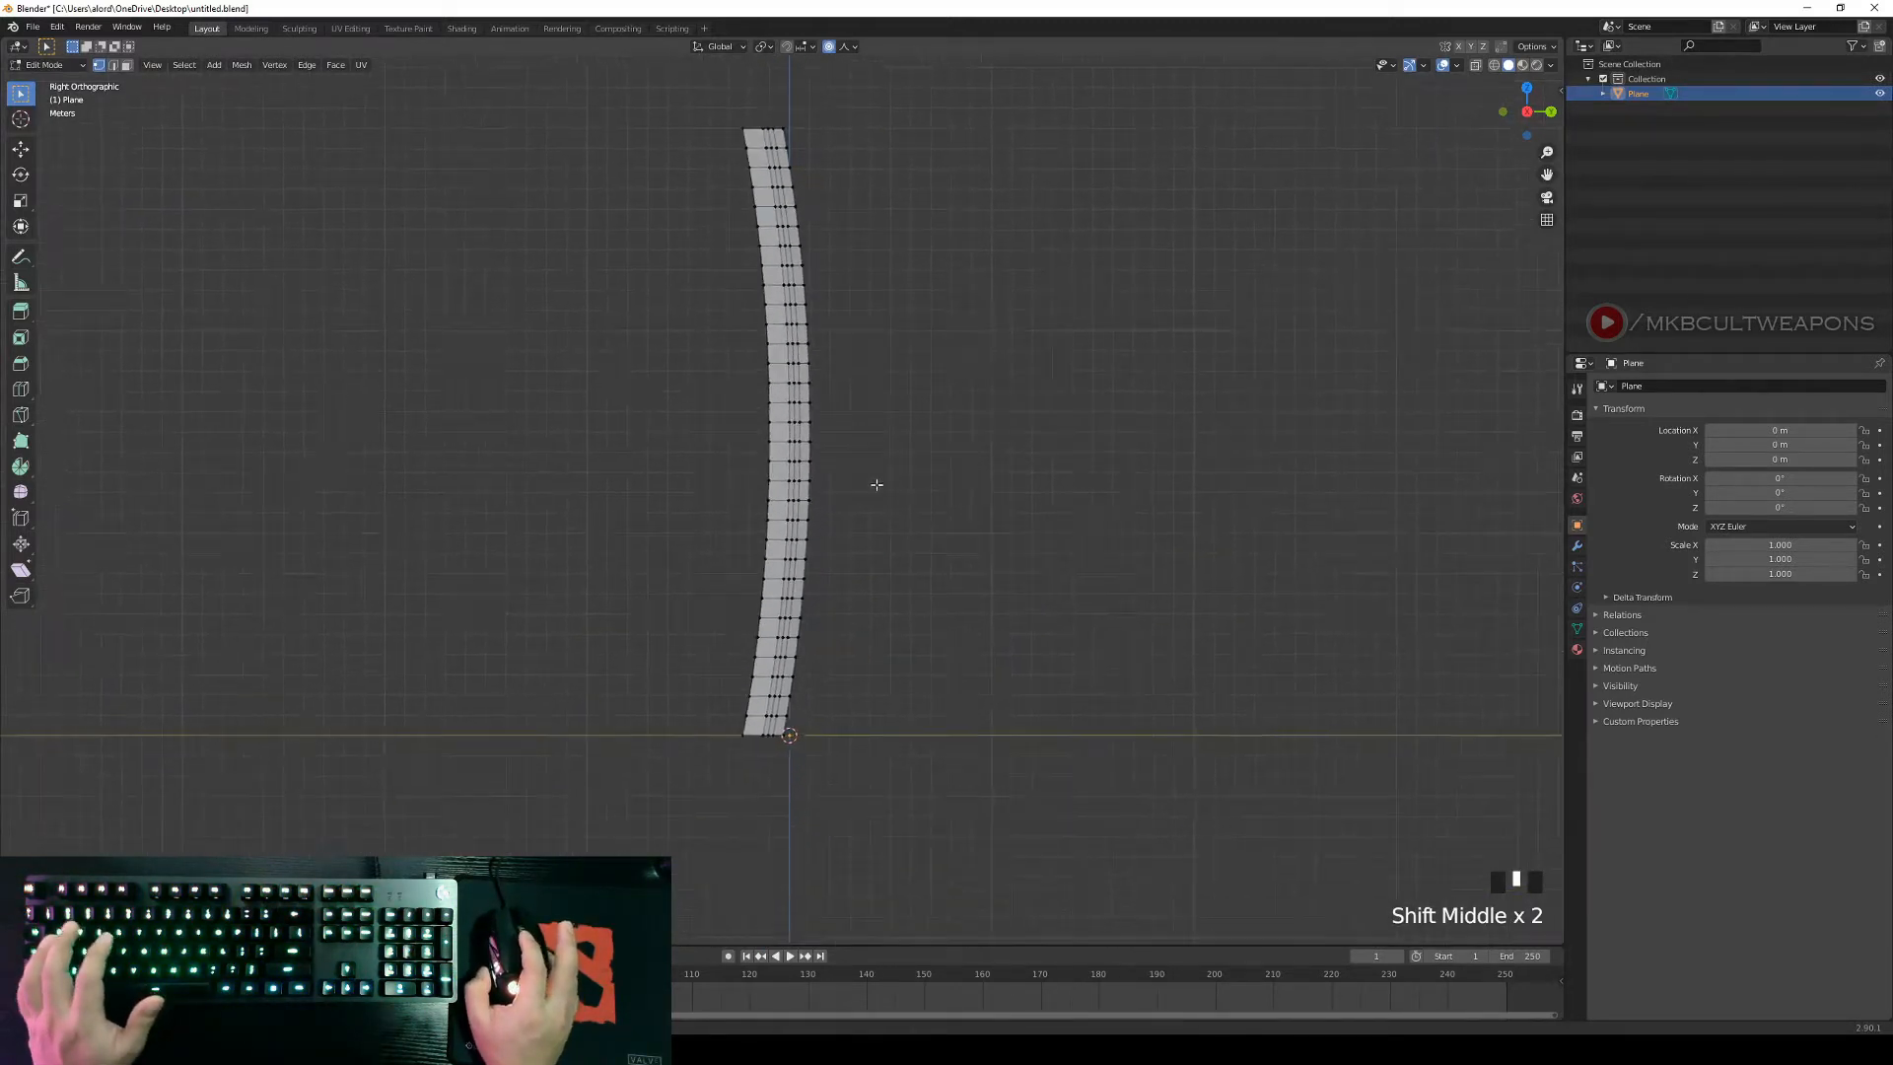
# In wireframe shading, mark the third edge row above the blade's lower end as a seam and deselect it.
pyautogui.scroll(4, 887, 710)
pyautogui.keyDown('shift'); pyautogui.moveTo(887, 759); pyautogui.dragTo(868, 655, button='middle'); pyautogui.keyUp('shift')
pyautogui.scroll(2, 849, 746)
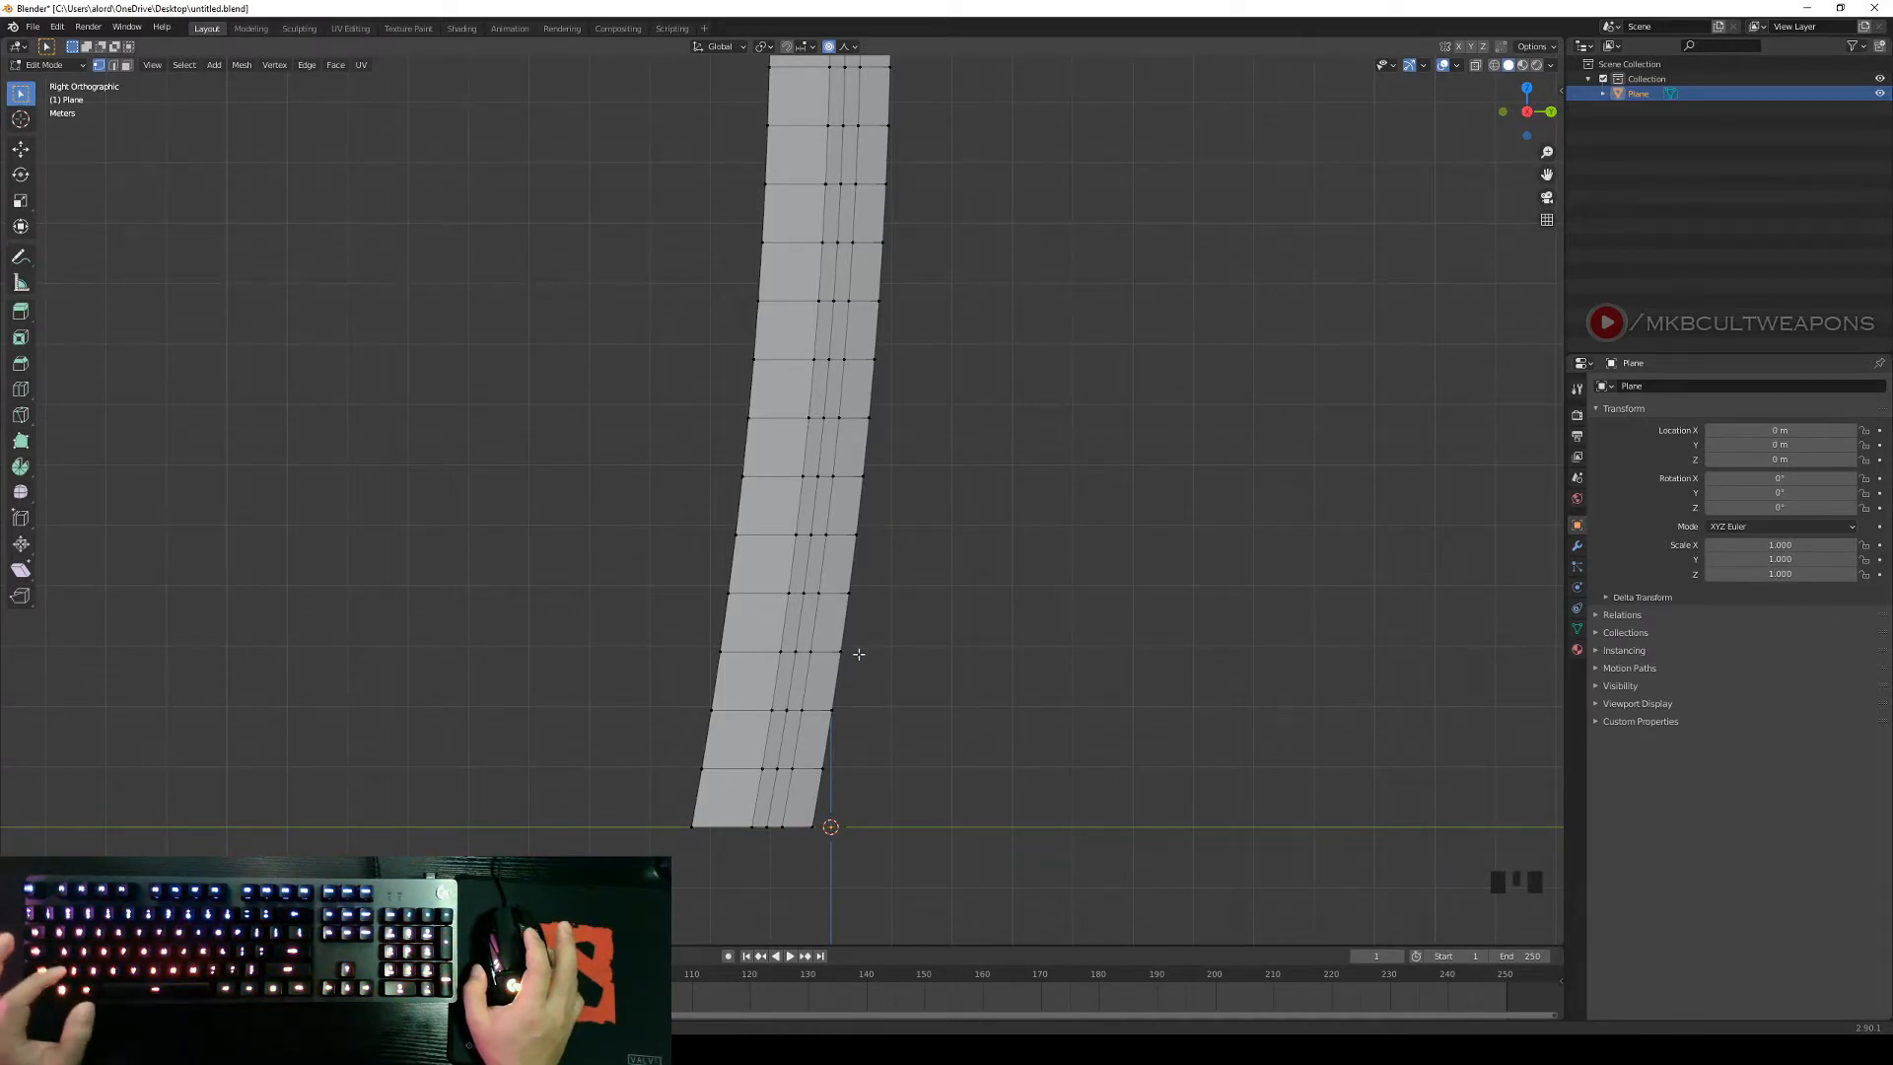
pyautogui.press('z')
pyautogui.click(754, 661)
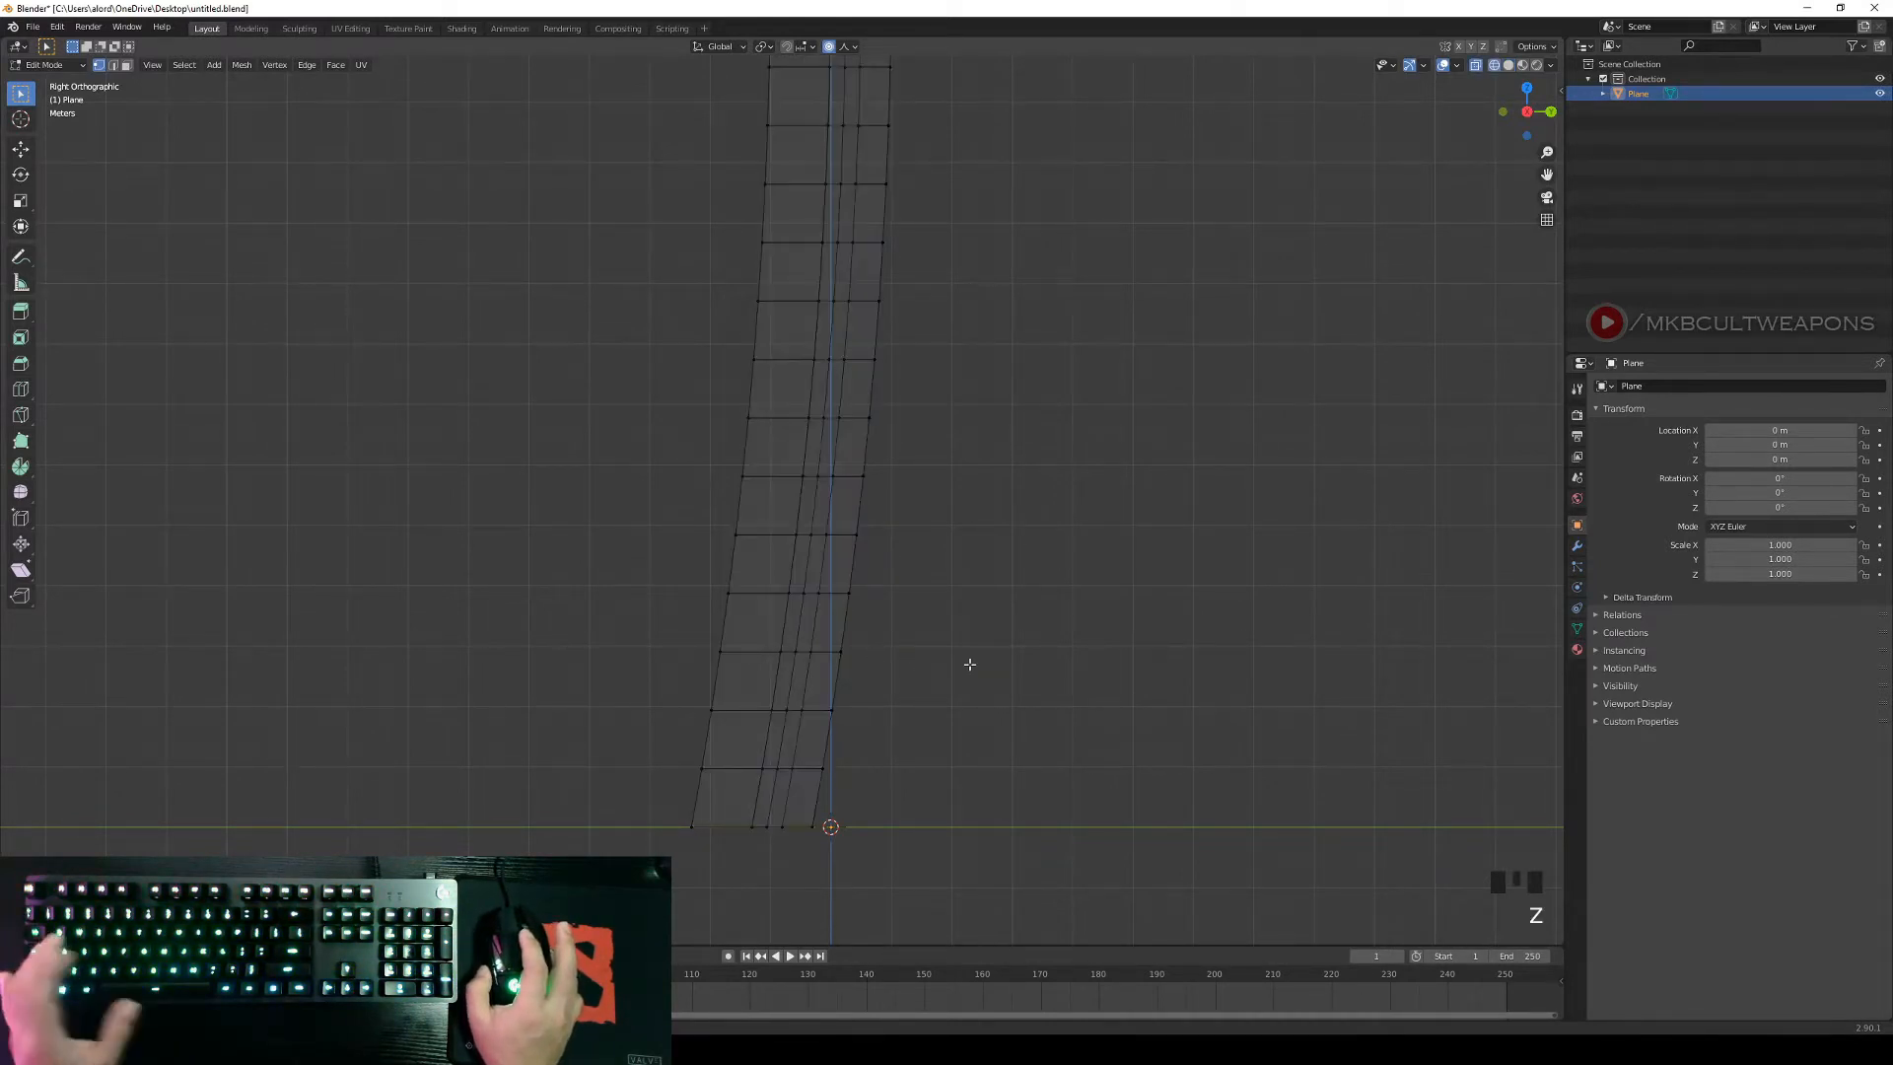
pyautogui.press('b')
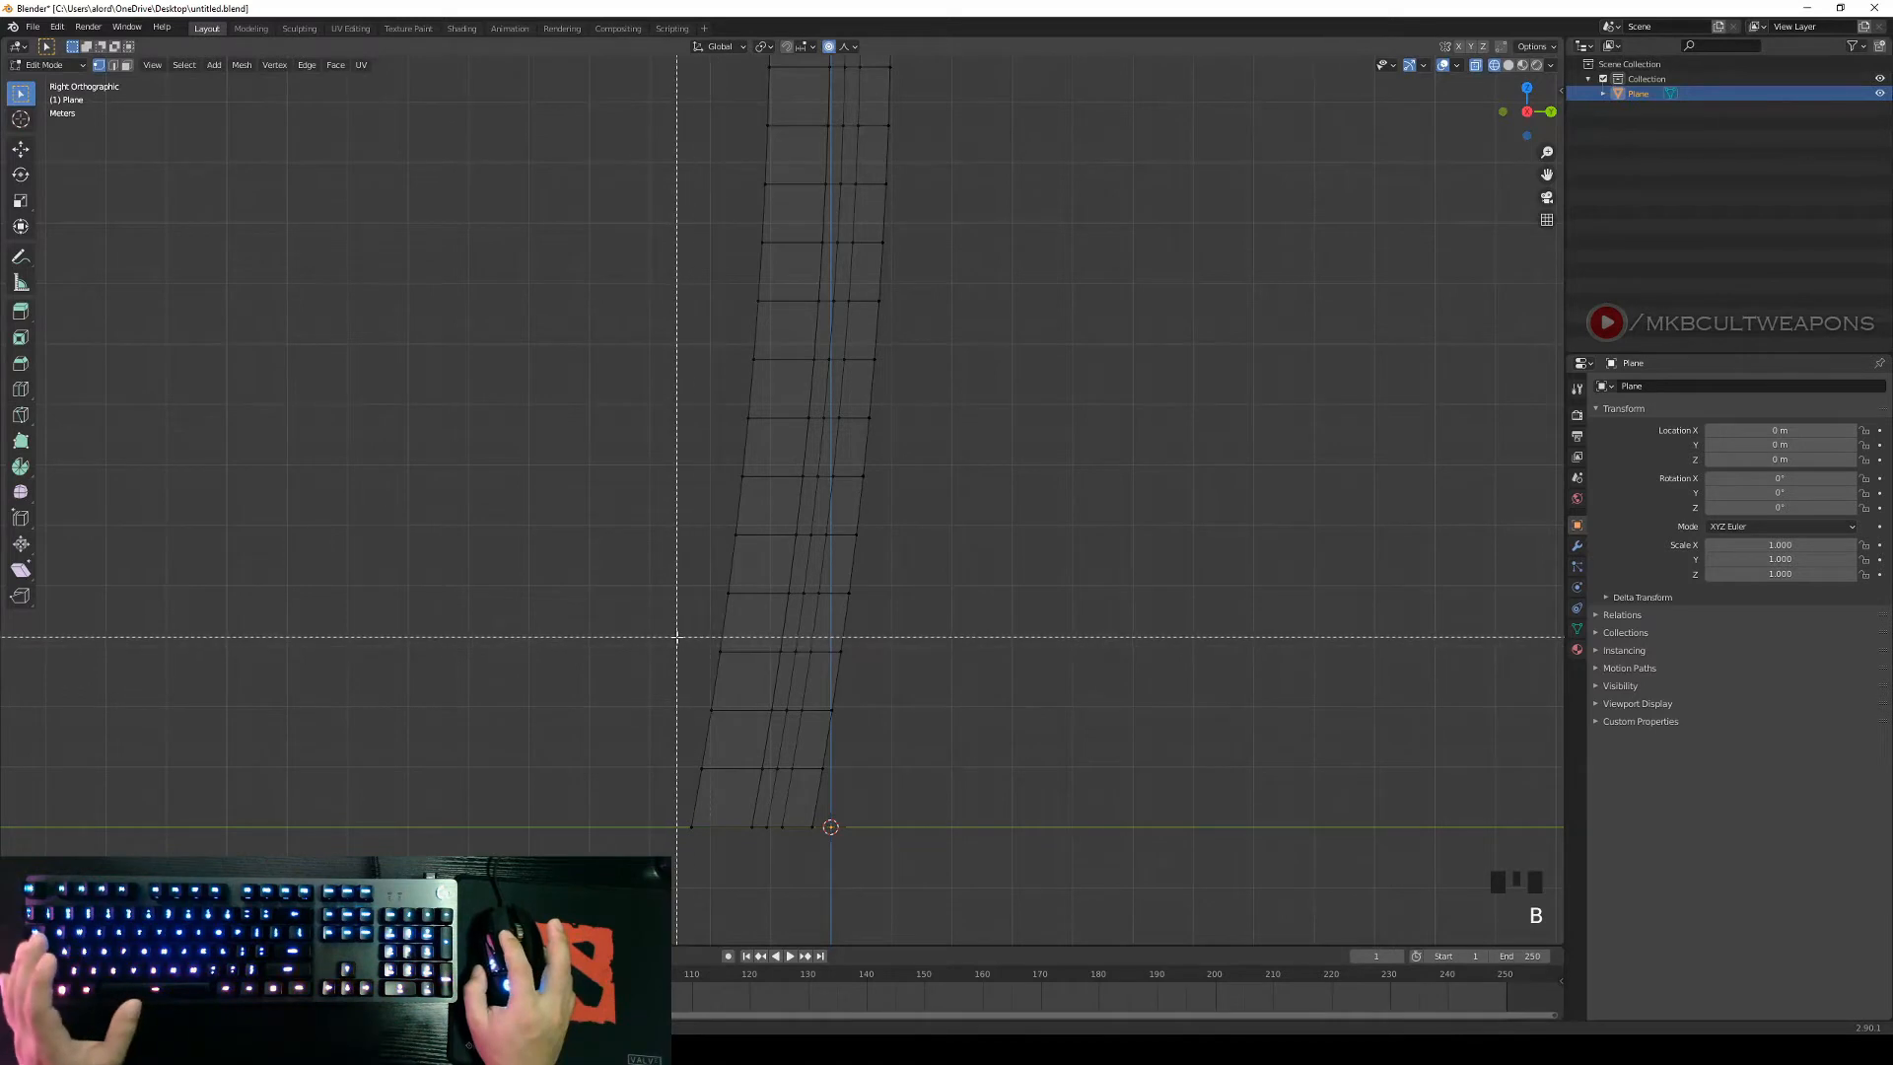
pyautogui.moveTo(676, 637); pyautogui.dragTo(919, 667)
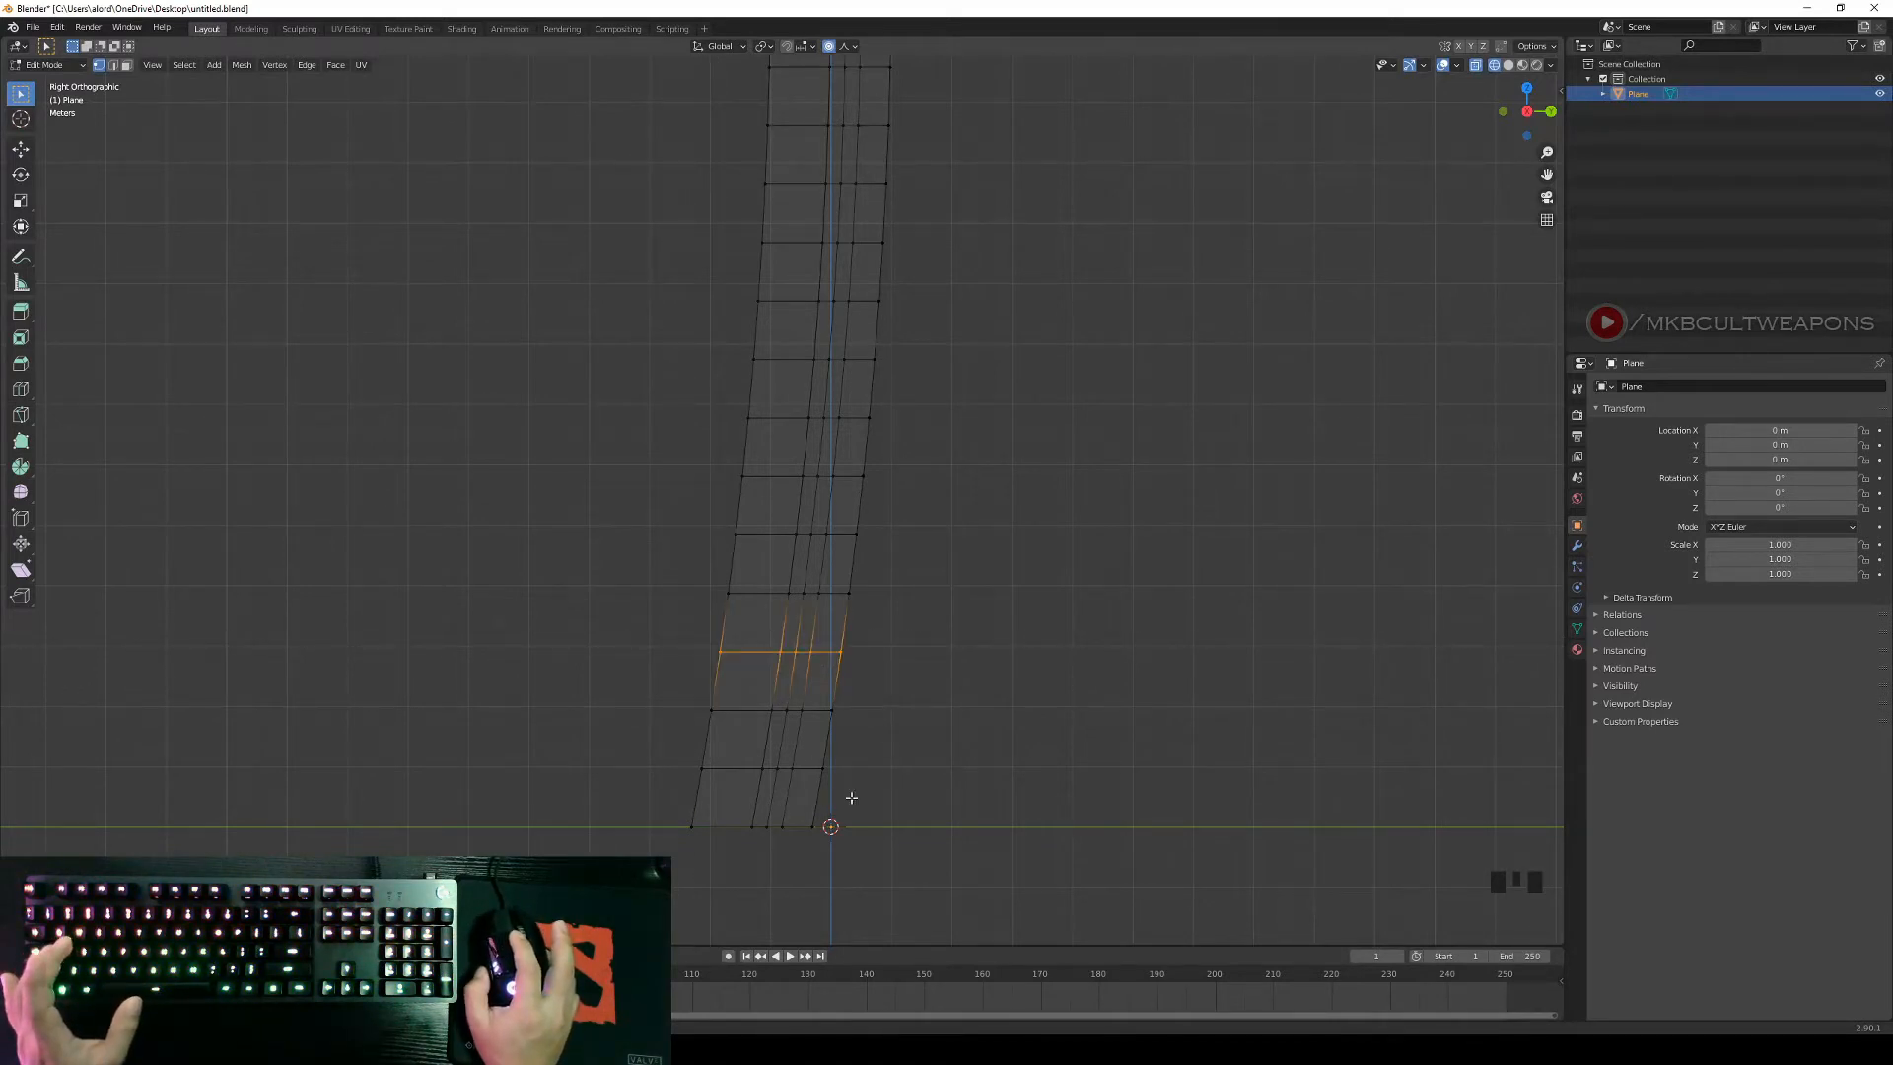
pyautogui.hotkey('ctrl', 'e')
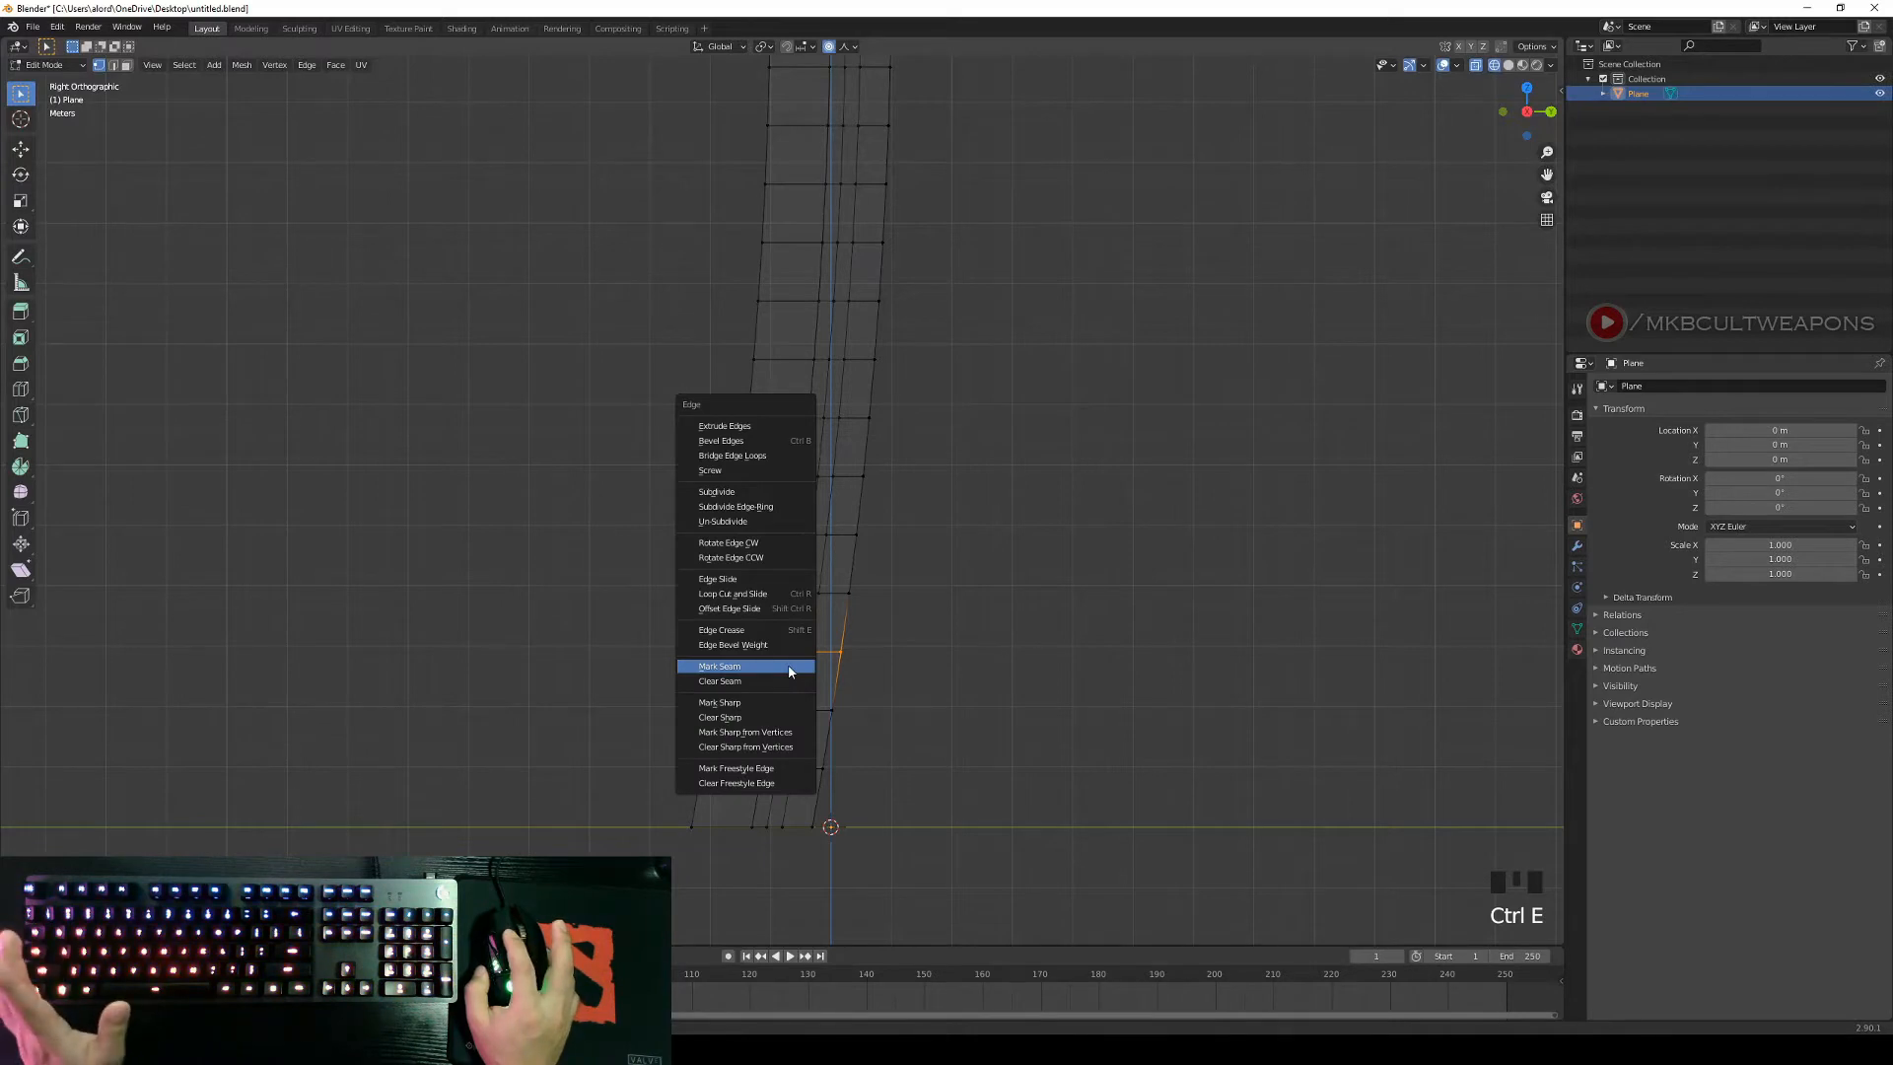
pyautogui.click(724, 671)
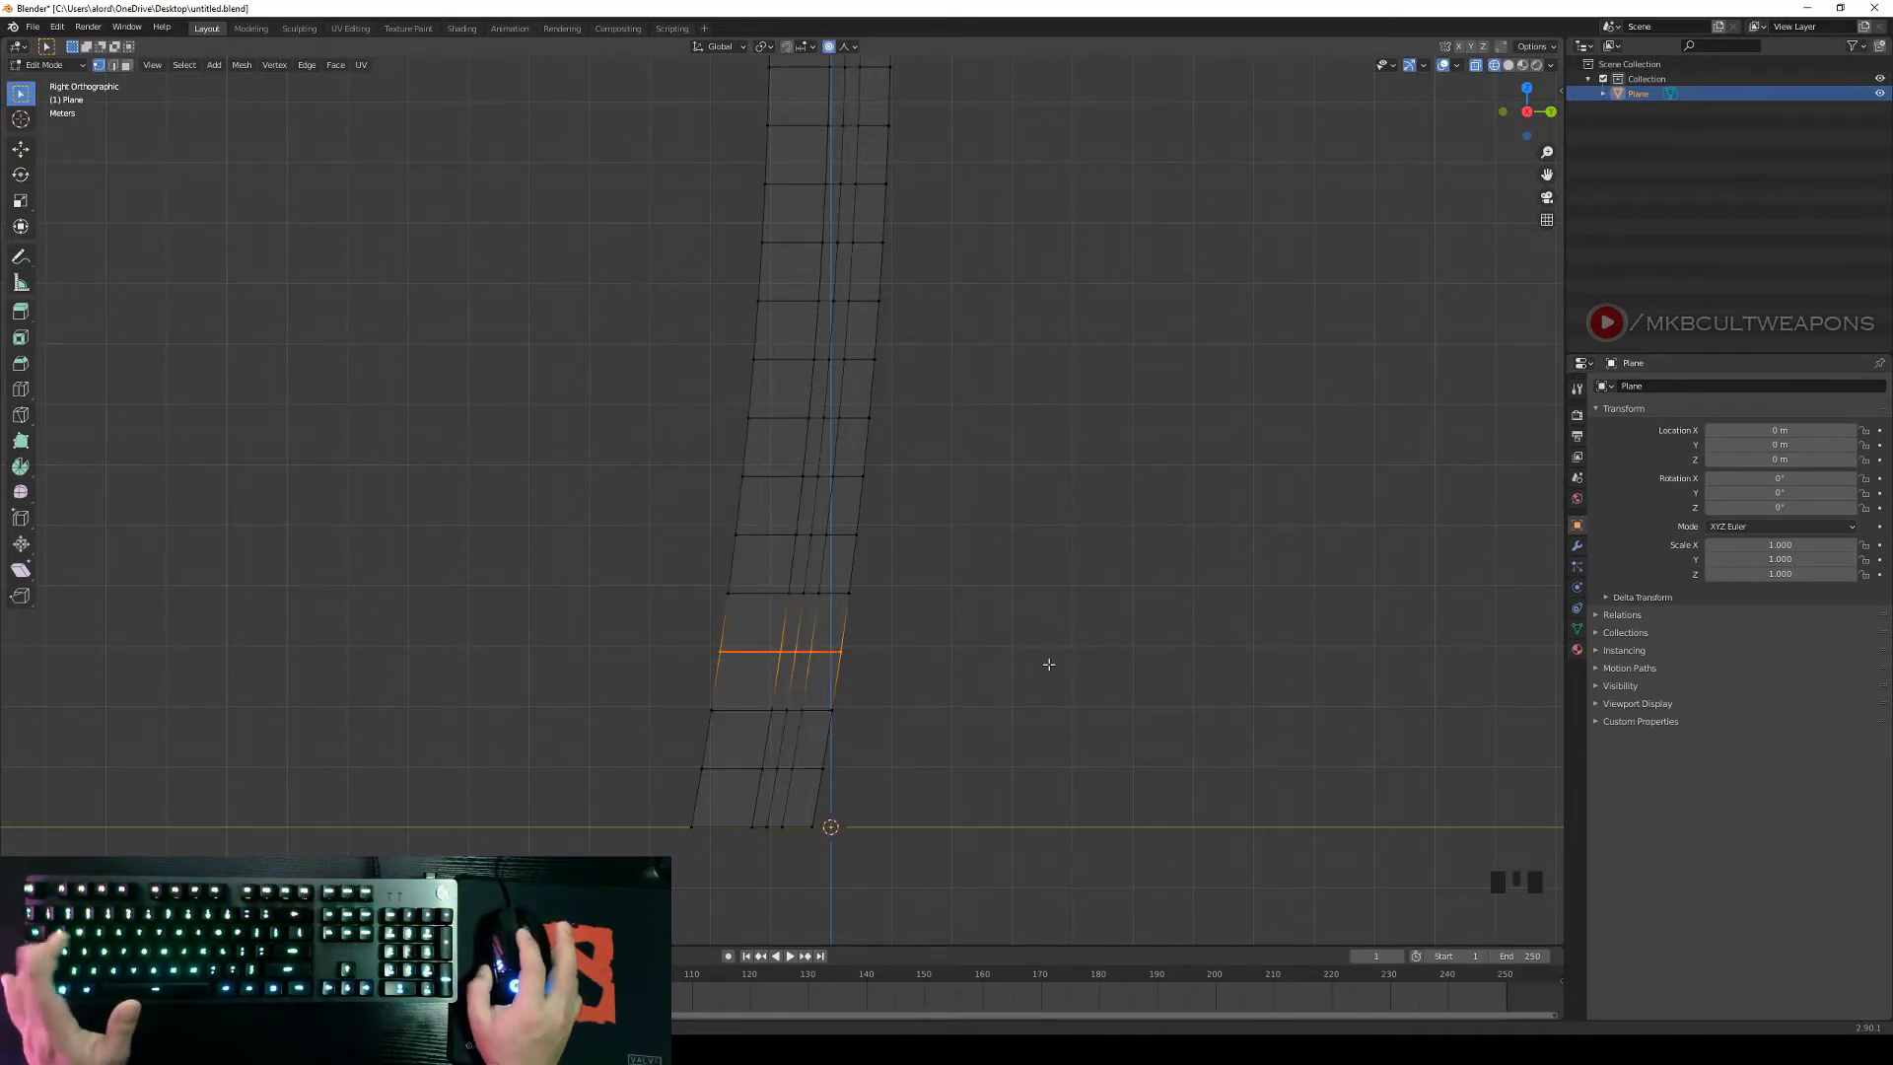
pyautogui.rightClick(991, 658)
# Examine the seam row near the blade's lower end from the side and in perspective, comparing it with the full blade.
pyautogui.scroll(1, 973, 682)
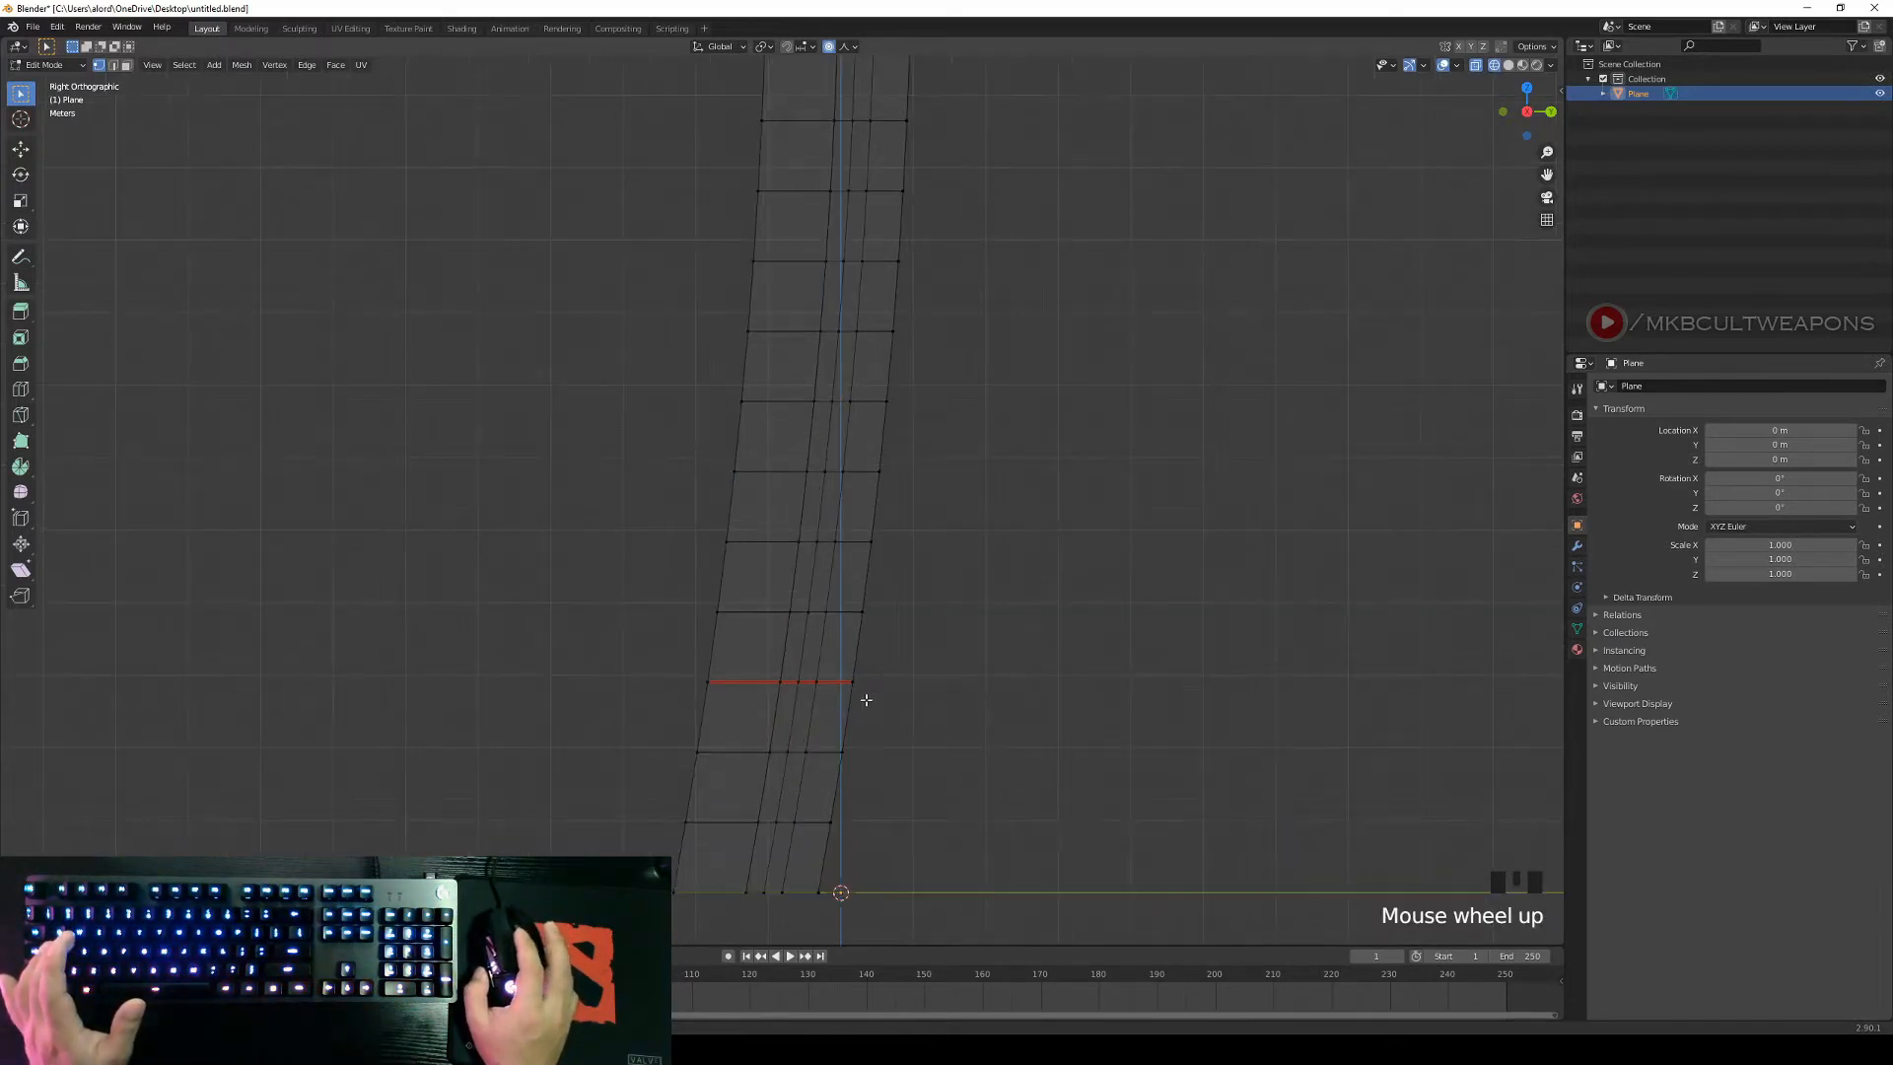
pyautogui.scroll(-1, 958, 693)
pyautogui.moveTo(946, 684); pyautogui.dragTo(942, 563, button='middle')
pyautogui.press('KP_1')
pyautogui.press('KP_3')
pyautogui.scroll(2, 949, 704)
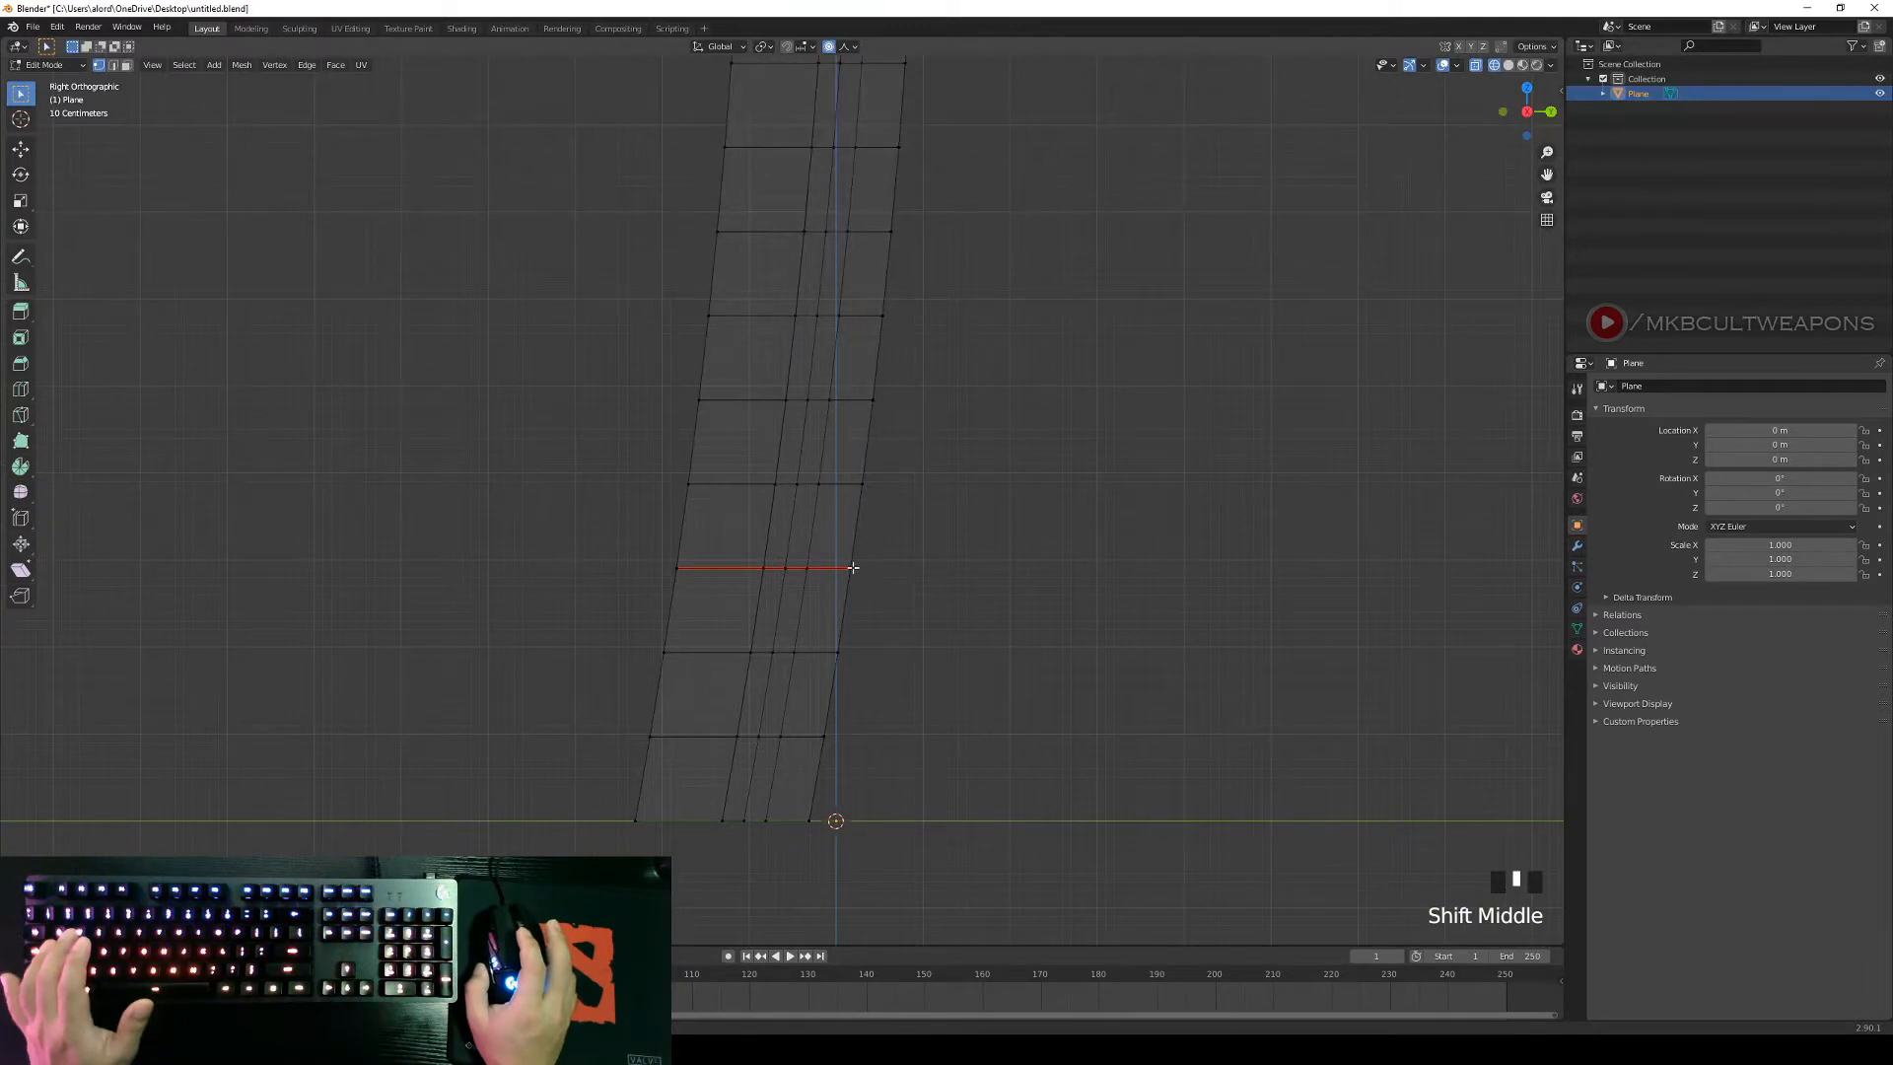
pyautogui.scroll(-11, 874, 571)
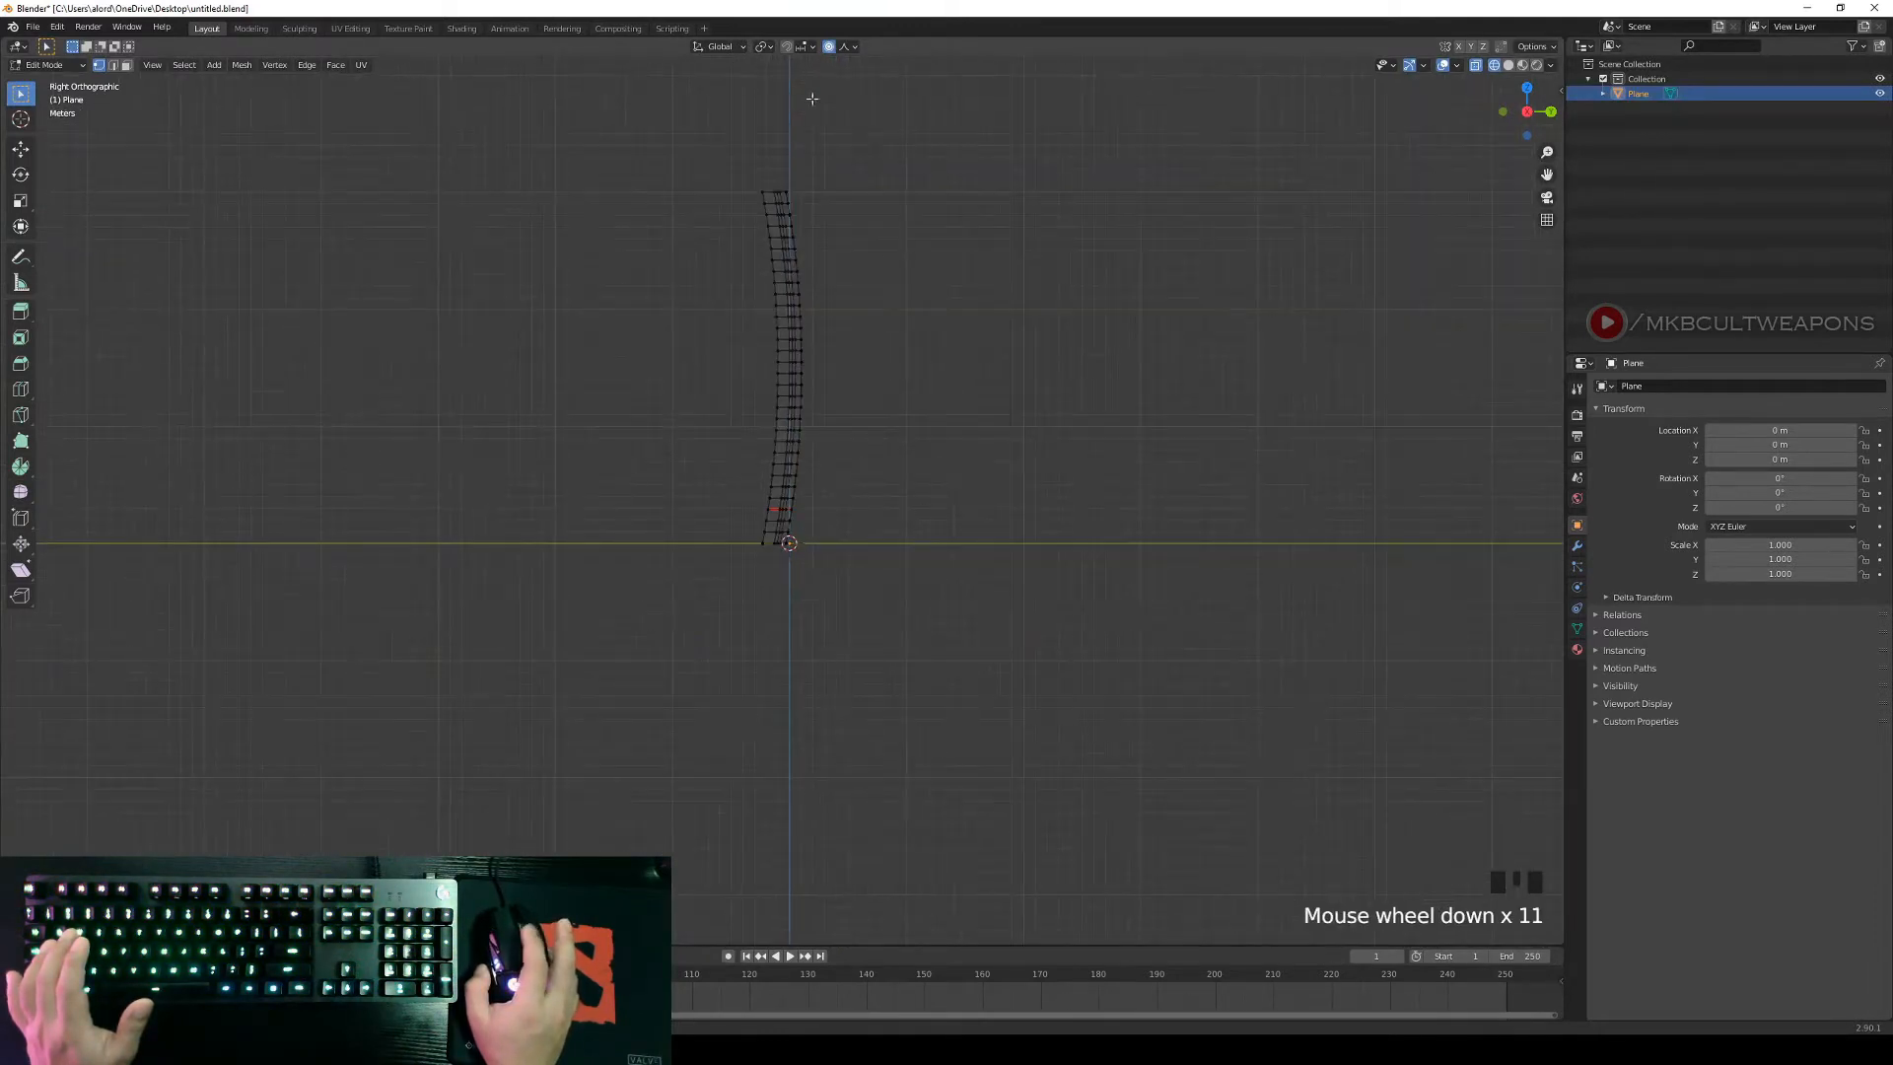
pyautogui.scroll(10, 857, 649)
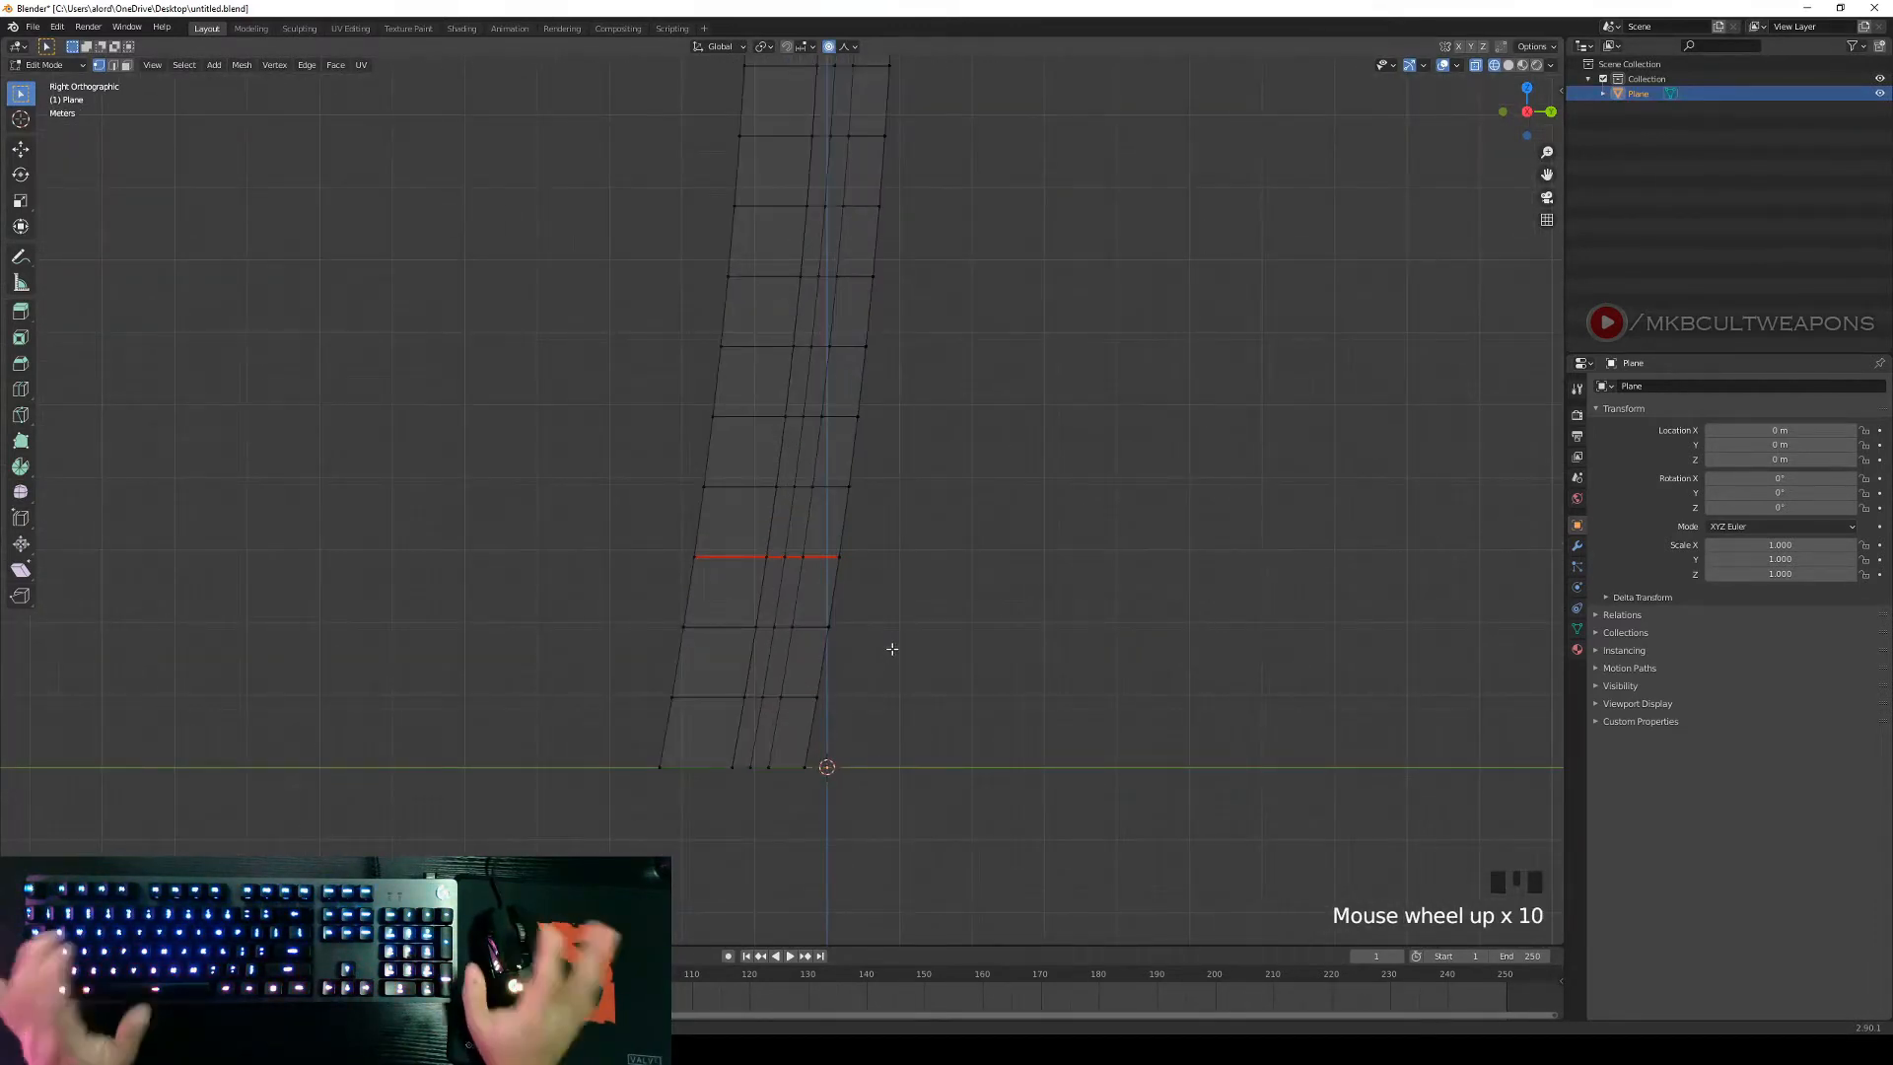
pyautogui.scroll(-3, 886, 648)
pyautogui.keyDown('shift'); pyautogui.moveTo(878, 647); pyautogui.dragTo(963, 551, button='middle'); pyautogui.keyUp('shift')
pyautogui.scroll(-2, 858, 791)
pyautogui.scroll(4, 908, 625)
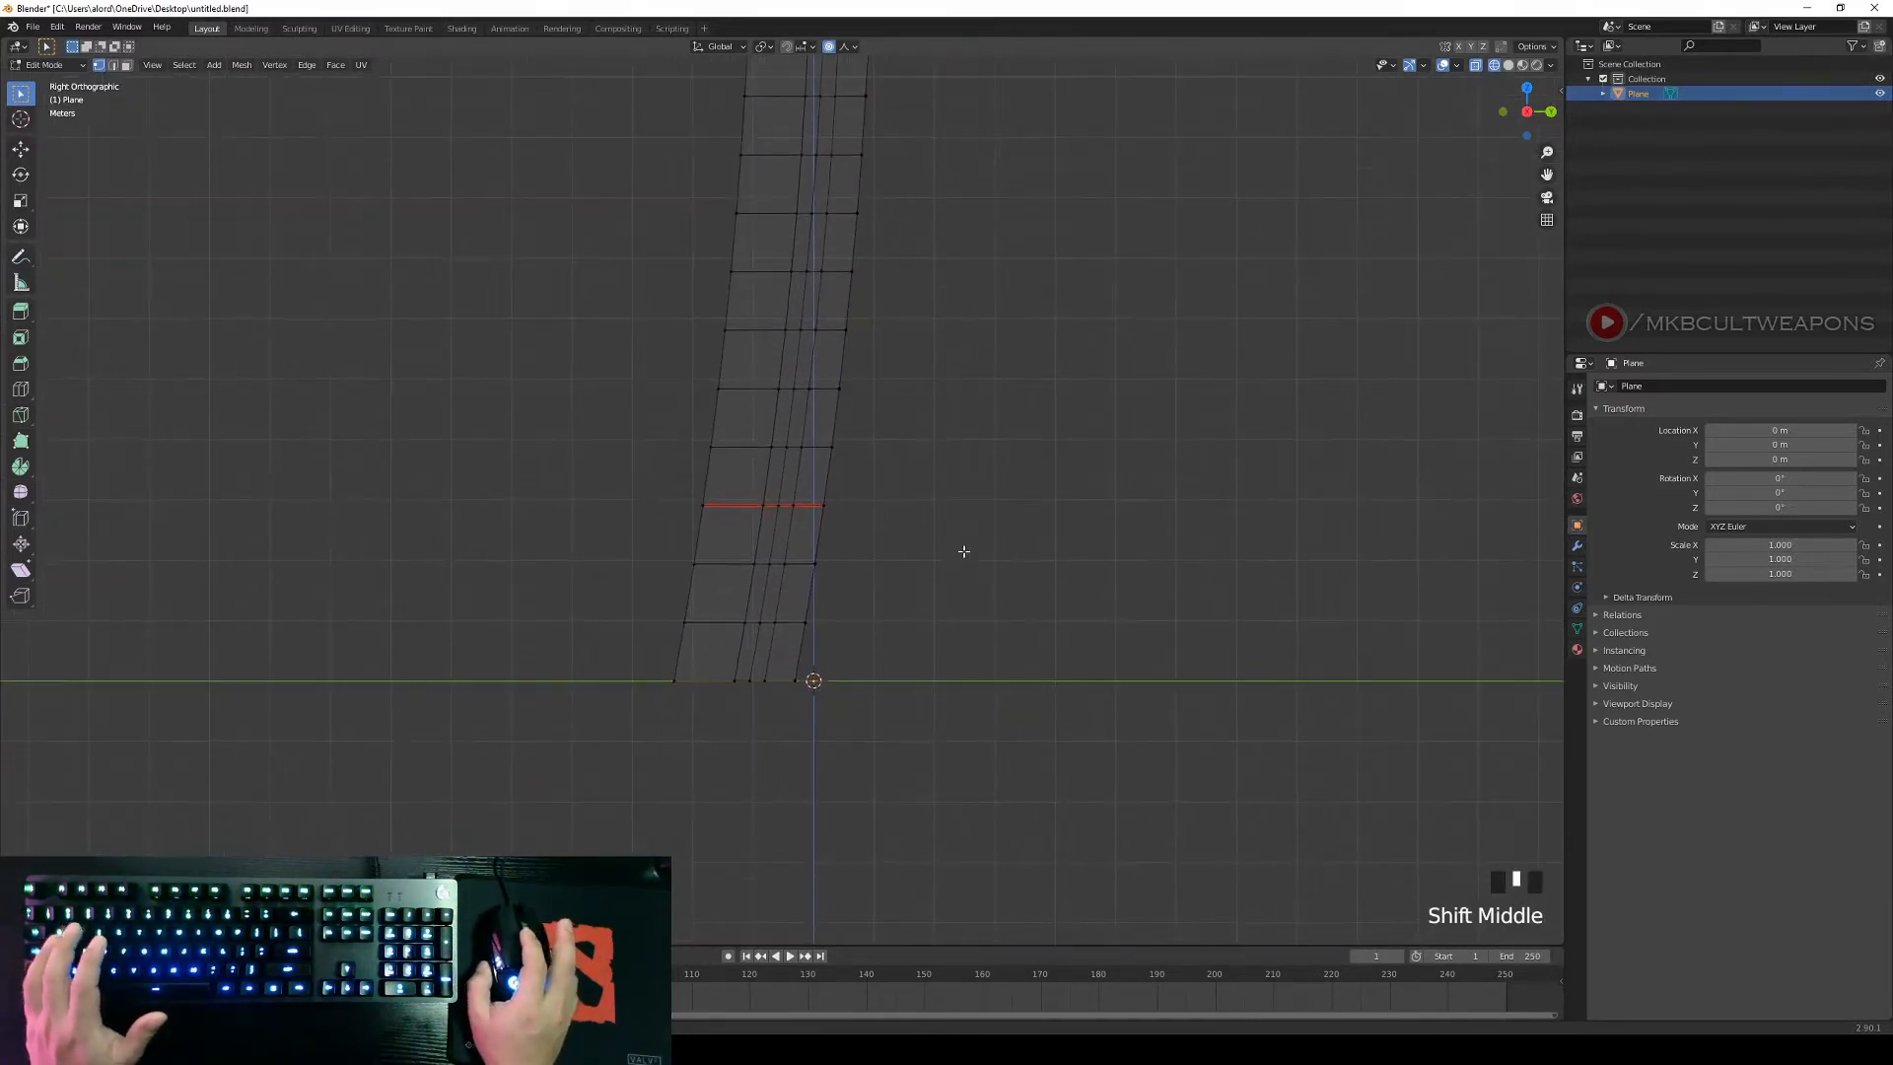
pyautogui.scroll(1, 884, 545)
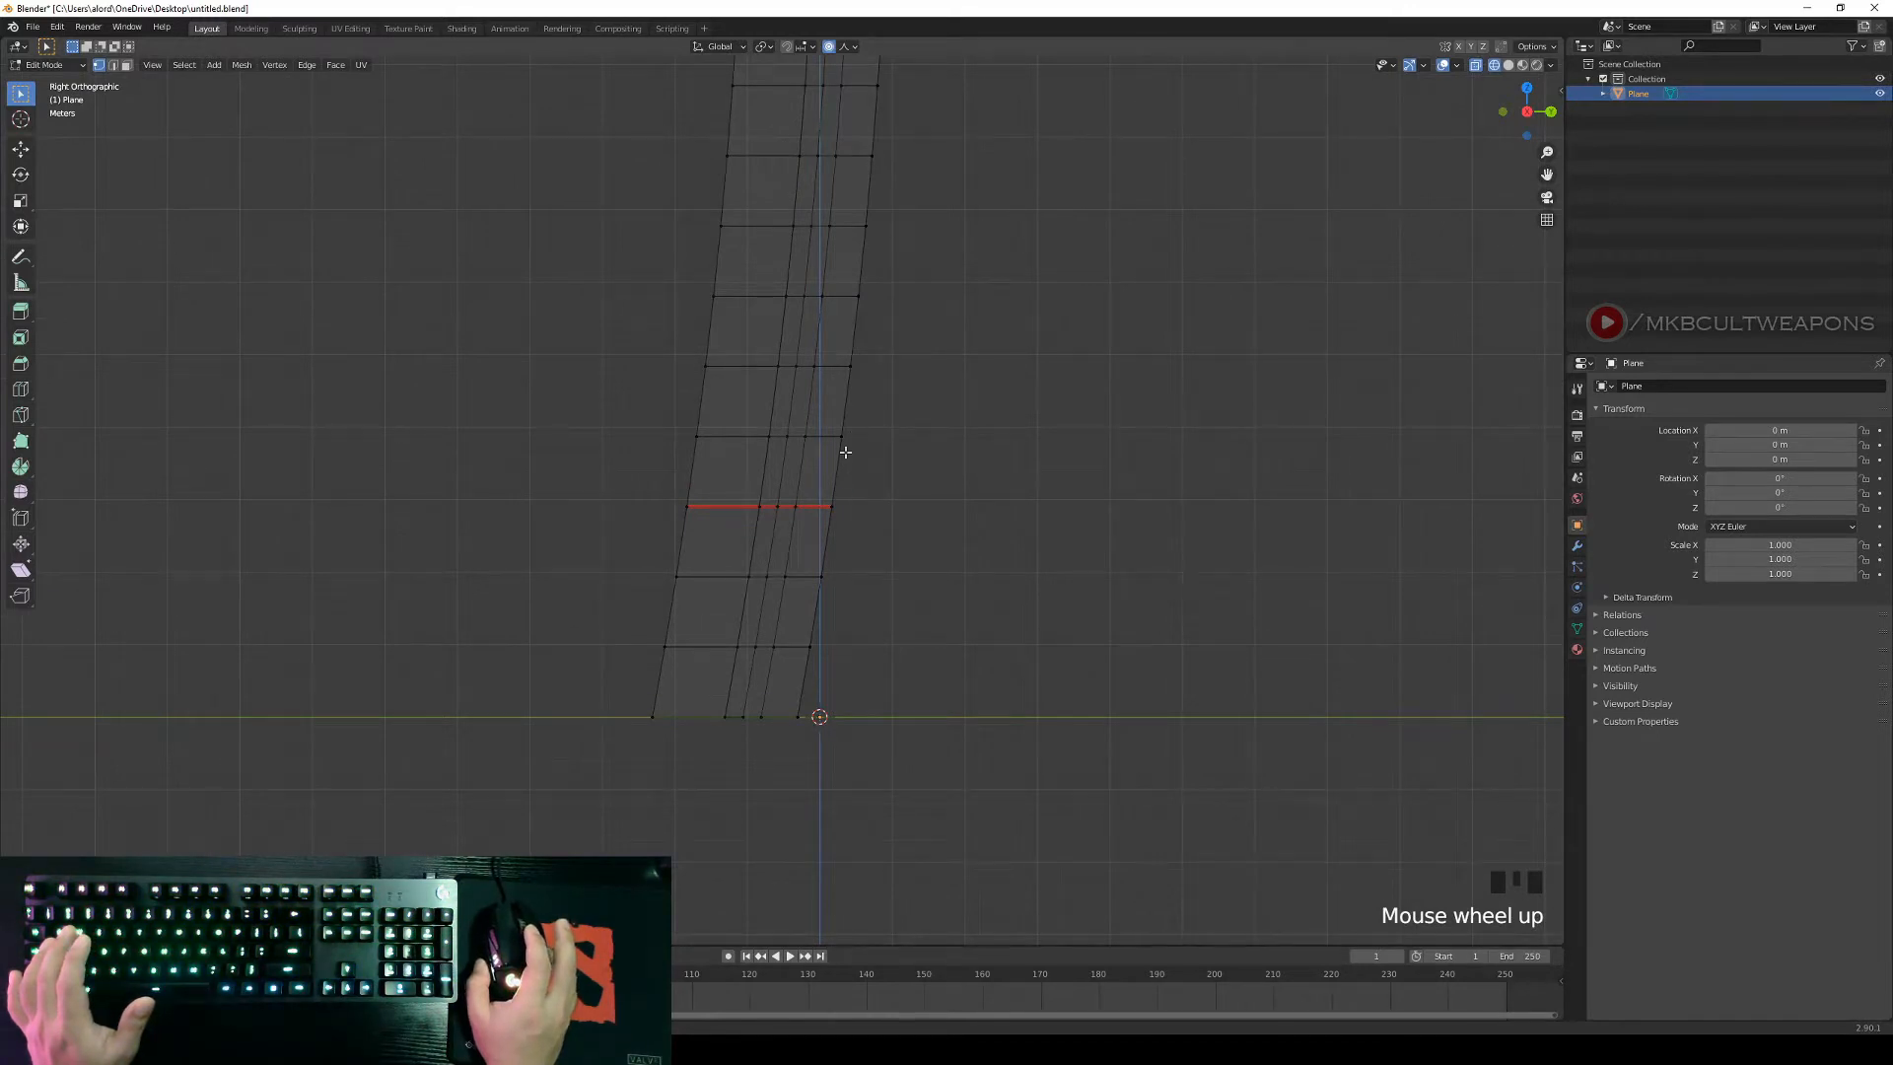
pyautogui.scroll(1, 938, 536)
pyautogui.moveTo(938, 536); pyautogui.dragTo(981, 582, button='middle')
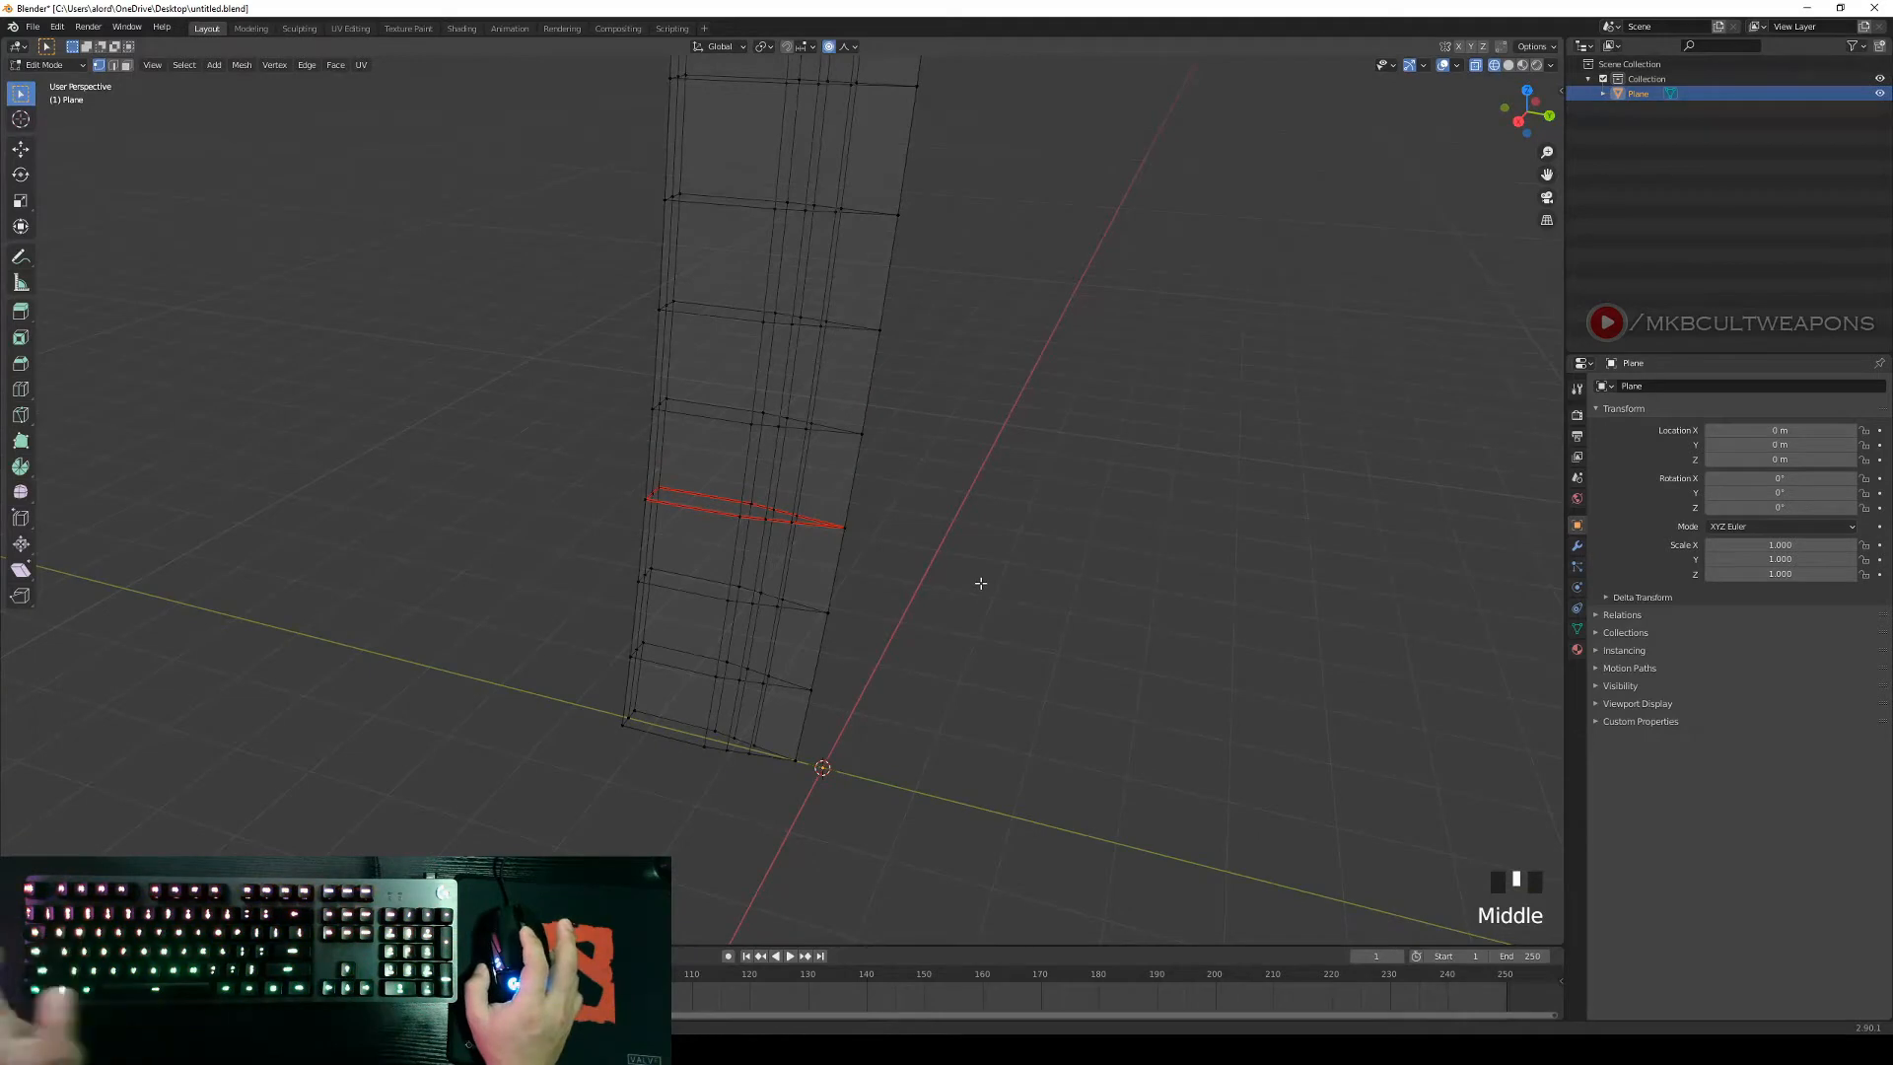
# In the right orthographic view, add one centred crosswise loop cut directly above the seam row and another directly below it.
pyautogui.scroll(2, 880, 524)
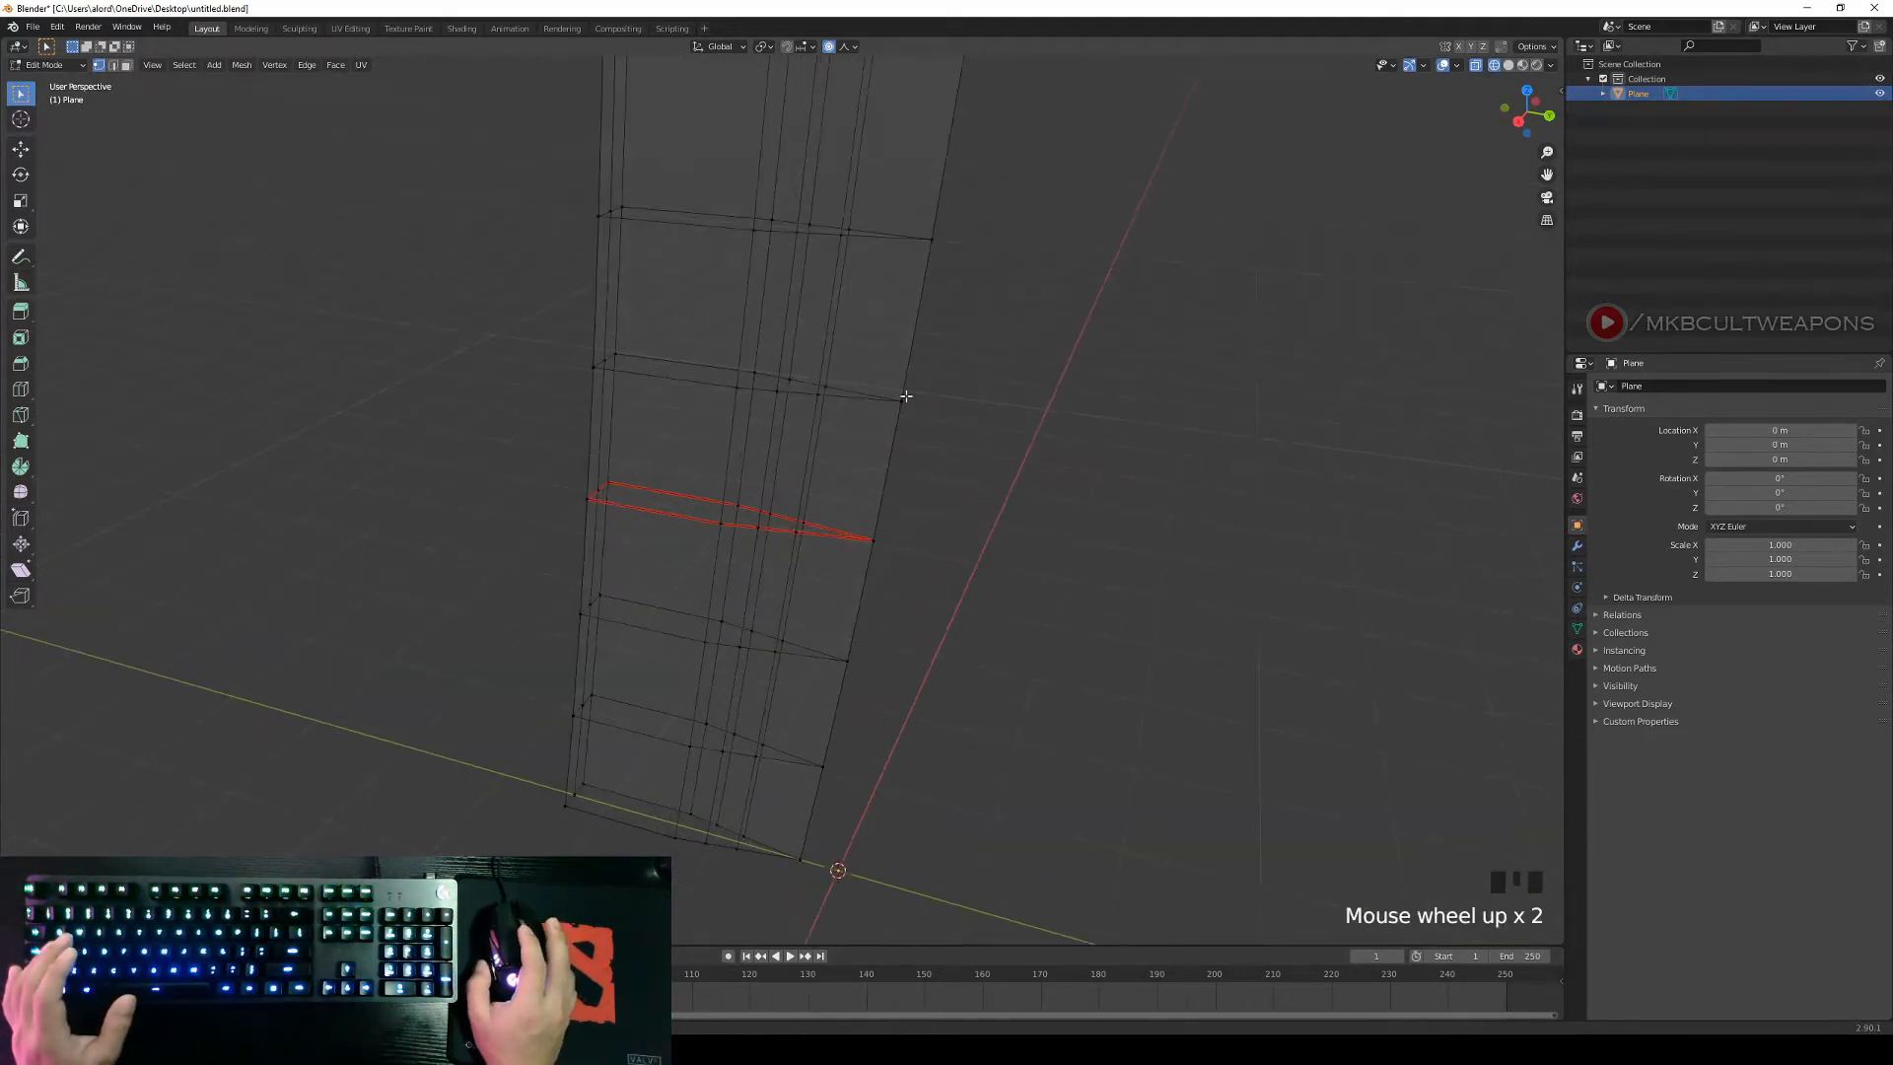
pyautogui.moveTo(874, 547); pyautogui.dragTo(985, 497, button='middle')
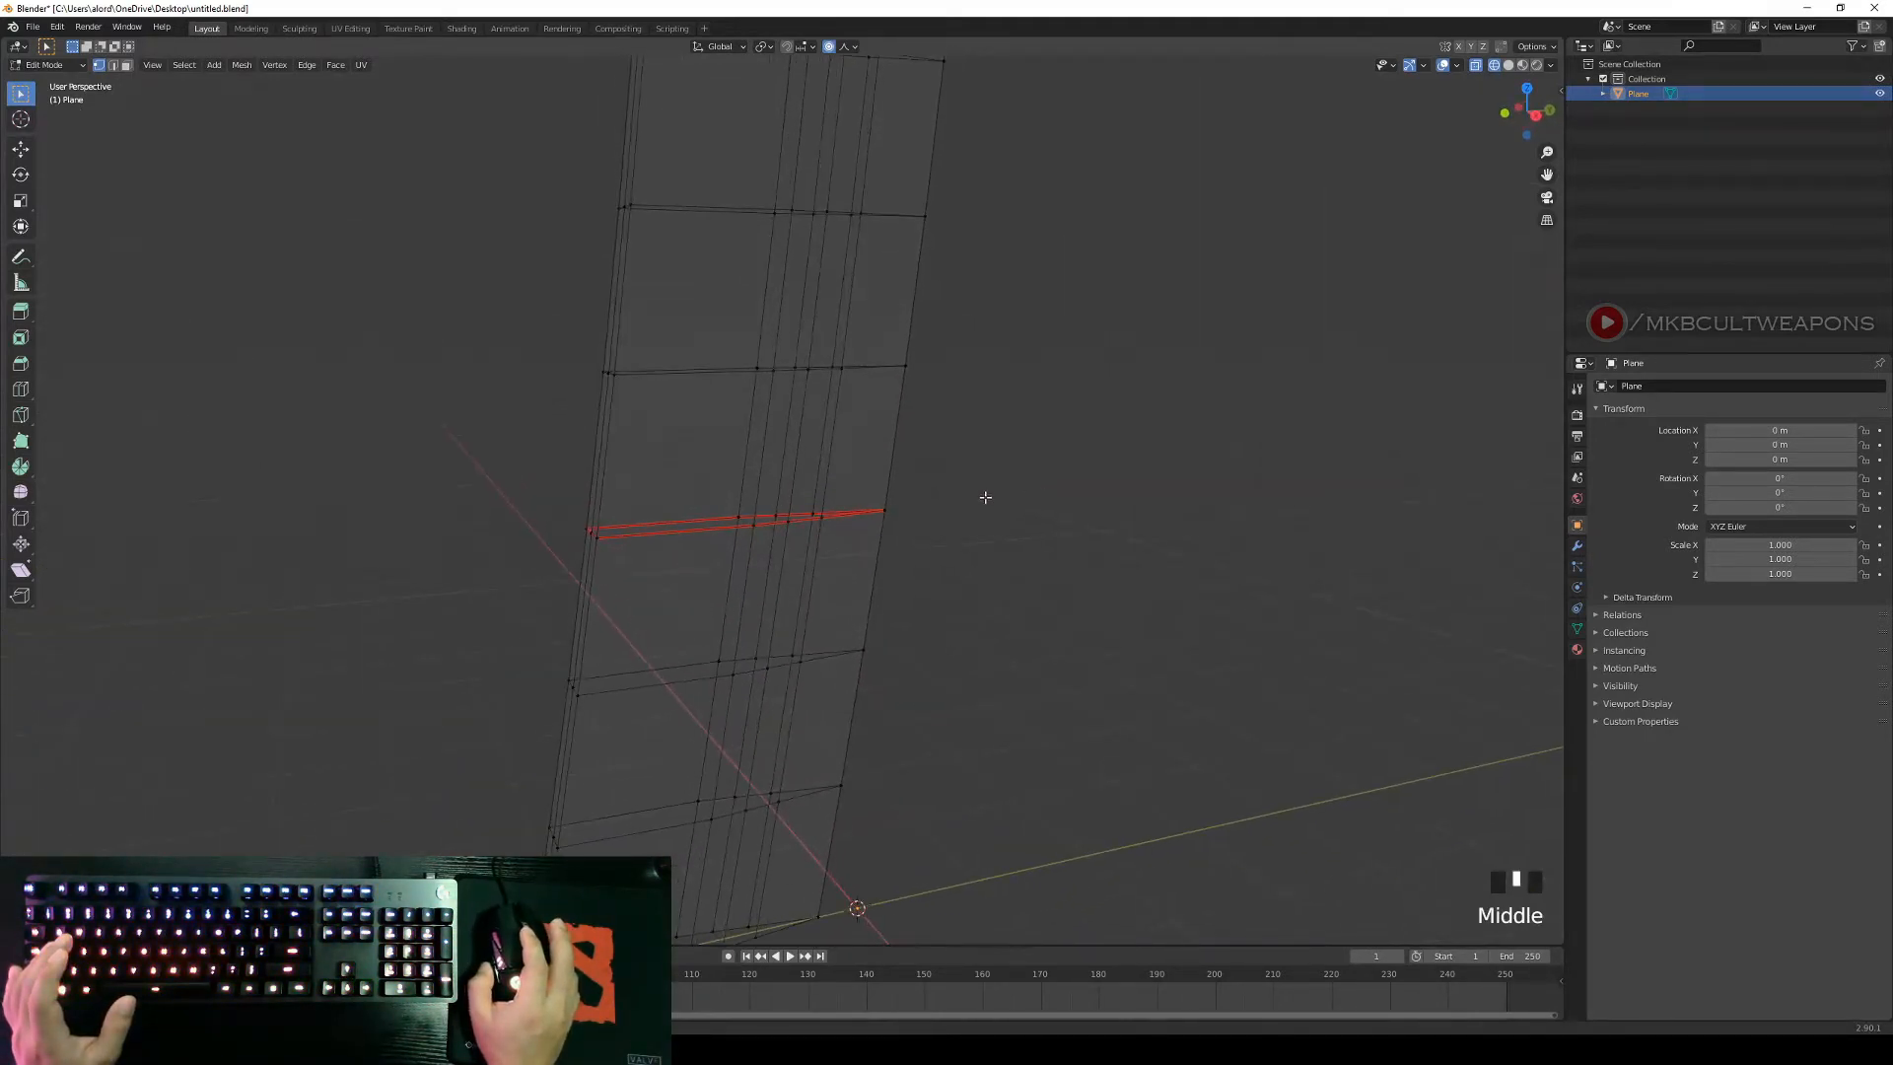
pyautogui.scroll(-3, 845, 613)
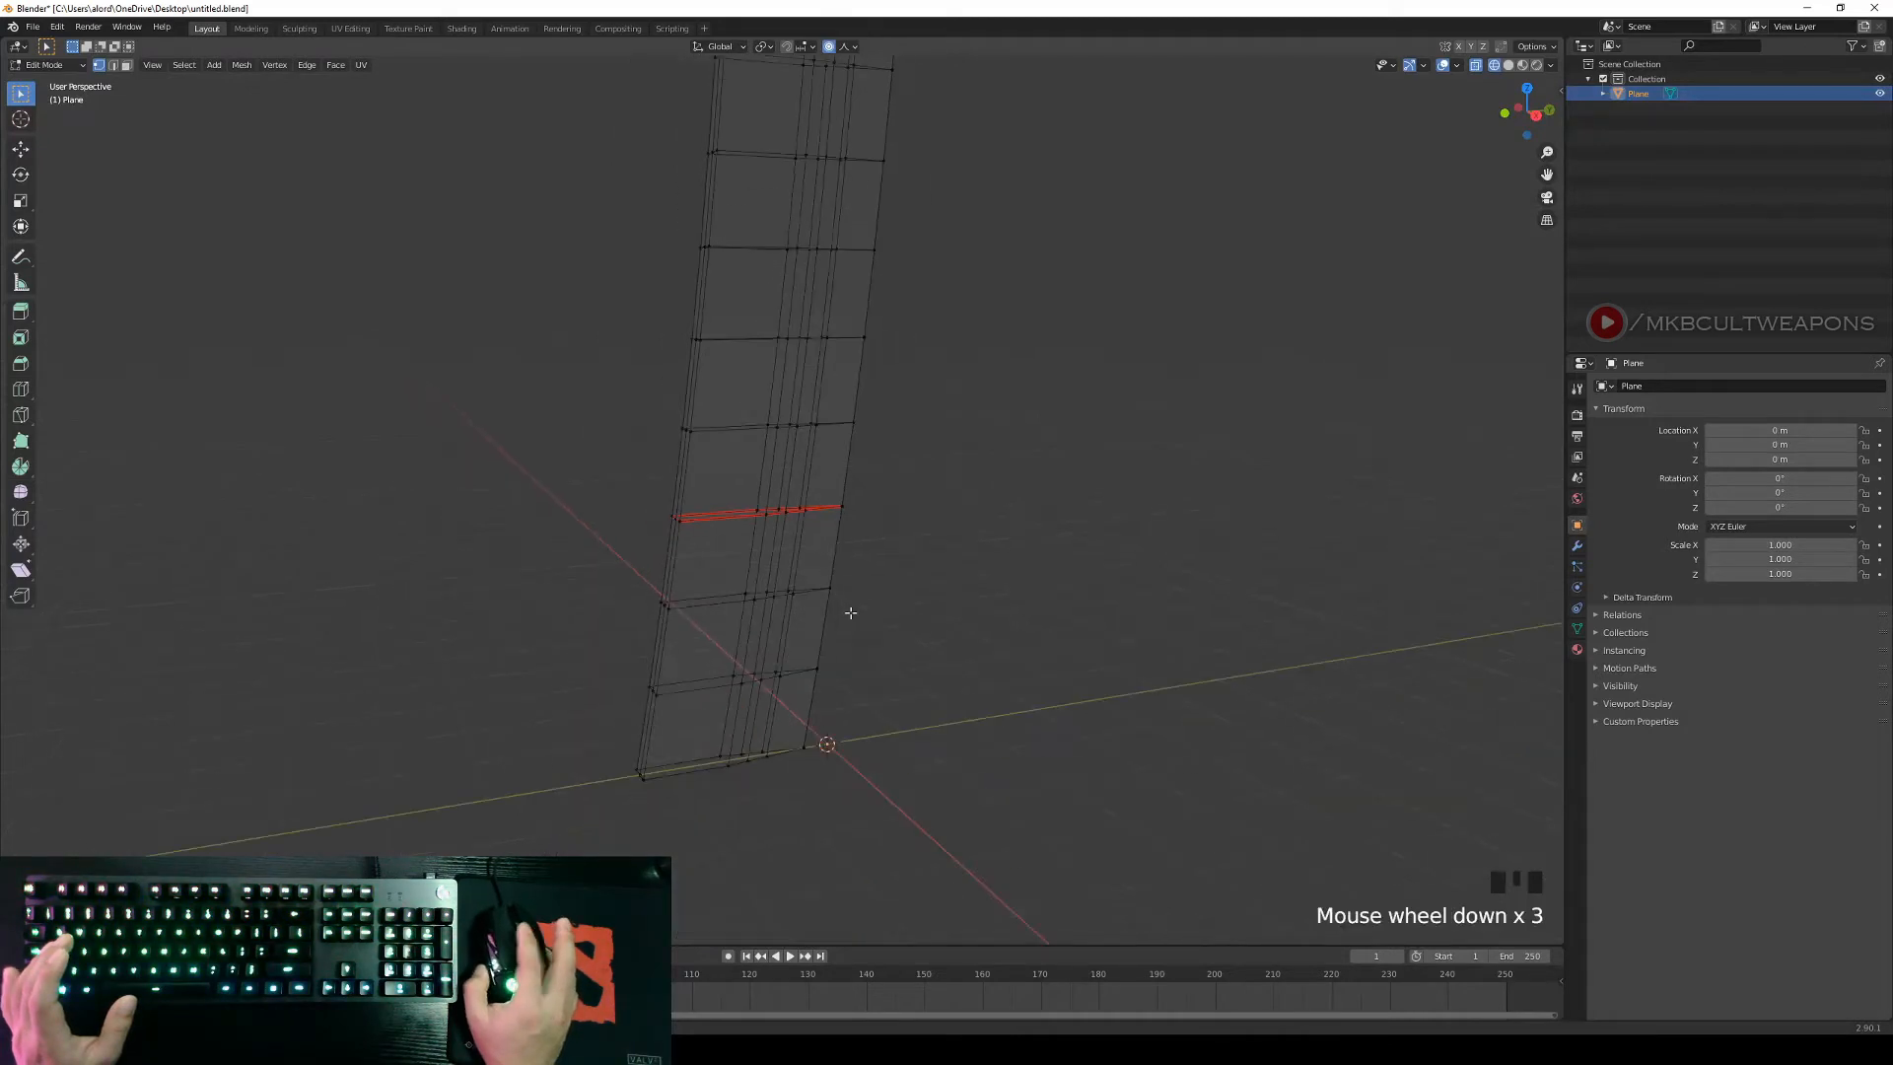
pyautogui.press('KP_3')
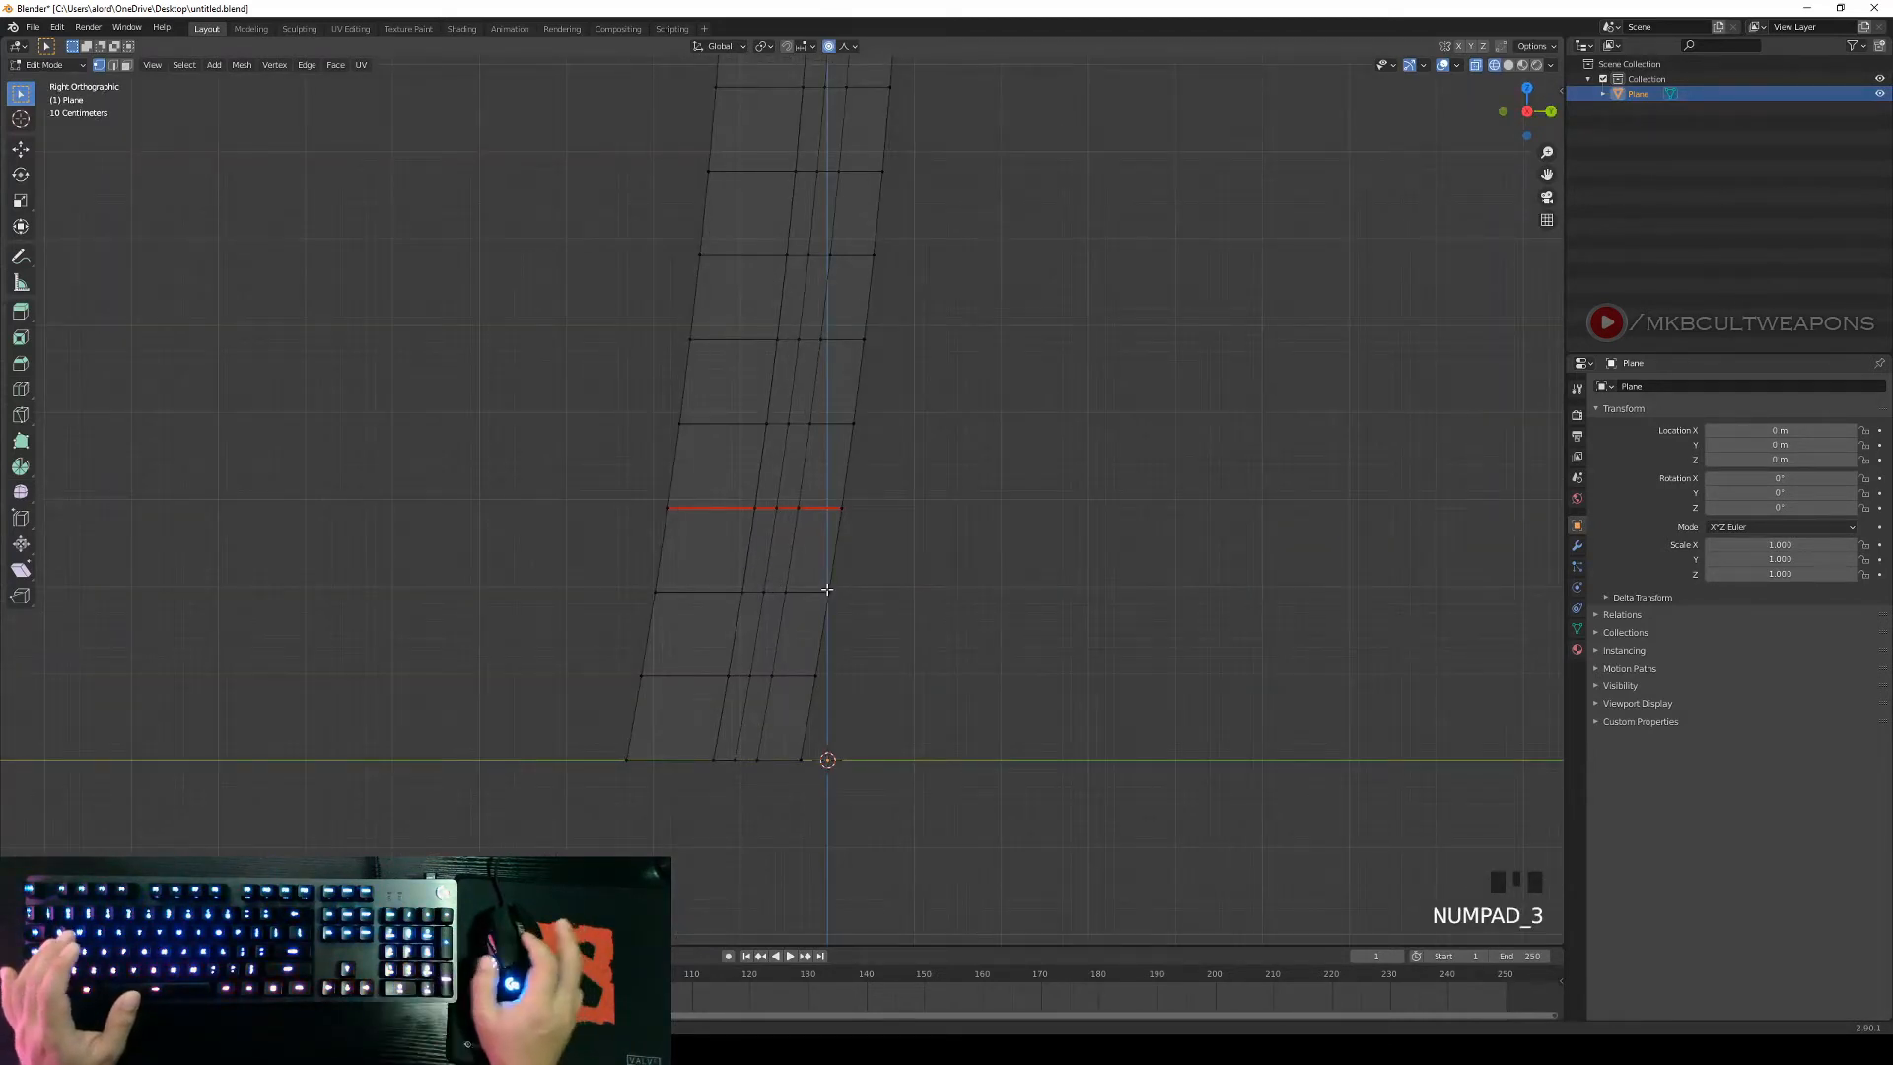
pyautogui.scroll(2, 827, 588)
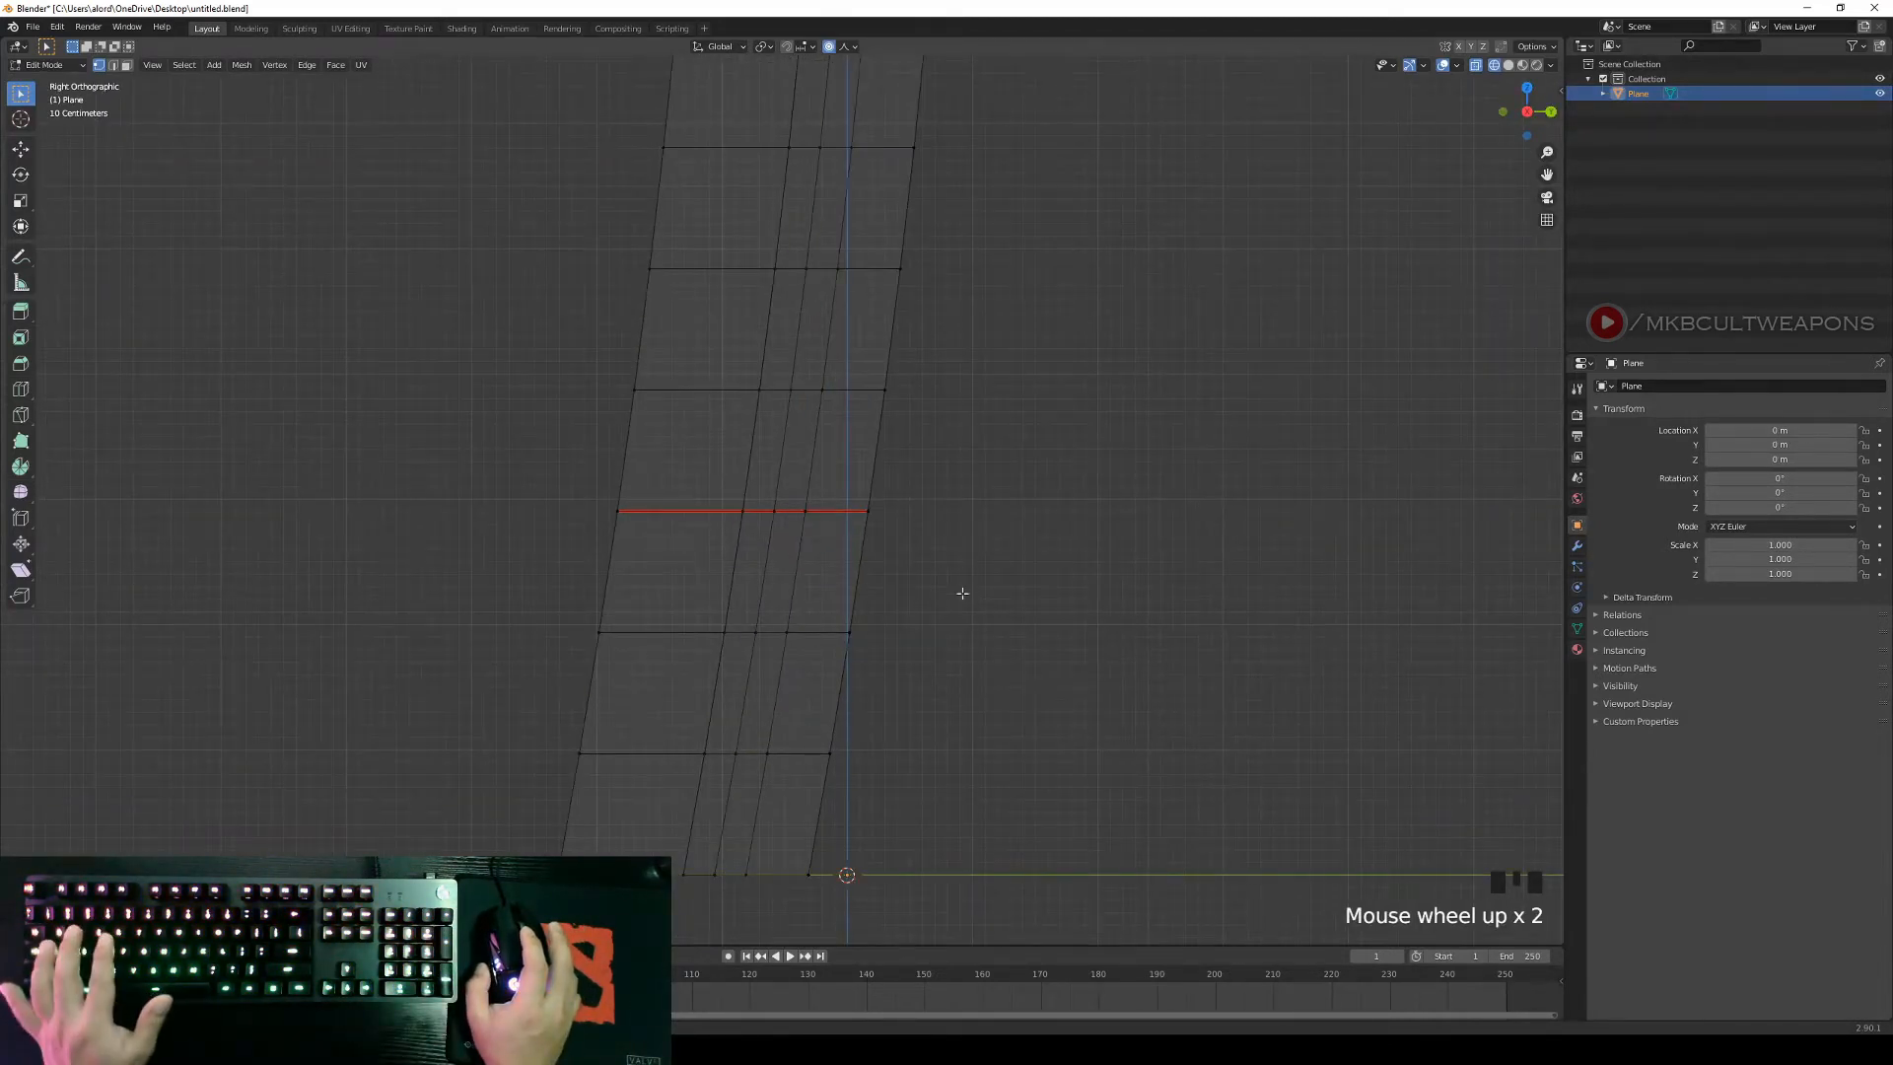
pyautogui.hotkey('ctrl', 'r')
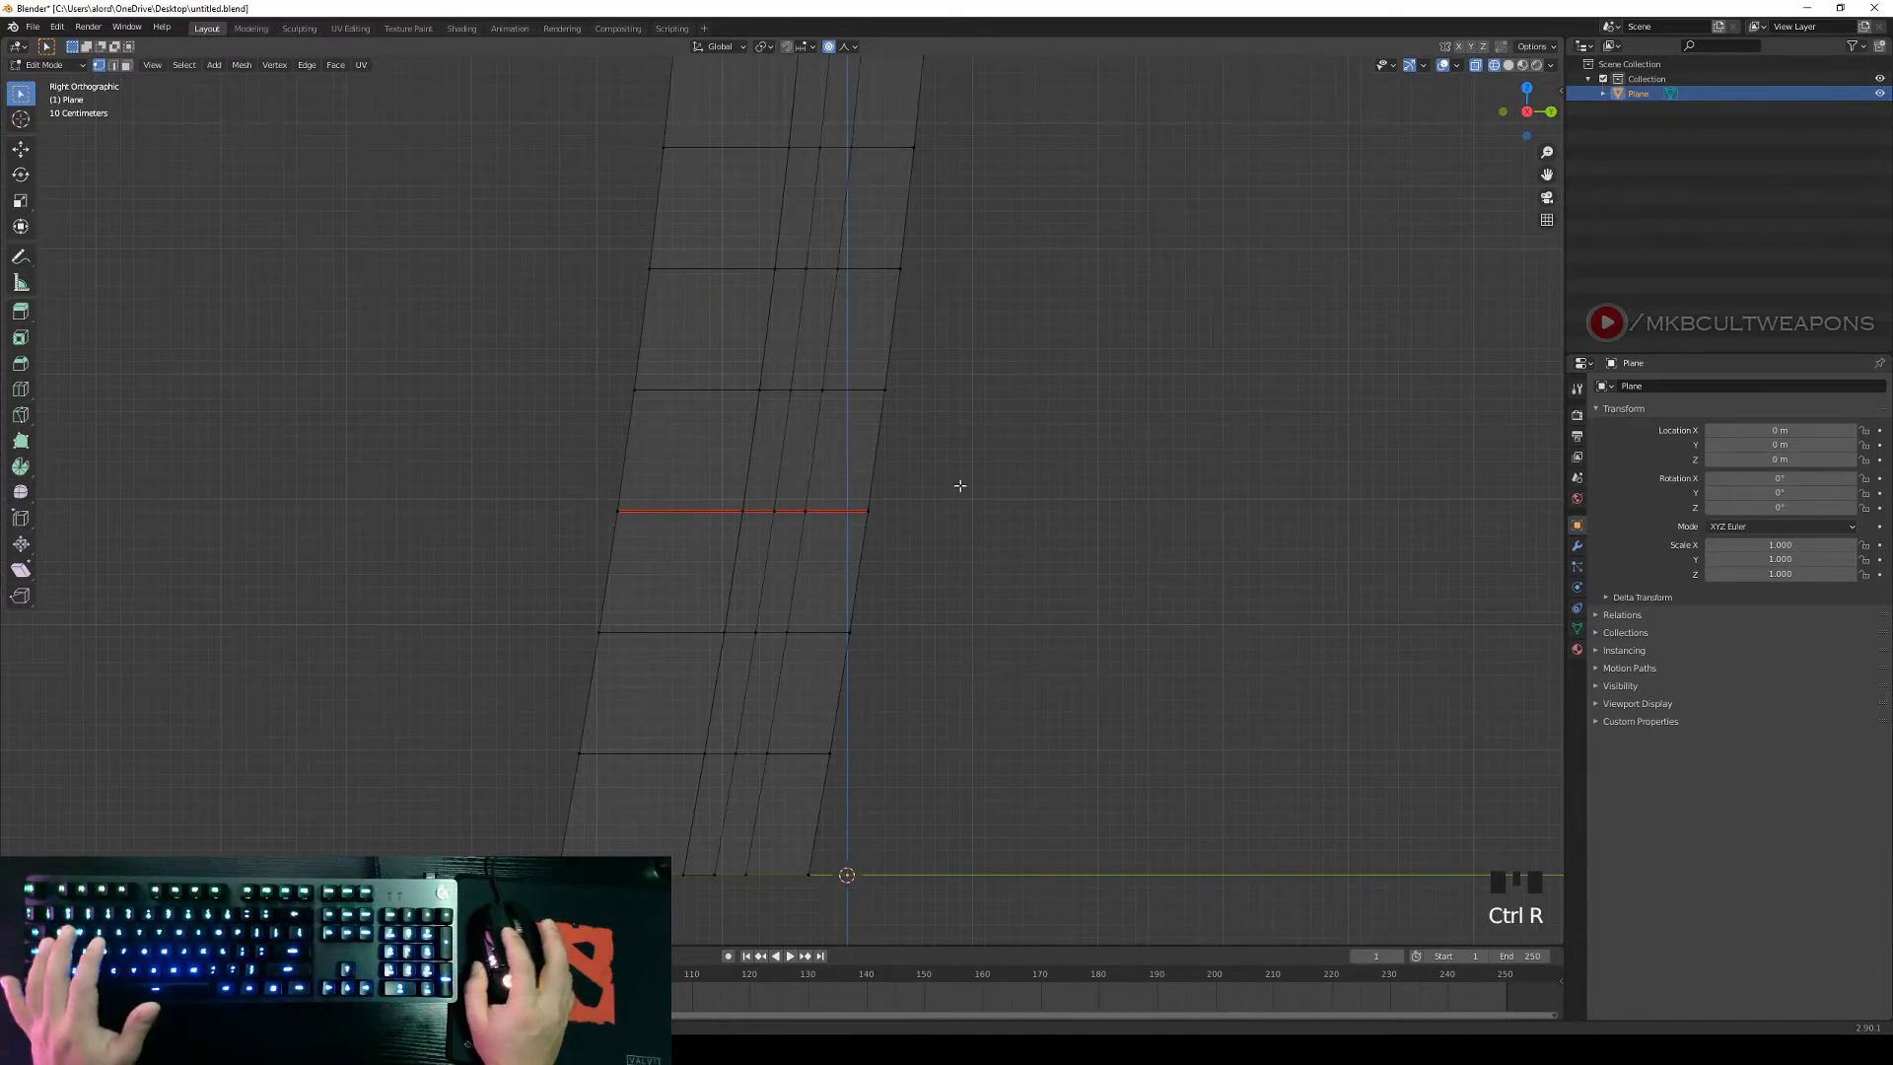
pyautogui.click(731, 453)
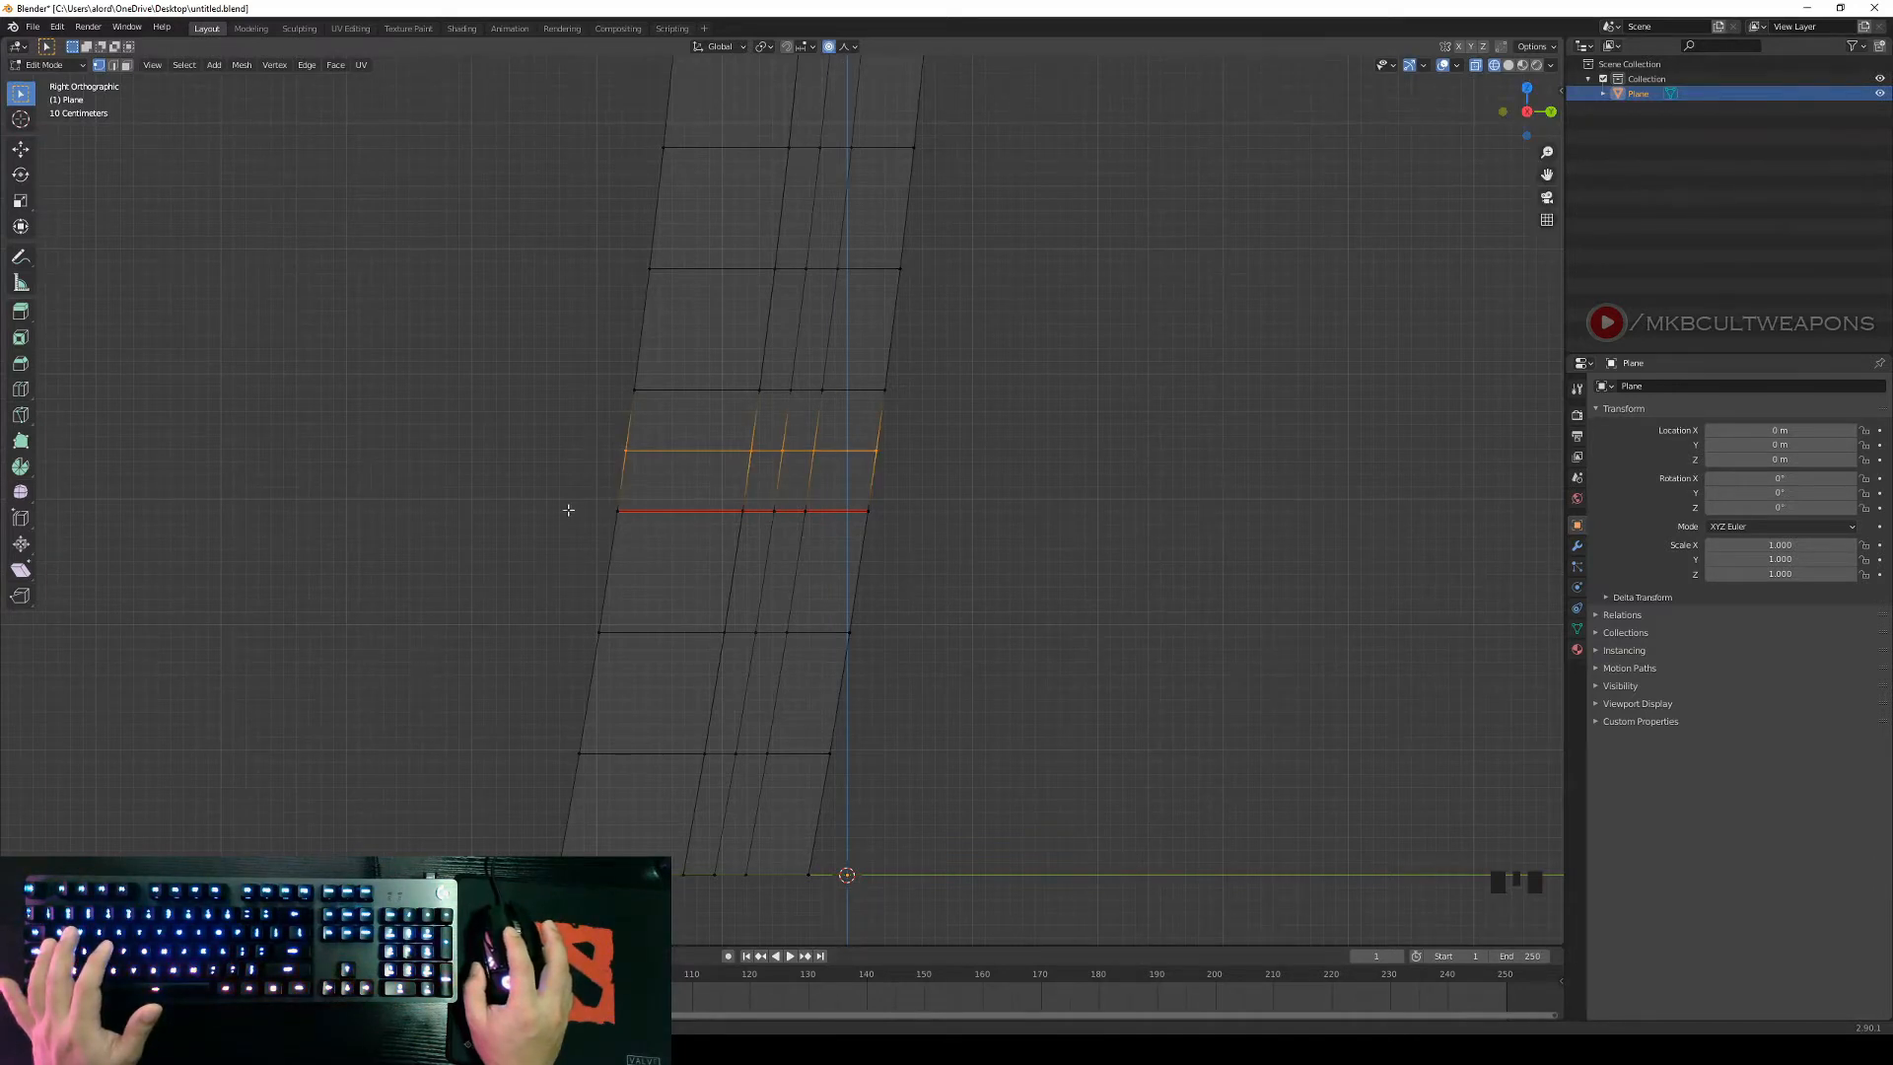
pyautogui.rightClick(1034, 645)
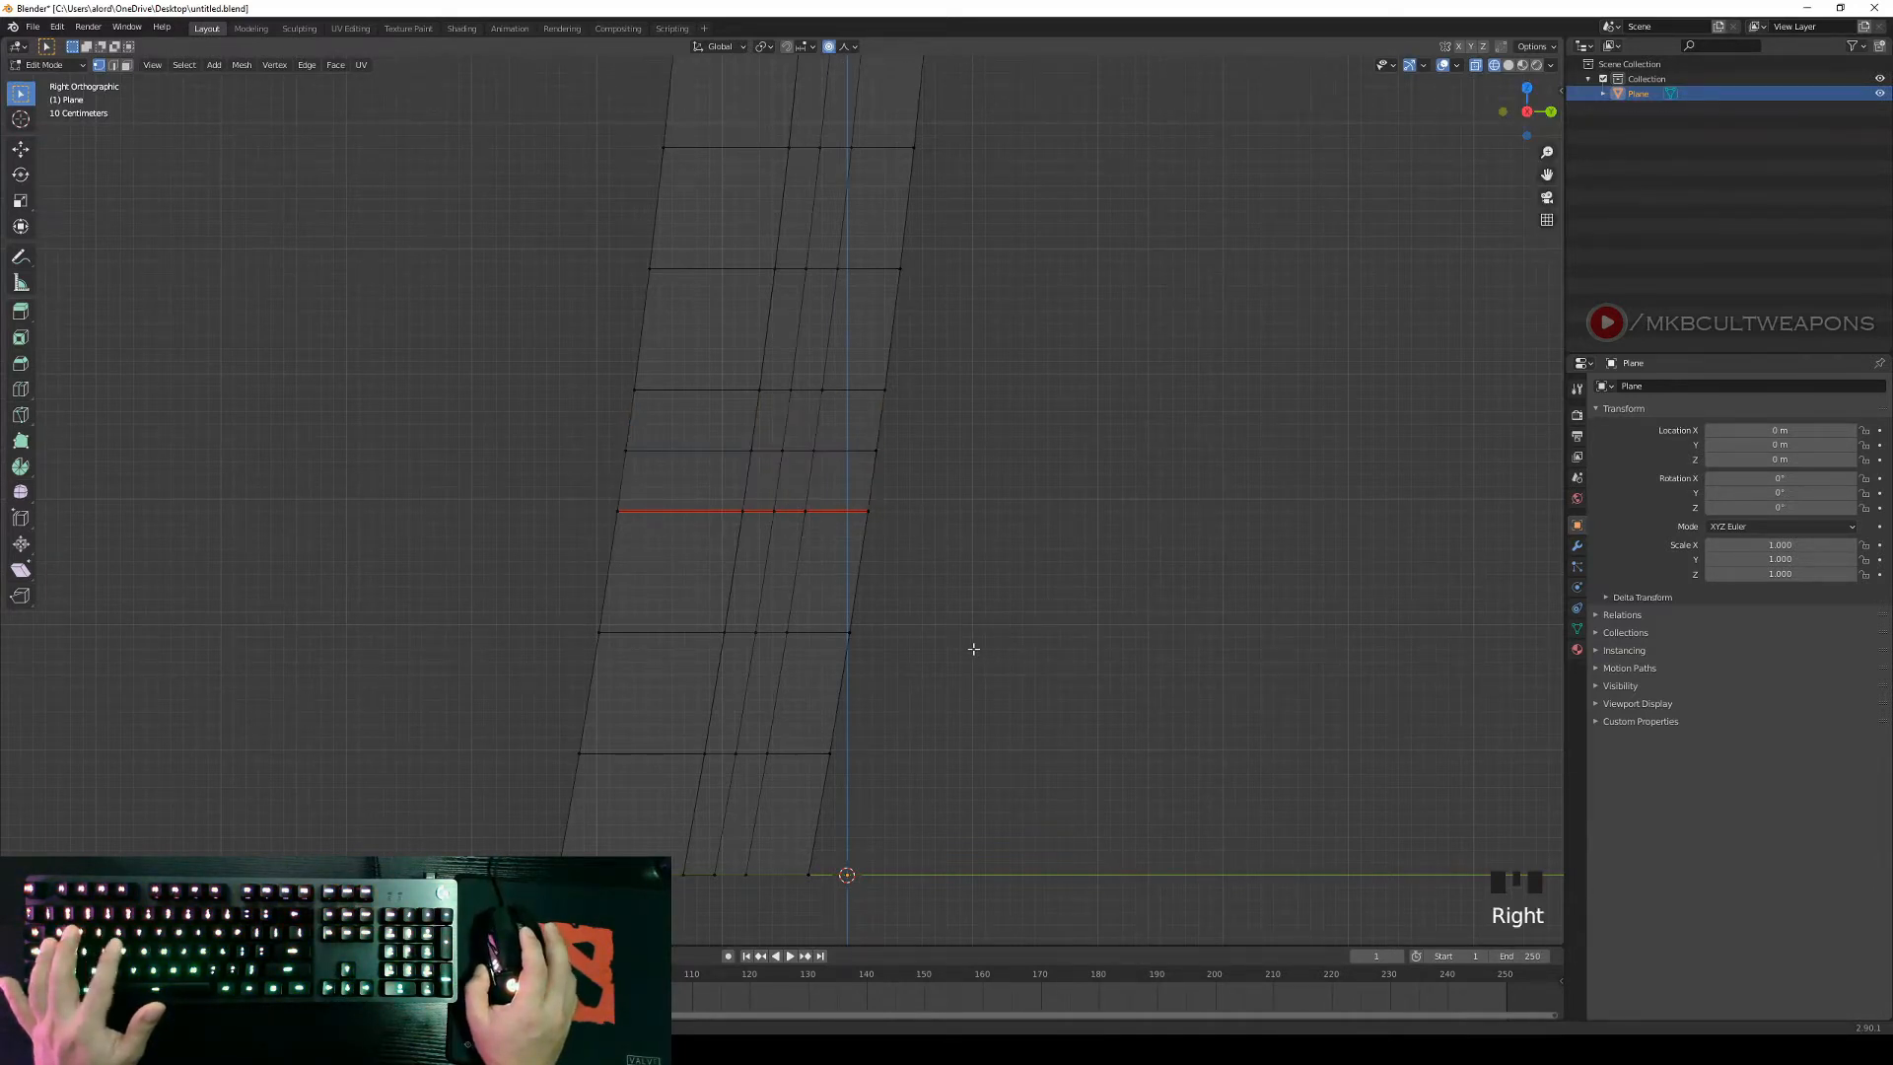
pyautogui.hotkey('ctrl', 'r')
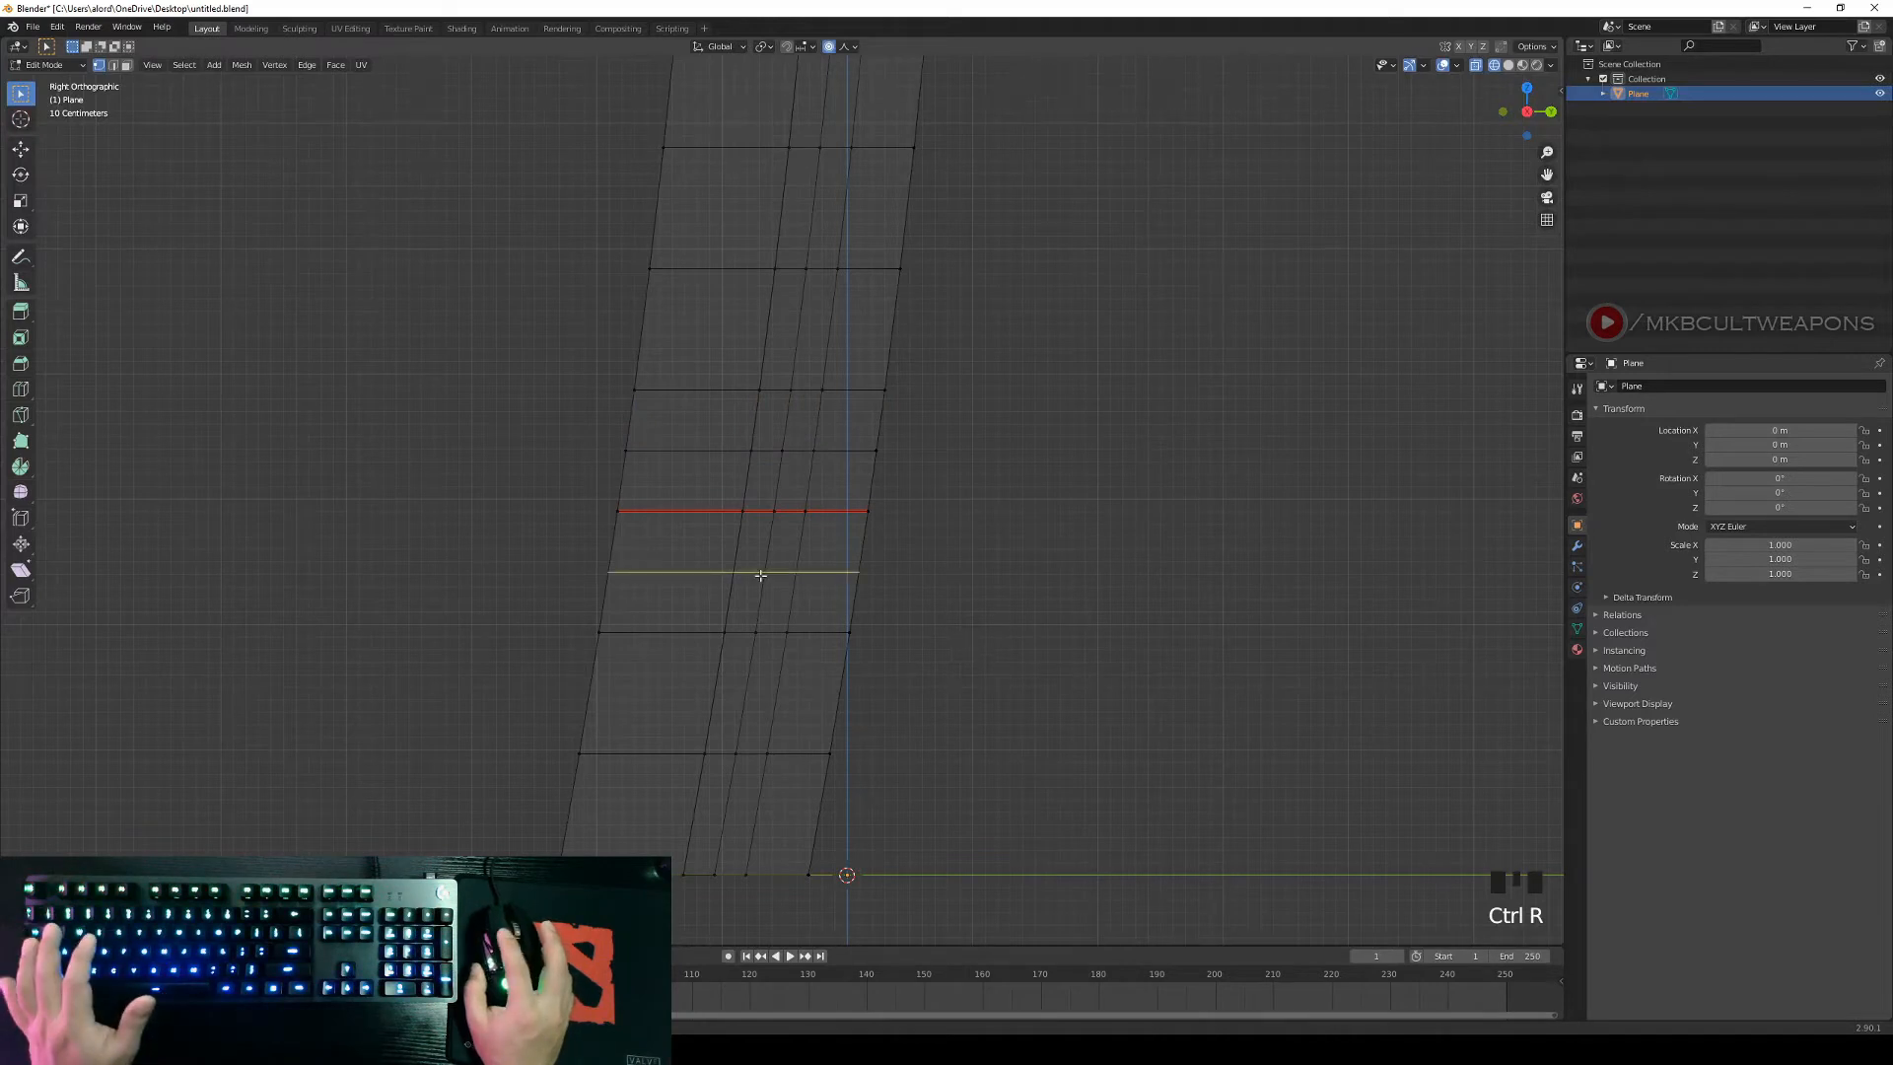
pyautogui.click(688, 575)
pyautogui.rightClick(1023, 576)
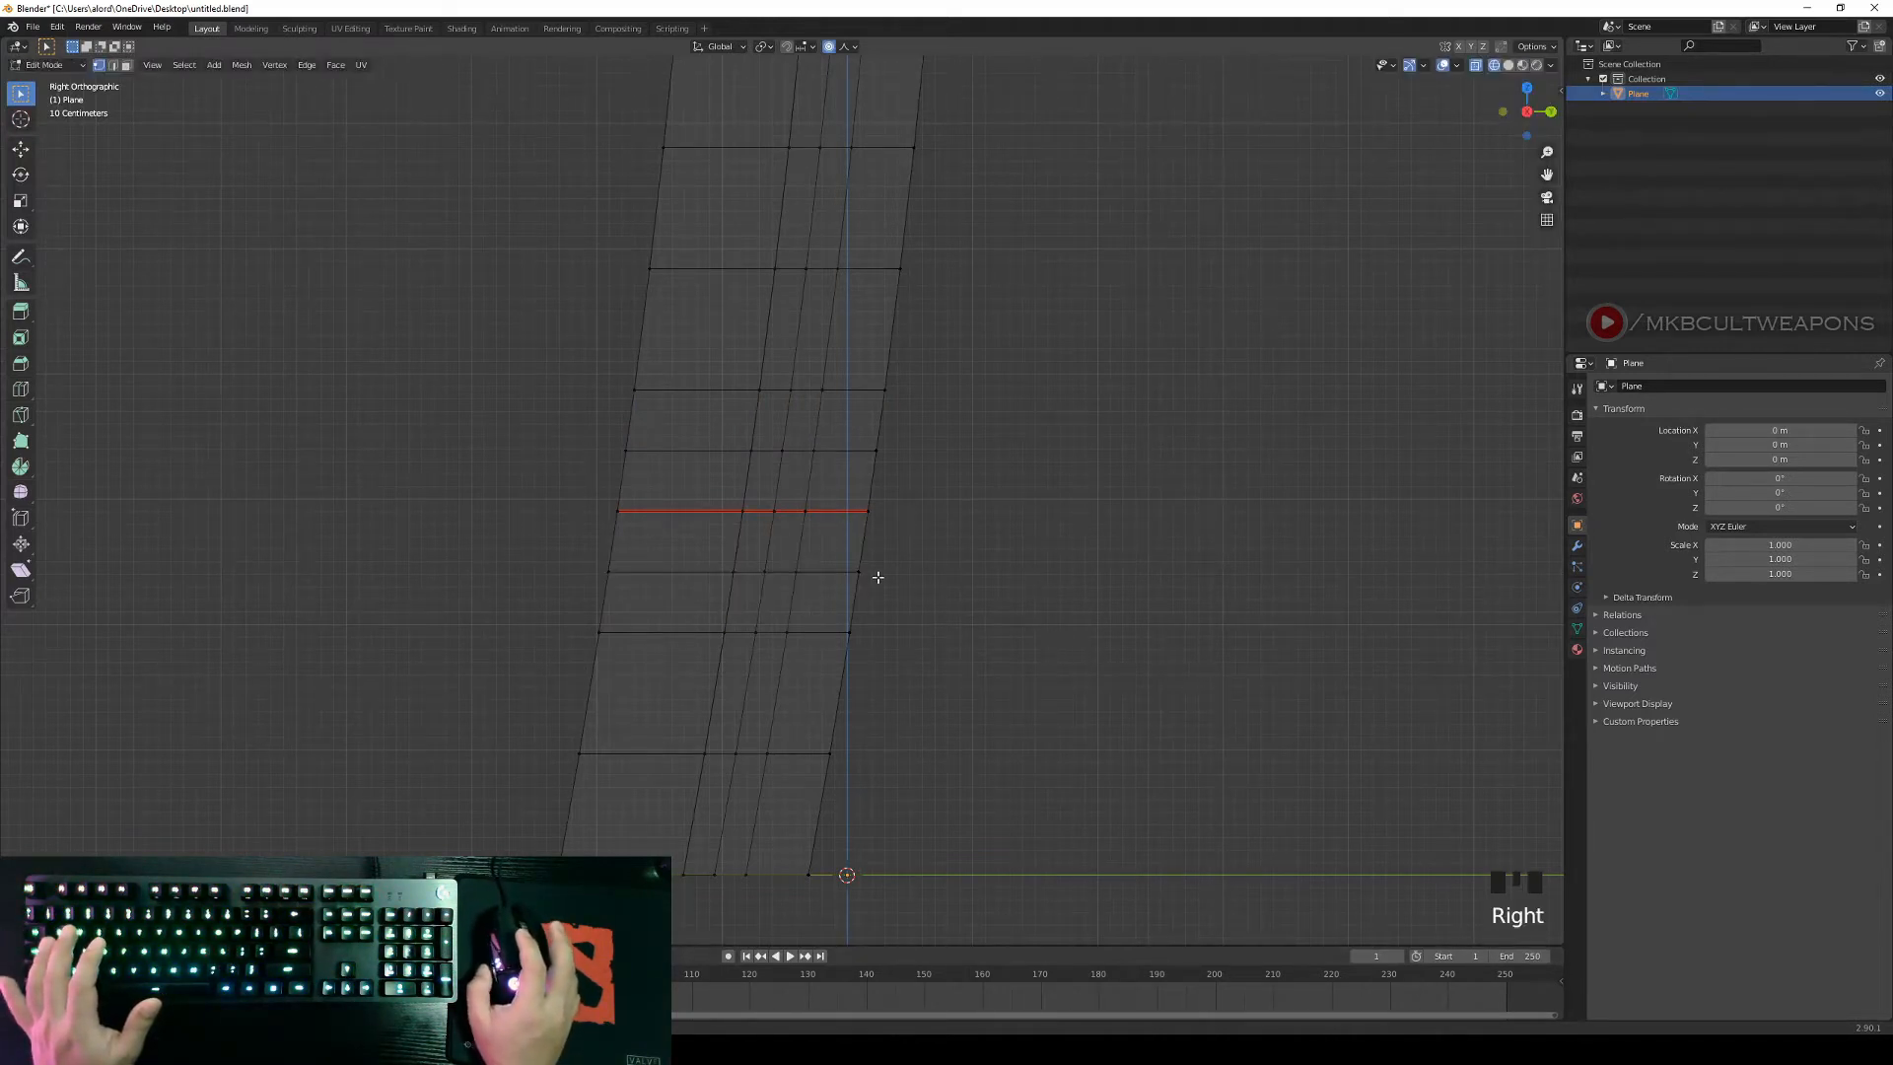
# In solid shading, delete the two vertices directly above and below the seam on the lengthwise loop nearest the outer-curve edge.
pyautogui.moveTo(1031, 575); pyautogui.dragTo(978, 633, button='middle')
pyautogui.scroll(1, 979, 636)
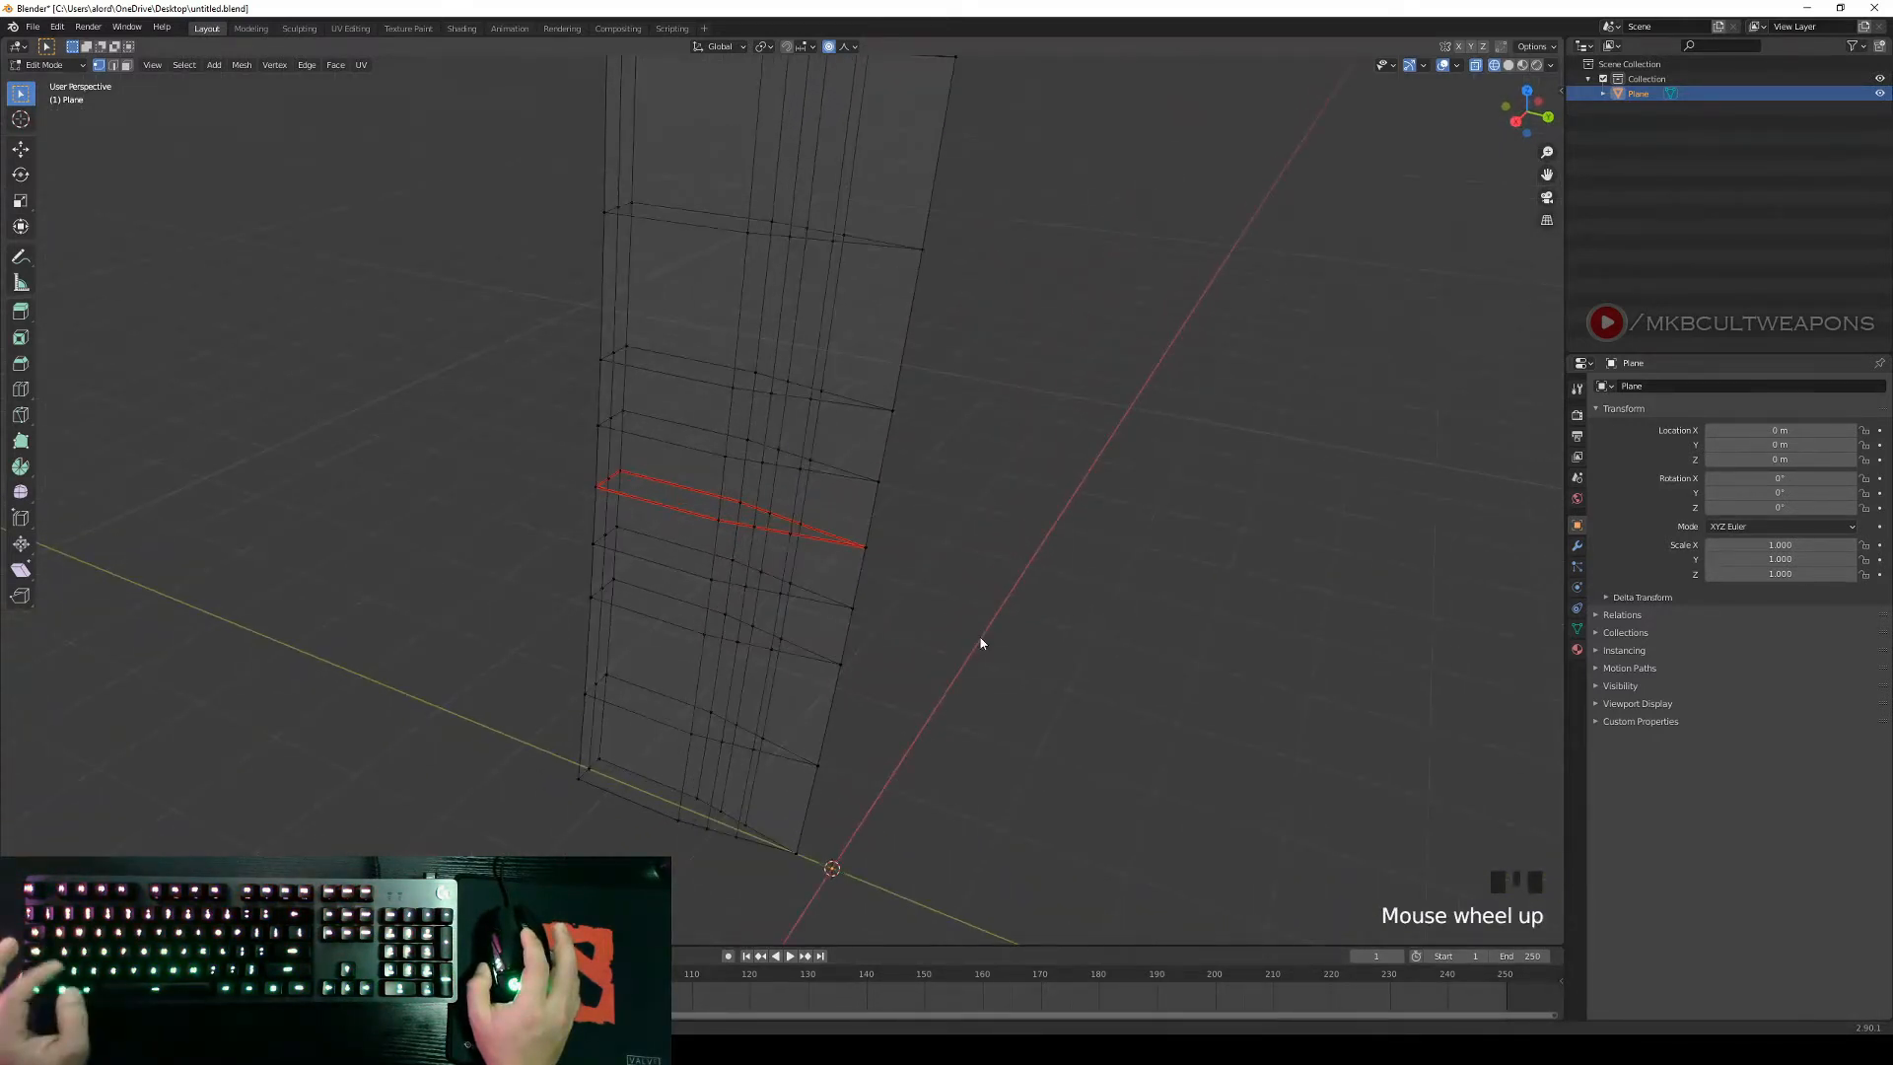
pyautogui.press('z')
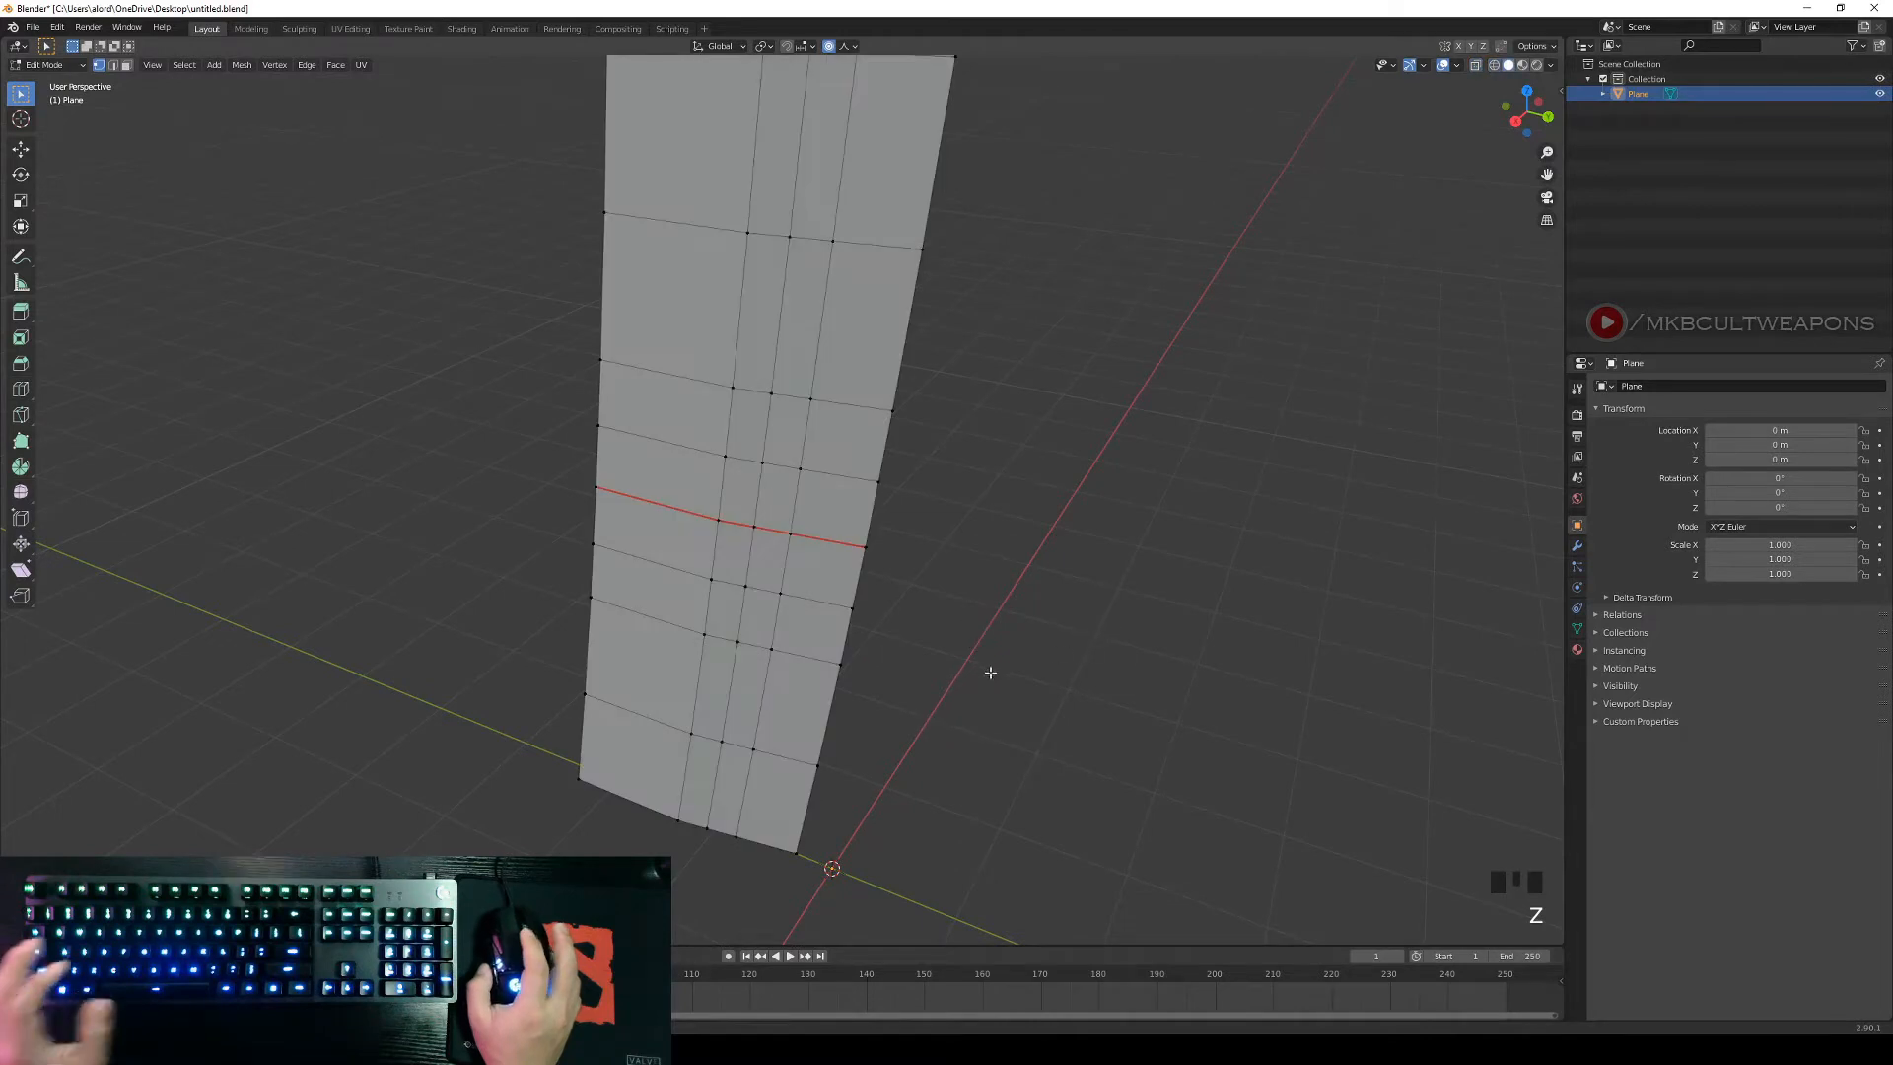
pyautogui.moveTo(990, 672); pyautogui.dragTo(1141, 646, button='middle')
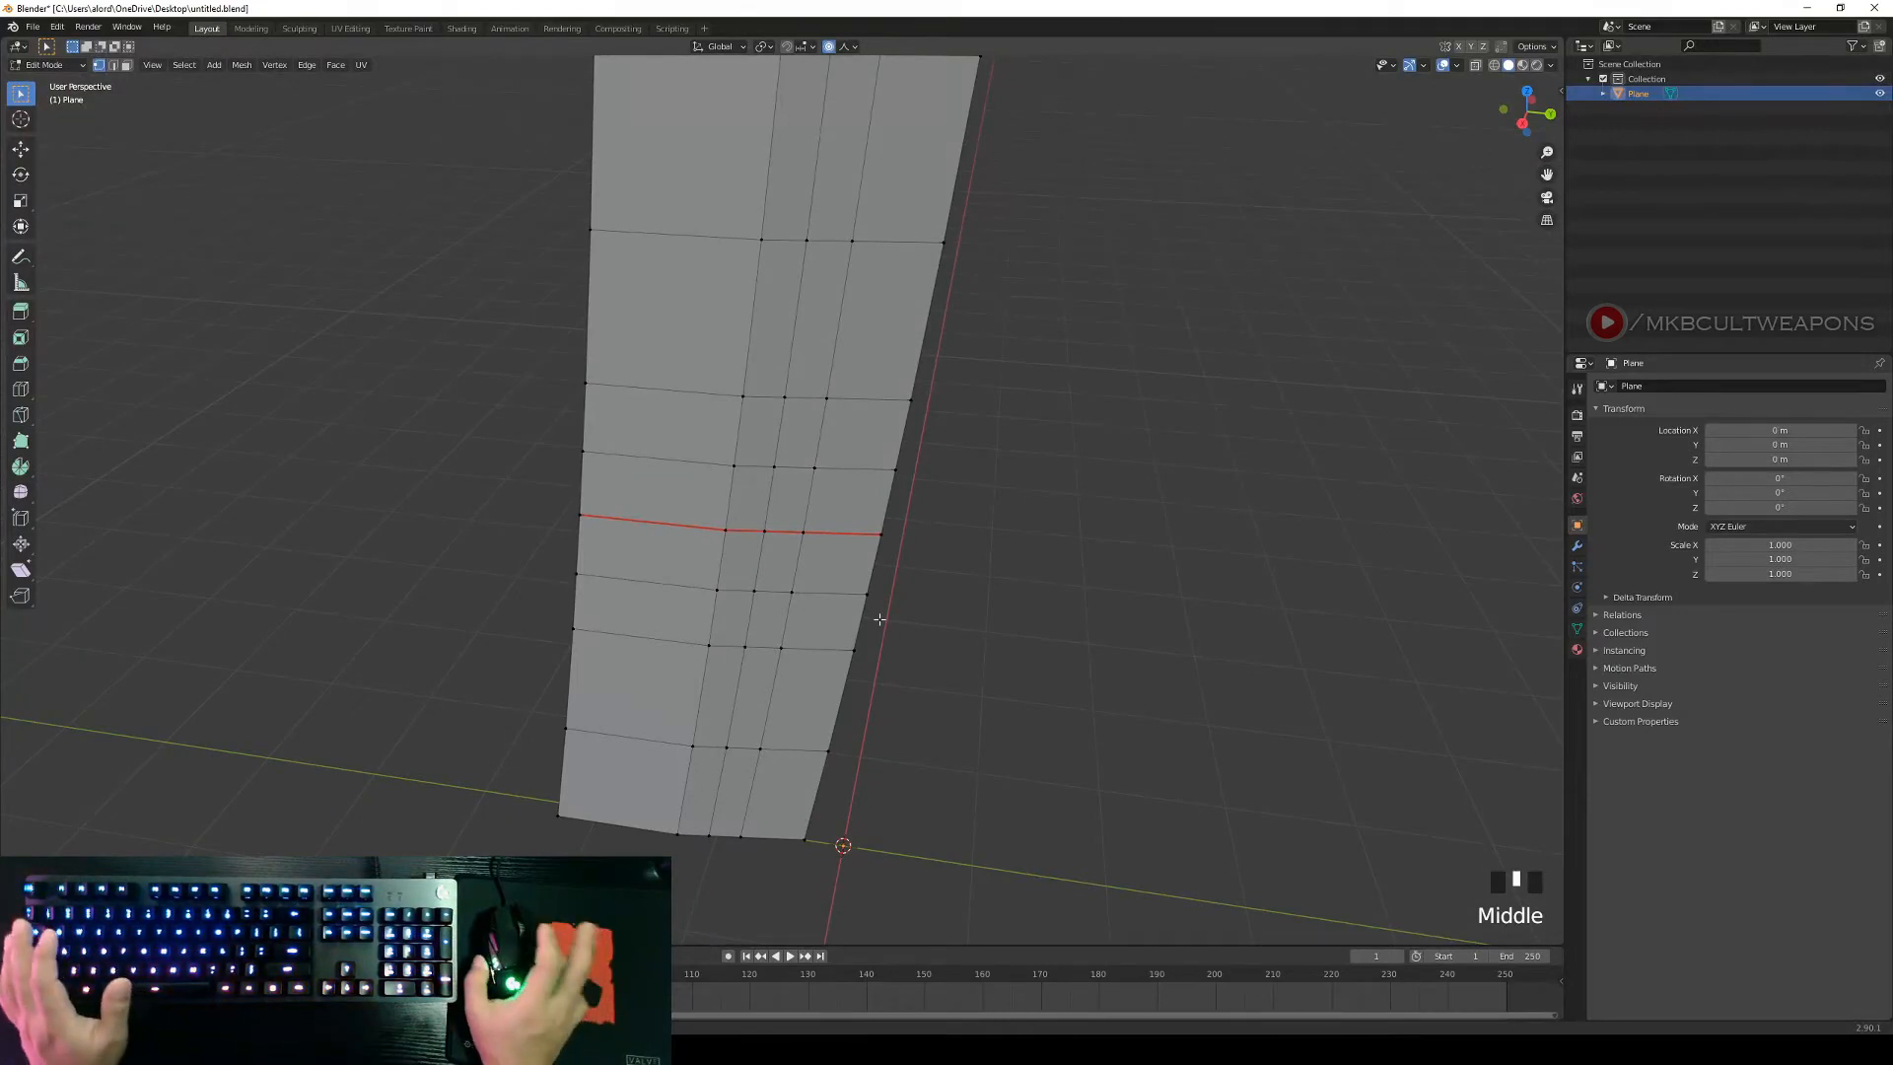
pyautogui.rightClick(817, 466)
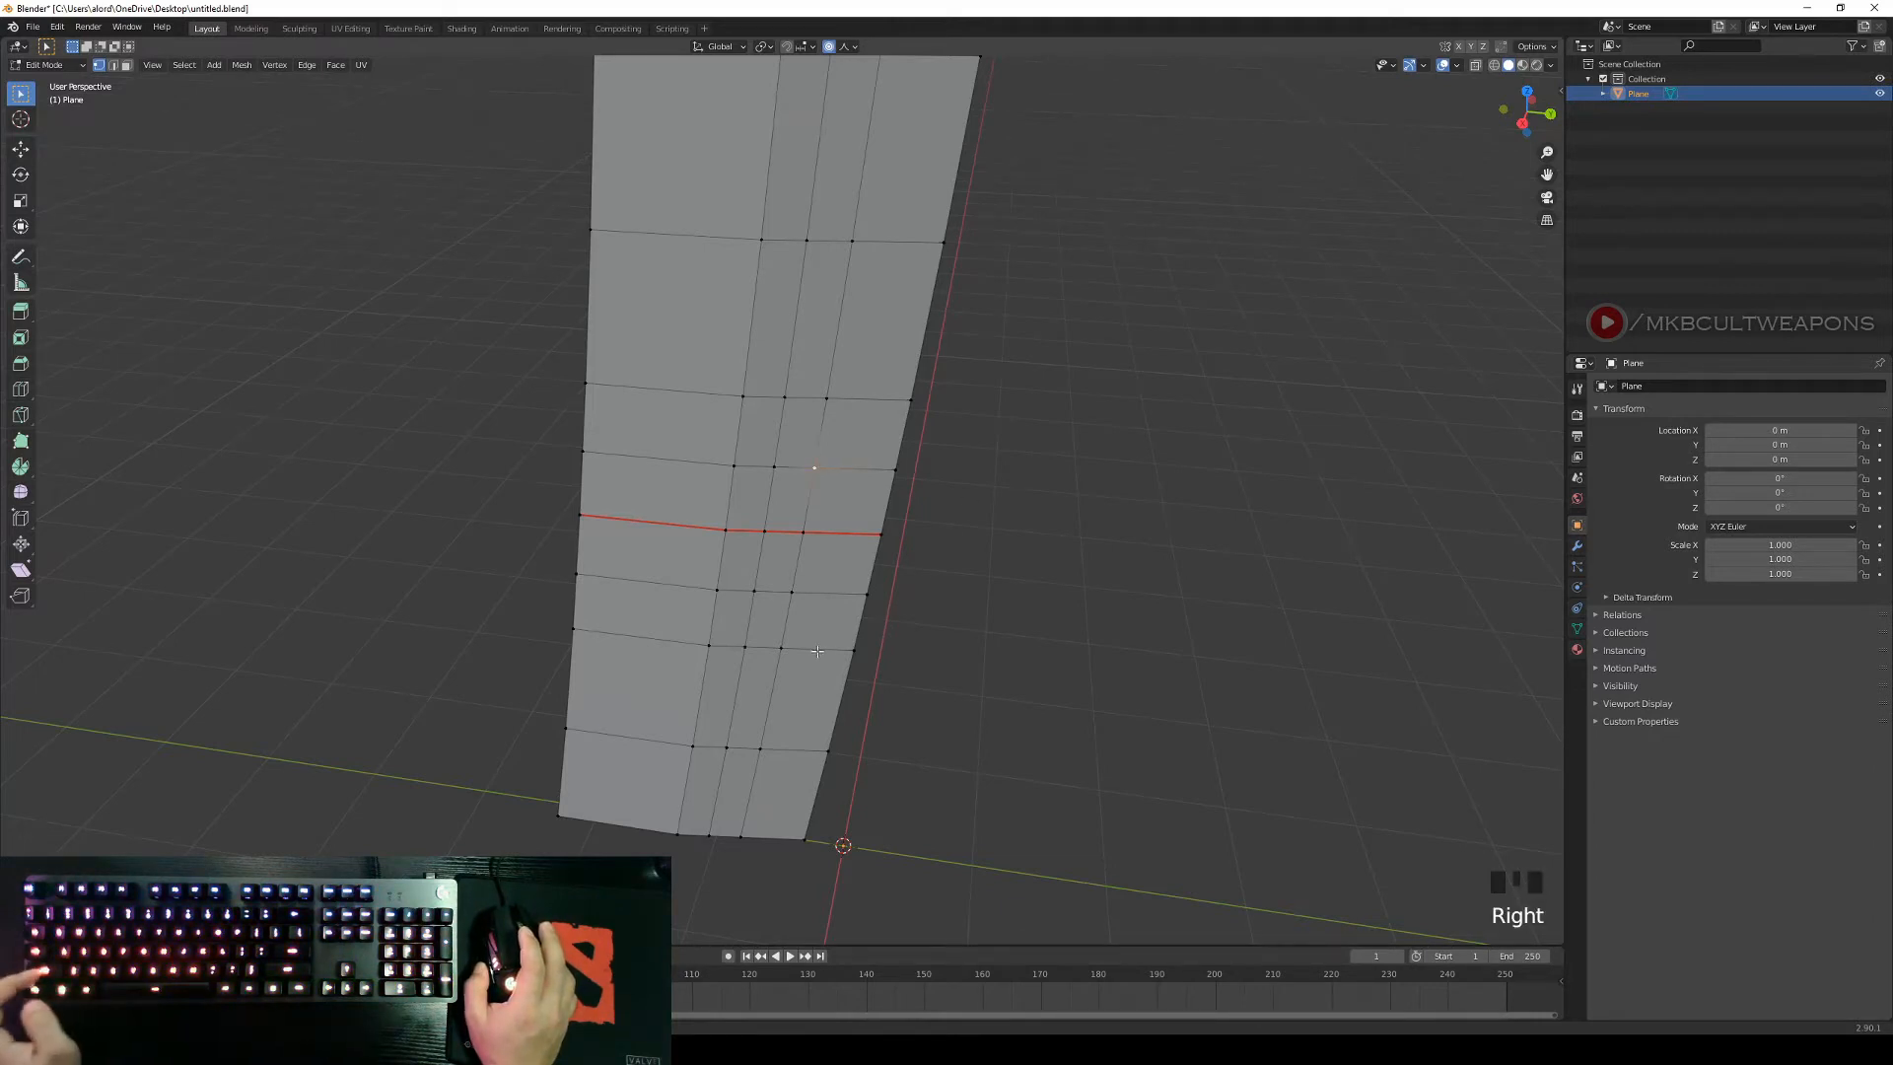
pyautogui.keyDown('shift'); pyautogui.rightClick(791, 590); pyautogui.keyUp('shift')
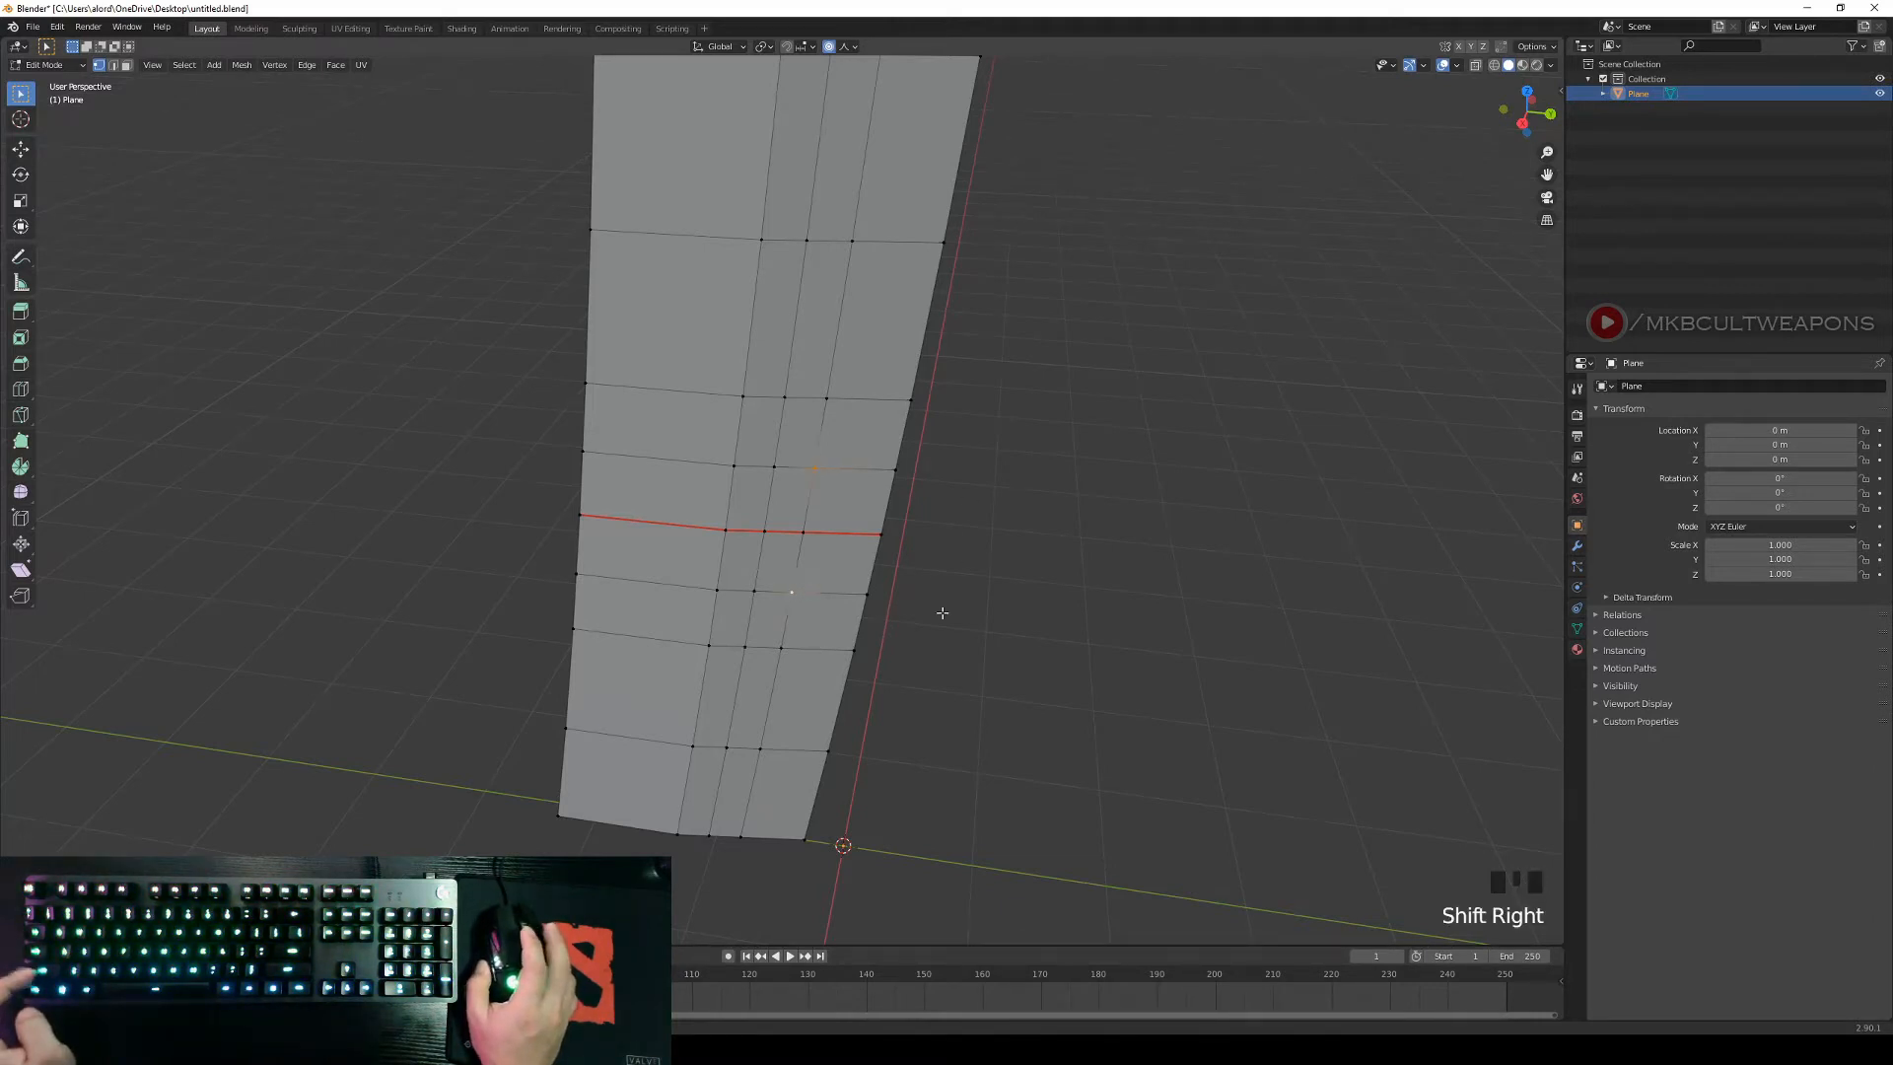
pyautogui.moveTo(976, 638)
pyautogui.mouseDown(button='middle')
pyautogui.moveTo(1003, 601)
pyautogui.moveTo(997, 565)
pyautogui.moveTo(1007, 592)
pyautogui.moveTo(981, 592)
pyautogui.moveTo(1000, 587)
pyautogui.mouseUp(button='middle')
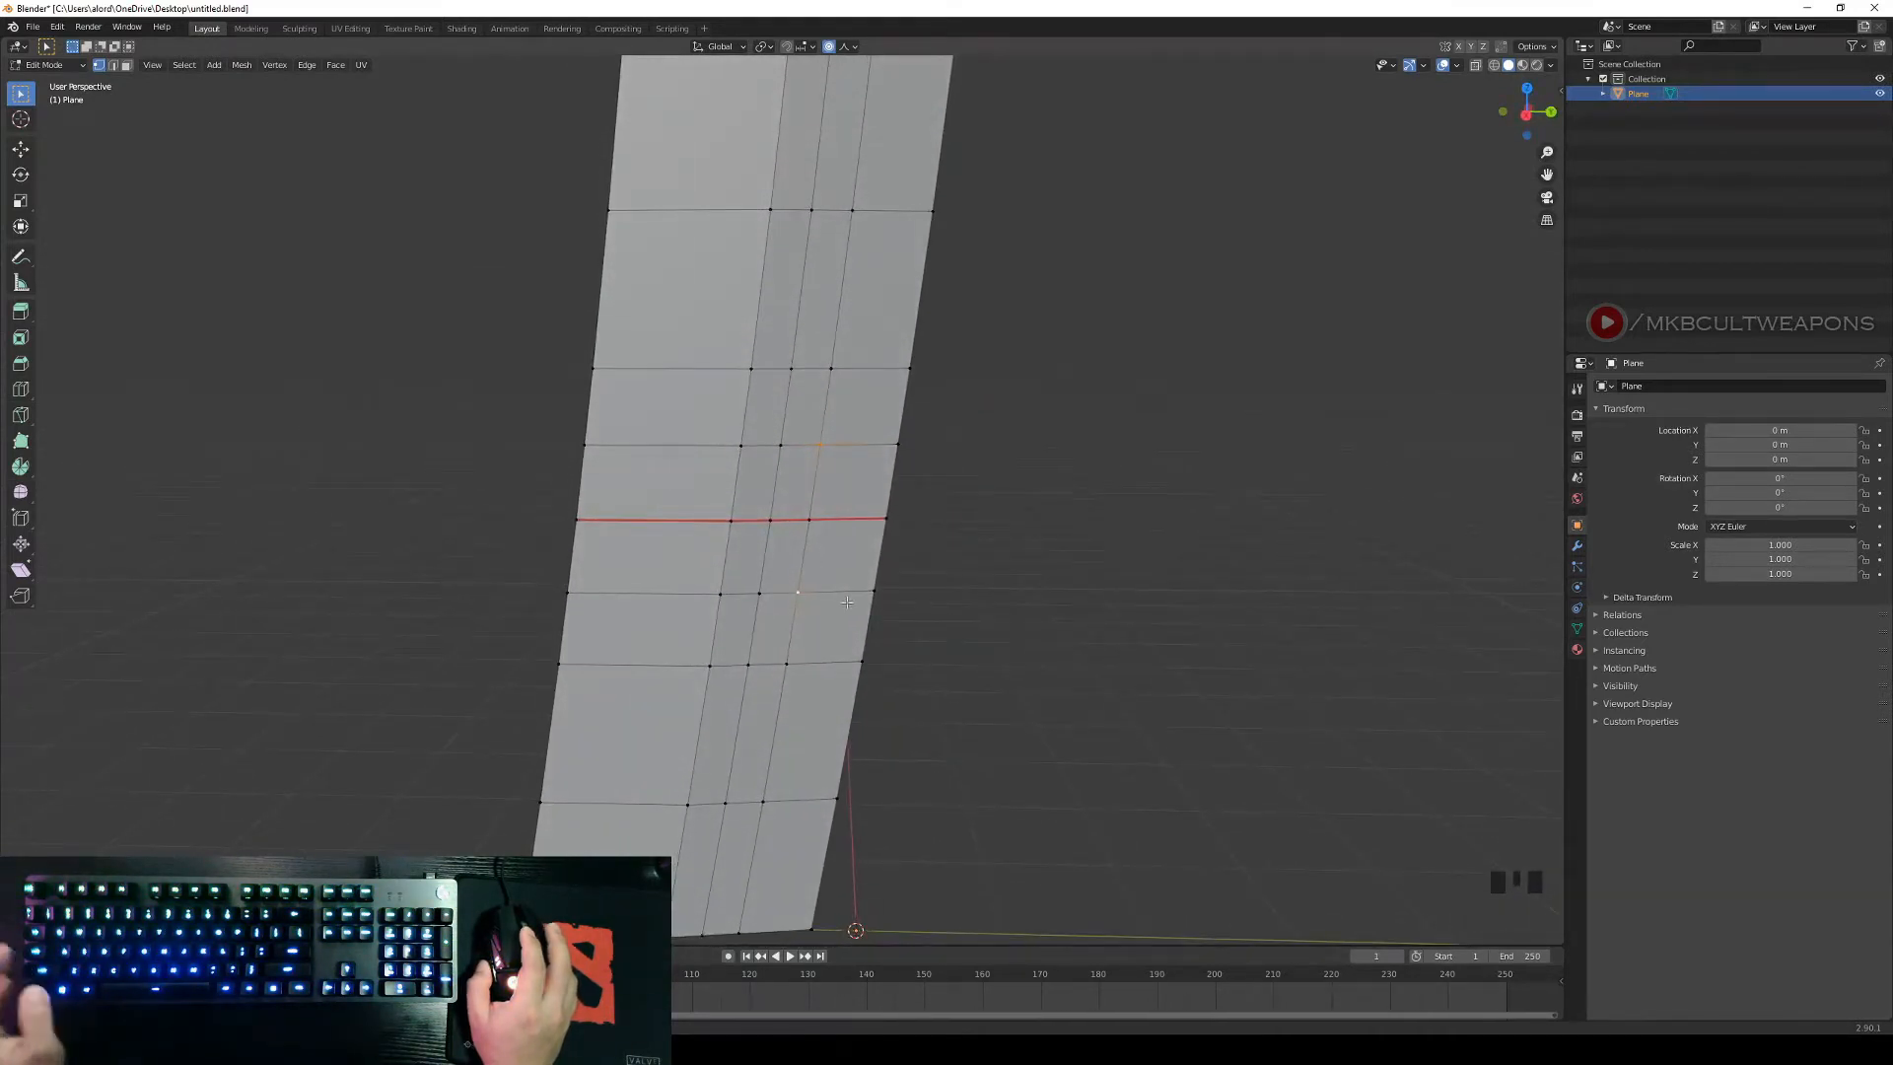
pyautogui.press('x')
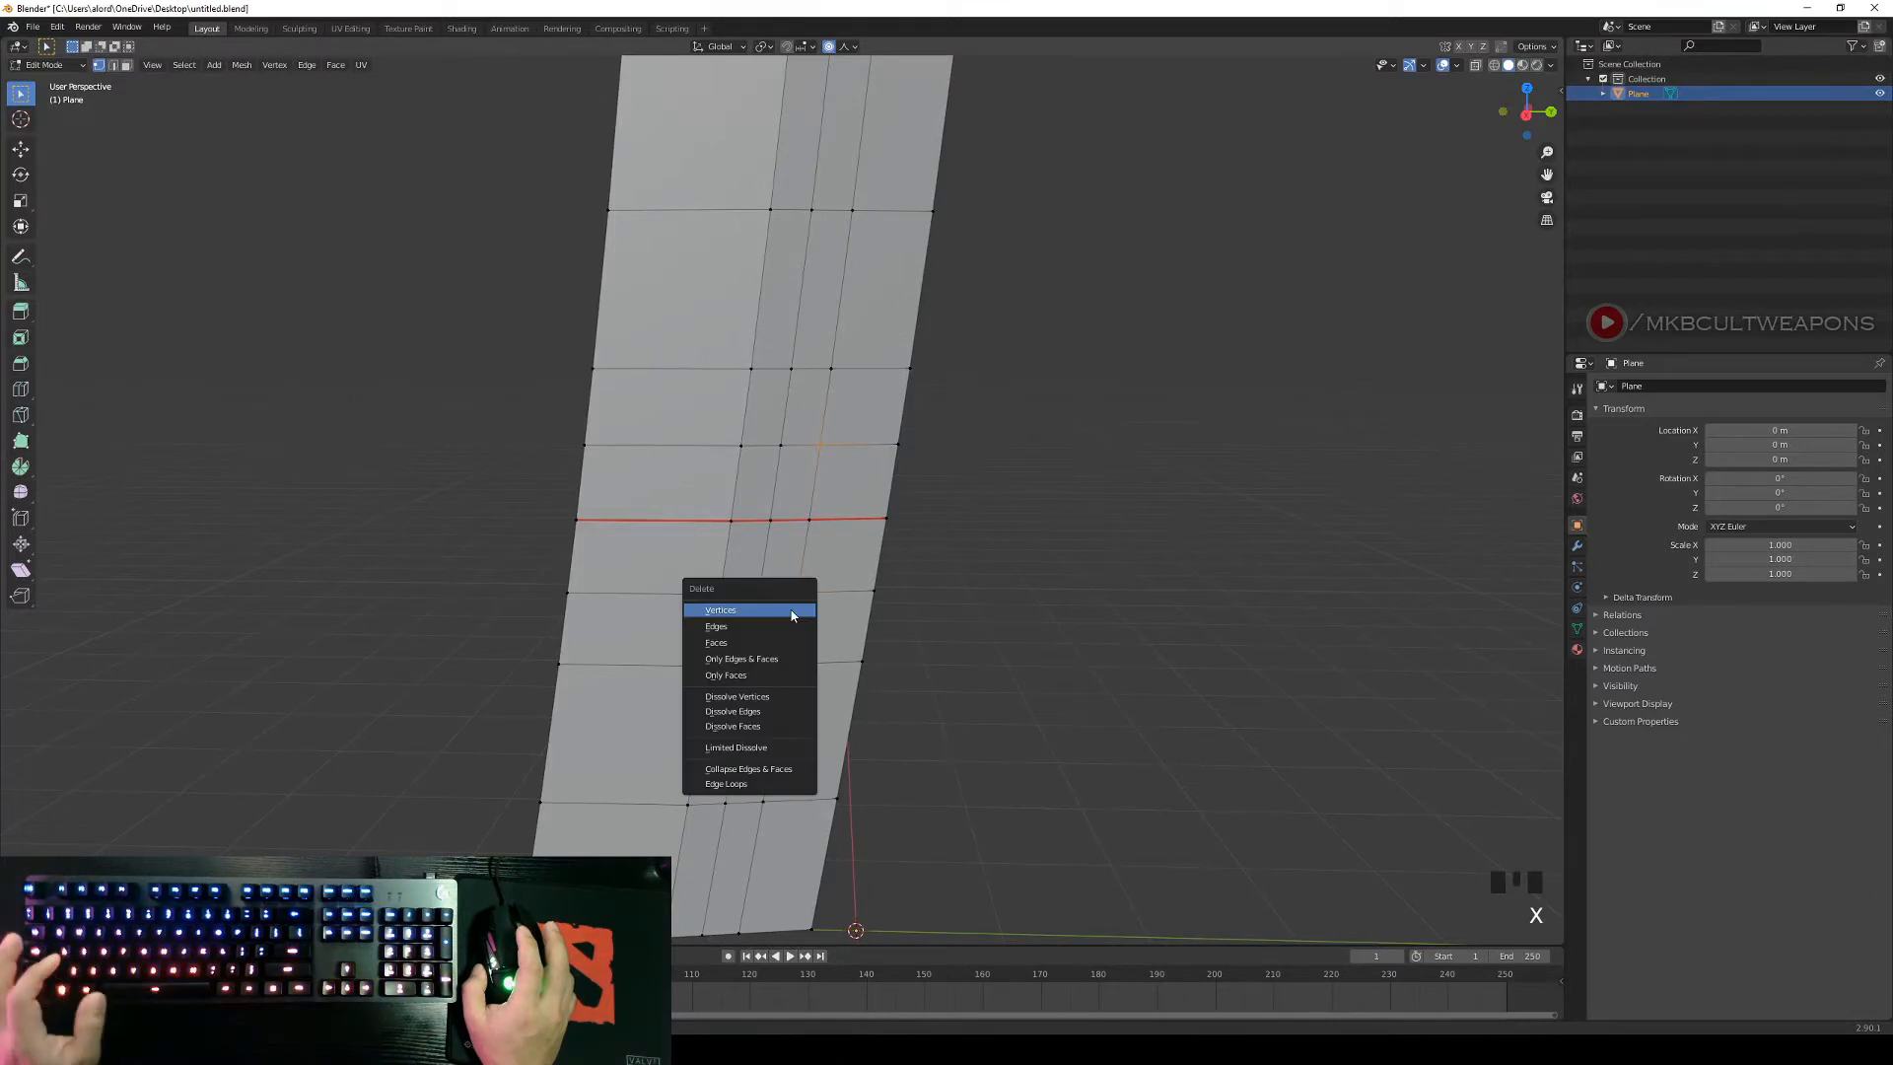
pyautogui.click(729, 611)
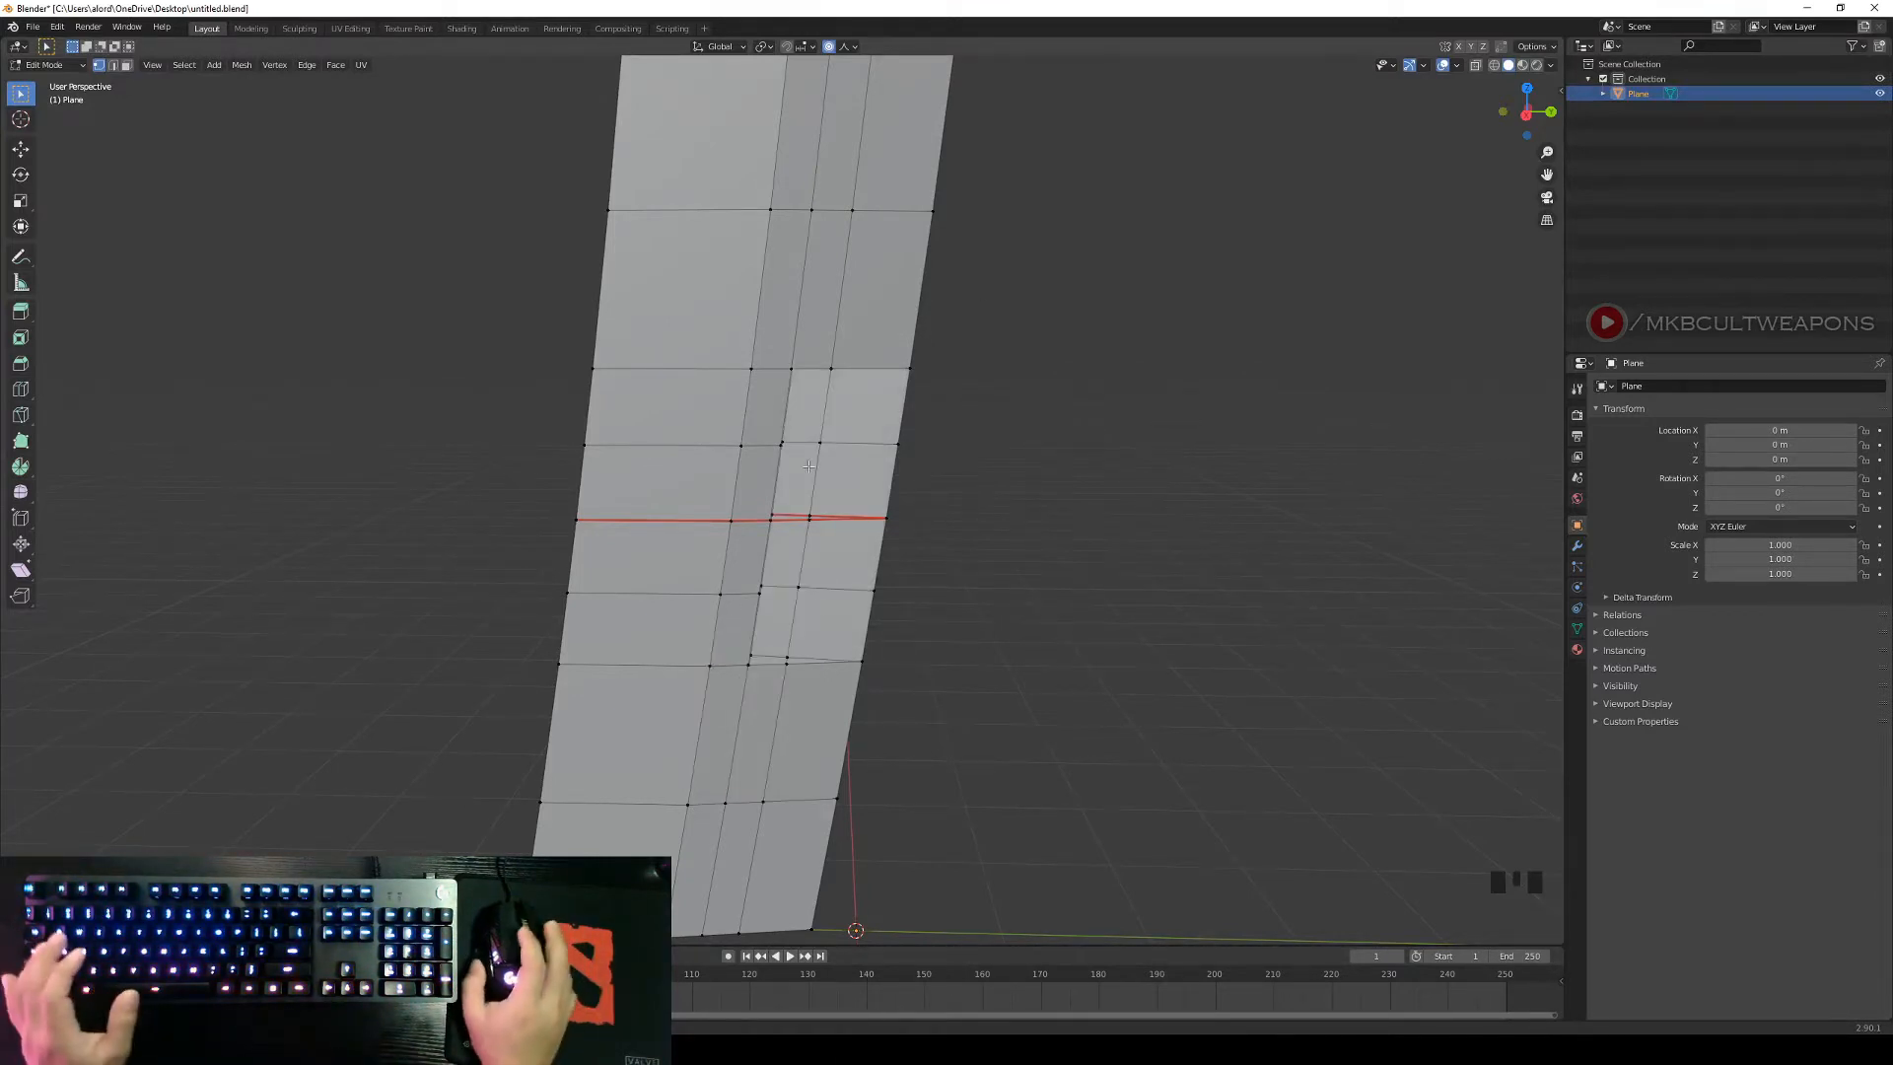
# Delete the matching two vertices above and below the seam on the blade's opposite face, cutting the notch through.
pyautogui.moveTo(1232, 491); pyautogui.dragTo(1194, 548, button='middle')
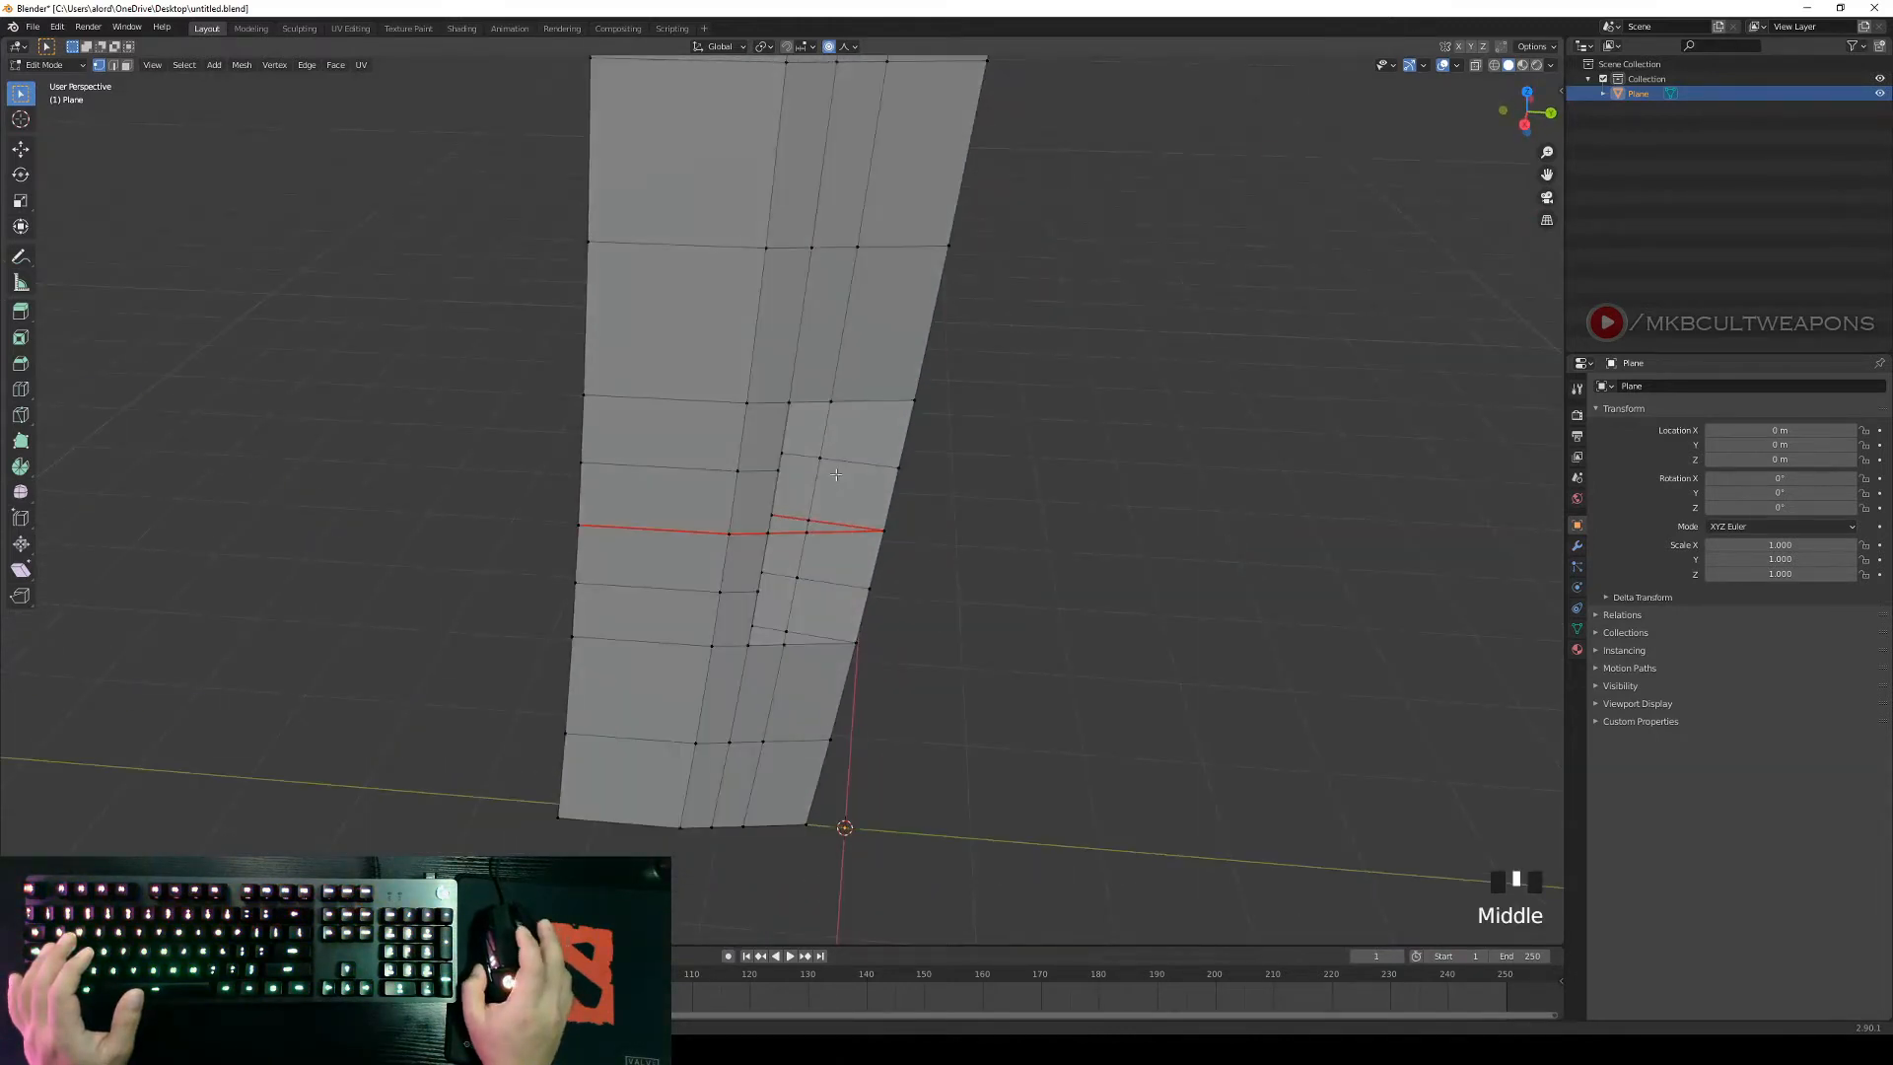
pyautogui.moveTo(835, 476); pyautogui.dragTo(1073, 512, button='middle')
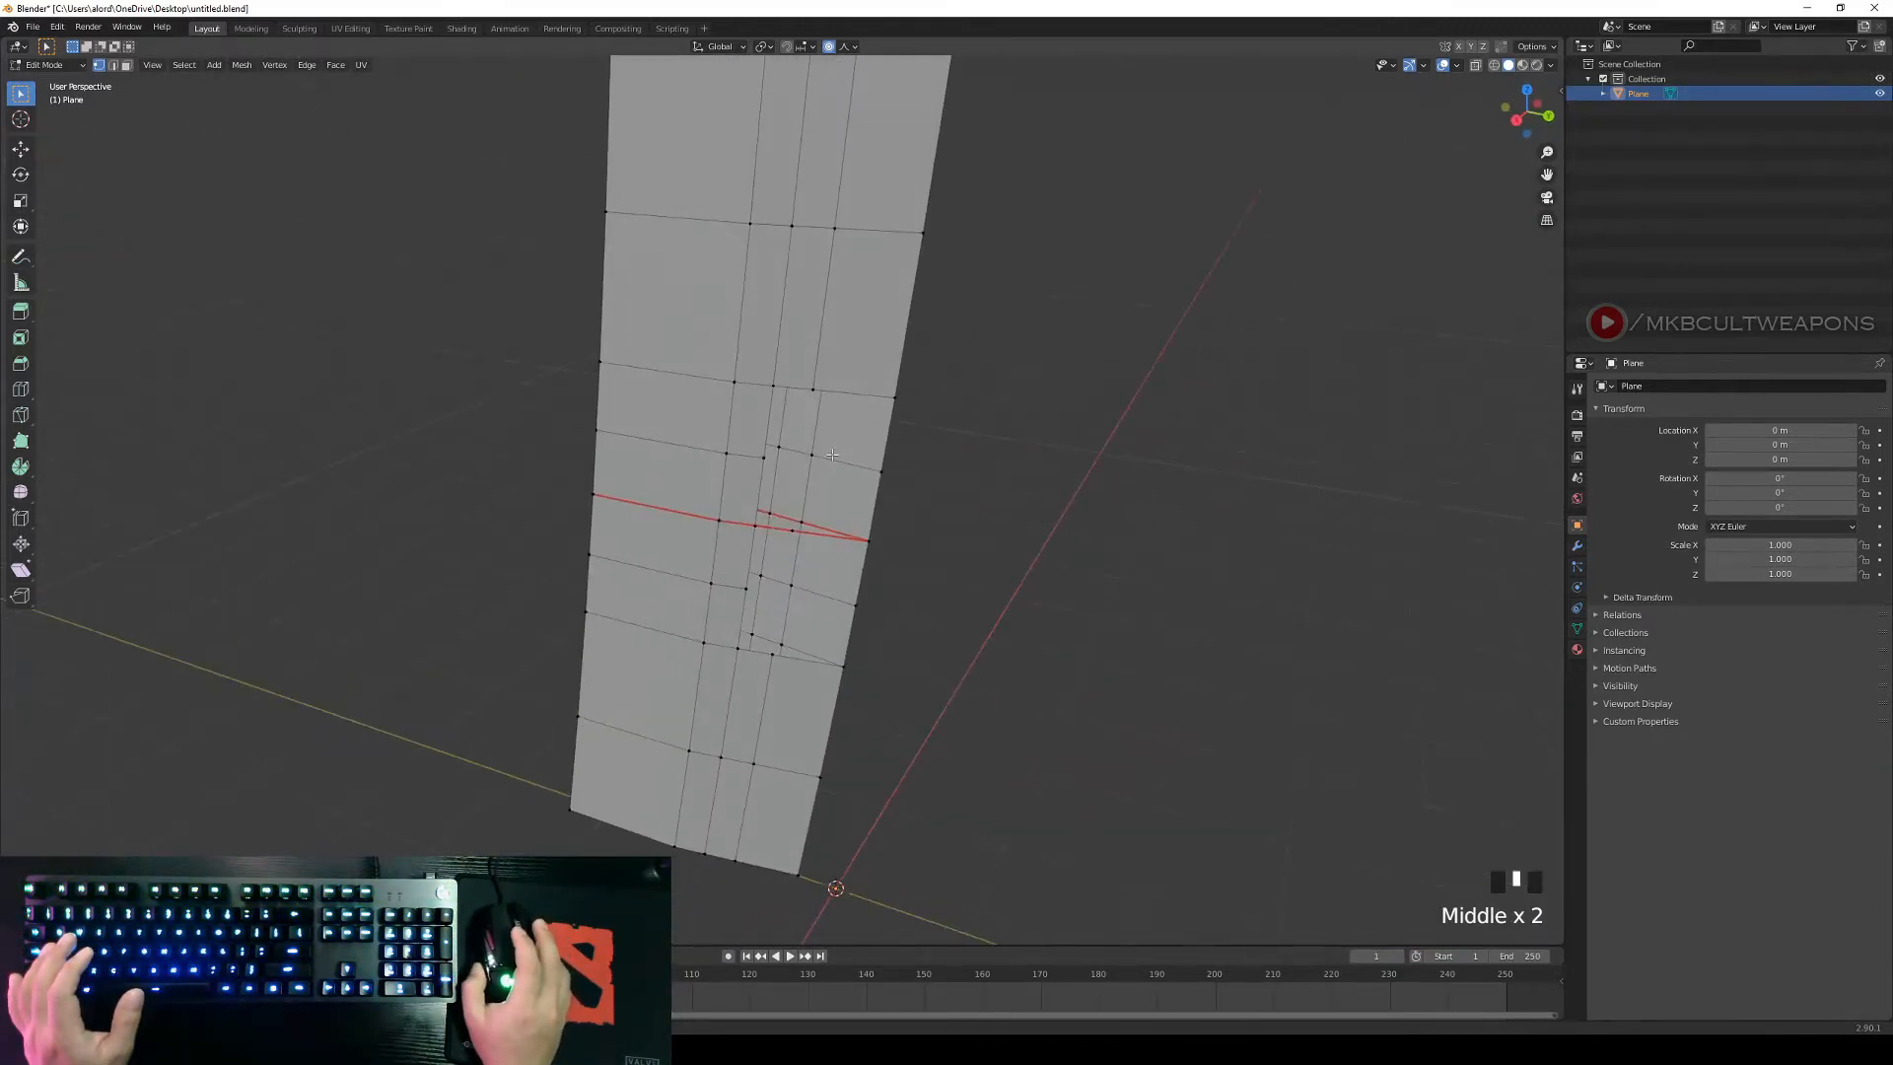
pyautogui.moveTo(832, 455); pyautogui.dragTo(827, 499, button='middle')
pyautogui.rightClick(745, 445)
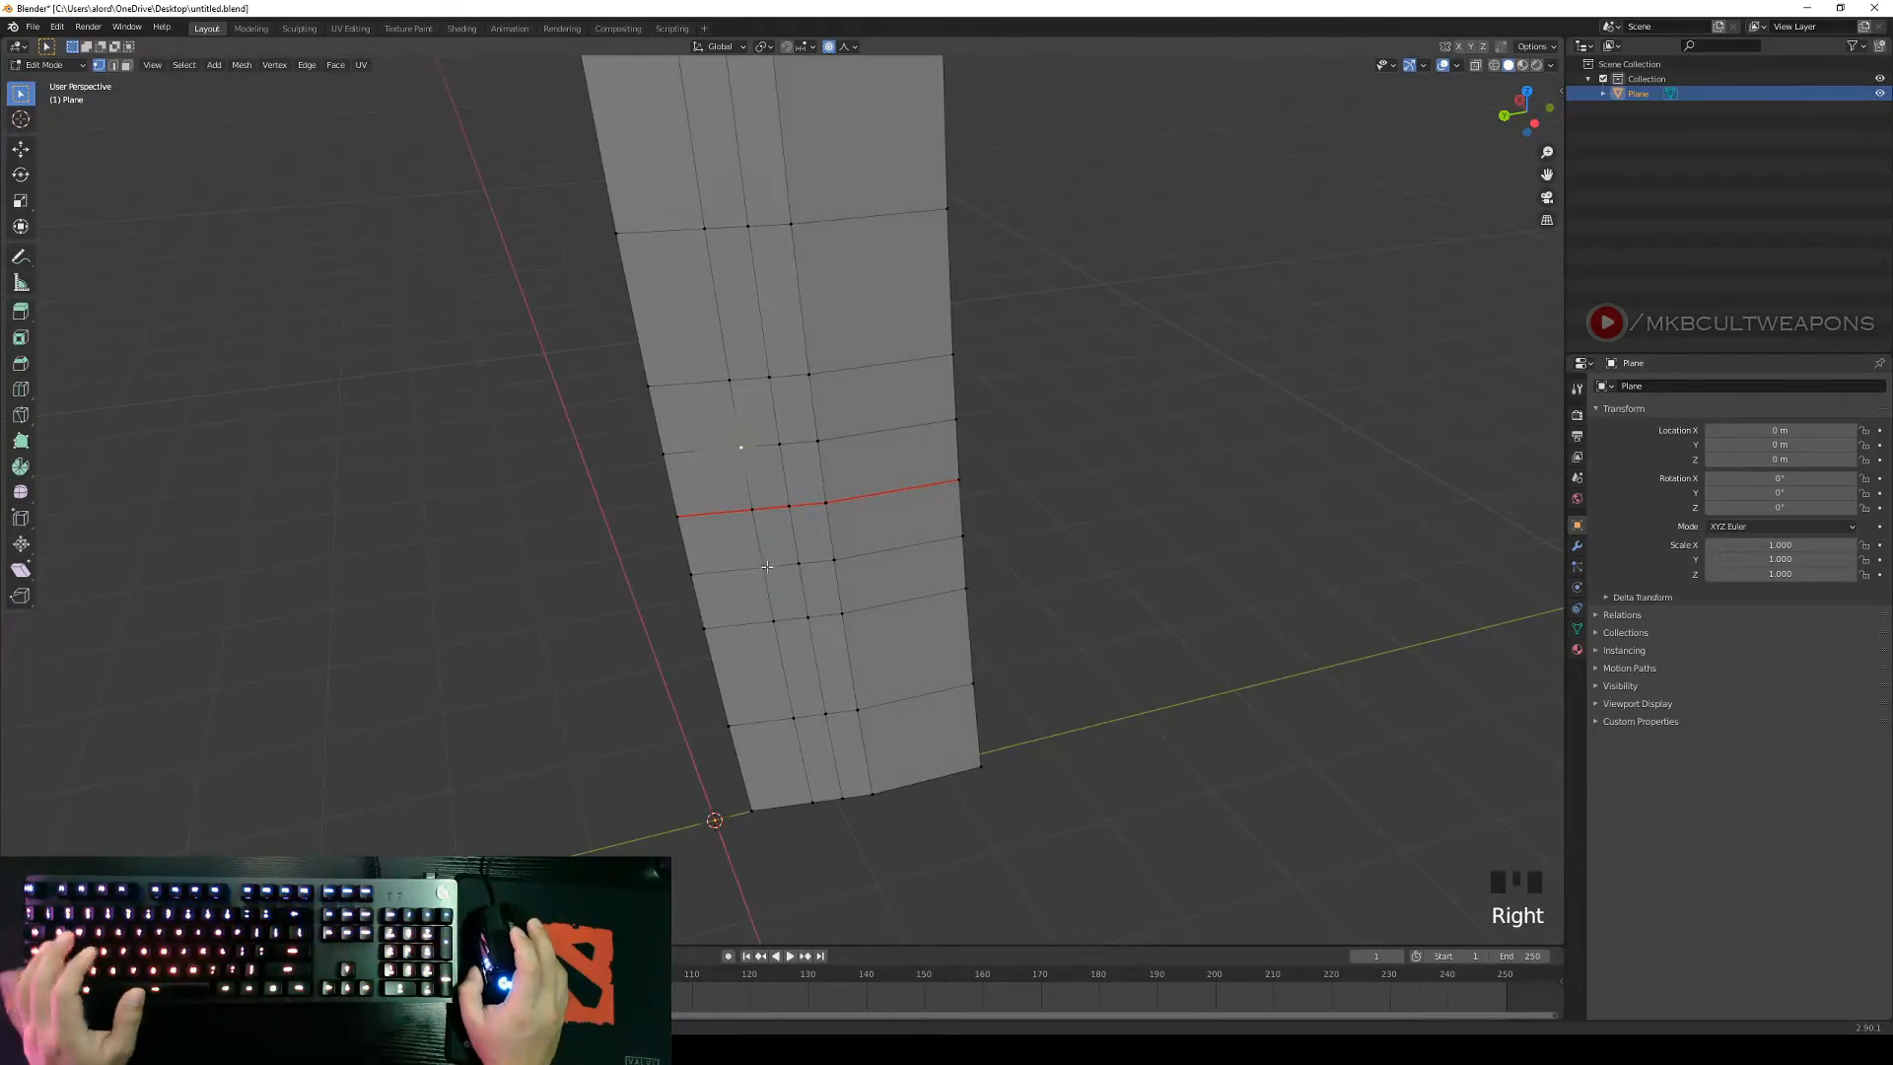
pyautogui.keyDown('shift'); pyautogui.rightClick(763, 563); pyautogui.keyUp('shift')
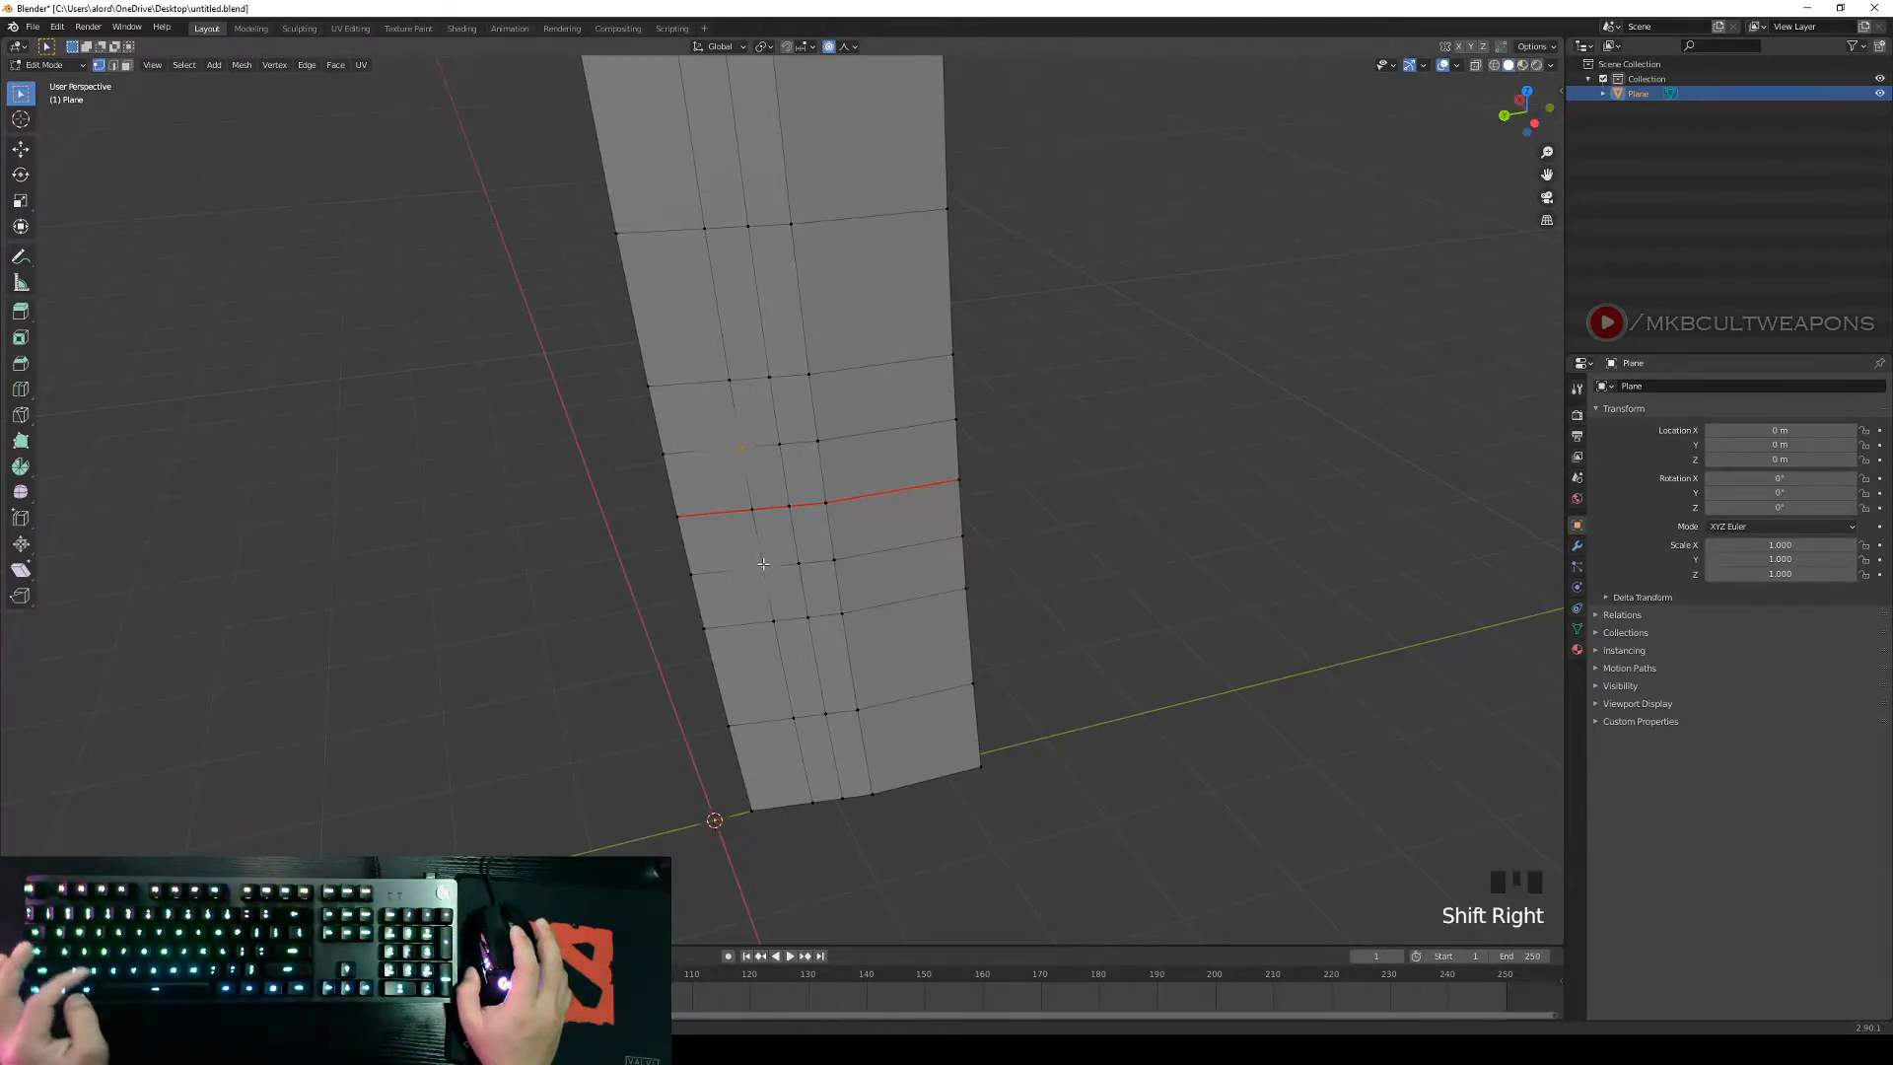
pyautogui.press('x')
pyautogui.click(764, 569)
# Delete the seam-row vertex at the notch's inner edge on both faces to deepen the notch.
pyautogui.moveTo(1078, 639); pyautogui.dragTo(1385, 611, button='middle')
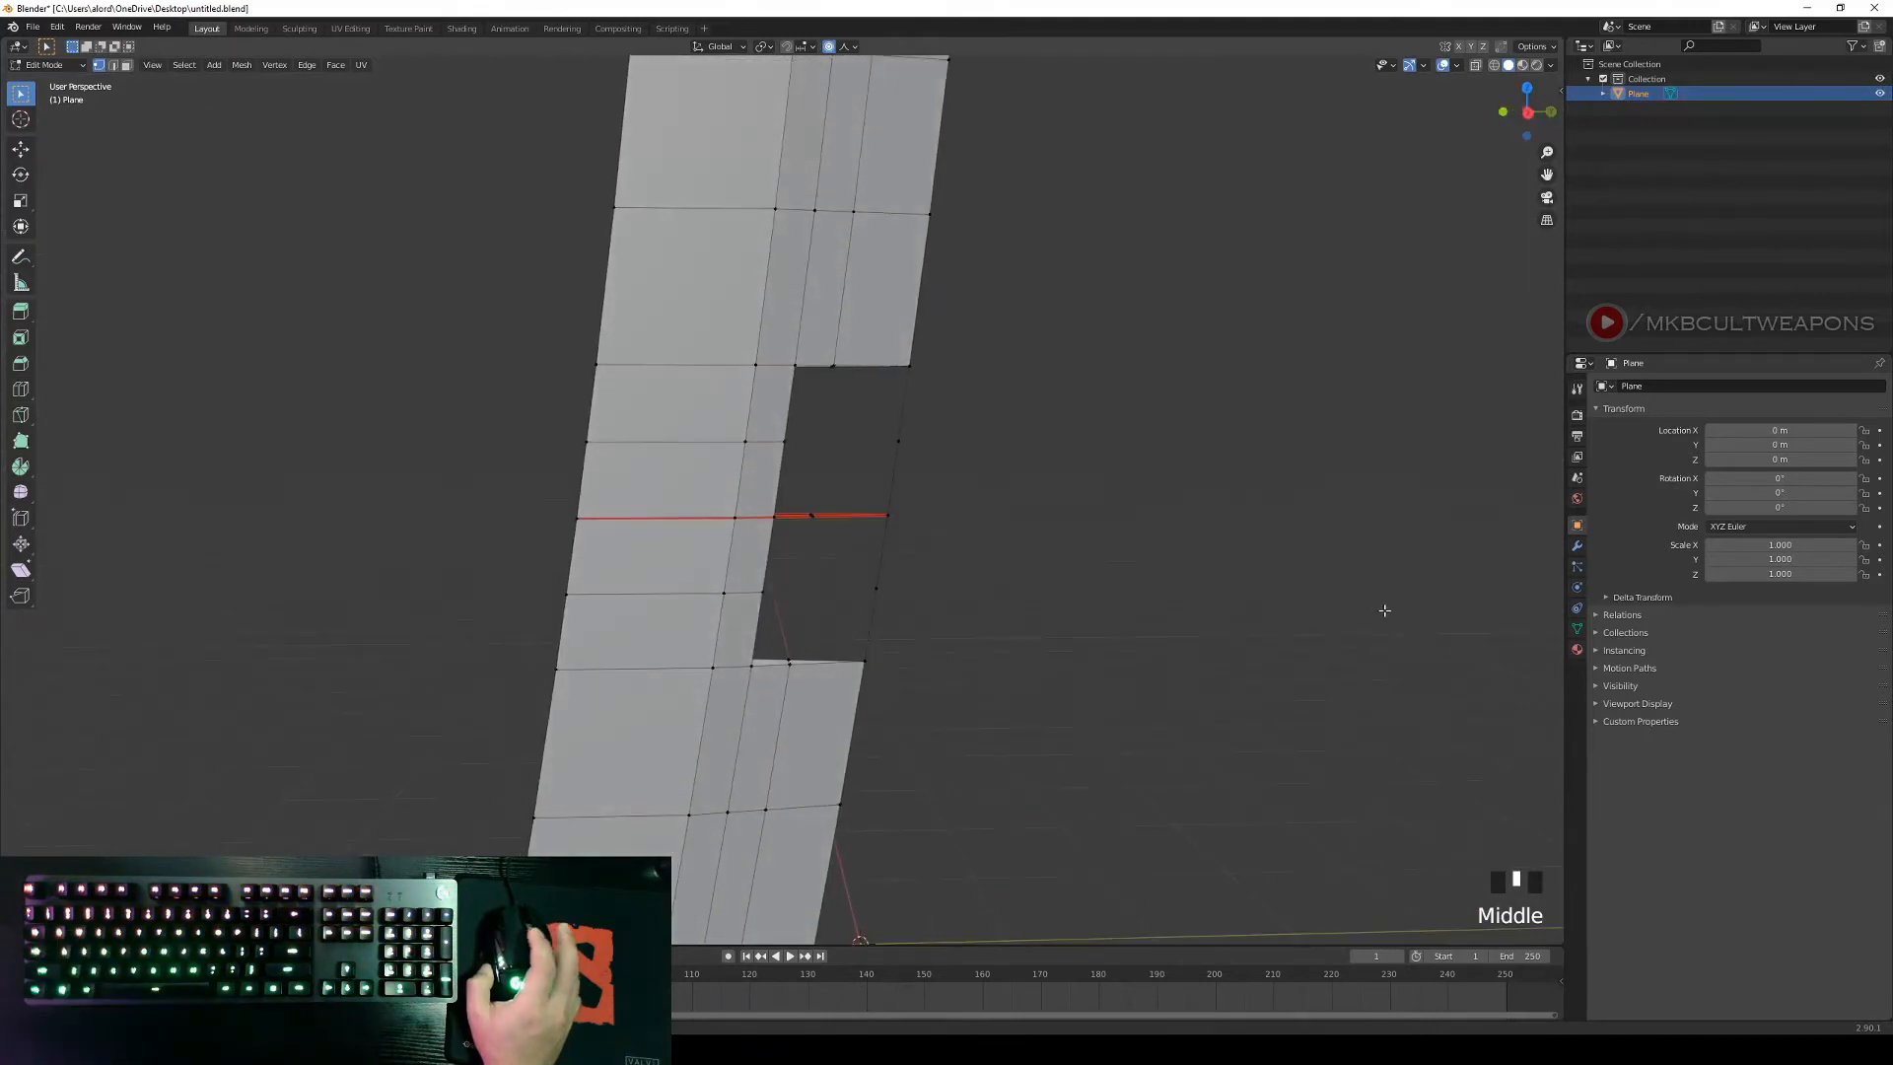
pyautogui.moveTo(1048, 529)
pyautogui.mouseDown(button='middle')
pyautogui.moveTo(1061, 578)
pyautogui.moveTo(1014, 553)
pyautogui.moveTo(1034, 566)
pyautogui.moveTo(976, 566)
pyautogui.moveTo(1040, 554)
pyautogui.mouseUp(button='middle')
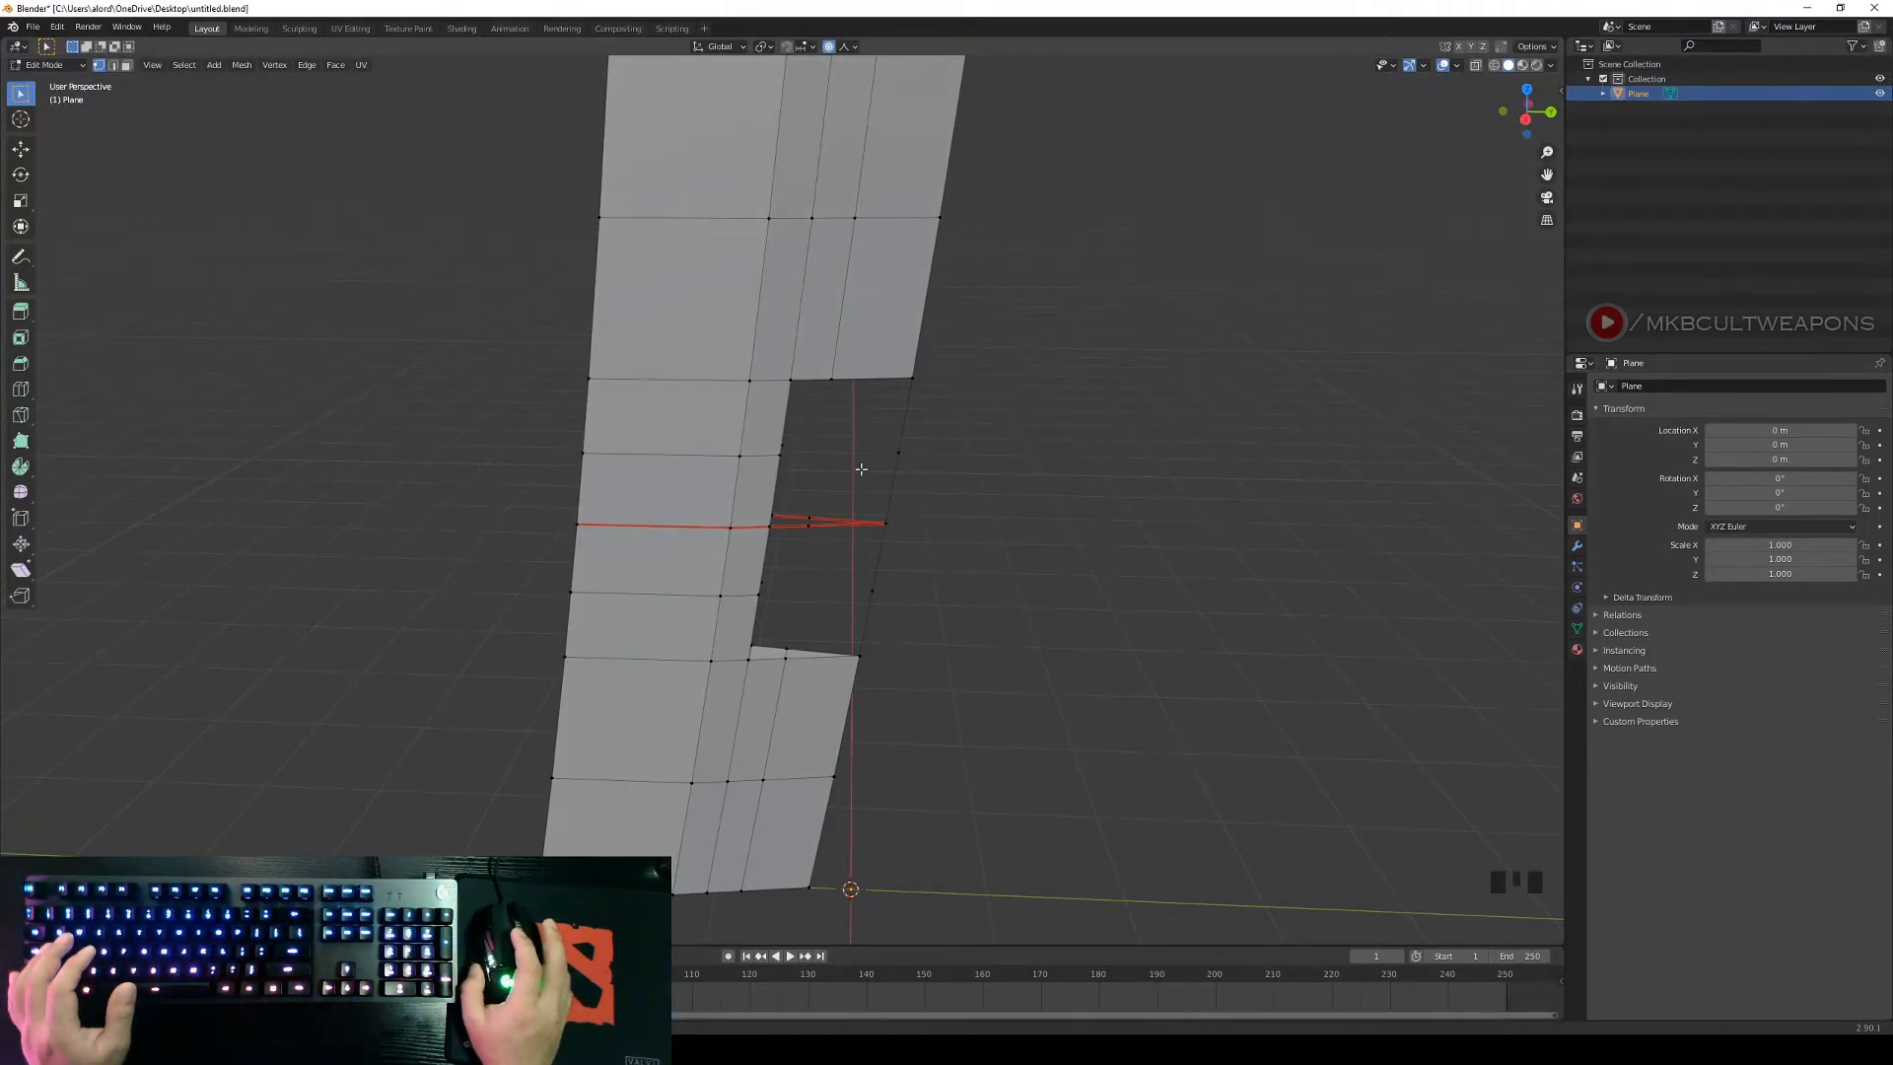
pyautogui.moveTo(862, 468); pyautogui.dragTo(776, 542, button='middle')
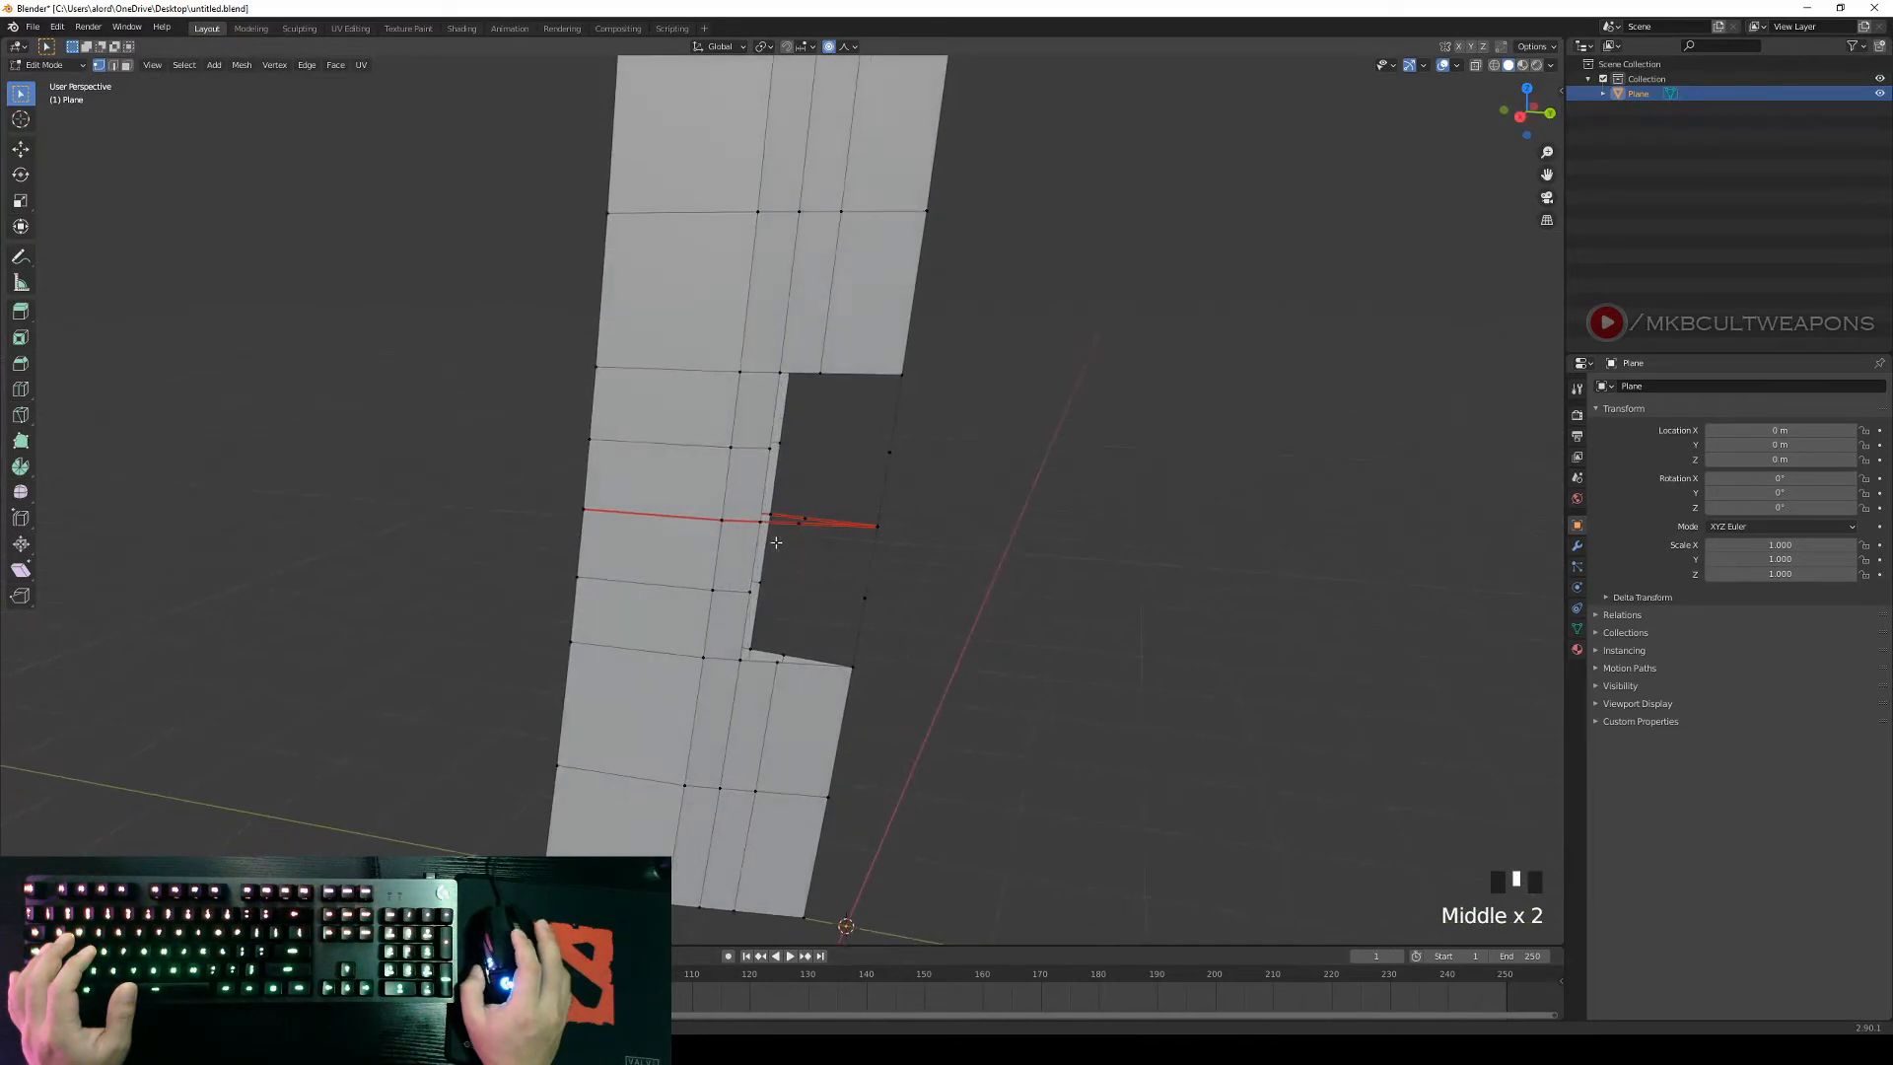
pyautogui.rightClick(760, 523)
pyautogui.rightClick(982, 558)
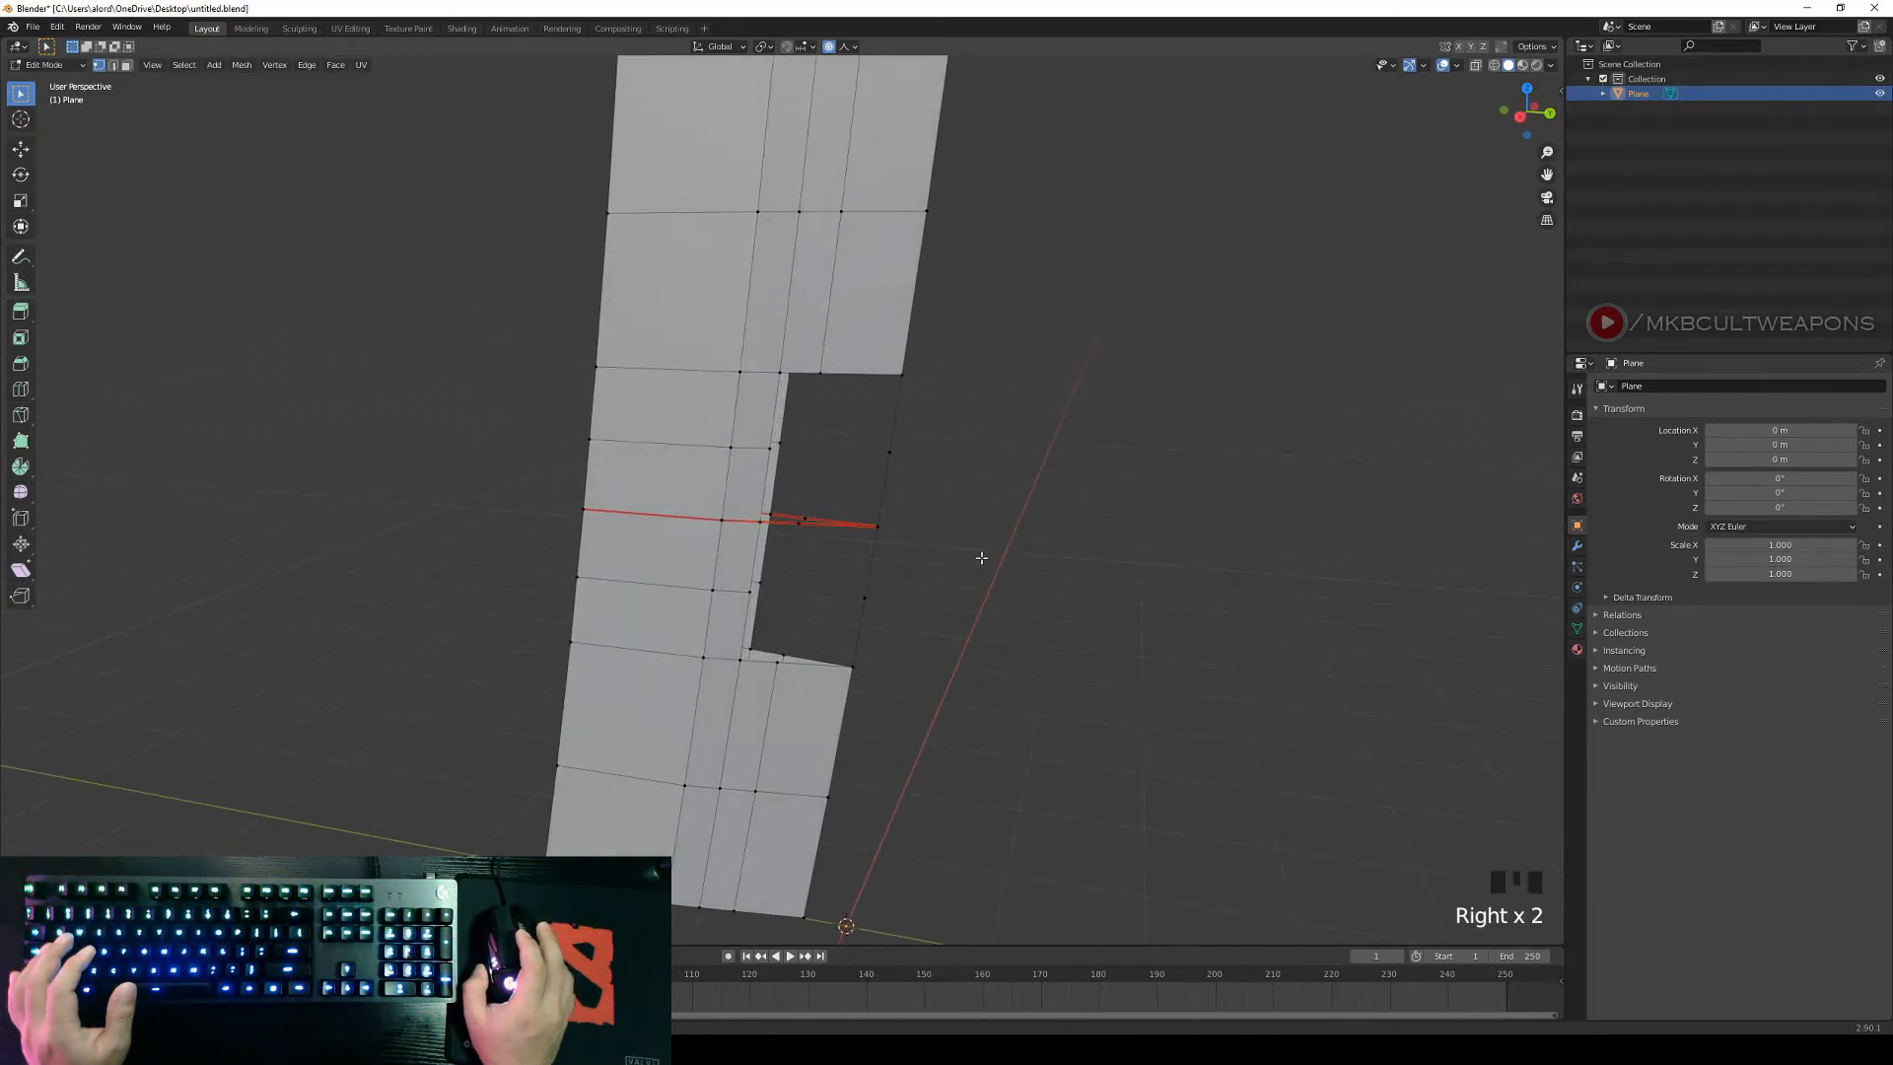
pyautogui.rightClick(779, 522)
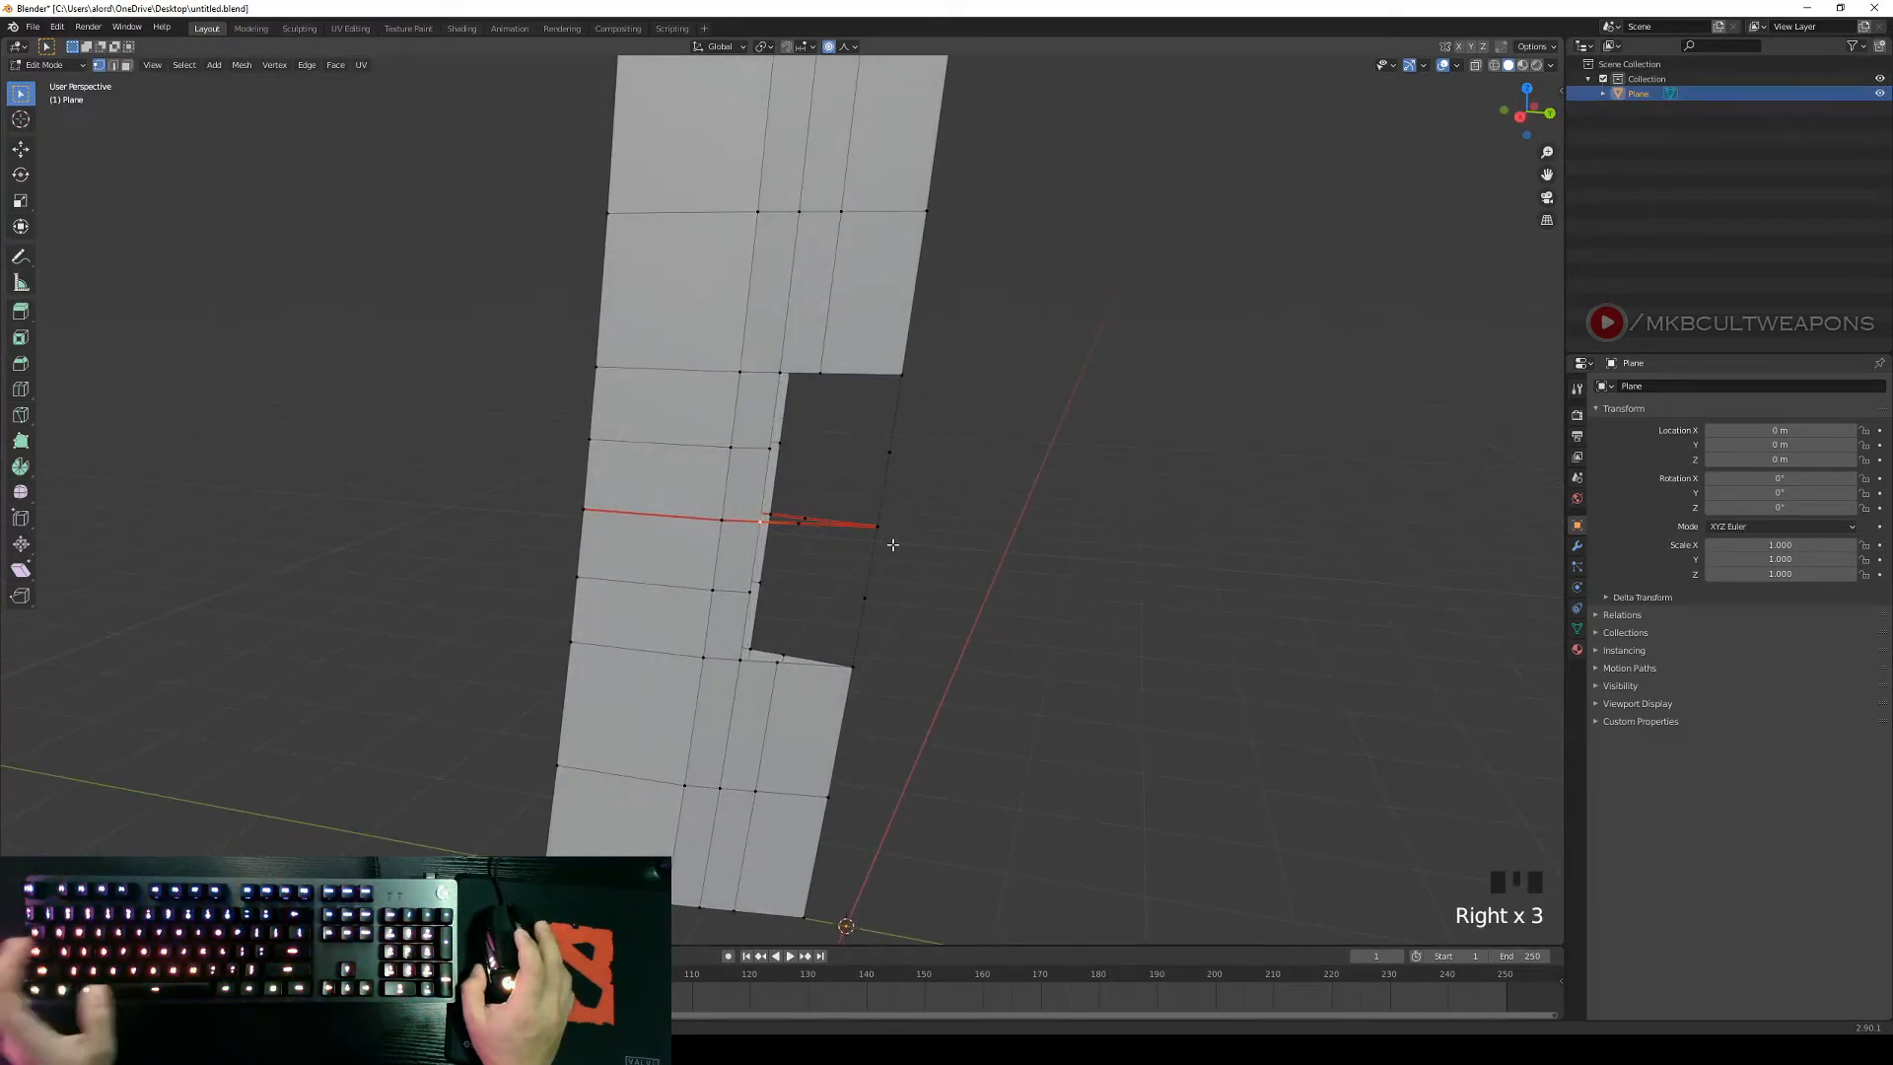
pyautogui.moveTo(887, 541); pyautogui.dragTo(788, 523, button='middle')
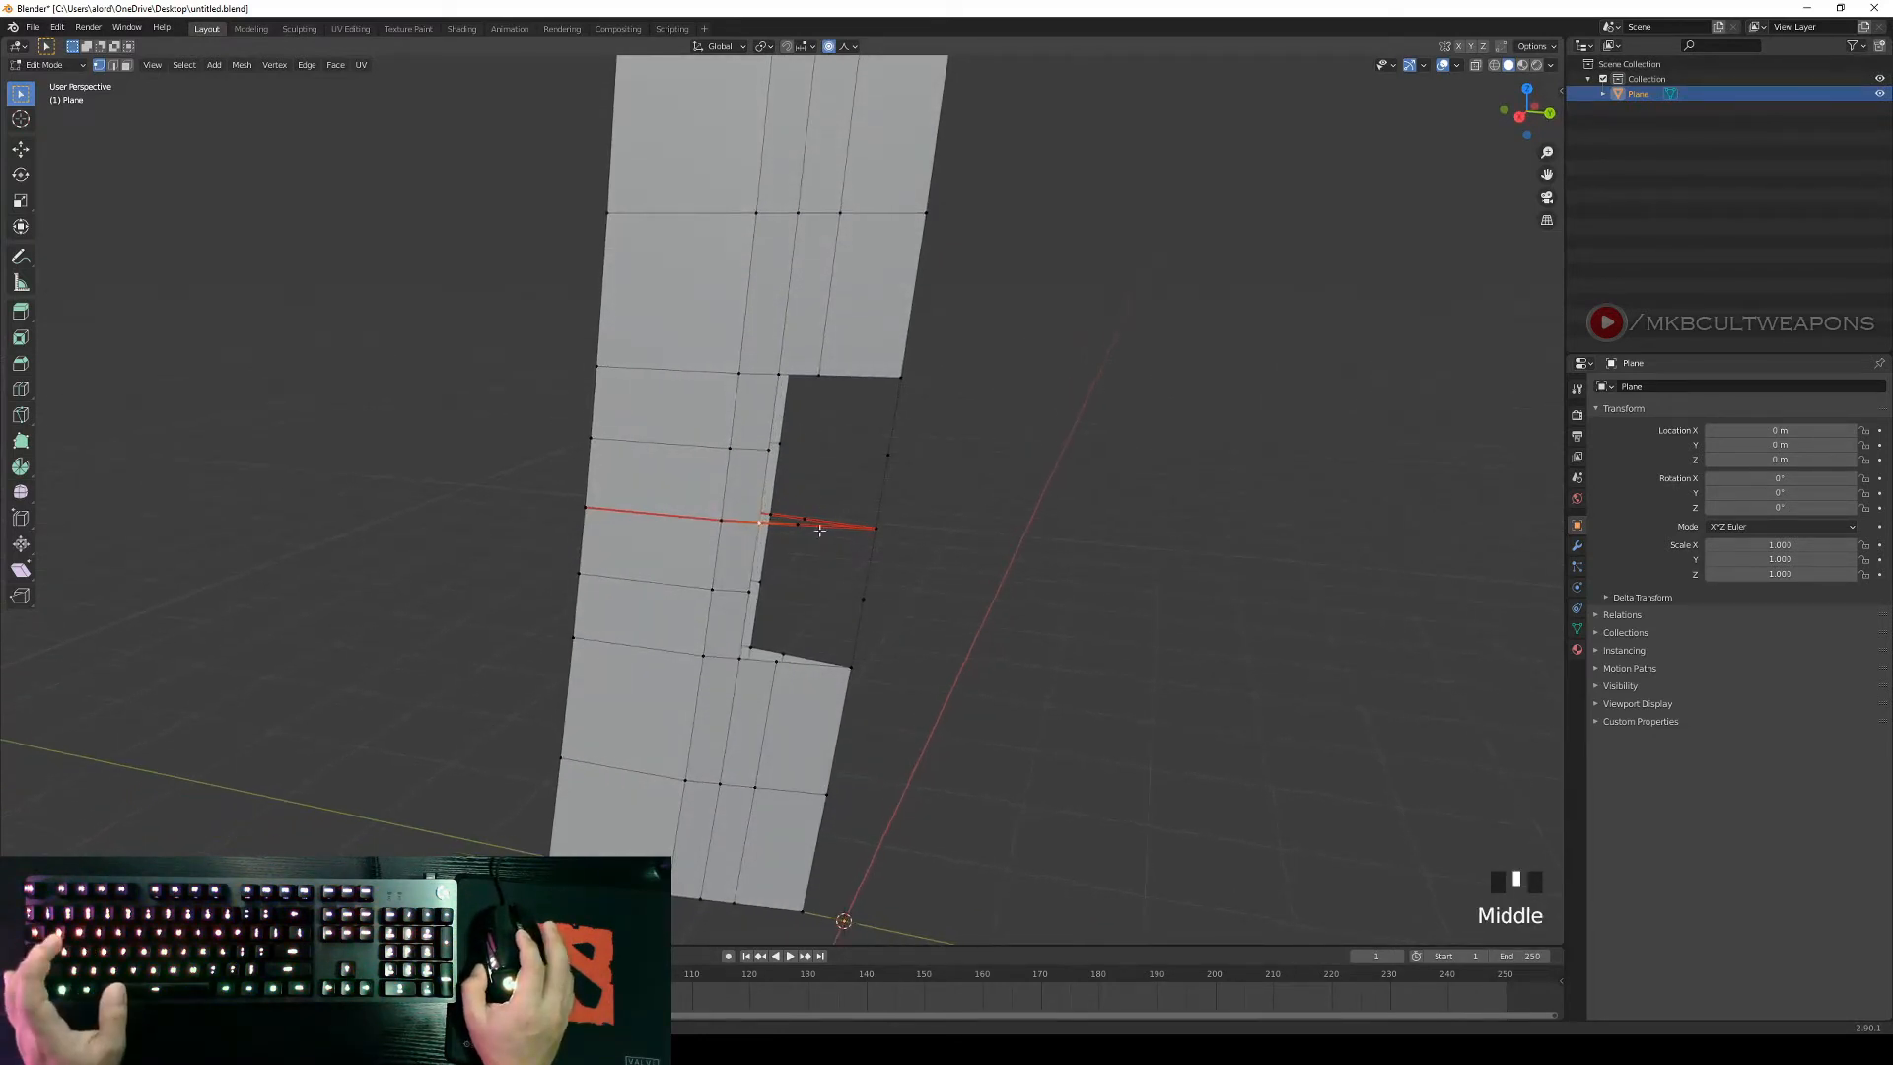
pyautogui.rightClick(766, 518)
pyautogui.rightClick(779, 533)
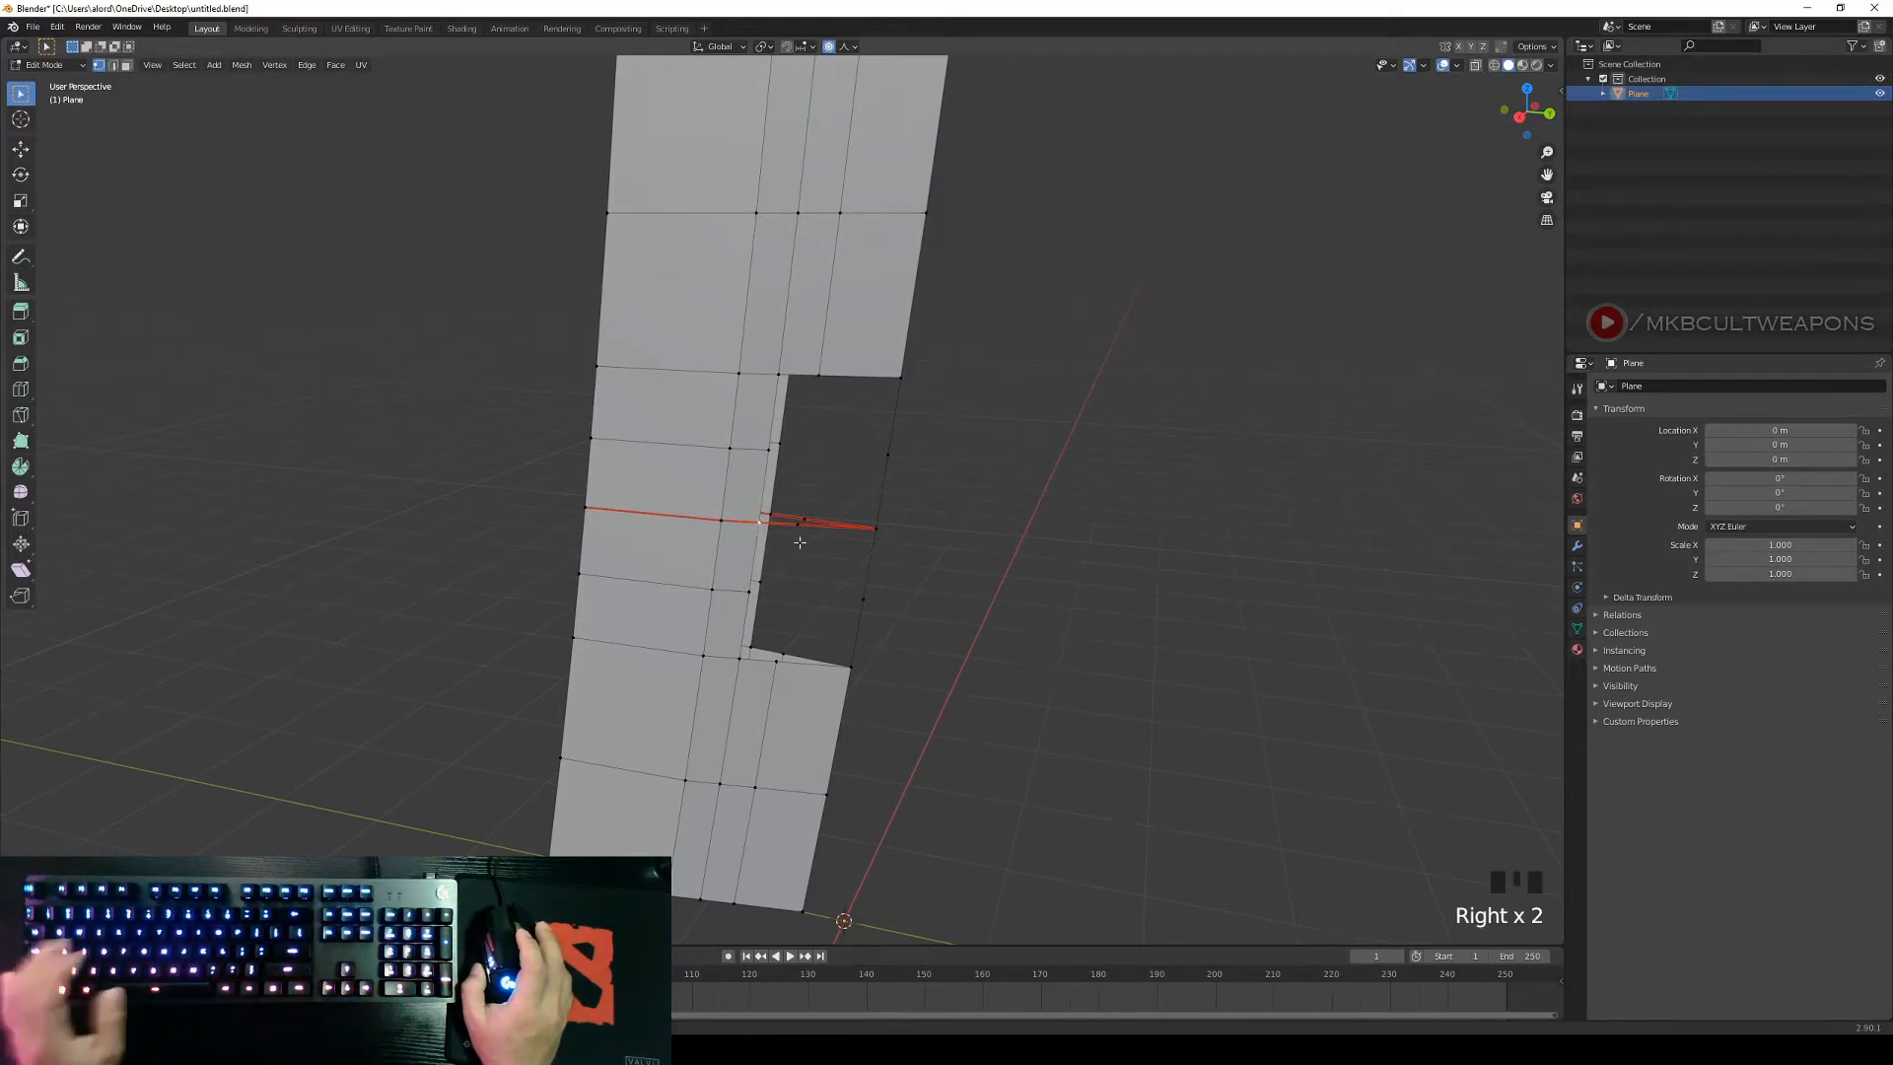
pyautogui.moveTo(862, 500); pyautogui.dragTo(762, 515, button='middle')
pyautogui.keyDown('shift'); pyautogui.rightClick(787, 507); pyautogui.keyUp('shift')
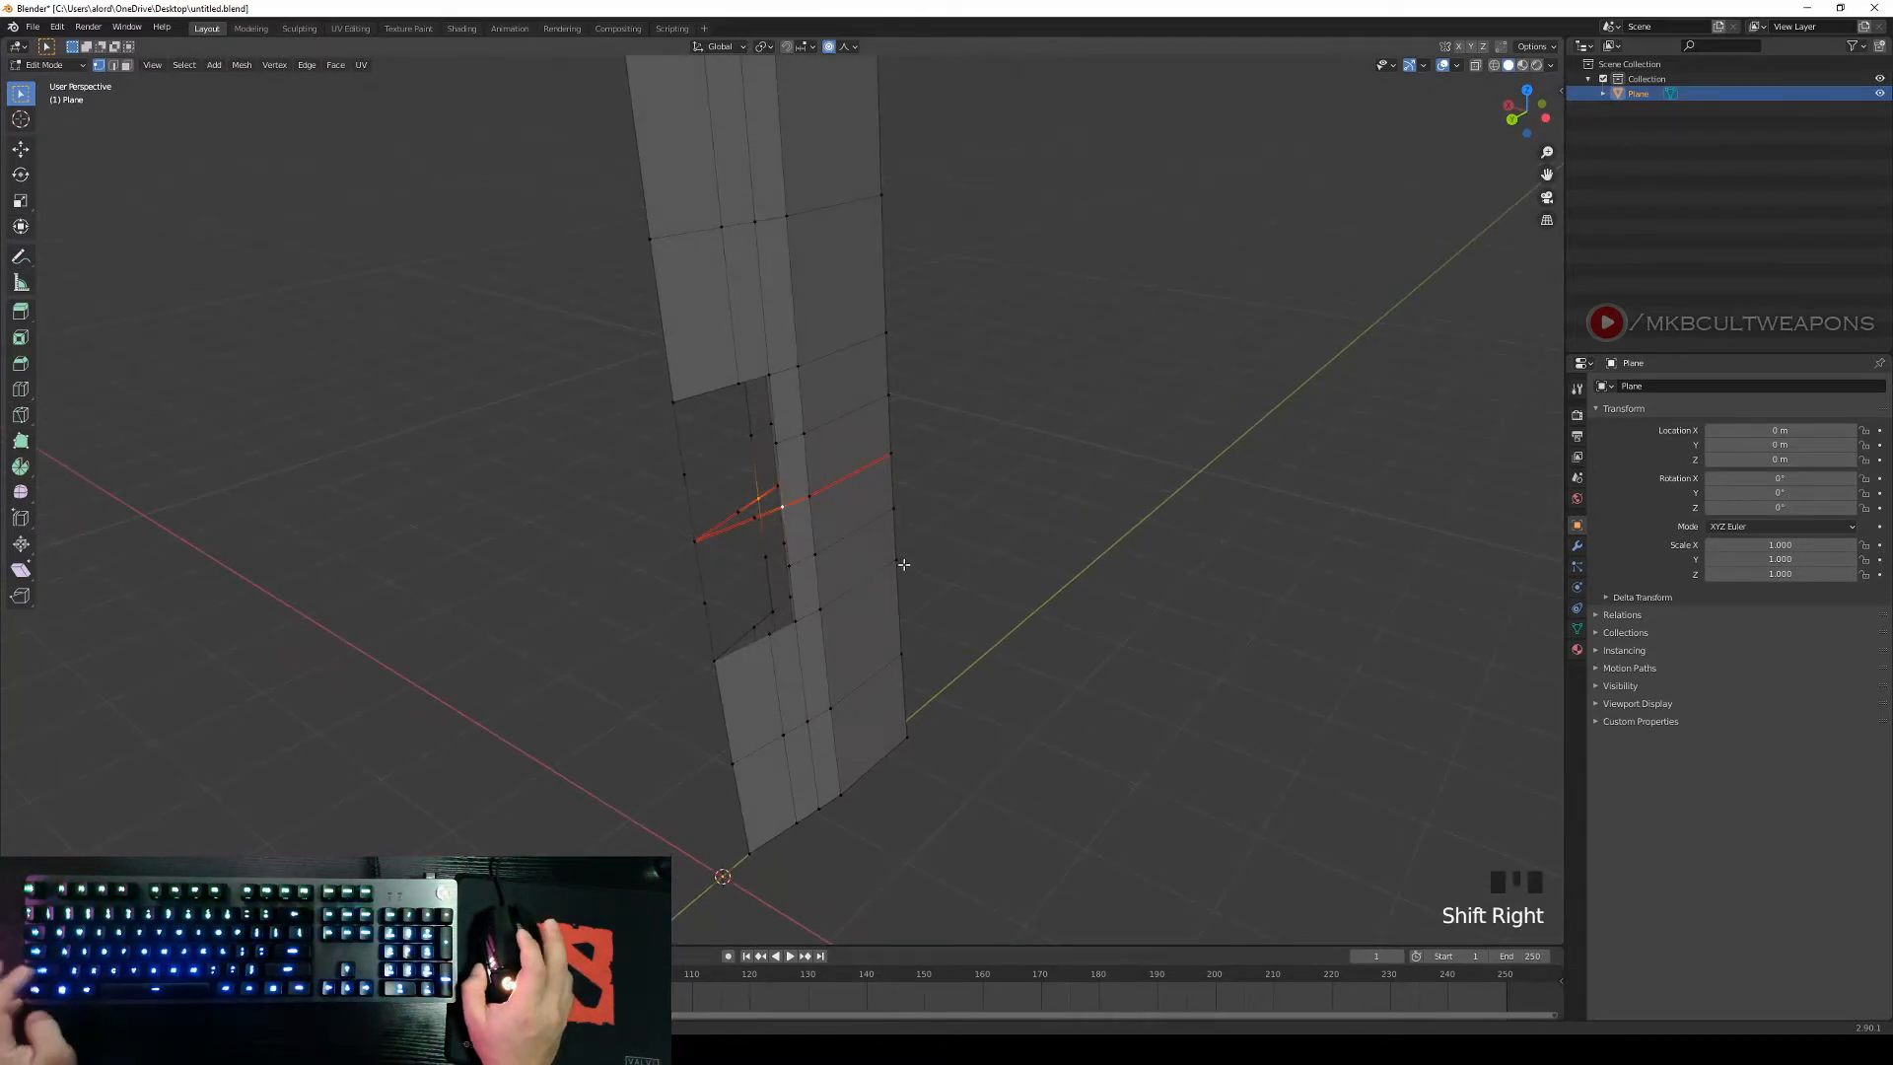
pyautogui.moveTo(903, 564); pyautogui.dragTo(1098, 560, button='middle')
pyautogui.press('x')
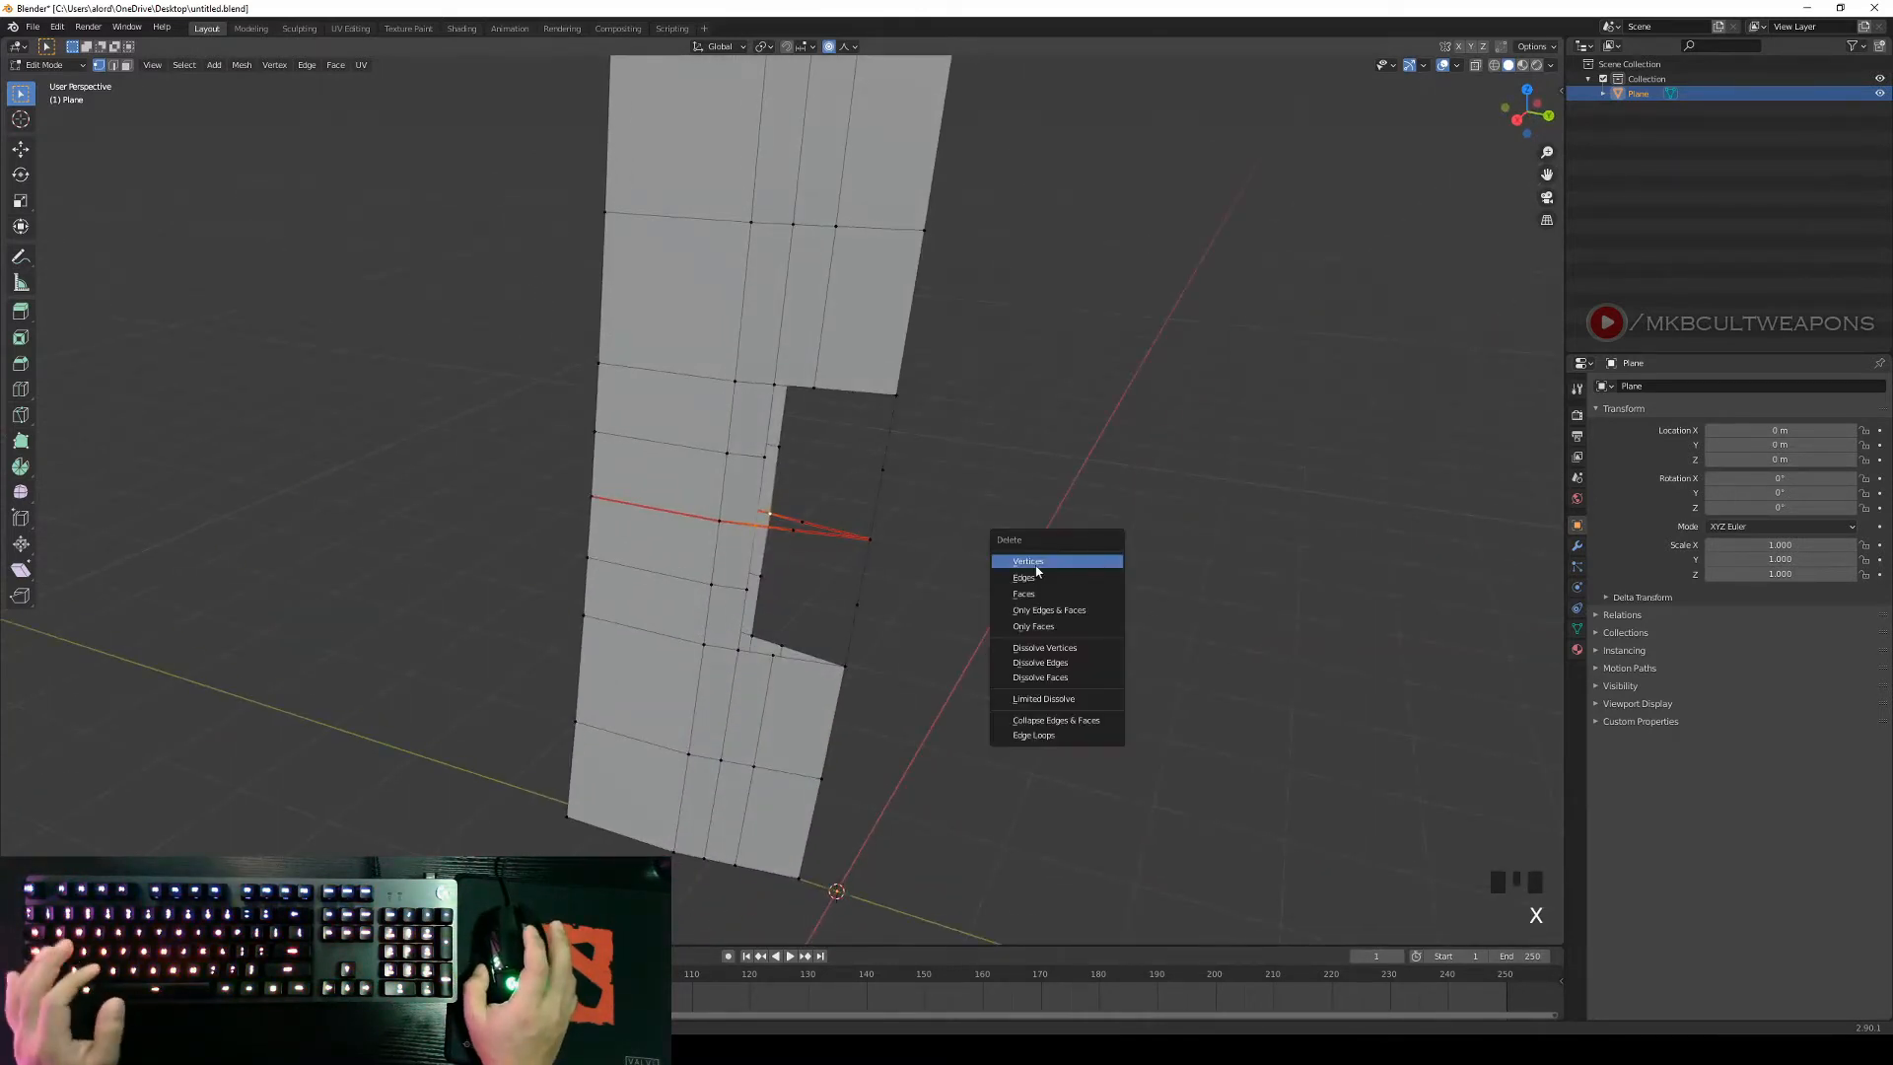
pyautogui.moveTo(1029, 565); pyautogui.dragTo(938, 562, button='middle')
# Fill a triangular face at the notch's upper outer corner, joining two outer-curve edge vertices and the middle vertex of the notch's top edge.
pyautogui.press('KP_1')
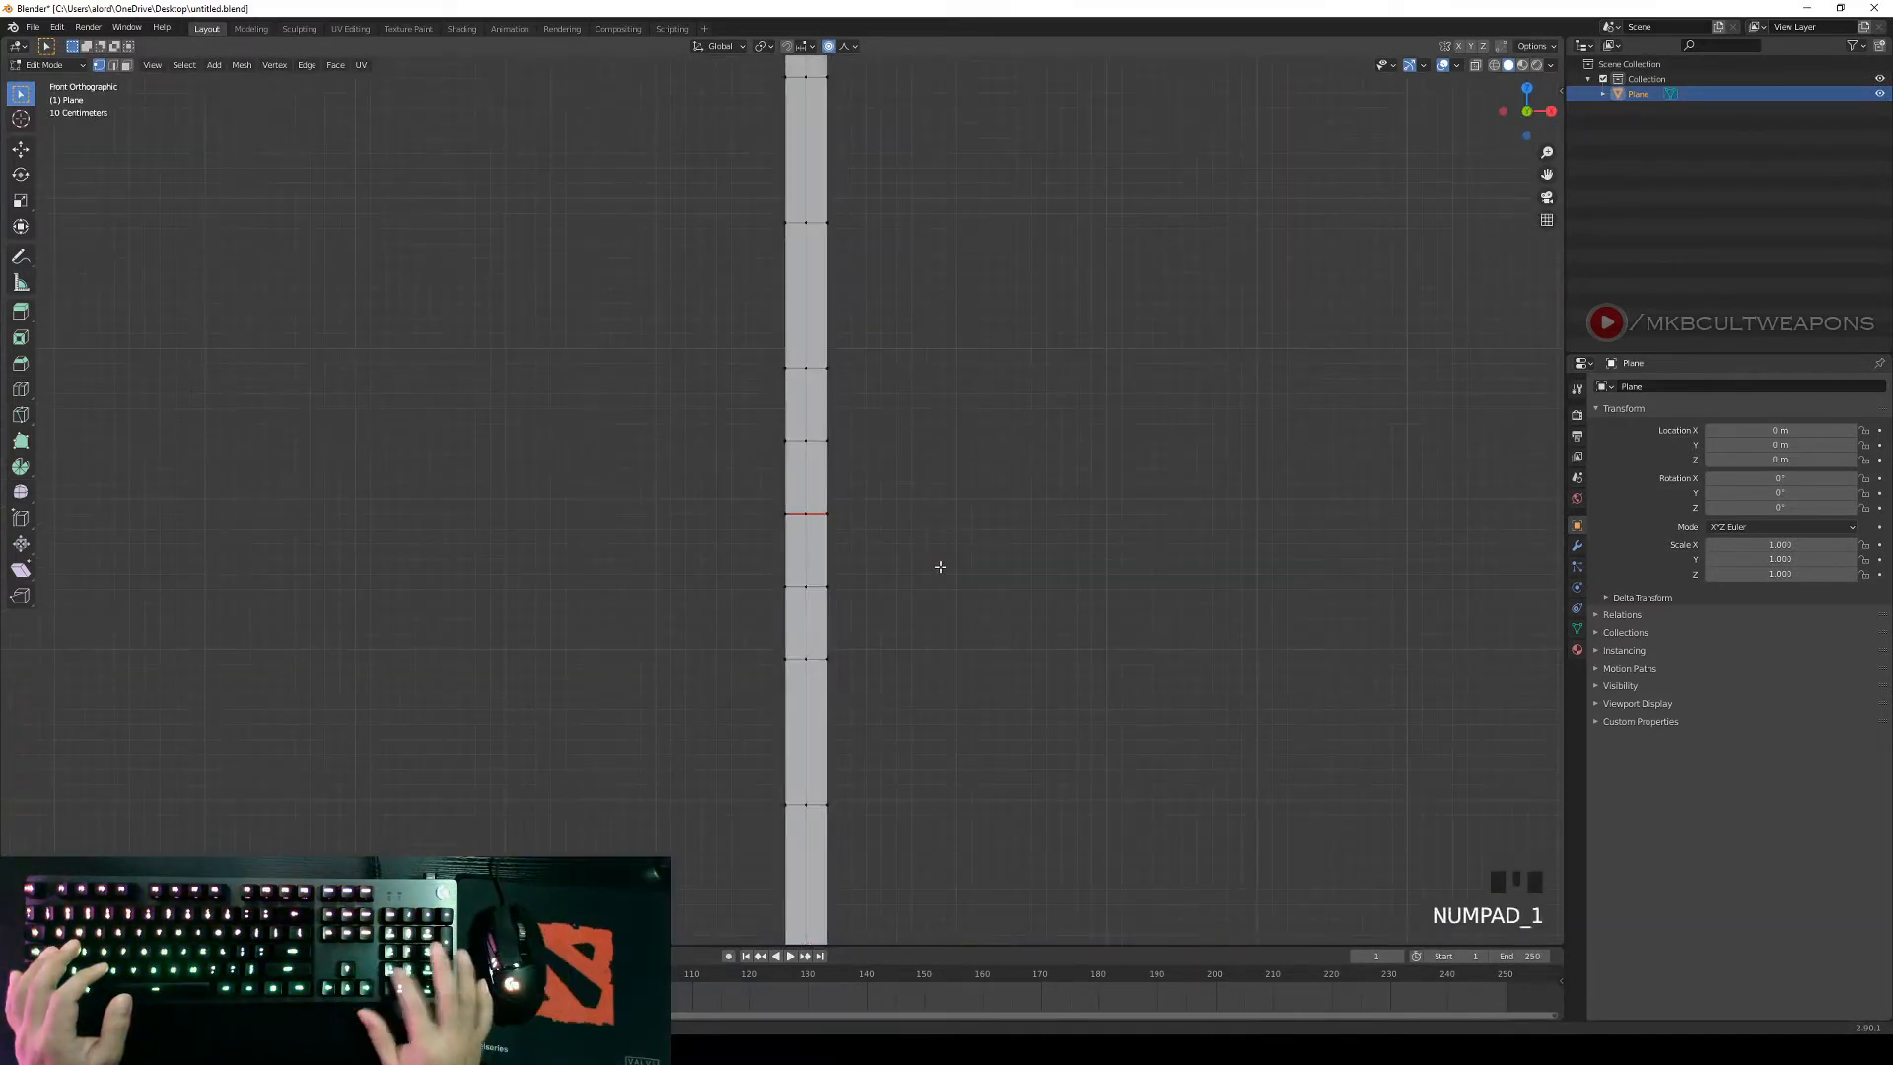
pyautogui.press('KP_3')
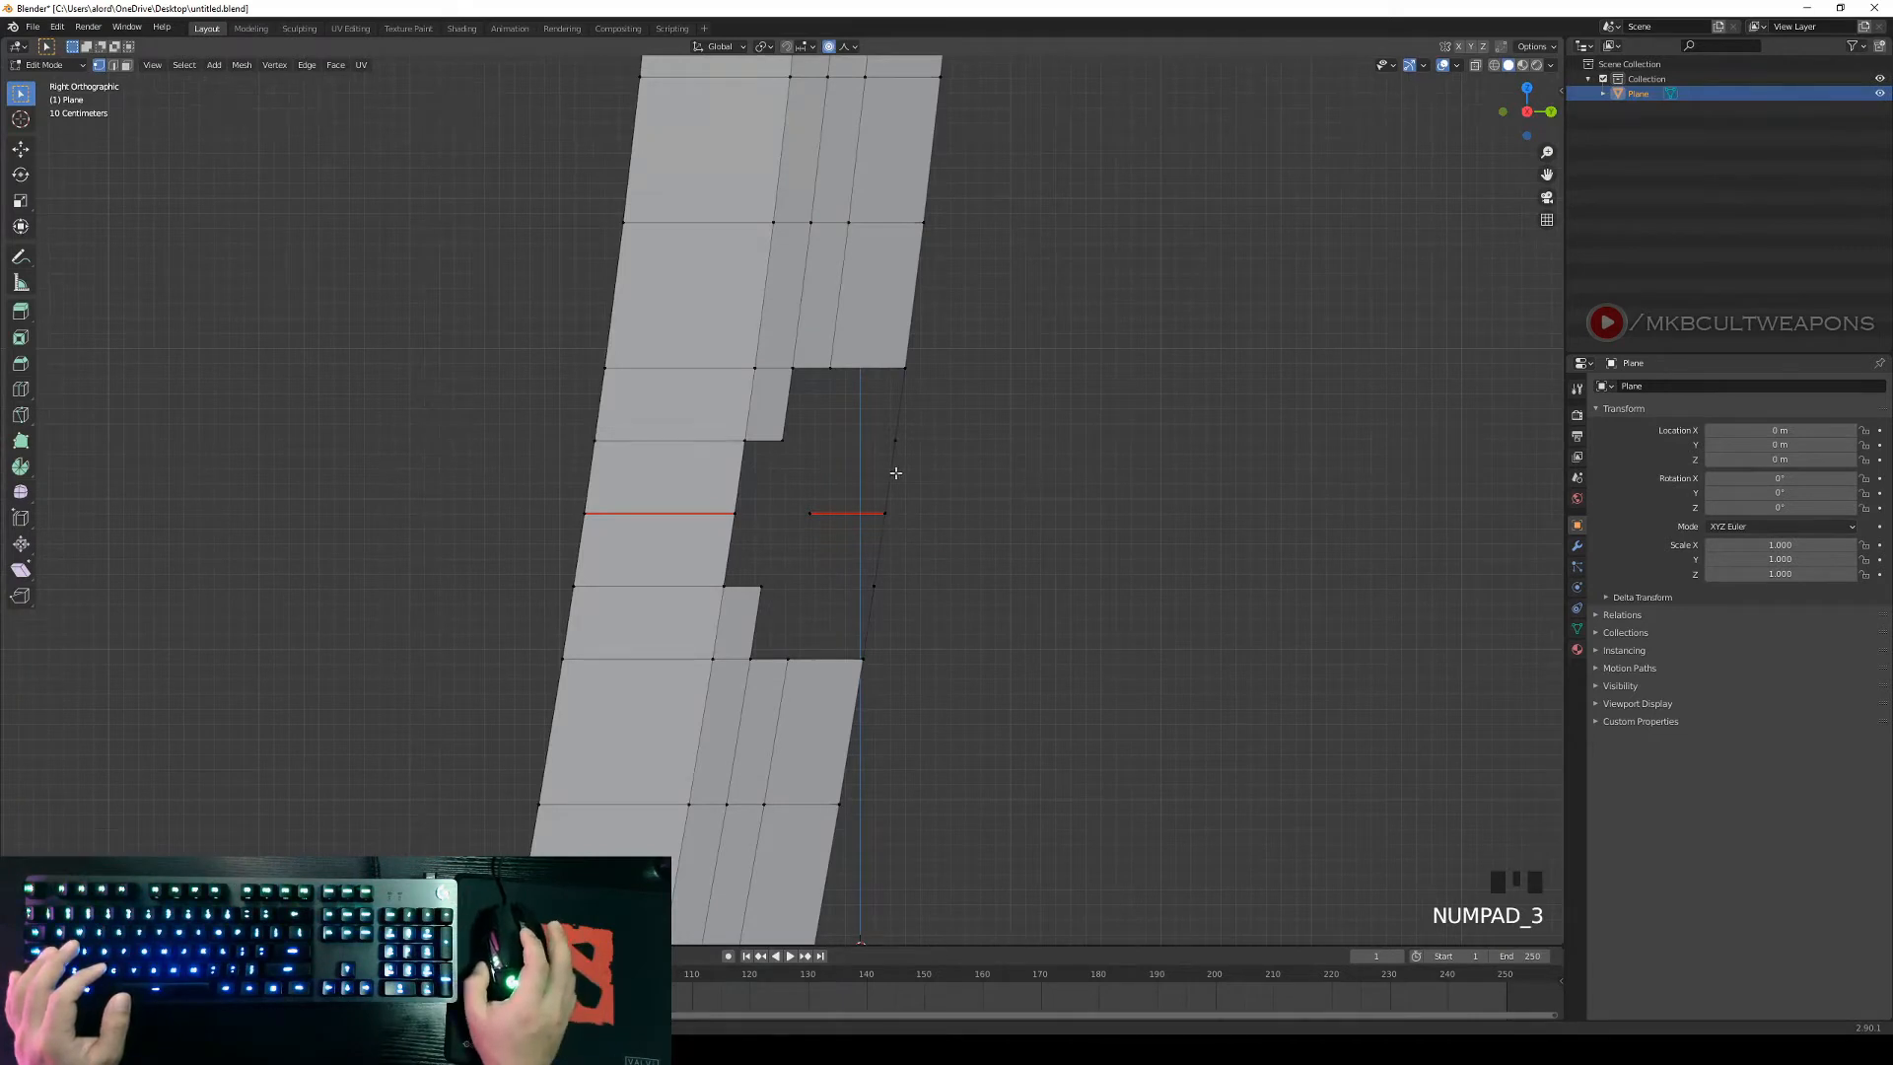
pyautogui.moveTo(895, 474)
pyautogui.keyDown('shift'); pyautogui.mouseDown(button='middle')
pyautogui.moveTo(921, 524)
pyautogui.moveTo(896, 452)
pyautogui.mouseUp(button='middle'); pyautogui.keyUp('shift')
pyautogui.rightClick(920, 489)
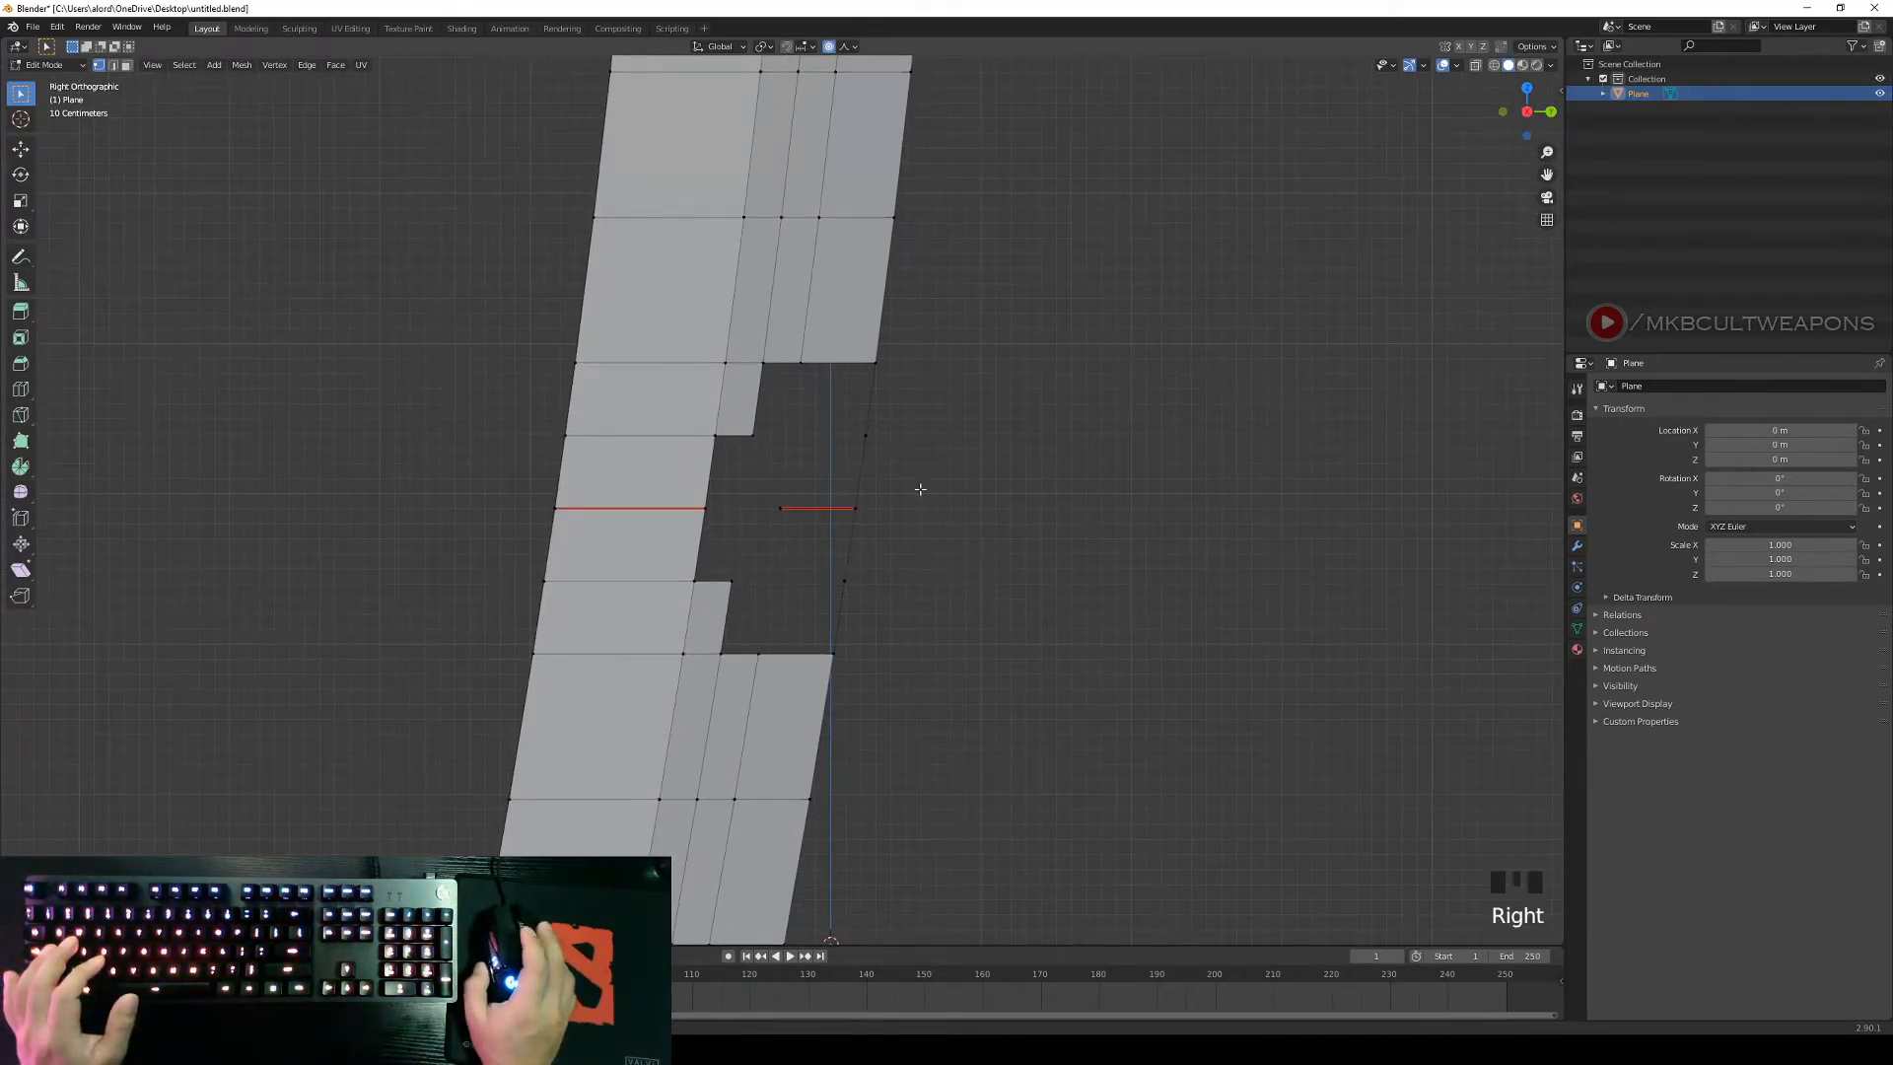
pyautogui.rightClick(871, 437)
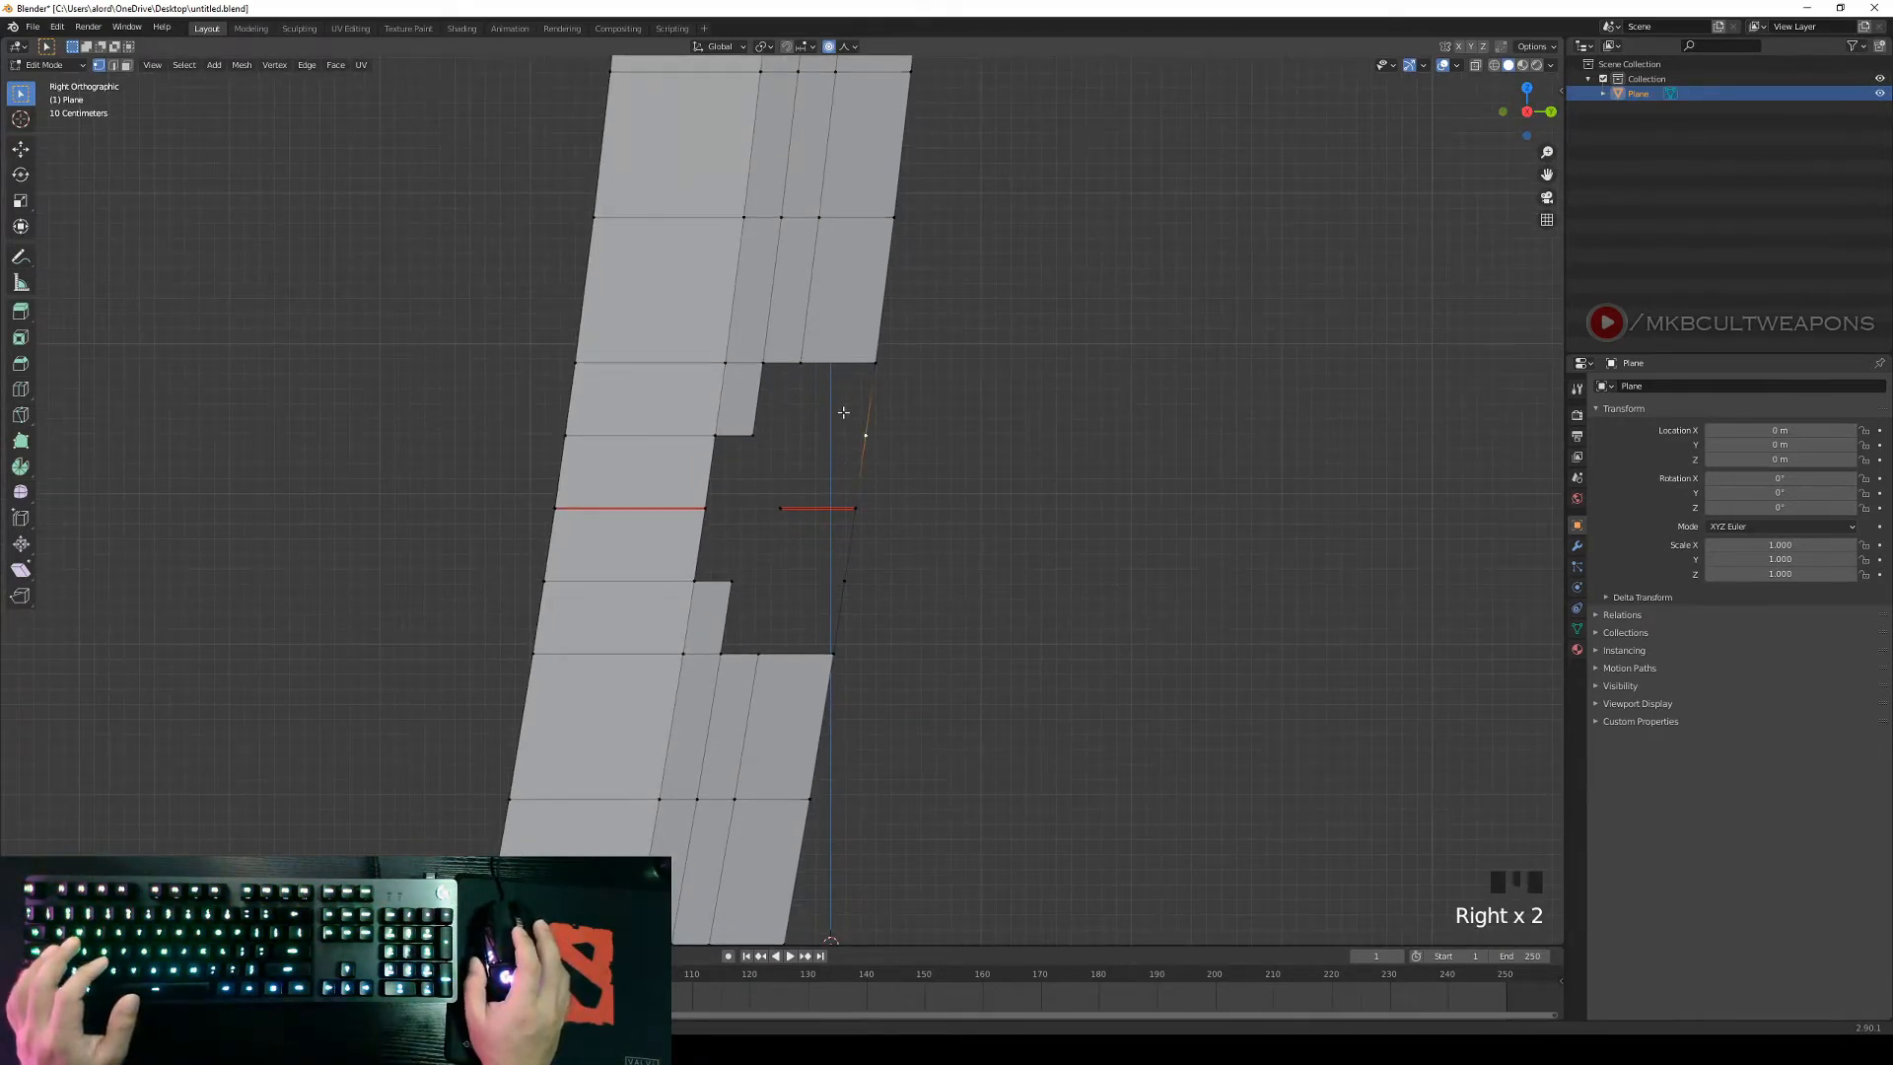
pyautogui.moveTo(843, 413); pyautogui.dragTo(789, 390, button='middle')
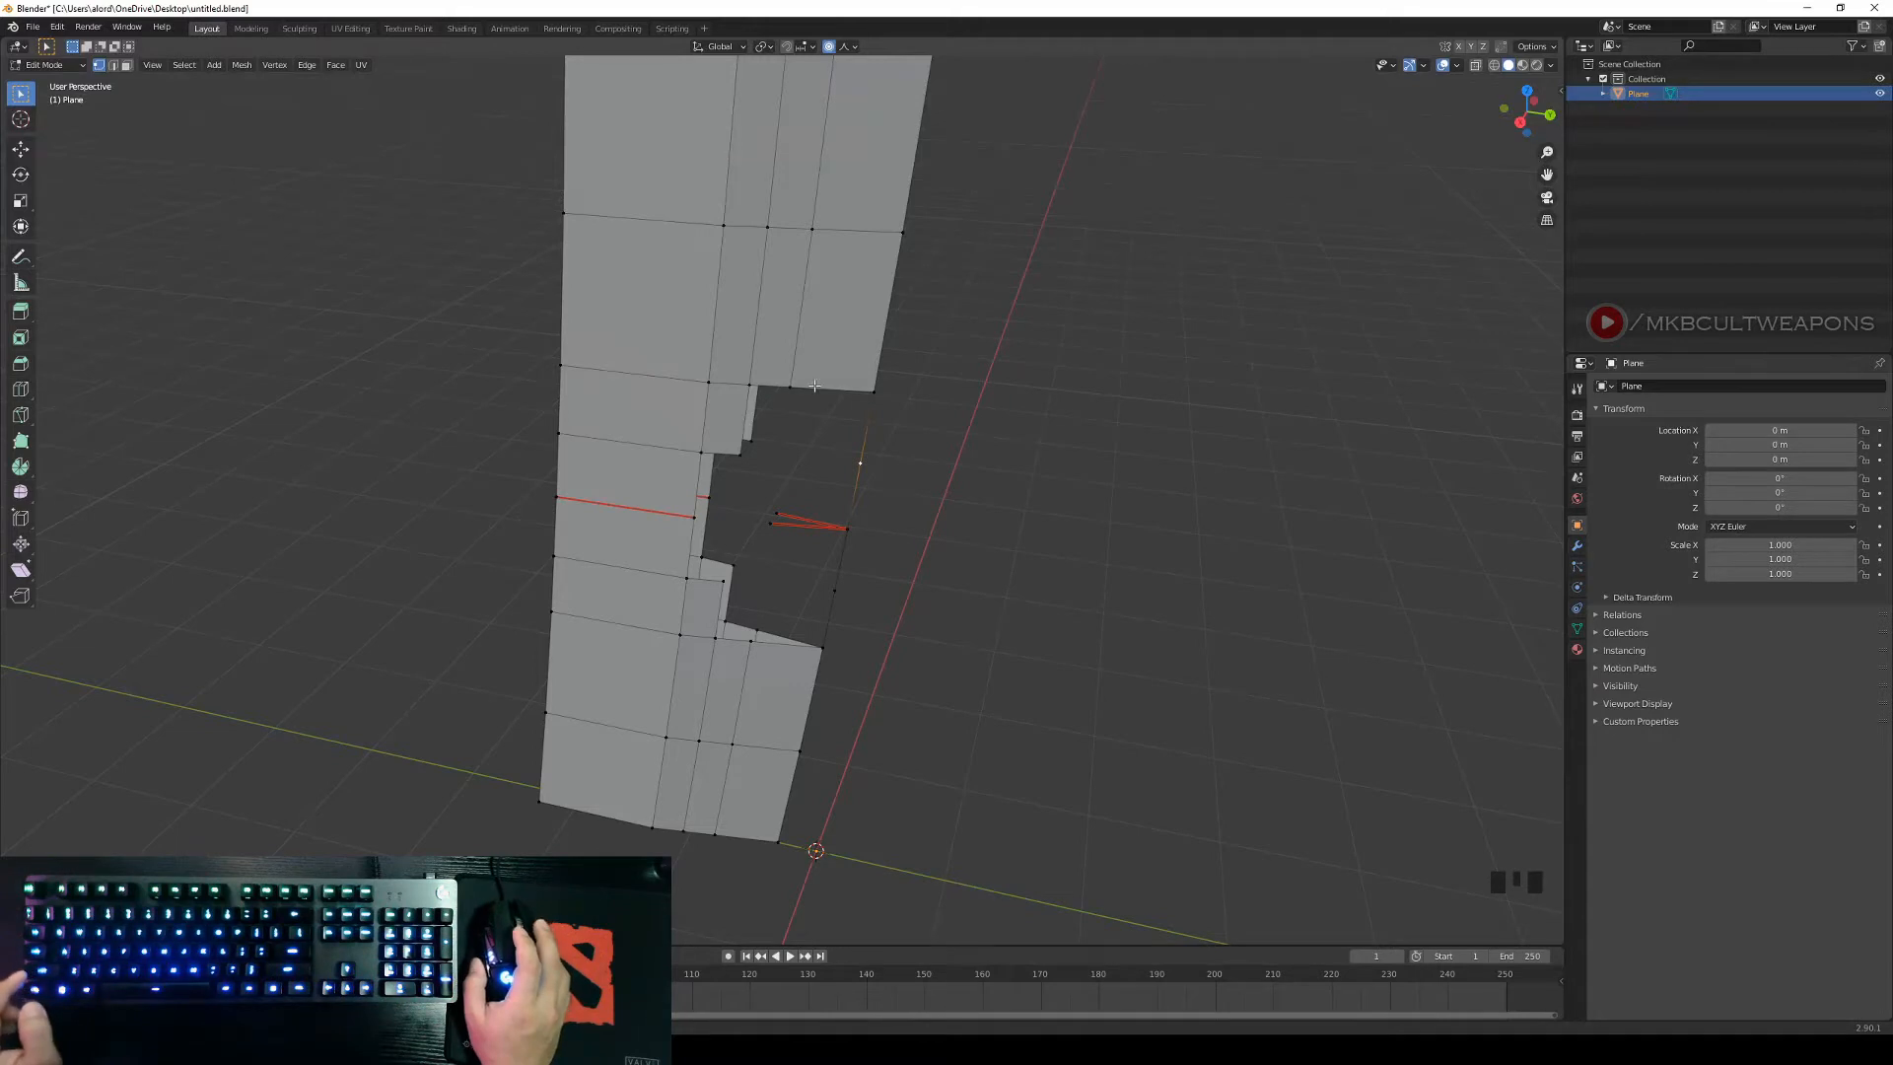
pyautogui.rightClick(801, 385)
pyautogui.rightClick(861, 447)
pyautogui.rightClick(836, 457)
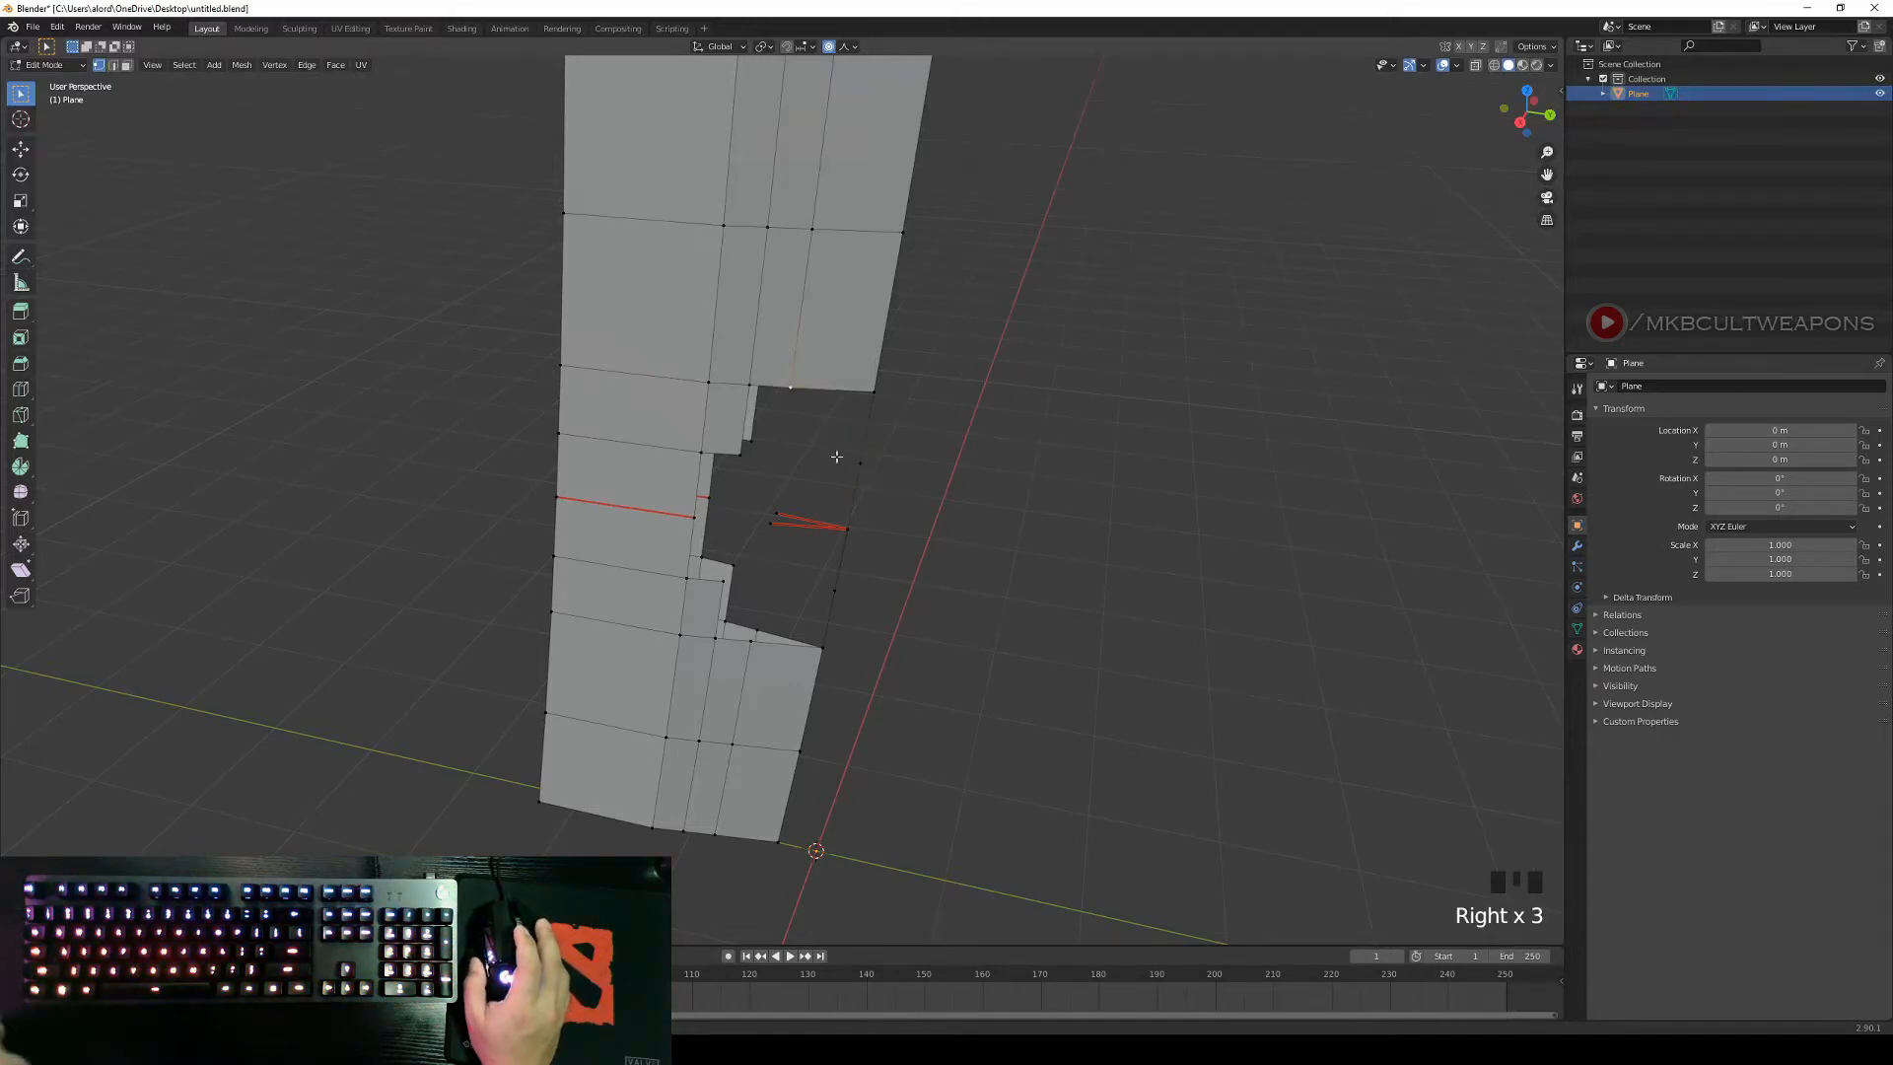
pyautogui.rightClick(865, 456)
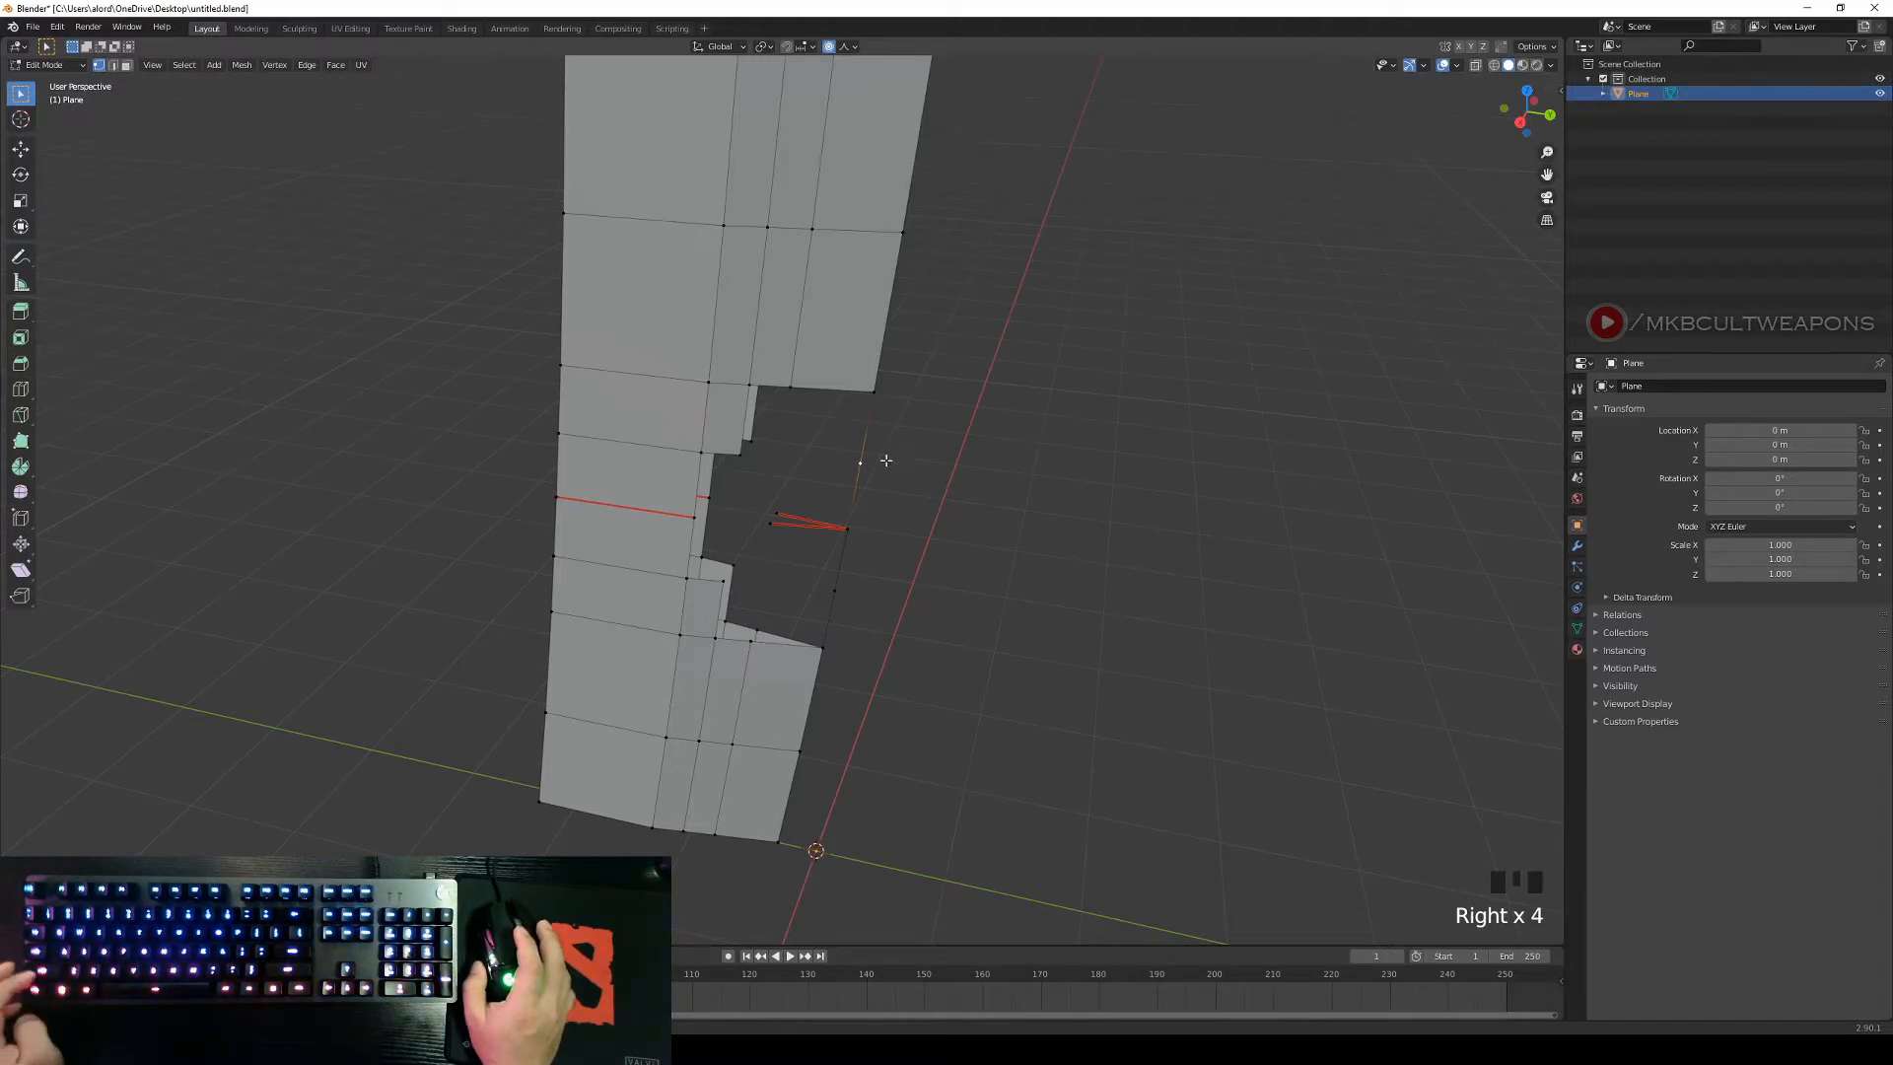
pyautogui.keyDown('shift'); pyautogui.rightClick(790, 383); pyautogui.keyUp('shift')
pyautogui.moveTo(1045, 525)
pyautogui.mouseDown(button='middle')
pyautogui.moveTo(832, 528)
pyautogui.moveTo(1048, 515)
pyautogui.mouseUp(button='middle')
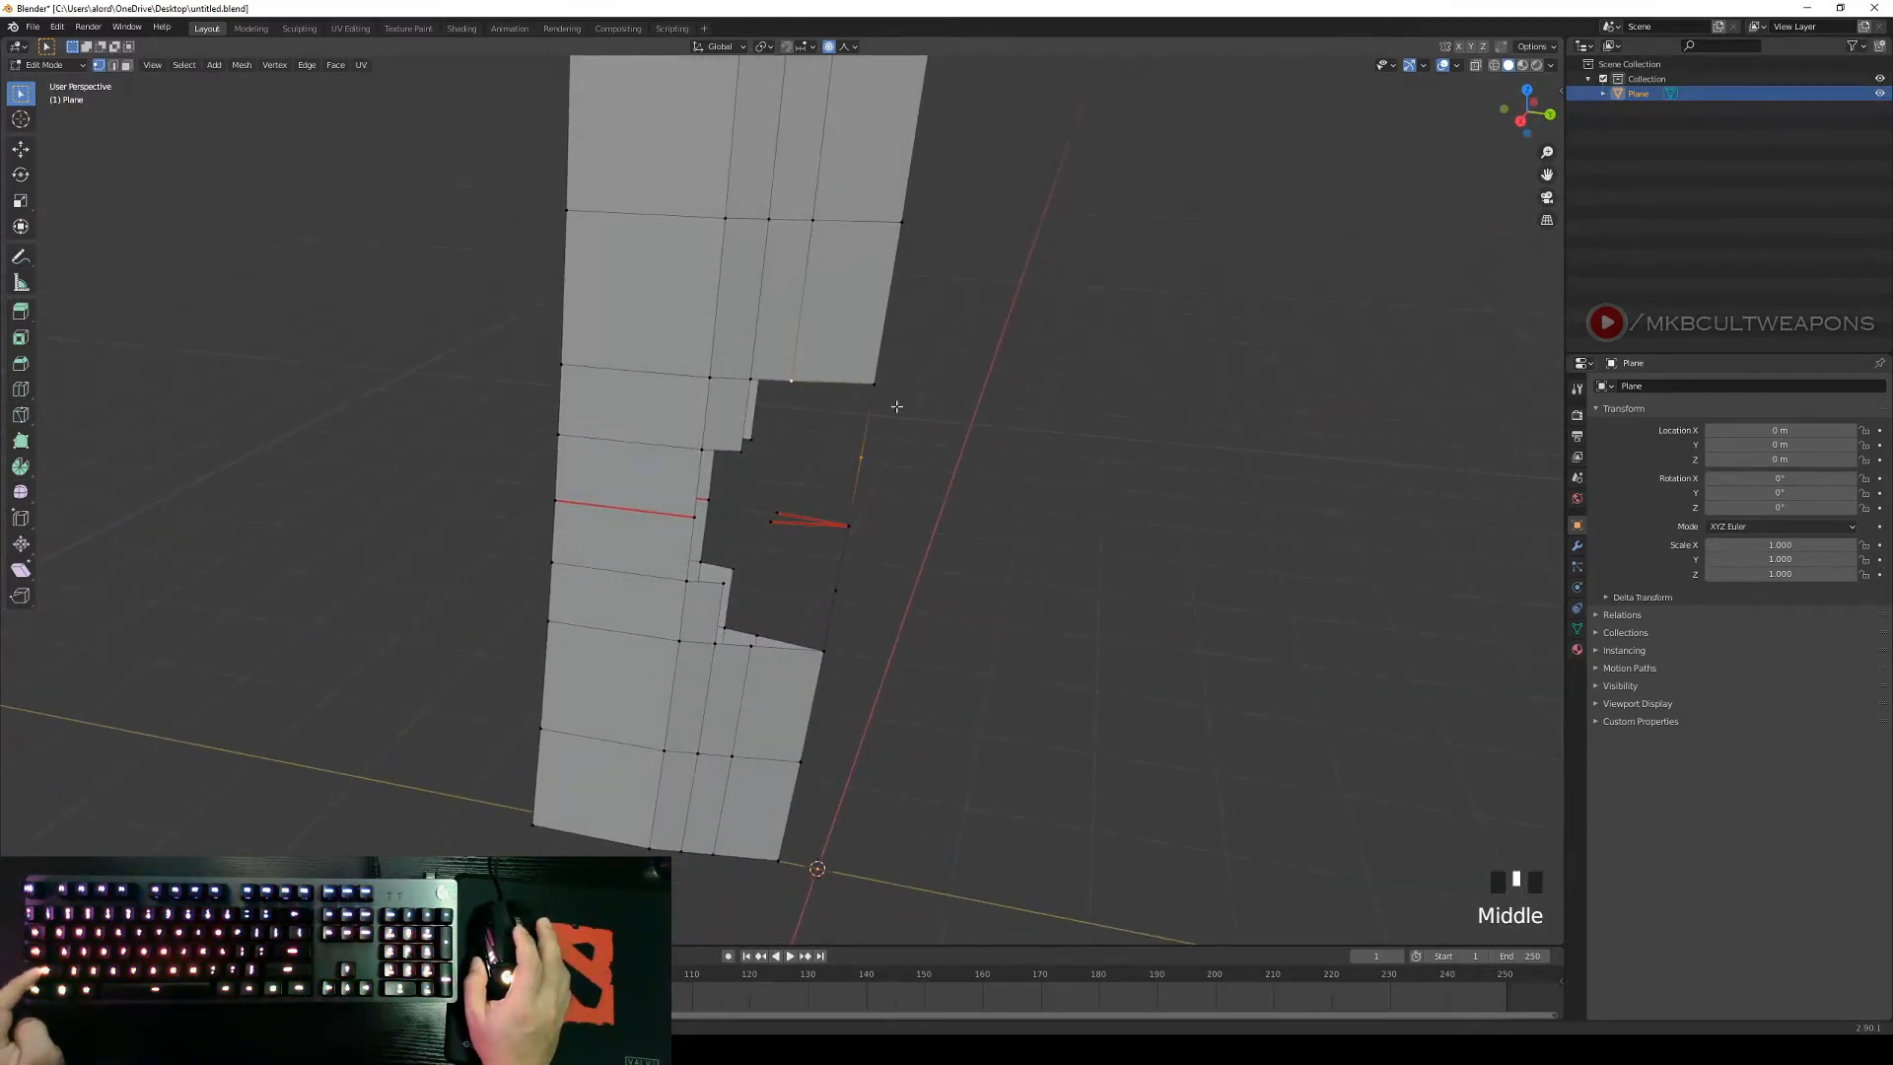
pyautogui.keyDown('shift'); pyautogui.rightClick(874, 385); pyautogui.keyUp('shift')
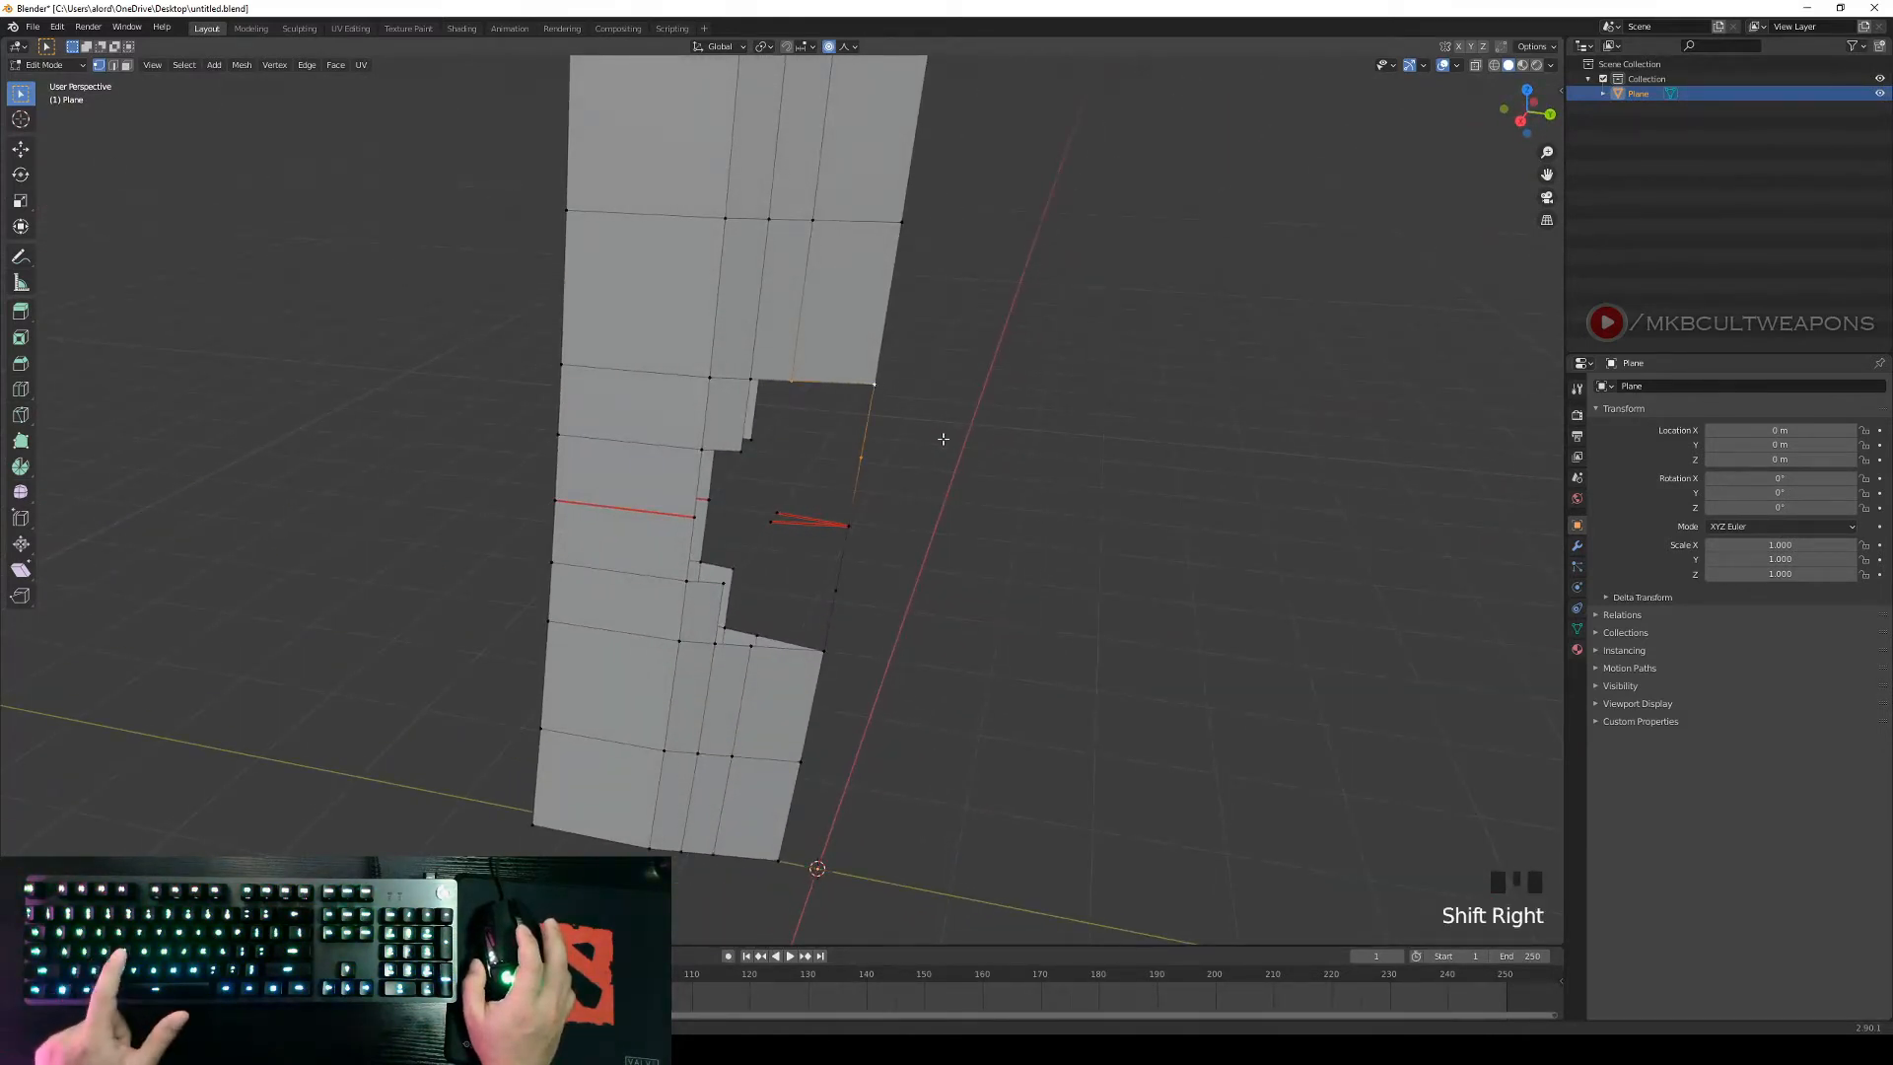
pyautogui.press('f')
# Fill the matching triangular face at the notch's upper outer corner on the blade's opposite side.
pyautogui.moveTo(878, 436); pyautogui.dragTo(707, 435, button='middle')
pyautogui.rightClick(707, 436)
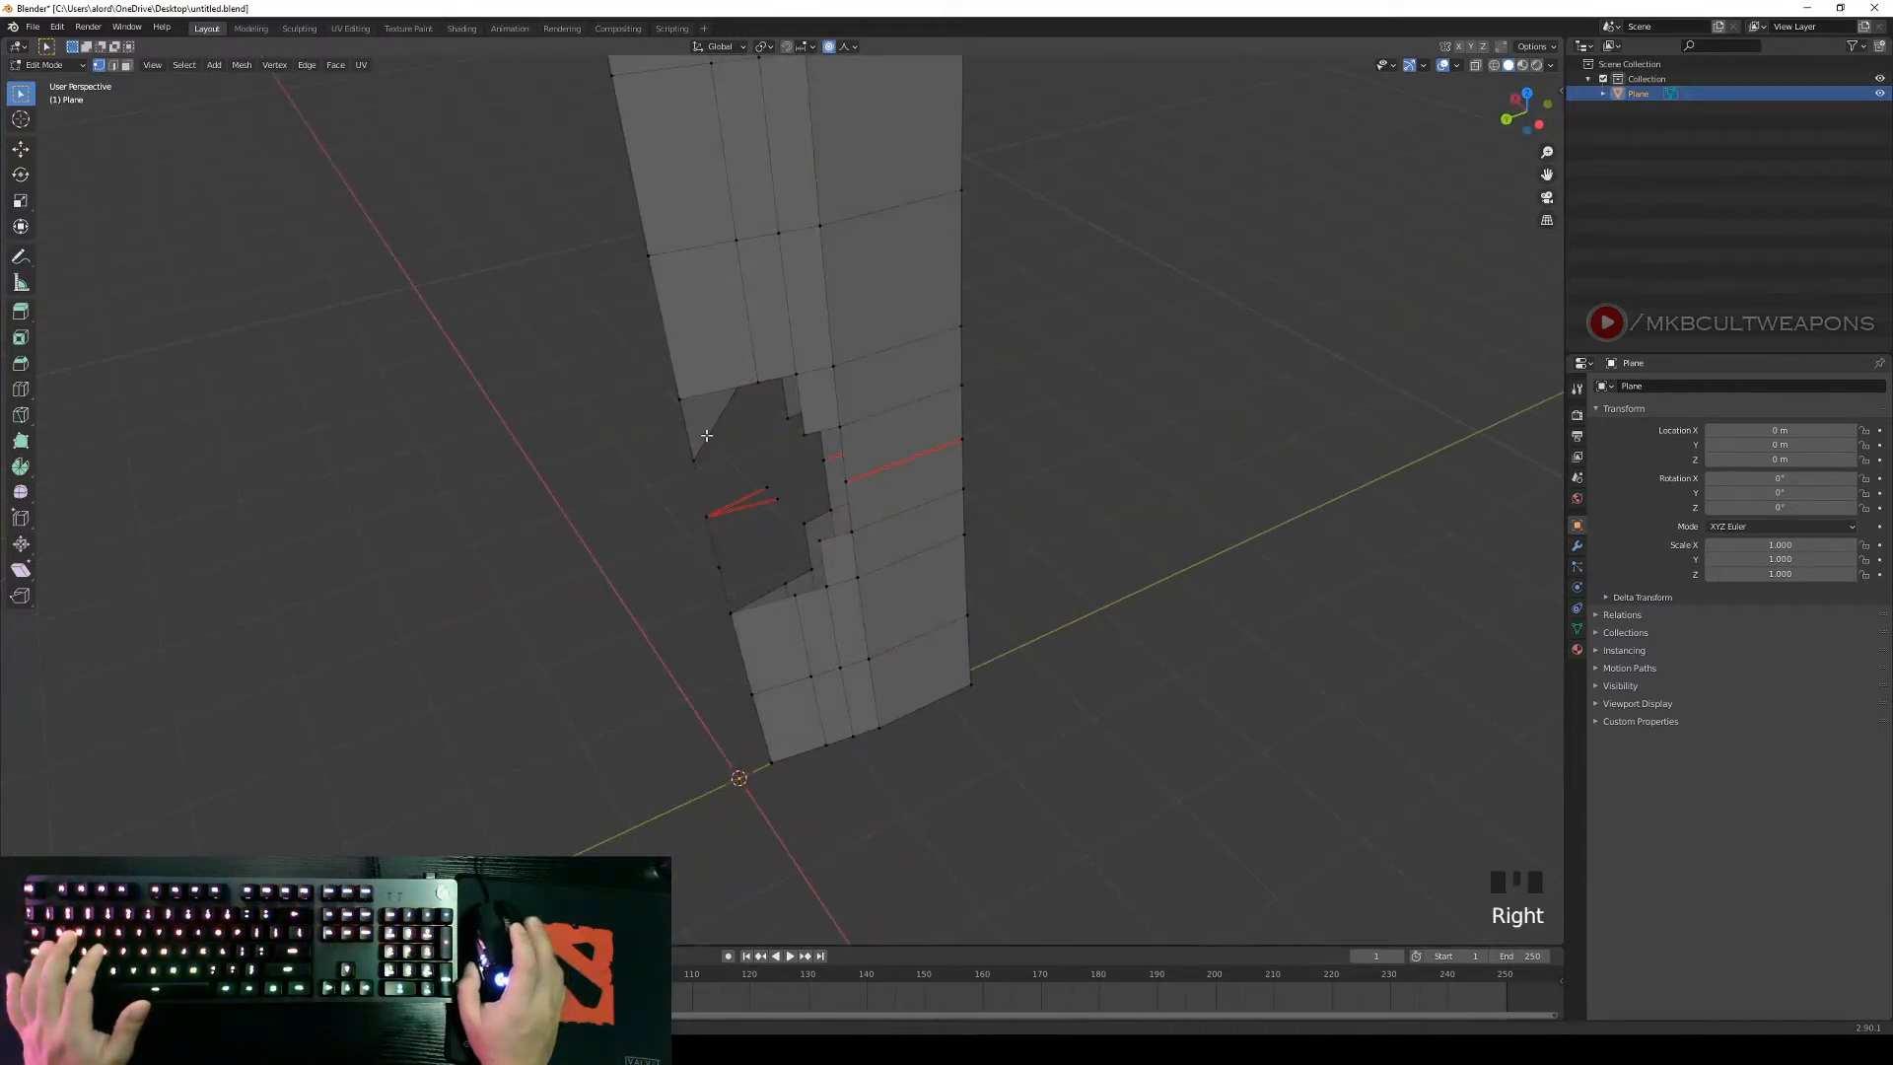
pyautogui.rightClick(756, 383)
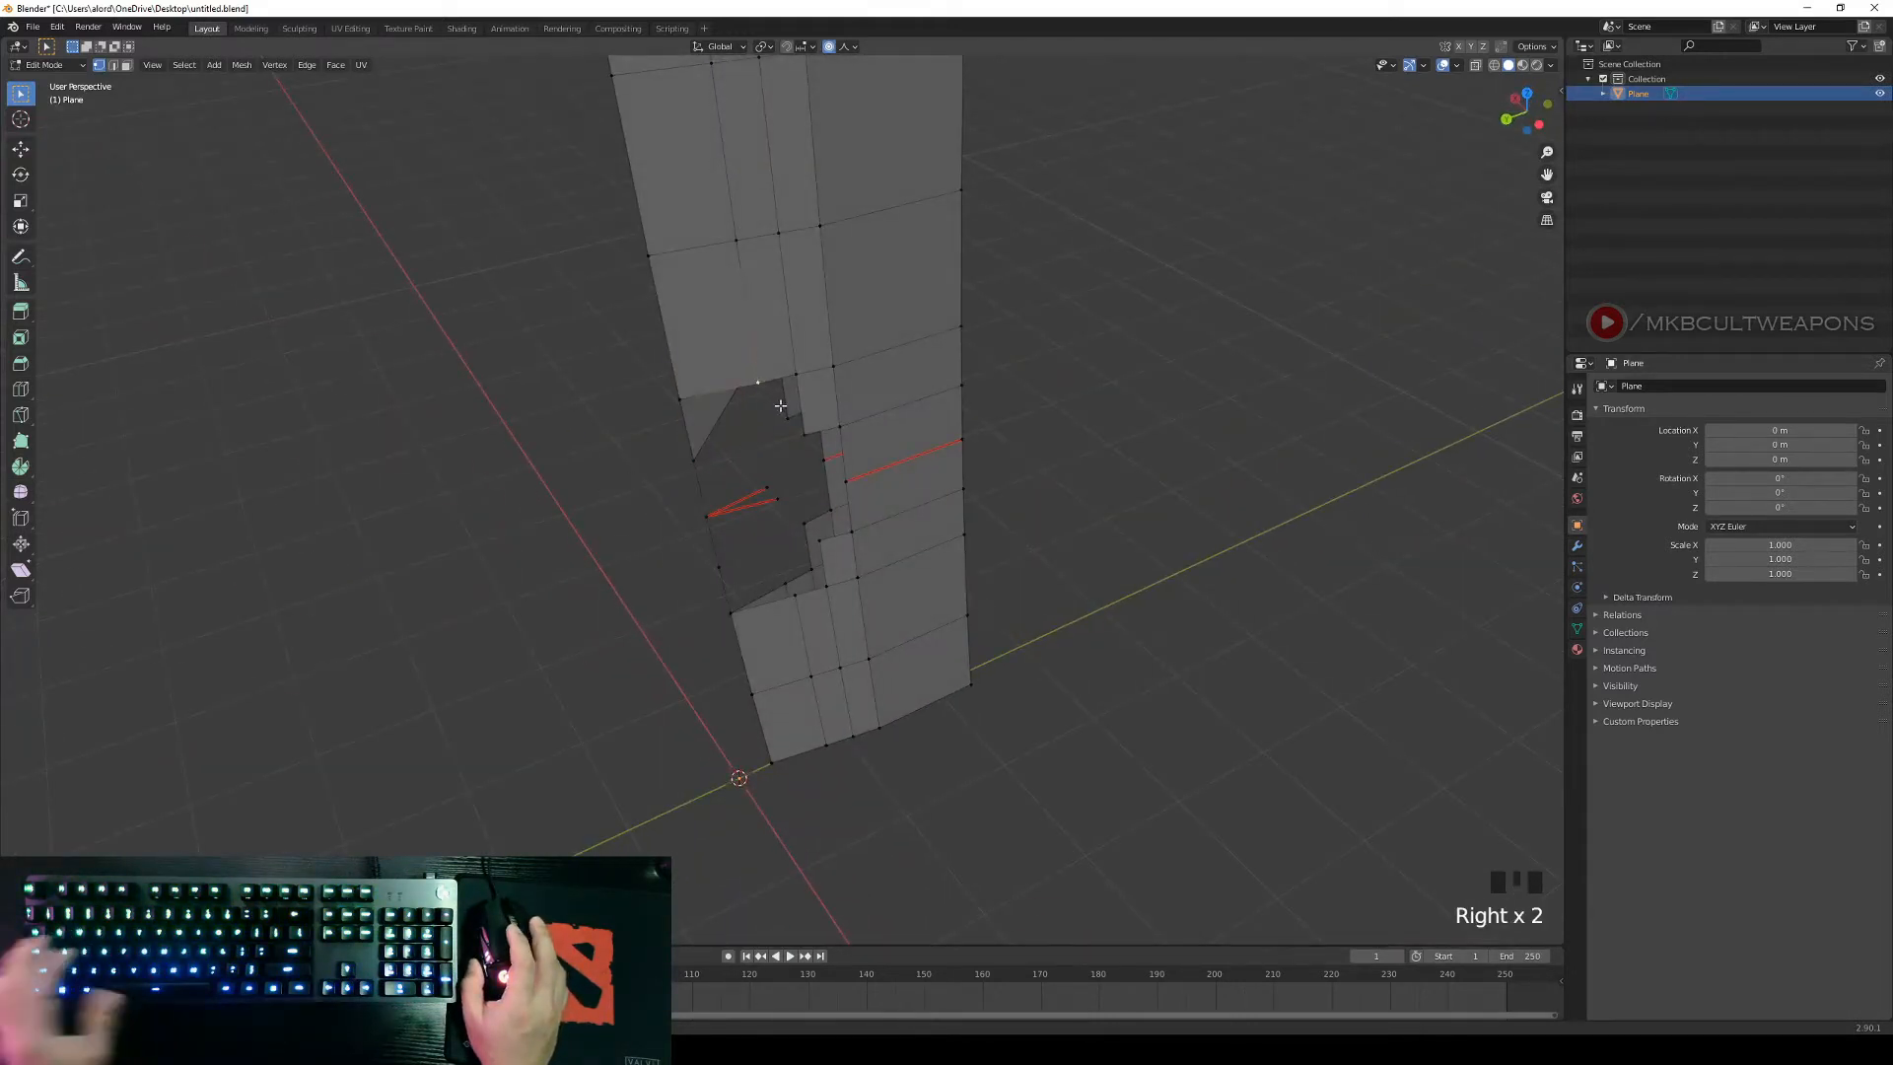
pyautogui.keyDown('shift'); pyautogui.rightClick(684, 403); pyautogui.keyUp('shift')
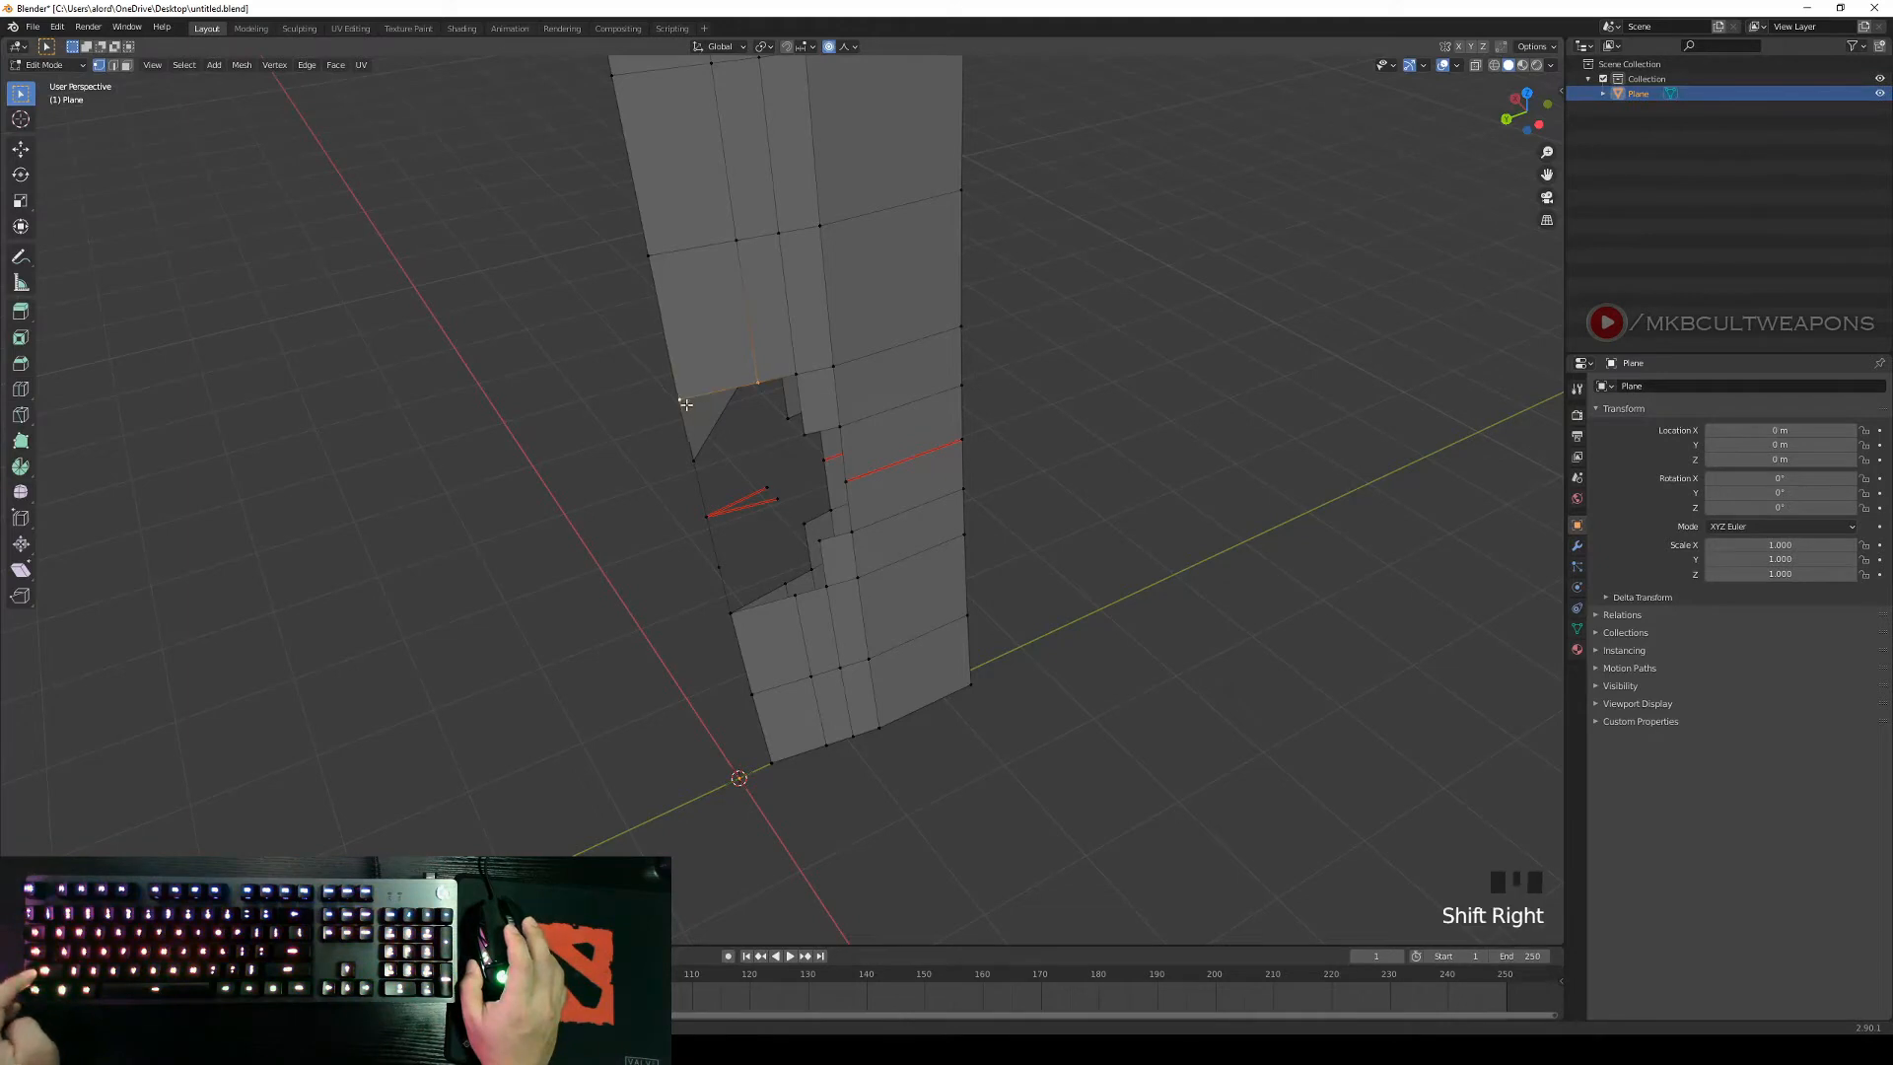
pyautogui.keyDown('shift'); pyautogui.rightClick(694, 464); pyautogui.keyUp('shift')
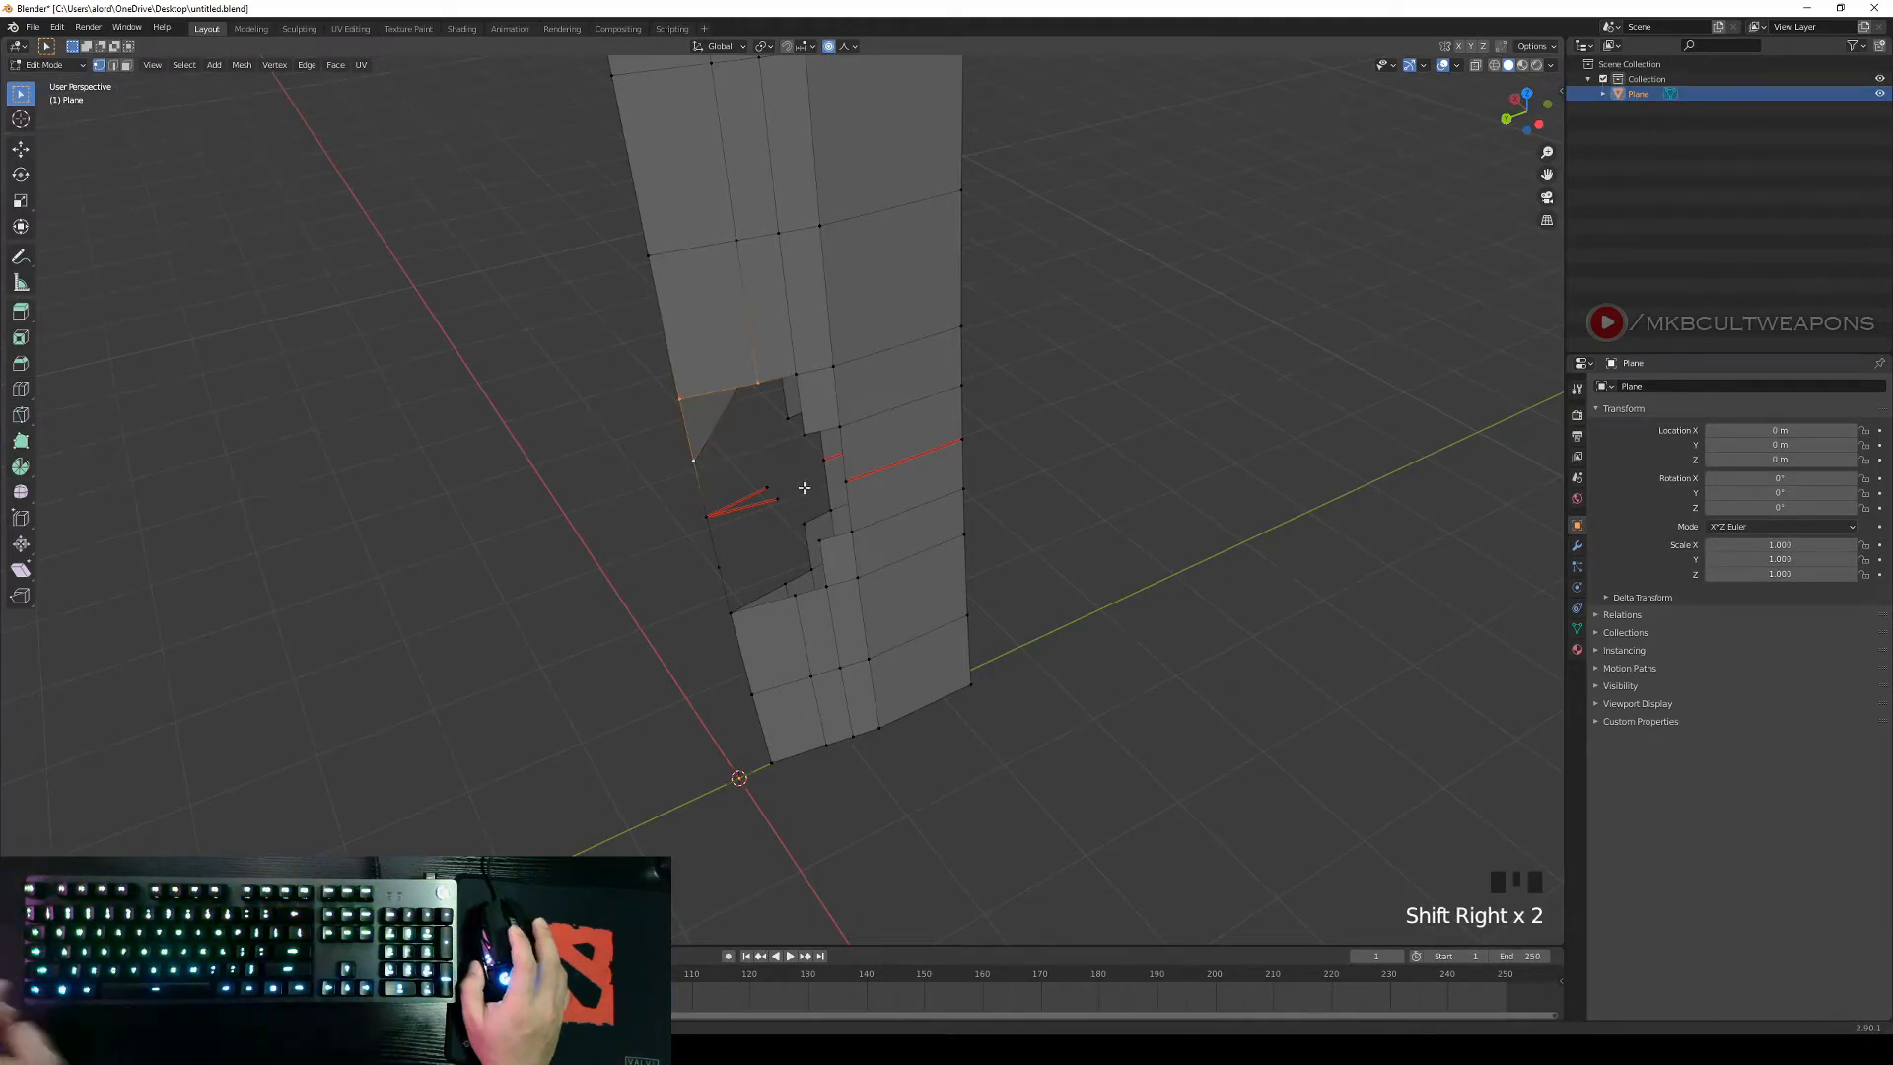
pyautogui.press('f')
# Fill a triangular face at the notch's lower outer corner, joining two outer-curve edge vertices and the middle vertex of the notch's bottom edge.
pyautogui.moveTo(1075, 500); pyautogui.dragTo(1251, 470, button='middle')
pyautogui.rightClick(1130, 507)
pyautogui.moveTo(917, 567); pyautogui.dragTo(1004, 610, button='middle')
pyautogui.scroll(2, 829, 611)
pyautogui.rightClick(881, 612)
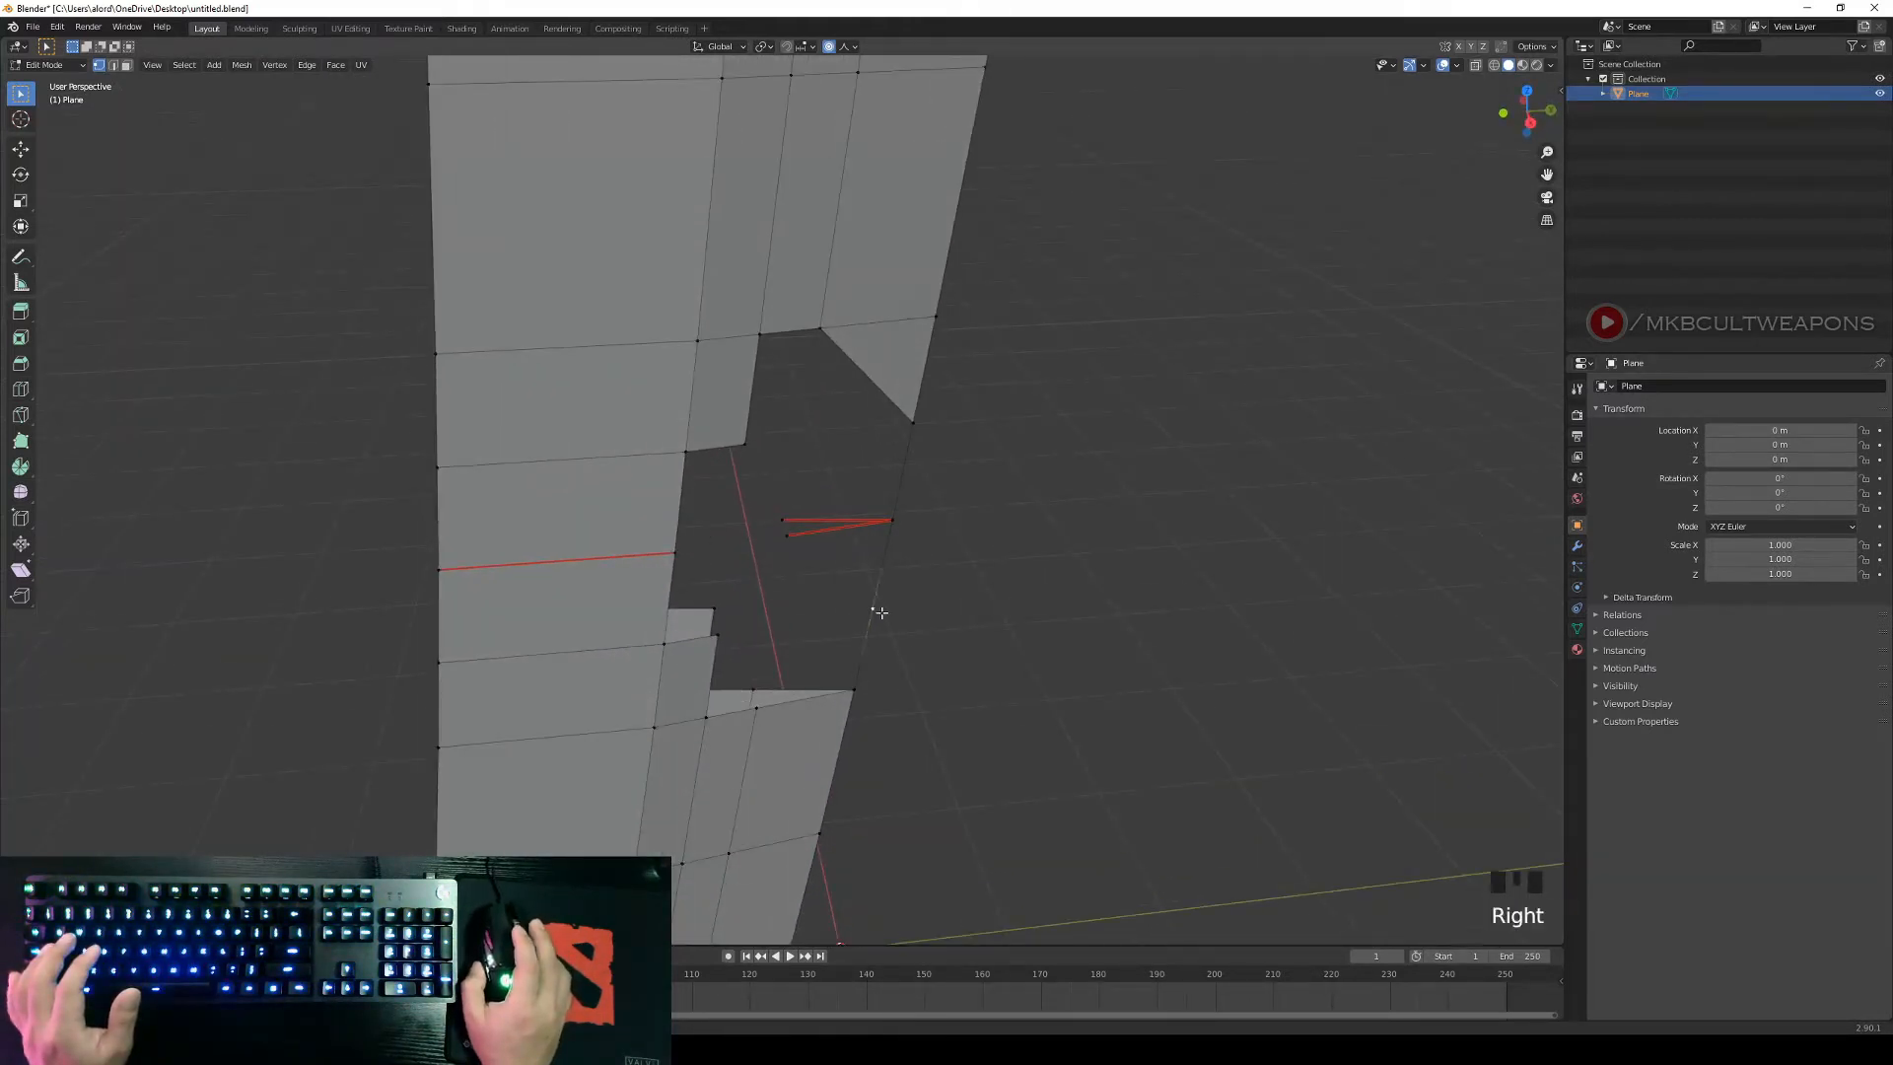
pyautogui.keyDown('shift'); pyautogui.rightClick(856, 691); pyautogui.keyUp('shift')
pyautogui.keyDown('shift'); pyautogui.rightClick(757, 707); pyautogui.keyUp('shift')
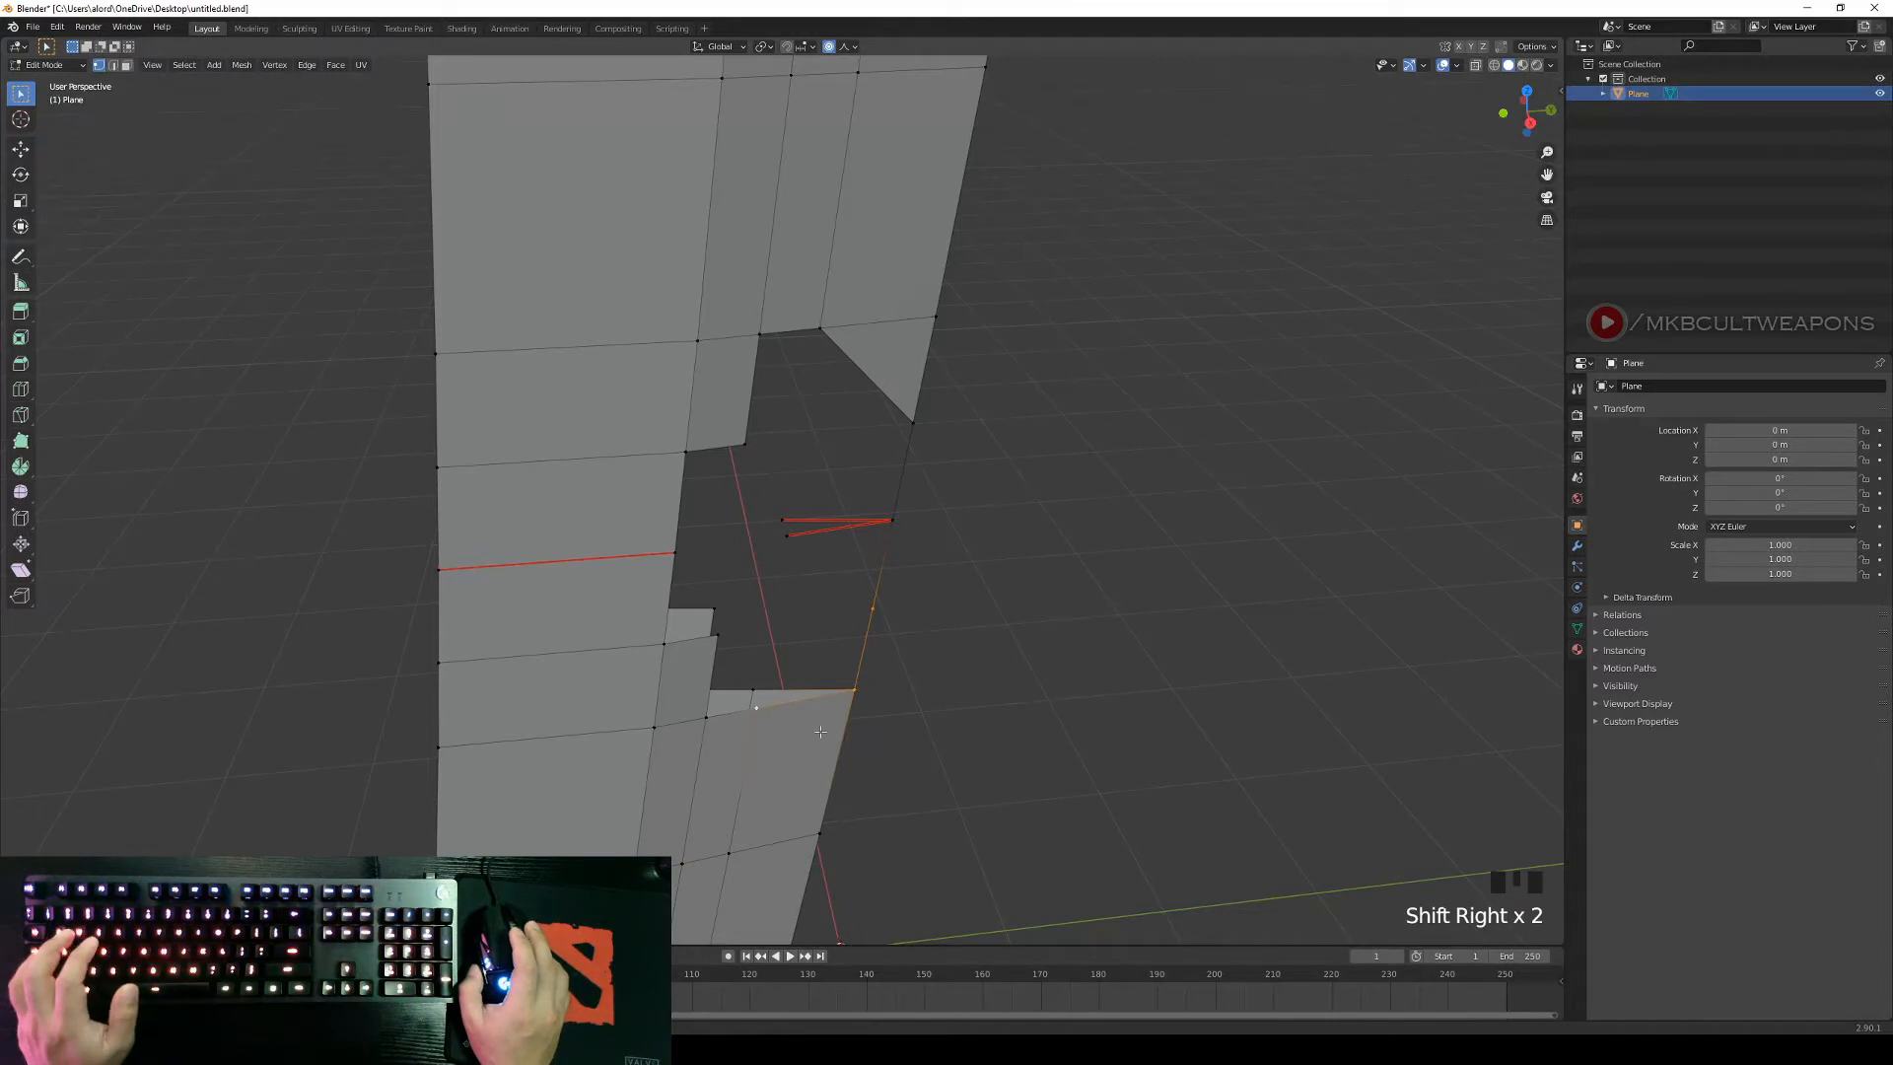
pyautogui.press('f')
# Fill the matching triangular face at the notch's lower outer corner on the blade's opposite side.
pyautogui.rightClick(857, 689)
pyautogui.rightClick(872, 607)
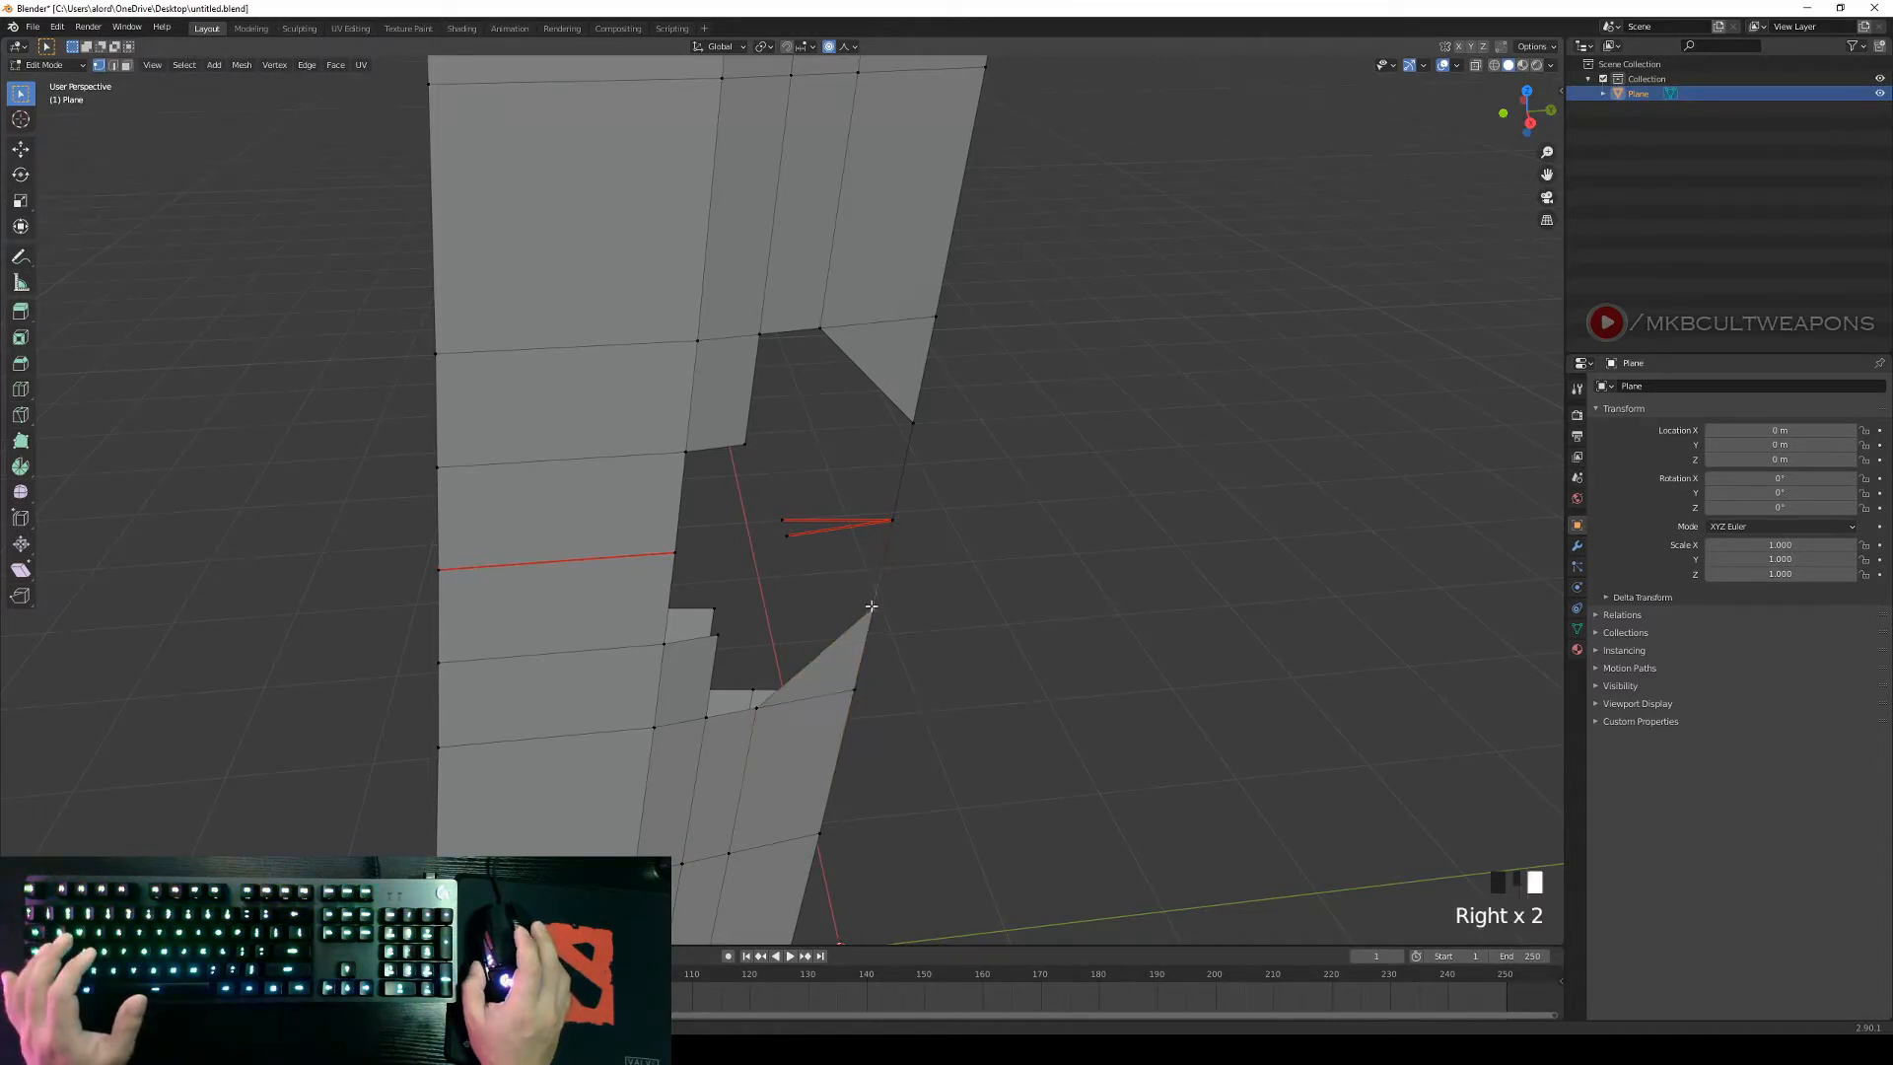
pyautogui.moveTo(1055, 693); pyautogui.dragTo(725, 701, button='middle')
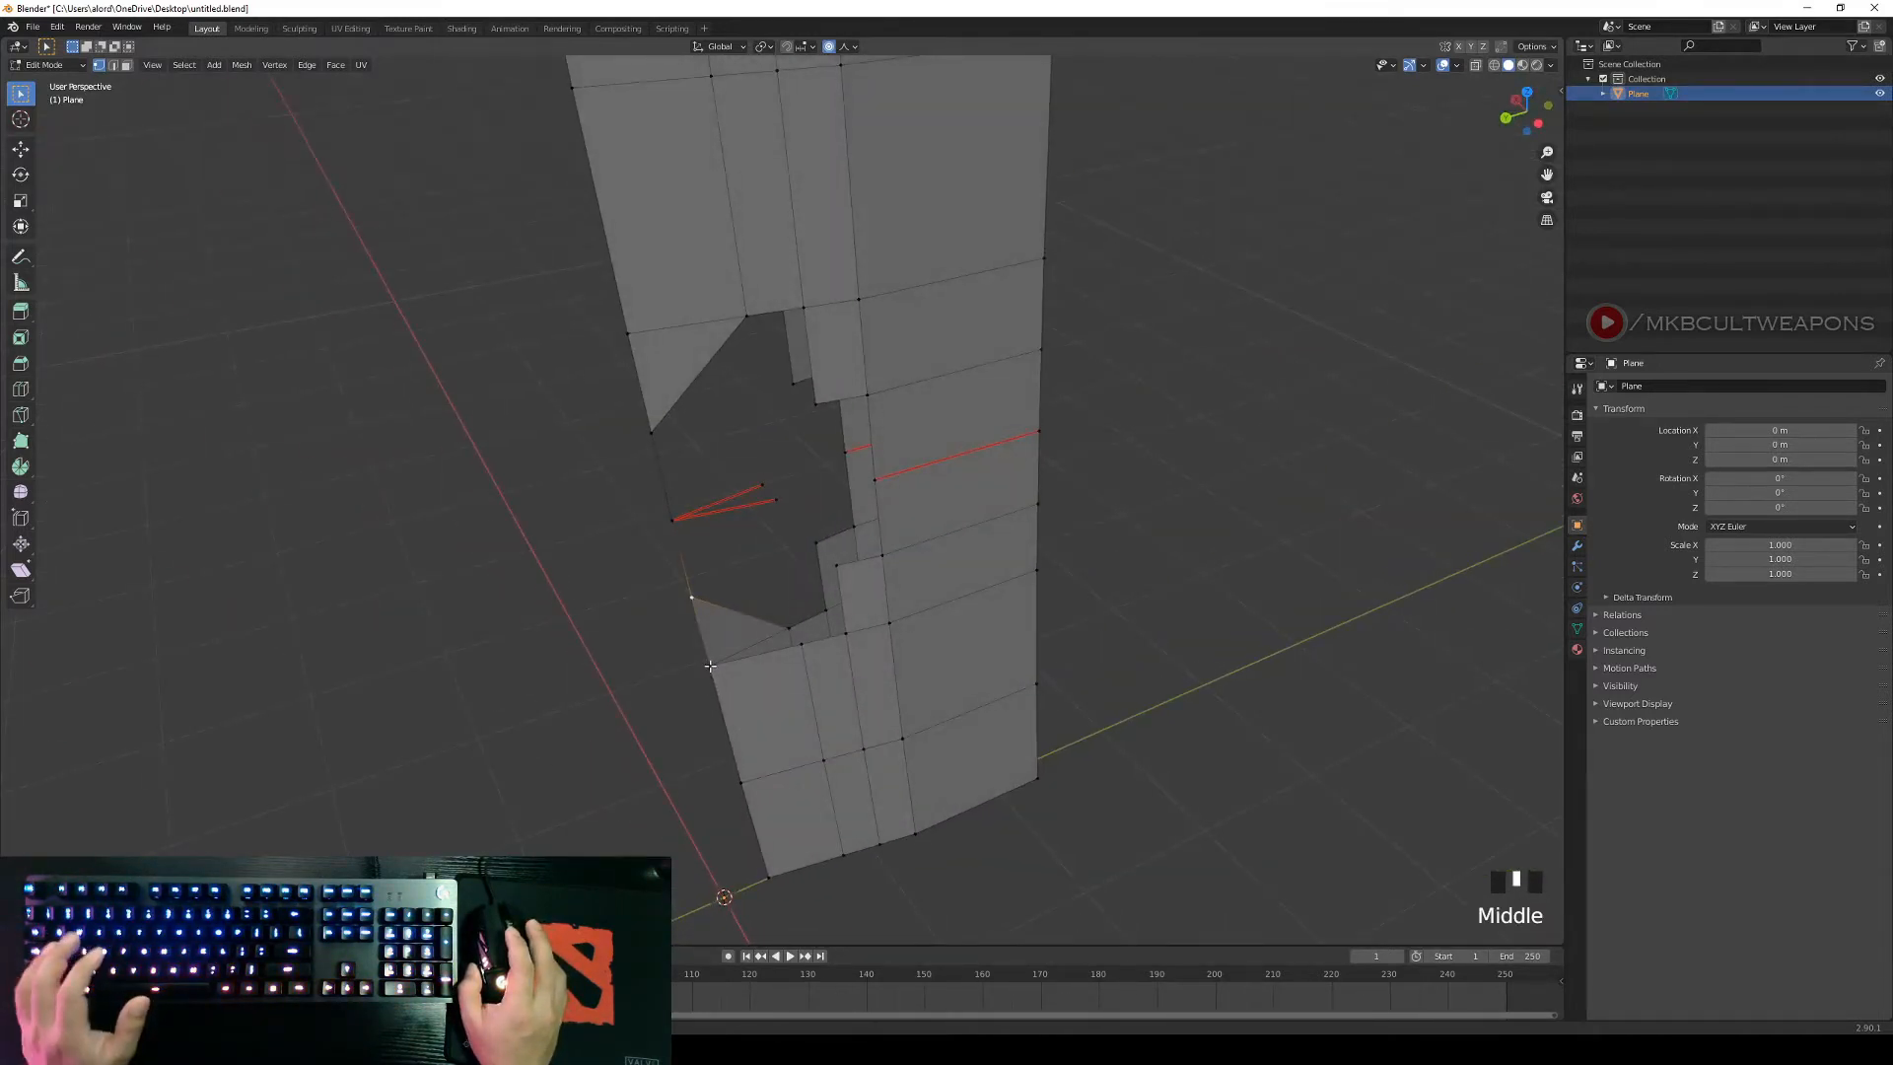
pyautogui.keyDown('shift'); pyautogui.rightClick(710, 667); pyautogui.keyUp('shift')
pyautogui.keyDown('shift'); pyautogui.rightClick(798, 648); pyautogui.keyUp('shift')
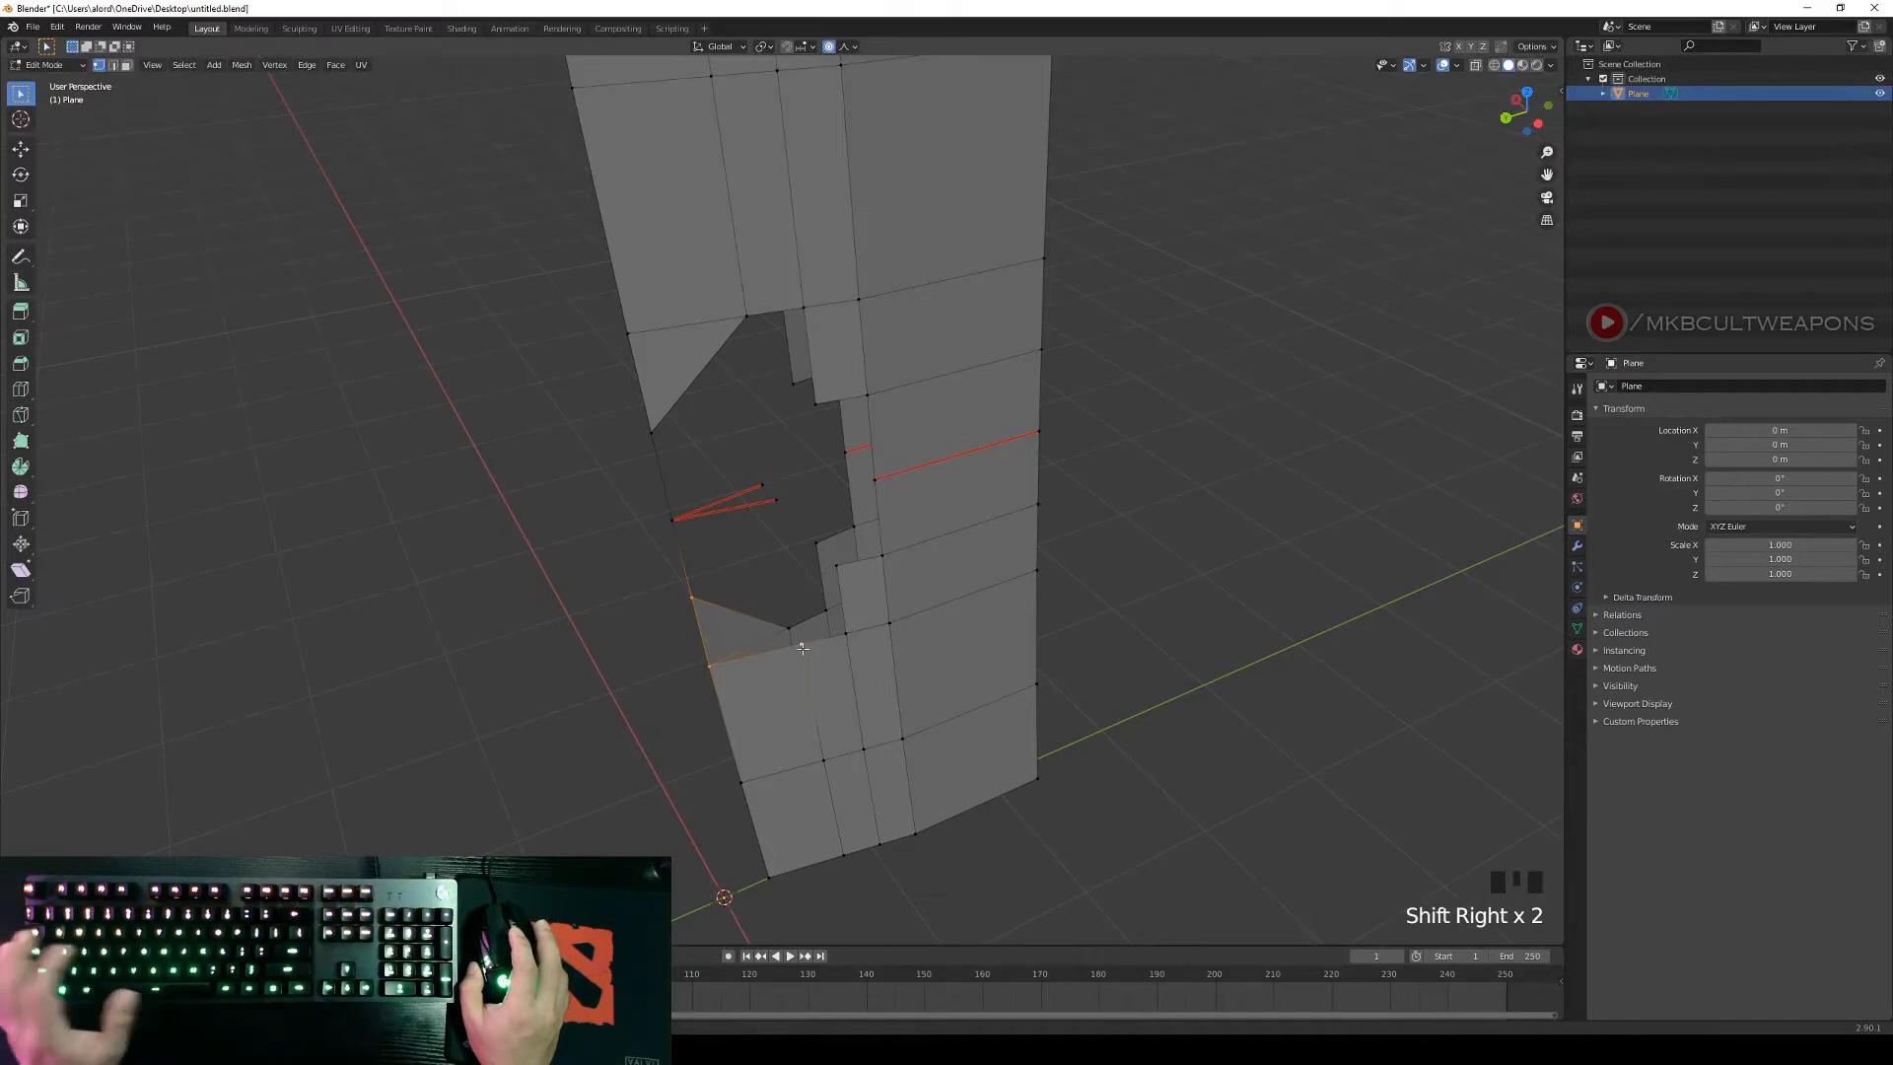
pyautogui.press('f')
# Fill a triangle across the notch's upper inner step, from the top middle vertex through the inside corner to the step's lower vertex.
pyautogui.rightClick(976, 719)
pyautogui.moveTo(976, 719); pyautogui.dragTo(1073, 687, button='middle')
pyautogui.scroll(-8, 1109, 718)
pyautogui.scroll(-4, 967, 684)
pyautogui.scroll(17, 917, 727)
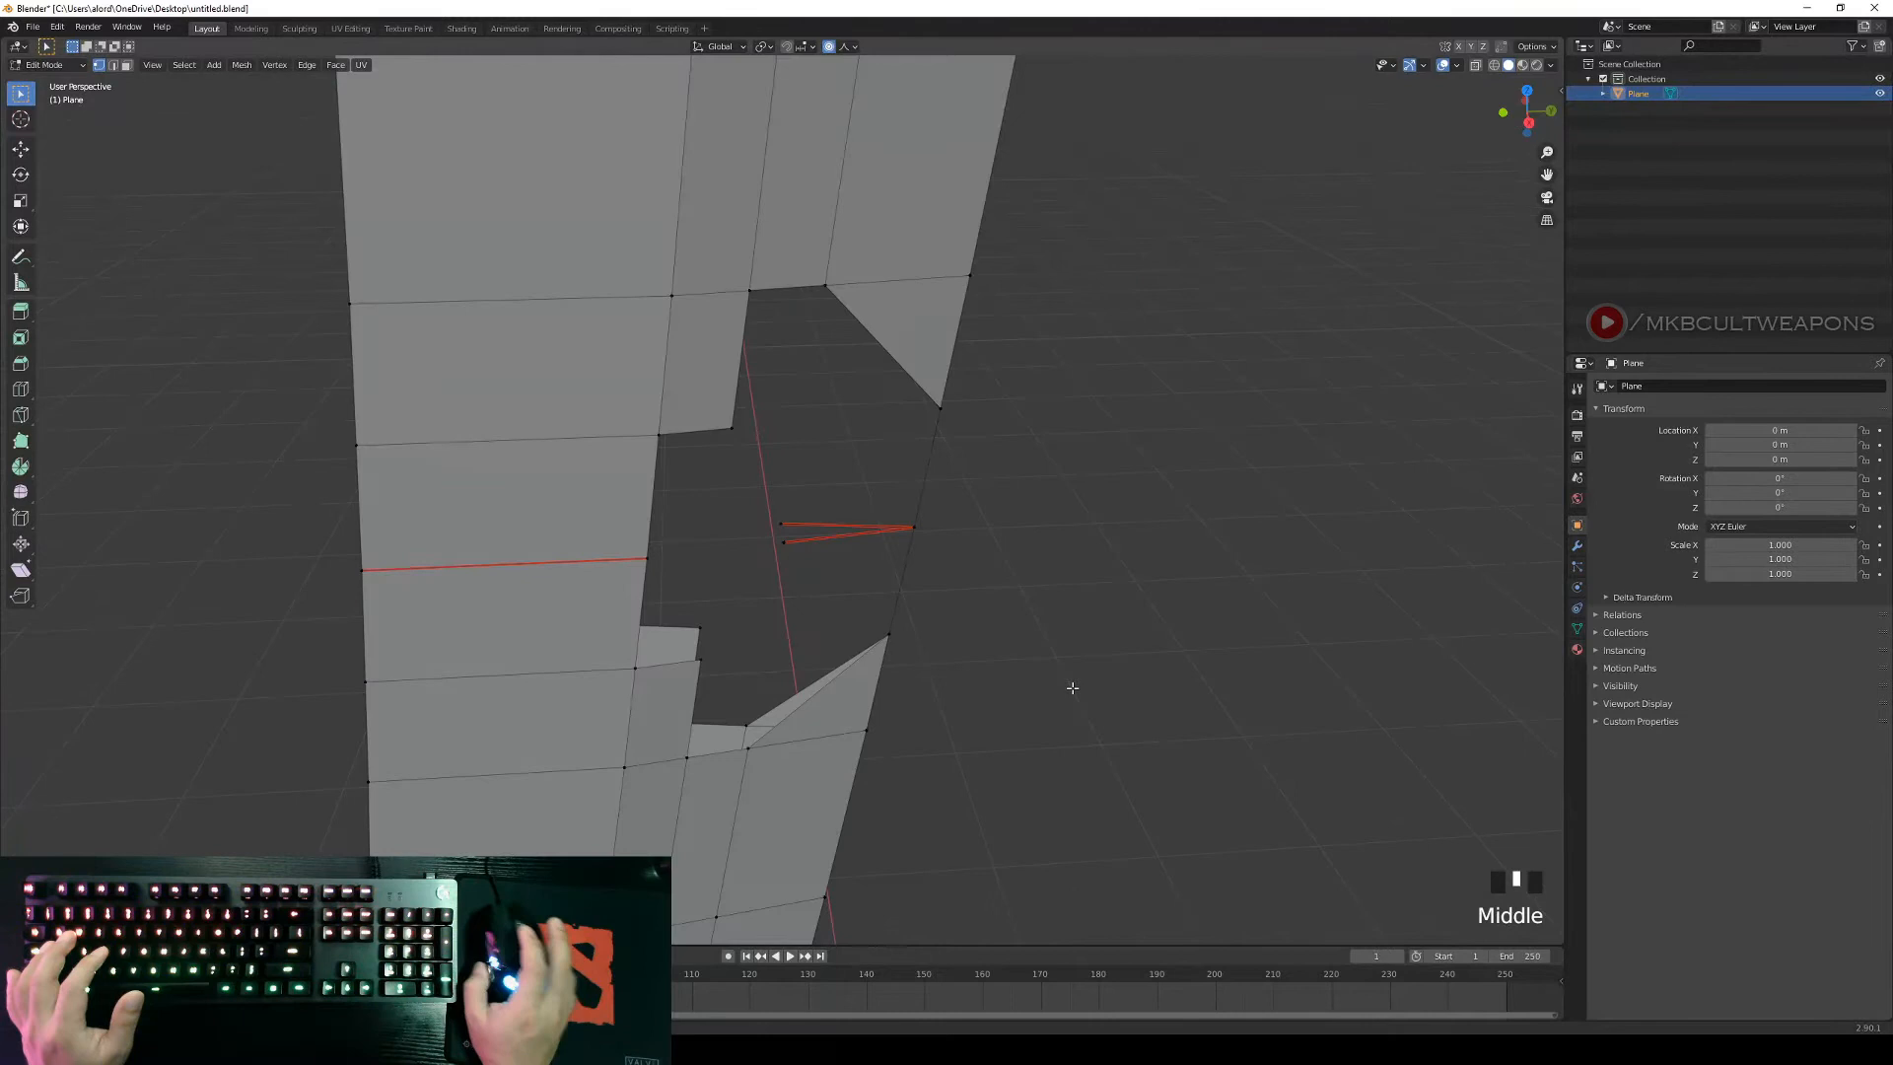
pyautogui.rightClick(822, 290)
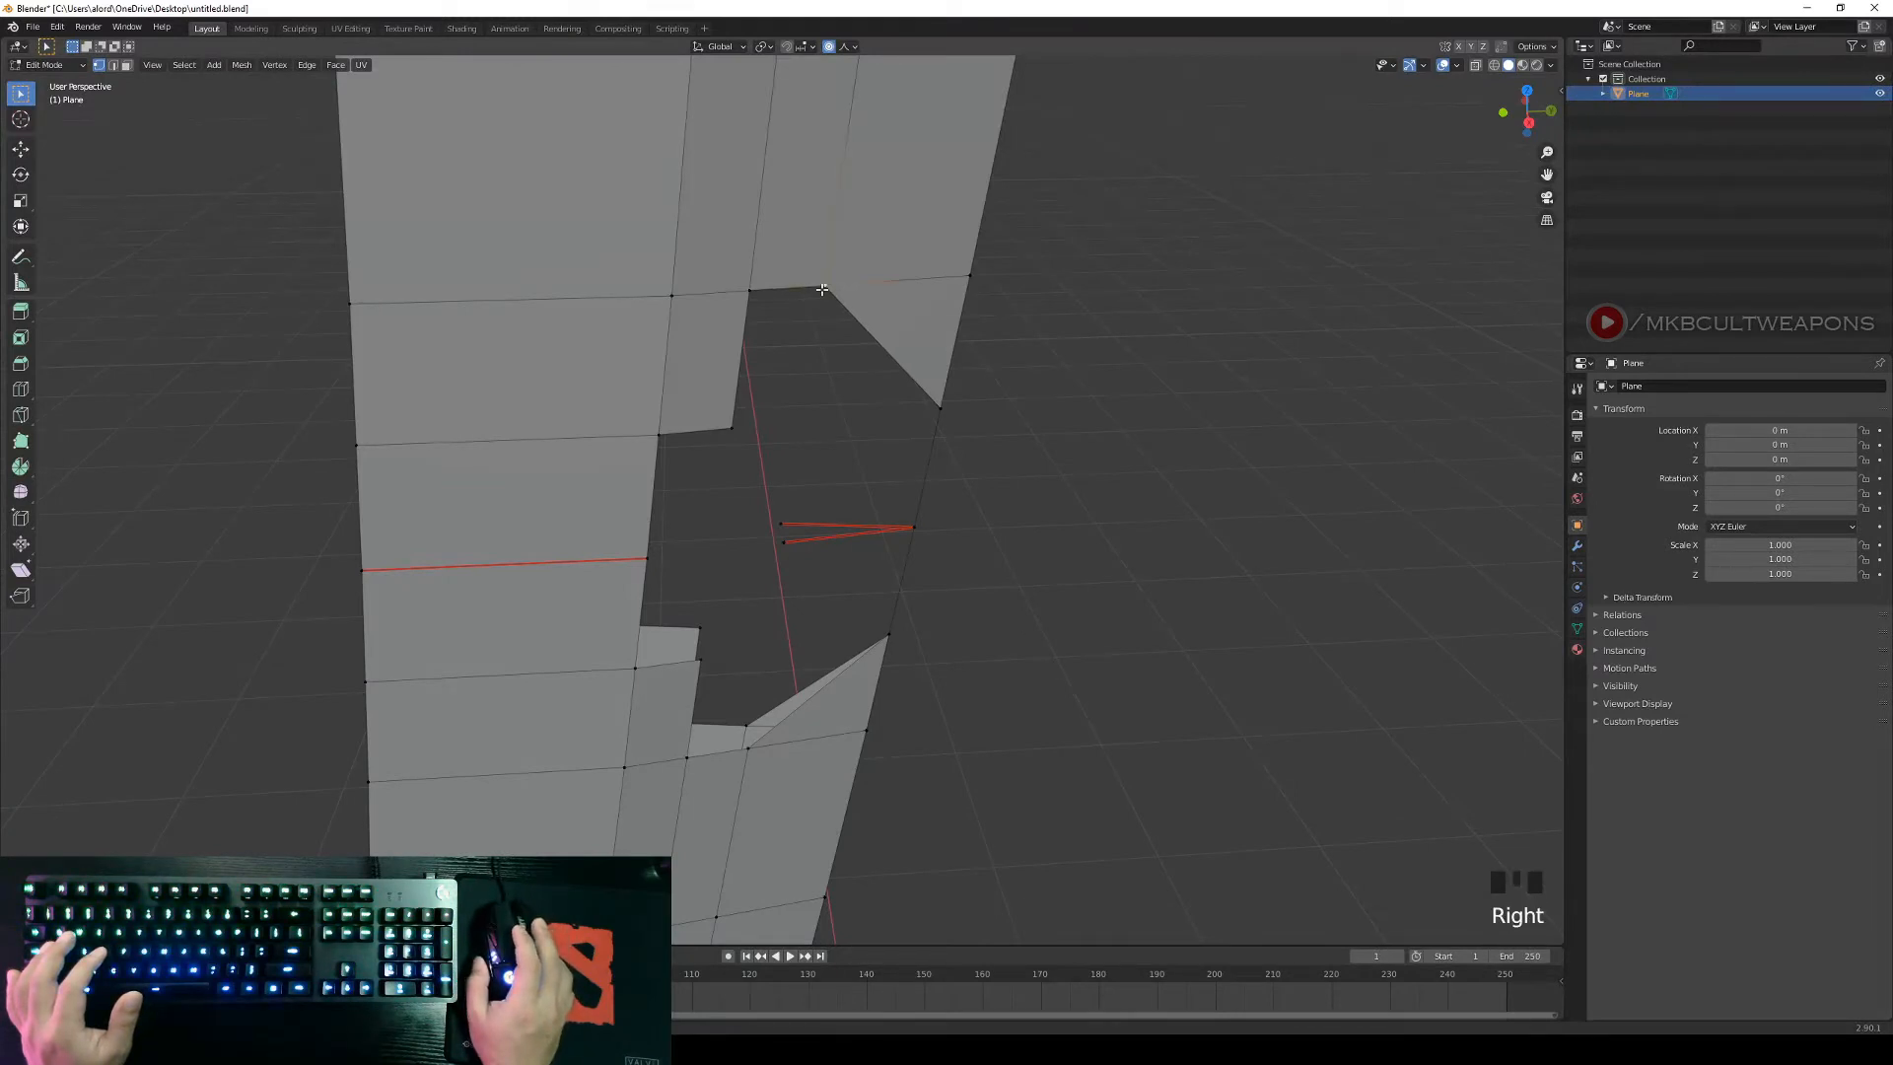
pyautogui.keyDown('shift'); pyautogui.rightClick(748, 290); pyautogui.keyUp('shift')
pyautogui.keyDown('shift'); pyautogui.rightClick(732, 429); pyautogui.keyUp('shift')
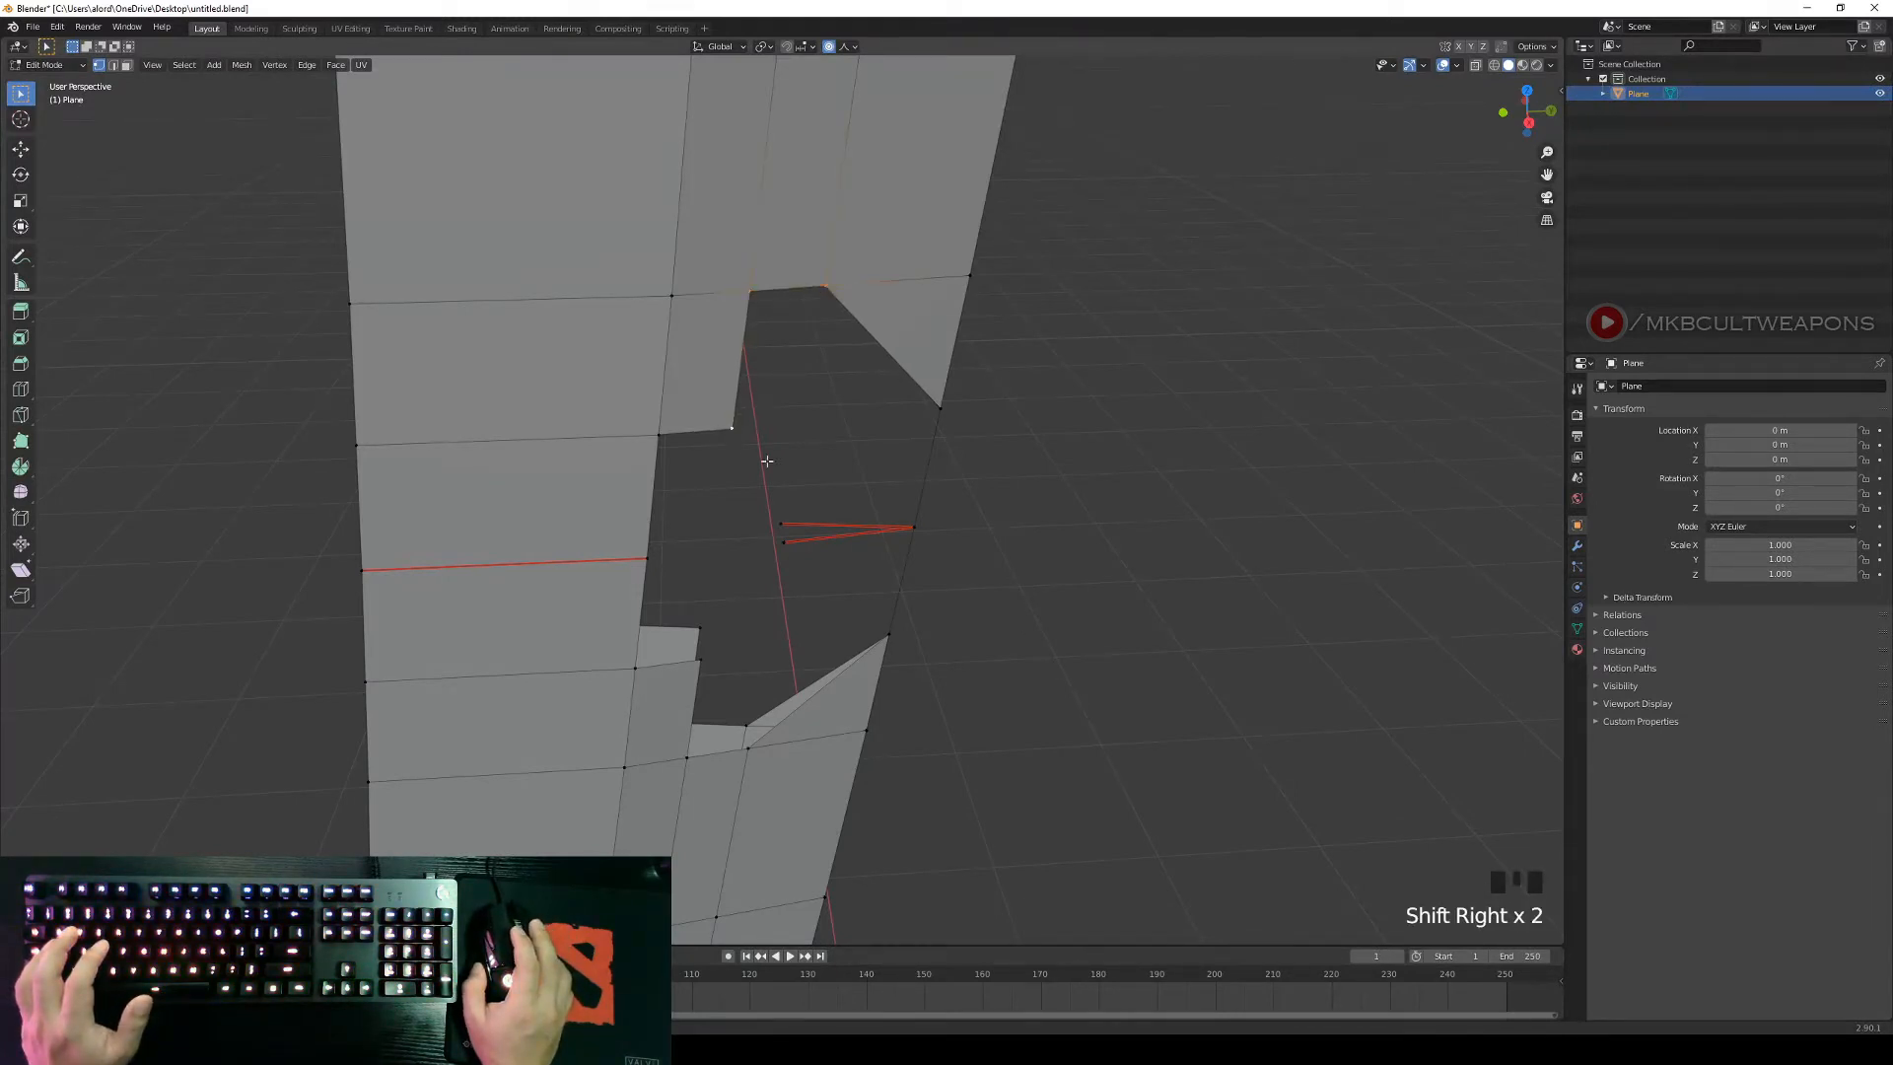
pyautogui.press('f')
# Fill the matching triangle across the notch's upper inner step on the blade's opposite side.
pyautogui.moveTo(1025, 465); pyautogui.dragTo(787, 453, button='middle')
pyautogui.rightClick(826, 379)
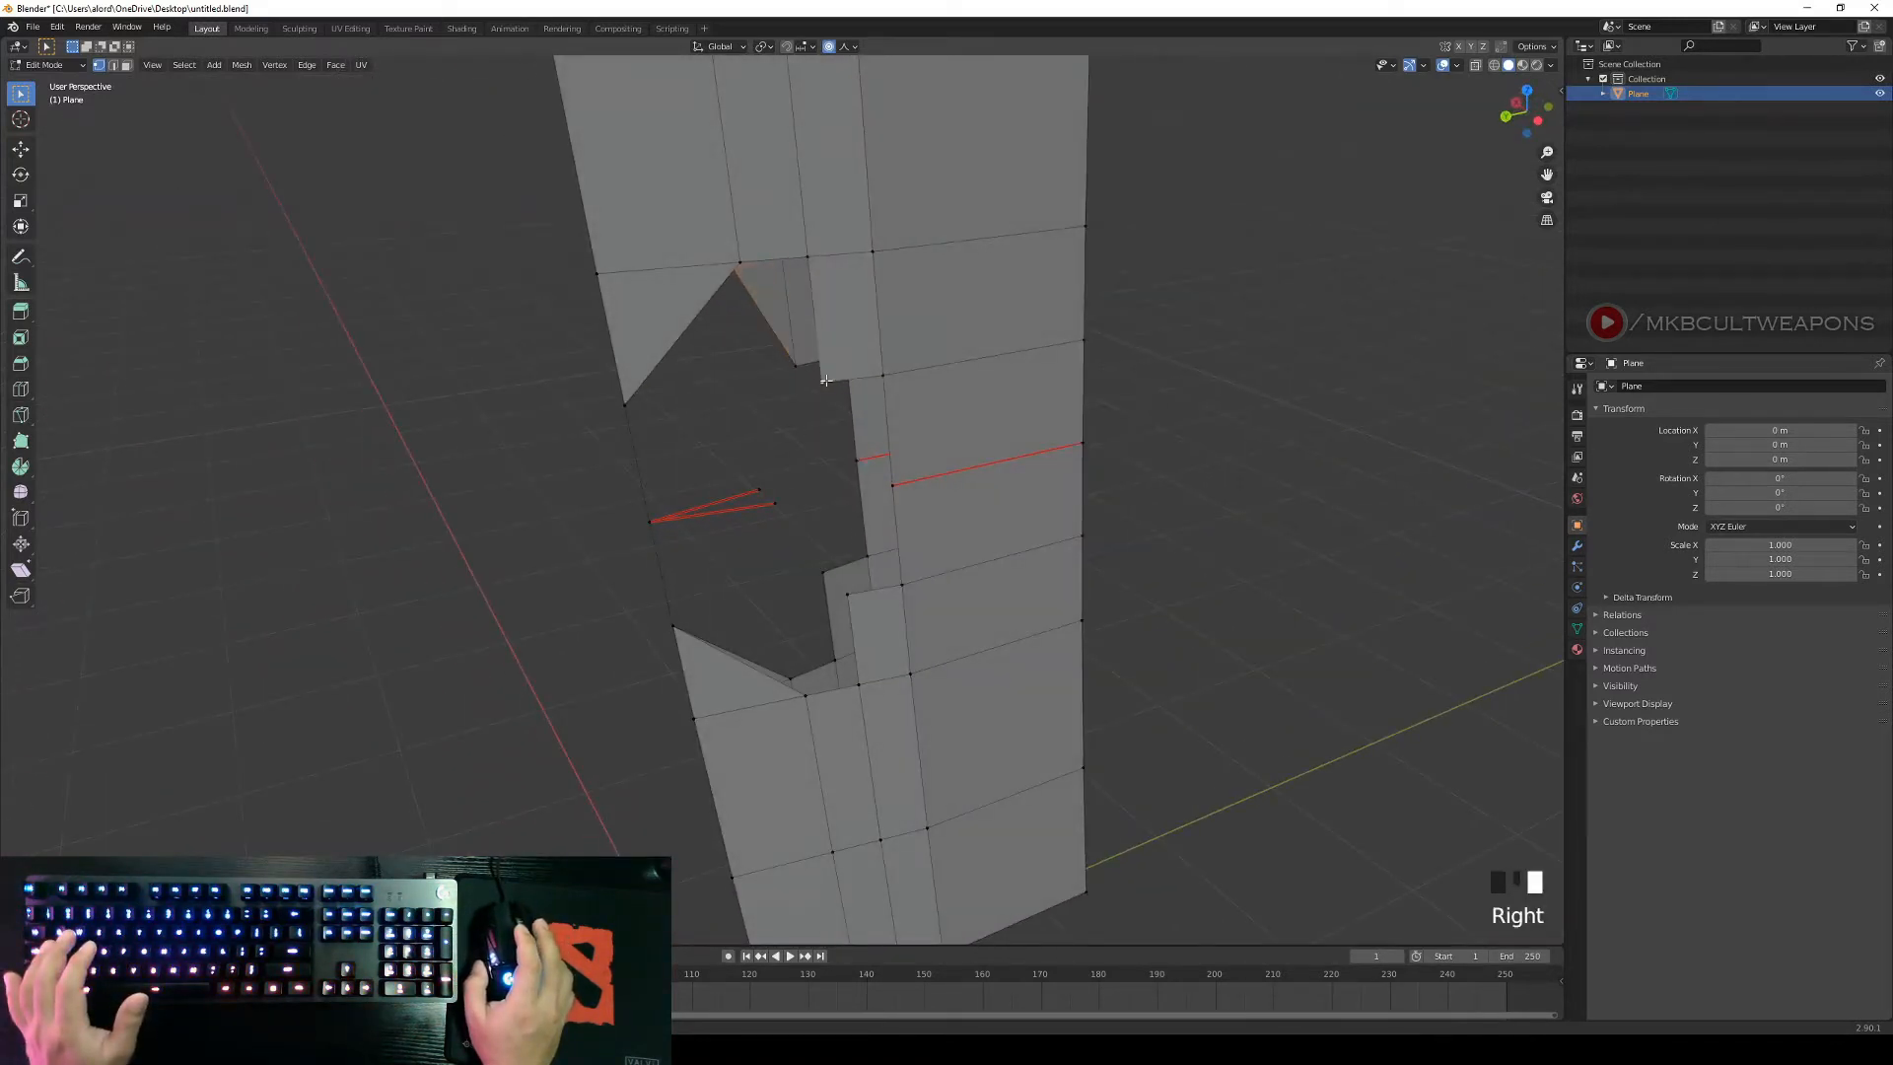
pyautogui.keyDown('shift'); pyautogui.rightClick(810, 256); pyautogui.keyUp('shift')
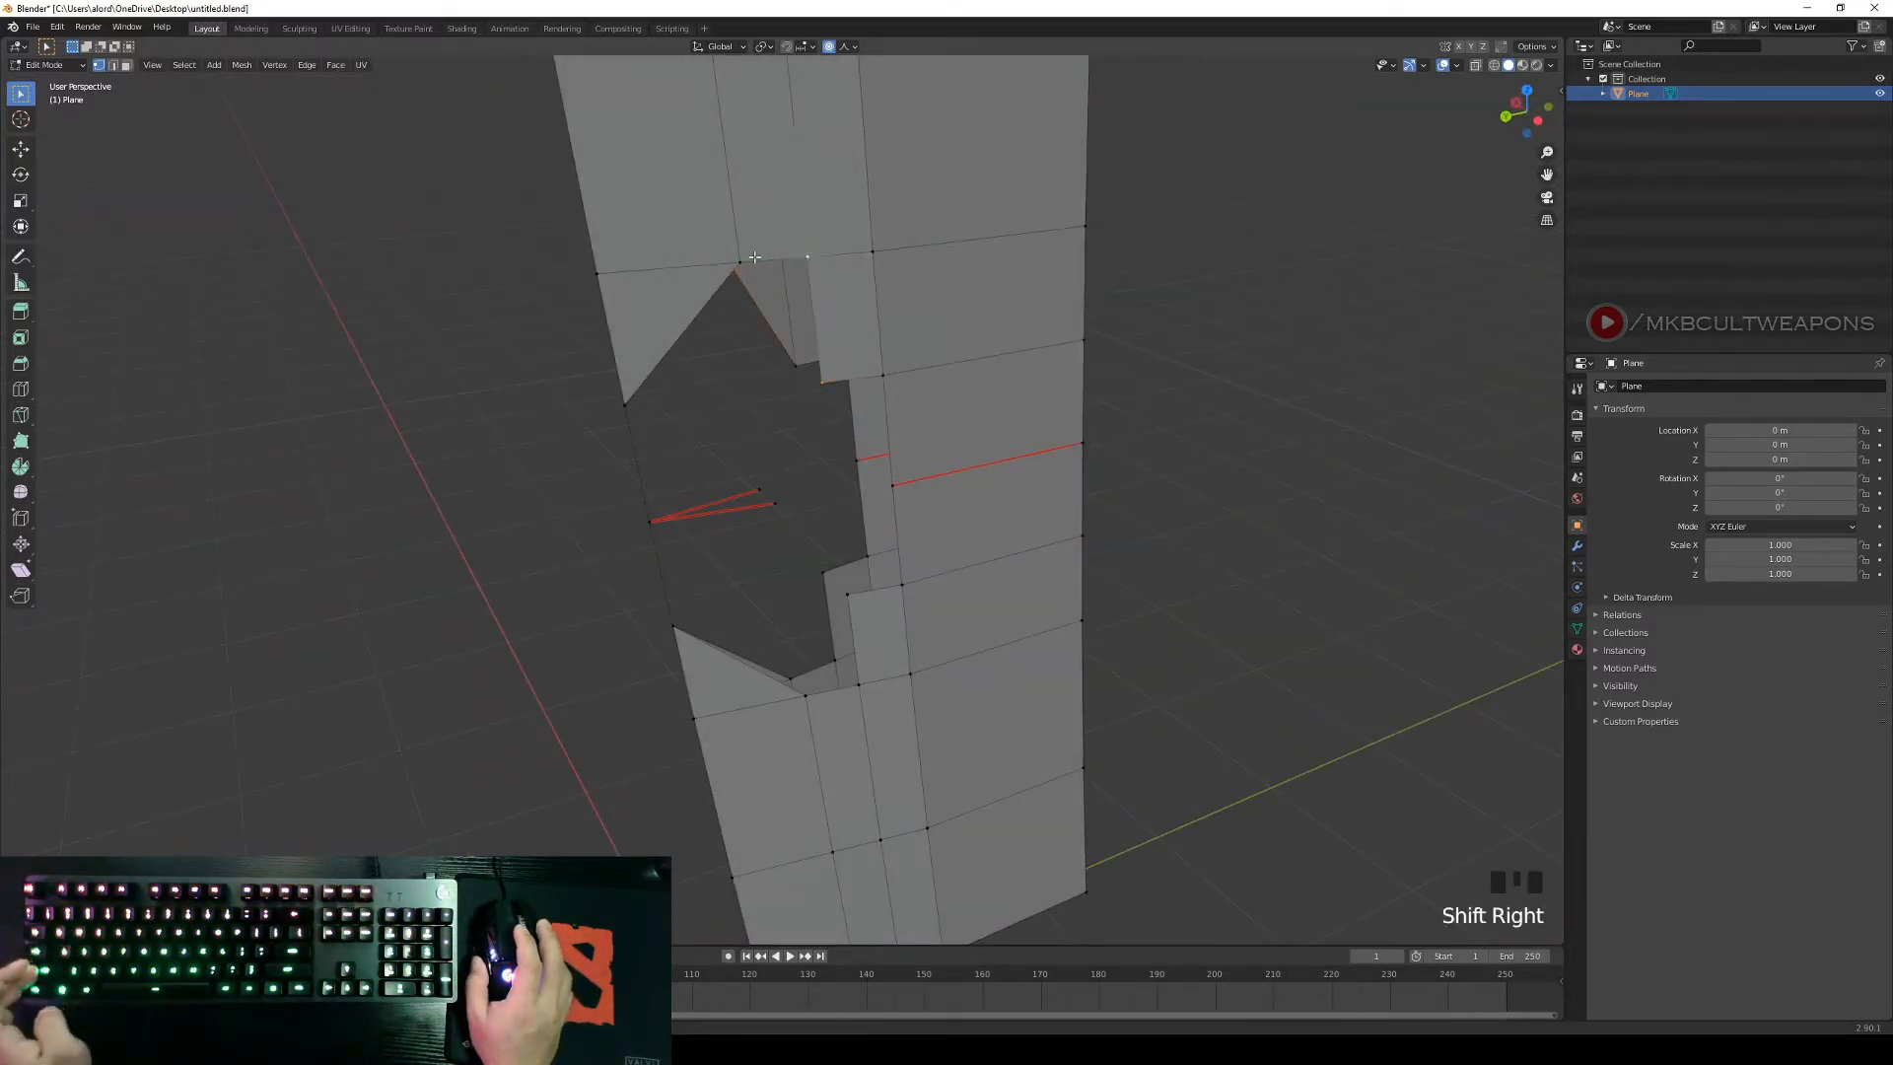
pyautogui.keyDown('shift'); pyautogui.rightClick(741, 263); pyautogui.keyUp('shift')
pyautogui.press('f')
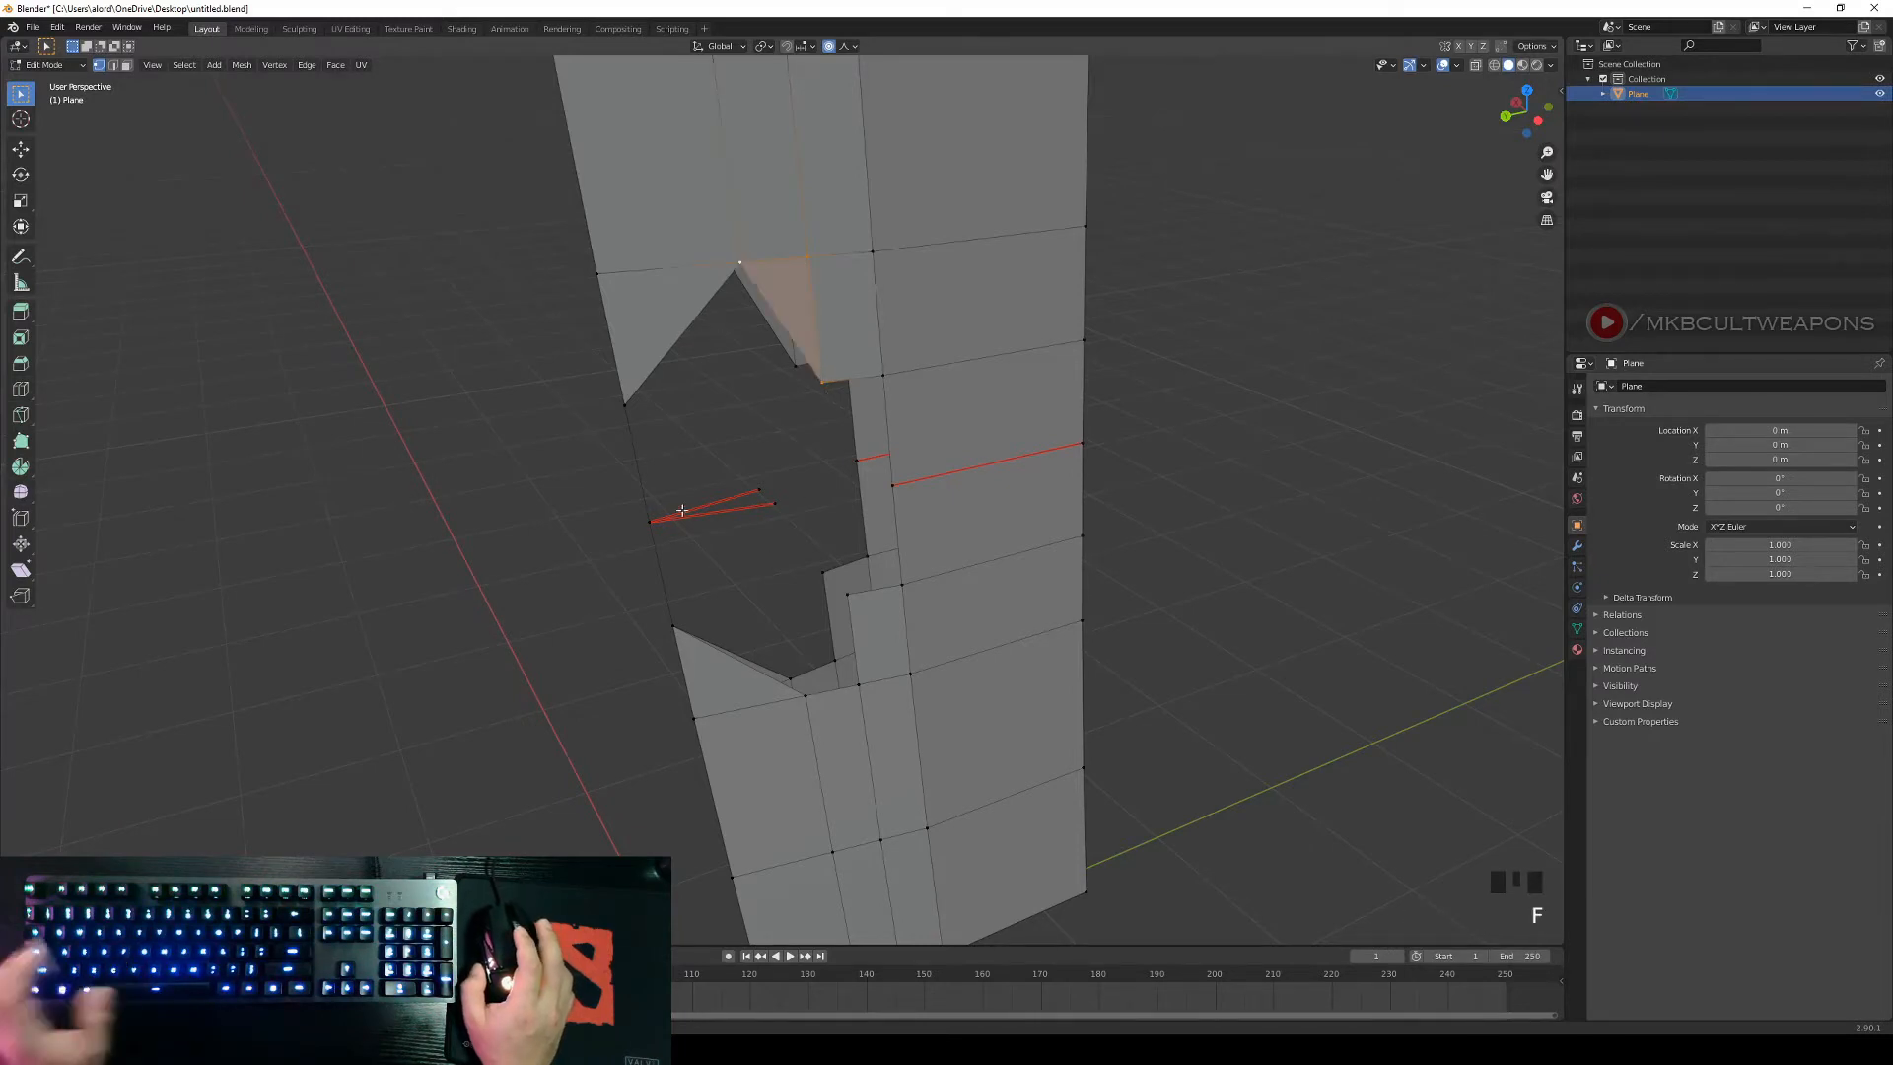
# Fill a triangle across the notch's lower inner step, from the bottom middle vertex through the inside corner to the step's upper vertex.
pyautogui.moveTo(681, 510); pyautogui.dragTo(951, 486, button='middle')
pyautogui.rightClick(1002, 484)
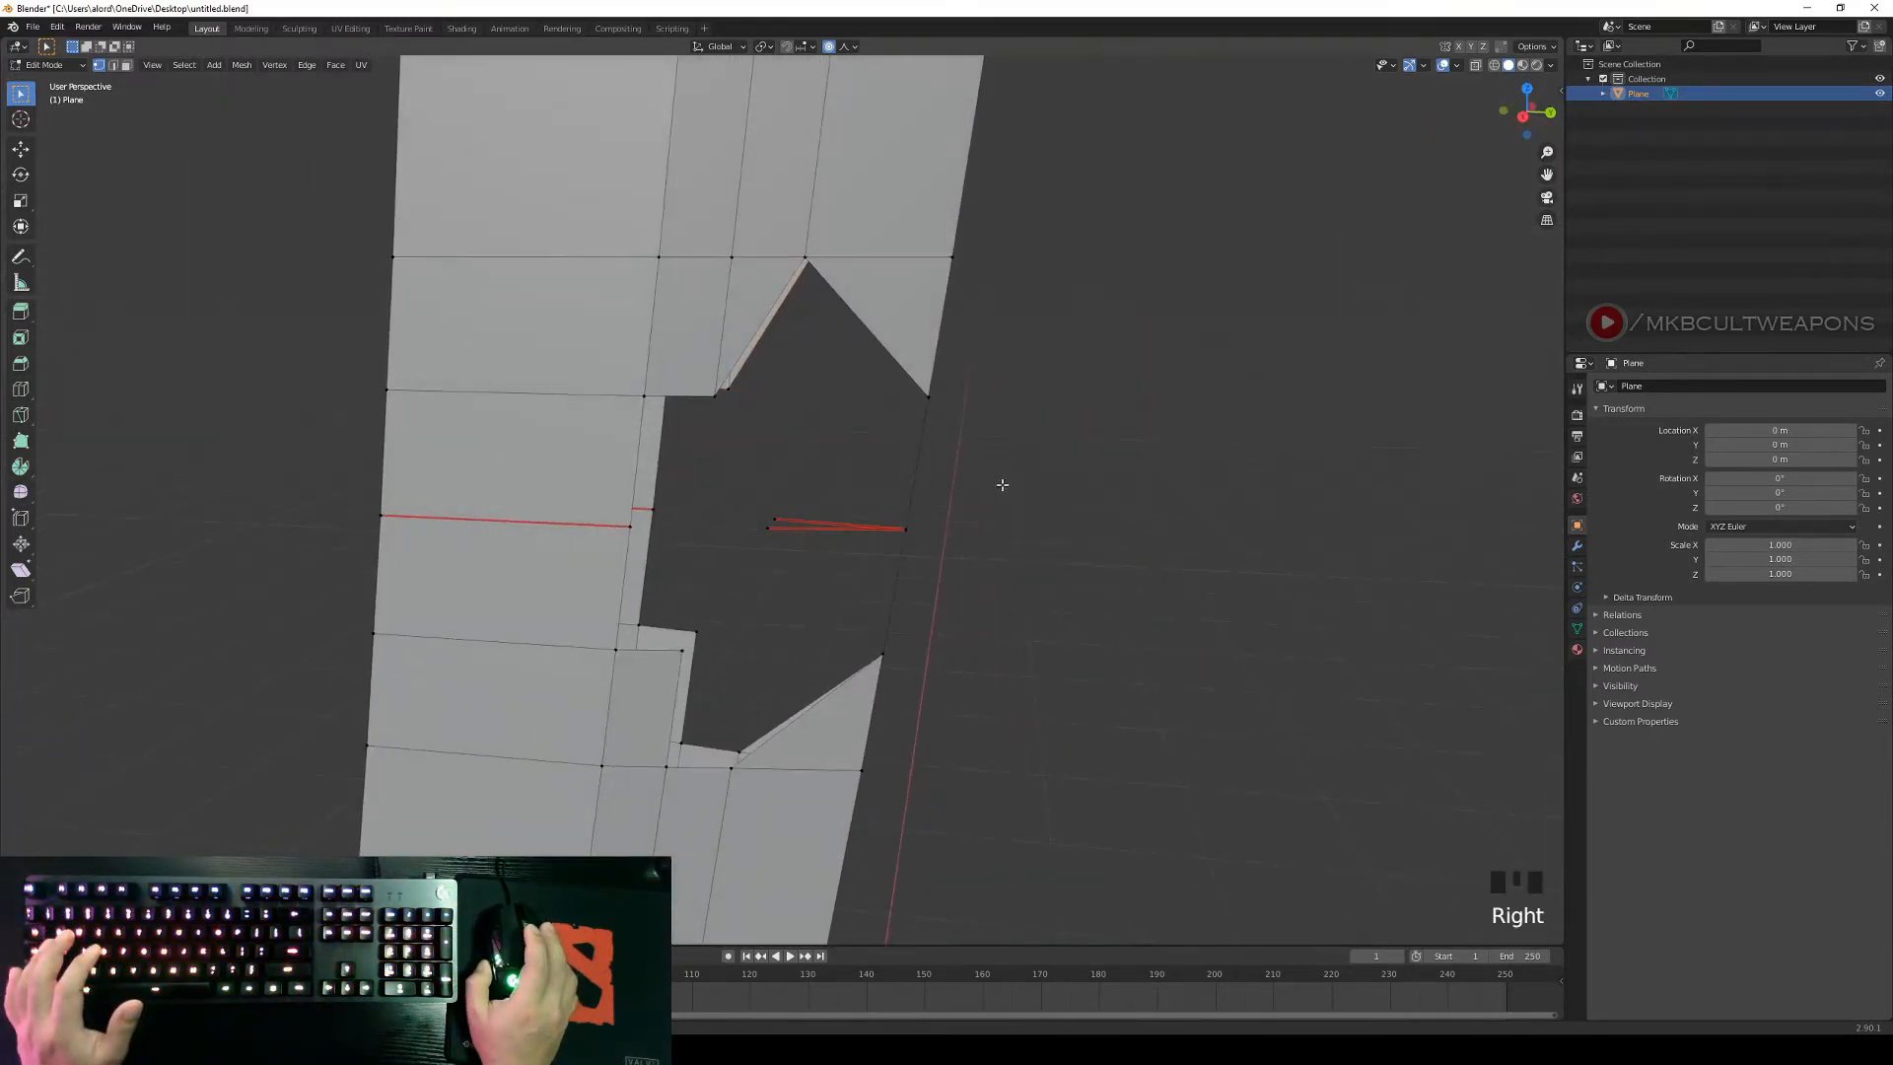
pyautogui.rightClick(729, 771)
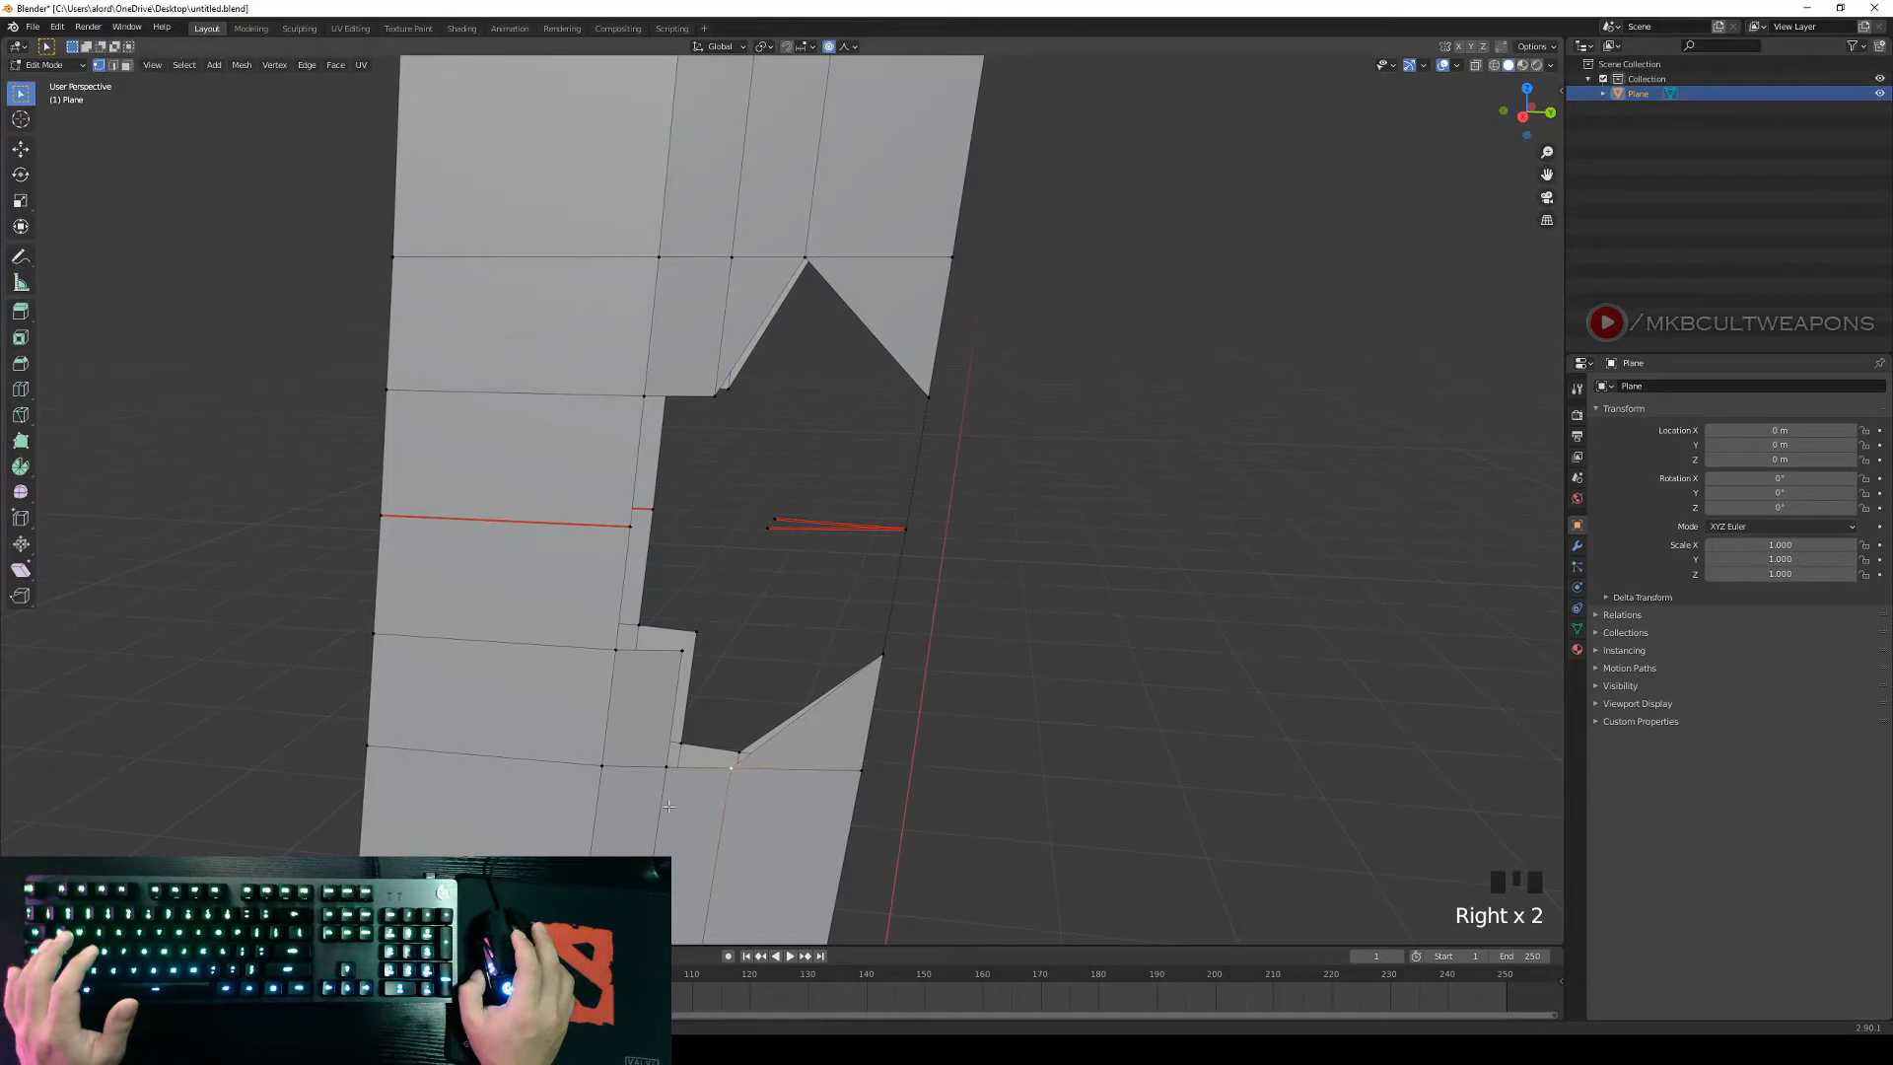
pyautogui.keyDown('shift'); pyautogui.rightClick(667, 766); pyautogui.keyUp('shift')
pyautogui.keyDown('shift'); pyautogui.rightClick(681, 653); pyautogui.keyUp('shift')
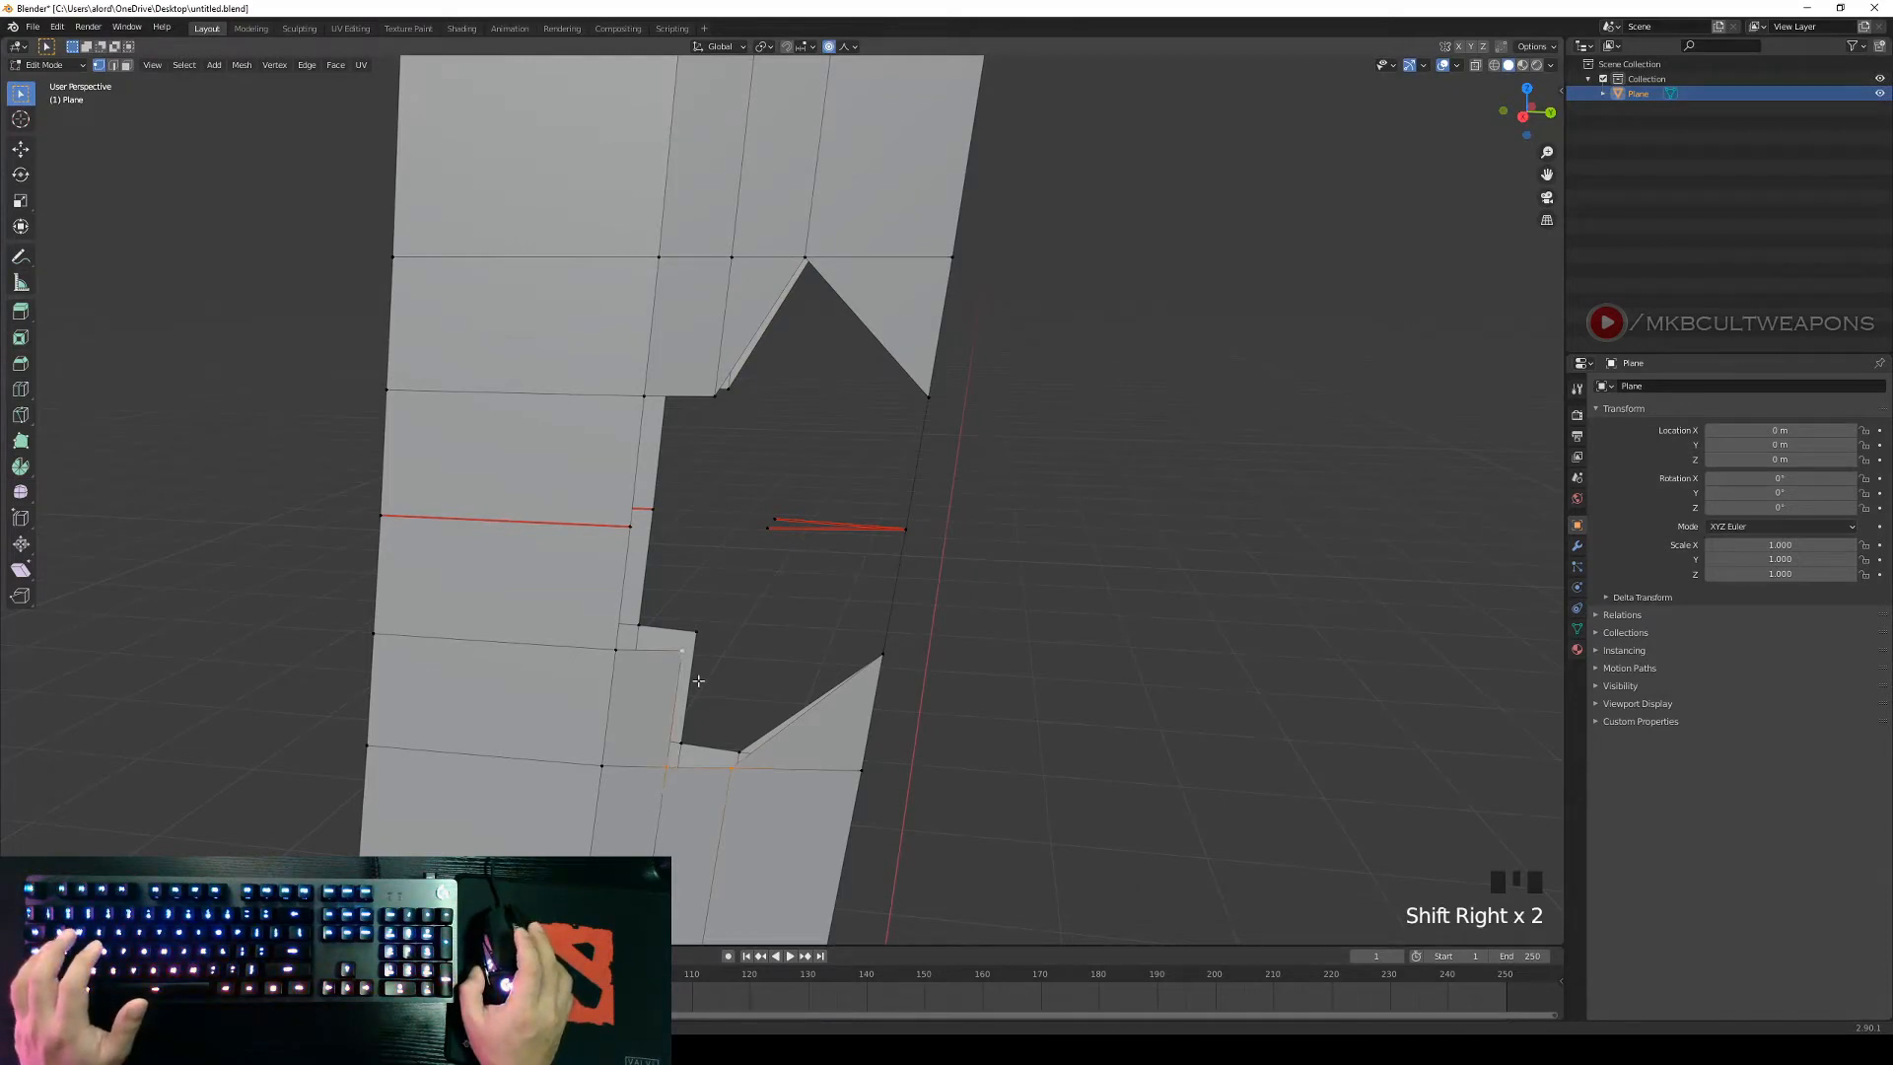
# Fill the matching triangle across the notch's lower inner step on the blade's opposite side.
pyautogui.moveTo(784, 780); pyautogui.dragTo(592, 744, button='middle')
pyautogui.rightClick(801, 691)
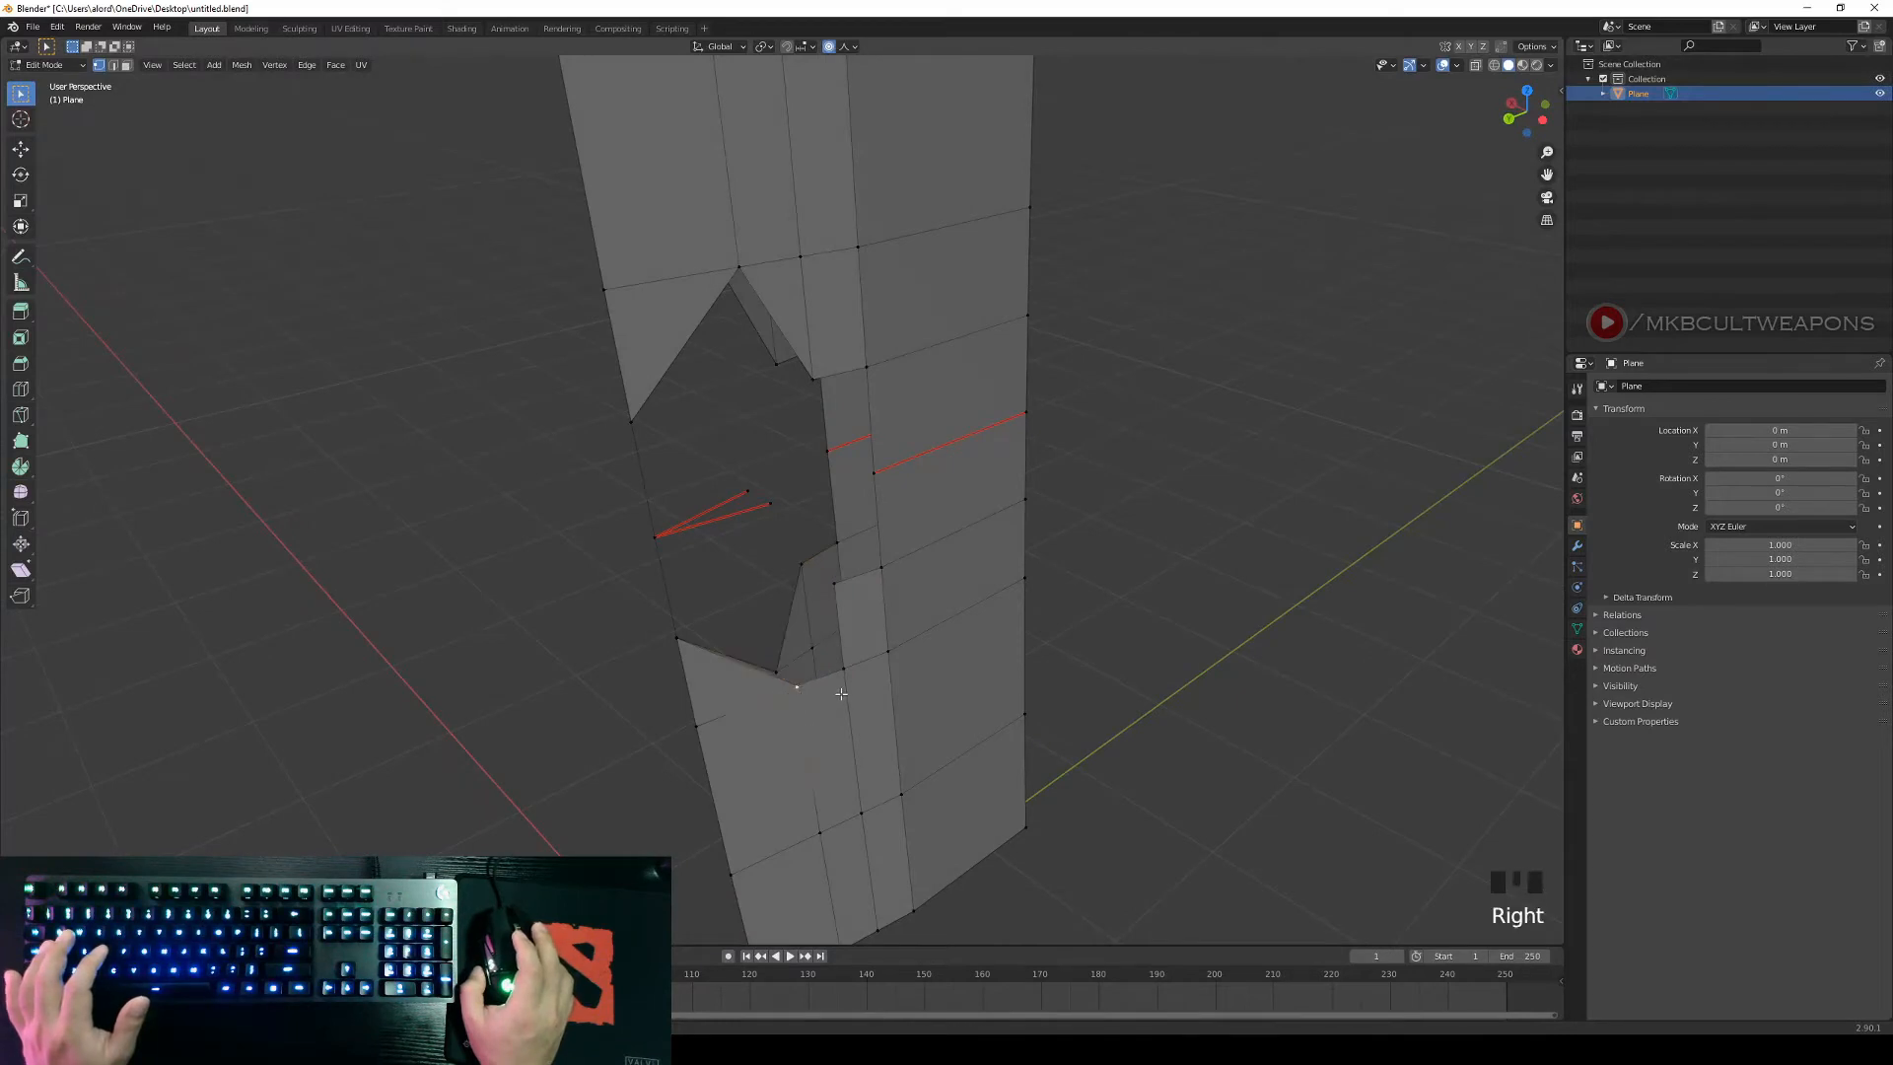
pyautogui.keyDown('shift'); pyautogui.rightClick(843, 671); pyautogui.keyUp('shift')
pyautogui.keyDown('shift'); pyautogui.rightClick(834, 585); pyautogui.keyUp('shift')
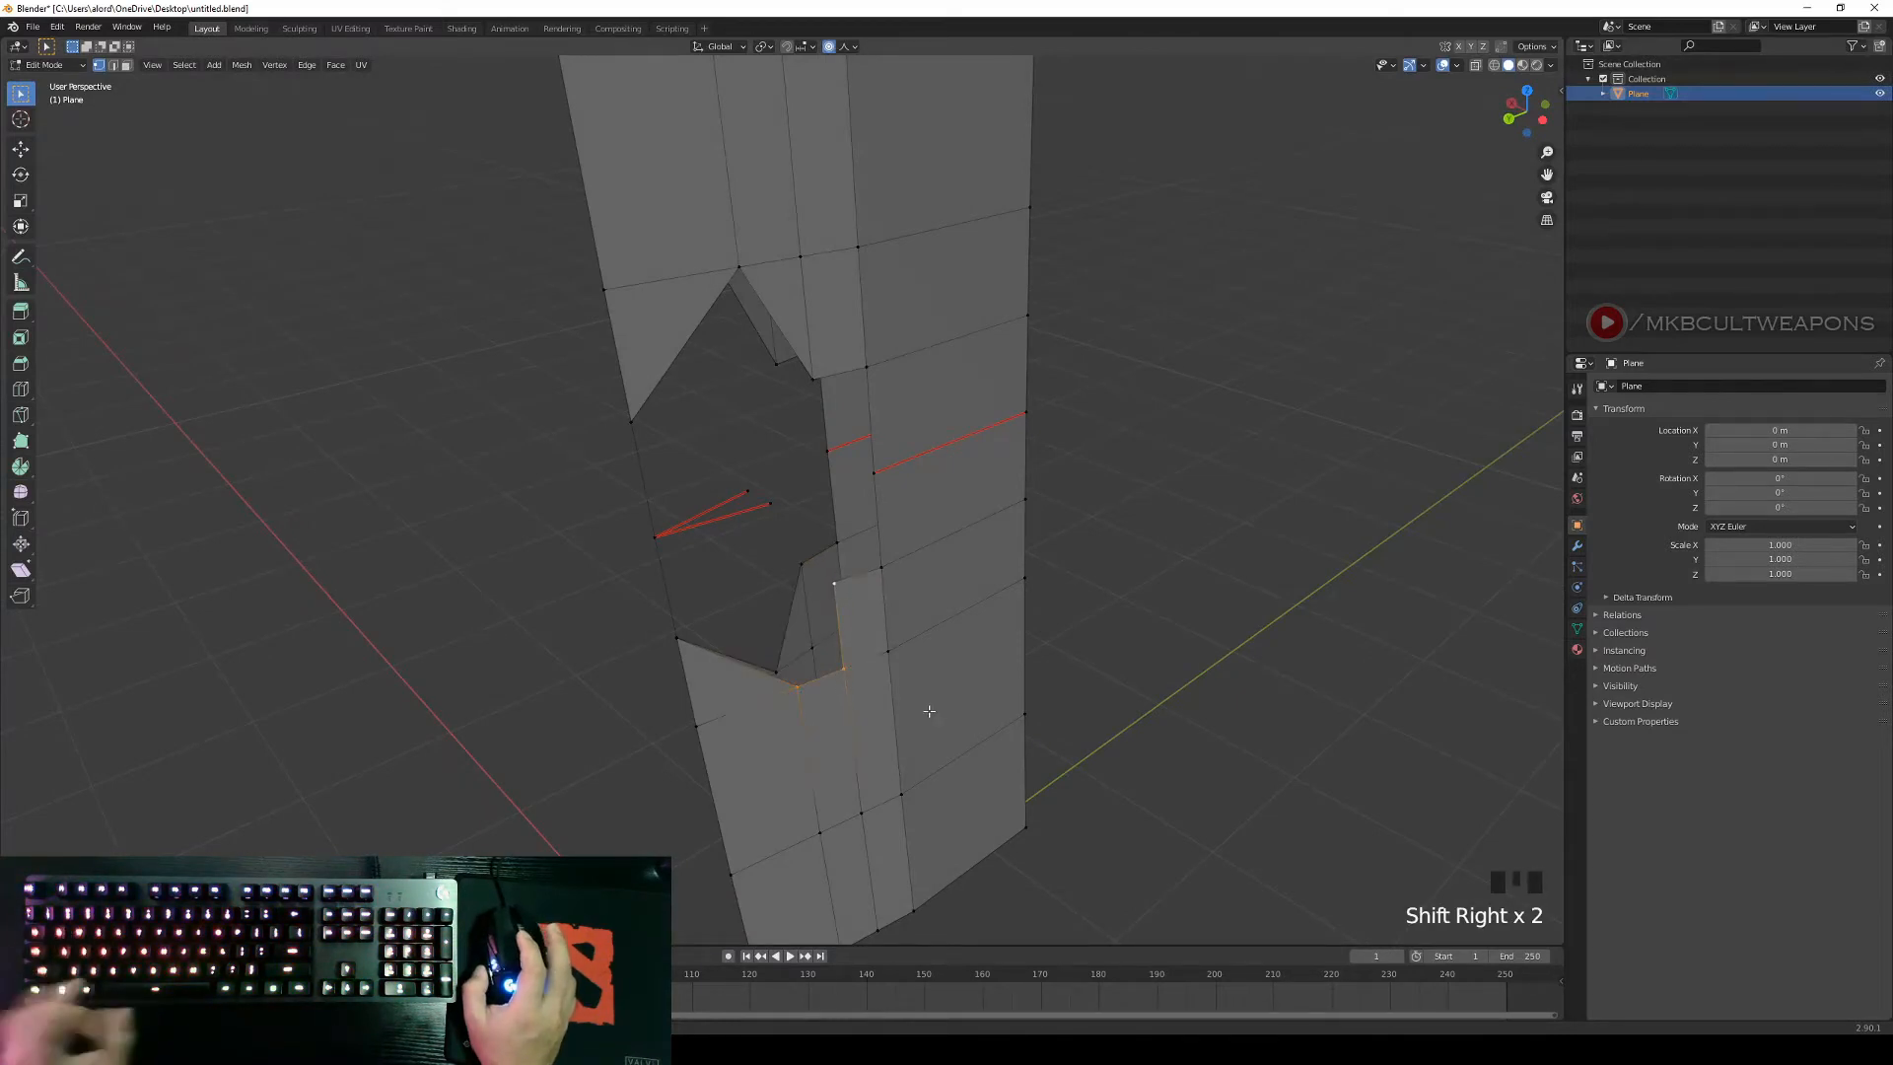
pyautogui.press('f')
# Fill a triangle just below the seam, joining the two vertices of the lower step's ledge to the seam vertex at the notch's inner edge.
pyautogui.moveTo(1031, 646); pyautogui.dragTo(1167, 575, button='middle')
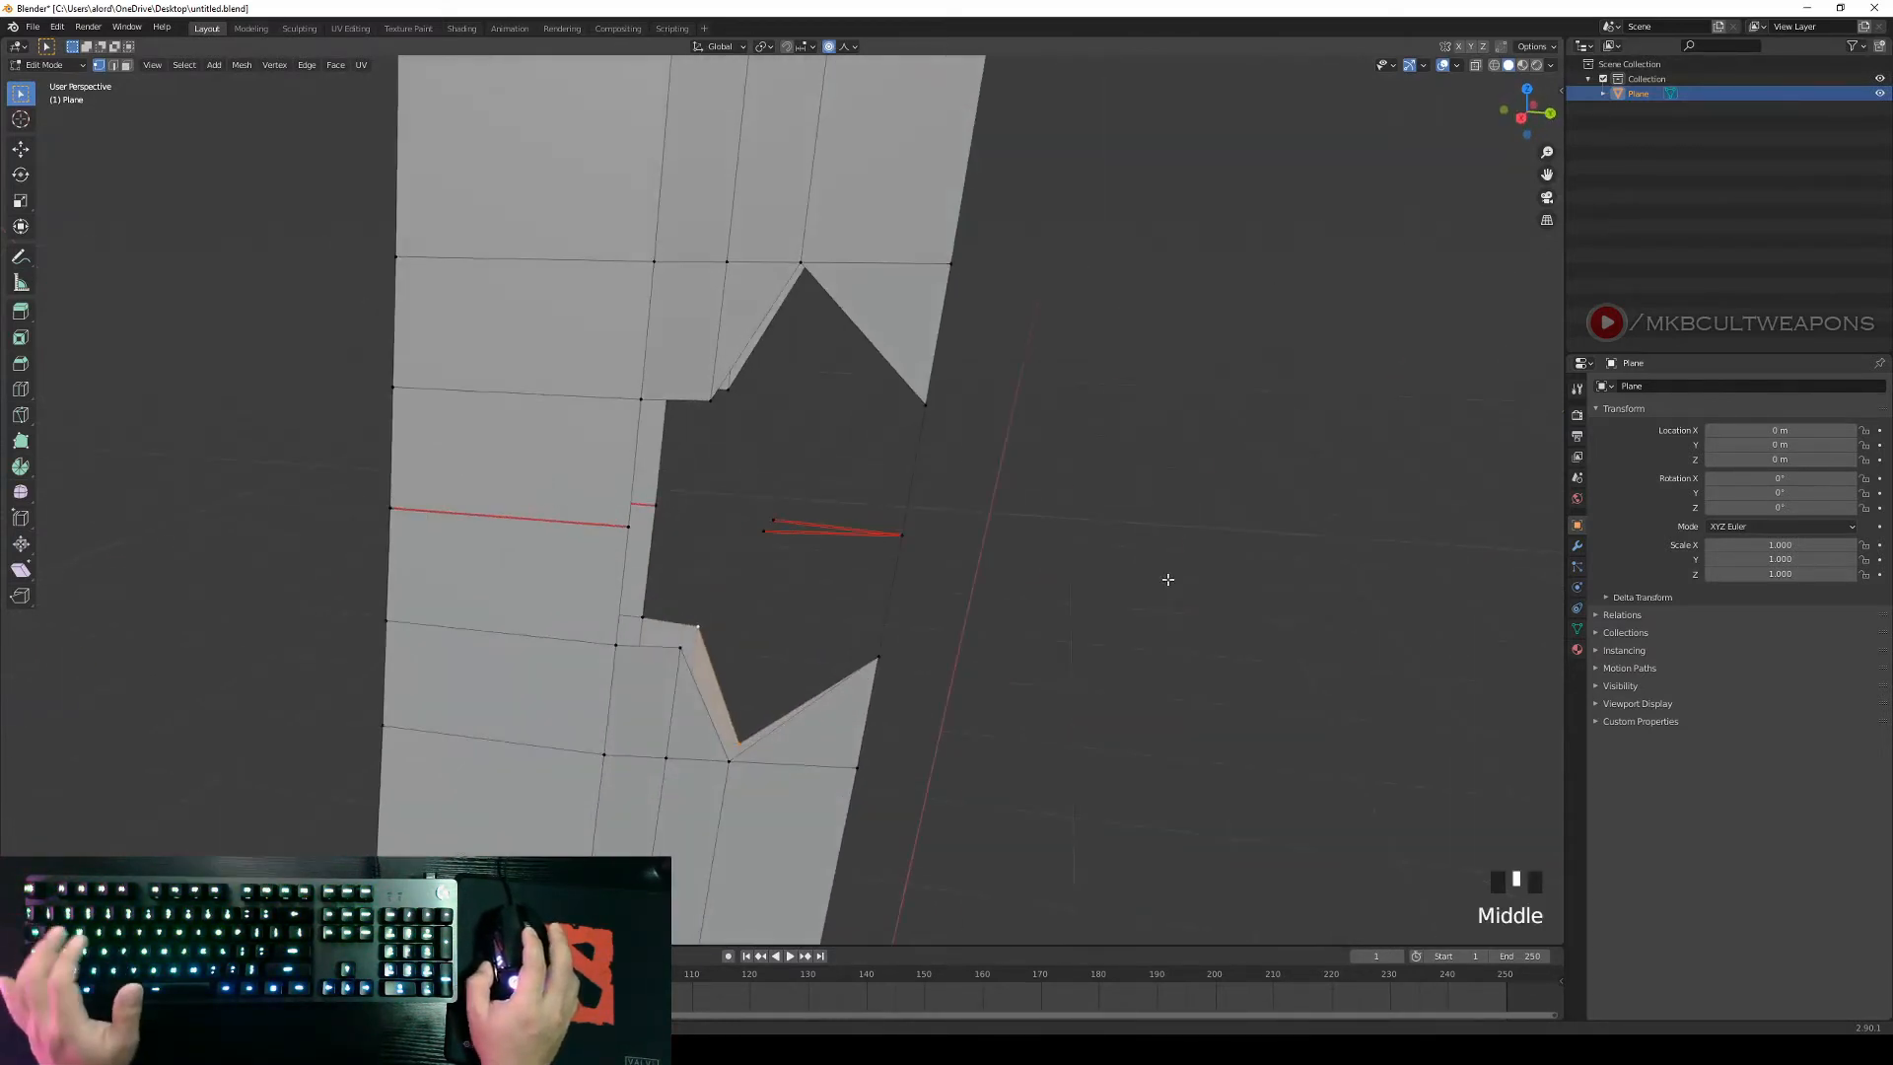
pyautogui.rightClick(1034, 598)
pyautogui.moveTo(1034, 599)
pyautogui.mouseDown(button='middle')
pyautogui.moveTo(1068, 591)
pyautogui.moveTo(1069, 562)
pyautogui.moveTo(1028, 620)
pyautogui.mouseUp(button='middle')
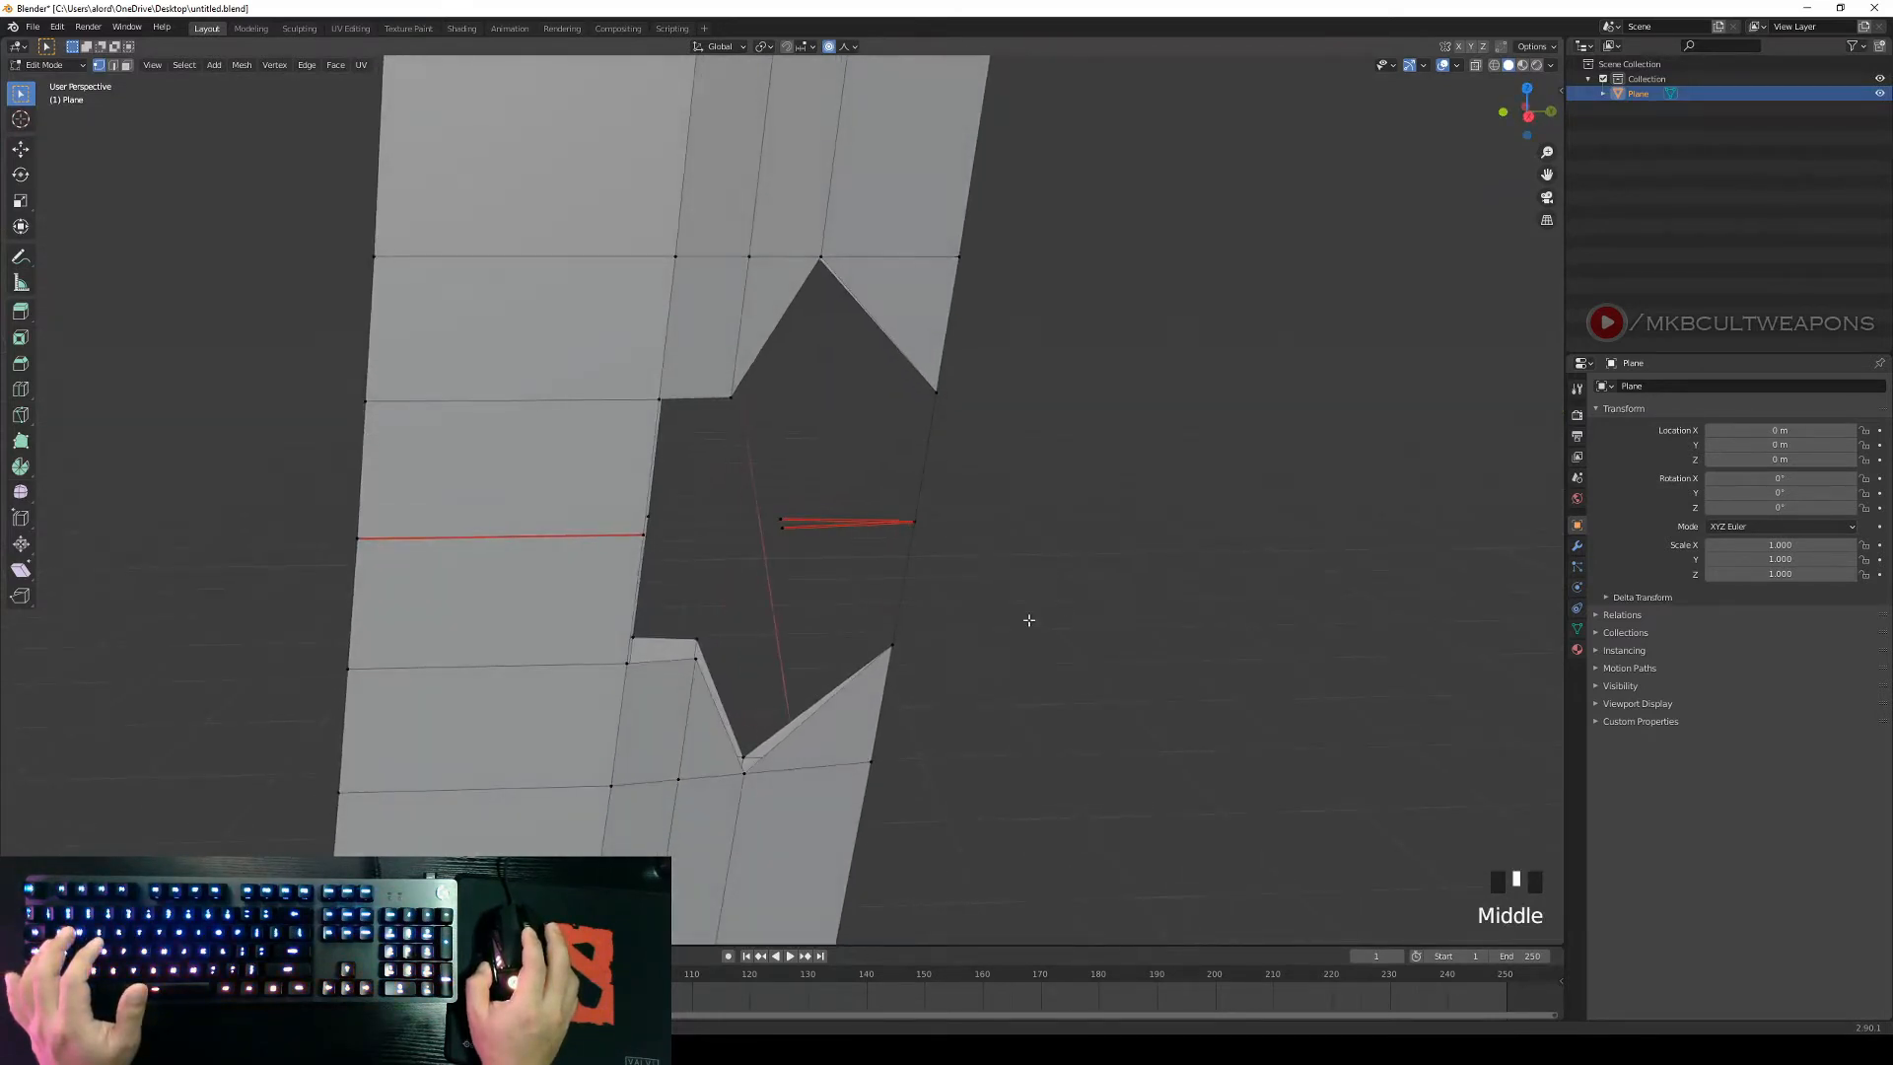
pyautogui.moveTo(622, 691); pyautogui.dragTo(645, 685, button='middle')
pyautogui.rightClick(653, 683)
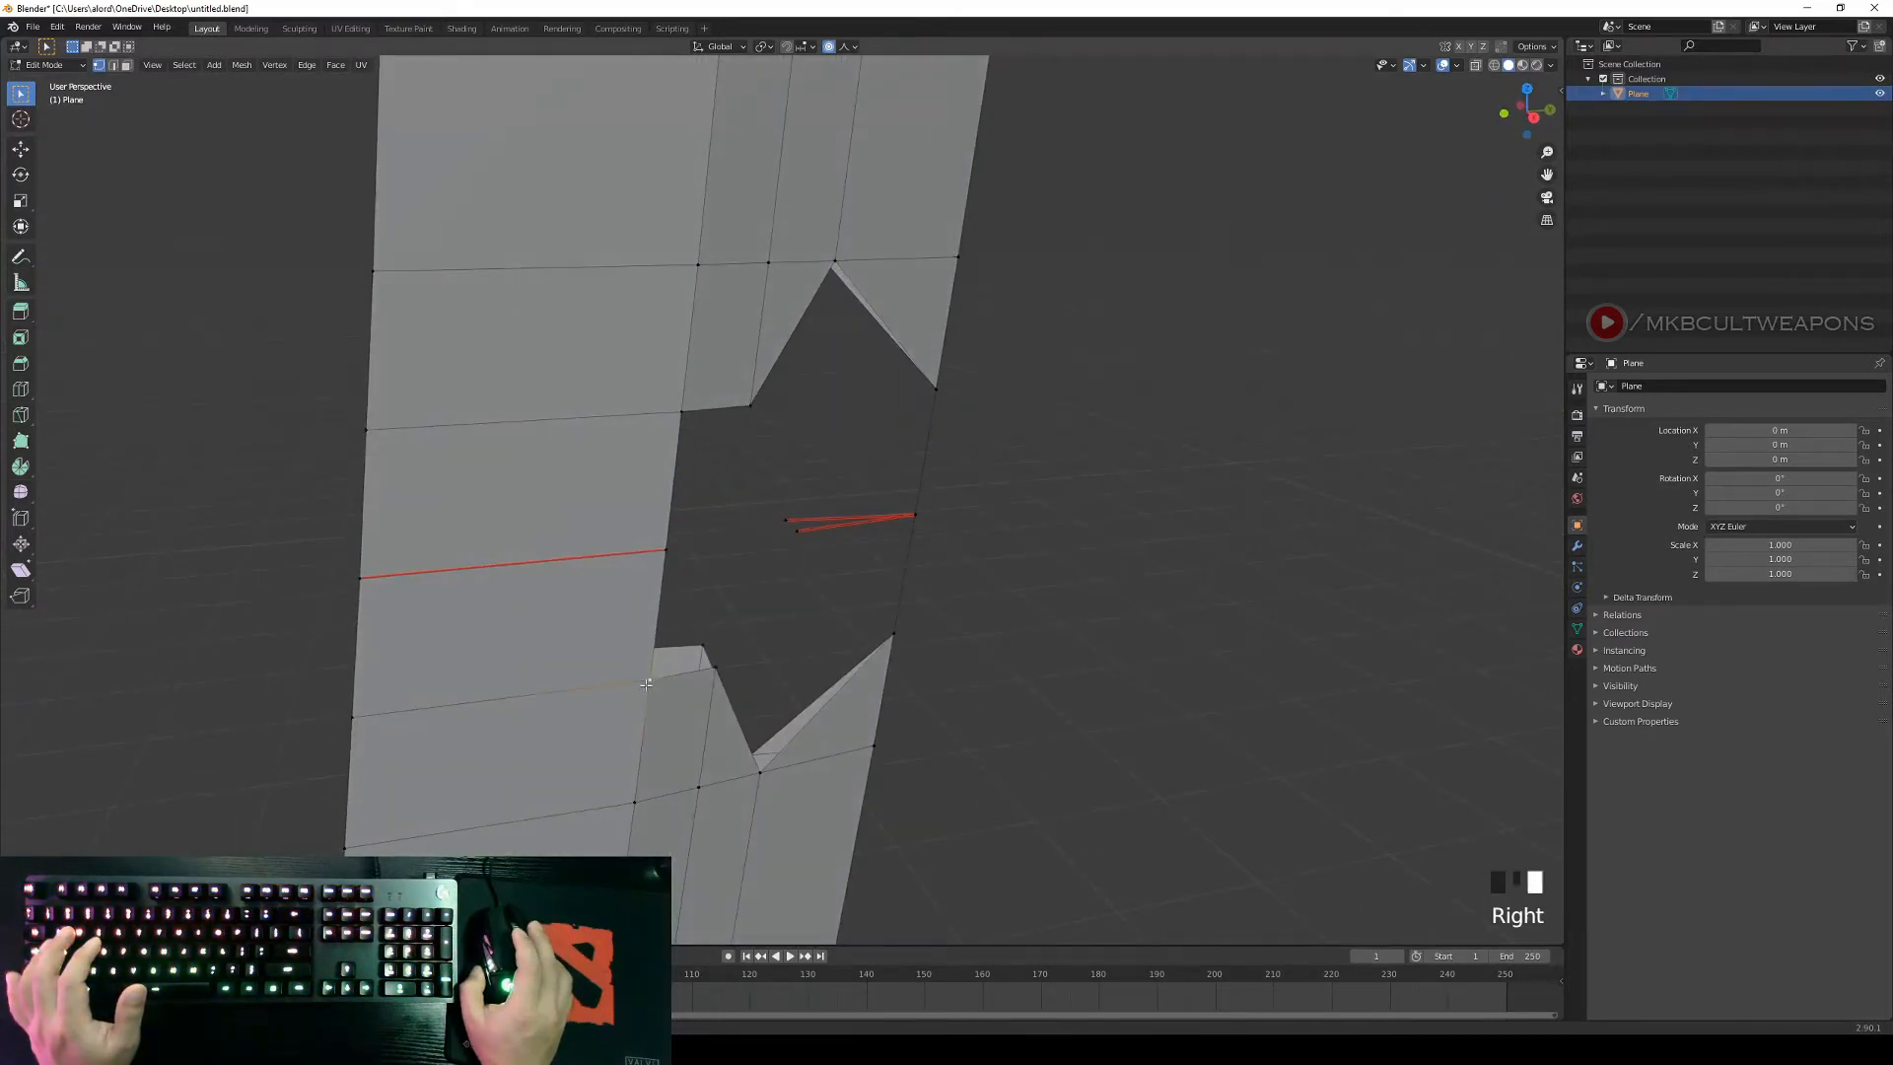
pyautogui.keyDown('shift'); pyautogui.rightClick(716, 668); pyautogui.keyUp('shift')
pyautogui.keyDown('shift'); pyautogui.rightClick(667, 555); pyautogui.keyUp('shift')
# Fill the matching triangle just below the seam on the blade's opposite side, up to that side's inner seam vertex.
pyautogui.moveTo(828, 625); pyautogui.dragTo(868, 601, button='middle')
pyautogui.rightClick(859, 599)
pyautogui.keyDown('shift'); pyautogui.rightClick(919, 598); pyautogui.keyUp('shift')
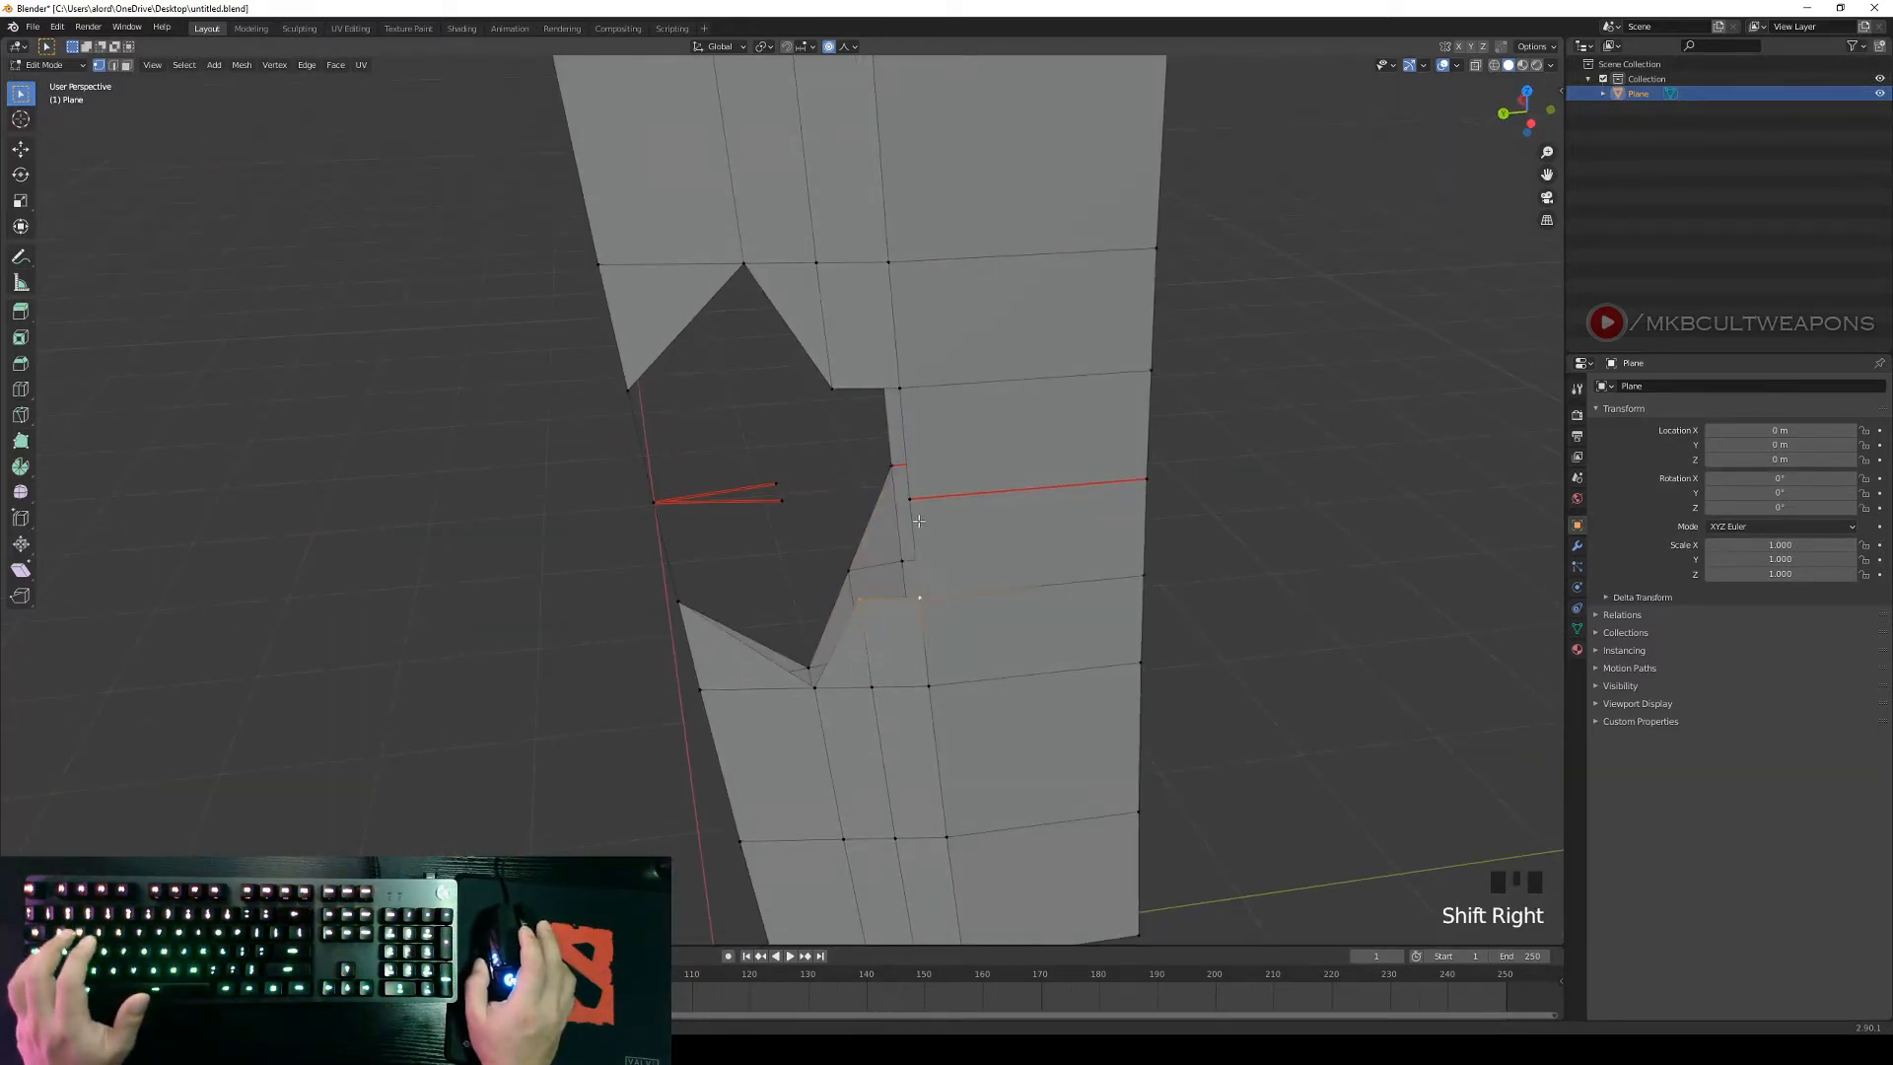
pyautogui.keyDown('shift'); pyautogui.rightClick(915, 507); pyautogui.keyUp('shift')
pyautogui.press('f')
# Fill a triangle just above the seam on this side, joining the inner seam vertex to the two vertices of the upper step's ledge.
pyautogui.rightClick(921, 497)
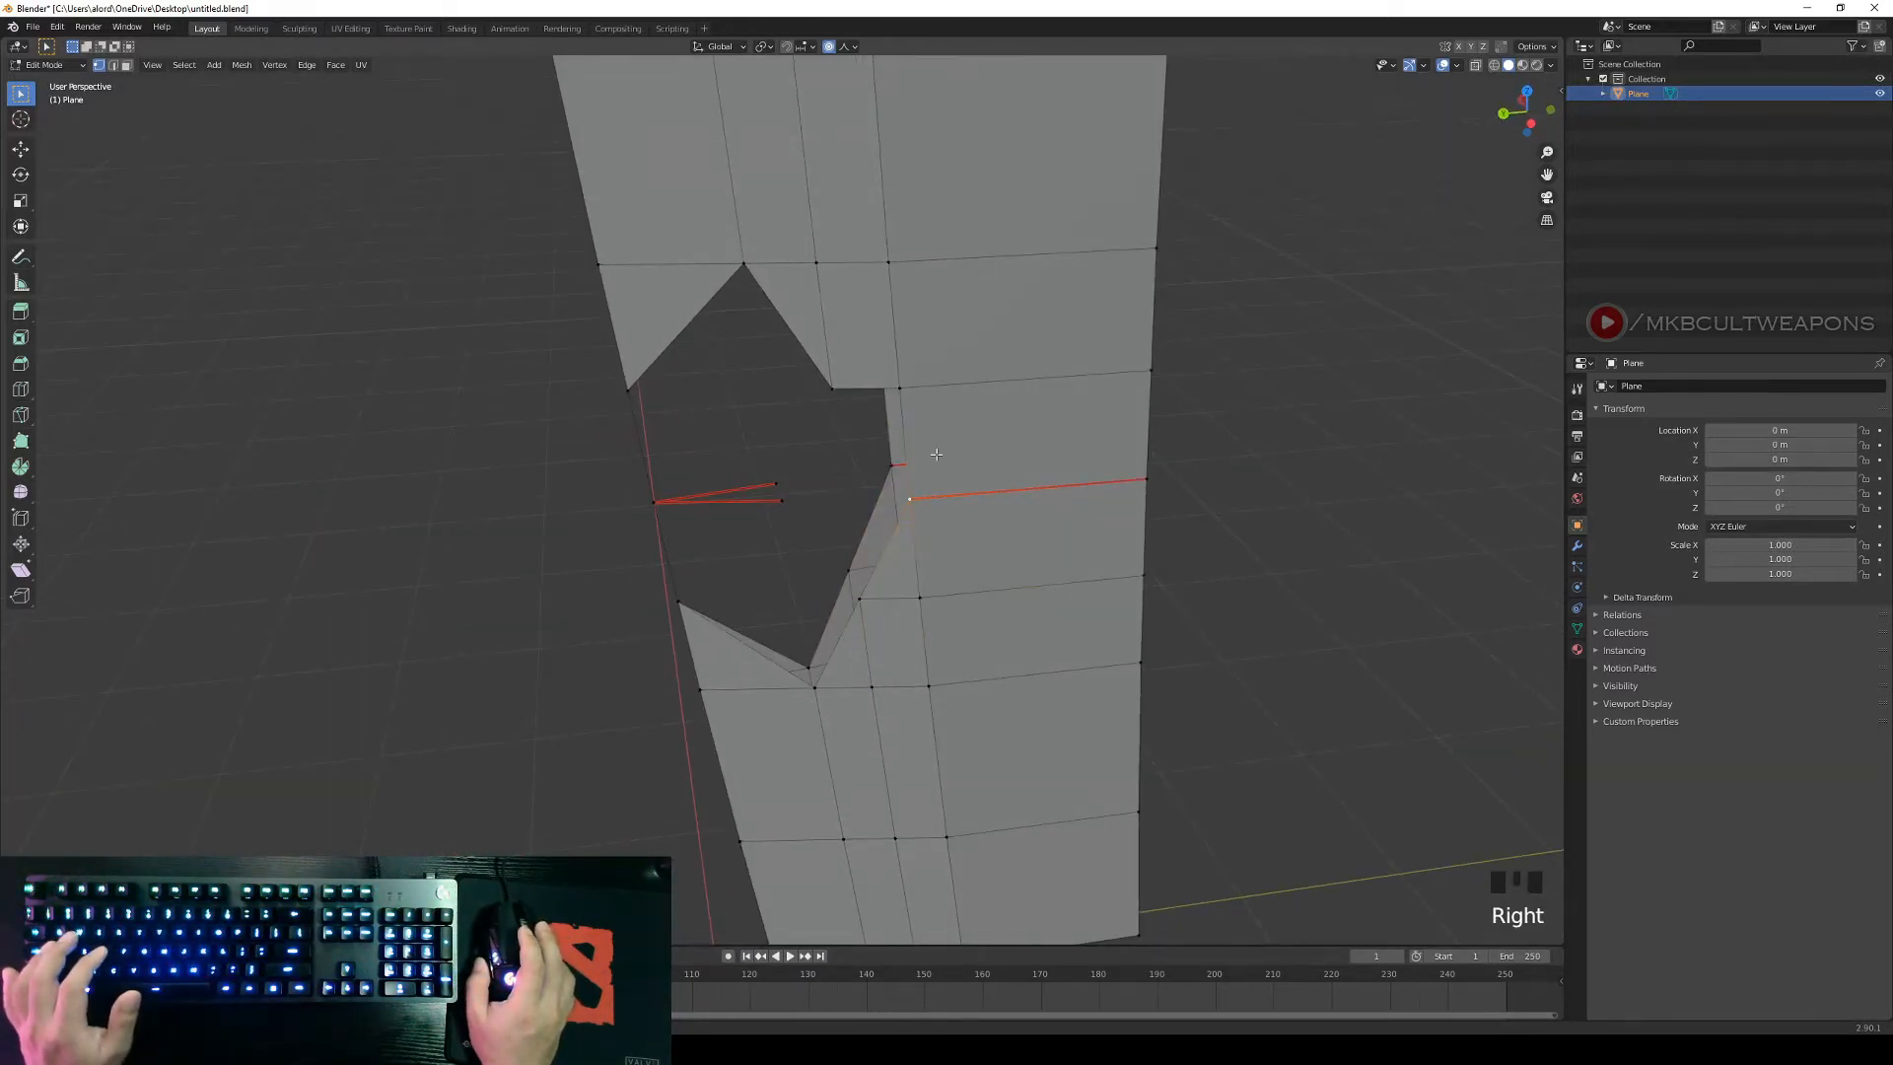
pyautogui.keyDown('shift'); pyautogui.rightClick(899, 388); pyautogui.keyUp('shift')
pyautogui.keyDown('shift'); pyautogui.rightClick(834, 390); pyautogui.keyUp('shift')
pyautogui.press('f')
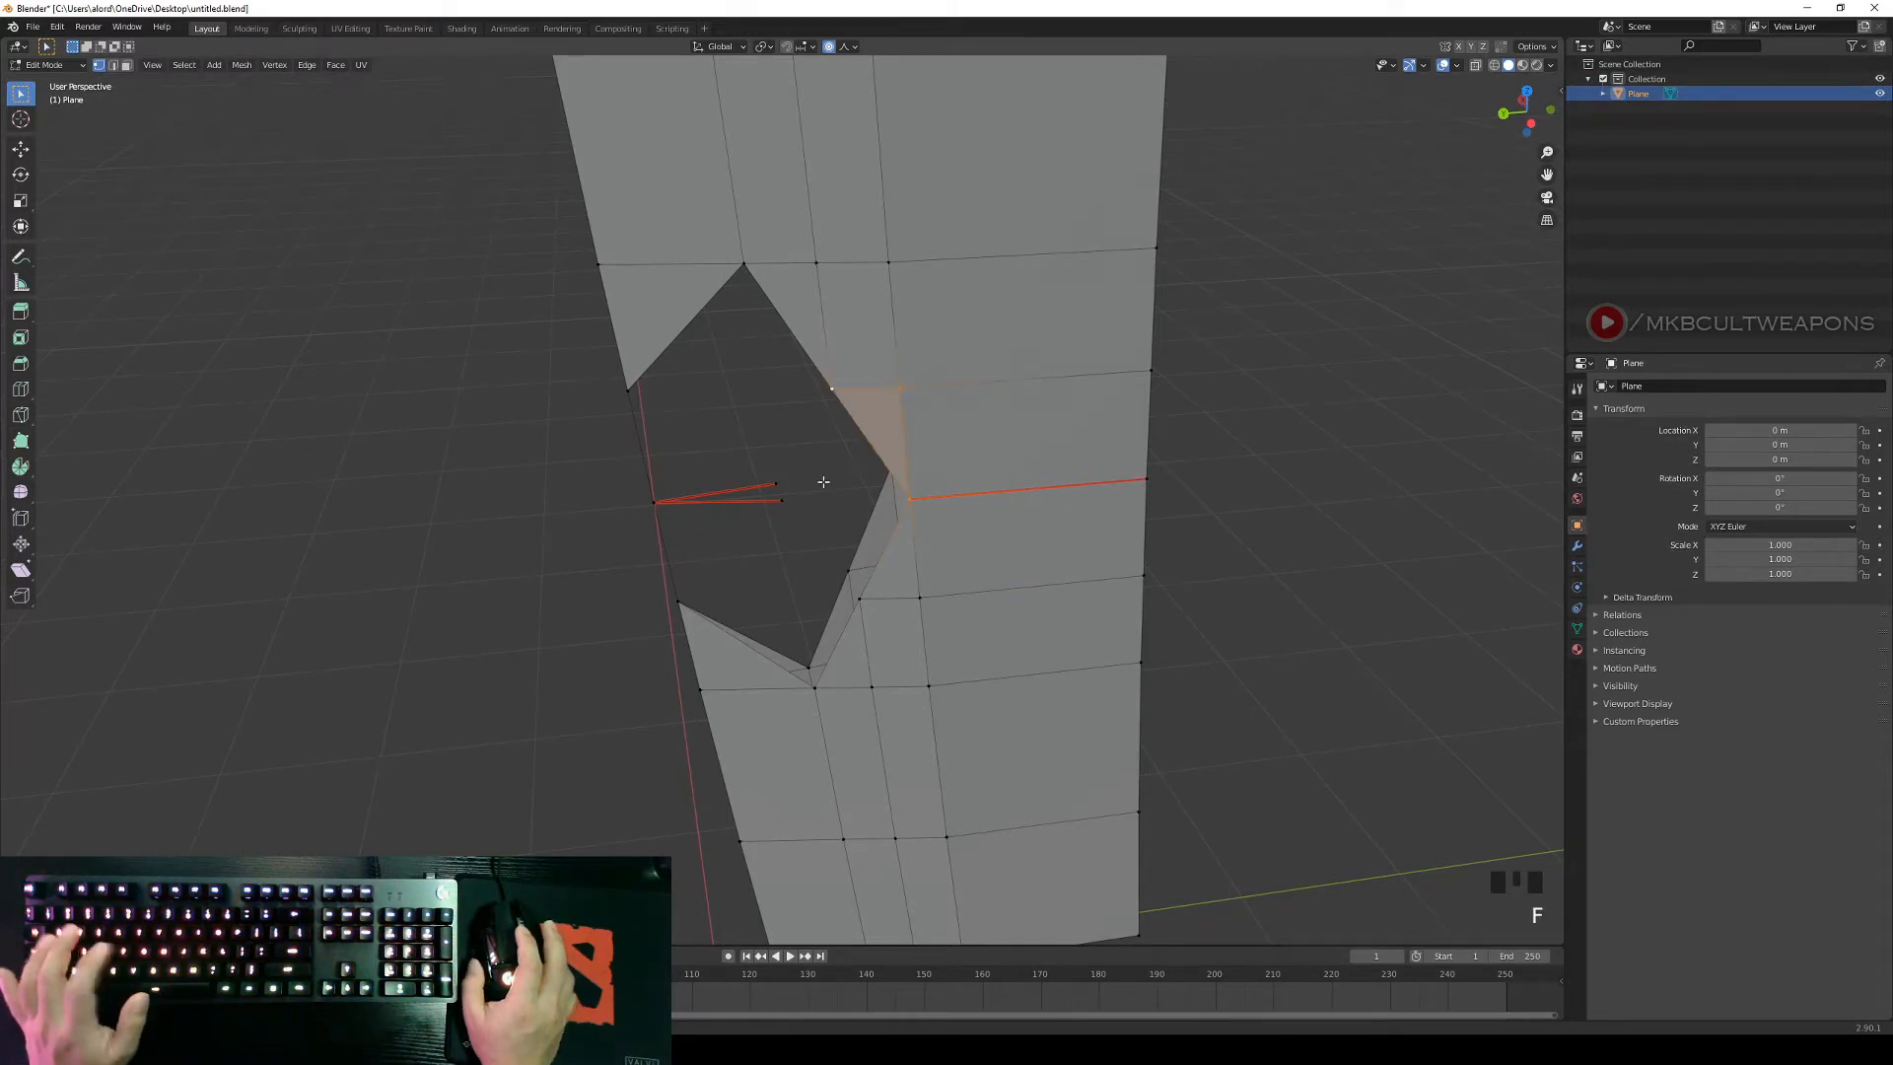
# Fill the matching triangle just above the seam on the blade's opposite side, between the inner seam vertex and the upper step's ledge.
pyautogui.moveTo(828, 472); pyautogui.dragTo(1031, 470, button='middle')
pyautogui.moveTo(604, 430); pyautogui.dragTo(741, 435, button='middle')
pyautogui.rightClick(736, 496)
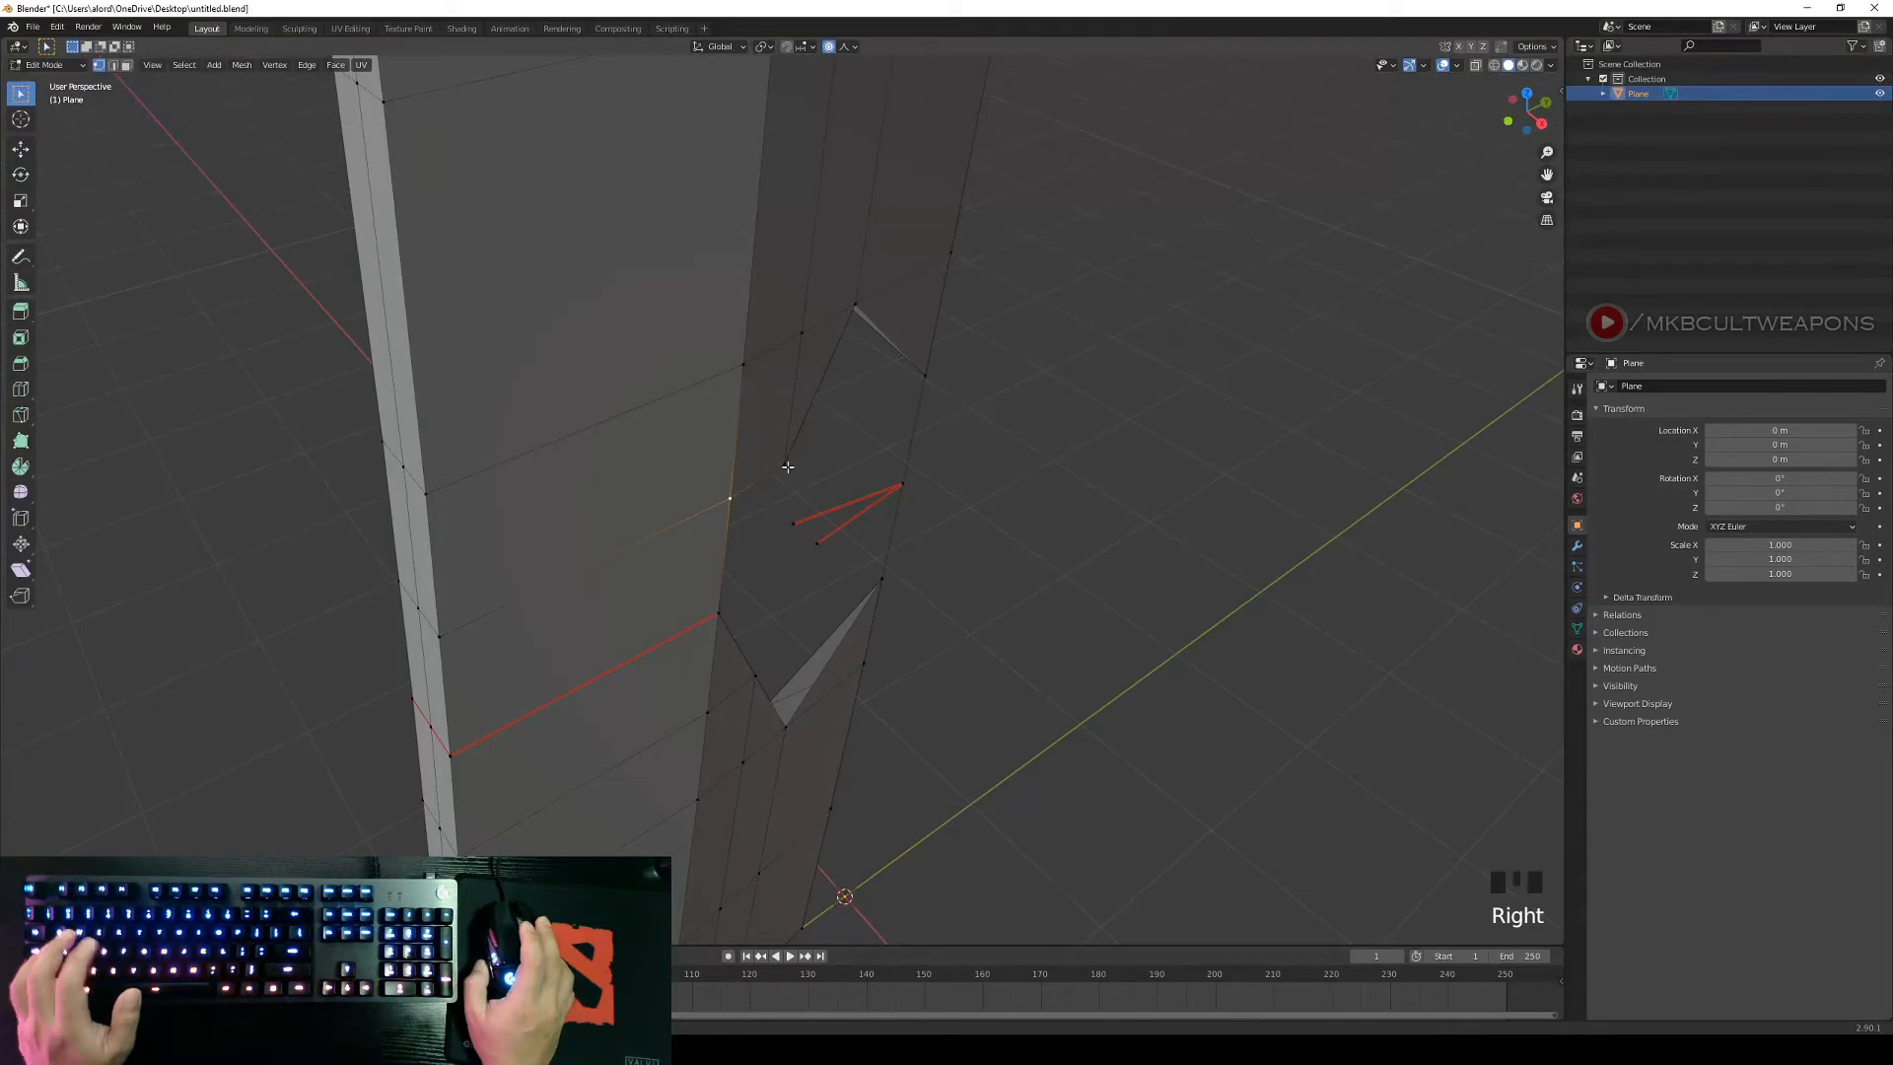
pyautogui.keyDown('shift'); pyautogui.rightClick(788, 468); pyautogui.keyUp('shift')
pyautogui.keyDown('shift'); pyautogui.rightClick(716, 620); pyautogui.keyUp('shift')
pyautogui.moveTo(1027, 558); pyautogui.dragTo(1006, 507, button='middle')
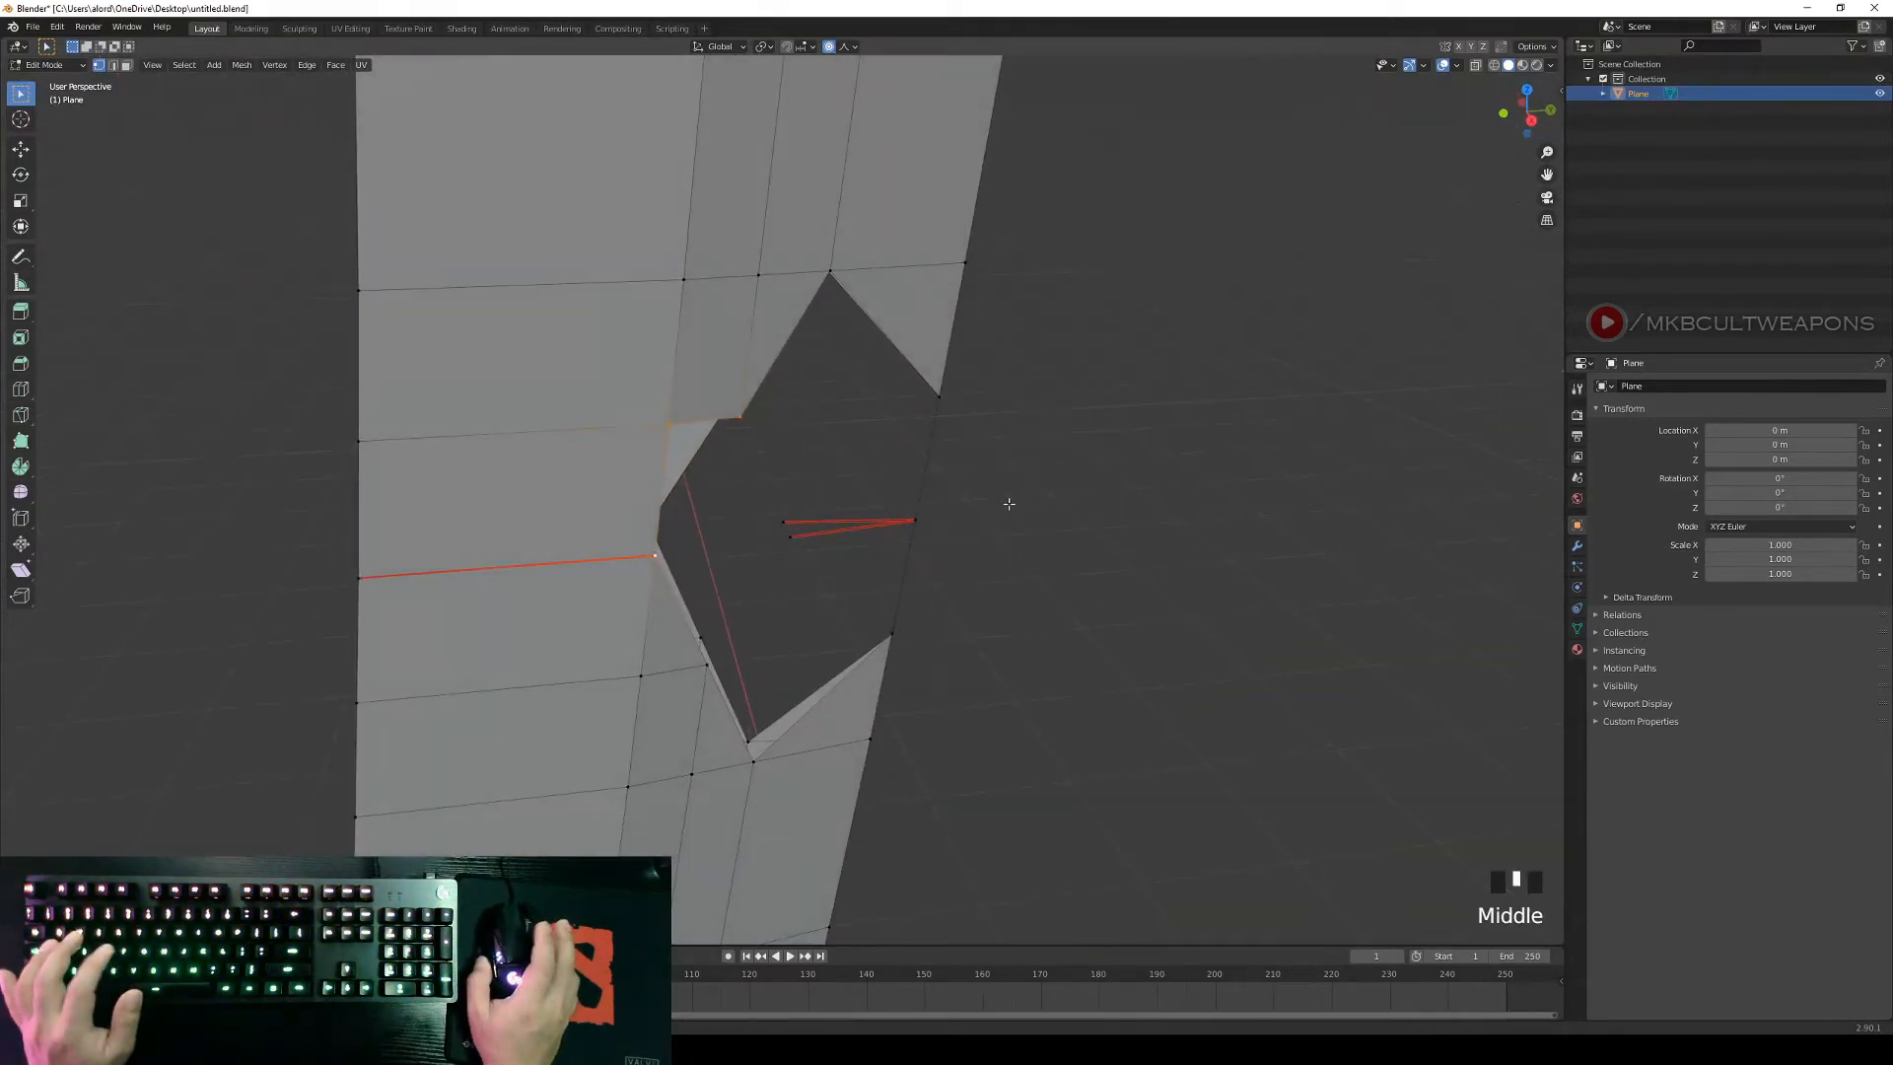
# Examine the blade's profile and the notch outline in the right orthographic view.
pyautogui.moveTo(1069, 562); pyautogui.dragTo(993, 578, button='middle')
pyautogui.scroll(-7, 956, 583)
pyautogui.press('KP_3')
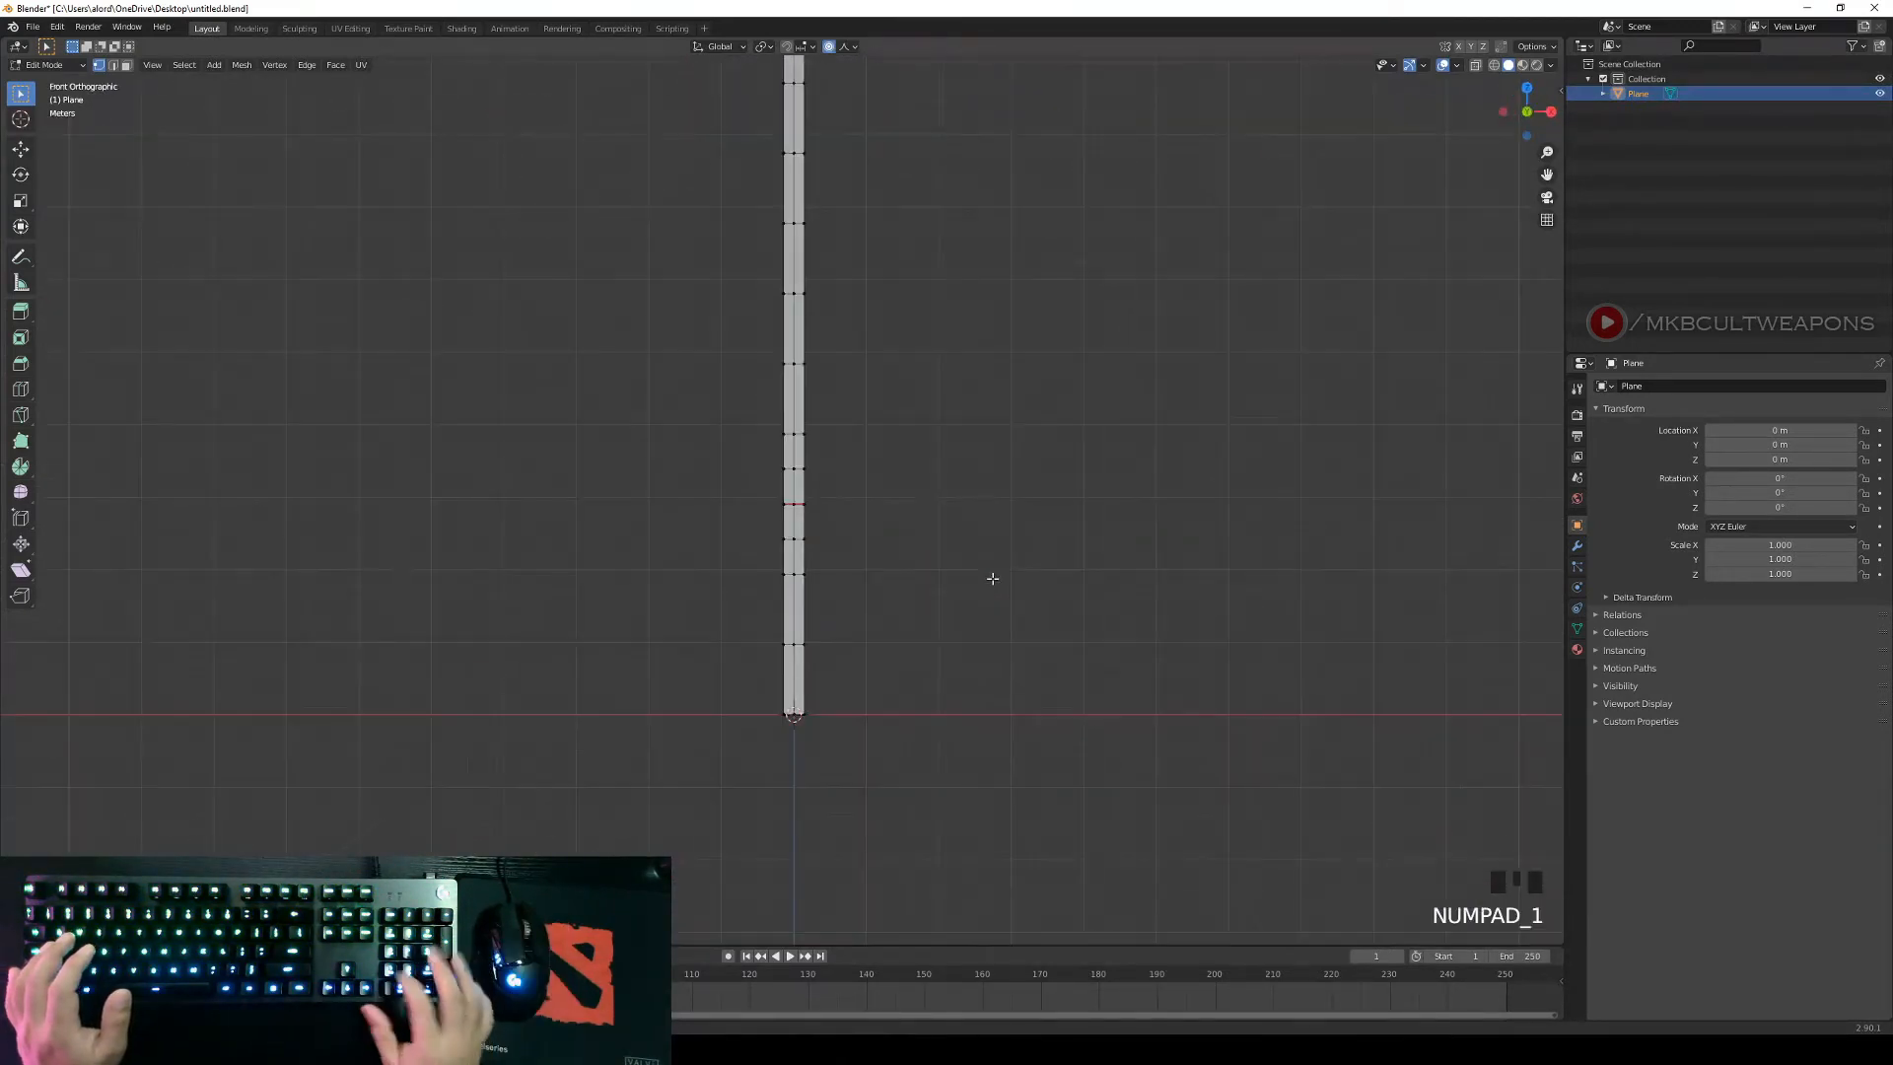
pyautogui.scroll(-9, 993, 579)
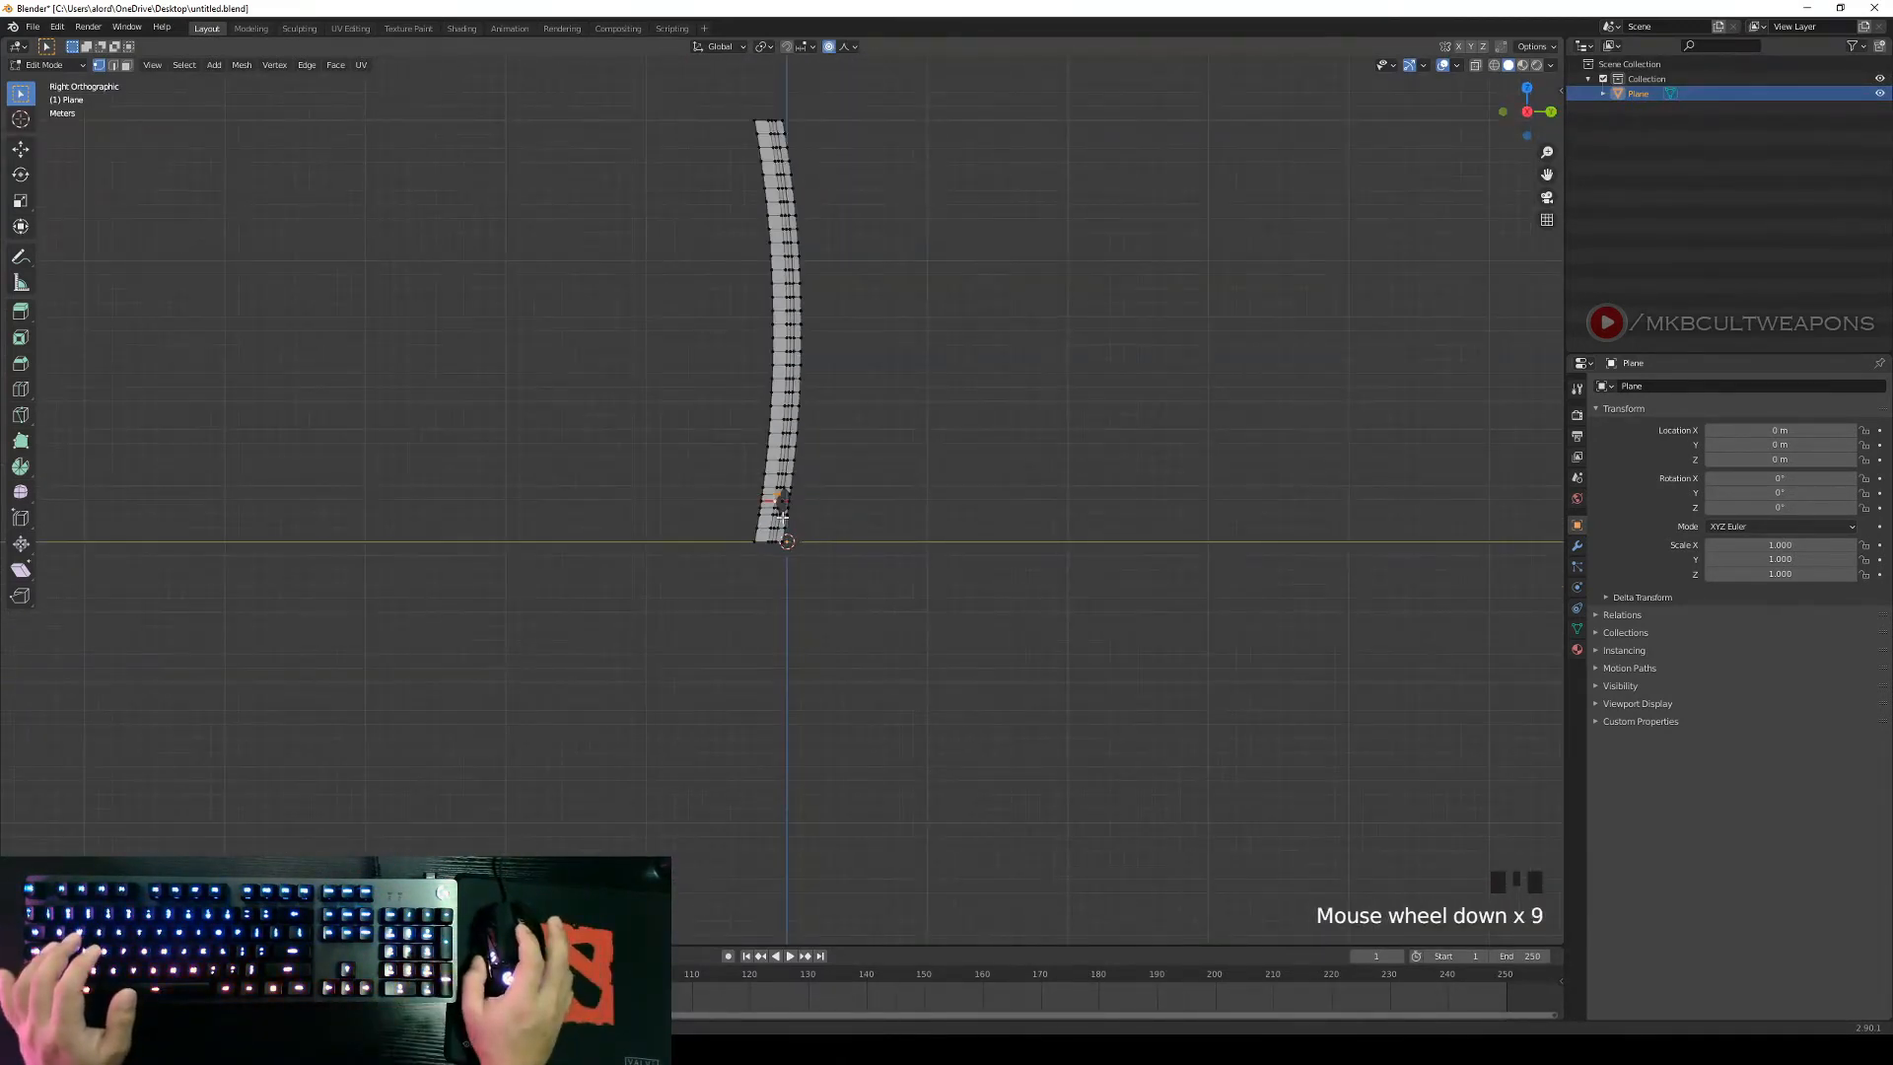
pyautogui.scroll(17, 896, 765)
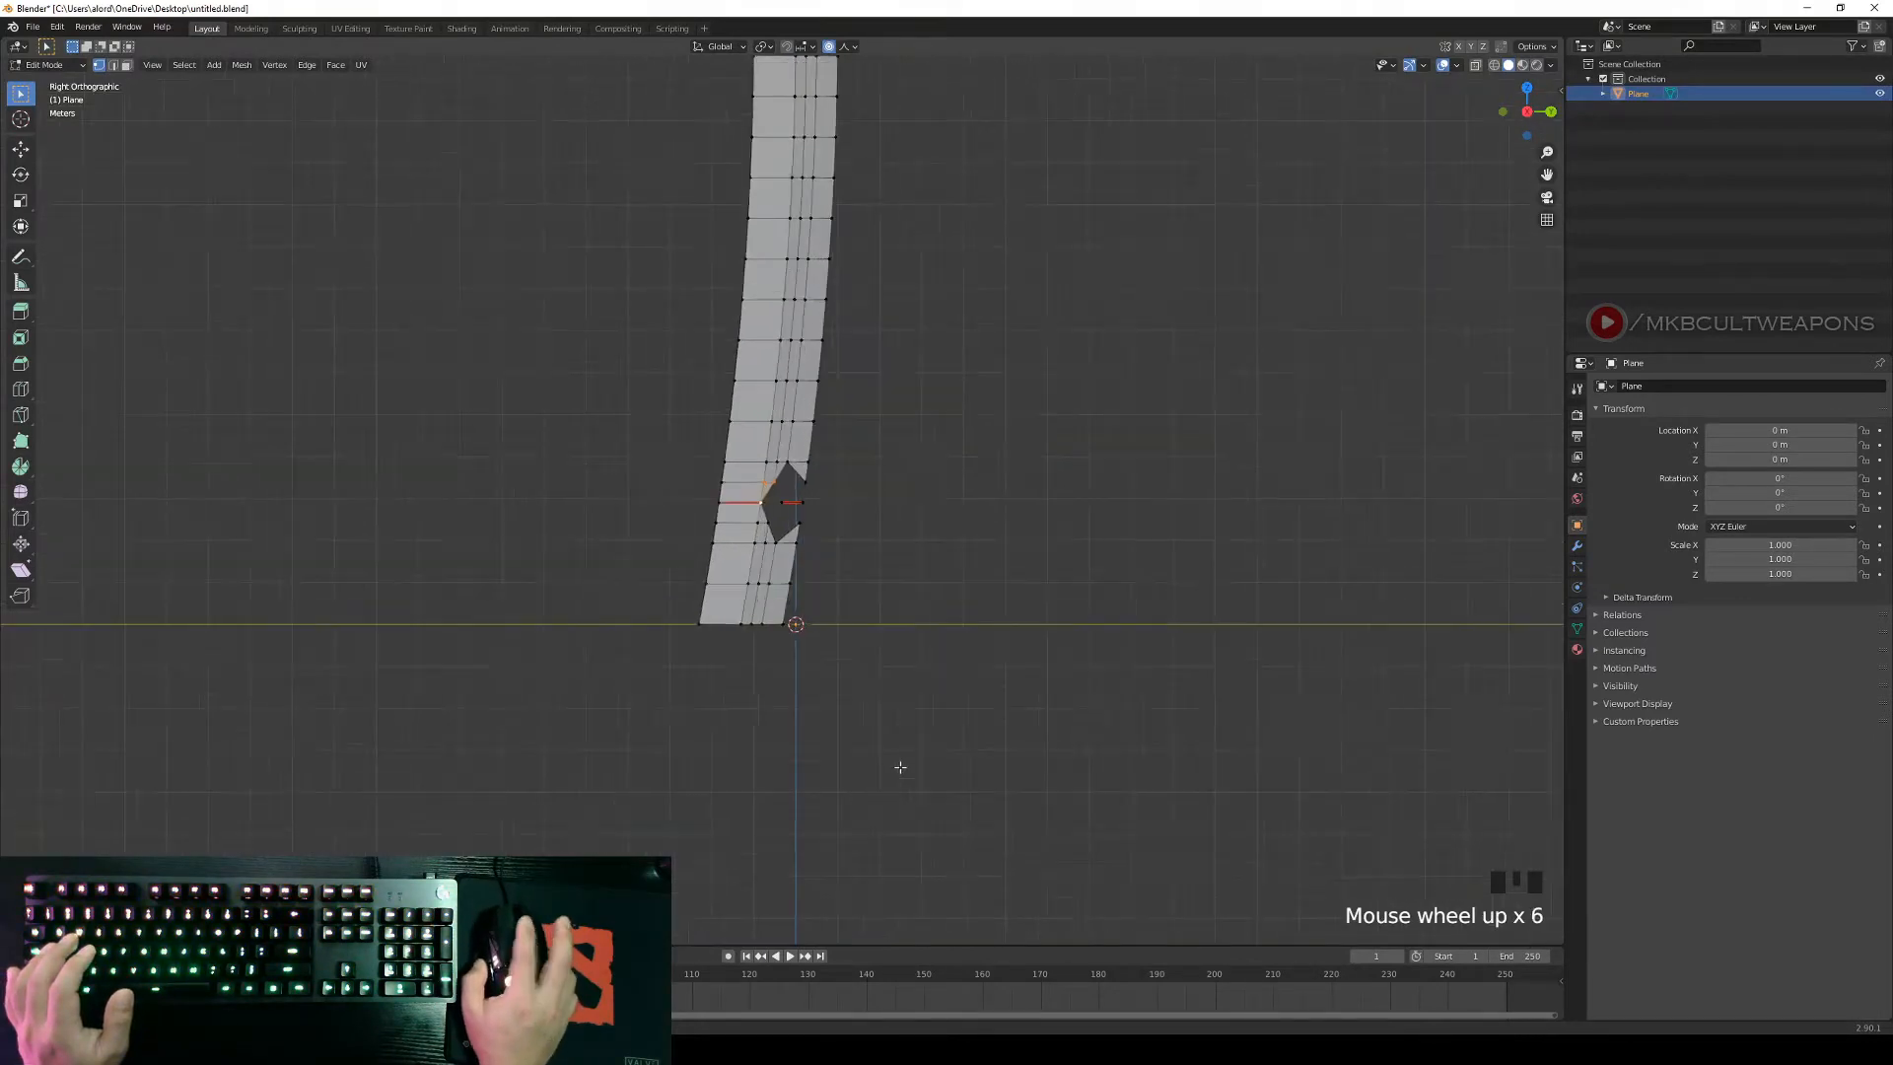
pyautogui.rightClick(1067, 596)
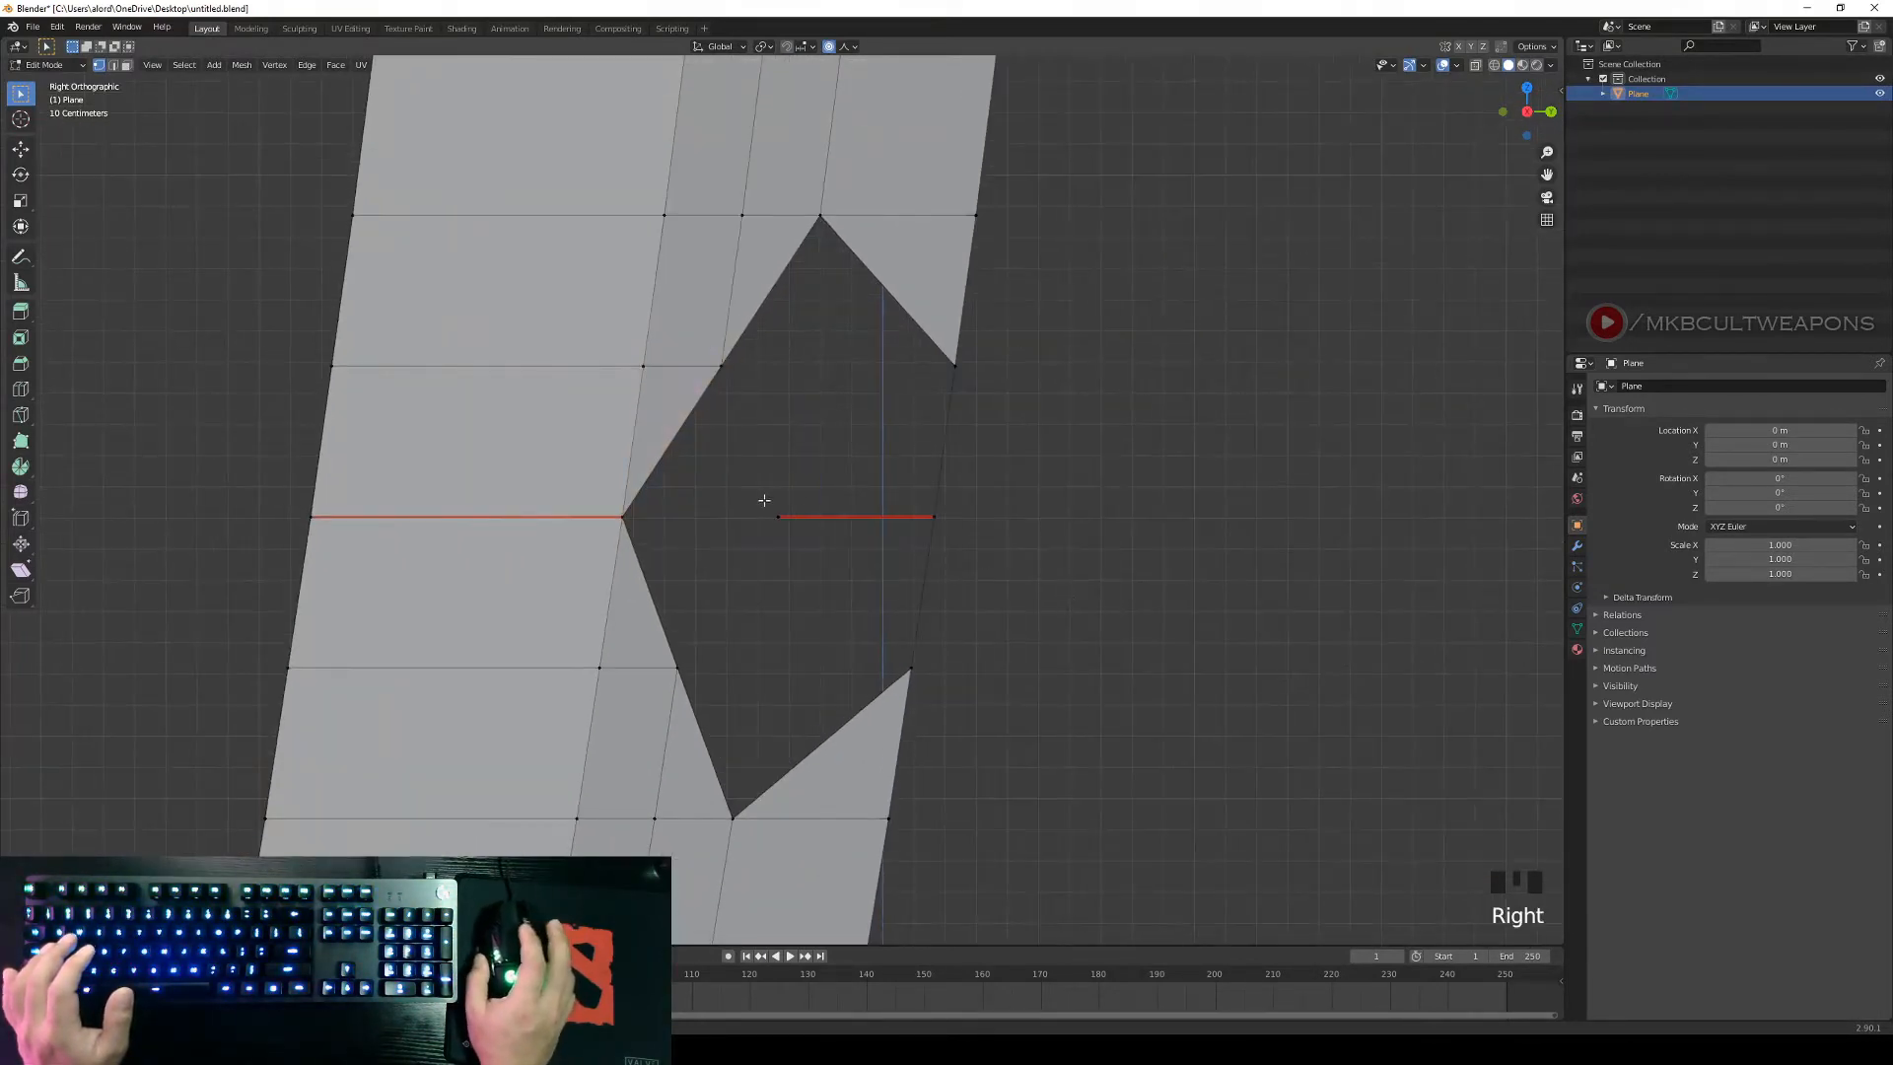
pyautogui.moveTo(1003, 530); pyautogui.dragTo(1079, 514, button='middle')
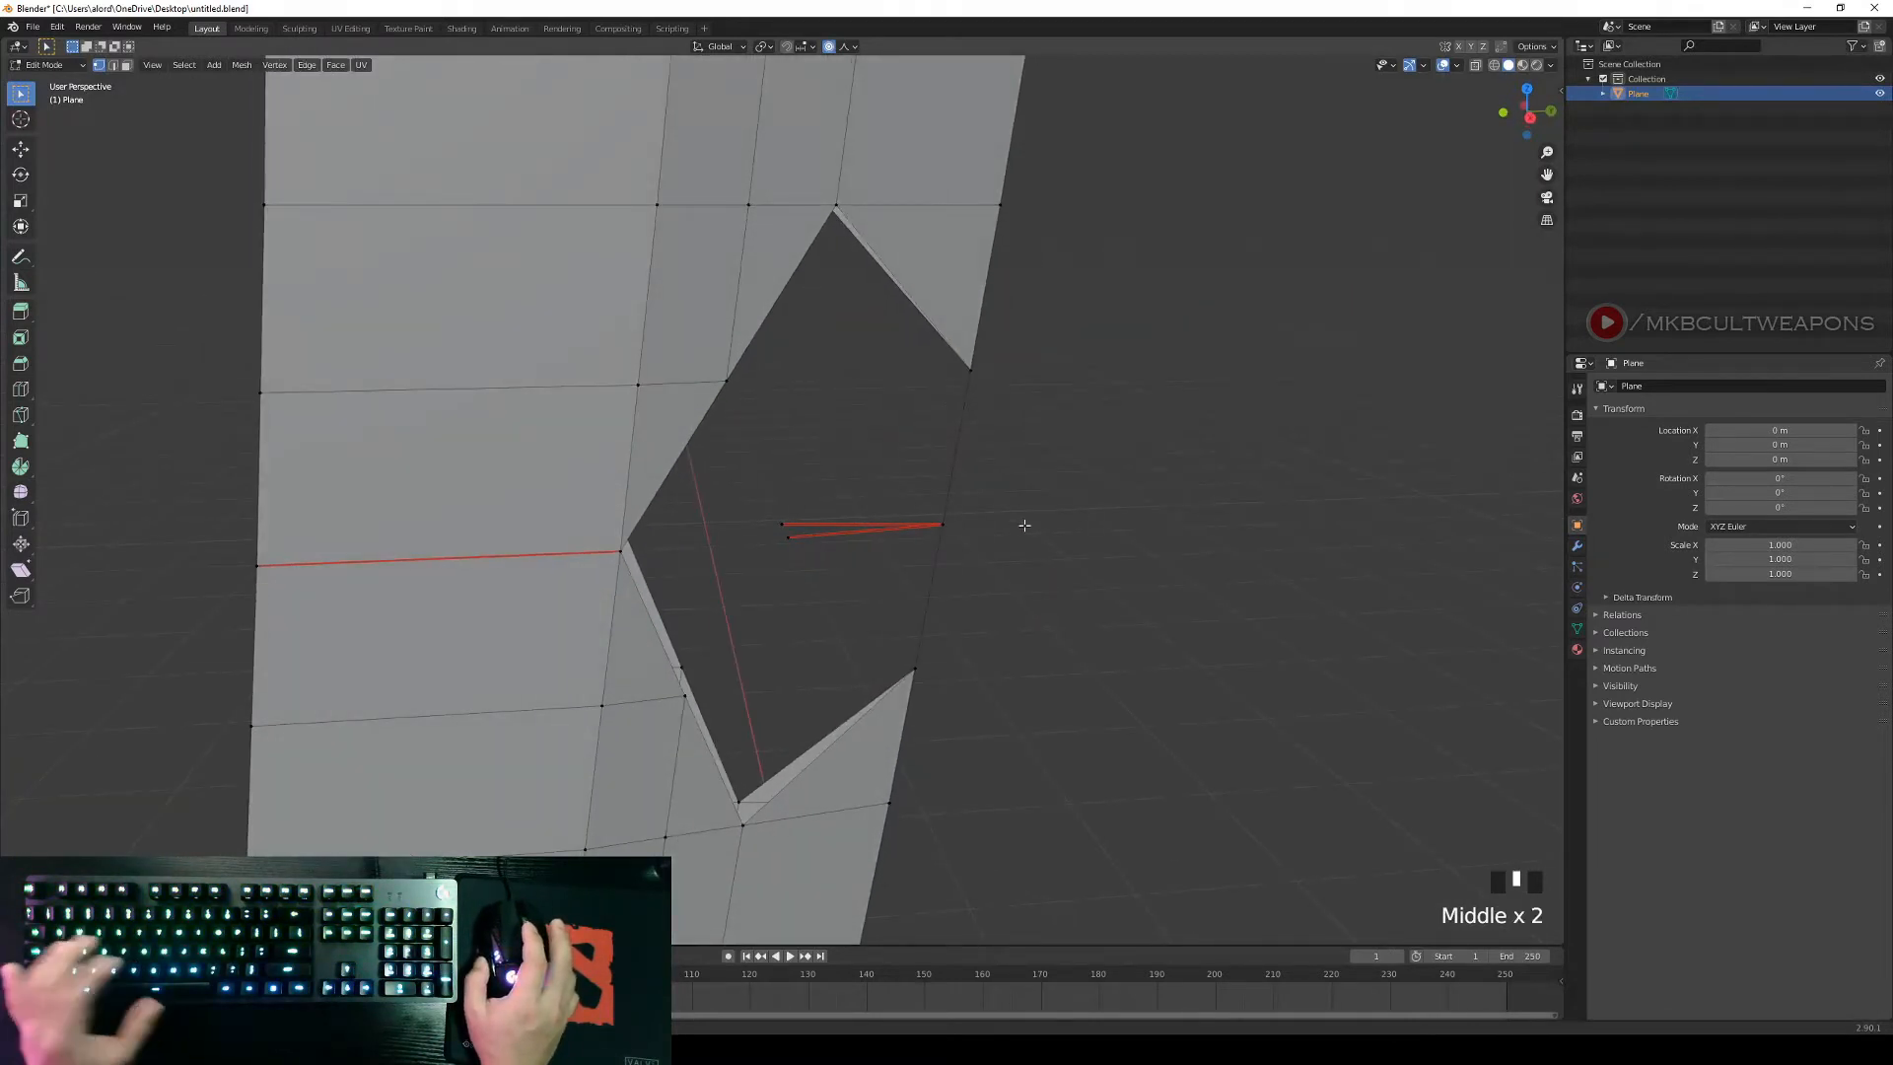
# Circle-select the leftover loose edges and vertices floating in the notch opening and delete them.
pyautogui.press('b')
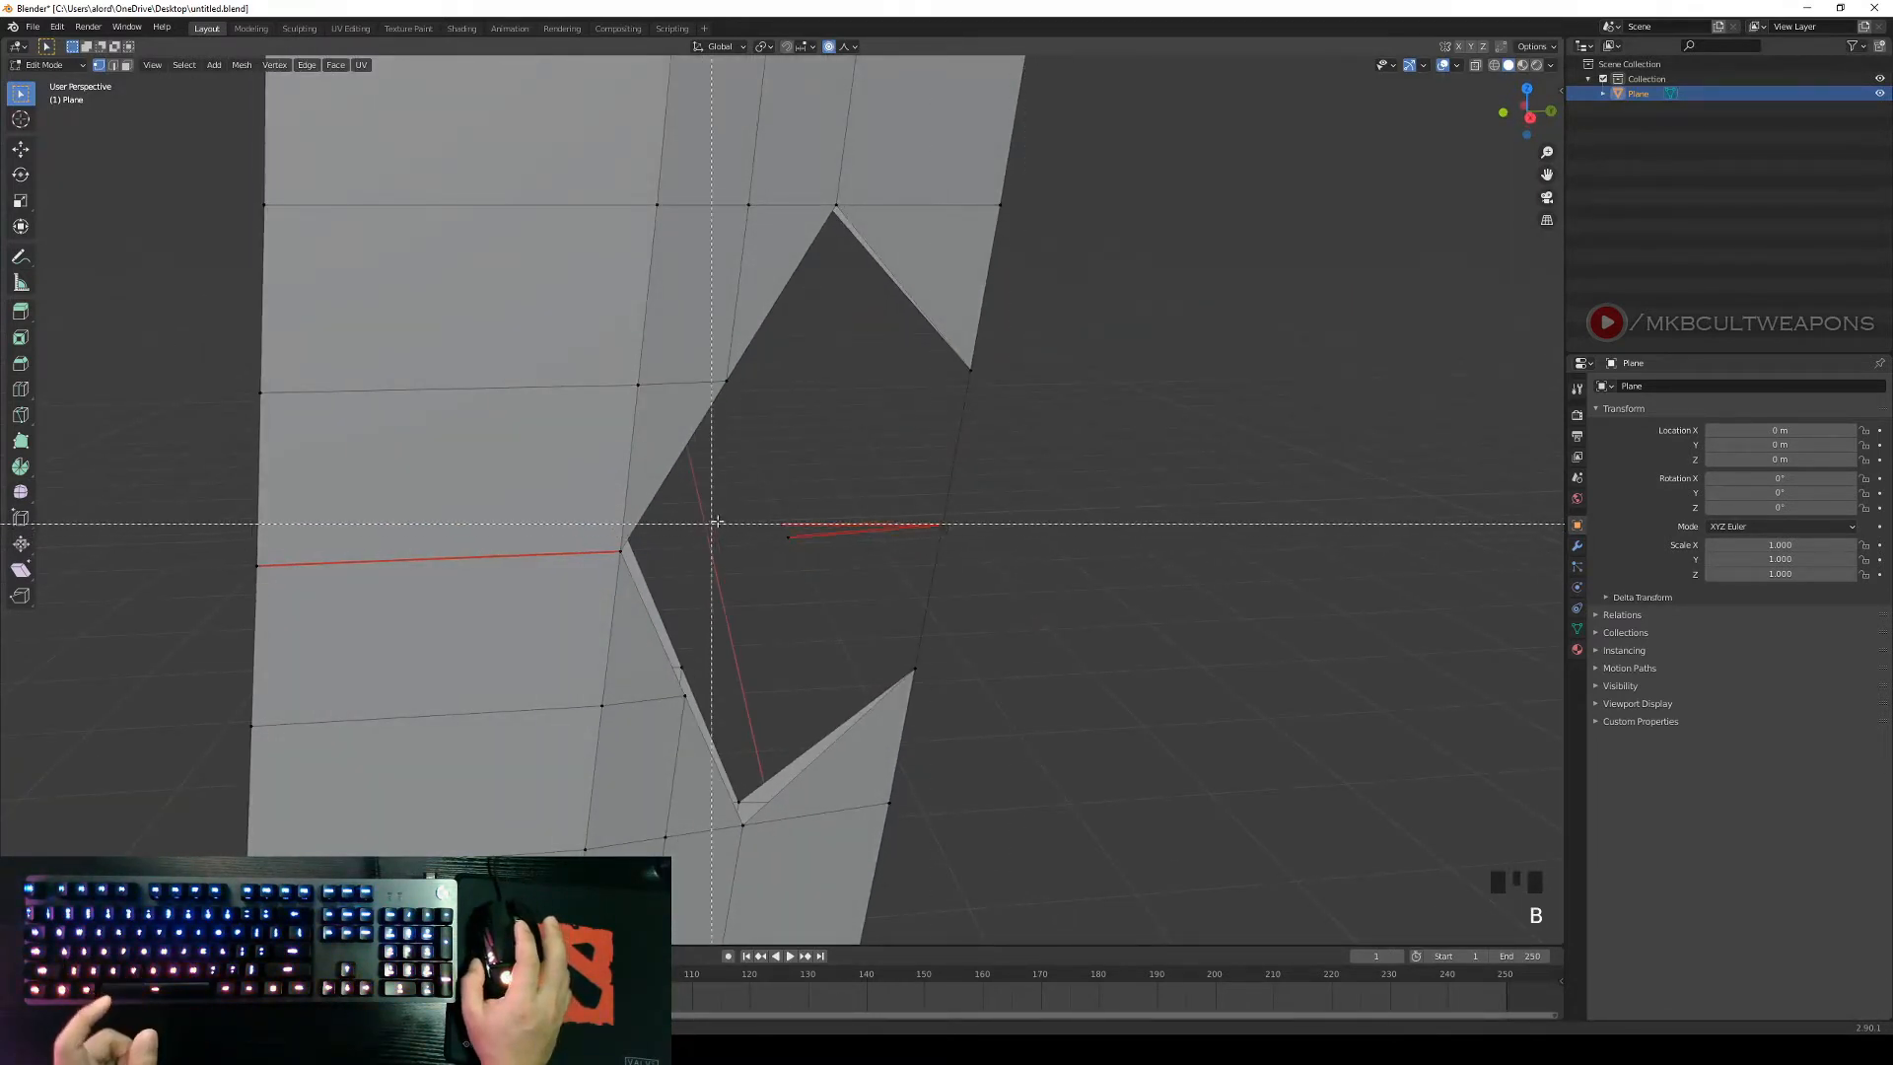
pyautogui.rightClick(970, 490)
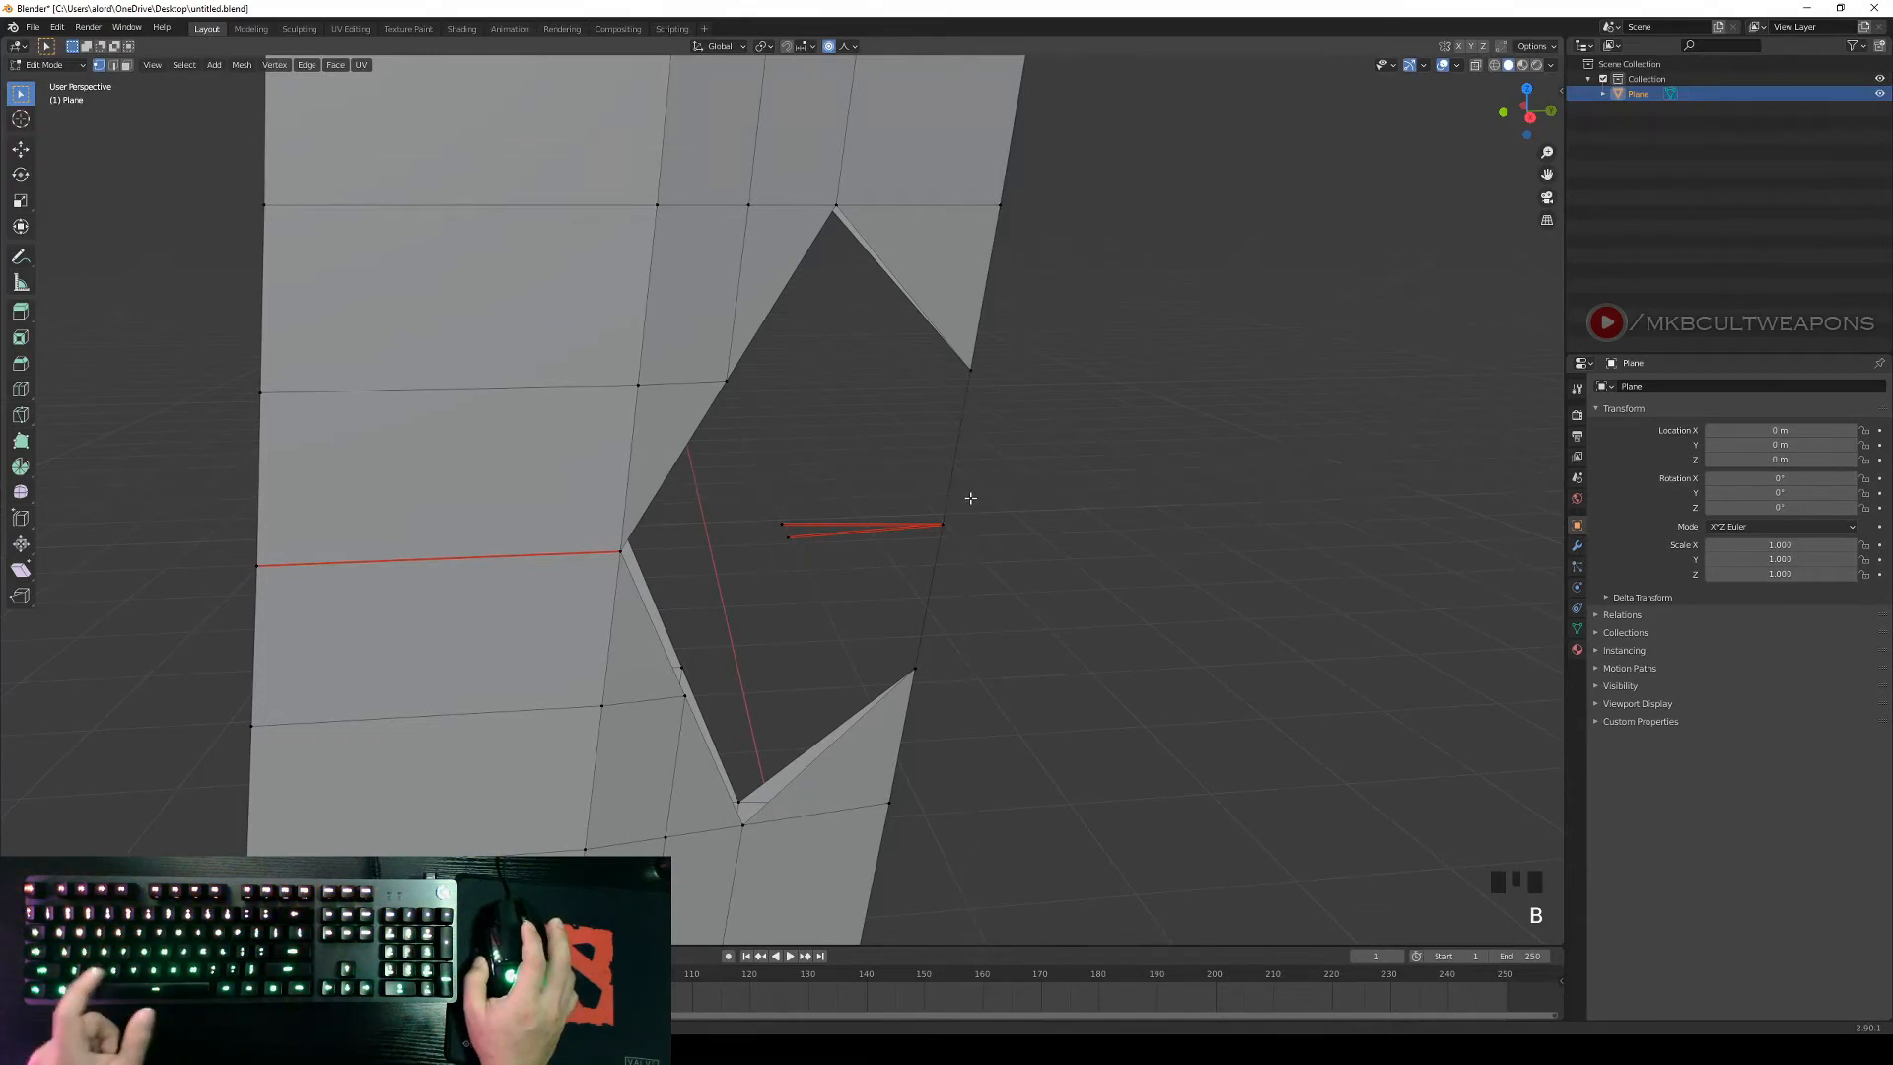
pyautogui.press('c')
pyautogui.scroll(-5, 801, 588)
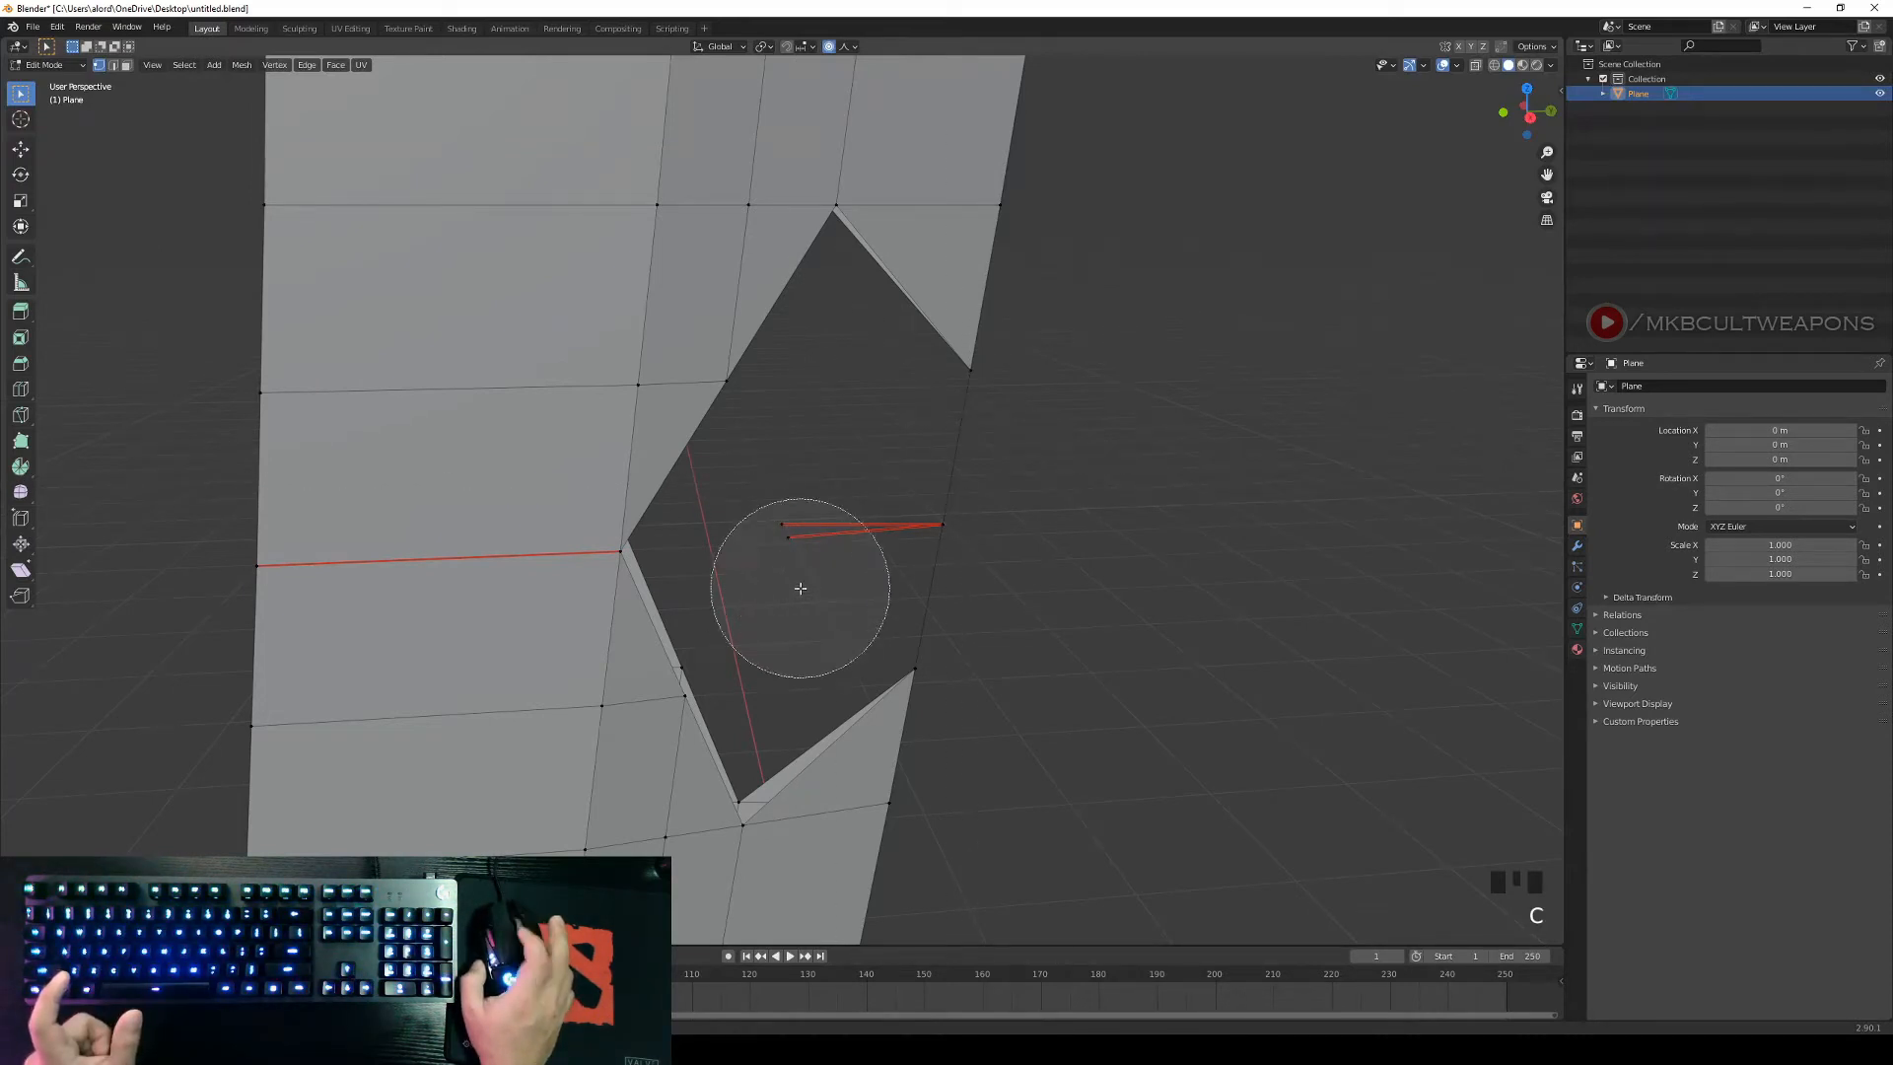
pyautogui.scroll(3, 800, 588)
pyautogui.scroll(-2, 976, 547)
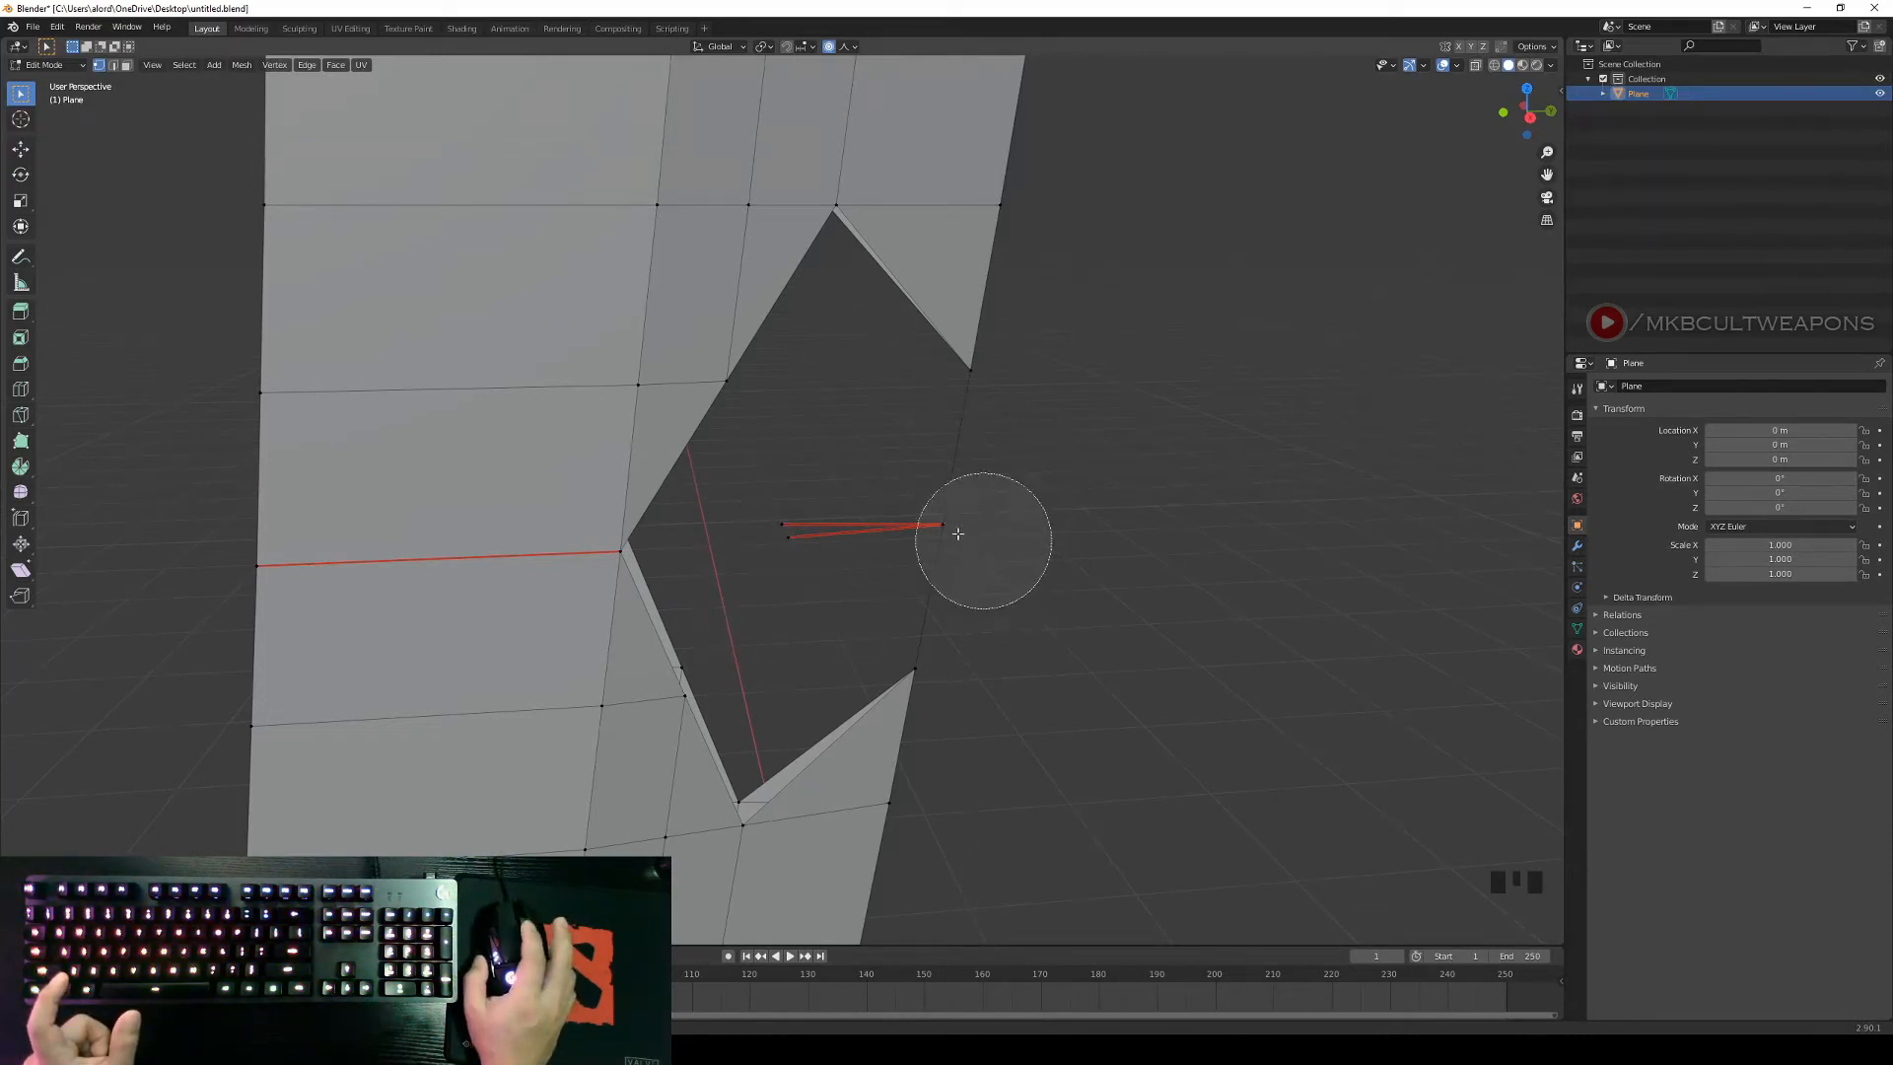
pyautogui.moveTo(773, 532)
pyautogui.mouseDown()
pyautogui.moveTo(879, 549)
pyautogui.moveTo(937, 536)
pyautogui.moveTo(990, 487)
pyautogui.mouseUp()
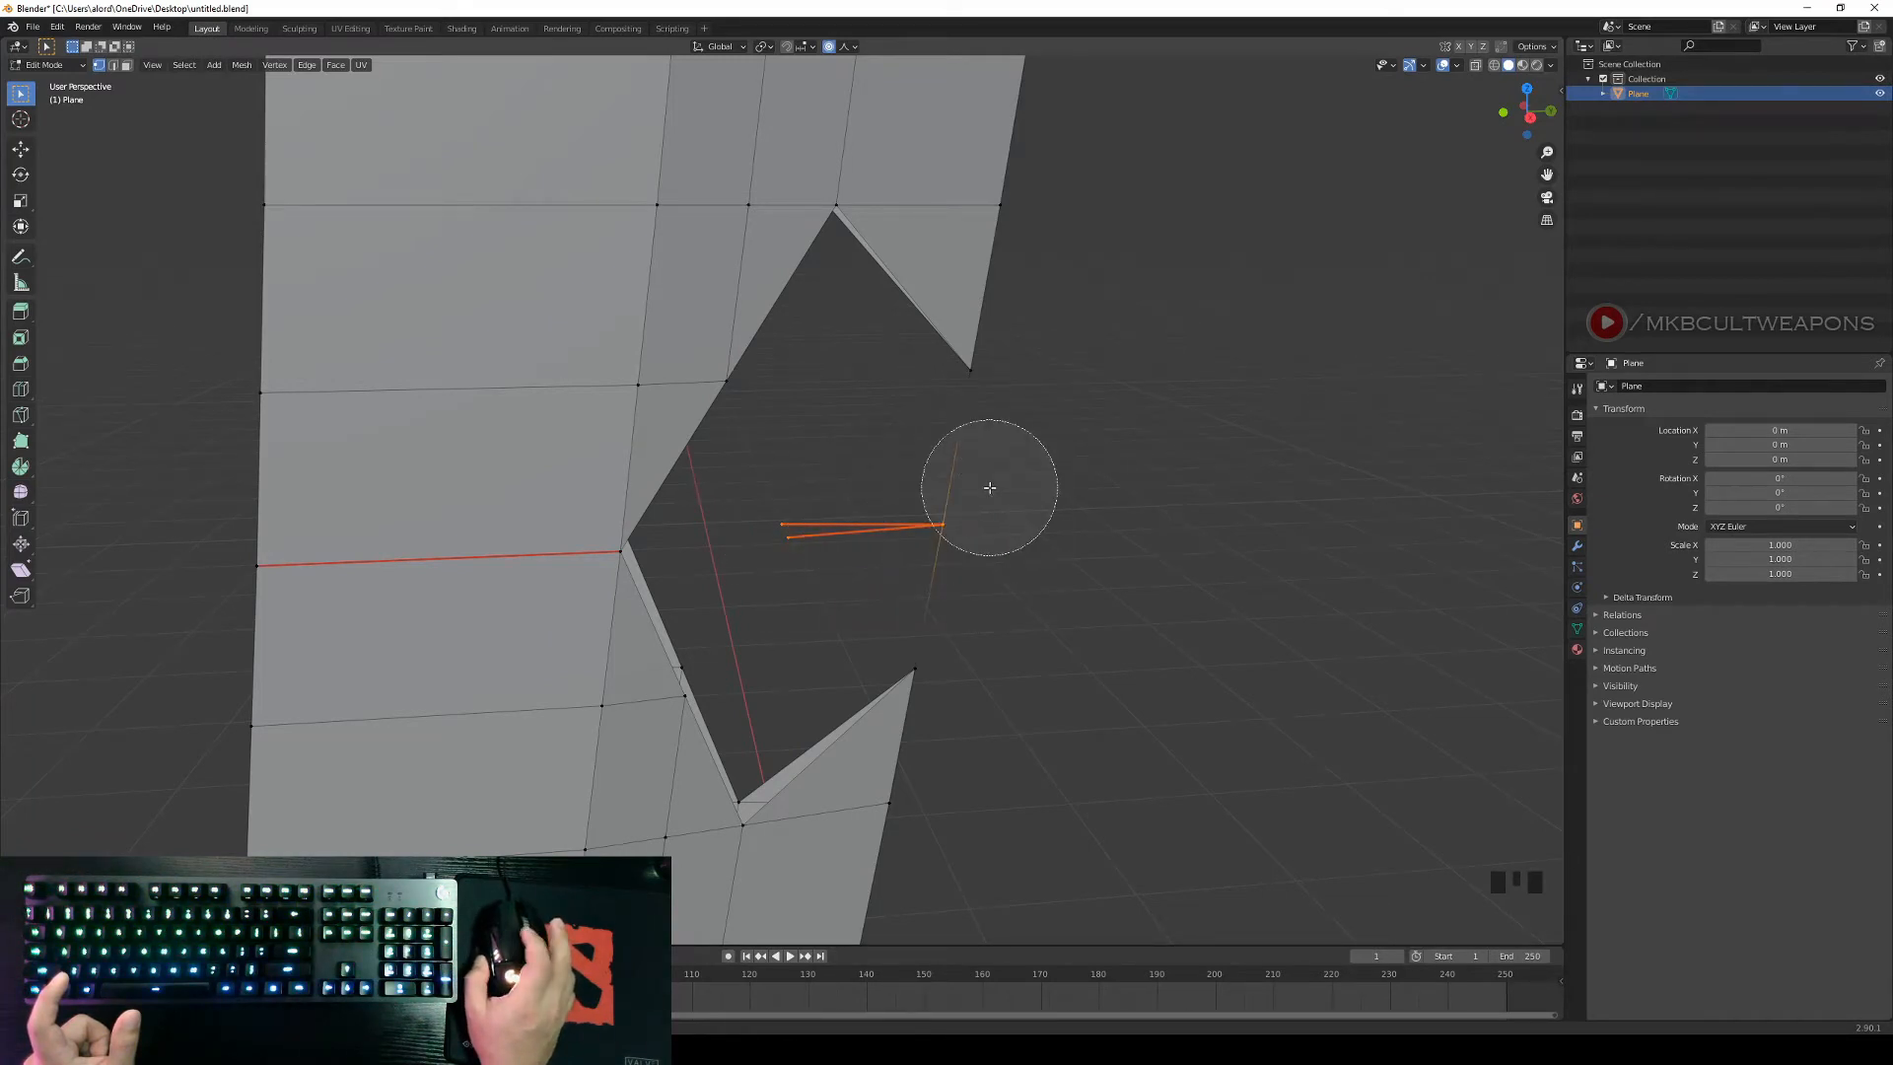
pyautogui.rightClick(1047, 537)
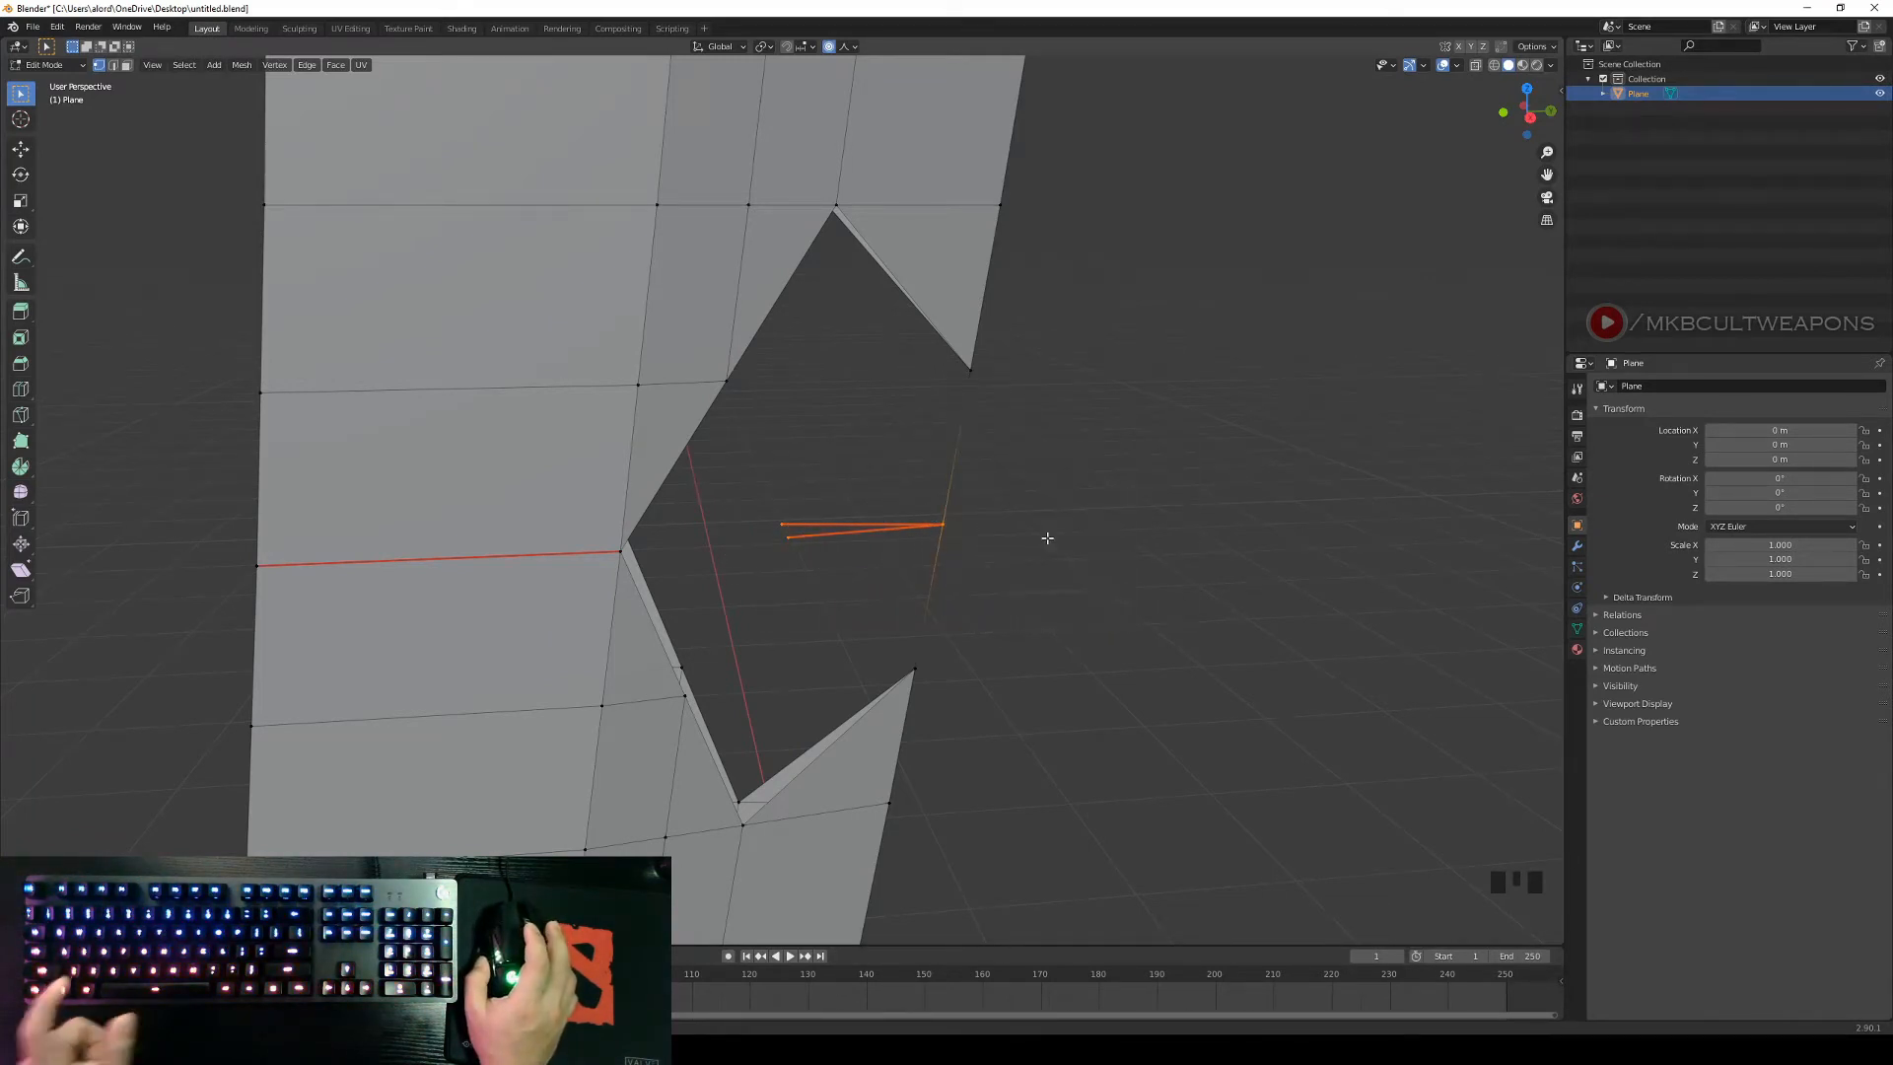
pyautogui.press('x')
pyautogui.click(977, 539)
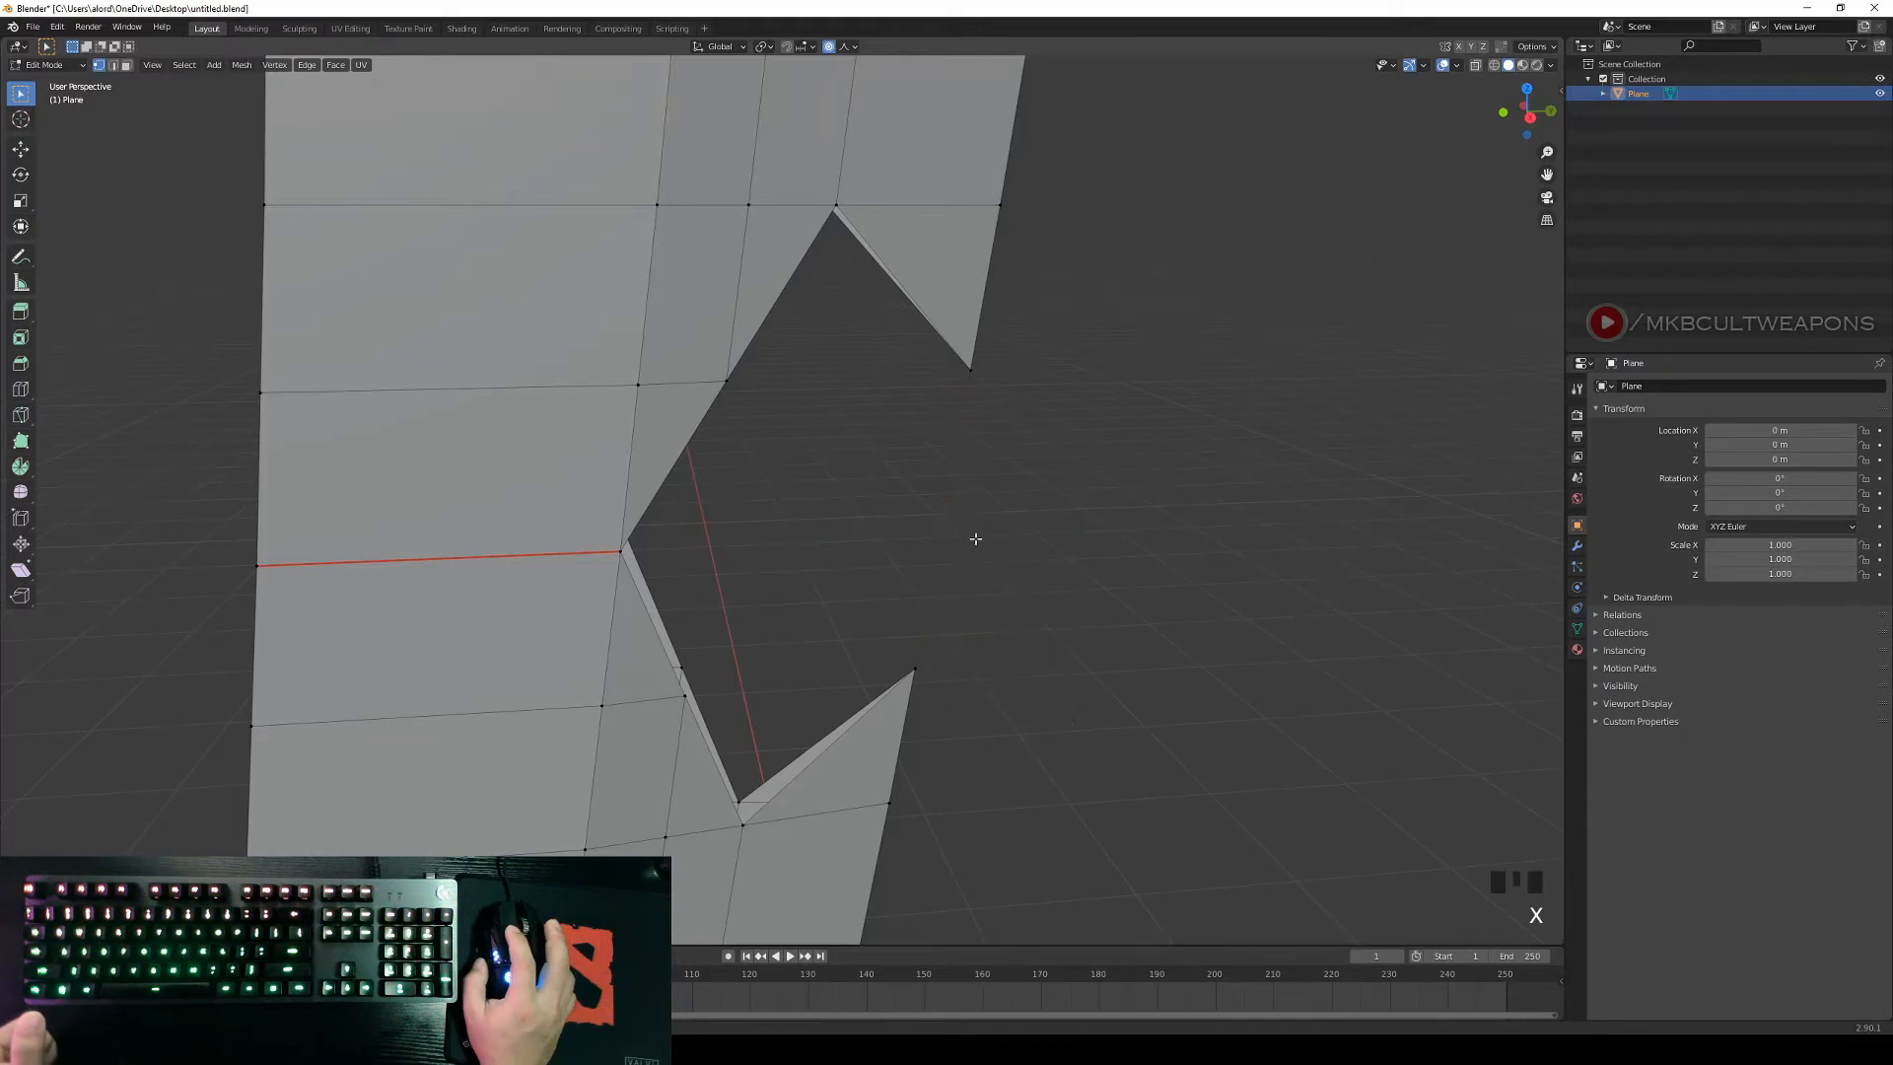
# Bridge the notch's open border edges on both sides with Bridge Edge Loops, leaving the two outer tip vertices out of the selection.
pyautogui.moveTo(976, 536); pyautogui.dragTo(733, 545, button='middle')
pyautogui.moveTo(905, 696); pyautogui.dragTo(968, 723, button='middle')
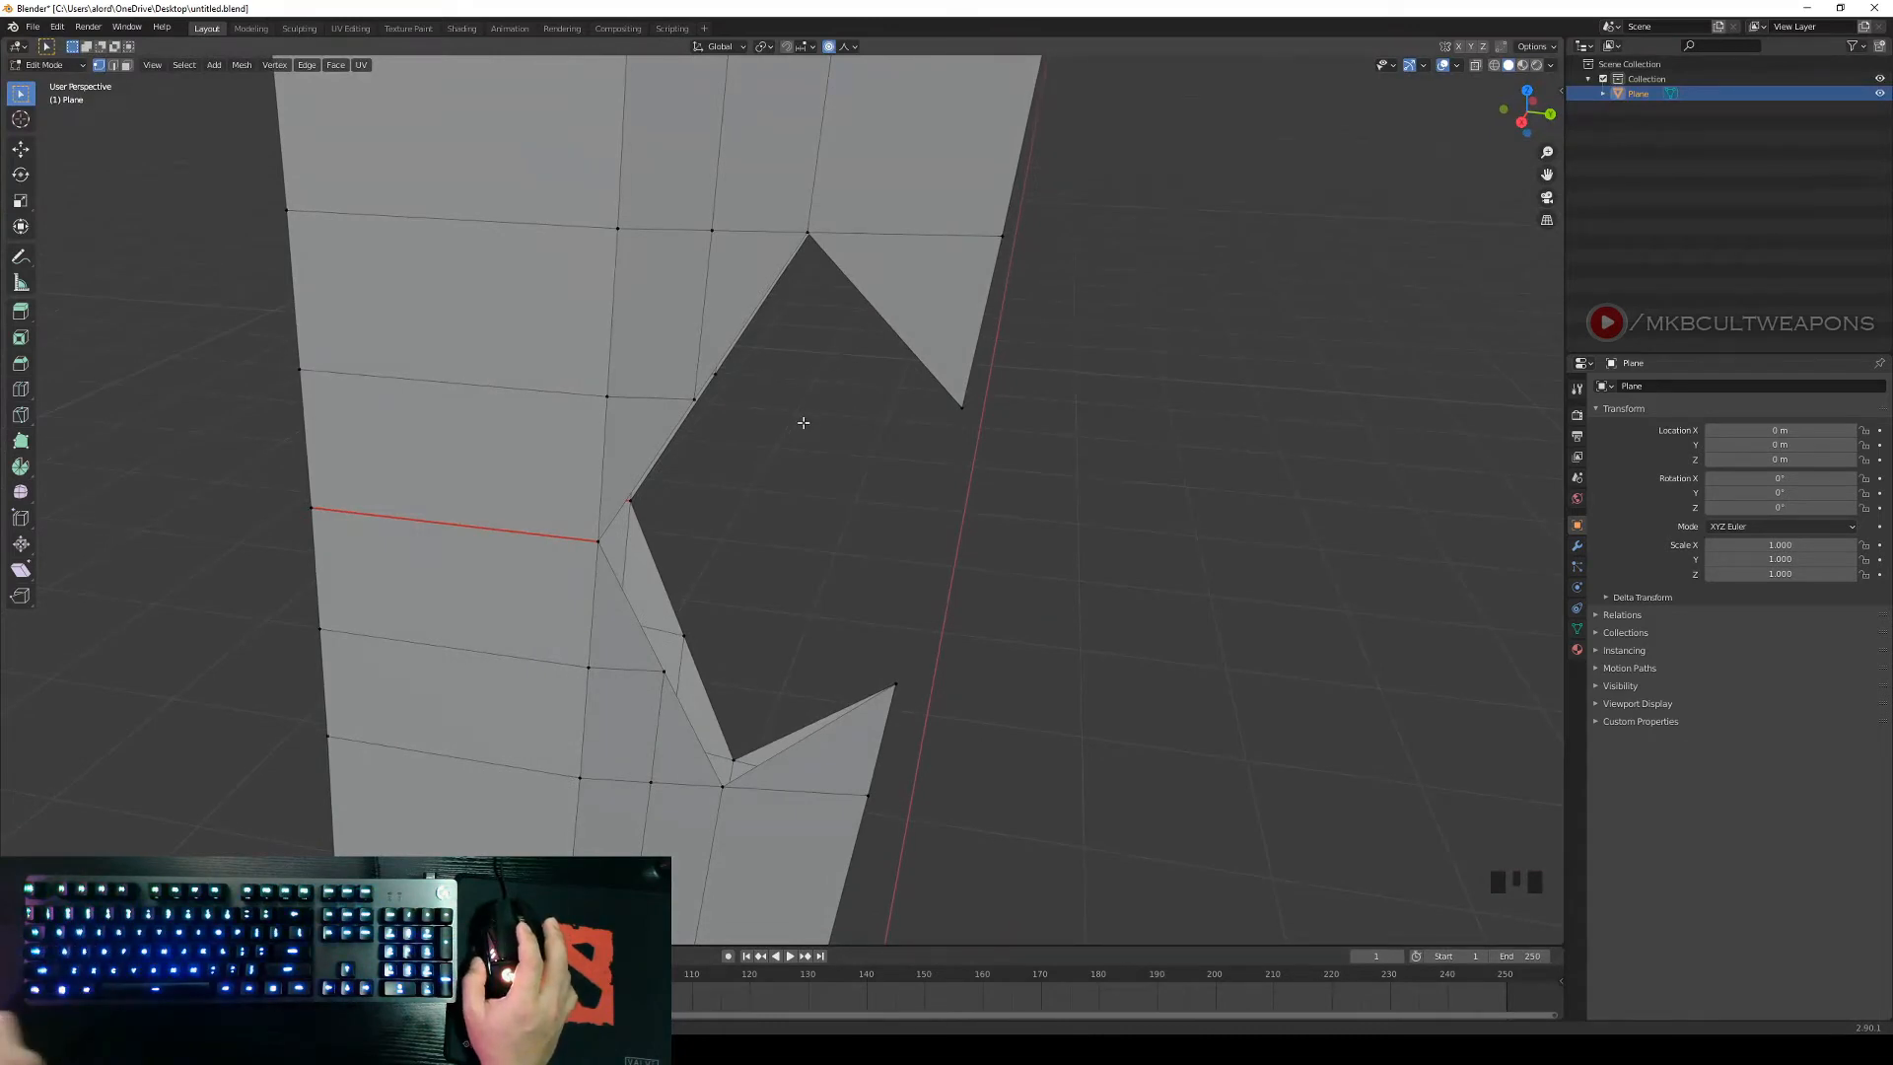
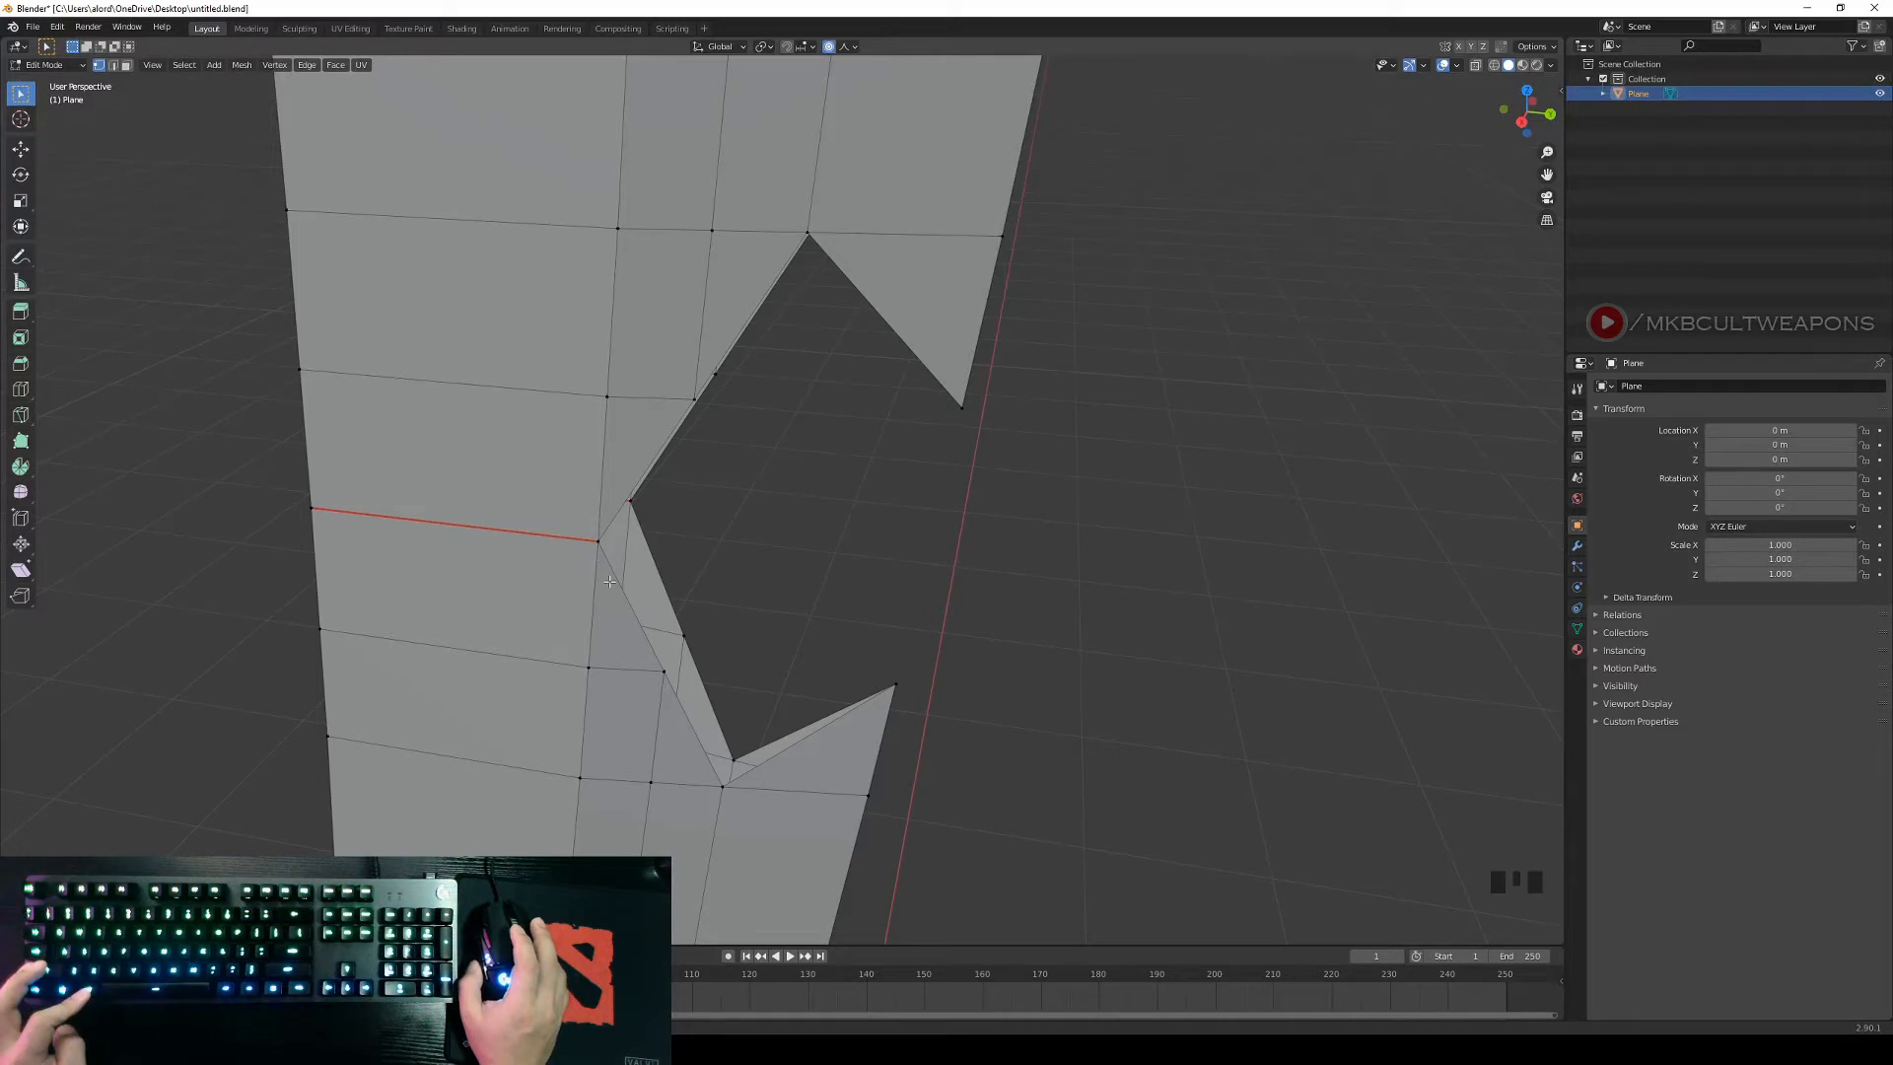
pyautogui.keyDown('alt'); pyautogui.keyDown('shift'); pyautogui.rightClick(646, 638); pyautogui.keyUp('shift'); pyautogui.keyUp('alt')
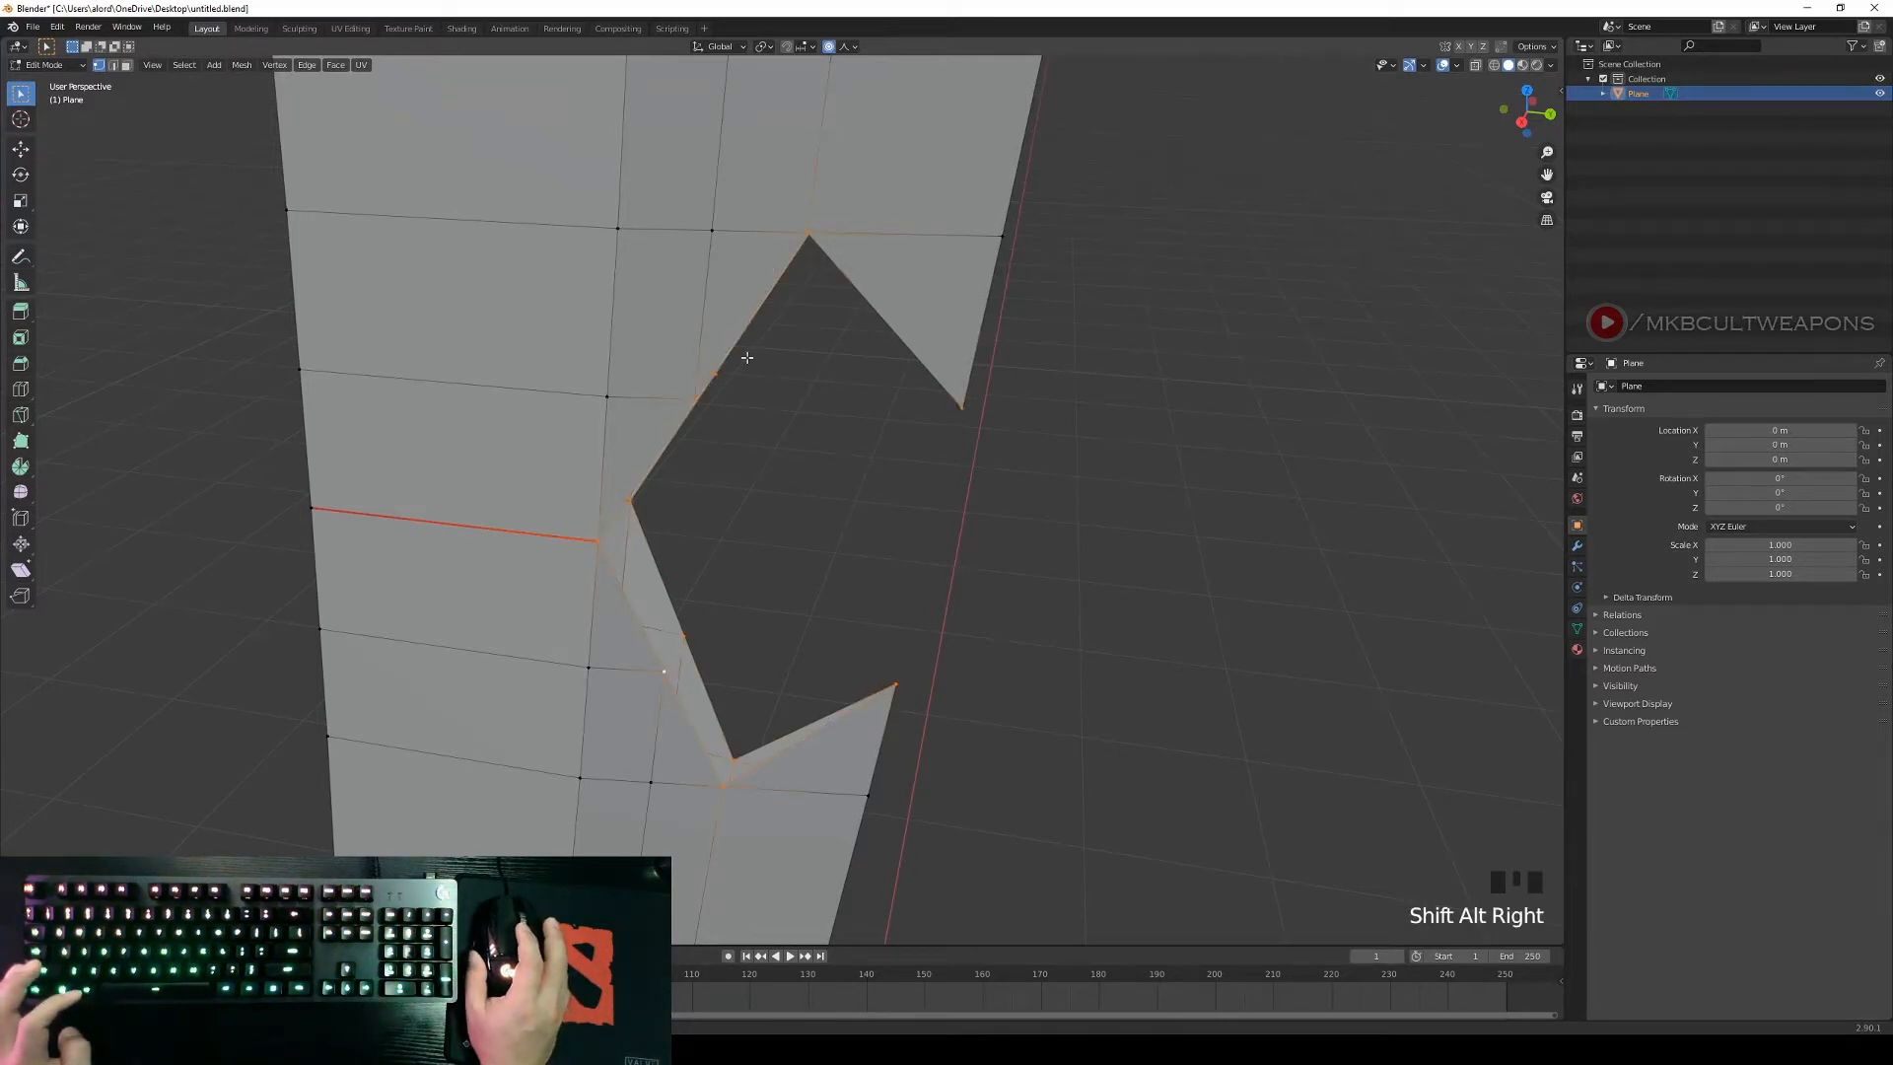
pyautogui.moveTo(1060, 685); pyautogui.dragTo(866, 467, button='middle')
pyautogui.moveTo(710, 552); pyautogui.dragTo(970, 611, button='middle')
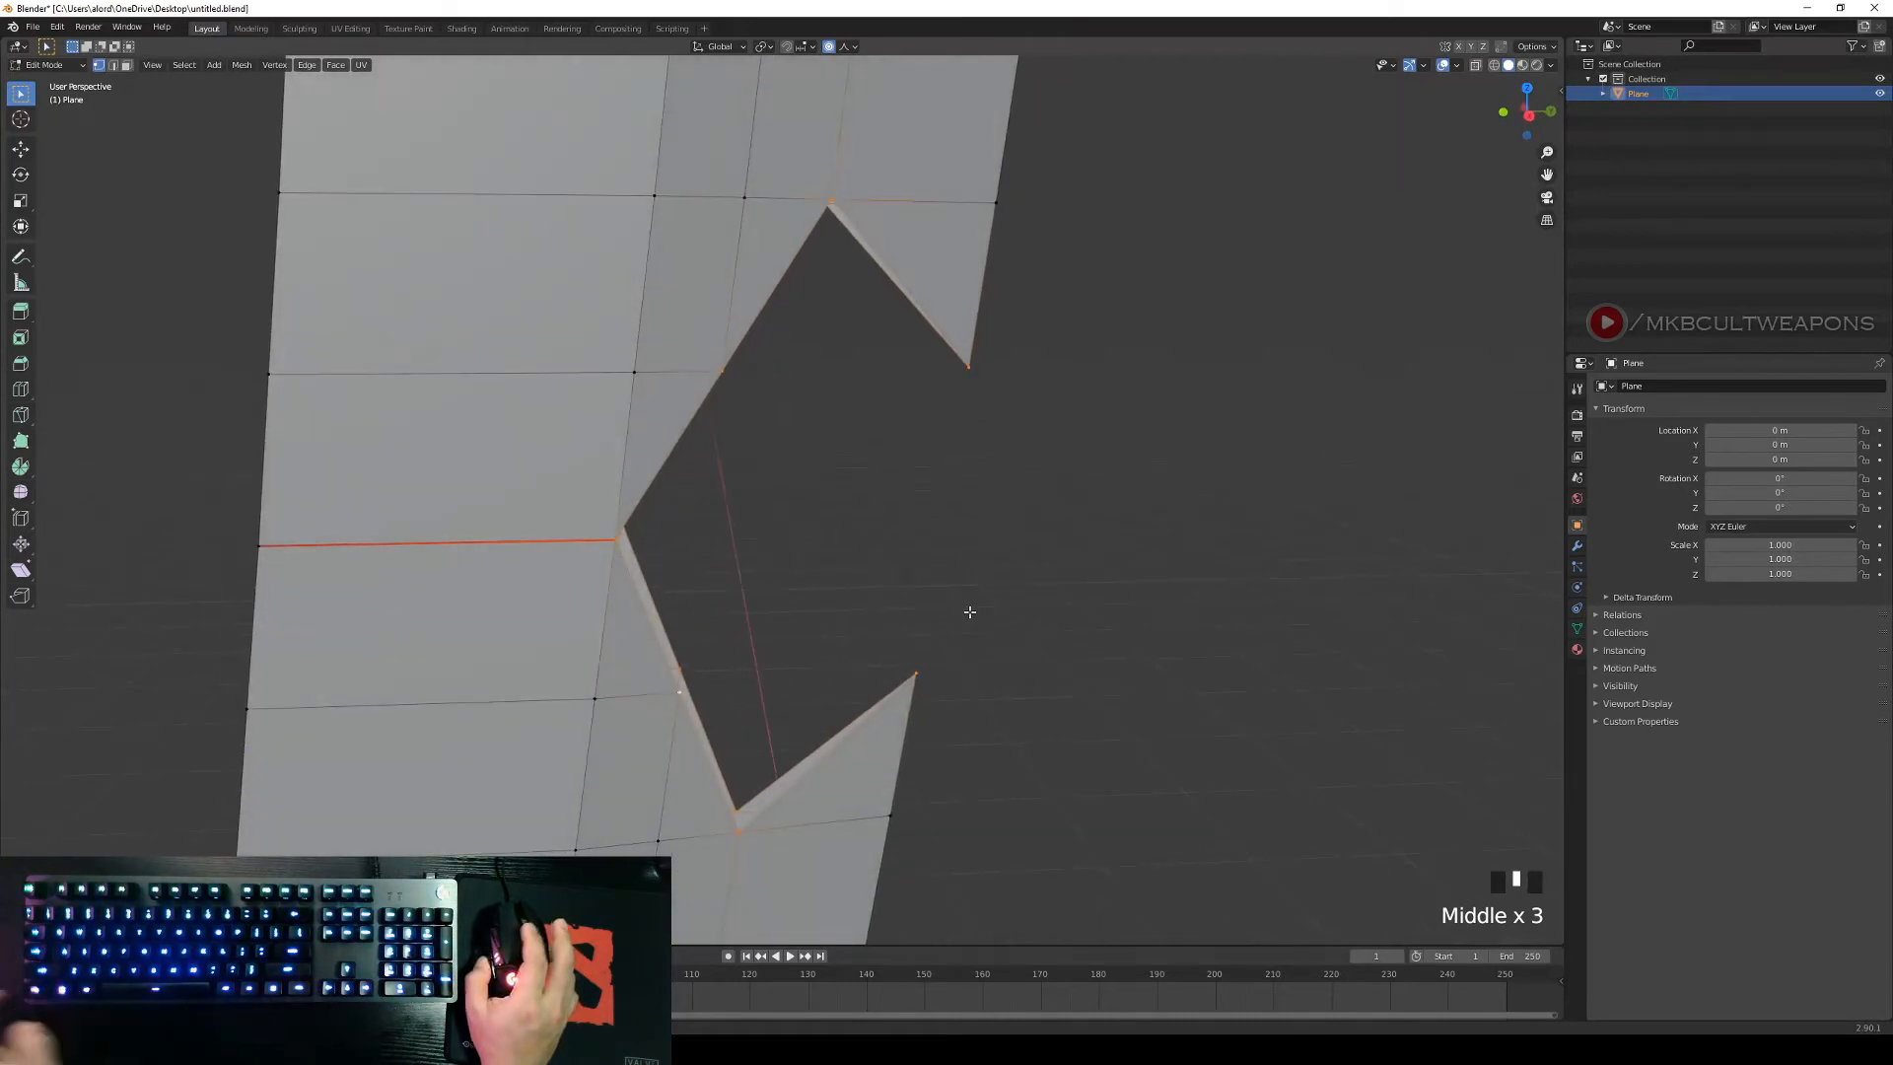
pyautogui.keyDown('shift'); pyautogui.rightClick(966, 367); pyautogui.keyUp('shift')
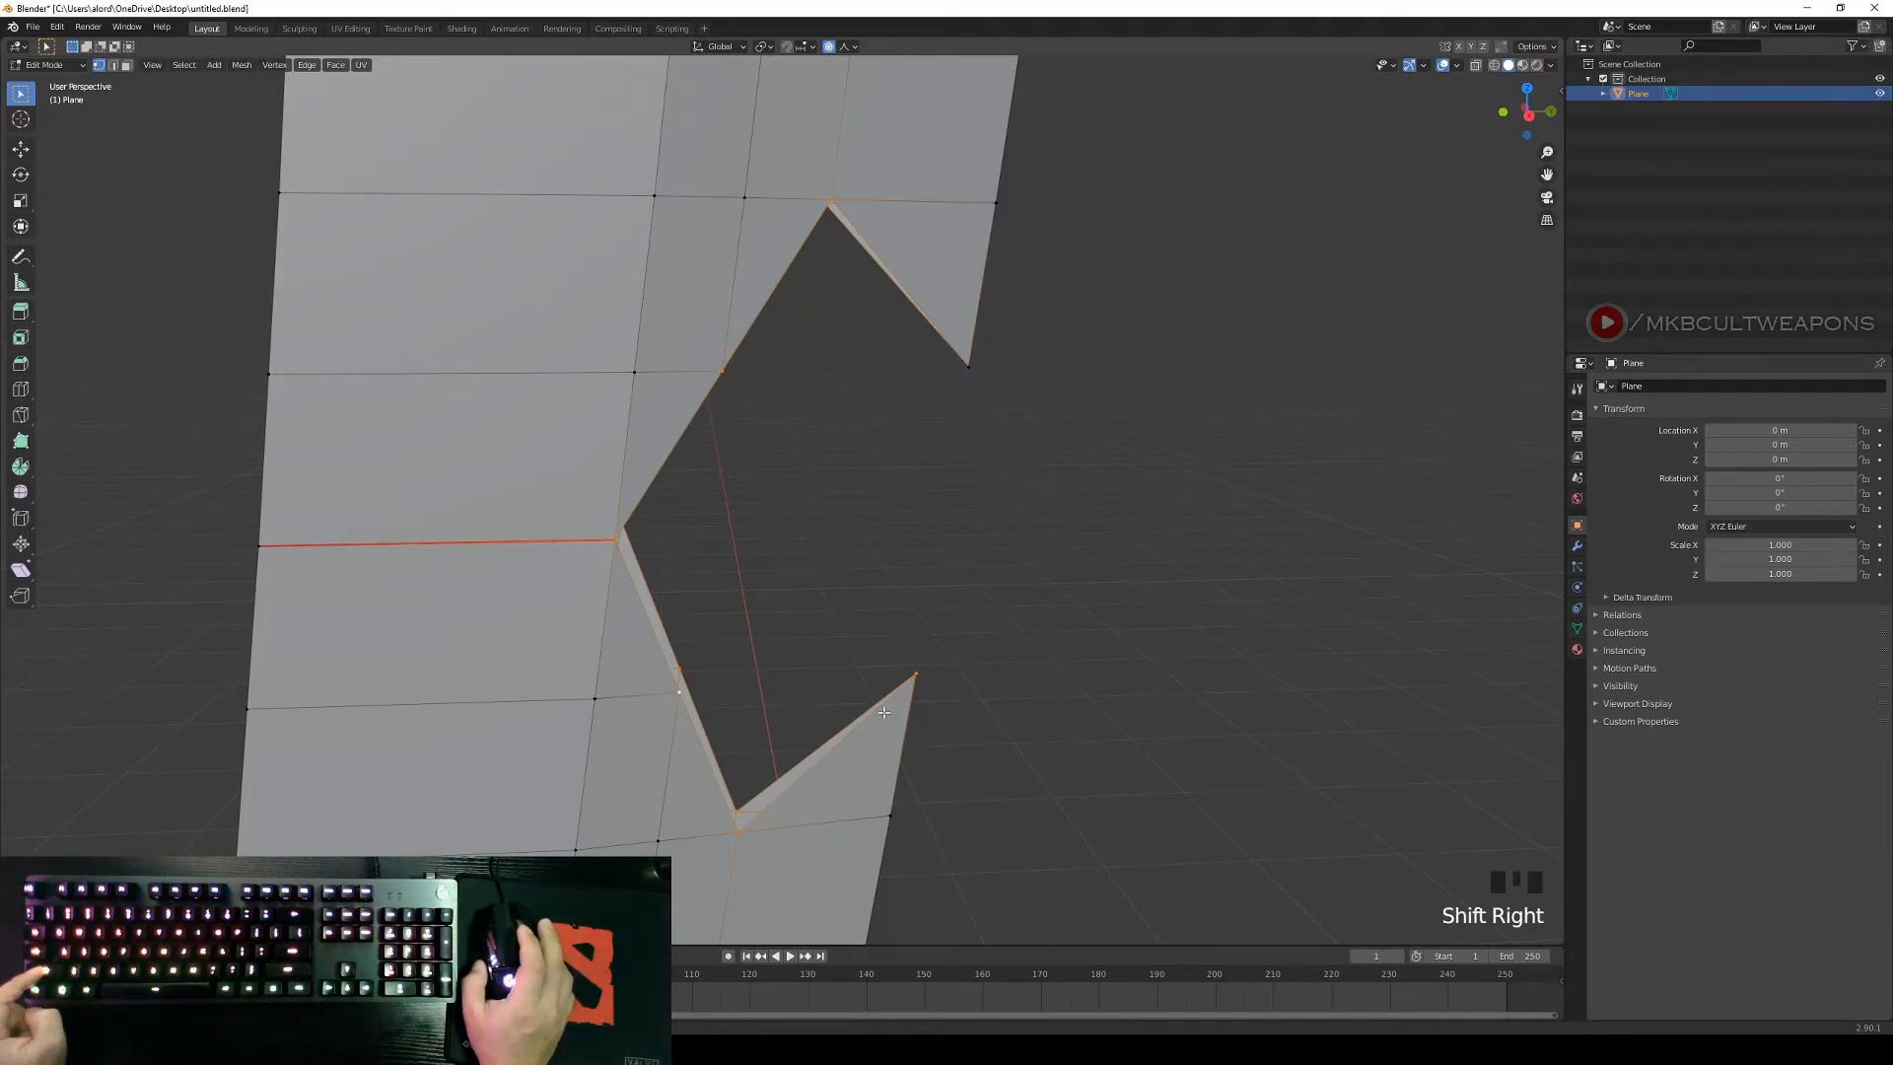
pyautogui.keyDown('shift'); pyautogui.rightClick(916, 670); pyautogui.keyUp('shift')
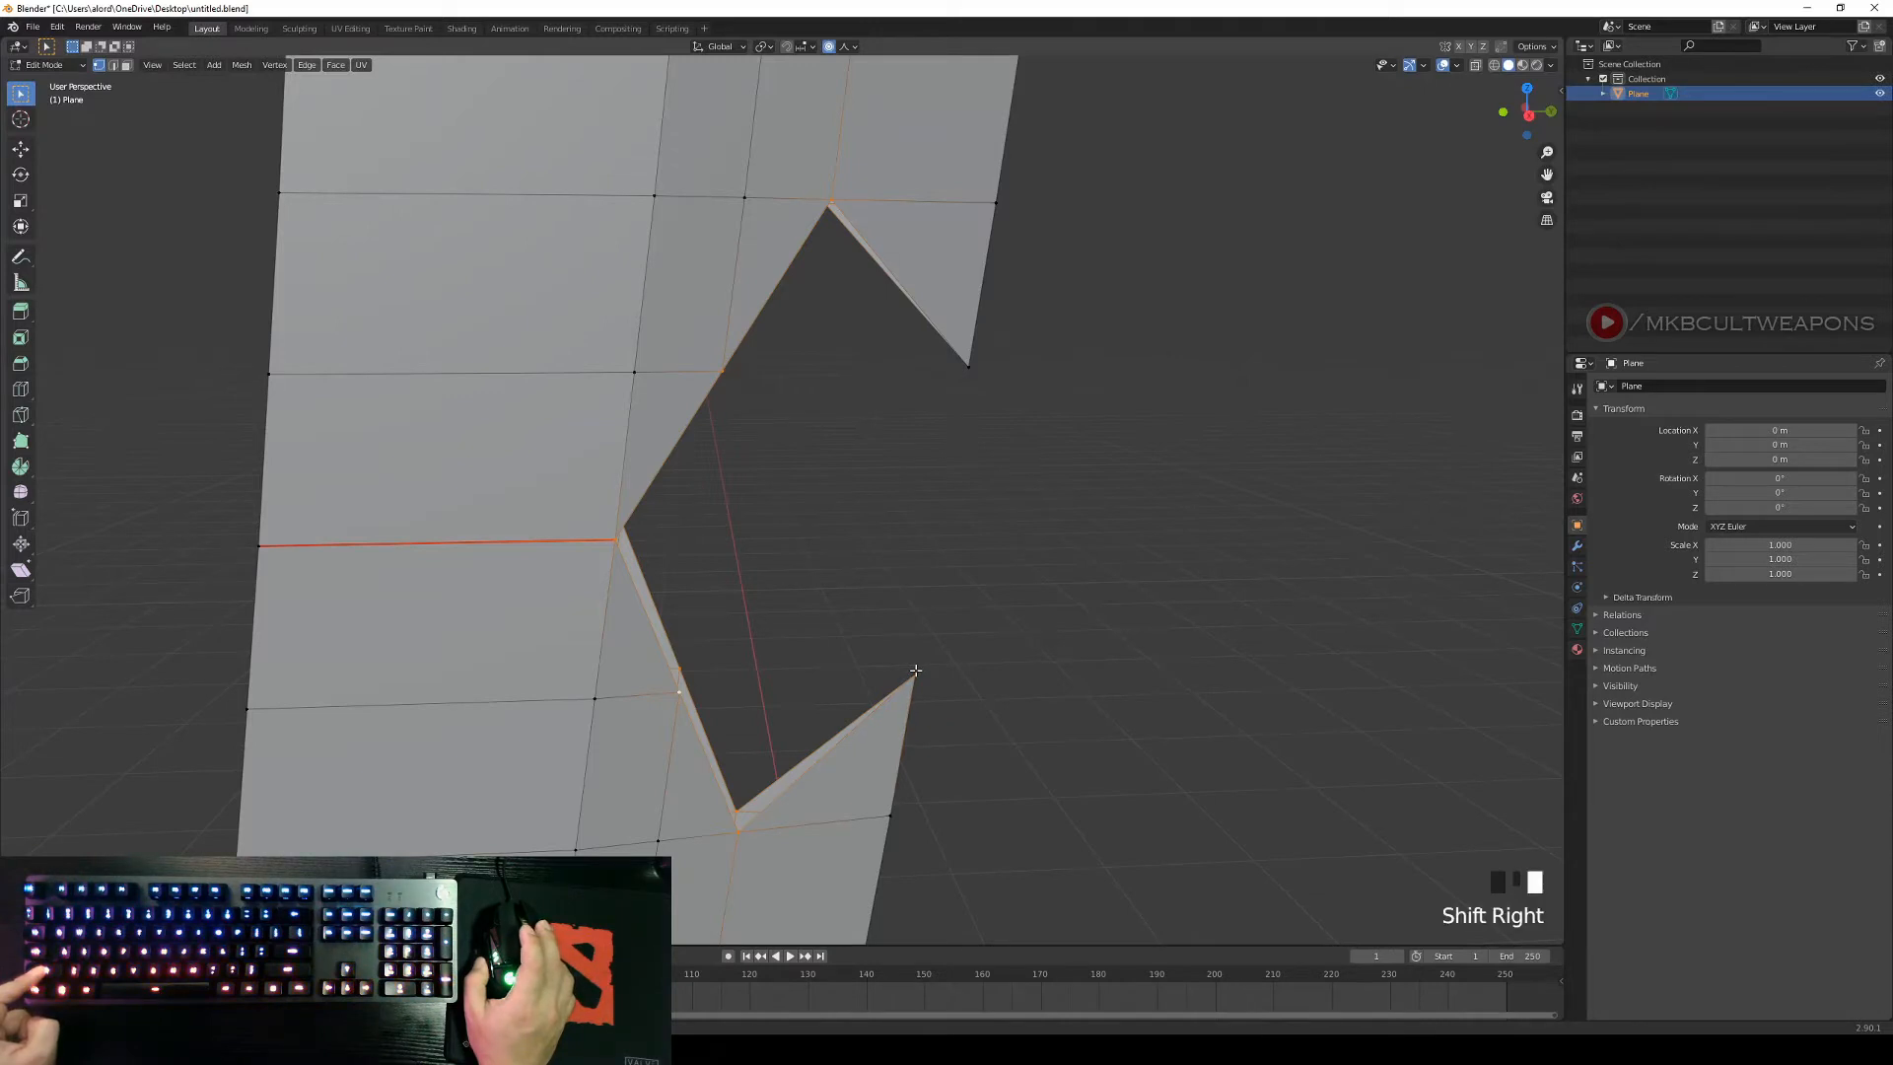
pyautogui.moveTo(1099, 656); pyautogui.dragTo(887, 394, button='middle')
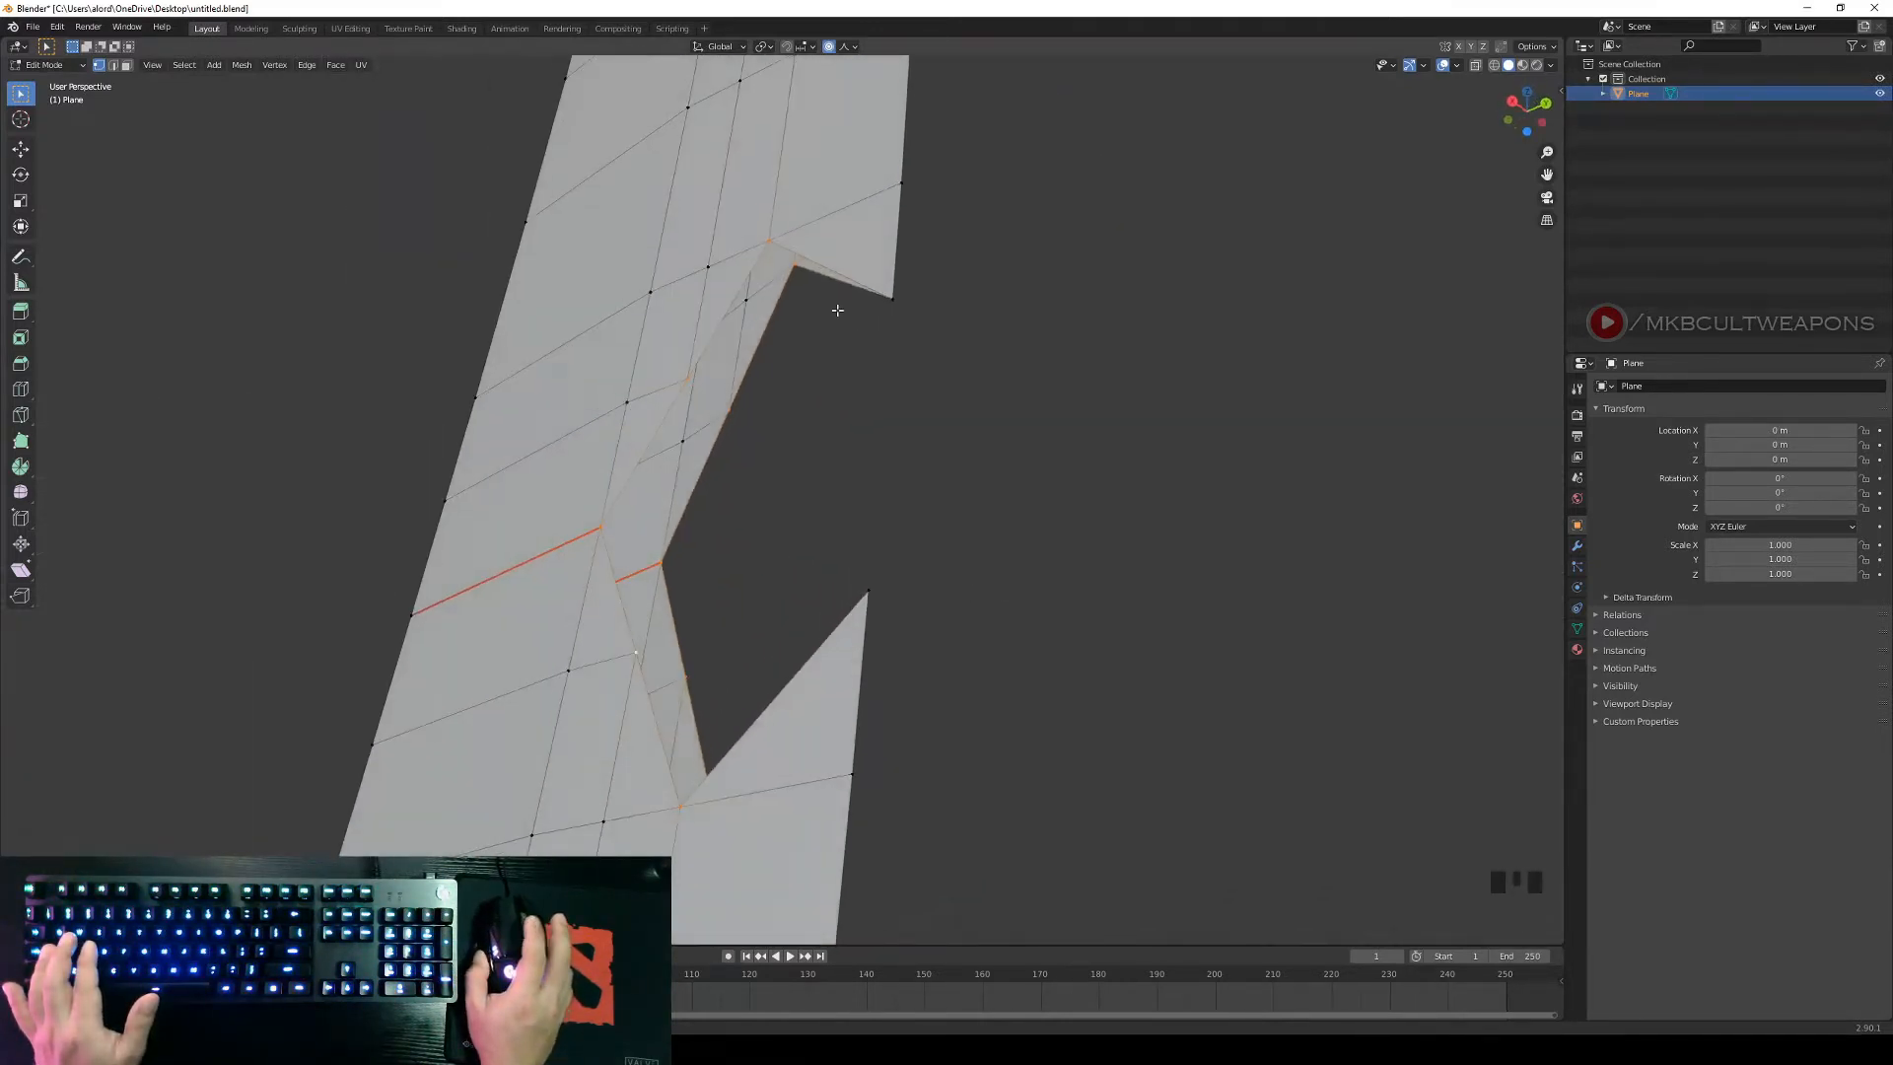
pyautogui.moveTo(870, 327); pyautogui.dragTo(750, 484, button='middle')
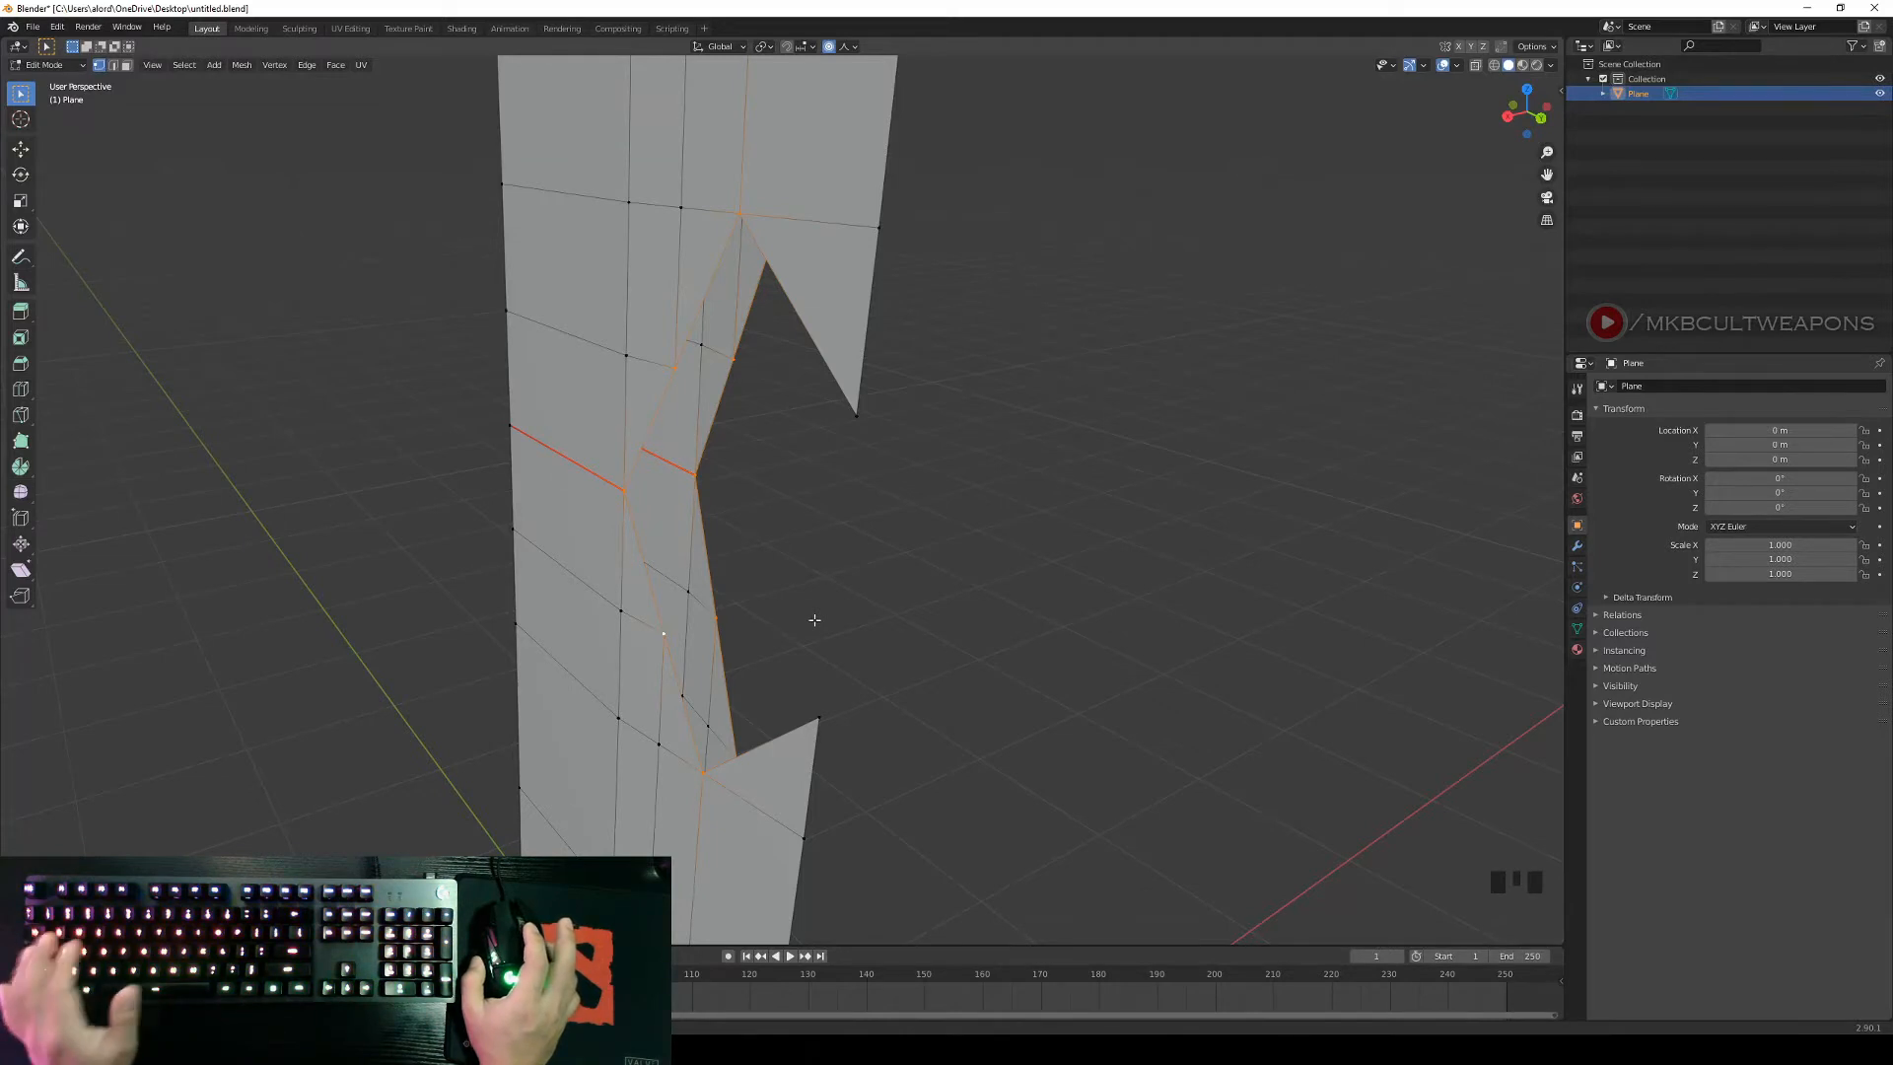
pyautogui.hotkey('ctrl', 'e')
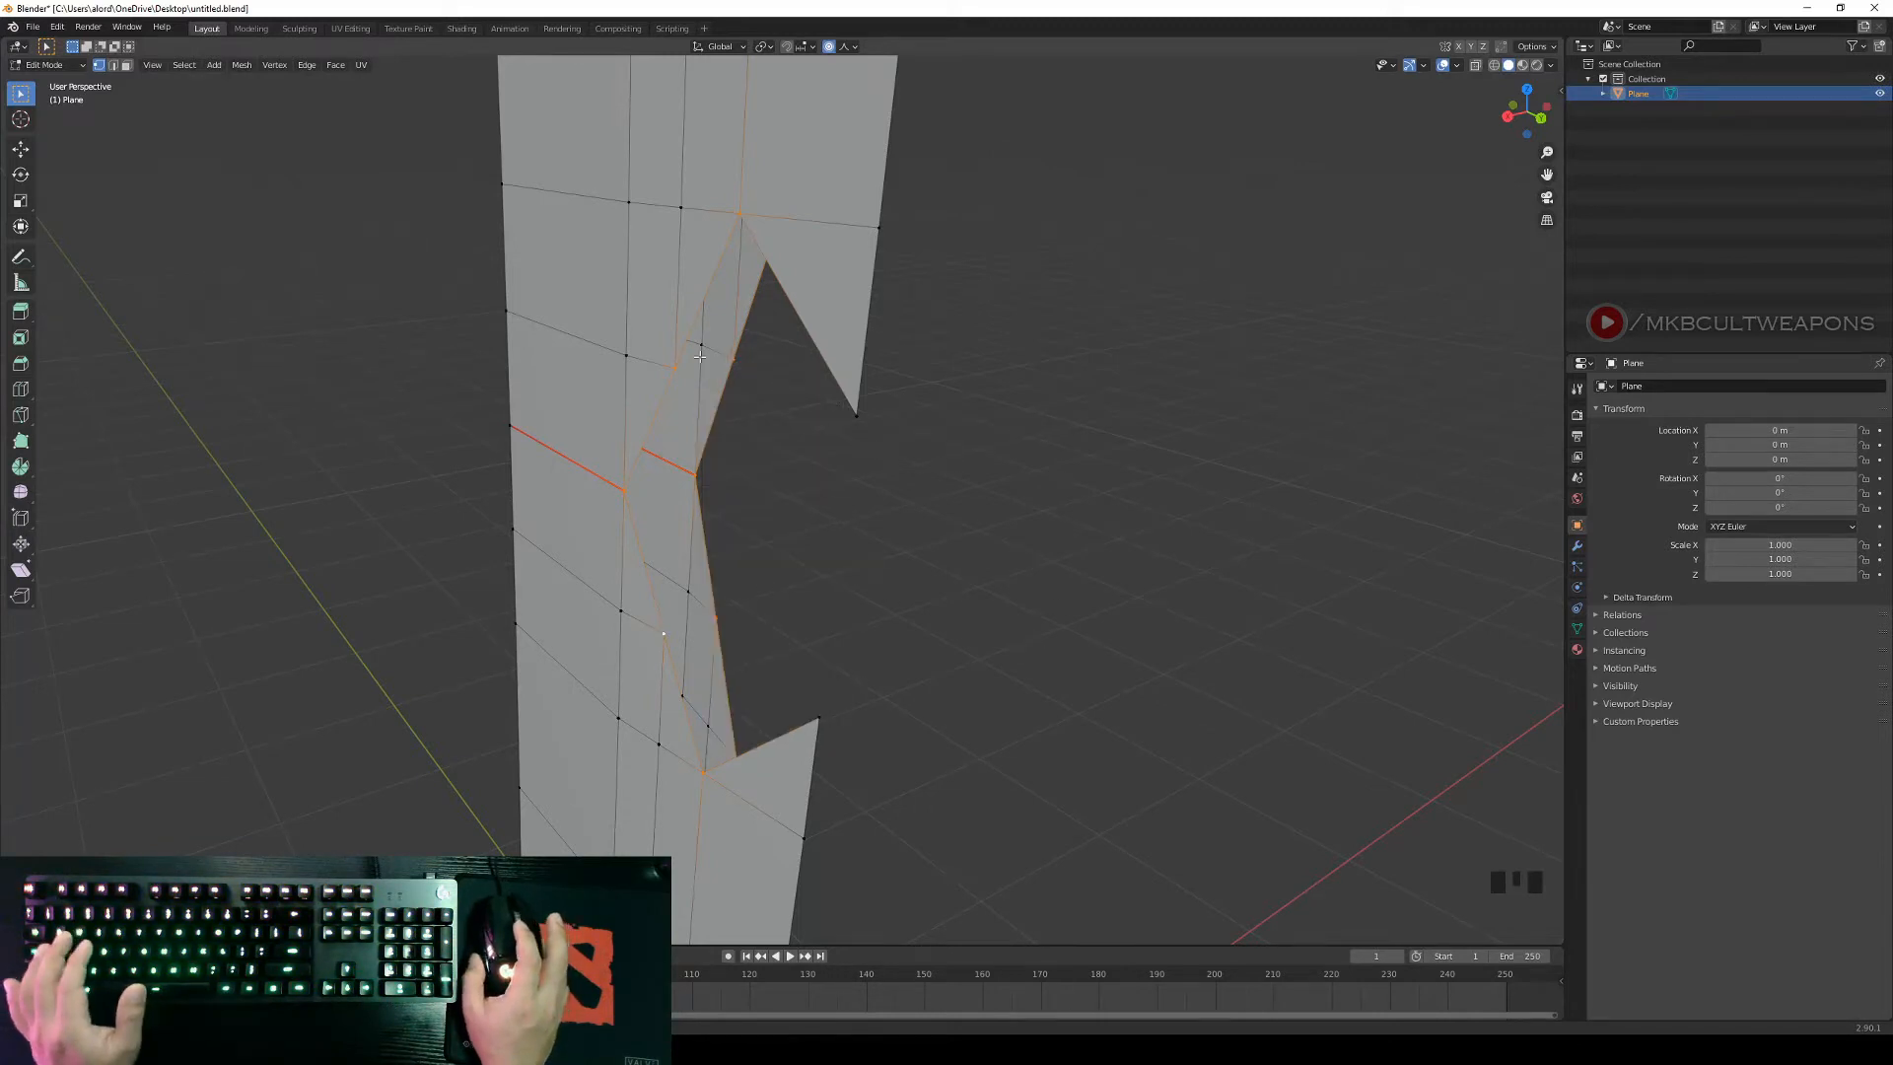
pyautogui.moveTo(724, 228); pyautogui.dragTo(1002, 500, button='middle')
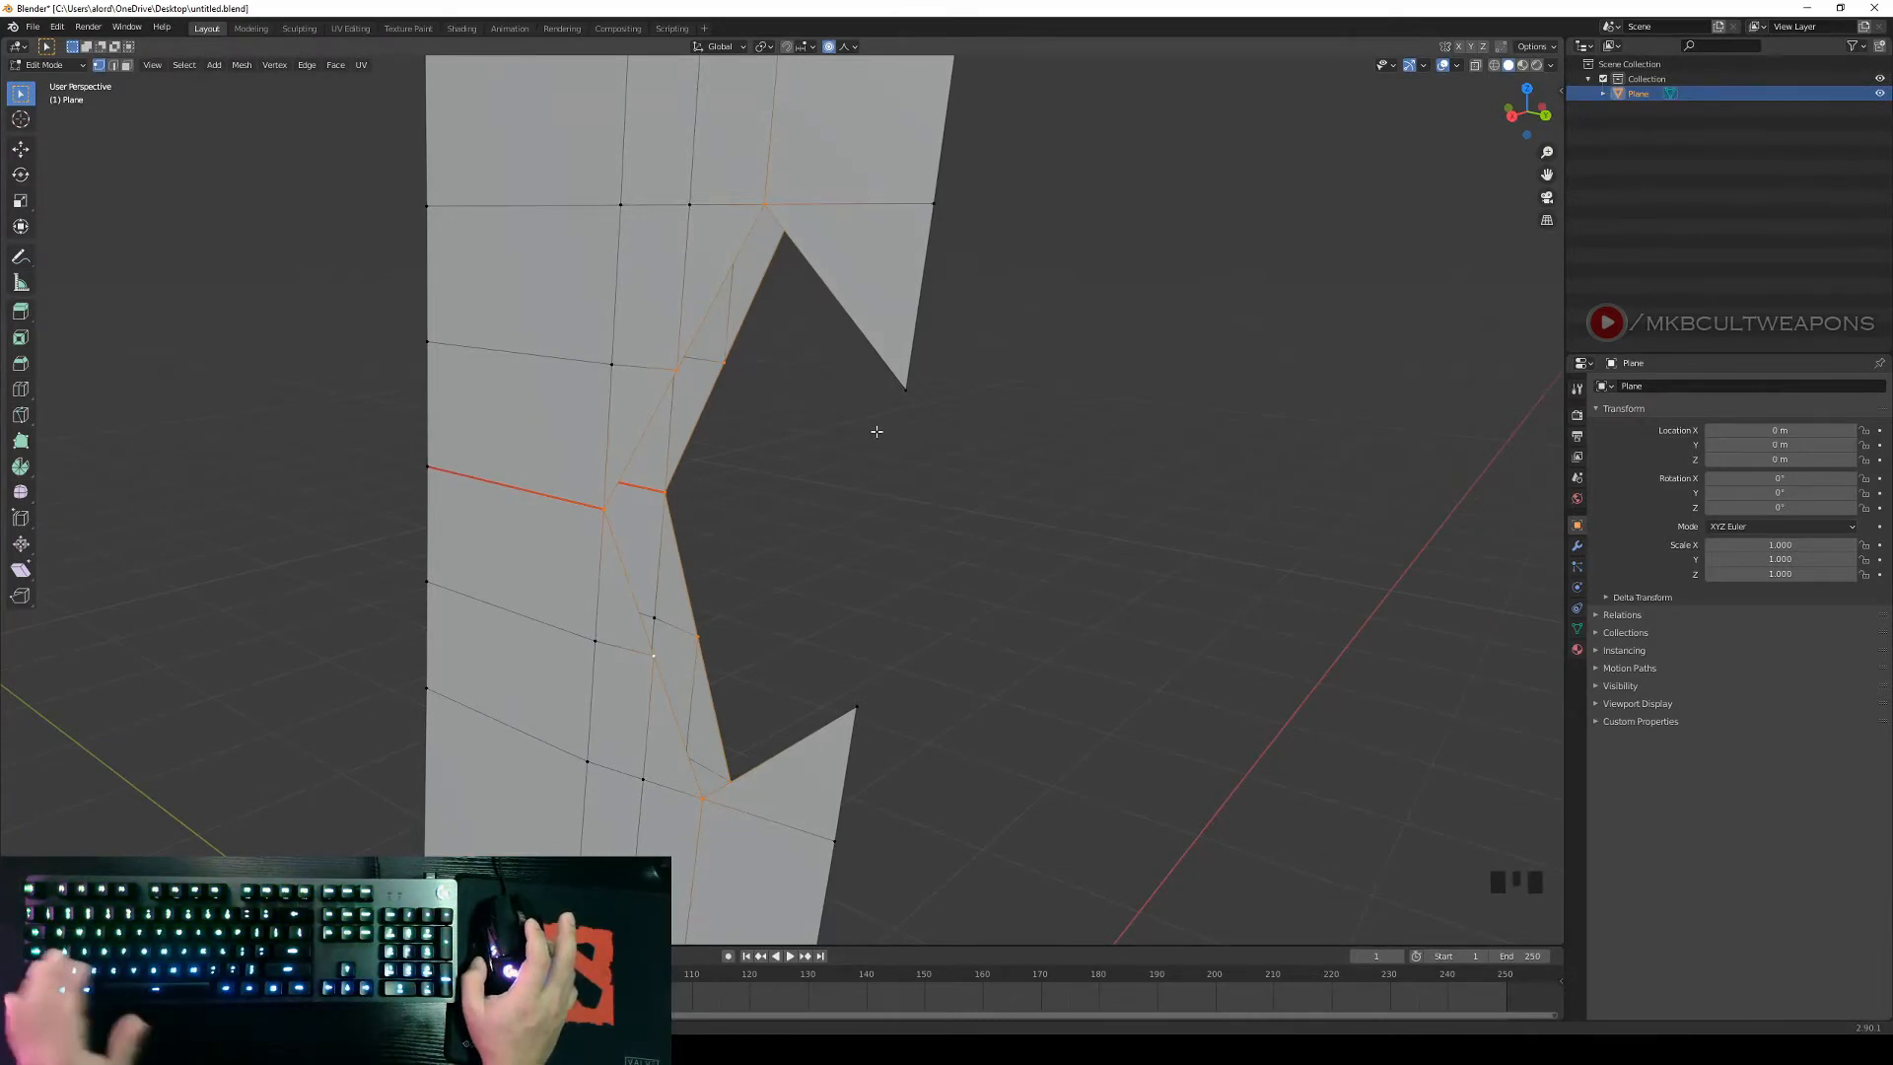
pyautogui.hotkey('ctrl', 'e')
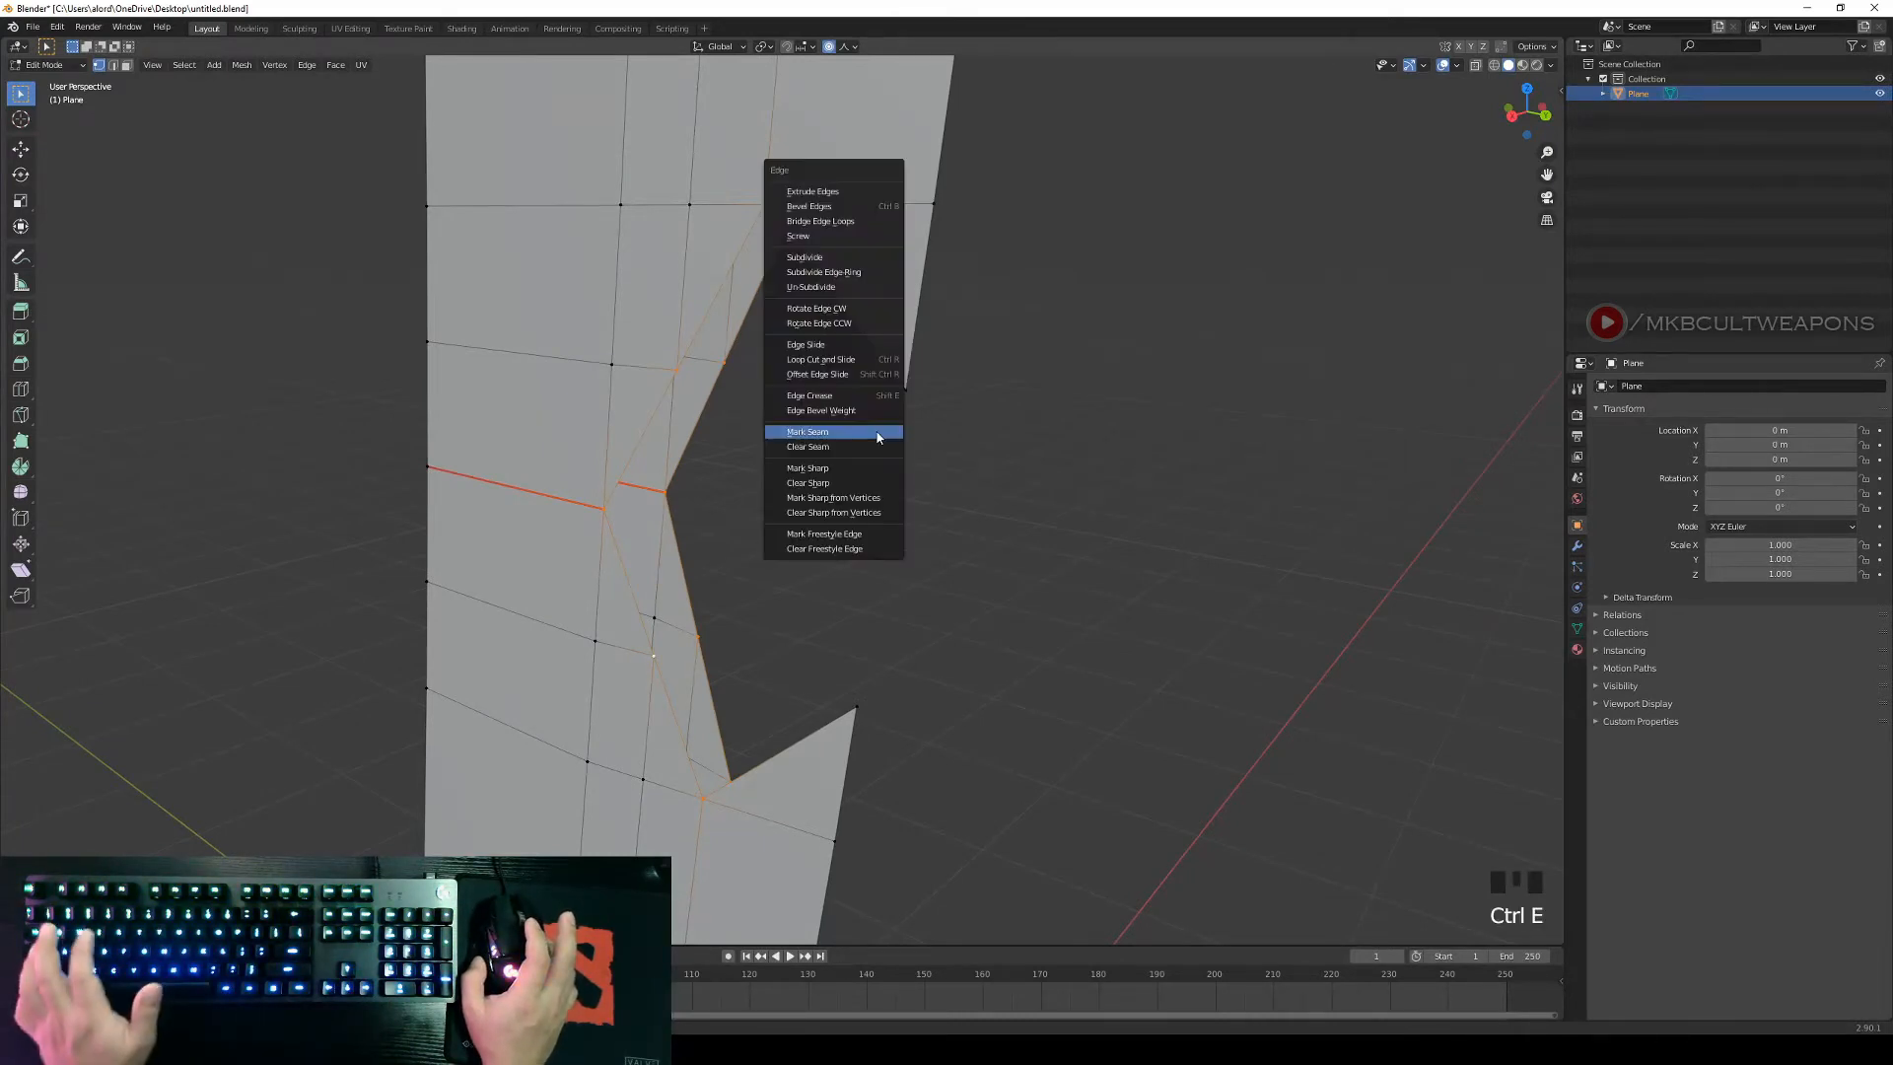
pyautogui.click(814, 223)
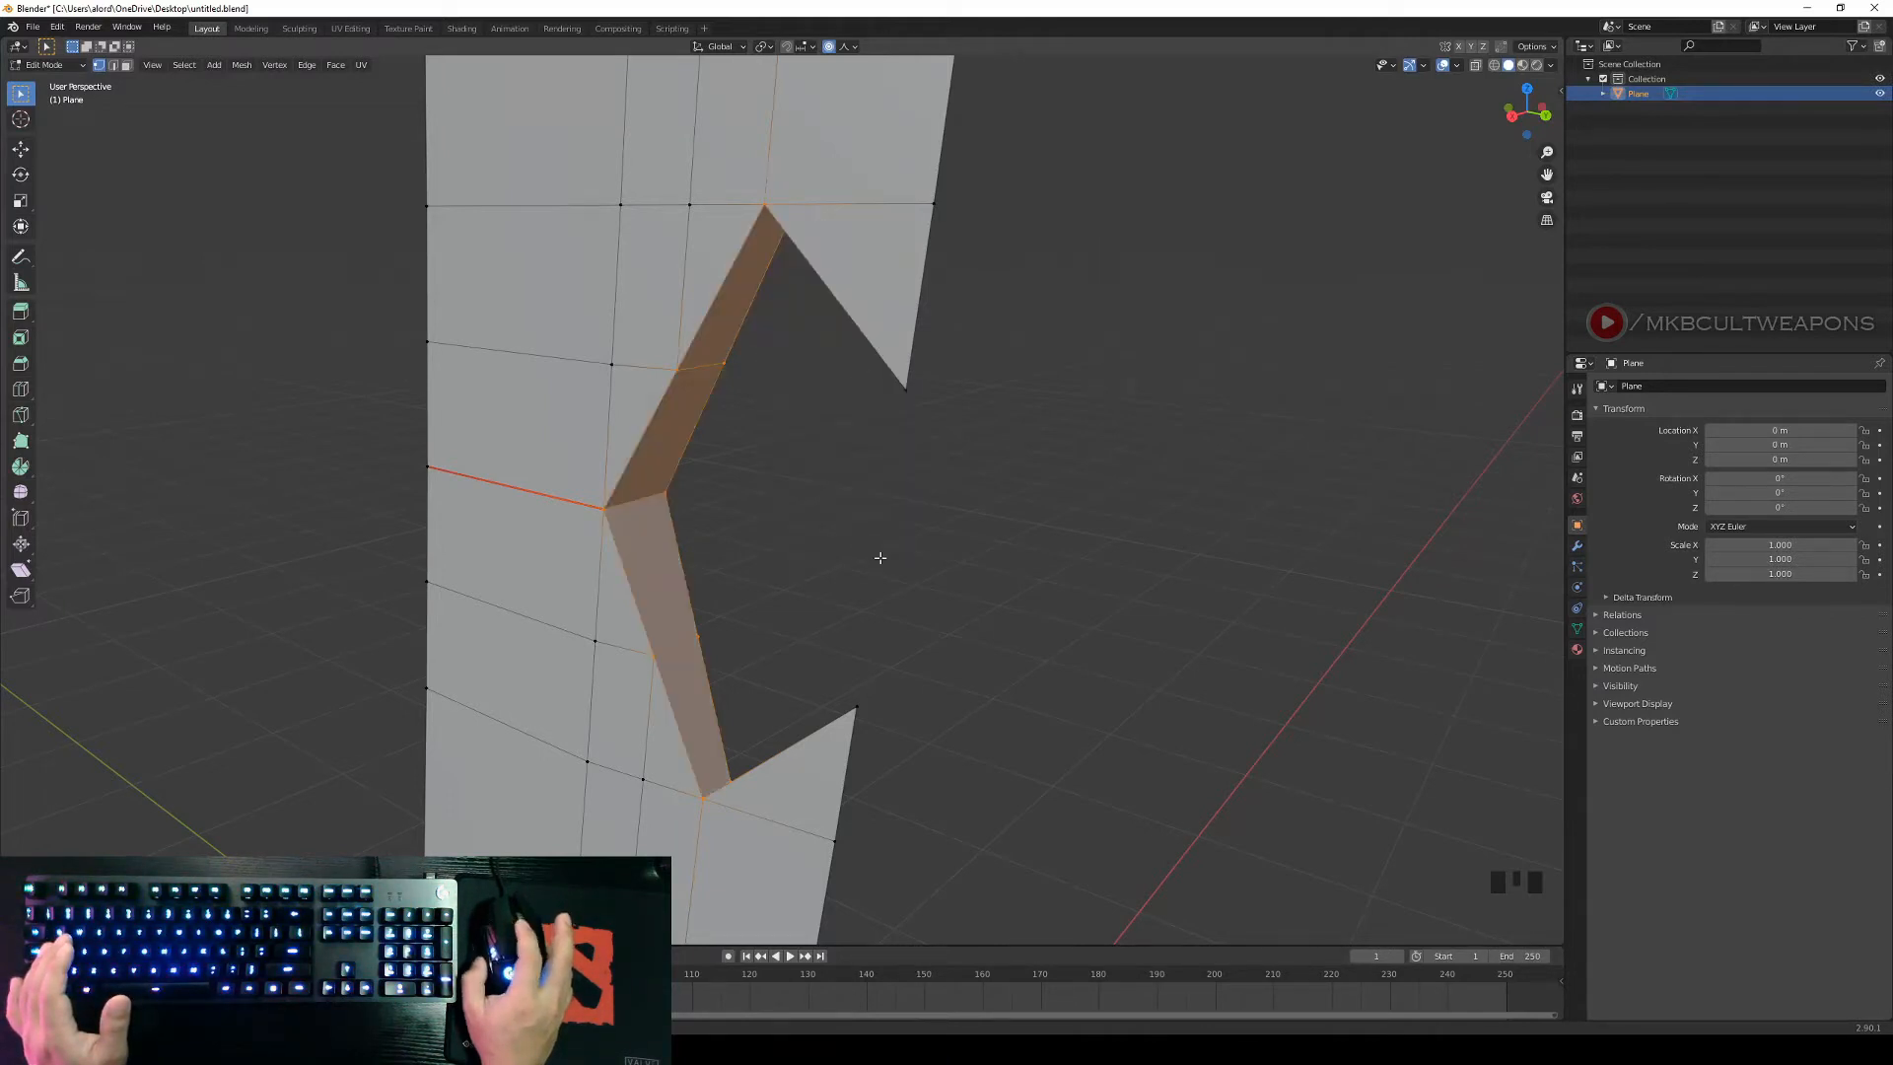
# Examine the notch's inner wall, its two outer tips and the blade's outer edge loop from both sides.
pyautogui.moveTo(880, 558)
pyautogui.mouseDown(button='middle')
pyautogui.moveTo(795, 562)
pyautogui.moveTo(740, 507)
pyautogui.moveTo(746, 438)
pyautogui.moveTo(841, 452)
pyautogui.moveTo(921, 427)
pyautogui.moveTo(798, 530)
pyautogui.moveTo(812, 571)
pyautogui.moveTo(909, 589)
pyautogui.moveTo(819, 642)
pyautogui.moveTo(710, 655)
pyautogui.moveTo(841, 654)
pyautogui.moveTo(858, 633)
pyautogui.moveTo(824, 583)
pyautogui.moveTo(883, 592)
pyautogui.moveTo(960, 674)
pyautogui.moveTo(888, 592)
pyautogui.moveTo(862, 609)
pyautogui.moveTo(852, 545)
pyautogui.mouseUp(button='middle')
pyautogui.rightClick(1011, 605)
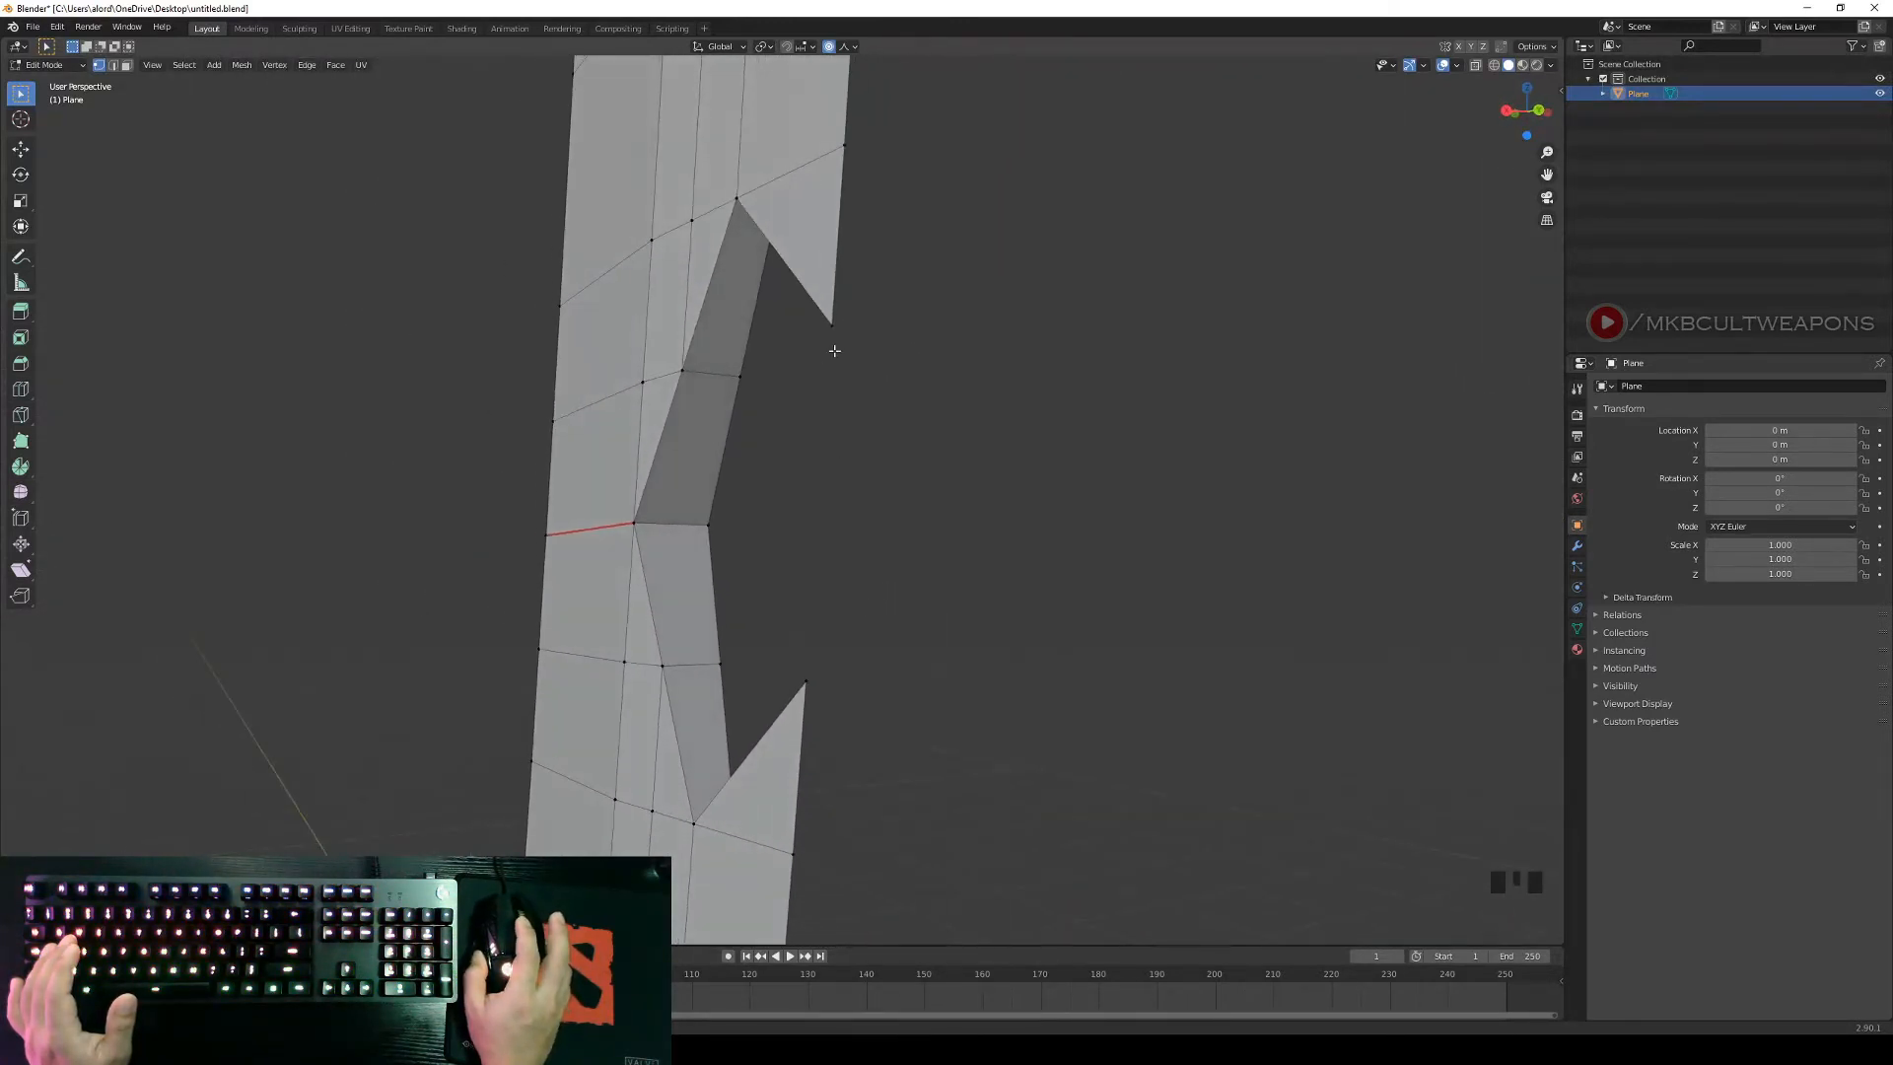
pyautogui.moveTo(832, 351); pyautogui.dragTo(963, 389, button='middle')
pyautogui.rightClick(938, 388)
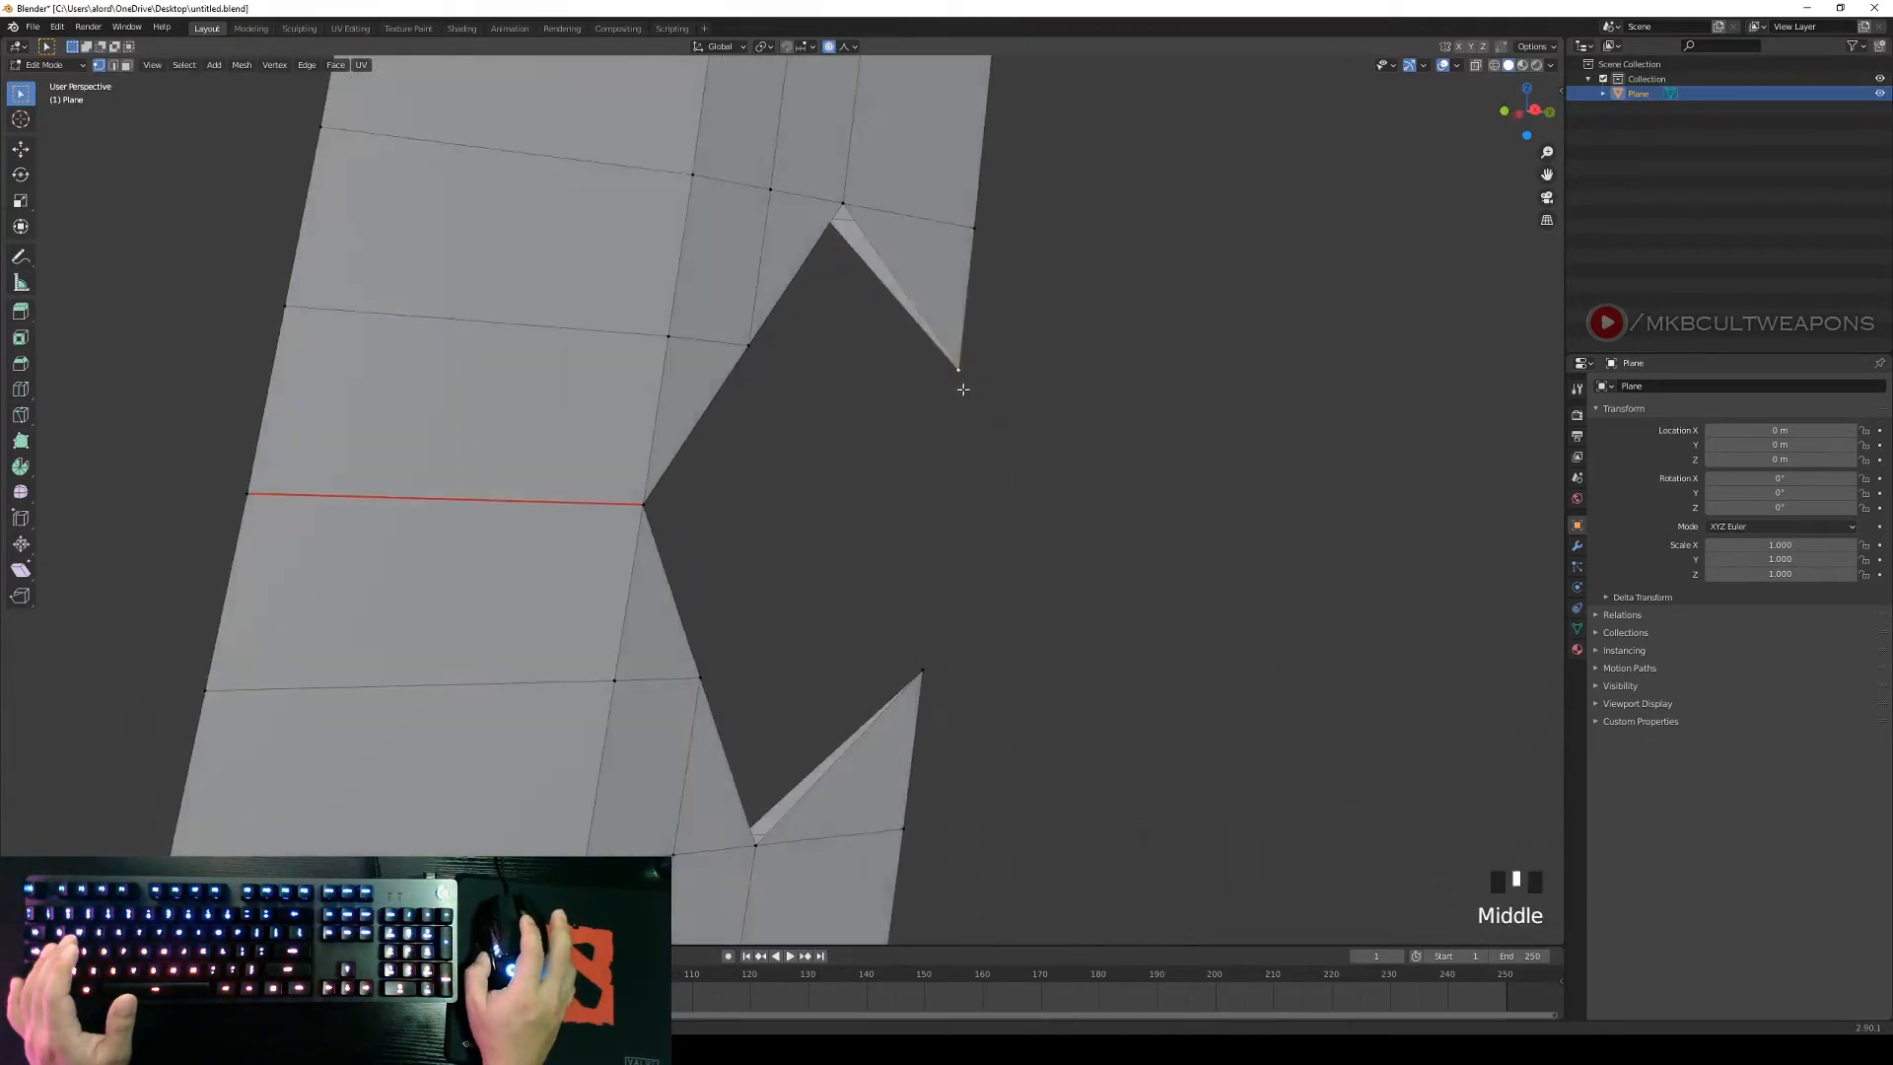
pyautogui.scroll(-8, 930, 431)
pyautogui.rightClick(859, 328)
pyautogui.keyDown('alt'); pyautogui.keyDown('shift'); pyautogui.rightClick(843, 329); pyautogui.keyUp('shift'); pyautogui.keyUp('alt')
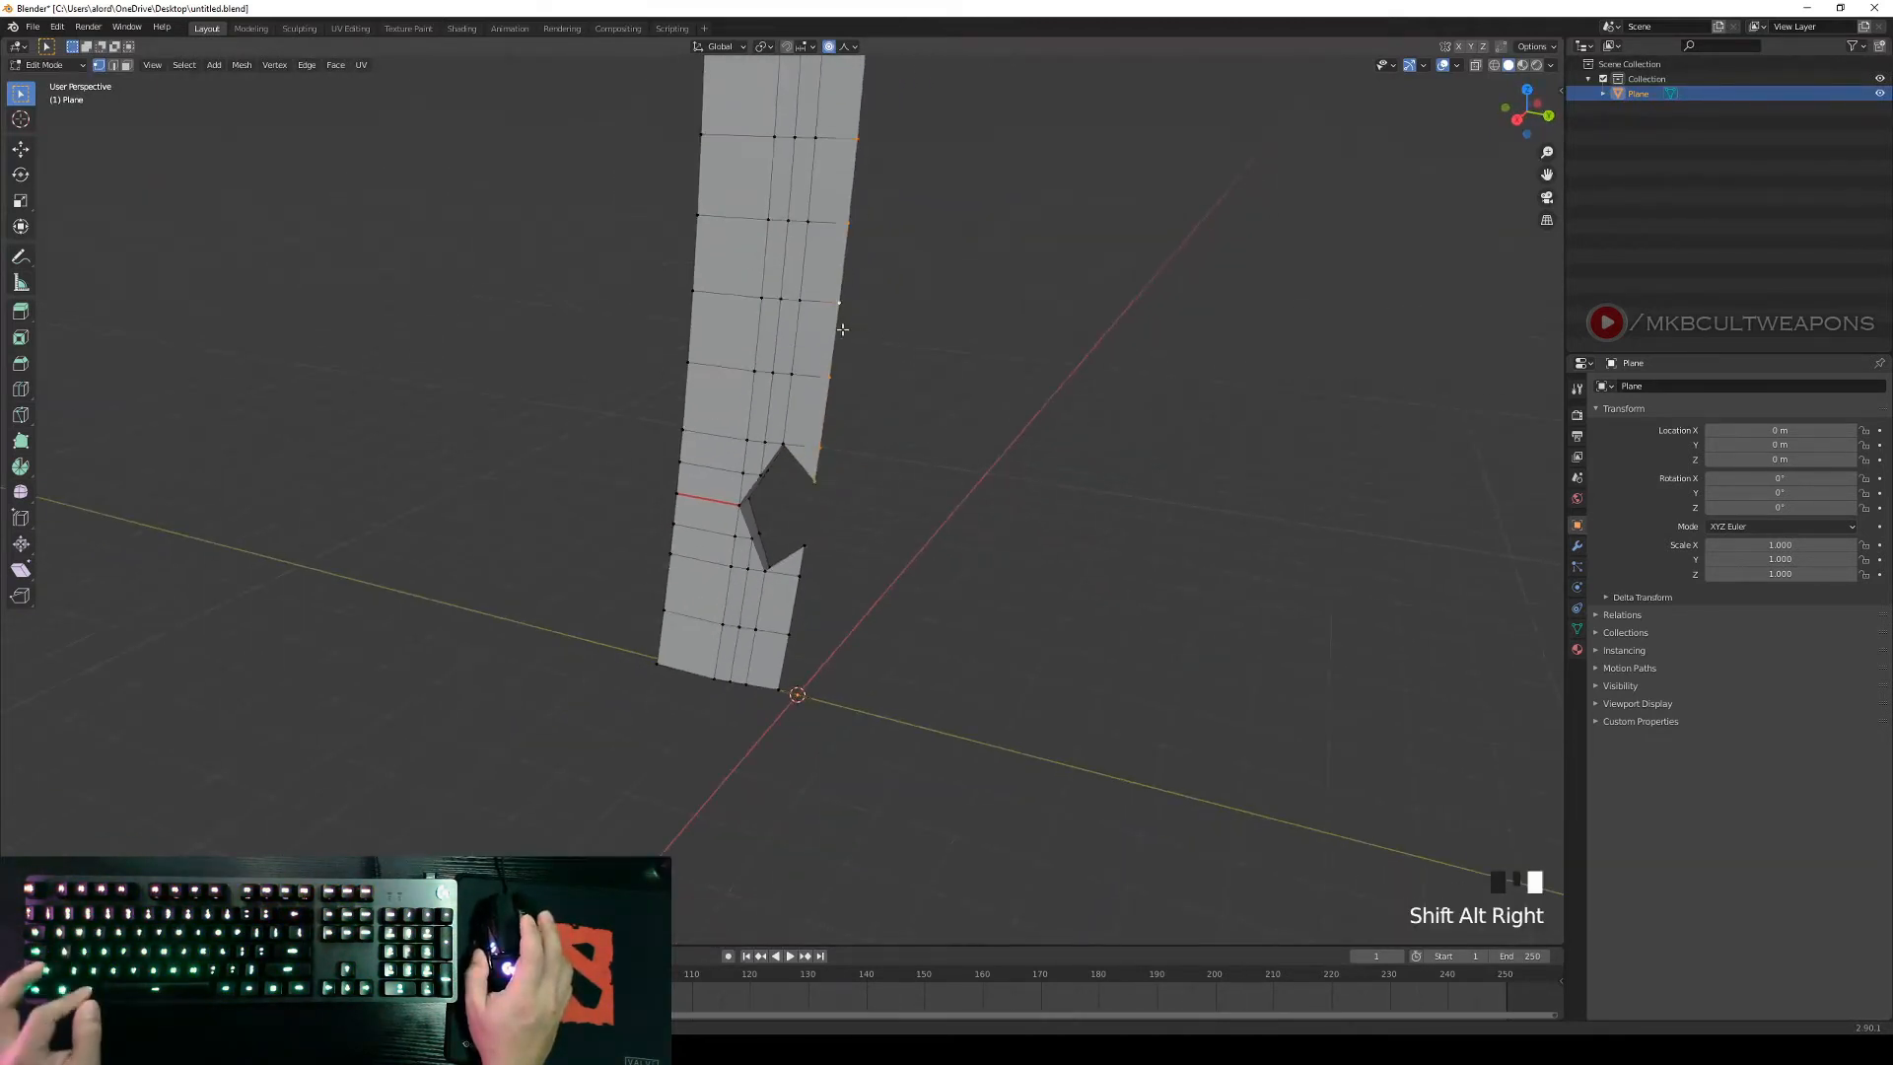
pyautogui.scroll(8, 893, 545)
pyautogui.moveTo(1006, 566); pyautogui.dragTo(734, 457, button='middle')
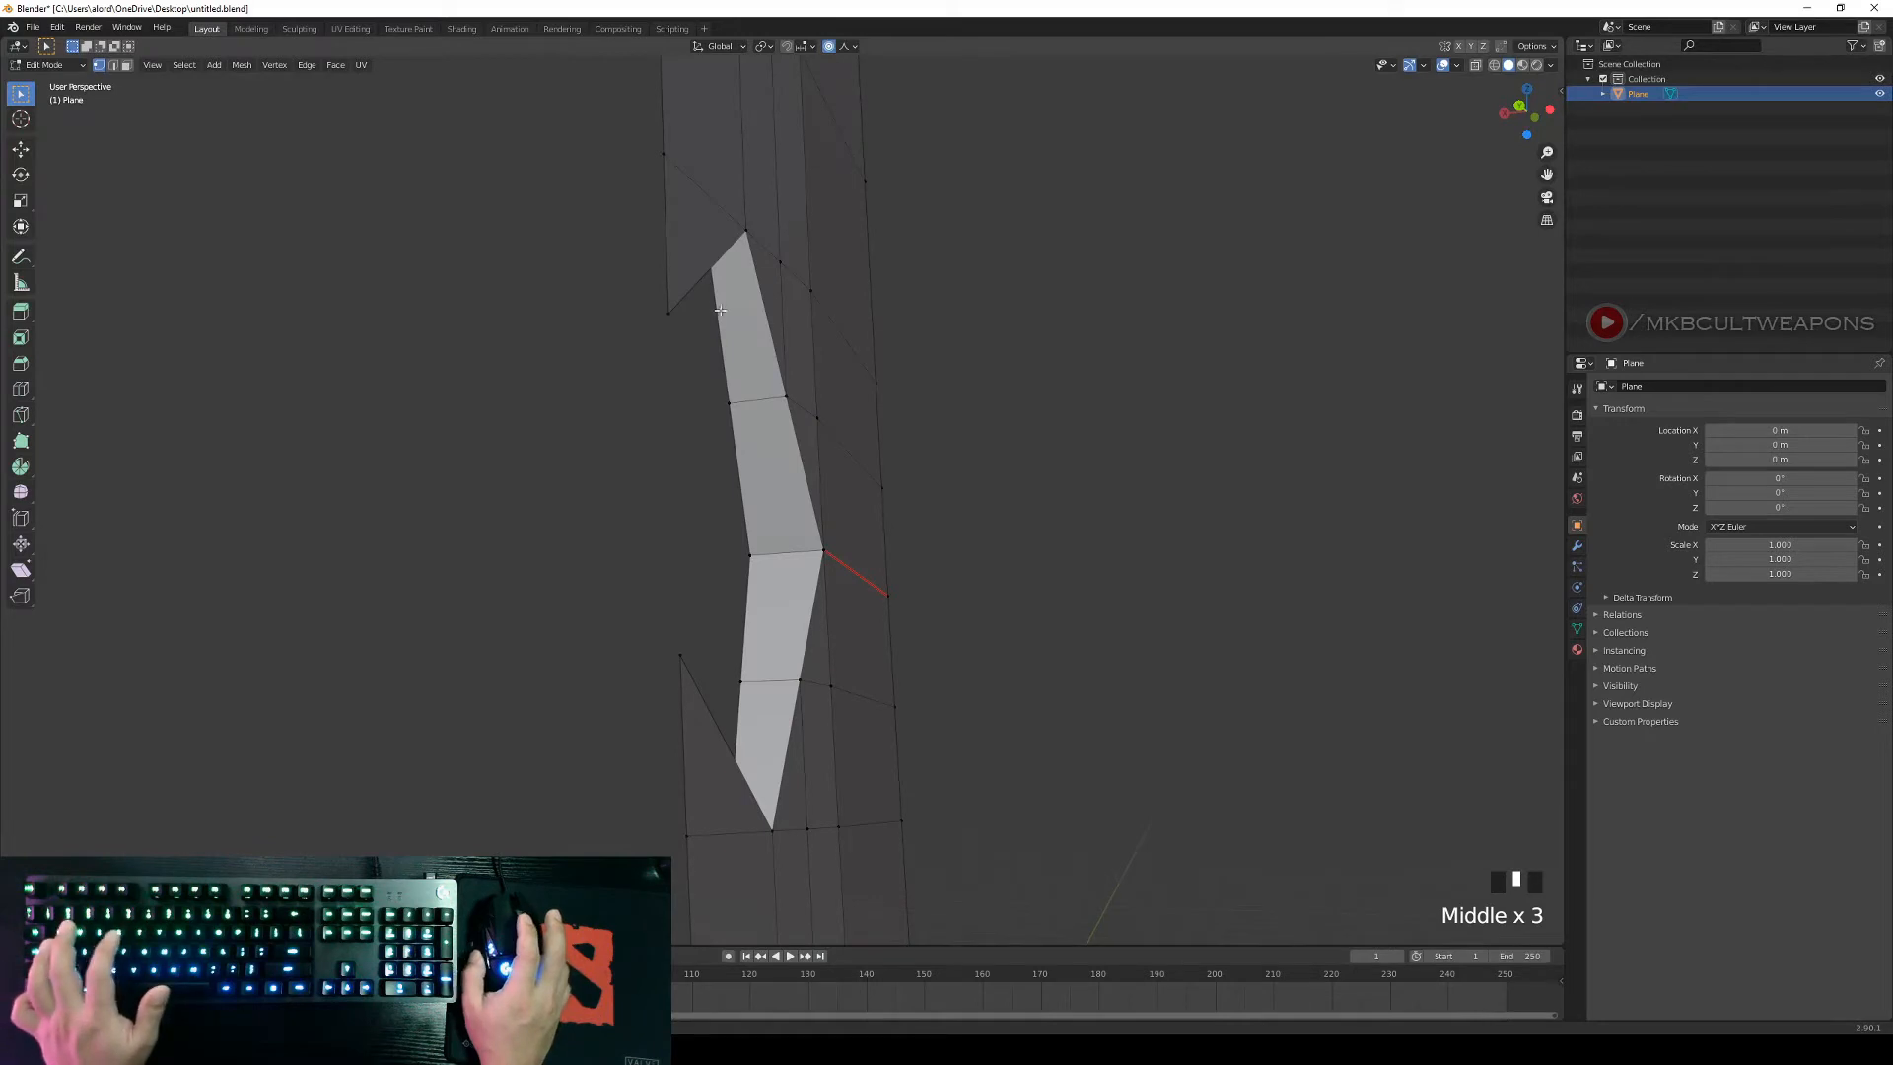
pyautogui.moveTo(816, 629); pyautogui.dragTo(825, 417, button='middle')
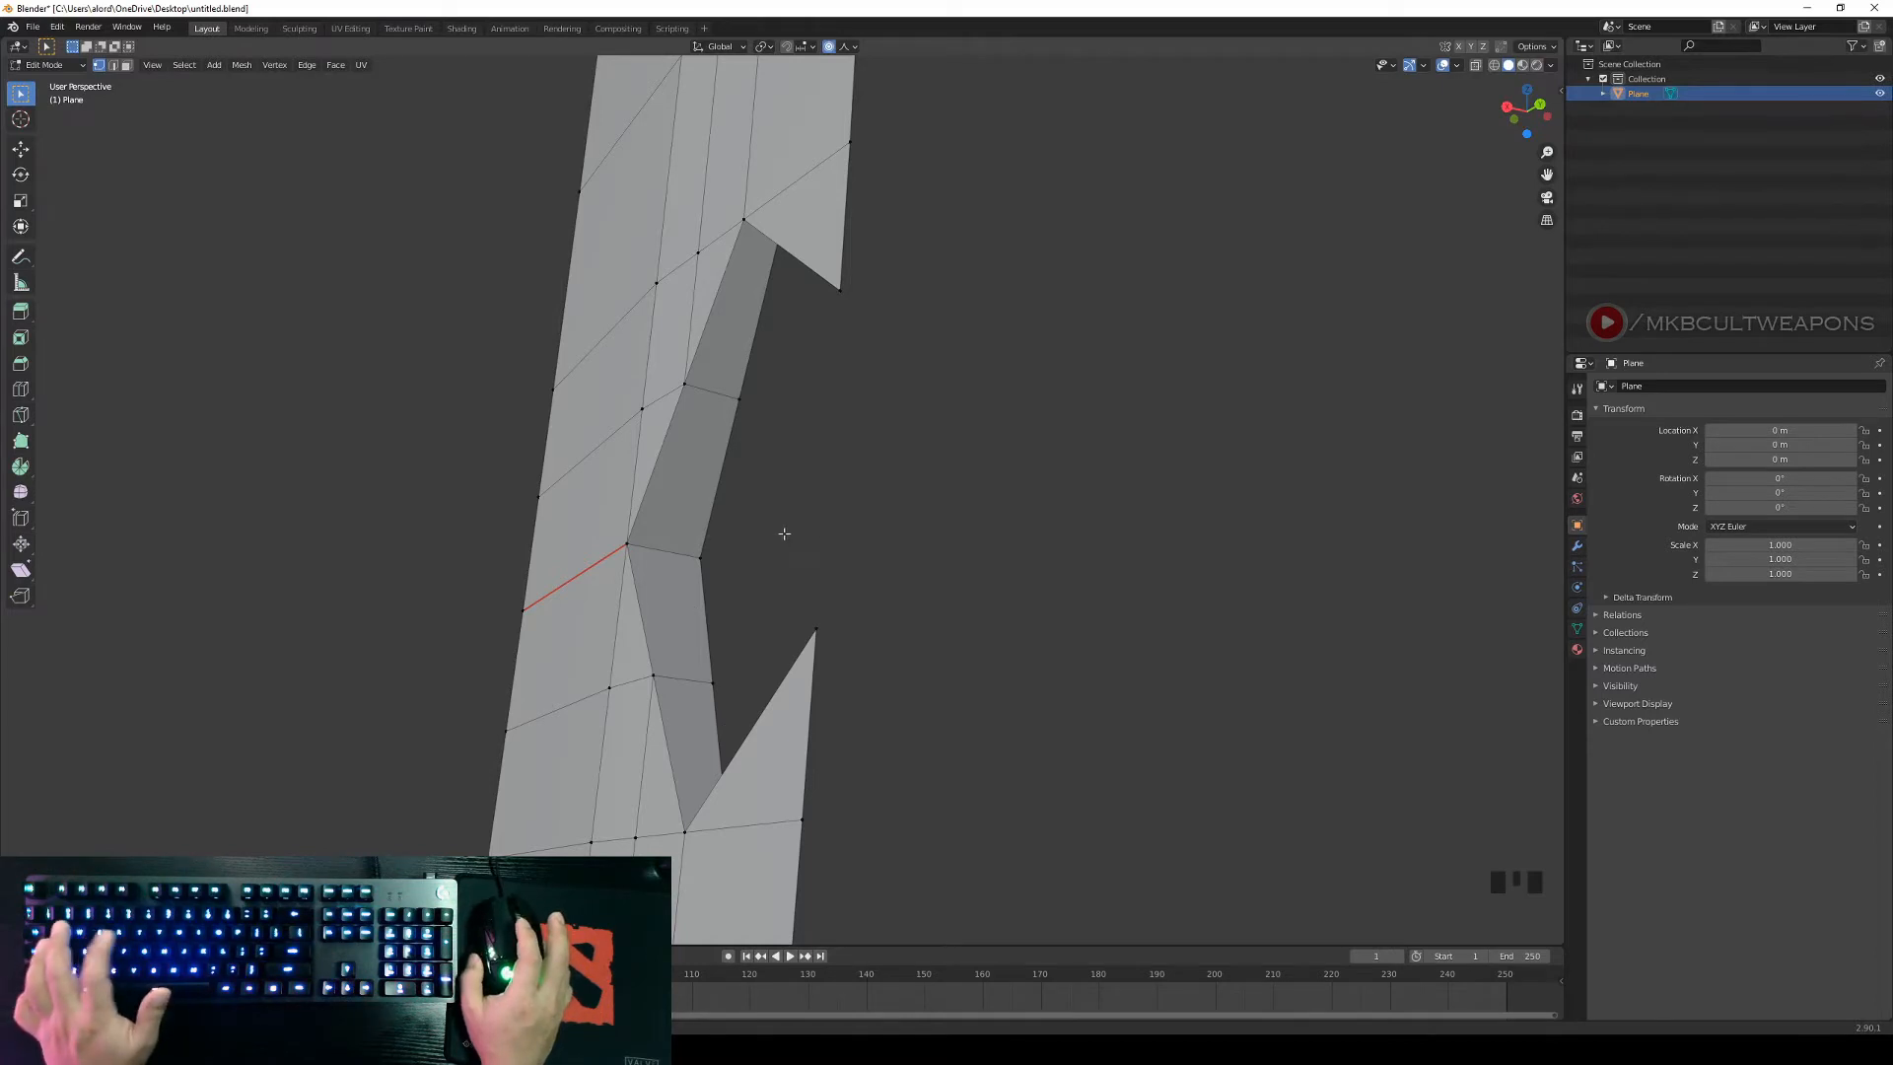
# Add a centred loop cut along the full length of the notch's inner wall.
pyautogui.hotkey('ctrl', 'r')
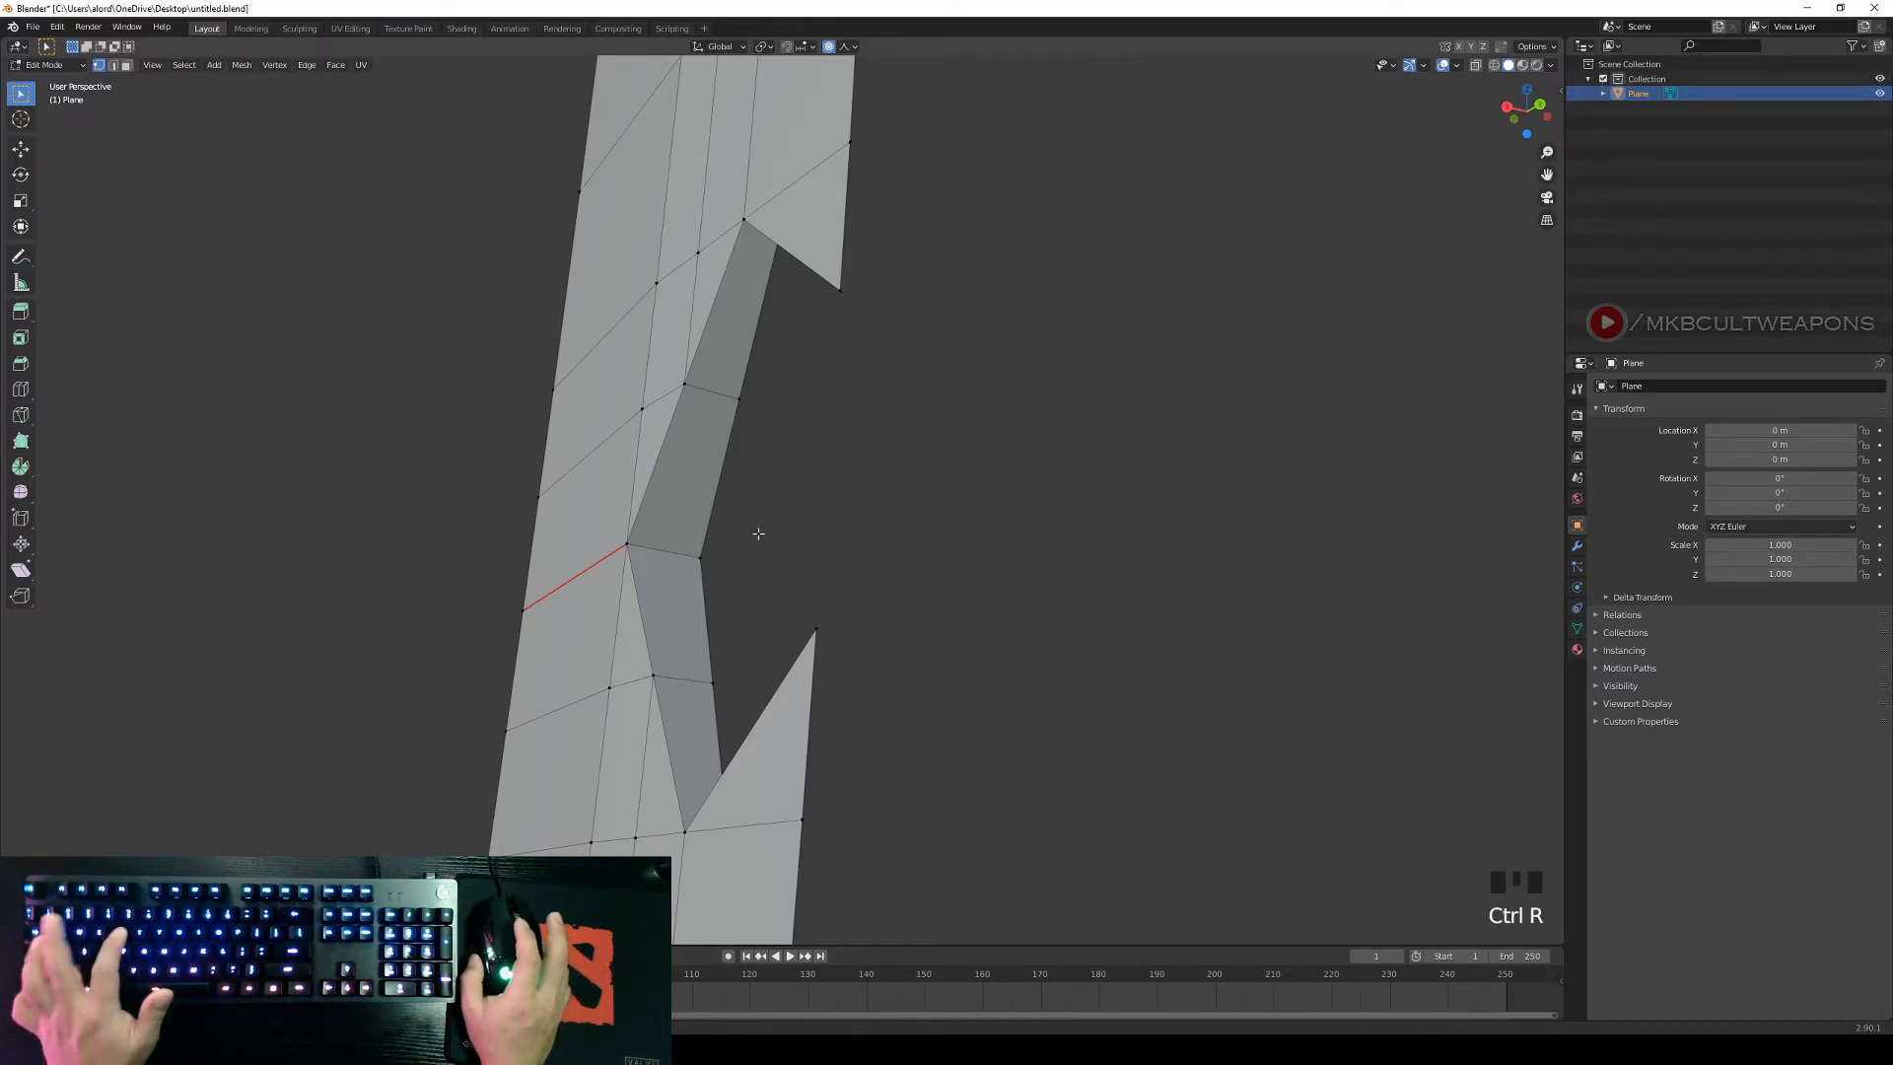
pyautogui.click(666, 550)
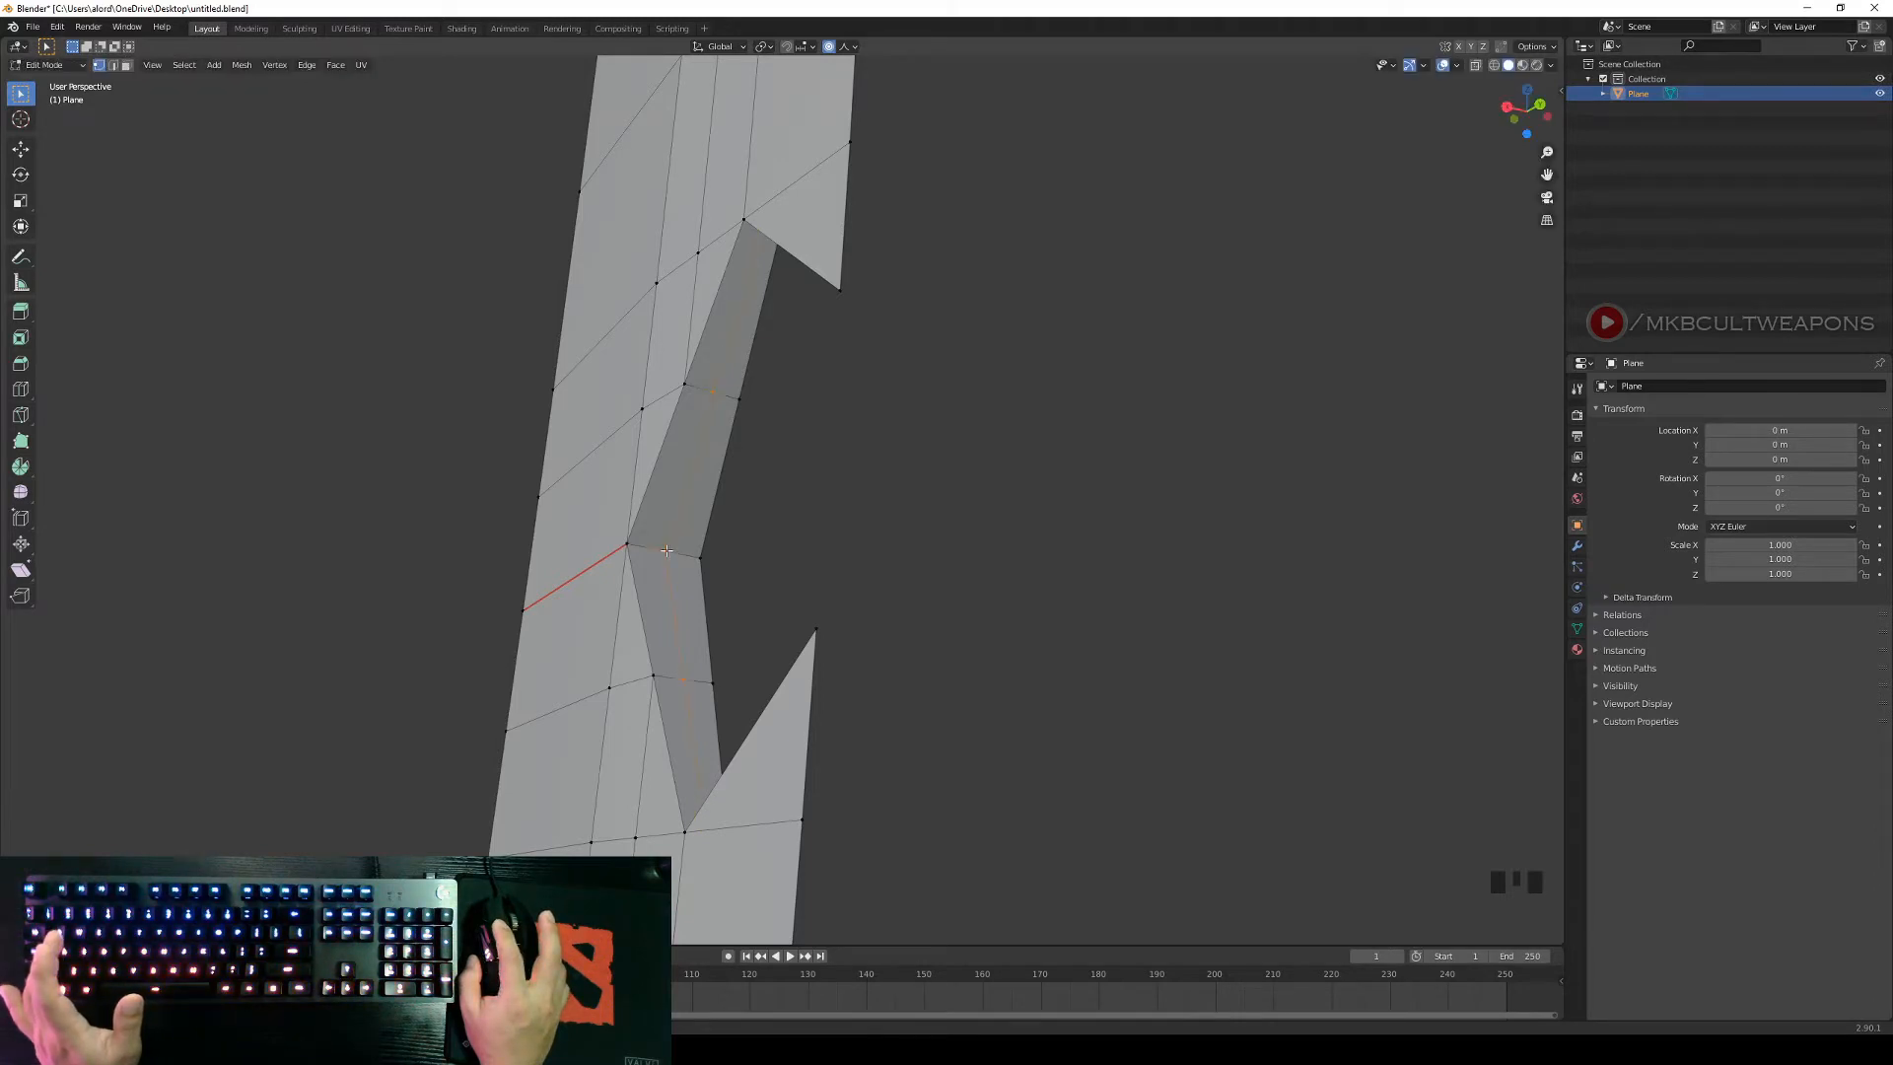
pyautogui.rightClick(929, 556)
# Fill a triangular face between the notch's upper tip and the +X half of the inner wall's upper end.
pyautogui.moveTo(930, 556); pyautogui.dragTo(1000, 538, button='middle')
pyautogui.scroll(3, 869, 332)
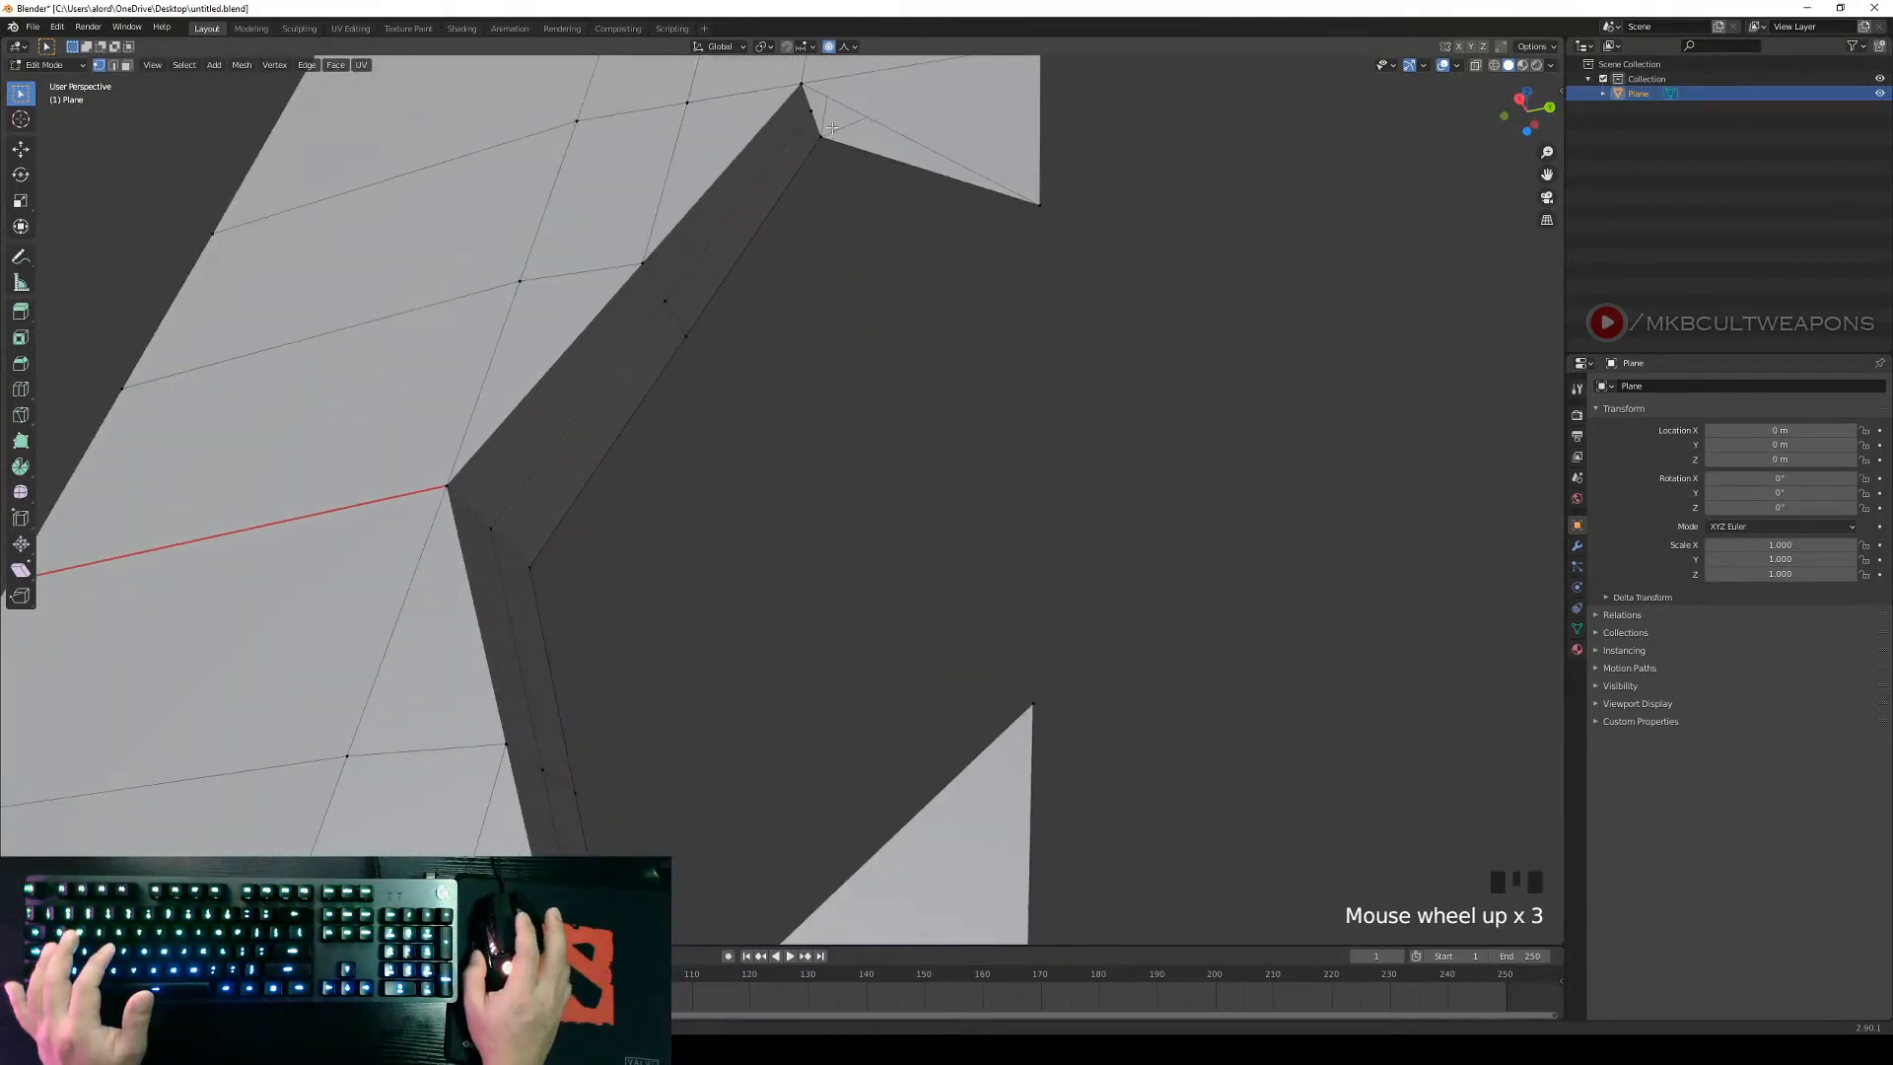
pyautogui.rightClick(795, 88)
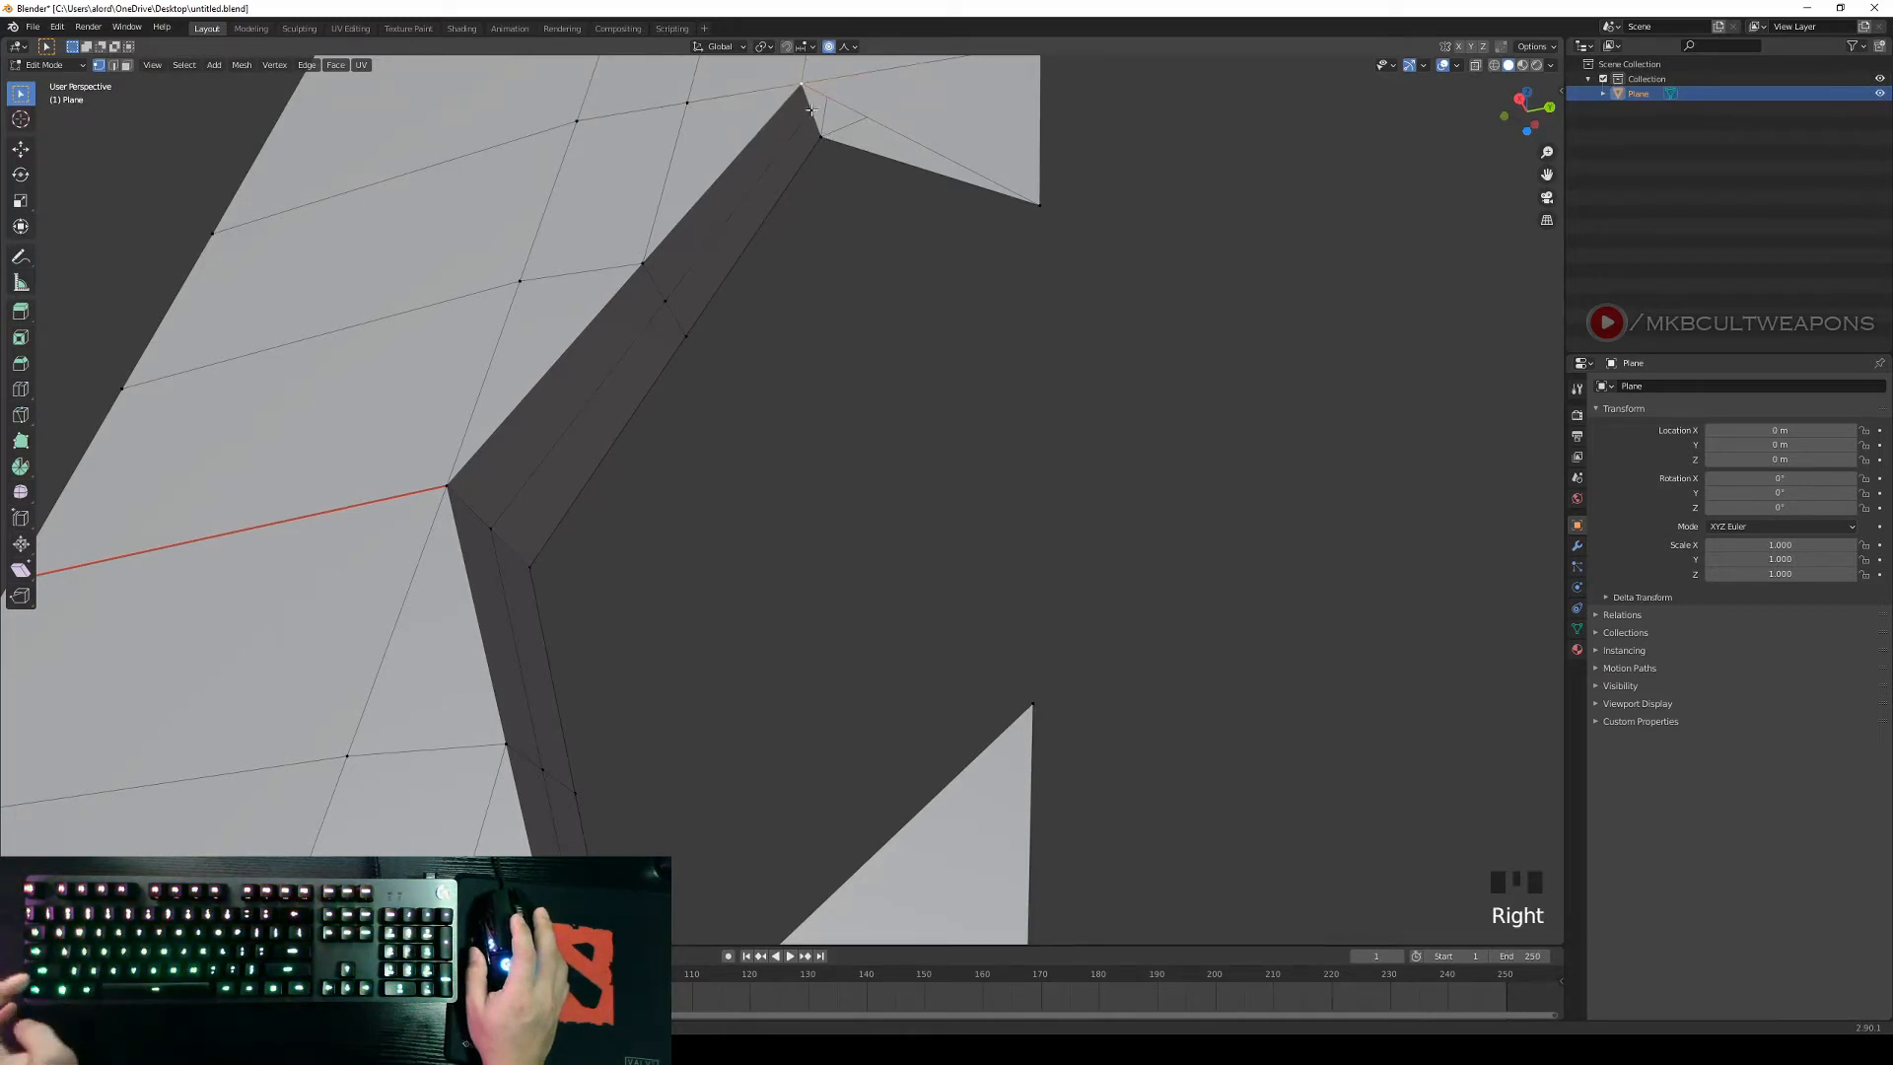
pyautogui.keyDown('shift'); pyautogui.rightClick(808, 112); pyautogui.keyUp('shift')
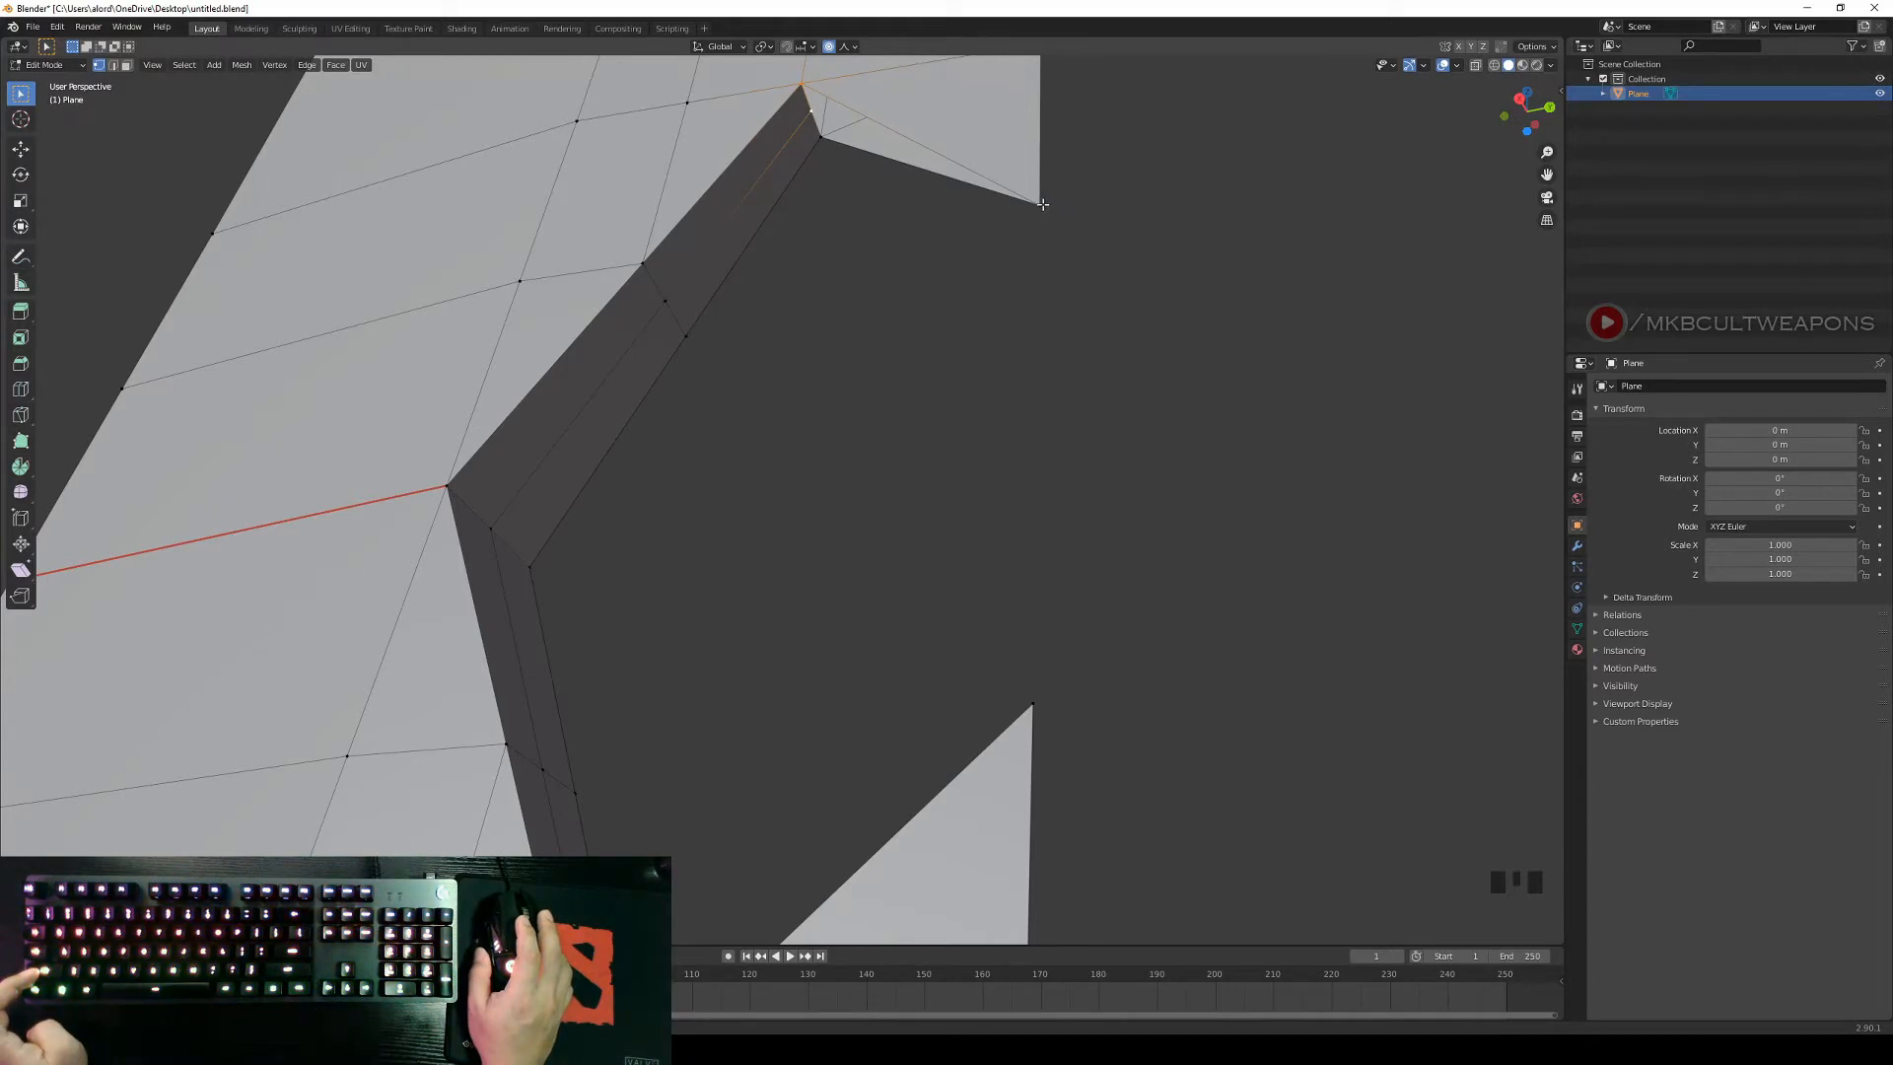
pyautogui.keyDown('shift'); pyautogui.rightClick(1041, 204); pyautogui.keyUp('shift')
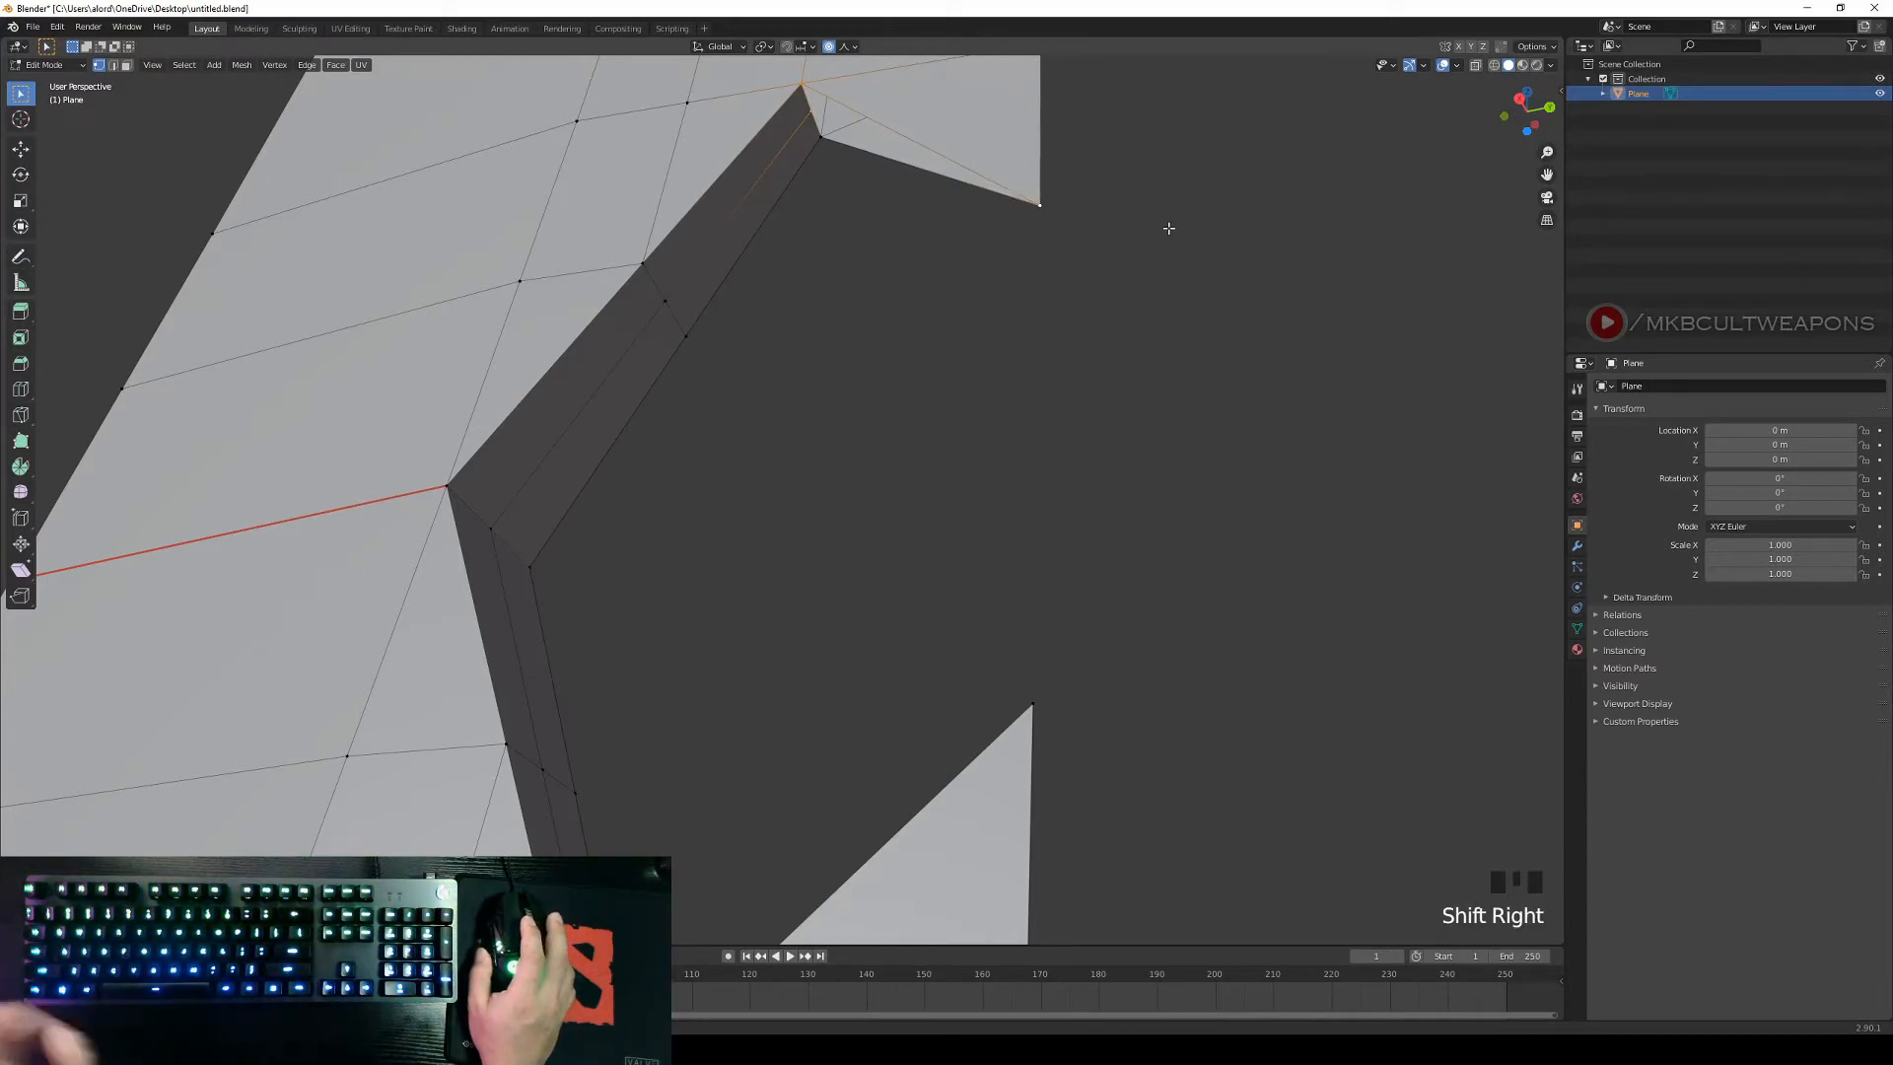
pyautogui.press('f')
pyautogui.scroll(2, 931, 265)
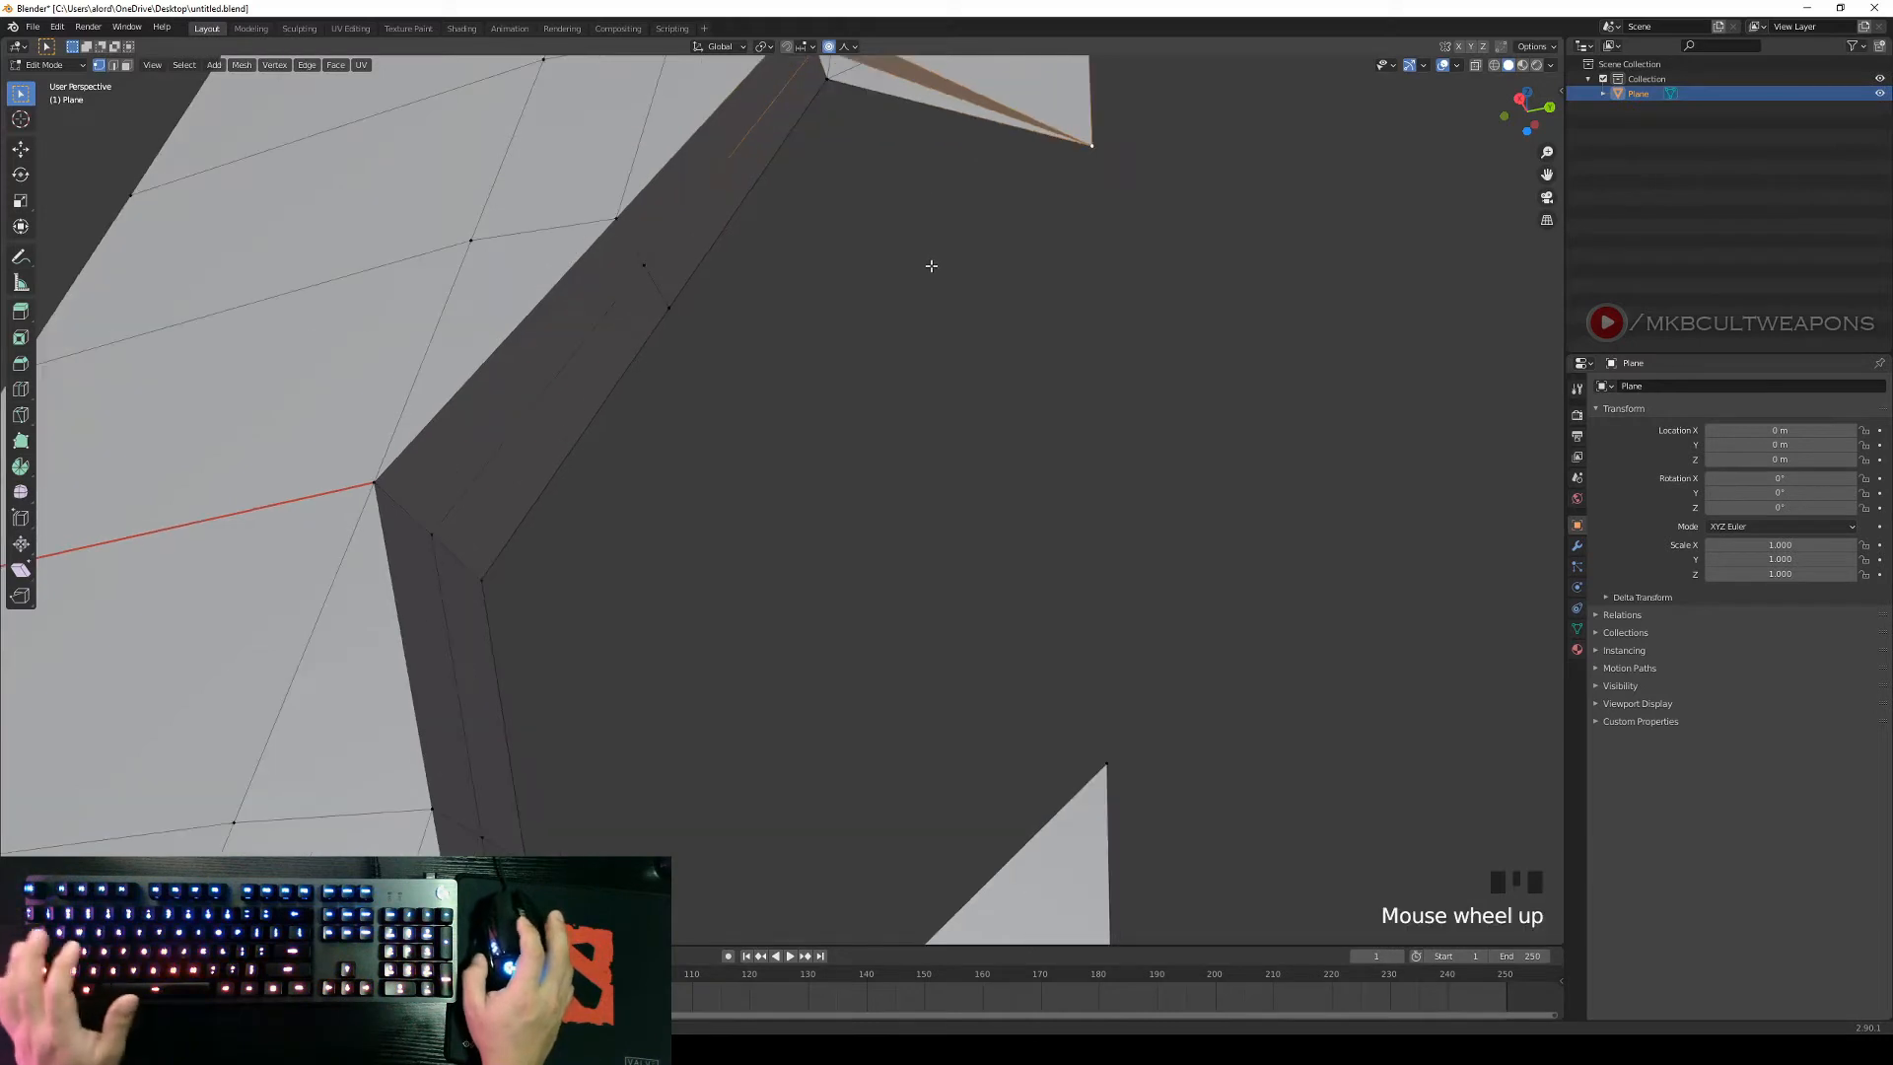
# Fill the remaining triangular gap between the notch's upper tip and the opposite half of the inner wall's upper end.
pyautogui.scroll(-2, 961, 140)
pyautogui.moveTo(926, 181); pyautogui.dragTo(857, 253, button='middle')
pyautogui.rightClick(839, 245)
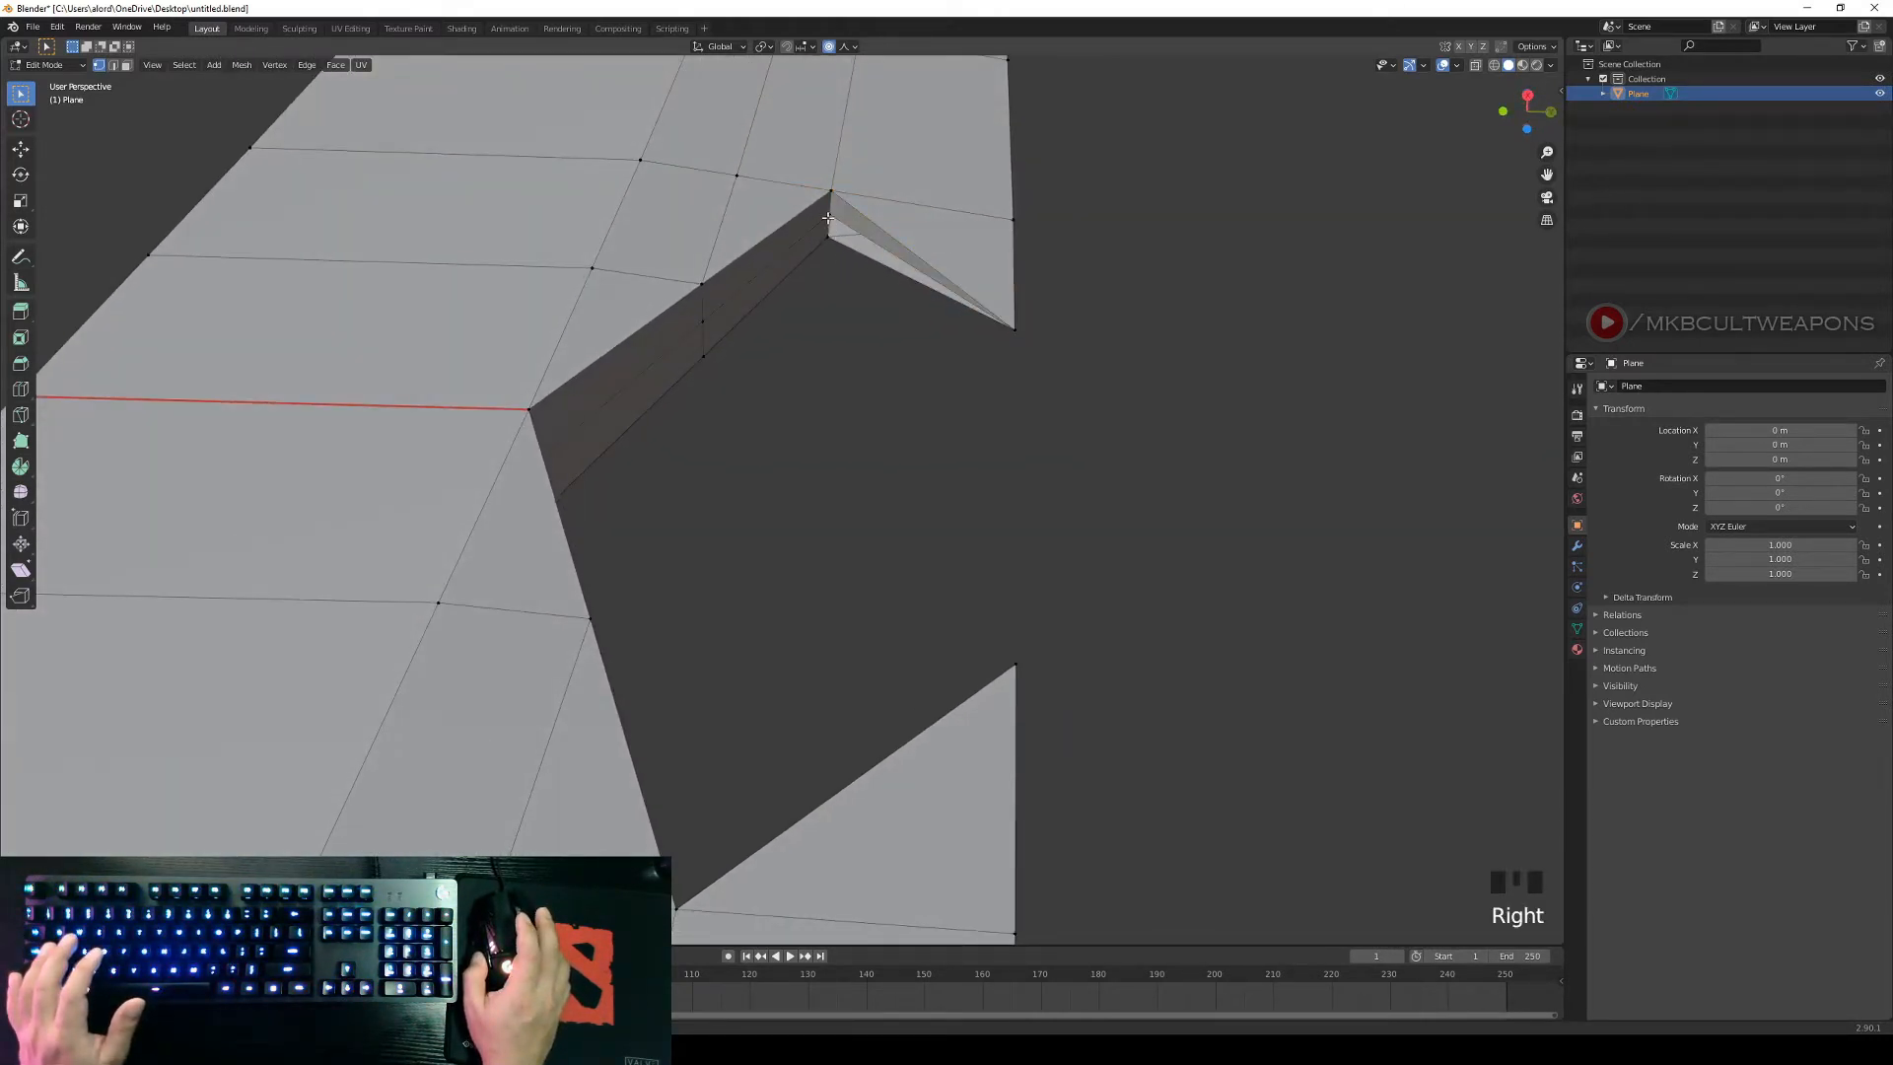
pyautogui.rightClick(829, 218)
pyautogui.keyDown('shift'); pyautogui.rightClick(829, 239); pyautogui.keyUp('shift')
pyautogui.keyDown('shift'); pyautogui.rightClick(1016, 335); pyautogui.keyUp('shift')
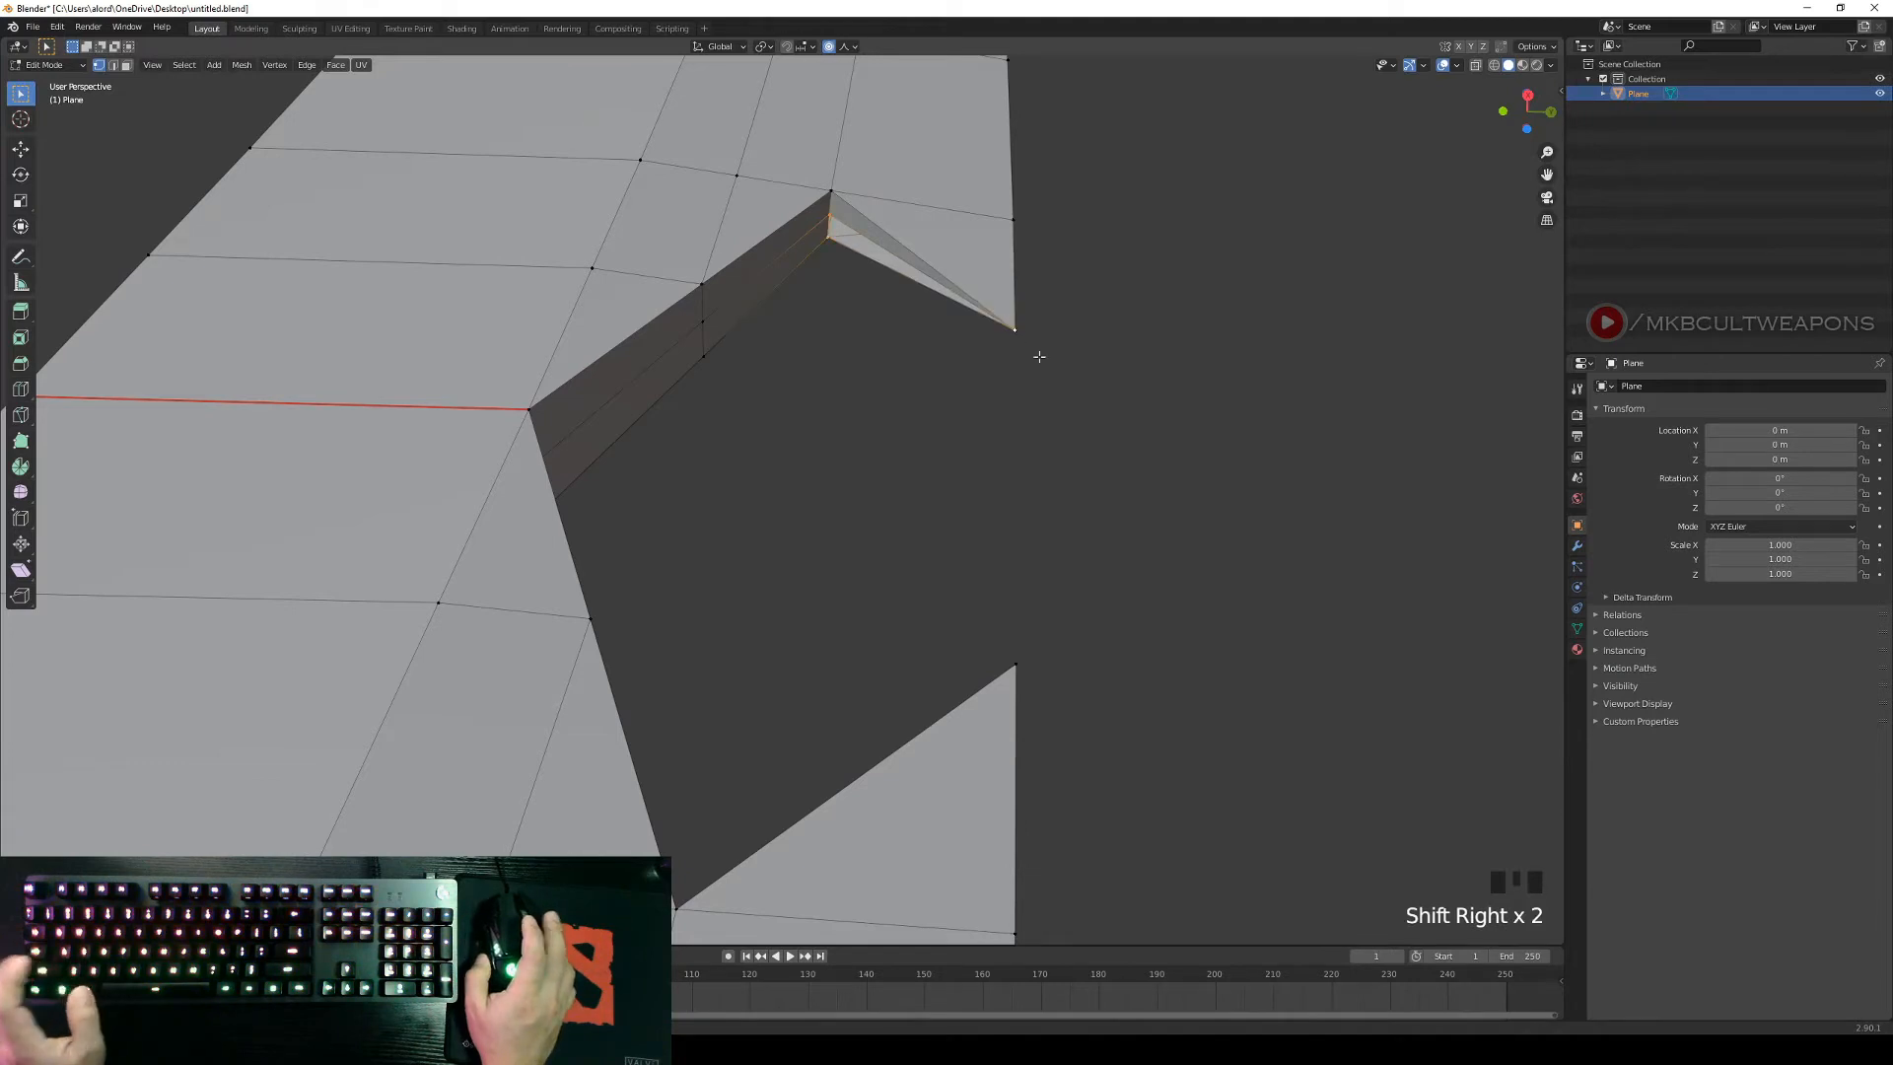
pyautogui.rightClick(1090, 439)
# Fill a triangular face between the notch's lower tip and the +X half of the inner wall's lower end.
pyautogui.moveTo(1127, 440); pyautogui.dragTo(1052, 574, button='middle')
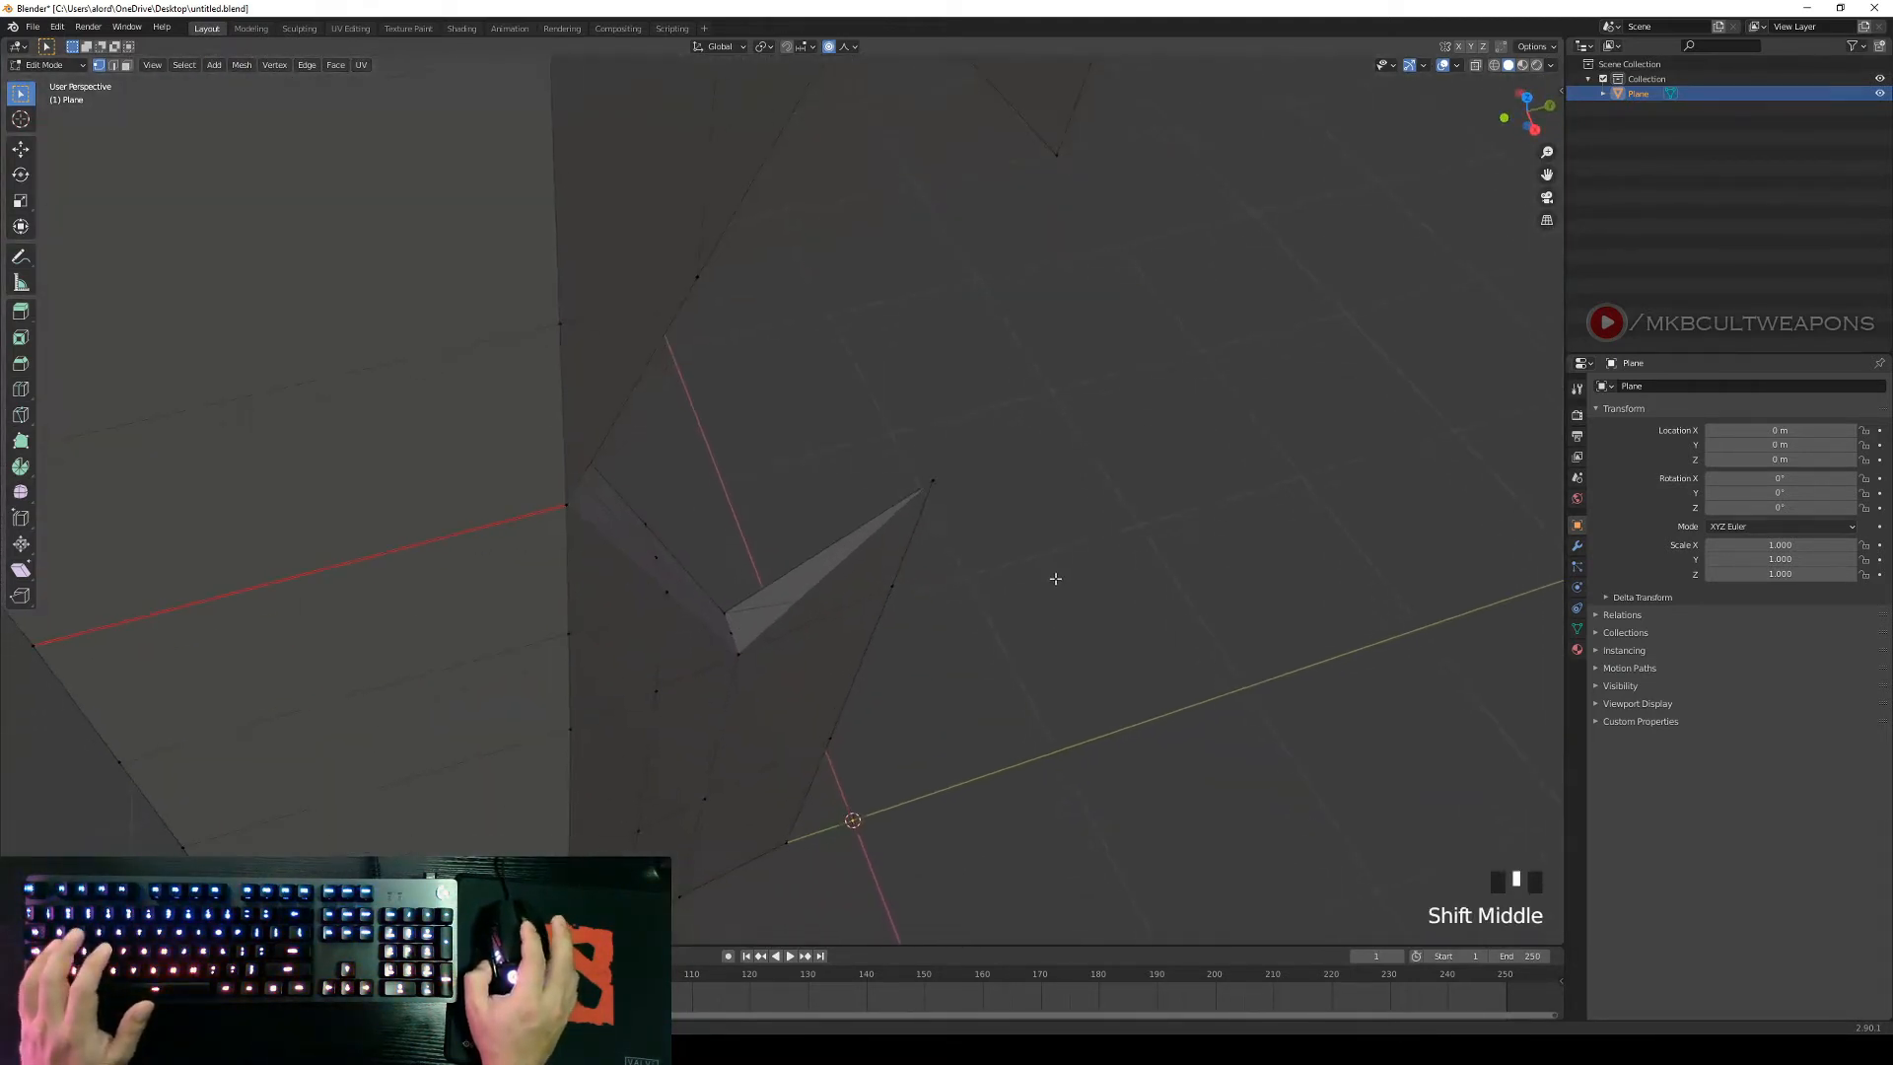
pyautogui.scroll(3, 748, 732)
pyautogui.rightClick(705, 699)
pyautogui.keyDown('shift'); pyautogui.rightClick(721, 728); pyautogui.keyUp('shift')
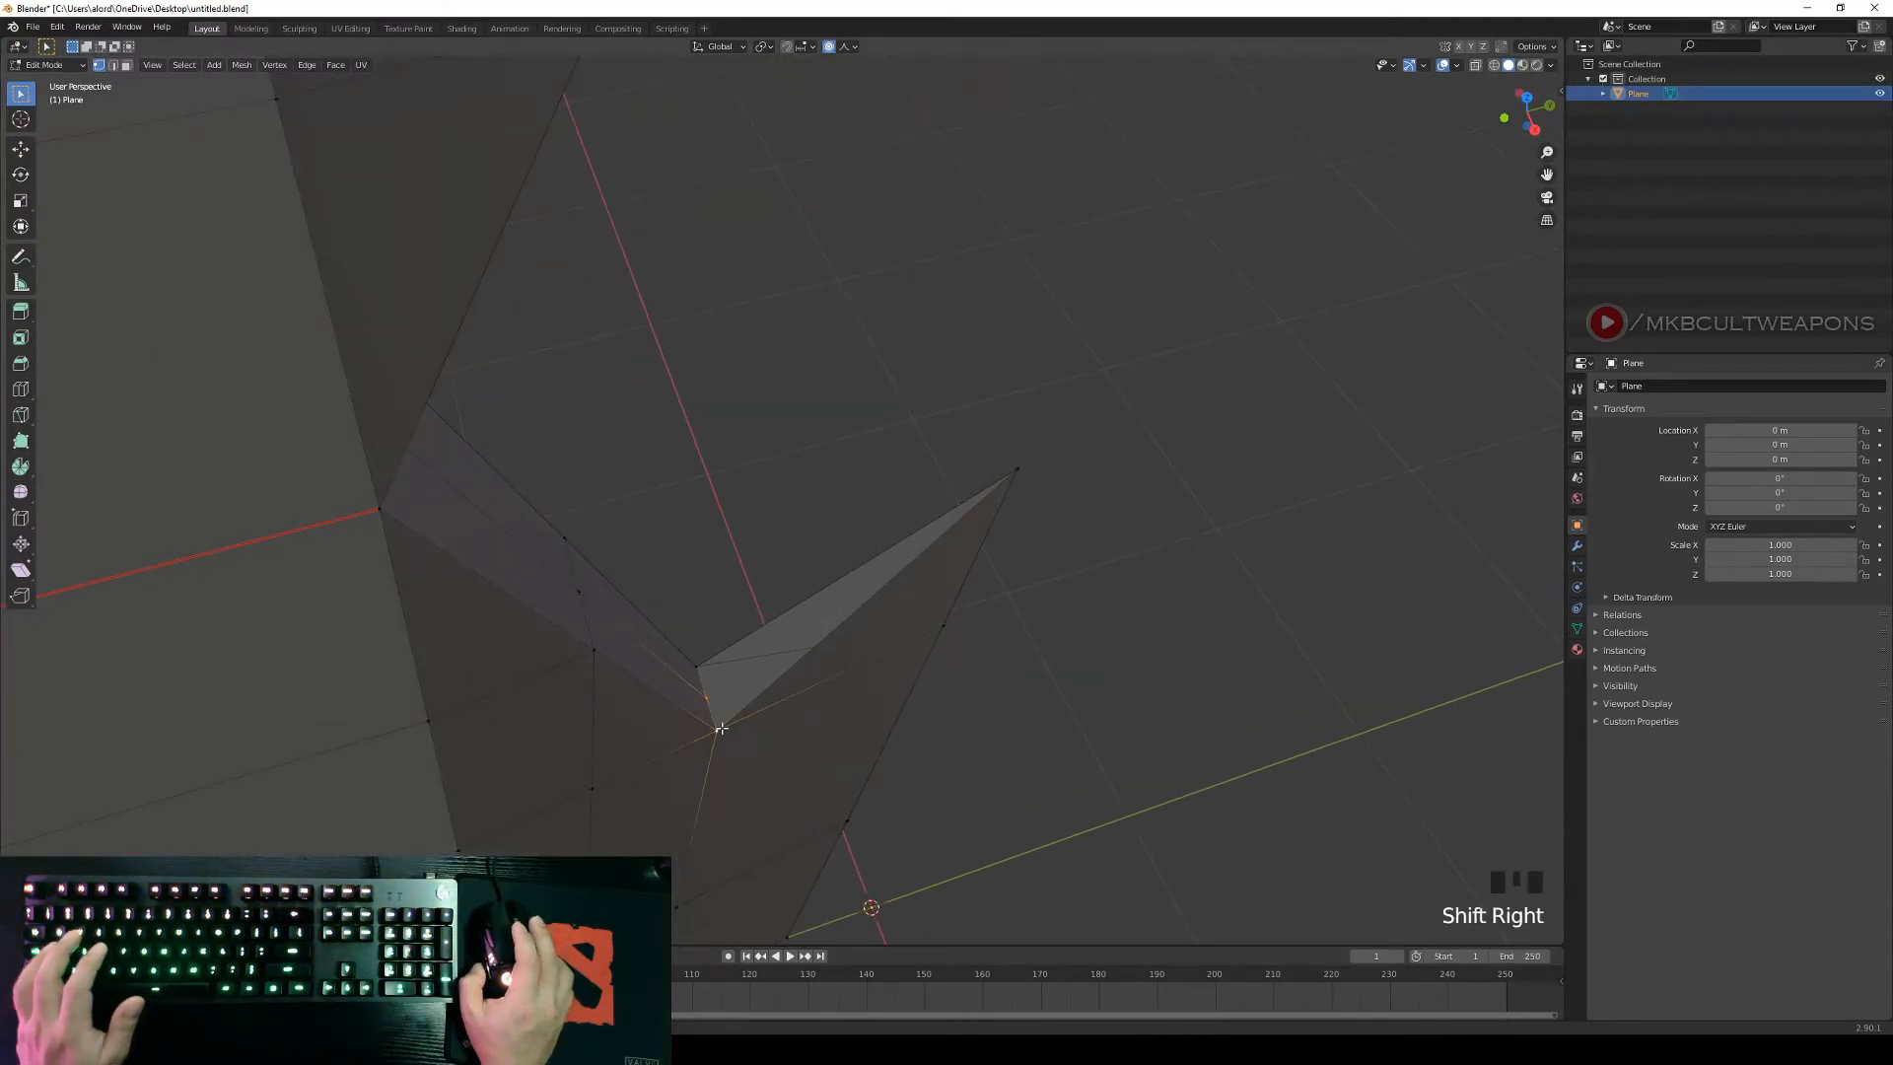
pyautogui.keyDown('shift'); pyautogui.rightClick(1018, 470); pyautogui.keyUp('shift')
pyautogui.press('f')
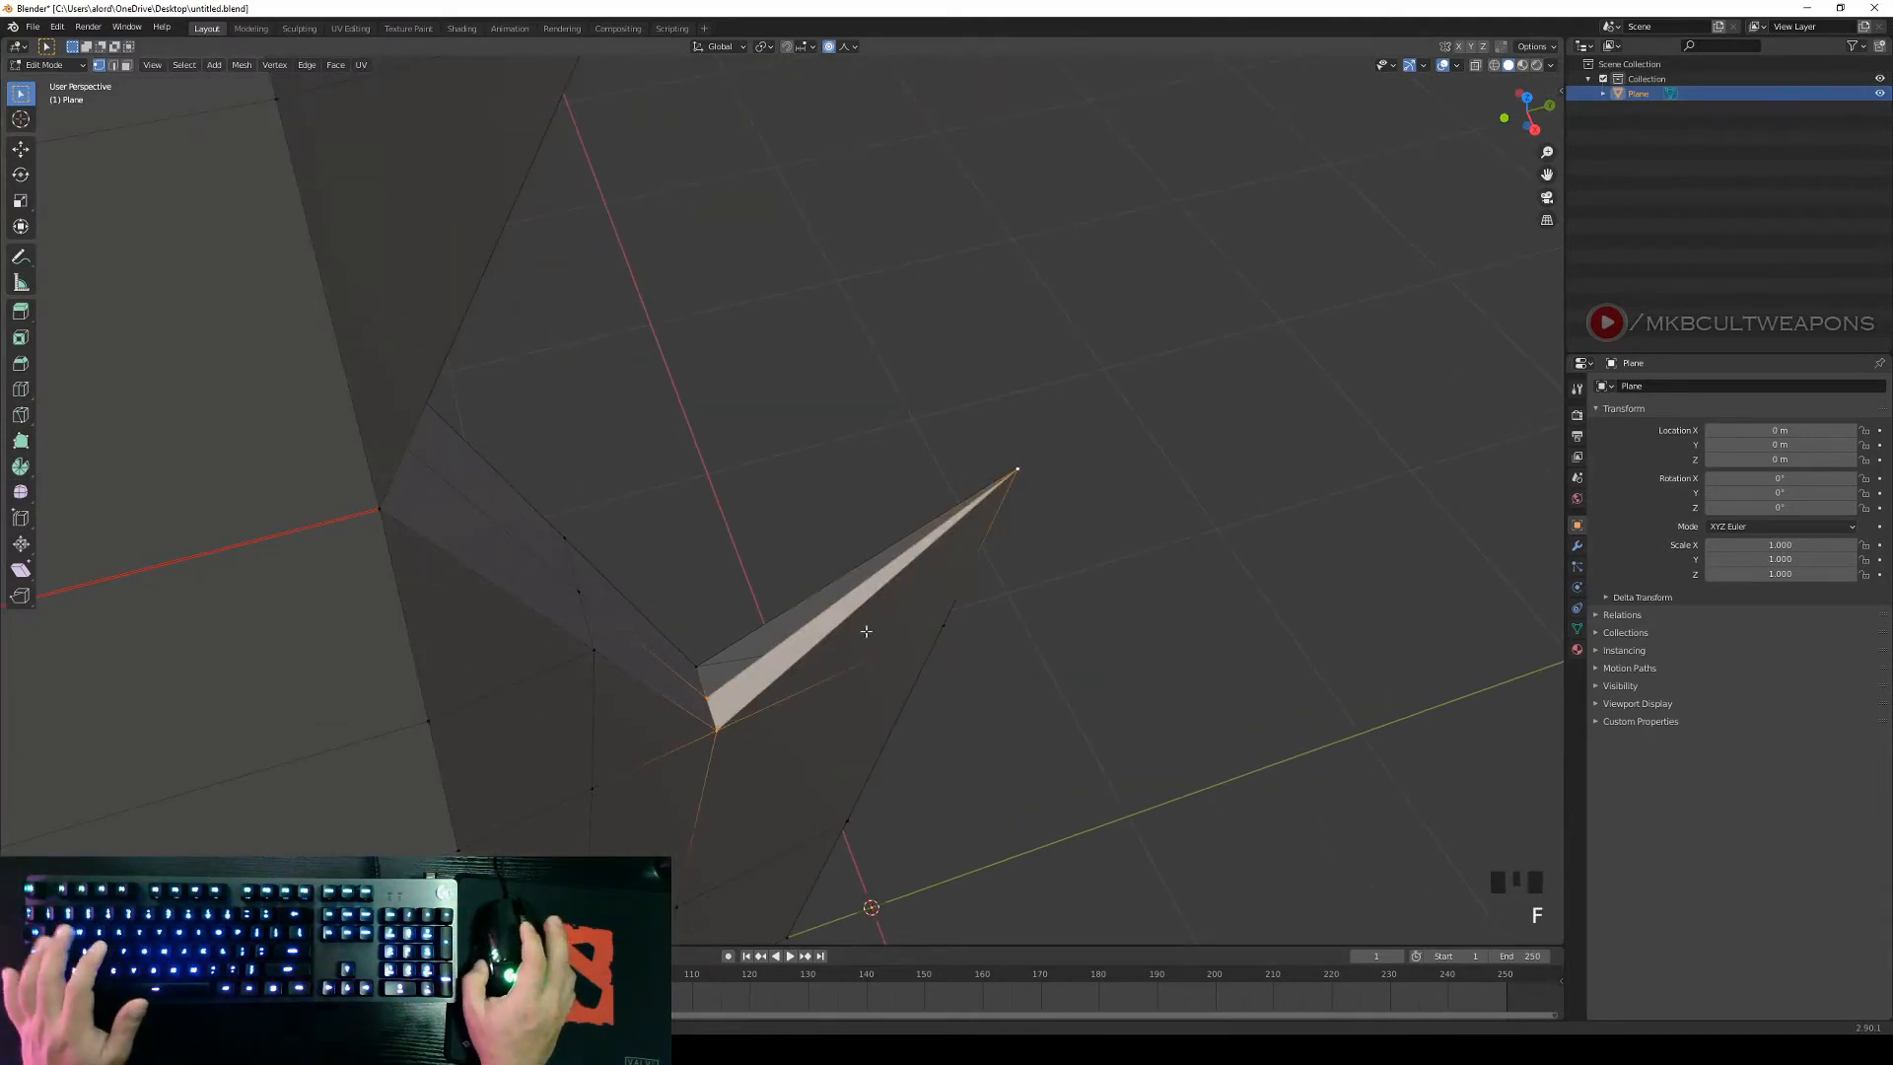
pyautogui.rightClick(803, 653)
# Fill the remaining triangle from the lower tip to the opposite half of the inner wall's lower end.
pyautogui.moveTo(1066, 644); pyautogui.dragTo(809, 828, button='middle')
pyautogui.rightClick(848, 803)
pyautogui.keyDown('shift'); pyautogui.rightClick(713, 760); pyautogui.keyUp('shift')
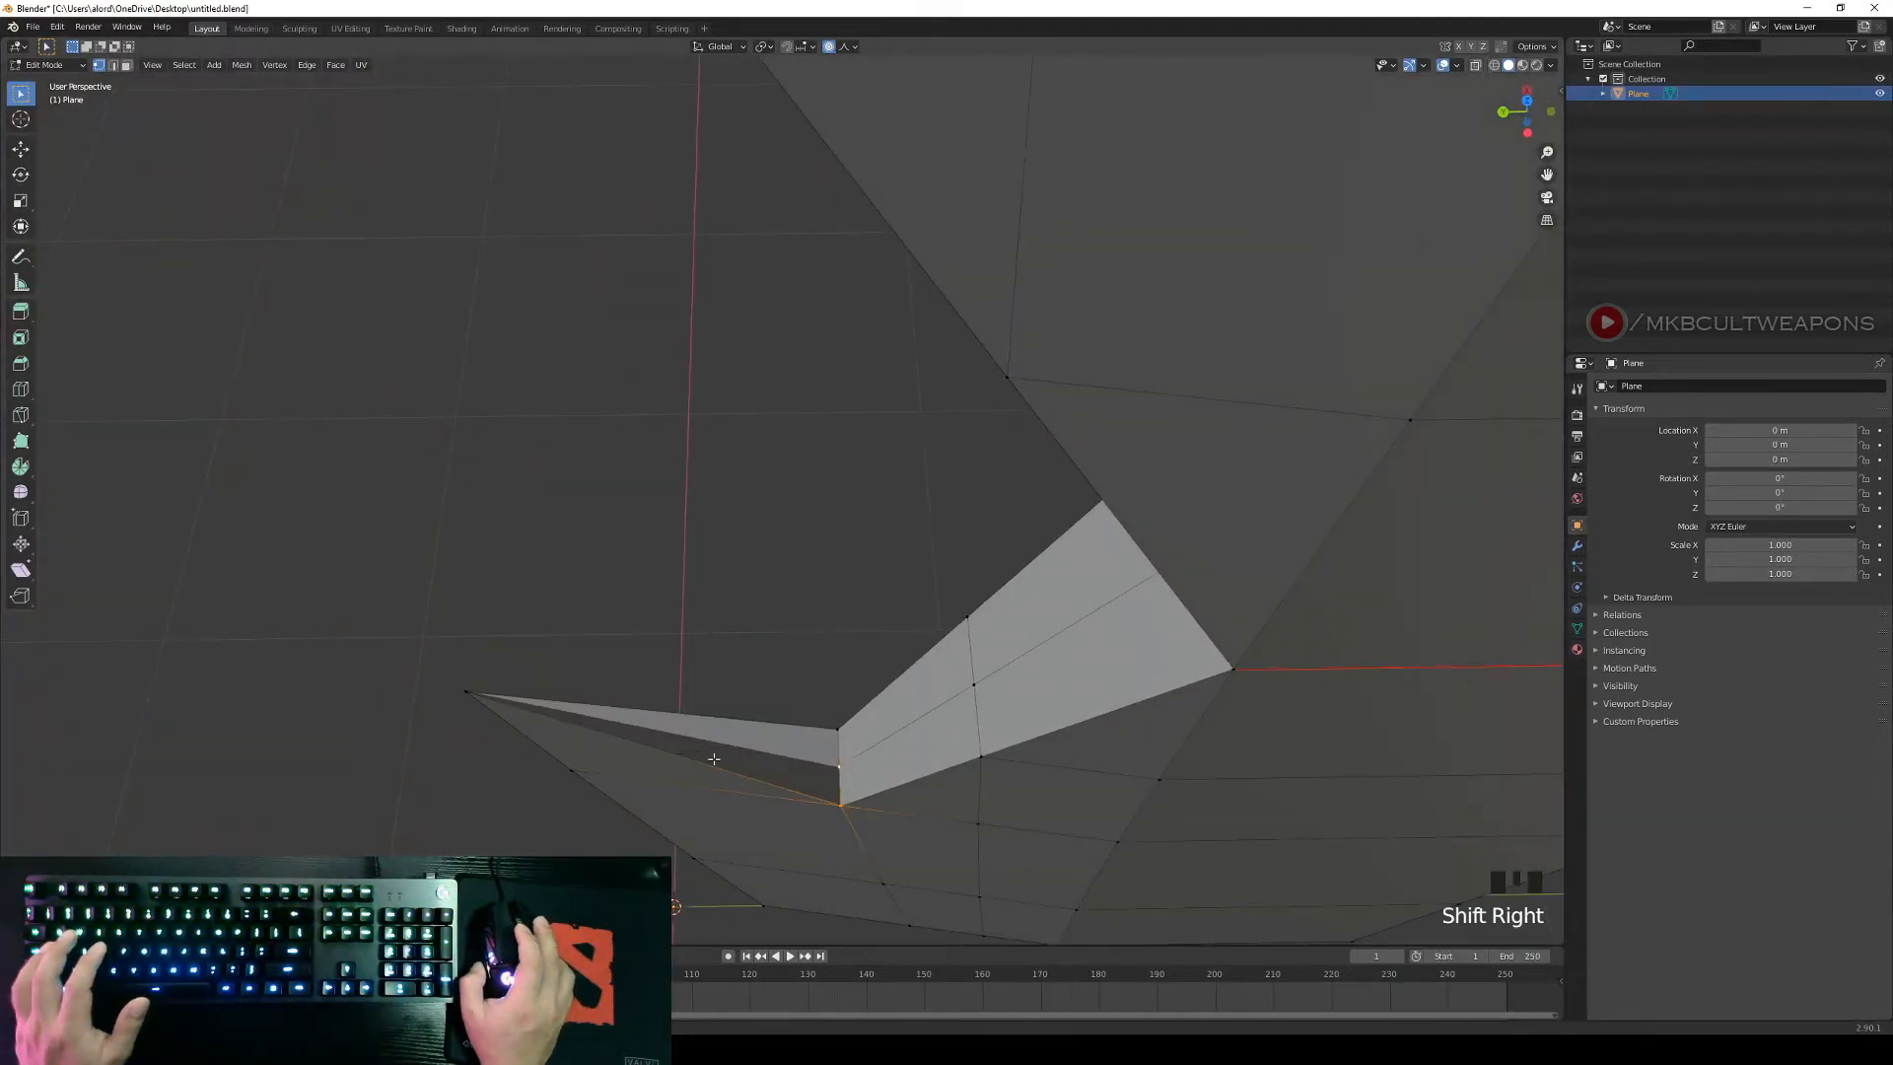
pyautogui.keyDown('shift'); pyautogui.rightClick(485, 694); pyautogui.keyUp('shift')
pyautogui.press('f')
pyautogui.rightClick(574, 583)
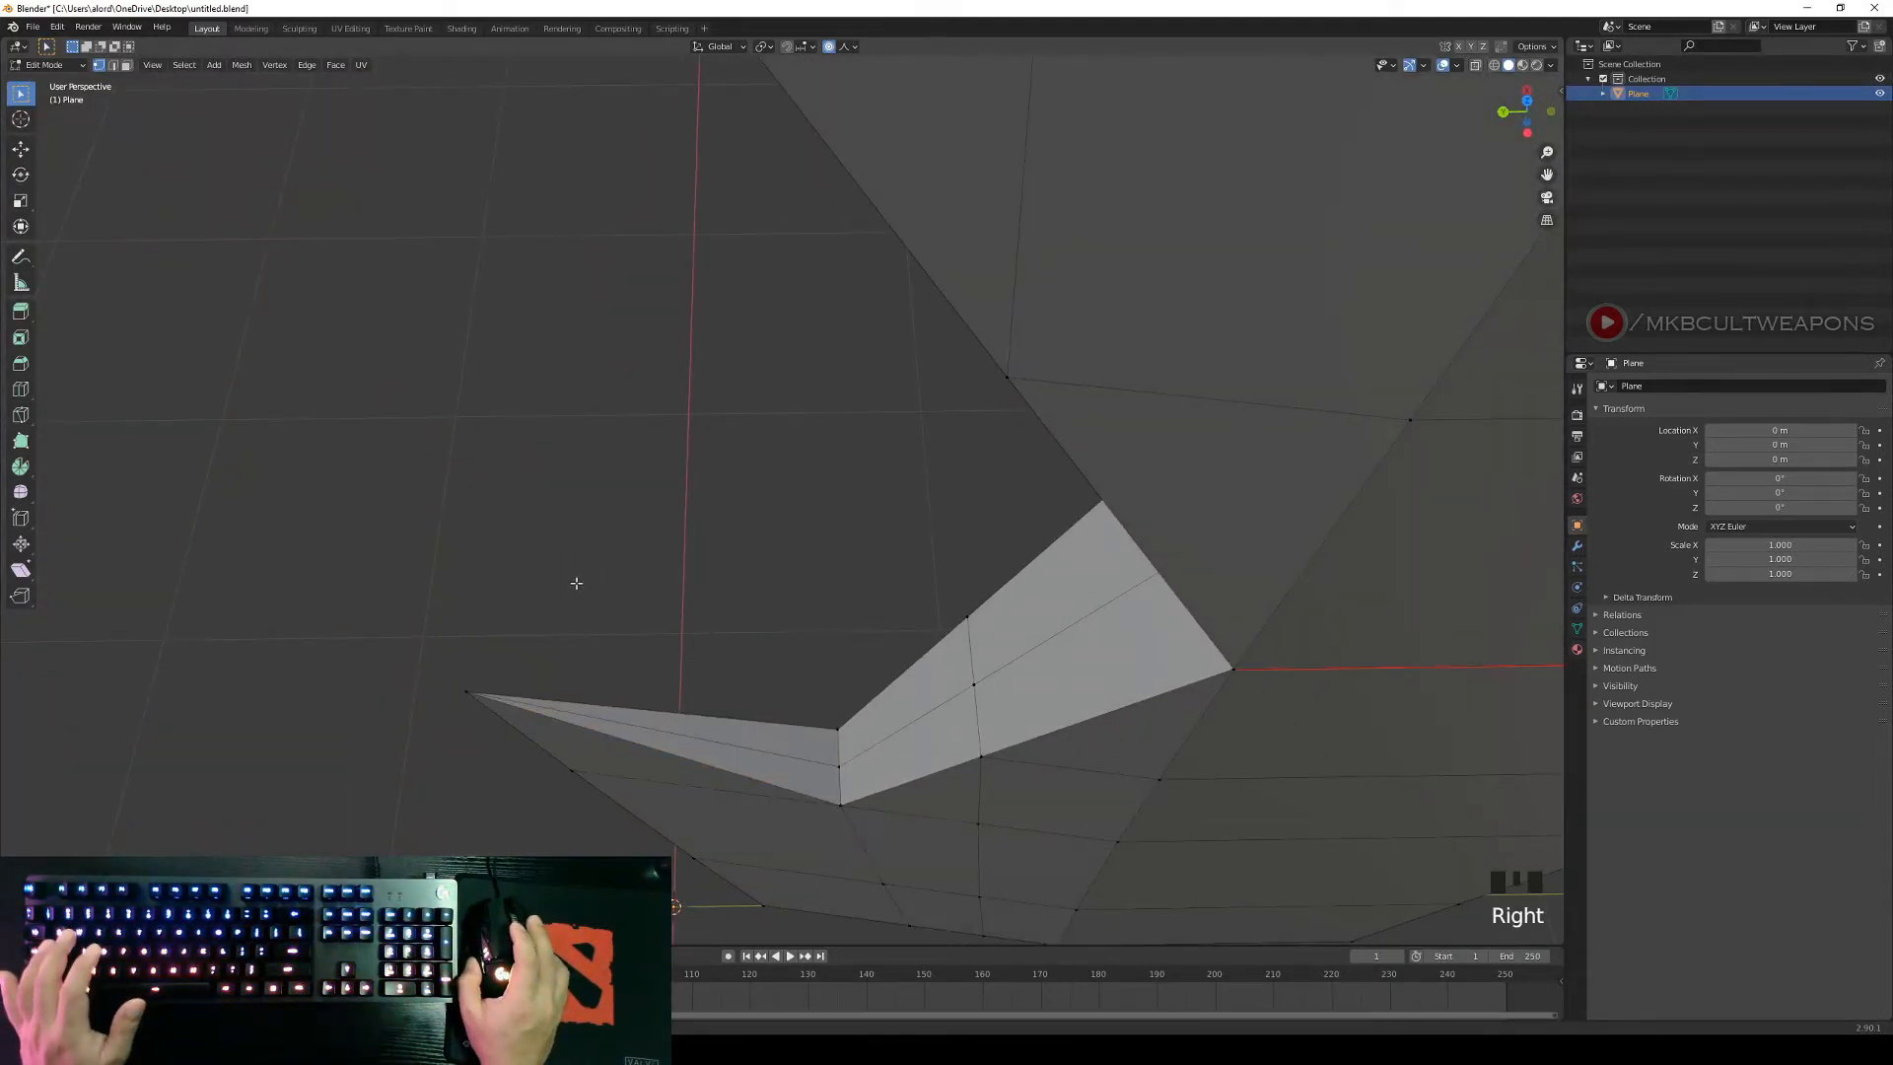
# Examine the notch's inner wall and the filled tip faces together with the surrounding blade.
pyautogui.moveTo(575, 583); pyautogui.dragTo(922, 486, button='middle')
pyautogui.scroll(-2, 769, 533)
pyautogui.scroll(-4, 887, 420)
pyautogui.scroll(-3, 922, 486)
pyautogui.rightClick(991, 494)
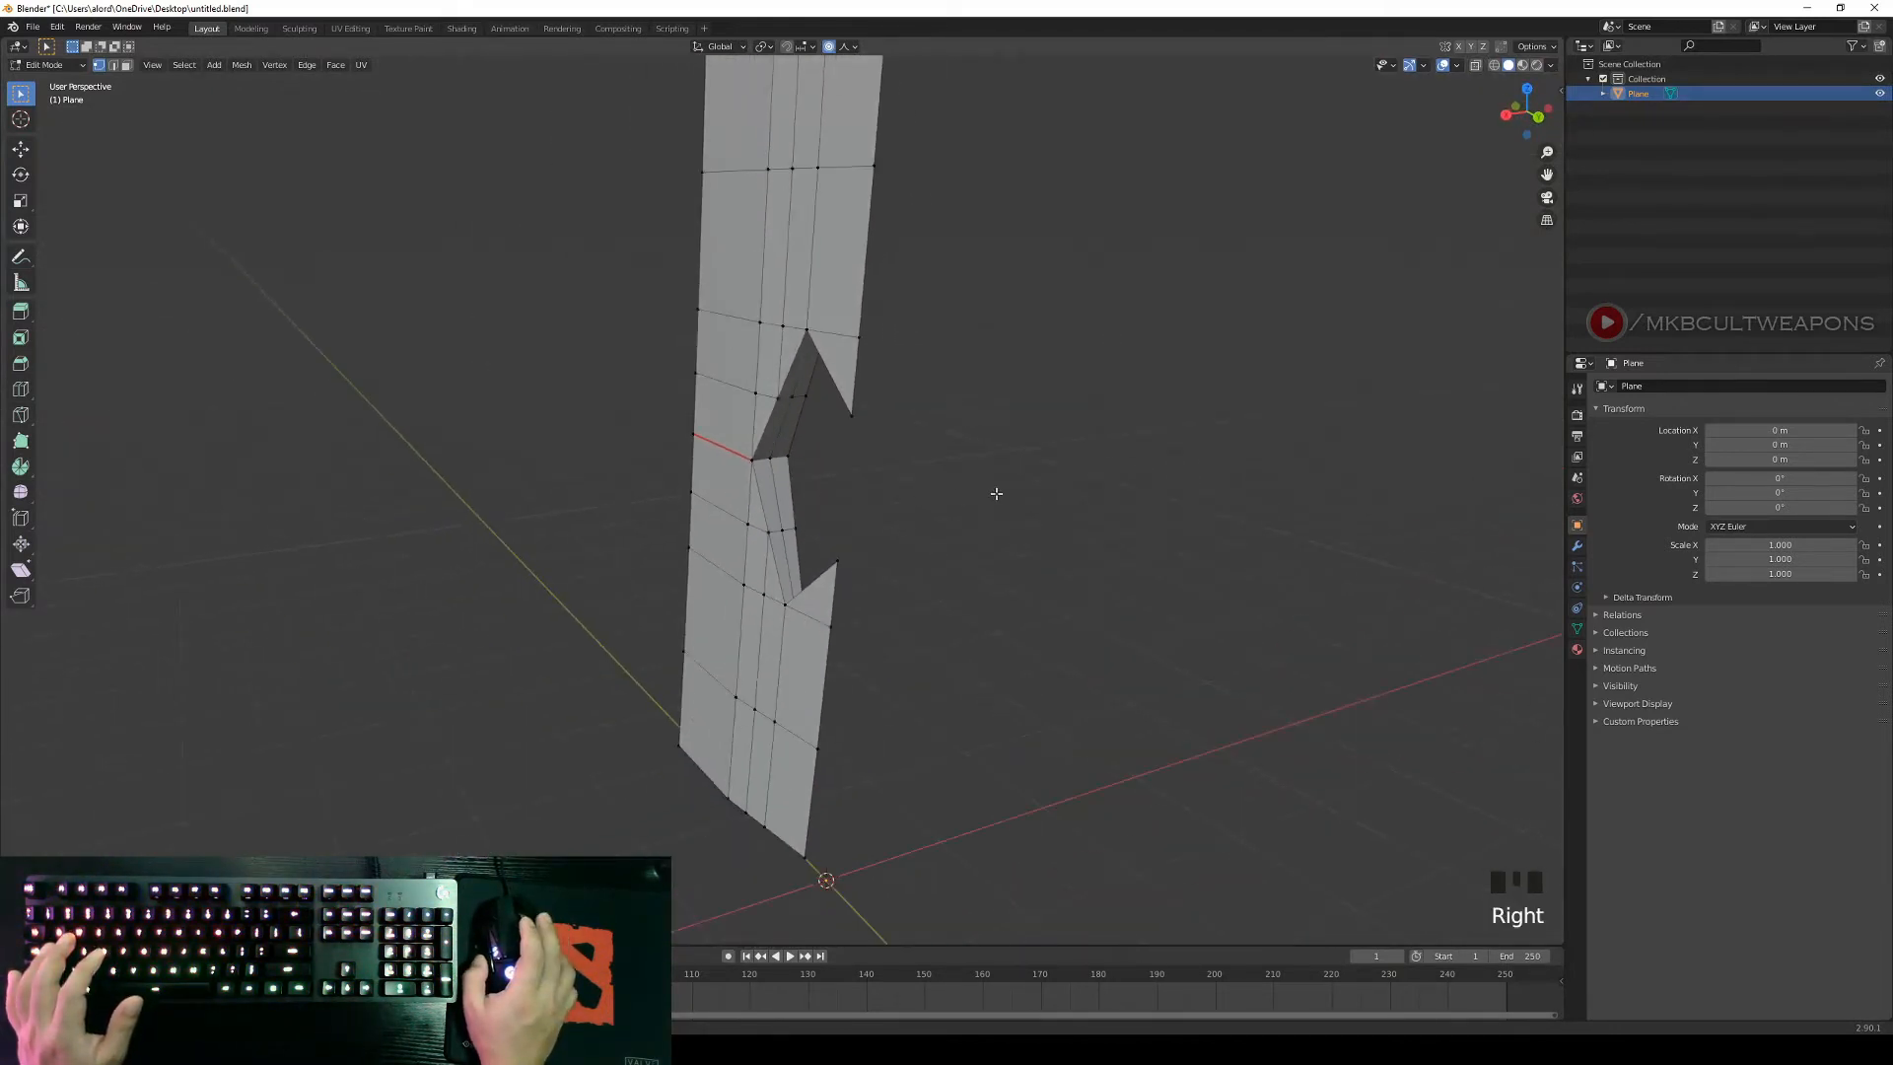
pyautogui.scroll(3, 1014, 548)
pyautogui.moveTo(1013, 548); pyautogui.dragTo(1006, 543, button='middle')
pyautogui.scroll(-3, 1005, 542)
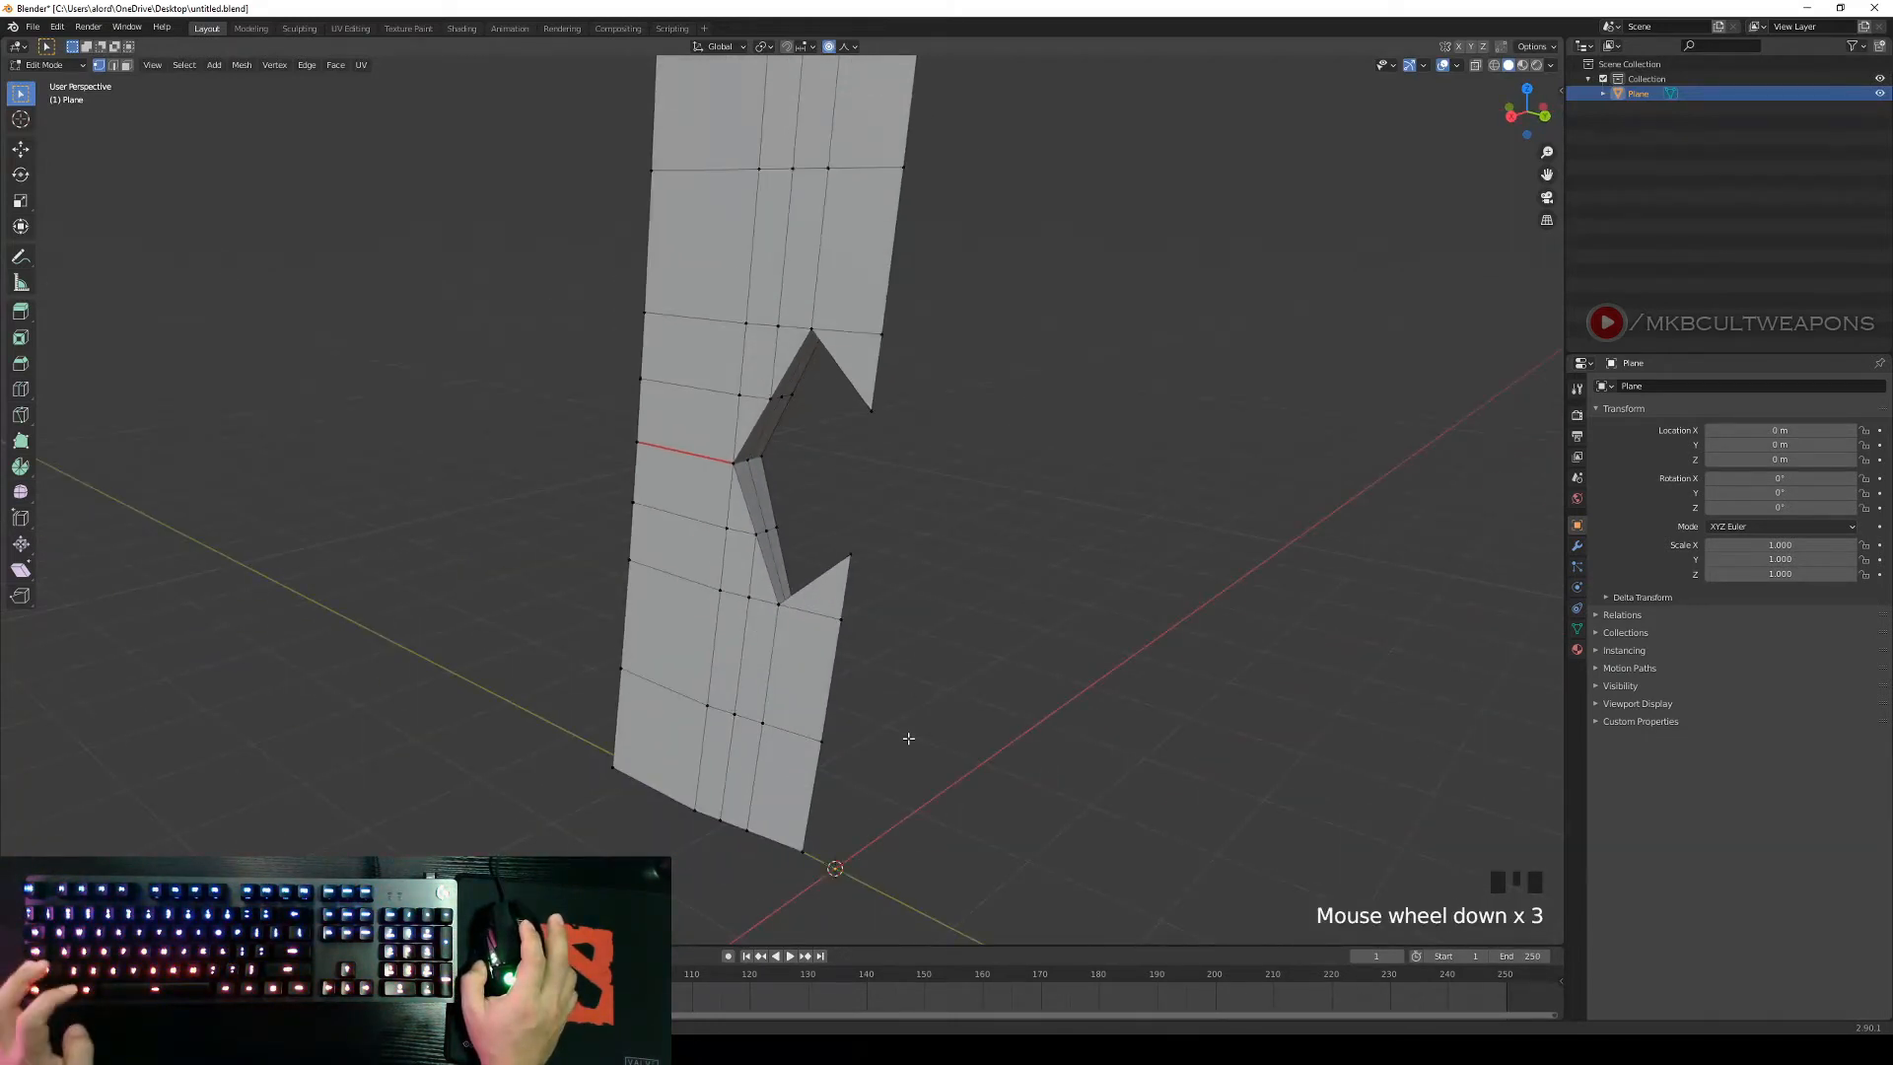
# Select the blade's outer edge loop and check its path through the notch from several angles.
pyautogui.keyDown('alt'); pyautogui.keyDown('shift'); pyautogui.rightClick(818, 810); pyautogui.keyUp('shift'); pyautogui.keyUp('alt')
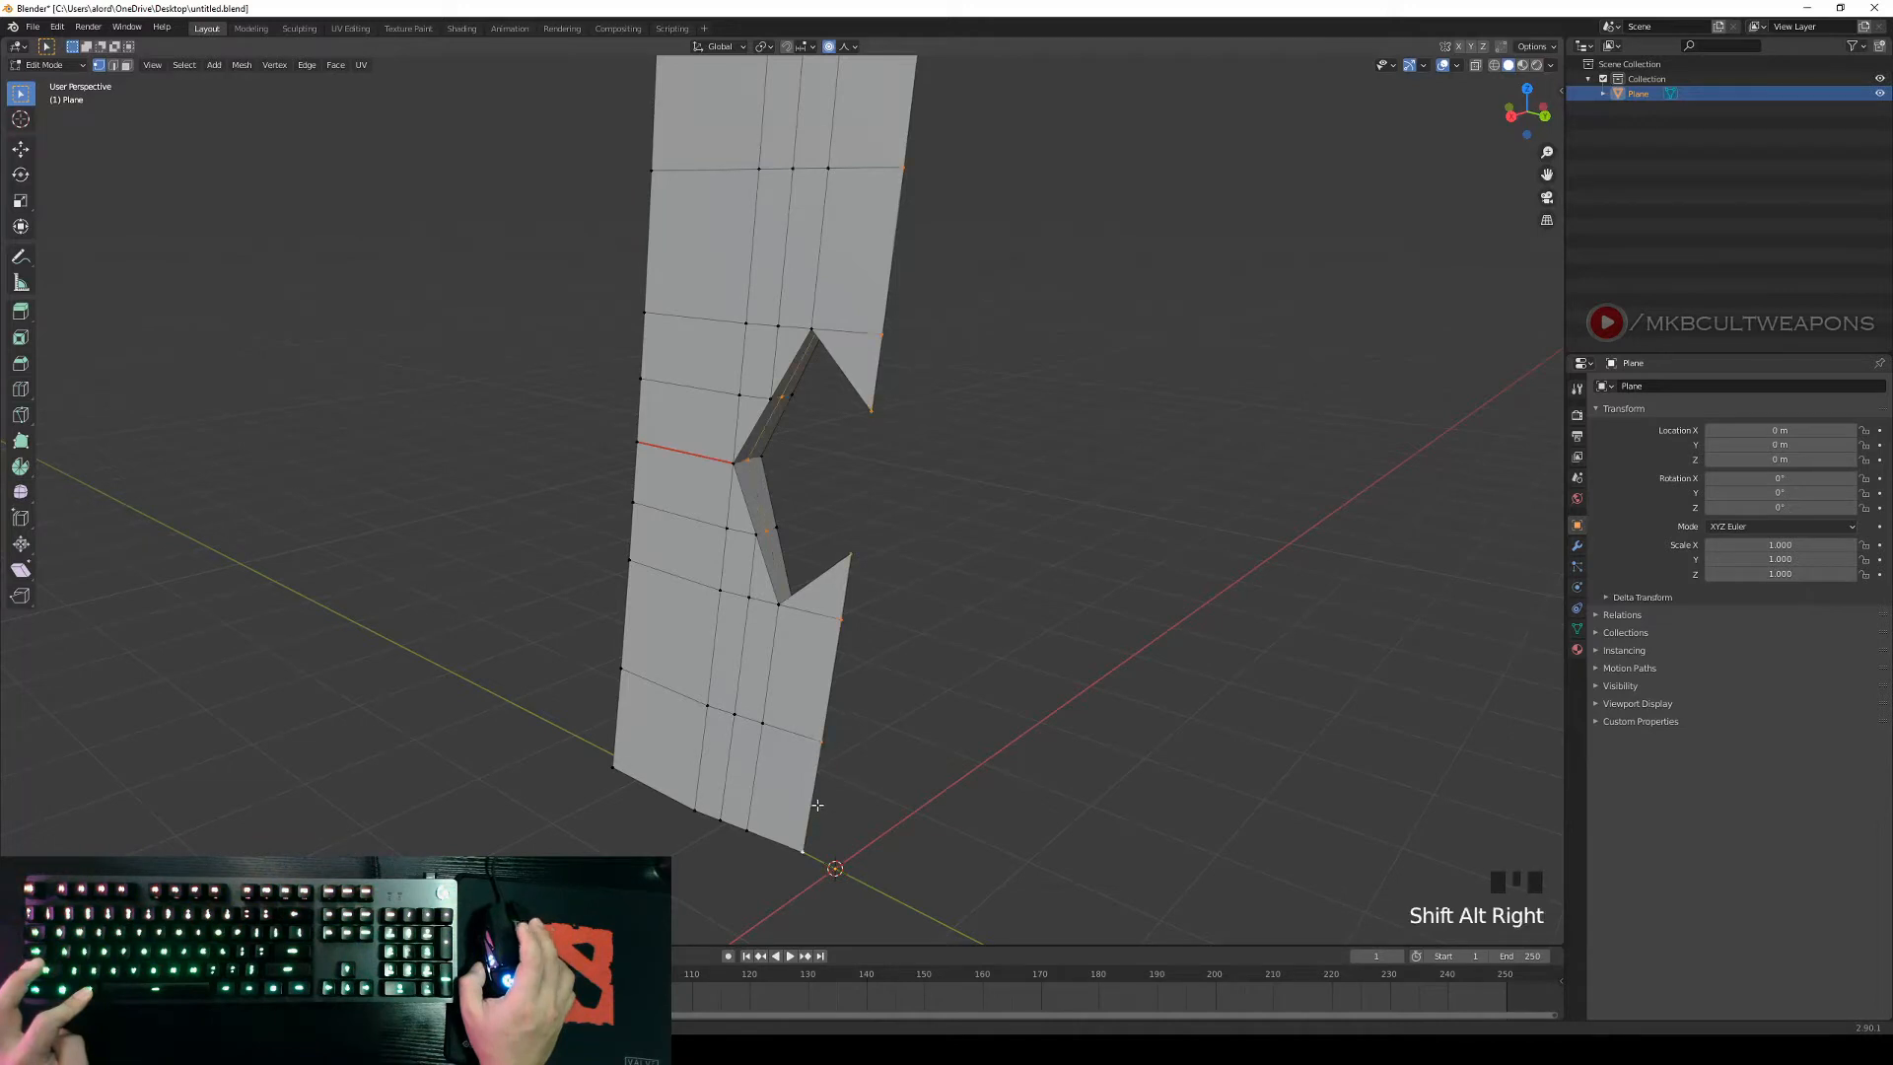
pyautogui.moveTo(816, 807); pyautogui.dragTo(817, 496, button='middle')
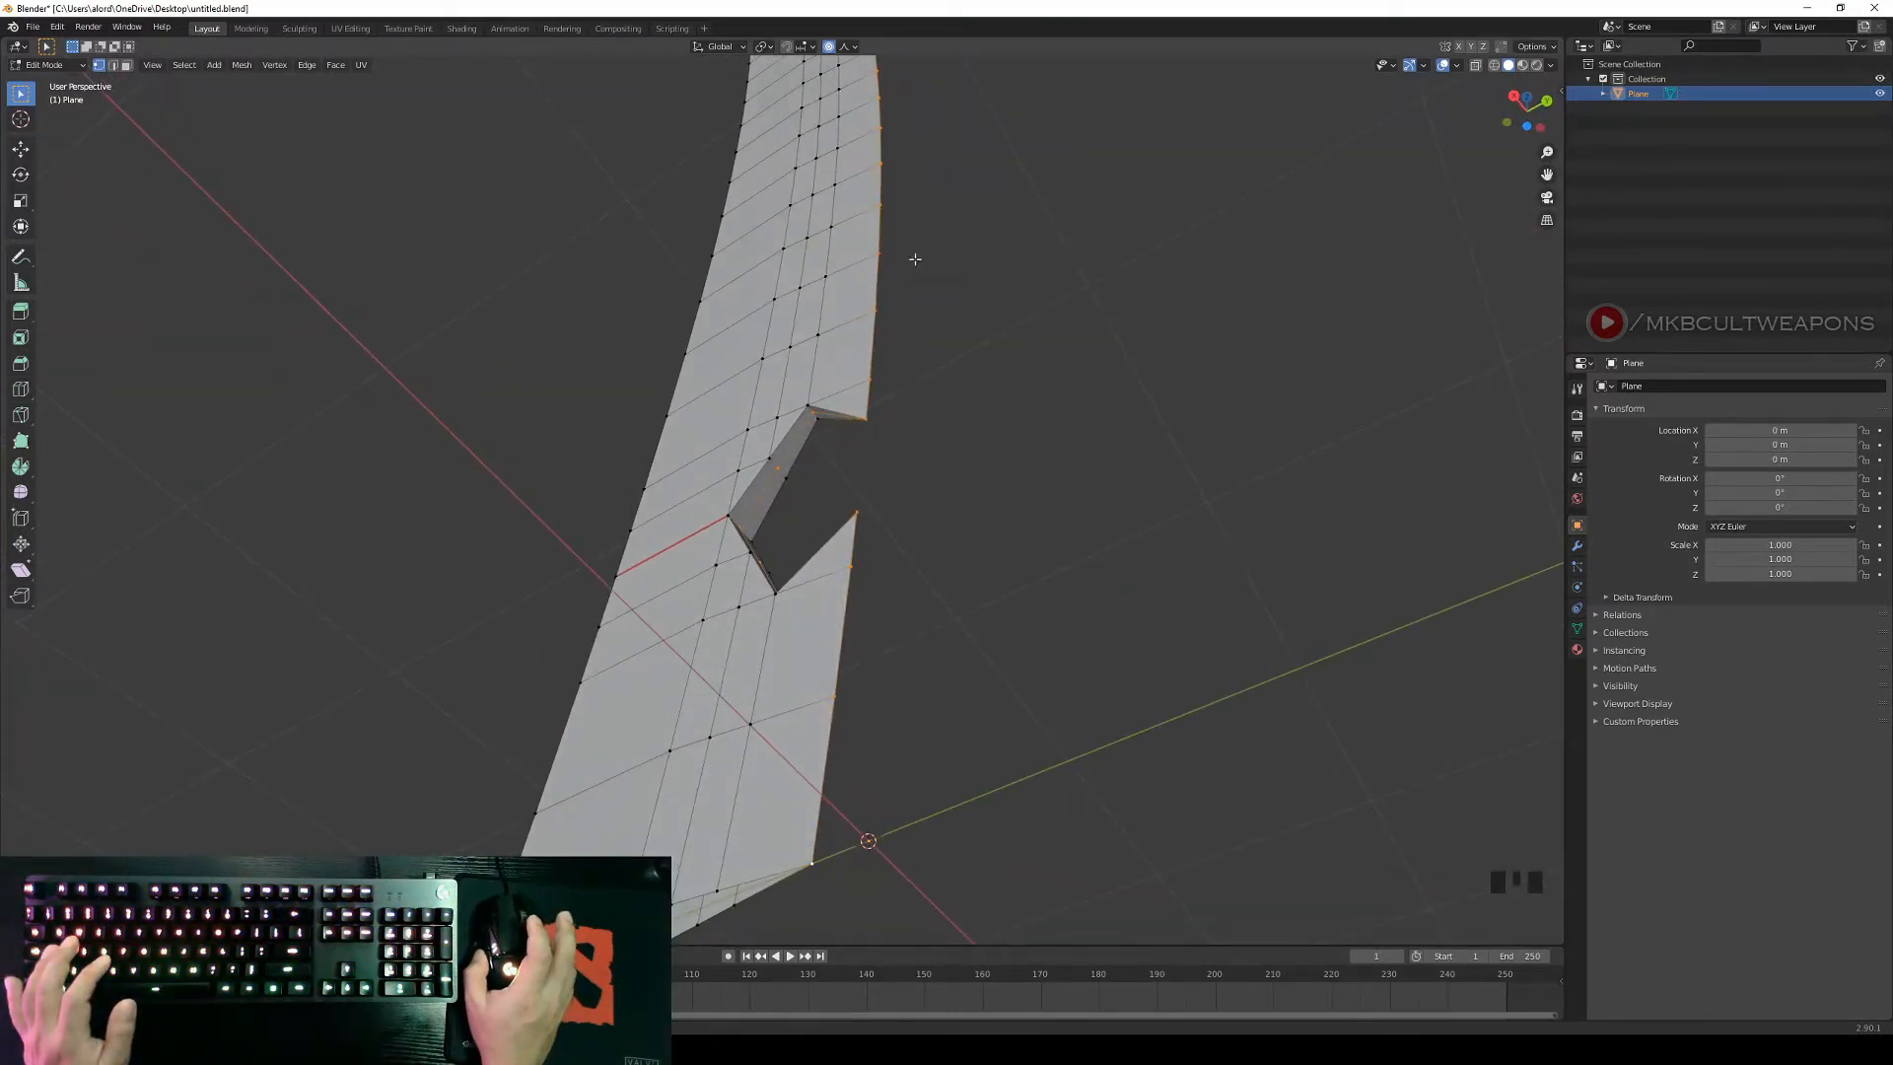
pyautogui.moveTo(914, 258); pyautogui.dragTo(959, 423, button='middle')
pyautogui.scroll(4, 888, 477)
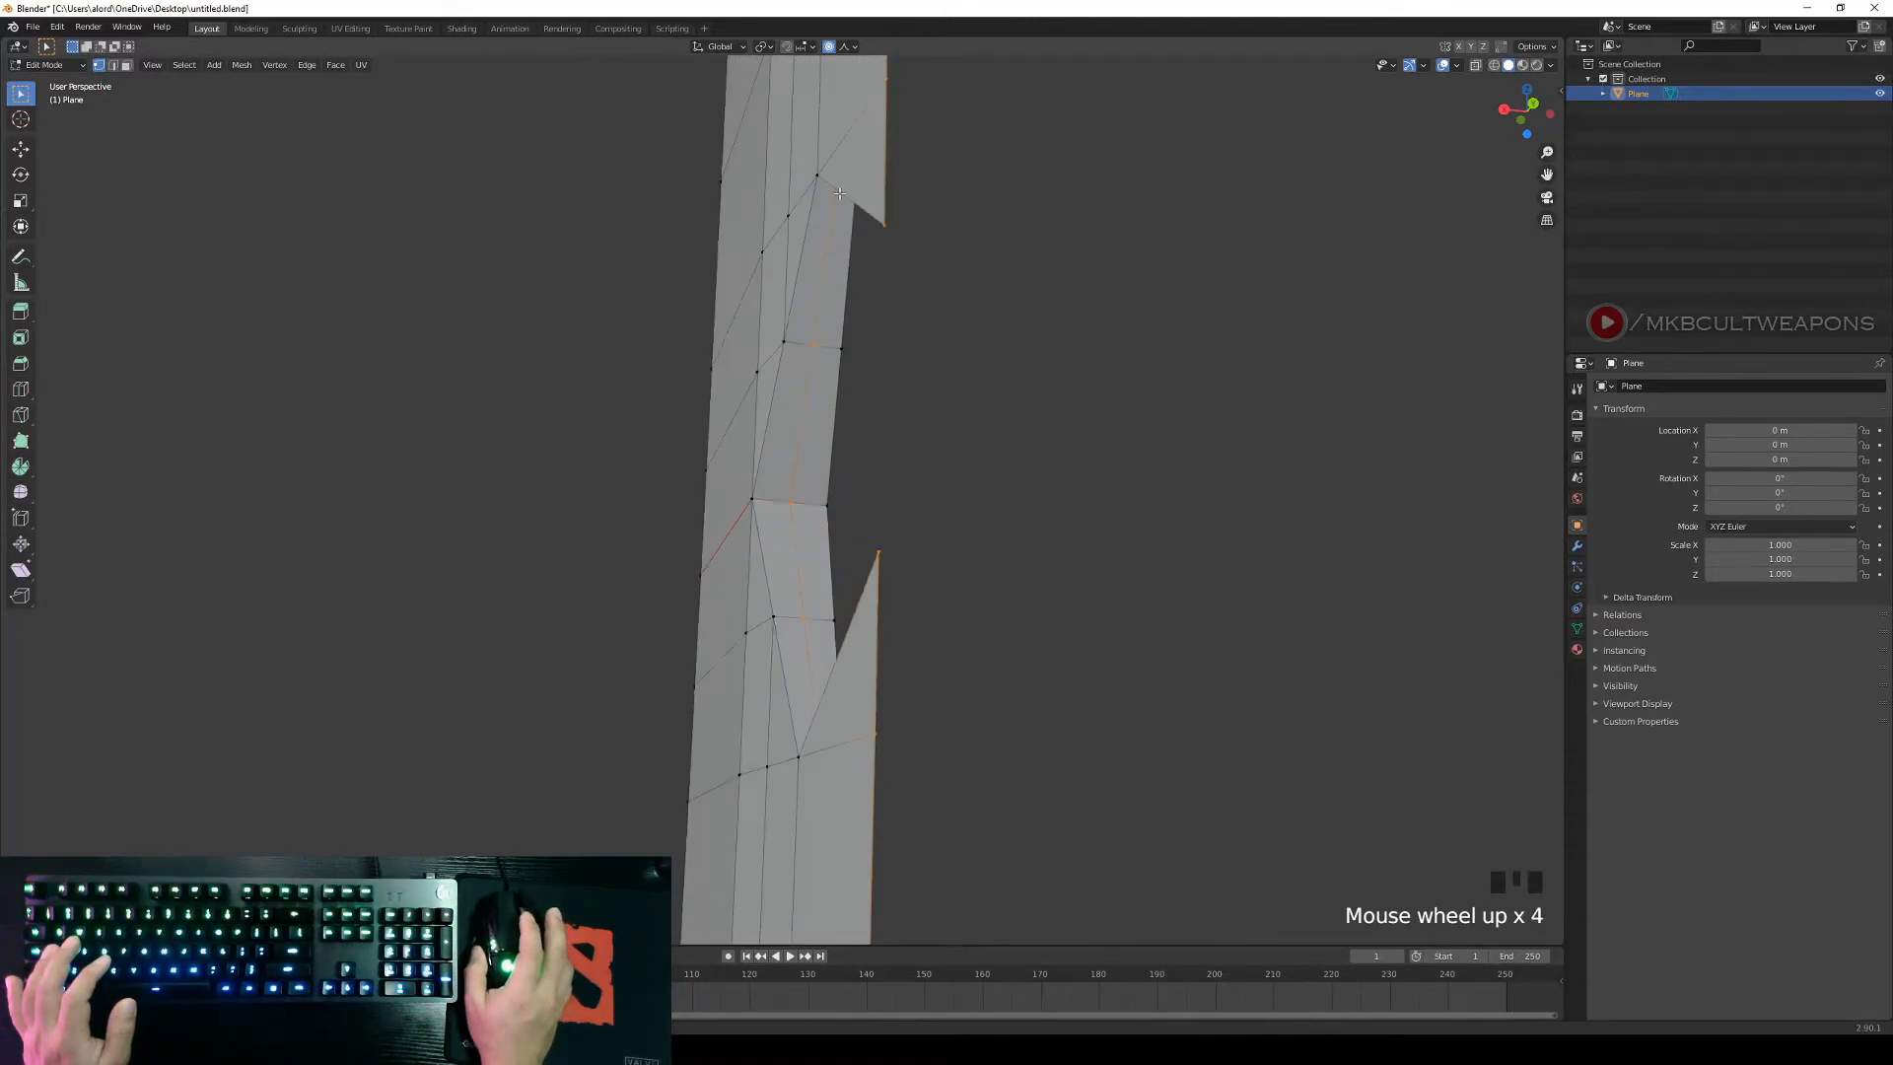
pyautogui.moveTo(813, 653); pyautogui.dragTo(863, 659, button='middle')
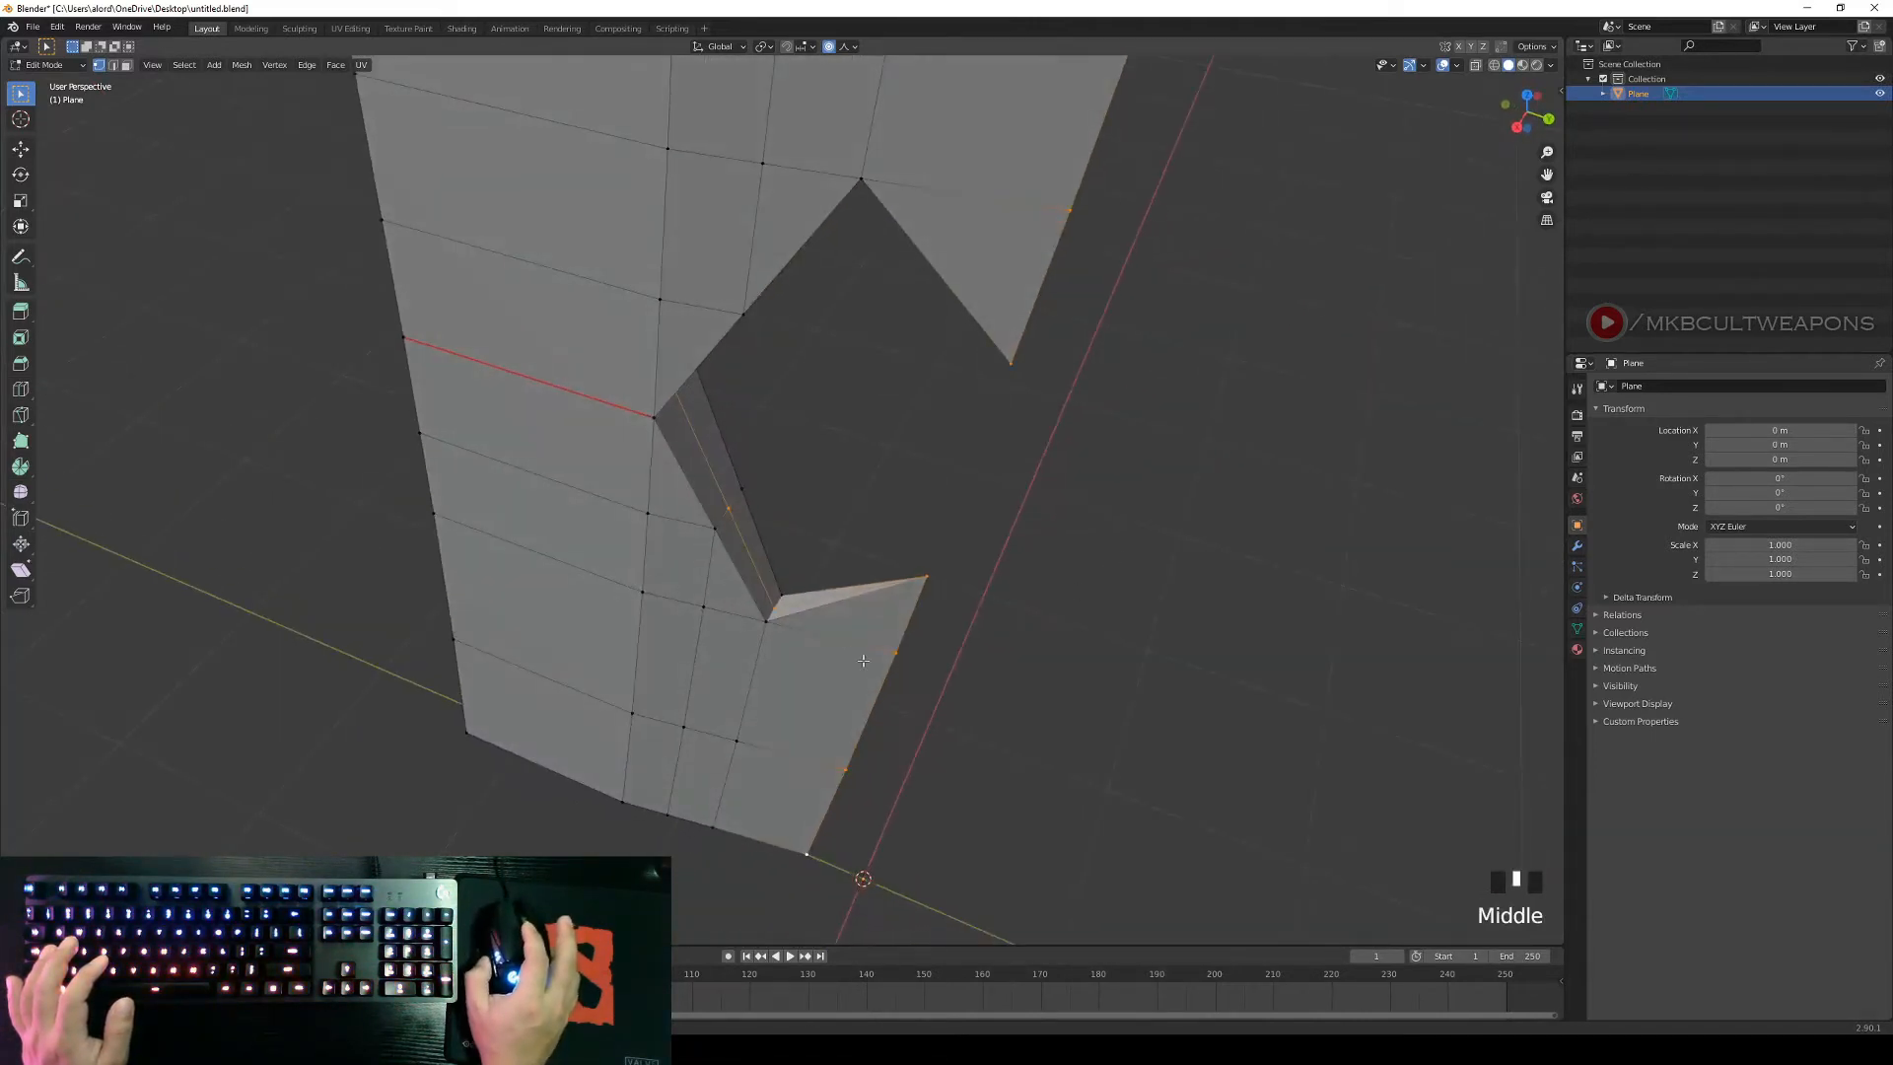
pyautogui.moveTo(695, 310); pyautogui.dragTo(949, 238, button='middle')
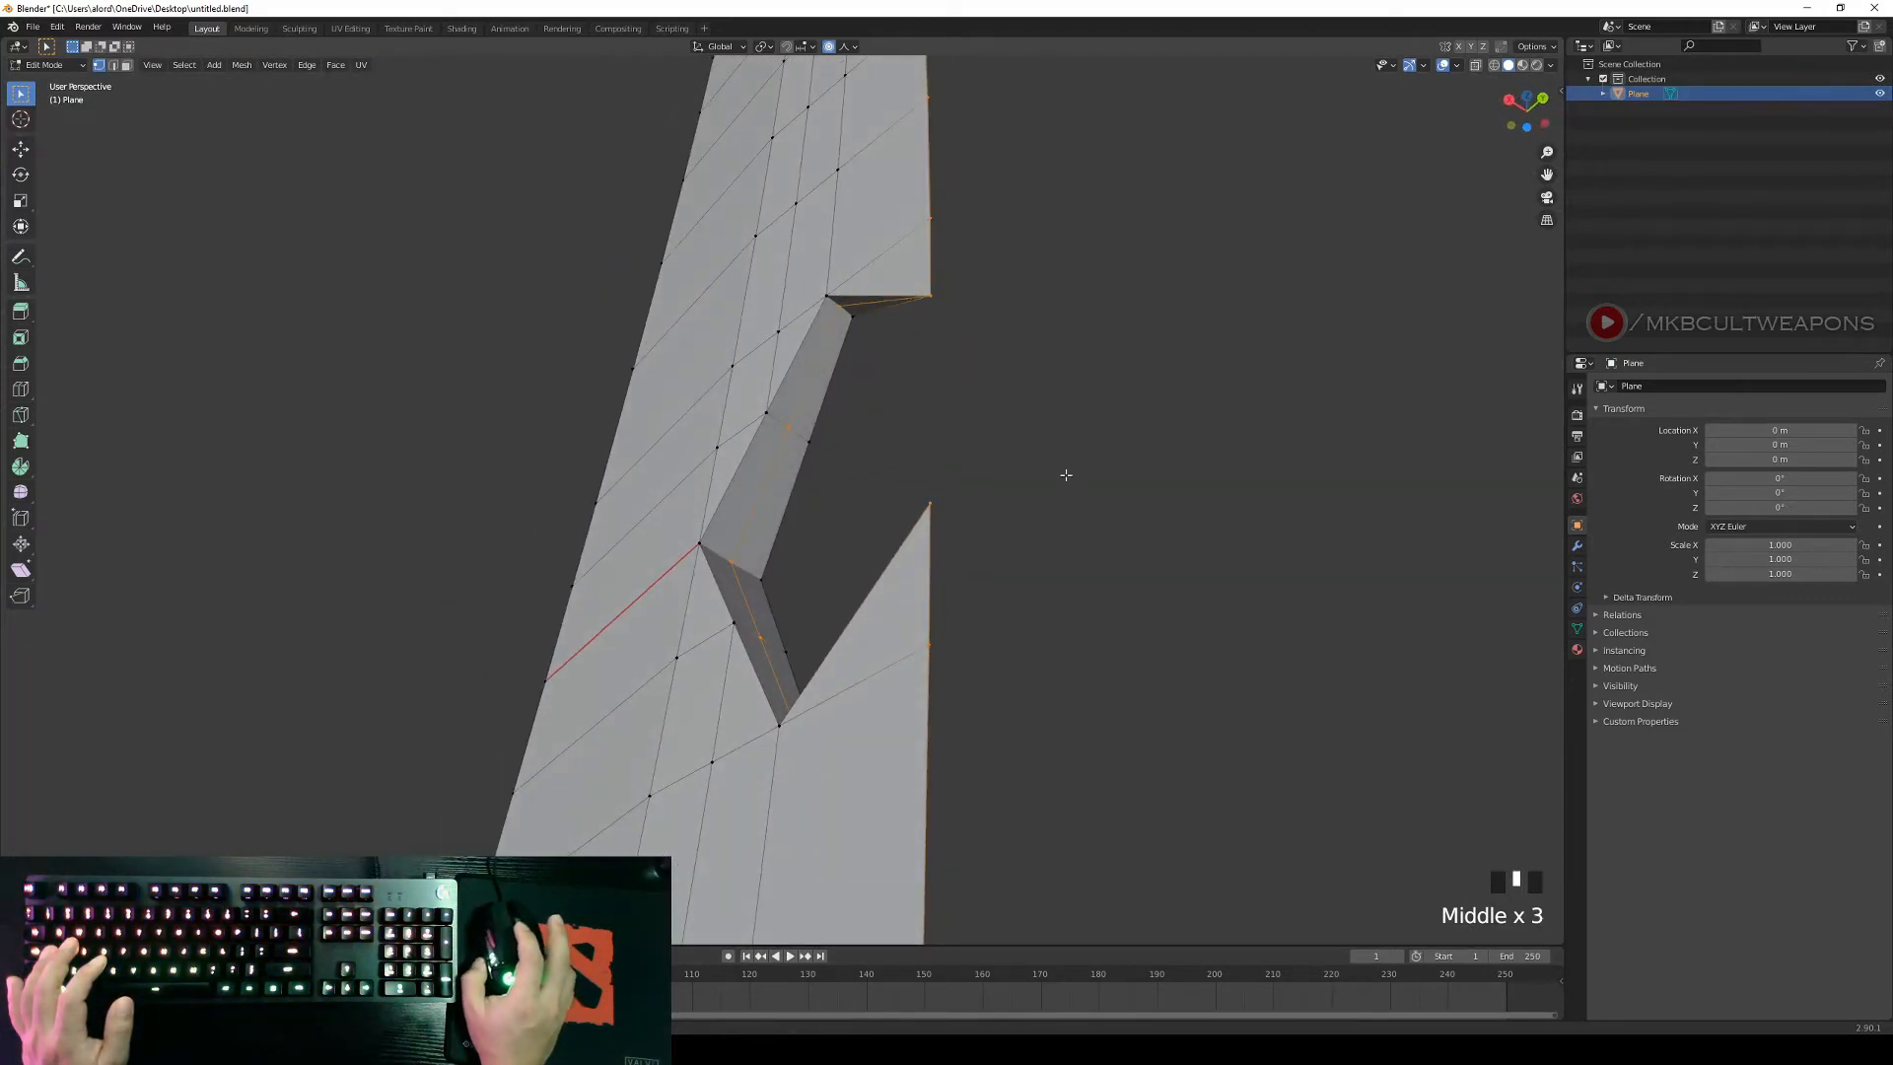
pyautogui.moveTo(1066, 475); pyautogui.dragTo(991, 572, button='middle')
pyautogui.scroll(-5, 1075, 640)
pyautogui.scroll(-2, 980, 575)
# Show the notch and the blade section above it in right orthographic view with wireframe shading.
pyautogui.press('KP_1')
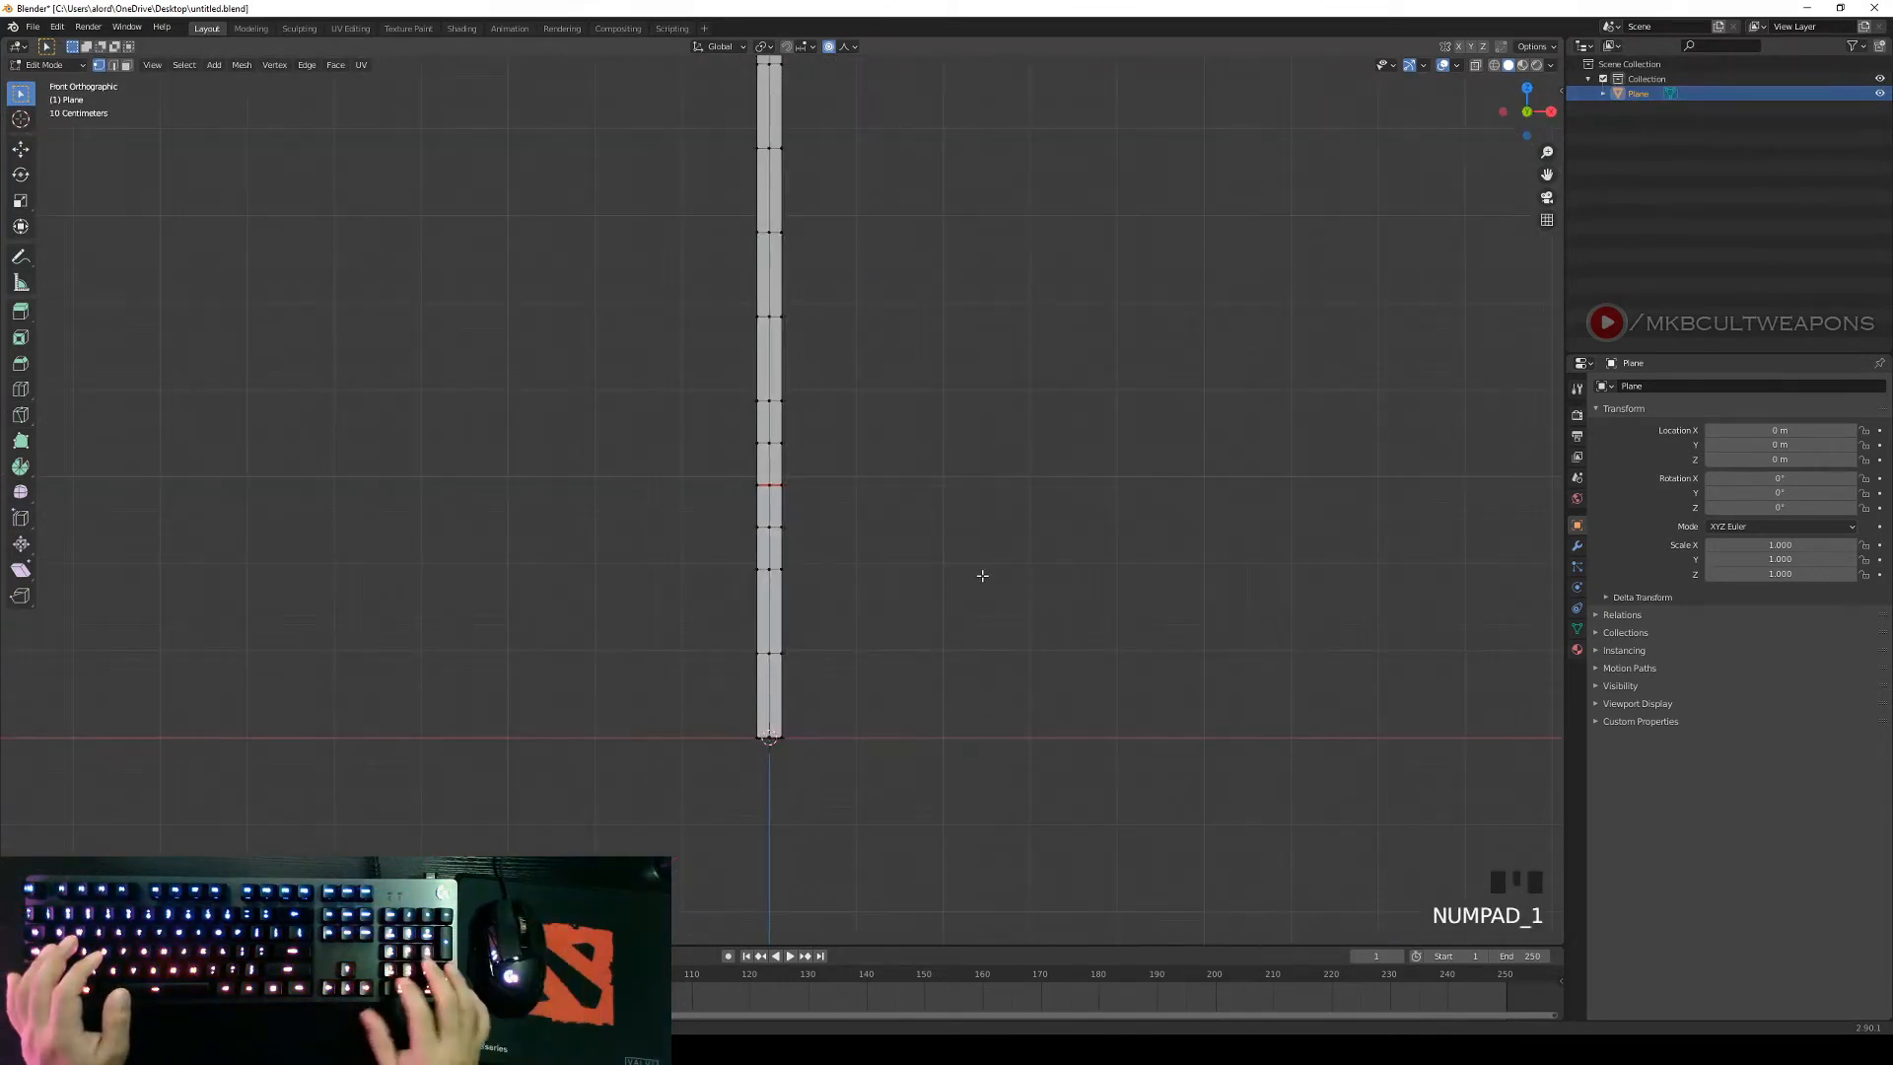
pyautogui.press('KP_3')
pyautogui.keyDown('shift'); pyautogui.moveTo(1016, 505); pyautogui.dragTo(1006, 571, button='middle'); pyautogui.keyUp('shift')
pyautogui.scroll(-3, 925, 486)
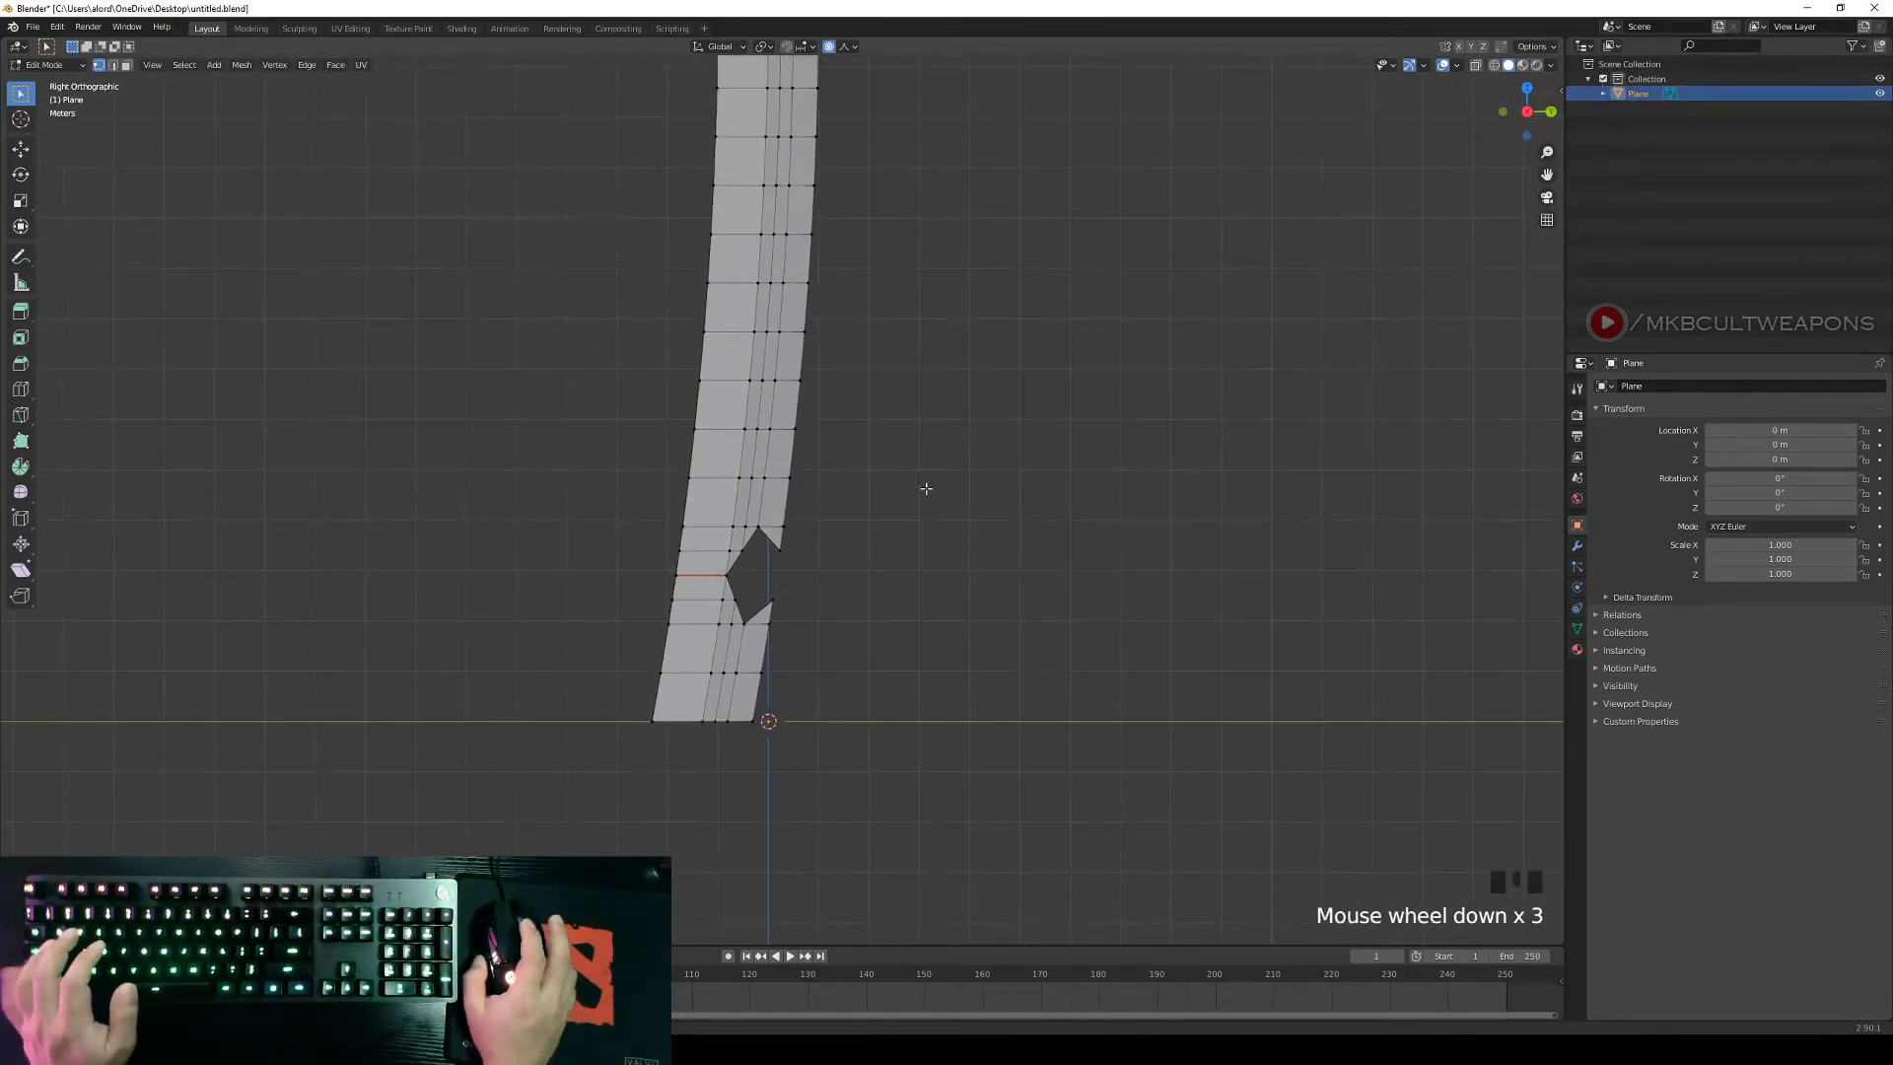
pyautogui.keyDown('shift'); pyautogui.moveTo(925, 486); pyautogui.dragTo(864, 656, button='middle'); pyautogui.keyUp('shift')
pyautogui.scroll(2, 903, 858)
pyautogui.keyDown('shift'); pyautogui.moveTo(902, 858); pyautogui.dragTo(960, 670, button='middle'); pyautogui.keyUp('shift')
pyautogui.scroll(1, 997, 456)
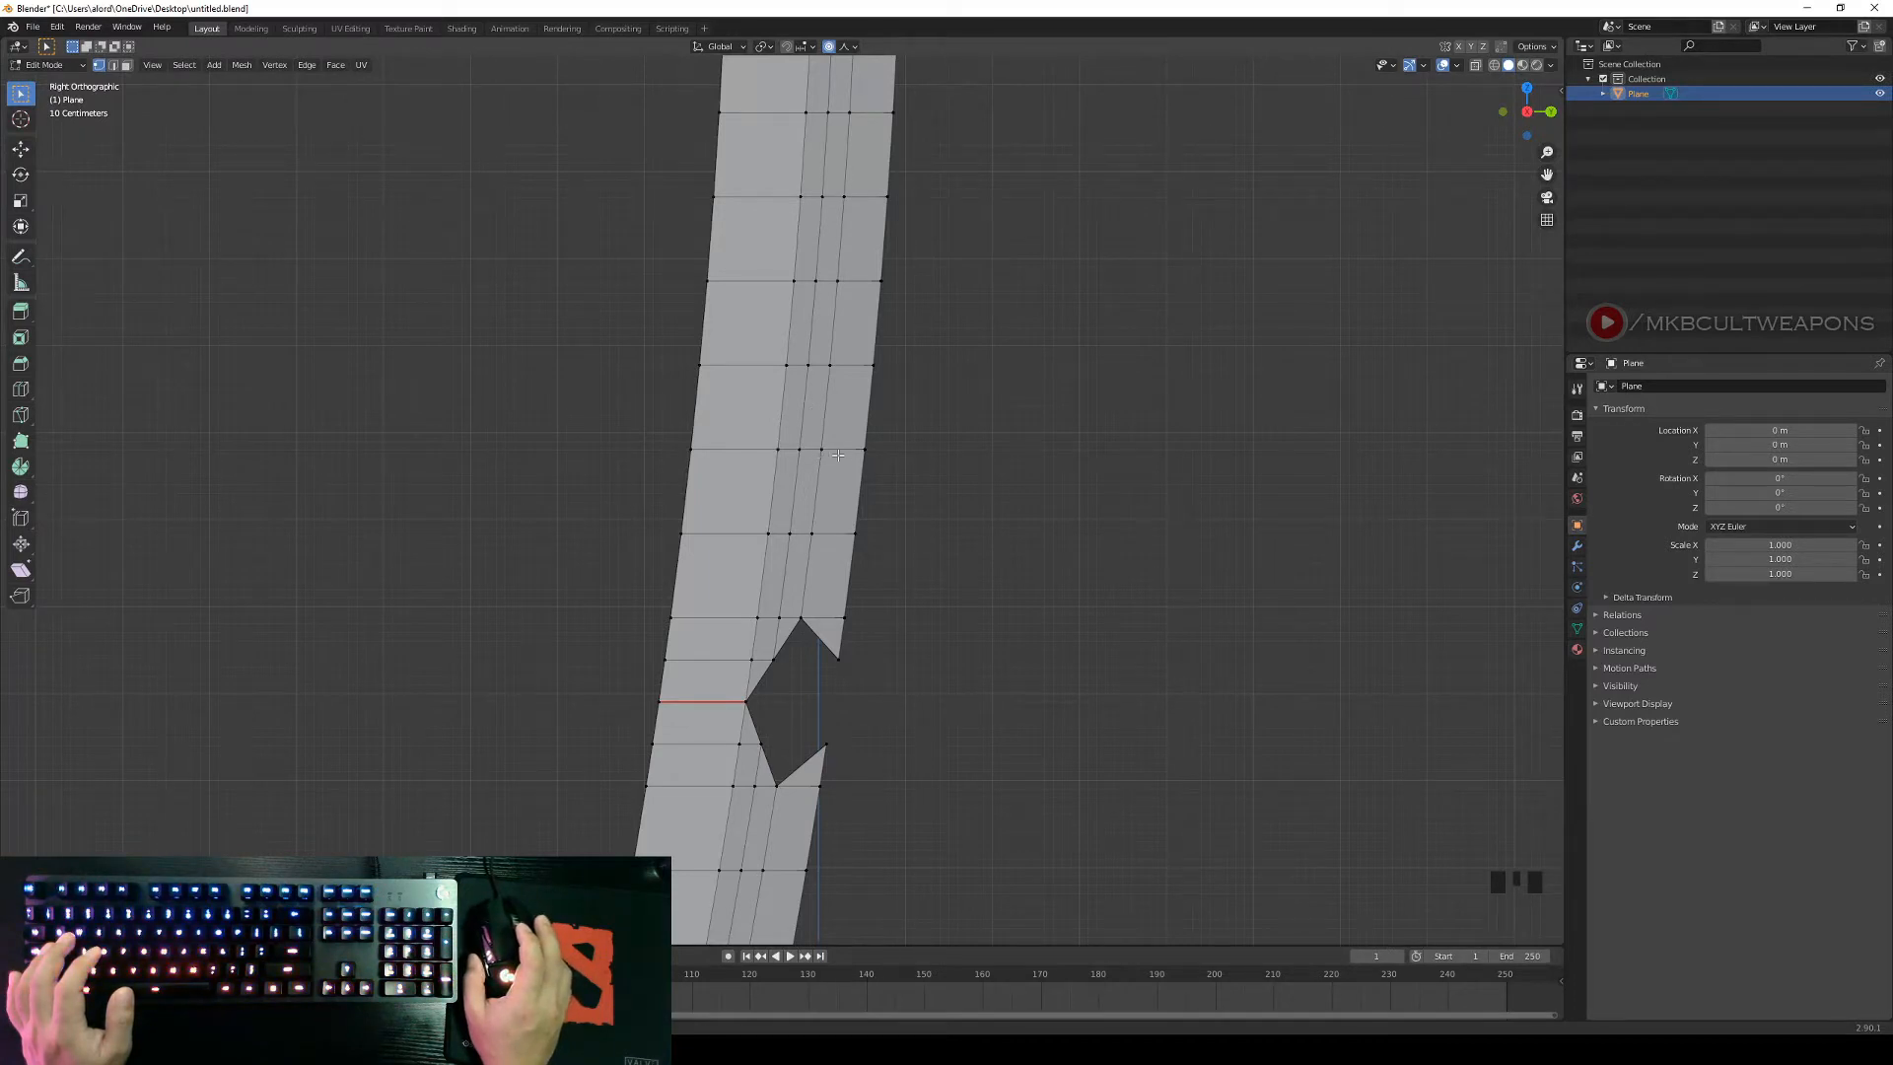
pyautogui.rightClick(1081, 469)
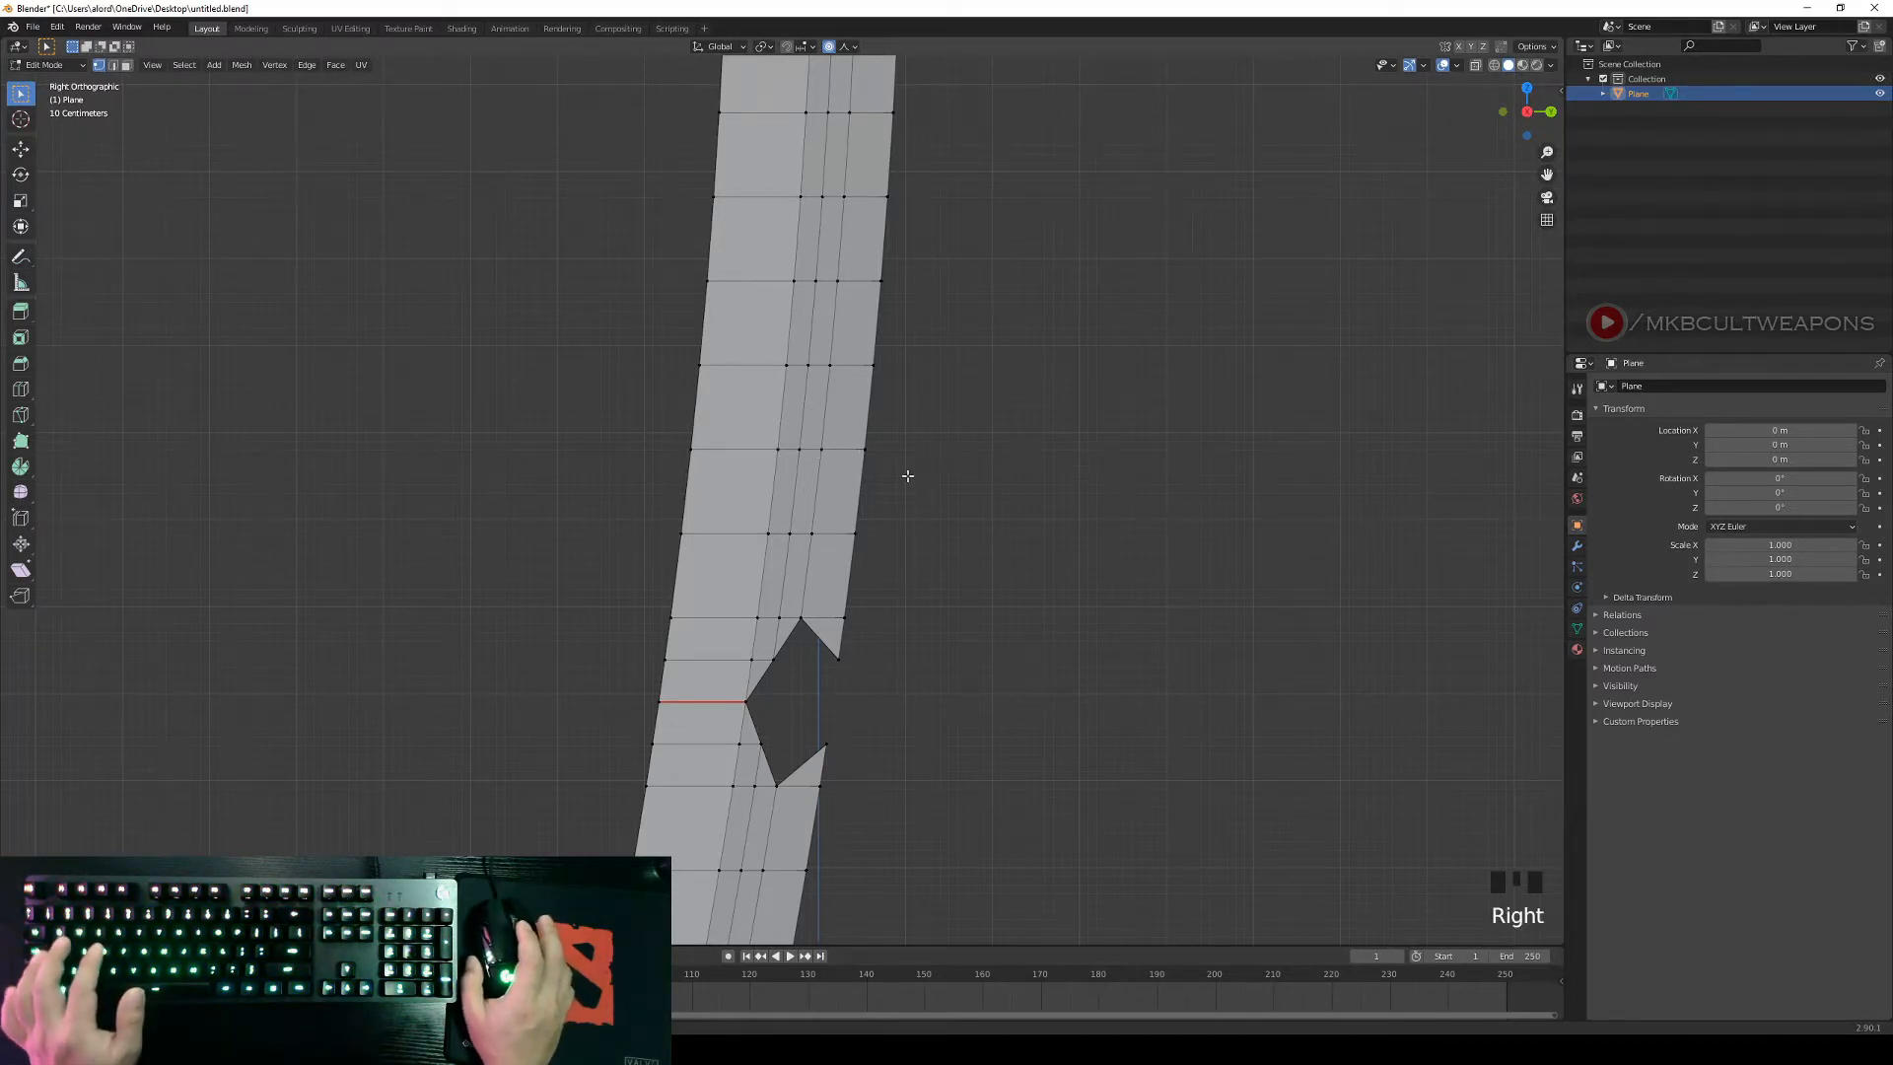
pyautogui.press('z')
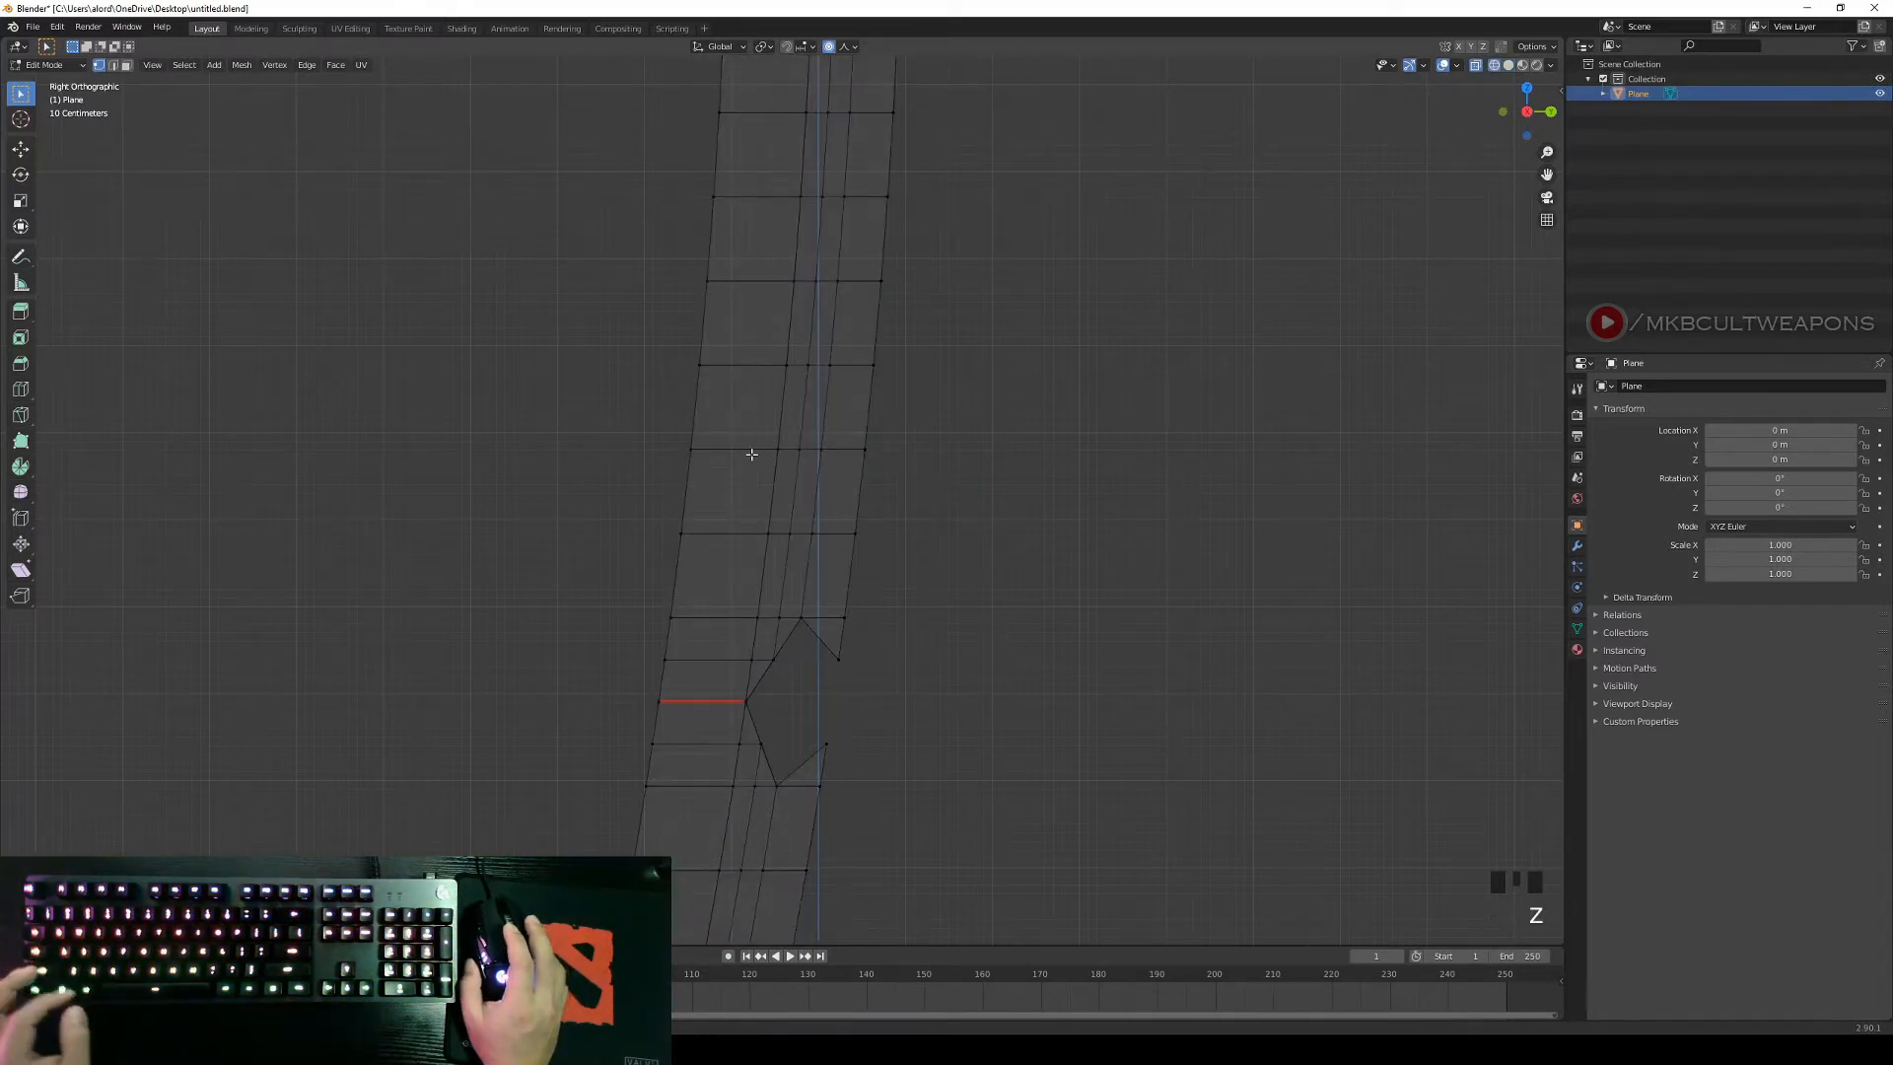
# Mark the horizontal edge row two rows above the existing notch as a seam.
pyautogui.press('b')
pyautogui.moveTo(630, 429); pyautogui.dragTo(982, 473)
pyautogui.hotkey('ctrl', 'e')
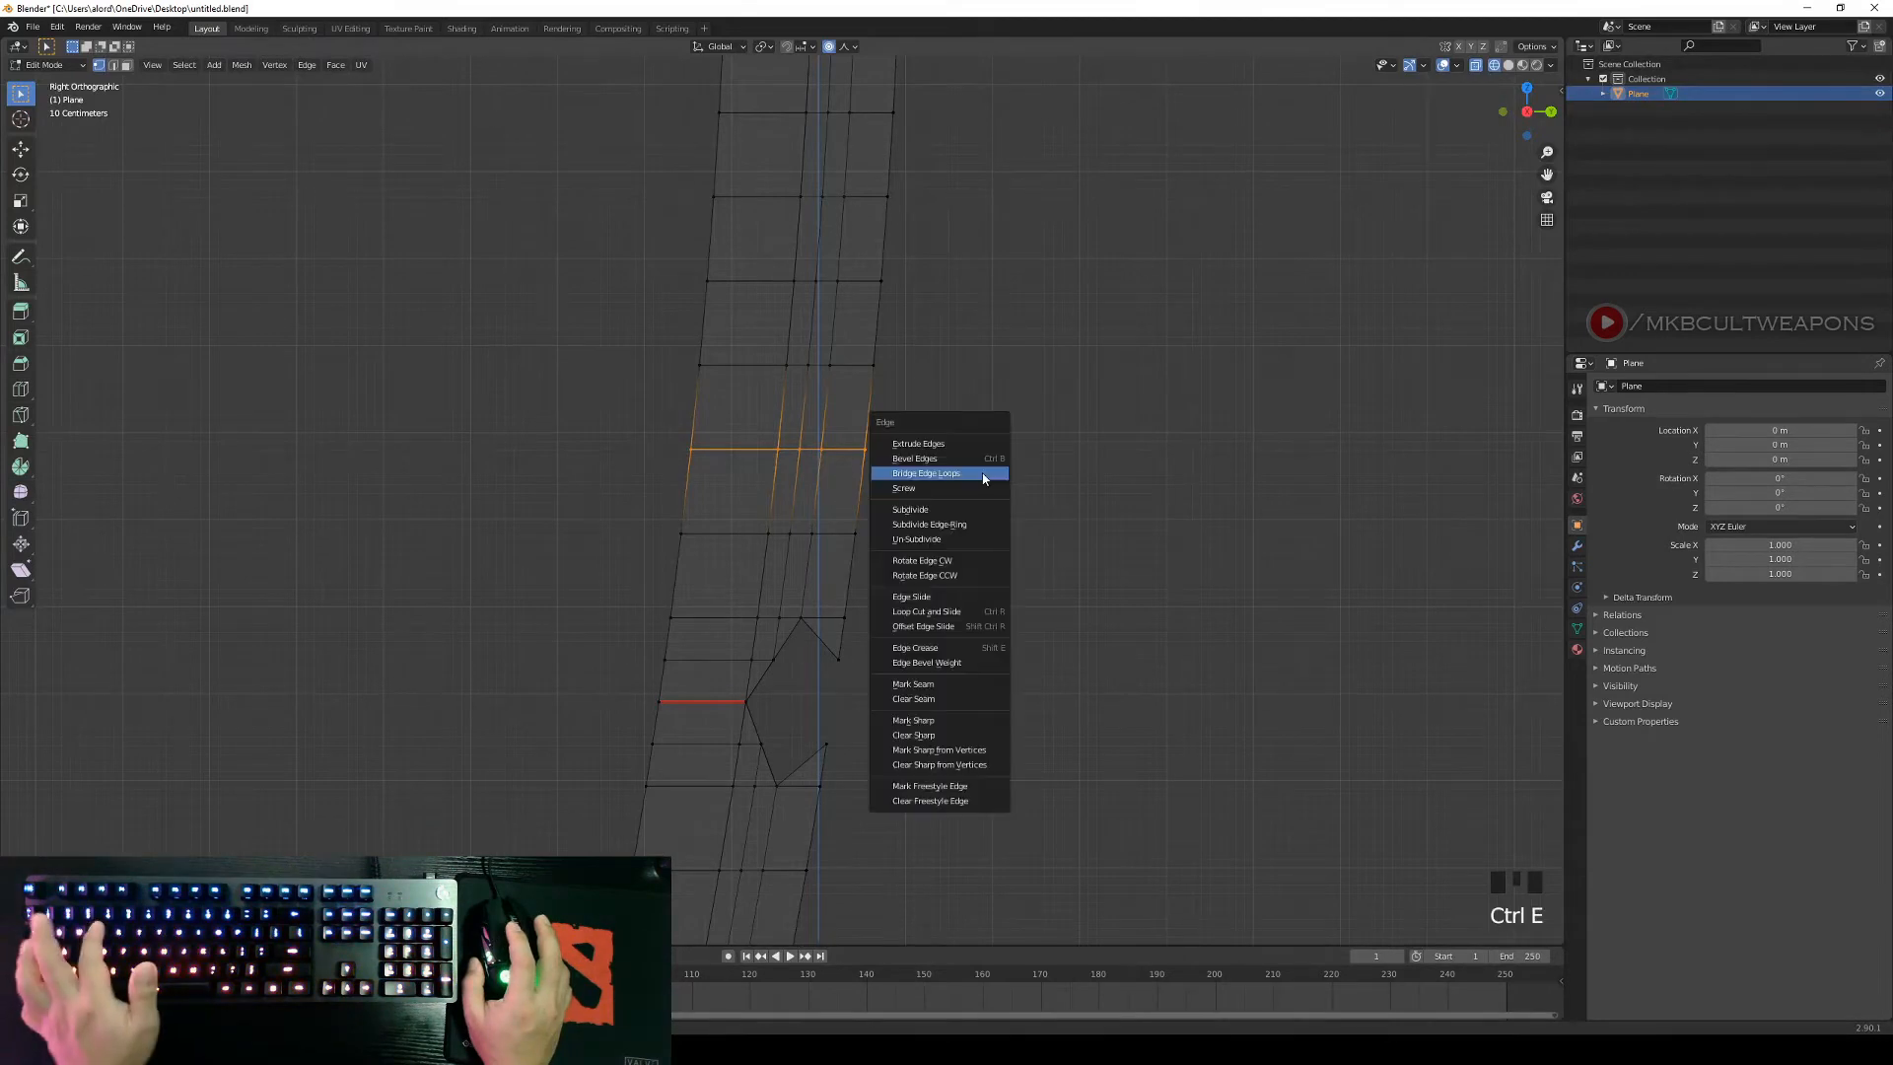
pyautogui.click(927, 692)
pyautogui.rightClick(1114, 475)
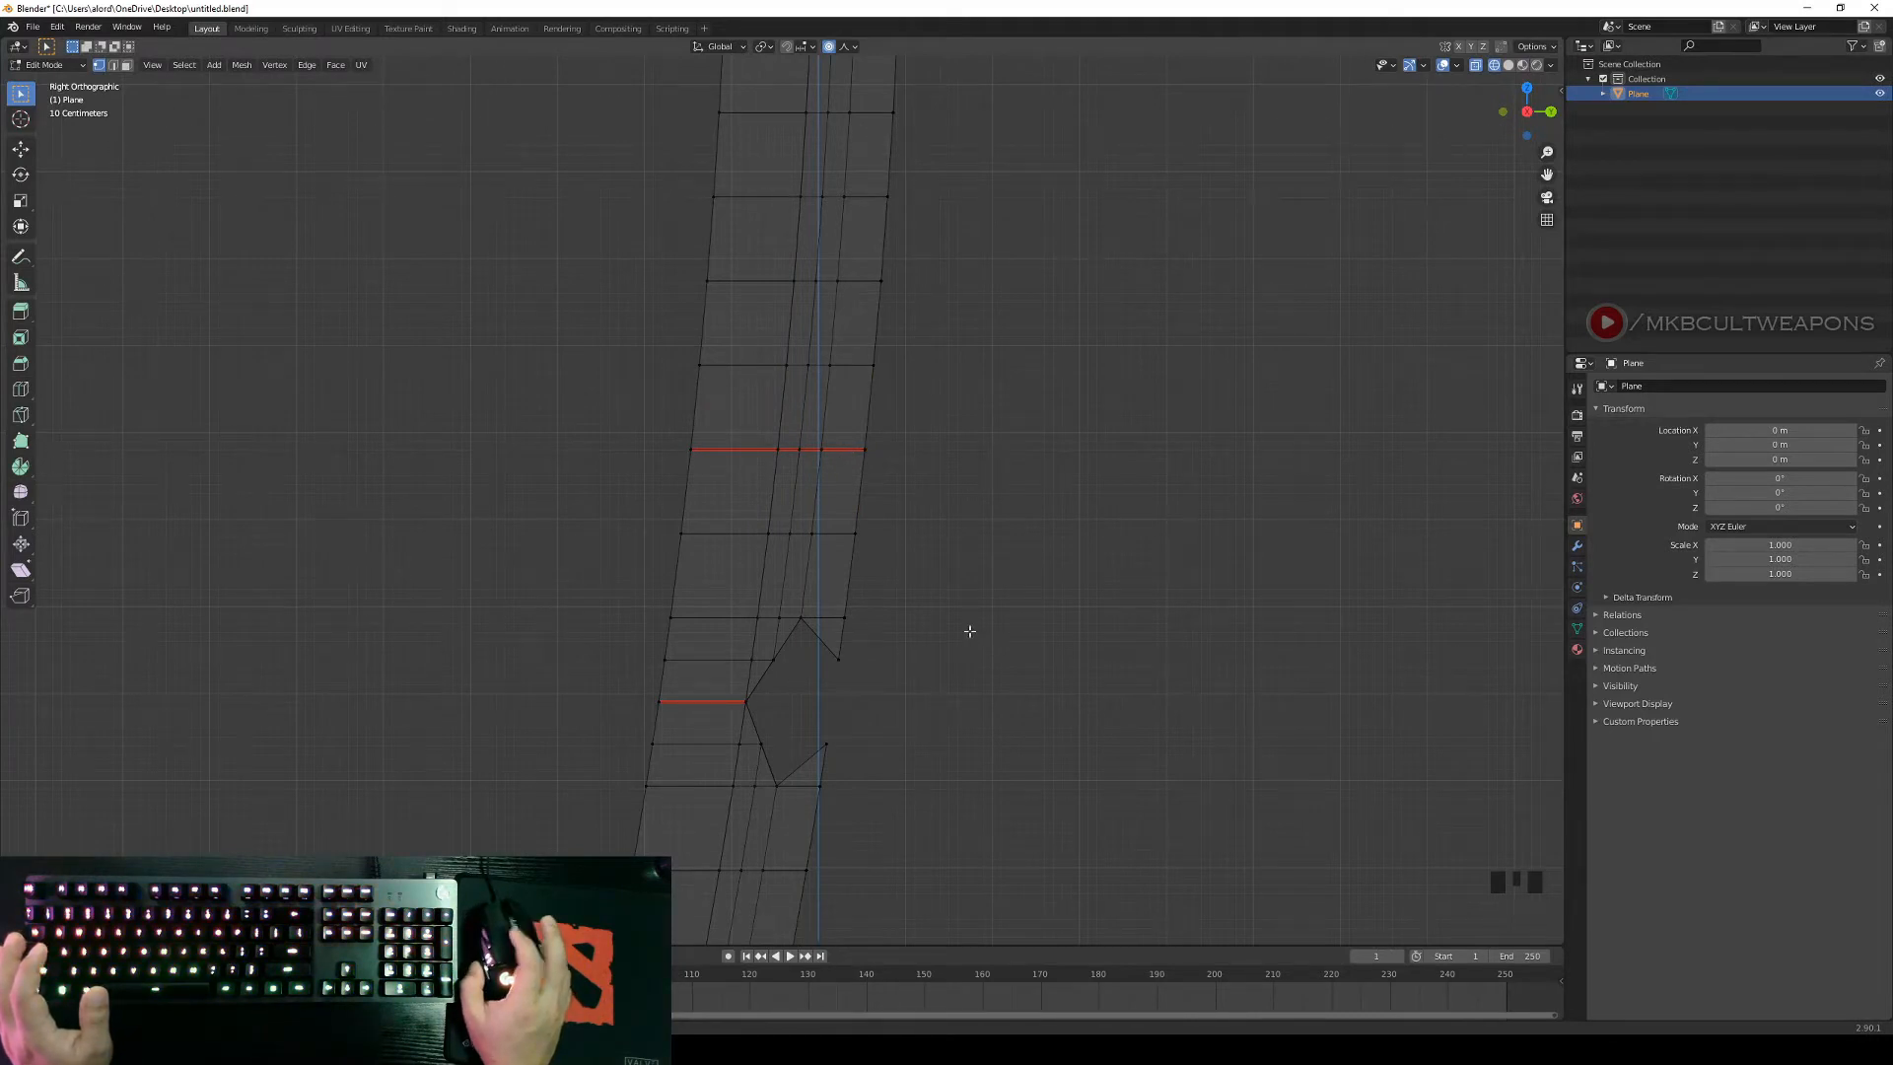
# Examine the seam-marked edge row, the existing notch and the rest of the blade in side view.
pyautogui.scroll(2, 970, 632)
pyautogui.scroll(-2, 1053, 604)
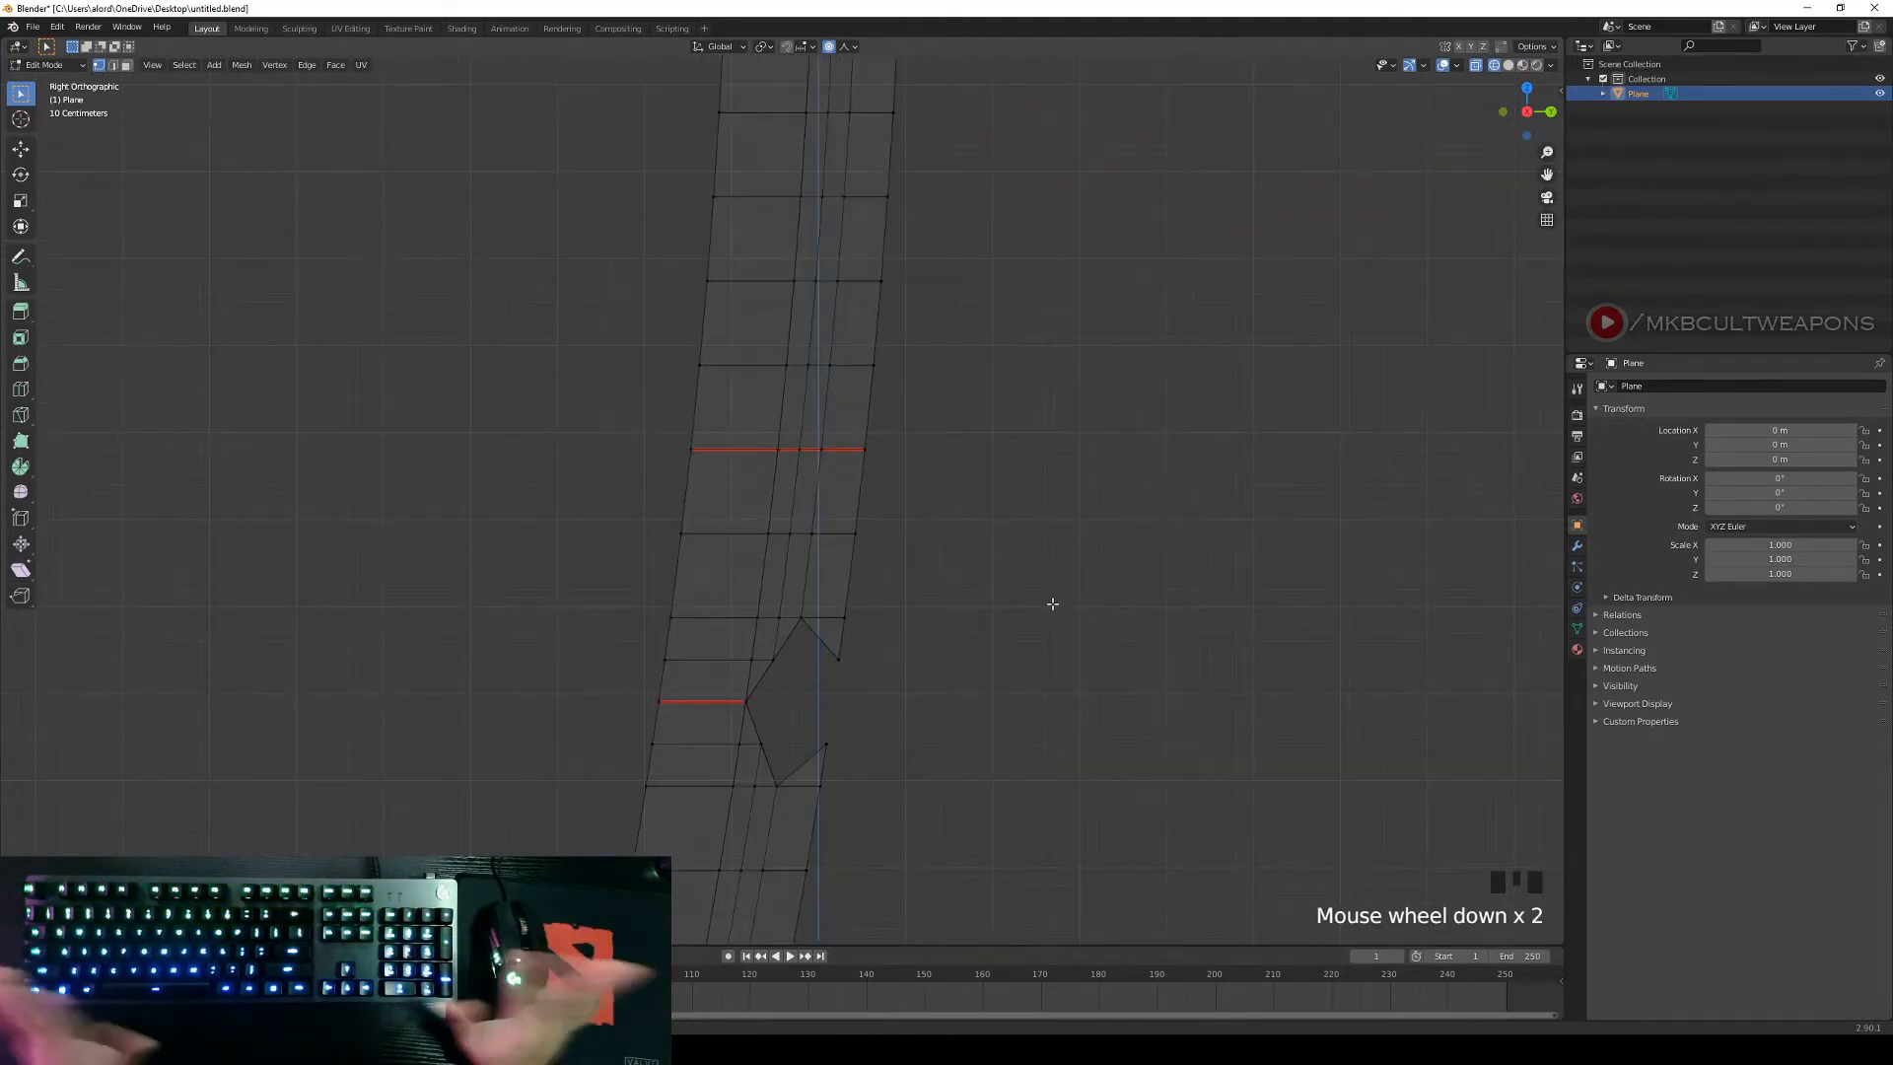
pyautogui.scroll(3, 1002, 616)
pyautogui.keyDown('shift'); pyautogui.moveTo(1001, 616); pyautogui.dragTo(1093, 434, button='middle'); pyautogui.keyUp('shift')
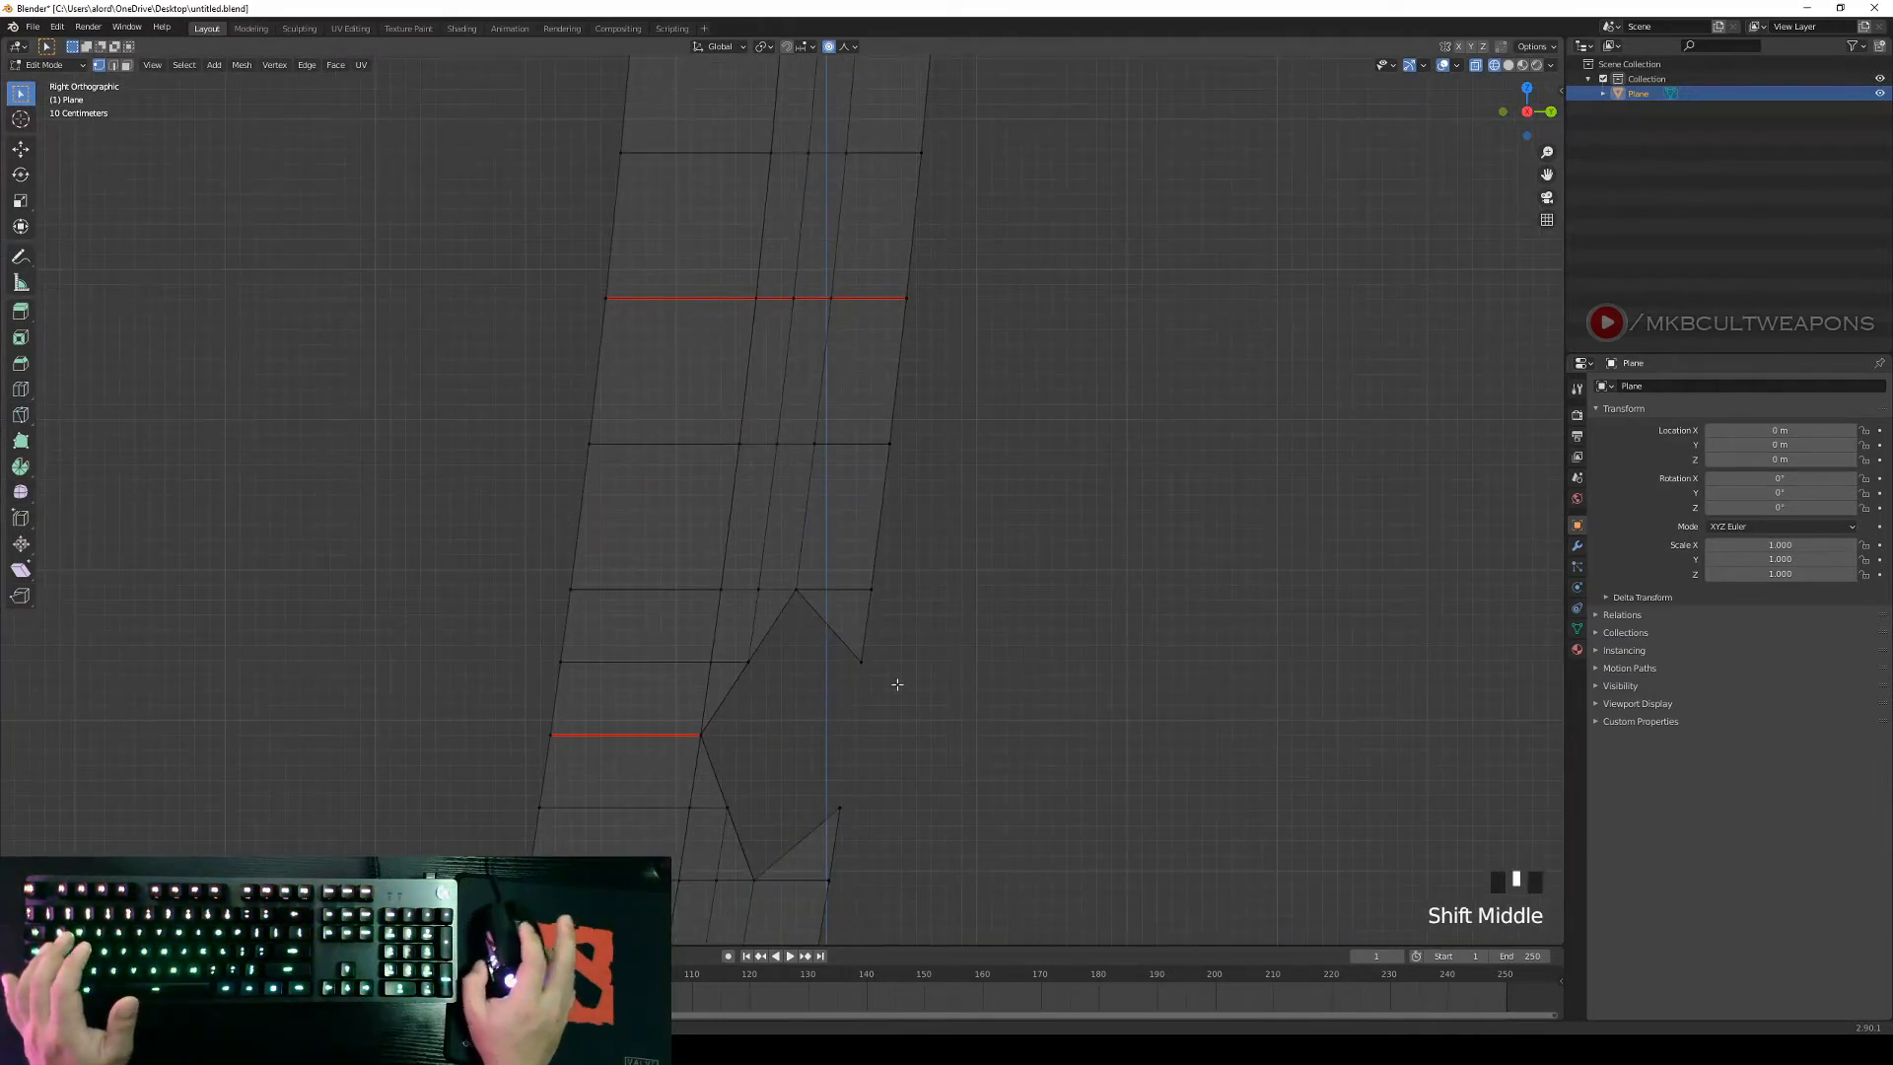
pyautogui.scroll(-3, 897, 685)
pyautogui.keyDown('shift'); pyautogui.moveTo(1011, 551); pyautogui.dragTo(896, 536, button='middle'); pyautogui.keyUp('shift')
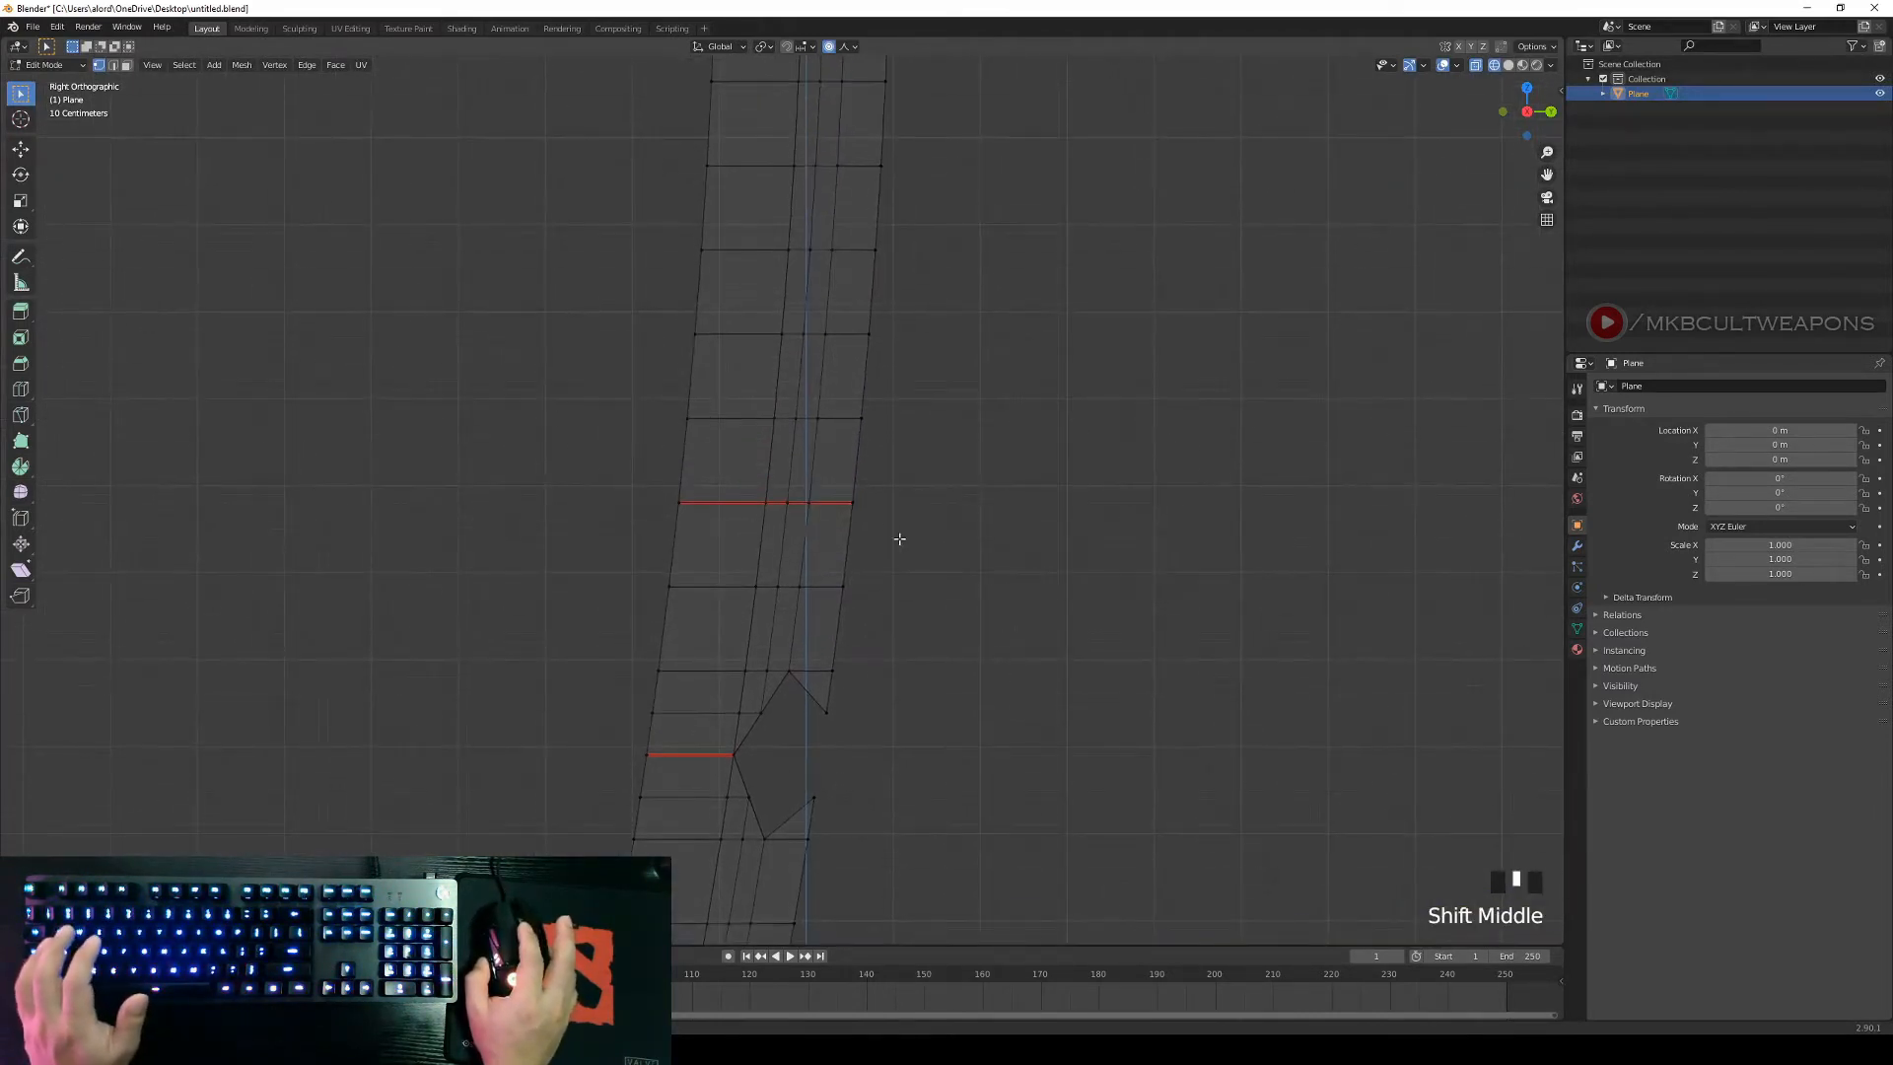
pyautogui.scroll(-3, 973, 621)
pyautogui.keyDown('shift'); pyautogui.moveTo(972, 621); pyautogui.dragTo(850, 835, button='middle'); pyautogui.keyUp('shift')
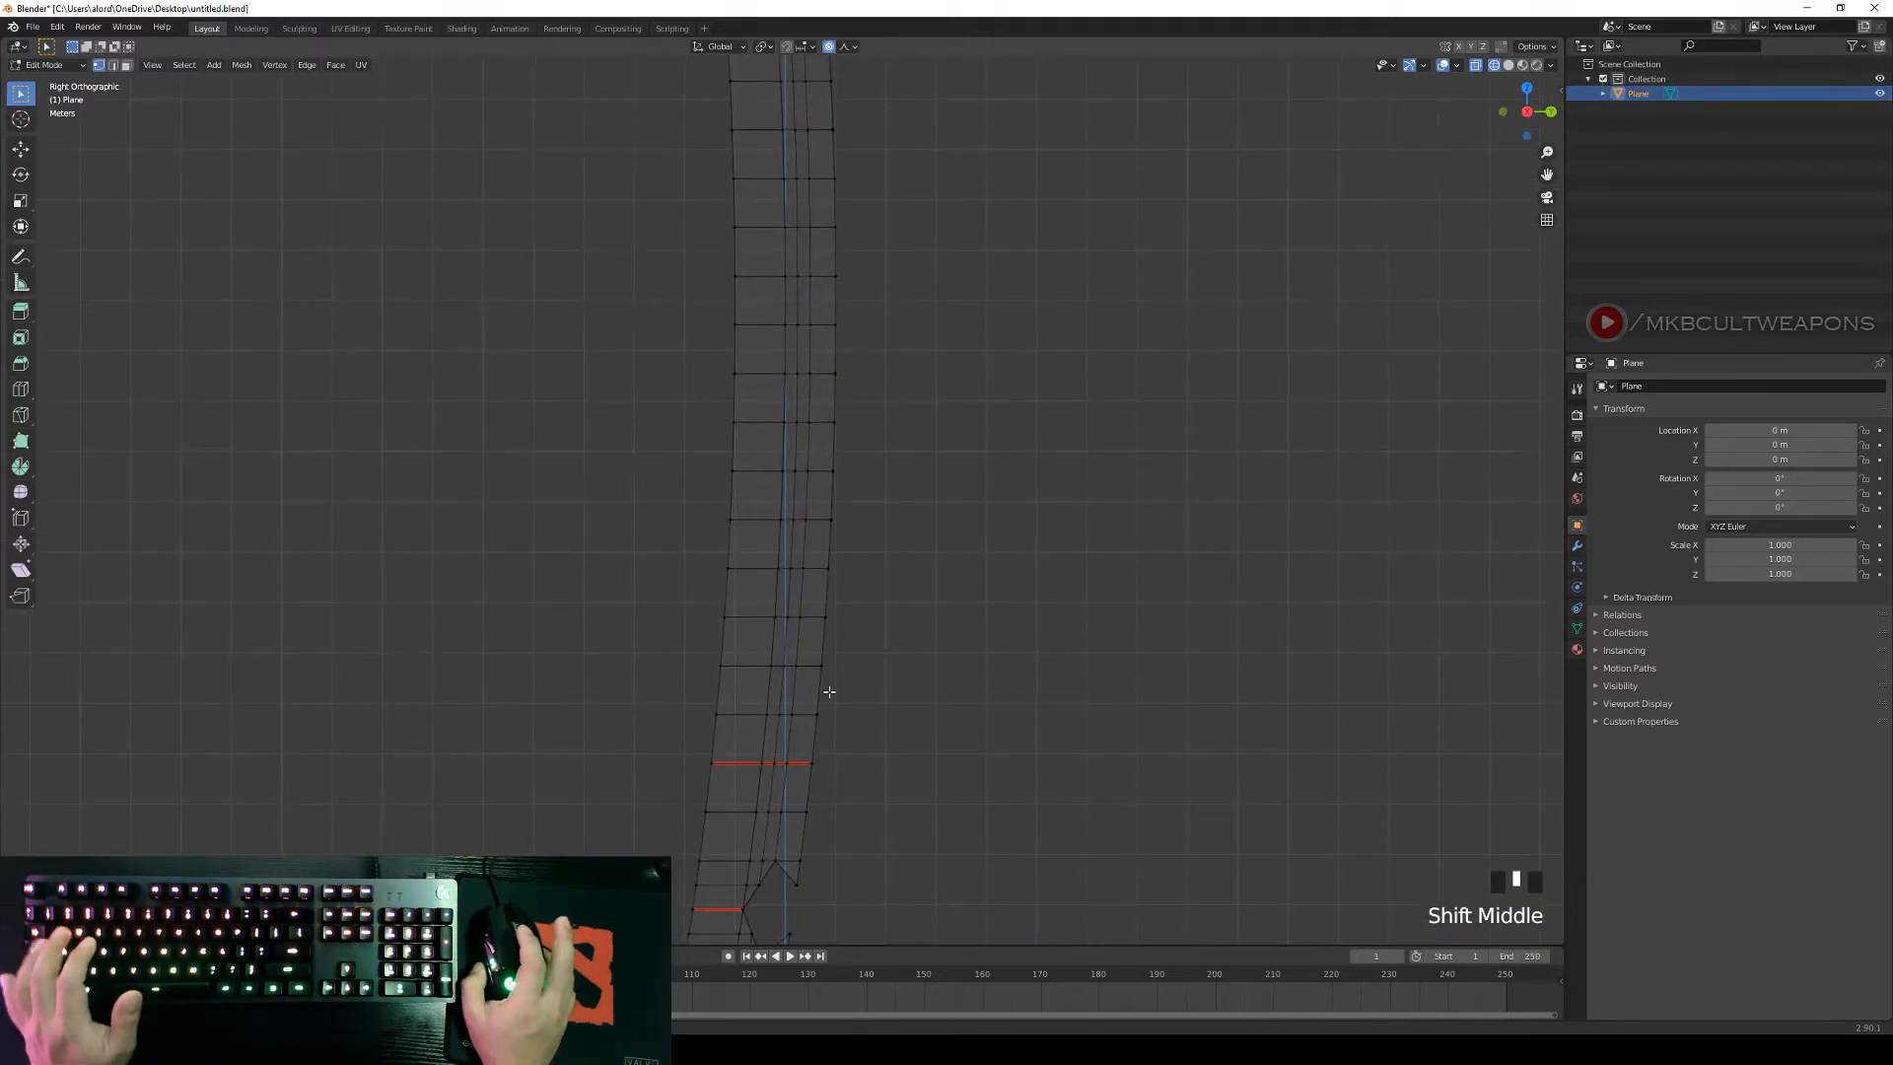
pyautogui.scroll(-2, 836, 694)
pyautogui.moveTo(914, 664)
pyautogui.keyDown('shift'); pyautogui.mouseDown(button='middle')
pyautogui.moveTo(896, 806)
pyautogui.moveTo(938, 676)
pyautogui.mouseUp(button='middle'); pyautogui.keyUp('shift')
pyautogui.scroll(-2, 888, 392)
pyautogui.scroll(4, 1018, 411)
pyautogui.scroll(5, 887, 740)
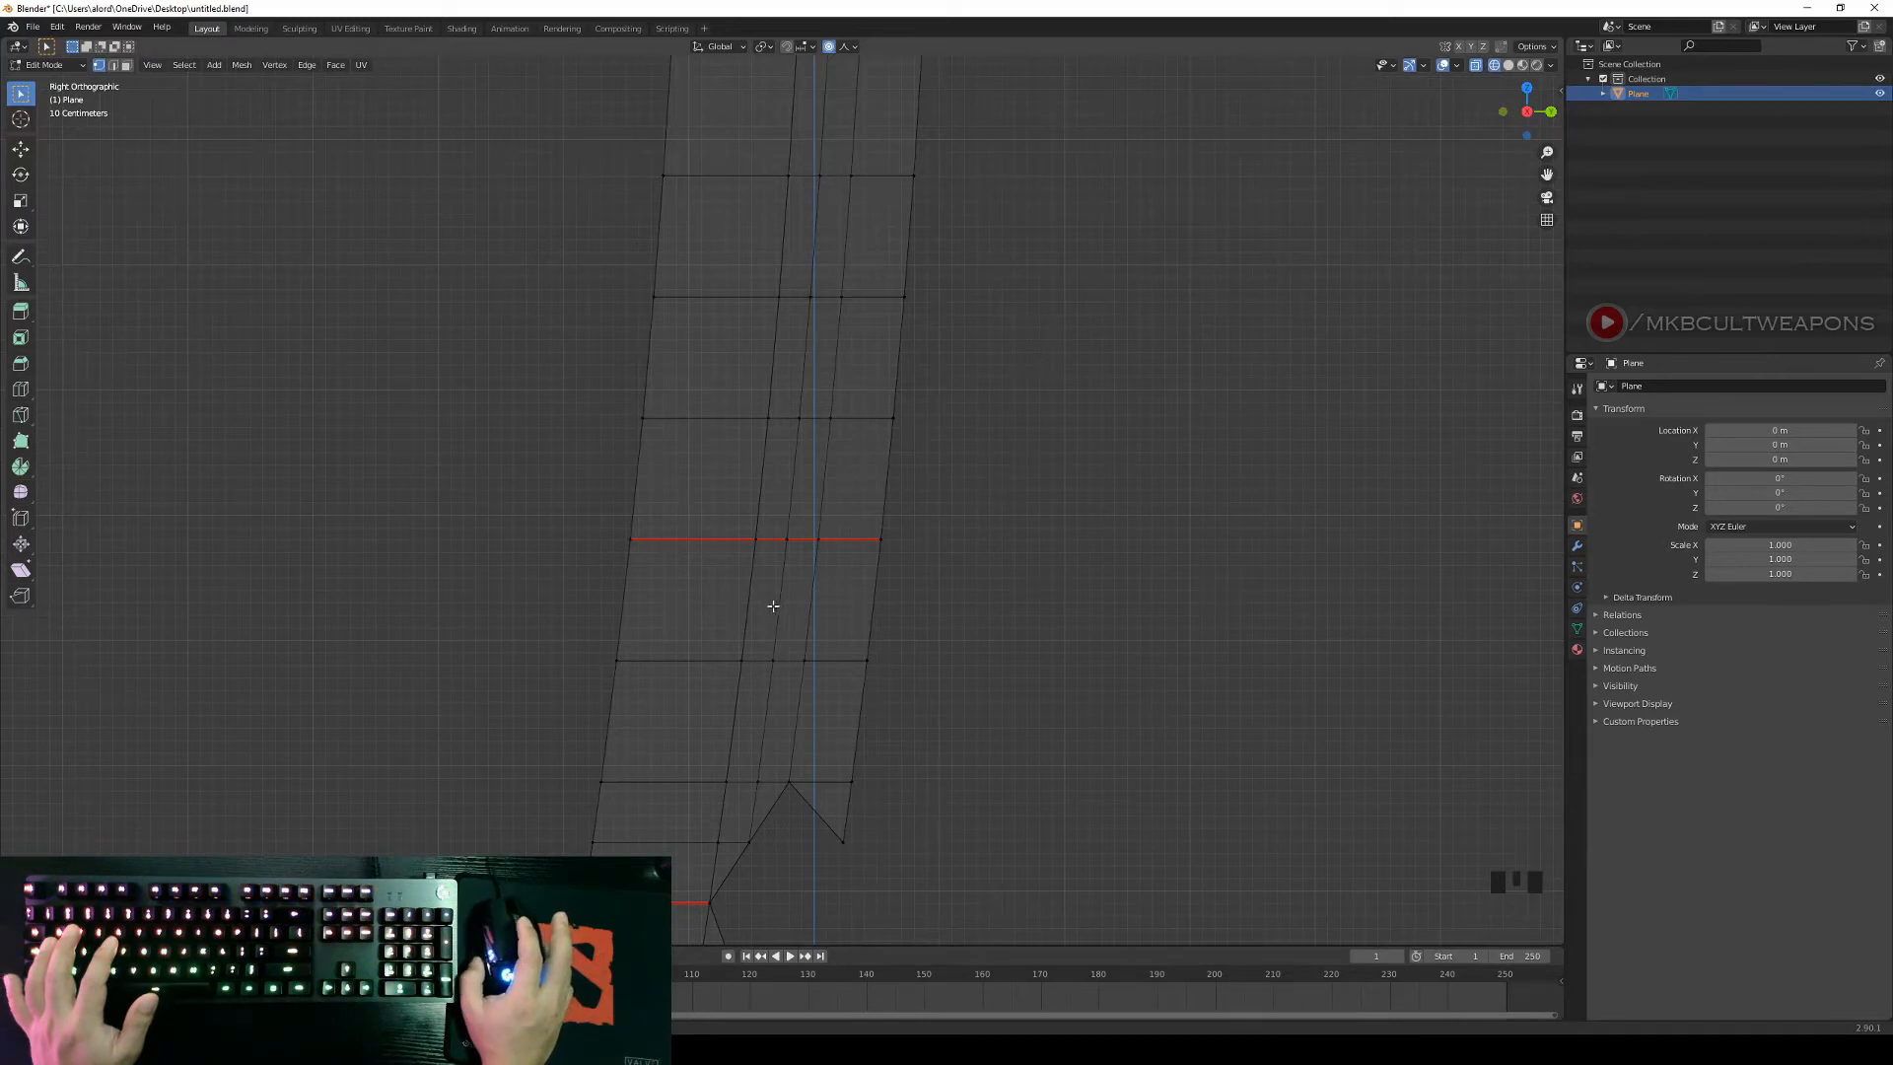
pyautogui.keyDown('shift'); pyautogui.moveTo(897, 612); pyautogui.dragTo(982, 611, button='middle'); pyautogui.keyUp('shift')
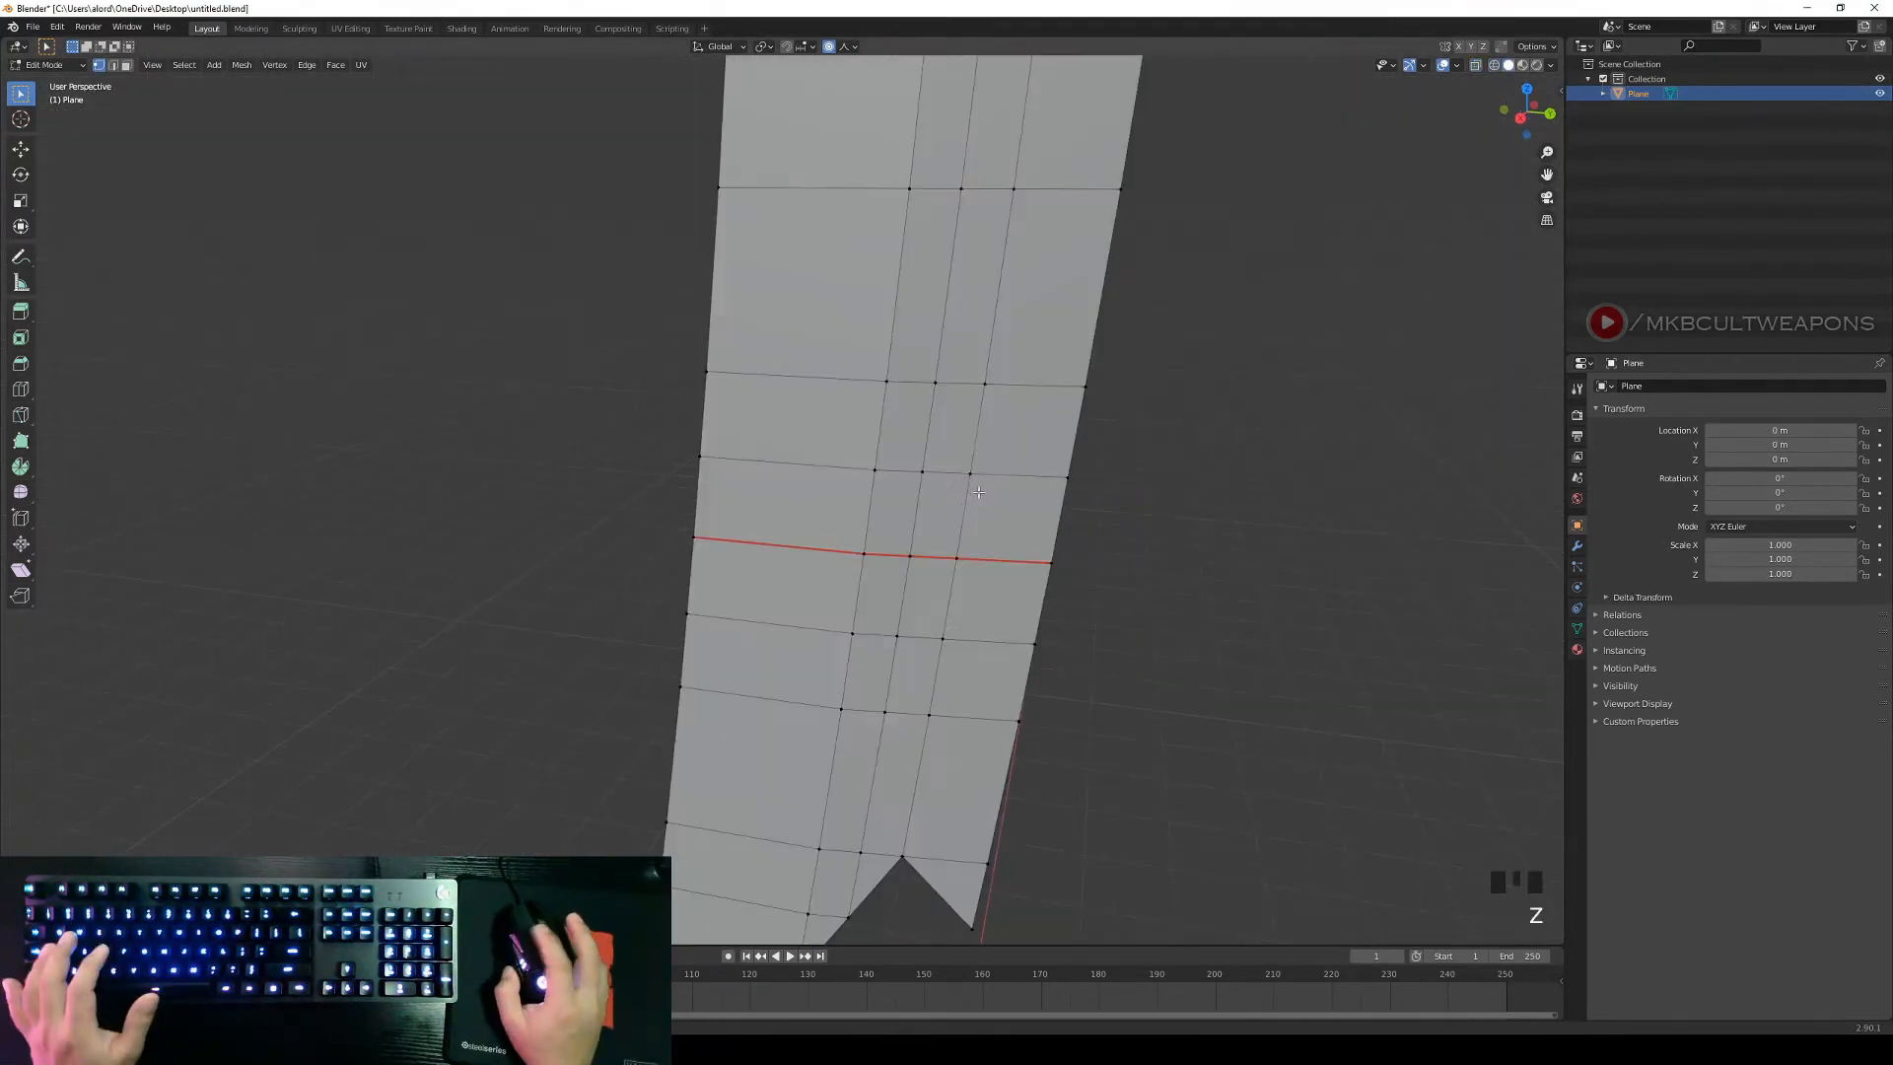
# Delete the blade-edge faces around the newly marked seam row to open a notch.
pyautogui.moveTo(952, 592)
pyautogui.mouseDown(button='middle')
pyautogui.moveTo(769, 532)
pyautogui.moveTo(952, 592)
pyautogui.mouseUp(button='middle')
pyautogui.press('x')
pyautogui.click(1255, 617)
pyautogui.moveTo(1006, 493)
pyautogui.mouseDown(button='middle')
pyautogui.moveTo(786, 448)
pyautogui.moveTo(986, 464)
pyautogui.mouseUp(button='middle')
# Fill the notch's corners with triangular faces on the front and back of the blade.
pyautogui.rightClick(954, 566)
pyautogui.rightClick(766, 576)
pyautogui.moveTo(976, 562); pyautogui.dragTo(690, 641, button='middle')
pyautogui.keyDown('shift'); pyautogui.rightClick(655, 752); pyautogui.keyUp('shift')
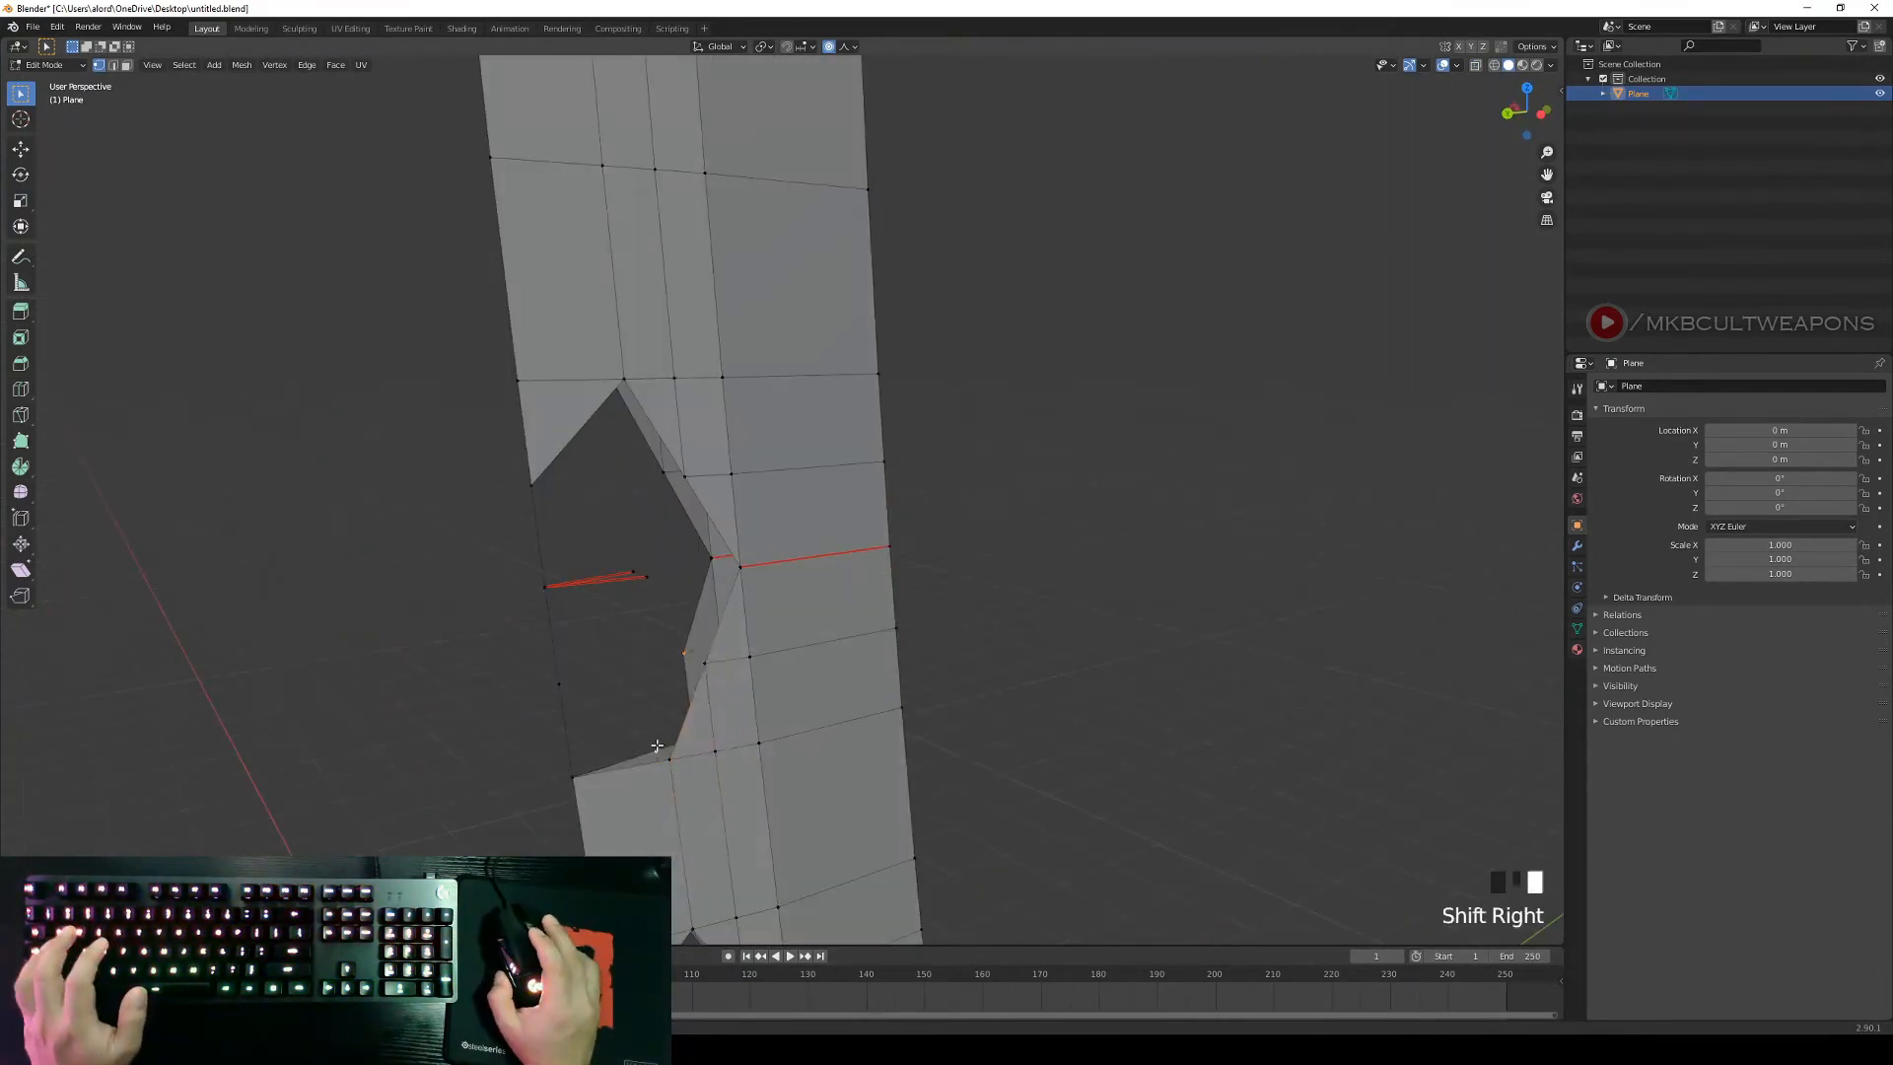
pyautogui.keyDown('shift'); pyautogui.rightClick(1035, 671); pyautogui.keyUp('shift')
pyautogui.moveTo(656, 752); pyautogui.dragTo(866, 536, button='middle')
pyautogui.press('f')
pyautogui.press('f')
pyautogui.rightClick(534, 651)
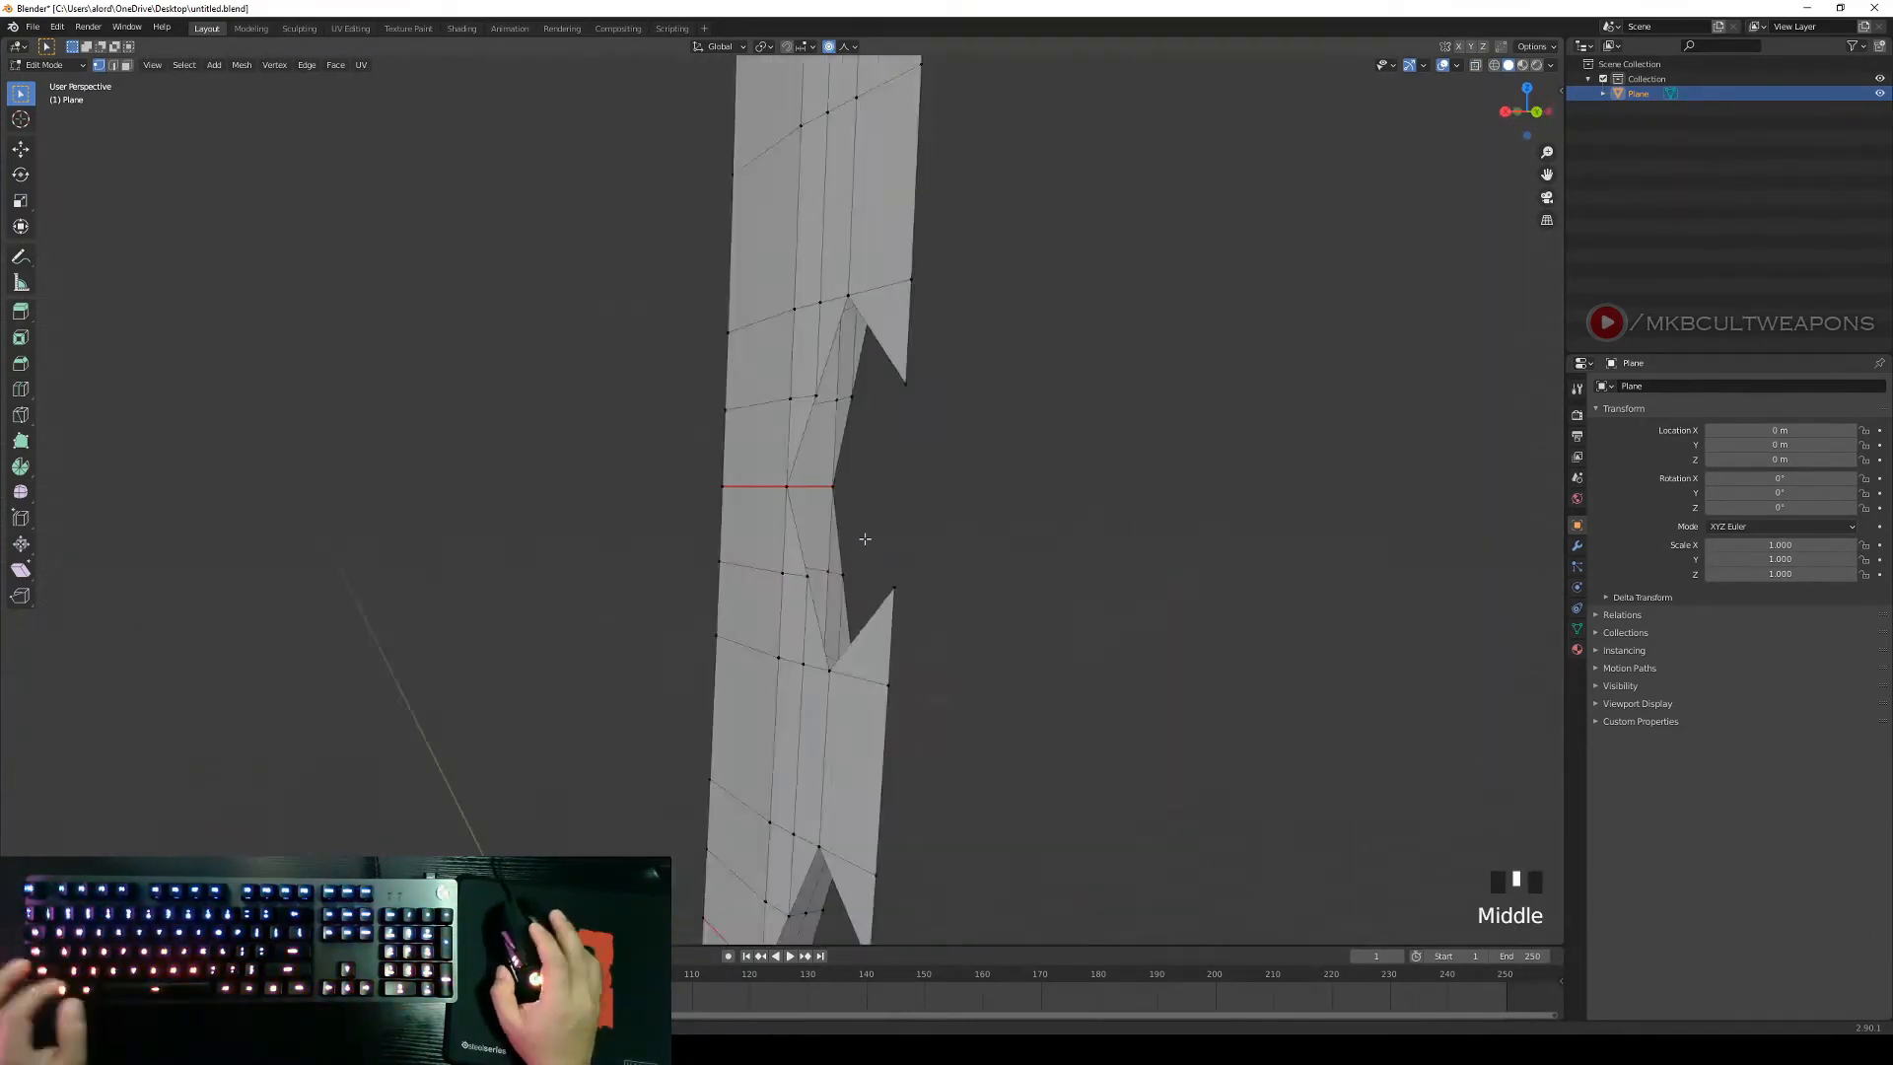
# Close the notch's inner walls between the front and back edges of the blade.
pyautogui.keyDown('alt'); pyautogui.rightClick(887, 473); pyautogui.keyUp('alt')
pyautogui.hotkey('ctrl', 'e')
pyautogui.click(961, 466)
pyautogui.moveTo(961, 493); pyautogui.dragTo(917, 582, button='middle')
pyautogui.rightClick(1052, 321)
pyautogui.scroll(1, 1097, 695)
# Mark the next edge loop up the blade as a seam for the following notch.
pyautogui.scroll(-6, 1097, 695)
pyautogui.keyDown('shift'); pyautogui.moveTo(917, 582); pyautogui.dragTo(947, 789, button='middle'); pyautogui.keyUp('shift')
pyautogui.keyDown('alt'); pyautogui.rightClick(878, 586); pyautogui.keyUp('alt')
pyautogui.hotkey('ctrl', 'e')
pyautogui.click(956, 846)
# Delete the blade-edge faces around the new seam row for the following notch.
pyautogui.scroll(4, 1033, 511)
pyautogui.scroll(3, 1034, 511)
pyautogui.keyDown('shift'); pyautogui.rightClick(764, 651); pyautogui.keyUp('shift')
pyautogui.moveTo(1033, 511); pyautogui.dragTo(848, 571, button='middle')
pyautogui.press('x')
pyautogui.click(779, 661)
# Fill the new notch's triangular corners and close its inner walls between front and back.
pyautogui.press('f')
pyautogui.keyDown('shift'); pyautogui.rightClick(854, 684); pyautogui.keyUp('shift')
pyautogui.press('f')
pyautogui.moveTo(853, 684); pyautogui.dragTo(580, 498, button='middle')
pyautogui.keyDown('shift'); pyautogui.rightClick(858, 665); pyautogui.keyUp('shift')
pyautogui.press('c')
pyautogui.hotkey('ctrl', 'e')
pyautogui.click(874, 709)
# Mark the next edge row above the finished notch as a seam in the right side view.
pyautogui.keyDown('shift'); pyautogui.rightClick(788, 437); pyautogui.keyUp('shift')
pyautogui.press('KP_3')
pyautogui.hotkey('ctrl', 'e')
pyautogui.click(730, 819)
# Delete the blade-edge faces around that seam row.
pyautogui.scroll(3, 766, 569)
pyautogui.press('x')
pyautogui.click(693, 577)
# Fill the triangular faces at the notch's corners and save the file.
pyautogui.keyDown('shift'); pyautogui.rightClick(1010, 592); pyautogui.keyUp('shift')
pyautogui.rightClick(580, 498)
pyautogui.keyDown('shift'); pyautogui.rightClick(627, 391); pyautogui.keyUp('shift')
pyautogui.keyDown('shift'); pyautogui.rightClick(1006, 414); pyautogui.keyUp('shift')
pyautogui.moveTo(627, 390); pyautogui.dragTo(967, 568, button='middle')
pyautogui.press('f')
pyautogui.hotkey('ctrl', 's')
# Select the notch's front and back edges and close the inner walls between them.
pyautogui.keyDown('shift'); pyautogui.rightClick(961, 685); pyautogui.keyUp('shift')
pyautogui.keyDown('shift'); pyautogui.rightClick(729, 651); pyautogui.keyUp('shift')
pyautogui.keyDown('shift'); pyautogui.rightClick(594, 643); pyautogui.keyUp('shift')
pyautogui.rightClick(968, 567)
pyautogui.hotkey('ctrl', 'e')
pyautogui.click(944, 262)
pyautogui.scroll(2, 1017, 357)
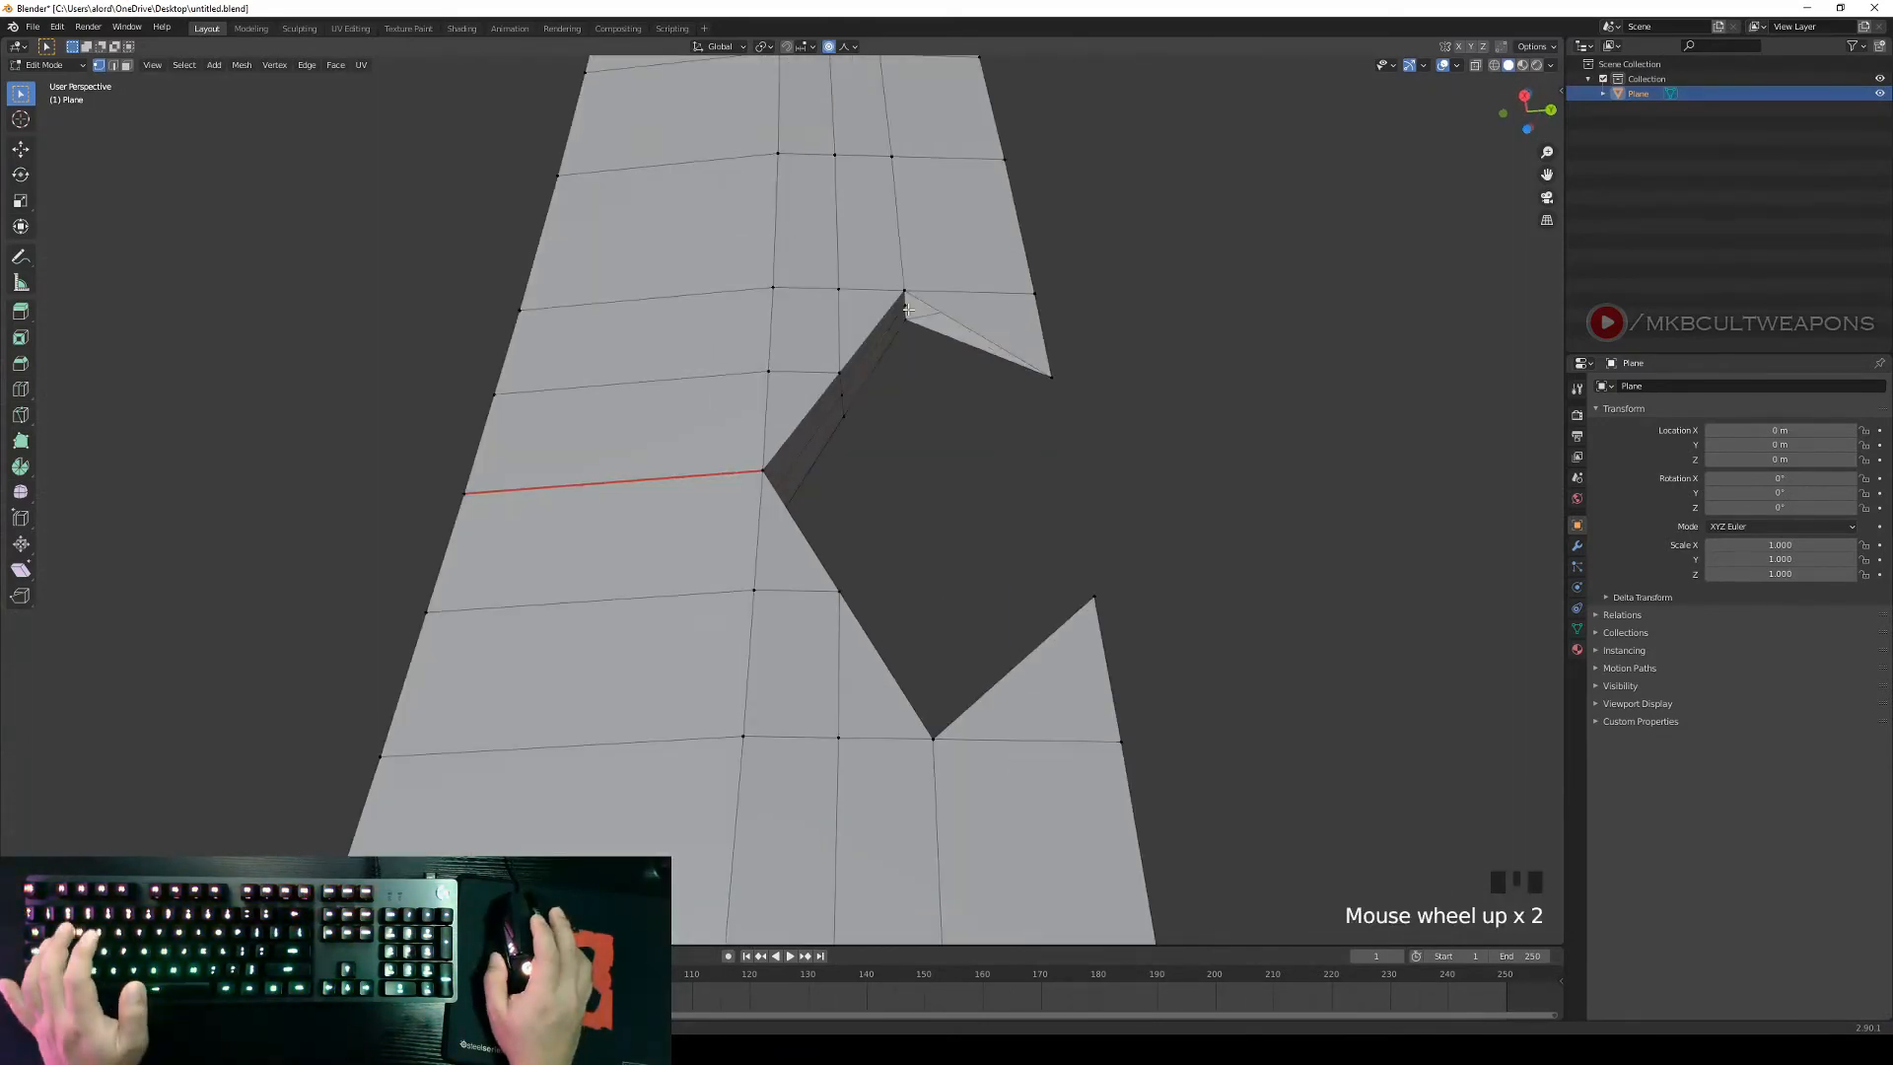
# Mark the edge row two rows above the finished notch as a seam in the right side view.
pyautogui.keyDown('shift'); pyautogui.rightClick(1058, 694); pyautogui.keyUp('shift')
pyautogui.moveTo(1017, 357); pyautogui.dragTo(992, 659, button='middle')
pyautogui.scroll(-8, 1025, 710)
pyautogui.press('KP_3')
pyautogui.rightClick(871, 591)
pyautogui.scroll(1, 872, 590)
pyautogui.keyDown('shift'); pyautogui.moveTo(871, 591); pyautogui.dragTo(1035, 630, button='middle'); pyautogui.keyUp('shift')
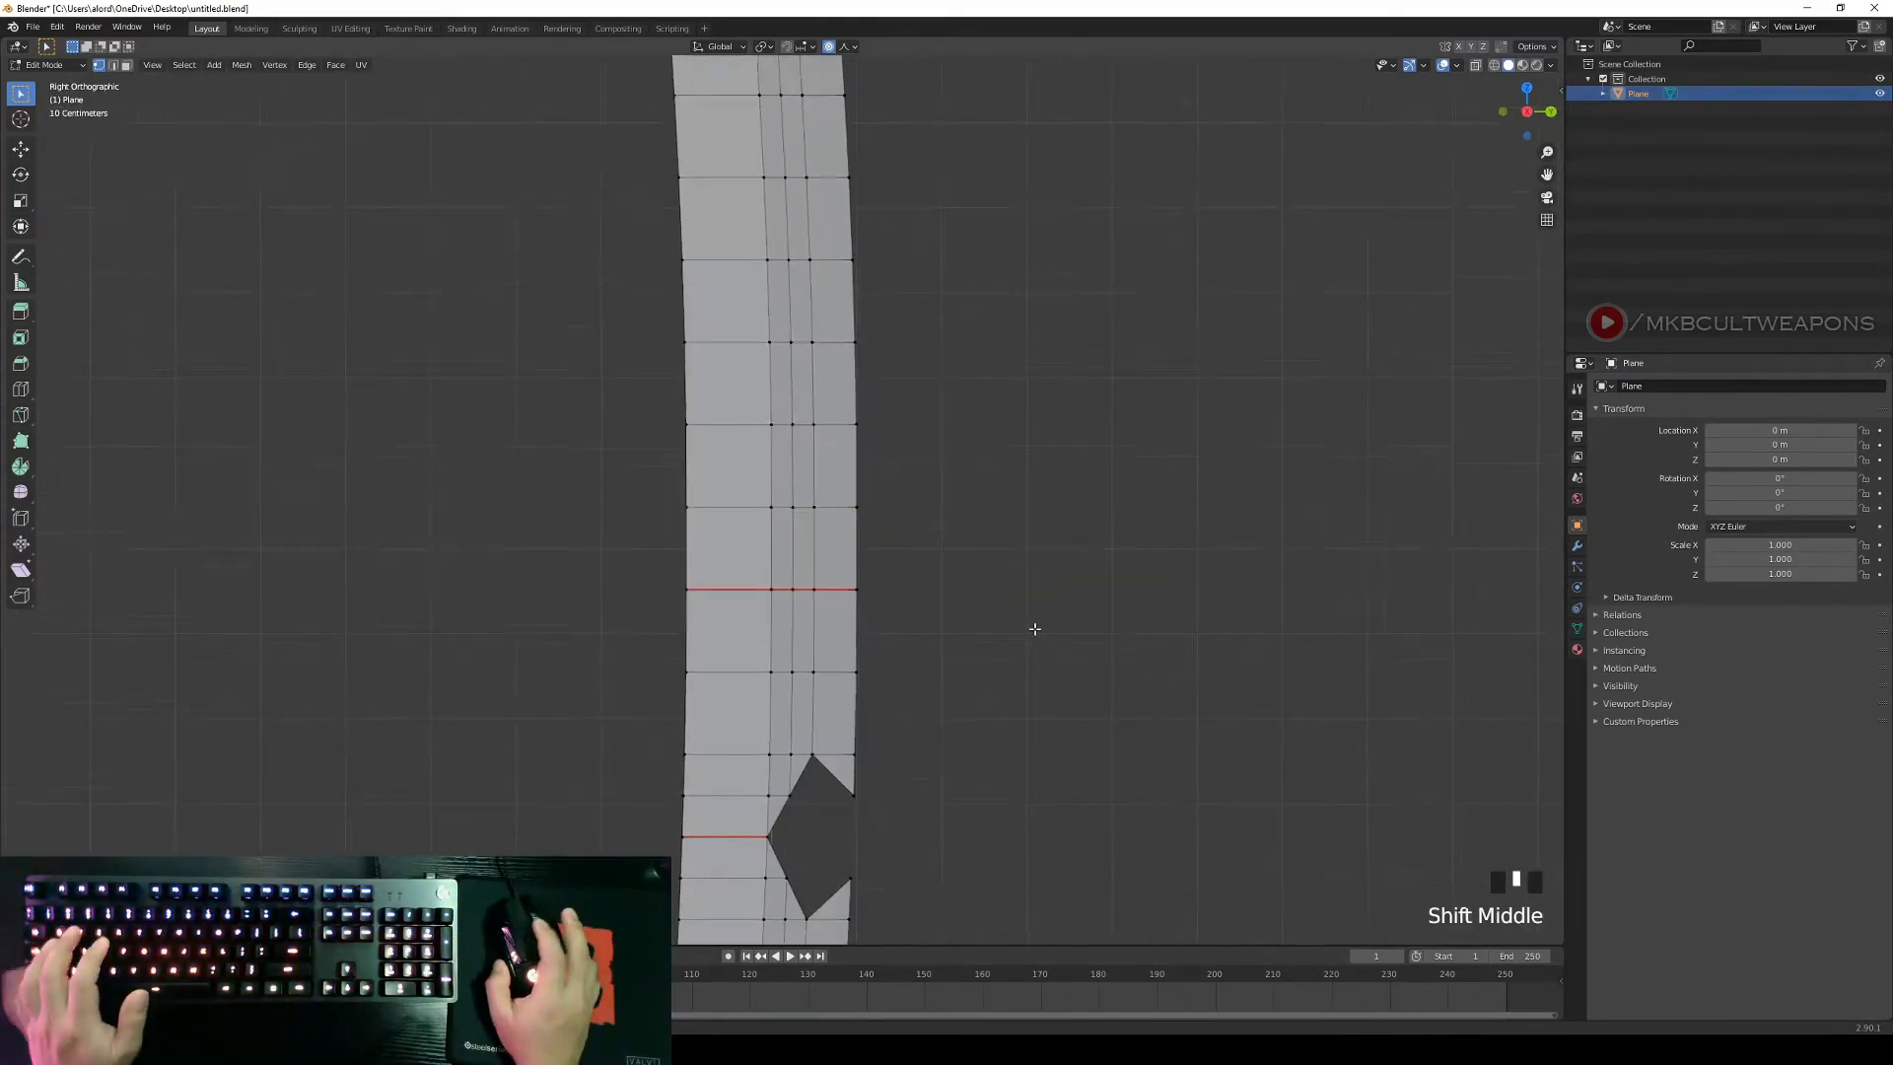
# Add loop cuts beside the seam row and delete the blade-edge faces around it.
pyautogui.scroll(1, 1035, 630)
pyautogui.hotkey('ctrl', 'r')
pyautogui.keyDown('shift'); pyautogui.rightClick(796, 604); pyautogui.keyUp('shift')
pyautogui.moveTo(797, 605); pyautogui.dragTo(749, 567, button='middle')
pyautogui.keyDown('shift'); pyautogui.rightClick(762, 605); pyautogui.keyUp('shift')
pyautogui.press('x')
pyautogui.moveTo(1045, 633)
pyautogui.mouseDown(button='middle')
pyautogui.moveTo(667, 582)
pyautogui.moveTo(1045, 631)
pyautogui.mouseUp(button='middle')
# Fill triangular faces on the front and back of the blade to shape the pointed notch.
pyautogui.keyDown('shift'); pyautogui.rightClick(798, 625); pyautogui.keyUp('shift')
pyautogui.press('f')
pyautogui.rightClick(820, 636)
pyautogui.keyDown('shift'); pyautogui.rightClick(862, 731); pyautogui.keyUp('shift')
pyautogui.press('f')
pyautogui.moveTo(1282, 813); pyautogui.dragTo(690, 631, button='middle')
pyautogui.rightClick(909, 773)
pyautogui.scroll(2, 690, 592)
# Close the remaining gaps in the notch's inner walls between the front and back edges.
pyautogui.hotkey('ctrl', 'e')
pyautogui.click(917, 558)
pyautogui.moveTo(917, 558); pyautogui.dragTo(749, 424, button='middle')
pyautogui.keyDown('shift'); pyautogui.rightClick(638, 415); pyautogui.keyUp('shift')
pyautogui.keyDown('shift'); pyautogui.rightClick(796, 572); pyautogui.keyUp('shift')
pyautogui.press('f')
pyautogui.moveTo(818, 601); pyautogui.dragTo(907, 553, button='middle')
# Mark the edge row two rows above the finished notch as a seam and add loop cuts beside it.
pyautogui.scroll(-8, 838, 650)
pyautogui.keyDown('shift'); pyautogui.moveTo(917, 513); pyautogui.dragTo(911, 719, button='middle'); pyautogui.keyUp('shift')
pyautogui.scroll(2, 911, 719)
pyautogui.hotkey('ctrl', 'r')
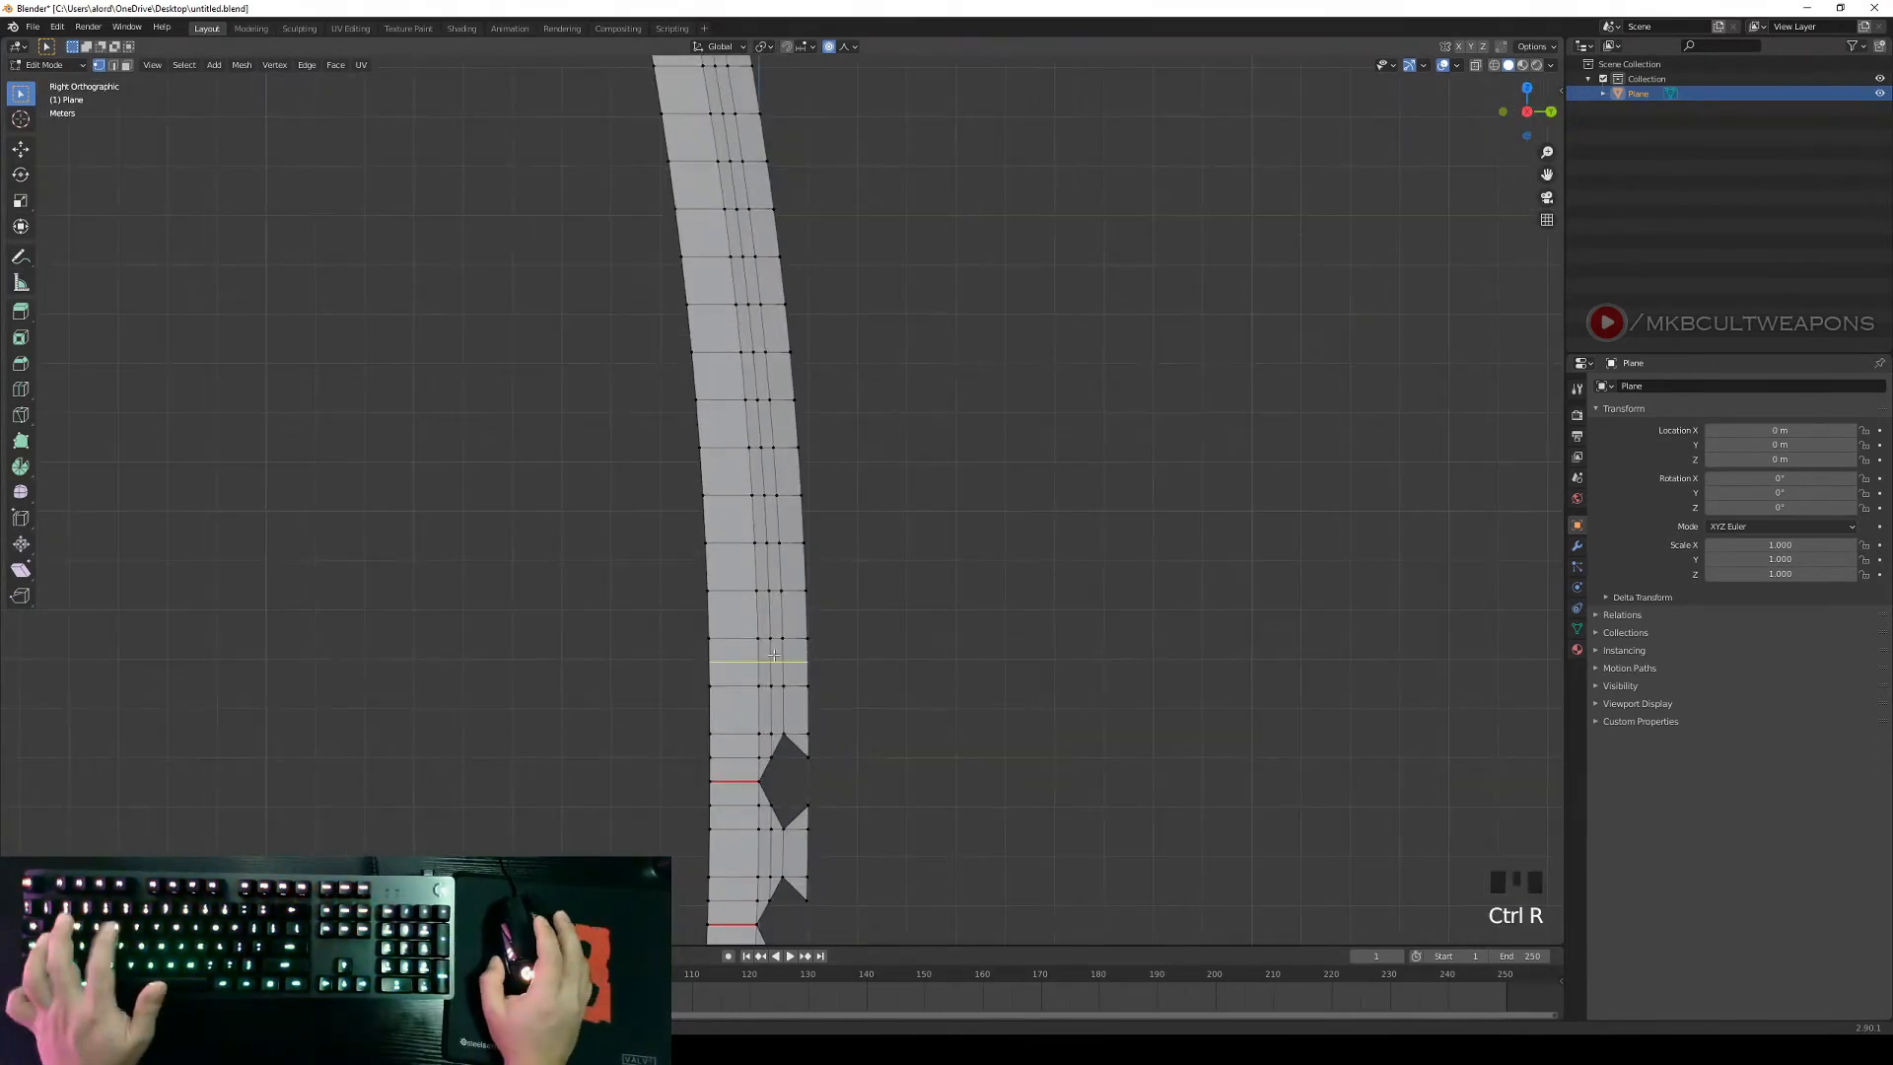
pyautogui.rightClick(824, 638)
# Delete the blade-edge faces around the seam row and the leftover floating seam edges.
pyautogui.scroll(5, 824, 638)
pyautogui.keyDown('shift'); pyautogui.rightClick(940, 494); pyautogui.keyUp('shift')
pyautogui.keyDown('shift'); pyautogui.rightClick(942, 613); pyautogui.keyUp('shift')
pyautogui.press('x')
pyautogui.moveTo(1085, 653); pyautogui.dragTo(1125, 677, button='middle')
pyautogui.scroll(4, 1125, 676)
pyautogui.rightClick(802, 622)
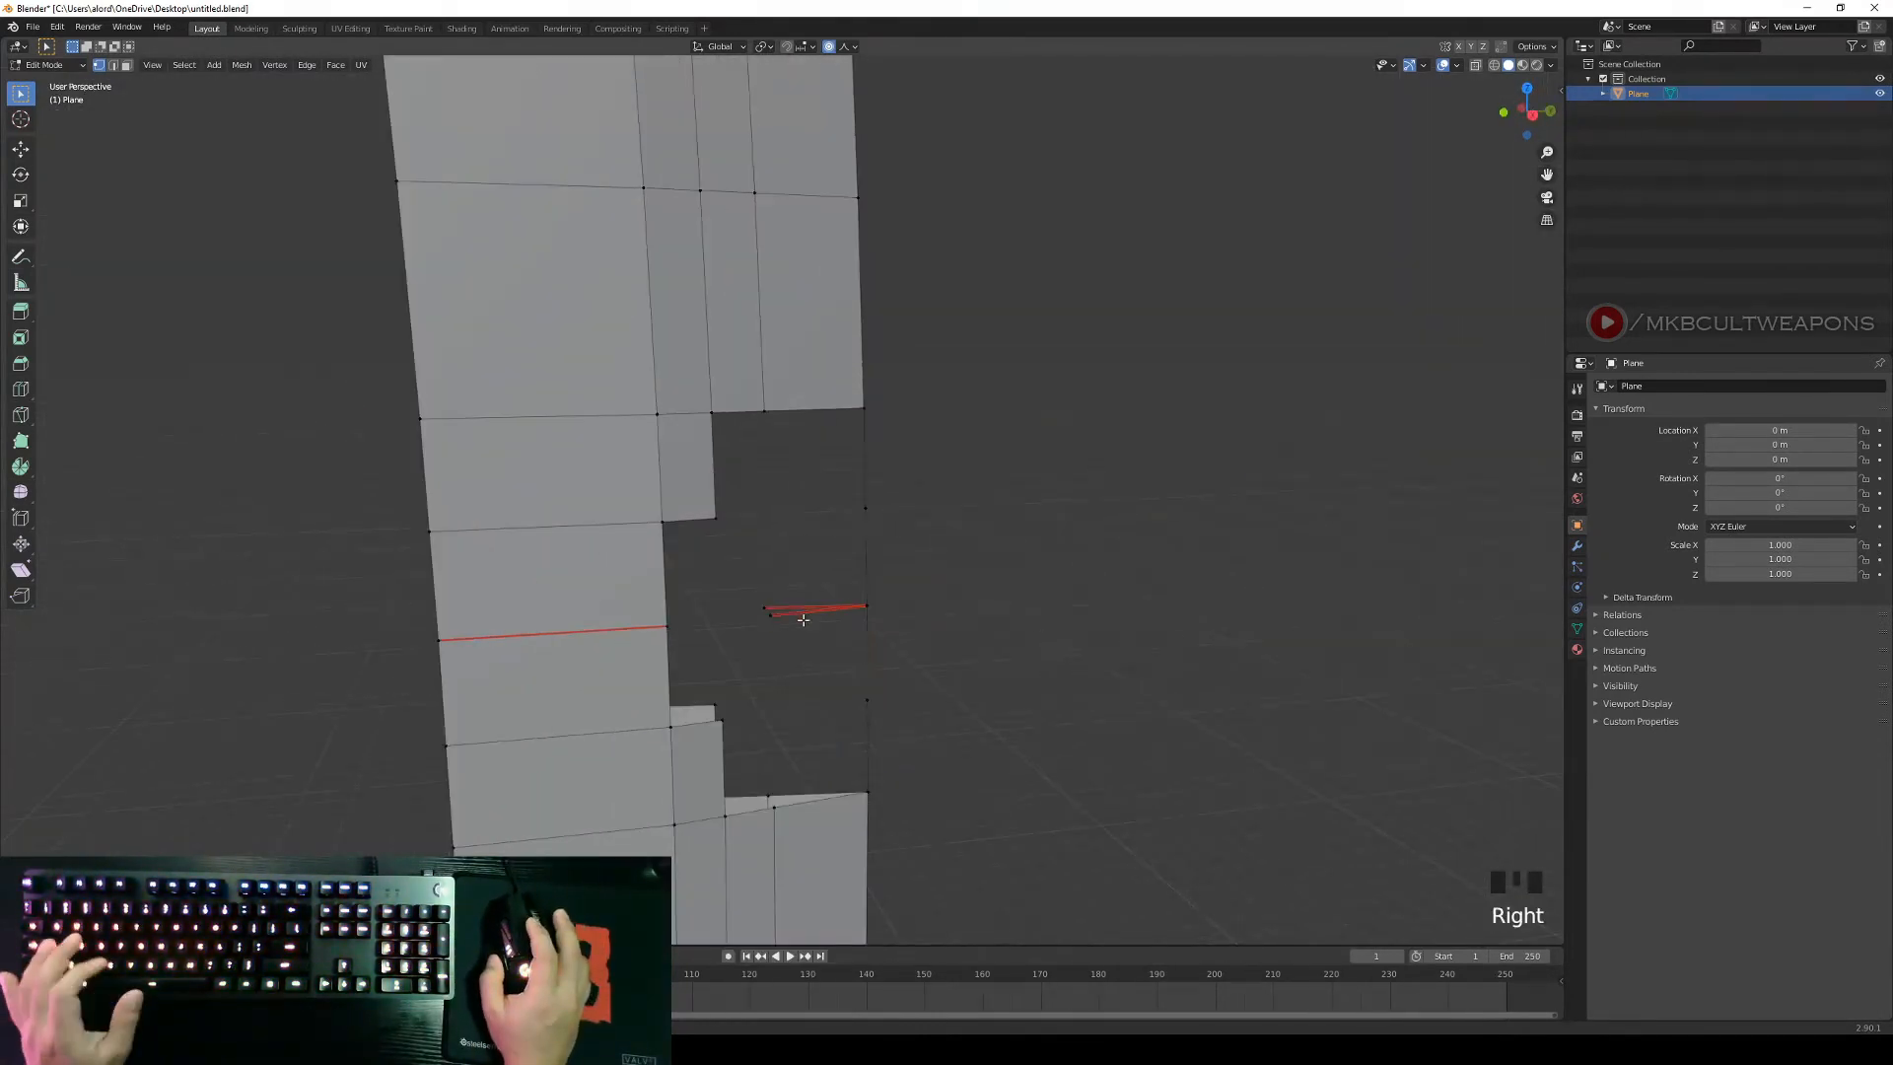
pyautogui.press('x')
# Fill the triangular corner faces on both sides of the blade to form the pointed notch.
pyautogui.keyDown('shift'); pyautogui.rightClick(867, 507); pyautogui.keyUp('shift')
pyautogui.press('f')
pyautogui.press('f')
pyautogui.moveTo(719, 631); pyautogui.dragTo(946, 640, button='middle')
pyautogui.keyDown('shift'); pyautogui.rightClick(692, 688); pyautogui.keyUp('shift')
pyautogui.keyDown('shift'); pyautogui.rightClick(810, 773); pyautogui.keyUp('shift')
pyautogui.rightClick(930, 572)
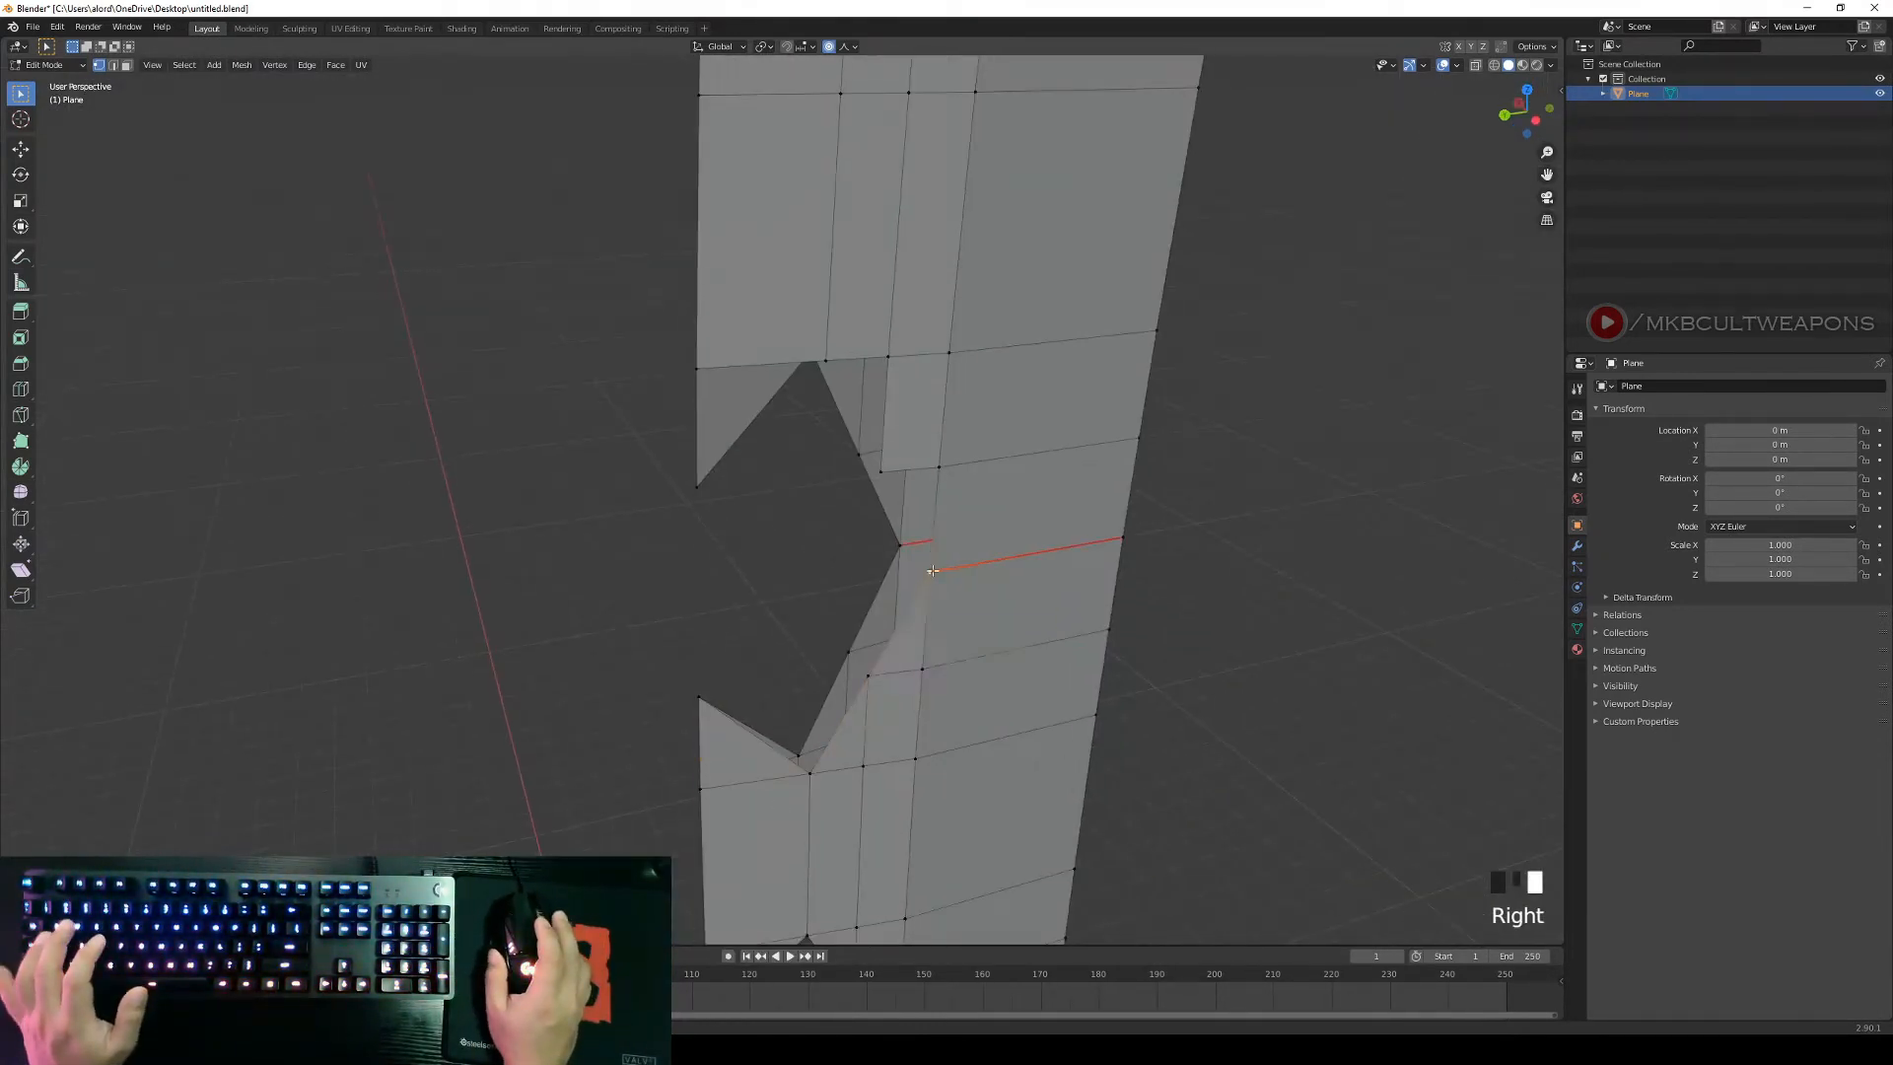
pyautogui.keyDown('shift'); pyautogui.rightClick(826, 360); pyautogui.keyUp('shift')
pyautogui.press('f')
# Close the notch's inner walls between the blade's front and back edges.
pyautogui.moveTo(769, 552); pyautogui.dragTo(963, 625, button='middle')
pyautogui.hotkey('ctrl', 'e')
pyautogui.click(957, 417)
pyautogui.moveTo(976, 384); pyautogui.dragTo(1045, 424, button='middle')
pyautogui.rightClick(1192, 287)
pyautogui.press('f')
# Mark the edge row two rows above the latest notch as a seam.
pyautogui.scroll(-9, 1192, 287)
pyautogui.keyDown('shift'); pyautogui.moveTo(1045, 424); pyautogui.dragTo(1041, 739, button='middle'); pyautogui.keyUp('shift')
pyautogui.scroll(3, 1041, 739)
pyautogui.rightClick(921, 524)
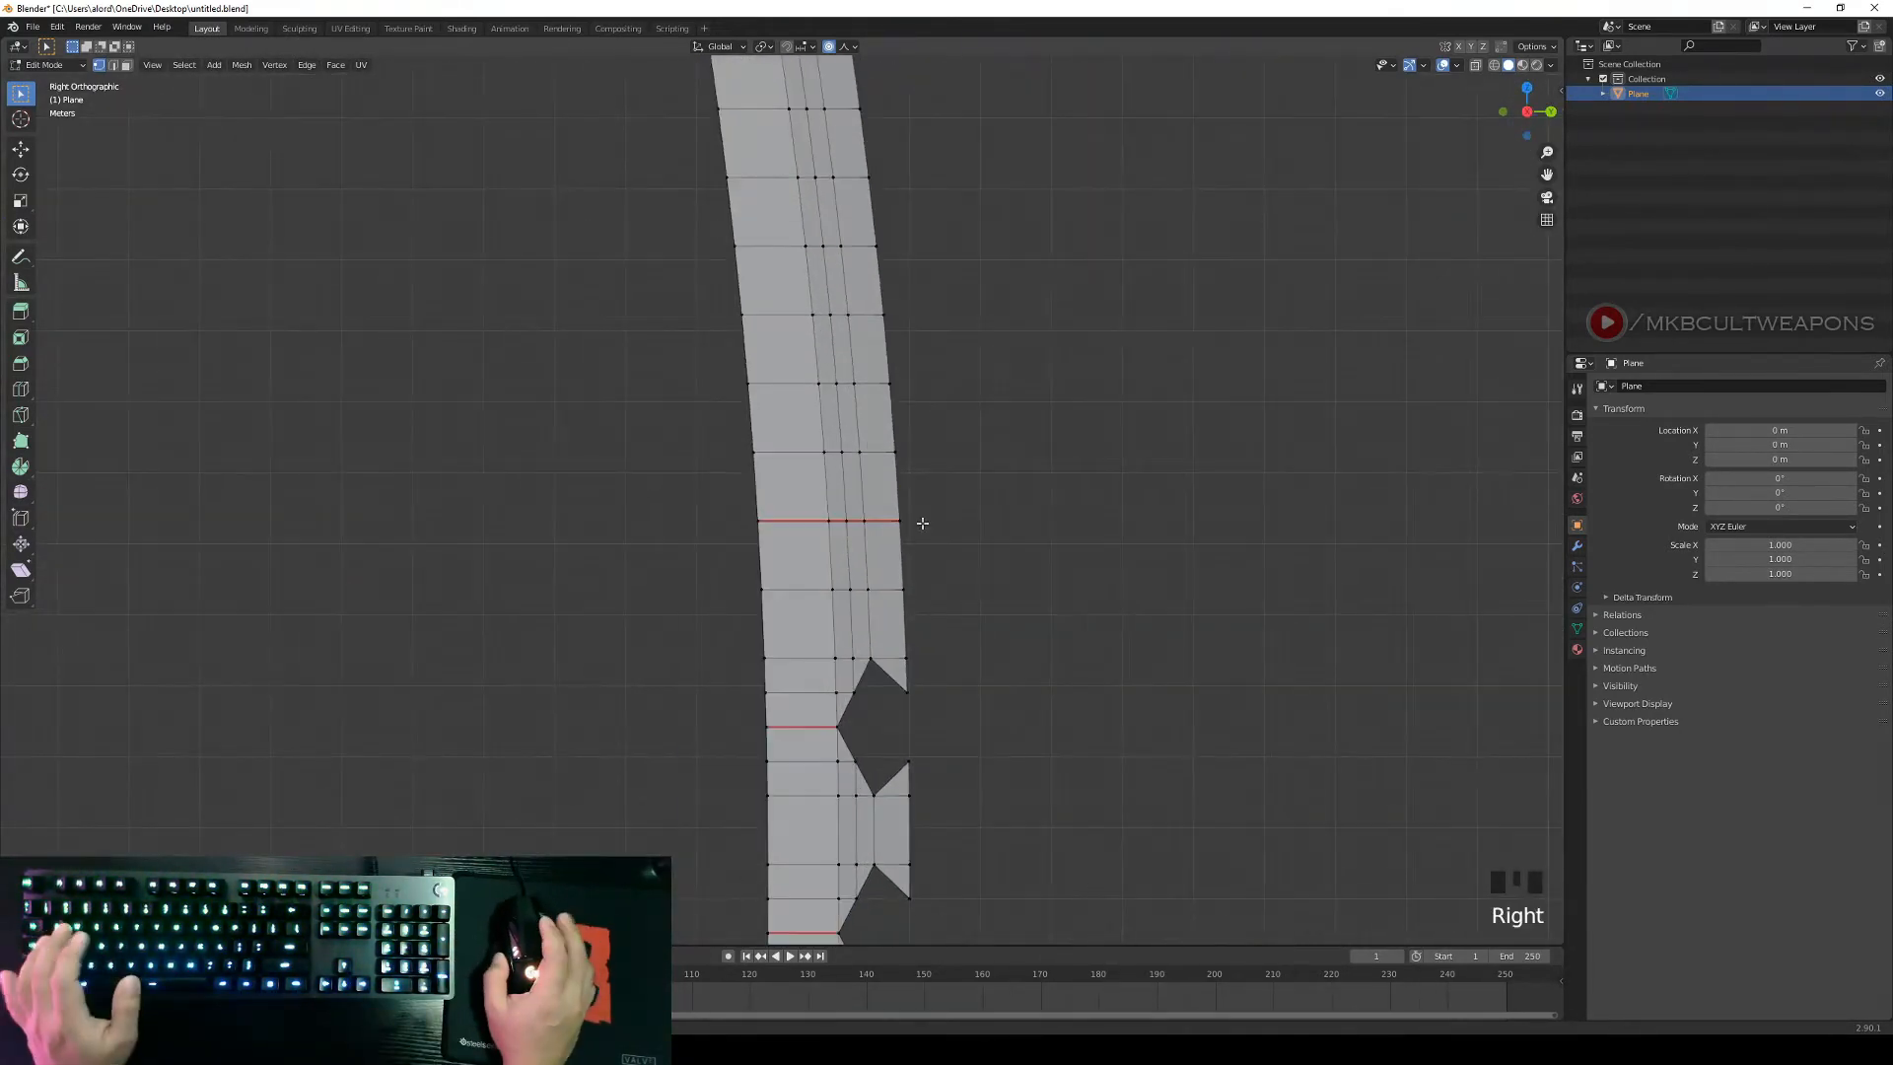
# Delete the blade-edge faces around the seam row and fill the notch's triangular corners on the front side.
pyautogui.moveTo(921, 523); pyautogui.dragTo(980, 506, button='middle')
pyautogui.press('x')
pyautogui.click(980, 507)
pyautogui.keyDown('shift'); pyautogui.rightClick(961, 439); pyautogui.keyUp('shift')
pyautogui.press('f')
pyautogui.moveTo(961, 439); pyautogui.dragTo(996, 592, button='middle')
pyautogui.keyDown('shift'); pyautogui.rightClick(1045, 727); pyautogui.keyUp('shift')
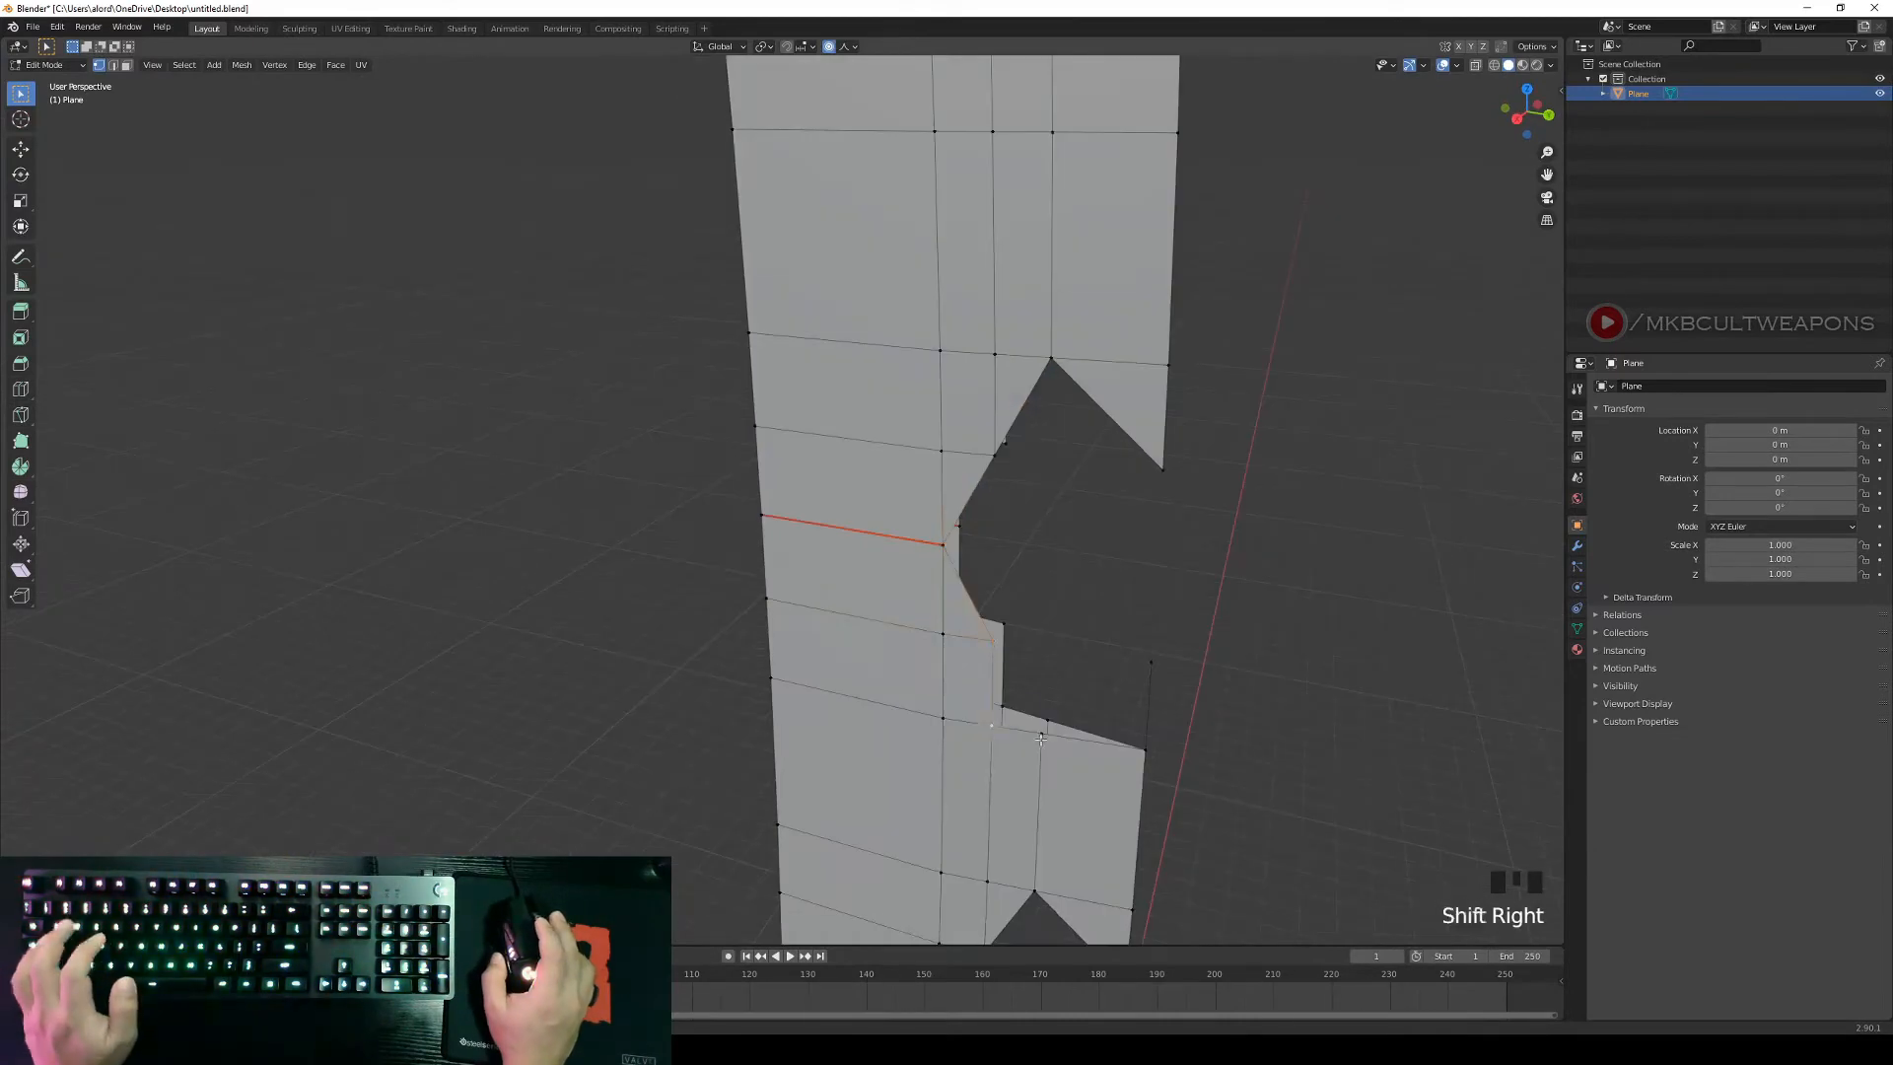
pyautogui.press('f')
# Fill the triangular corners on the back side and close the notch's inner walls.
pyautogui.moveTo(1094, 729); pyautogui.dragTo(681, 613, button='middle')
pyautogui.keyDown('shift'); pyautogui.rightClick(858, 623); pyautogui.keyUp('shift')
pyautogui.press('f')
pyautogui.press('f')
pyautogui.moveTo(690, 401); pyautogui.dragTo(917, 414, button='middle')
pyautogui.hotkey('ctrl', 'e')
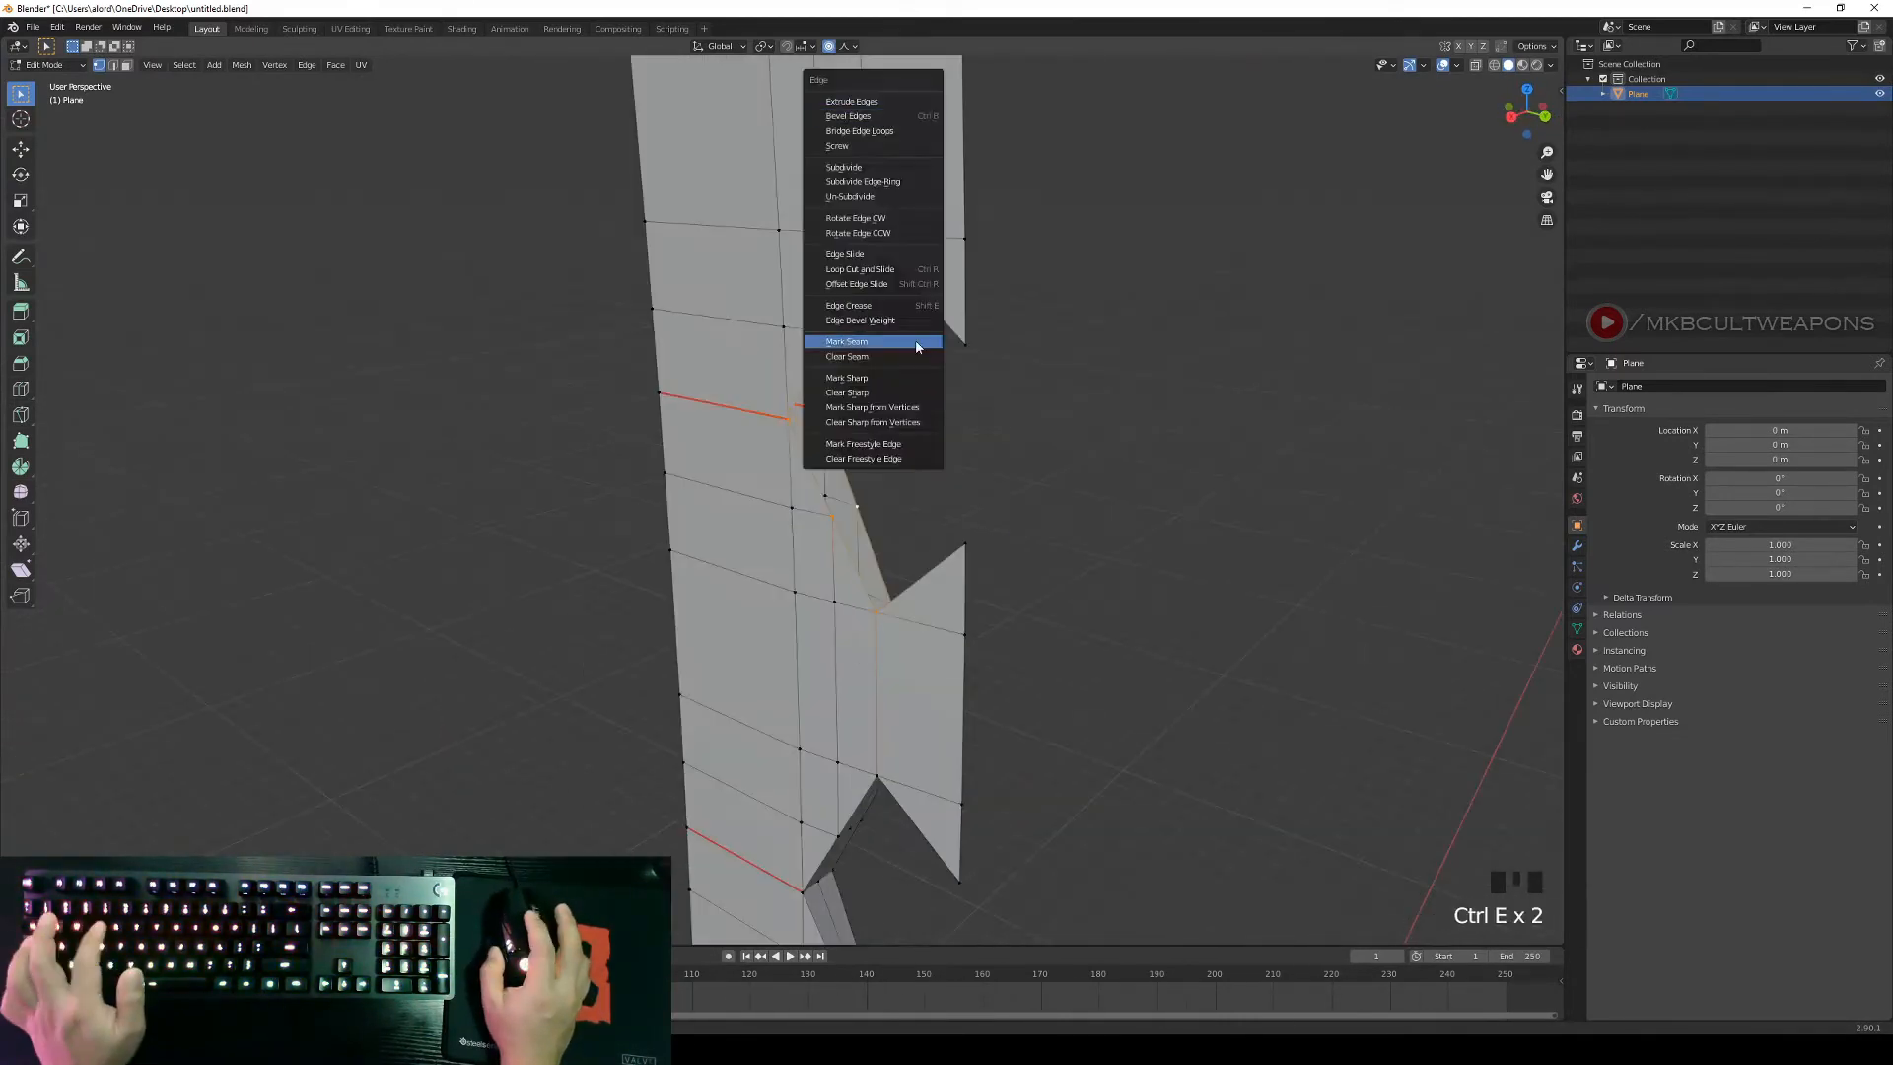
pyautogui.click(917, 346)
# Mark the next guide edge row above the latest notch as a seam.
pyautogui.scroll(4, 917, 395)
pyautogui.rightClick(743, 448)
pyautogui.moveTo(744, 447); pyautogui.dragTo(848, 532, button='middle')
pyautogui.scroll(-4, 1046, 436)
pyautogui.rightClick(828, 511)
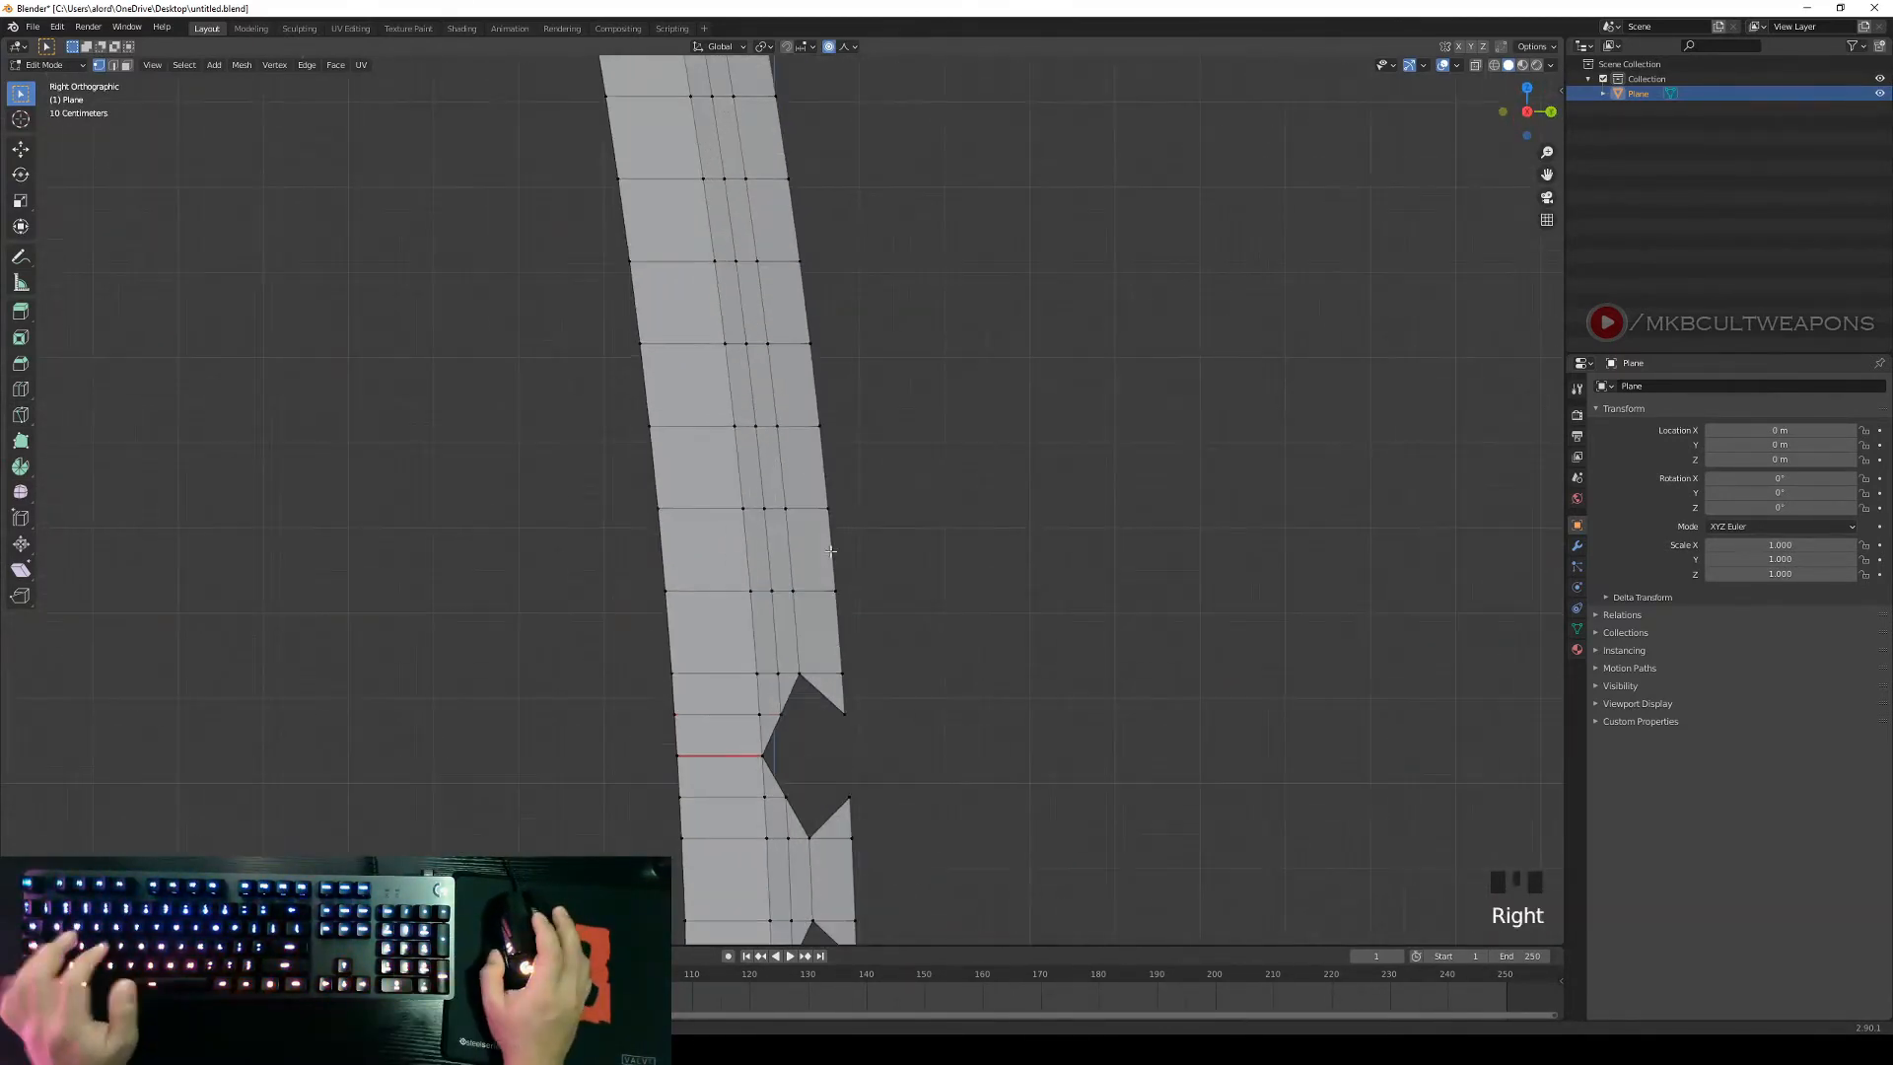
pyautogui.hotkey('ctrl', 'e')
pyautogui.click(828, 670)
# Delete the blade-edge faces around the new seam row and fill the notch's triangular corners on the front side.
pyautogui.rightClick(823, 510)
pyautogui.moveTo(993, 588); pyautogui.dragTo(838, 453, button='middle')
pyautogui.press('x')
pyautogui.keyDown('shift'); pyautogui.rightClick(880, 394); pyautogui.keyUp('shift')
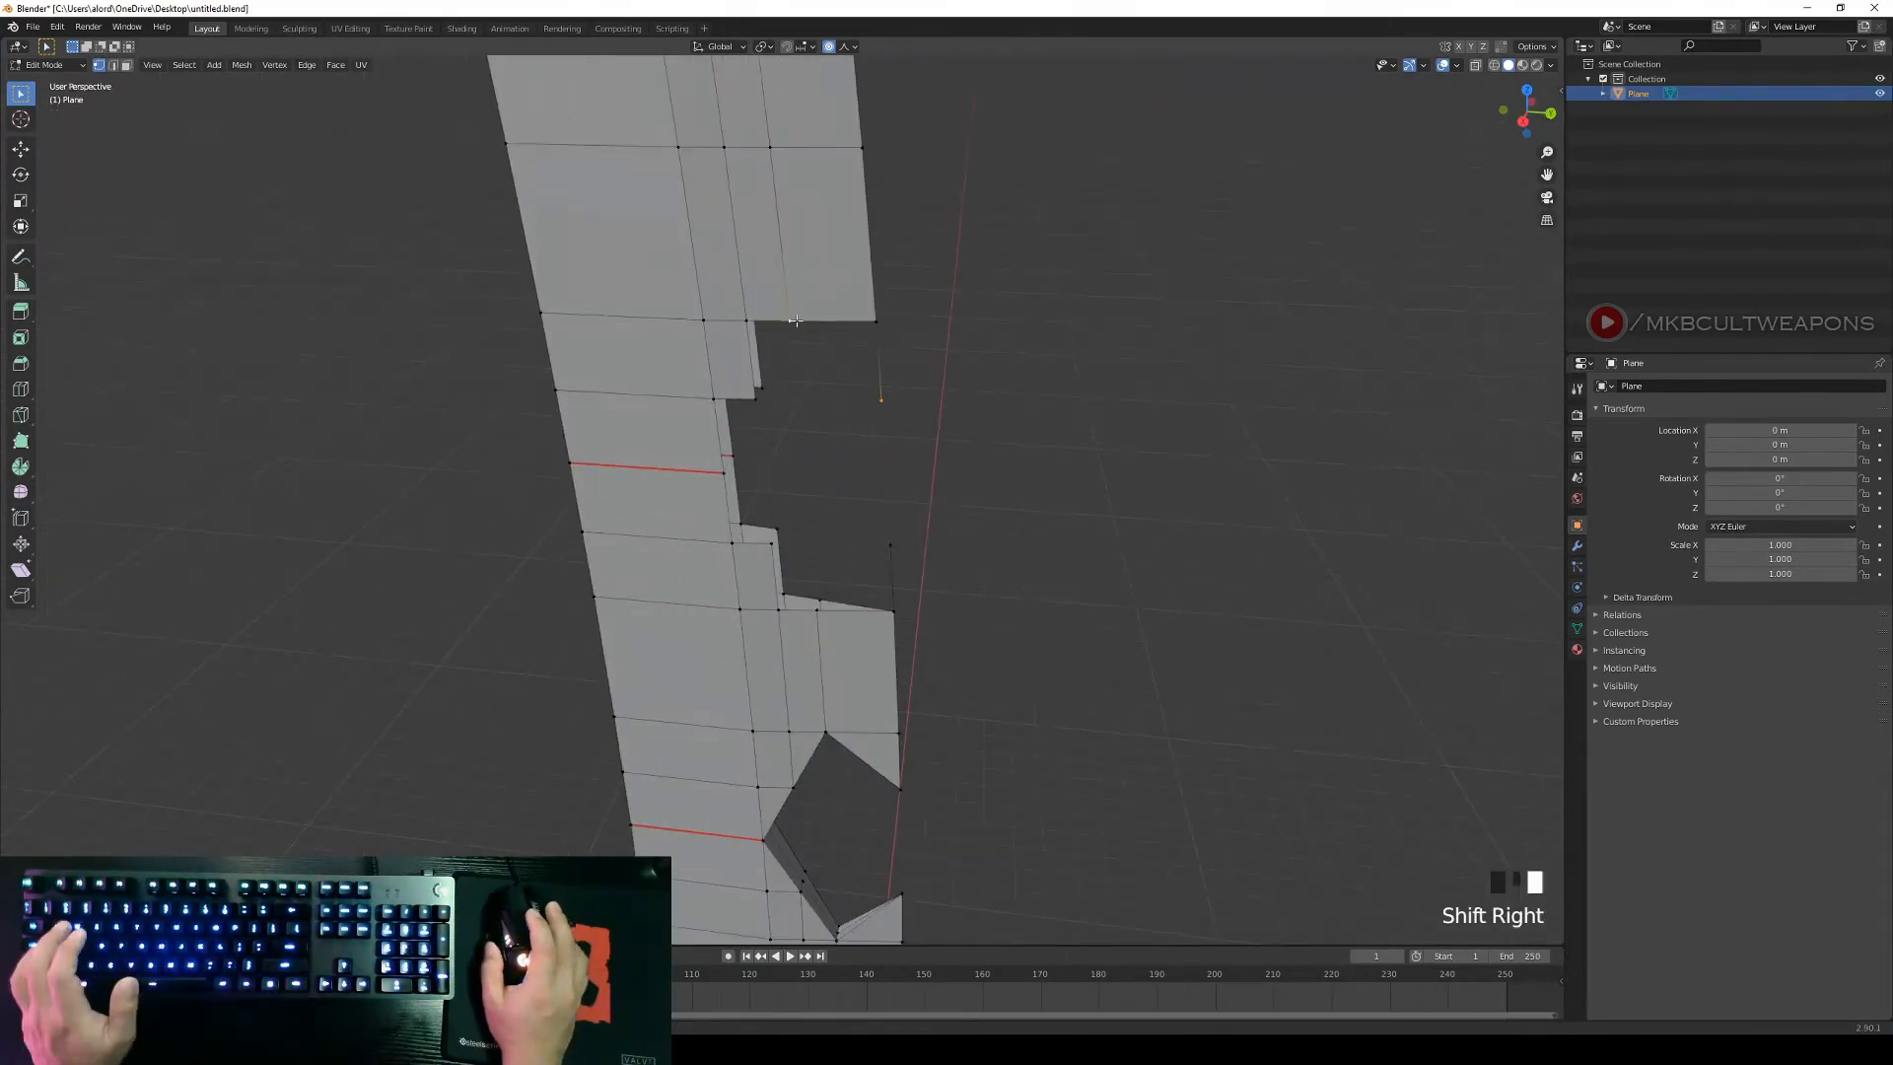
pyautogui.press('f')
pyautogui.keyDown('shift'); pyautogui.rightClick(728, 460); pyautogui.keyUp('shift')
pyautogui.press('f')
# Fill the topmost notch's triangular corners on the back side and close its inner walls between front and back.
pyautogui.moveTo(788, 582); pyautogui.dragTo(845, 522, button='middle')
pyautogui.press('f')
pyautogui.keyDown('alt'); pyautogui.keyDown('shift'); pyautogui.rightClick(845, 519); pyautogui.keyUp('shift'); pyautogui.keyUp('alt')
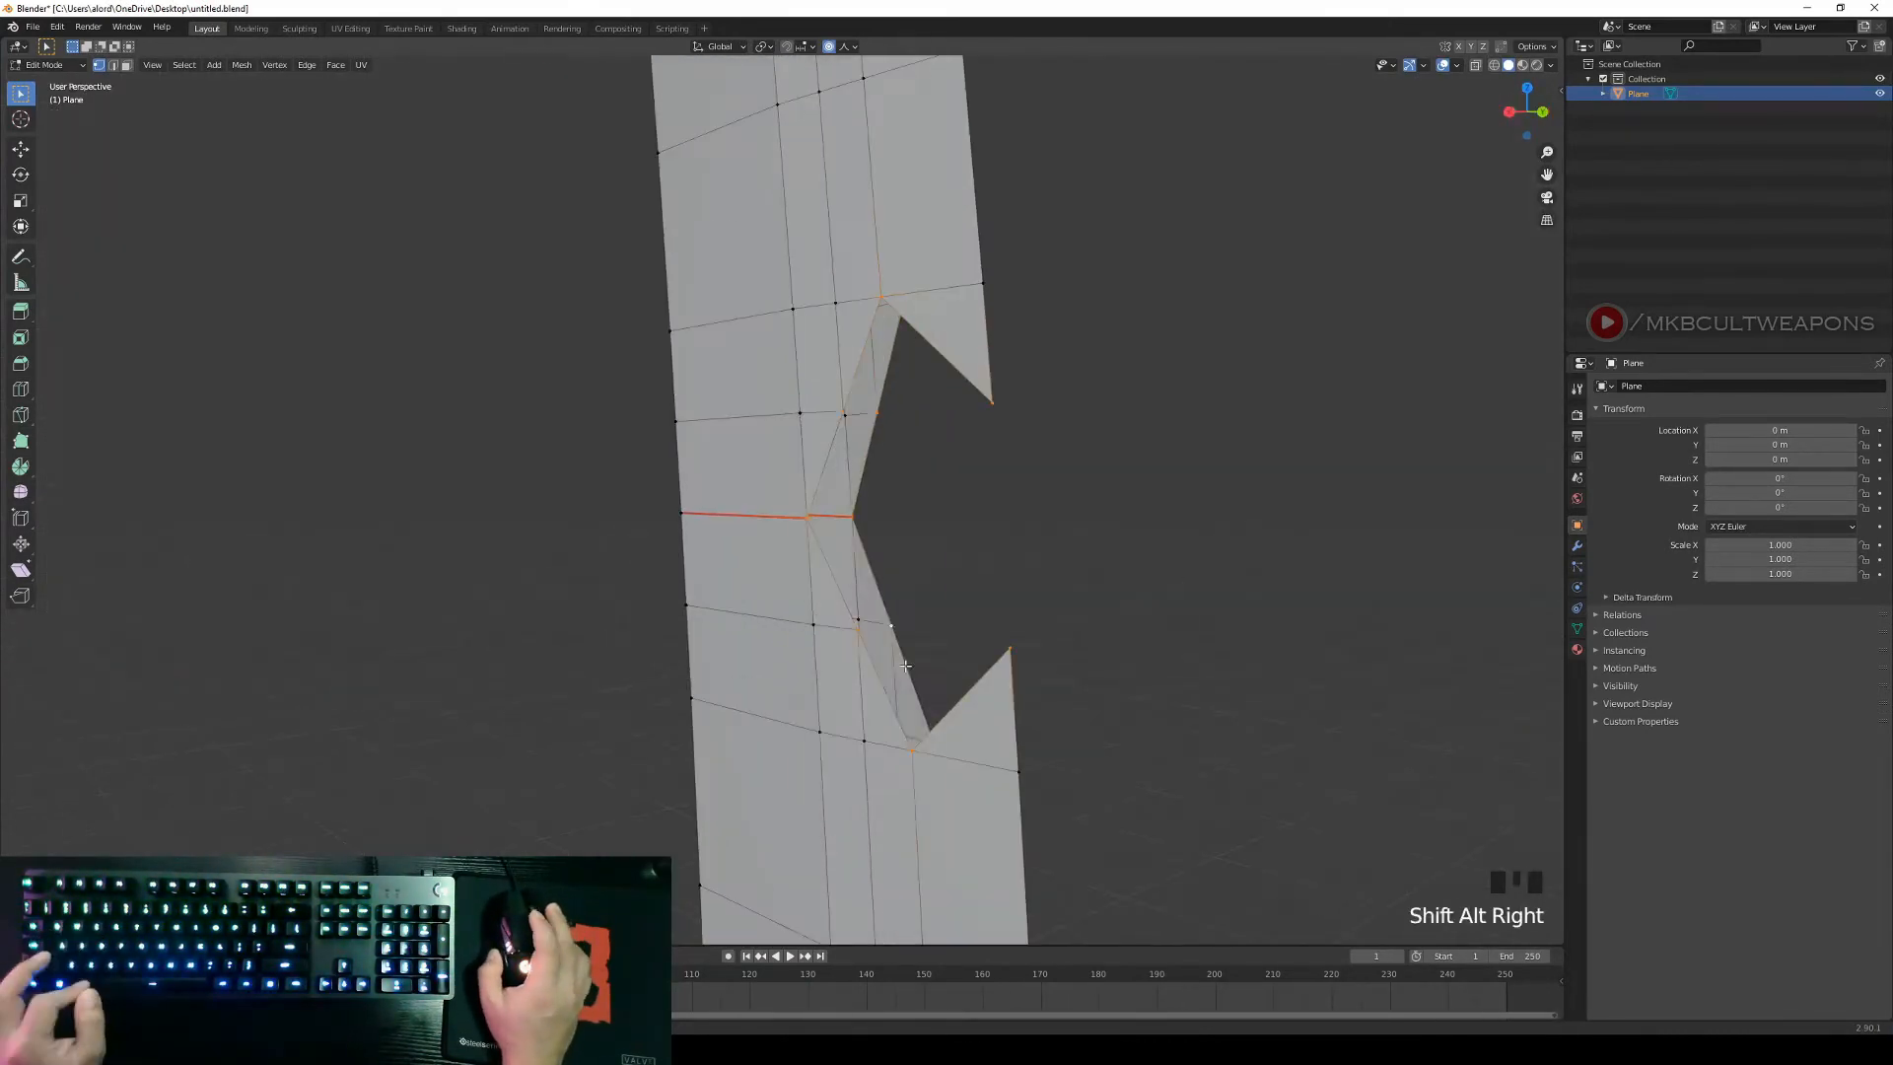
pyautogui.keyDown('shift'); pyautogui.rightClick(833, 610); pyautogui.keyUp('shift')
pyautogui.rightClick(769, 498)
pyautogui.moveTo(833, 610); pyautogui.dragTo(1011, 590, button='middle')
pyautogui.scroll(3, 838, 661)
pyautogui.rightClick(840, 668)
pyautogui.press('f')
pyautogui.scroll(-5, 840, 667)
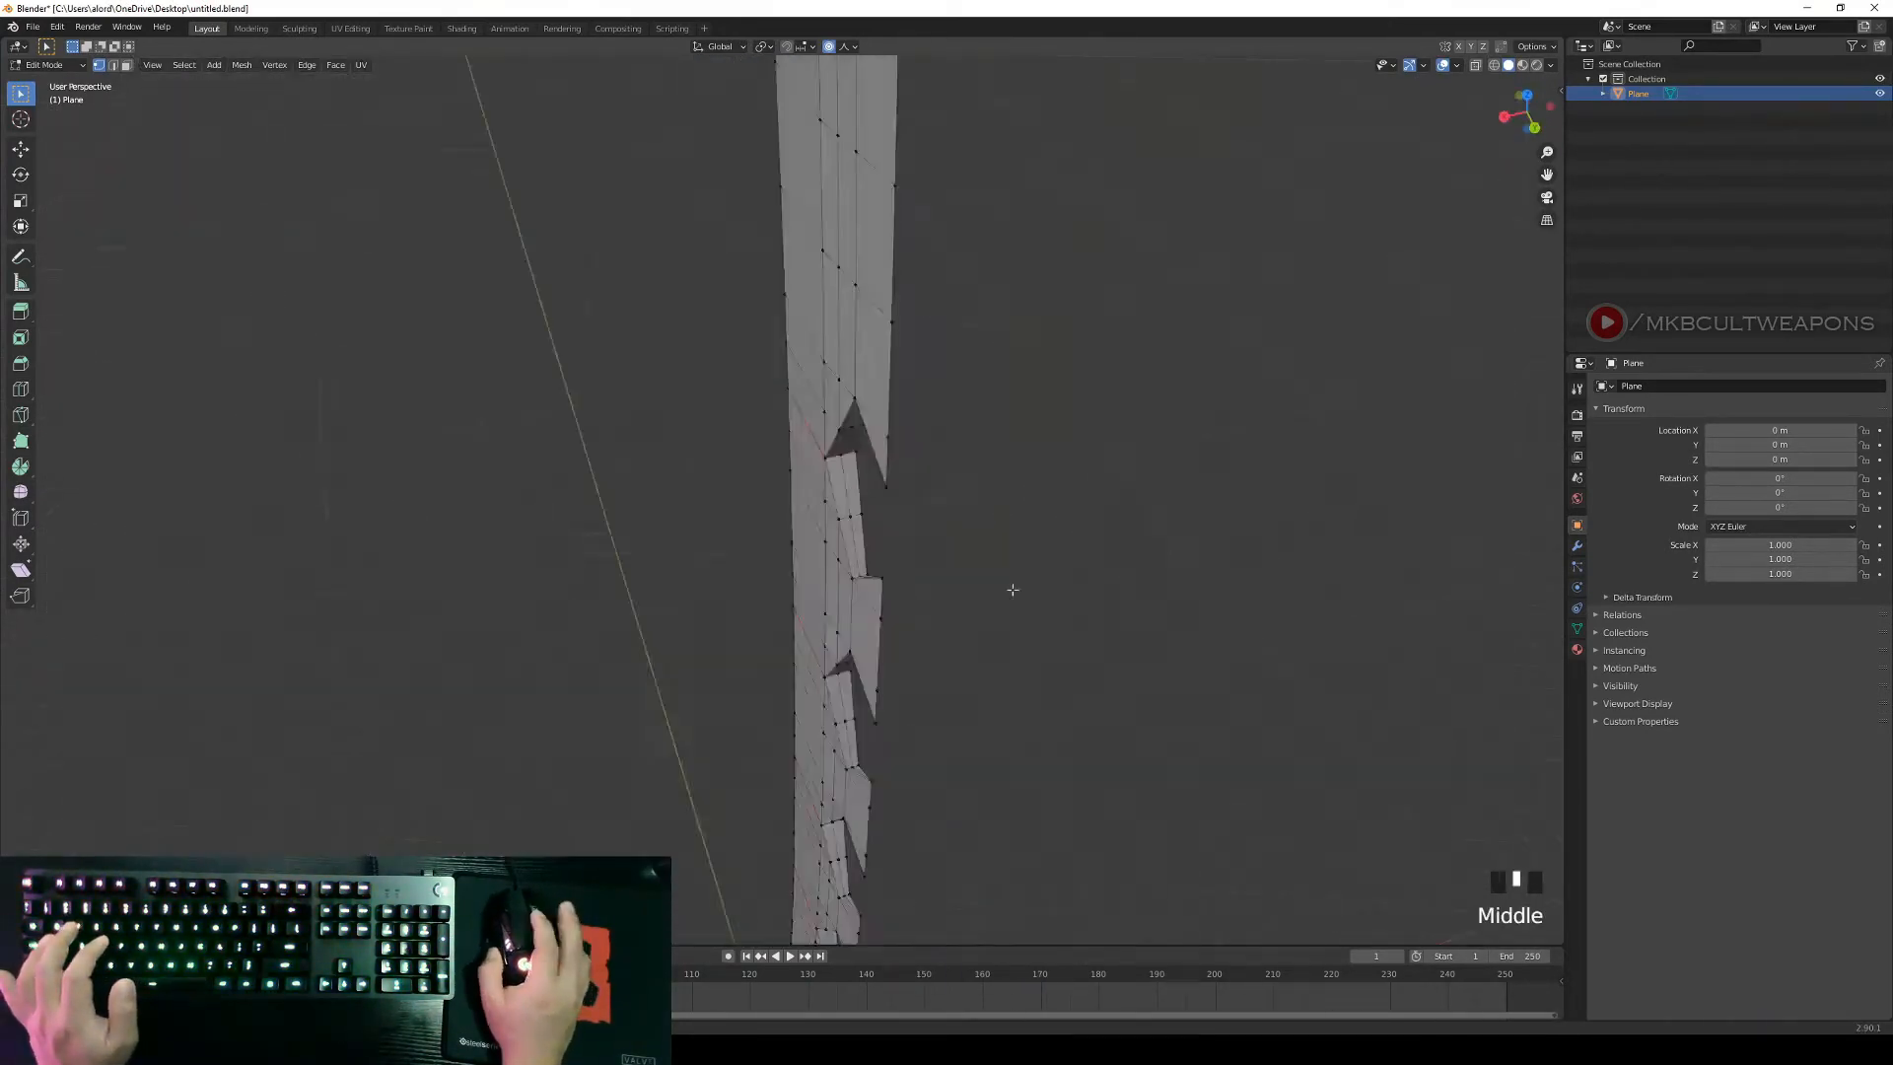
# Show the blade in the right orthographic view and save the file.
pyautogui.press('KP_3')
pyautogui.click(33, 27)
pyautogui.click(61, 125)
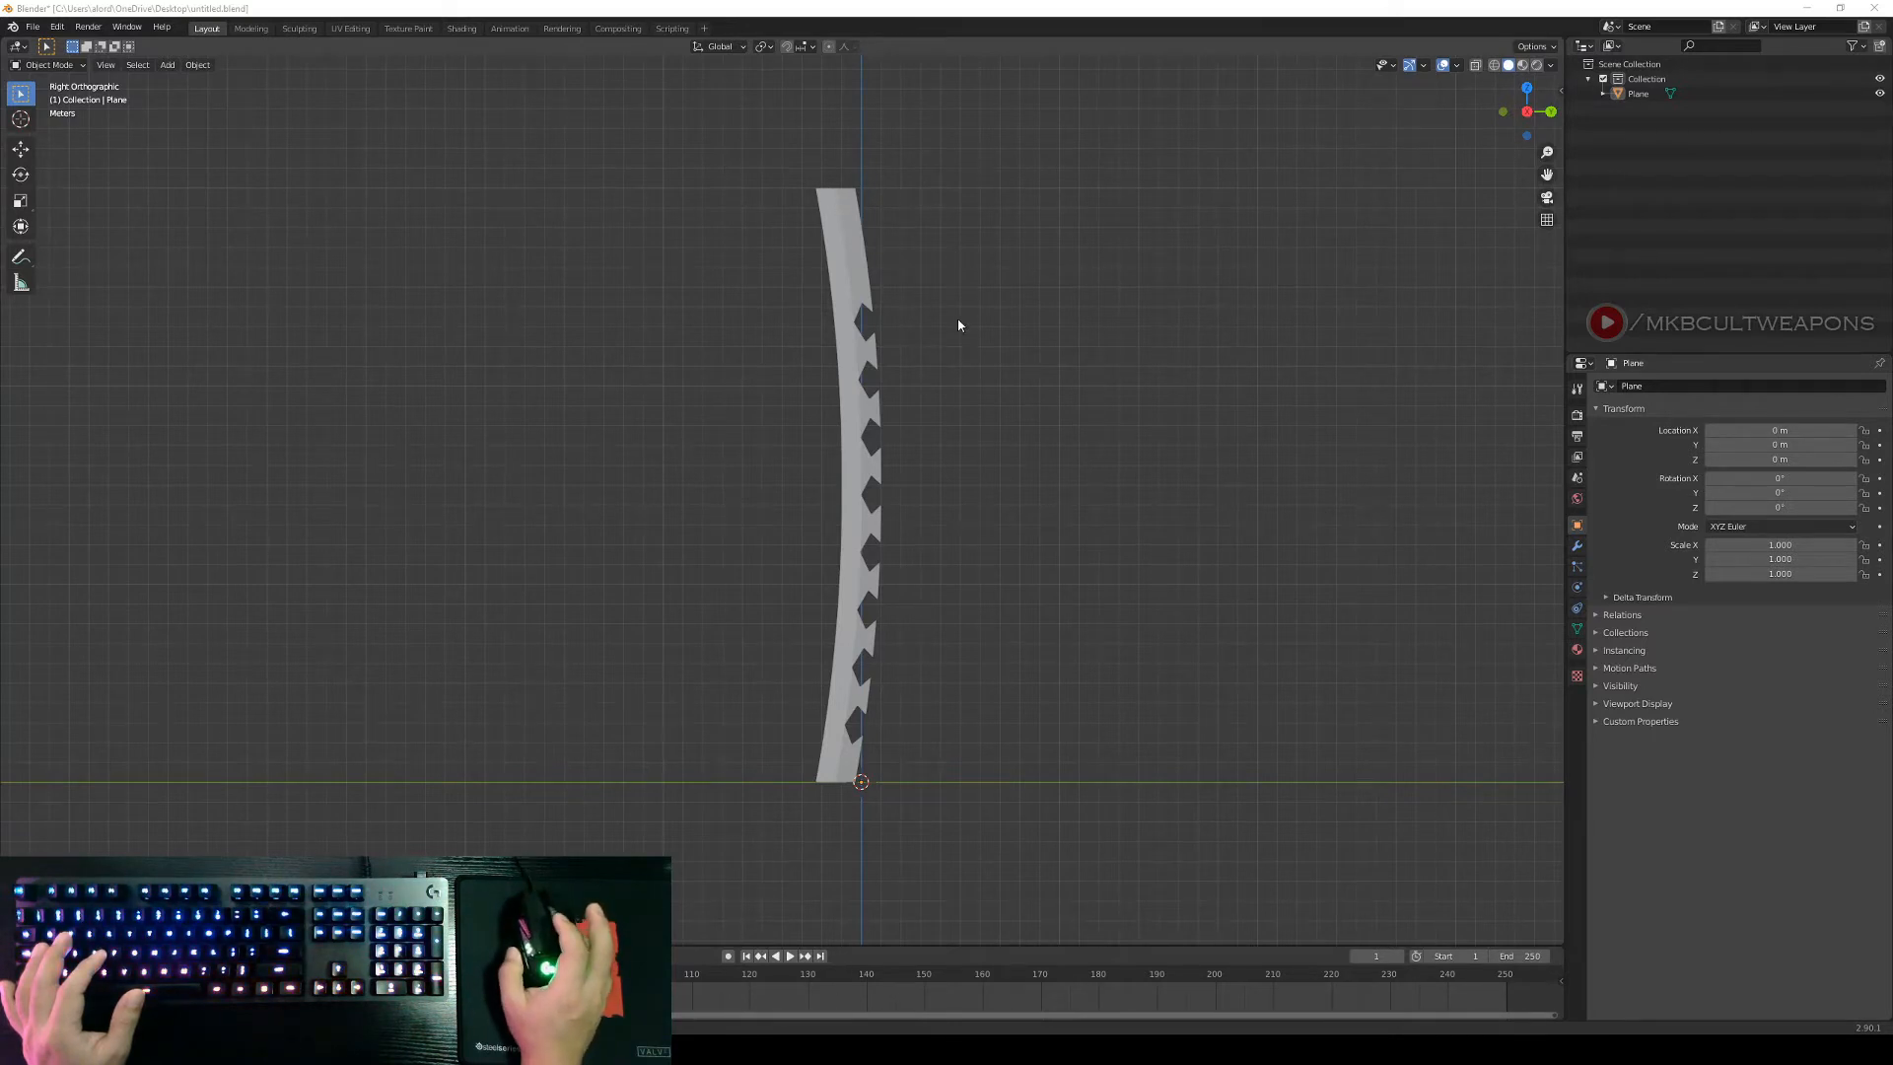
# Enter Edit Mode on the blade and select all vertices of its top end row, front and back.
pyautogui.moveTo(959, 321); pyautogui.dragTo(992, 384, button='middle')
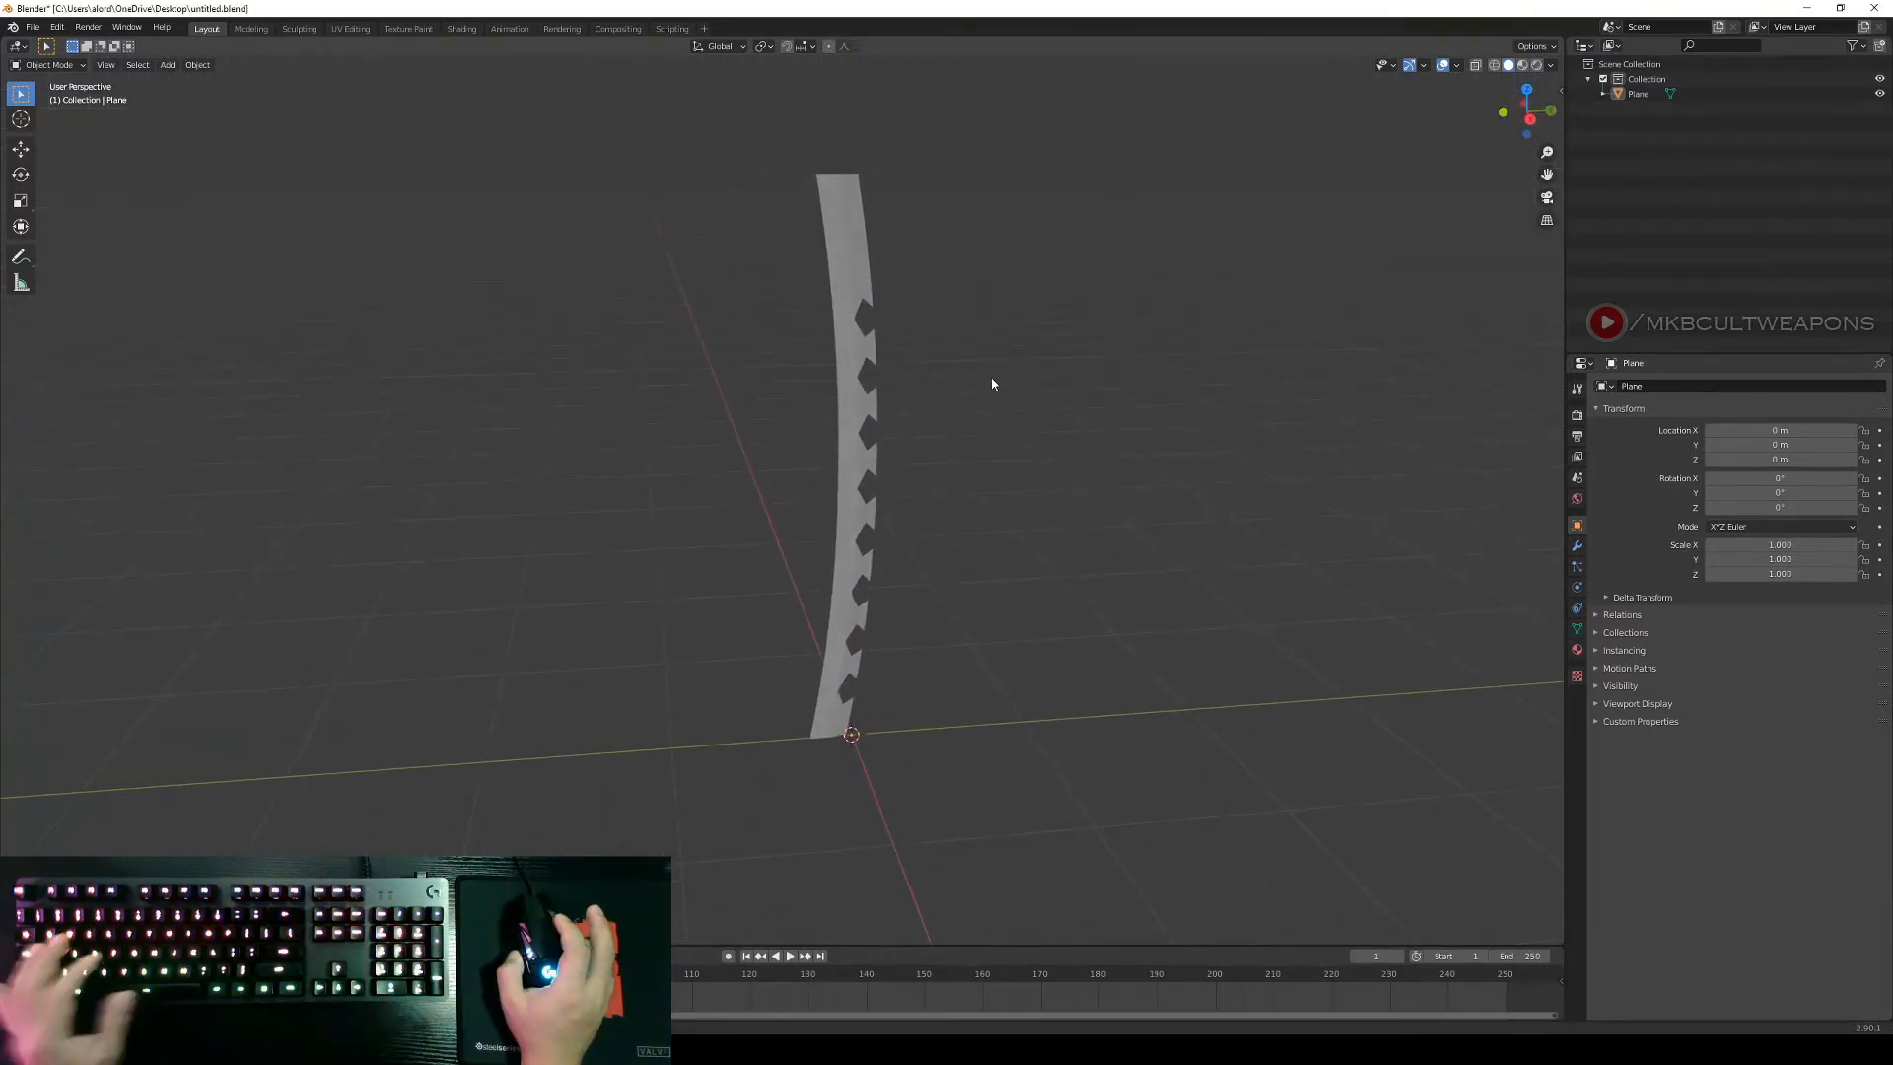
pyautogui.click(861, 276)
pyautogui.press('Tab')
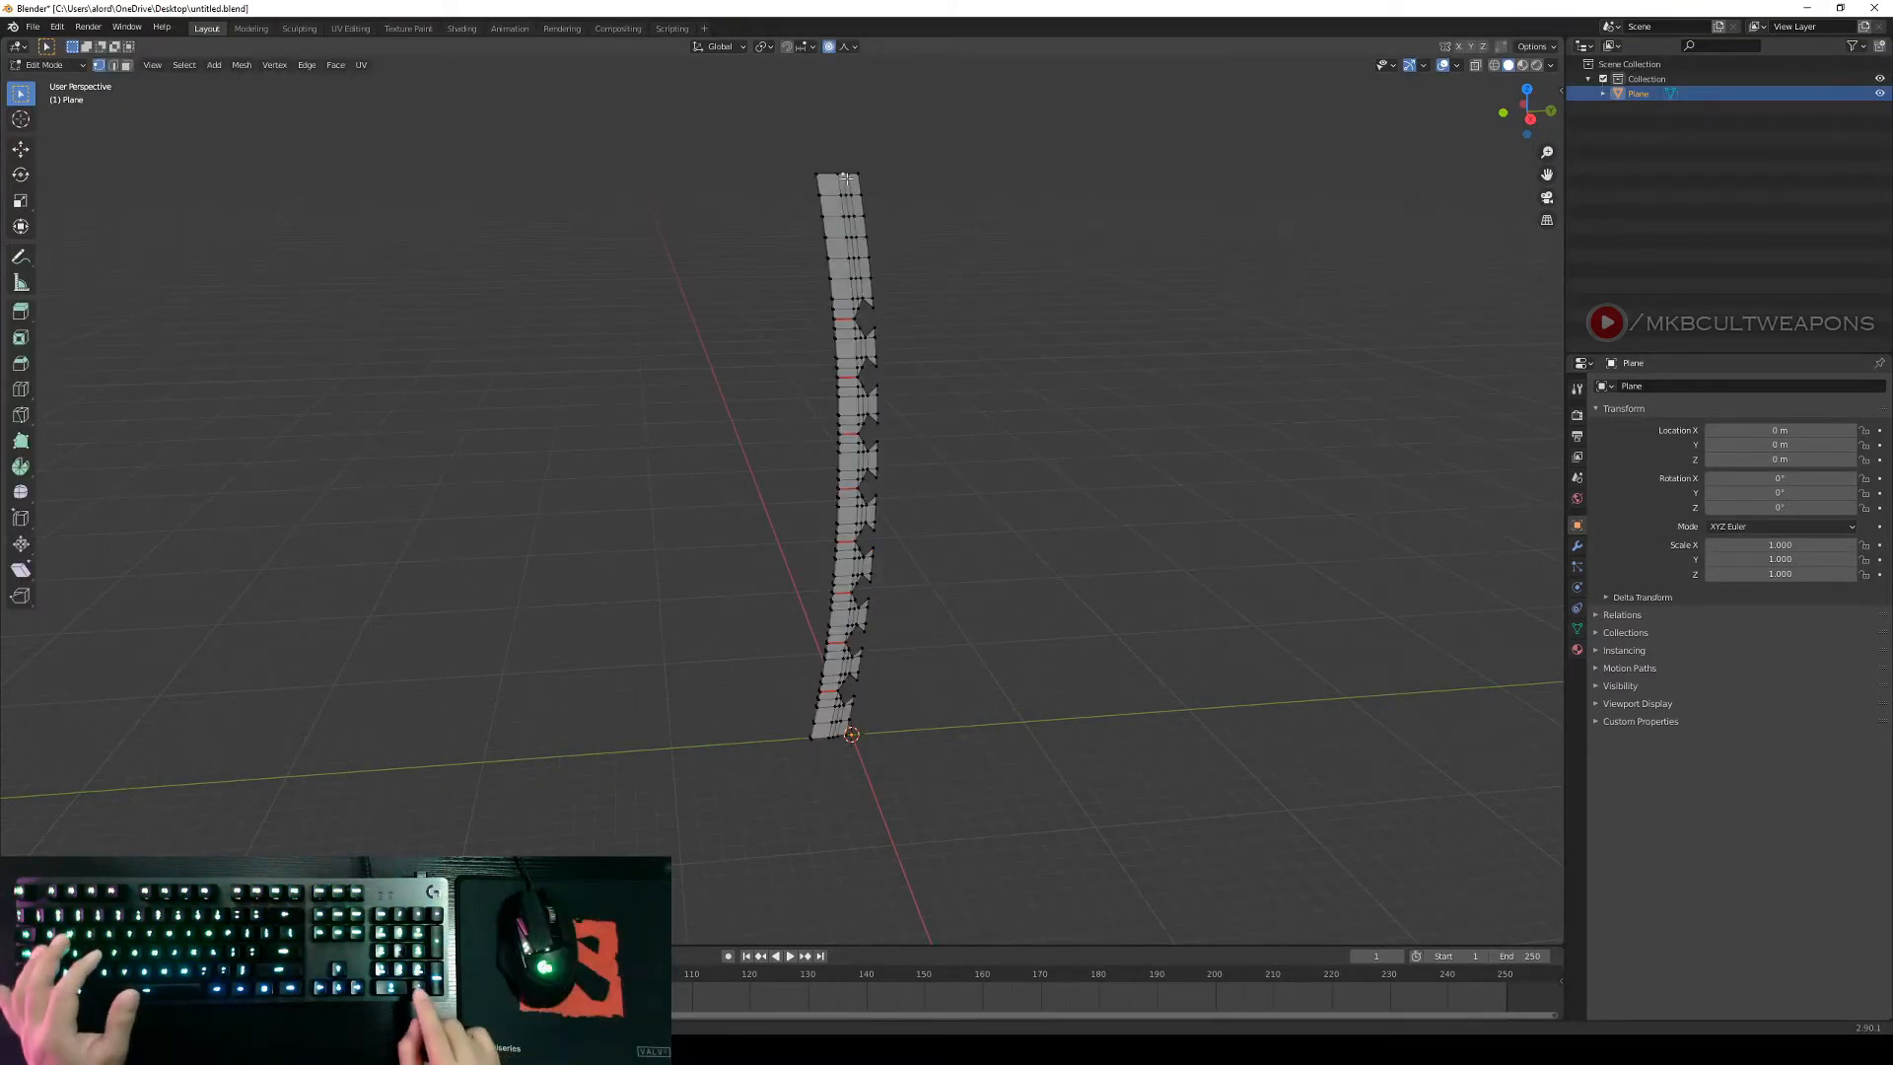
pyautogui.press('KP_Decimal')
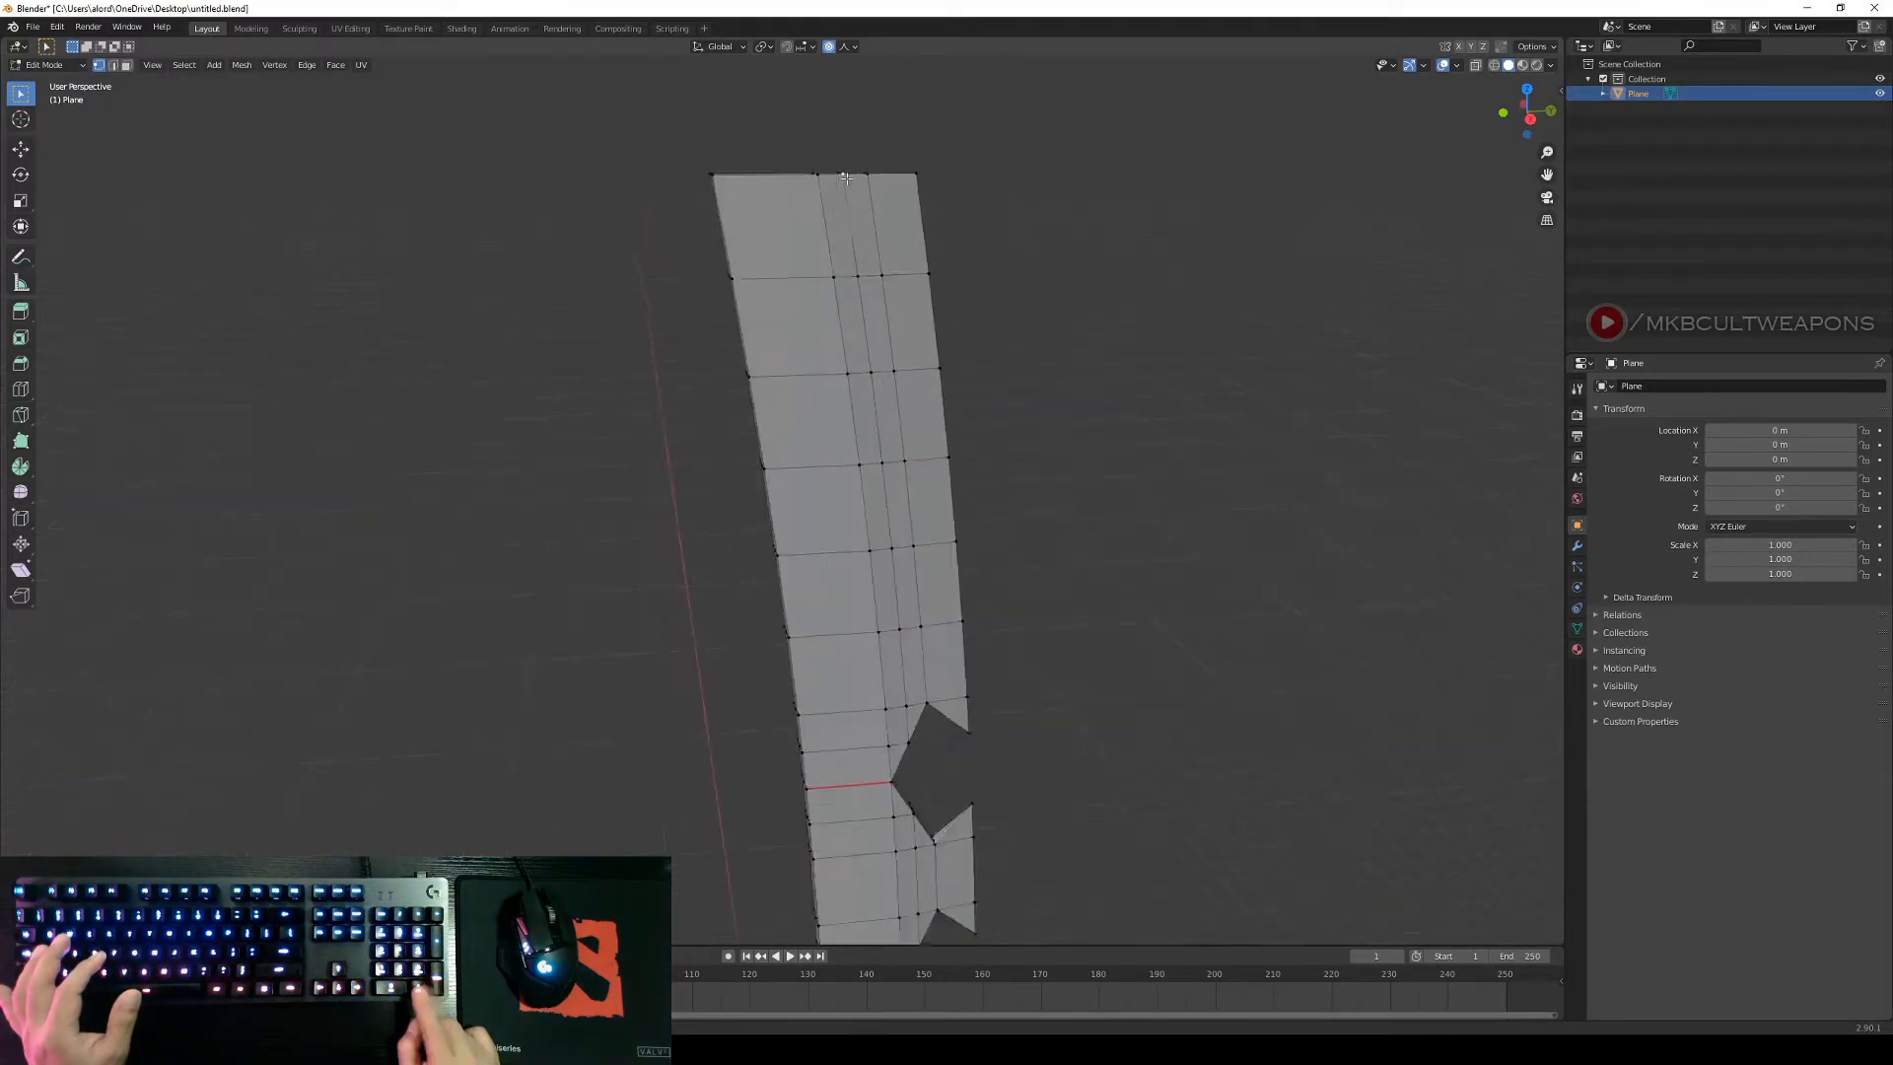
pyautogui.scroll(-3, 858, 506)
pyautogui.scroll(-12, 857, 506)
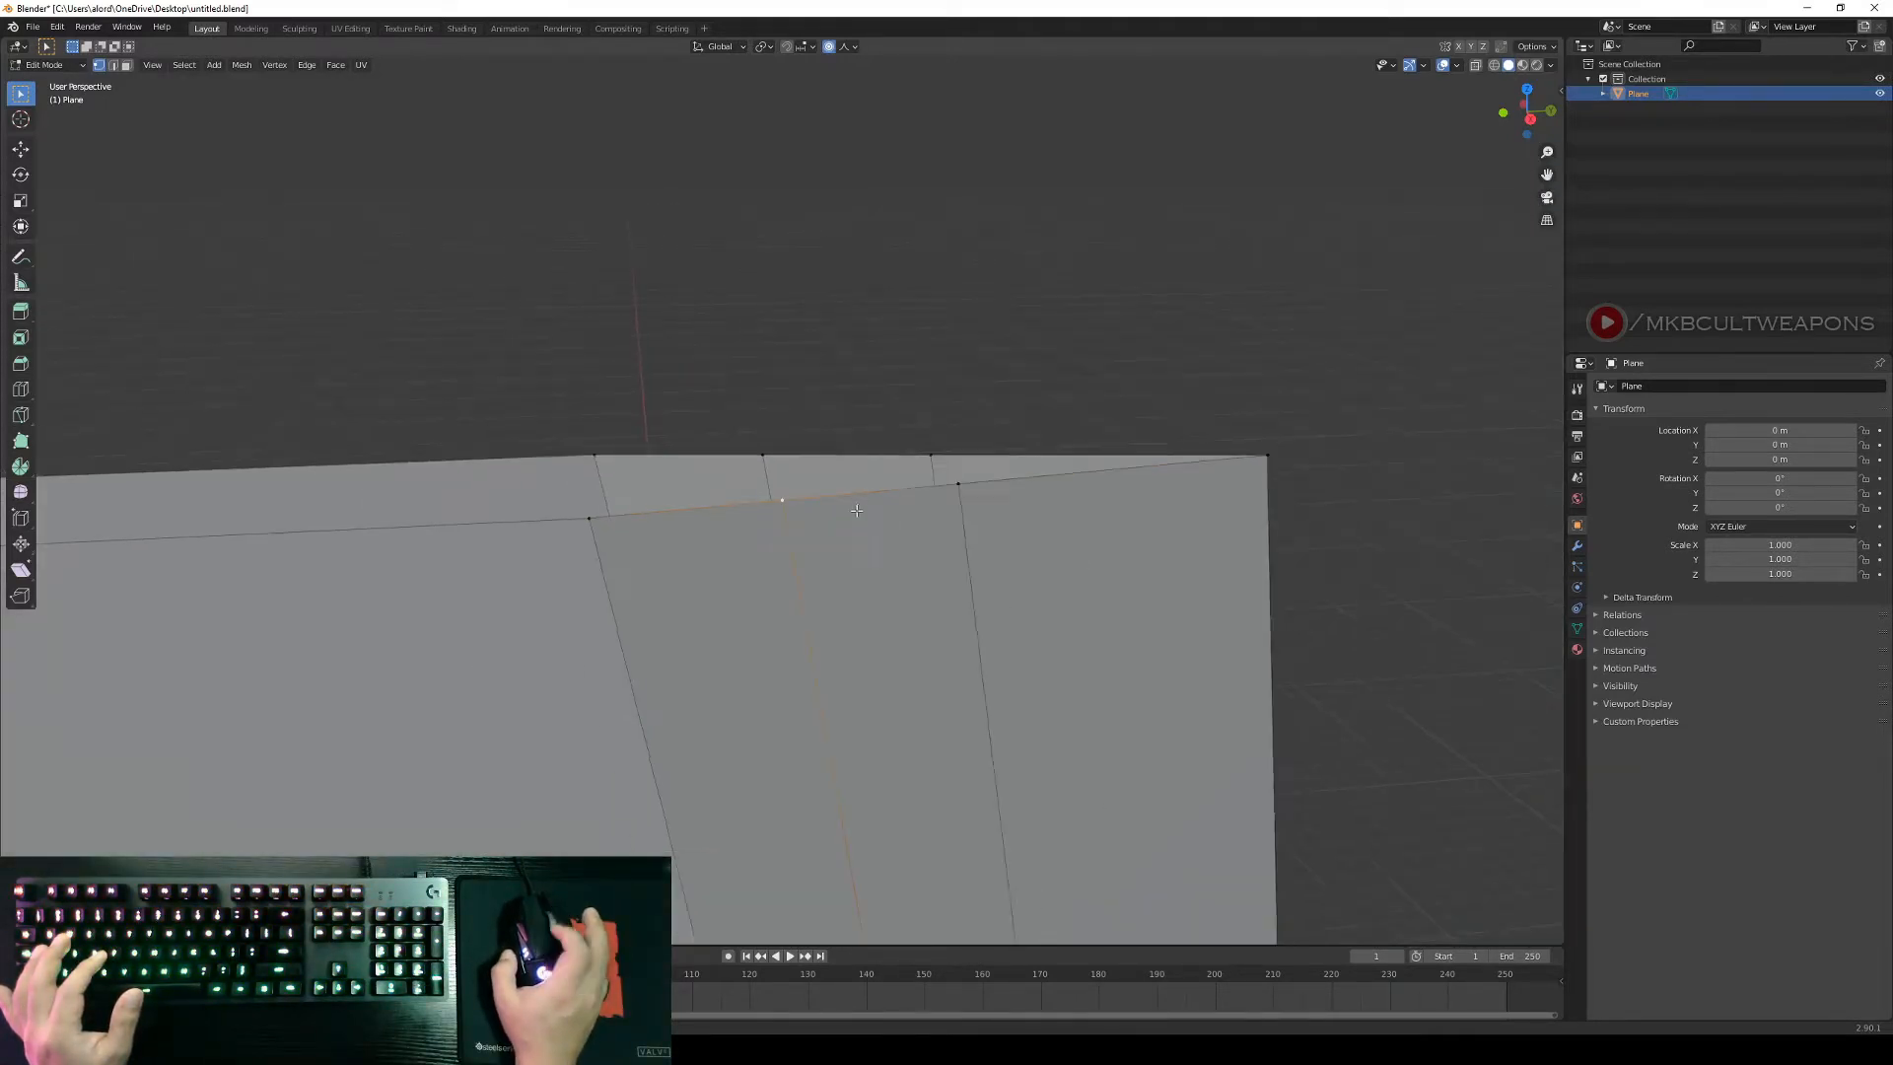
pyautogui.moveTo(855, 512); pyautogui.dragTo(978, 584, button='middle')
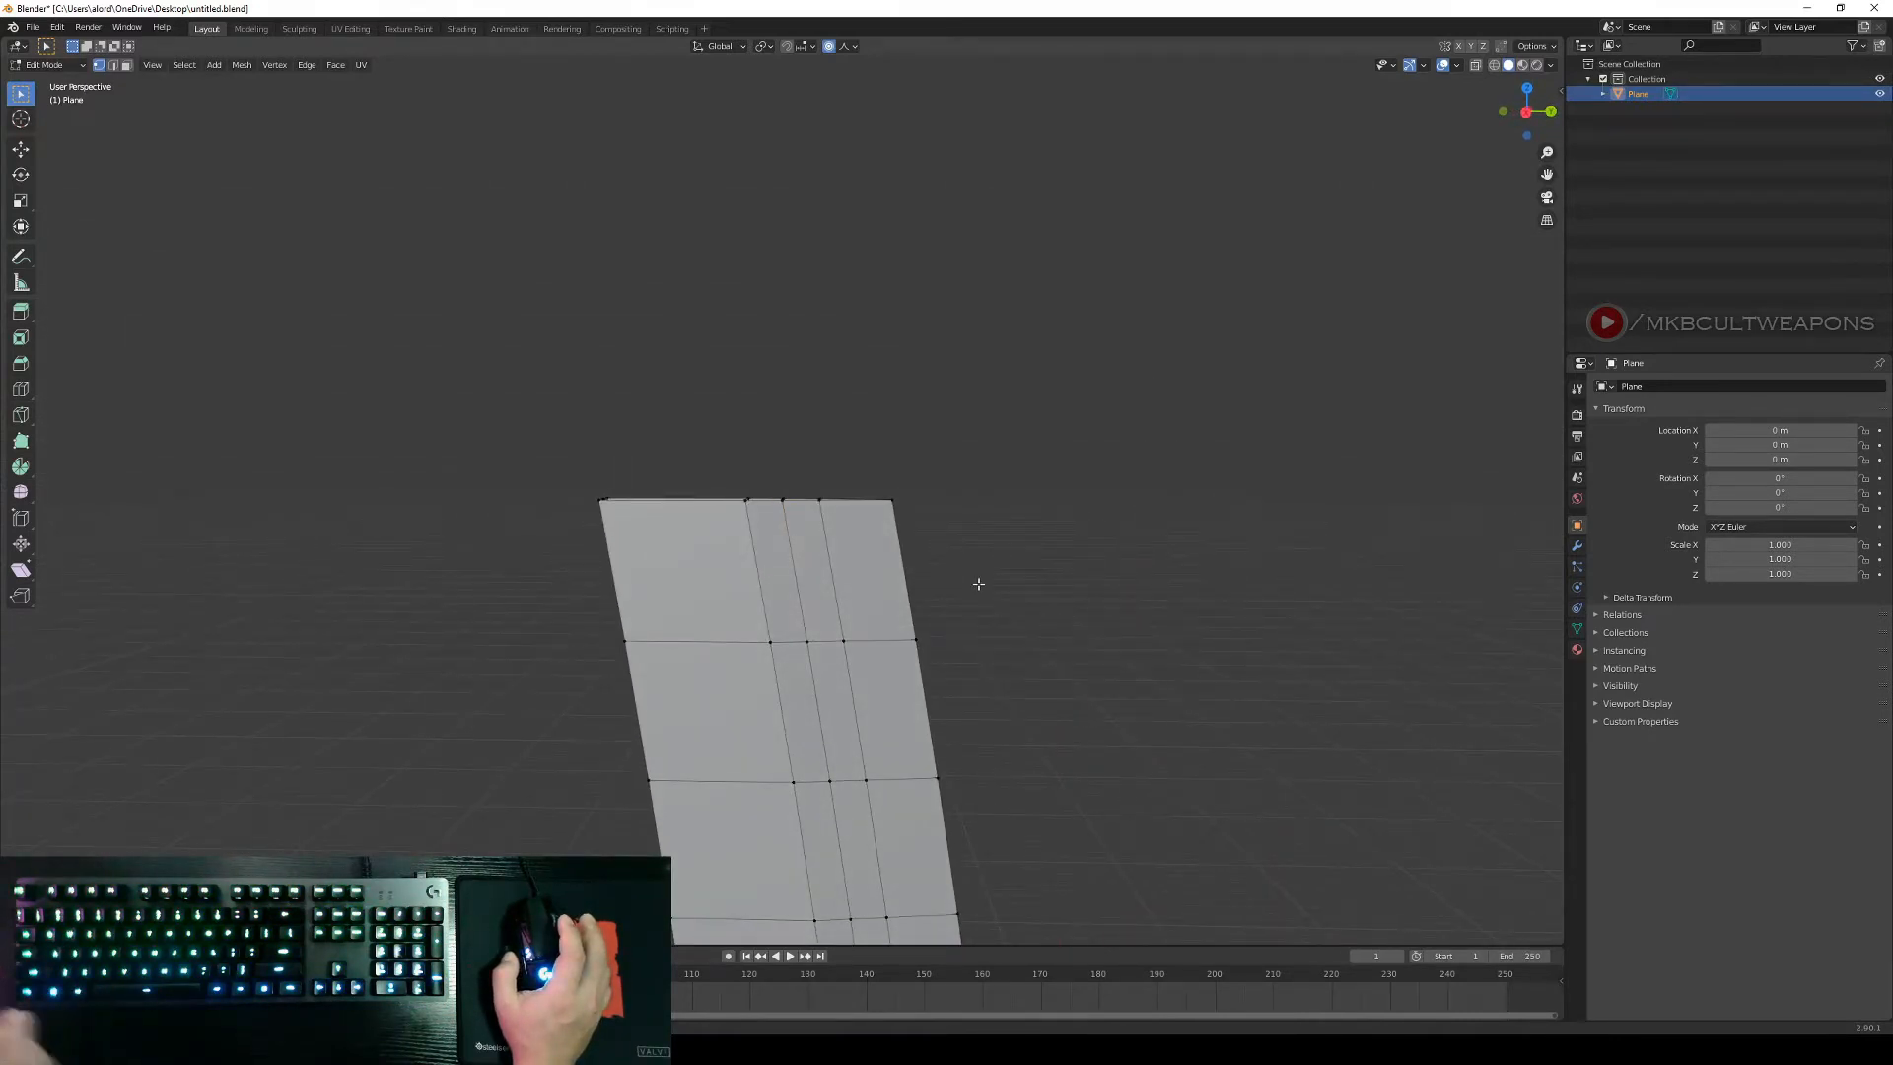
pyautogui.moveTo(828, 452); pyautogui.dragTo(844, 502, button='middle')
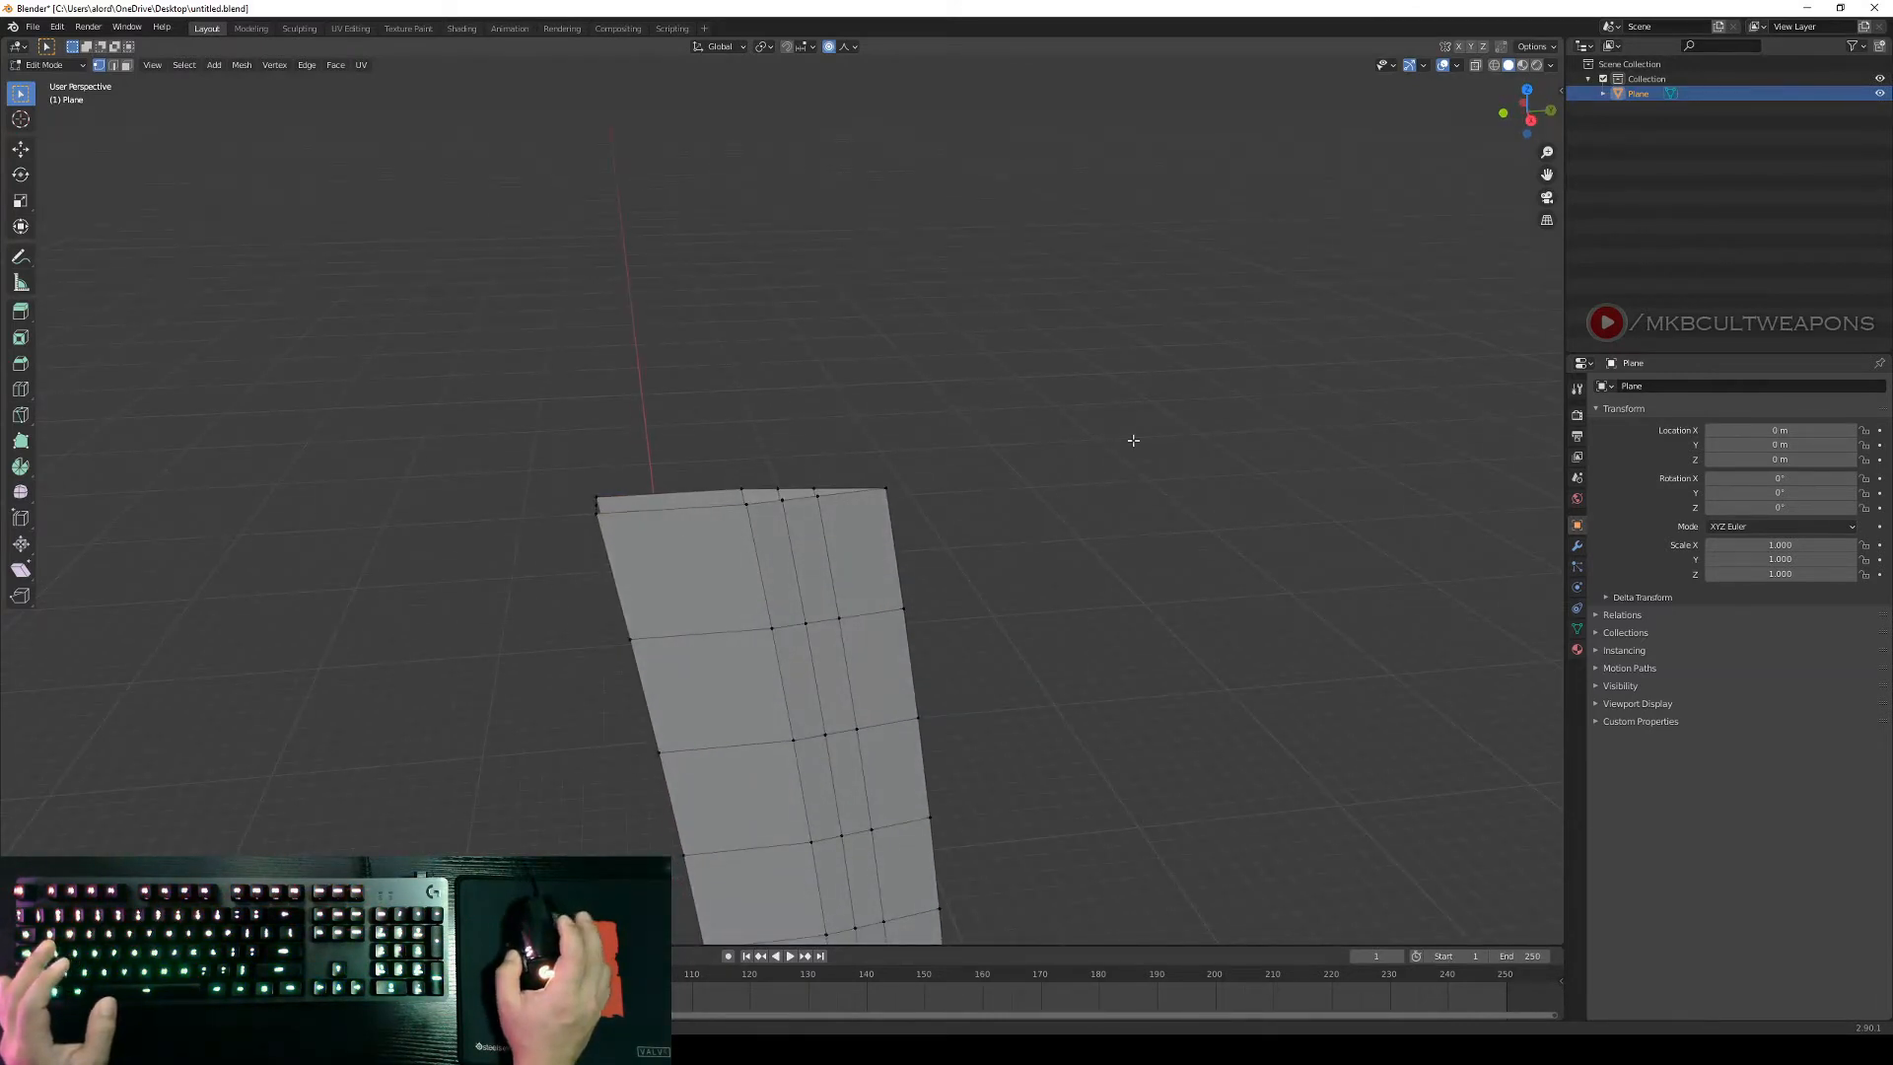
pyautogui.press('b')
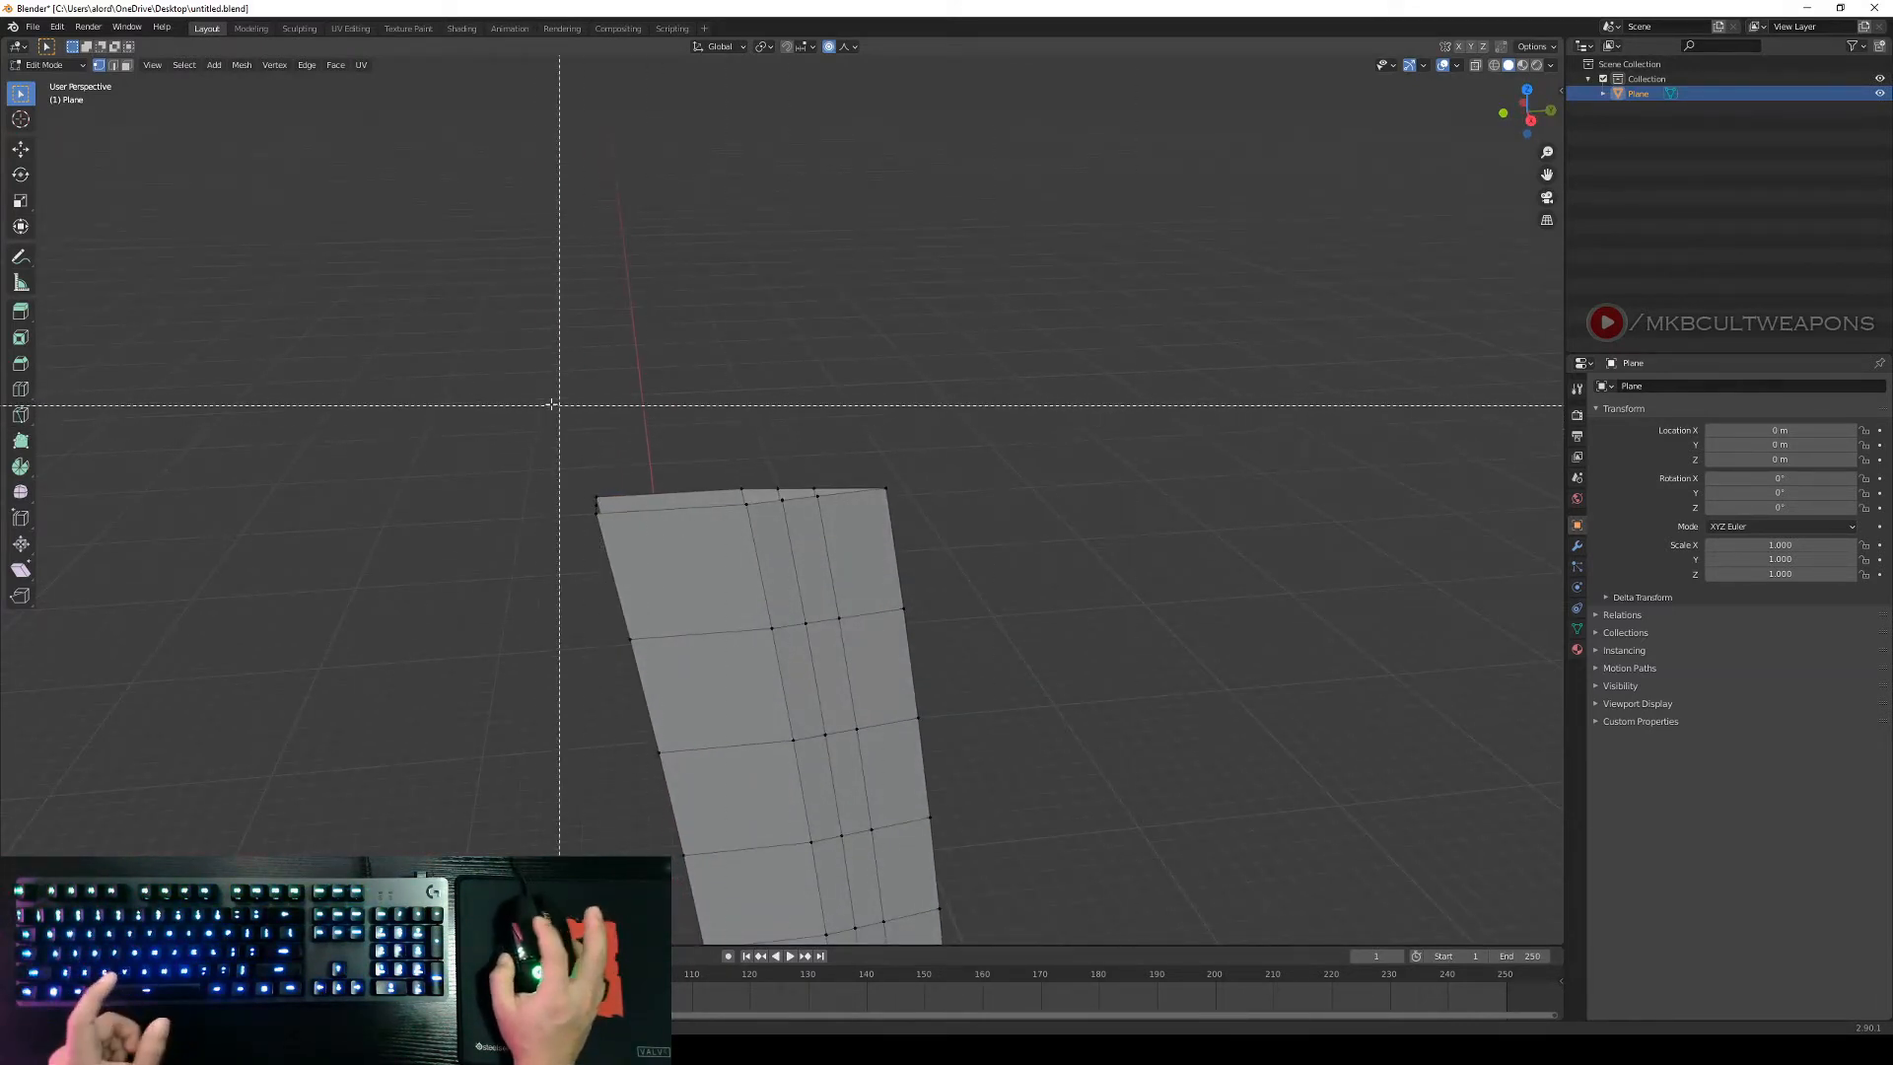
pyautogui.moveTo(526, 406); pyautogui.dragTo(958, 552)
pyautogui.moveTo(1002, 550); pyautogui.dragTo(1030, 582, button='middle')
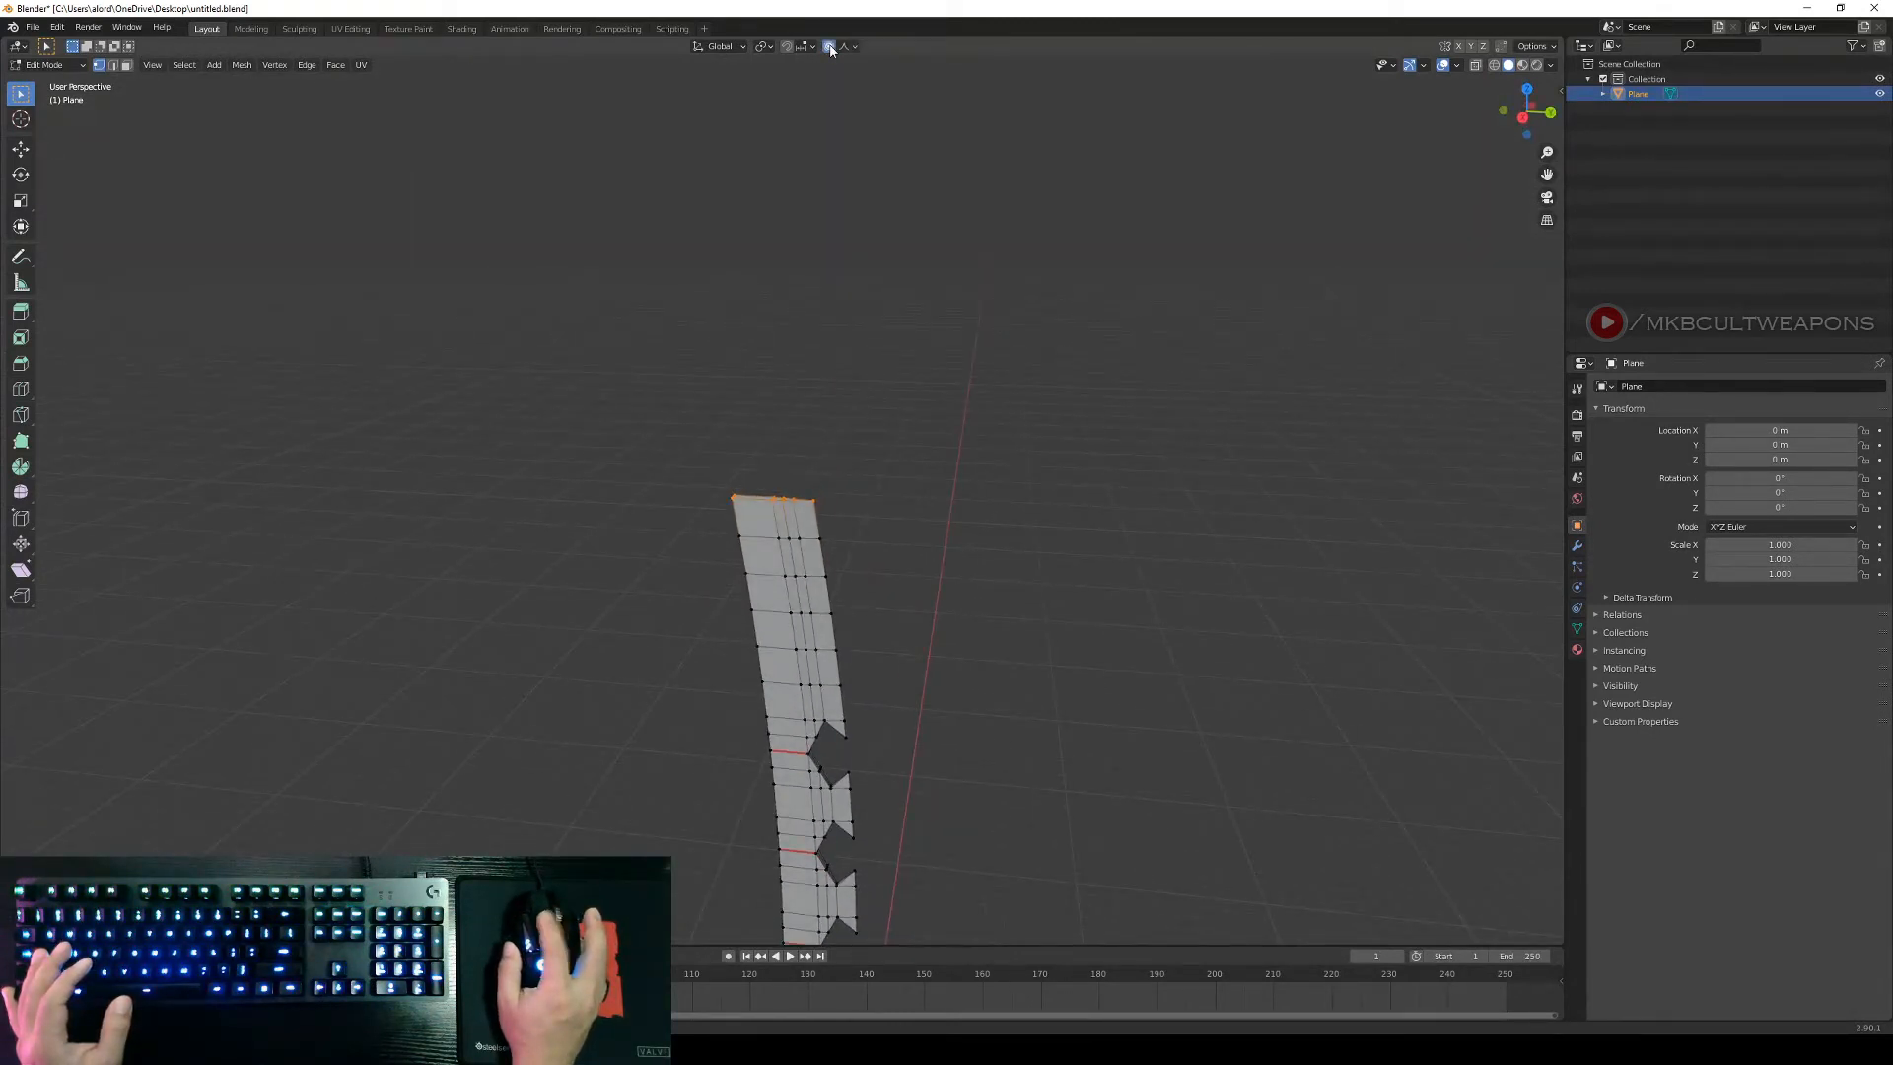
# Try to taper the blade's top end by proportionally scaling its end vertices in X and Y only, in the right view.
pyautogui.moveTo(986, 557); pyautogui.dragTo(937, 537, button='middle')
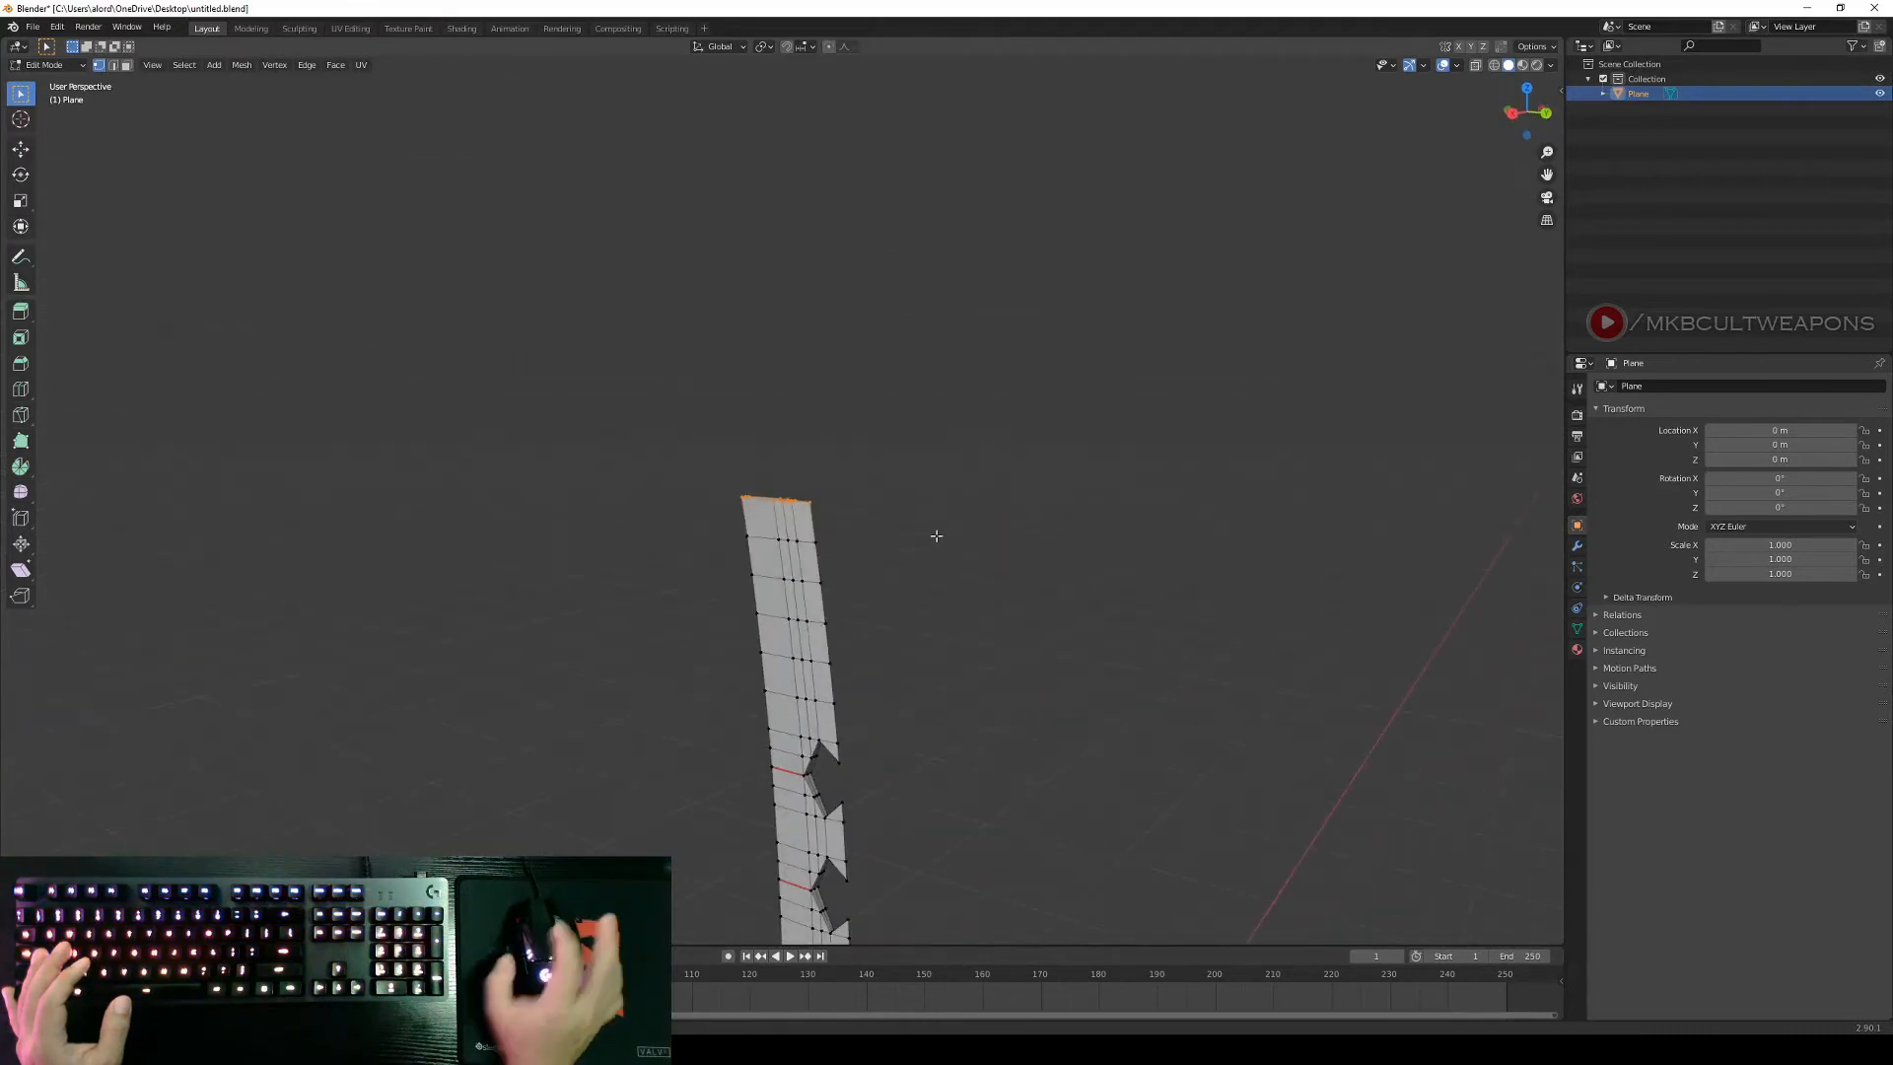
pyautogui.press('KP_1')
pyautogui.press('KP_3')
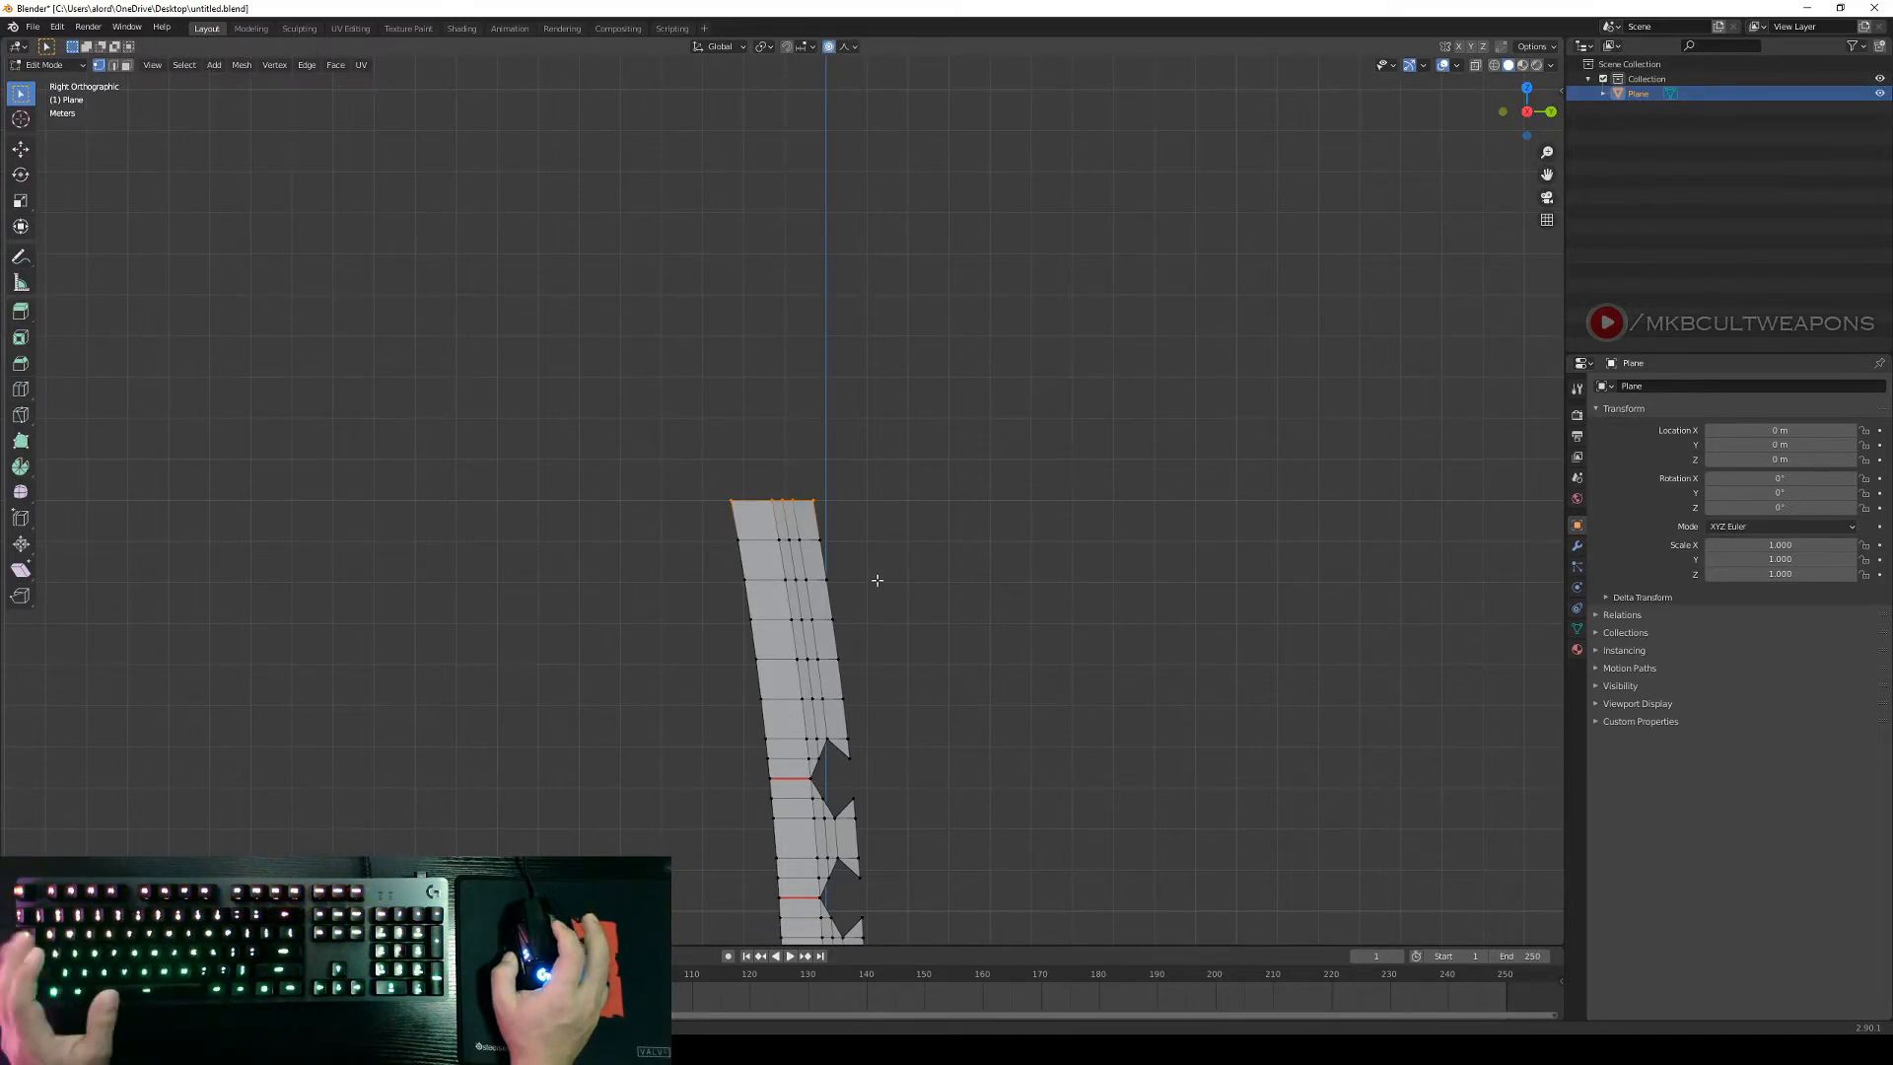
pyautogui.scroll(3, 877, 579)
pyautogui.scroll(-3, 878, 580)
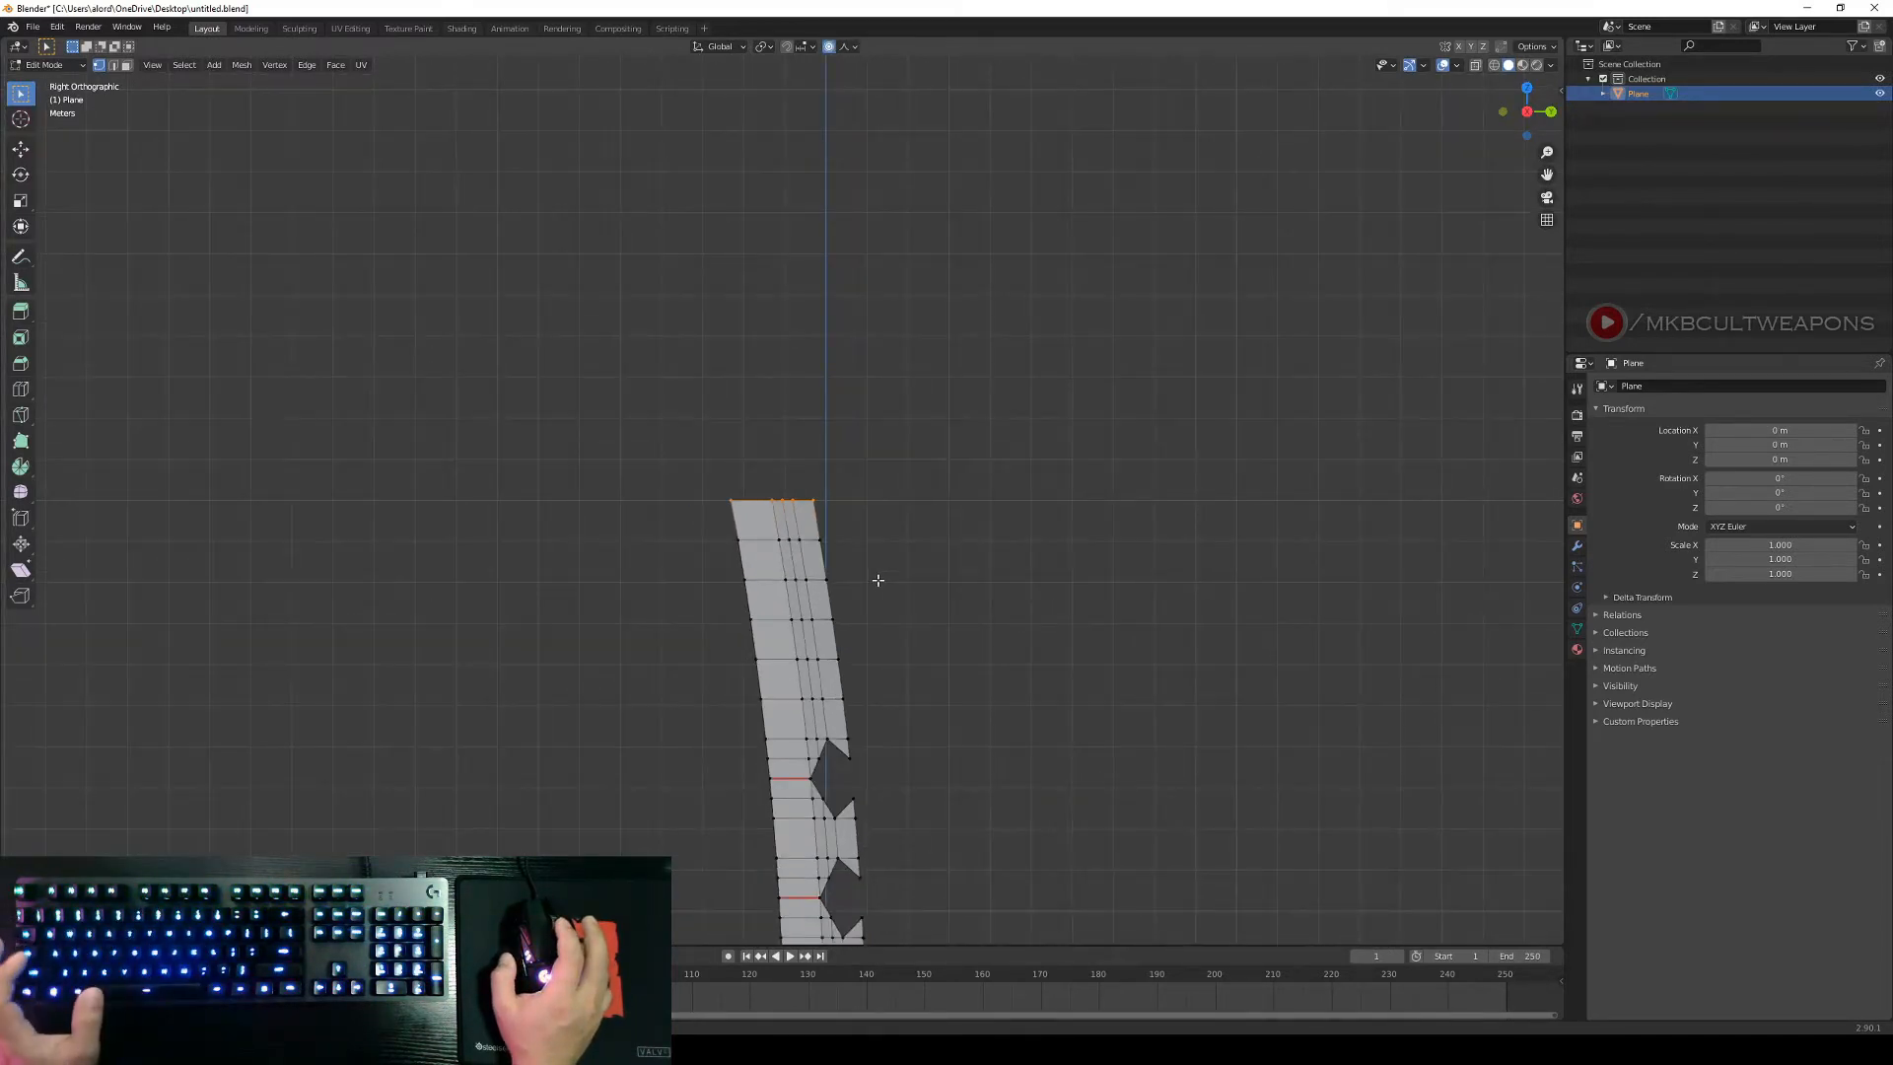
pyautogui.press('s')
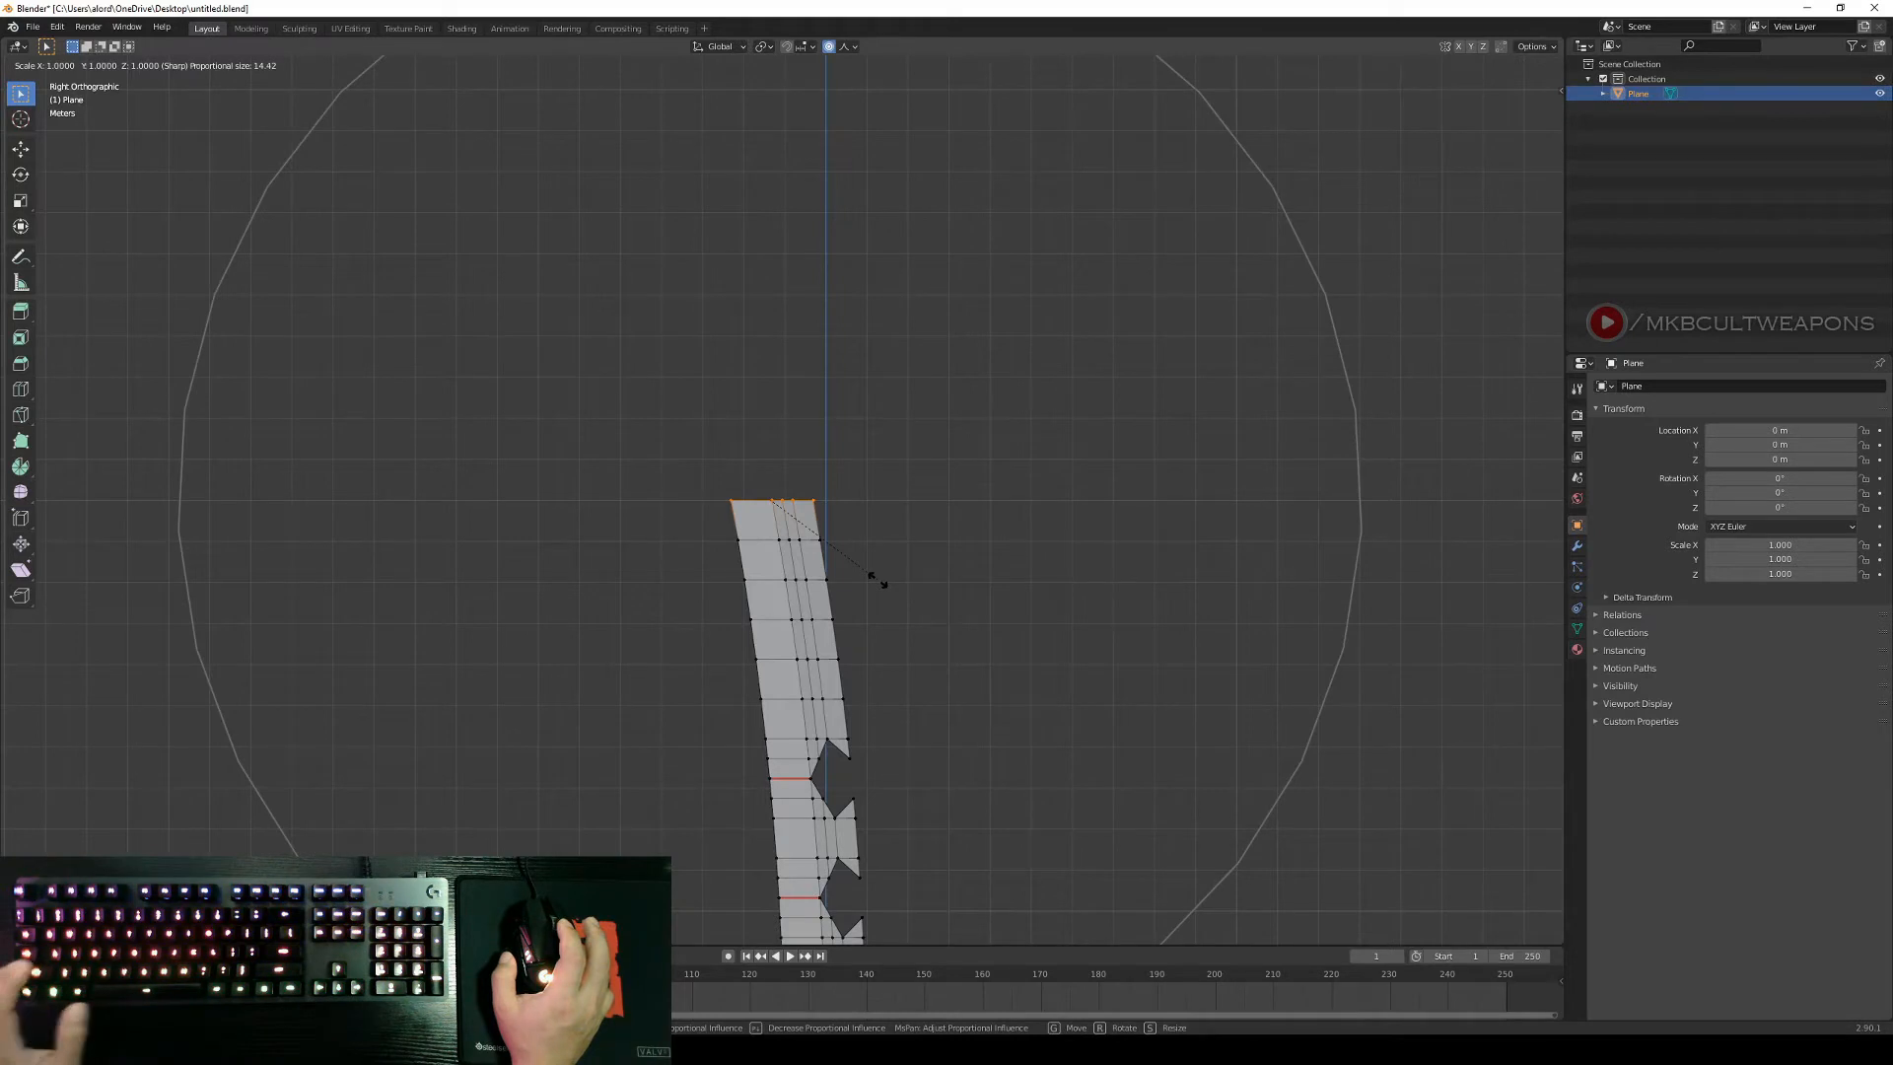
pyautogui.hotkey('shift', 'z')
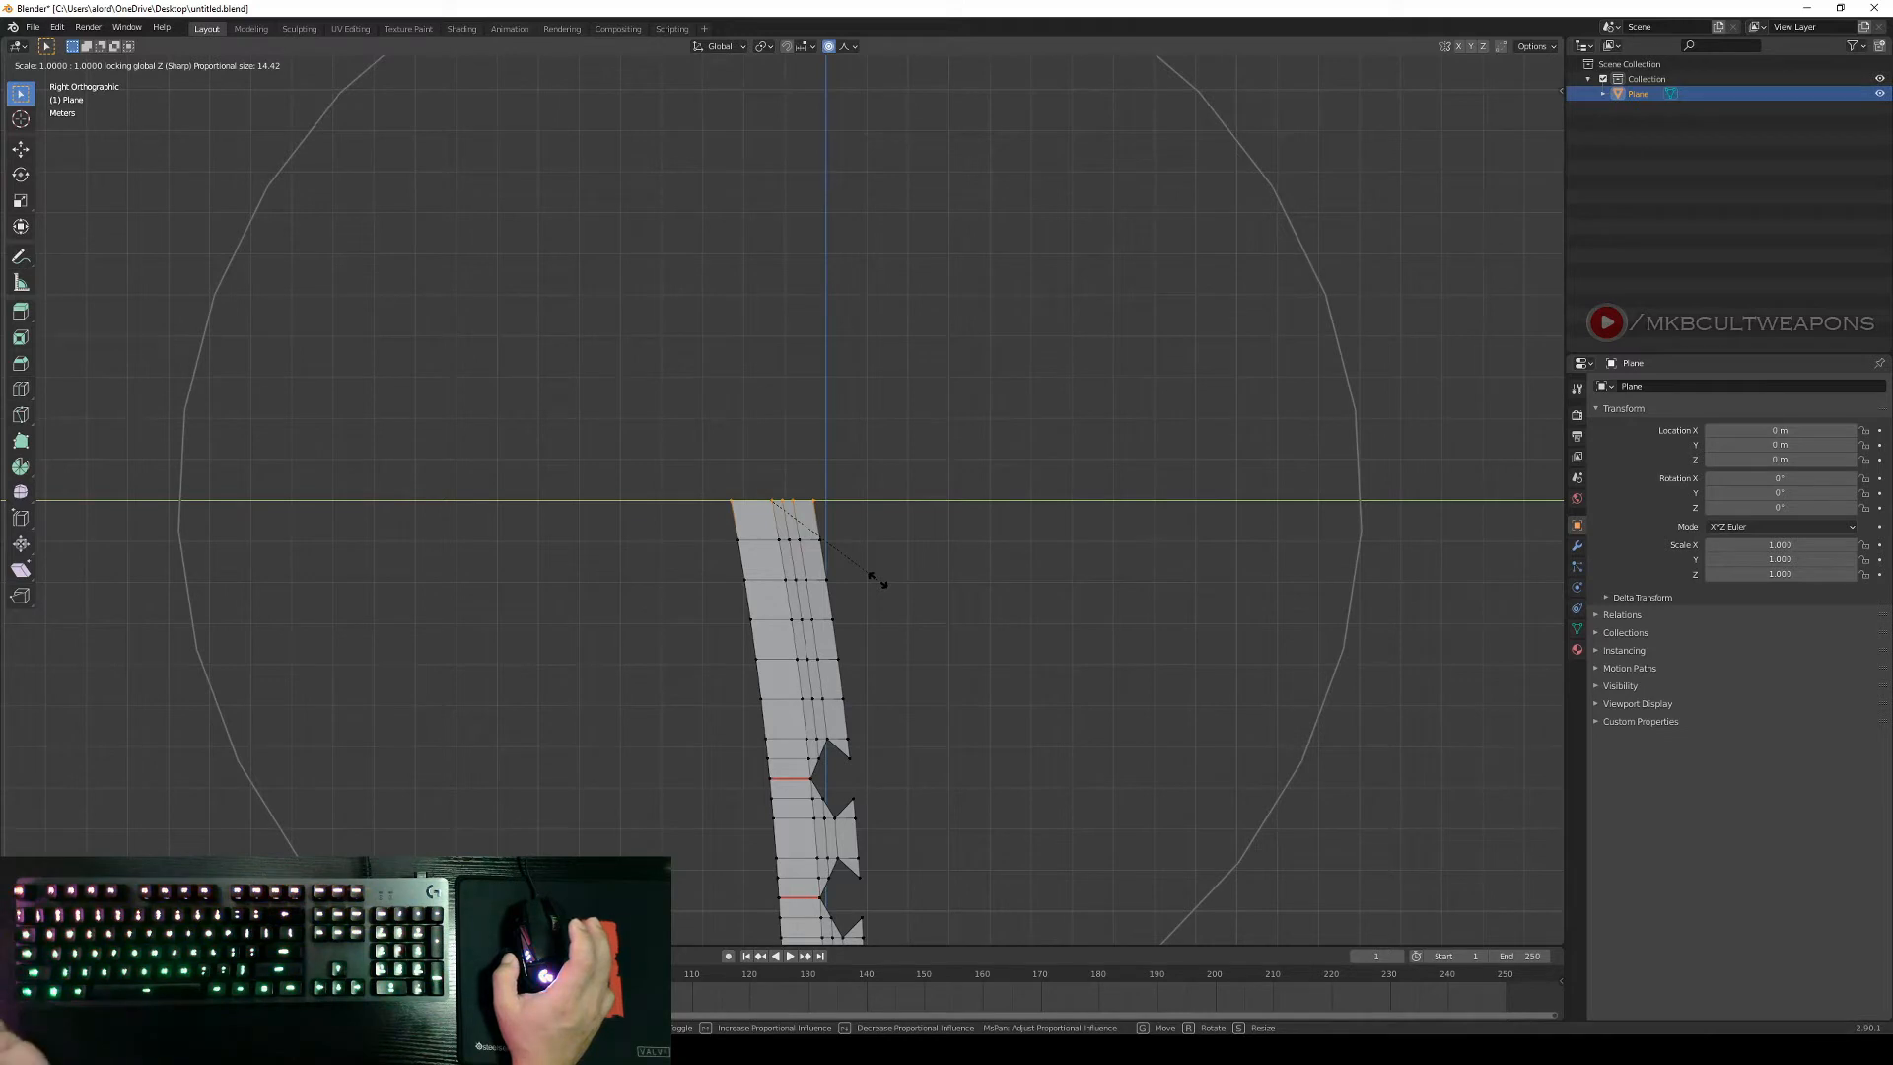
pyautogui.scroll(9, 875, 580)
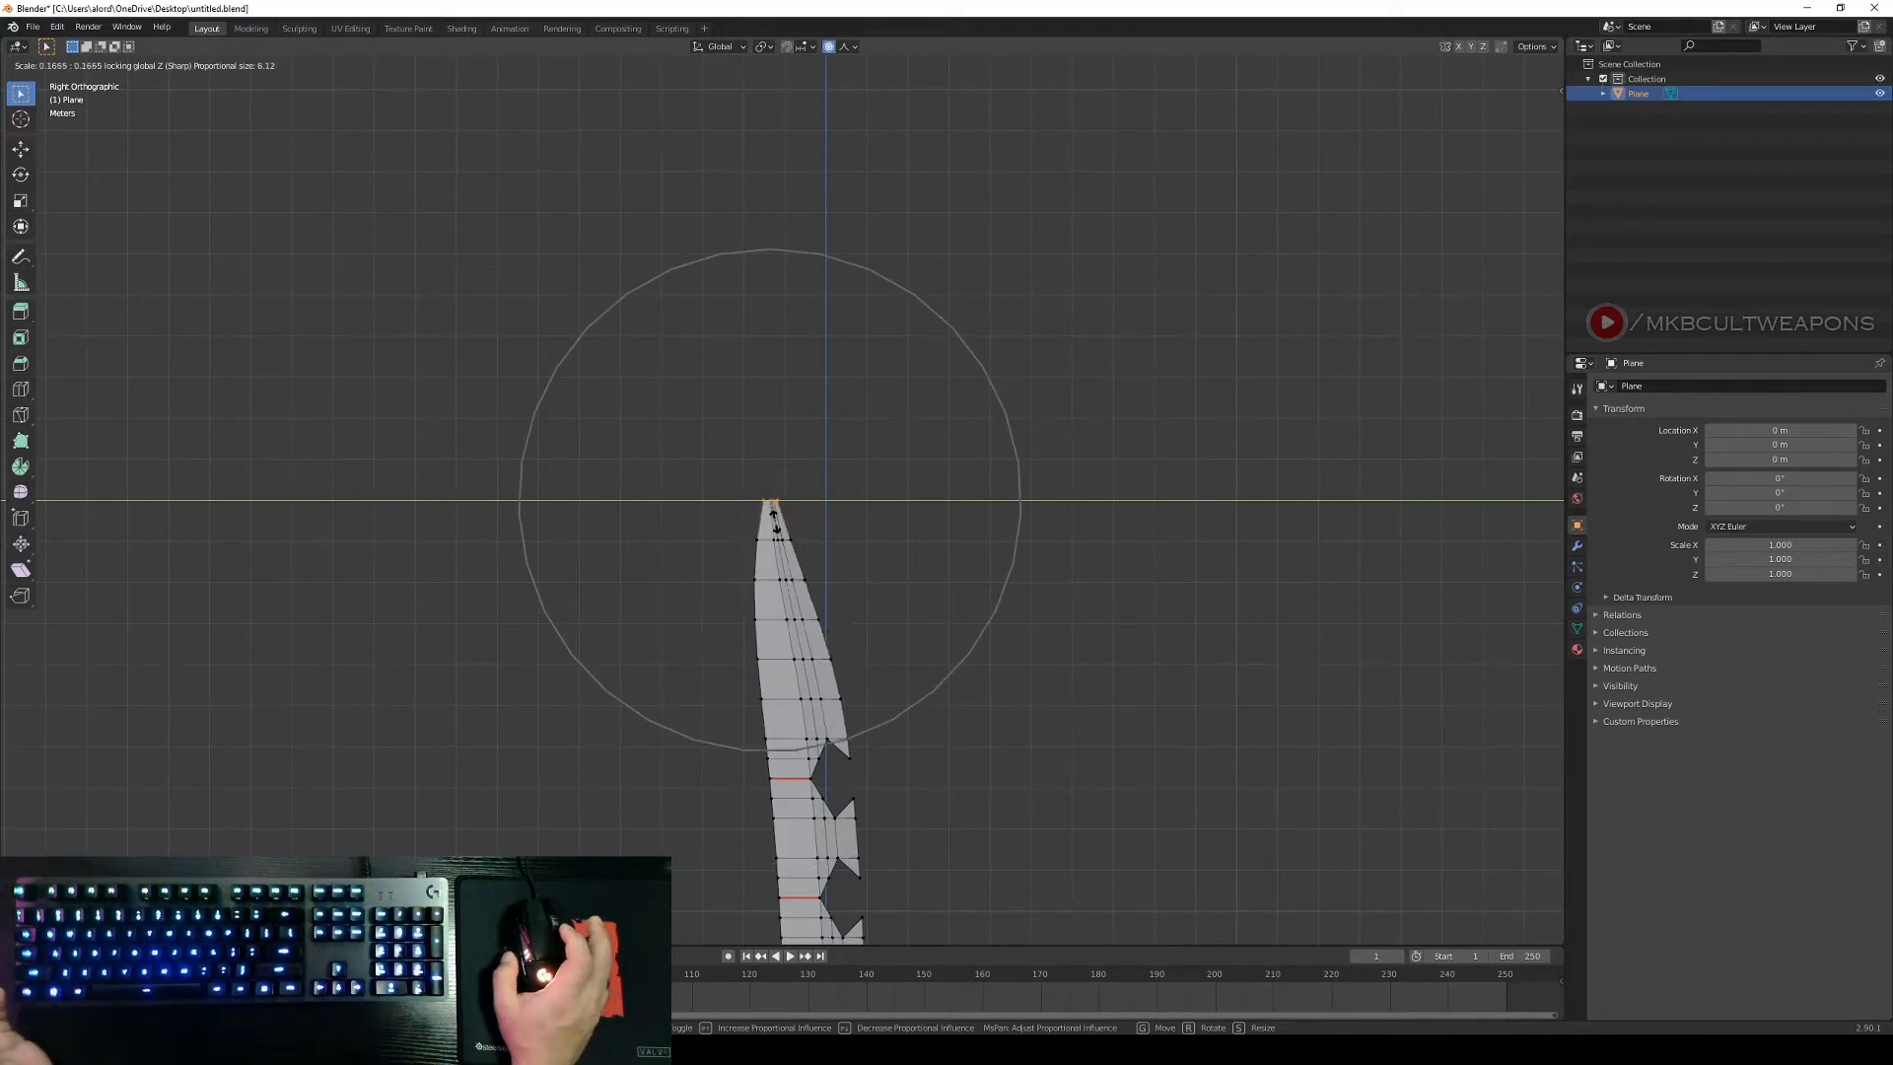
pyautogui.click(817, 543)
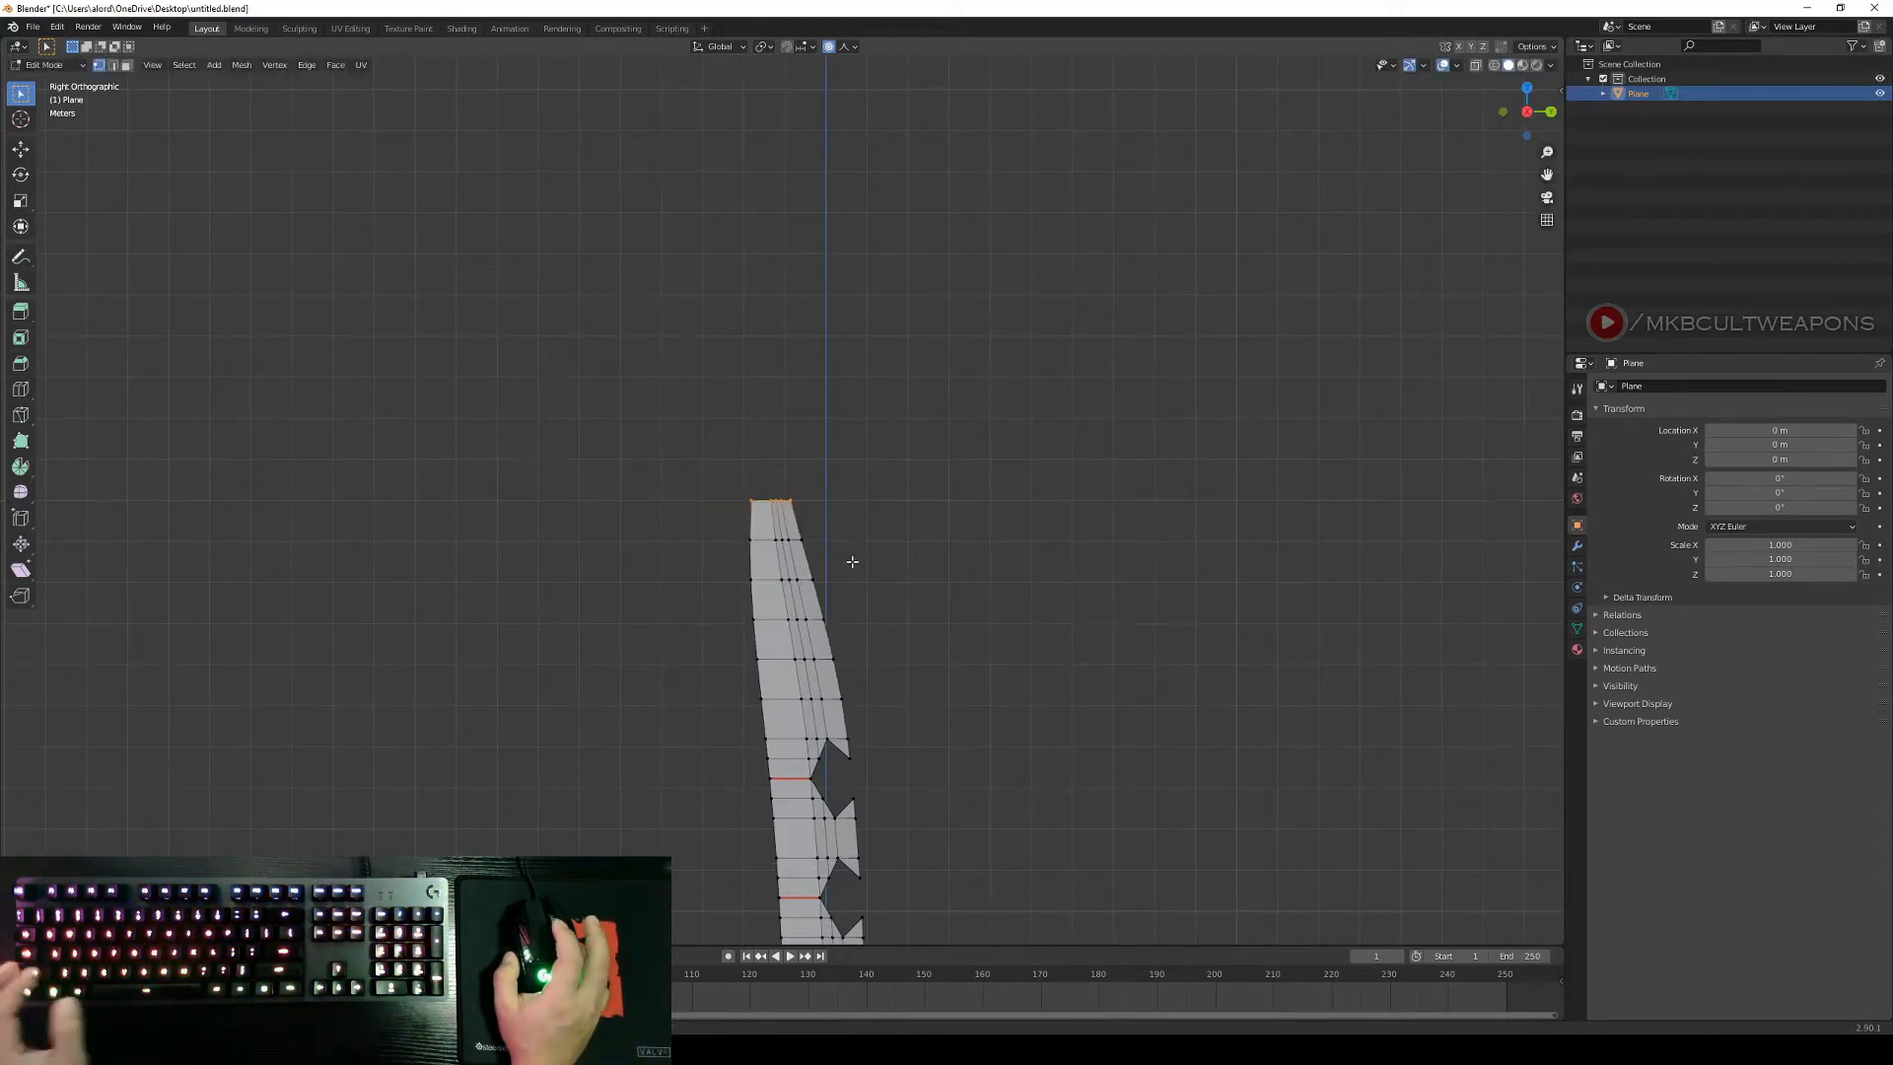
pyautogui.hotkey('ctrl', 'z')
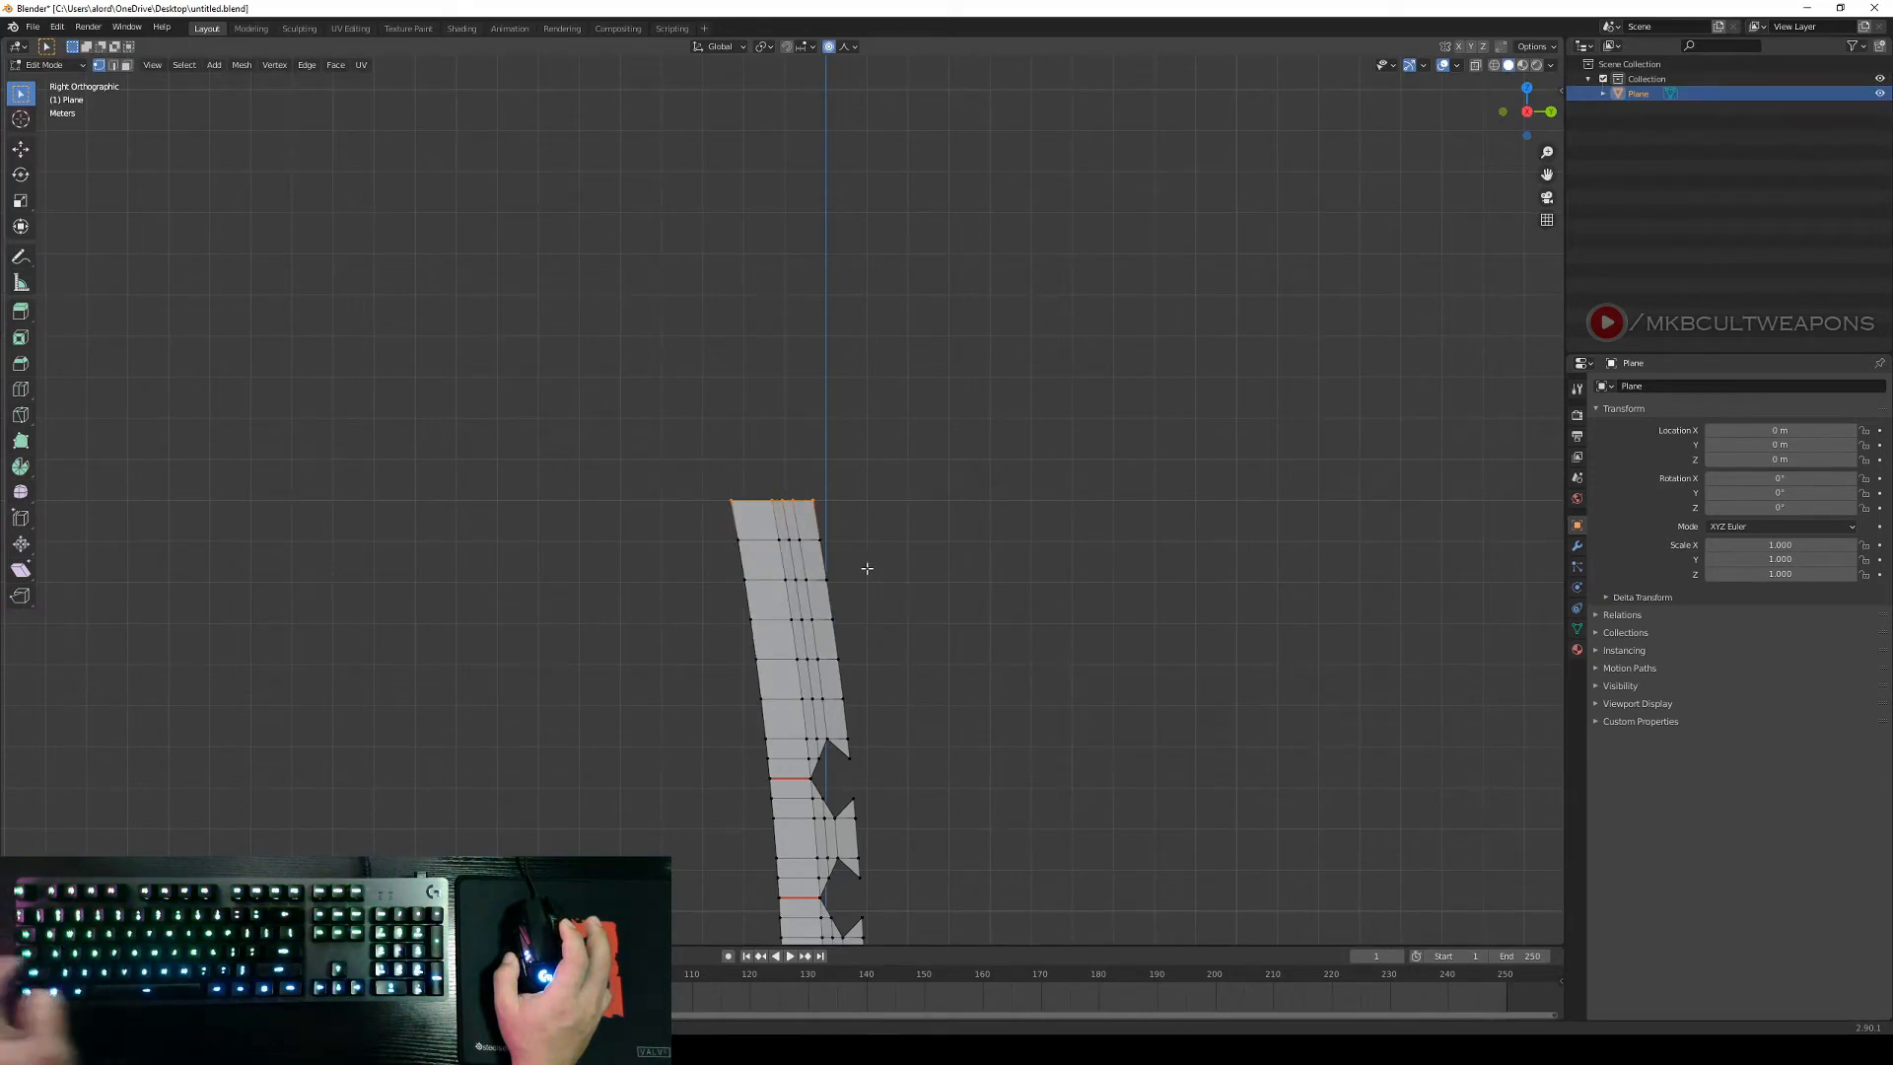
# Try to scale the top end vertices uniformly on all axes with proportional editing.
pyautogui.press('s')
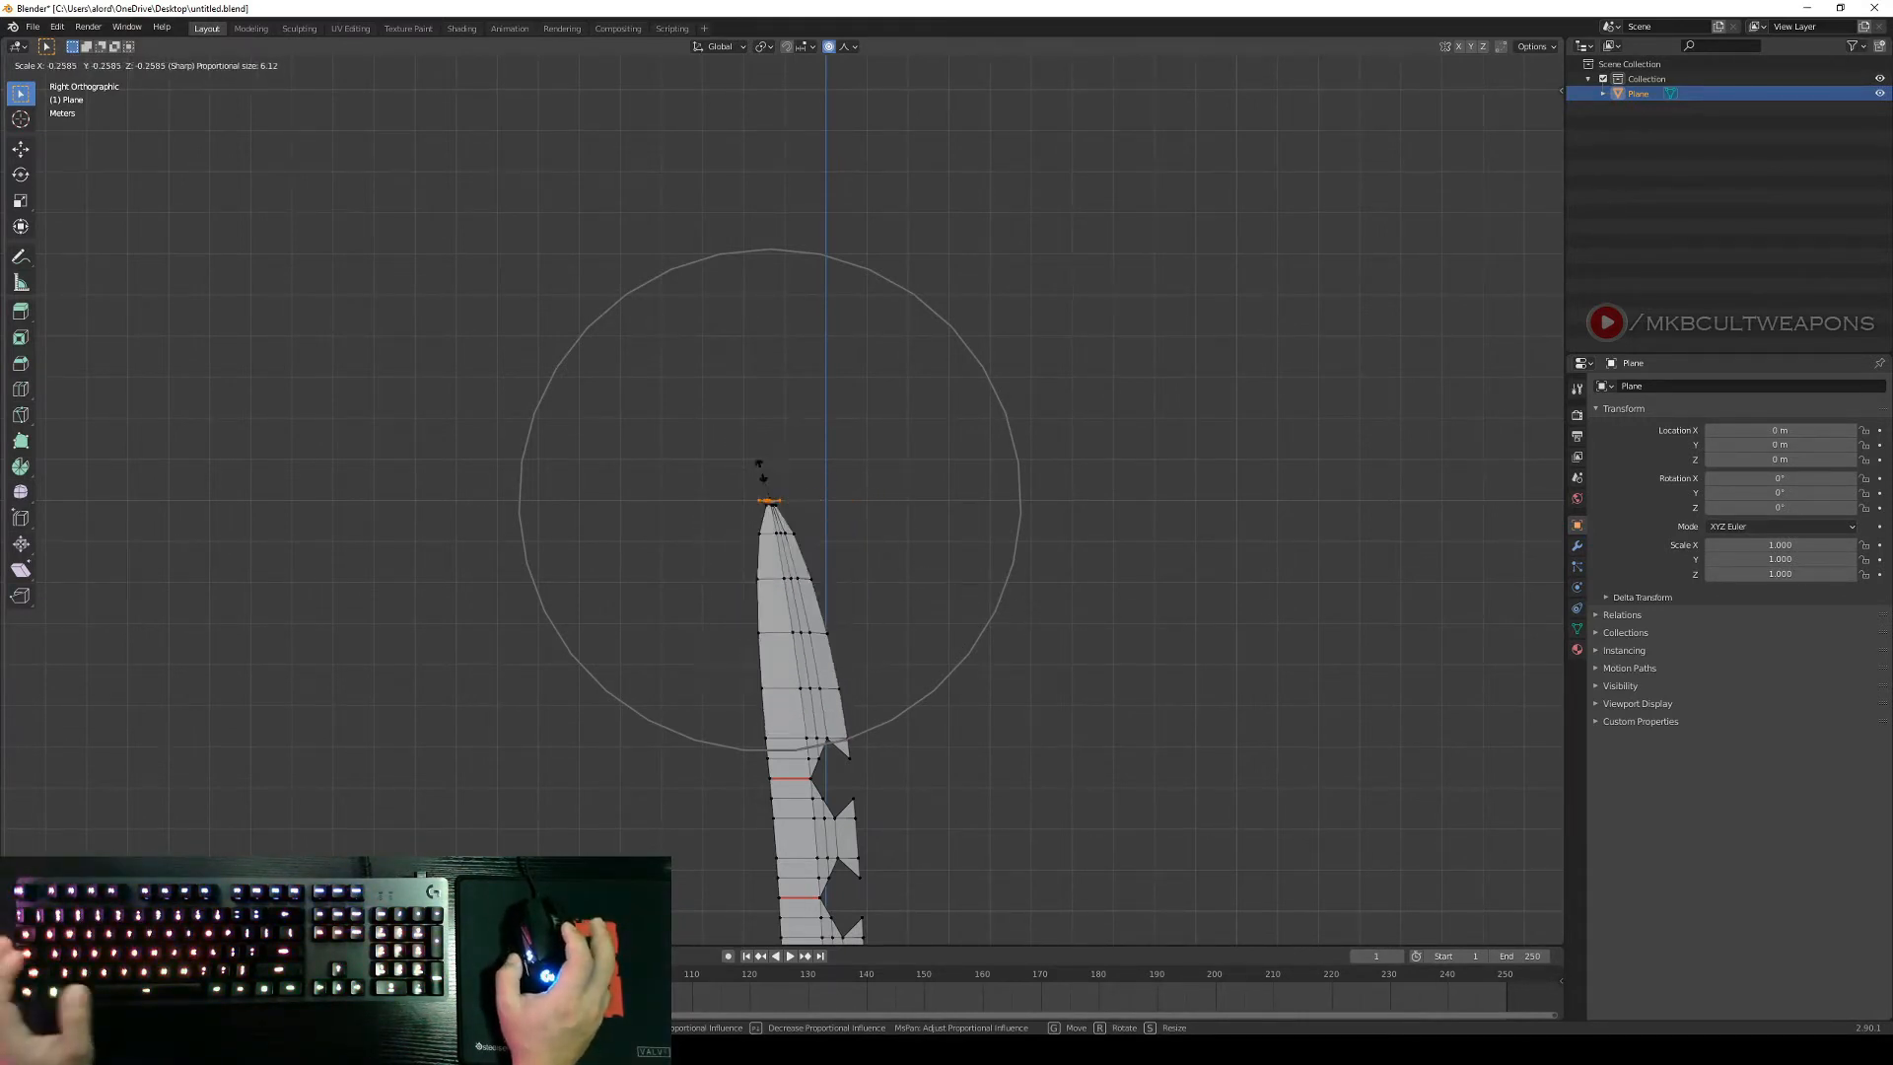
pyautogui.click(892, 583)
pyautogui.hotkey('ctrl', 'z')
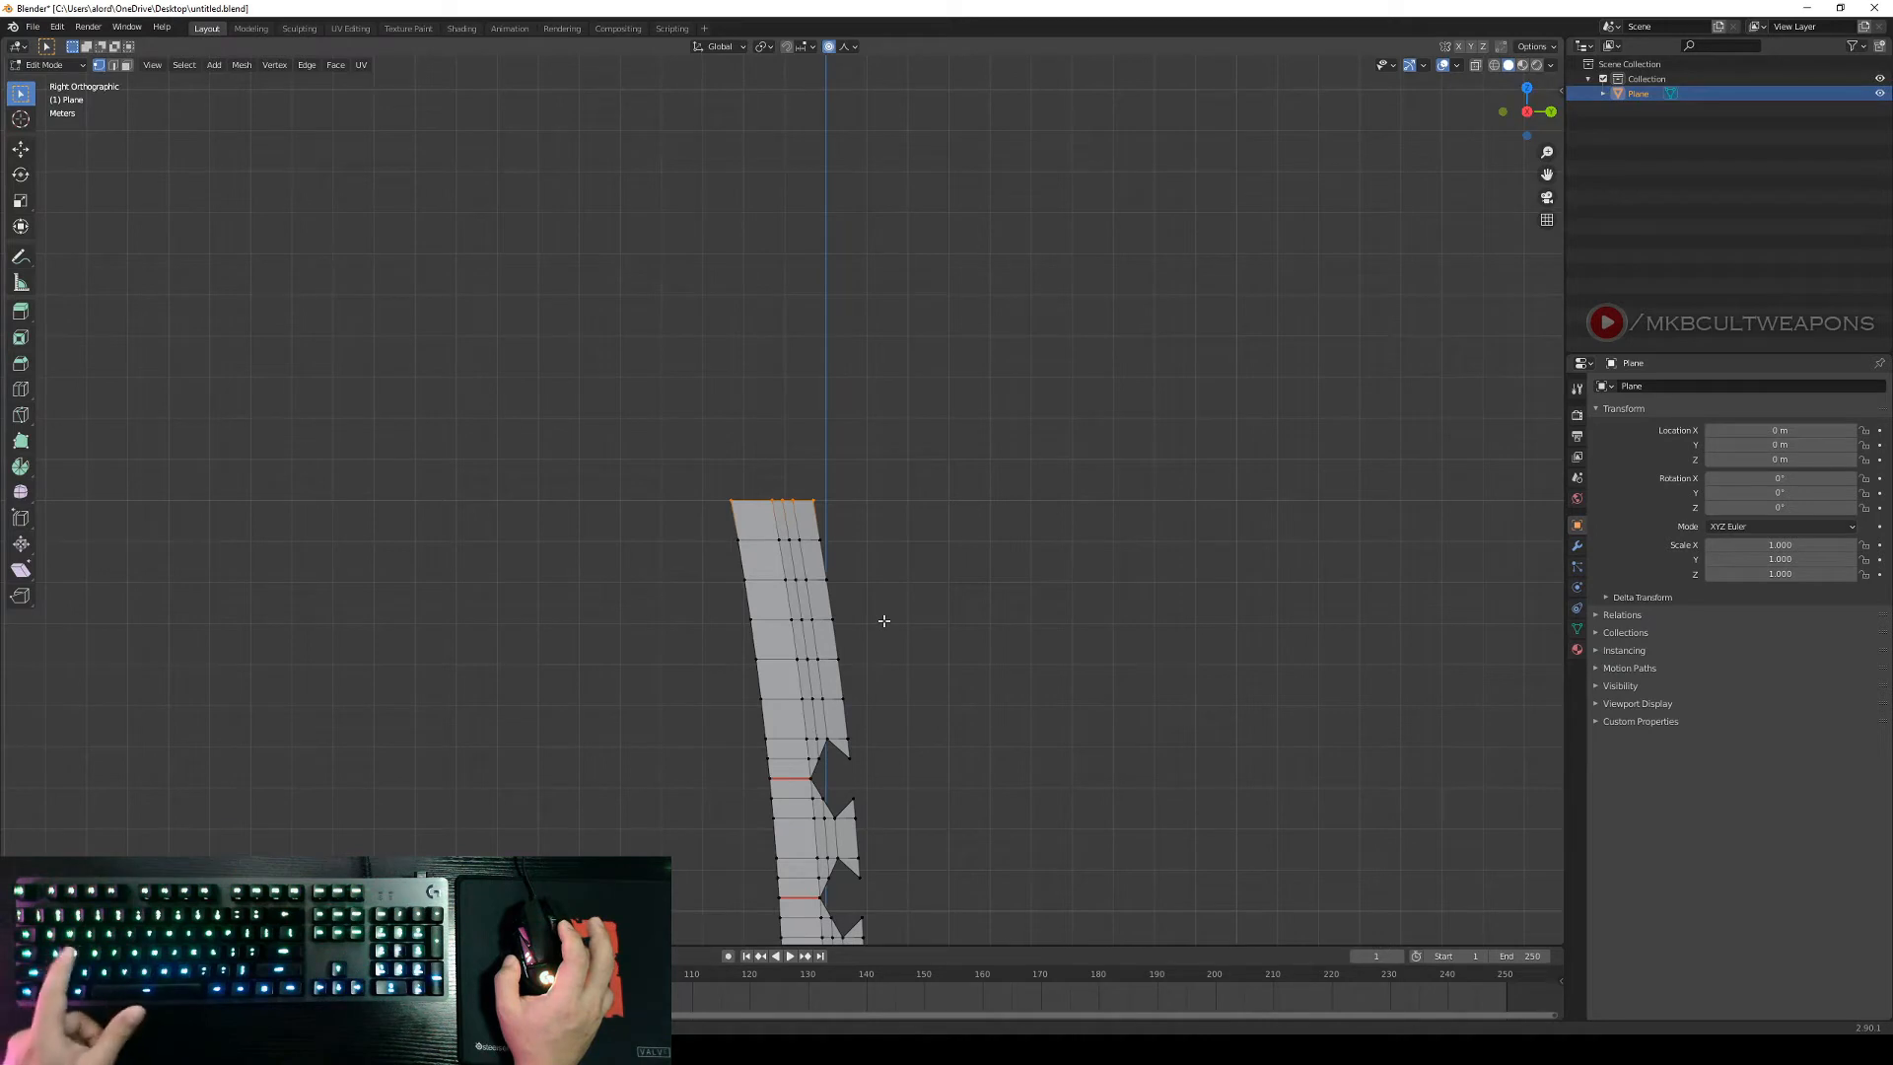
# Scale the top end vertices to about 0.05 with Z locked, using Sharp proportional editing at size 3.45, to form a pointed tip.
pyautogui.press('s')
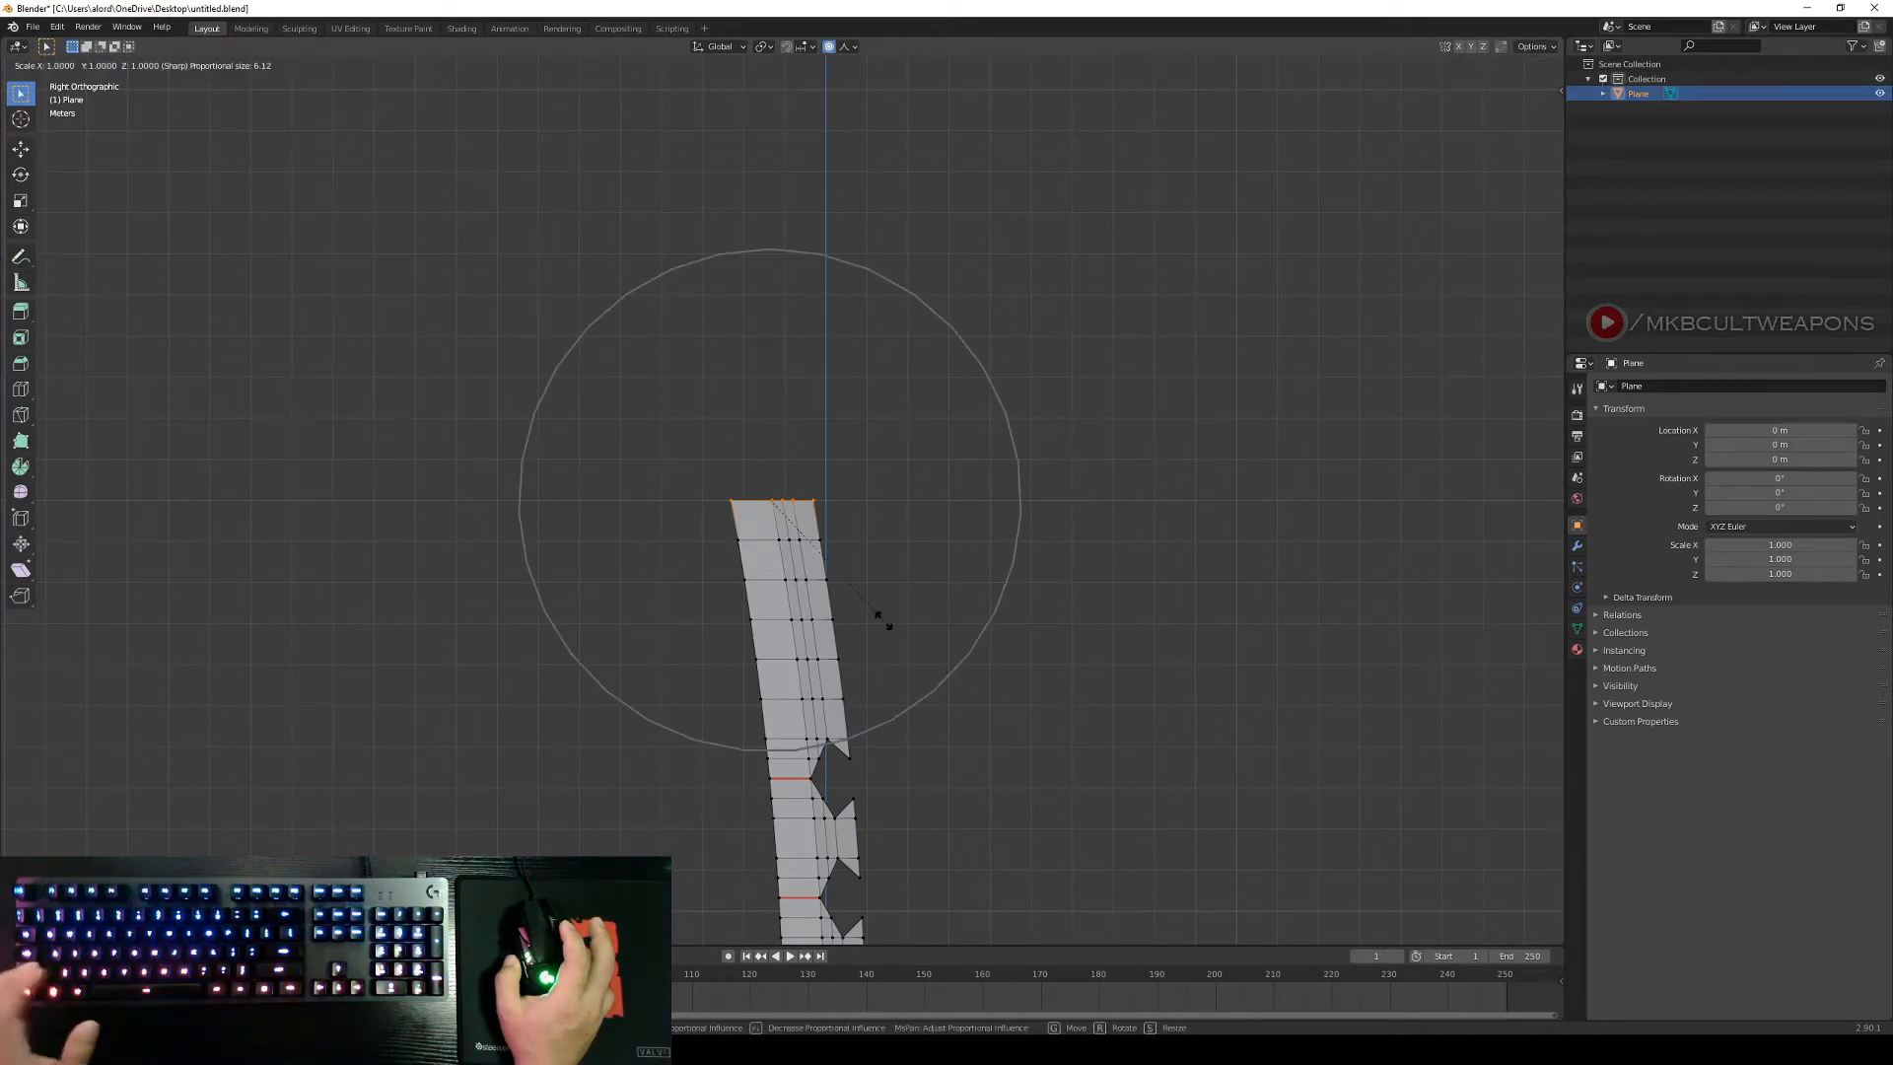
pyautogui.hotkey('shift', 'z')
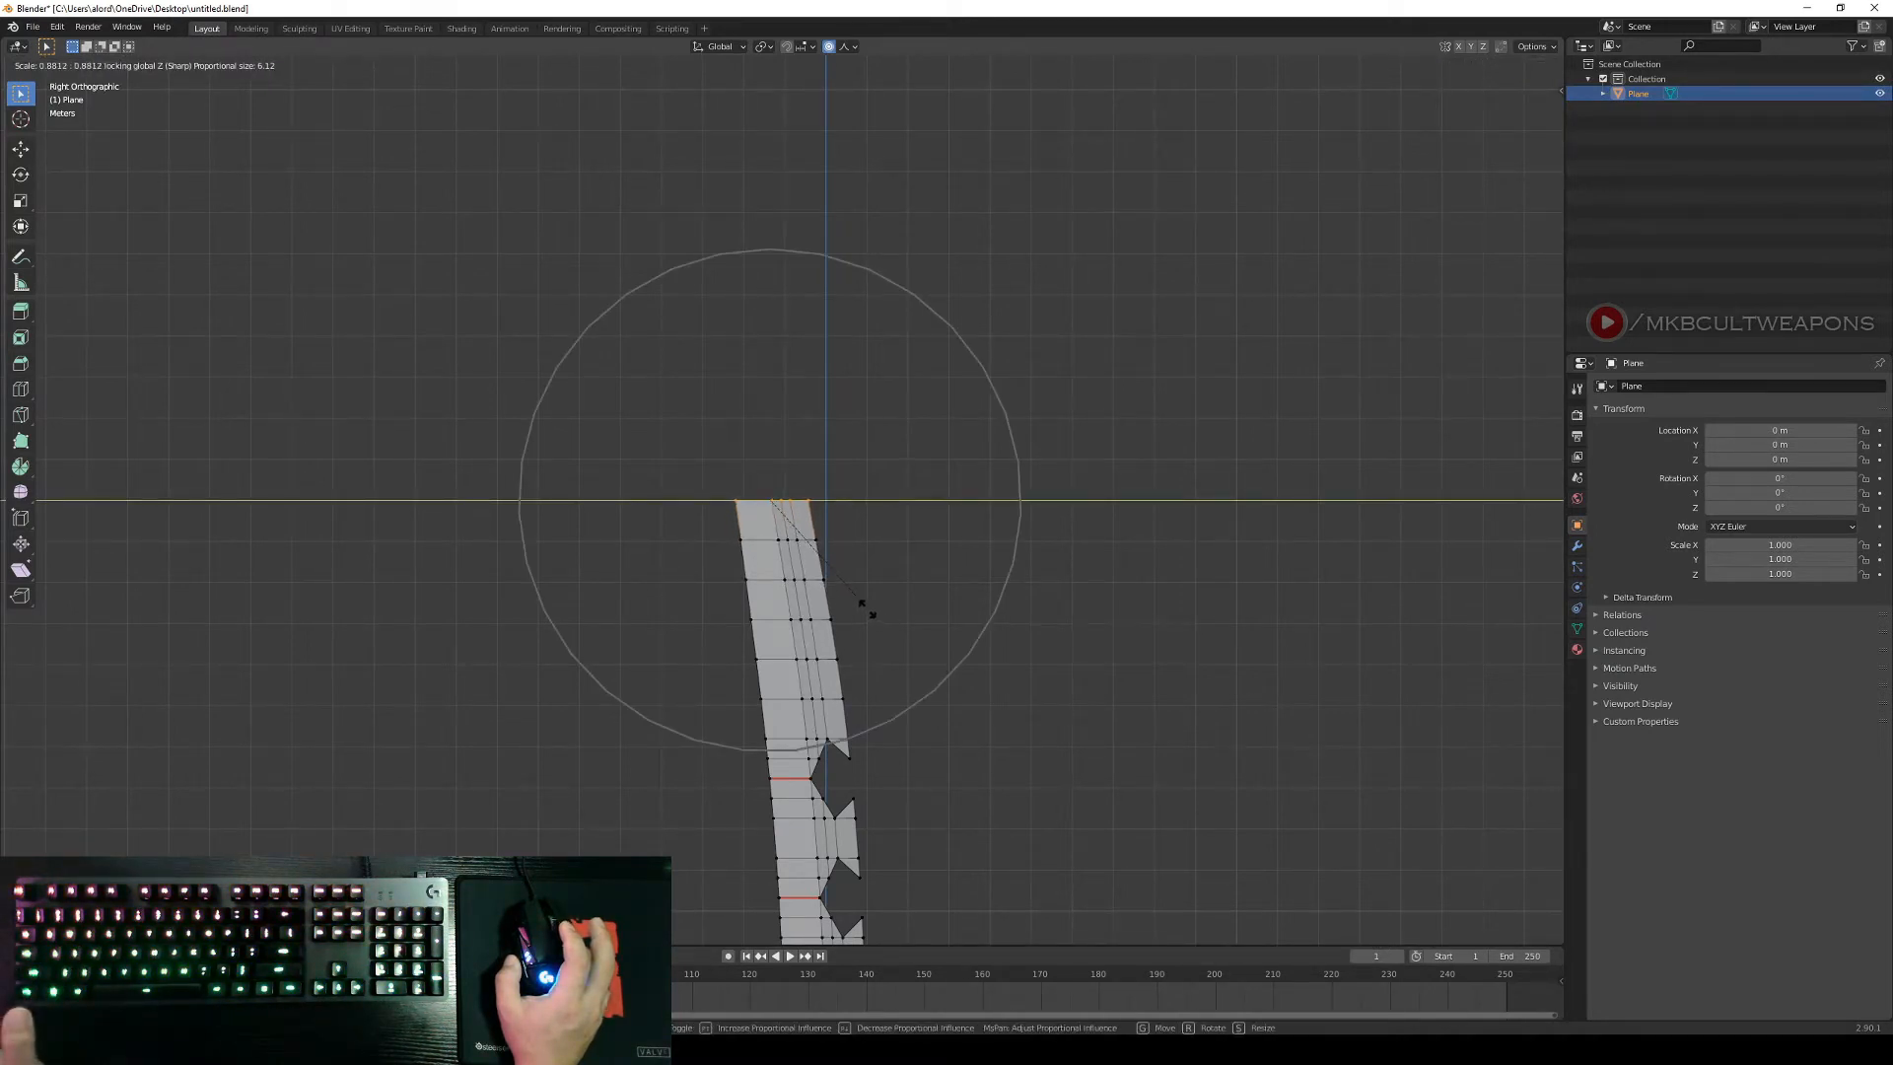
pyautogui.scroll(3, 864, 604)
pyautogui.scroll(1, 866, 604)
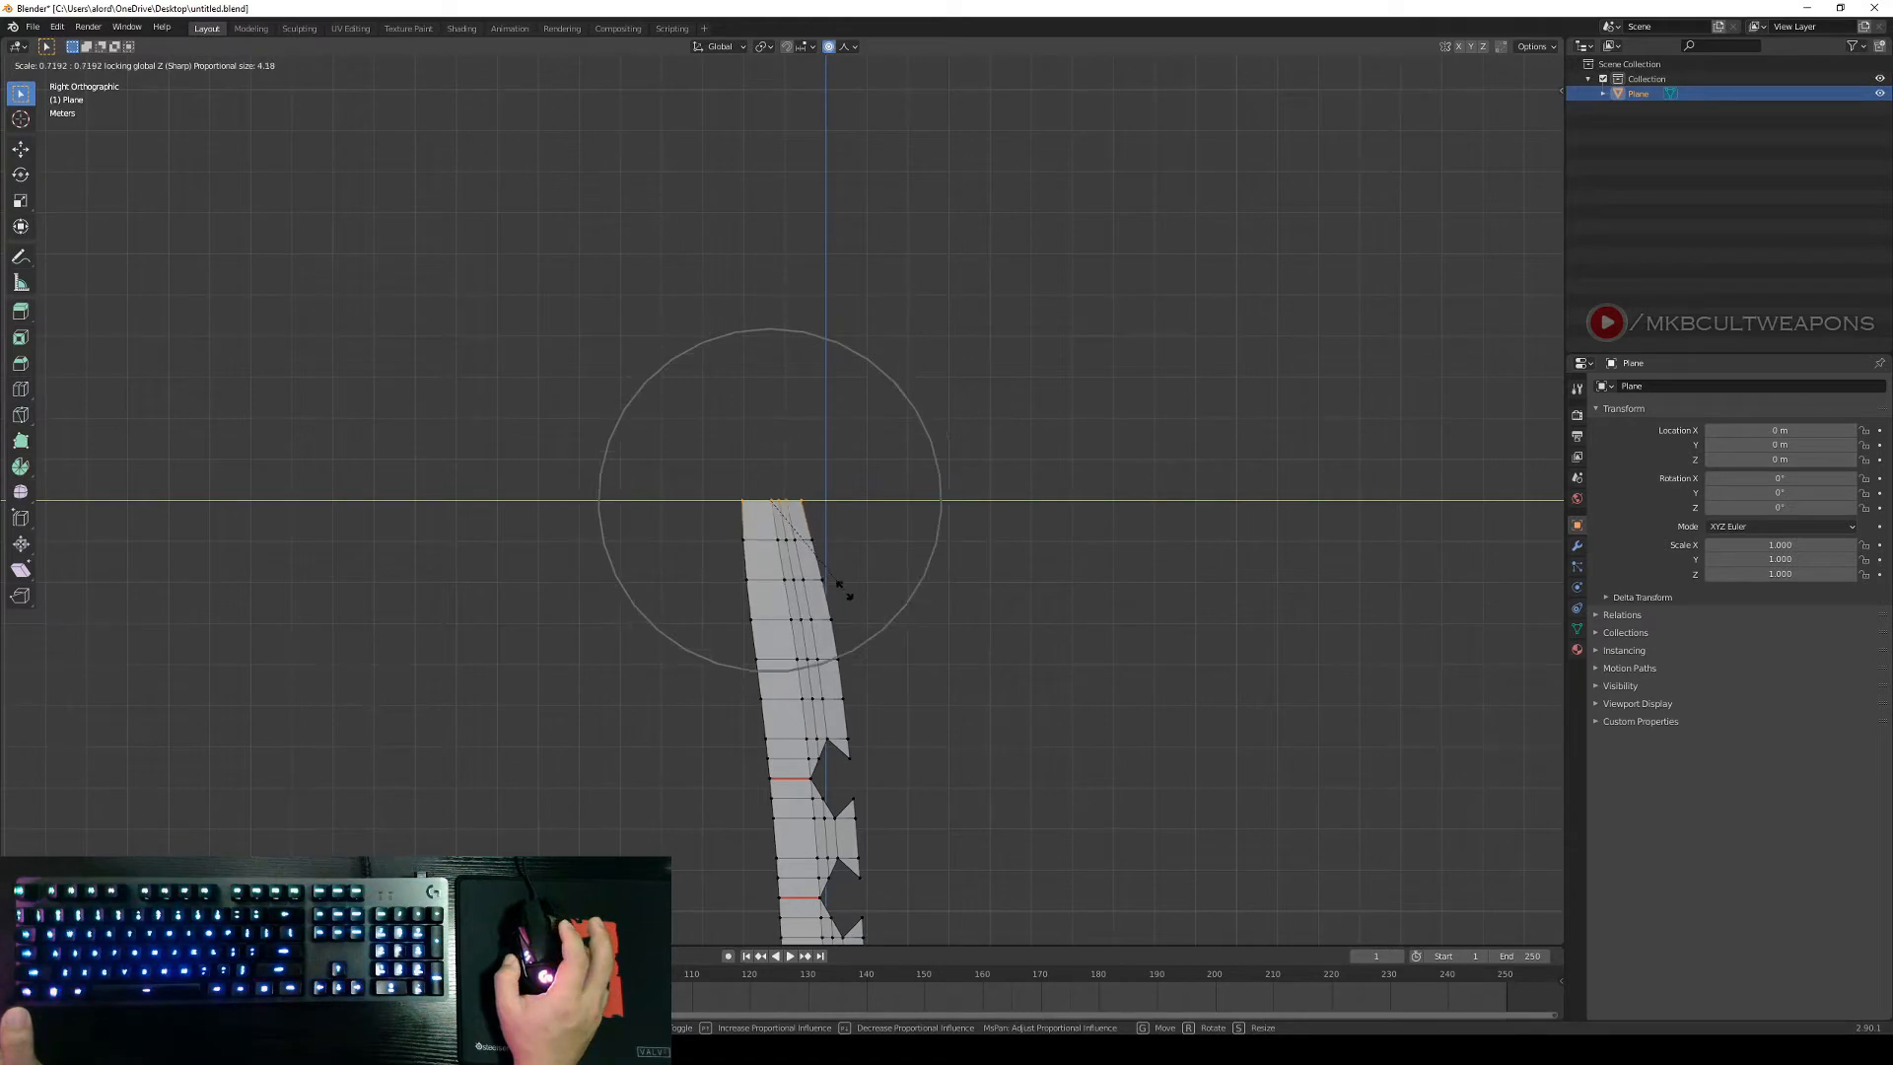
pyautogui.scroll(2, 779, 515)
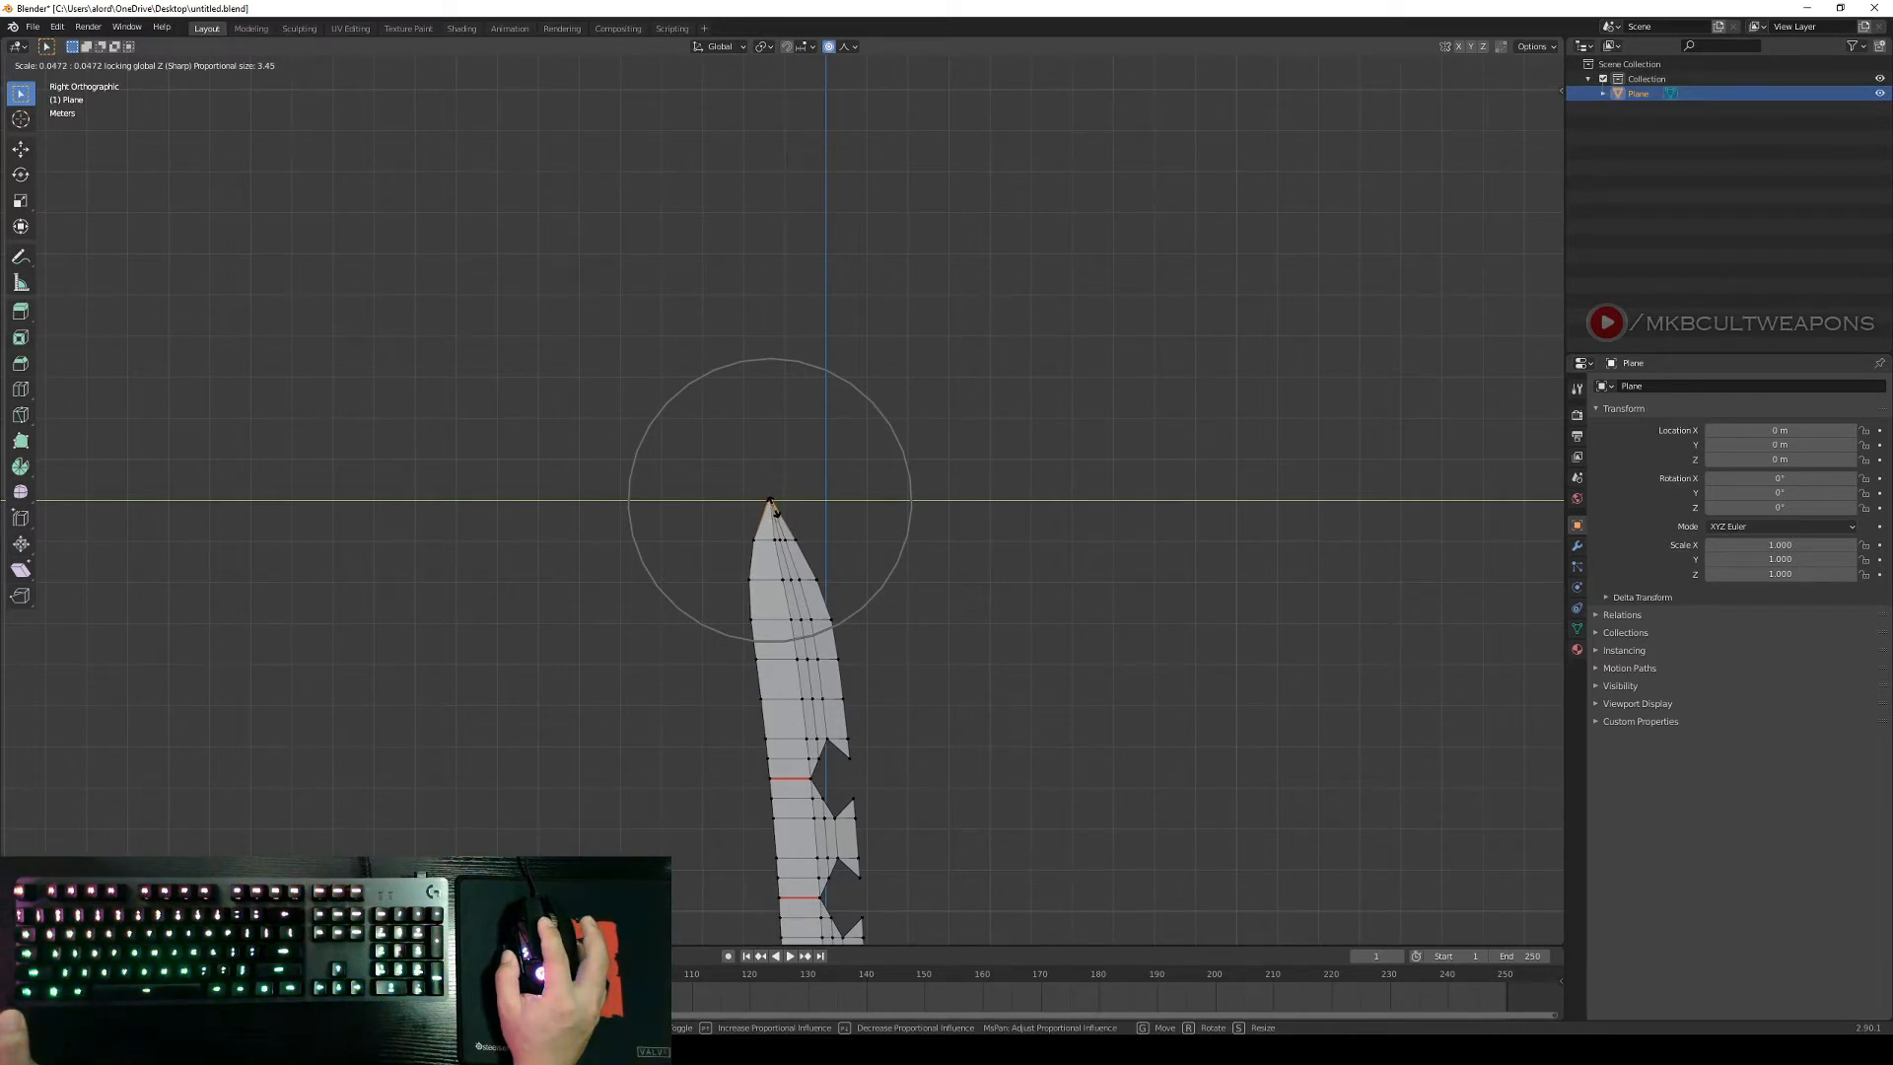
pyautogui.click(774, 509)
pyautogui.scroll(5, 900, 532)
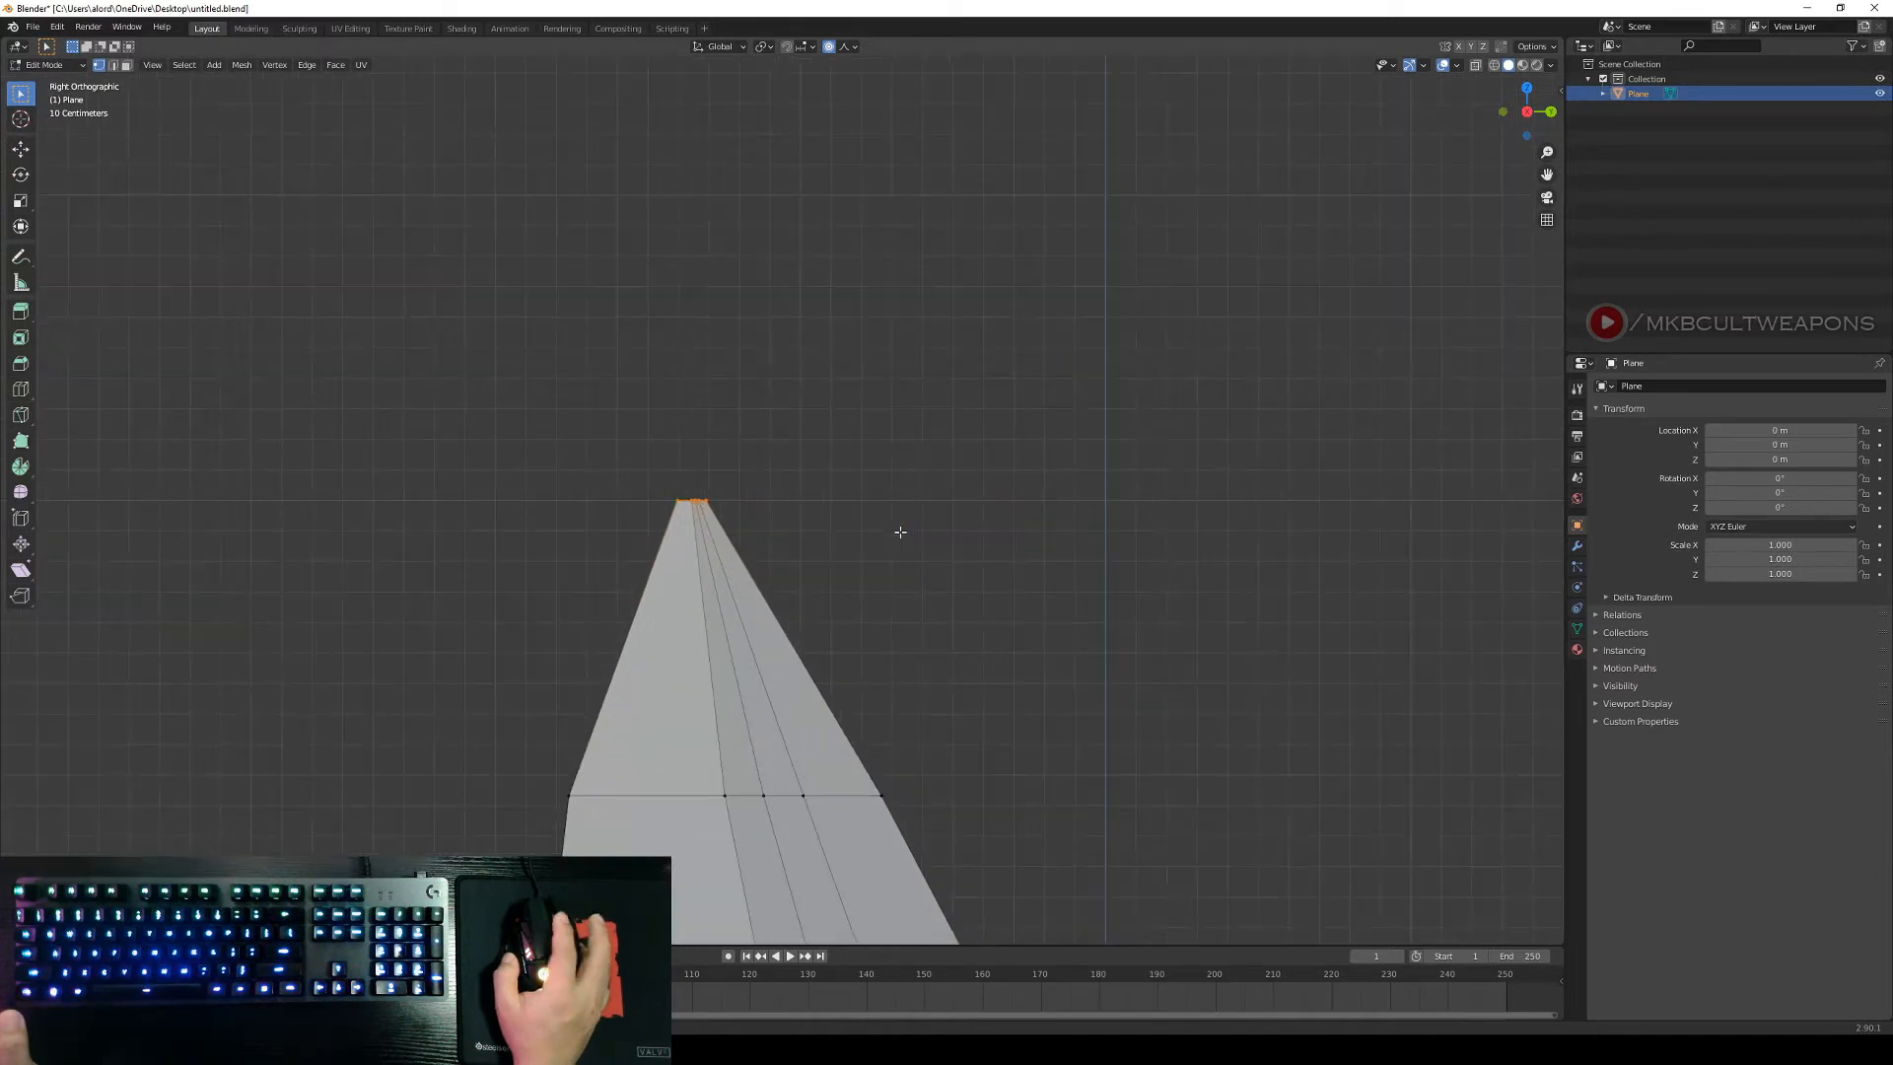
pyautogui.scroll(-5, 900, 532)
pyautogui.scroll(-2, 900, 532)
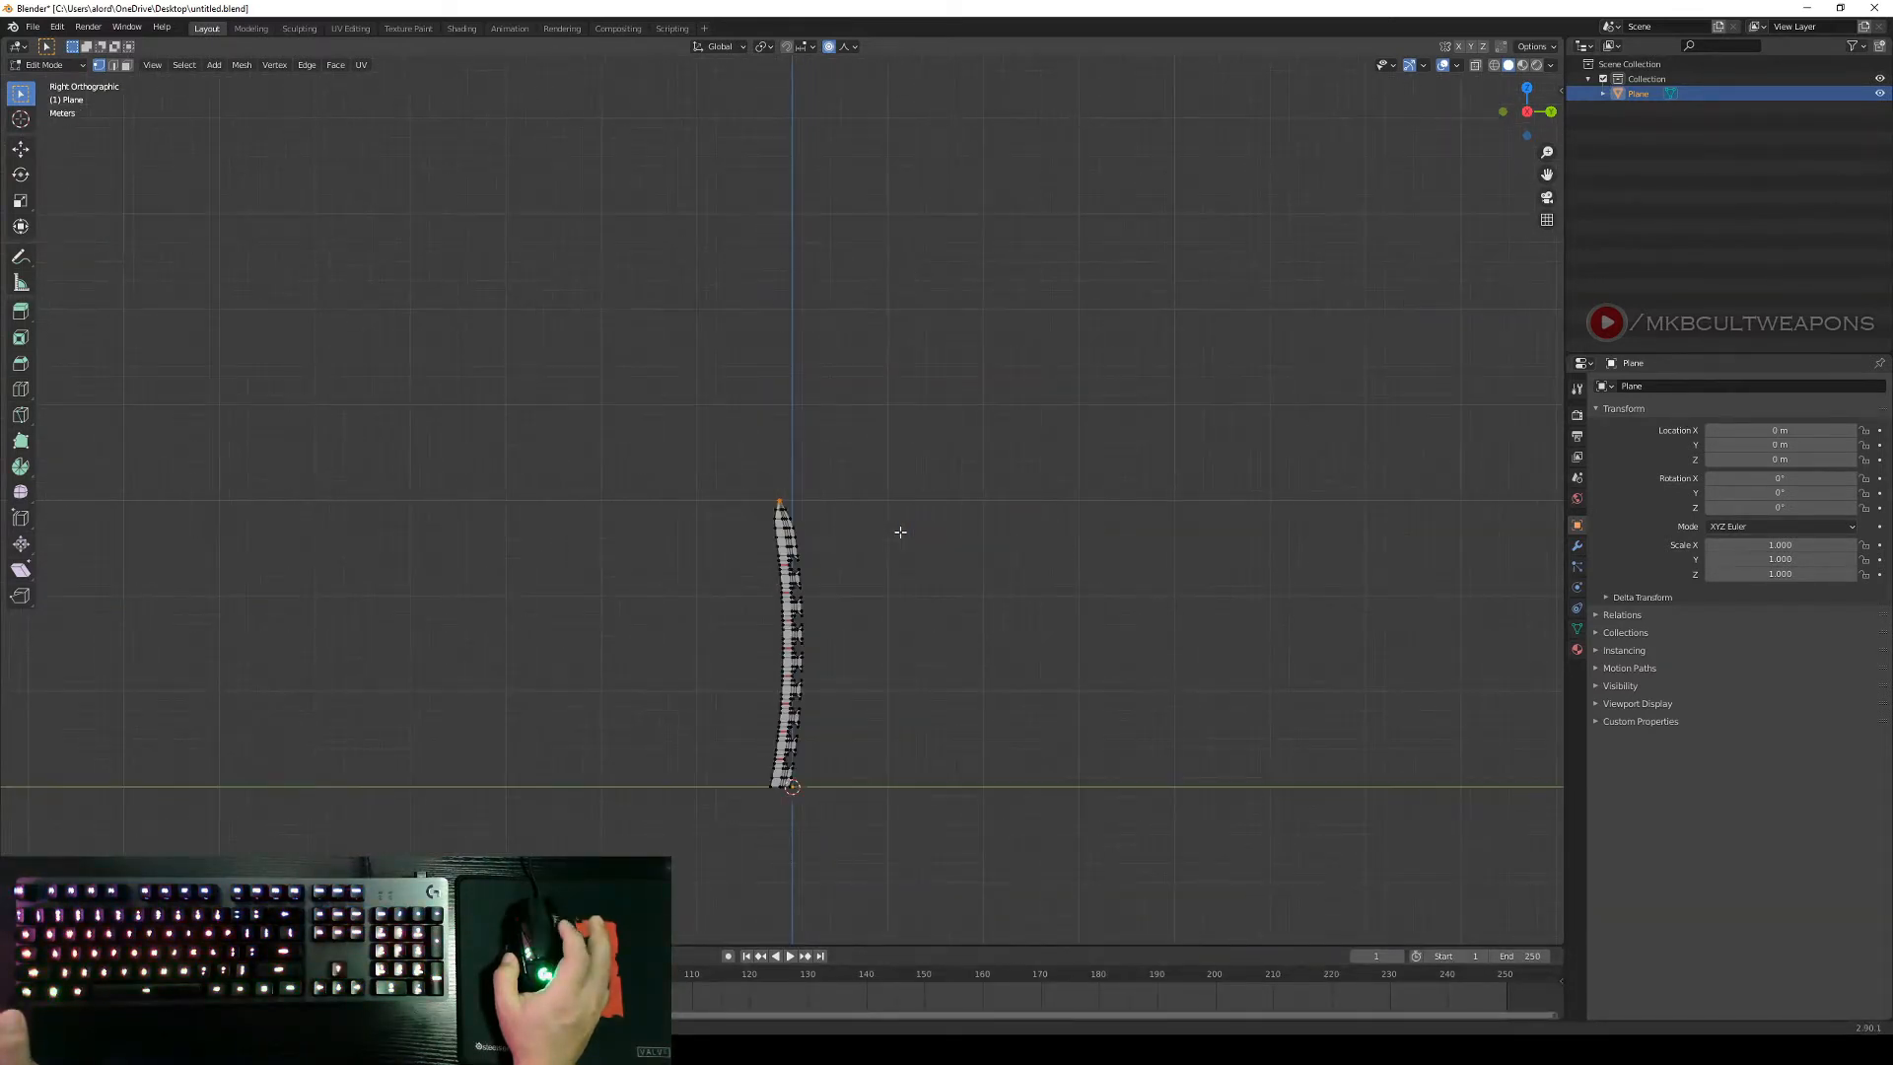
# Move the blade tip -1.225 m along Y with Sharp proportional editing at size 2.85 to curve it backward.
pyautogui.scroll(7, 901, 532)
pyautogui.scroll(2, 902, 533)
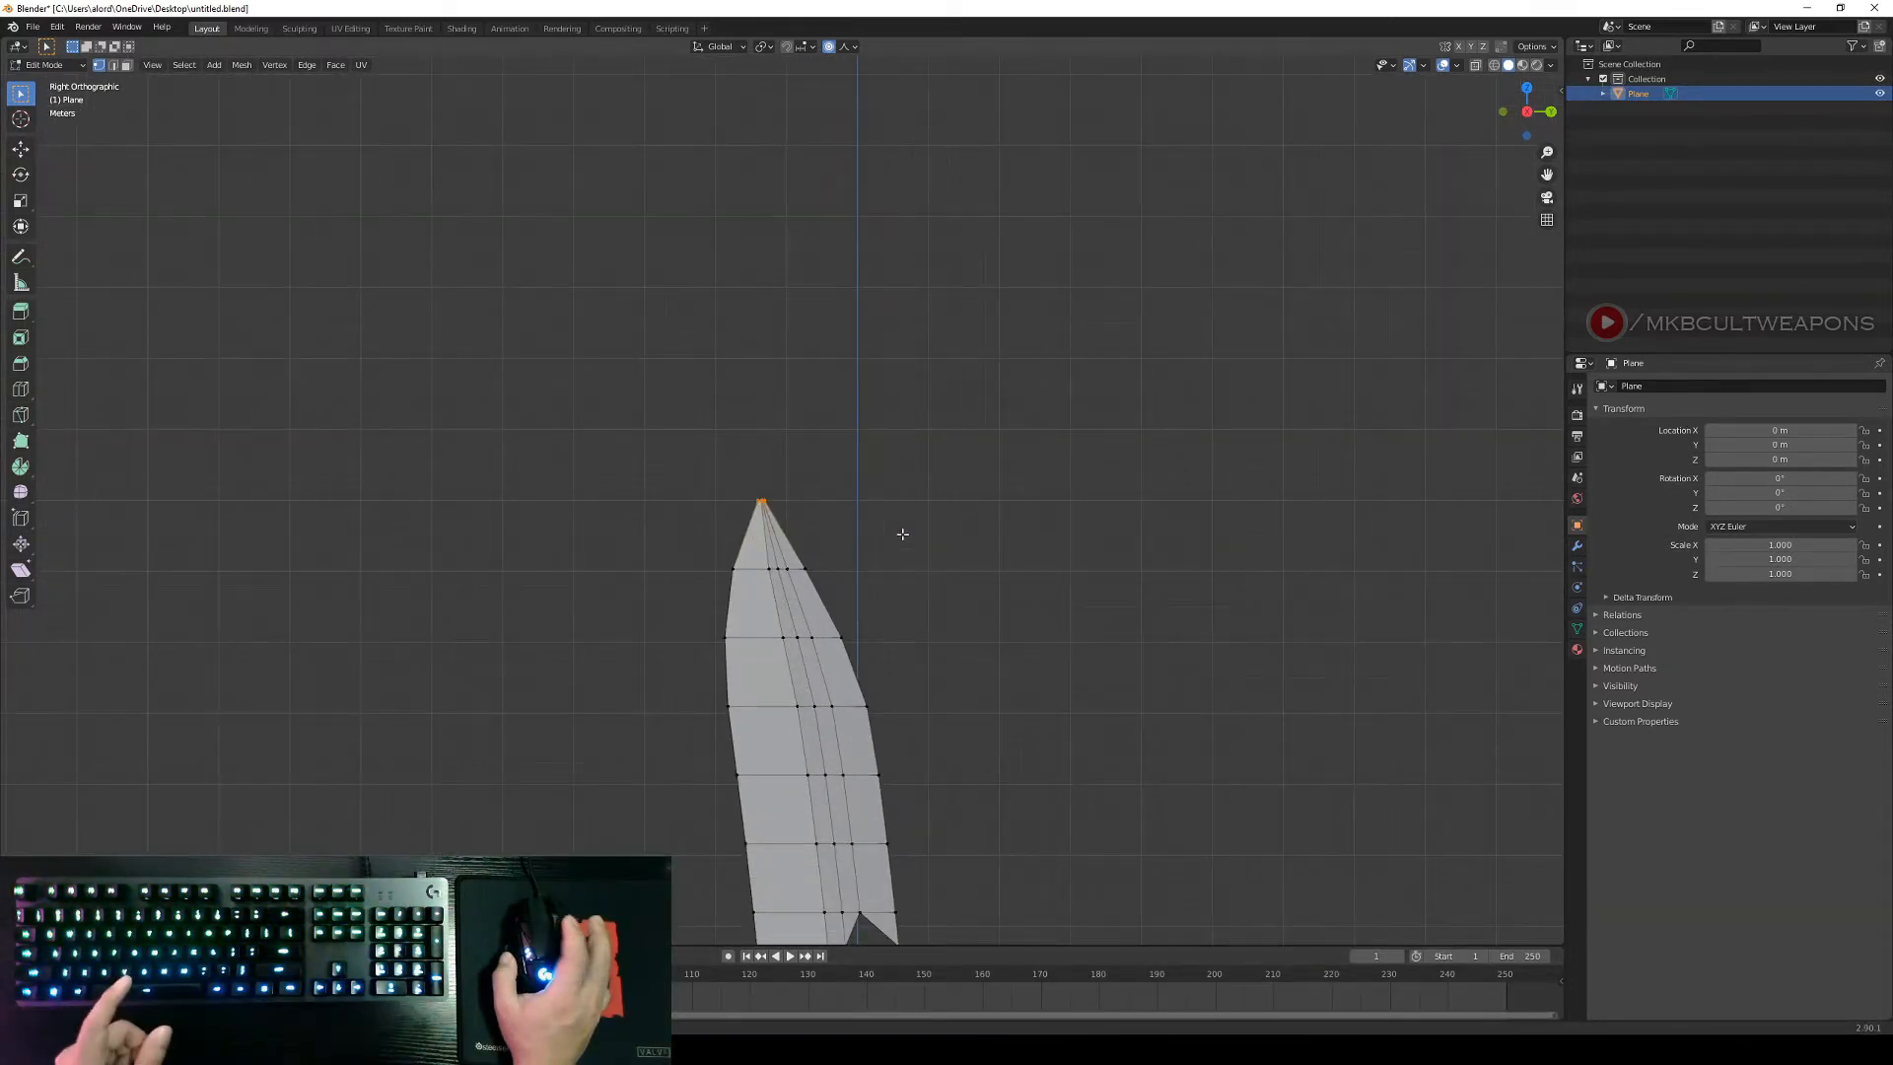
pyautogui.scroll(-1, 902, 533)
pyautogui.press('g')
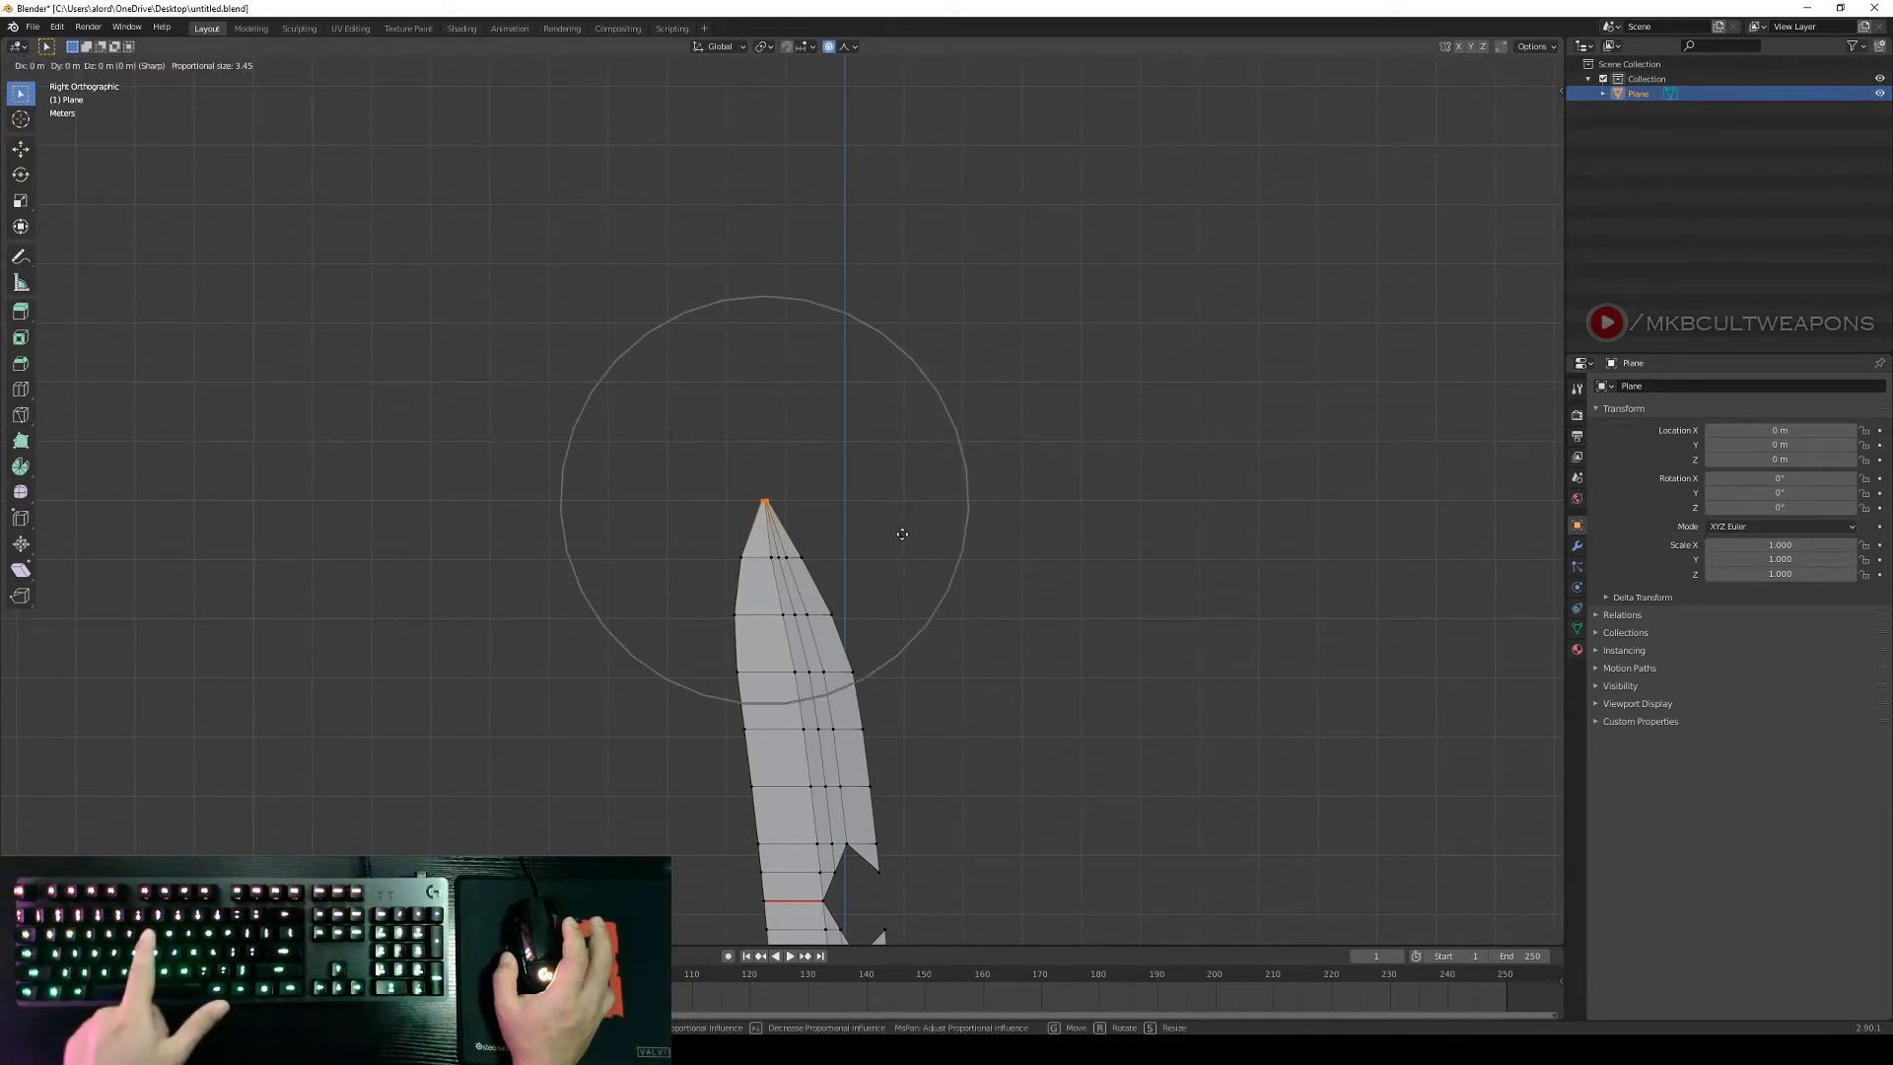
pyautogui.press('y')
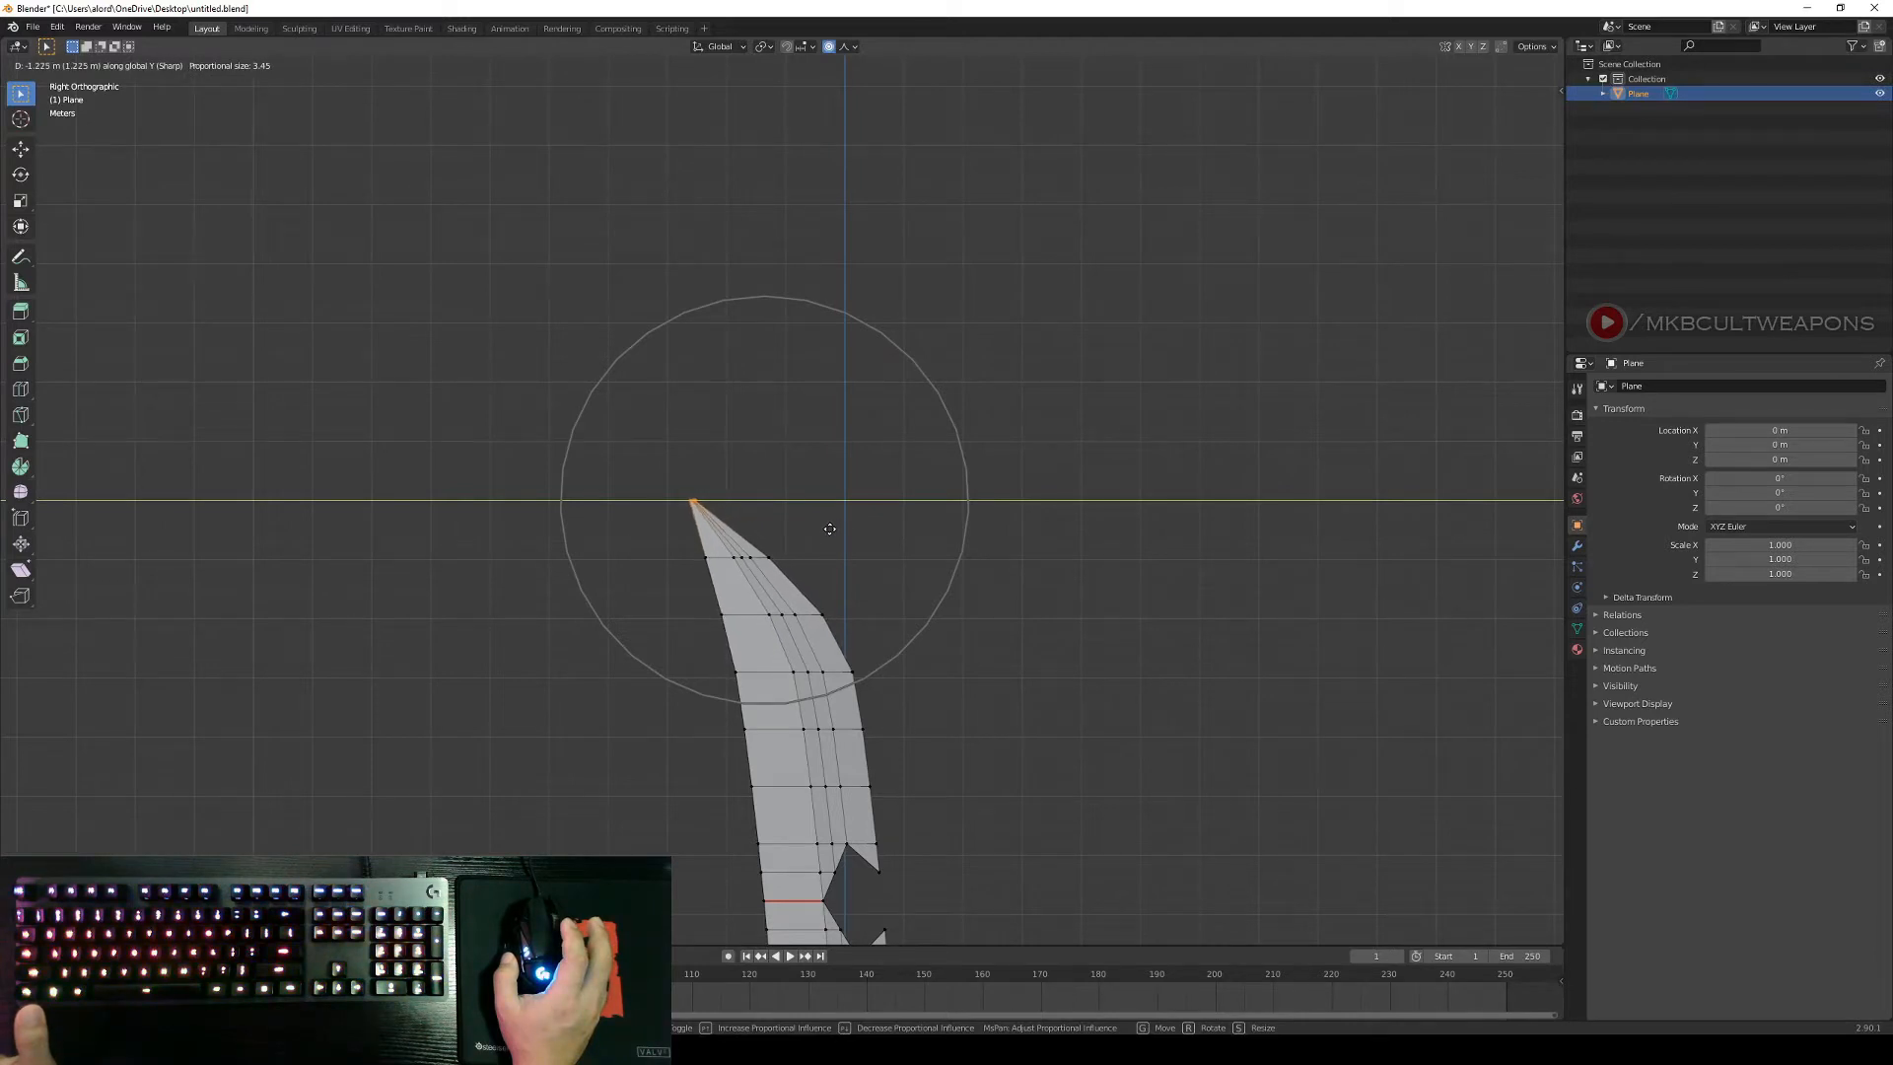
pyautogui.scroll(2, 830, 530)
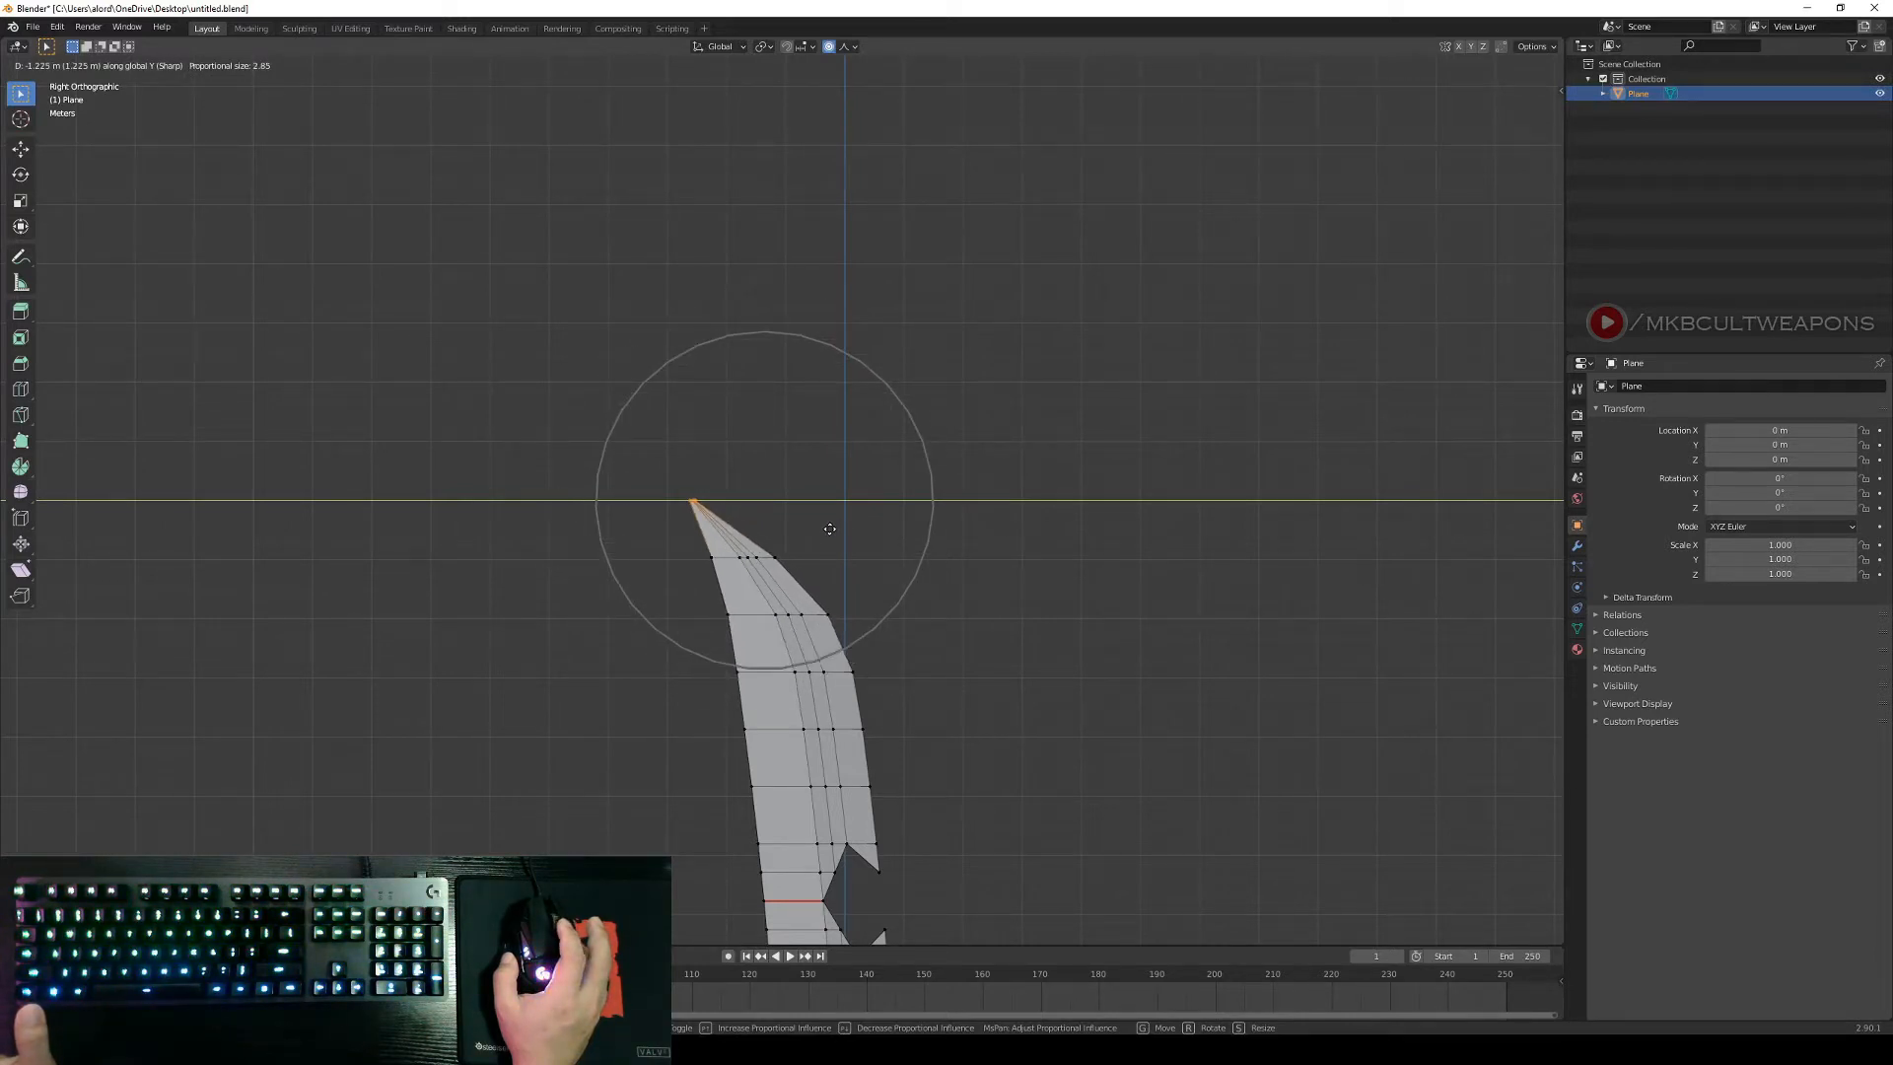
pyautogui.scroll(-1, 830, 529)
pyautogui.scroll(1, 829, 529)
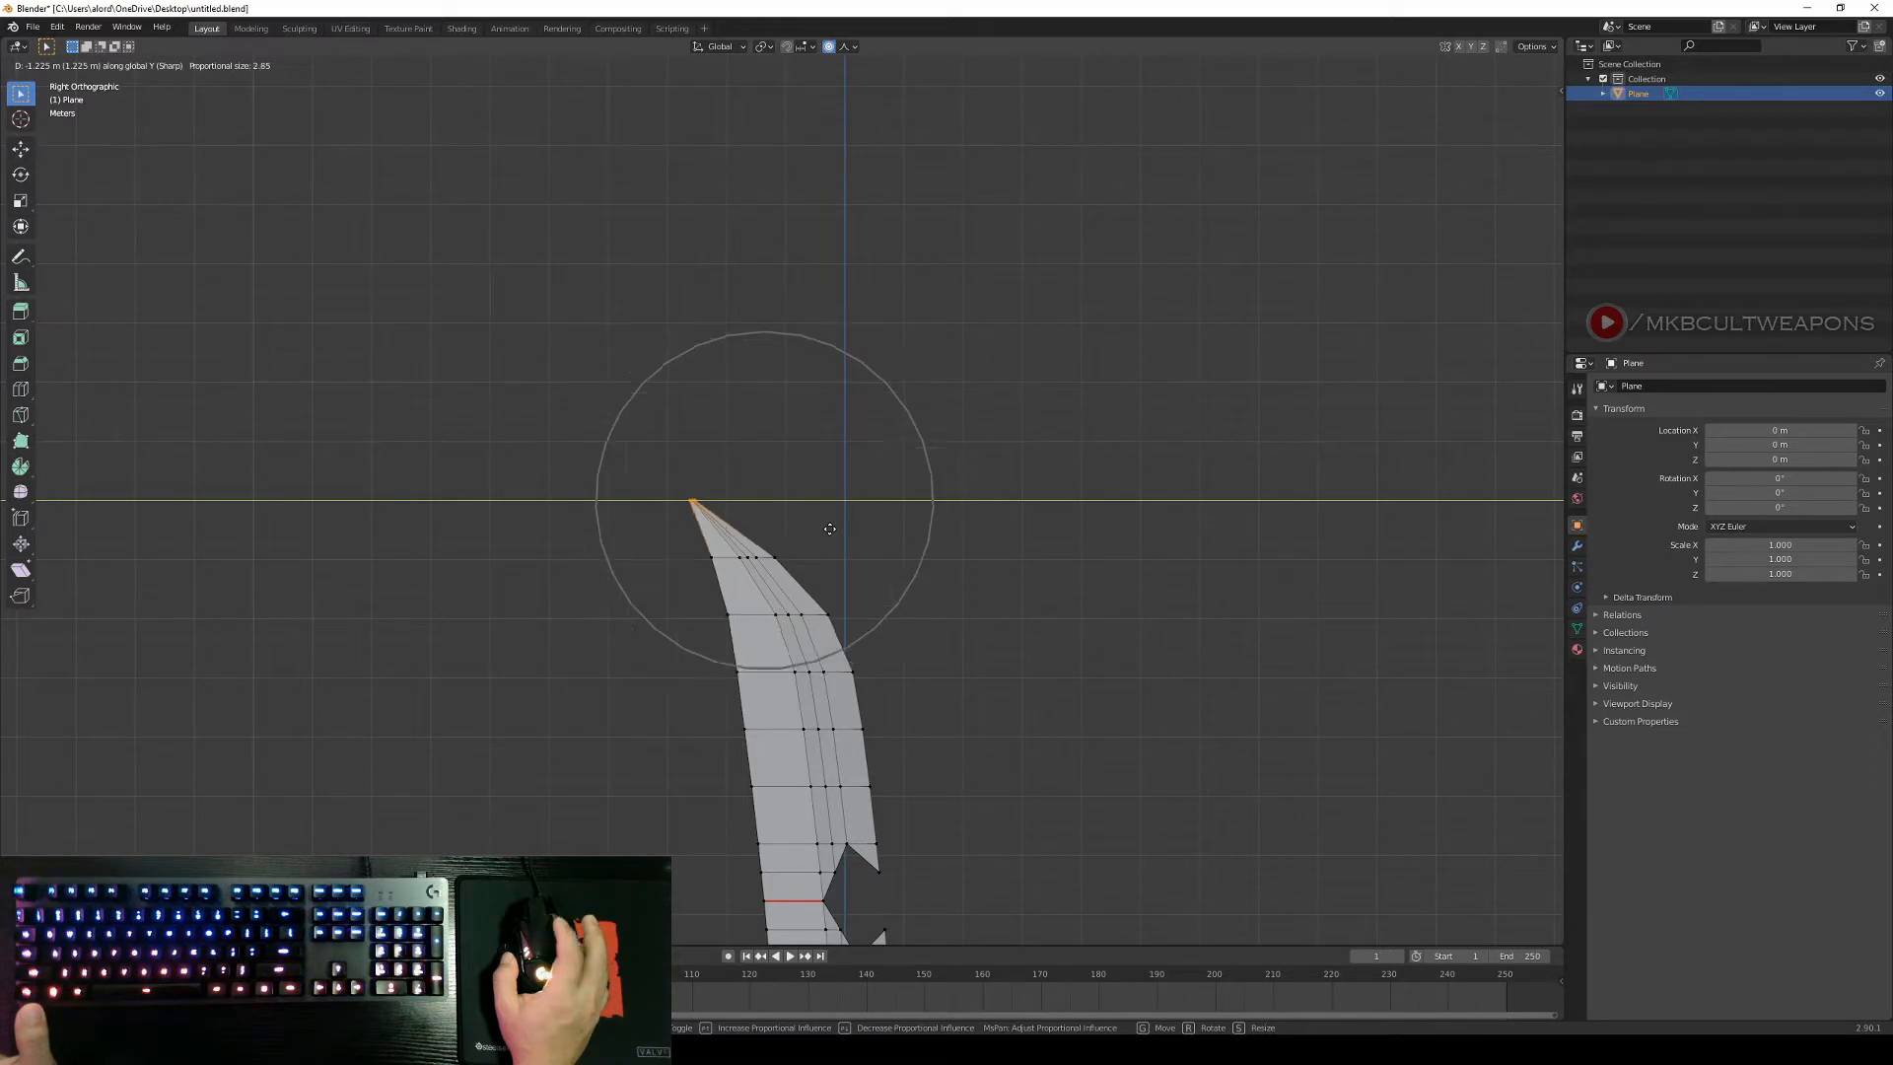
pyautogui.click(829, 530)
pyautogui.scroll(-10, 863, 554)
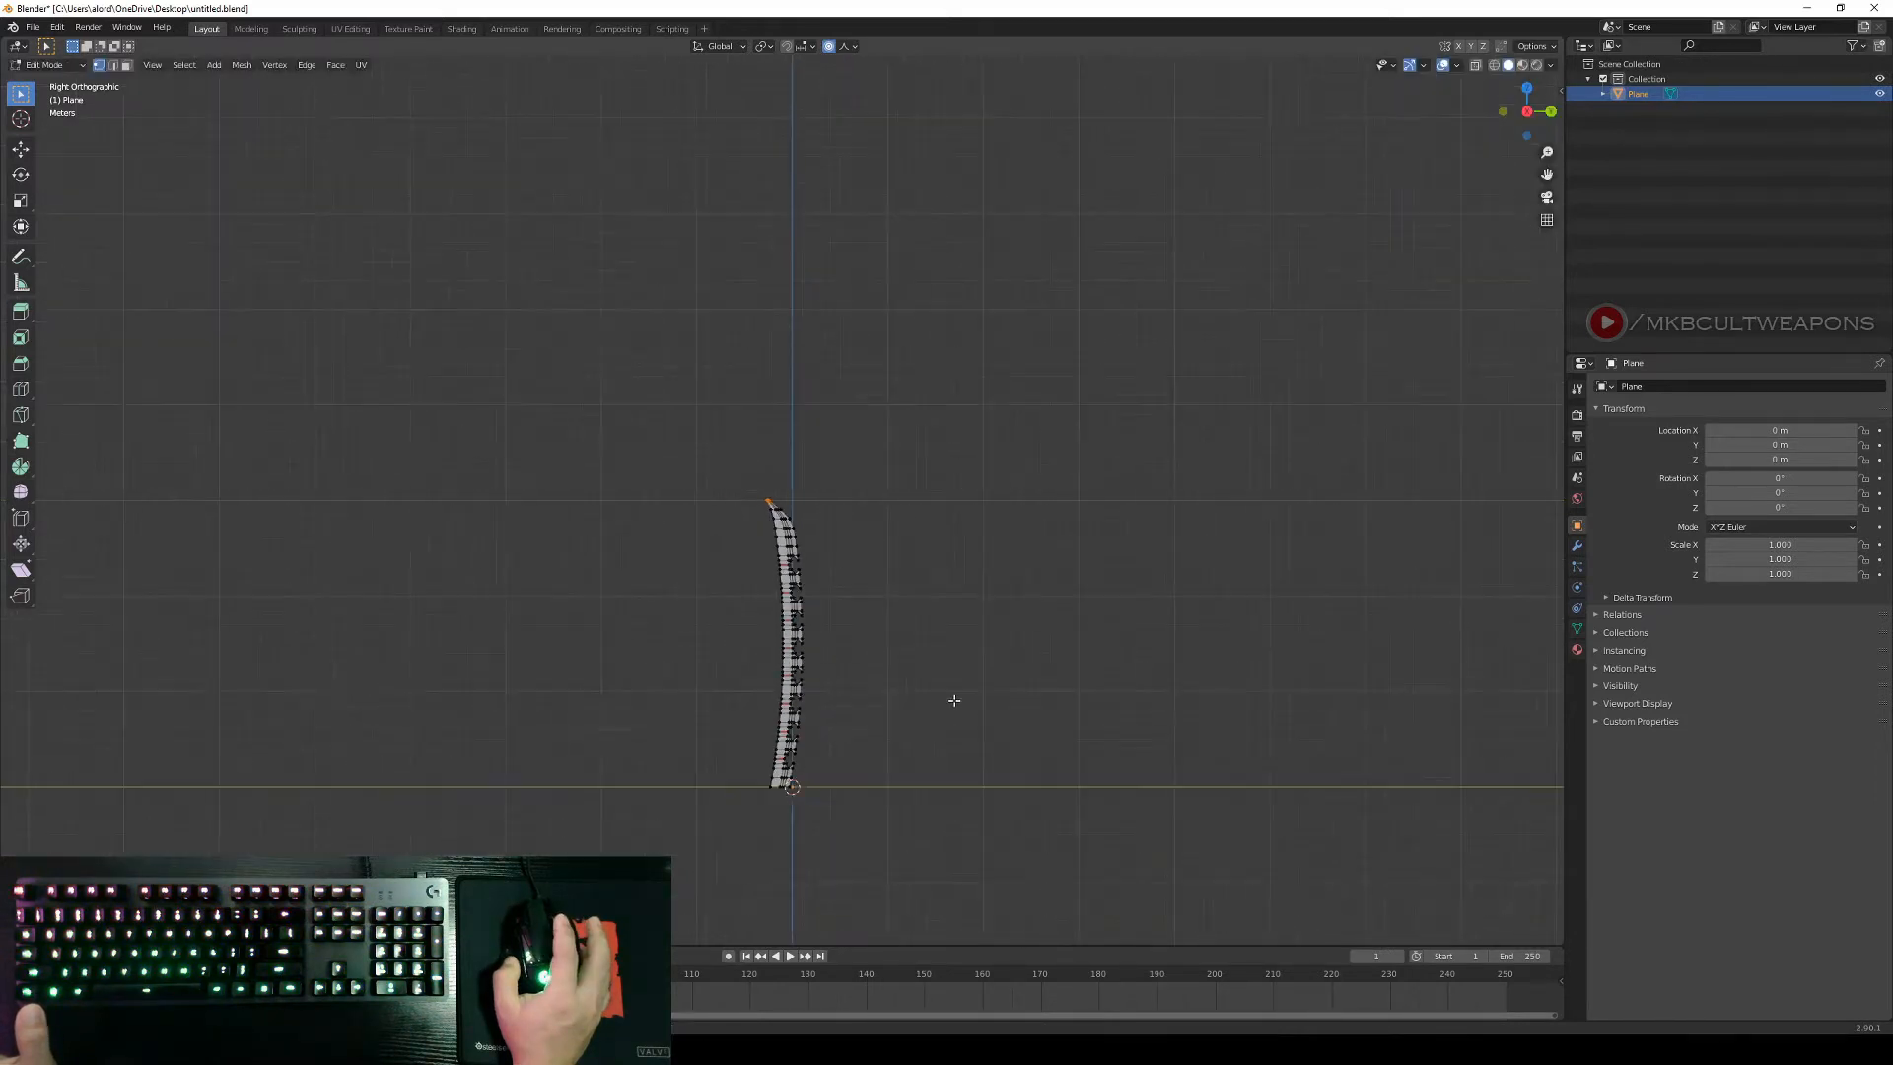
# Undo the last tip move and shift the tip about -0.9 m along Y with Sharp proportional editing at size 2.85.
pyautogui.scroll(3, 954, 700)
pyautogui.hotkey('ctrl', 'z')
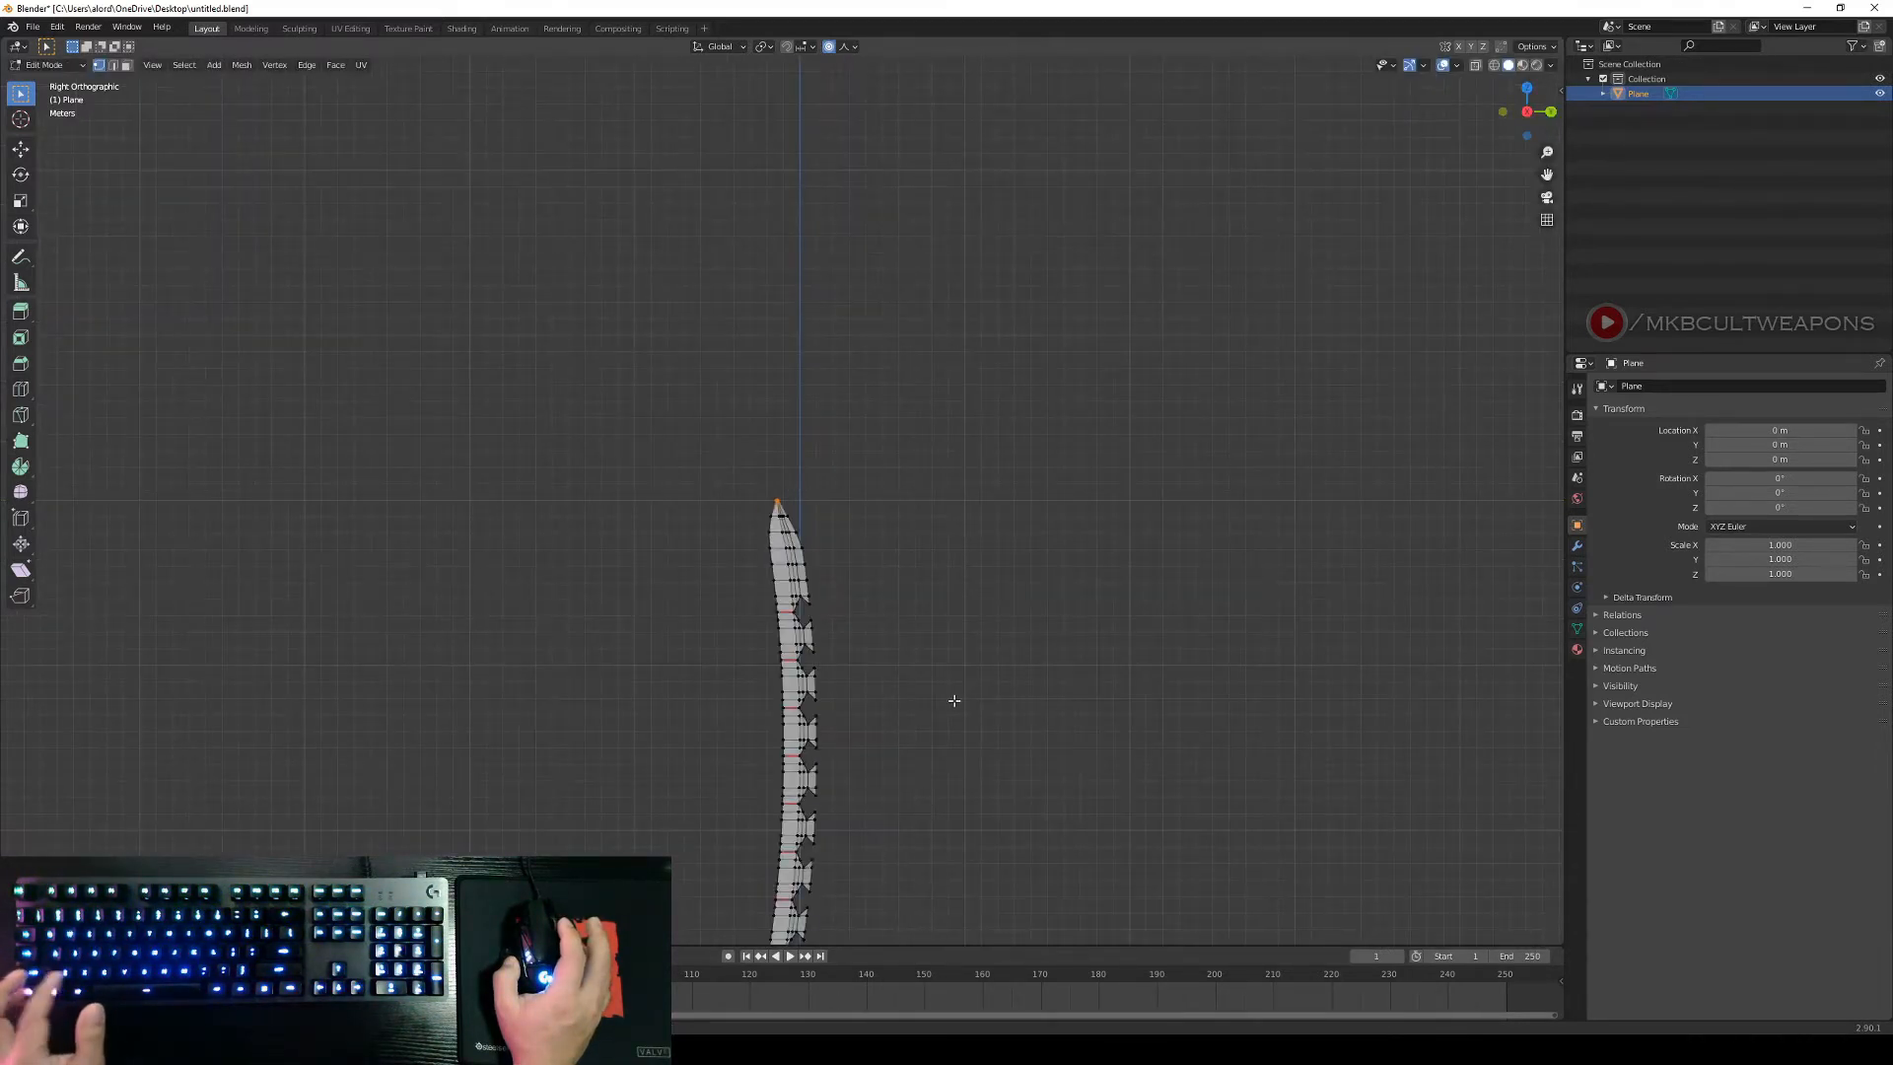
pyautogui.press('g')
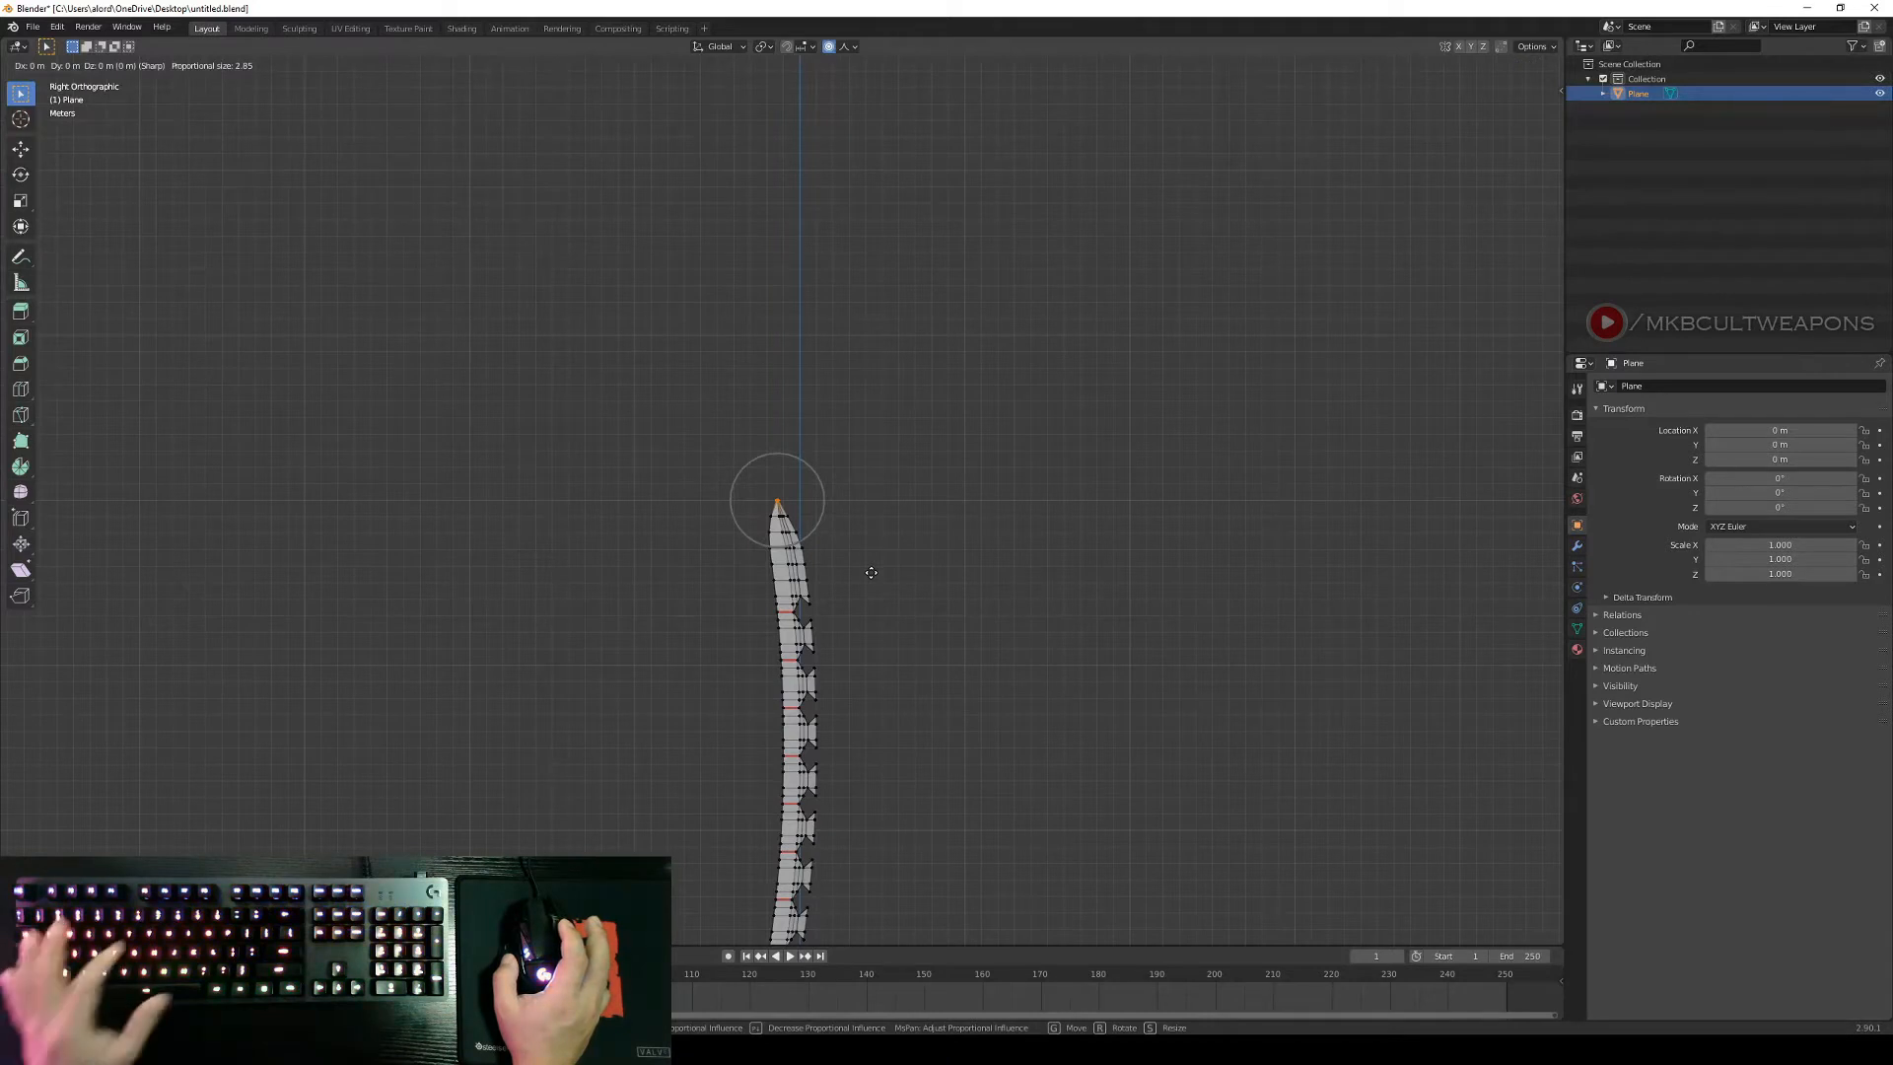
pyautogui.press('y')
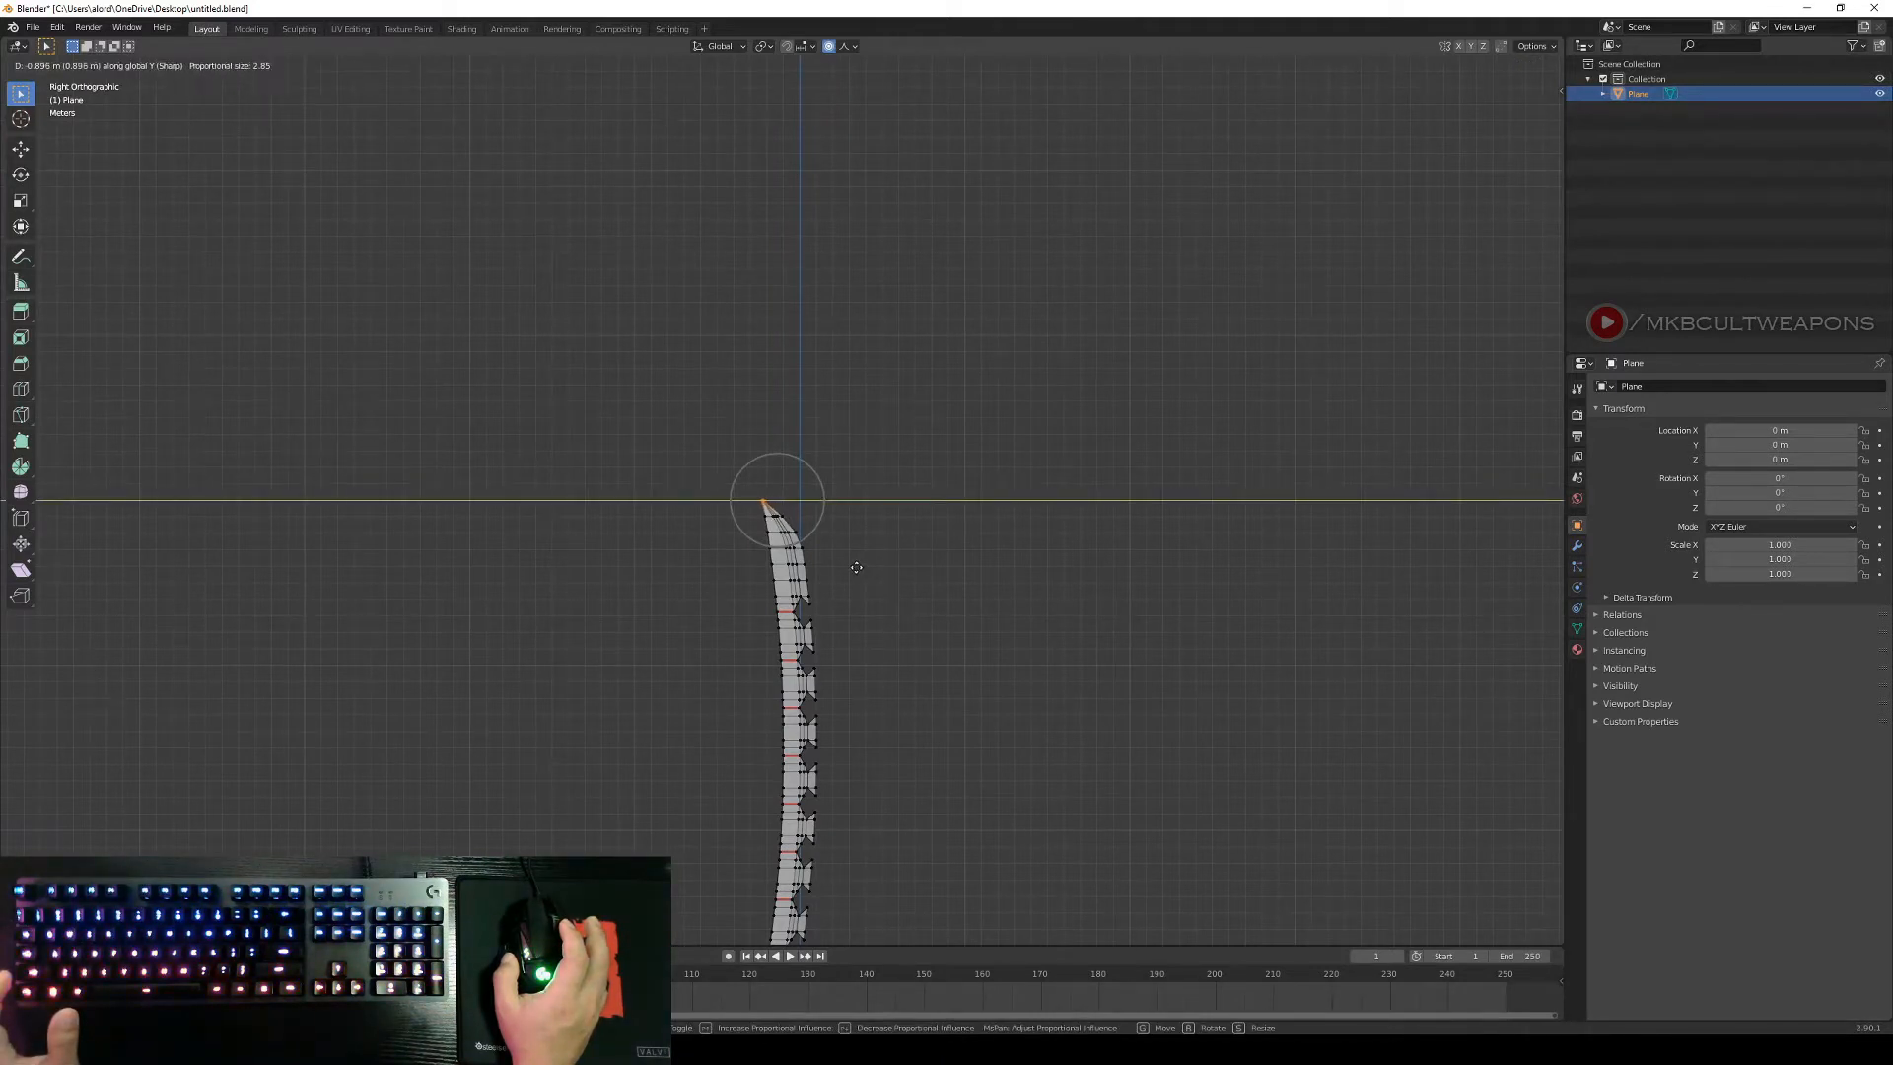
pyautogui.click(854, 567)
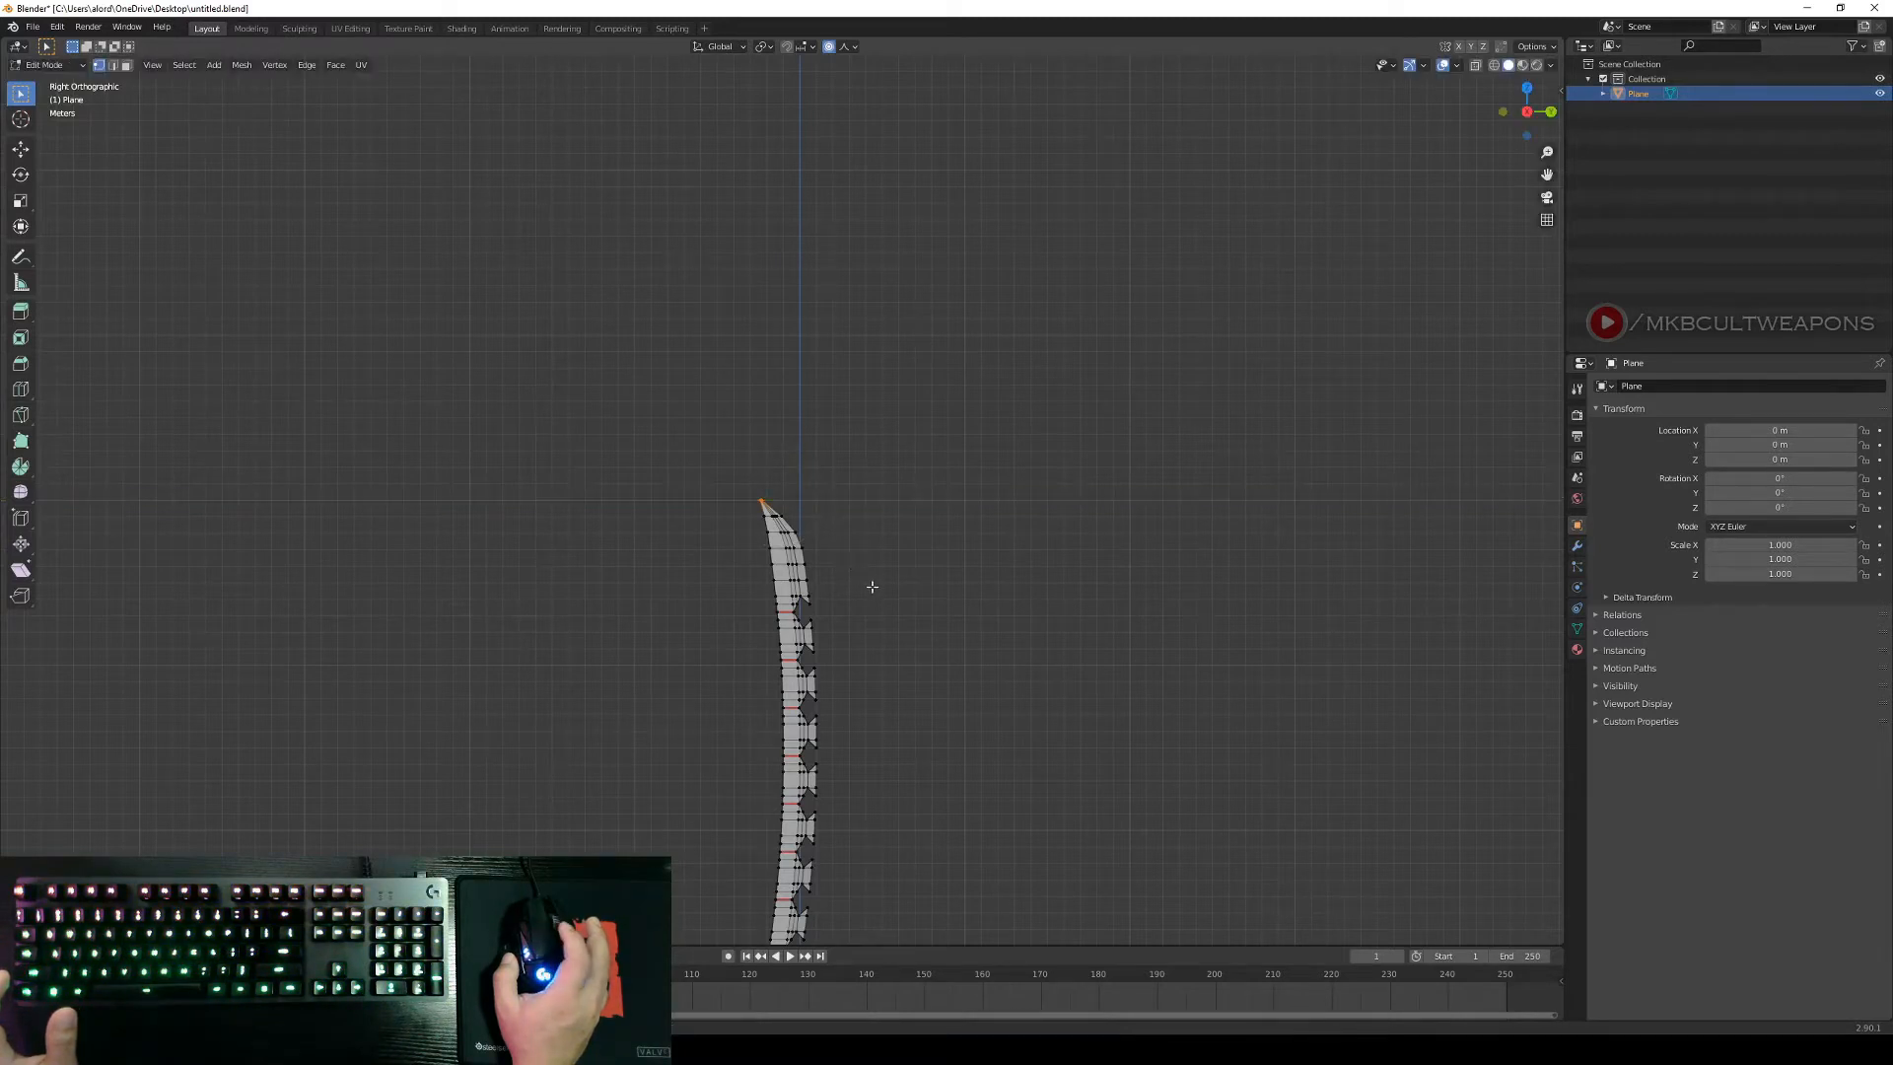
# Select all the end vertices at the blade's tip and merge them at center into a single point.
pyautogui.scroll(3, 880, 600)
pyautogui.scroll(4, 880, 599)
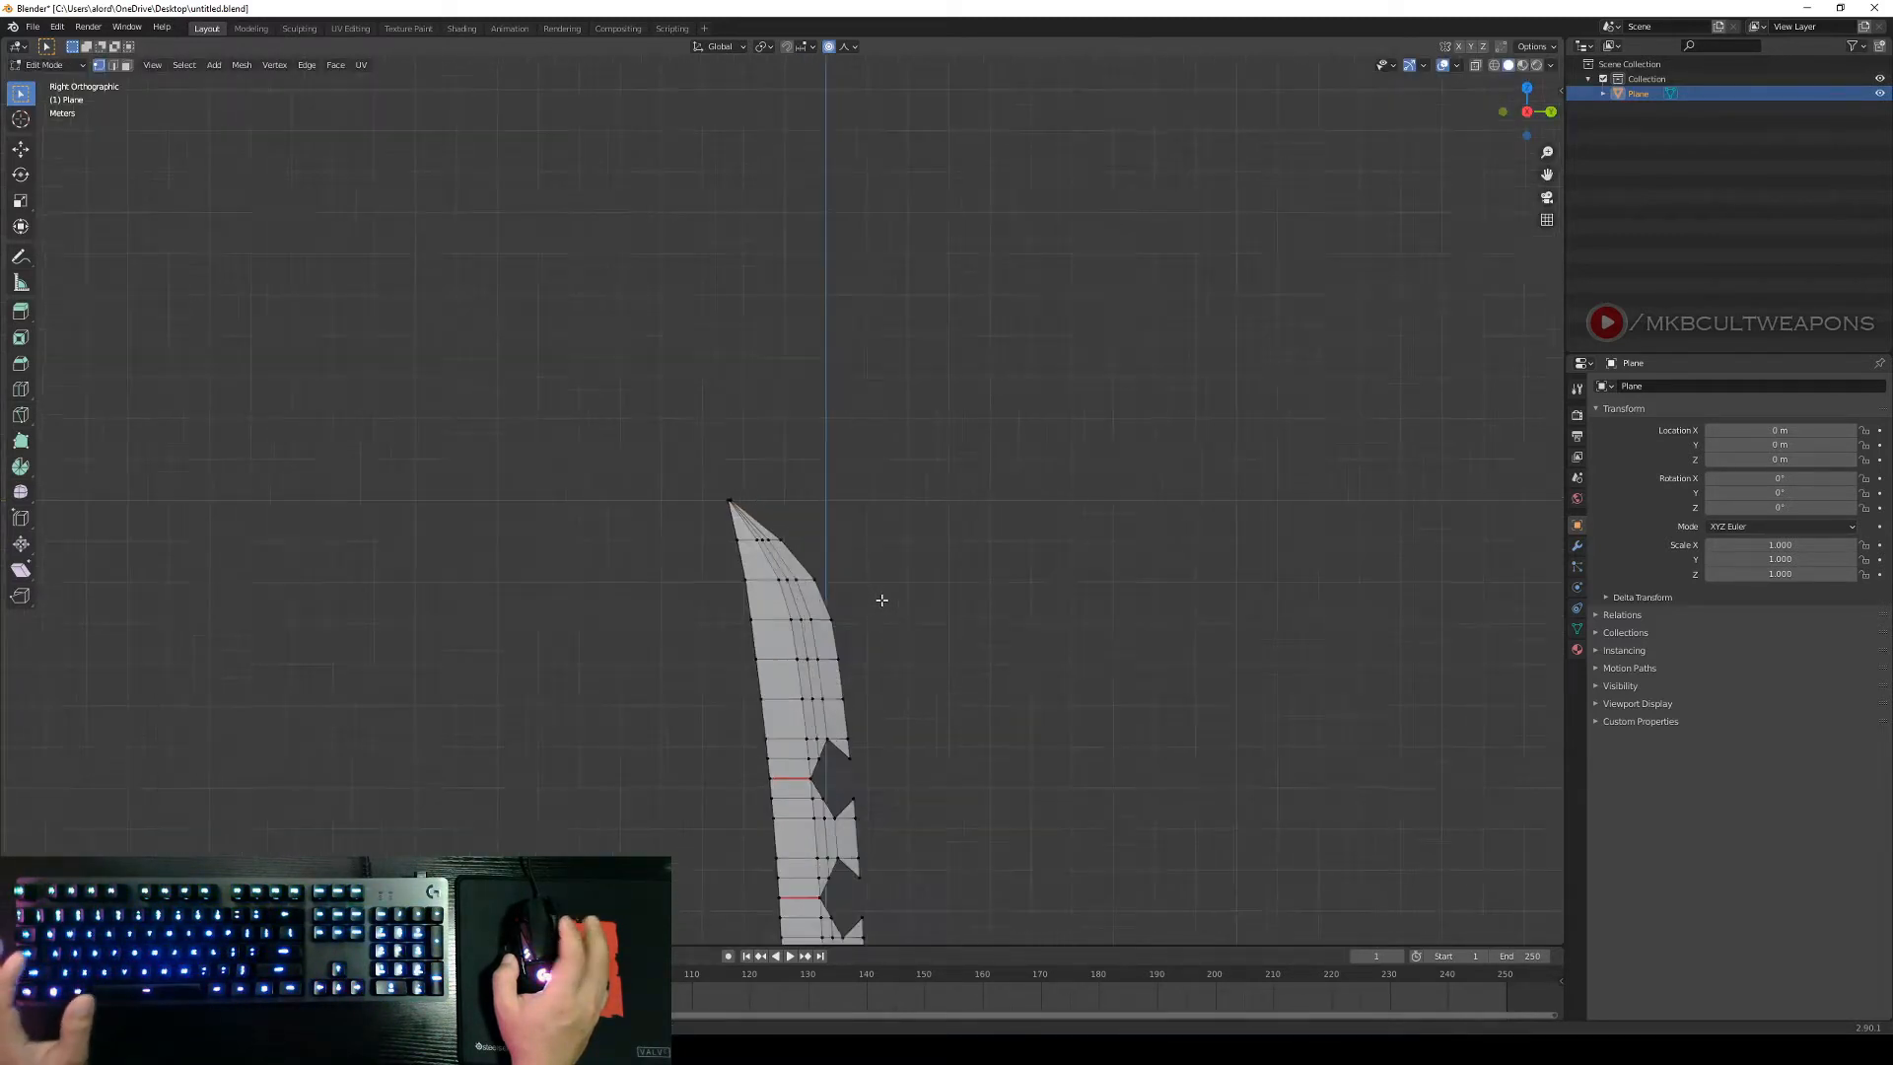
pyautogui.scroll(-3, 882, 600)
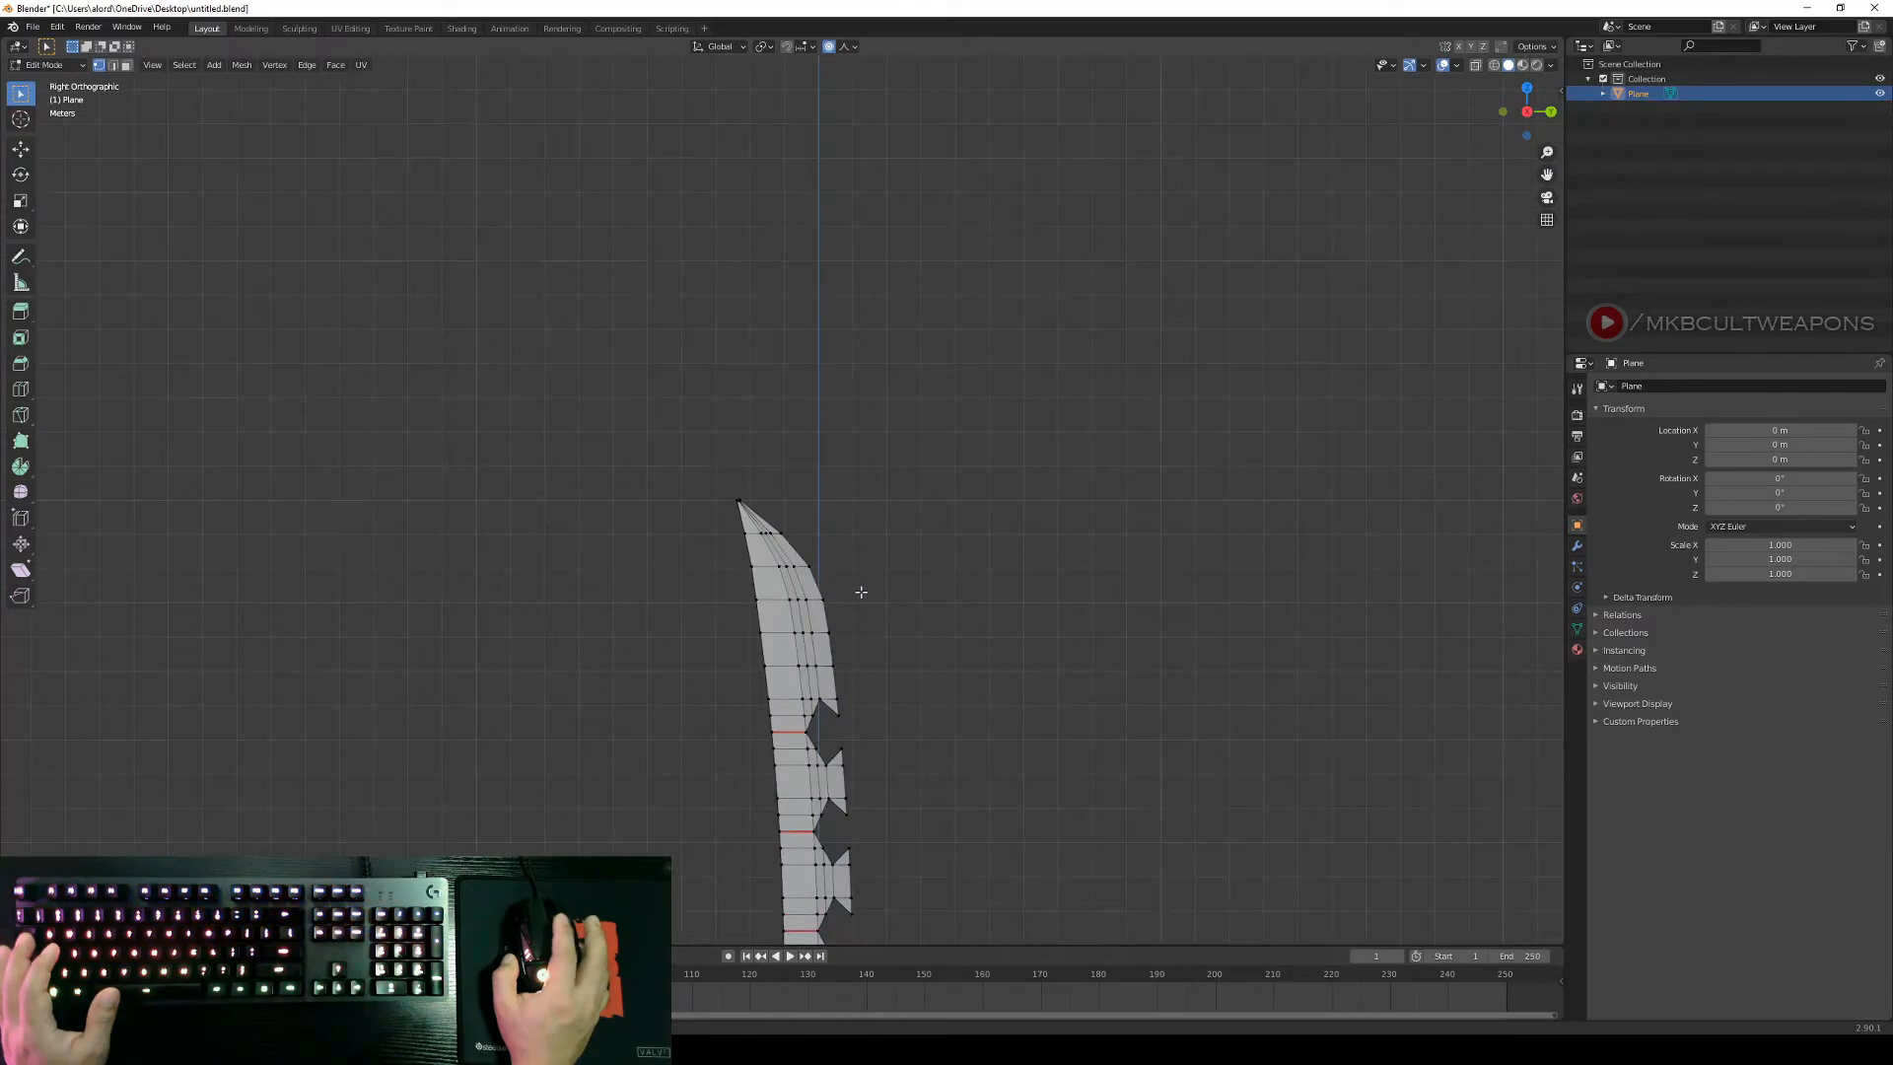
pyautogui.scroll(5, 861, 592)
pyautogui.scroll(2, 887, 532)
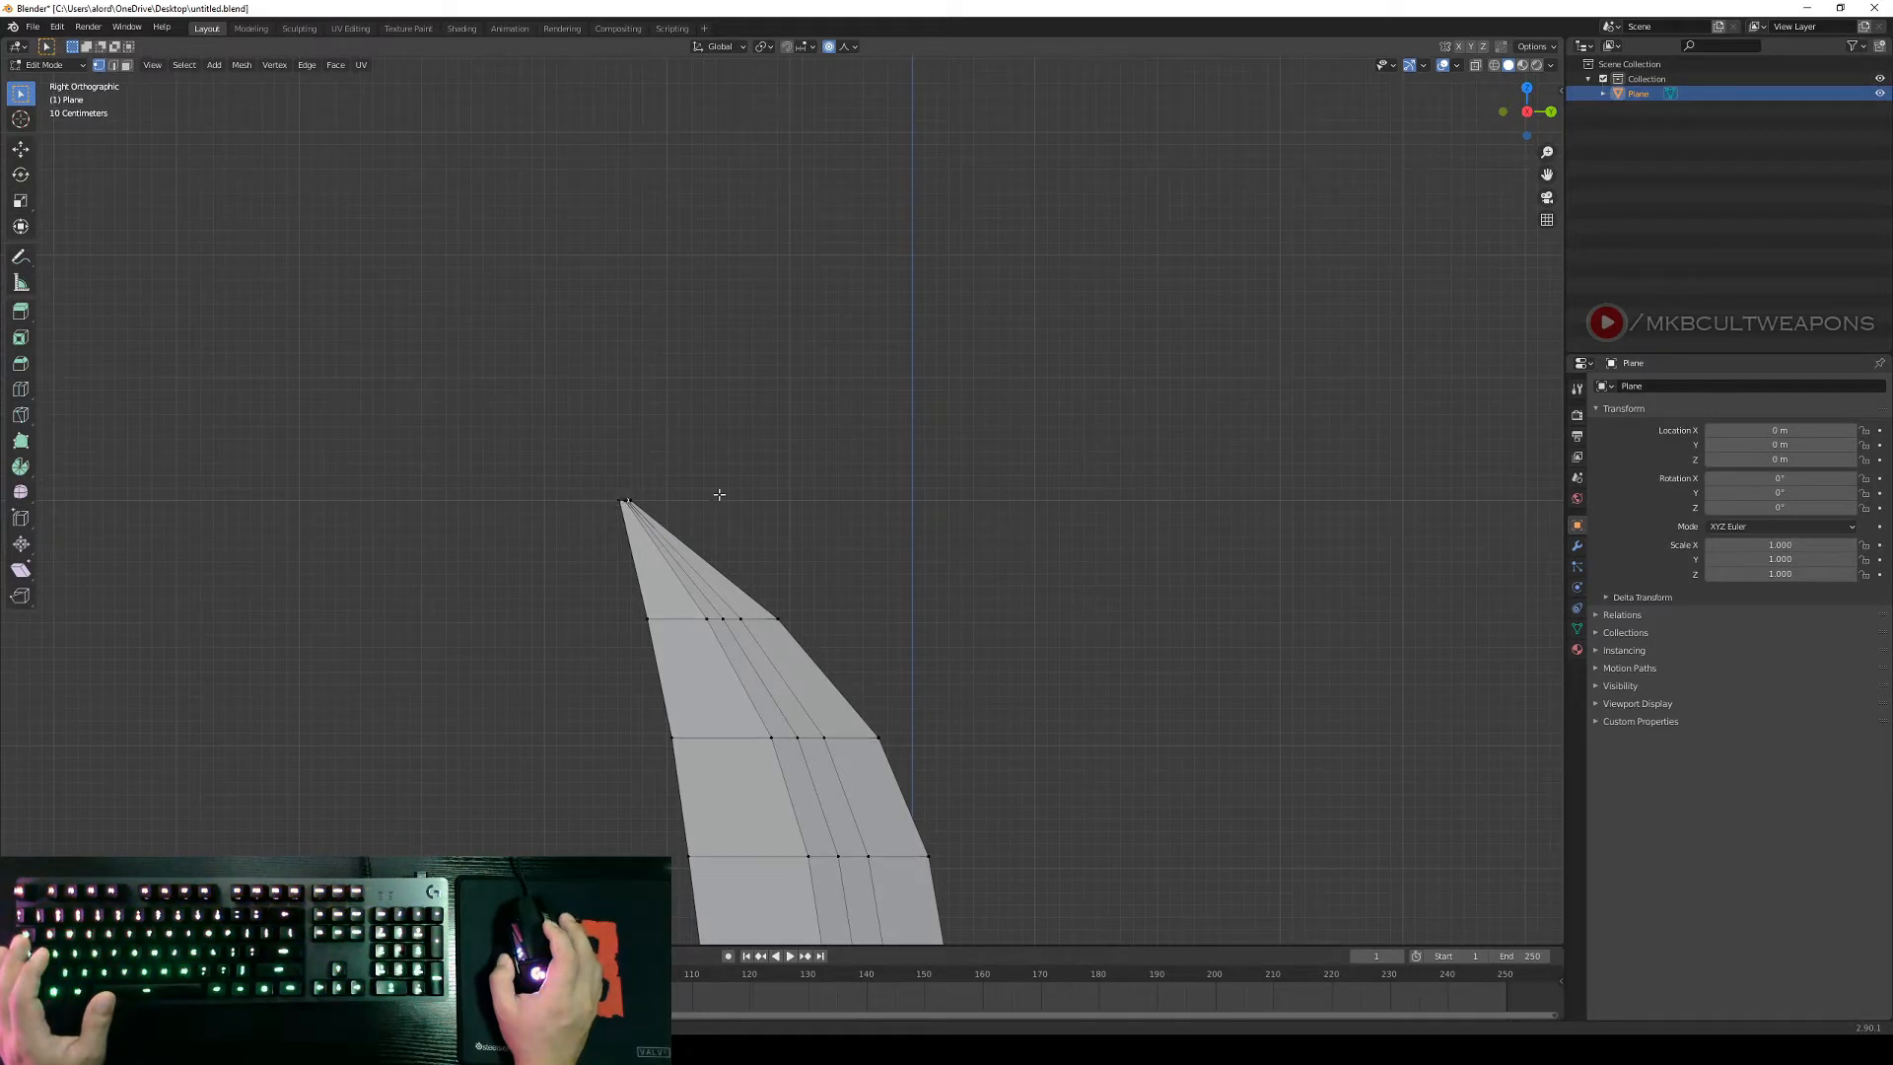
pyautogui.press('KP_Decimal')
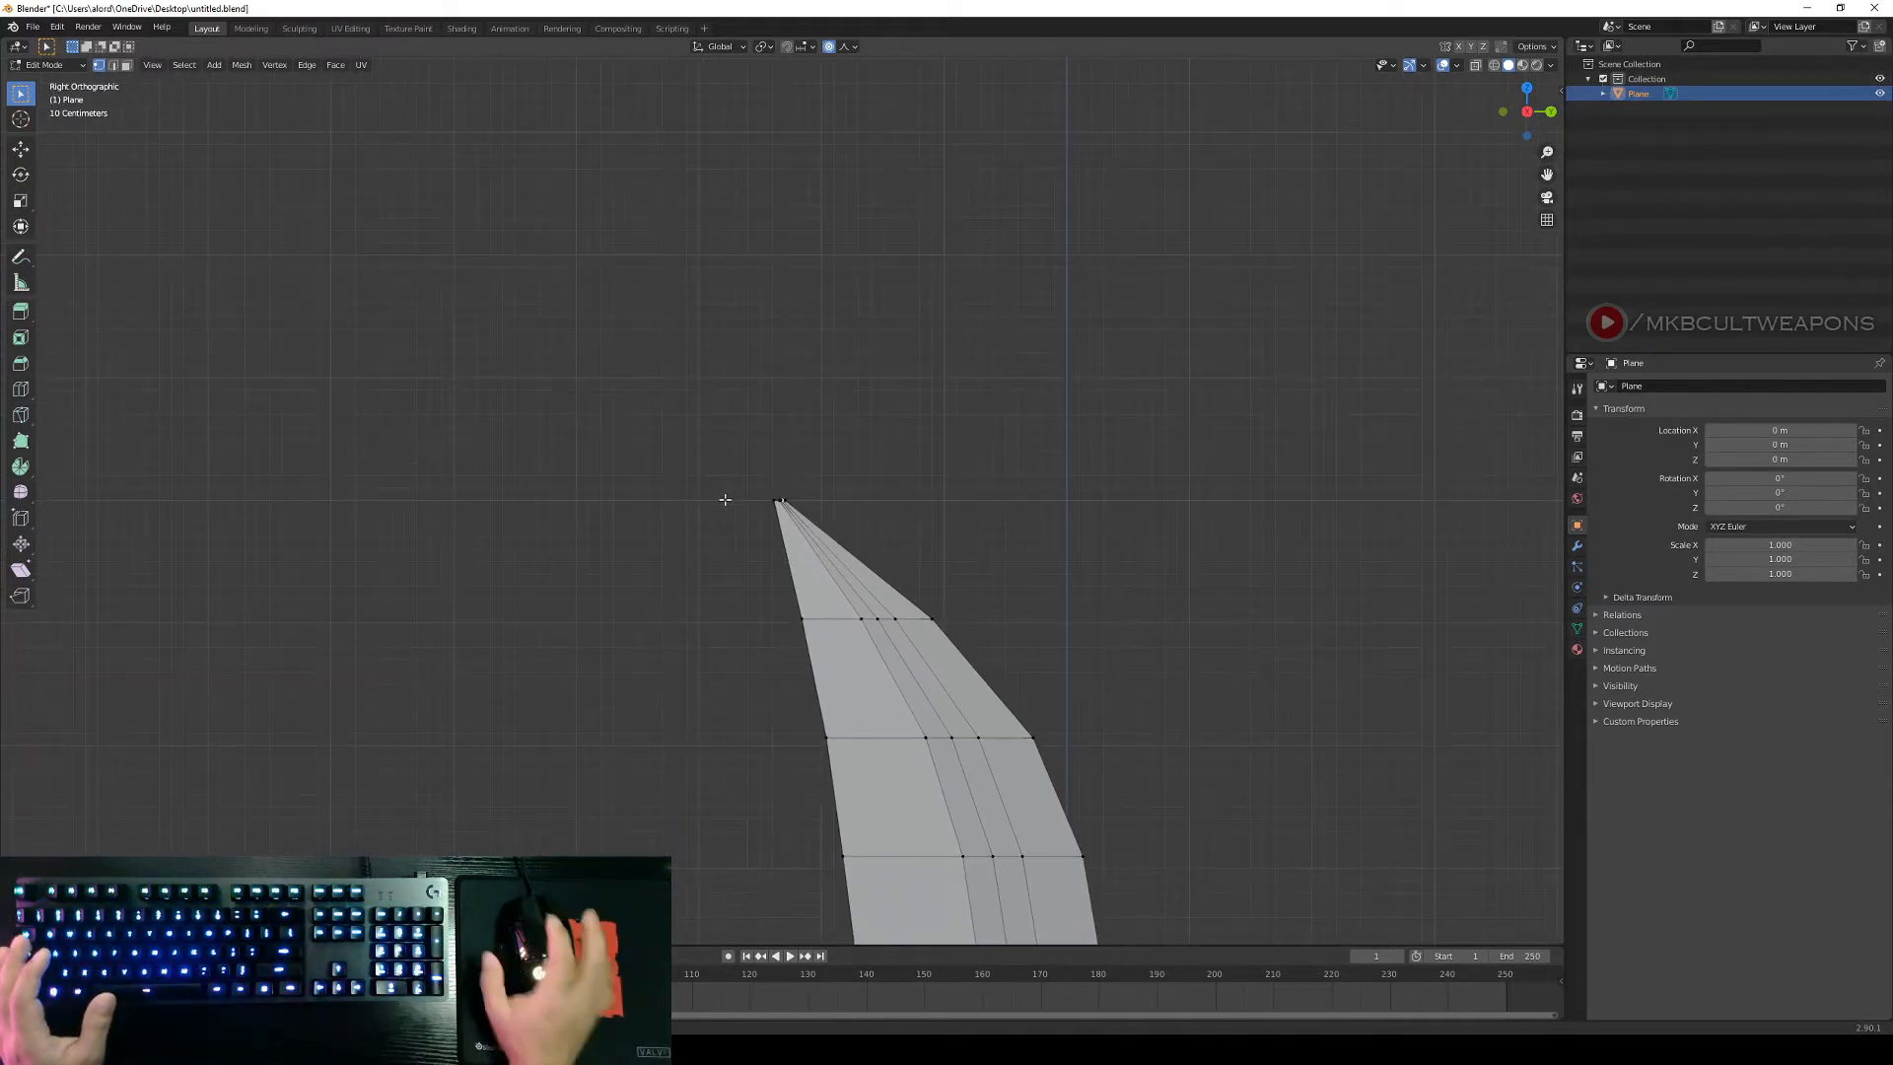
pyautogui.scroll(8, 856, 604)
pyautogui.scroll(13, 860, 606)
pyautogui.scroll(-6, 877, 584)
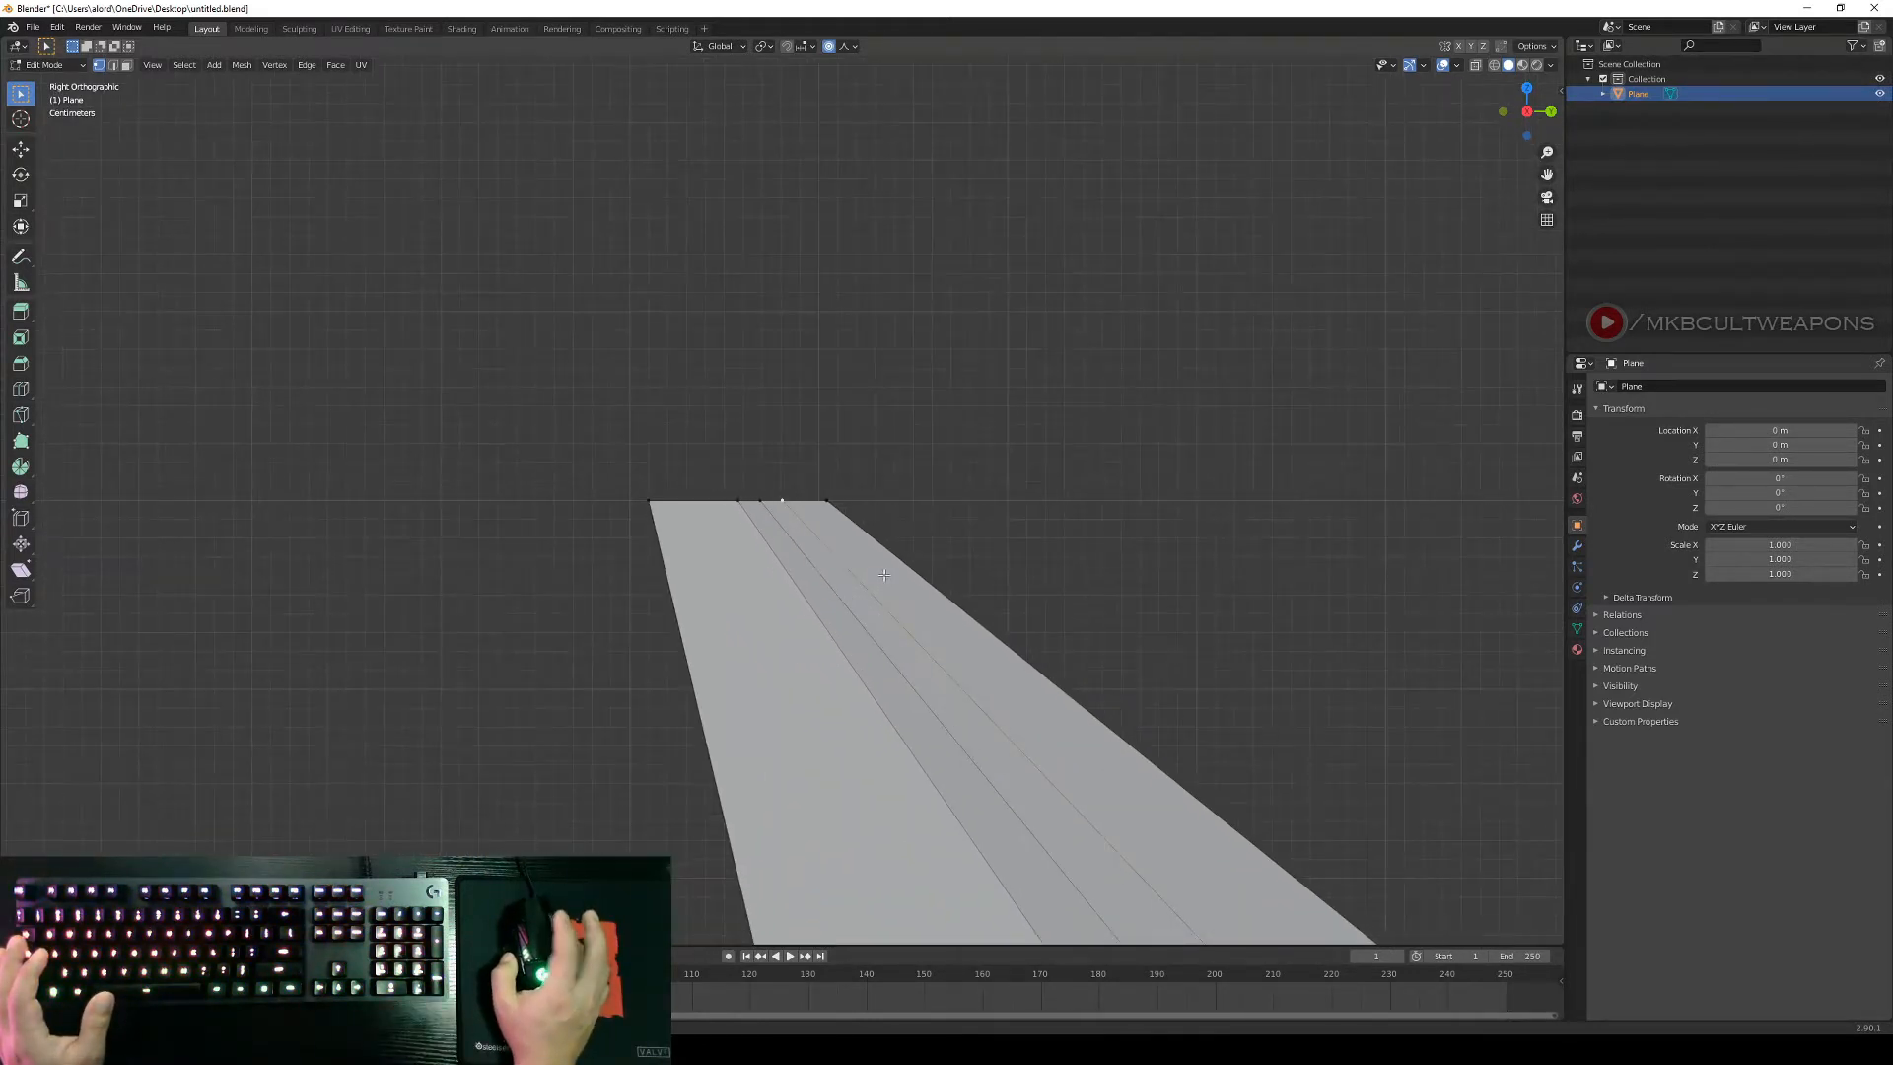
pyautogui.moveTo(884, 511); pyautogui.dragTo(885, 619, button='middle')
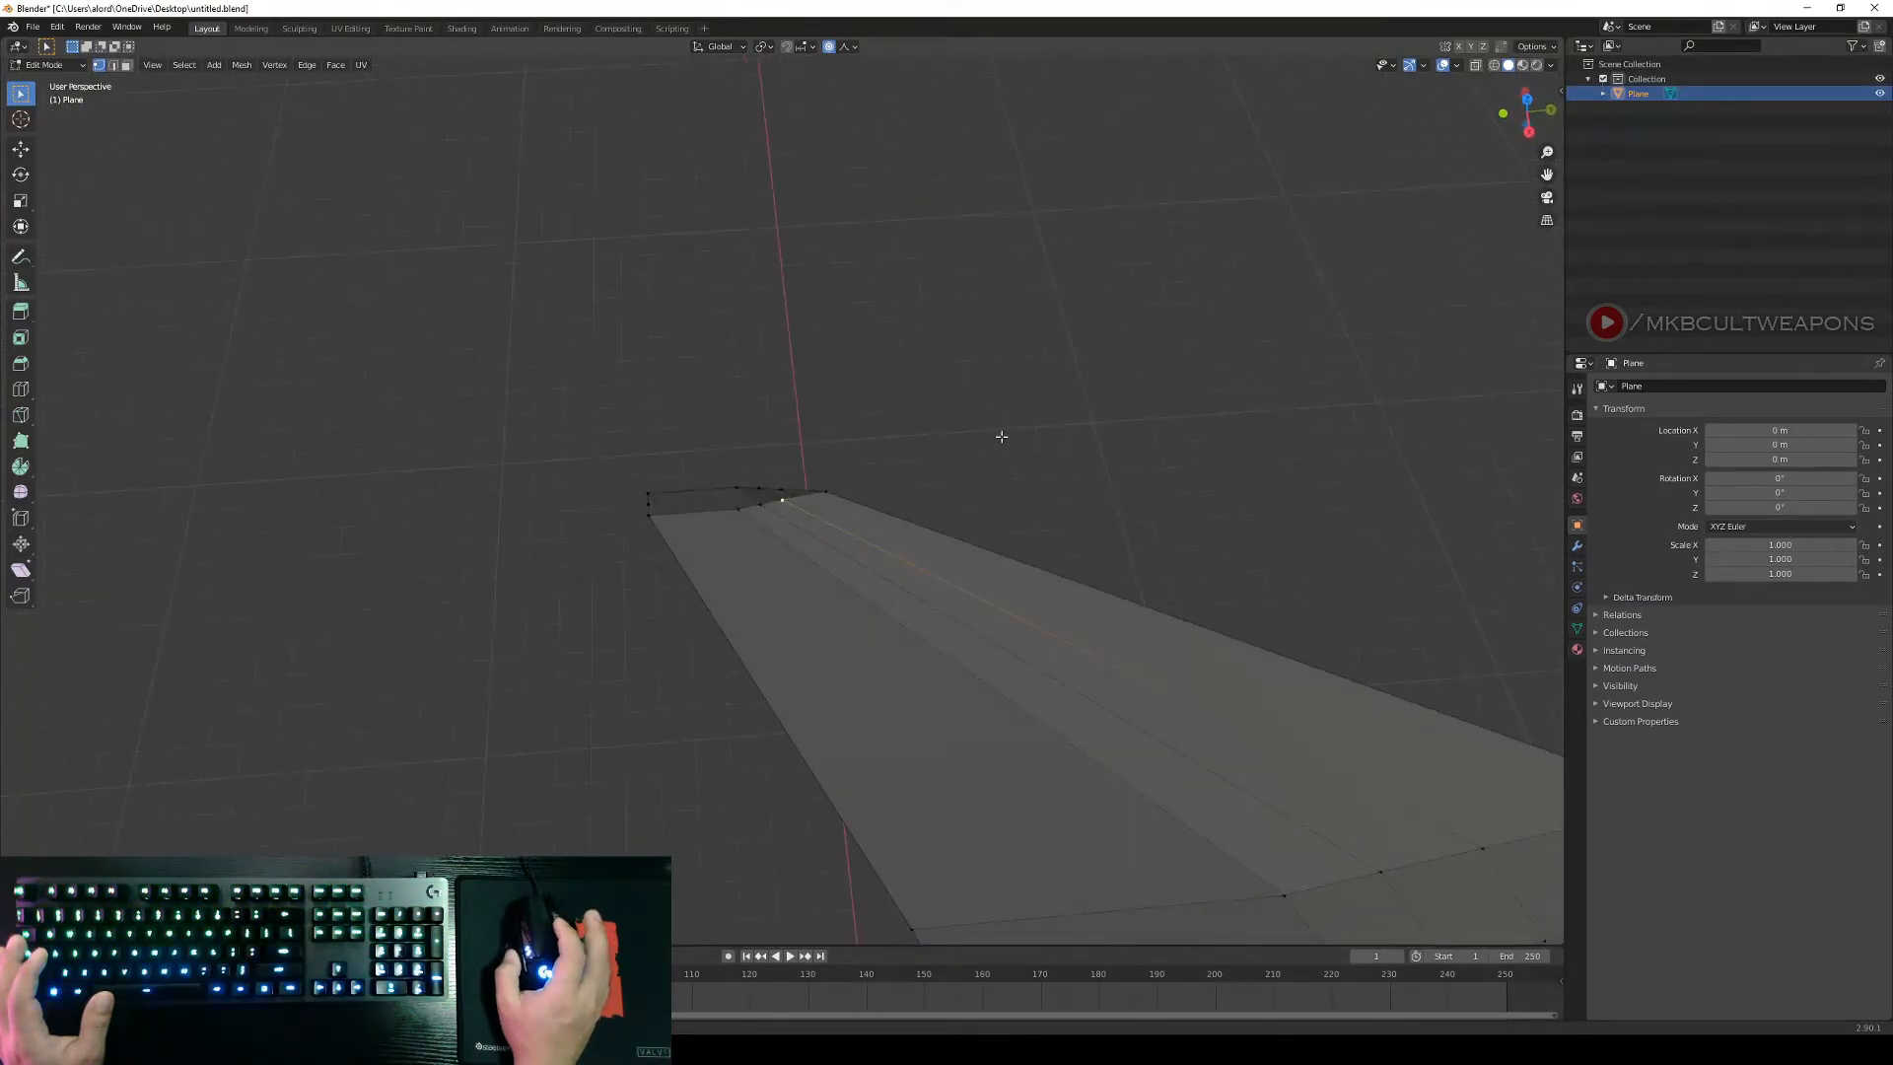
pyautogui.moveTo(914, 486)
pyautogui.mouseDown(button='middle')
pyautogui.moveTo(967, 470)
pyautogui.moveTo(996, 494)
pyautogui.moveTo(824, 480)
pyautogui.moveTo(901, 475)
pyautogui.moveTo(913, 534)
pyautogui.mouseUp(button='middle')
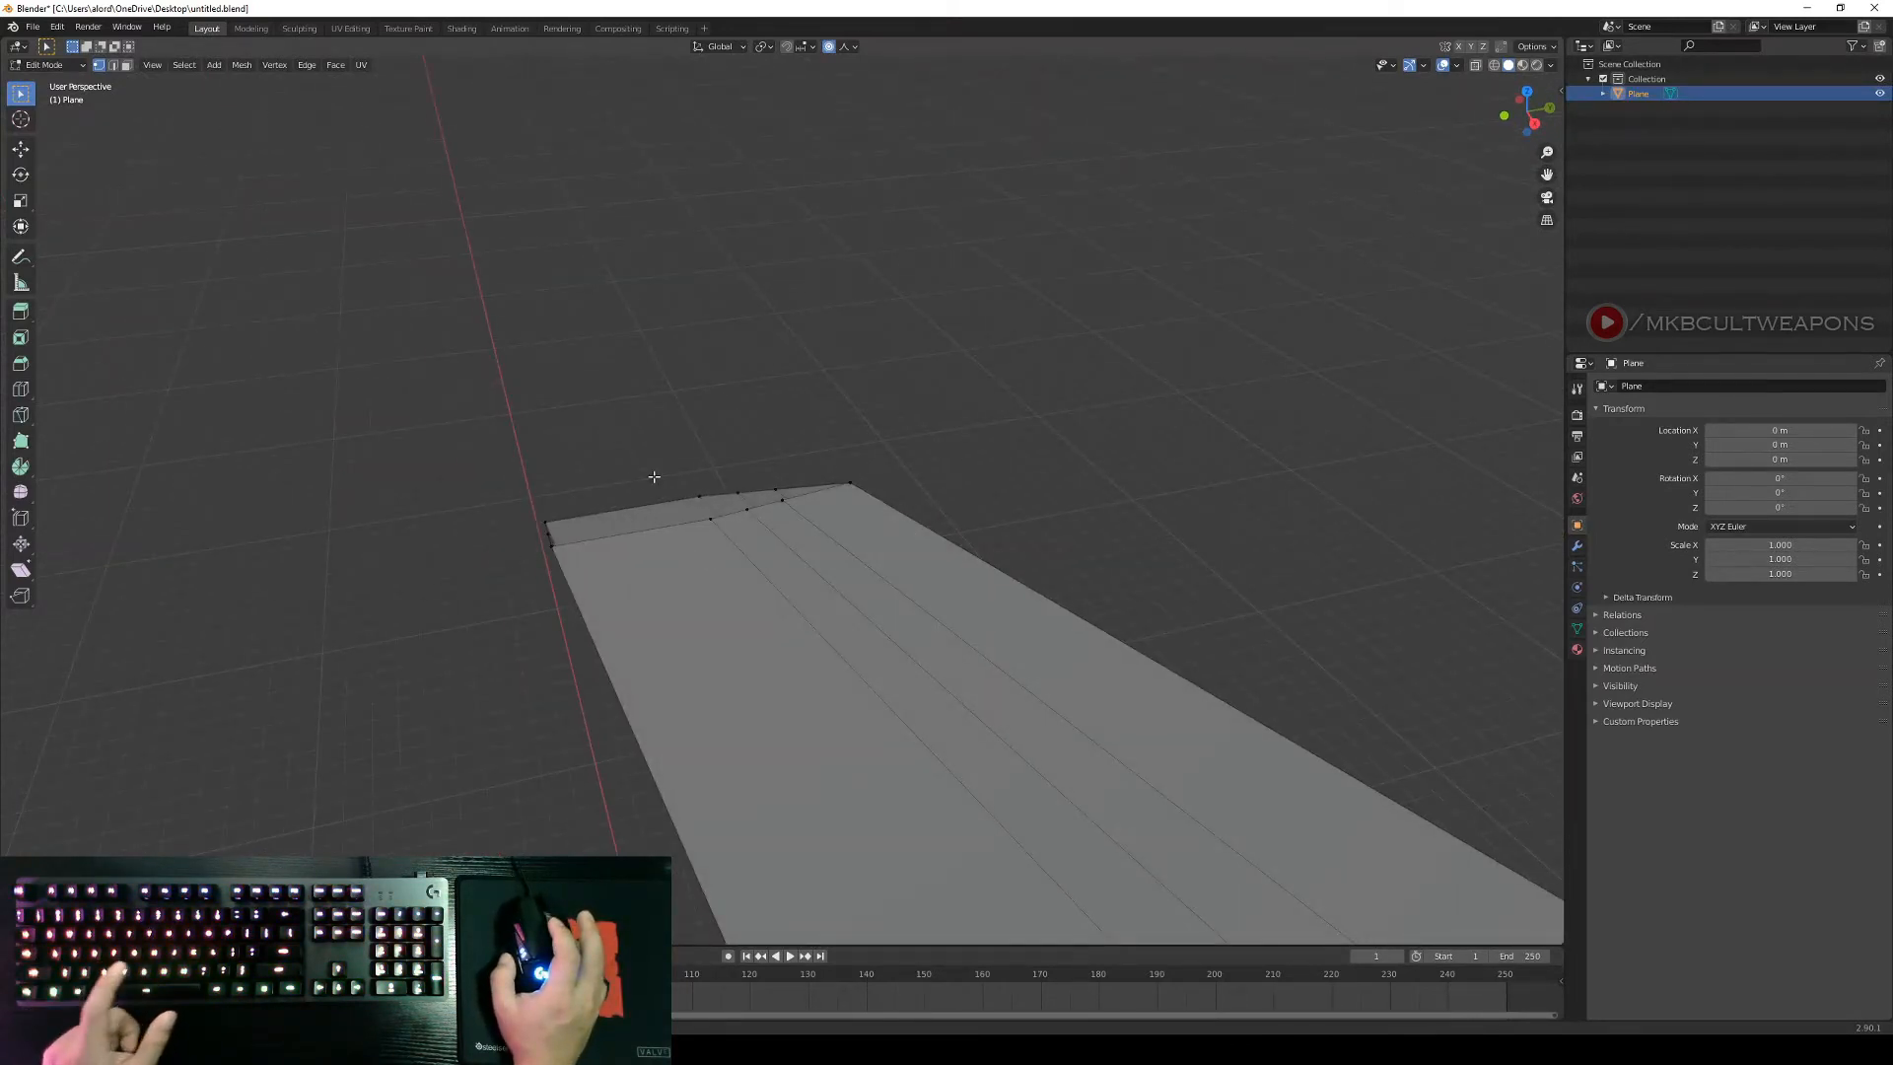
pyautogui.moveTo(466, 326); pyautogui.dragTo(908, 598)
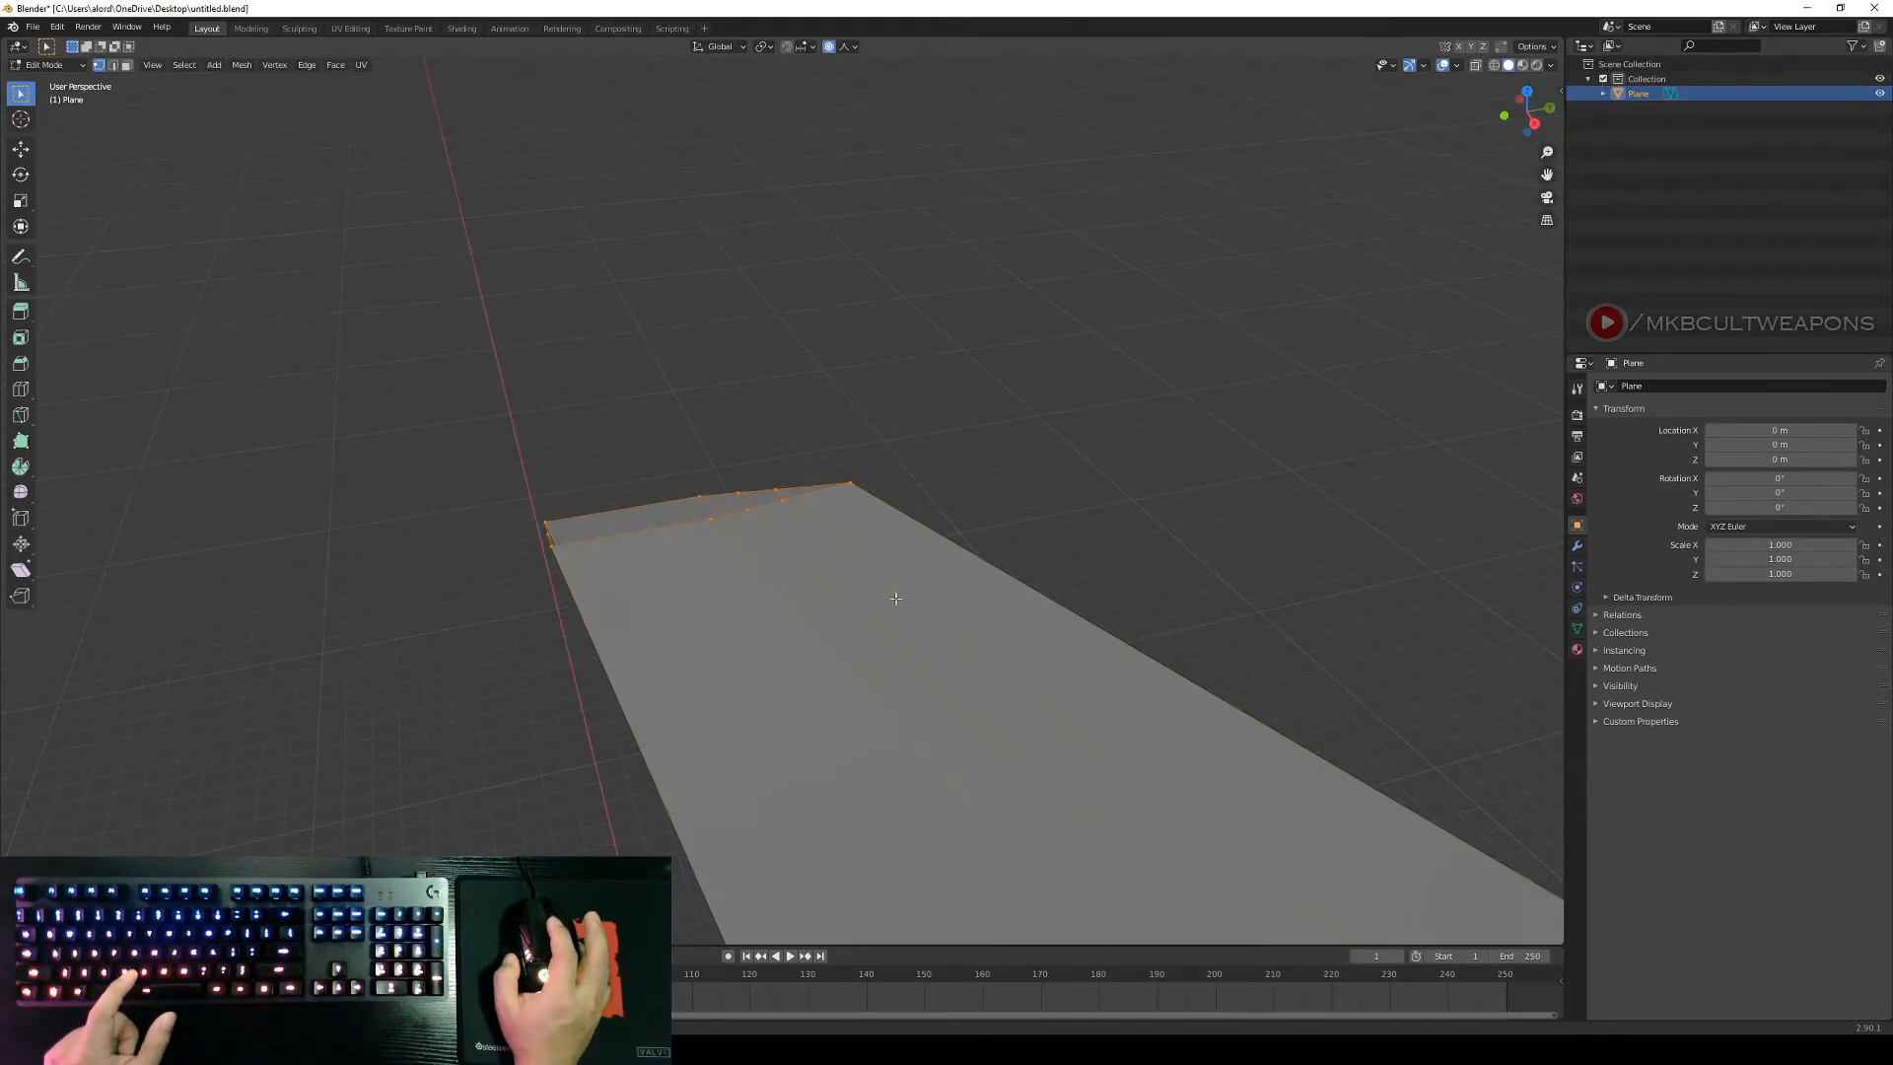
pyautogui.press('m')
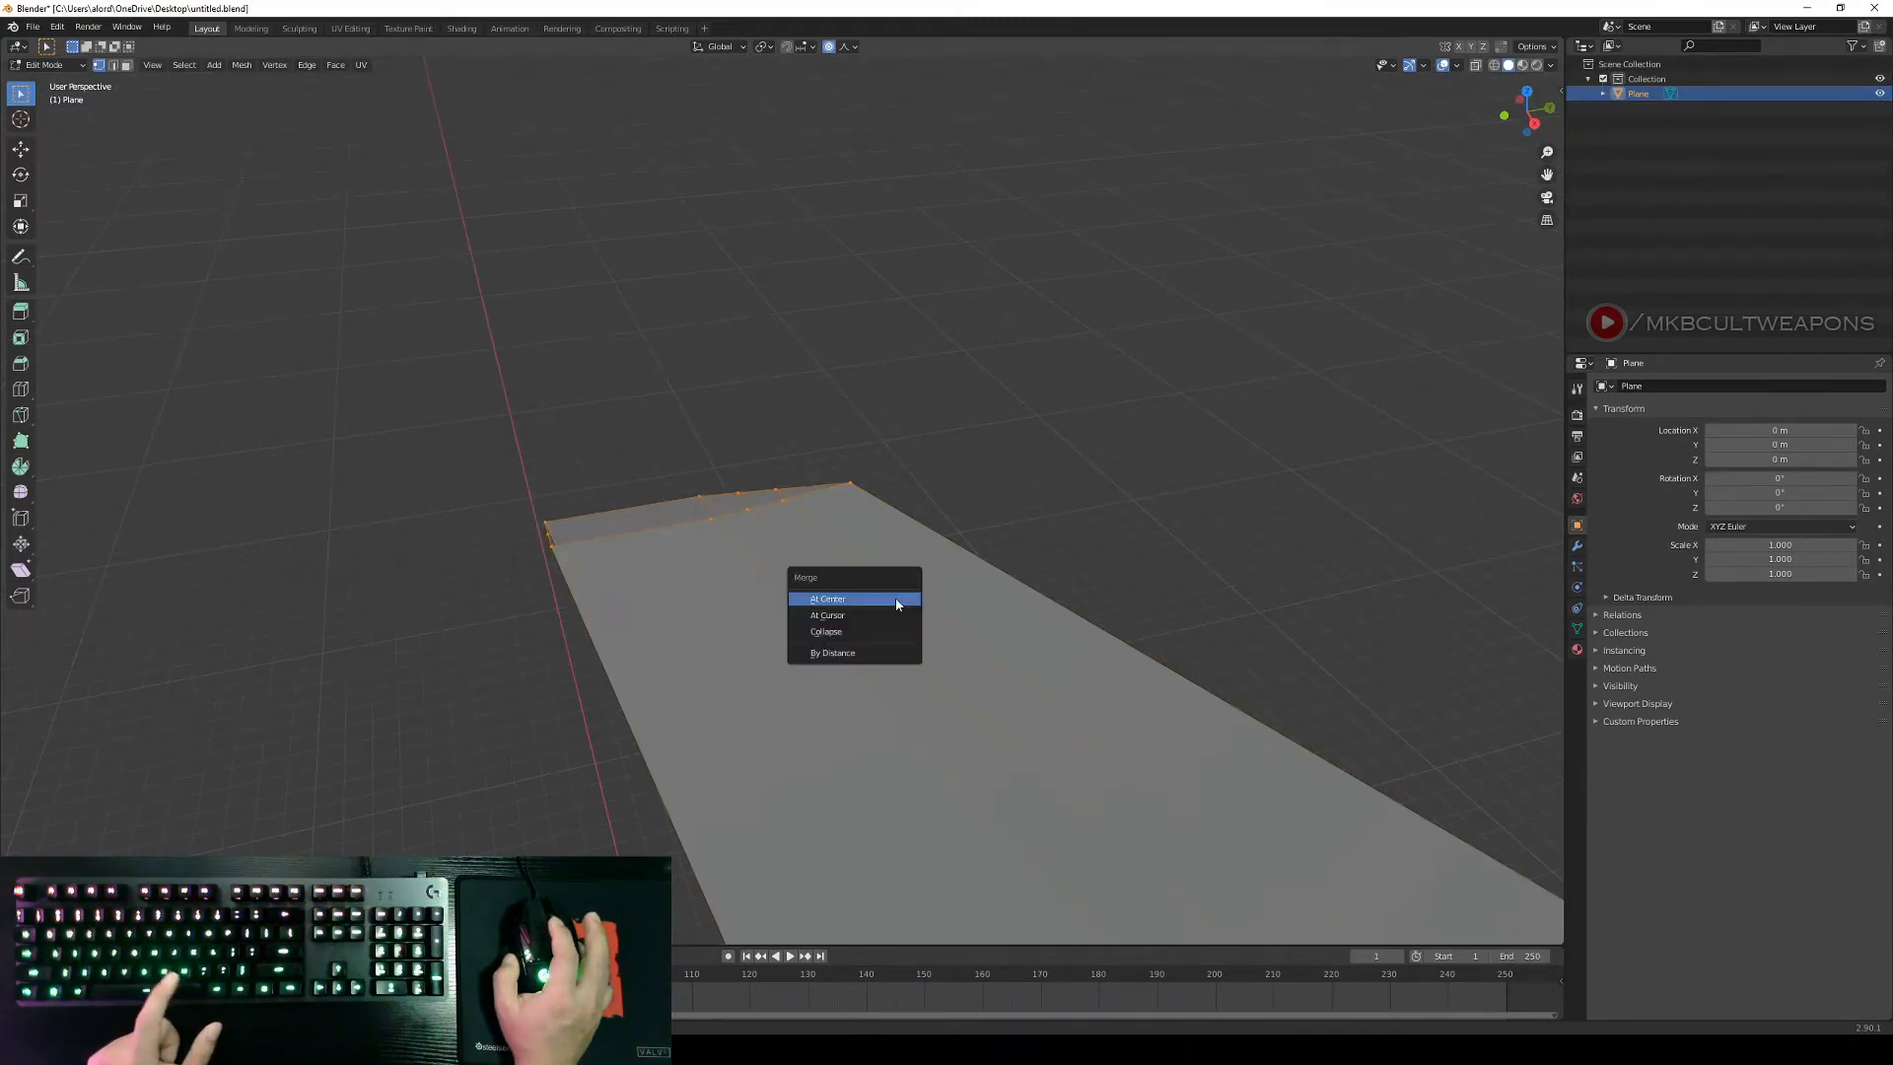
pyautogui.click(824, 599)
# Leave Edit Mode and examine the merged tip and the whole blade profile in the right view.
pyautogui.moveTo(827, 601)
pyautogui.mouseDown(button='middle')
pyautogui.moveTo(875, 634)
pyautogui.moveTo(887, 611)
pyautogui.moveTo(1052, 562)
pyautogui.moveTo(858, 579)
pyautogui.moveTo(1078, 579)
pyautogui.moveTo(1020, 625)
pyautogui.moveTo(1104, 600)
pyautogui.moveTo(1037, 647)
pyautogui.mouseUp(button='middle')
pyautogui.press('Tab')
pyautogui.click(1105, 602)
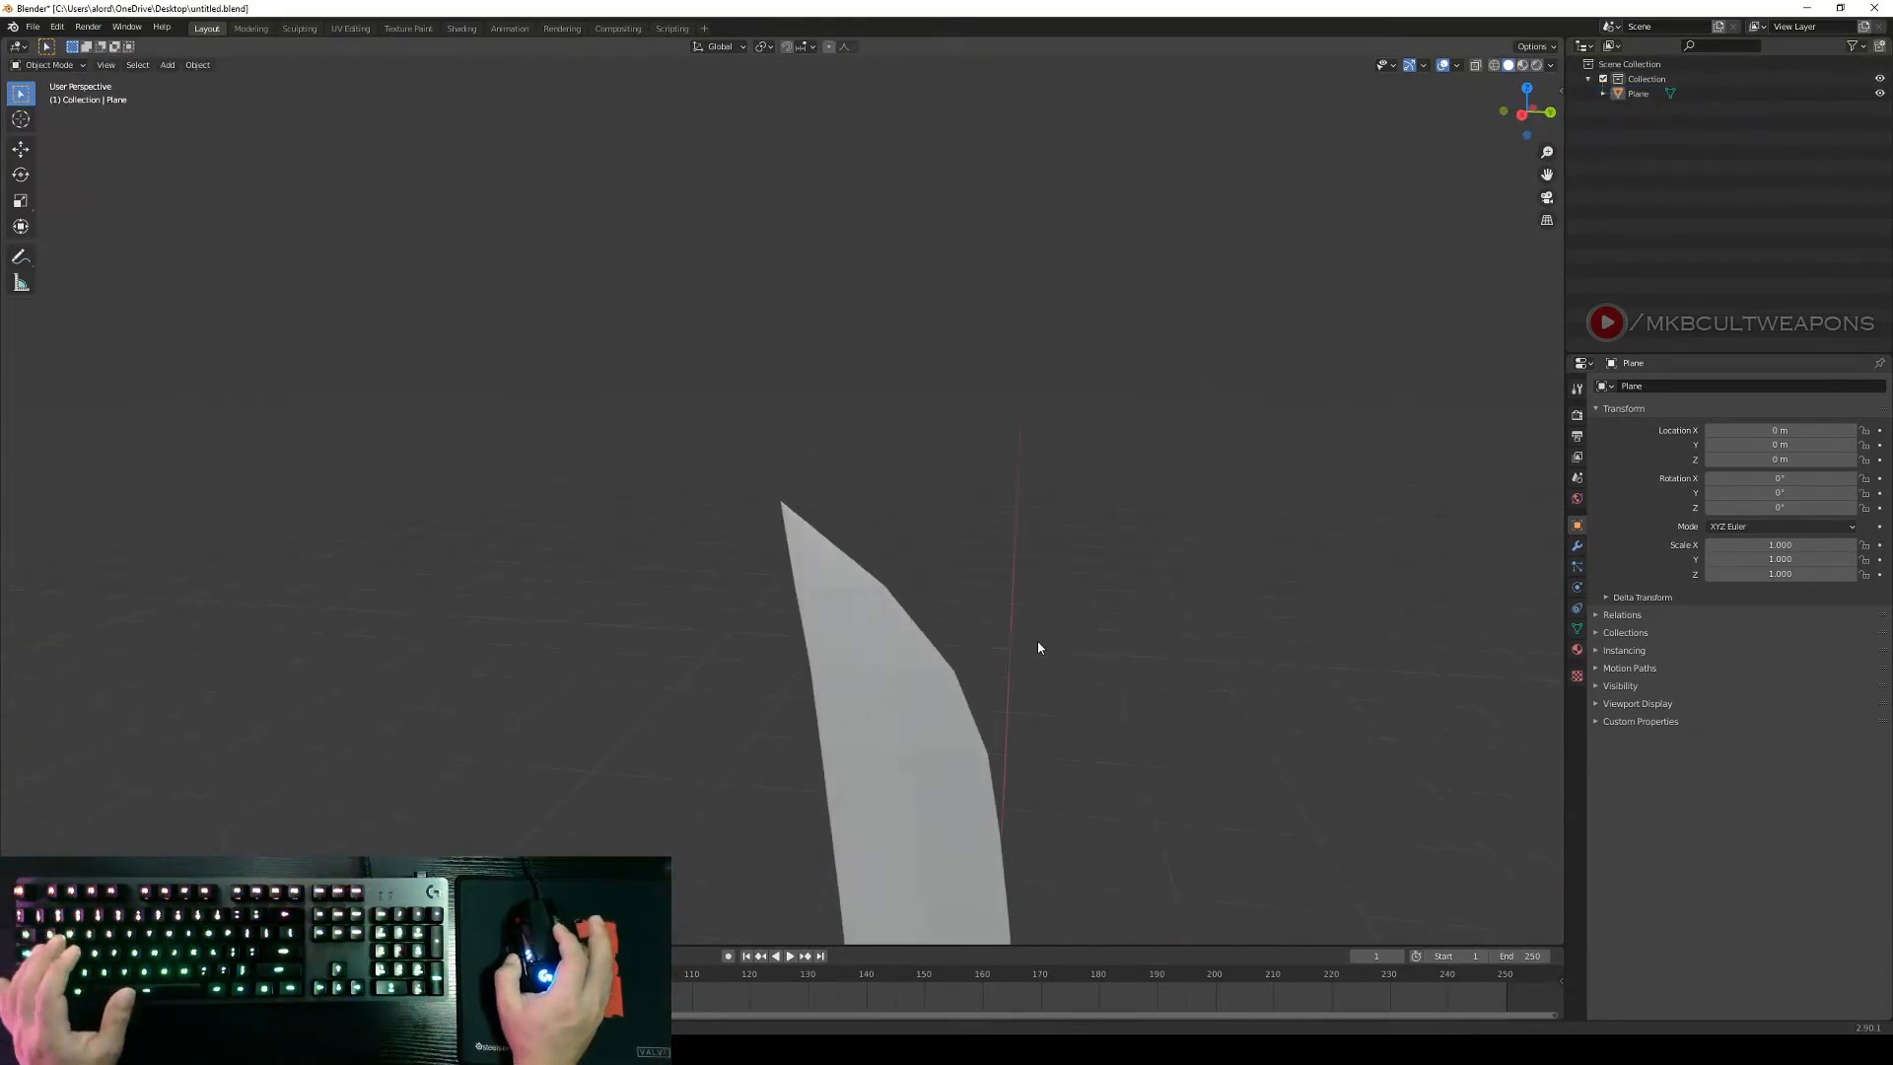
pyautogui.press('KP_1')
pyautogui.press('KP_3')
pyautogui.scroll(-9, 1039, 642)
pyautogui.keyDown('shift'); pyautogui.moveTo(954, 718); pyautogui.dragTo(945, 577, button='middle'); pyautogui.keyUp('shift')
pyautogui.scroll(2, 947, 473)
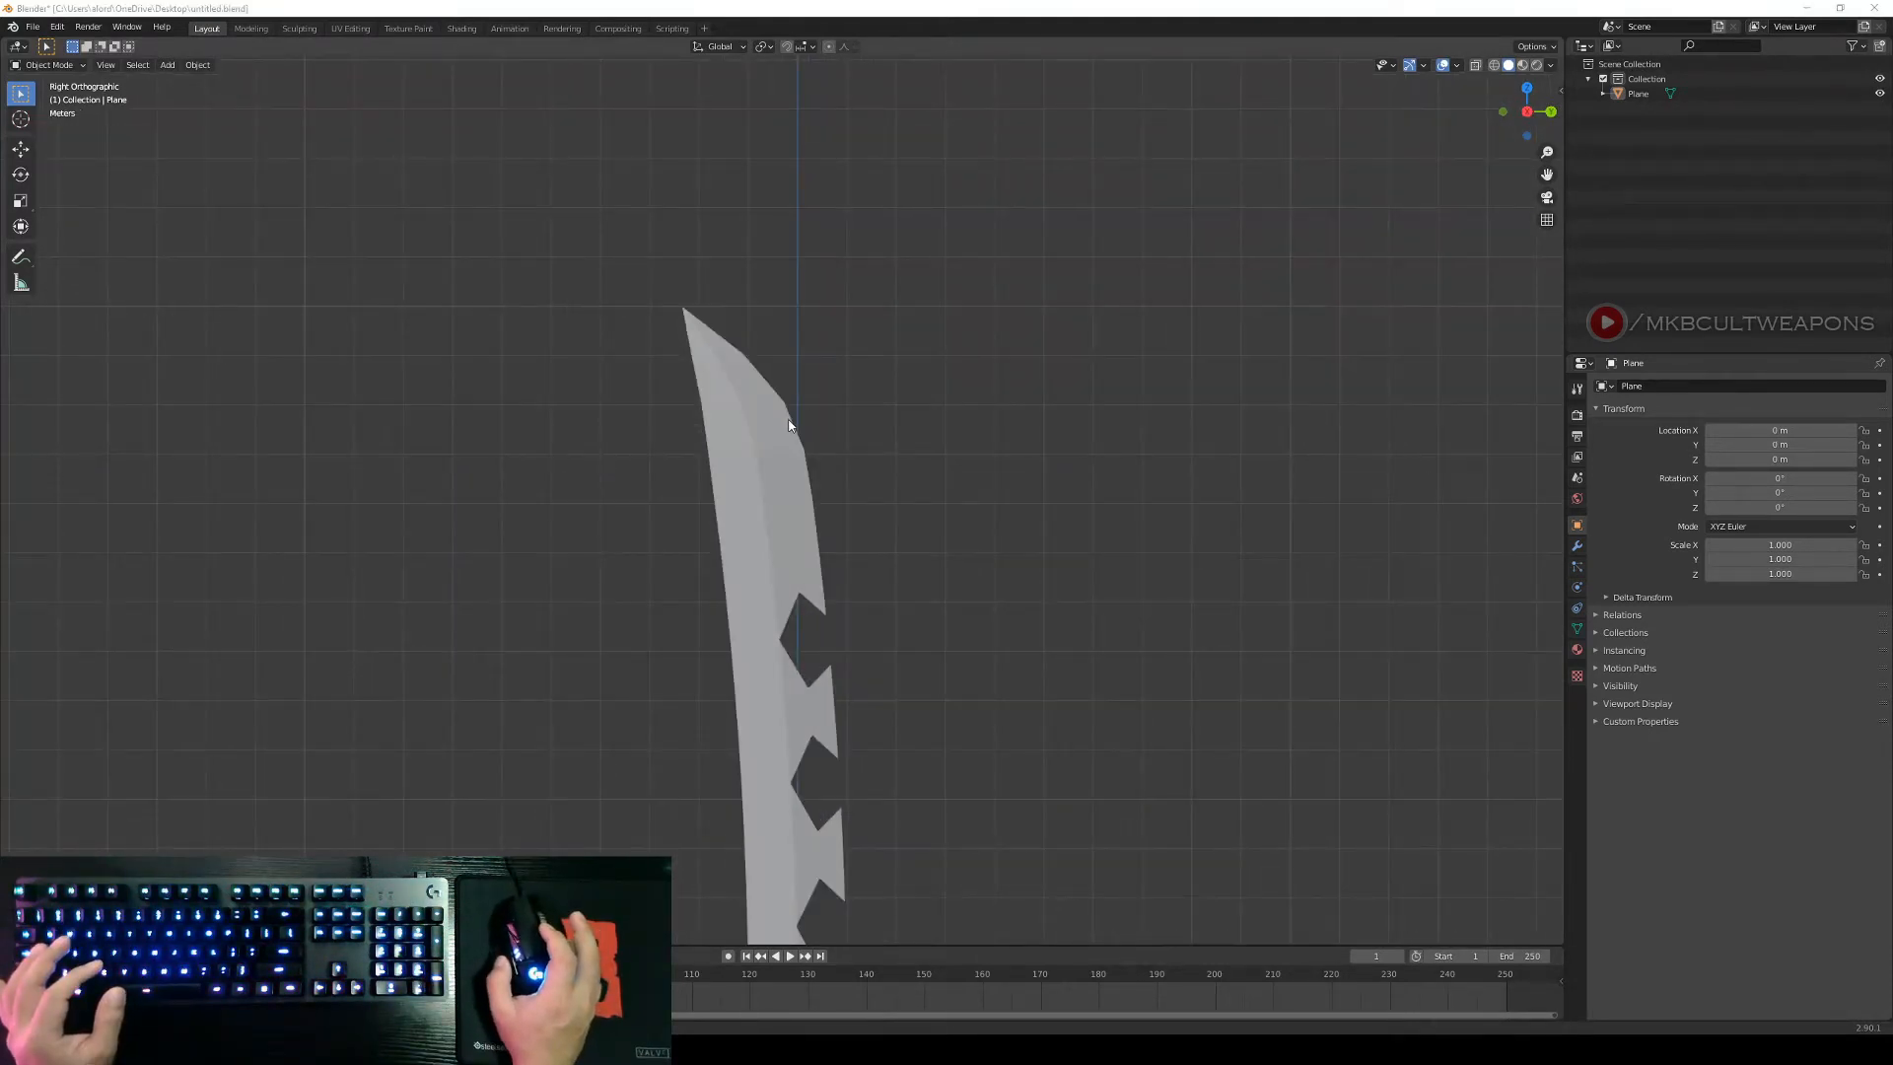
pyautogui.scroll(2, 789, 425)
pyautogui.scroll(-5, 833, 517)
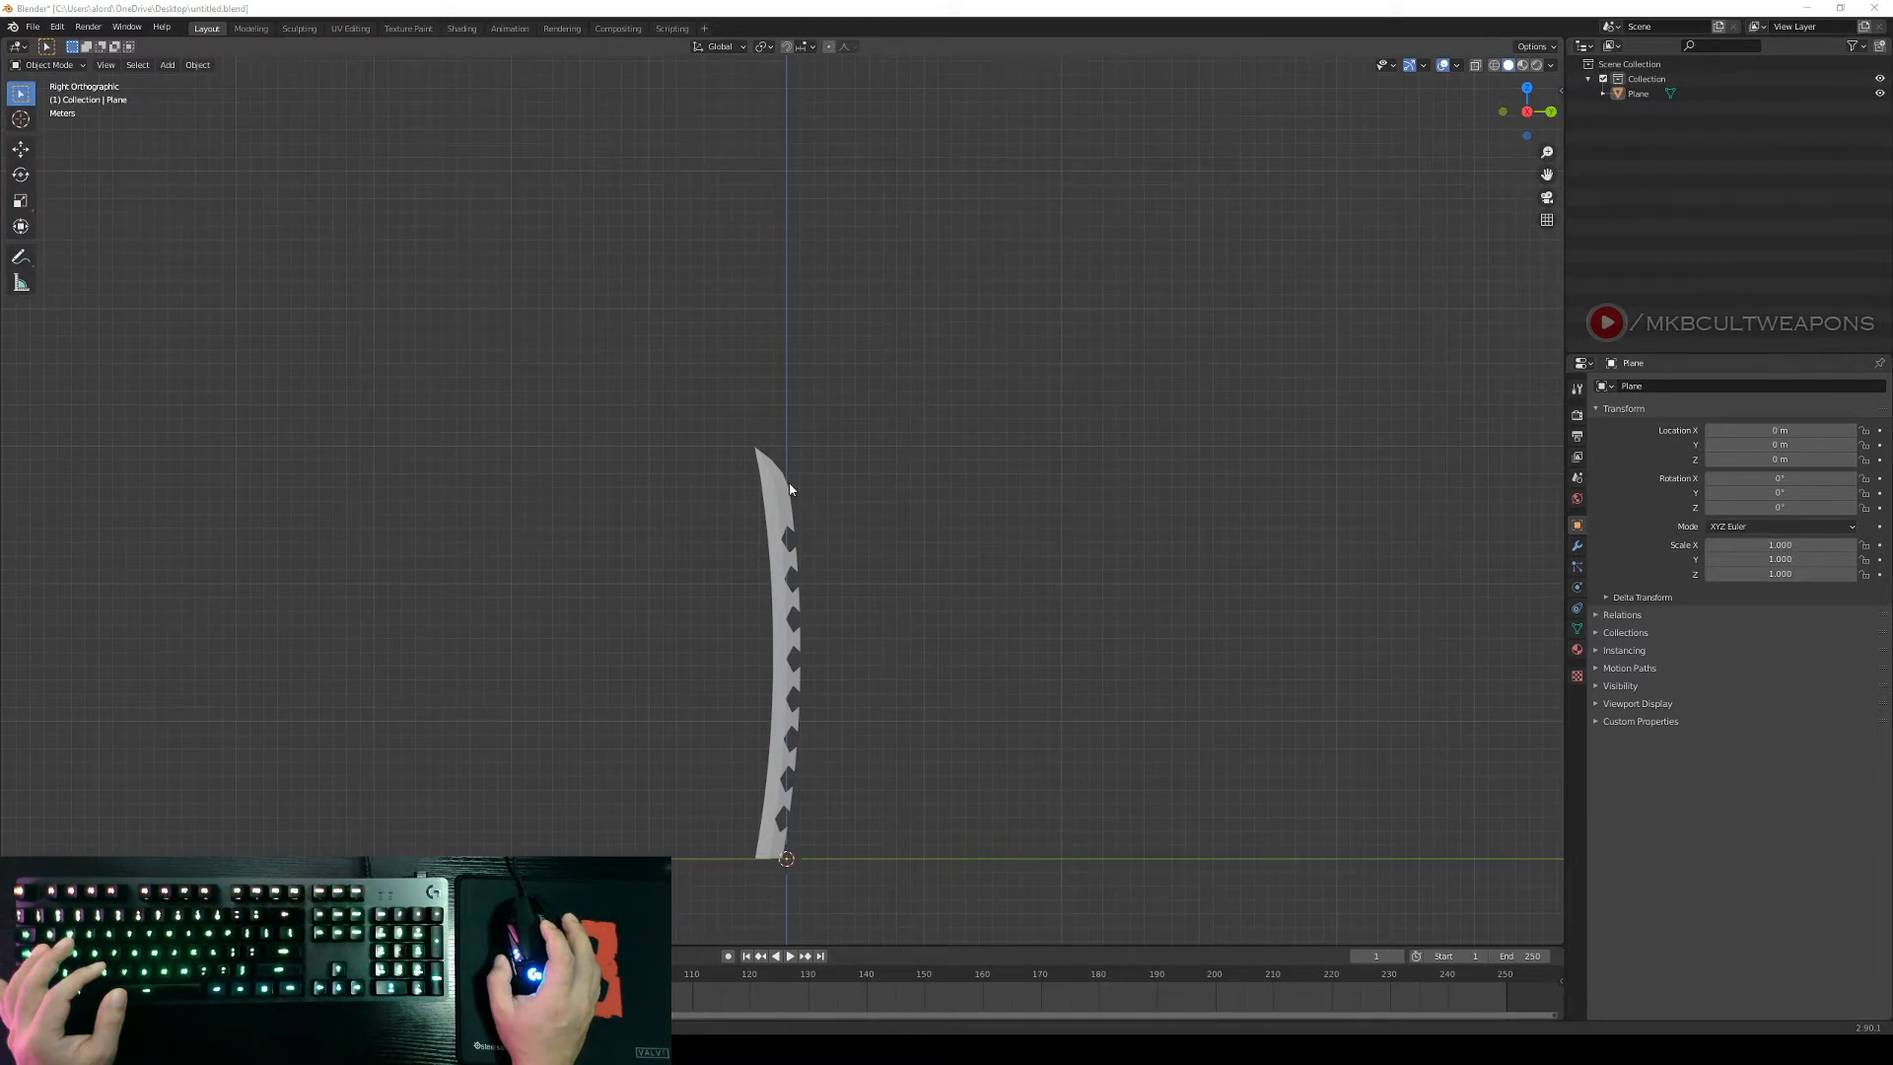
pyautogui.scroll(4, 789, 489)
# Mark the horizontal edge loop midway between the top notch and the blade's tip as a seam in Edit Mode.
pyautogui.click(776, 505)
pyautogui.press('Tab')
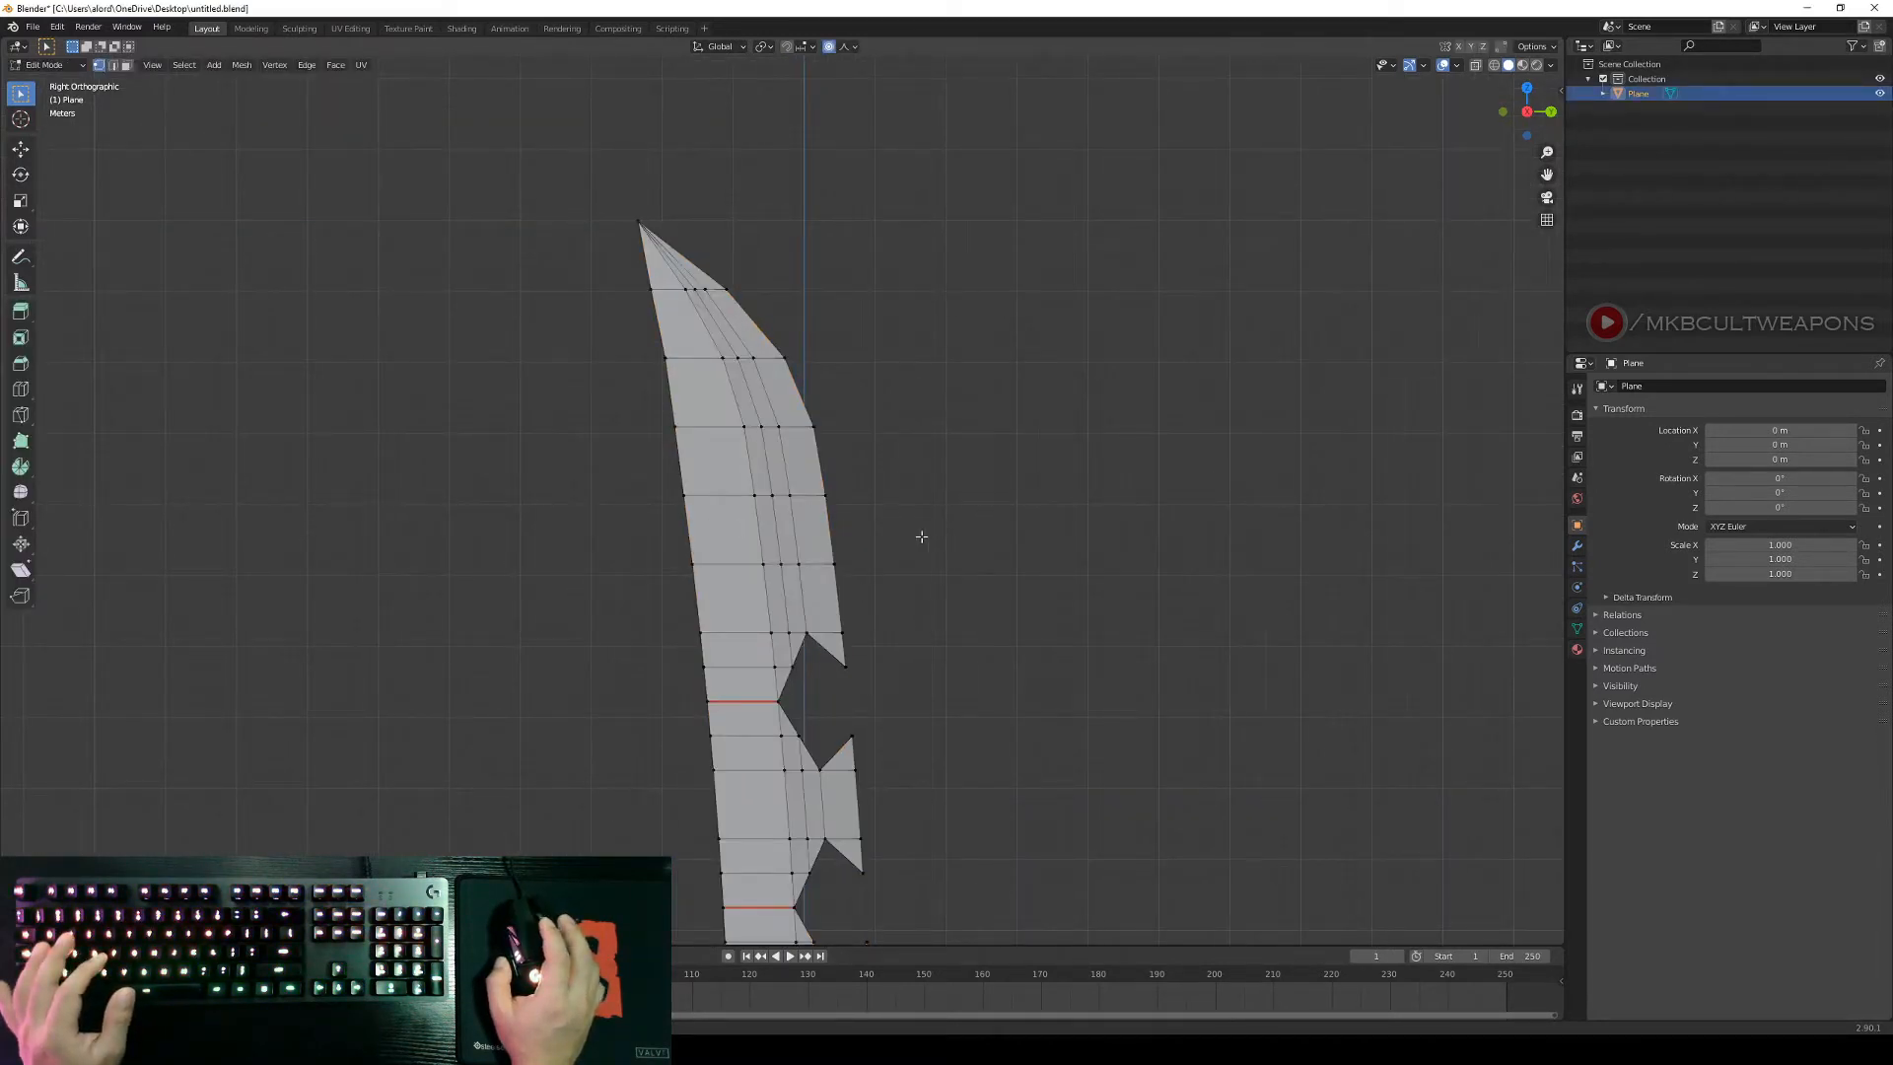
pyautogui.keyDown('alt'); pyautogui.click(722, 494); pyautogui.keyUp('alt')
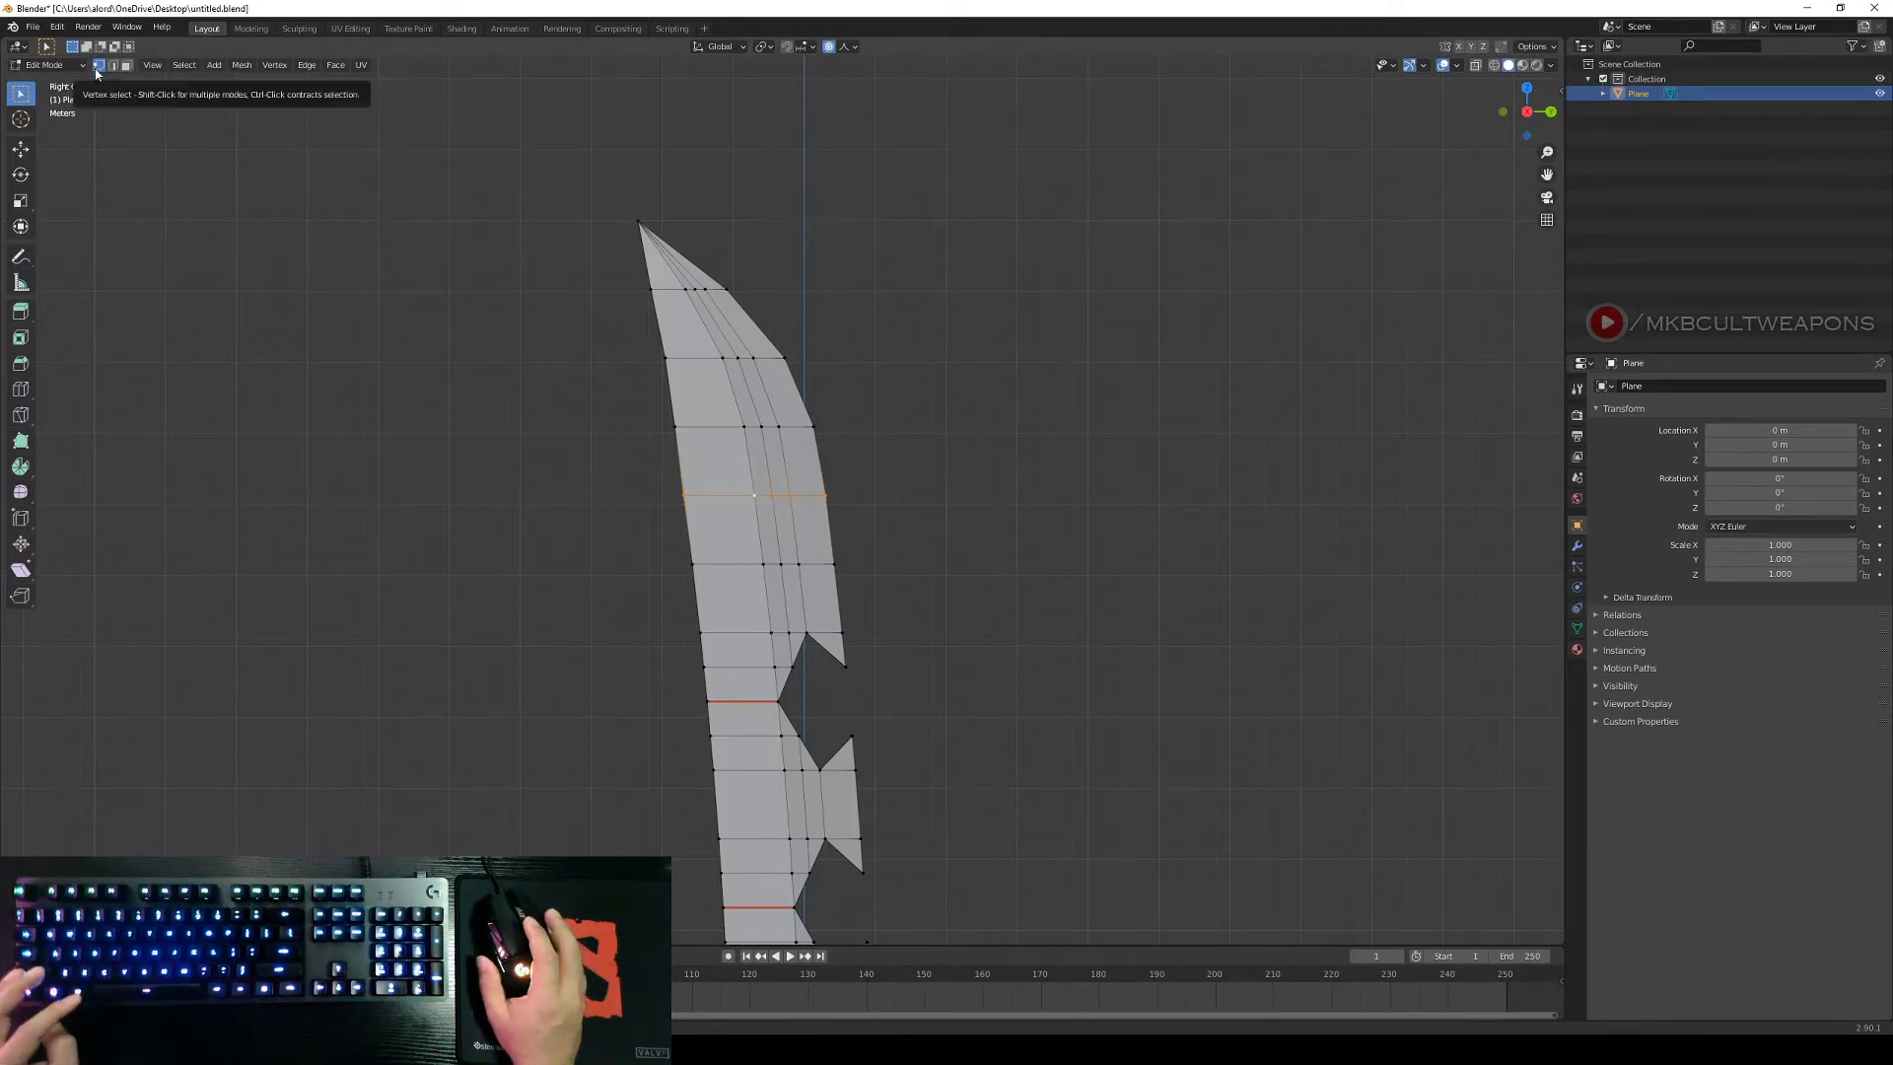
pyautogui.scroll(2, 923, 651)
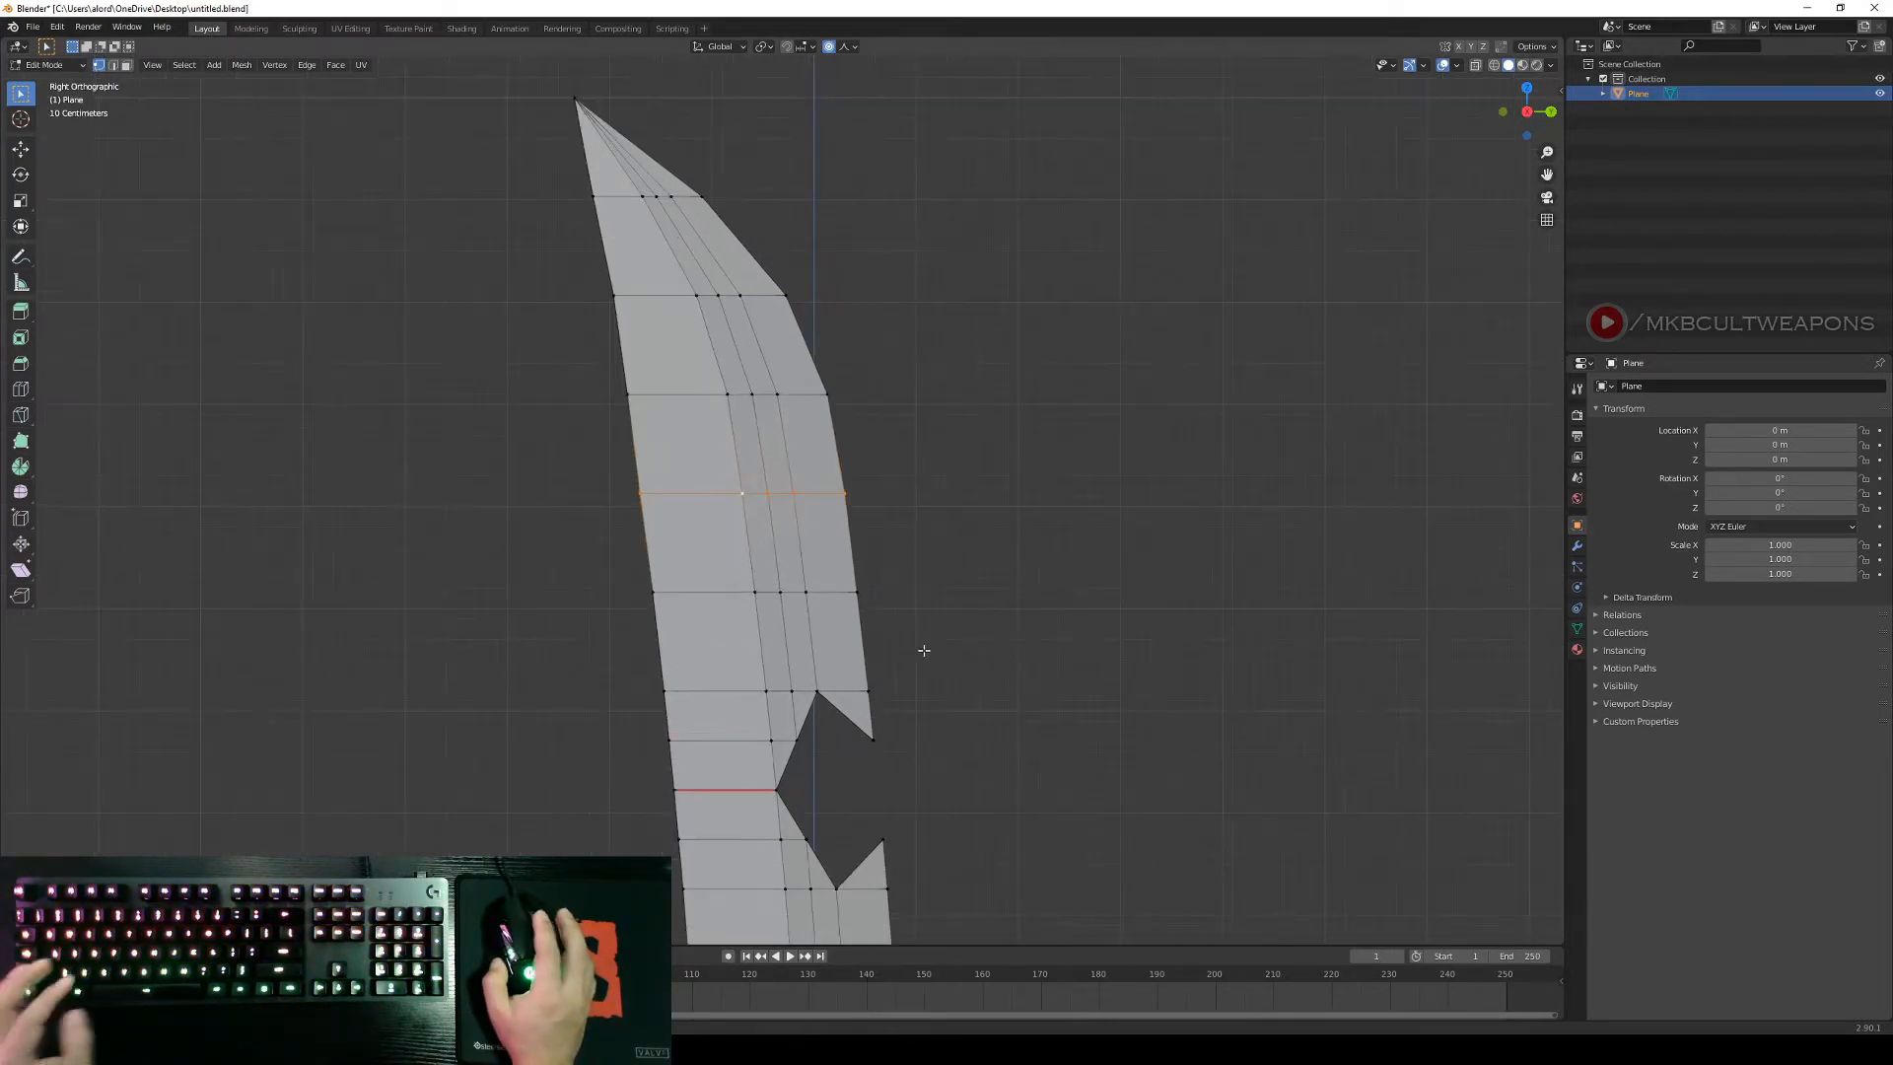
pyautogui.rightClick(924, 650)
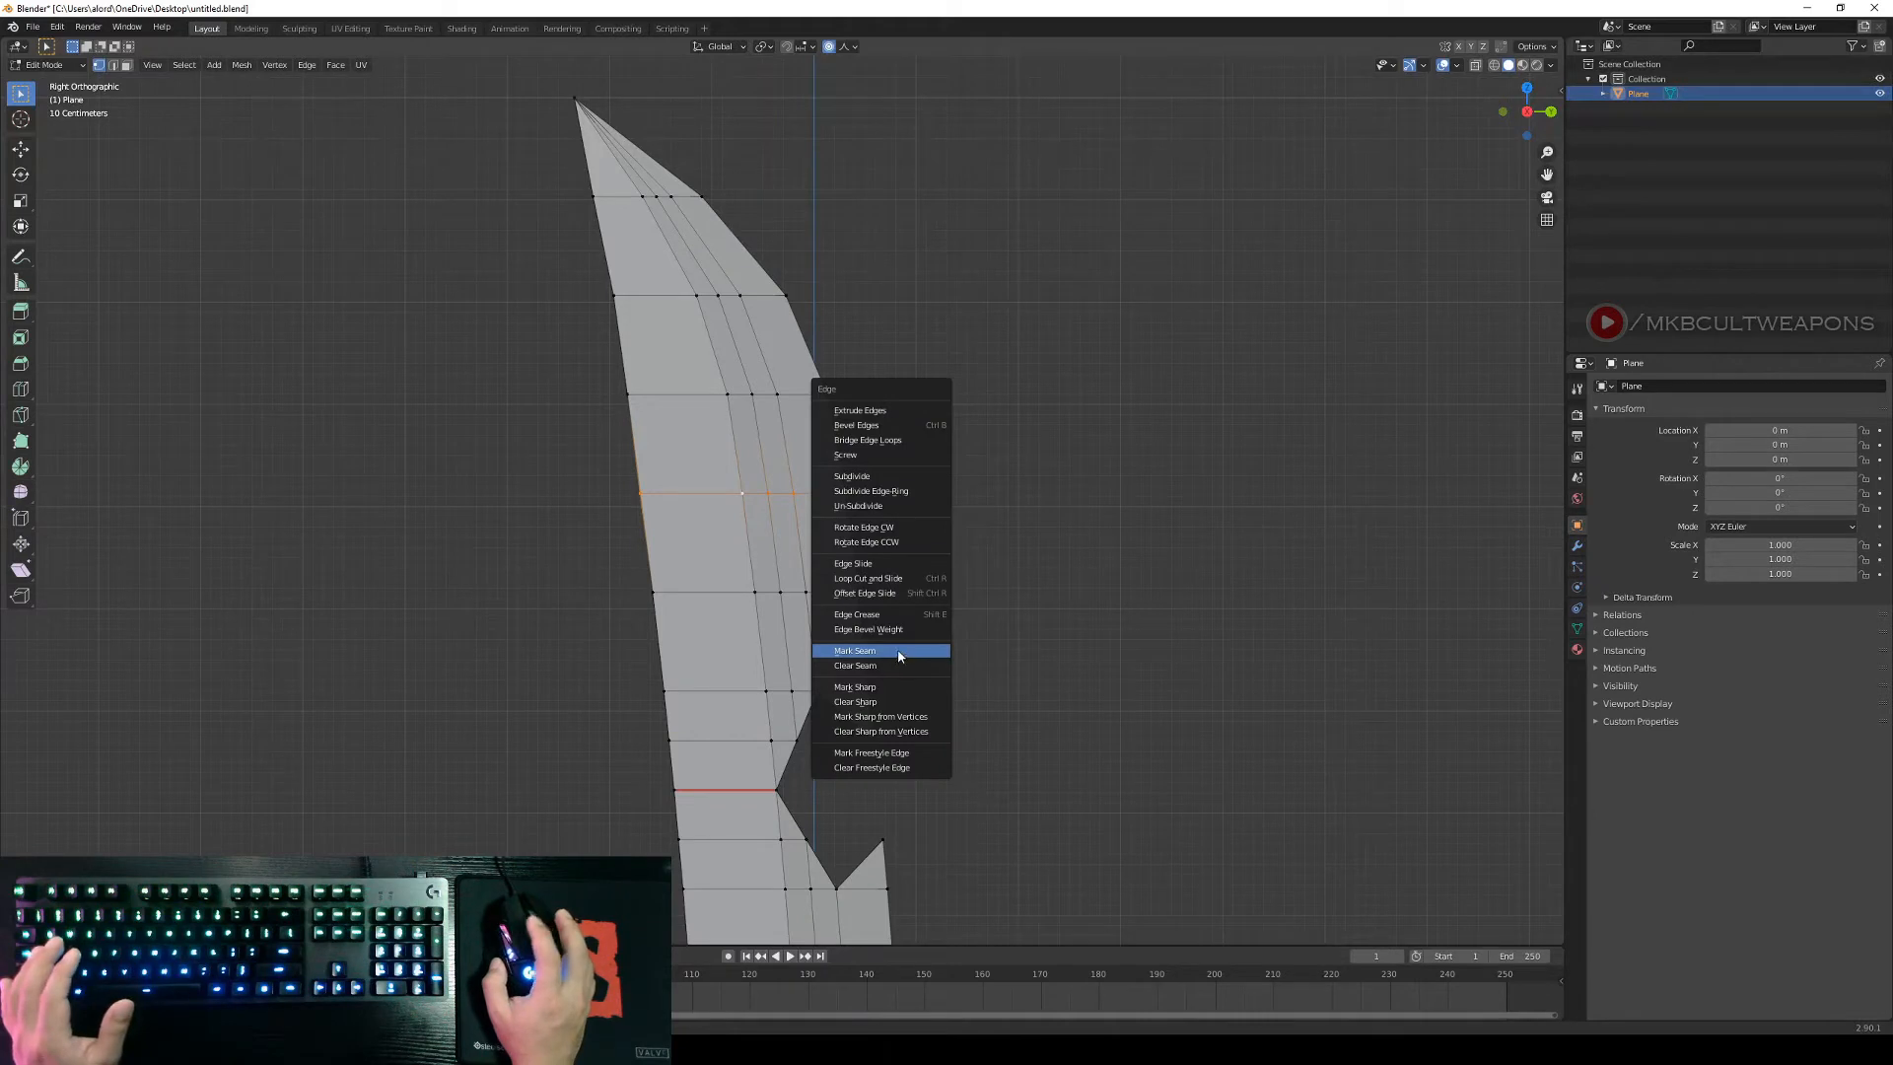
pyautogui.click(902, 649)
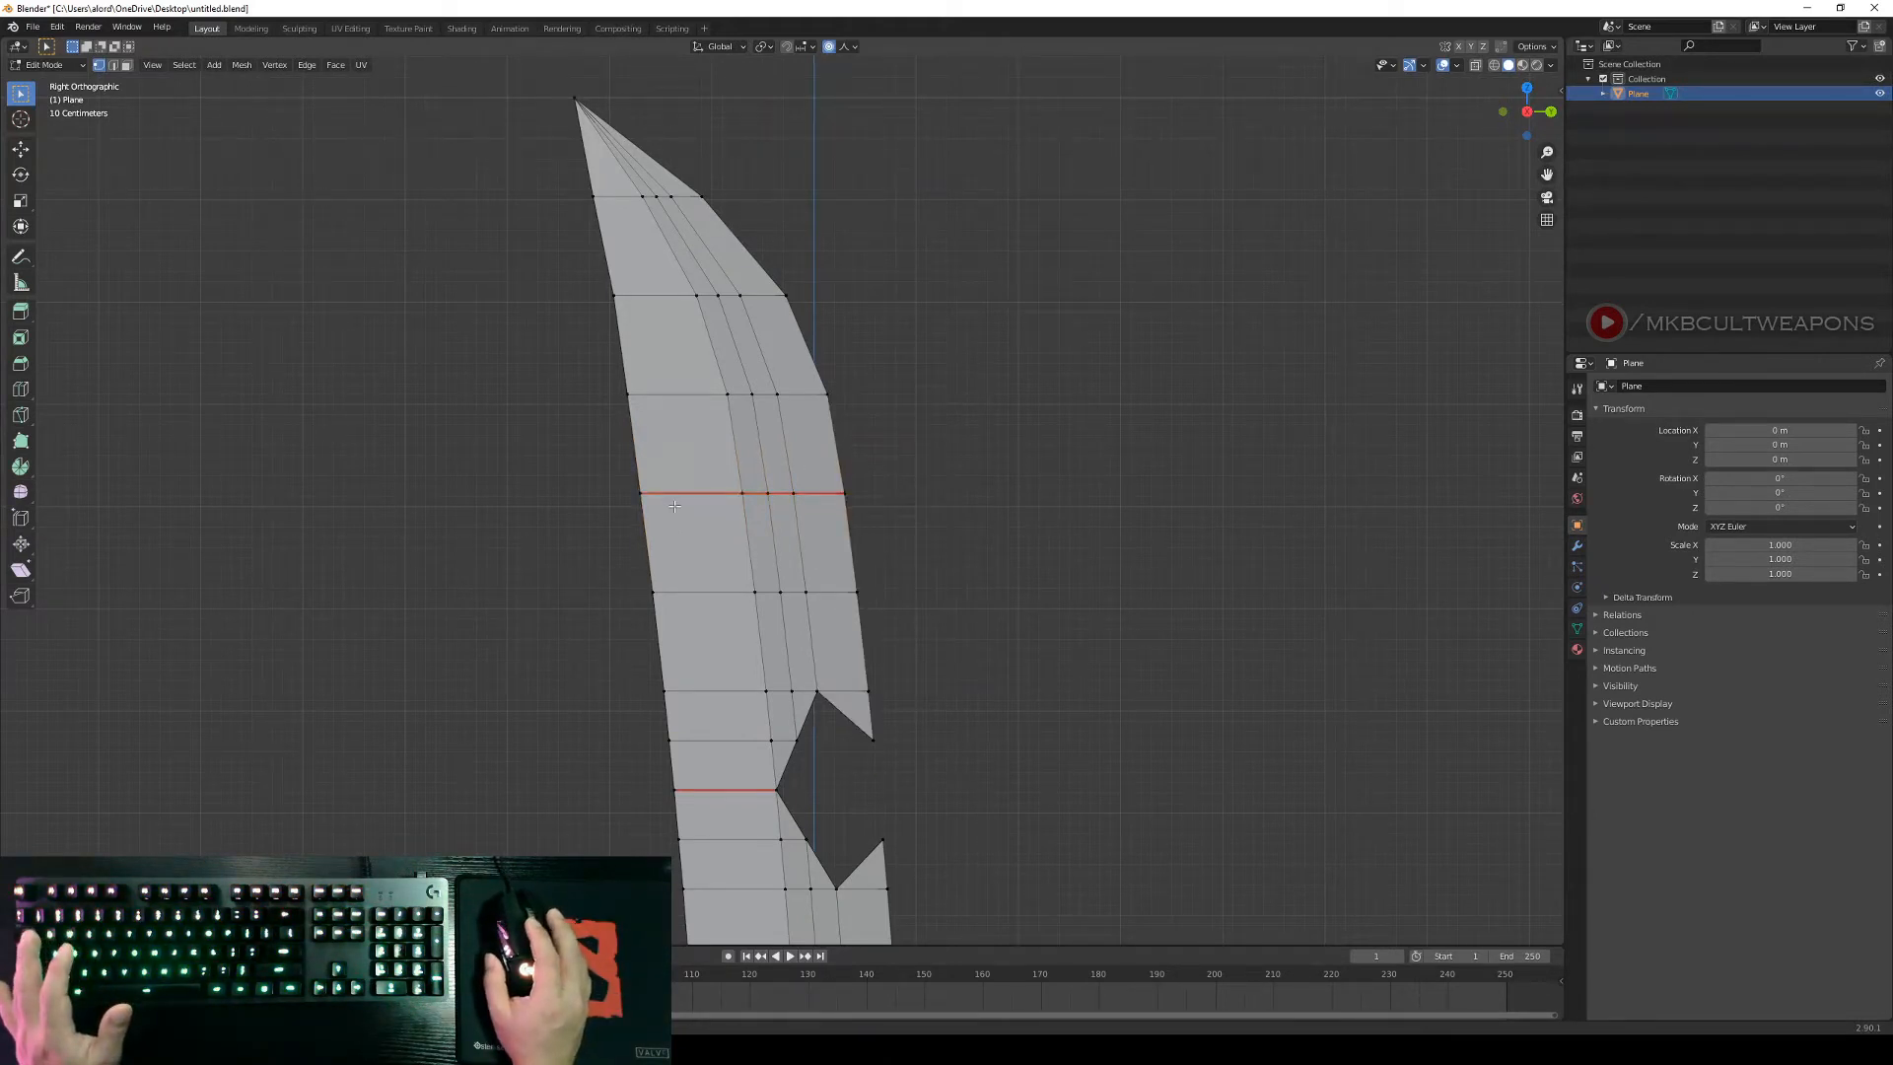
# Add a centred loop cut in the blade section directly above the new seam.
pyautogui.moveTo(929, 520); pyautogui.dragTo(1015, 561, button='middle')
pyautogui.press('KP_1')
pyautogui.press('KP_3')
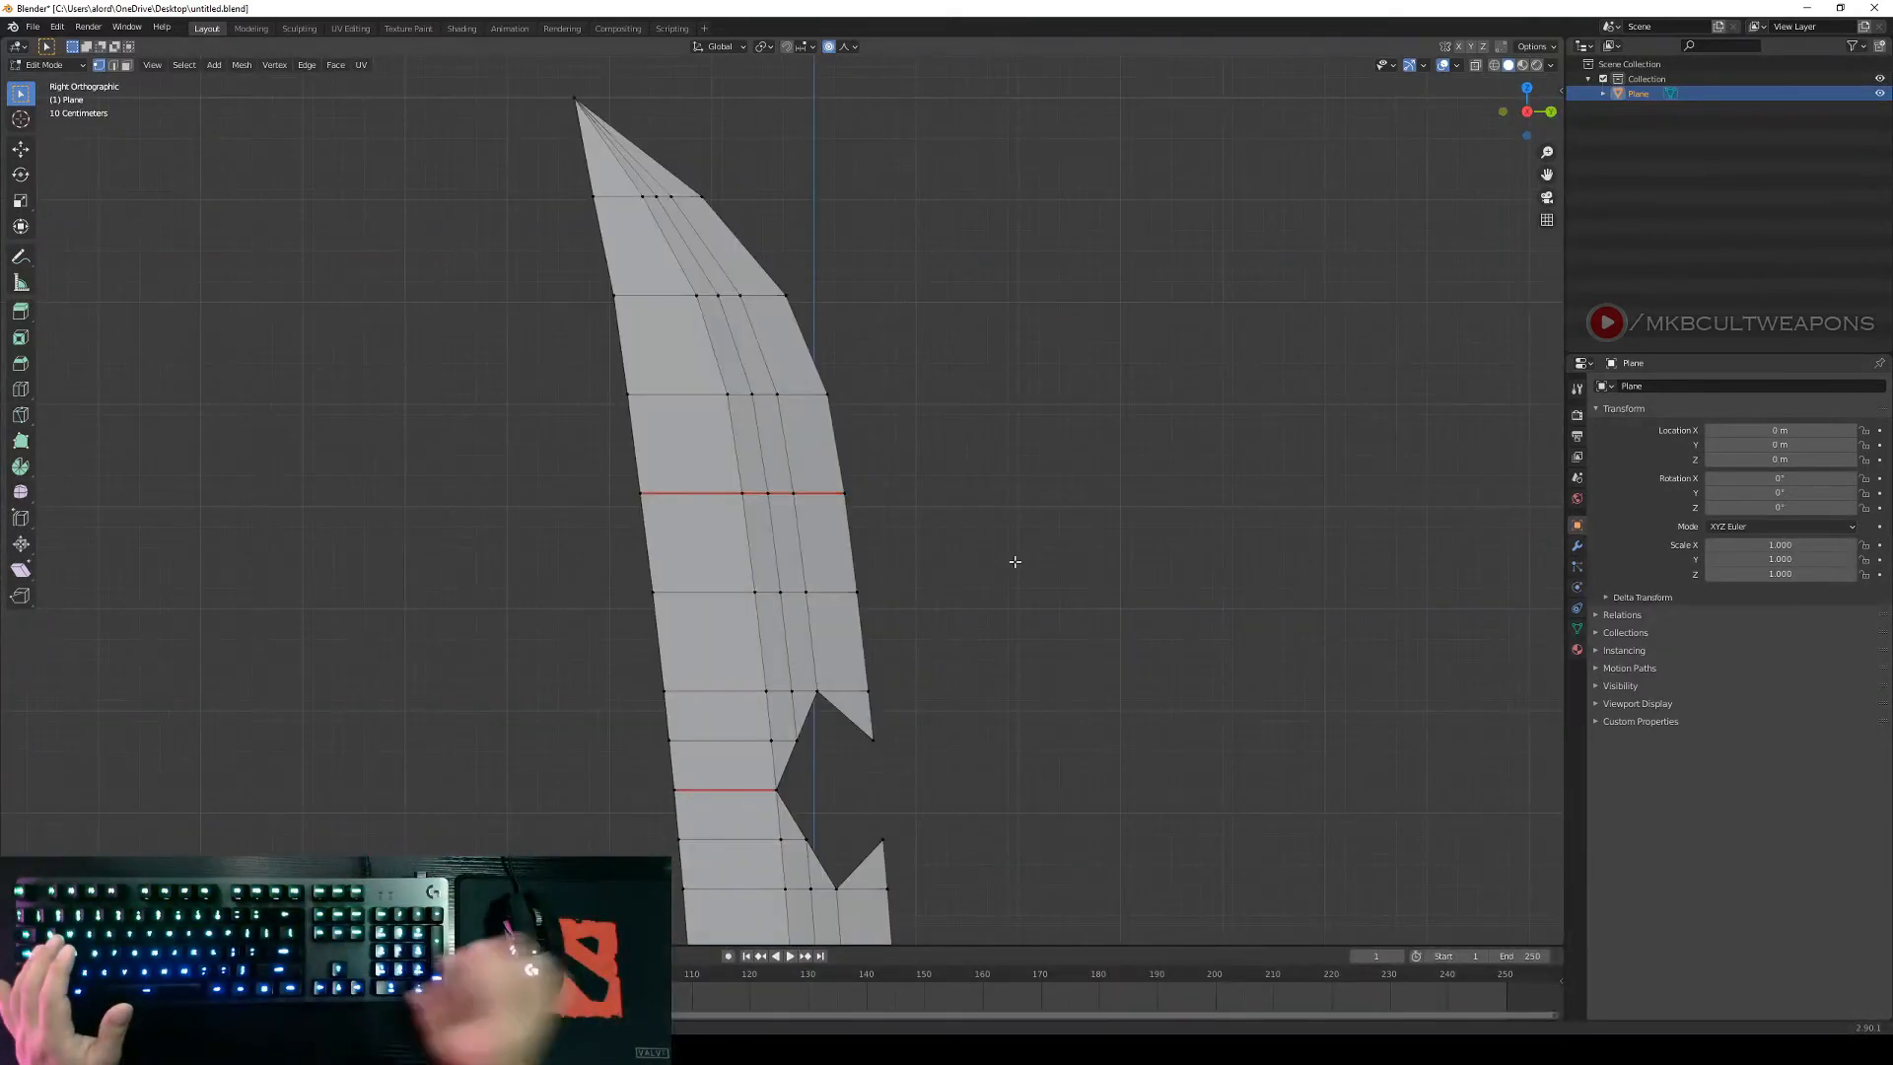
pyautogui.scroll(2, 1015, 561)
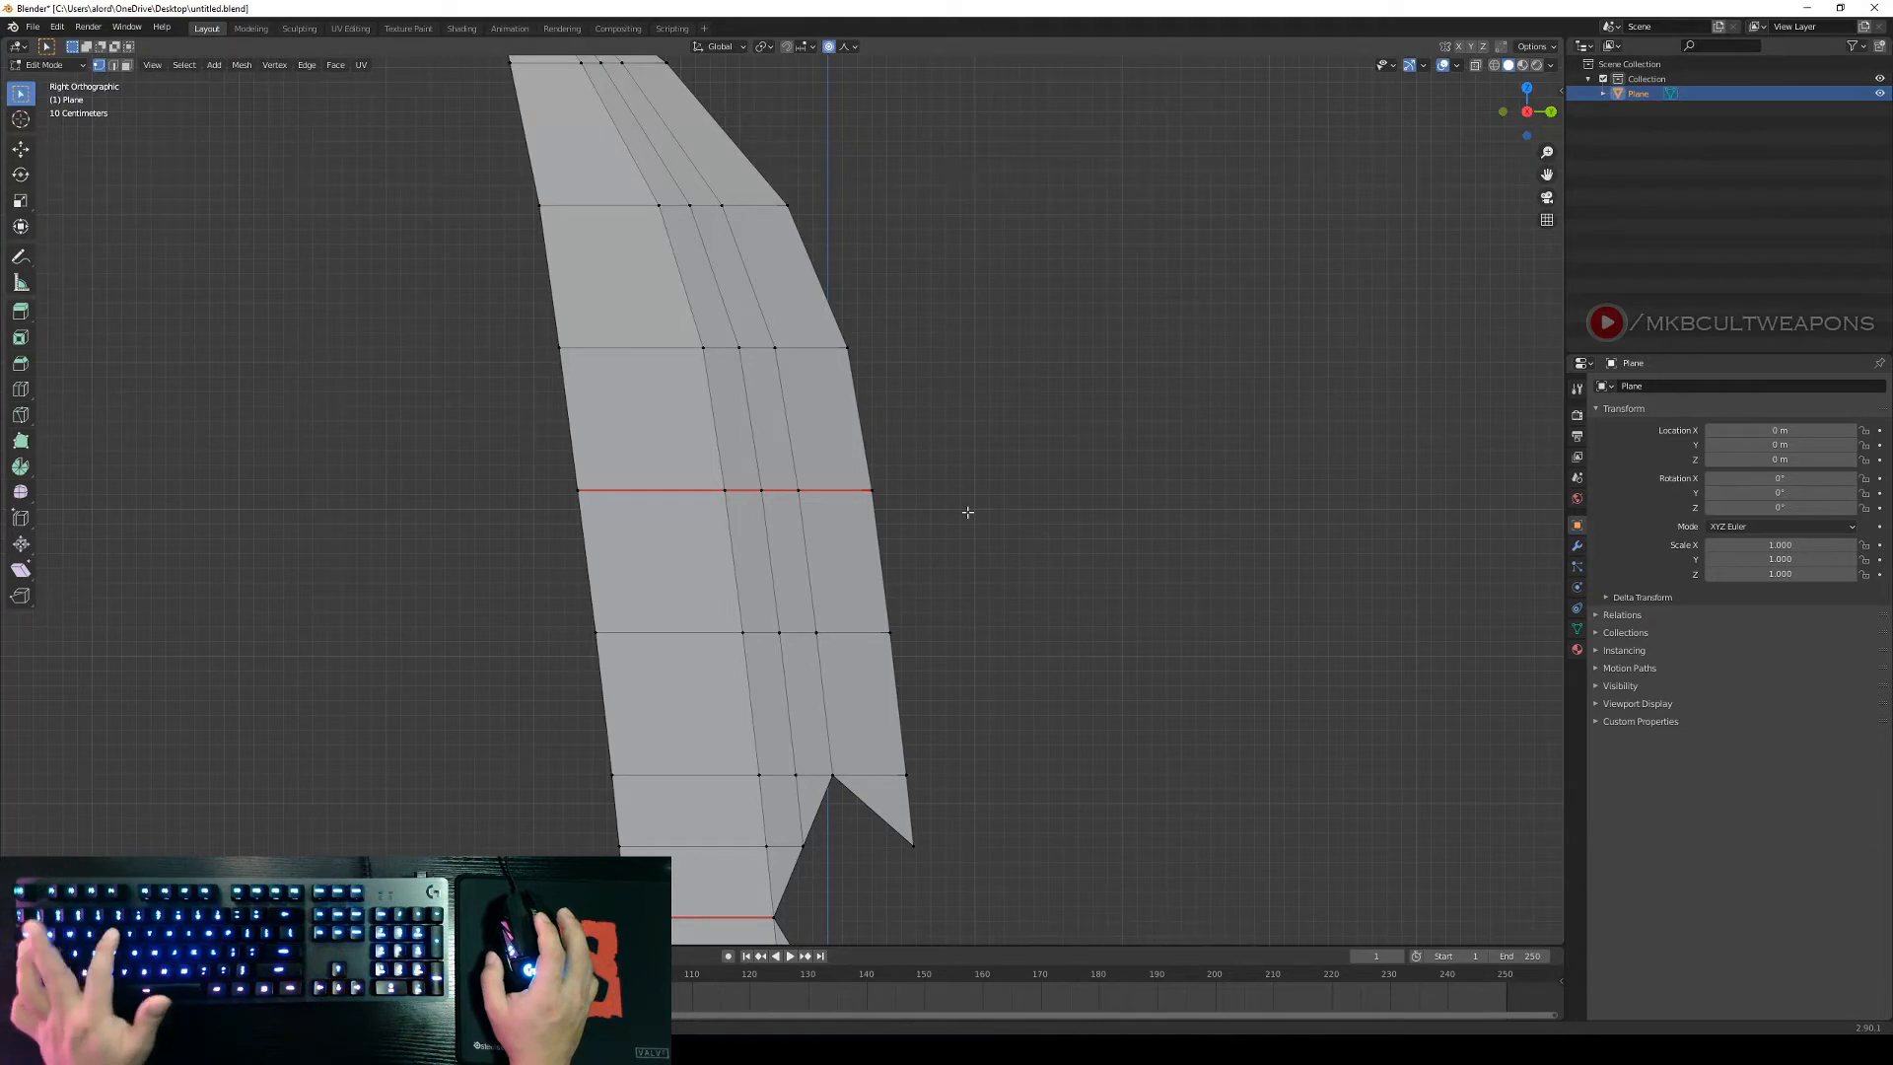
pyautogui.hotkey('ctrl', 'r')
pyautogui.click(641, 426)
pyautogui.rightClick(641, 425)
pyautogui.click(1076, 453)
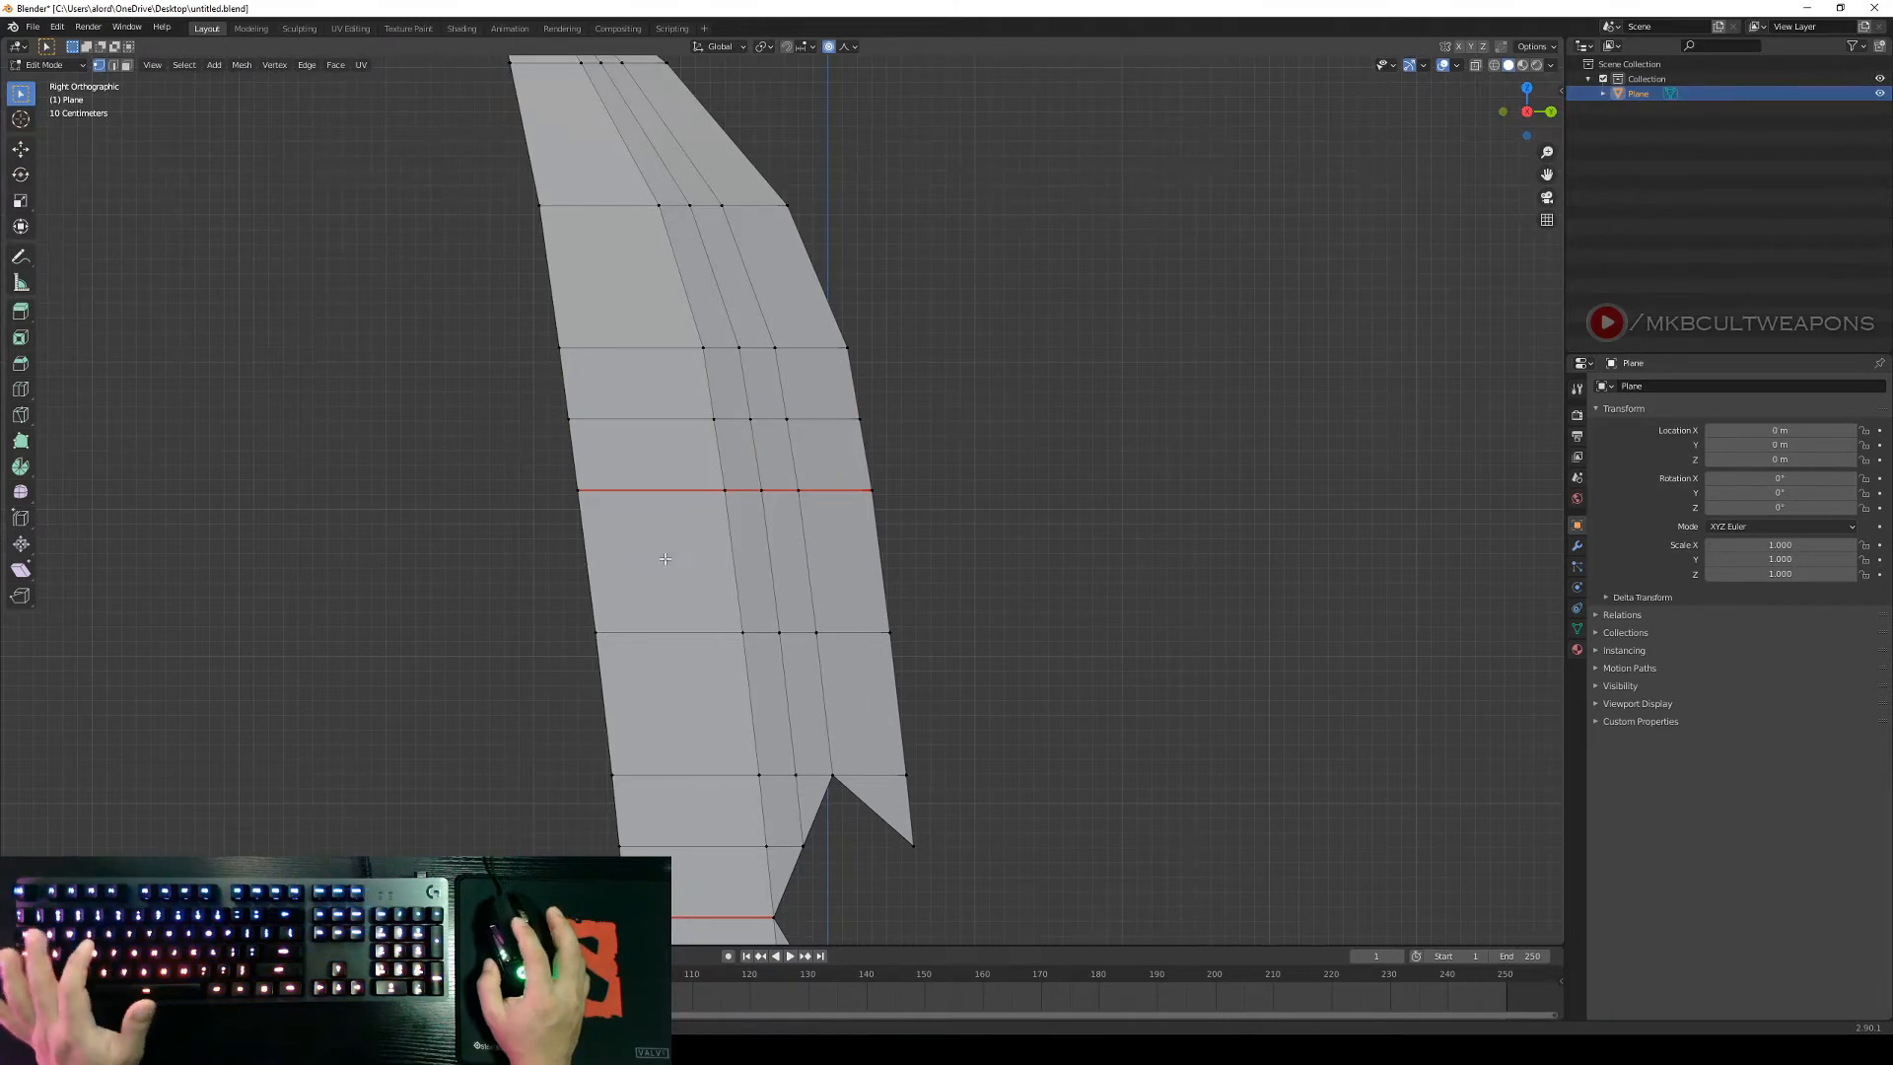
# Add a centred loop cut in the blade section directly below the new seam.
pyautogui.hotkey('ctrl', 'r')
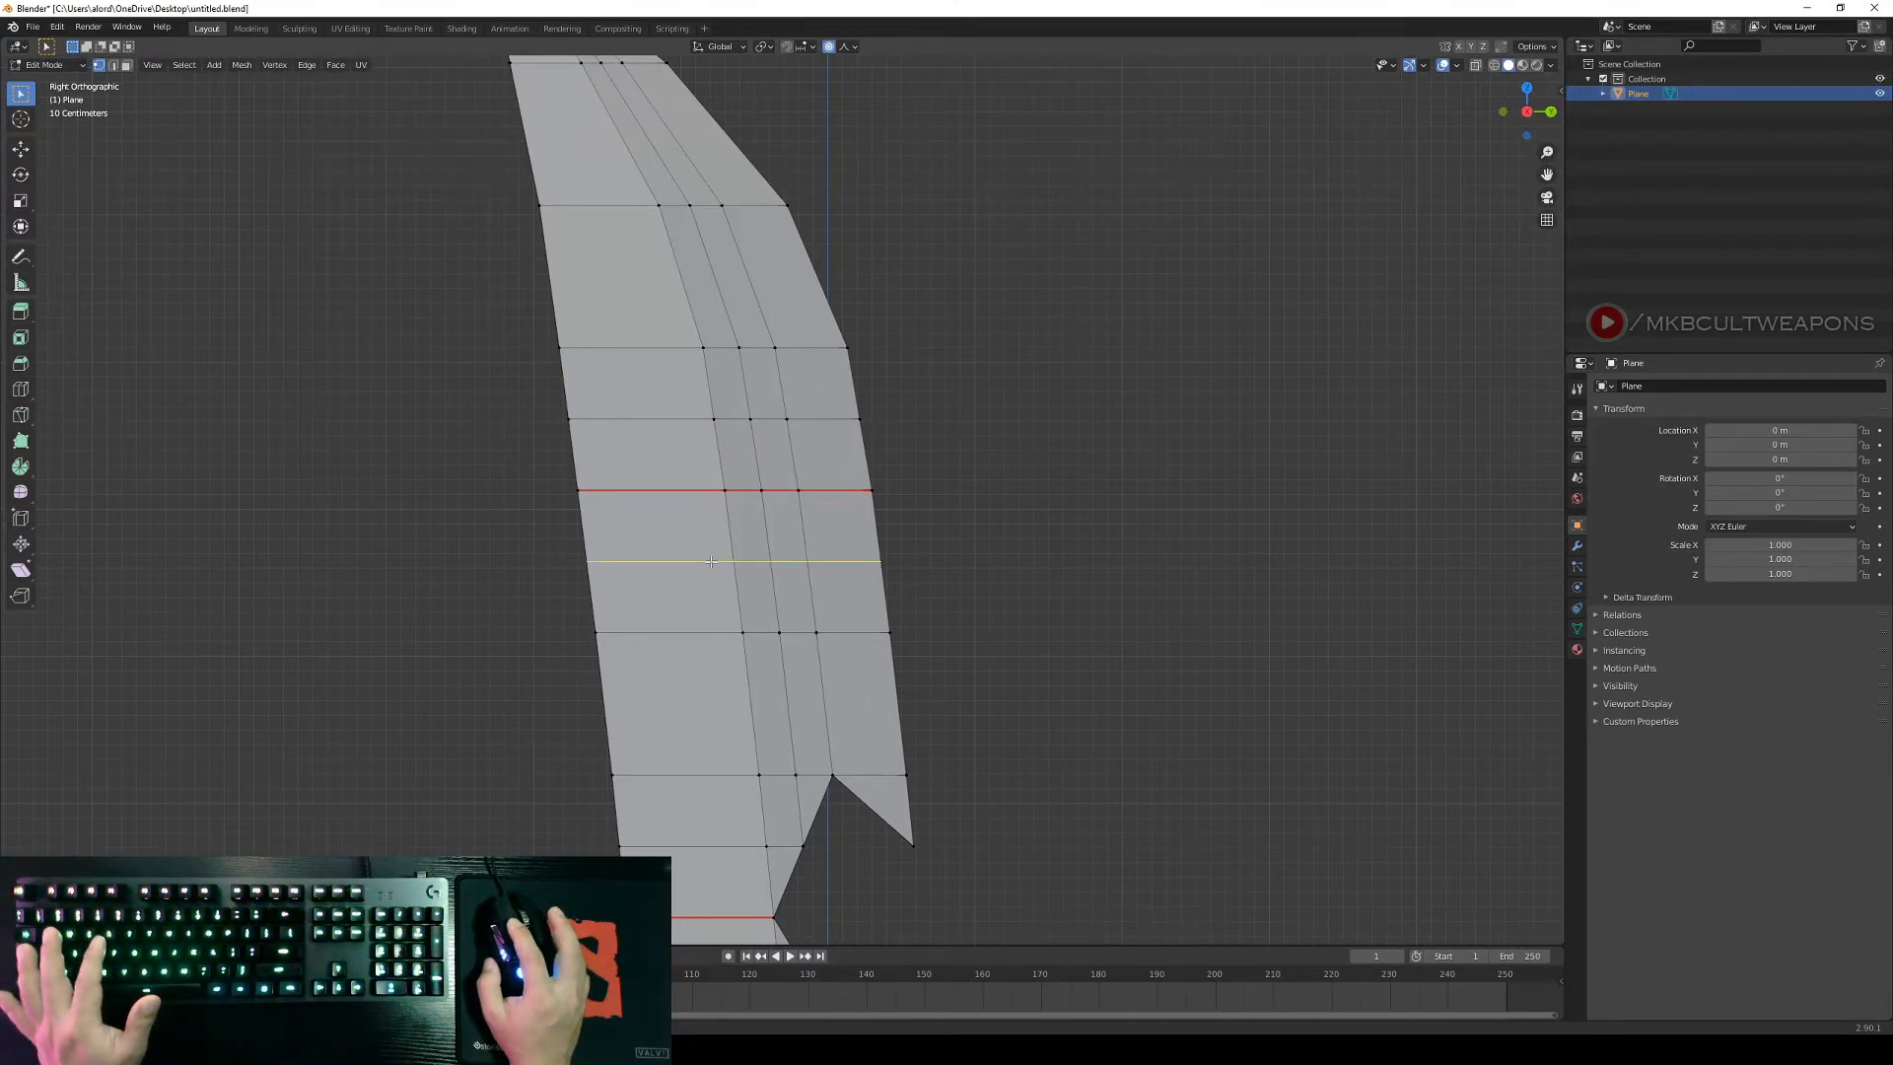
pyautogui.click(710, 561)
pyautogui.rightClick(711, 561)
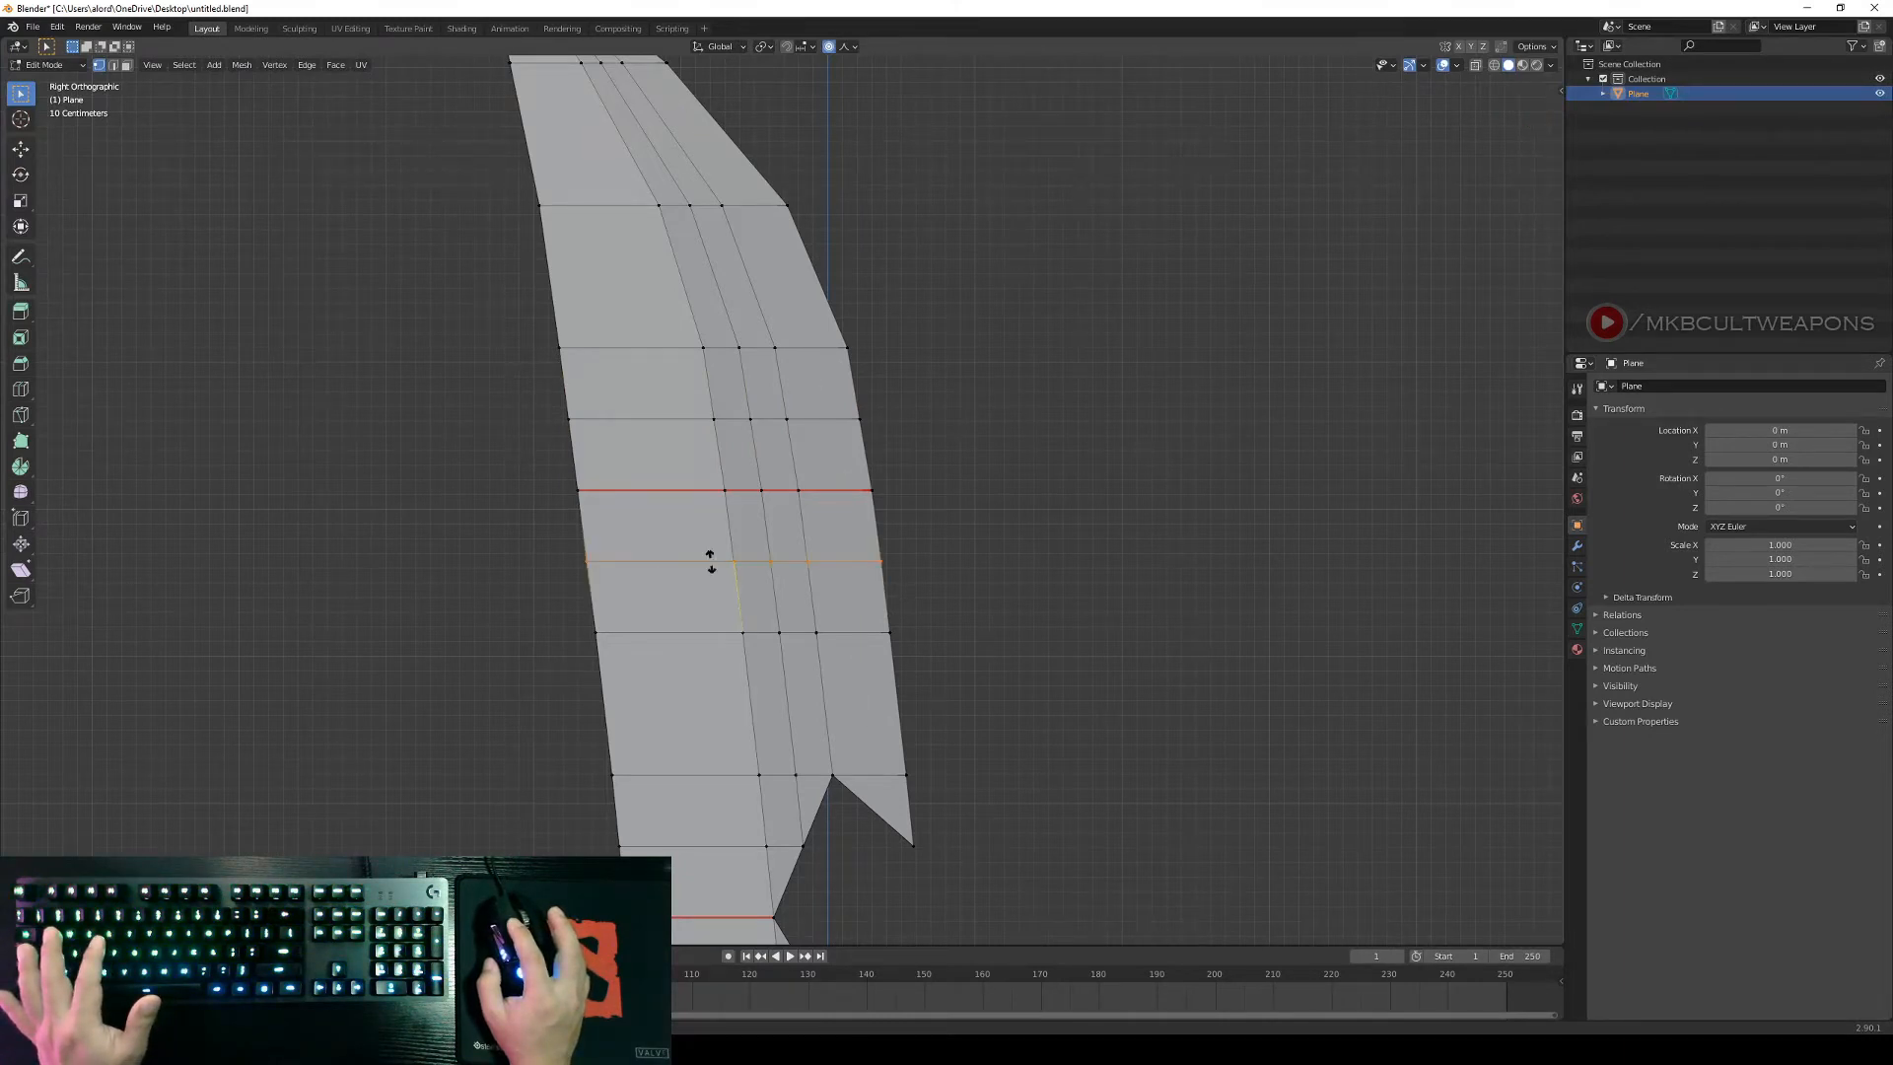
pyautogui.scroll(-2, 1010, 558)
pyautogui.click(1011, 558)
pyautogui.scroll(1, 1010, 558)
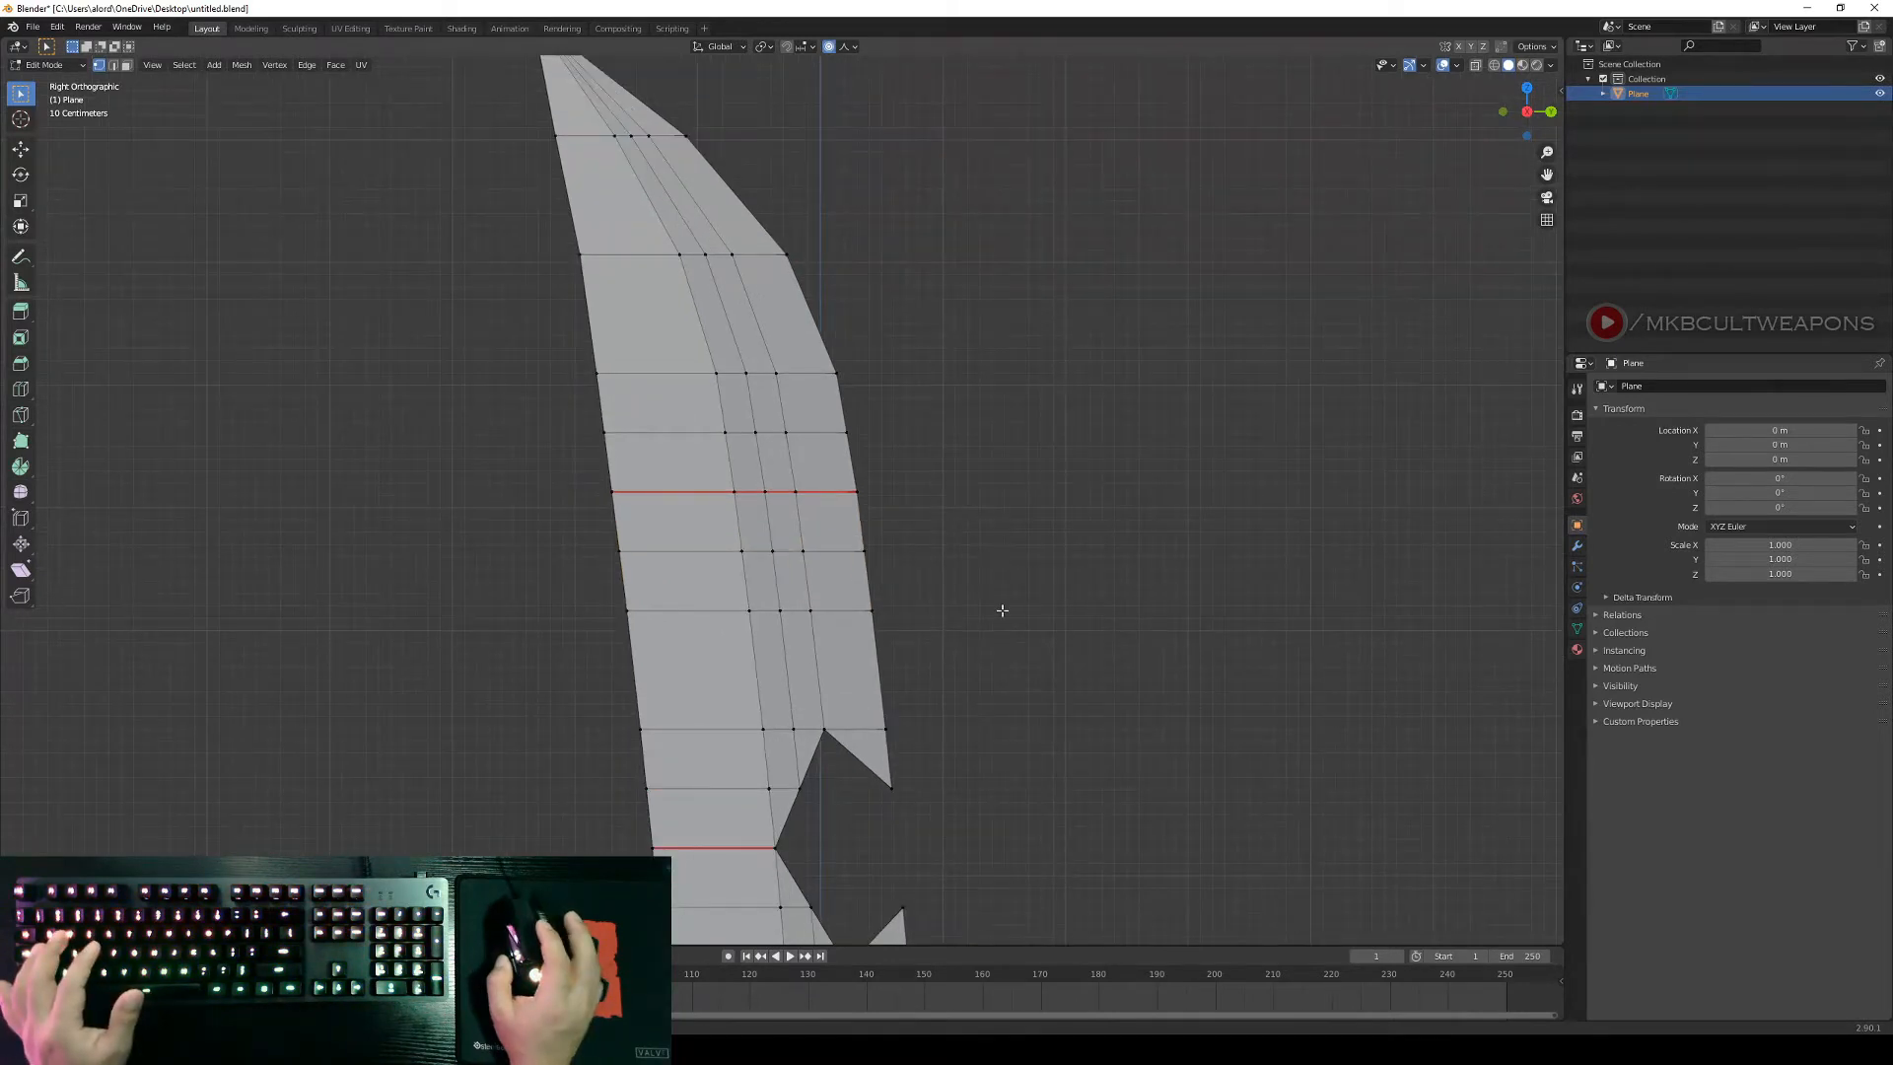
# Delete the middle vertex on the new seam and the outer inner-line vertices just above and below it, on both blade faces.
pyautogui.click(803, 549)
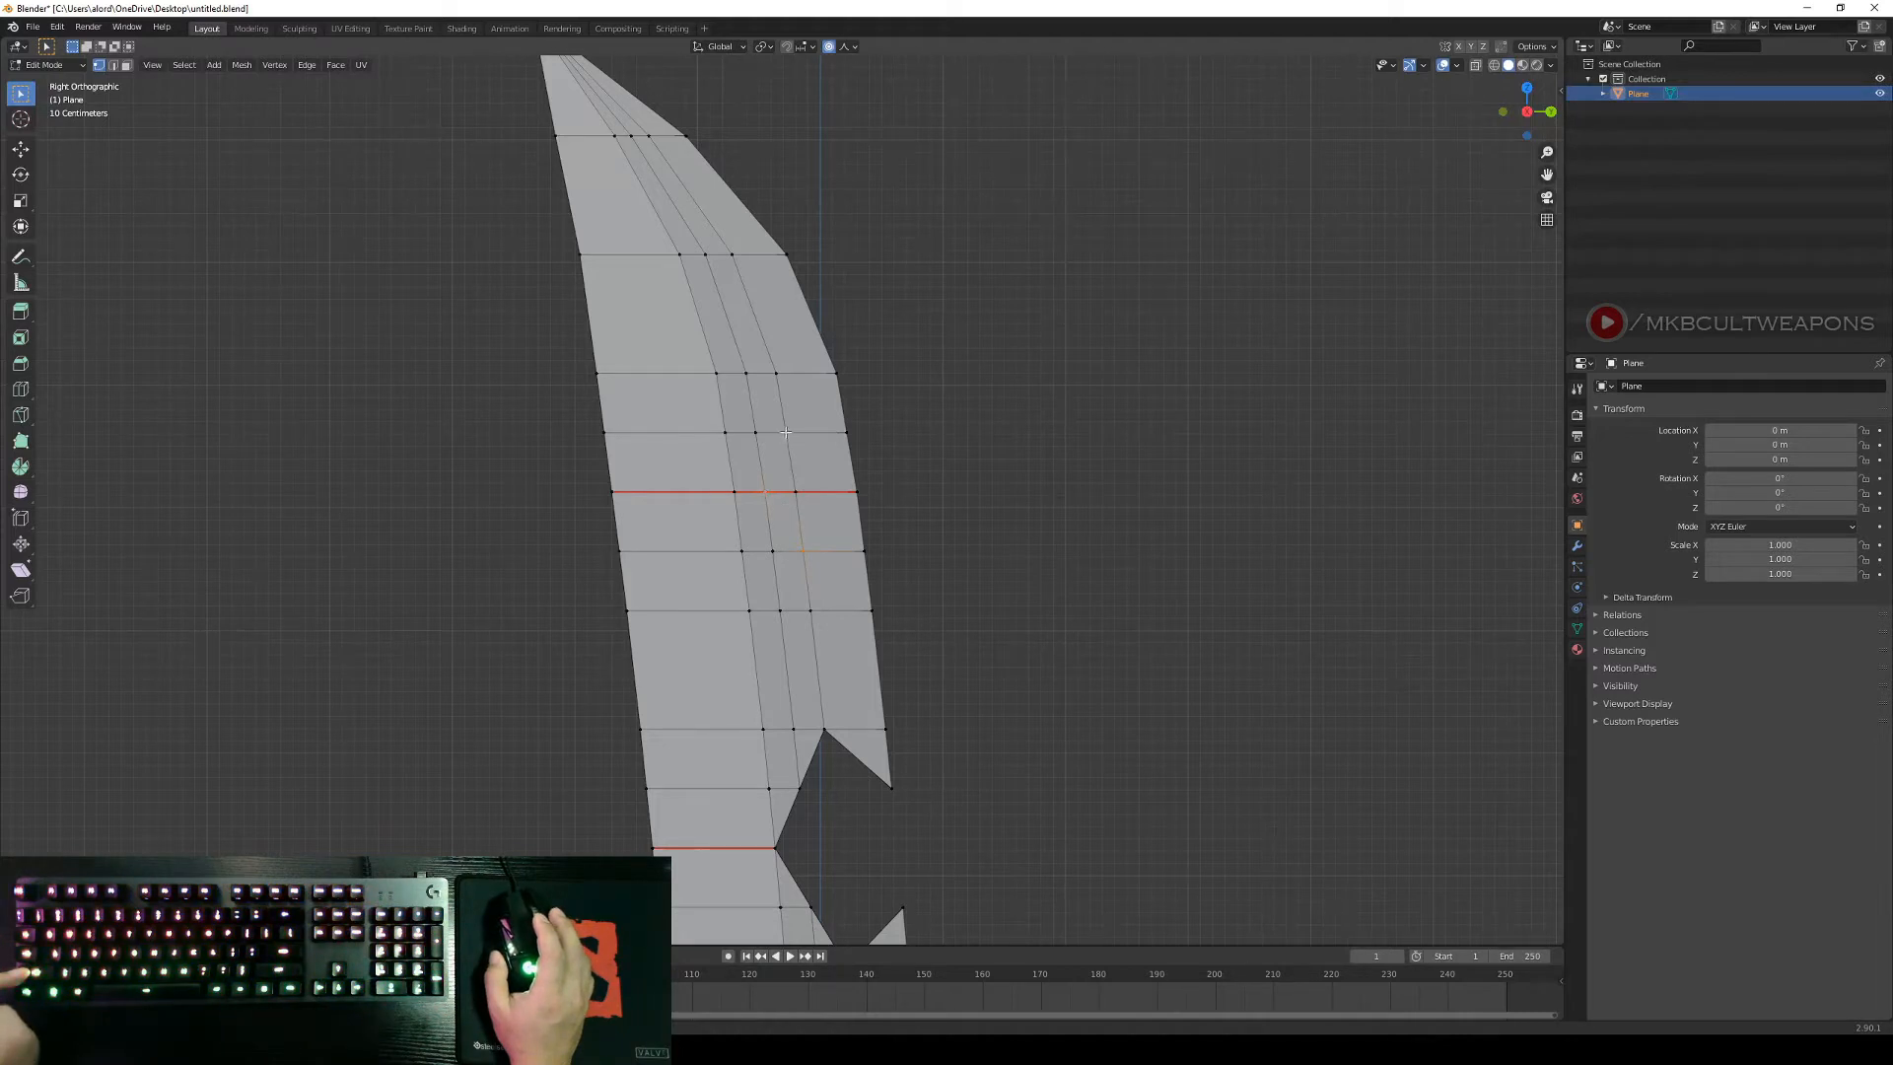
pyautogui.moveTo(1120, 562); pyautogui.dragTo(818, 584, button='middle')
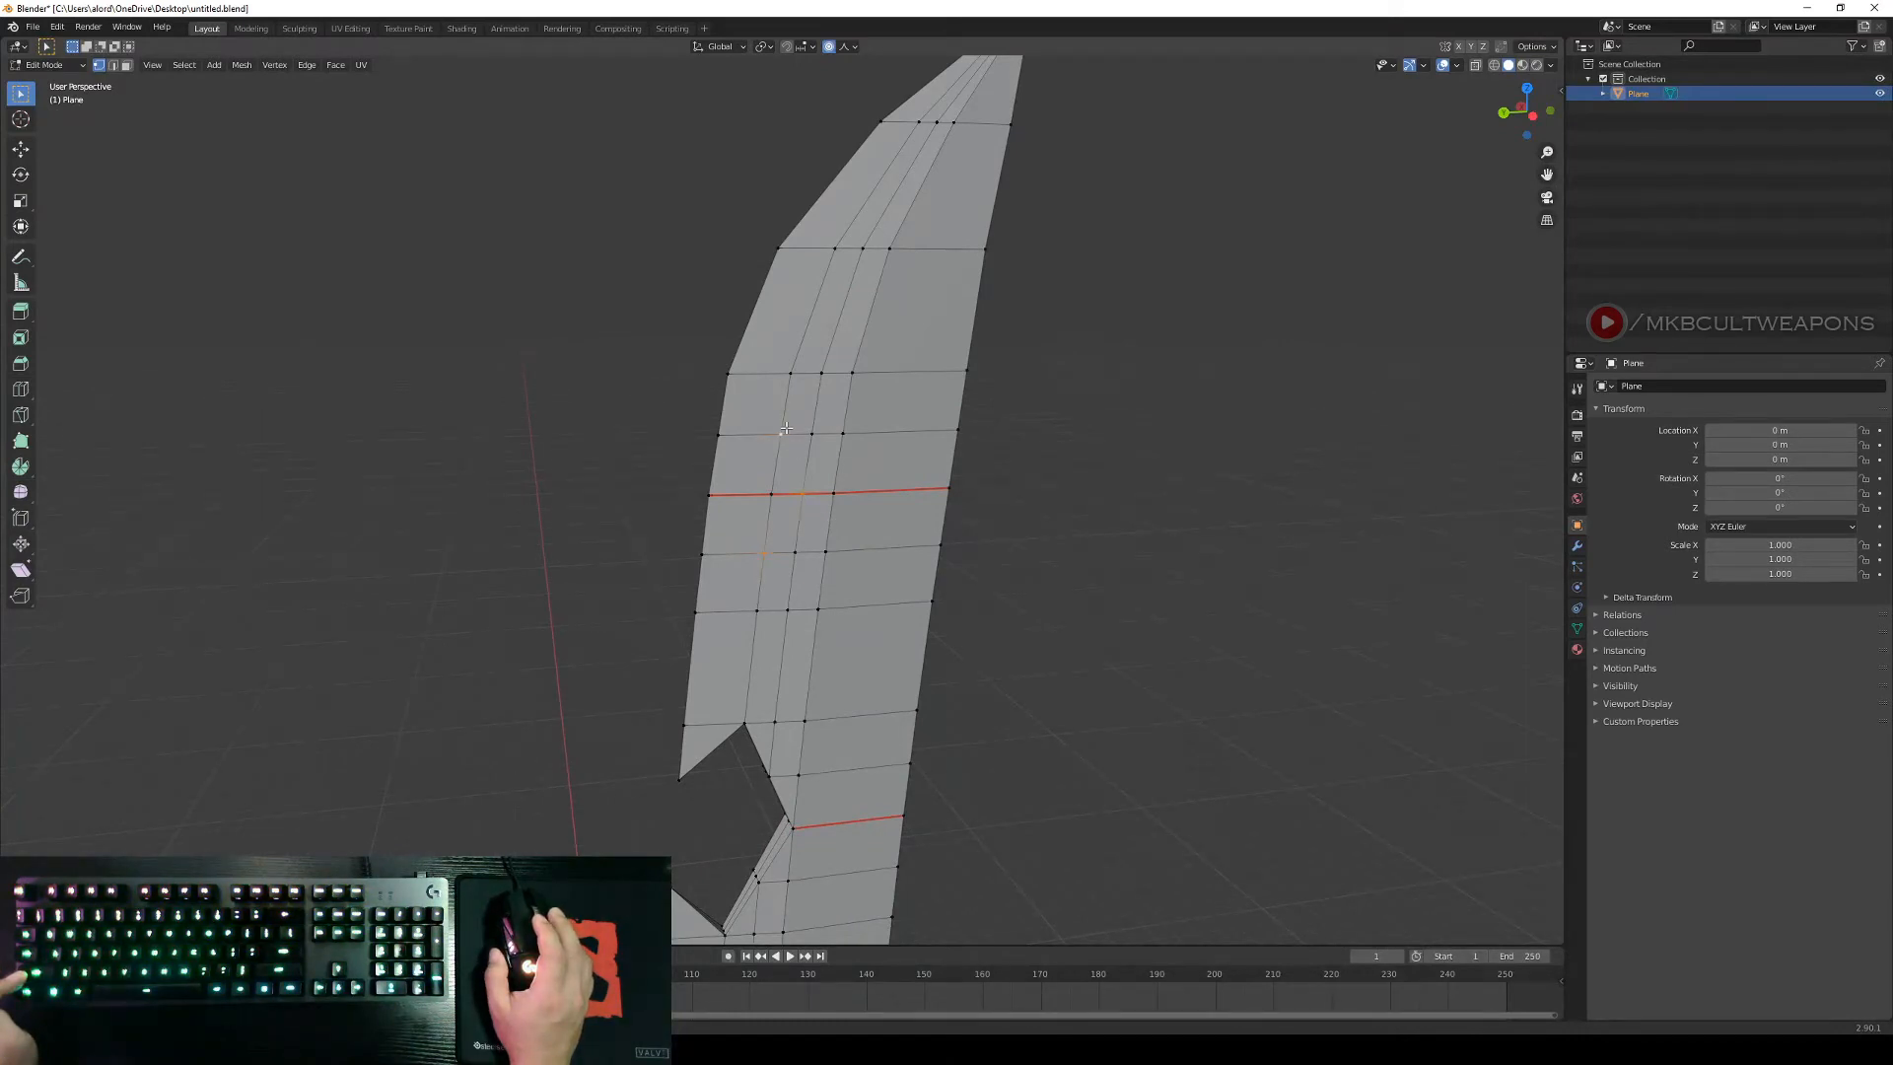
pyautogui.moveTo(649, 654); pyautogui.dragTo(947, 638, button='middle')
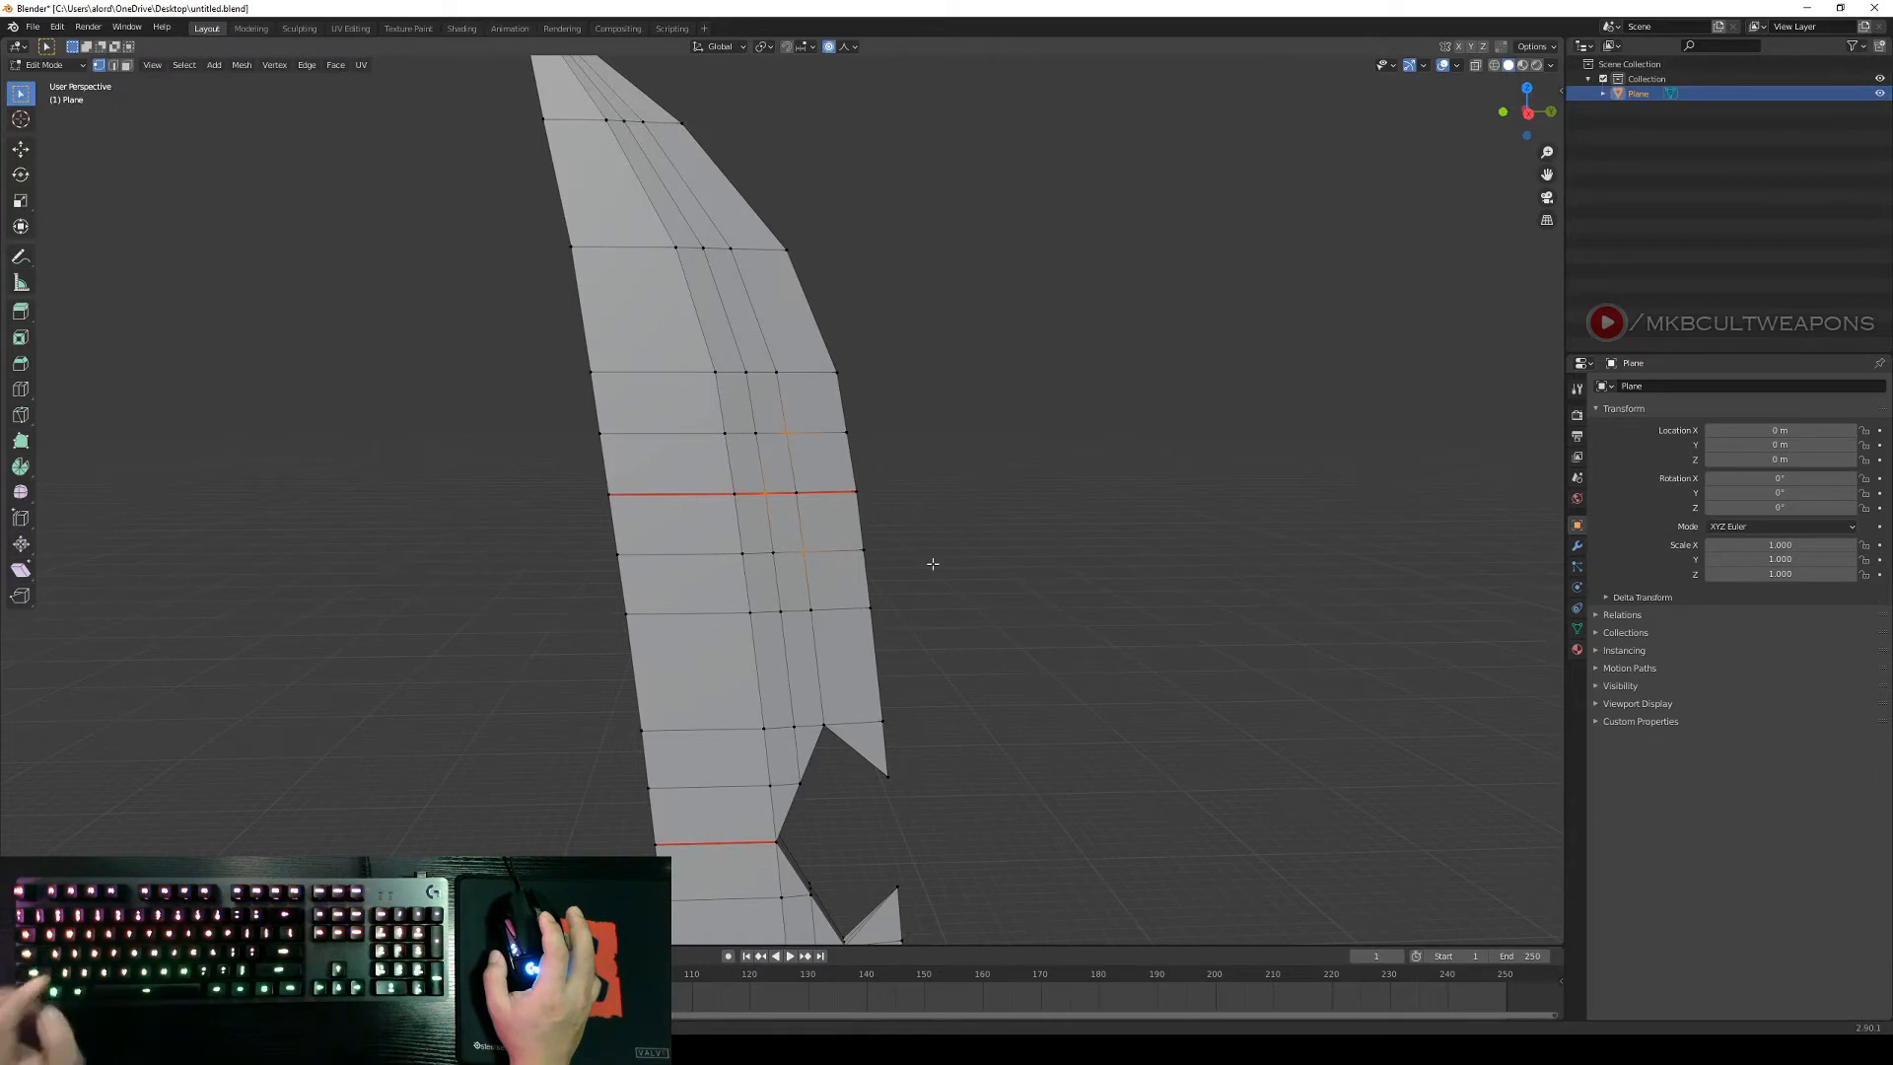
pyautogui.press('x')
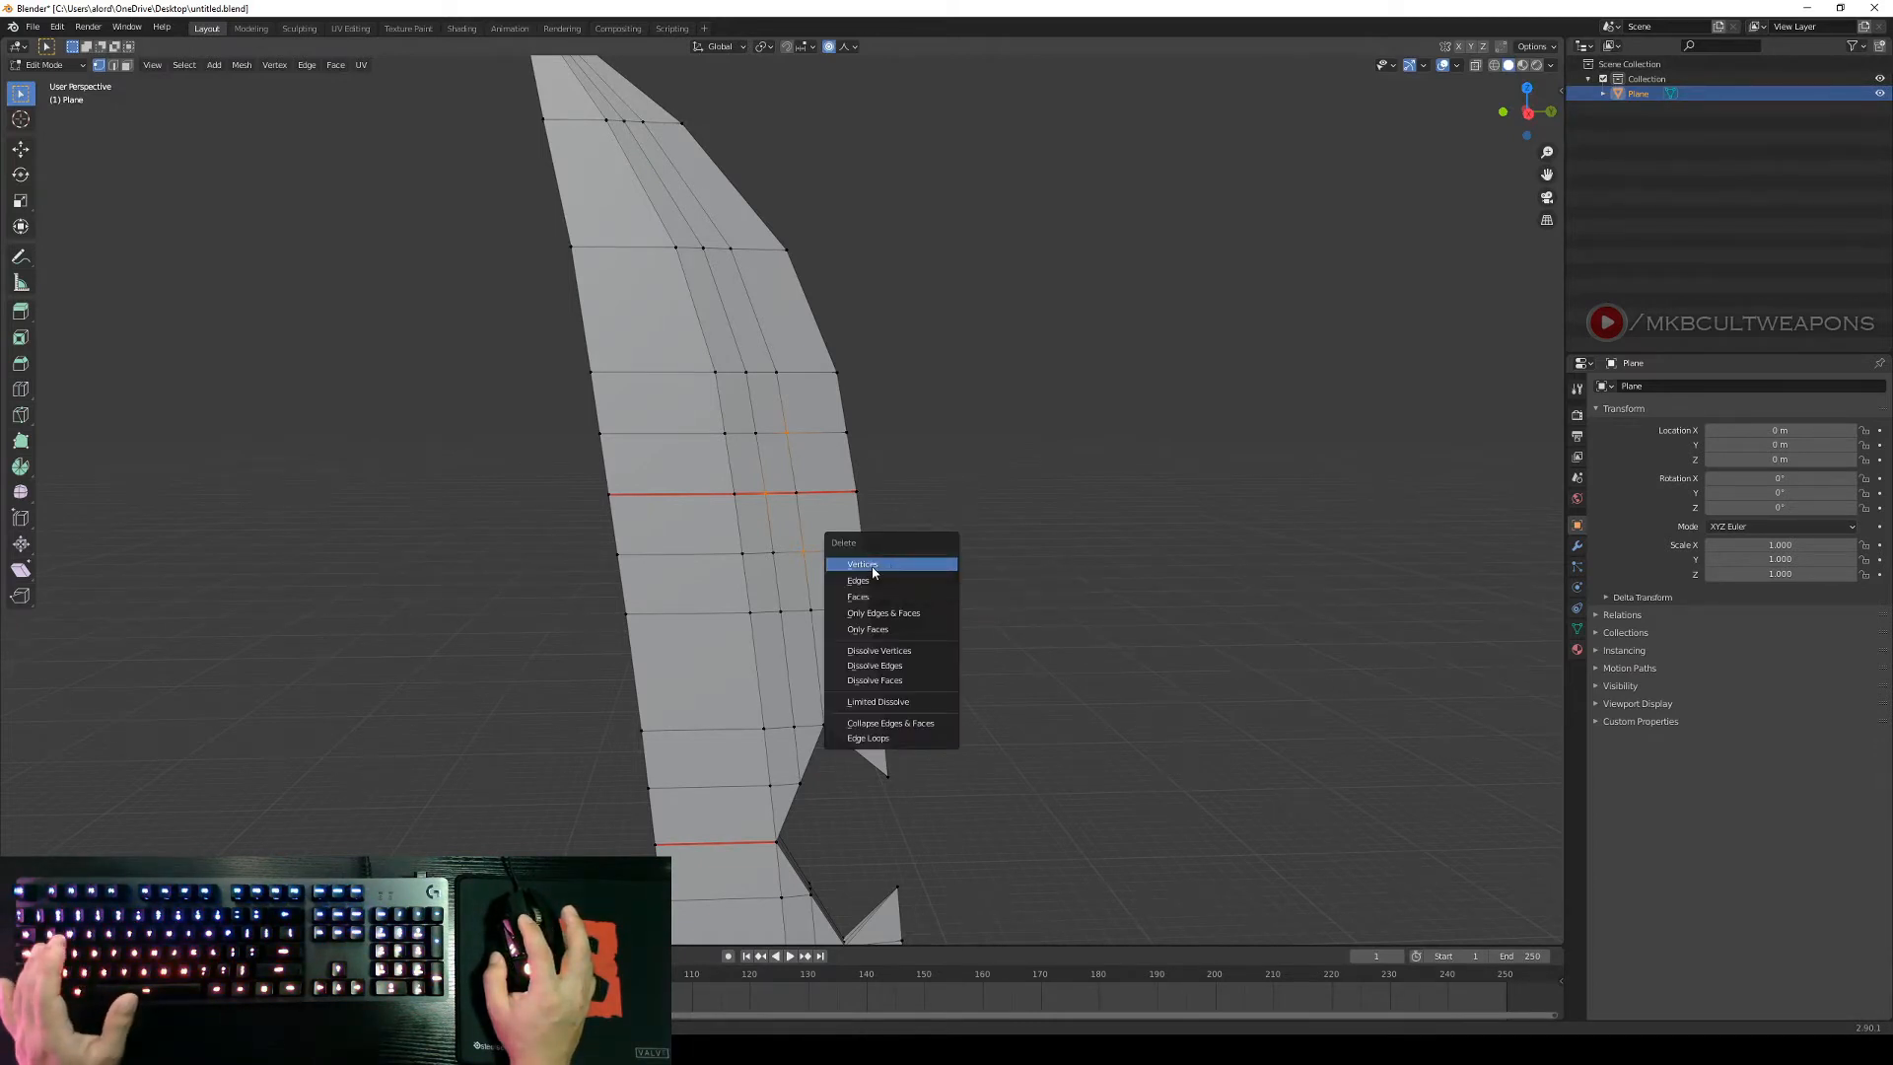
pyautogui.click(891, 568)
pyautogui.scroll(-3, 988, 612)
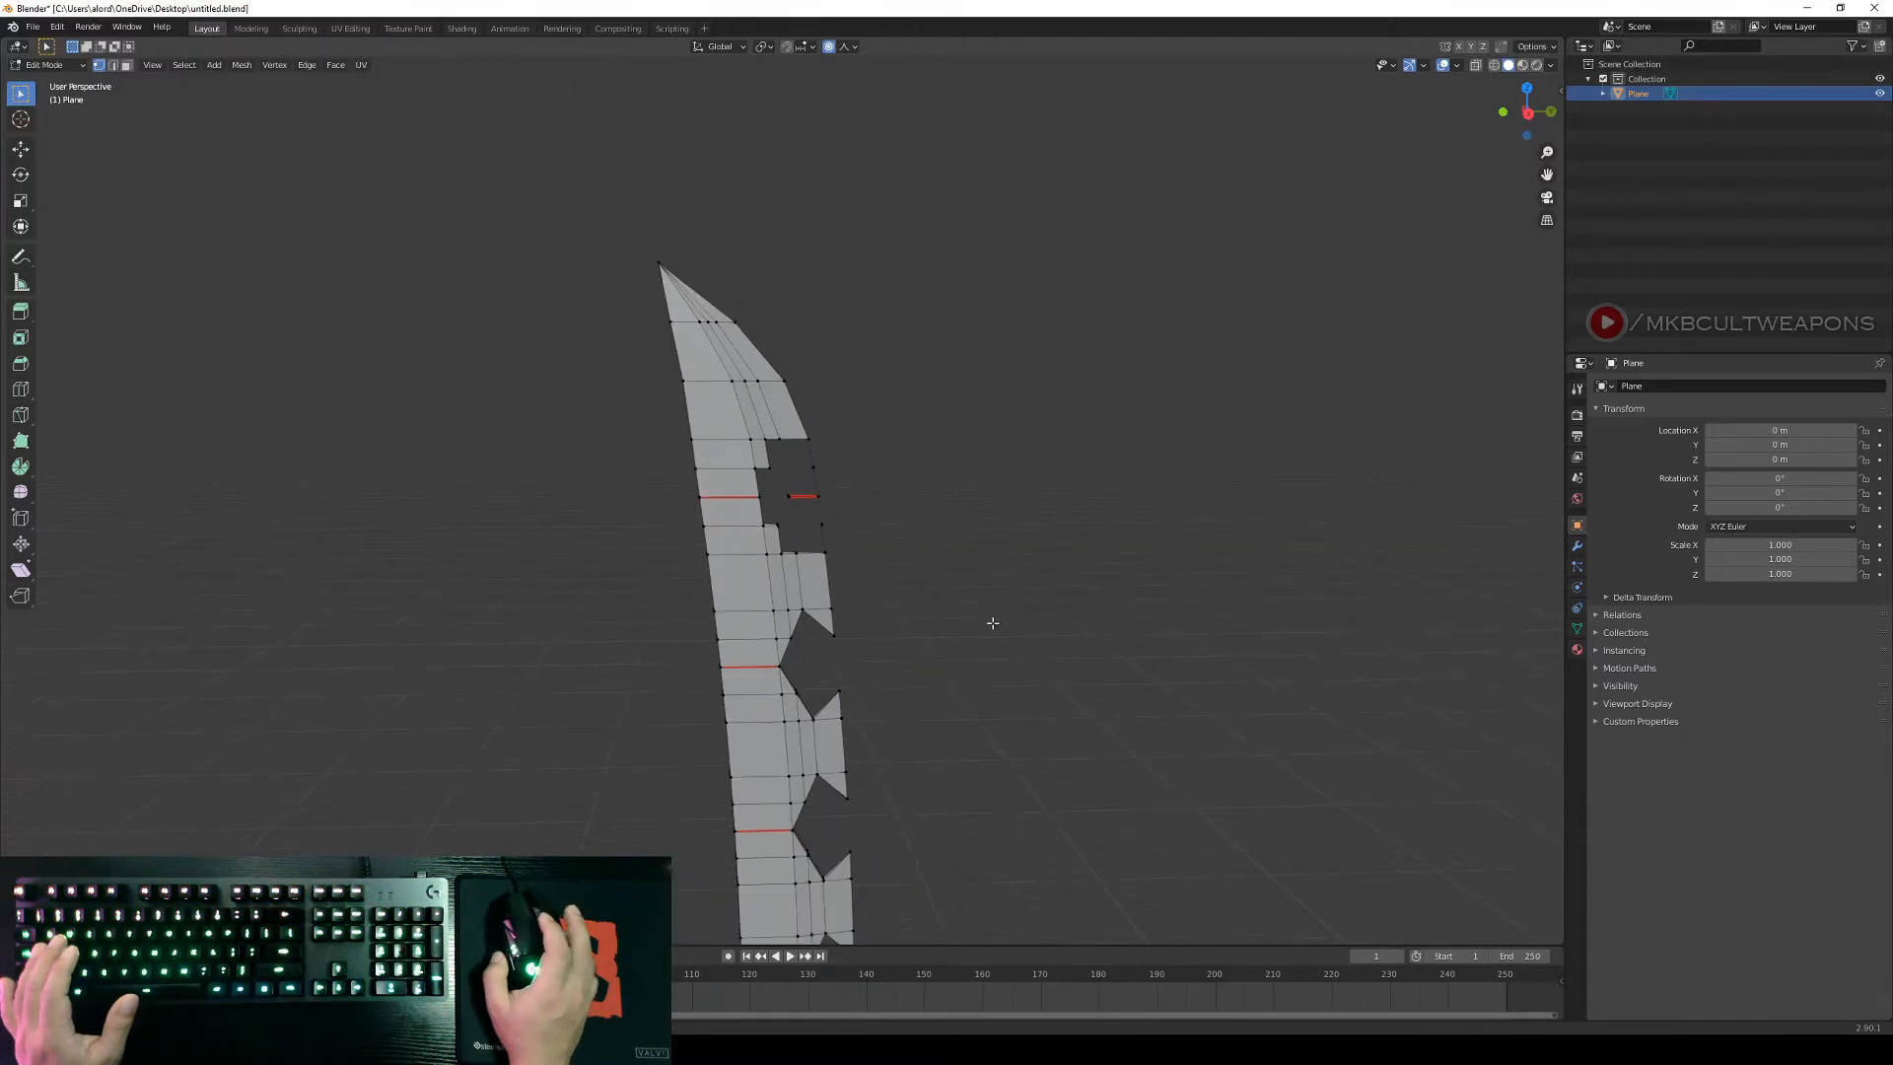
pyautogui.scroll(3, 976, 651)
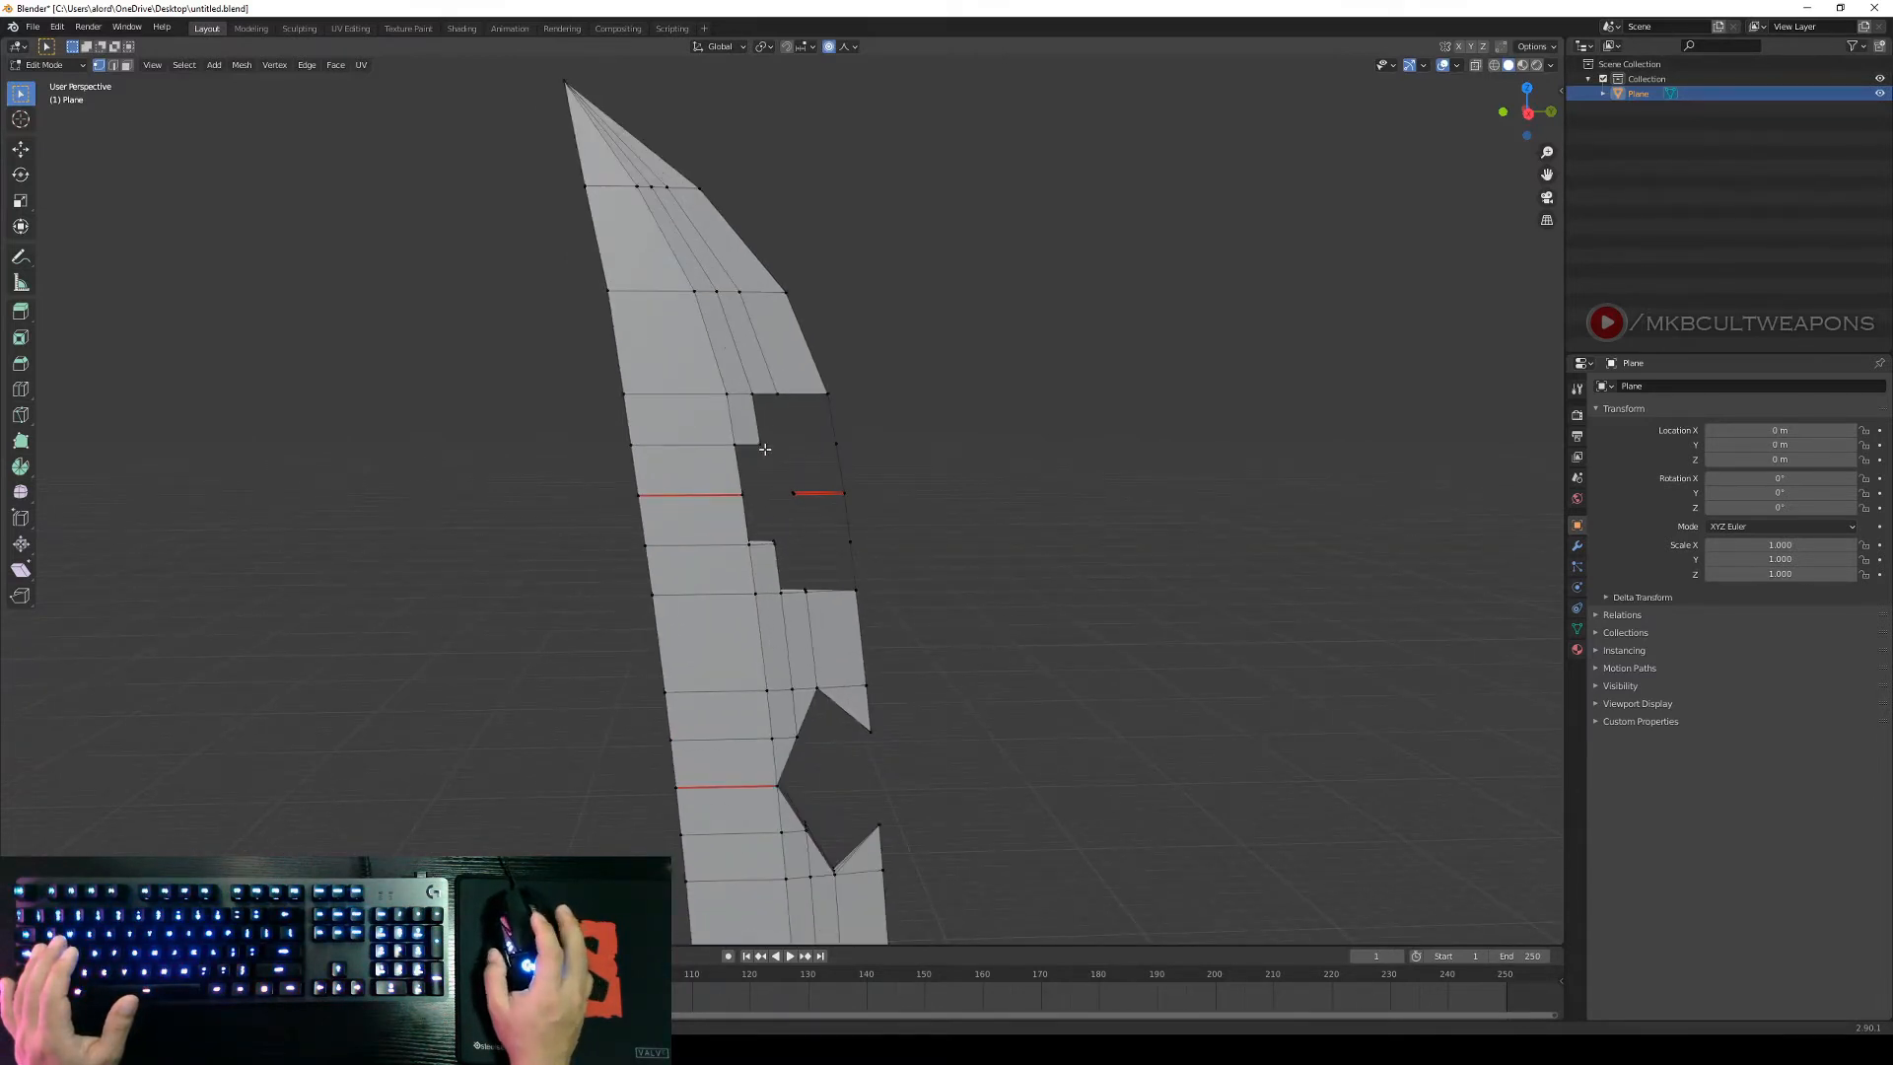
pyautogui.moveTo(879, 459); pyautogui.dragTo(913, 481, button='middle')
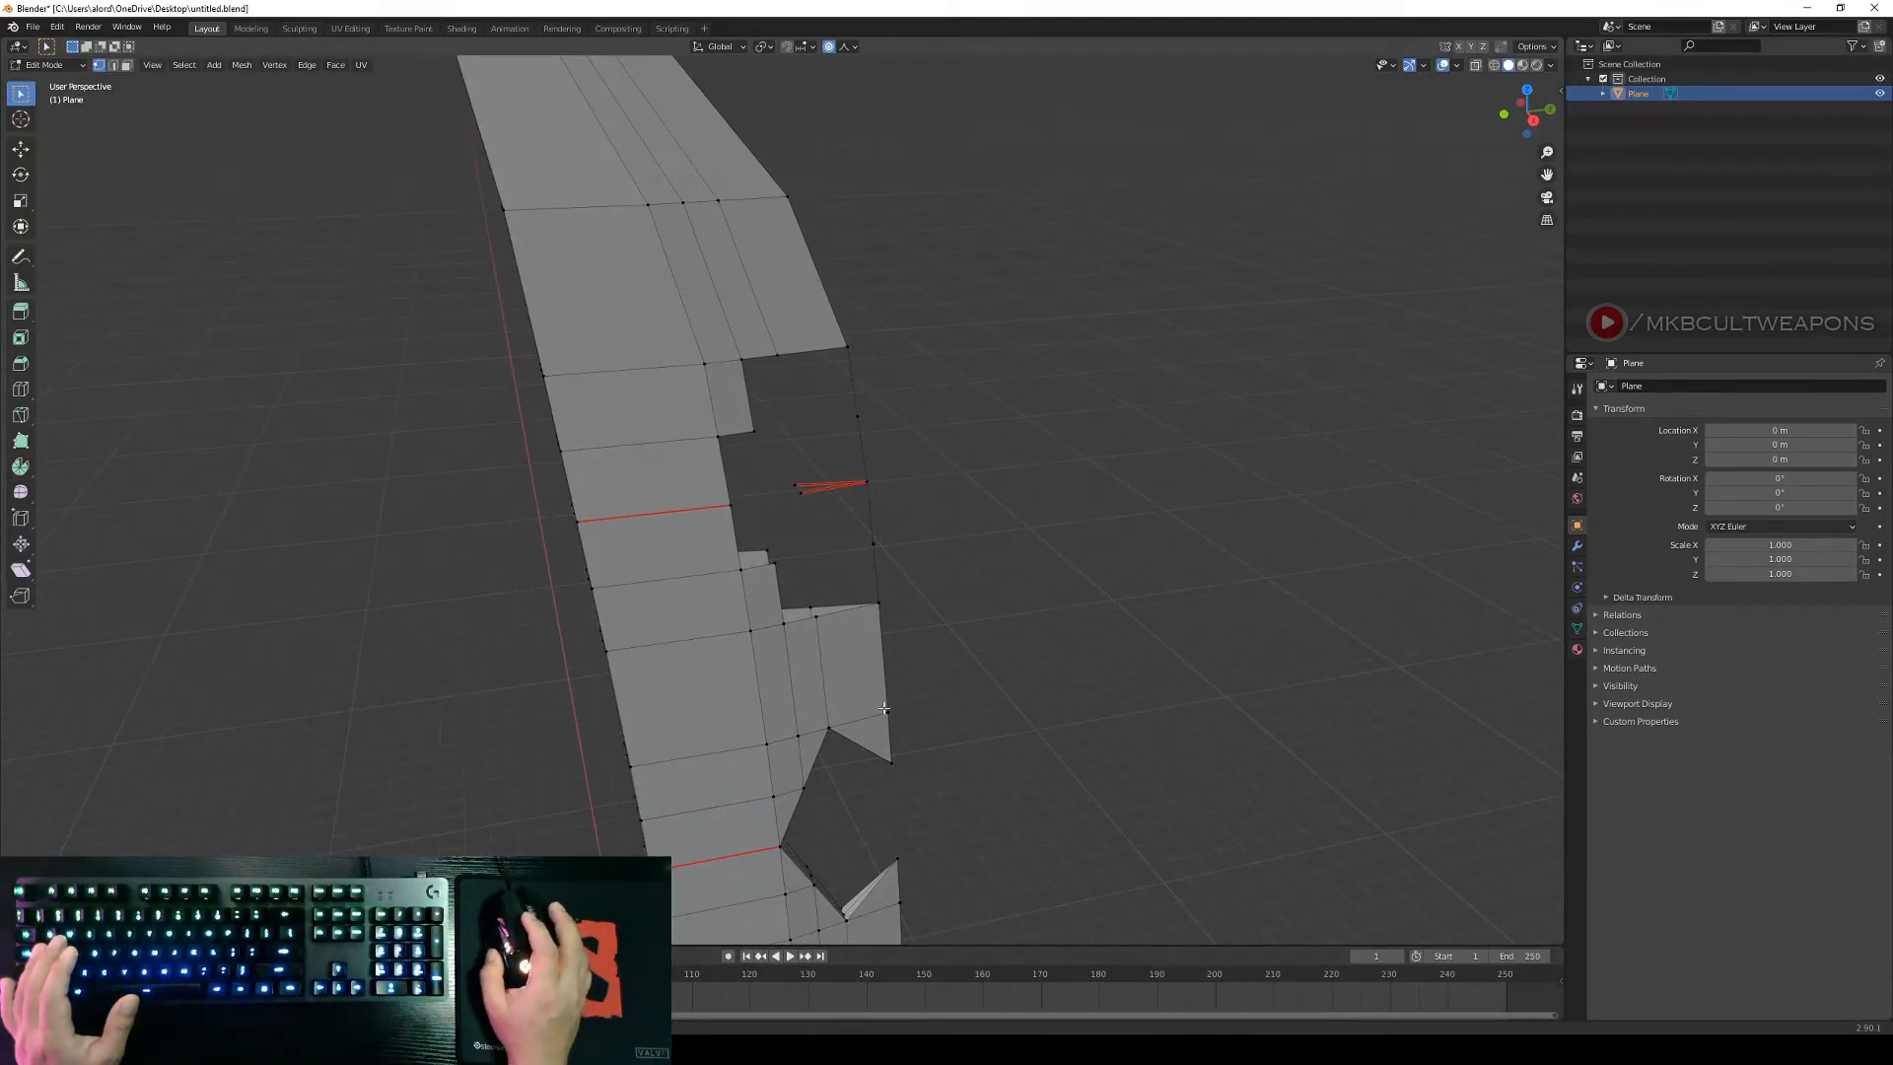
pyautogui.moveTo(934, 410); pyautogui.dragTo(993, 359, button='middle')
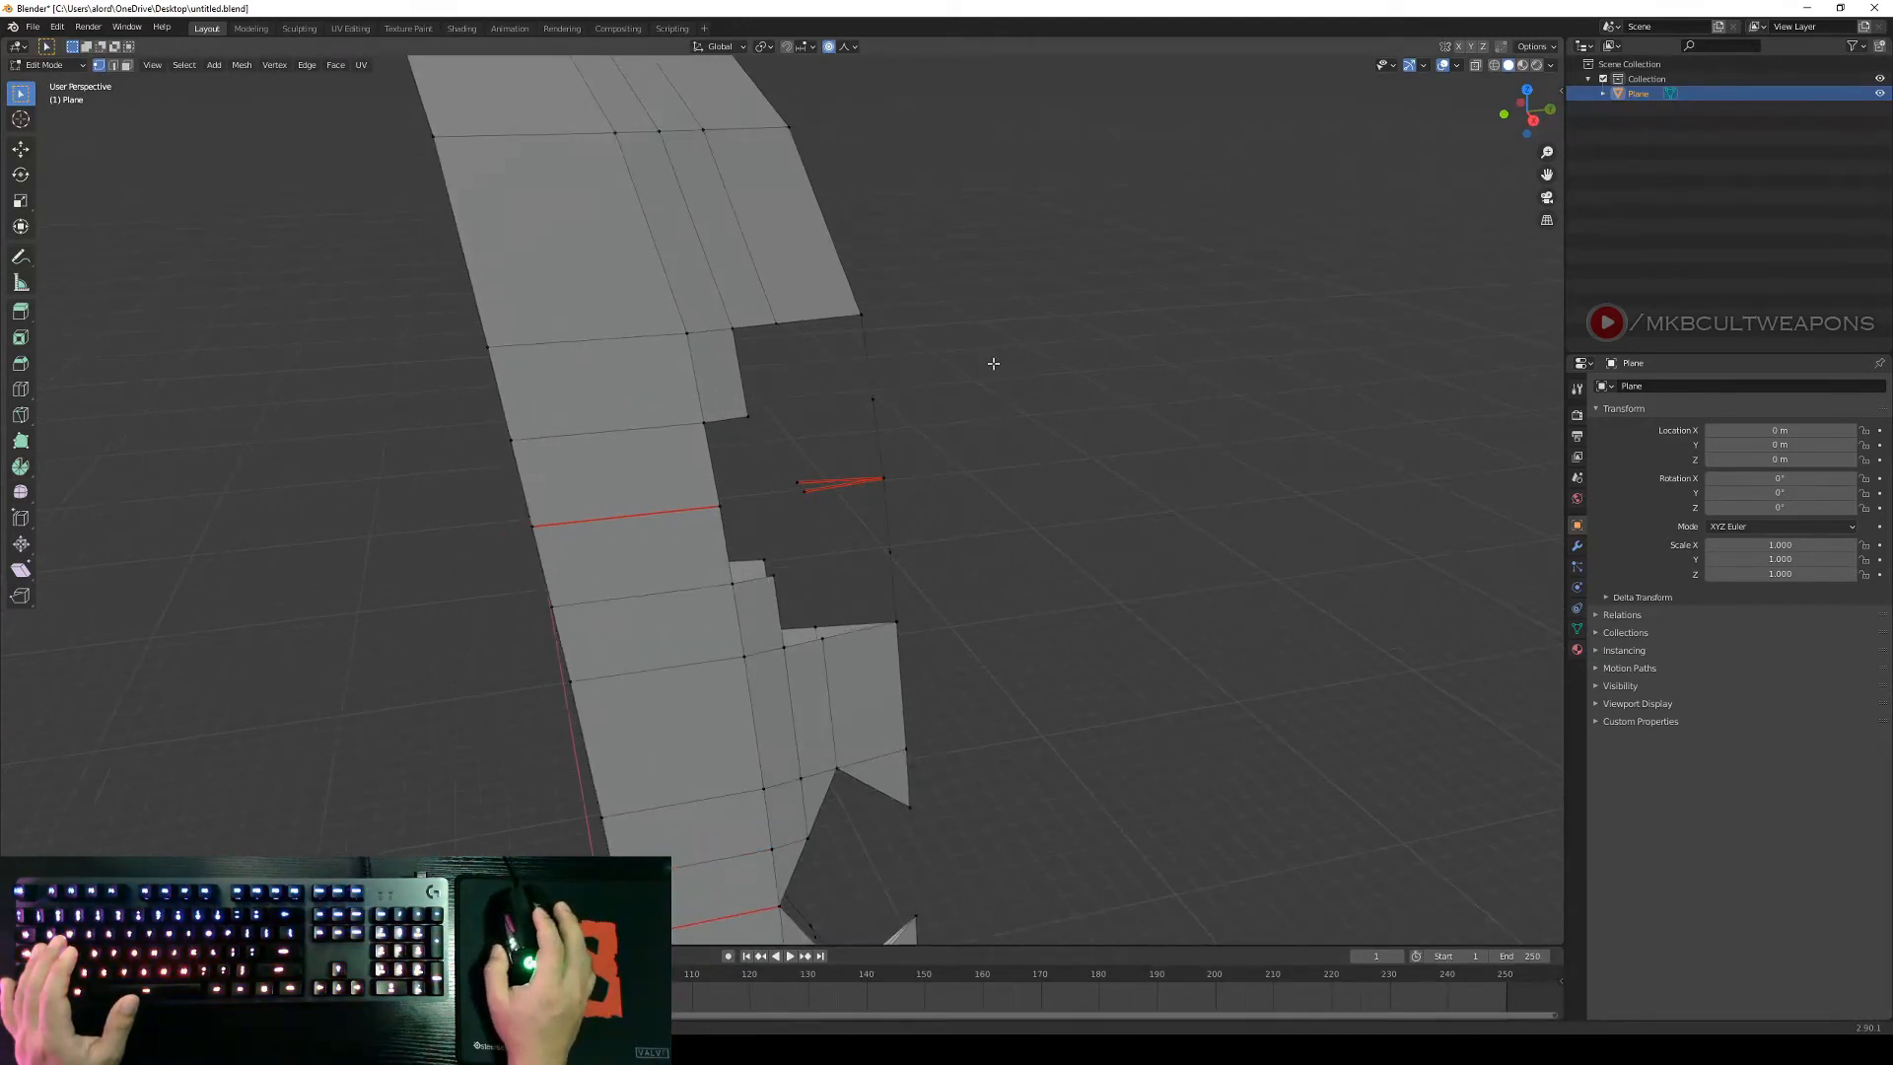
# Fill the triangular face at the upper outer corner of the new notch on the facing blade side.
pyautogui.click(873, 400)
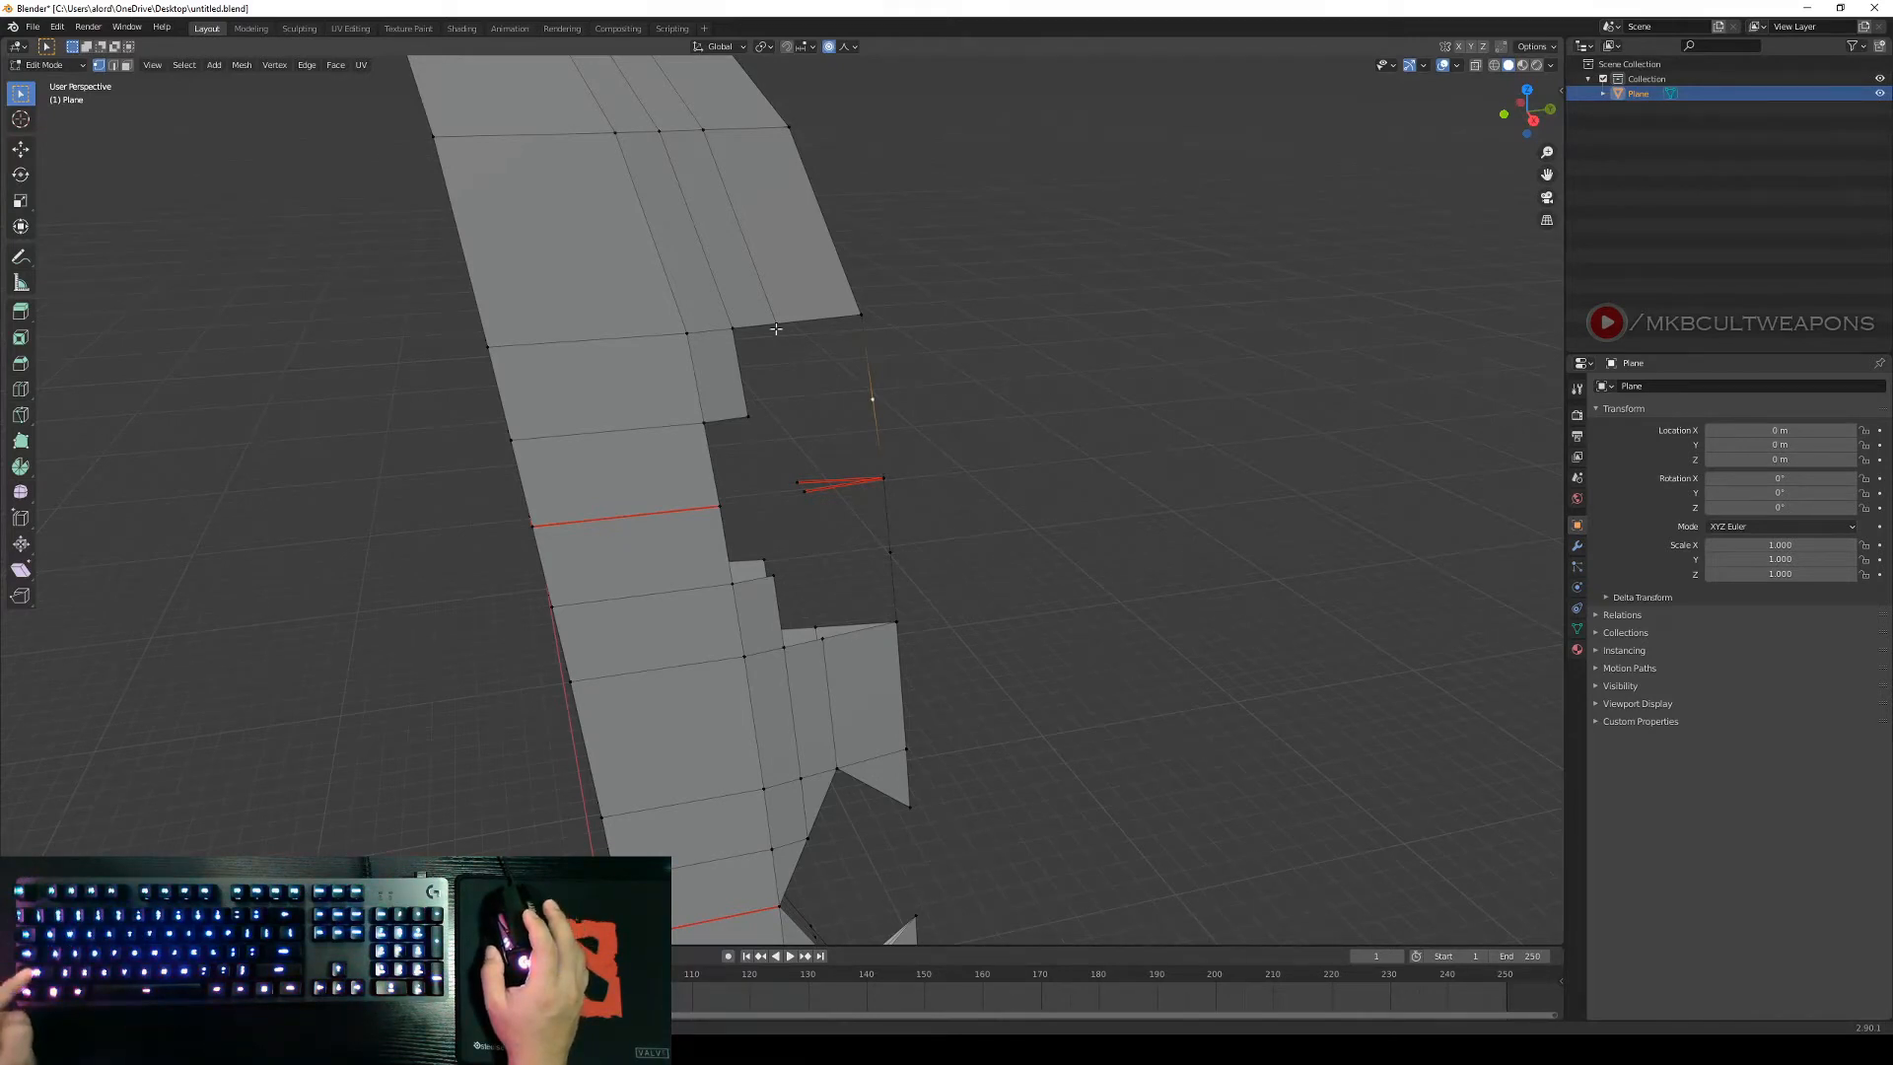
pyautogui.keyDown('shift'); pyautogui.click(861, 314); pyautogui.keyUp('shift')
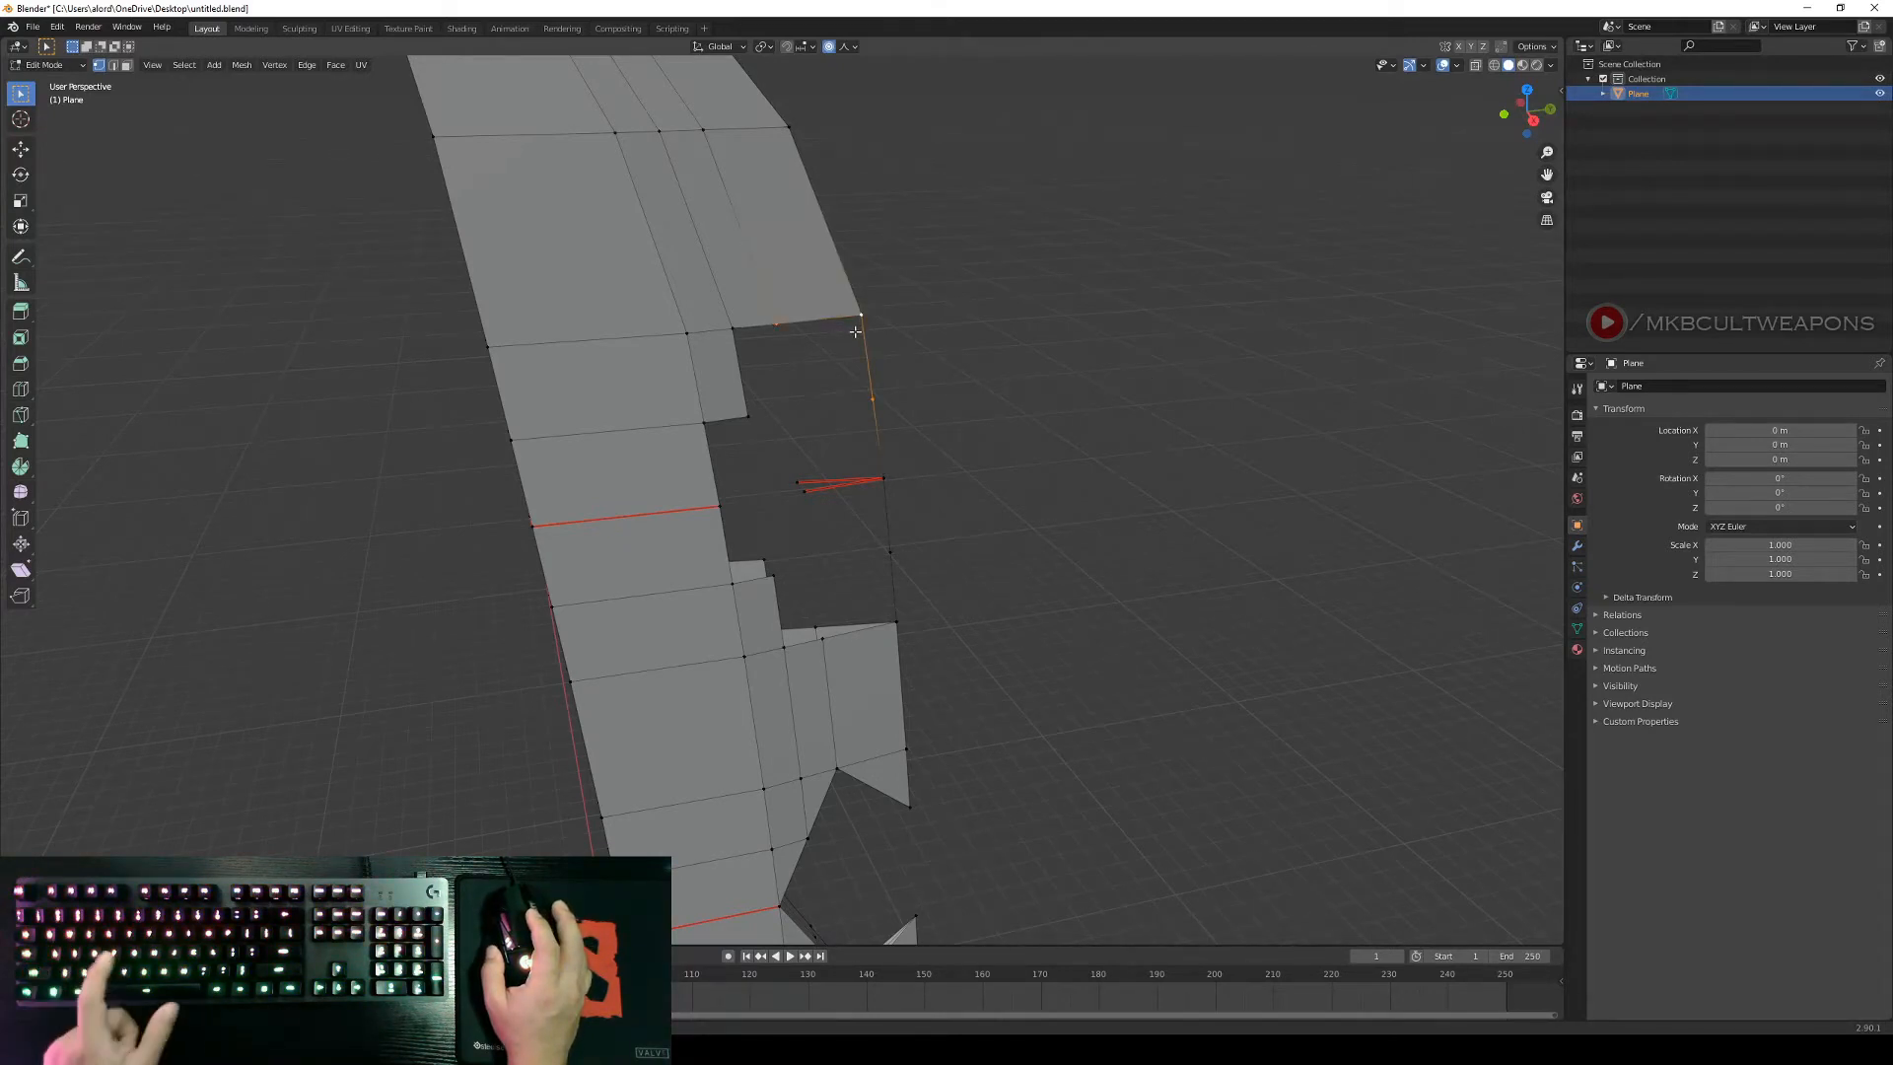
pyautogui.press('f')
pyautogui.click(1061, 404)
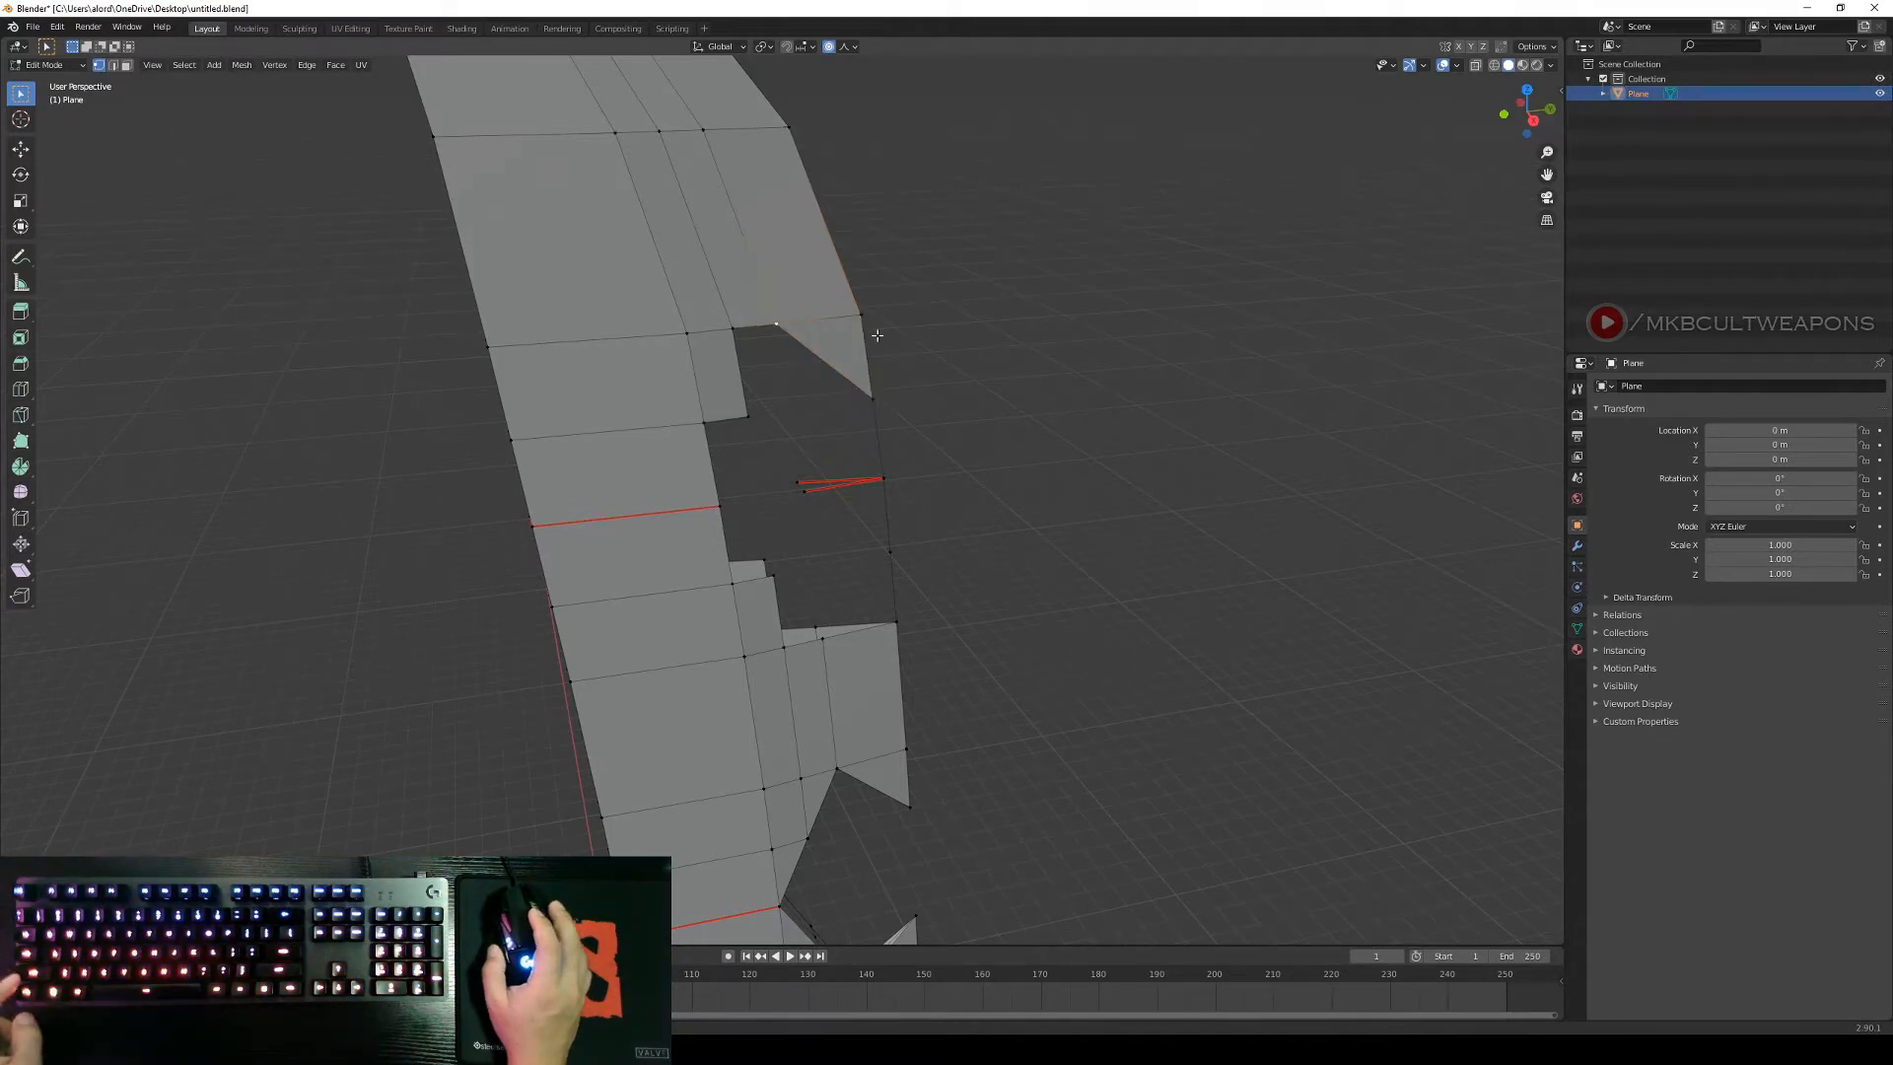
# Fill the two inner triangular gaps above the new seam to form the notch's sloped upper edge.
pyautogui.keyDown('shift'); pyautogui.click(737, 325); pyautogui.keyUp('shift')
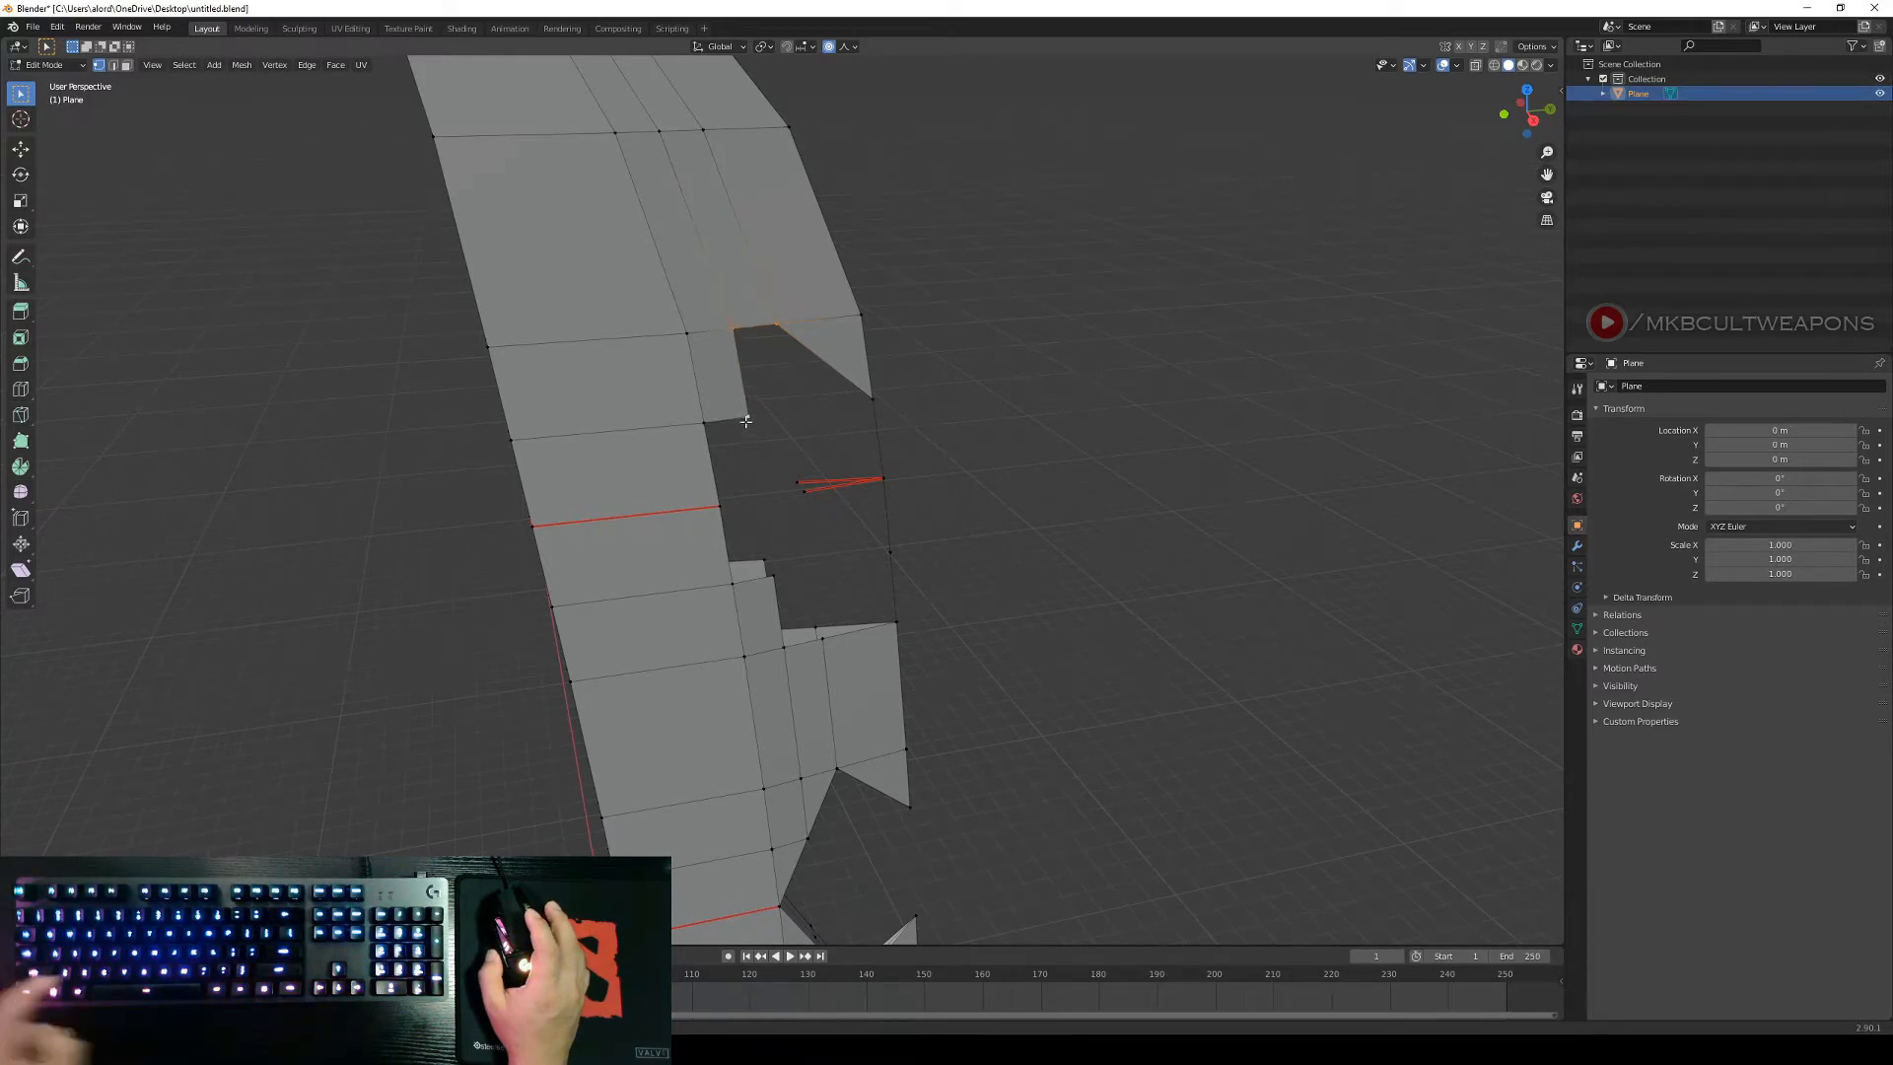
pyautogui.keyDown('shift'); pyautogui.click(746, 418); pyautogui.keyUp('shift')
pyautogui.press('f')
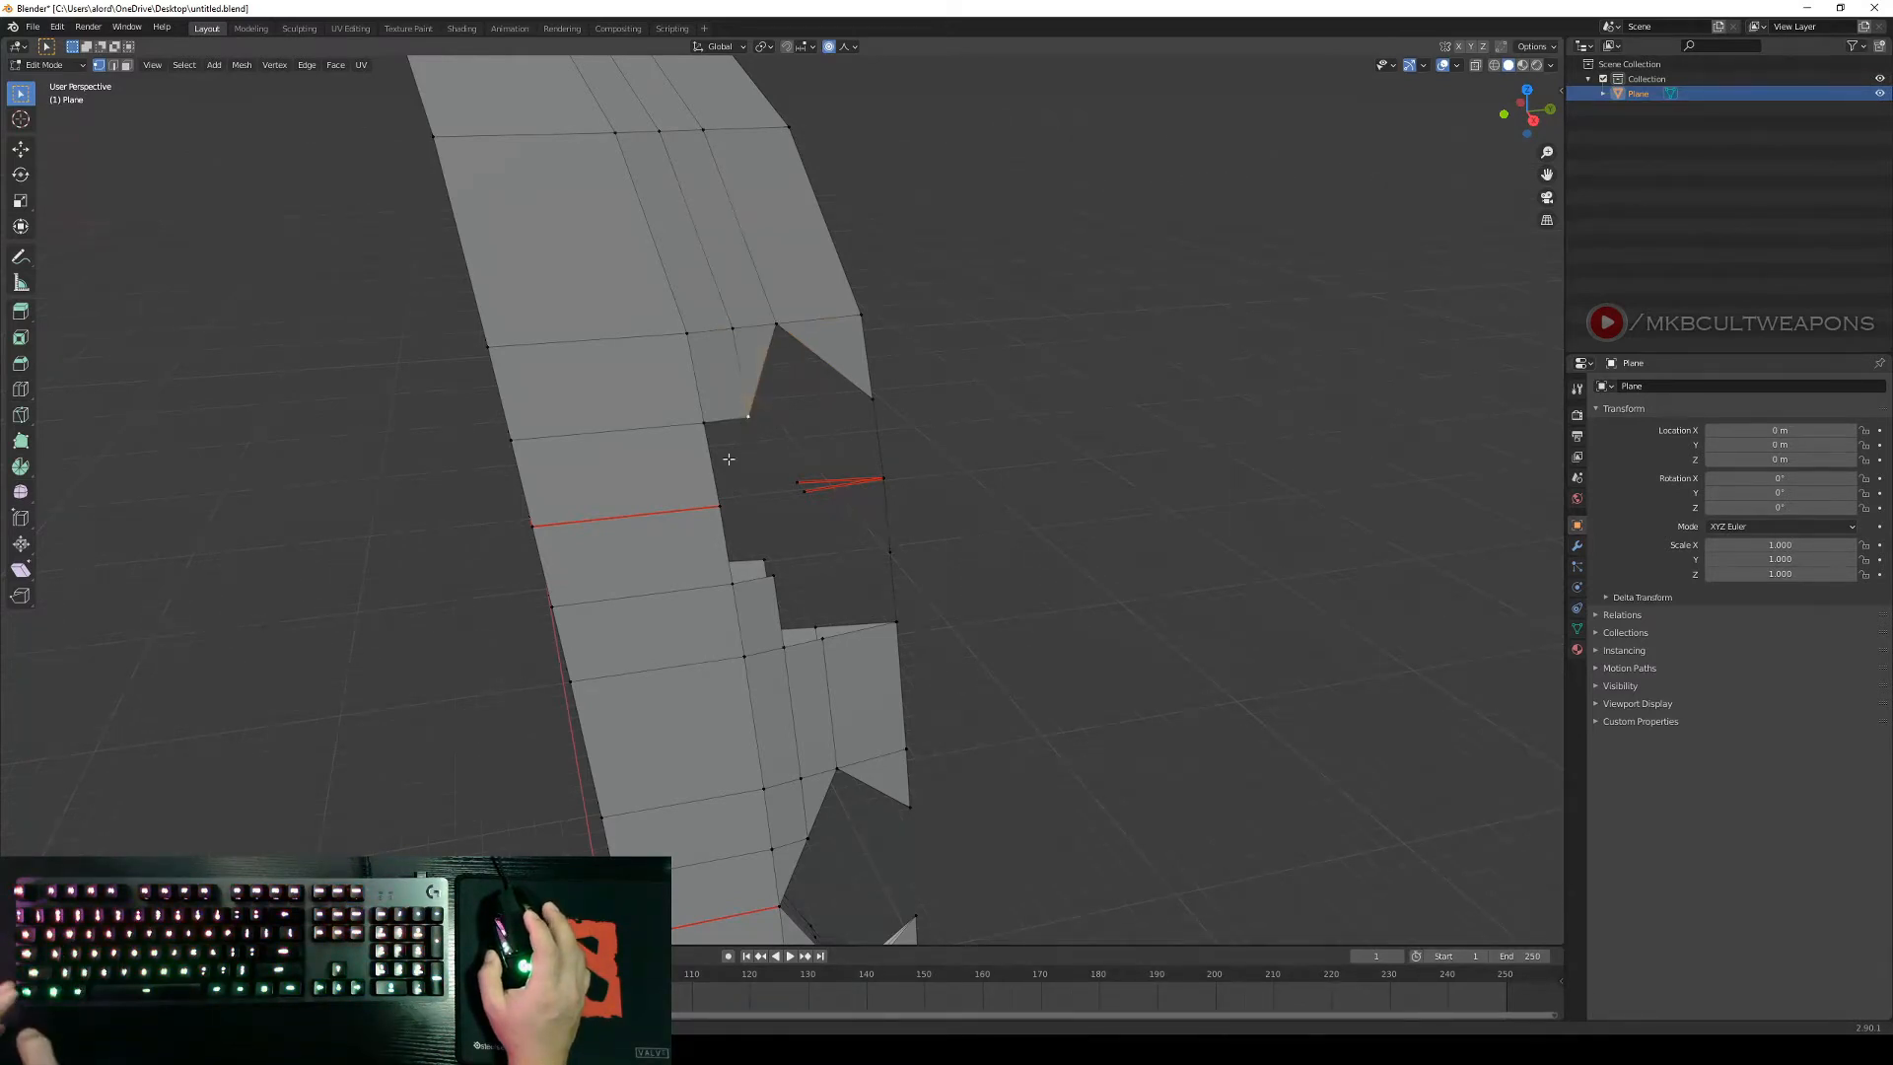
pyautogui.keyDown('shift'); pyautogui.click(706, 425); pyautogui.keyUp('shift')
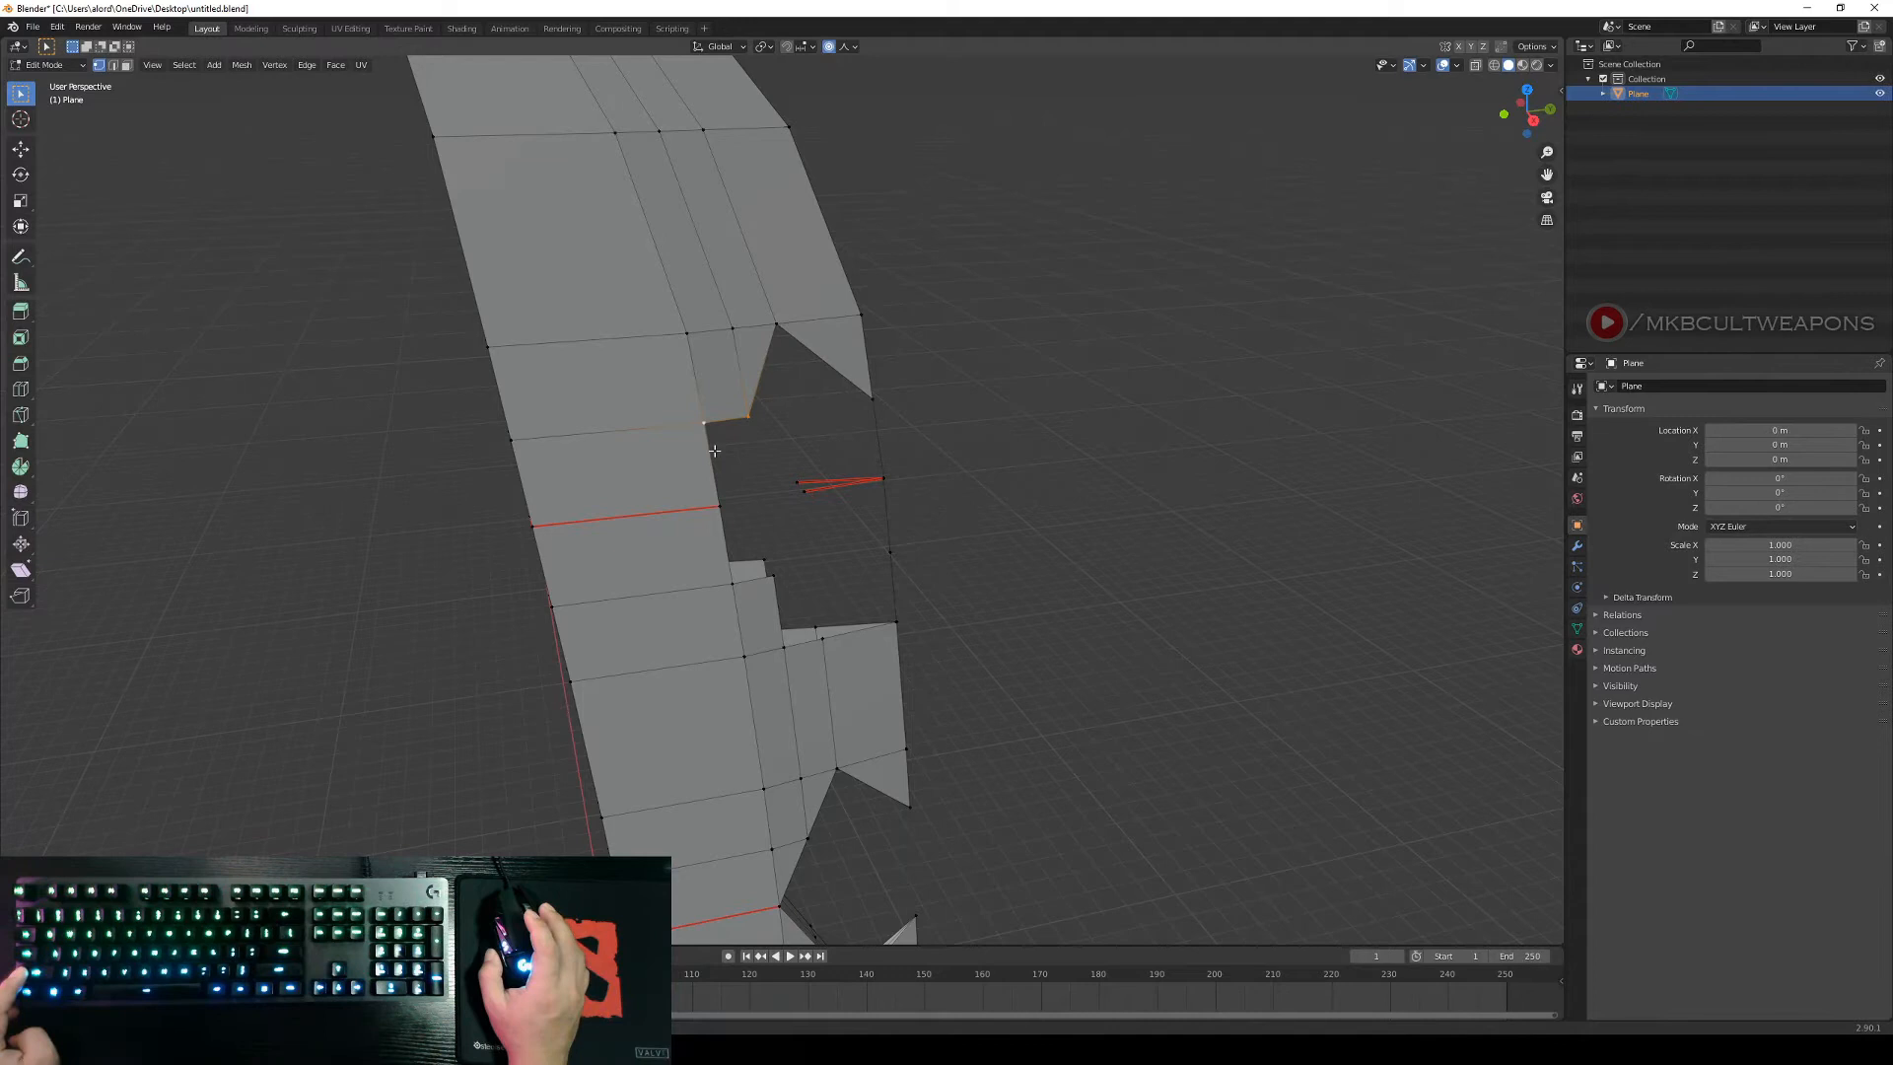
pyautogui.keyDown('shift'); pyautogui.click(719, 507); pyautogui.keyUp('shift')
pyautogui.press('f')
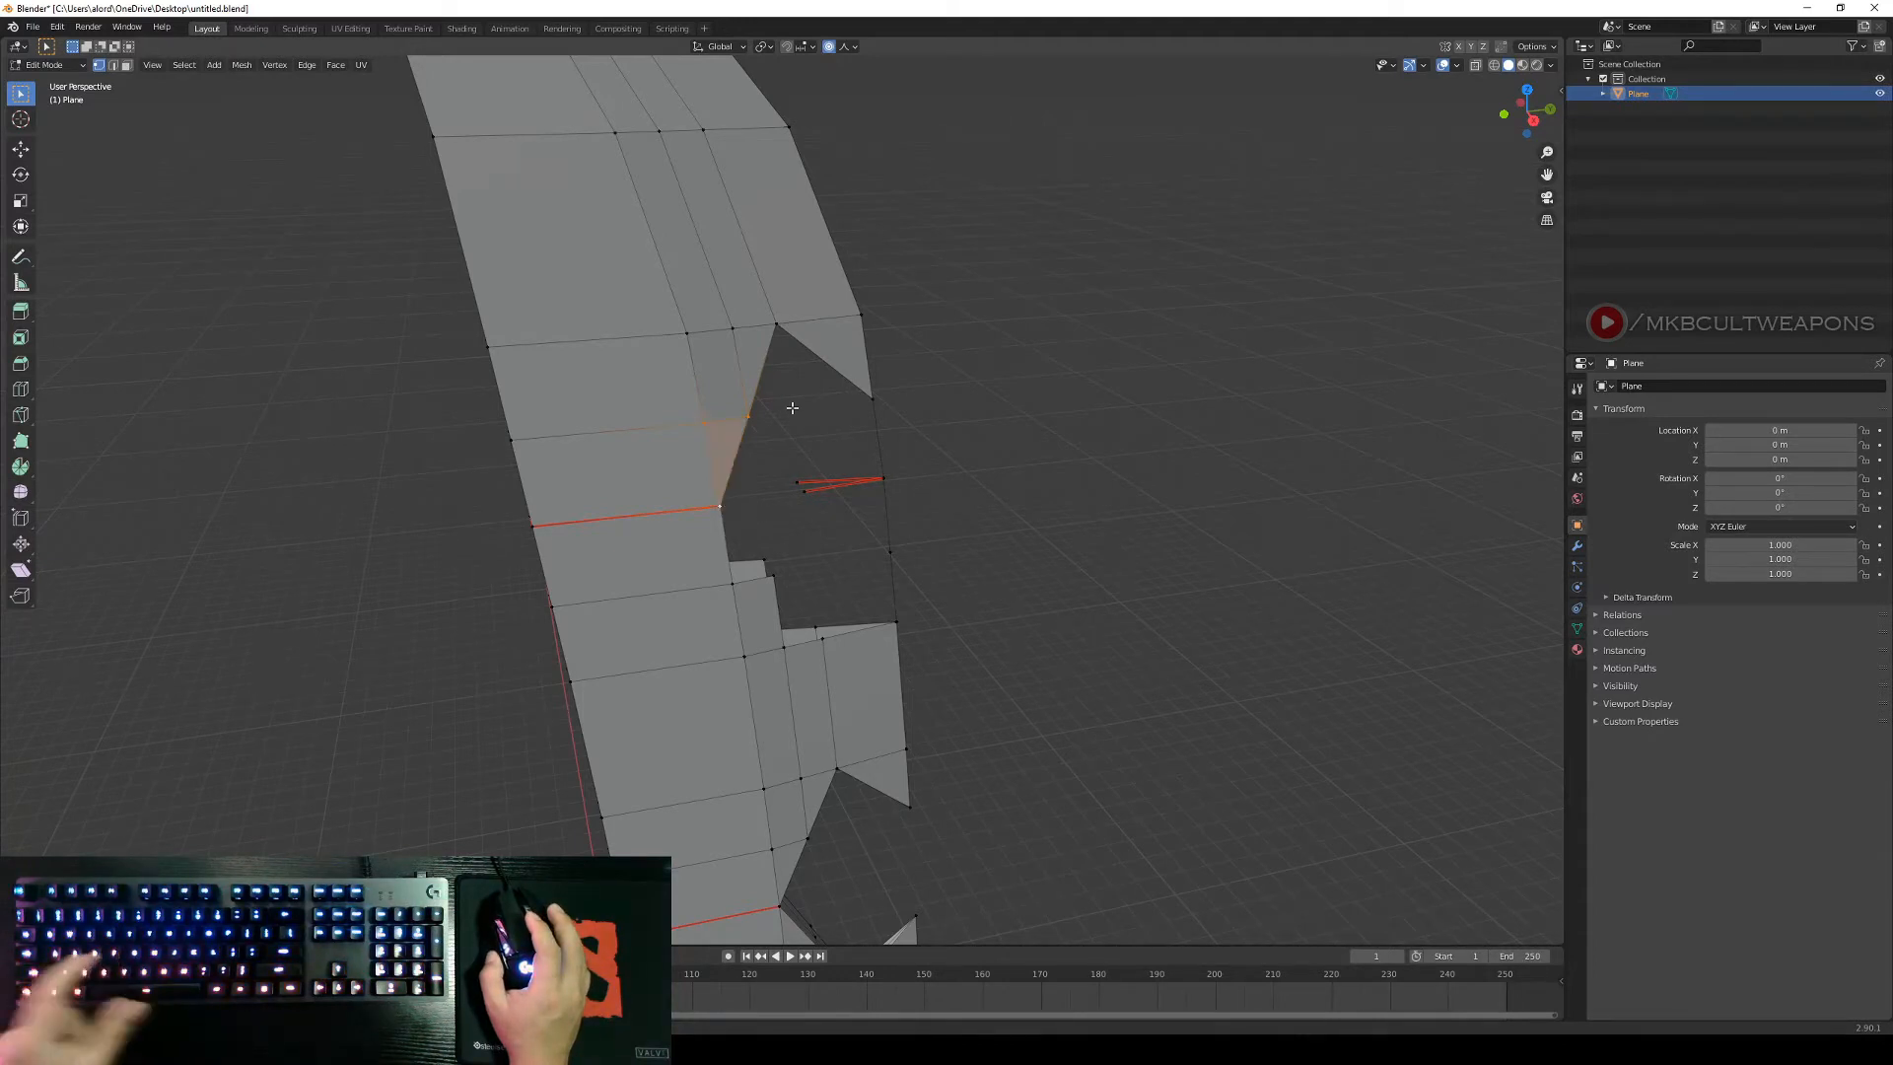
# Fill the two inner triangular gaps below the new seam to form the notch's sloped lower edge.
pyautogui.click(721, 512)
pyautogui.moveTo(794, 545); pyautogui.dragTo(811, 547, button='middle')
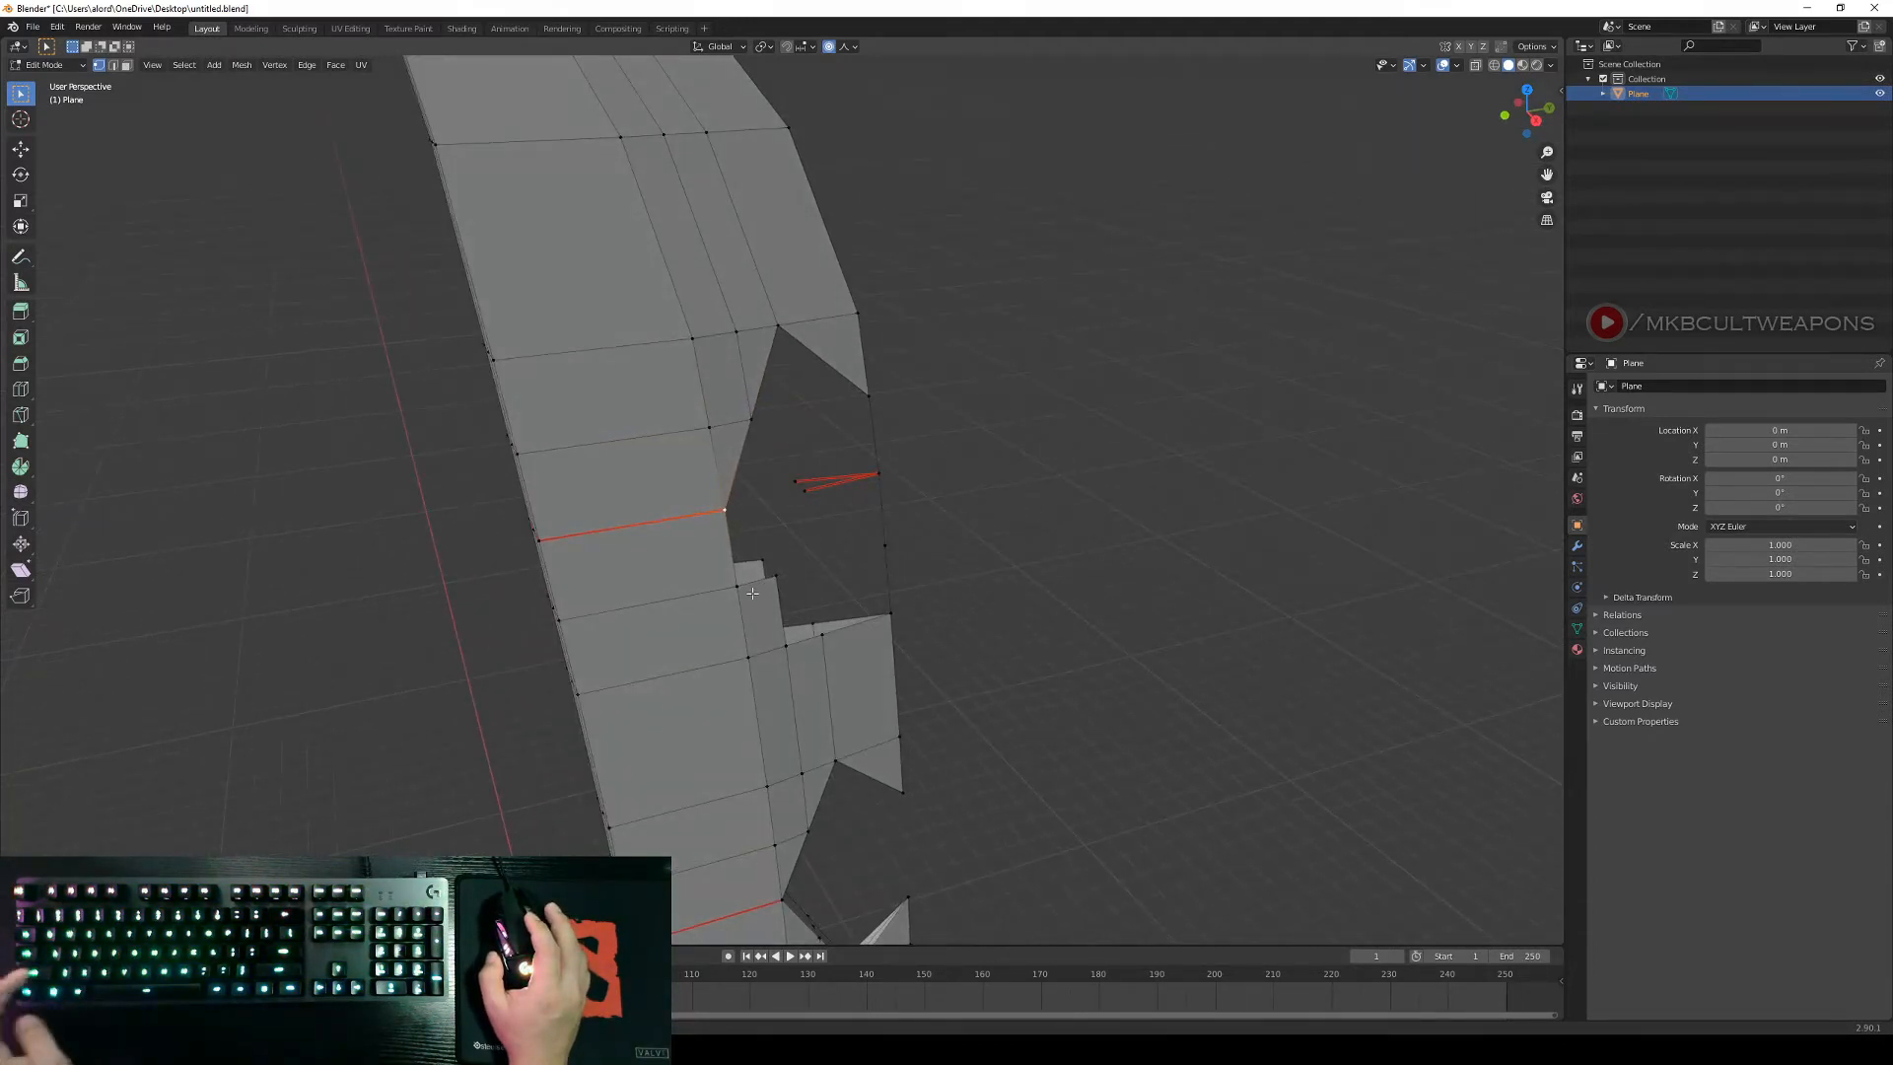
pyautogui.keyDown('shift'); pyautogui.click(737, 585); pyautogui.keyUp('shift')
pyautogui.keyDown('shift'); pyautogui.click(775, 576); pyautogui.keyUp('shift')
pyautogui.press('f')
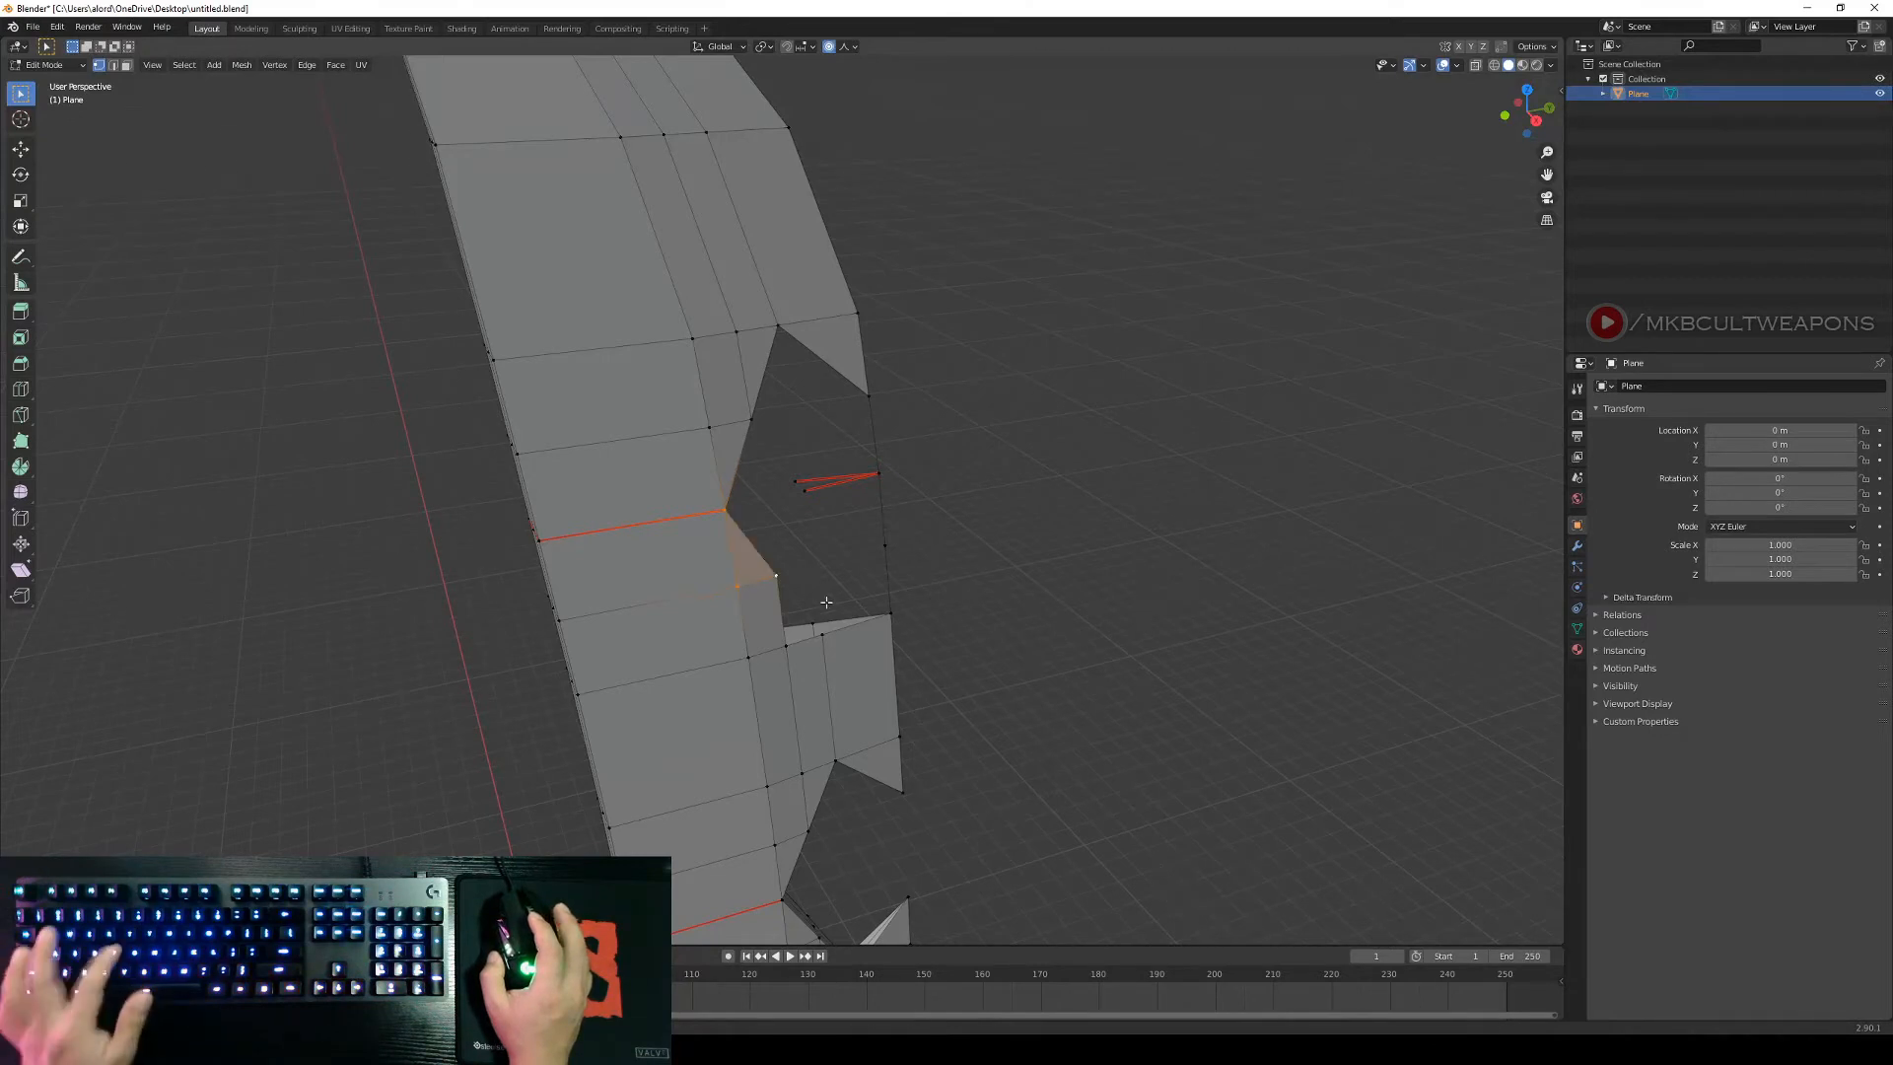
pyautogui.click(788, 575)
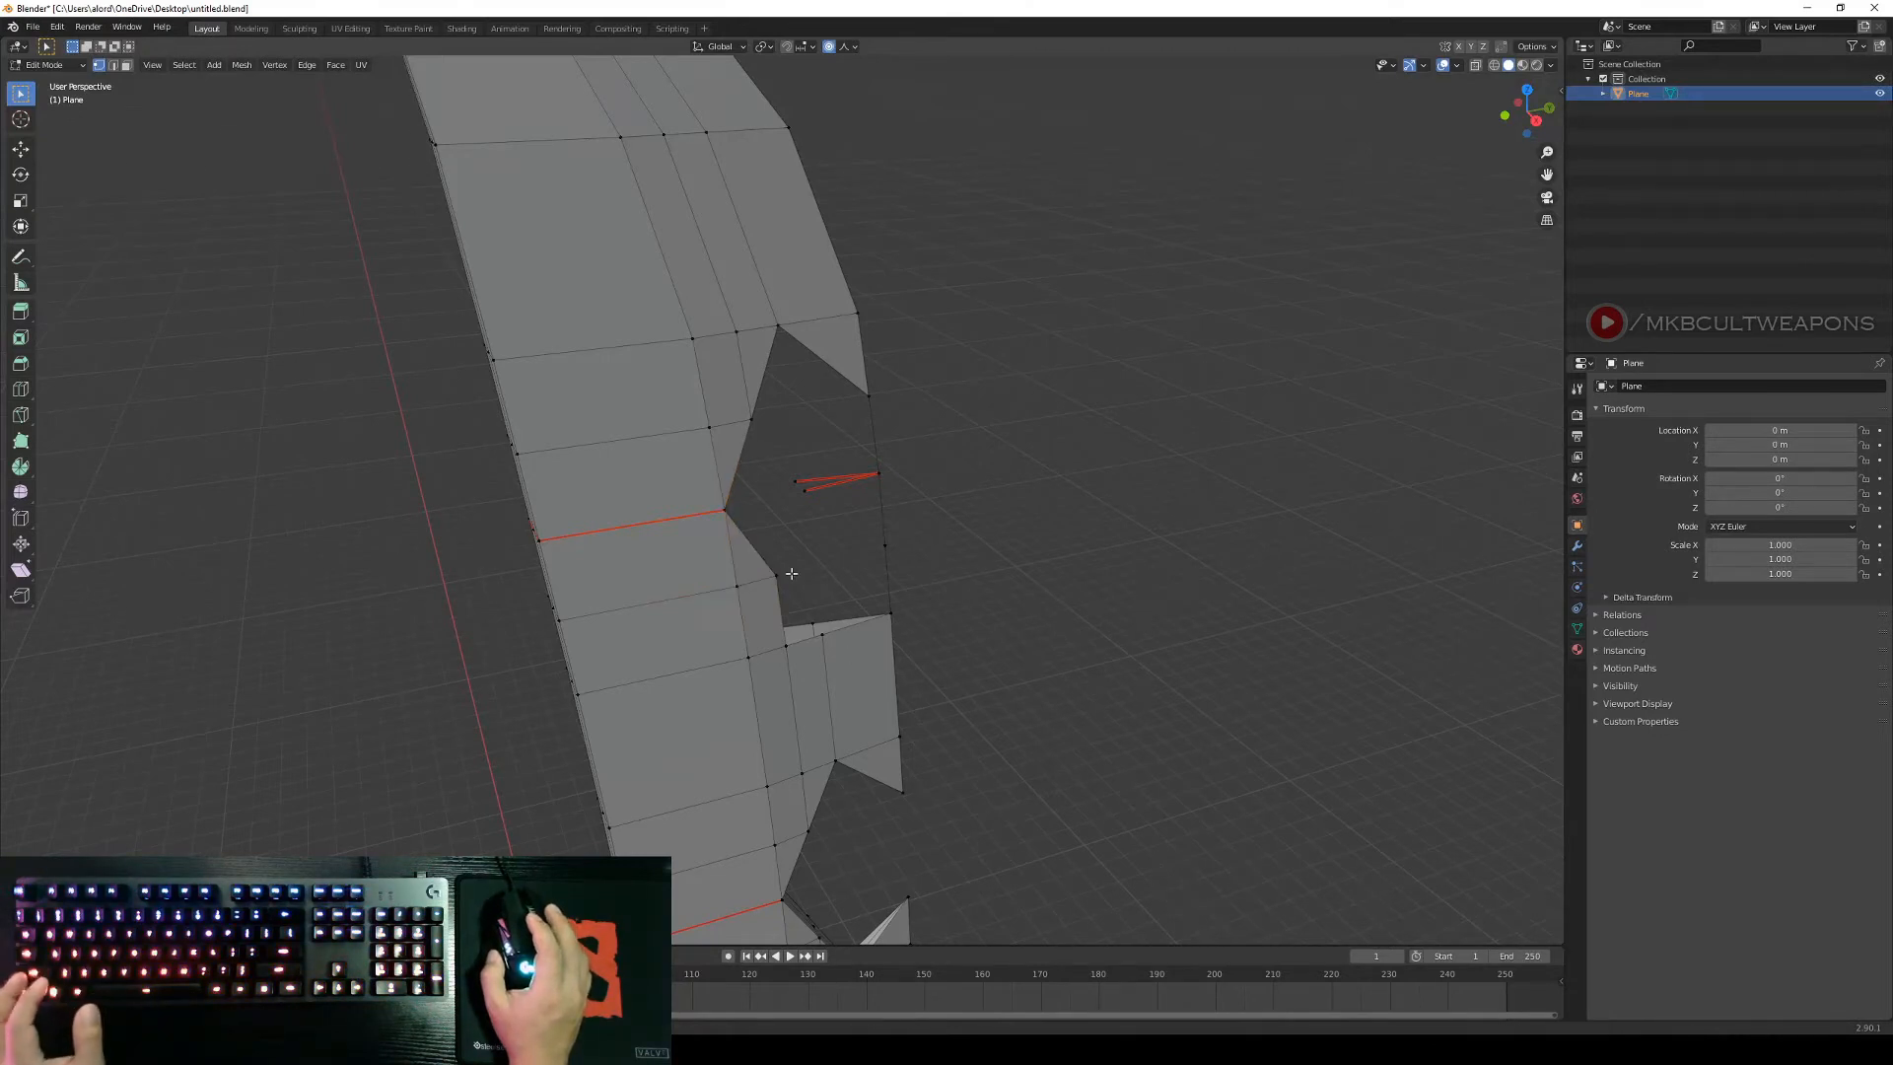
pyautogui.keyDown('shift'); pyautogui.click(786, 647); pyautogui.keyUp('shift')
pyautogui.keyDown('shift'); pyautogui.click(822, 634); pyautogui.keyUp('shift')
pyautogui.press('f')
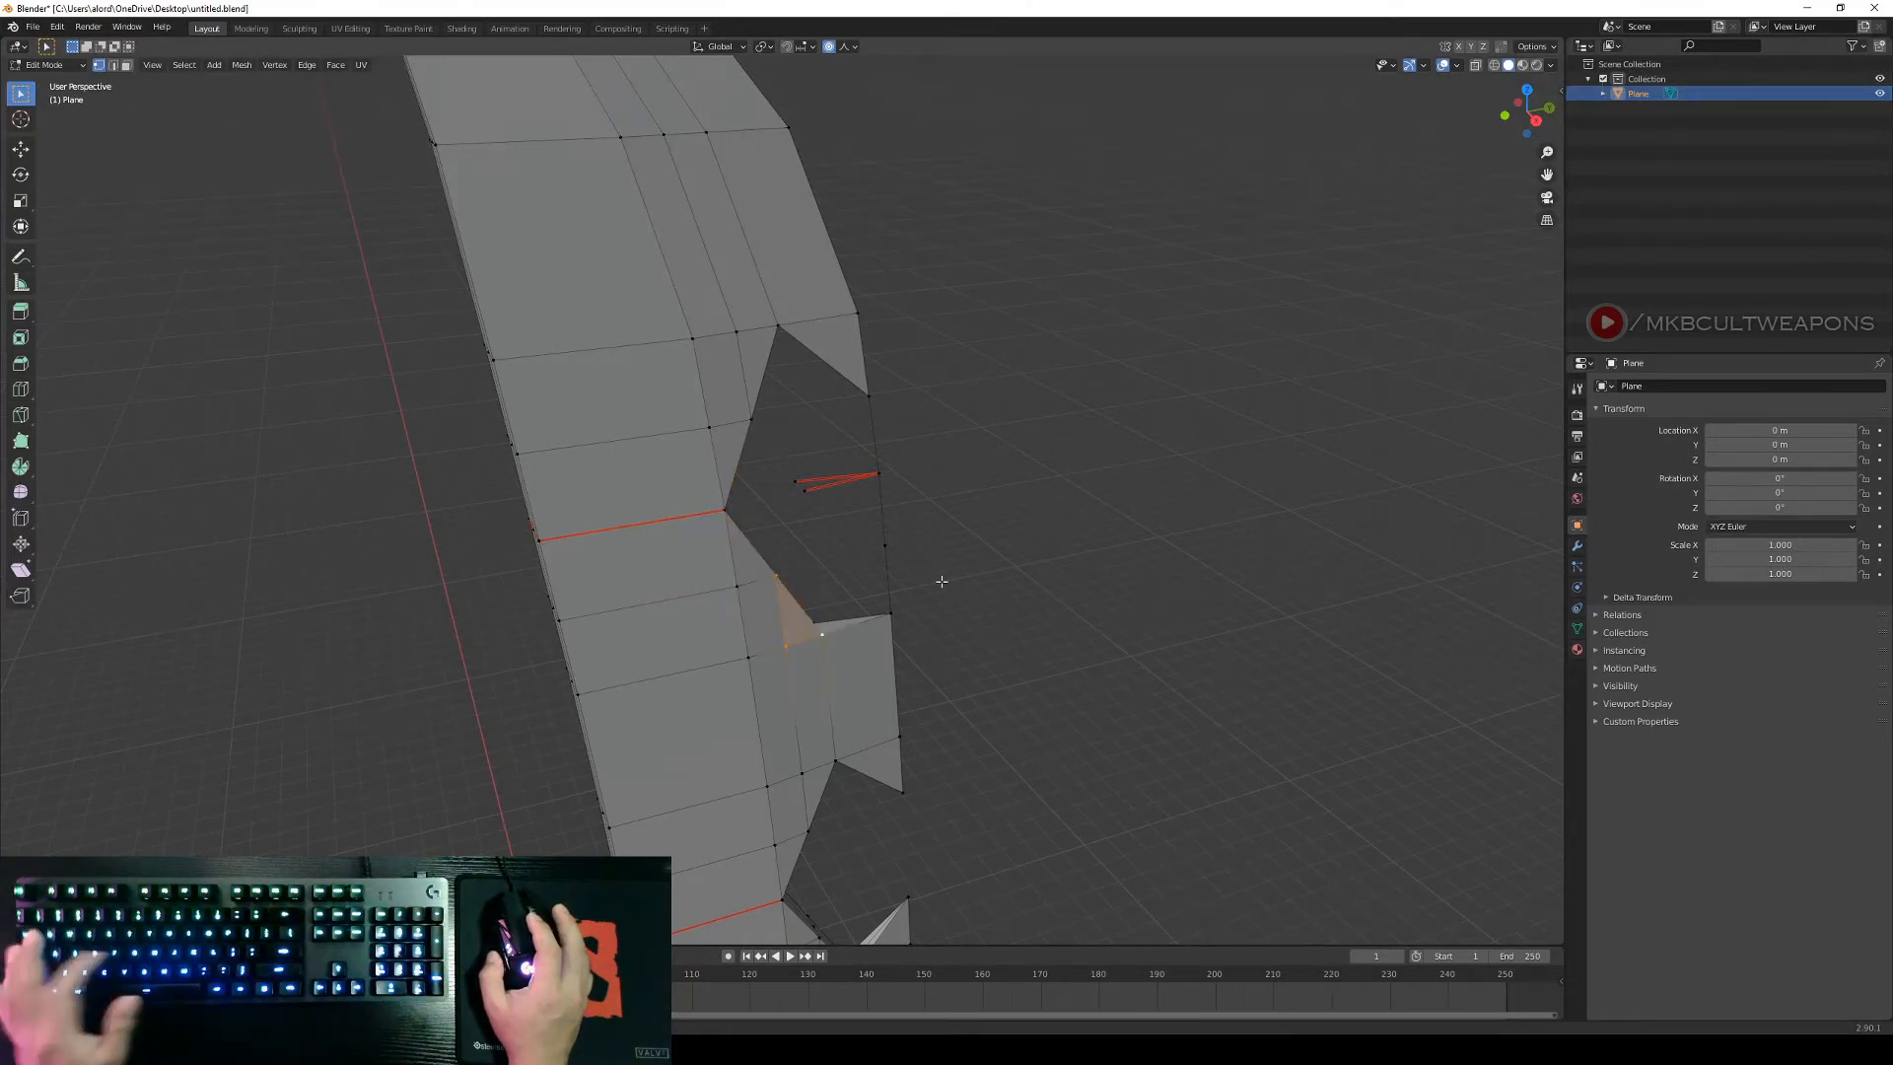
# Fill the triangular face at the notch's lower outer corner on the same blade side.
pyautogui.moveTo(1026, 580); pyautogui.dragTo(1003, 580, button='middle')
pyautogui.click(1003, 579)
pyautogui.click(821, 647)
pyautogui.keyDown('shift'); pyautogui.click(892, 562); pyautogui.keyUp('shift')
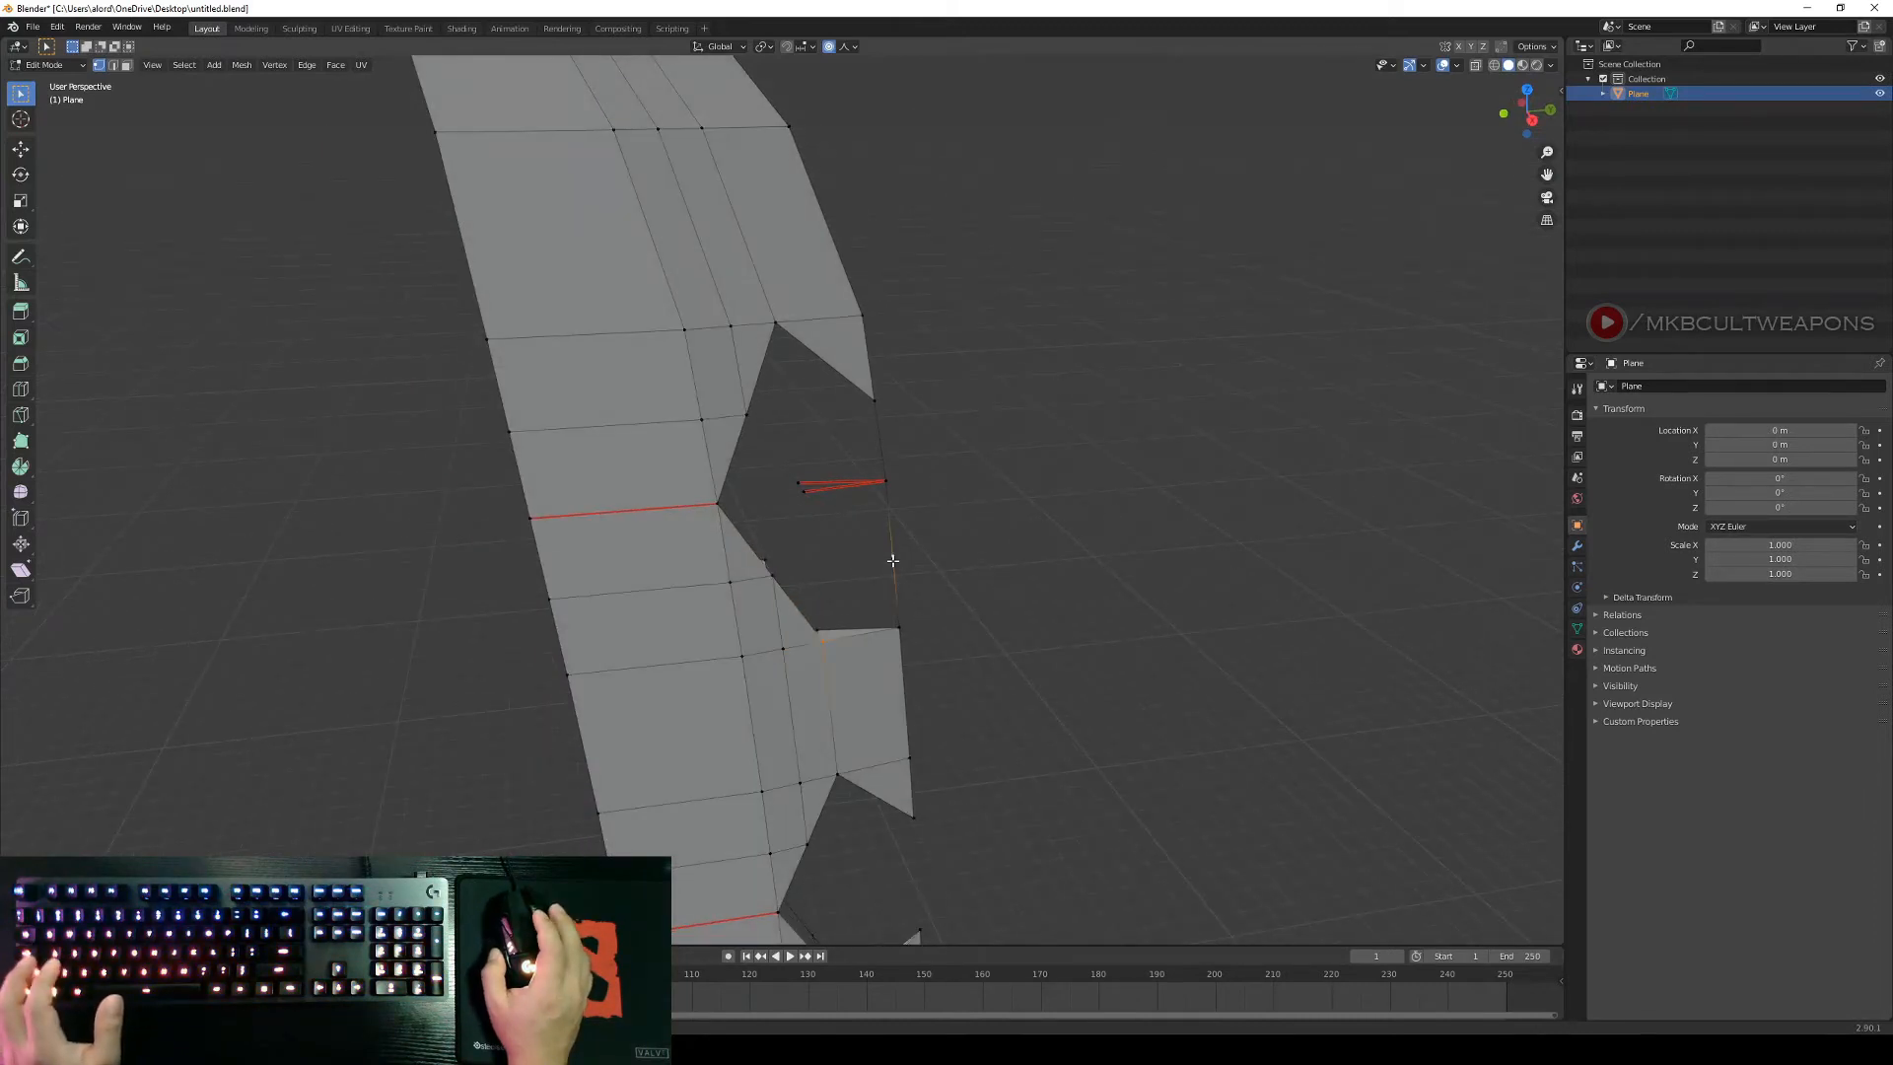
pyautogui.keyDown('shift'); pyautogui.click(916, 626); pyautogui.keyUp('shift')
pyautogui.press('f')
# Fill the triangular face at the notch's upper outer corner on the opposite blade side.
pyautogui.moveTo(913, 630); pyautogui.dragTo(808, 582, button='middle')
pyautogui.moveTo(1133, 524); pyautogui.dragTo(1390, 537, button='middle')
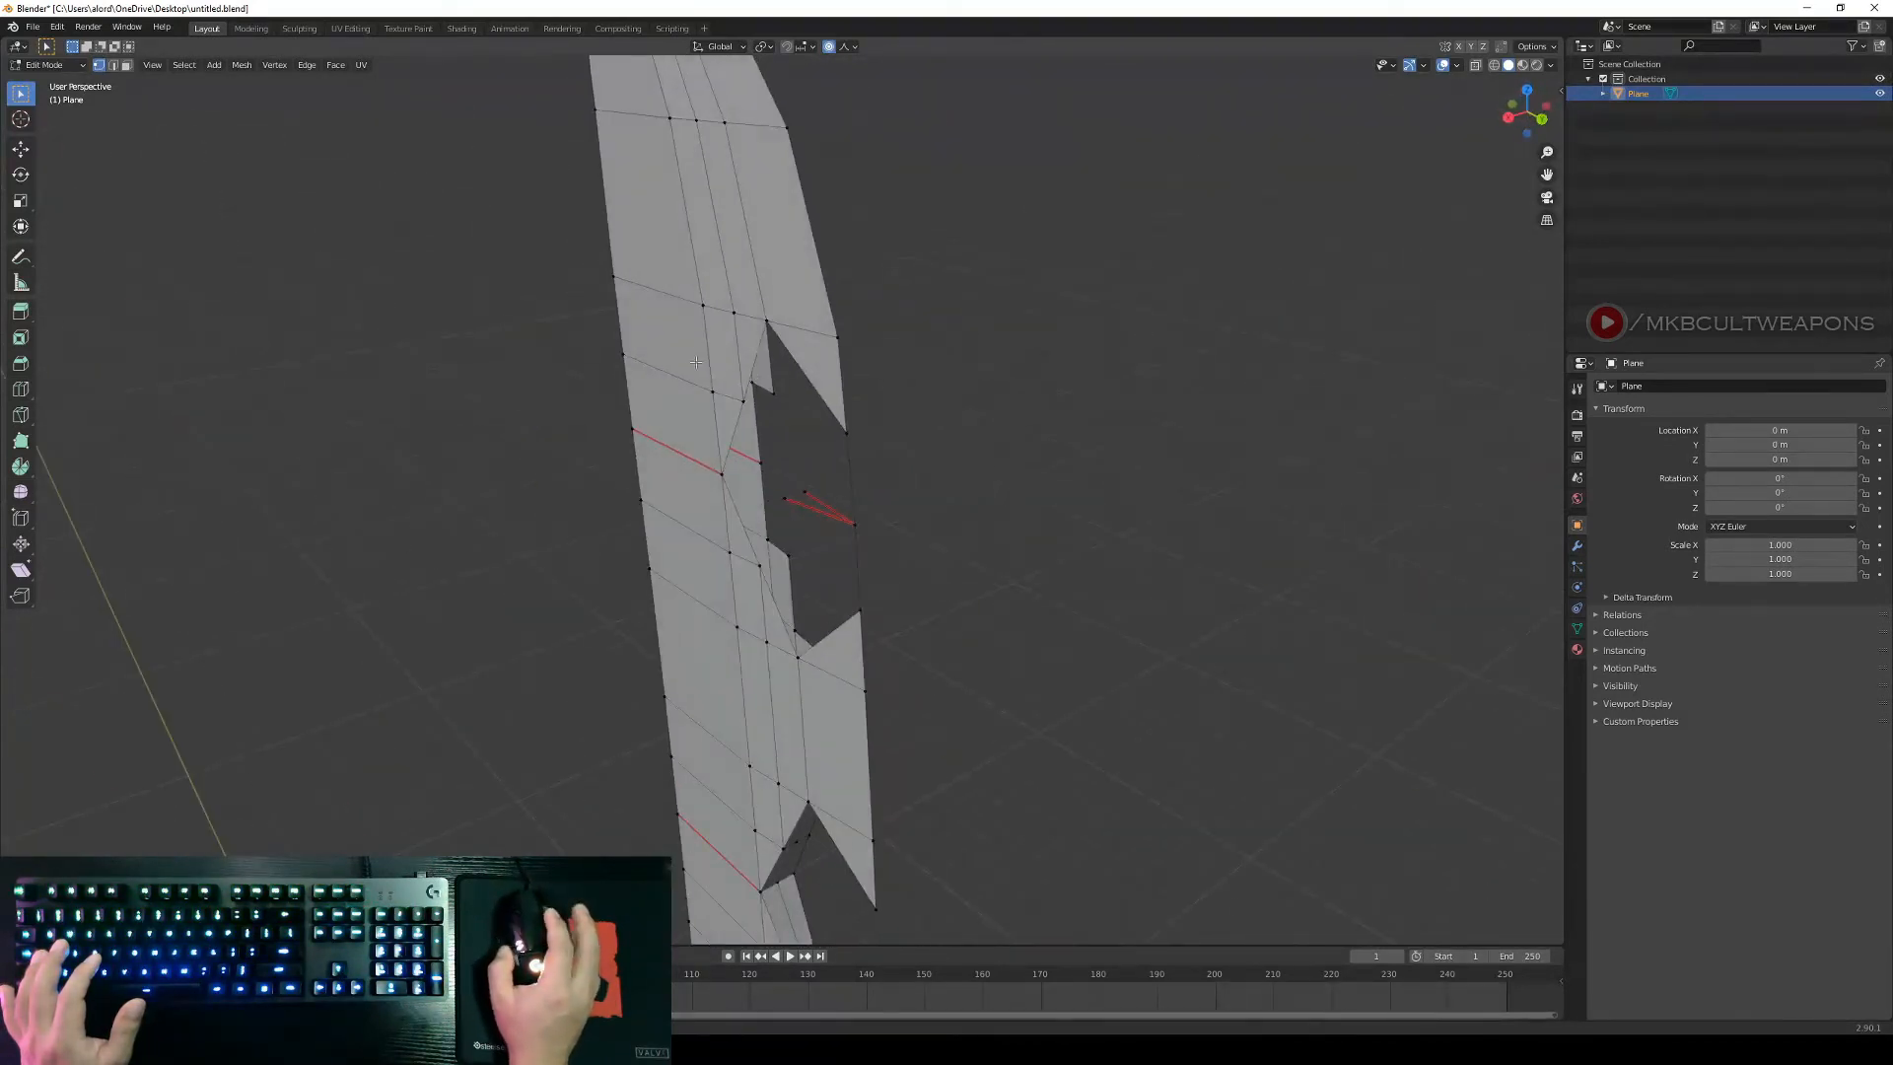
pyautogui.moveTo(840, 495); pyautogui.dragTo(697, 452, button='middle')
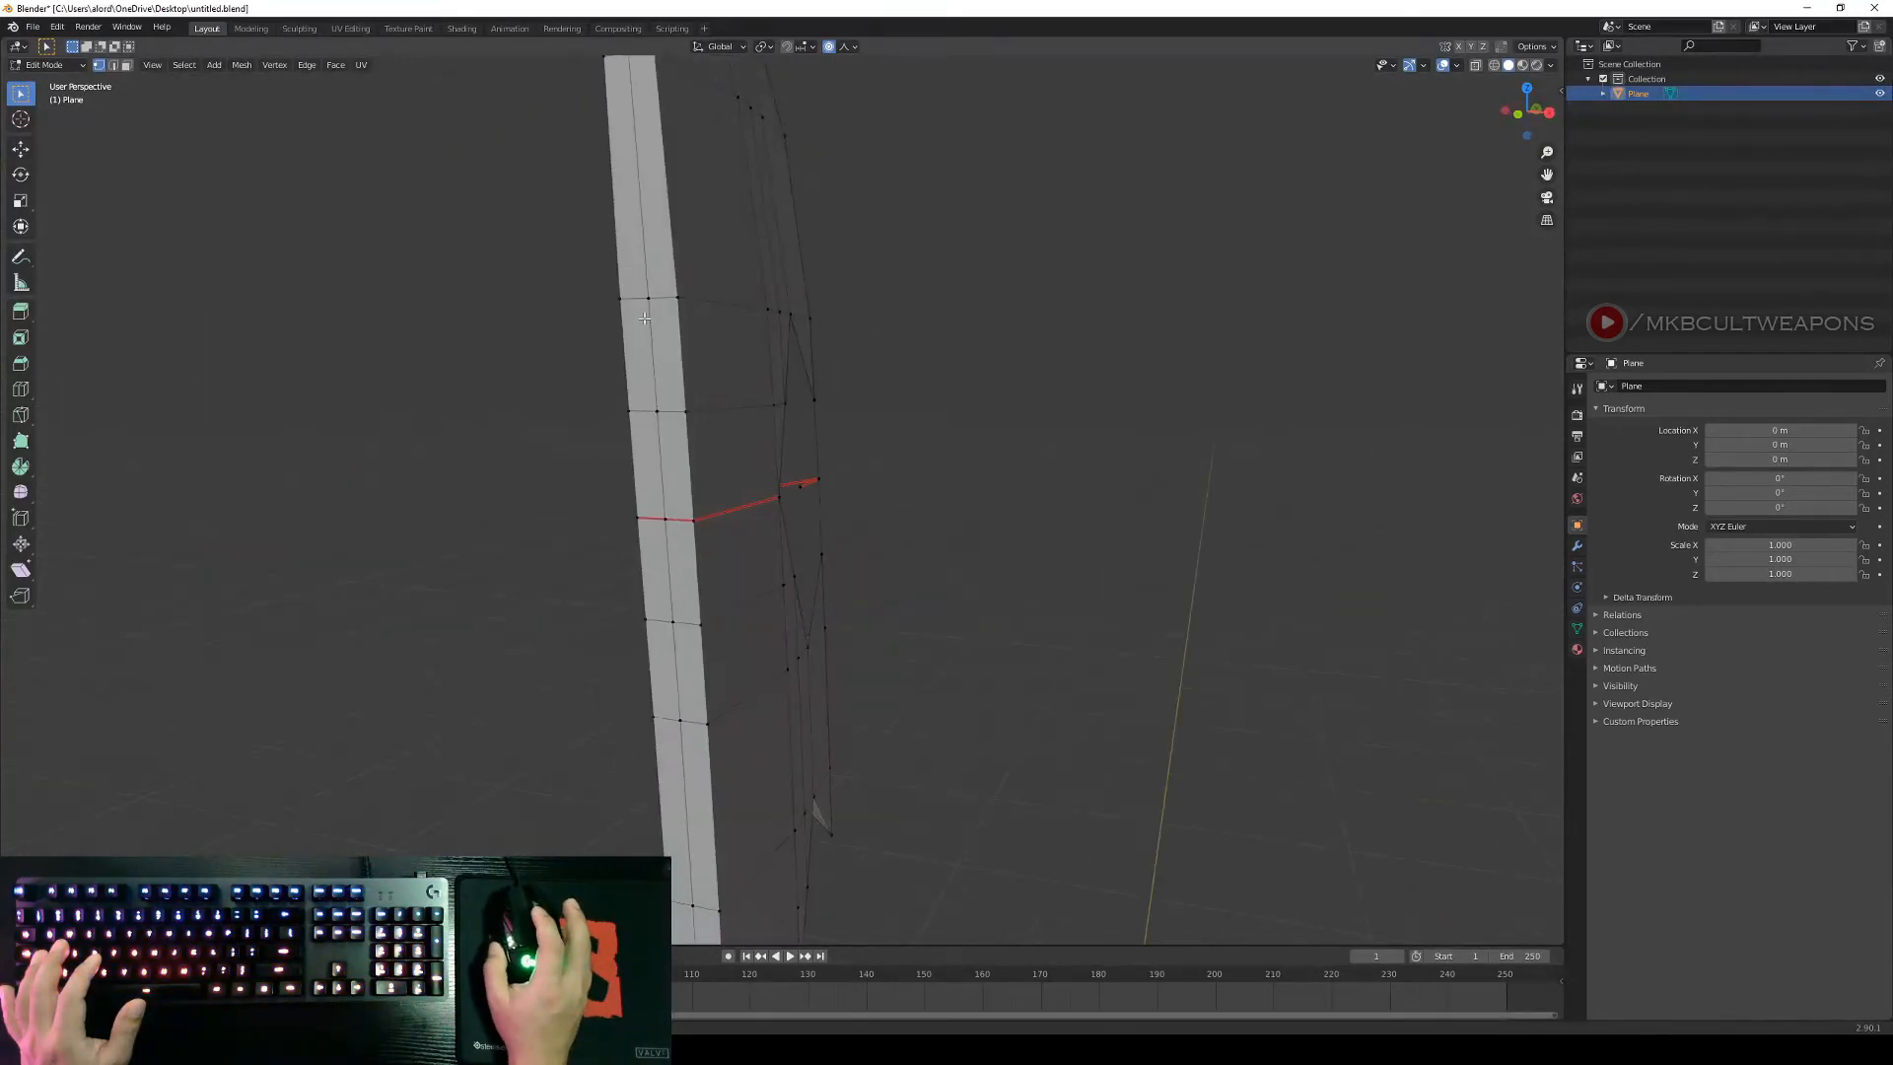
pyautogui.moveTo(937, 533); pyautogui.dragTo(677, 536, button='middle')
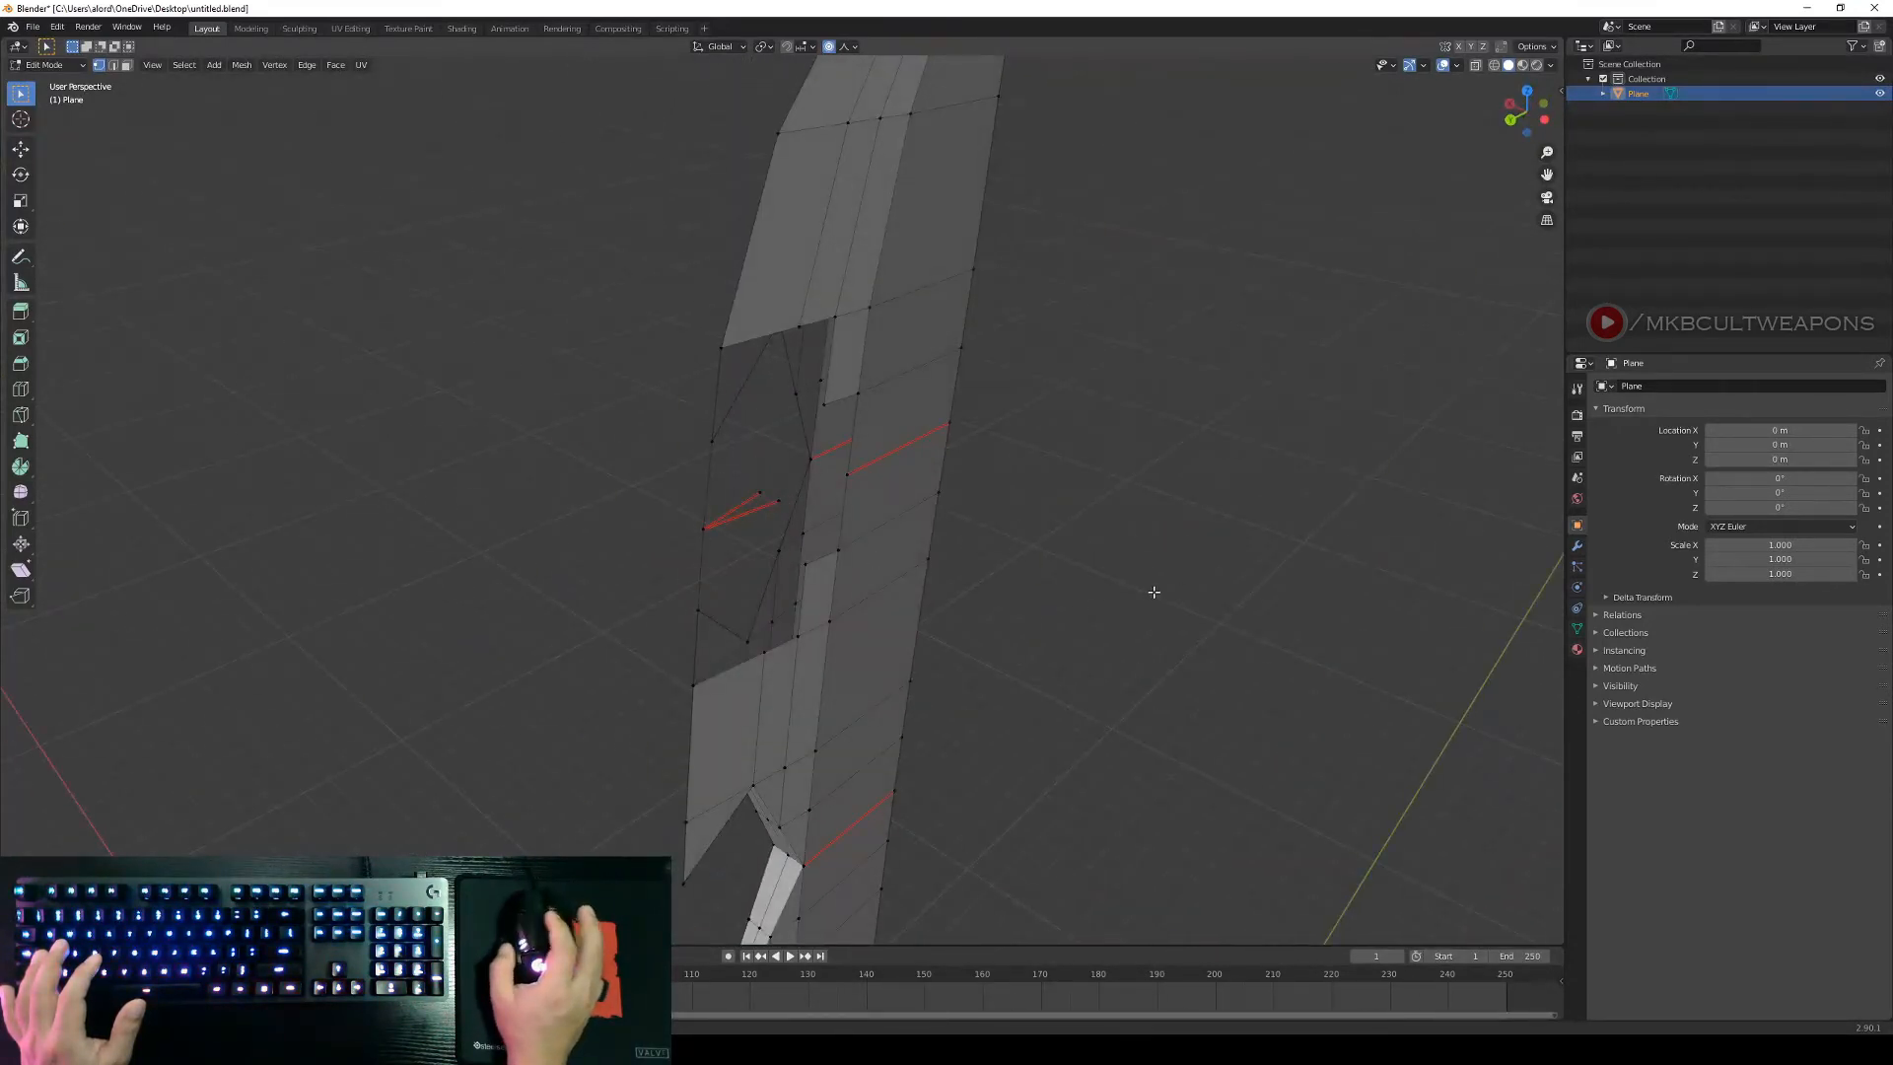
pyautogui.moveTo(1153, 587); pyautogui.dragTo(1192, 558, button='middle')
pyautogui.scroll(3, 1042, 516)
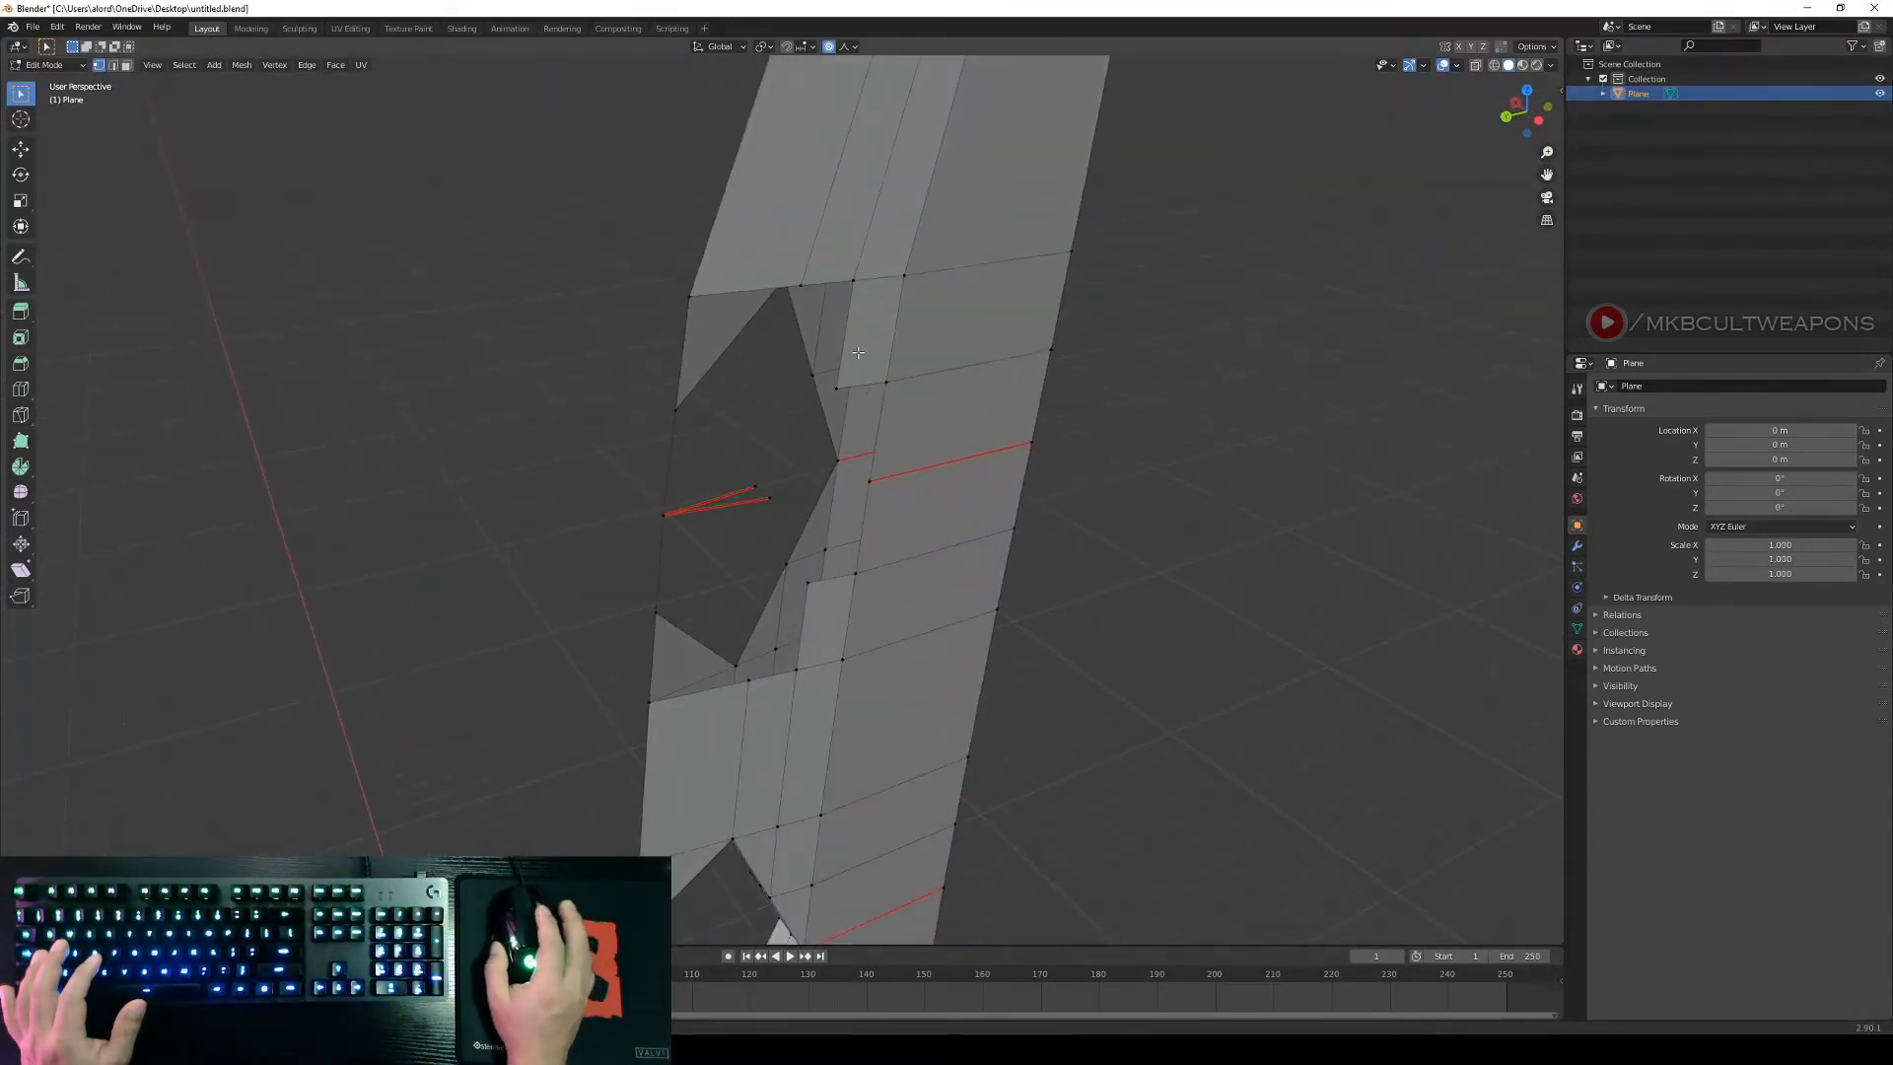
pyautogui.keyDown('shift'); pyautogui.click(690, 296); pyautogui.keyUp('shift')
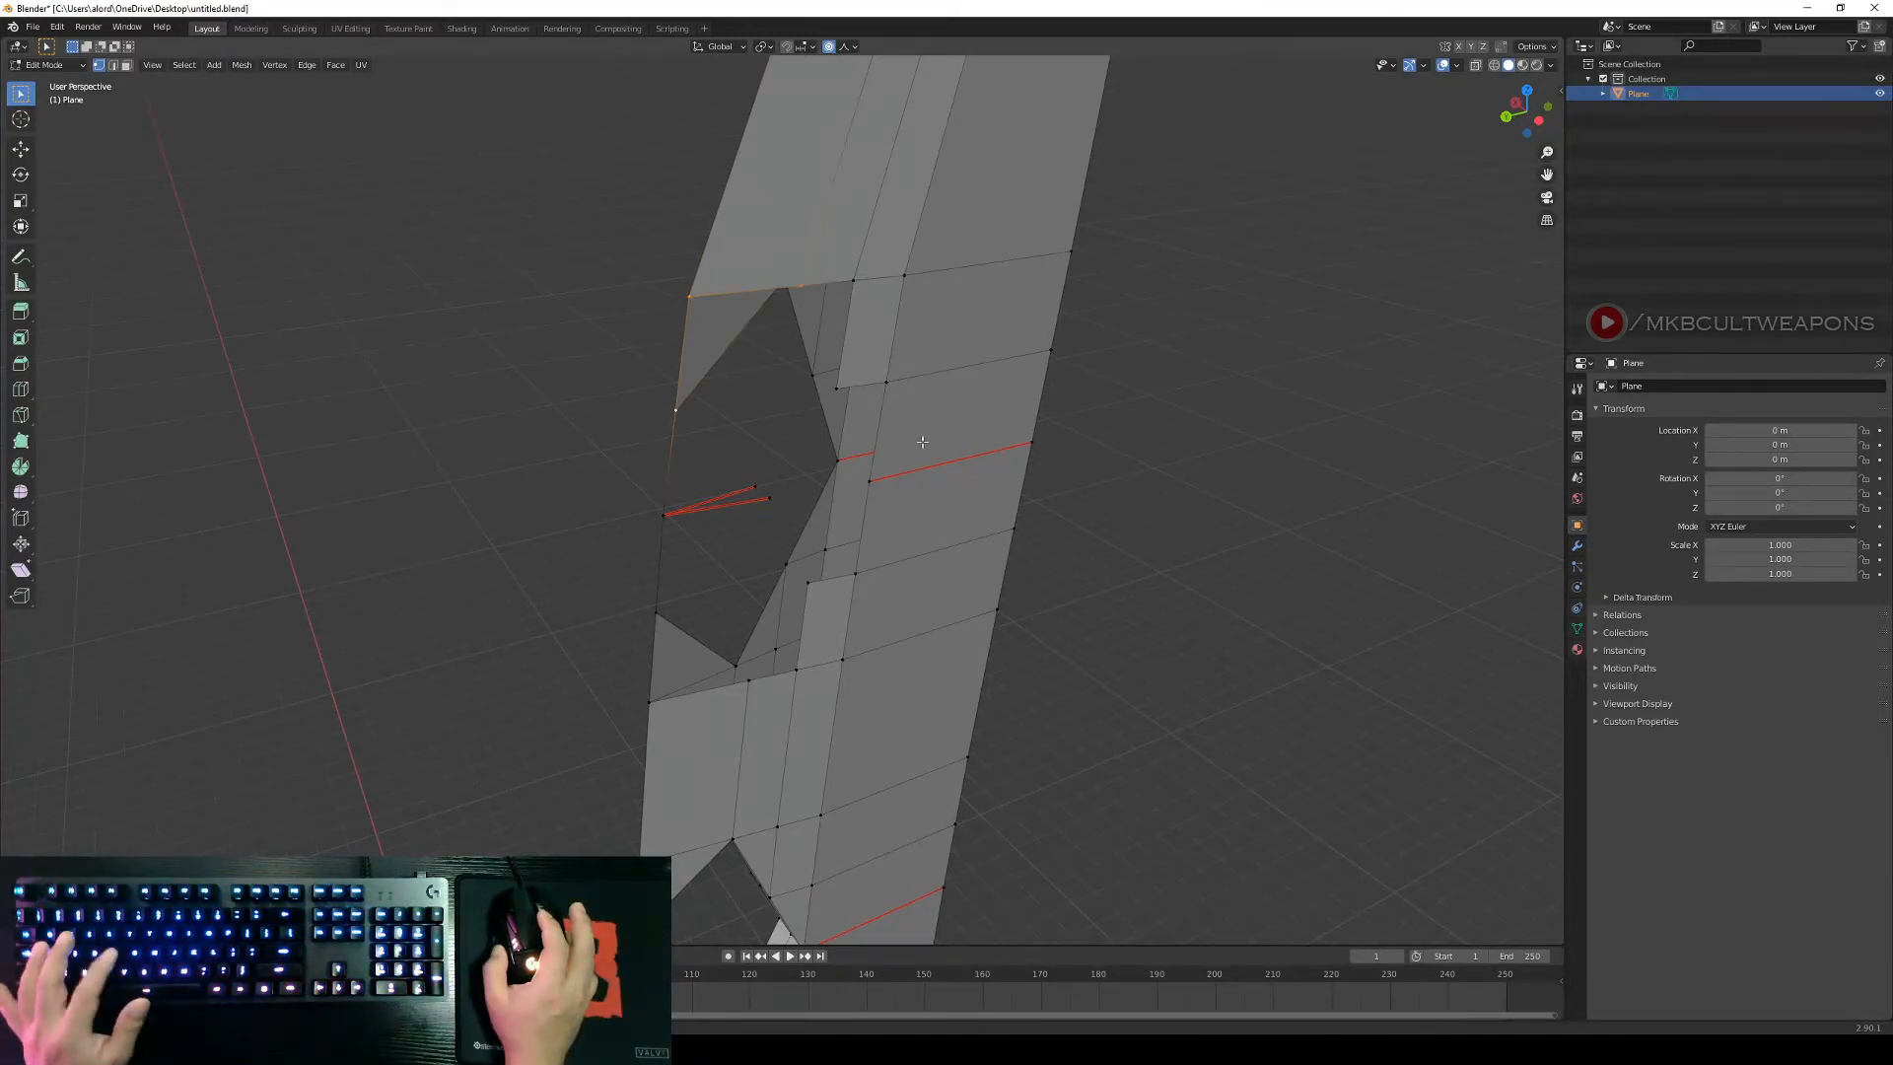
pyautogui.hotkey('alt', 'a')
# Fill the two inner triangular gaps above the seam on the opposite blade side.
pyautogui.click(802, 287)
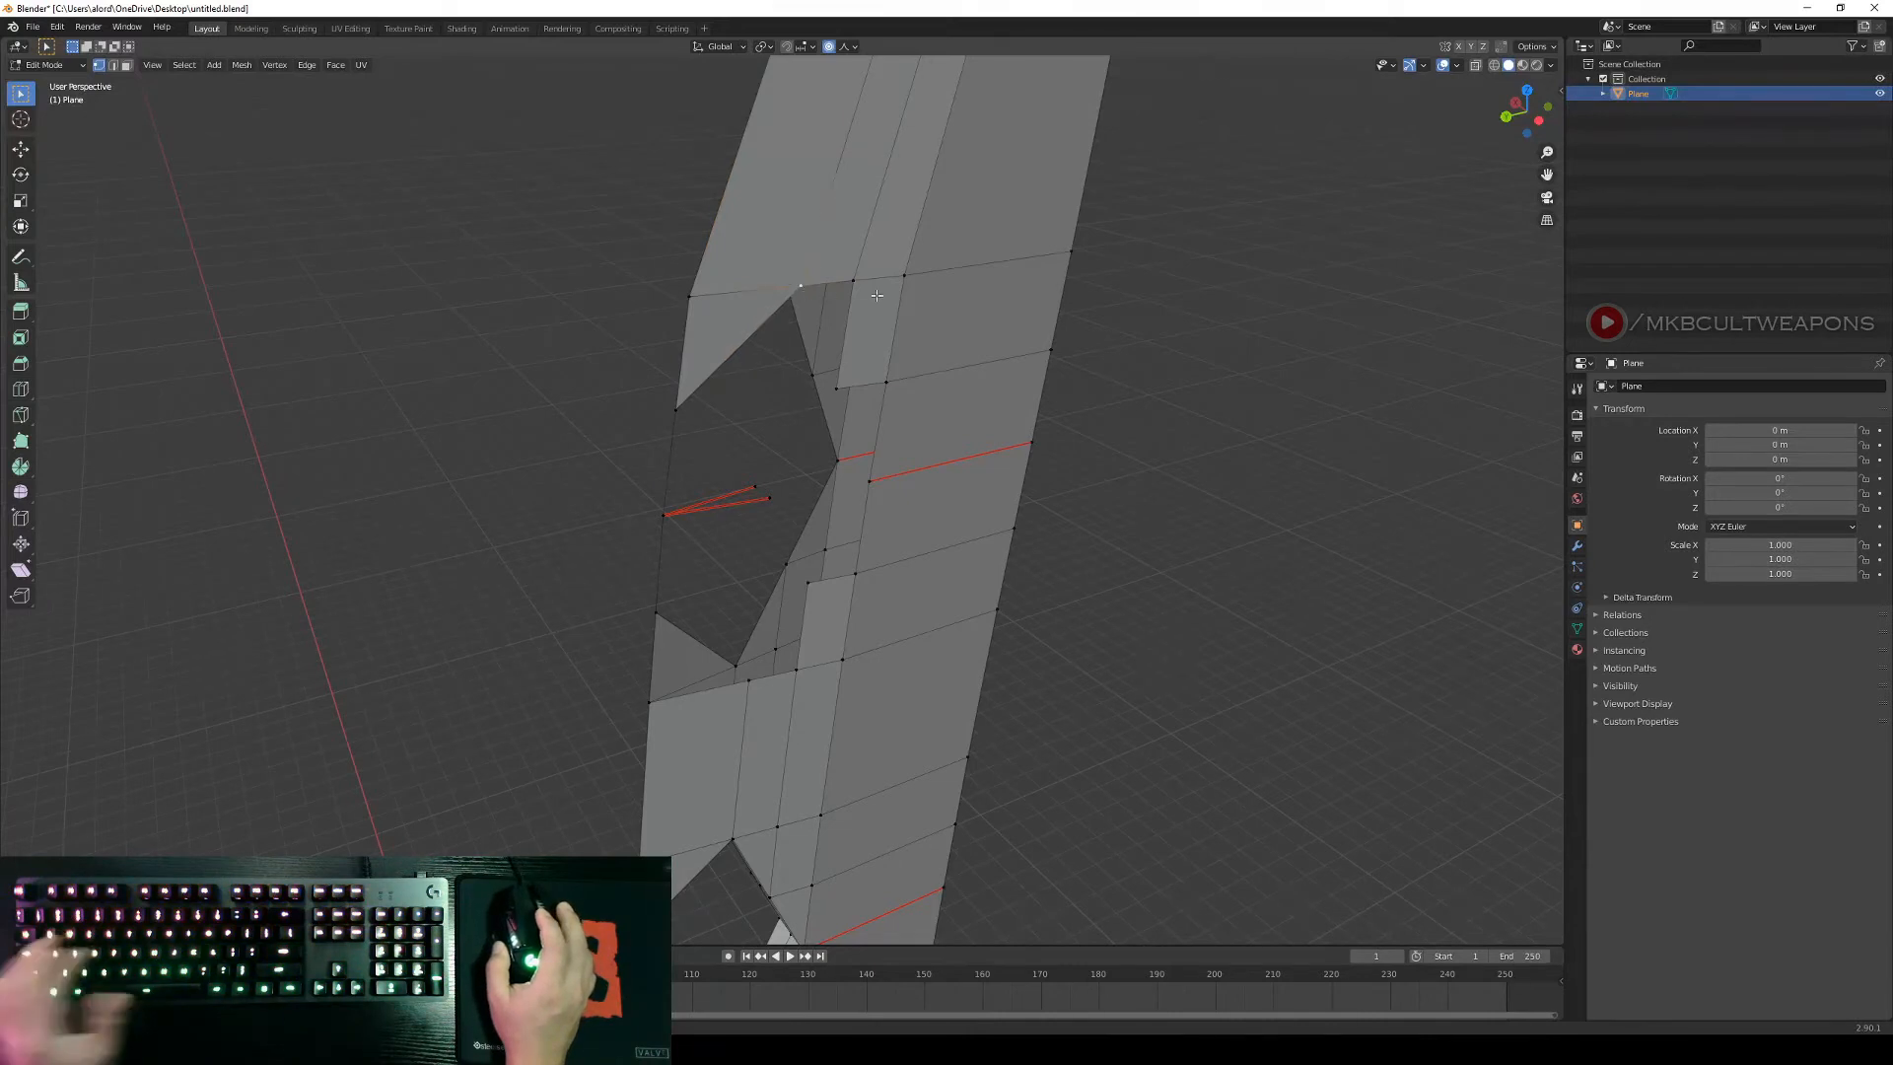
pyautogui.keyDown('shift'); pyautogui.click(853, 283); pyautogui.keyUp('shift')
pyautogui.keyDown('shift'); pyautogui.click(839, 379); pyautogui.keyUp('shift')
pyautogui.press('f')
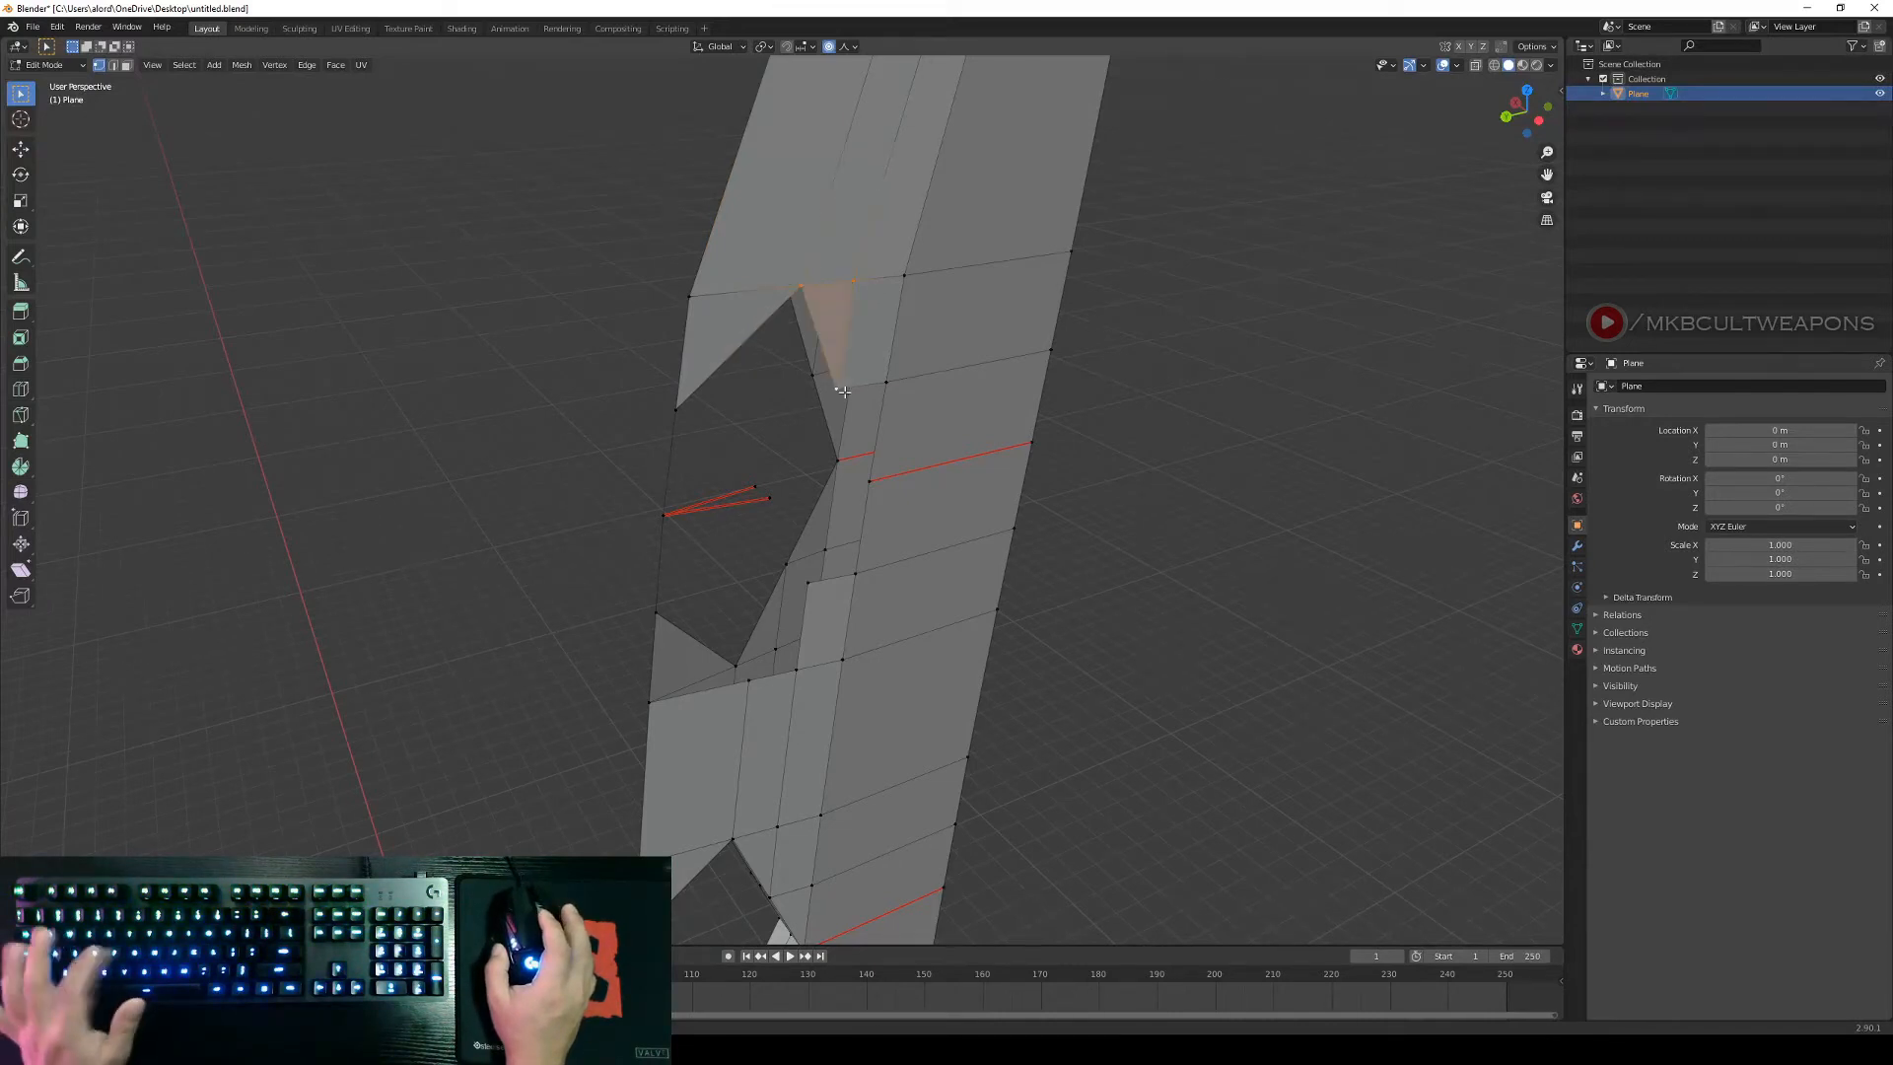
pyautogui.click(837, 381)
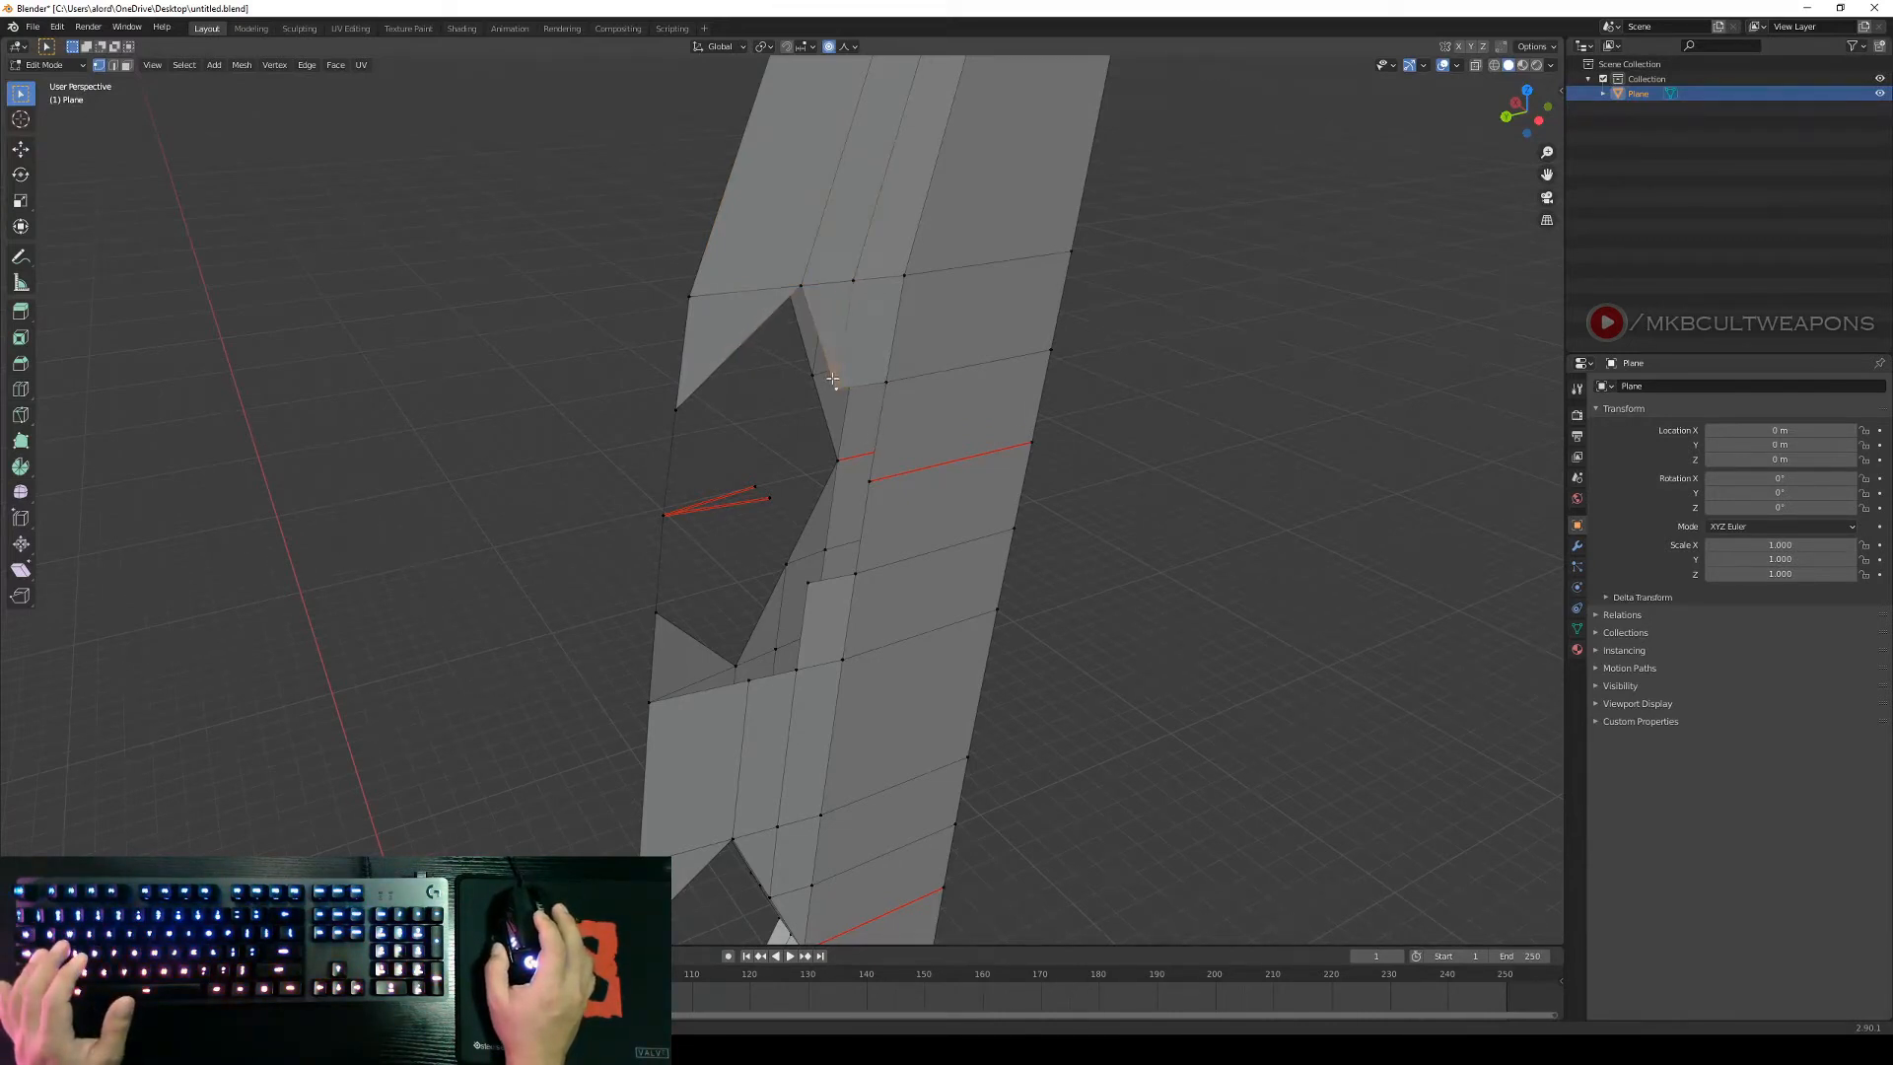
pyautogui.keyDown('shift'); pyautogui.click(886, 381); pyautogui.keyUp('shift')
pyautogui.keyDown('shift'); pyautogui.click(875, 485); pyautogui.keyUp('shift')
pyautogui.press('f')
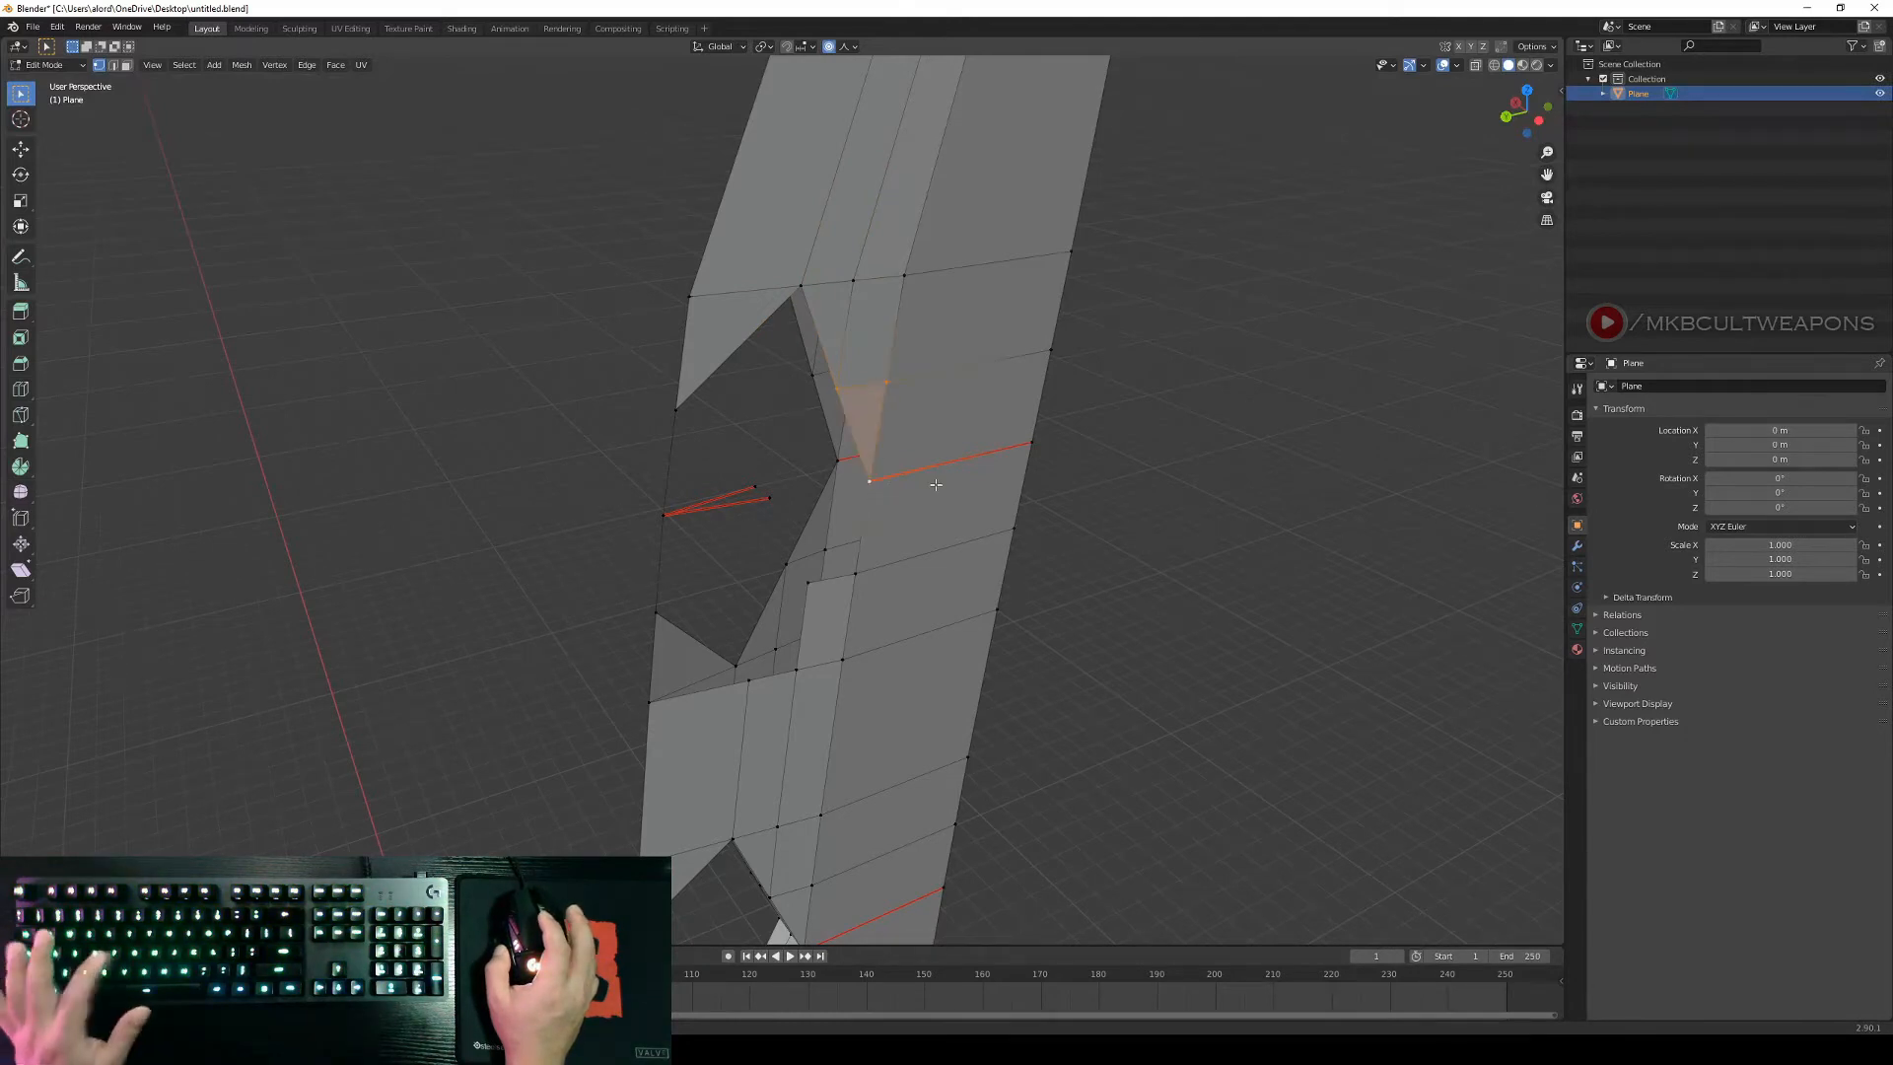
# Fill the two inner triangular gaps below the seam on the opposite blade side.
pyautogui.moveTo(1273, 607); pyautogui.dragTo(1196, 570, button='middle')
pyautogui.hotkey('alt', 'a')
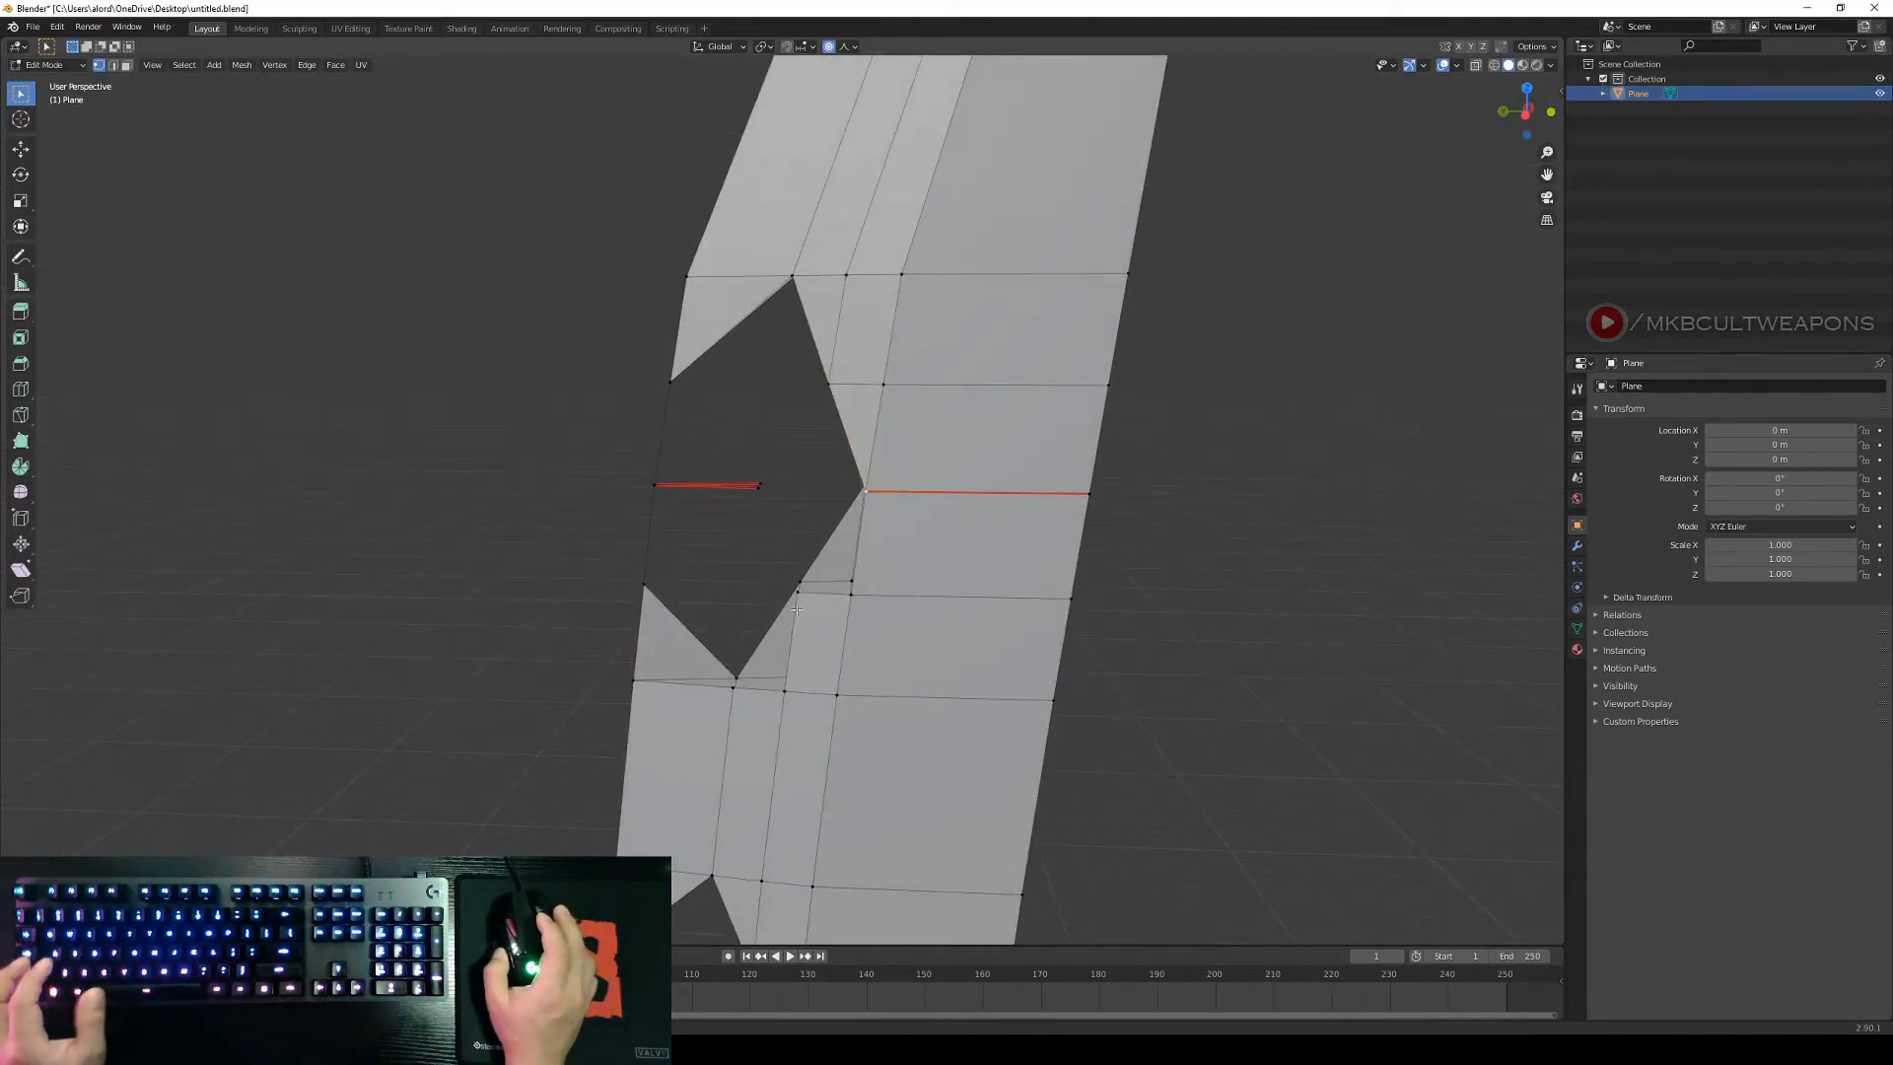
pyautogui.click(850, 598)
pyautogui.press('f')
pyautogui.moveTo(1135, 619); pyautogui.dragTo(1236, 623, button='middle')
pyautogui.hotkey('alt', 'a')
pyautogui.click(806, 593)
pyautogui.keyDown('shift'); pyautogui.click(760, 699); pyautogui.keyUp('shift')
pyautogui.keyDown('shift'); pyautogui.click(800, 694); pyautogui.keyUp('shift')
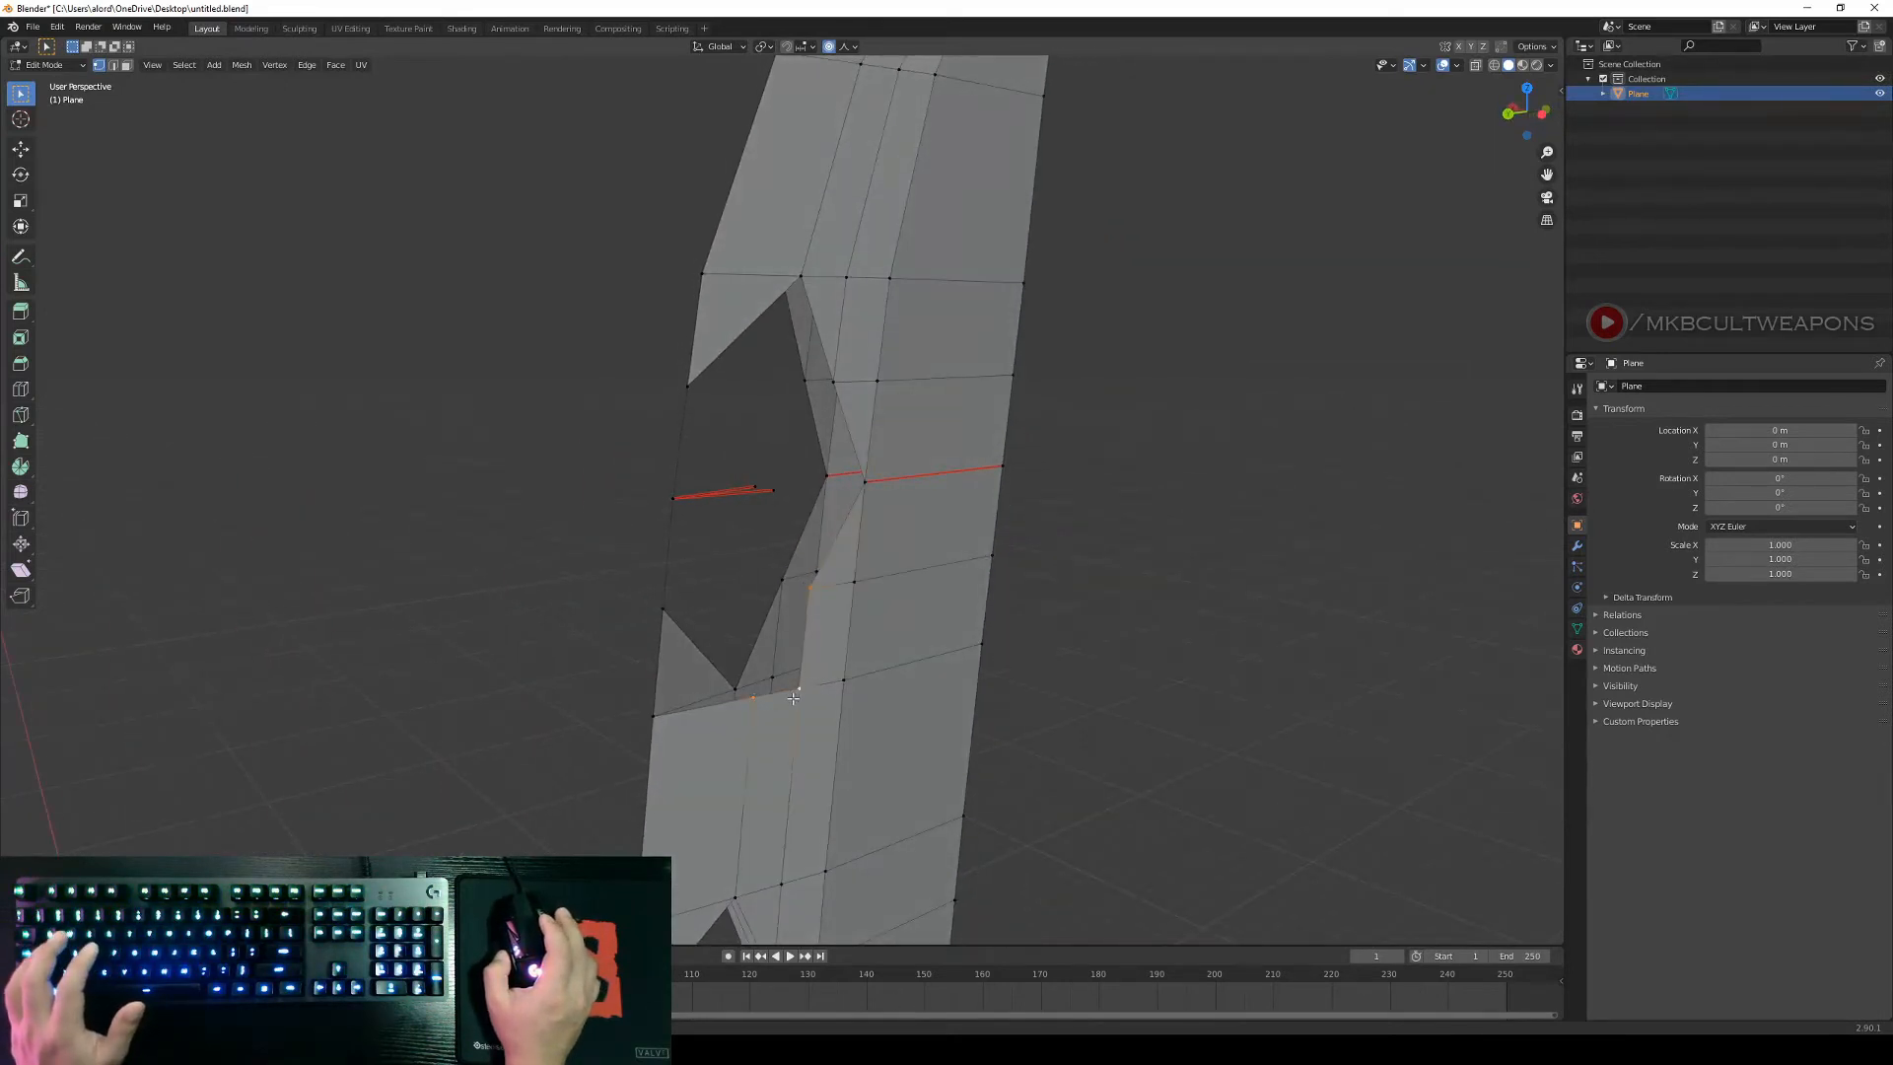
pyautogui.press('f')
# Fill the triangular face at the notch's lower outer corner on the opposite blade side.
pyautogui.click(775, 724)
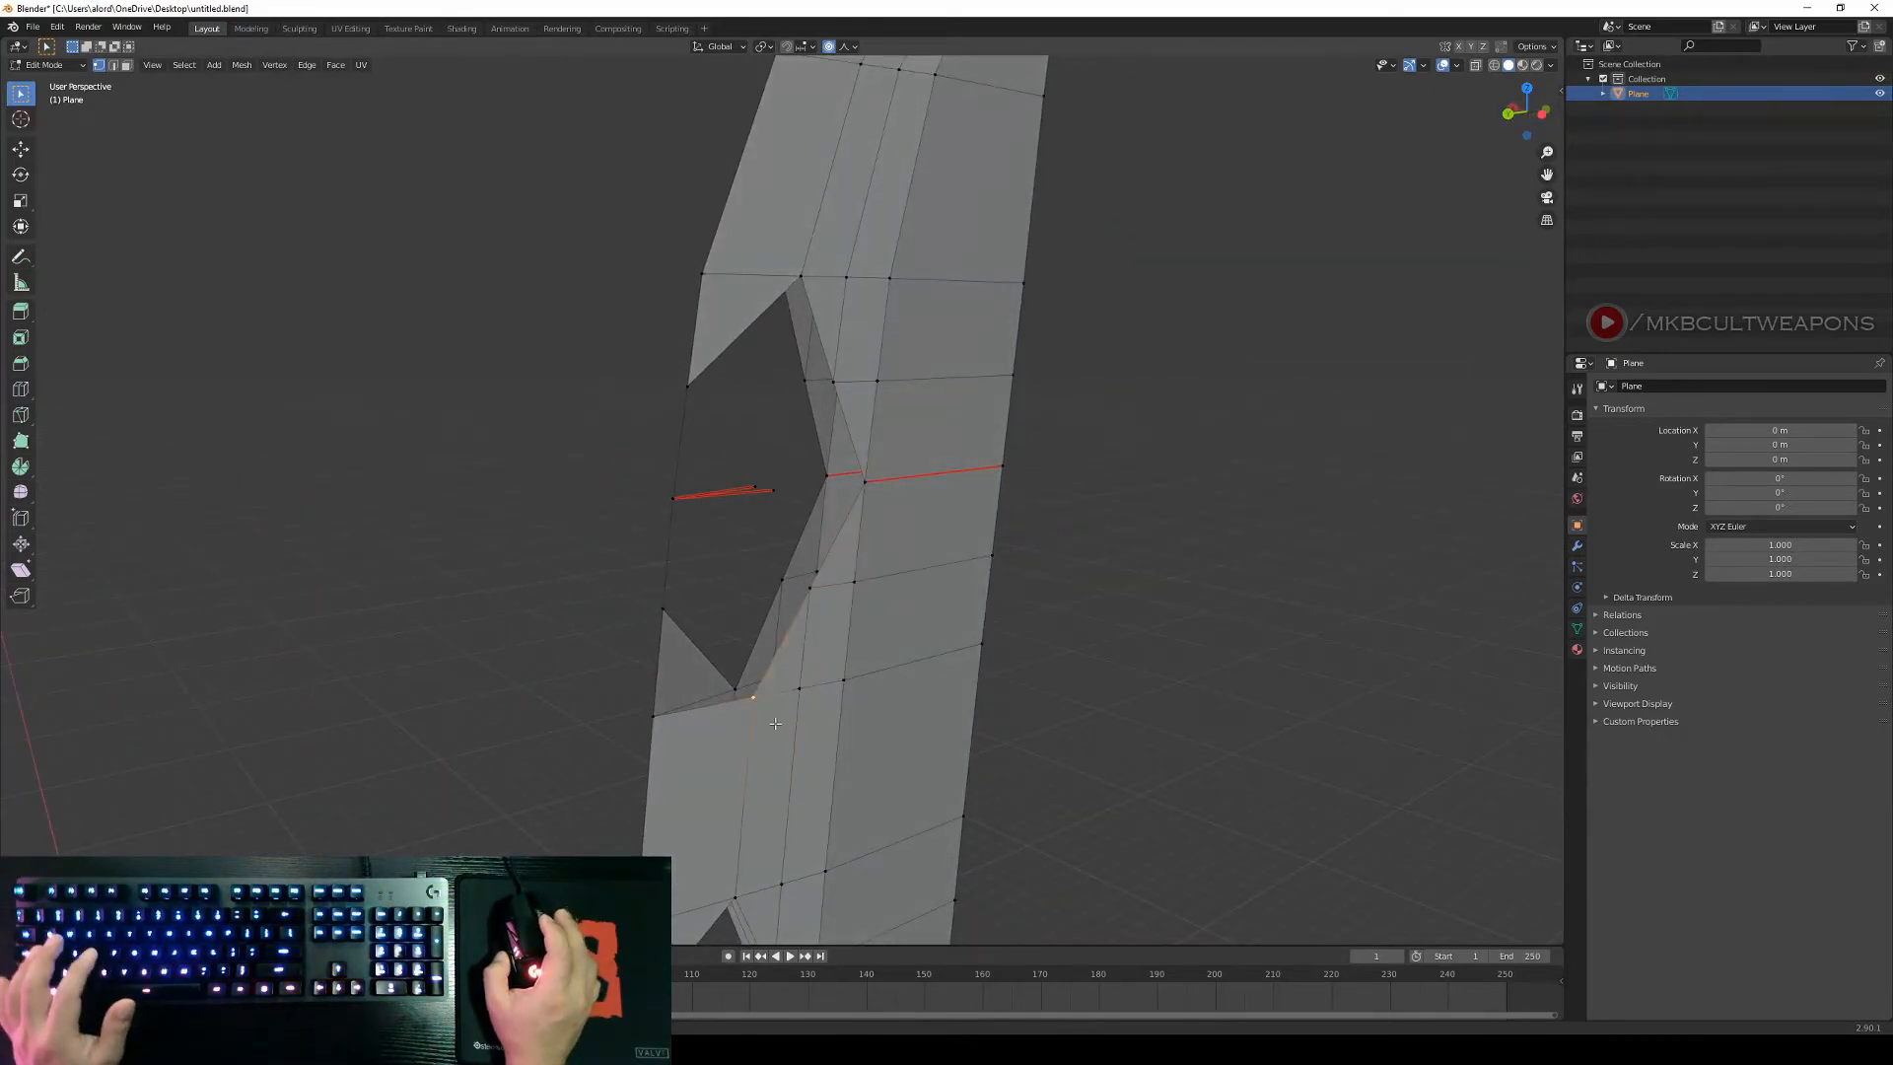
pyautogui.keyDown('shift'); pyautogui.click(673, 720); pyautogui.keyUp('shift')
pyautogui.keyDown('shift'); pyautogui.click(666, 605); pyautogui.keyUp('shift')
pyautogui.press('f')
pyautogui.hotkey('alt', 'a')
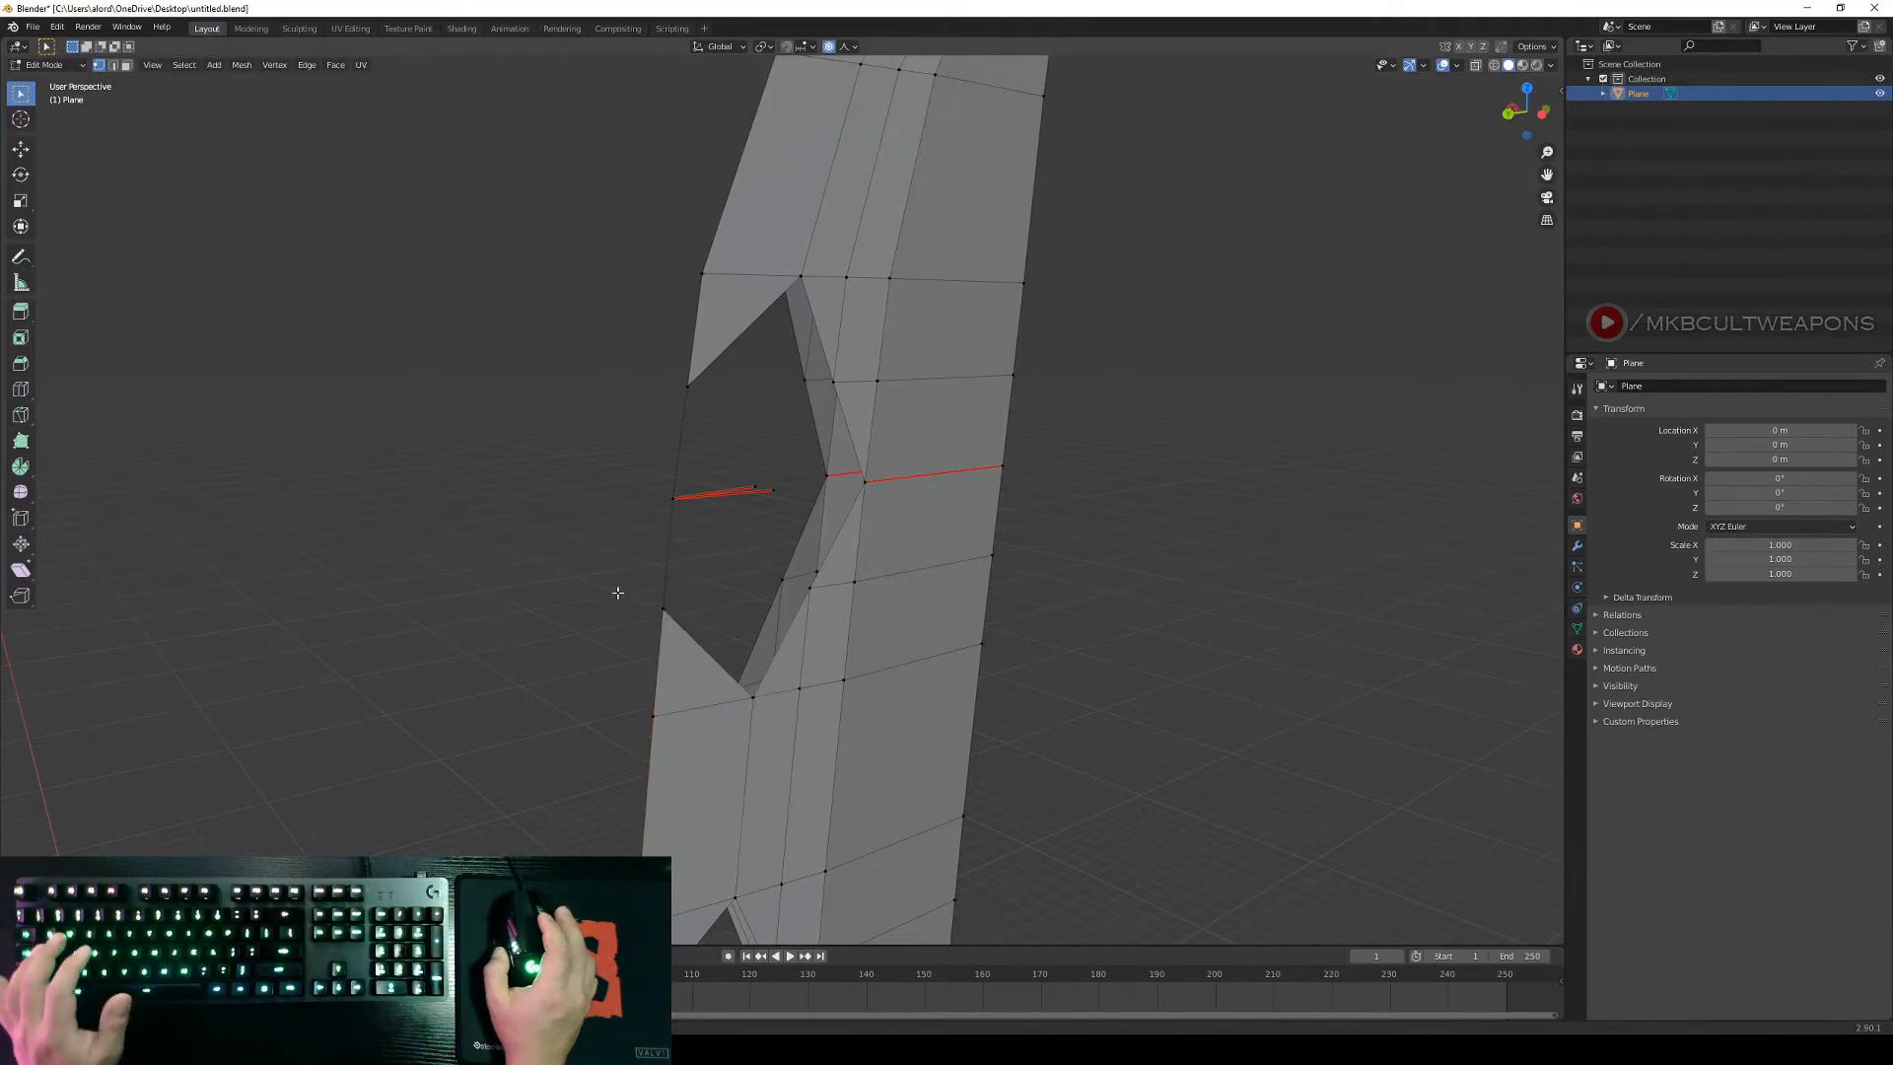
# Delete the leftover seam vertices floating in the notch opening, including the one on the outer cutting edge.
pyautogui.moveTo(617, 591); pyautogui.dragTo(938, 473, button='middle')
pyautogui.moveTo(1056, 562); pyautogui.dragTo(750, 478, button='middle')
pyautogui.moveTo(960, 494); pyautogui.dragTo(992, 502, button='middle')
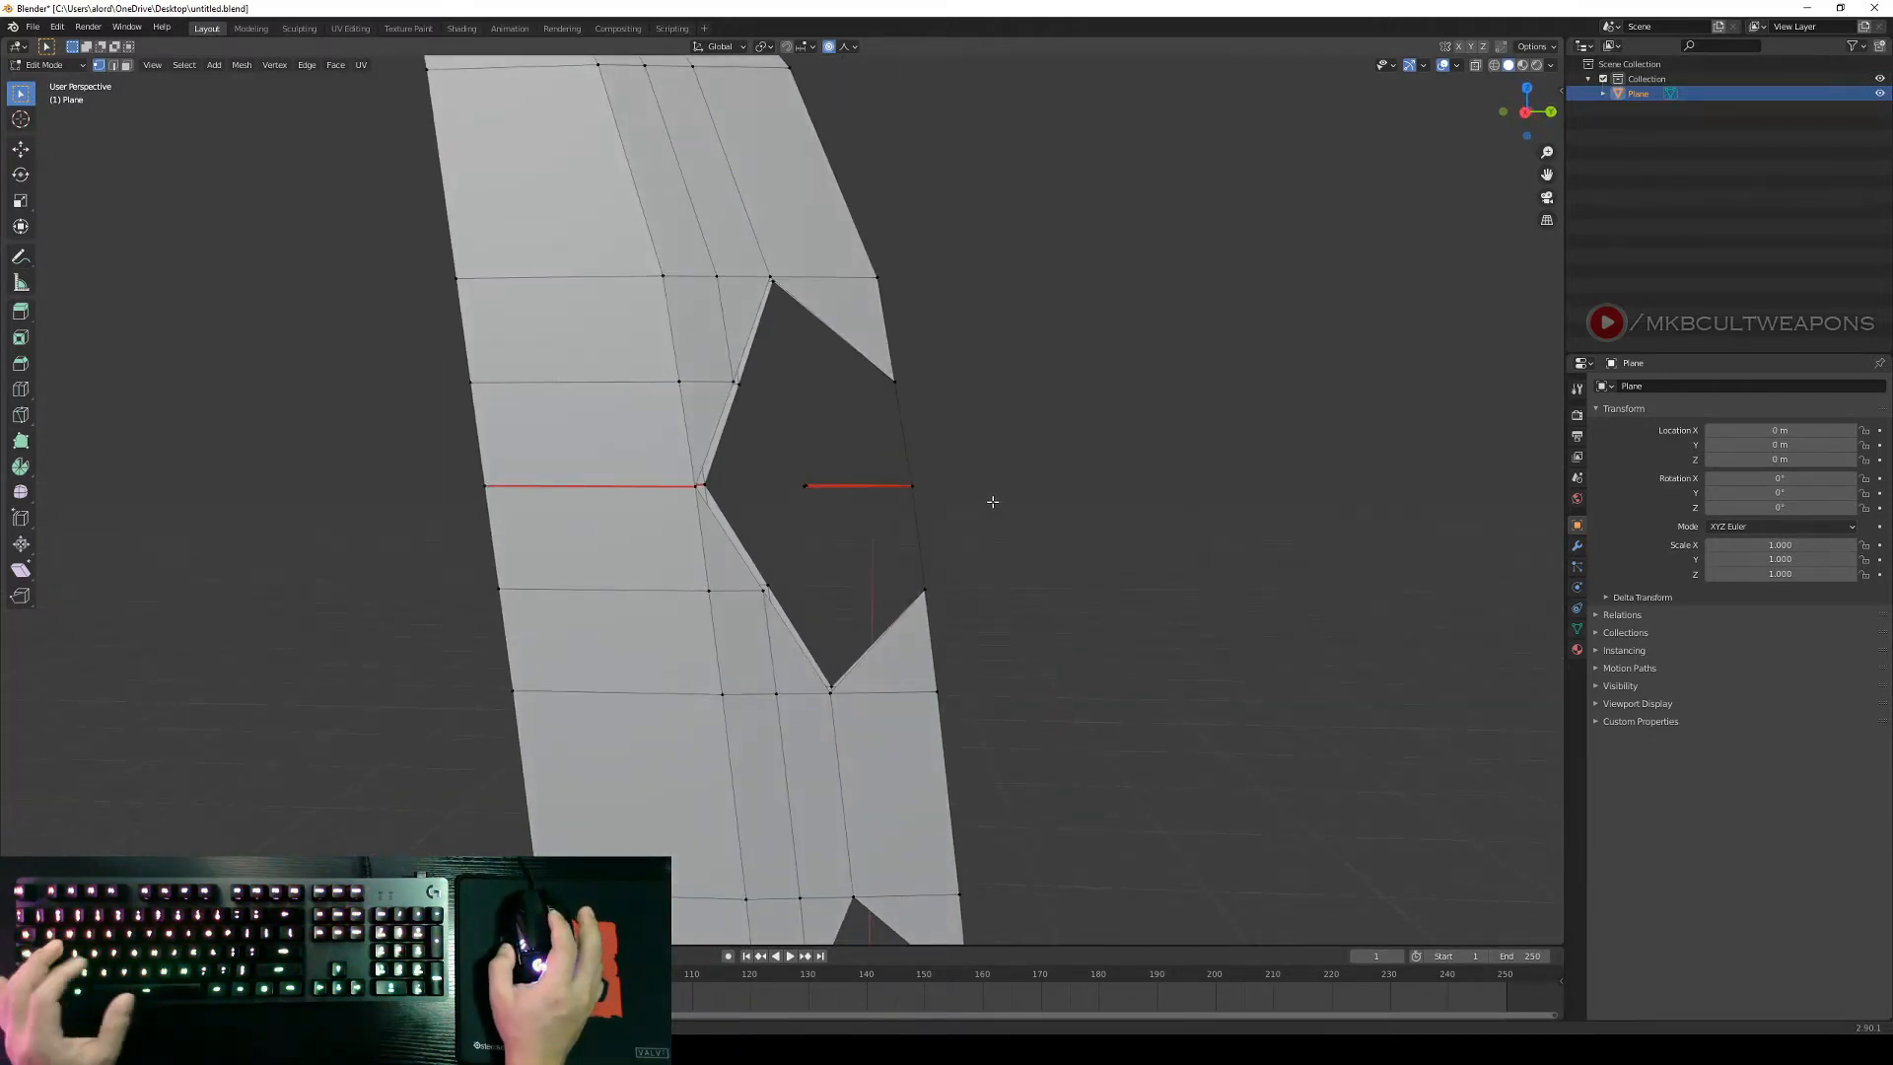
pyautogui.press('c')
pyautogui.moveTo(799, 486); pyautogui.dragTo(920, 486)
pyautogui.rightClick(921, 486)
pyautogui.press('x')
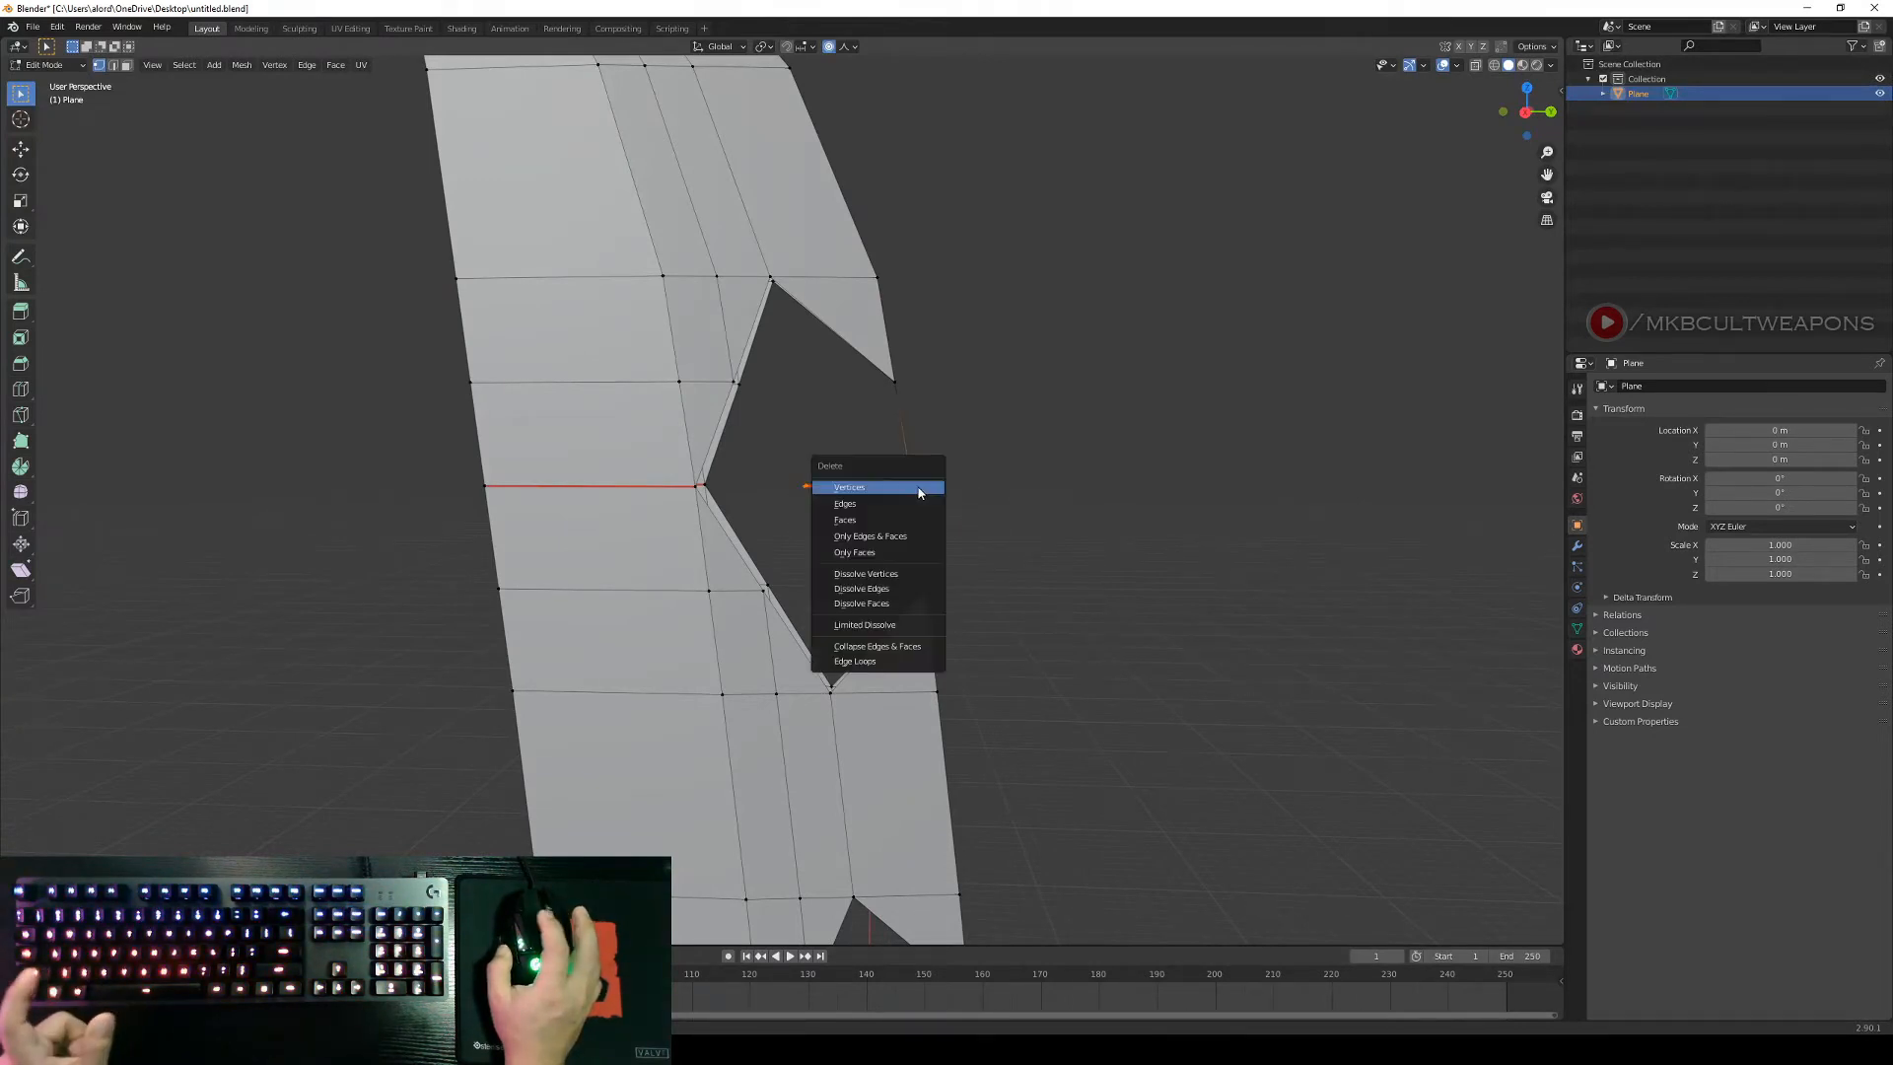
pyautogui.click(919, 487)
# Bridge the open boundary edges of the notch's two blade sides to close its inner wall, and clear the selection.
pyautogui.moveTo(1052, 529); pyautogui.dragTo(993, 469, button='middle')
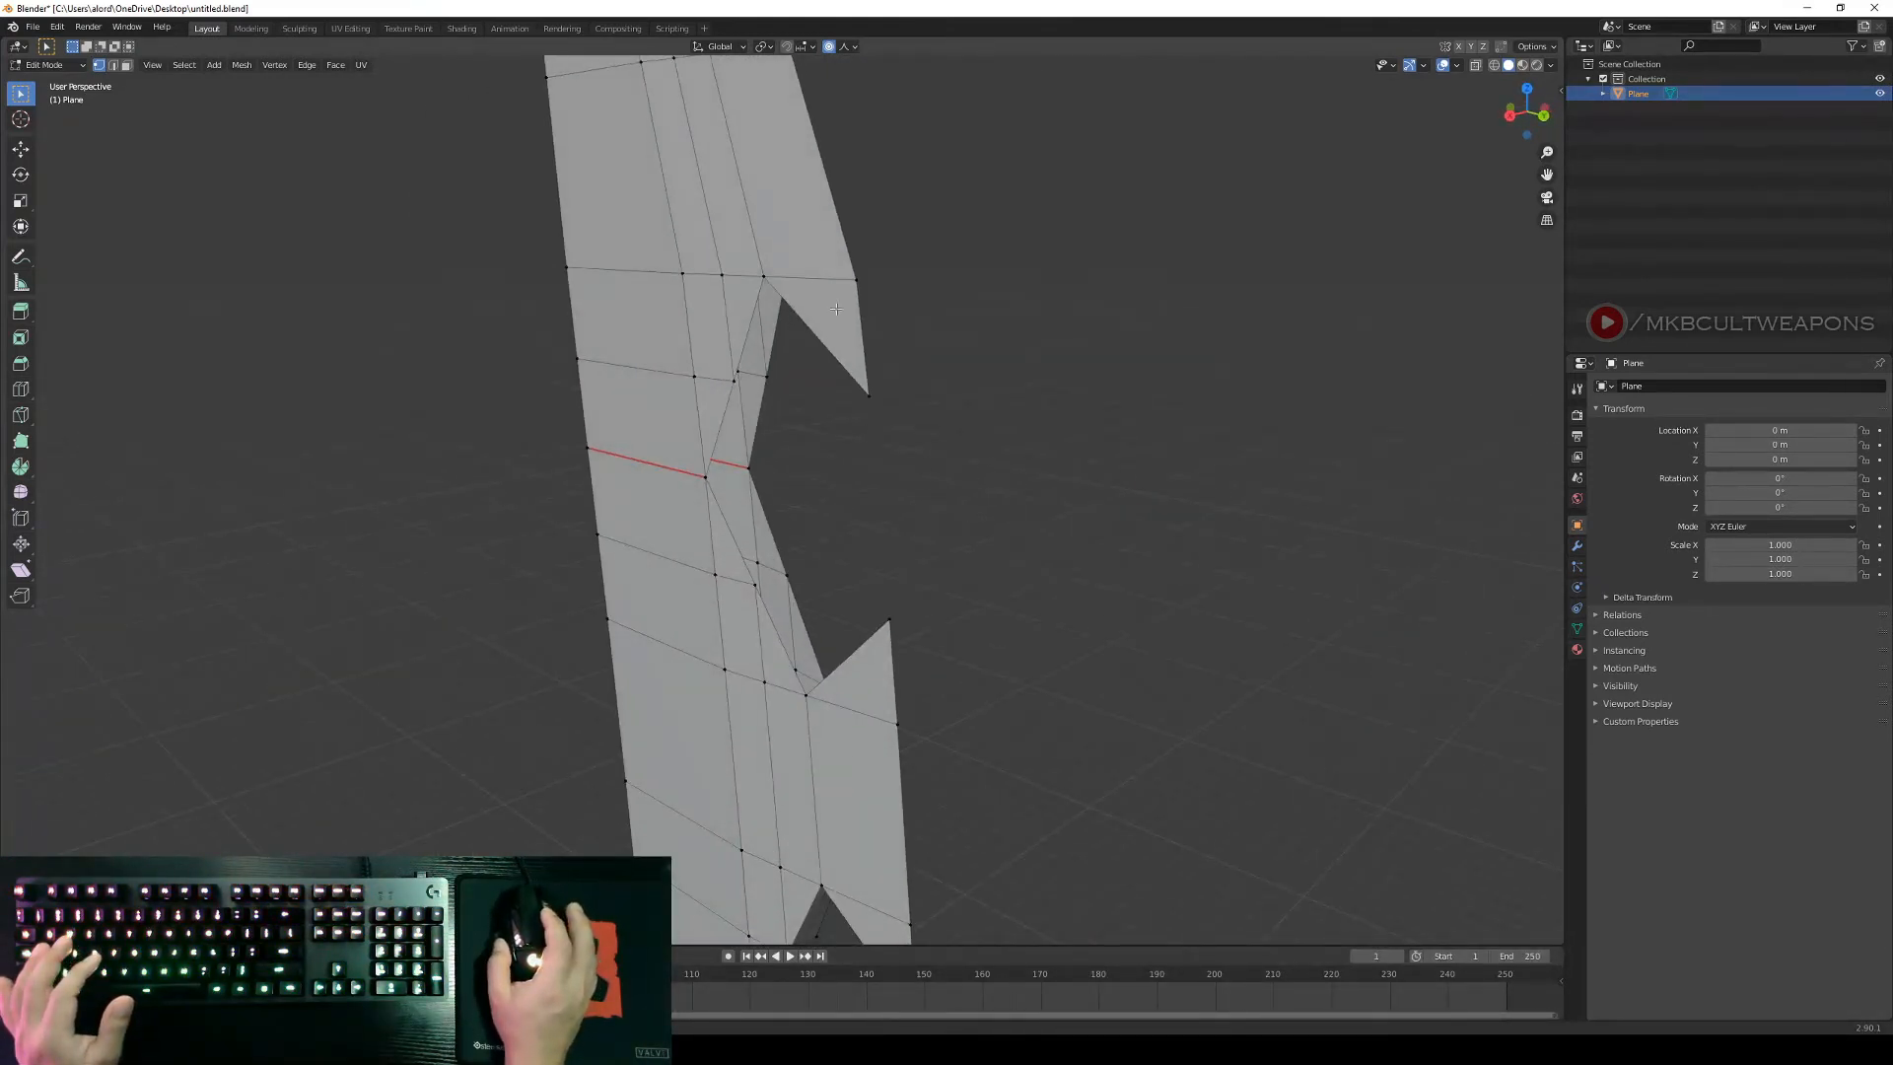
pyautogui.moveTo(919, 623); pyautogui.dragTo(897, 547, button='middle')
pyautogui.scroll(3, 852, 582)
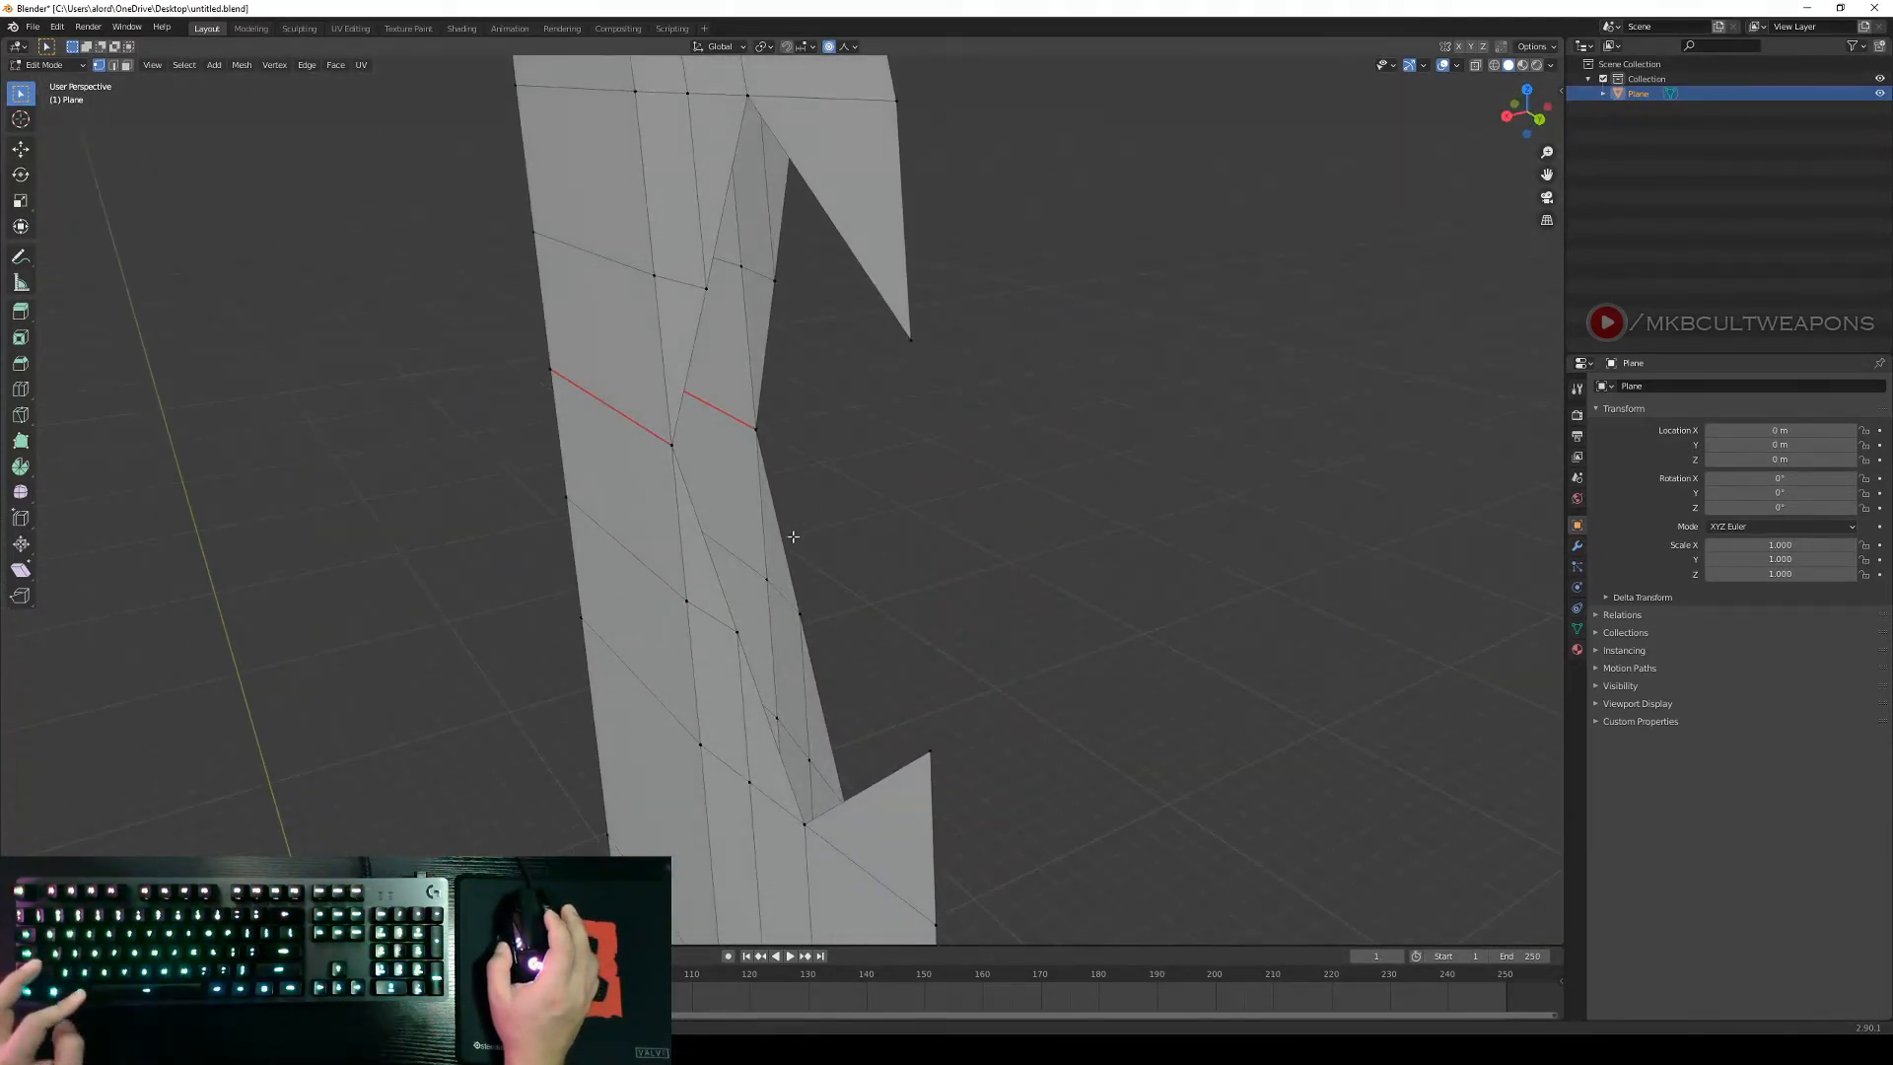
pyautogui.keyDown('alt'); pyautogui.click(773, 489); pyautogui.keyUp('alt')
pyautogui.moveTo(892, 524); pyautogui.dragTo(1019, 393, button='middle')
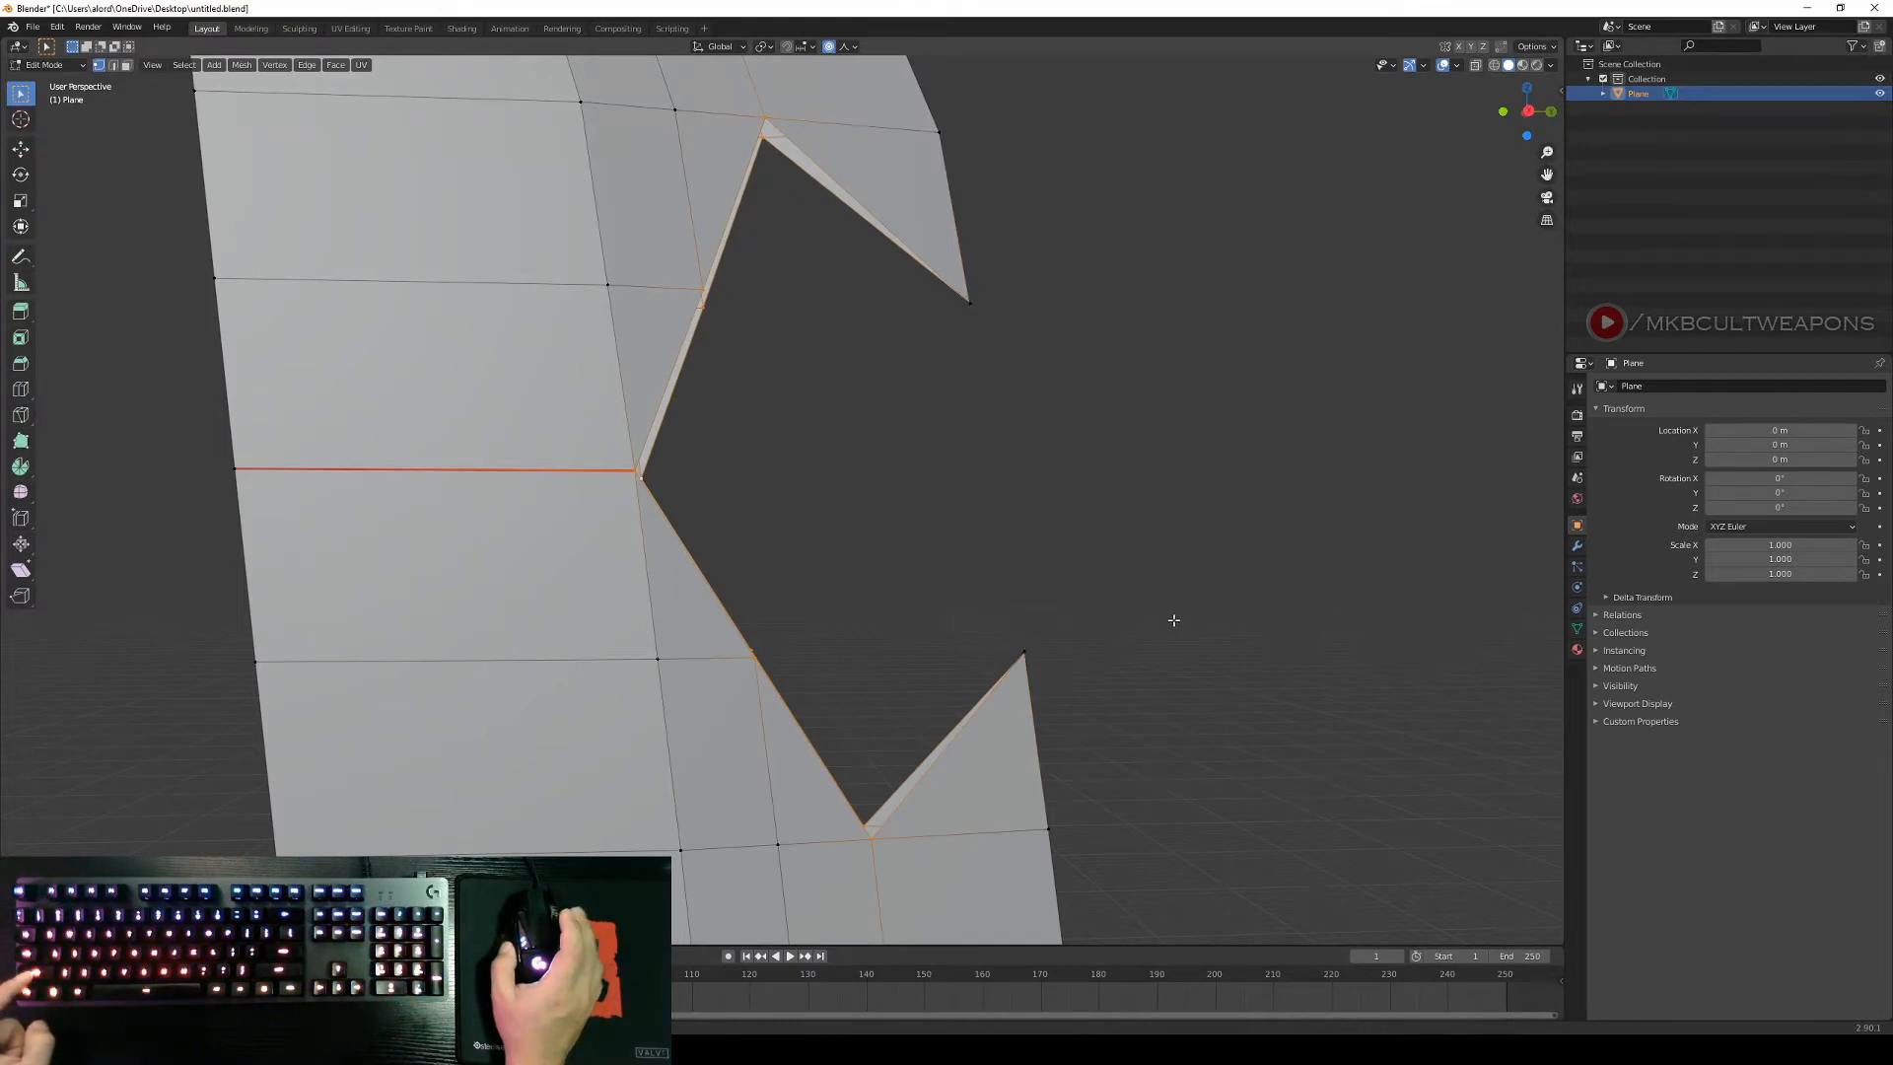
pyautogui.moveTo(1171, 621); pyautogui.dragTo(850, 407, button='middle')
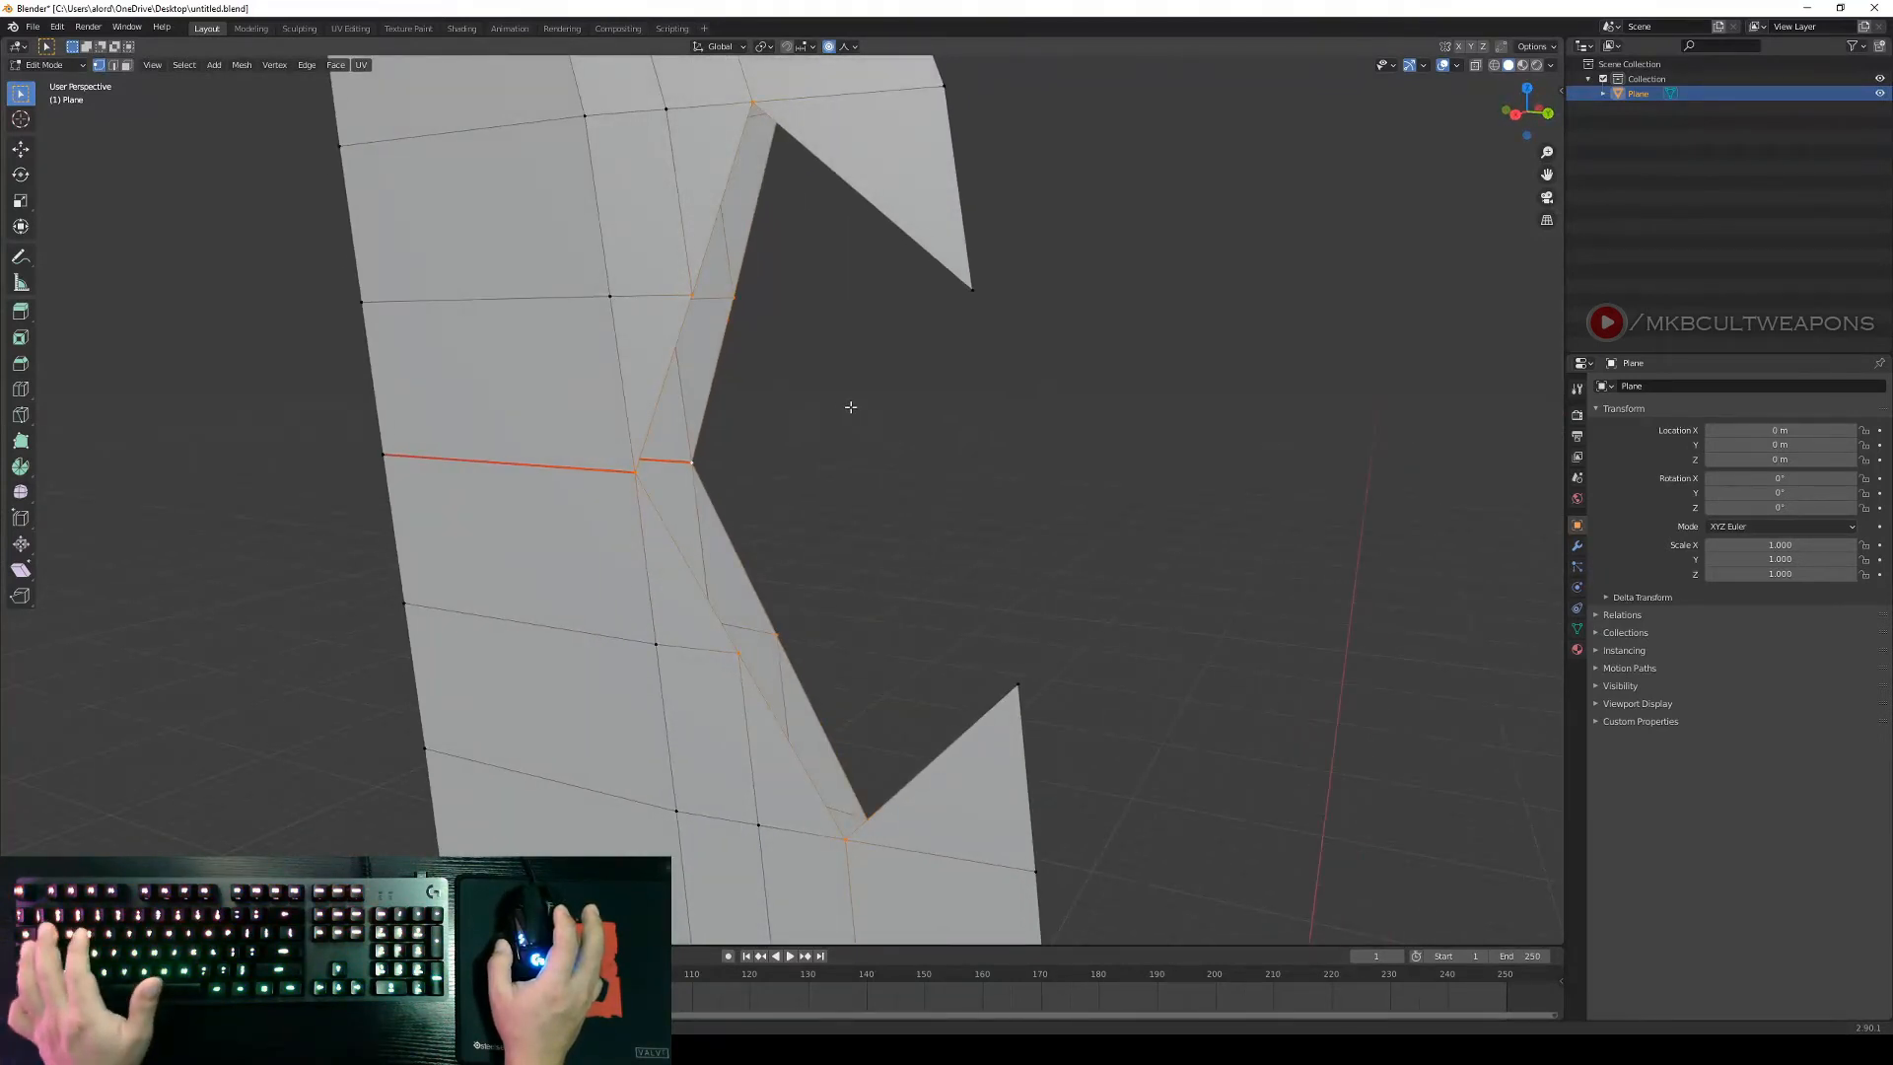
pyautogui.hotkey('ctrl', 'e')
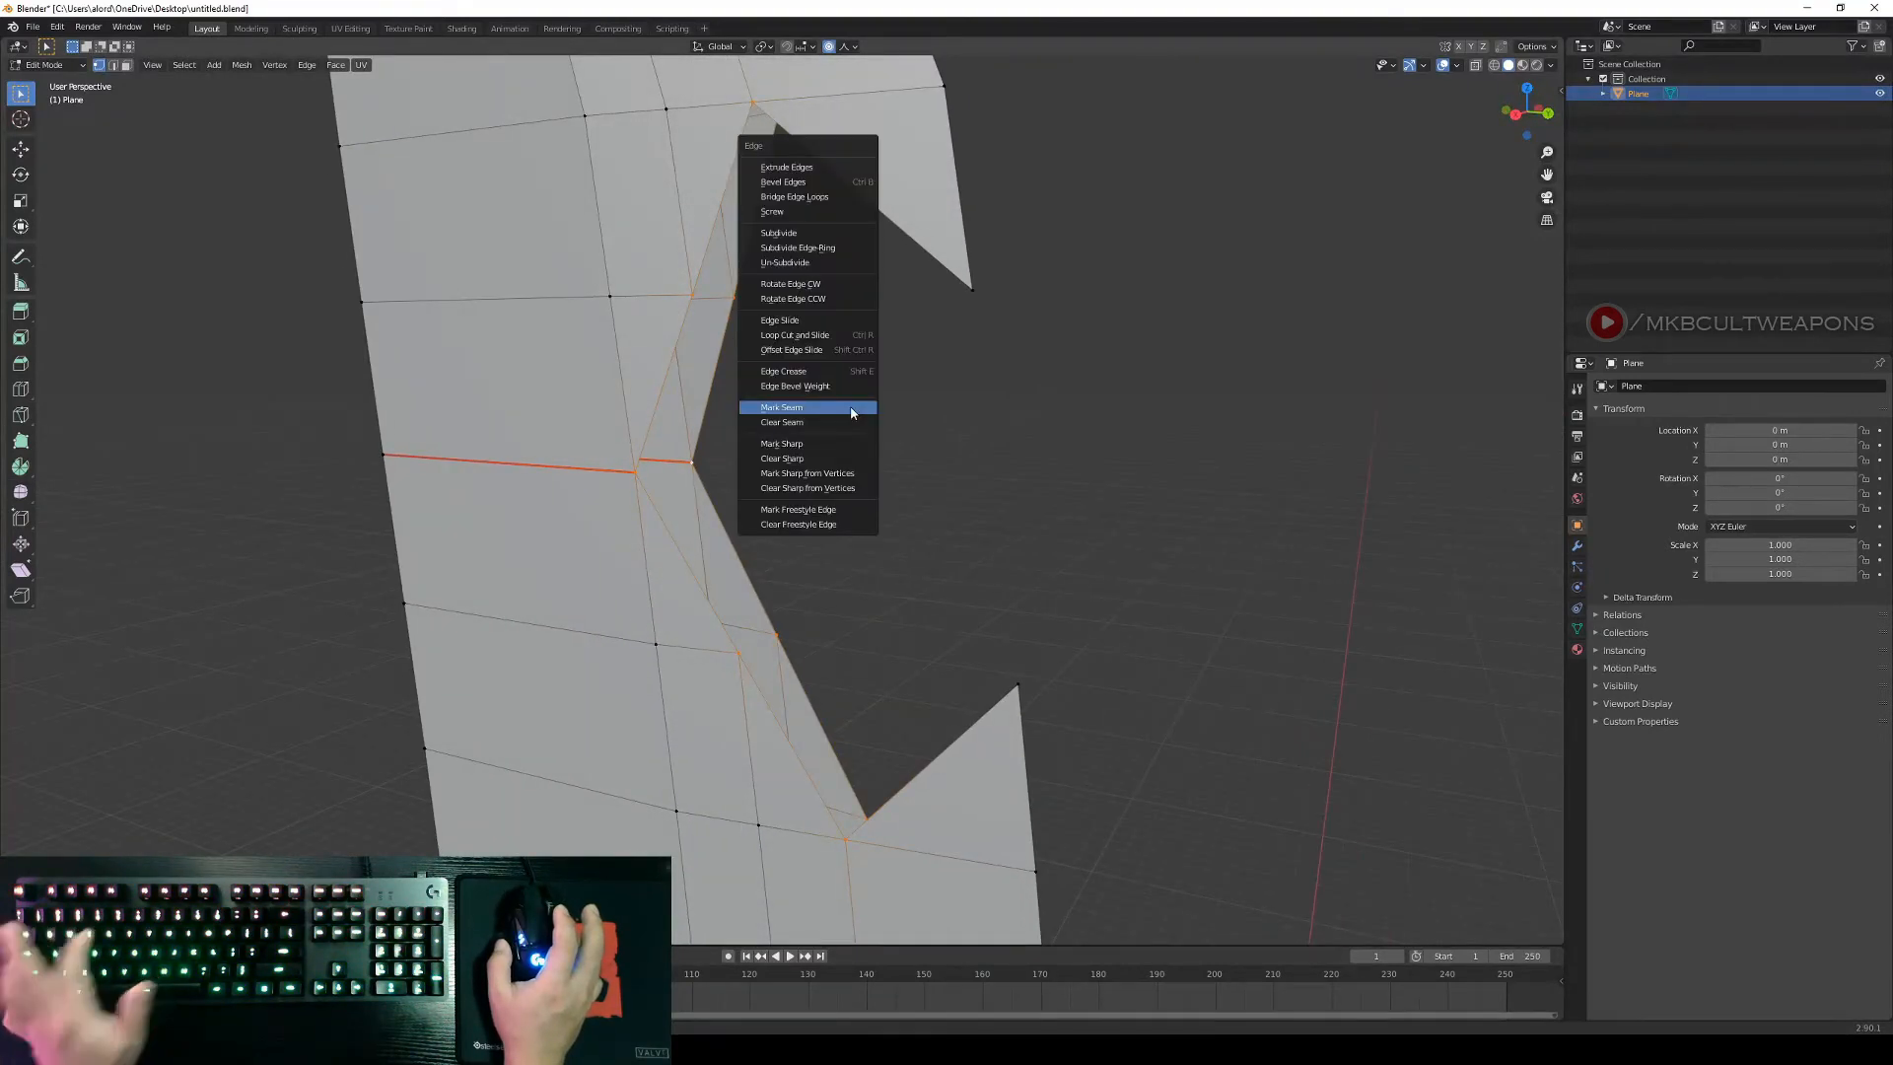
pyautogui.click(832, 197)
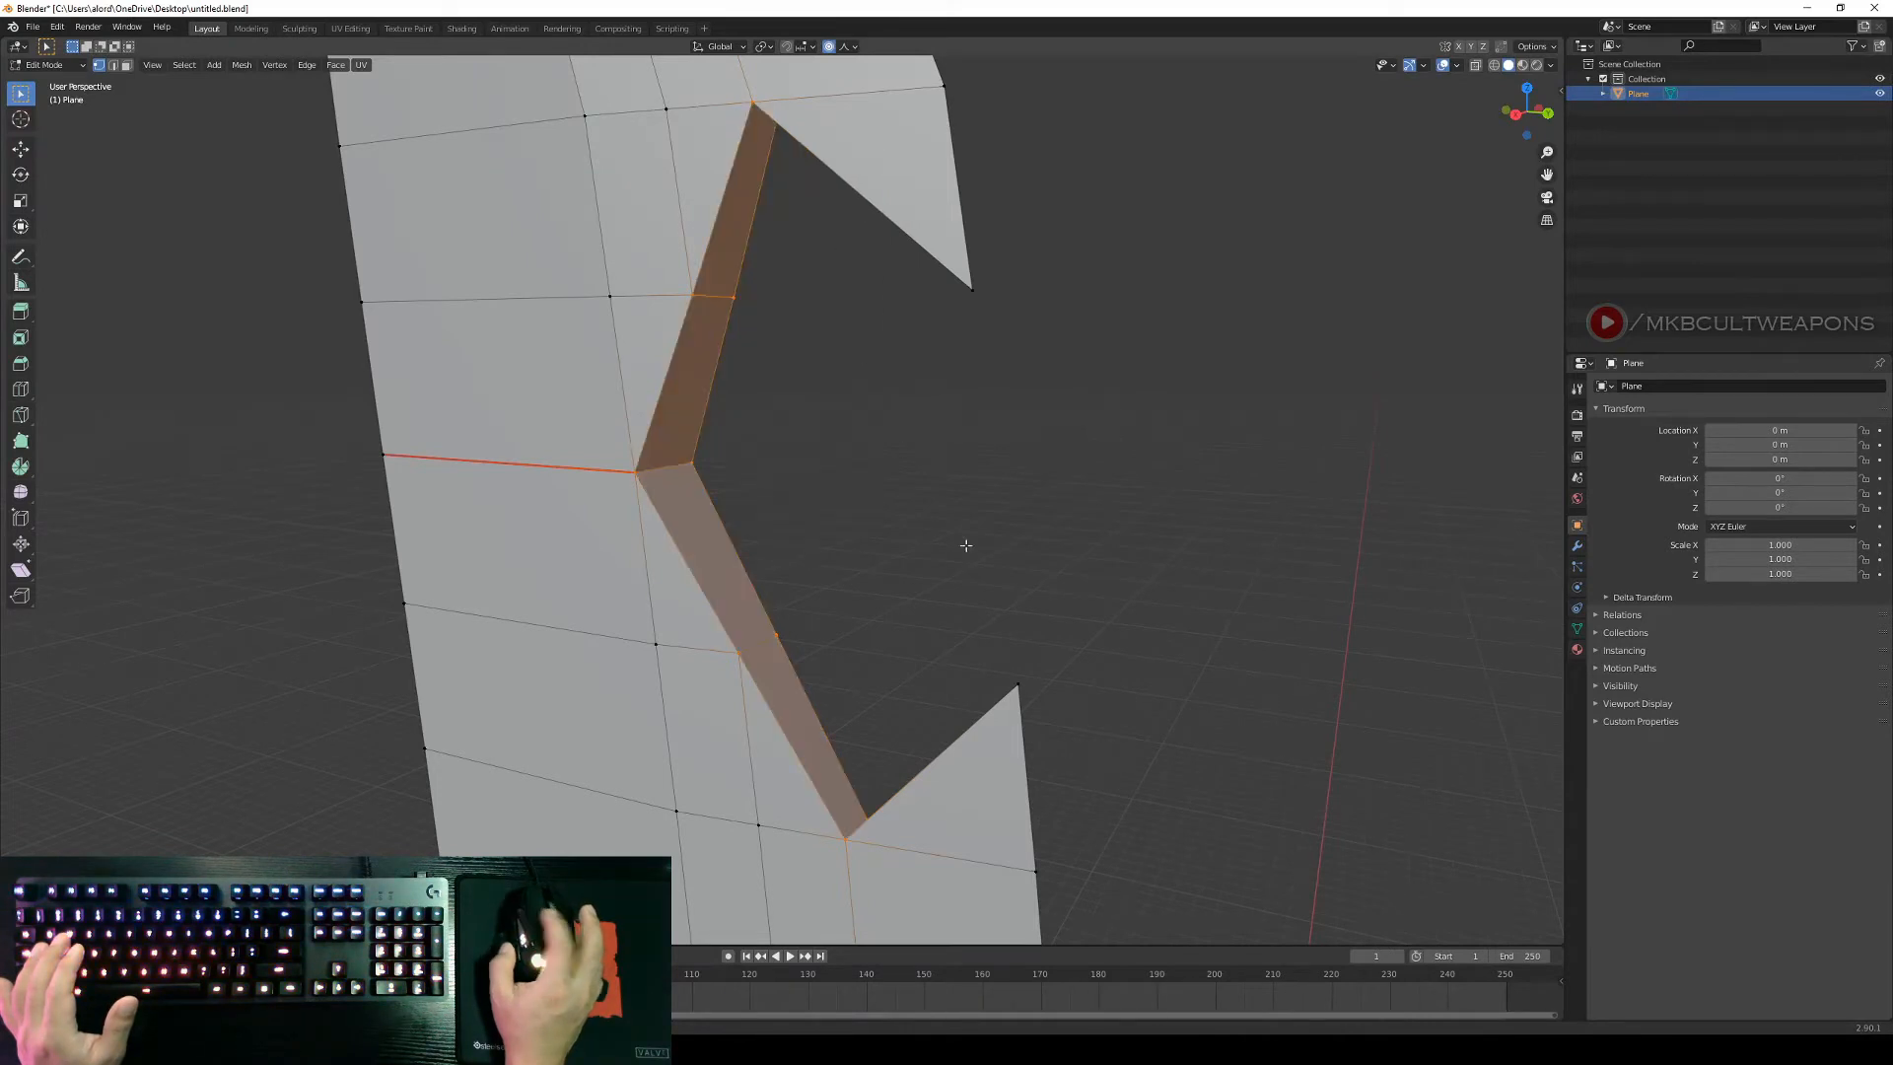
pyautogui.moveTo(963, 541)
pyautogui.mouseDown(button='middle')
pyautogui.moveTo(934, 585)
pyautogui.moveTo(937, 554)
pyautogui.mouseUp(button='middle')
pyautogui.click(933, 586)
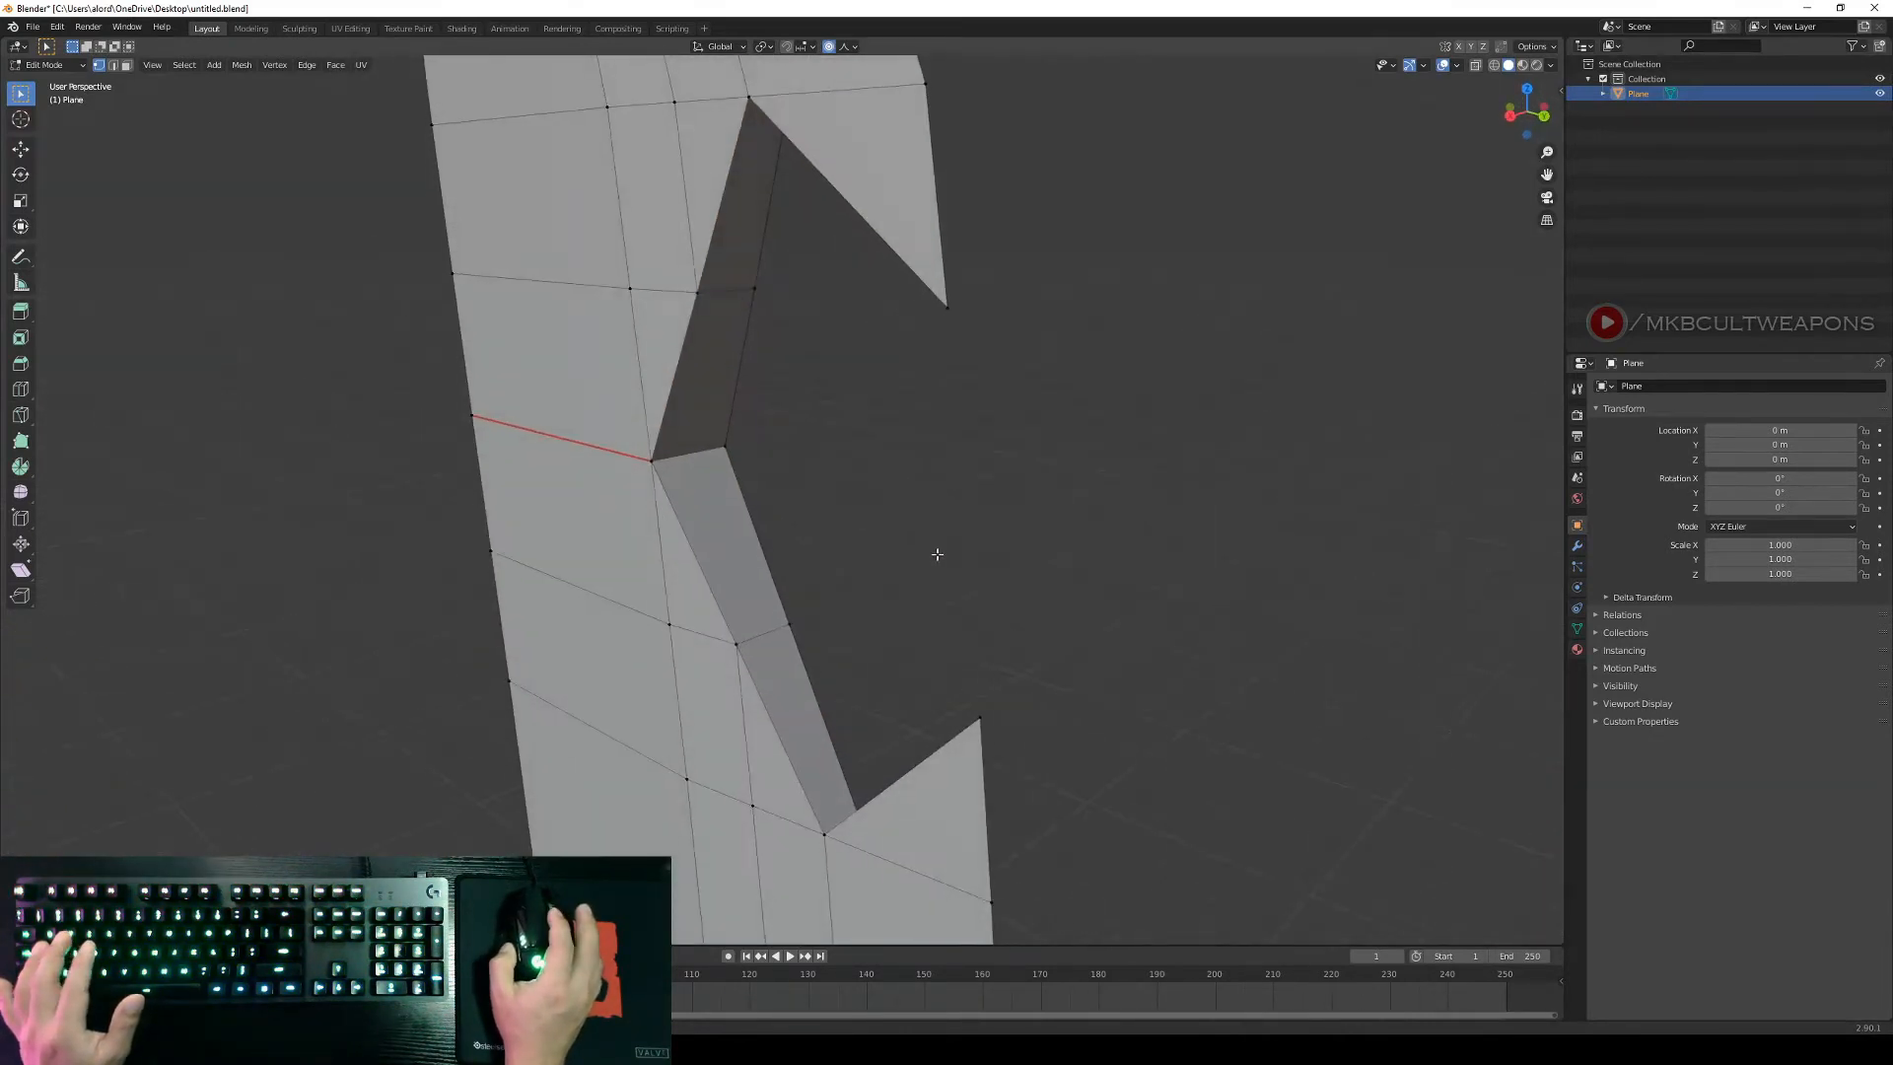
pyautogui.click(1075, 493)
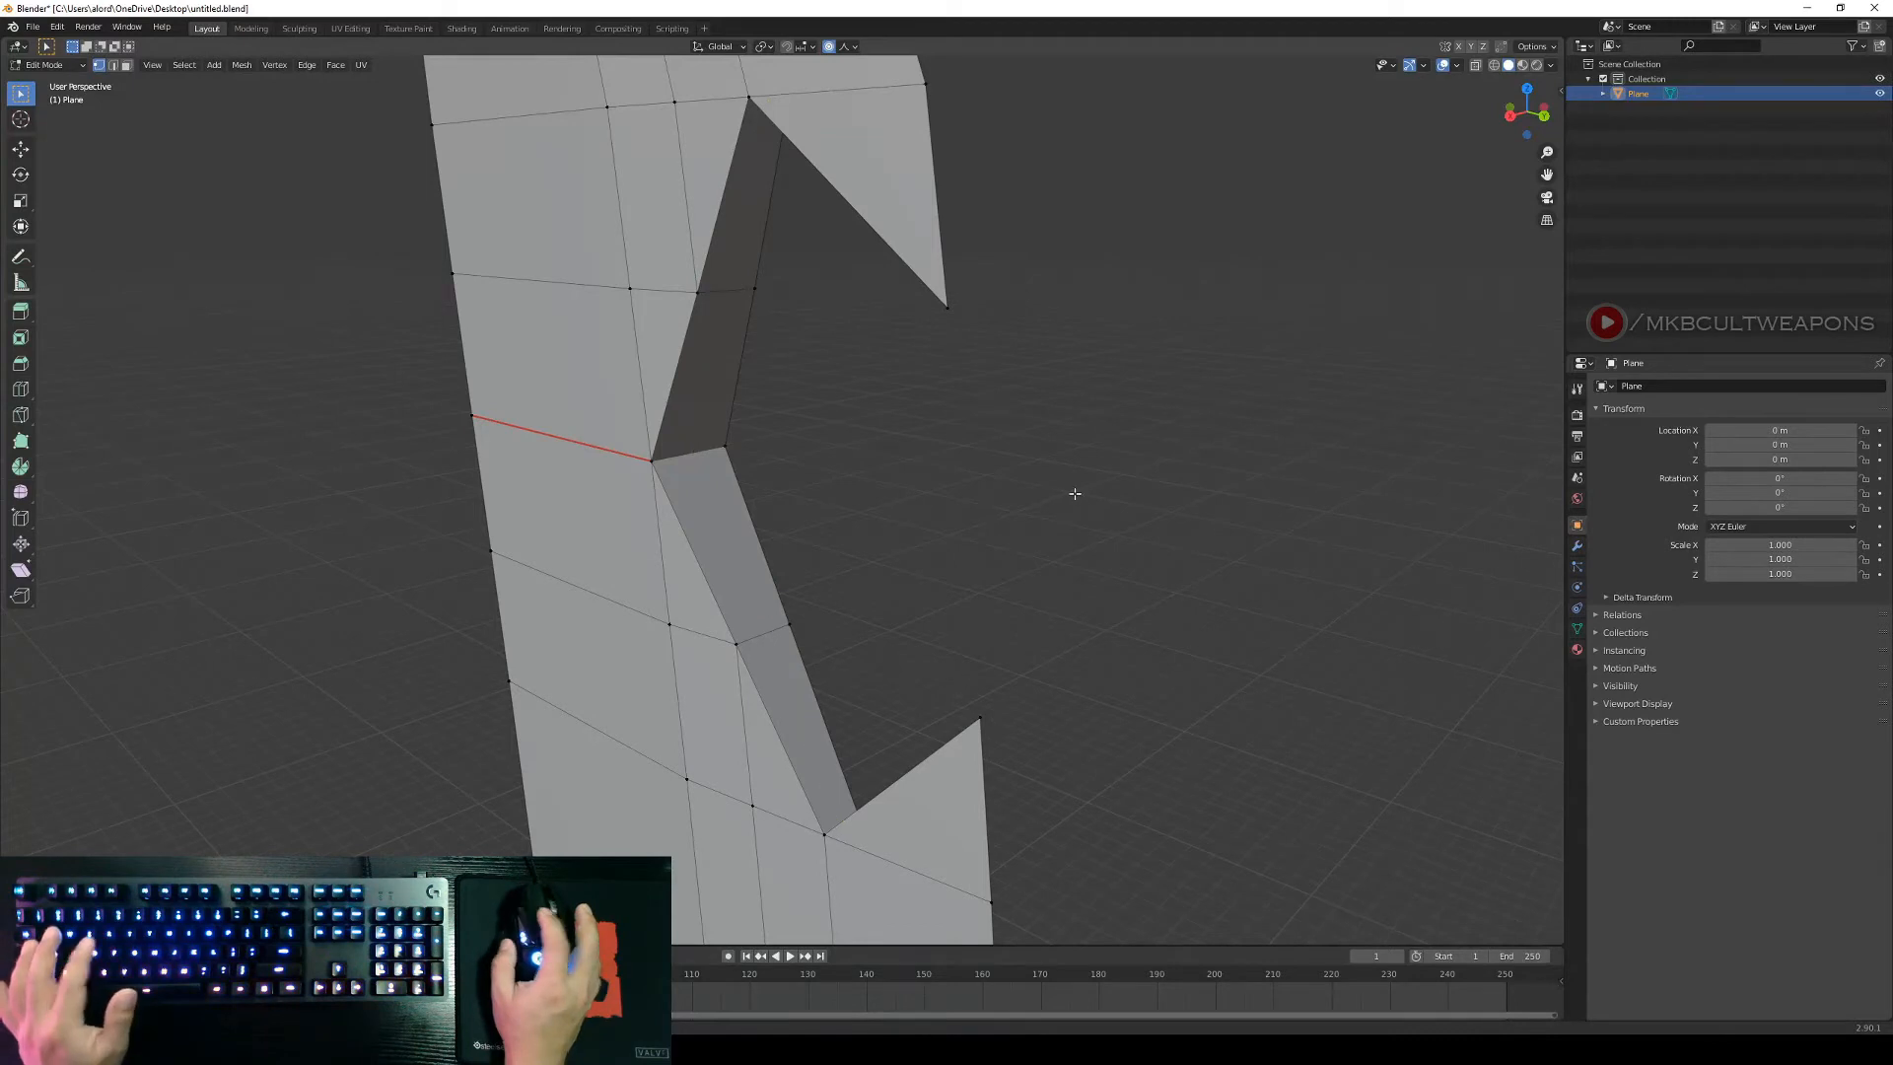
# Add a centred loop cut along the notch's inner wall and fill the two triangular faces under its upper tooth.
pyautogui.hotkey('ctrl', 'r')
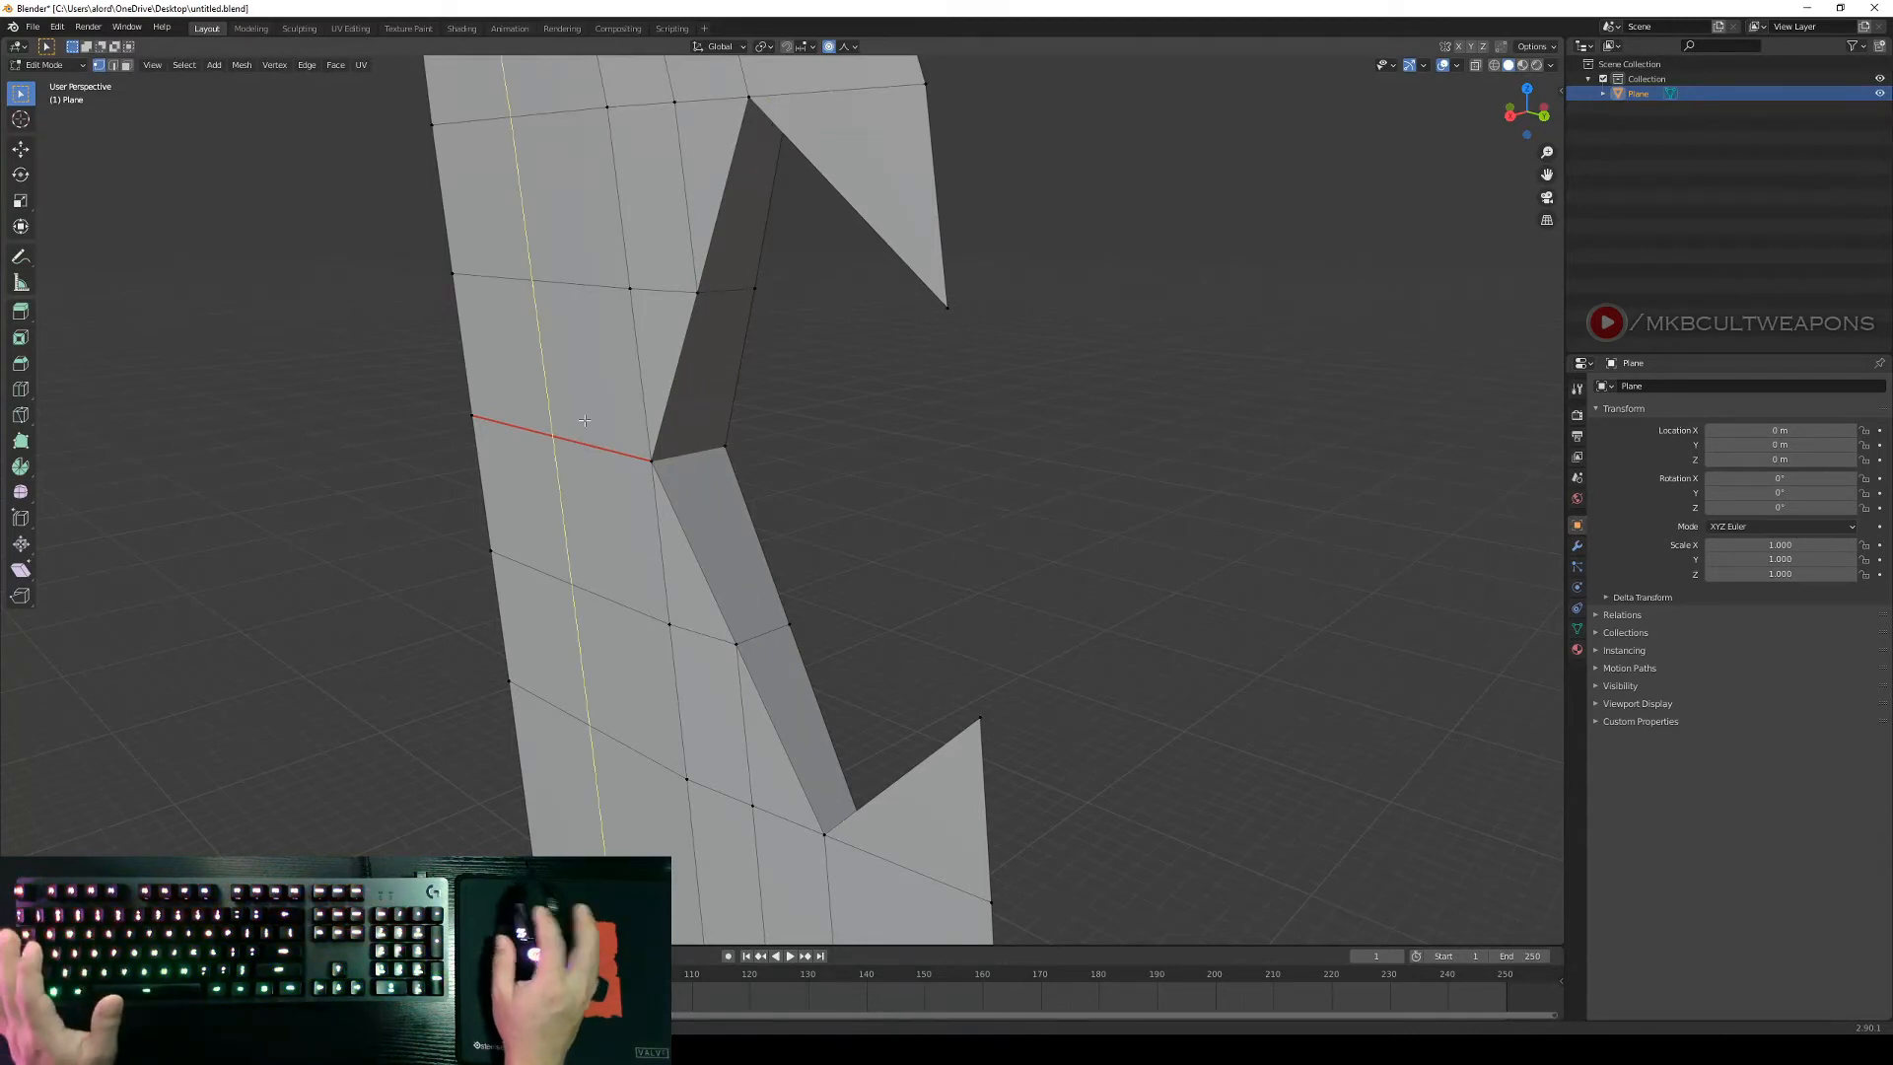
pyautogui.click(725, 300)
pyautogui.moveTo(963, 550); pyautogui.dragTo(1042, 461, button='middle')
pyautogui.scroll(1, 1030, 454)
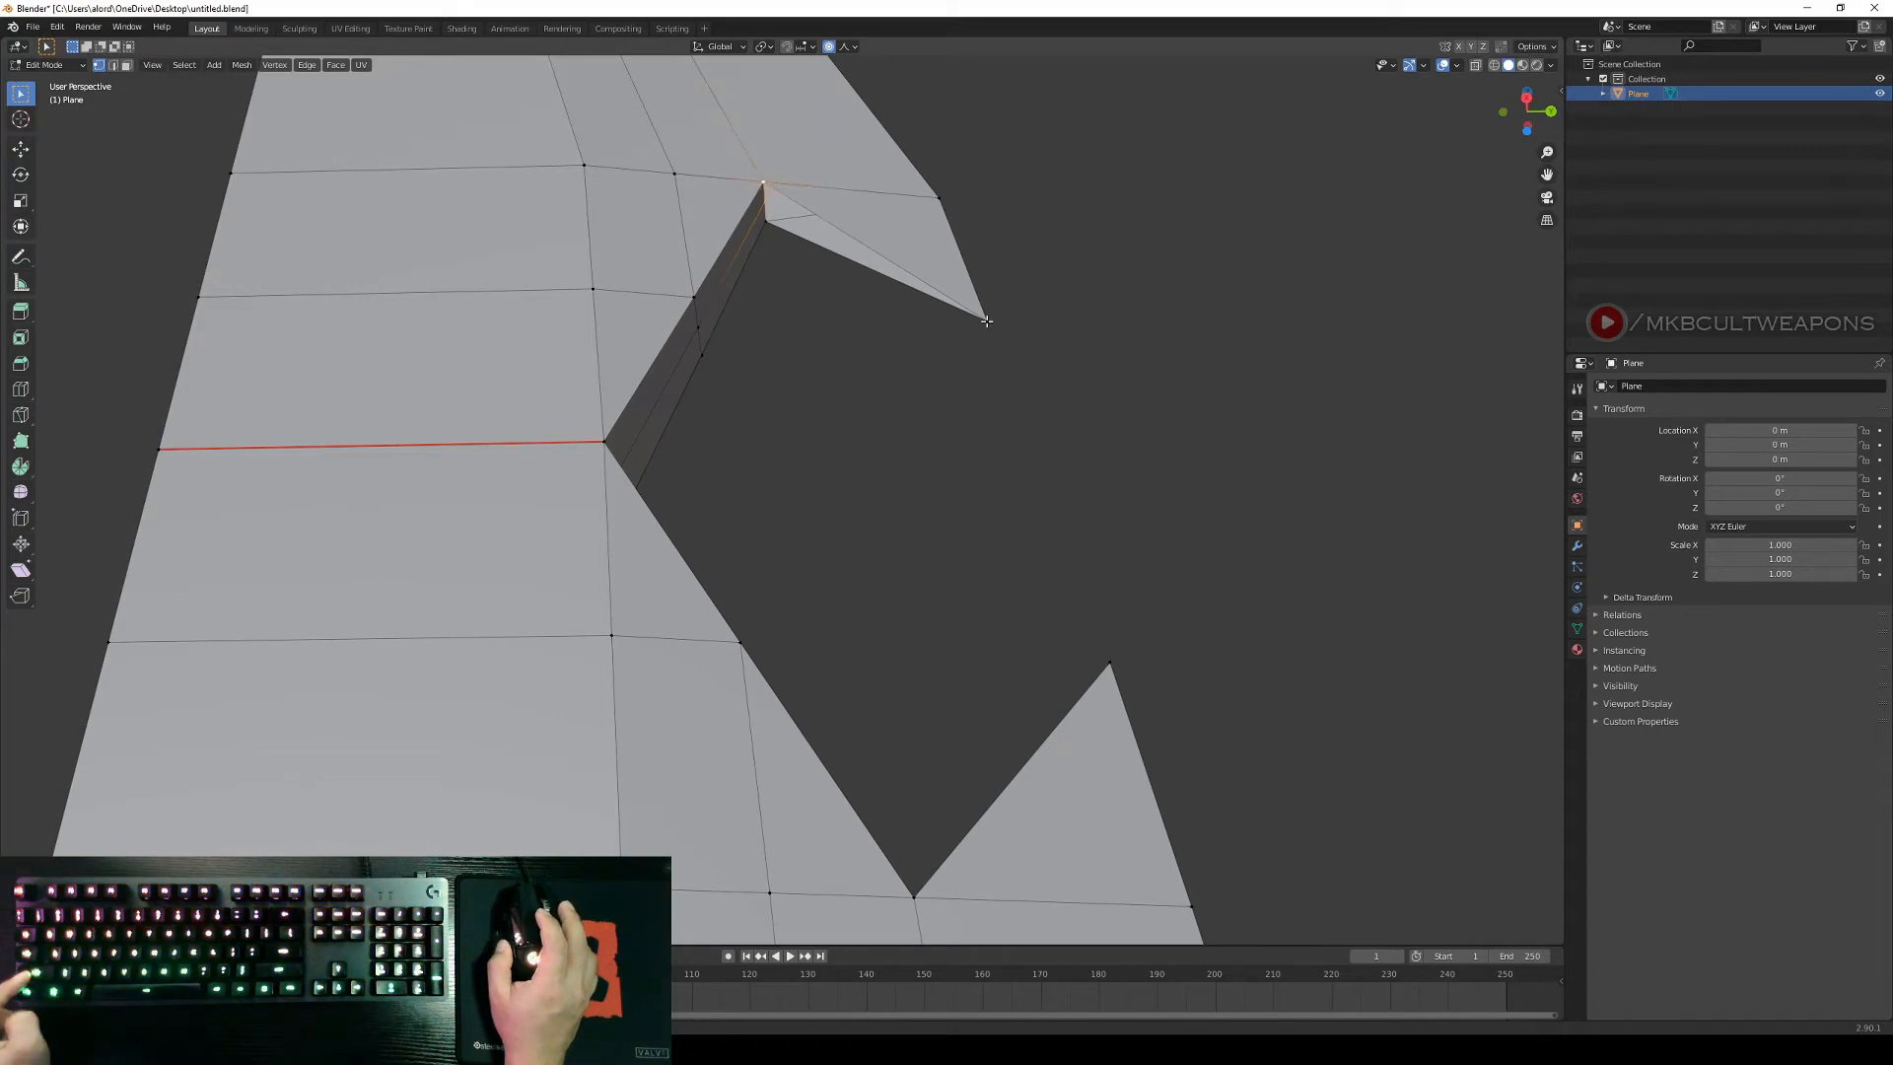
pyautogui.press('f')
pyautogui.click(822, 324)
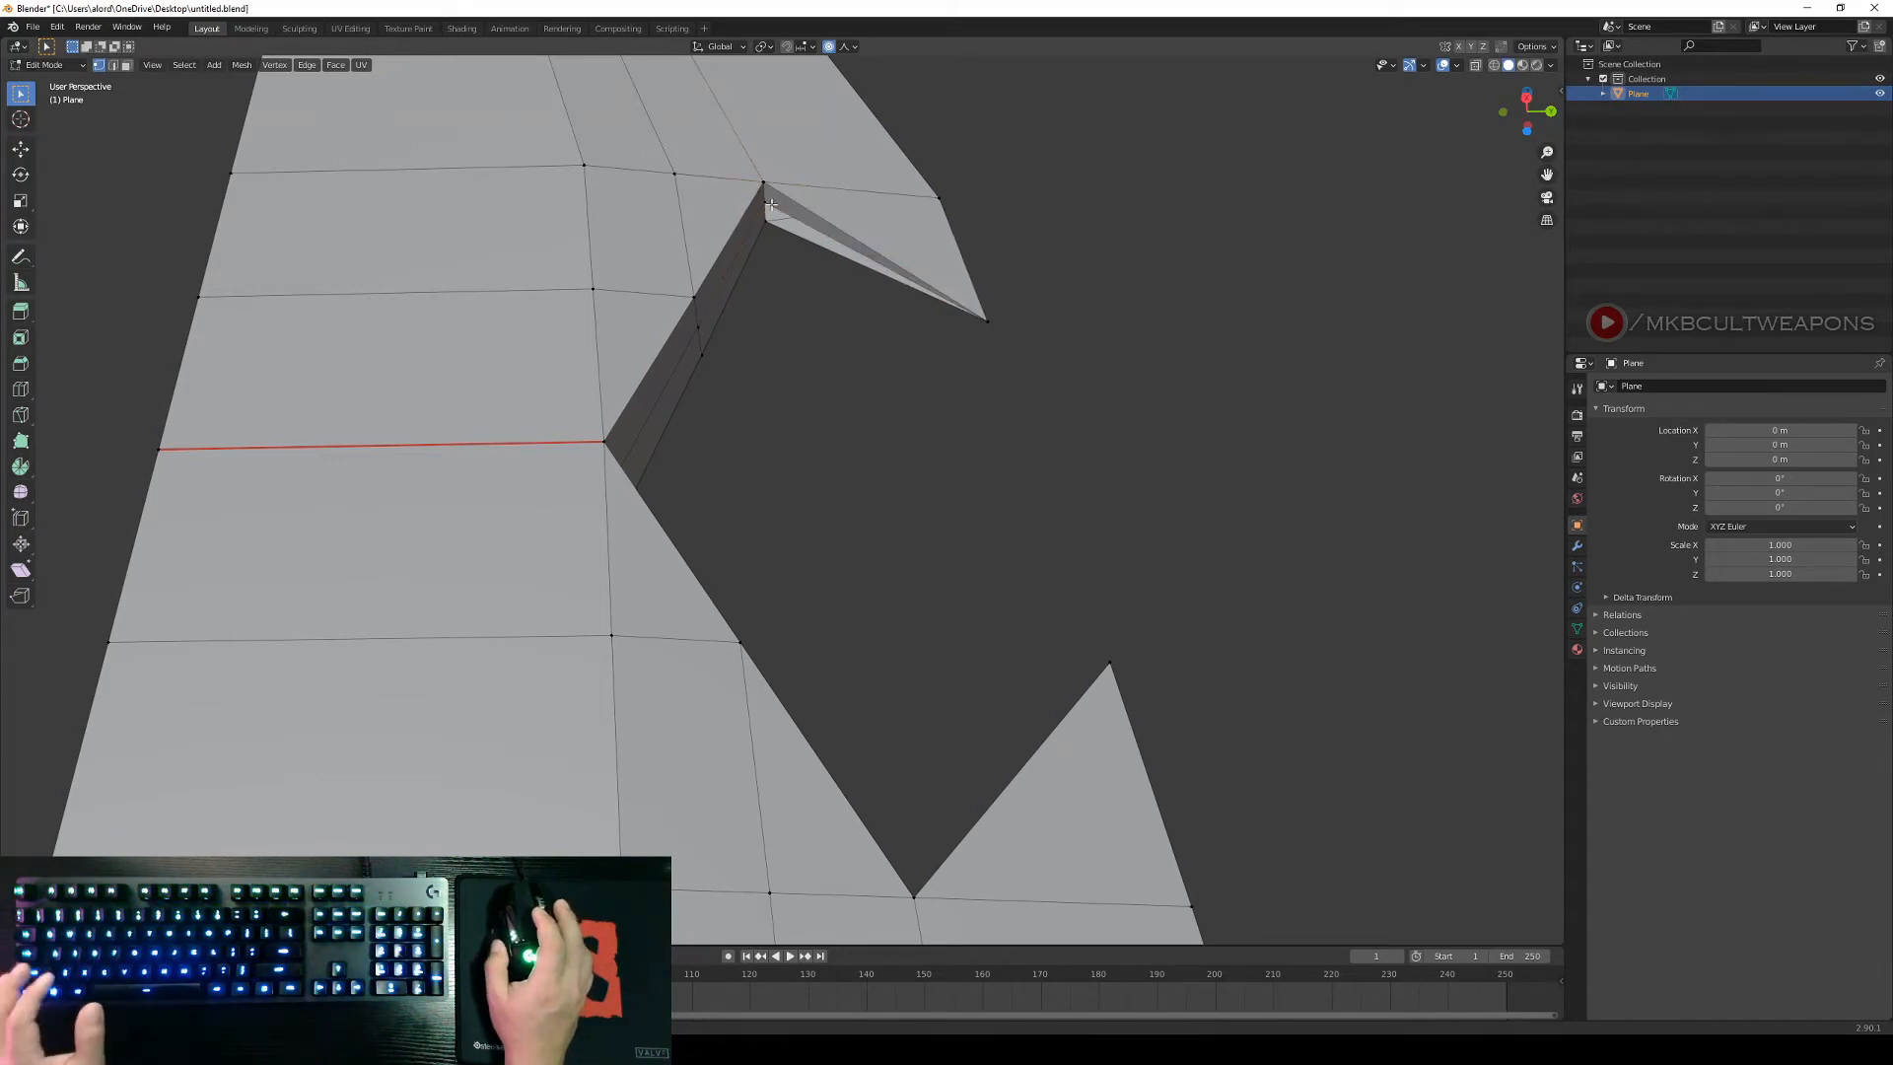
pyautogui.click(768, 226)
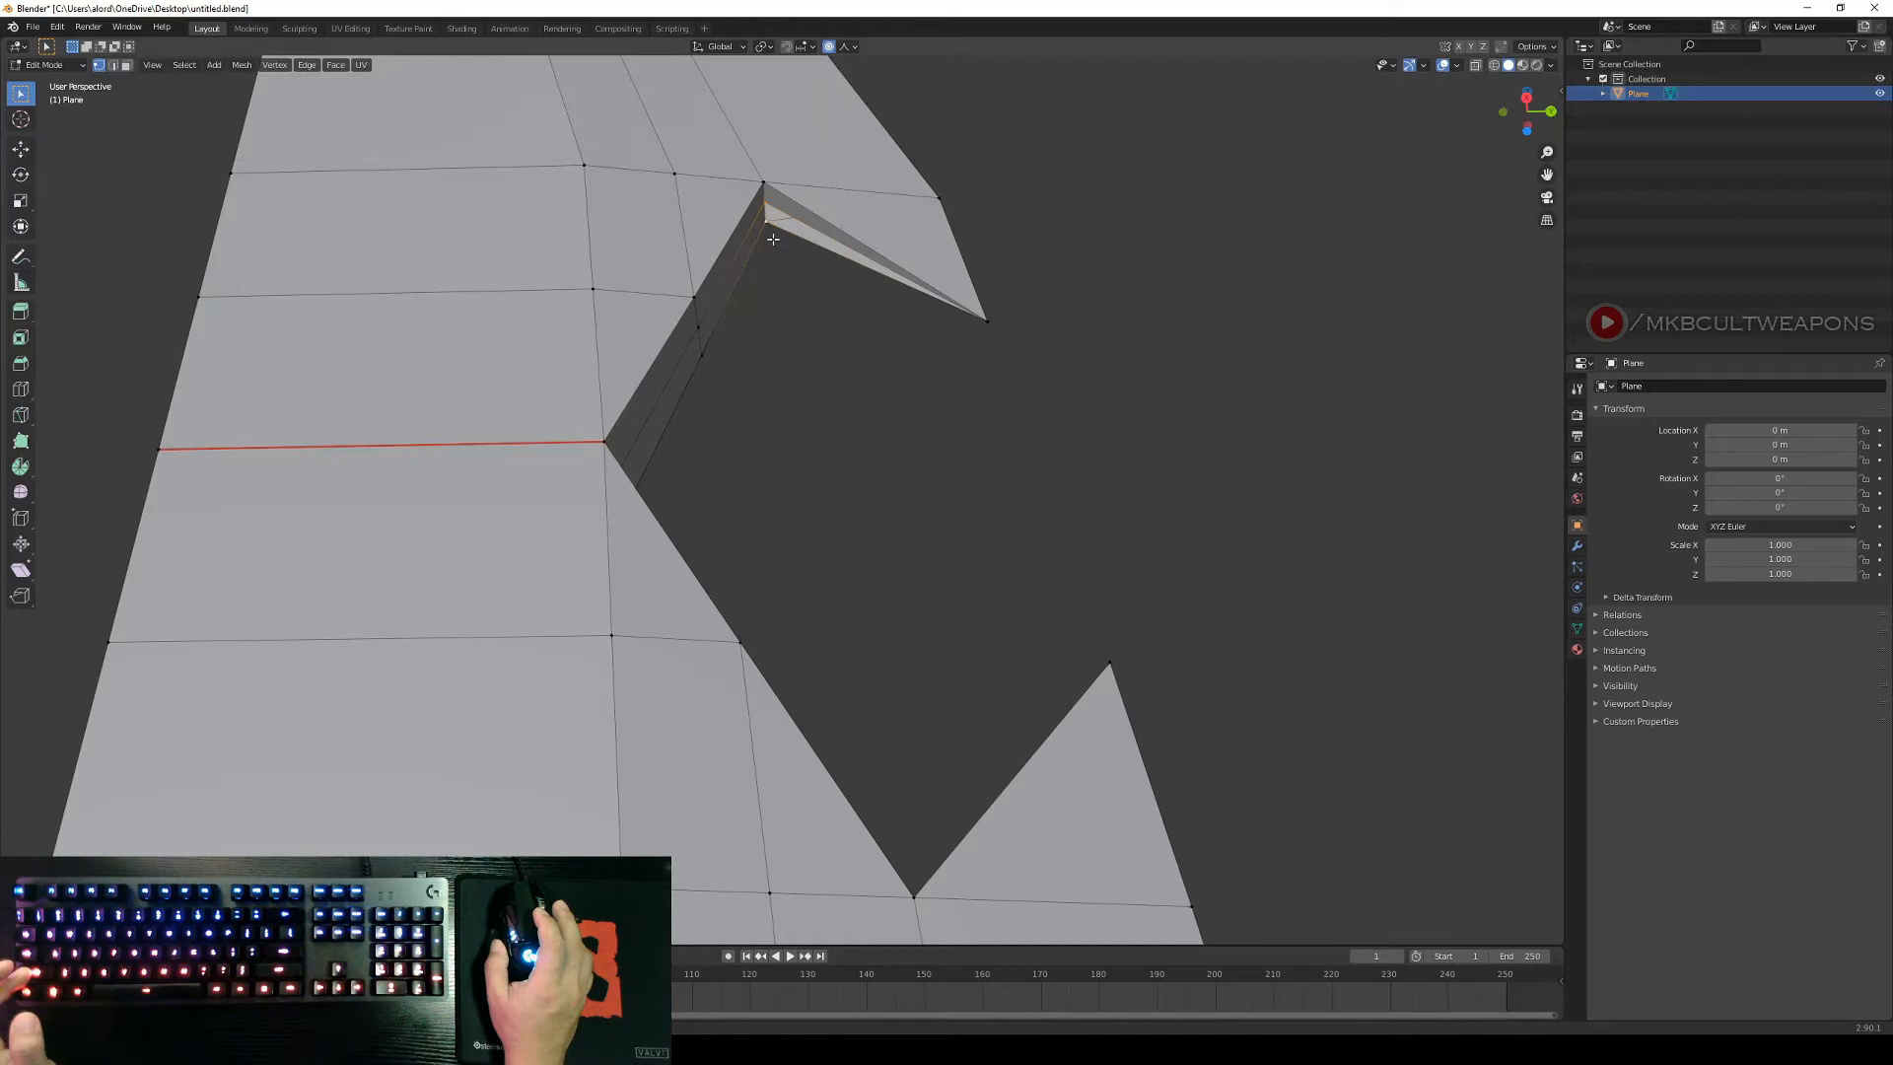
pyautogui.keyDown('shift'); pyautogui.click(991, 325); pyautogui.keyUp('shift')
pyautogui.press('f')
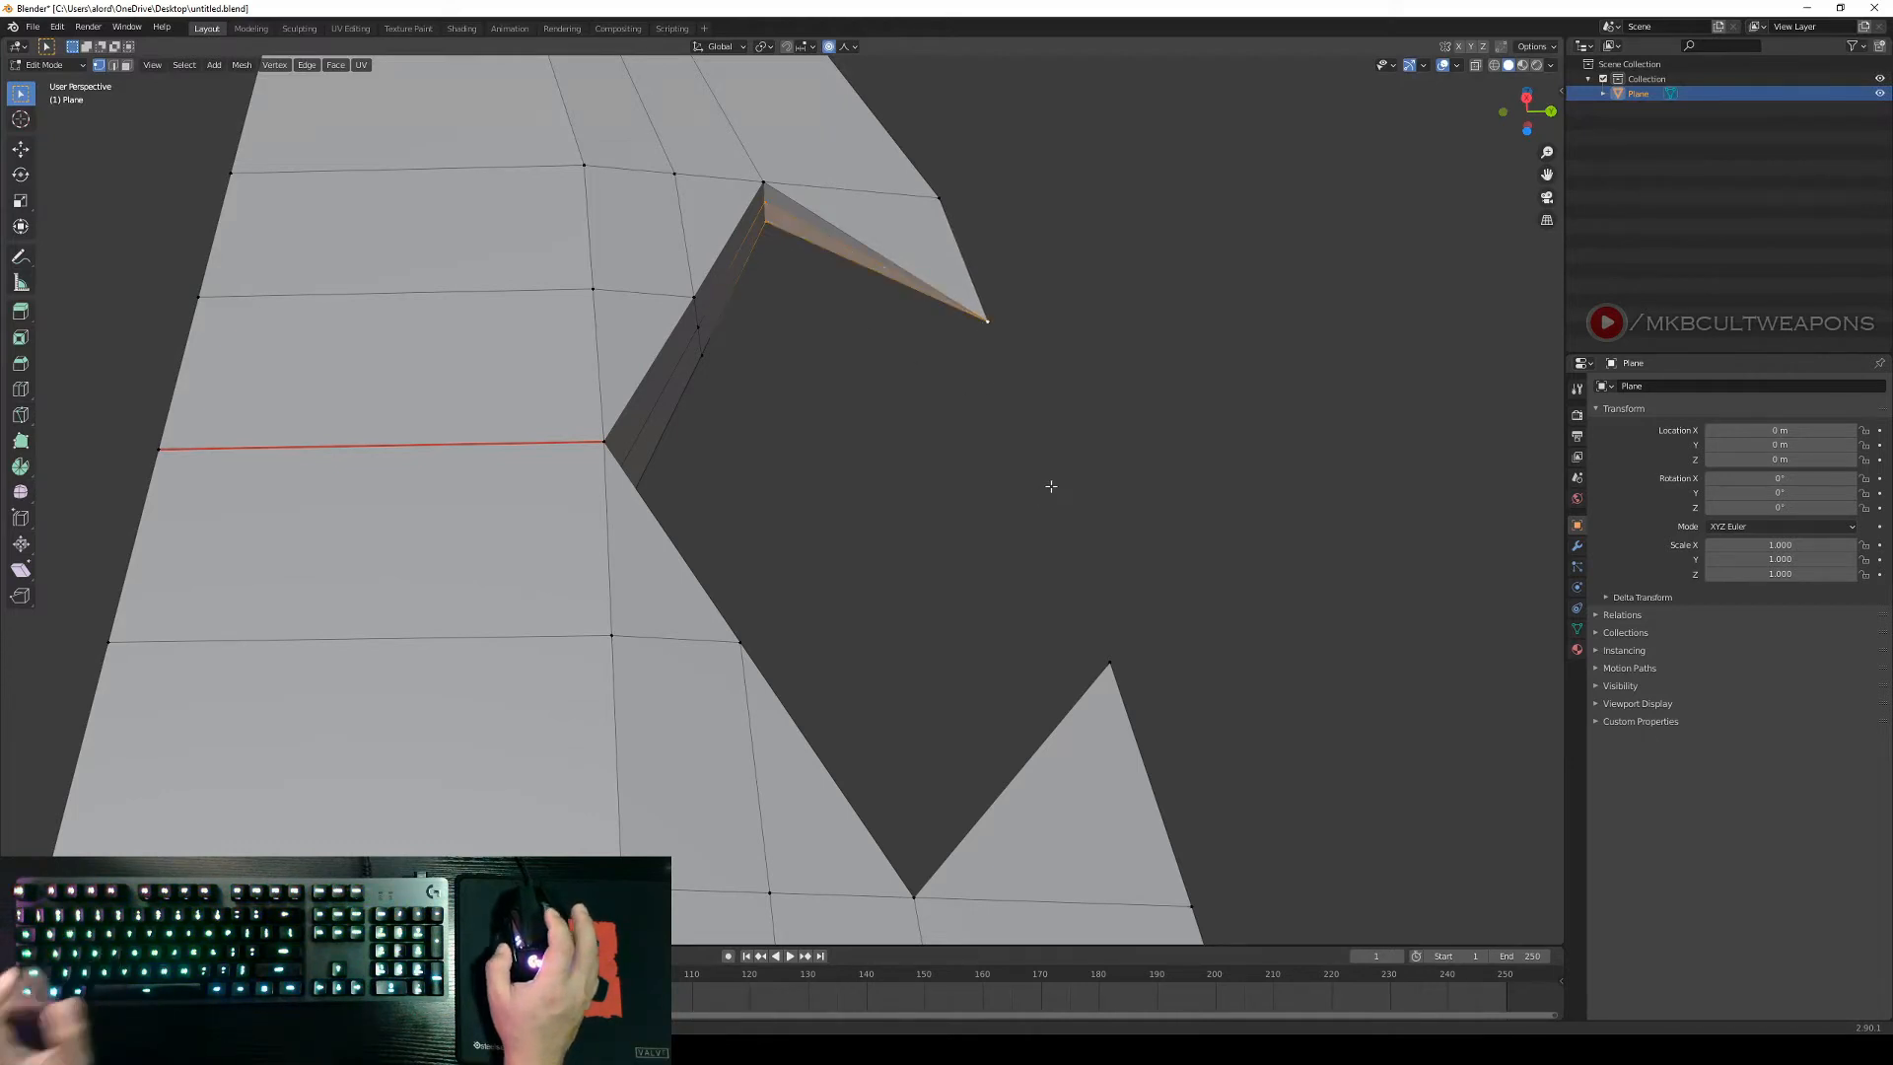
# Fill the two triangular faces on the notch's lower tooth and return to Object Mode.
pyautogui.moveTo(1051, 486); pyautogui.dragTo(1025, 665, button='middle')
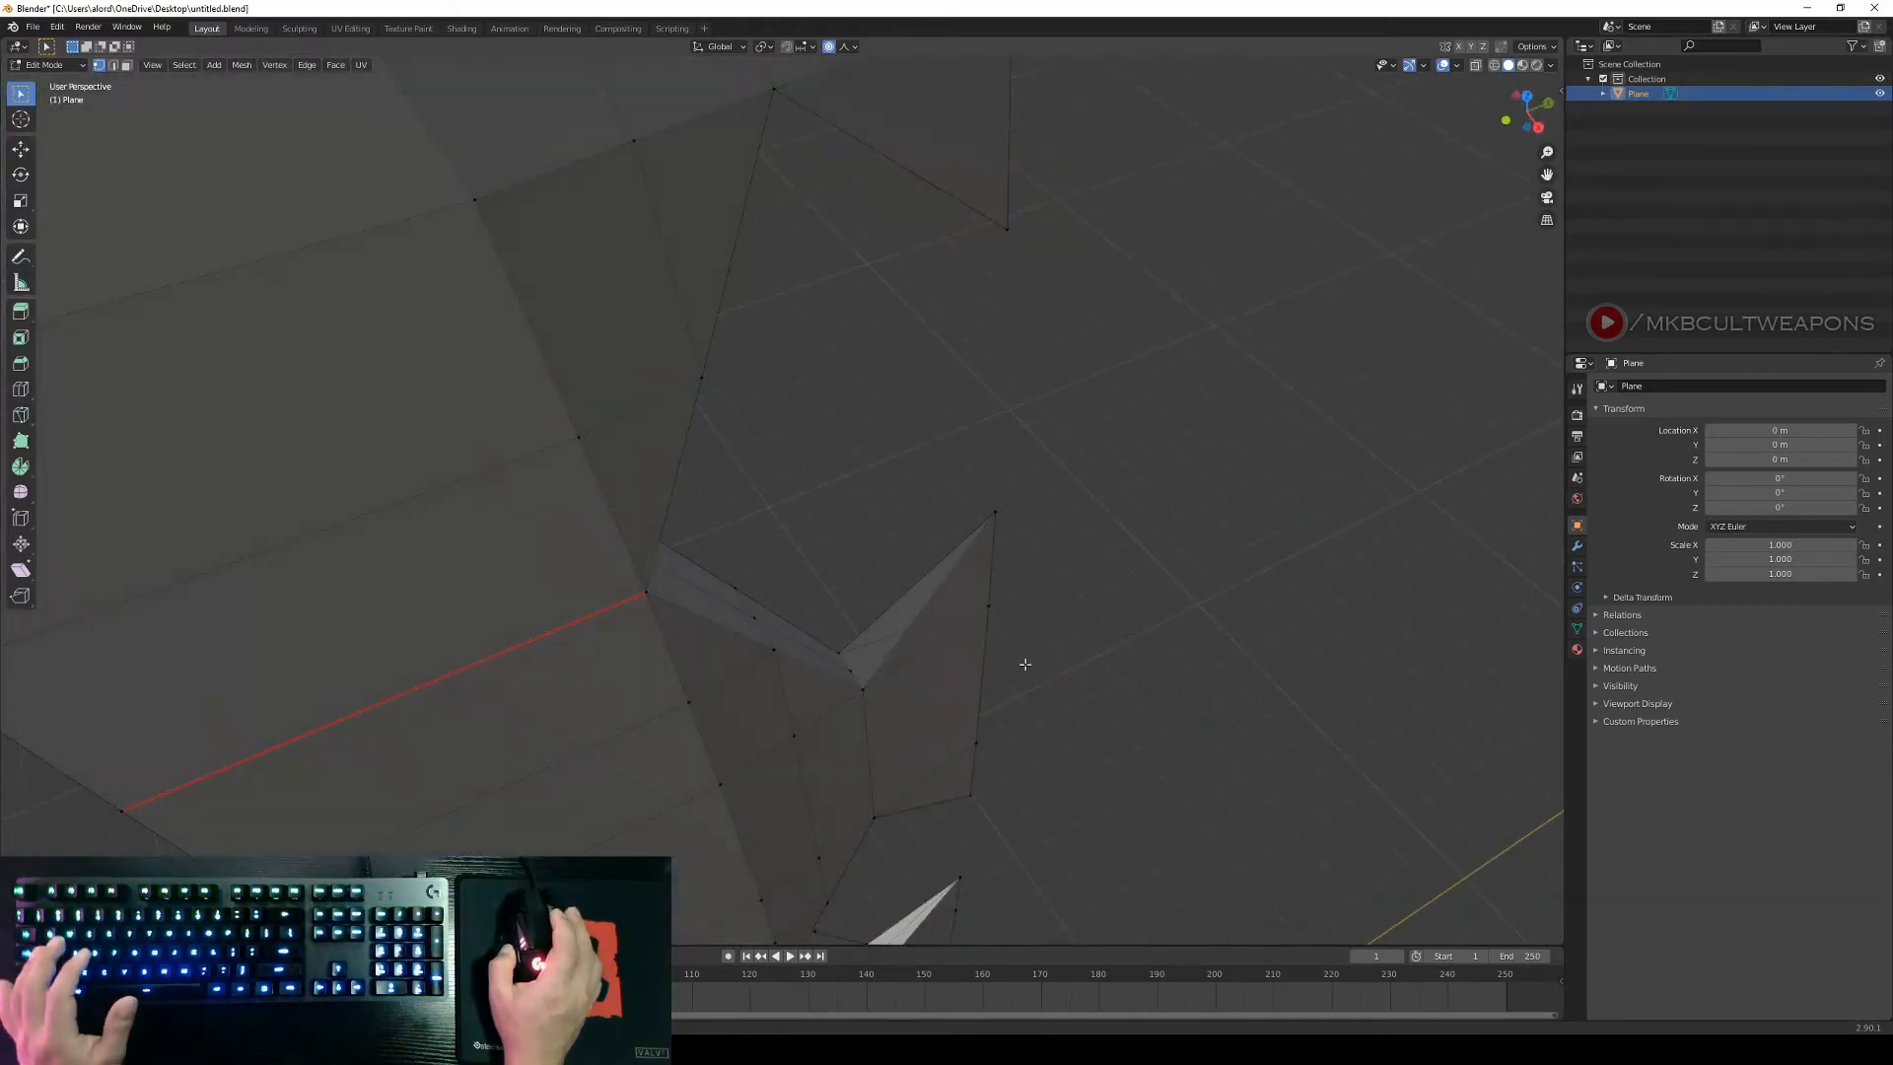
pyautogui.keyDown('shift'); pyautogui.click(875, 697); pyautogui.keyUp('shift')
pyautogui.keyDown('shift'); pyautogui.click(999, 519); pyautogui.keyUp('shift')
pyautogui.press('f')
pyautogui.click(1167, 554)
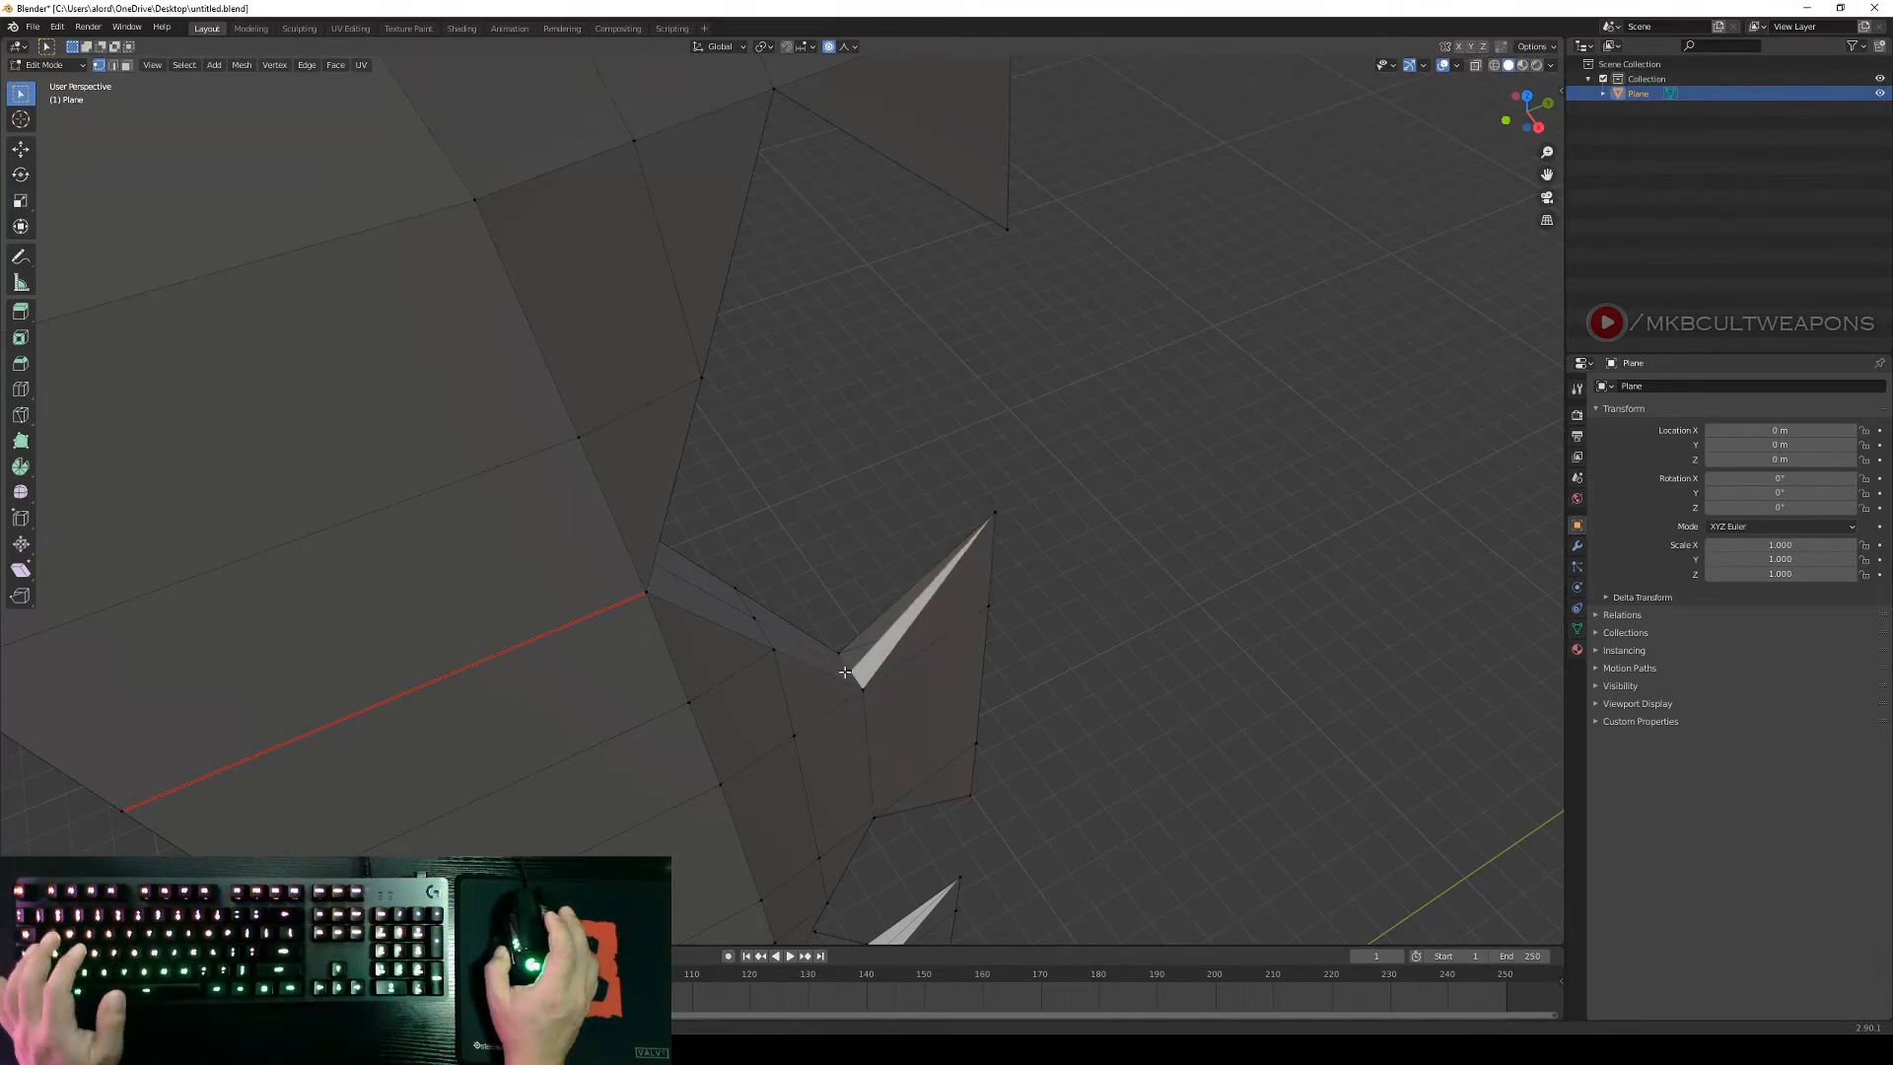
pyautogui.click(846, 673)
pyautogui.keyDown('shift'); pyautogui.click(849, 660); pyautogui.keyUp('shift')
pyautogui.keyDown('shift'); pyautogui.click(1001, 514); pyautogui.keyUp('shift')
pyautogui.press('f')
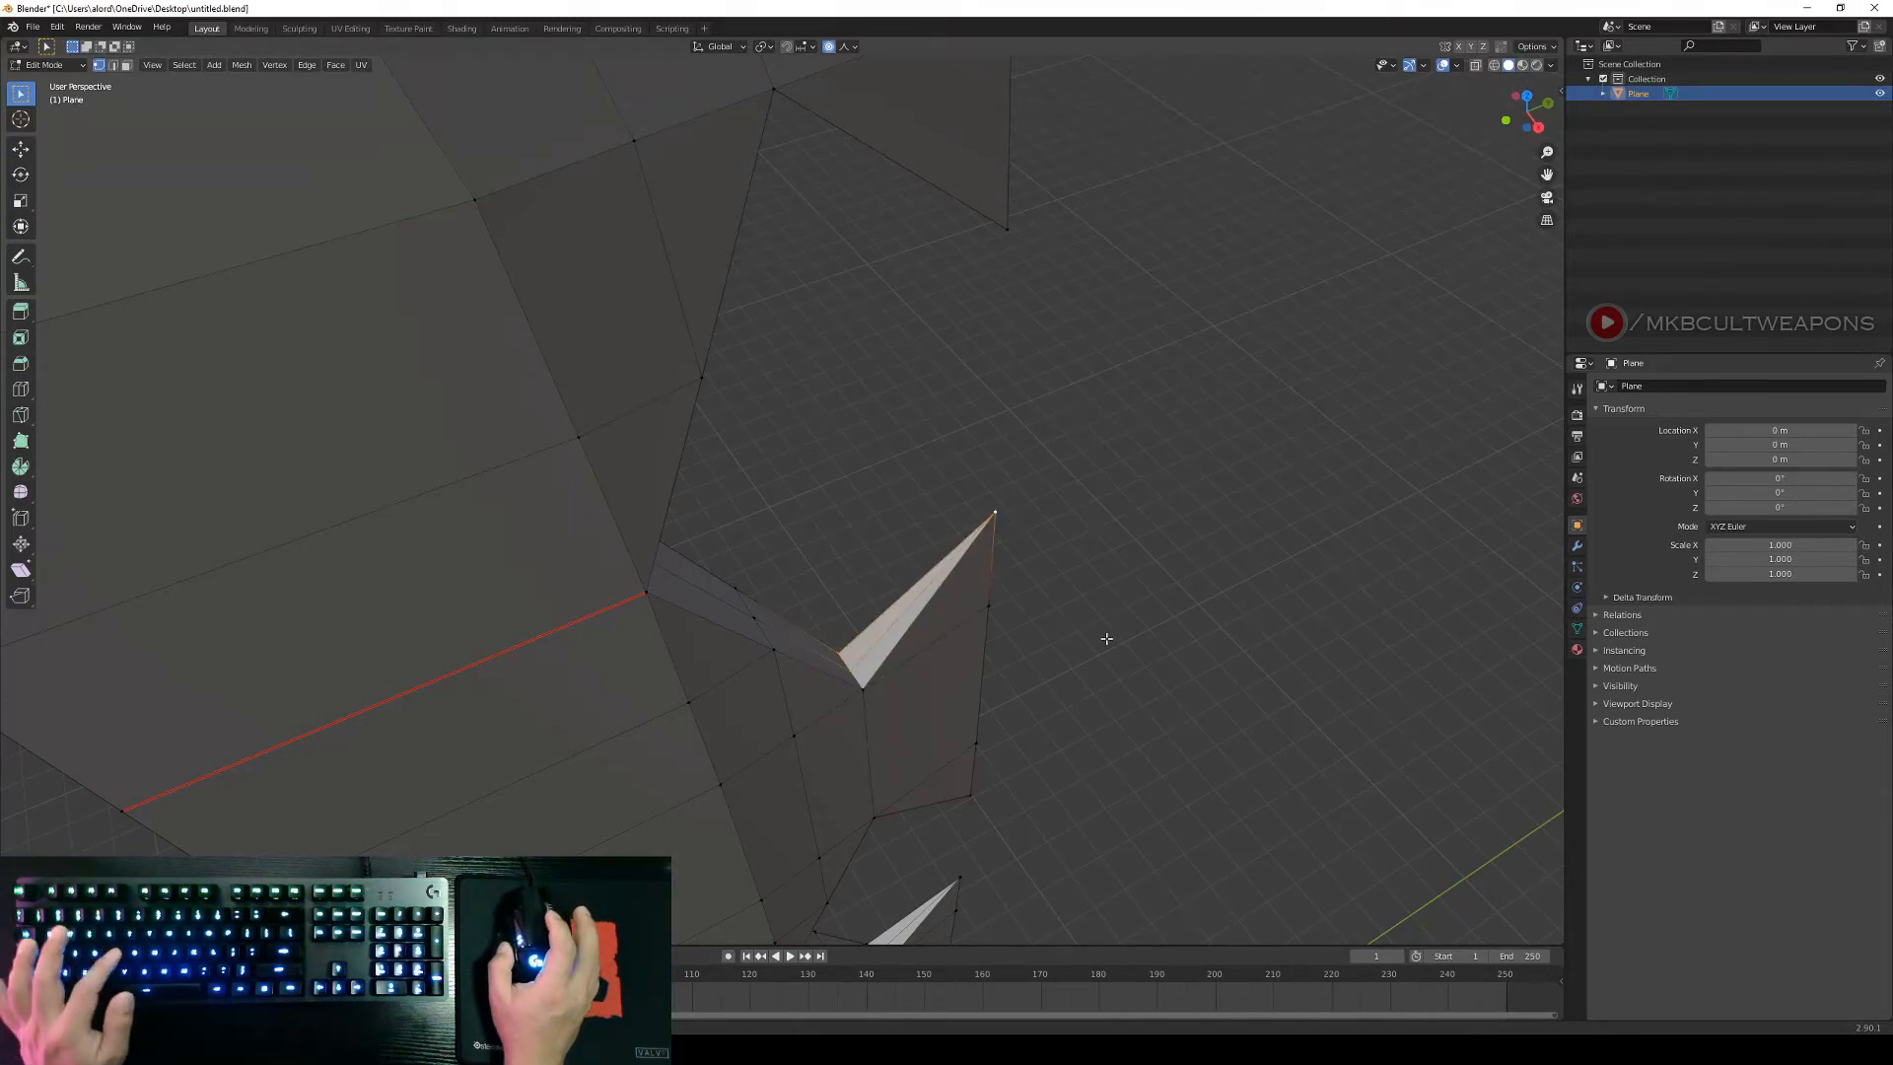
pyautogui.scroll(-6, 1106, 639)
pyautogui.press('Tab')
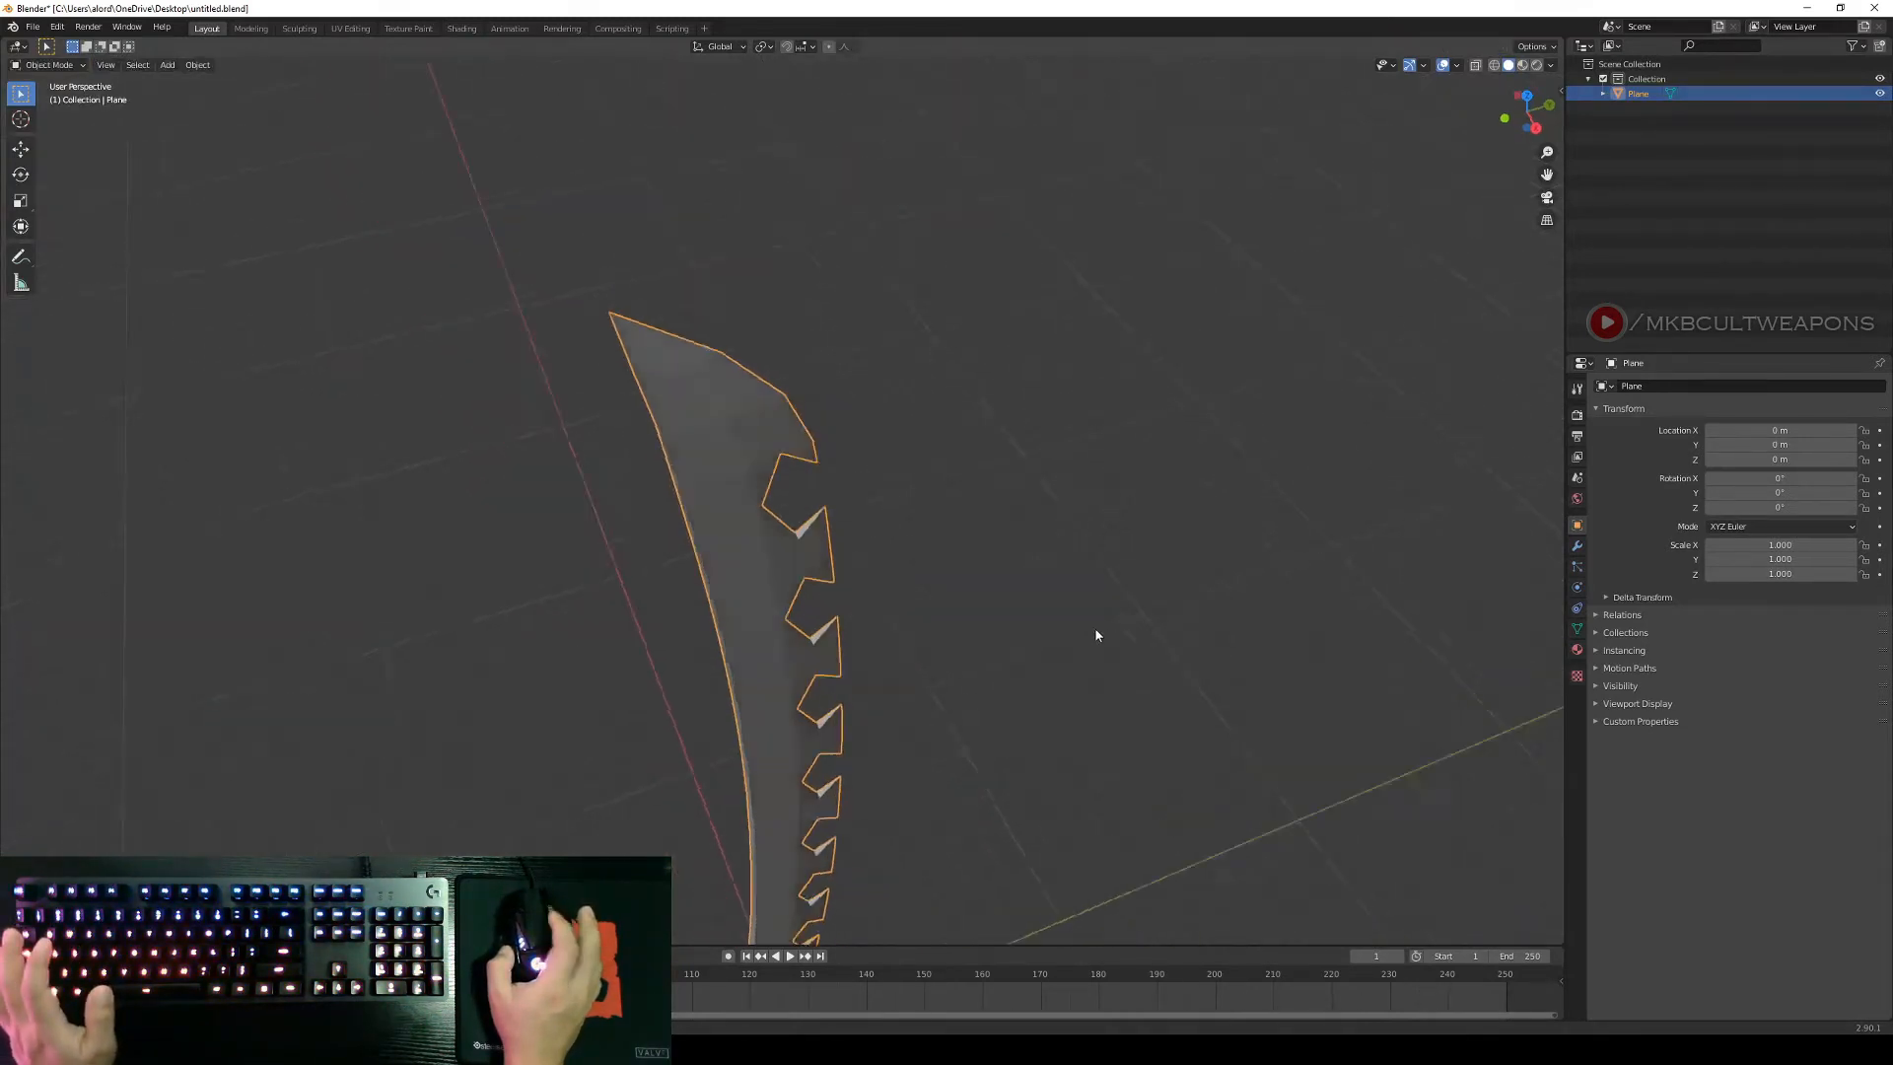
# Examine the whole notched blade in the right orthographic view and in perspective, with nothing selected.
pyautogui.press('KP_3')
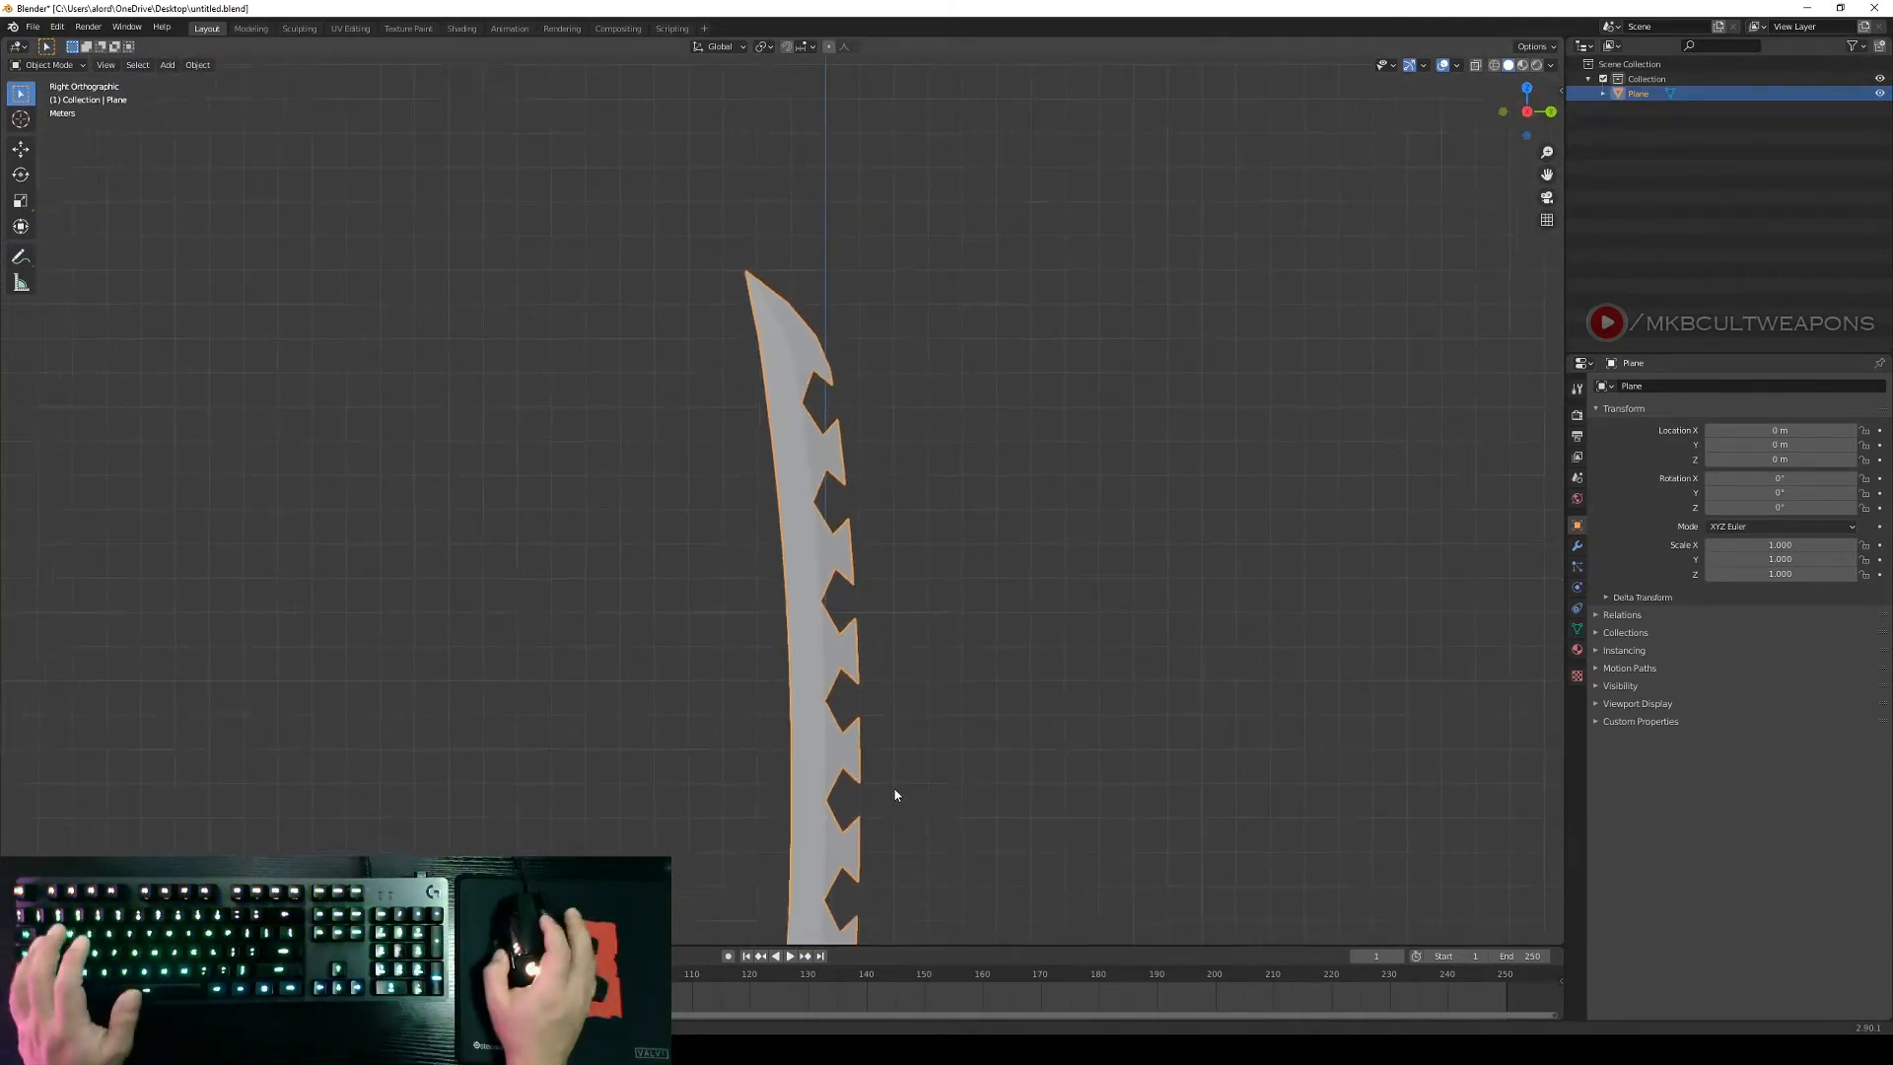
pyautogui.keyDown('shift'); pyautogui.moveTo(895, 789); pyautogui.dragTo(939, 609, button='middle'); pyautogui.keyUp('shift')
pyautogui.scroll(-3, 939, 631)
pyautogui.moveTo(967, 706)
pyautogui.keyDown('shift'); pyautogui.mouseDown(button='middle')
pyautogui.moveTo(976, 649)
pyautogui.moveTo(957, 677)
pyautogui.mouseUp(button='middle'); pyautogui.keyUp('shift')
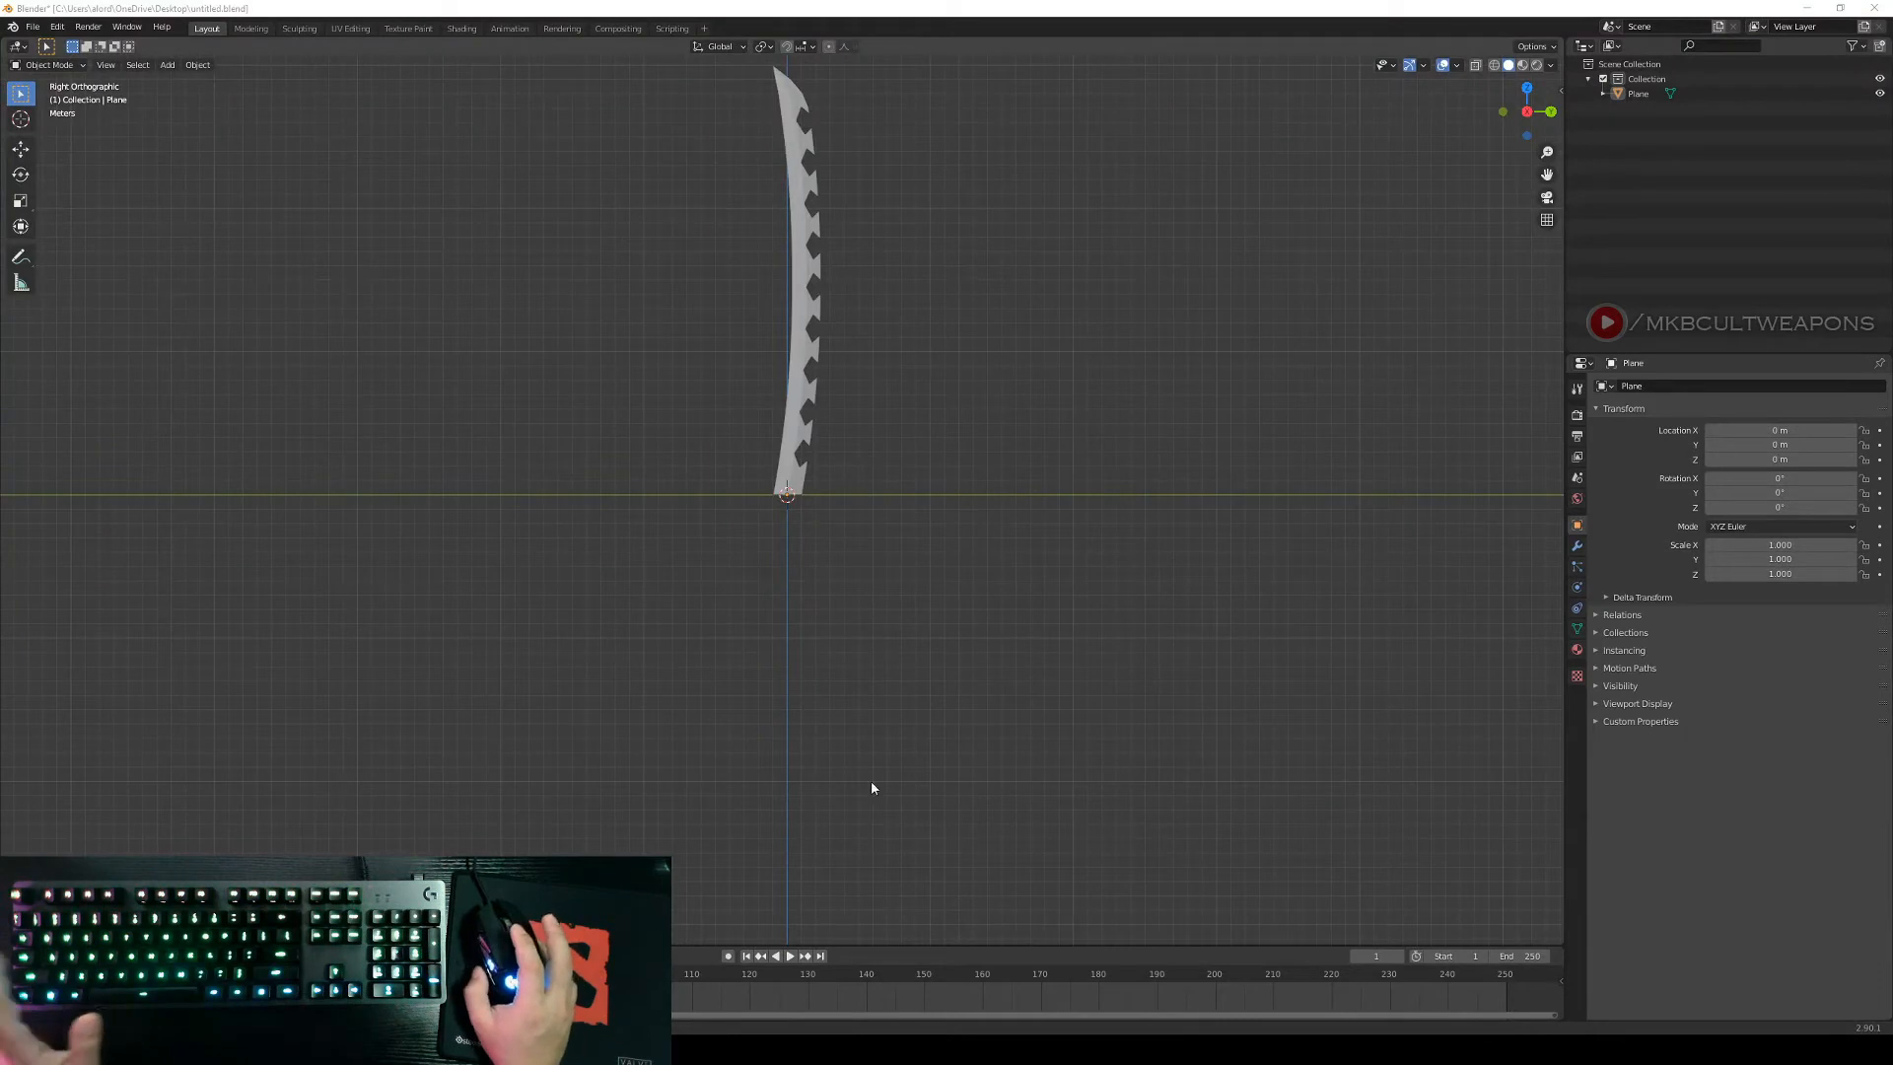
pyautogui.moveTo(872, 788); pyautogui.dragTo(998, 698, button='middle')
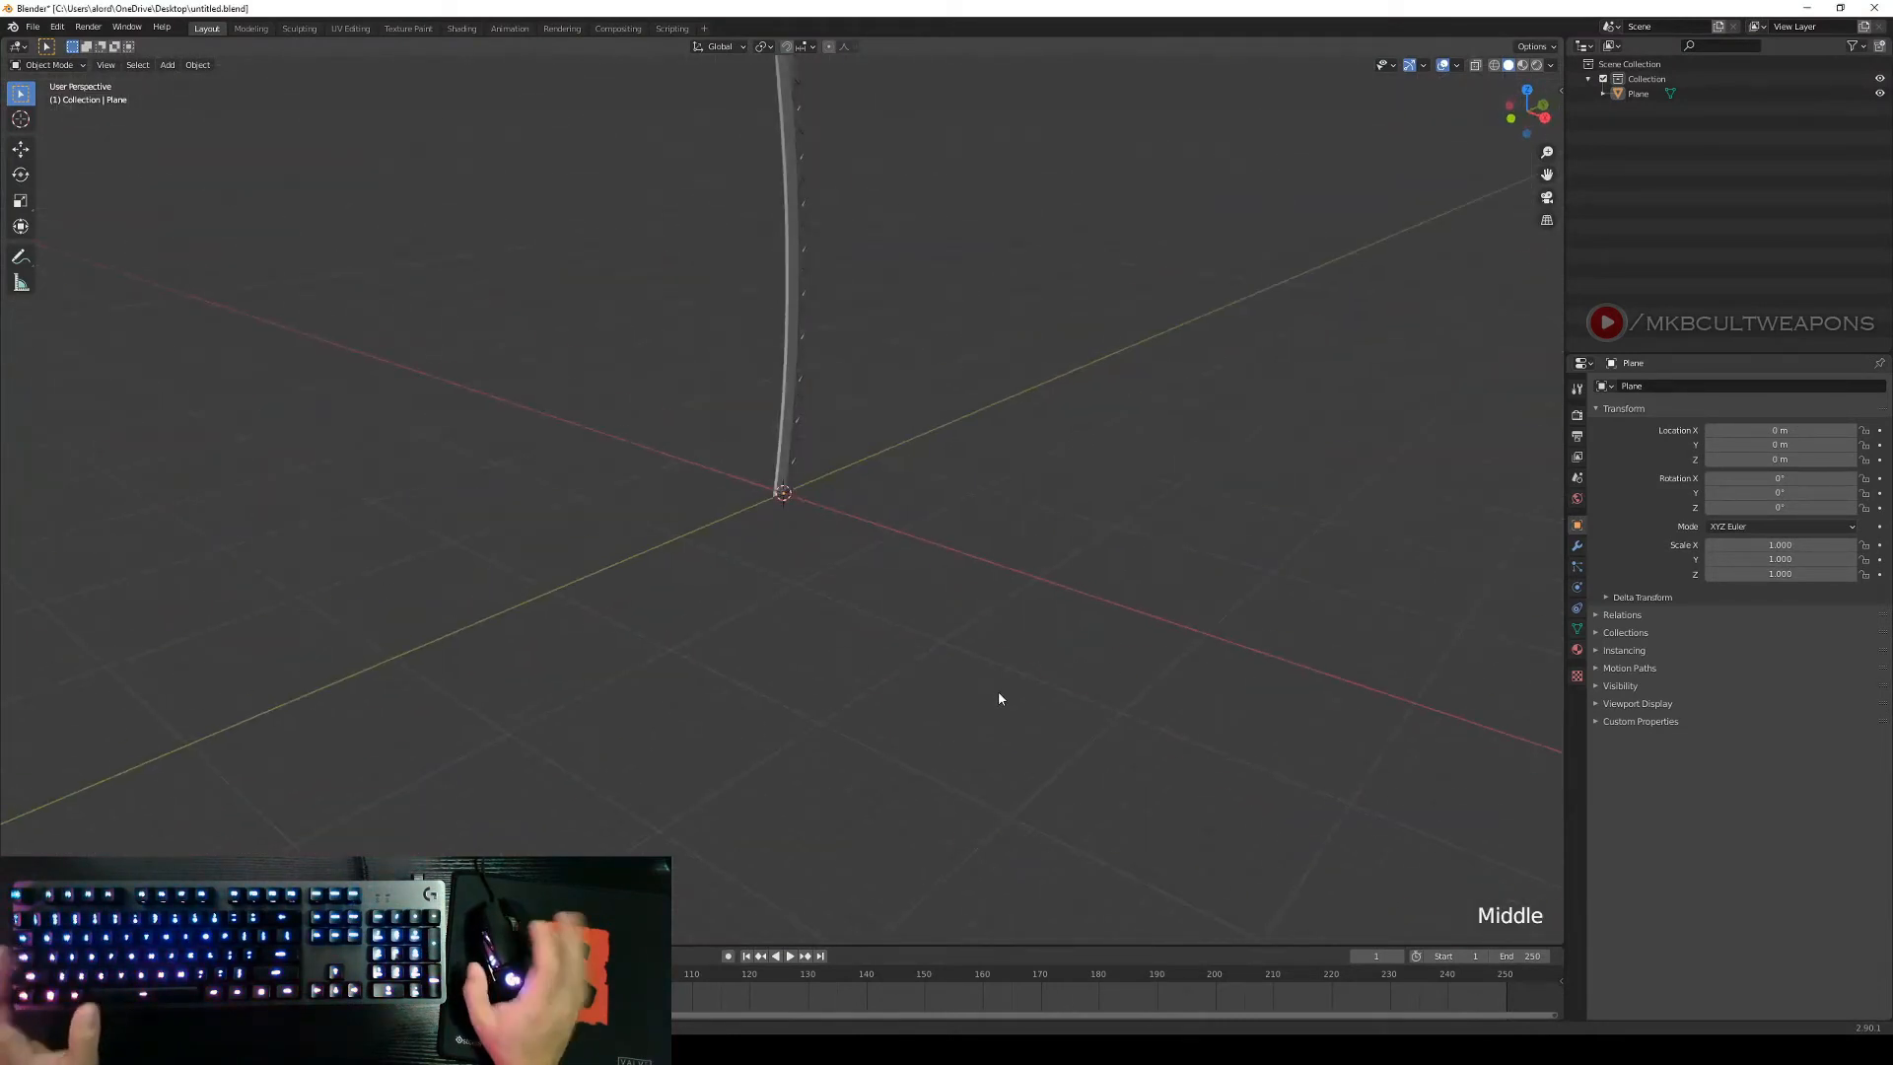
pyautogui.moveTo(896, 435); pyautogui.dragTo(888, 482, button='middle')
pyautogui.press('KP_1')
pyautogui.press('KP_3')
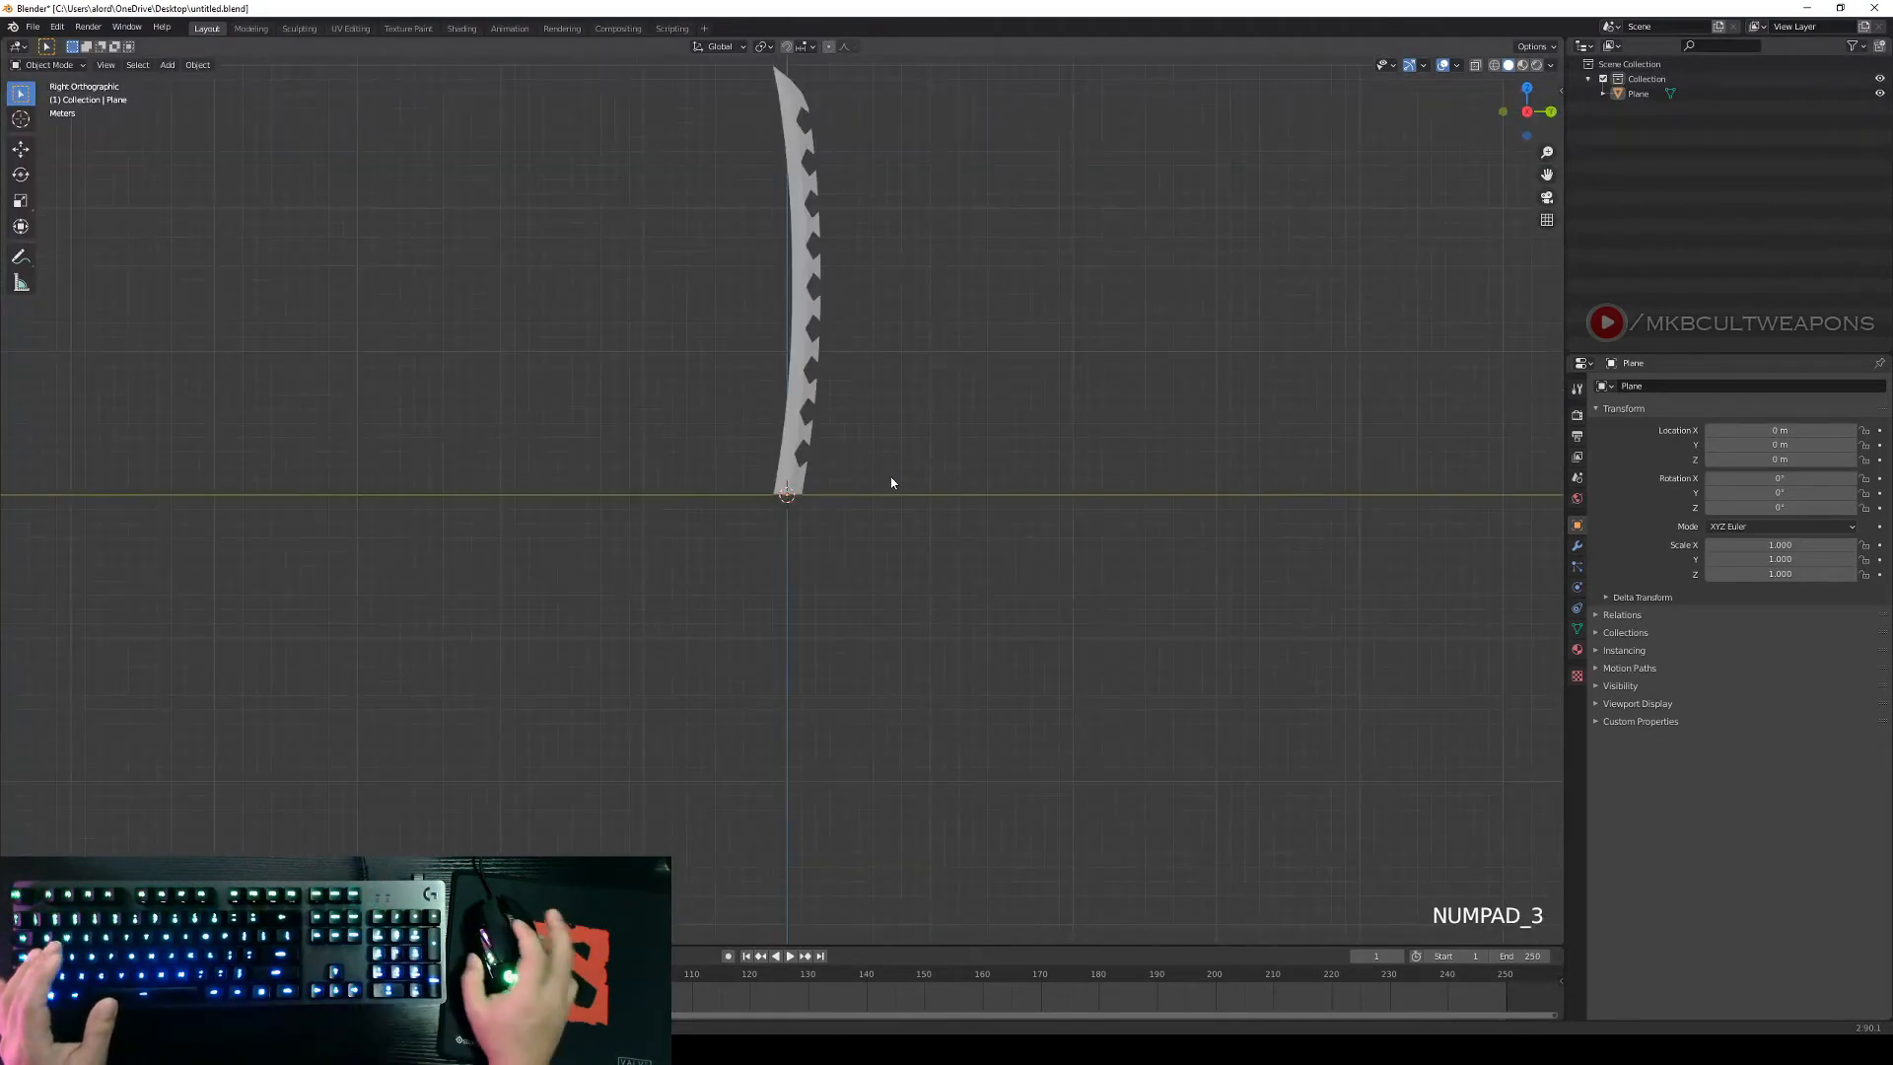
pyautogui.scroll(3, 893, 480)
pyautogui.keyDown('shift'); pyautogui.moveTo(966, 414); pyautogui.dragTo(978, 634, button='middle'); pyautogui.keyUp('shift')
pyautogui.scroll(-1, 1033, 663)
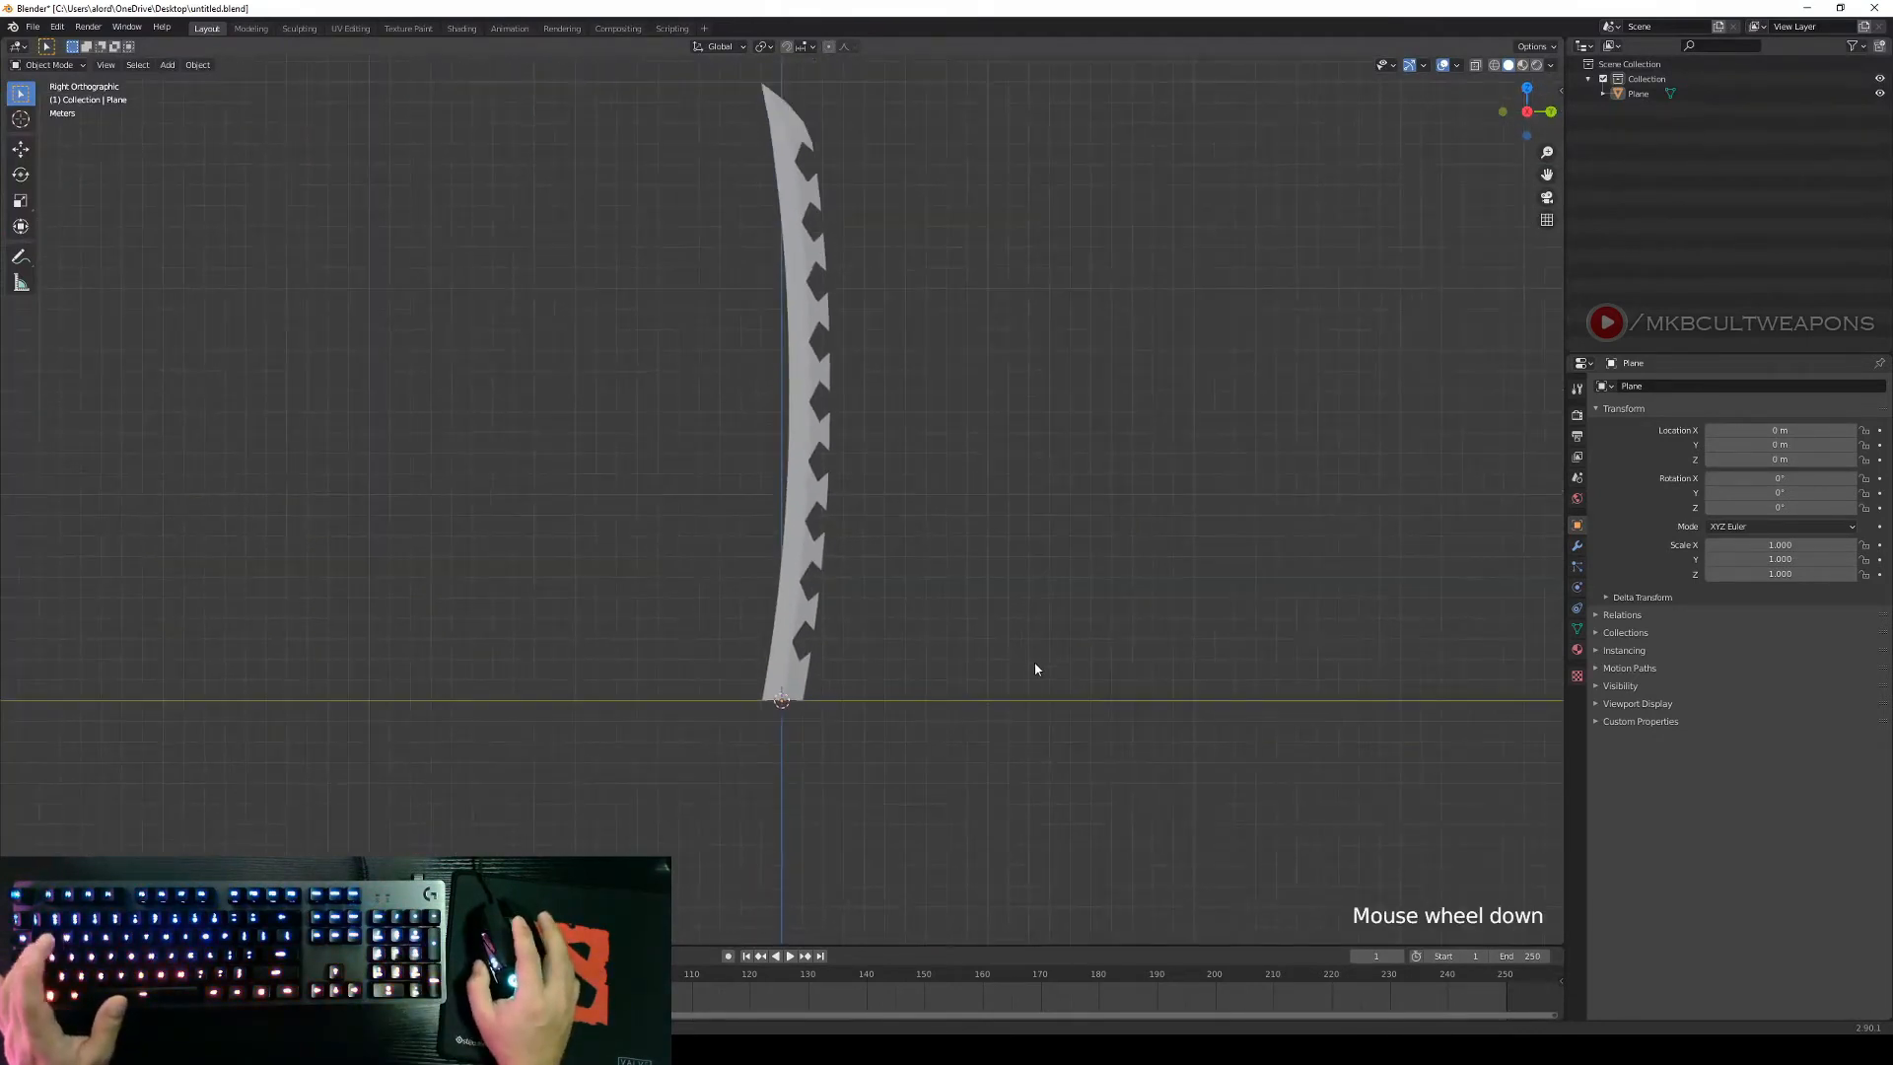
pyautogui.rightClick(920, 635)
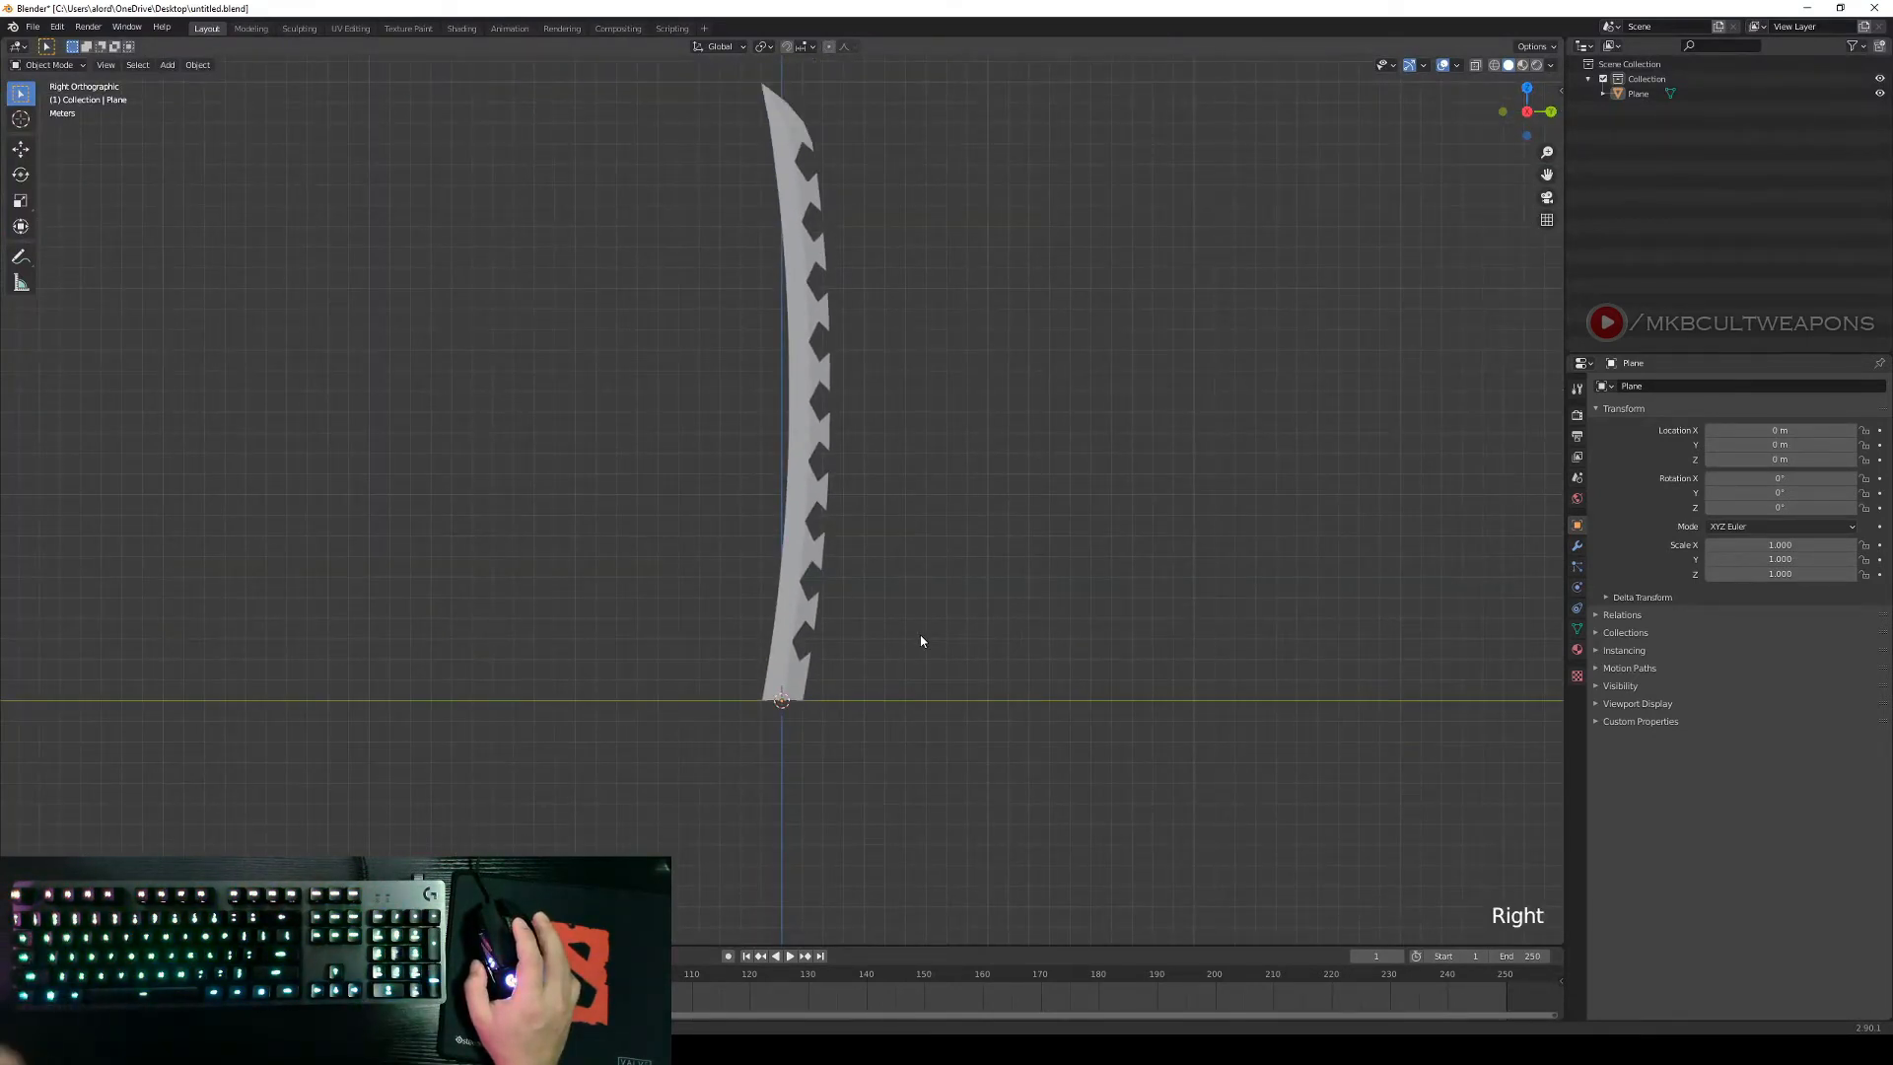
# Add a mesh cylinder at the origin, around the base of the blade.
pyautogui.hotkey('shift', 'a')
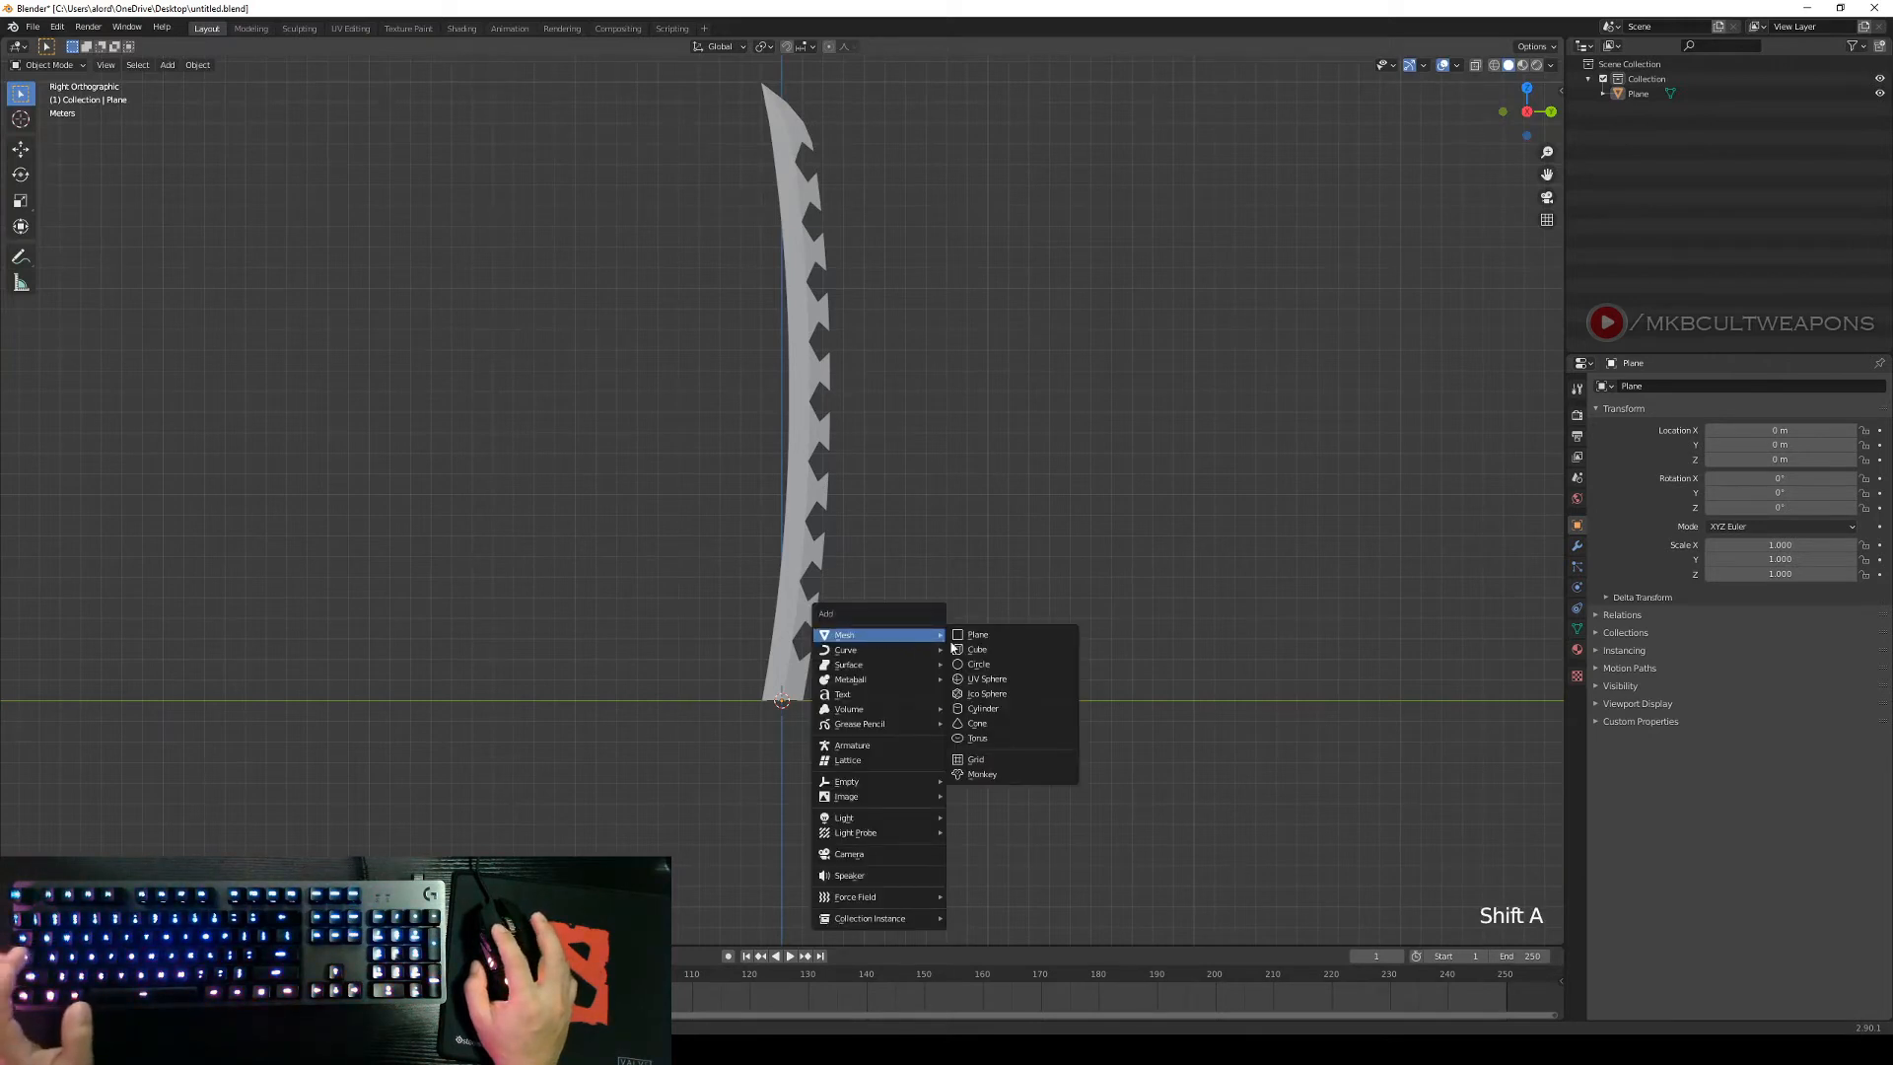
pyautogui.click(986, 707)
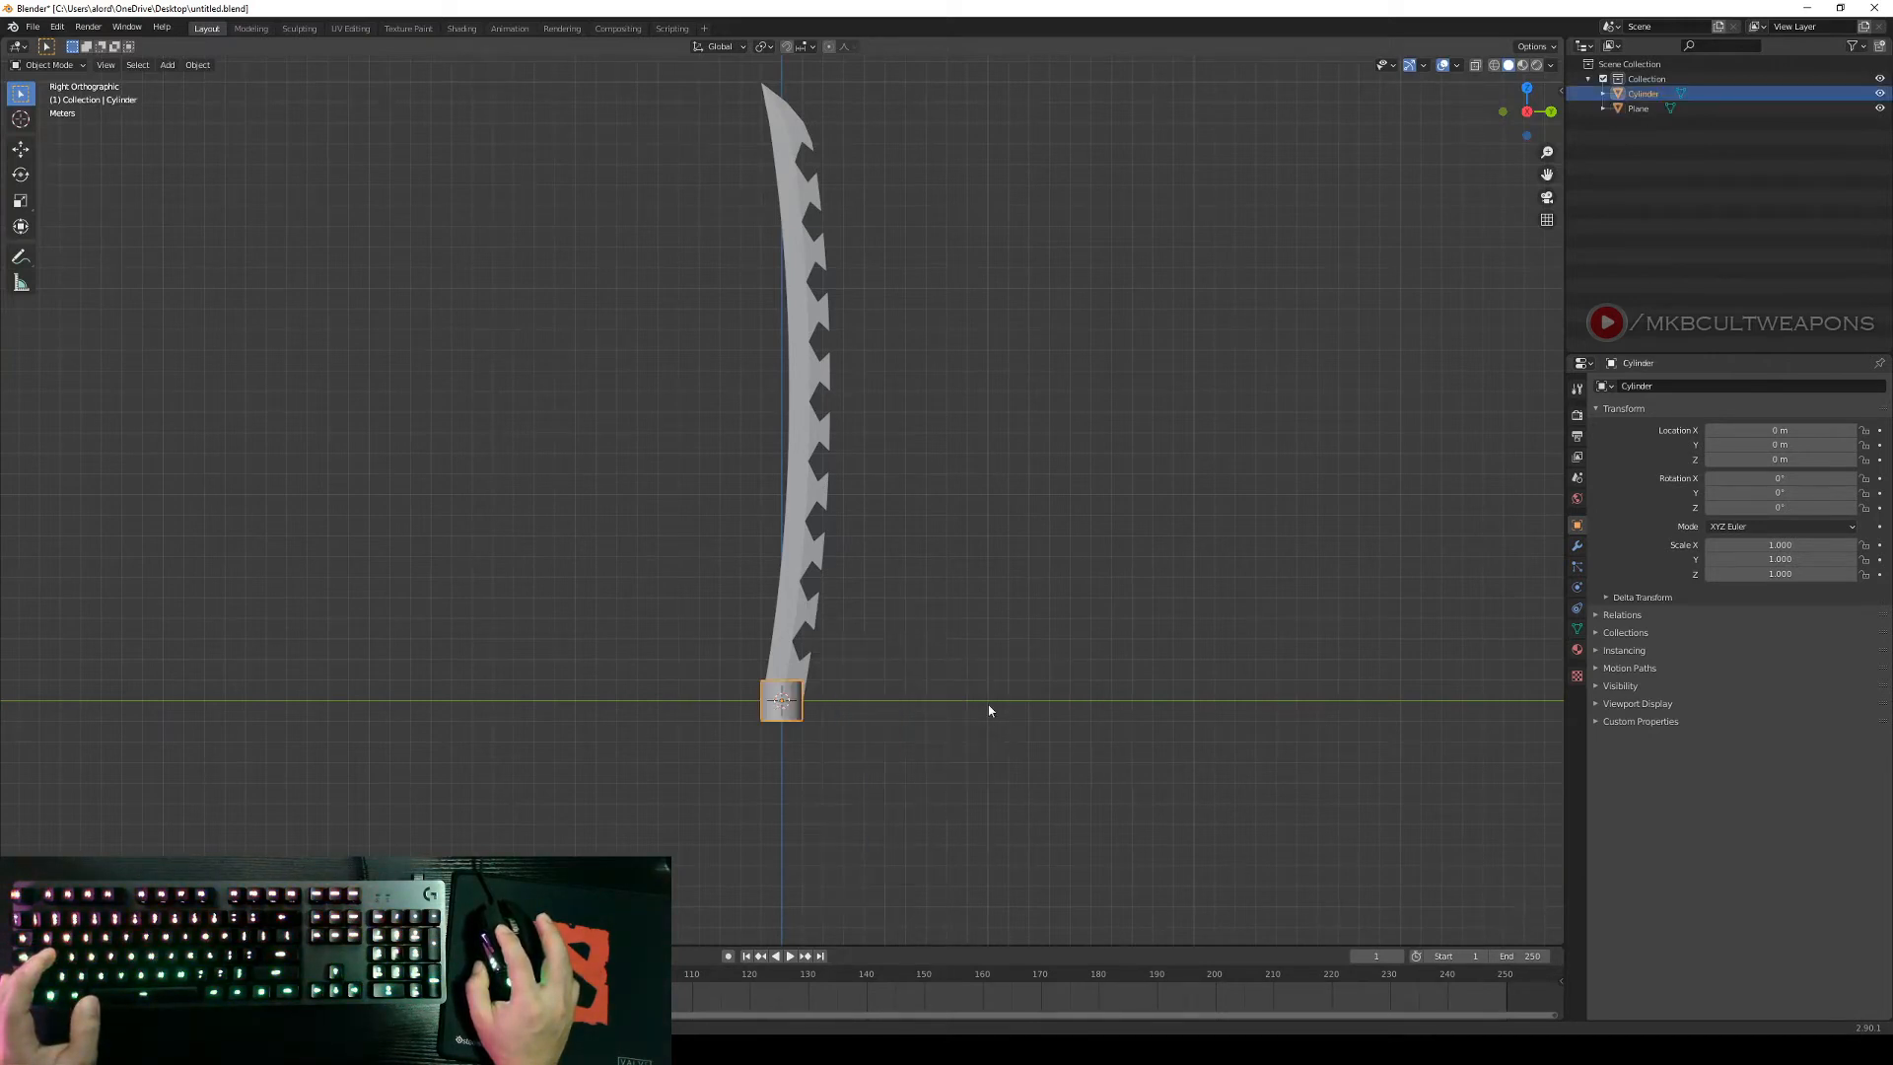
pyautogui.press('Right')
pyautogui.press('Right')
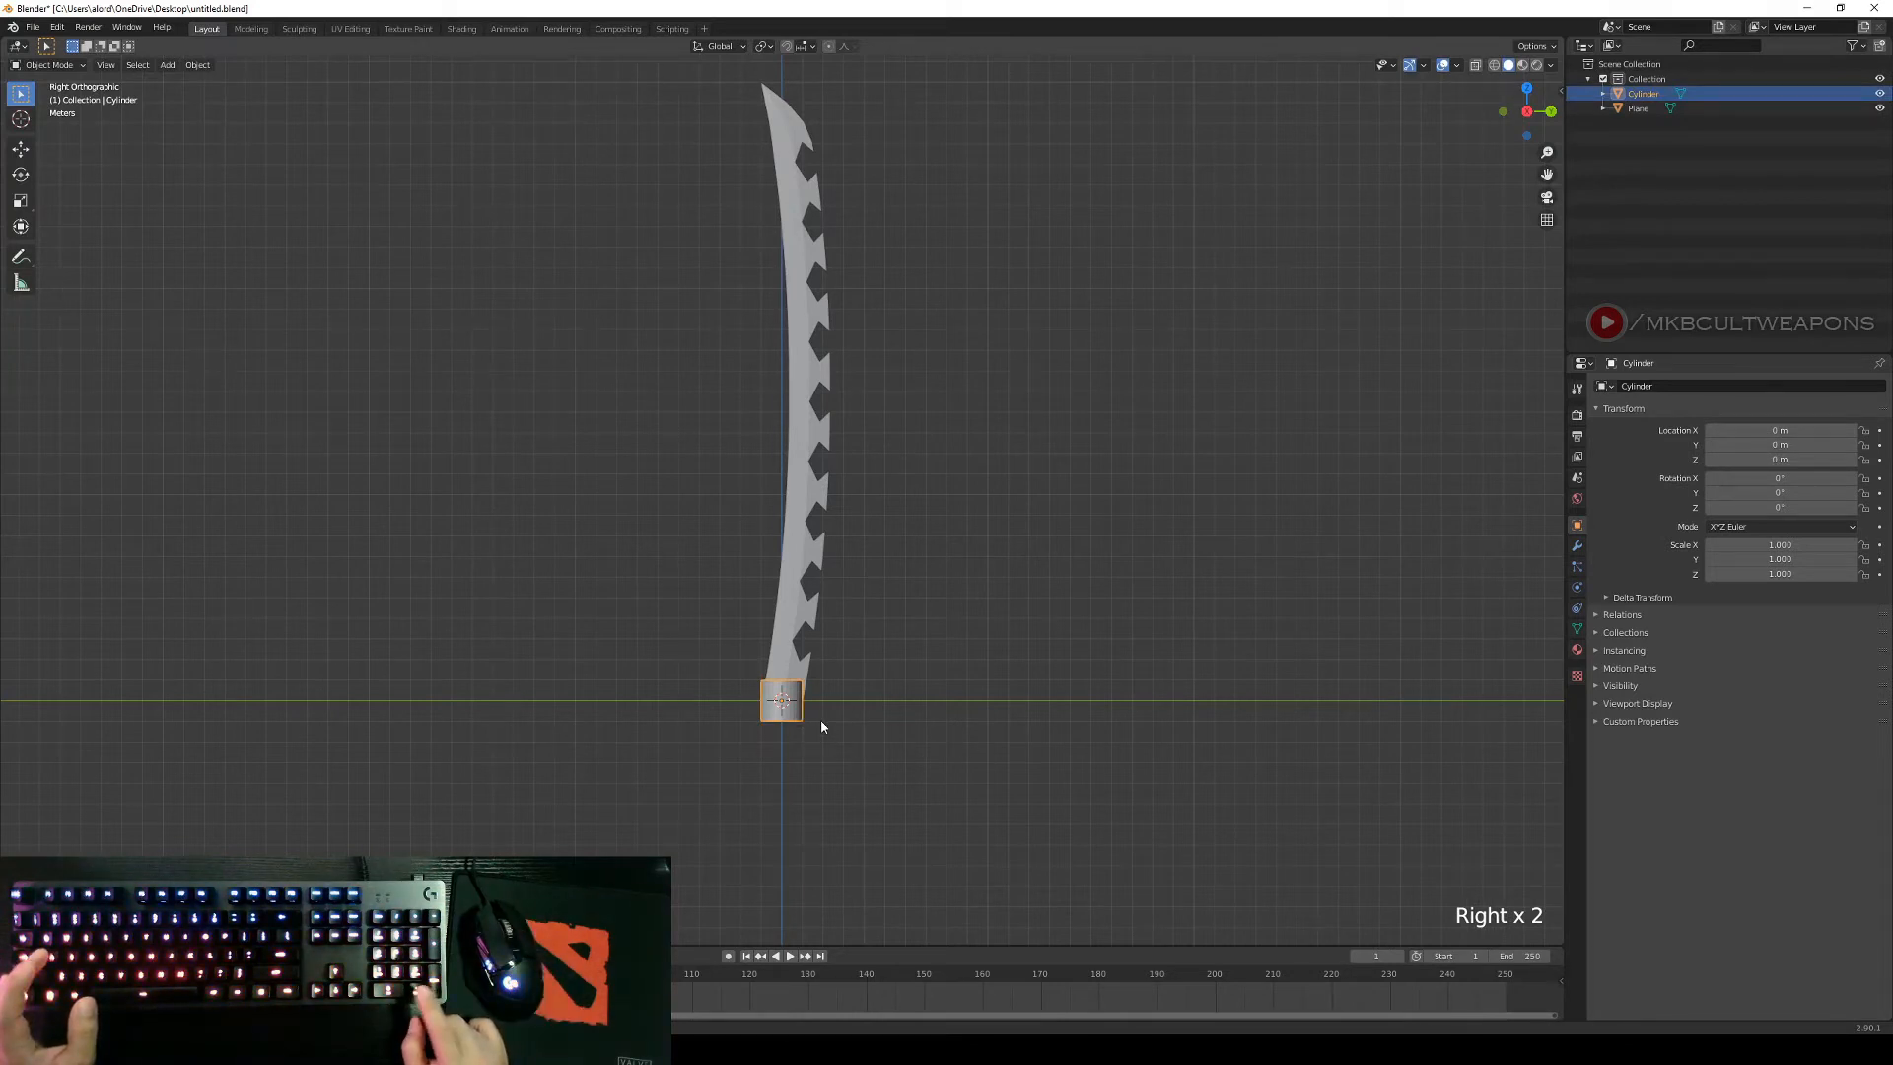
pyautogui.press('KP_Decimal')
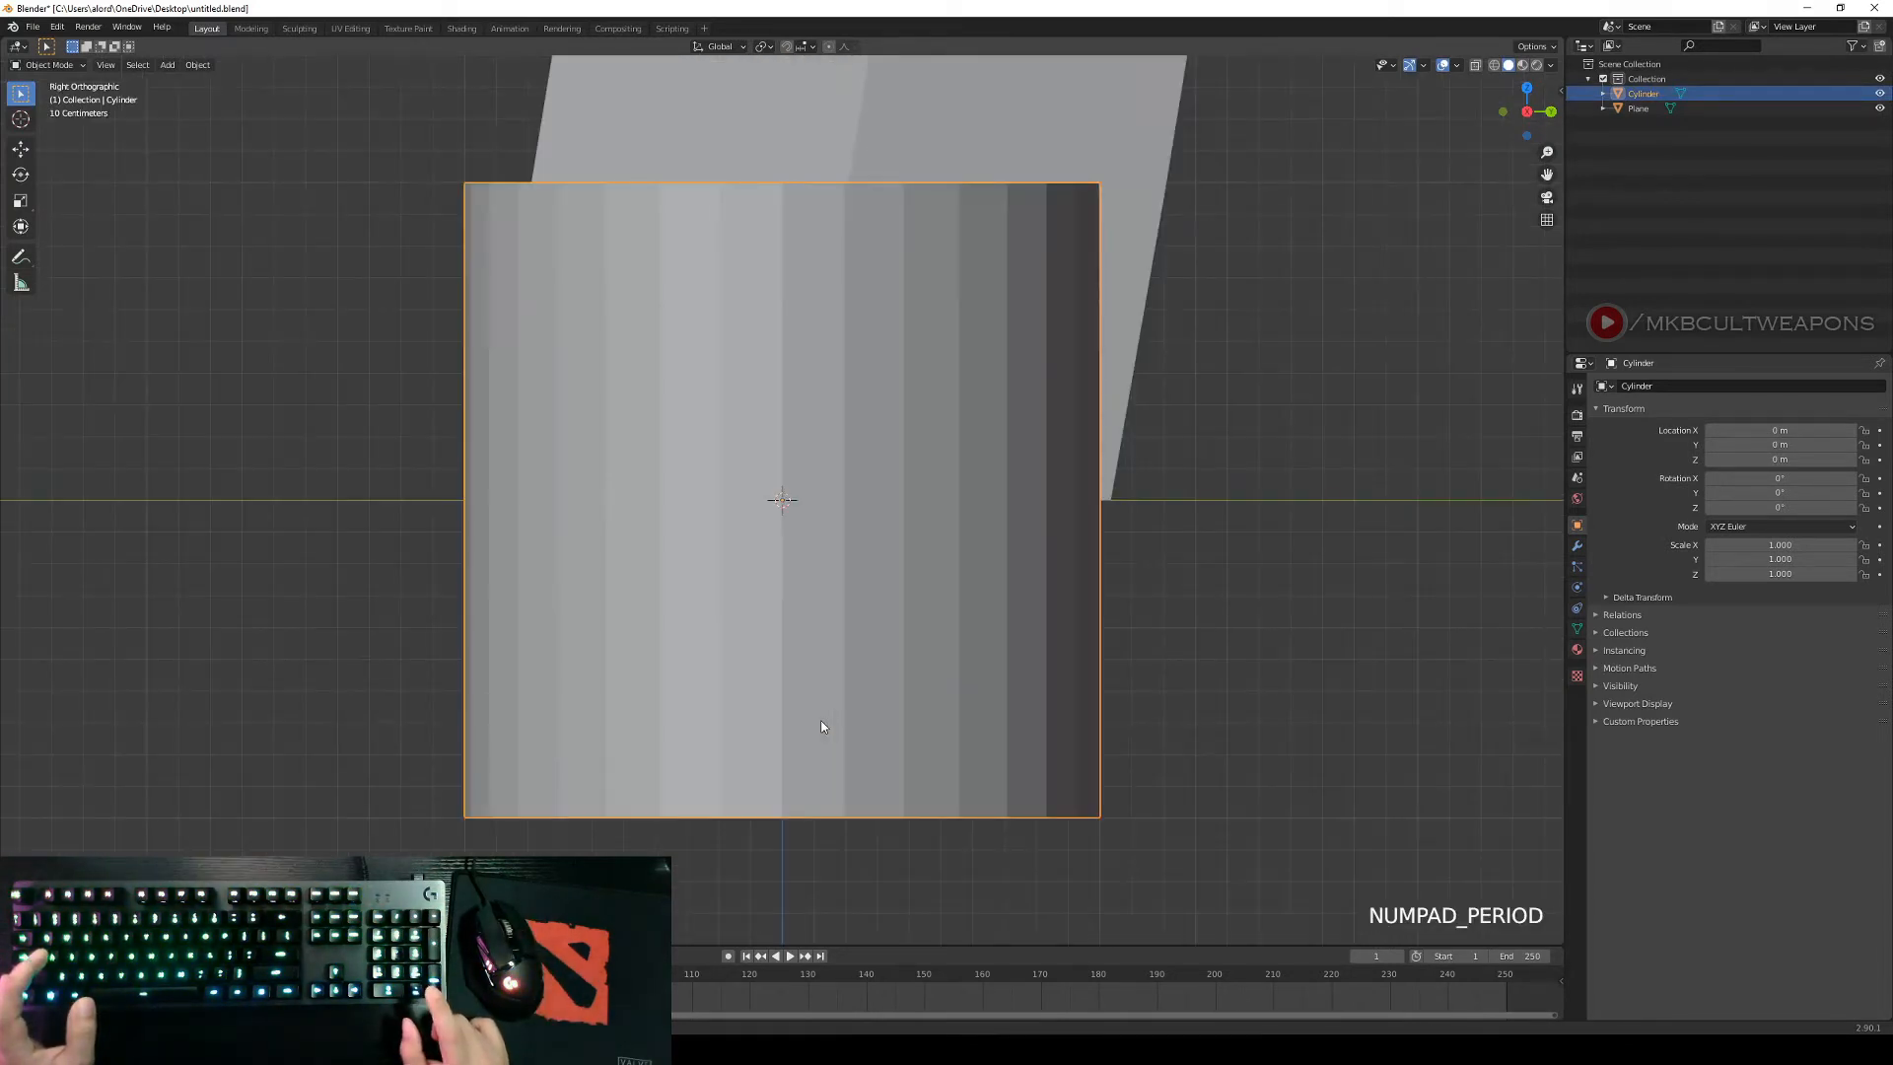
pyautogui.scroll(-3, 1032, 408)
pyautogui.moveTo(1032, 408); pyautogui.dragTo(1019, 637, button='middle')
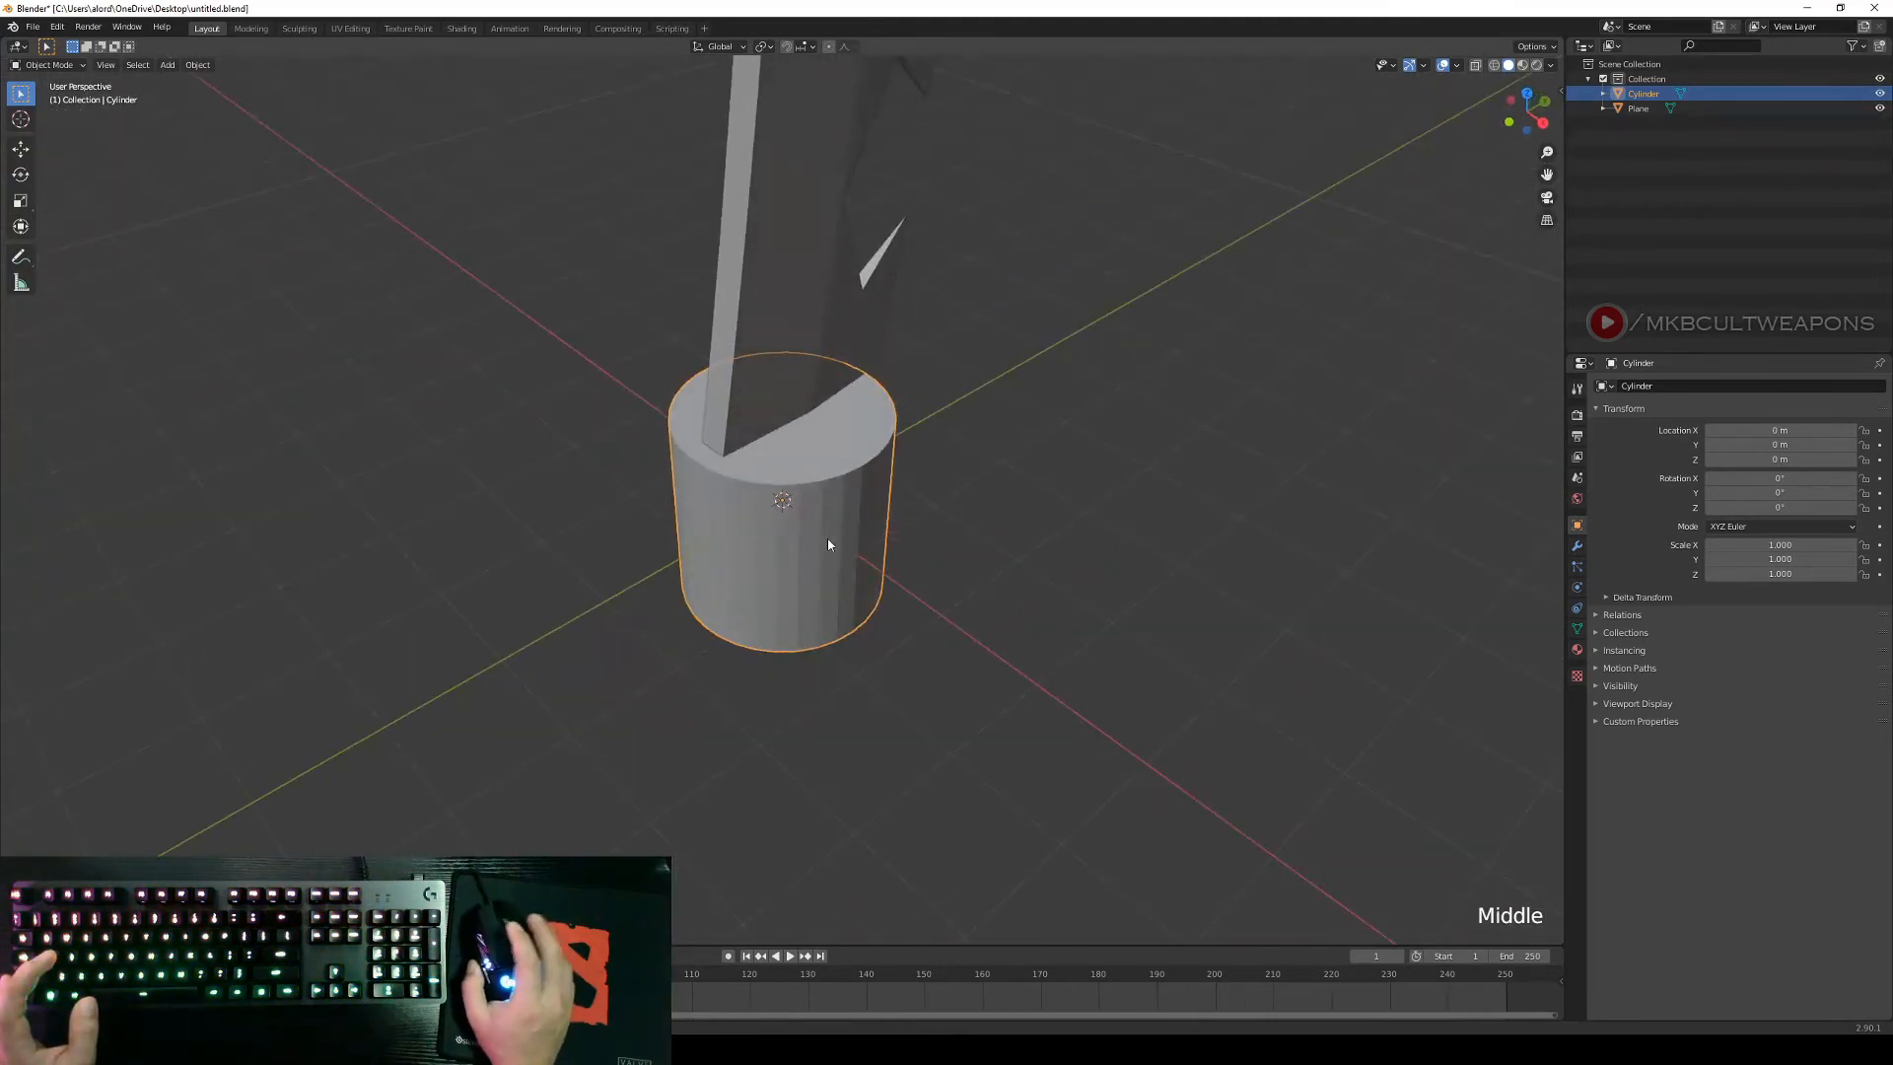
pyautogui.rightClick(993, 528)
pyautogui.rightClick(865, 507)
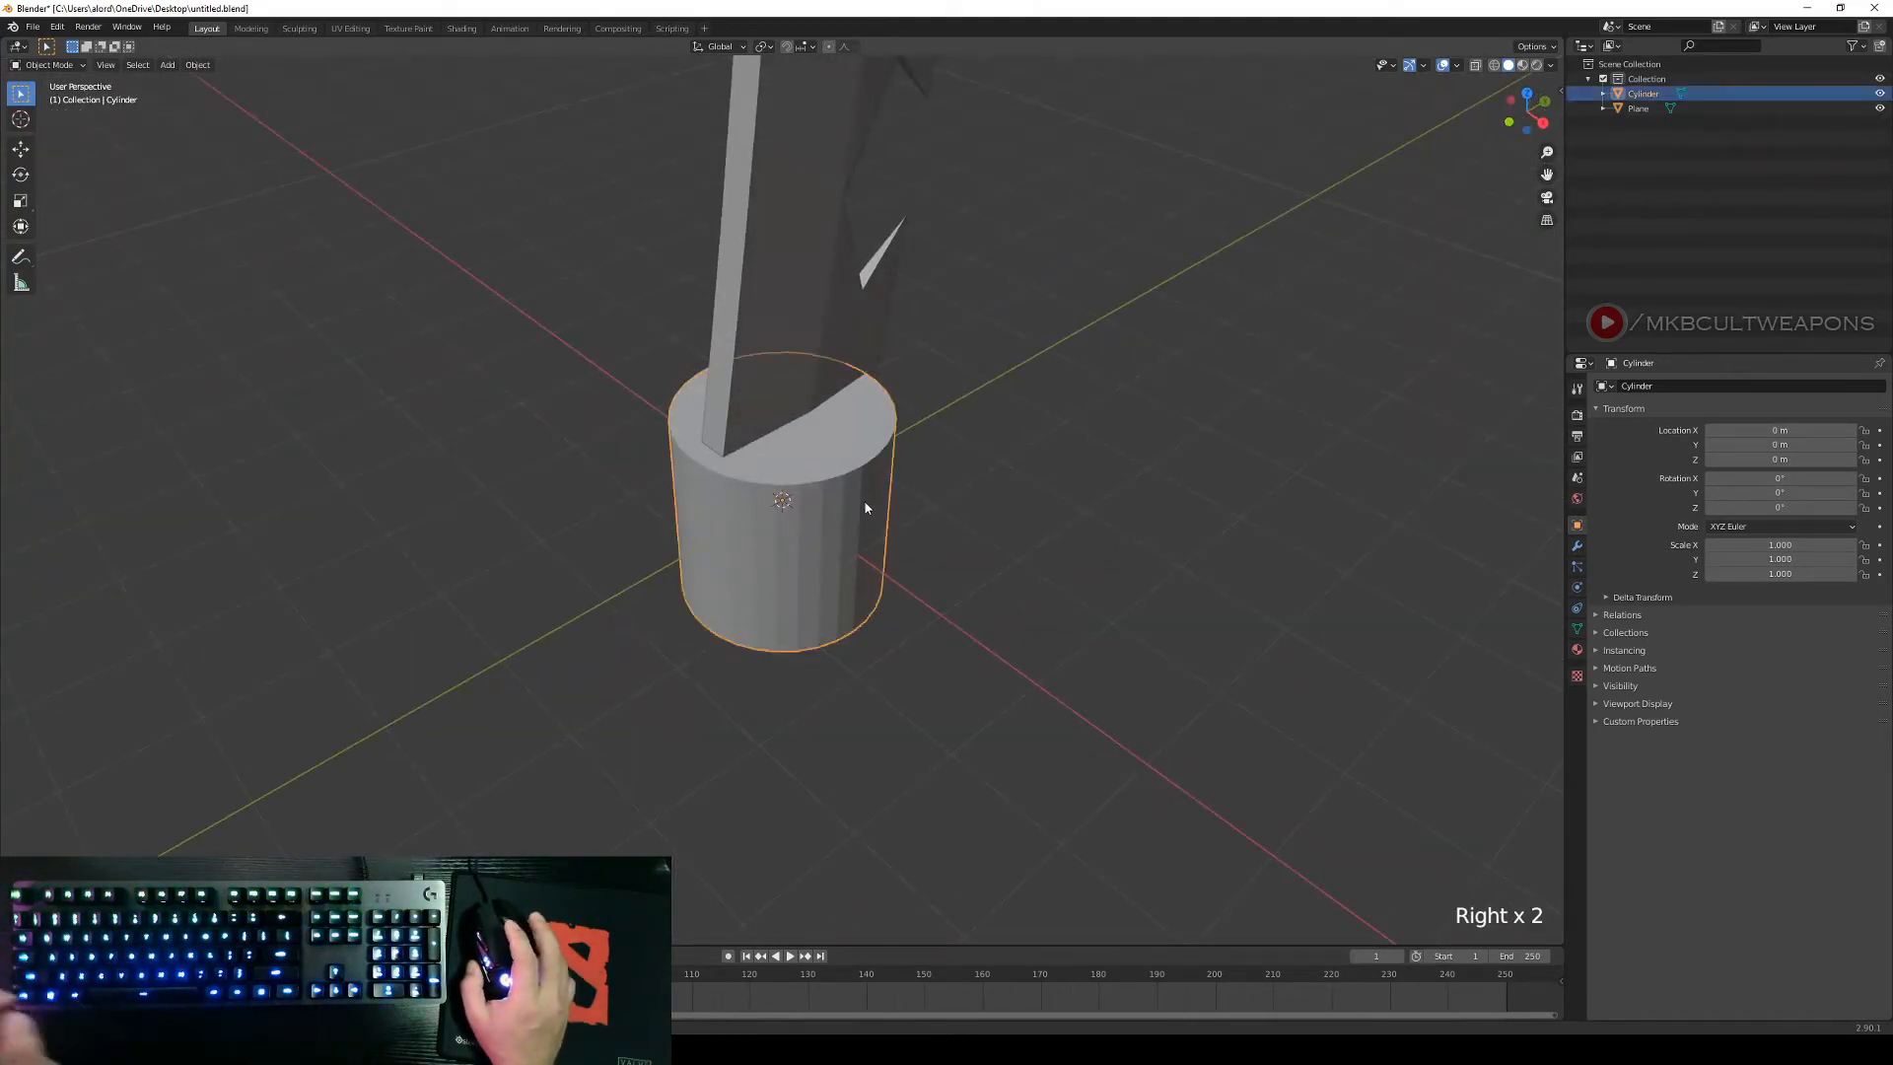
pyautogui.rightClick(825, 434)
pyautogui.rightClick(1075, 557)
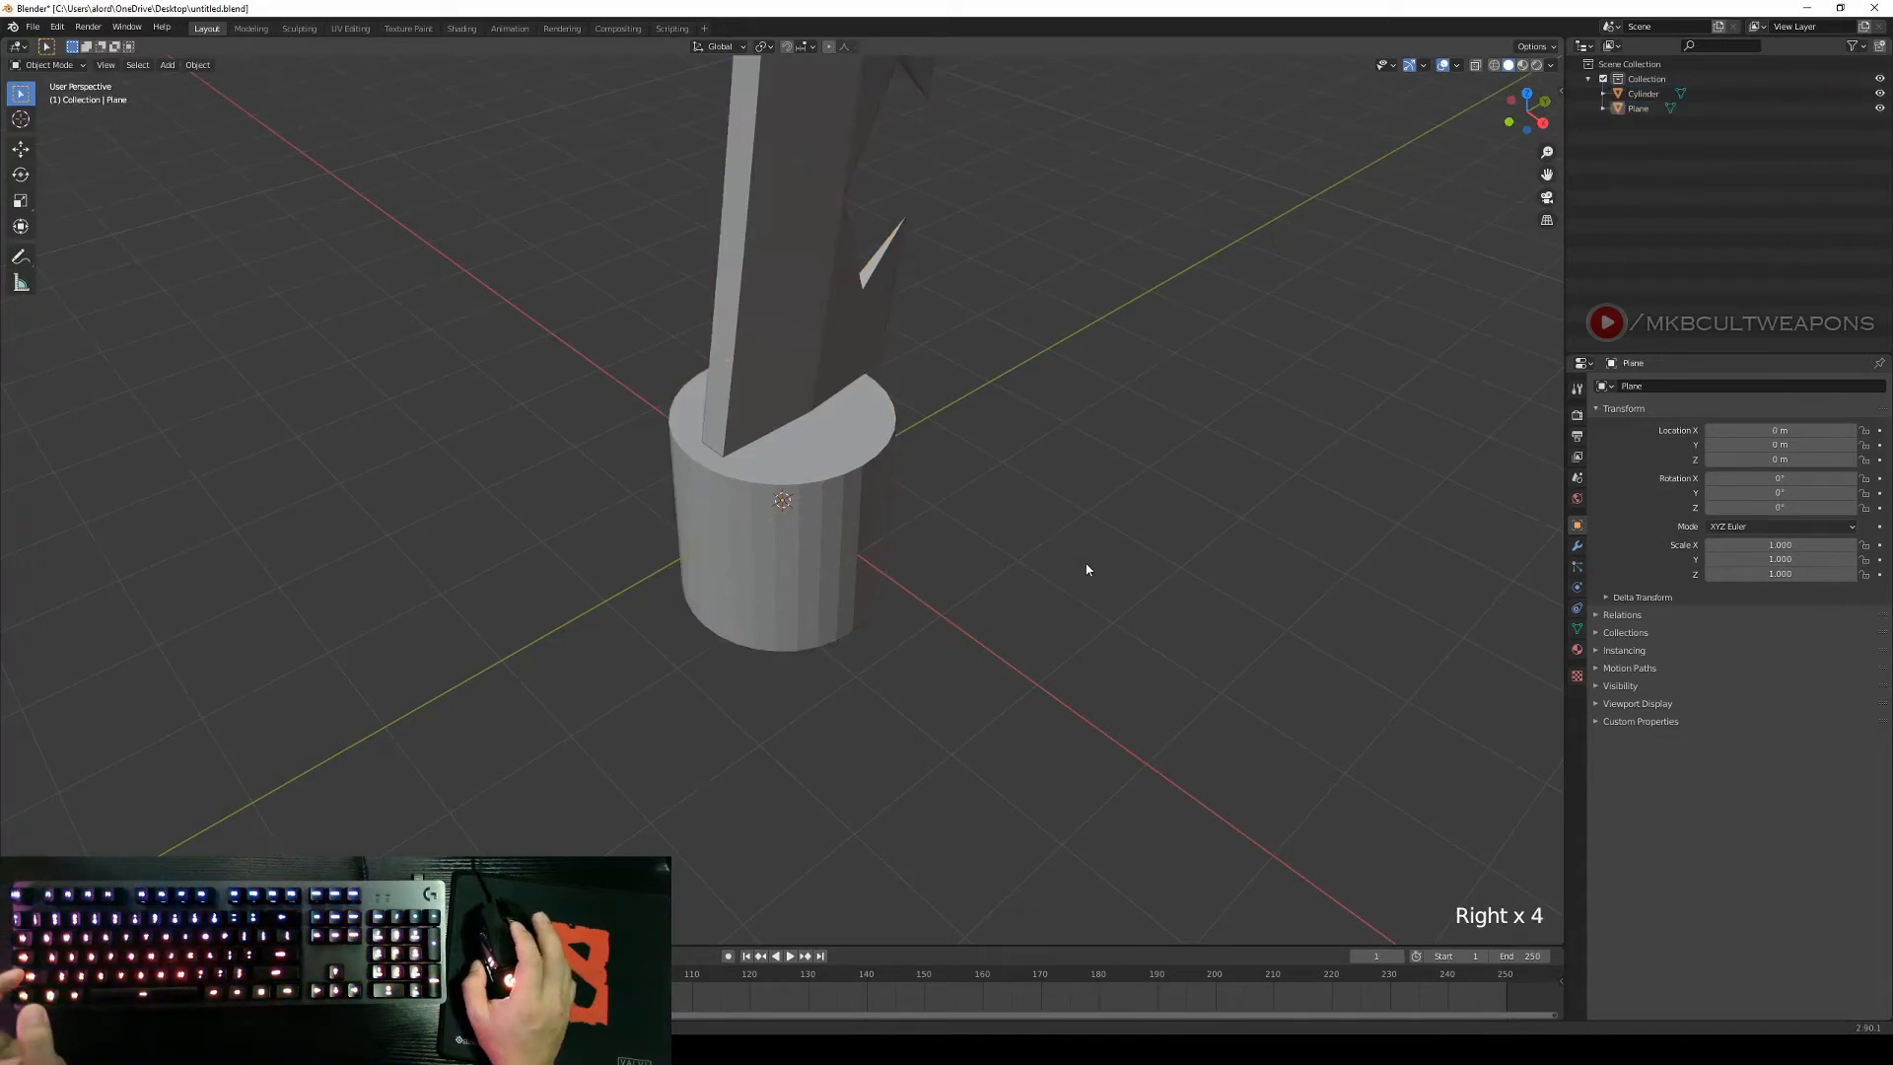
pyautogui.moveTo(1089, 562); pyautogui.dragTo(730, 443, button='middle')
pyautogui.rightClick(811, 499)
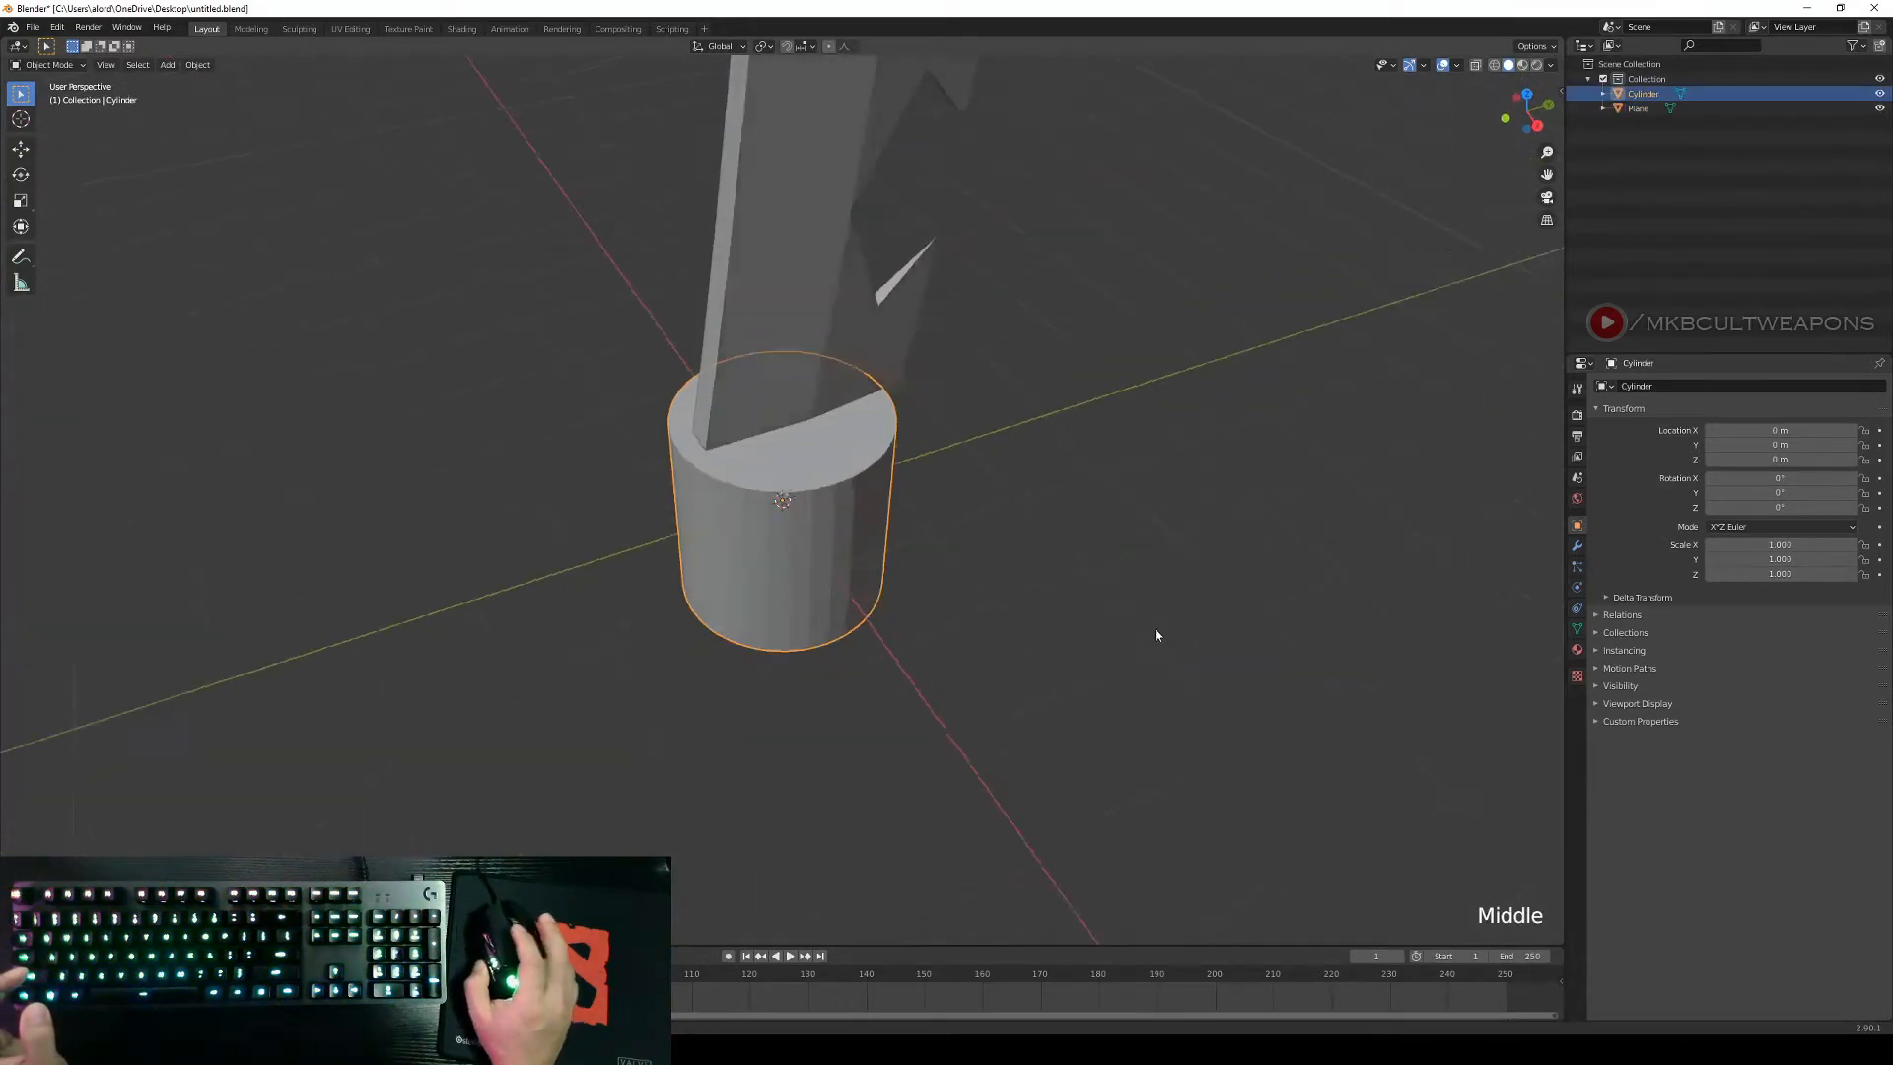
pyautogui.moveTo(1155, 627)
pyautogui.mouseDown(button='middle')
pyautogui.moveTo(1150, 465)
pyautogui.moveTo(1166, 604)
pyautogui.mouseUp(button='middle')
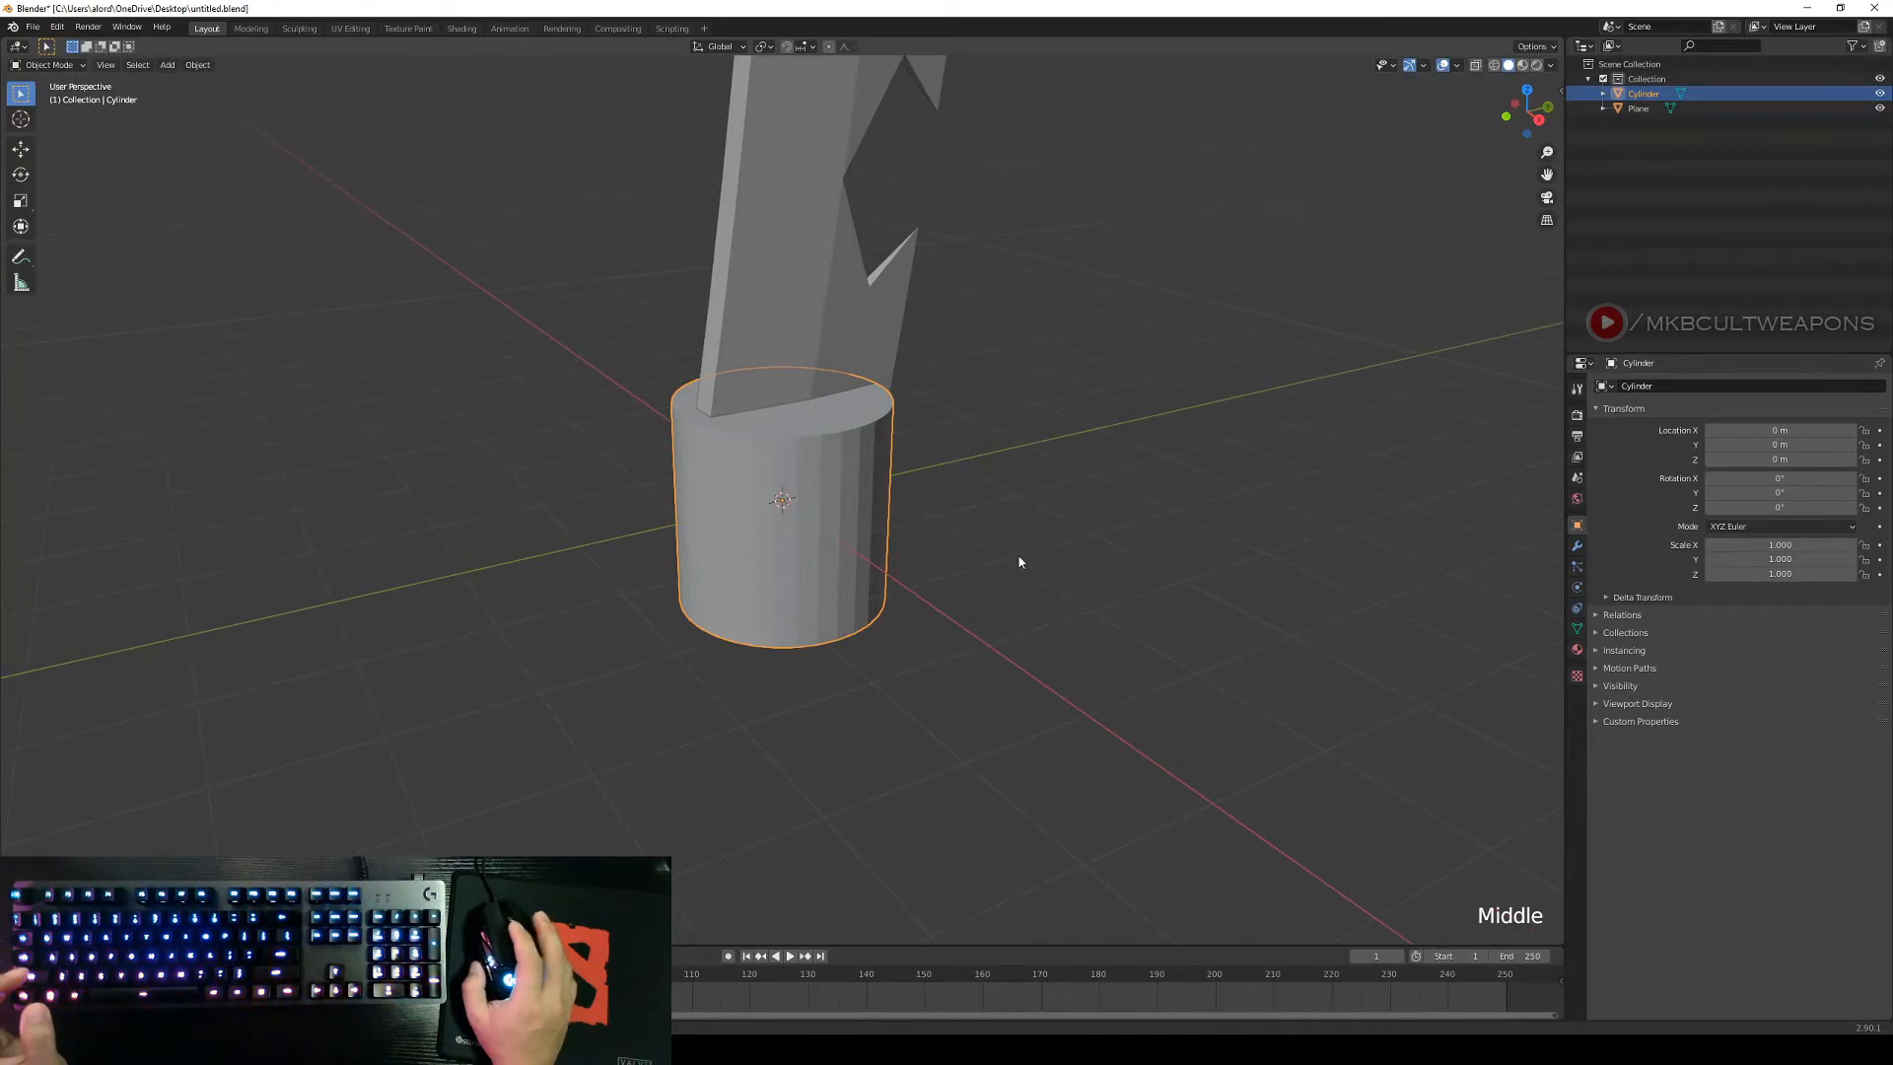
pyautogui.rightClick(1058, 536)
# Select the cylinder and open it in Edit Mode with face selection active.
pyautogui.rightClick(885, 529)
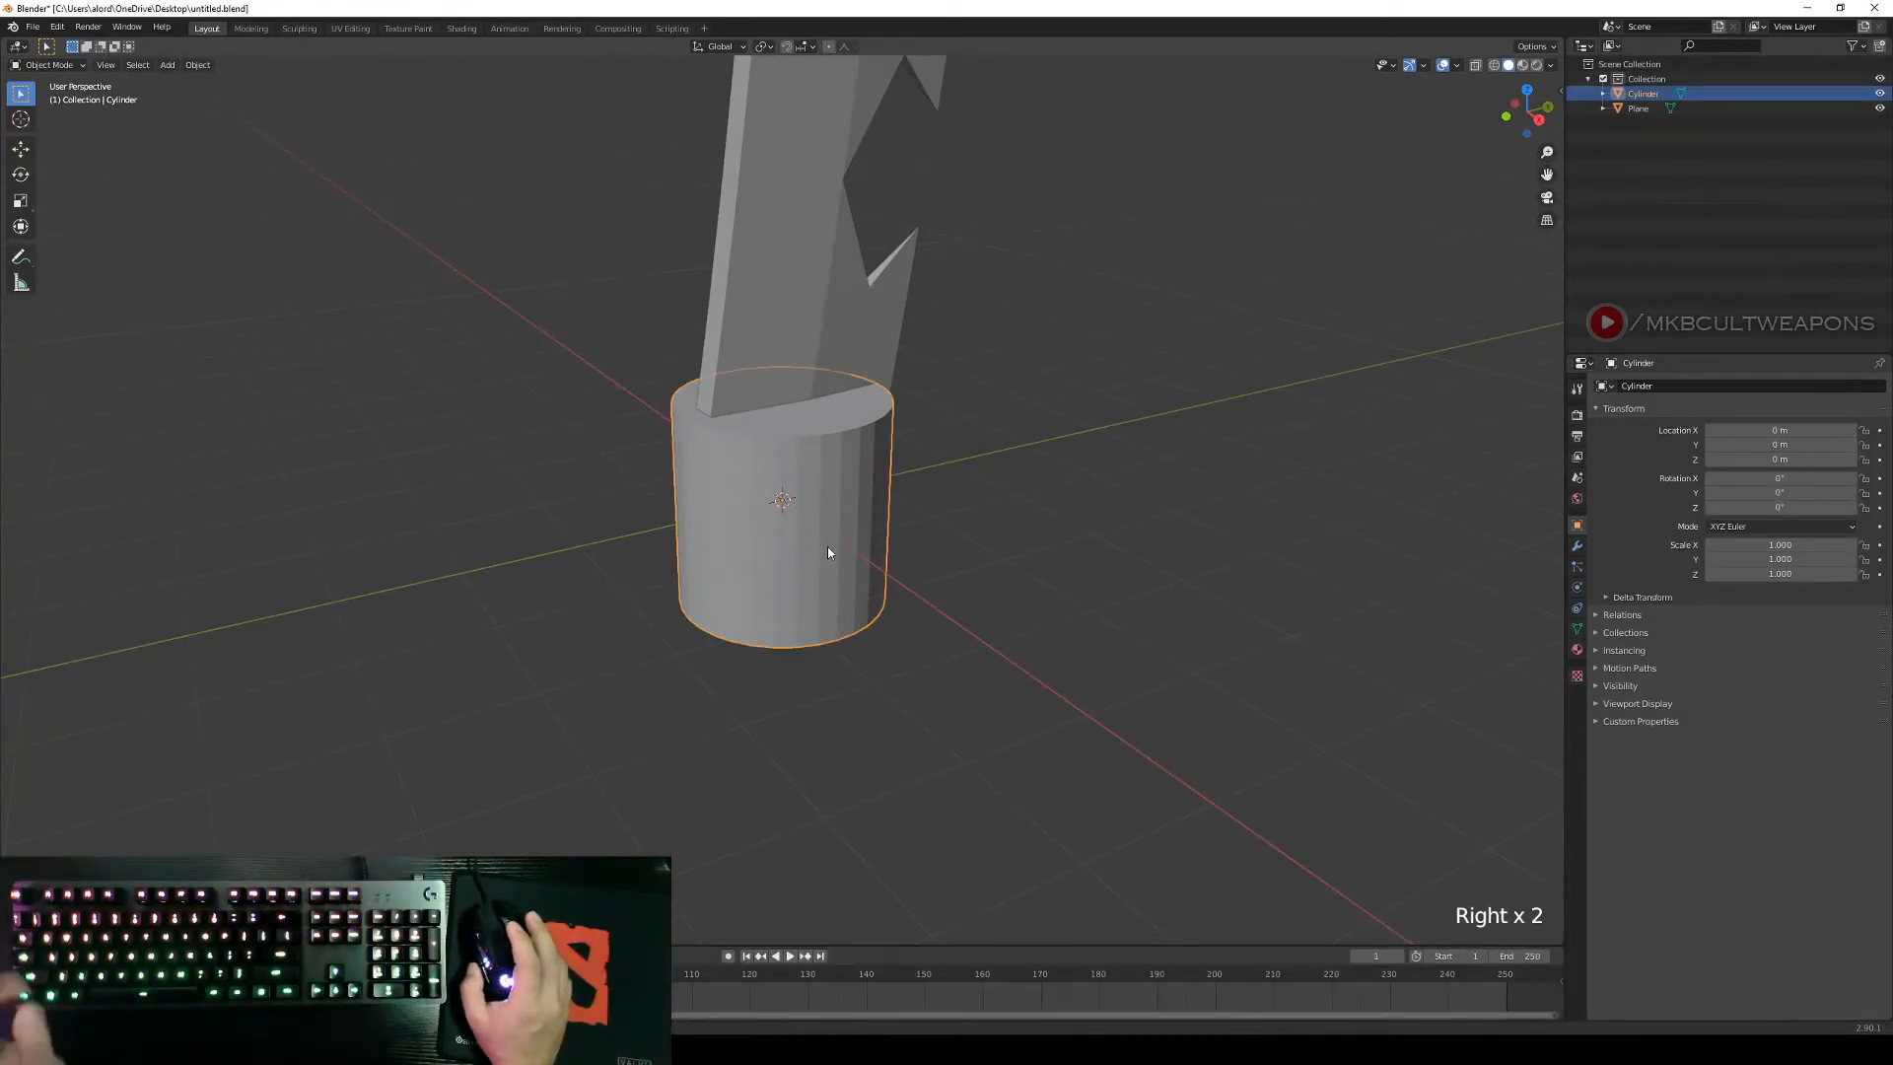
pyautogui.press('Tab')
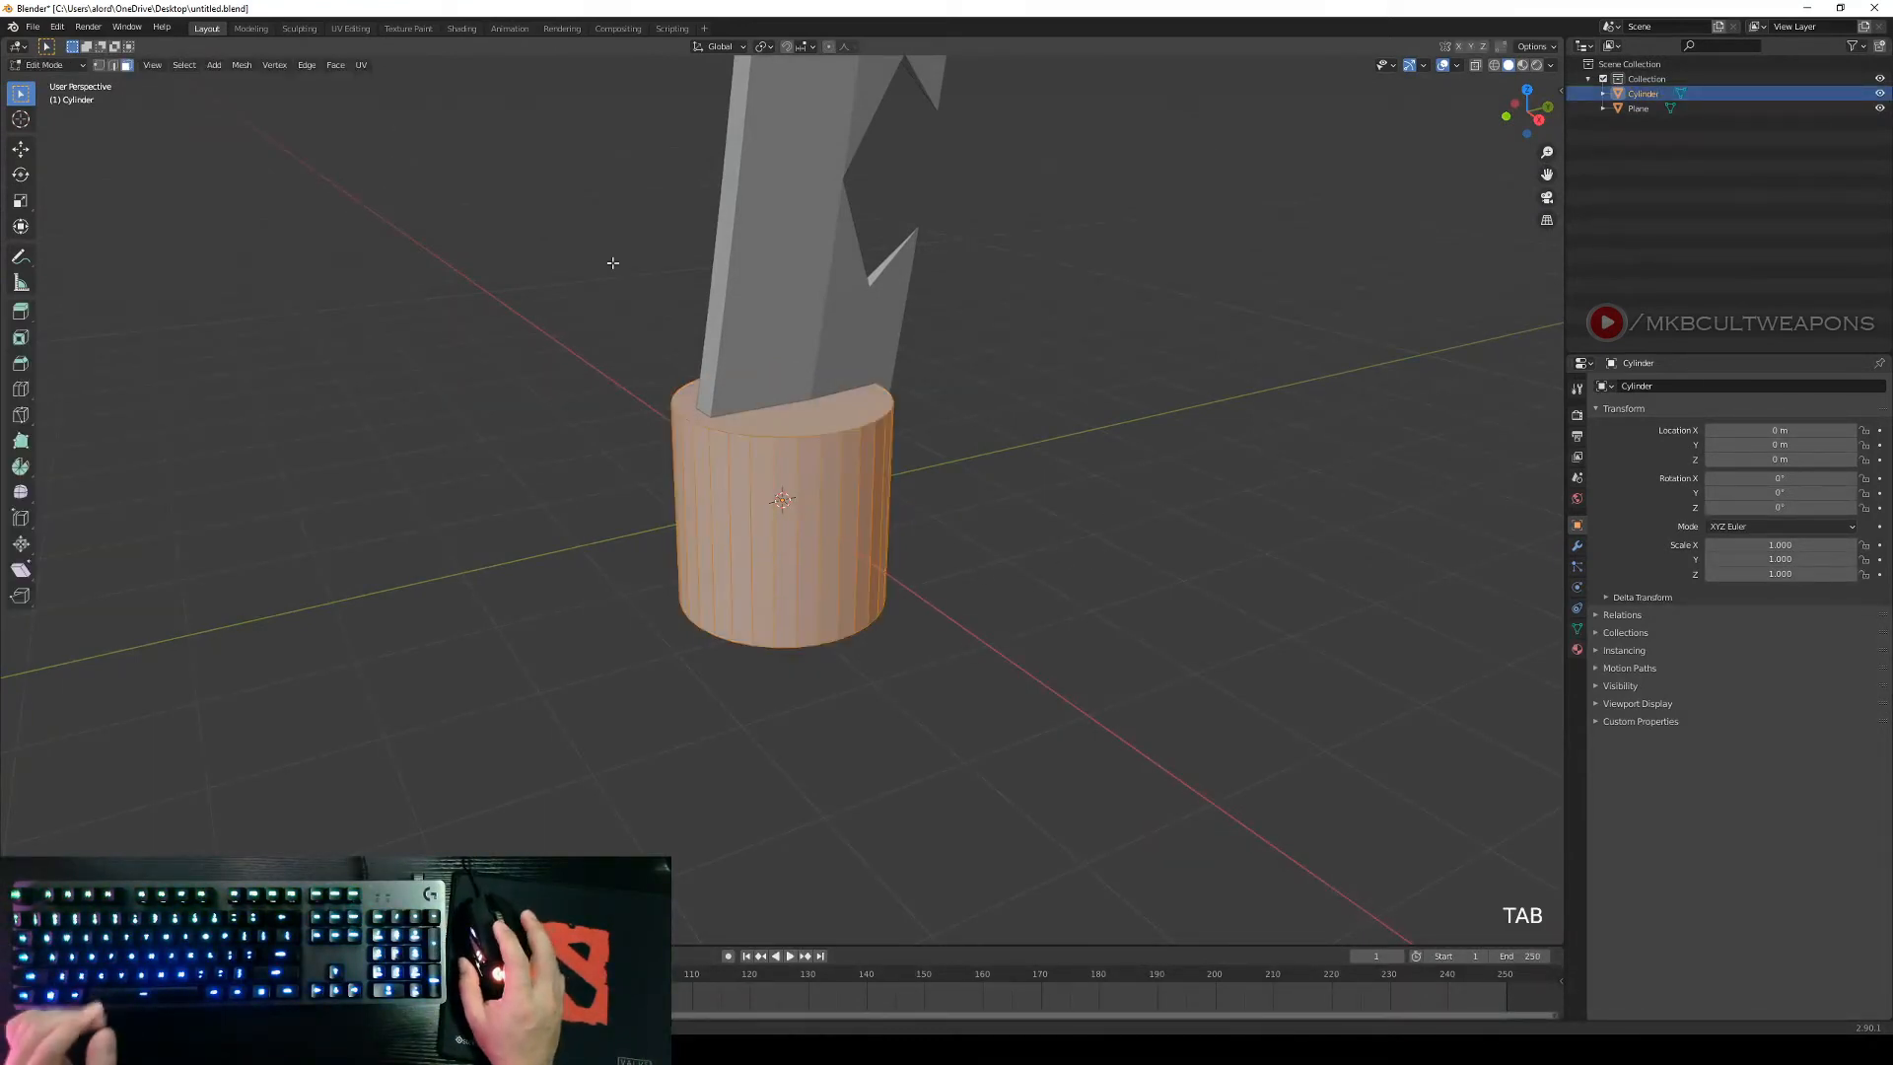
pyautogui.click(127, 66)
pyautogui.click(113, 67)
pyautogui.click(100, 68)
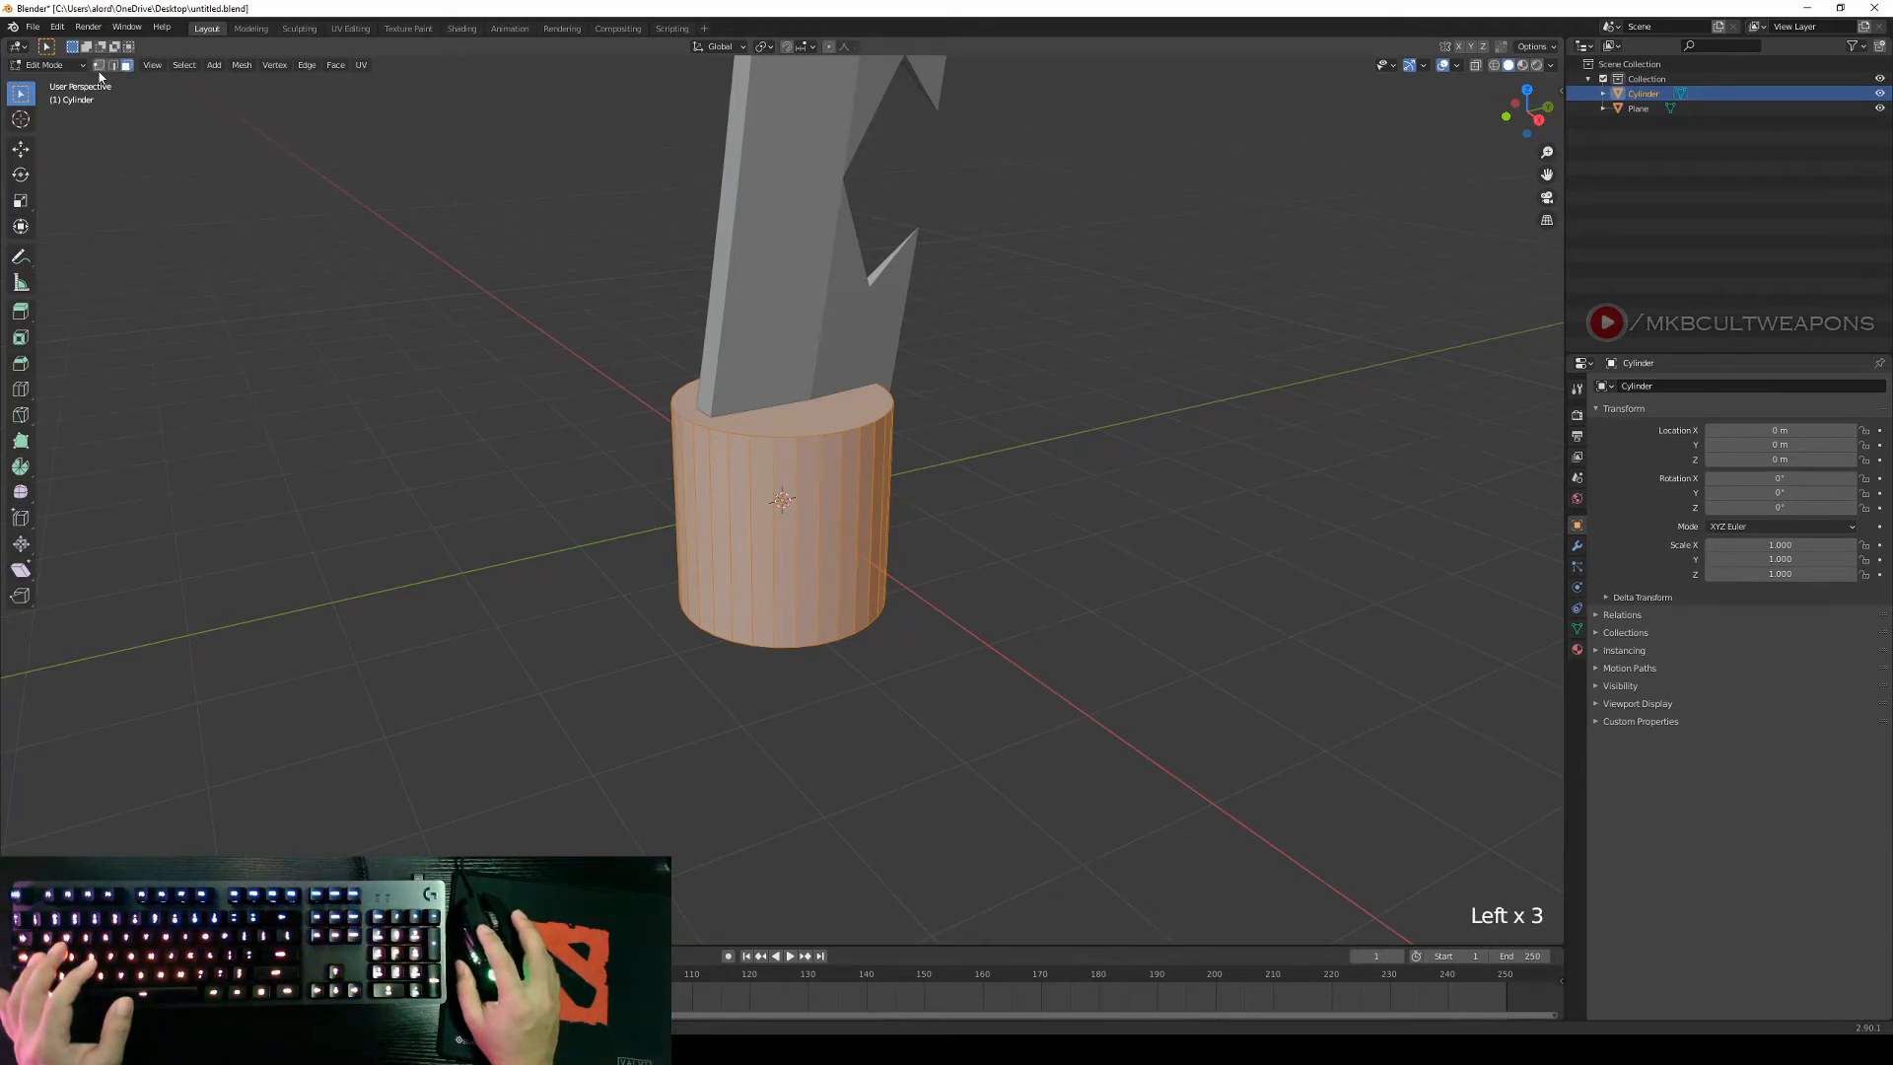
pyautogui.click(113, 67)
pyautogui.click(129, 66)
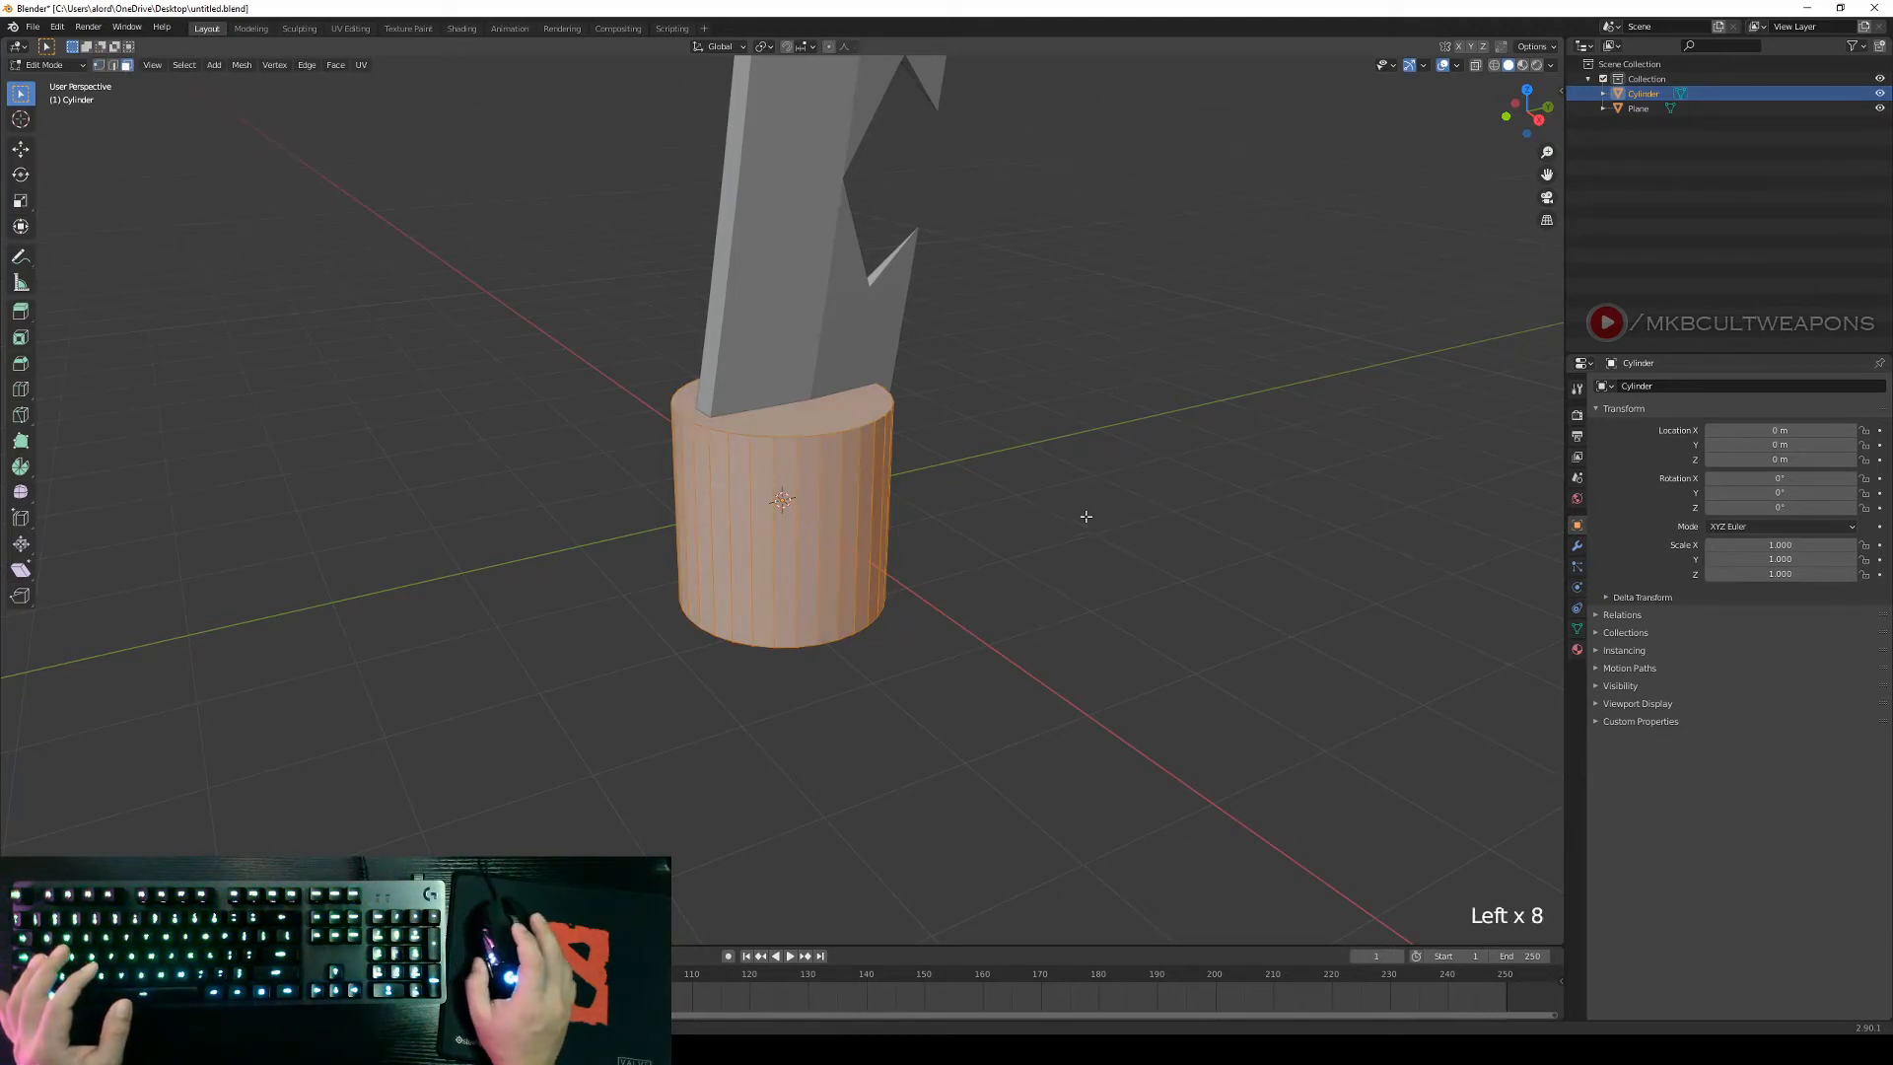
# Delete the top and bottom cap faces of the cylinder to leave an open tube.
pyautogui.rightClick(1174, 511)
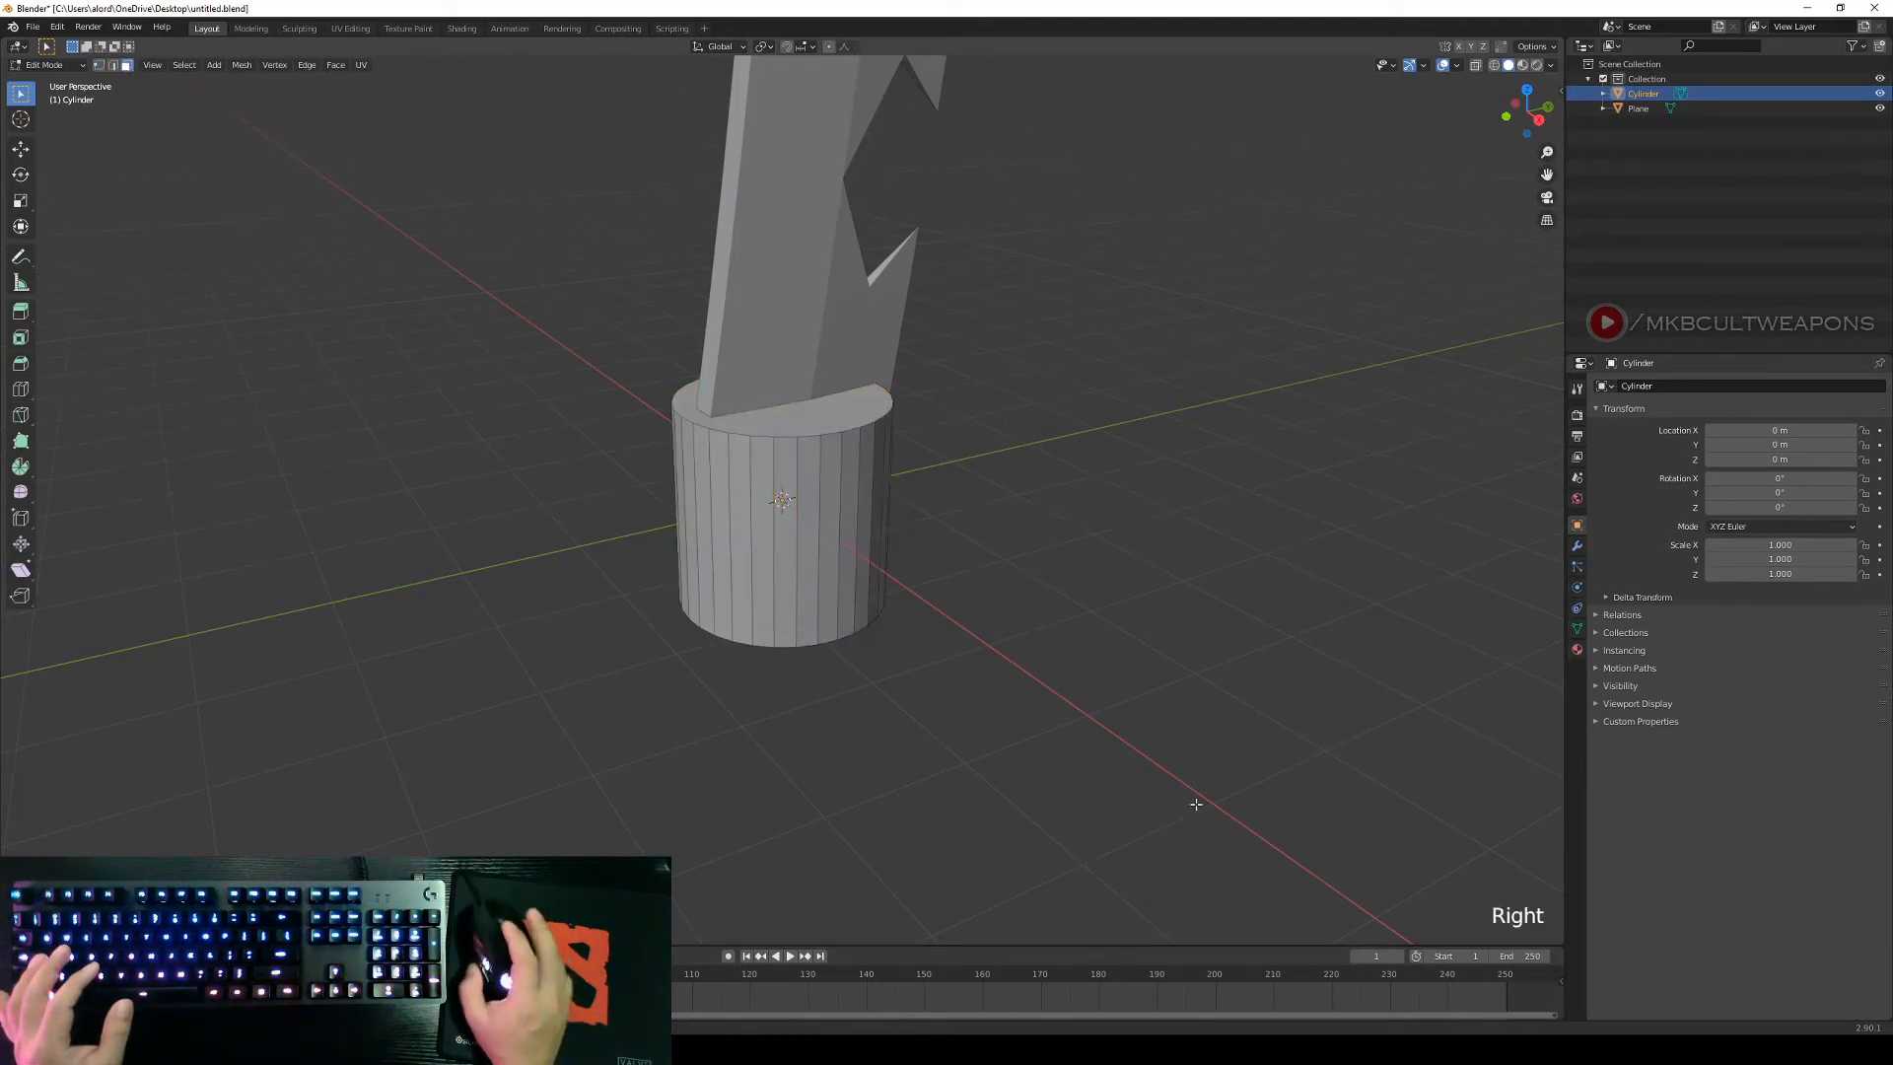
pyautogui.rightClick(841, 419)
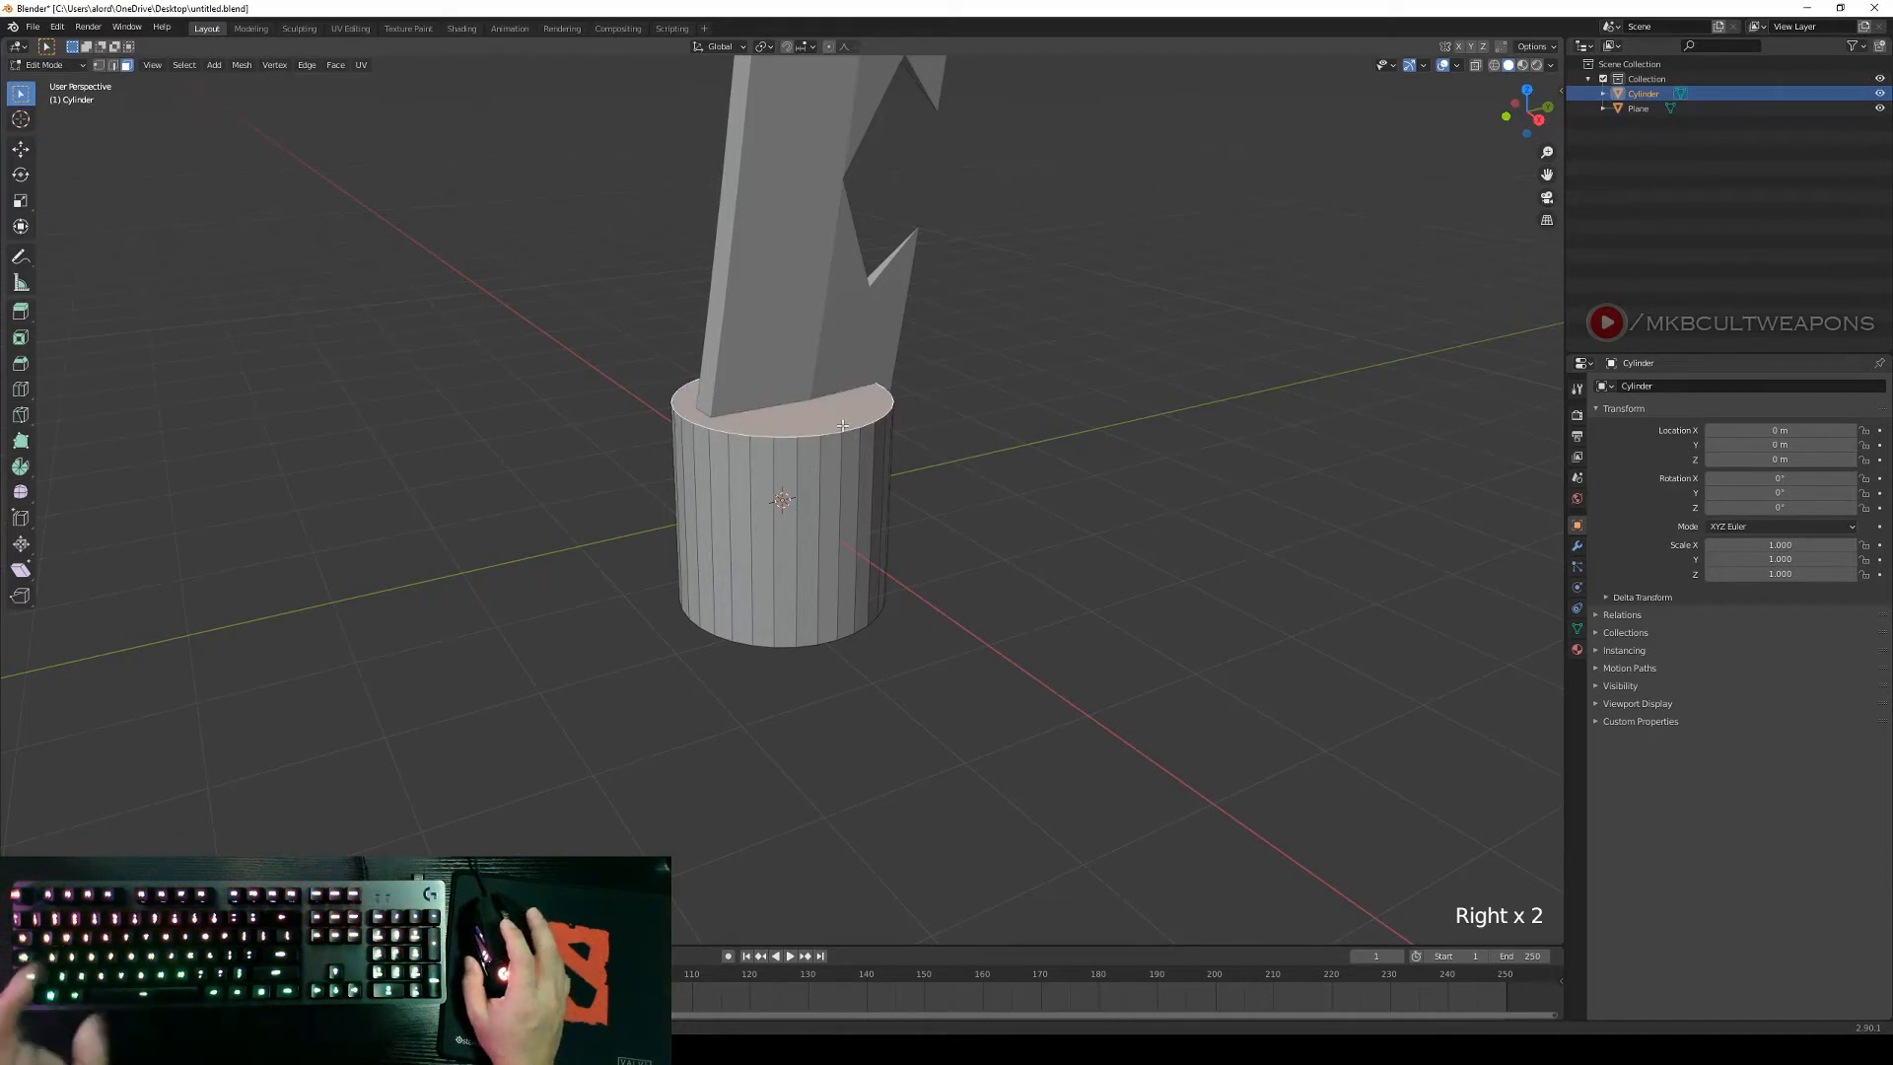
pyautogui.moveTo(908, 727); pyautogui.dragTo(937, 599, button='middle')
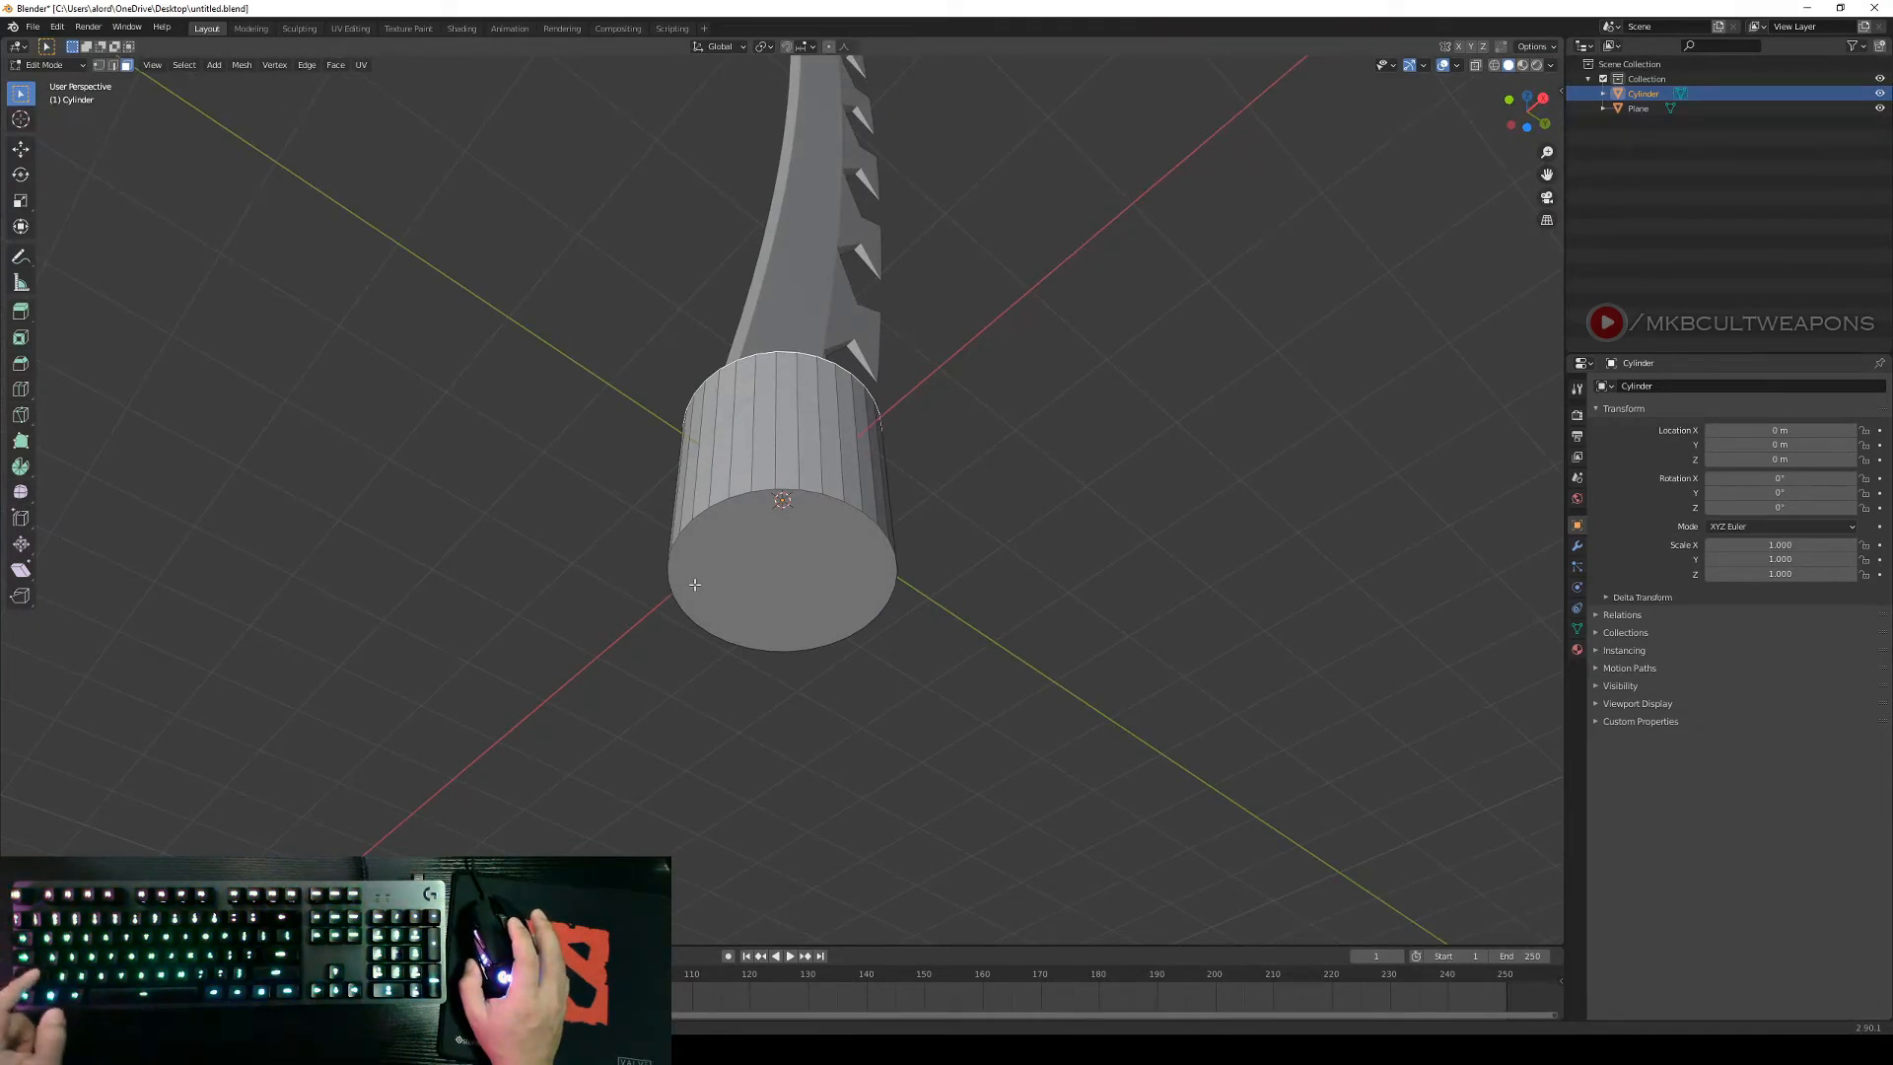
pyautogui.keyDown('shift'); pyautogui.rightClick(804, 572); pyautogui.keyUp('shift')
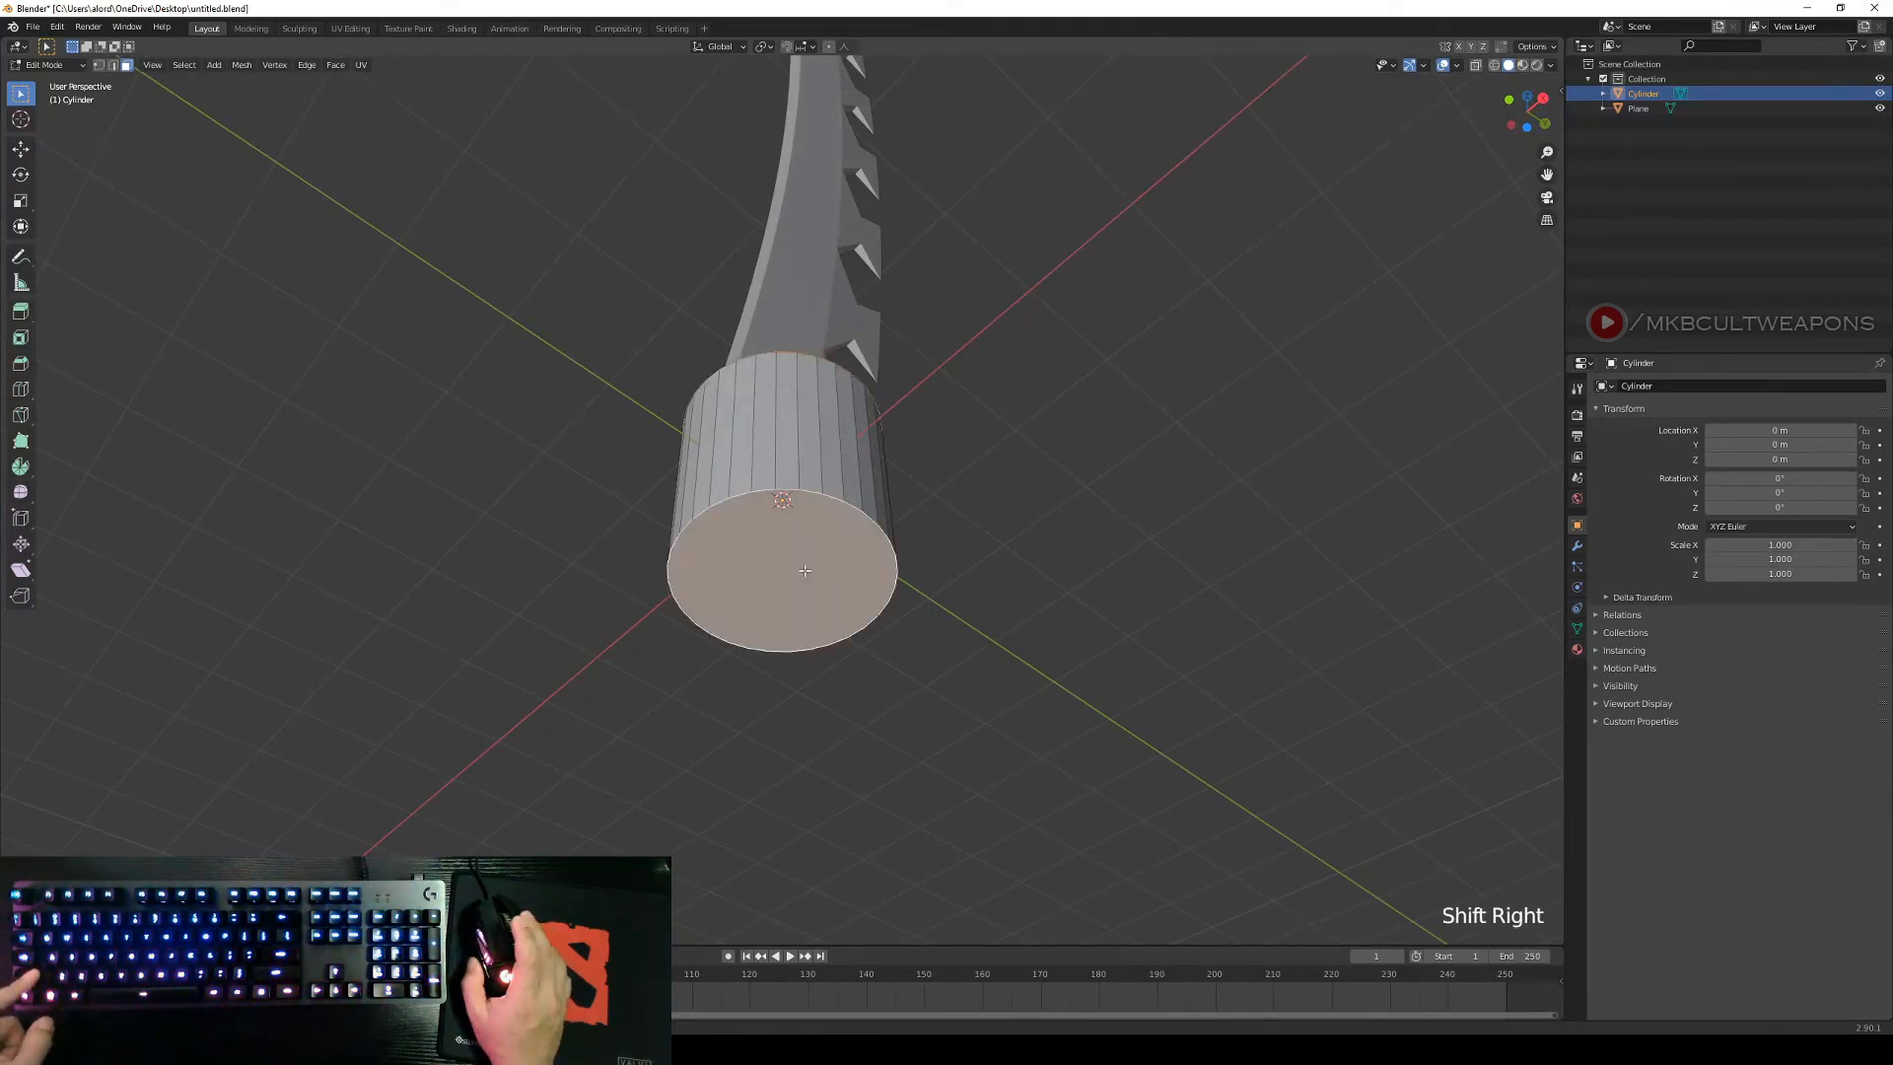
pyautogui.press('x')
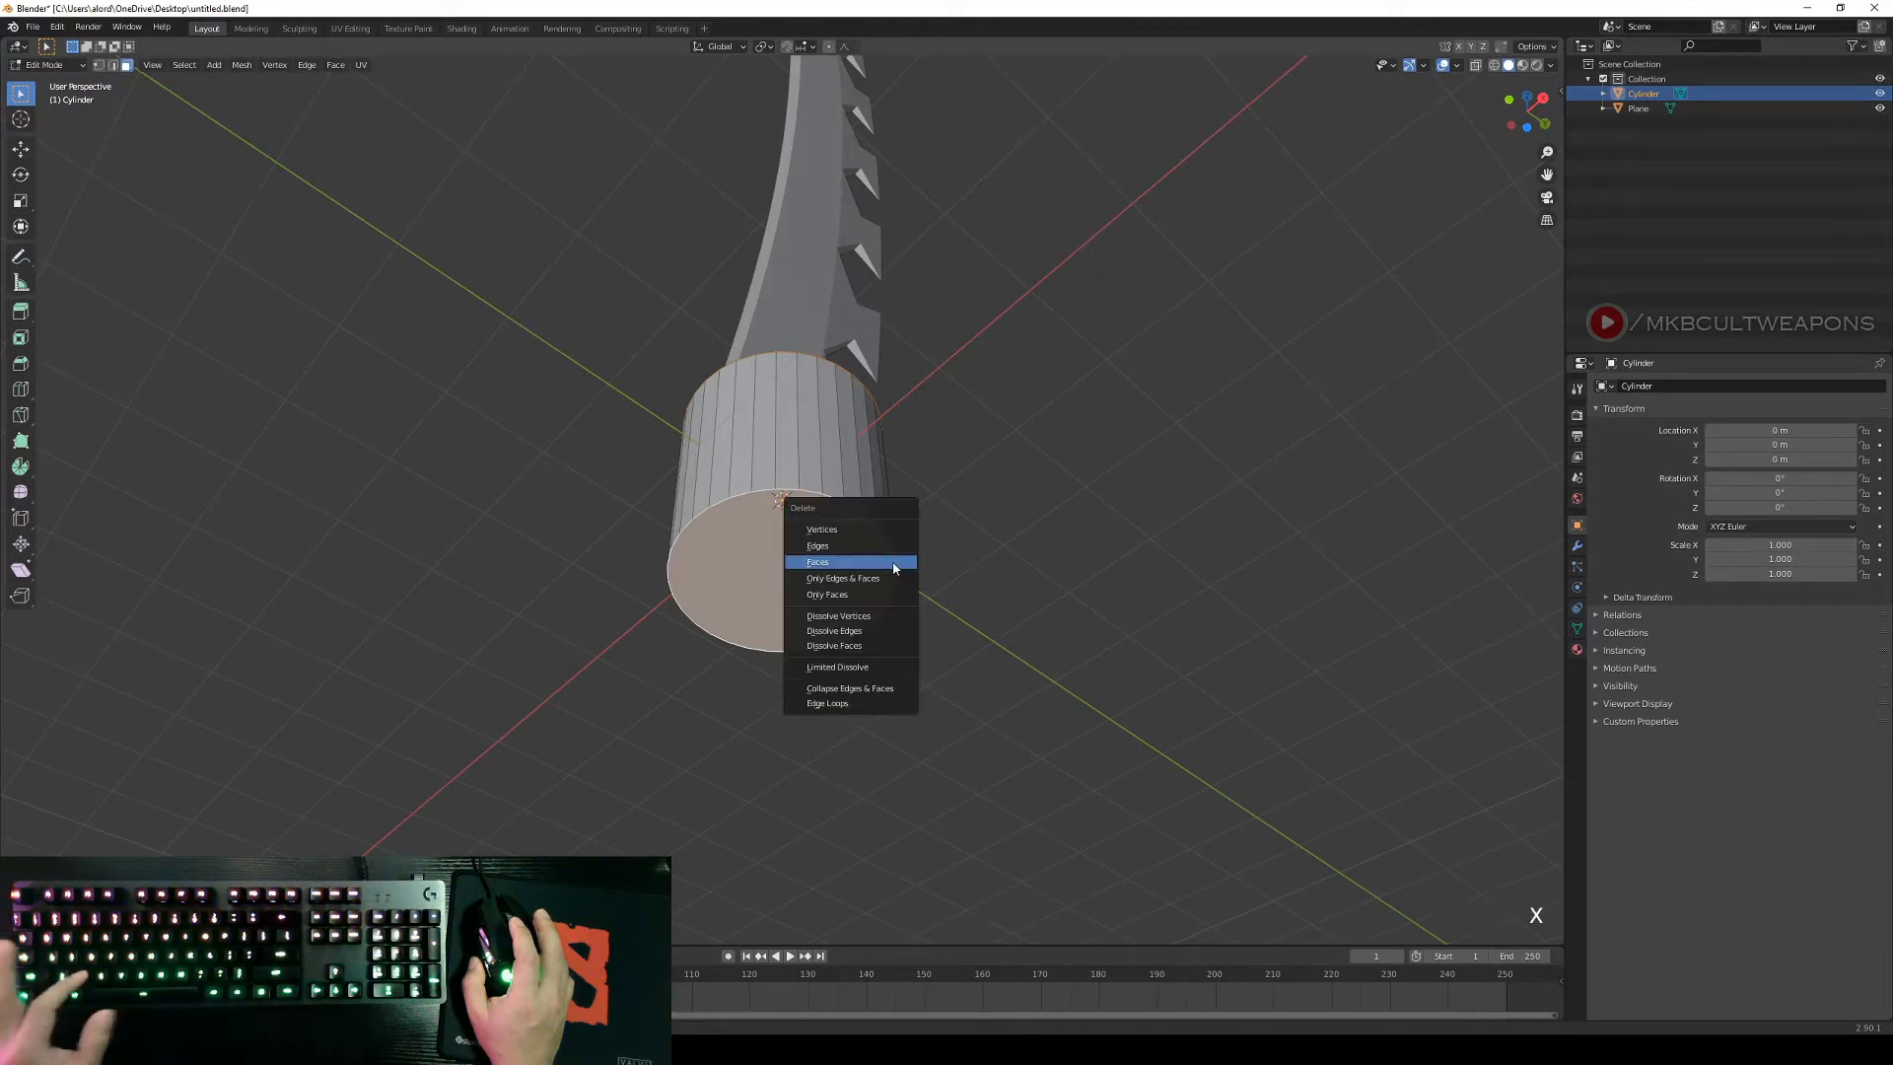
pyautogui.click(814, 564)
# Return to Object Mode and select the open cylinder at the blade's base.
pyautogui.moveTo(951, 537); pyautogui.dragTo(1010, 735, button='middle')
pyautogui.moveTo(1124, 578); pyautogui.dragTo(878, 553, button='middle')
pyautogui.press('Tab')
pyautogui.rightClick(994, 545)
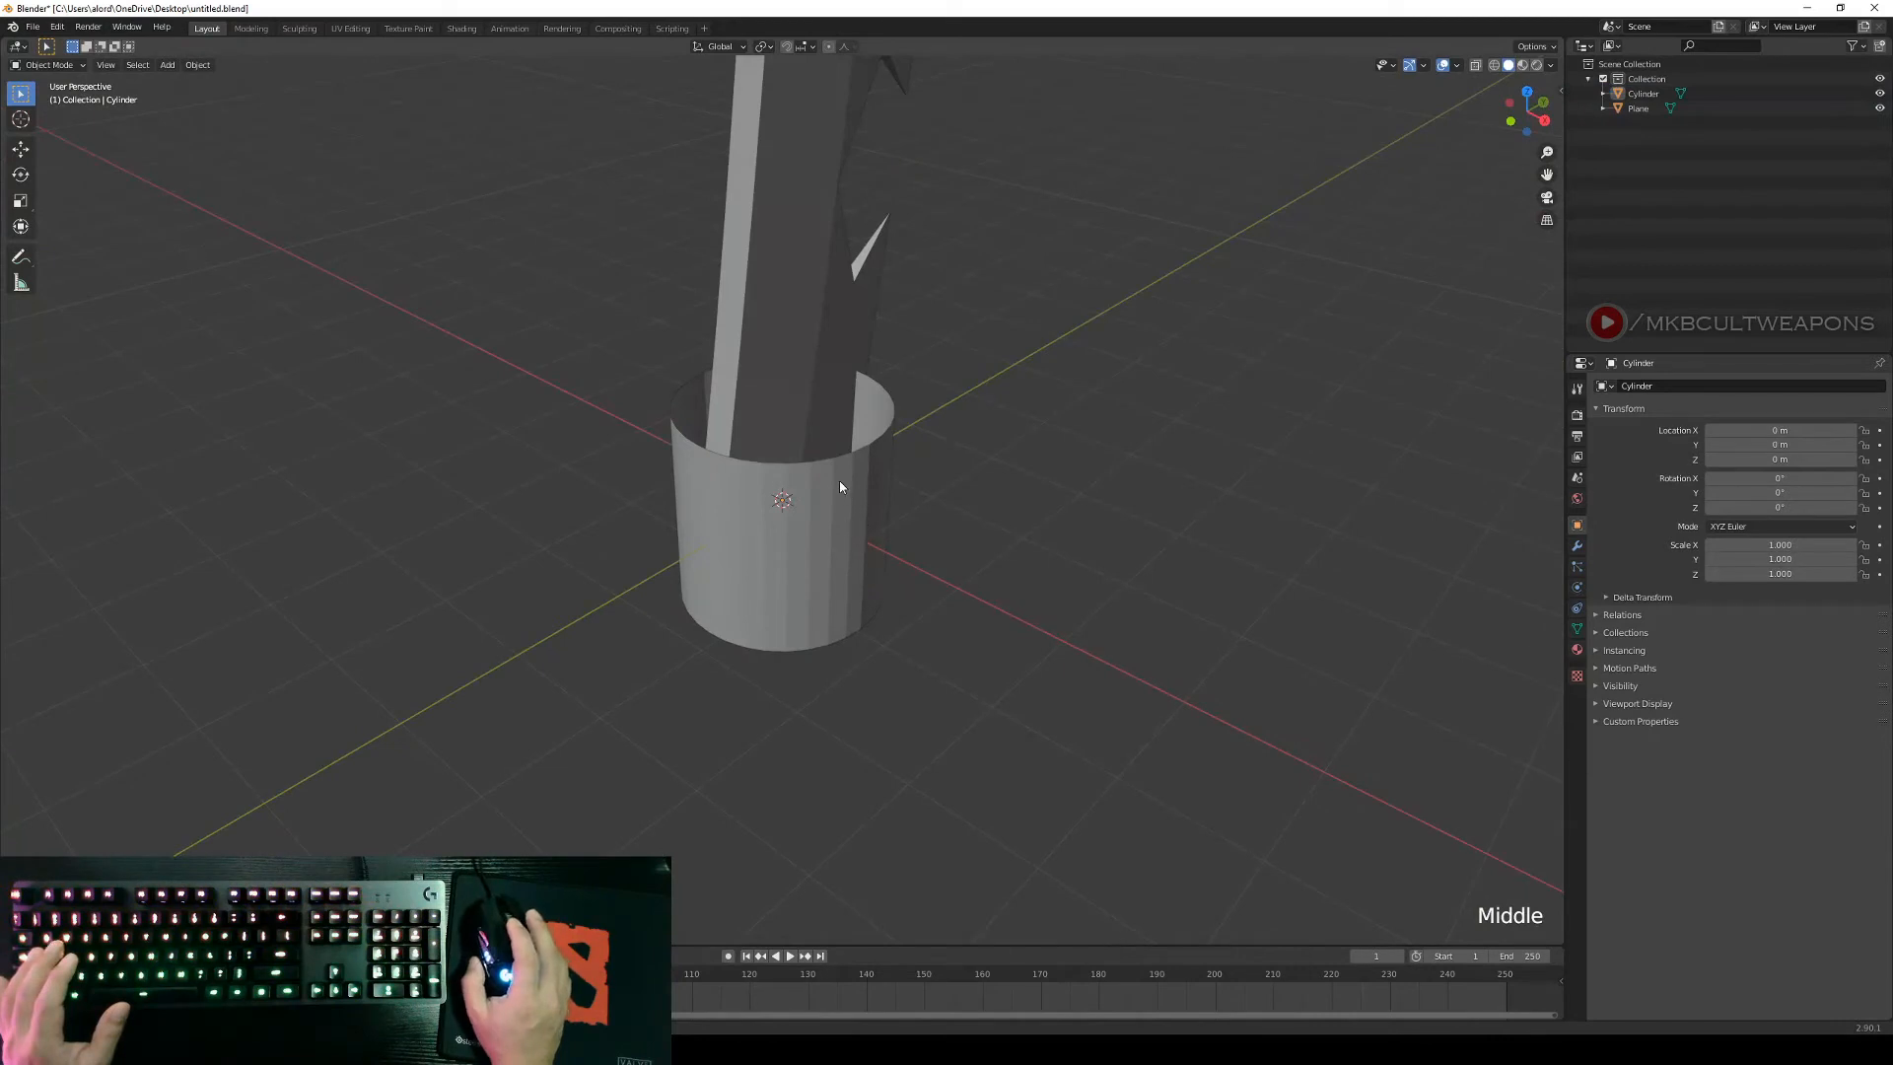
pyautogui.rightClick(991, 545)
pyautogui.rightClick(909, 529)
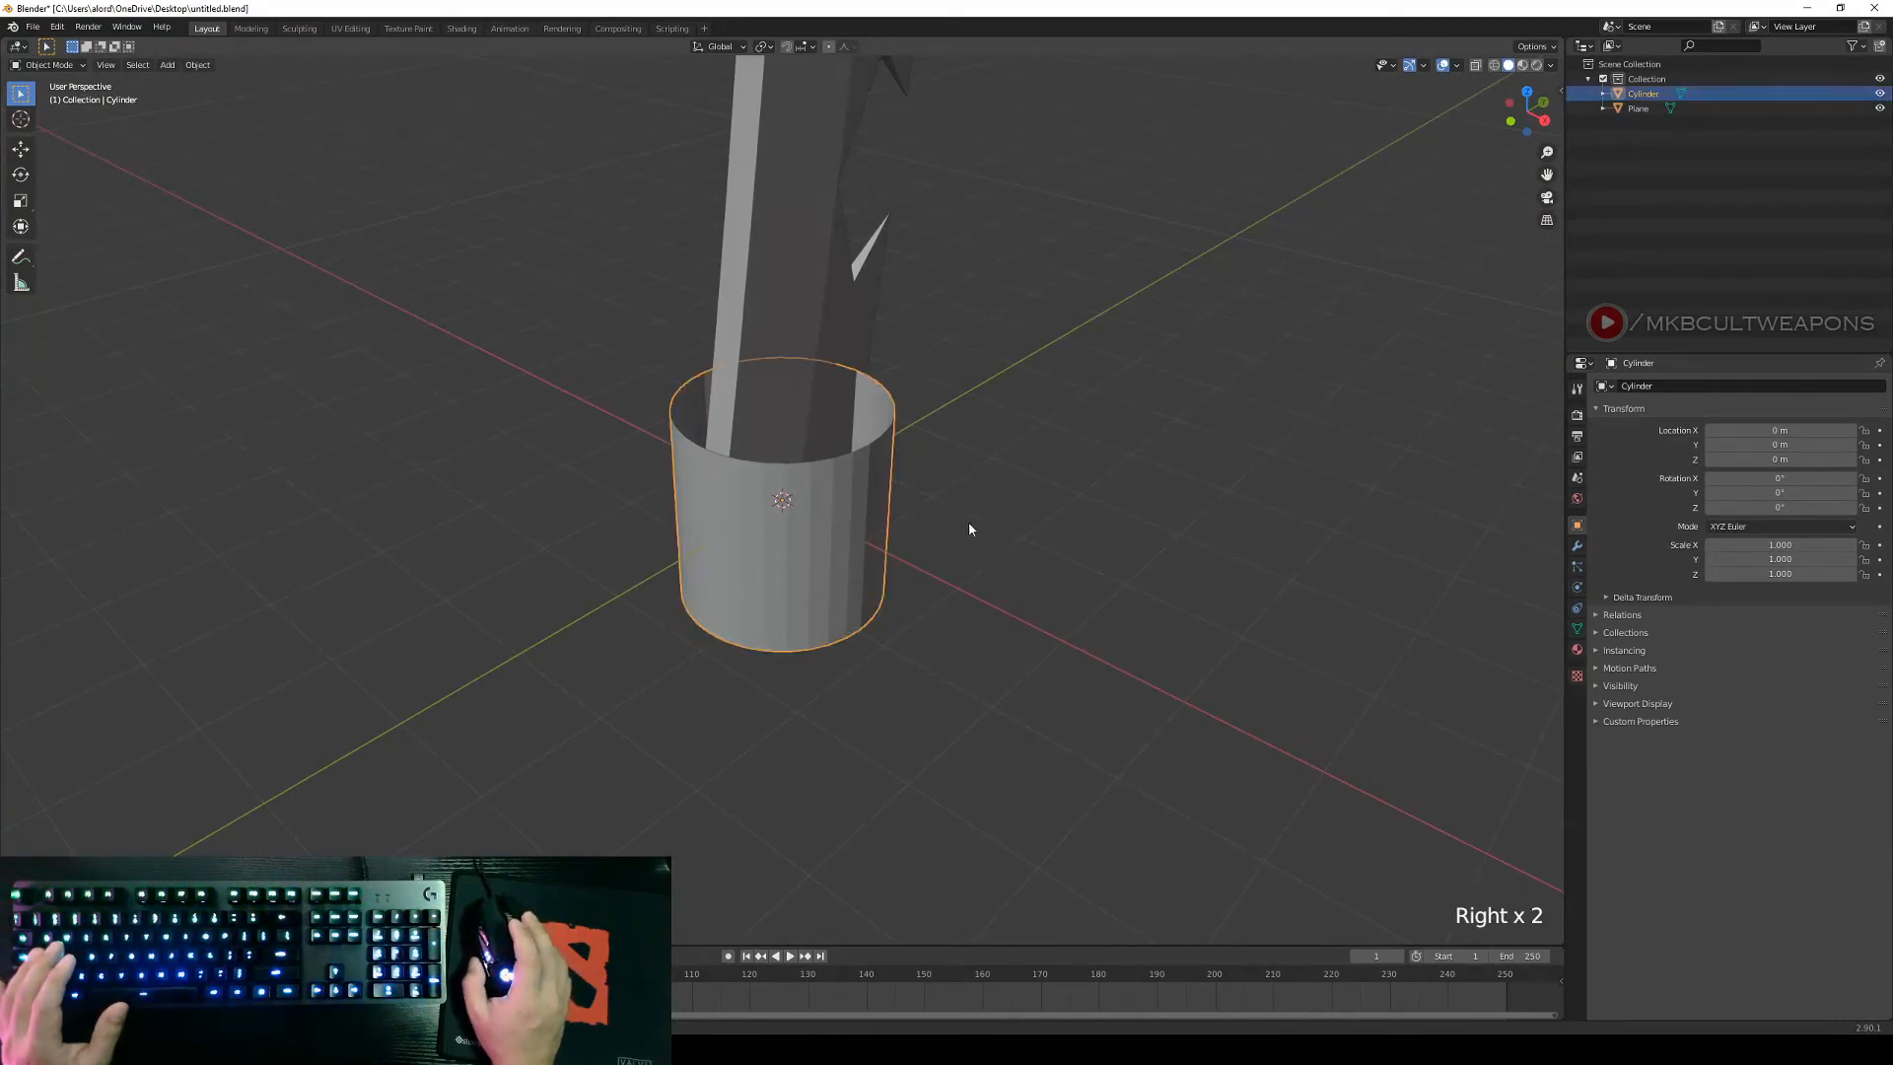
# Reselect the open cylinder around the blade's base and apply smooth shading to it.
pyautogui.rightClick(1031, 524)
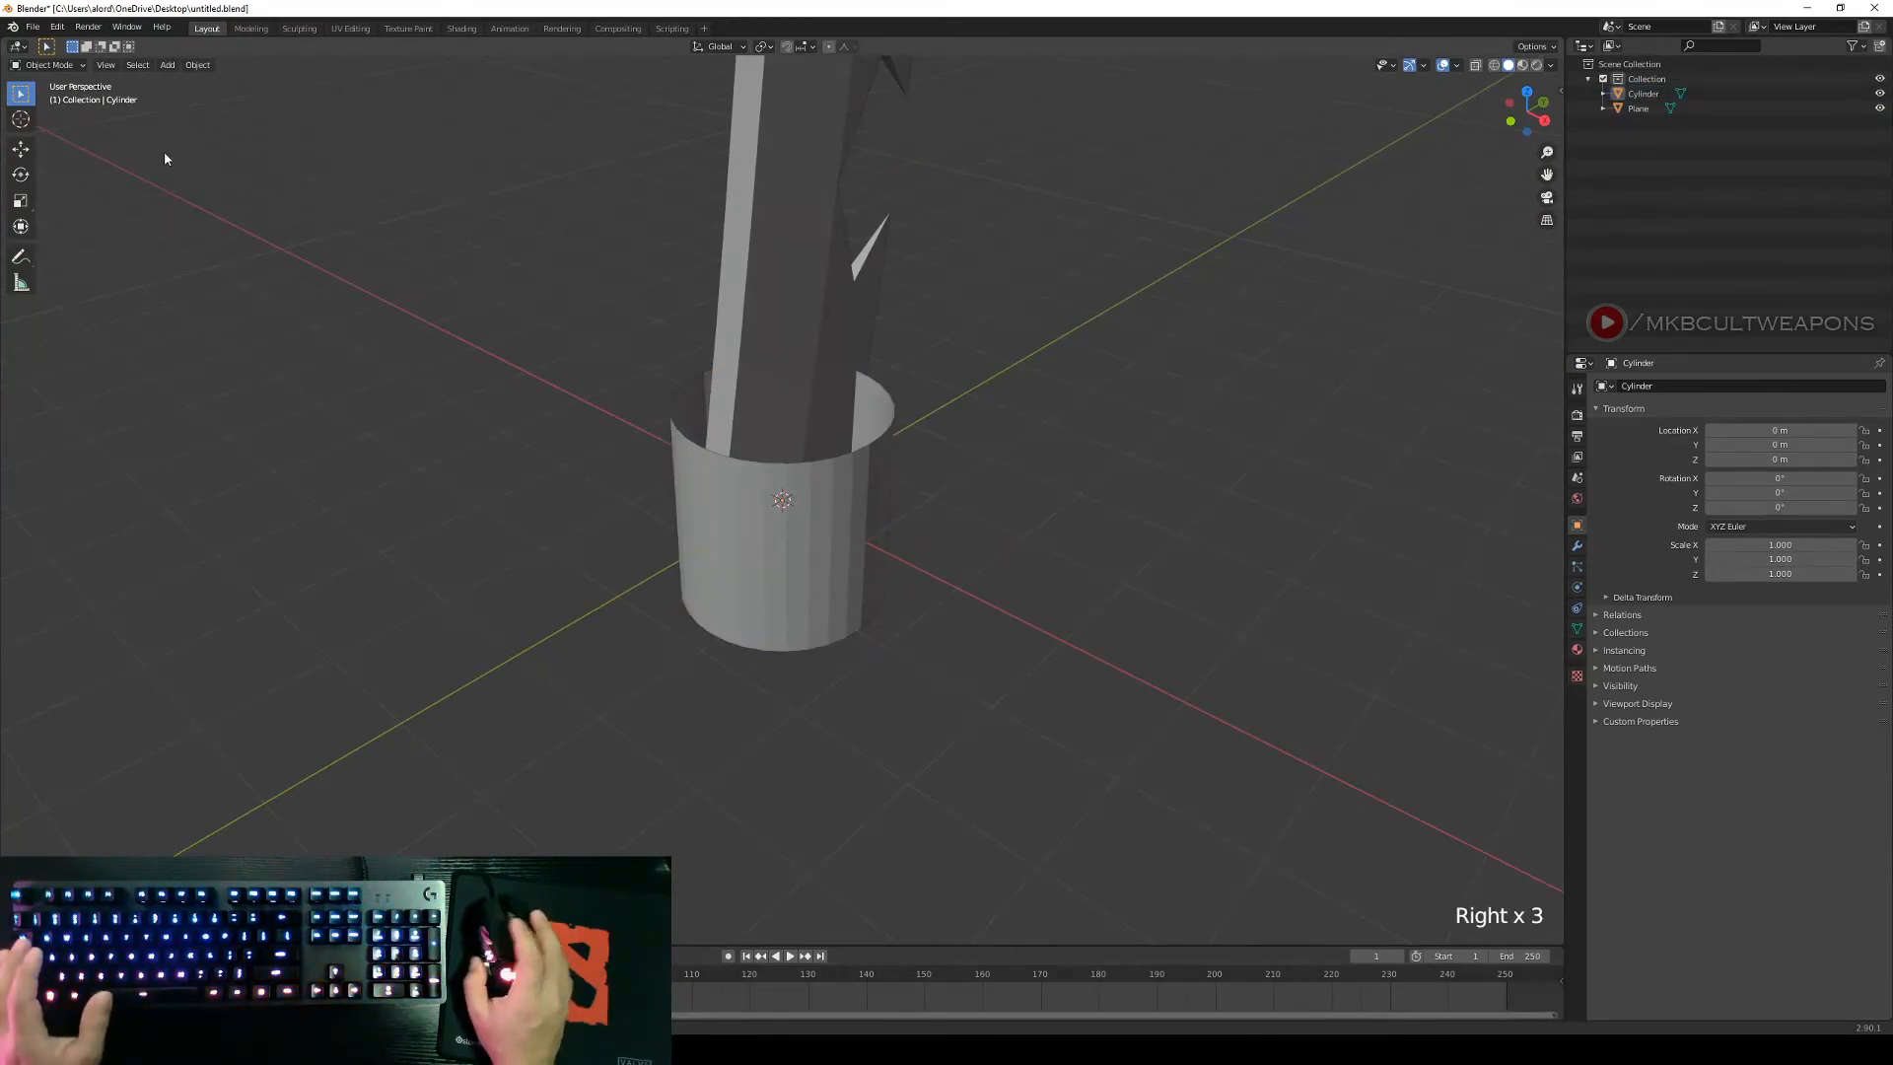
pyautogui.rightClick(789, 572)
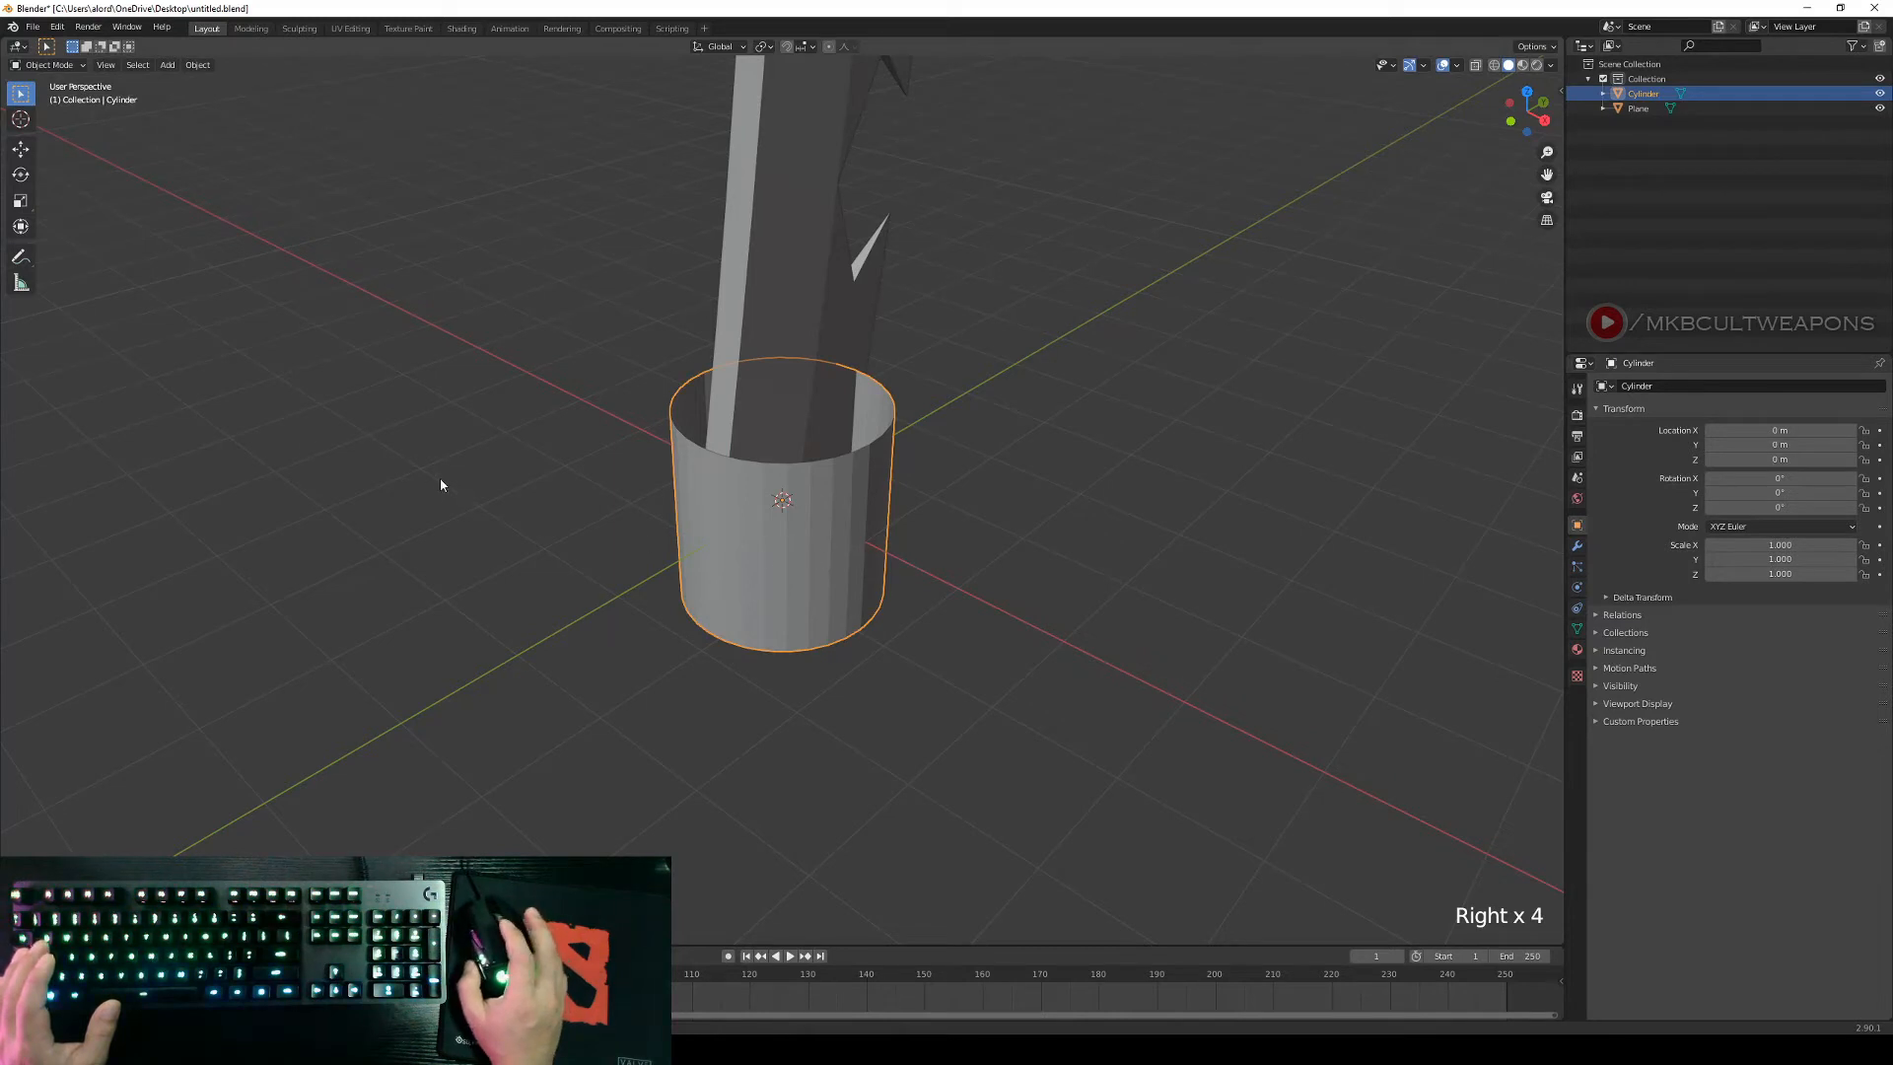
pyautogui.moveTo(441, 485); pyautogui.dragTo(388, 456, button='middle')
pyautogui.click(197, 65)
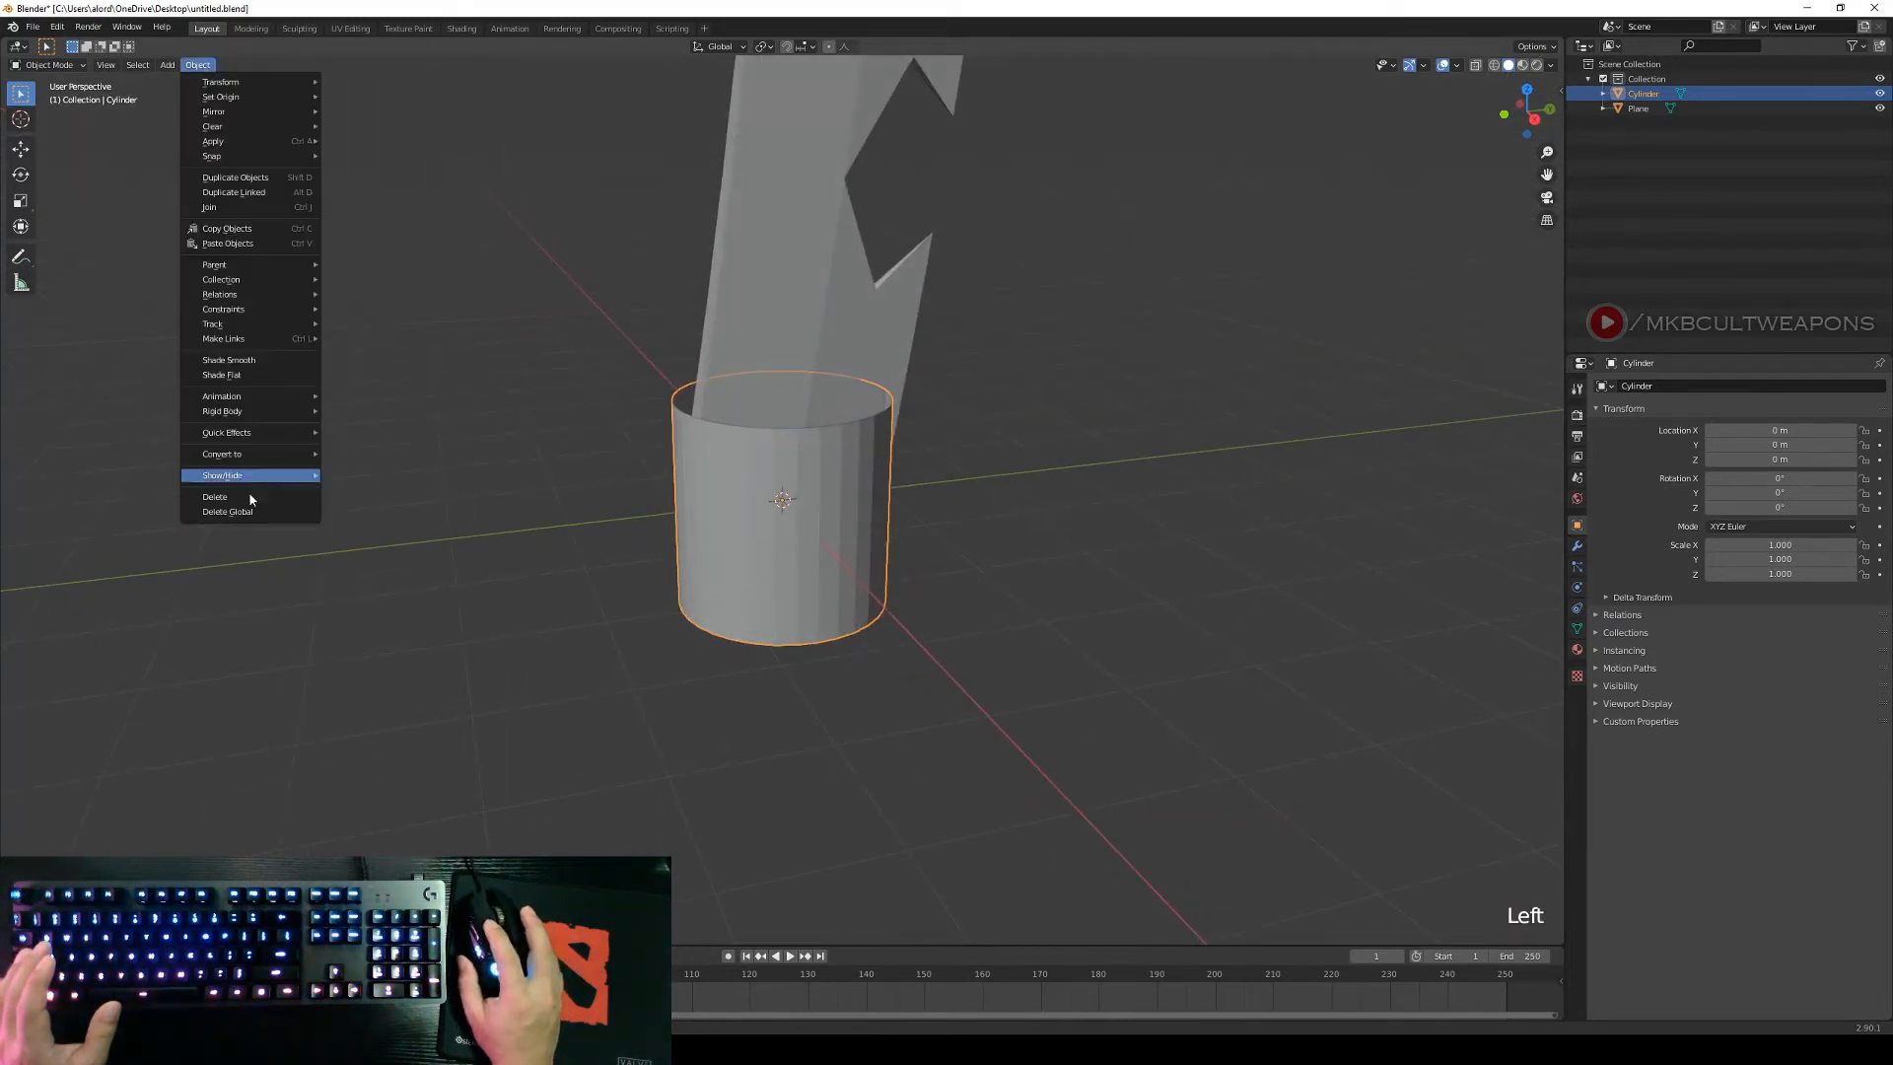
pyautogui.click(245, 361)
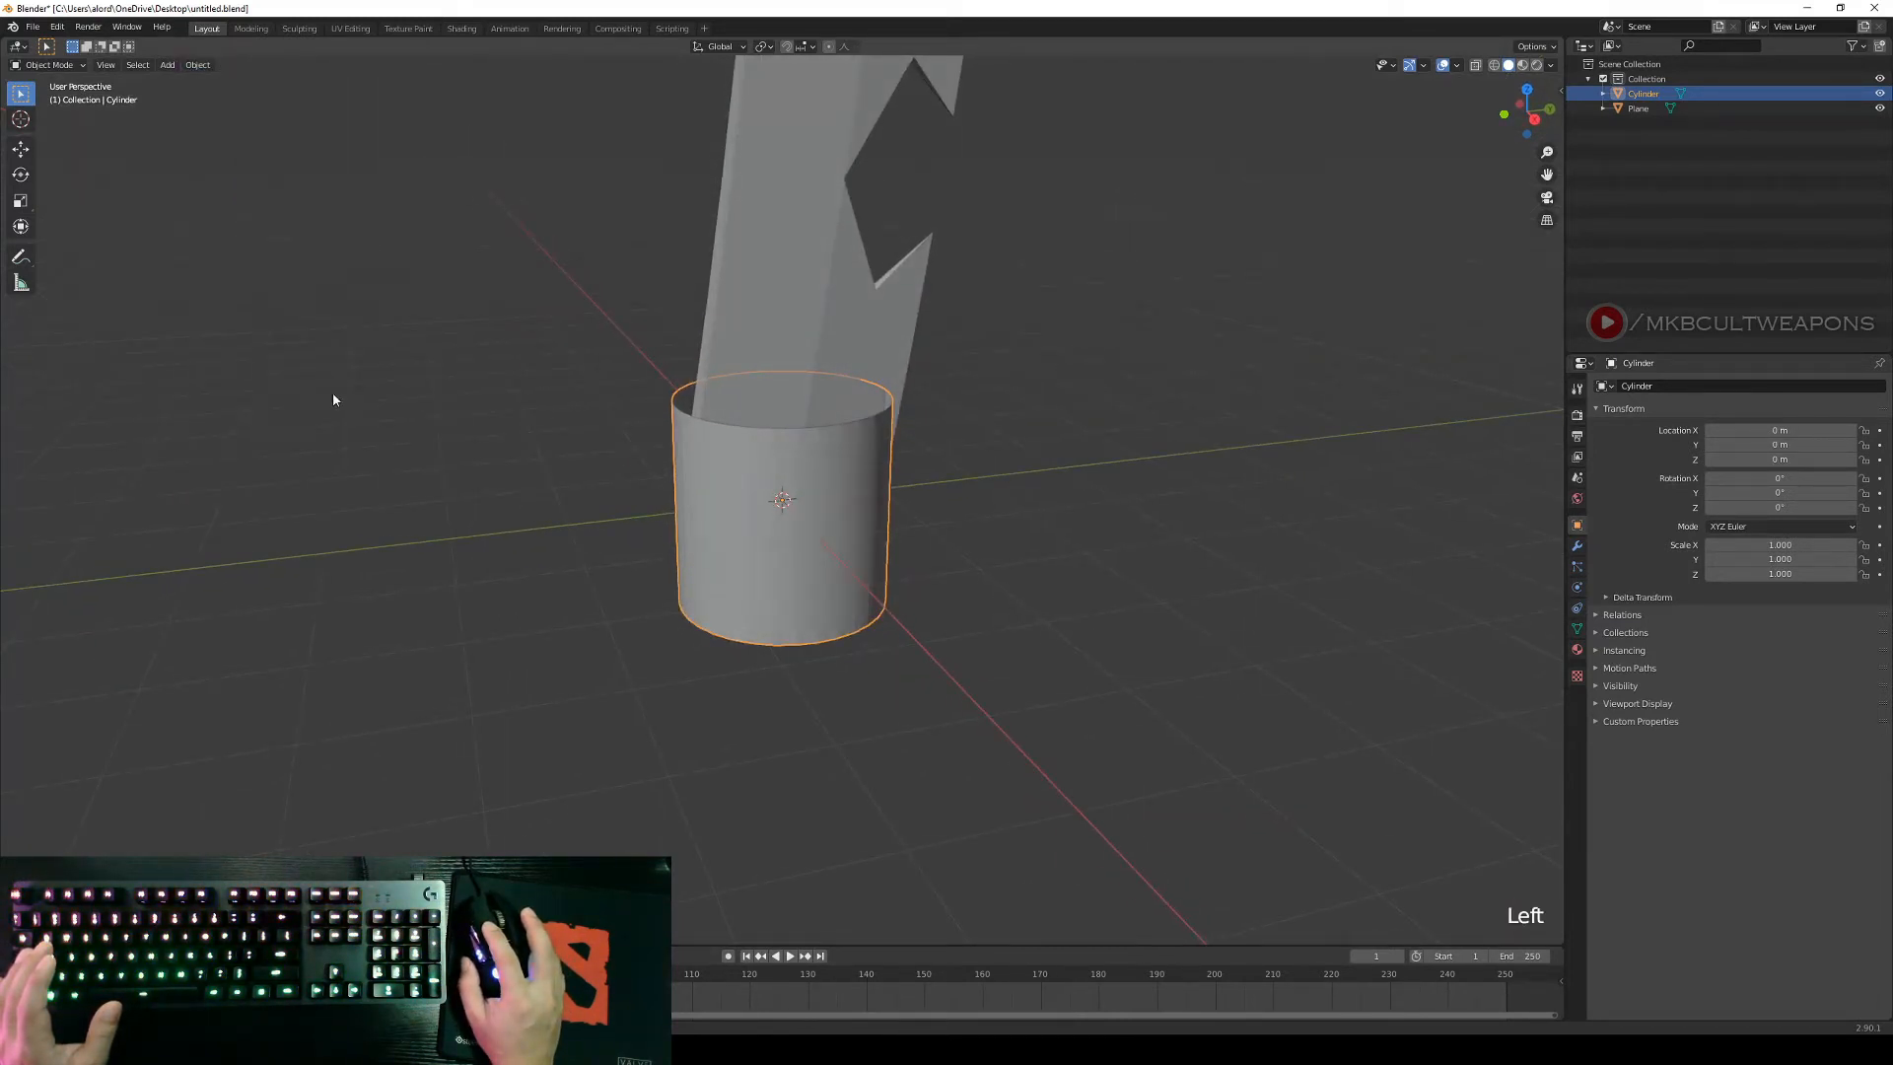
# Show the sword in right orthographic view, open the cylinder in Edit Mode and select its entire mesh.
pyautogui.moveTo(848, 550); pyautogui.dragTo(963, 583, button='middle')
pyautogui.press('KP_3')
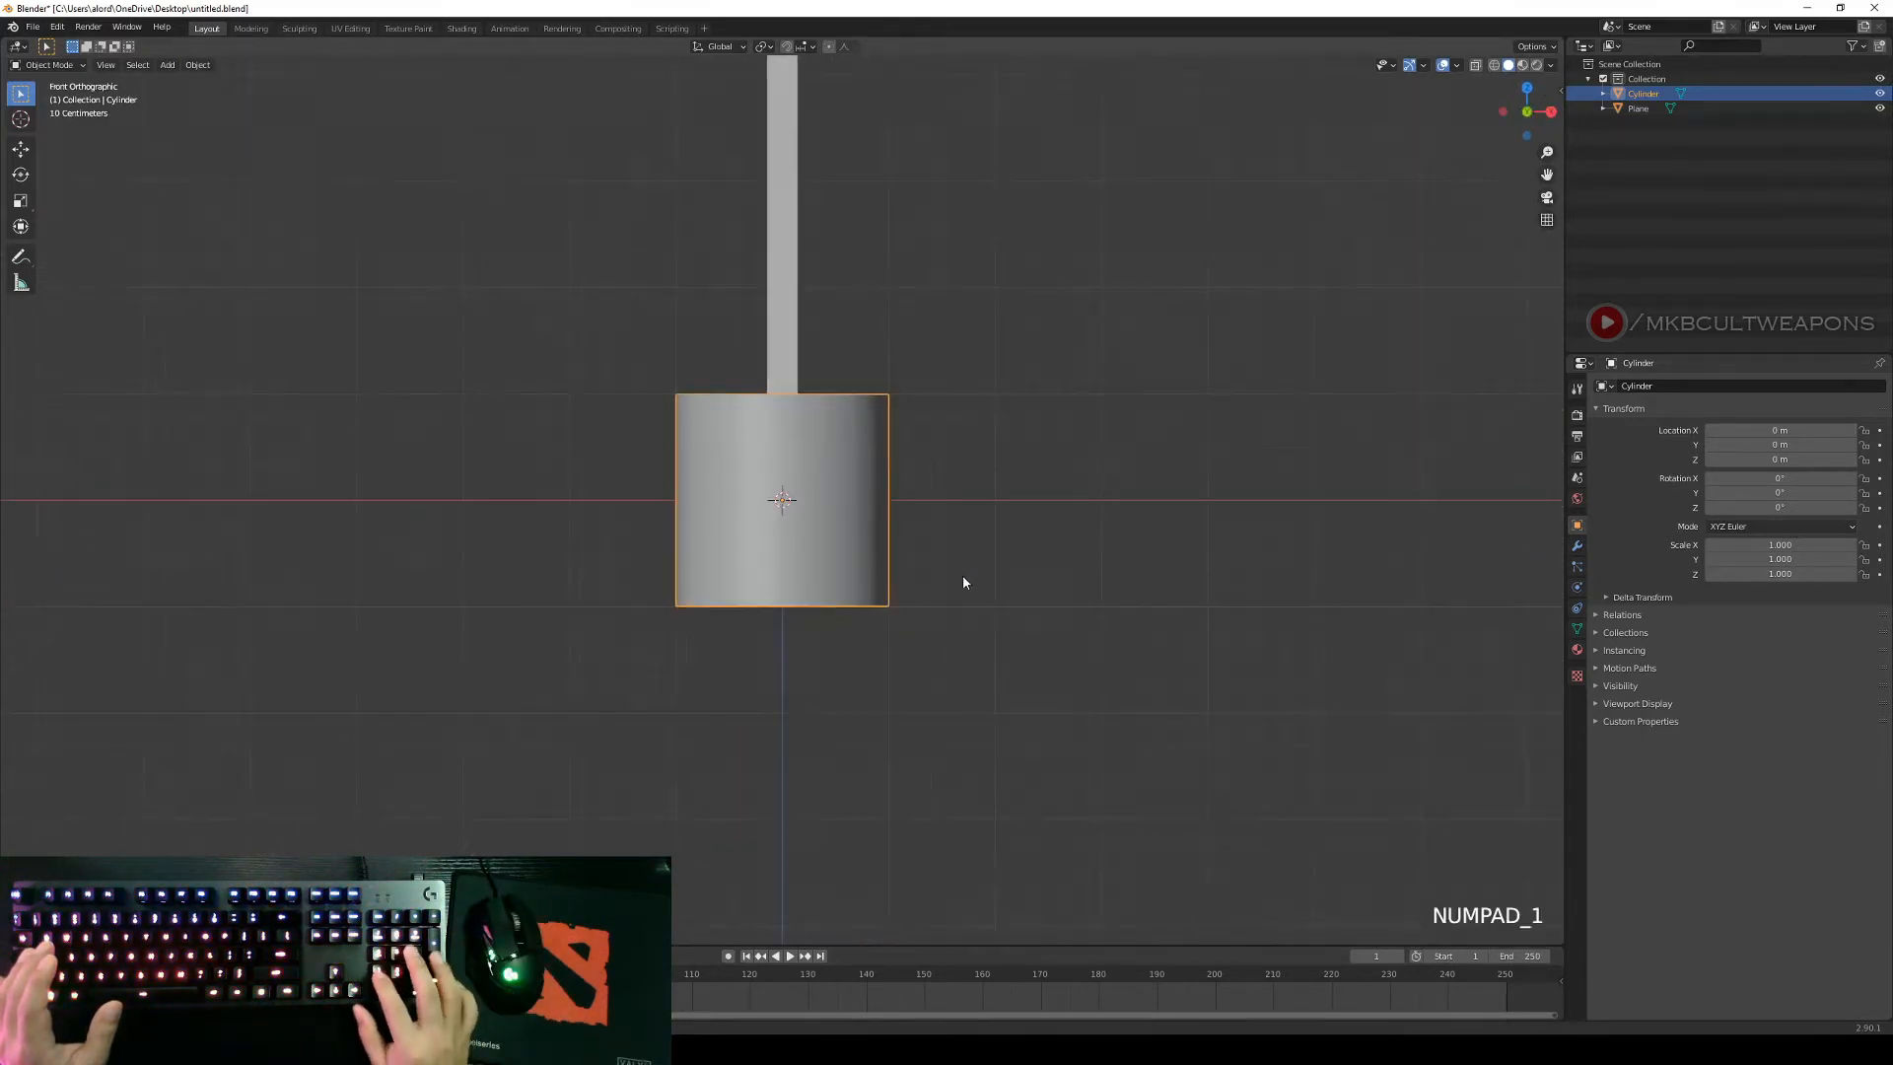
pyautogui.scroll(-11, 943, 568)
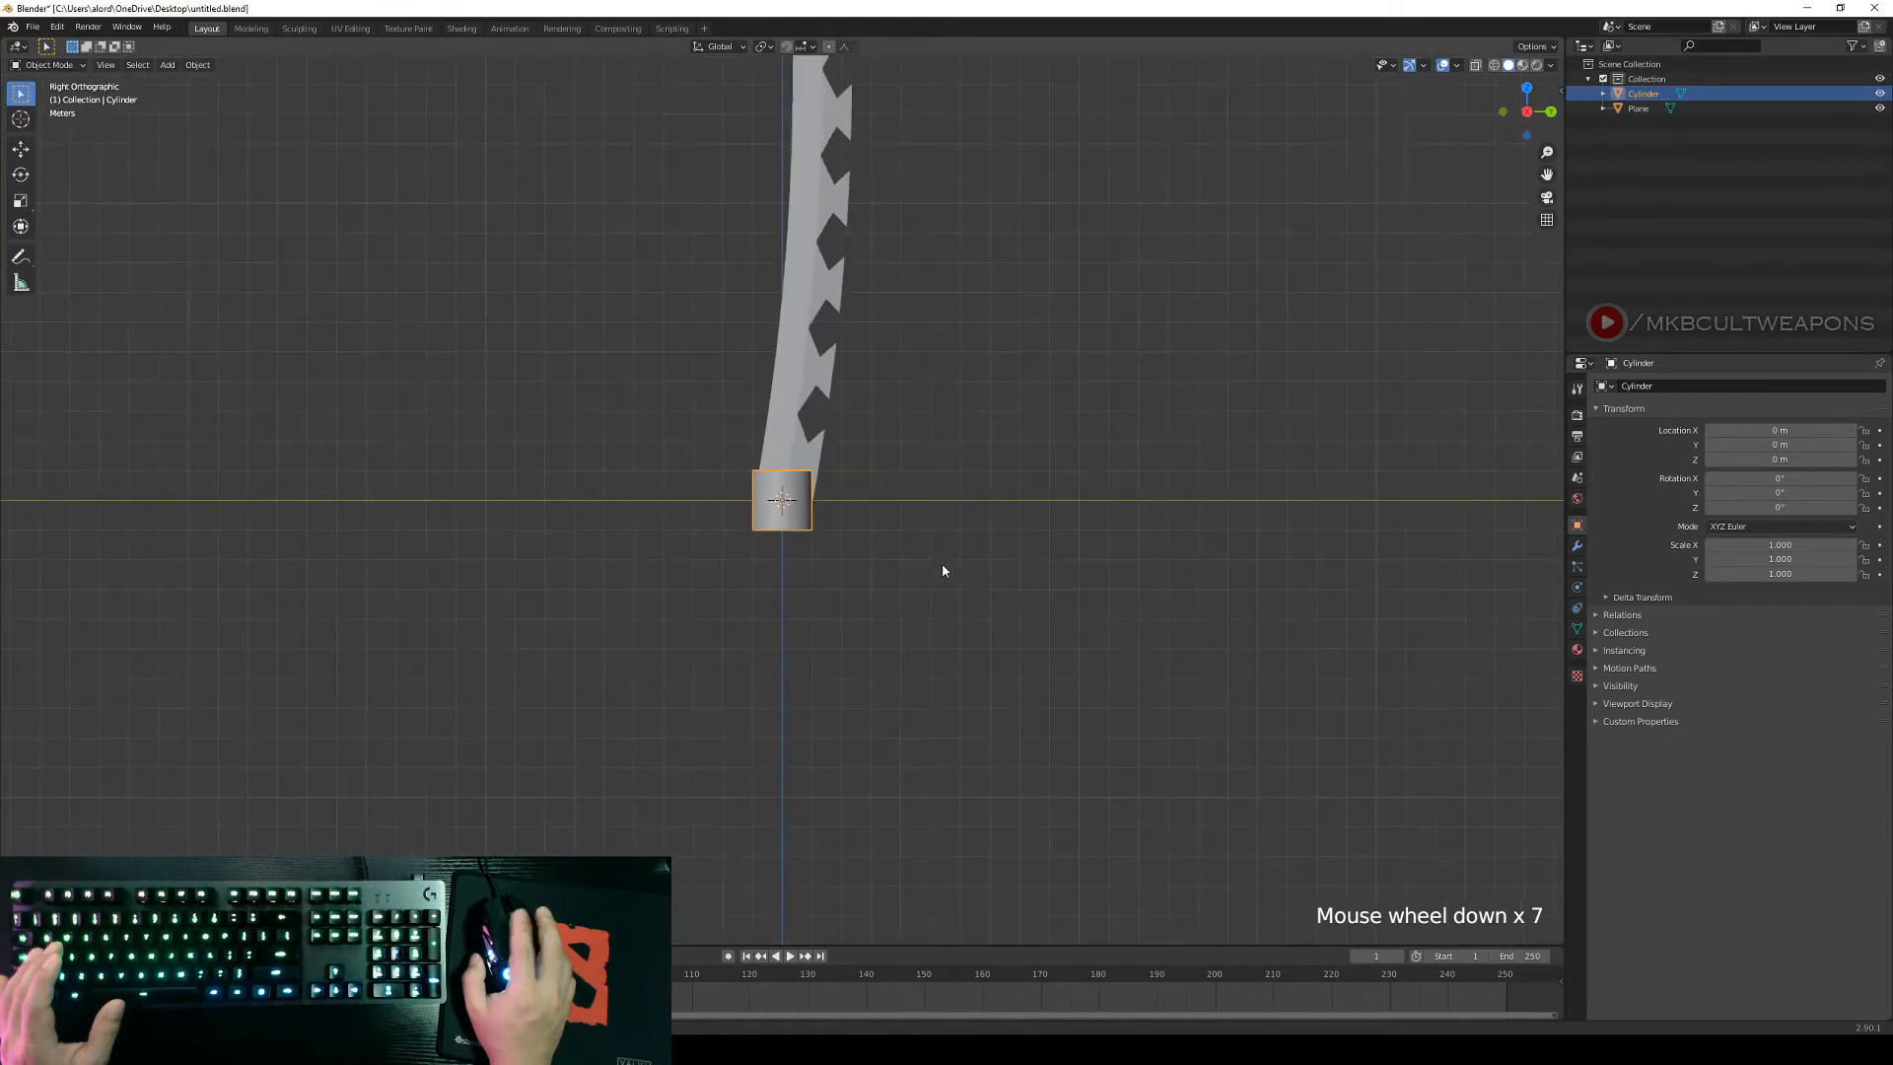
pyautogui.scroll(2, 828, 537)
pyautogui.rightClick(808, 520)
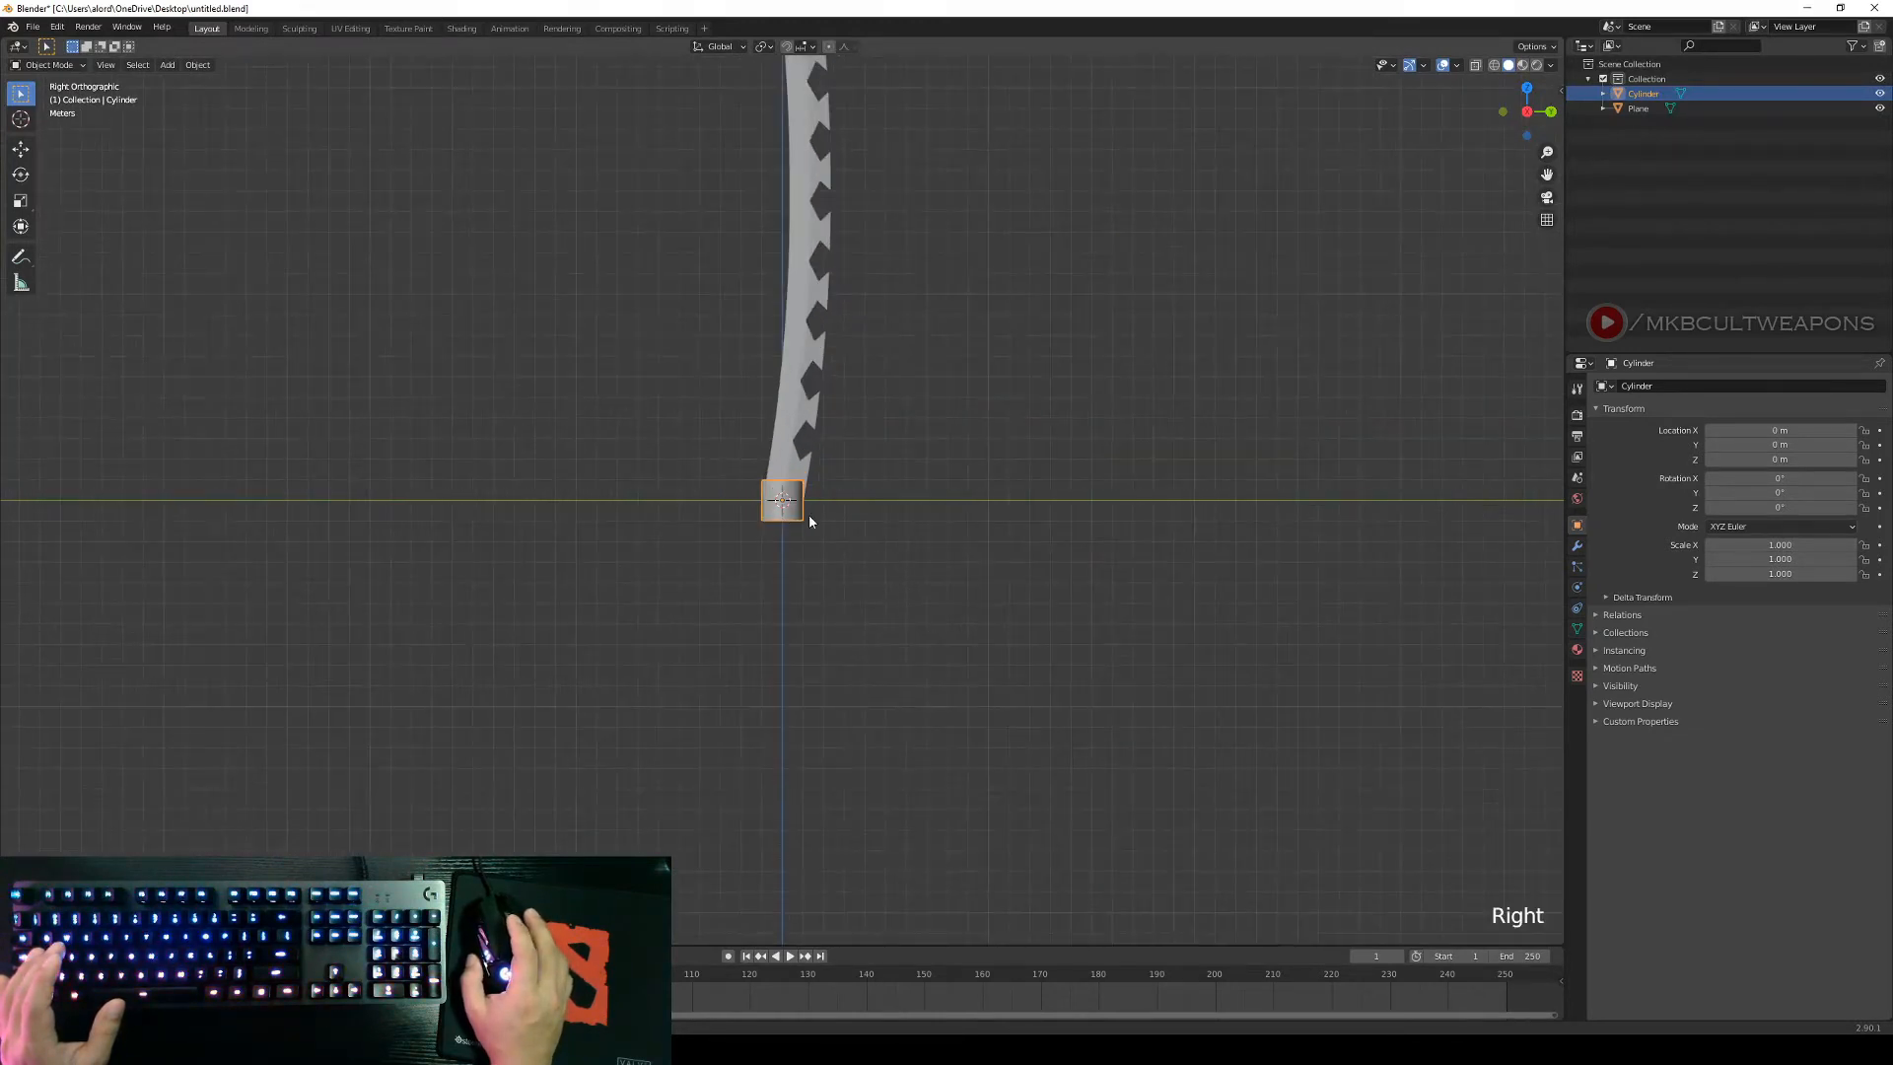
pyautogui.scroll(3, 873, 549)
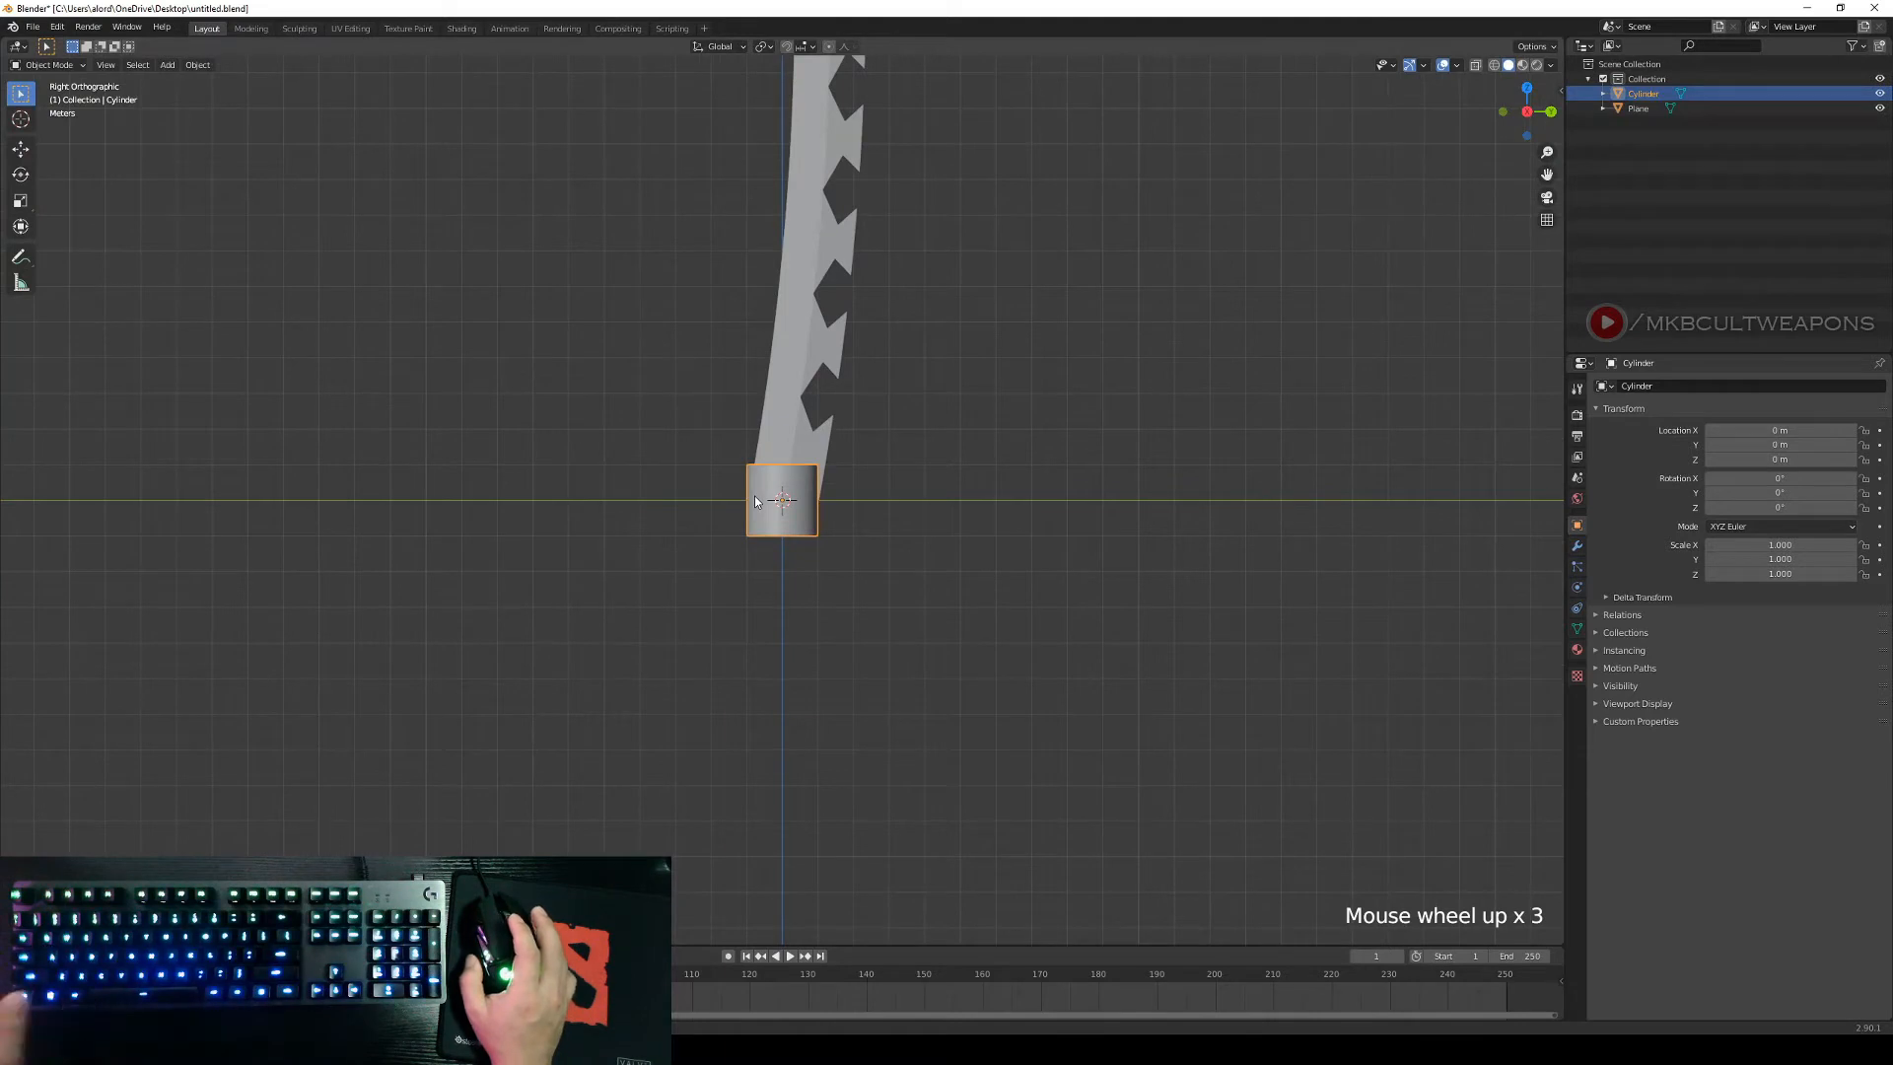
pyautogui.press('Tab')
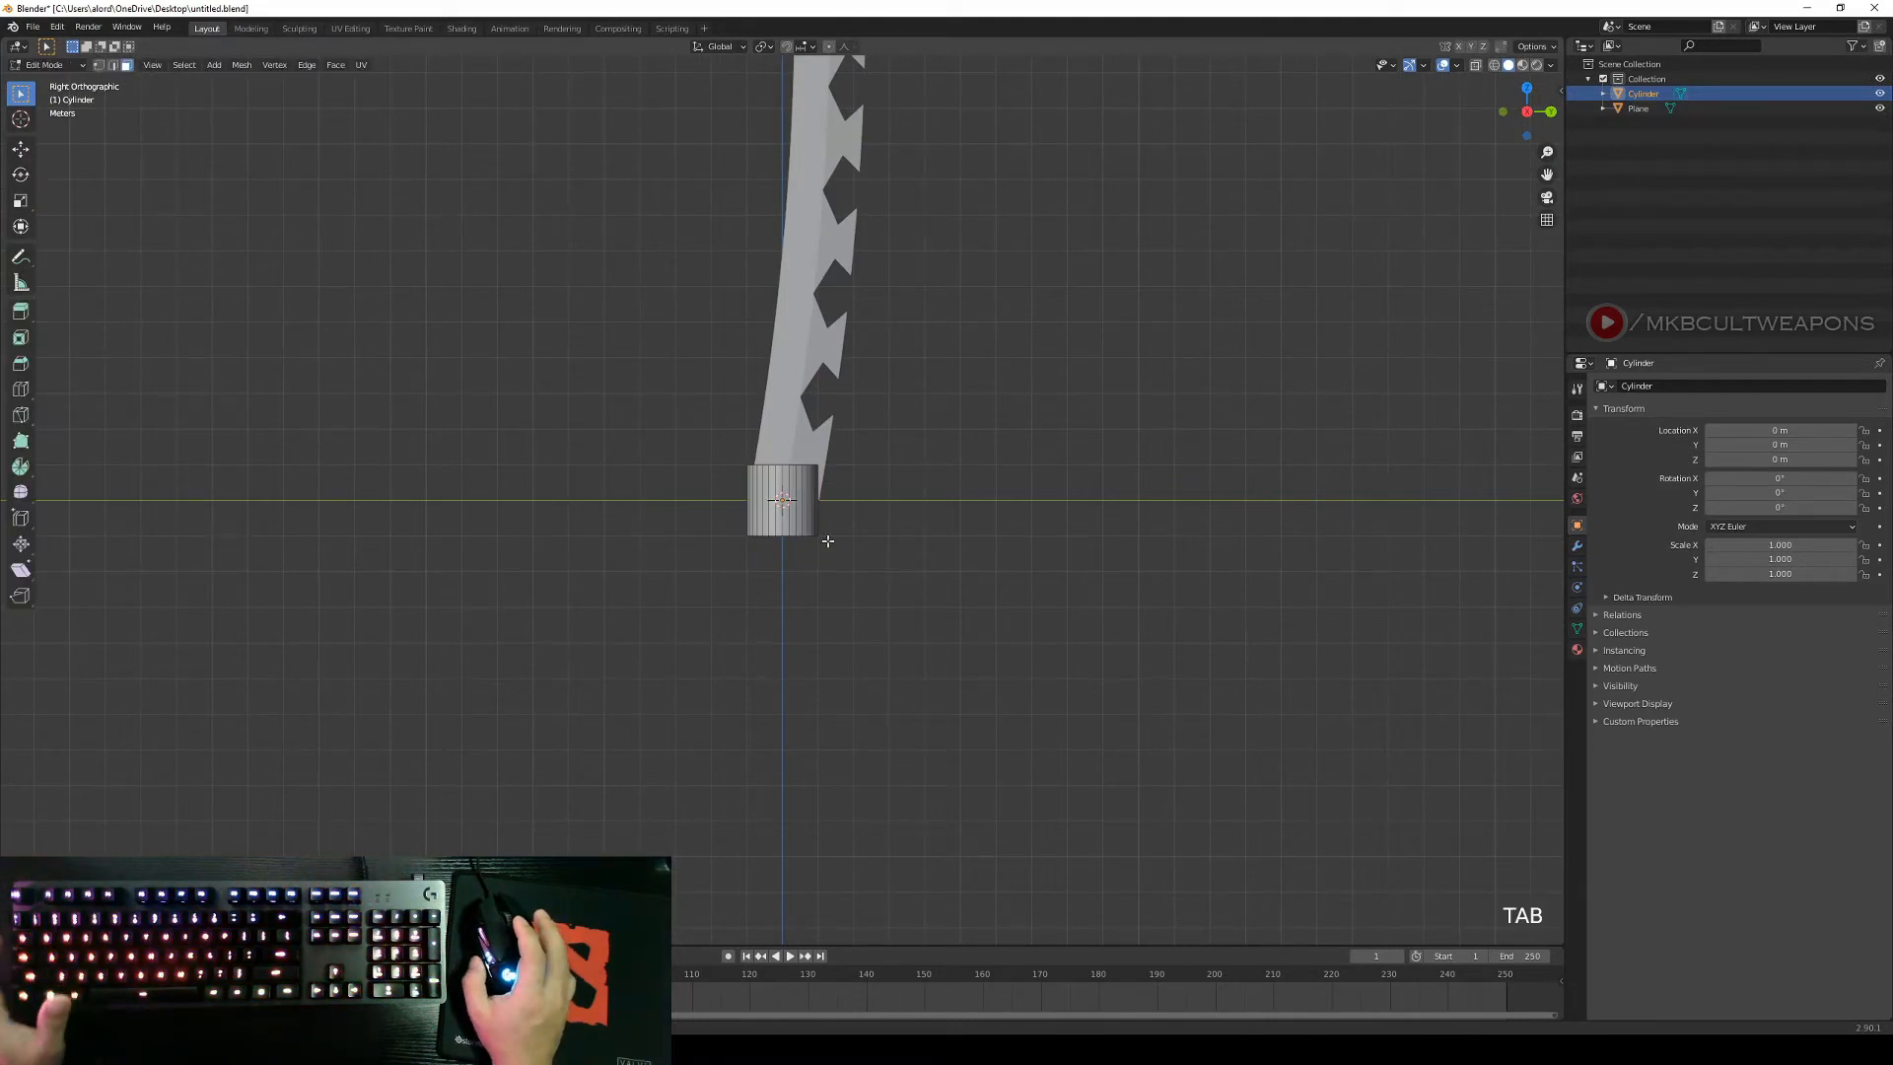
pyautogui.press('a')
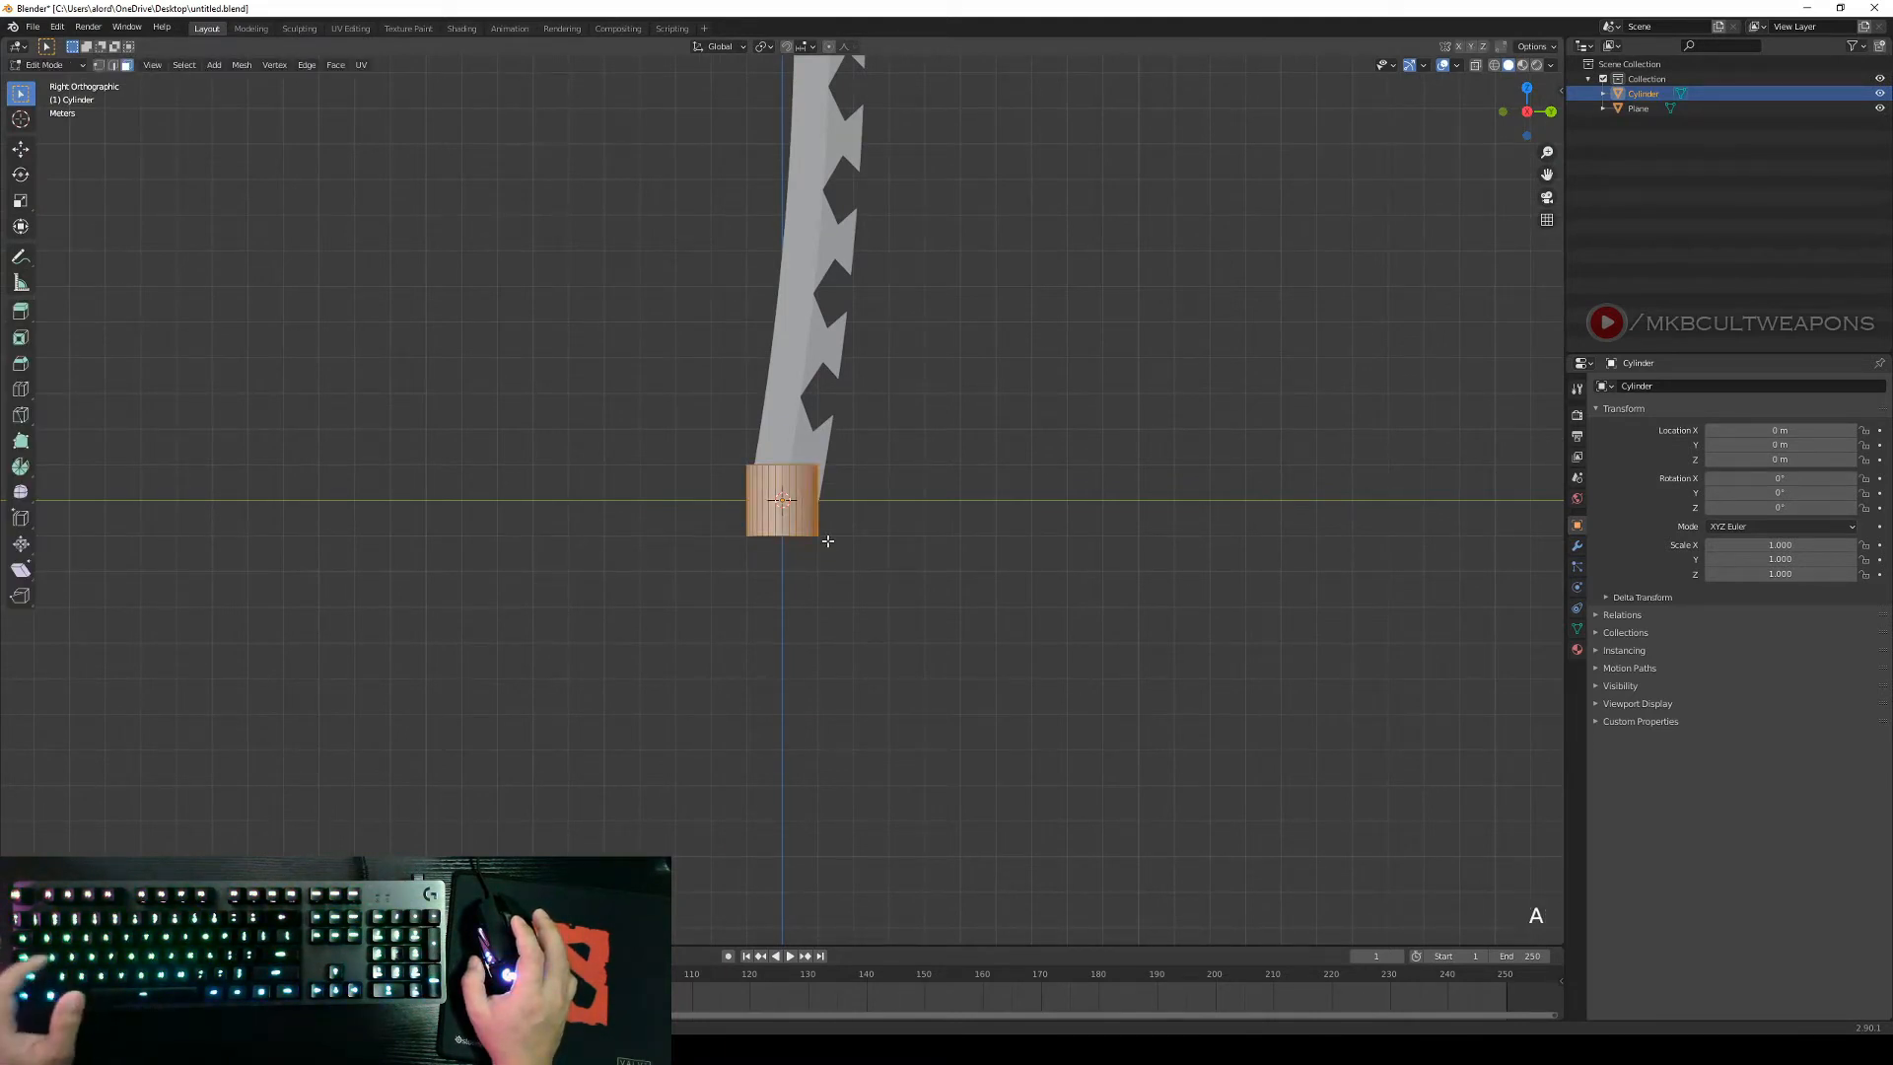
pyautogui.press('s')
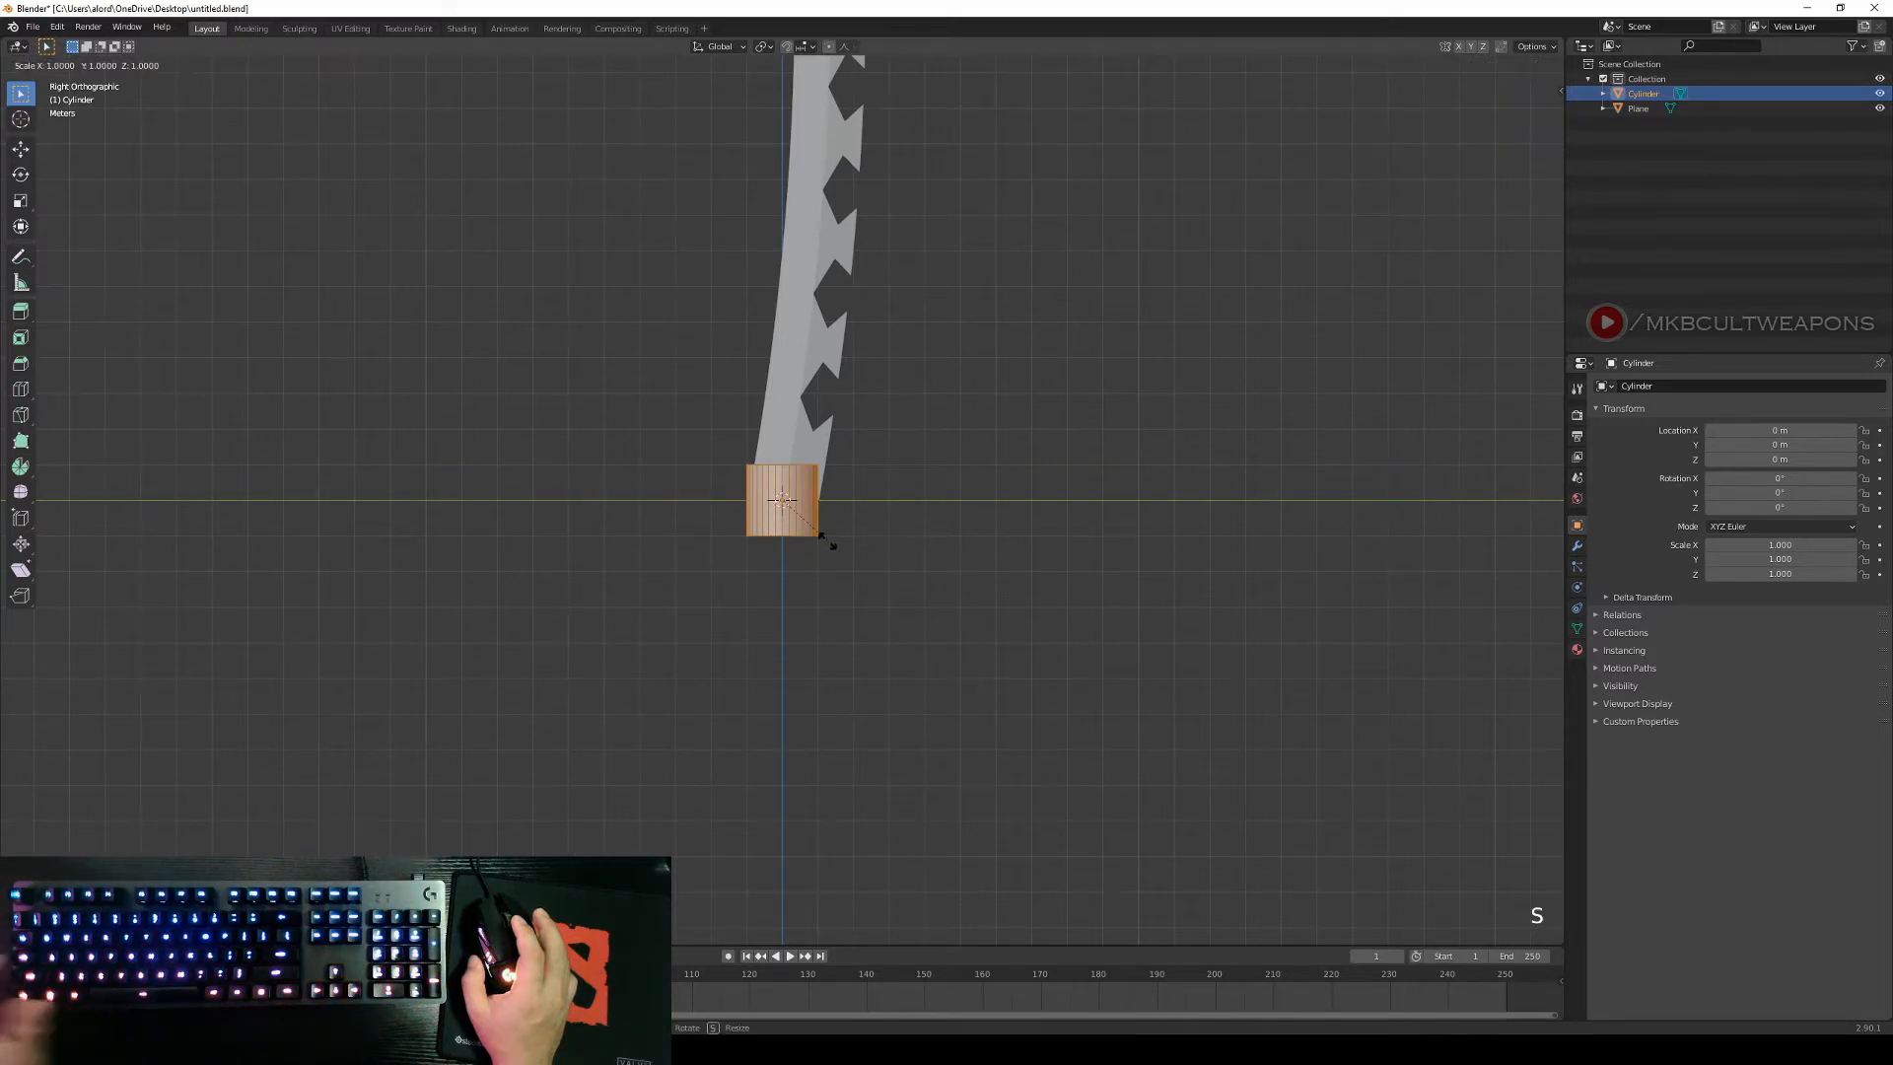
pyautogui.press('z')
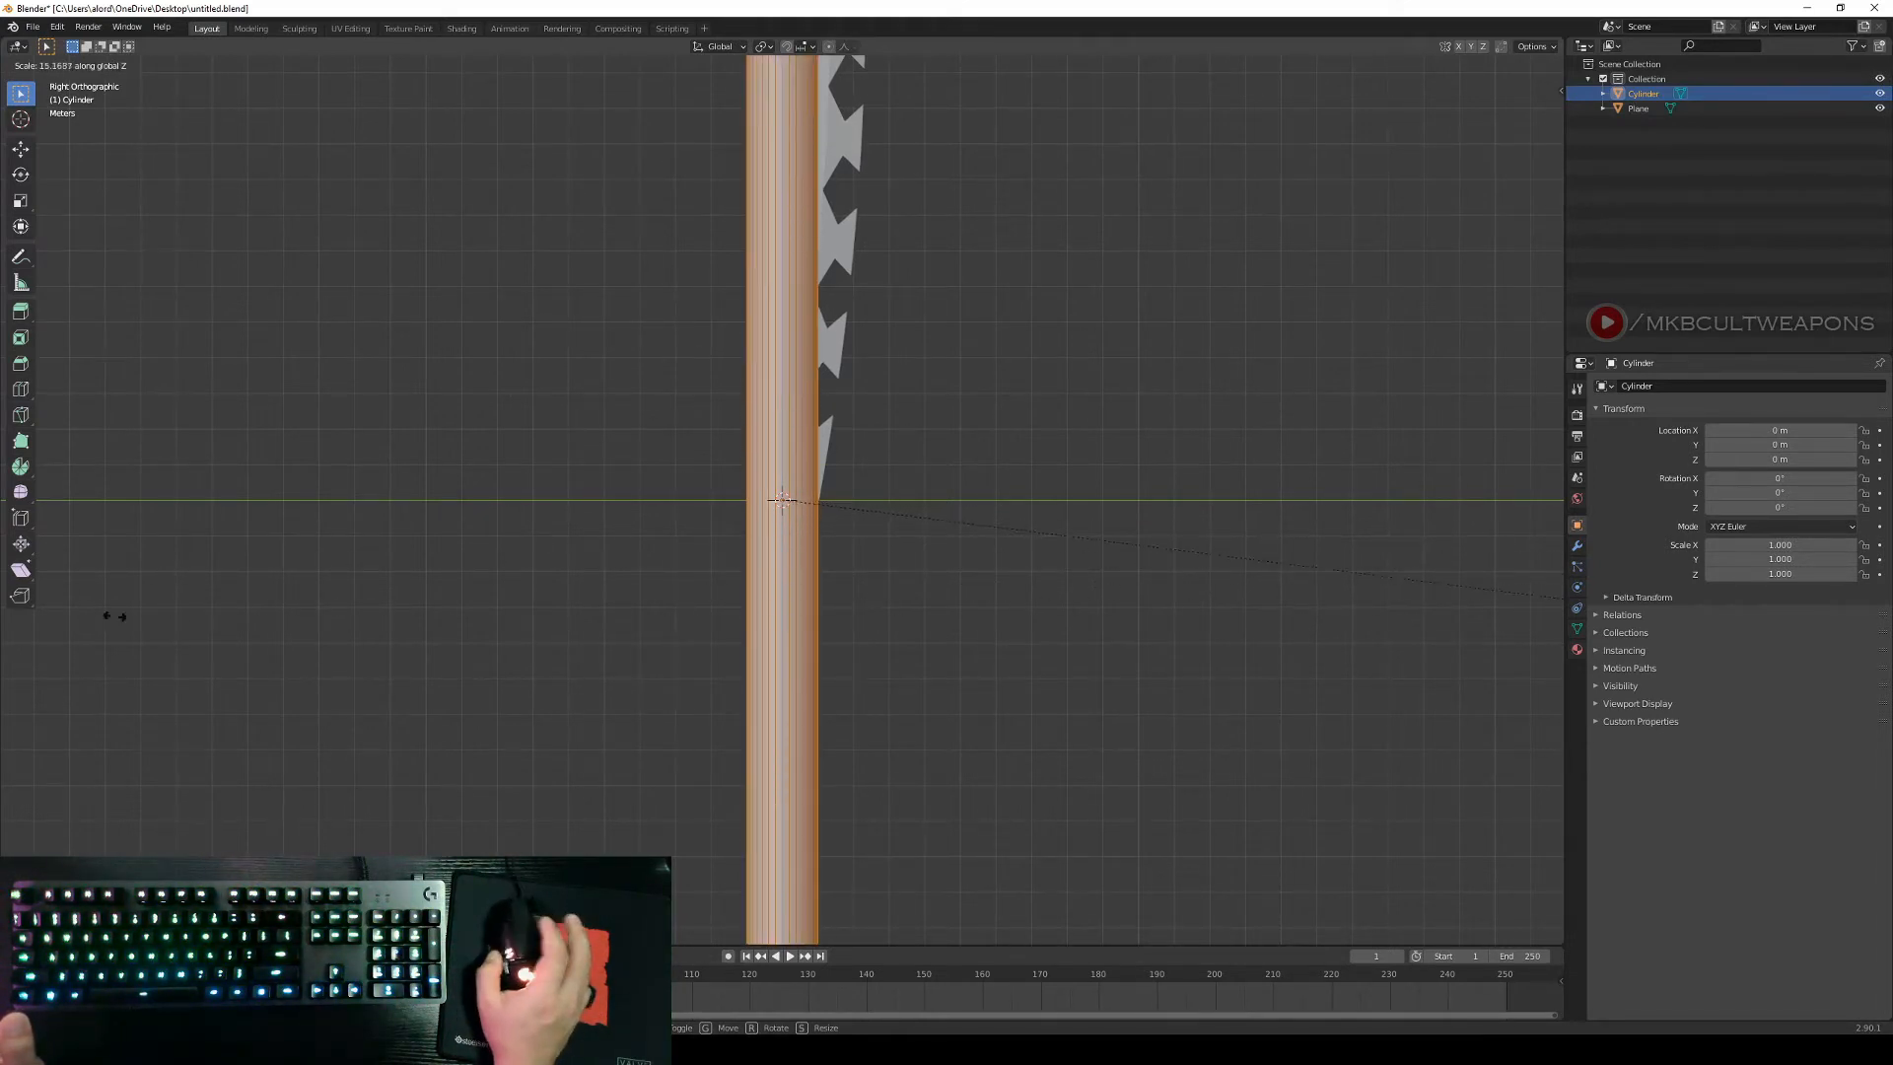
pyautogui.click(1281, 513)
pyautogui.scroll(-7, 1267, 532)
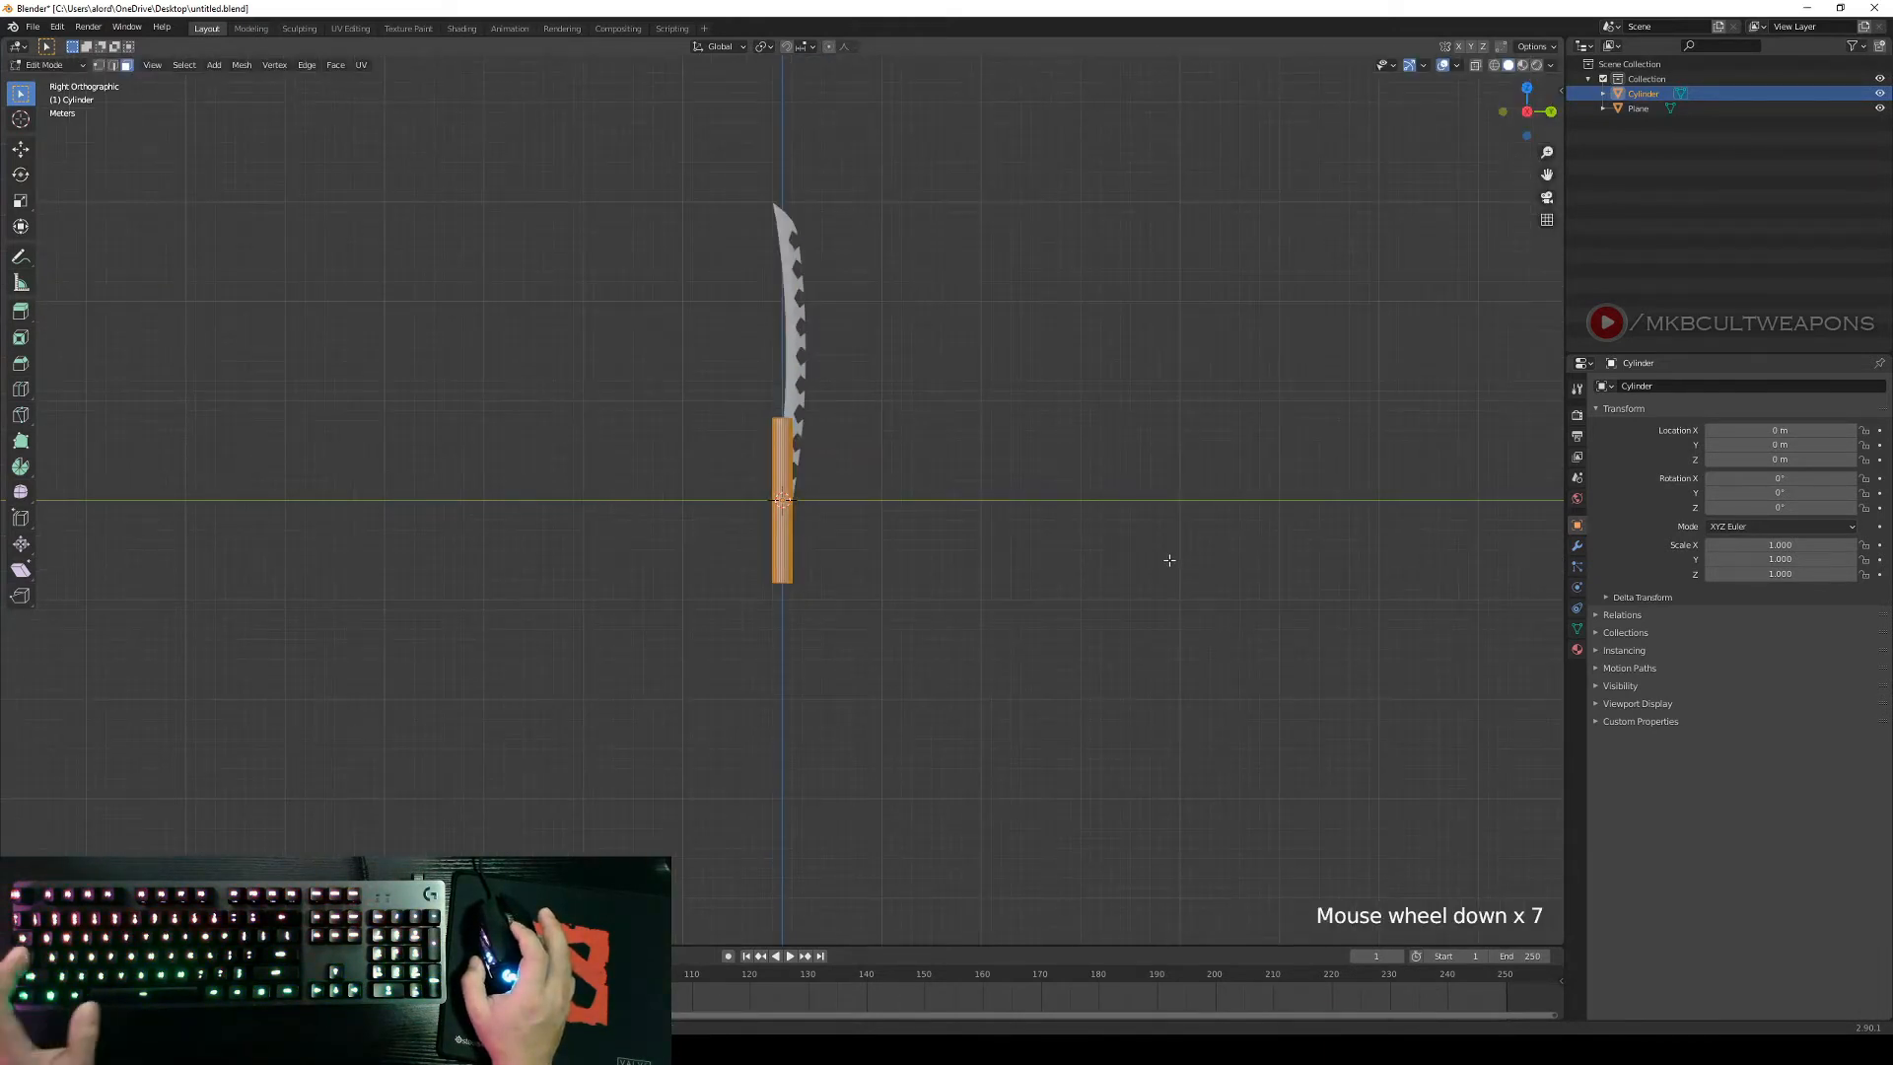
pyautogui.hotkey('ctrl', 'z')
pyautogui.press('s')
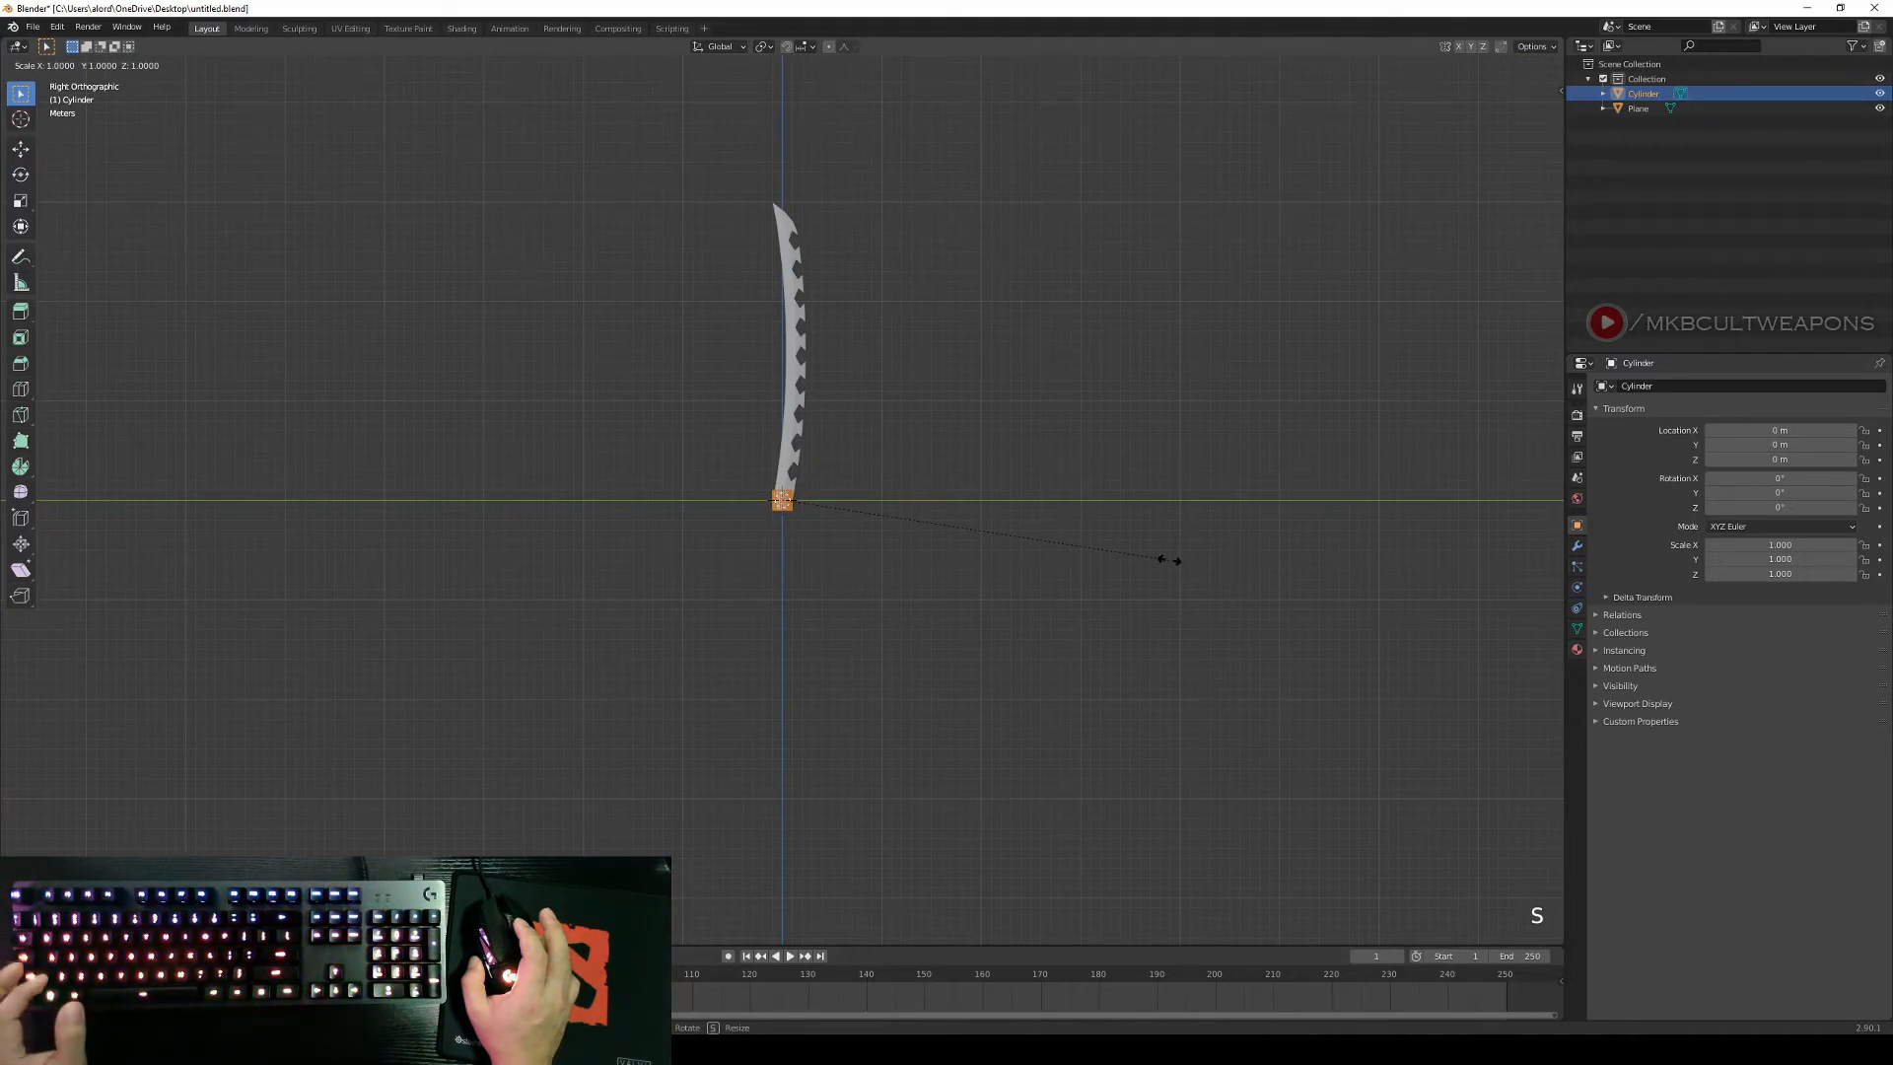
pyautogui.click(1264, 576)
pyautogui.hotkey('ctrl', 'z')
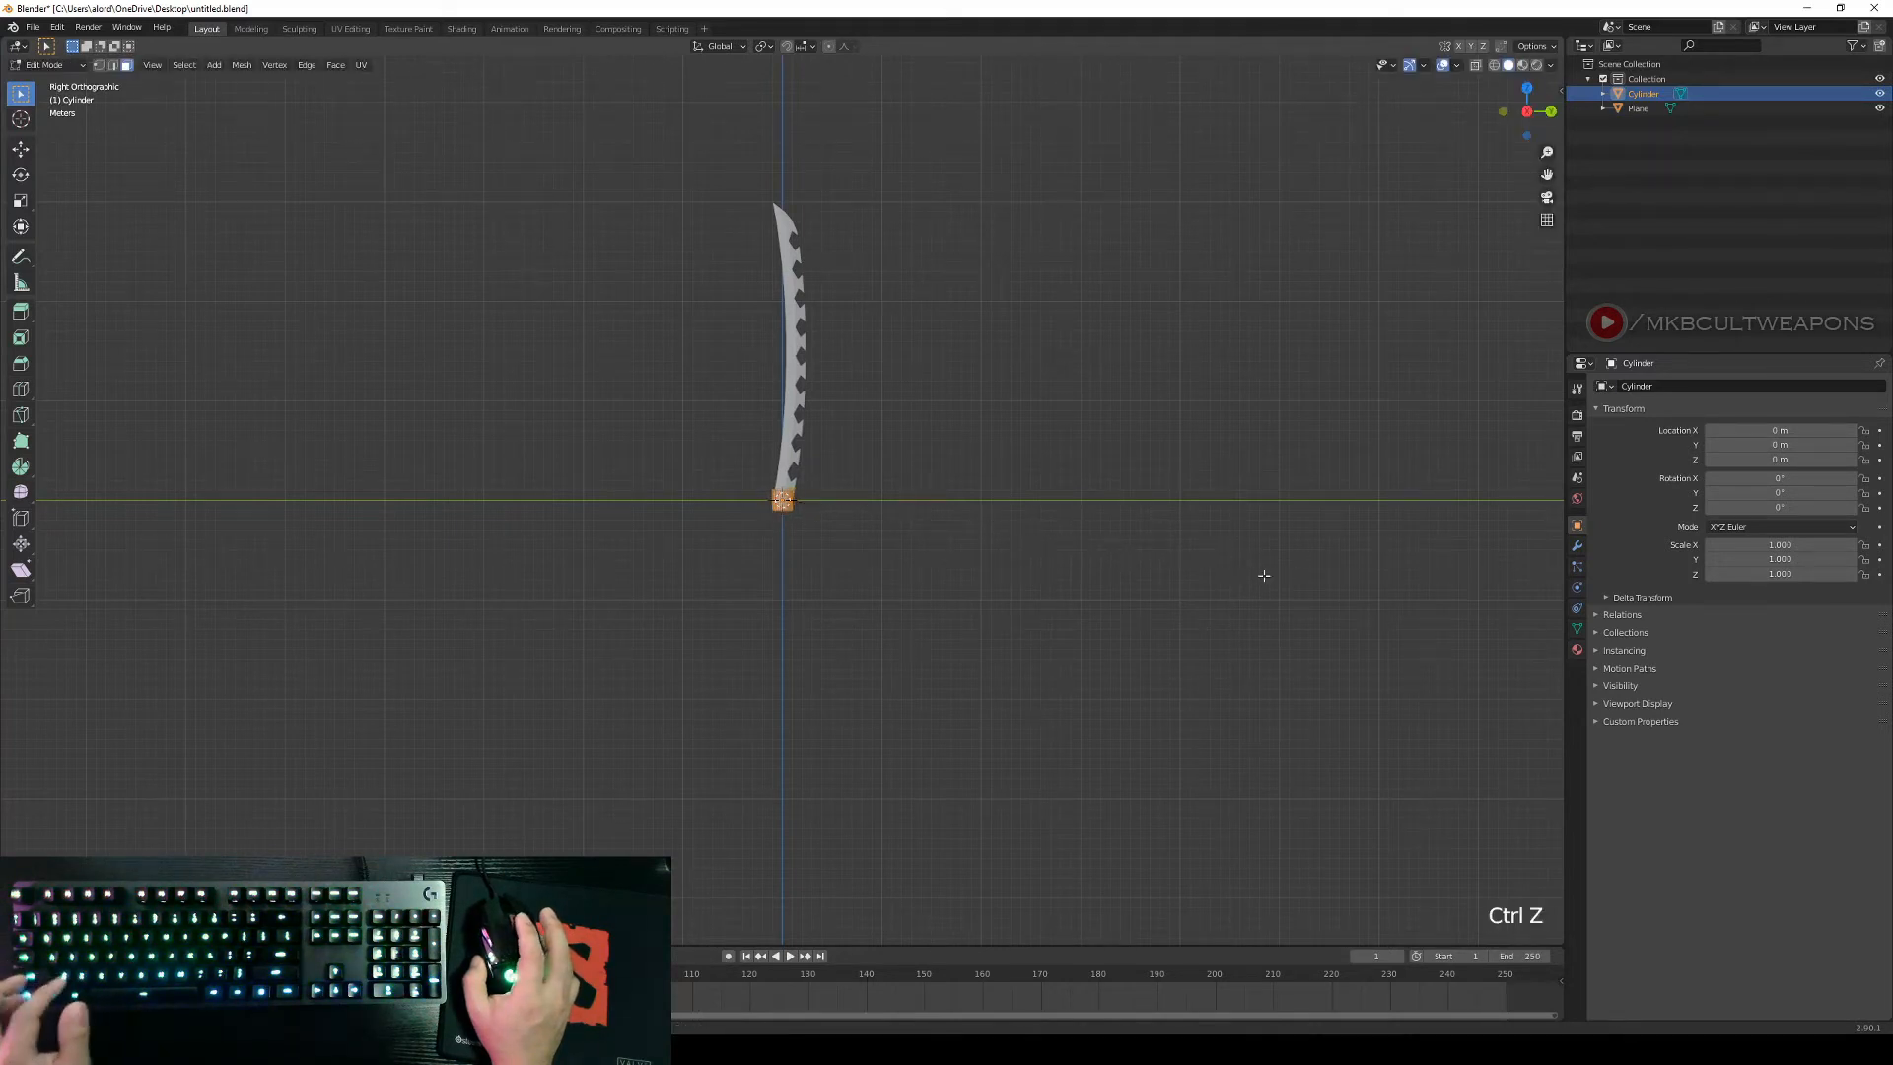
# Stretch the cylinder to about 6.6 times its height along Z and move it about 6.9 m down, below the blade.
pyautogui.press('s')
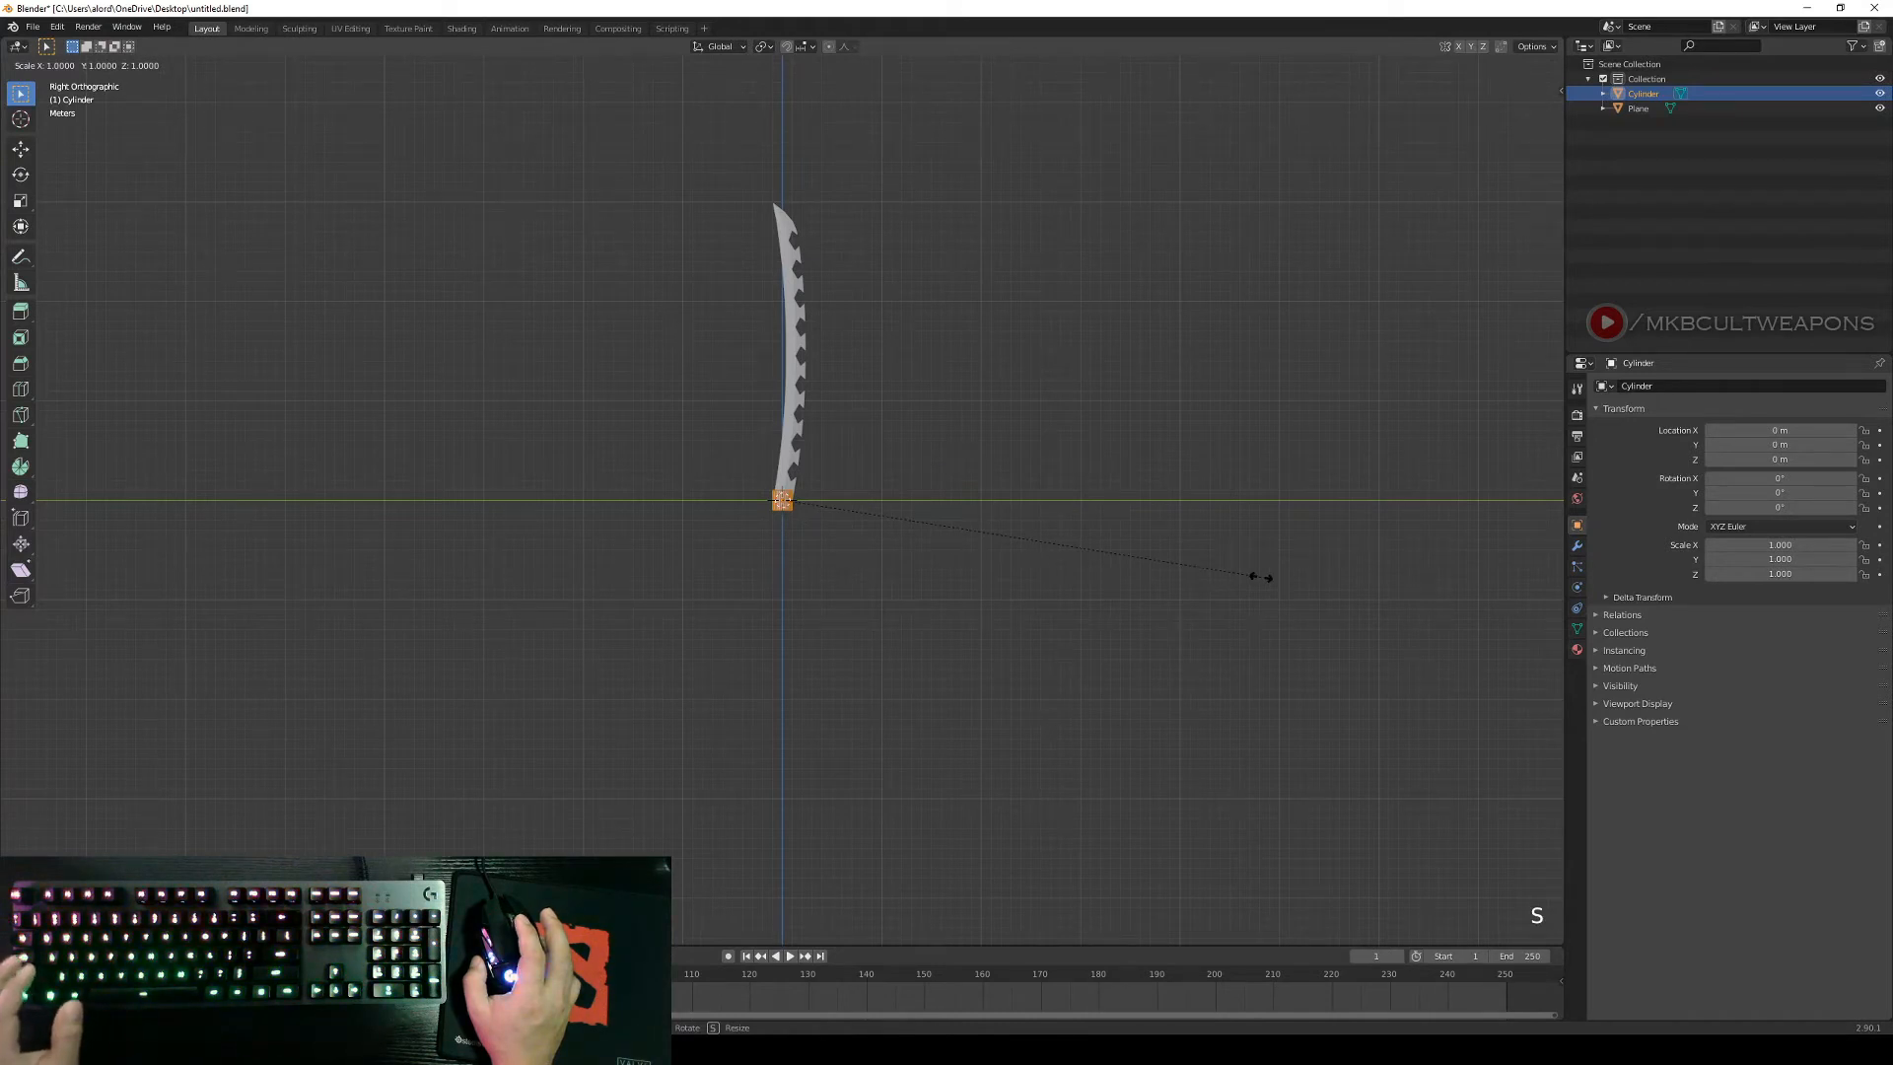
pyautogui.press('z')
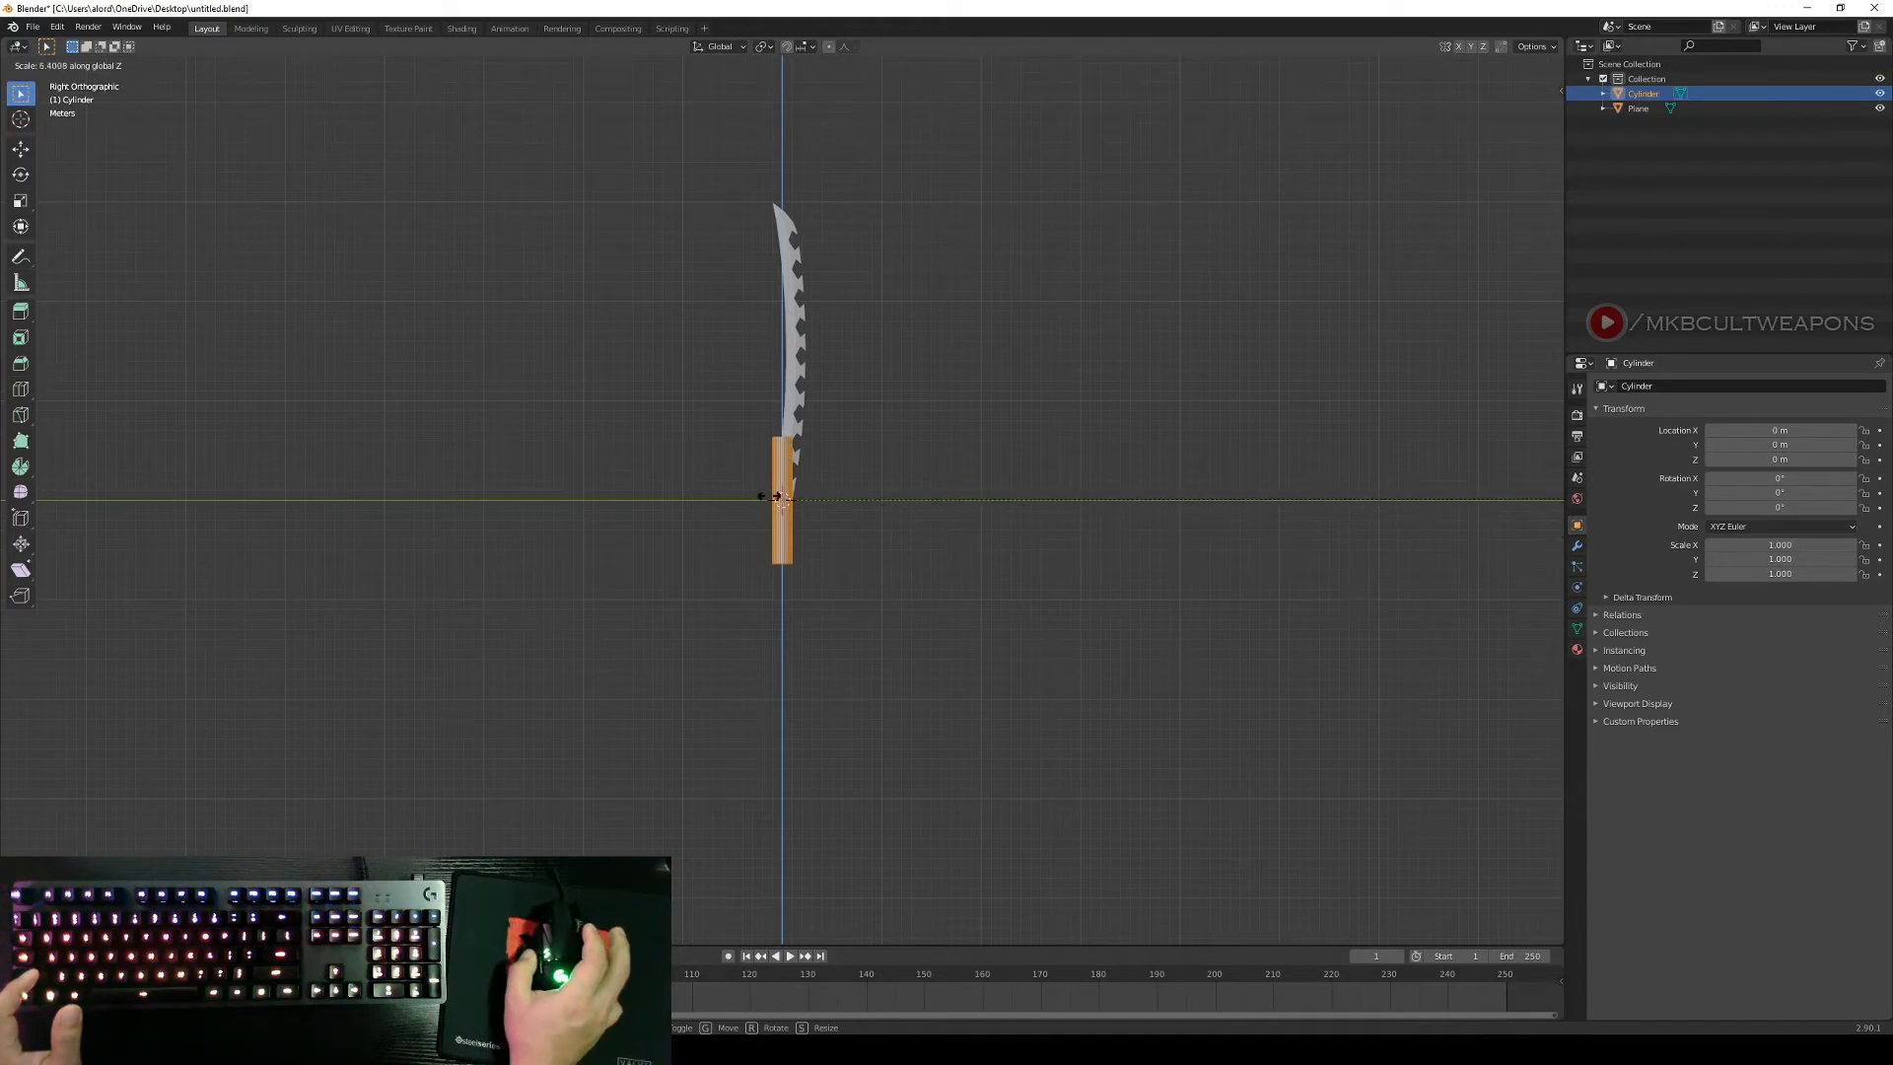
pyautogui.click(900, 499)
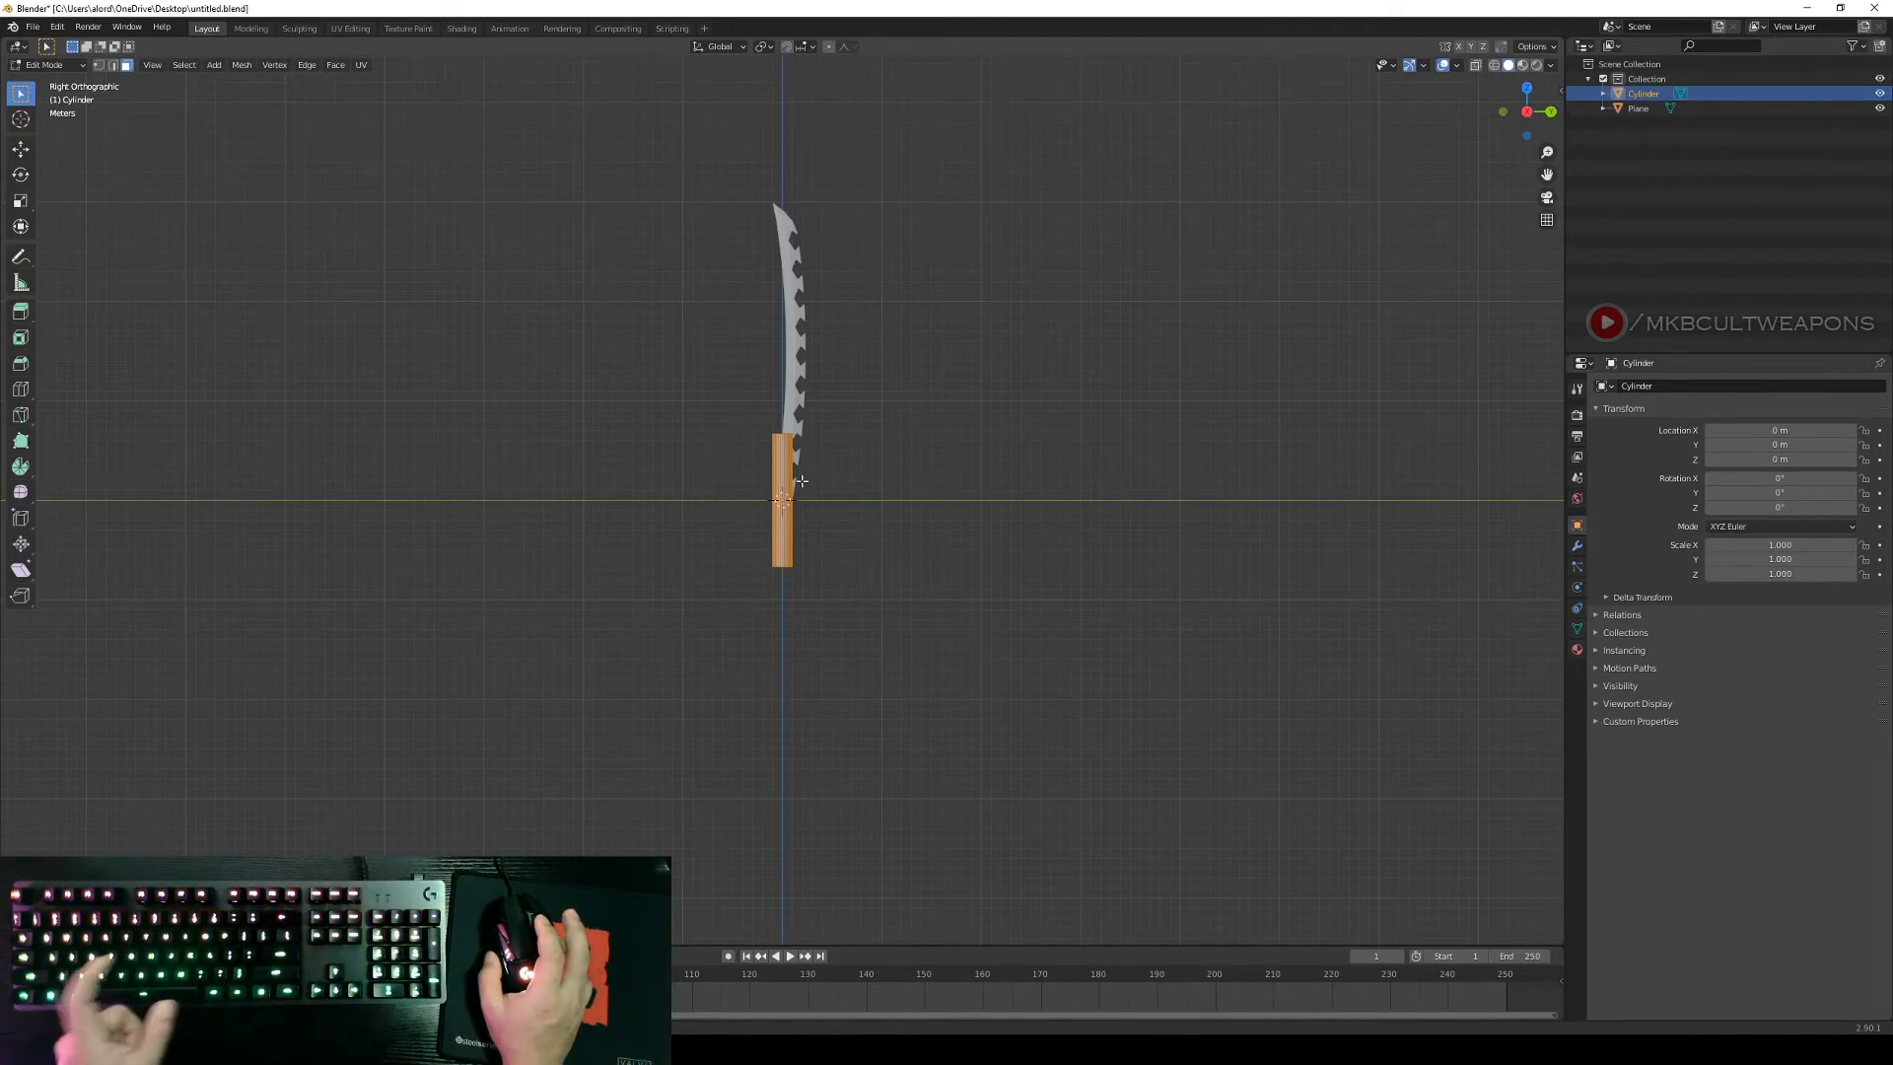
pyautogui.press('g')
pyautogui.press('z')
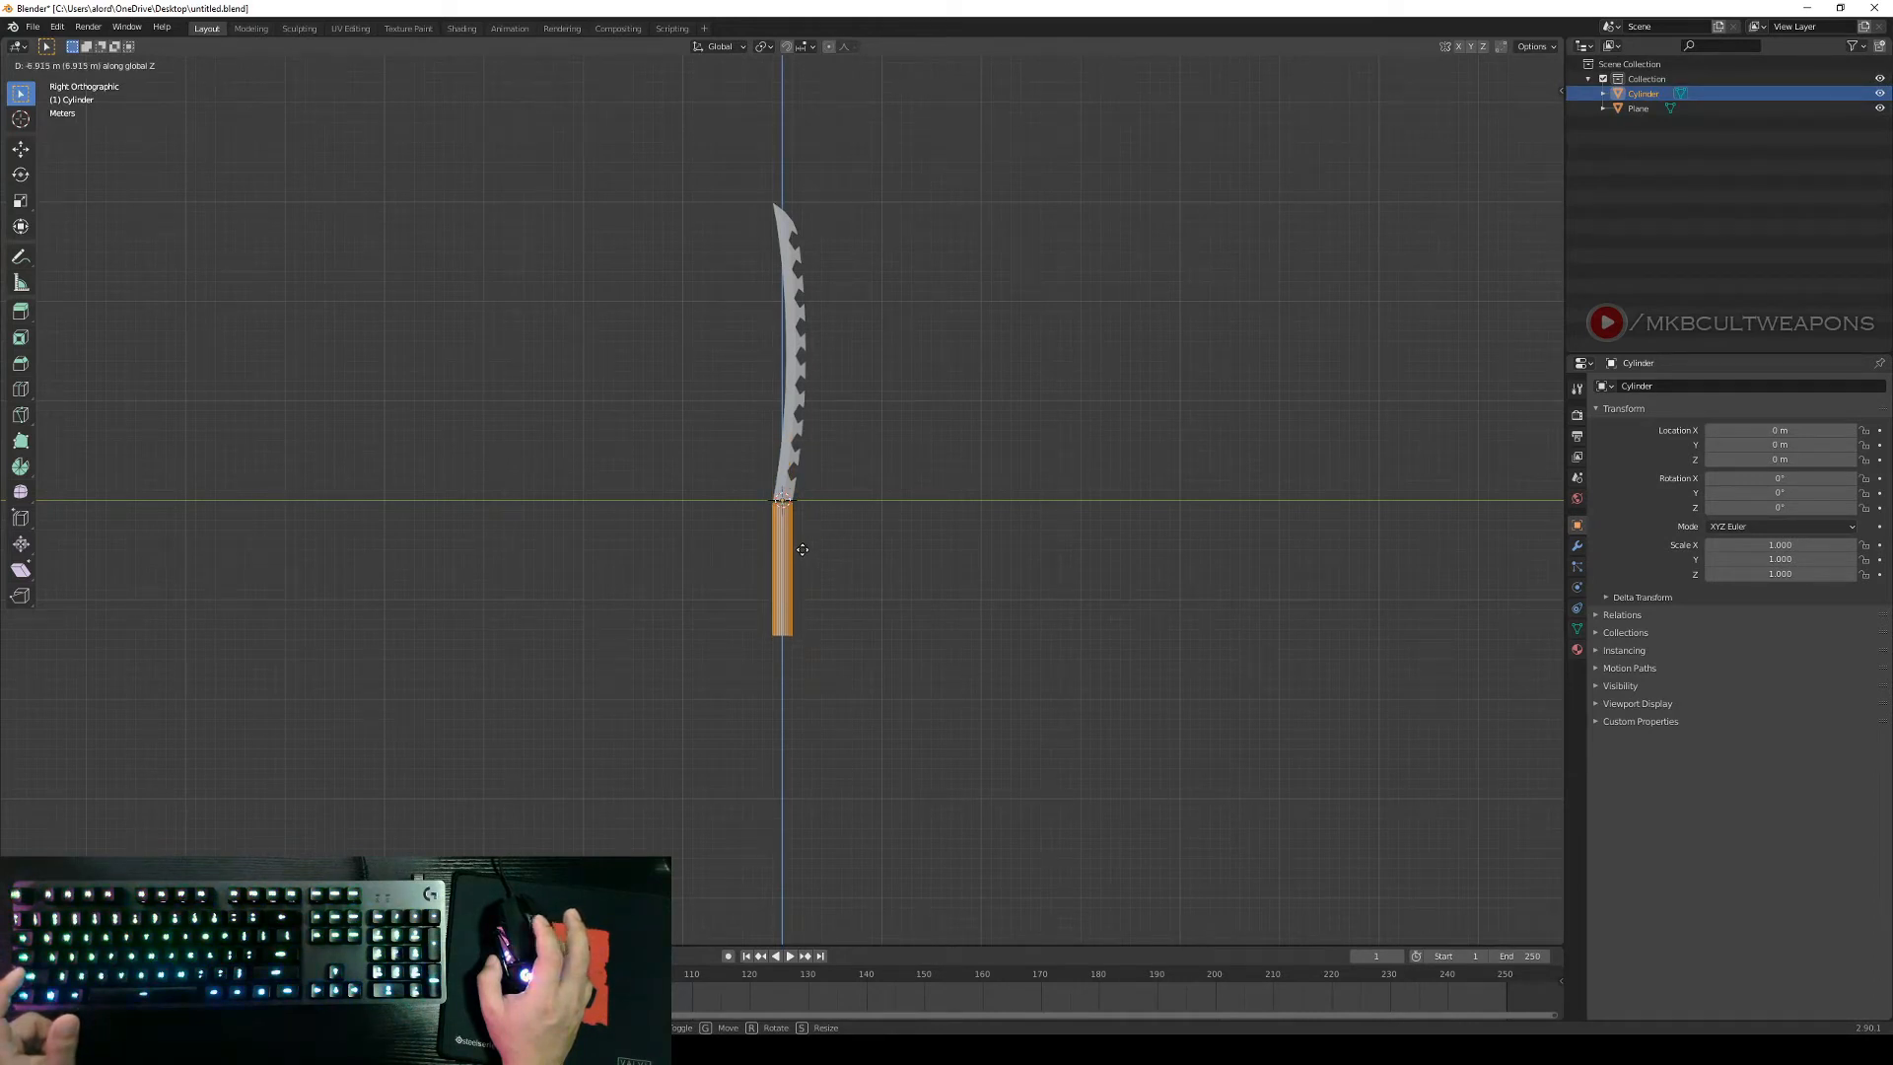
pyautogui.click(802, 549)
# Scale the whole handle cylinder down uniformly to make it slimmer and shorter.
pyautogui.scroll(5, 875, 542)
pyautogui.moveTo(872, 562); pyautogui.dragTo(1081, 617, button='middle')
pyautogui.scroll(-2, 1072, 614)
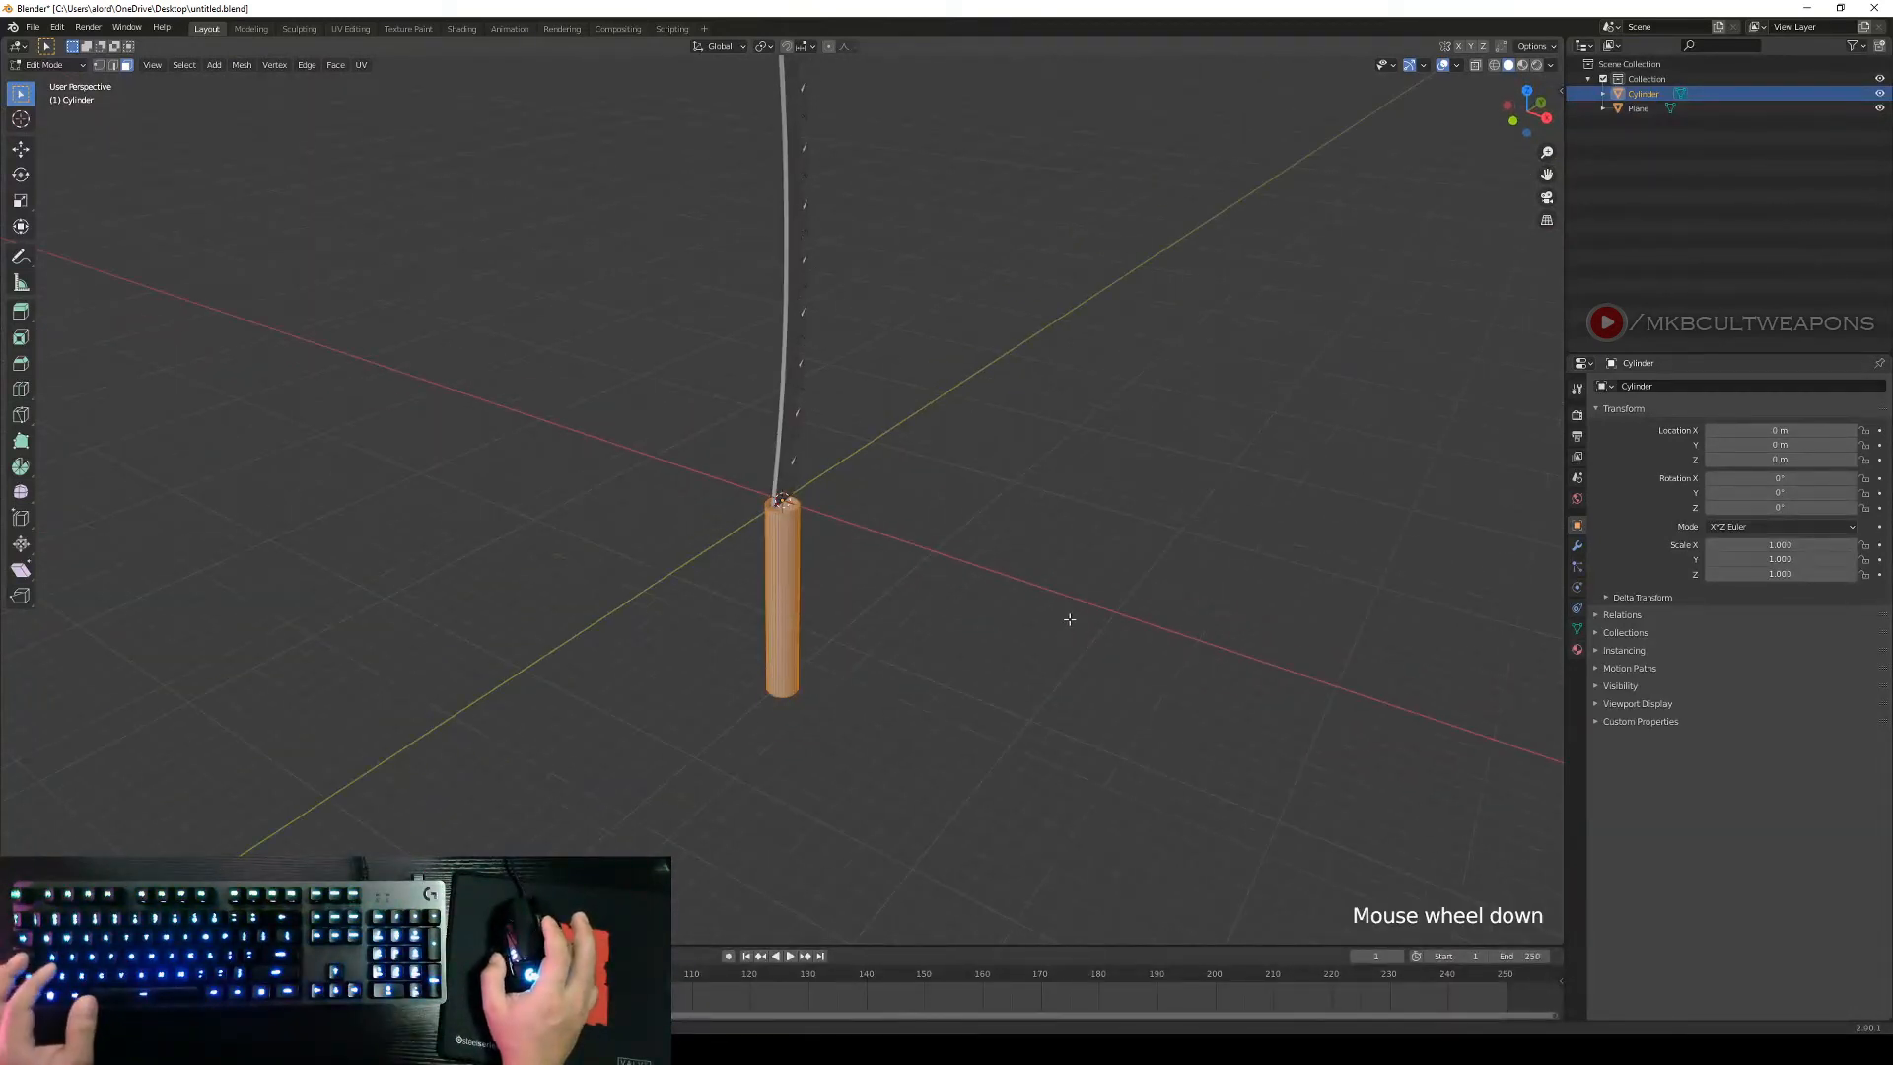
pyautogui.scroll(2, 1069, 619)
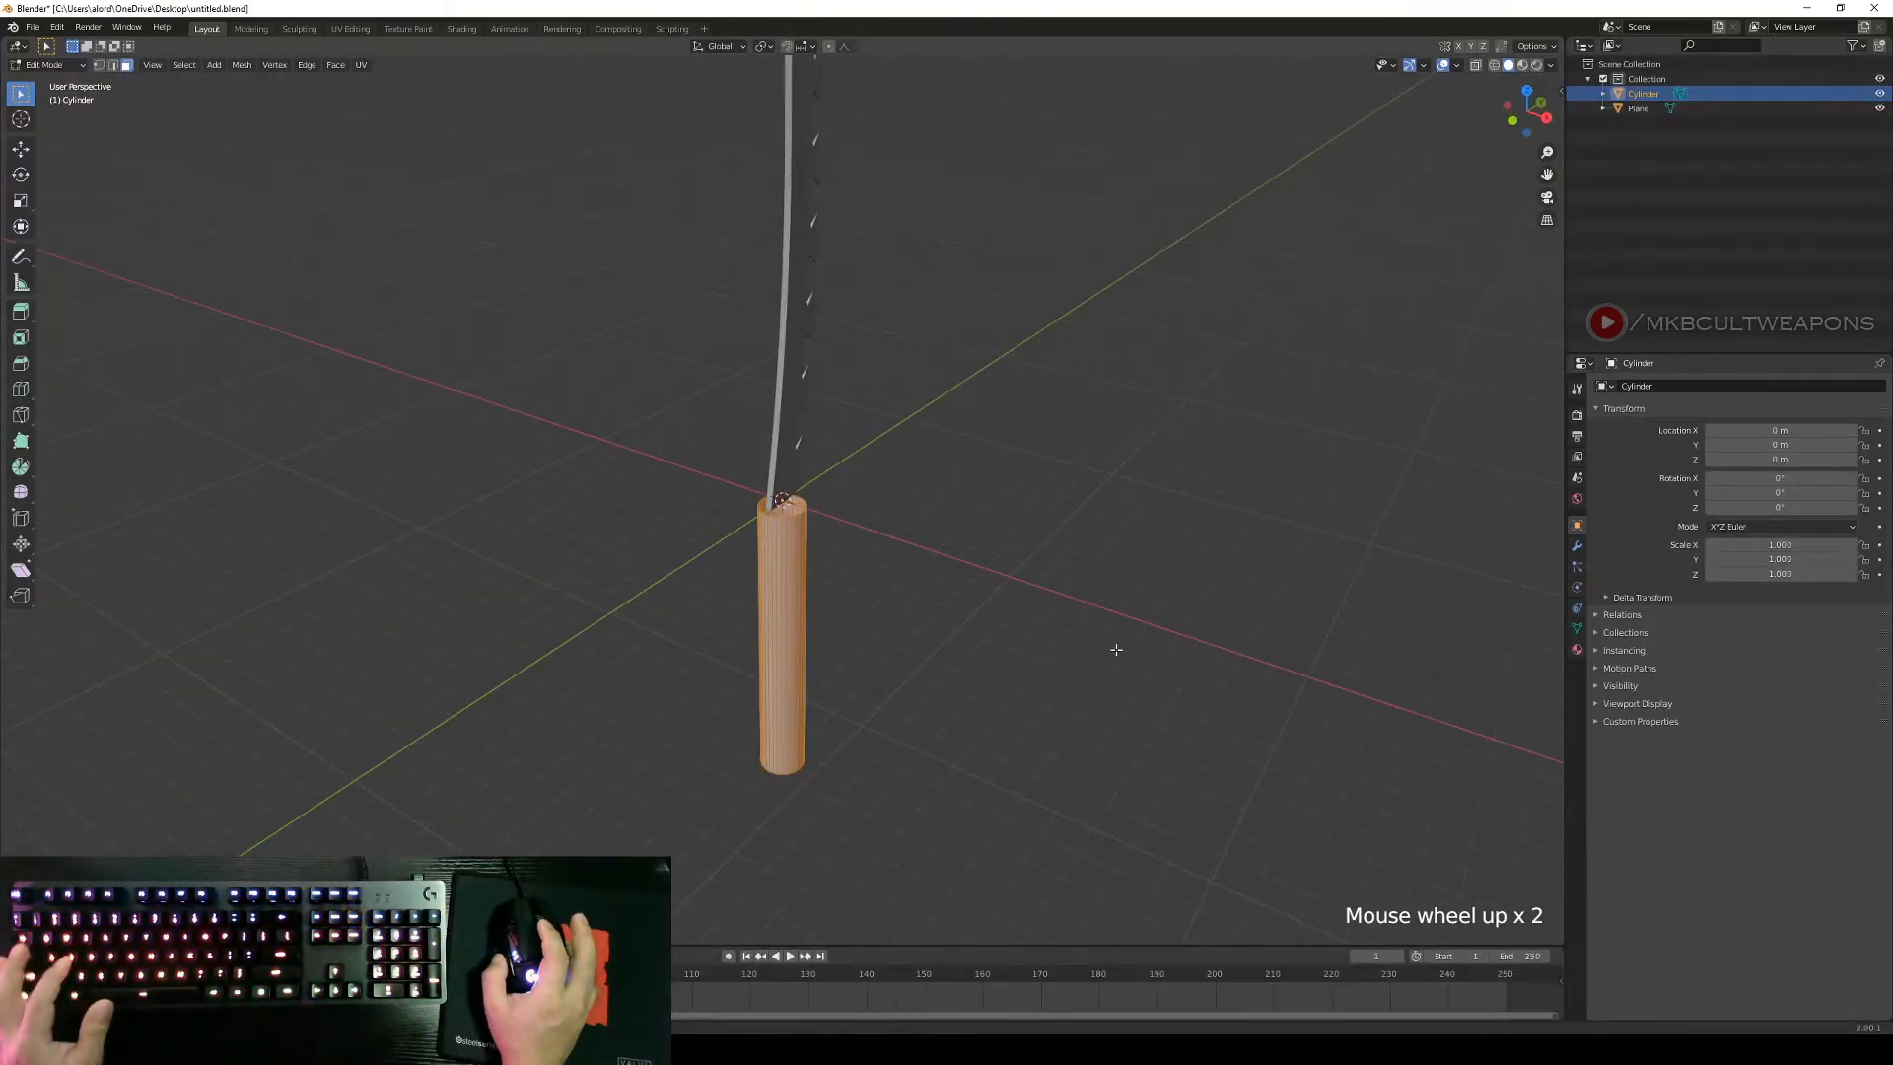
pyautogui.press('s')
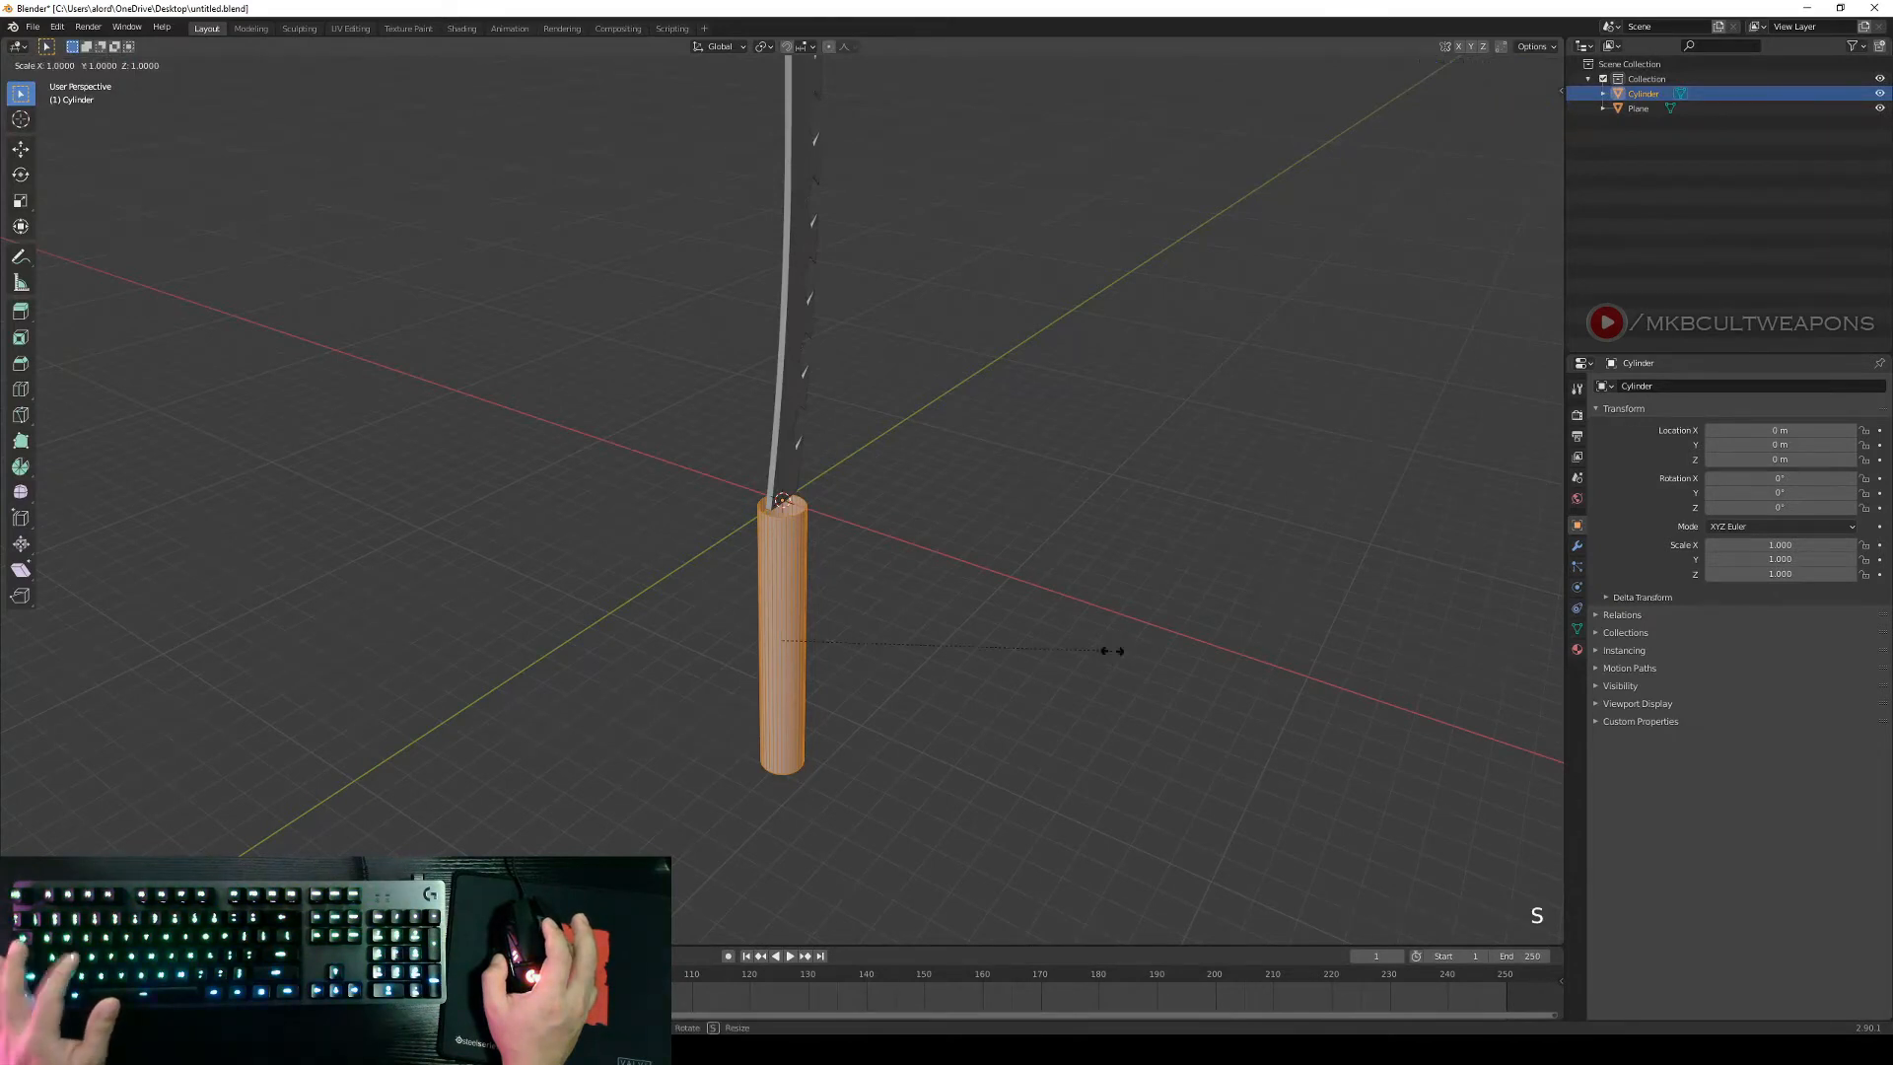
pyautogui.click(1034, 639)
# Move the handle cylinder up along Z in right view until its upper end meets the blade's base.
pyautogui.moveTo(1031, 638); pyautogui.dragTo(1014, 588, button='middle')
pyautogui.scroll(1, 972, 588)
pyautogui.press('KP_1')
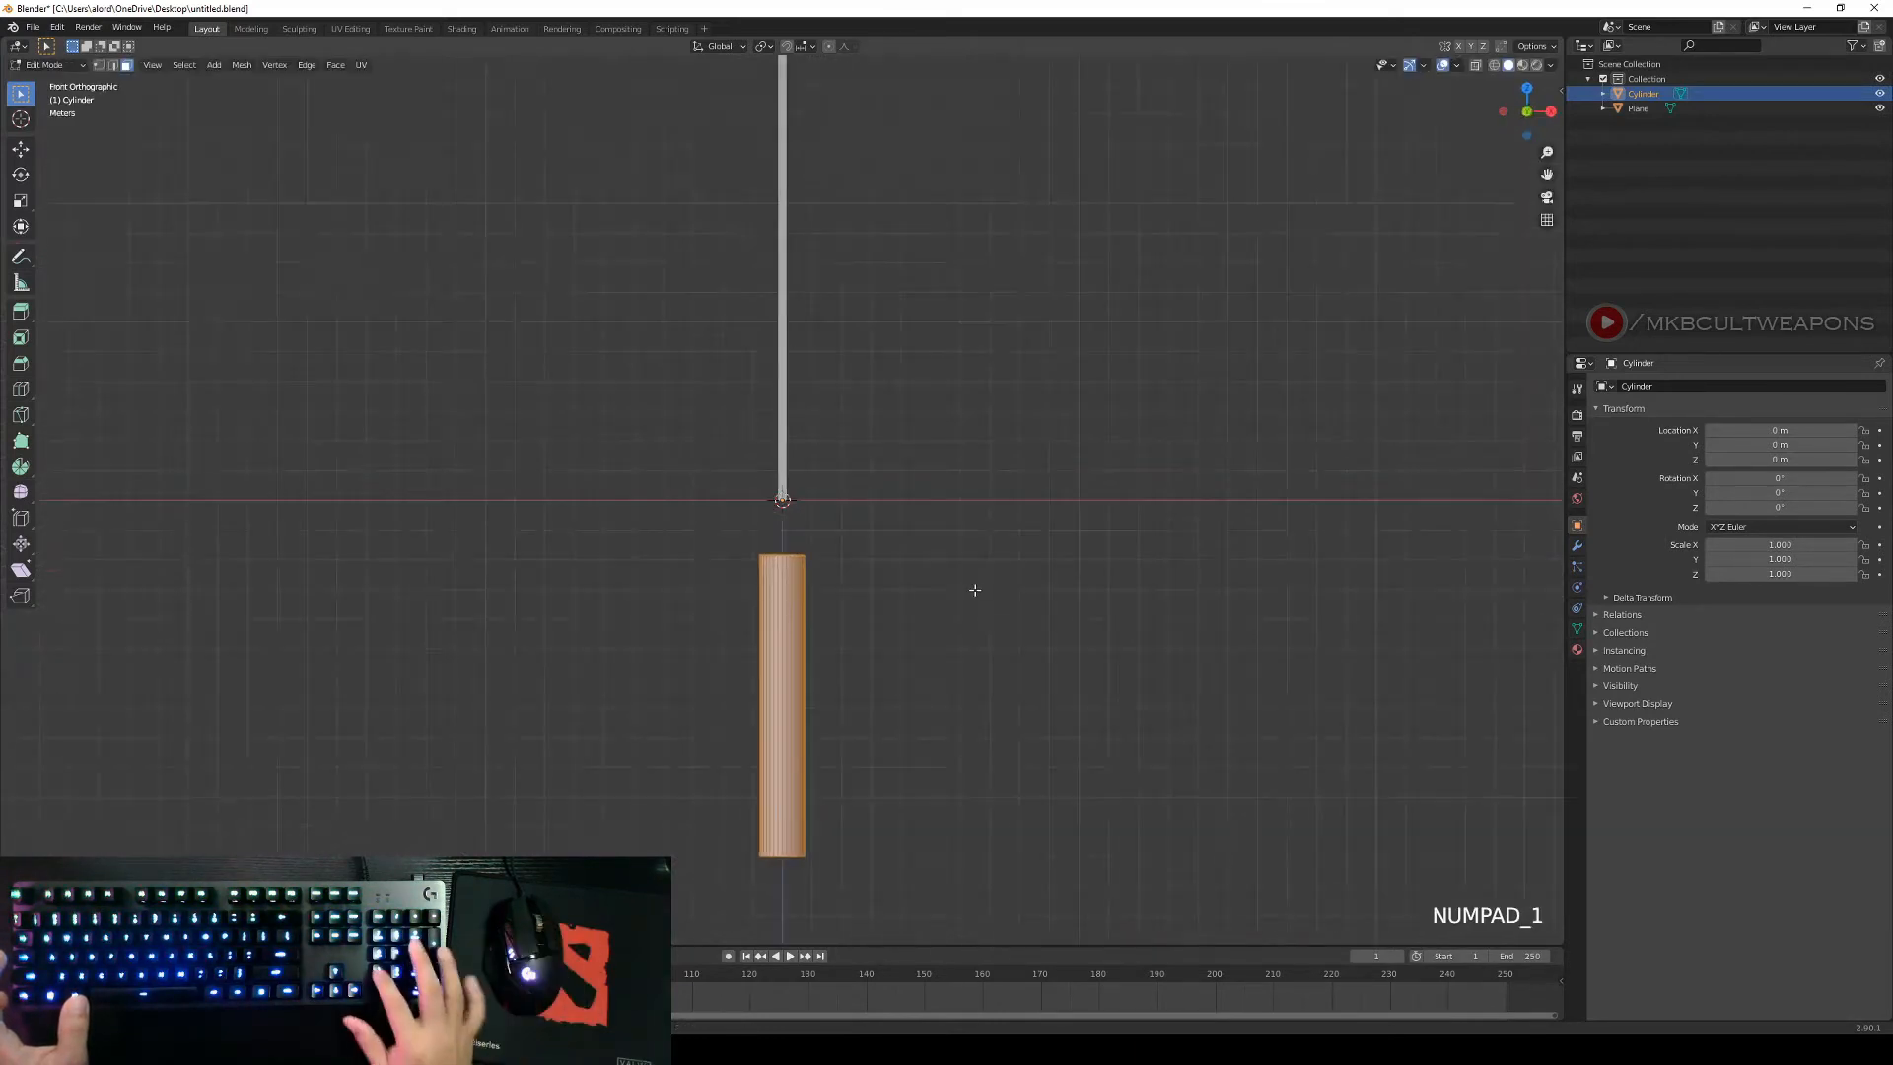
pyautogui.press('KP_3')
pyautogui.scroll(-5, 935, 617)
pyautogui.scroll(4, 857, 607)
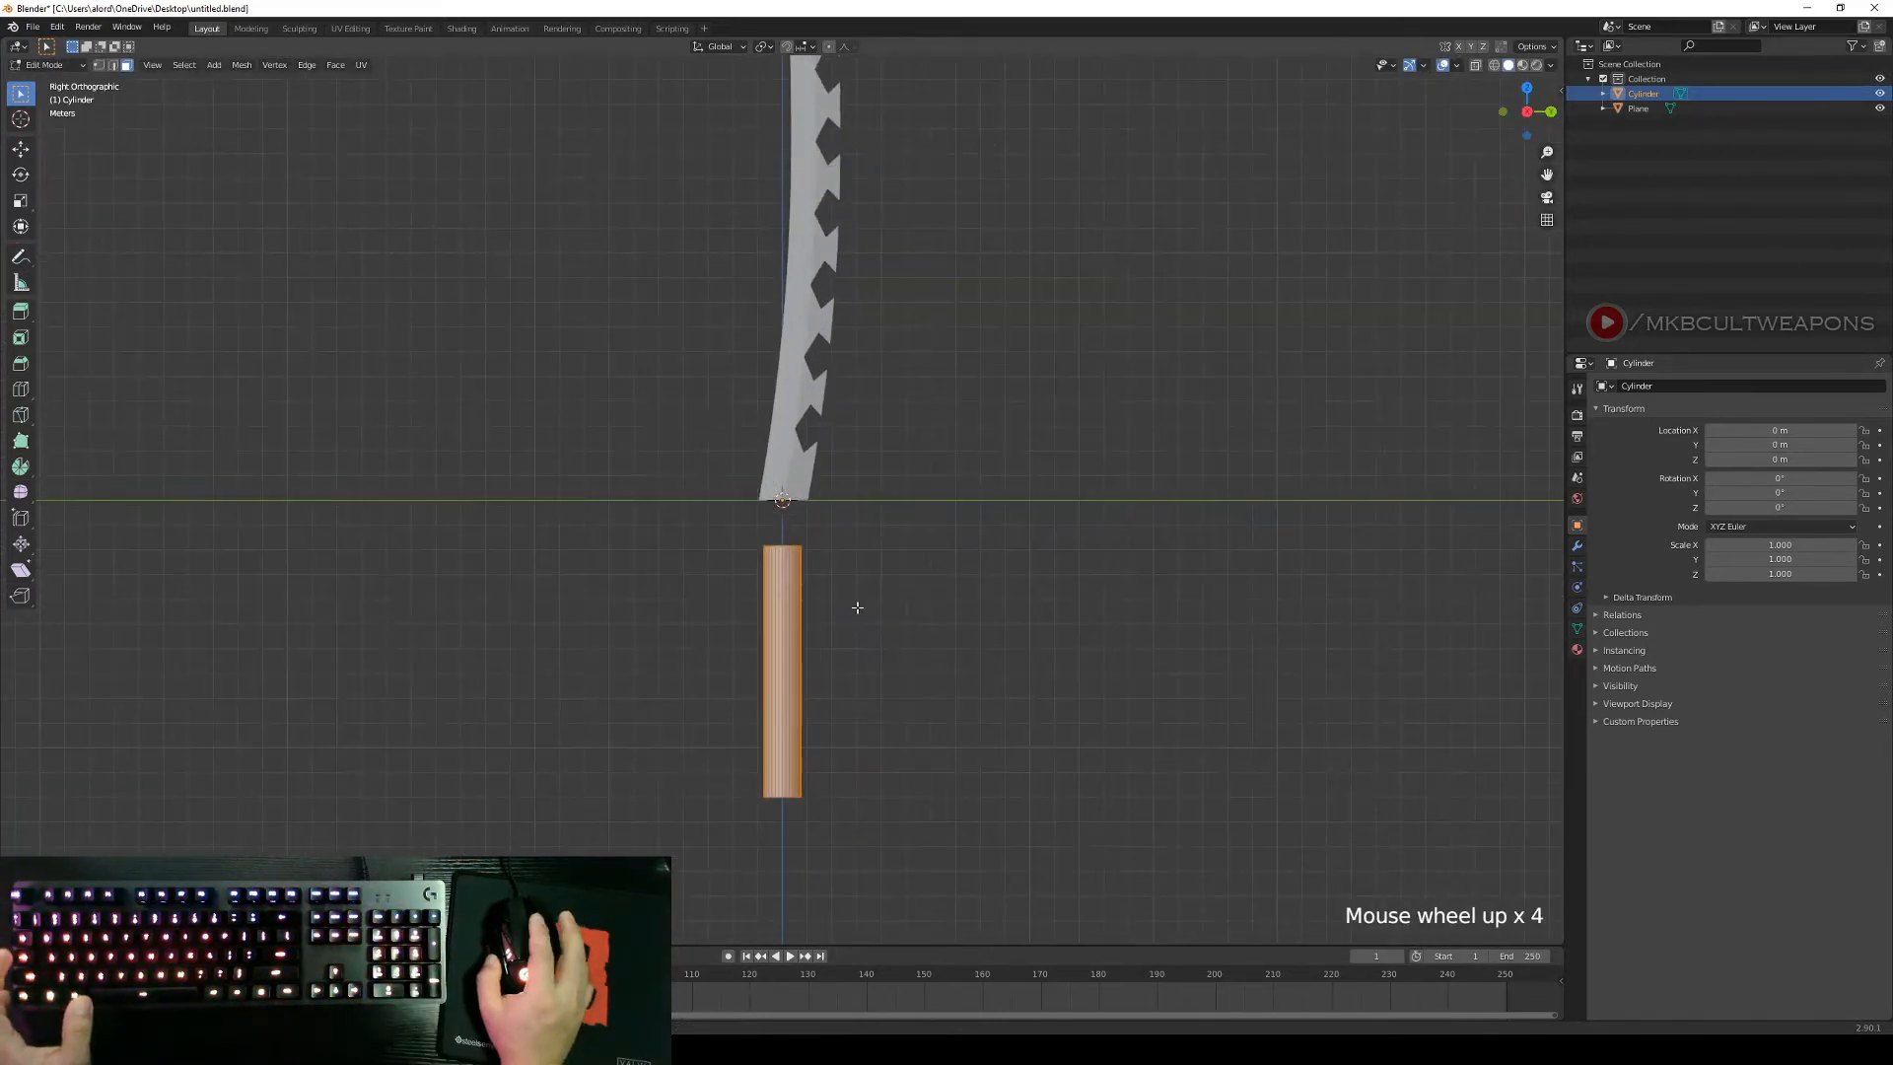
pyautogui.press('g')
pyautogui.press('z')
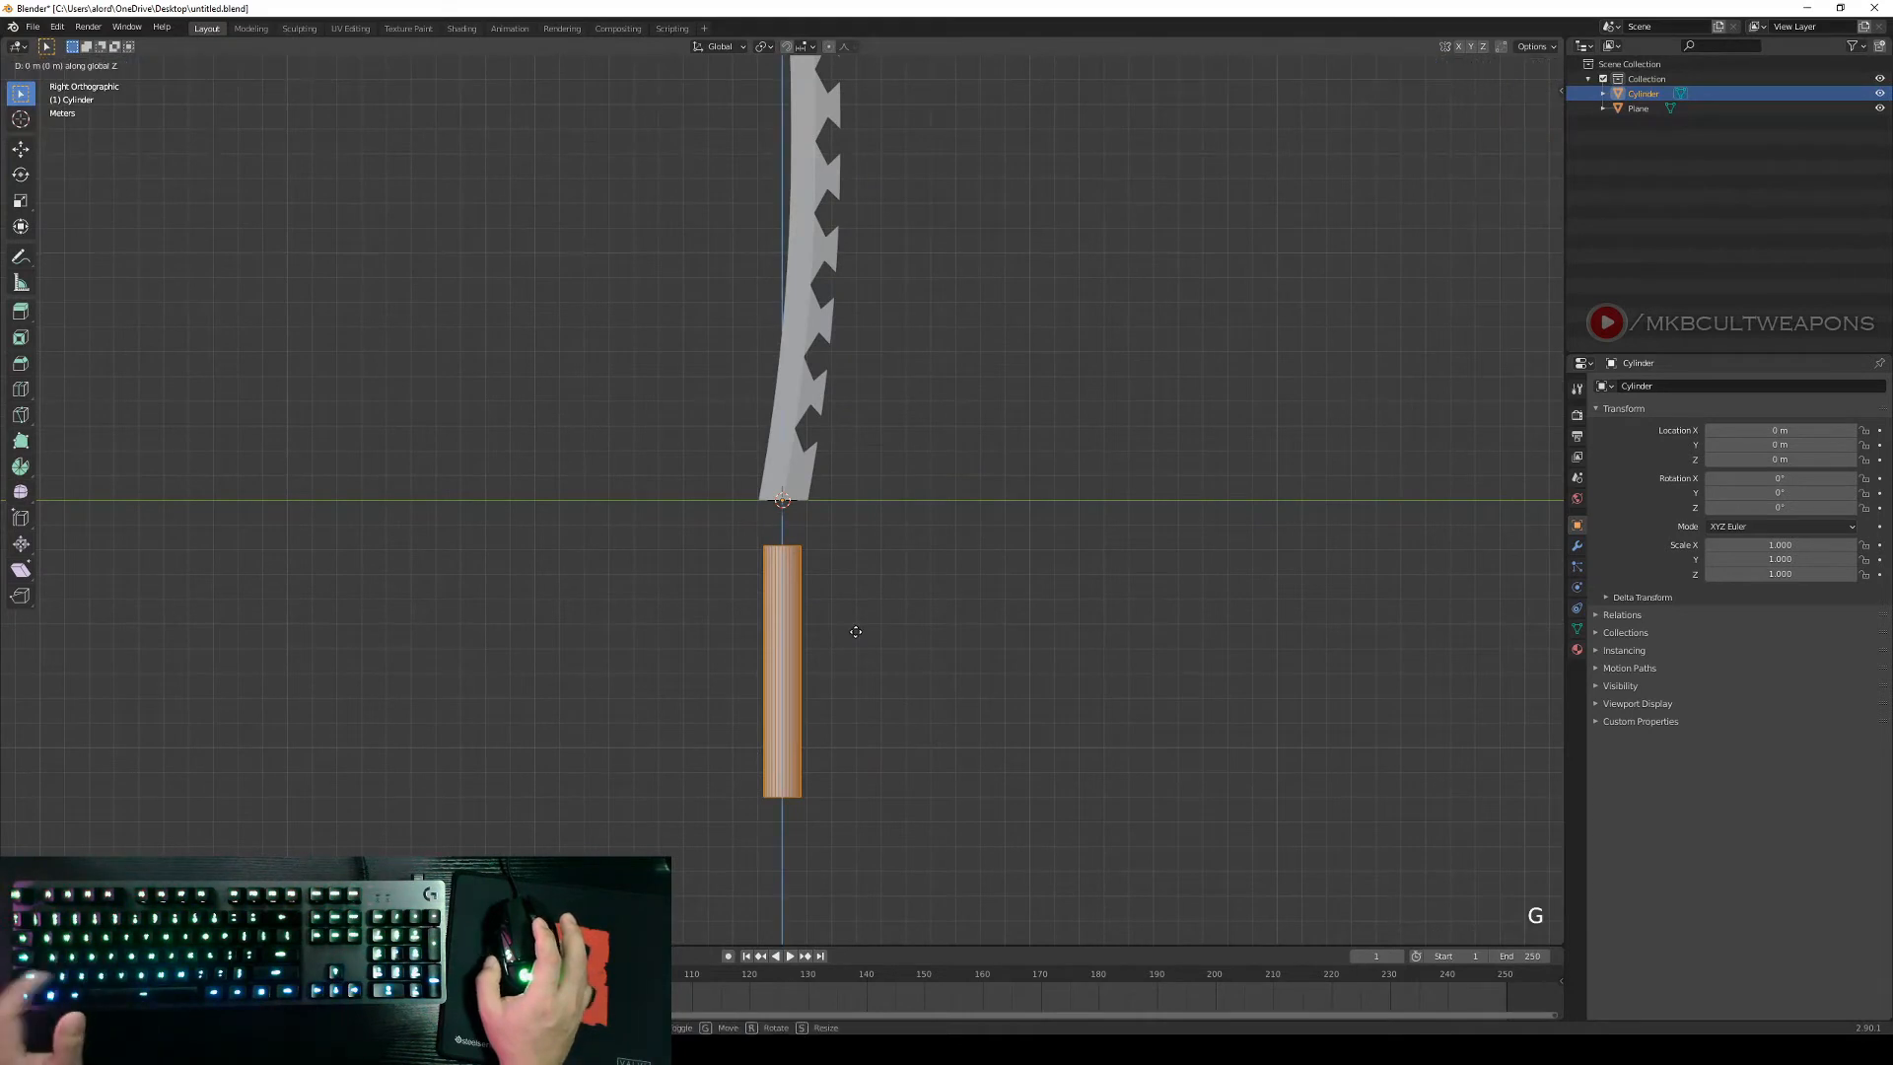
pyautogui.click(855, 587)
# Return to Object Mode with the handle deselected and check its fit under the blade from the front and right views.
pyautogui.scroll(-6, 865, 586)
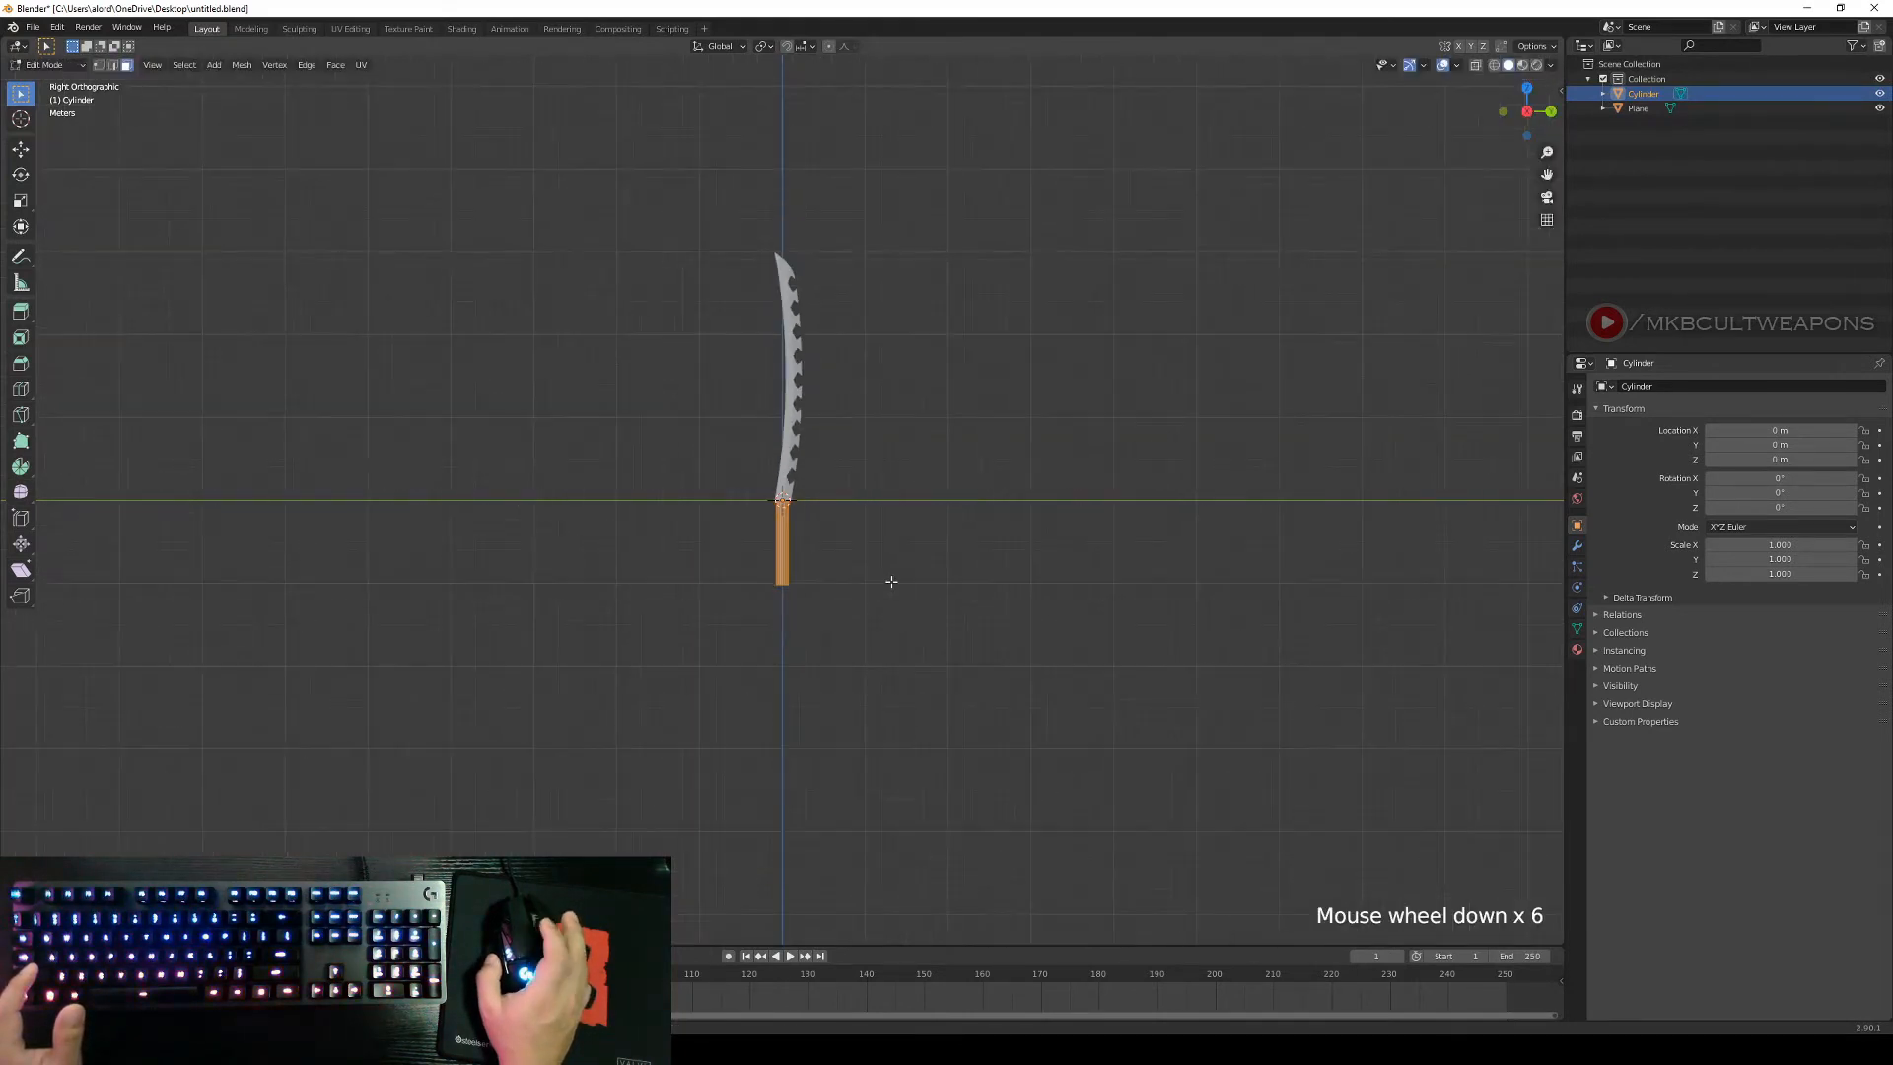
pyautogui.rightClick(892, 581)
pyautogui.scroll(7, 956, 597)
pyautogui.press('Tab')
pyautogui.rightClick(969, 593)
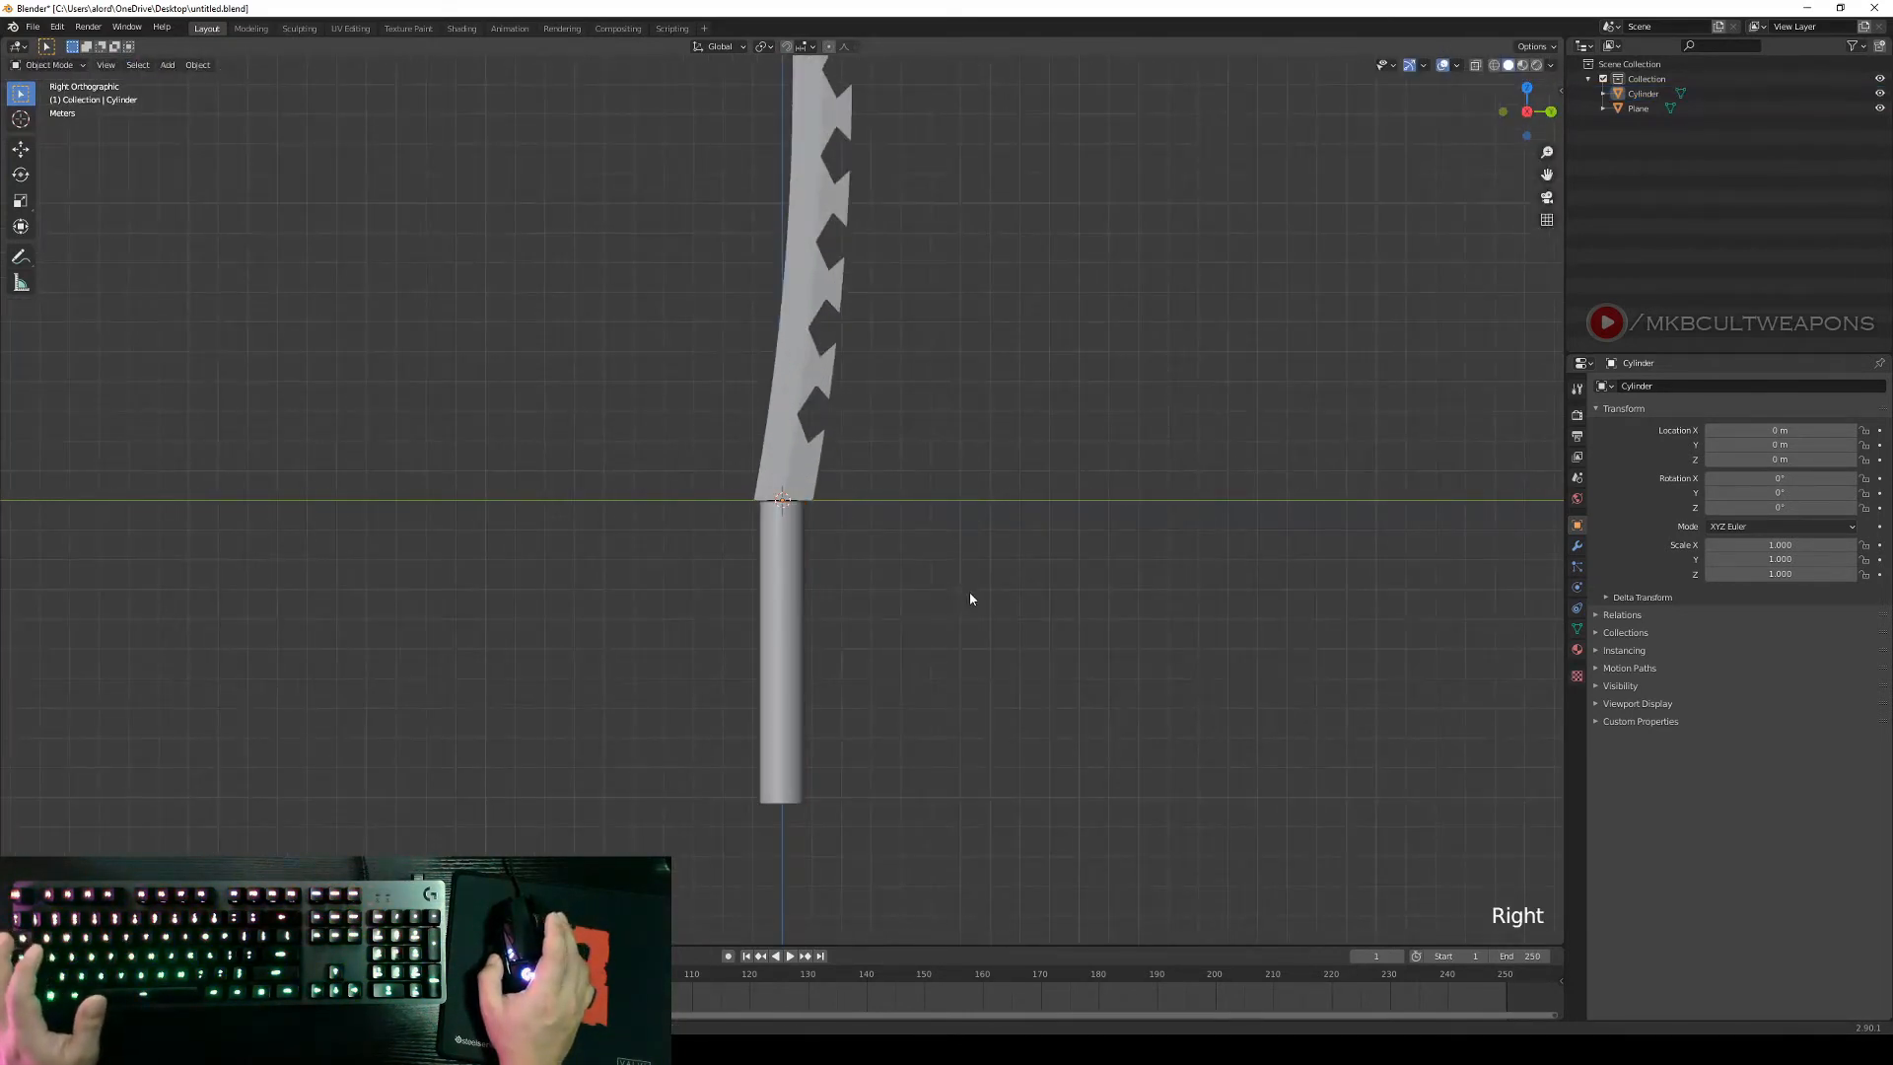
pyautogui.moveTo(968, 593)
pyautogui.mouseDown(button='middle')
pyautogui.moveTo(850, 663)
pyautogui.moveTo(747, 671)
pyautogui.moveTo(811, 726)
pyautogui.moveTo(778, 660)
pyautogui.moveTo(1273, 606)
pyautogui.moveTo(802, 592)
pyautogui.moveTo(951, 618)
pyautogui.mouseUp(button='middle')
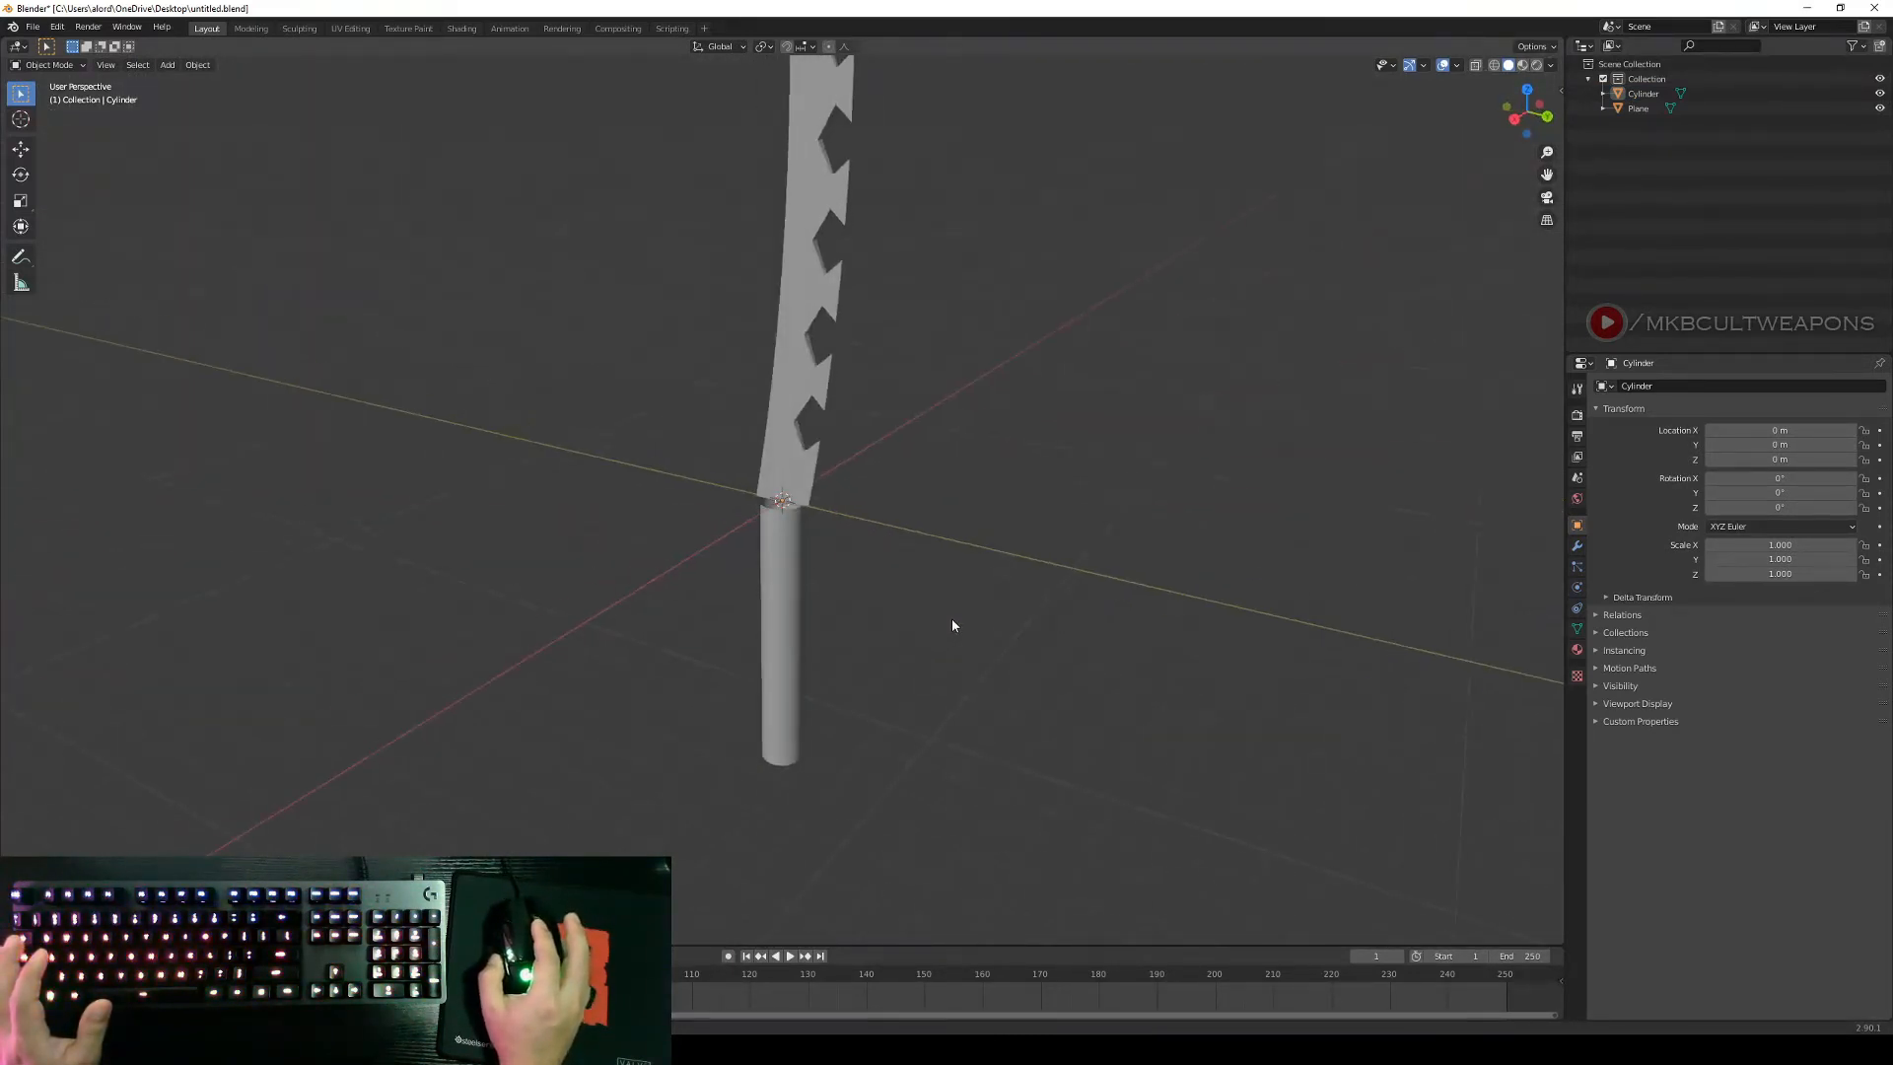
pyautogui.press('KP_1')
pyautogui.press('KP_3')
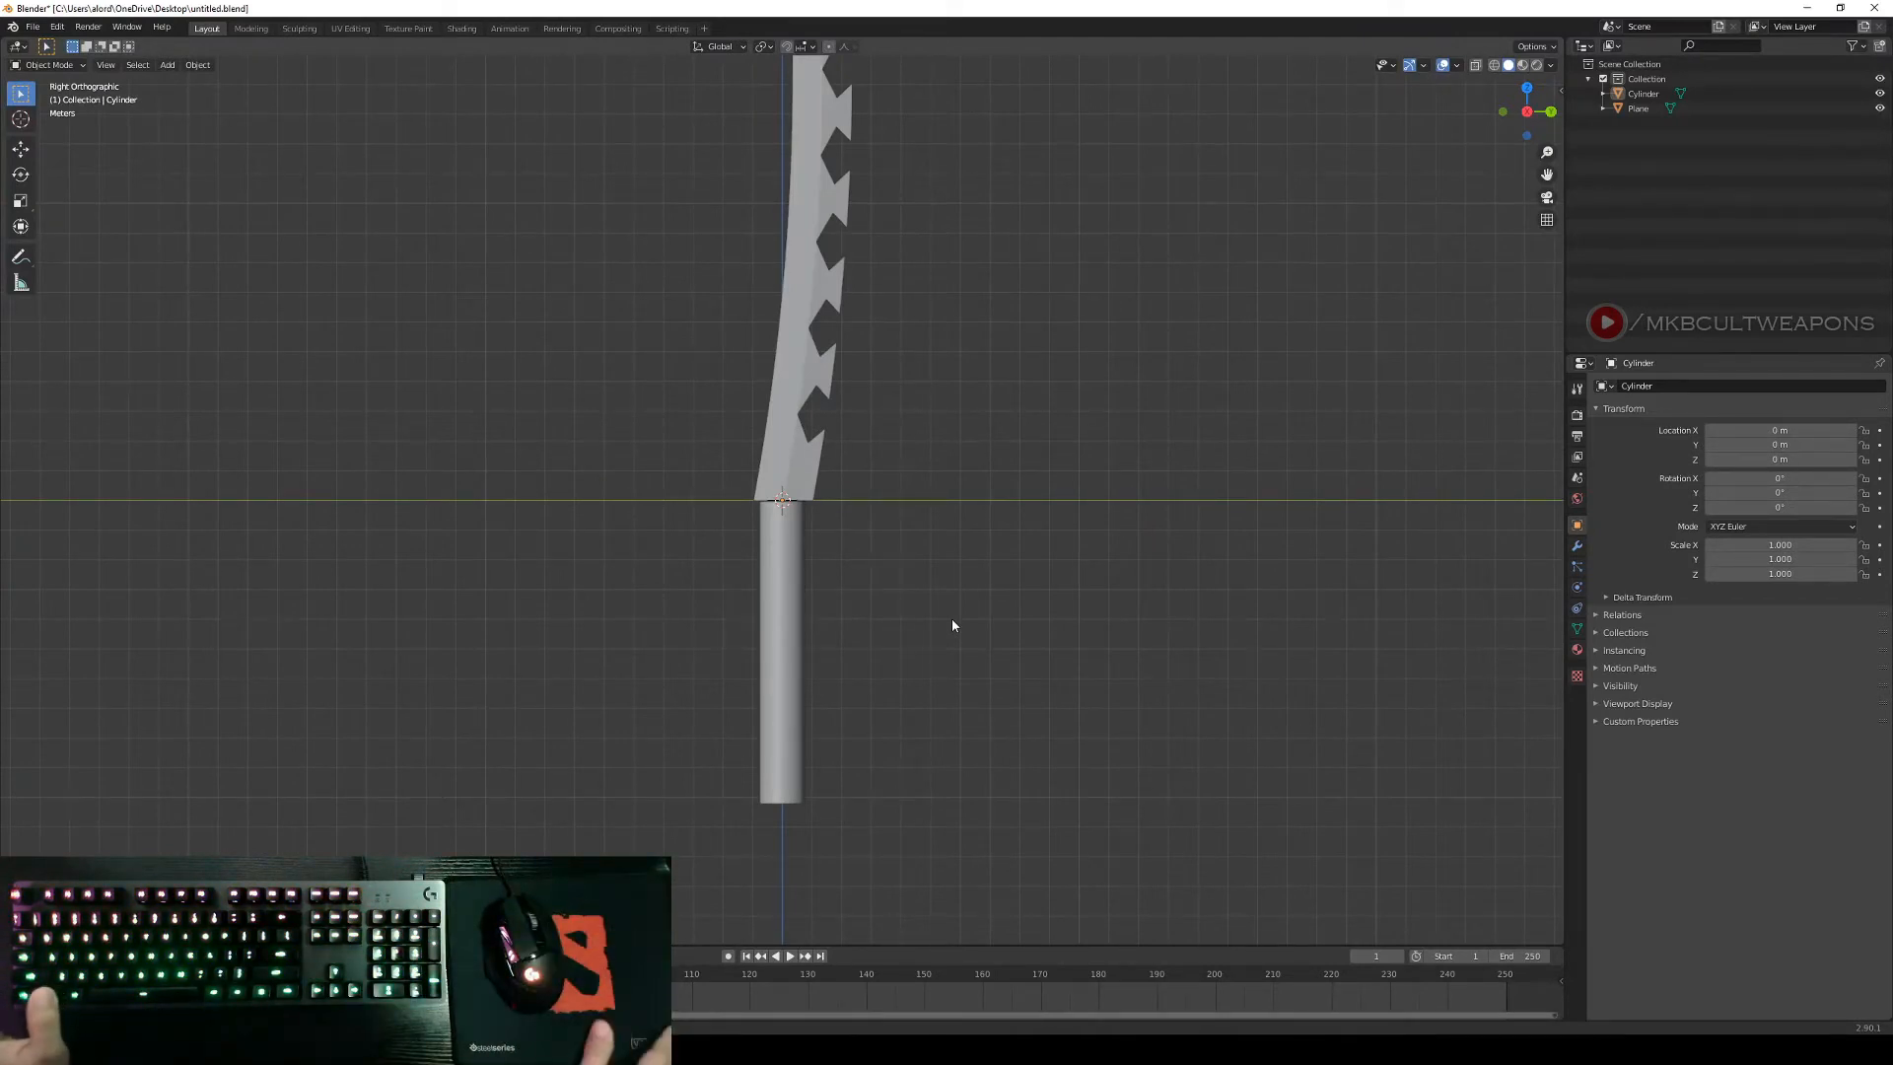
pyautogui.scroll(2, 988, 564)
pyautogui.scroll(-3, 841, 588)
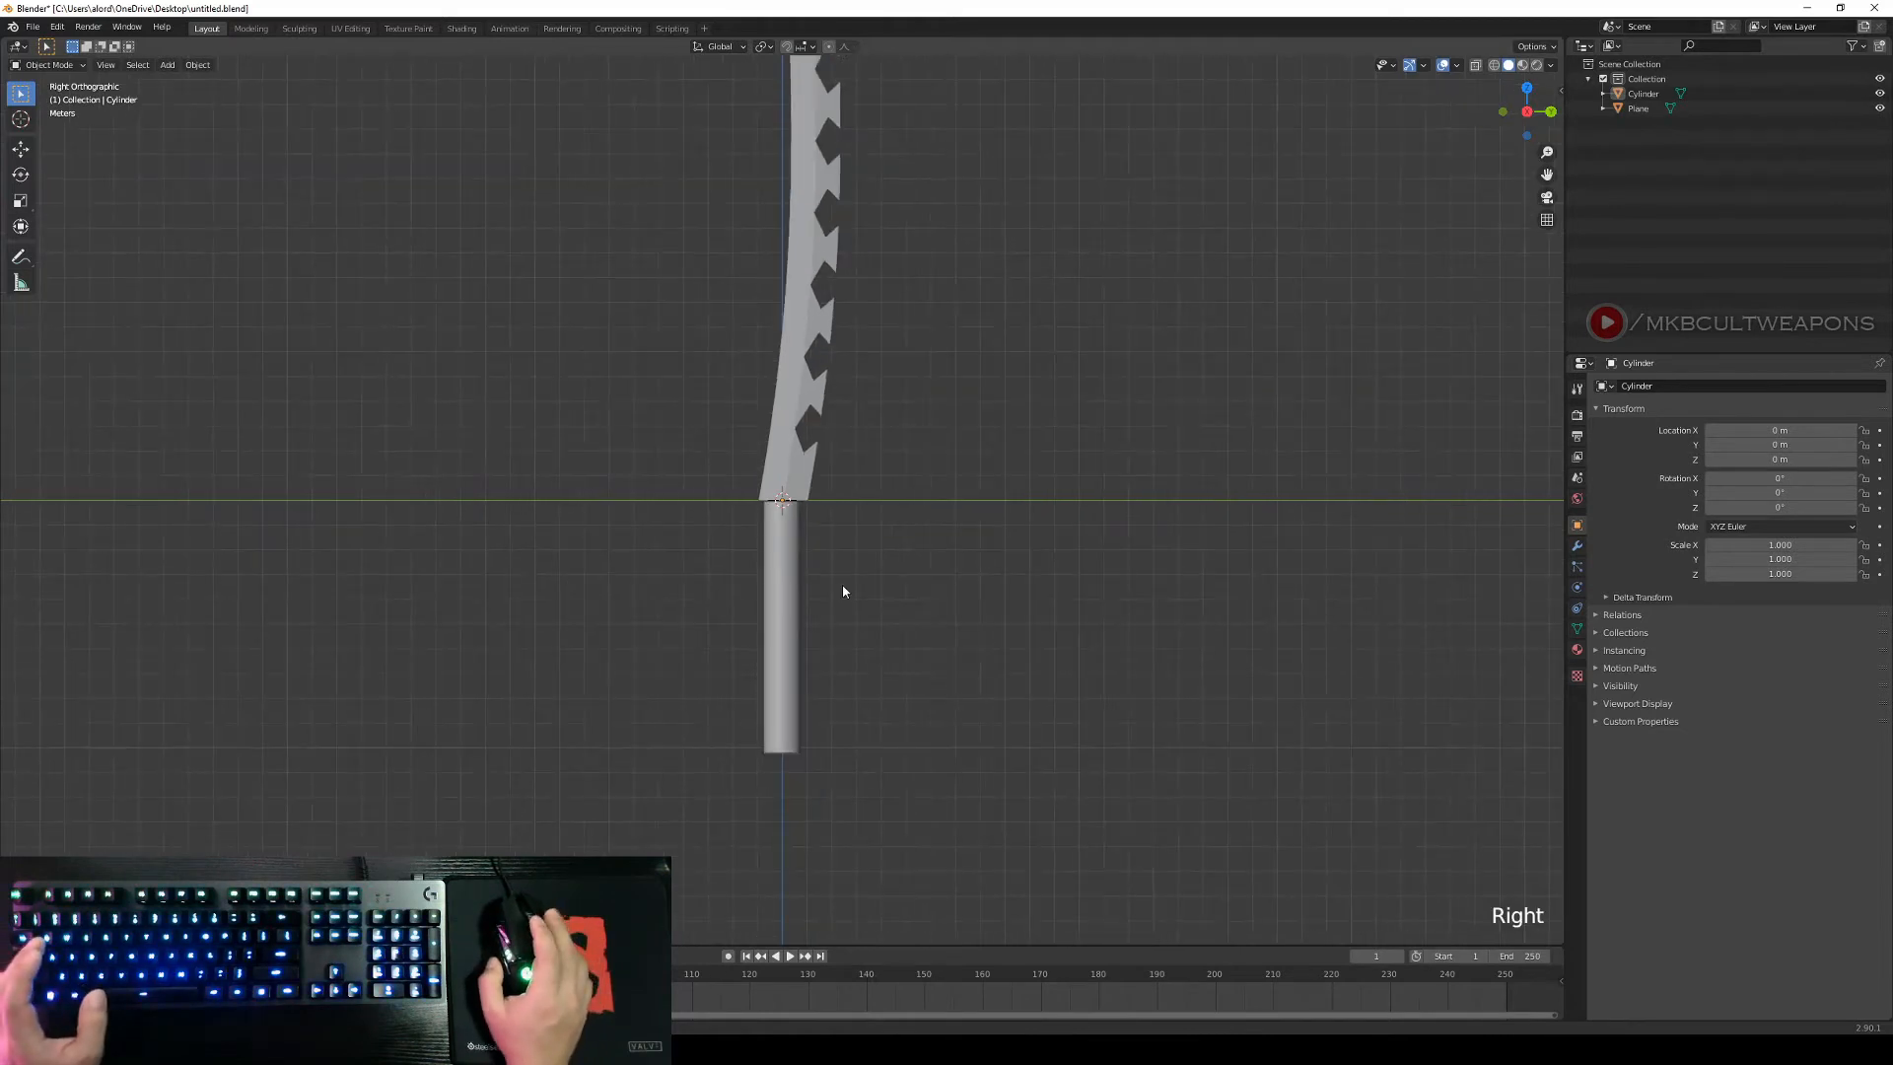
# Select the handle cylinder below the blade and open it in Edit Mode.
pyautogui.moveTo(841, 587); pyautogui.dragTo(893, 615, button='middle')
pyautogui.rightClick(762, 560)
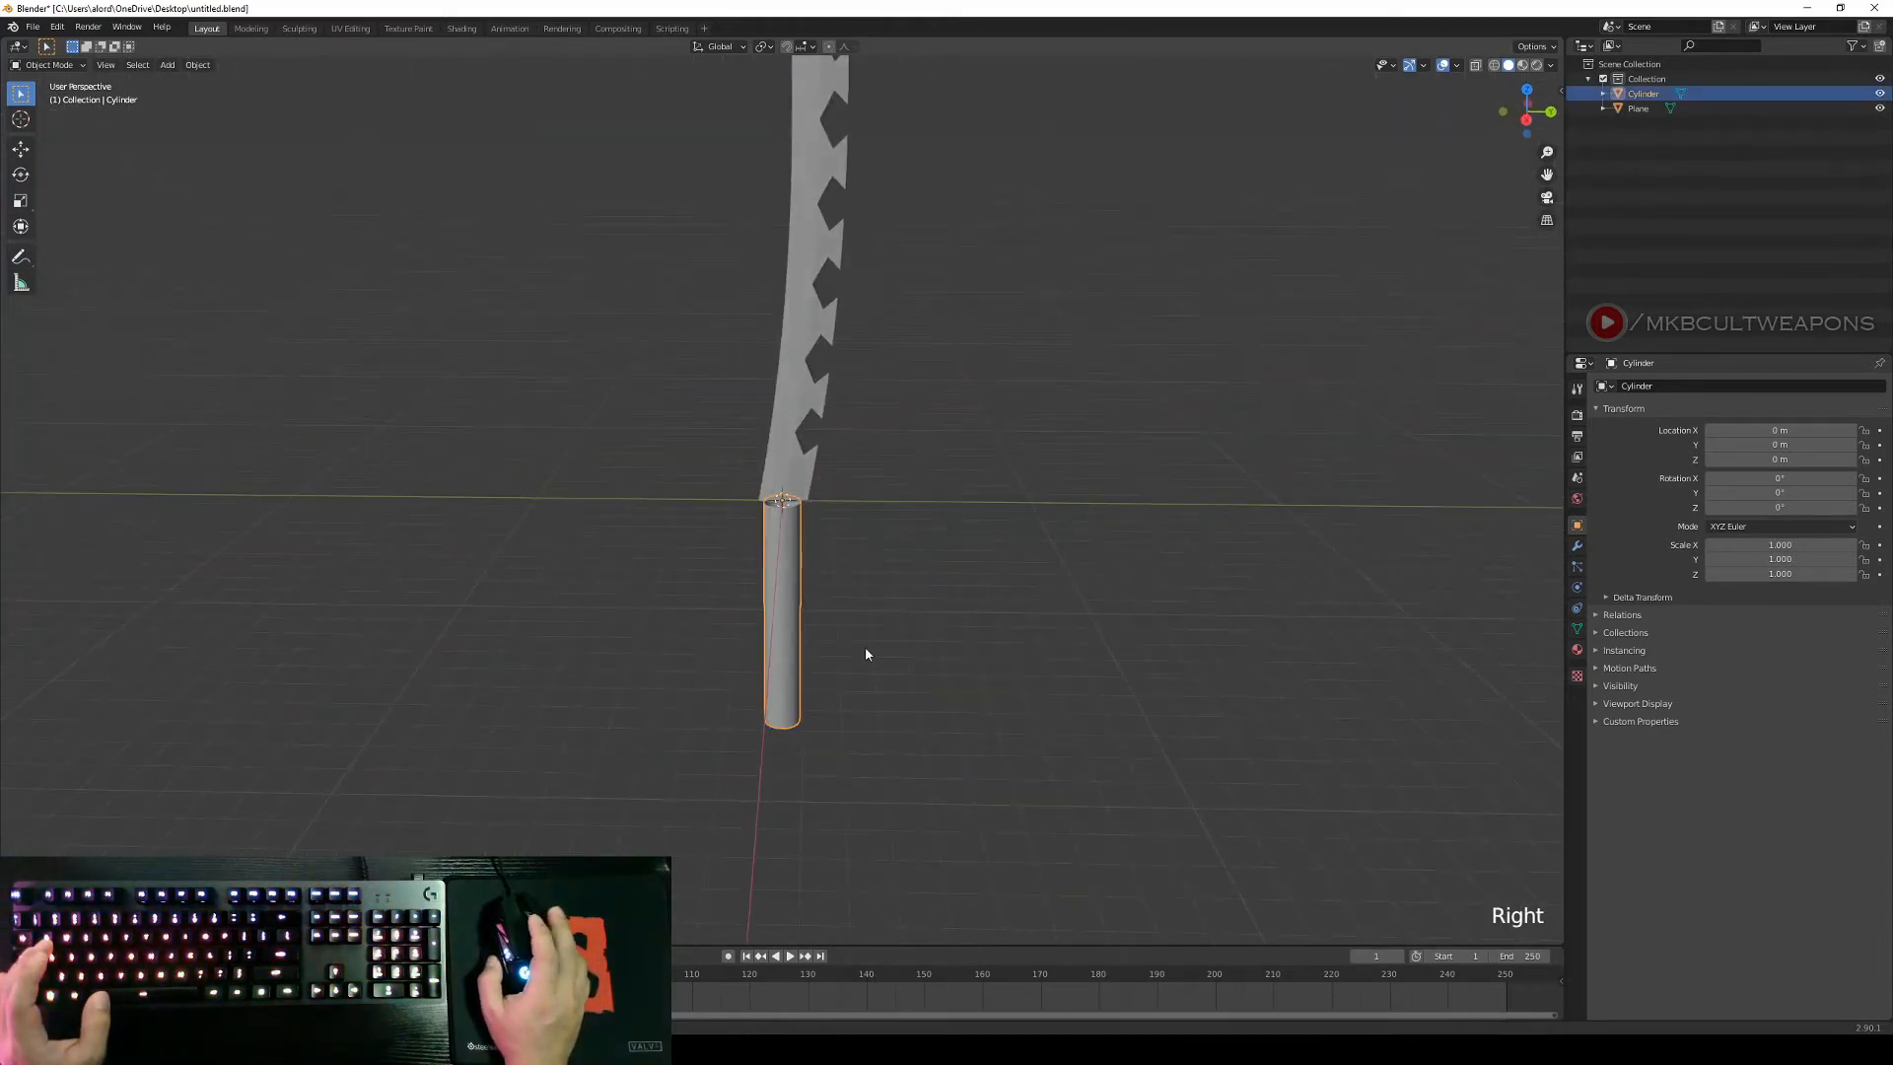
pyautogui.moveTo(865, 647); pyautogui.dragTo(886, 609, button='middle')
pyautogui.press('Tab')
# Examine the handle's proportions and its joint with the blade's base from several angles.
pyautogui.scroll(4, 882, 606)
pyautogui.moveTo(811, 559); pyautogui.dragTo(913, 642, button='middle')
pyautogui.scroll(-5, 919, 641)
pyautogui.scroll(-2, 920, 641)
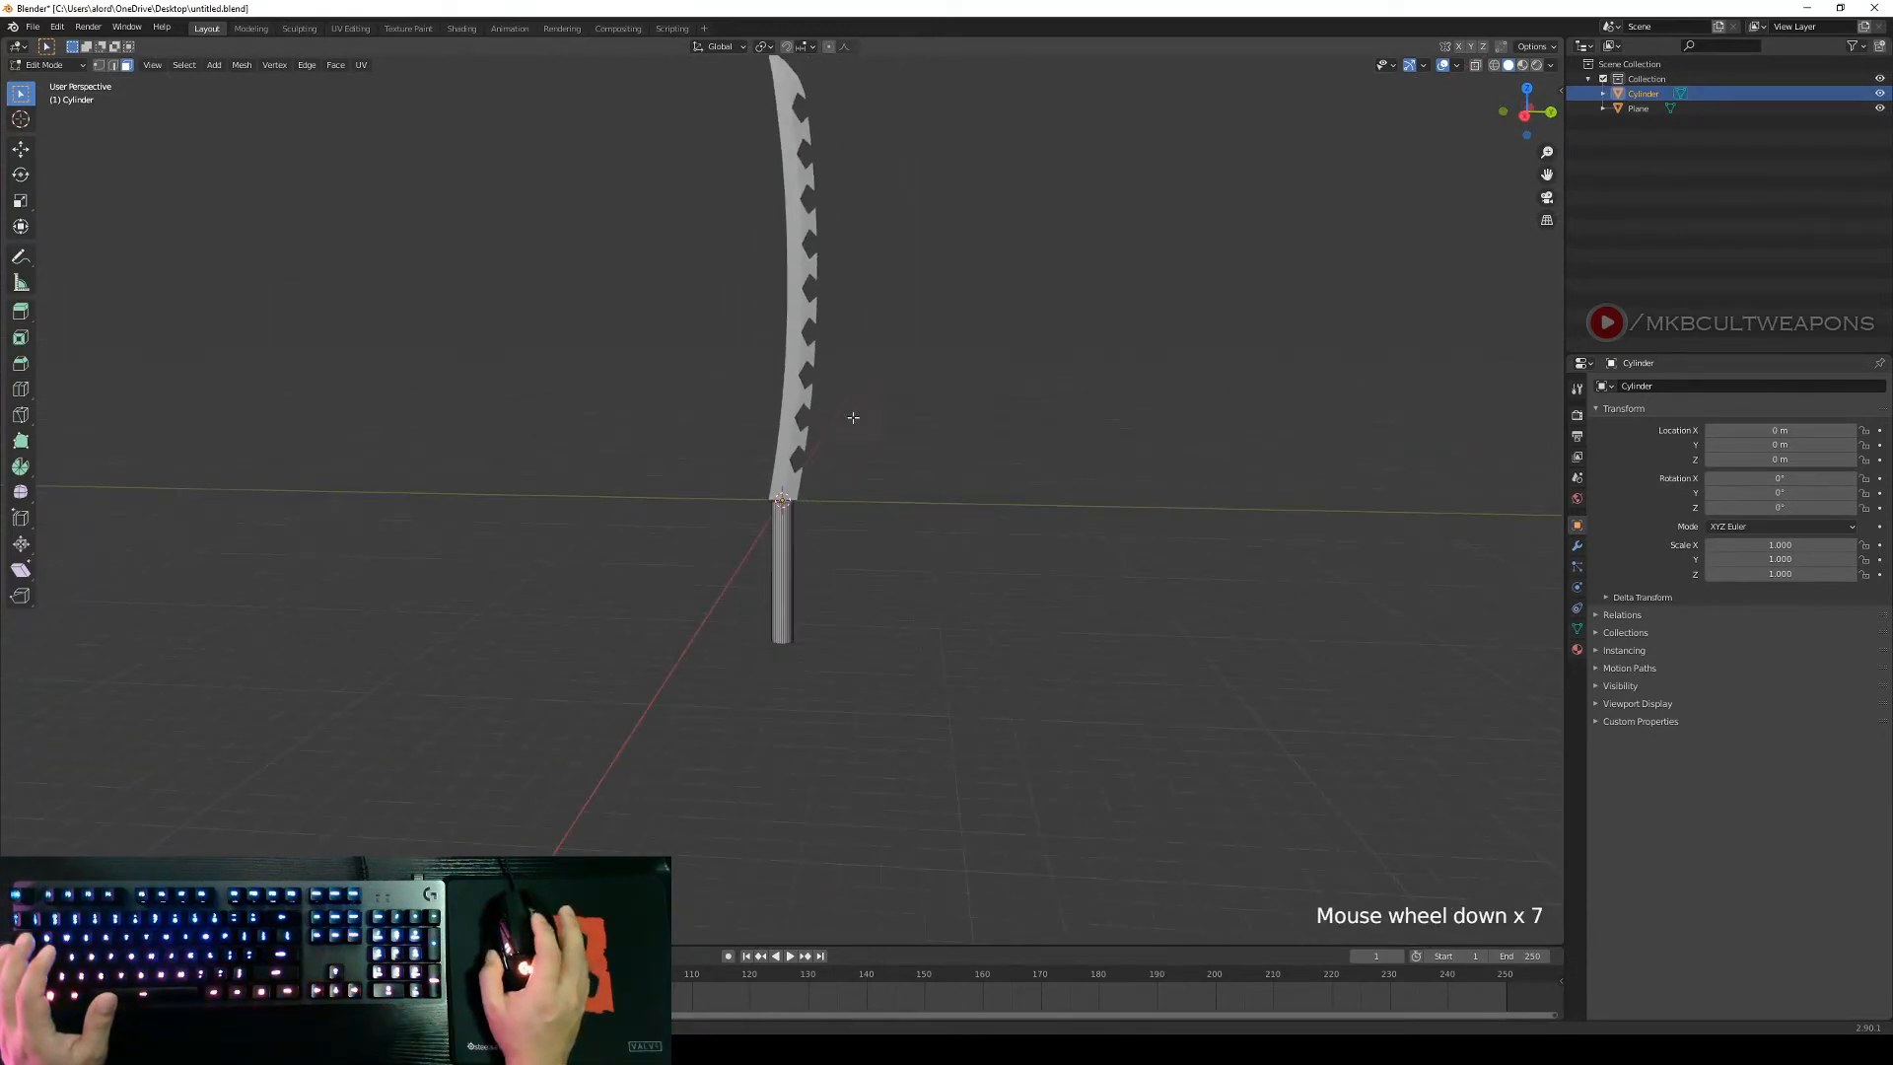
pyautogui.moveTo(858, 414); pyautogui.dragTo(798, 100, button='middle')
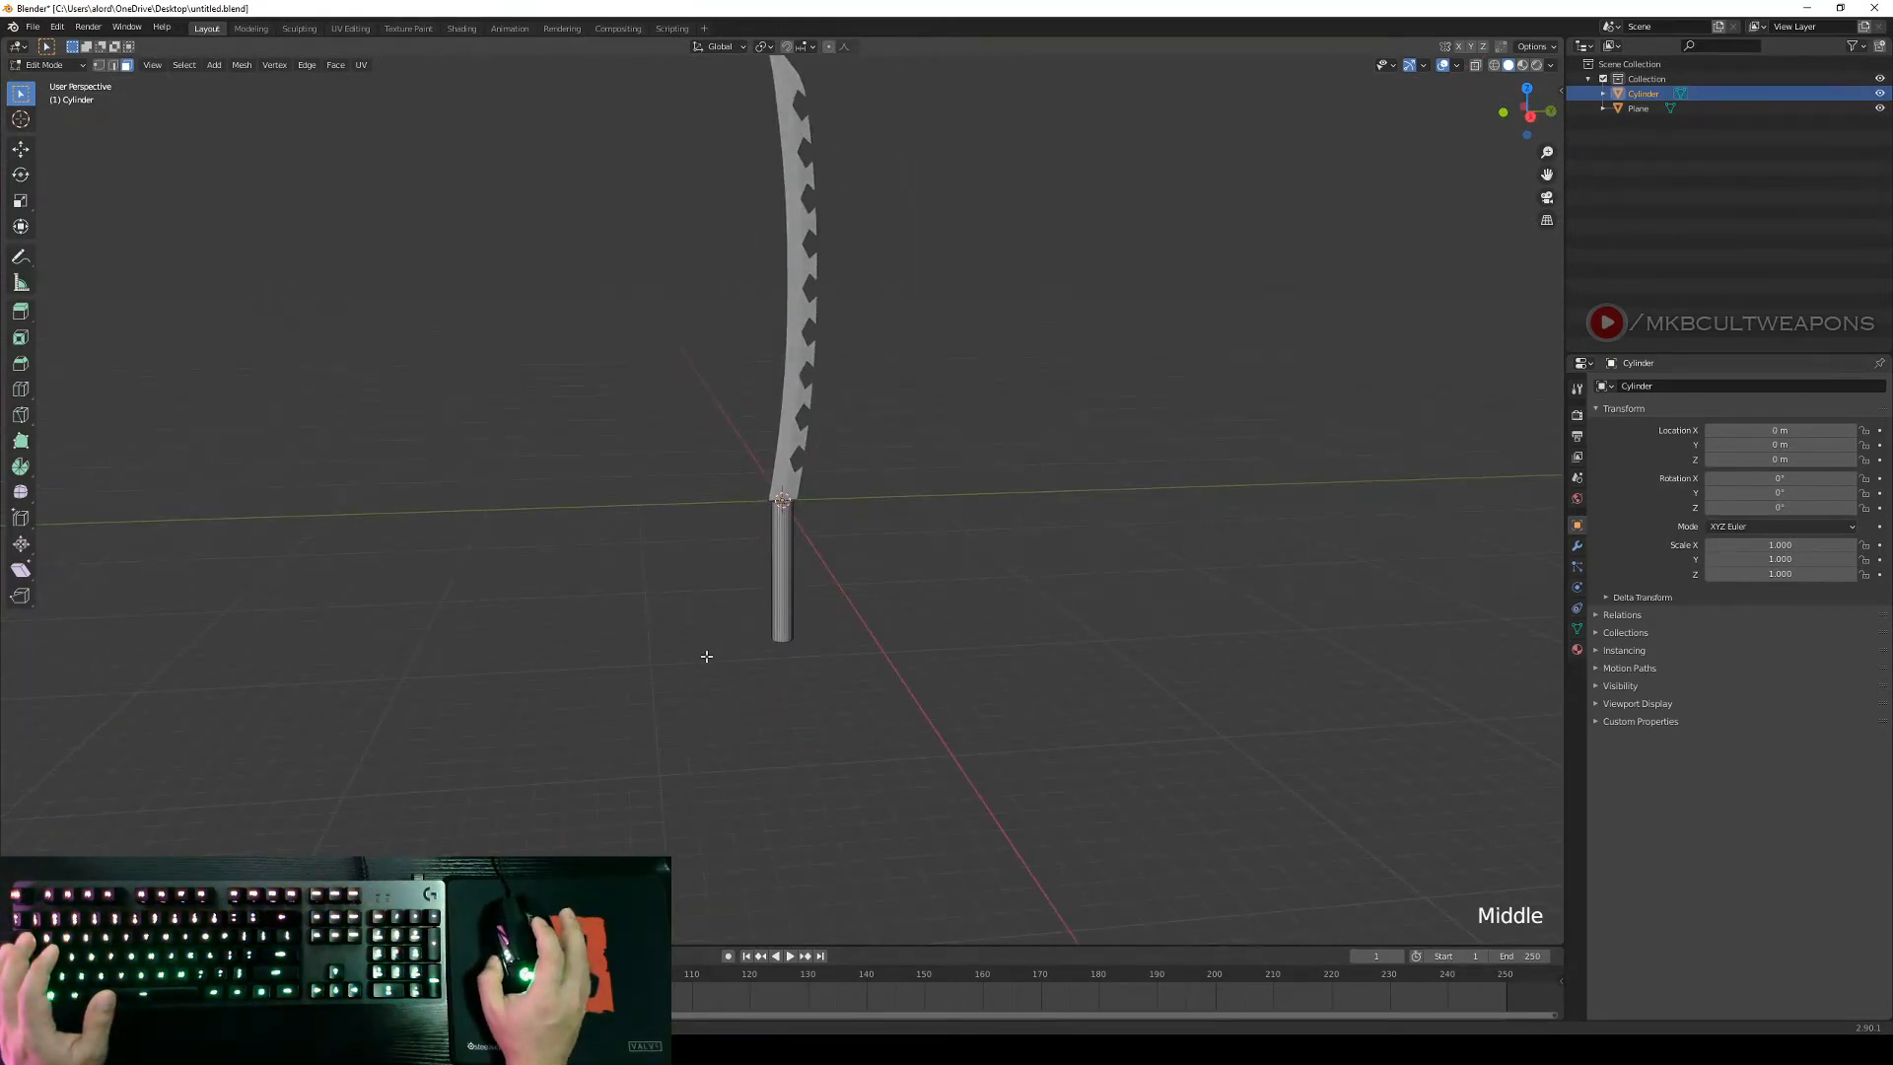
pyautogui.scroll(5, 875, 647)
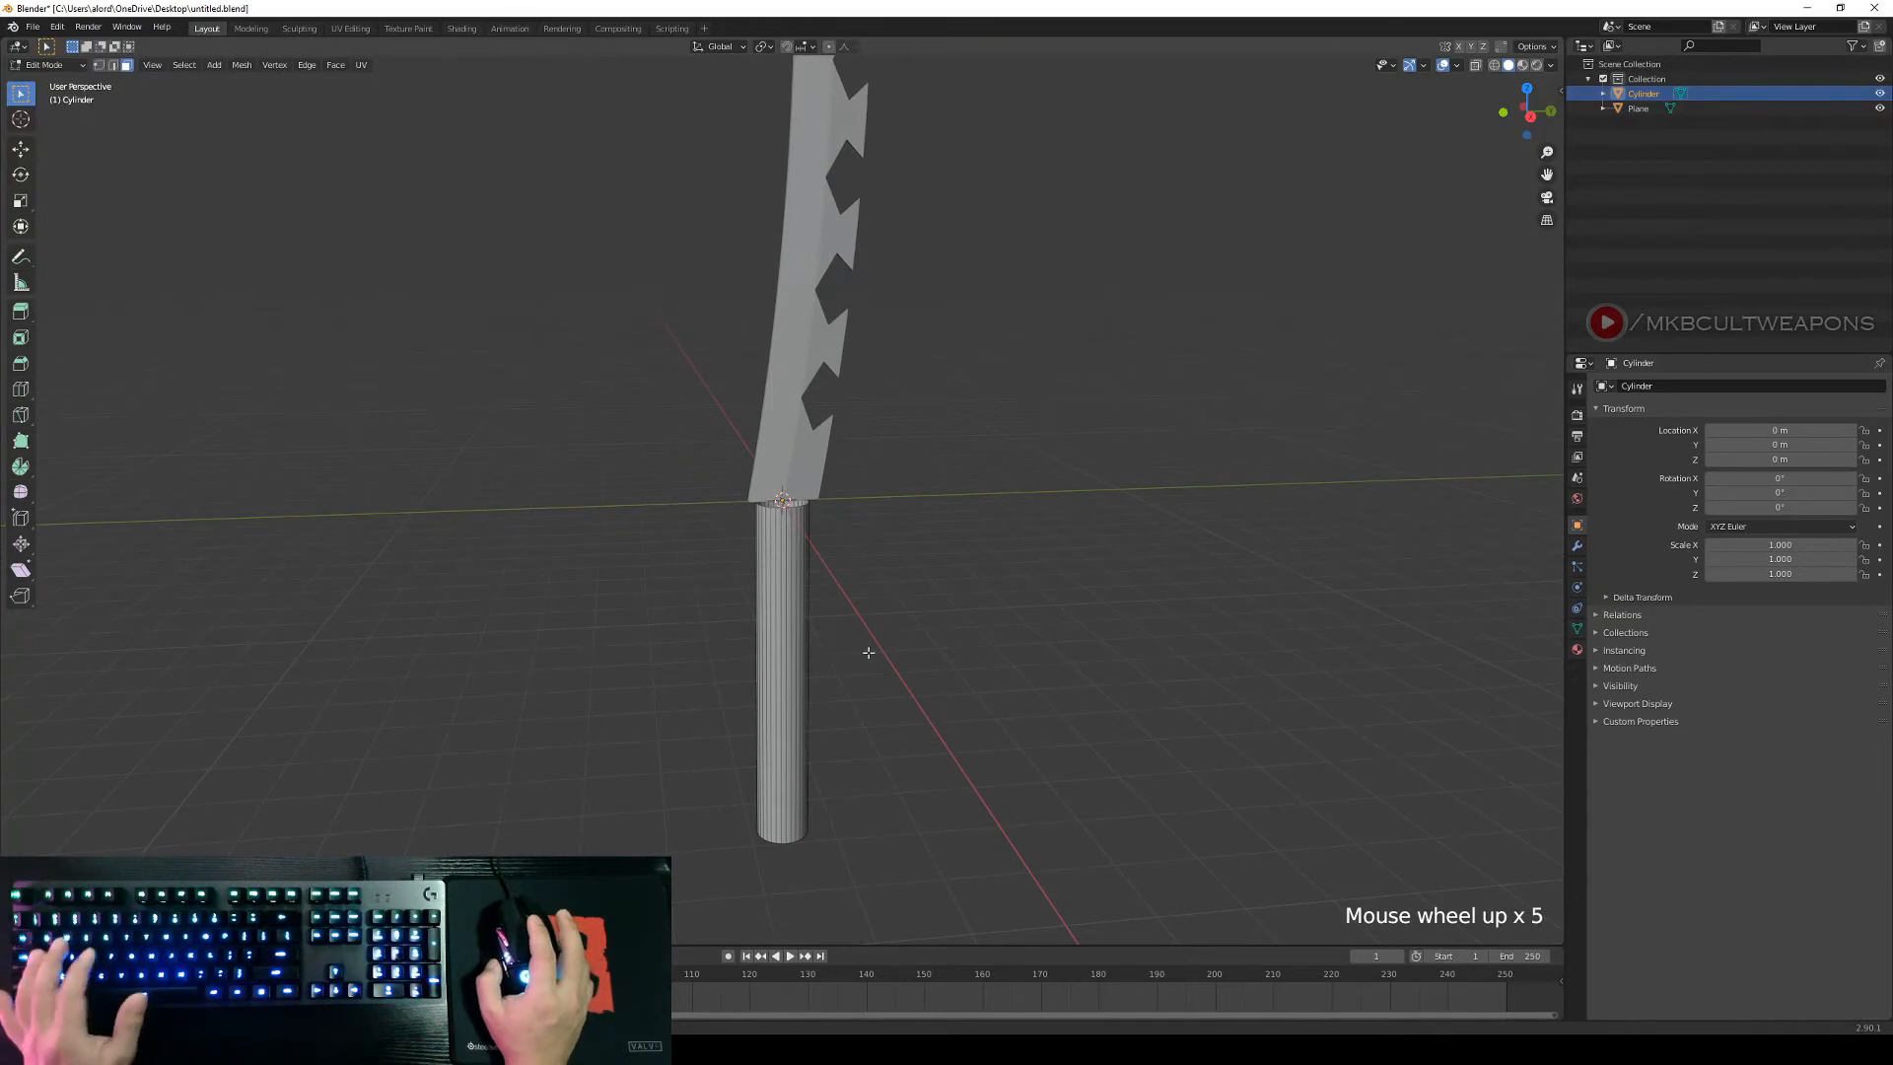
pyautogui.moveTo(870, 647); pyautogui.dragTo(962, 693, button='middle')
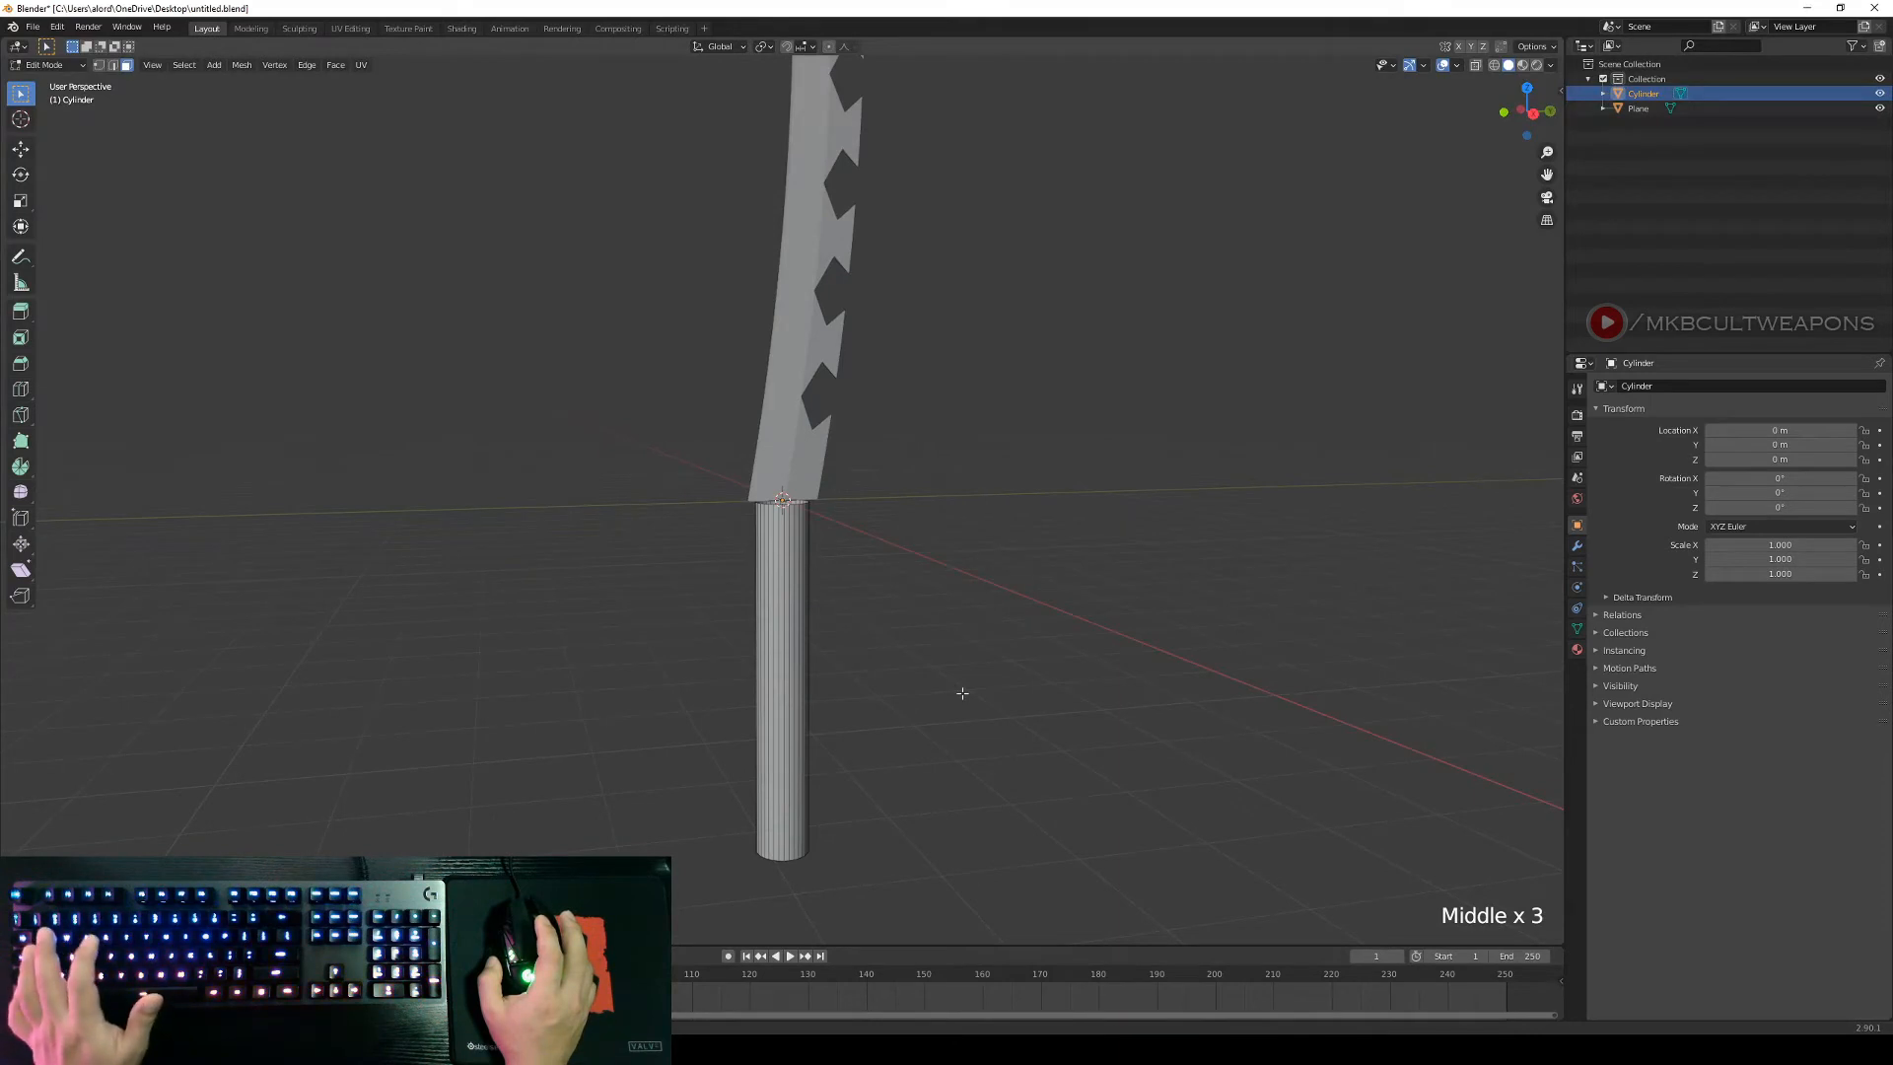
# Divide the handle cylinder along its length with 10 evenly spaced loop cuts and show it in right view.
pyautogui.hotkey('ctrl', 'r')
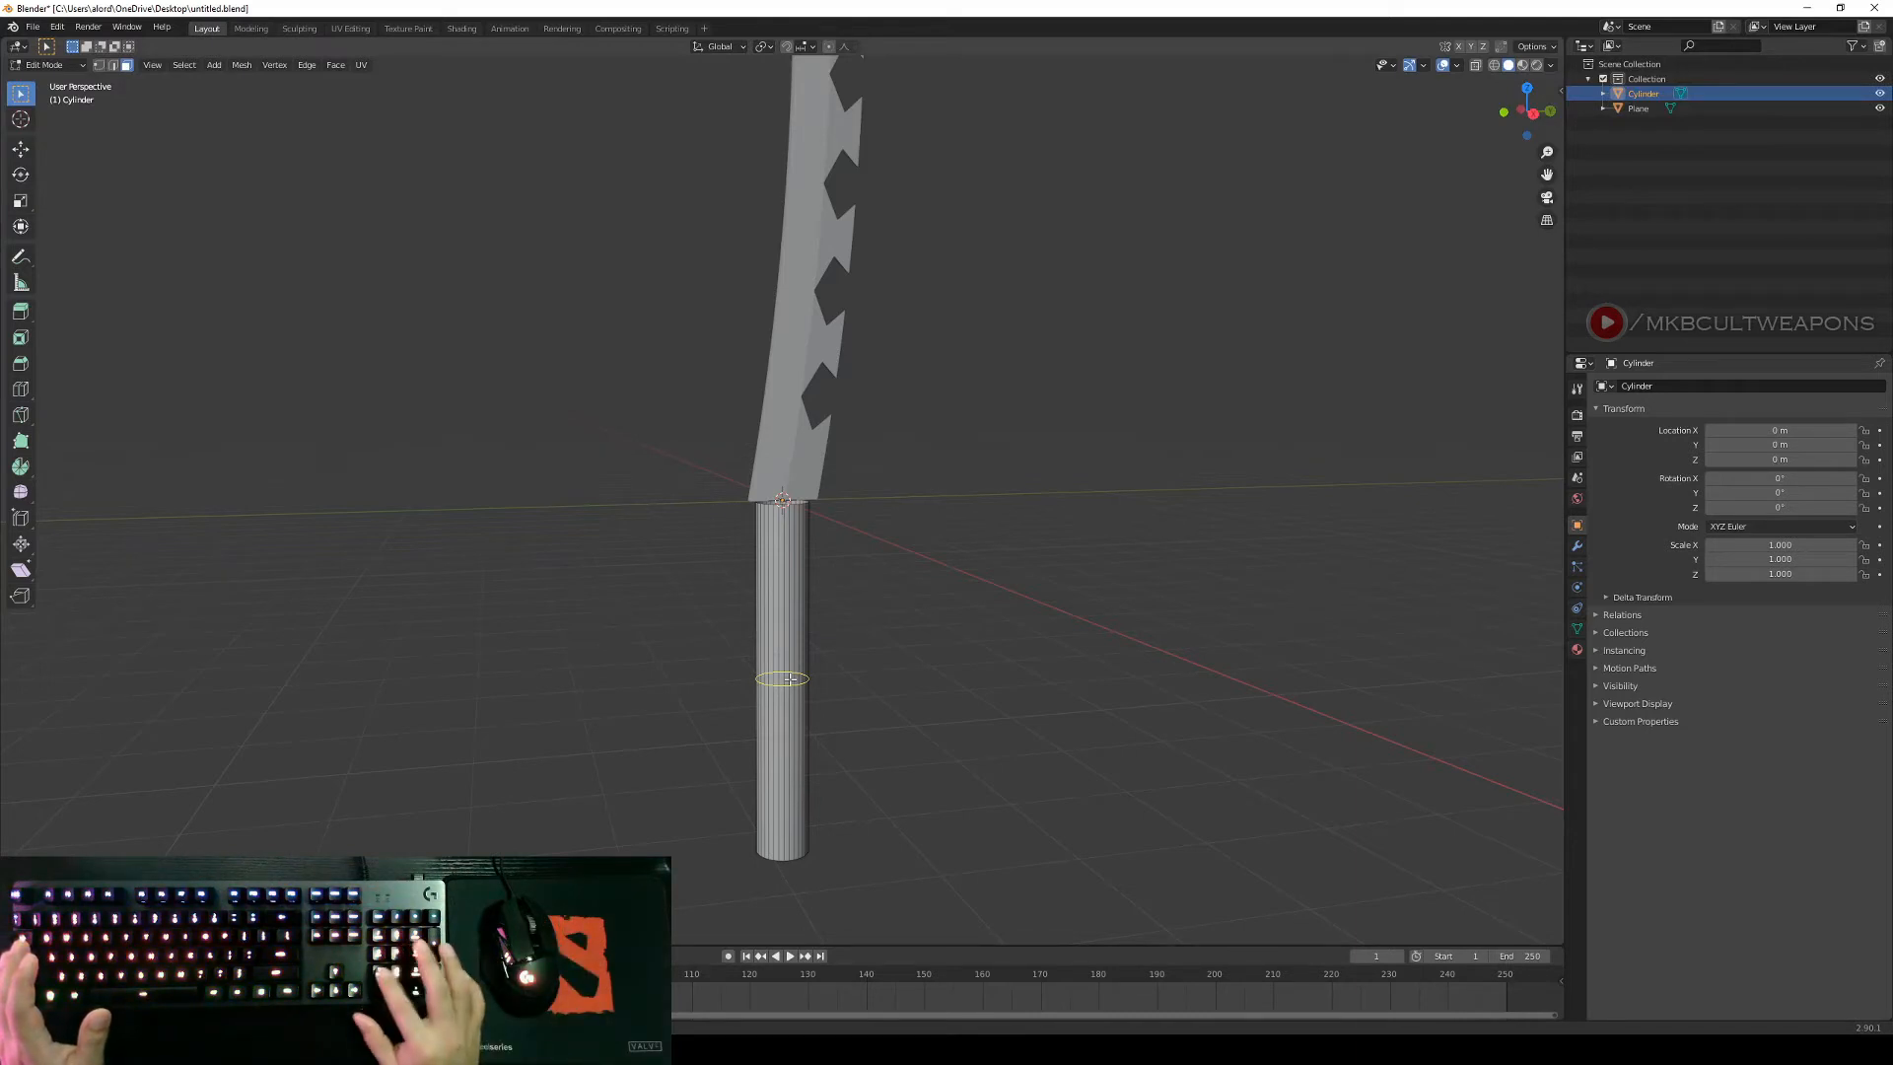
pyautogui.write('10')
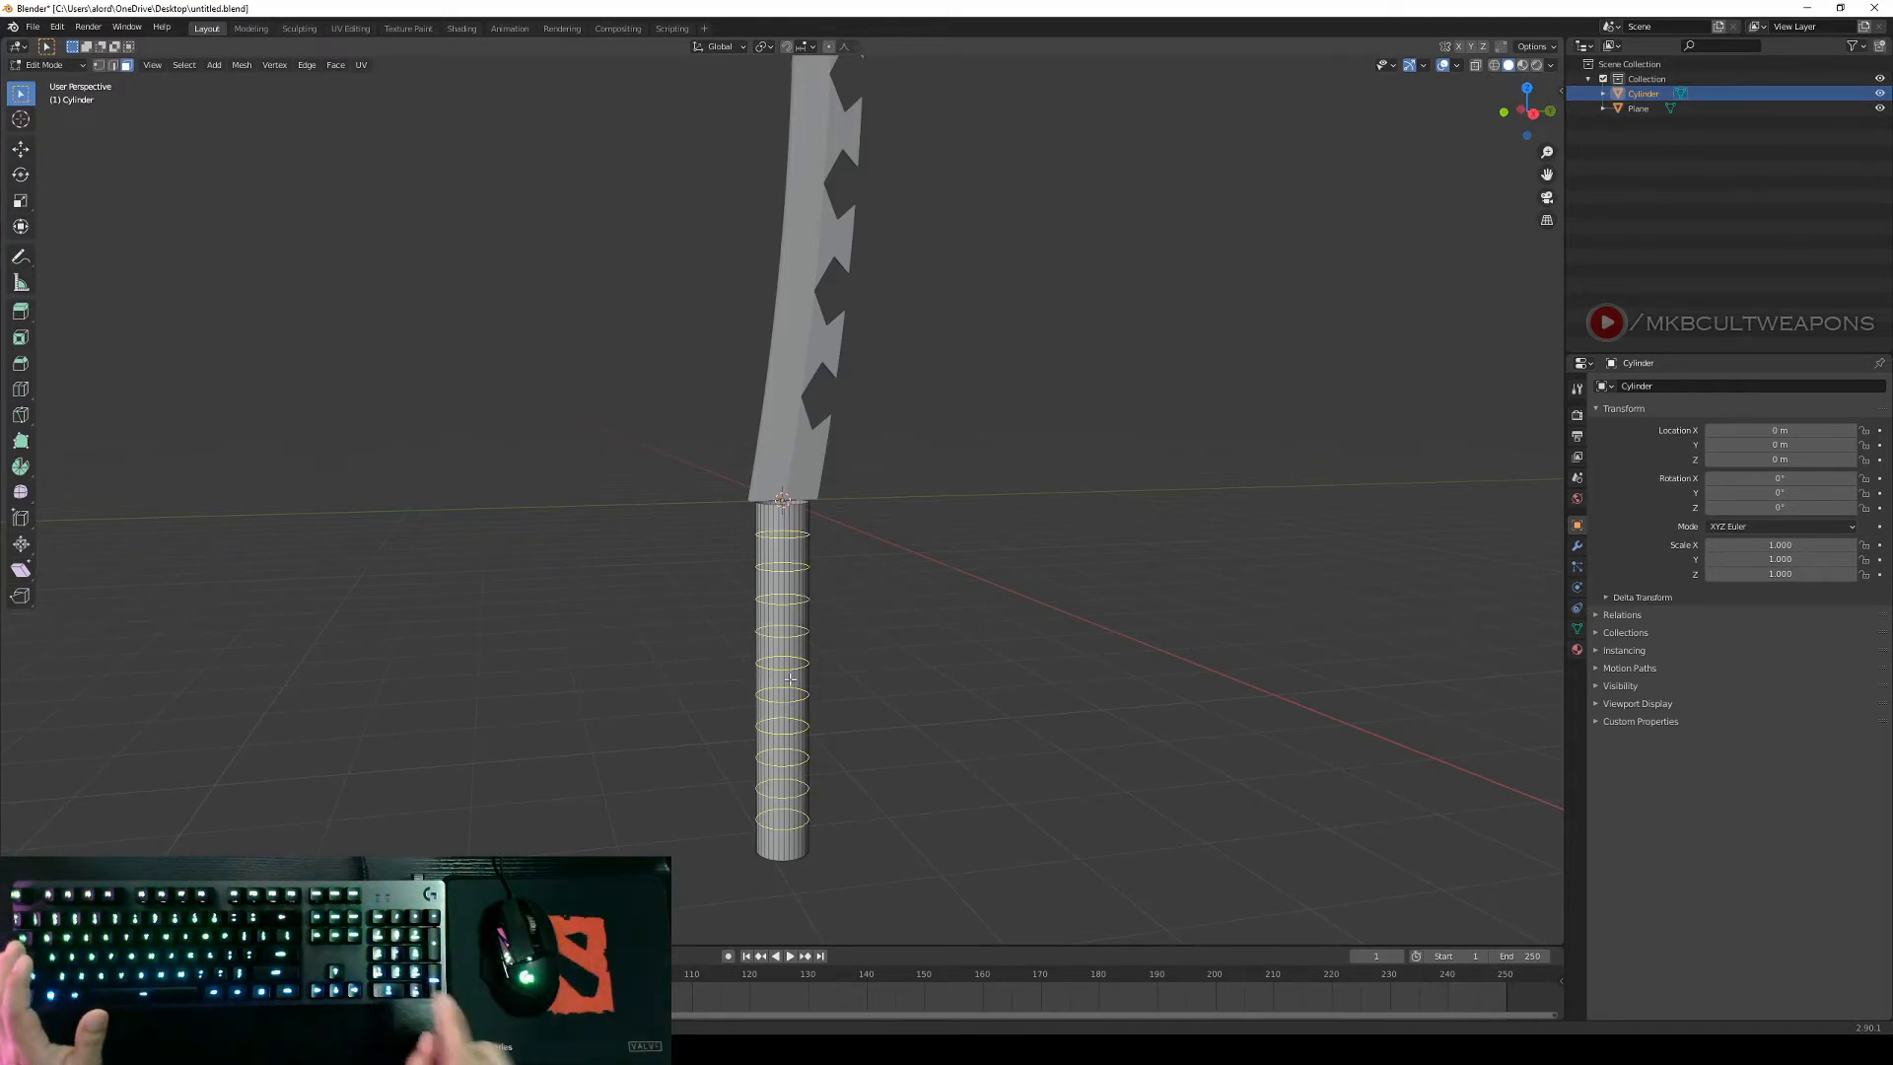
pyautogui.click(790, 679)
pyautogui.rightClick(801, 671)
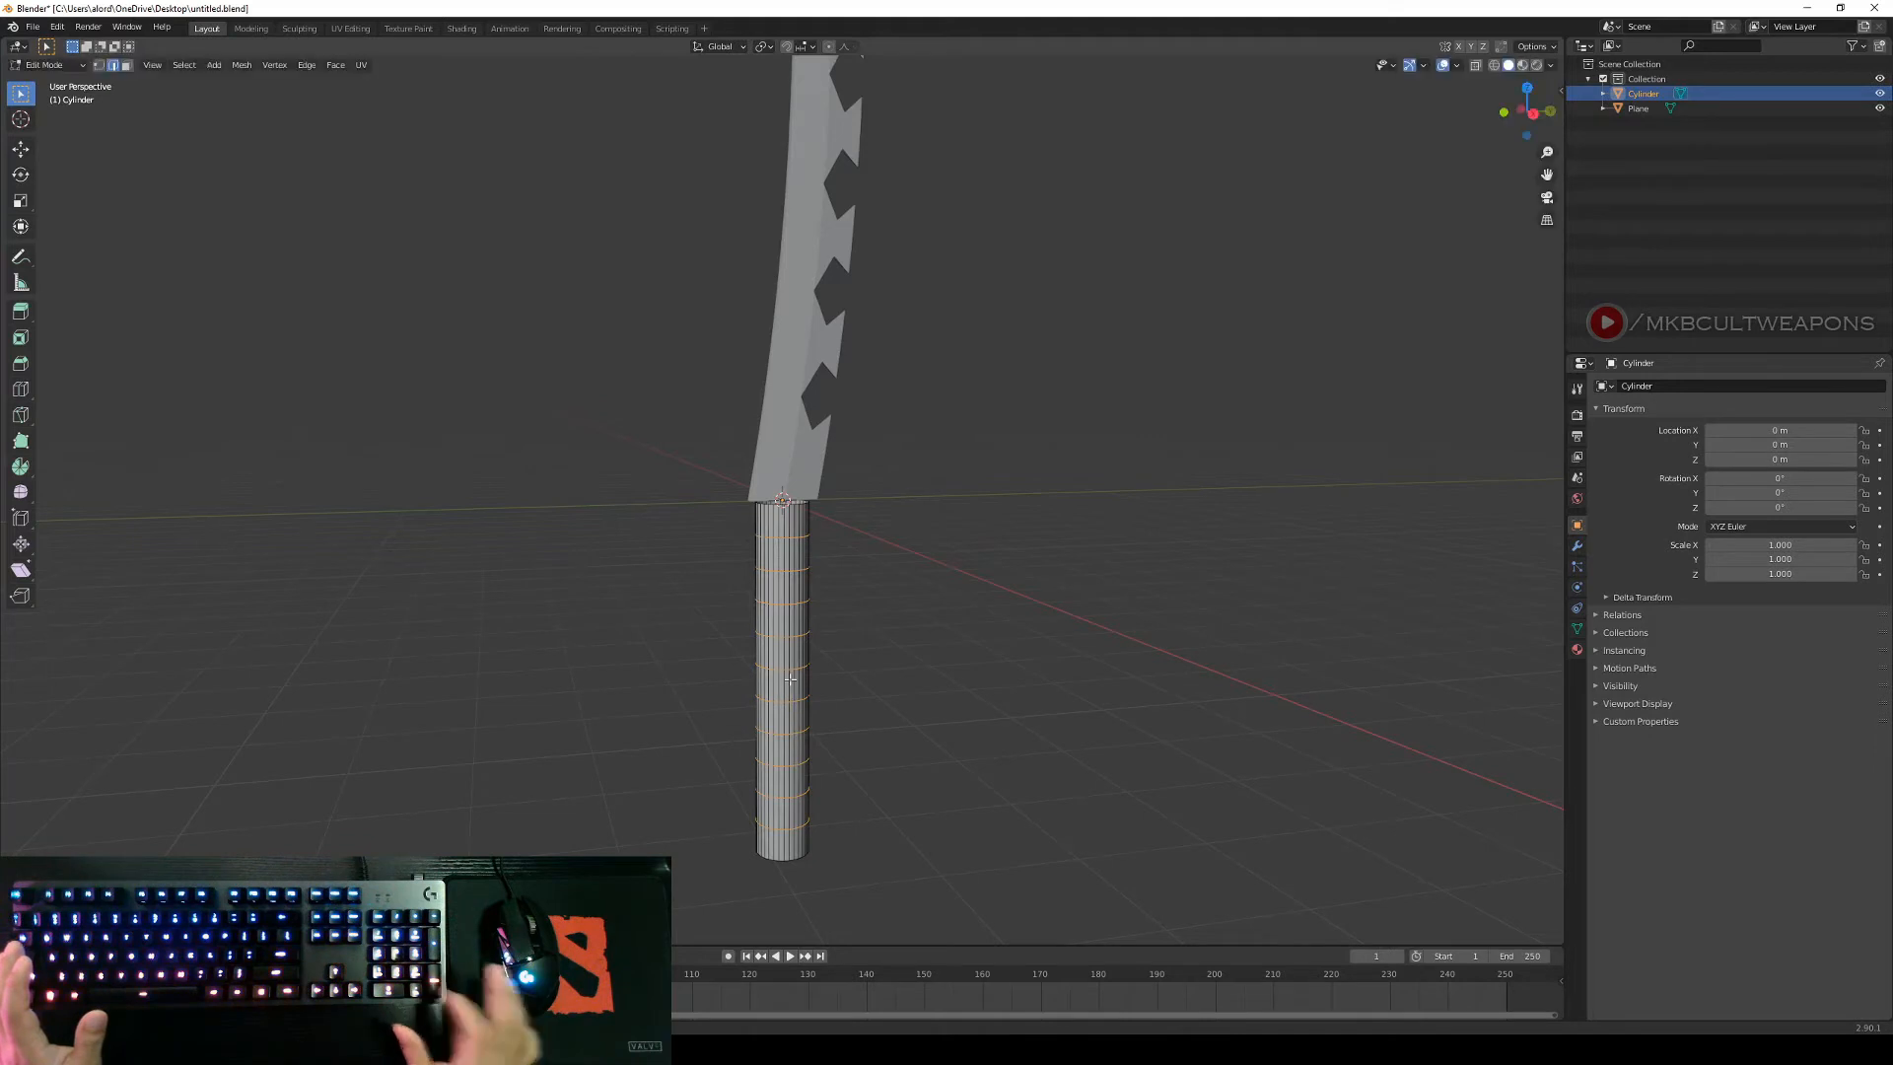
pyautogui.moveTo(968, 725); pyautogui.dragTo(988, 773, button='middle')
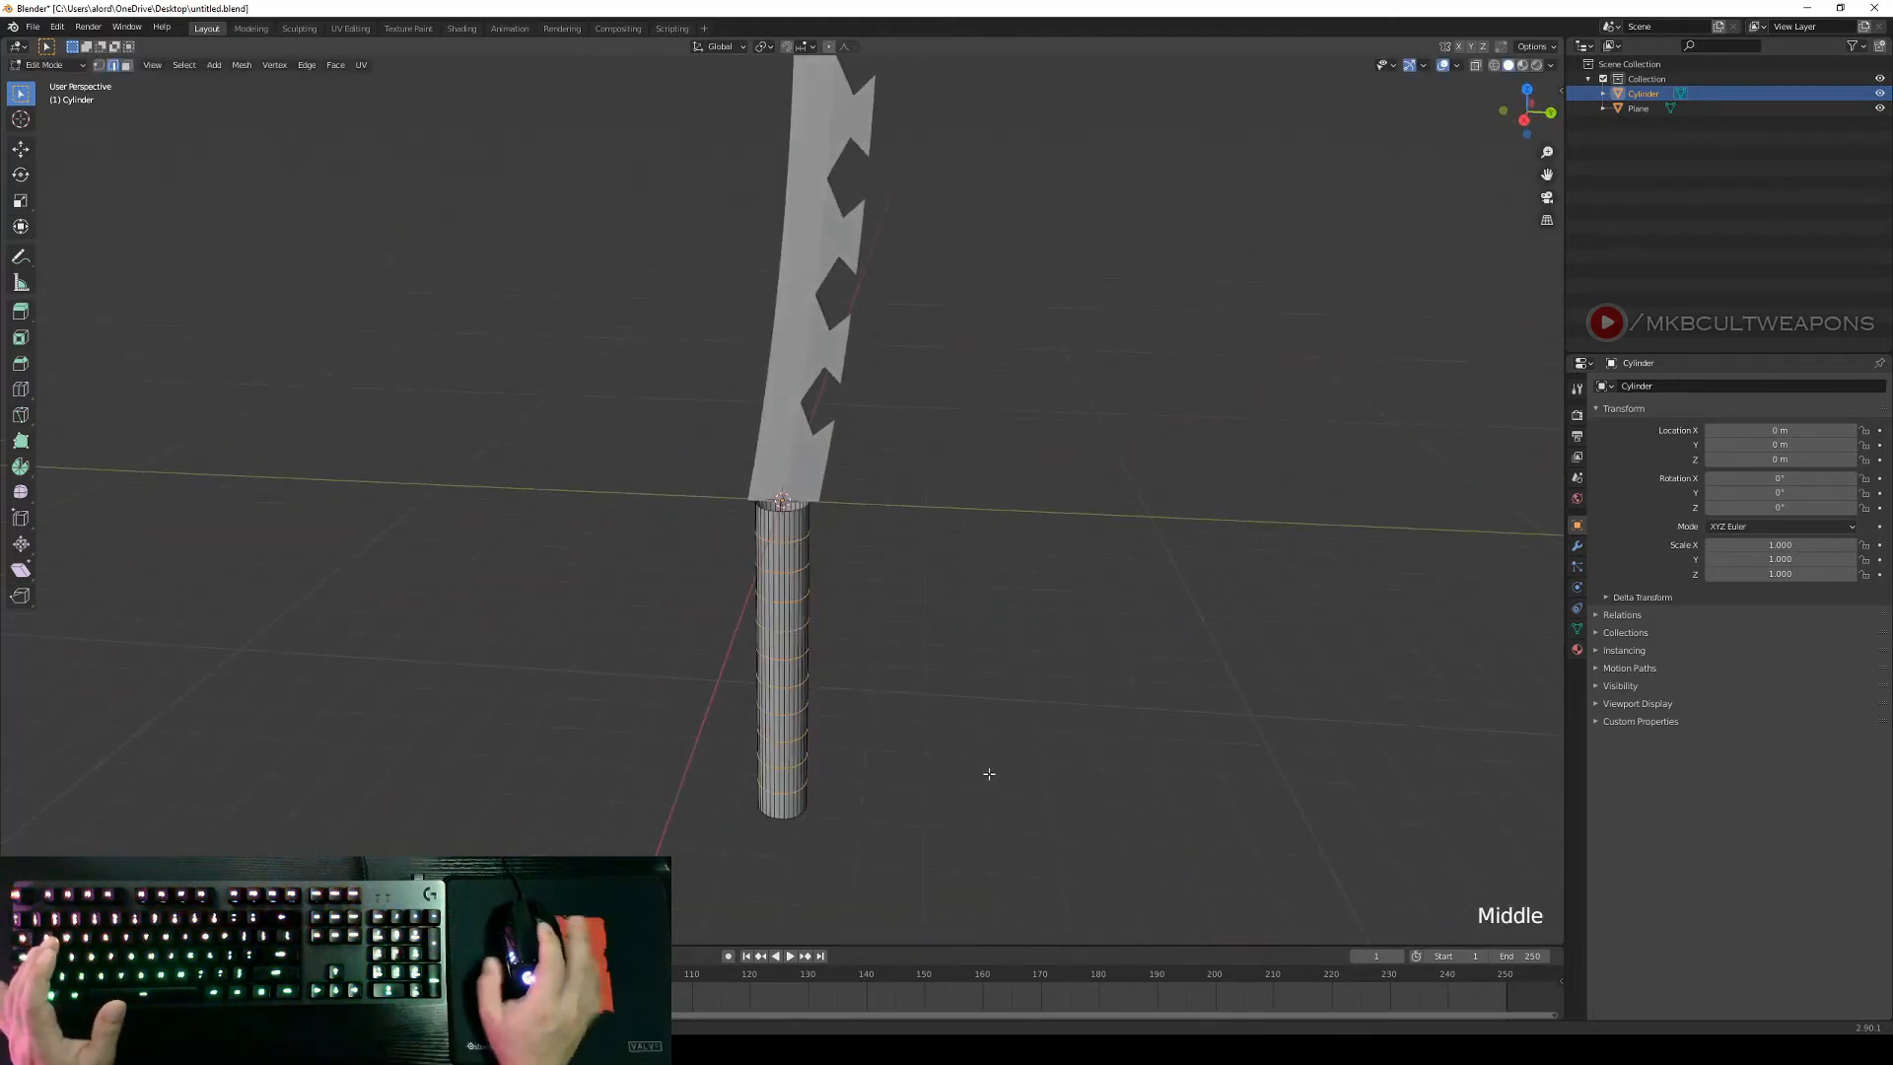
pyautogui.press('KP_3')
pyautogui.rightClick(989, 773)
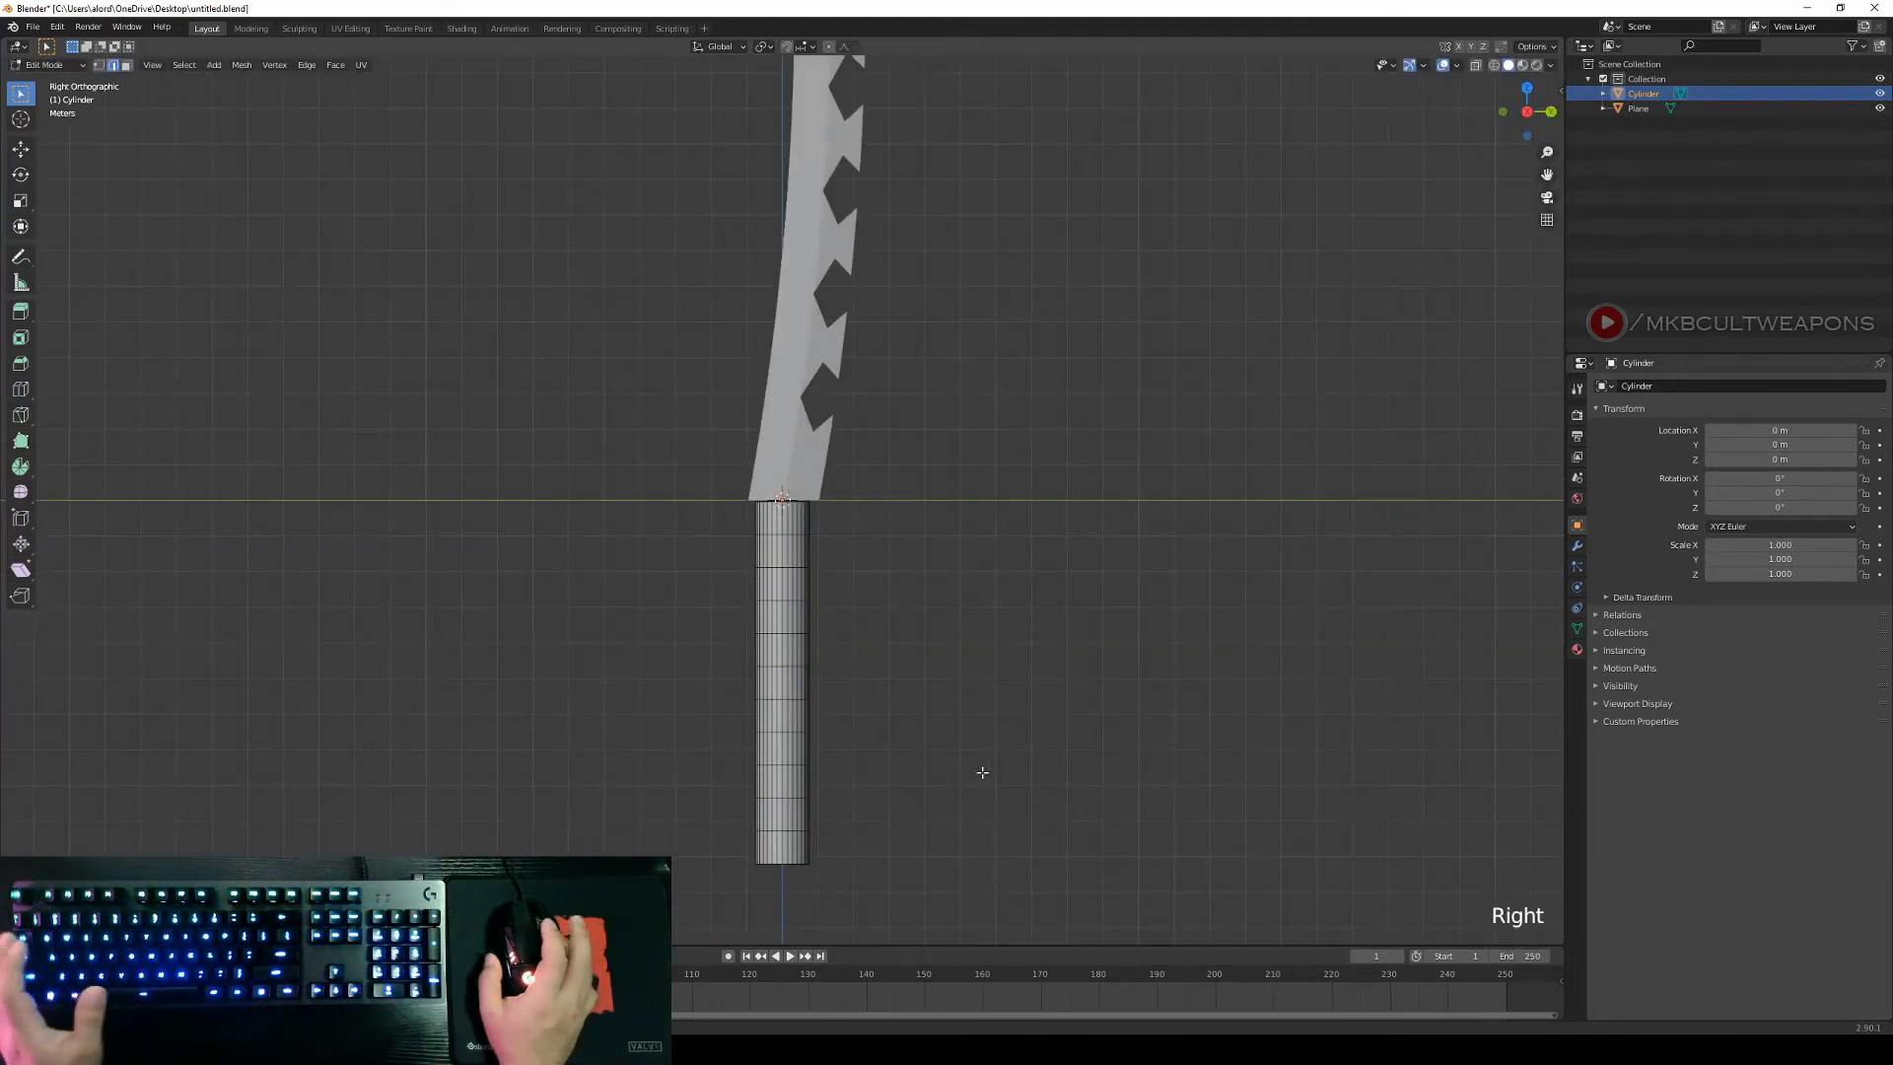
# Return to Object Mode and leave the handle deselected.
pyautogui.scroll(2, 970, 760)
pyautogui.scroll(-3, 959, 760)
pyautogui.moveTo(955, 760); pyautogui.dragTo(905, 680, button='middle')
pyautogui.press('Tab')
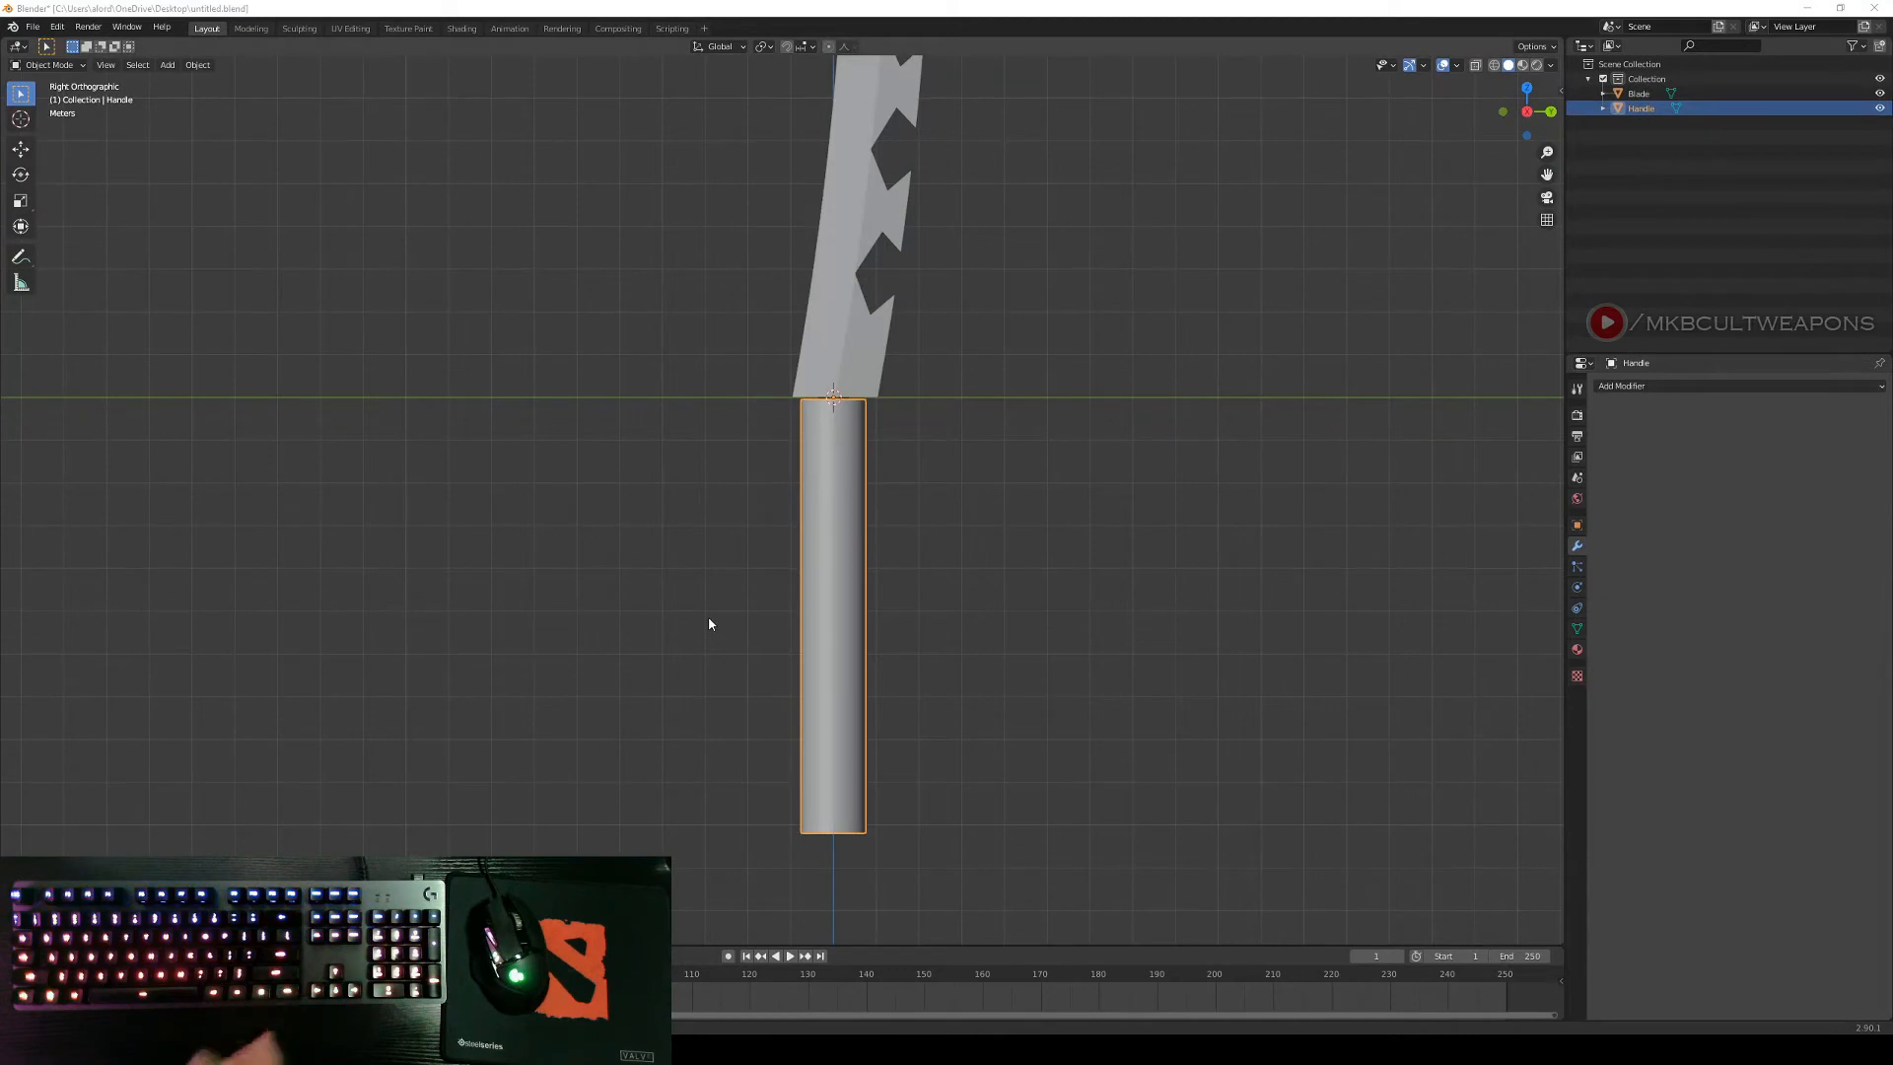
pyautogui.rightClick(1123, 702)
# Select the handle below the blade and open its mesh in Edit Mode.
pyautogui.scroll(2, 1069, 653)
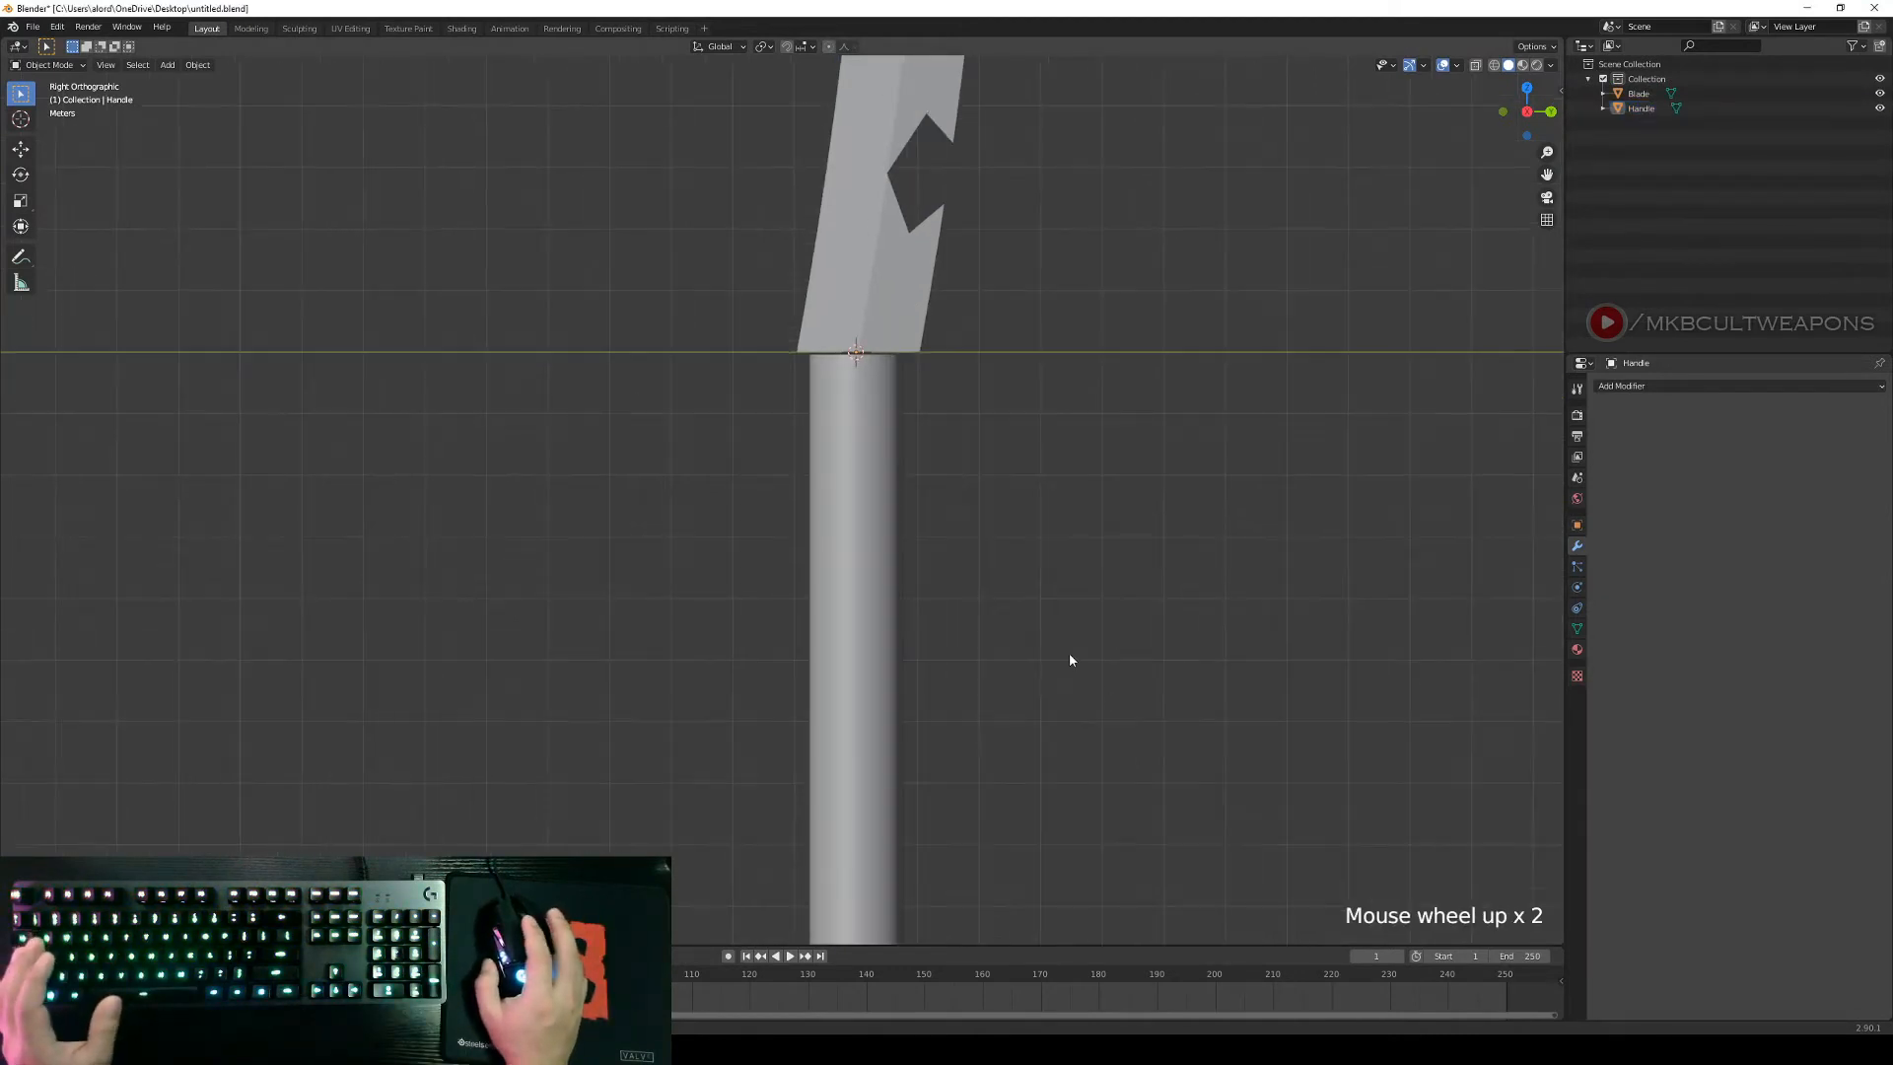
pyautogui.scroll(-1, 1047, 652)
pyautogui.keyDown('shift'); pyautogui.moveTo(1045, 650); pyautogui.dragTo(818, 529, button='middle'); pyautogui.keyUp('shift')
pyautogui.rightClick(848, 472)
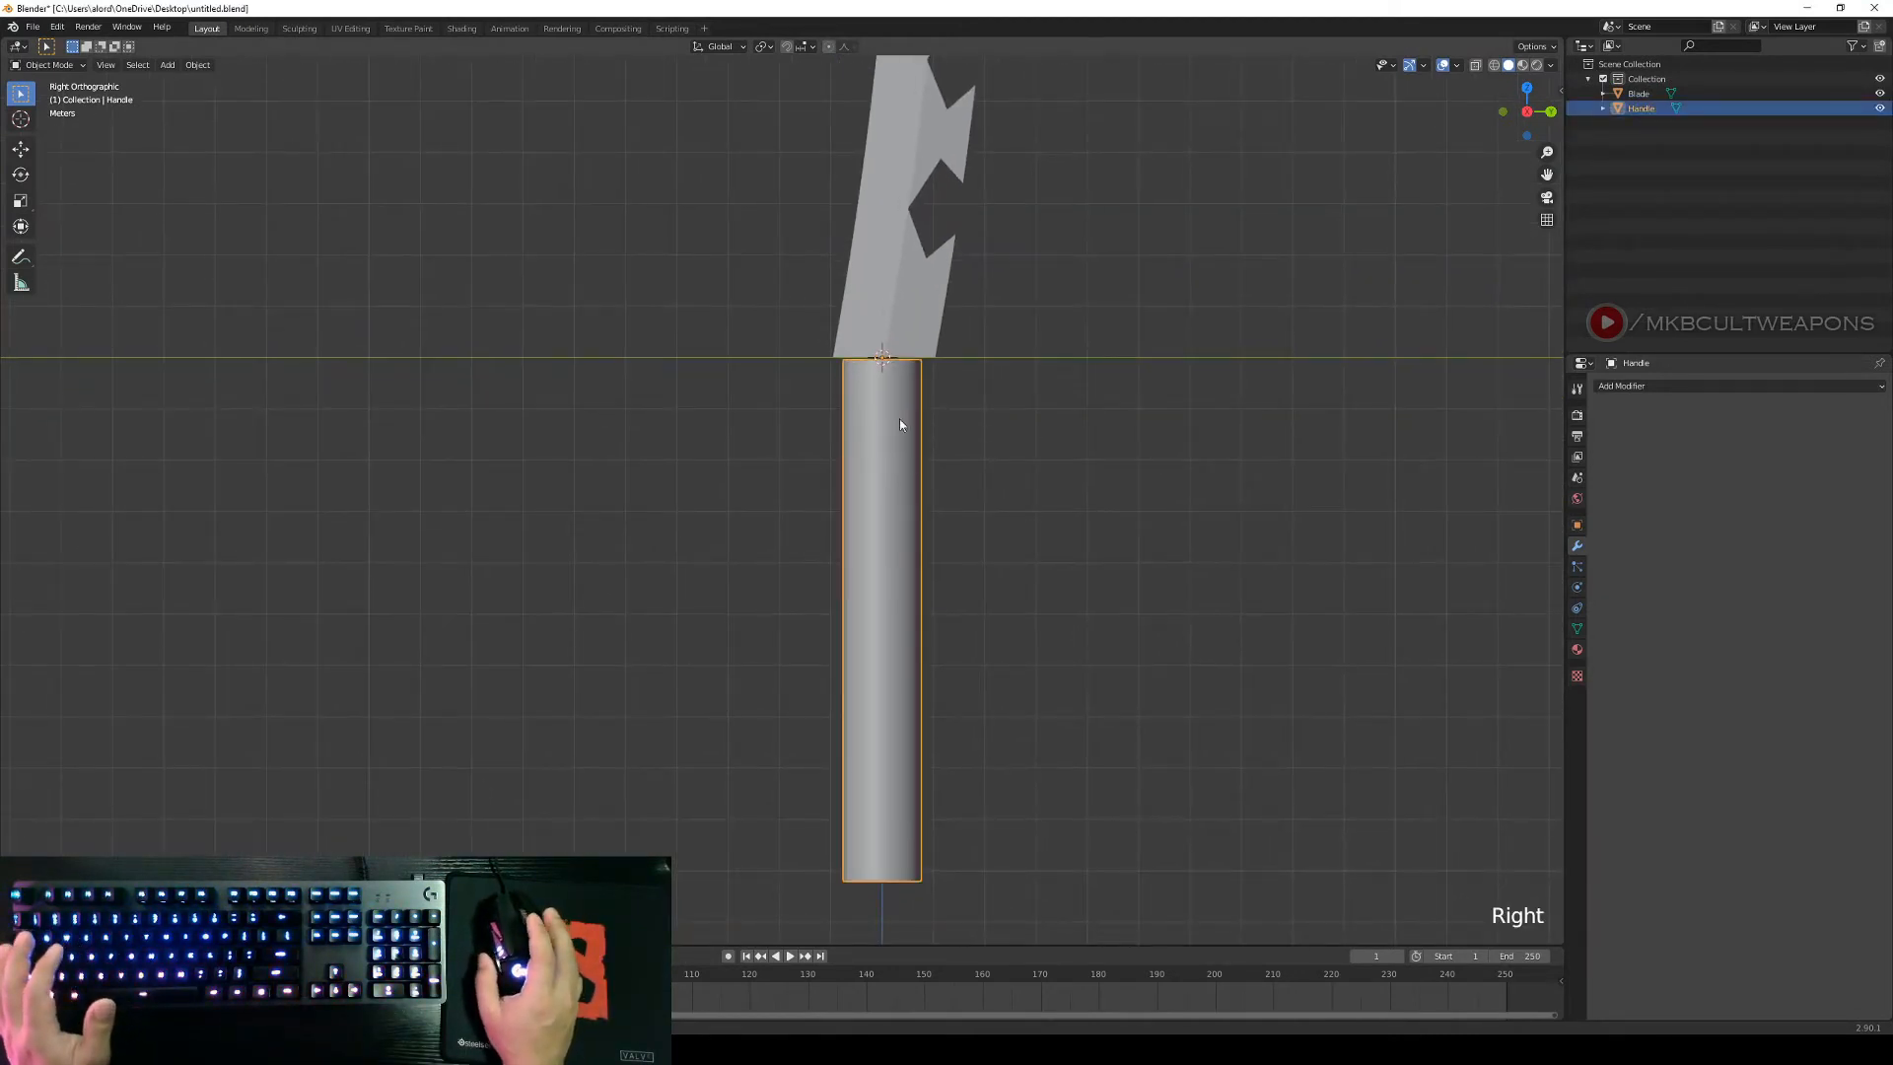
pyautogui.press('Tab')
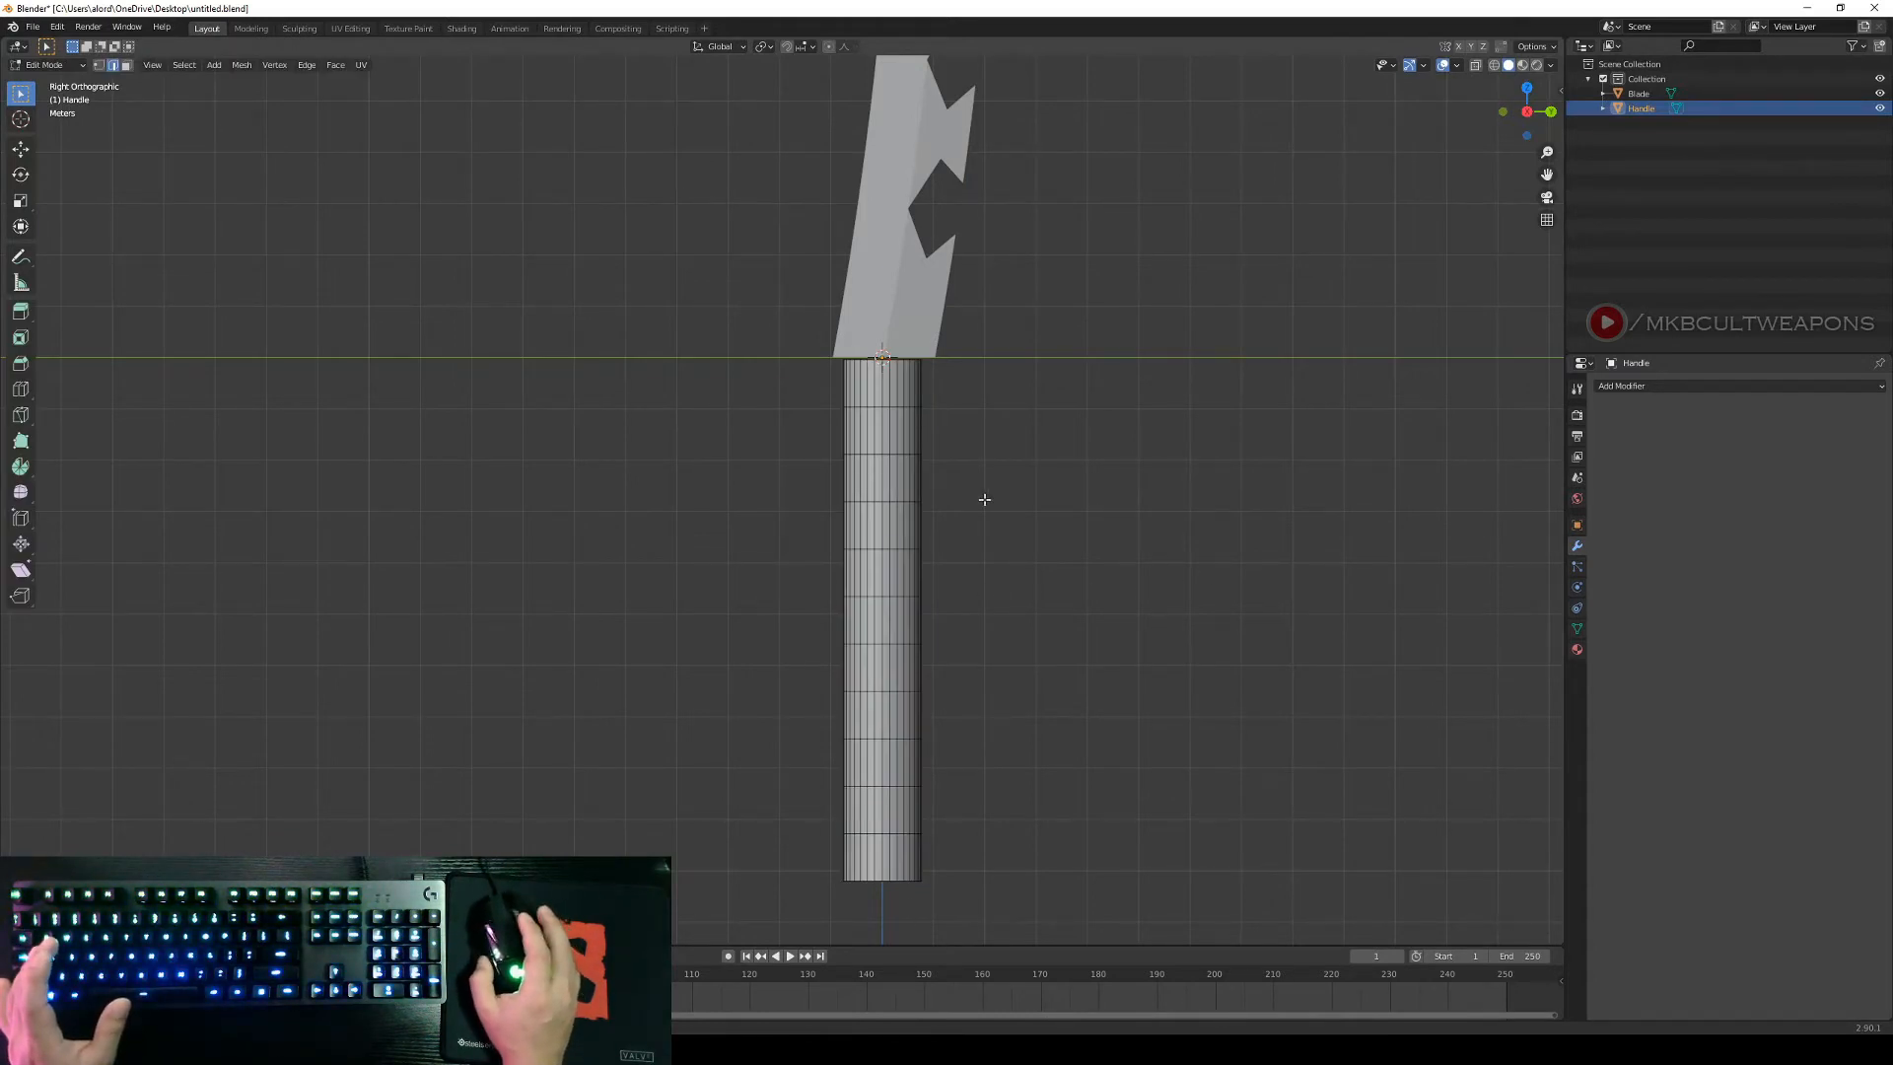
pyautogui.rightClick(1025, 516)
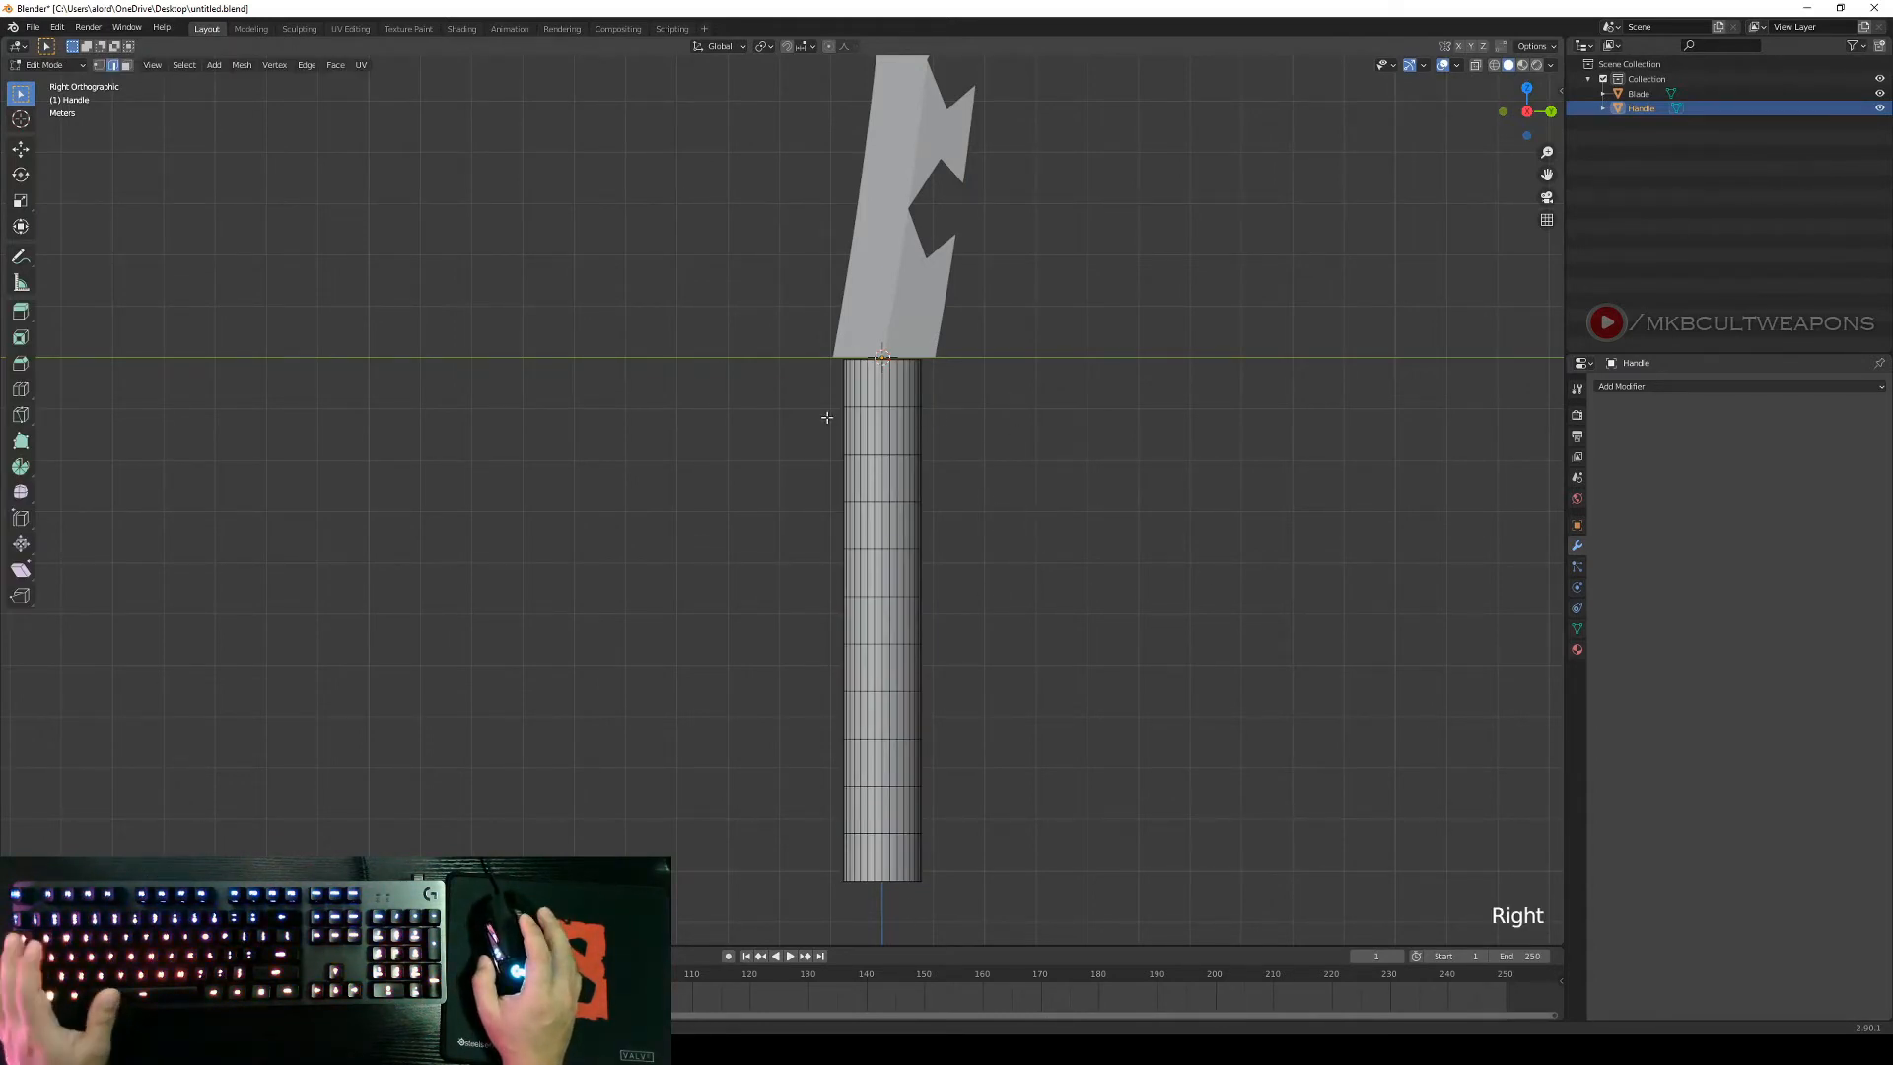
pyautogui.press('Tab')
pyautogui.rightClick(927, 472)
pyautogui.rightClick(897, 464)
pyautogui.rightClick(886, 446)
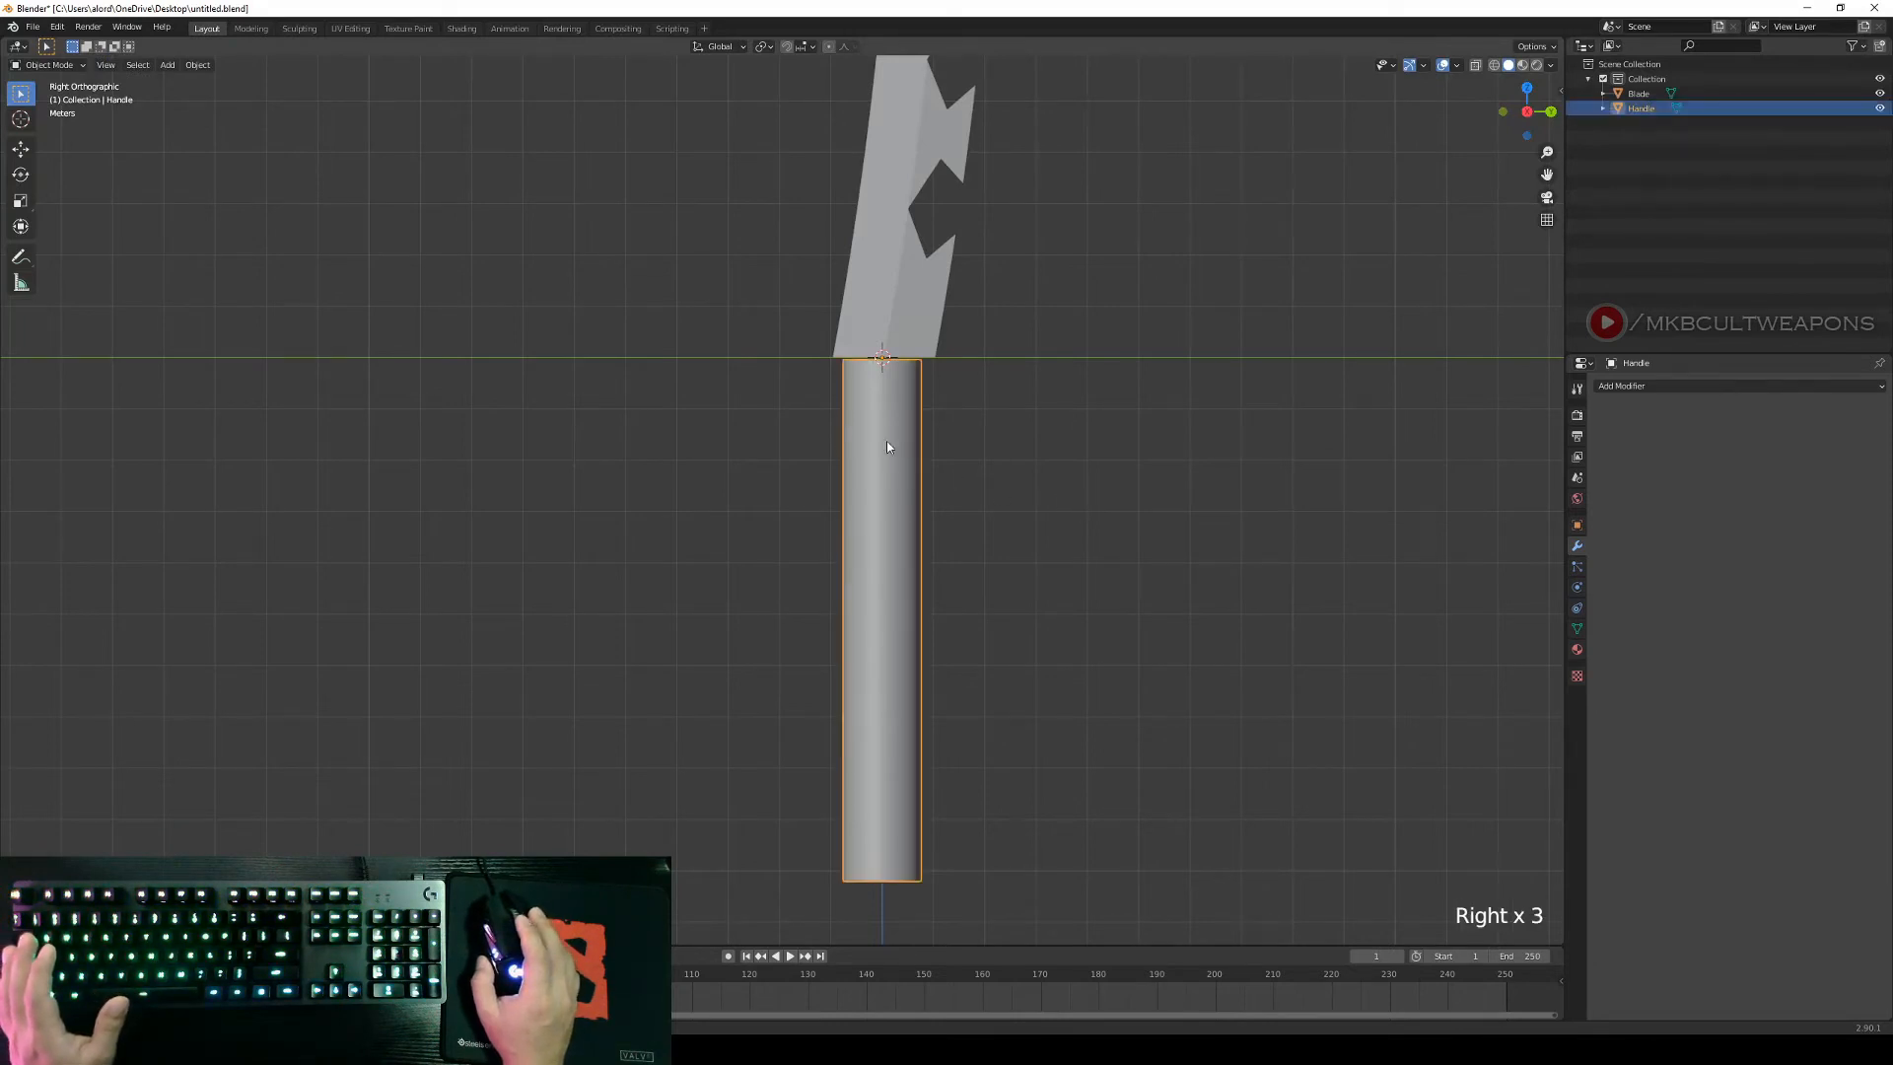
pyautogui.press('Tab')
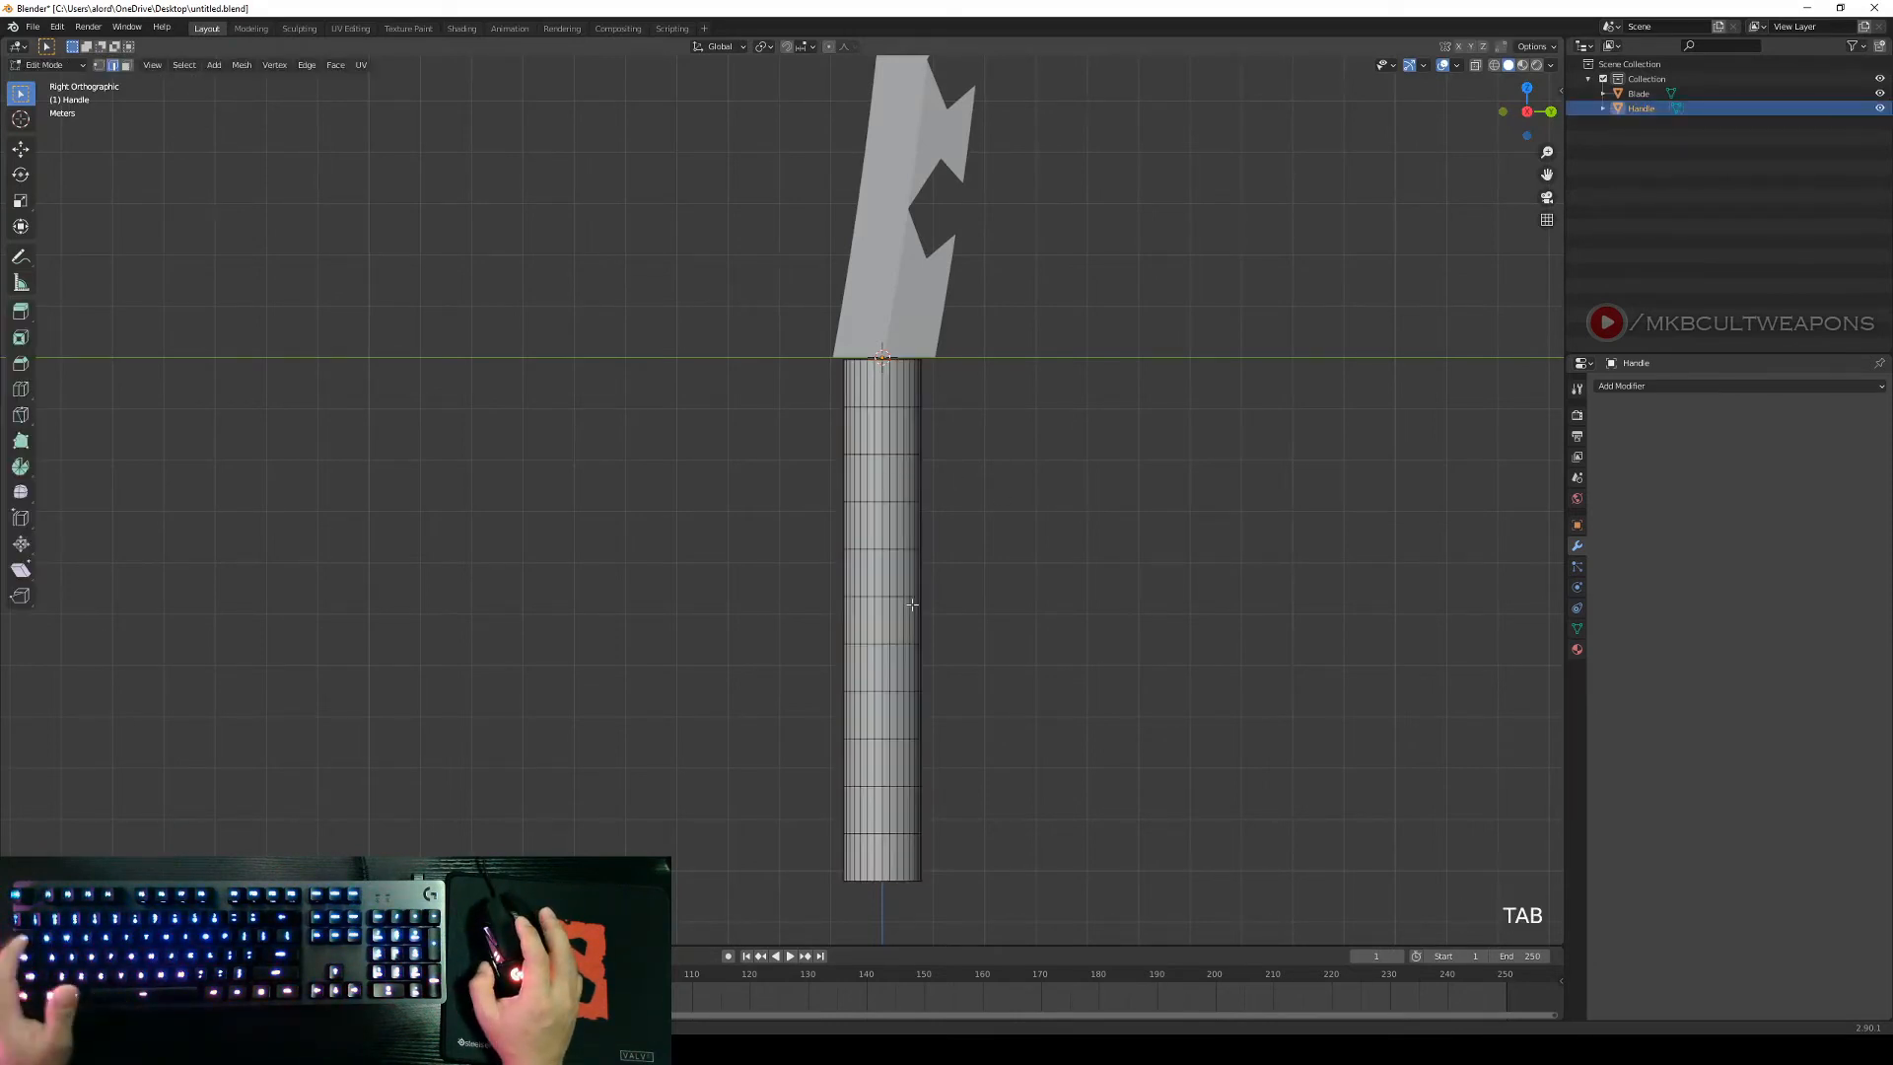
# In edge select mode, select the handle's uppermost vertical edge on the side of the blade's notches.
pyautogui.click(99, 65)
pyautogui.click(114, 65)
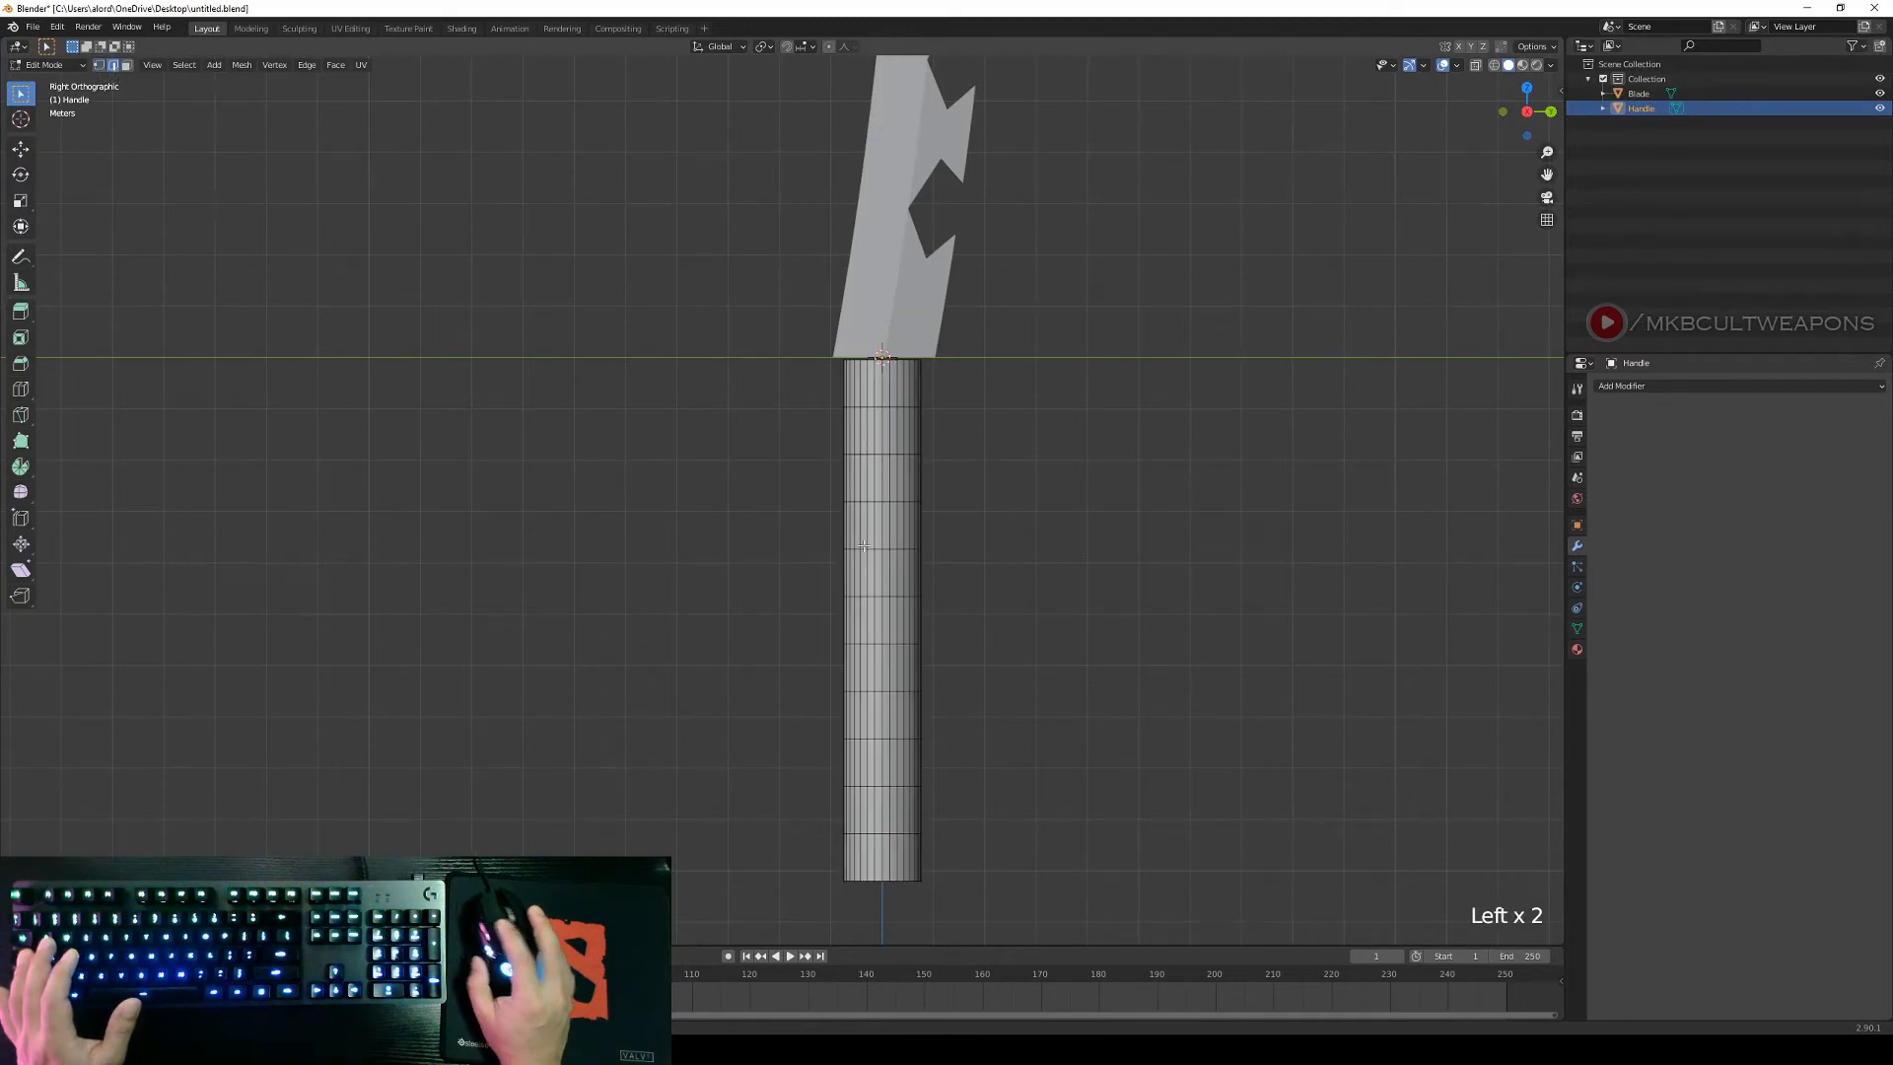
pyautogui.rightClick(931, 383)
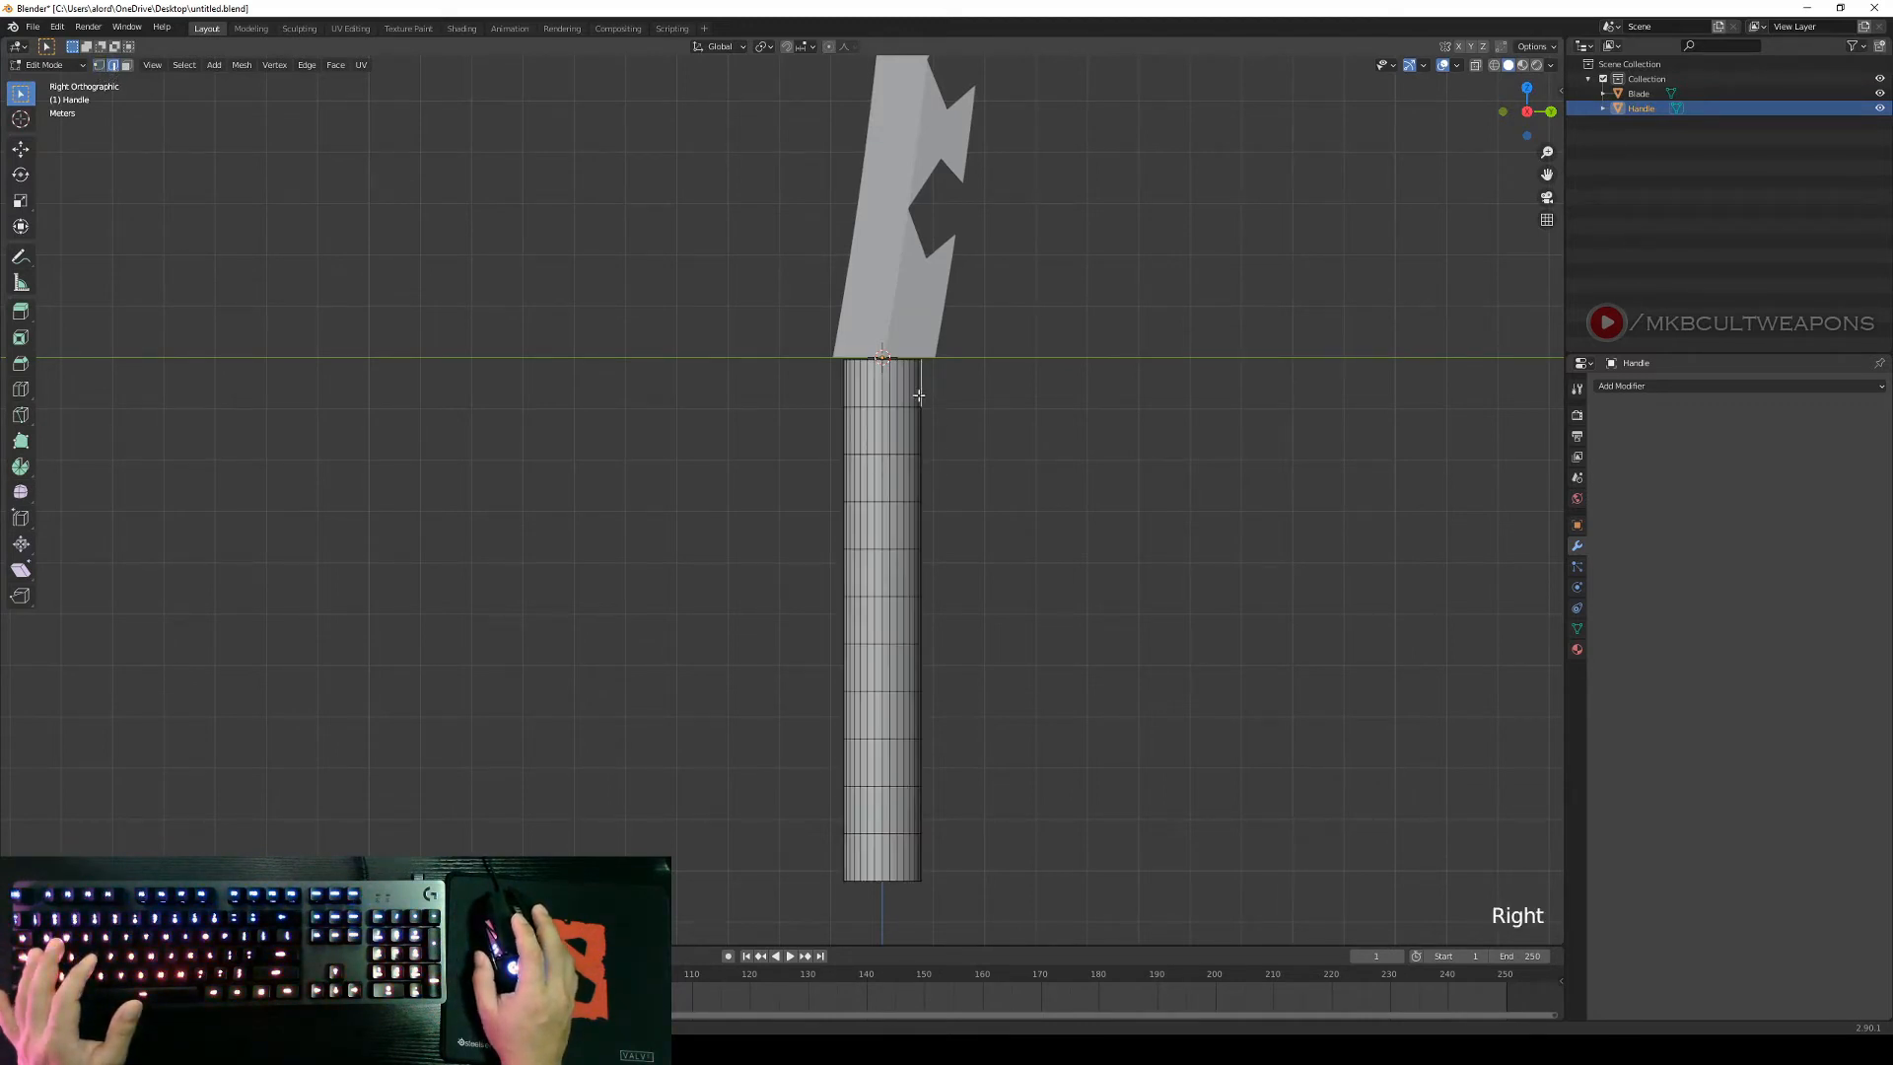
pyautogui.rightClick(940, 396)
pyautogui.rightClick(928, 372)
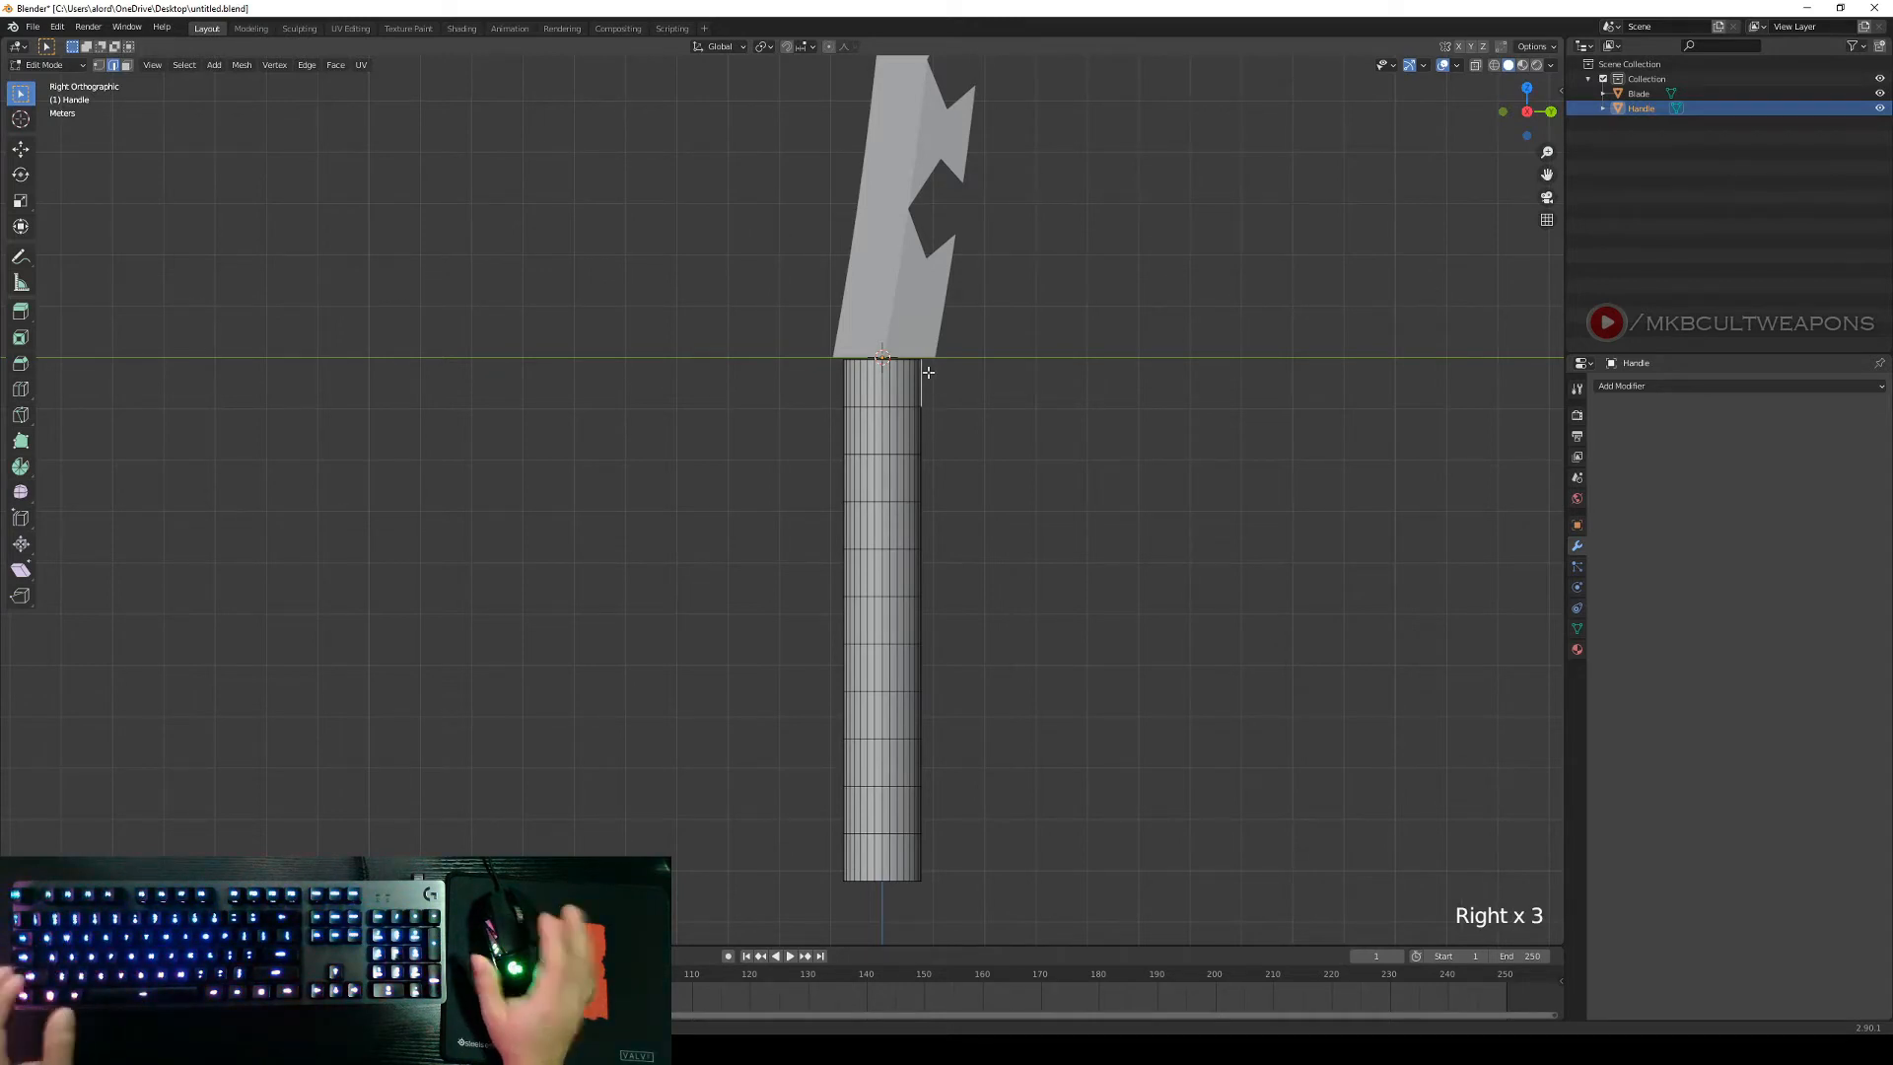
# Duplicate the selected handle edge in place and separate the copy into its own object.
pyautogui.hotkey('shift', 'd')
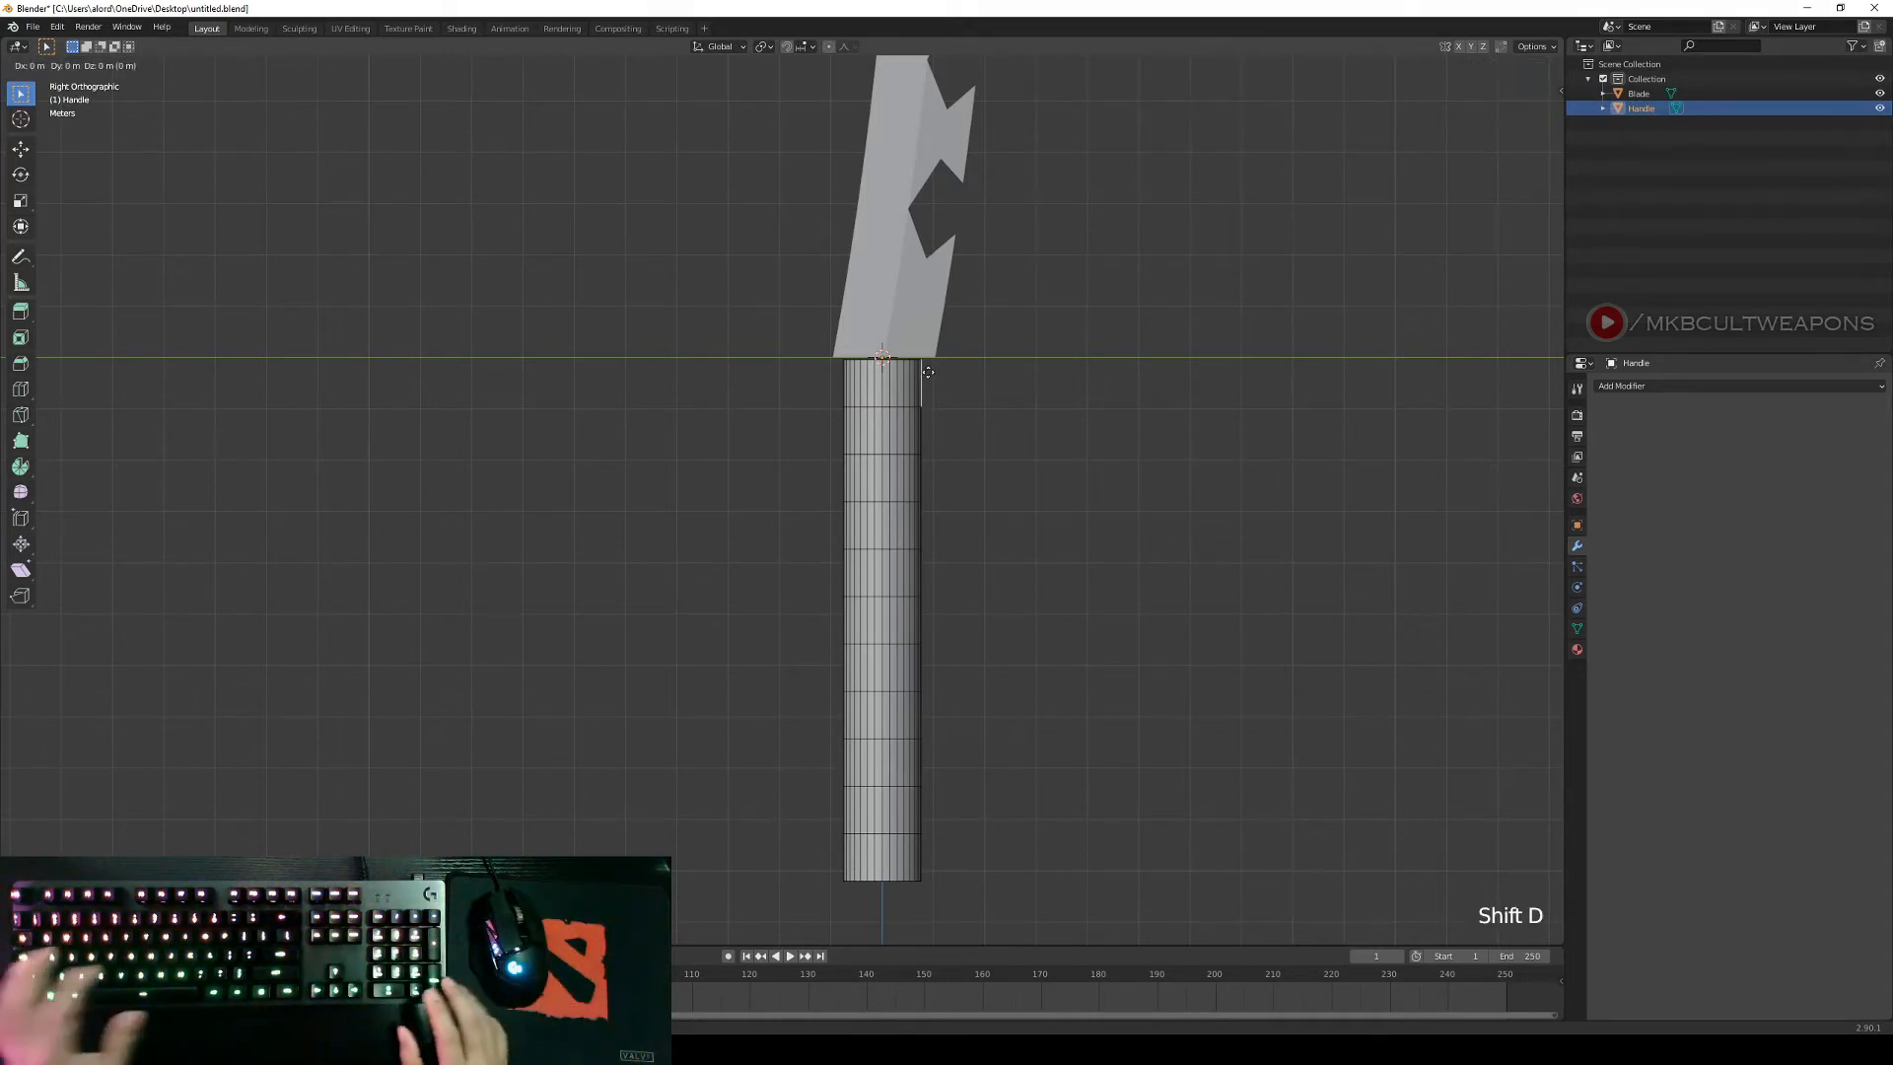
pyautogui.rightClick(927, 371)
pyautogui.press('p')
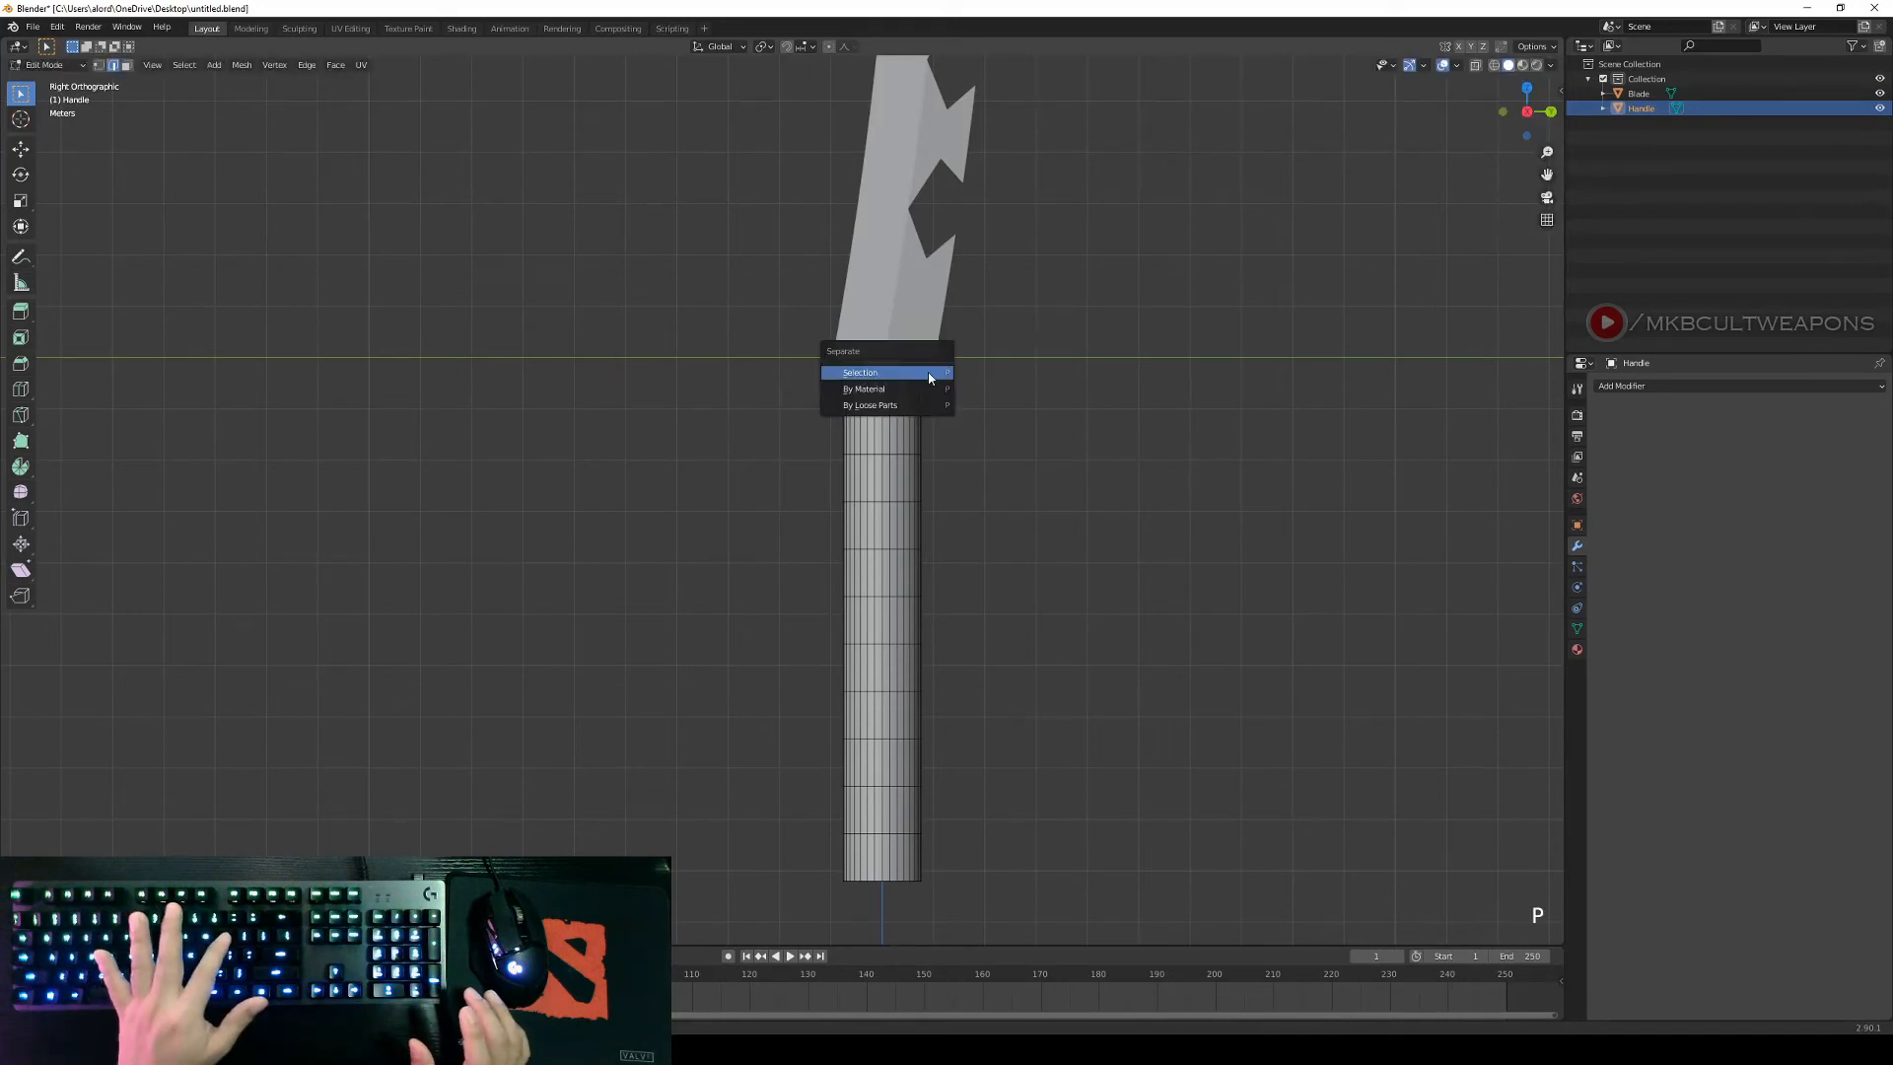
pyautogui.click(929, 374)
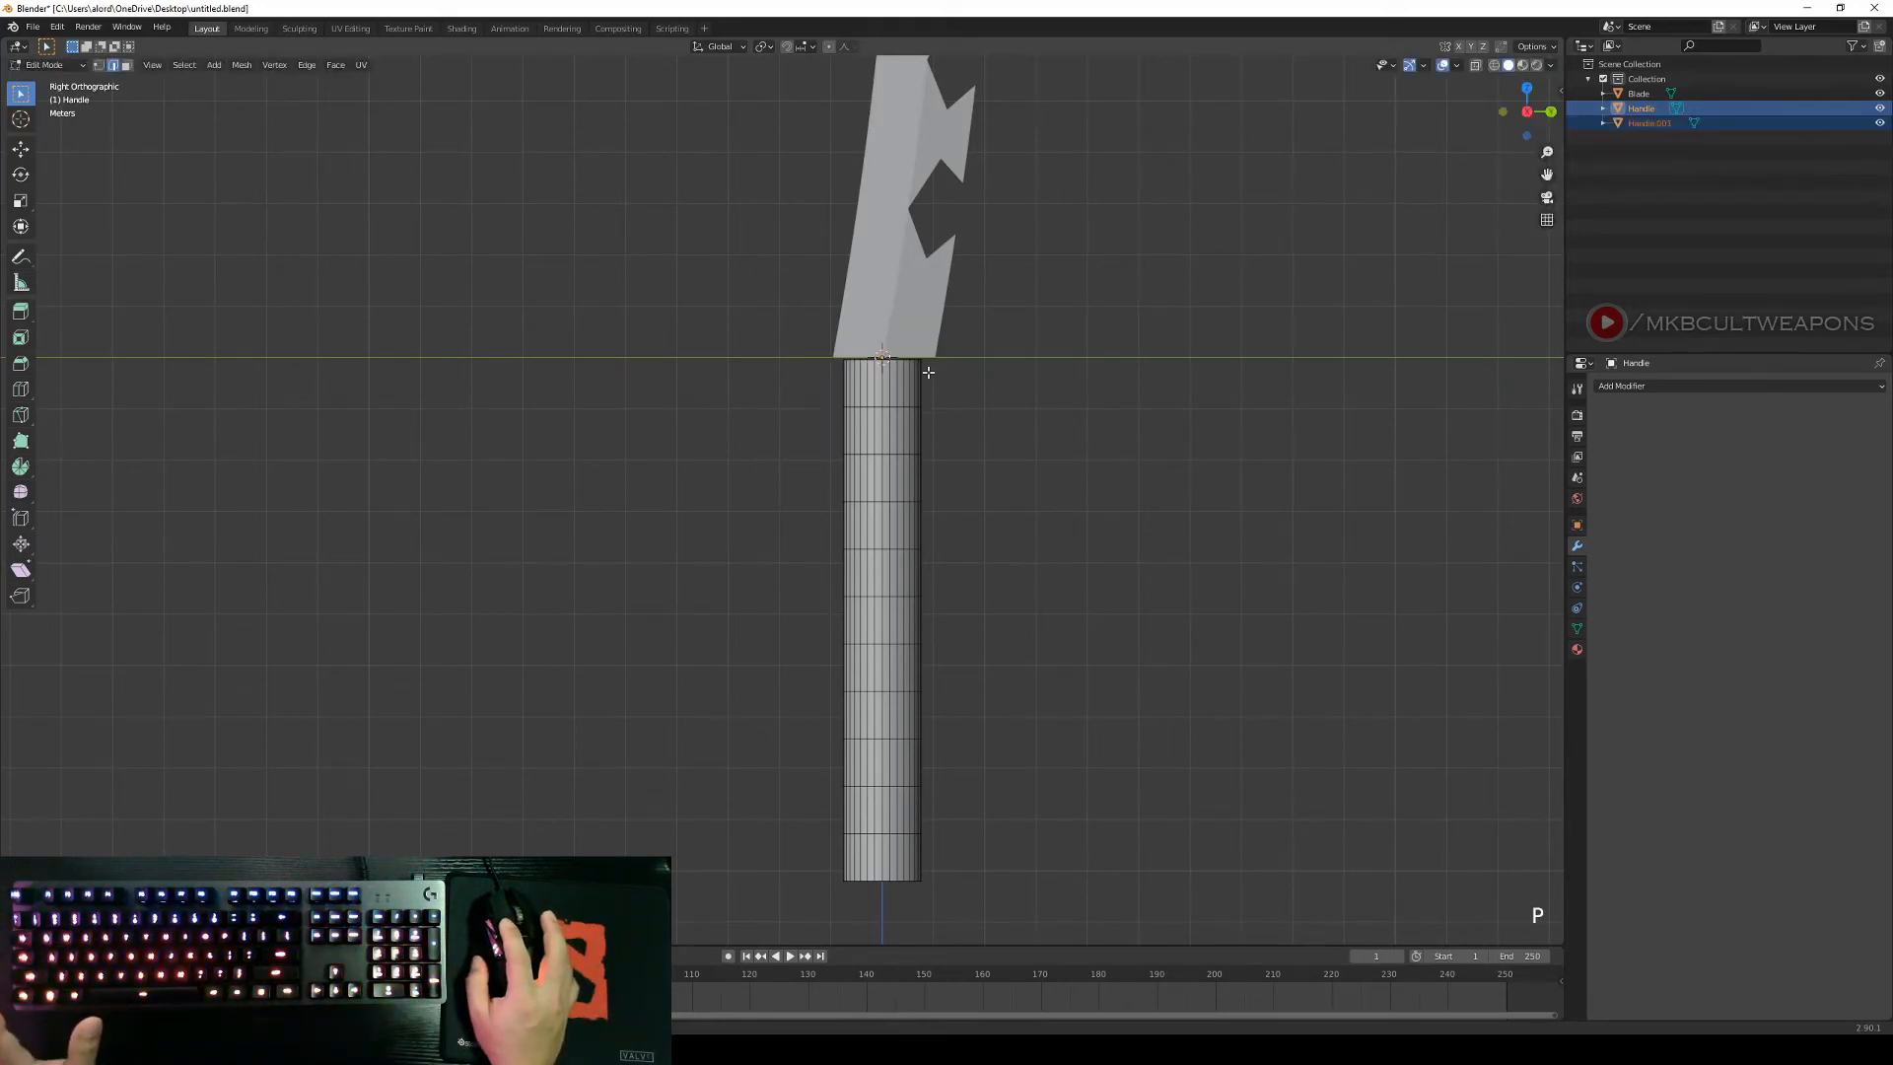
# Return to Object Mode and rename the separated edge object as Wrappings 1.
pyautogui.rightClick(1089, 489)
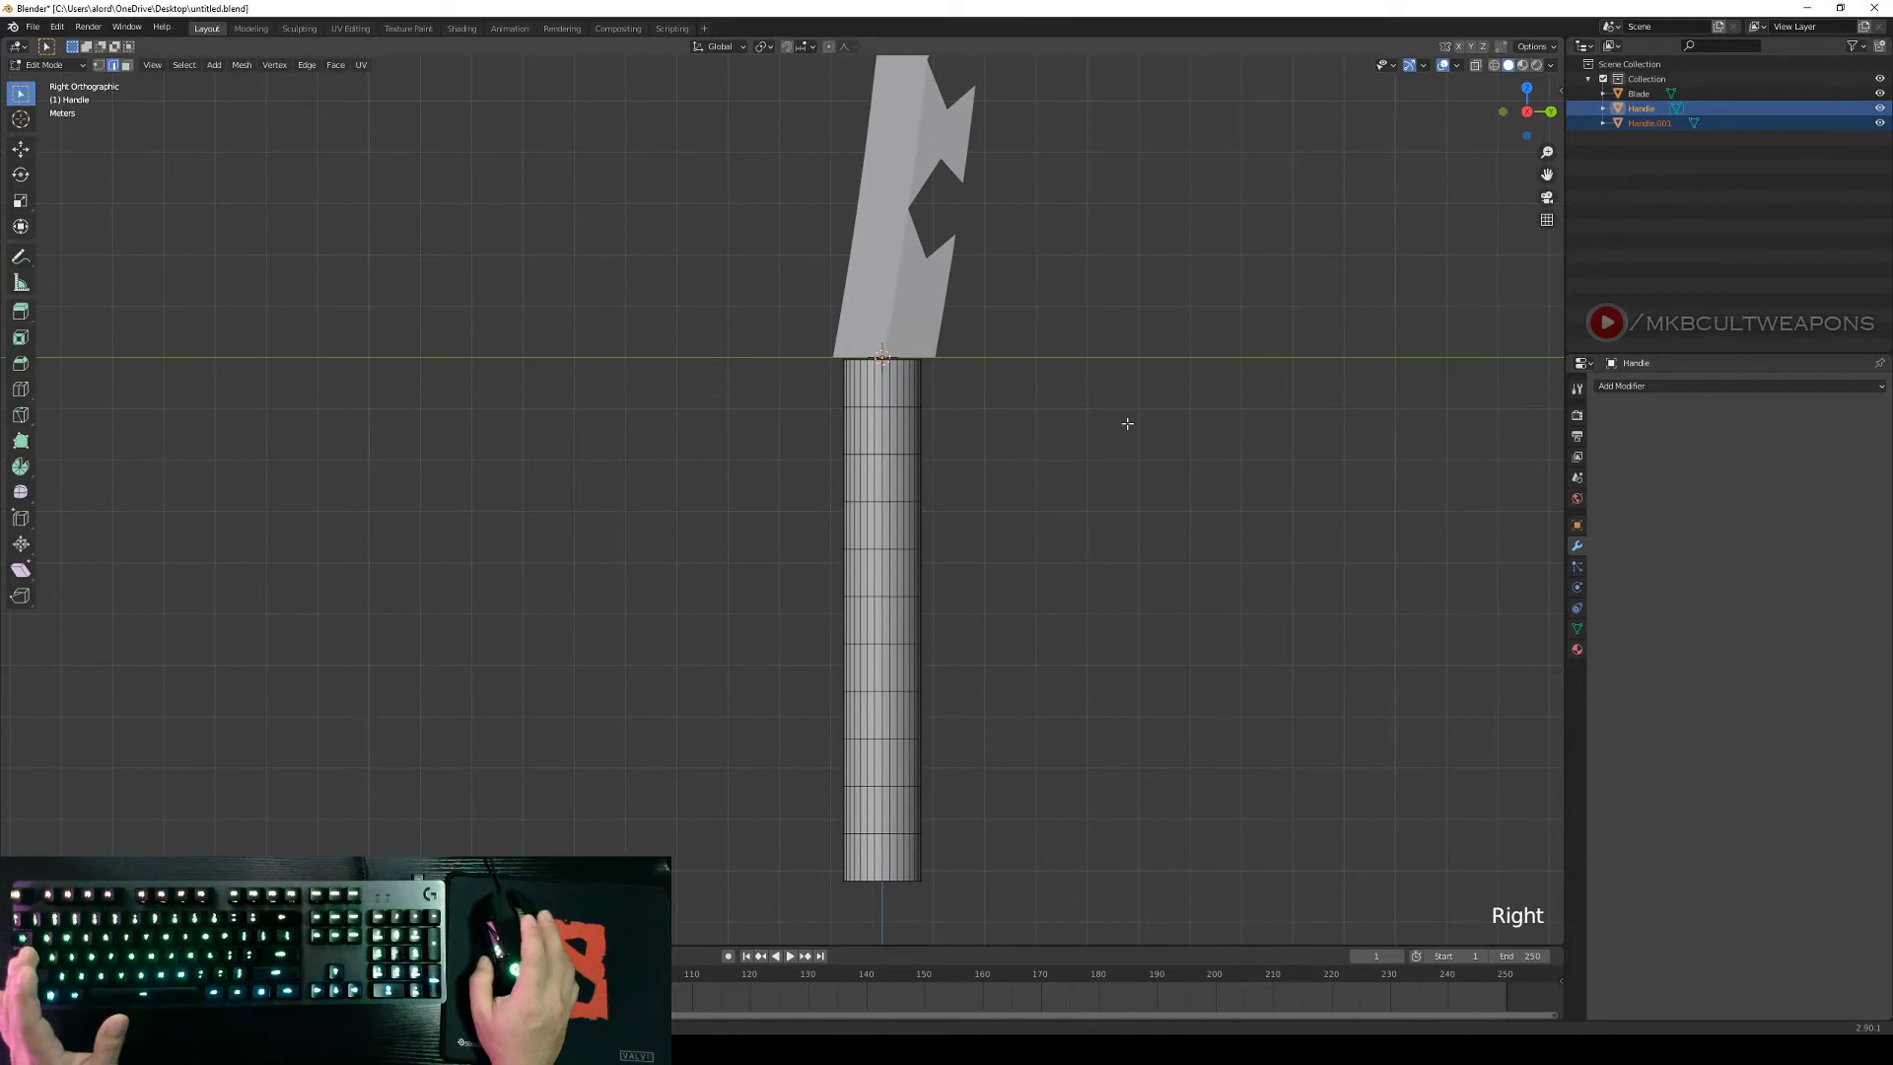
pyautogui.rightClick(956, 389)
pyautogui.press('Tab')
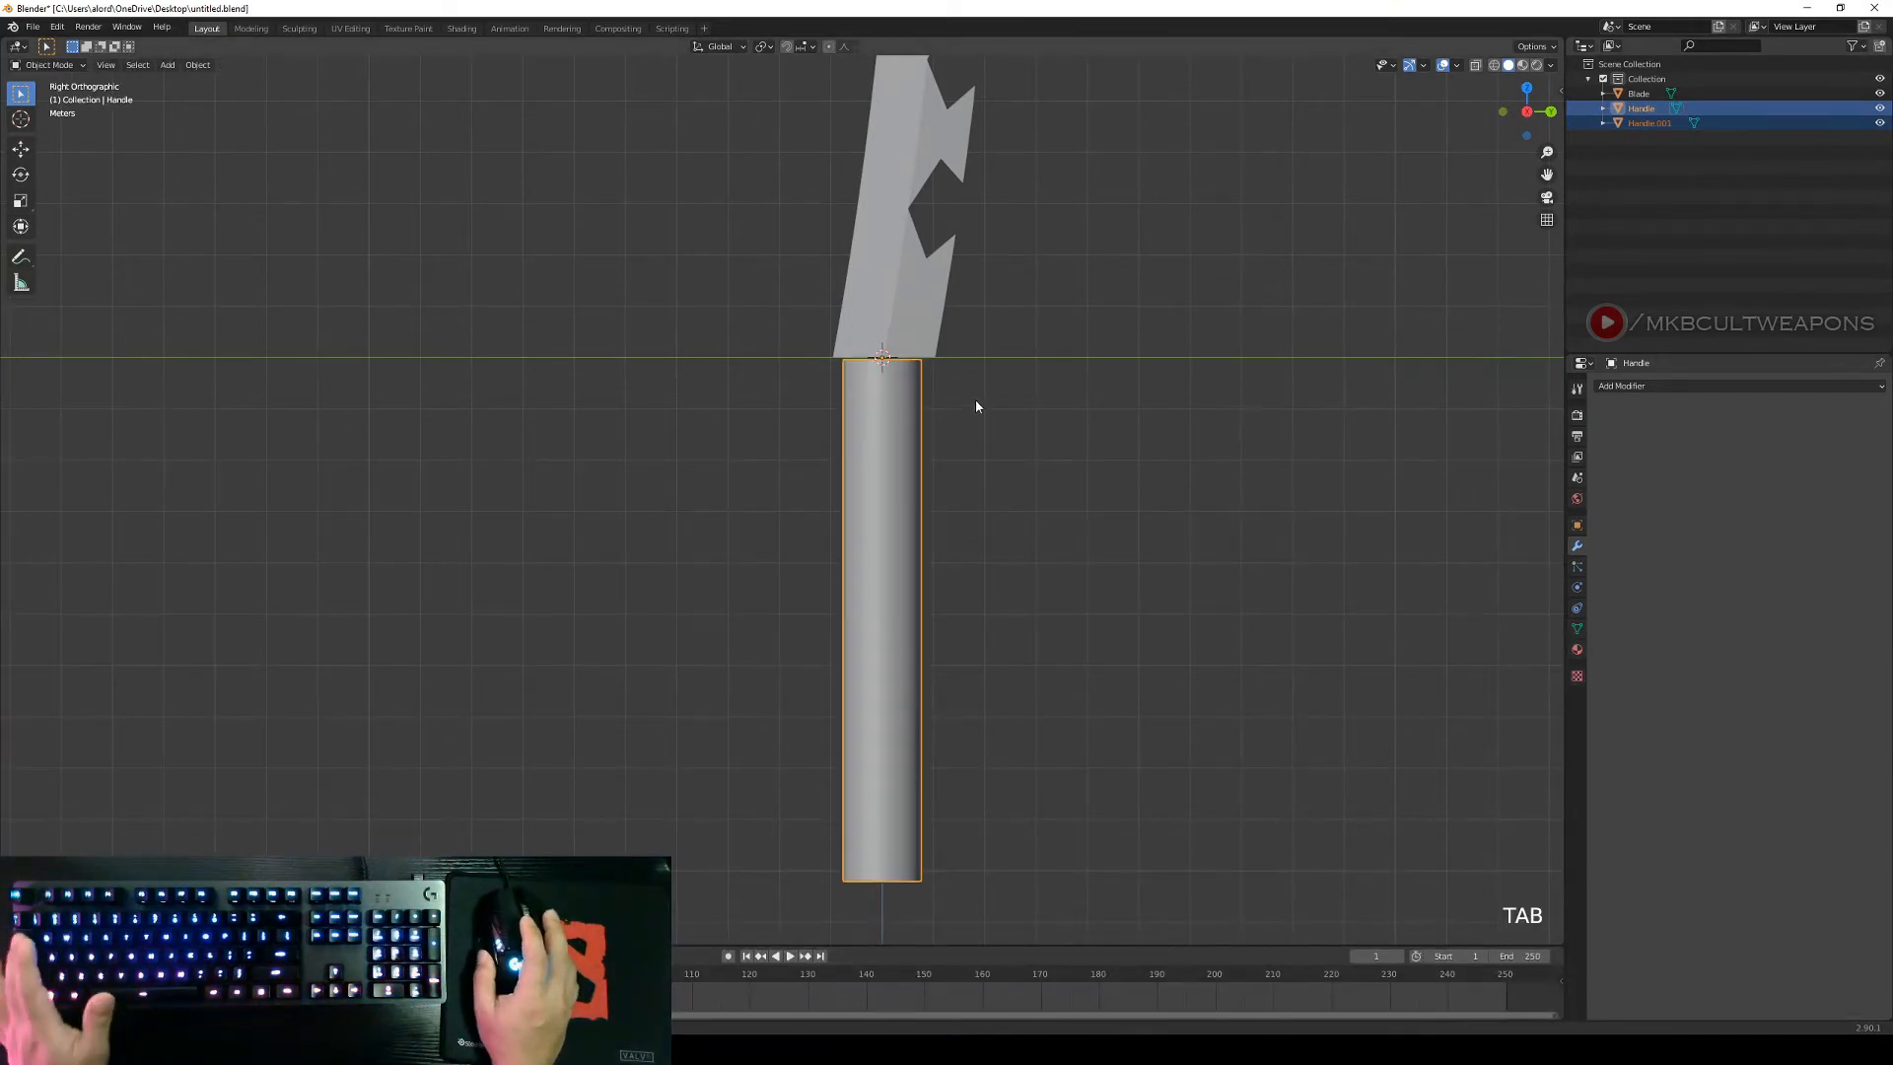
pyautogui.rightClick(976, 406)
pyautogui.click(1646, 124)
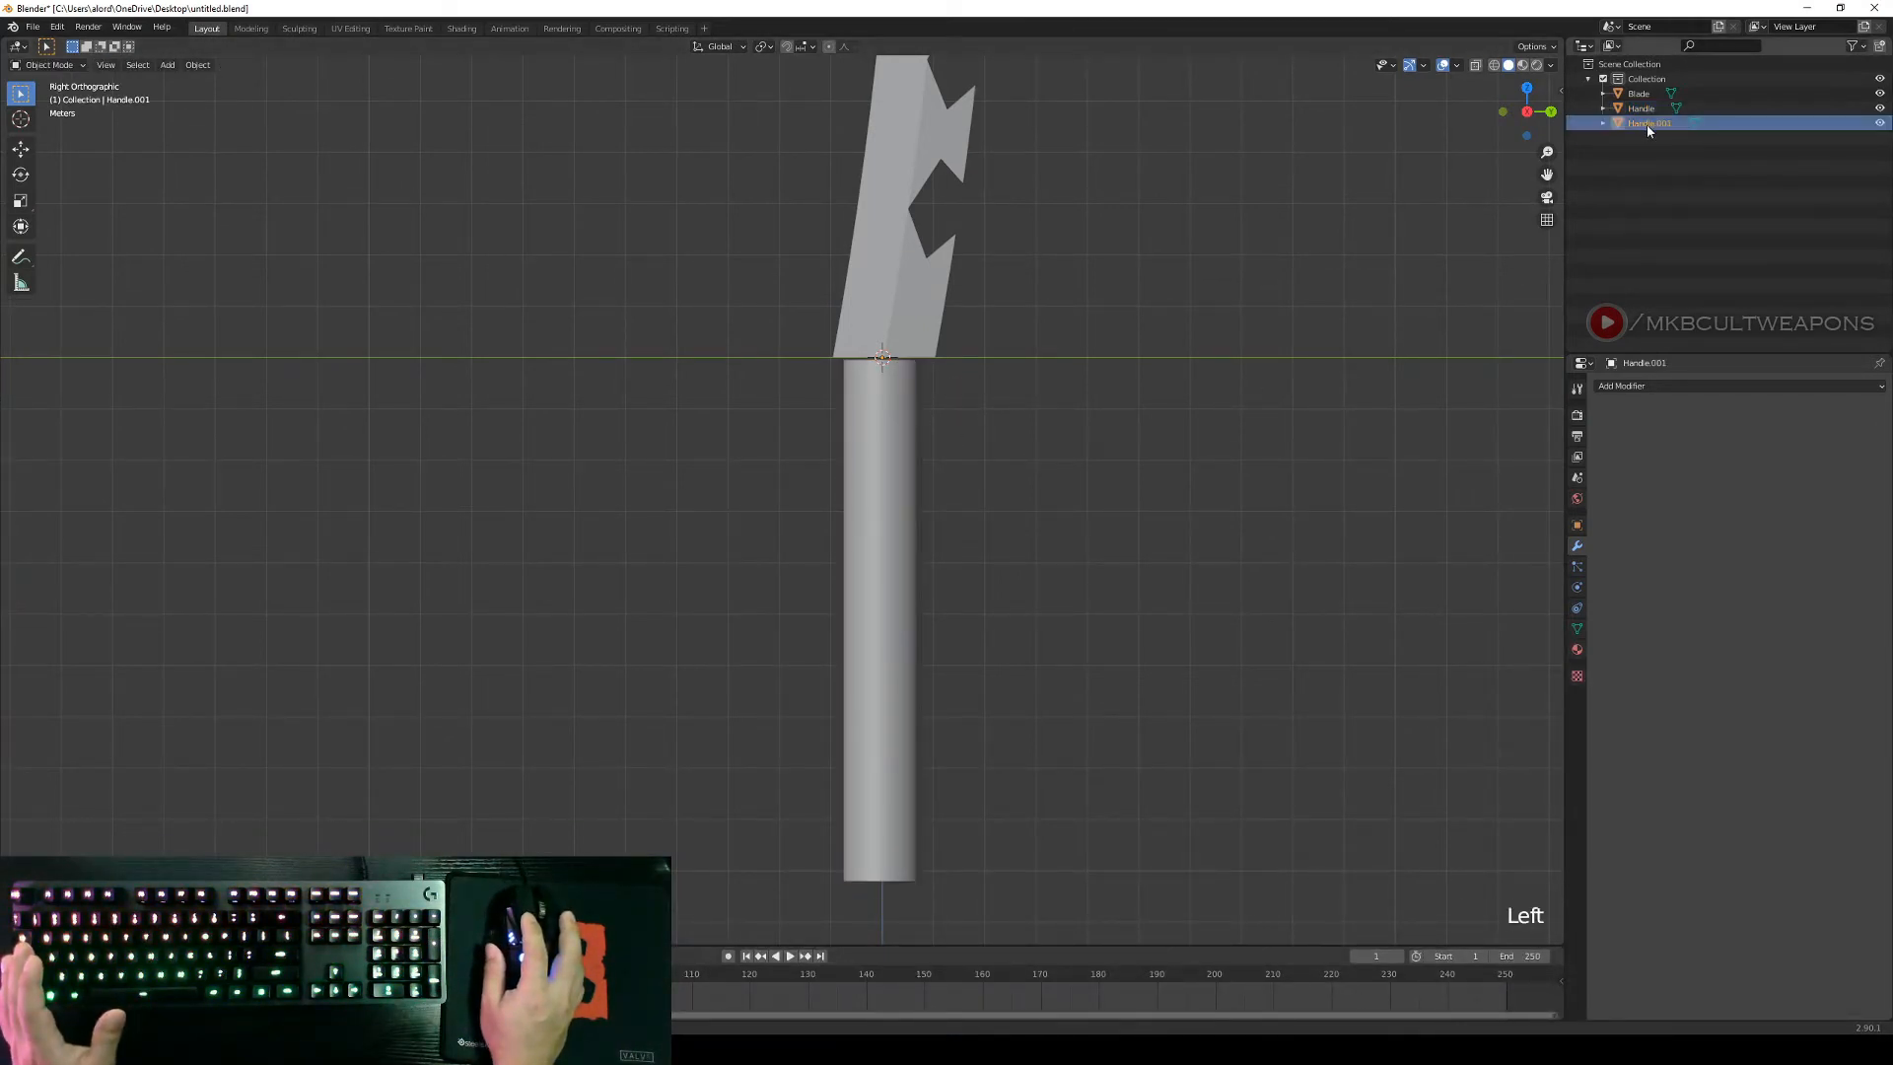
pyautogui.doubleClick(1648, 124)
pyautogui.click(1649, 123)
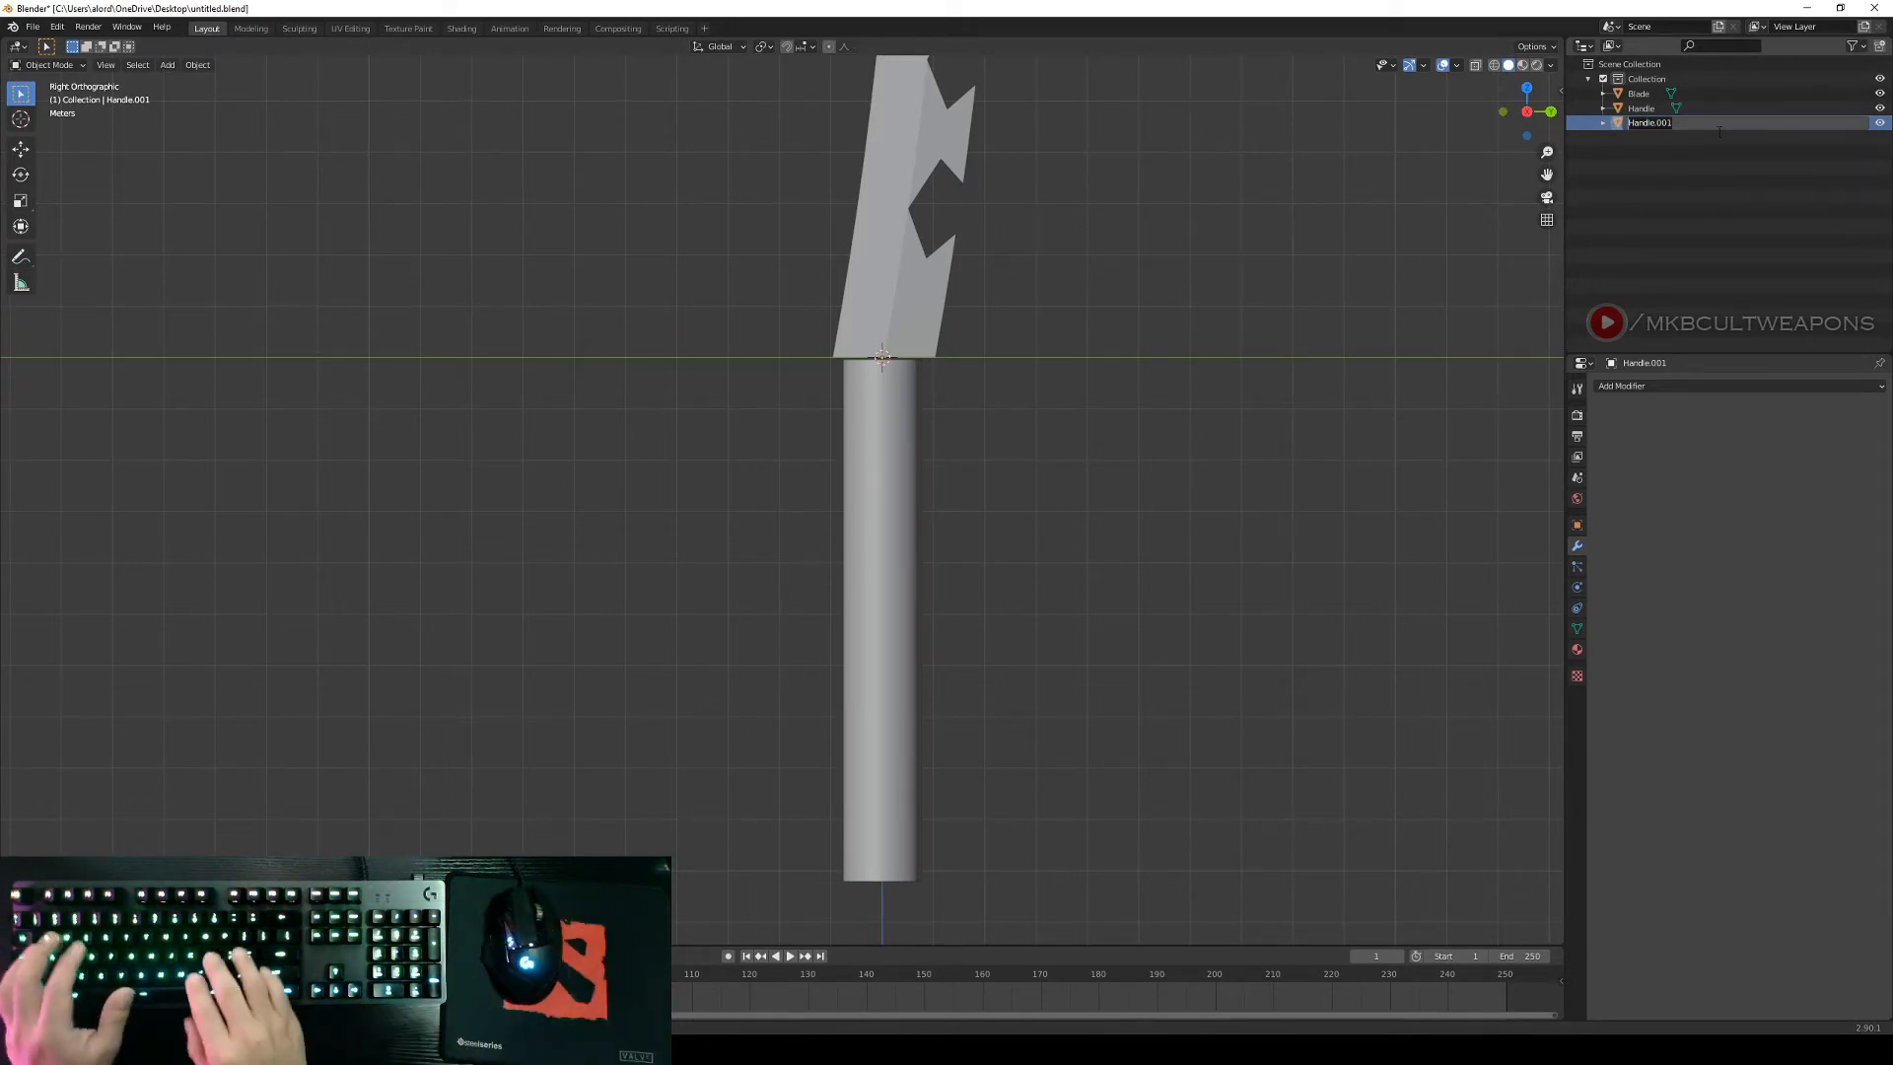
pyautogui.write('Wrappings')
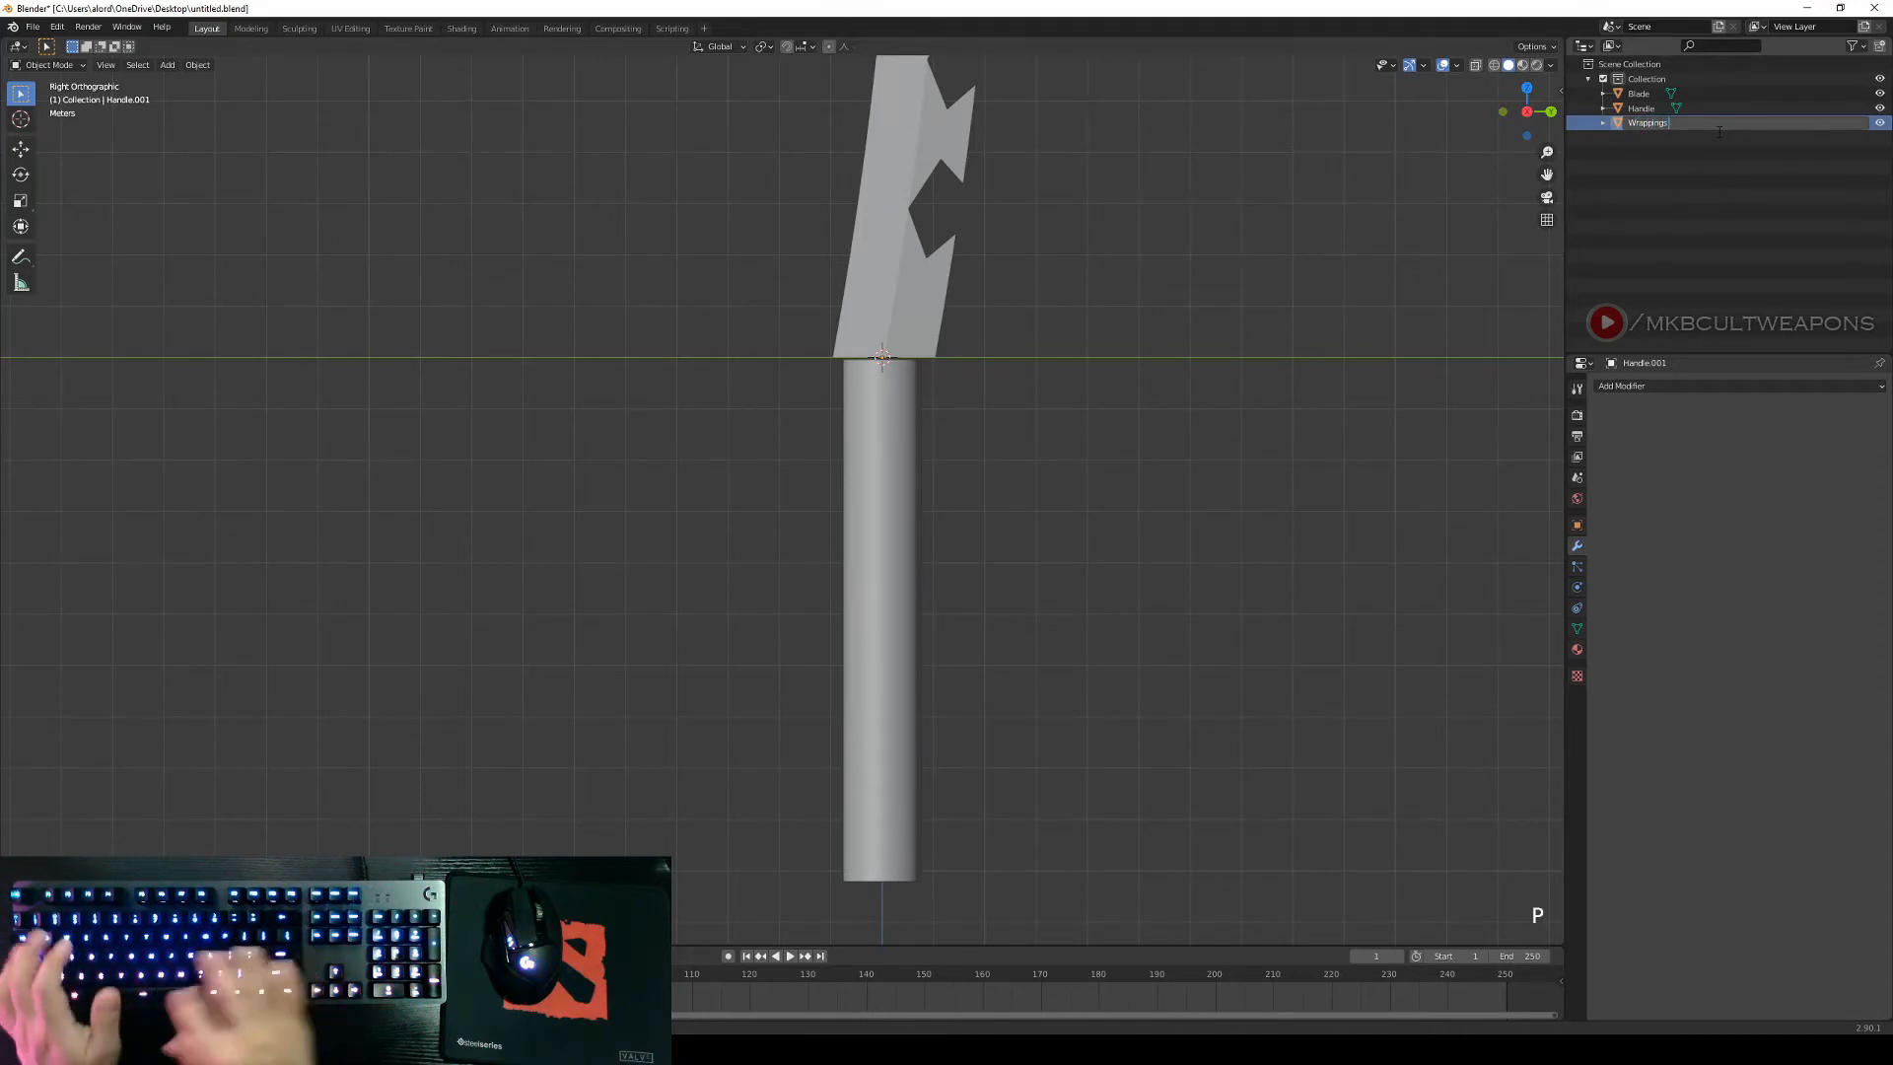
pyautogui.write(' 1')
pyautogui.press('Return')
# Hide the handle to select the Wrappings 1 edge behind it, and make the handle visible again.
pyautogui.press('Right')
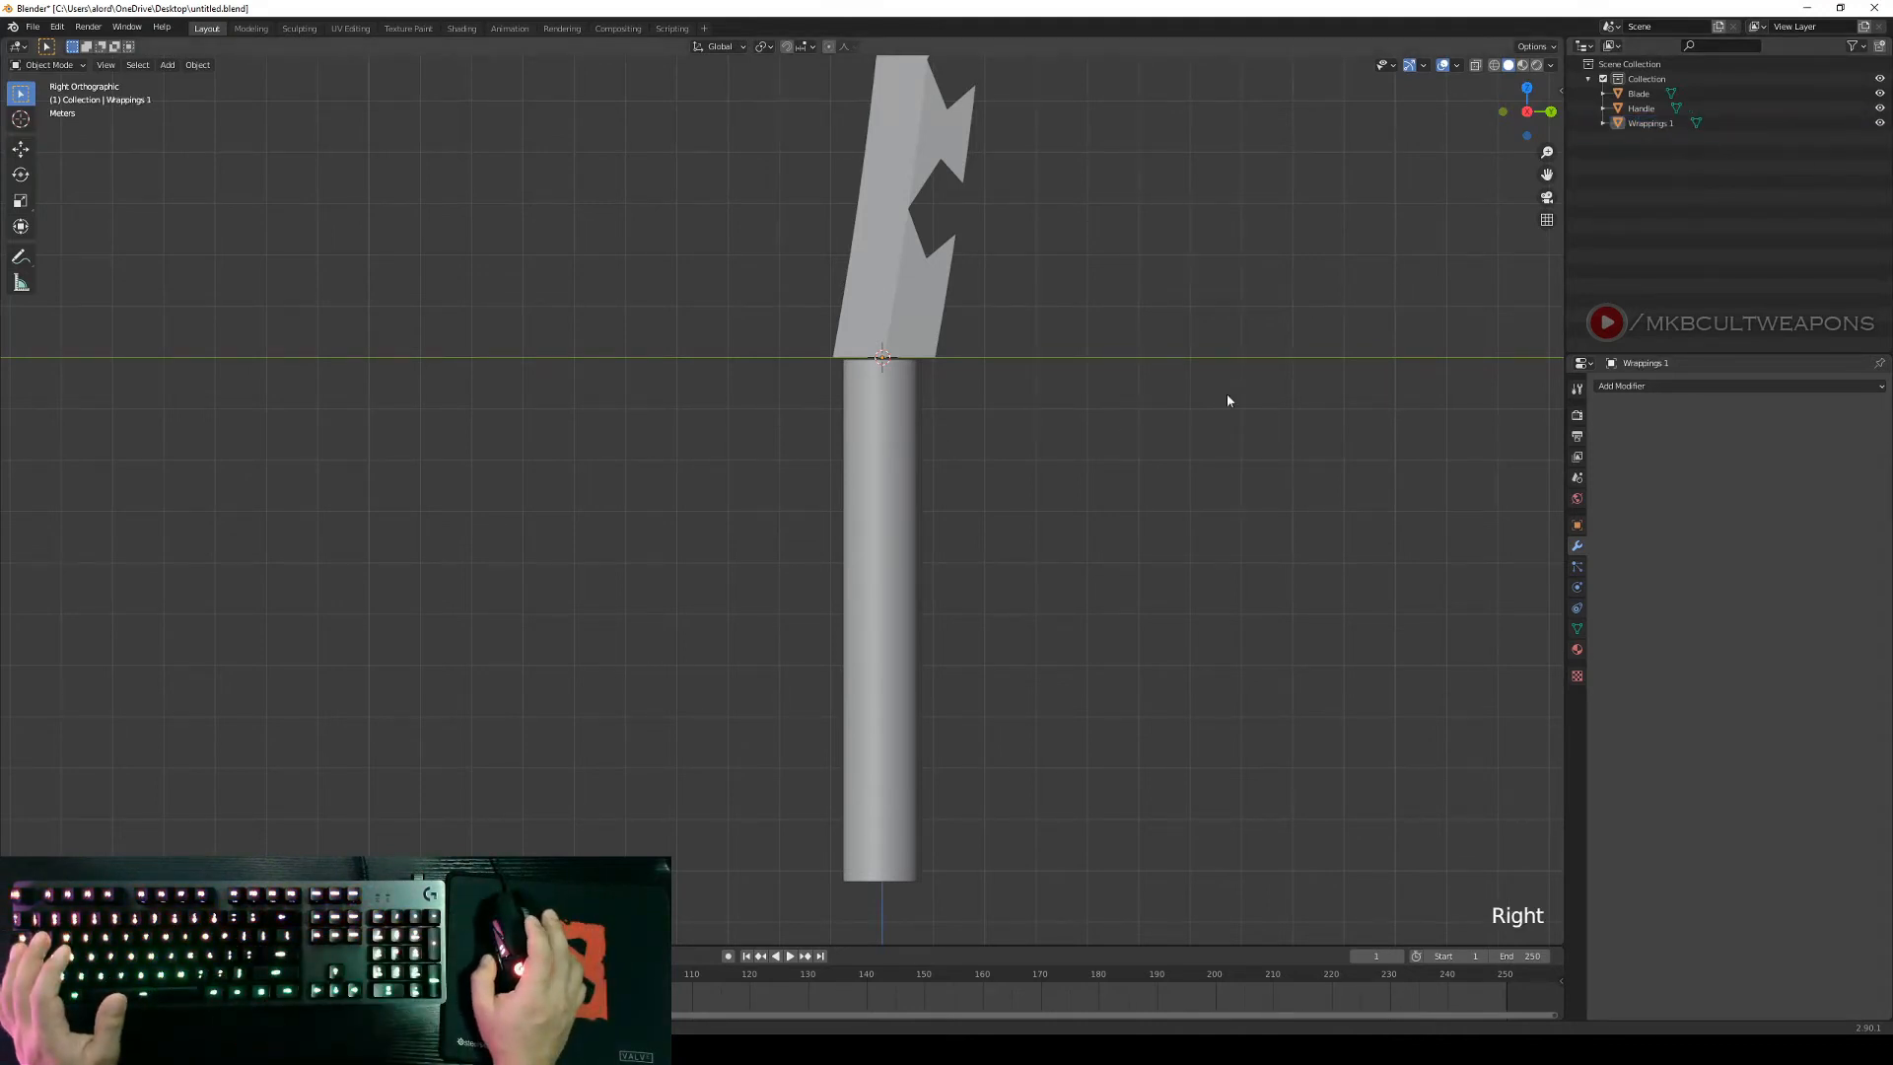
pyautogui.press('Left')
pyautogui.press('Left')
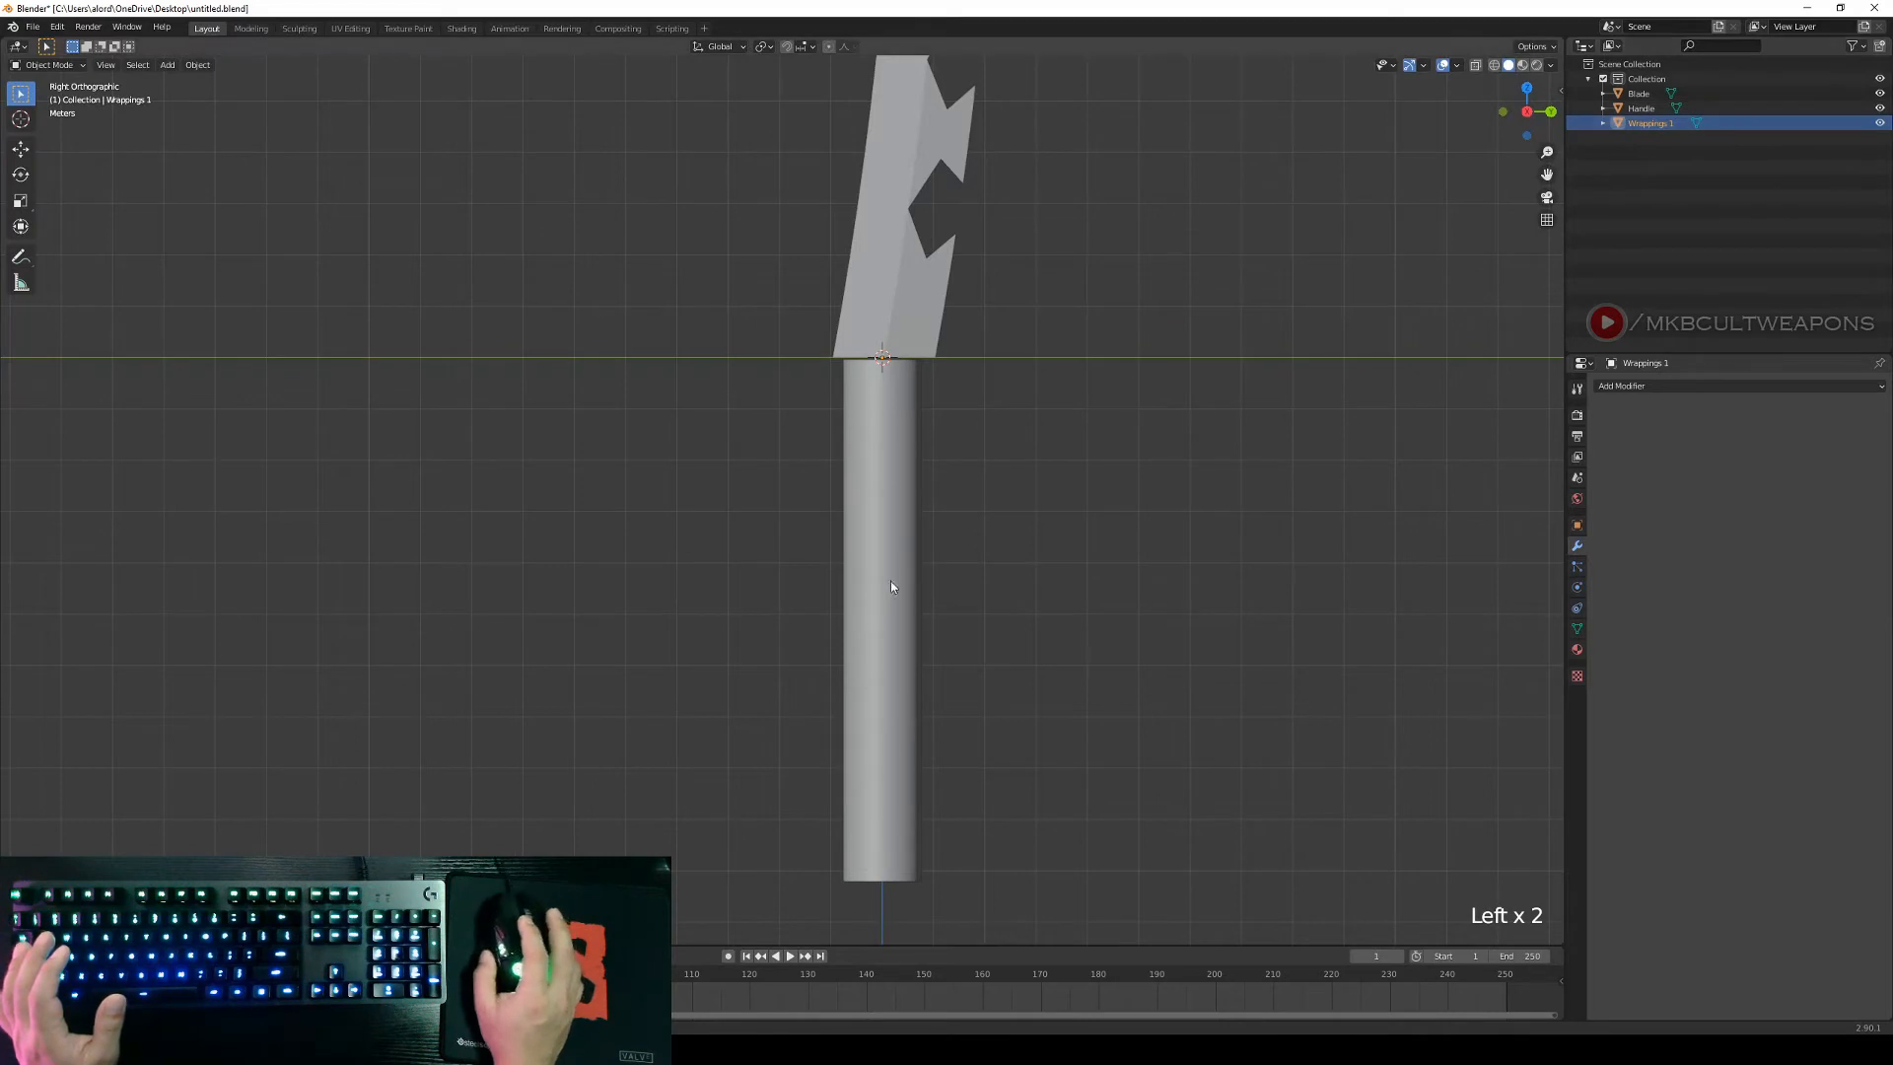
pyautogui.rightClick(916, 426)
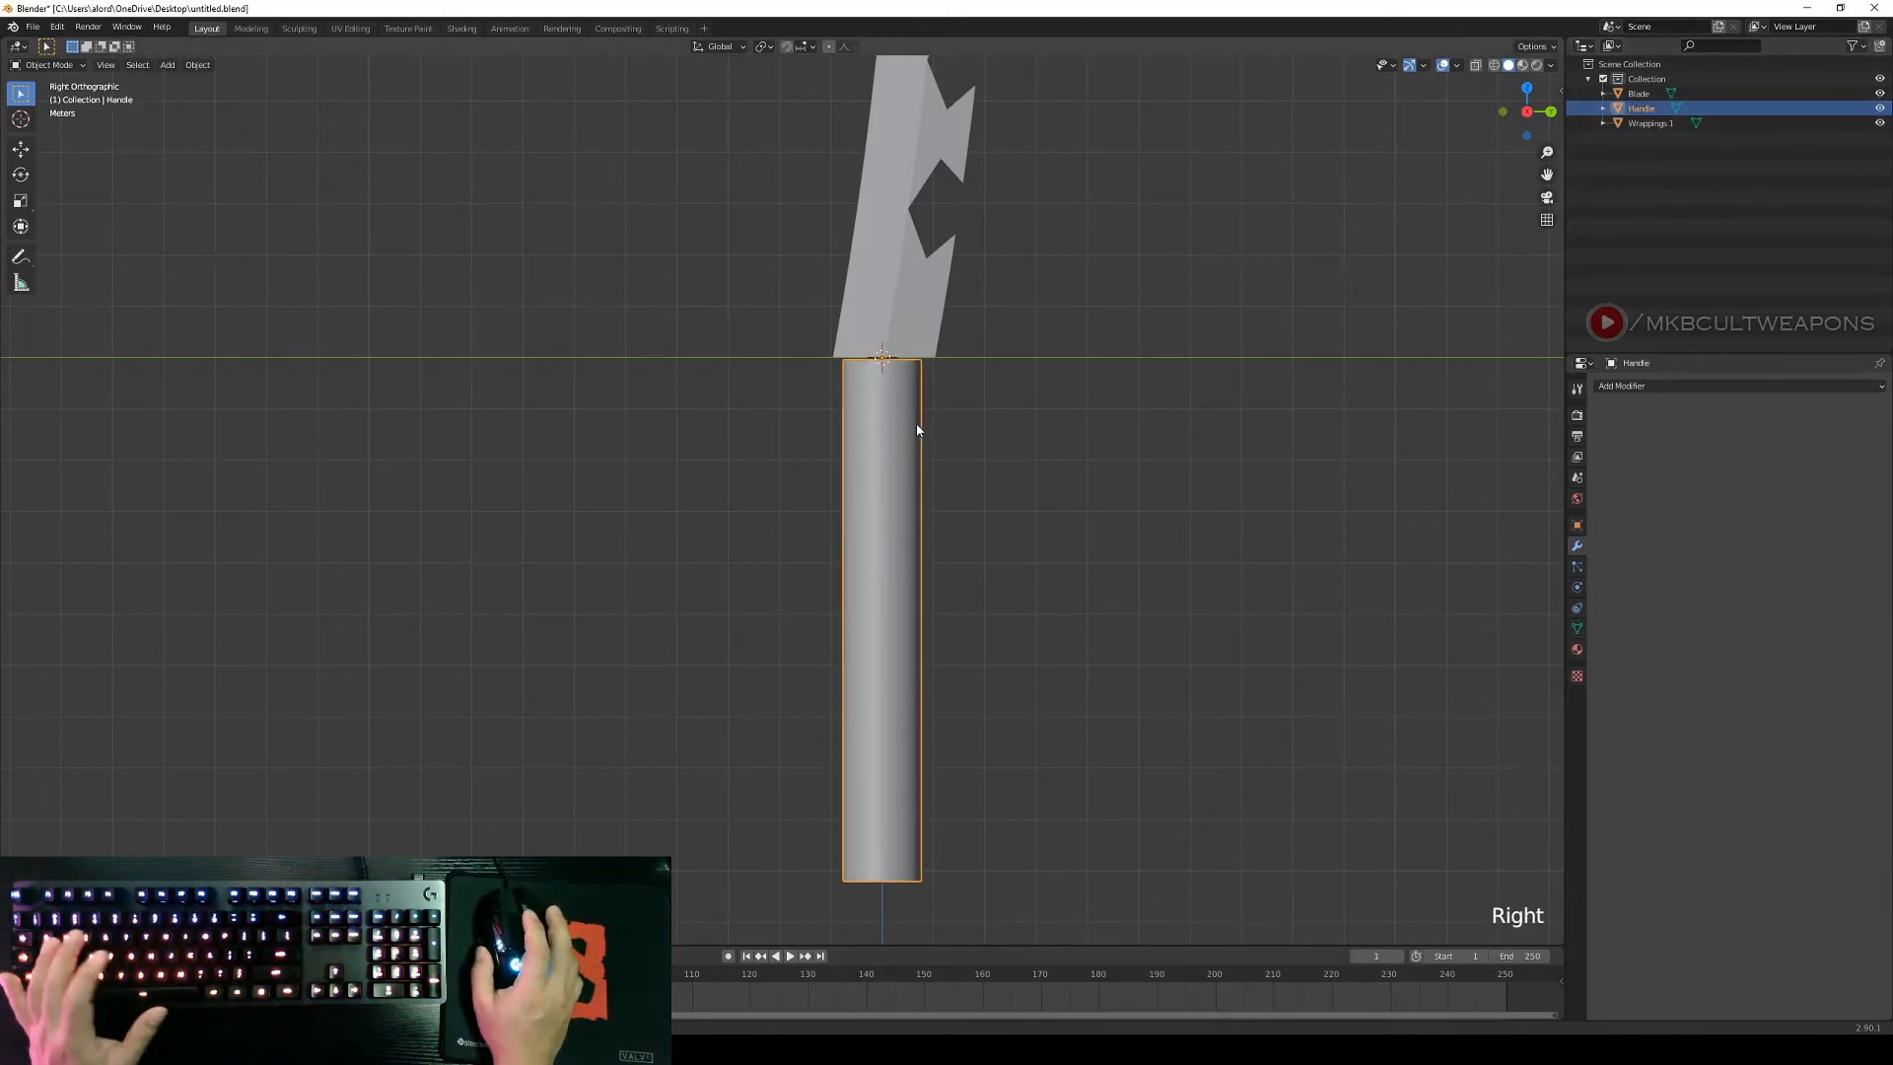
pyautogui.press('h')
pyautogui.rightClick(920, 375)
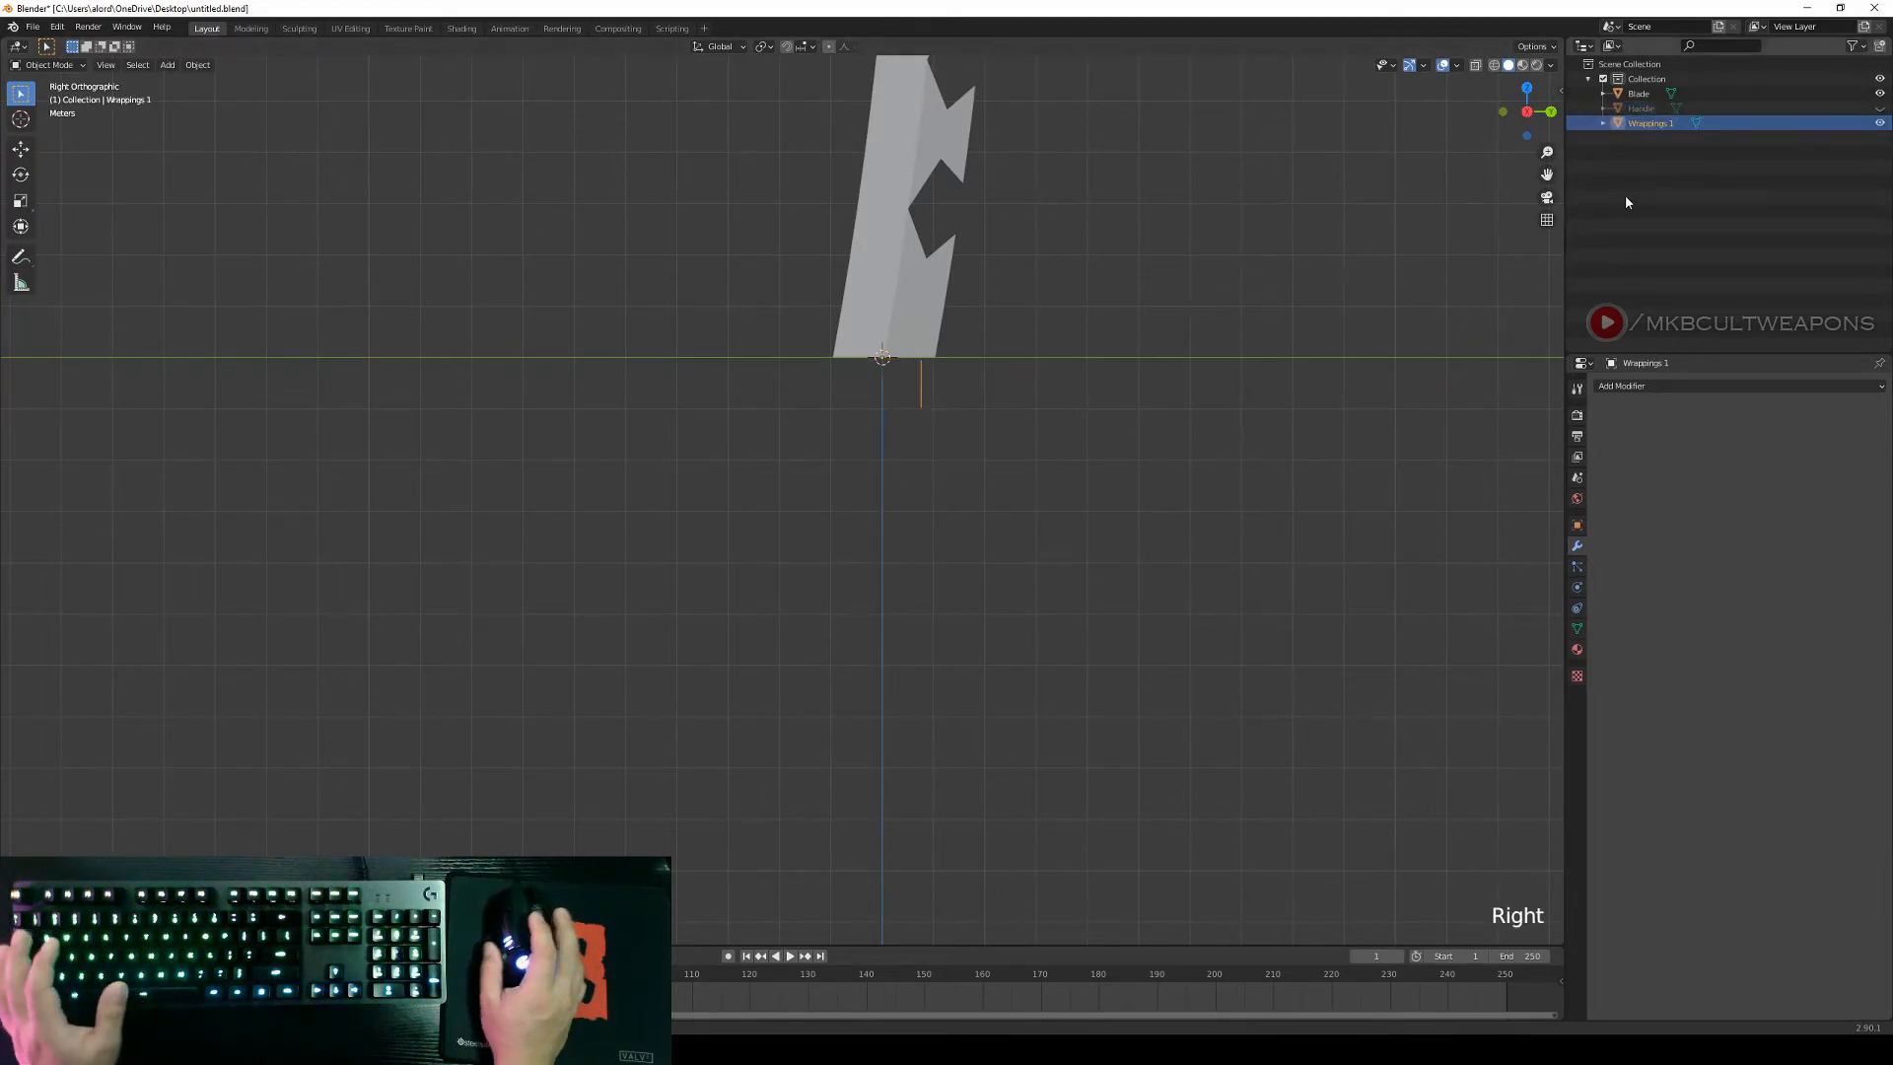
pyautogui.click(1879, 107)
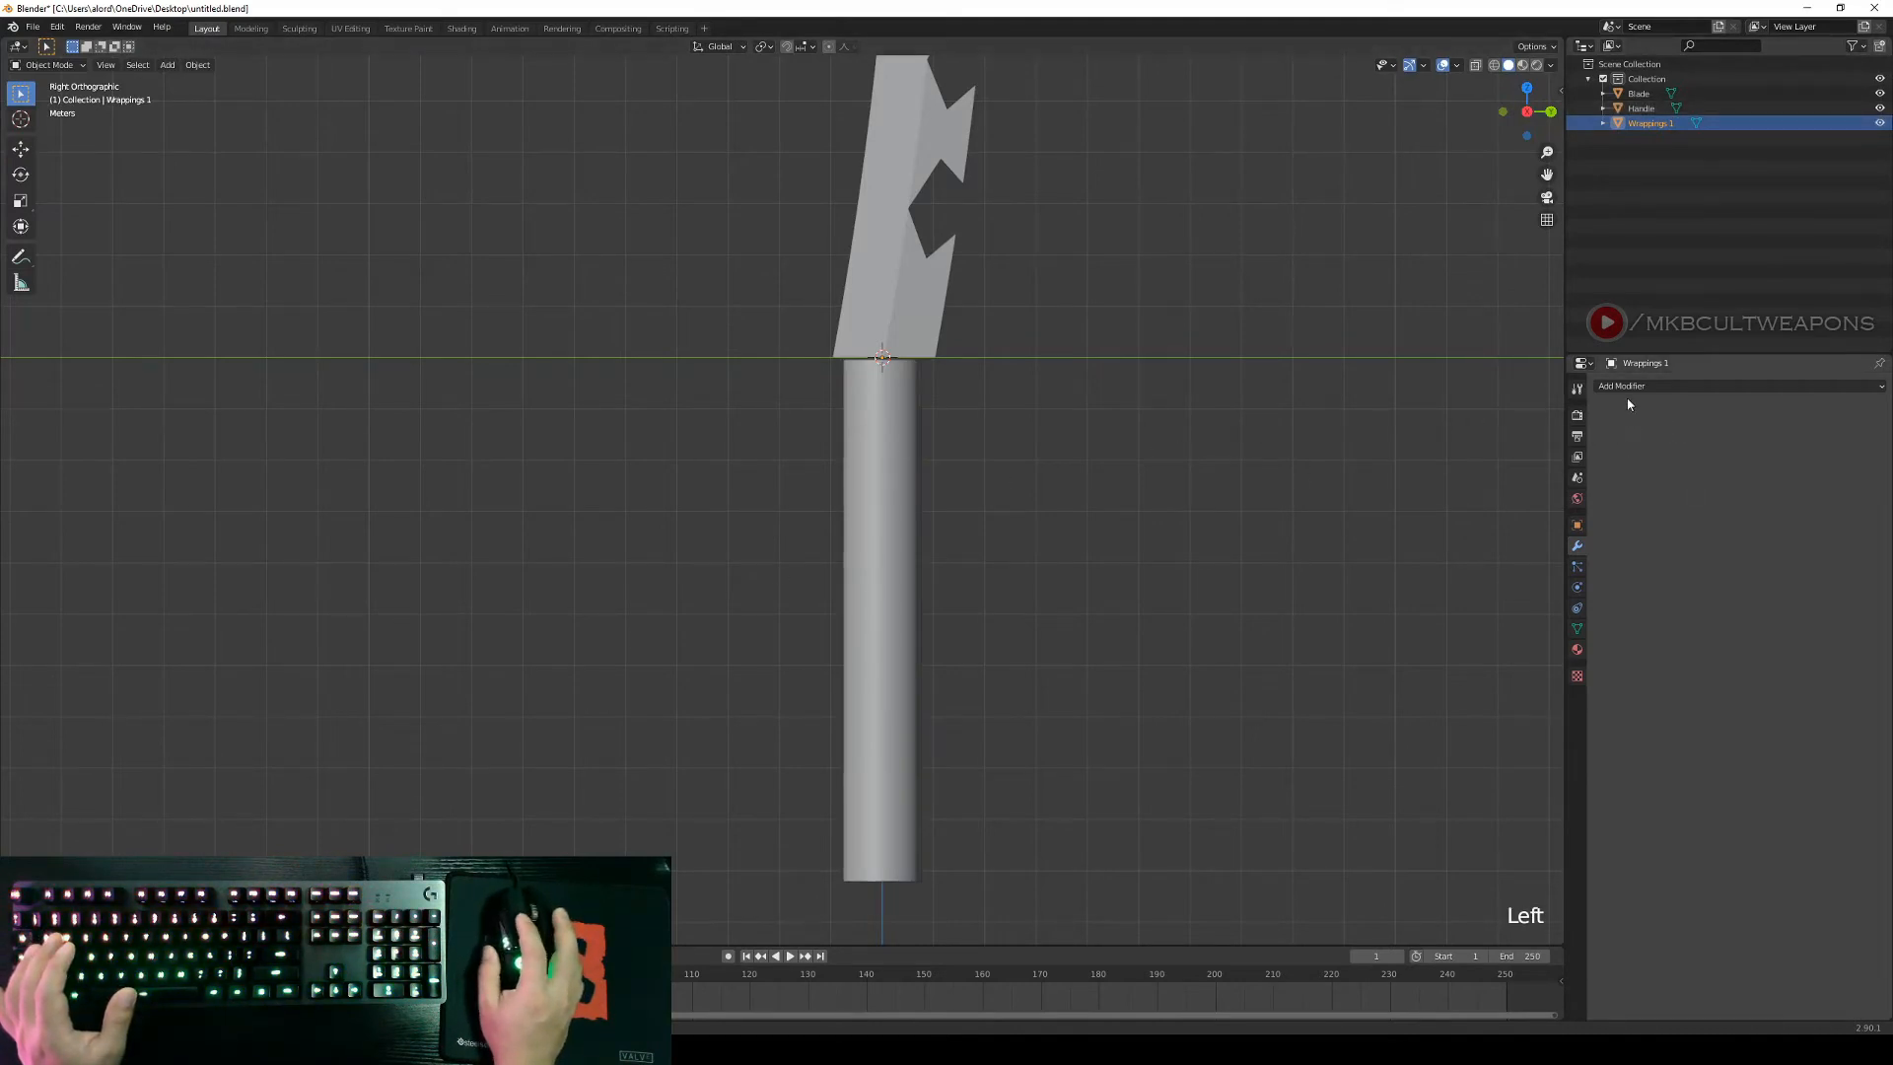
# Add a Screw modifier to the Wrappings 1 edge.
pyautogui.click(1578, 585)
pyautogui.click(1577, 548)
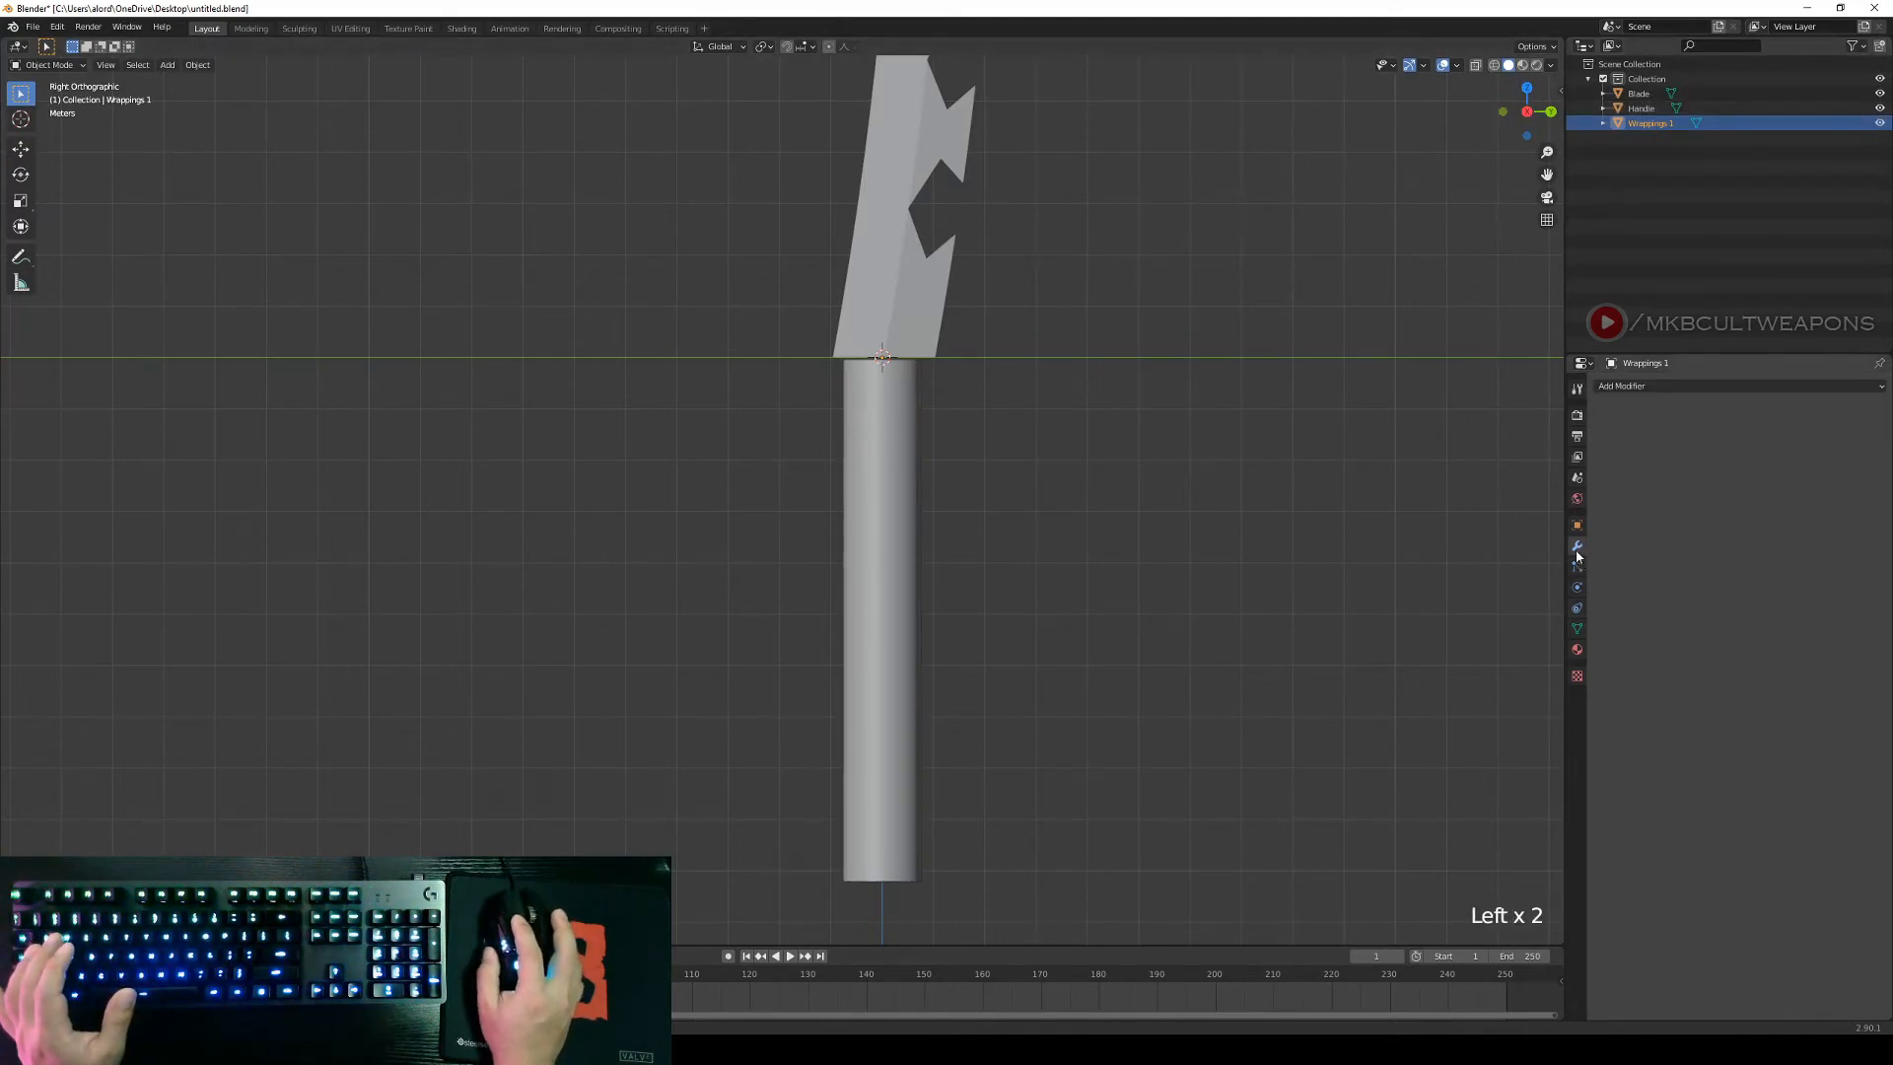
pyautogui.click(1630, 387)
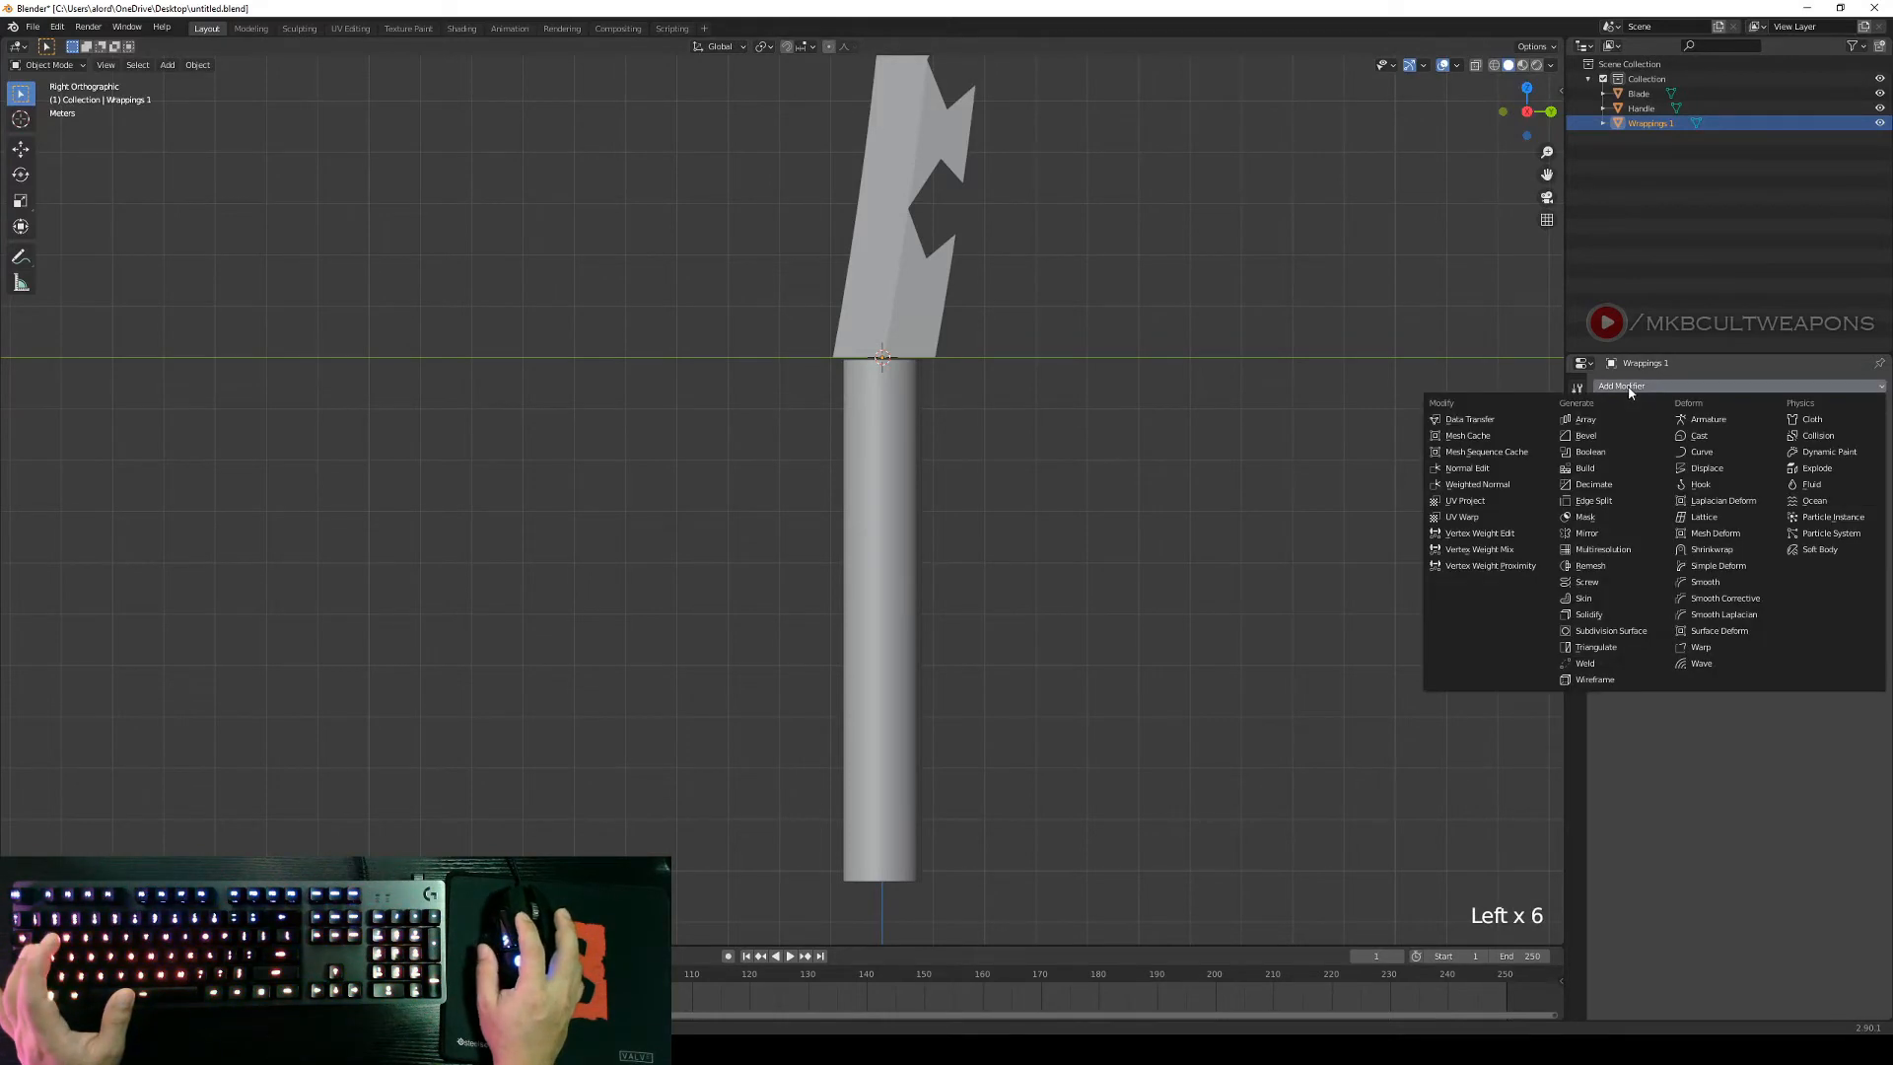
pyautogui.click(1590, 581)
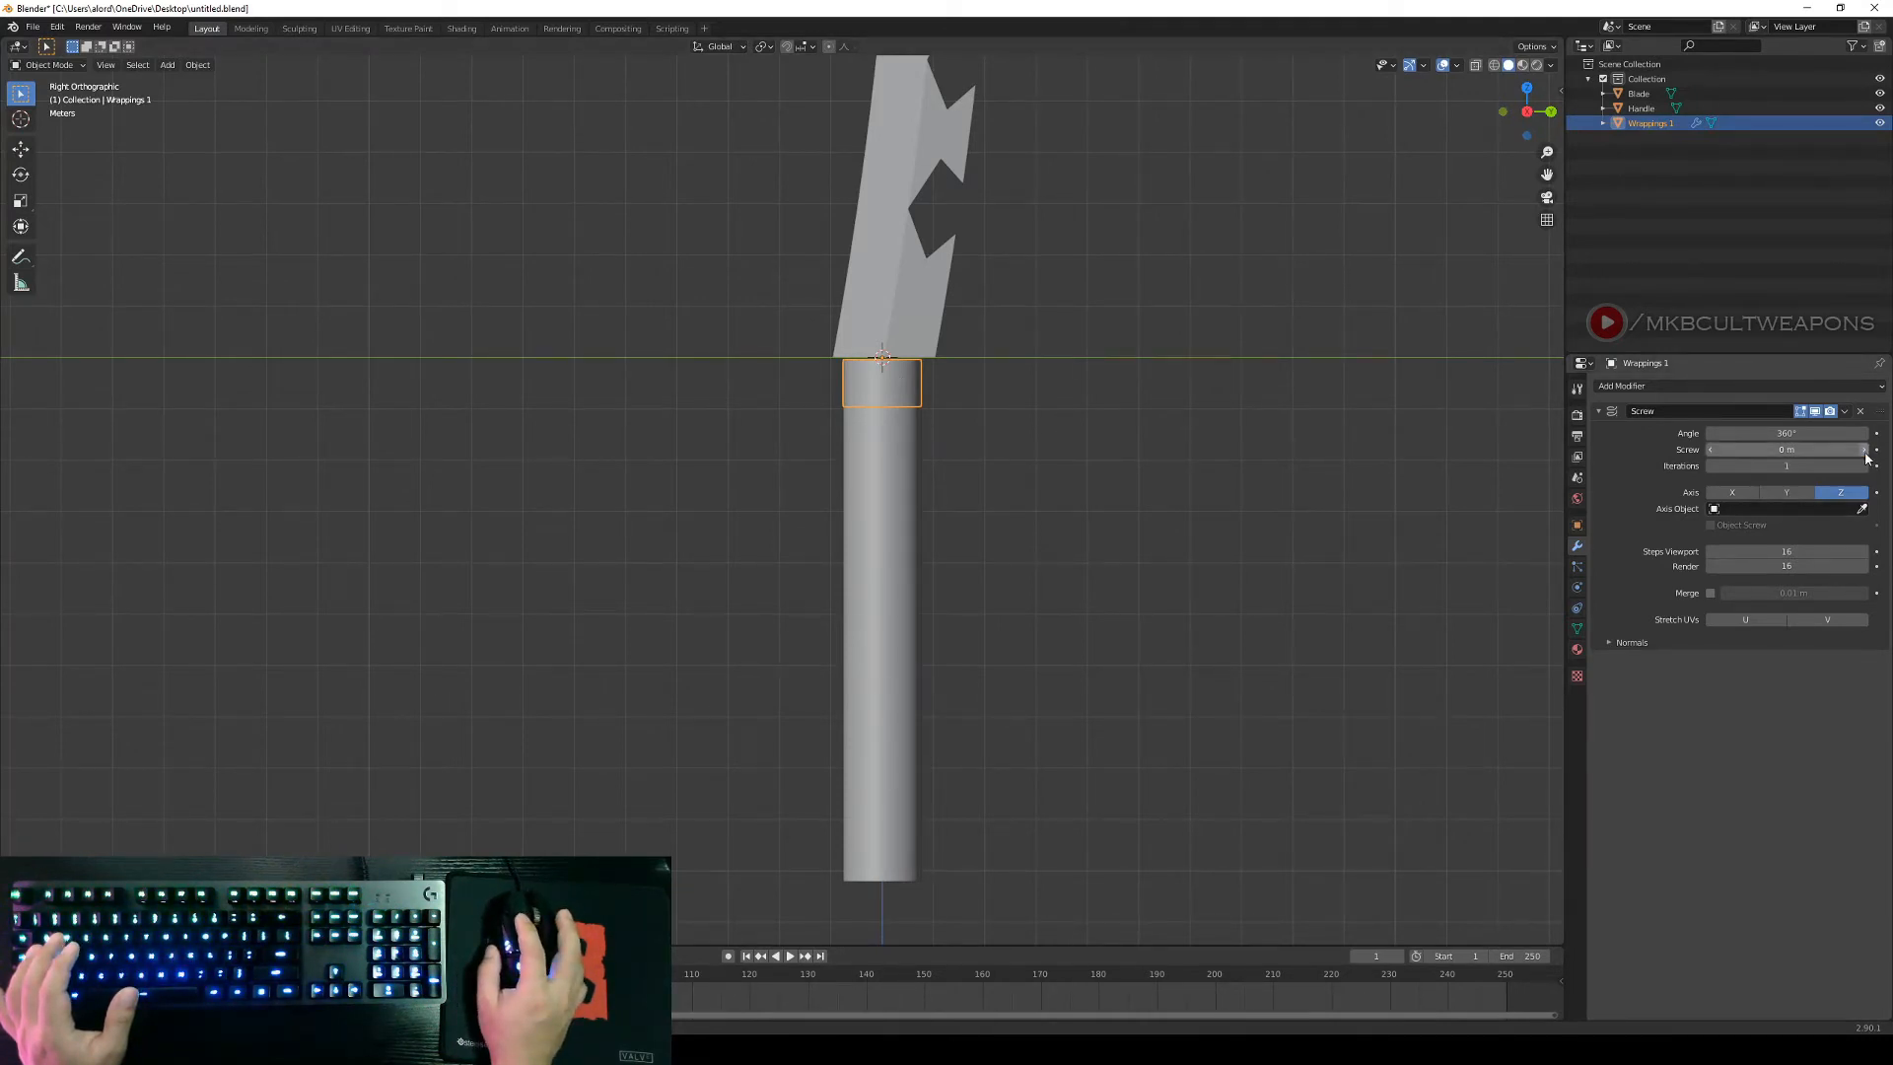
# Lower the Screw modifier's screw offset to -0.7 m so the wrapping spirals down the handle.
pyautogui.click(1711, 449)
pyautogui.click(1711, 449)
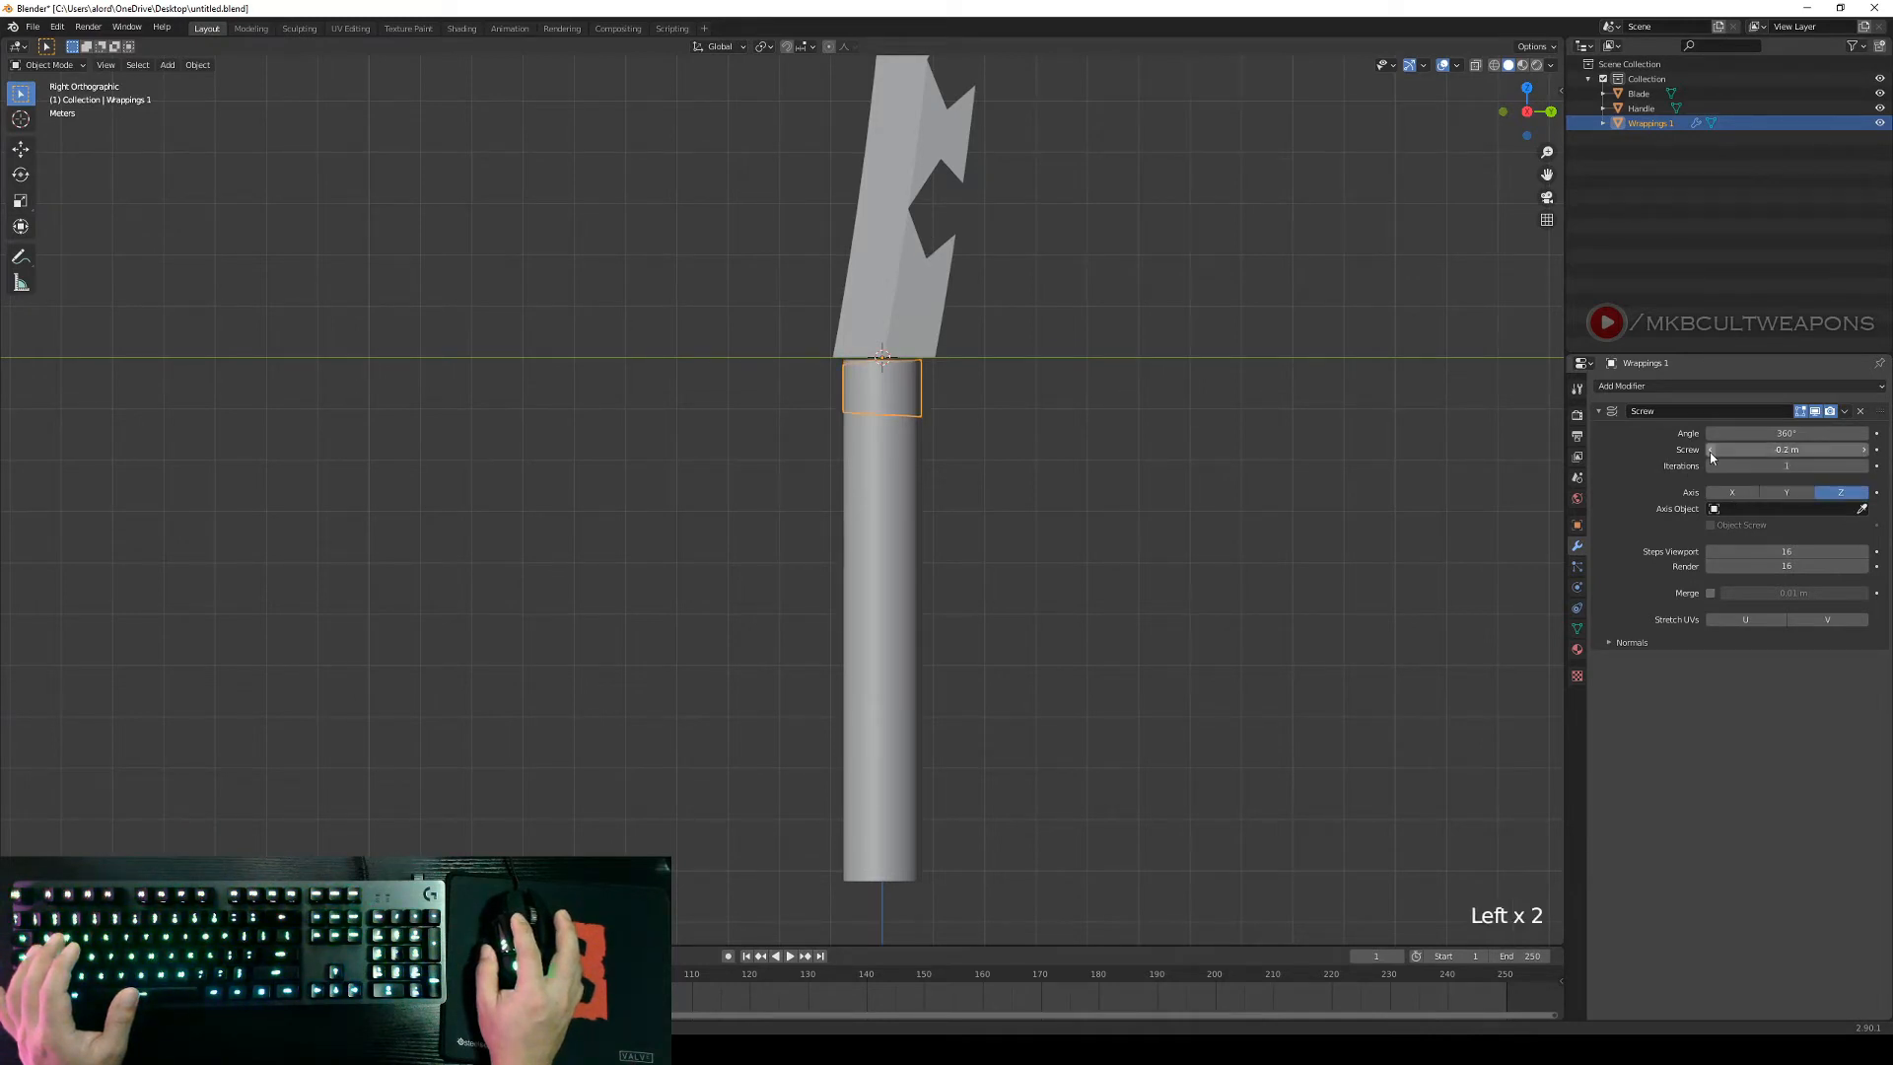
pyautogui.click(1711, 450)
pyautogui.click(1710, 450)
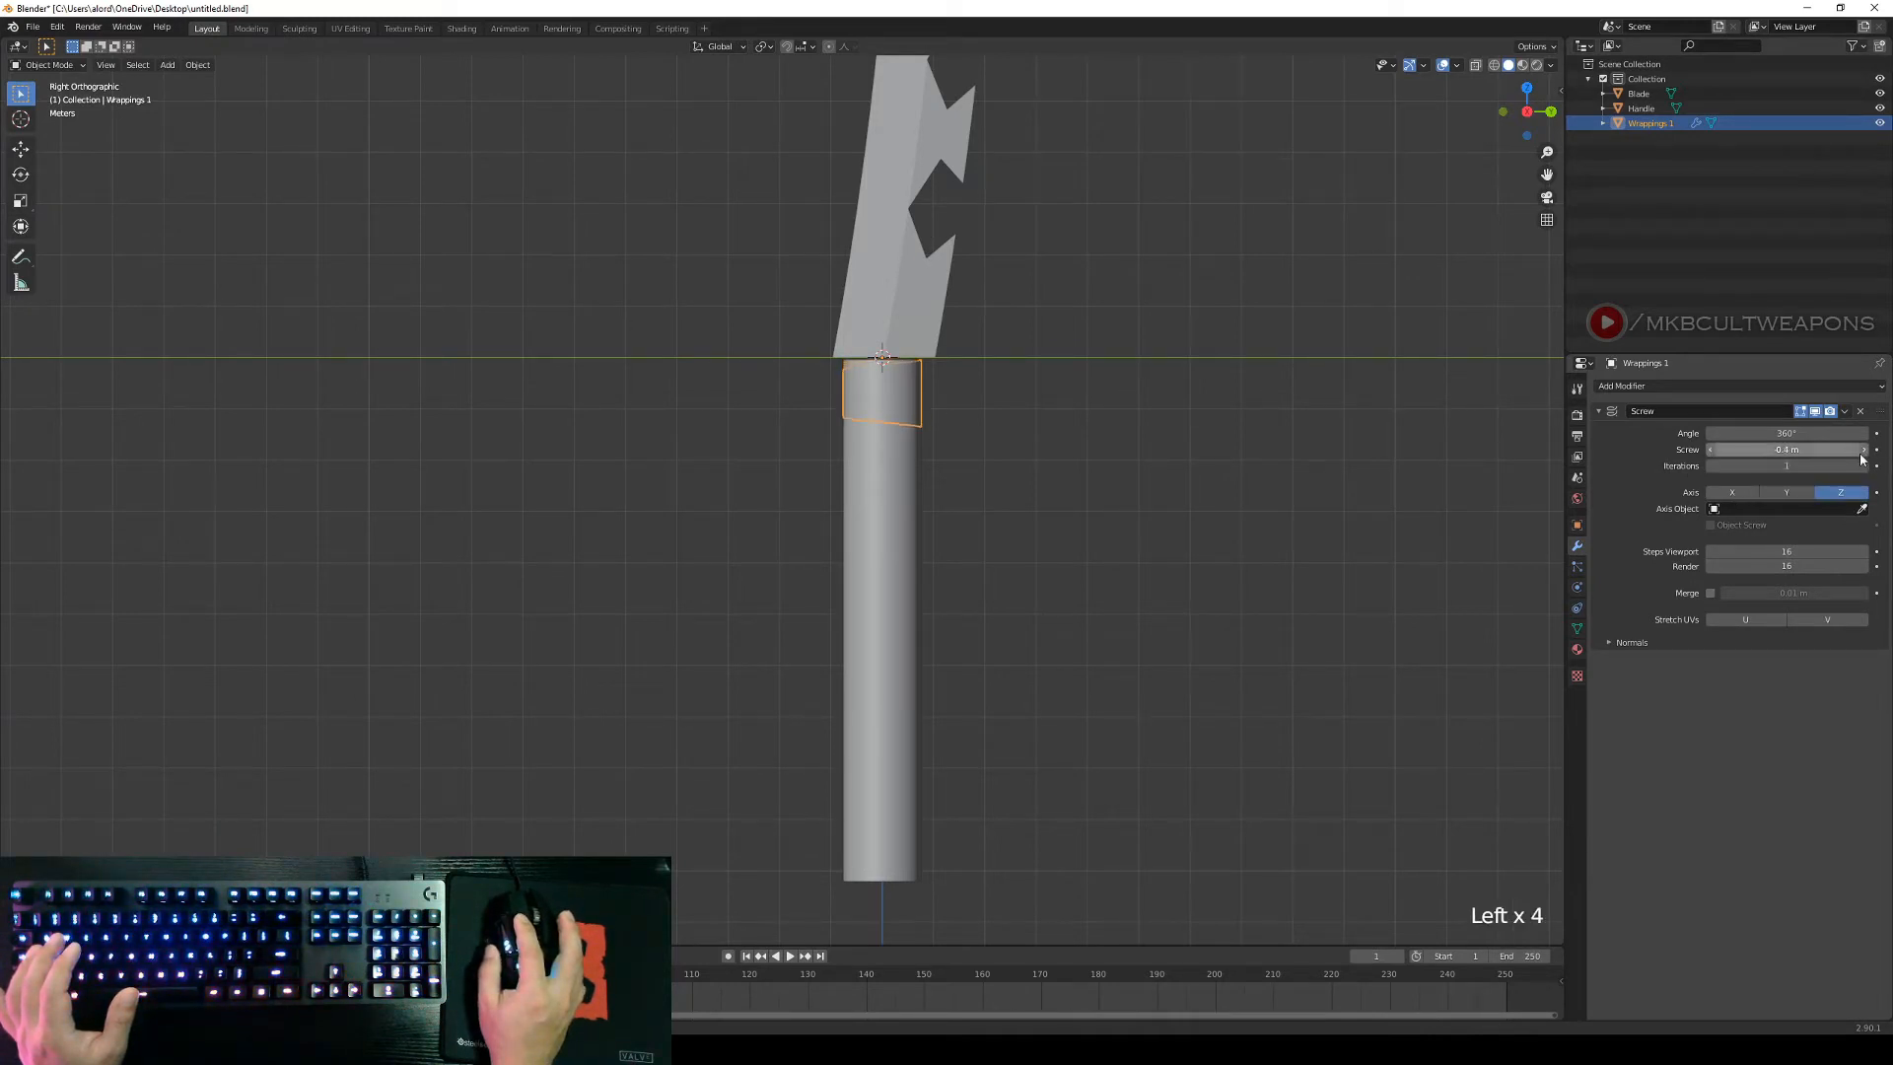
pyautogui.click(1711, 450)
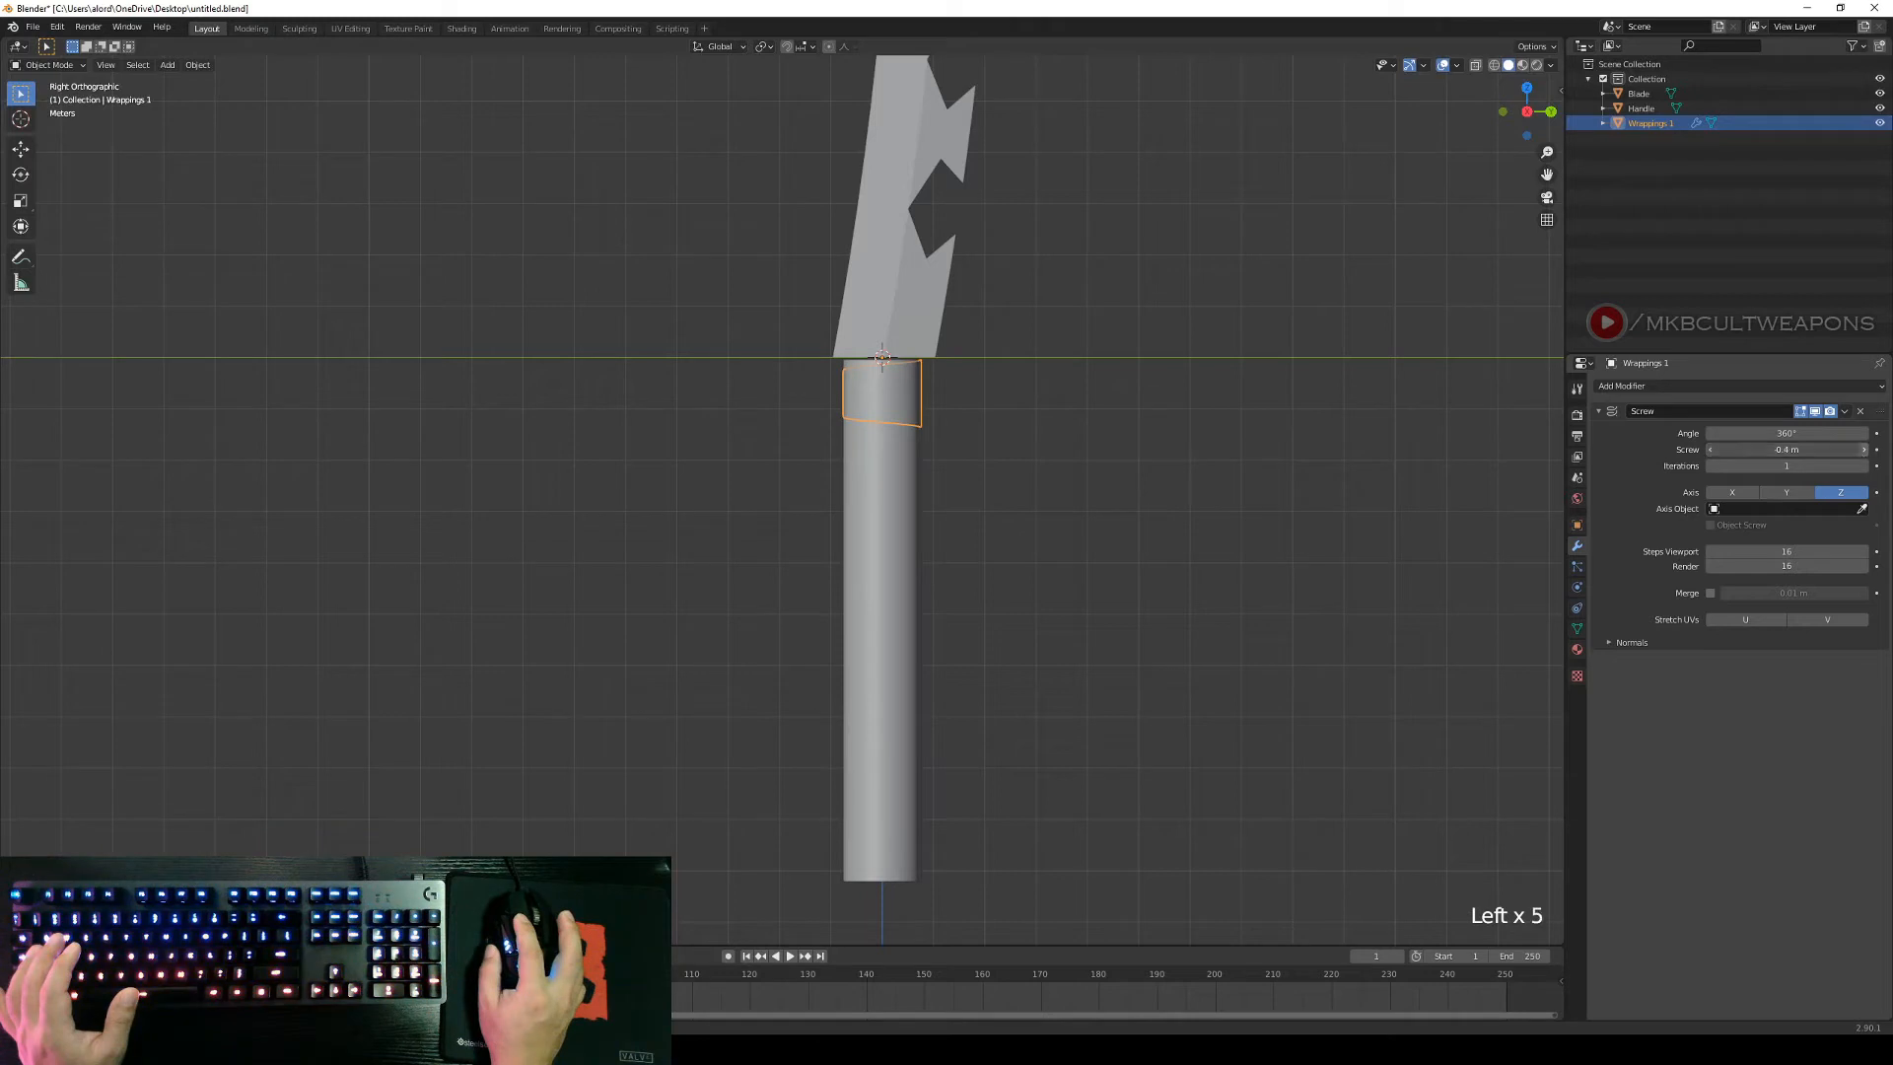
pyautogui.click(1711, 449)
pyautogui.click(1712, 450)
pyautogui.click(1711, 449)
pyautogui.click(1712, 449)
pyautogui.click(1712, 449)
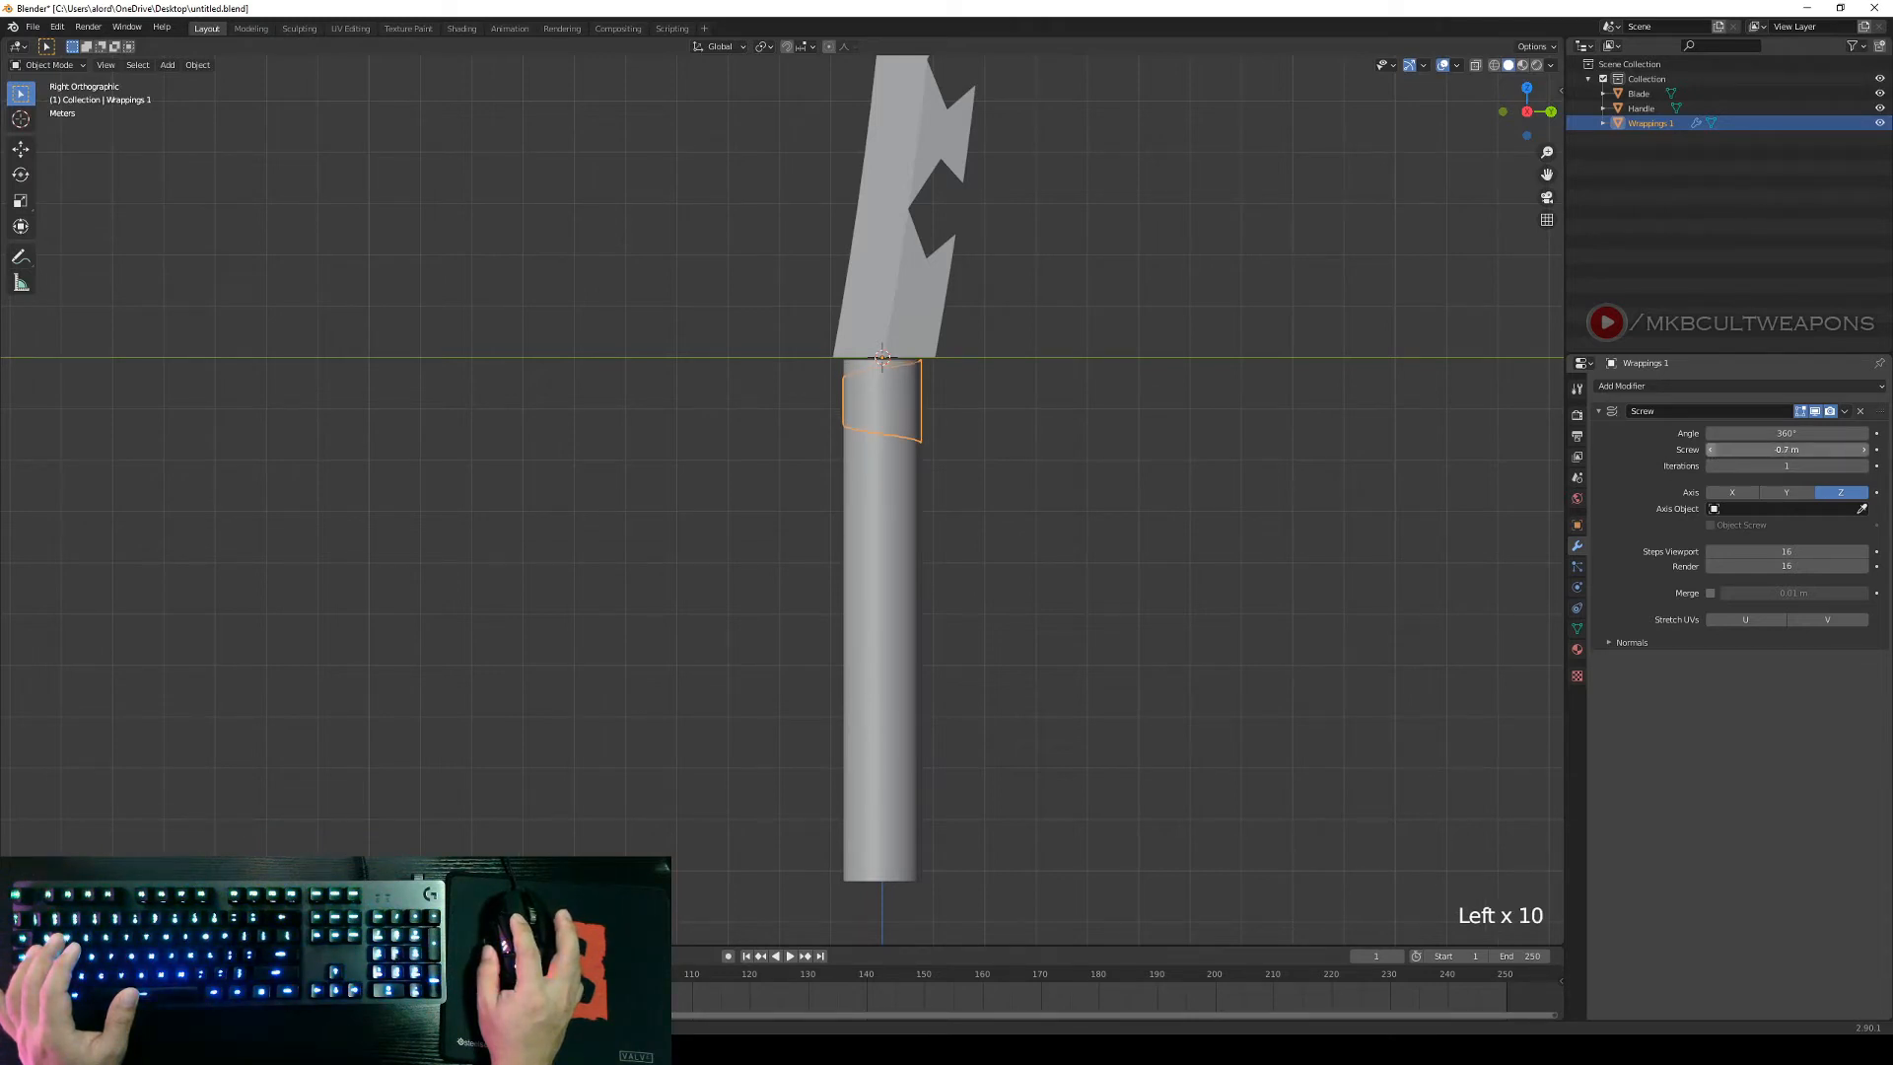
# Lower the Screw modifier's screw offset to -1.5 m.
pyautogui.click(1711, 449)
pyautogui.click(1711, 449)
pyautogui.click(1711, 450)
pyautogui.click(1712, 450)
pyautogui.click(1712, 449)
pyautogui.click(1712, 450)
pyautogui.click(1712, 449)
pyautogui.click(1711, 449)
pyautogui.click(1712, 450)
pyautogui.click(1711, 450)
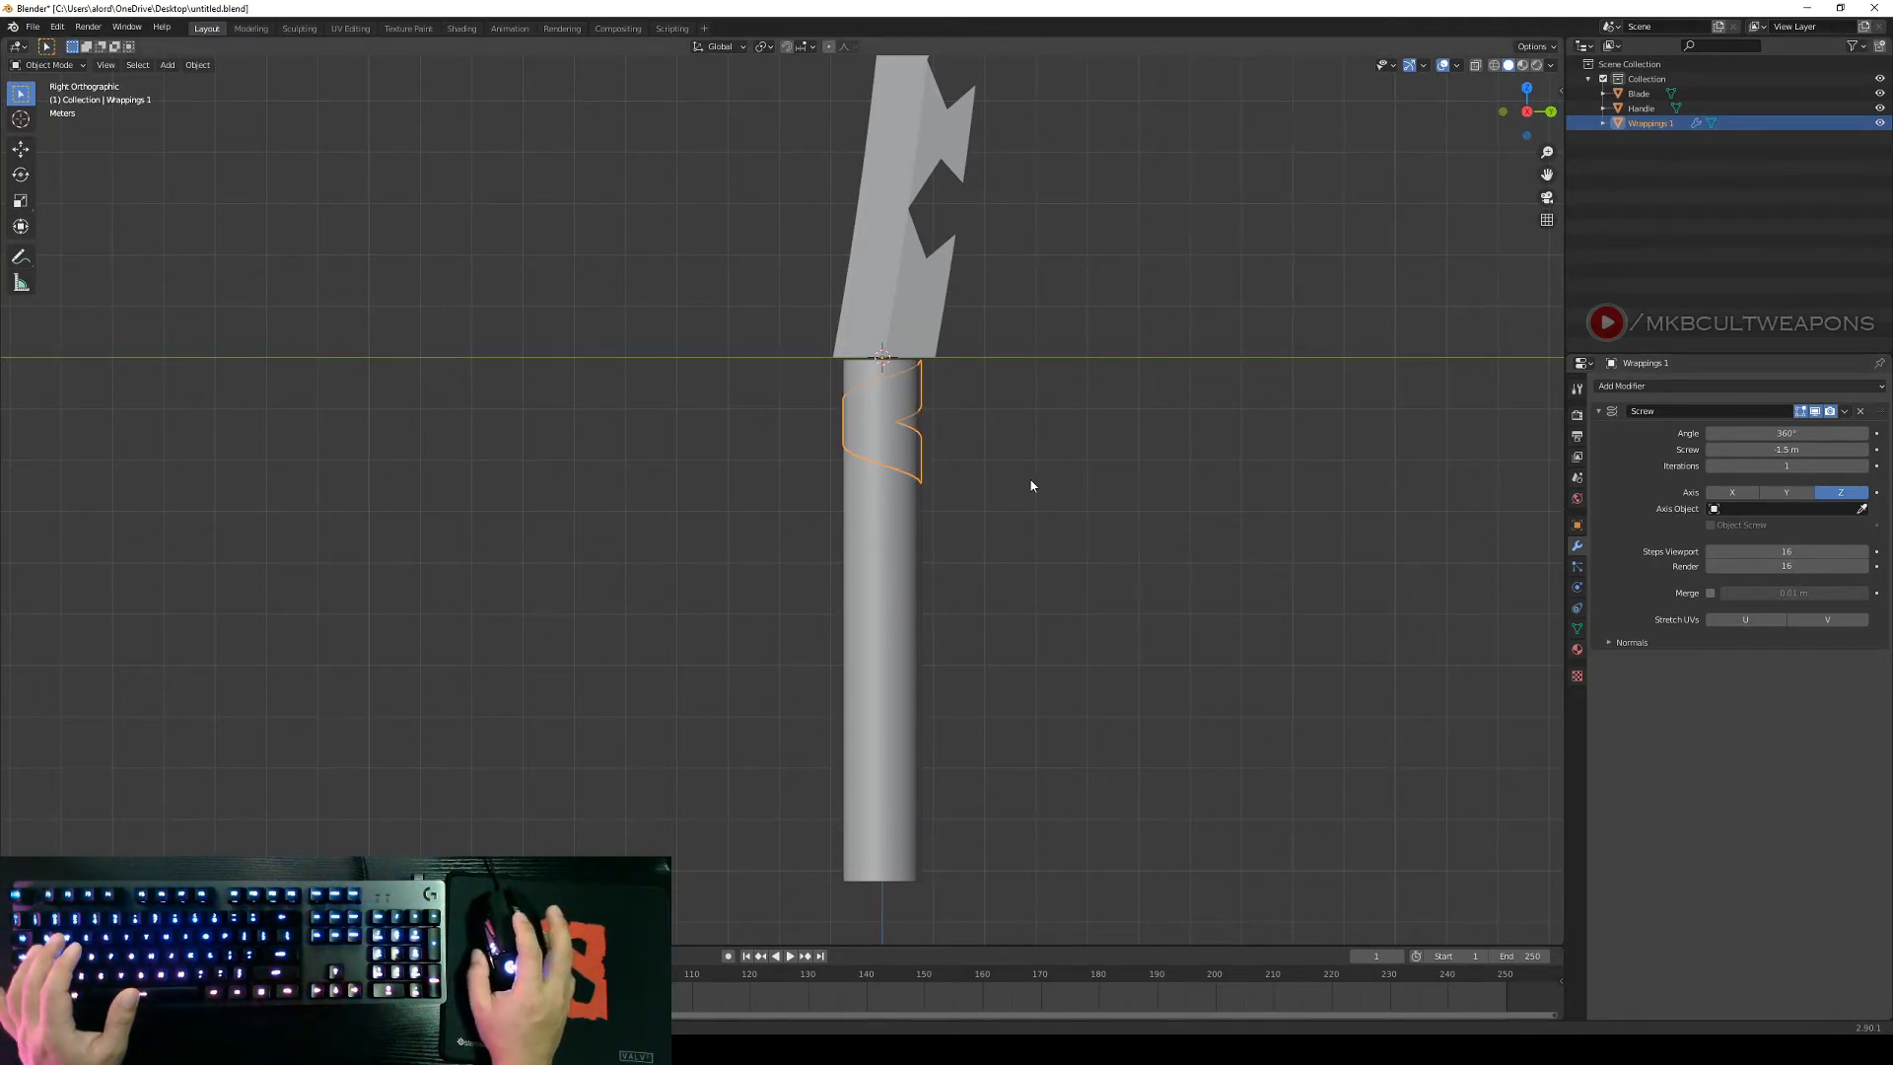
# Set the Screw modifier's iterations to 6 so the wrapping runs down the handle, and collapse its settings.
pyautogui.click(1866, 467)
pyautogui.click(1866, 467)
pyautogui.click(1866, 466)
pyautogui.click(1865, 466)
pyautogui.click(1865, 466)
pyautogui.click(1865, 466)
pyautogui.click(1865, 466)
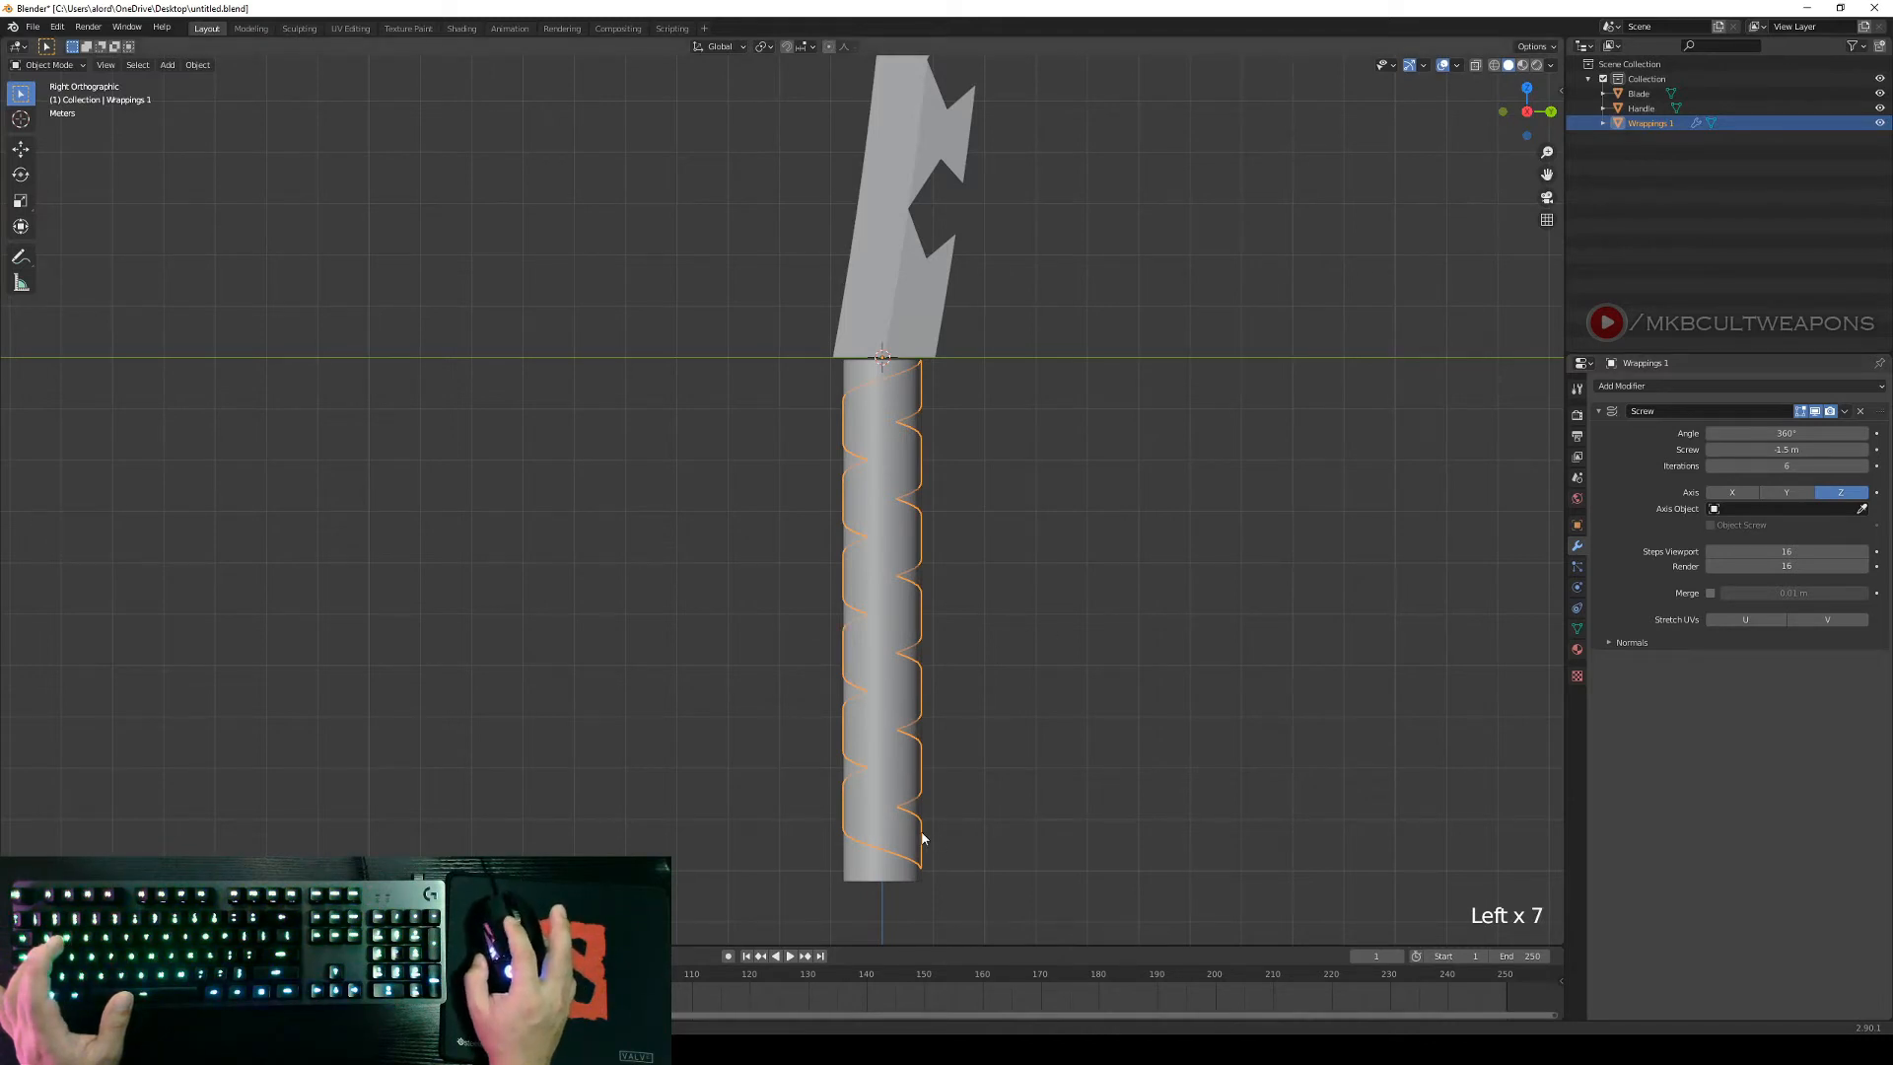
pyautogui.click(1600, 412)
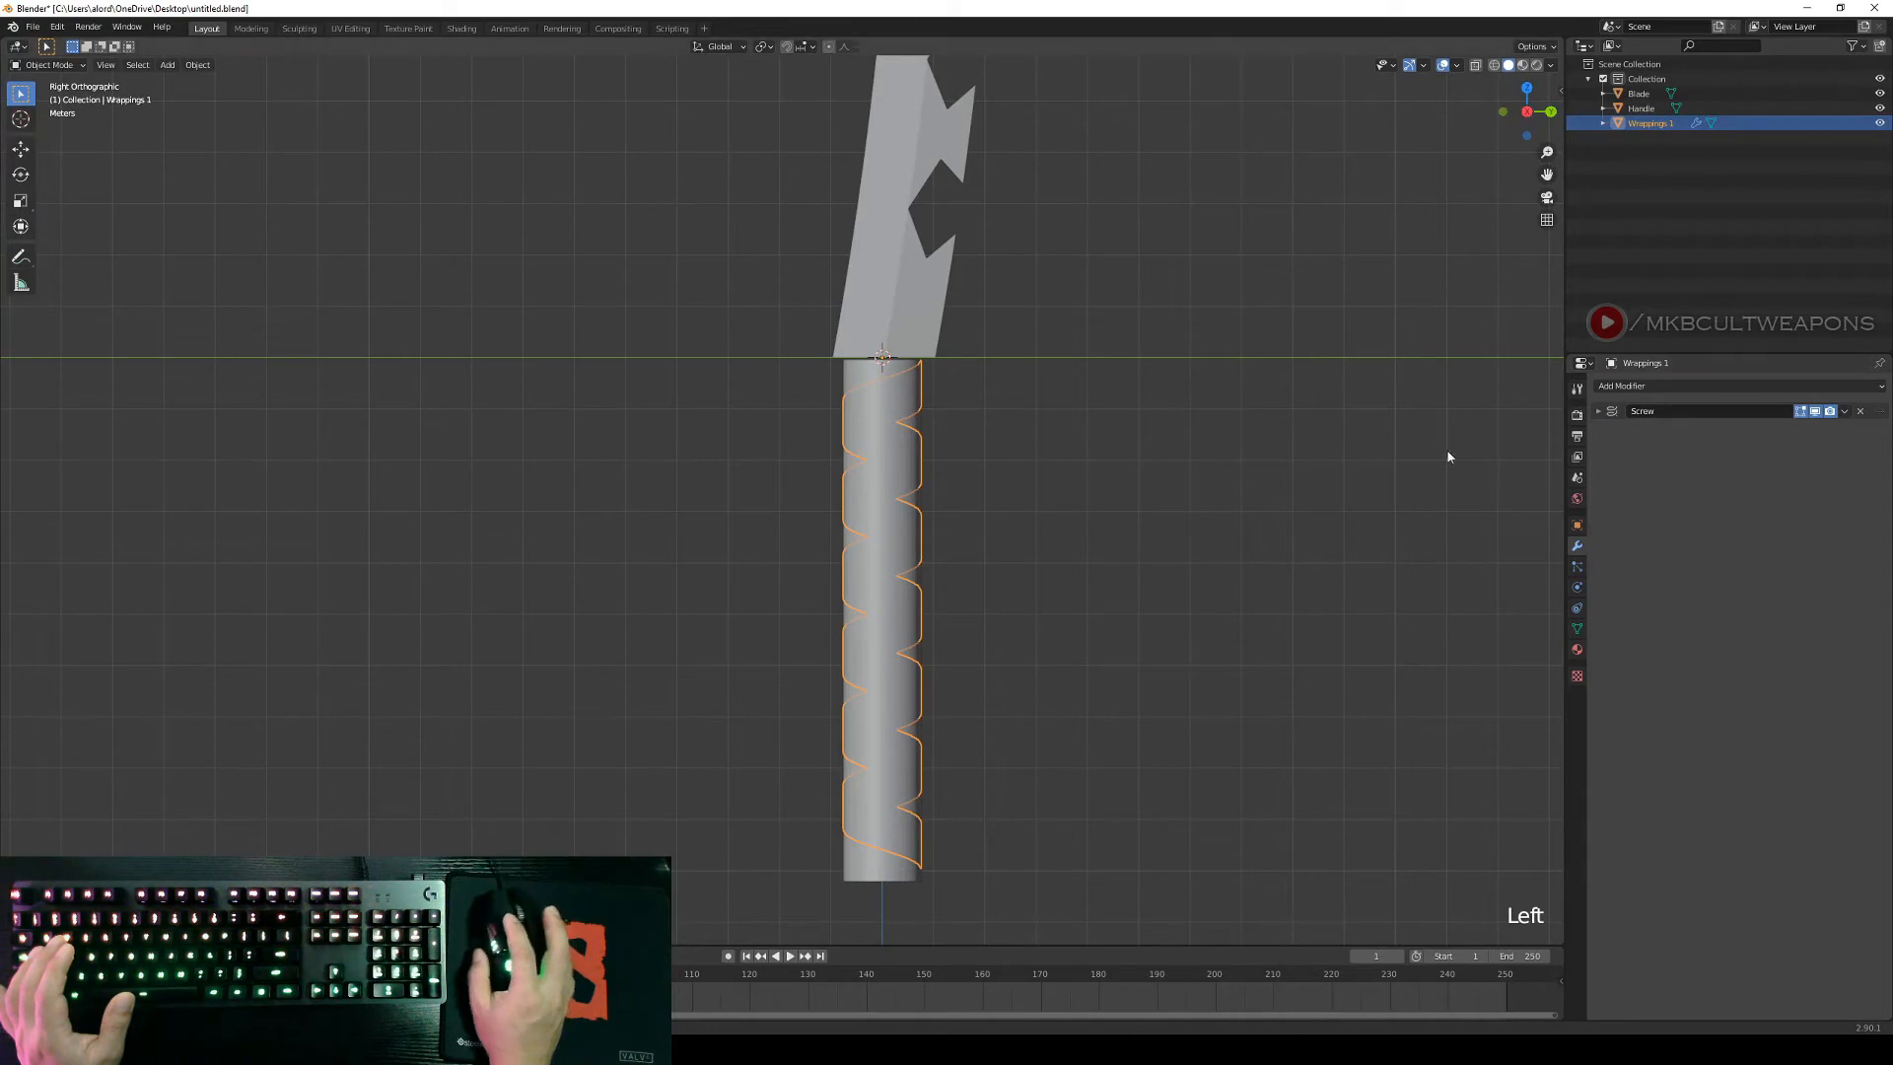
pyautogui.click(1599, 411)
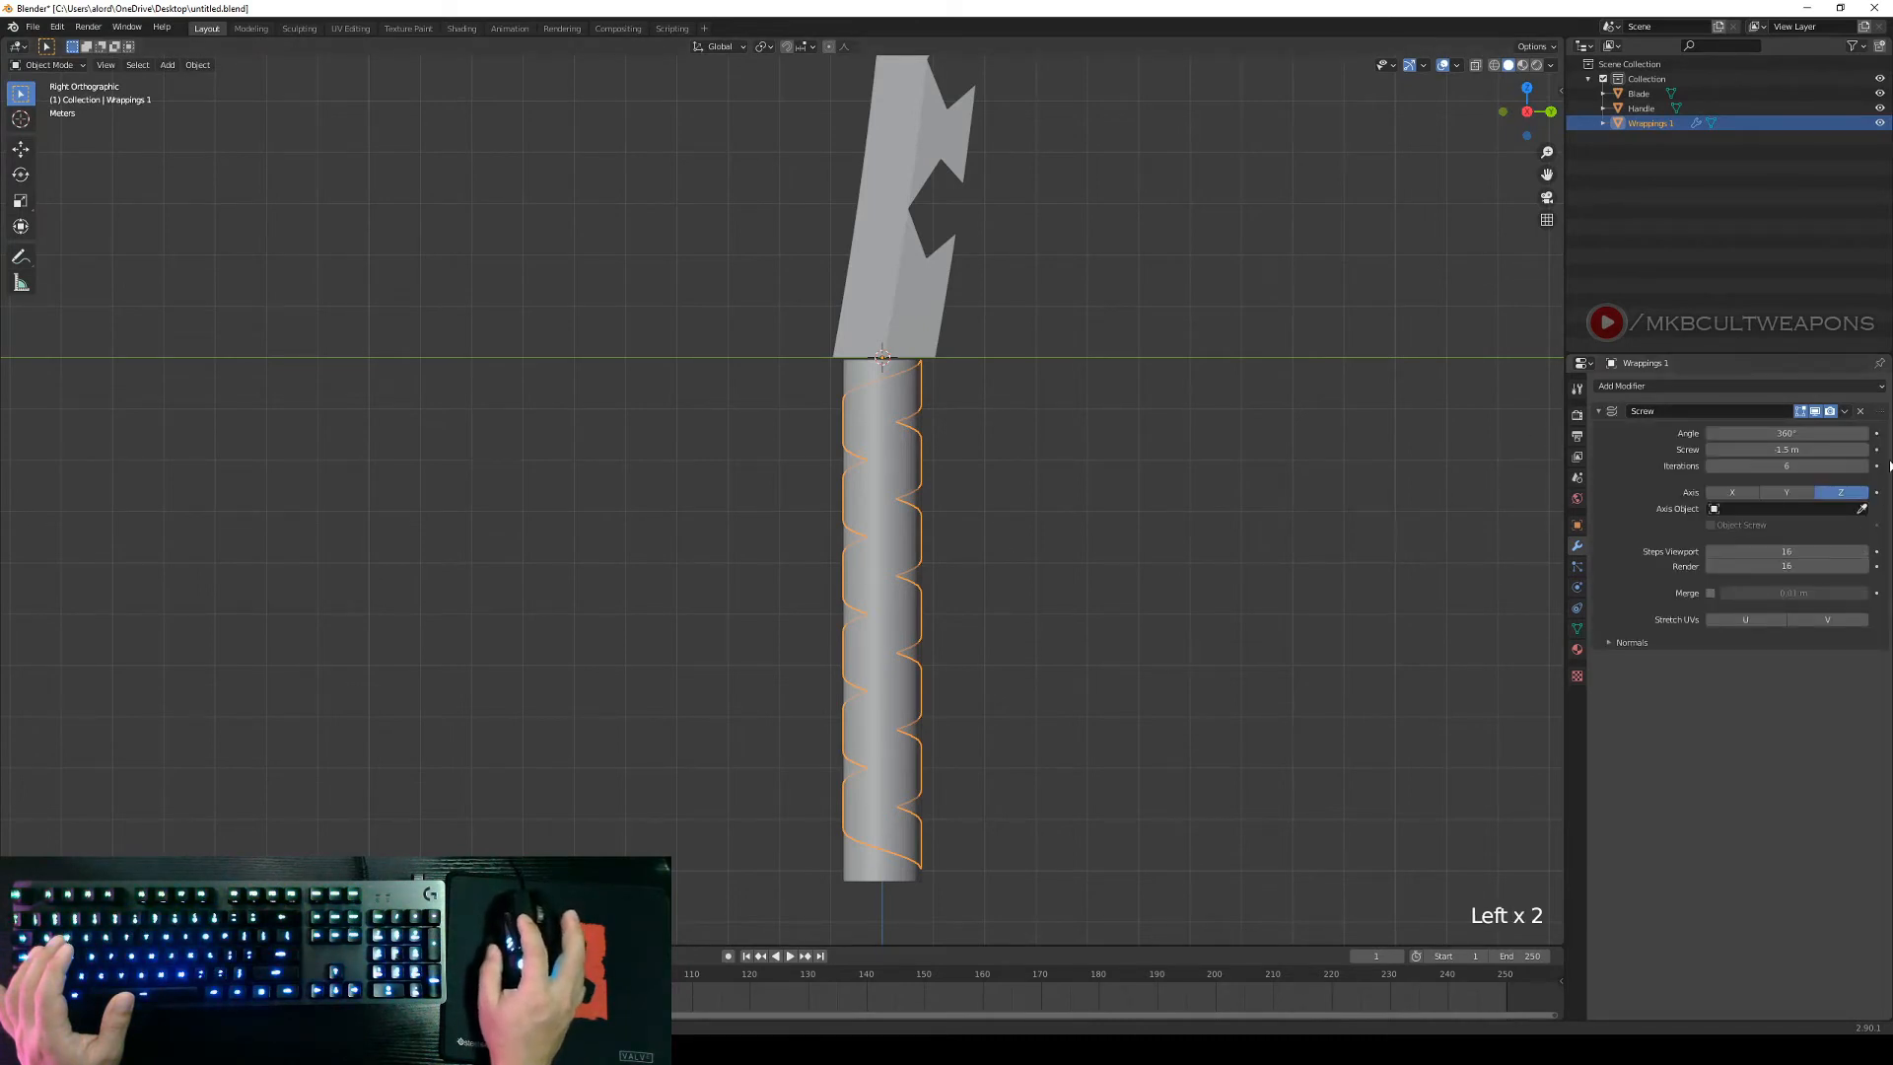
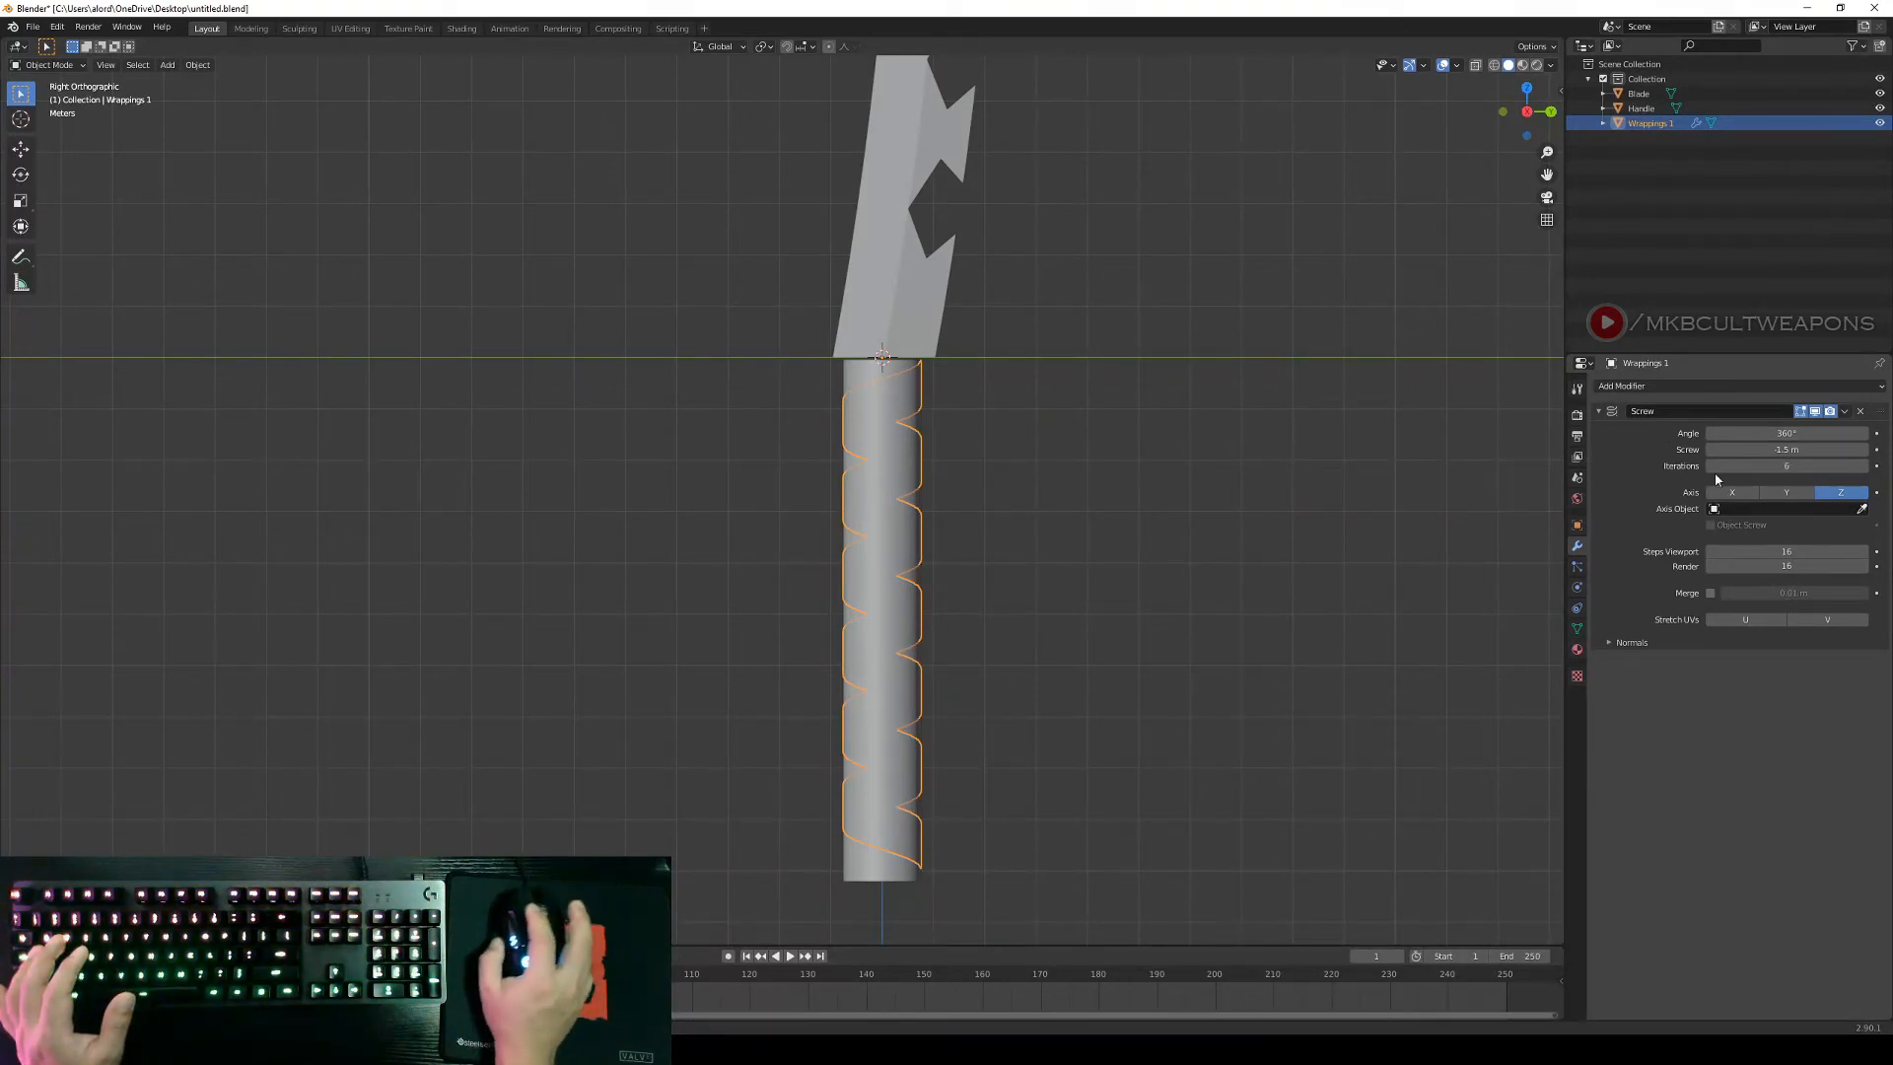
pyautogui.click(1599, 411)
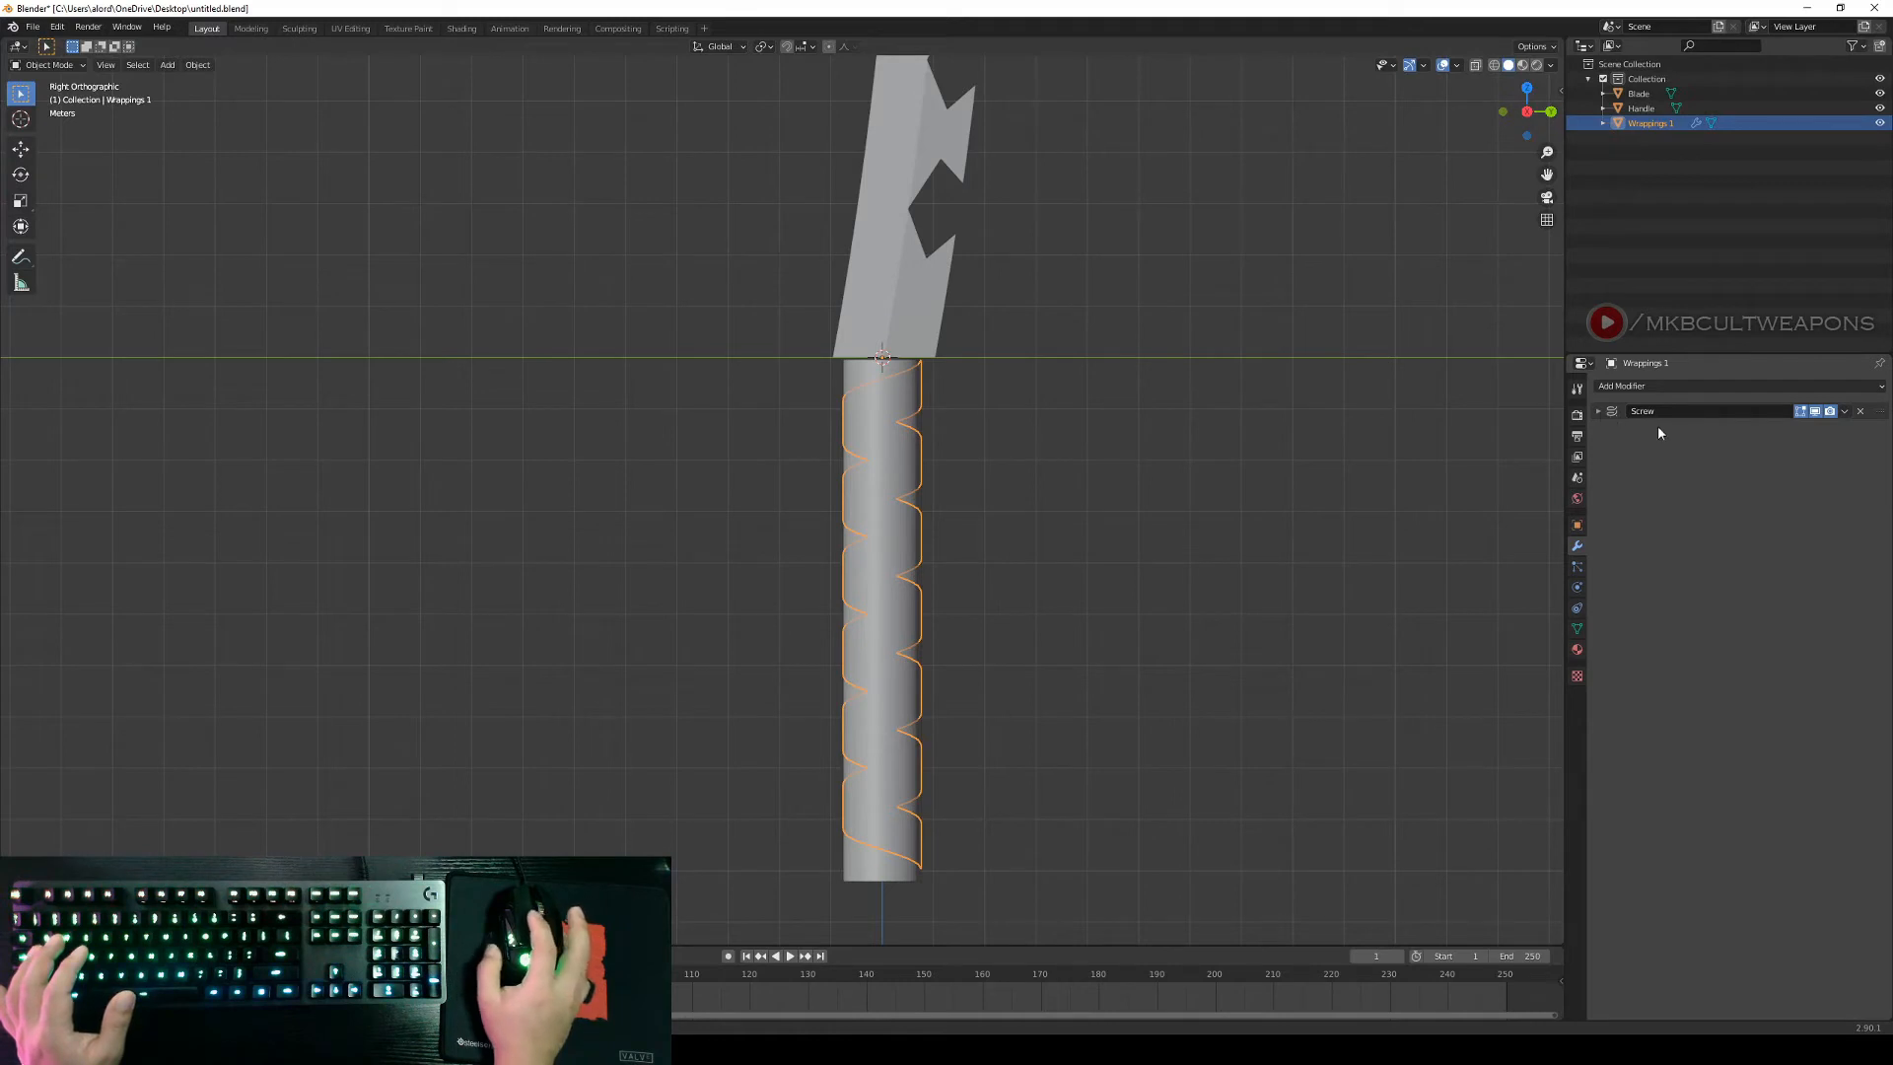
# Add a Shrinkwrap modifier to Wrappings 1 with the Handle as its target.
pyautogui.tripleClick(1248, 535)
pyautogui.rightClick(1120, 580)
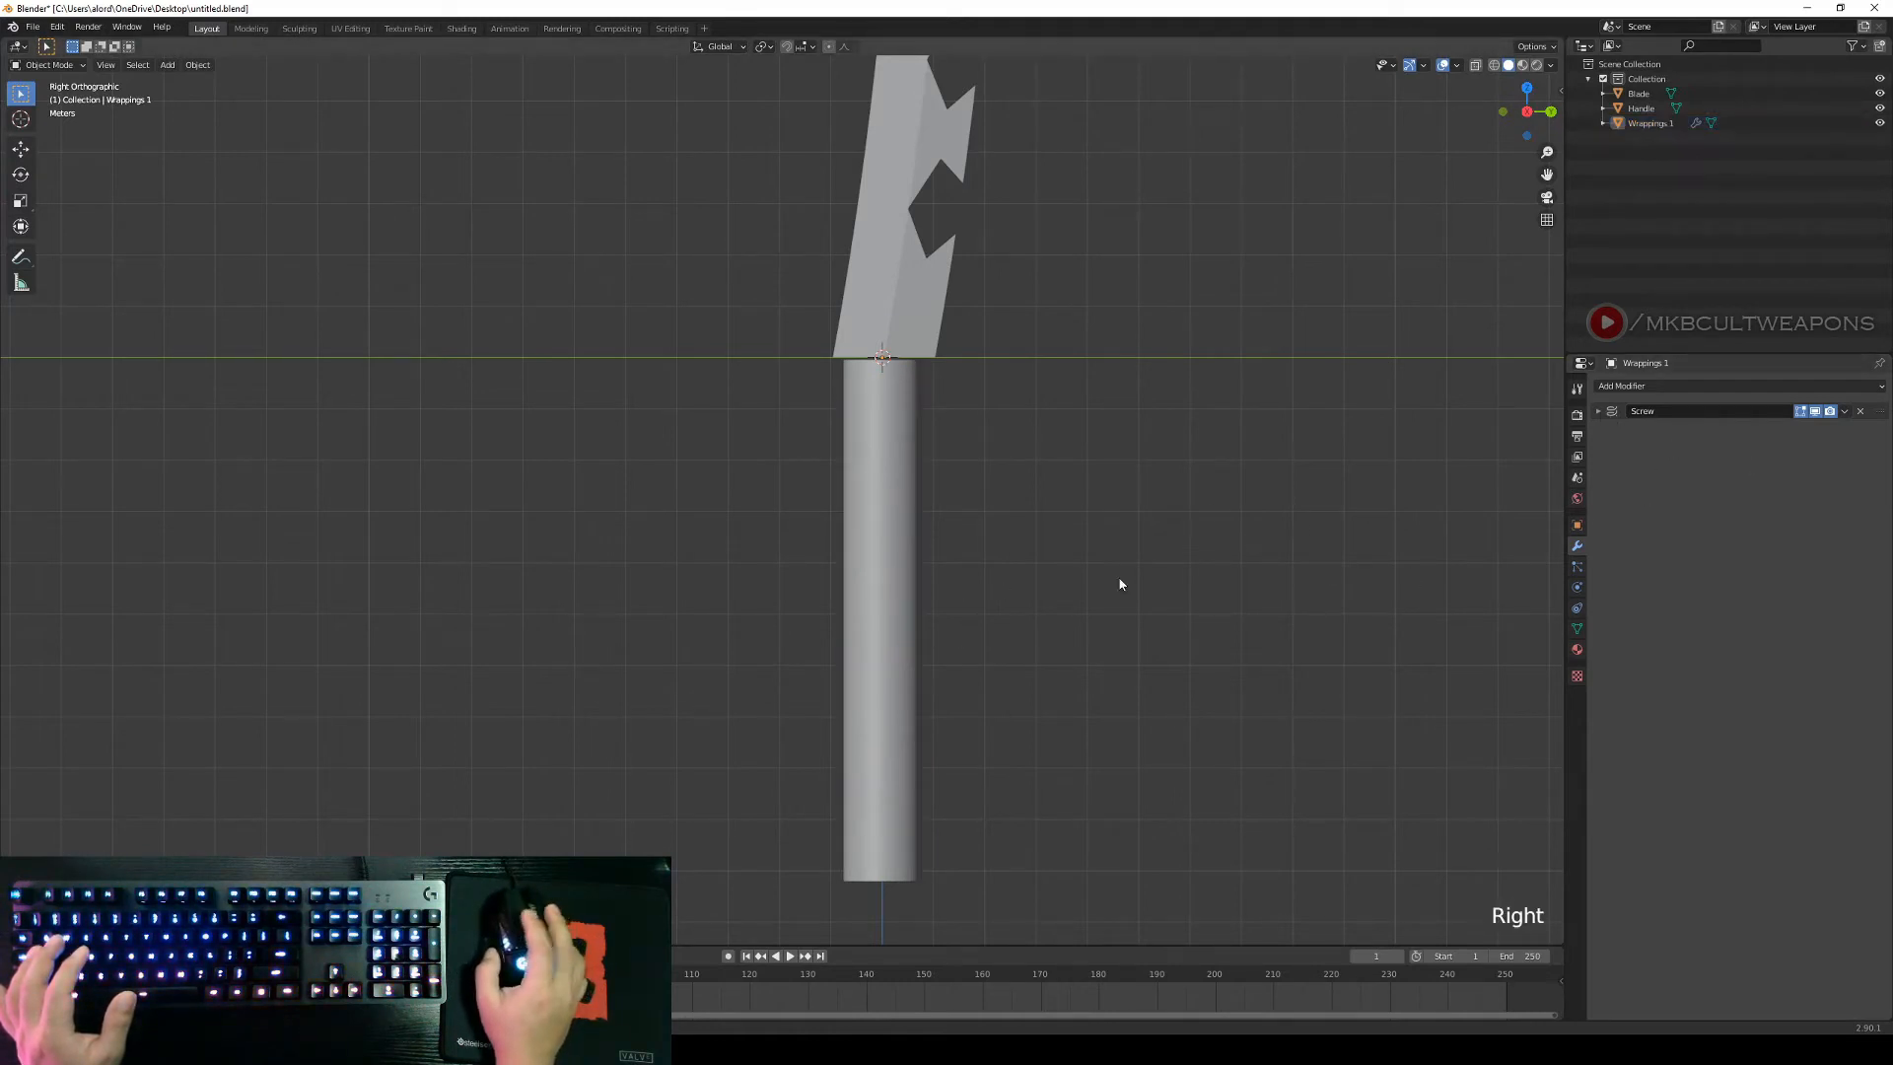
pyautogui.rightClick(899, 843)
pyautogui.rightClick(901, 838)
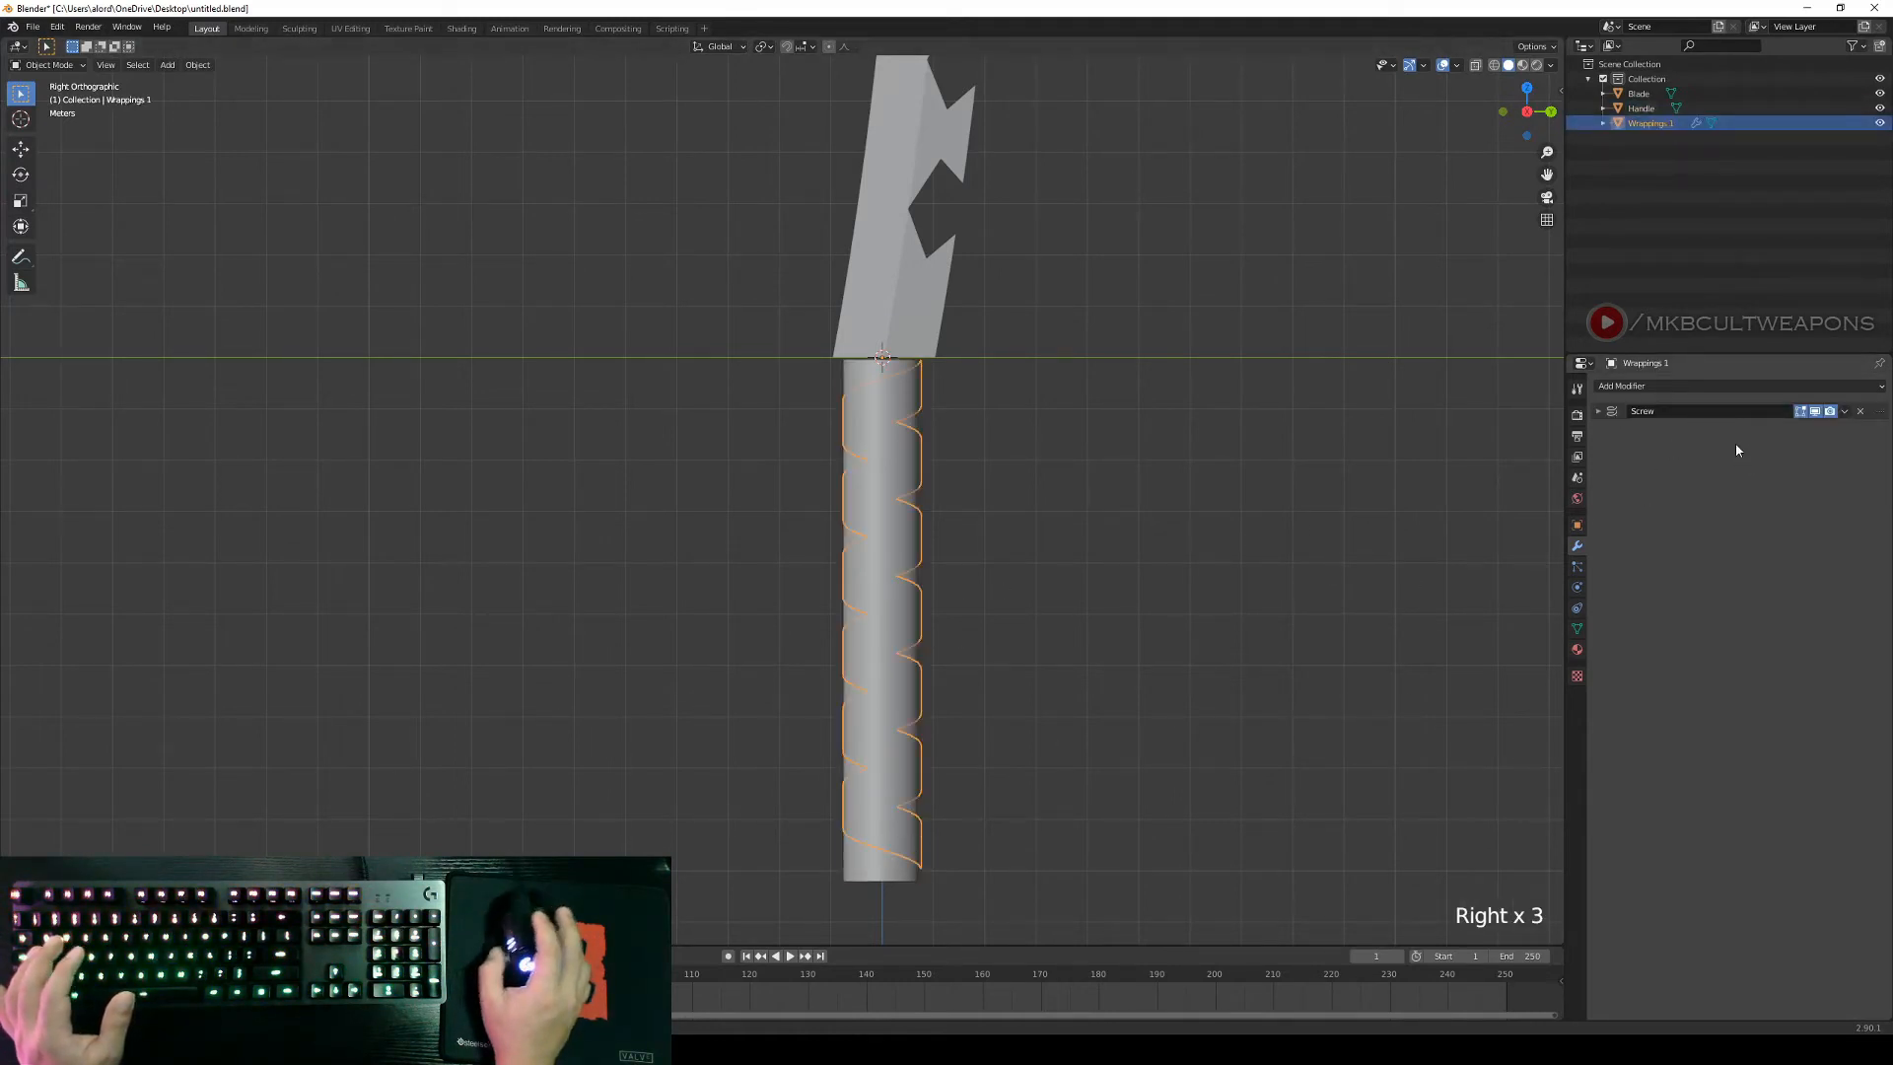
pyautogui.click(1626, 384)
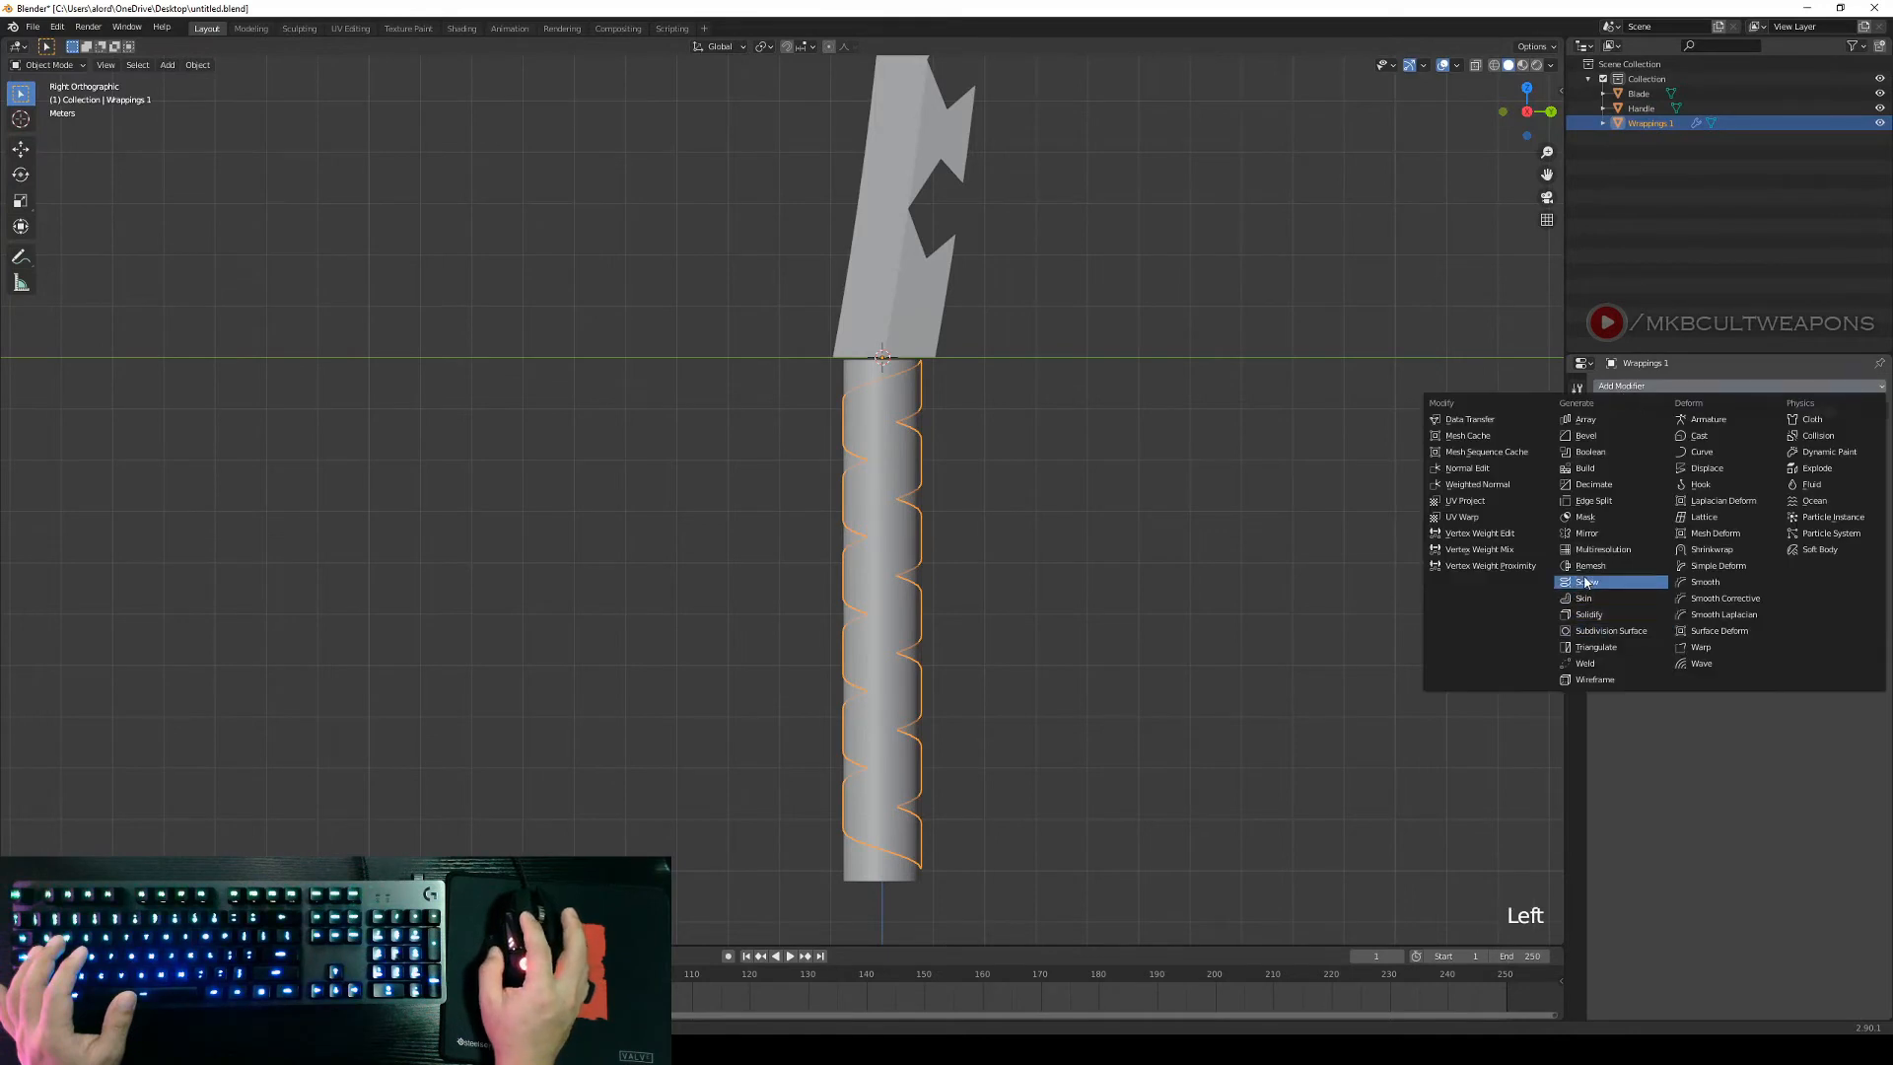
pyautogui.click(1735, 555)
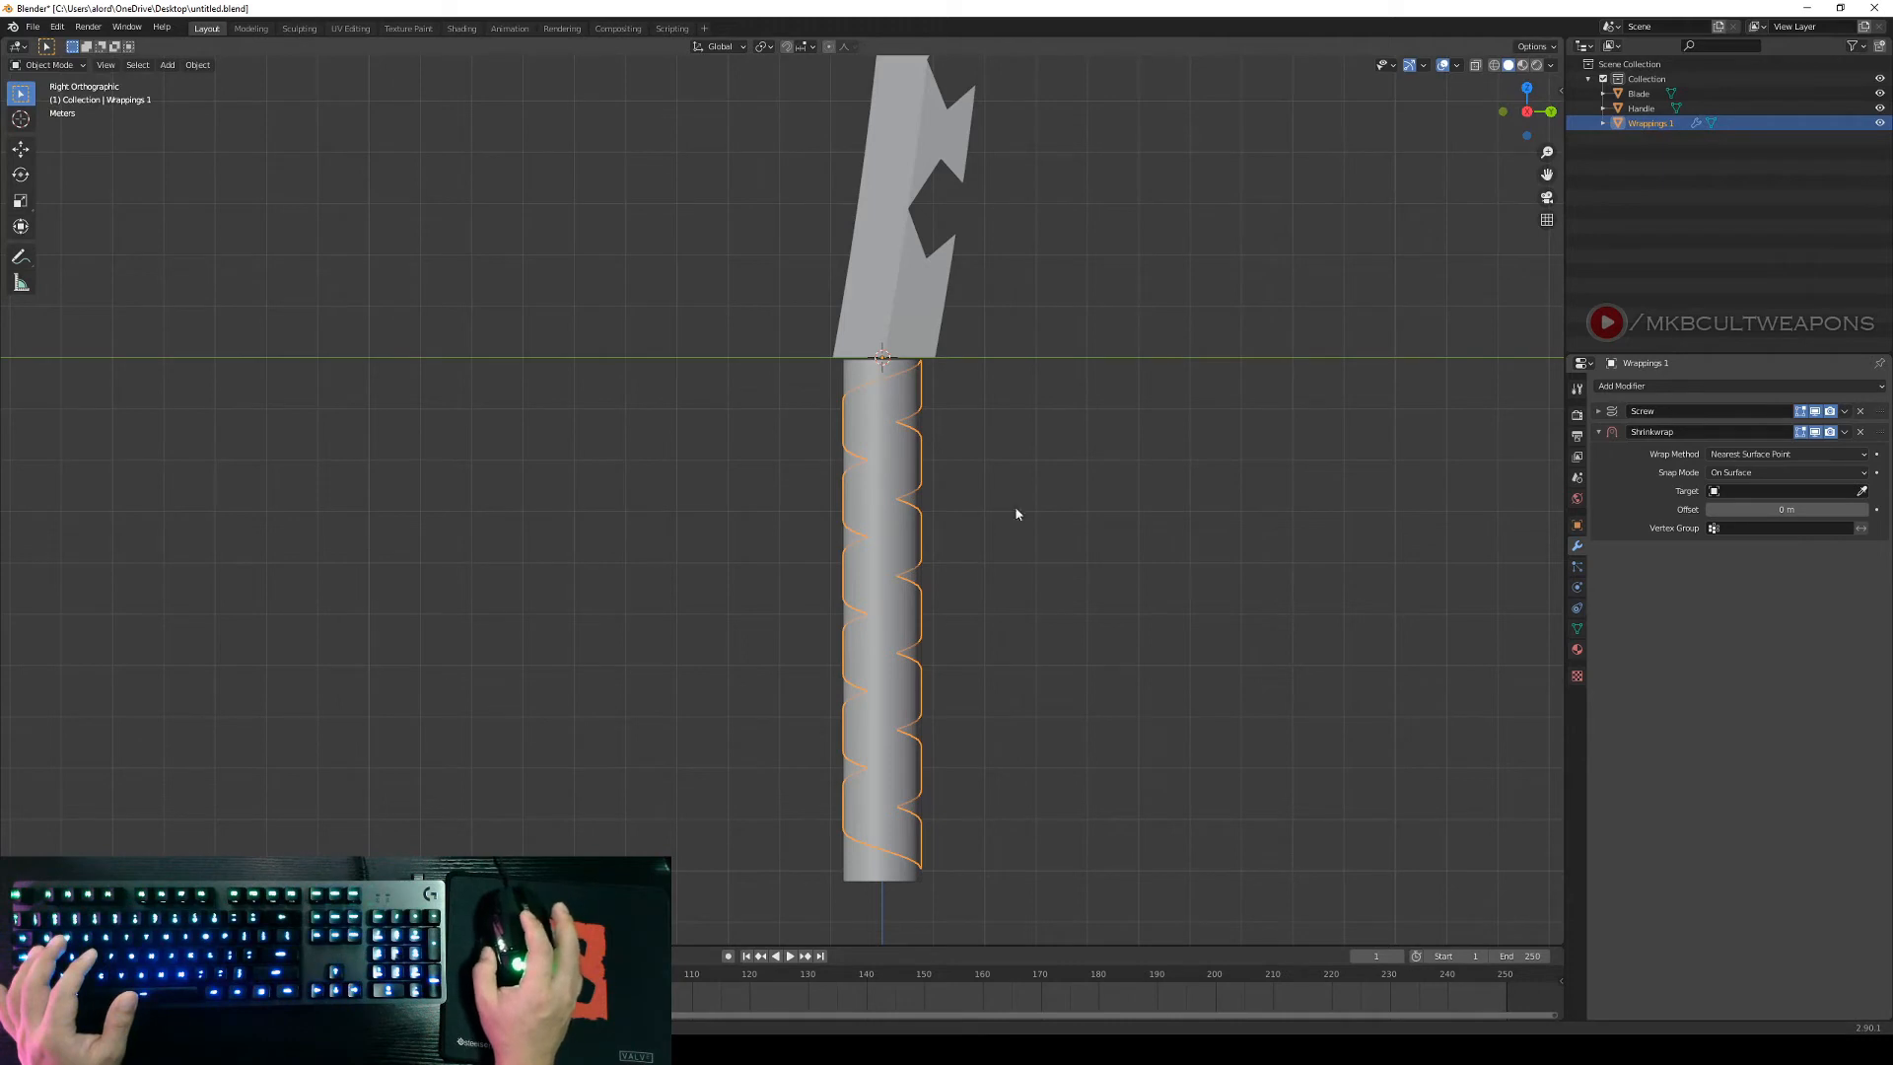
pyautogui.click(1758, 495)
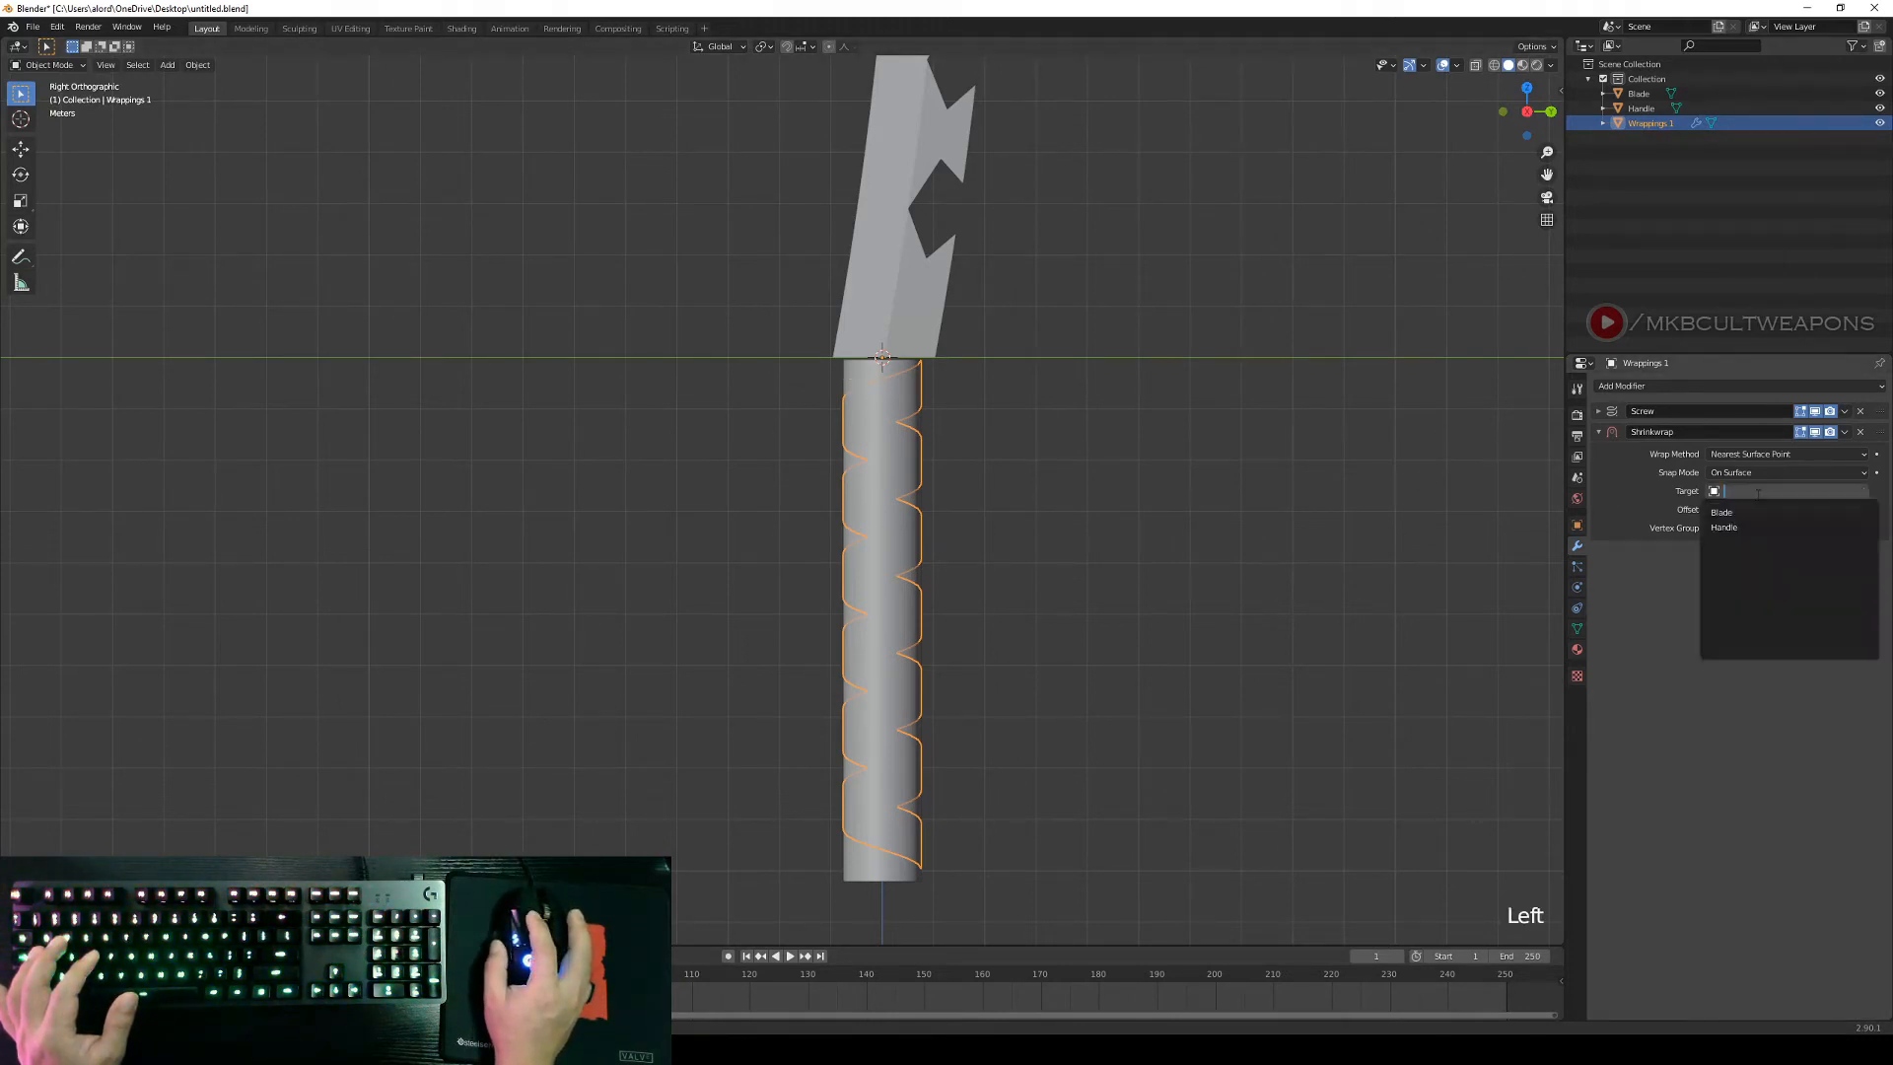
pyautogui.click(1725, 530)
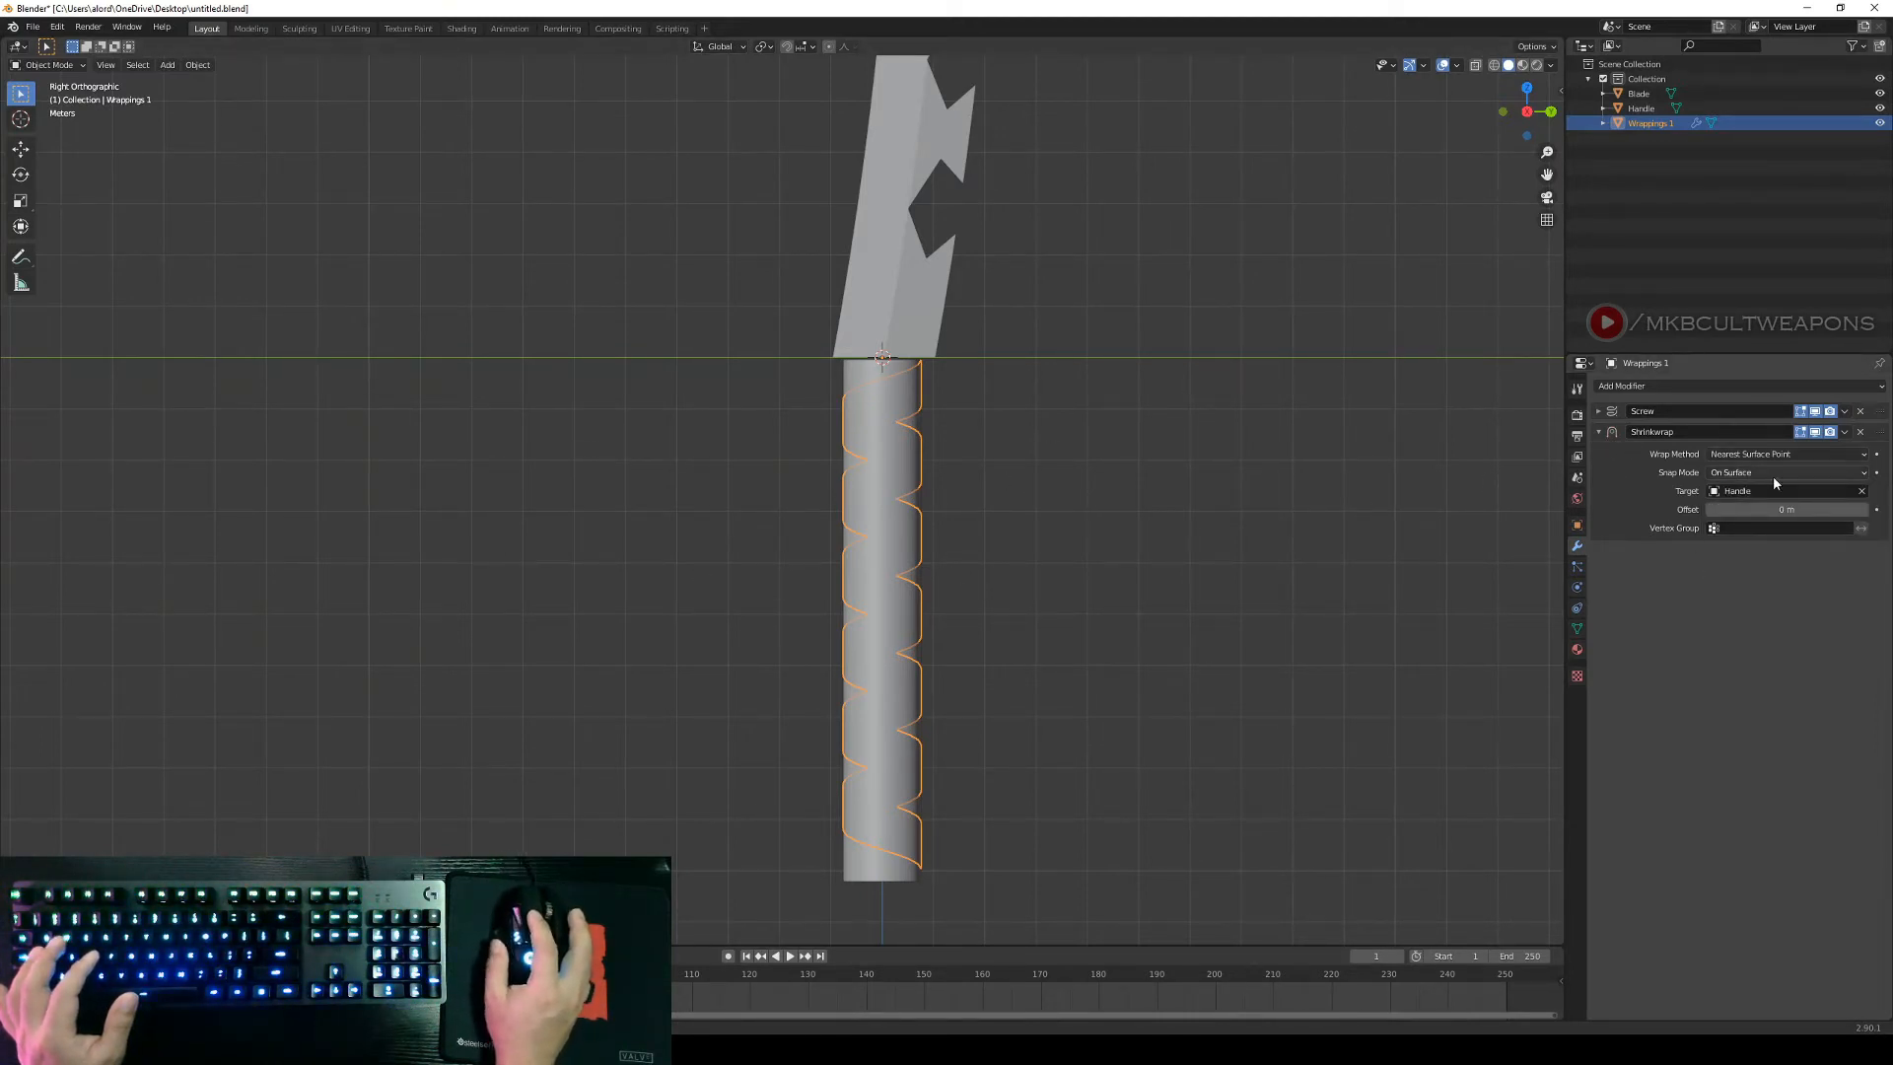
pyautogui.click(1603, 434)
# Add a Solidify modifier to Wrappings 1 with a thickness of 0.05 m and collapse its settings.
pyautogui.click(1775, 385)
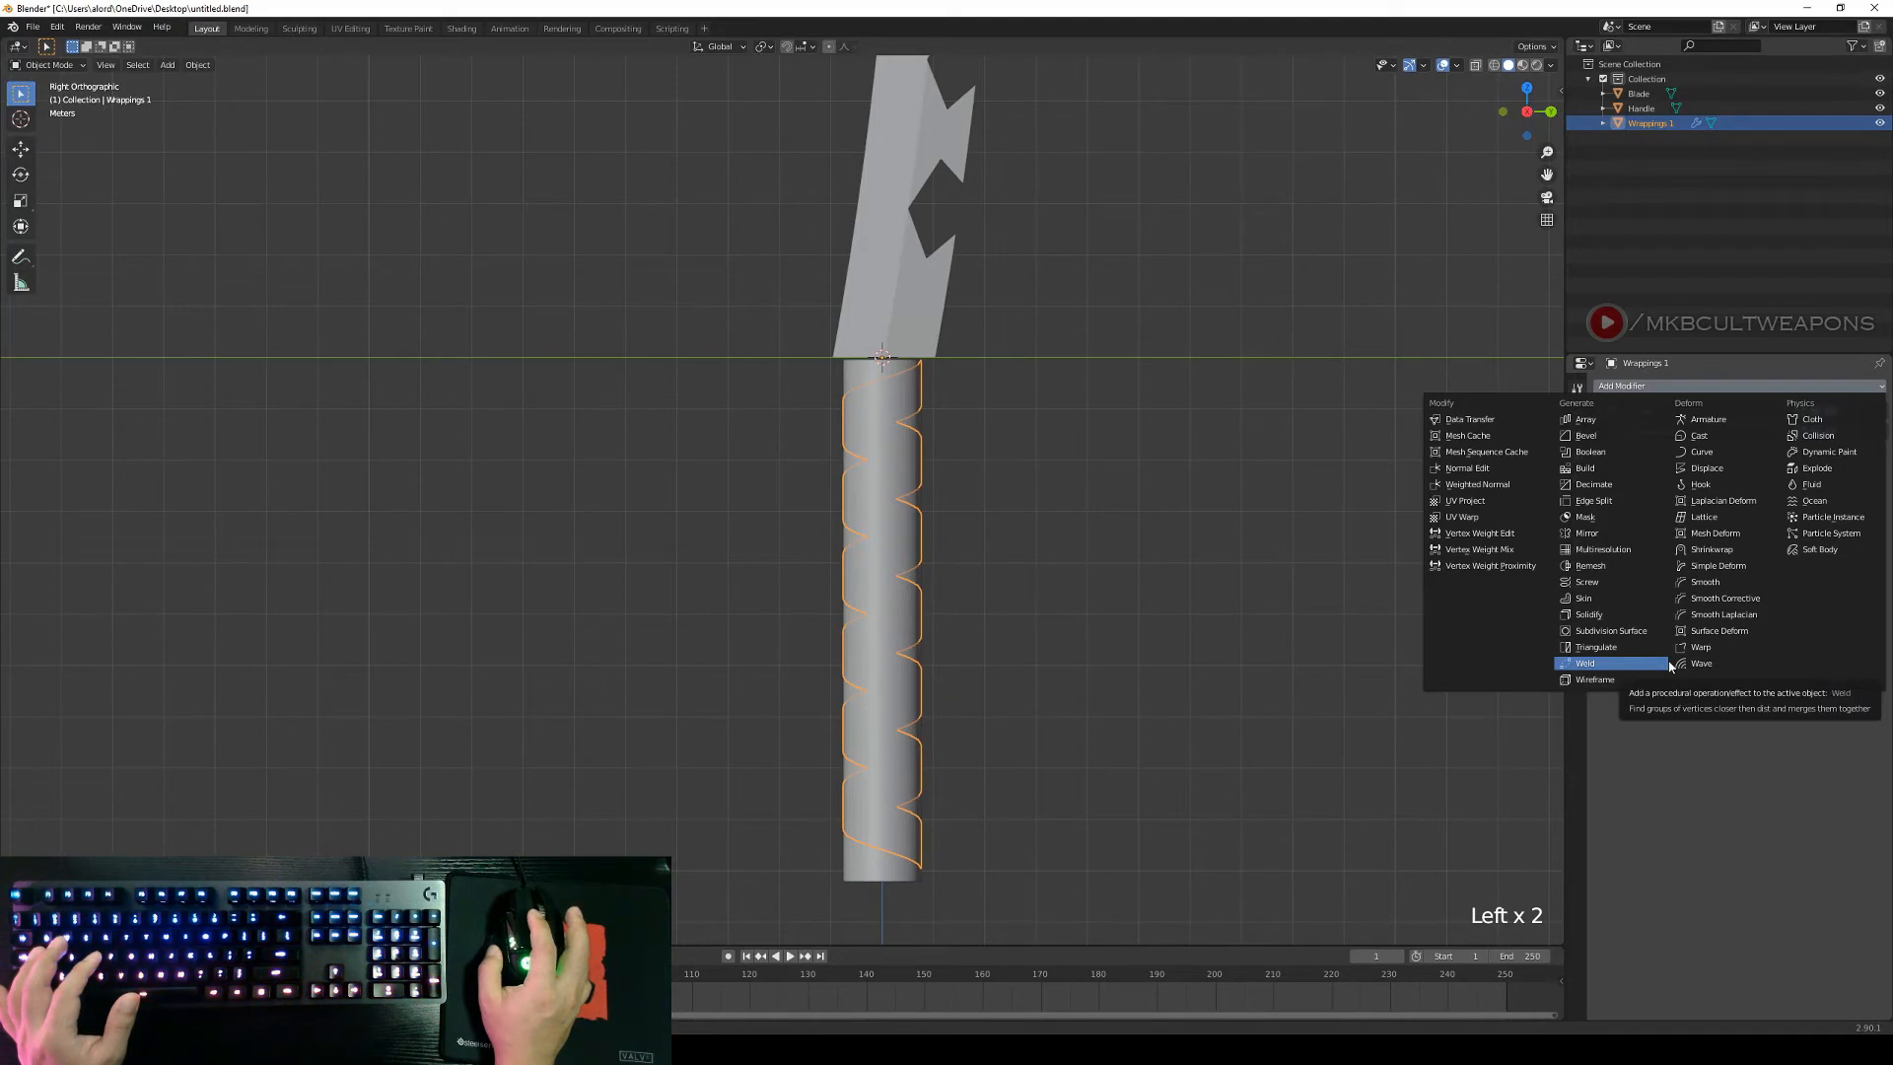
pyautogui.click(1597, 616)
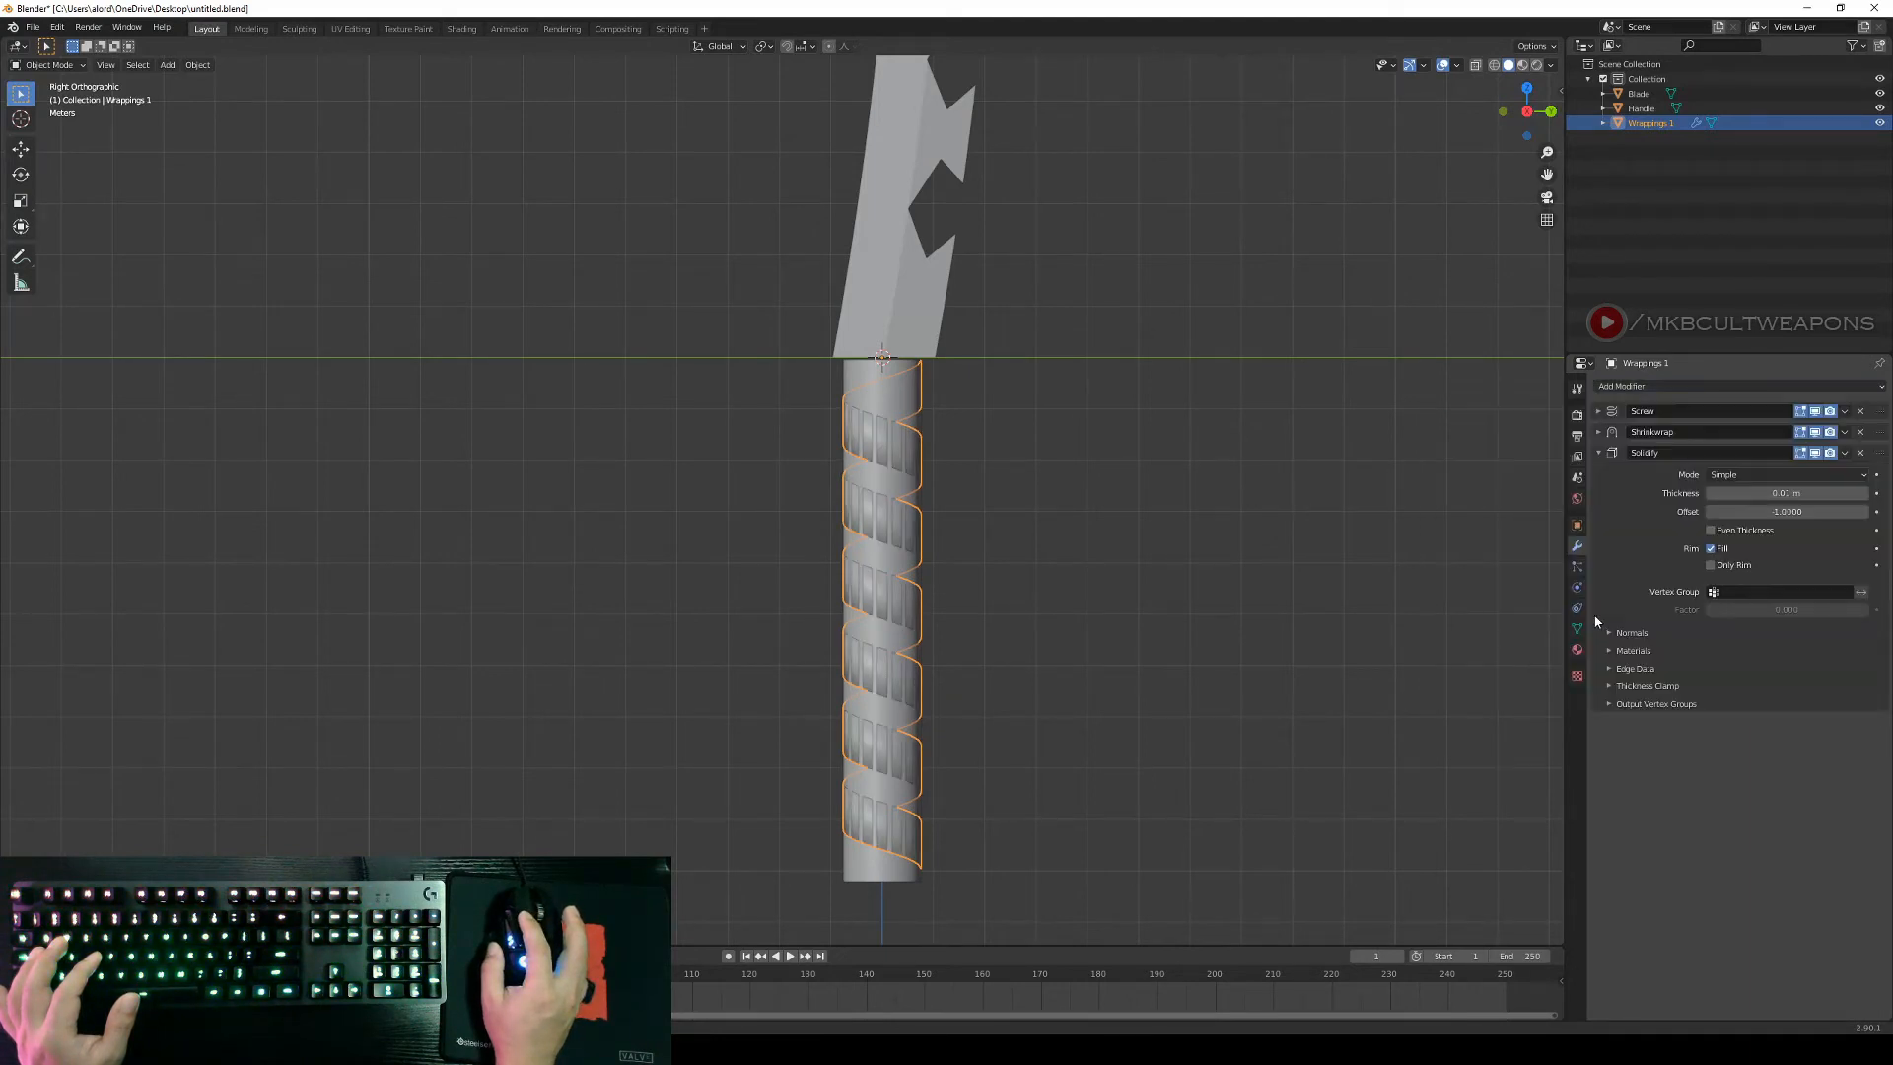
pyautogui.click(1864, 494)
pyautogui.click(1864, 494)
pyautogui.click(1863, 494)
pyautogui.click(1864, 494)
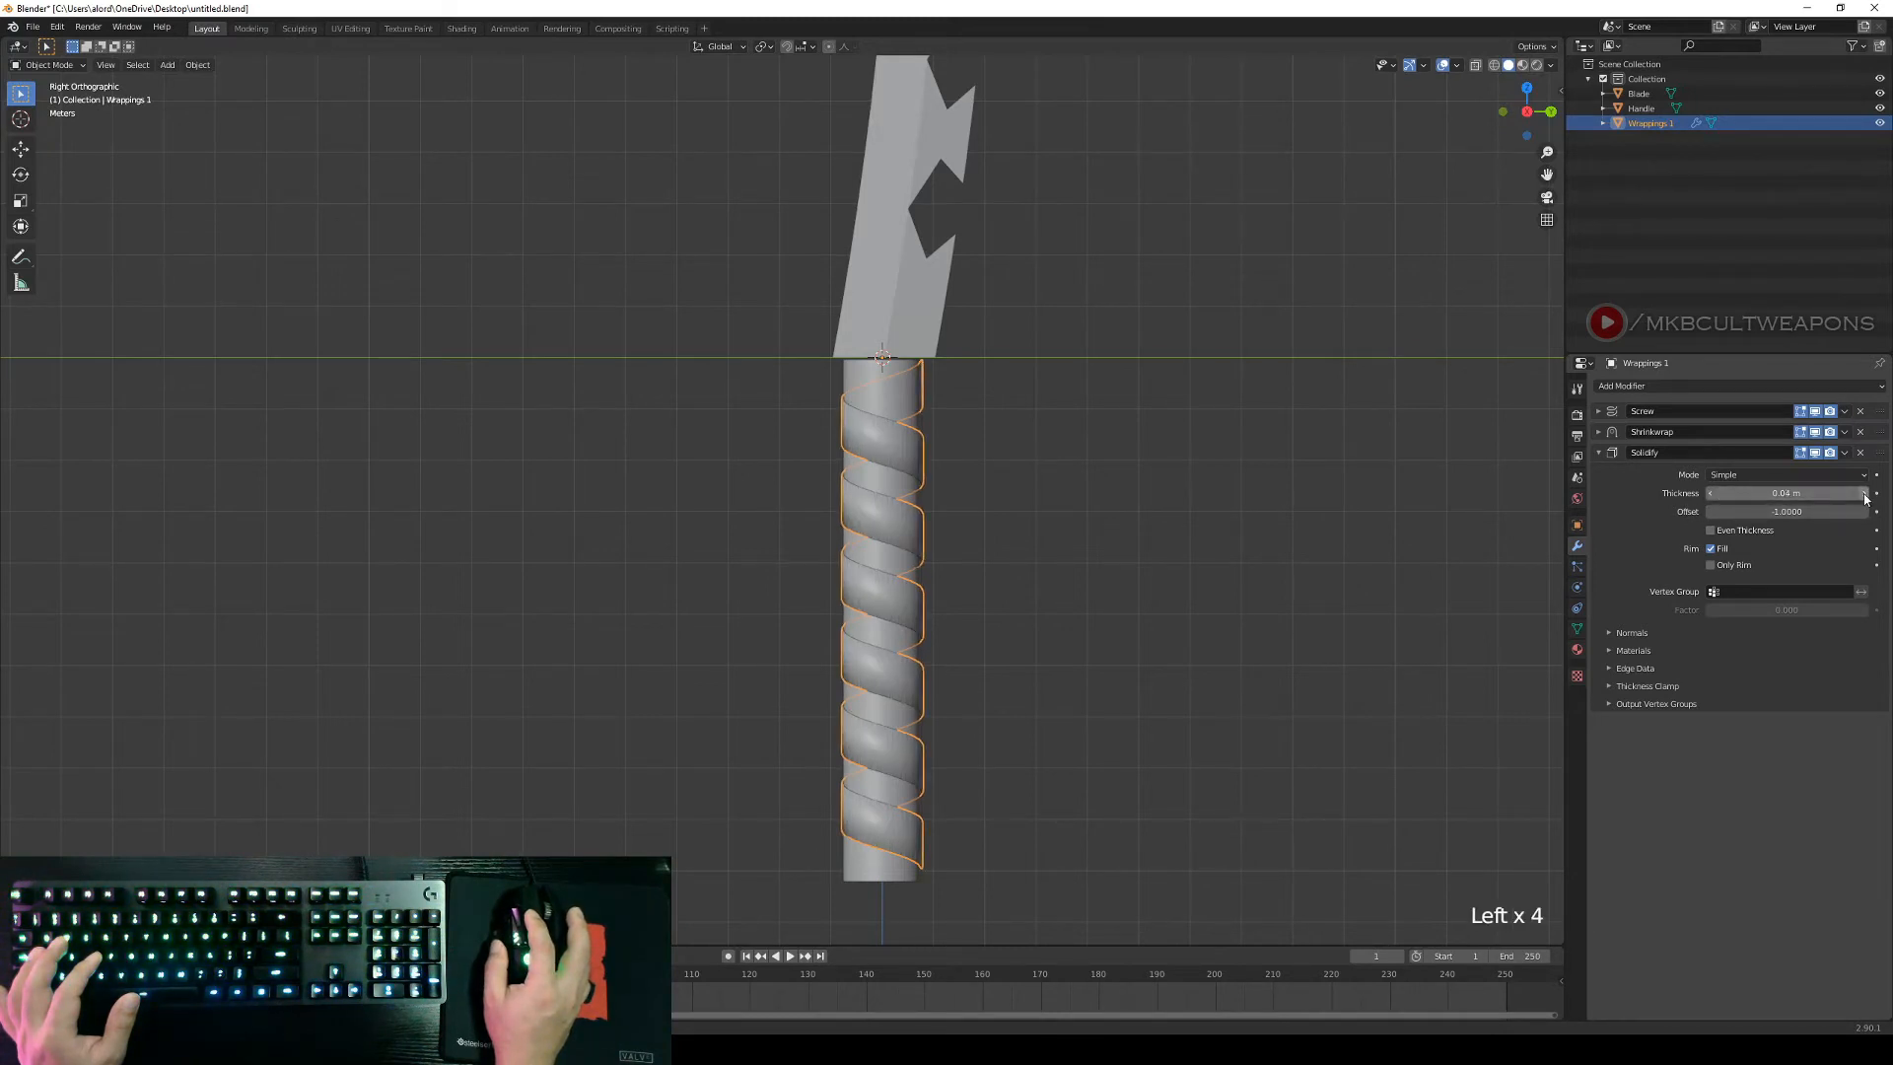
pyautogui.click(1863, 494)
pyautogui.moveTo(1156, 711); pyautogui.dragTo(1288, 706, button='middle')
pyautogui.rightClick(1022, 782)
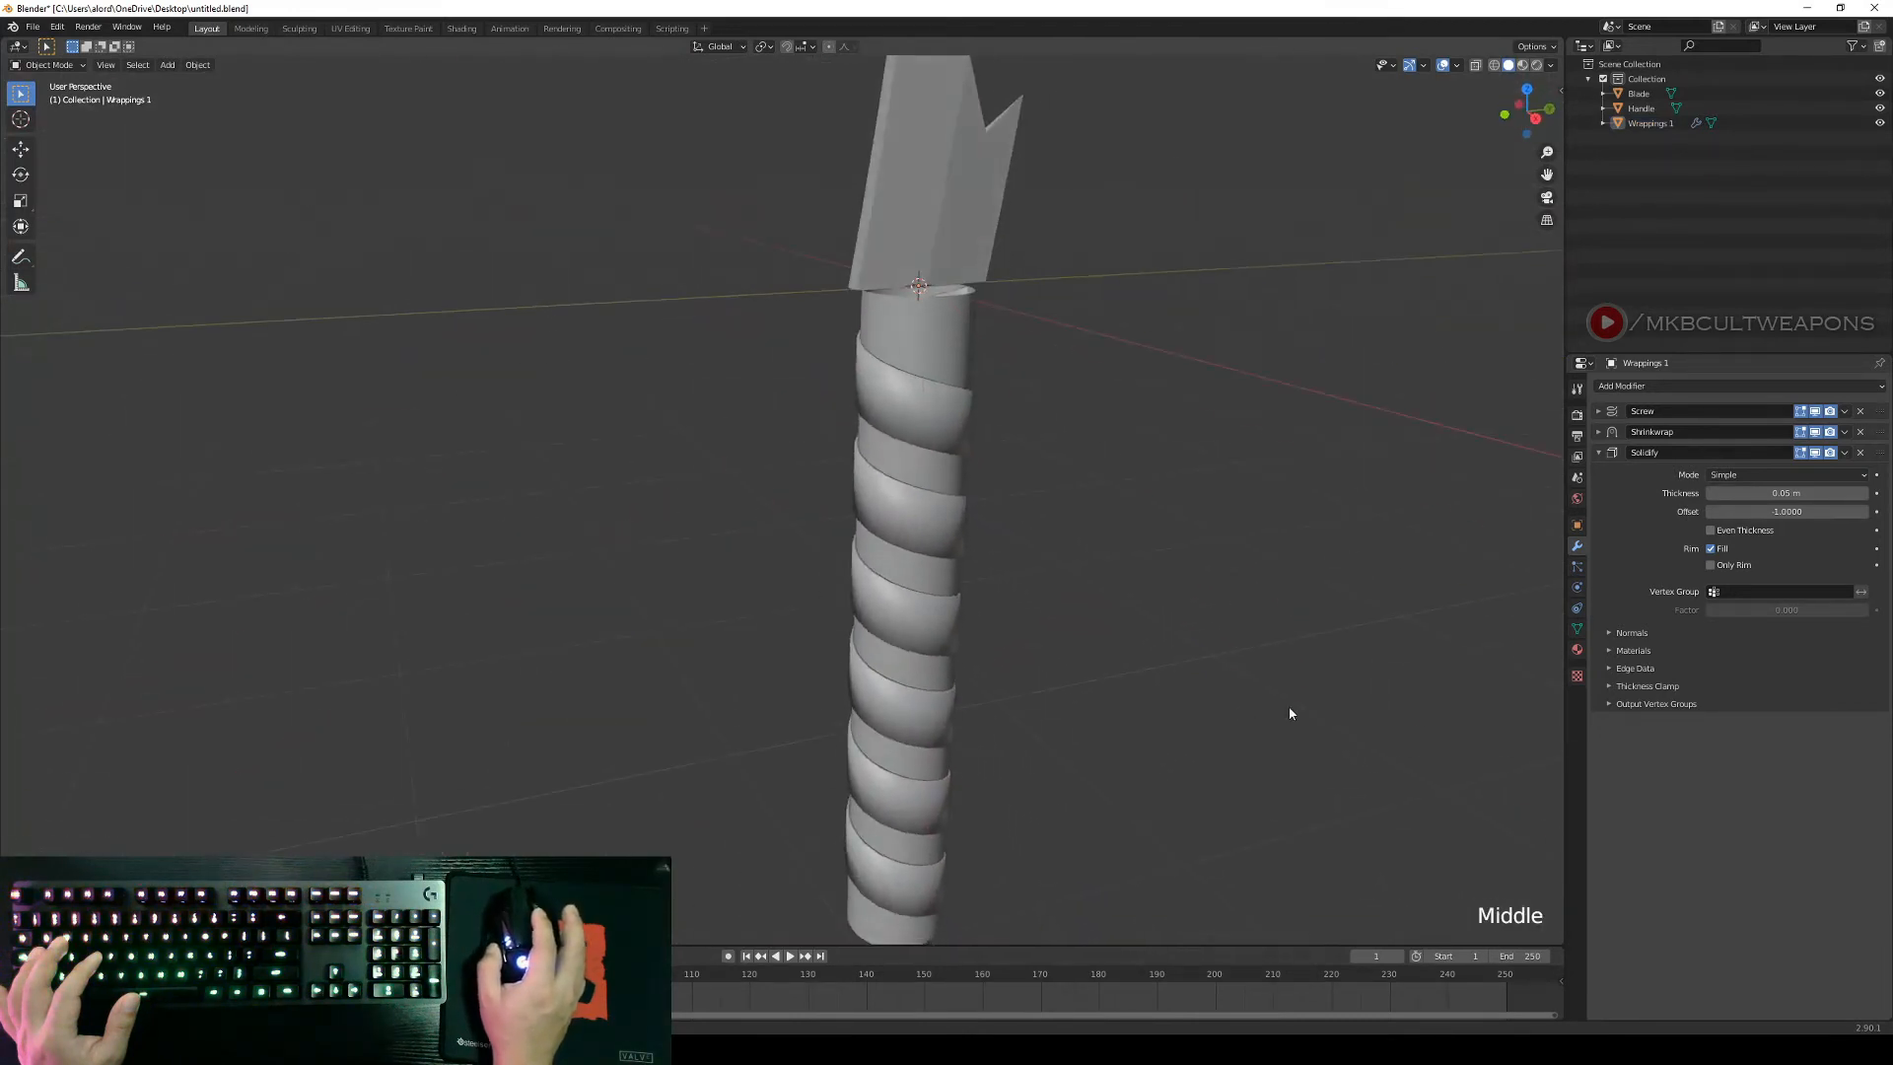
pyautogui.press('KP_3')
pyautogui.scroll(-3, 1299, 674)
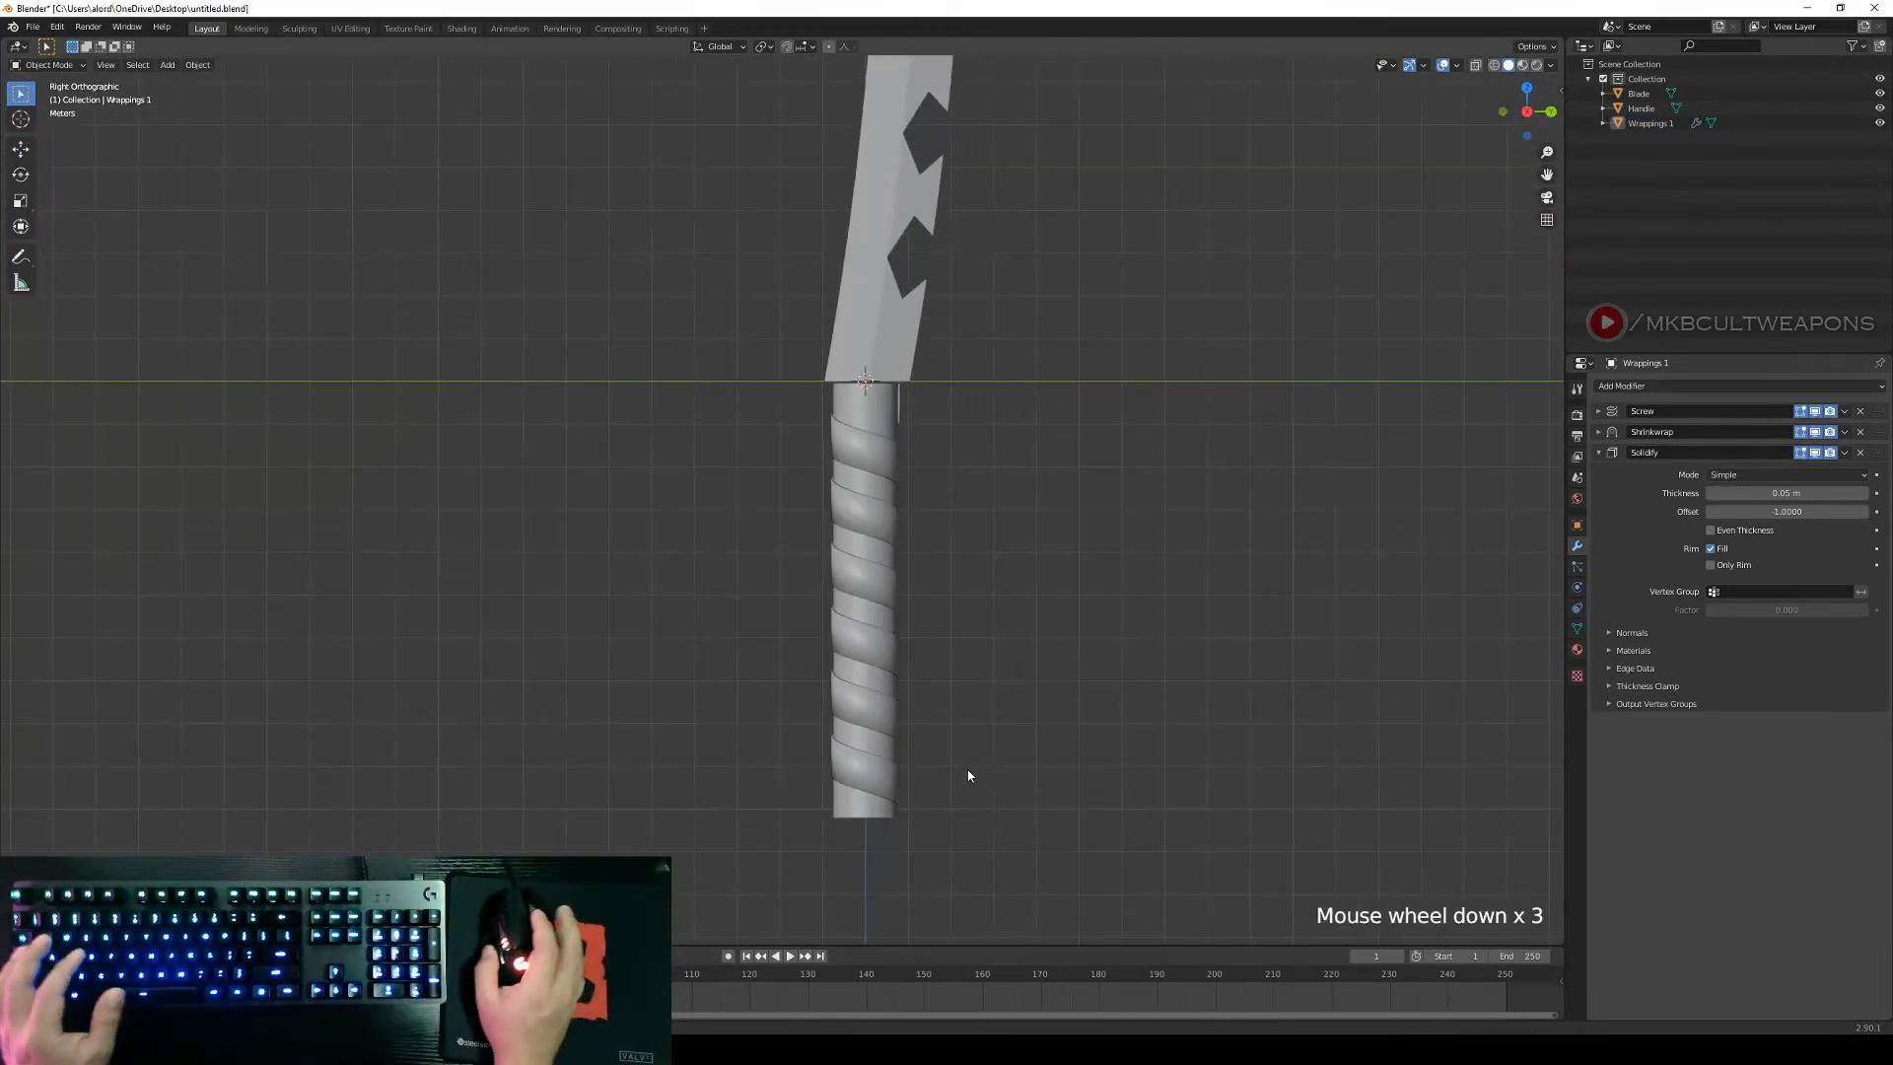
pyautogui.keyDown('shift'); pyautogui.moveTo(1069, 730); pyautogui.dragTo(1076, 703, button='middle'); pyautogui.keyUp('shift')
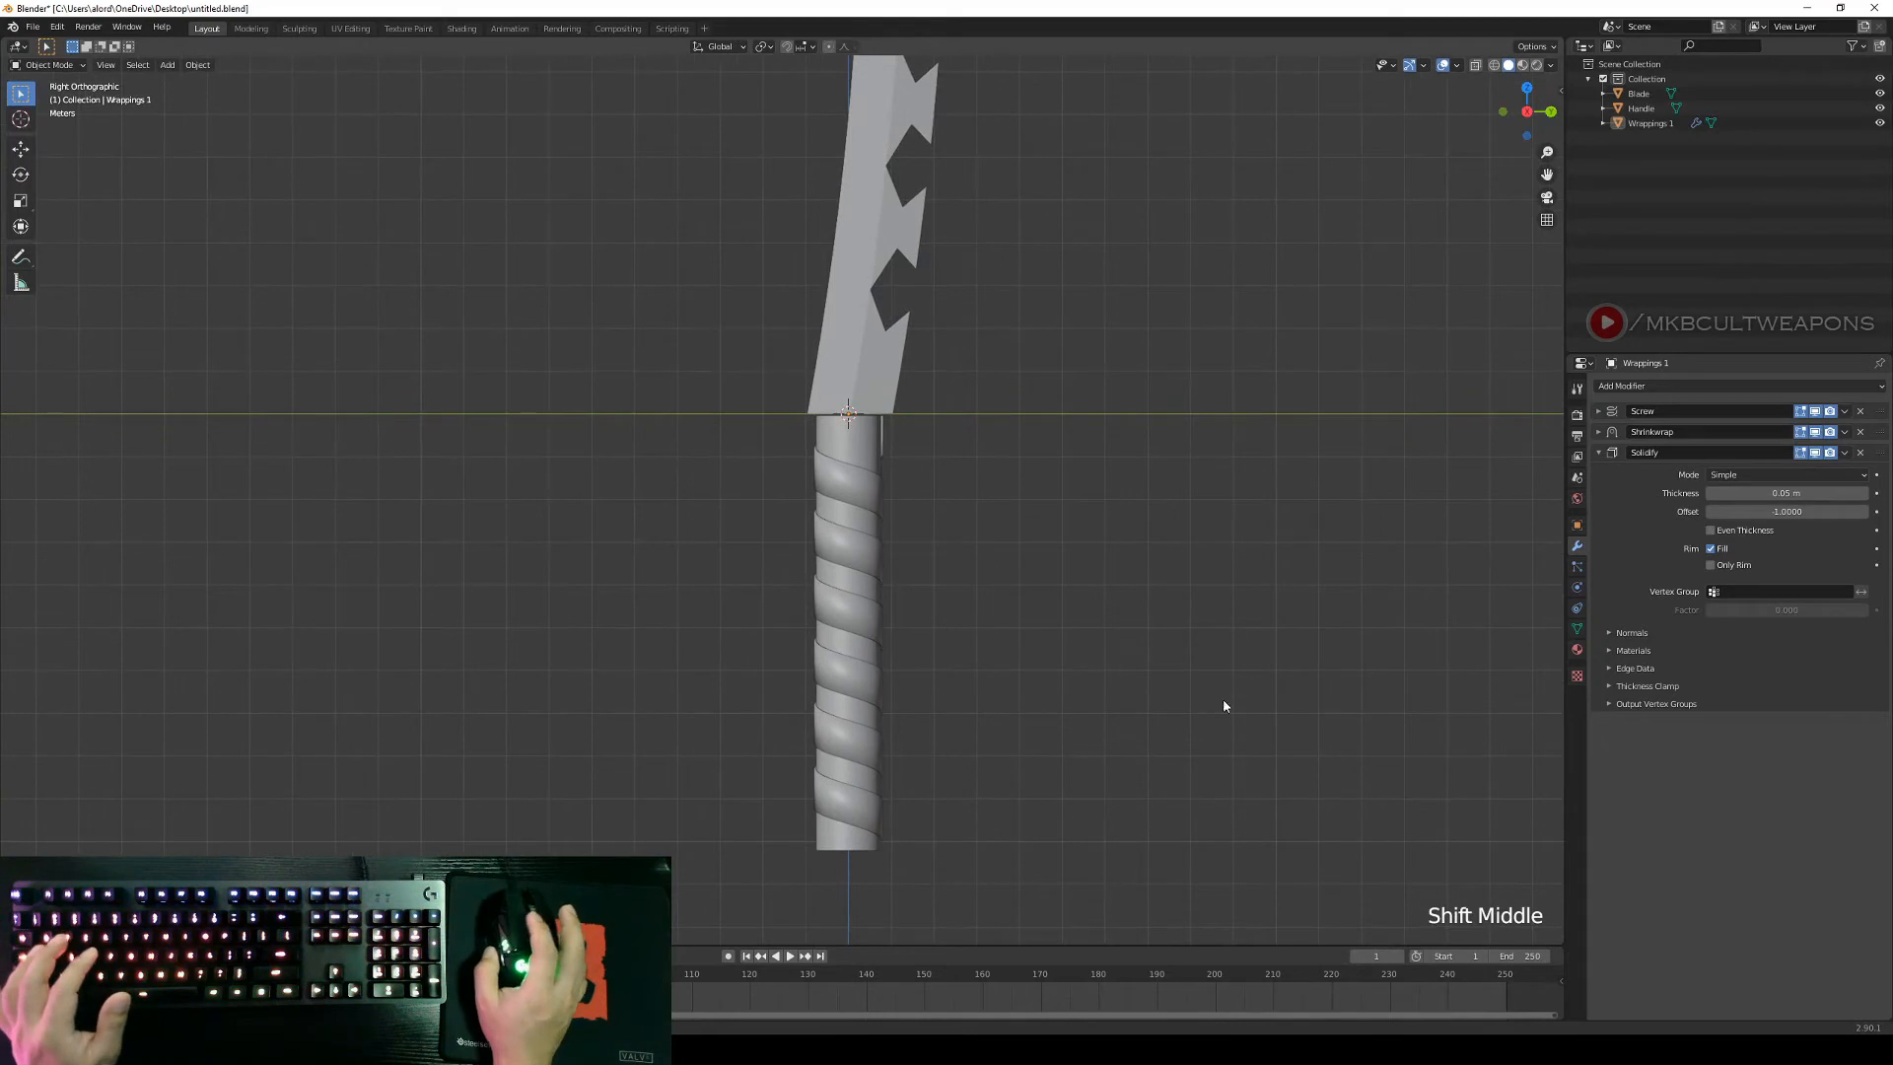
pyautogui.click(1600, 452)
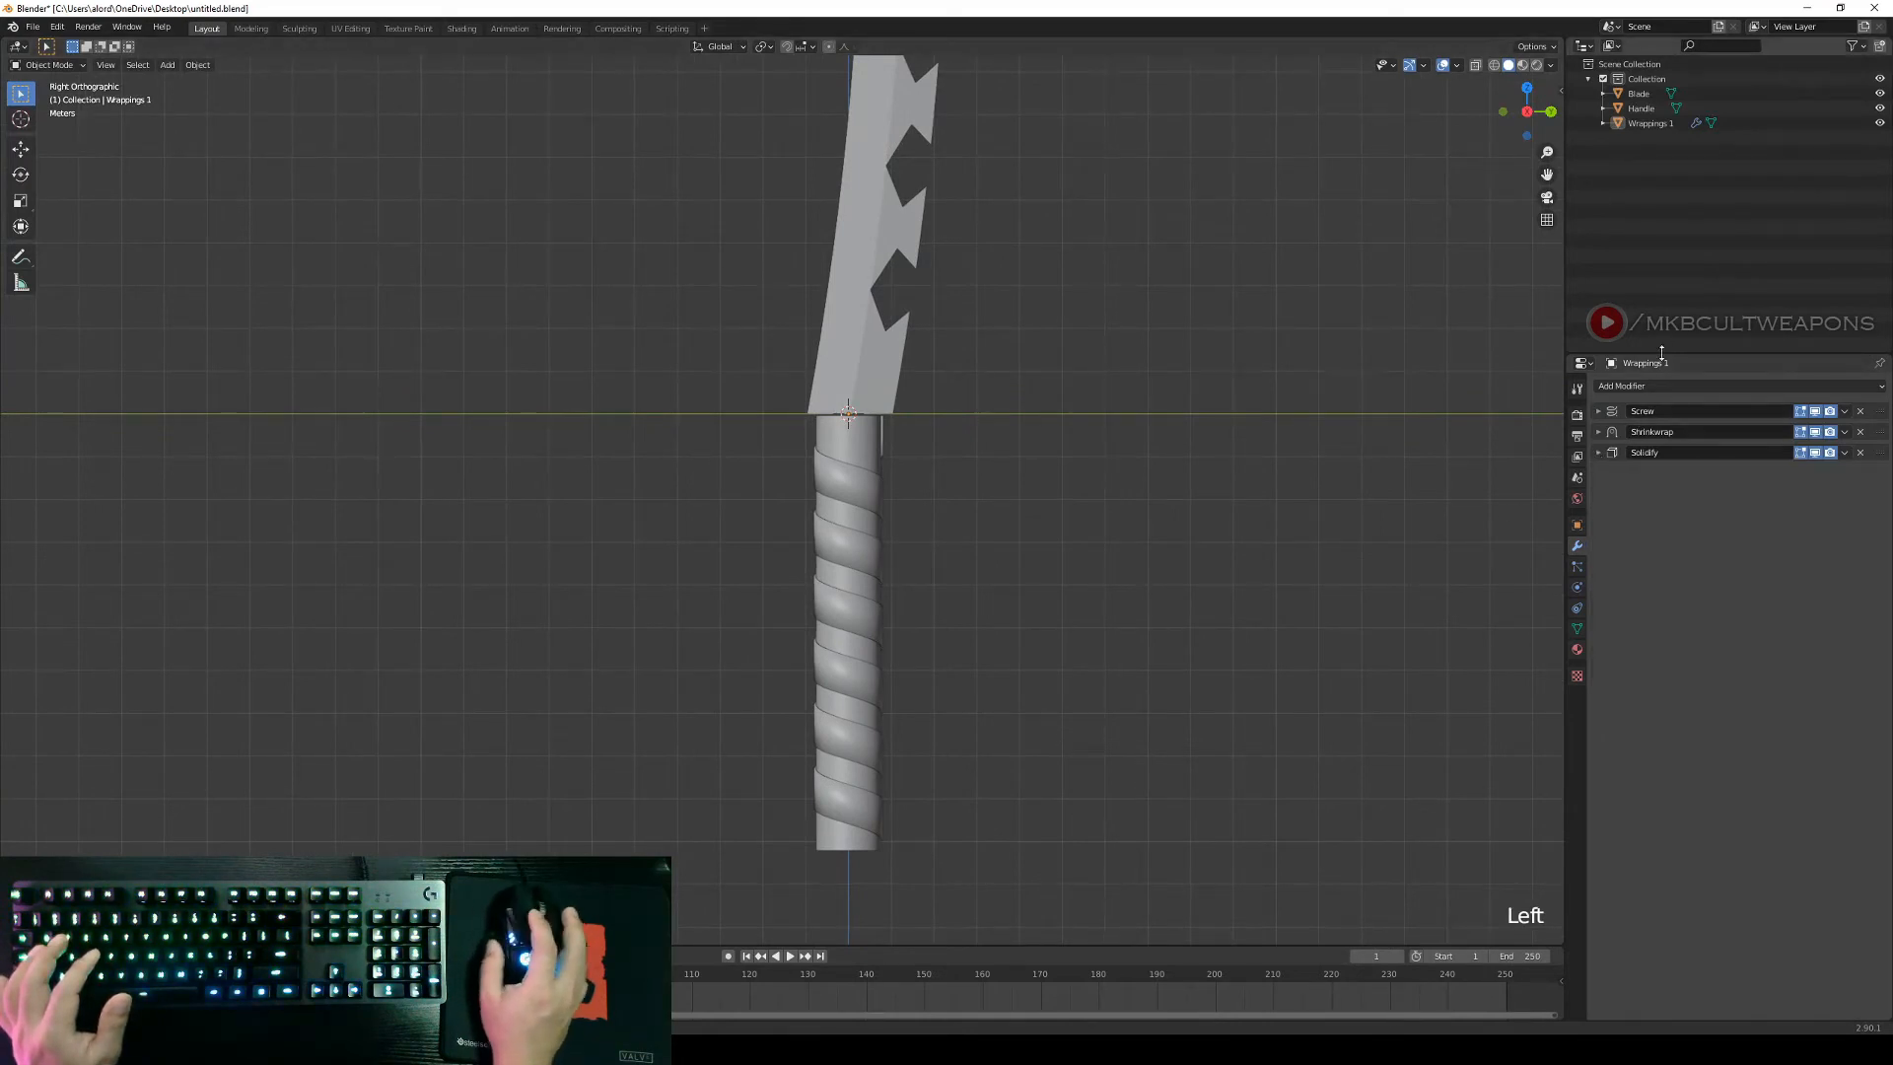
# Add a Subdivision Surface modifier to Wrappings 1.
pyautogui.click(1666, 385)
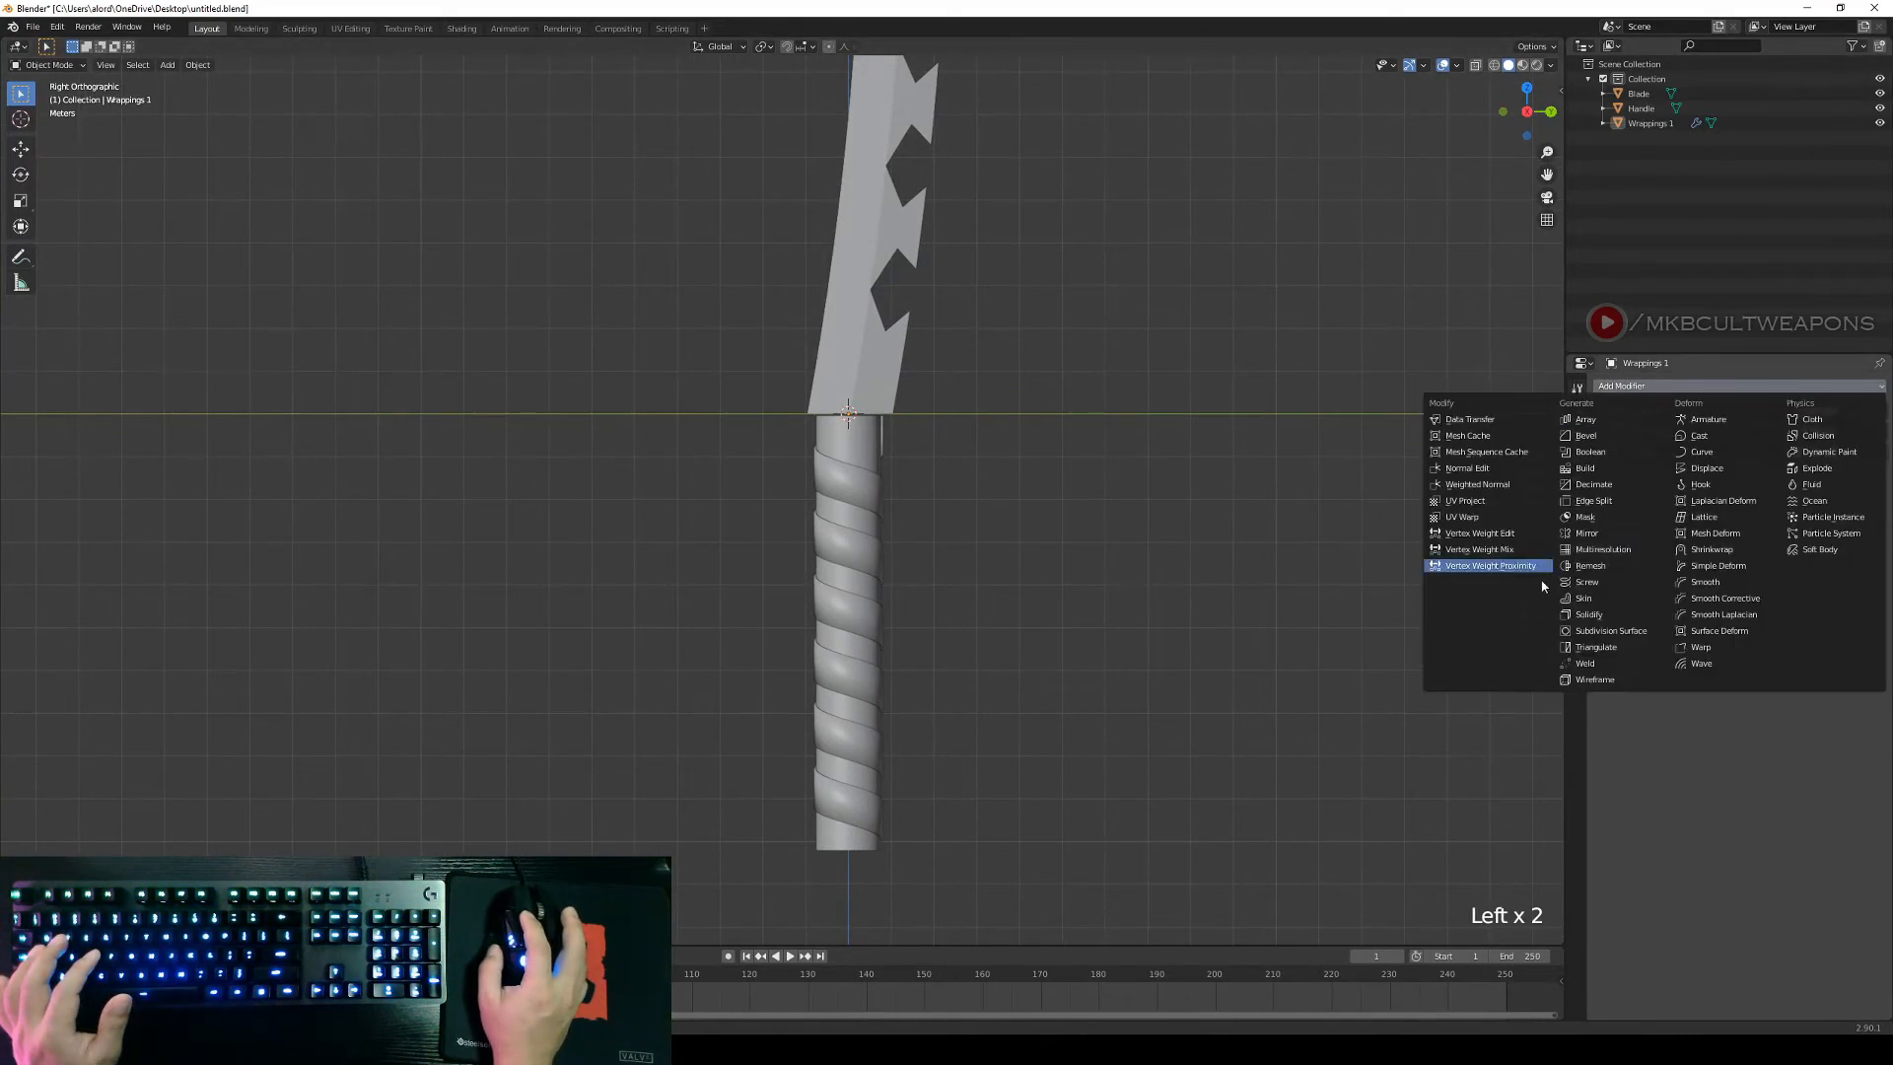
pyautogui.click(1617, 631)
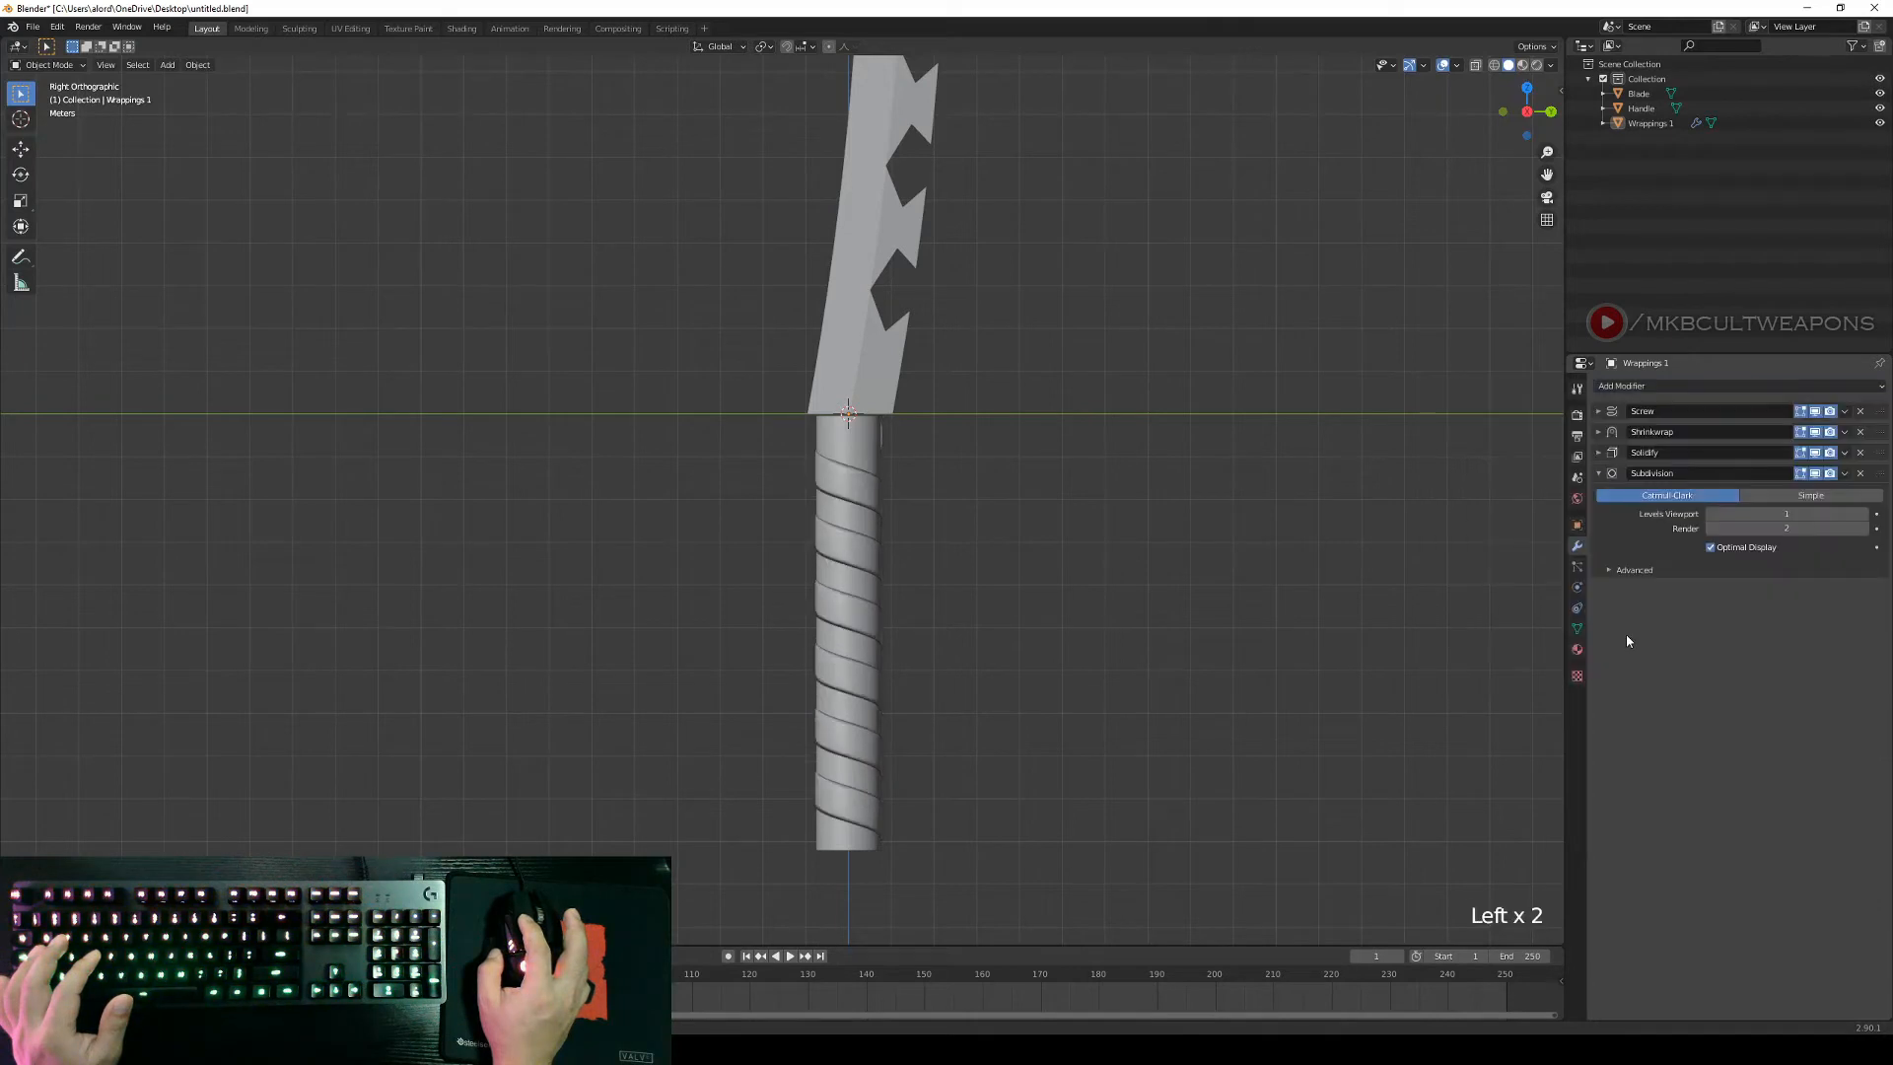
pyautogui.scroll(2, 984, 741)
pyautogui.keyDown('shift'); pyautogui.moveTo(984, 741); pyautogui.dragTo(1436, 486, button='middle'); pyautogui.keyUp('shift')
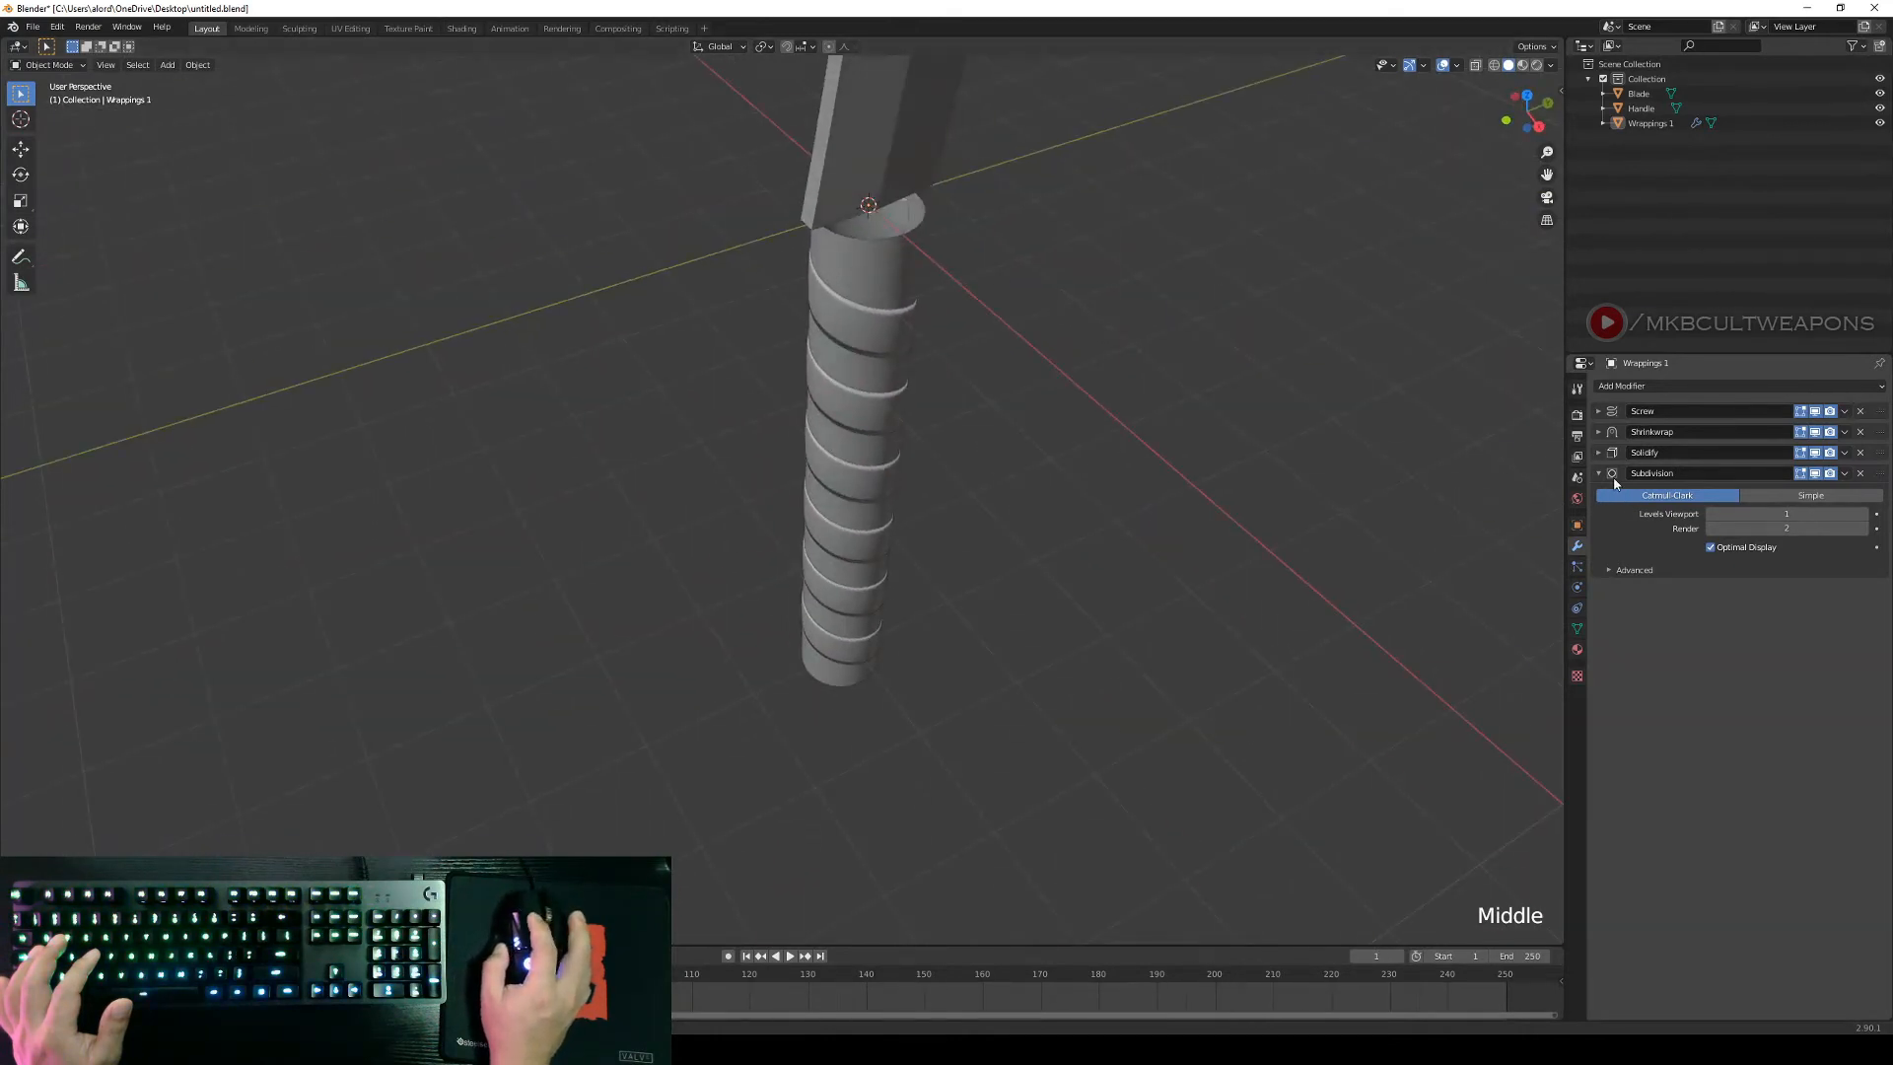
# Try viewport level 2 and different render levels on the Subdivision modifier, and restore viewport 1 and render 2.
pyautogui.click(1867, 516)
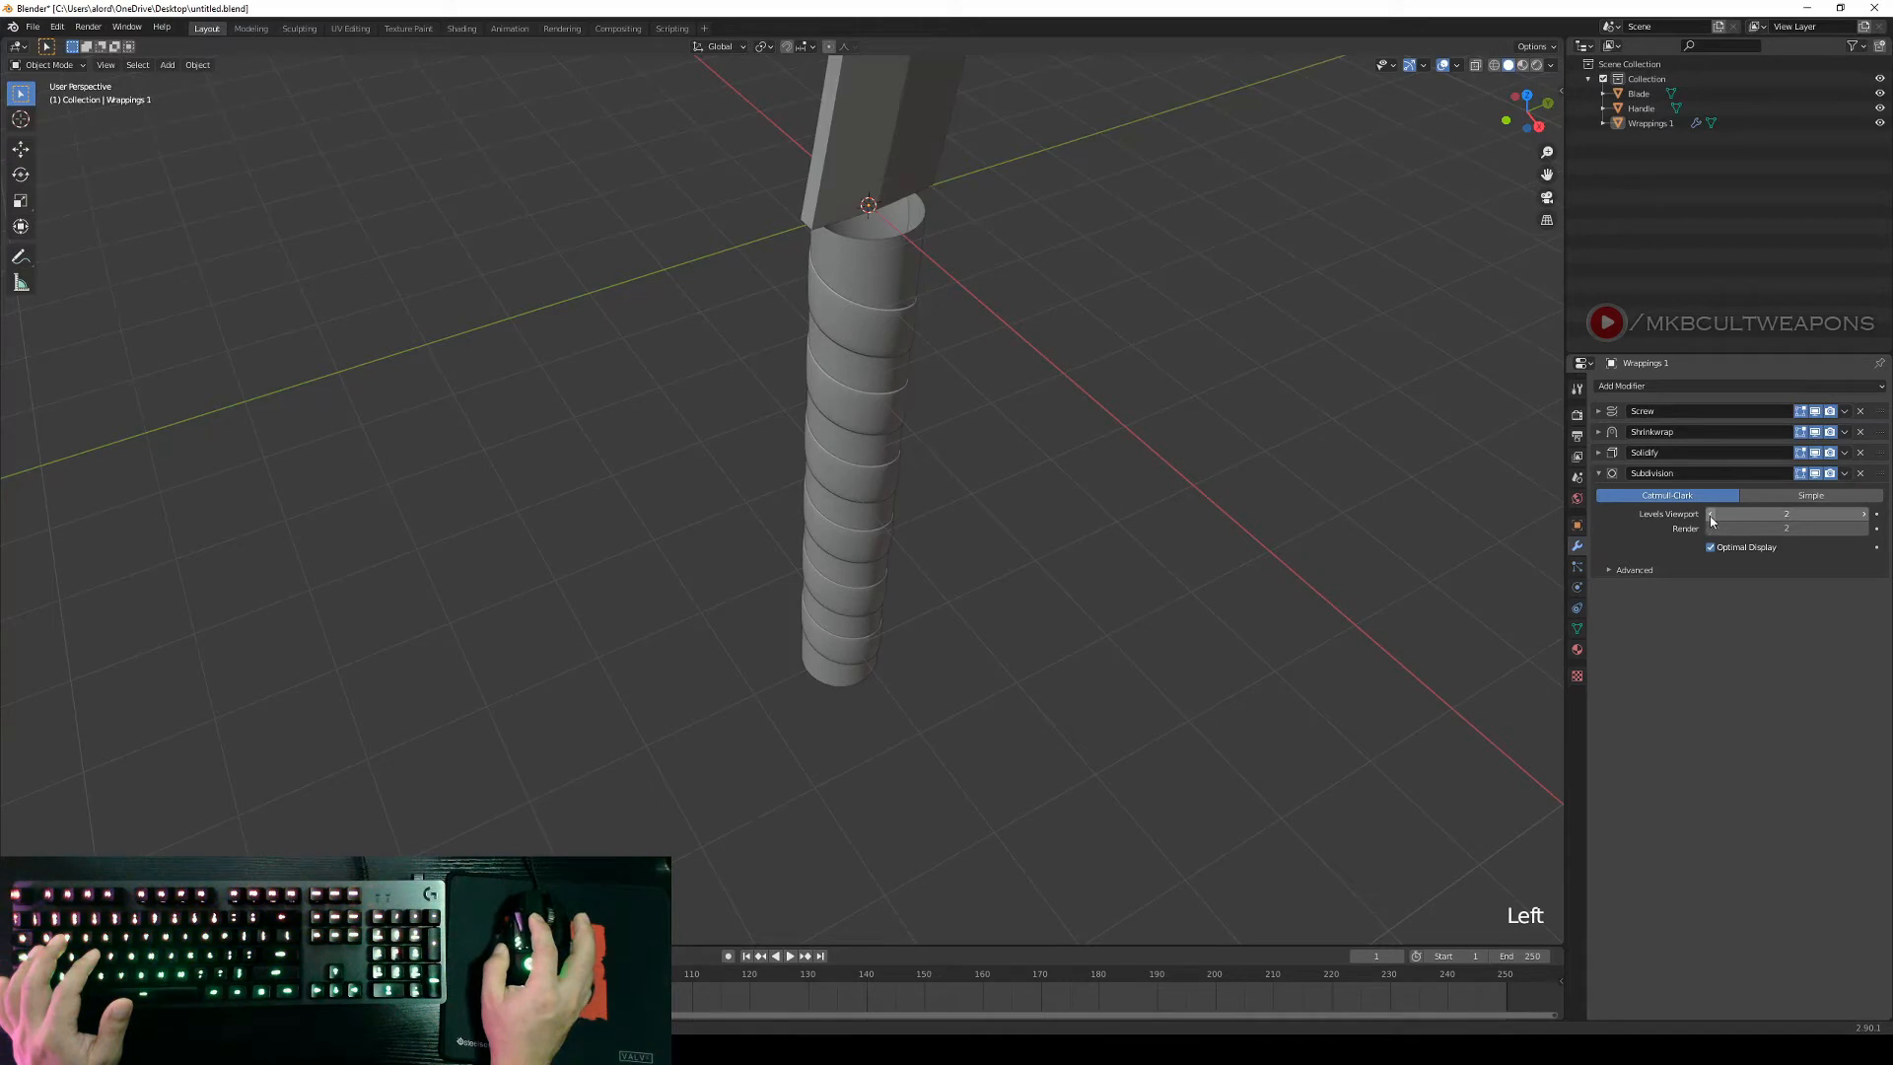
pyautogui.click(1711, 516)
pyautogui.click(1866, 529)
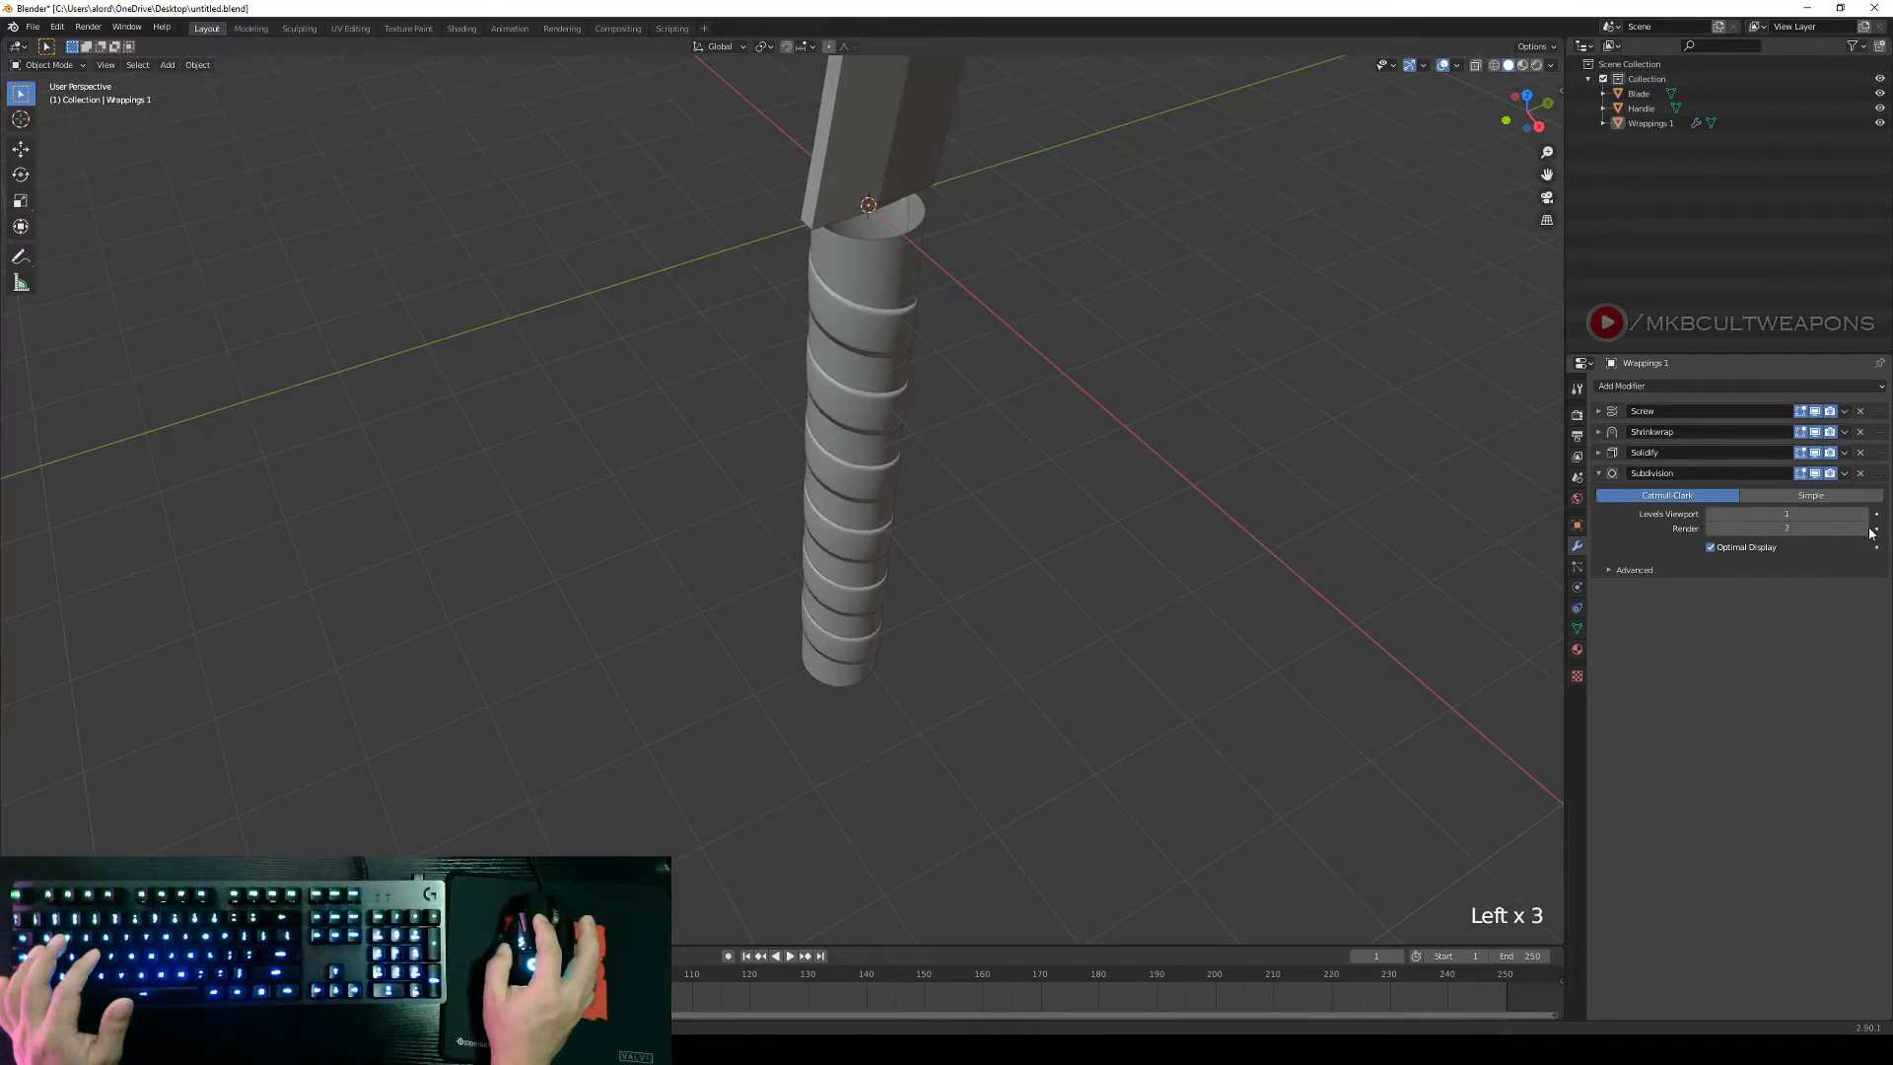
pyautogui.click(1712, 530)
pyautogui.click(1712, 530)
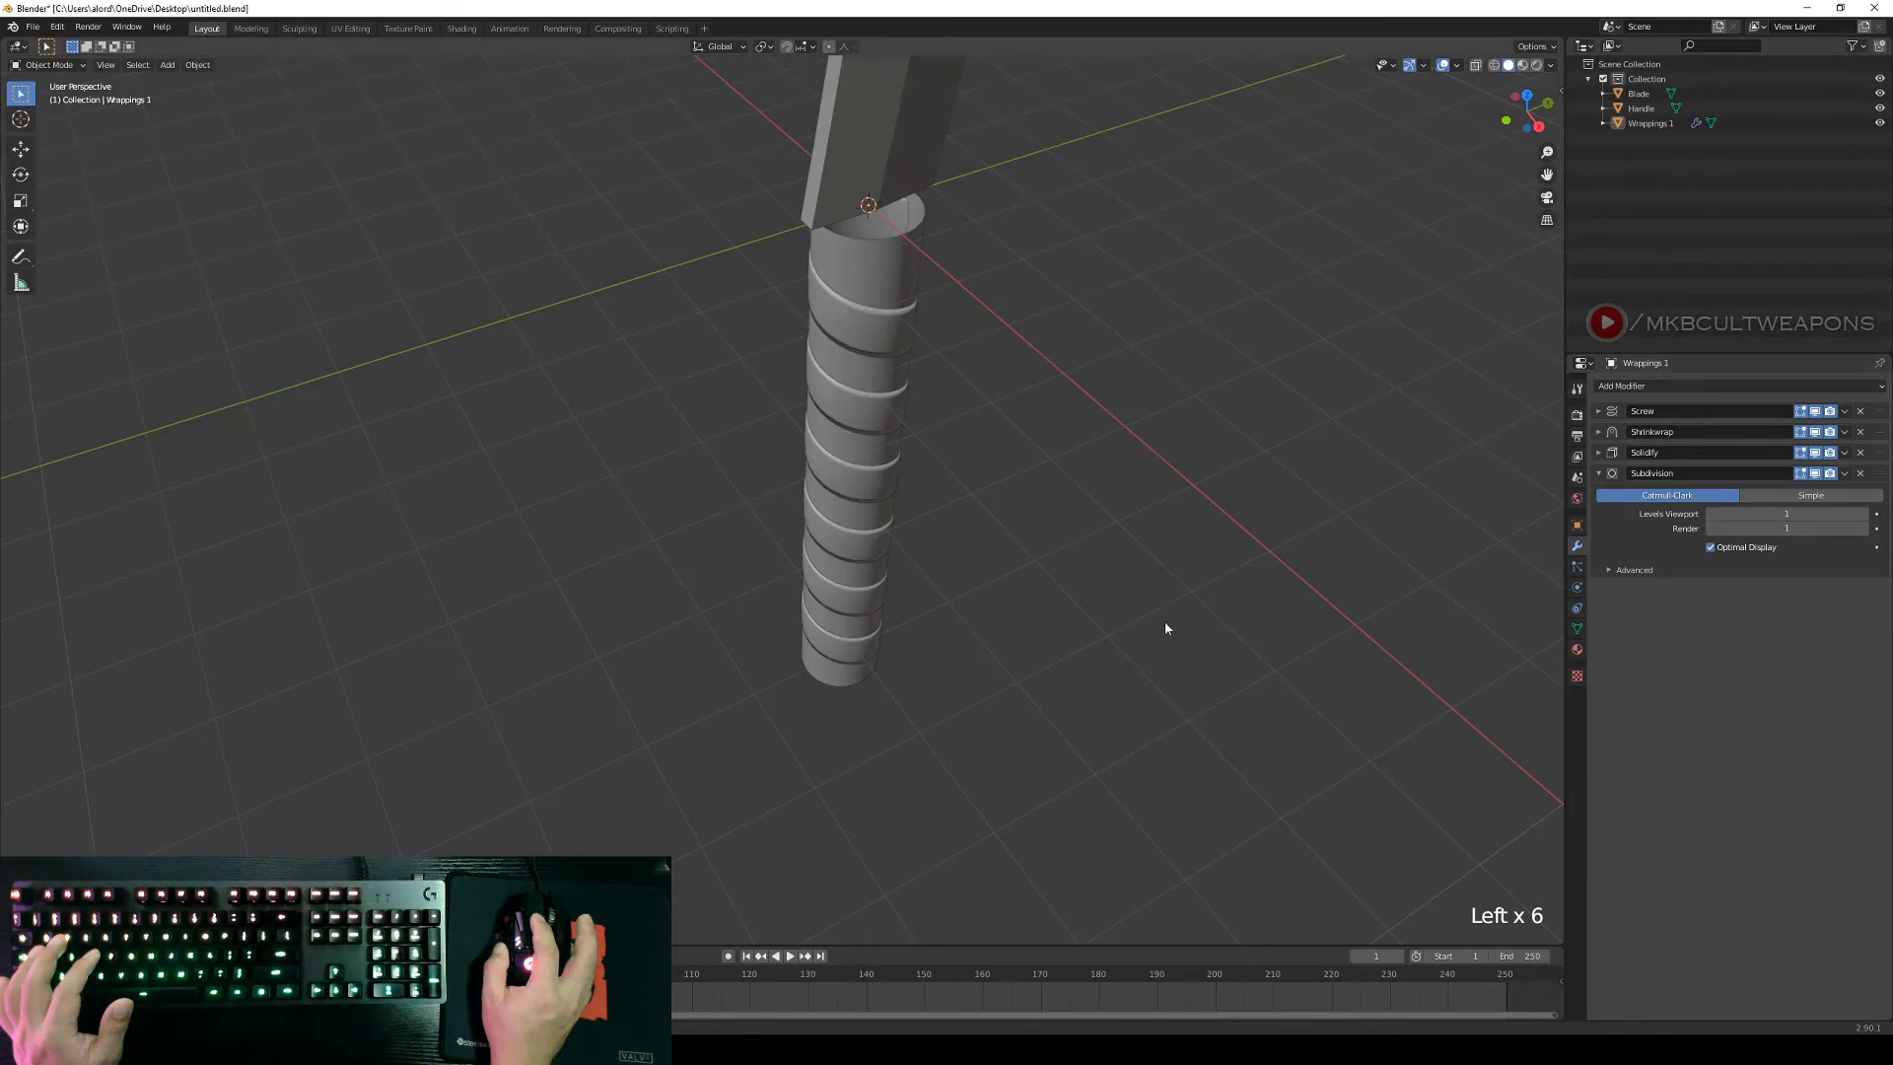
pyautogui.click(1866, 529)
# Examine the subdivided wrapping around the handle from several sides and collapse the Subdivision settings.
pyautogui.moveTo(976, 626); pyautogui.dragTo(871, 566, button='middle')
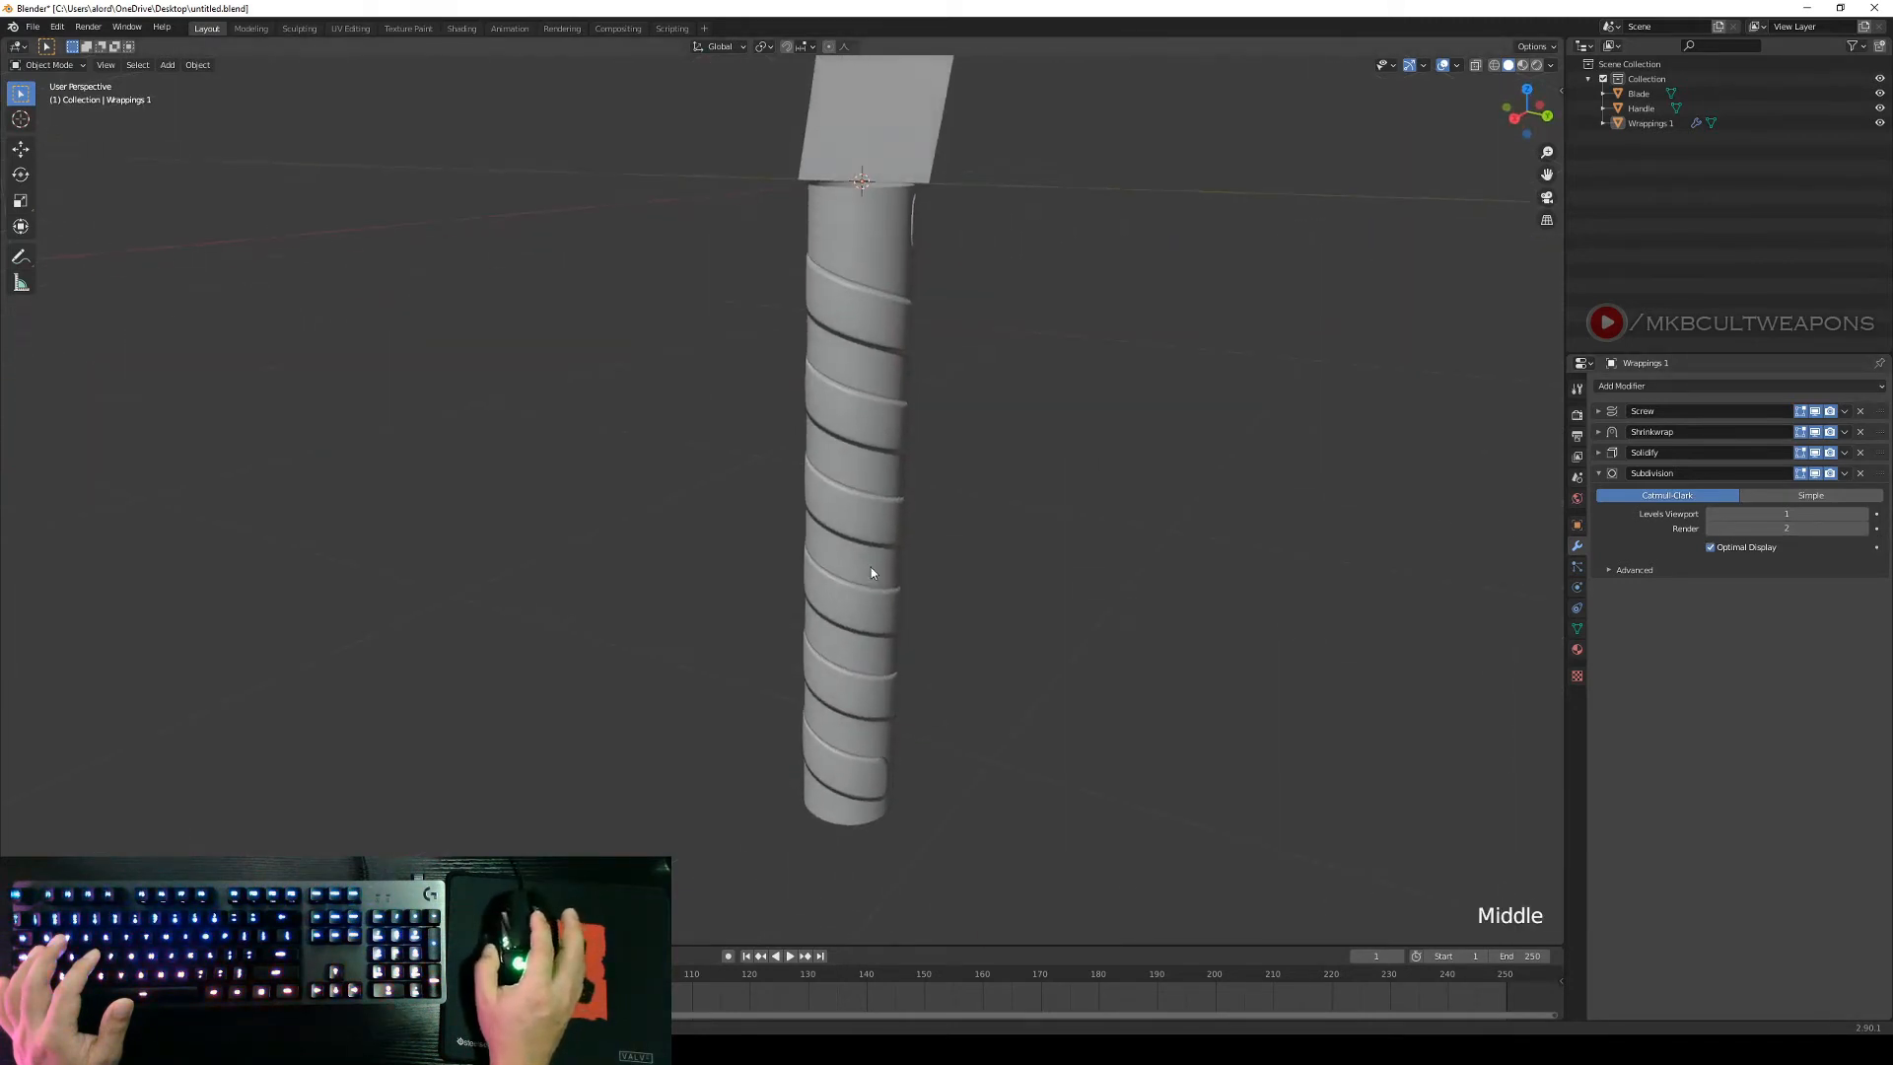
pyautogui.moveTo(1056, 558); pyautogui.dragTo(1043, 579, button='middle')
pyautogui.press('KP_1')
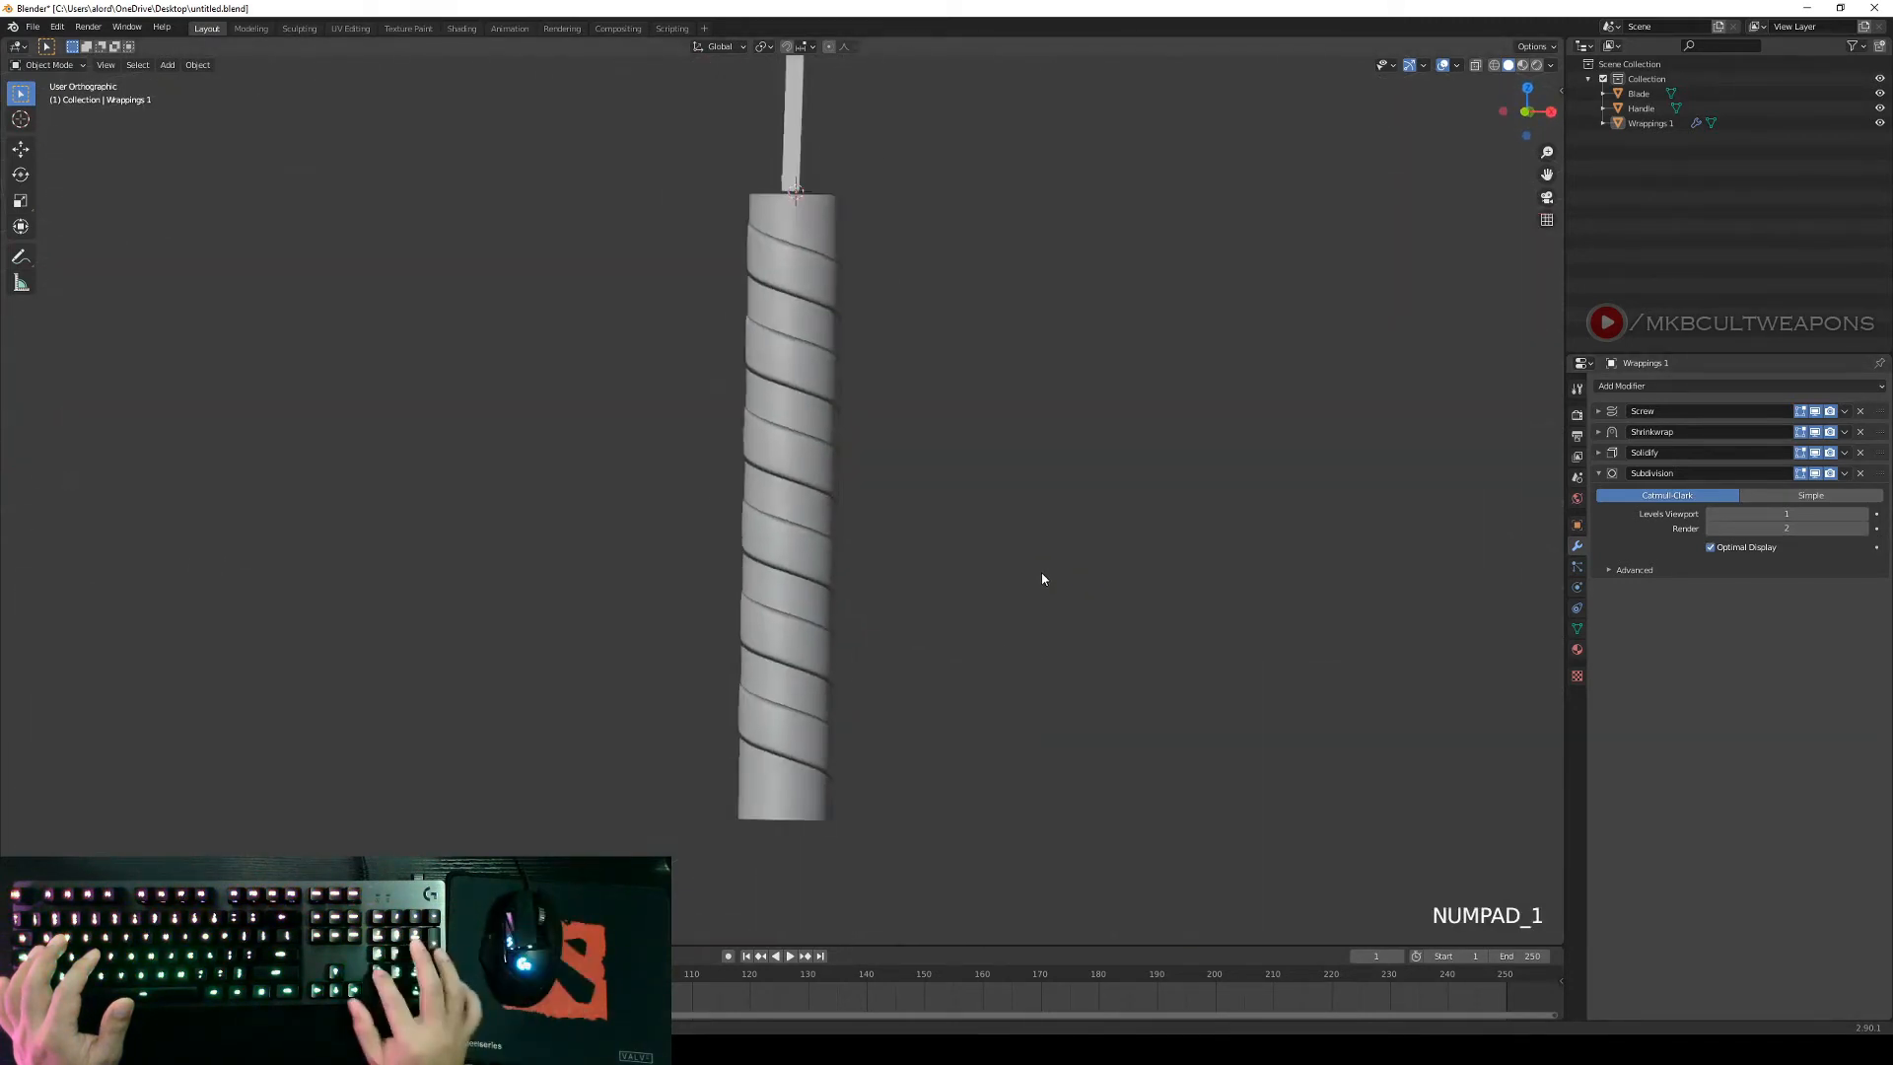
pyautogui.press('KP_3')
pyautogui.scroll(-1, 1084, 571)
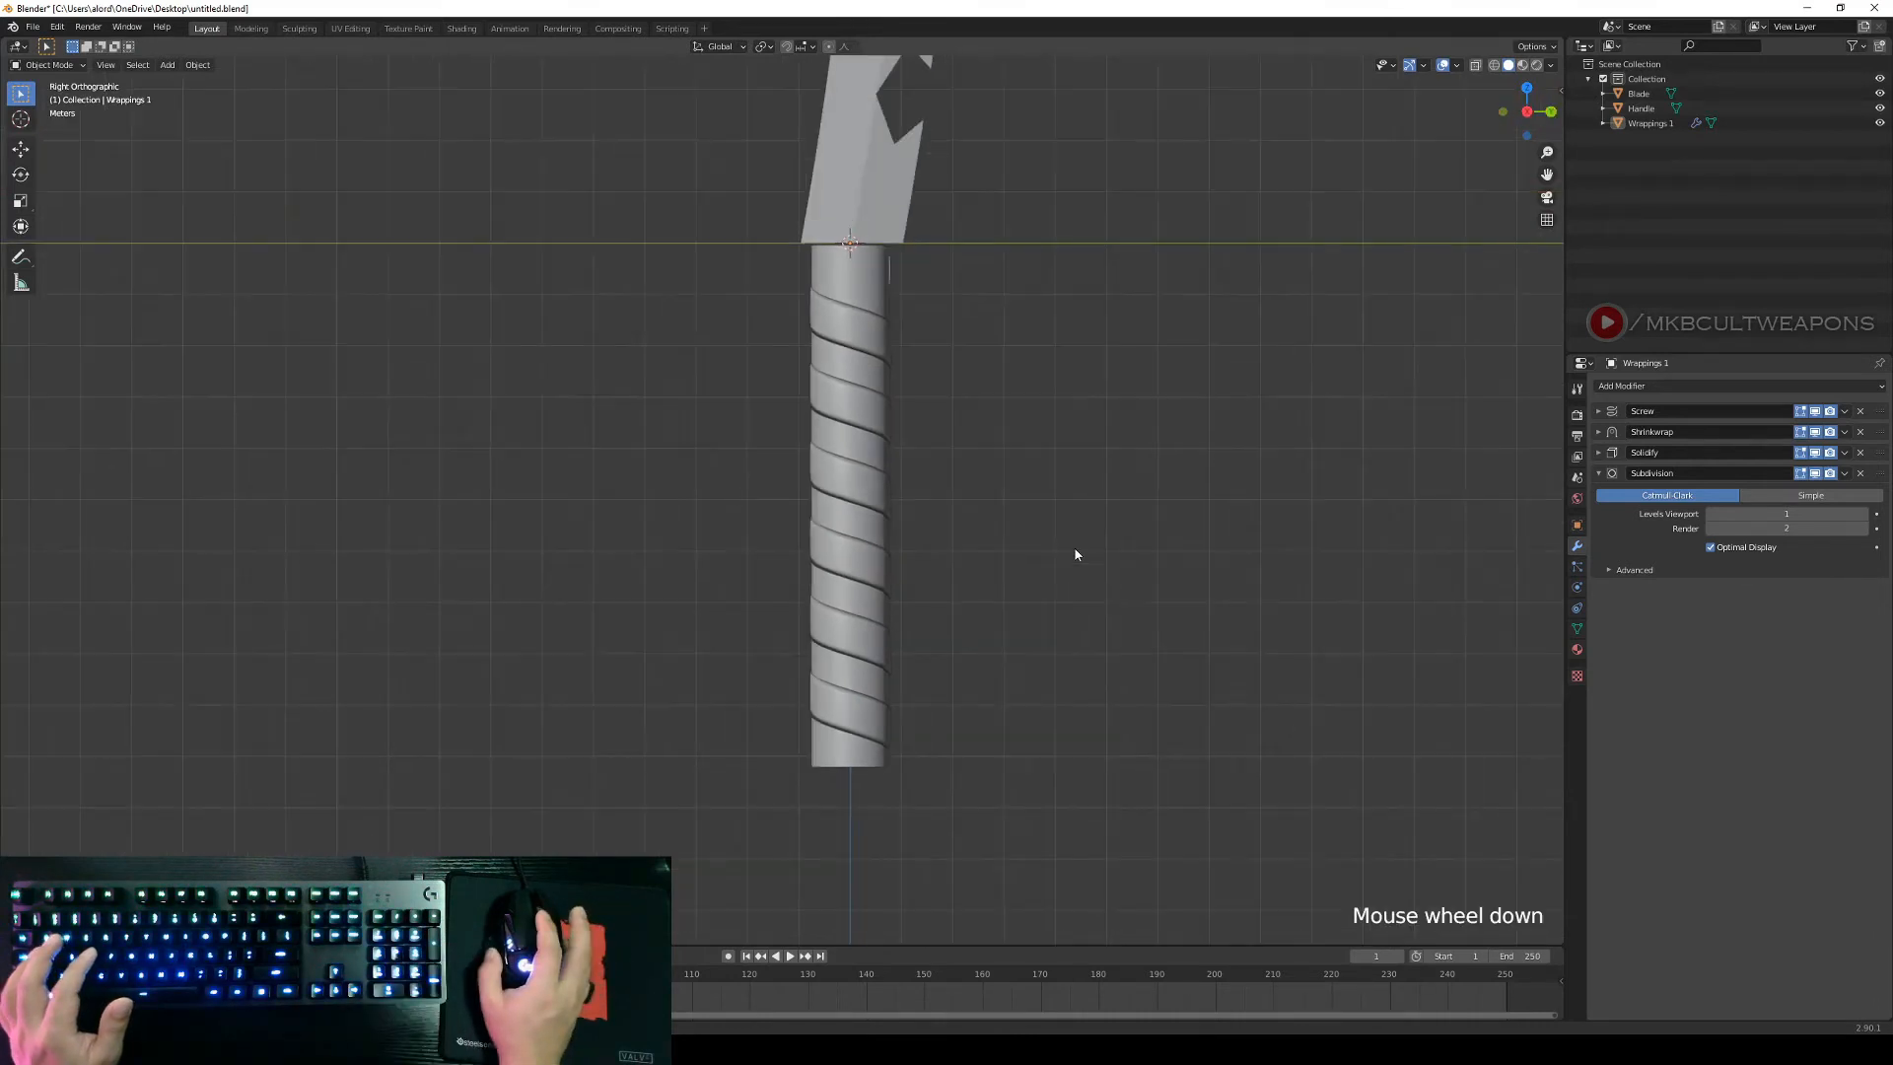
pyautogui.keyDown('shift'); pyautogui.moveTo(1074, 553); pyautogui.dragTo(1049, 577, button='middle'); pyautogui.keyUp('shift')
pyautogui.click(1599, 473)
pyautogui.keyDown('shift'); pyautogui.moveTo(1025, 460); pyautogui.dragTo(1048, 562, button='middle'); pyautogui.keyUp('shift')
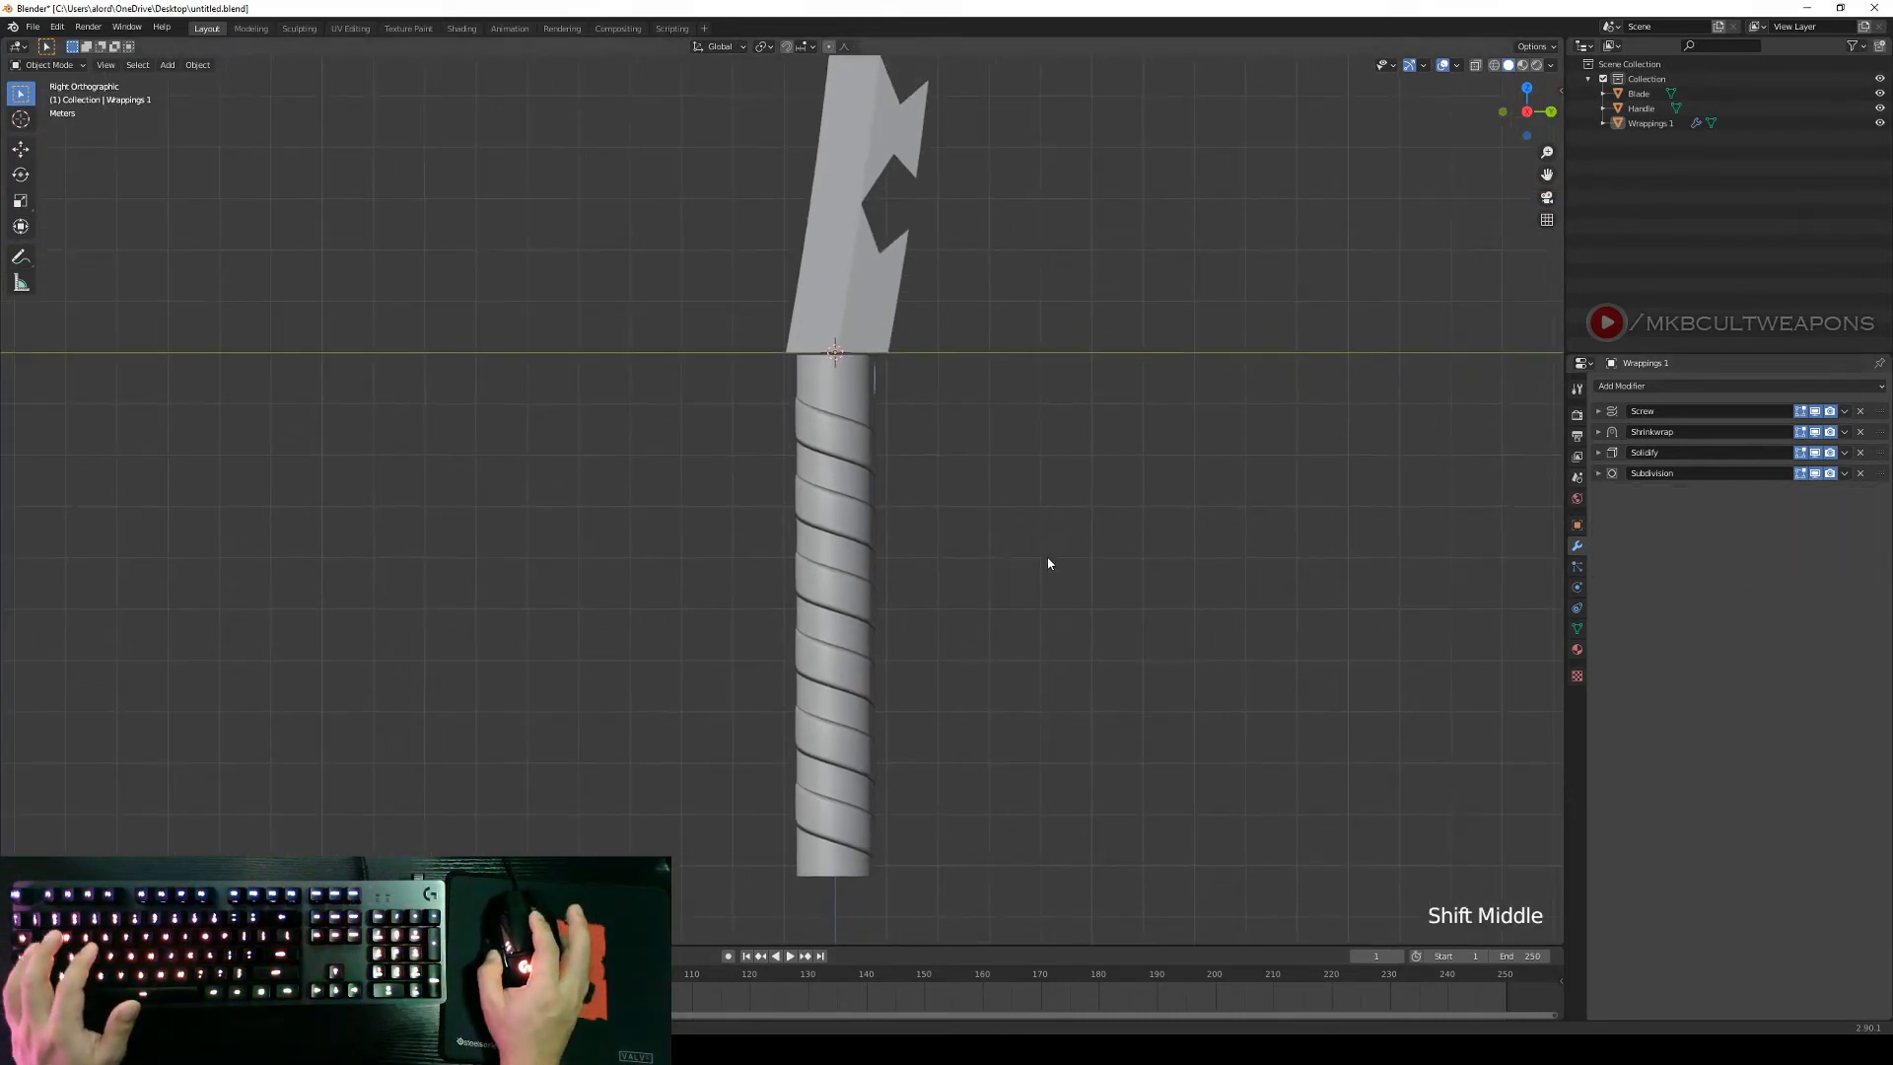
pyautogui.scroll(-1, 1048, 561)
# Save the current Blender file.
pyautogui.click(32, 27)
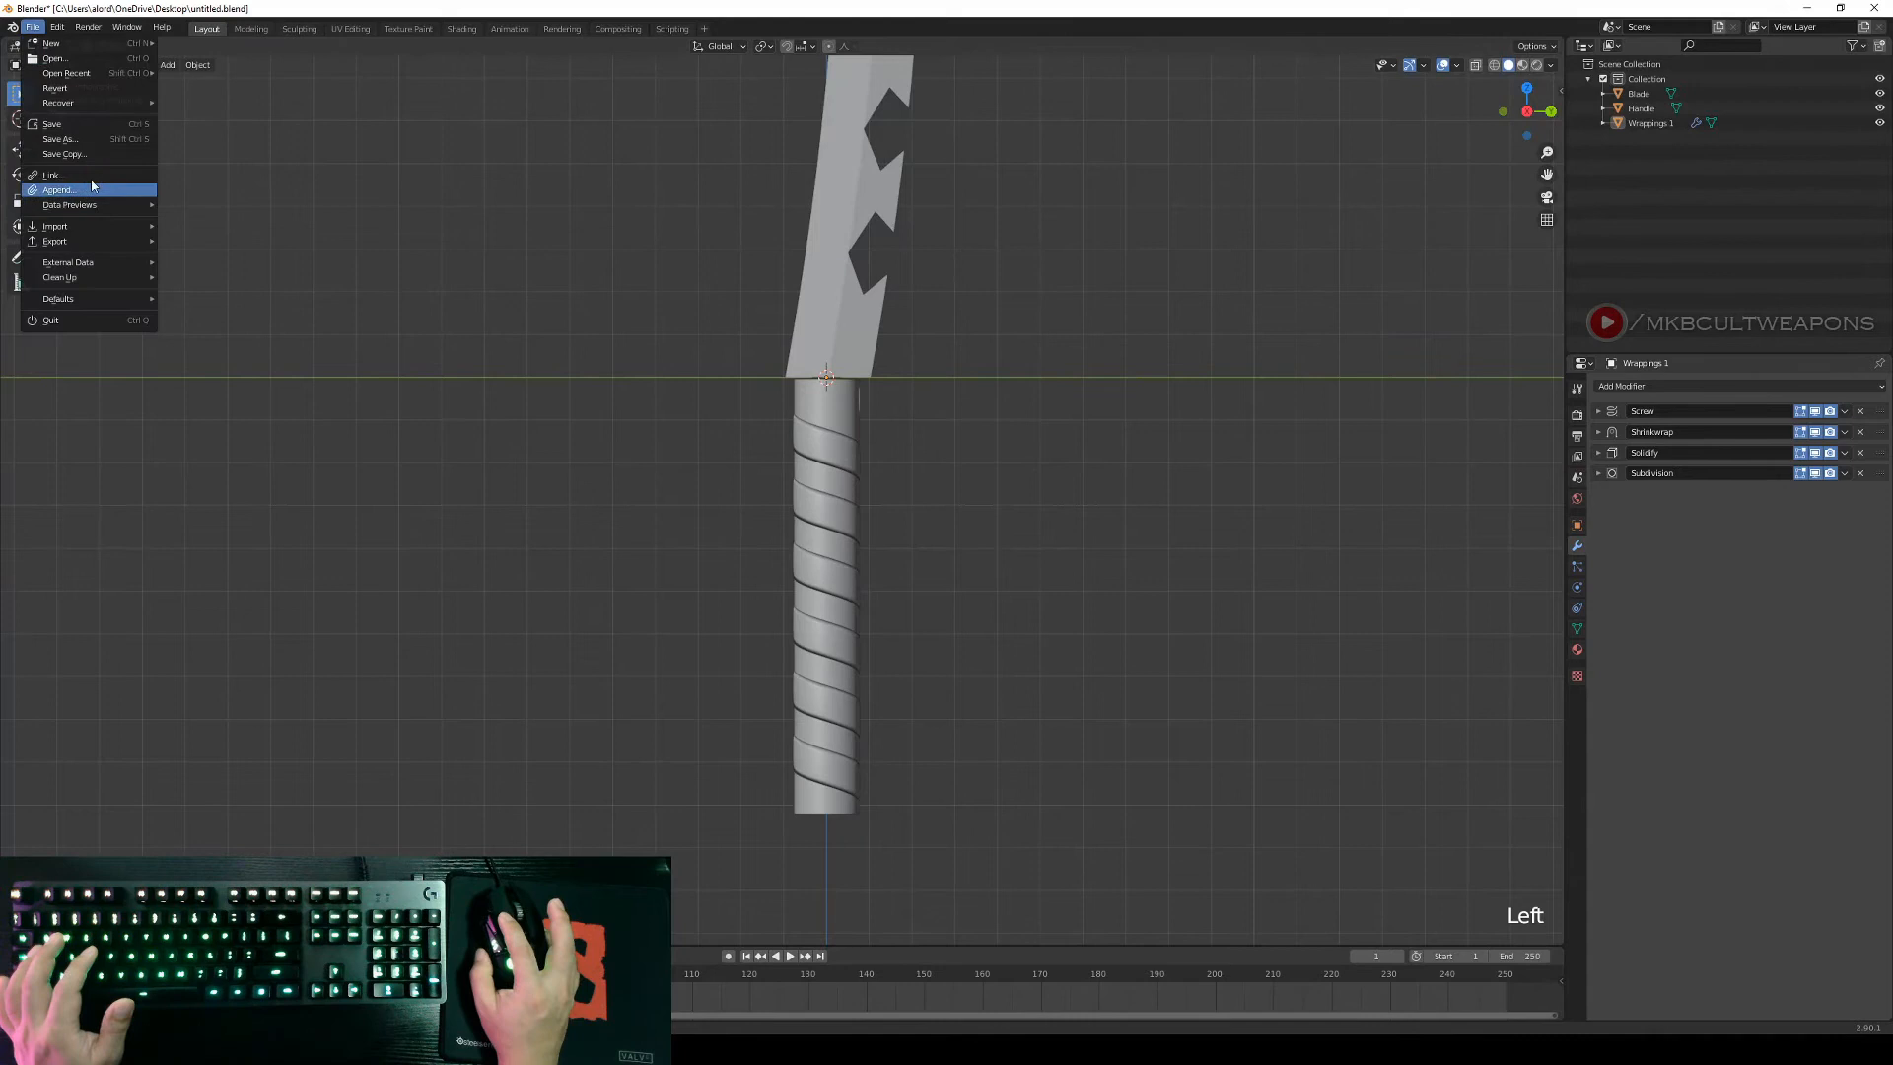
pyautogui.click(62, 125)
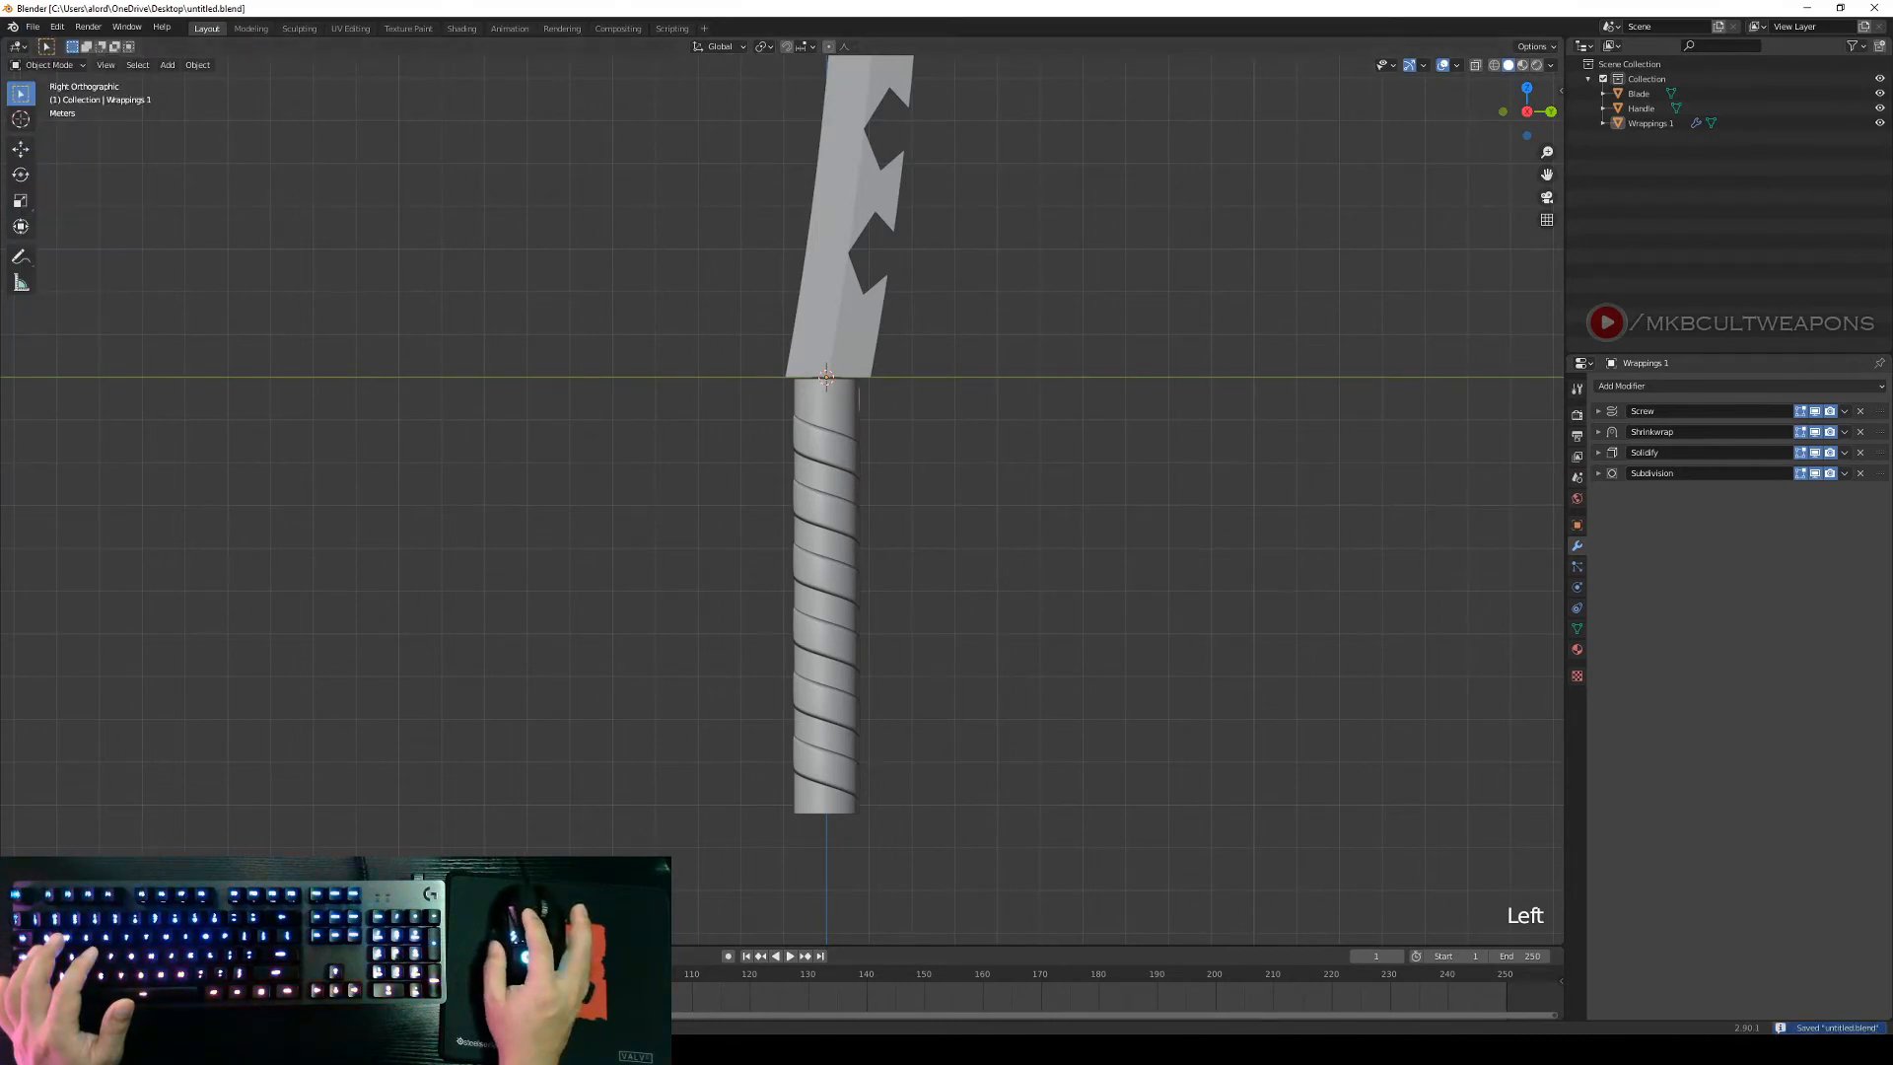
pyautogui.scroll(-1, 1127, 544)
# Select Wrappings 1 on the handle and duplicate it in place.
pyautogui.rightClick(896, 549)
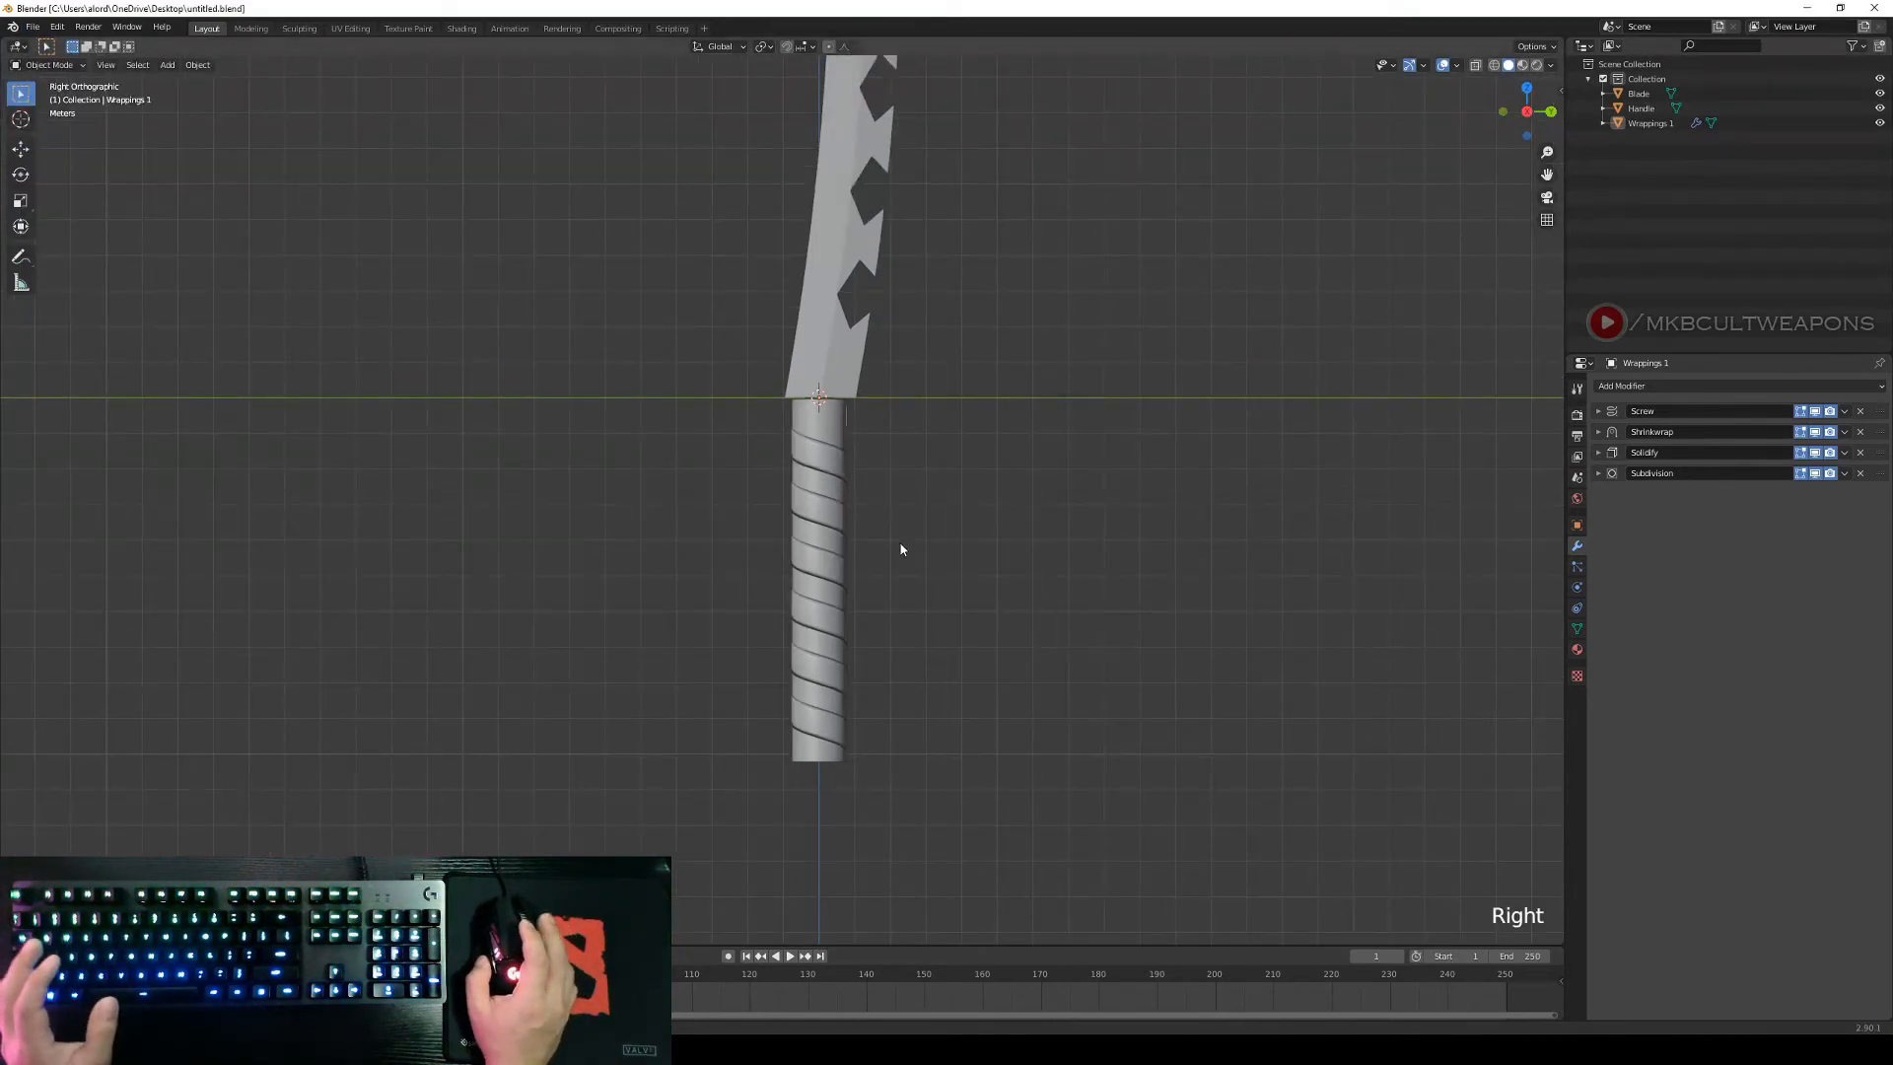
pyautogui.rightClick(839, 521)
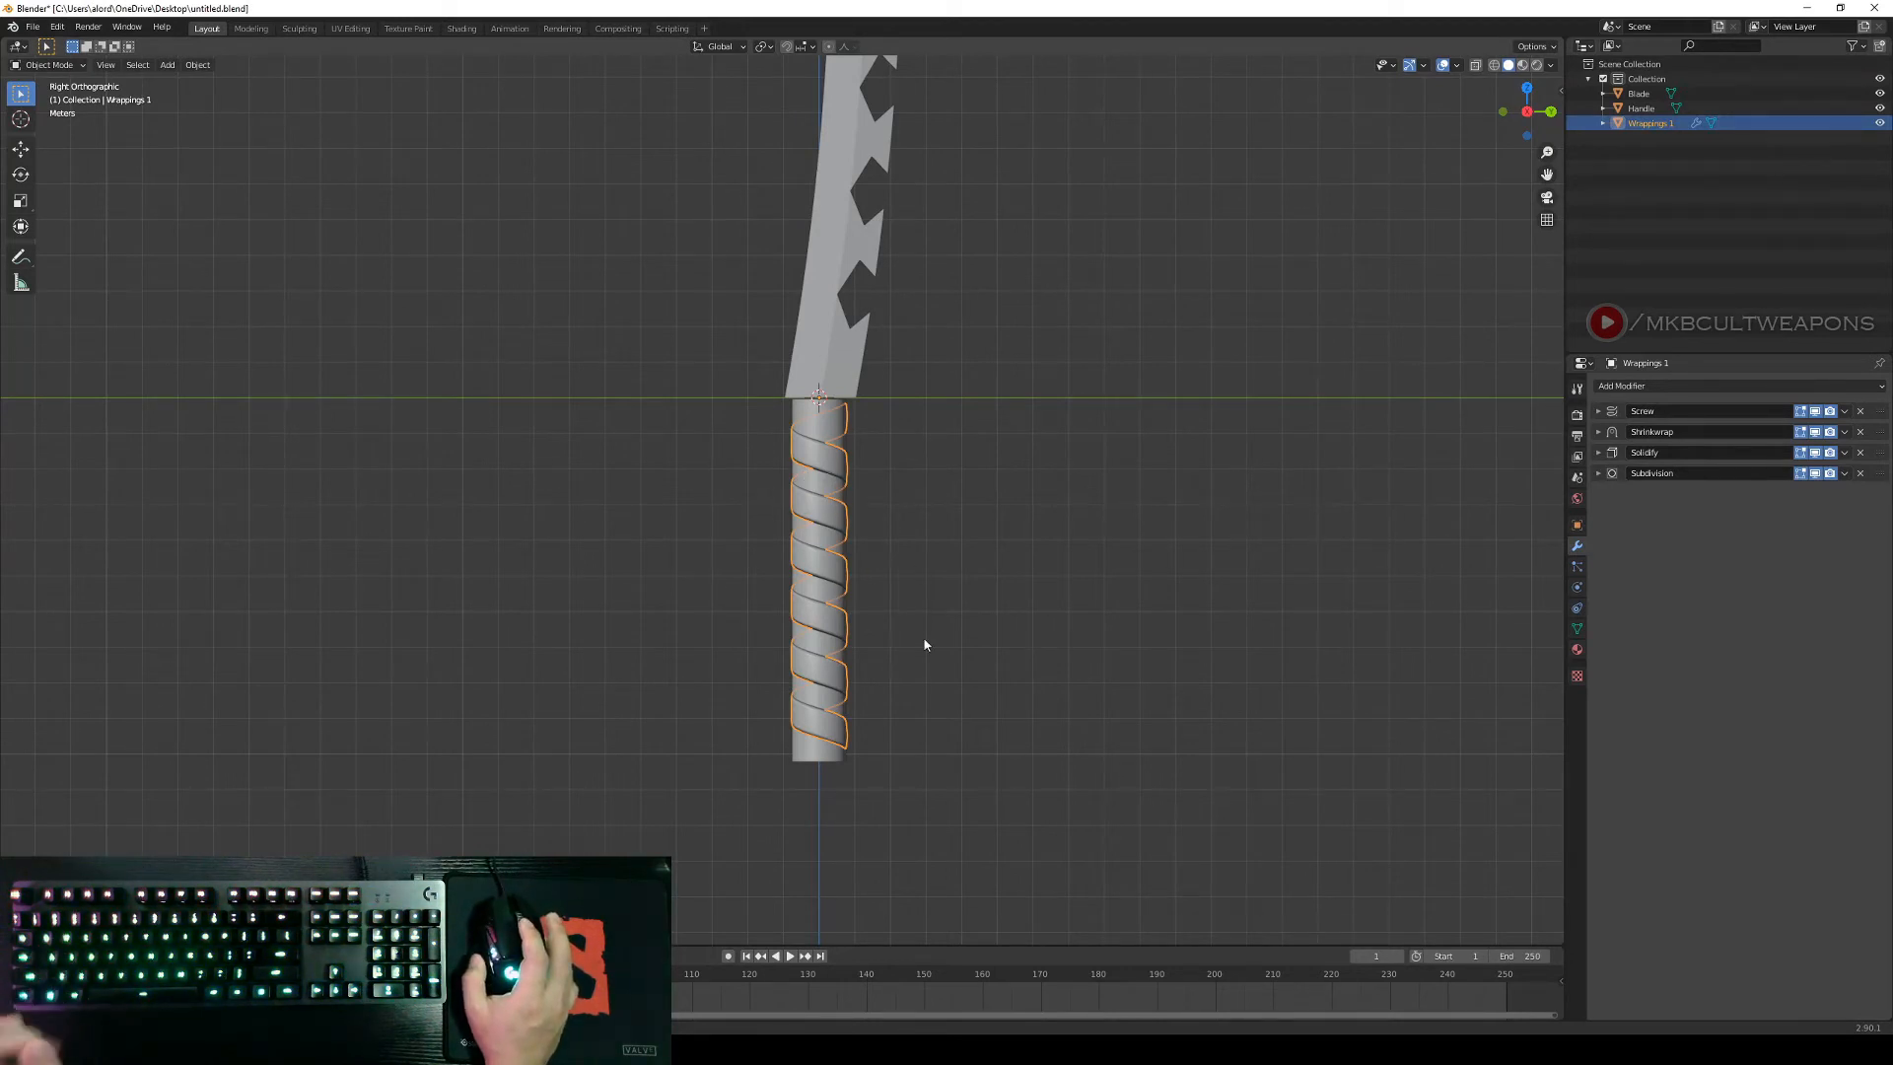
pyautogui.hotkey('shift', 'd')
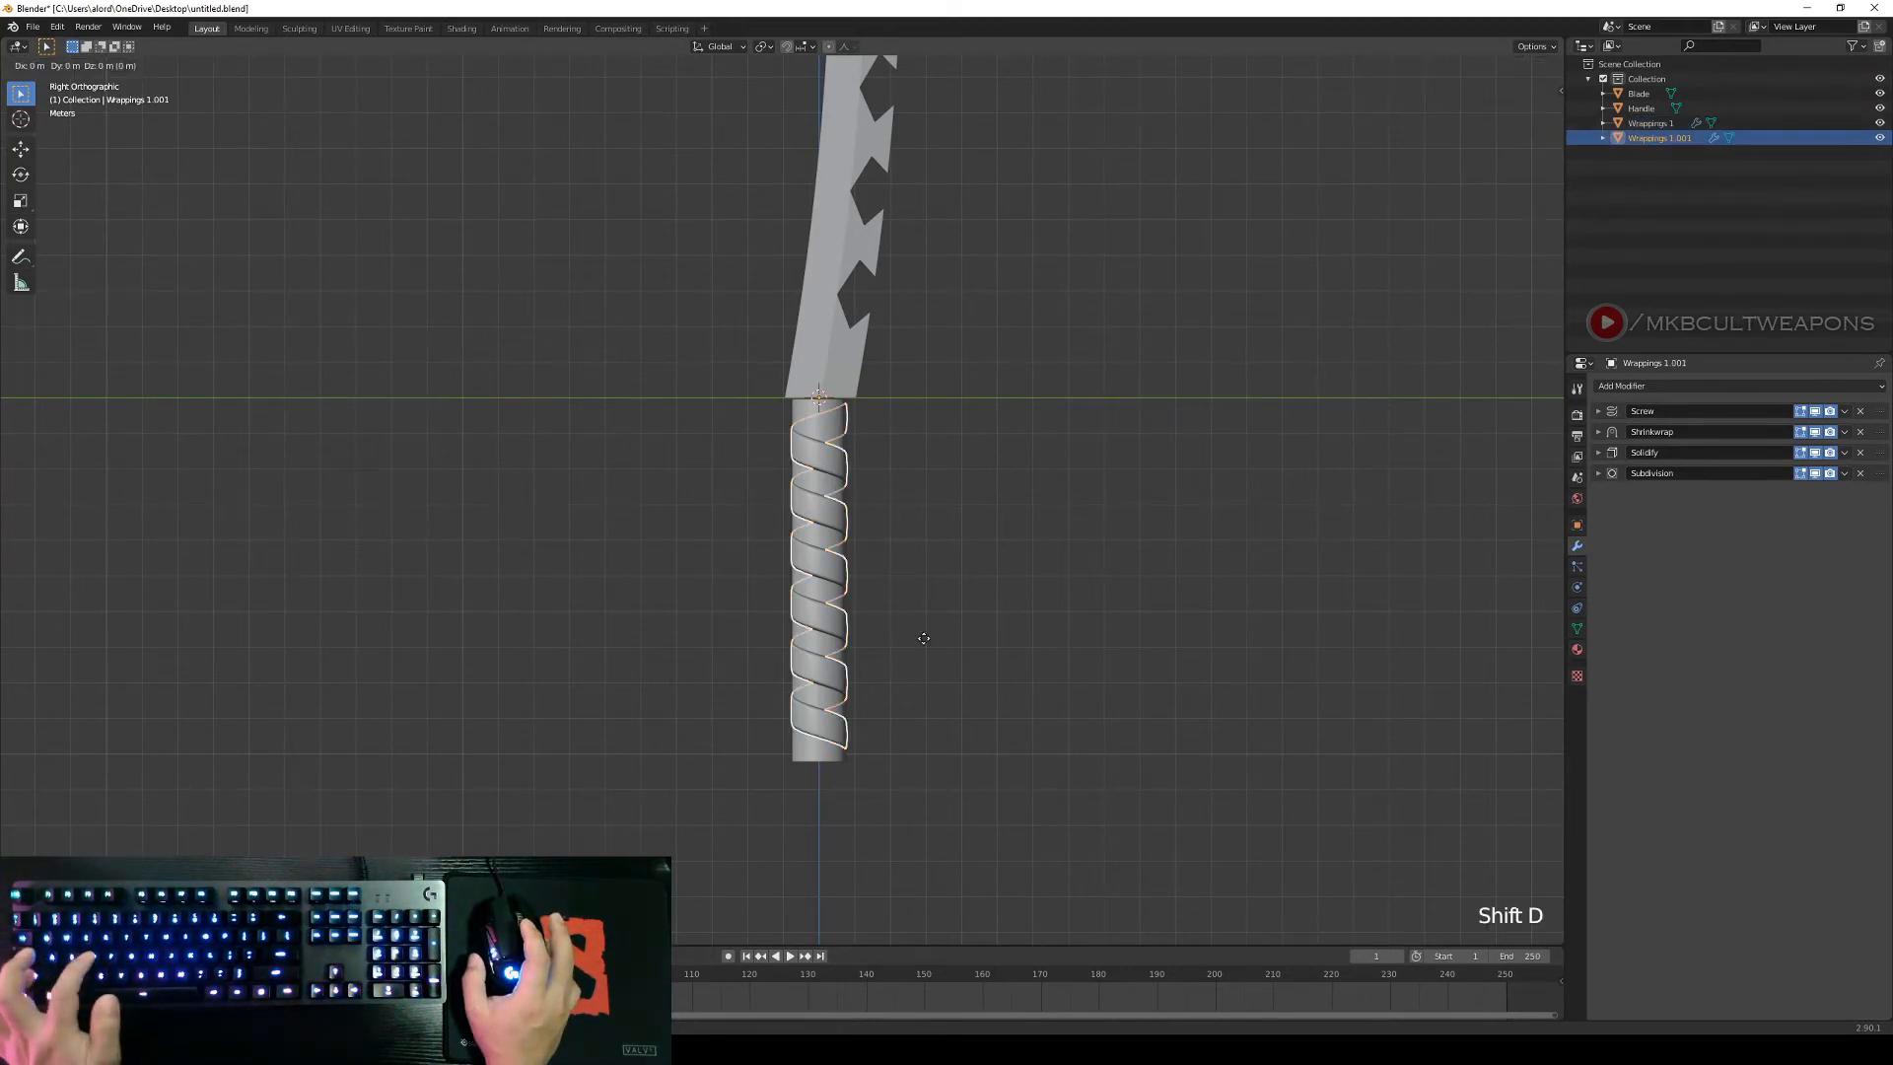
pyautogui.press('Return')
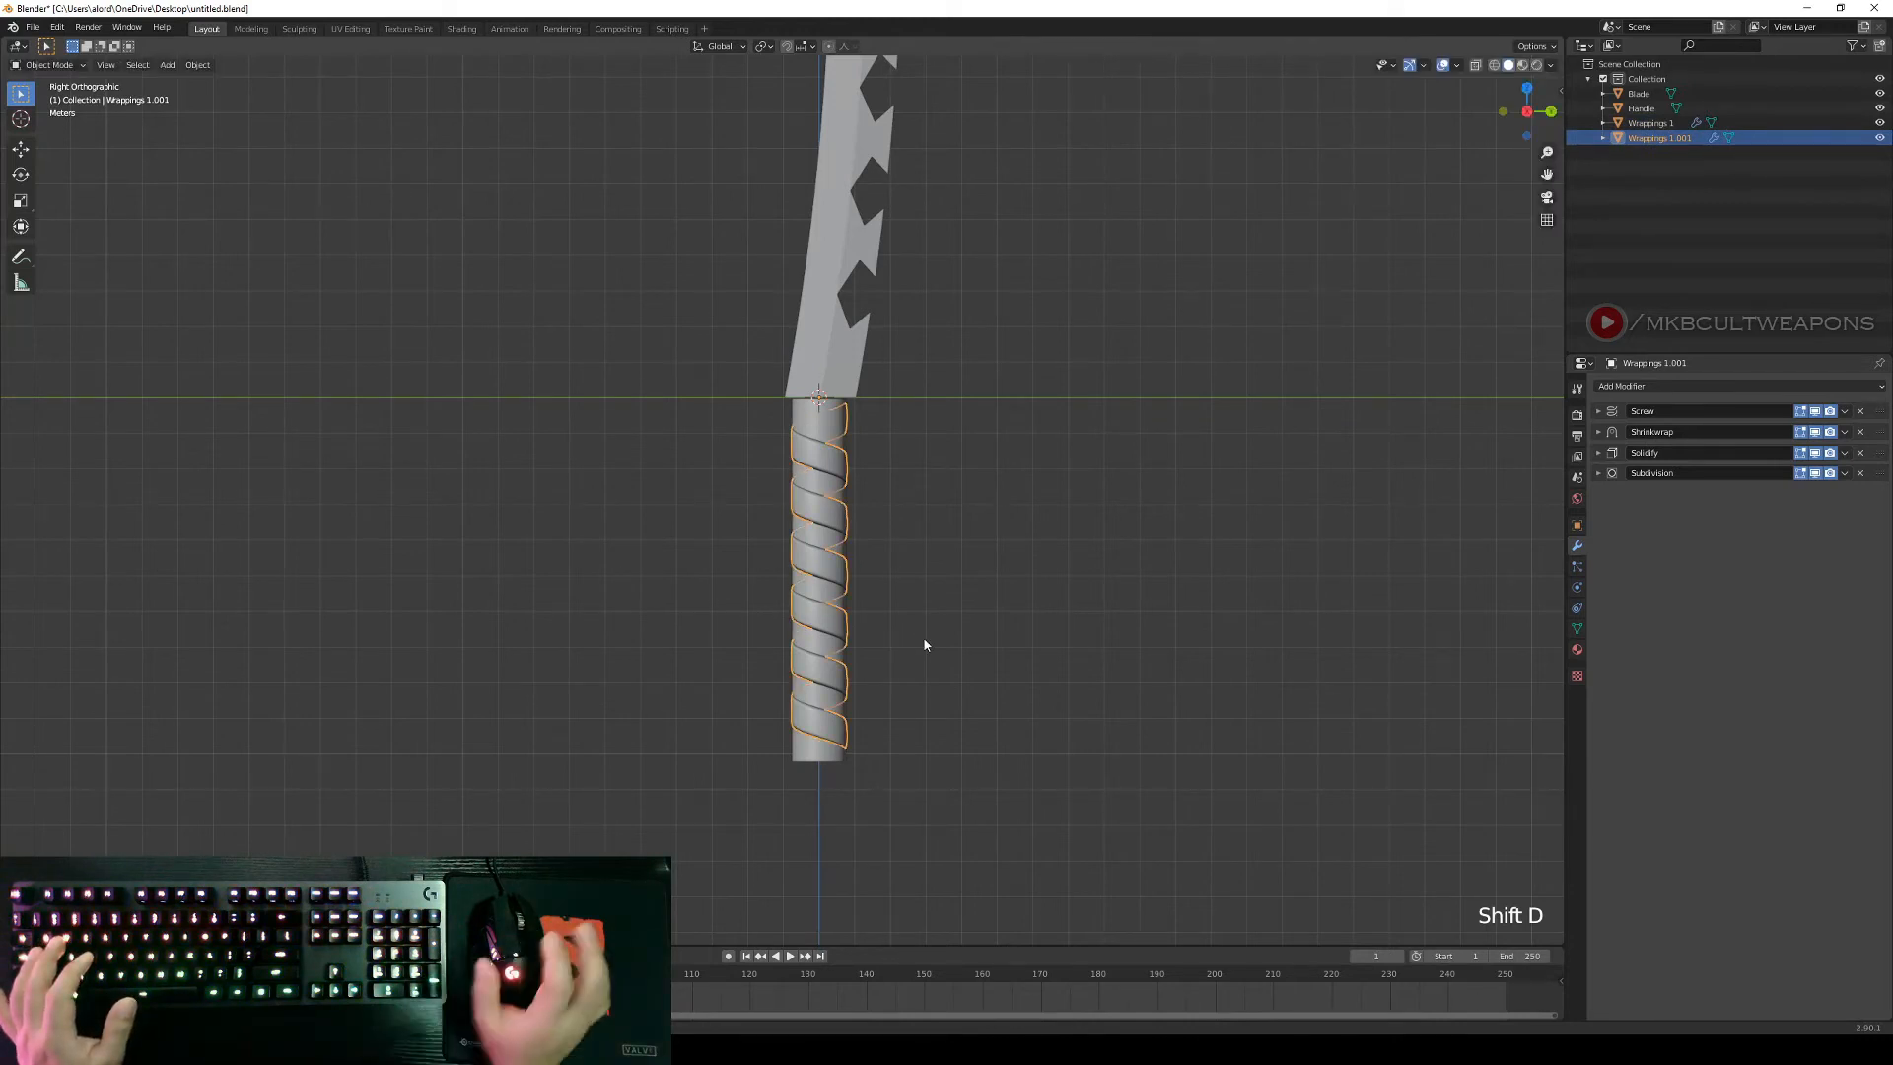
# Rename the duplicated wrapping object as Wrappings 2.
pyautogui.doubleClick(1669, 138)
pyautogui.press('Left')
pyautogui.press('Left')
pyautogui.press('Left')
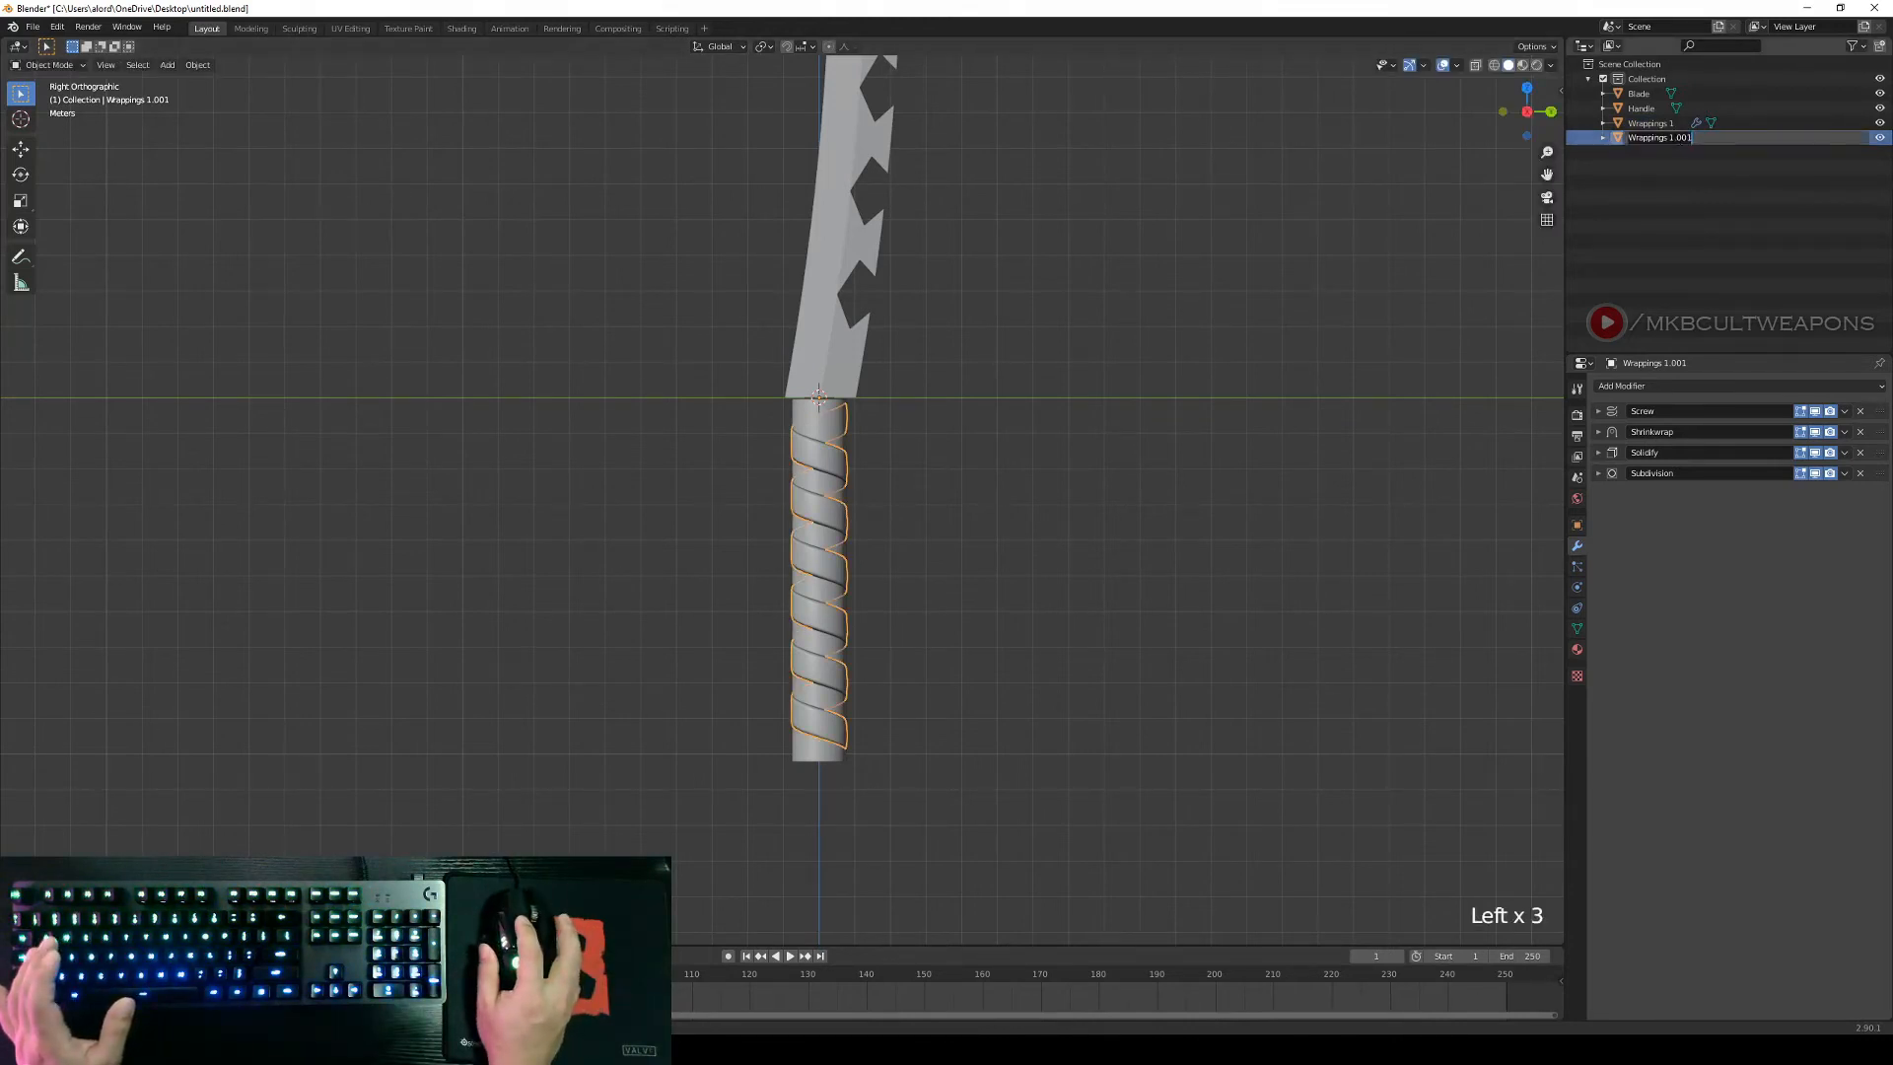
pyautogui.click(1694, 180)
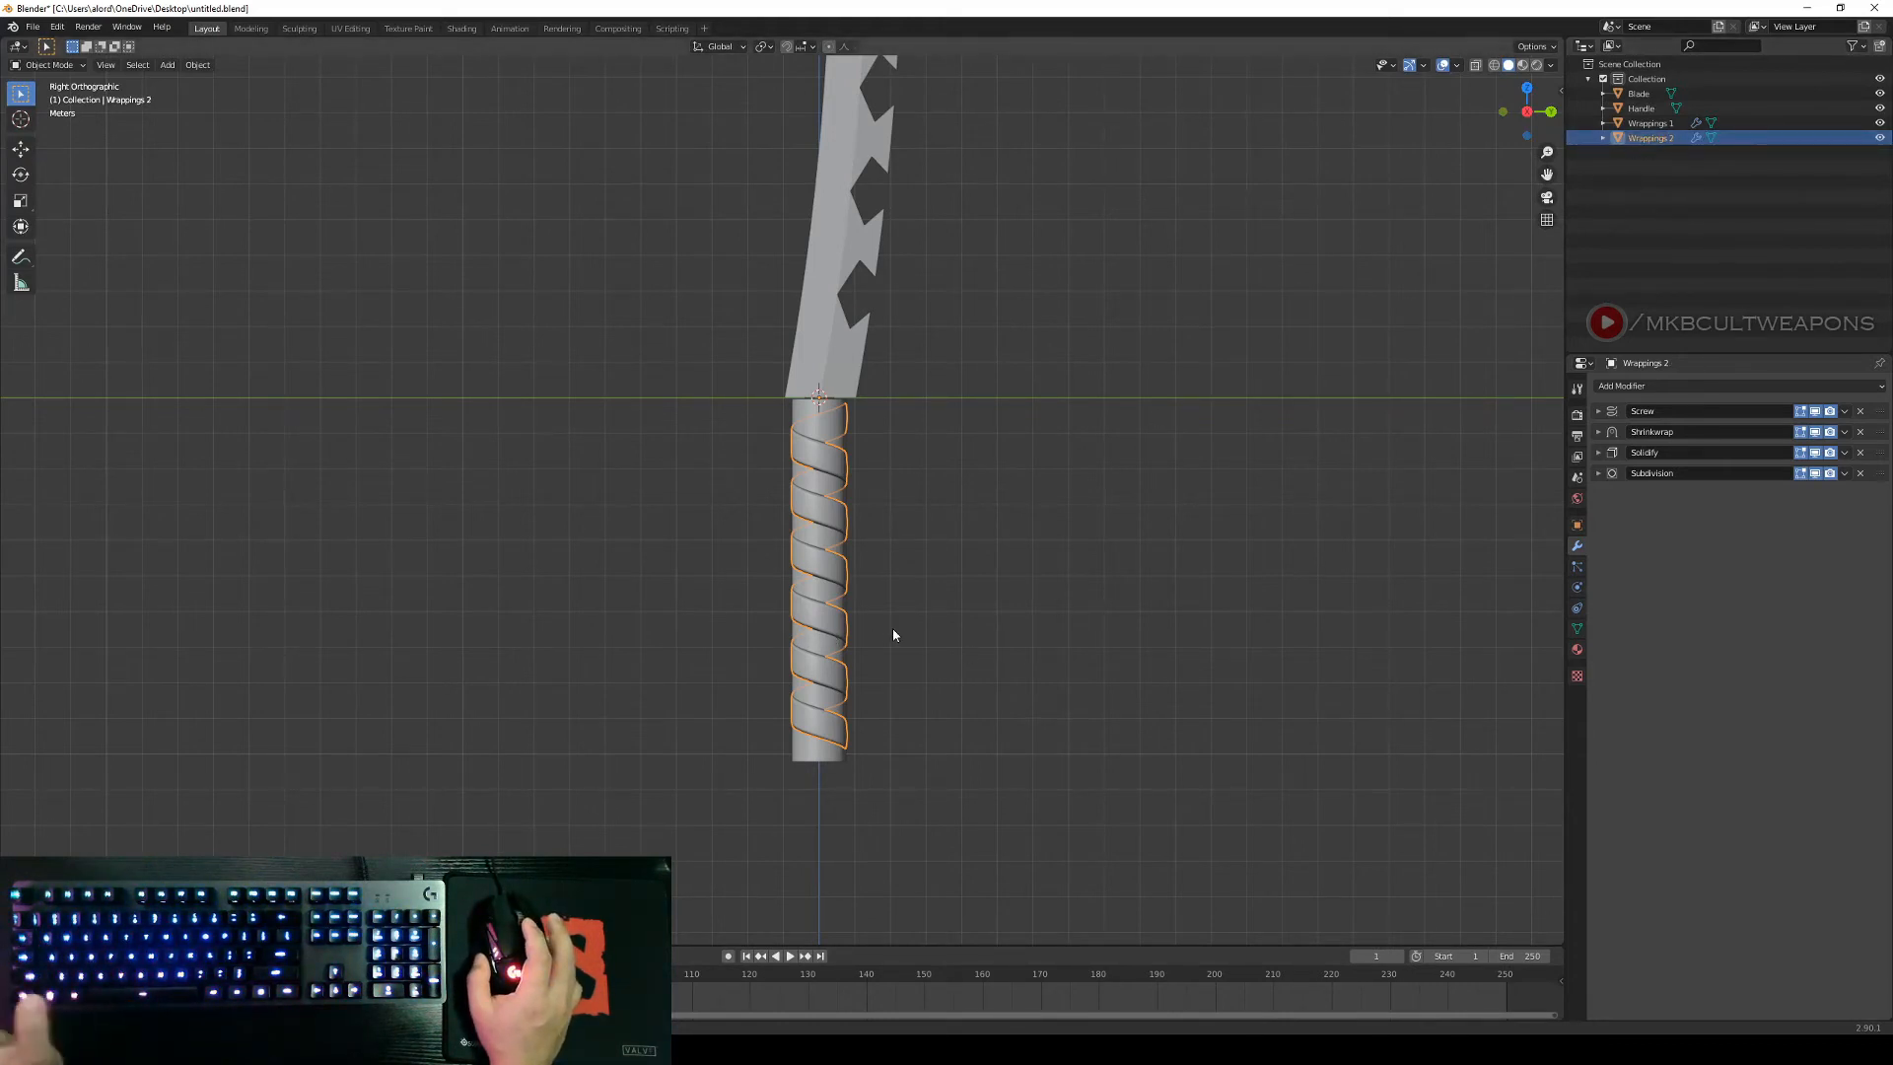
# Mirror Wrappings 2 by scaling it -1 along the global X axis, and deselect it.
pyautogui.press('s')
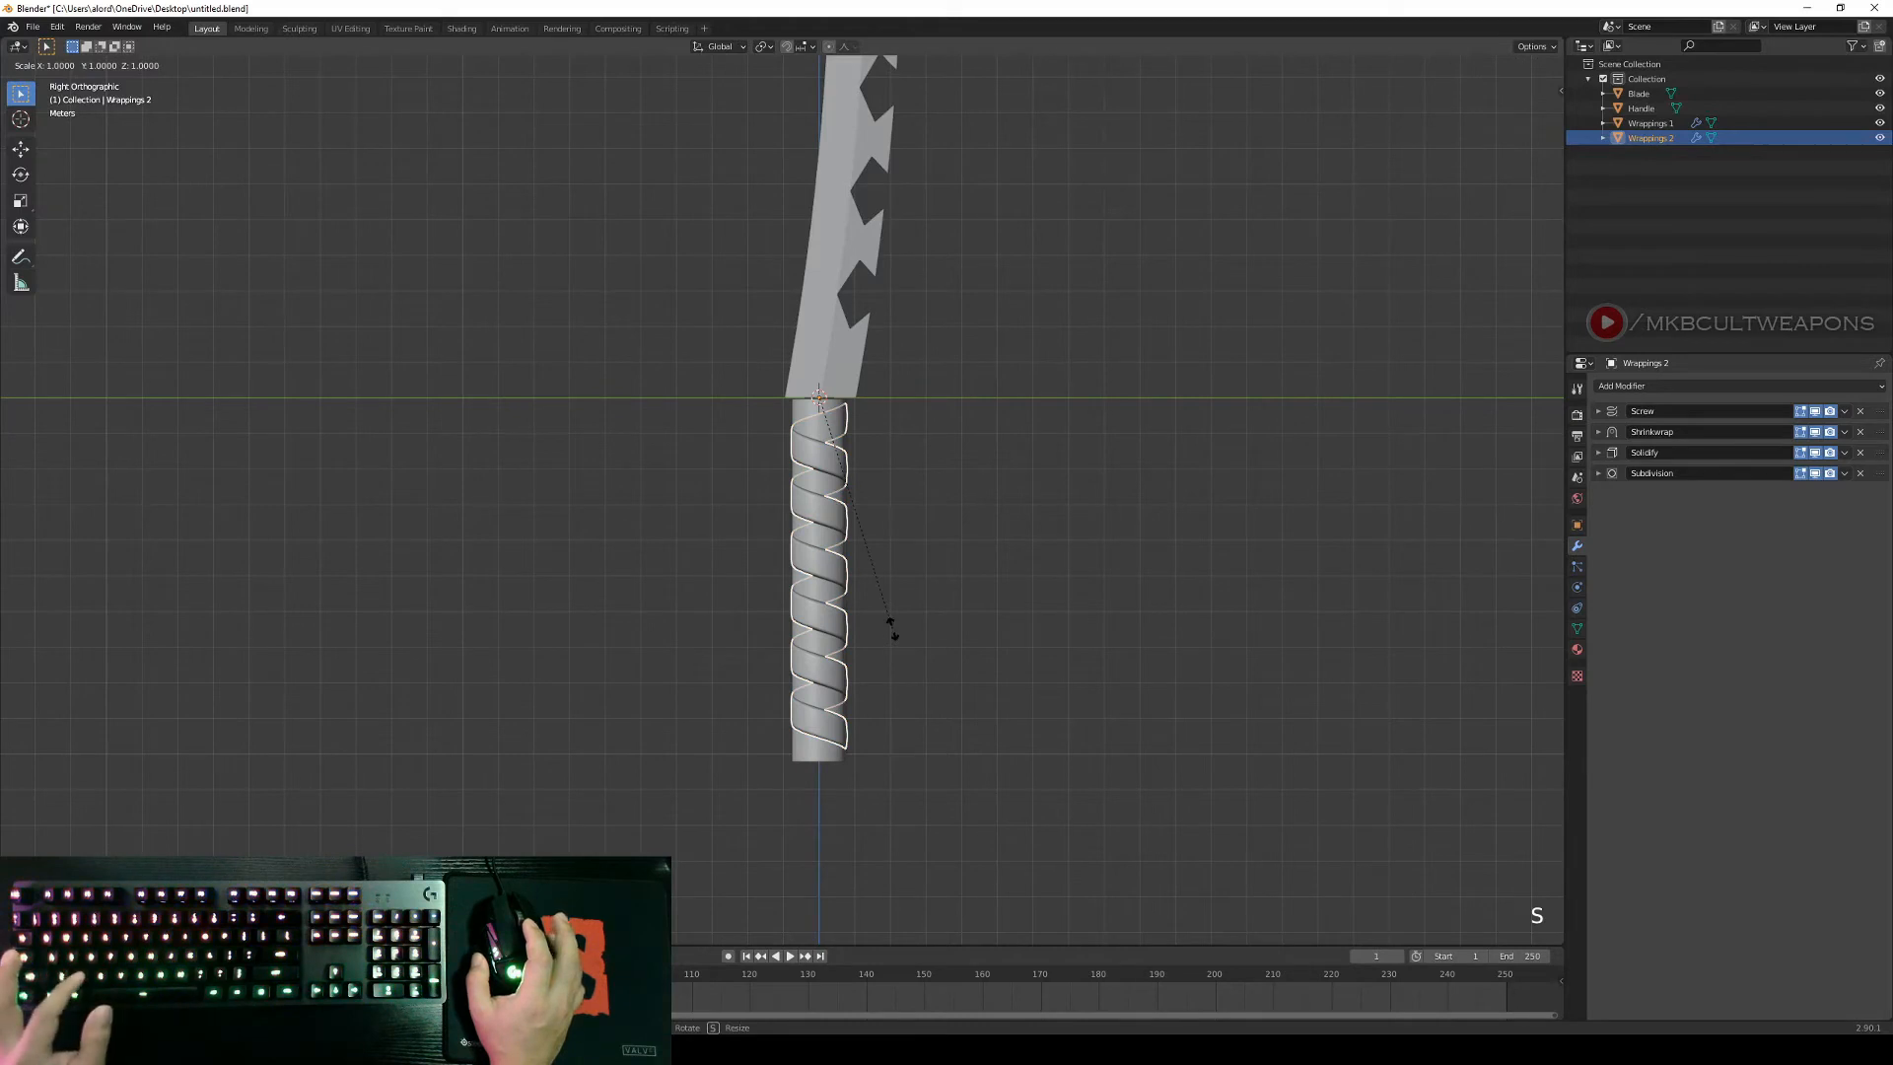
pyautogui.press('x')
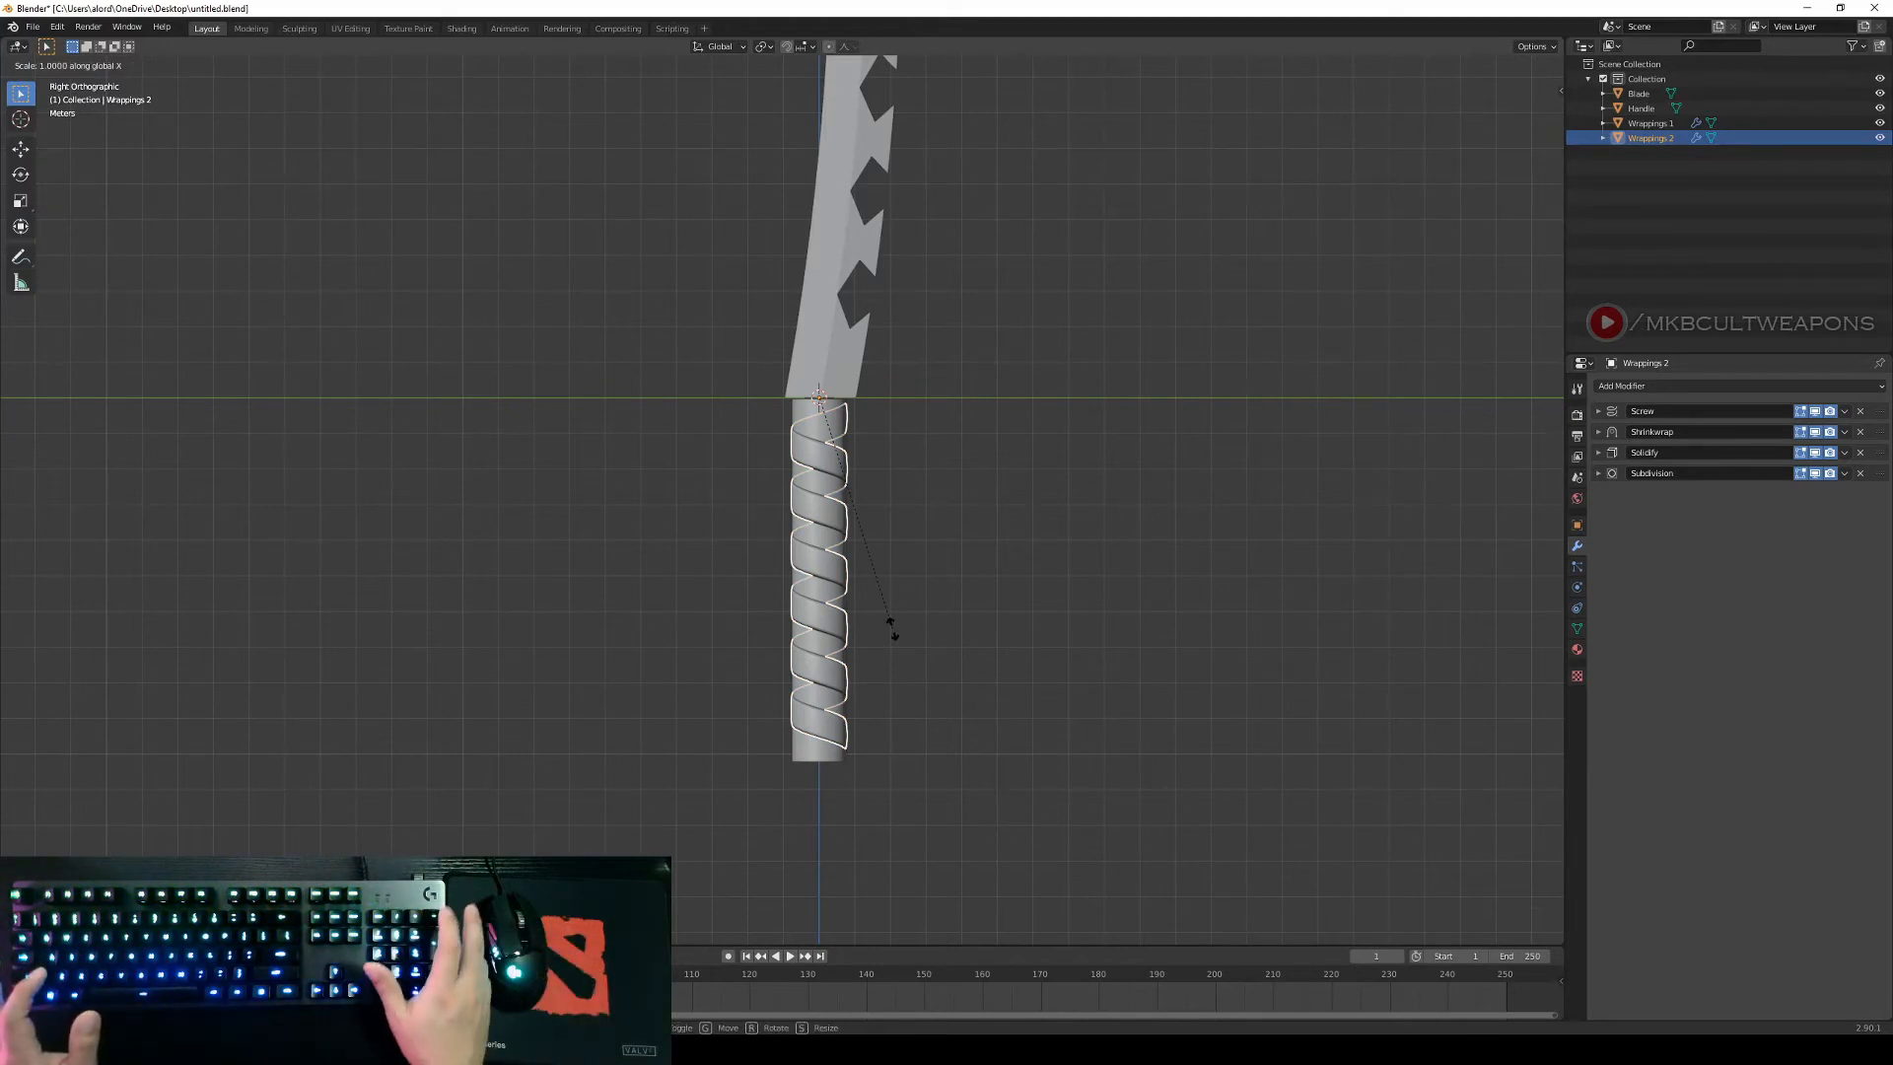
pyautogui.write('-1')
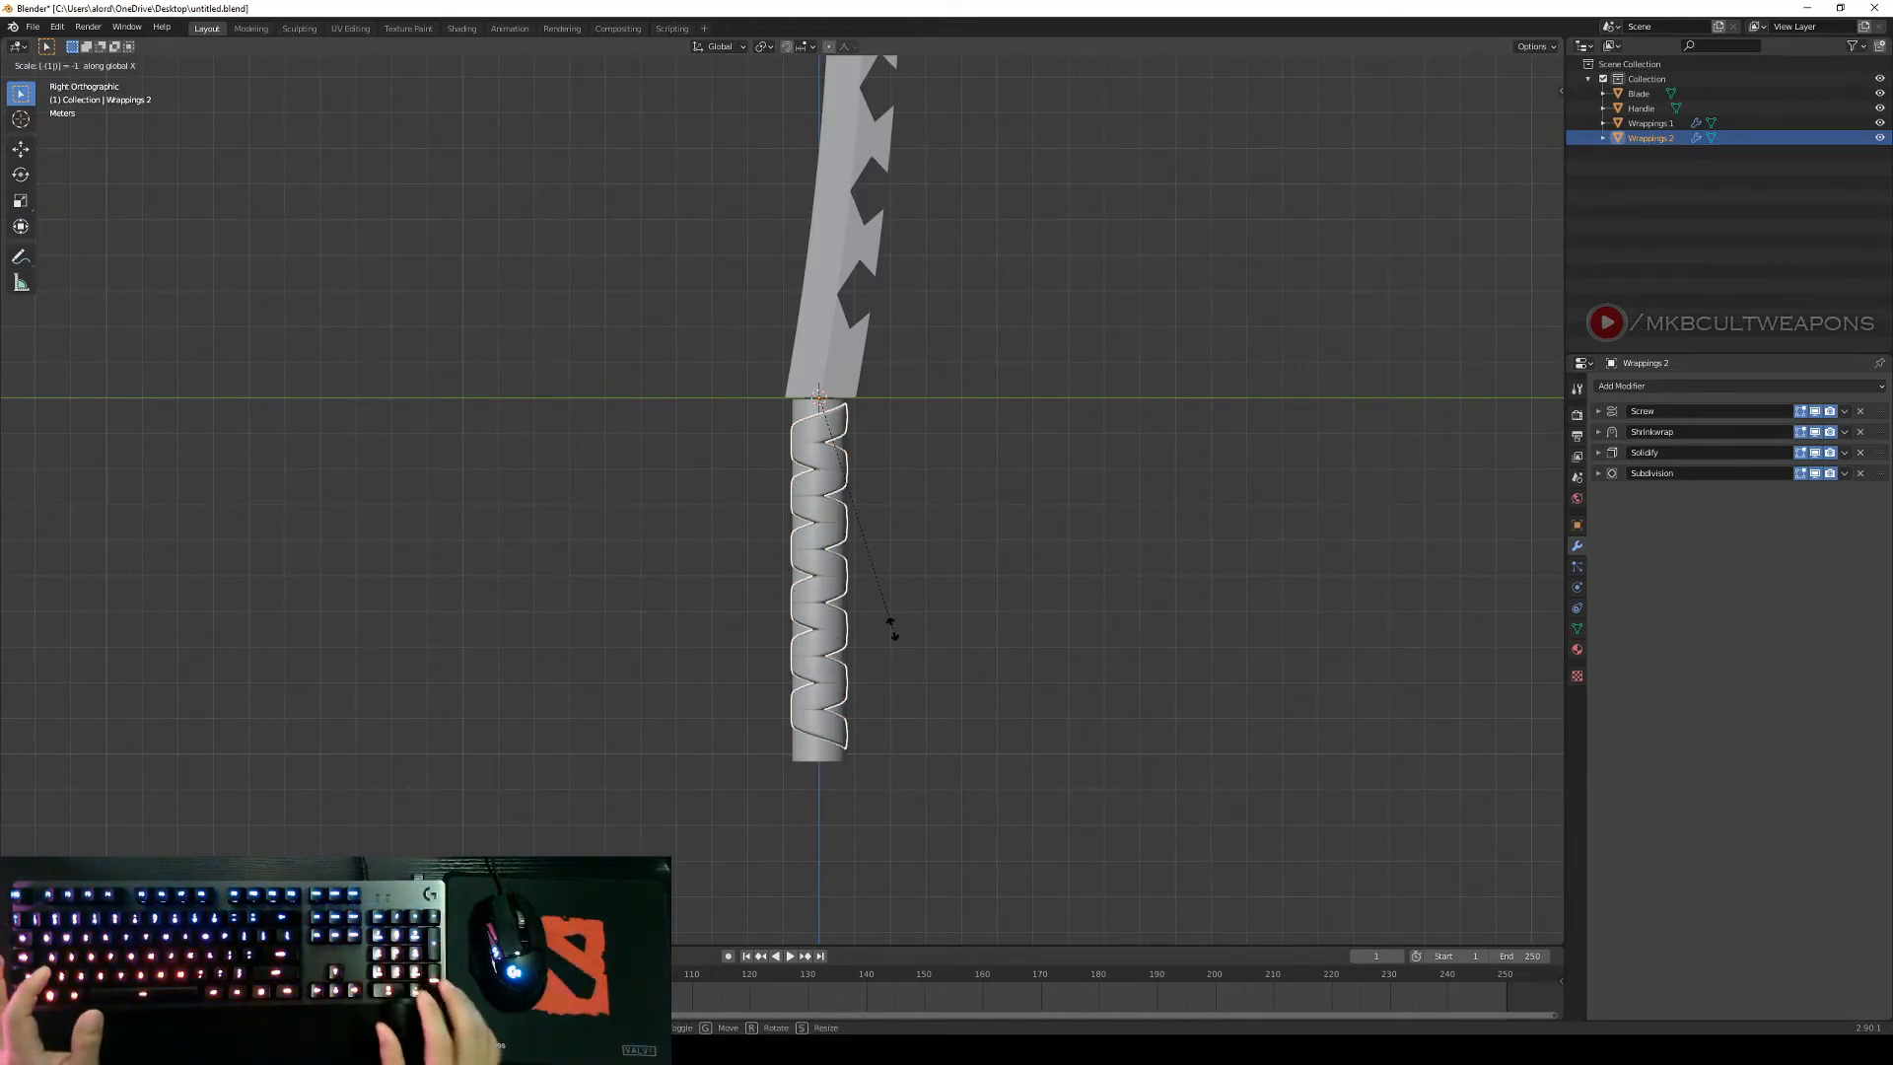
pyautogui.press('Return')
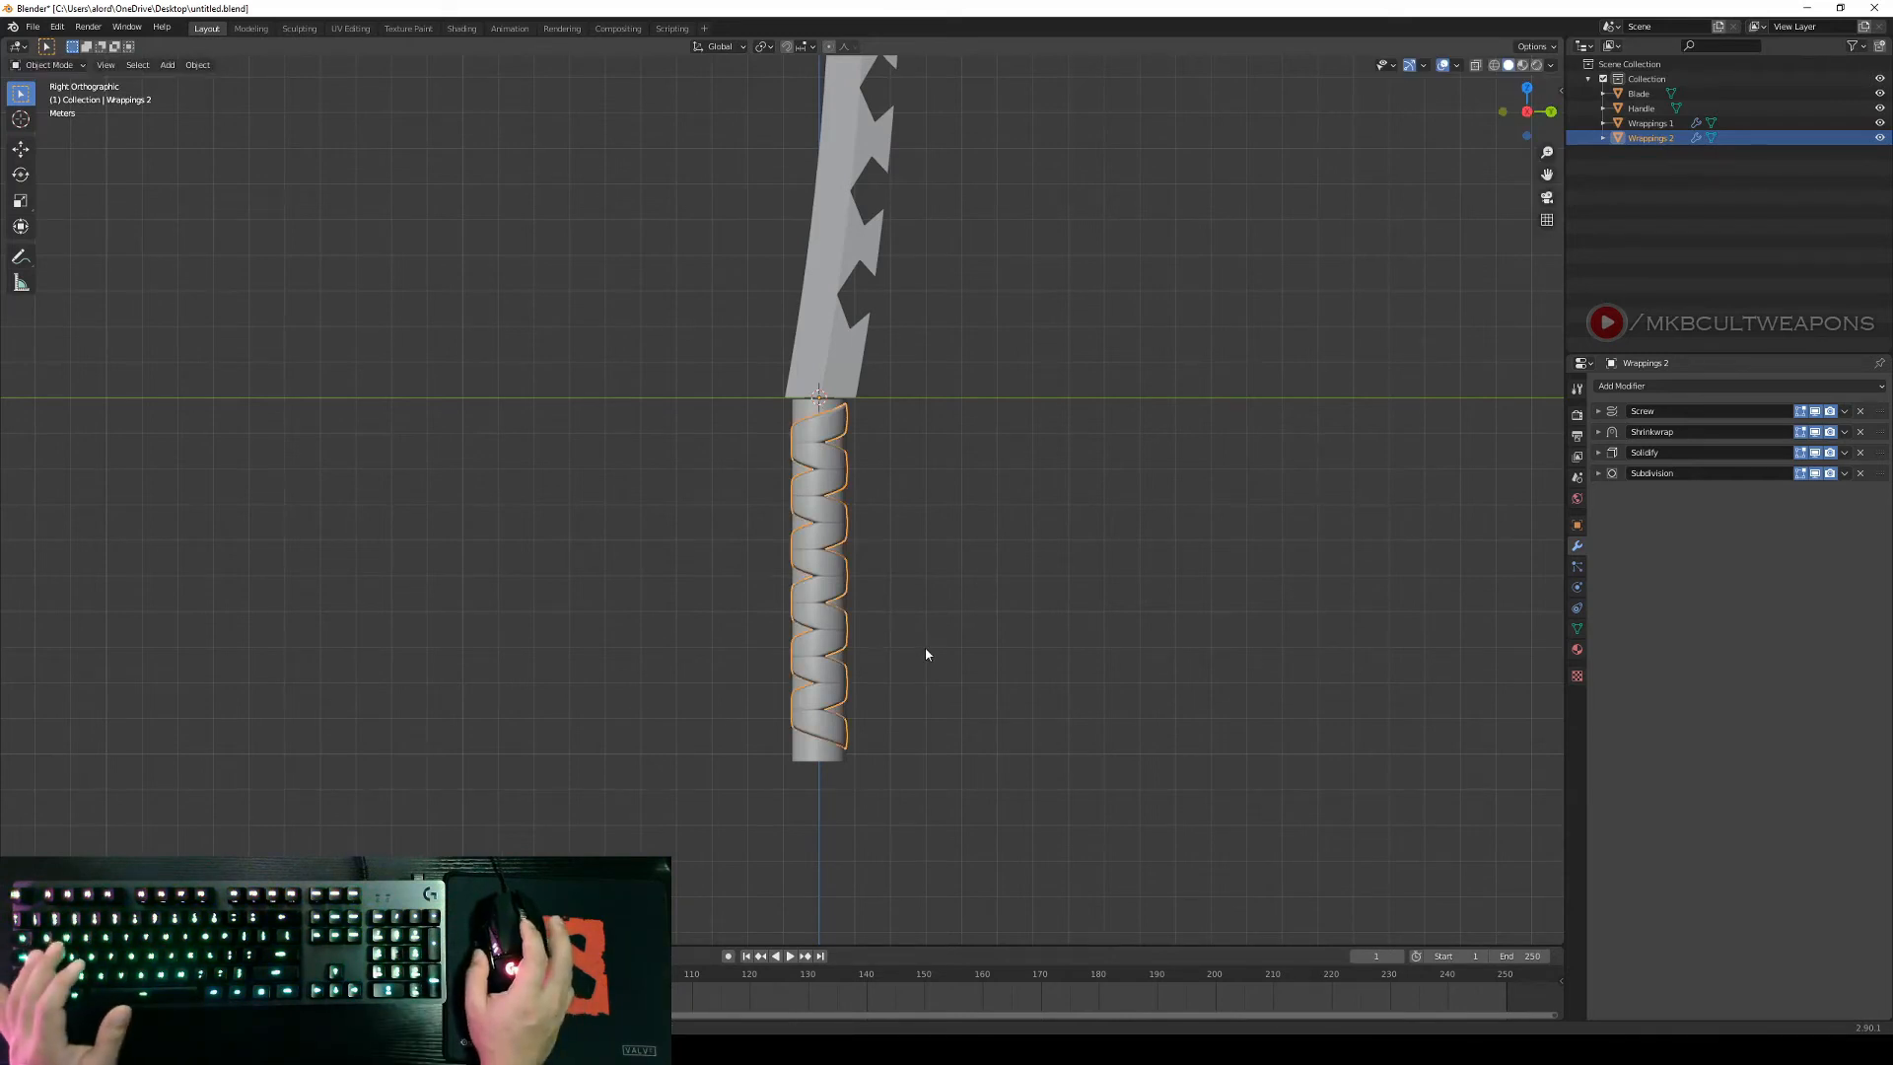
pyautogui.scroll(1, 936, 670)
pyautogui.rightClick(936, 670)
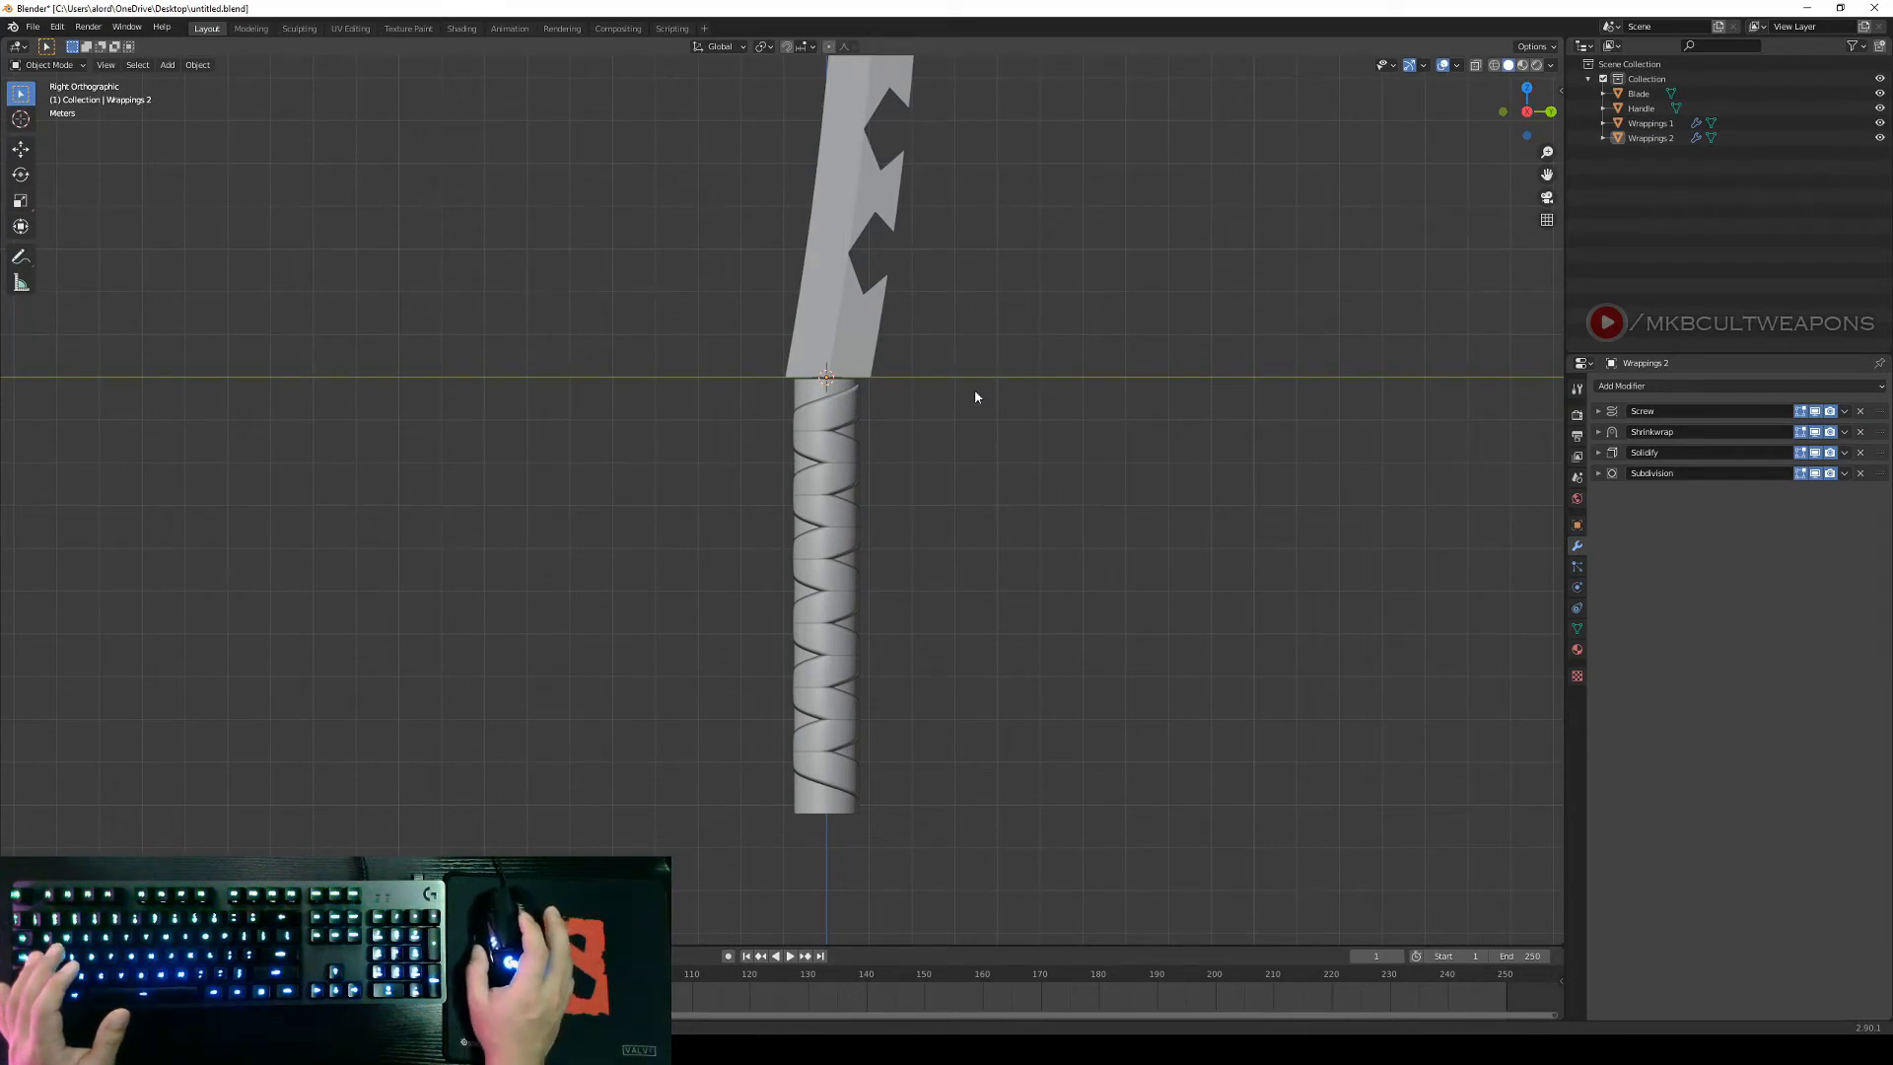
# Set the Solidify thickness of Wrappings 2 to 0.1 m and deselect the object.
pyautogui.scroll(1, 980, 473)
pyautogui.rightClick(868, 394)
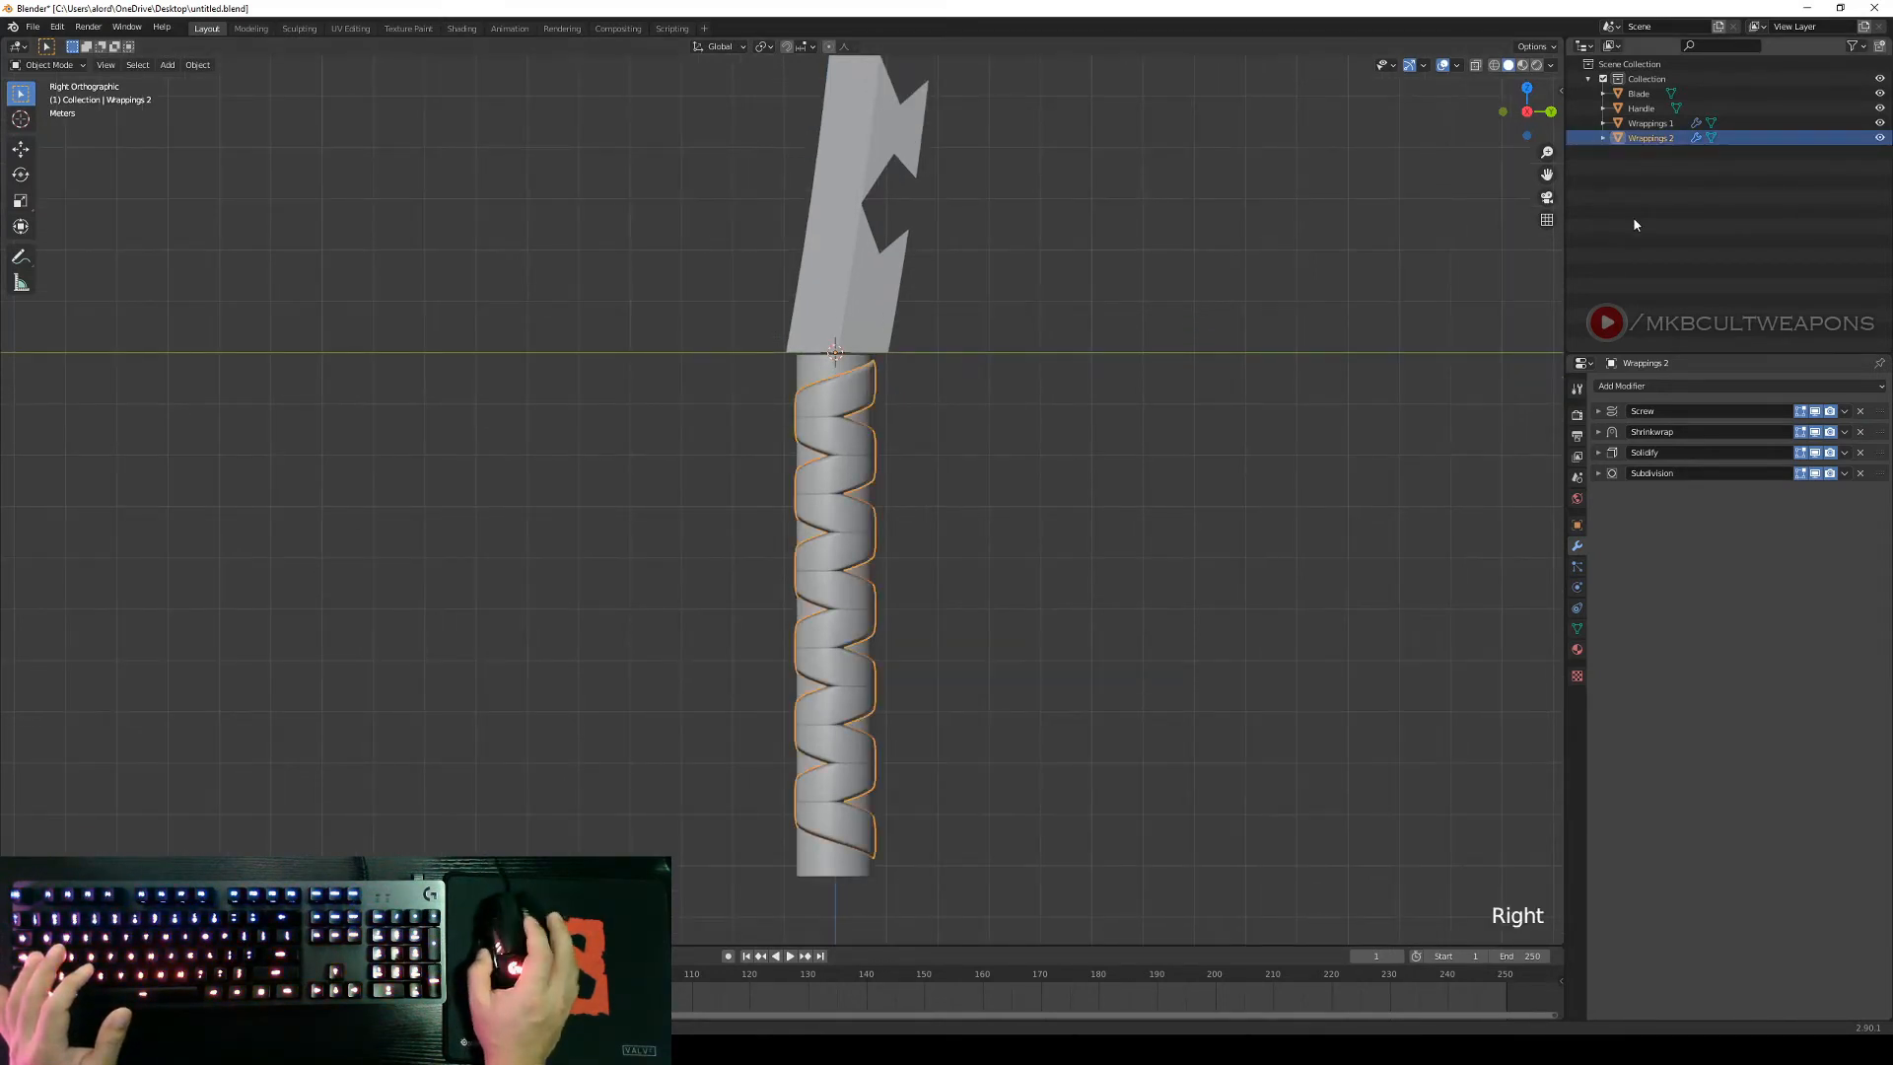
pyautogui.click(1599, 434)
pyautogui.click(1598, 435)
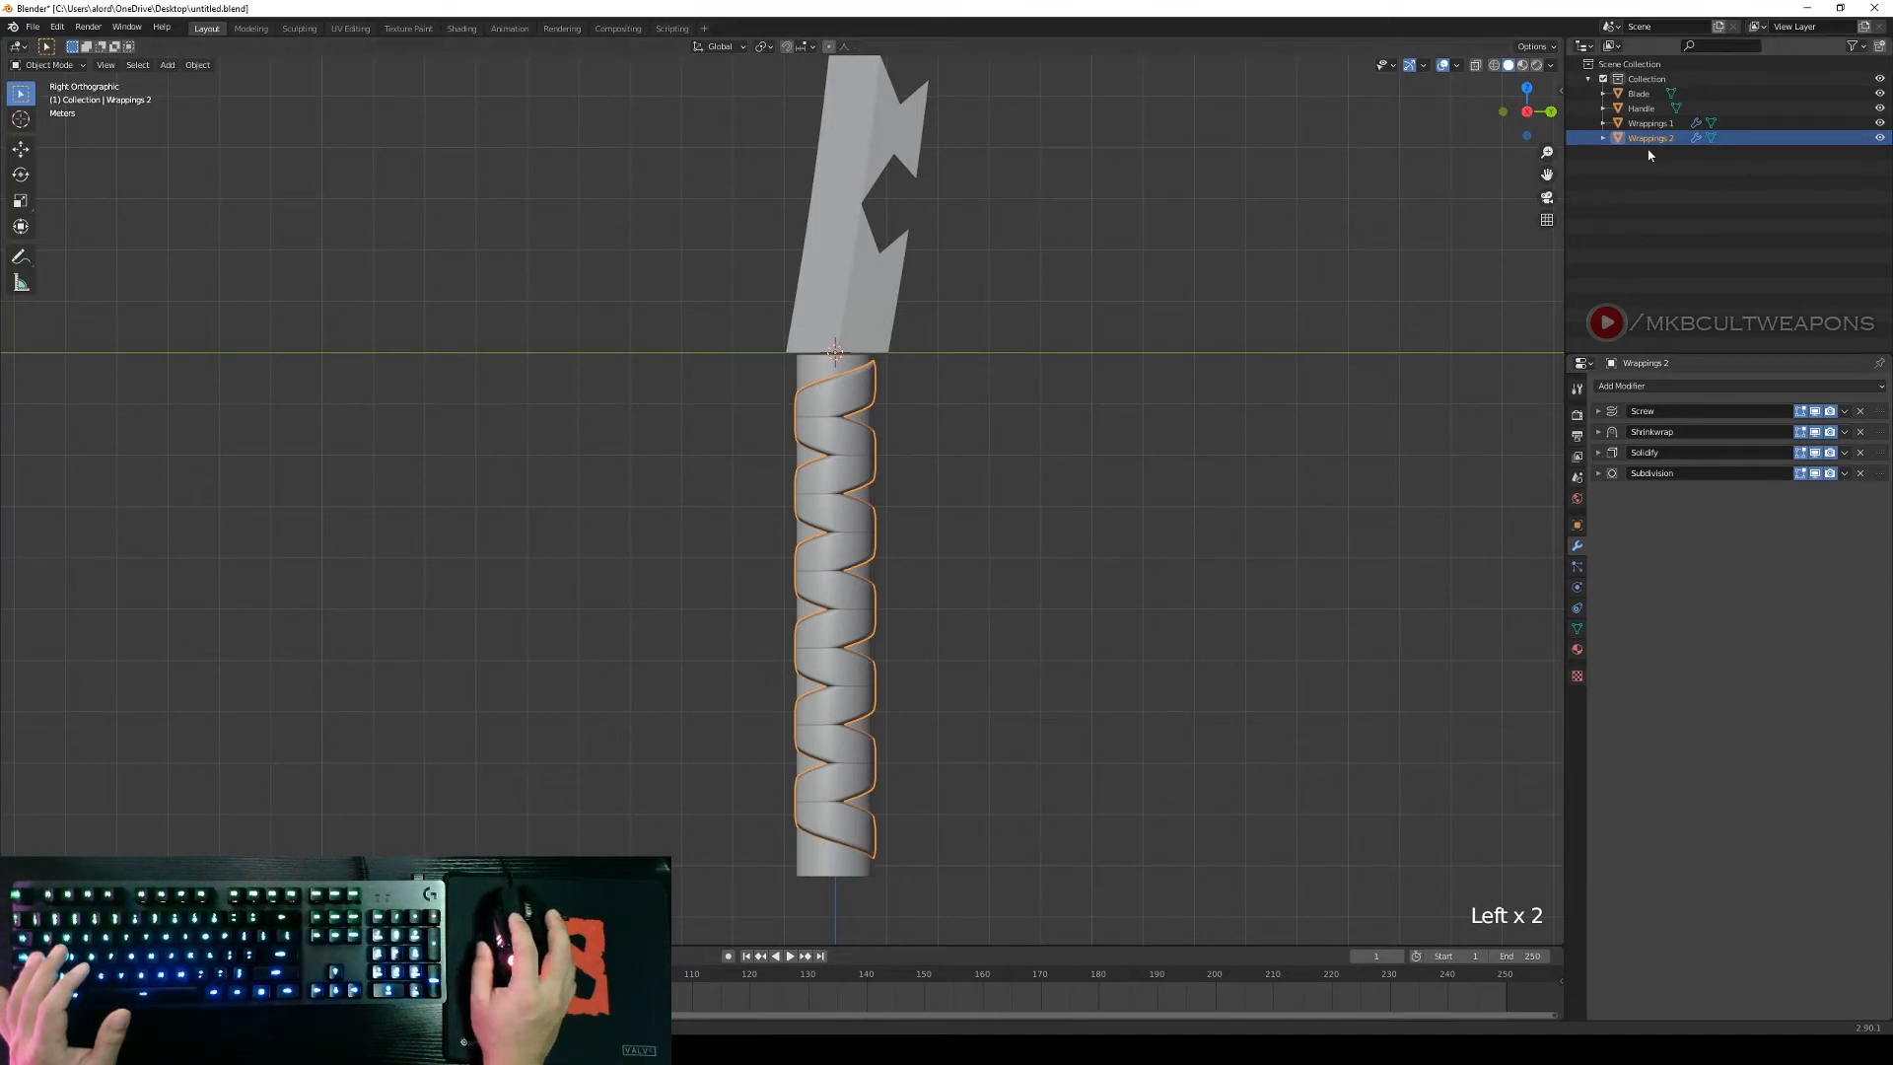
pyautogui.click(1598, 454)
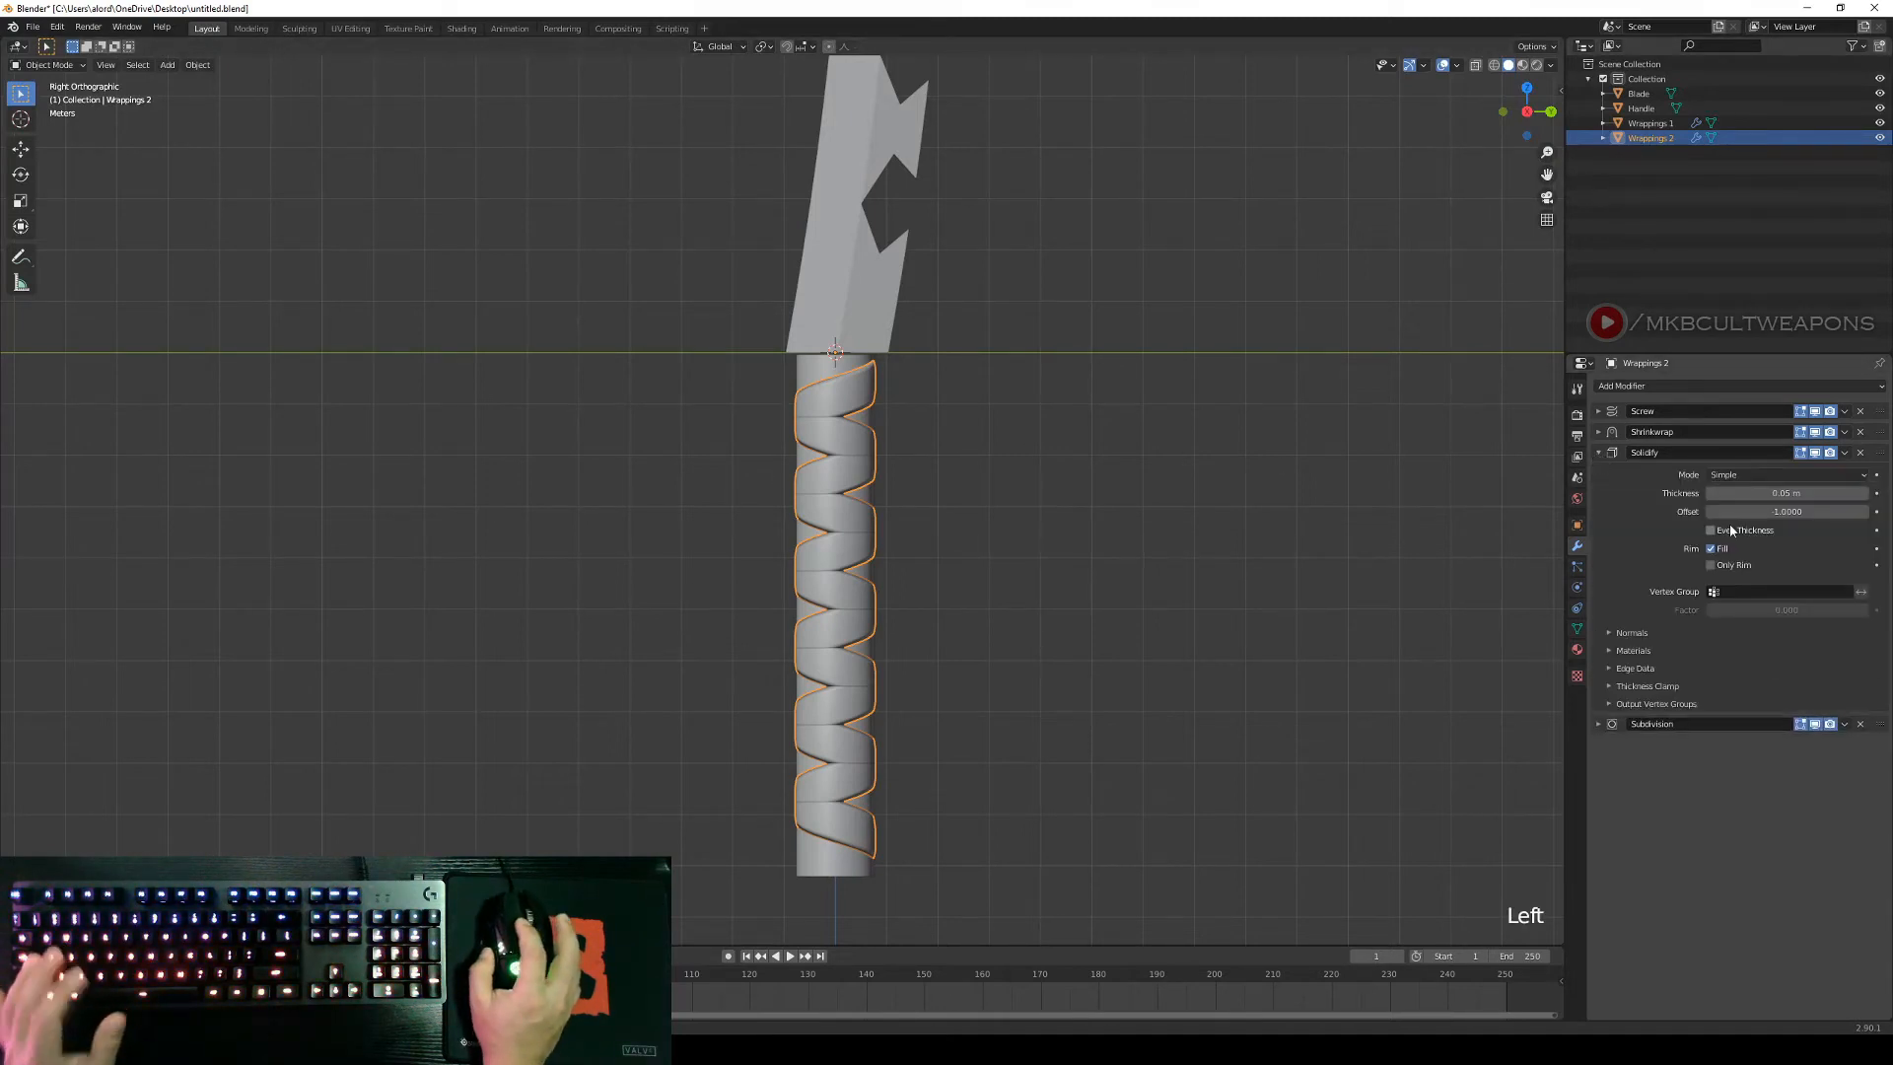
pyautogui.click(1863, 495)
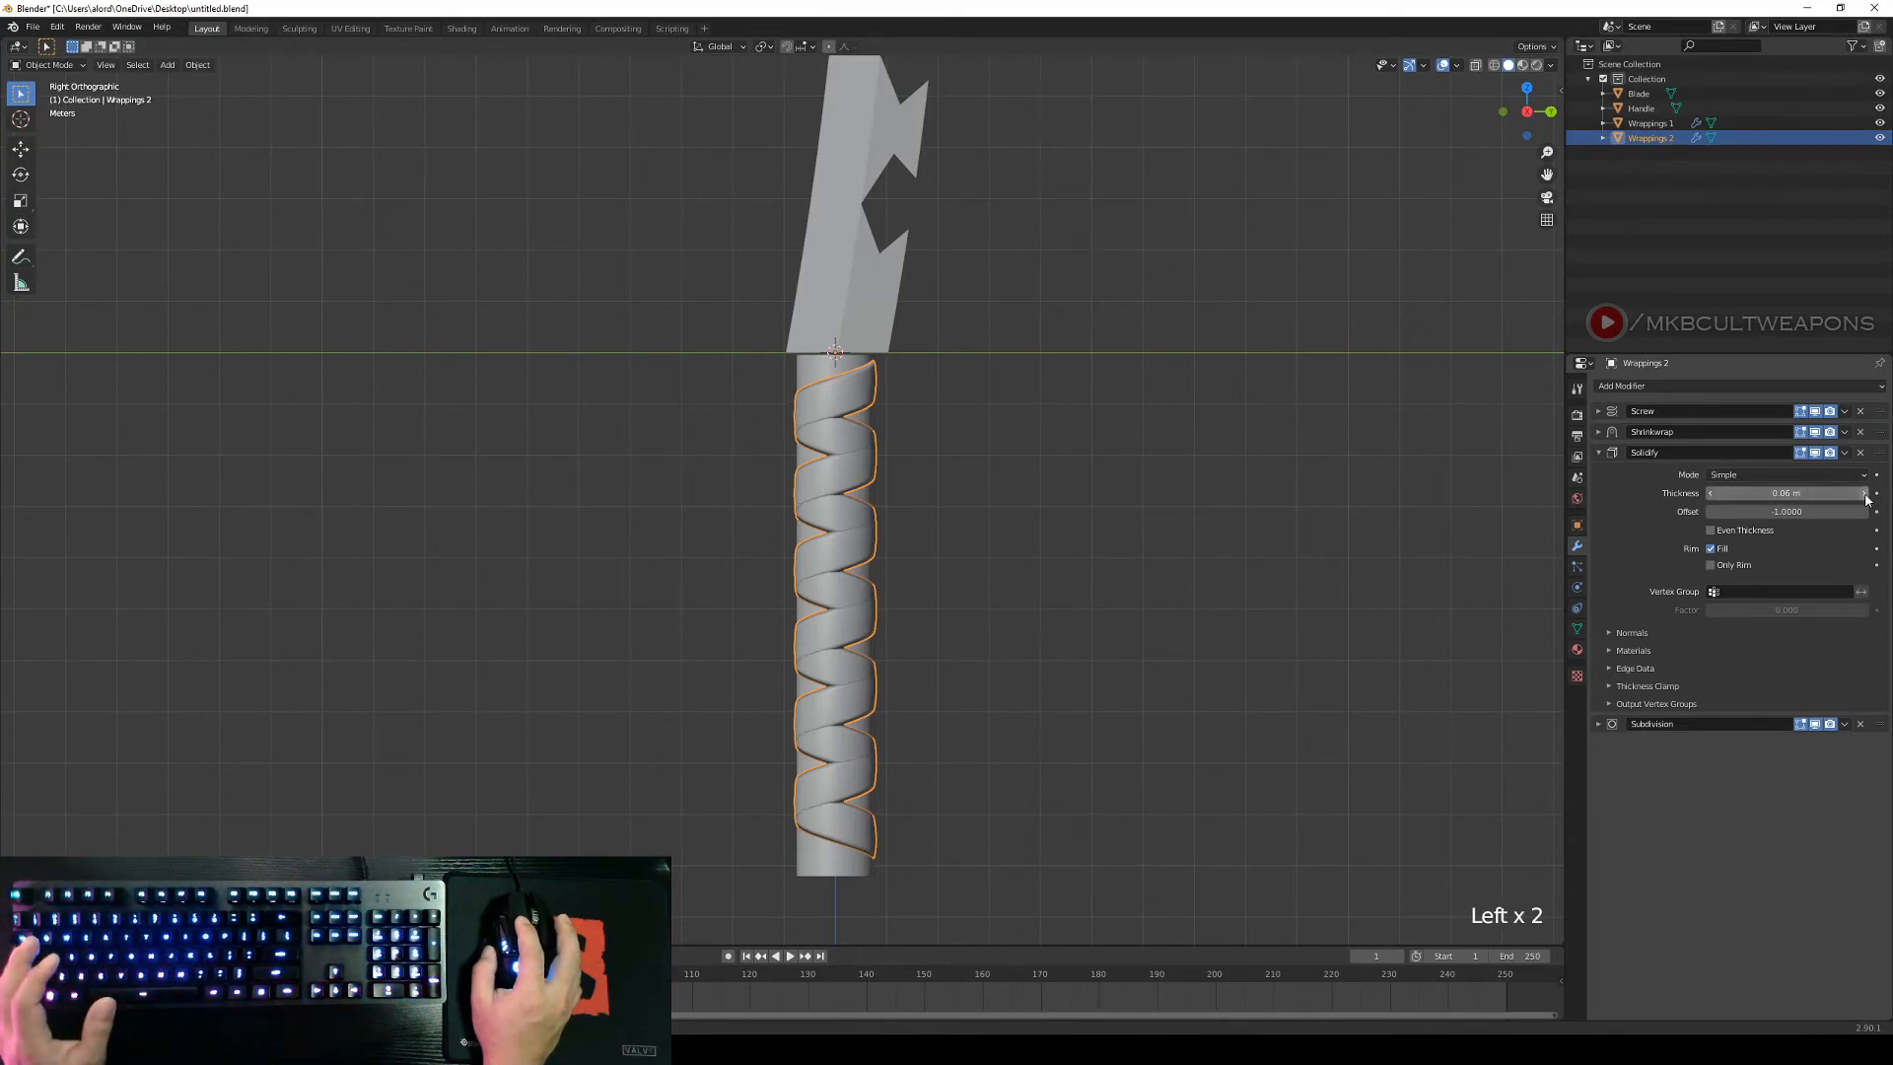
pyautogui.click(1814, 497)
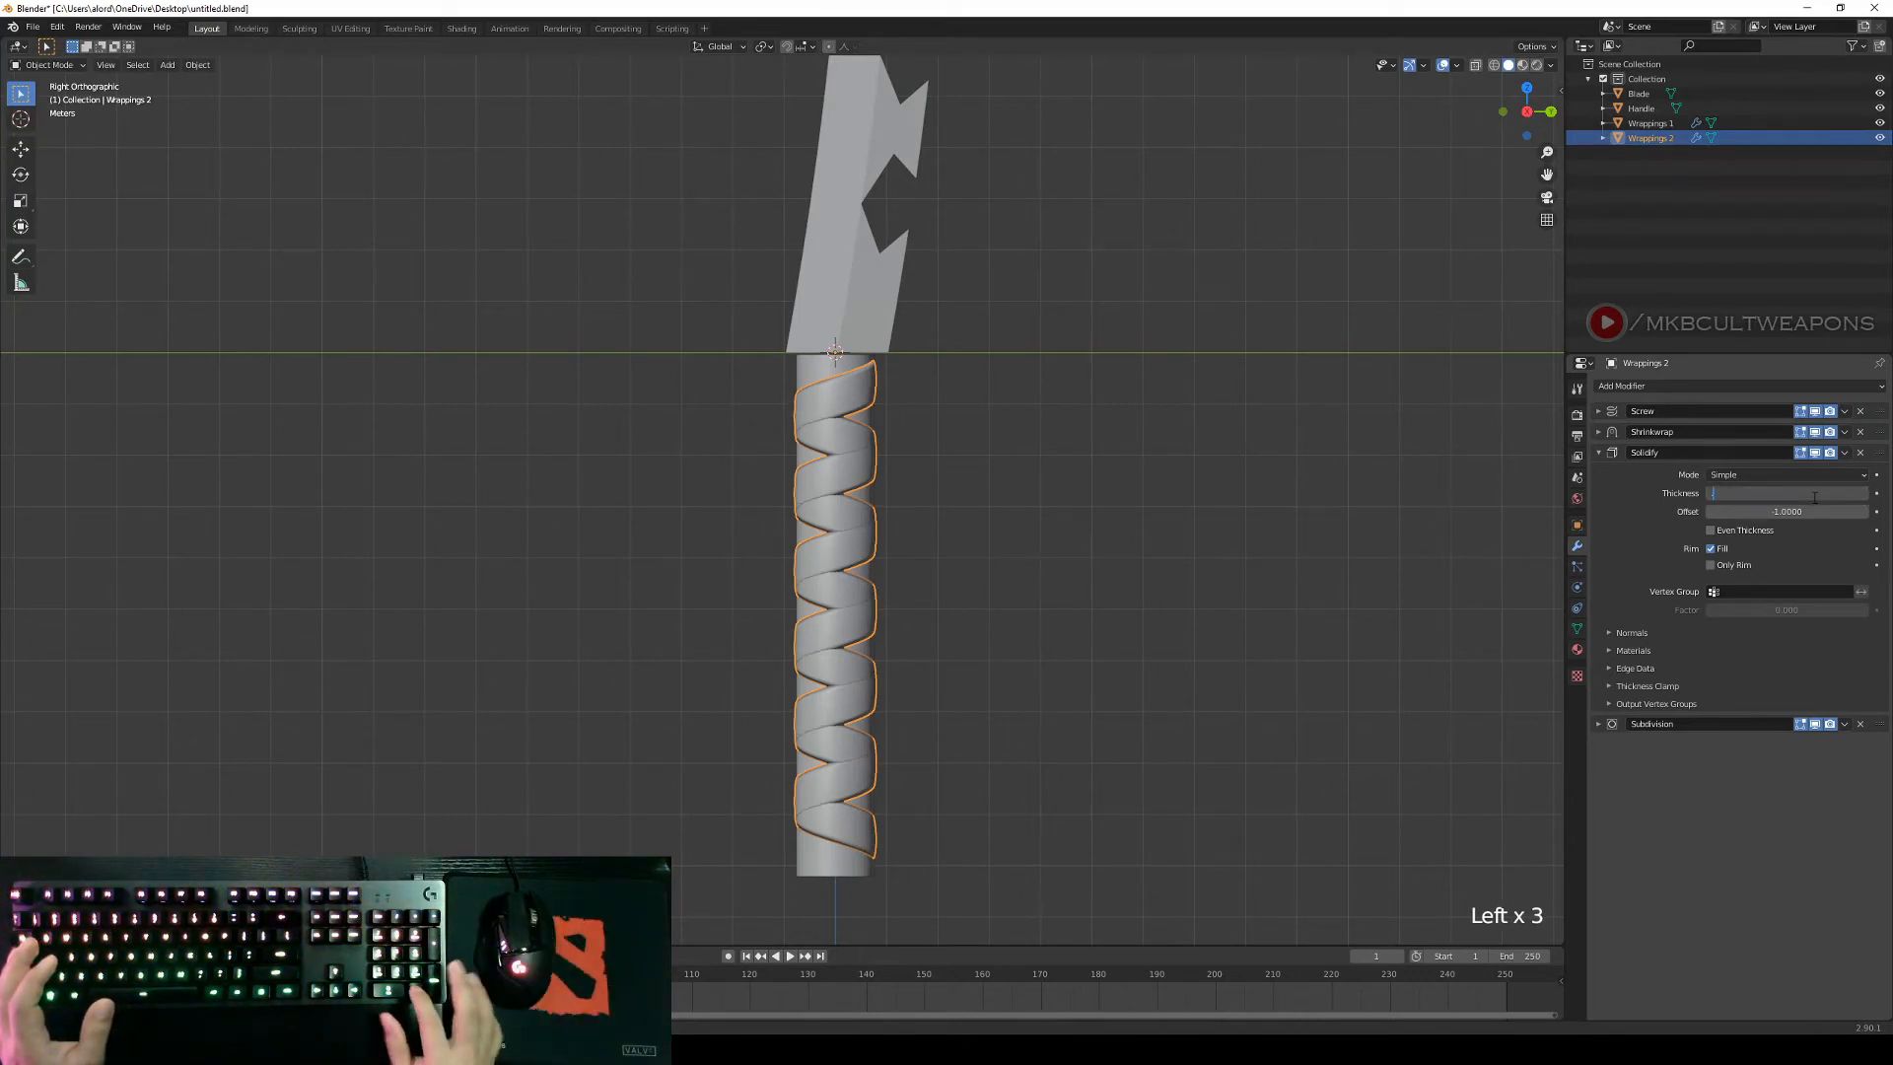
pyautogui.write('0.1')
pyautogui.press('Return')
pyautogui.rightClick(1143, 698)
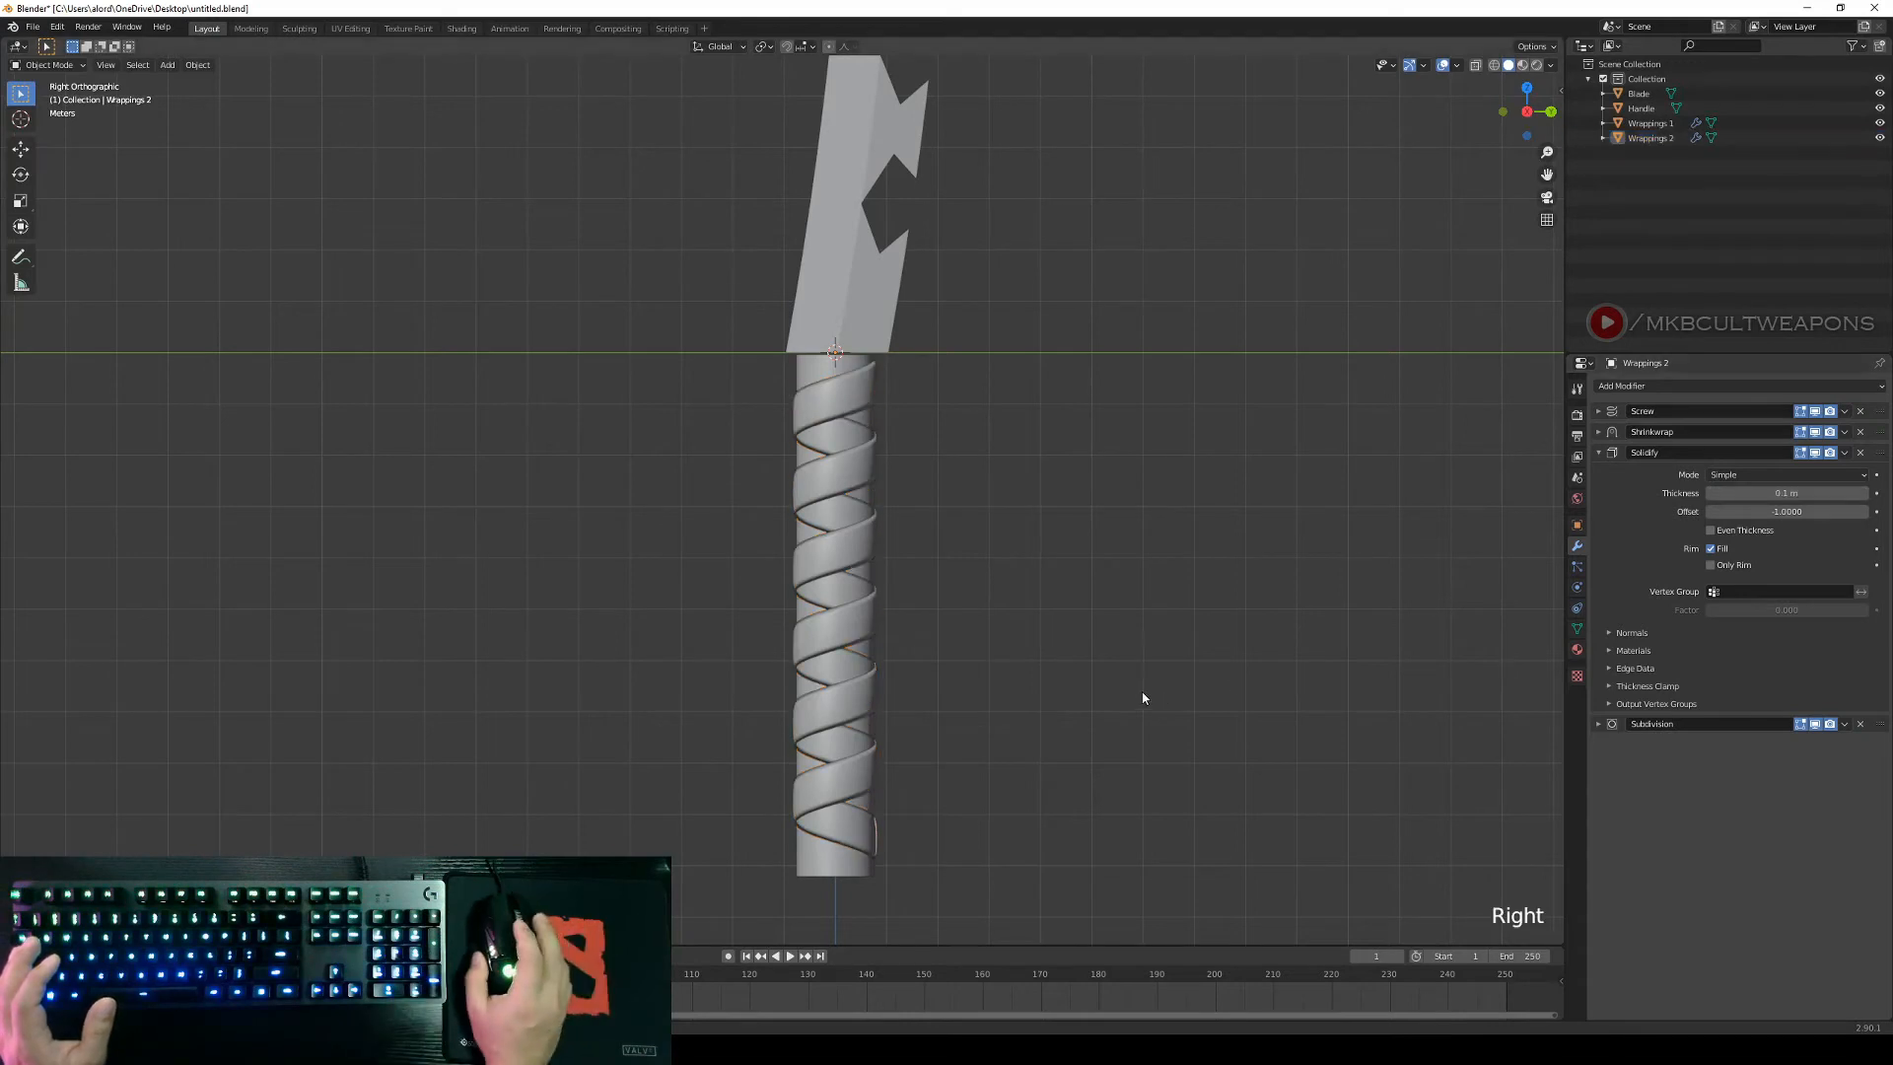
# Examine from several sides how the two crossing wrappings overlap along the handle and at its ends.
pyautogui.moveTo(1165, 645); pyautogui.dragTo(1006, 684, button='middle')
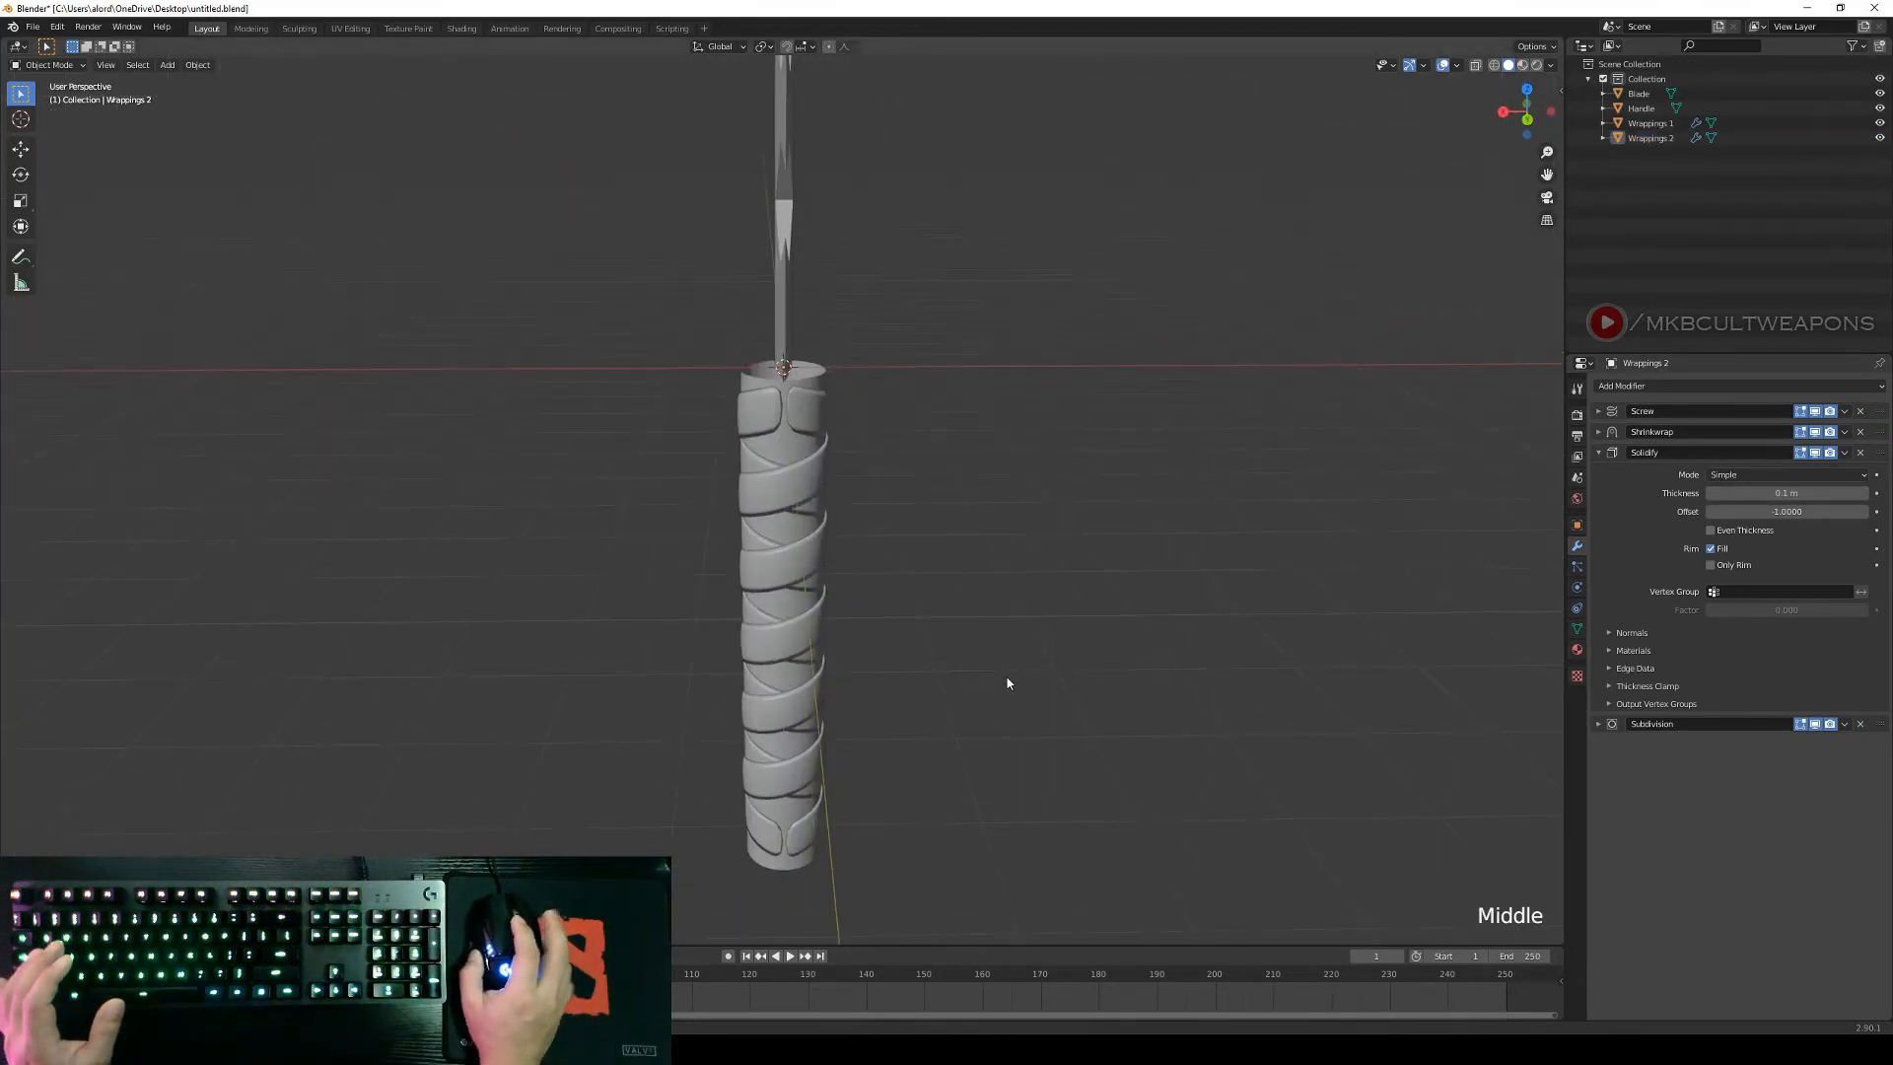
pyautogui.press('KP_3')
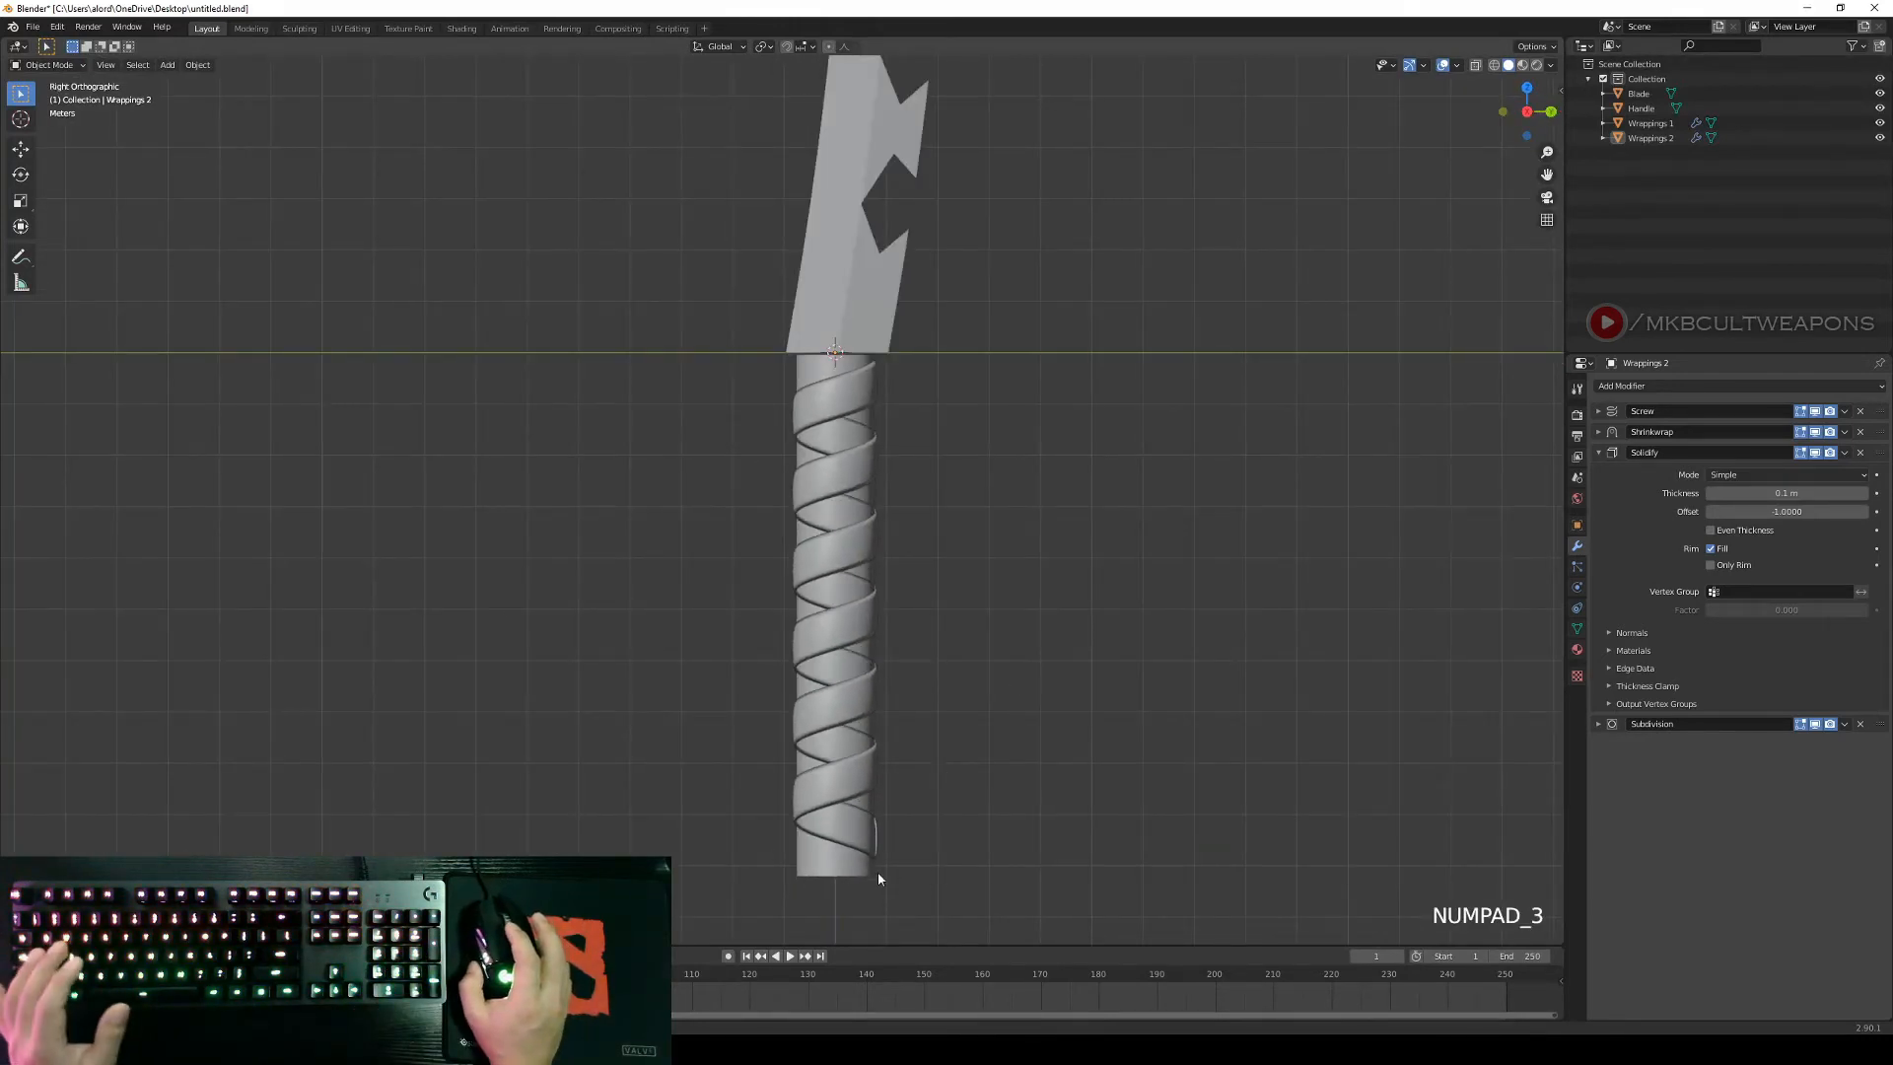
pyautogui.moveTo(961, 894); pyautogui.dragTo(1194, 709, button='middle')
pyautogui.moveTo(892, 342); pyautogui.dragTo(1164, 476, button='middle')
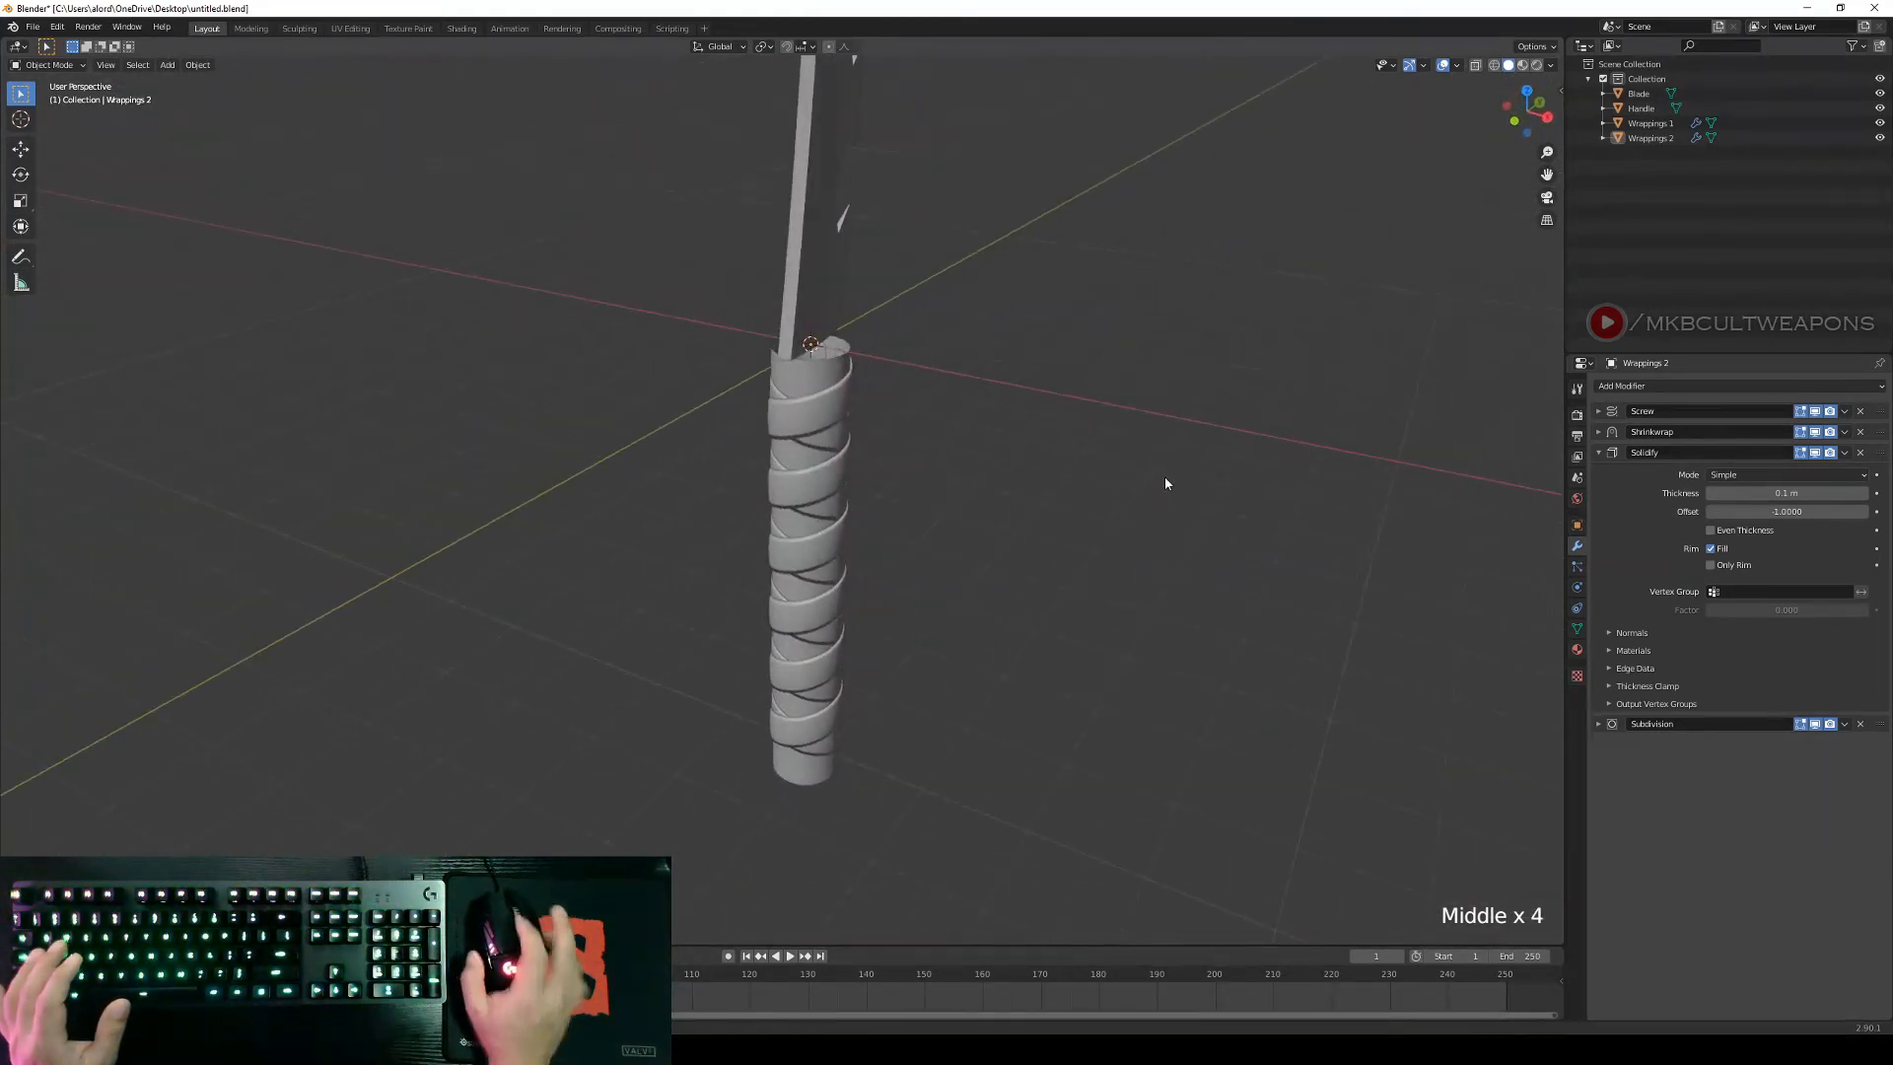
pyautogui.press('KP_3')
pyautogui.scroll(-2, 1164, 481)
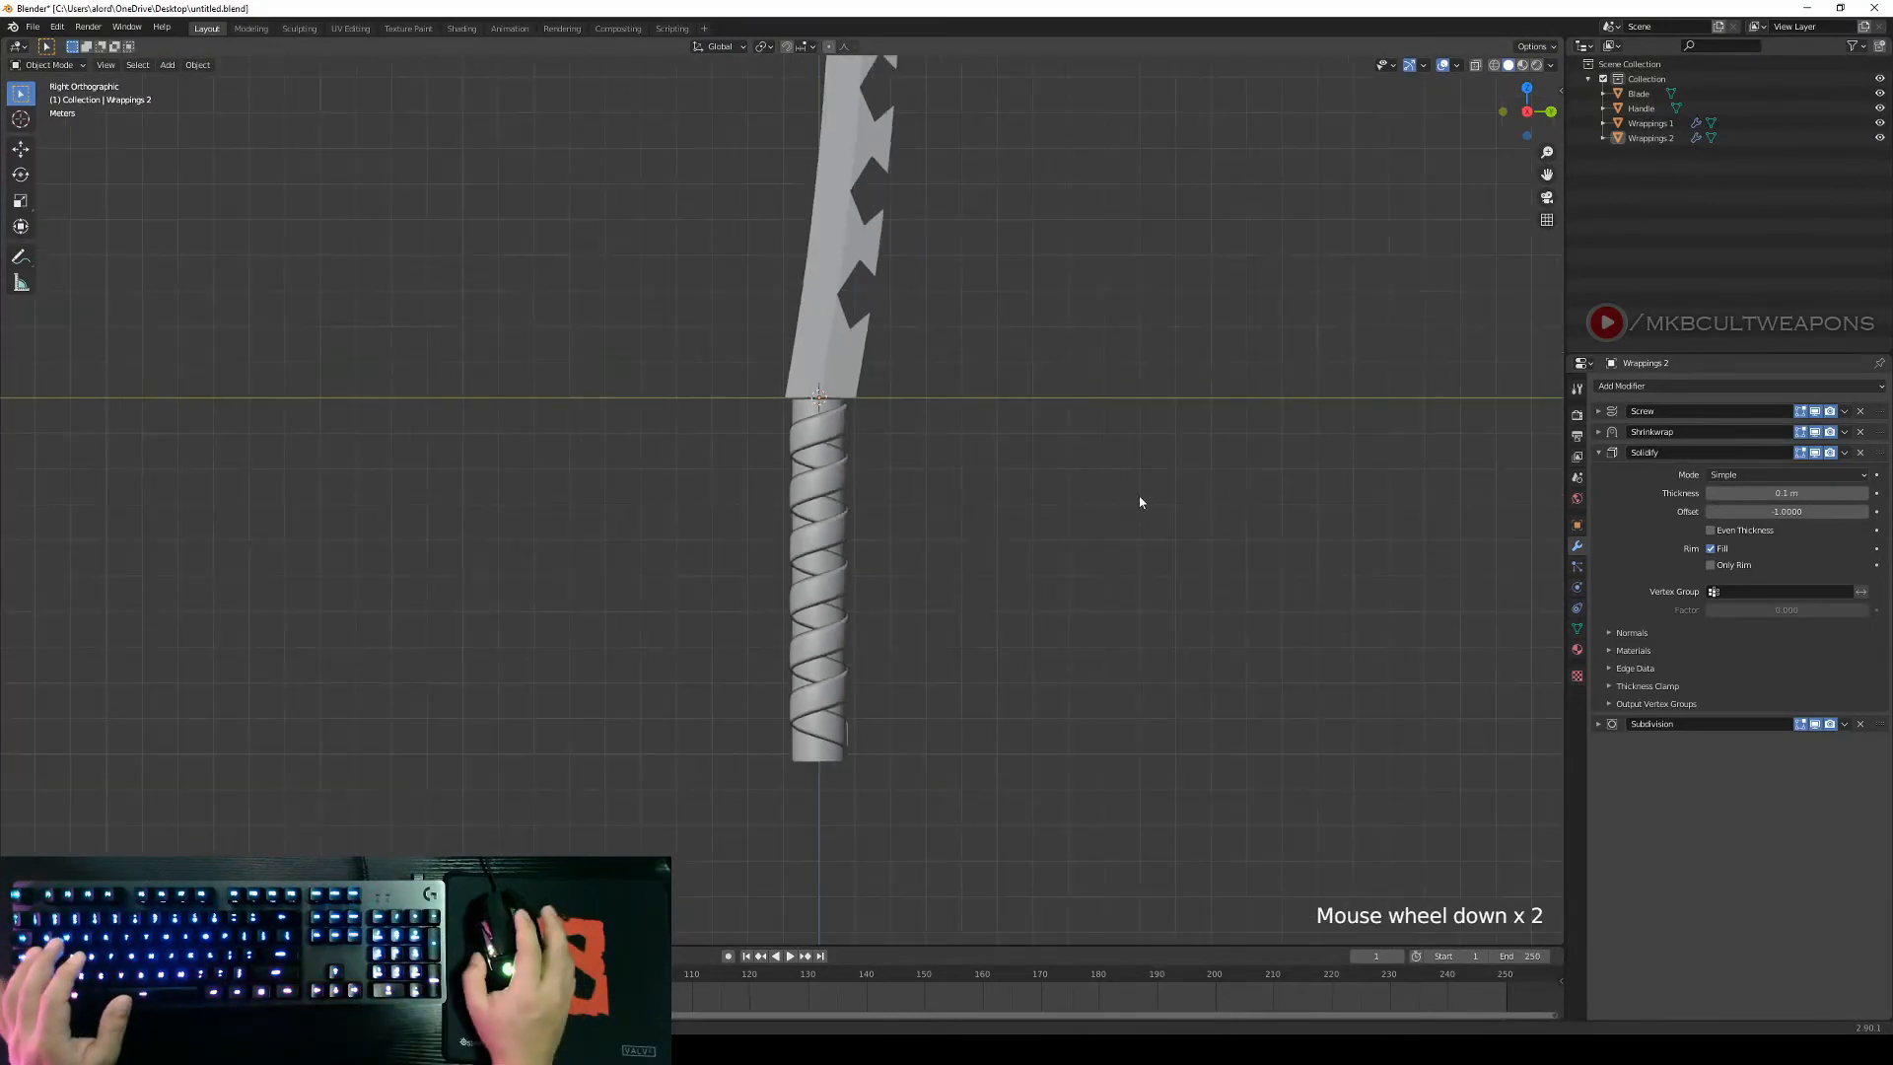
pyautogui.scroll(1, 991, 587)
pyautogui.moveTo(985, 592)
pyautogui.keyDown('shift'); pyautogui.mouseDown(button='middle')
pyautogui.moveTo(1007, 543)
pyautogui.moveTo(1004, 571)
pyautogui.mouseUp(button='middle'); pyautogui.keyUp('shift')
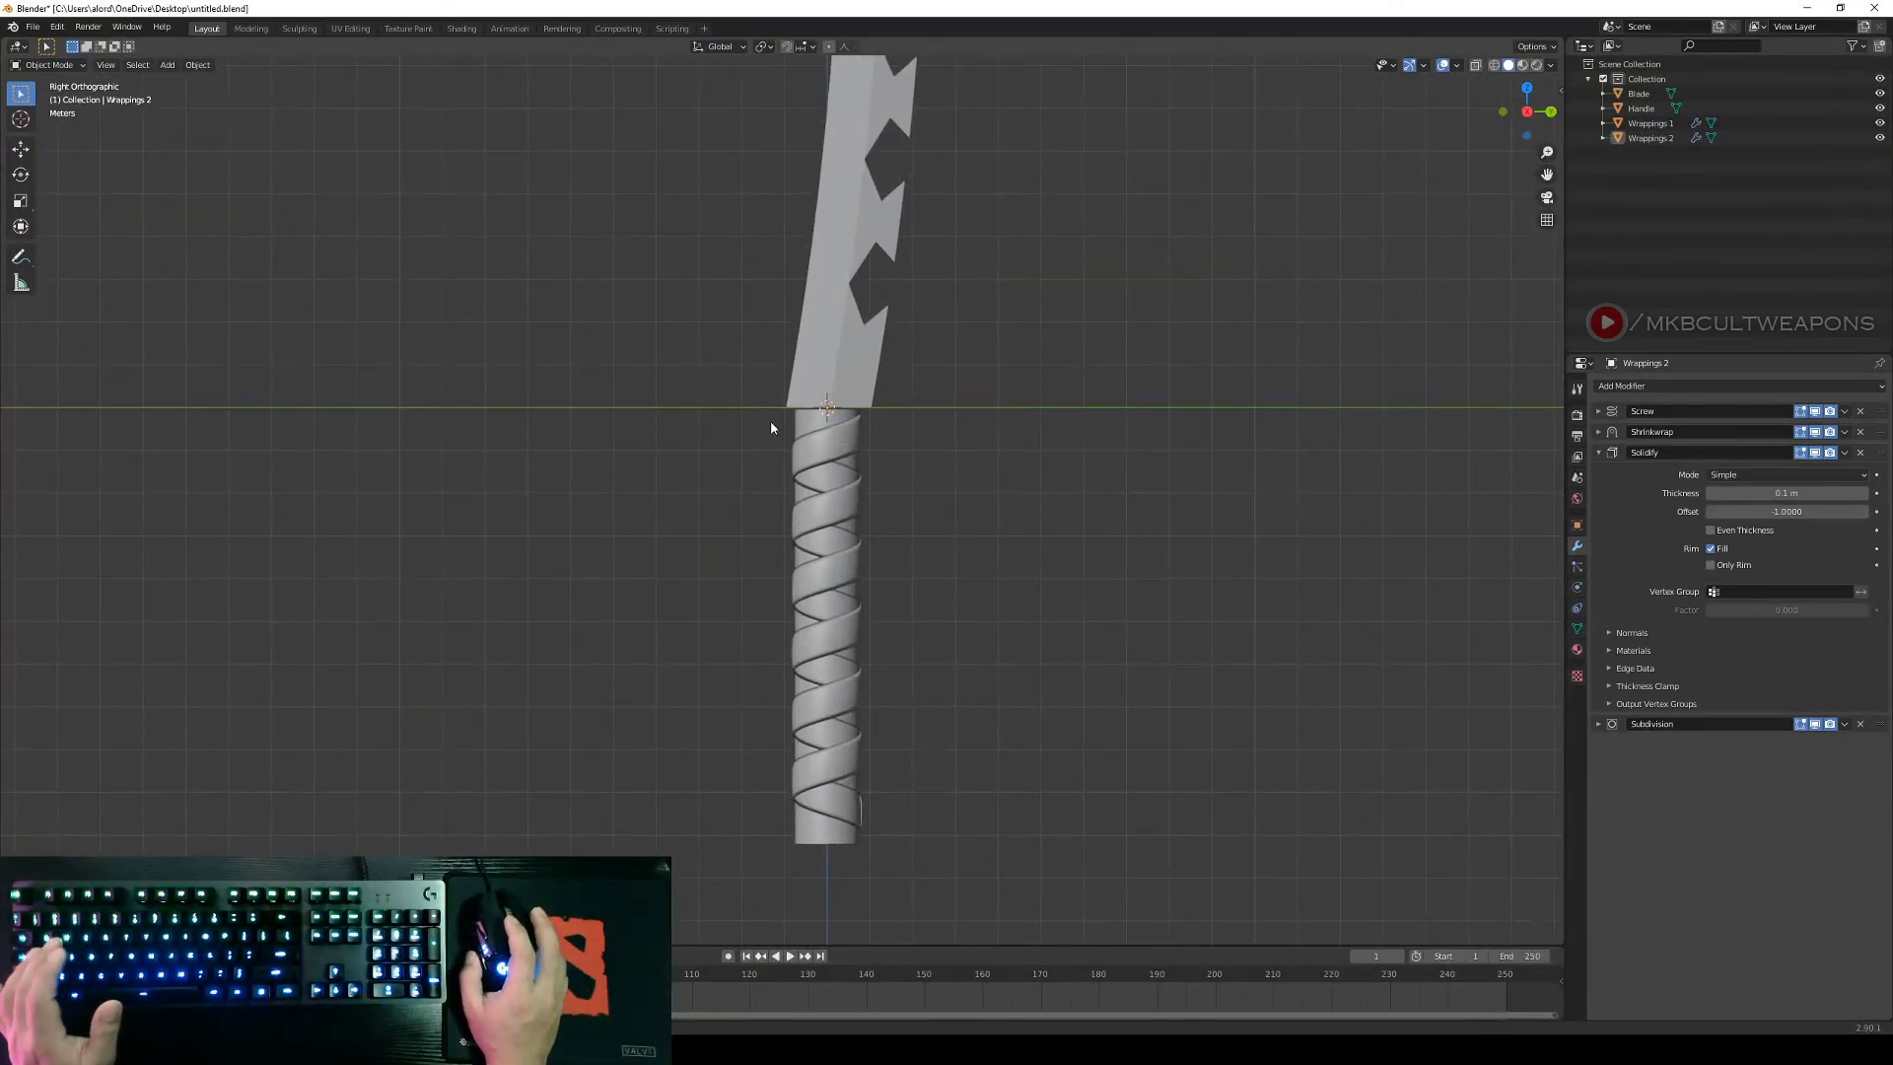
pyautogui.moveTo(790, 413); pyautogui.dragTo(727, 340, button='middle')
pyautogui.moveTo(821, 511); pyautogui.dragTo(1019, 605, button='middle')
pyautogui.press('KP_3')
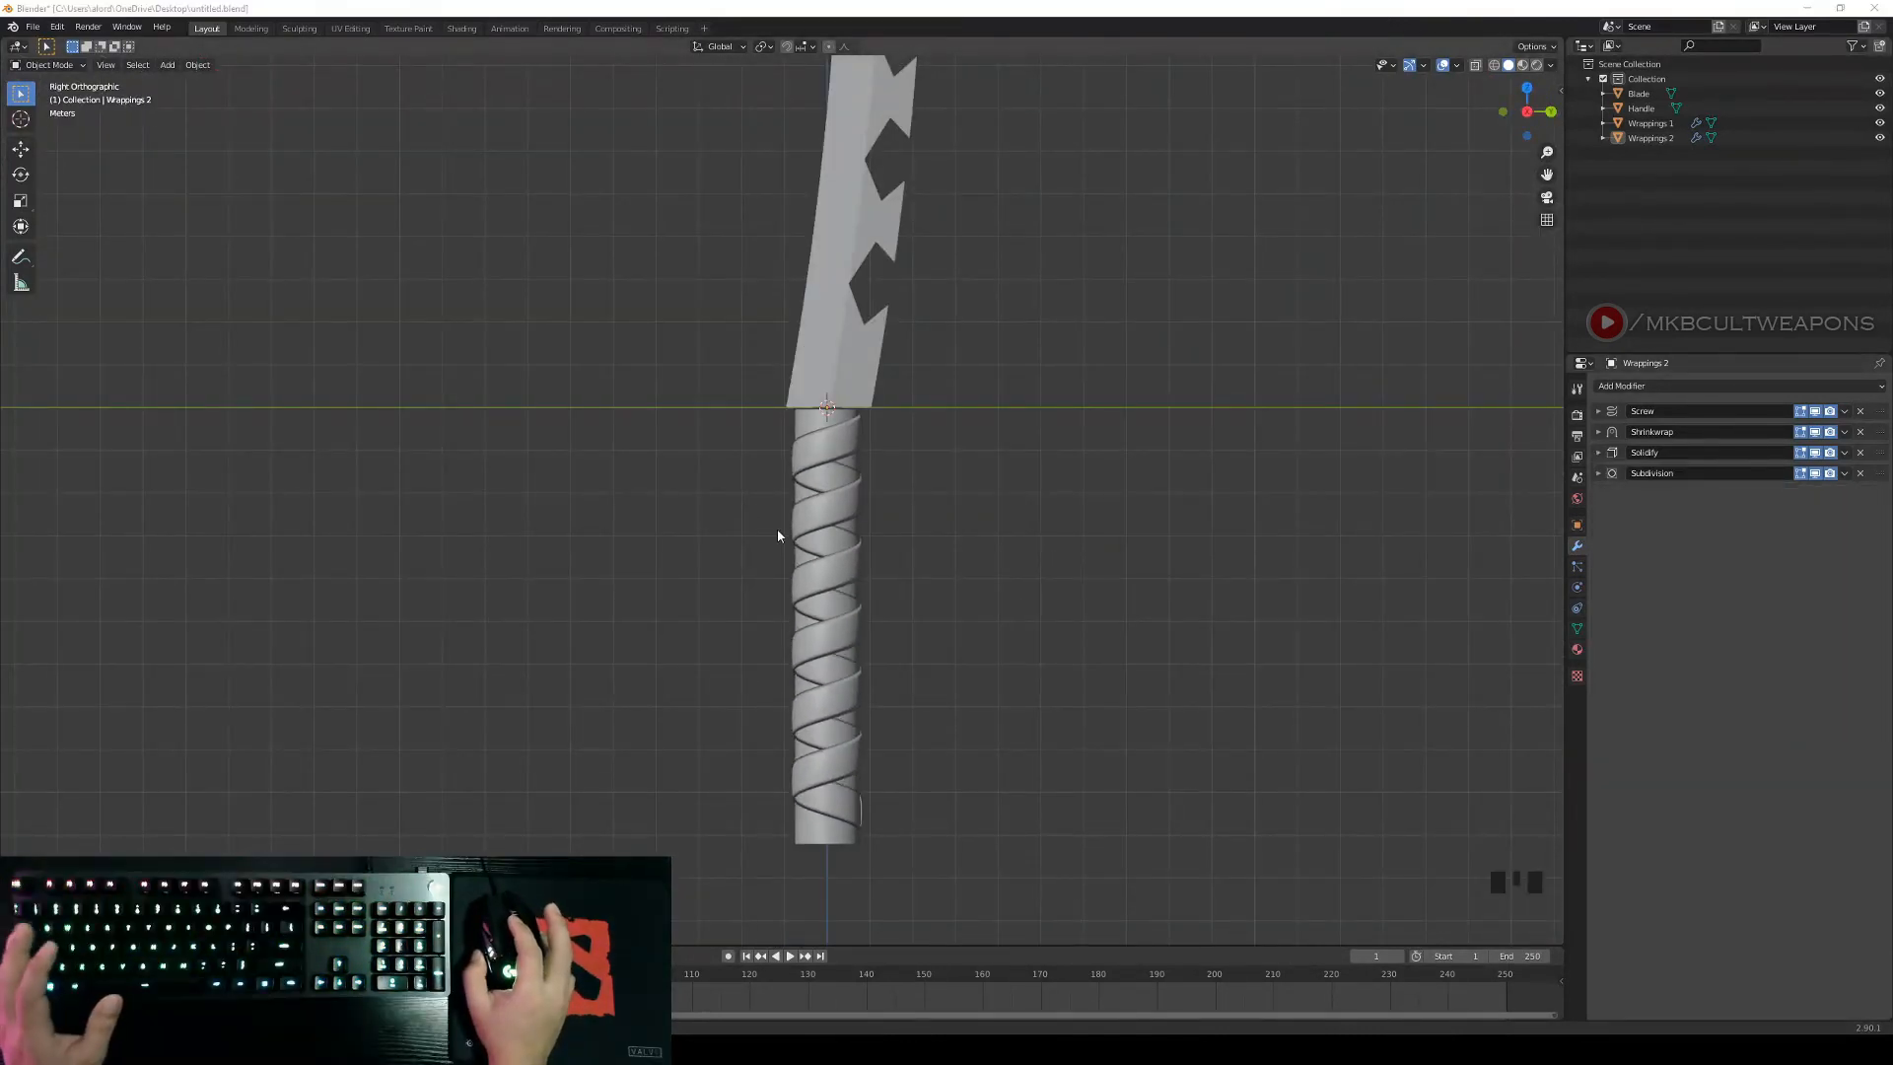
pyautogui.moveTo(778, 535); pyautogui.dragTo(1043, 494, button='middle')
pyautogui.scroll(2, 930, 583)
pyautogui.moveTo(874, 432); pyautogui.dragTo(963, 418, button='middle')
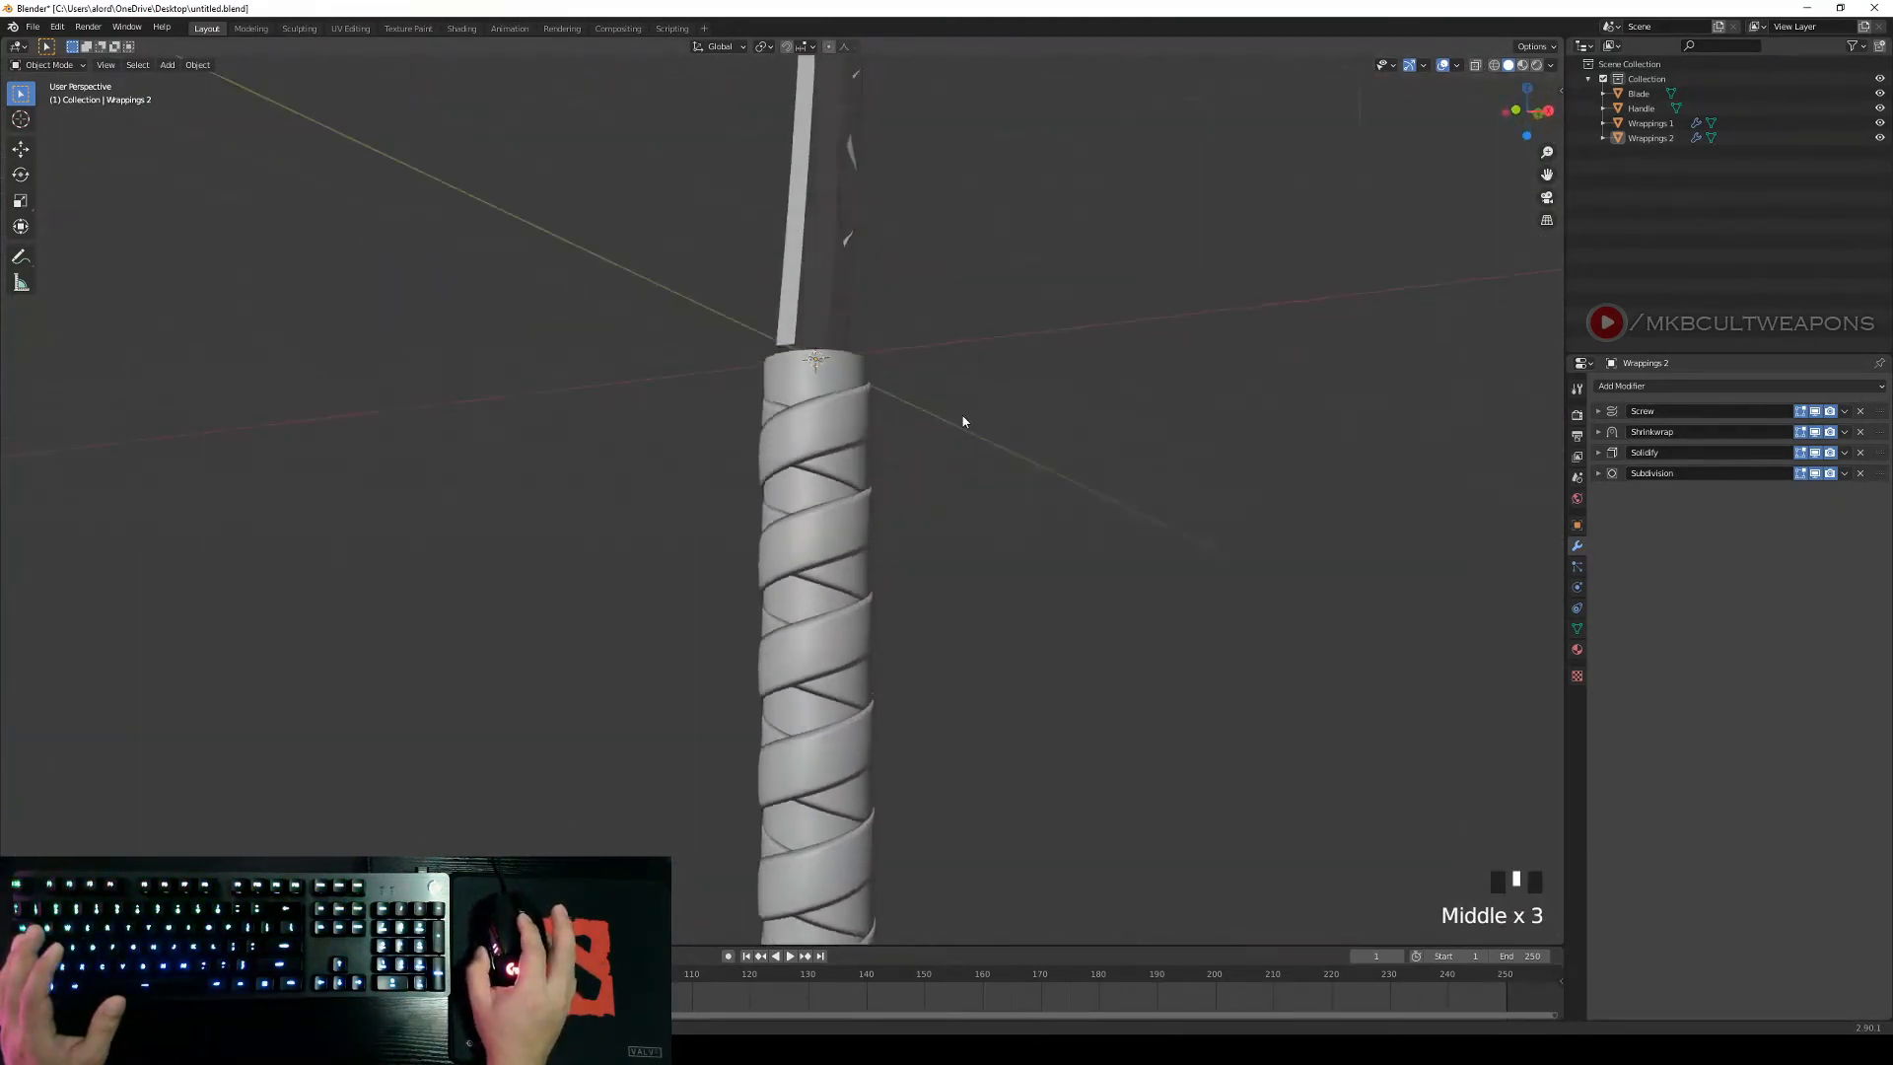
pyautogui.scroll(-3, 955, 520)
pyautogui.moveTo(955, 520); pyautogui.dragTo(1105, 469, button='middle')
# Select Wrappings 2, Wrappings 1 and the handle in turn to inspect each piece, returning to the right orthographic view.
pyautogui.rightClick(853, 440)
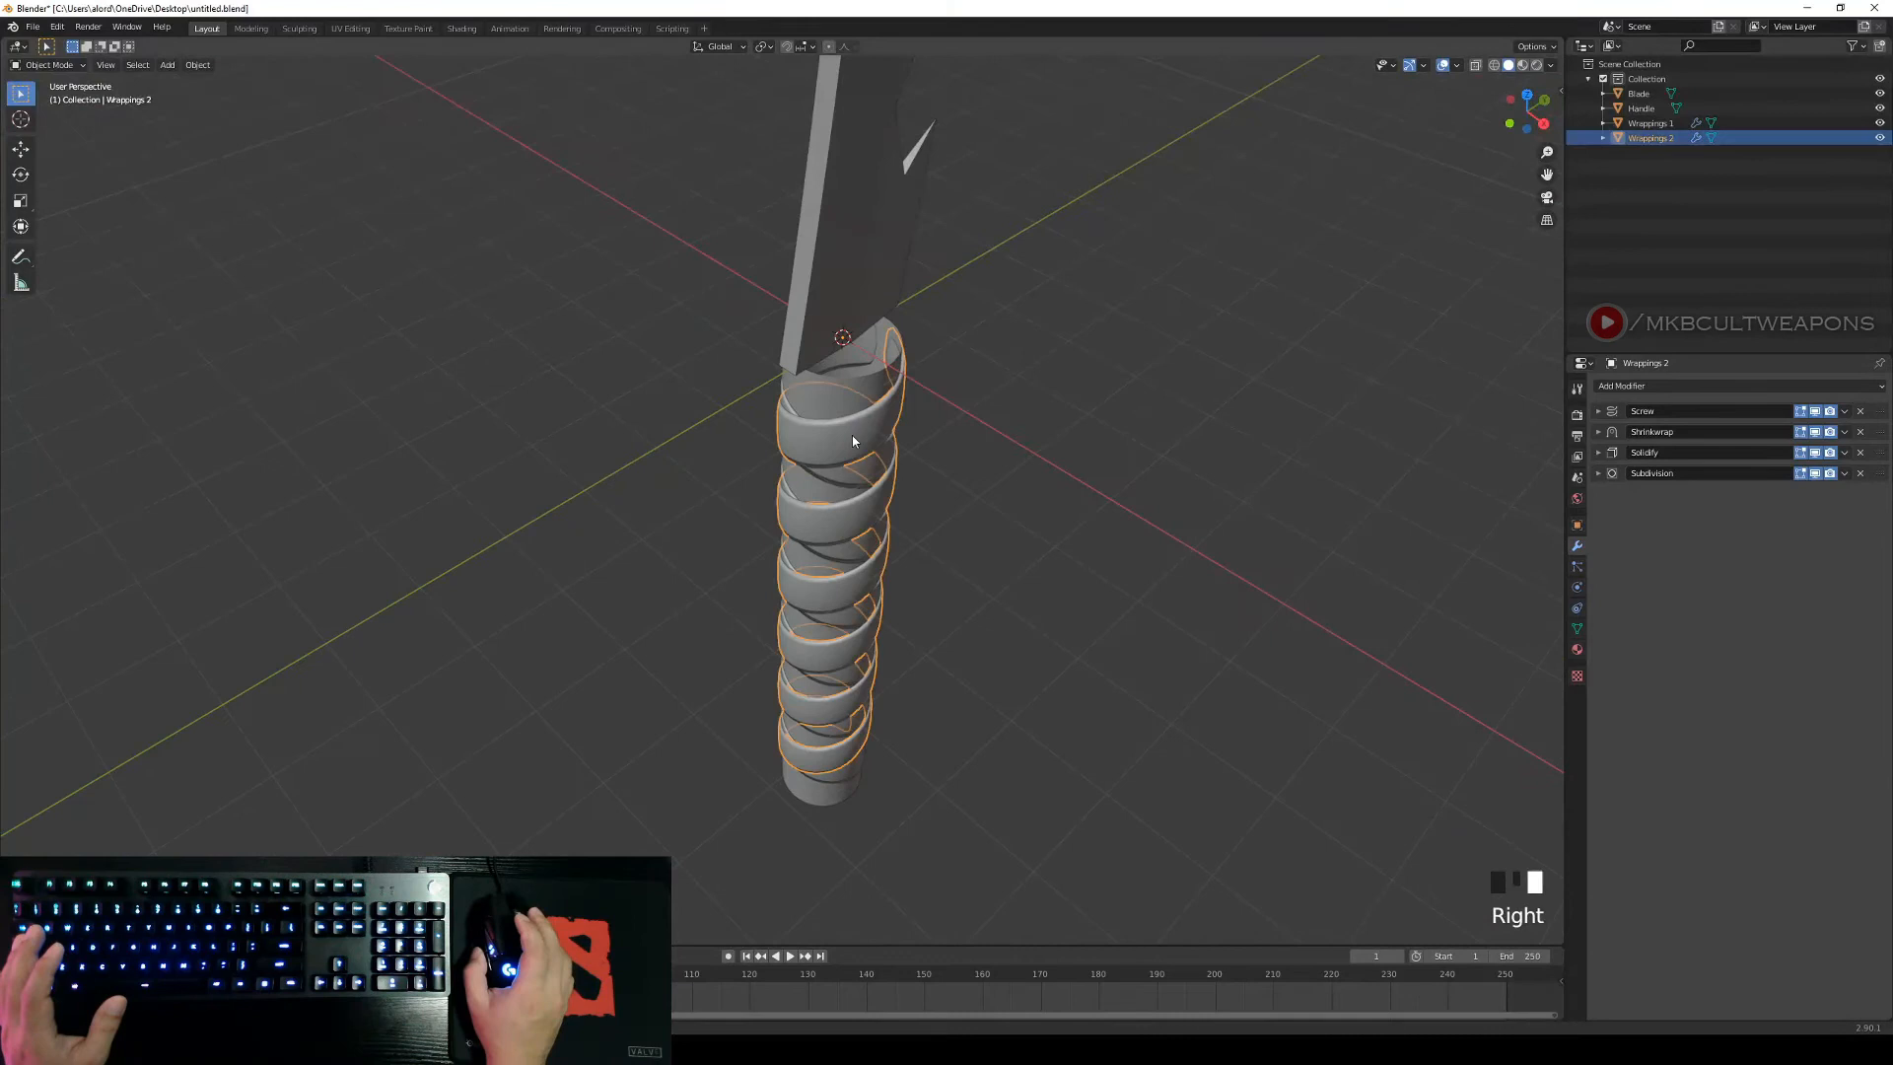
pyautogui.rightClick(784, 412)
pyautogui.moveTo(785, 412); pyautogui.dragTo(1223, 410, button='middle')
pyautogui.rightClick(1223, 410)
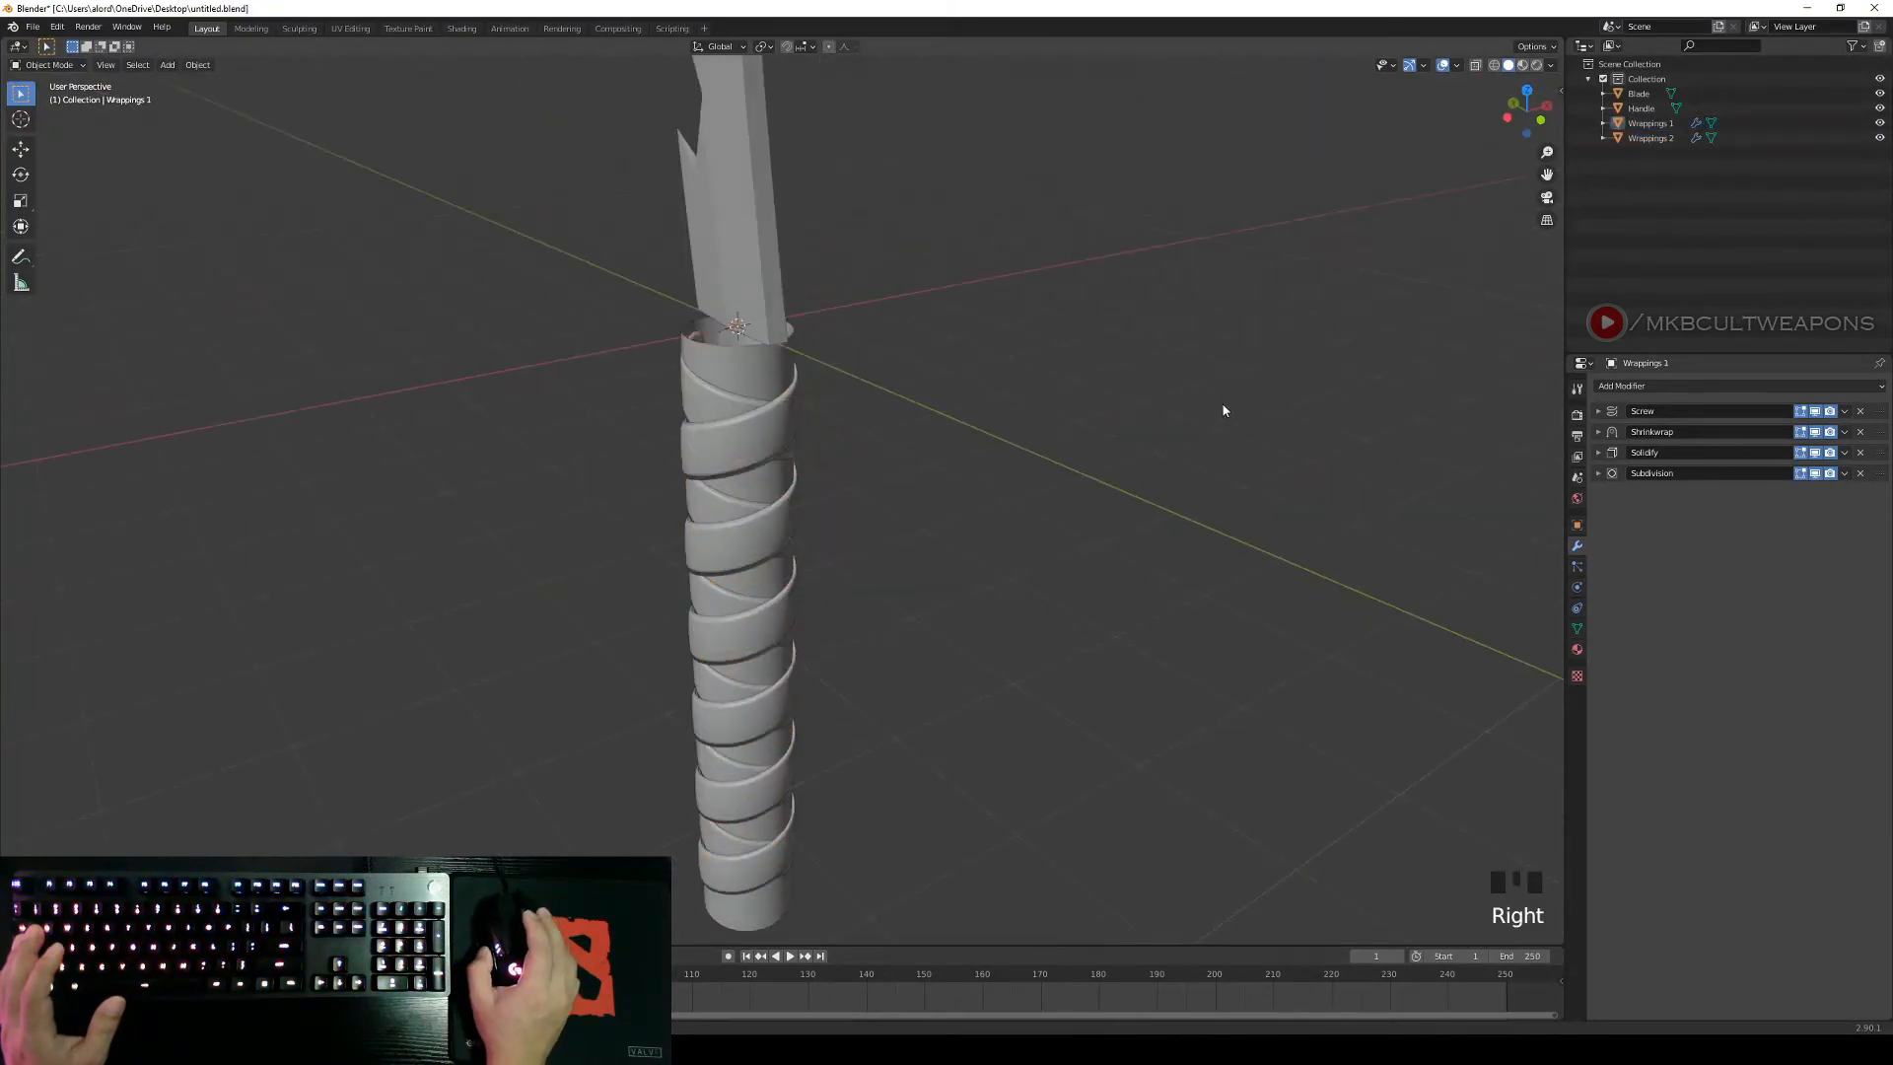
pyautogui.rightClick(756, 362)
pyautogui.moveTo(766, 374); pyautogui.dragTo(829, 470, button='middle')
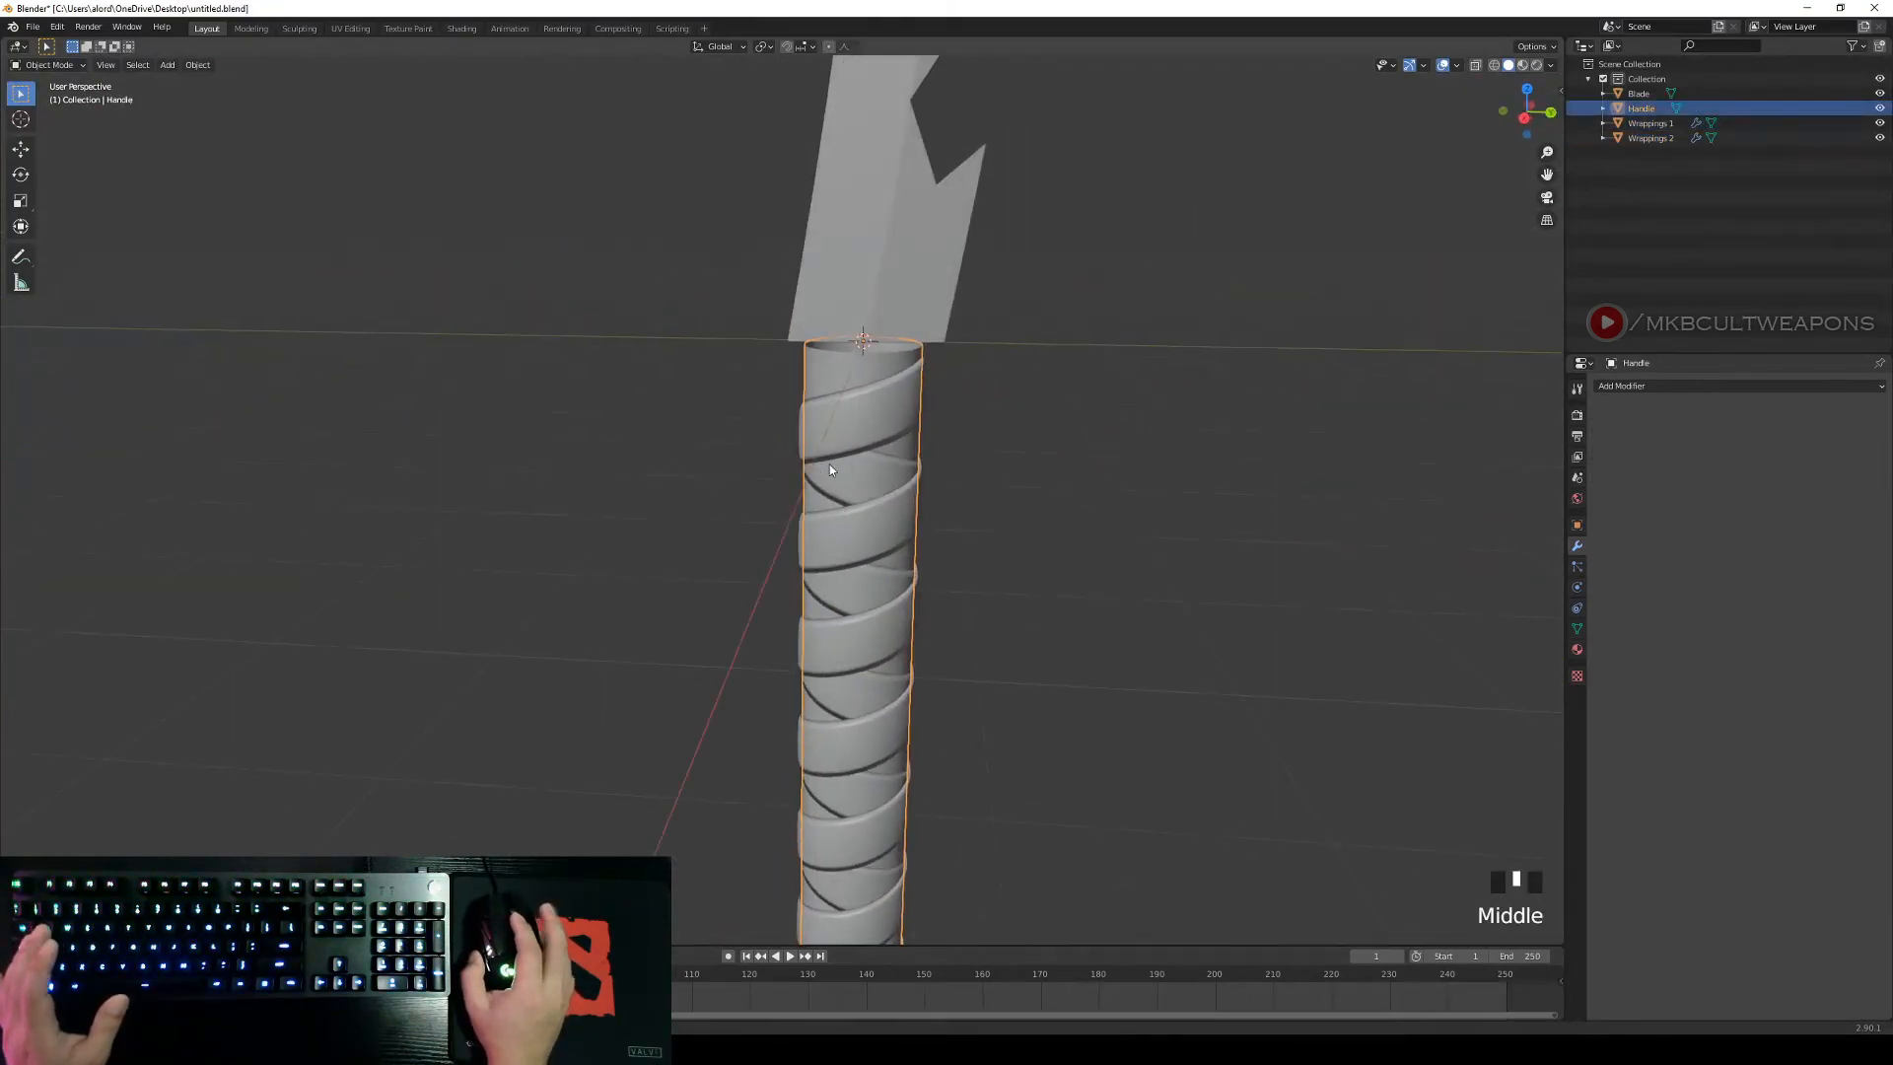
pyautogui.press('KP_3')
pyautogui.rightClick(931, 452)
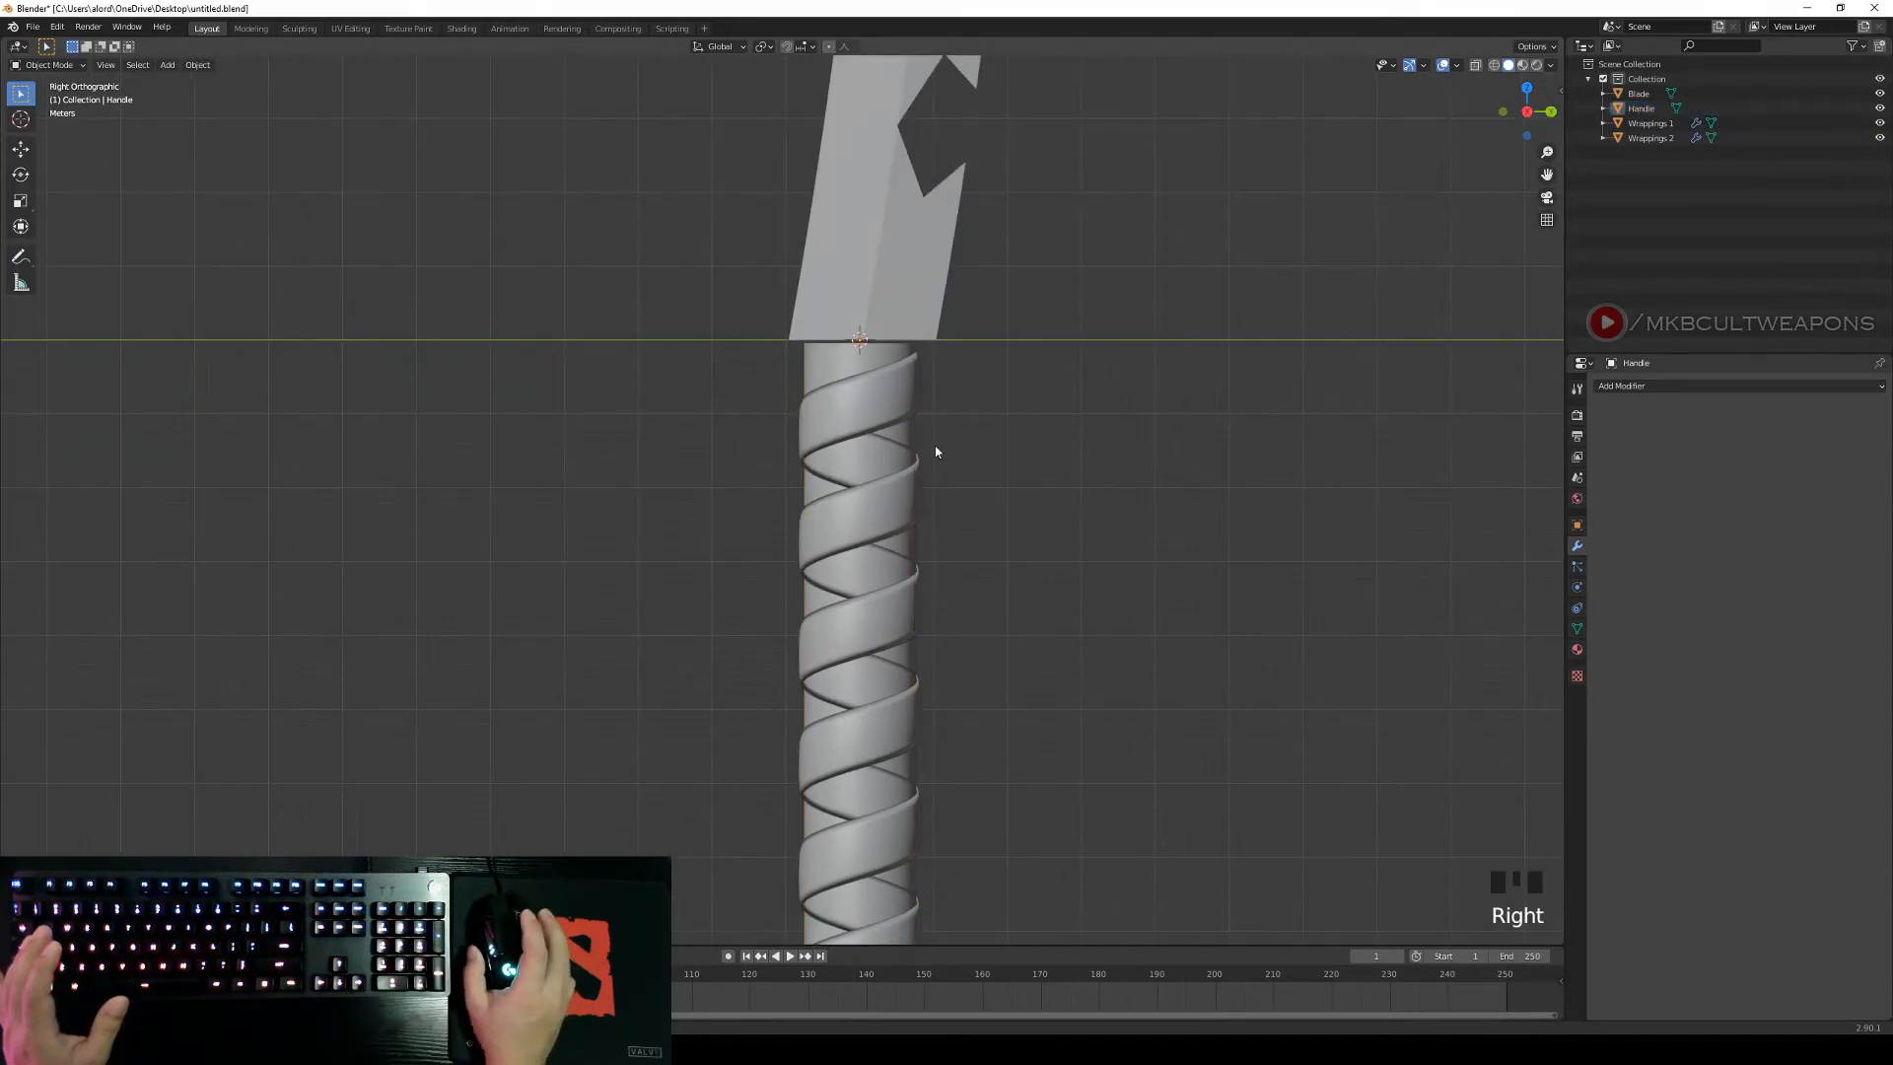
pyautogui.rightClick(913, 427)
# Apply the Screw, Shrinkwrap, Solidify and Subdivision modifiers on Wrappings 2 in that order.
pyautogui.rightClick(869, 402)
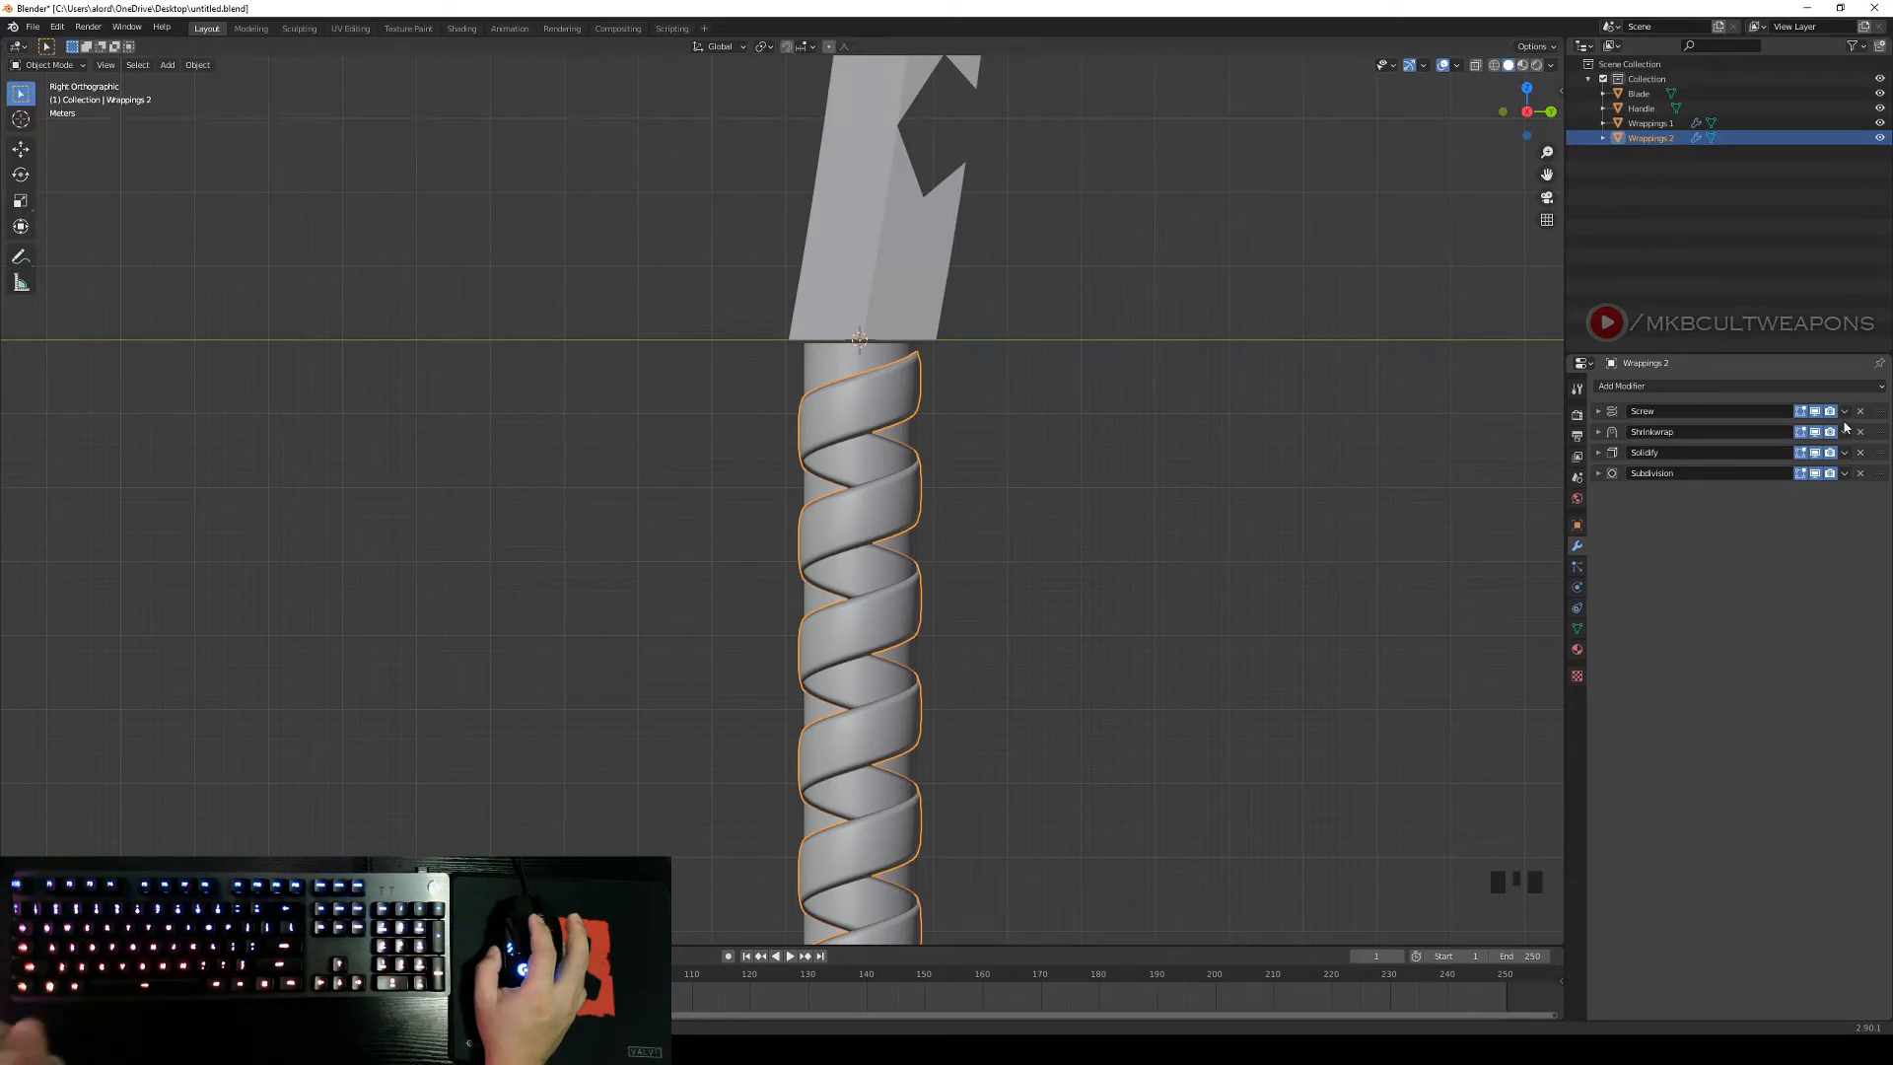
pyautogui.rightClick(962, 478)
pyautogui.rightClick(883, 410)
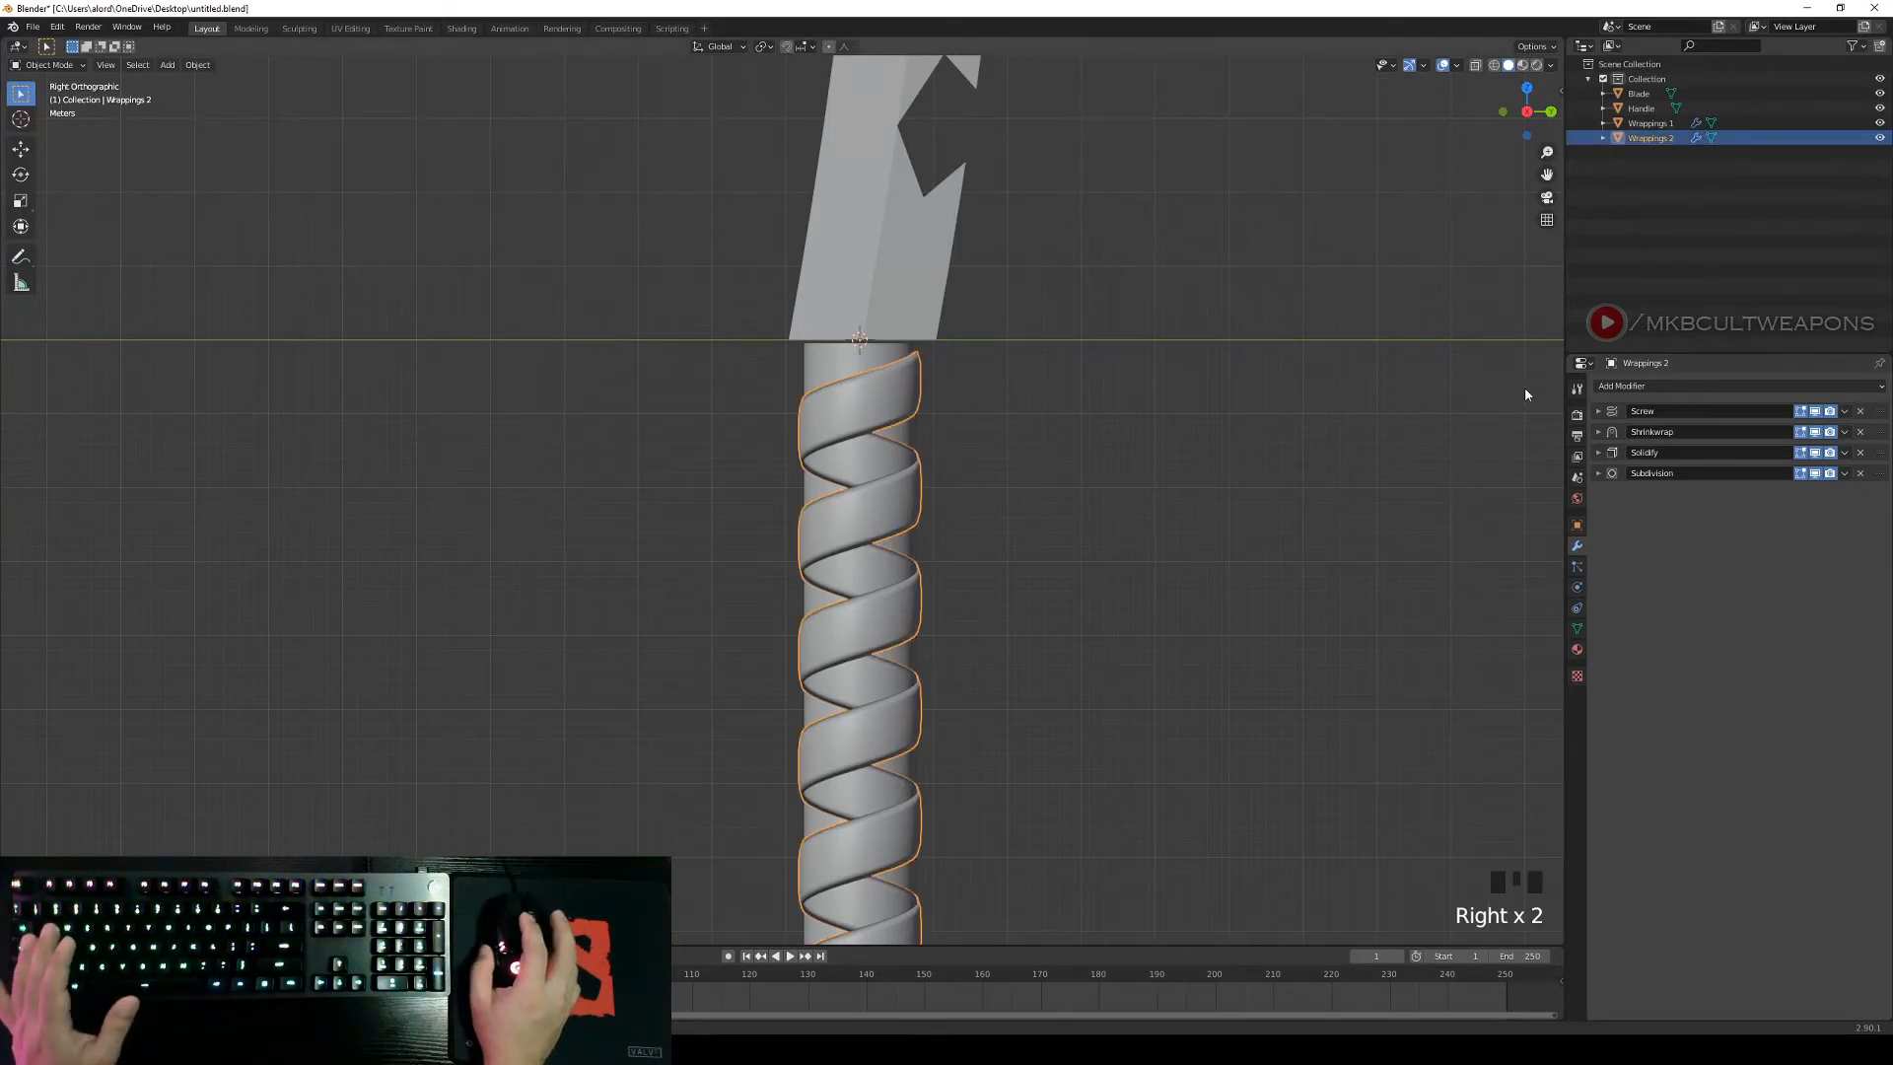
pyautogui.click(1845, 411)
pyautogui.click(1834, 430)
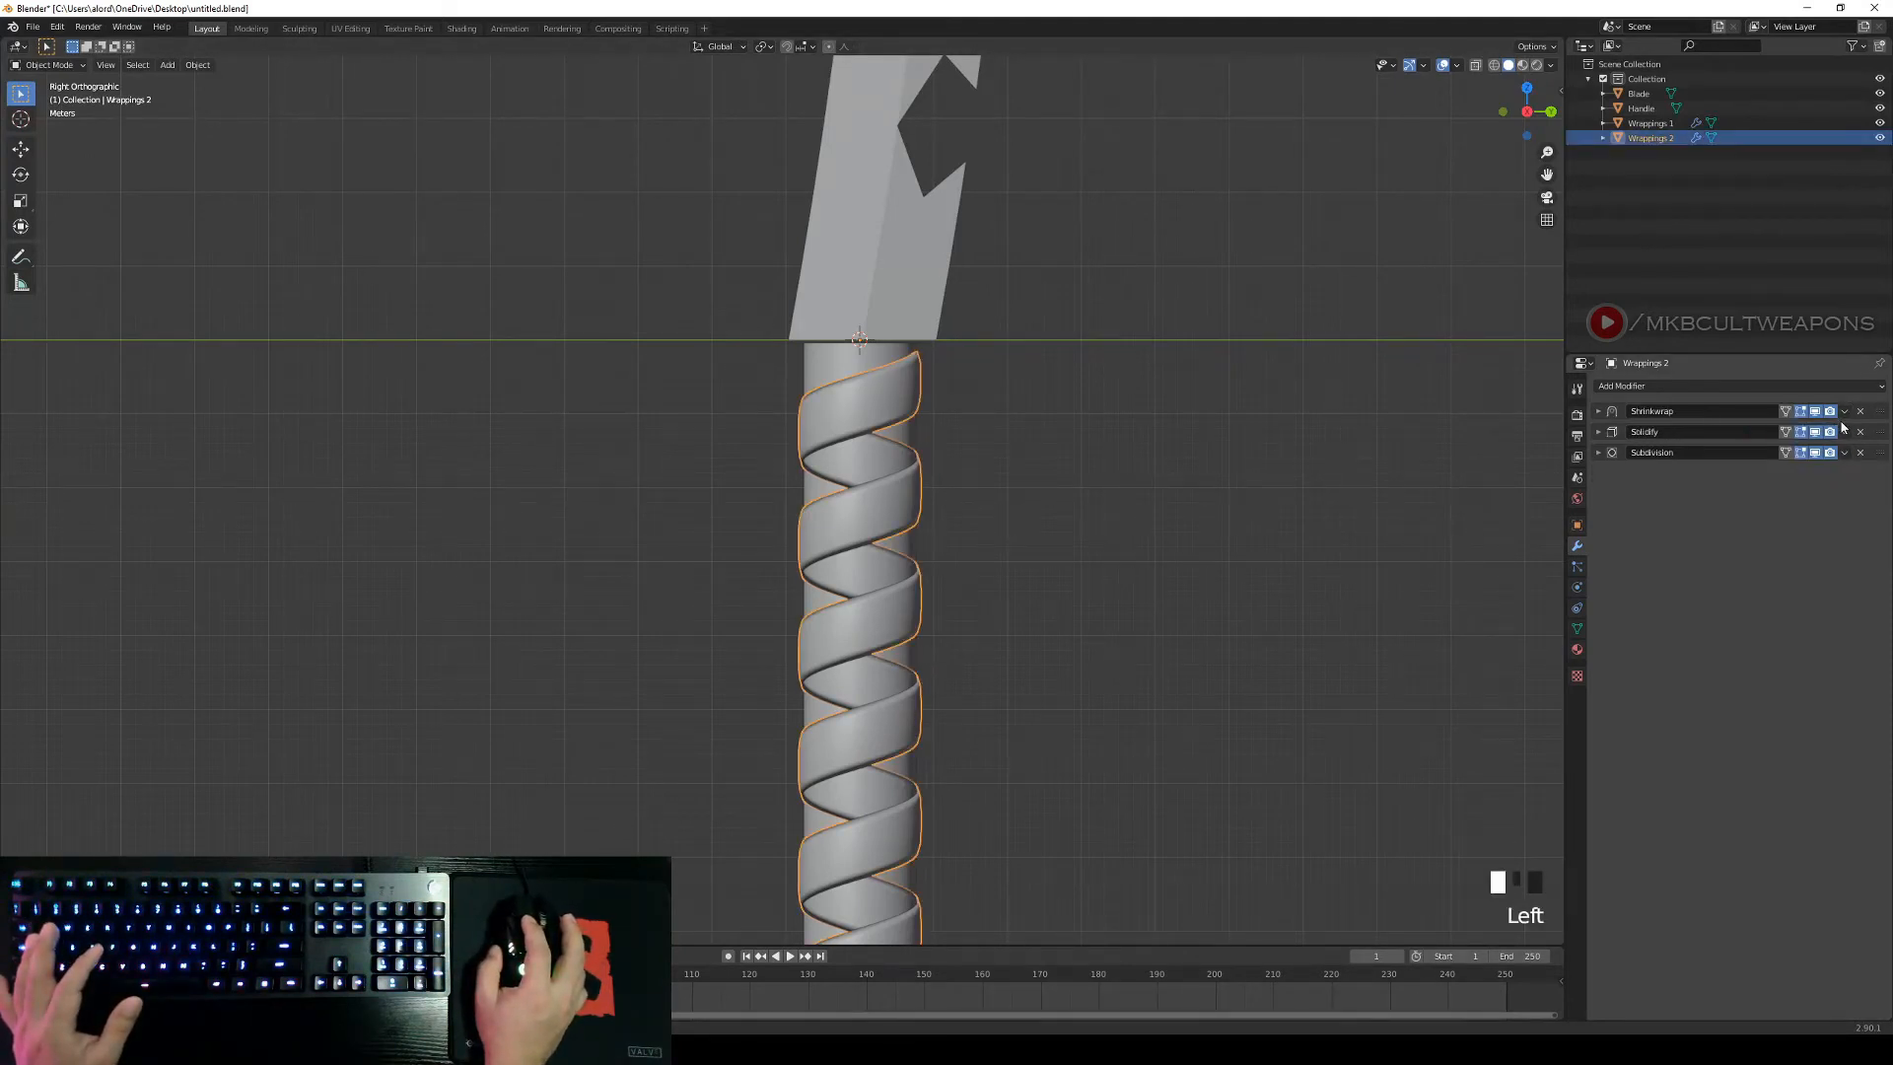
pyautogui.click(1845, 411)
pyautogui.click(1843, 431)
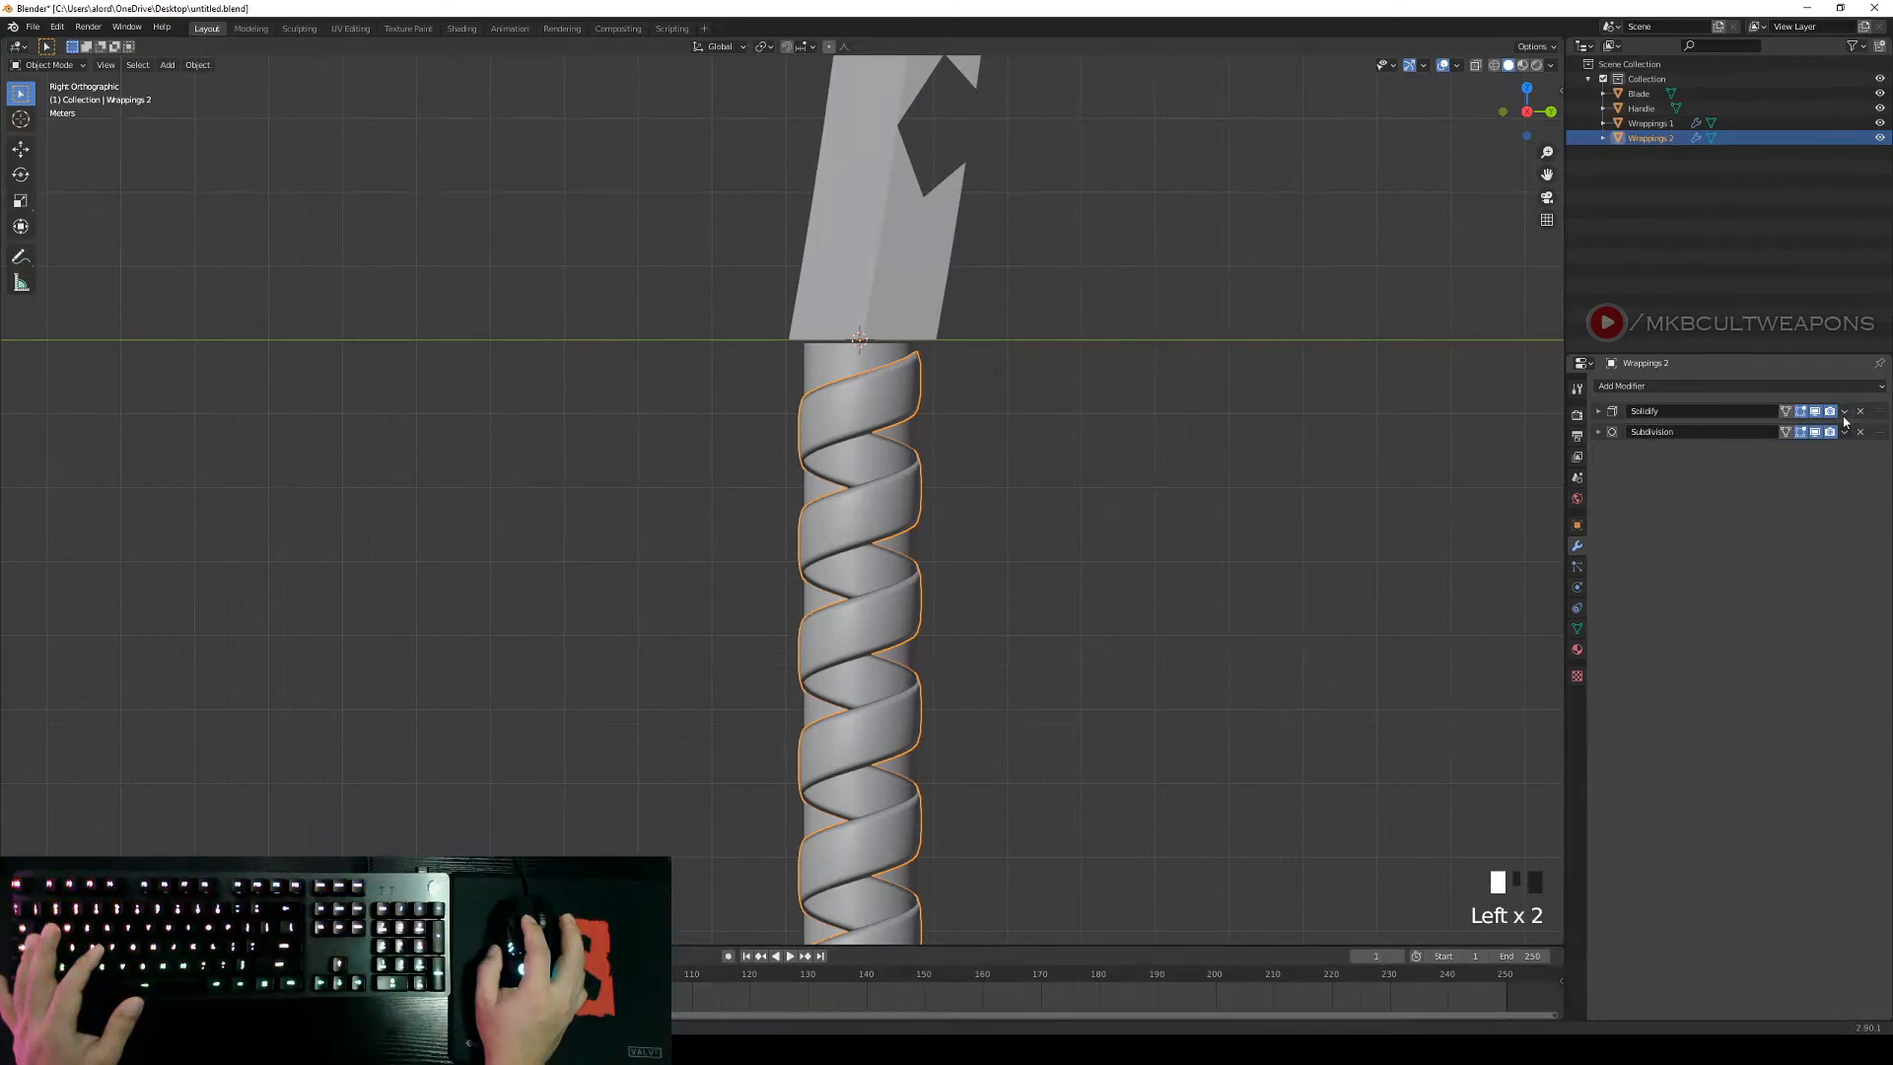
pyautogui.click(1845, 411)
pyautogui.click(1844, 432)
pyautogui.click(1844, 411)
pyautogui.click(1844, 431)
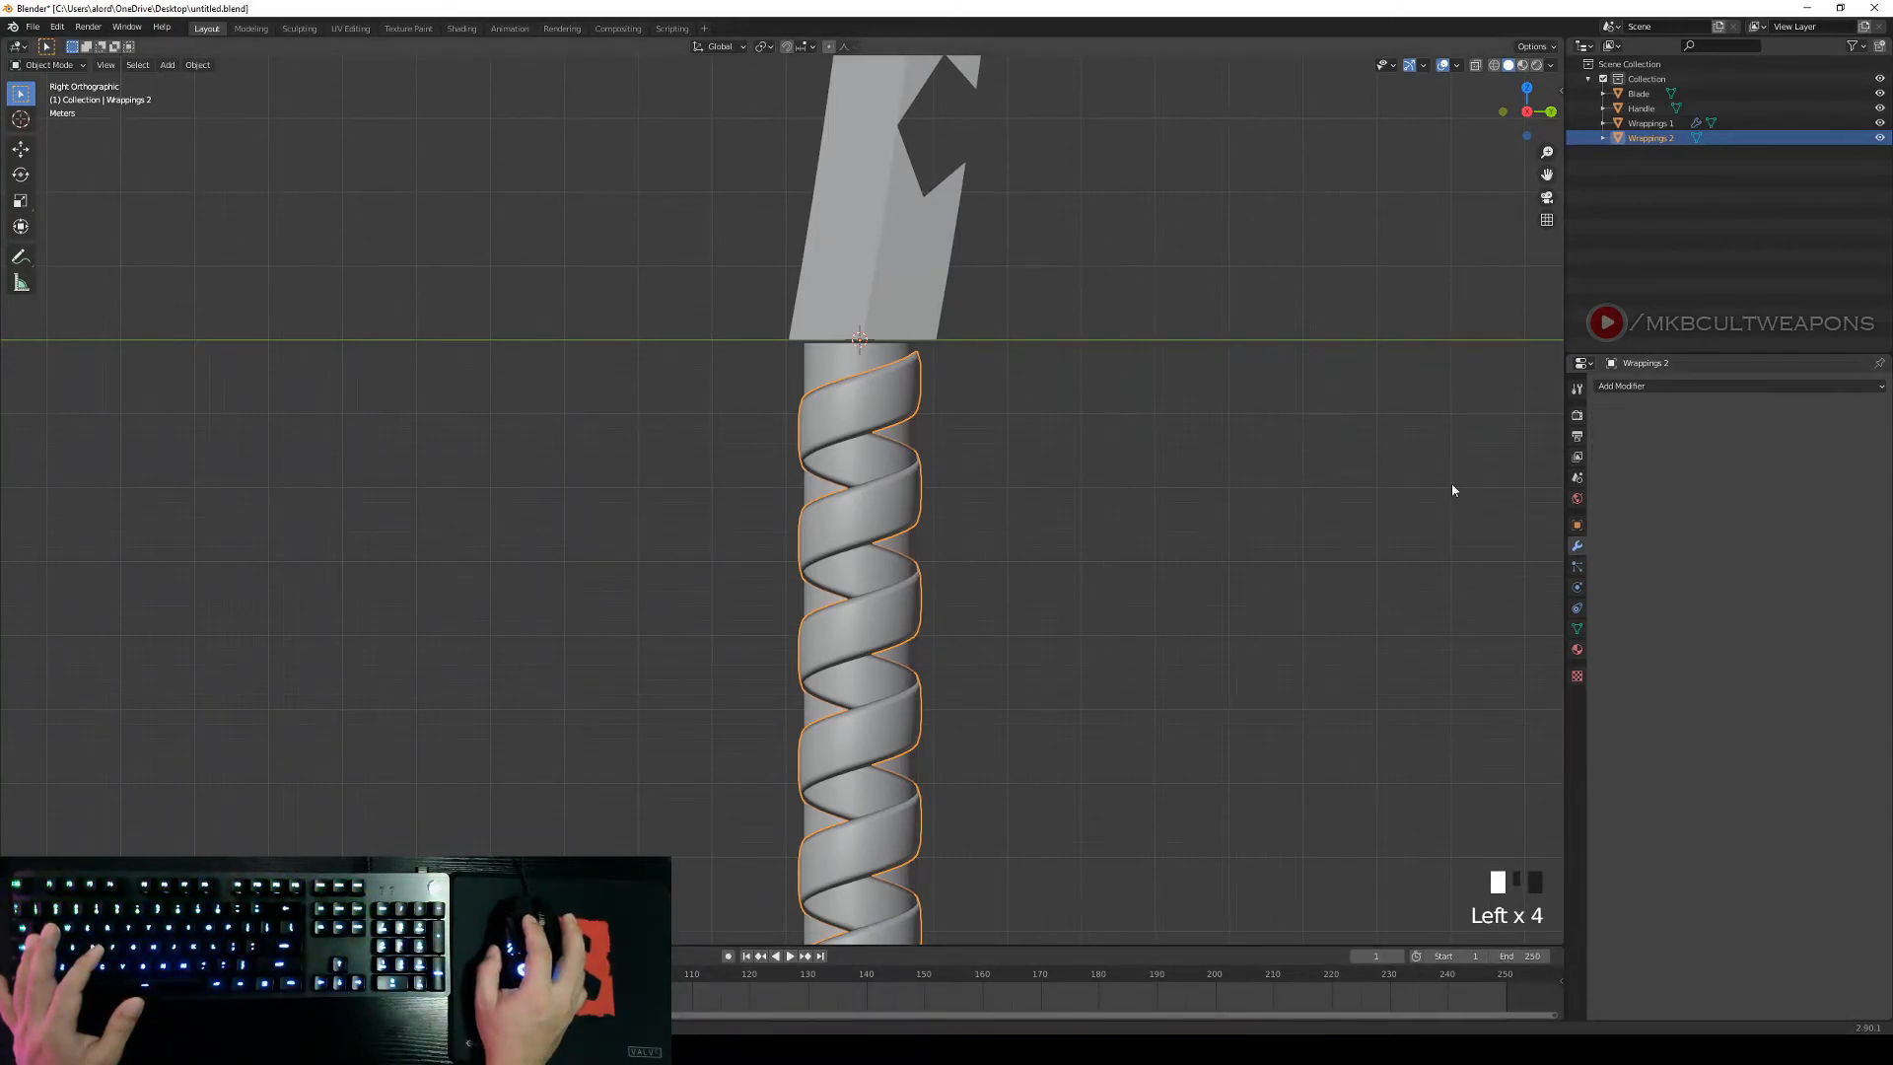
# Select Wrappings 1 and apply its Screw, Shrinkwrap, Solidify and Subdivision modifiers in order.
pyautogui.rightClick(837, 488)
pyautogui.rightClick(837, 488)
pyautogui.click(1845, 411)
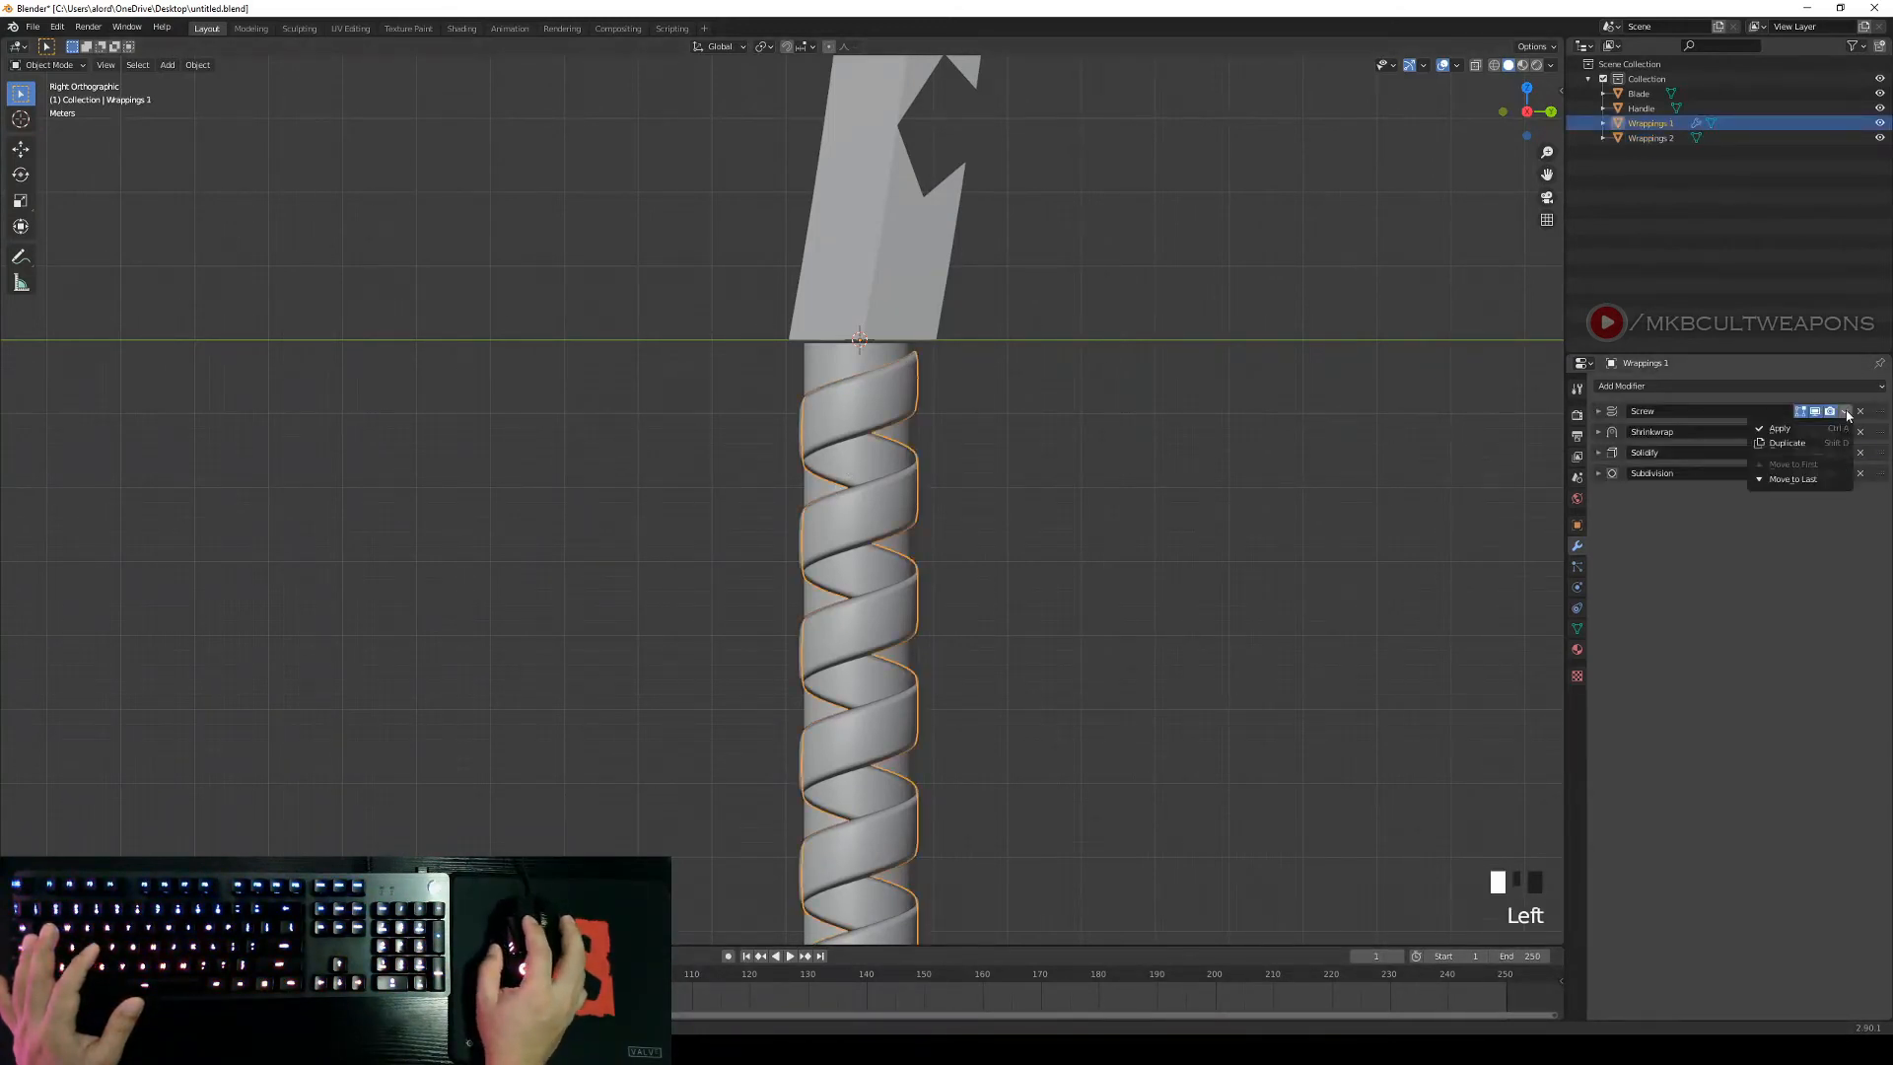
pyautogui.click(1844, 432)
pyautogui.click(1845, 411)
pyautogui.click(1843, 431)
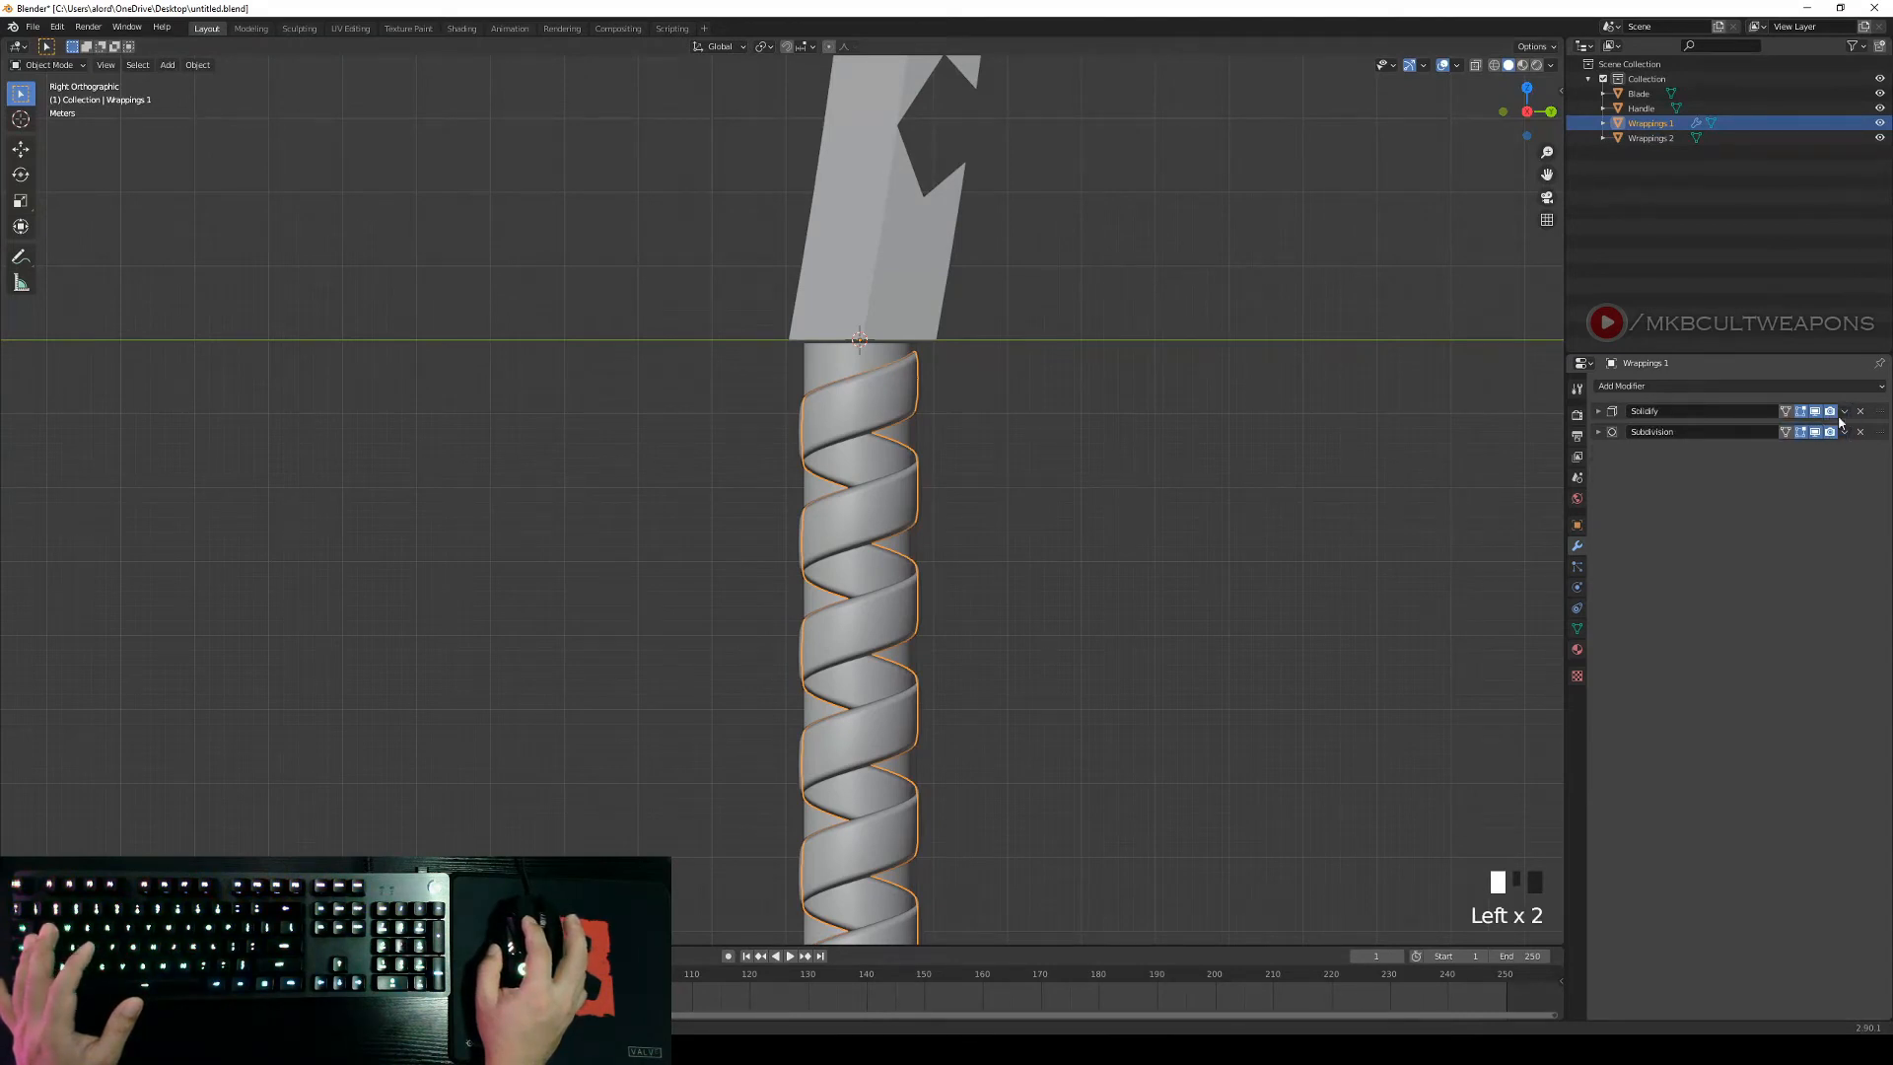
pyautogui.click(1845, 411)
pyautogui.click(1829, 430)
pyautogui.click(1844, 411)
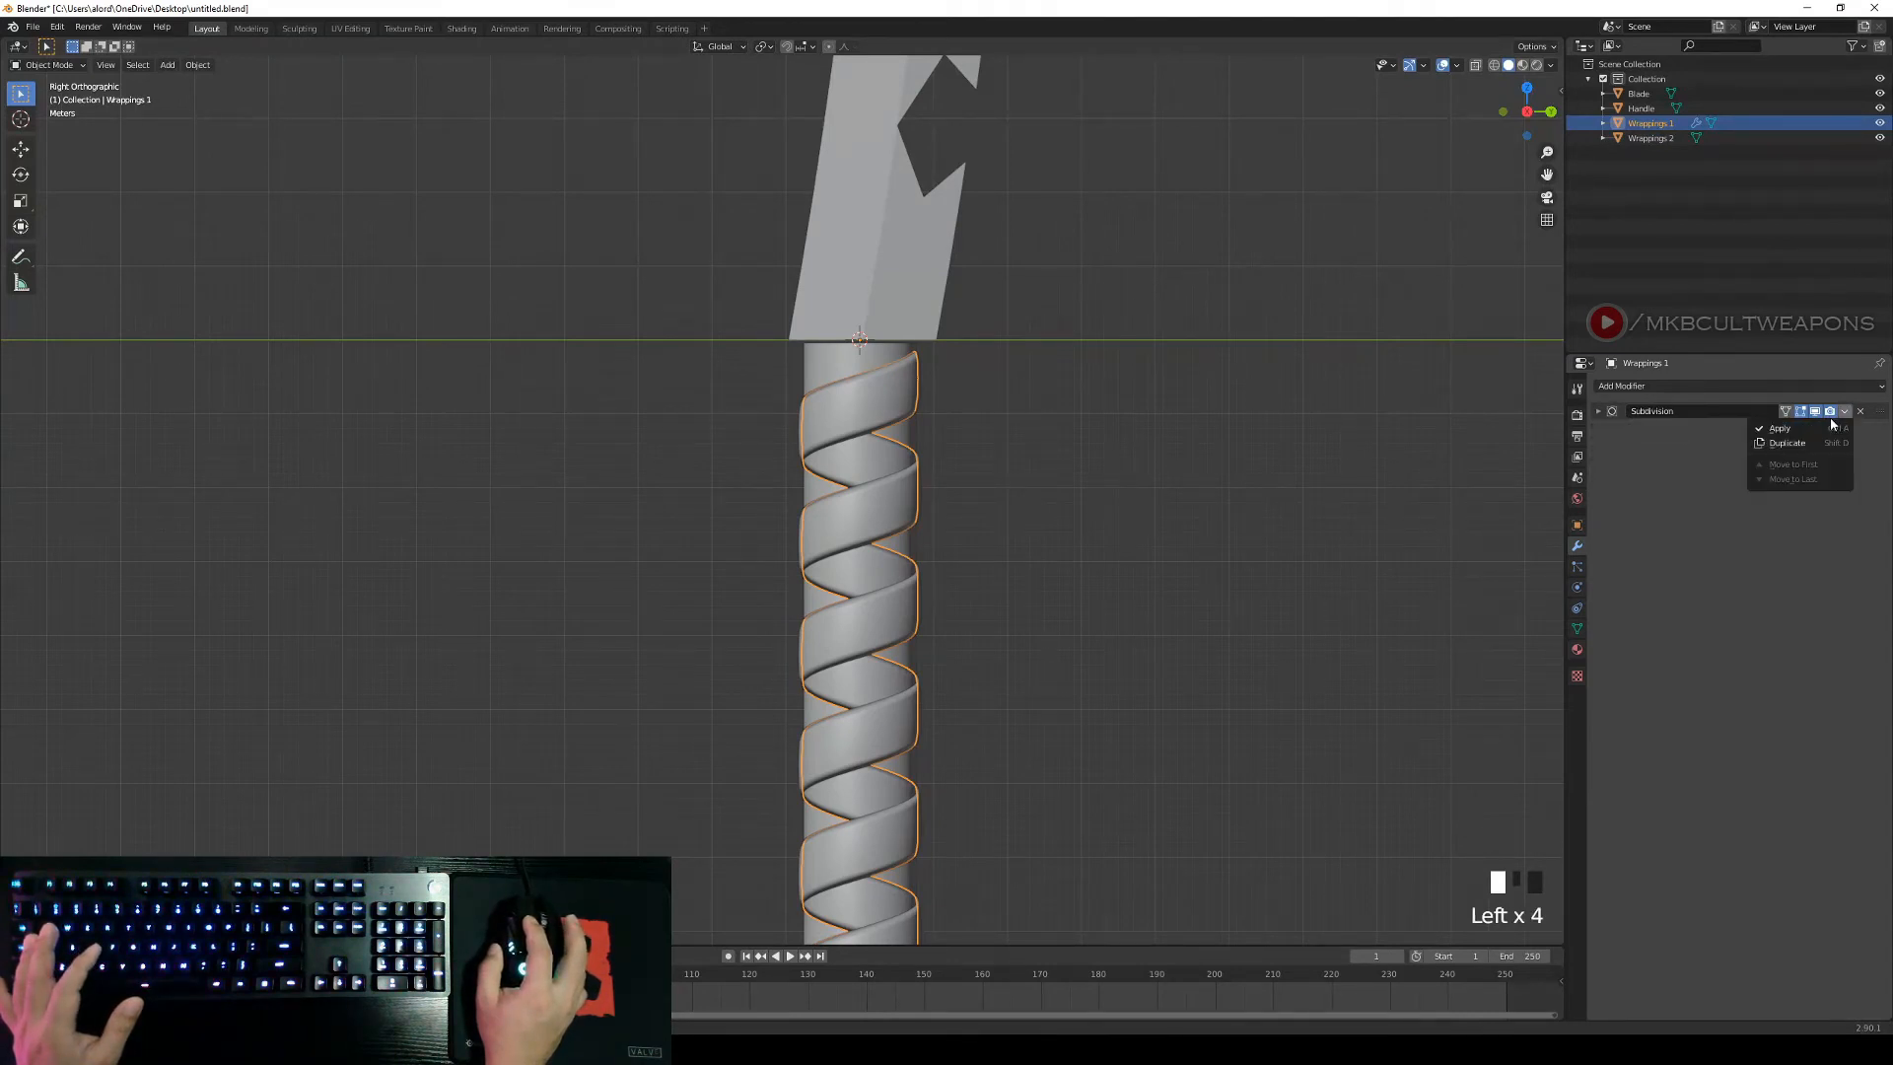
# Apply the Subdivision modifier on the Wrappings 1 object.
pyautogui.click(1823, 430)
pyautogui.rightClick(1187, 517)
pyautogui.moveTo(1066, 471)
pyautogui.mouseDown(button='middle')
pyautogui.moveTo(1197, 540)
pyautogui.moveTo(1220, 509)
pyautogui.moveTo(1094, 495)
pyautogui.mouseUp(button='middle')
pyautogui.rightClick(892, 493)
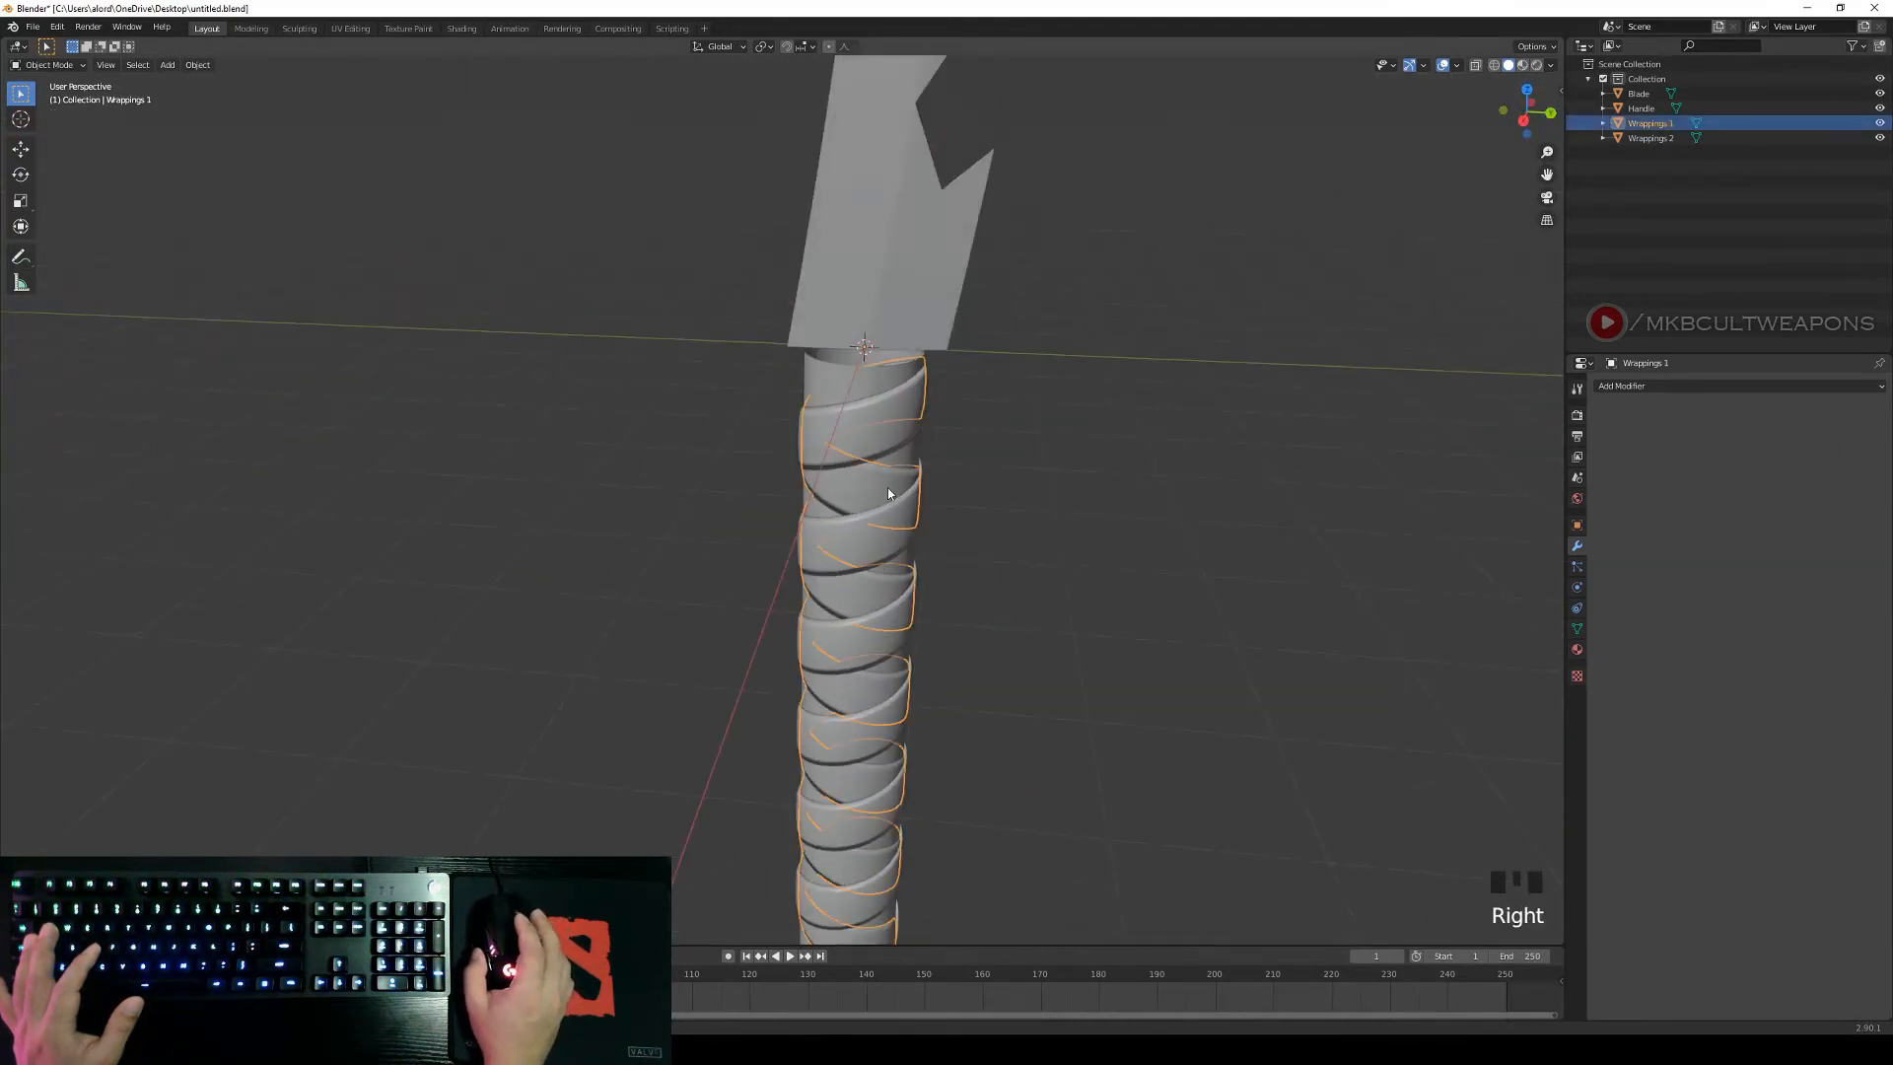
pyautogui.rightClick(1275, 505)
pyautogui.rightClick(887, 434)
pyautogui.keyDown('shift'); pyautogui.rightClick(882, 428); pyautogui.keyUp('shift')
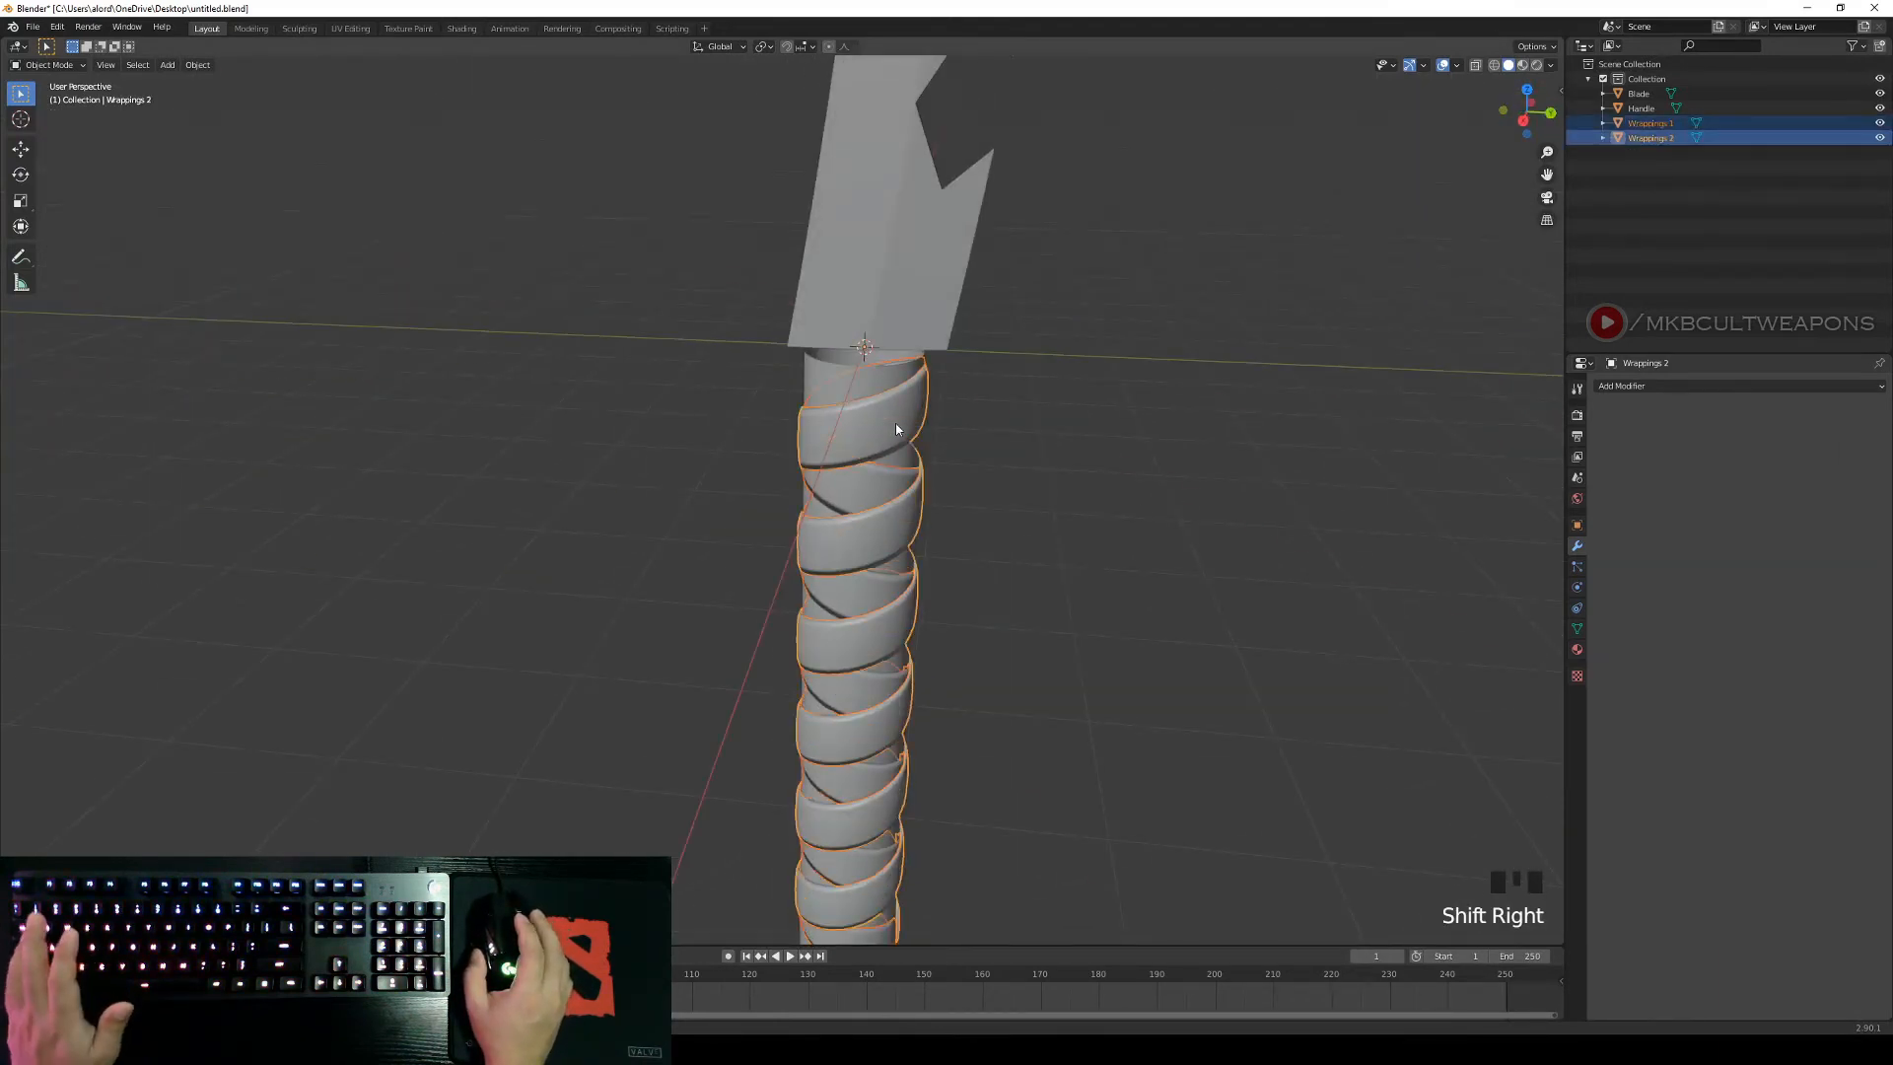
pyautogui.moveTo(882, 428); pyautogui.dragTo(1045, 512, button='middle')
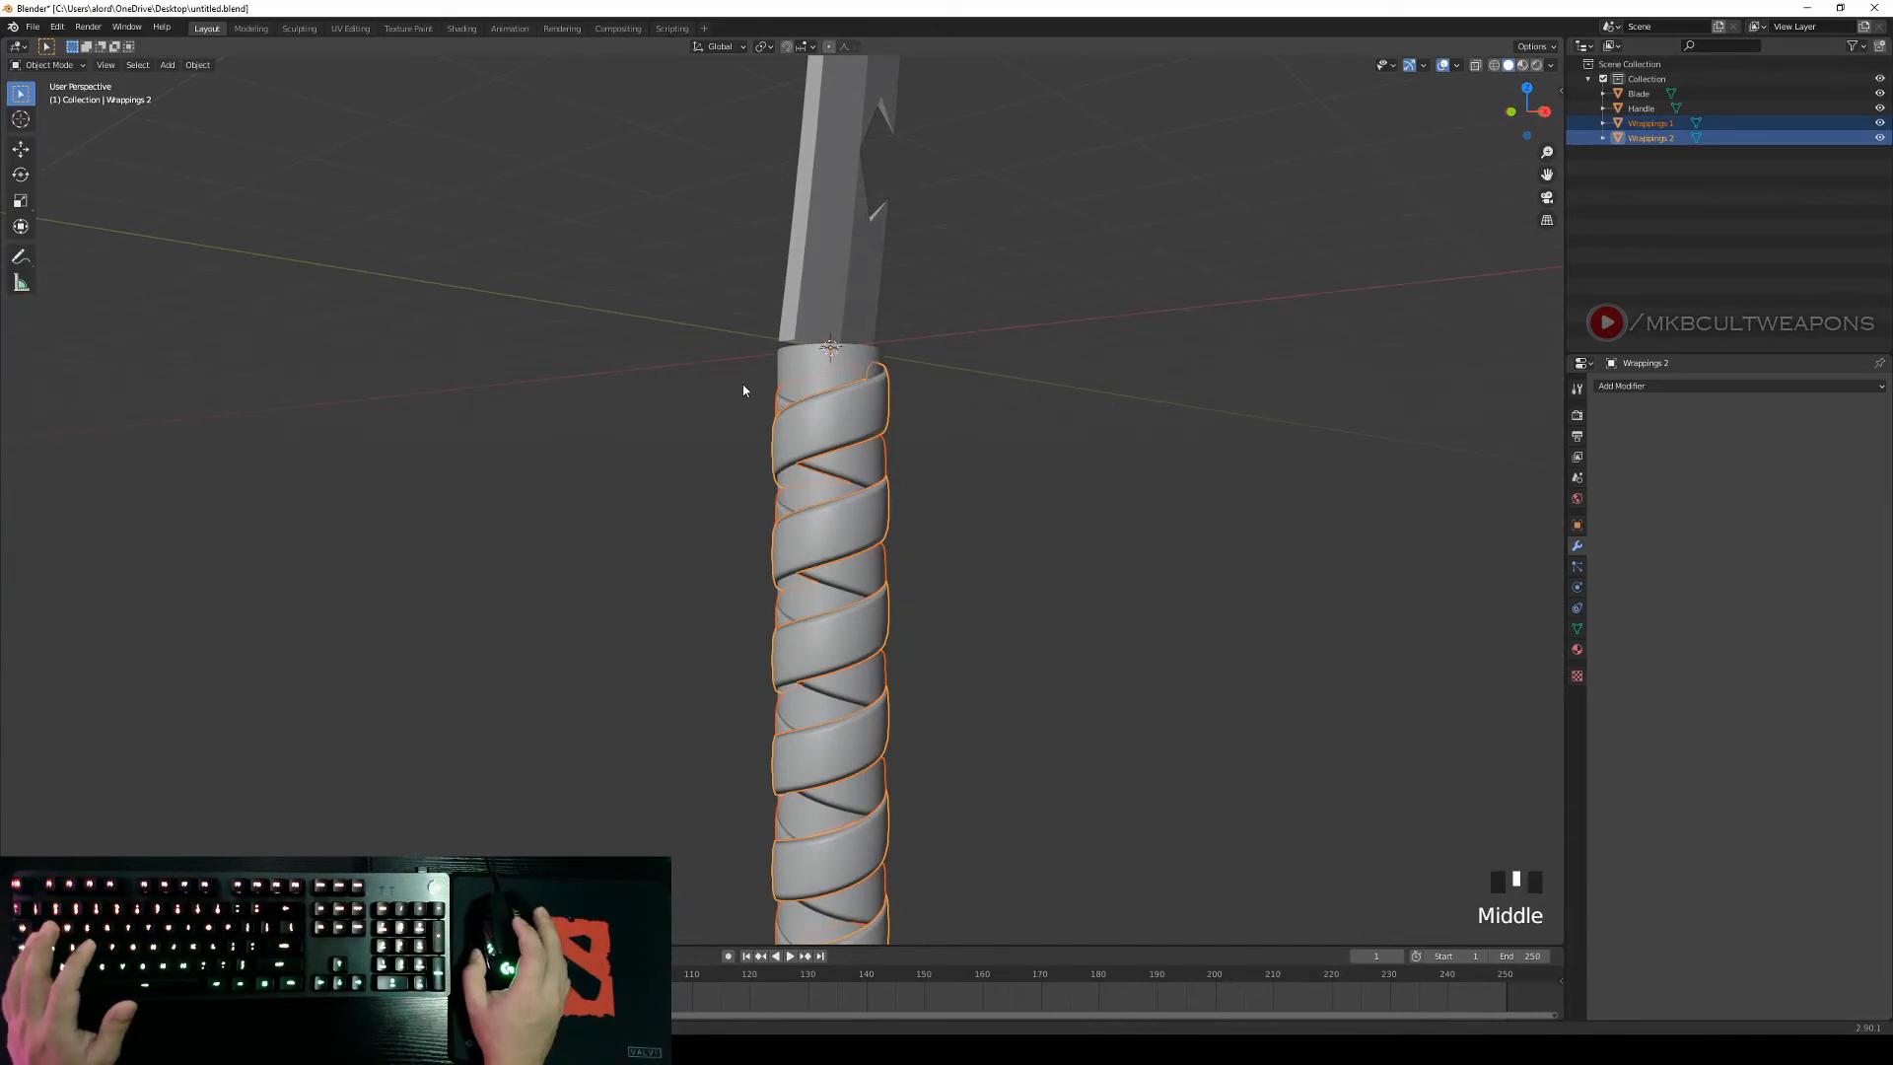
pyautogui.keyDown('shift'); pyautogui.rightClick(819, 373); pyautogui.keyUp('shift')
pyautogui.moveTo(819, 372); pyautogui.dragTo(863, 373, button='middle')
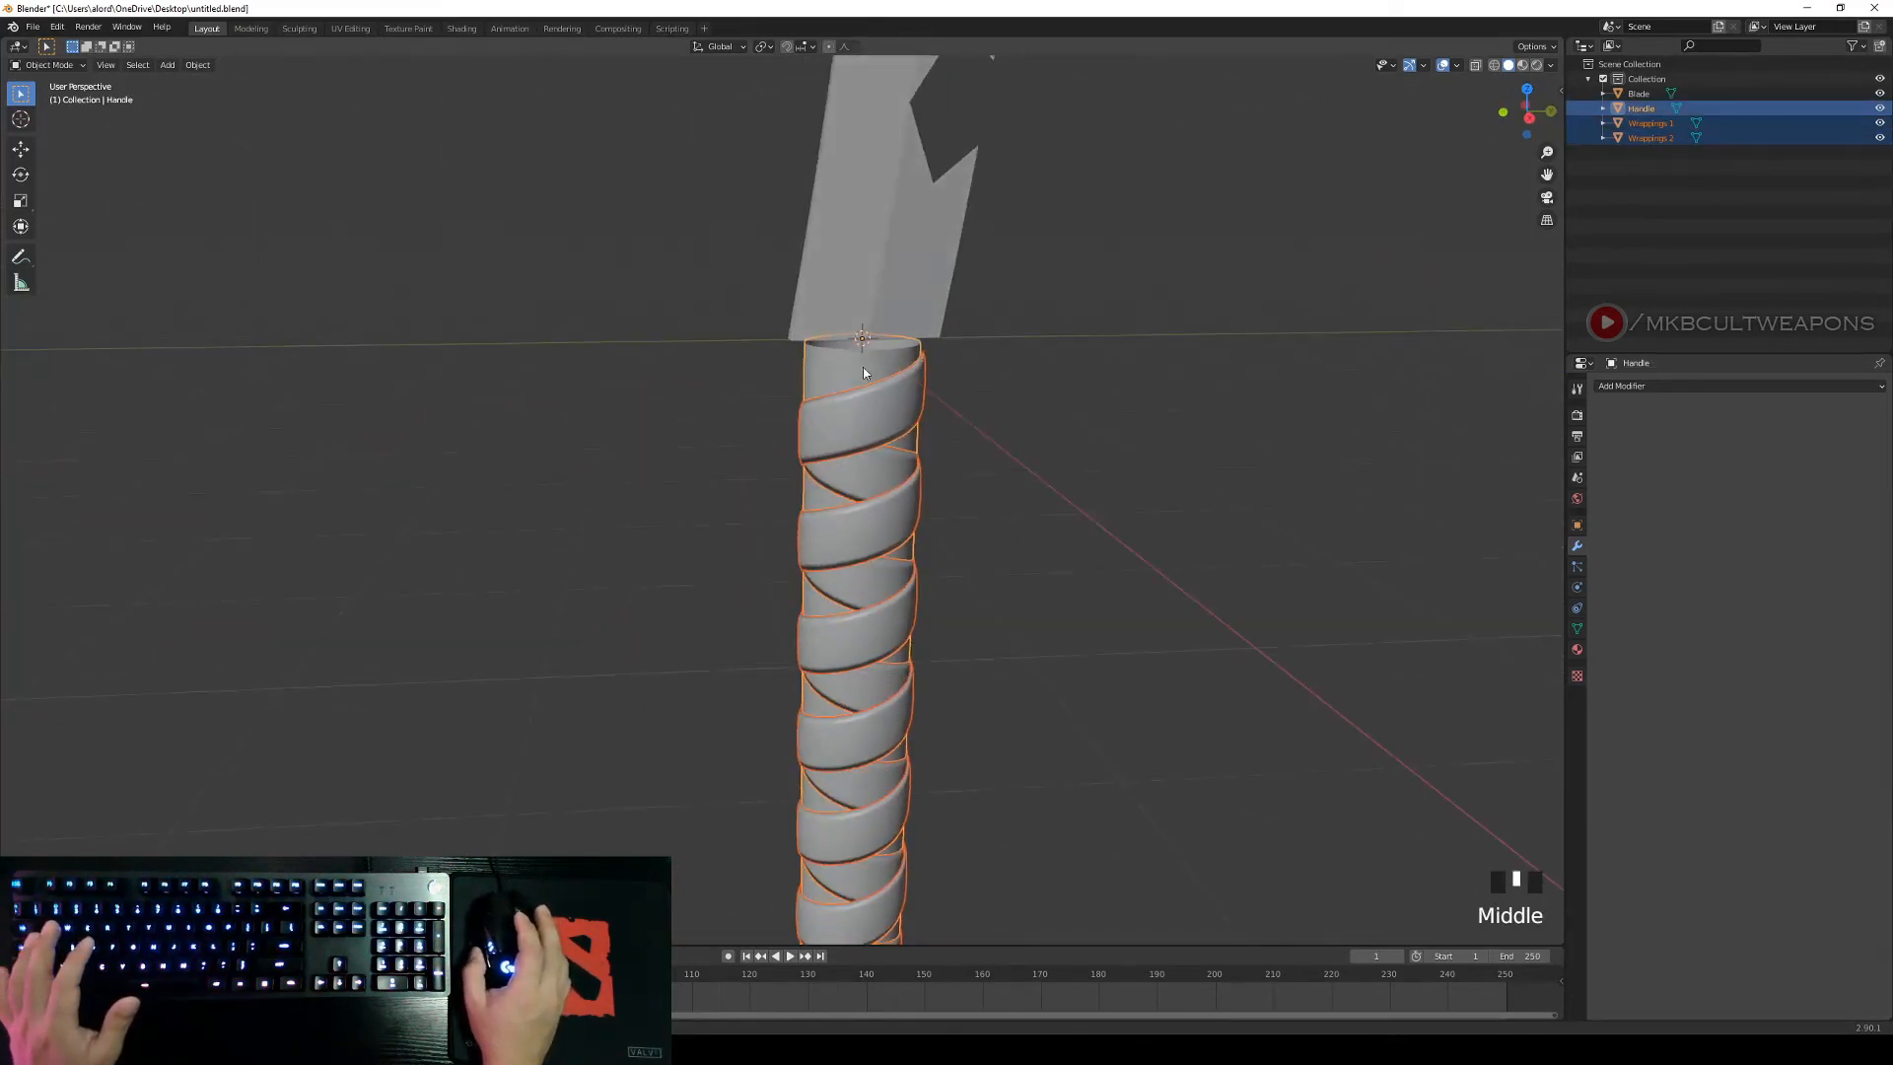
pyautogui.moveTo(1025, 427); pyautogui.dragTo(1078, 503, button='middle')
pyautogui.rightClick(1133, 503)
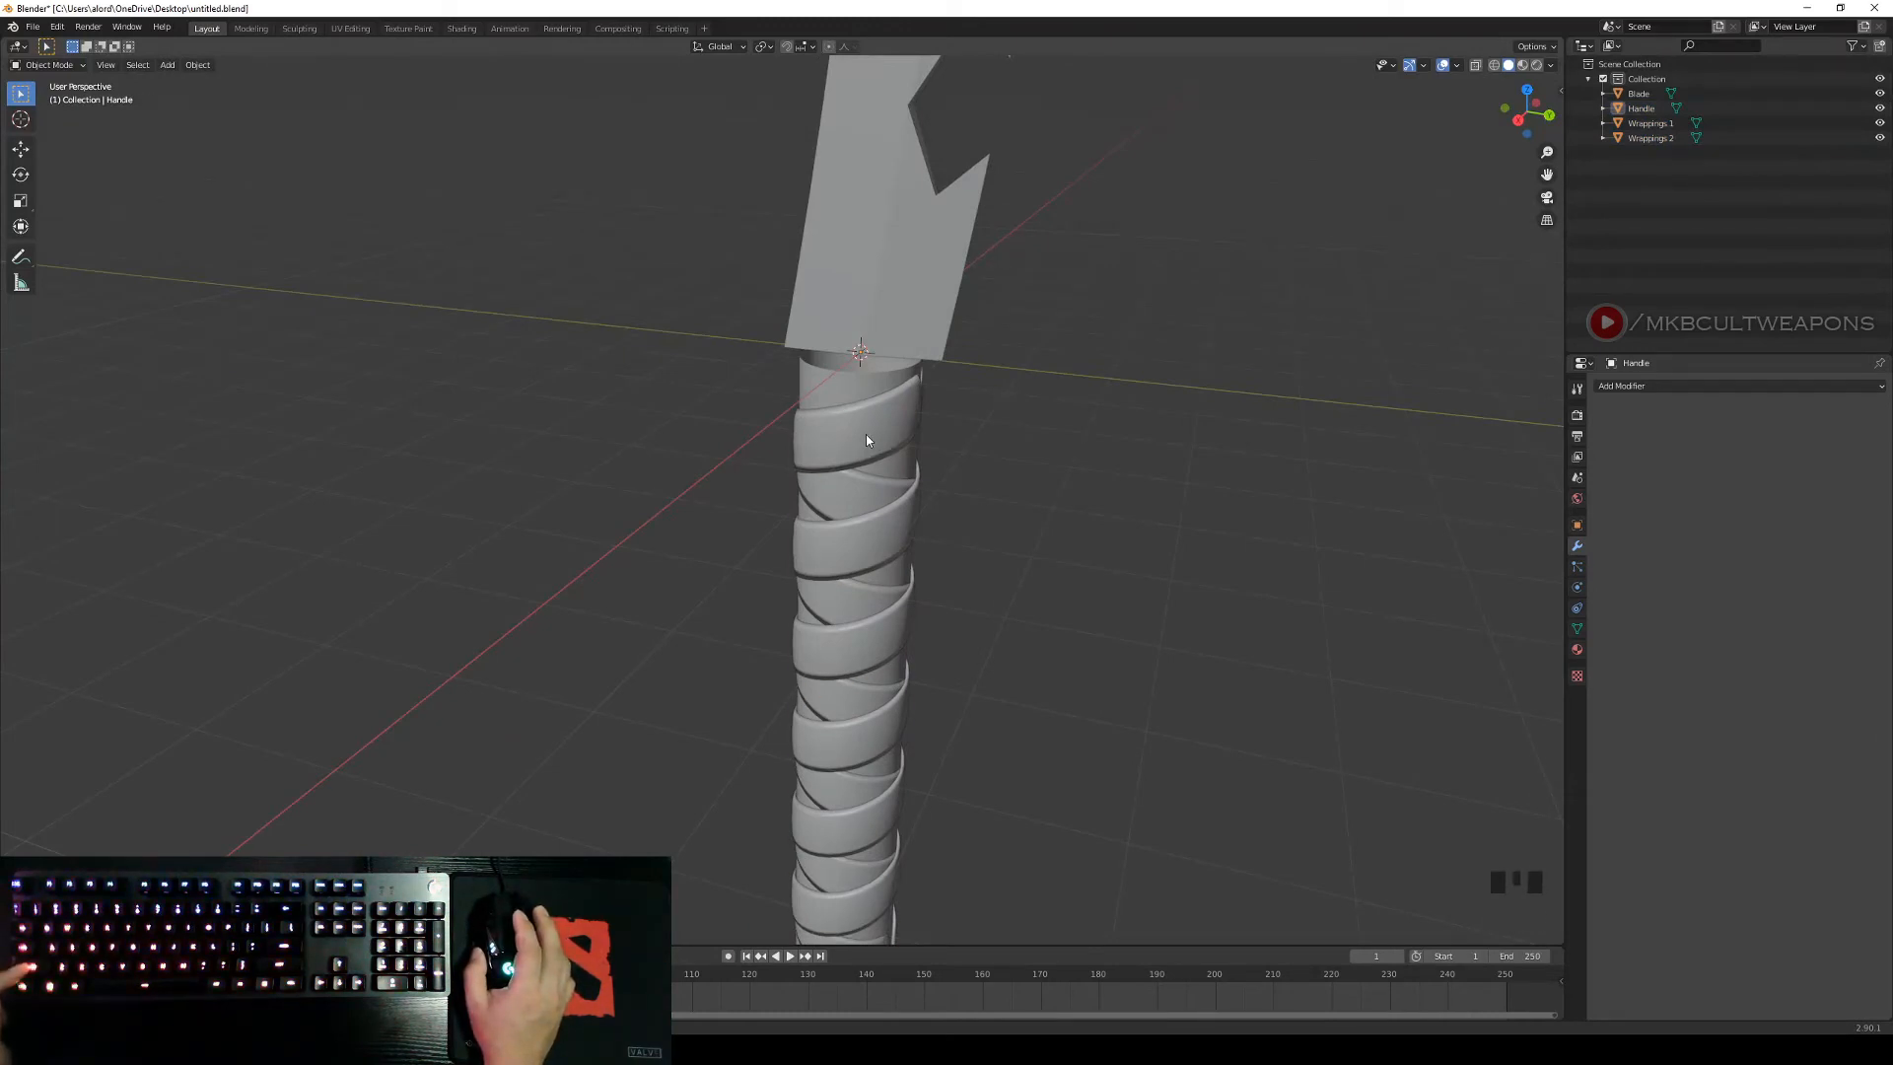
# Join the Wrappings 1 and Wrappings 2 objects into the Handle object, with Handle as the active one.
pyautogui.keyDown('shift'); pyautogui.rightClick(838, 422); pyautogui.keyUp('shift')
pyautogui.keyDown('shift'); pyautogui.rightClick(841, 496); pyautogui.keyUp('shift')
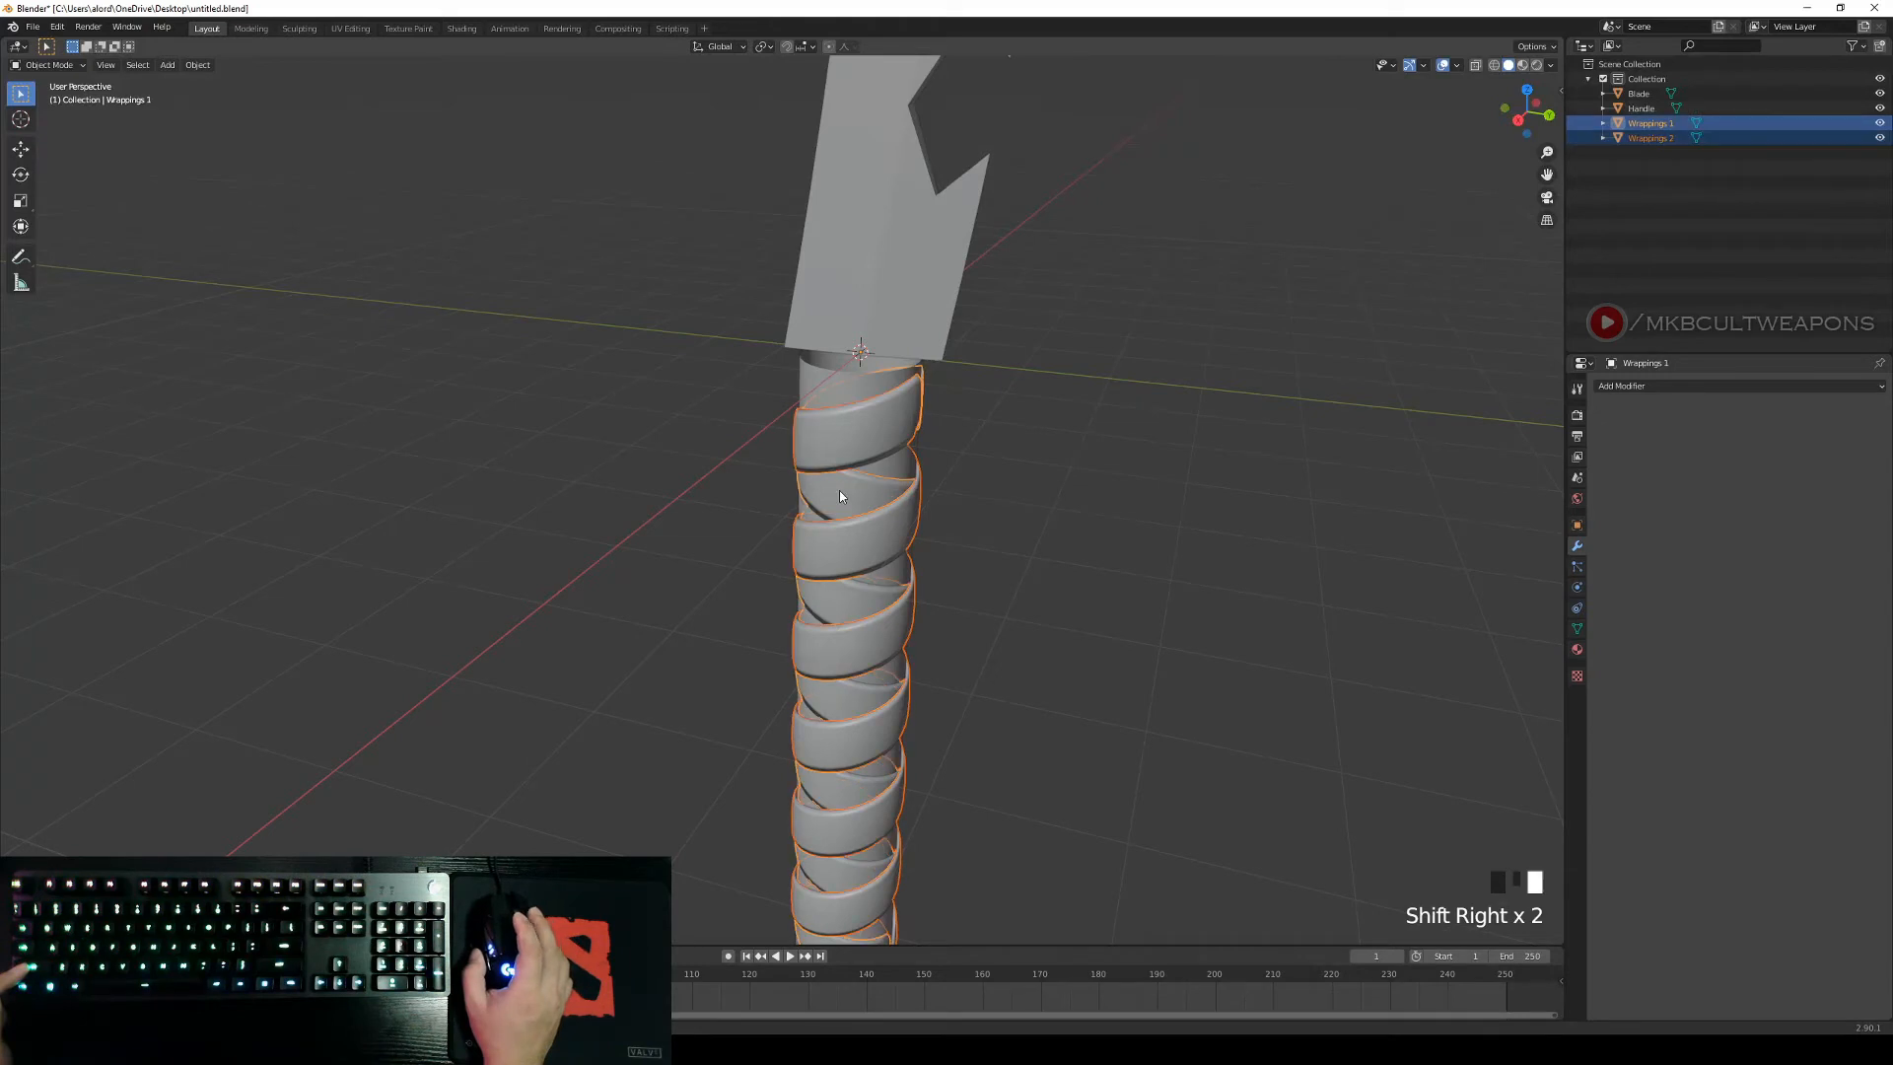
pyautogui.keyDown('shift'); pyautogui.rightClick(860, 390); pyautogui.keyUp('shift')
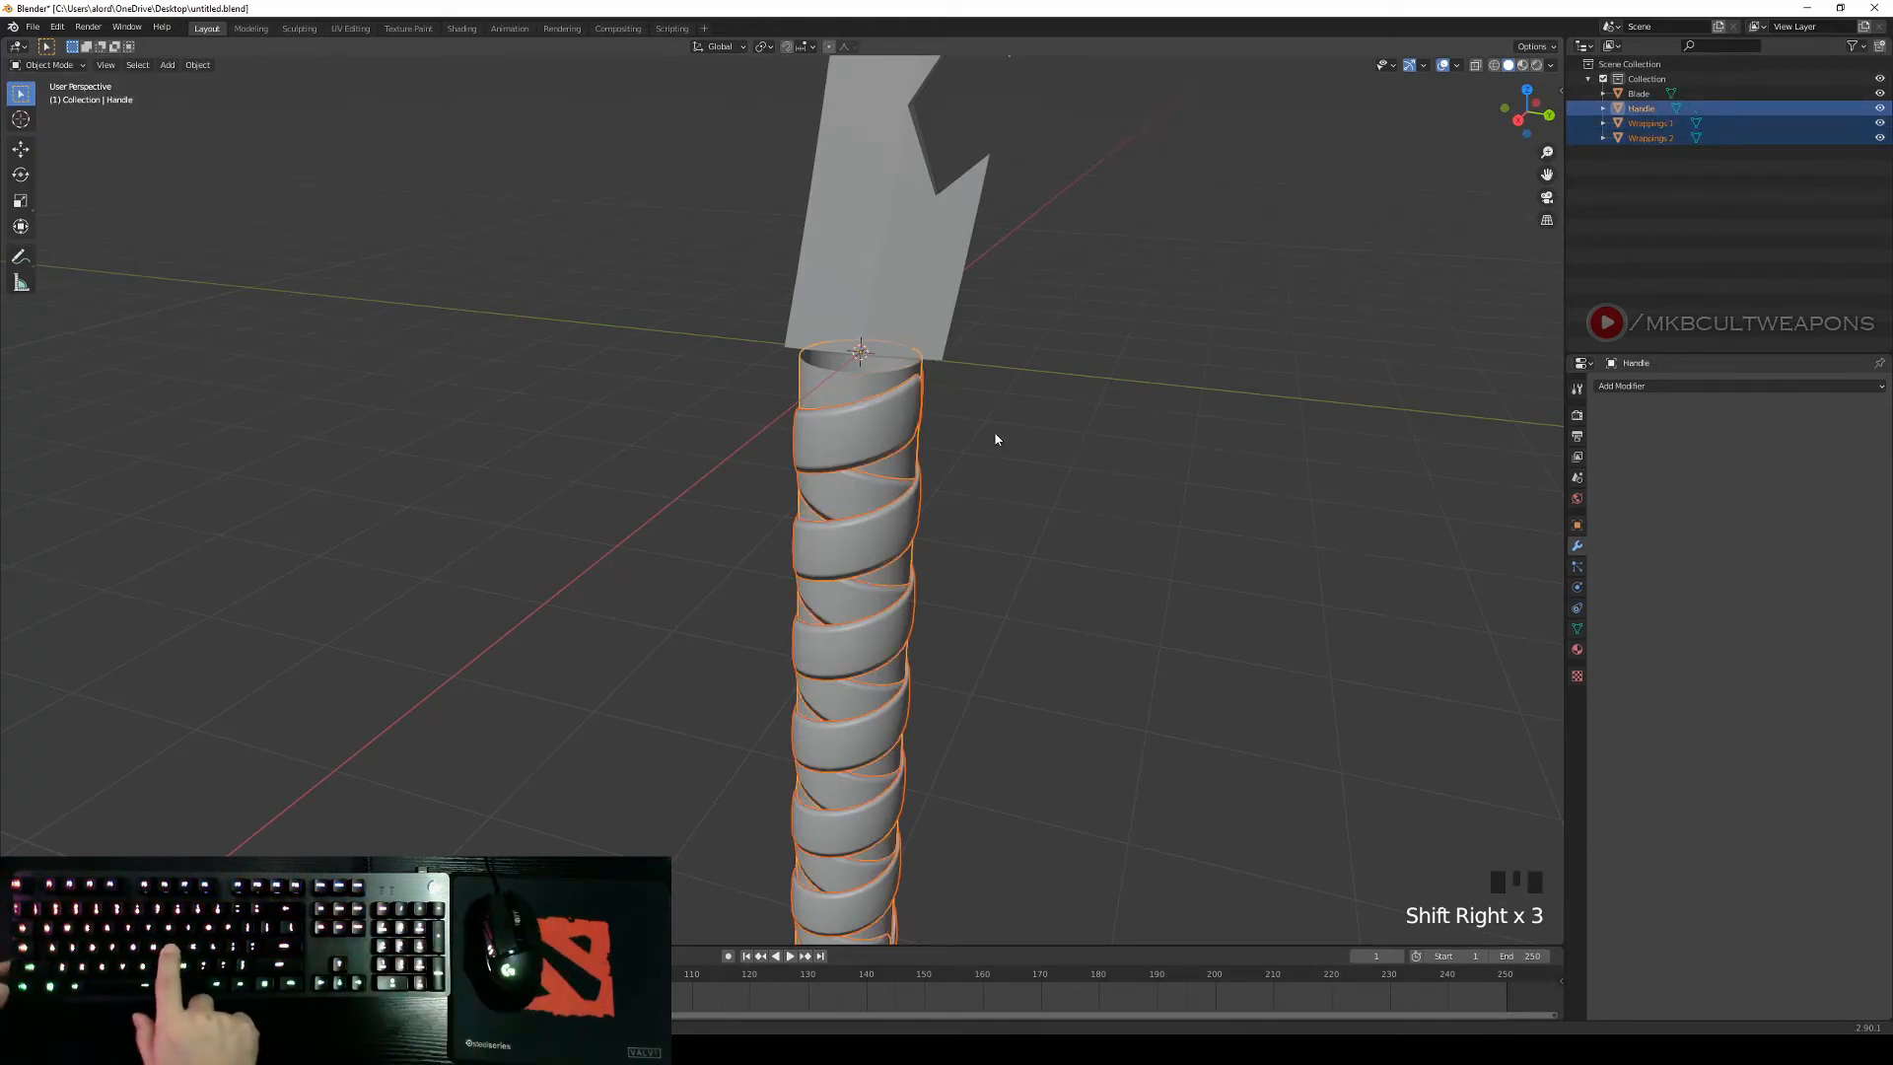
pyautogui.hotkey('ctrl', 'j')
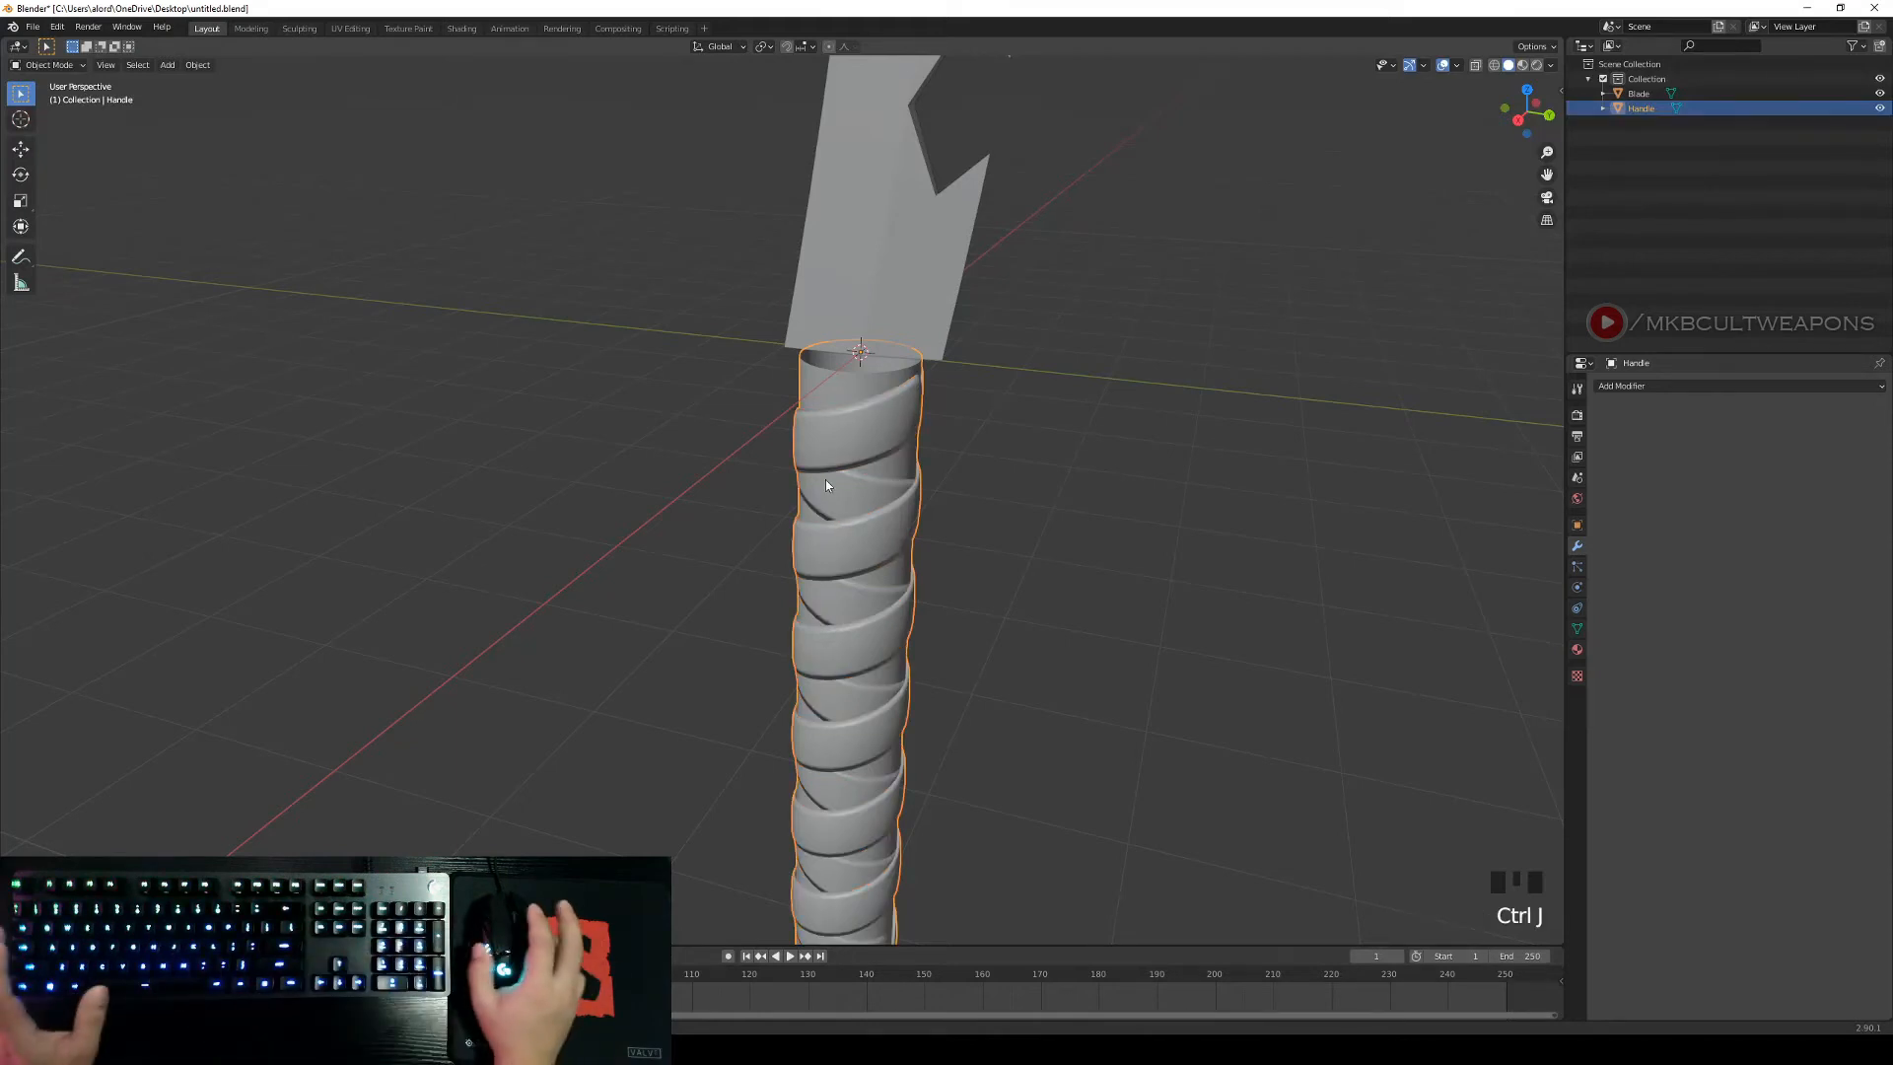
# Enter Edit Mode on the joined Handle and select its whole mesh, including both wrappings.
pyautogui.scroll(-2, 1025, 507)
pyautogui.press('Tab')
pyautogui.moveTo(1031, 530); pyautogui.dragTo(1098, 553, button='middle')
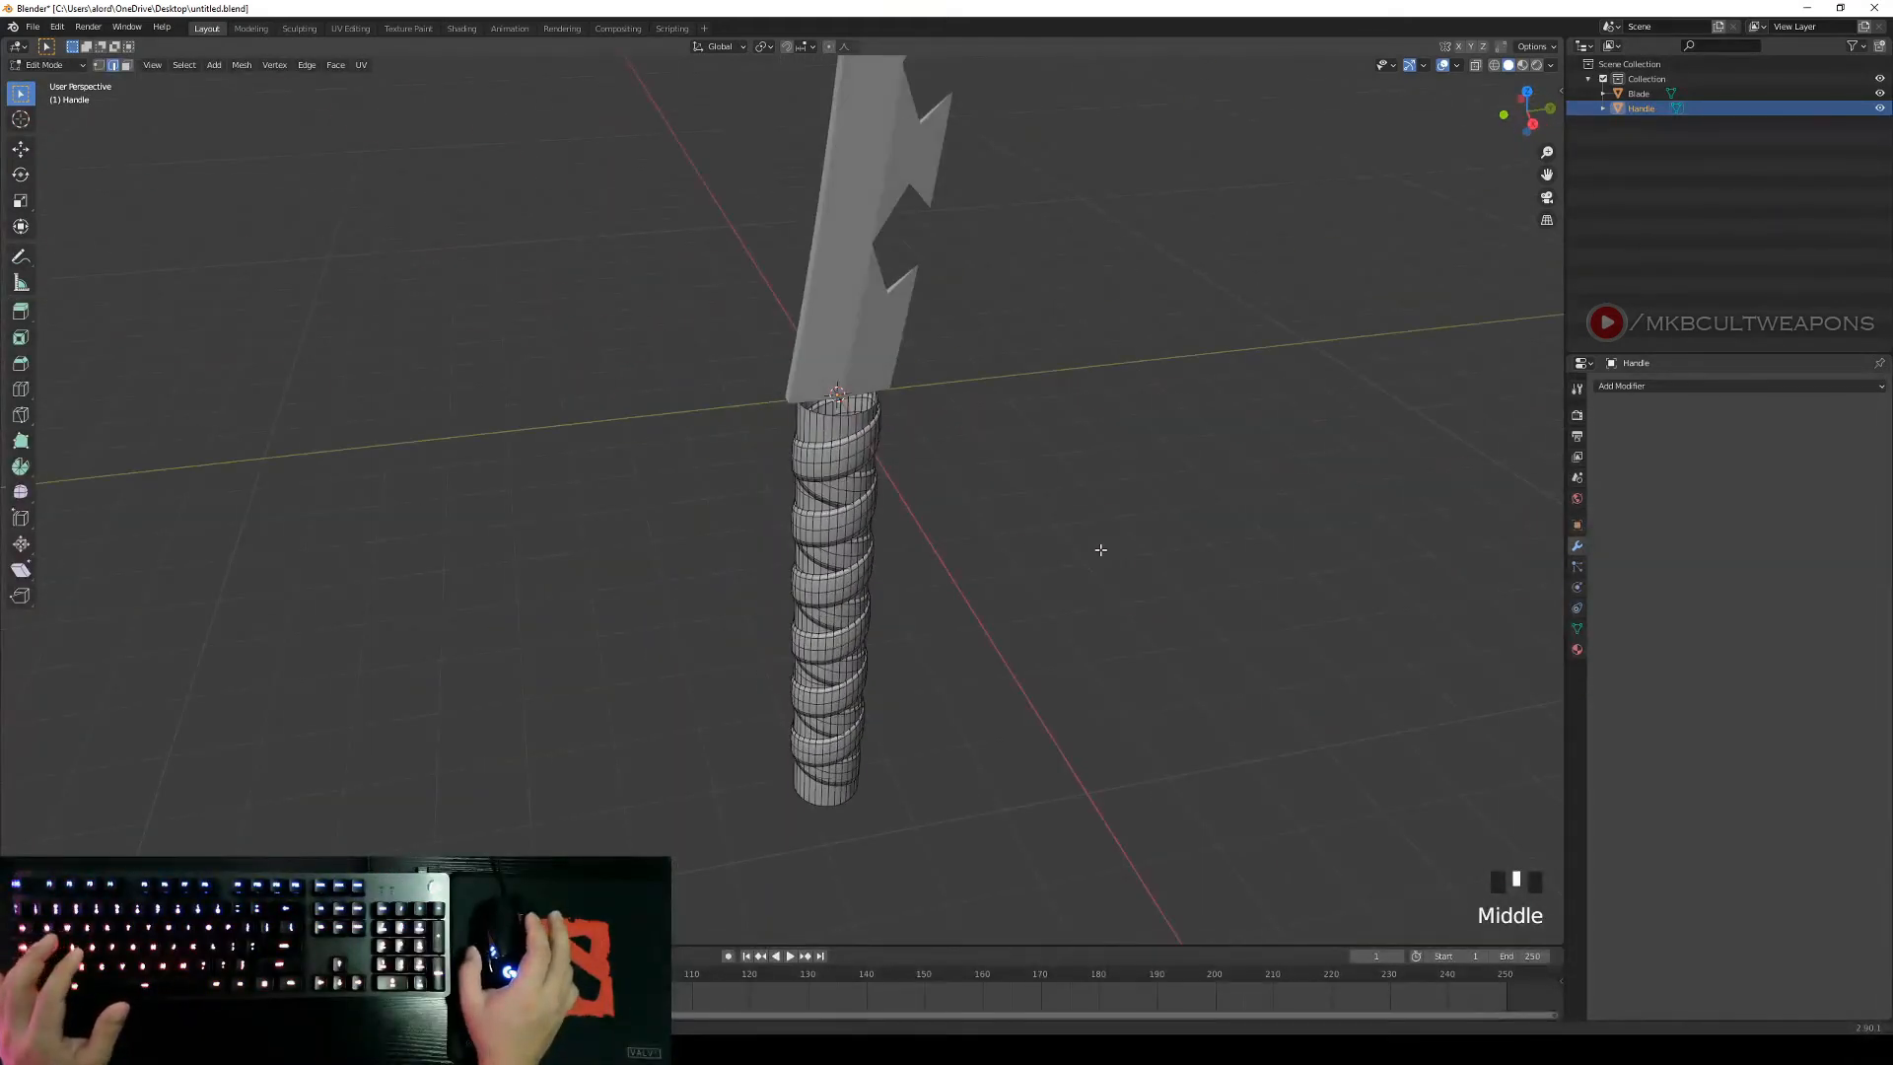
pyautogui.press('a')
pyautogui.press('KP_1')
pyautogui.press('KP_3')
pyautogui.press('KP_1')
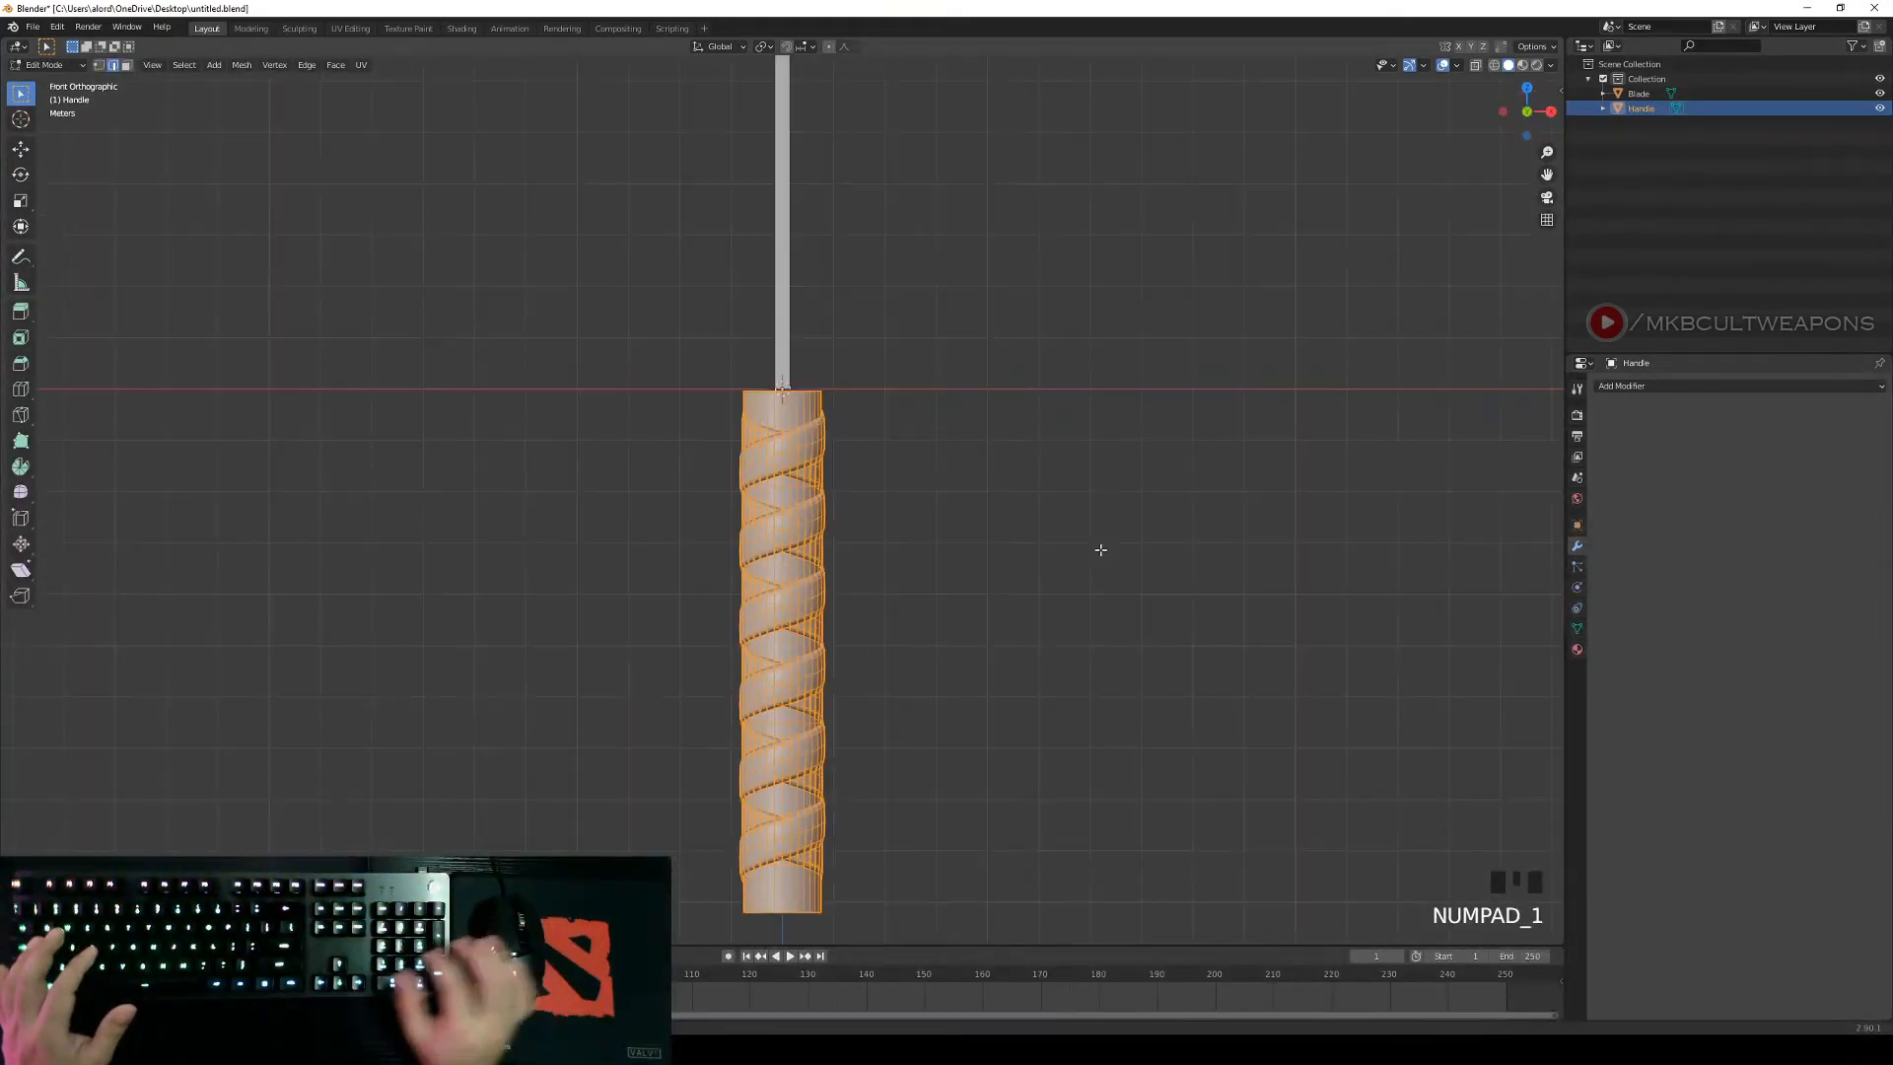
pyautogui.scroll(-3, 1056, 553)
pyautogui.scroll(3, 856, 555)
pyautogui.scroll(-10, 857, 555)
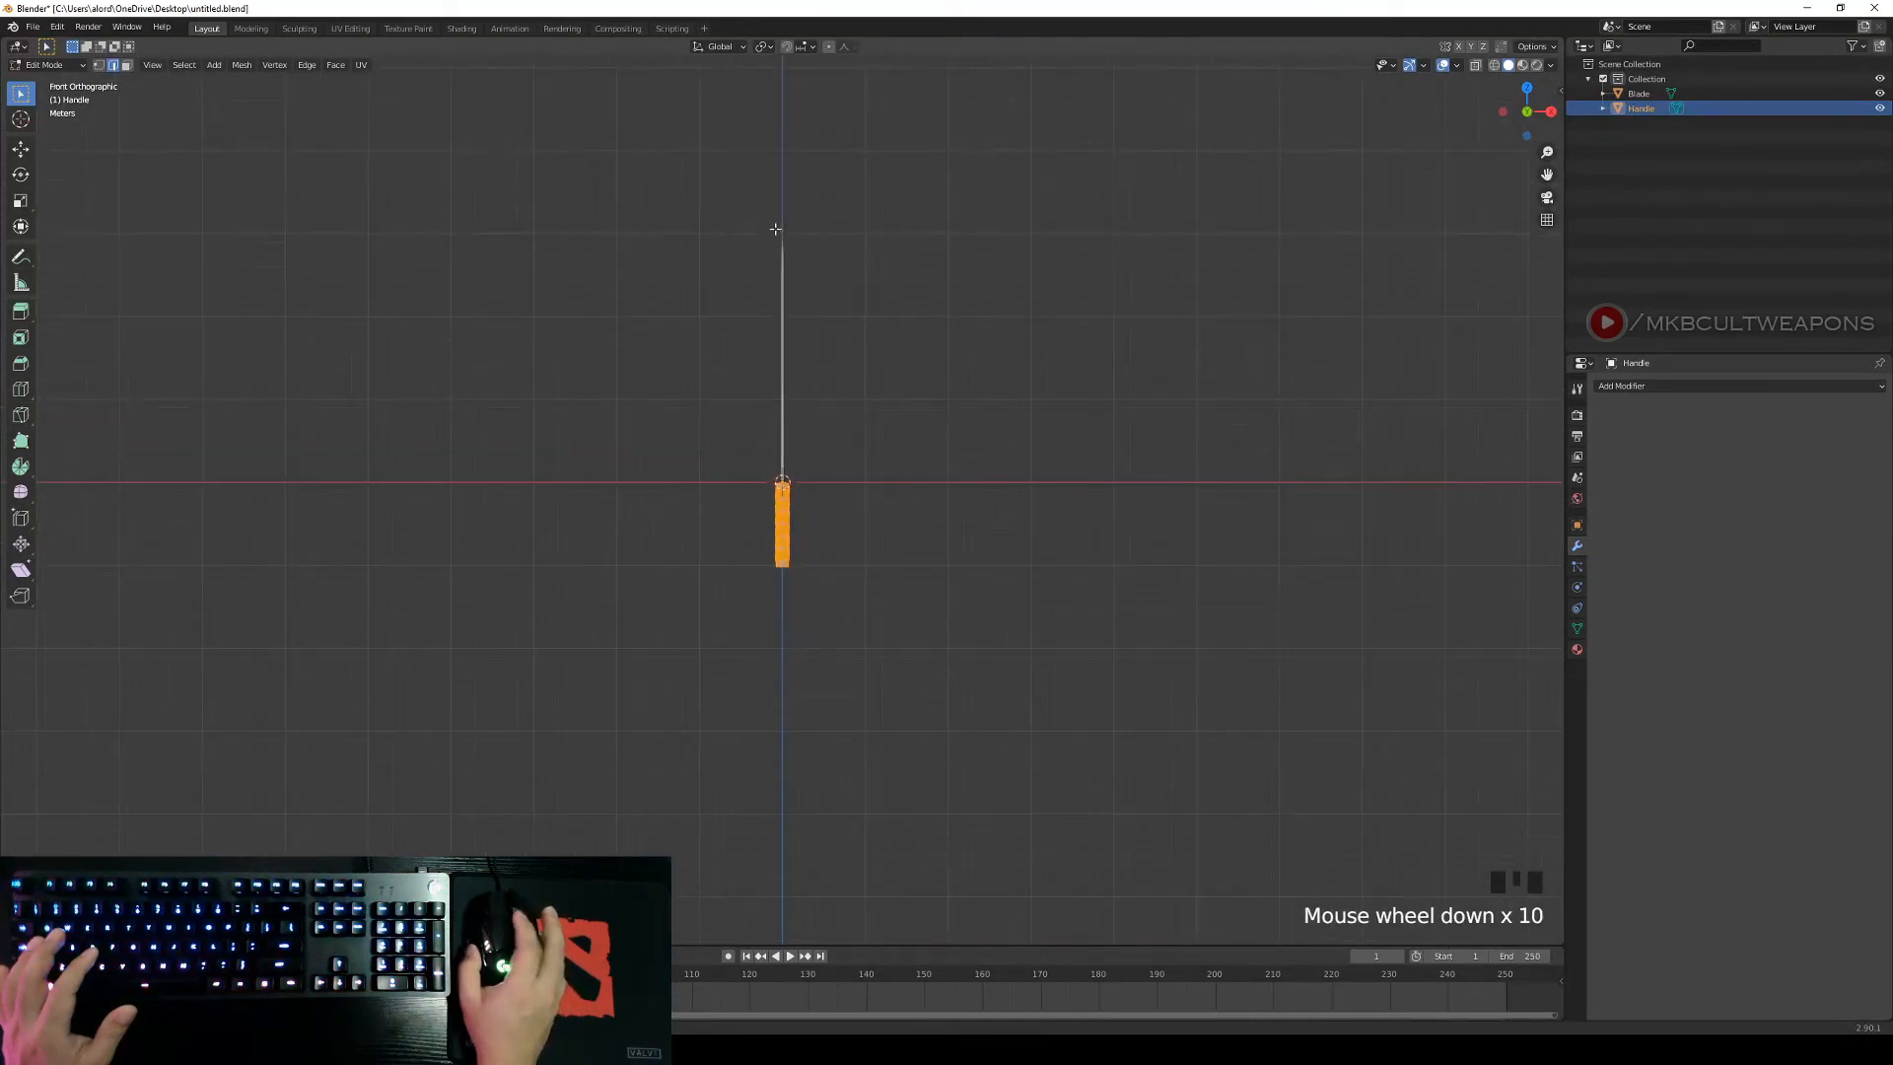
pyautogui.moveTo(899, 348); pyautogui.dragTo(887, 440, button='middle')
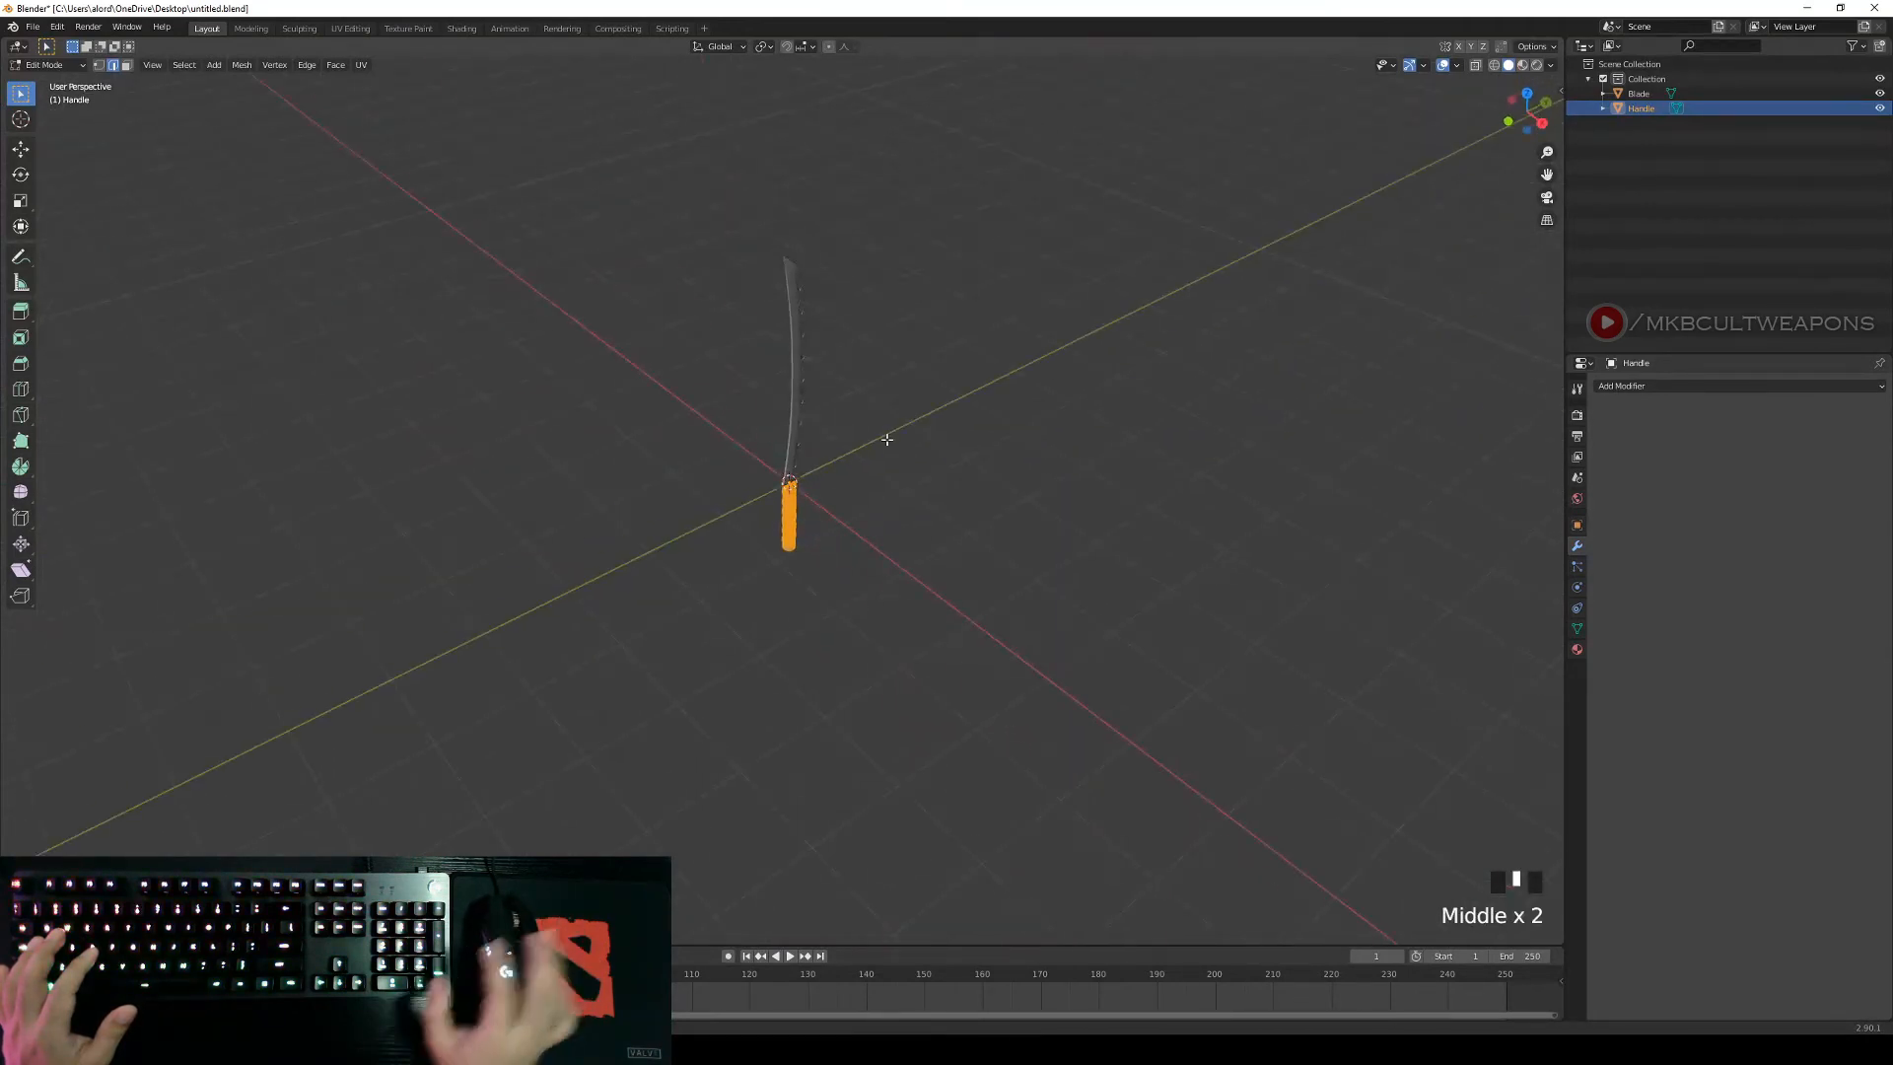
pyautogui.scroll(6, 1004, 640)
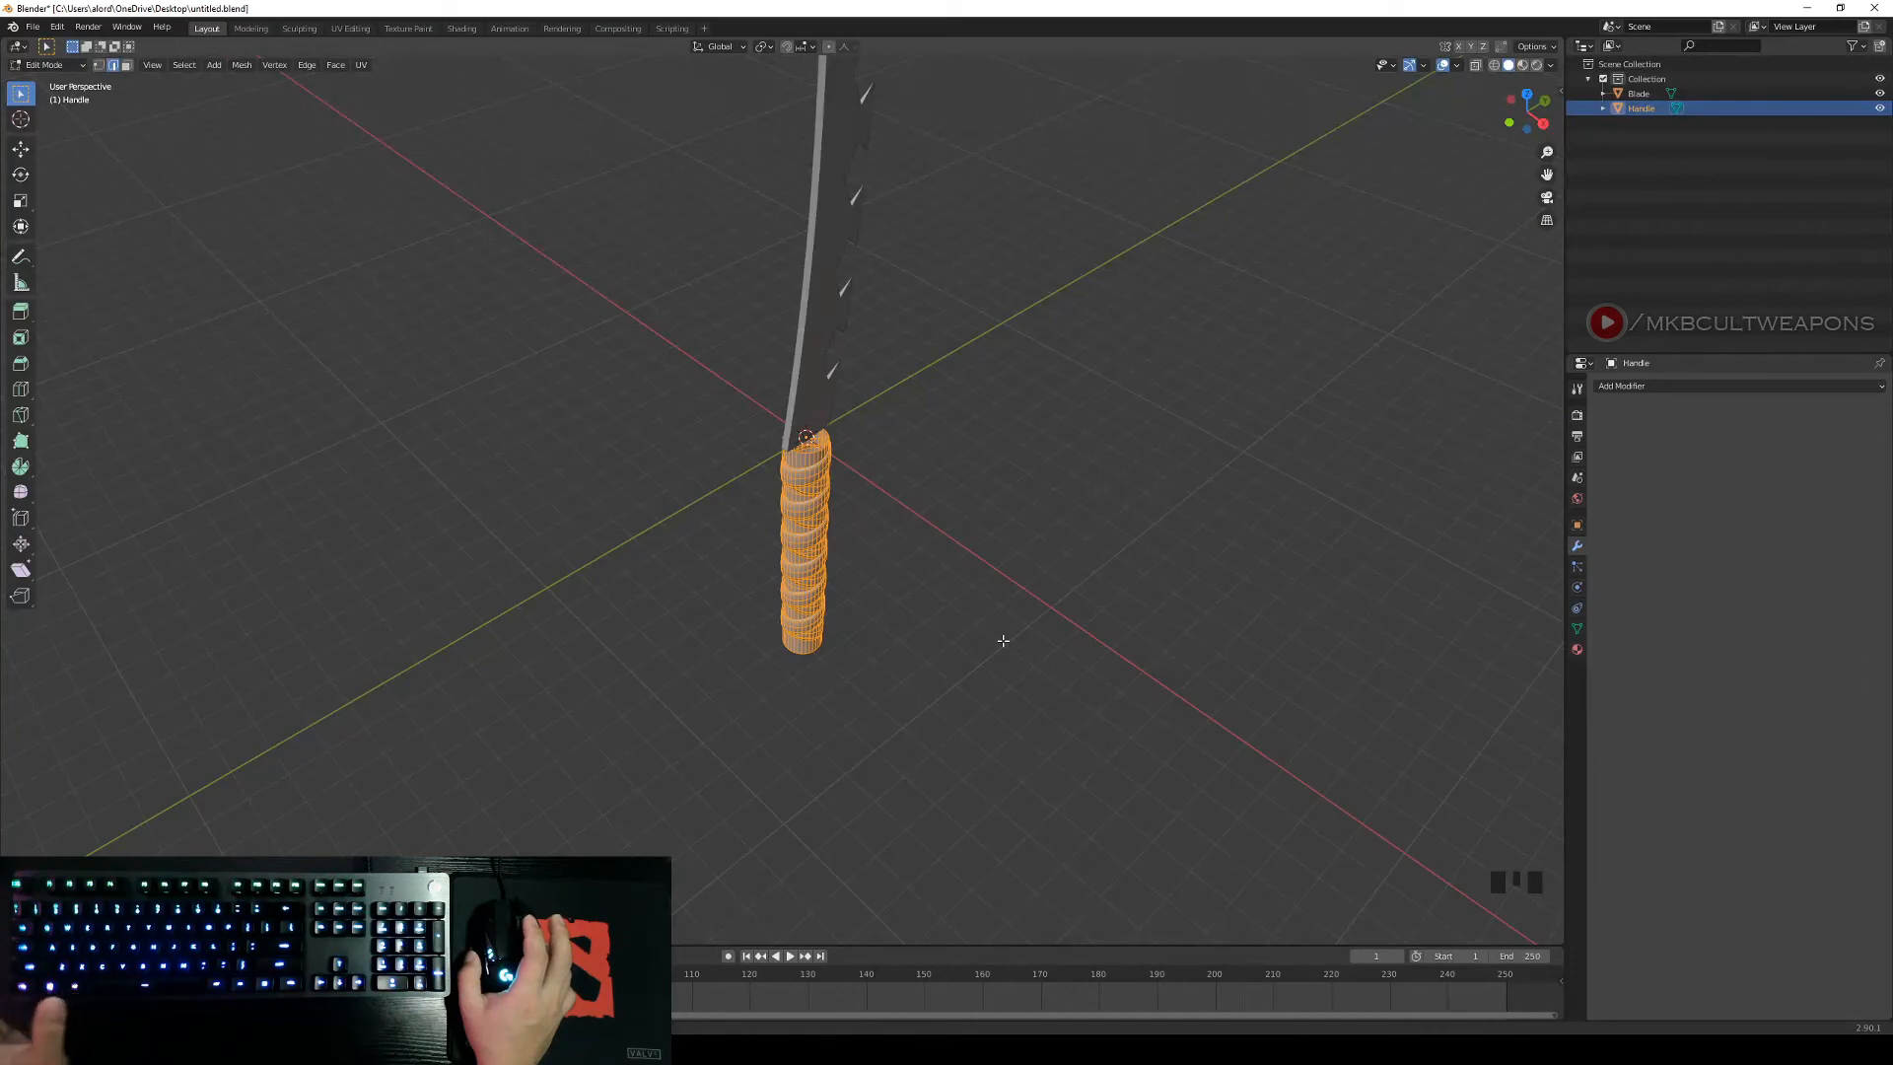
# Try to narrow the whole handle mesh along the X axis, and undo that scaling.
pyautogui.press('s')
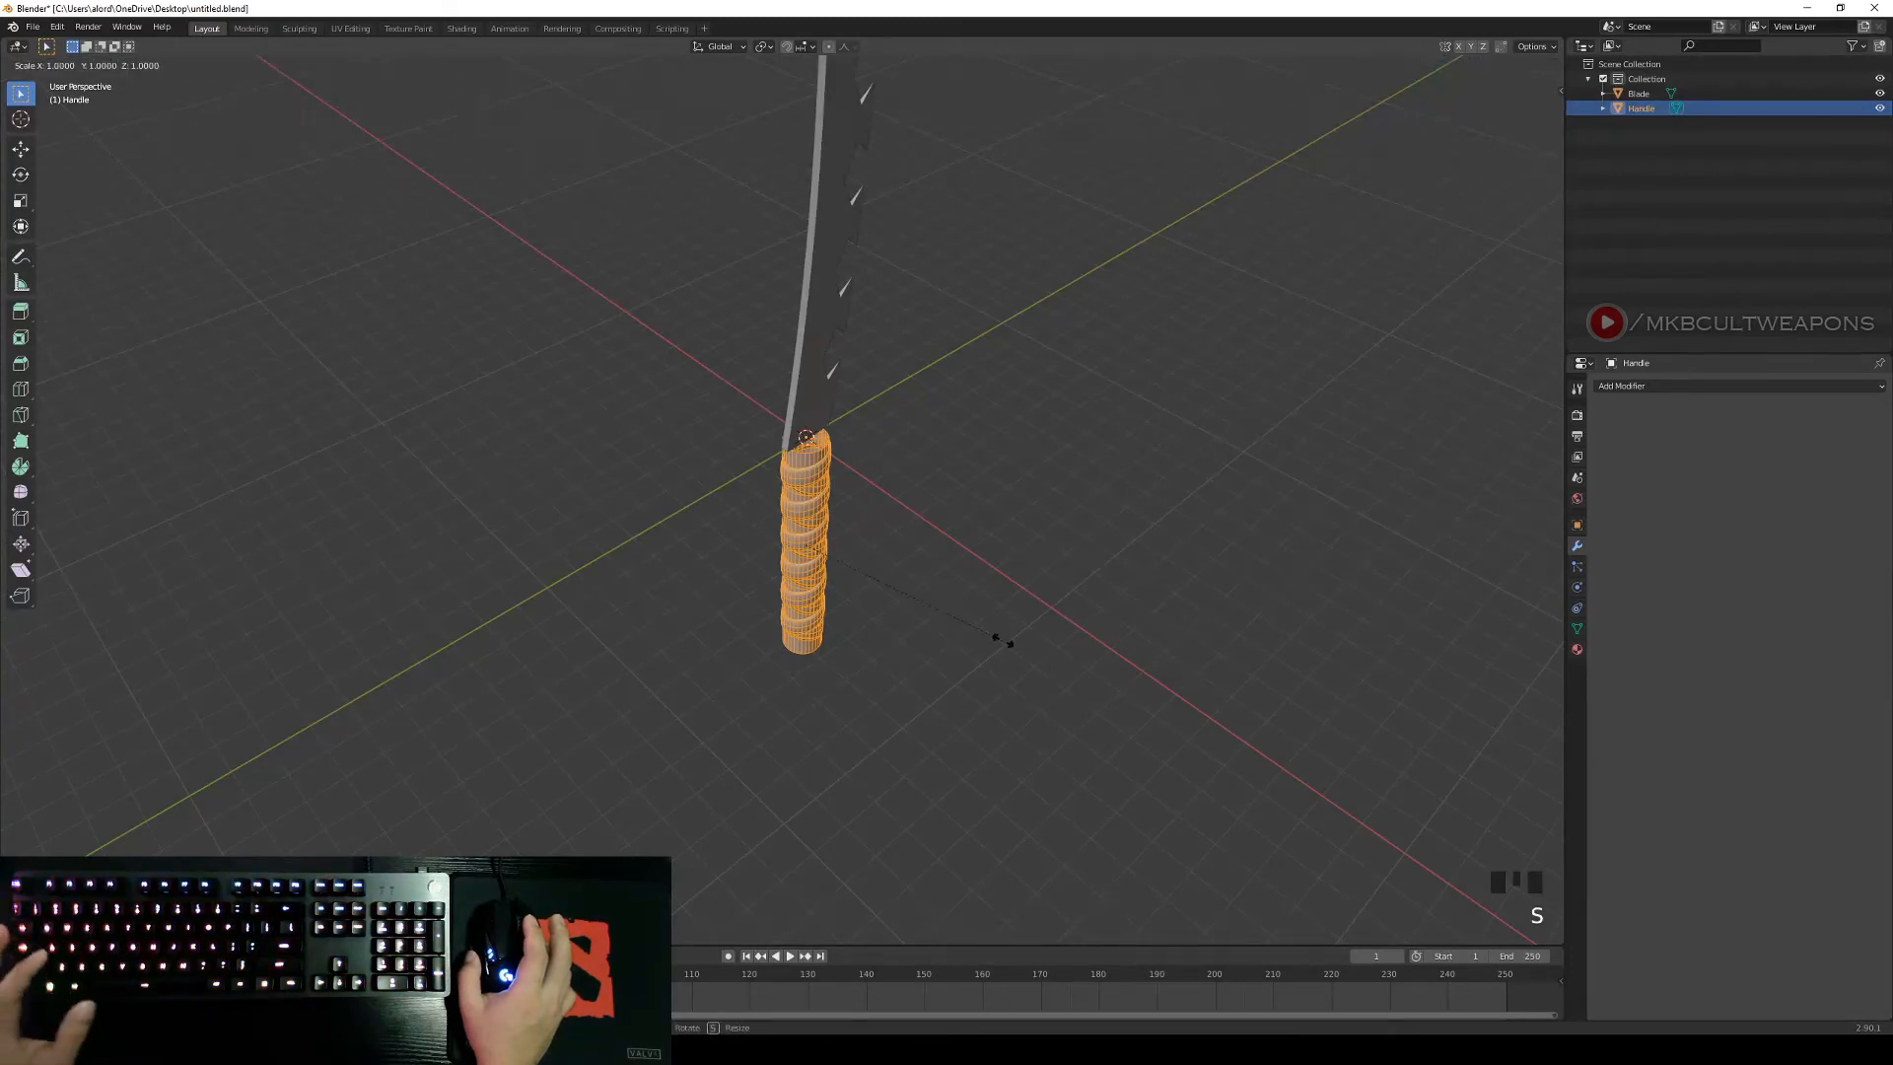
pyautogui.press('x')
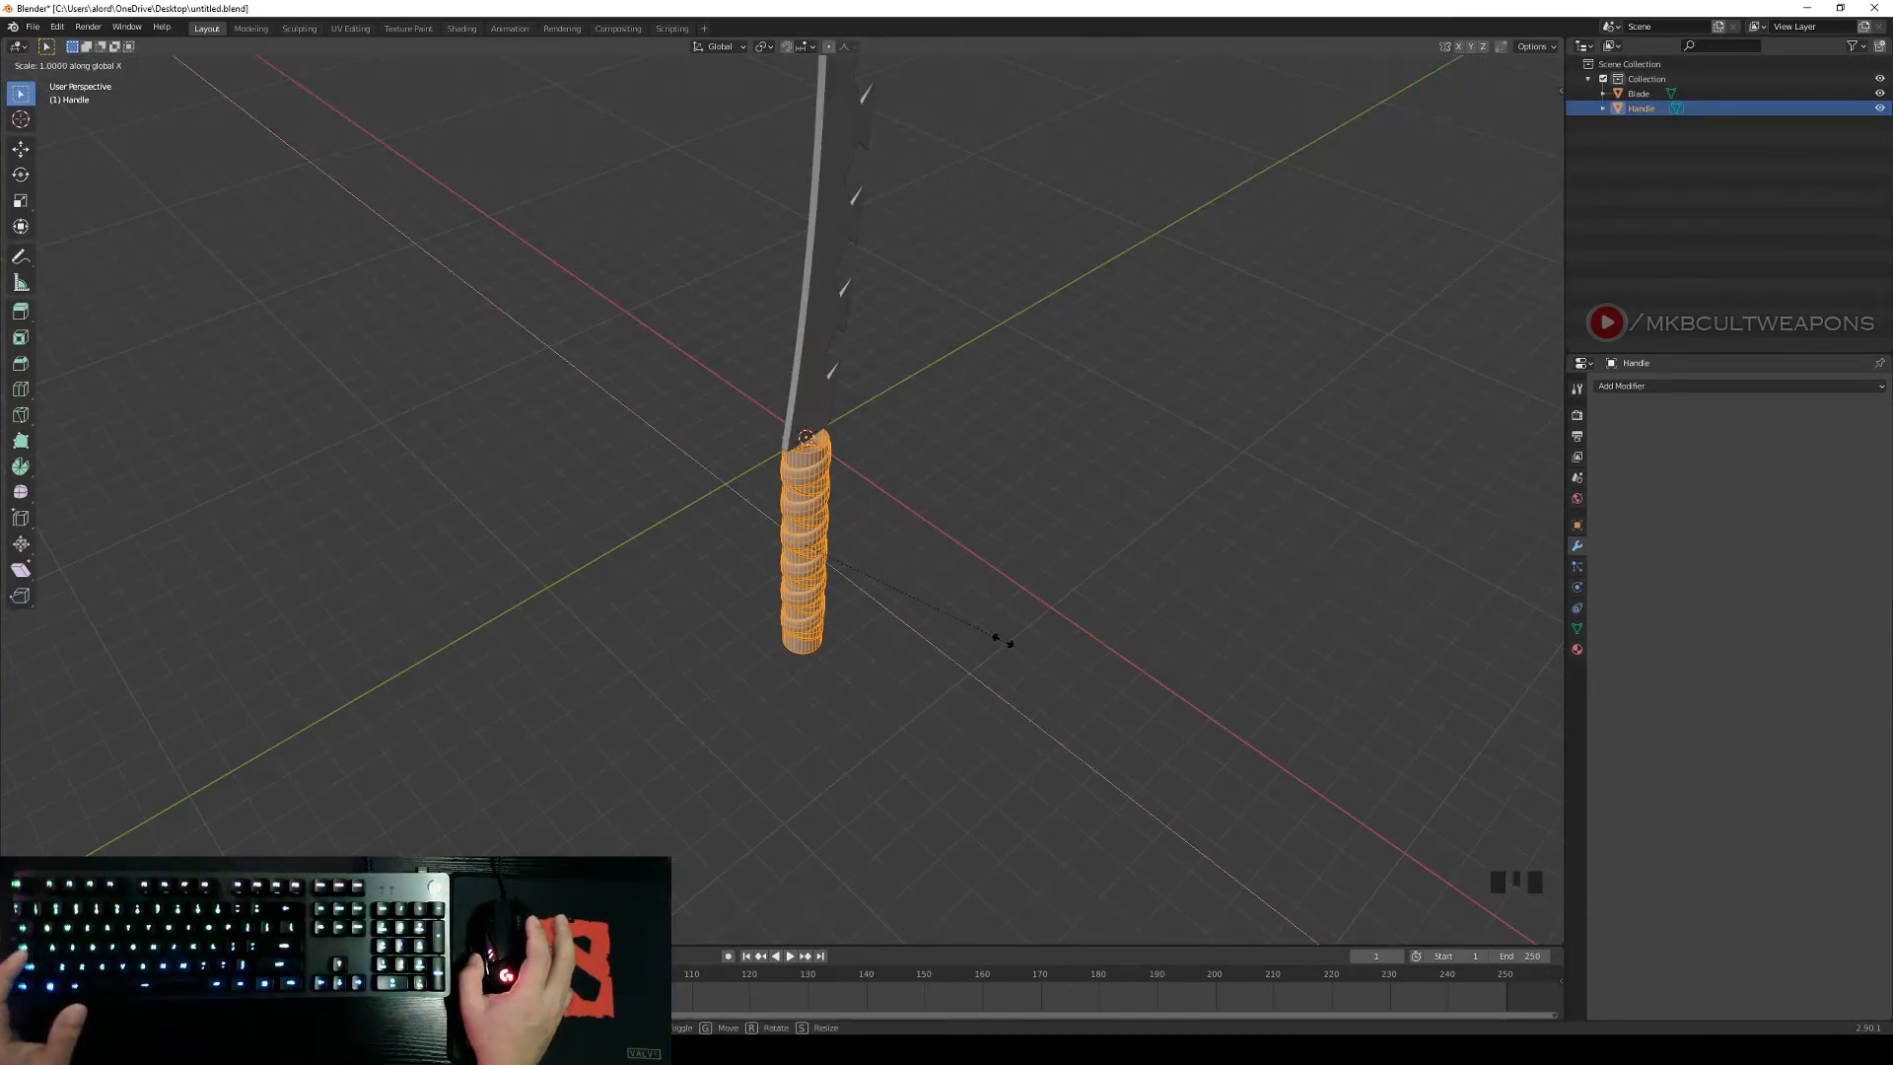
pyautogui.click(902, 594)
pyautogui.press('Tab')
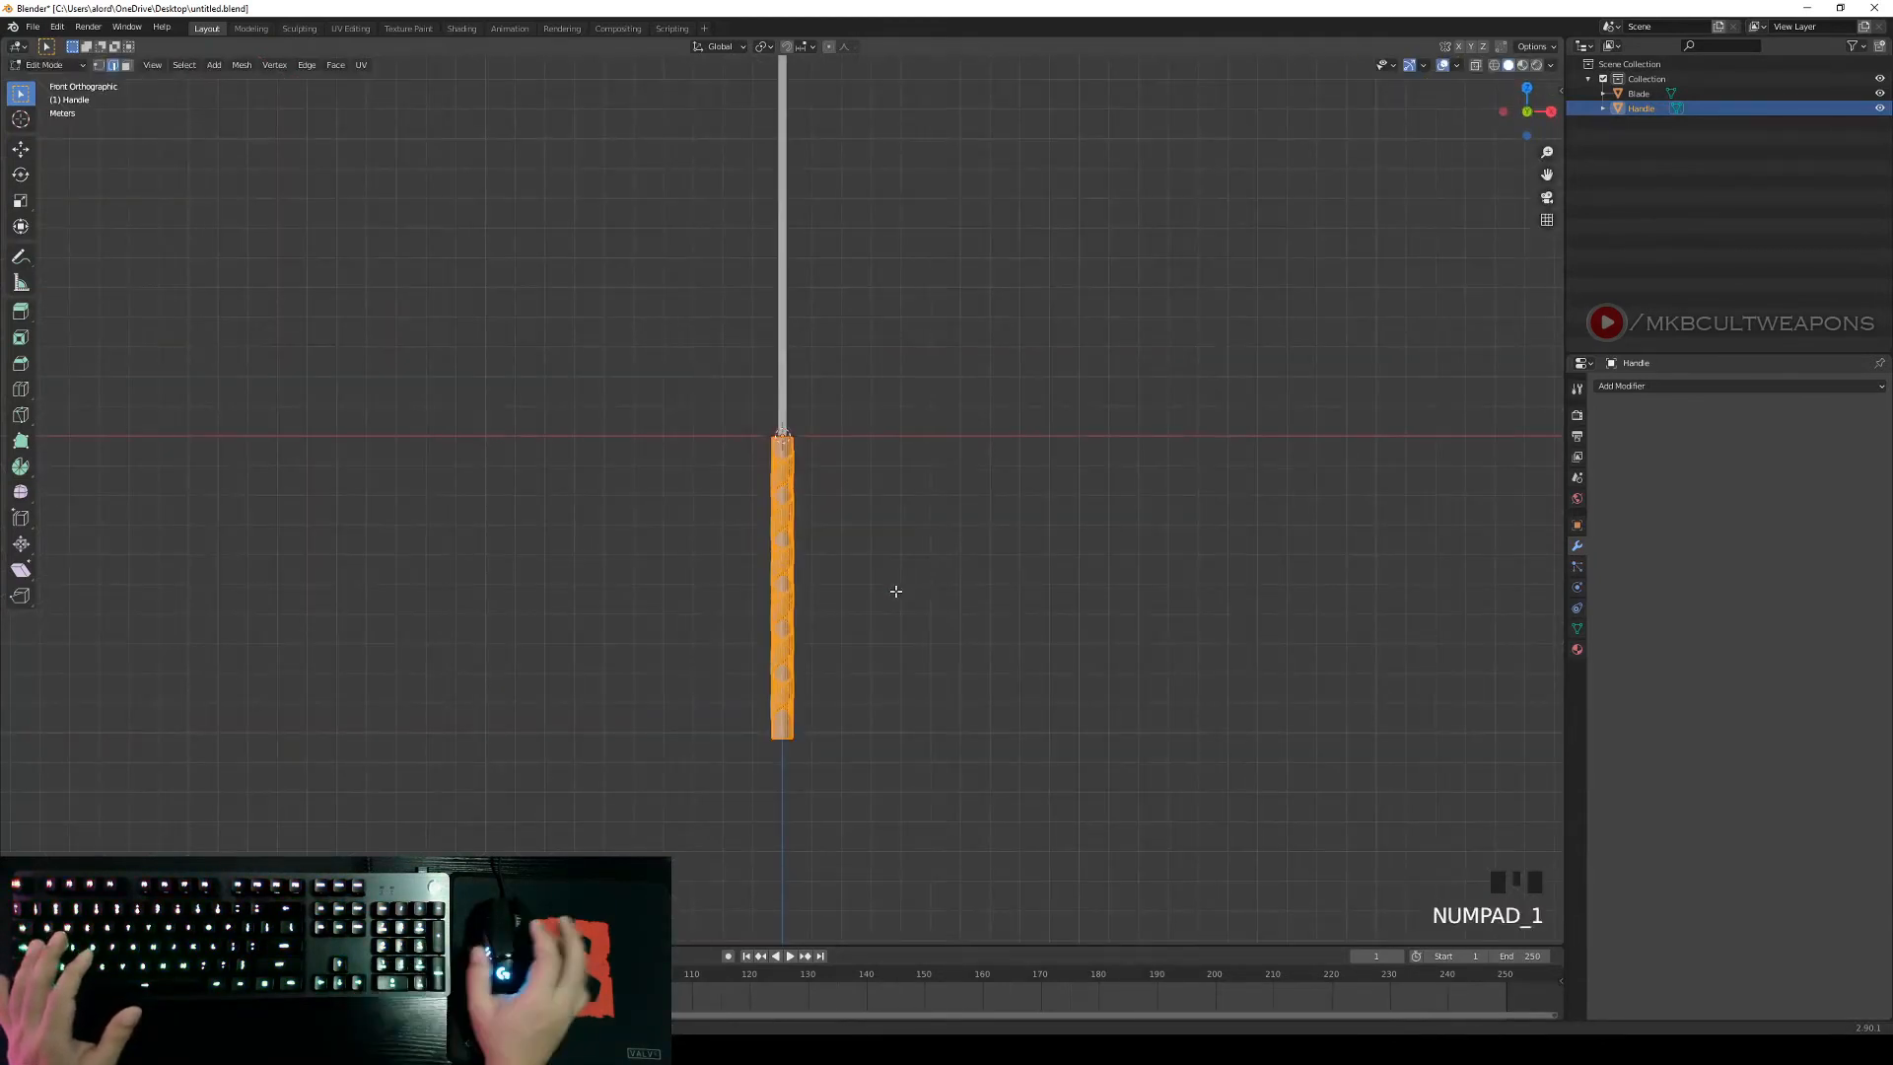
pyautogui.scroll(2, 860, 567)
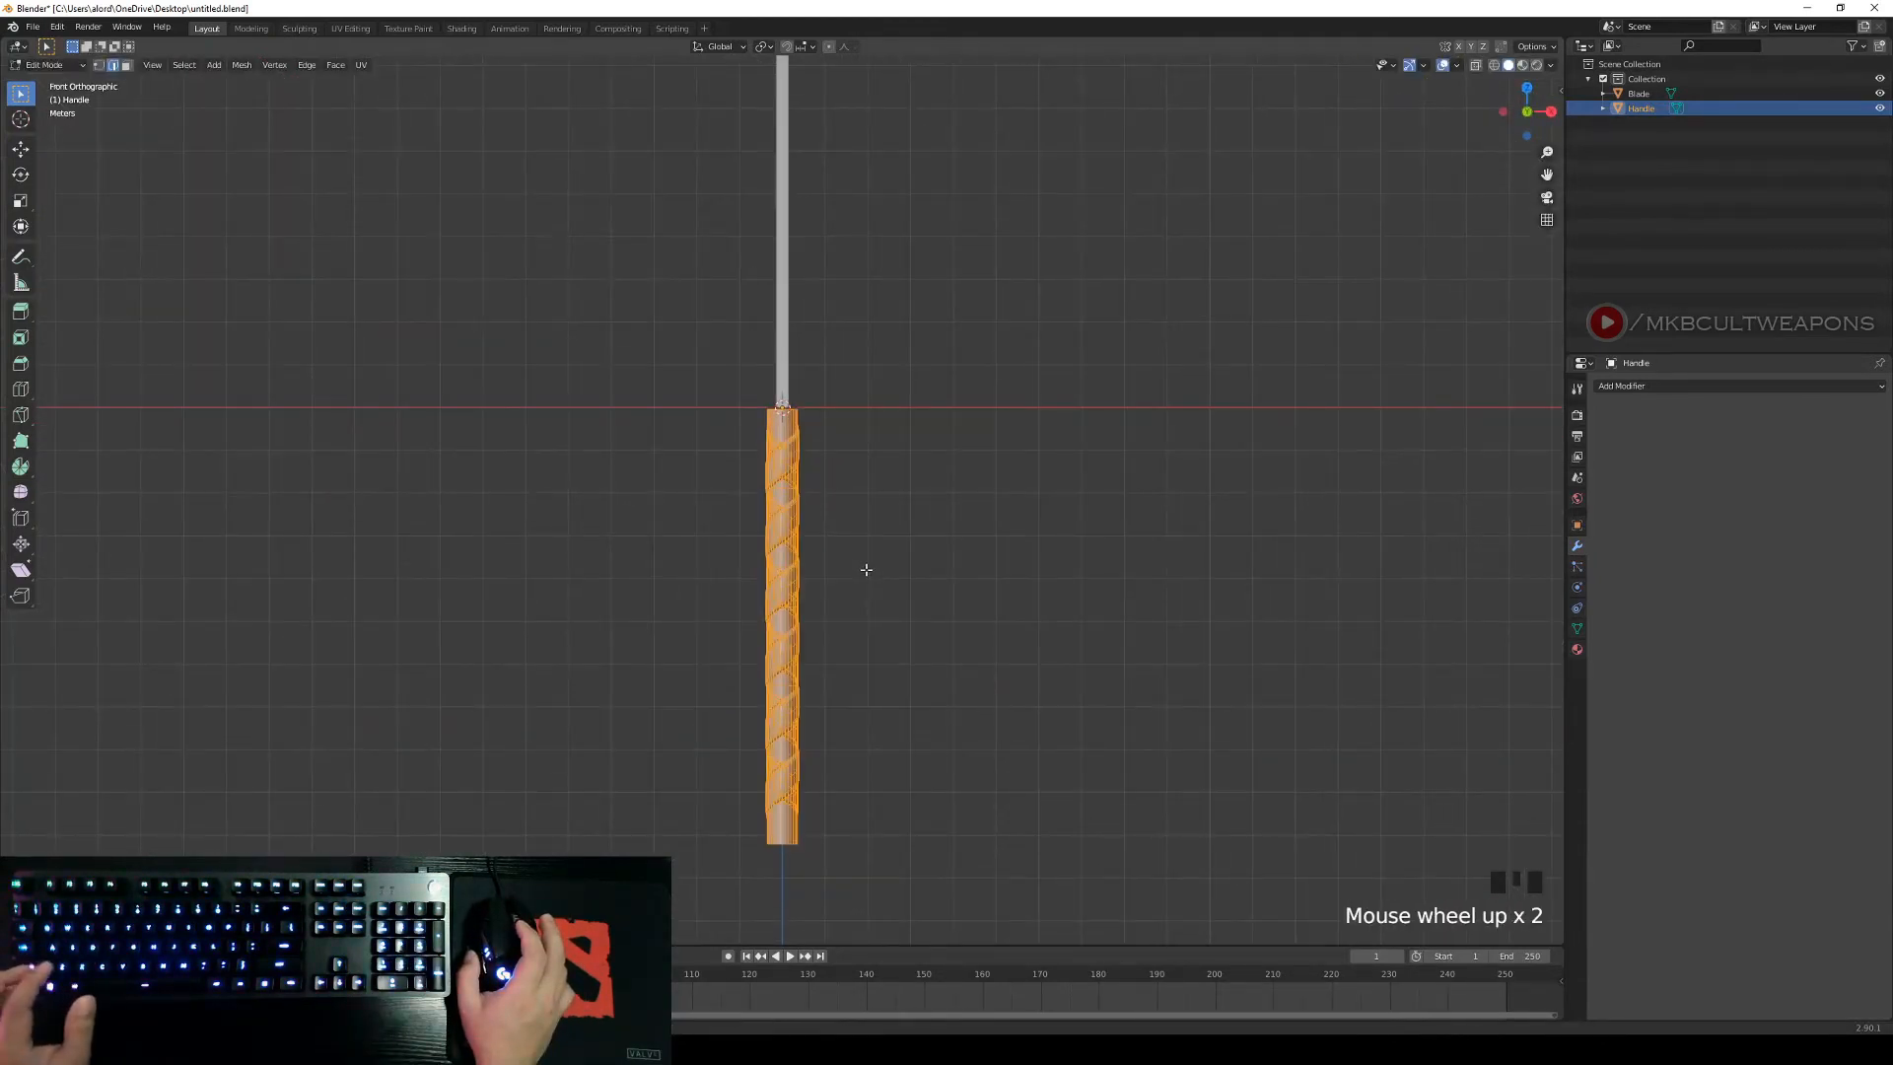
pyautogui.hotkey('ctrl', 'z')
# Scale the handle mesh along the X axis to about 0.37, deselect it and return to Object Mode.
pyautogui.press('s')
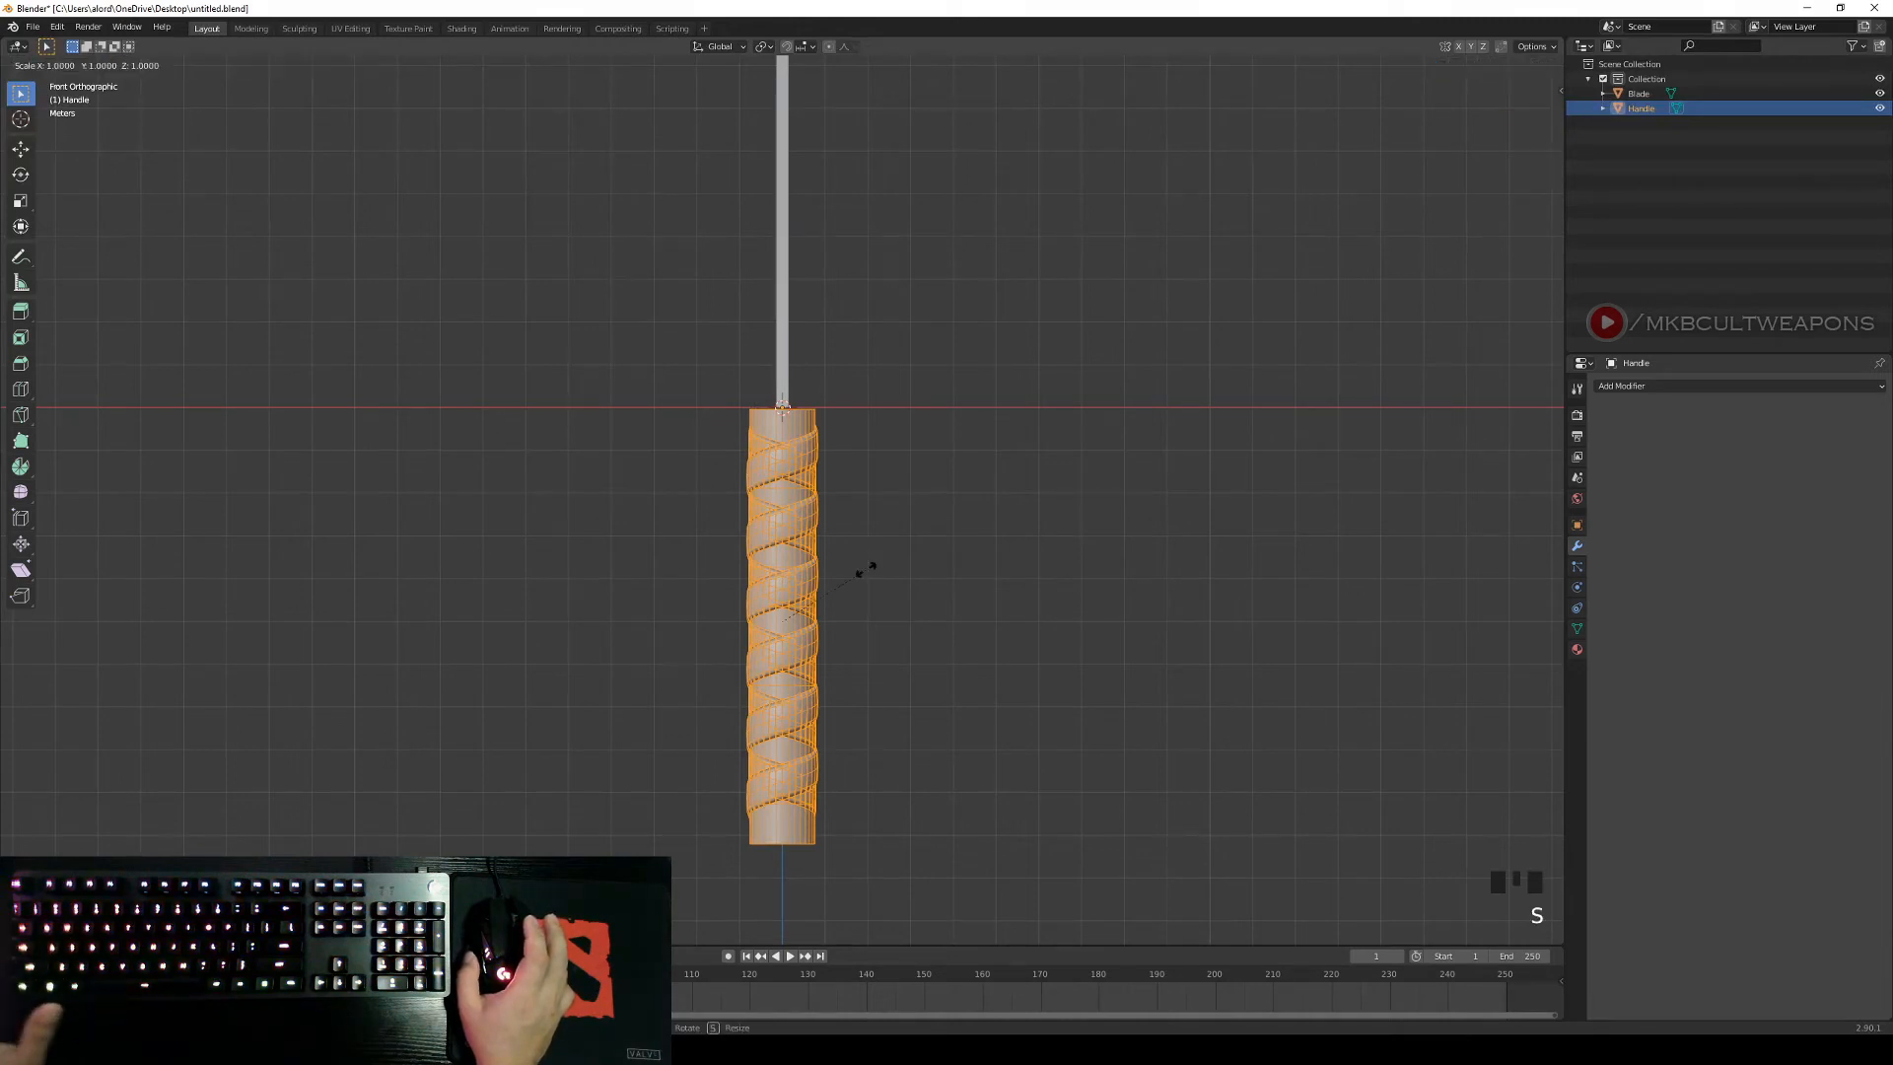
pyautogui.press('x')
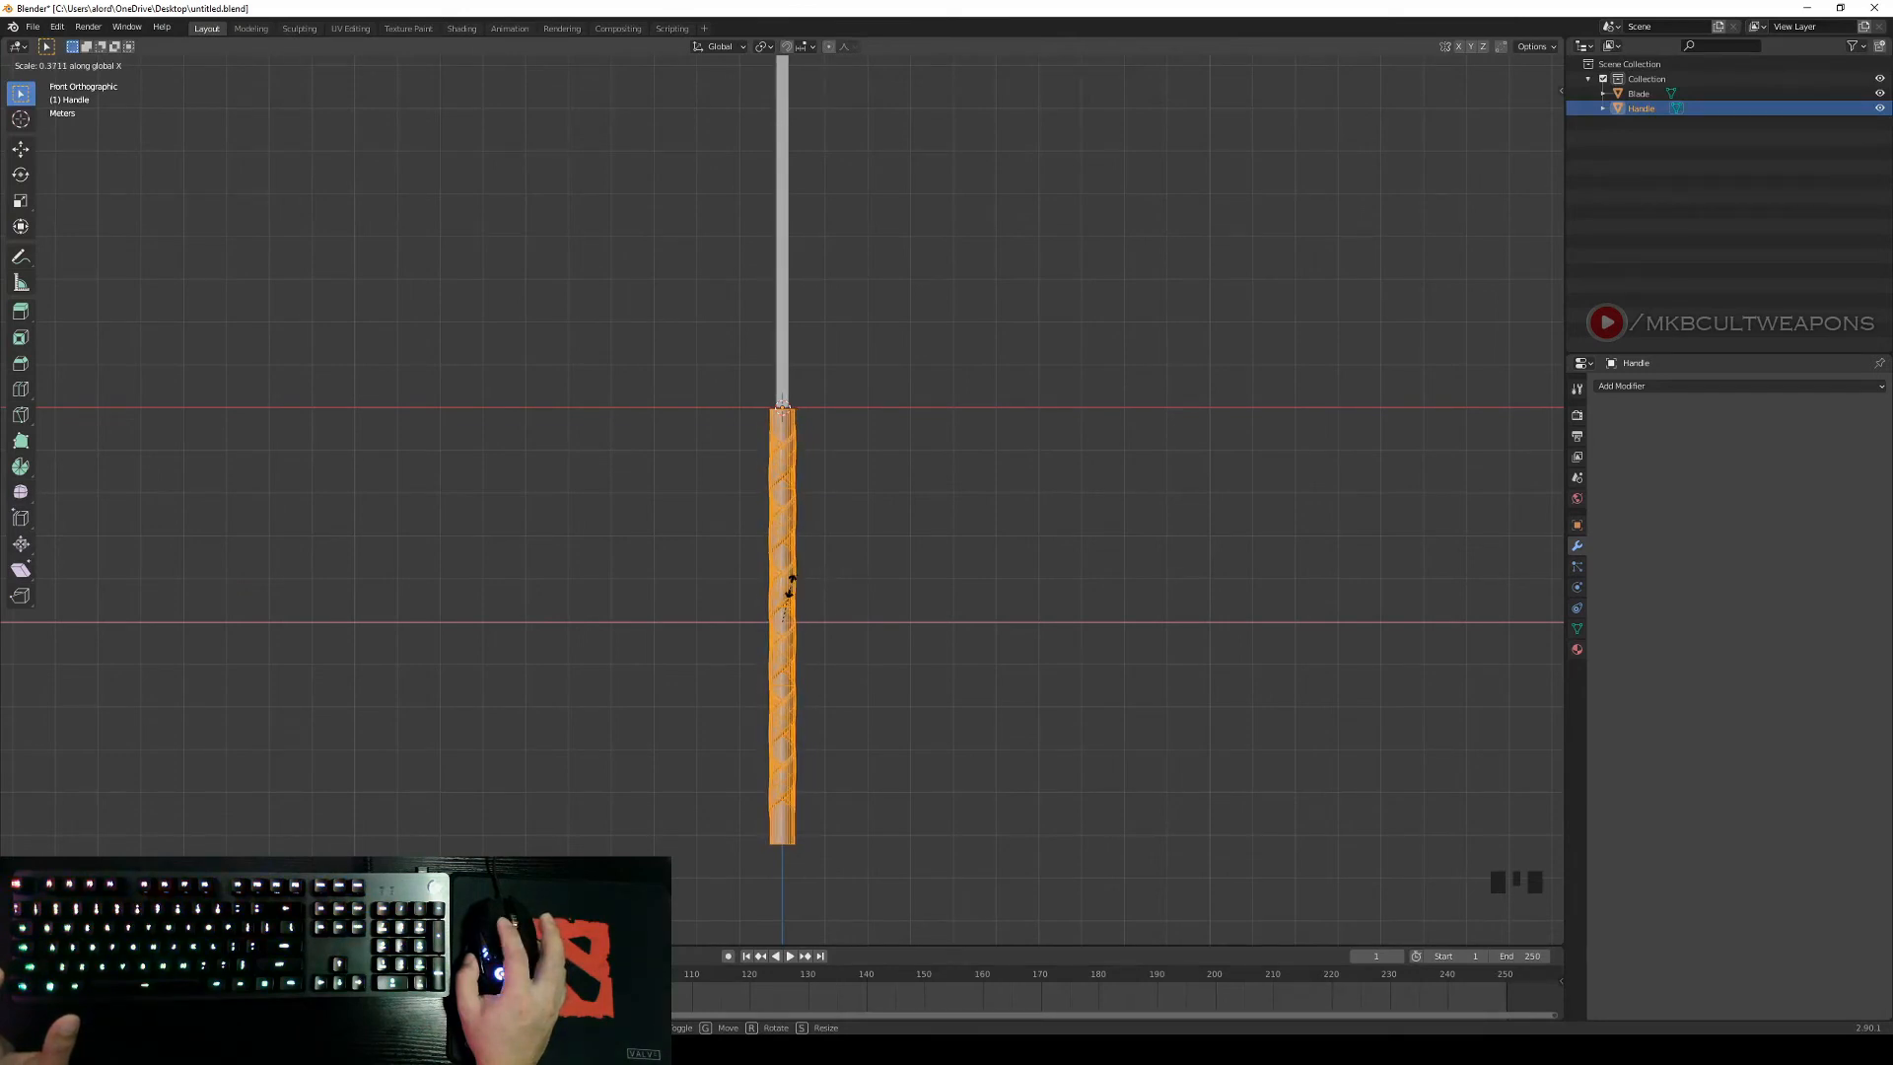
pyautogui.click(789, 589)
pyautogui.moveTo(976, 562); pyautogui.dragTo(848, 604, button='middle')
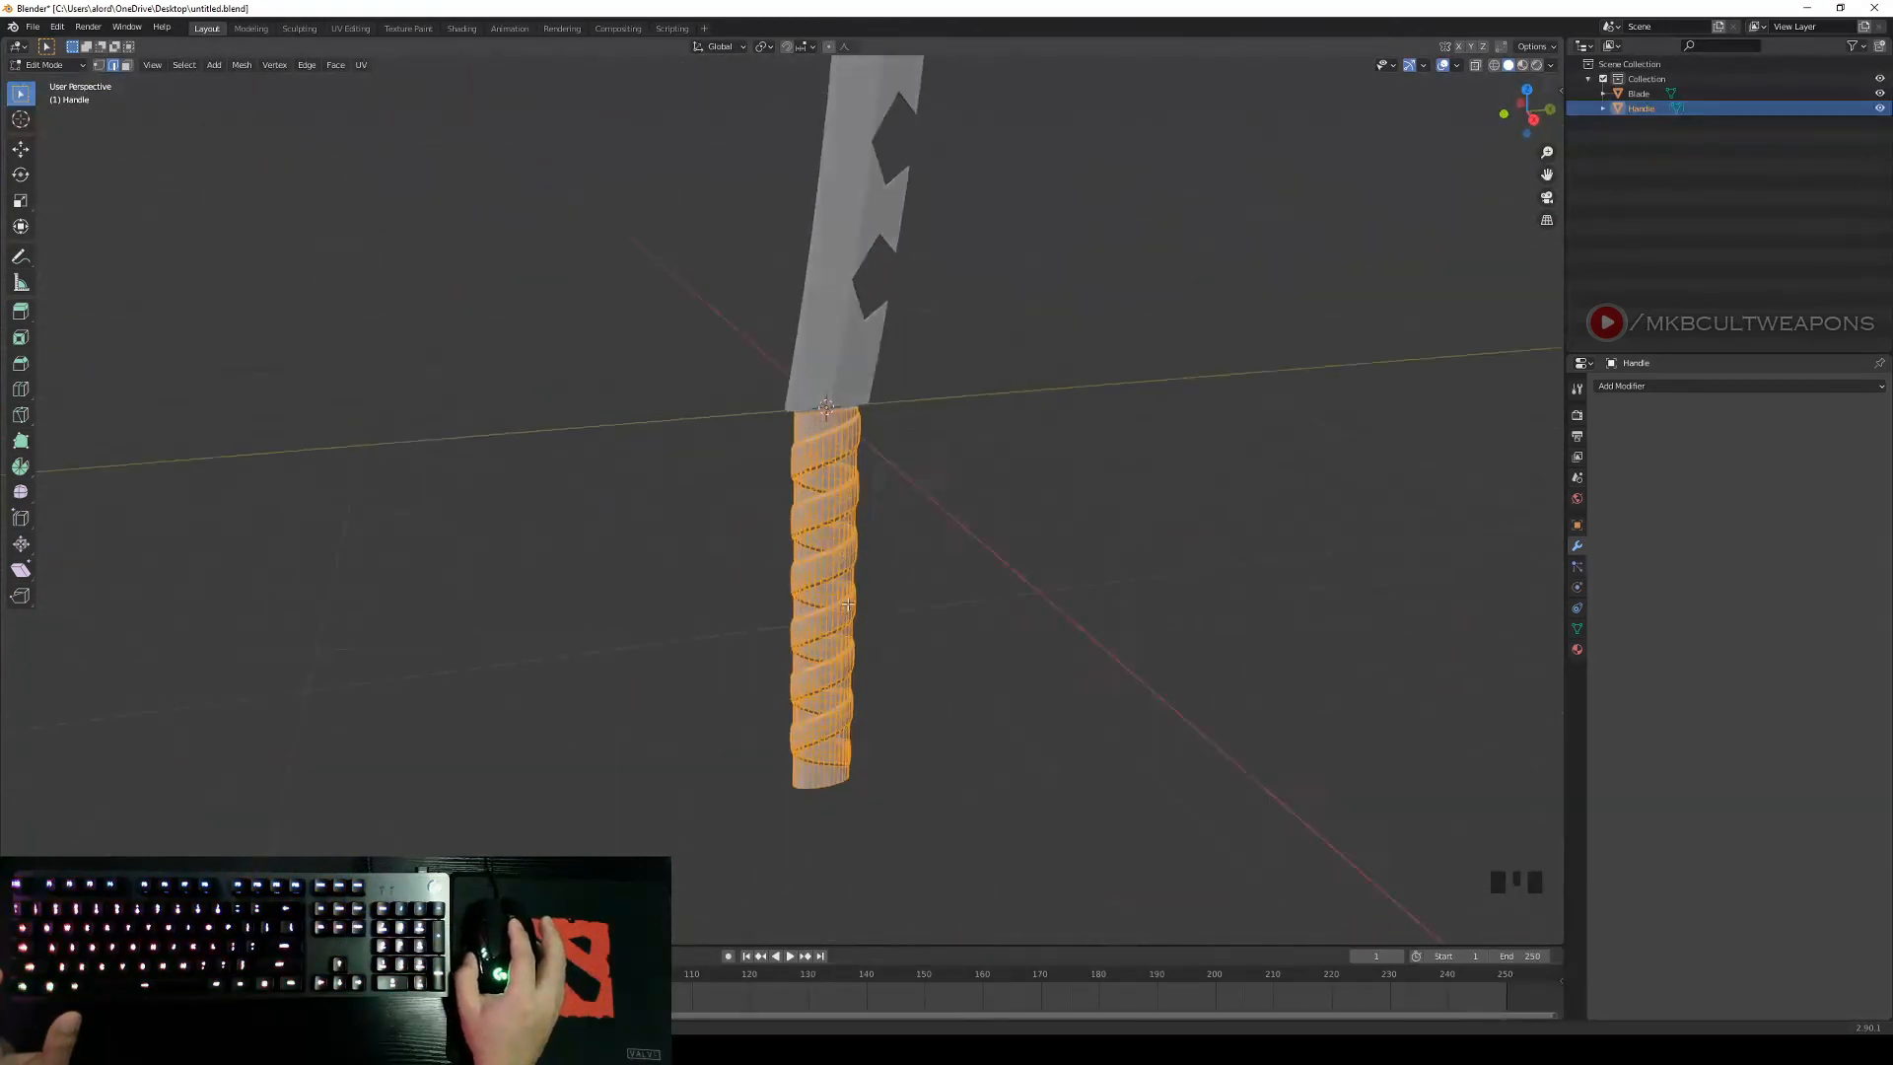
pyautogui.press('KP_1')
pyautogui.moveTo(976, 605); pyautogui.dragTo(733, 623, button='middle')
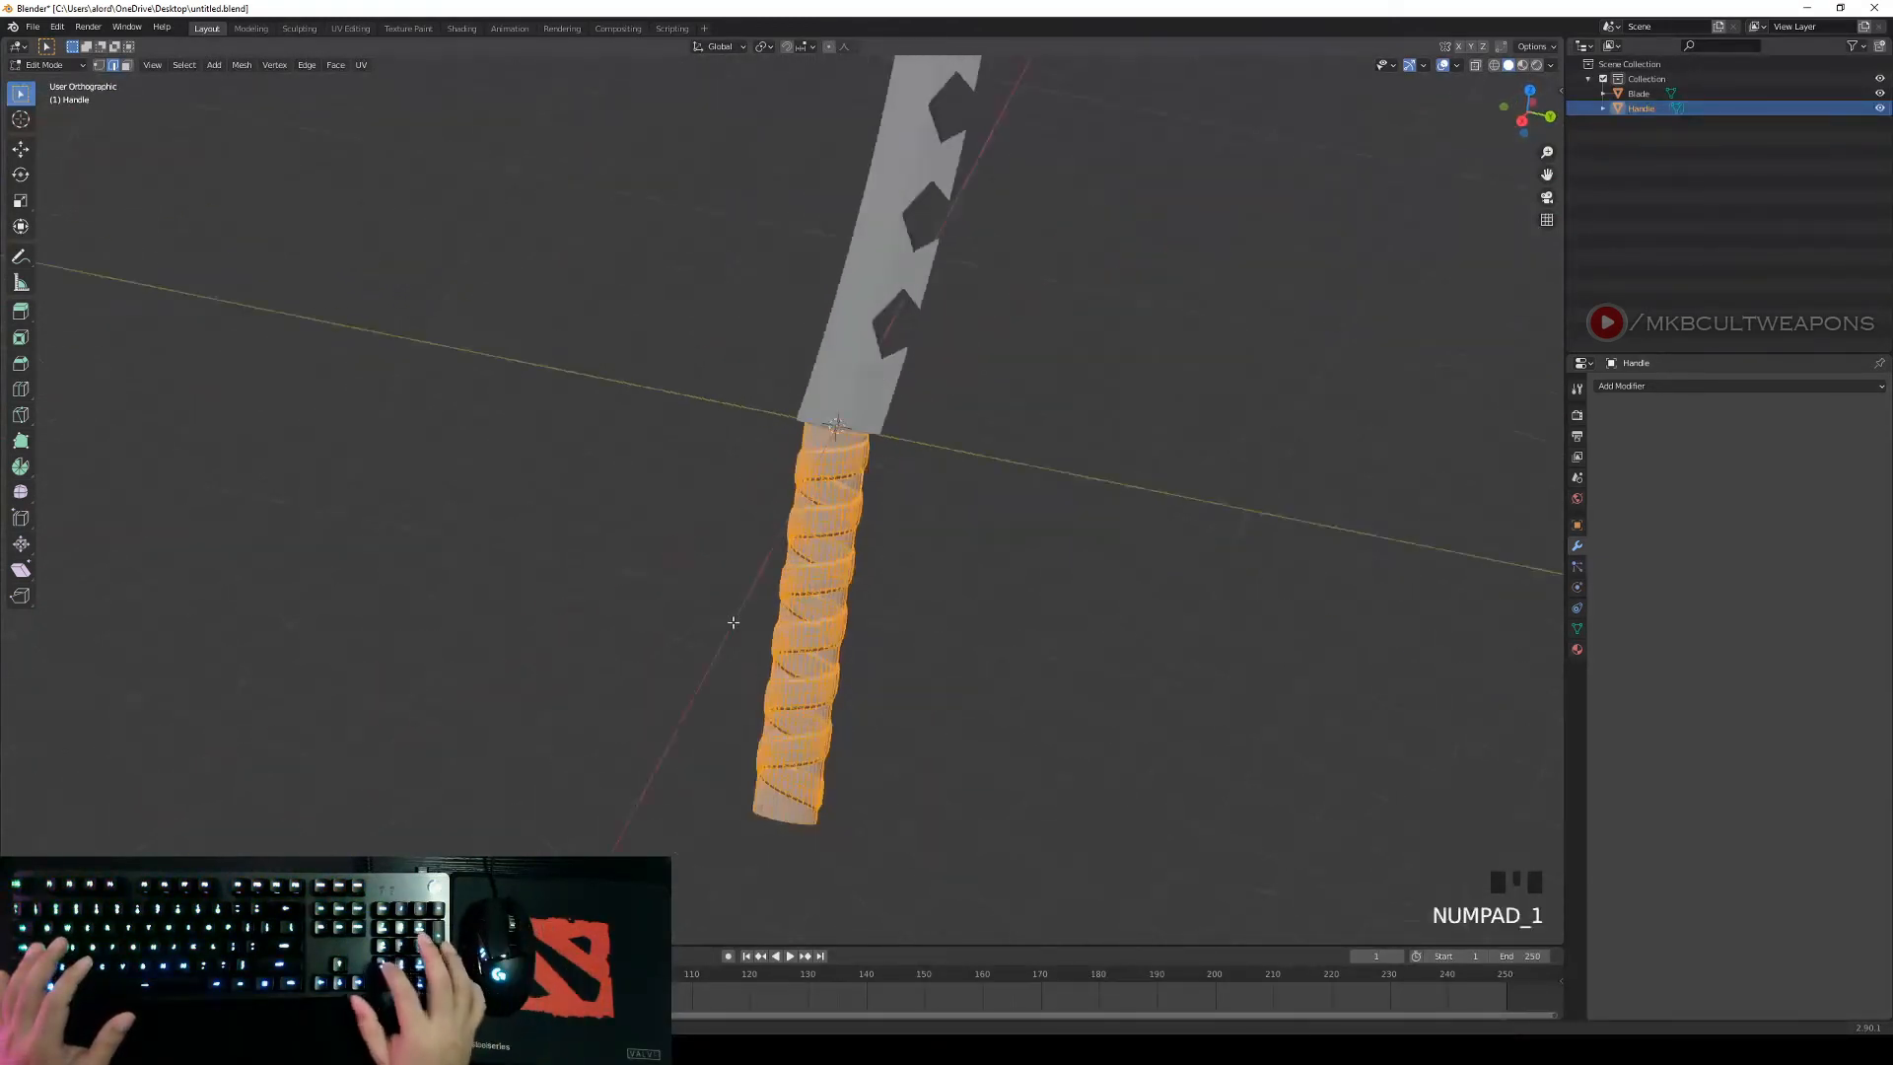
pyautogui.press('KP_1')
pyautogui.press('KP_3')
pyautogui.rightClick(1154, 522)
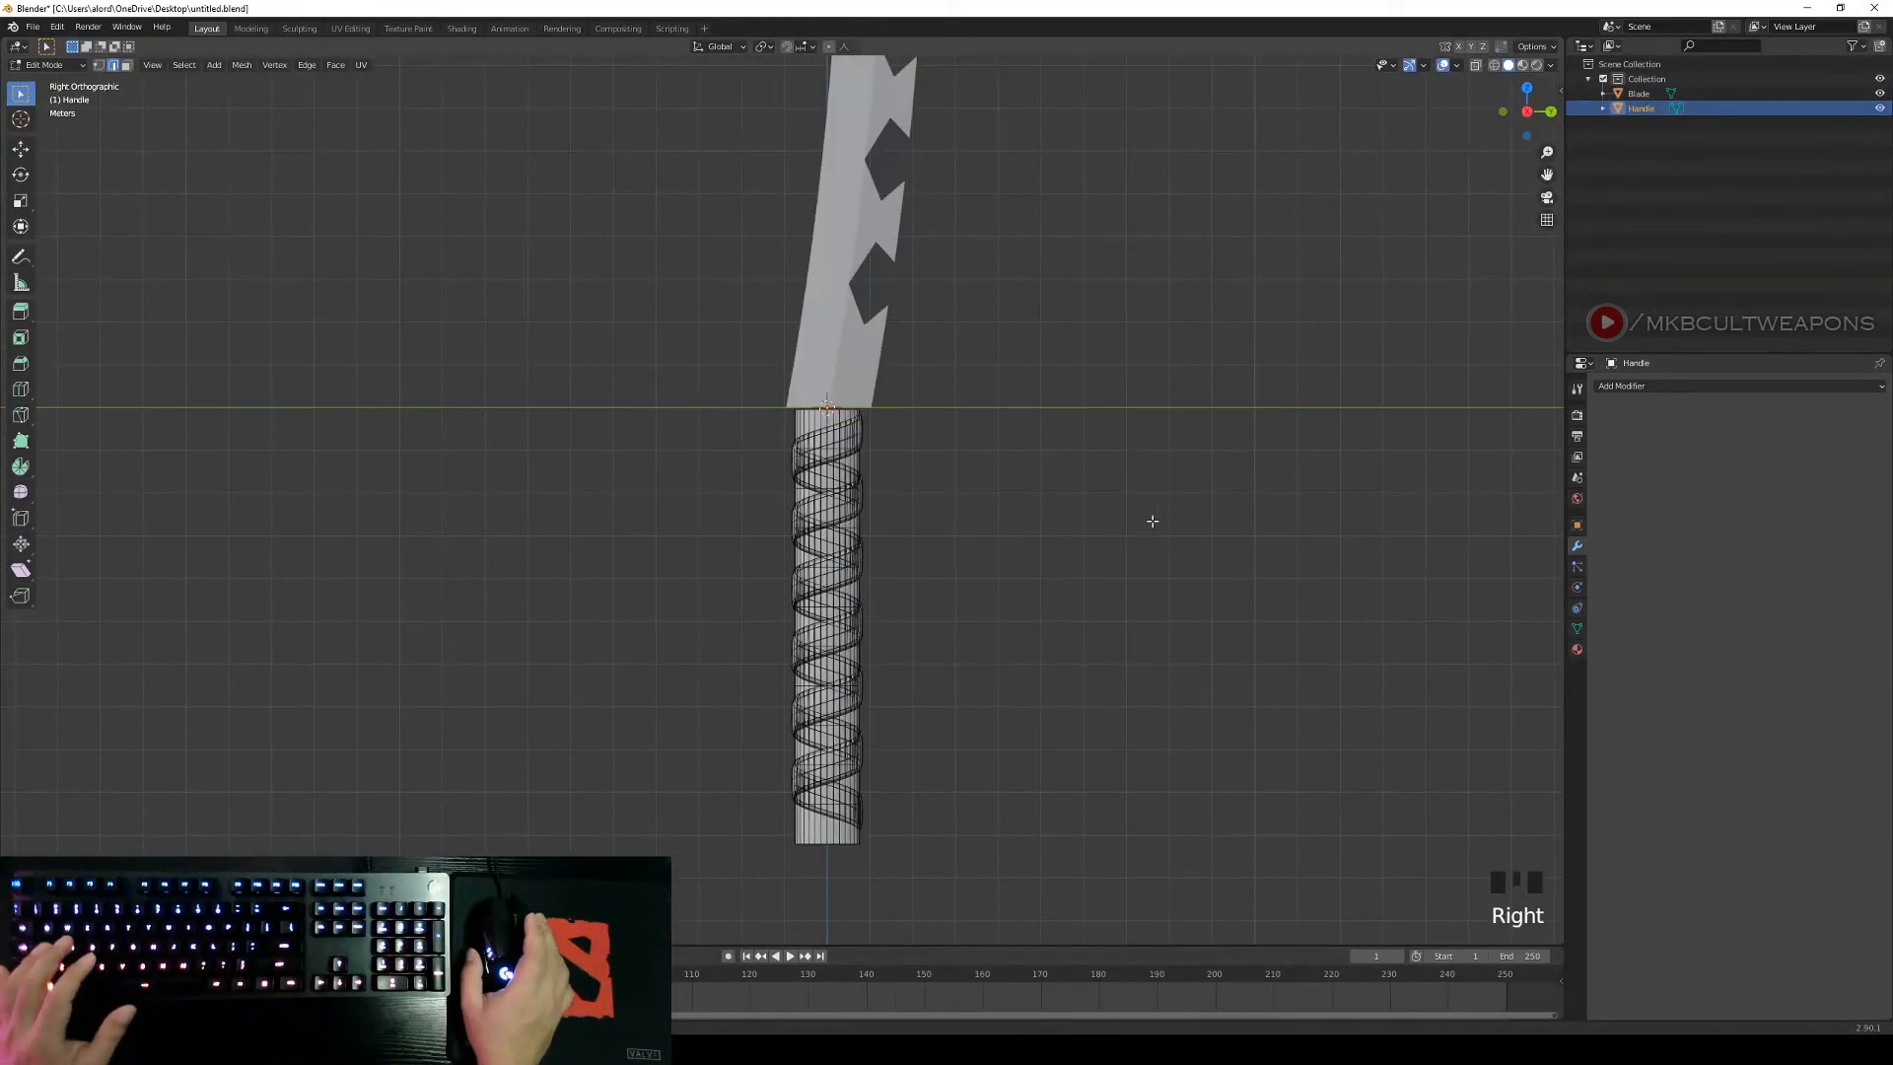
pyautogui.scroll(-3, 1048, 523)
pyautogui.keyDown('shift'); pyautogui.moveTo(1048, 524); pyautogui.dragTo(1009, 566, button='middle'); pyautogui.keyUp('shift')
pyautogui.press('Tab')
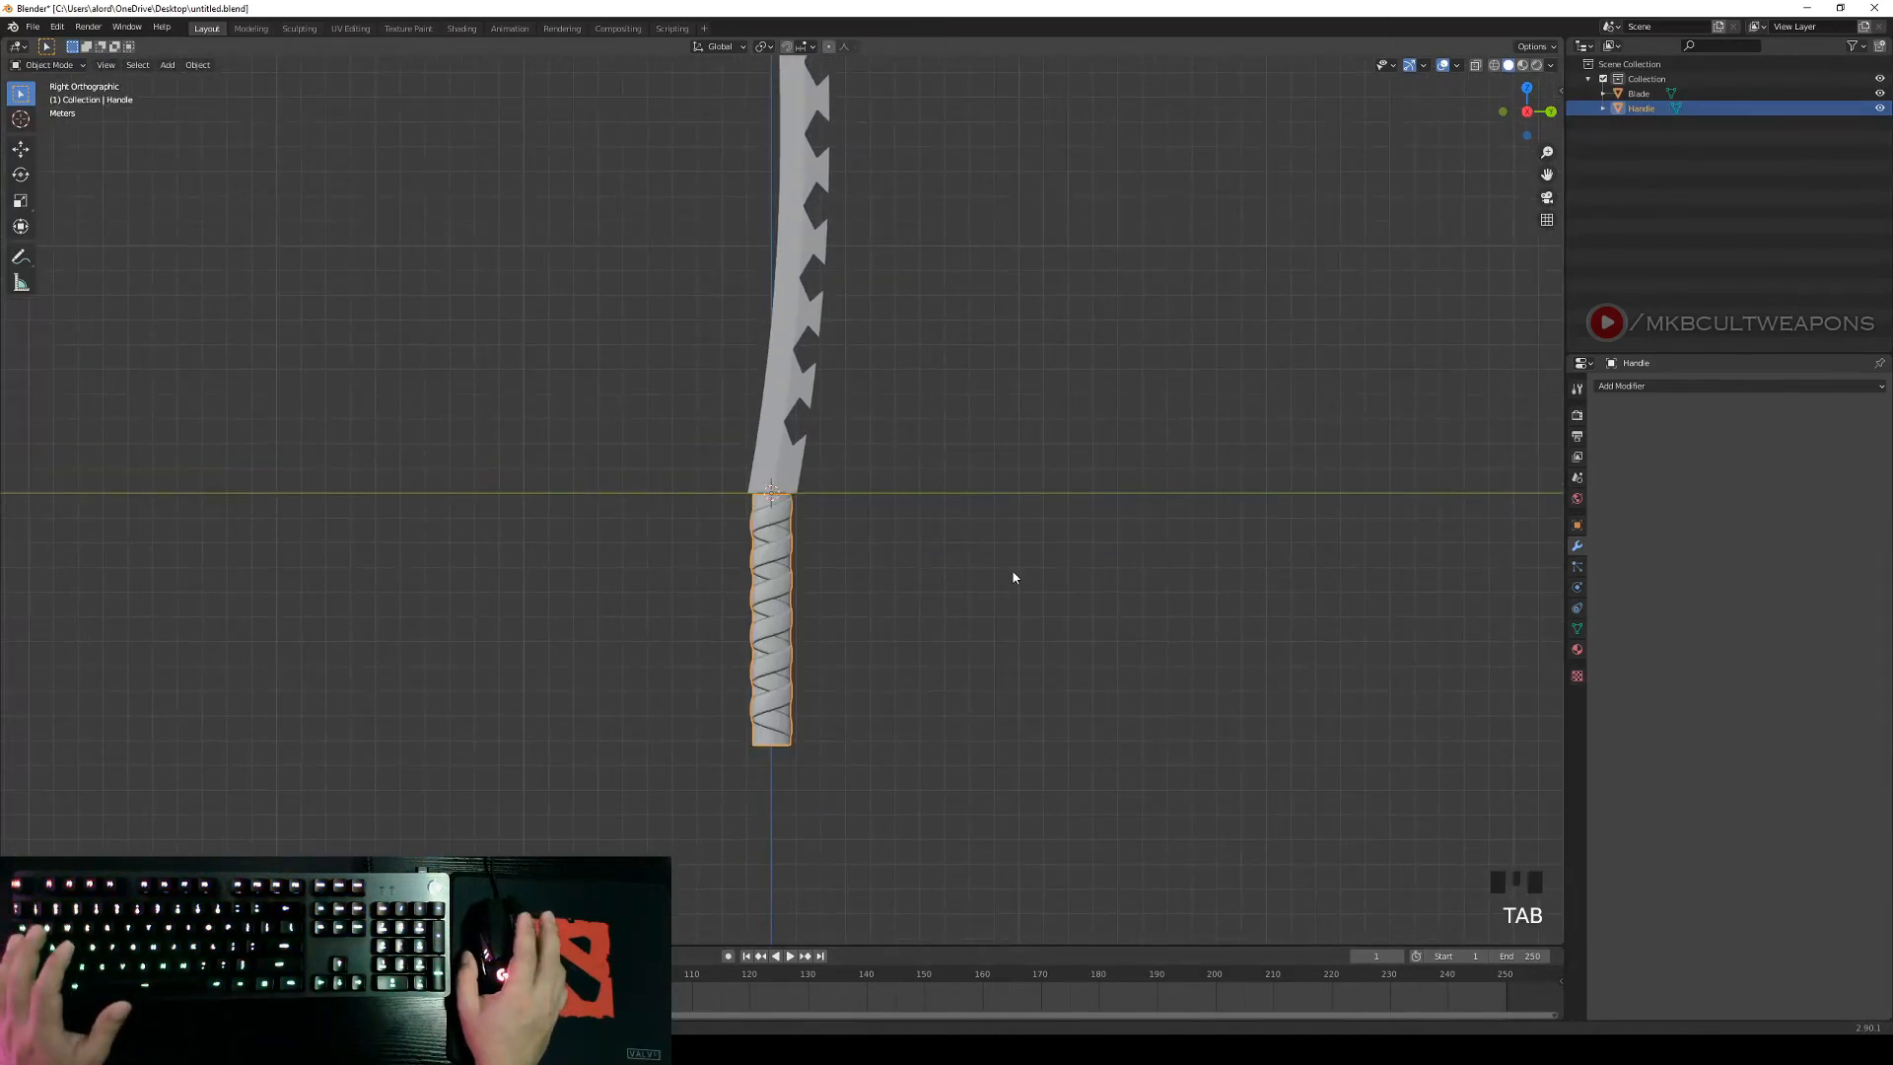
# Examine the flattened handle's size relative to the blade, from the side and at an angle.
pyautogui.scroll(-2, 1006, 579)
pyautogui.scroll(-2, 789, 443)
pyautogui.rightClick(784, 439)
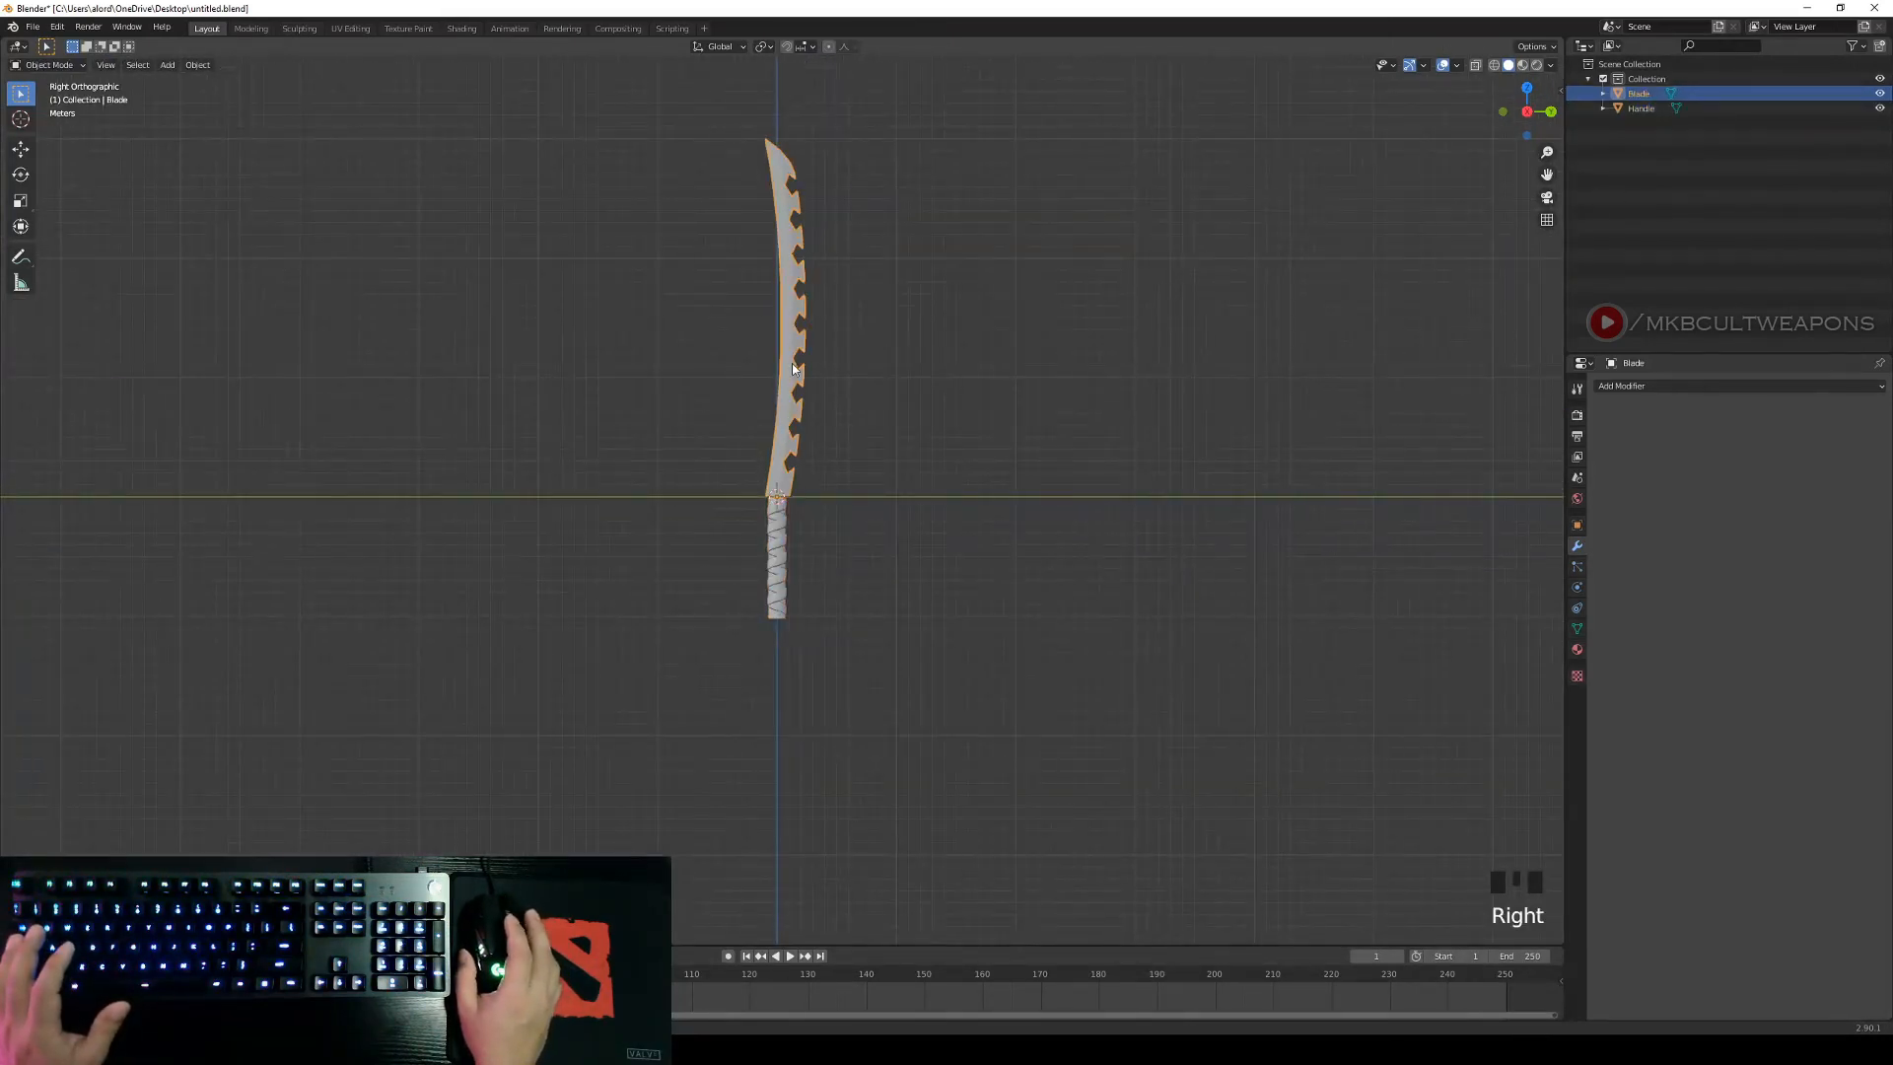
pyautogui.scroll(3, 873, 643)
pyautogui.rightClick(789, 540)
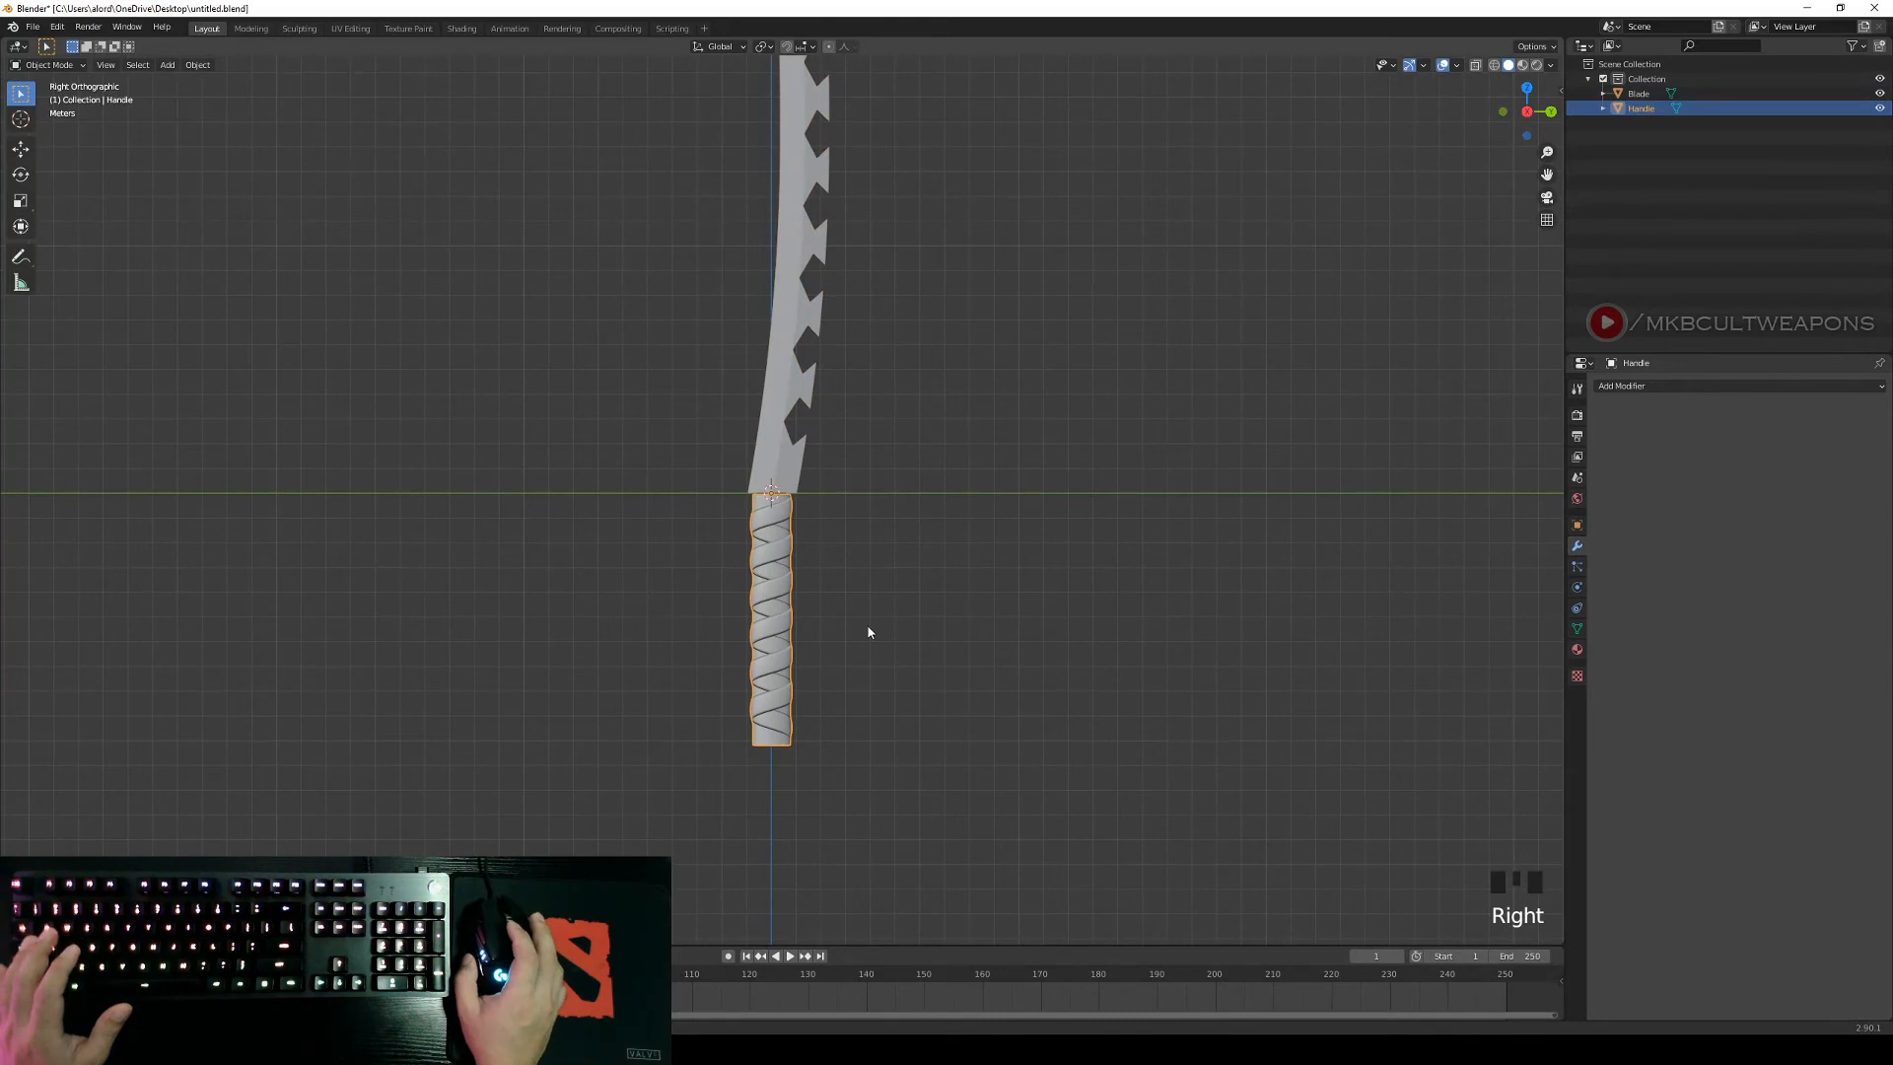
pyautogui.moveTo(869, 632); pyautogui.dragTo(924, 568, button='middle')
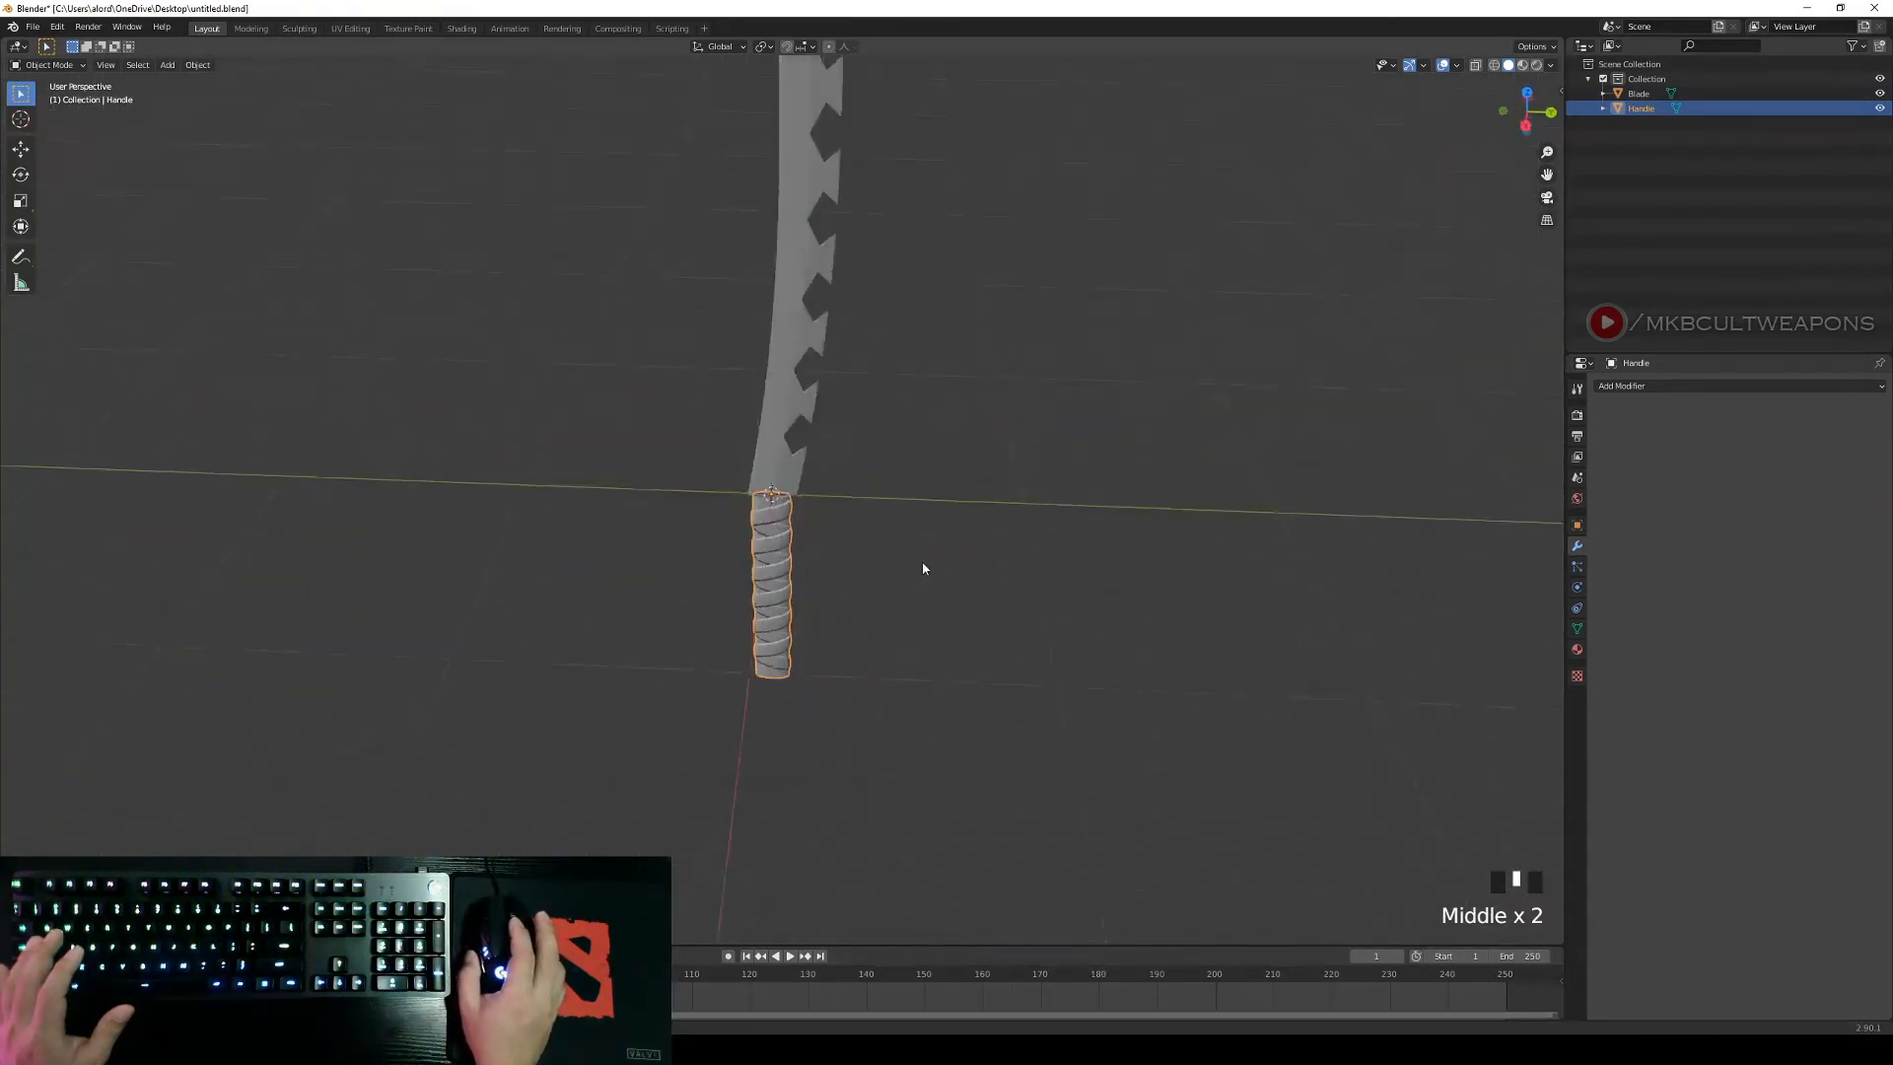
pyautogui.press('KP_3')
pyautogui.rightClick(923, 568)
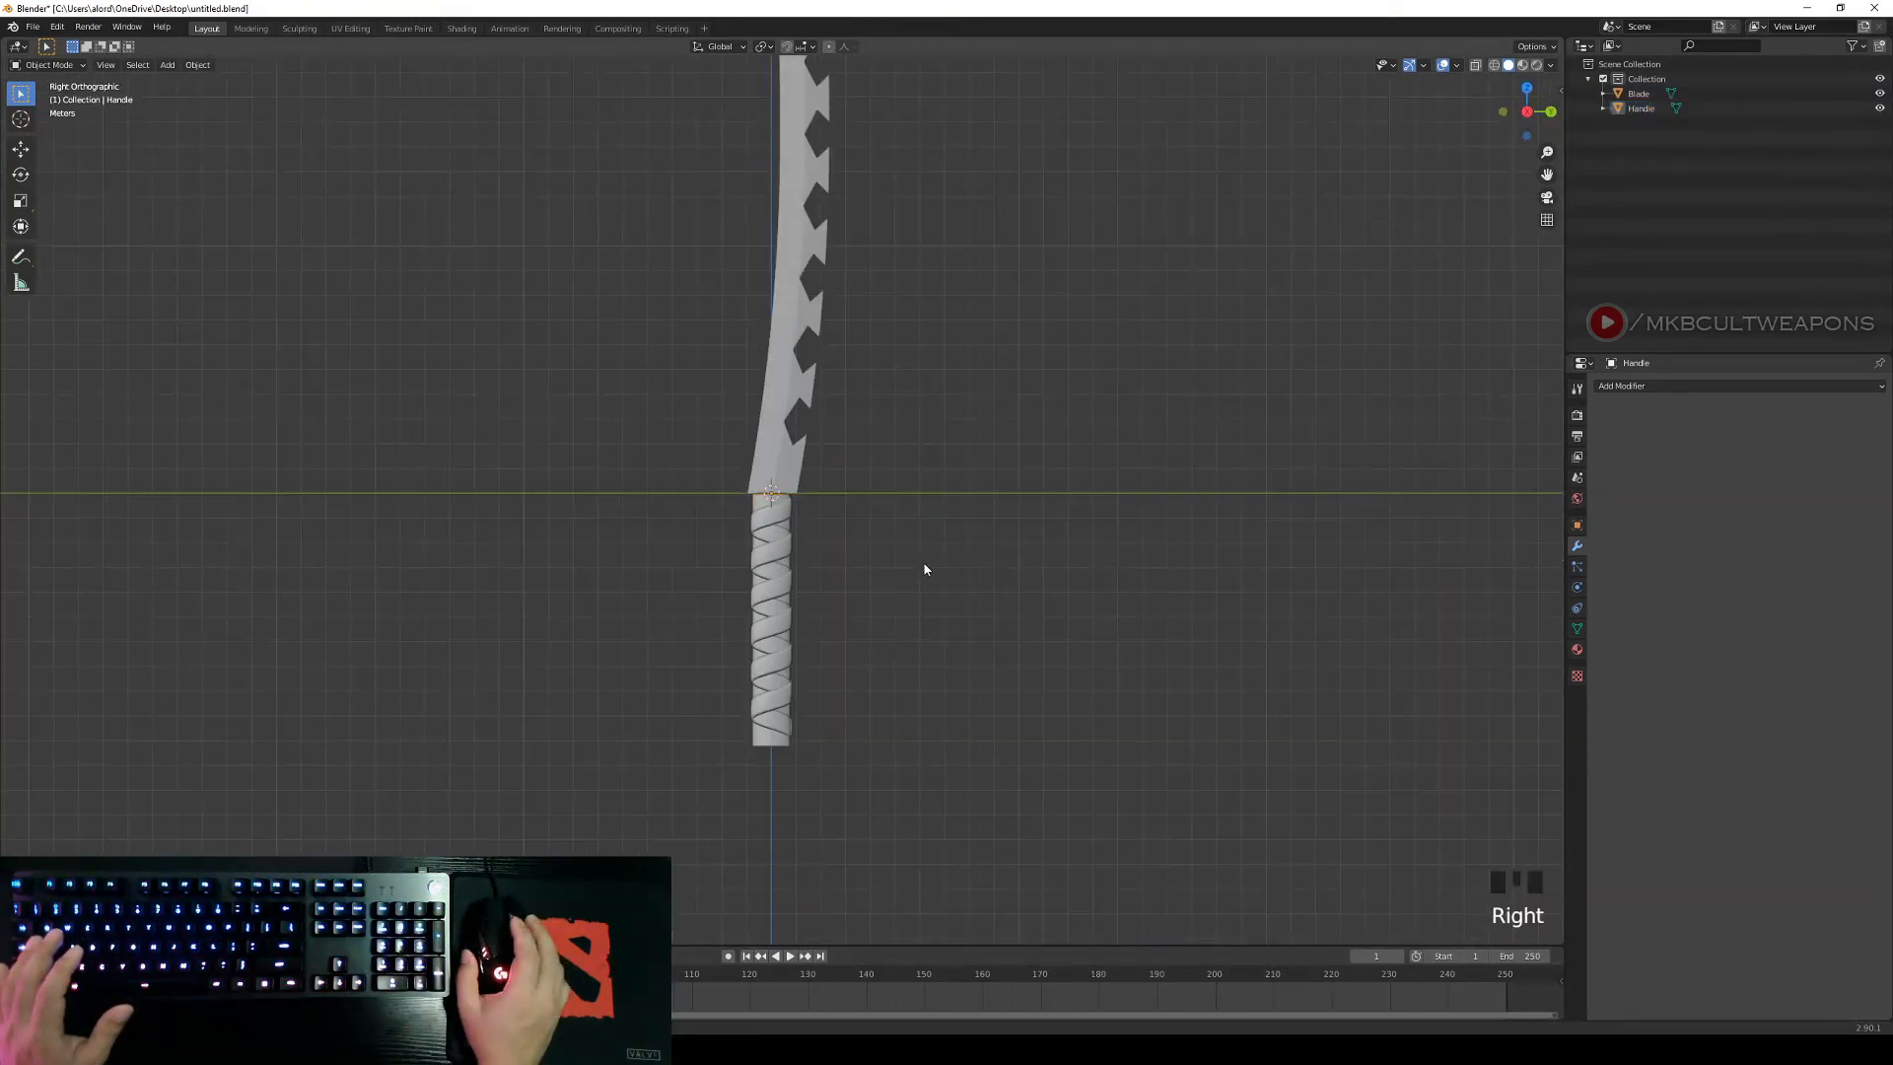
# Scale the Handle object up uniformly until it is about as wide as the blade's base, and deselect it.
pyautogui.rightClick(784, 542)
pyautogui.scroll(2, 942, 749)
pyautogui.keyDown('shift'); pyautogui.moveTo(943, 748); pyautogui.dragTo(878, 642, button='middle'); pyautogui.keyUp('shift')
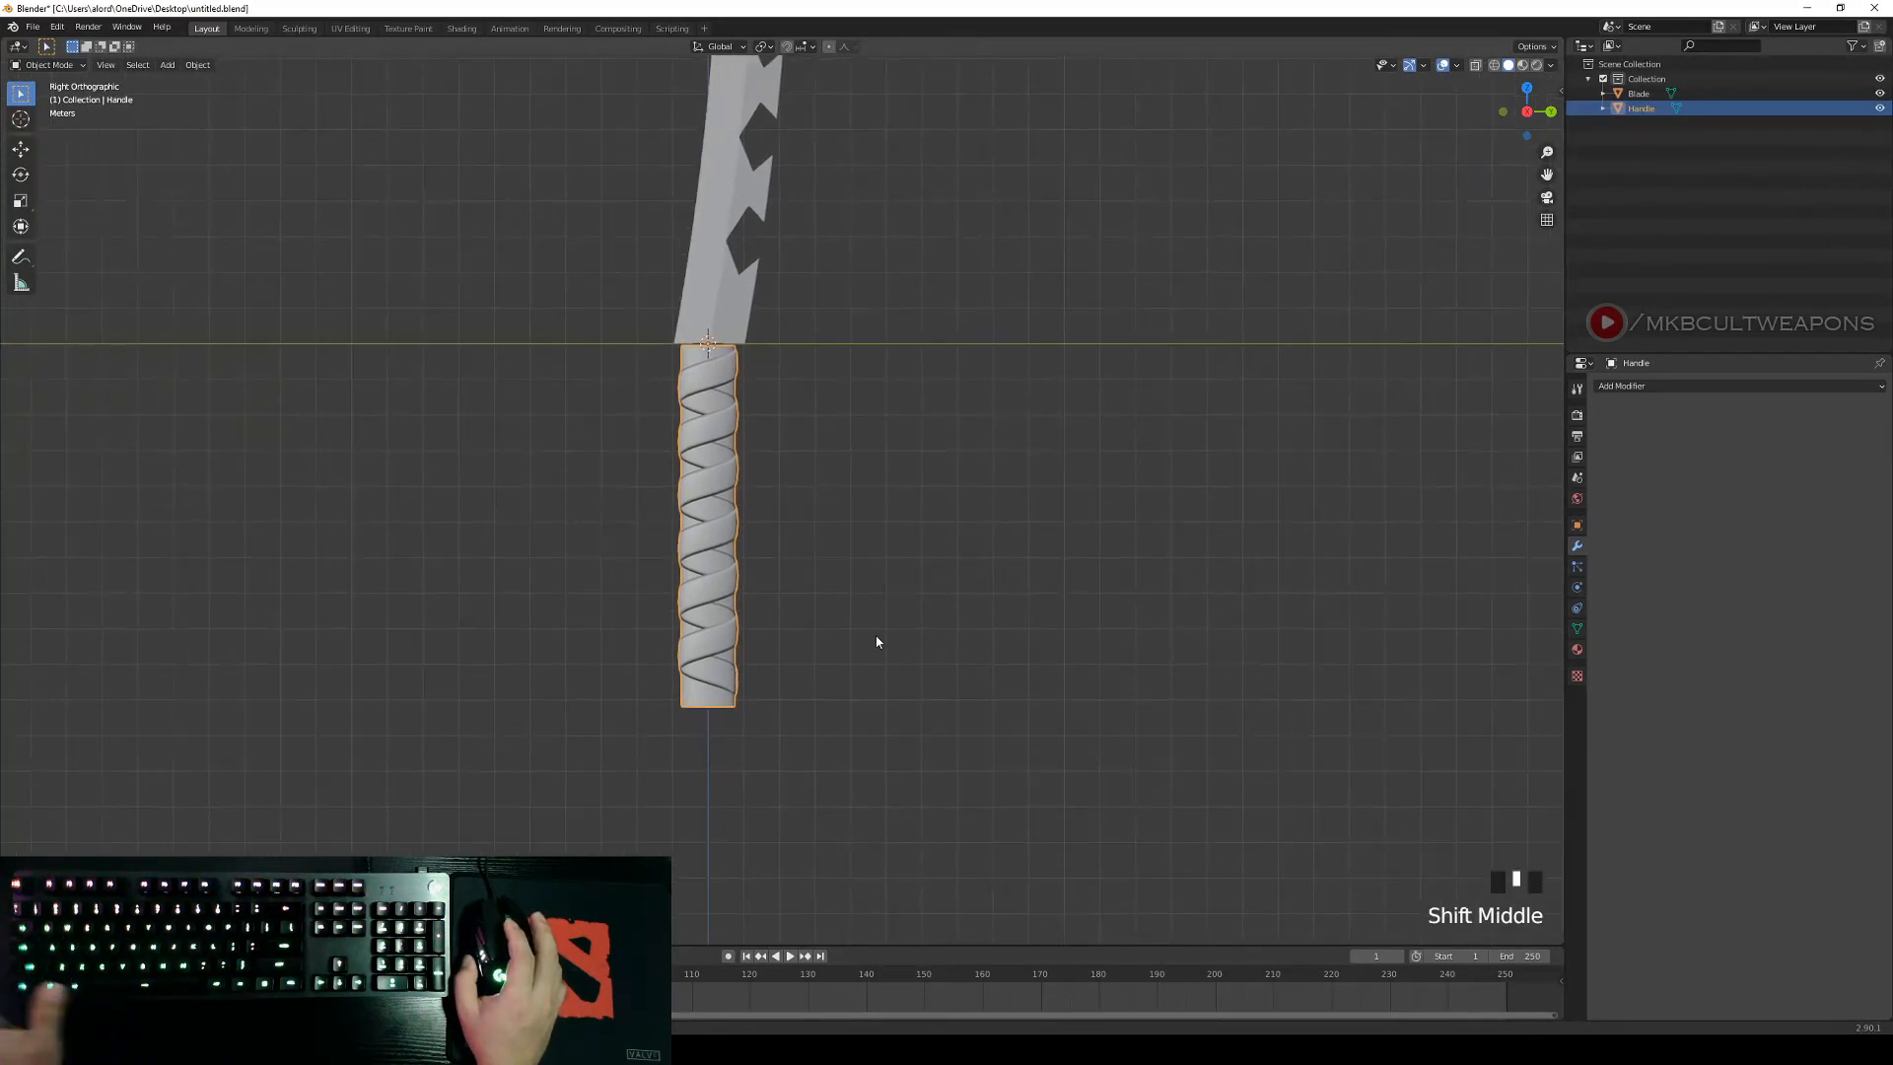
pyautogui.press('s')
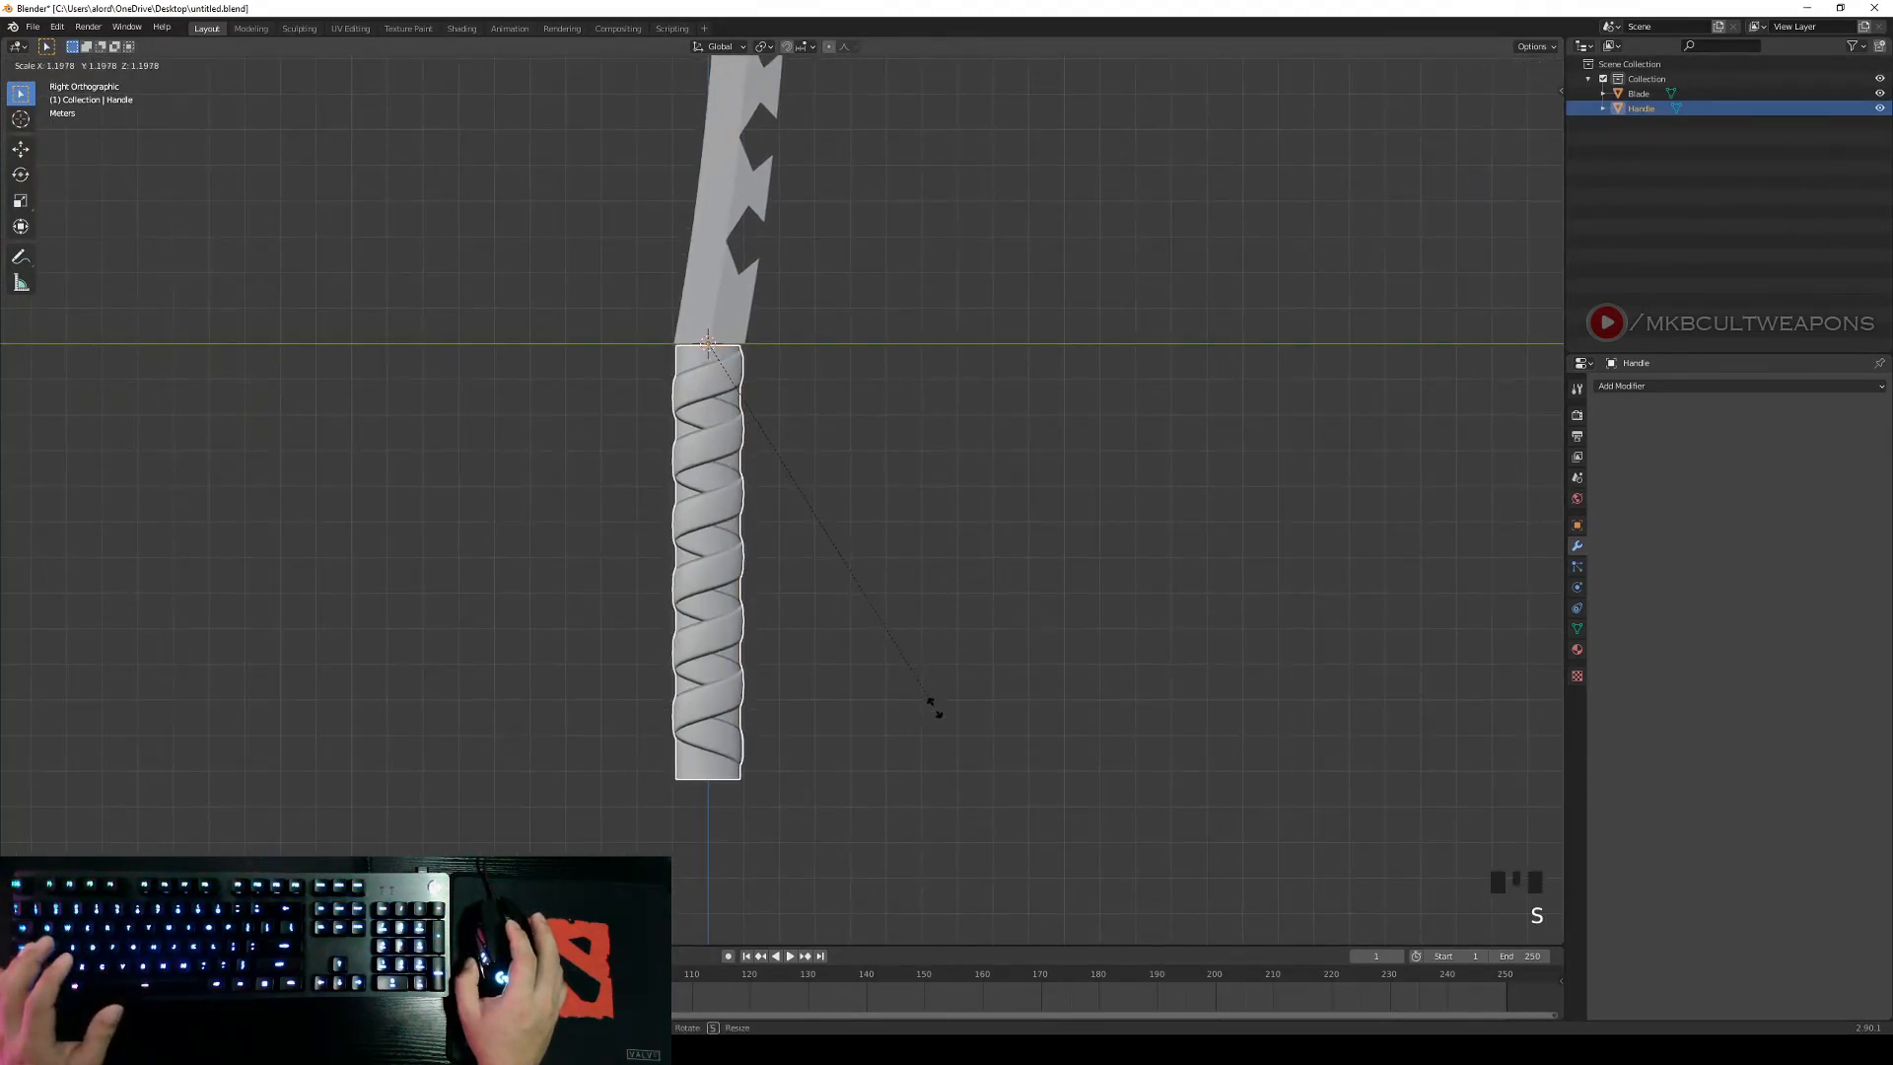
pyautogui.click(944, 741)
pyautogui.rightClick(944, 742)
# Examine the enlarged handle's proportions against the full sword and where it meets the blade.
pyautogui.scroll(-7, 944, 741)
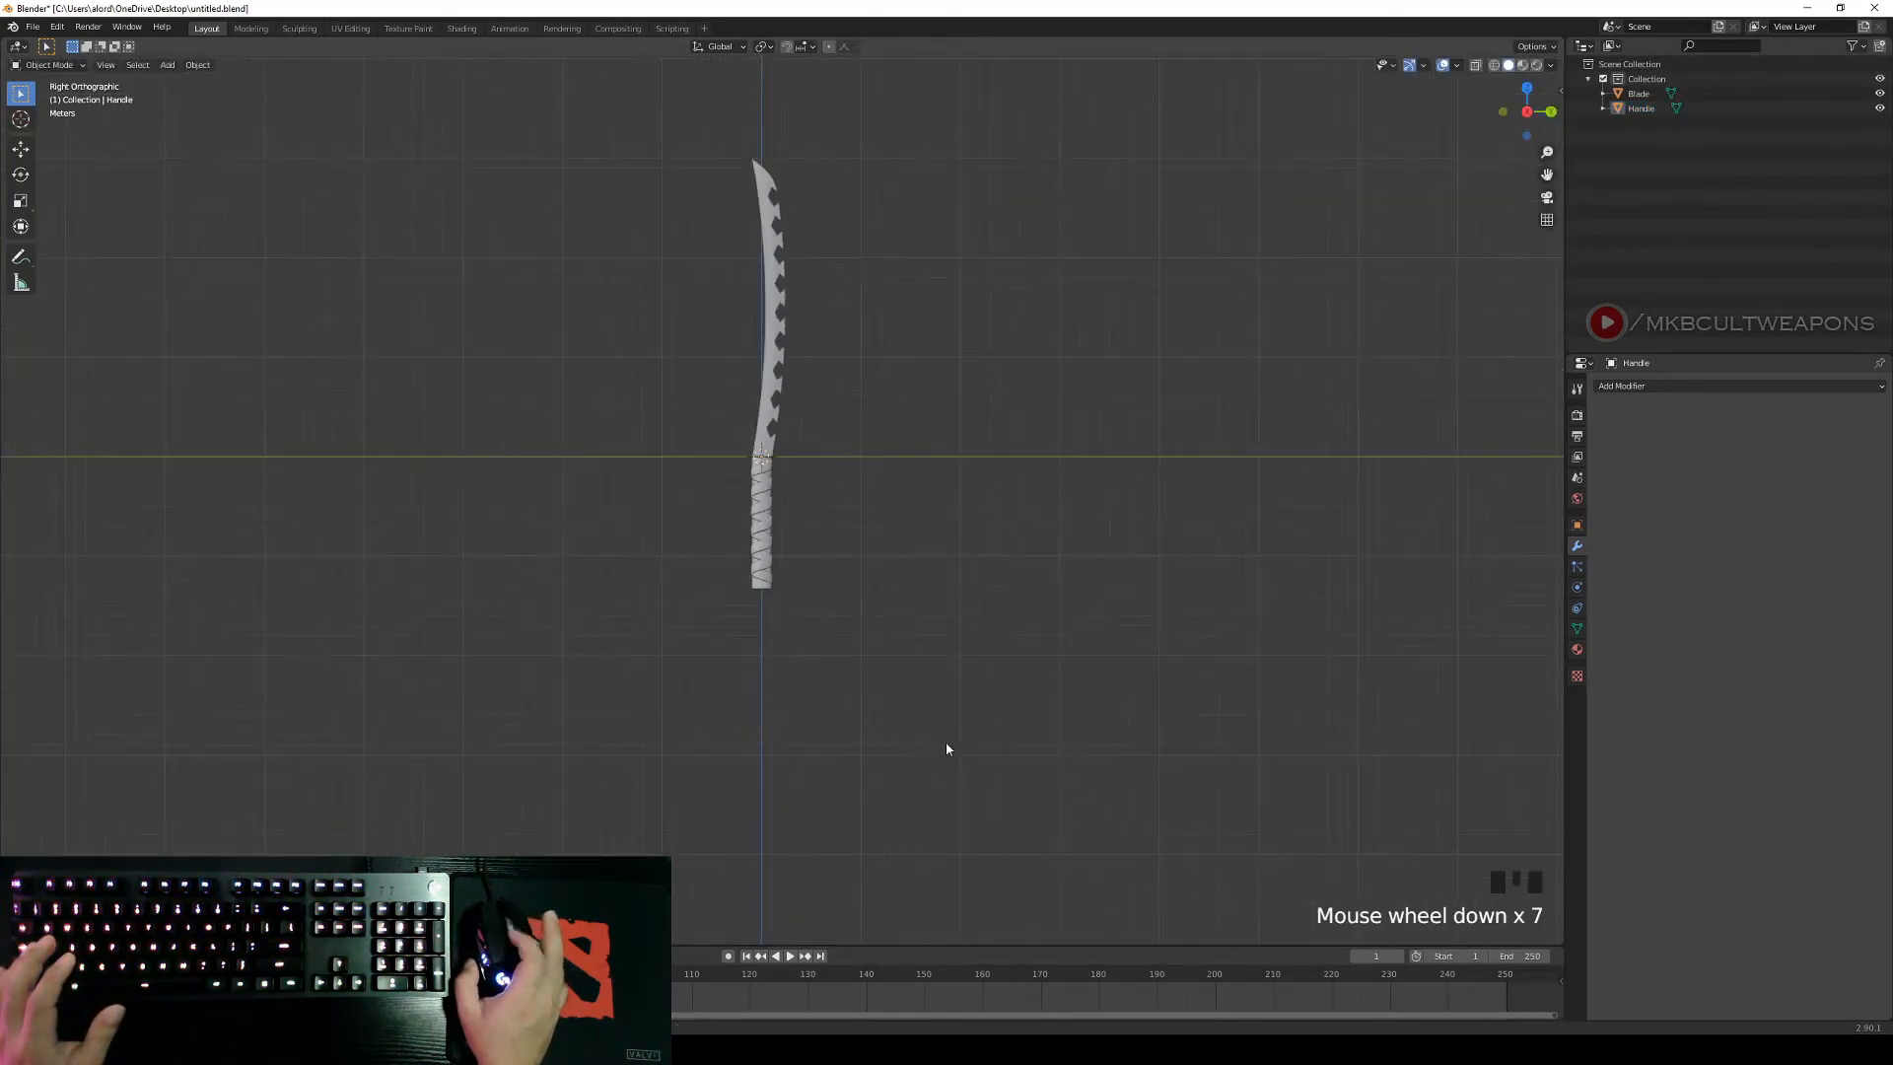
pyautogui.scroll(3, 941, 722)
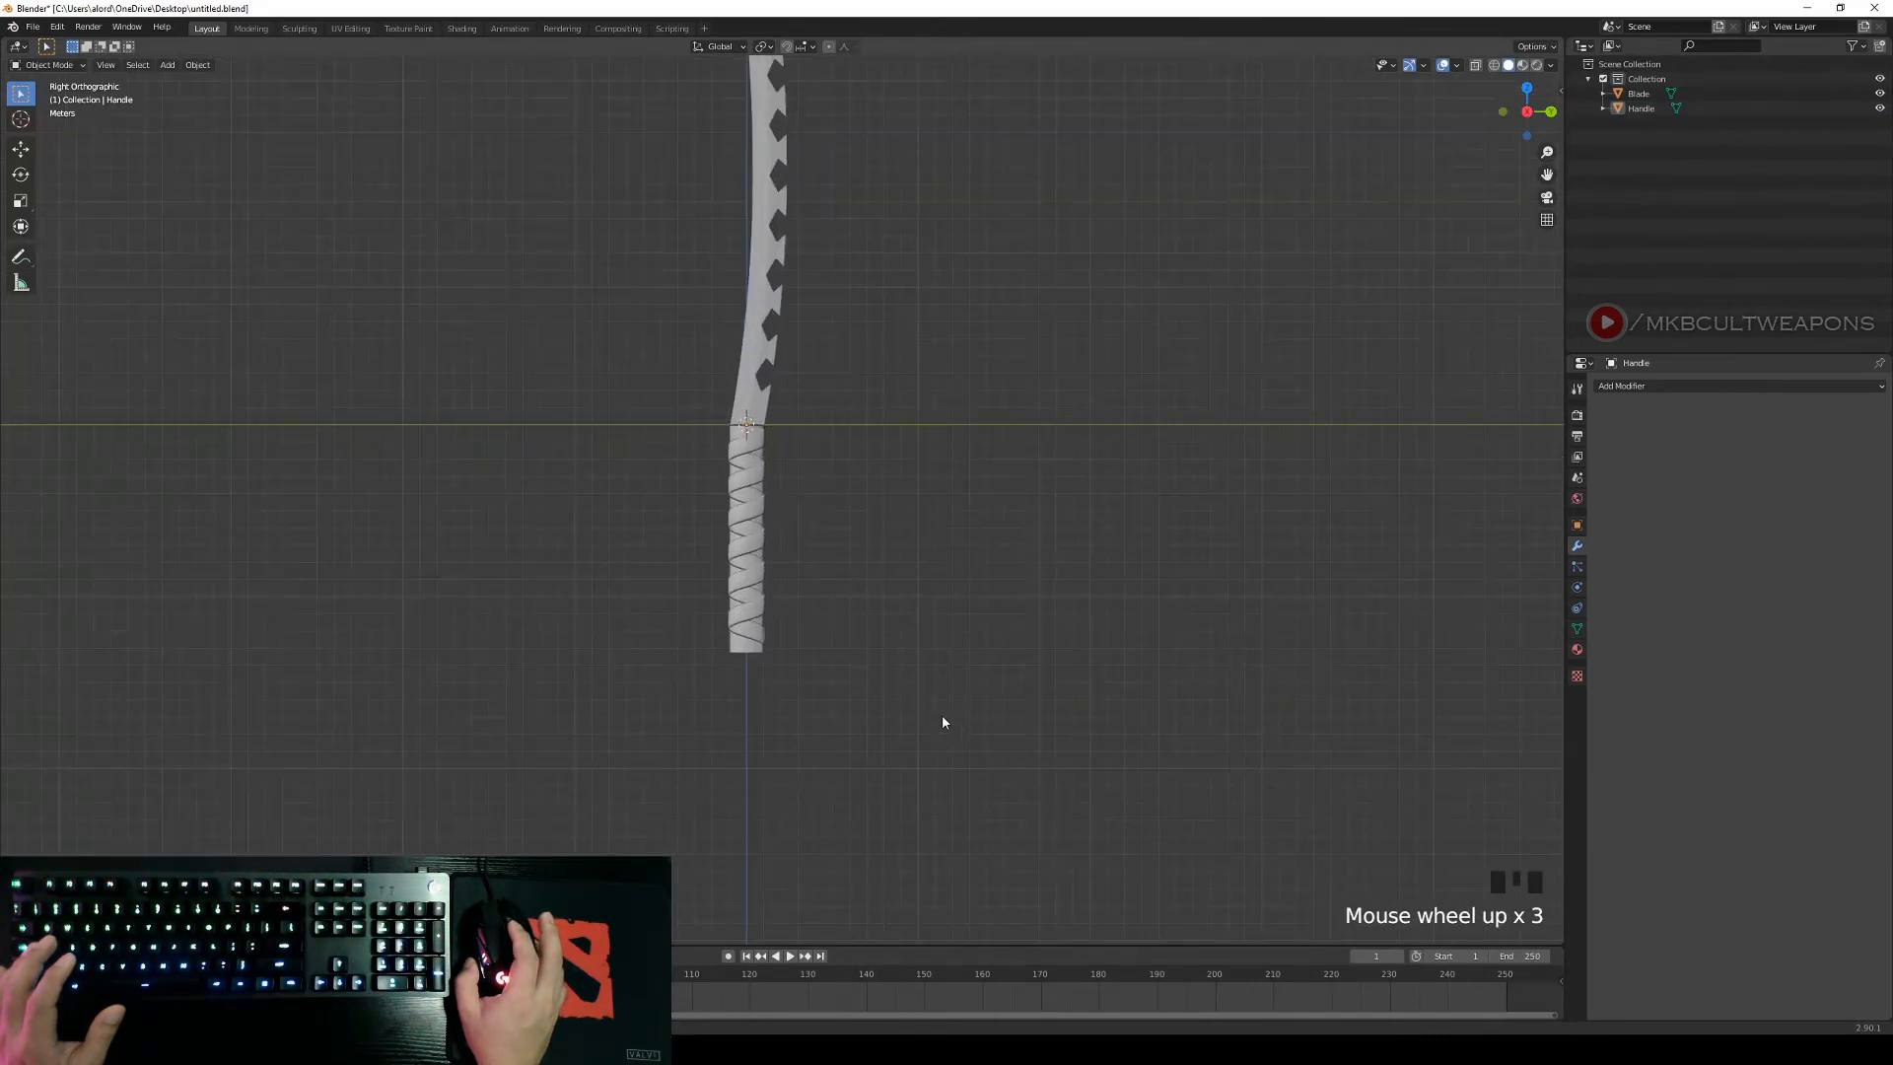
pyautogui.scroll(-3, 942, 723)
pyautogui.scroll(3, 942, 723)
pyautogui.scroll(1, 942, 722)
pyautogui.moveTo(942, 723); pyautogui.dragTo(1010, 651, button='middle')
pyautogui.press('KP_3')
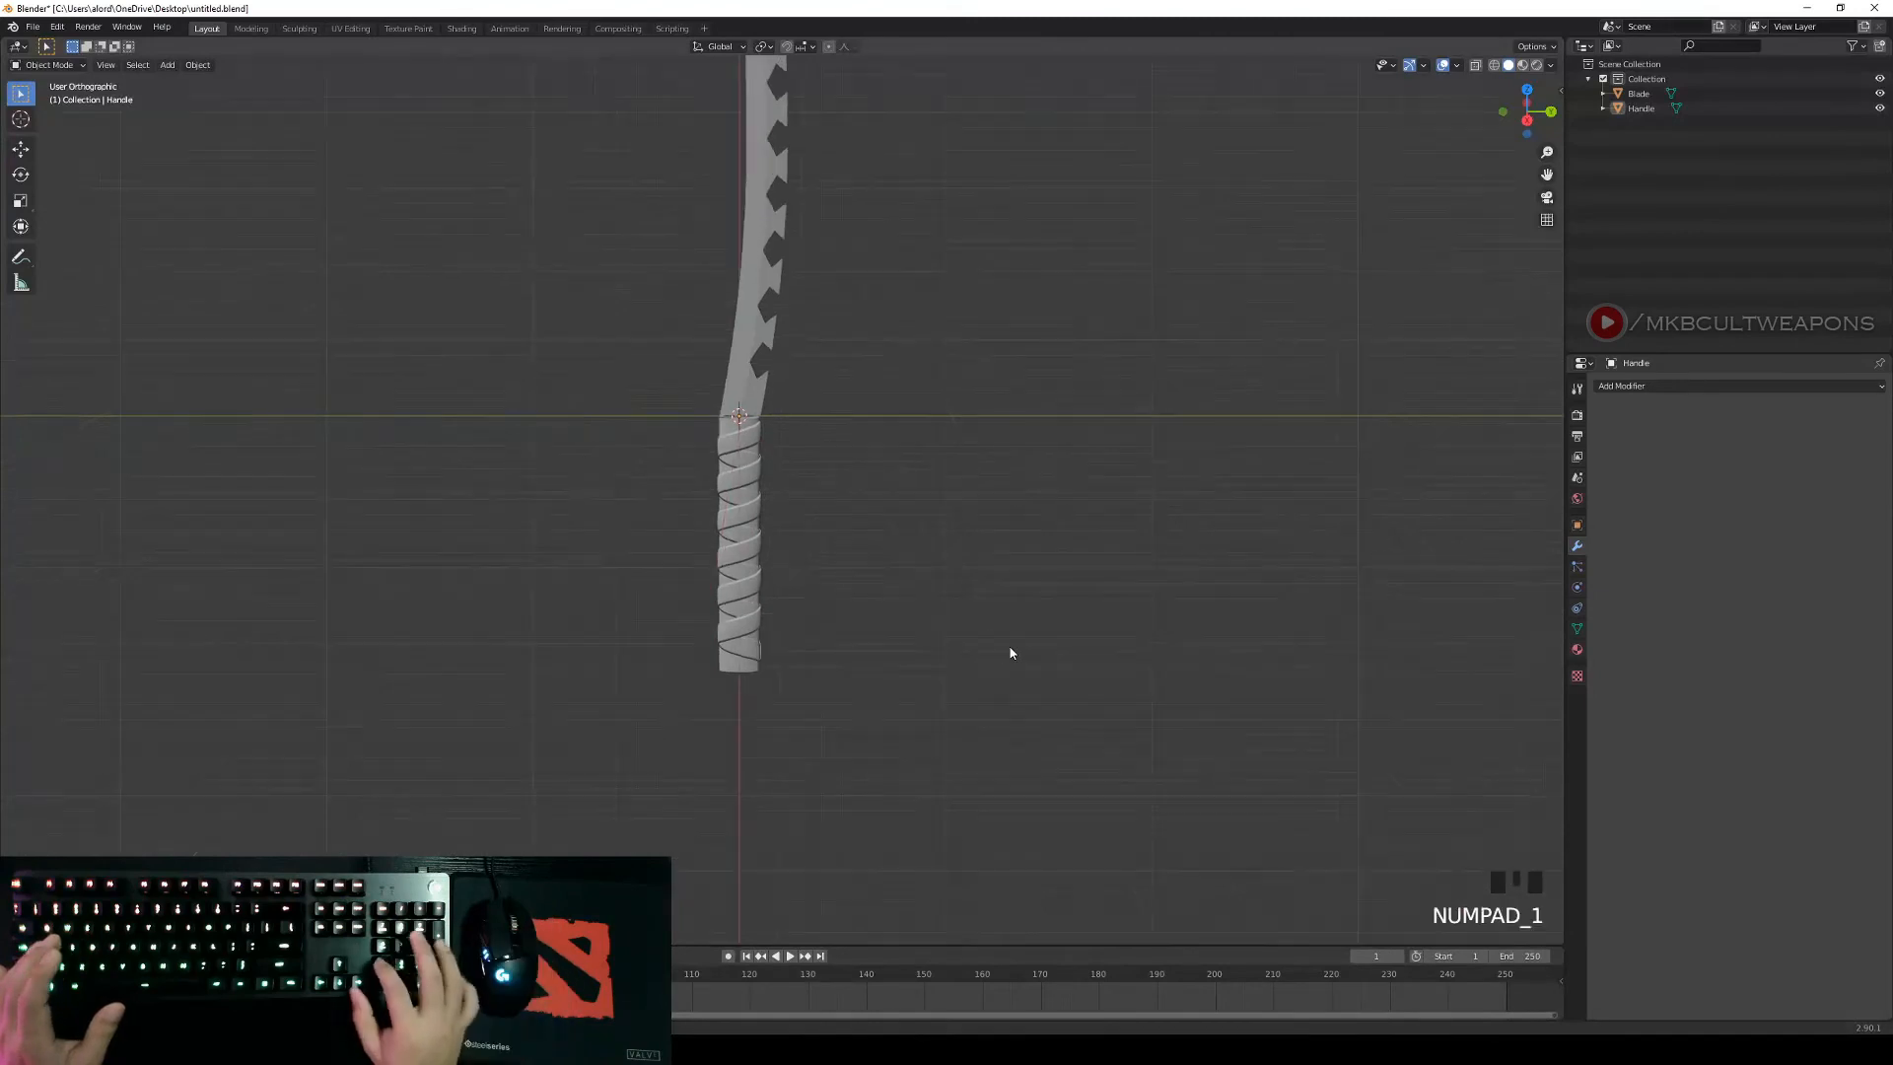
pyautogui.scroll(-2, 1012, 682)
pyautogui.keyDown('shift'); pyautogui.moveTo(891, 647); pyautogui.dragTo(945, 658, button='middle'); pyautogui.keyUp('shift')
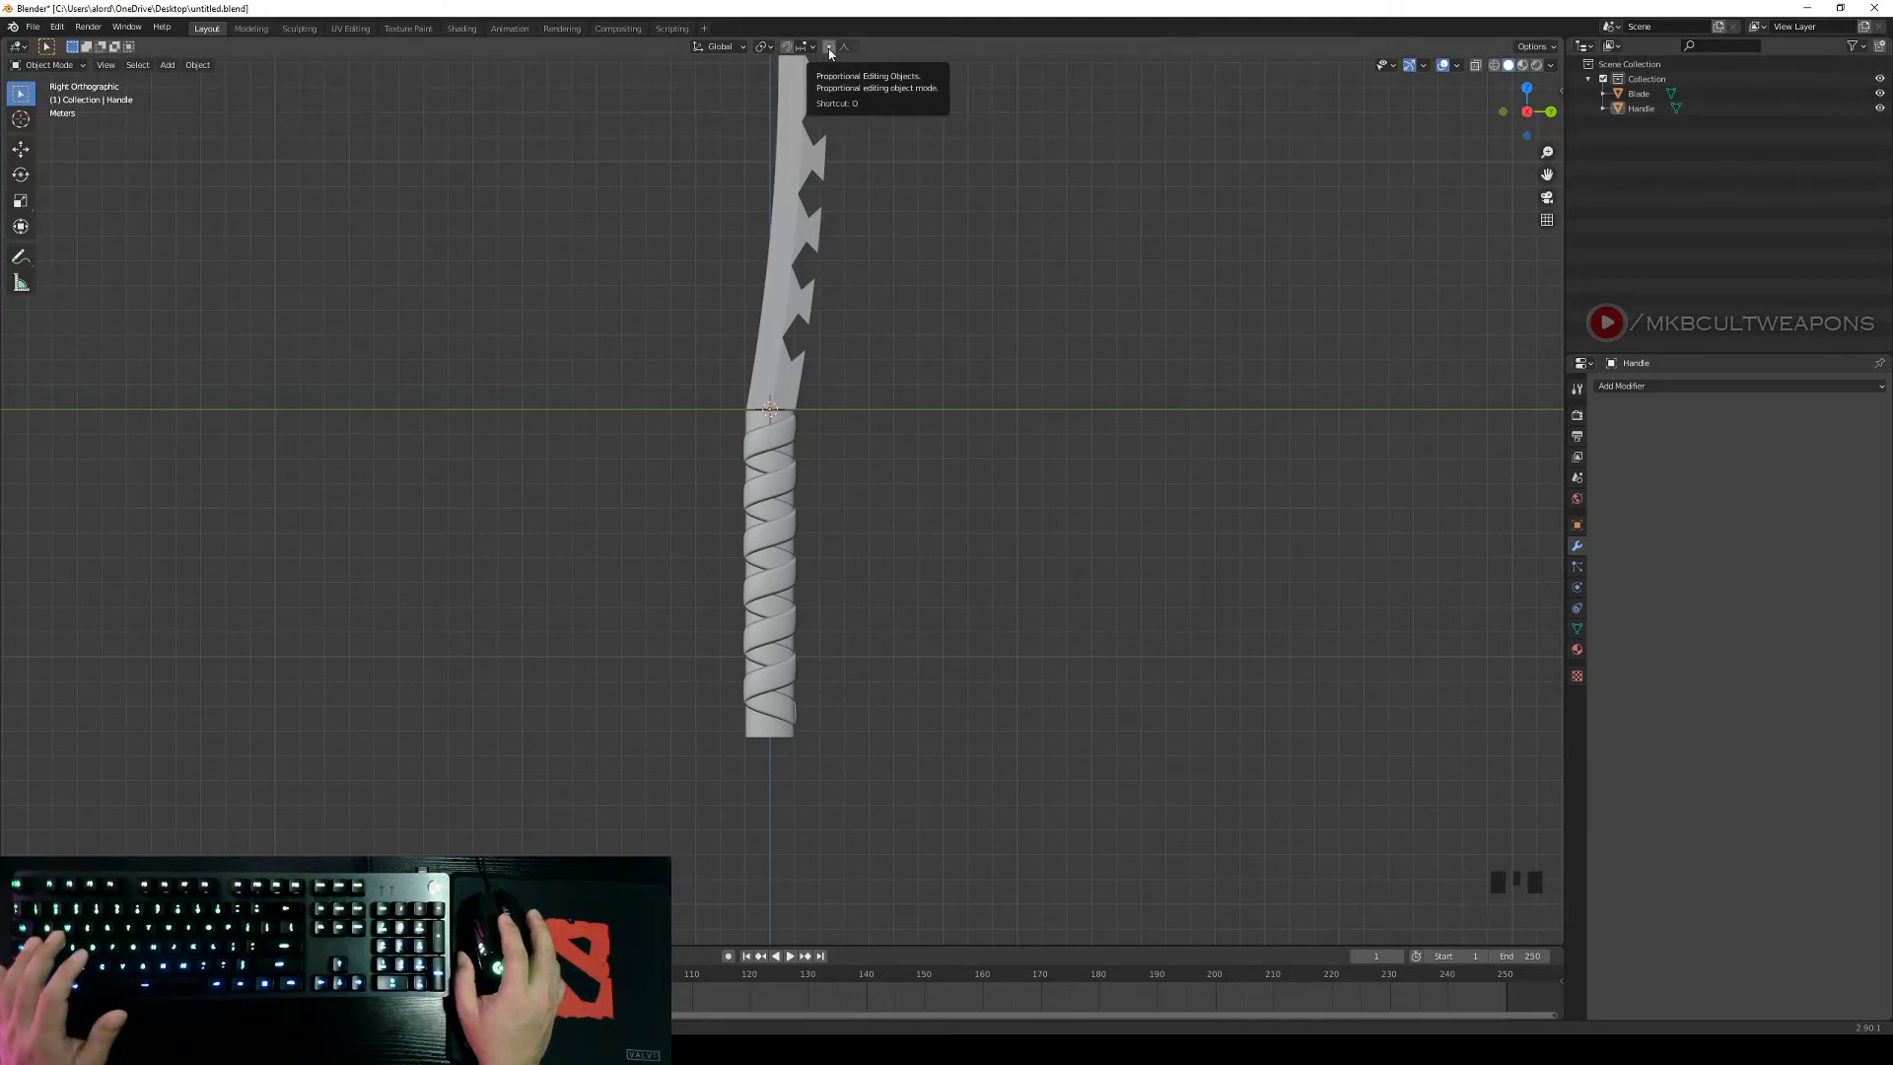
# Select the Handle object in the right side view and show its mesh in wireframe shading in Edit Mode.
pyautogui.scroll(2, 938, 498)
pyautogui.scroll(-2, 791, 560)
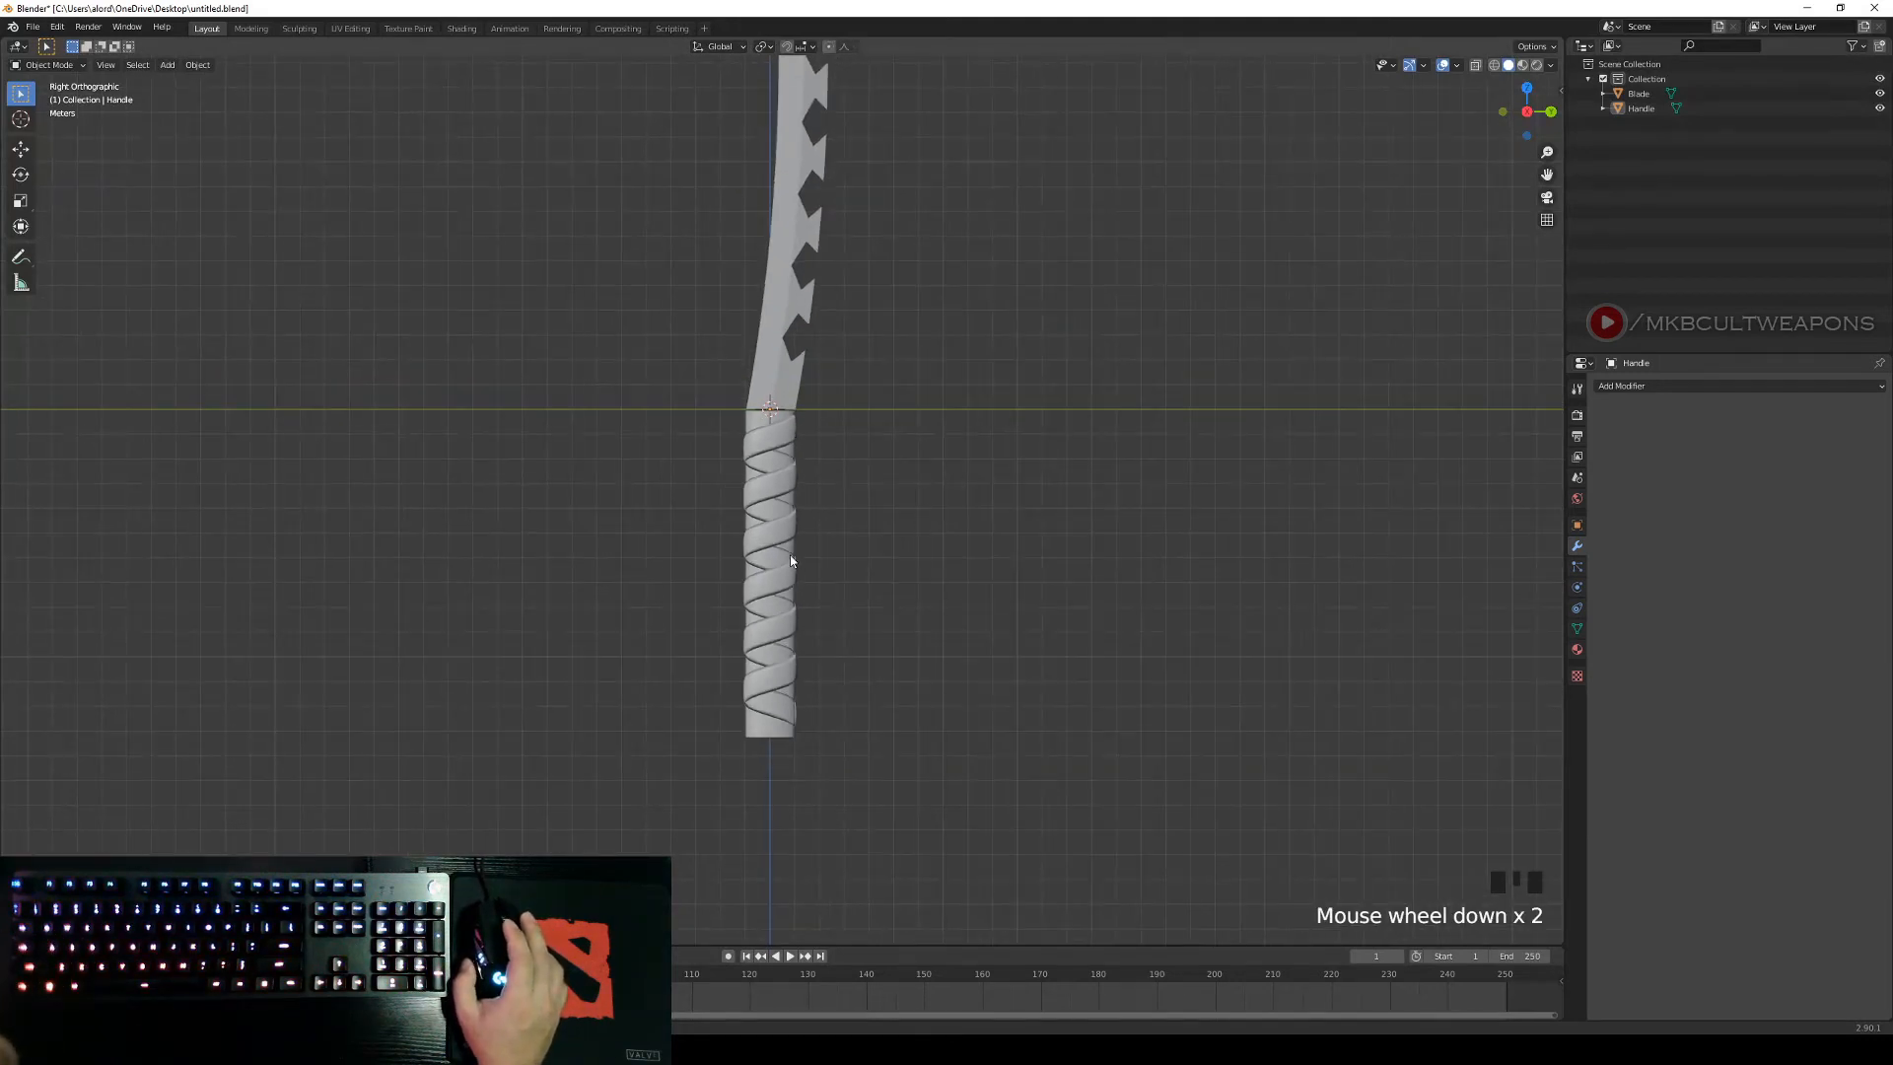
pyautogui.rightClick(783, 543)
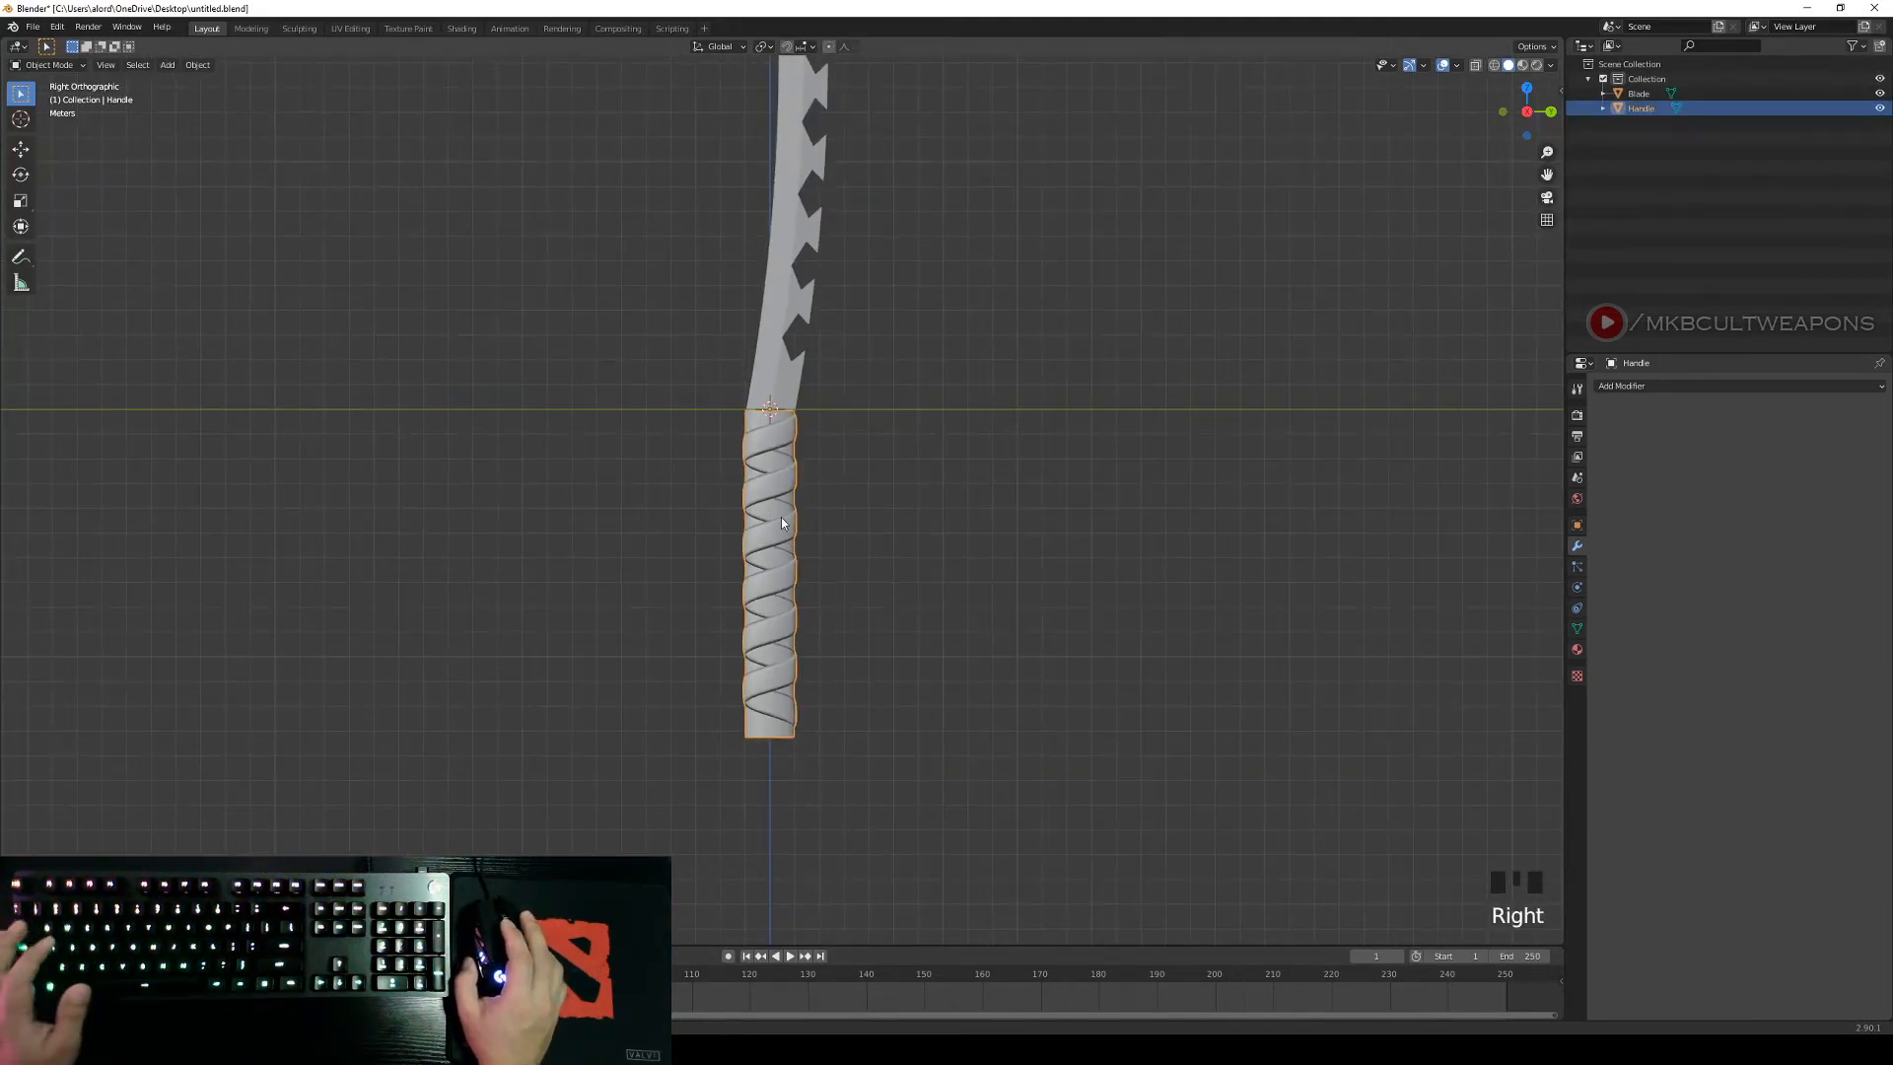
pyautogui.rightClick(930, 570)
pyautogui.rightClick(774, 537)
pyautogui.moveTo(937, 545); pyautogui.dragTo(844, 579, button='middle')
pyautogui.press('KP_3')
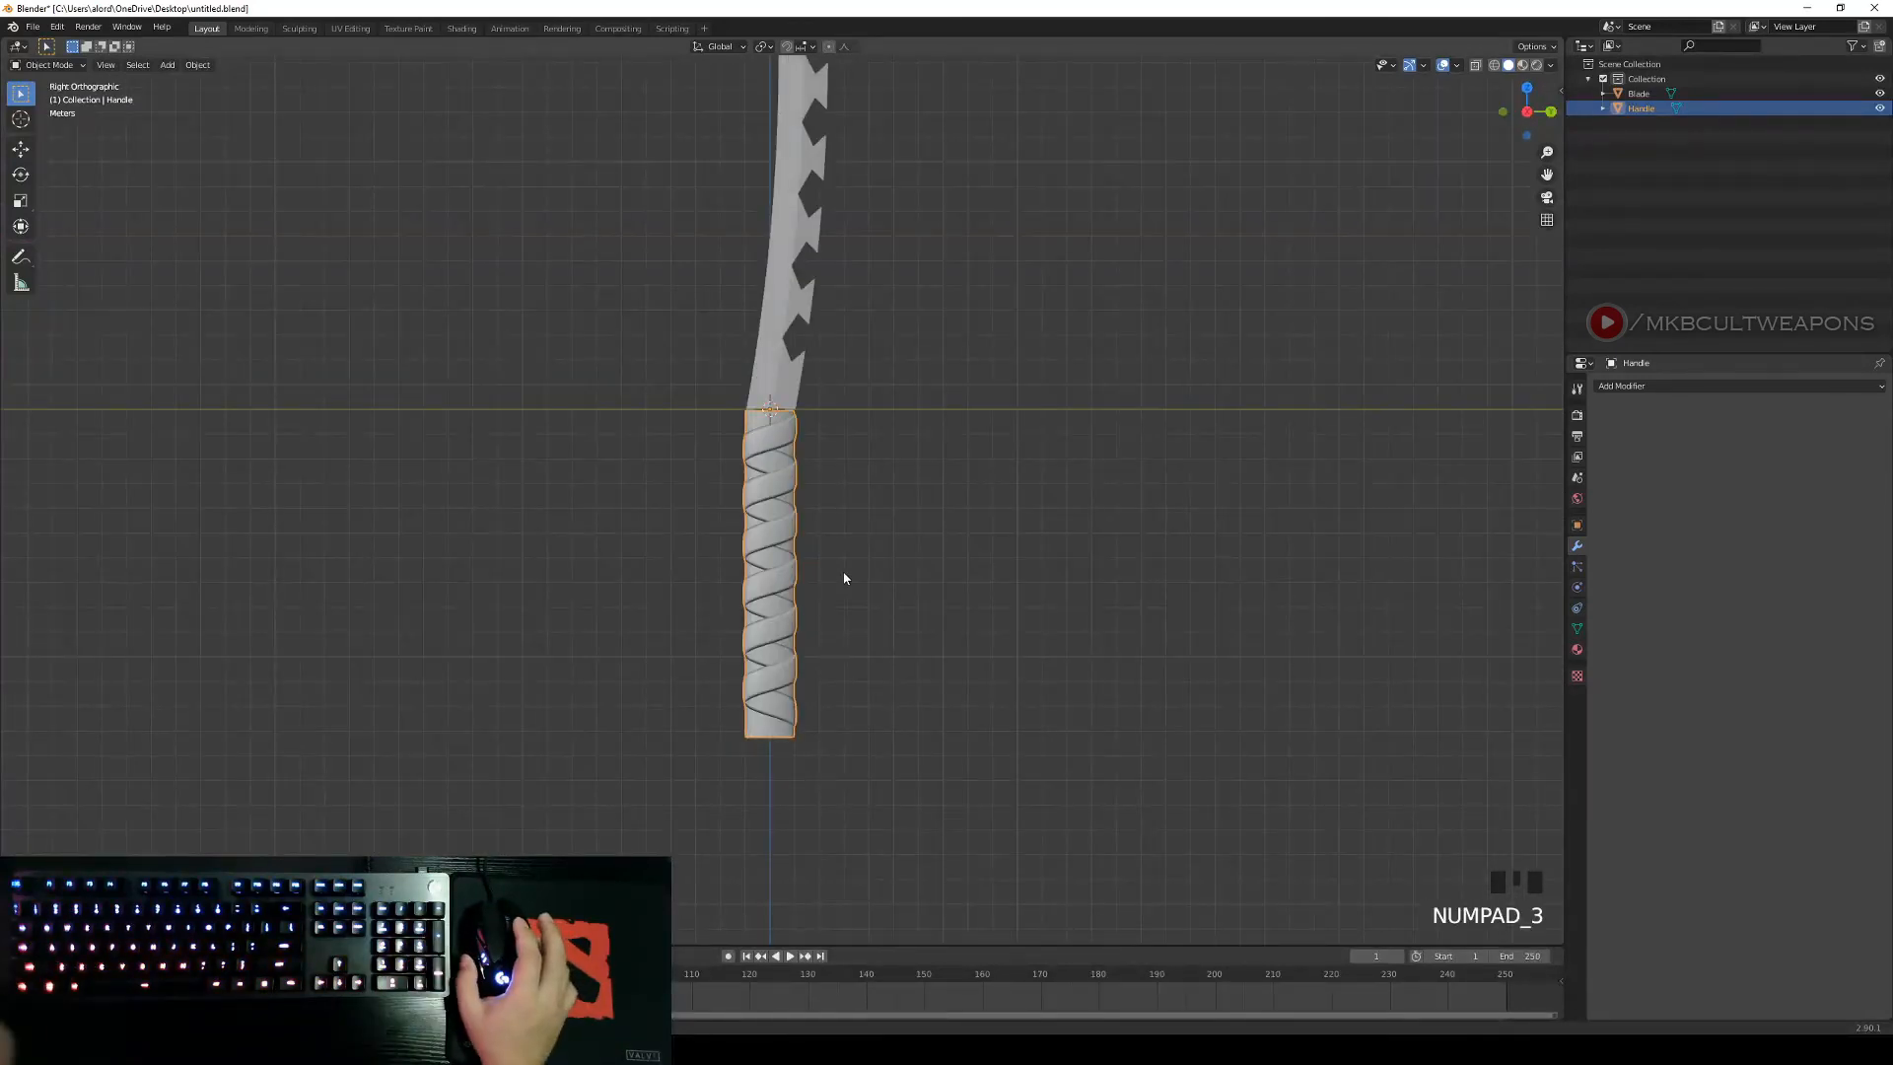
pyautogui.press('Tab')
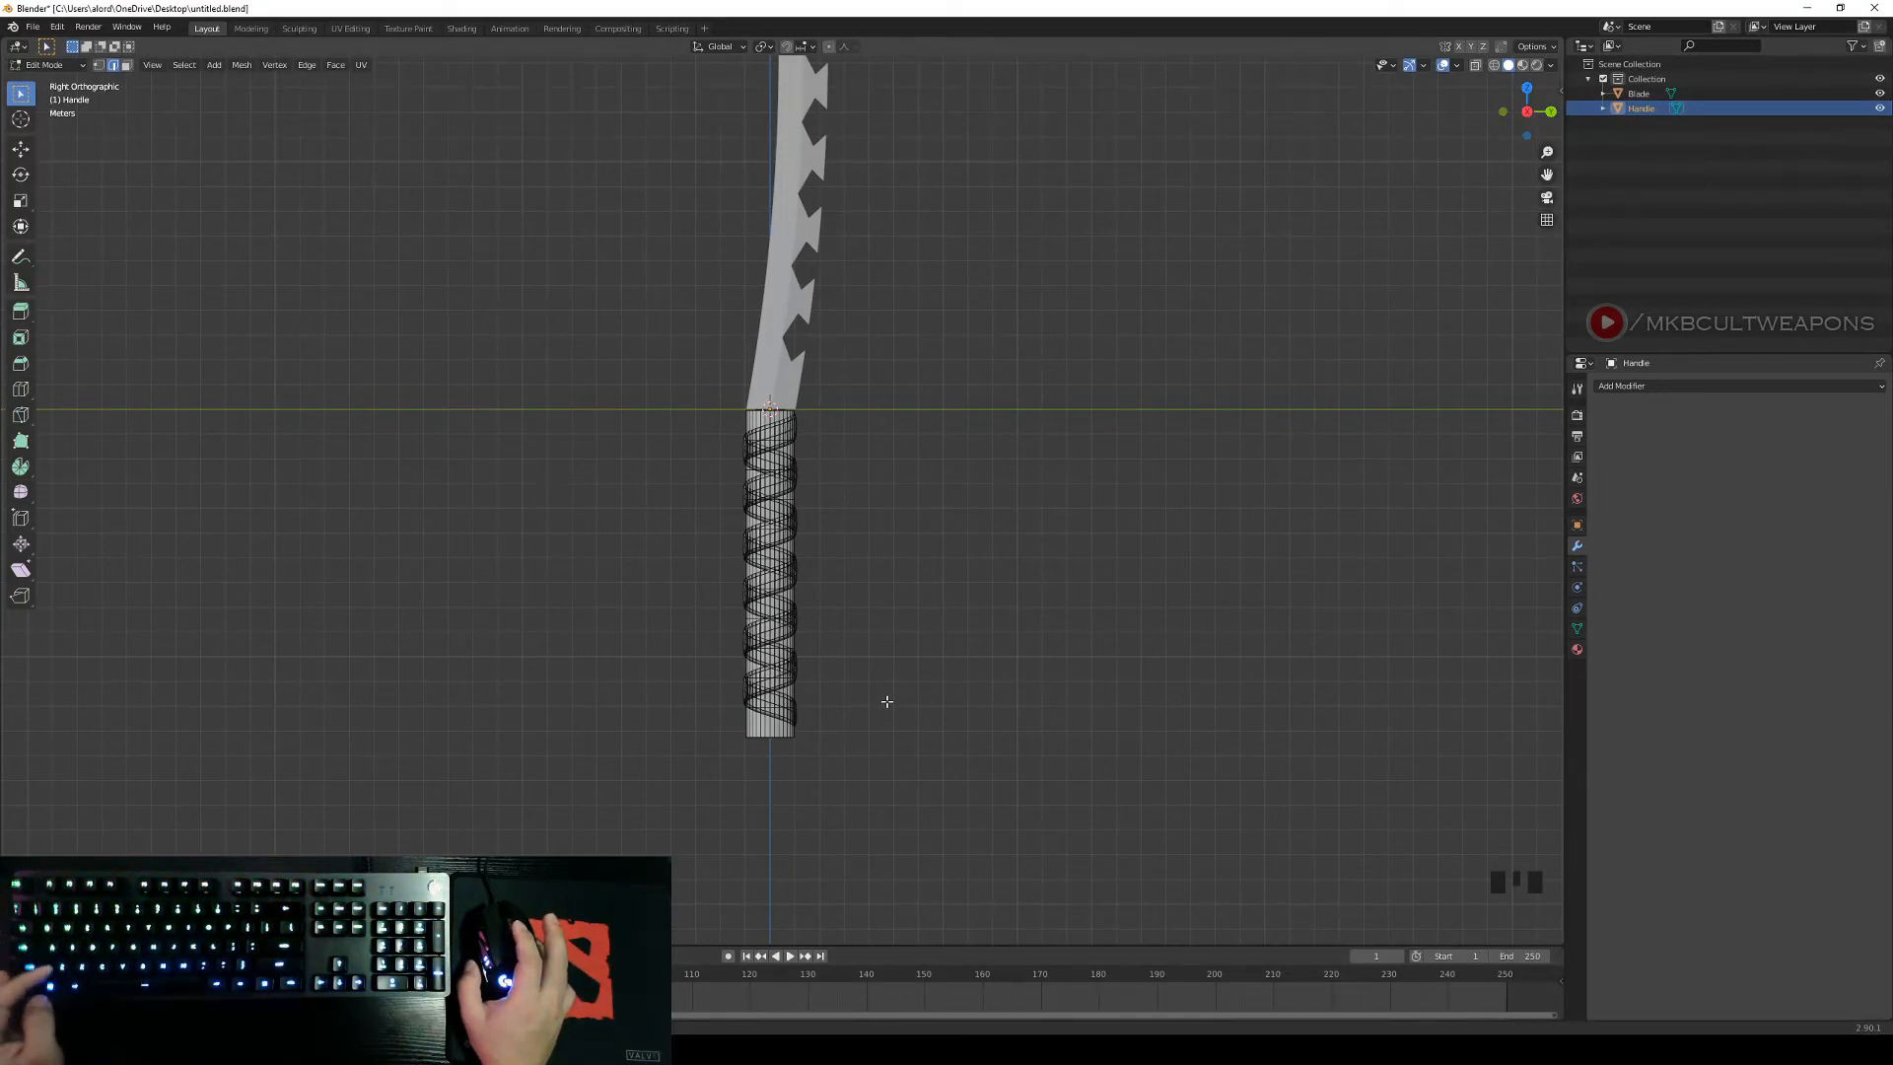
pyautogui.press('z')
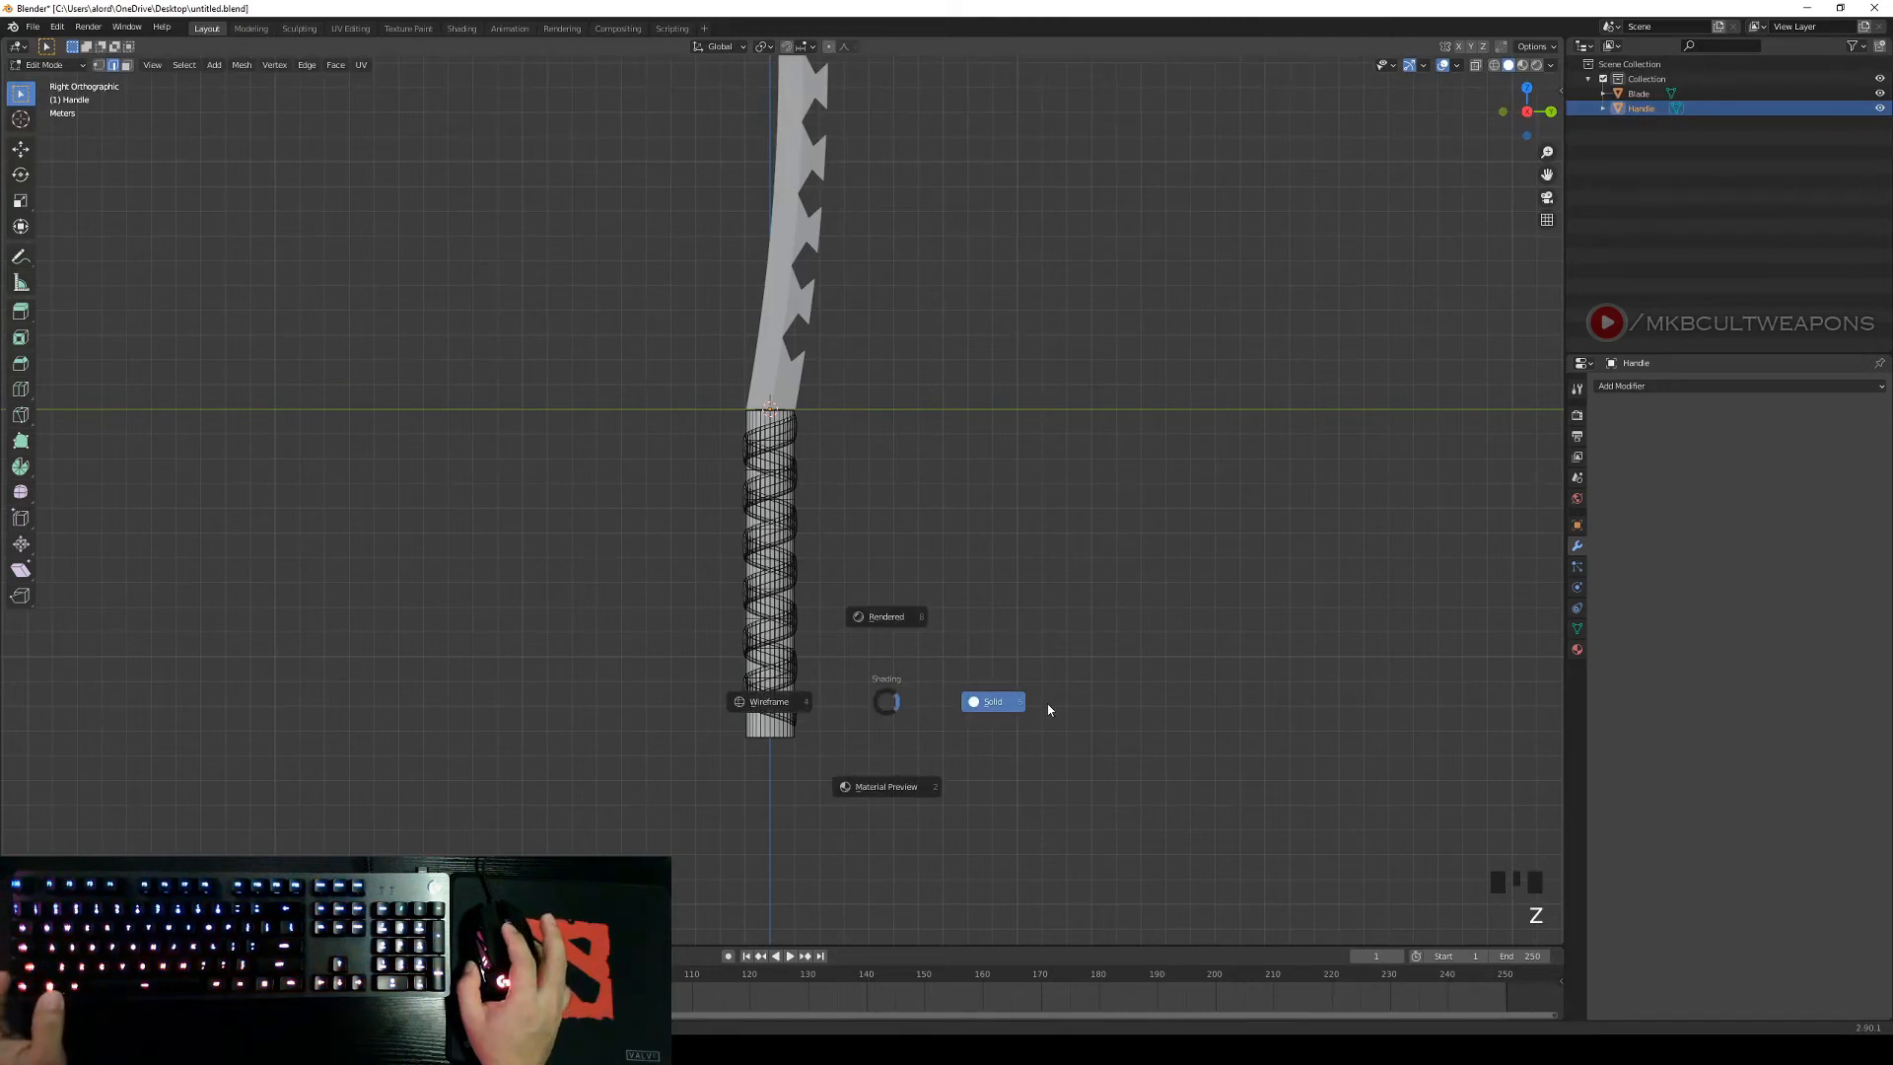
pyautogui.press('z')
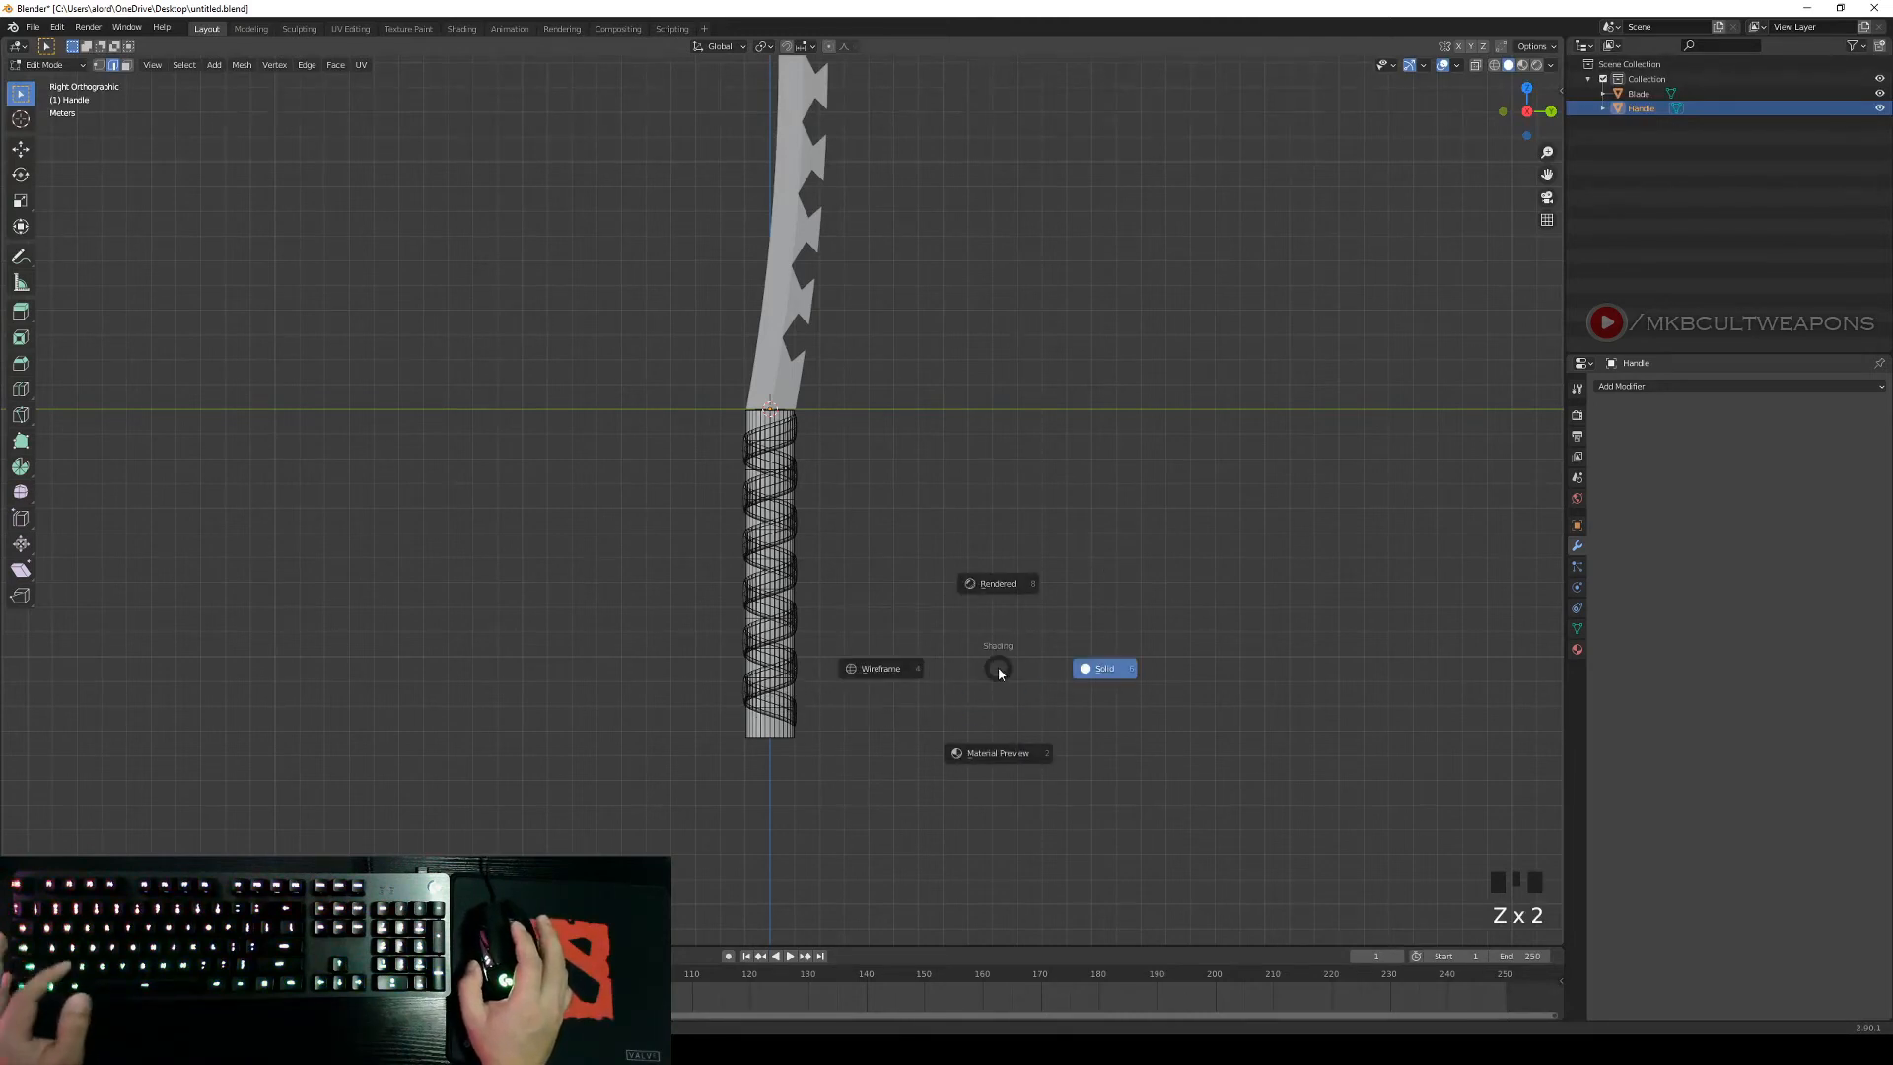
pyautogui.click(878, 669)
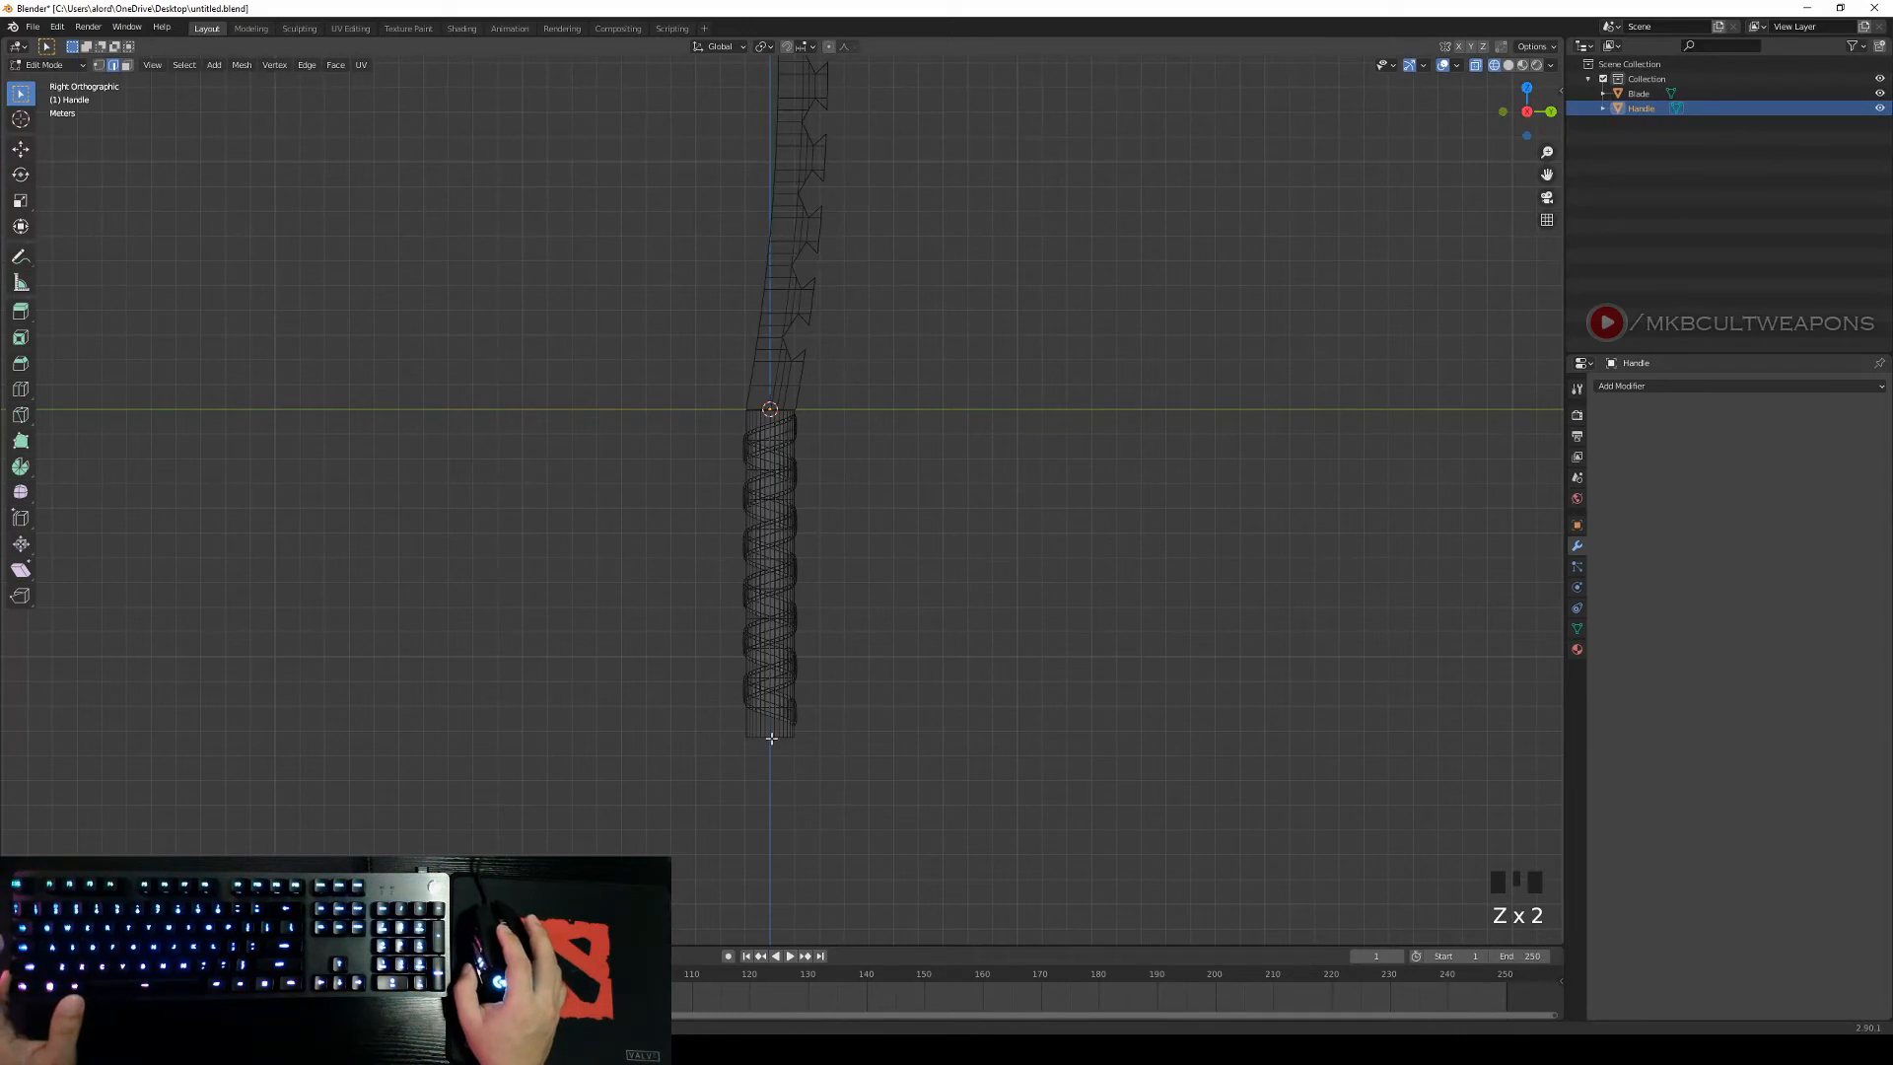
# In edge select mode, box-select the edges at the handle's bottom end.
pyautogui.click(100, 65)
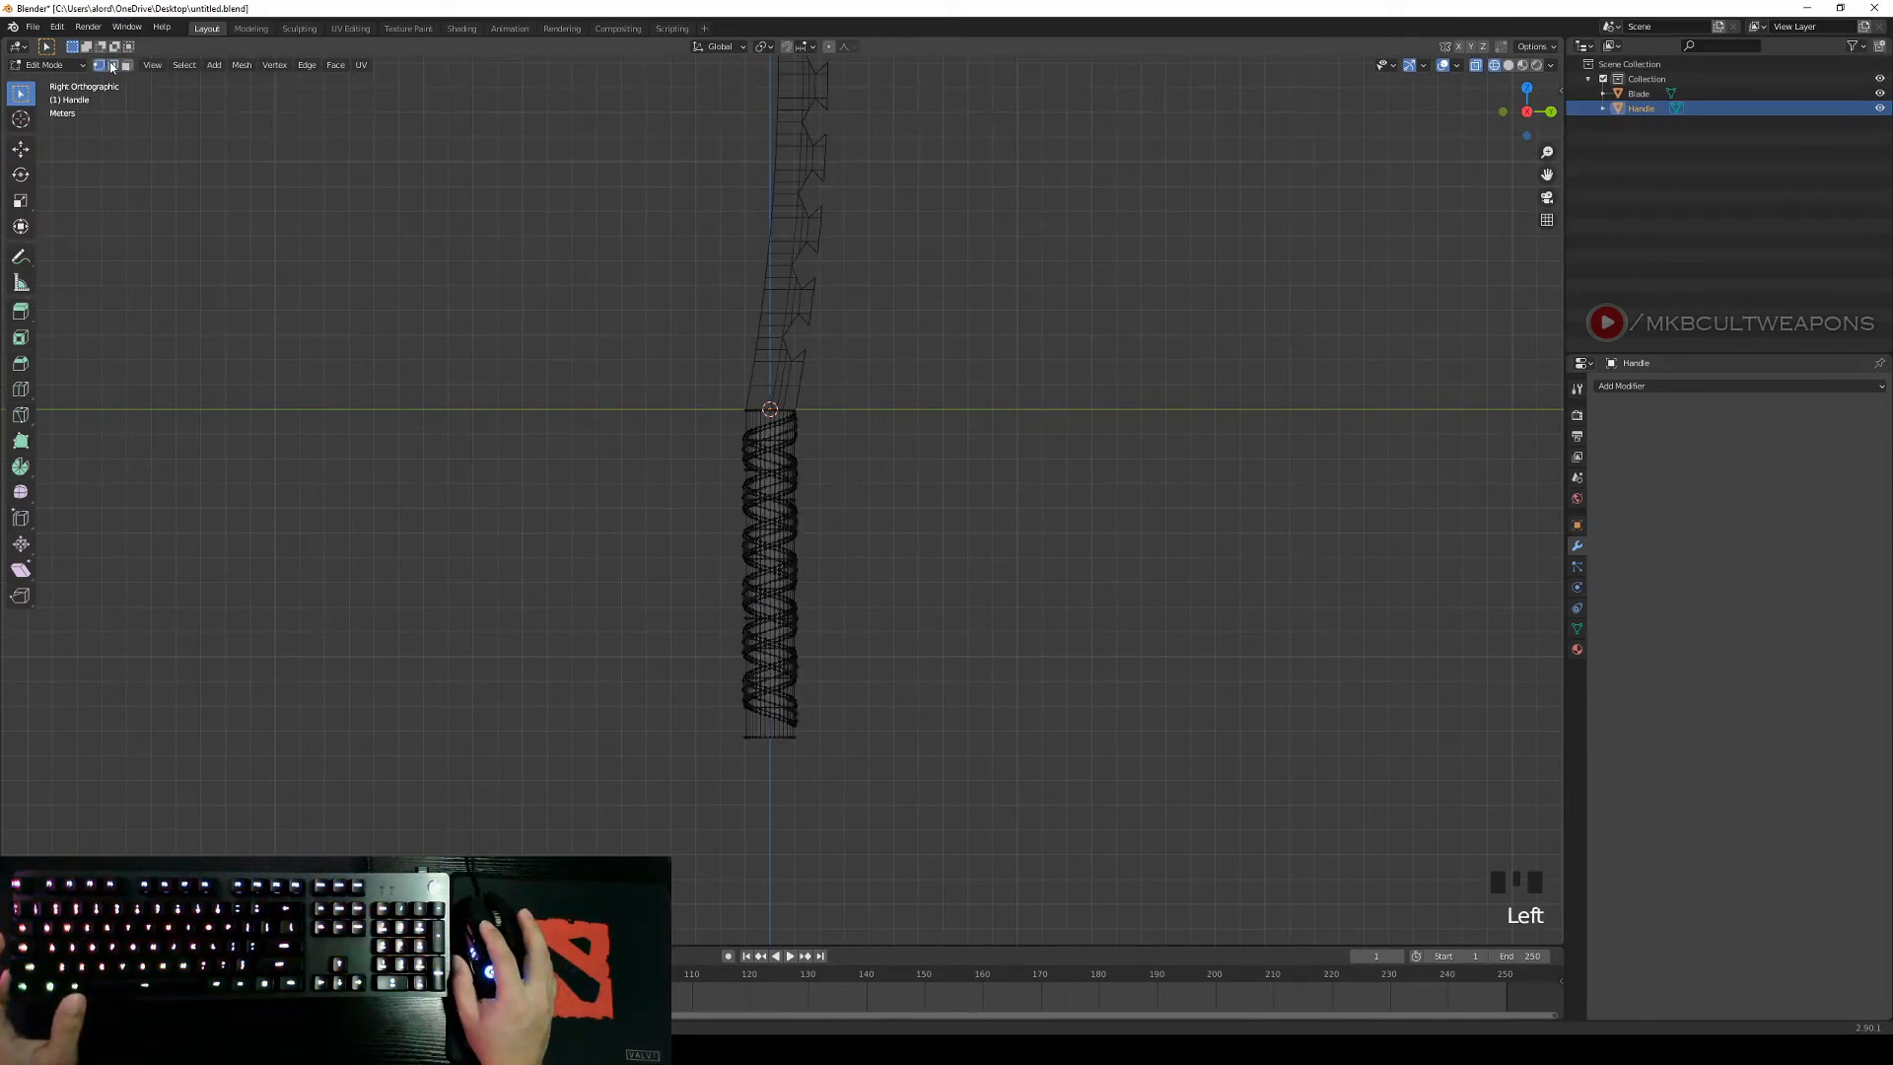
pyautogui.click(114, 65)
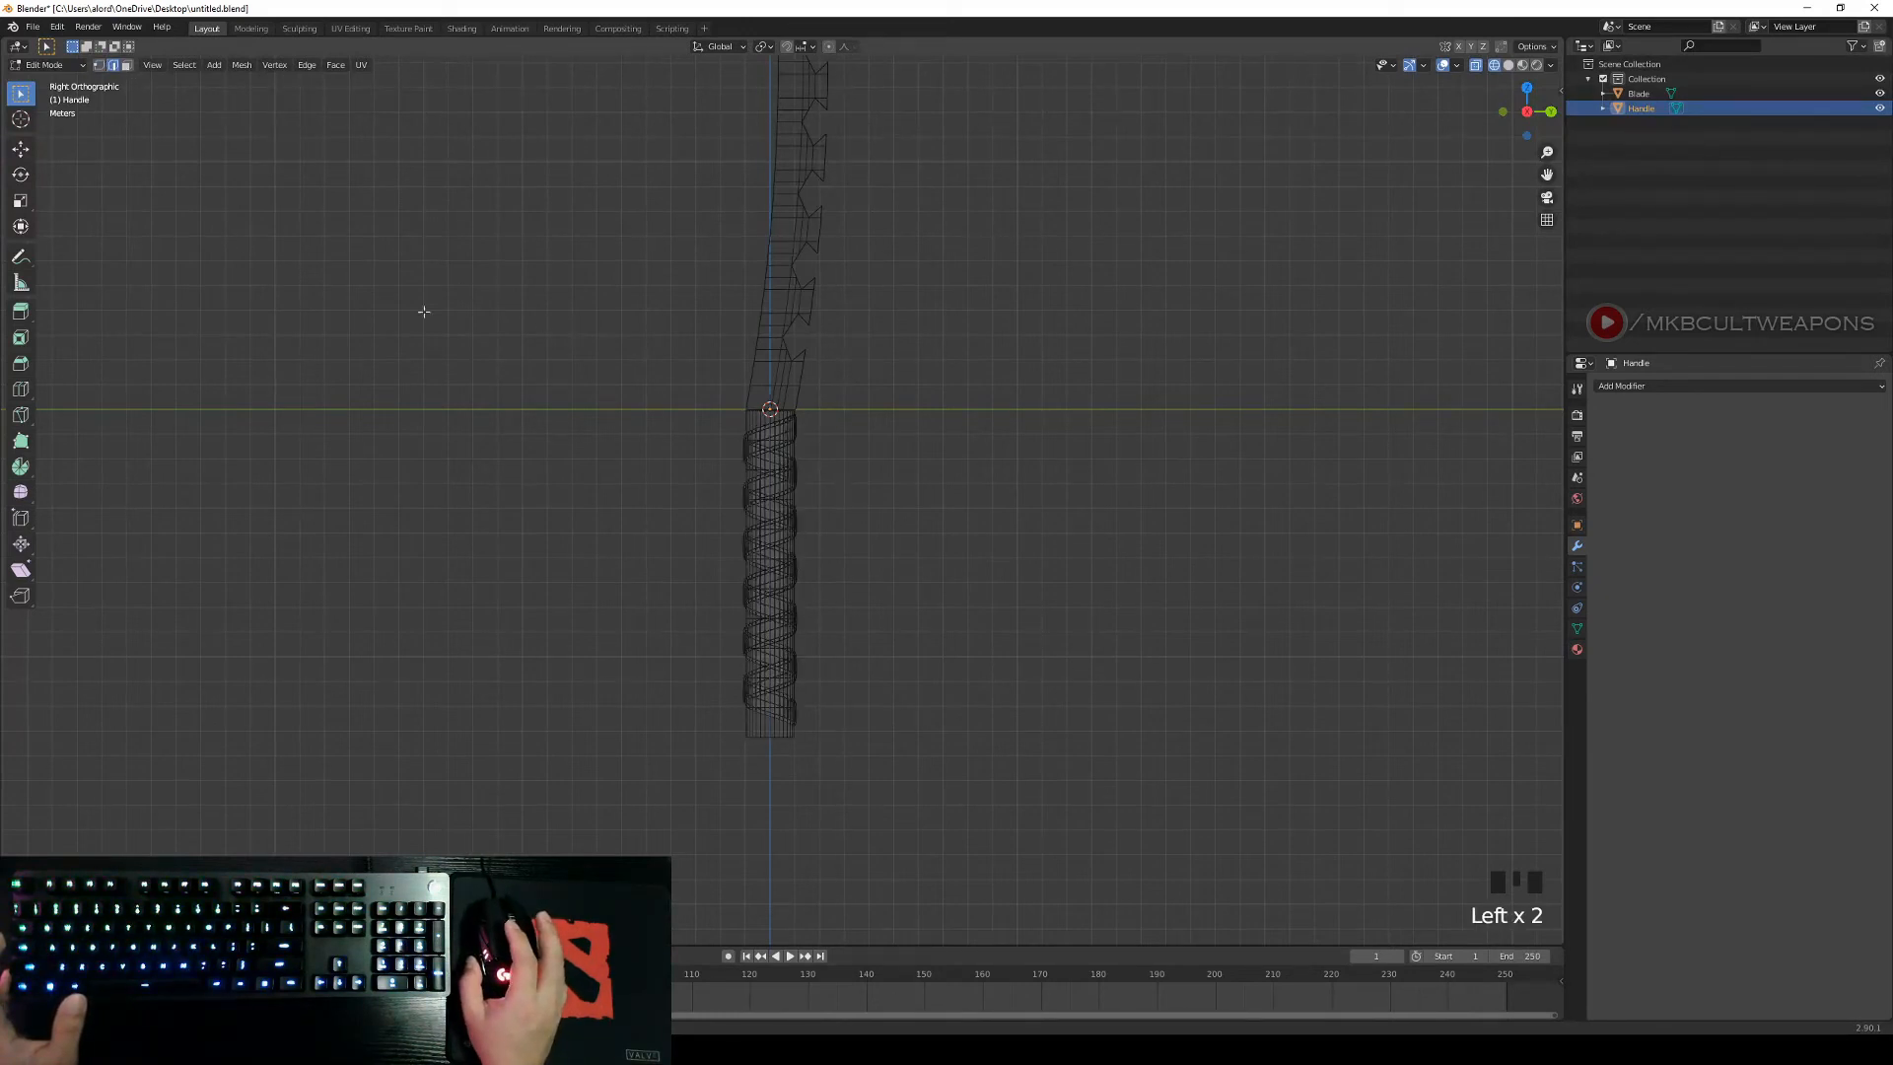
pyautogui.press('b')
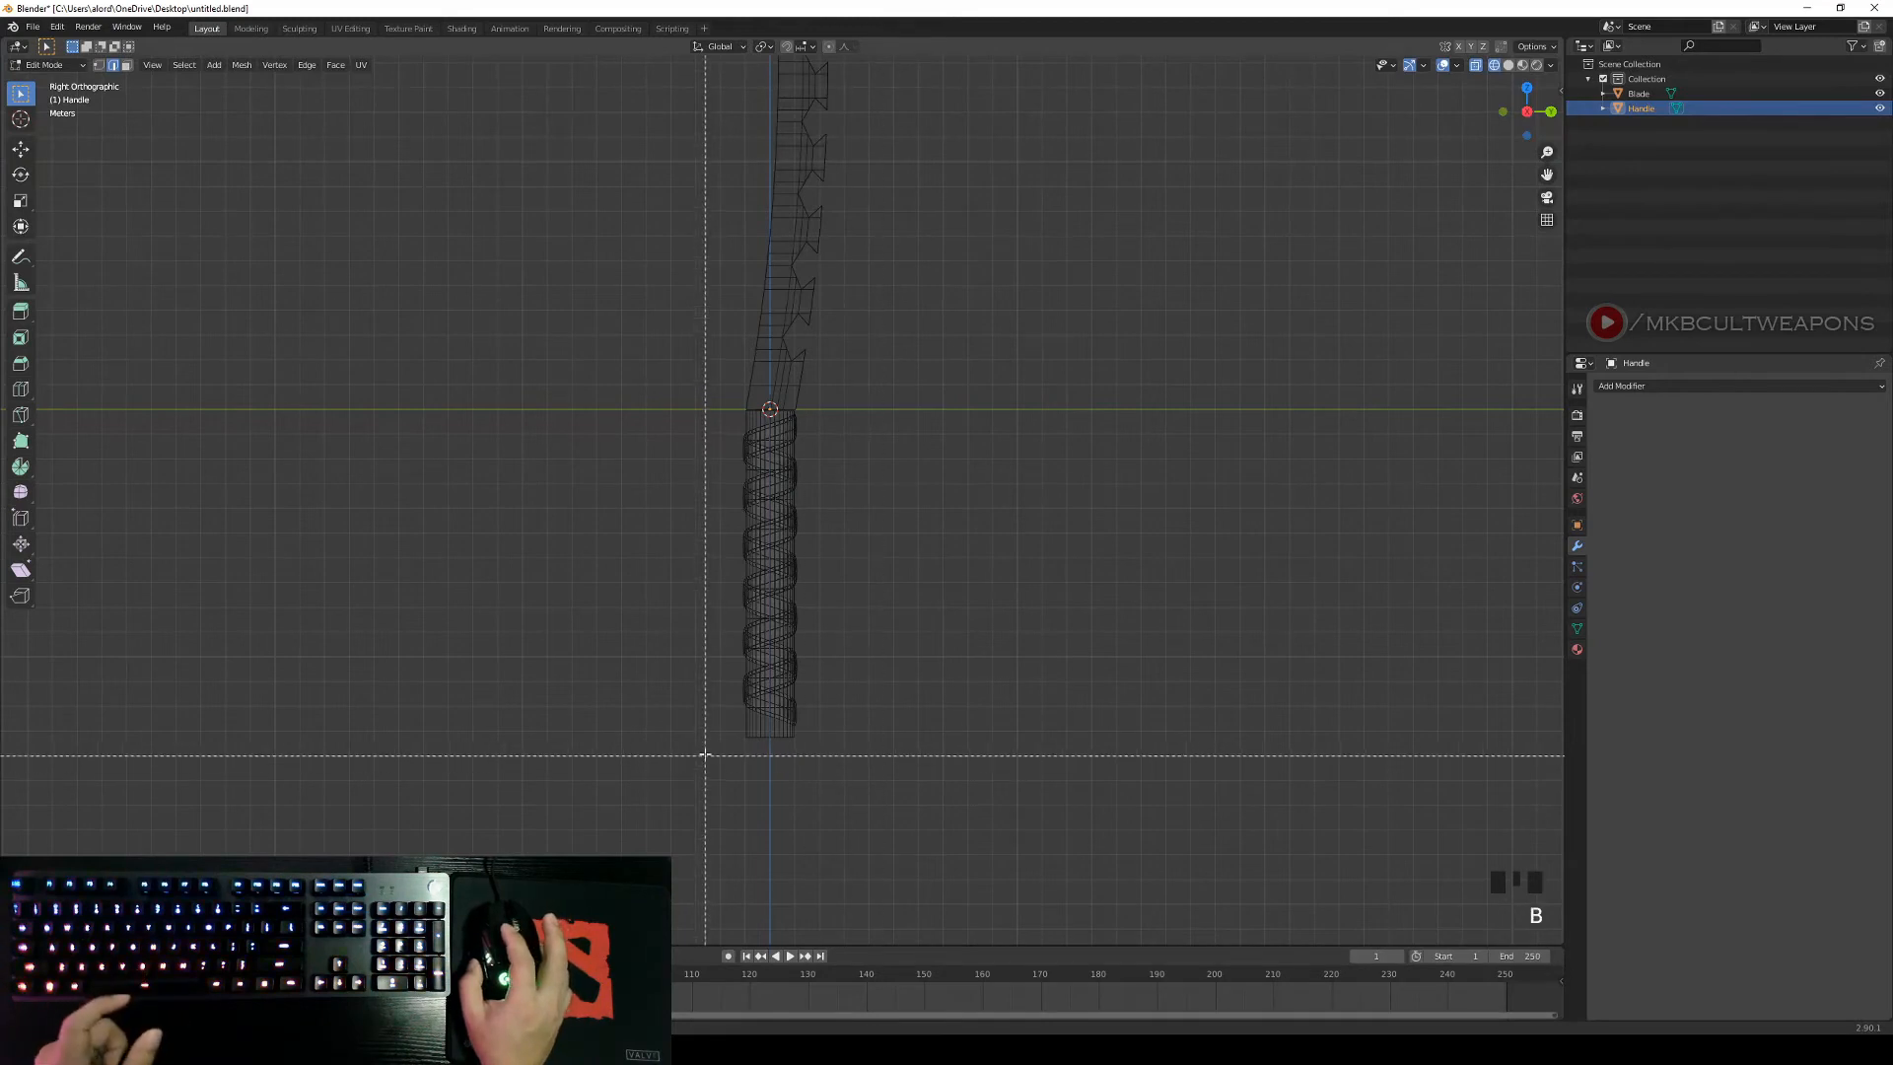
pyautogui.moveTo(705, 729); pyautogui.dragTo(858, 783)
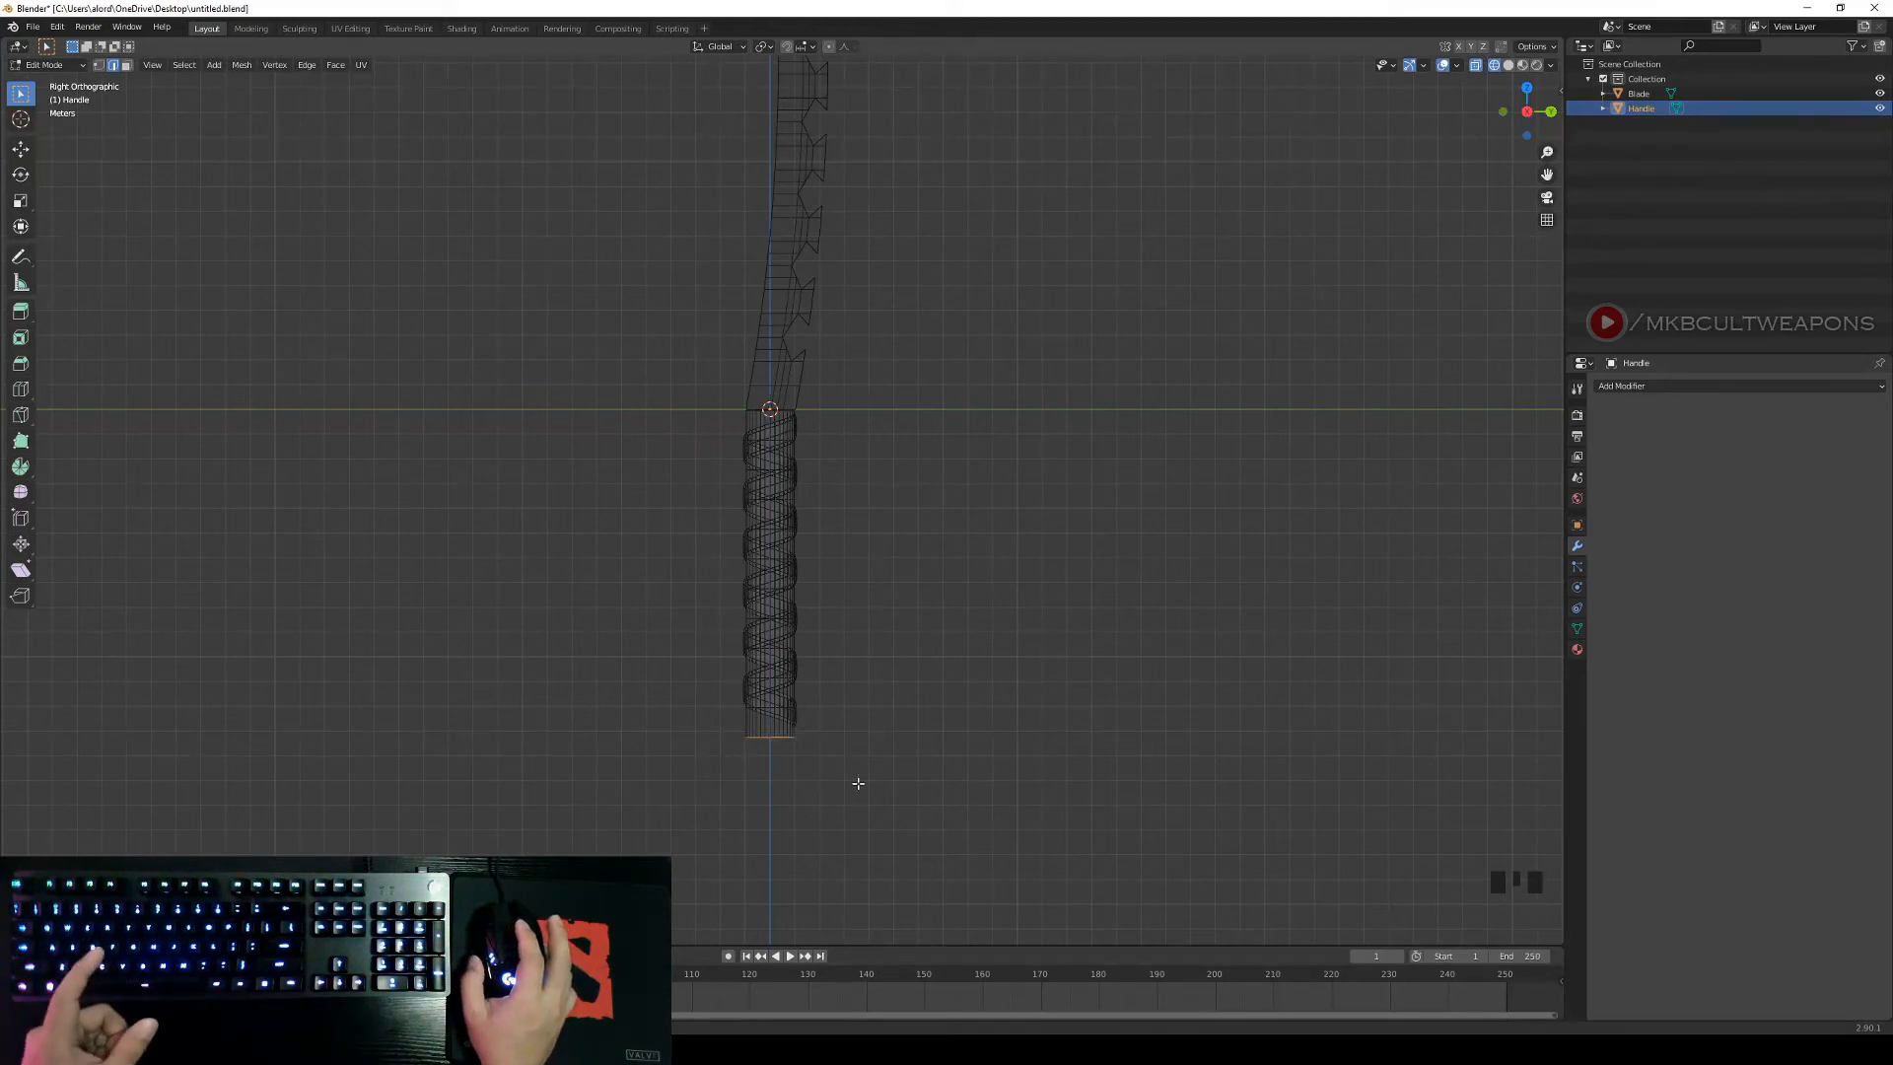
# Try moving the handle's bottom edges without proportional editing, and undo the move.
pyautogui.press('g')
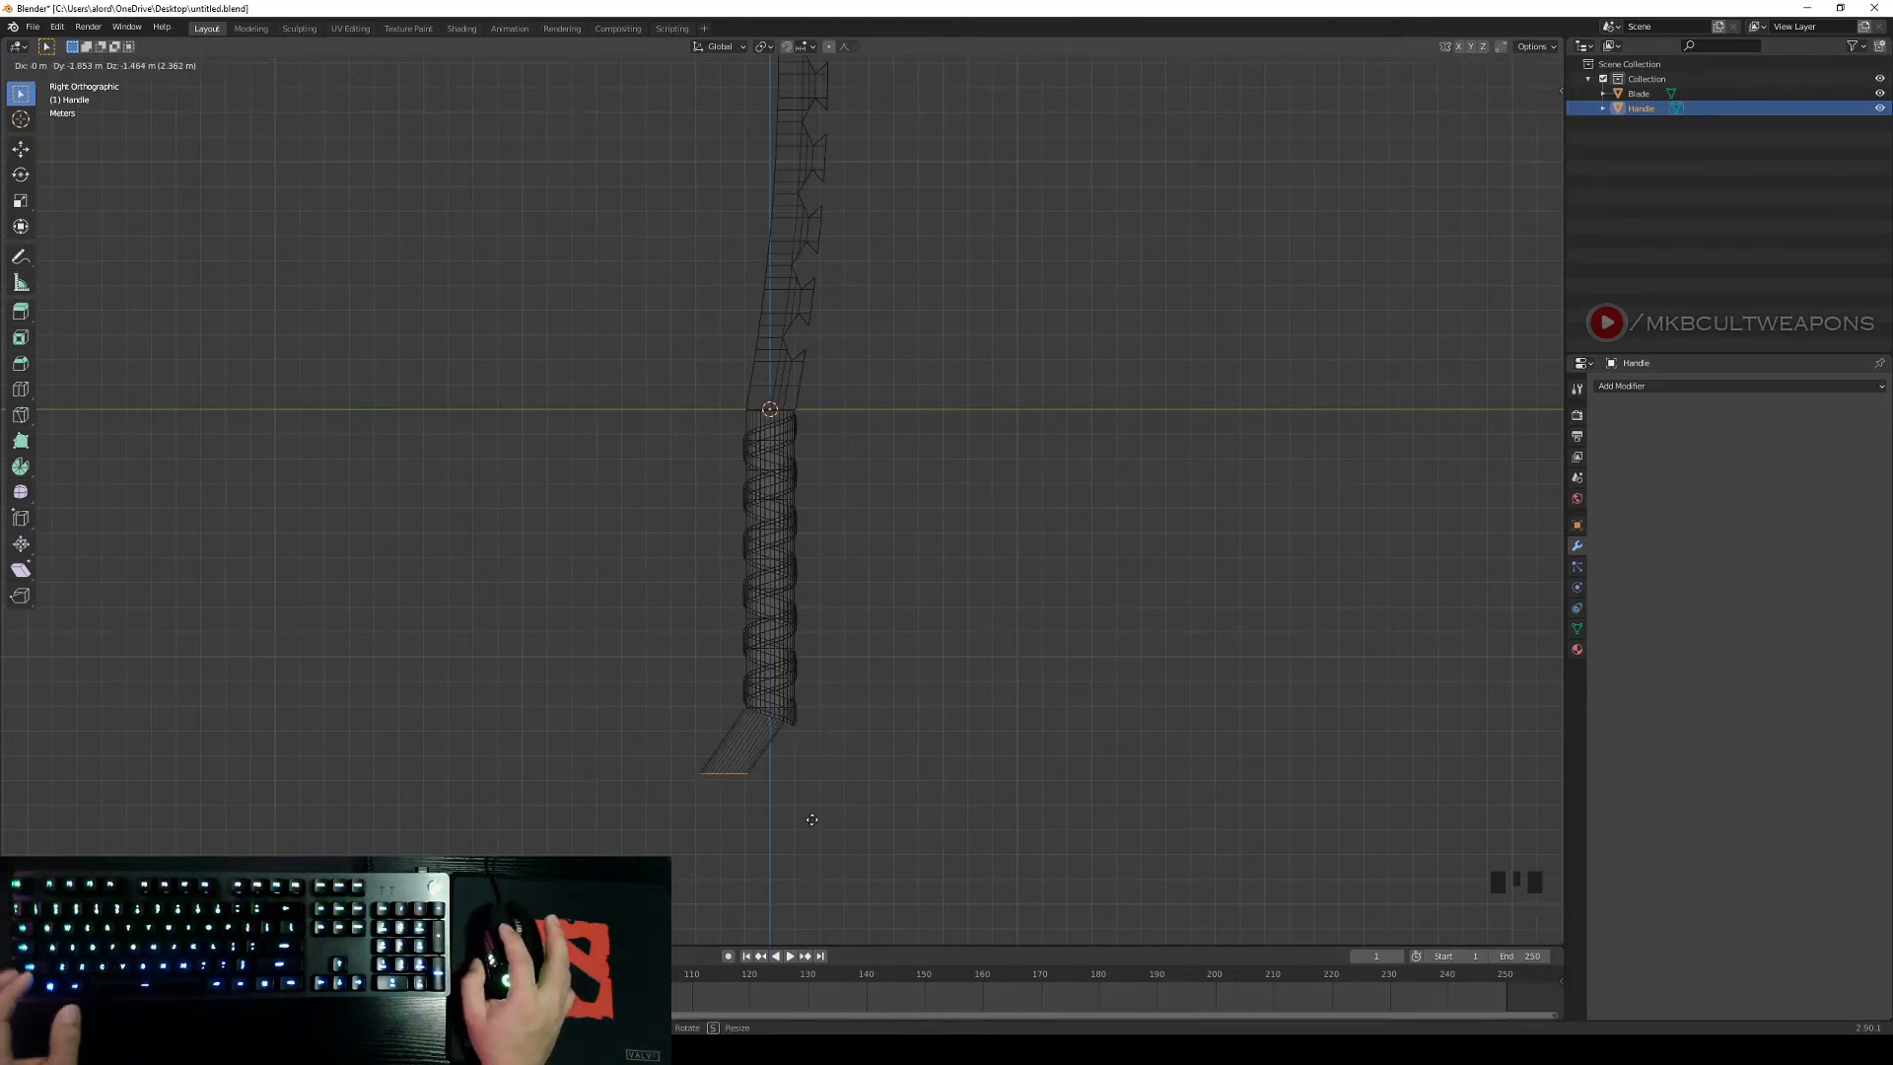
pyautogui.click(811, 819)
pyautogui.hotkey('ctrl', 'z')
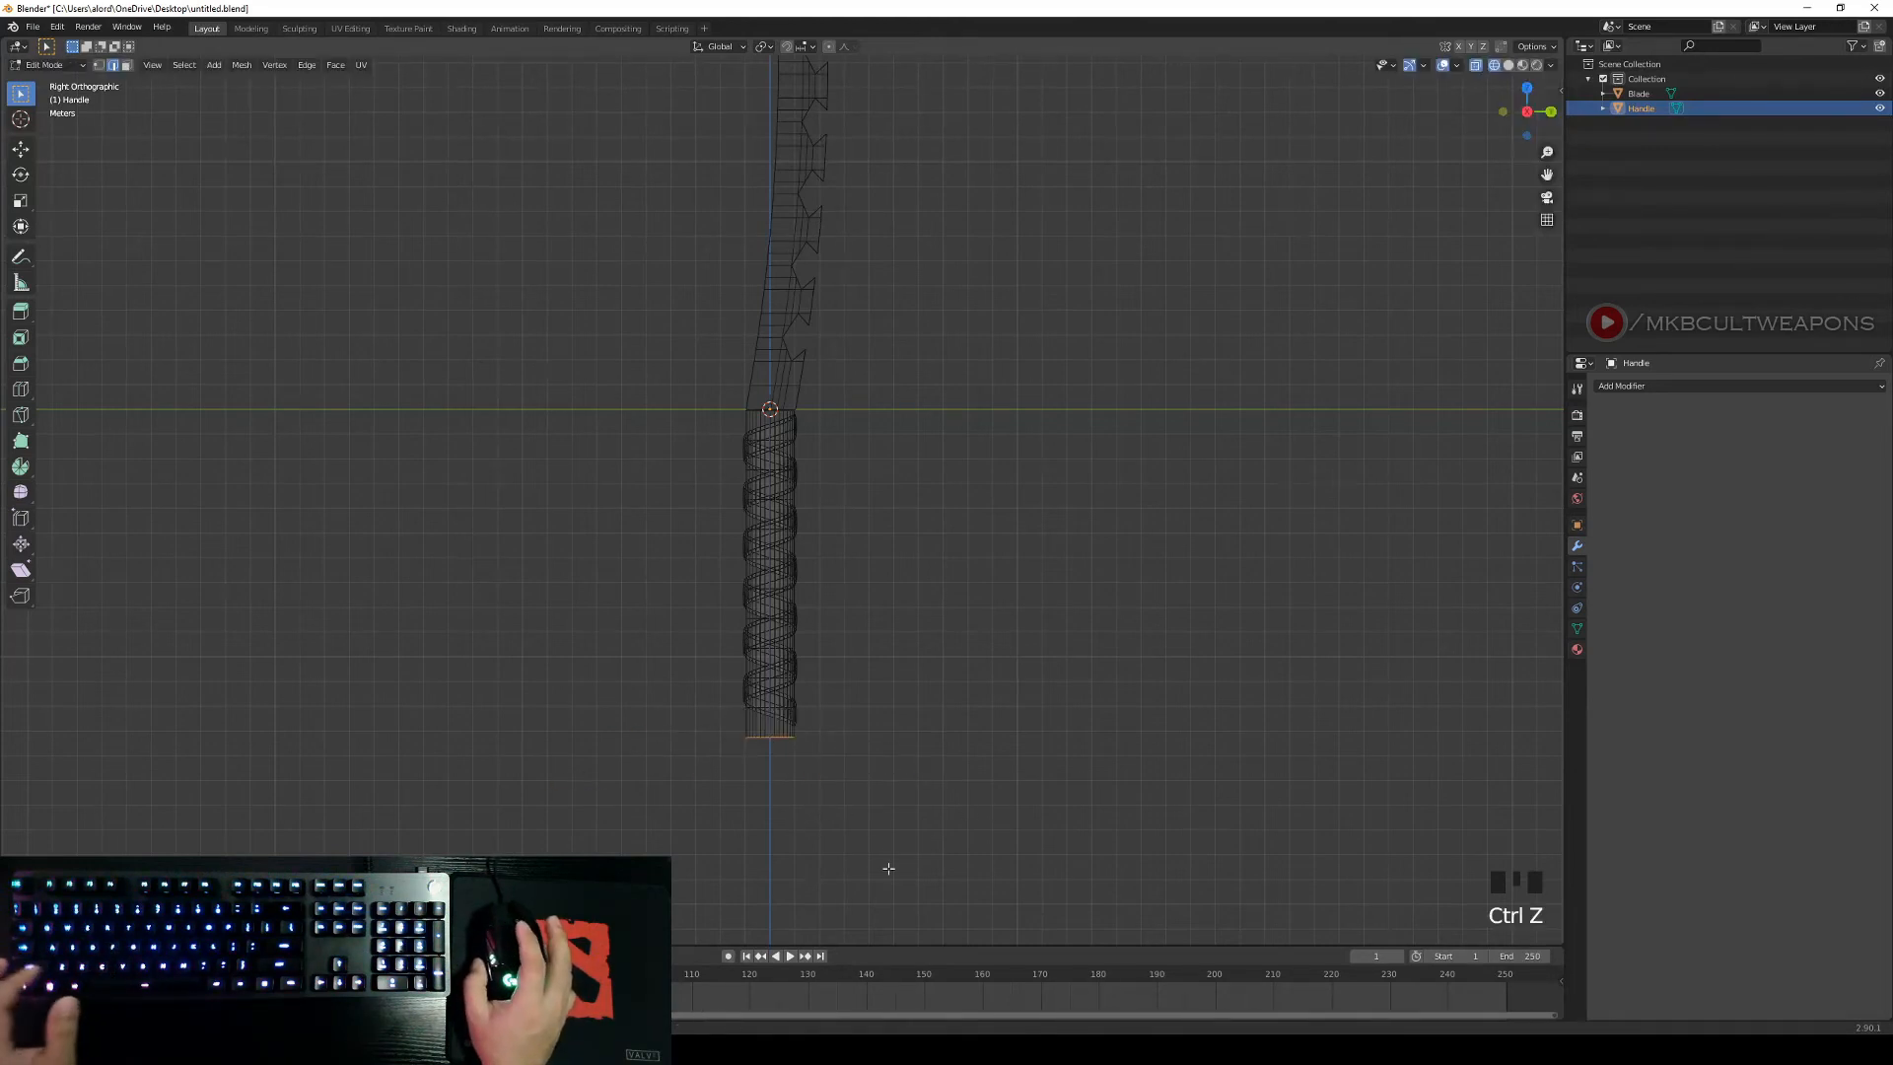
# Turn on proportional editing for the handle mesh.
pyautogui.click(829, 48)
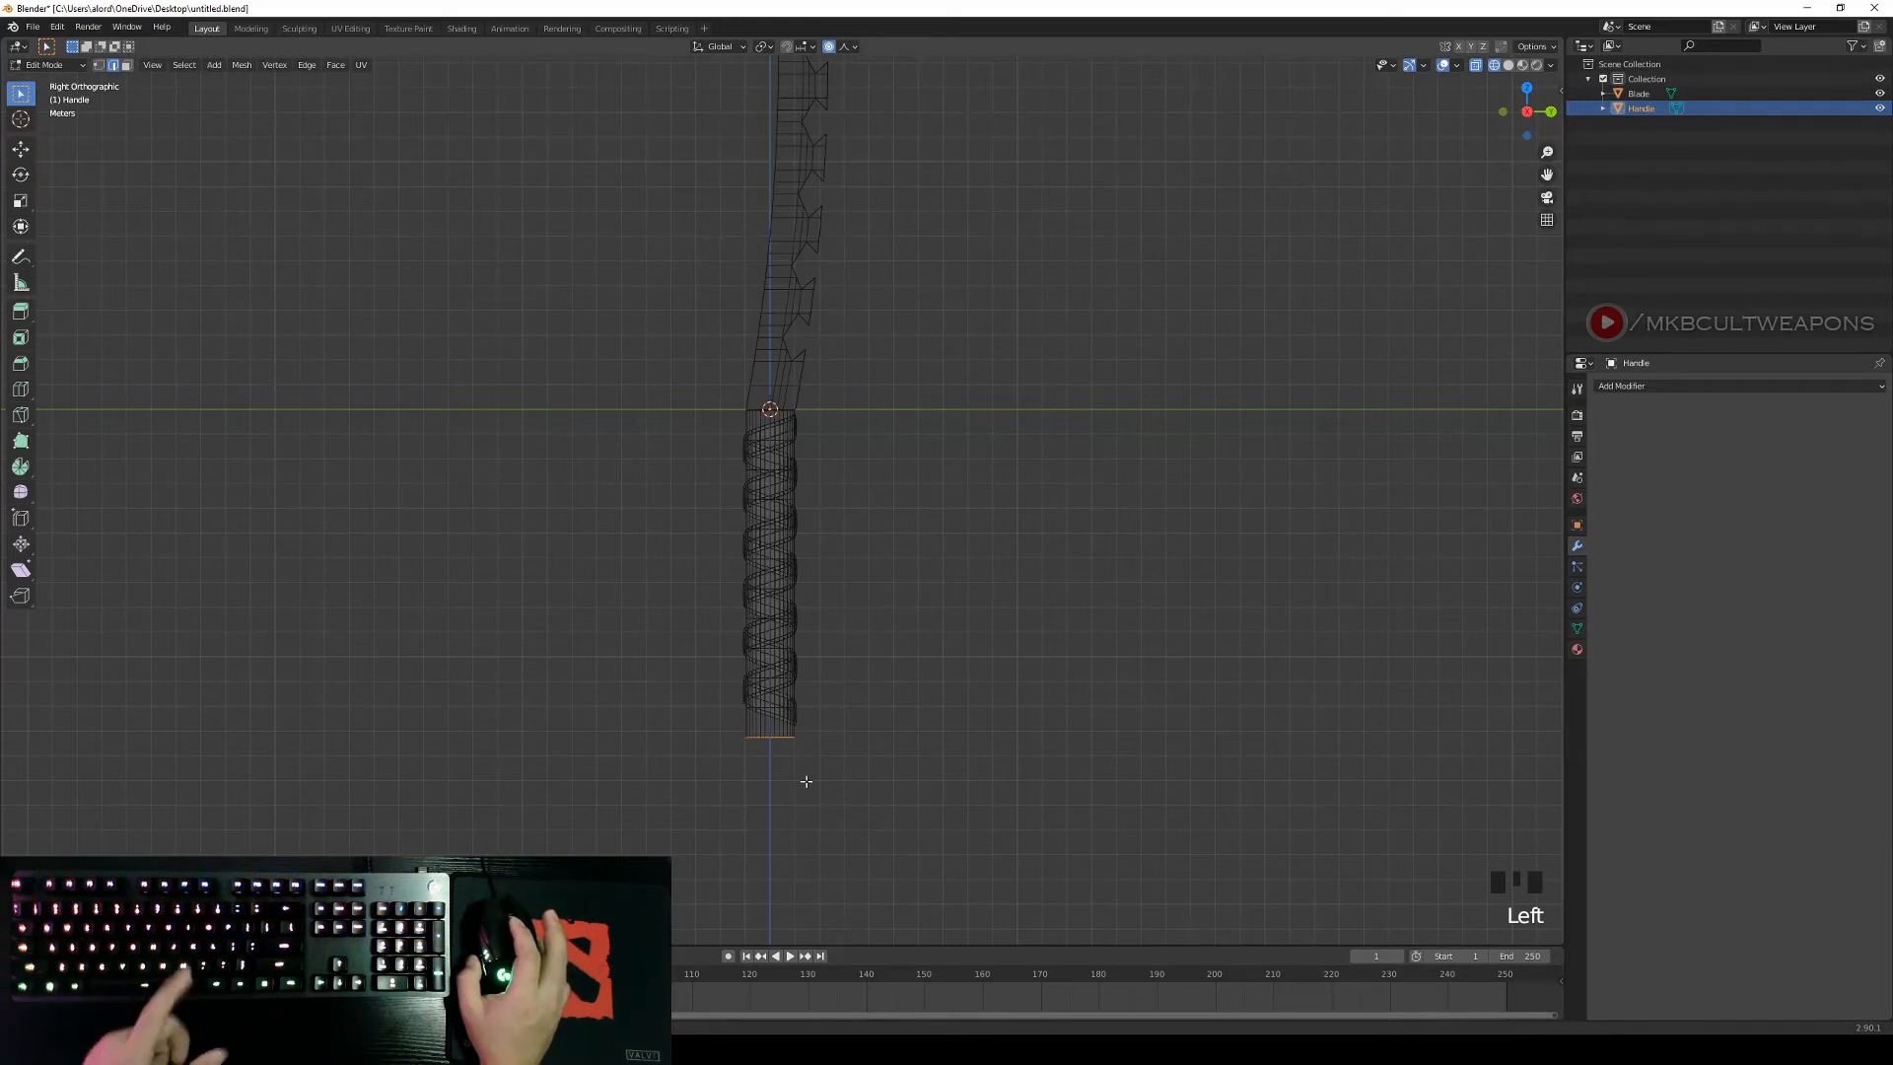
pyautogui.press('o')
pyautogui.press('o')
pyautogui.press('o')
pyautogui.press('o')
pyautogui.press('o')
pyautogui.press('o')
pyautogui.press('o')
pyautogui.press('o')
pyautogui.press('o')
pyautogui.press('o')
pyautogui.press('o')
pyautogui.press('o')
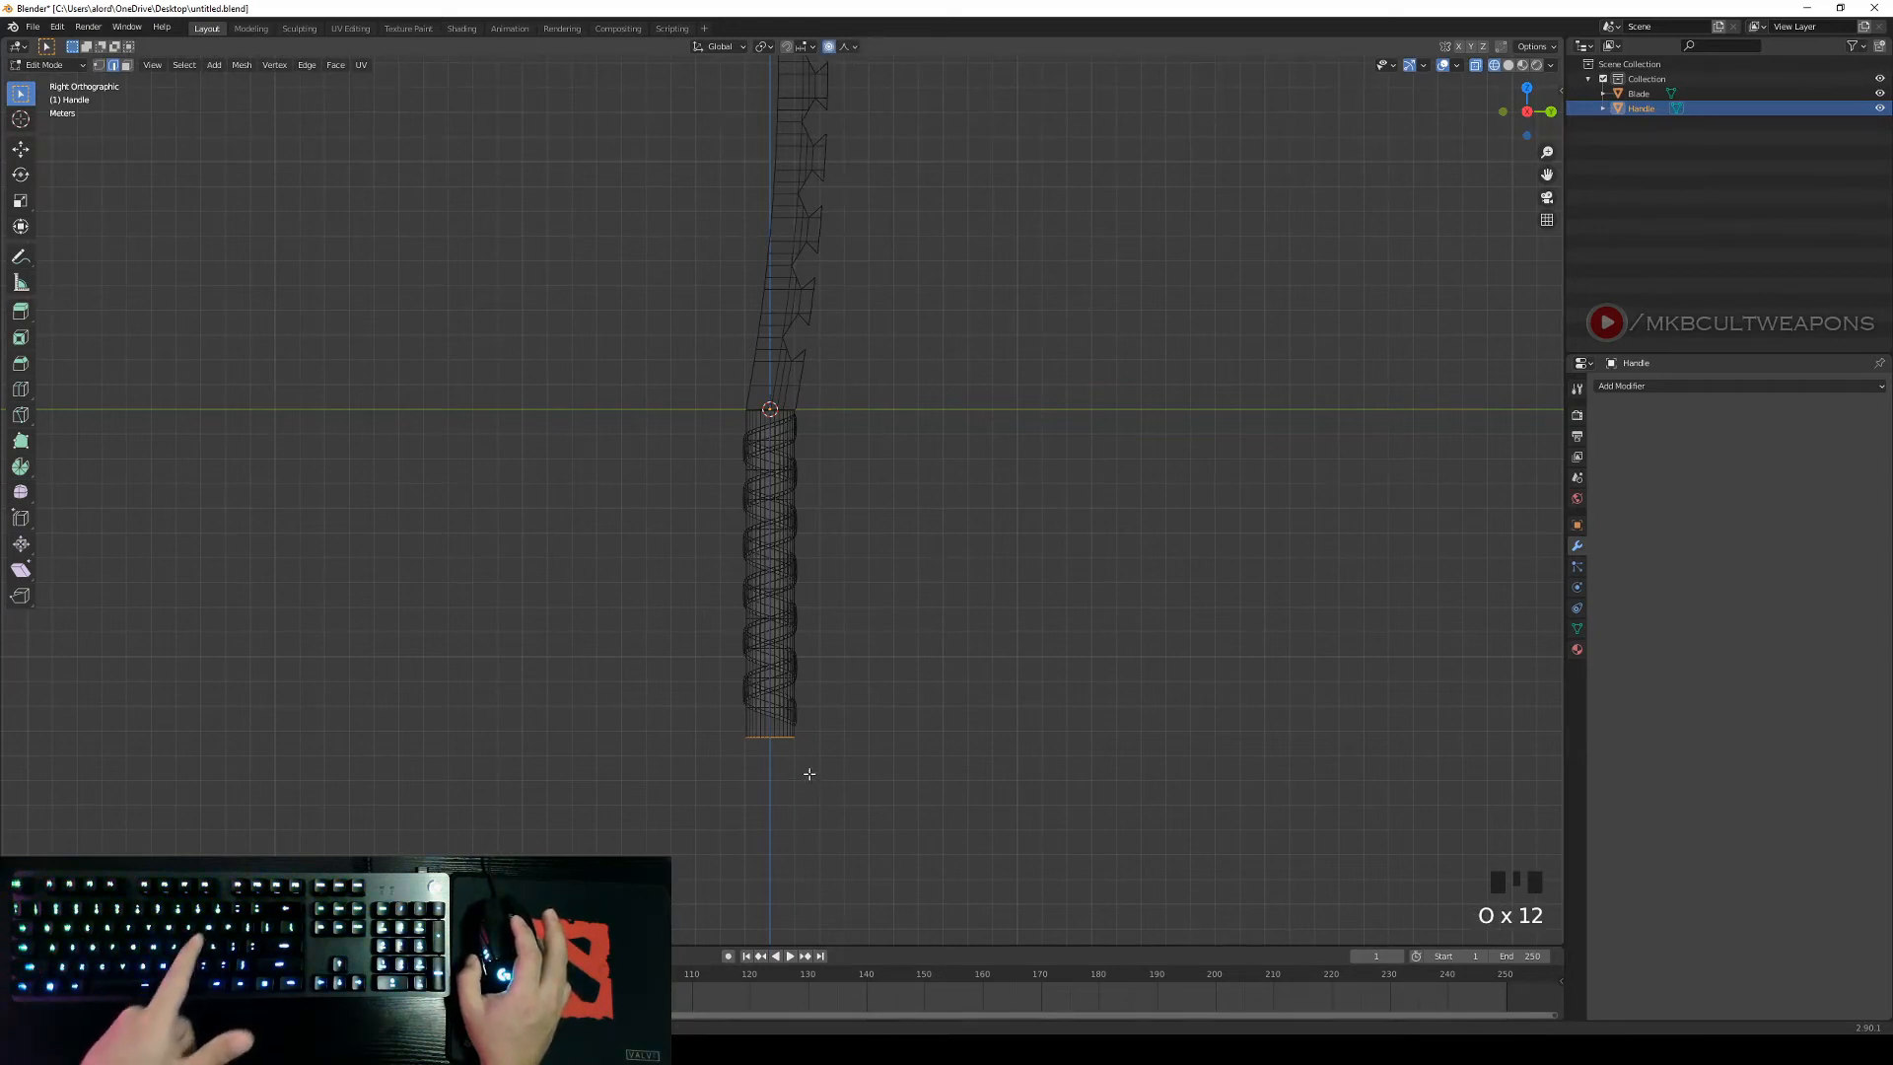
# Slant the handle by moving its bottom edges about -2.8 m along Y with Sharp falloff and a proportional size of about 28.
pyautogui.press('g')
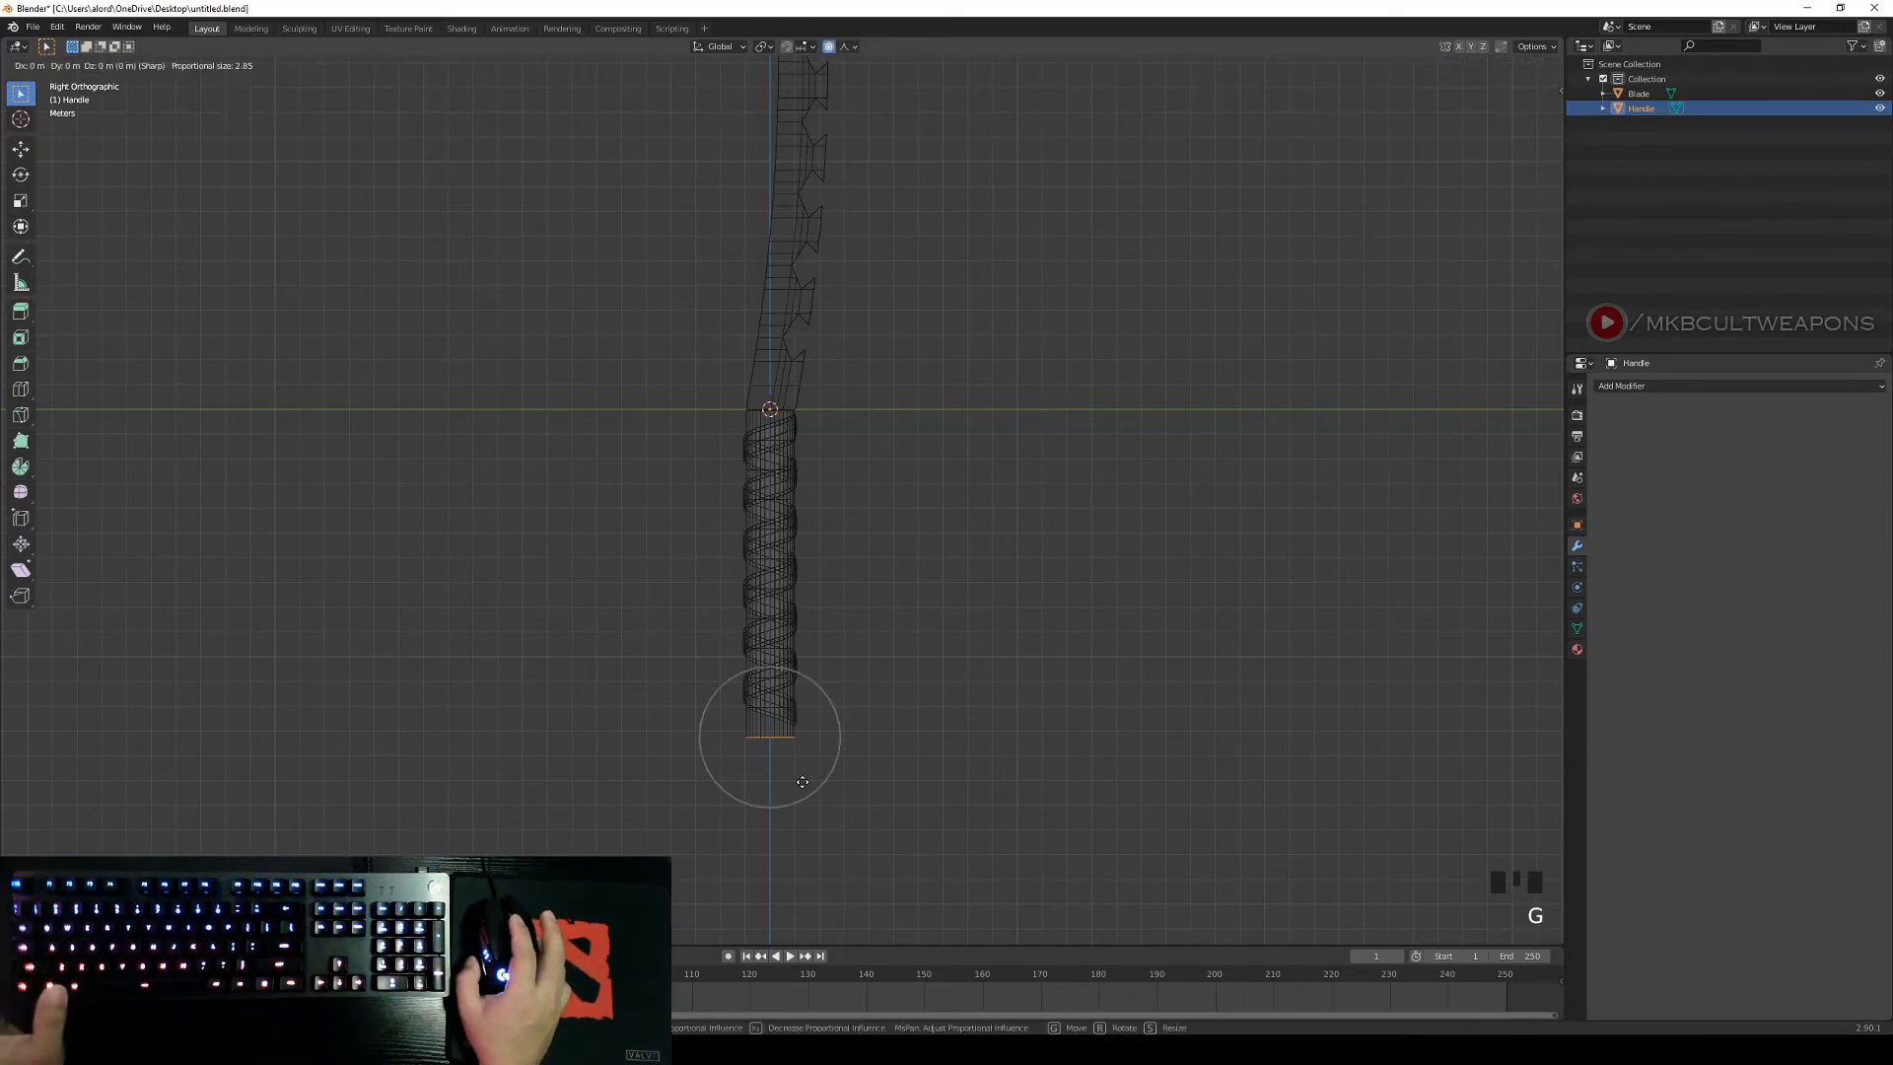
pyautogui.scroll(-16, 803, 781)
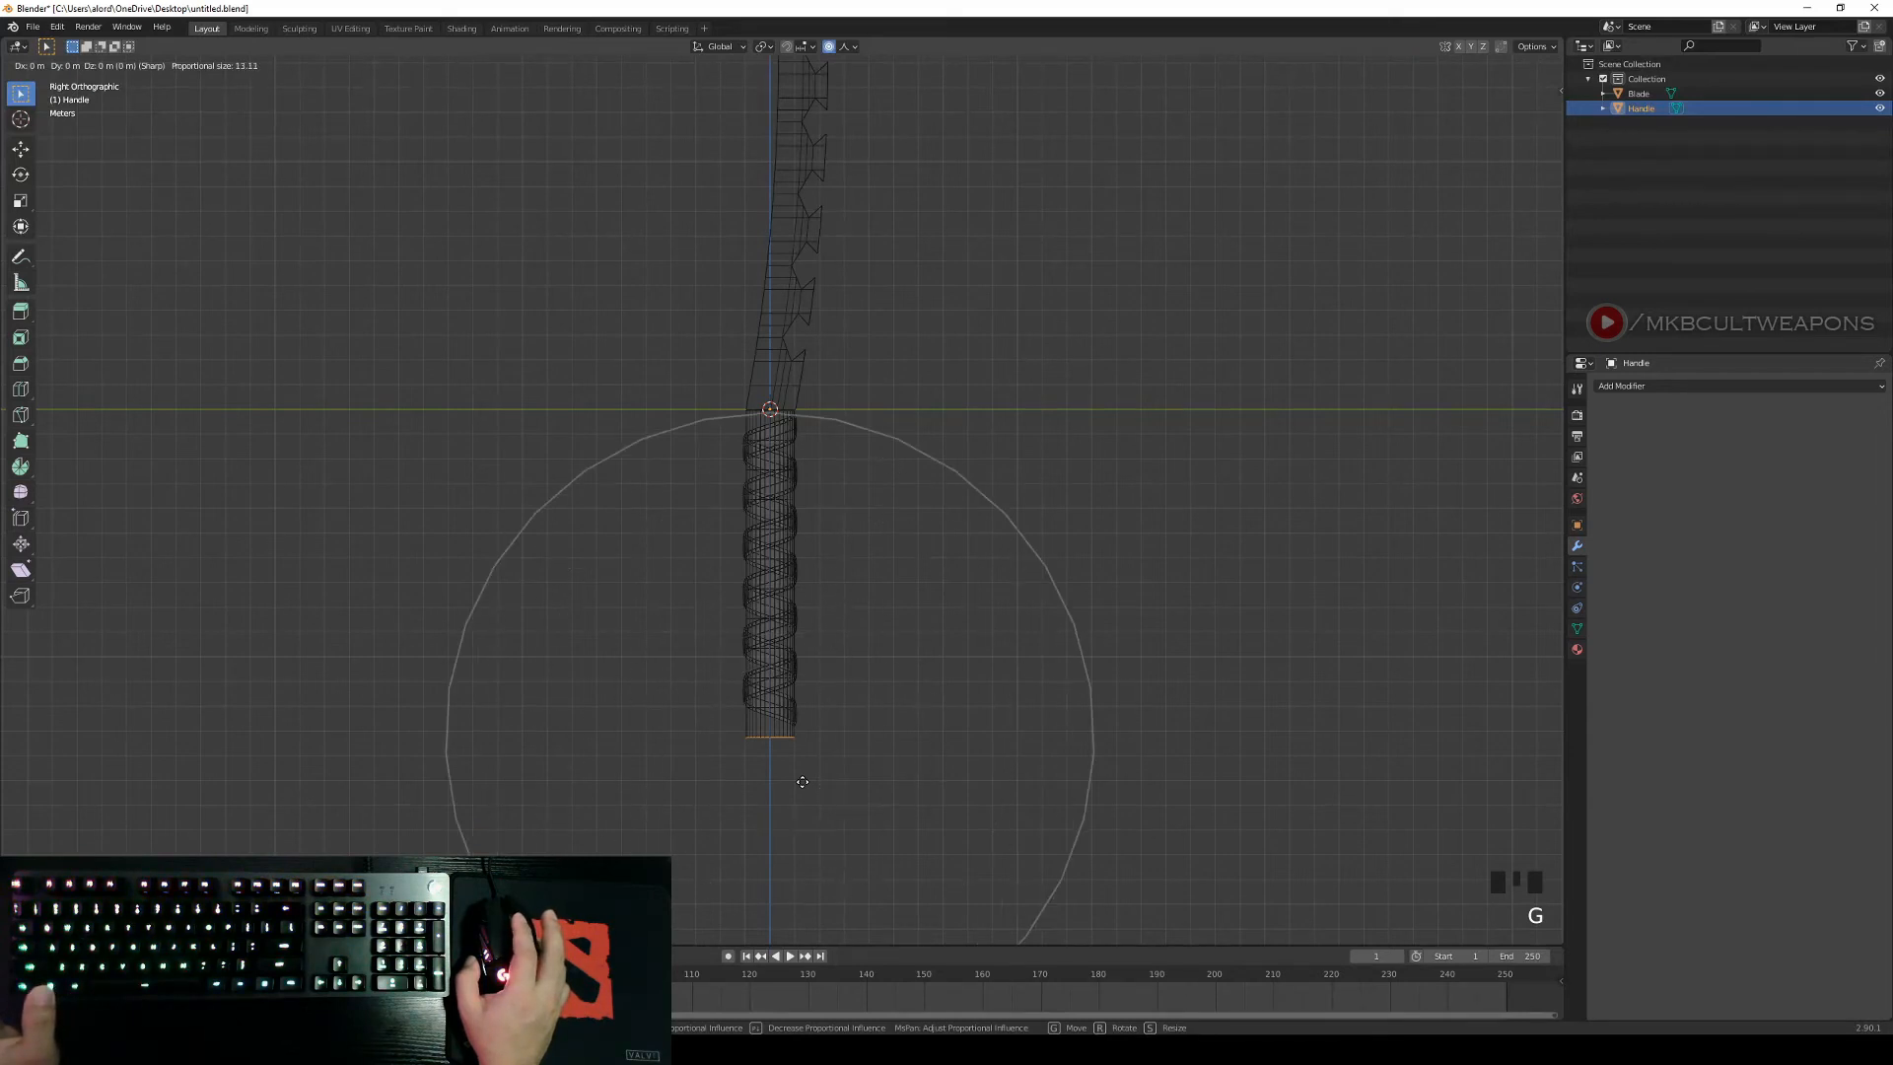
pyautogui.press('y')
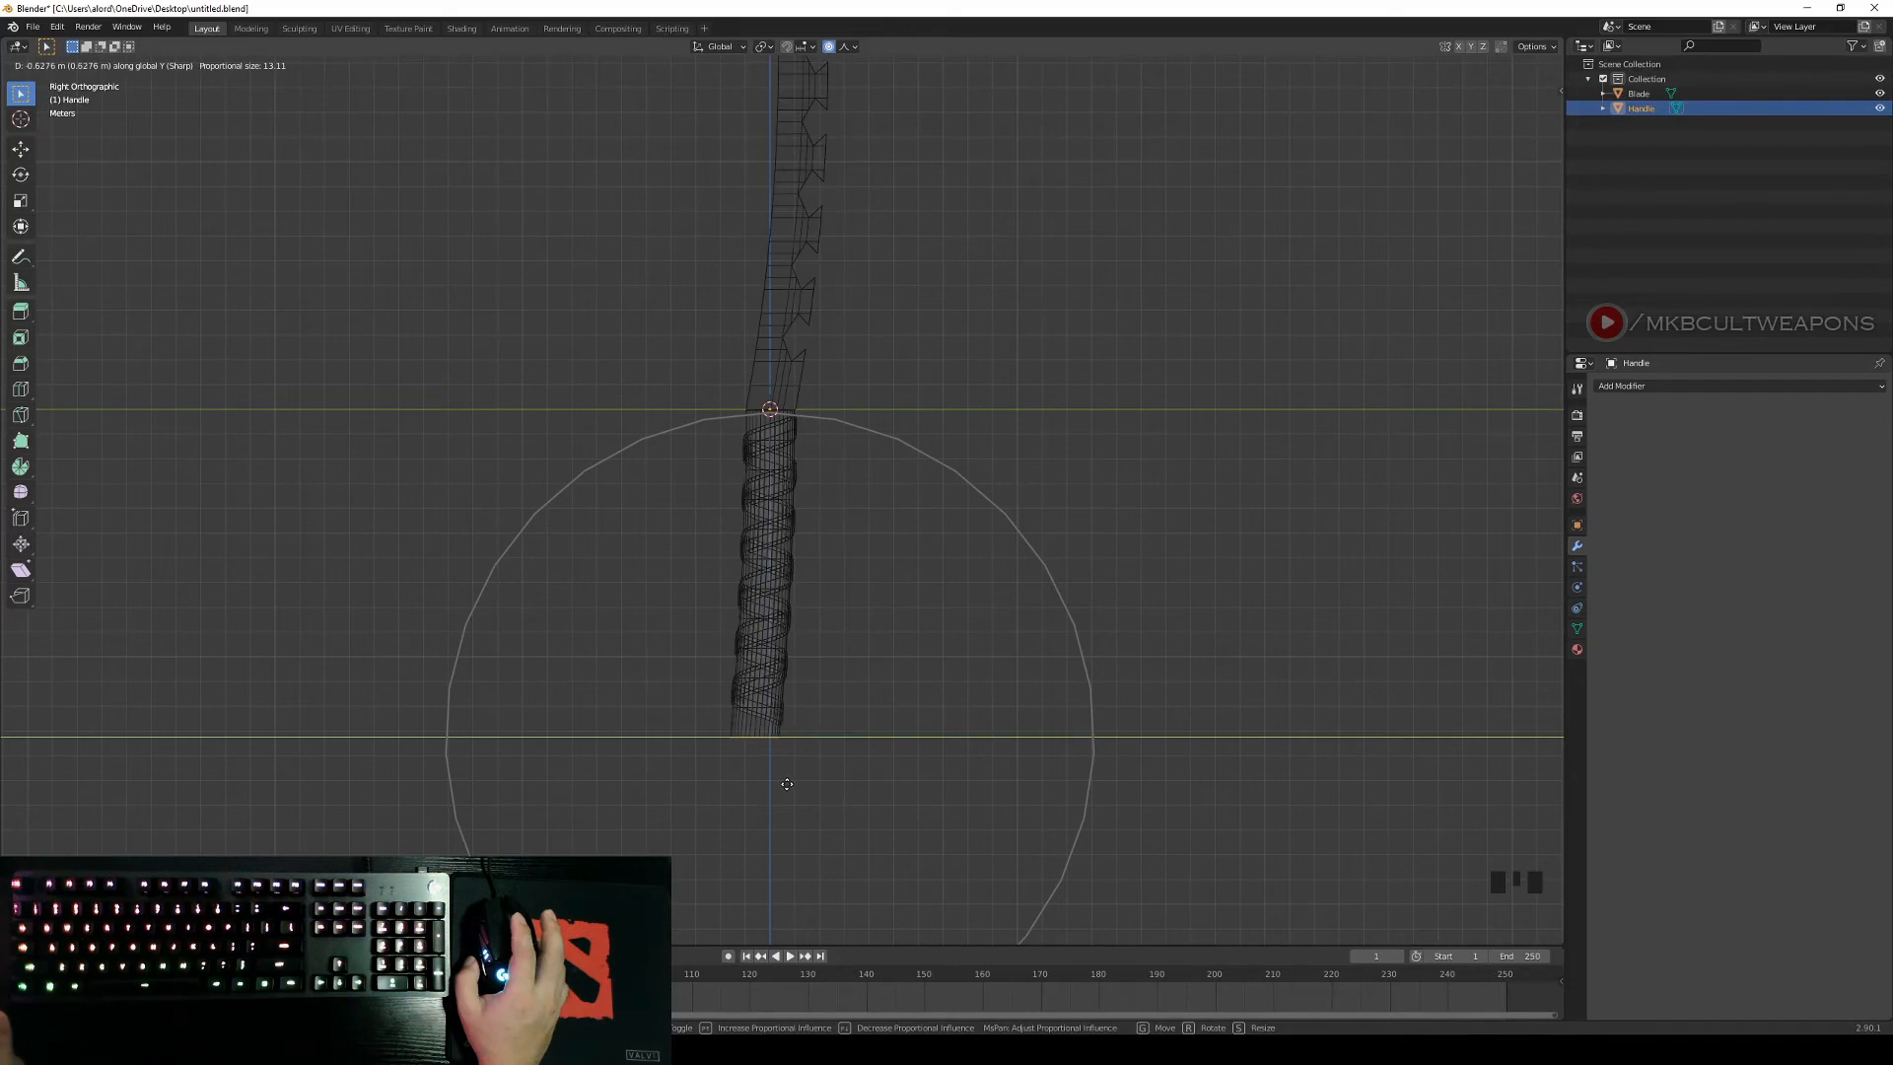
pyautogui.scroll(-3, 787, 784)
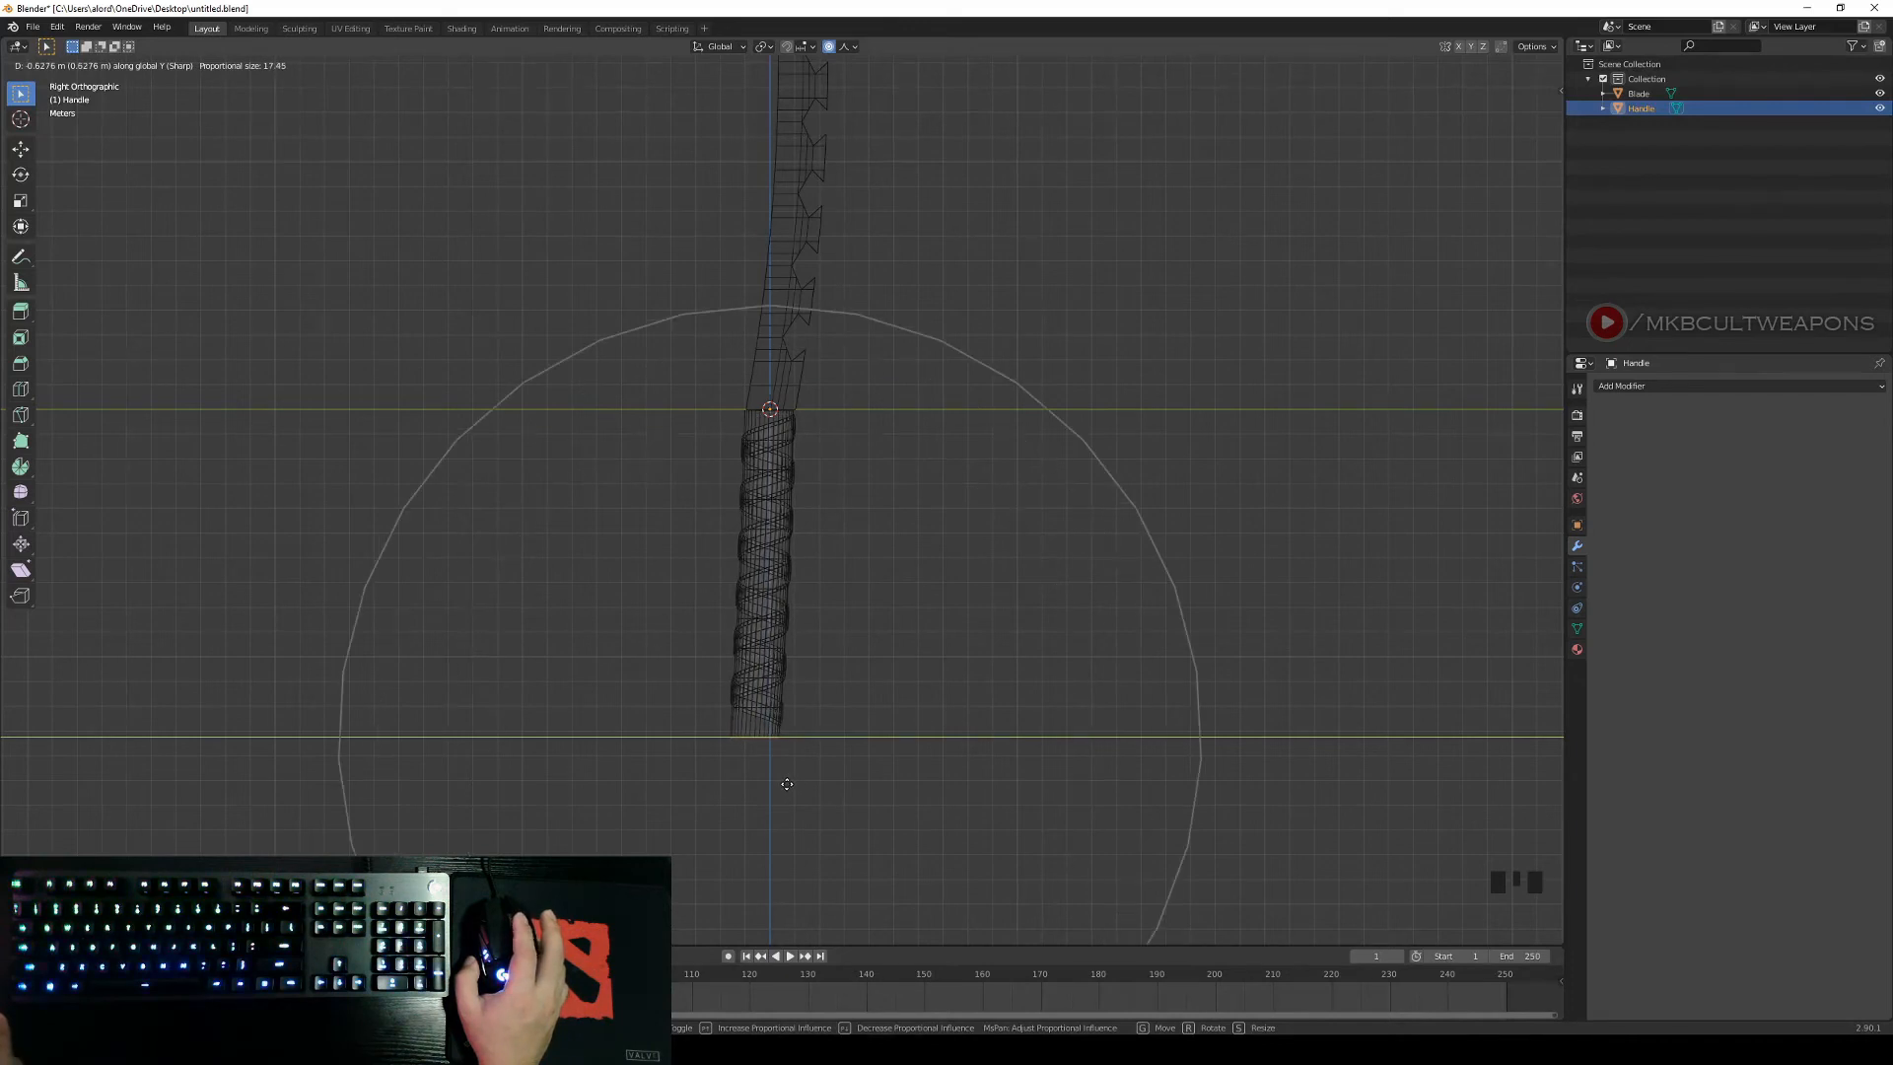
pyautogui.scroll(-1, 787, 784)
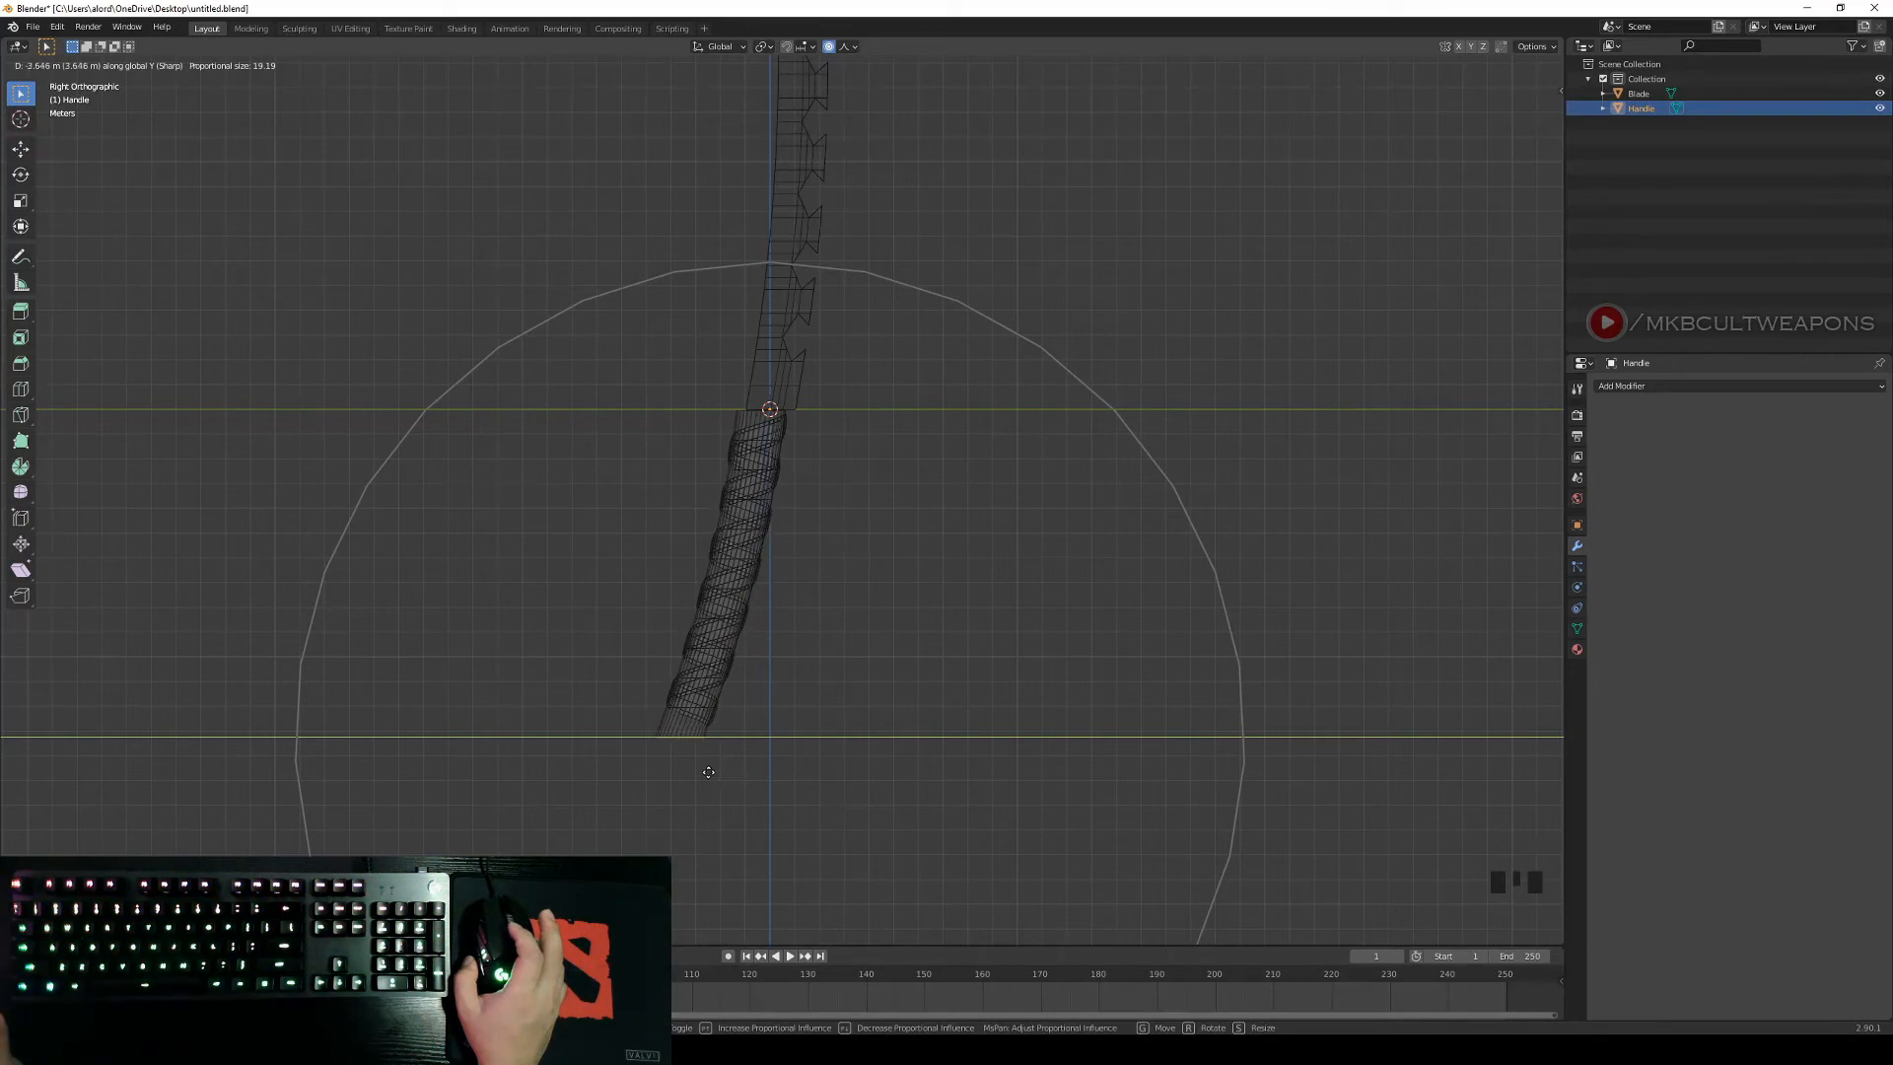
pyautogui.scroll(1, 710, 773)
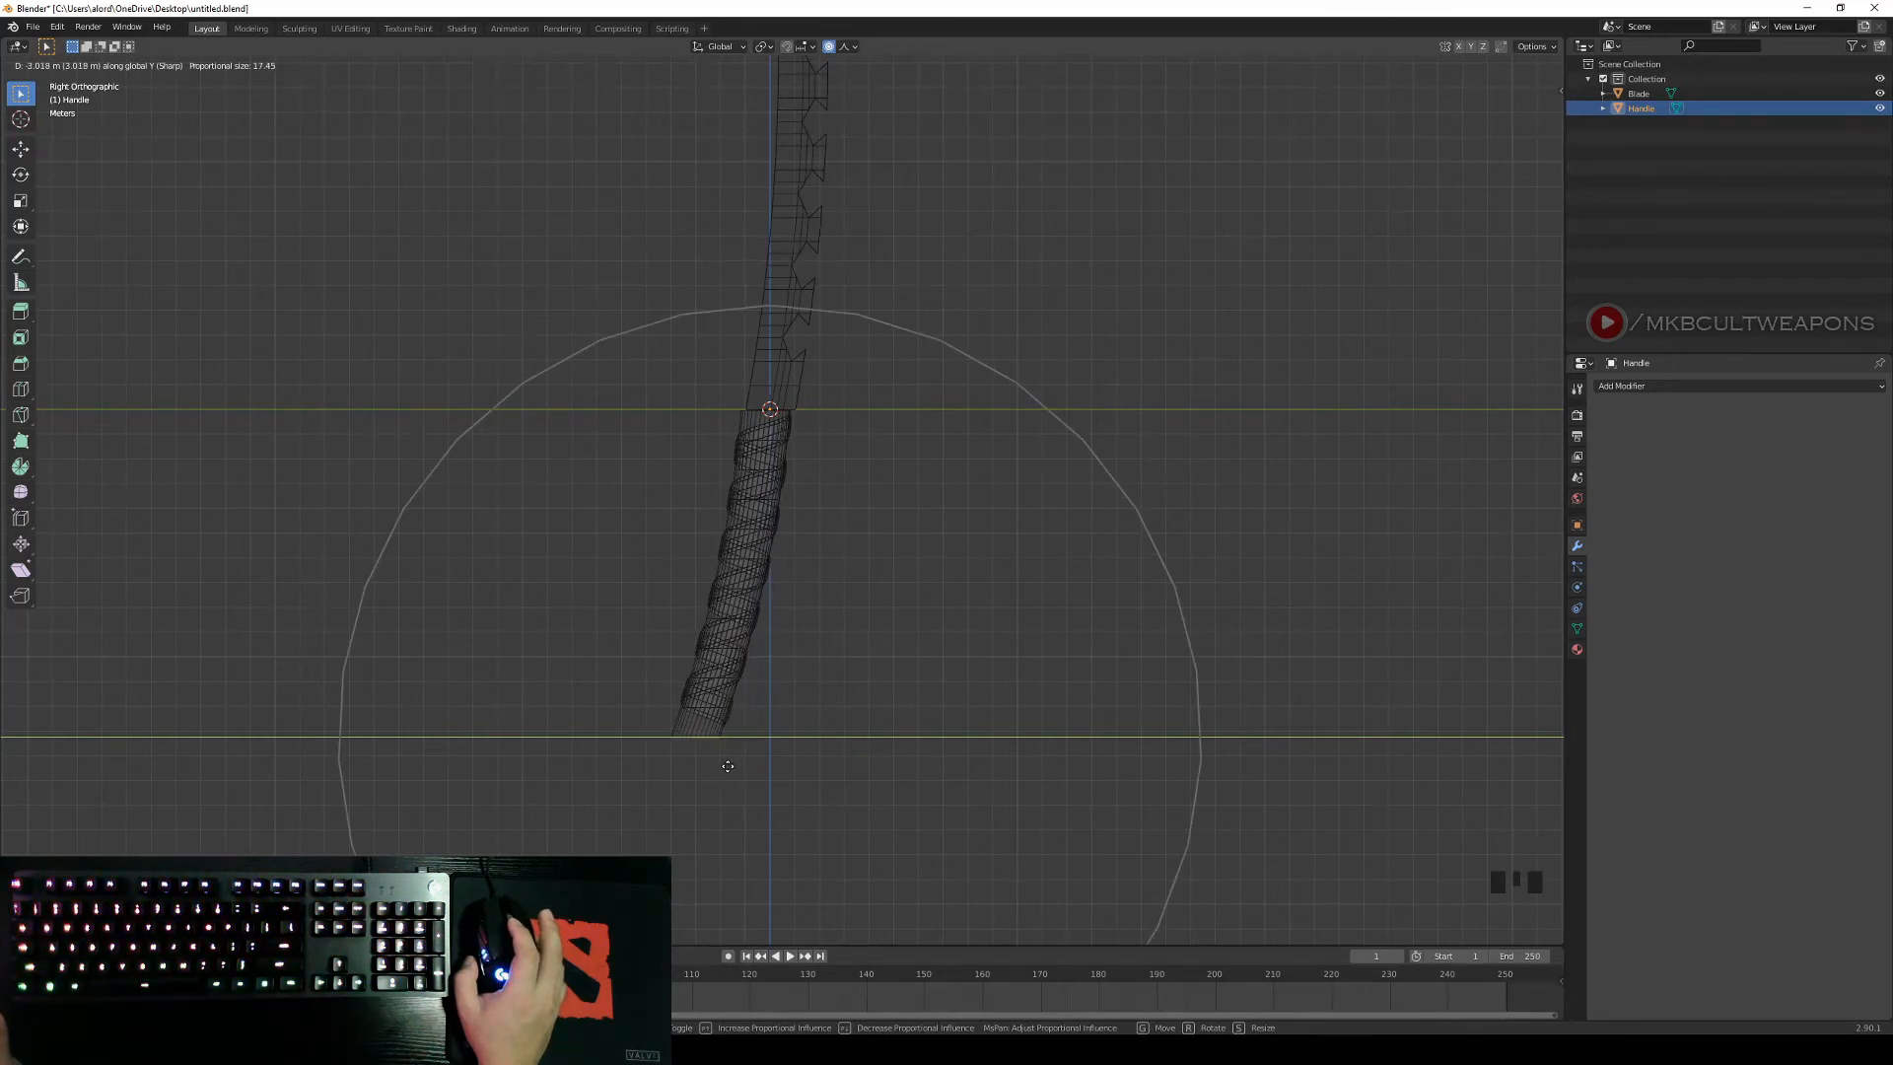
pyautogui.scroll(-5, 728, 766)
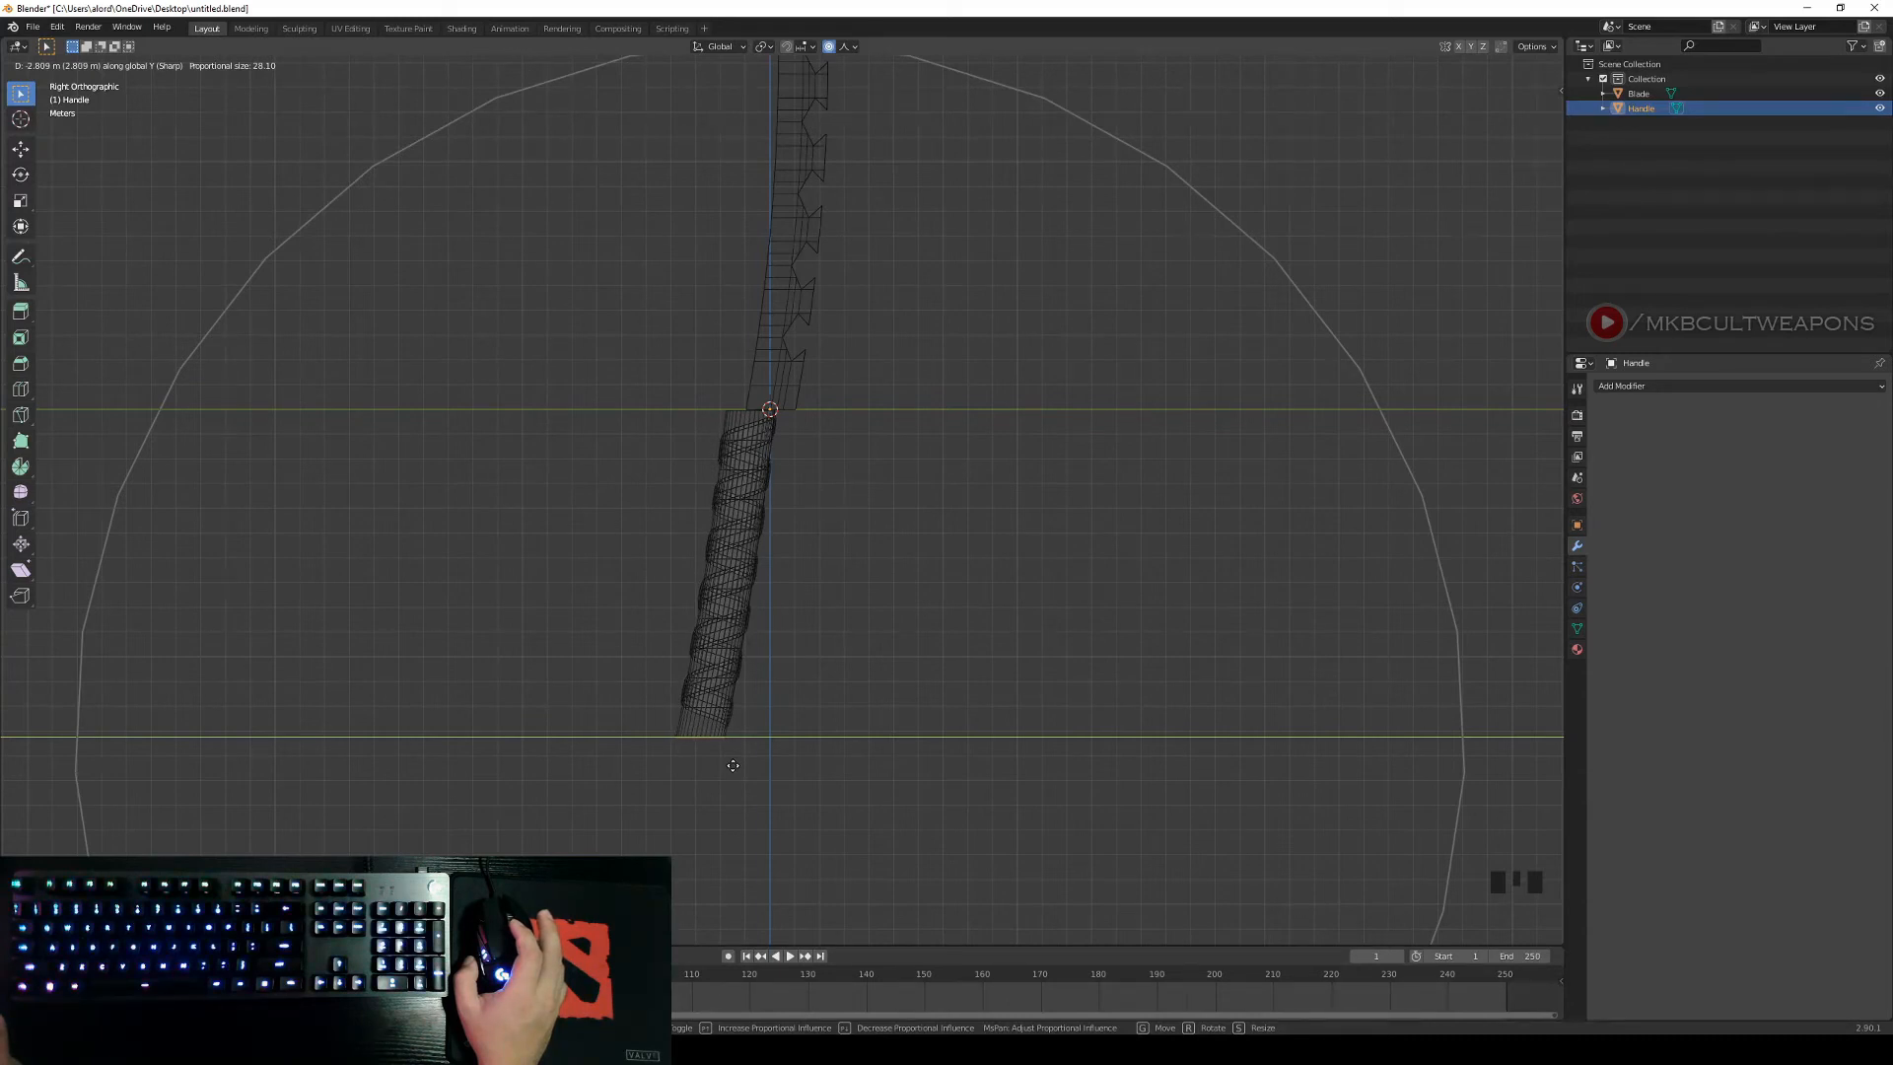
pyautogui.click(733, 765)
pyautogui.scroll(-4, 732, 766)
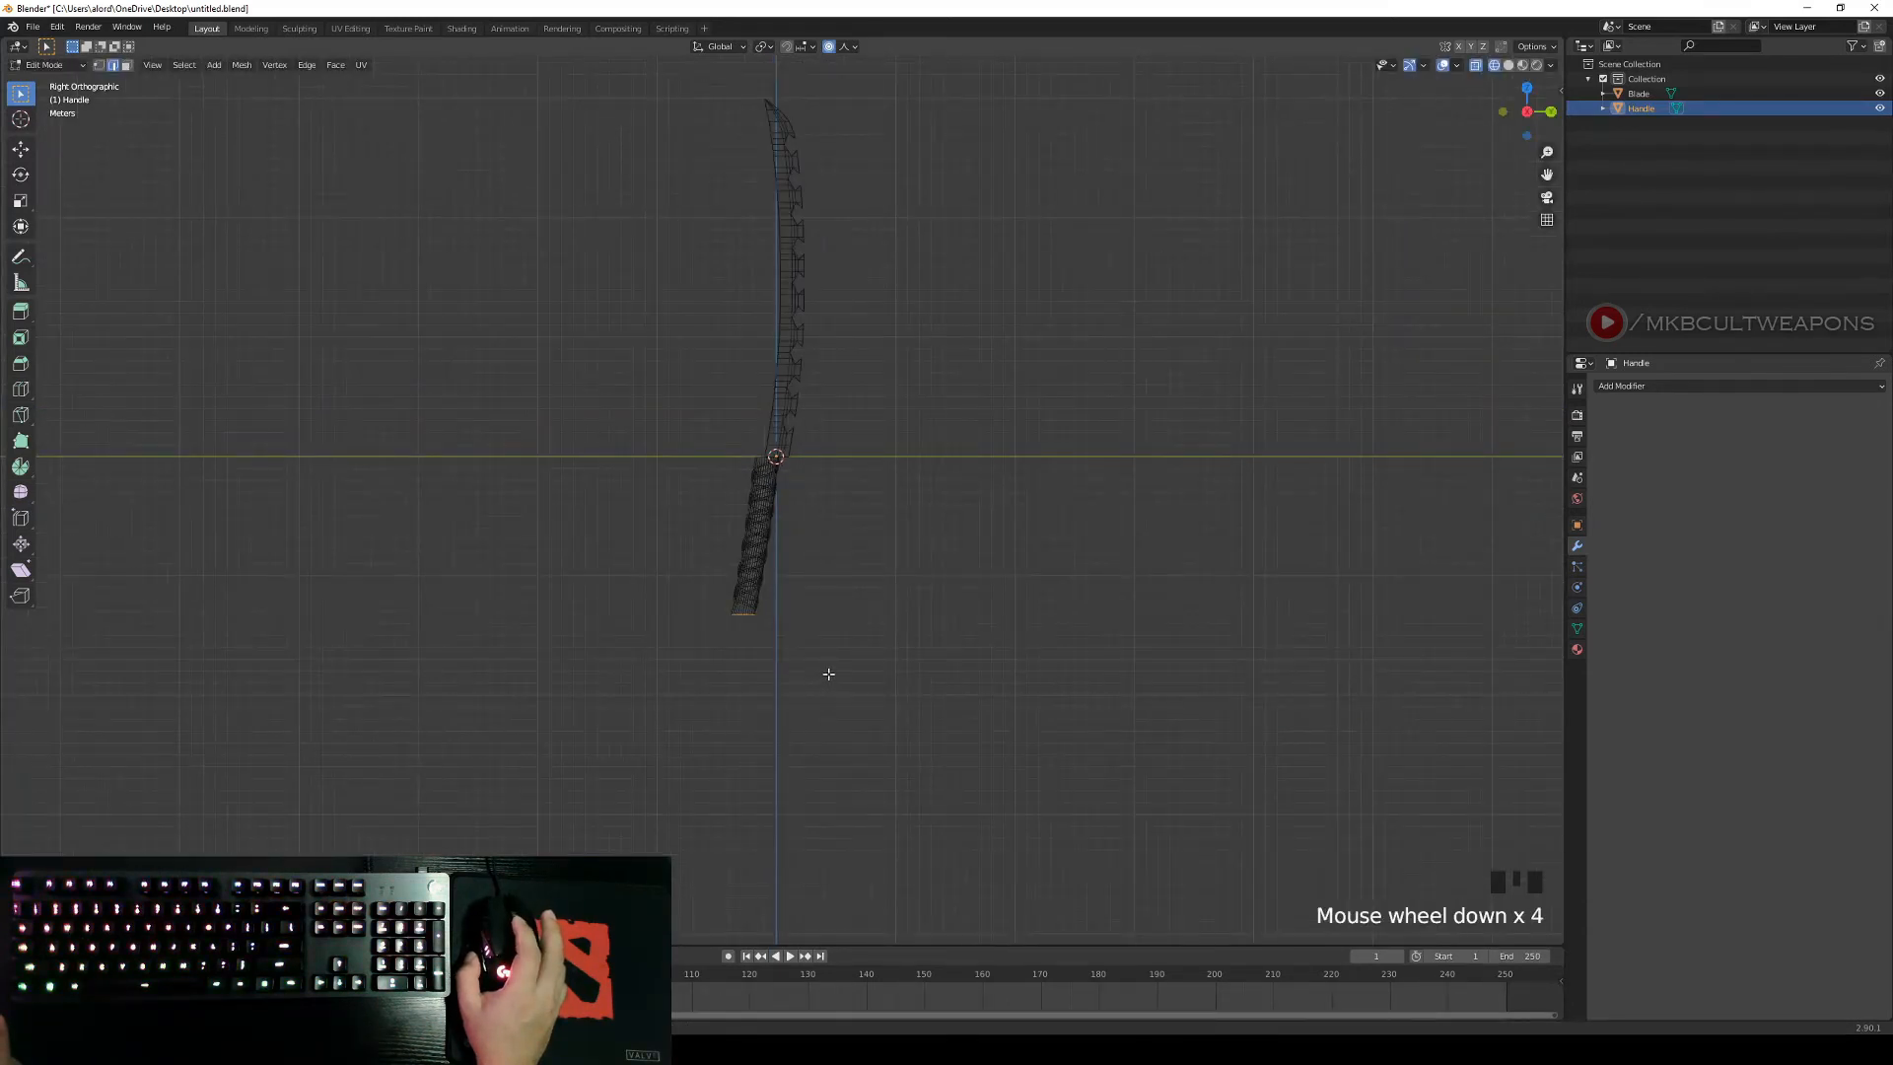
pyautogui.scroll(2, 828, 674)
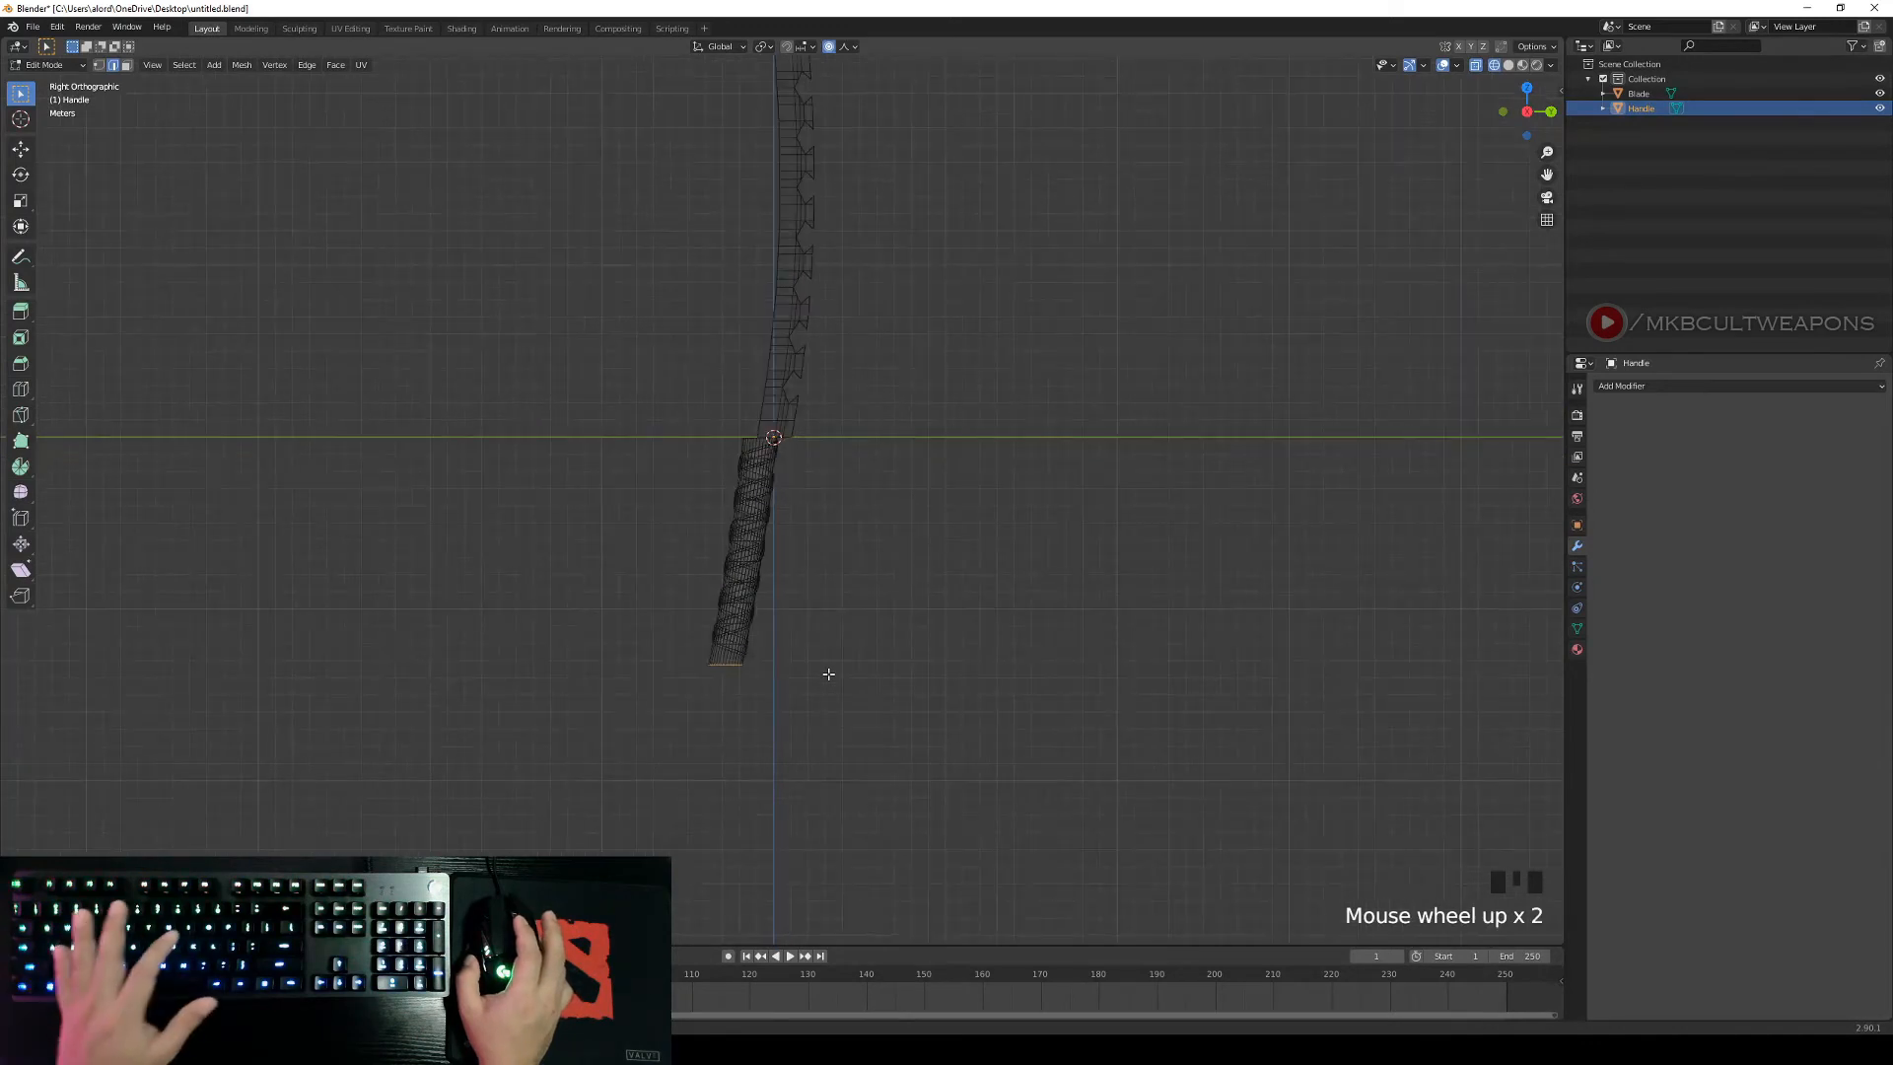
# Turn off proportional editing and move the whole handle mesh about 0.77 m along Y to line up with the blade's base.
pyautogui.press('o')
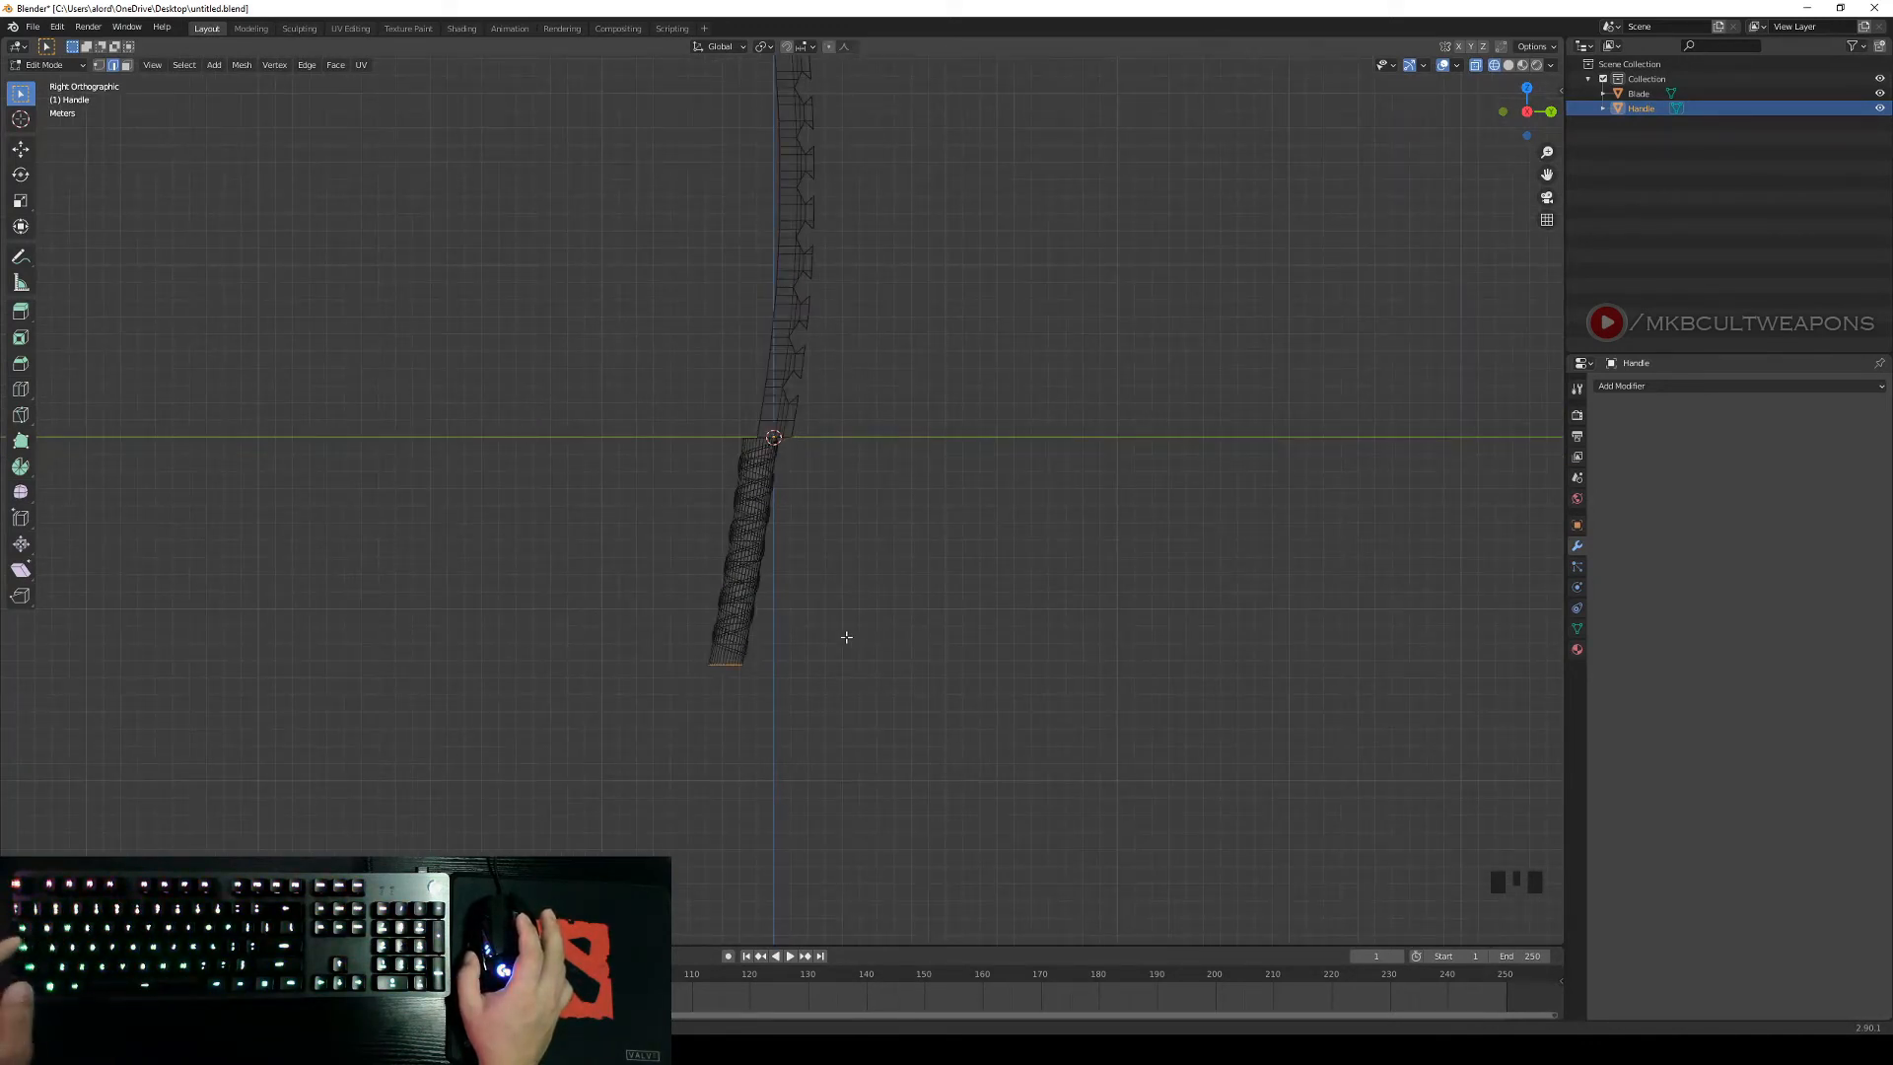
pyautogui.press('a')
pyautogui.press('g')
pyautogui.press('y')
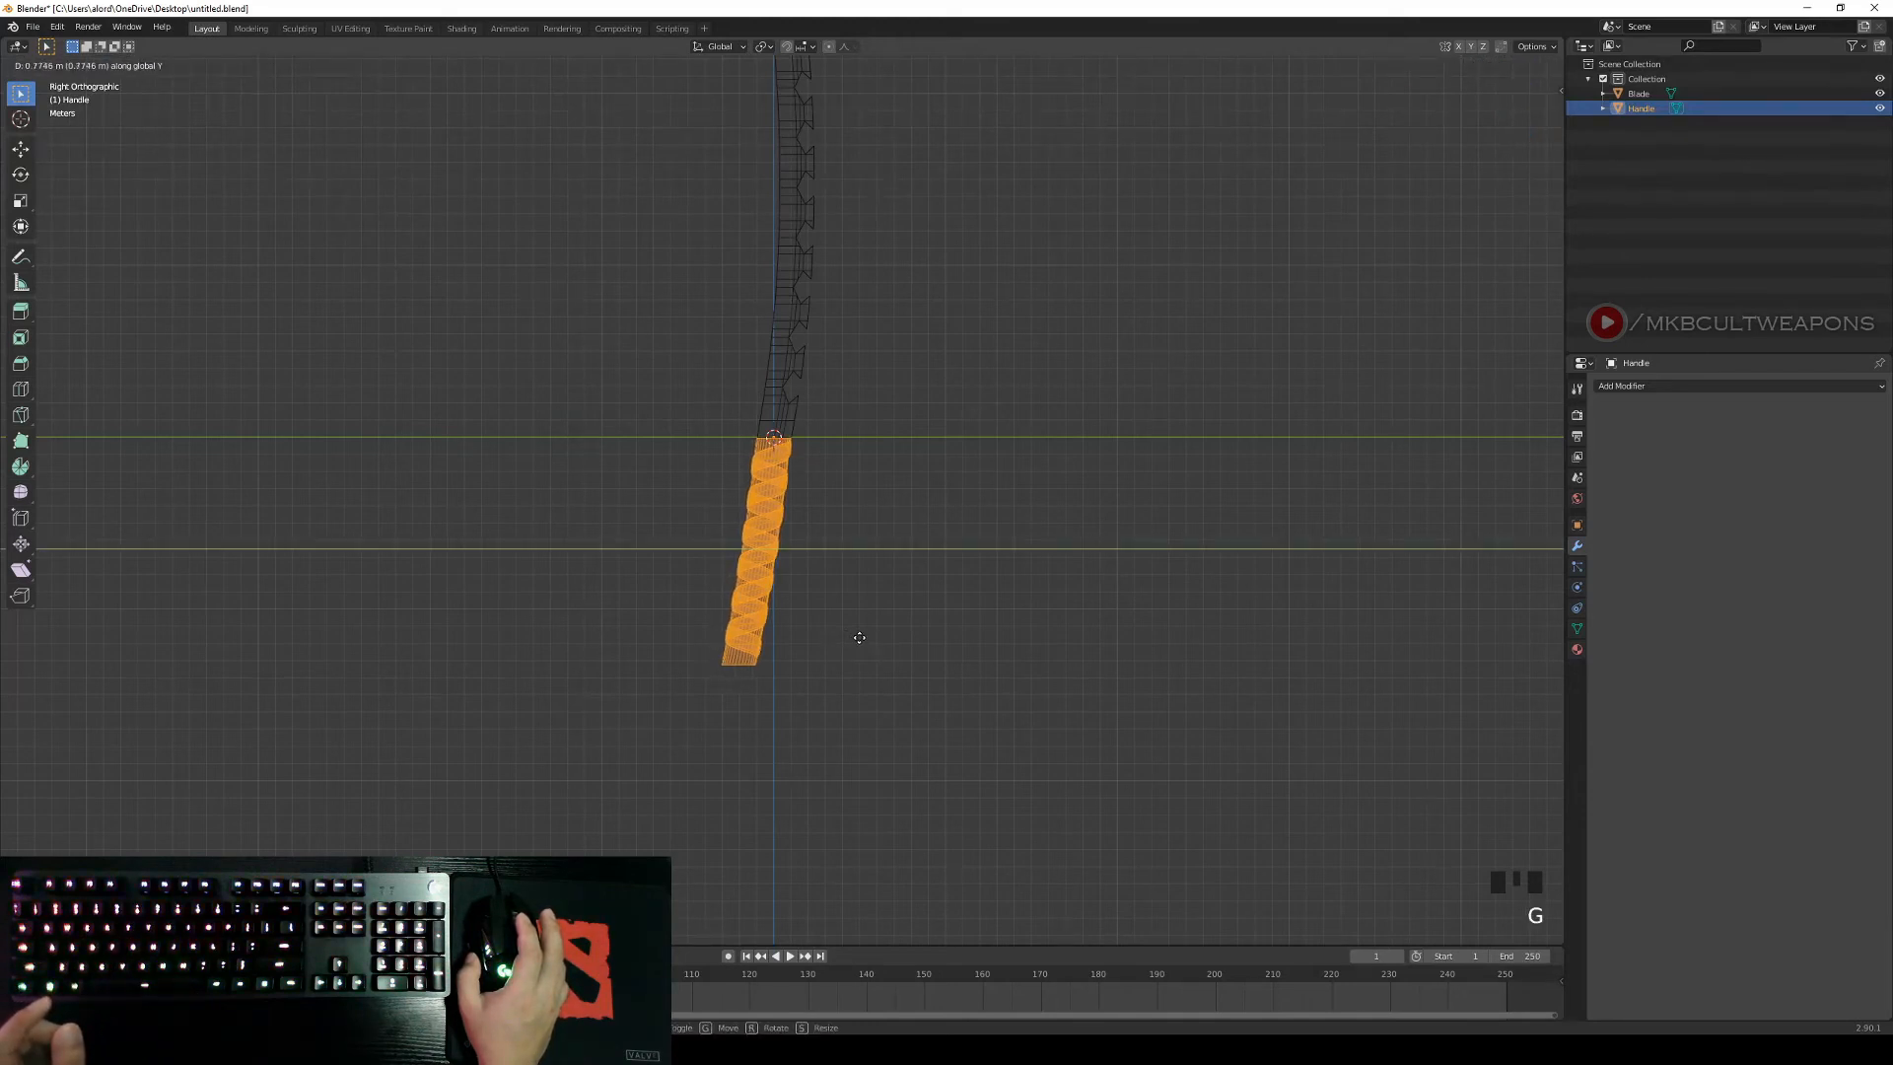
pyautogui.rightClick(860, 637)
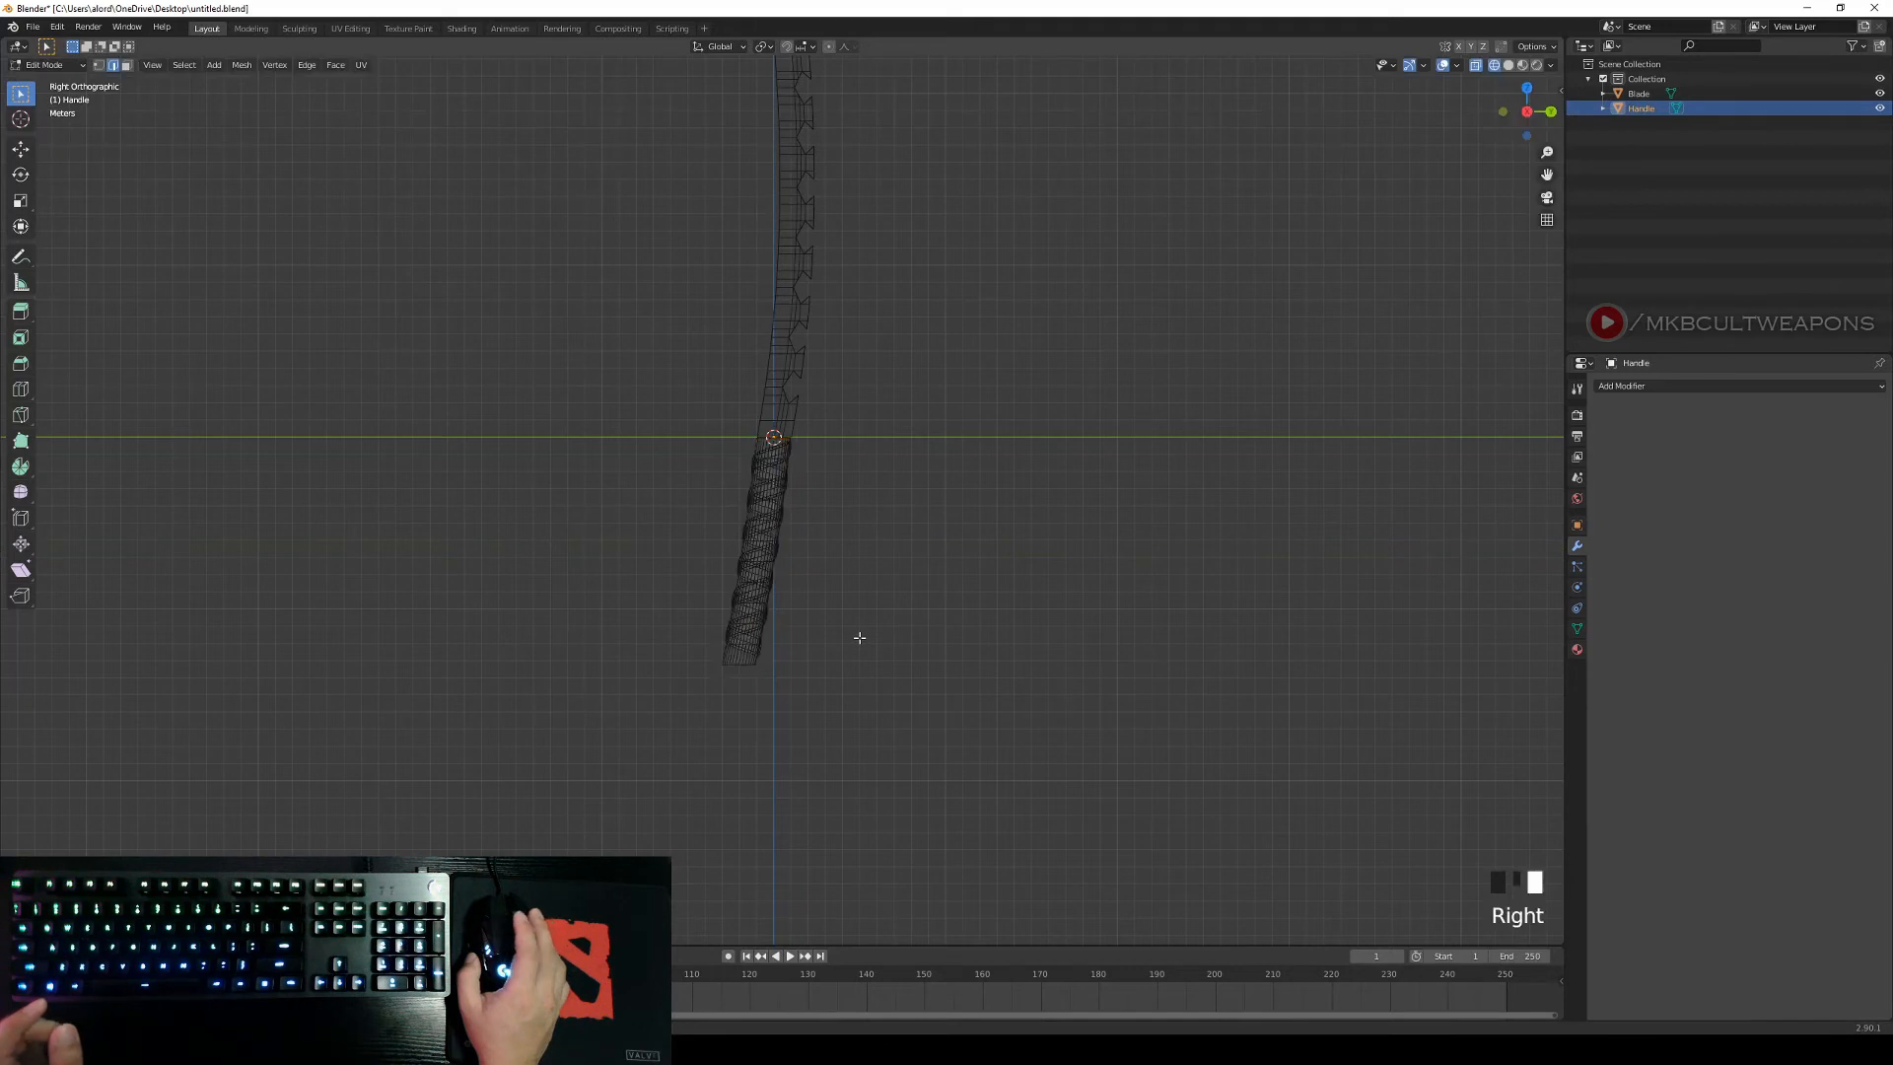
# Restore solid shading and return to Object Mode with nothing selected.
pyautogui.scroll(-3, 859, 638)
pyautogui.press('Tab')
pyautogui.rightClick(886, 587)
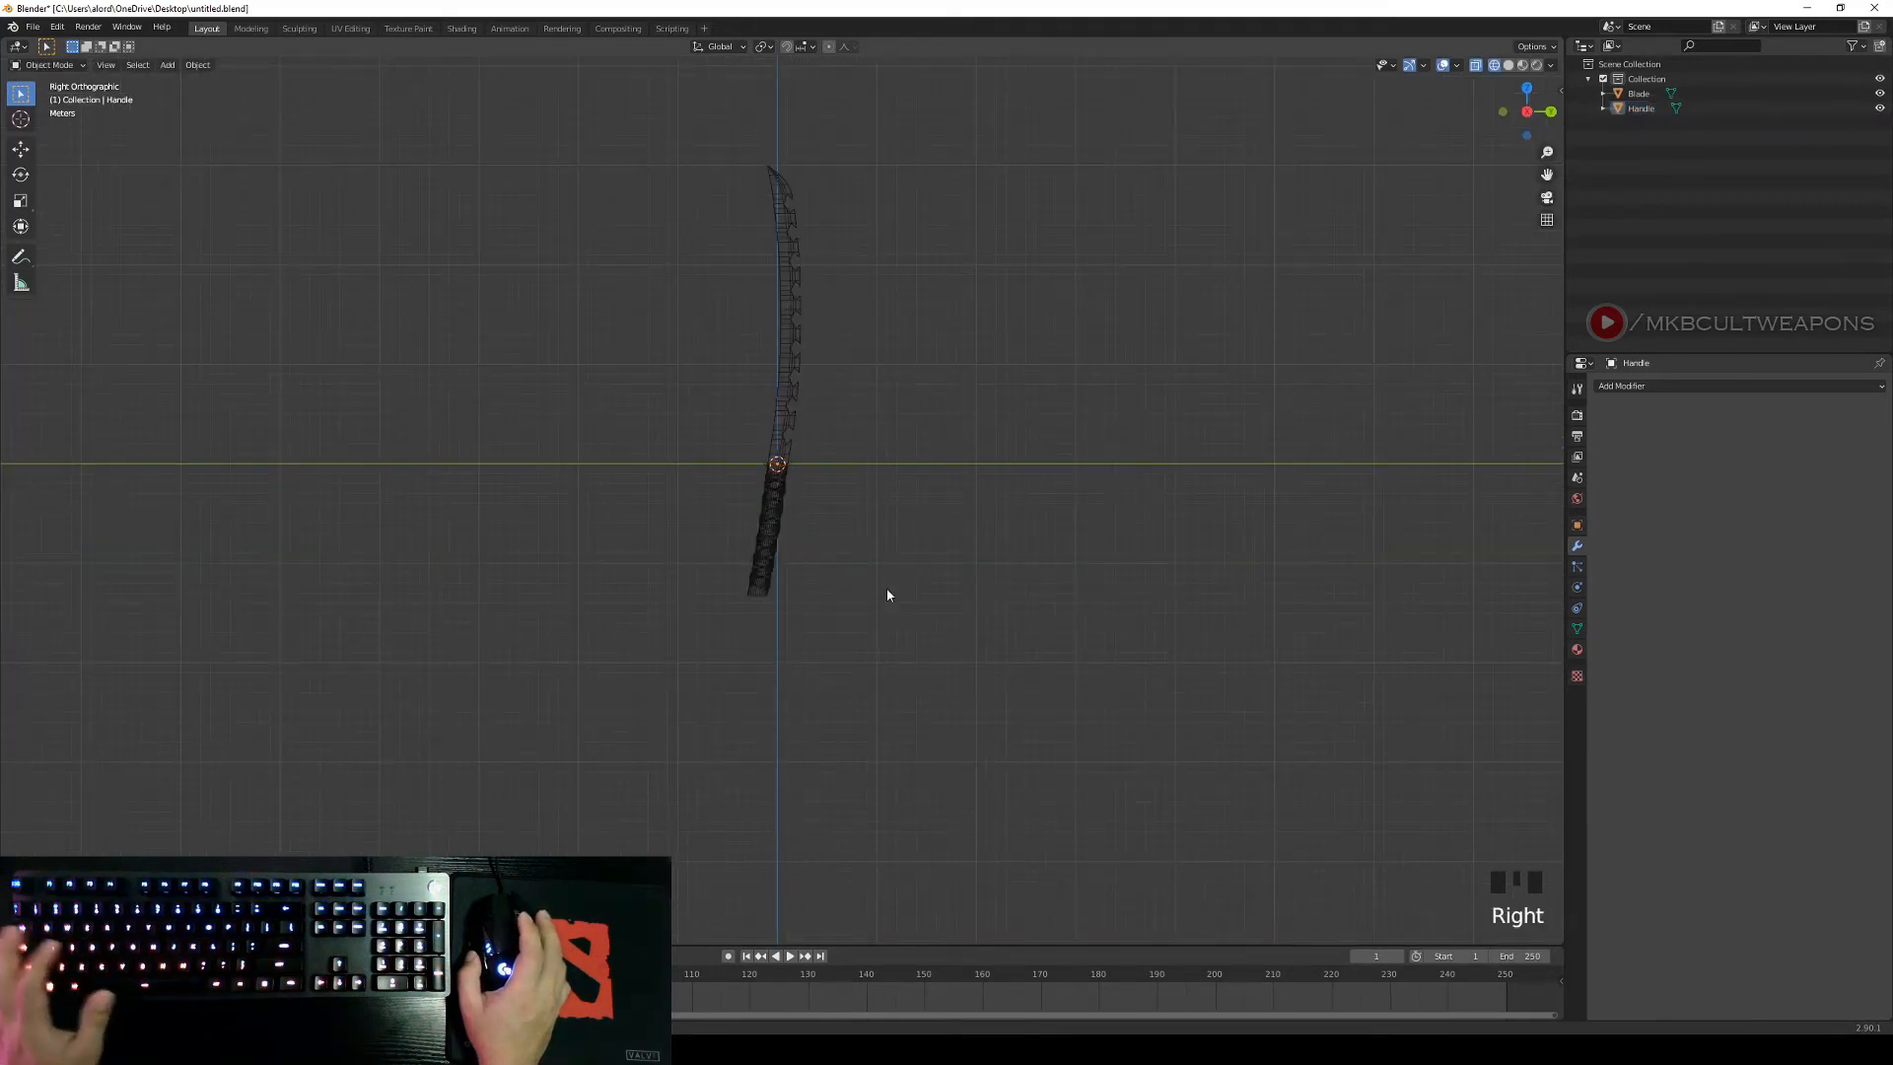
pyautogui.press('Tab')
pyautogui.press('z')
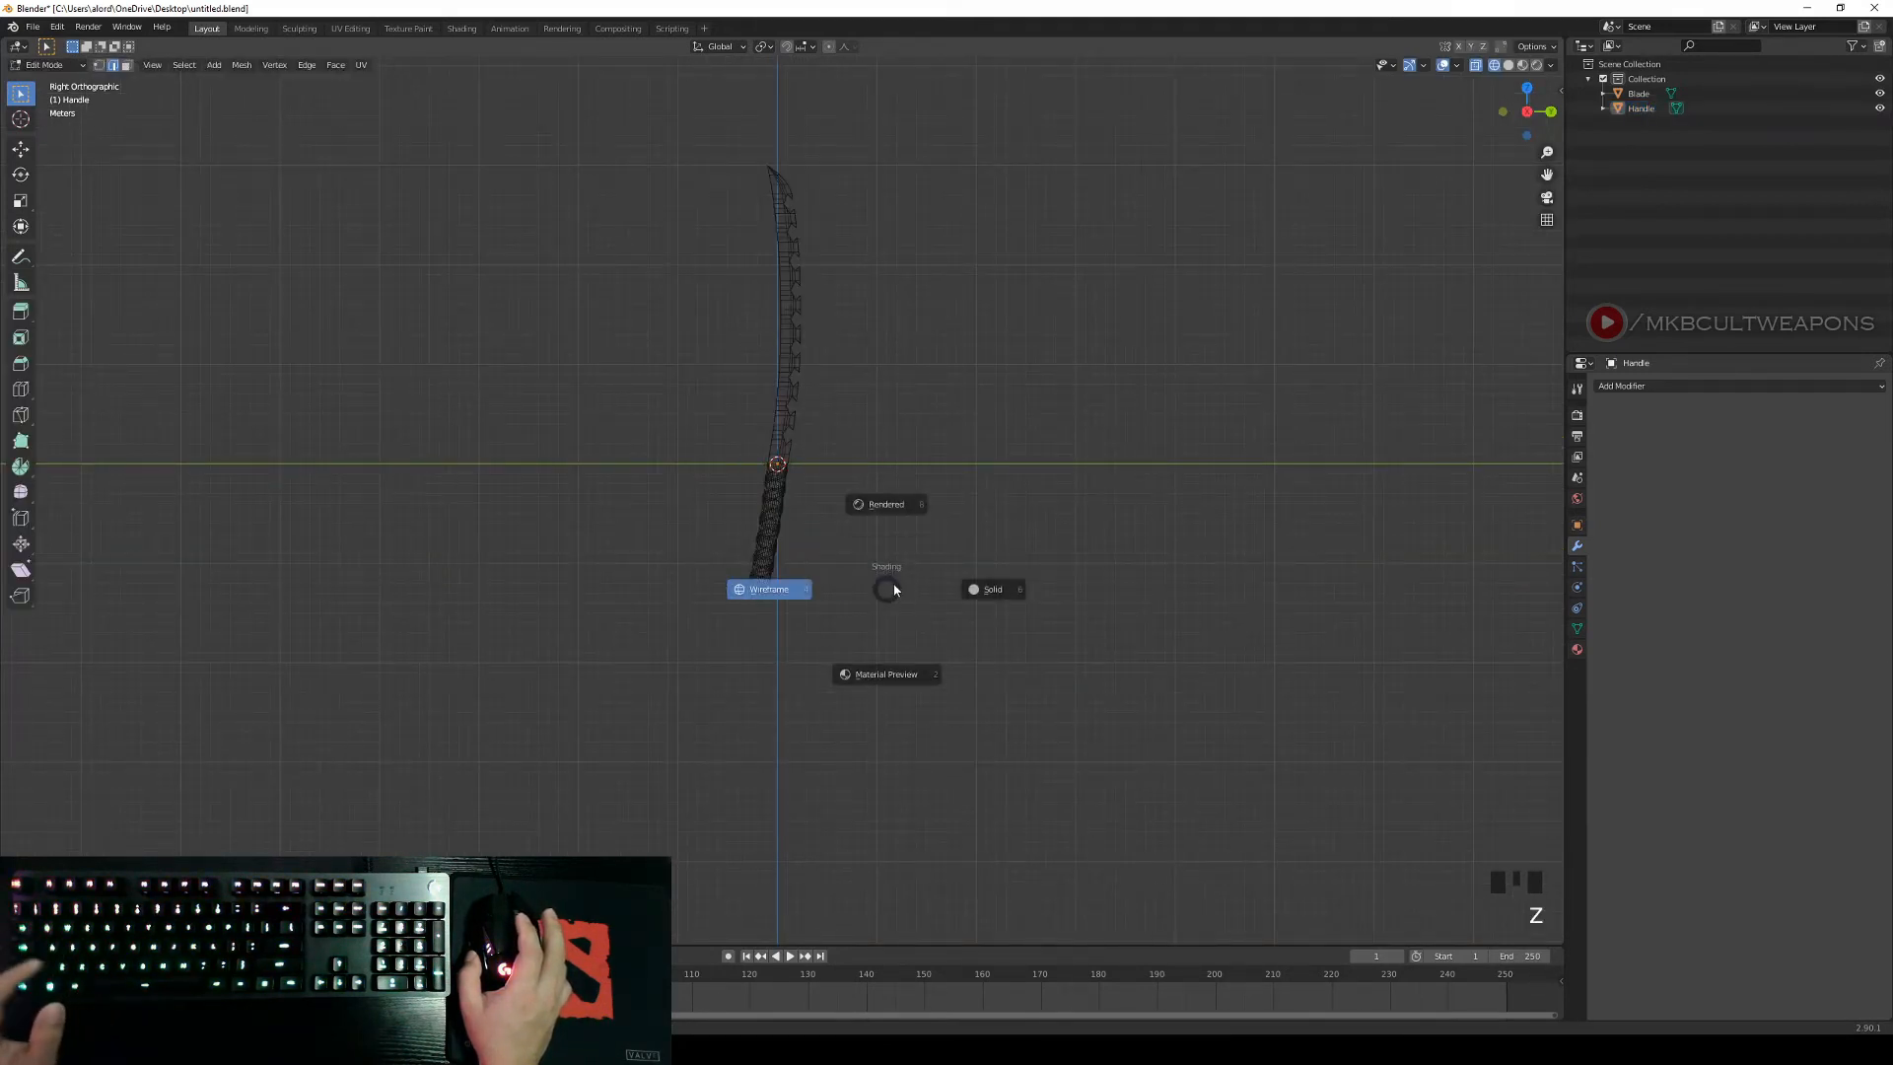
pyautogui.moveTo(990, 588); pyautogui.dragTo(921, 588, button='middle')
pyautogui.rightClick(925, 591)
pyautogui.press('Tab')
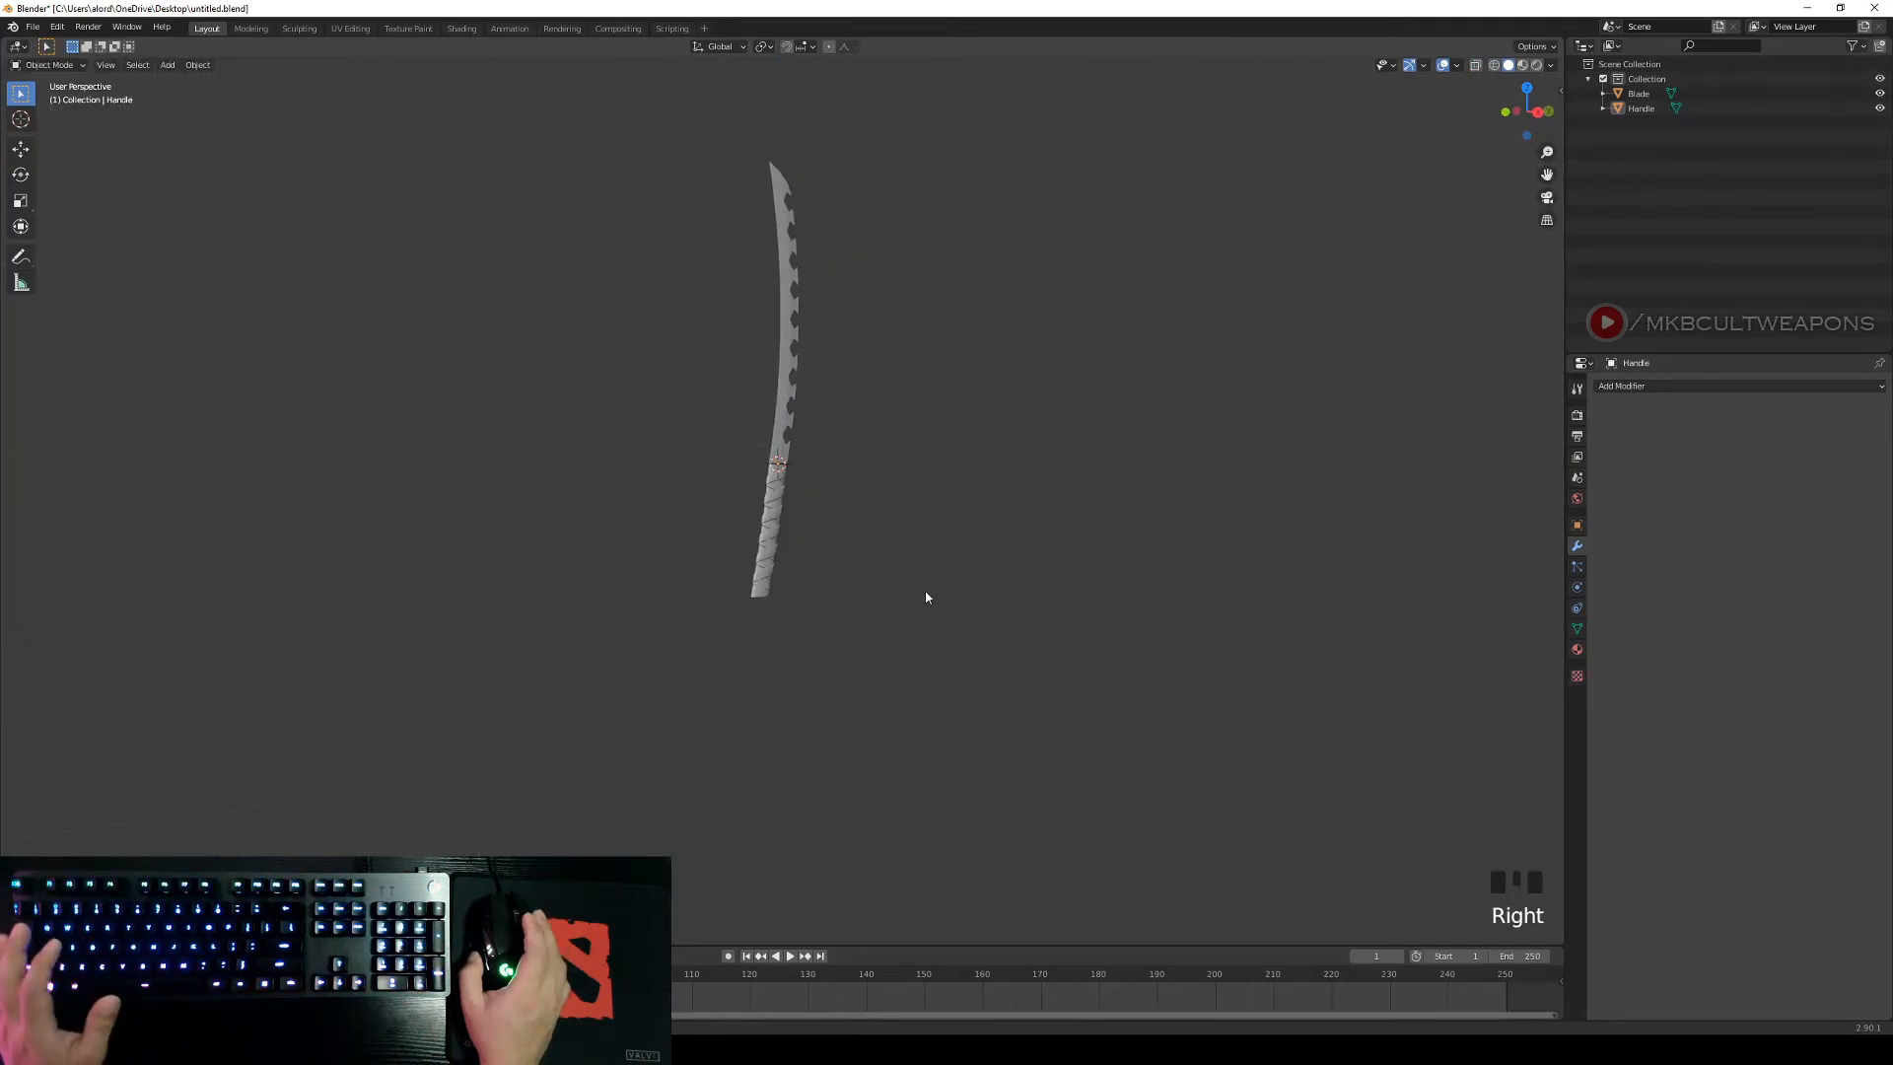
# Examine from the side how the slanted handle continues the blade's curve along the full sword.
pyautogui.scroll(4, 1042, 506)
pyautogui.moveTo(1041, 507); pyautogui.dragTo(1007, 549, button='middle')
pyautogui.press('KP_3')
pyautogui.scroll(-5, 993, 504)
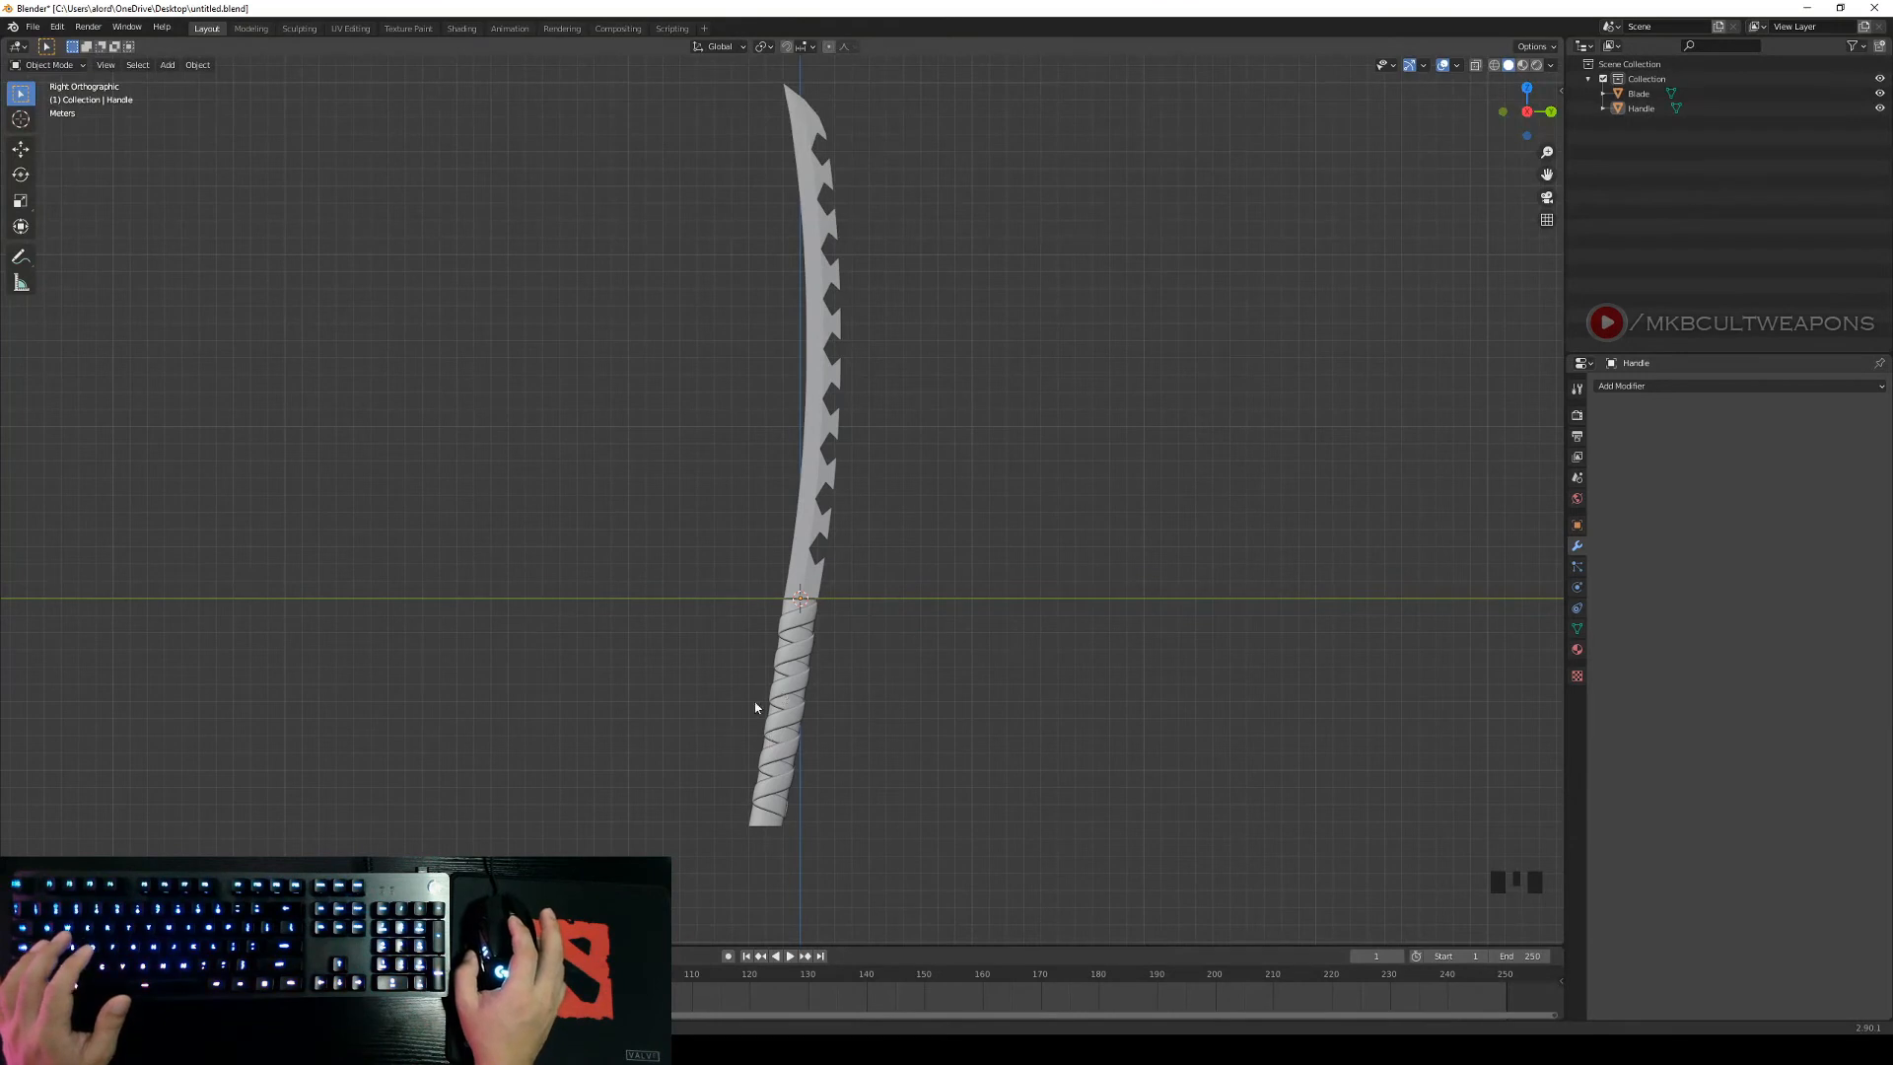
pyautogui.keyDown('shift'); pyautogui.moveTo(757, 707); pyautogui.dragTo(794, 676, button='middle'); pyautogui.keyUp('shift')
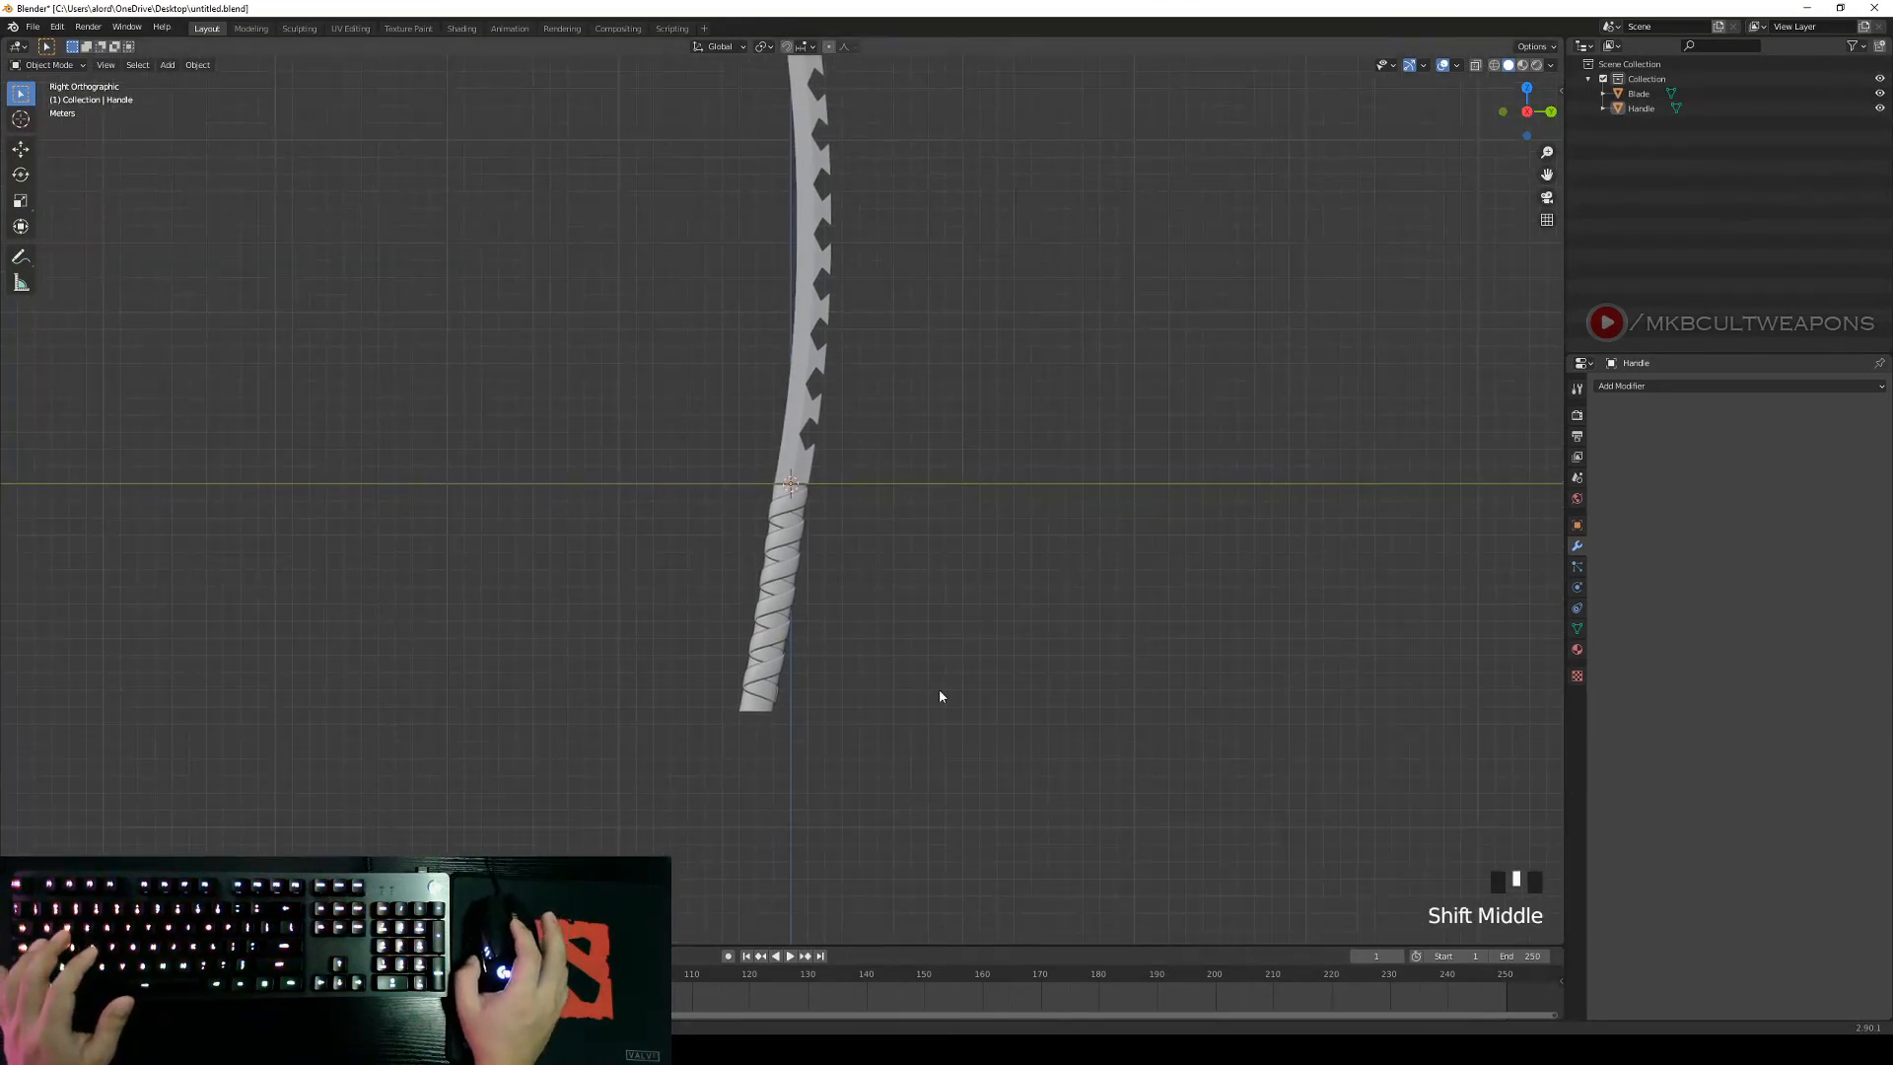
pyautogui.keyDown('shift'); pyautogui.moveTo(650, 299); pyautogui.dragTo(721, 402, button='middle'); pyautogui.keyUp('shift')
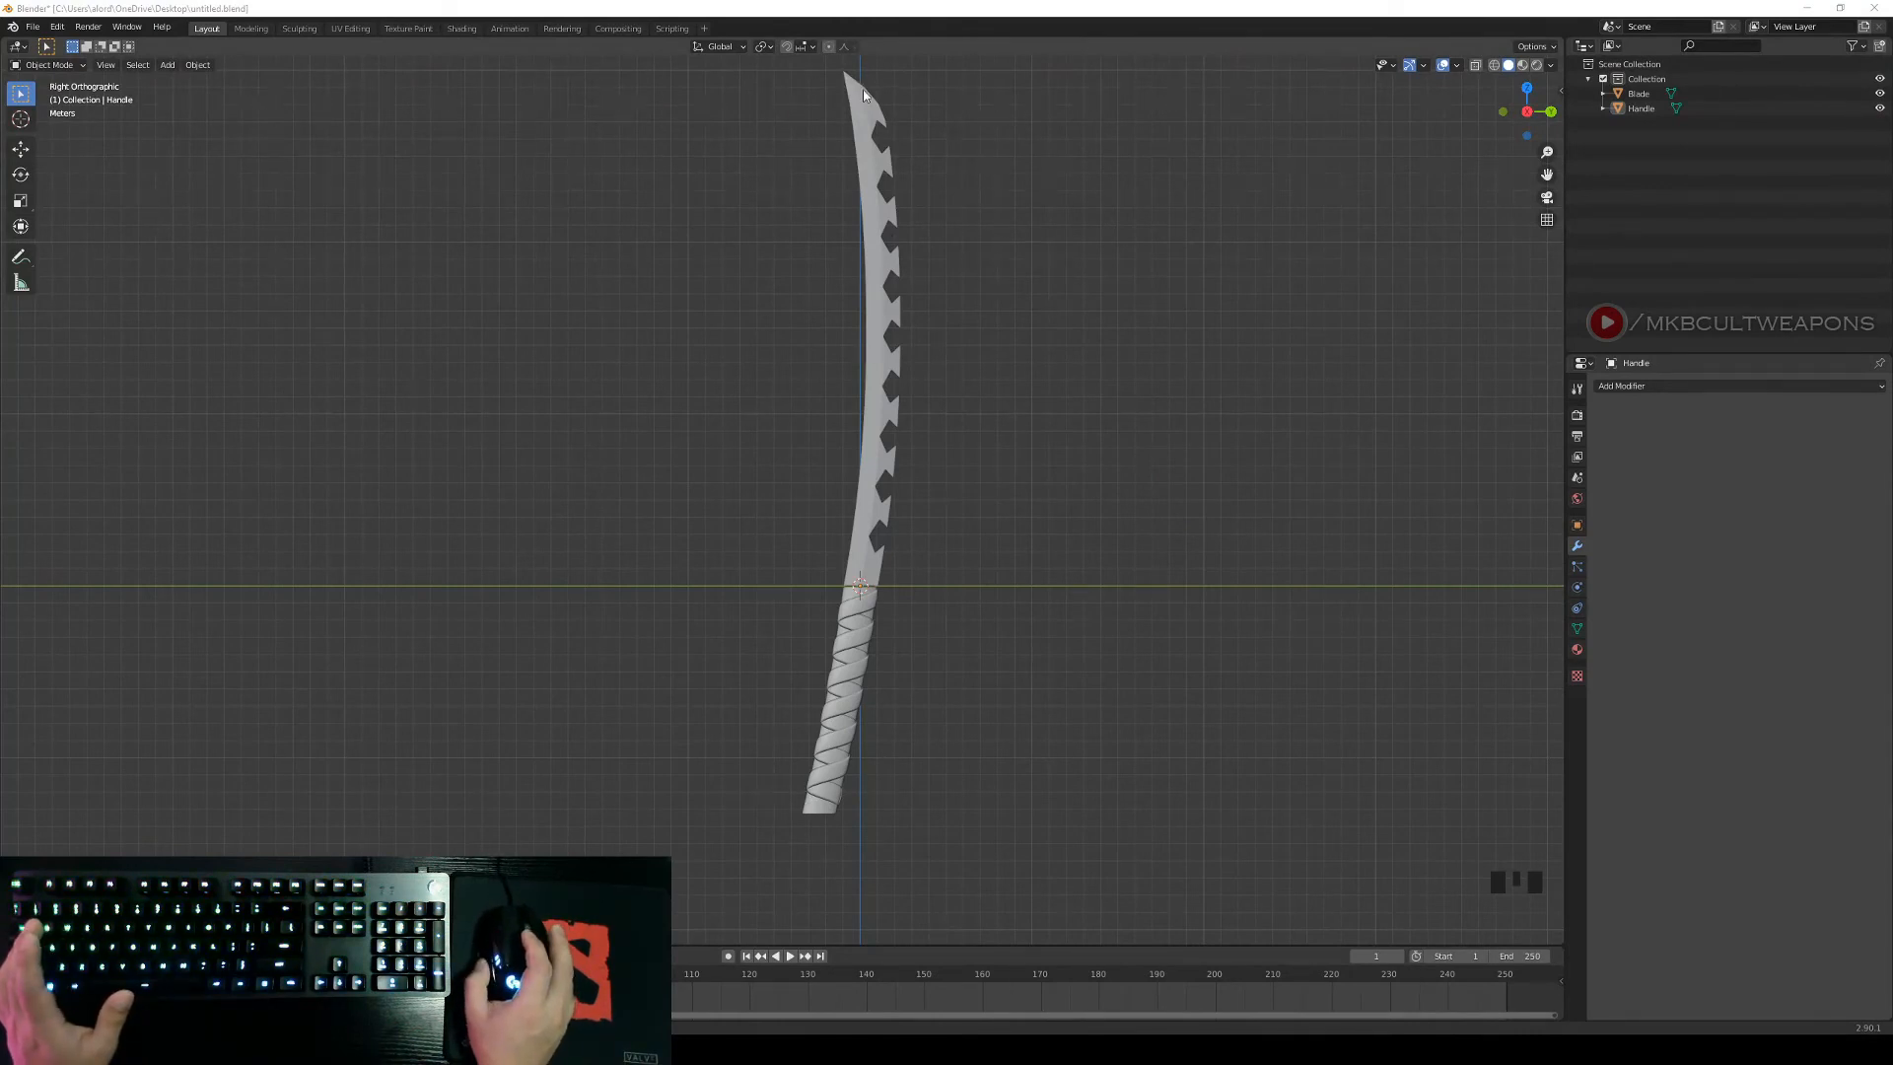
pyautogui.moveTo(900, 640)
pyautogui.mouseDown(button='middle')
pyautogui.moveTo(798, 697)
pyautogui.moveTo(989, 575)
pyautogui.moveTo(1111, 619)
pyautogui.moveTo(1039, 697)
pyautogui.moveTo(937, 706)
pyautogui.moveTo(996, 685)
pyautogui.moveTo(900, 684)
pyautogui.moveTo(925, 612)
pyautogui.mouseUp(button='middle')
pyautogui.press('KP_3')
pyautogui.scroll(2, 922, 608)
# Examine the joint between the handle and the blade's base up close and at an angle.
pyautogui.moveTo(963, 549); pyautogui.dragTo(1052, 586, button='middle')
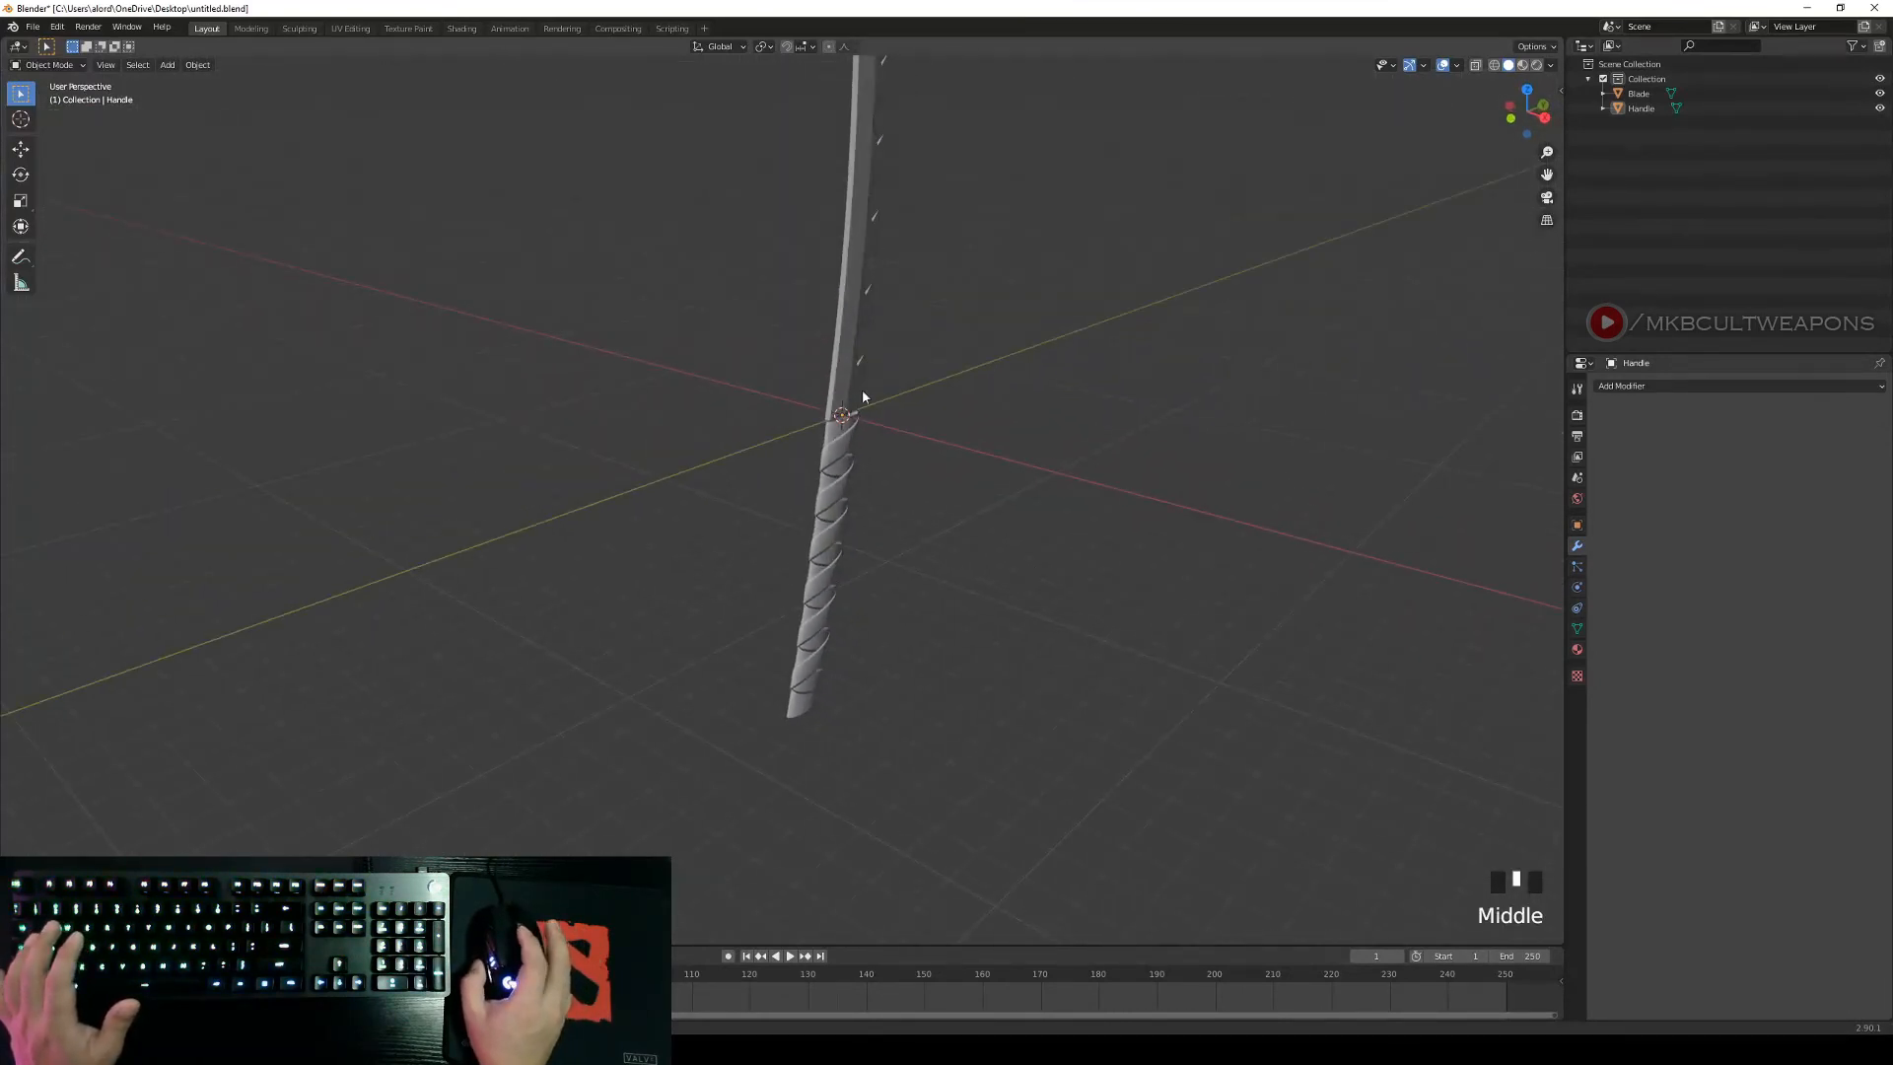
pyautogui.moveTo(1117, 466); pyautogui.dragTo(909, 585, button='middle')
pyautogui.press('KP_1')
pyautogui.press('KP_3')
pyautogui.scroll(2, 915, 682)
pyautogui.keyDown('shift'); pyautogui.moveTo(914, 683); pyautogui.dragTo(812, 521, button='middle'); pyautogui.keyUp('shift')
pyautogui.scroll(3, 914, 464)
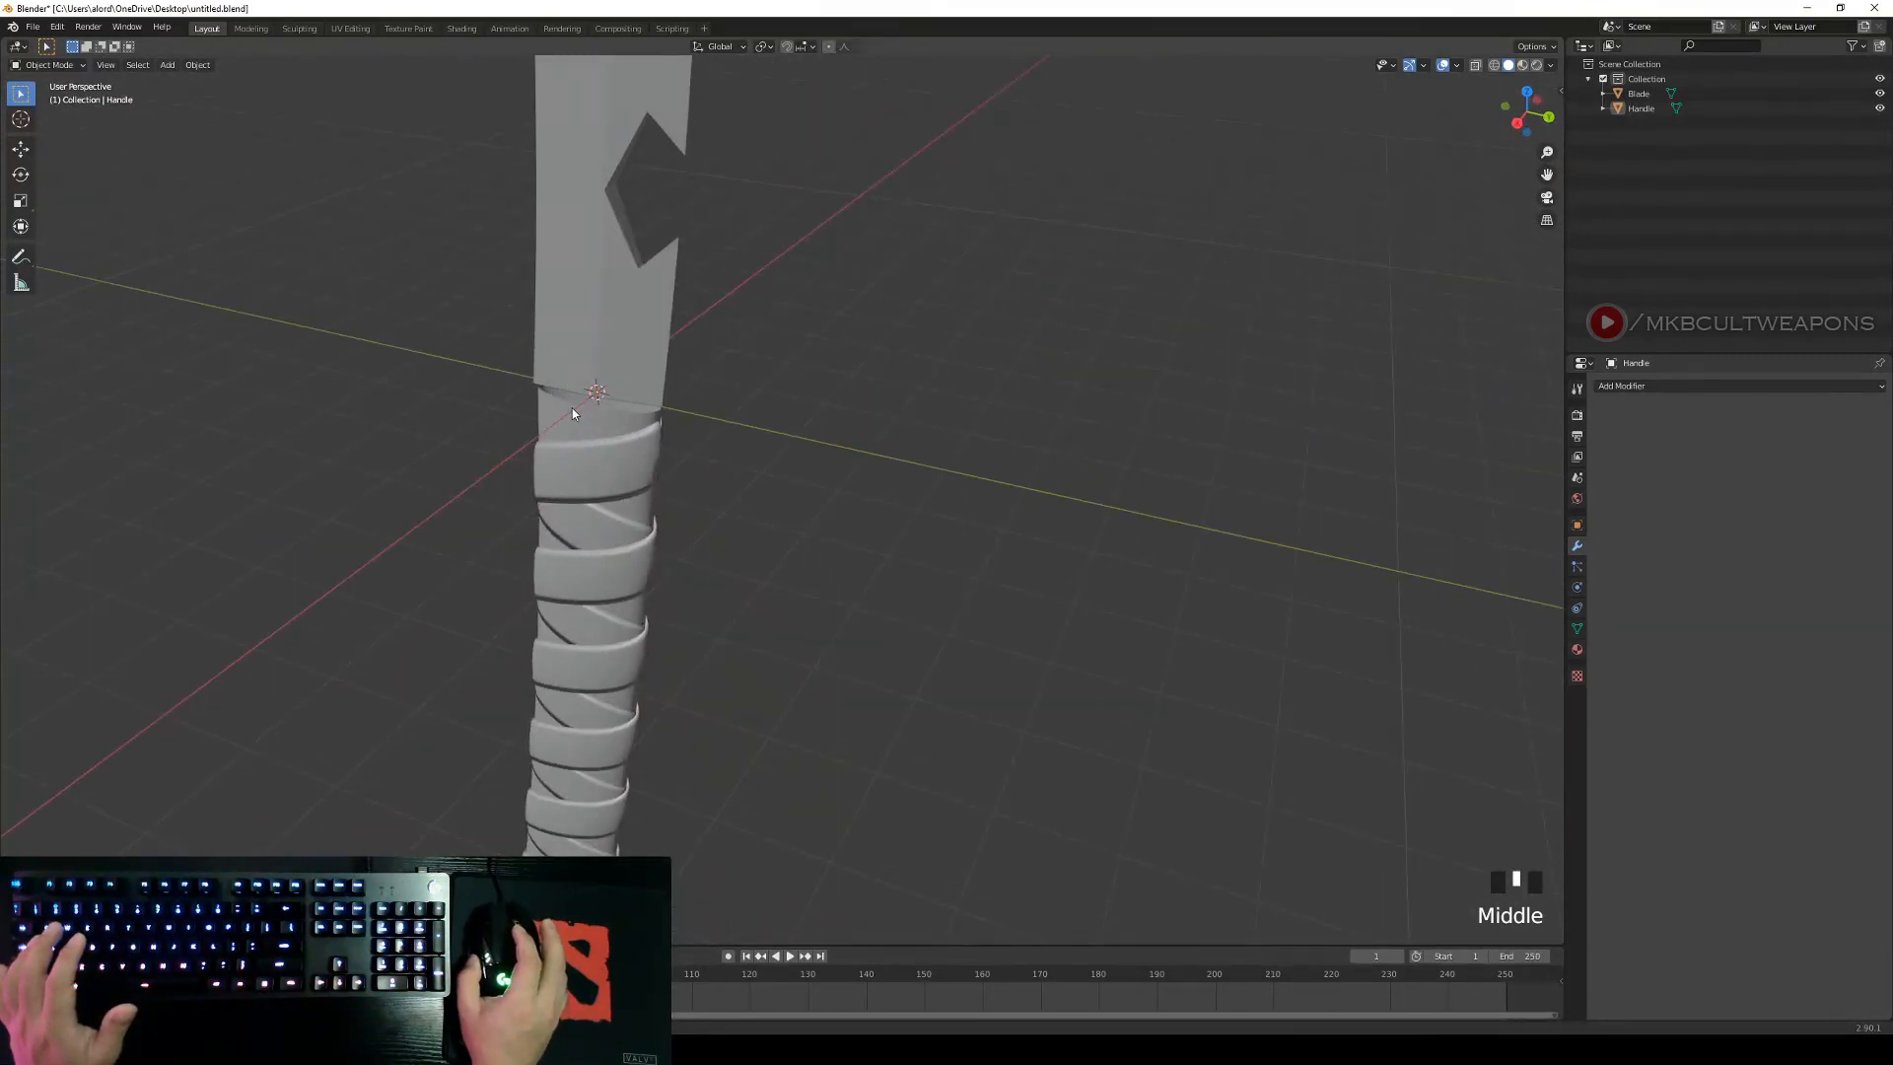
# Examine the handle's wrapped mesh in Edit Mode from several angles and in the right orthographic view.
pyautogui.moveTo(573, 412); pyautogui.dragTo(693, 499, button='middle')
pyautogui.rightClick(759, 653)
pyautogui.rightClick(741, 653)
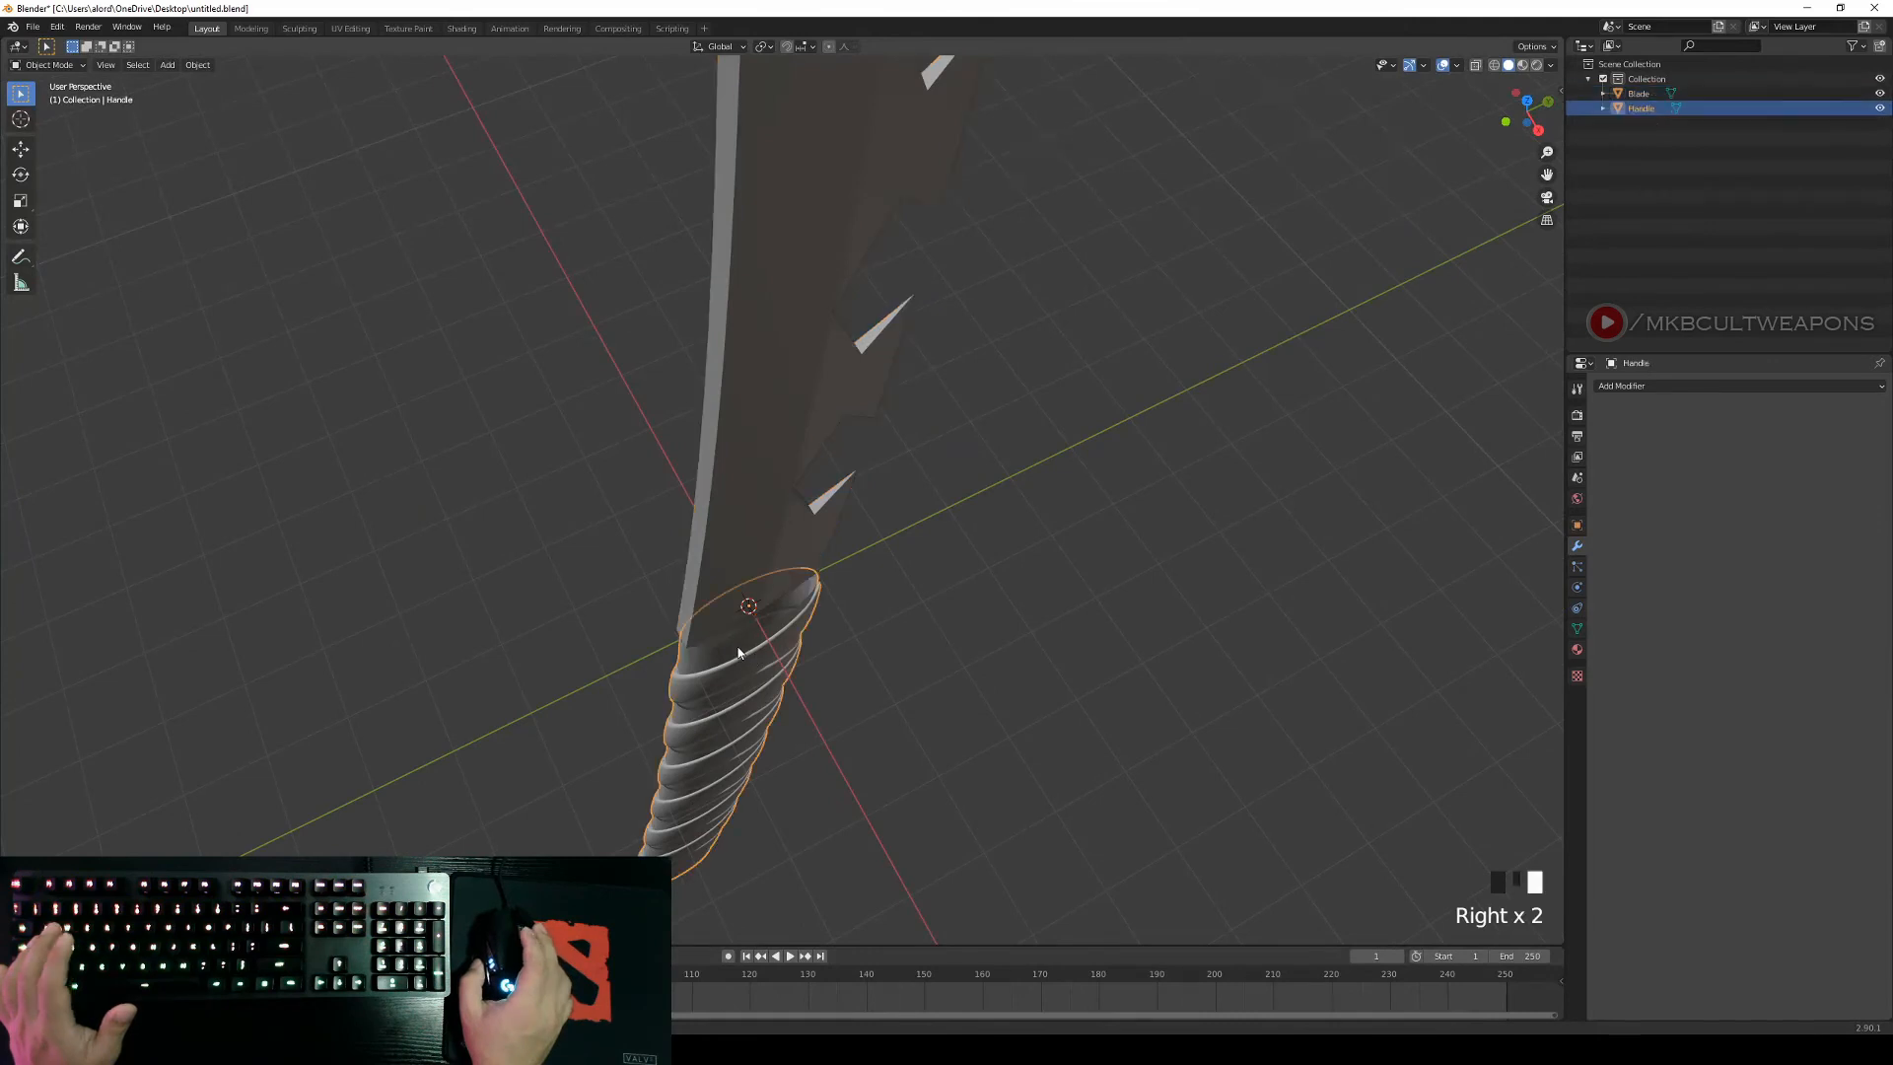
pyautogui.moveTo(742, 652); pyautogui.dragTo(755, 418, button='middle')
pyautogui.press('Tab')
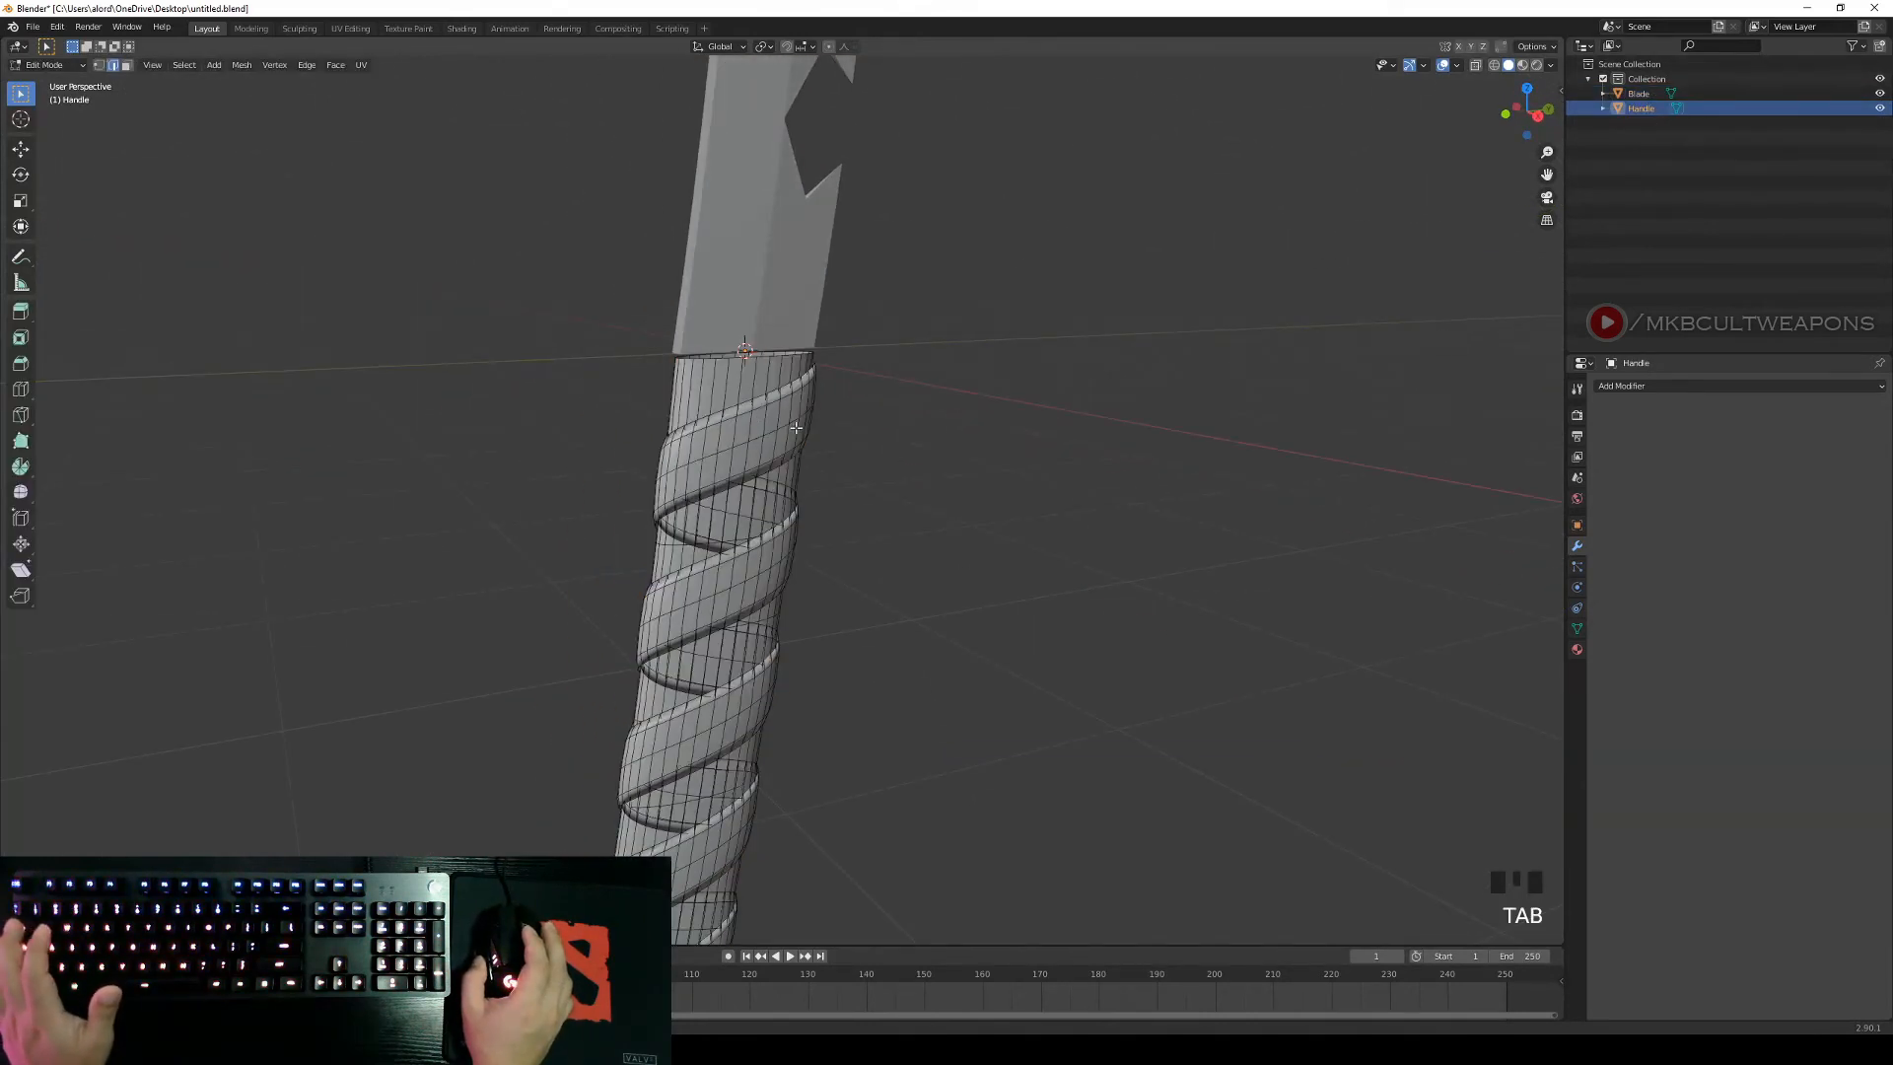
pyautogui.rightClick(782, 436)
pyautogui.rightClick(817, 436)
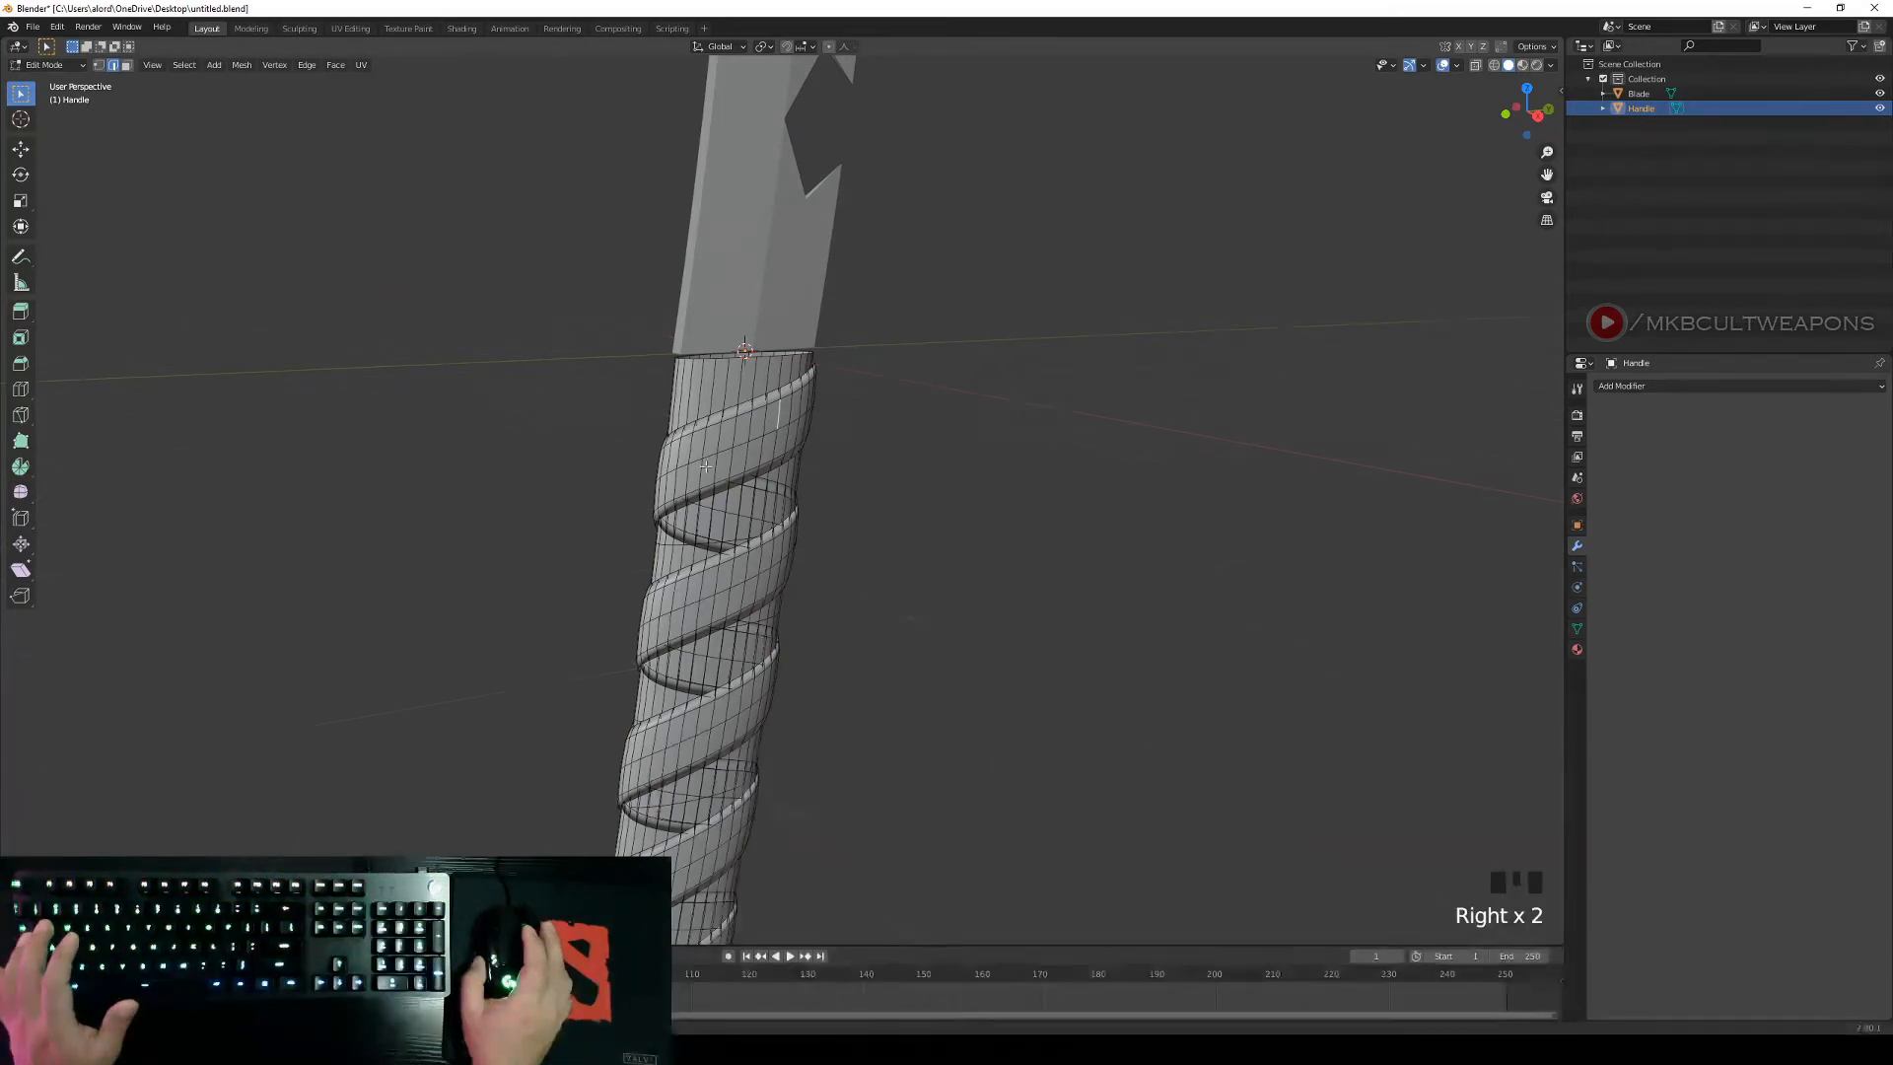
pyautogui.moveTo(712, 369); pyautogui.dragTo(596, 387, button='middle')
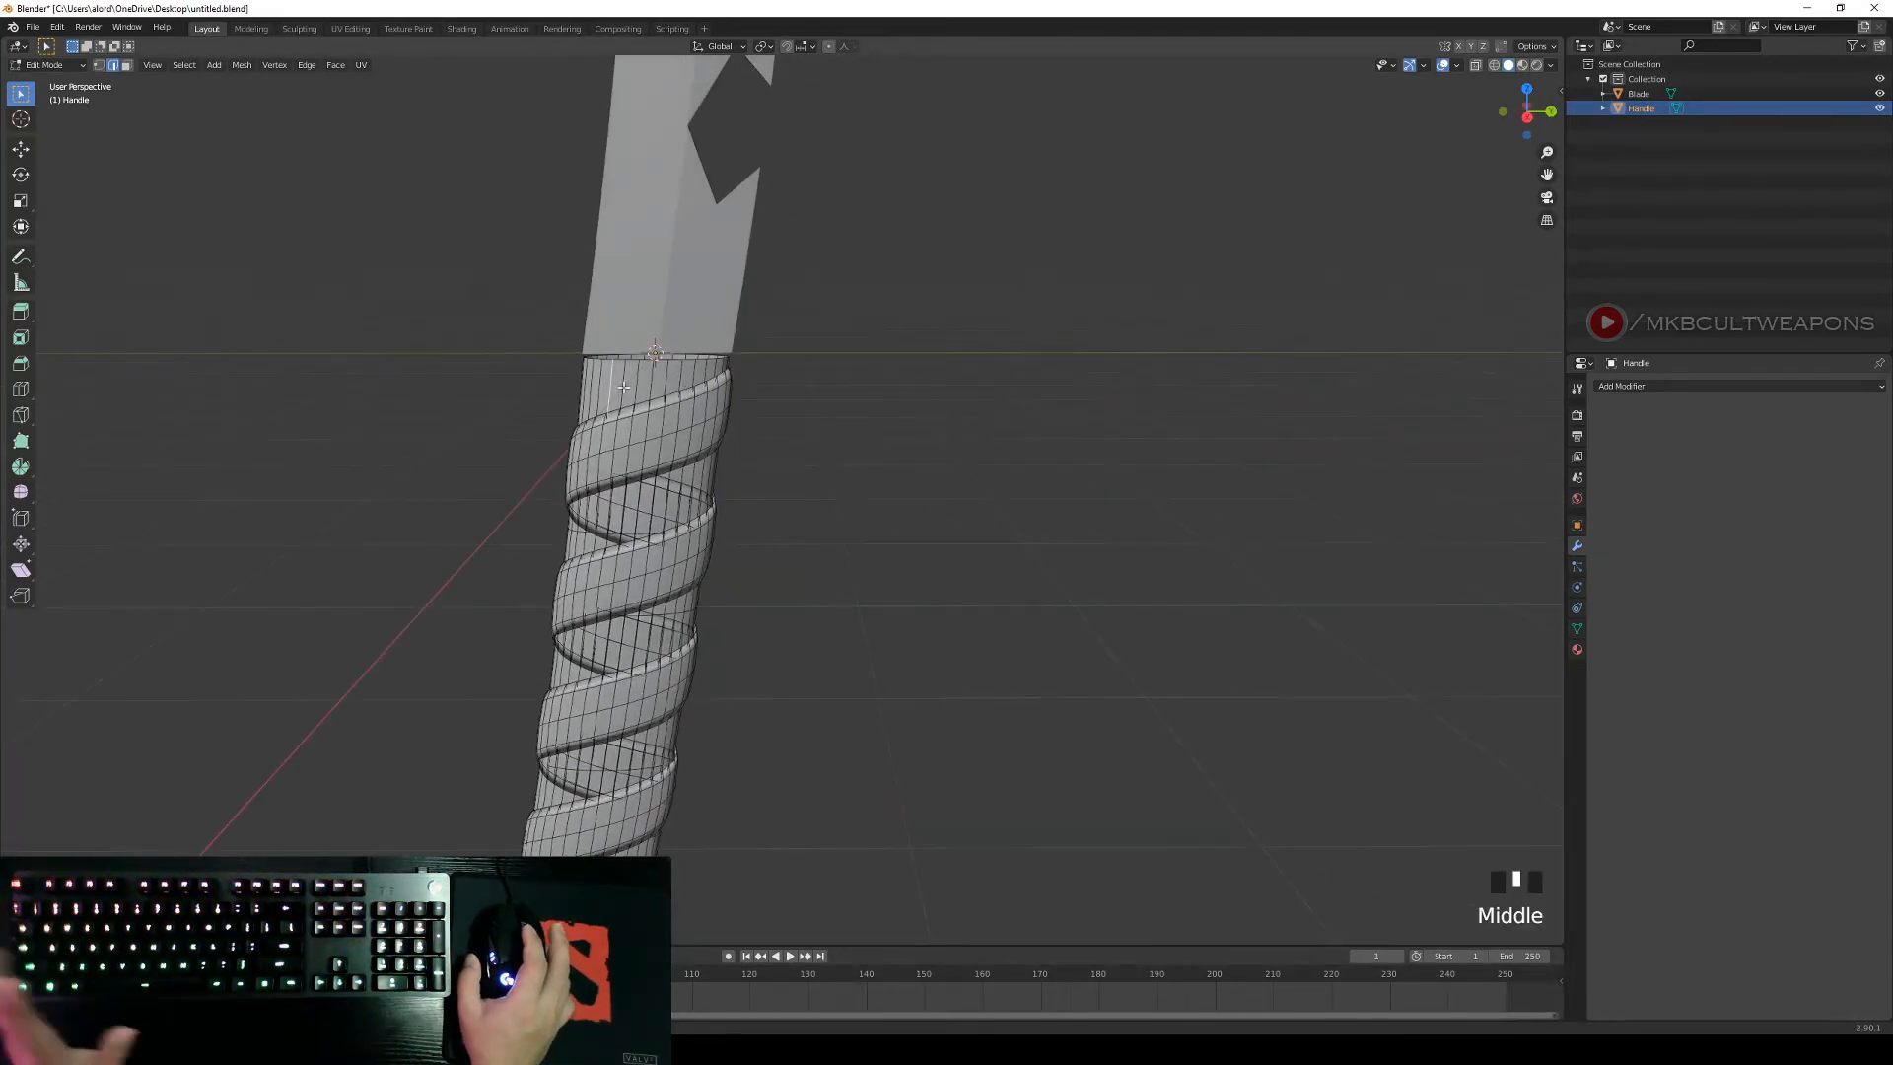
pyautogui.press('KP_3')
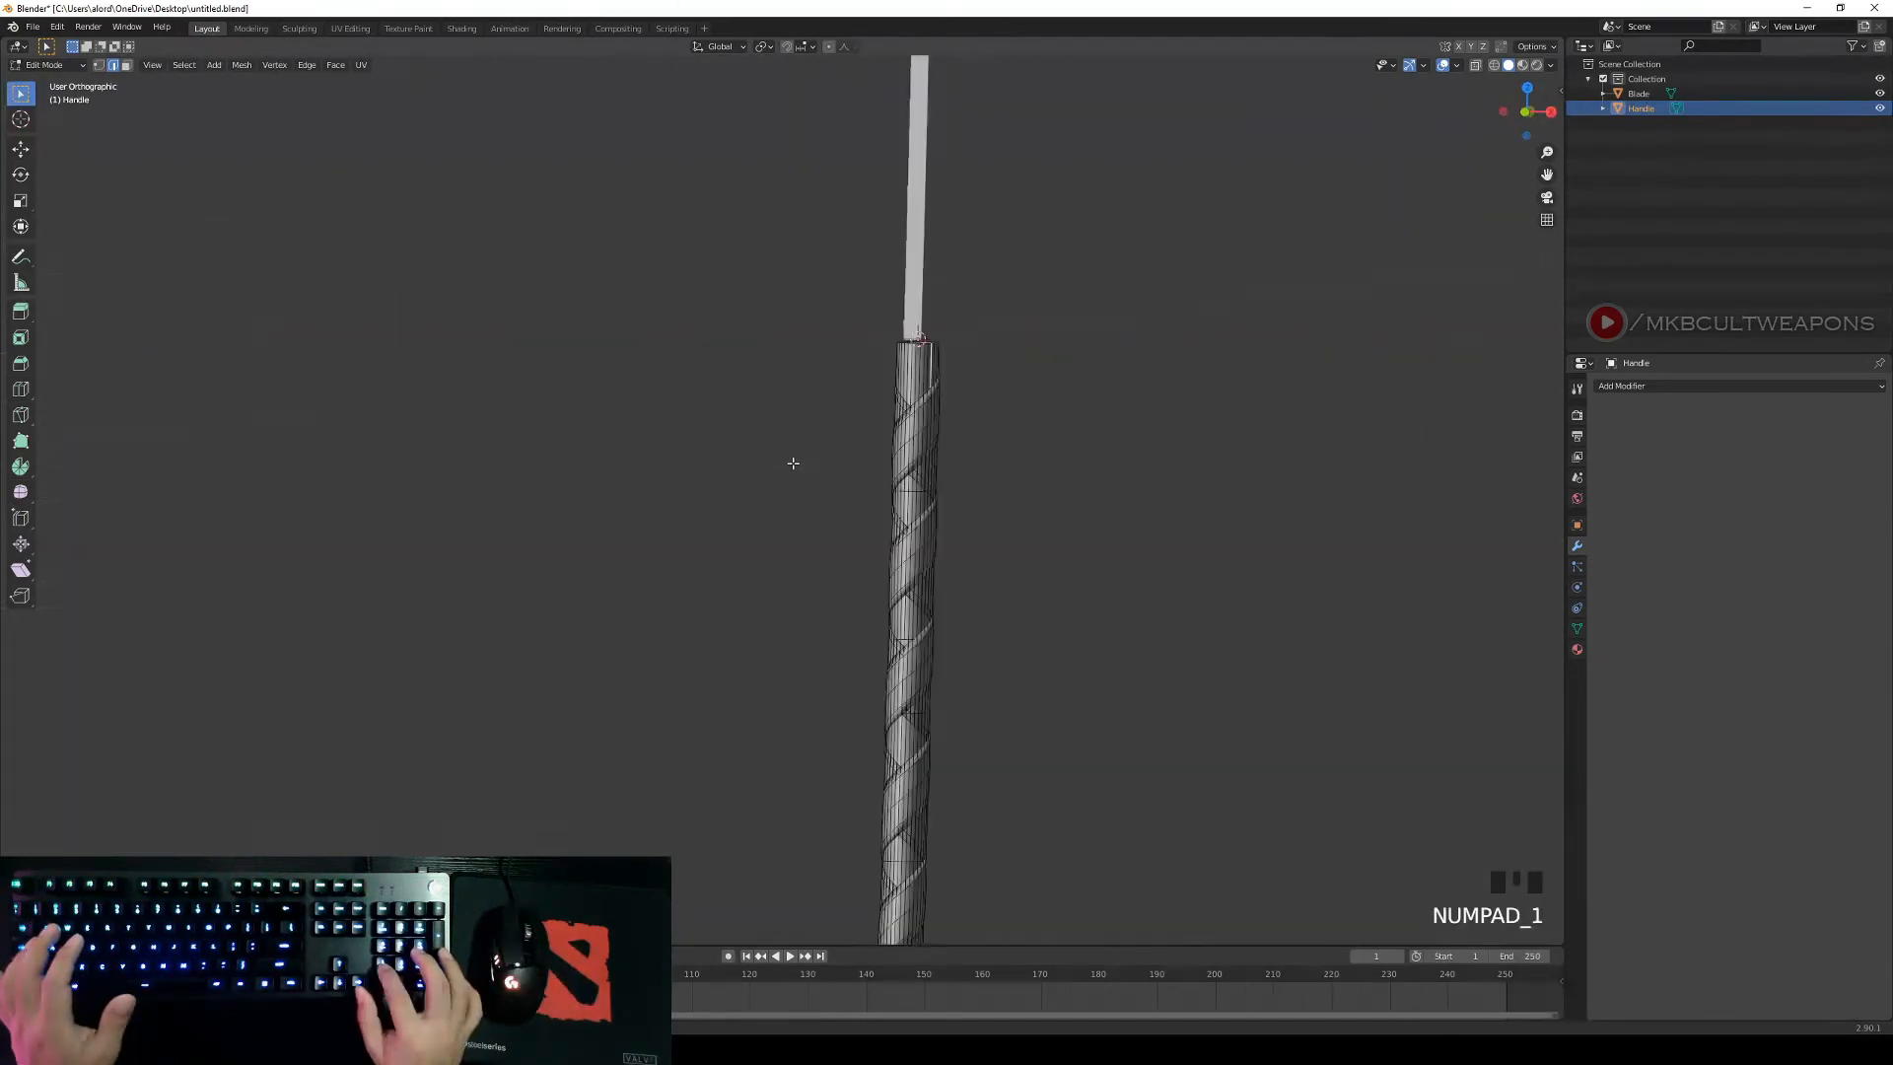
pyautogui.keyDown('shift'); pyautogui.moveTo(809, 470); pyautogui.dragTo(895, 269, button='middle'); pyautogui.keyUp('shift')
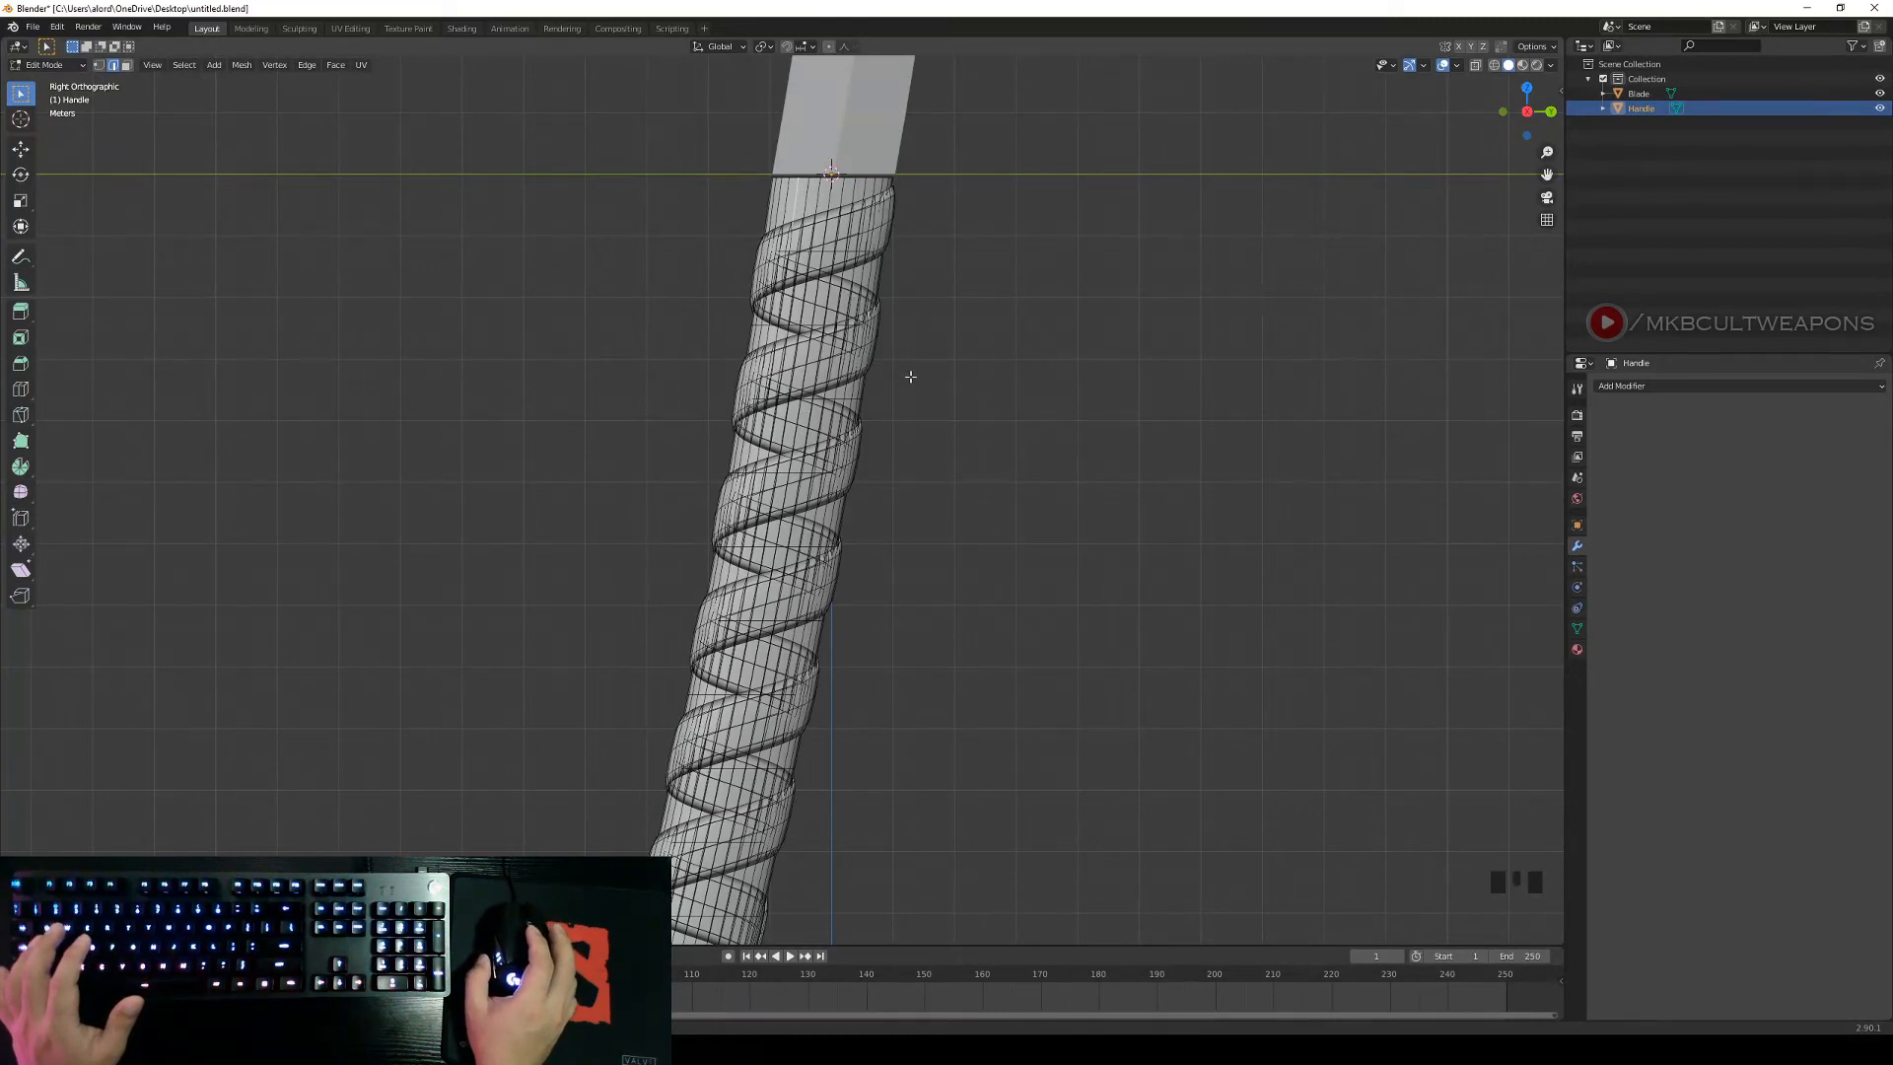
pyautogui.scroll(-2, 1005, 436)
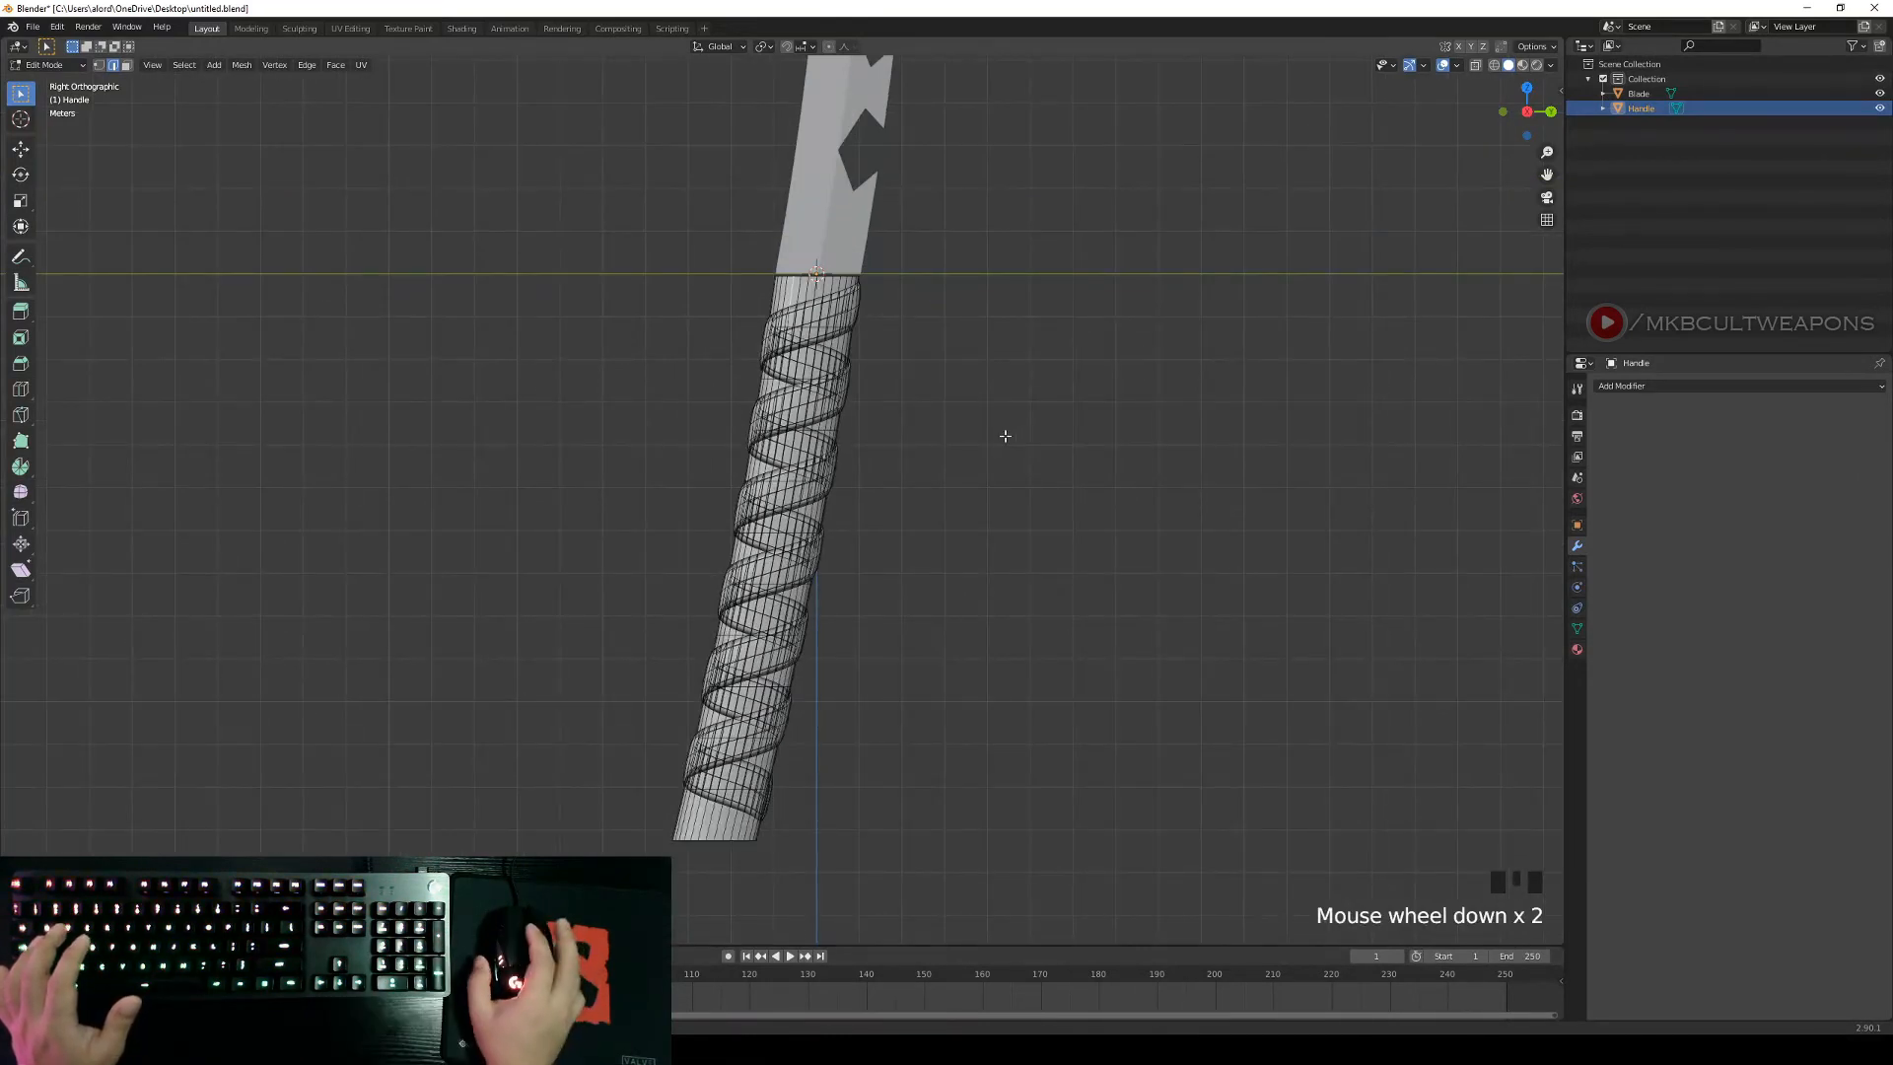
# Return to Object Mode and inspect the handle's solid wraps at an angle, up close near the blade's base.
pyautogui.rightClick(924, 478)
pyautogui.press('Tab')
pyautogui.moveTo(978, 424); pyautogui.dragTo(922, 375, button='middle')
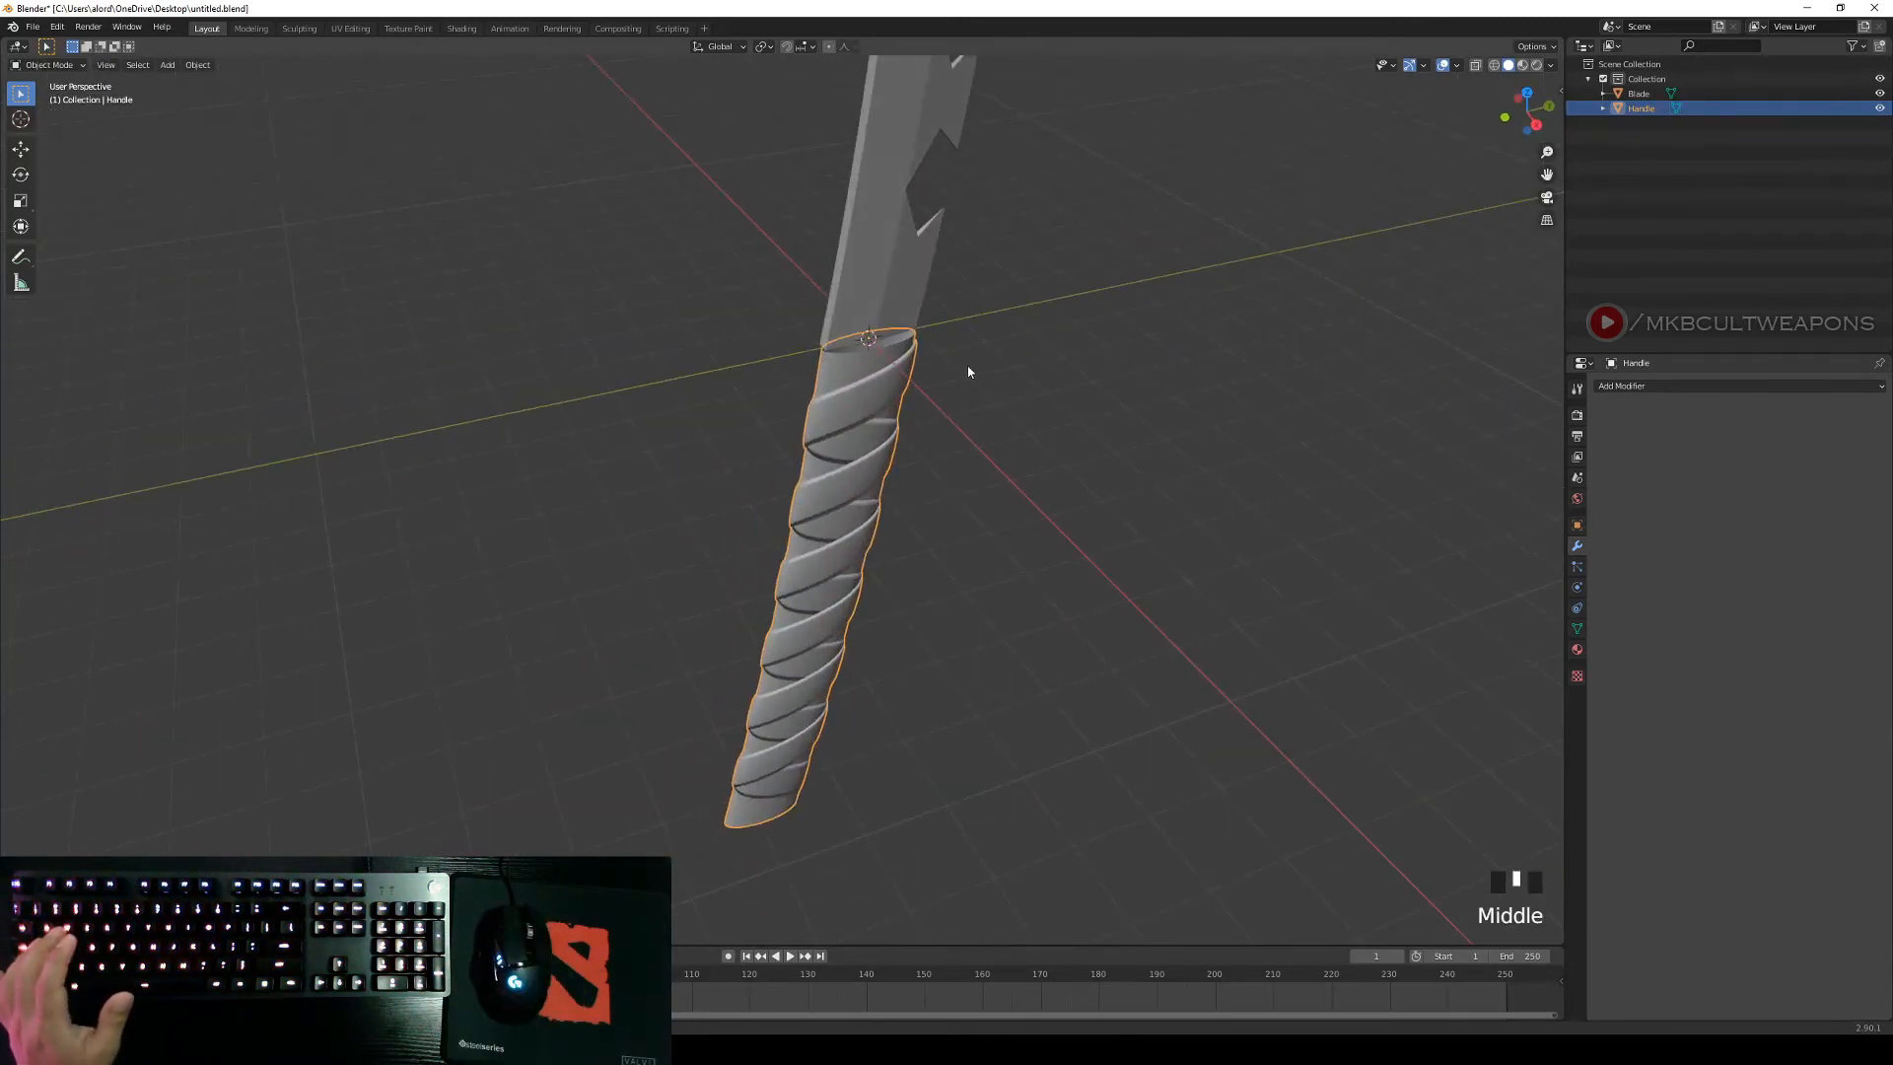
pyautogui.scroll(3, 1076, 368)
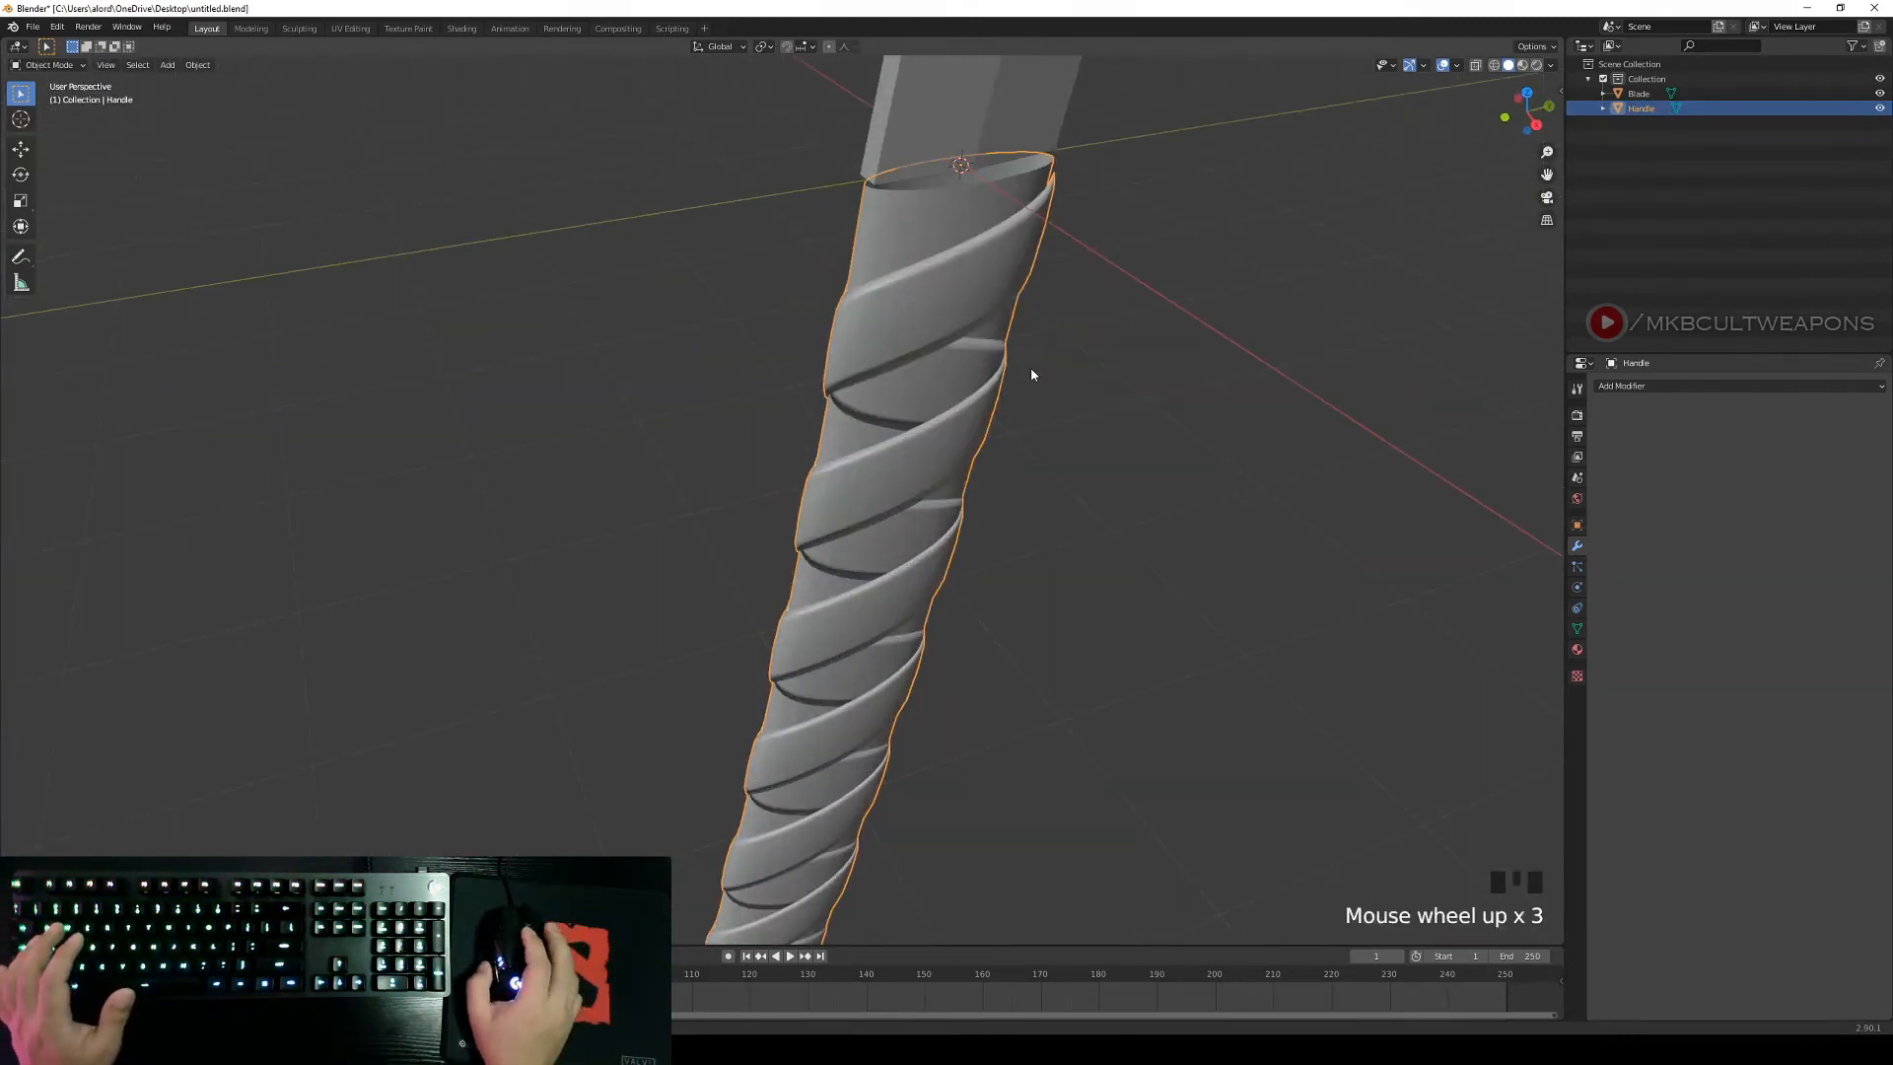
pyautogui.scroll(-1, 1031, 367)
pyautogui.moveTo(936, 311); pyautogui.dragTo(660, 262, button='middle')
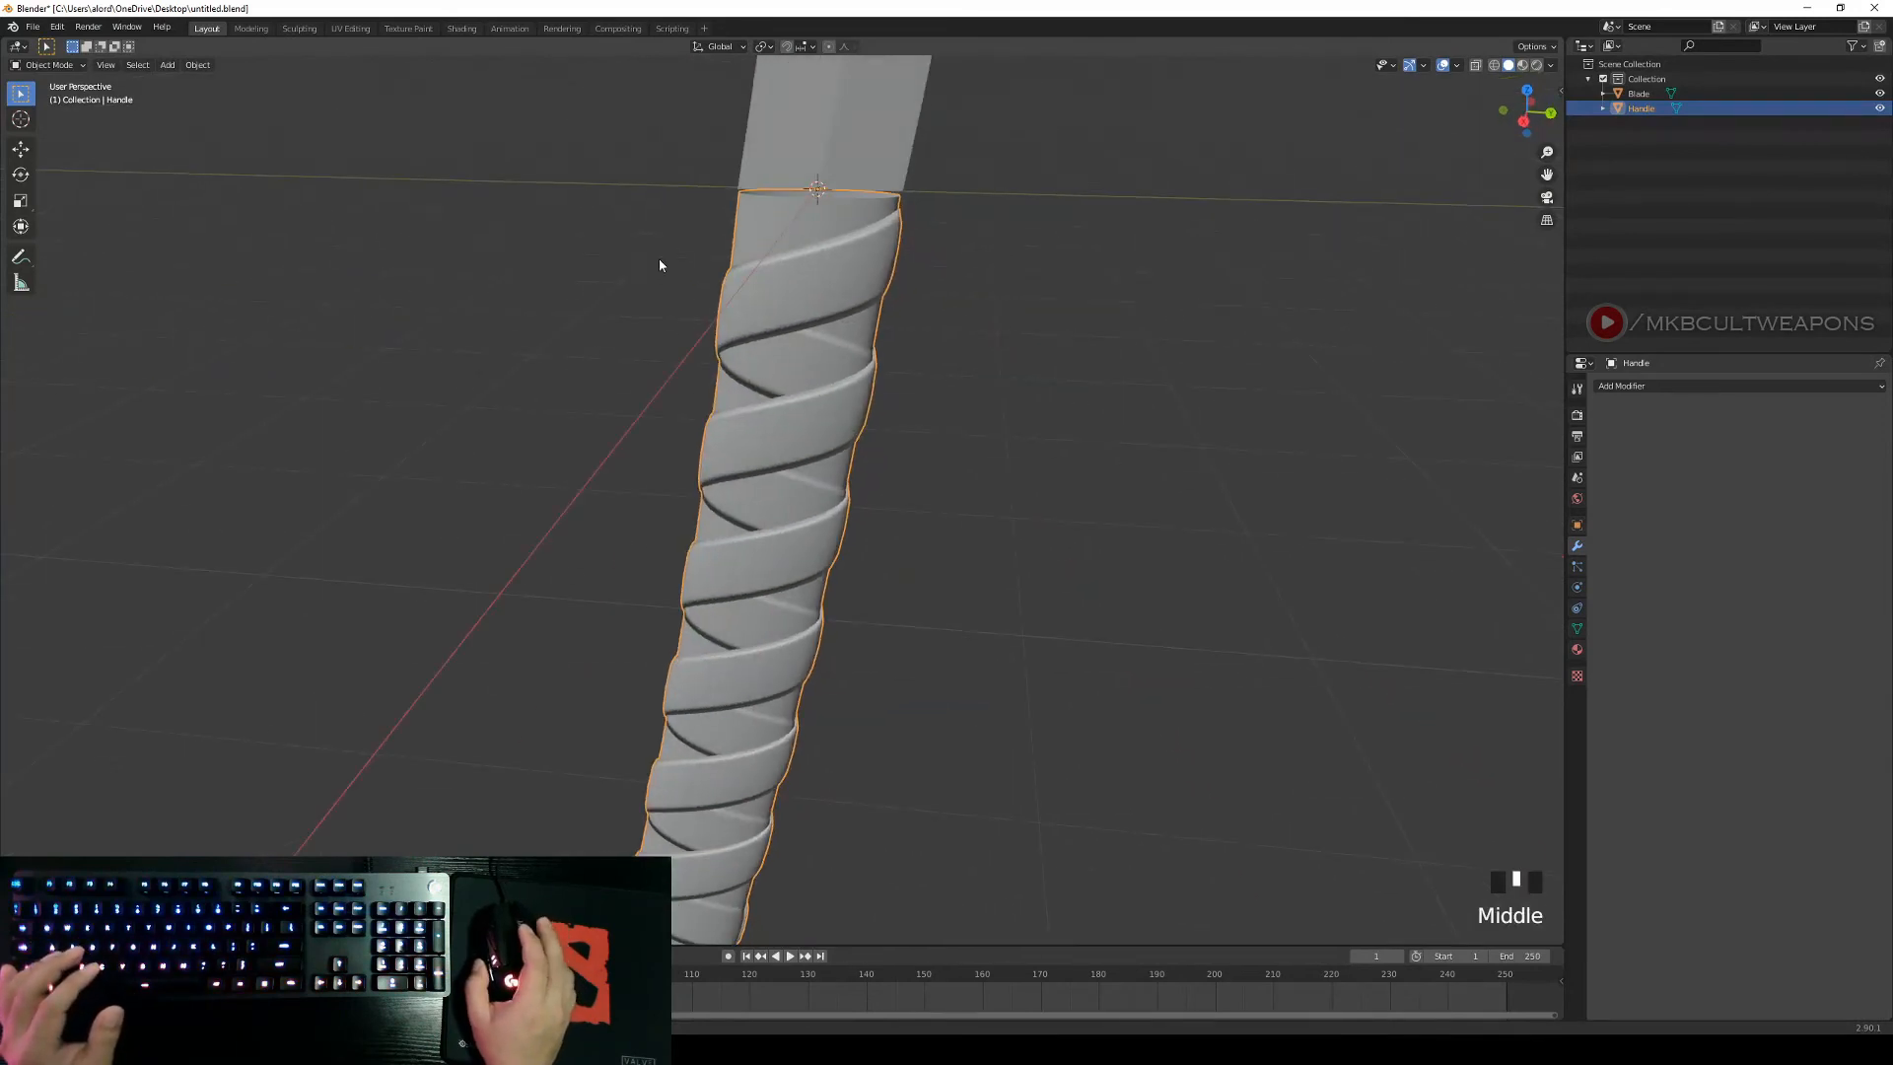
# Select the linked geometry of the topmost spiral wrap in vertex mode and separate the selection from the handle mesh.
pyautogui.rightClick(834, 283)
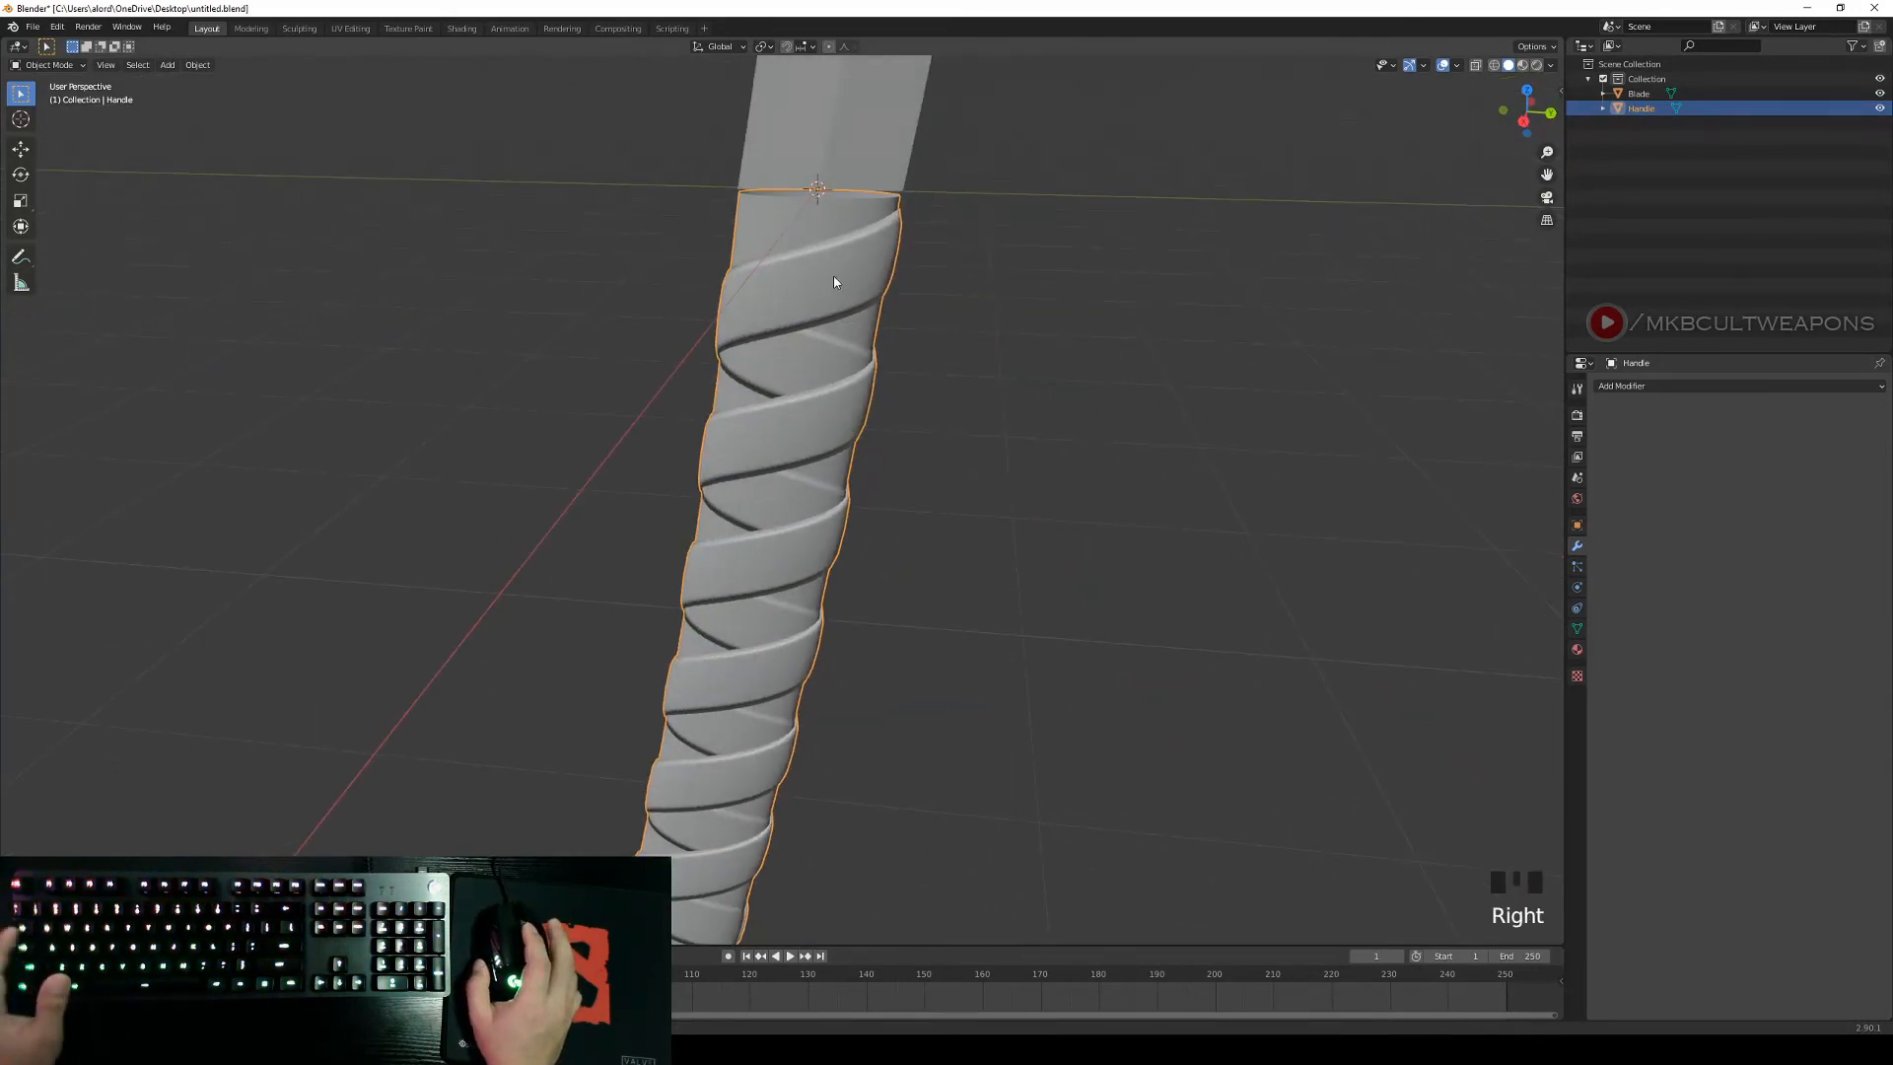
pyautogui.press('Tab')
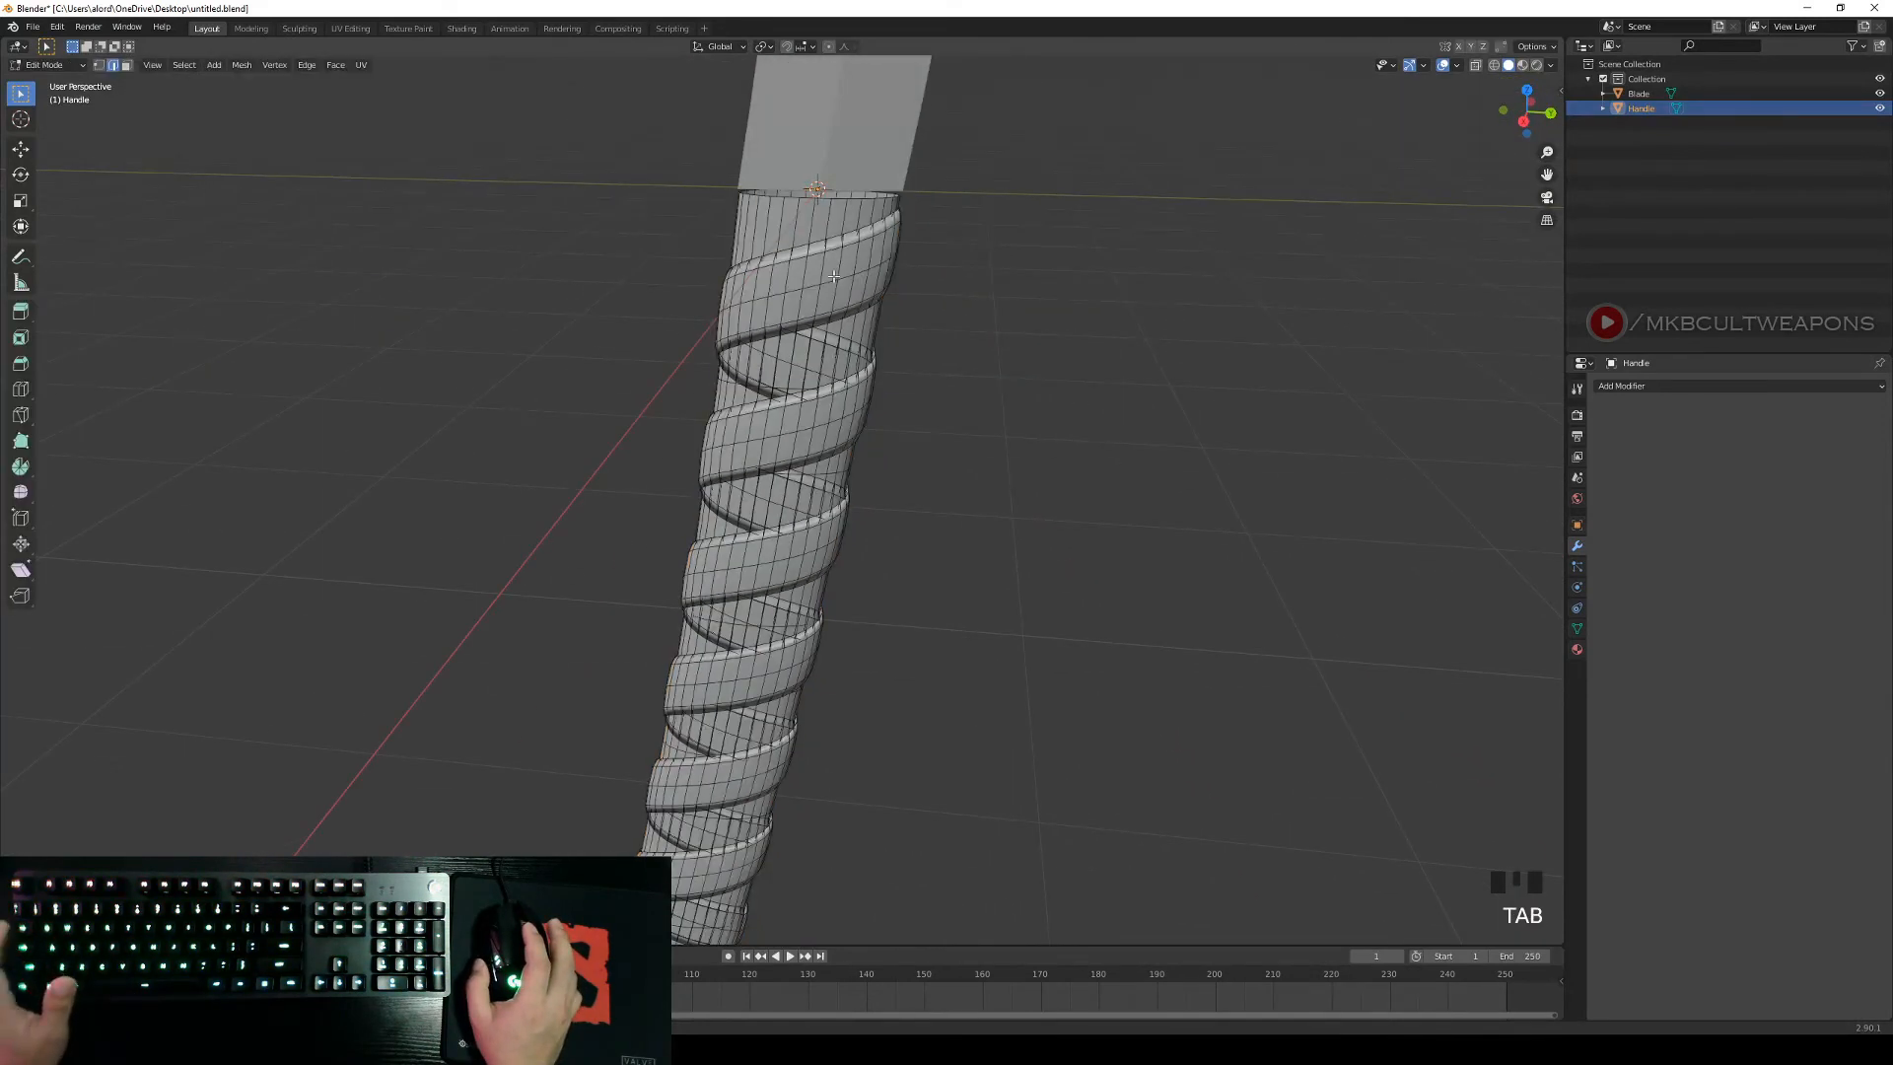
pyautogui.click(99, 67)
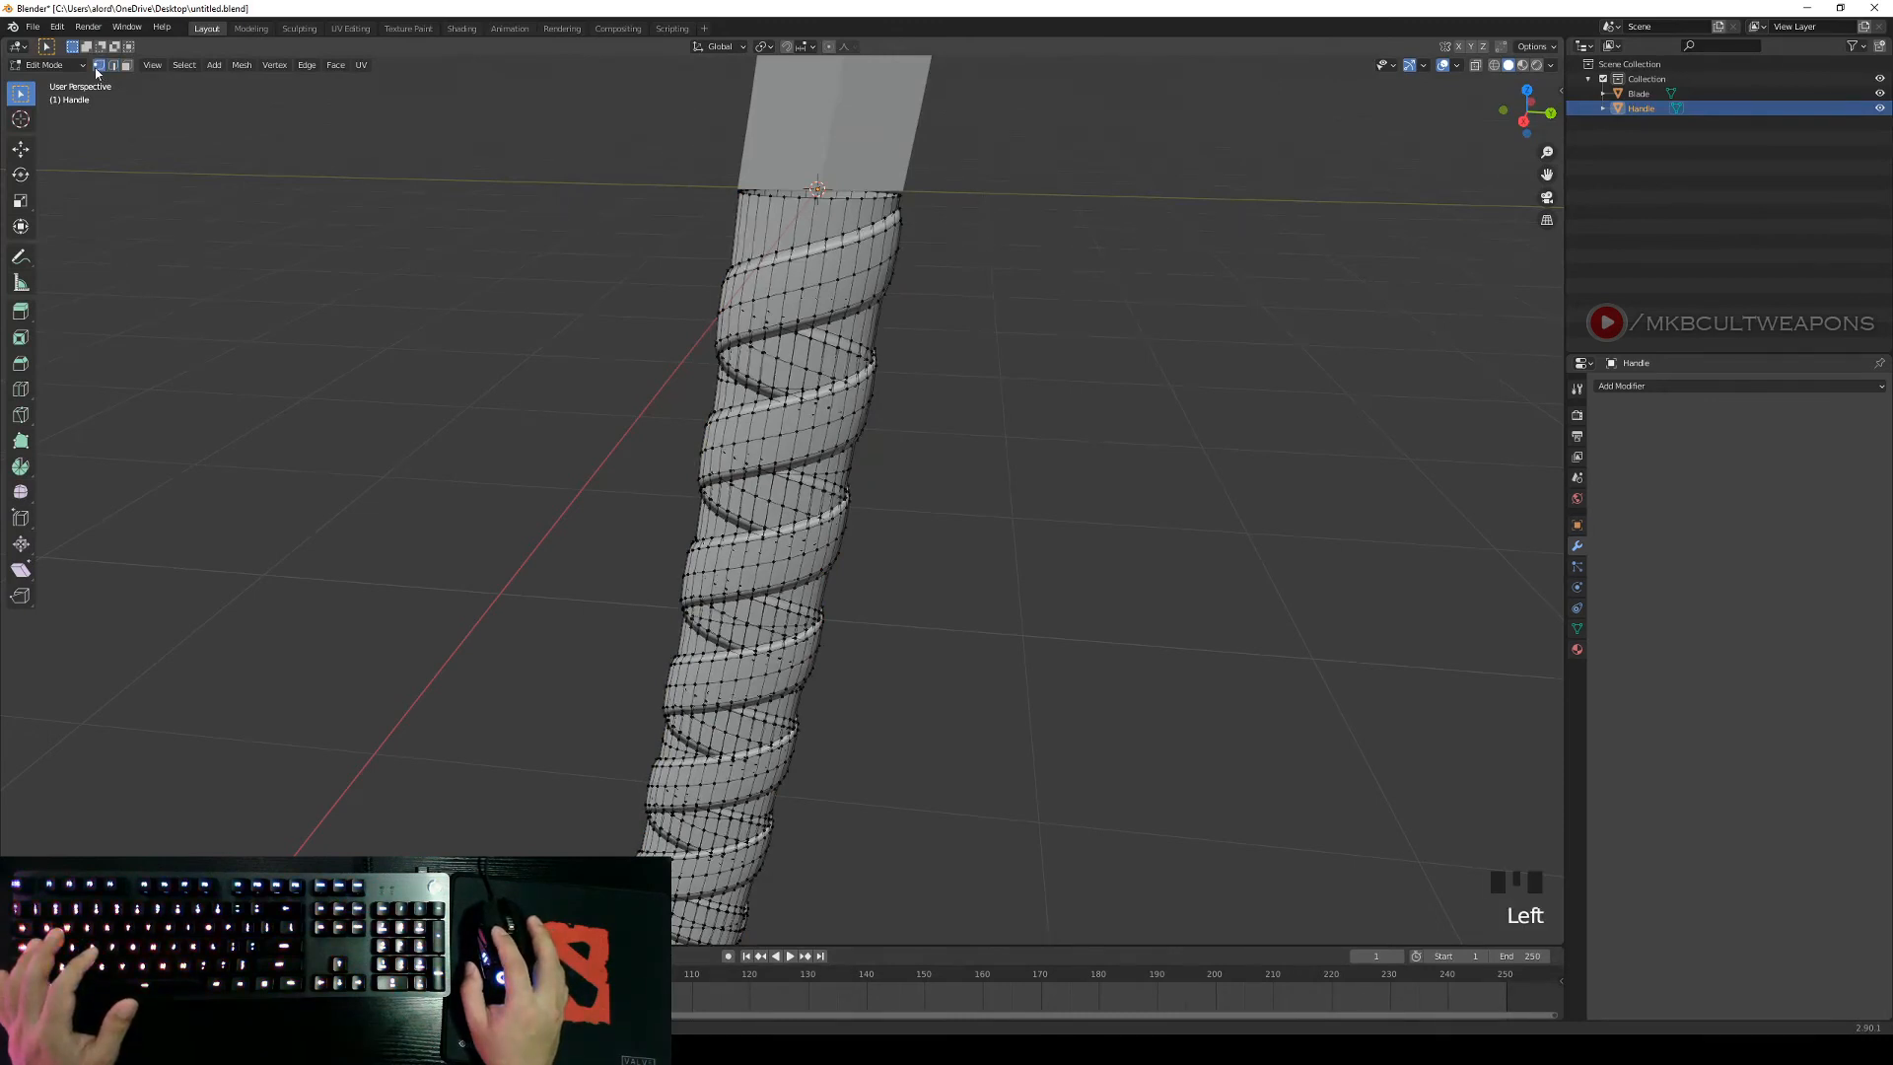
pyautogui.moveTo(899, 365); pyautogui.dragTo(941, 365, button='middle')
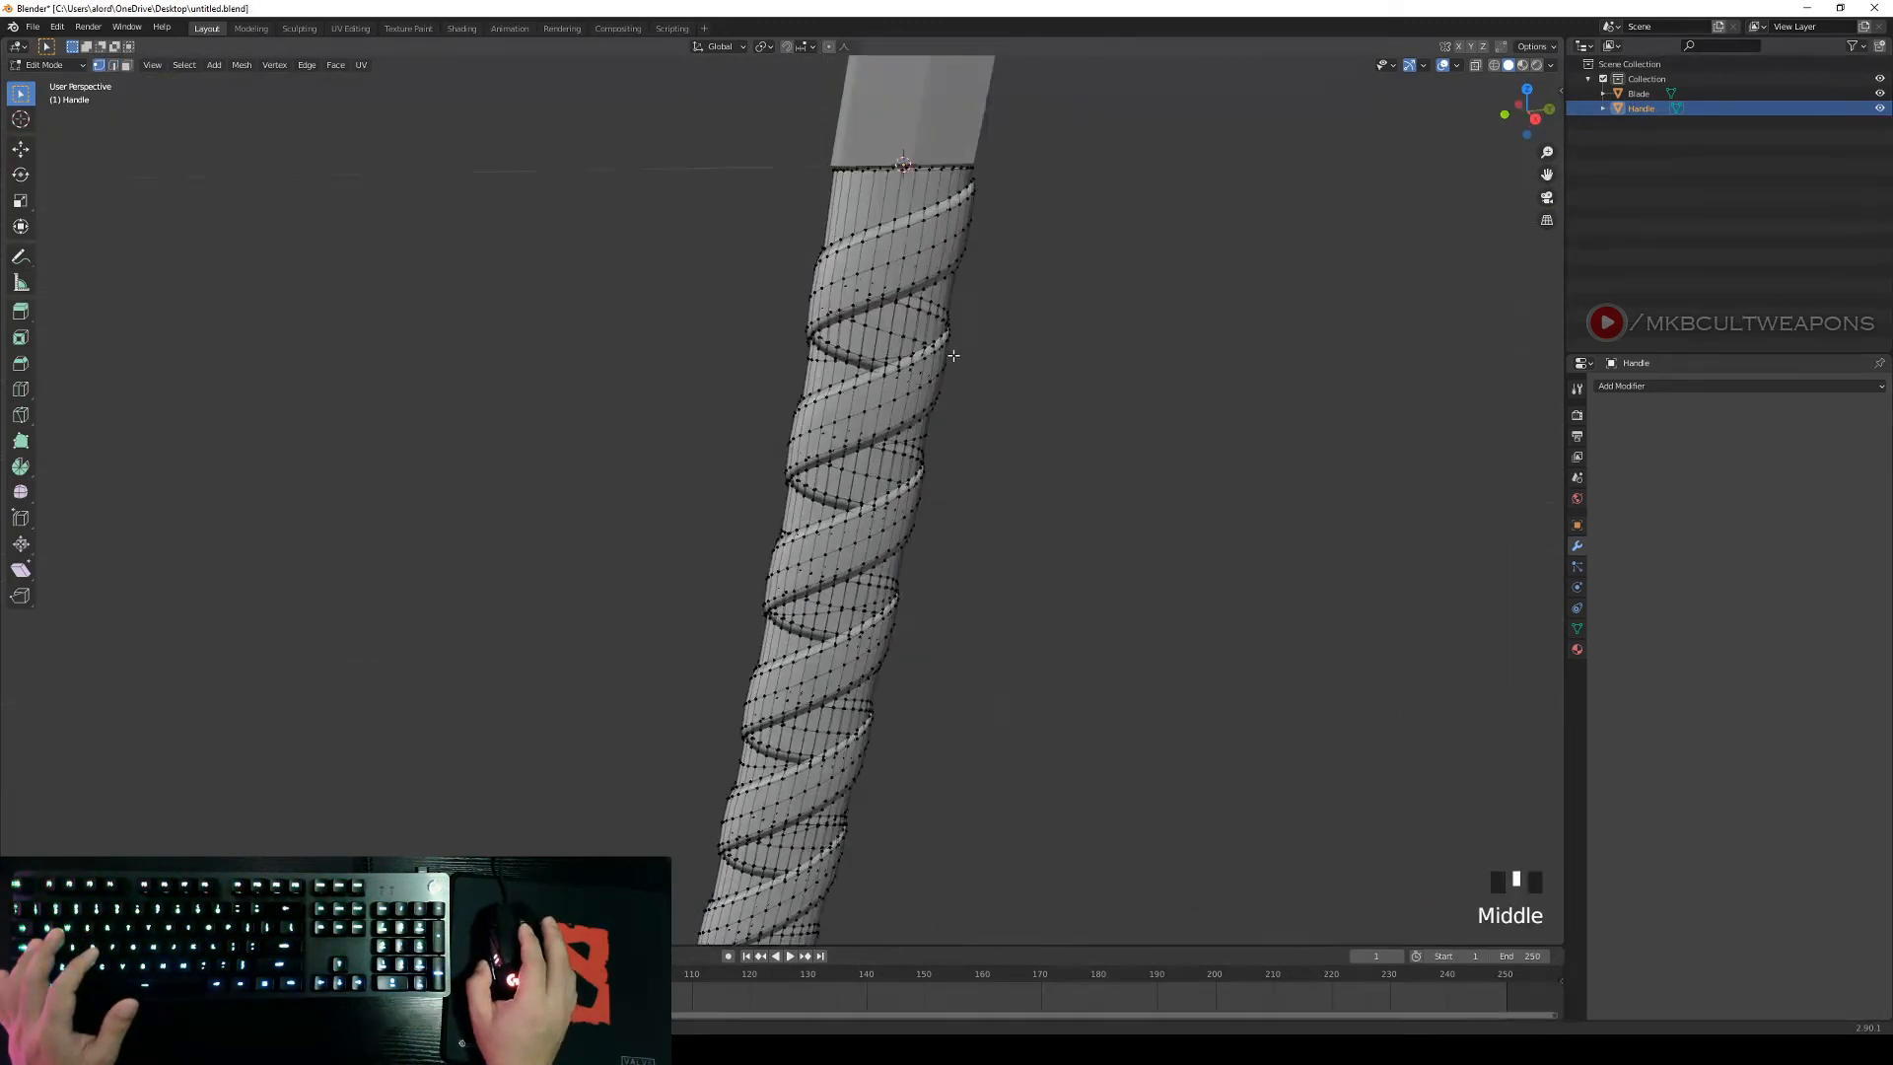
pyautogui.scroll(2, 942, 364)
pyautogui.scroll(1, 949, 209)
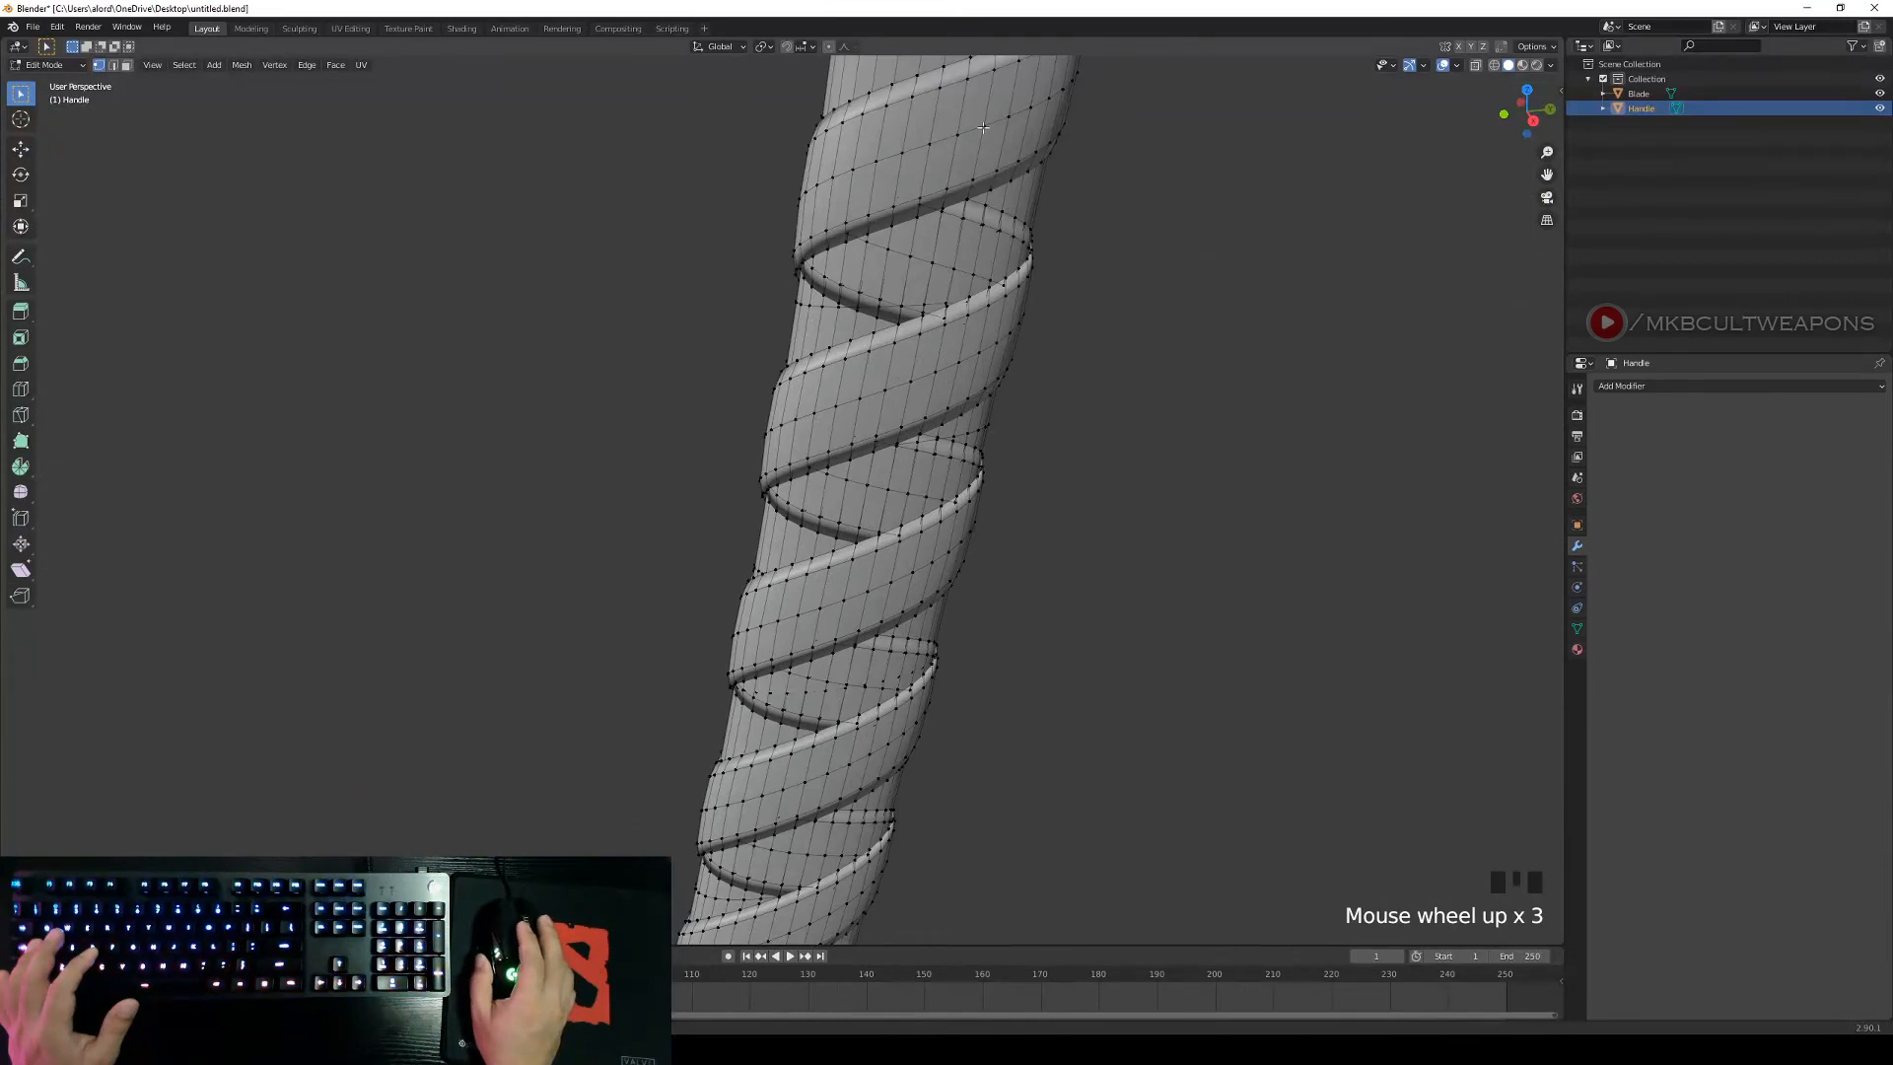
pyautogui.rightClick(1018, 173)
pyautogui.keyDown('shift'); pyautogui.moveTo(1017, 170); pyautogui.dragTo(908, 360, button='middle'); pyautogui.keyUp('shift')
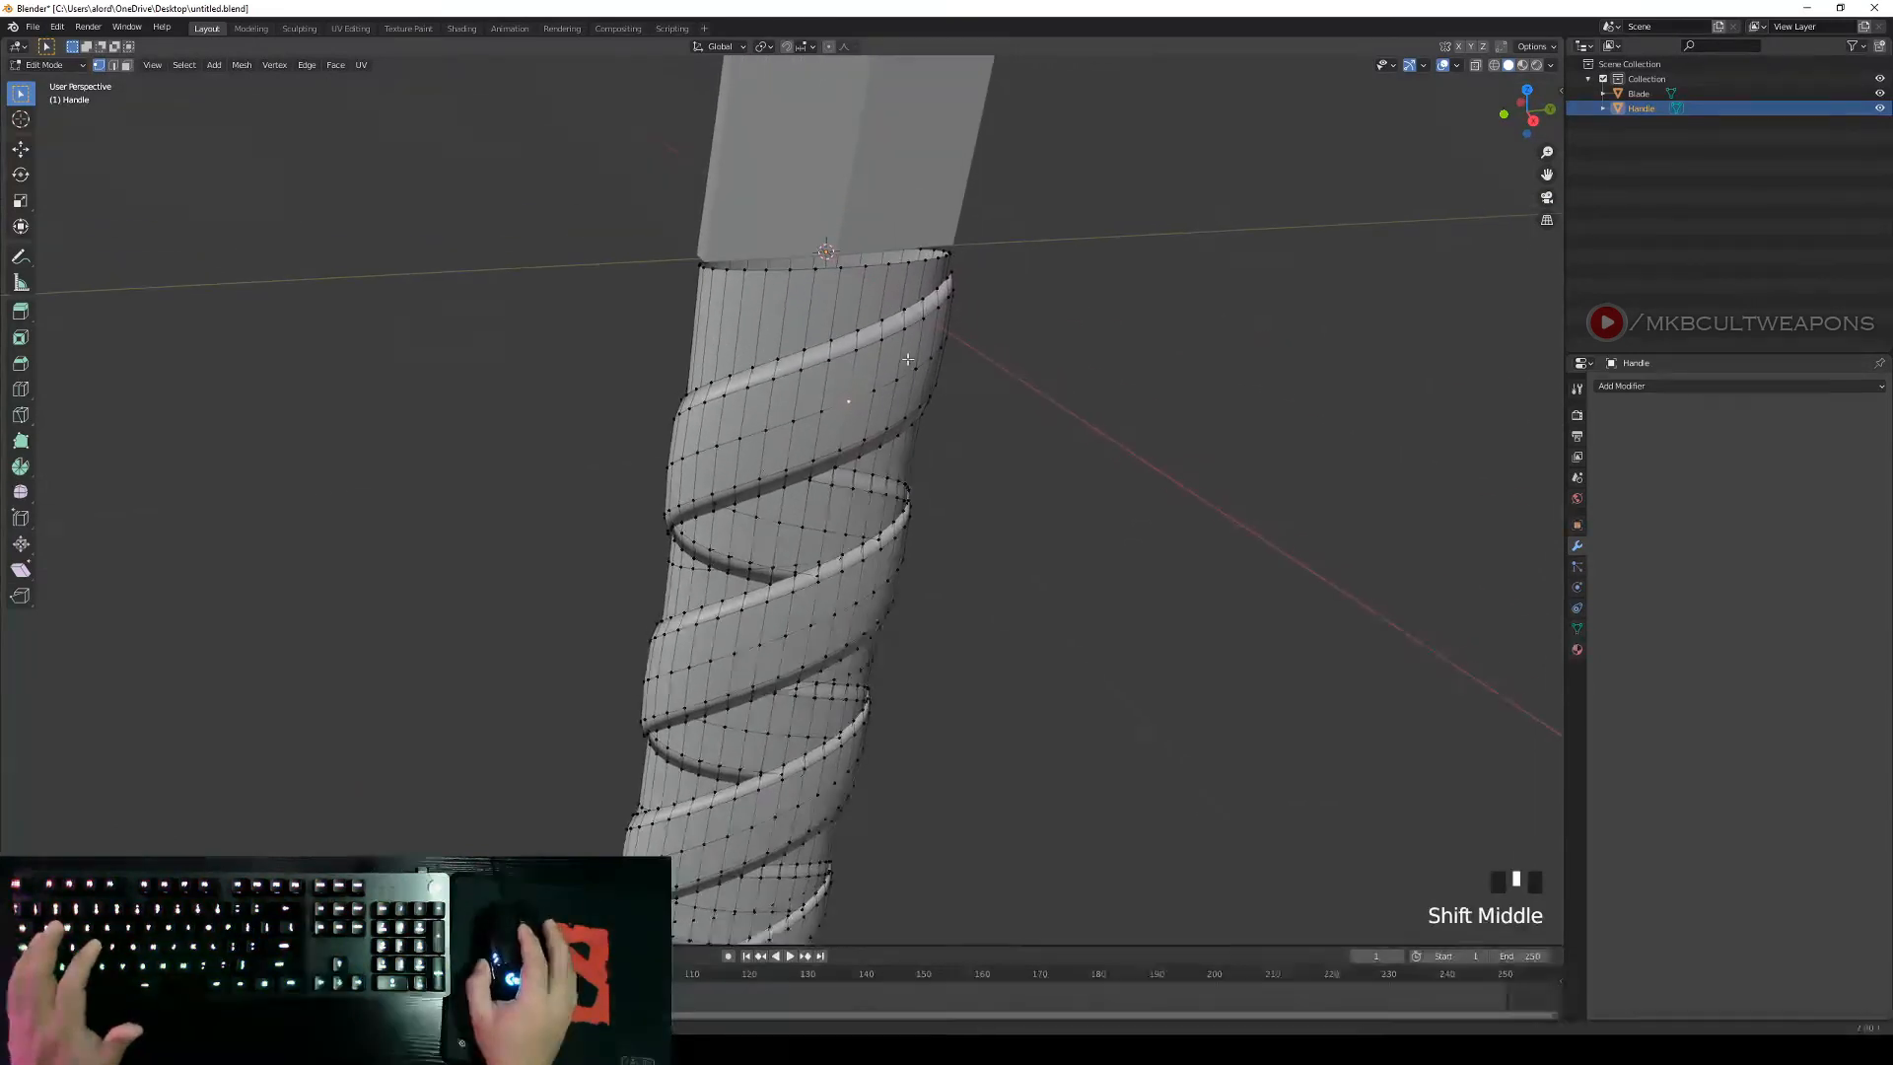
pyautogui.press('l')
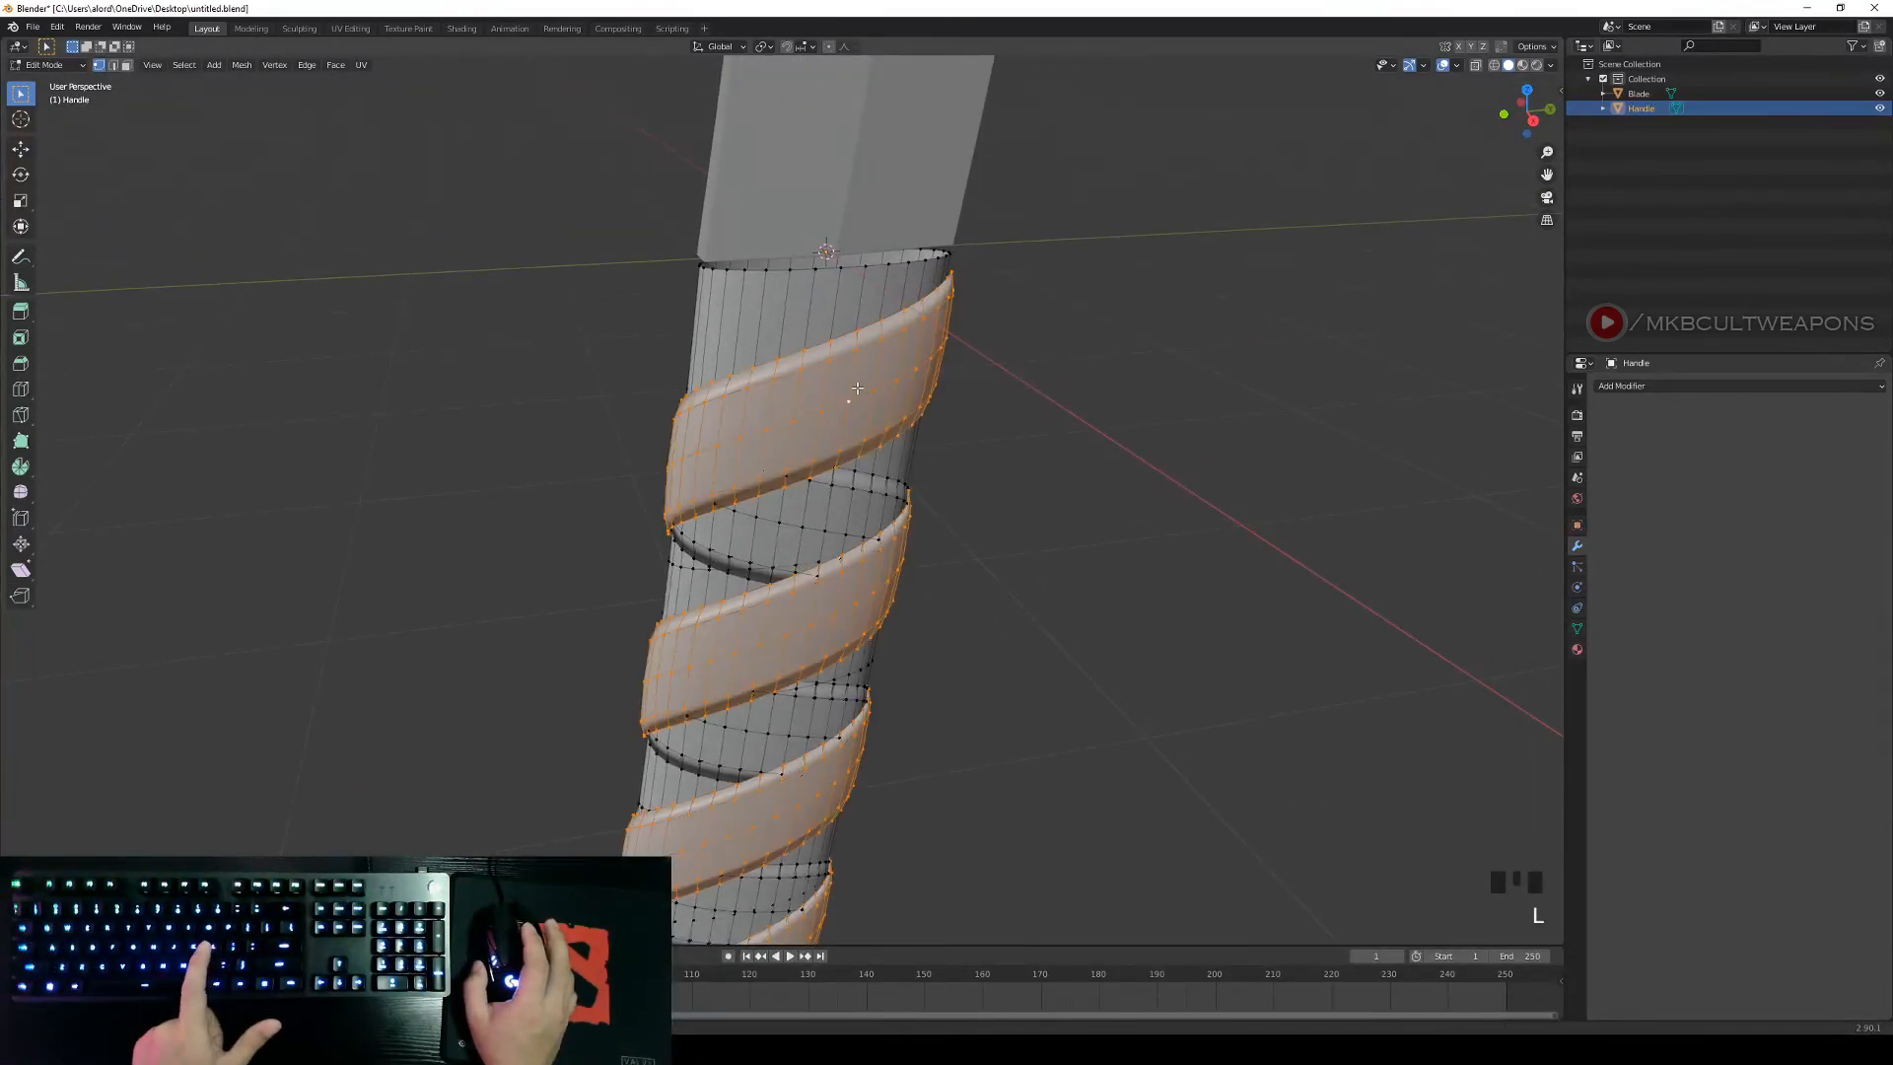
pyautogui.moveTo(890, 510); pyautogui.dragTo(1000, 492, button='middle')
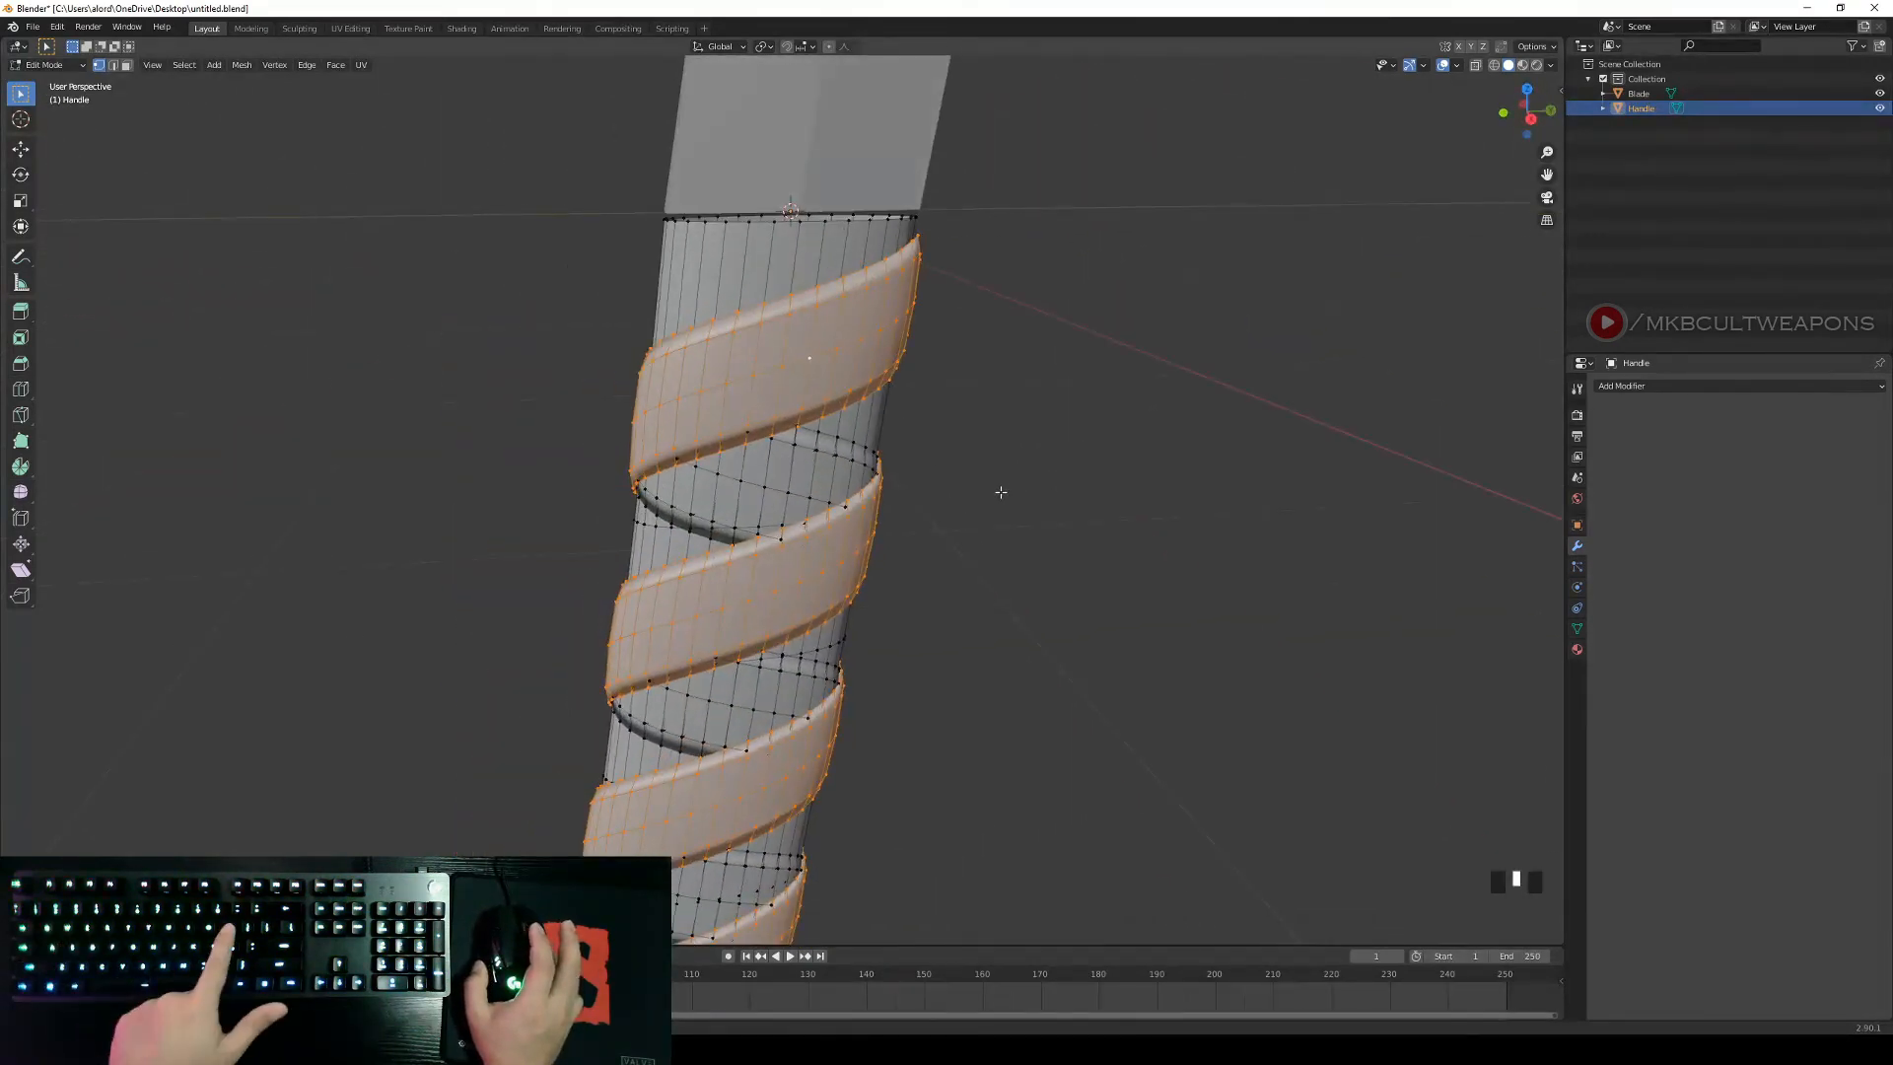
pyautogui.press('p')
pyautogui.click(943, 494)
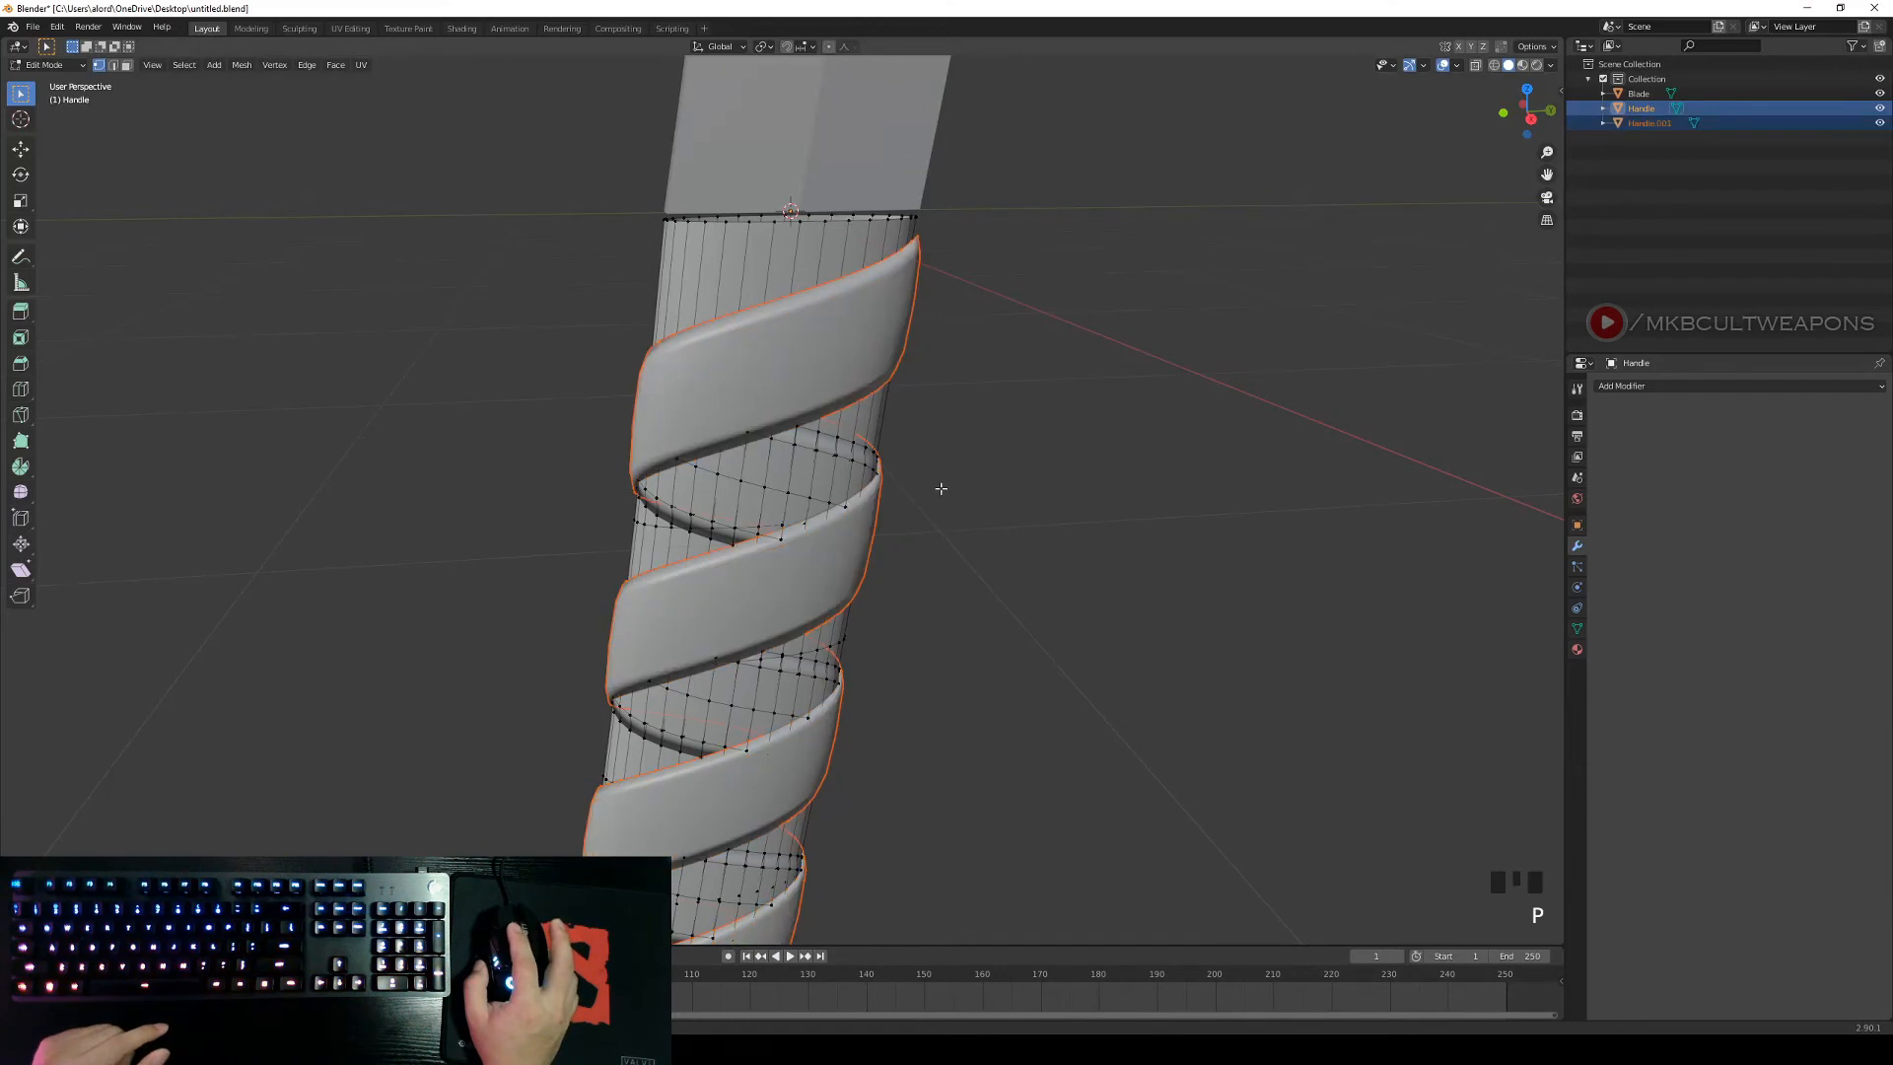
# Return to Object Mode and rename the separated spiral wrap as Wrappings 1.
pyautogui.scroll(-2, 907, 421)
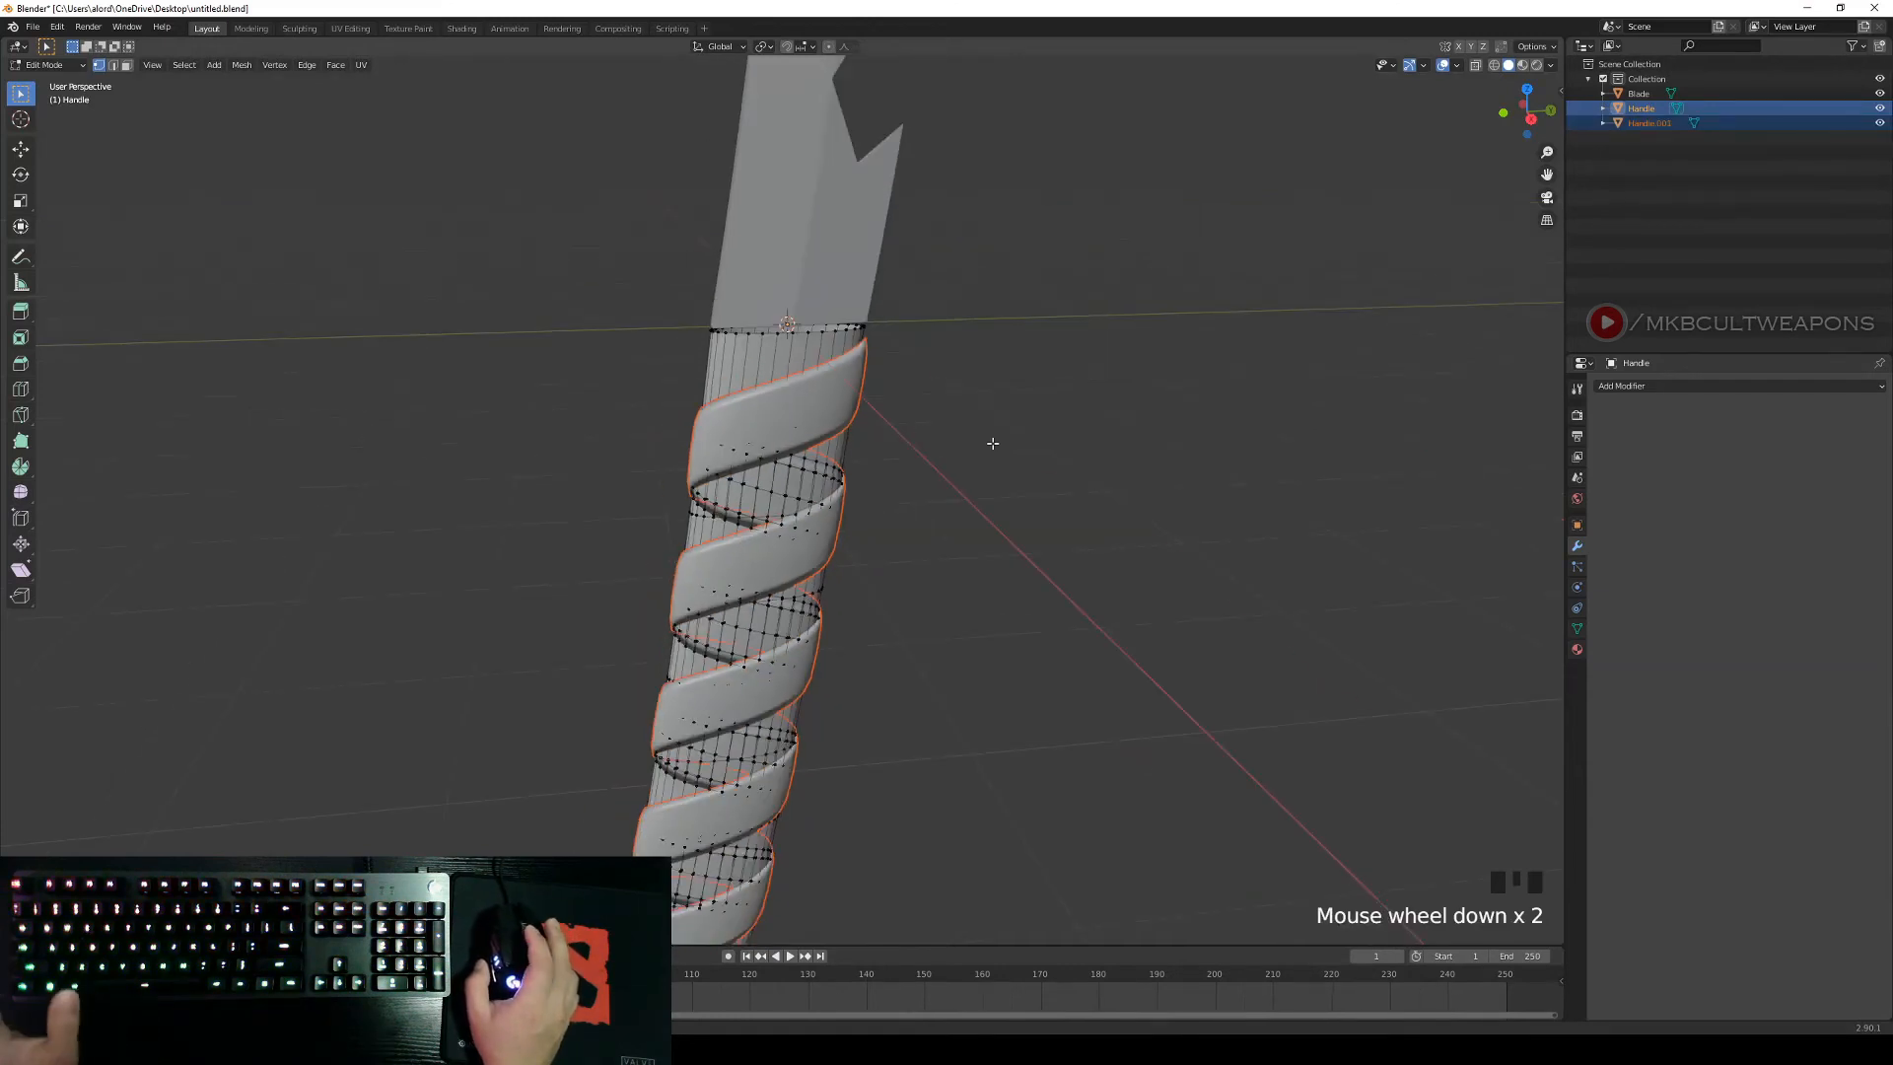
pyautogui.press('Tab')
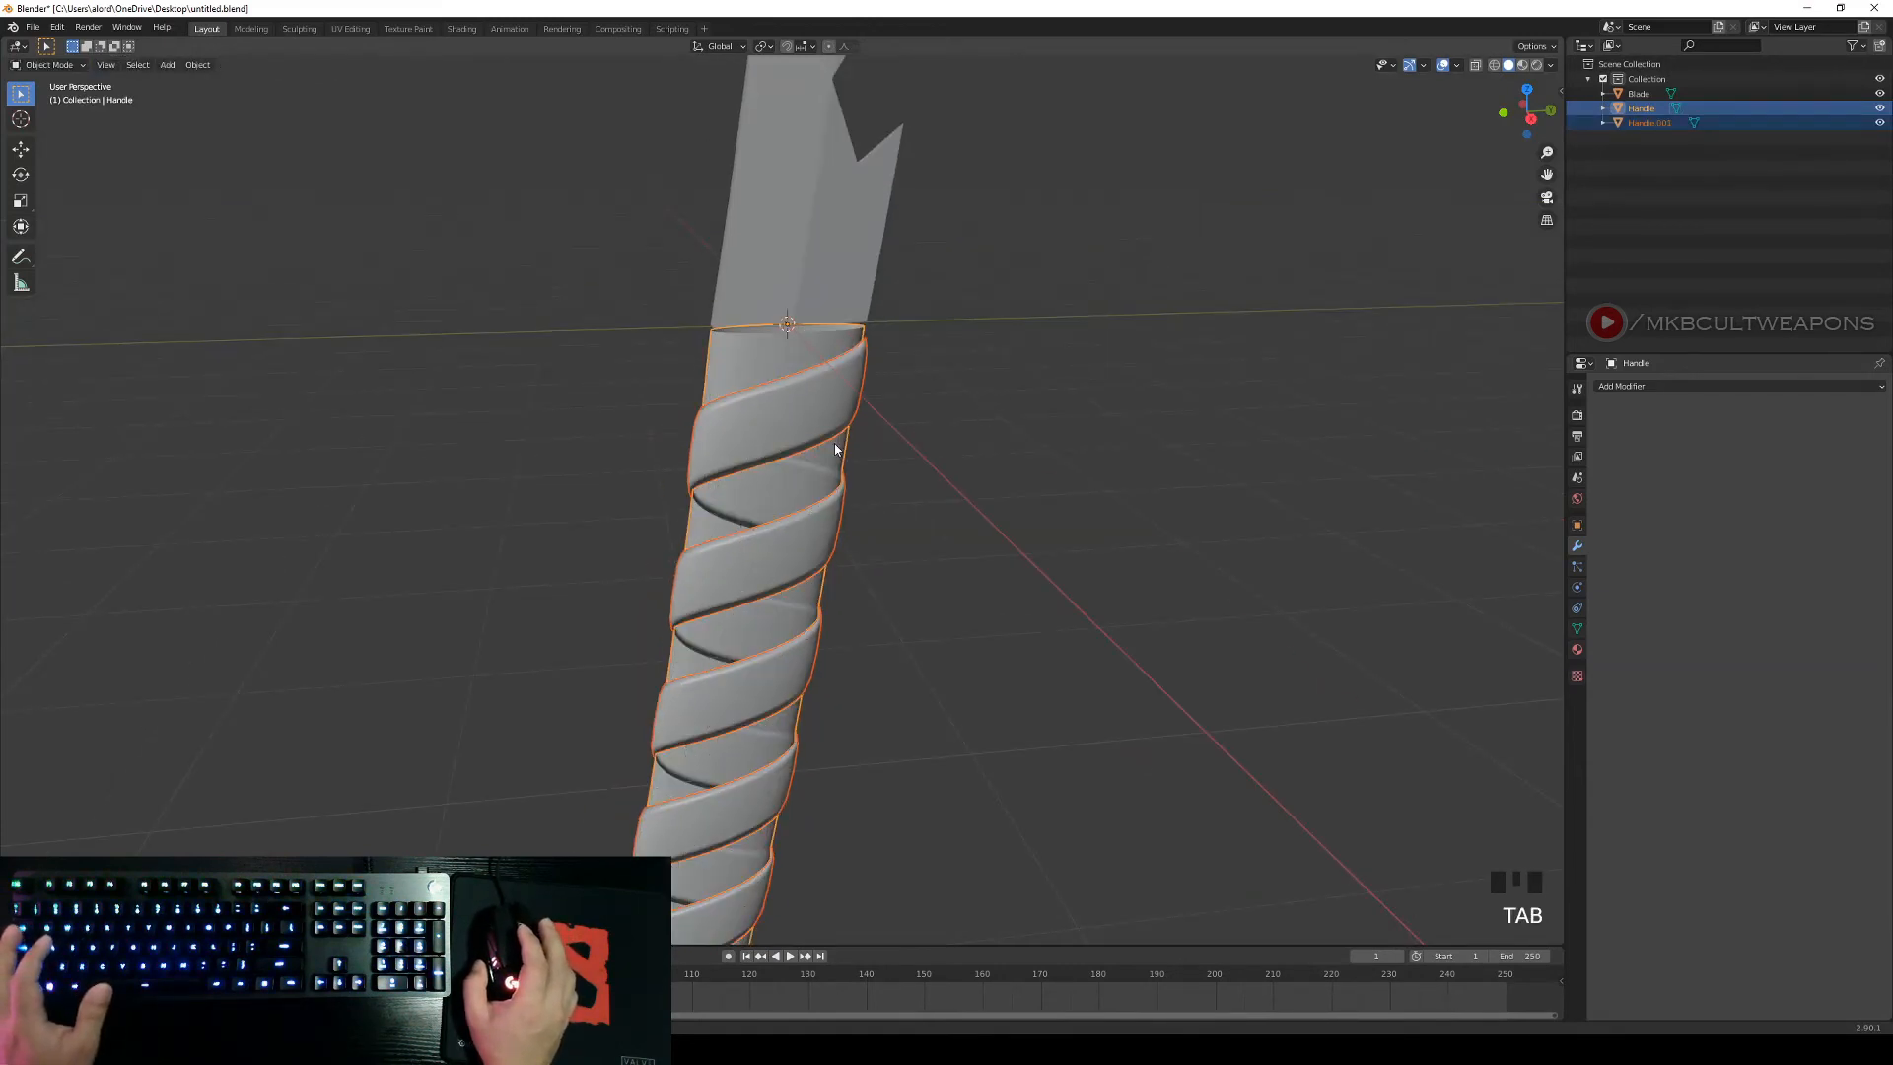
pyautogui.rightClick(795, 404)
pyautogui.doubleClick(1652, 125)
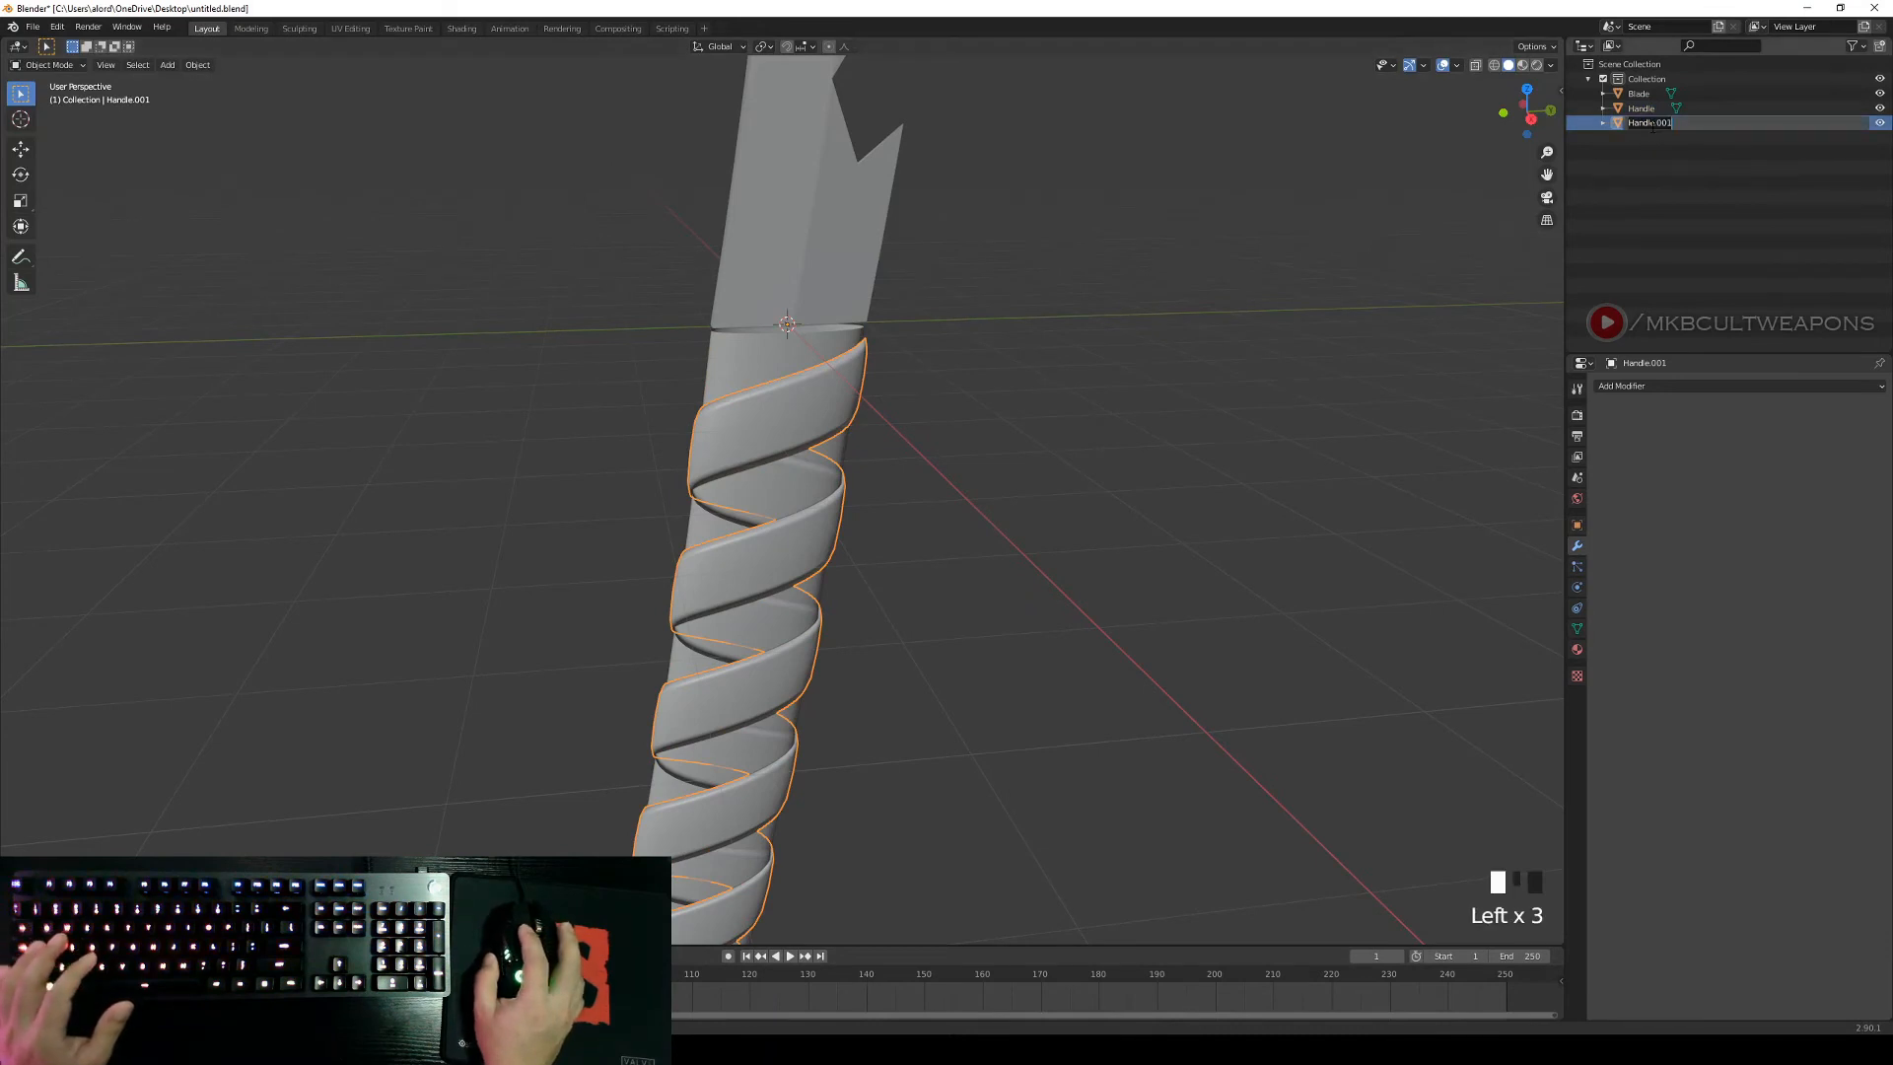
pyautogui.write('W')
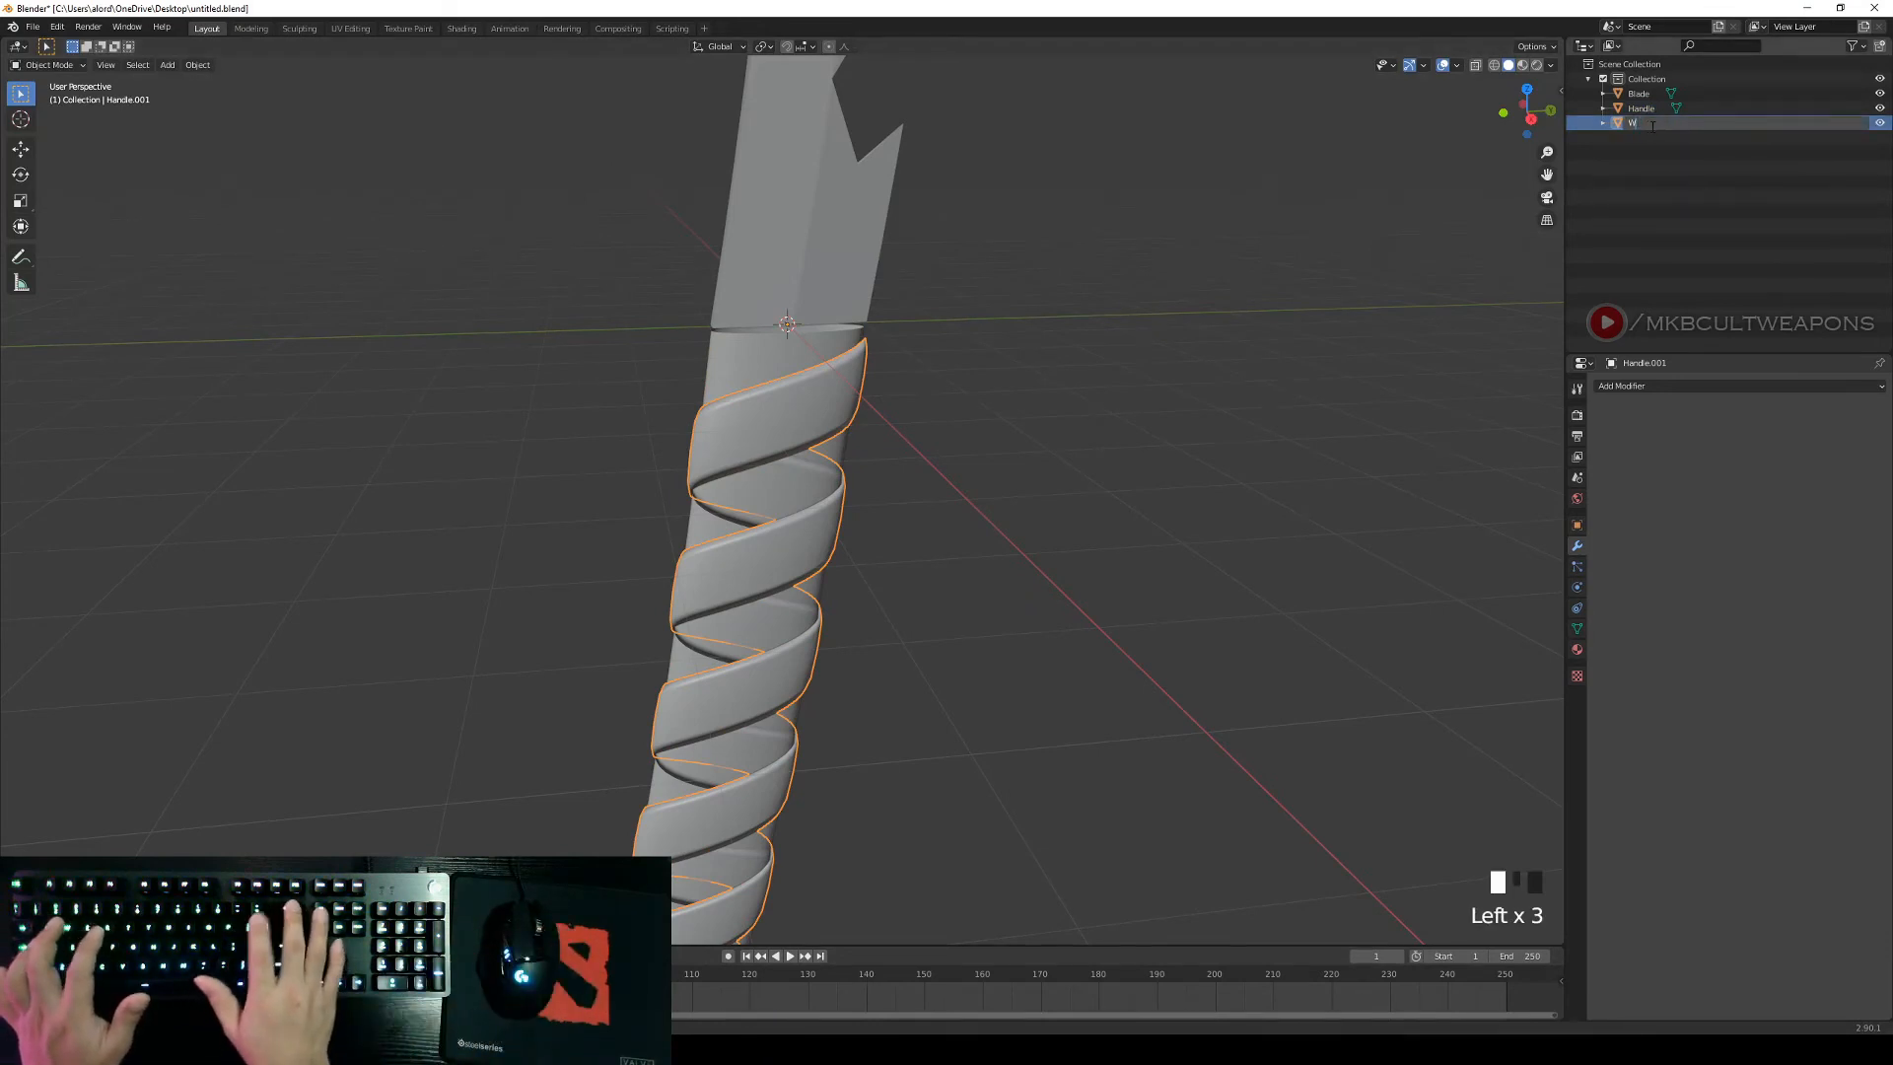
pyautogui.write('aappings')
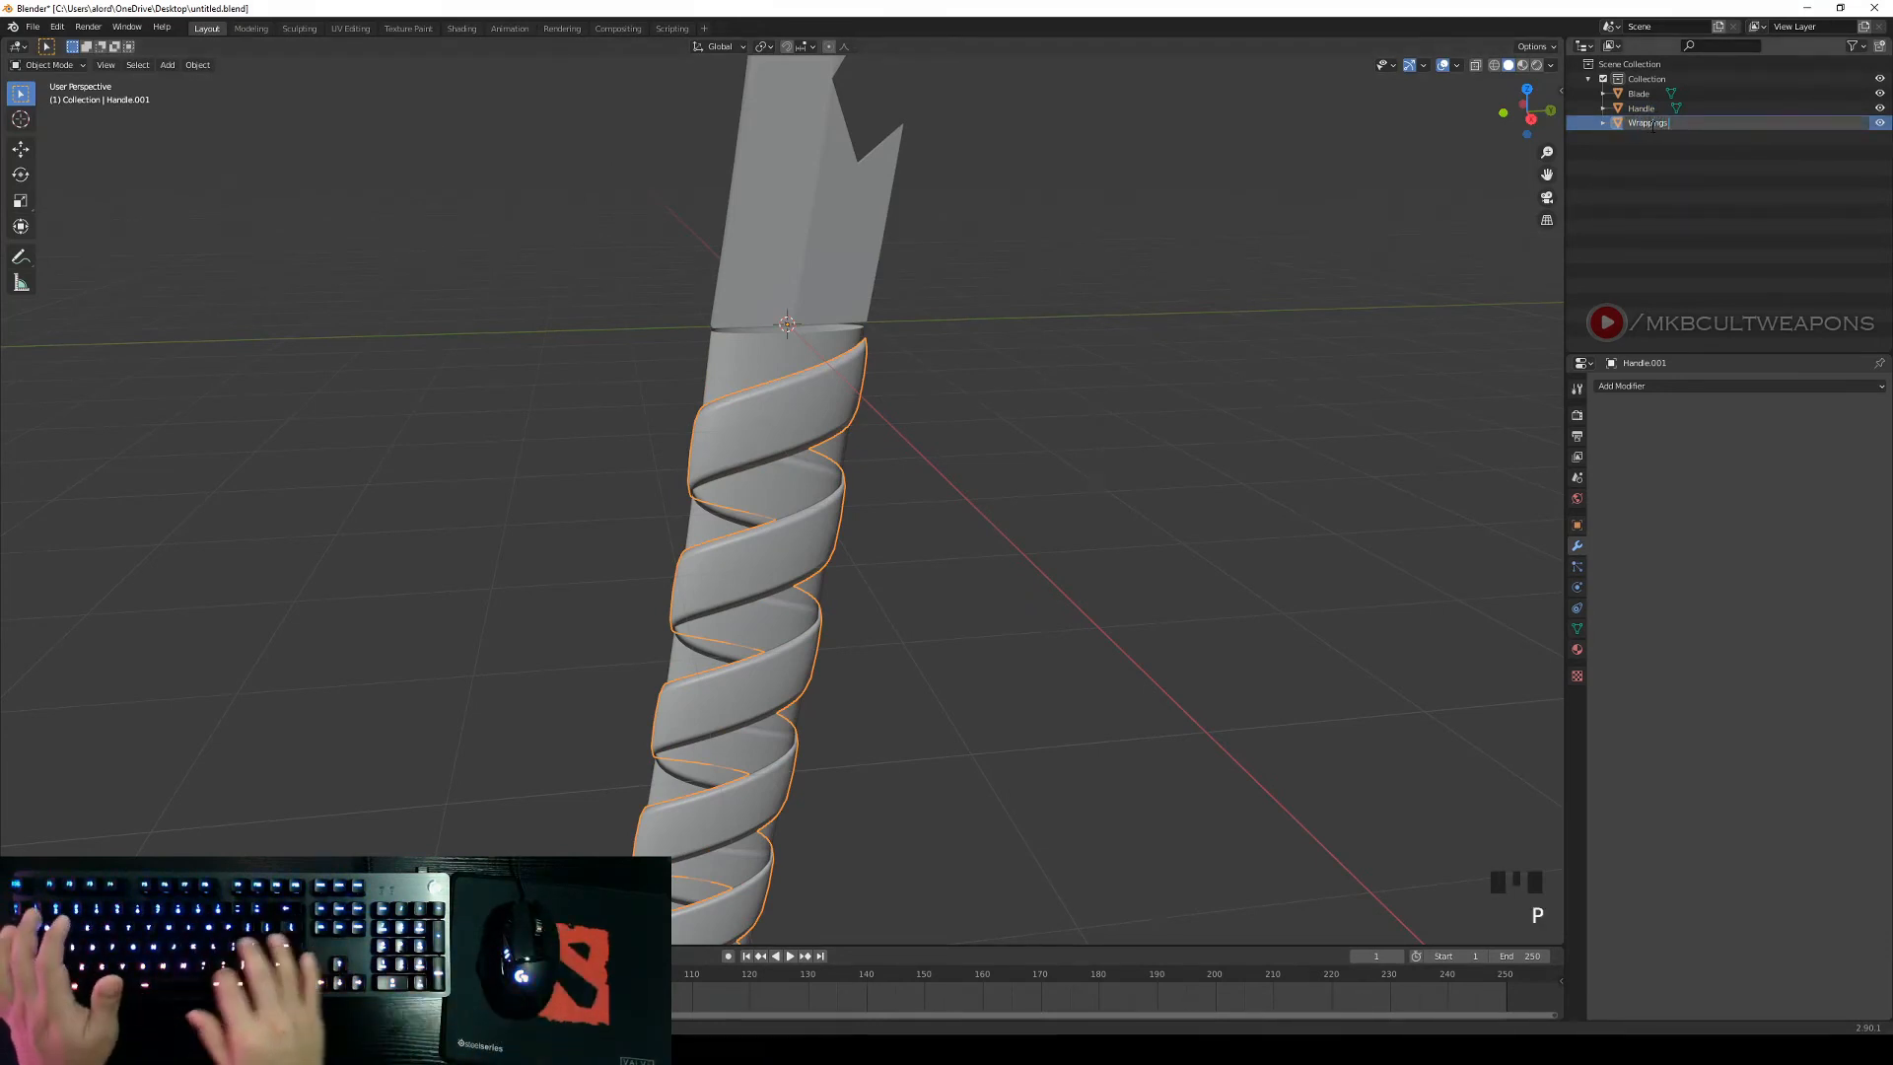
pyautogui.write(' 1')
pyautogui.press('Return')
pyautogui.rightClick(933, 457)
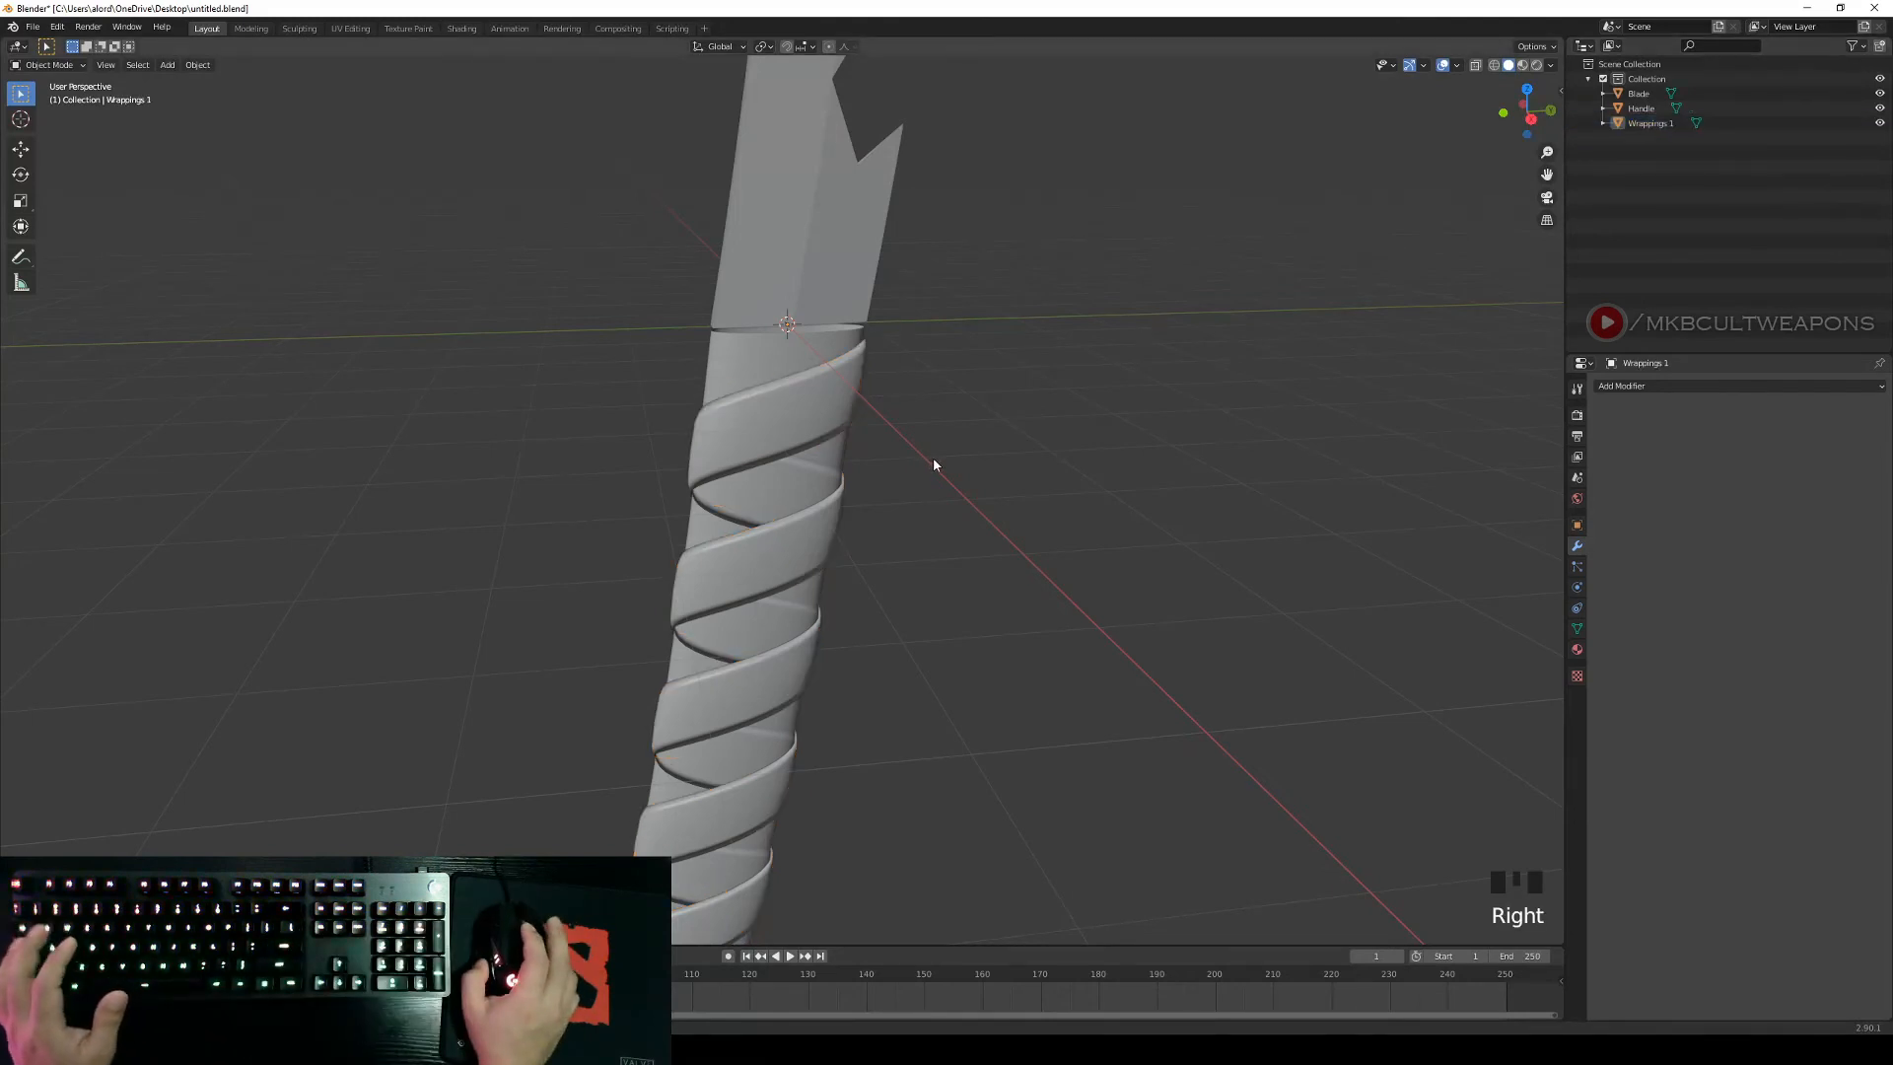
# Select the linked geometry of the other, opposite-running spiral wrap in the handle mesh and separate it into its own object.
pyautogui.rightClick(769, 386)
pyautogui.press('Tab')
pyautogui.rightClick(980, 515)
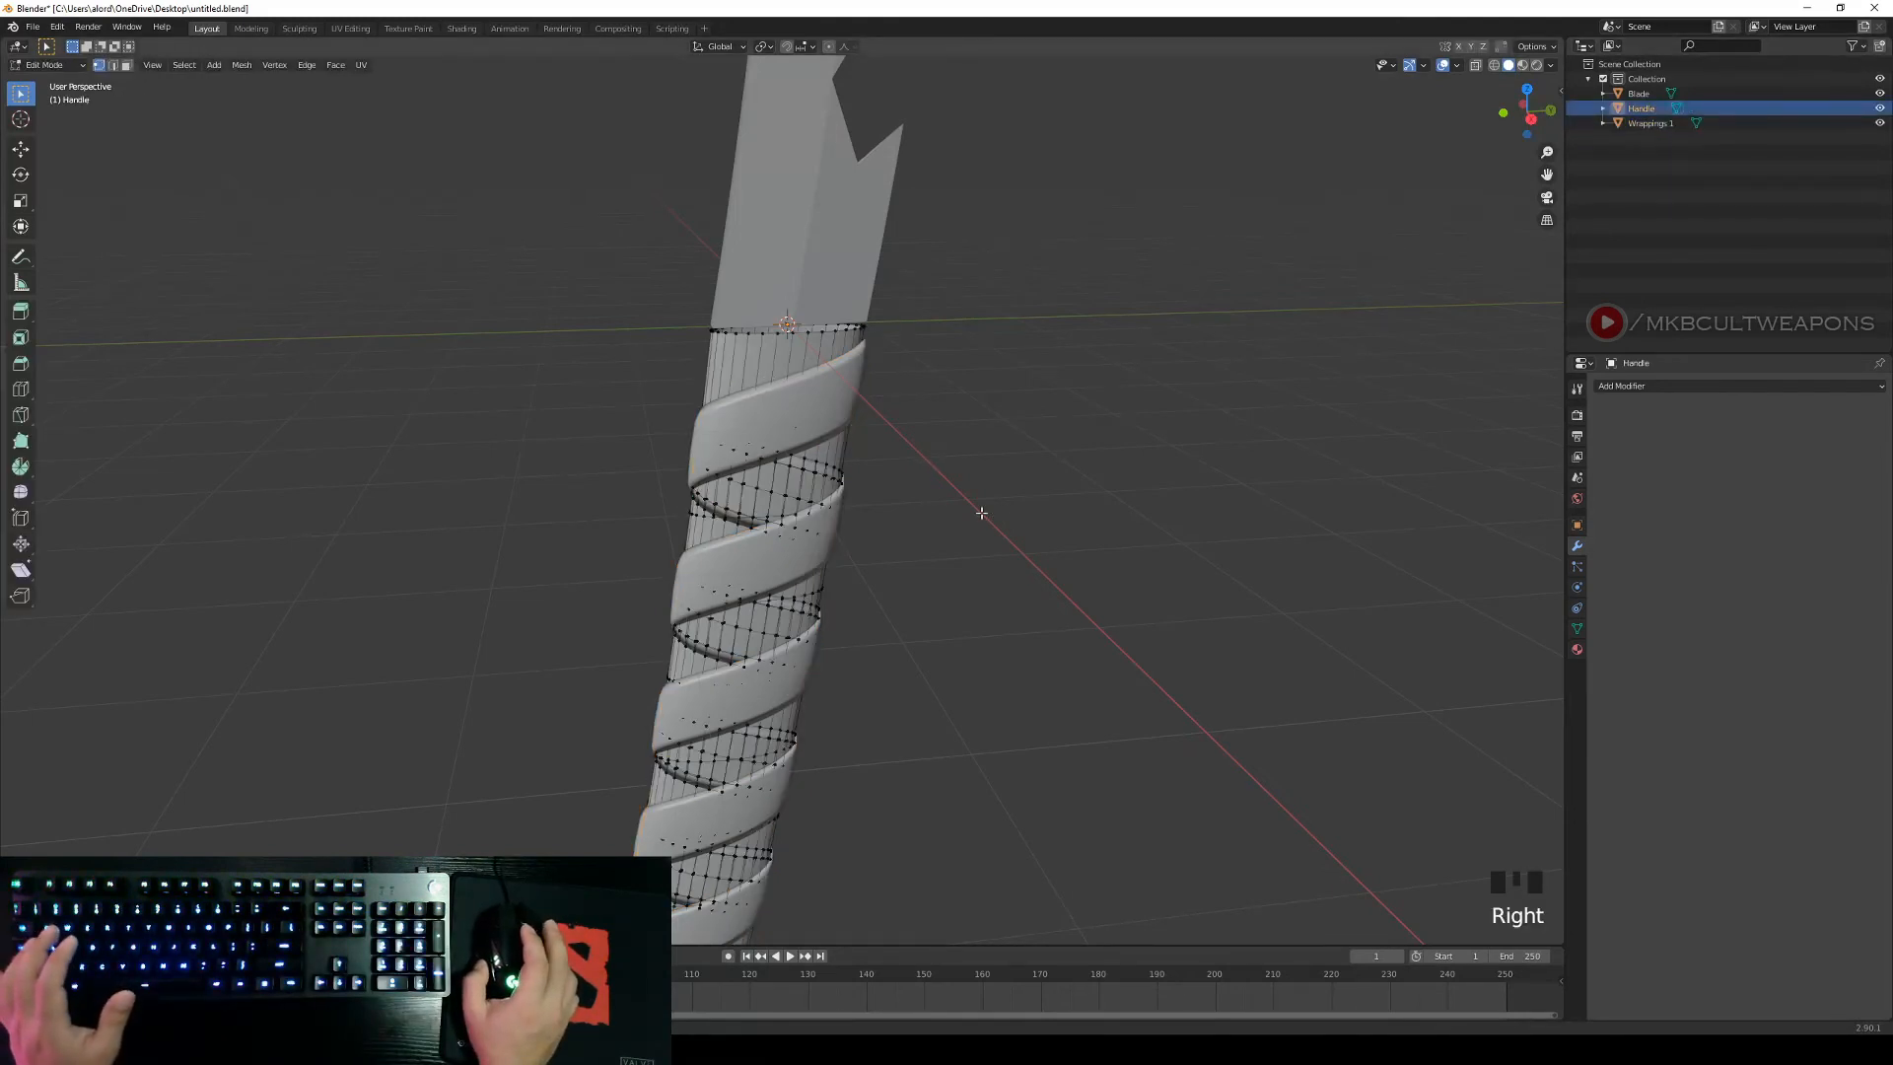
pyautogui.moveTo(980, 515); pyautogui.dragTo(929, 486, button='middle')
pyautogui.scroll(2, 642, 446)
pyautogui.rightClick(536, 409)
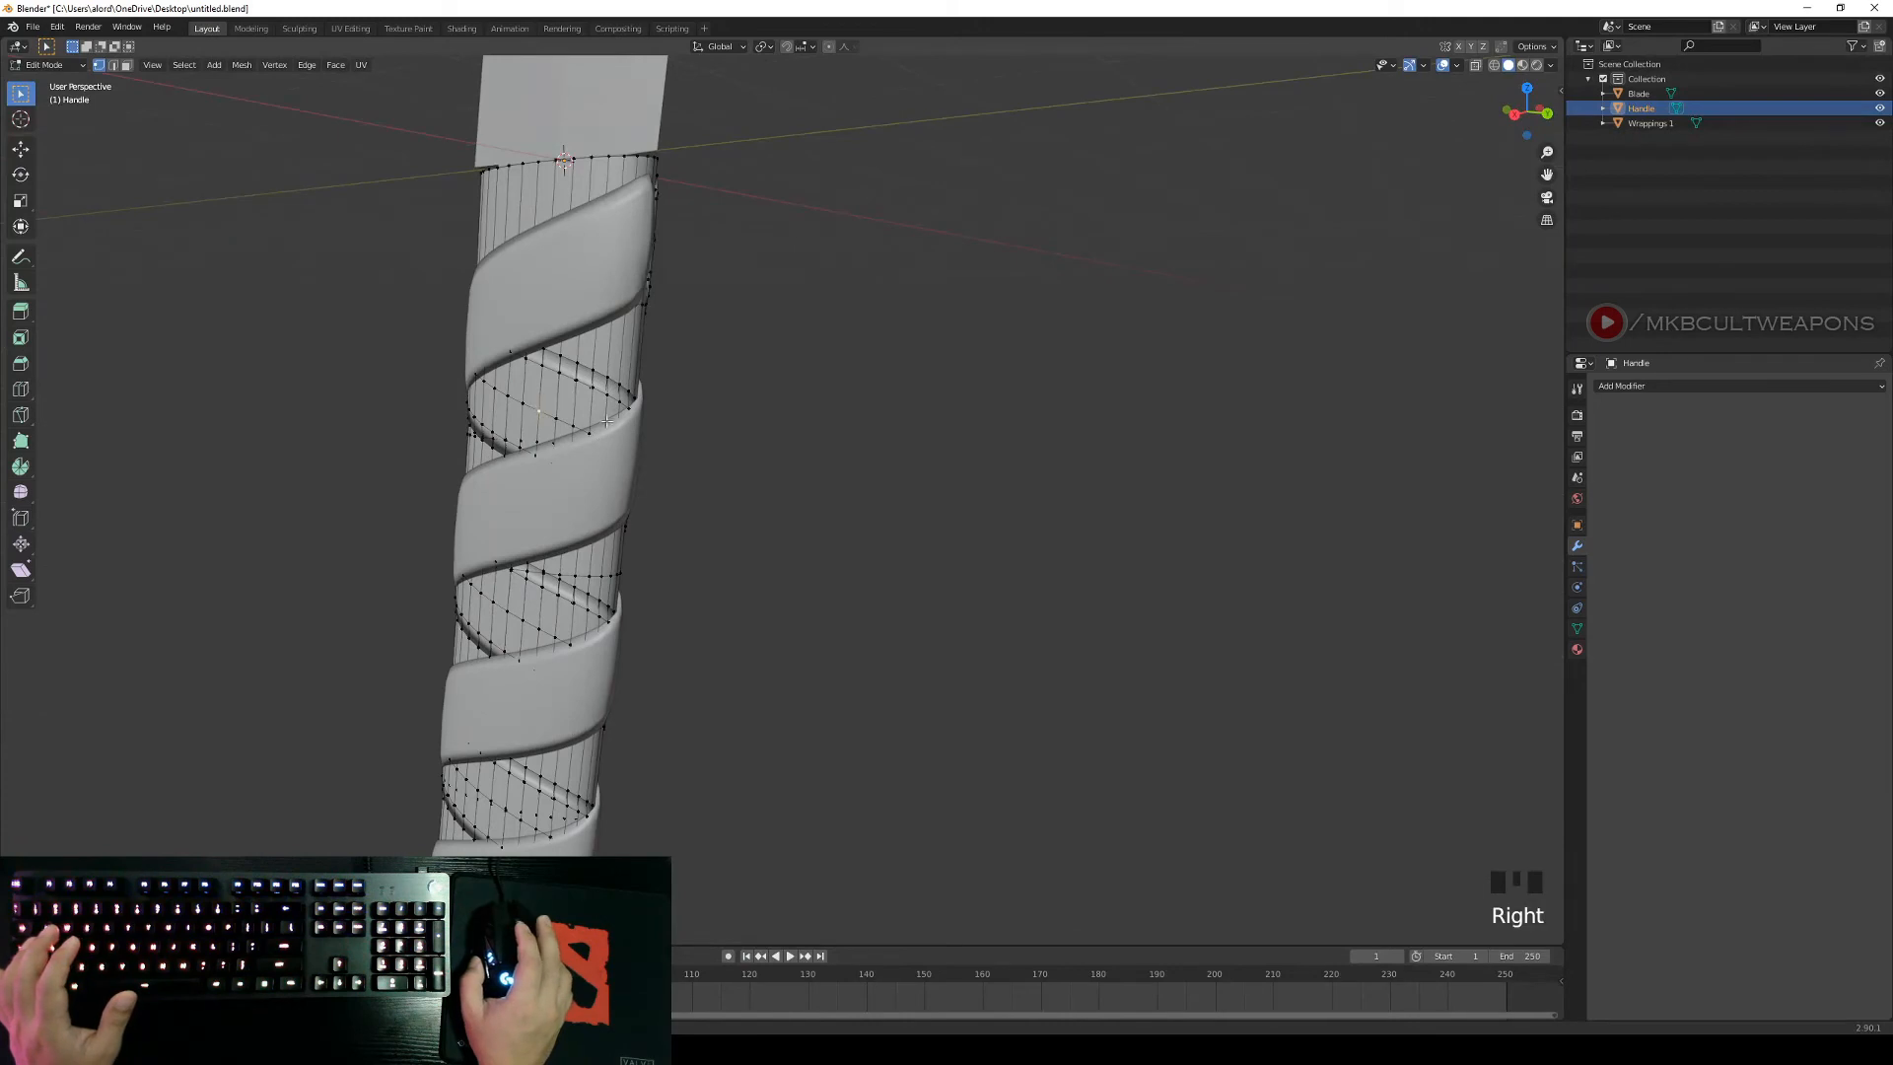
pyautogui.rightClick(997, 427)
pyautogui.rightClick(529, 401)
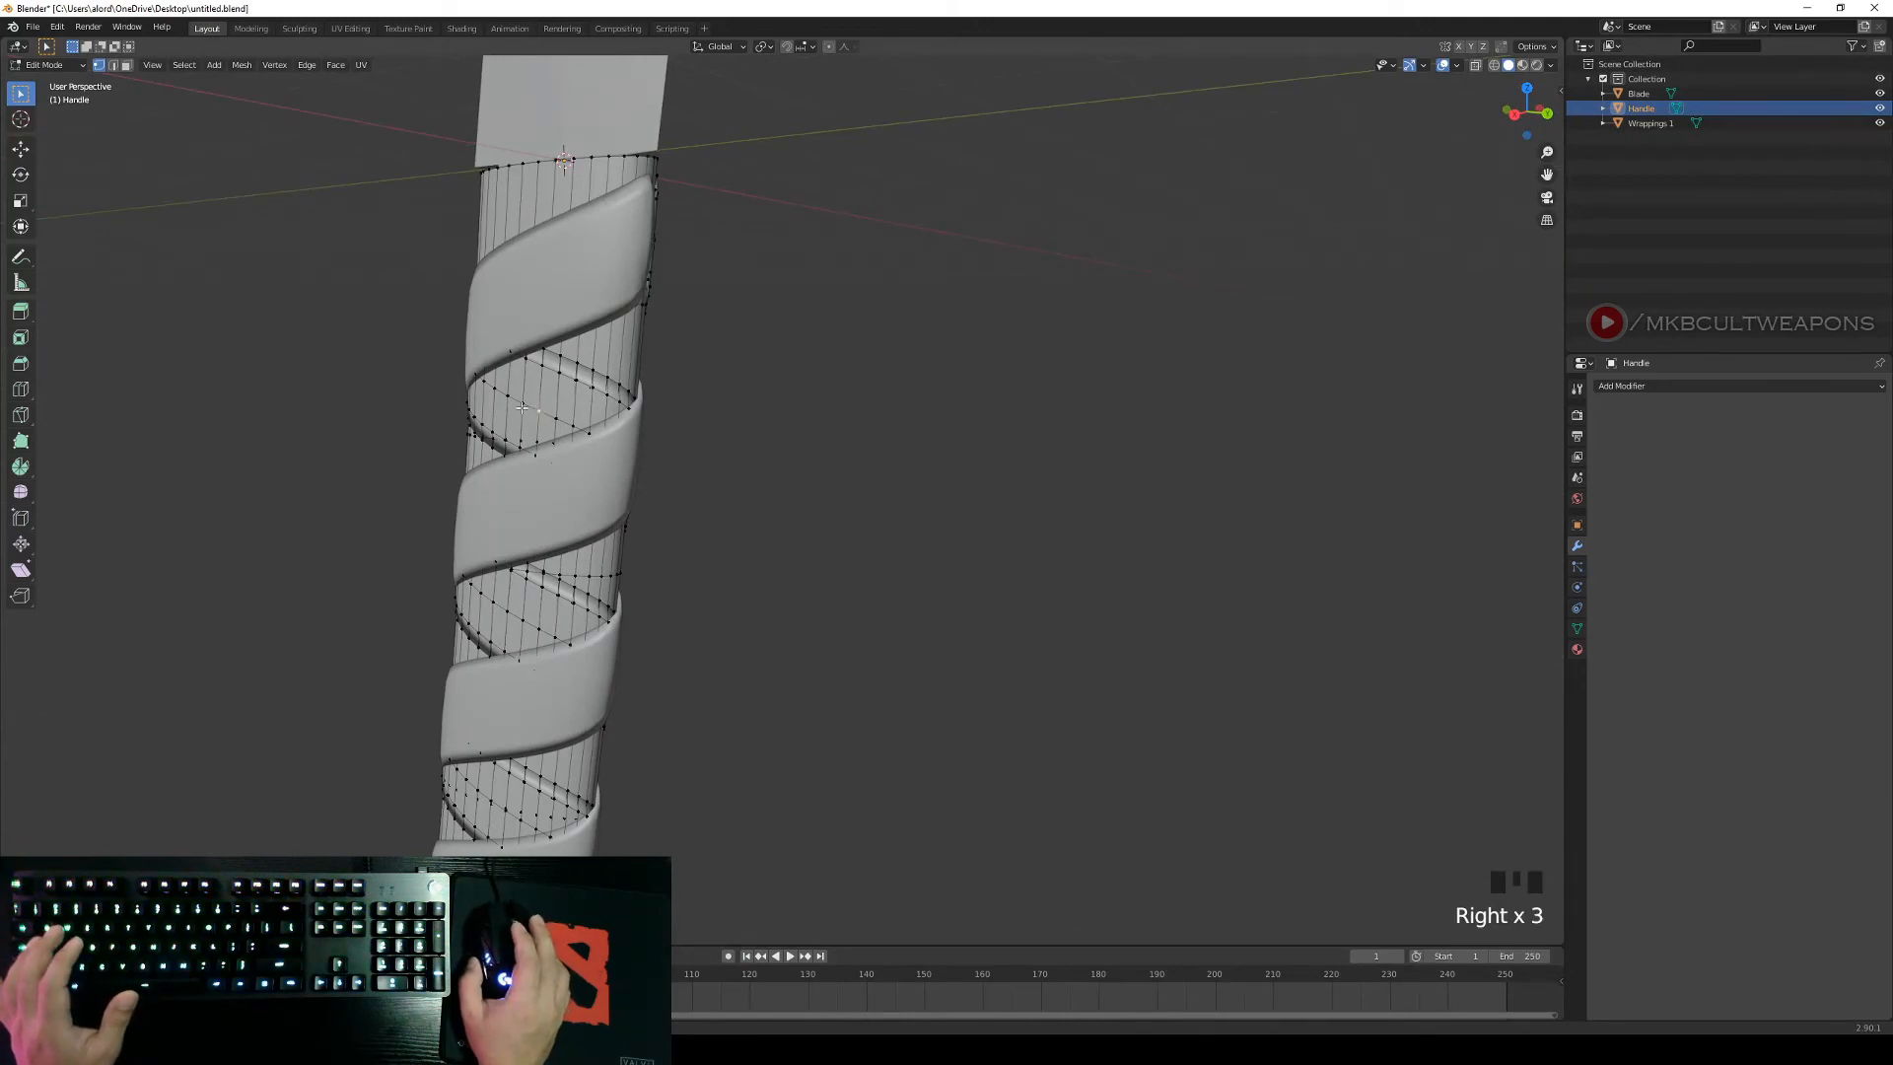
pyautogui.press('l')
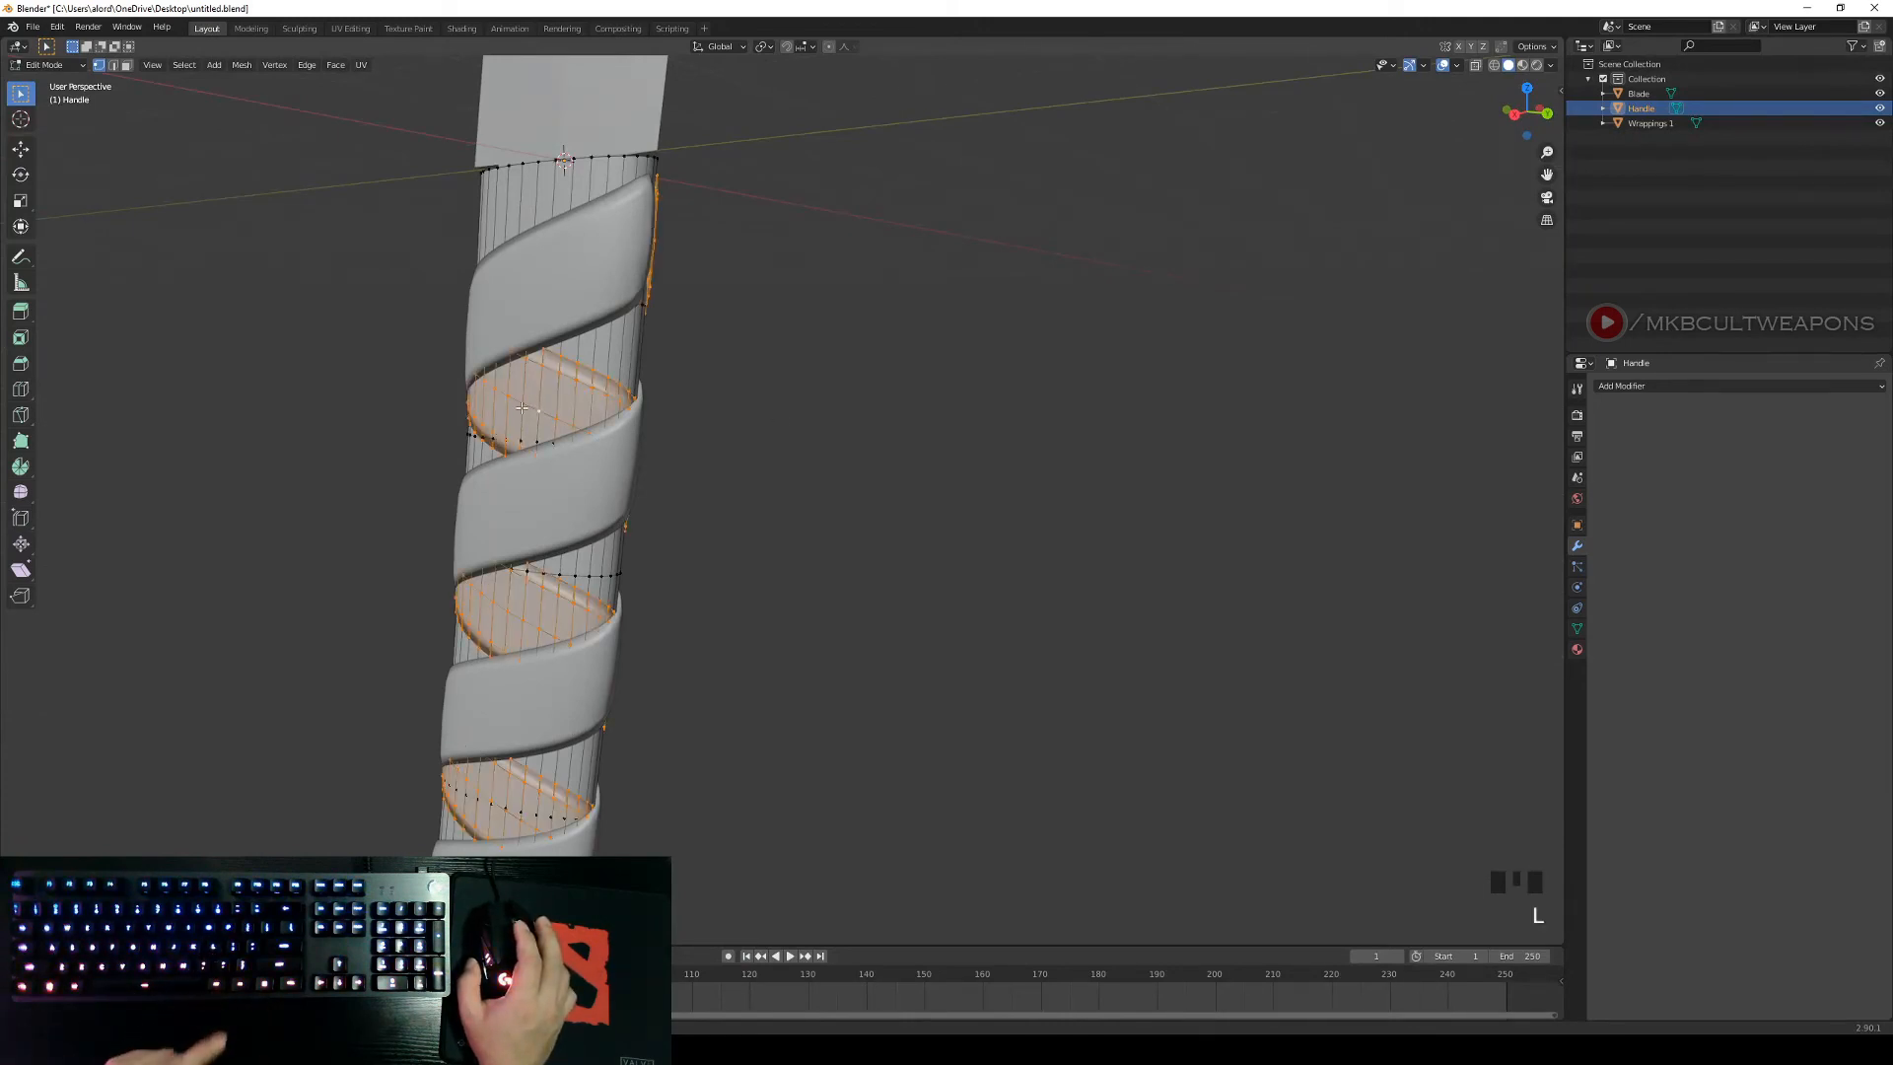
pyautogui.press('p')
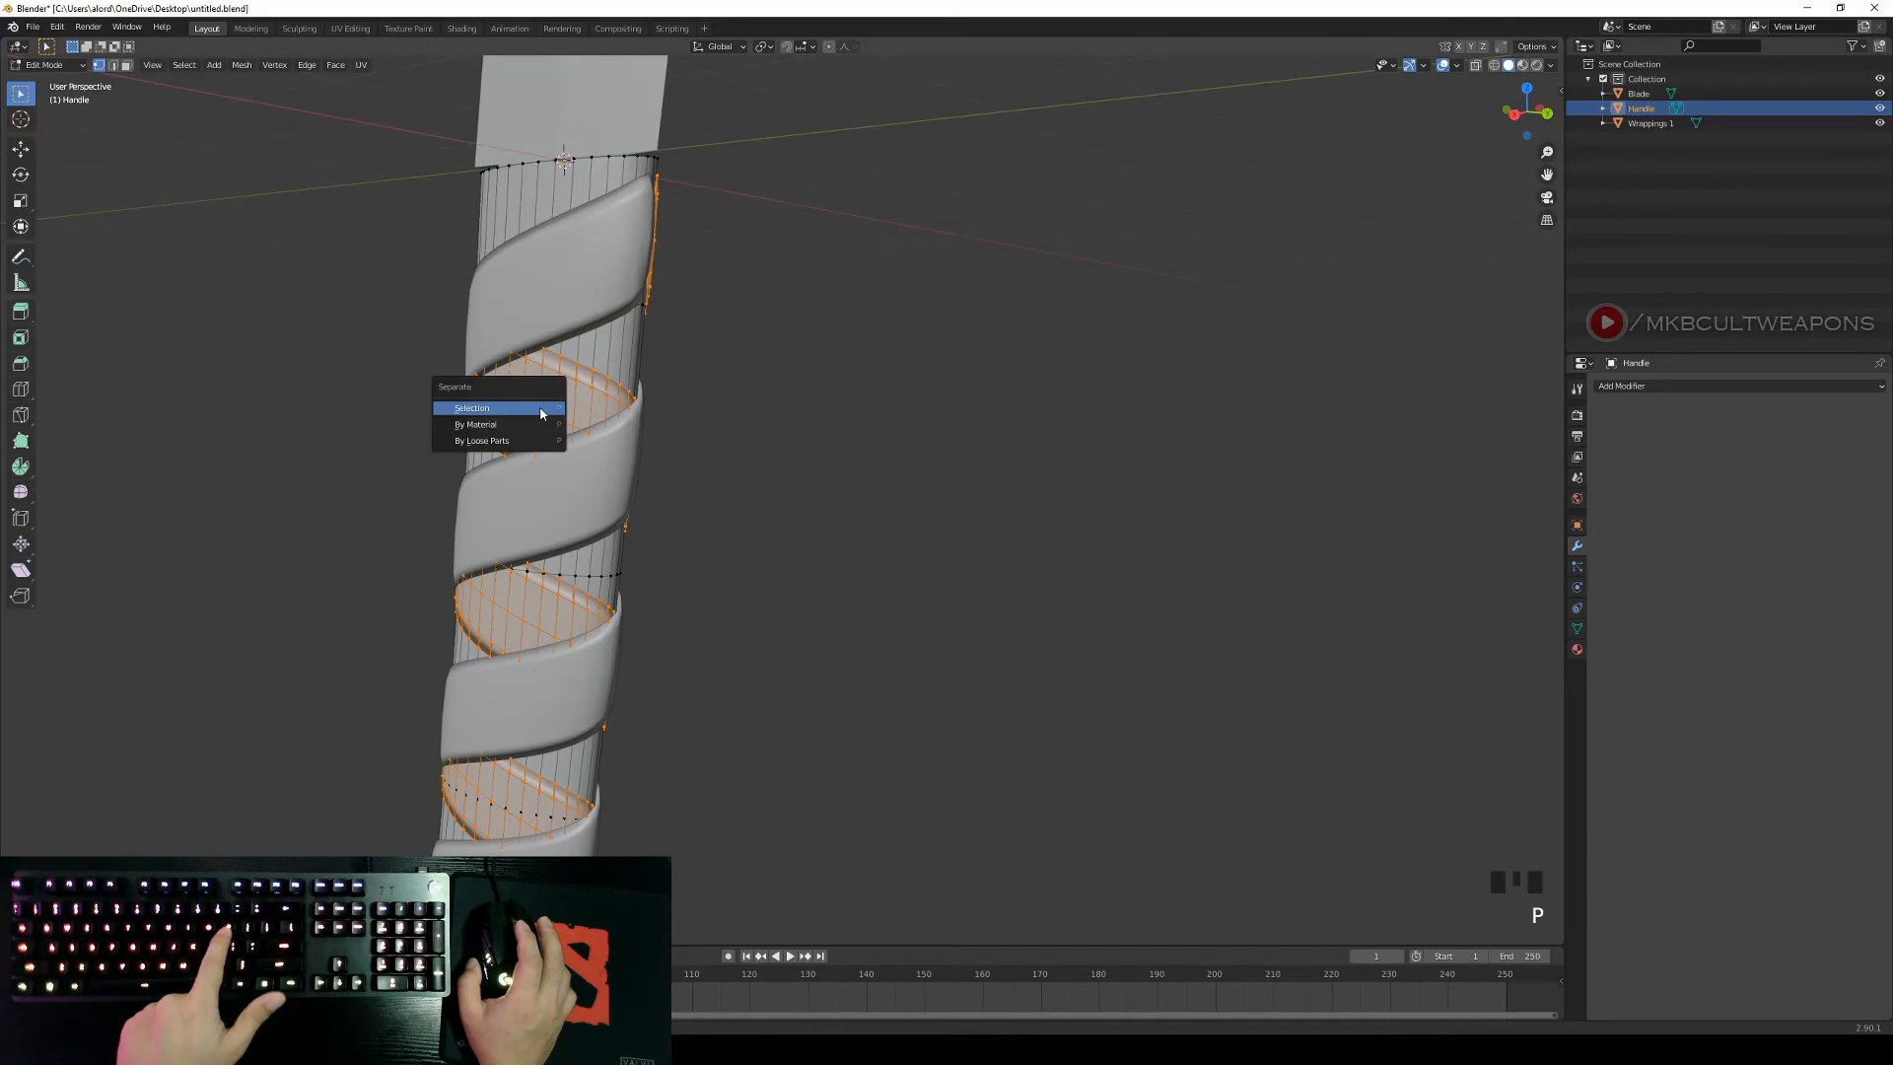
pyautogui.click(465, 413)
# Return to Object Mode and select only the newly separated, opposite-running spiral wrap.
pyautogui.moveTo(854, 431); pyautogui.dragTo(830, 430, button='middle')
pyautogui.press('Tab')
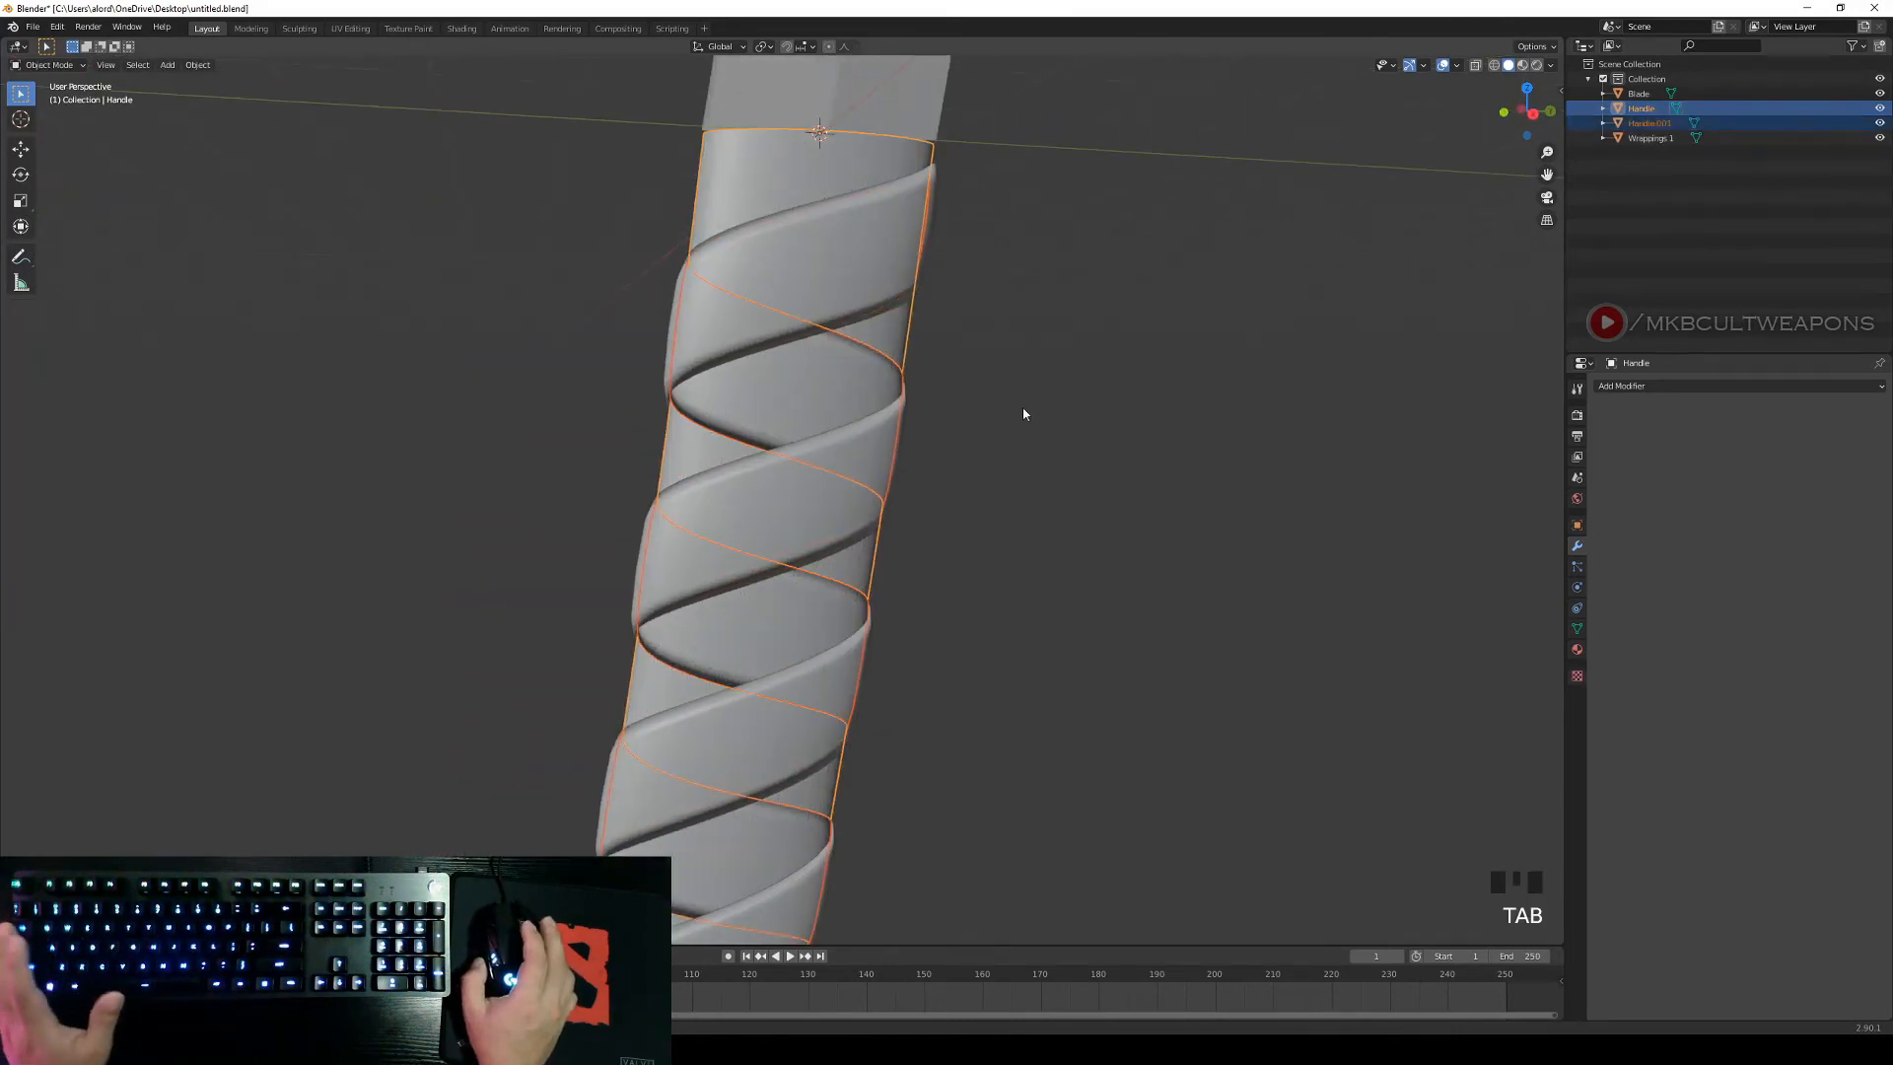
pyautogui.rightClick(1099, 374)
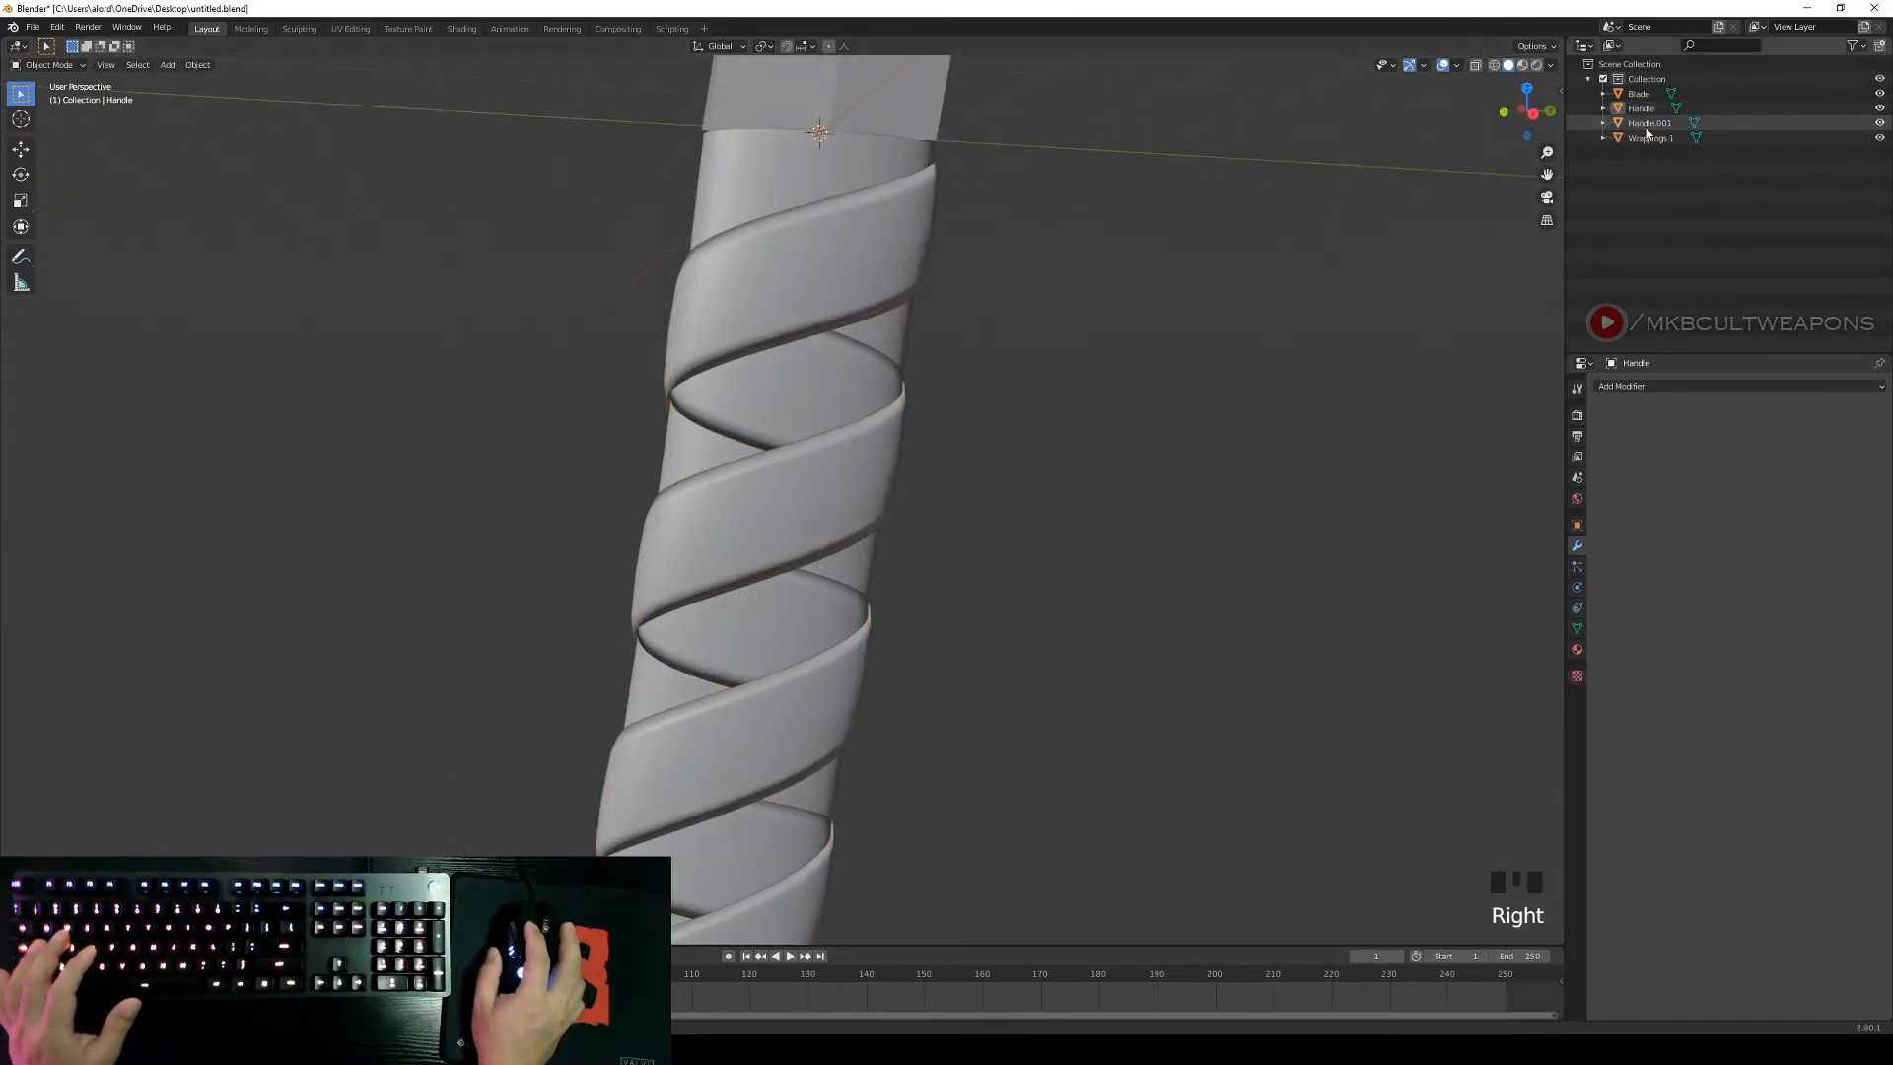
pyautogui.rightClick(789, 398)
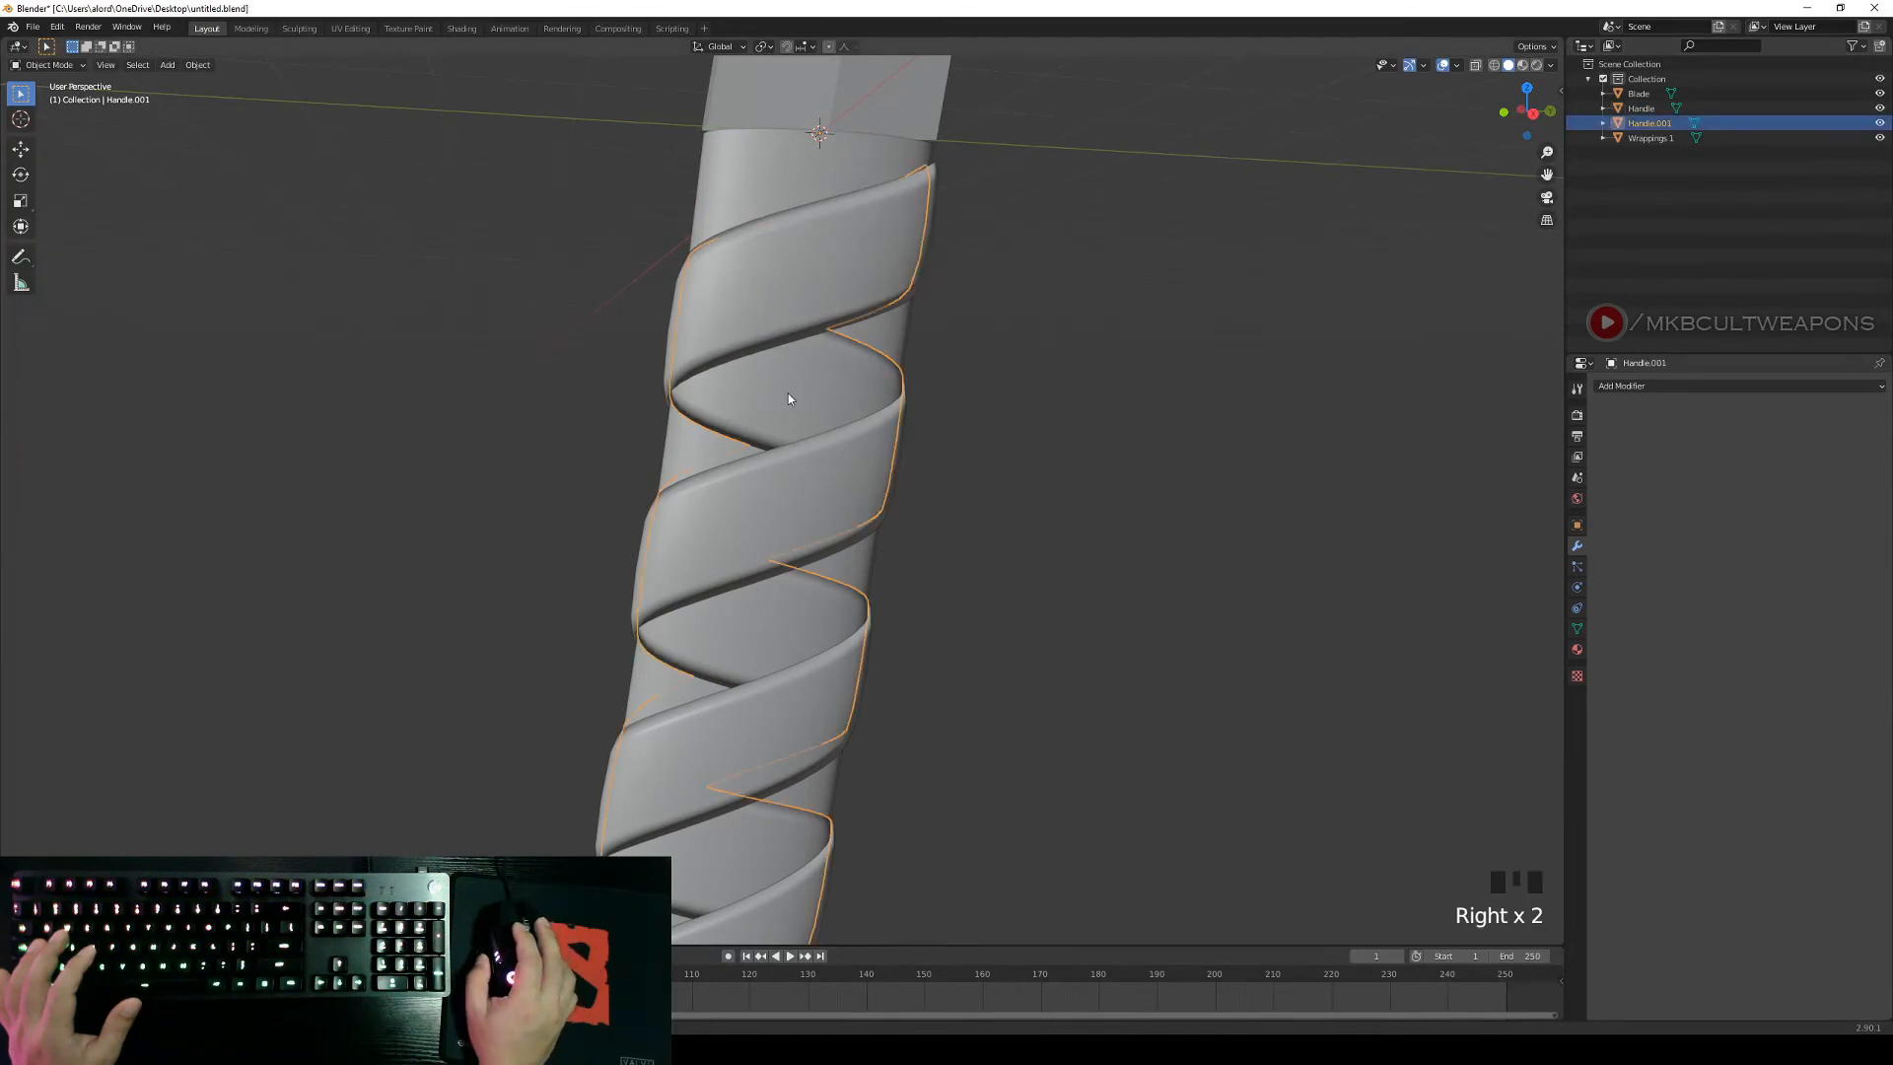
pyautogui.doubleClick(1648, 122)
pyautogui.click(1648, 122)
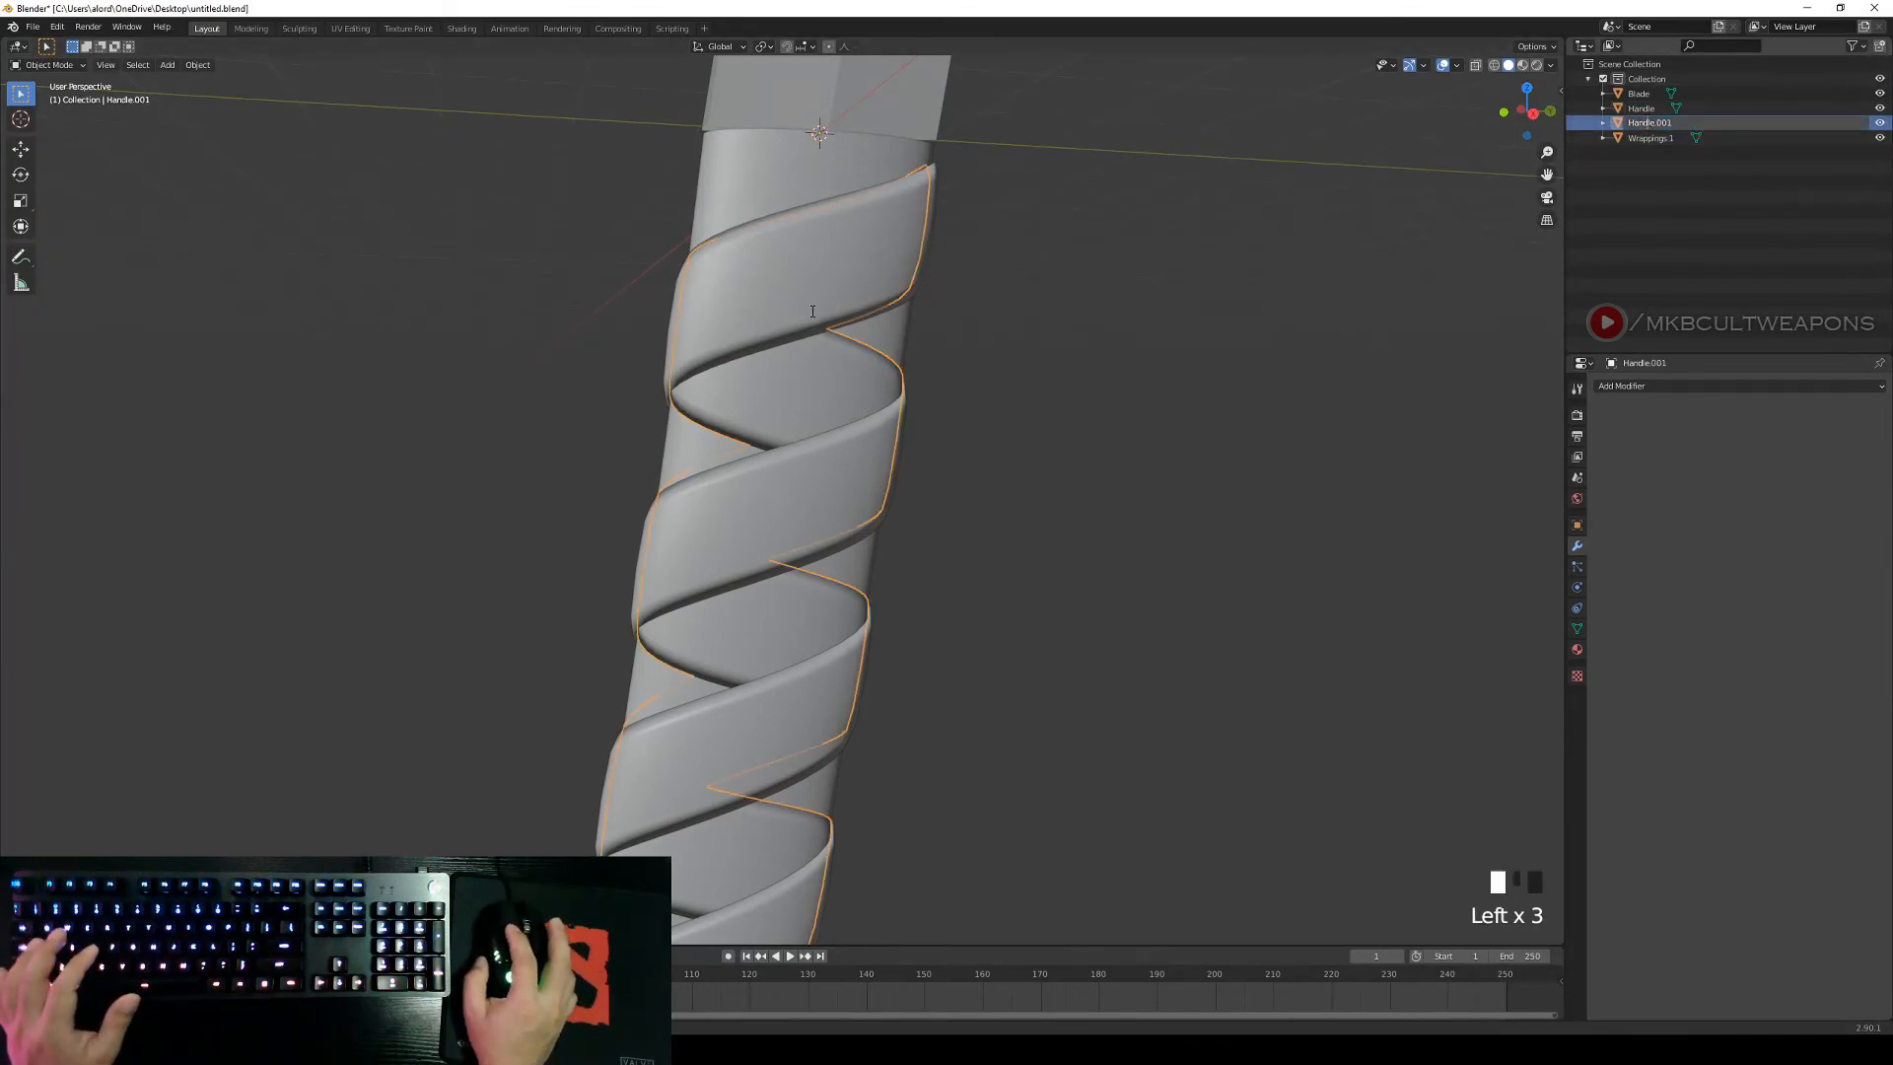
pyautogui.rightClick(898, 388)
pyautogui.rightClick(887, 389)
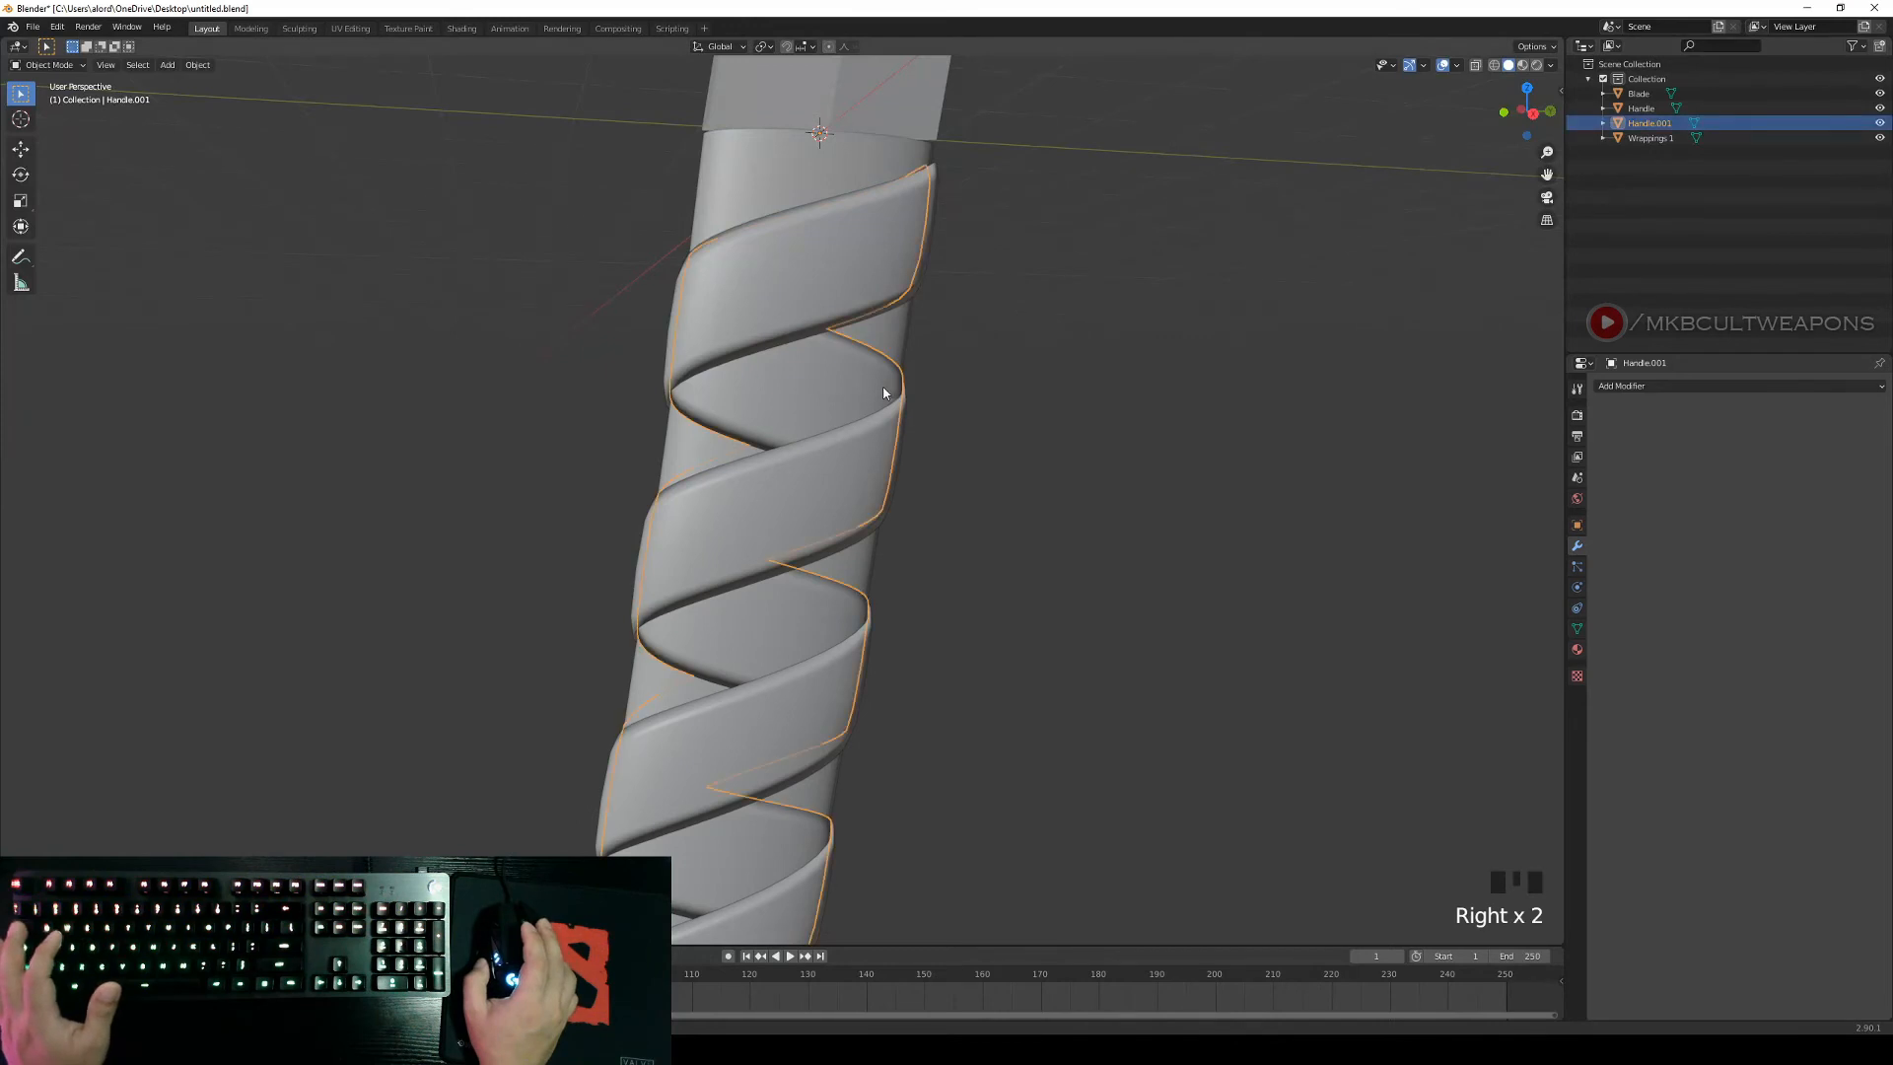
pyautogui.press('Tab')
pyautogui.press('Tab')
pyautogui.rightClick(1132, 380)
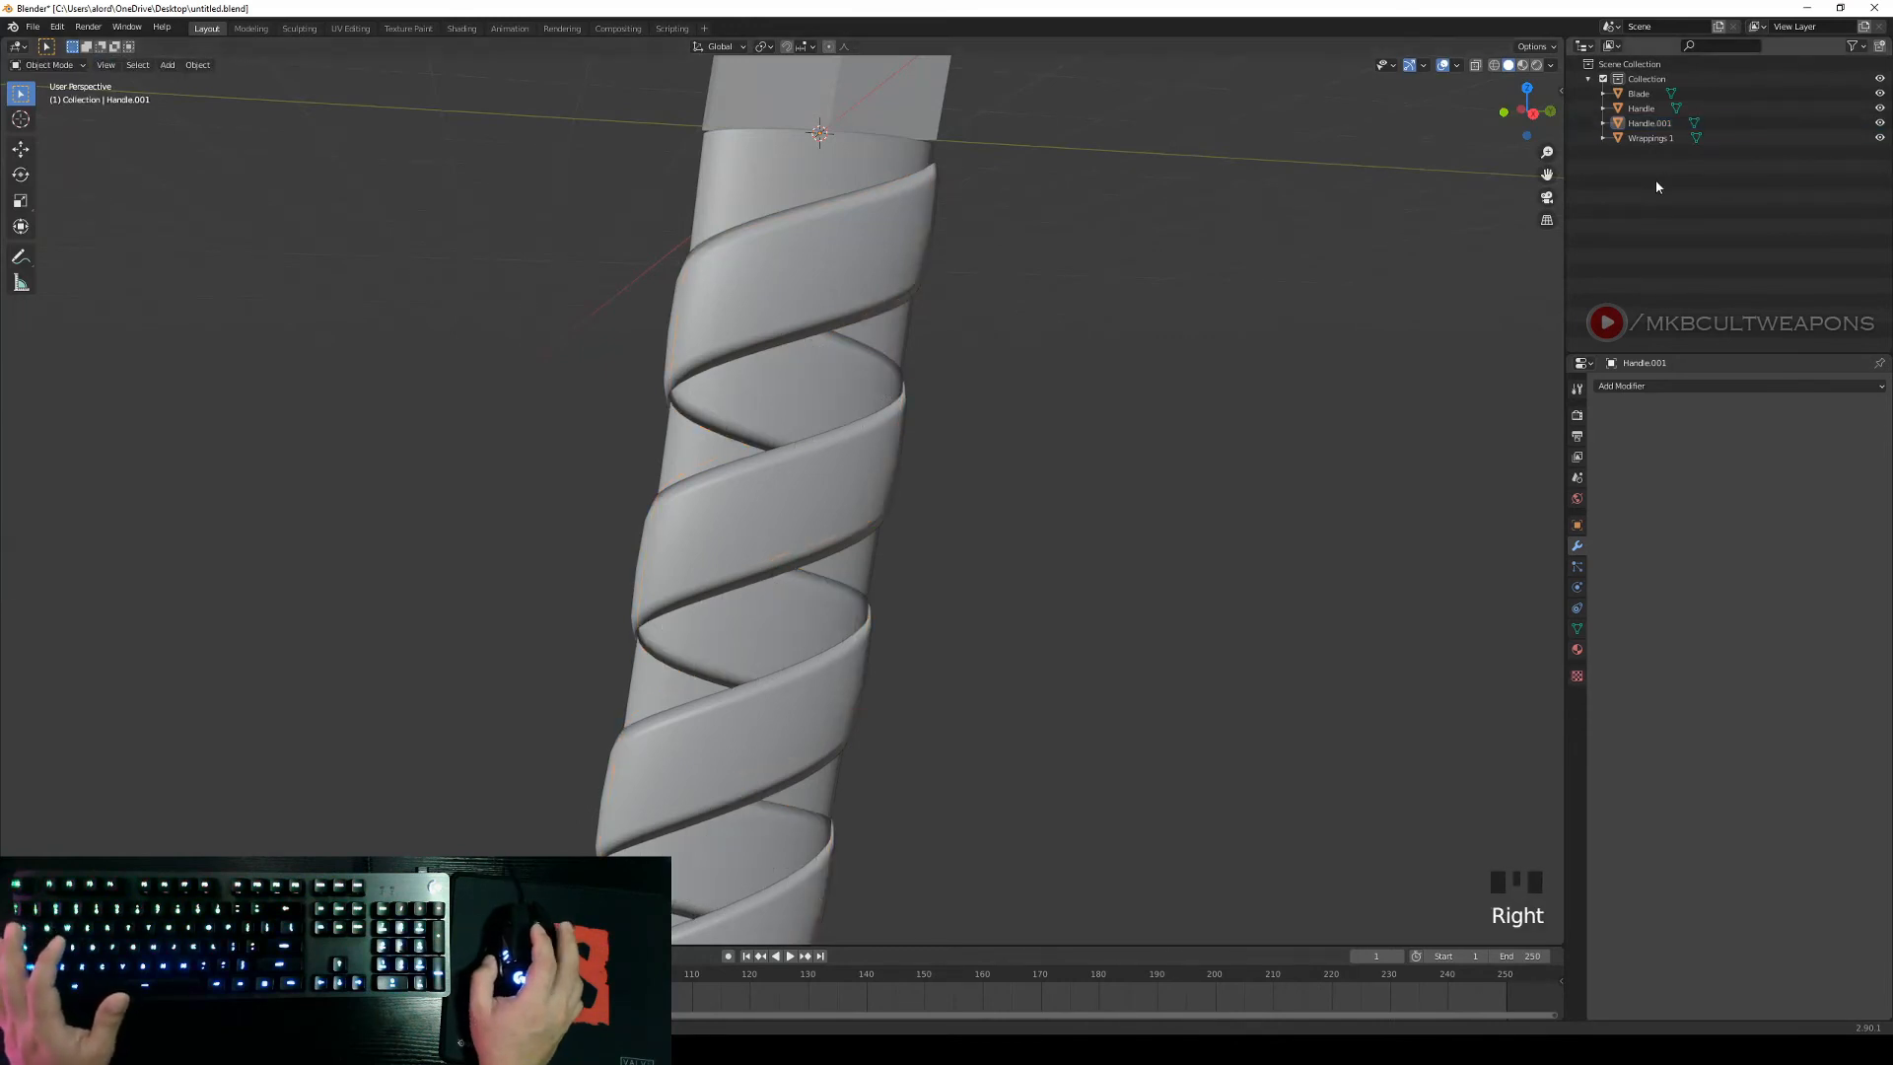
# Rename the second separated spiral wrap as Wrappings 2.
pyautogui.click(1651, 126)
pyautogui.doubleClick(1652, 126)
pyautogui.write('Wra')
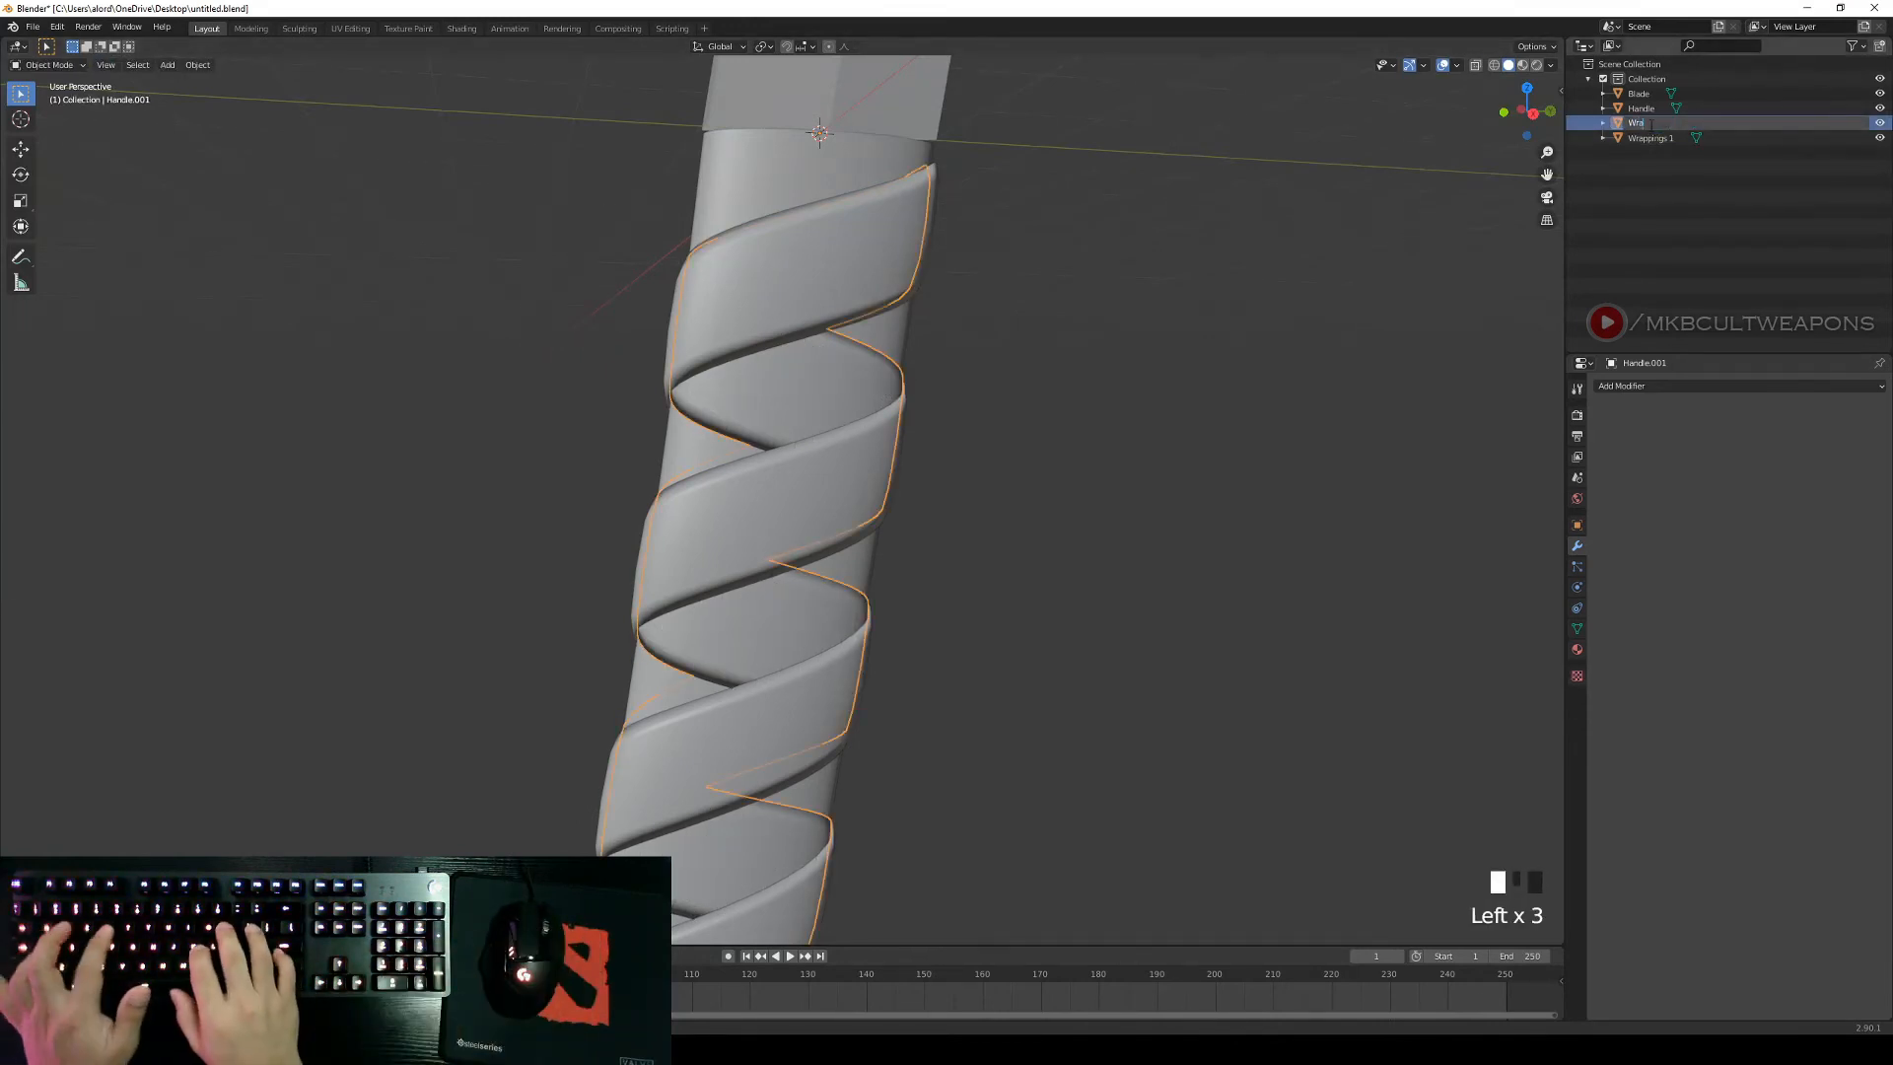
pyautogui.write('ppings 2')
pyautogui.press('Return')
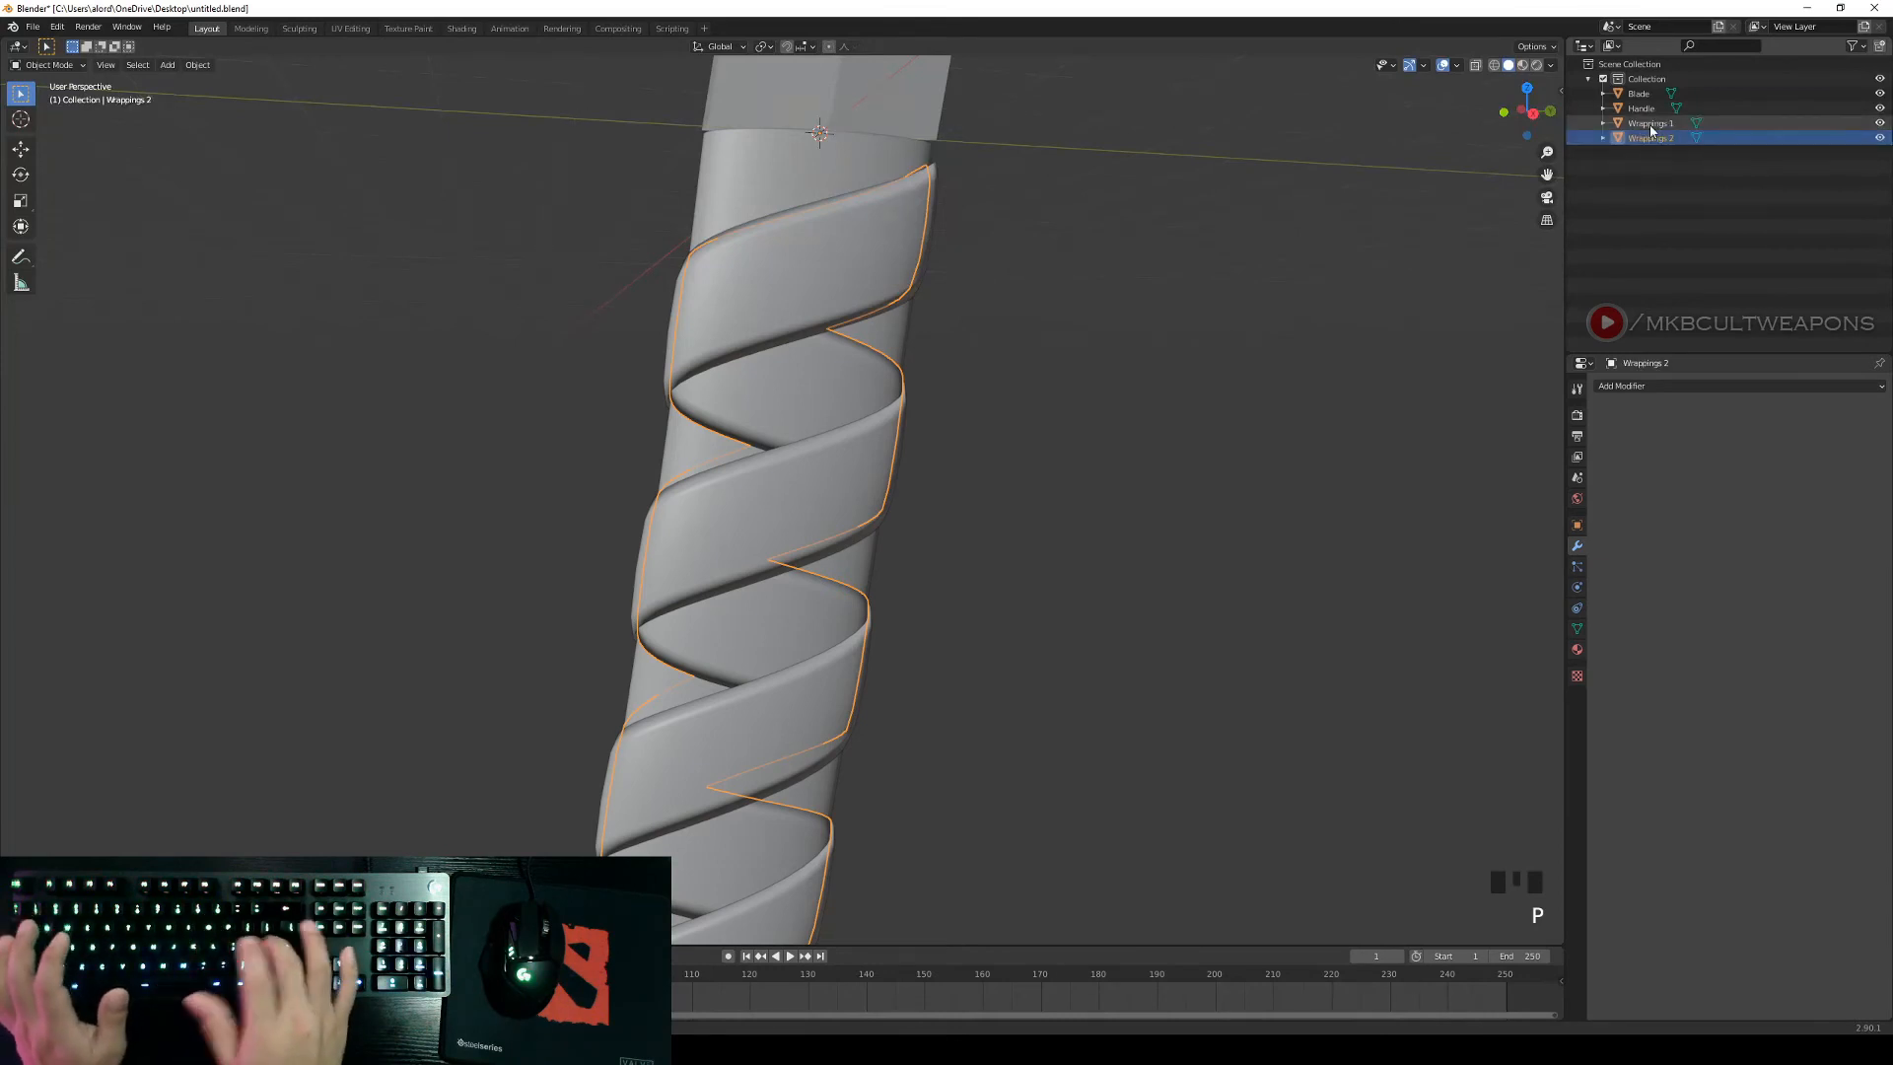
# Hide Wrappings 1 and Wrappings 2 in the right orthographic view so that only the bare handle core and blade are shown.
pyautogui.rightClick(1132, 414)
pyautogui.rightClick(807, 201)
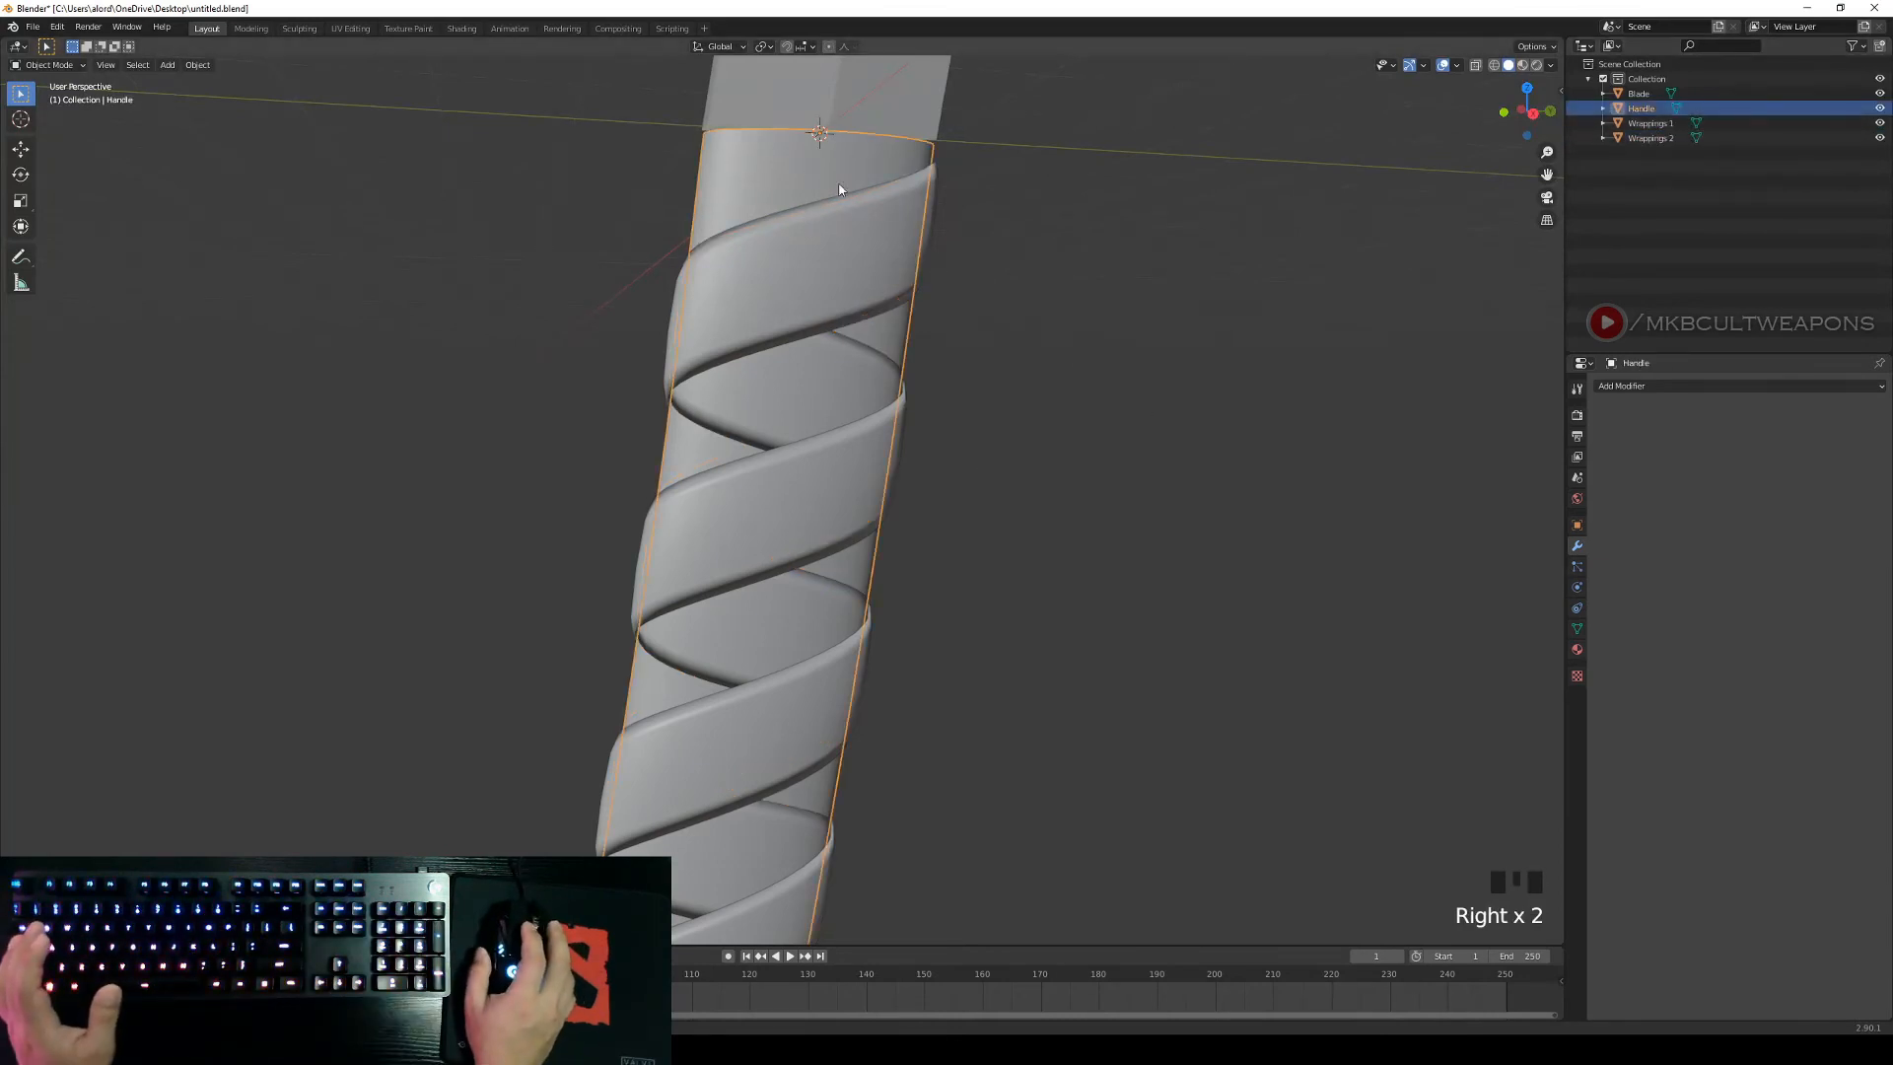
pyautogui.scroll(-4, 1144, 461)
pyautogui.press('KP_3')
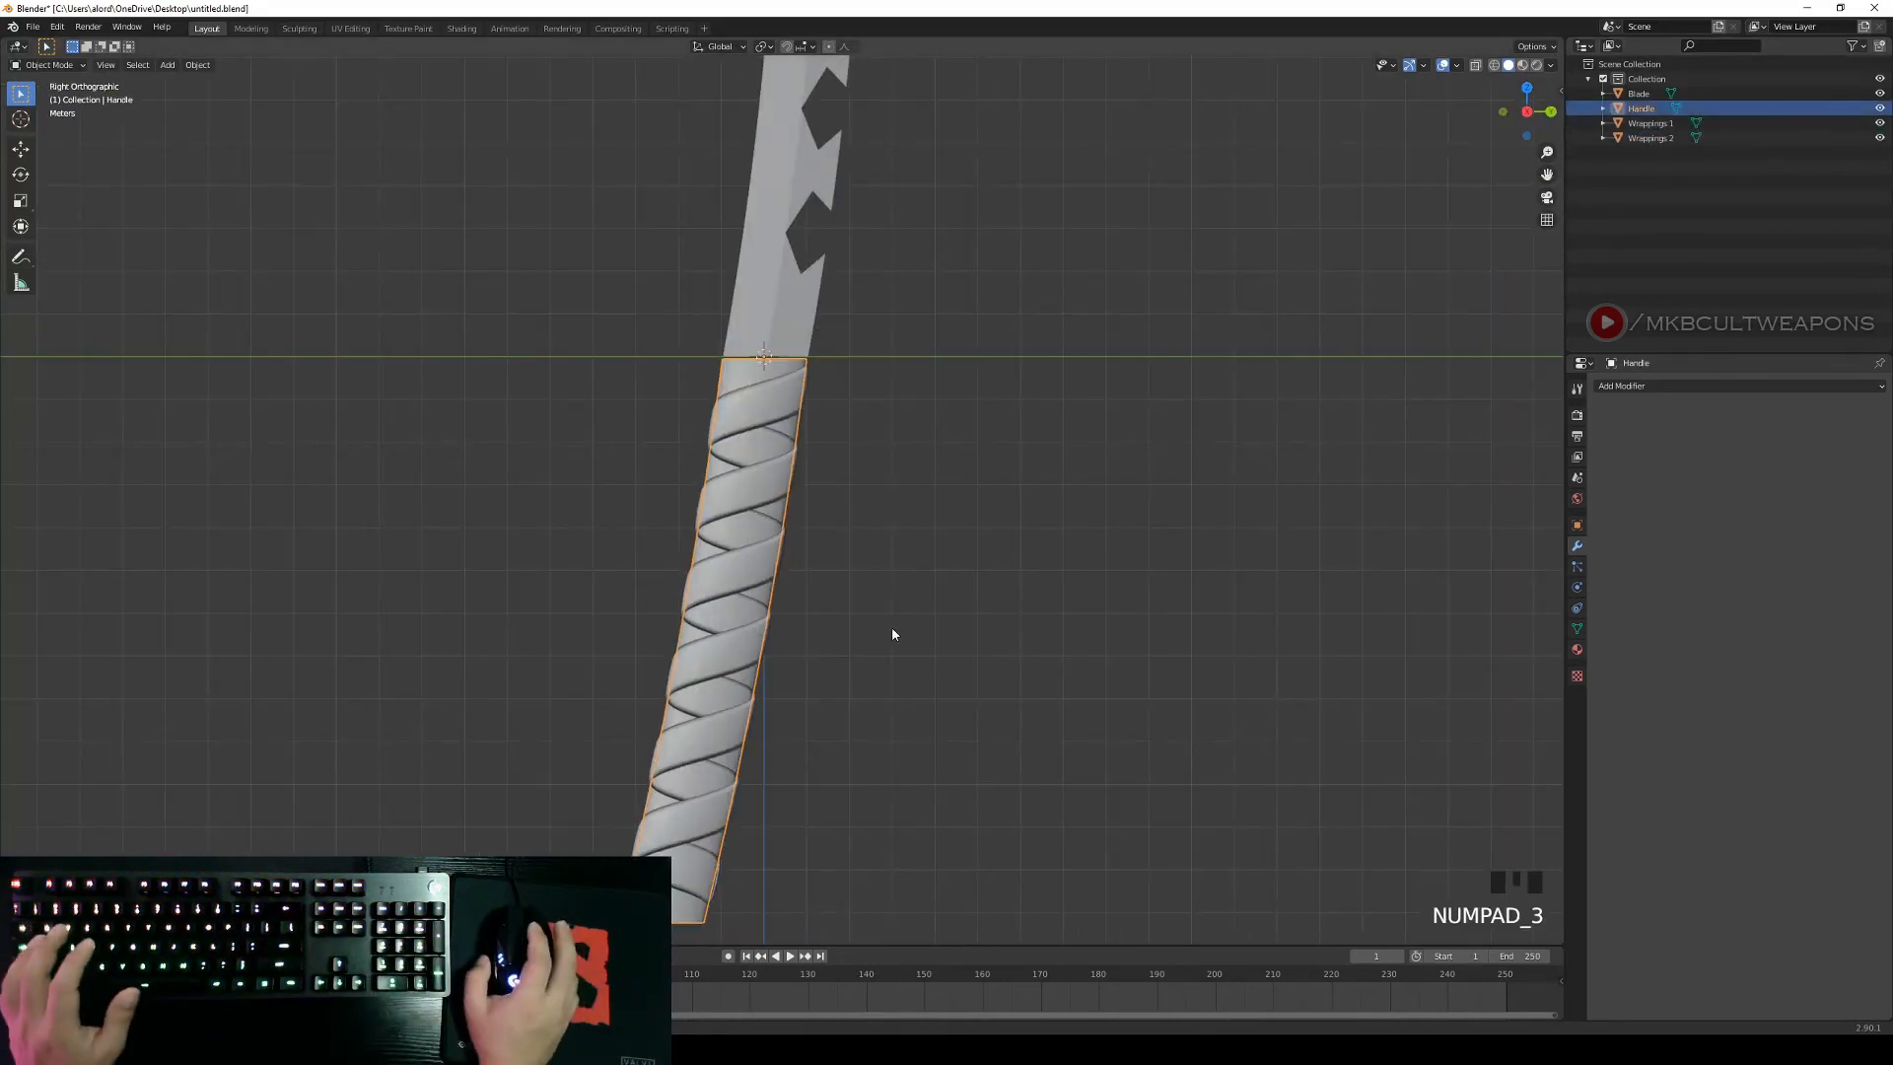
pyautogui.keyDown('shift'); pyautogui.moveTo(891, 634); pyautogui.dragTo(802, 513, button='middle'); pyautogui.keyUp('shift')
pyautogui.scroll(3, 803, 513)
pyautogui.rightClick(801, 490)
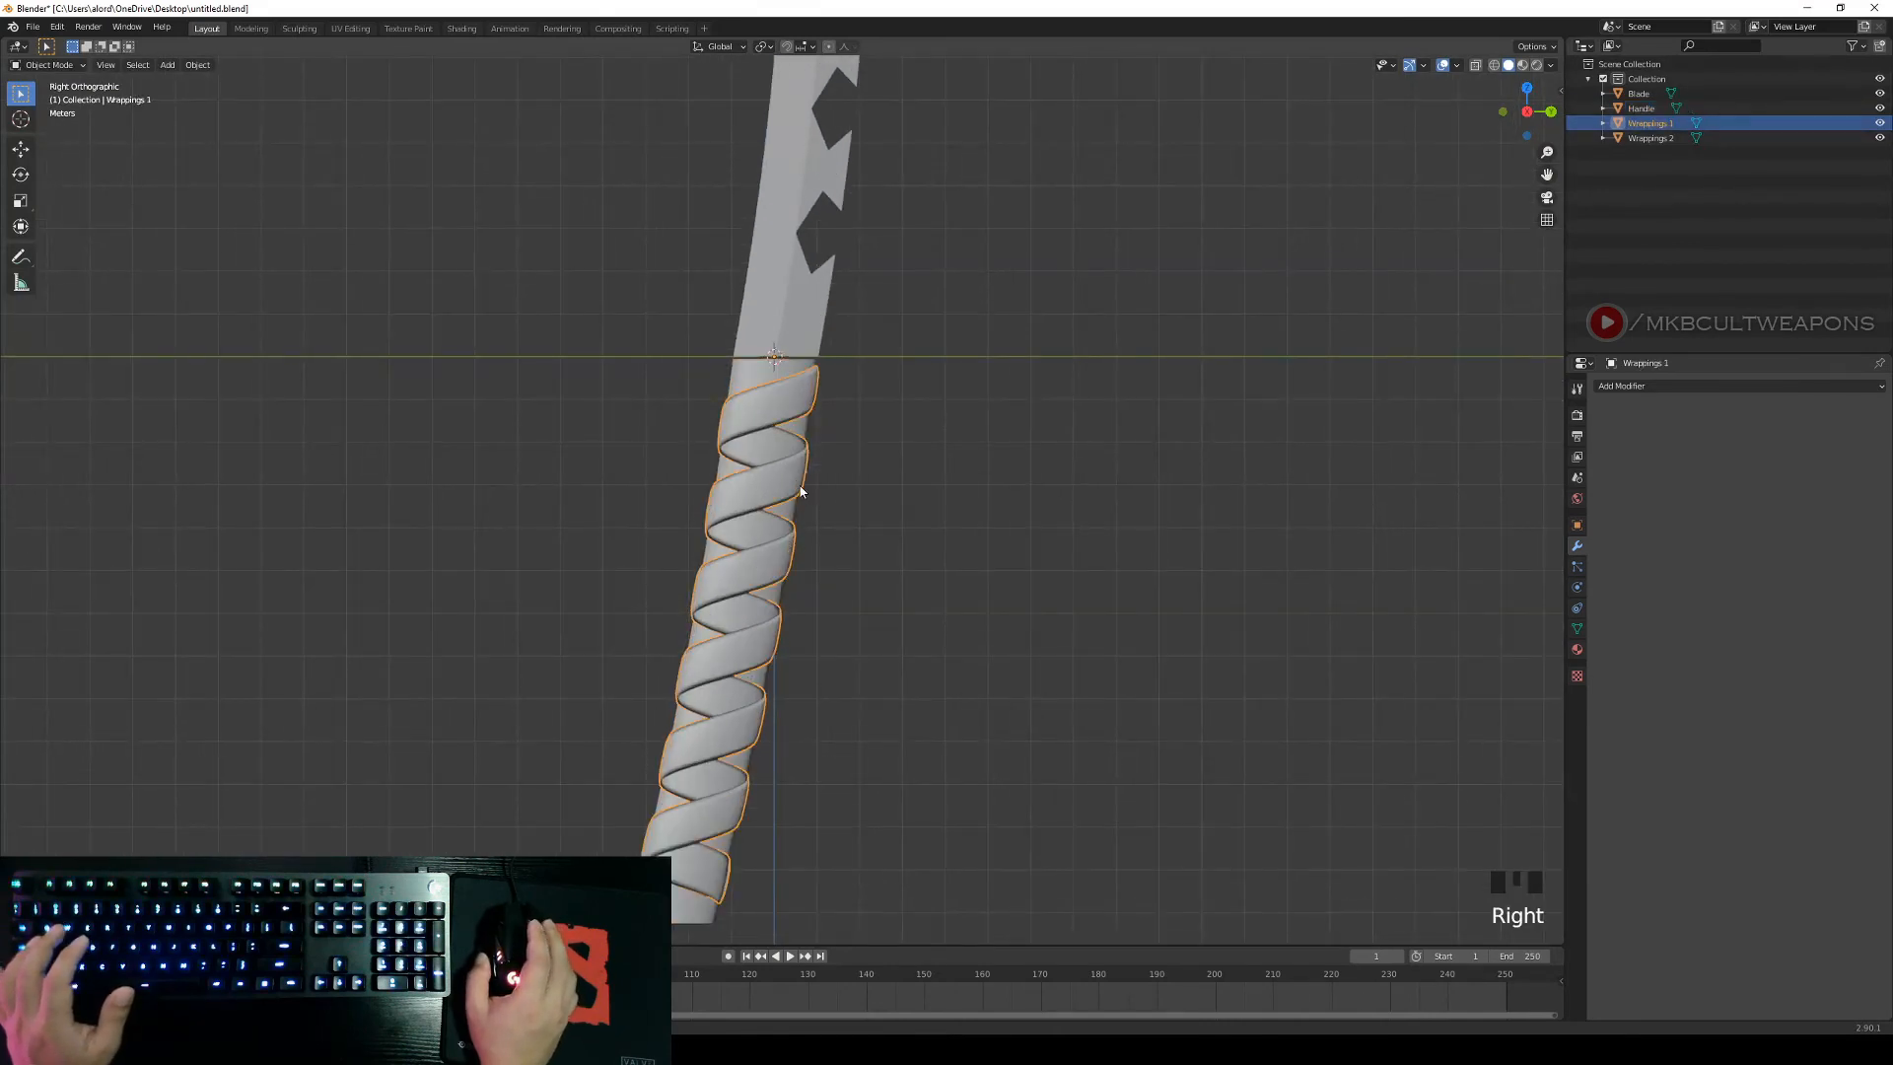
pyautogui.press('h')
pyautogui.rightClick(783, 459)
pyautogui.press('h')
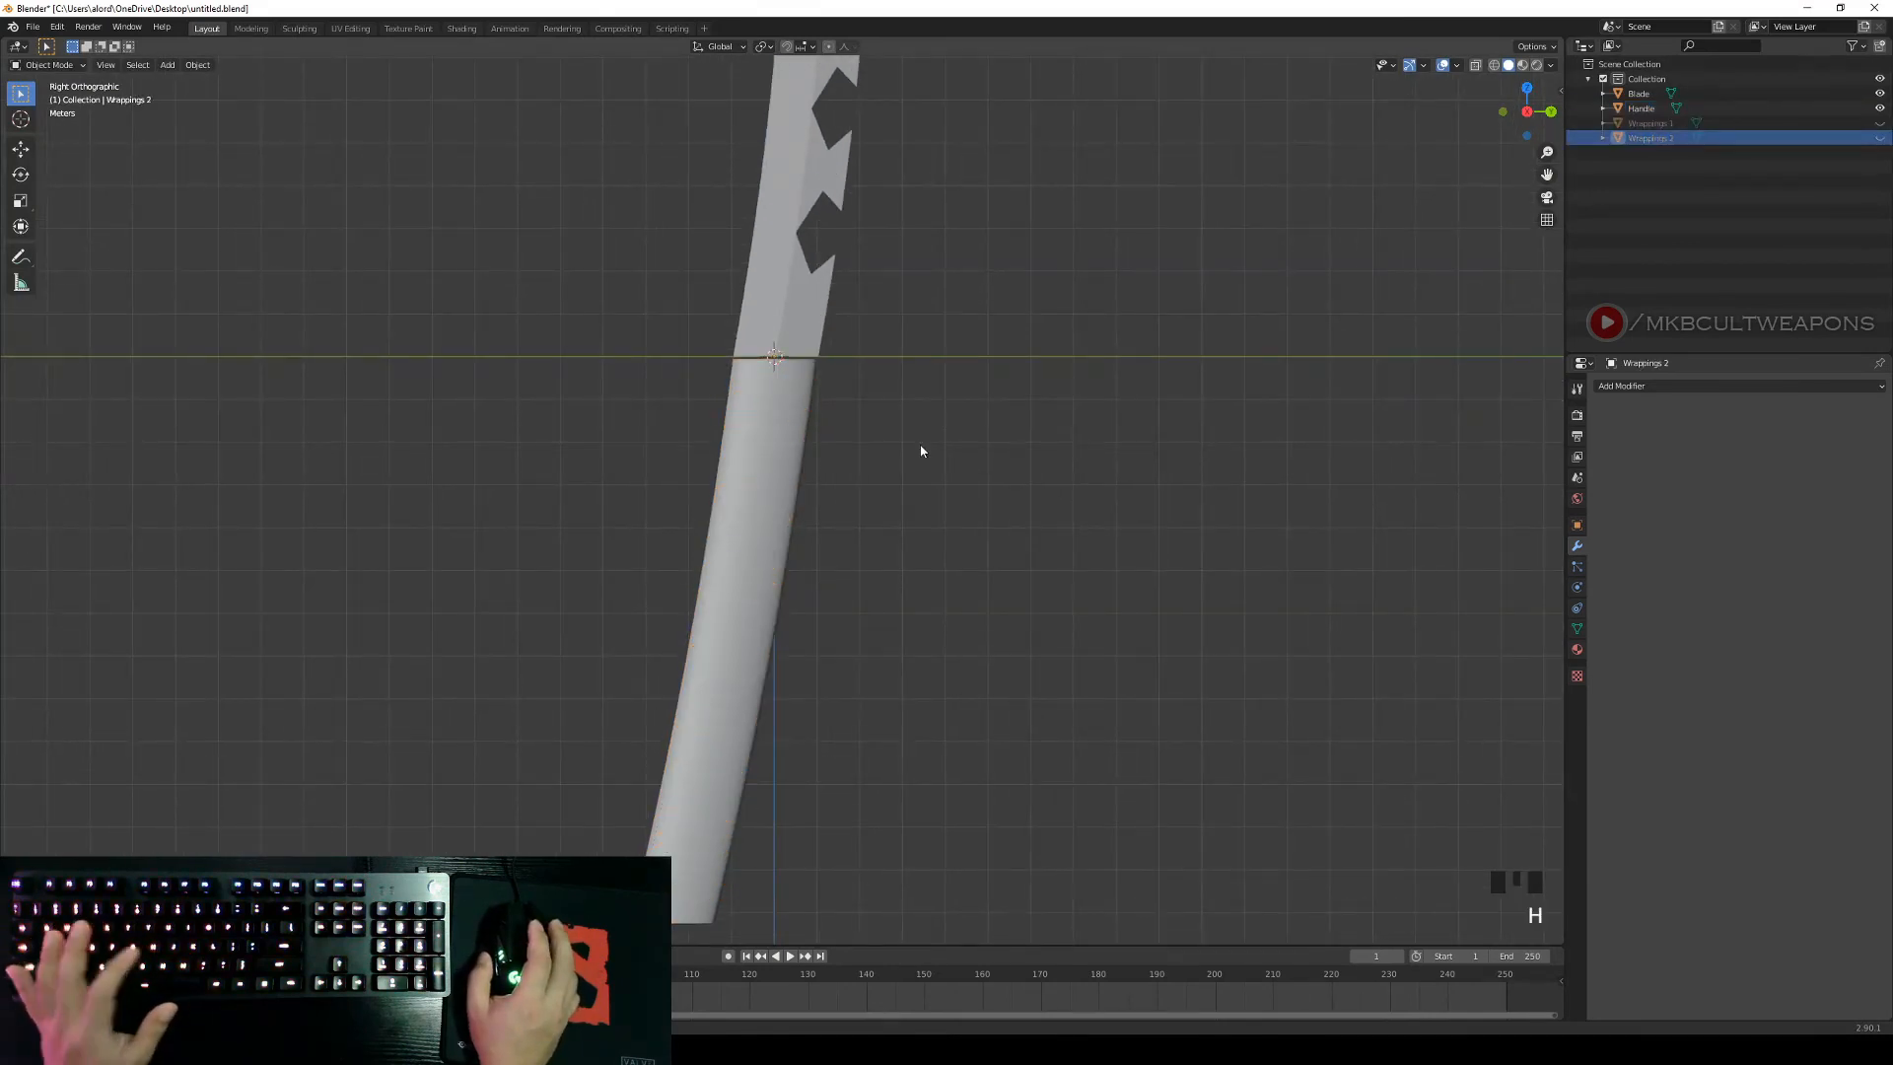
# Open the handle core in Edit Mode with wireframe shading and face selection.
pyautogui.rightClick(920, 452)
pyautogui.rightClick(760, 394)
pyautogui.press('Tab')
pyautogui.scroll(-2, 779, 493)
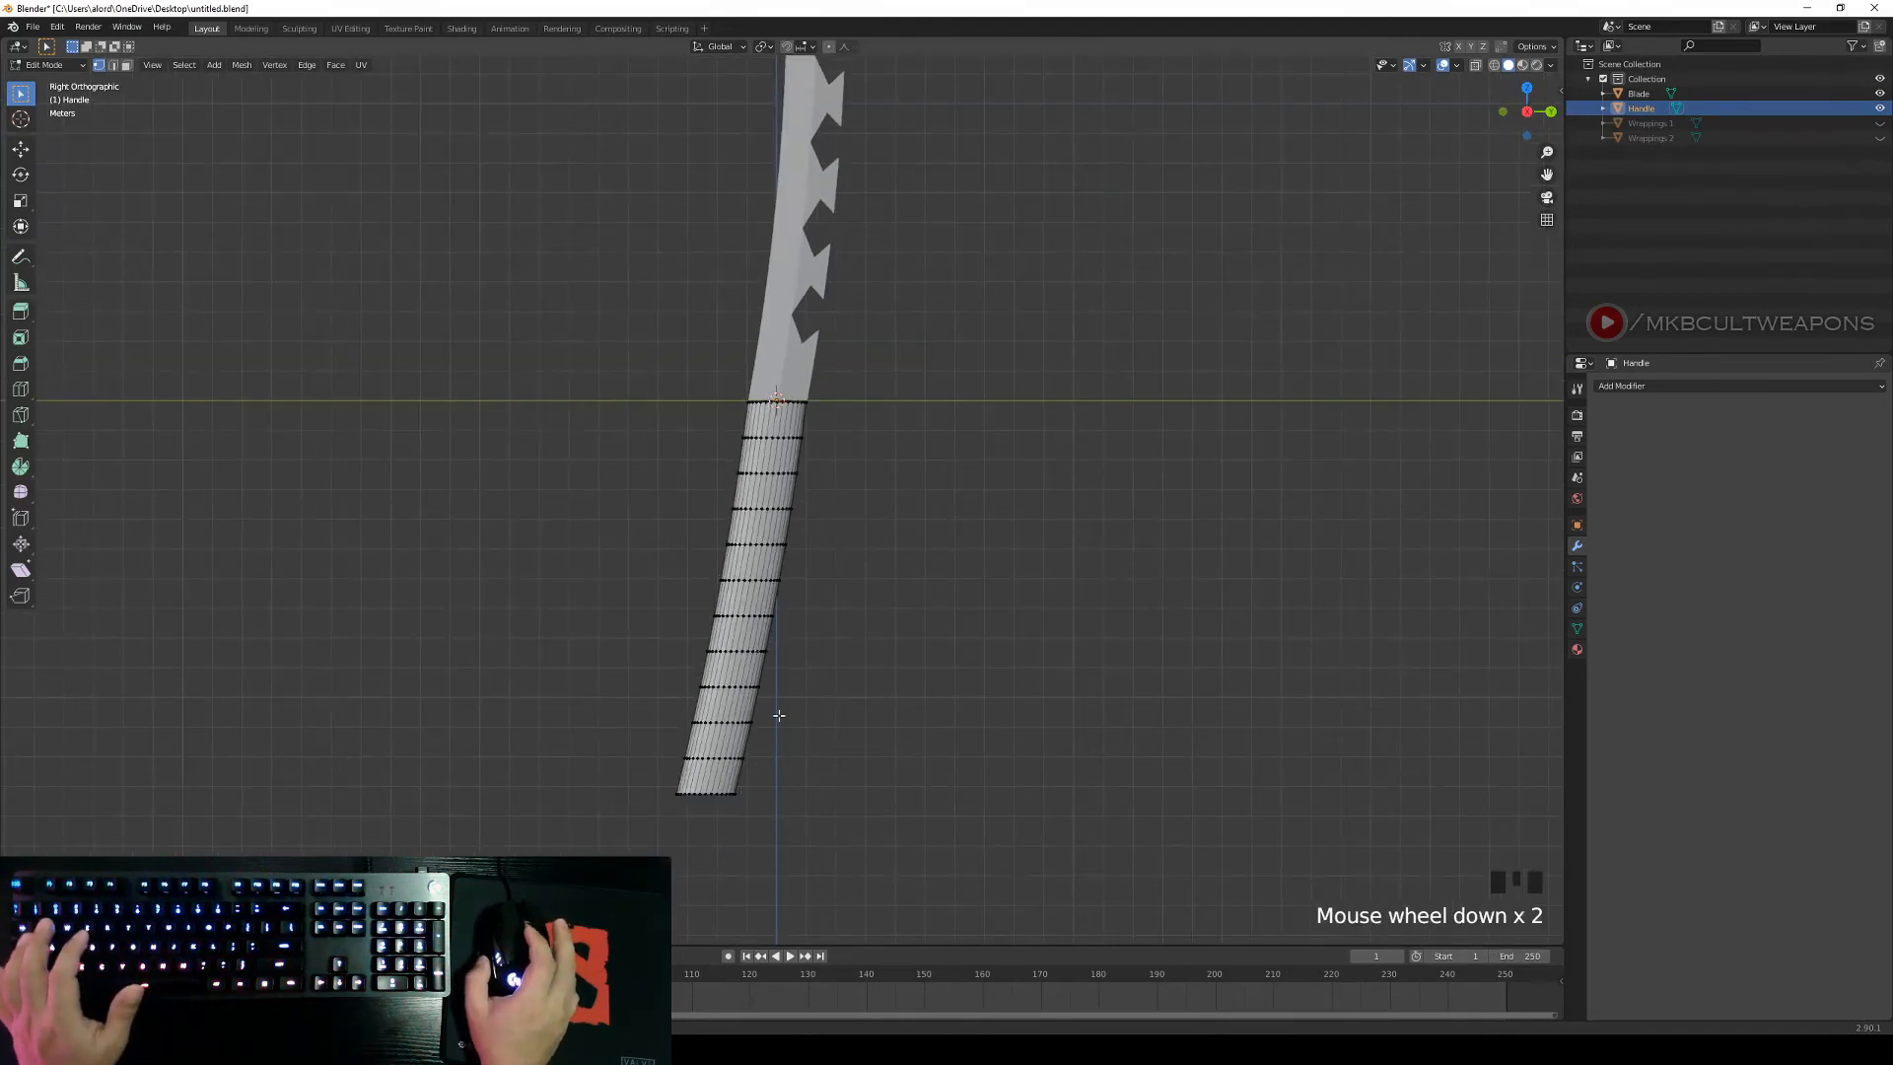
pyautogui.scroll(1, 880, 400)
pyautogui.keyDown('shift'); pyautogui.moveTo(883, 402); pyautogui.dragTo(983, 513, button='middle'); pyautogui.keyUp('shift')
pyautogui.scroll(3, 888, 558)
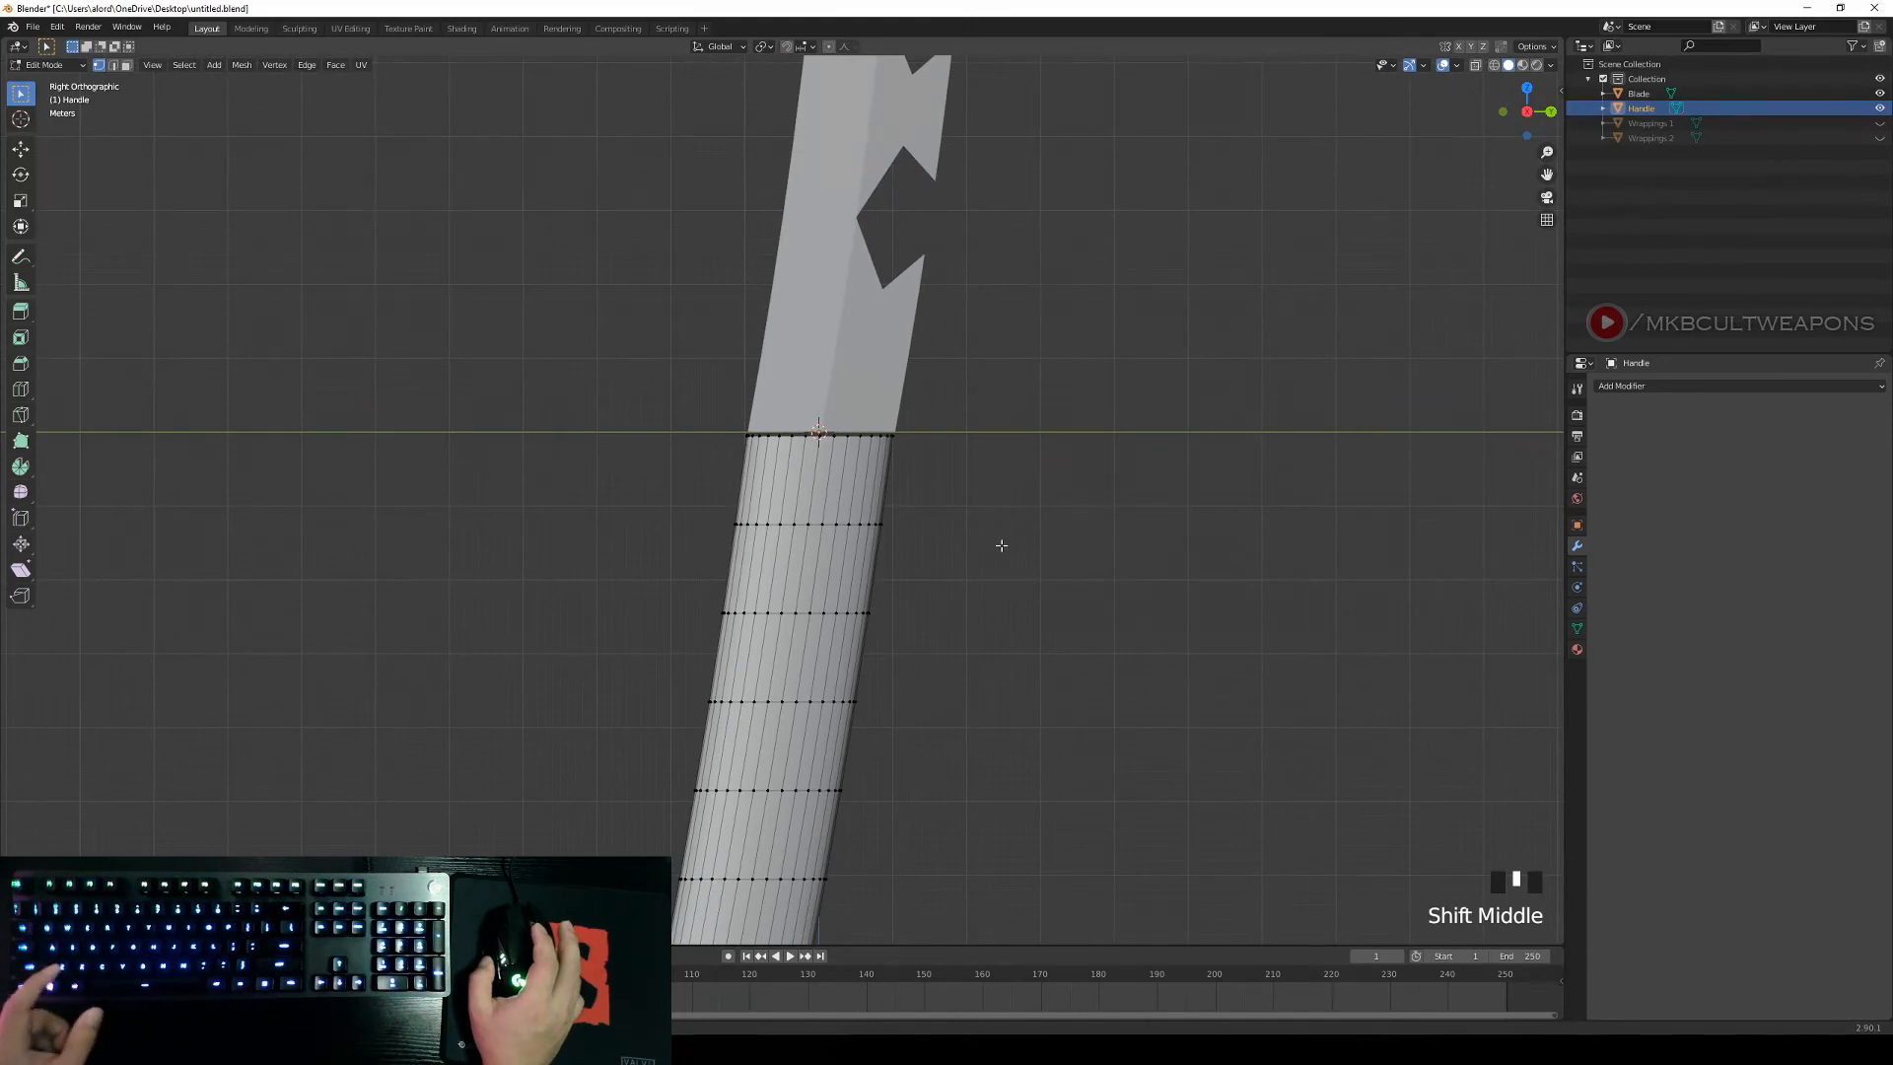
pyautogui.press('z')
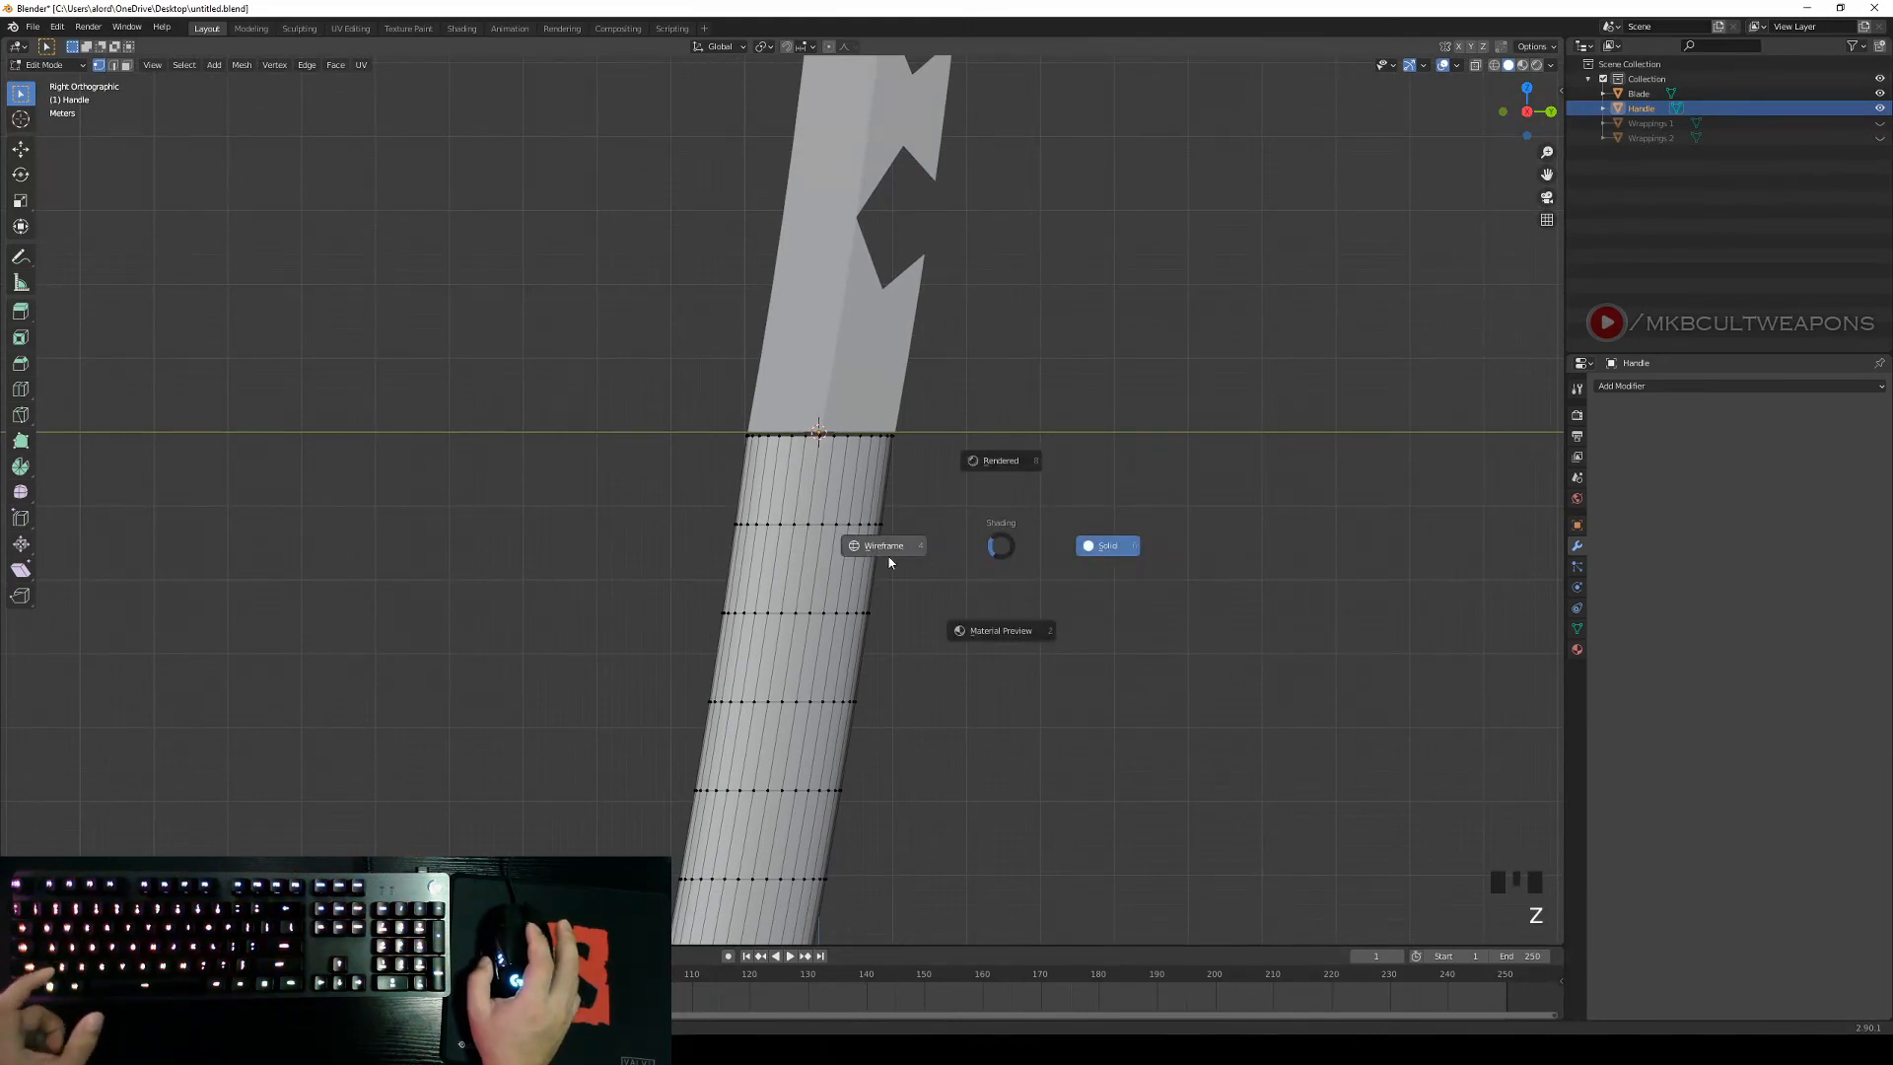
pyautogui.click(114, 66)
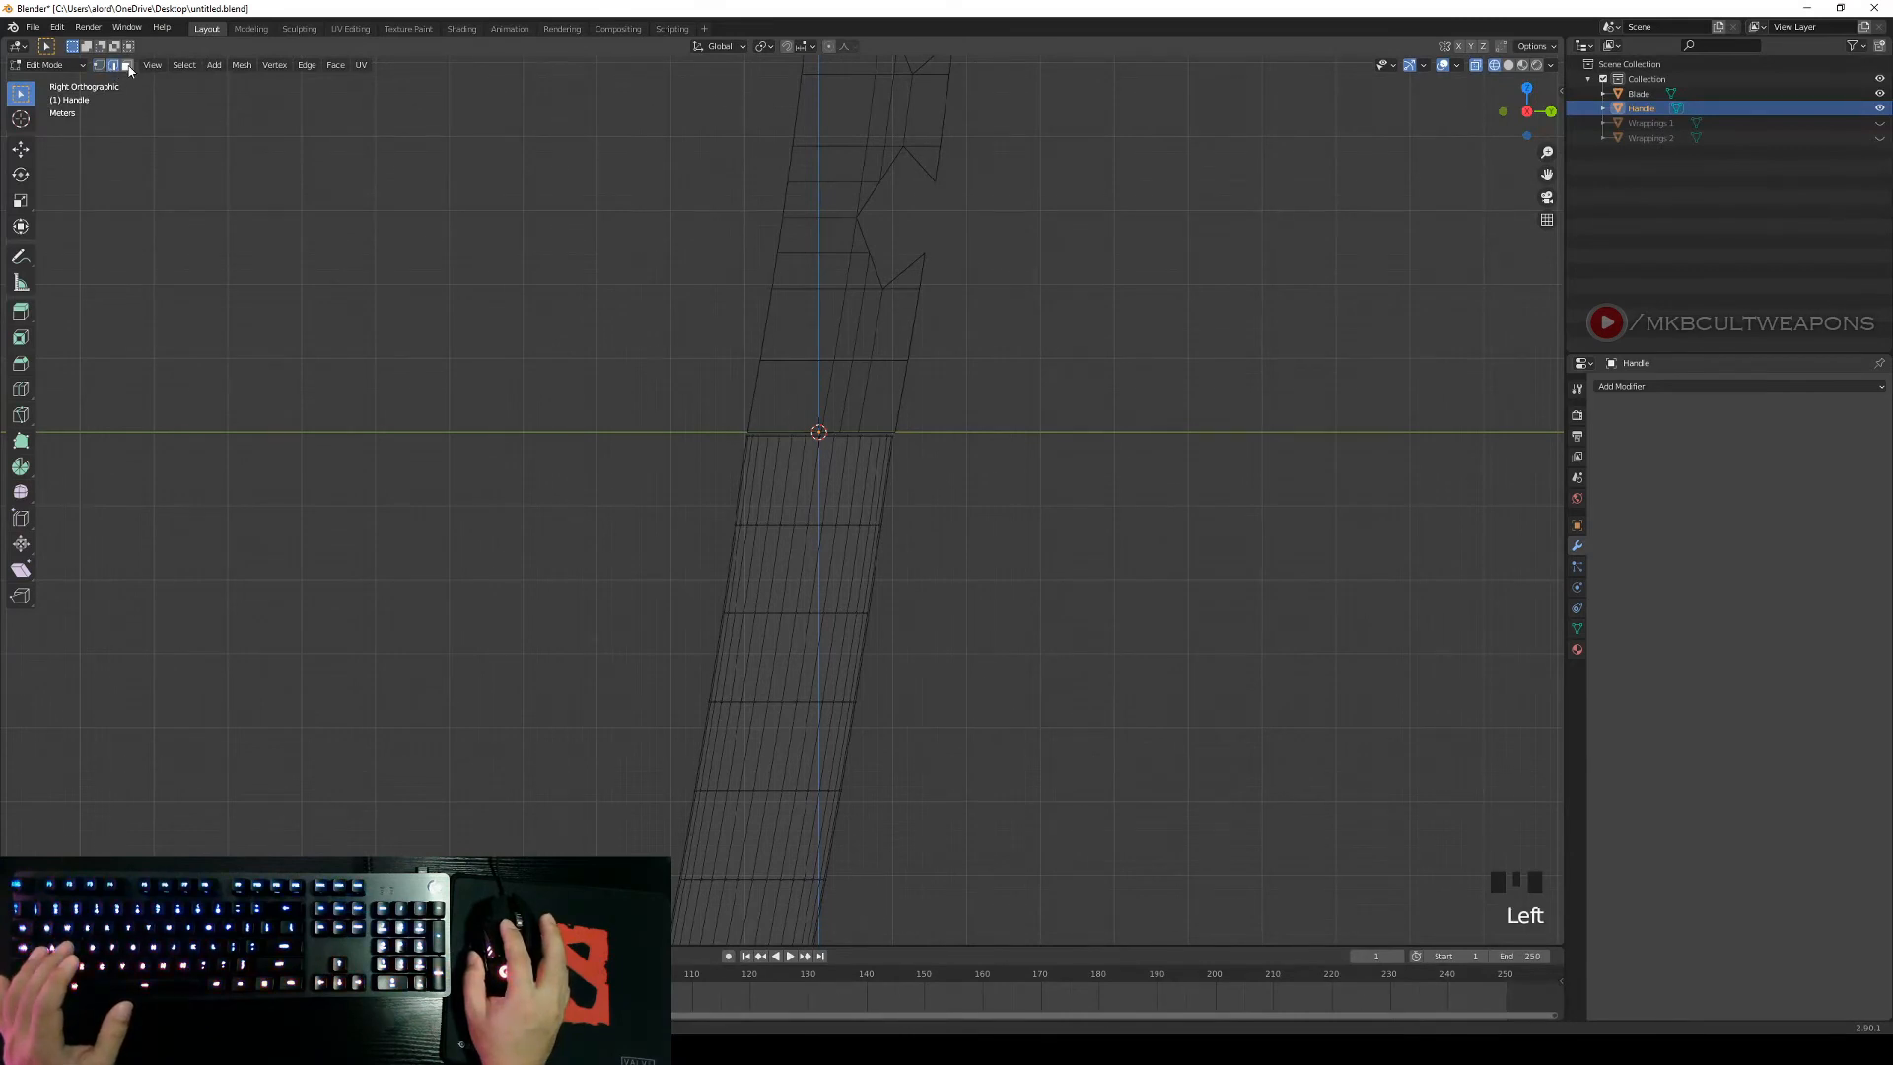
pyautogui.click(128, 66)
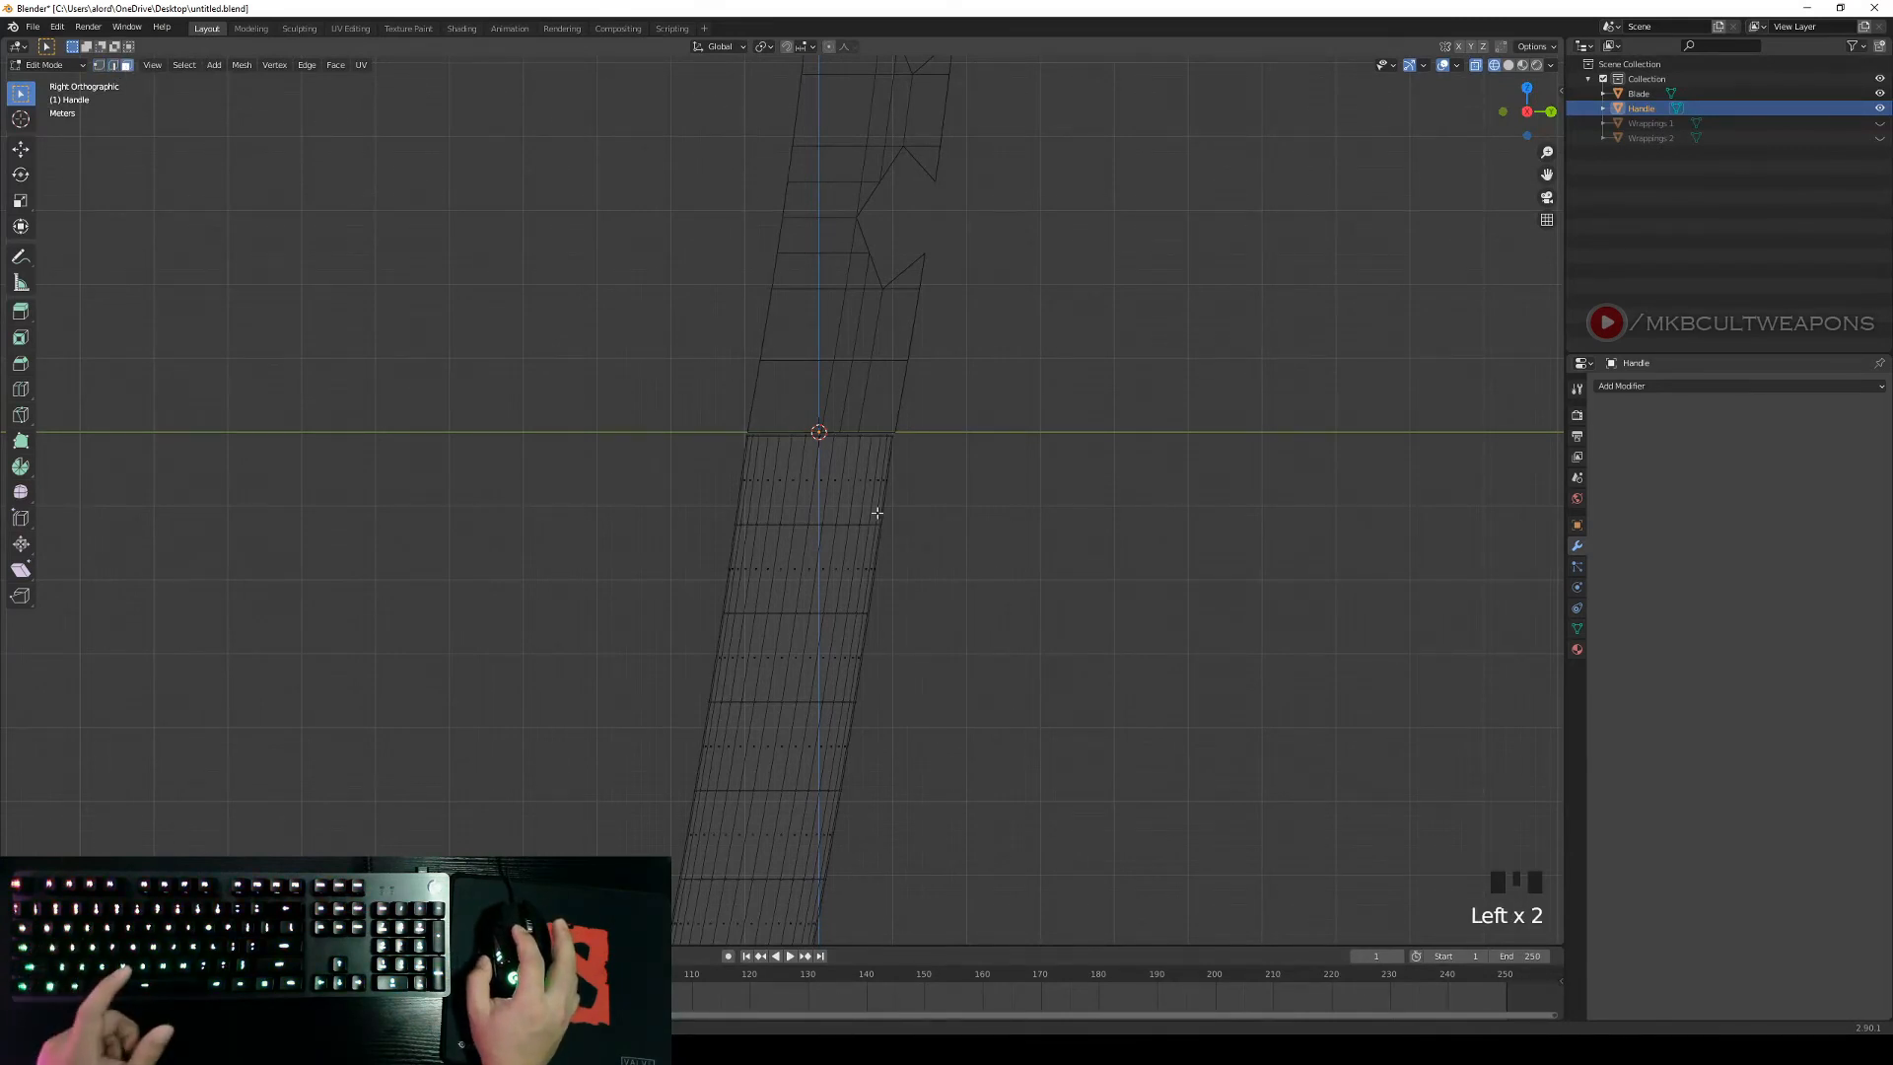
# Box-select the handle's topmost ring of faces next to the blade and duplicate it in place.
pyautogui.press('b')
pyautogui.moveTo(704, 455); pyautogui.dragTo(988, 490)
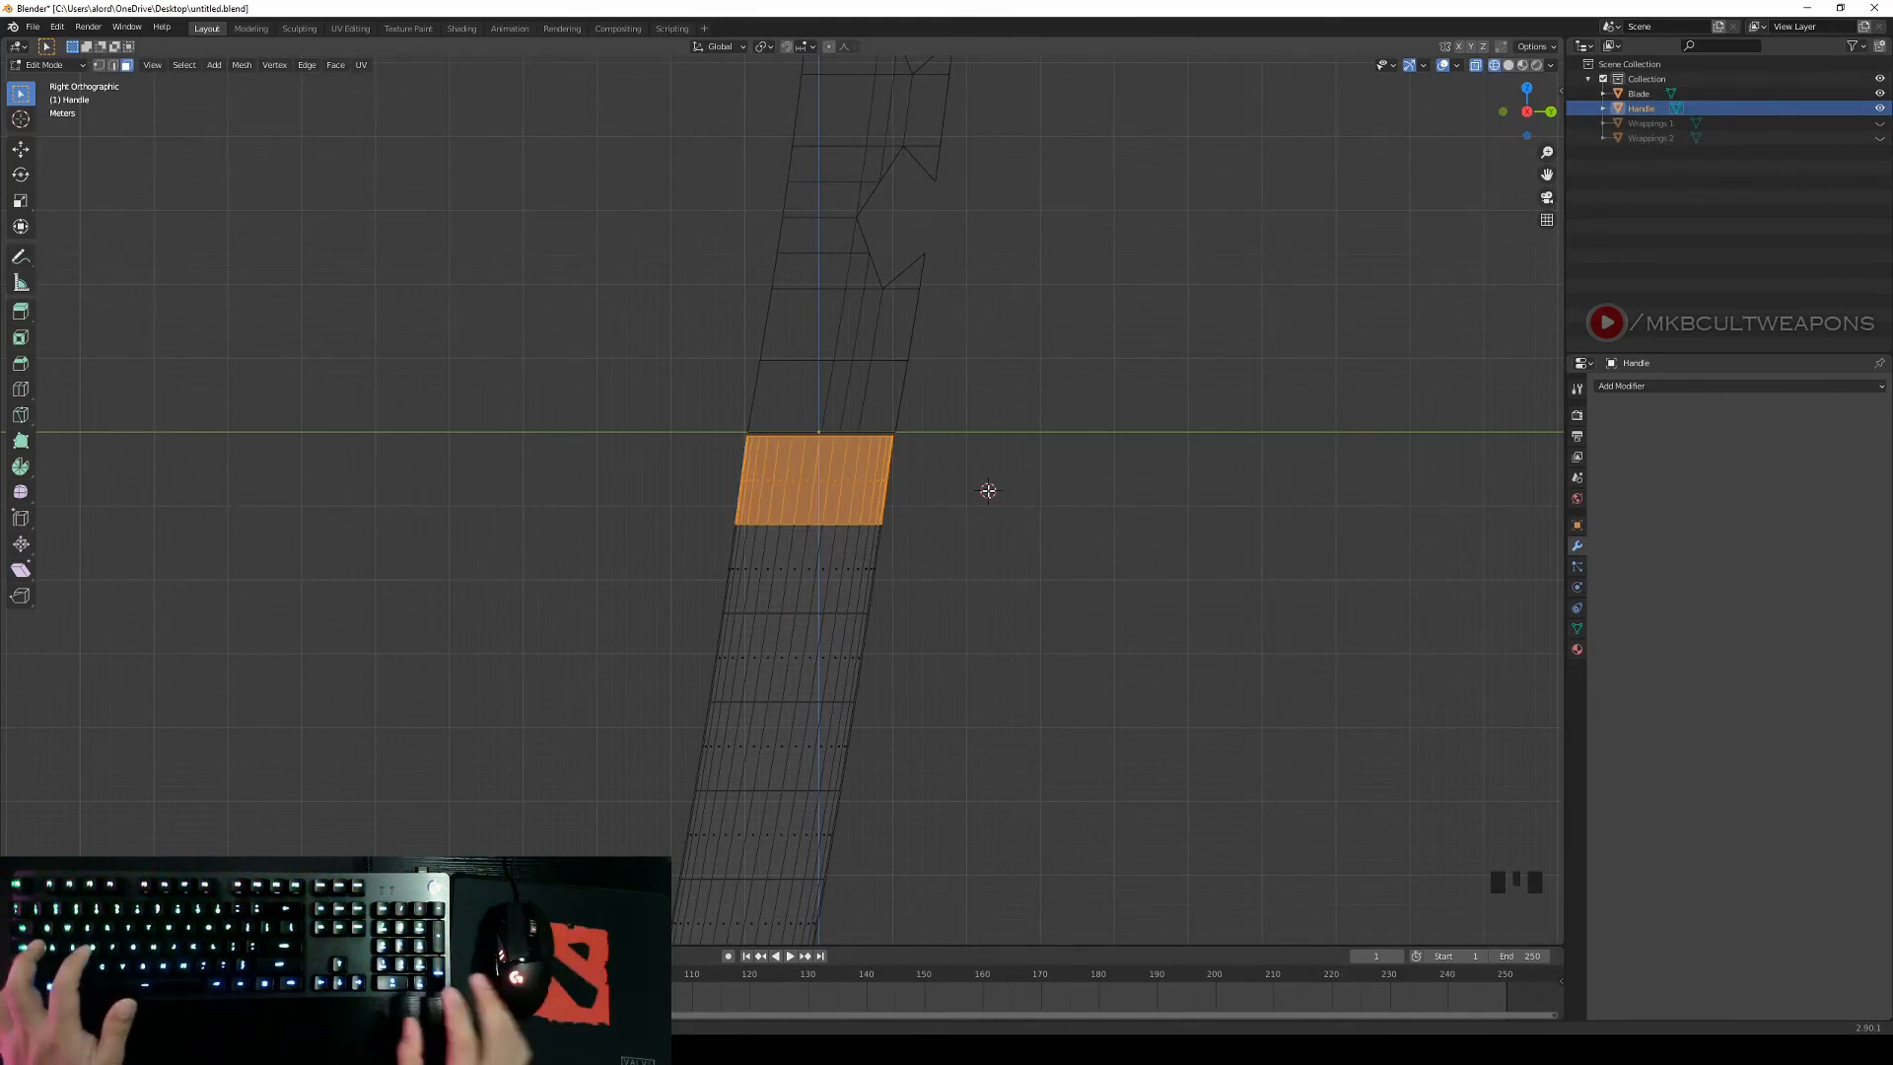
pyautogui.hotkey('shift', 'd')
pyautogui.press('Return')
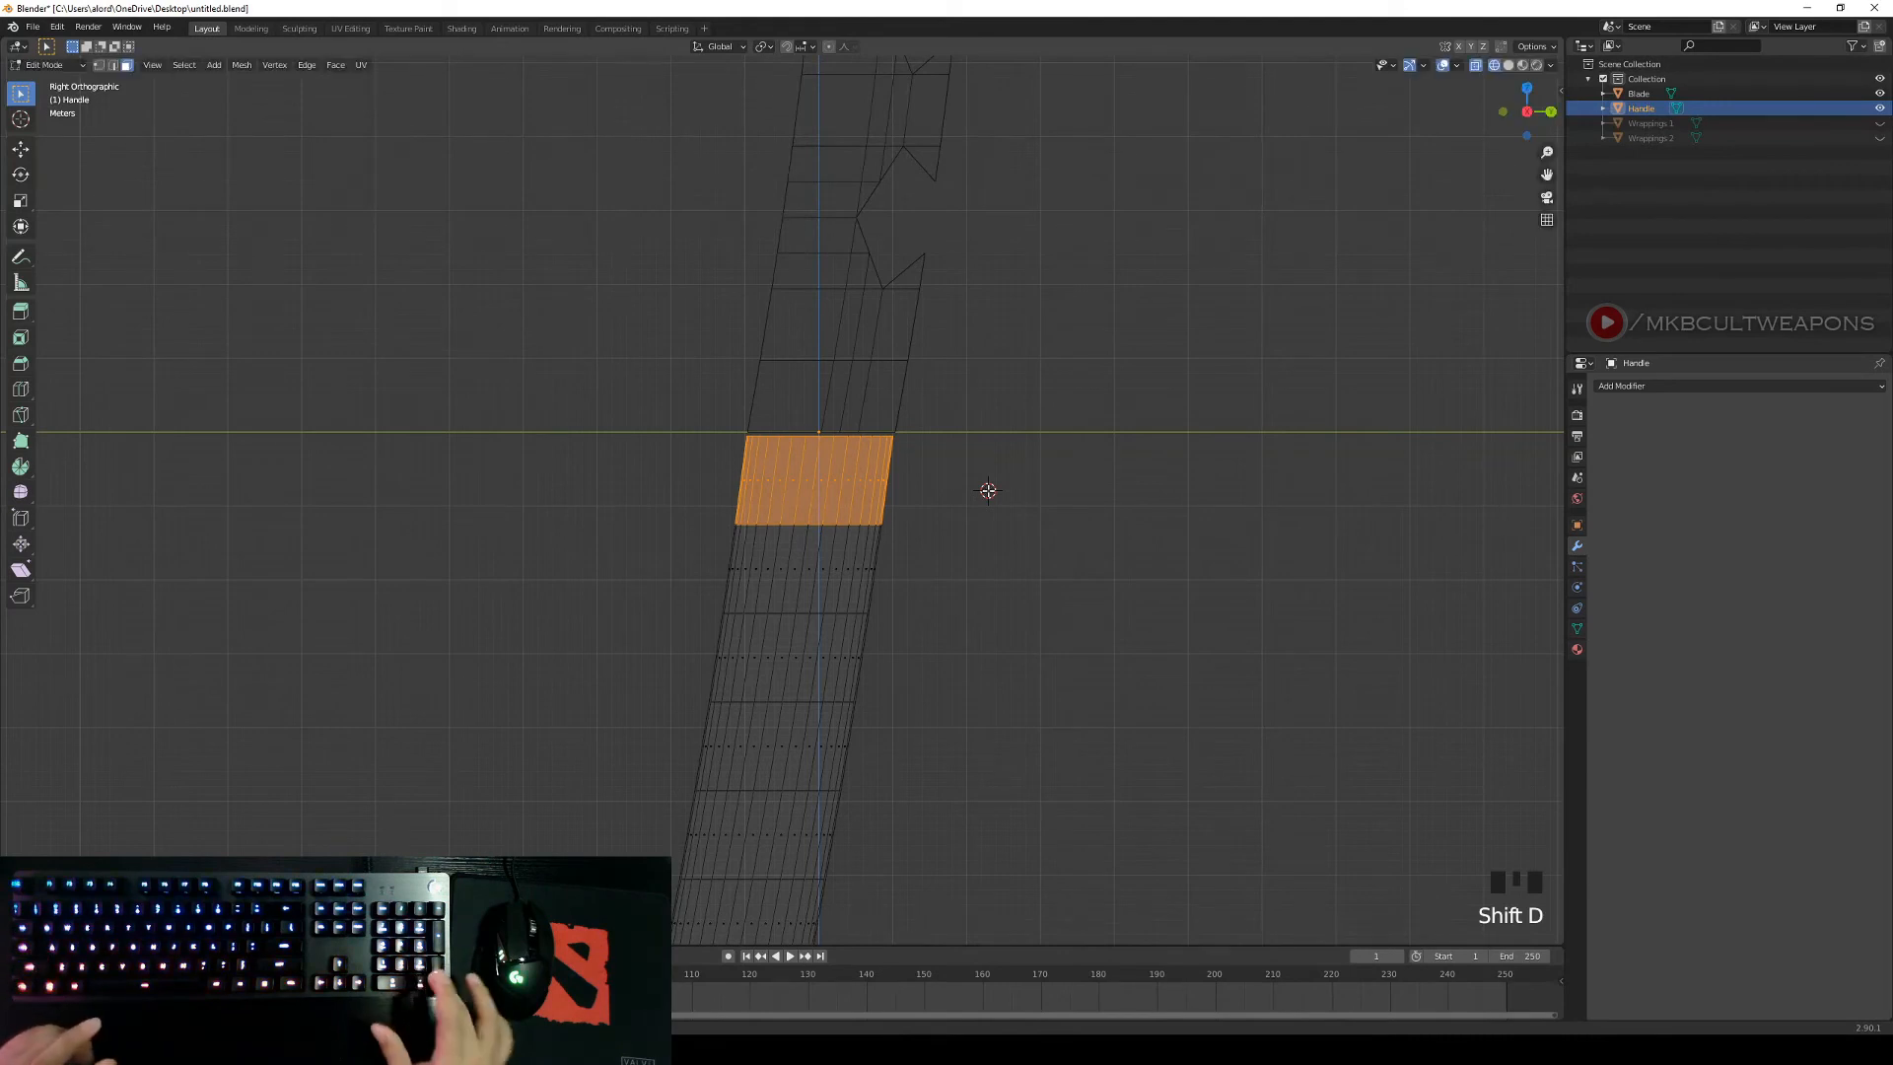
# Separate the duplicated ring of faces into its own object and select that object in Object Mode.
pyautogui.press('p')
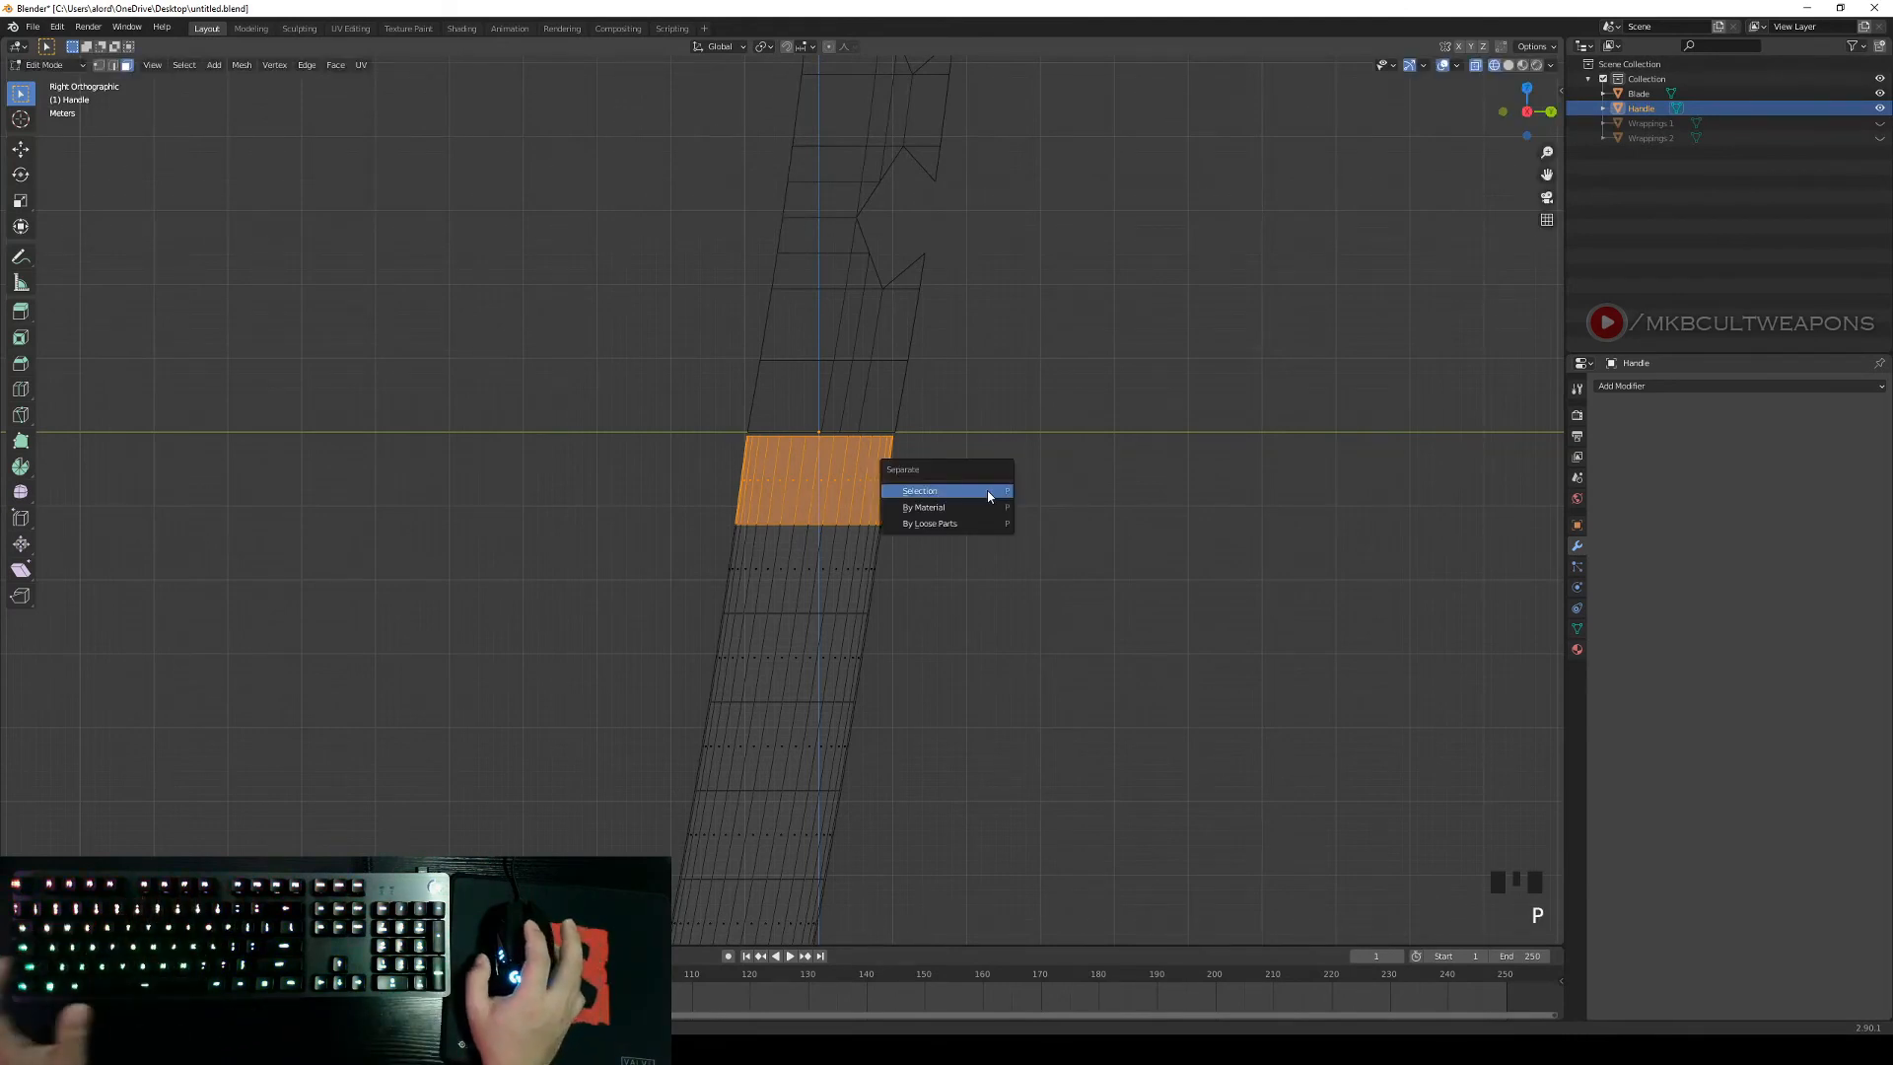
pyautogui.click(950, 492)
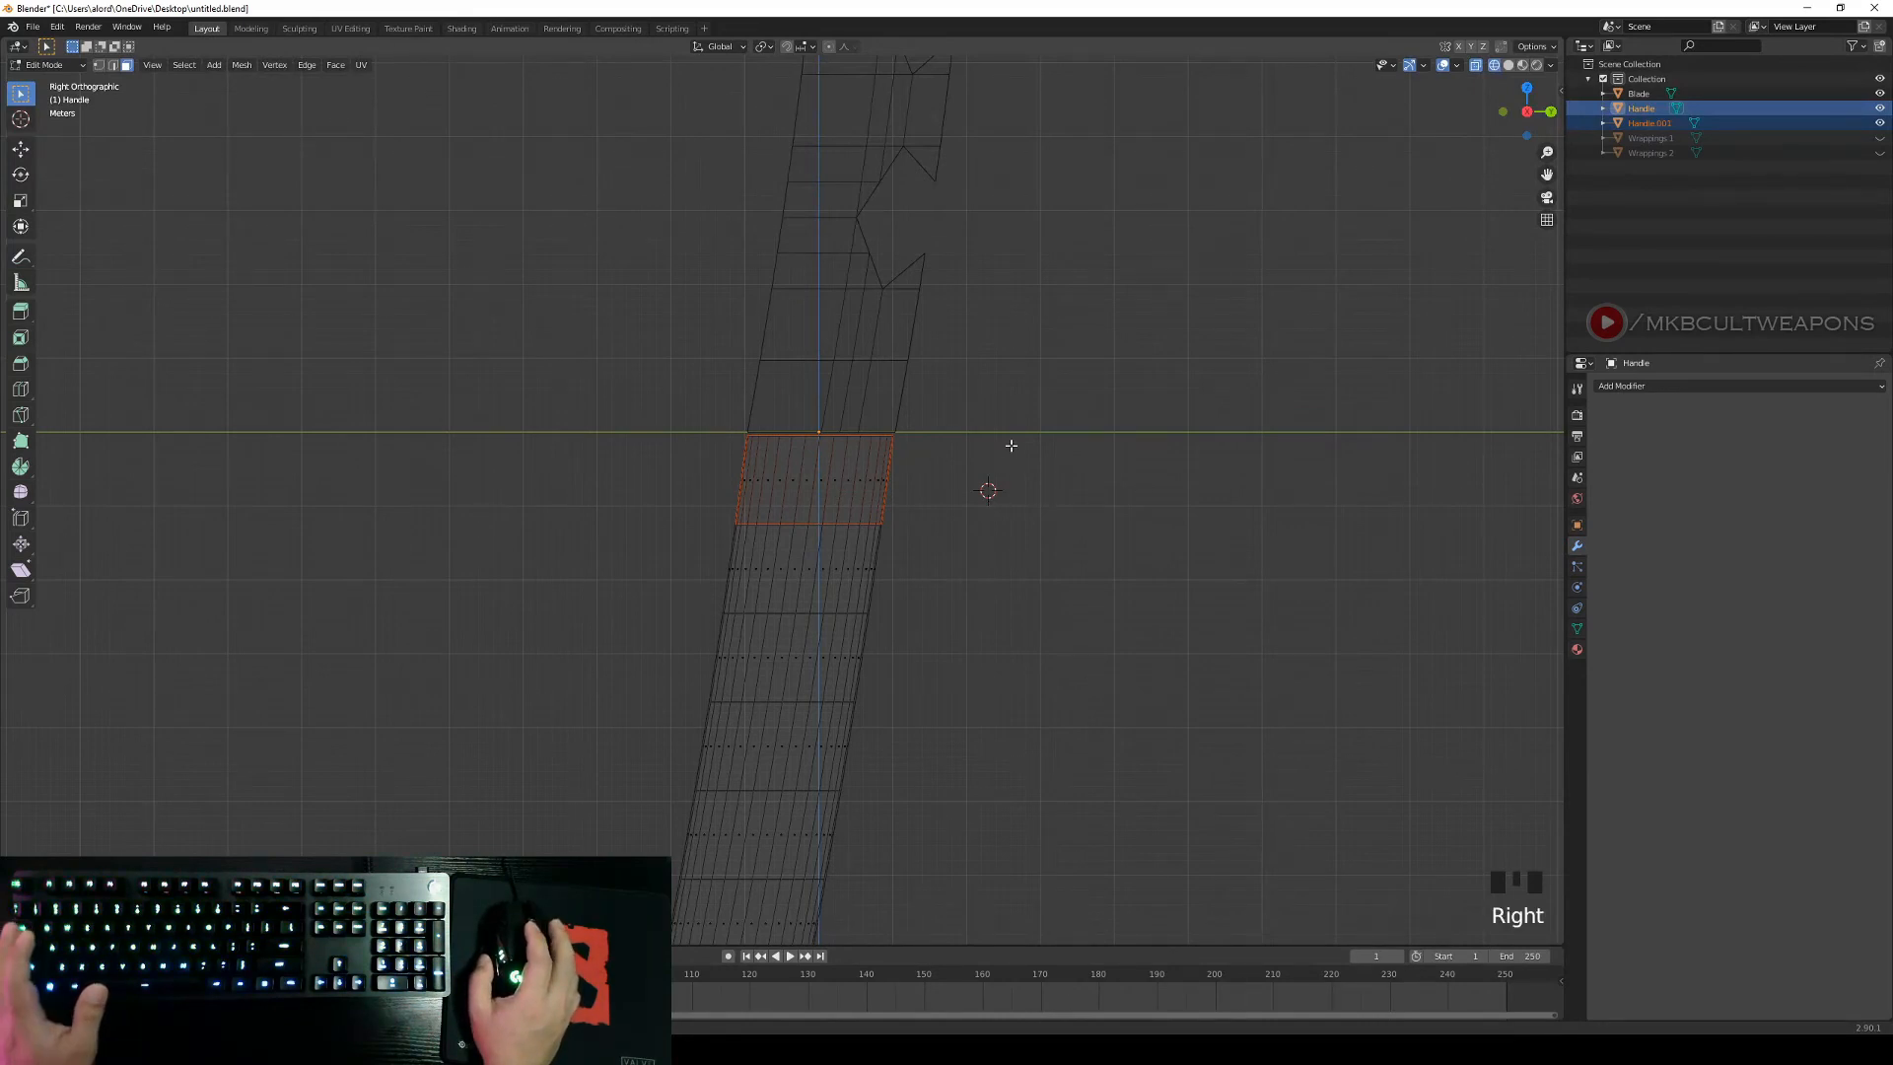
pyautogui.press('Tab')
pyautogui.rightClick(885, 489)
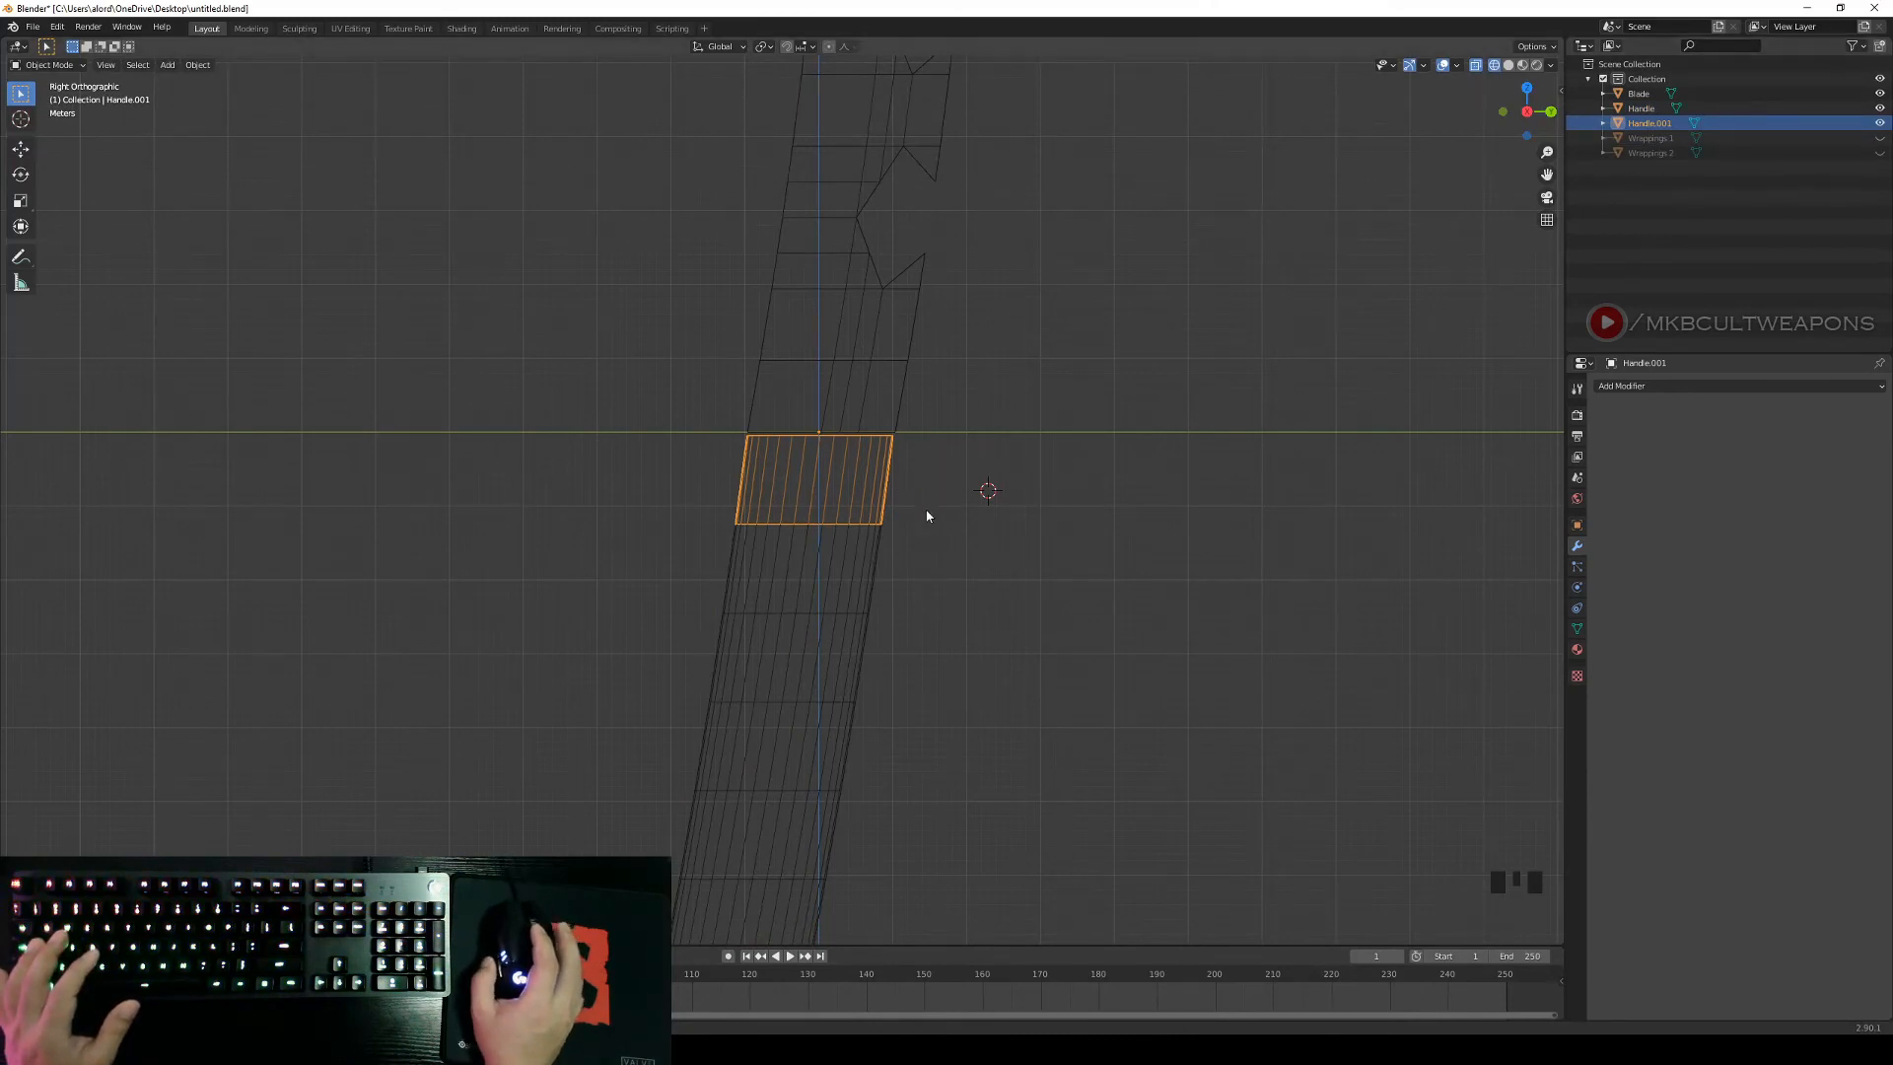
# Move the separated ring out beside the handle as a test and undo the move.
pyautogui.moveTo(885, 509); pyautogui.dragTo(655, 507, button='right')
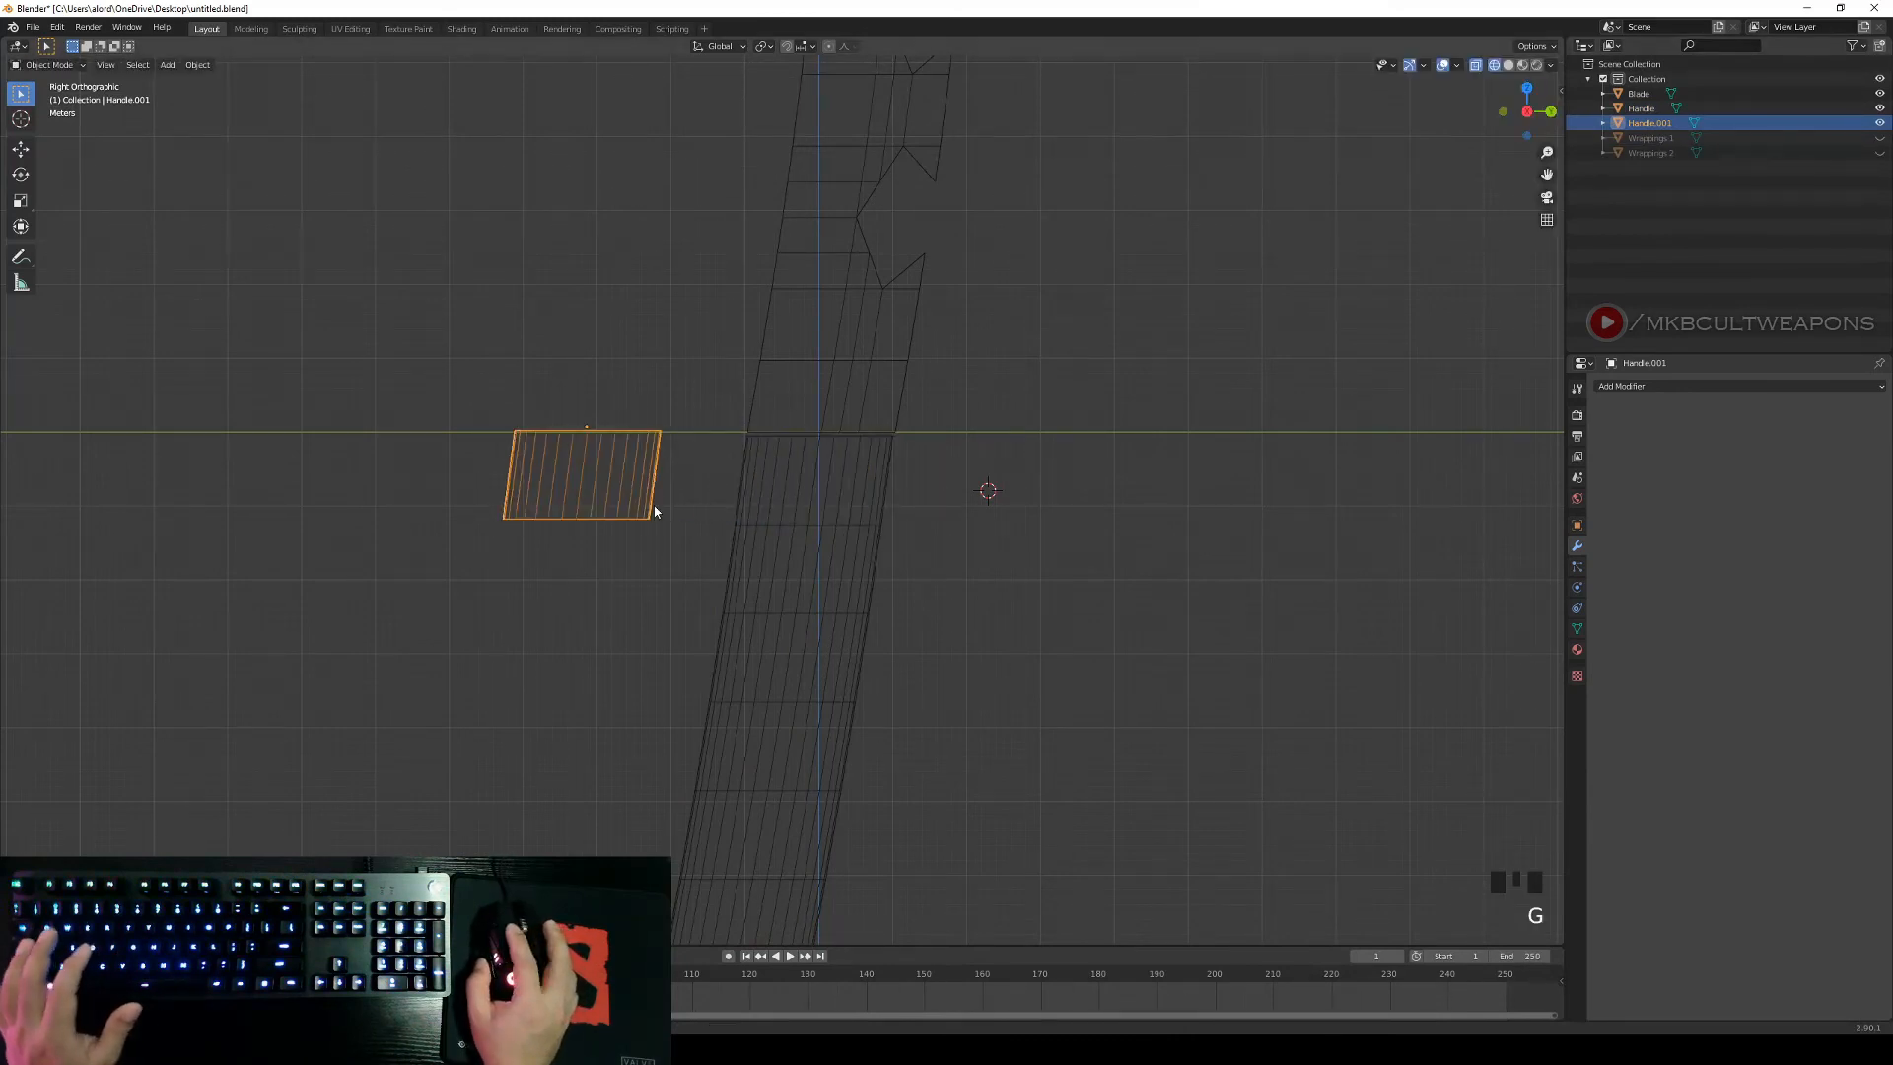
pyautogui.hotkey('ctrl', 'z')
pyautogui.scroll(-2, 1024, 507)
pyautogui.moveTo(1036, 507); pyautogui.dragTo(985, 529, button='middle')
pyautogui.press('KP_1')
pyautogui.press('KP_3')
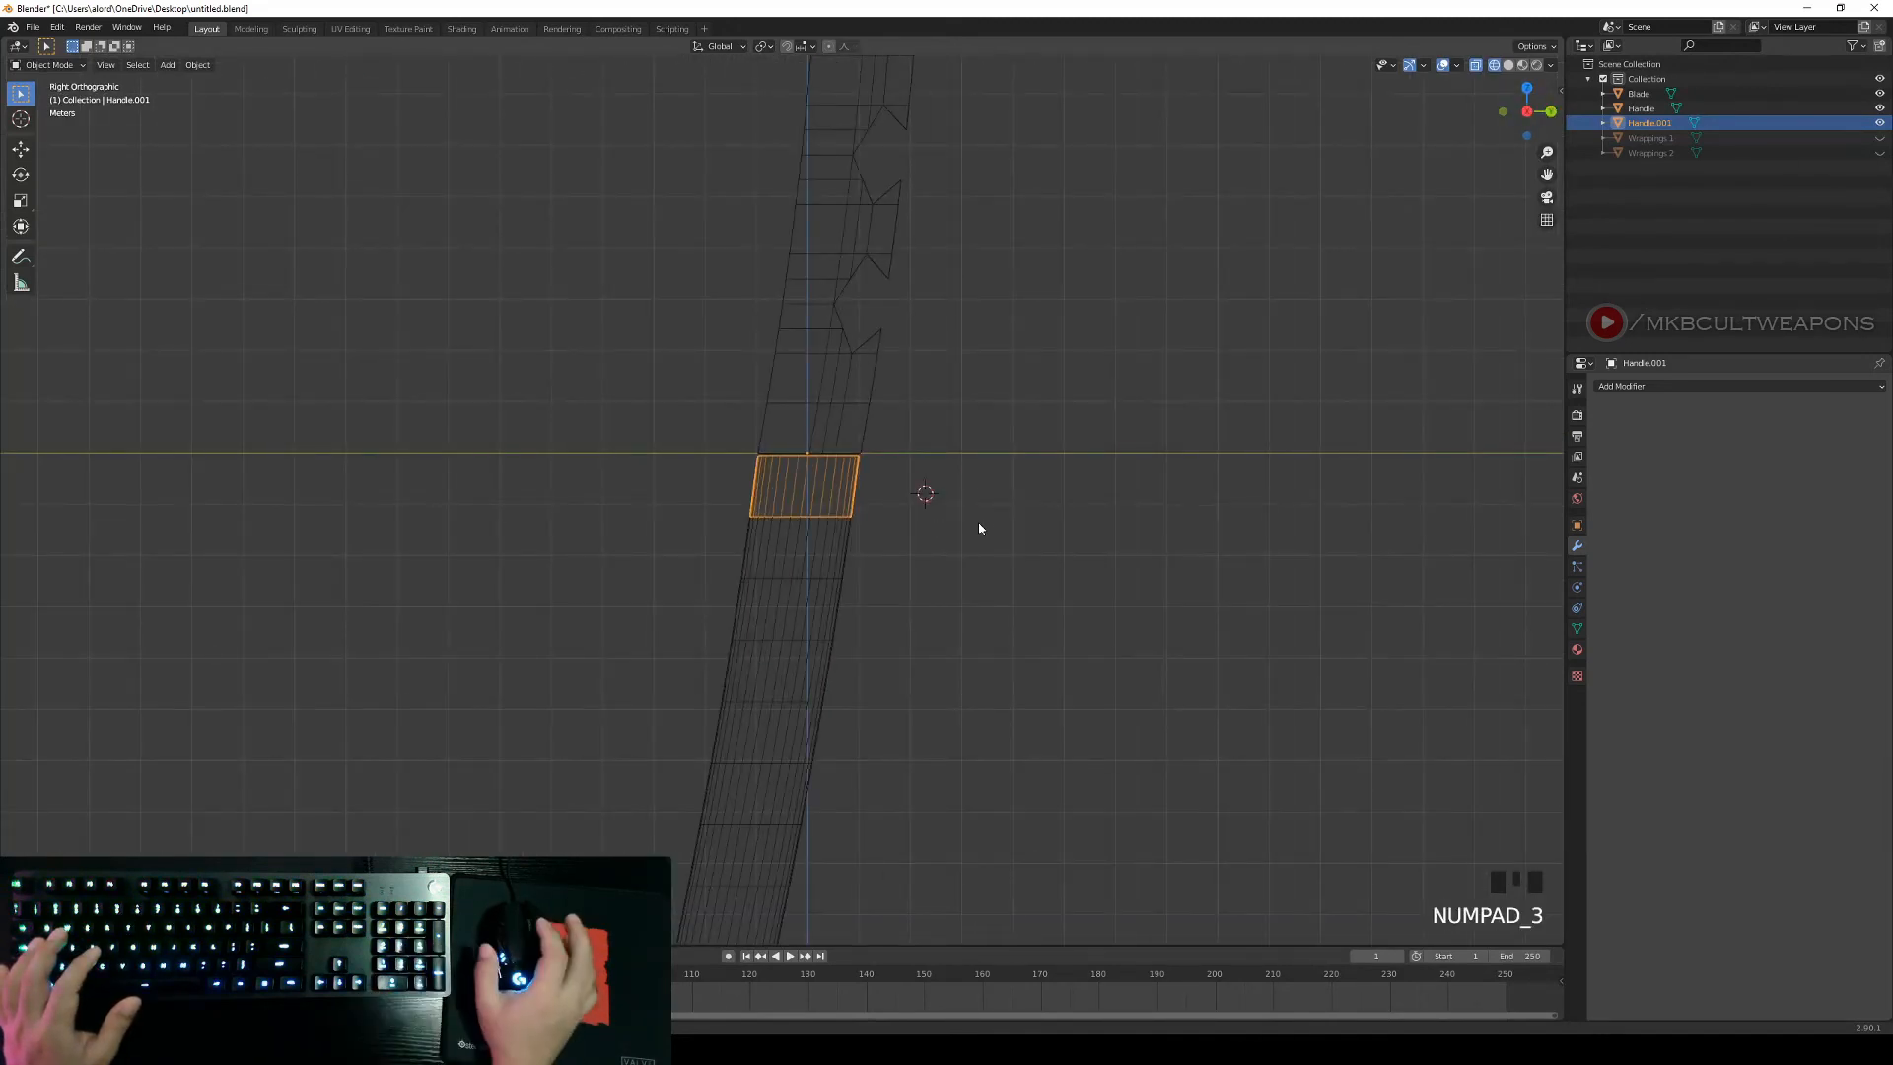
pyautogui.scroll(2, 917, 523)
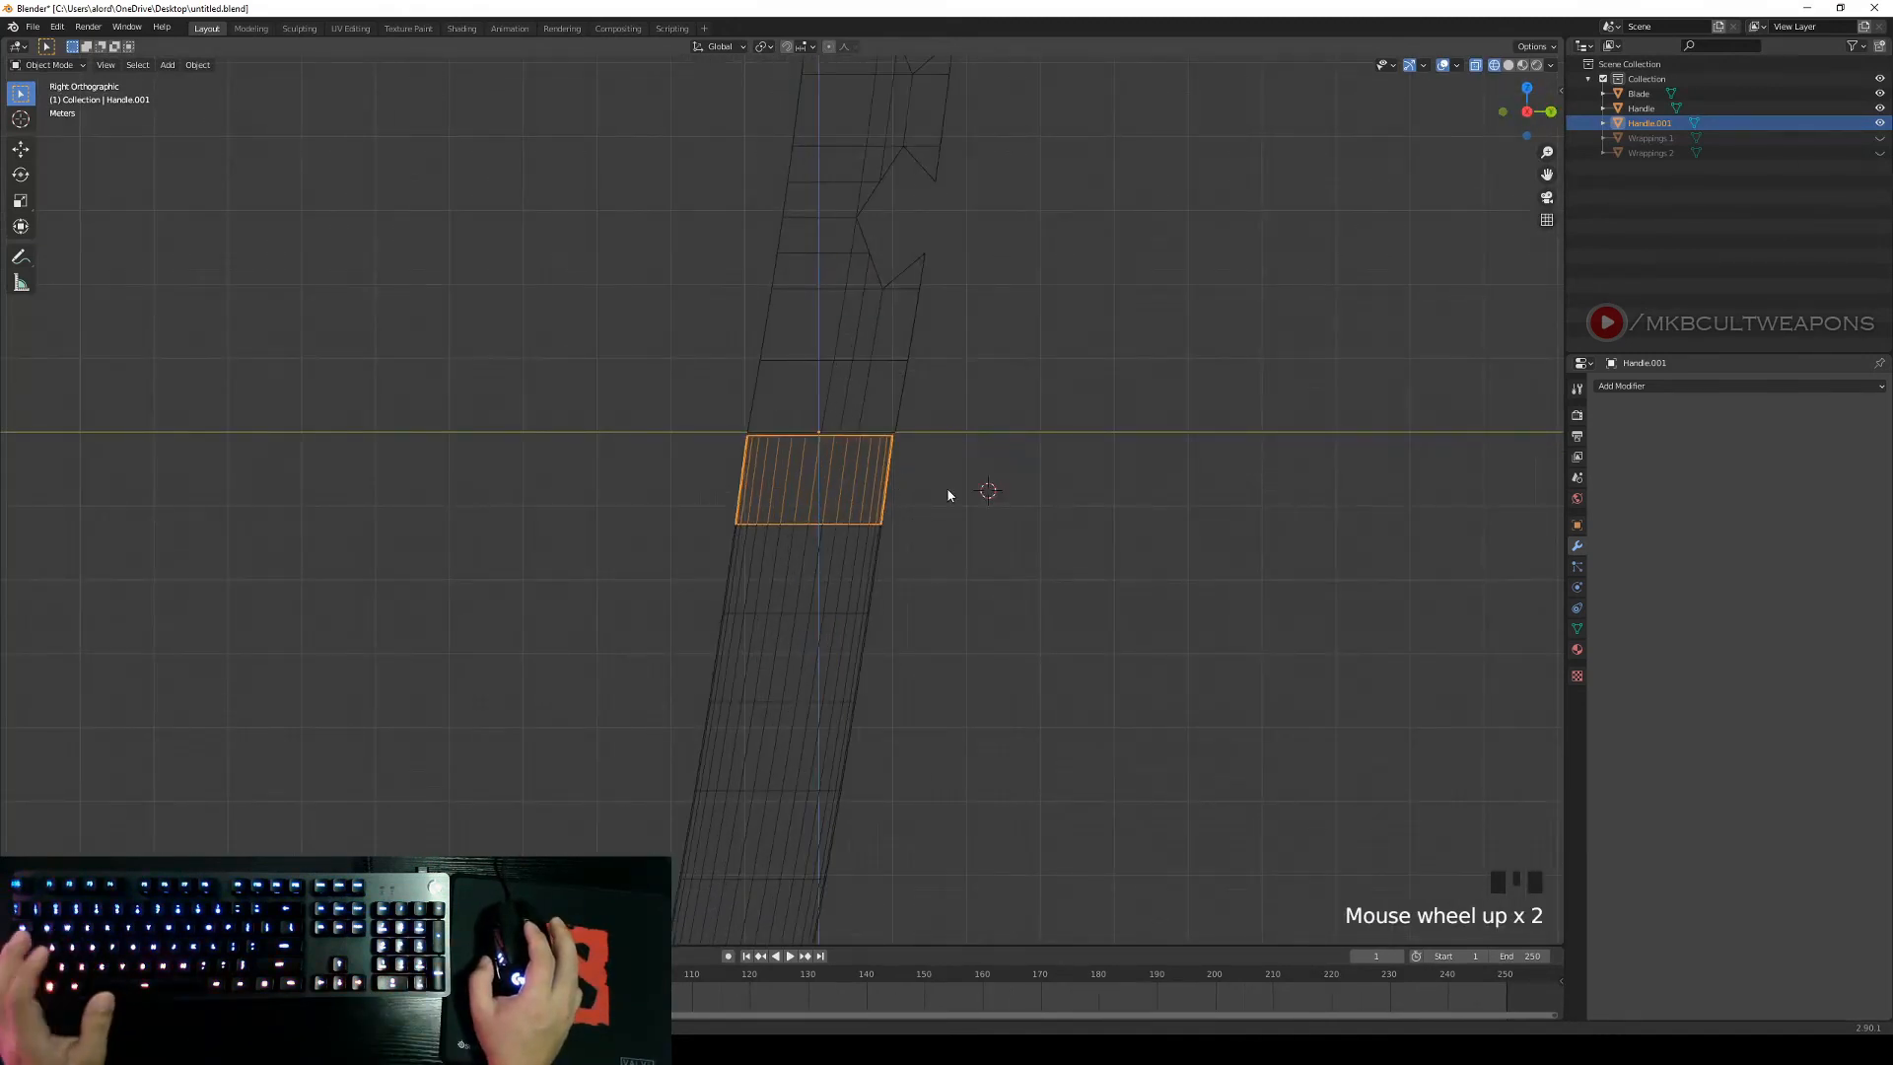
# Unhide Wrappings 1 and Wrappings 2 and switch the viewport back to solid shading.
pyautogui.click(1880, 138)
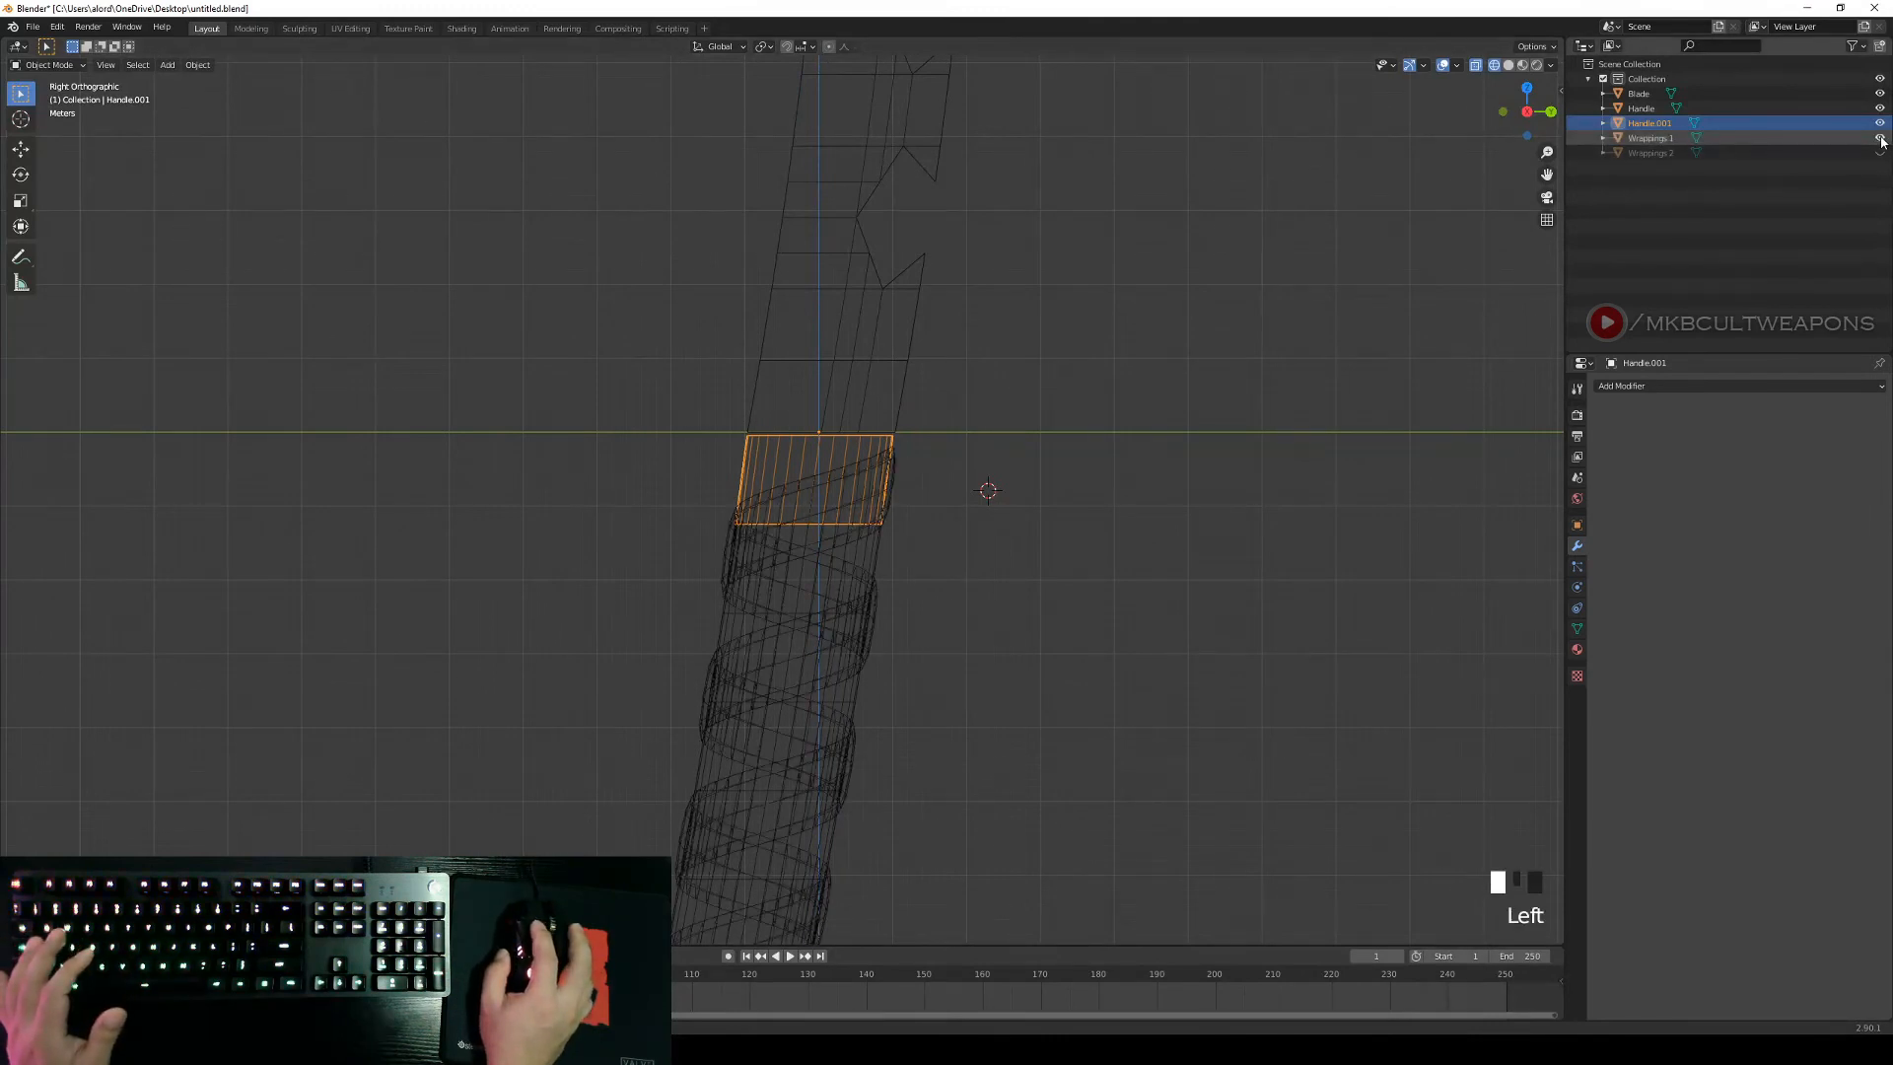
pyautogui.click(1881, 153)
pyautogui.press('z')
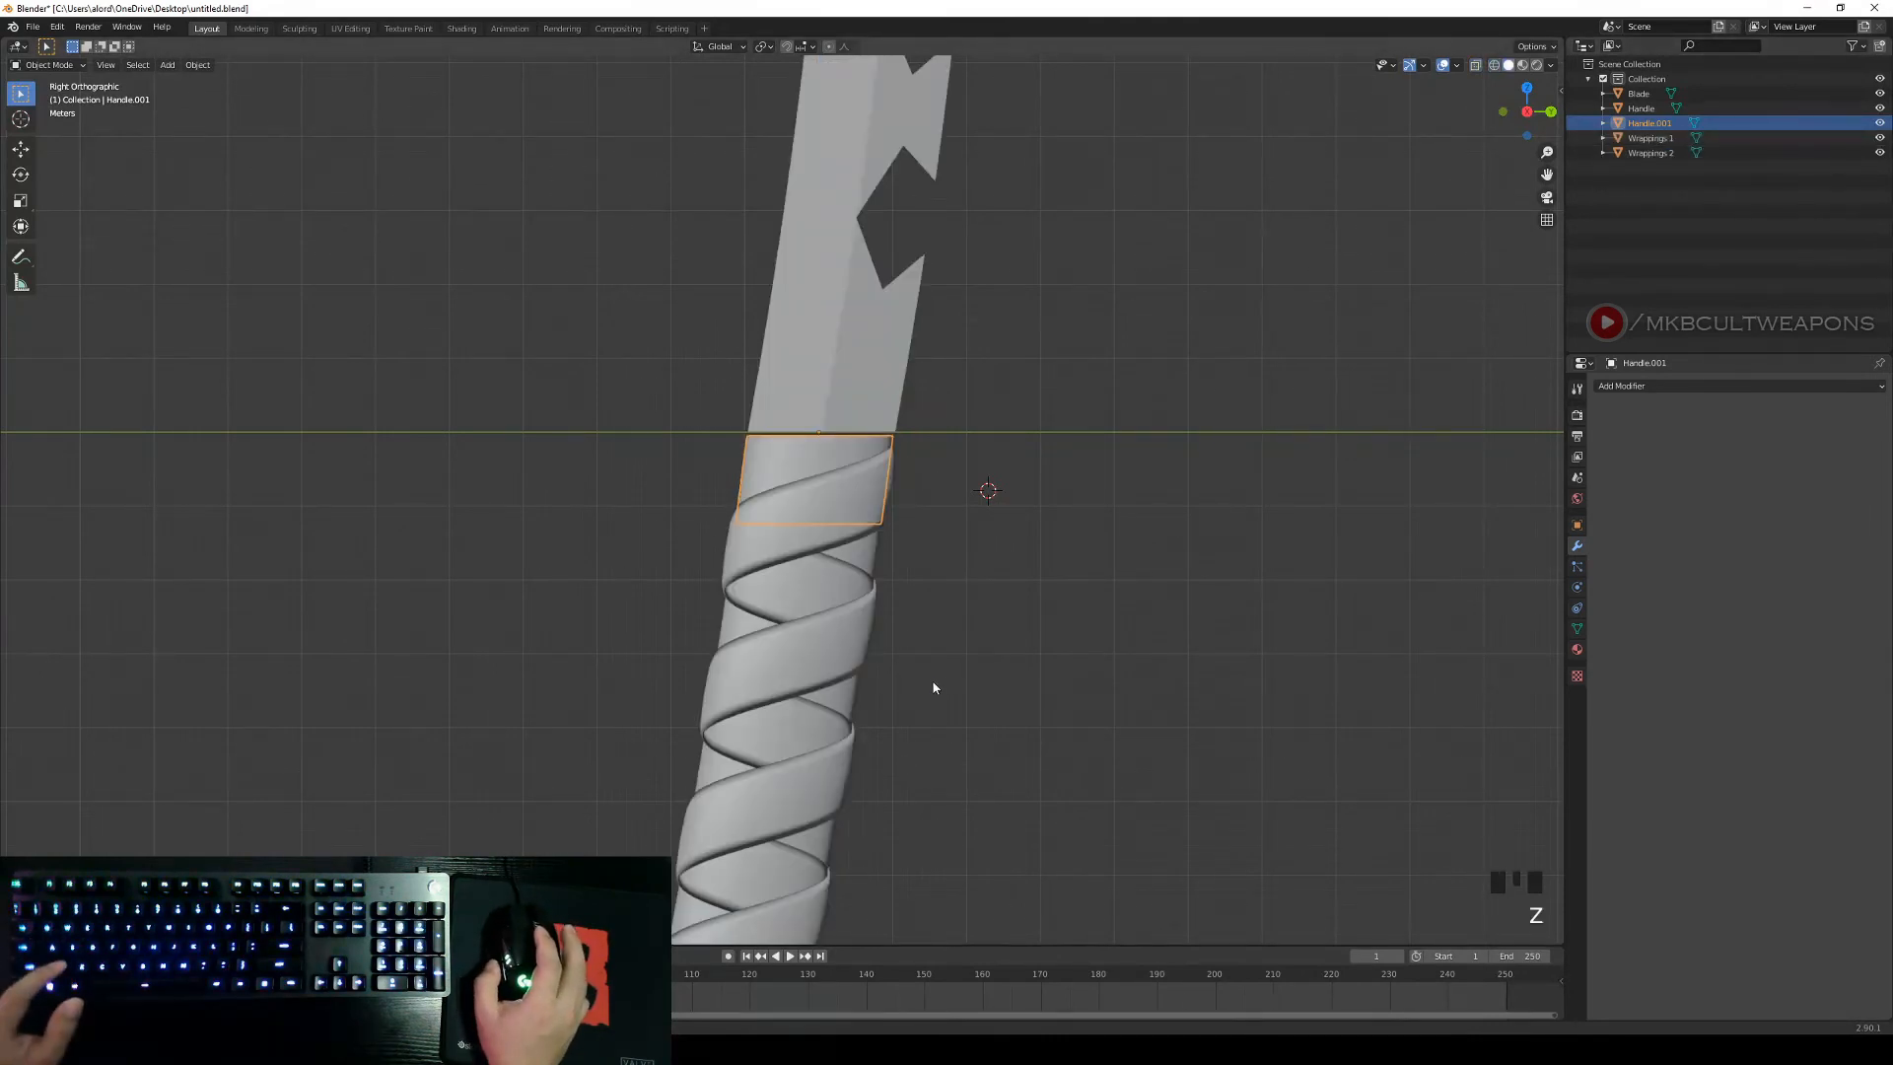
pyautogui.press('z')
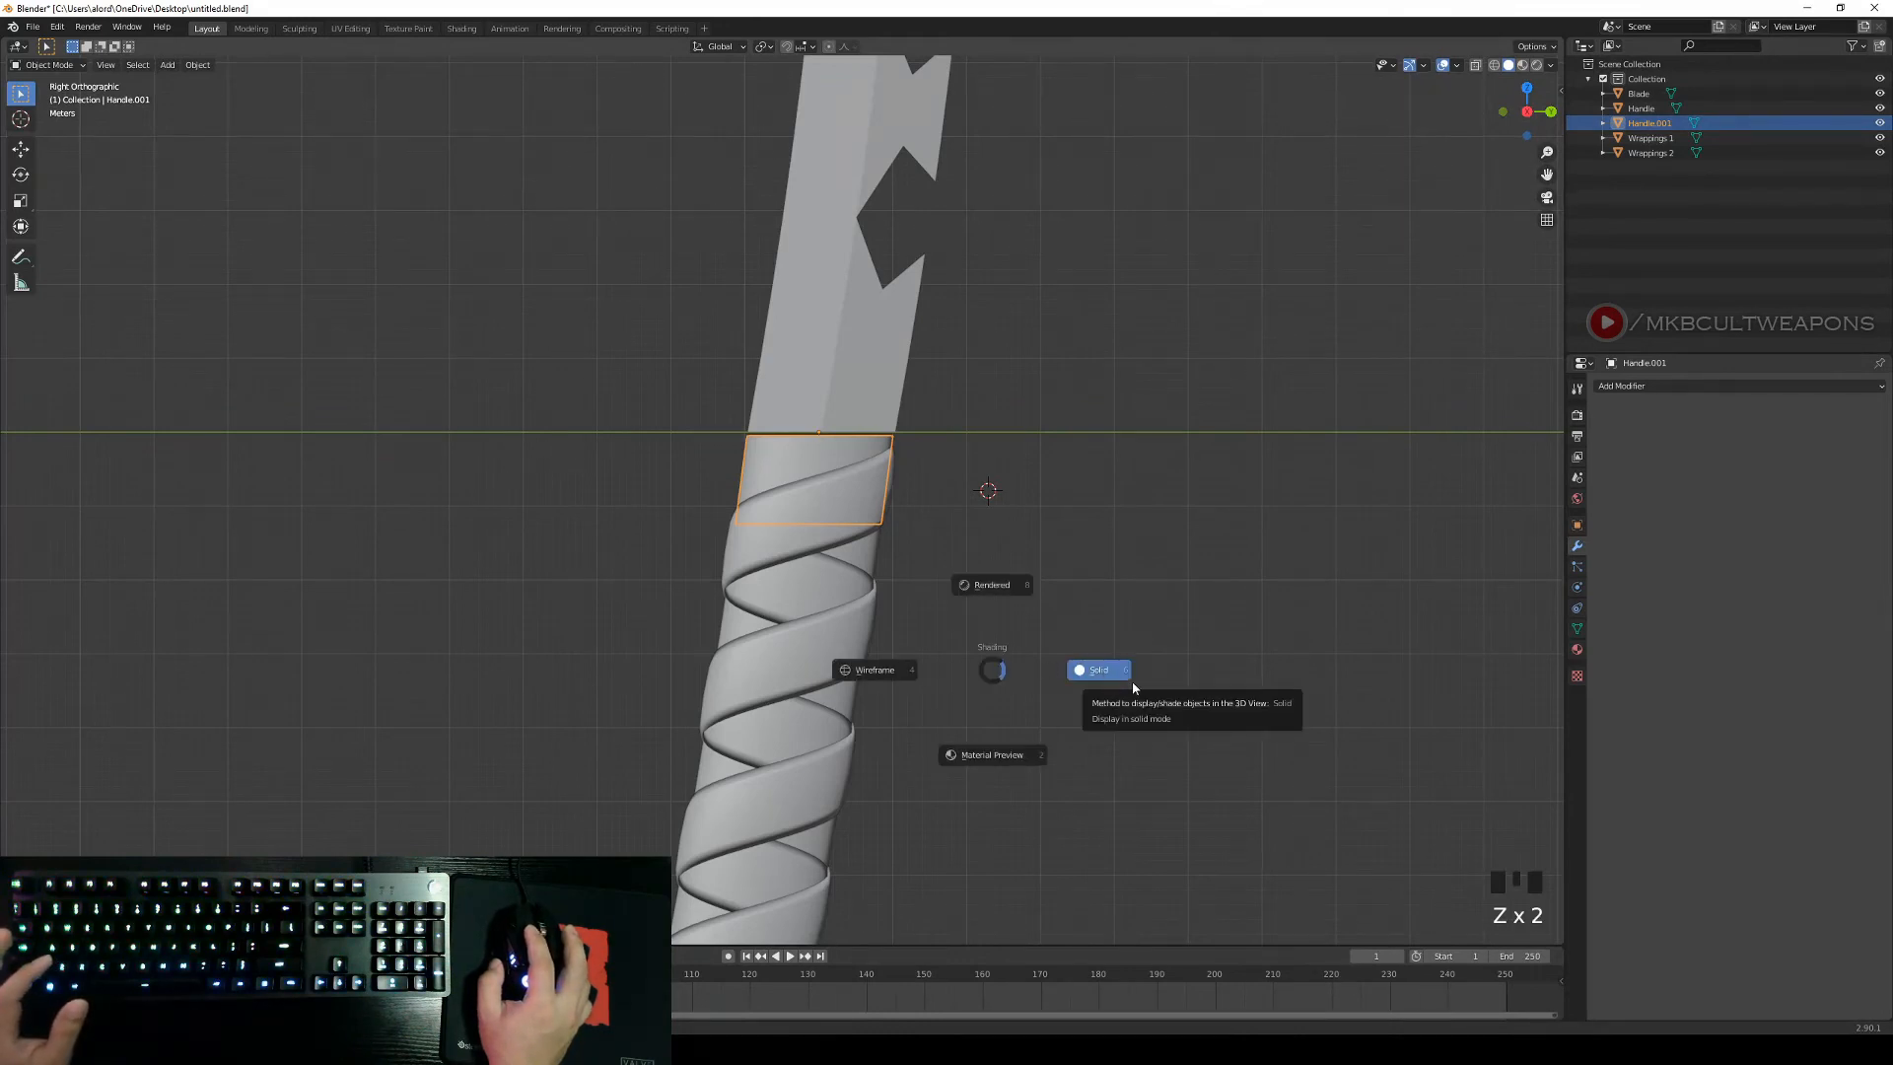
pyautogui.click(1094, 678)
pyautogui.scroll(1, 905, 487)
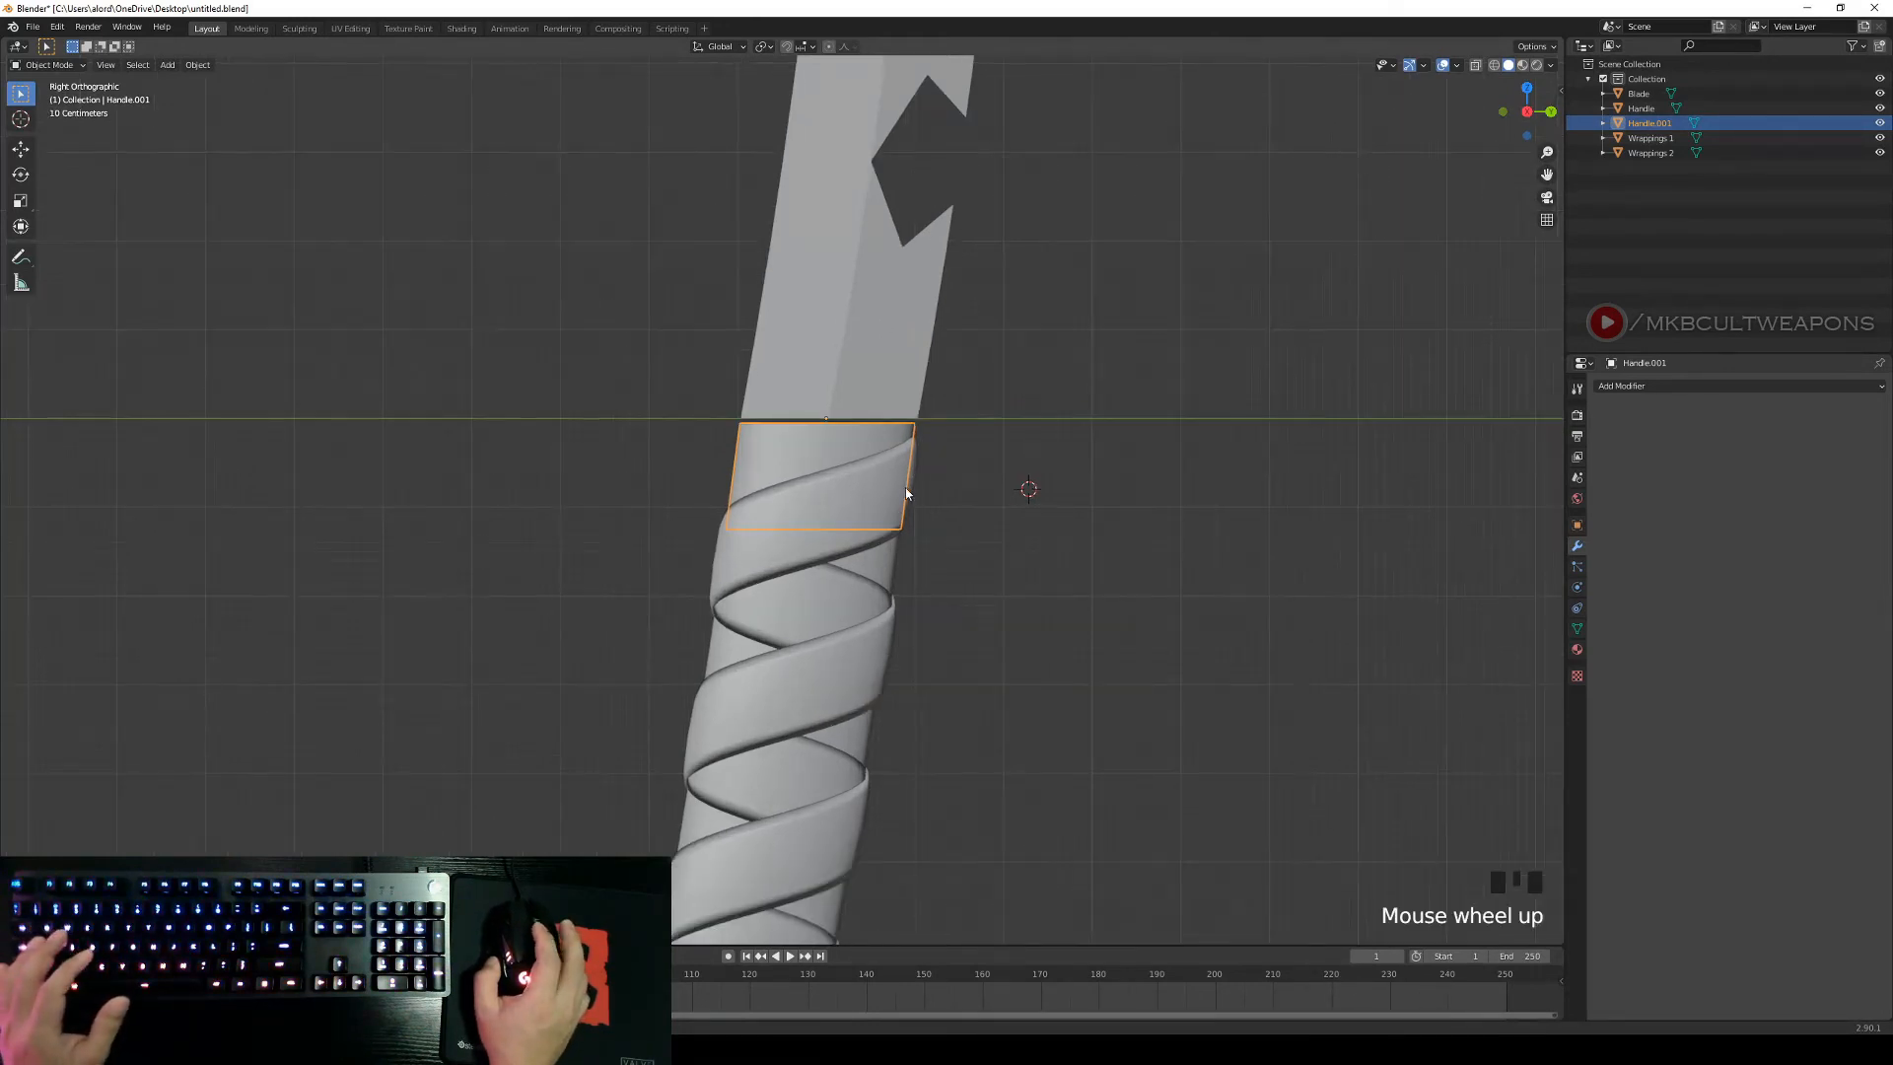
# Scale the whole separated ring outward on X and Y by about 1.15, keeping its height.
pyautogui.press('Right')
pyautogui.press('Right')
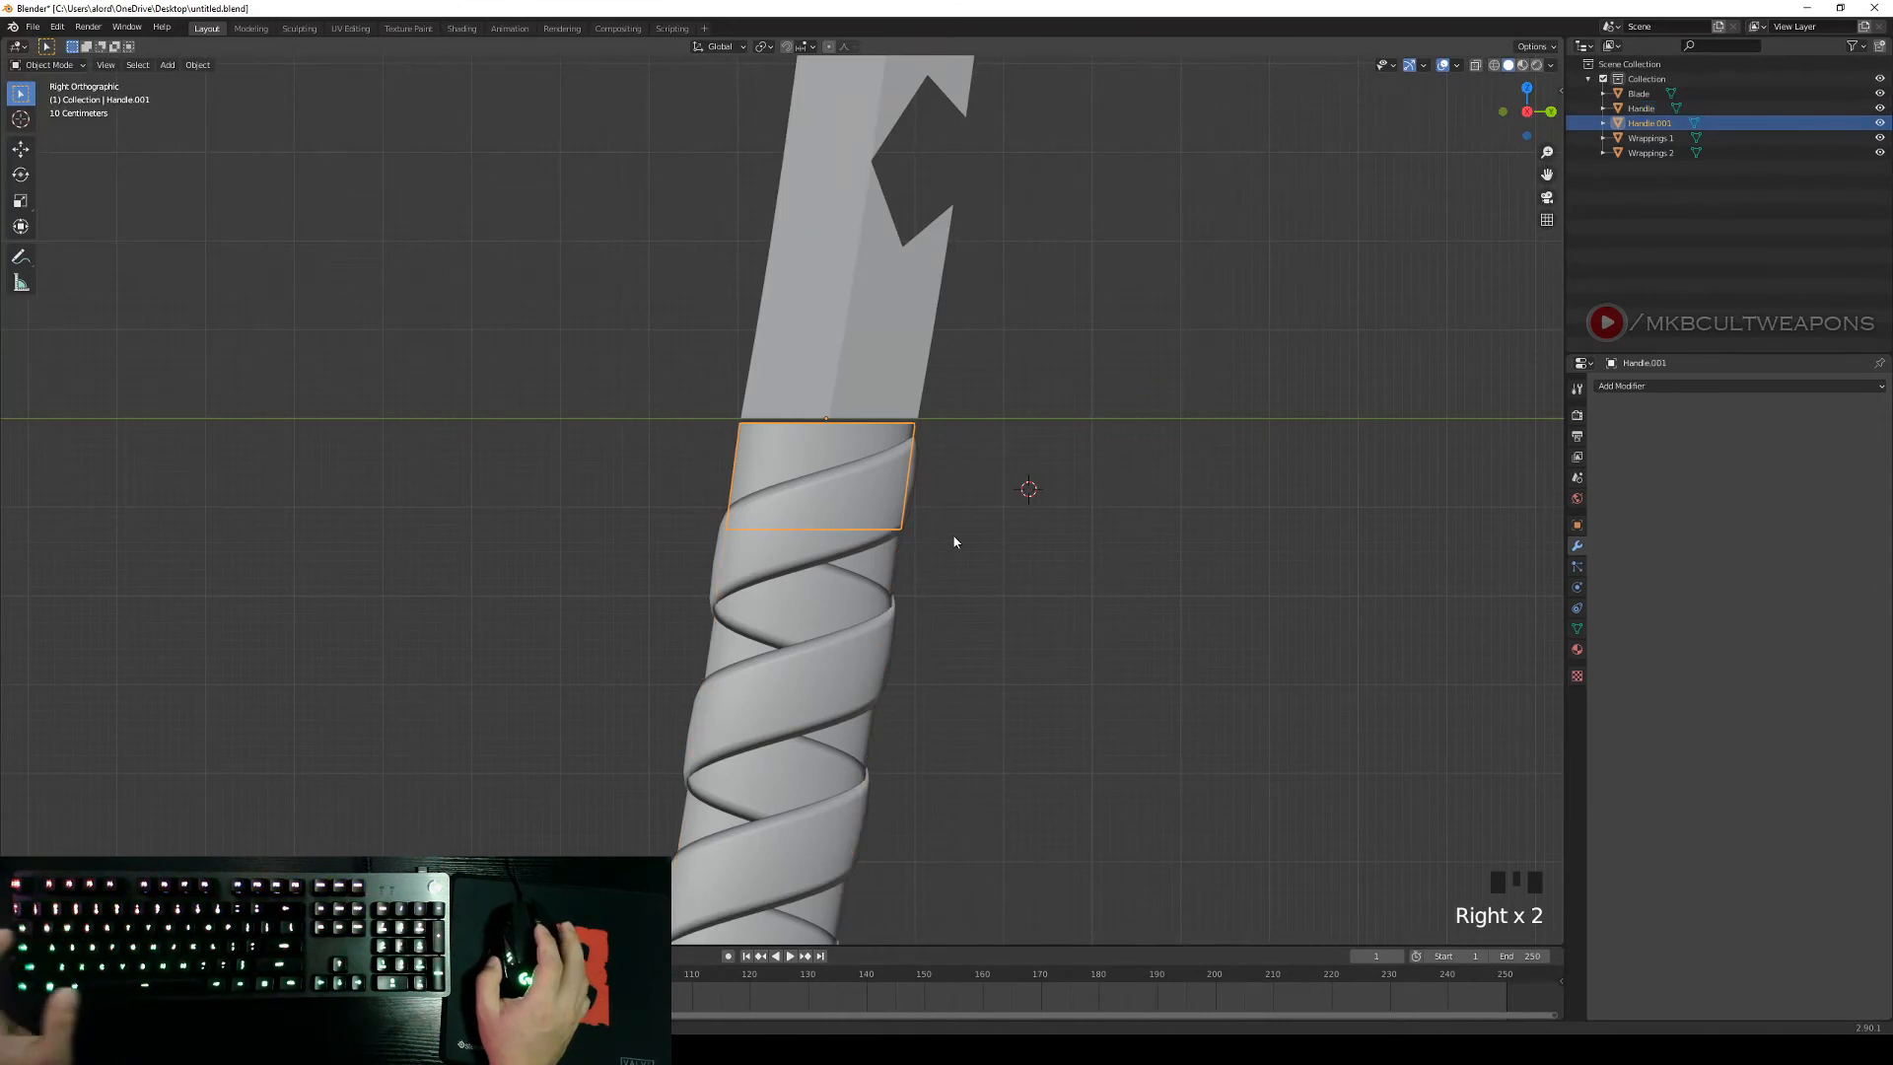
pyautogui.moveTo(938, 562); pyautogui.dragTo(890, 594, button='middle')
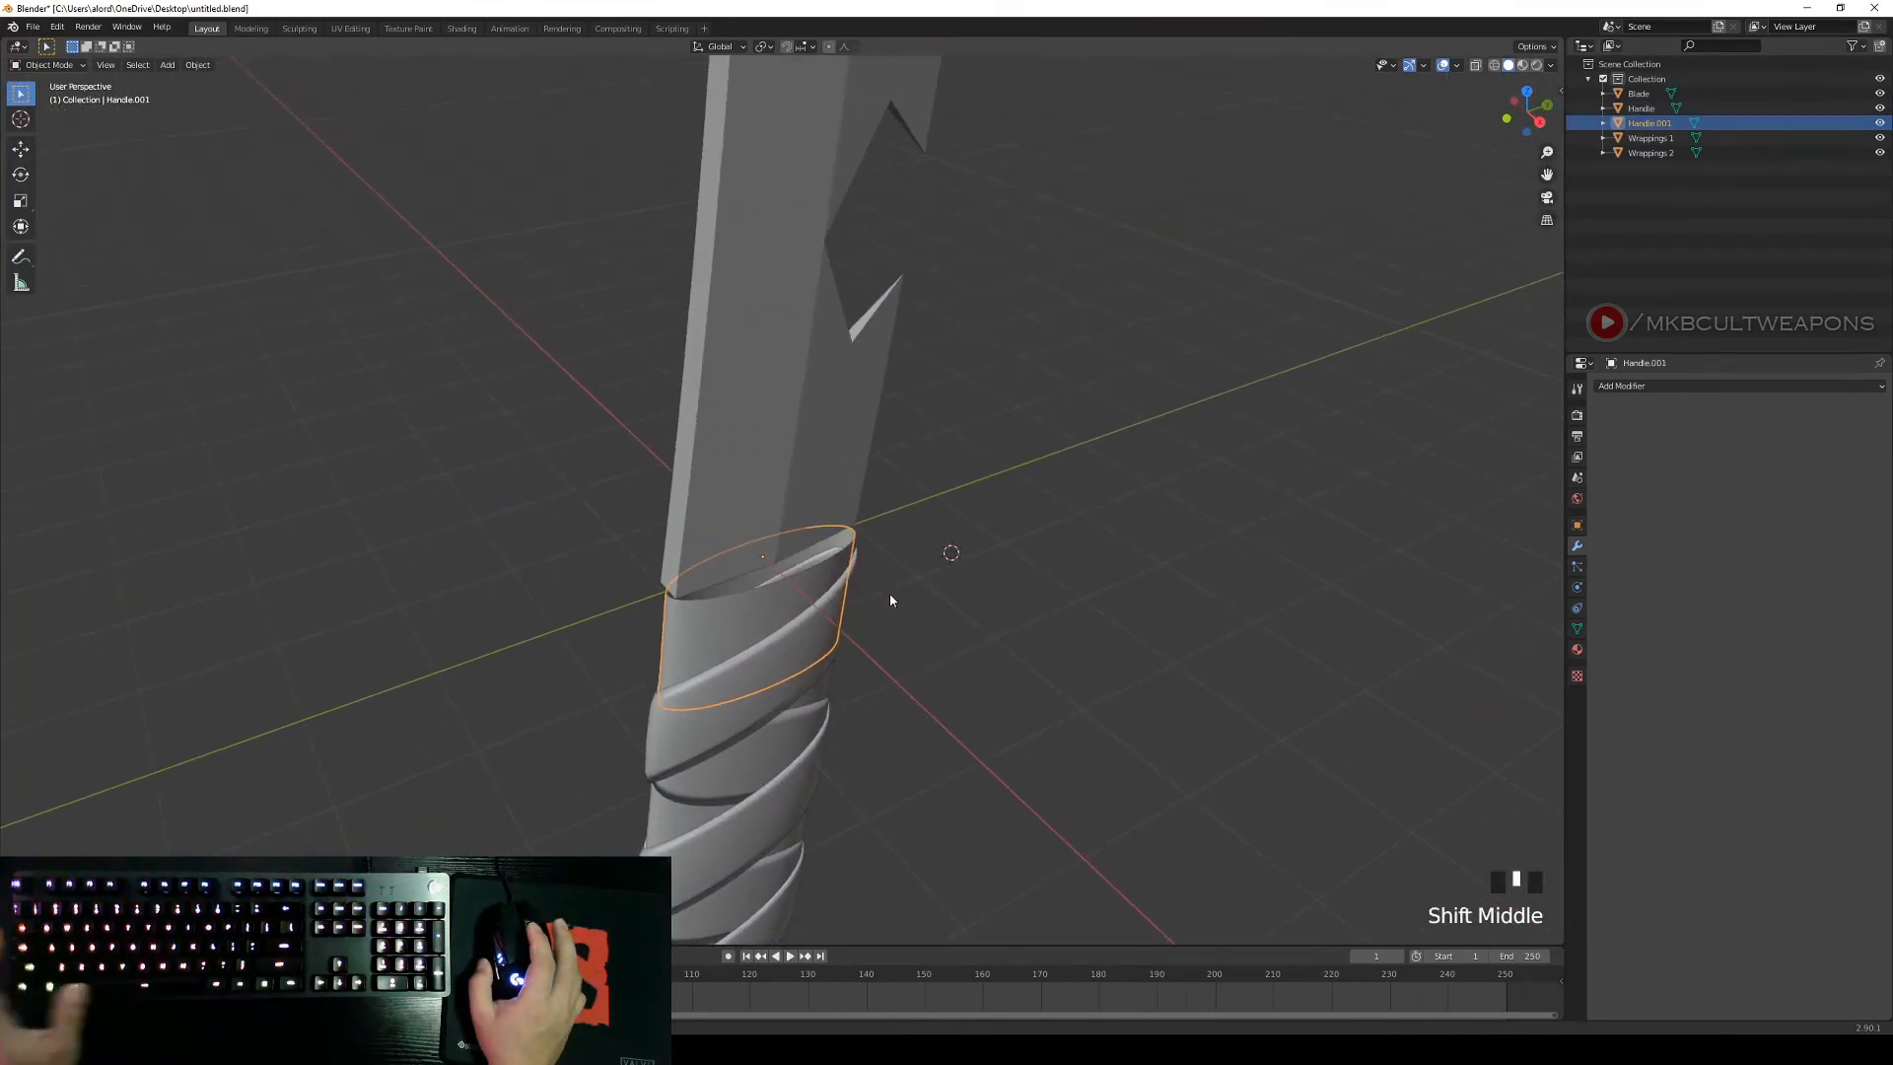
pyautogui.press('Tab')
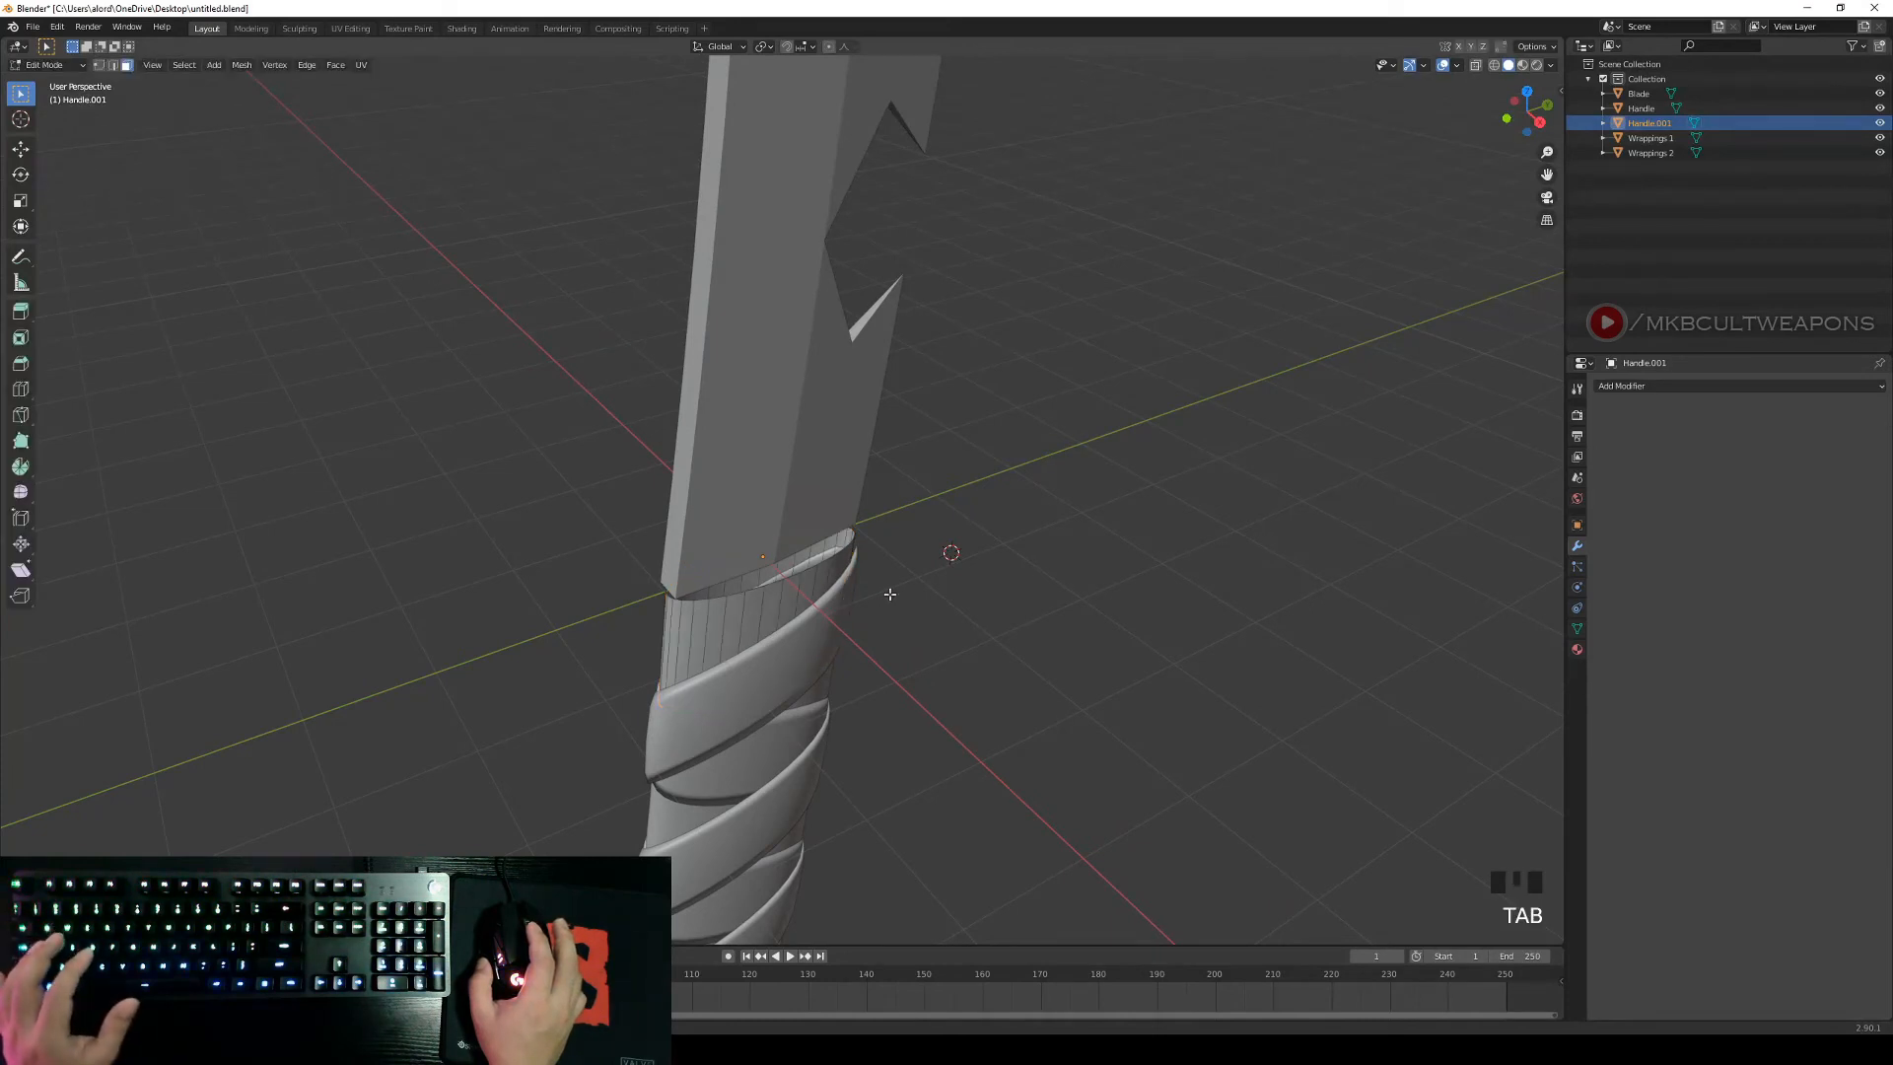
pyautogui.press('a')
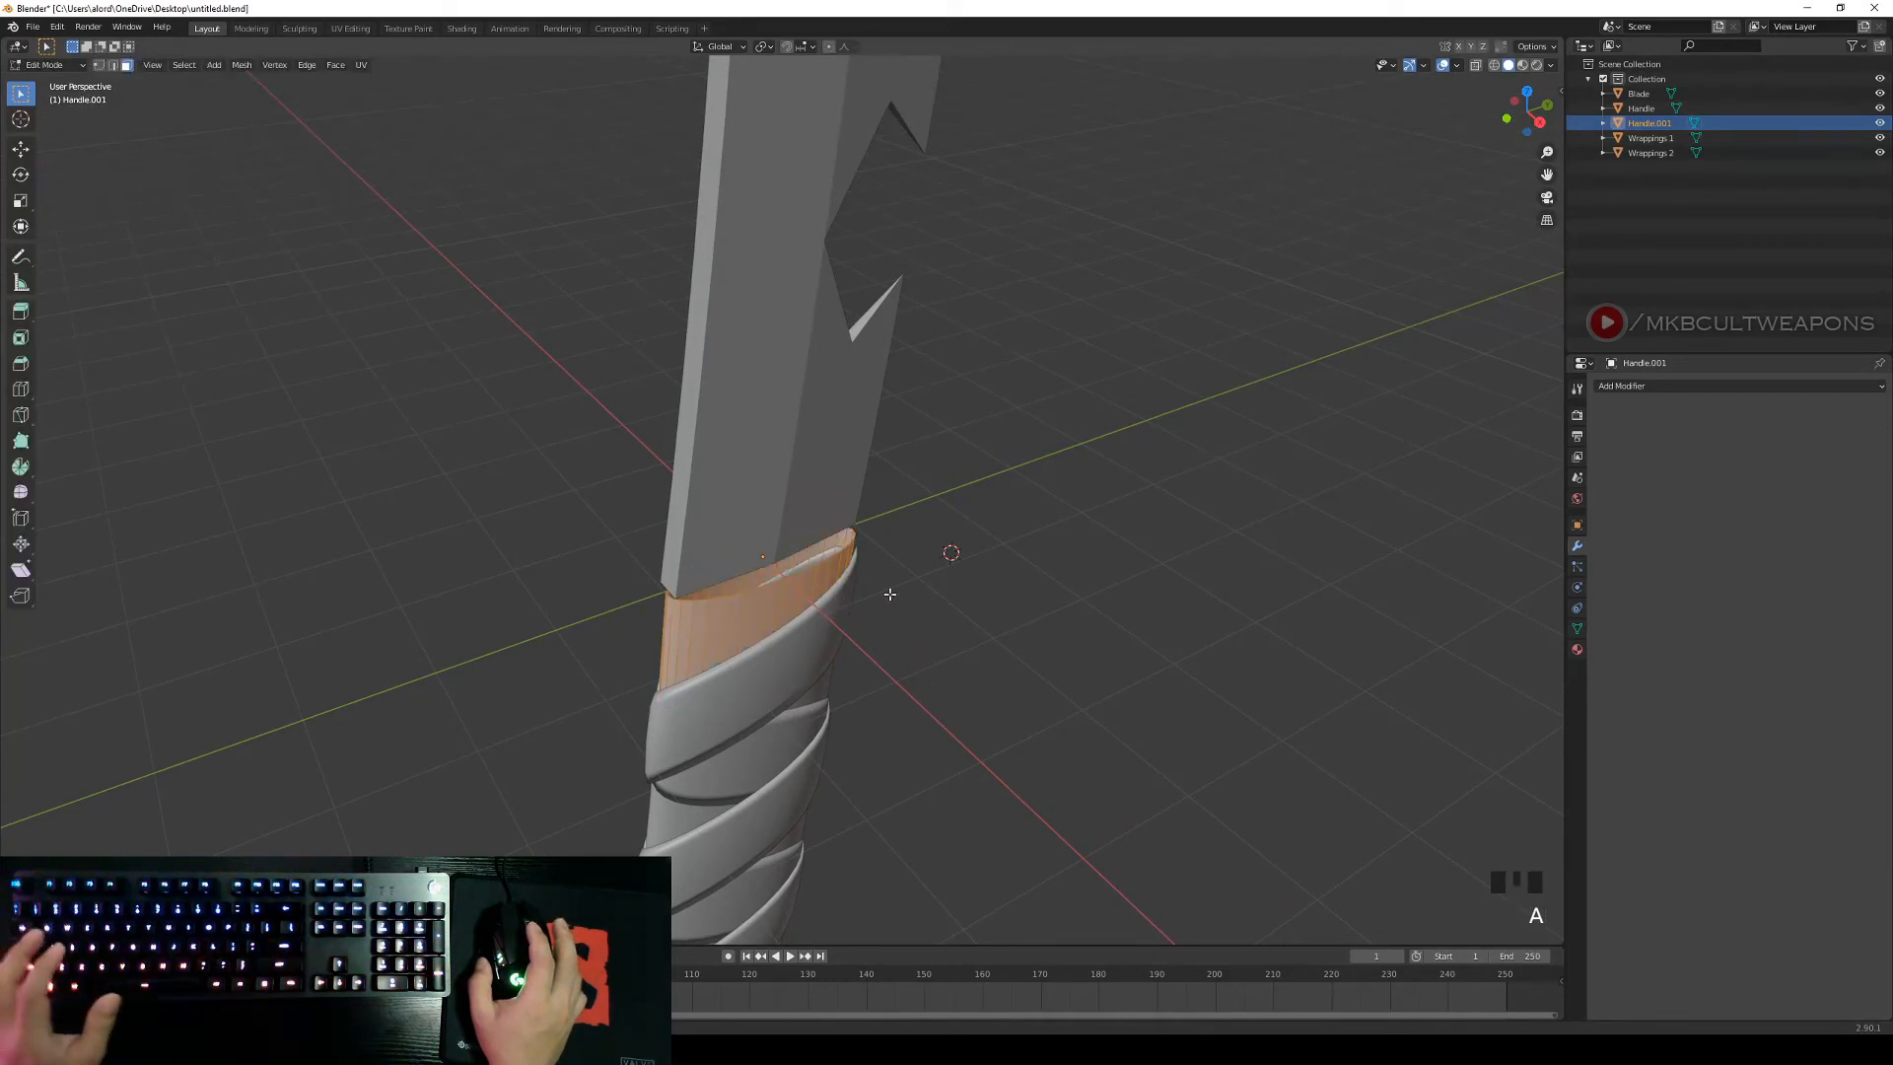
pyautogui.press('s')
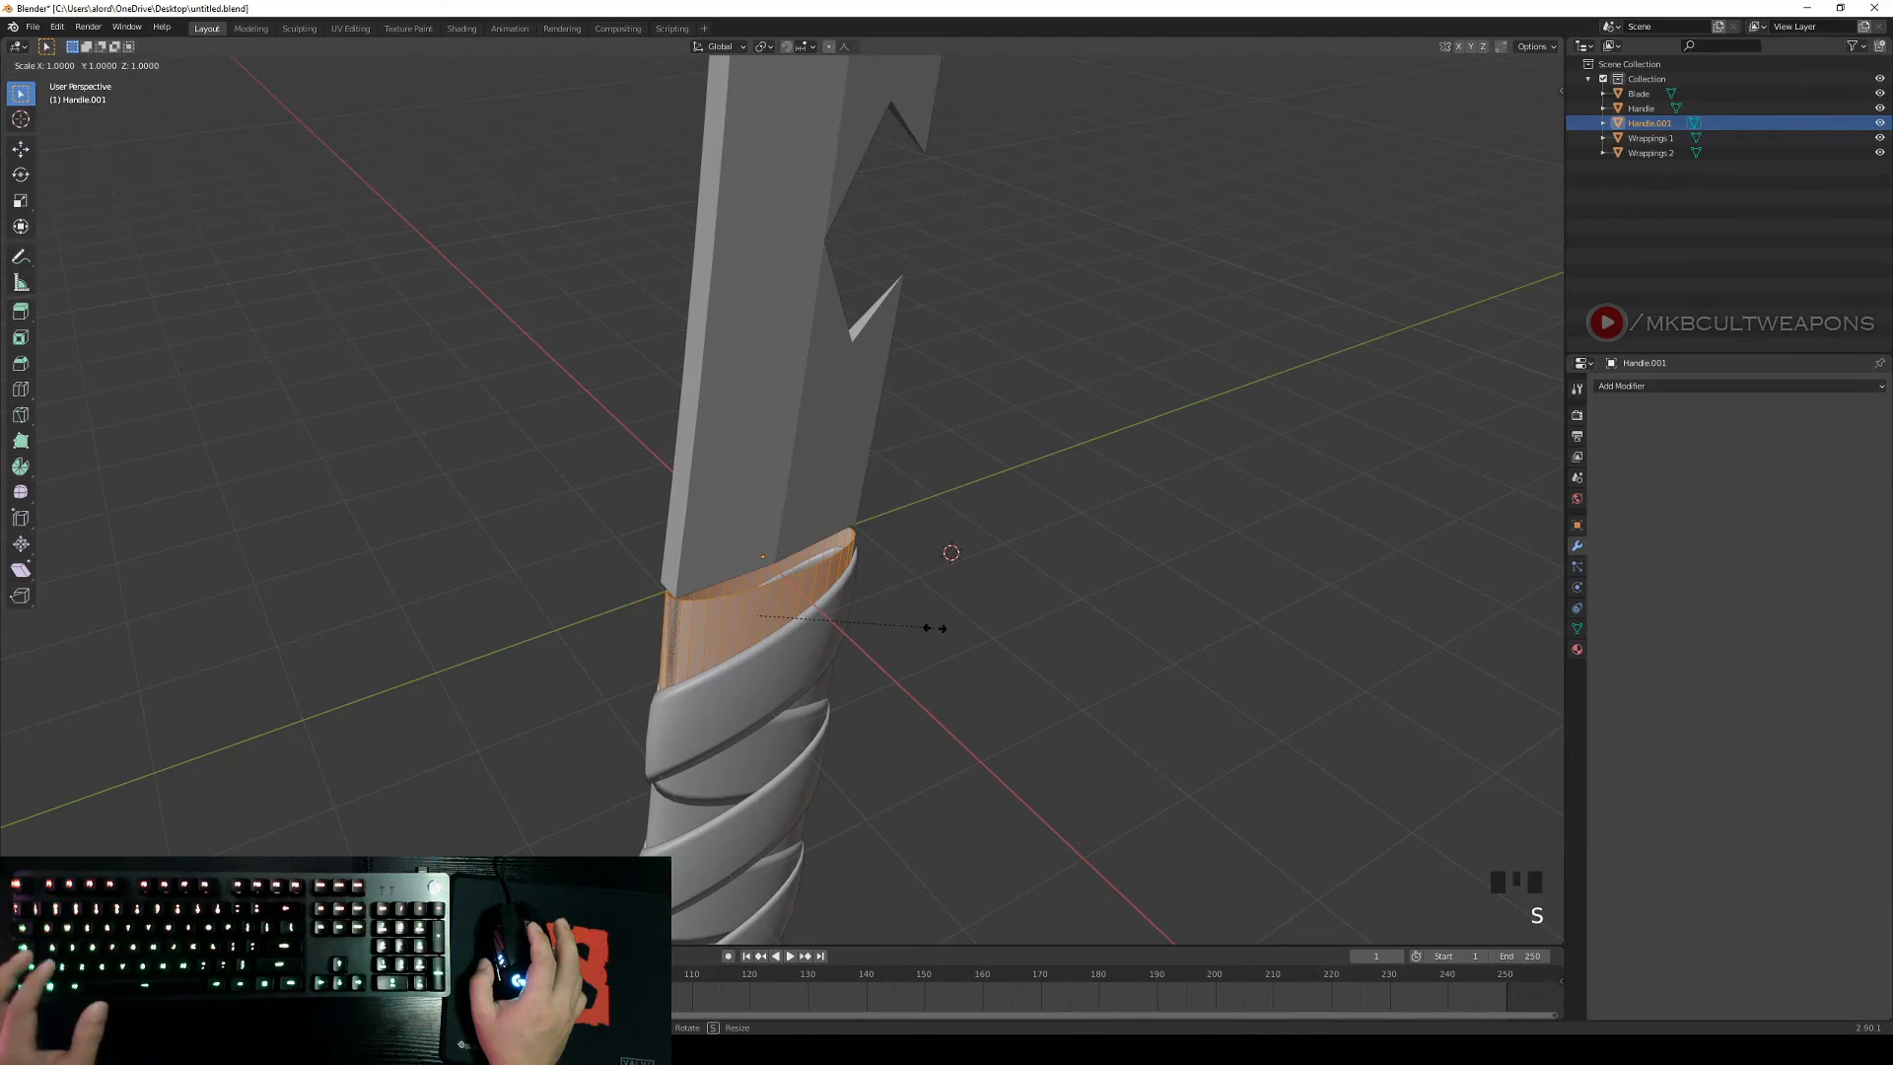
pyautogui.hotkey('shift', 'z')
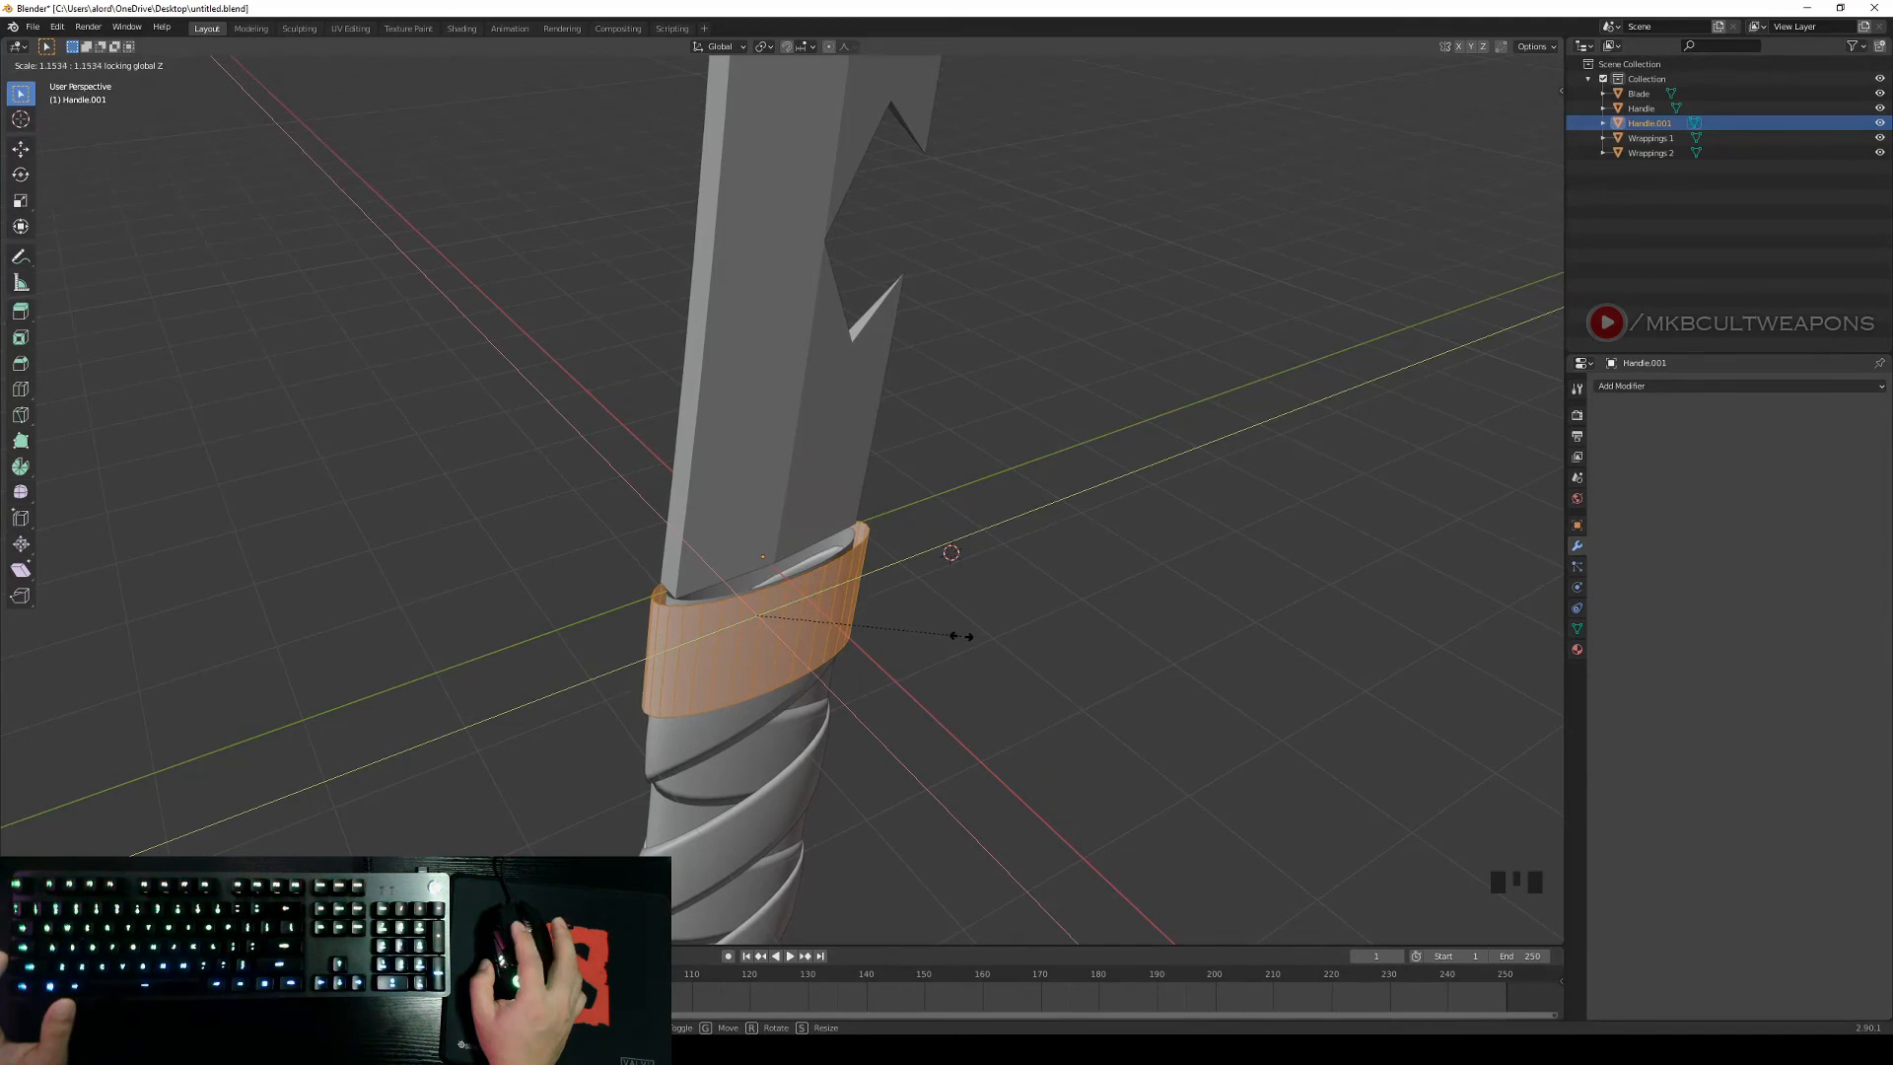
pyautogui.click(964, 635)
# Select the ring's top edge loop in edge select mode and fill it with a face.
pyautogui.moveTo(1077, 668)
pyautogui.mouseDown(button='middle')
pyautogui.moveTo(838, 565)
pyautogui.moveTo(1085, 605)
pyautogui.moveTo(1162, 638)
pyautogui.moveTo(1081, 655)
pyautogui.mouseUp(button='middle')
pyautogui.press('KP_3')
pyautogui.scroll(5, 1082, 654)
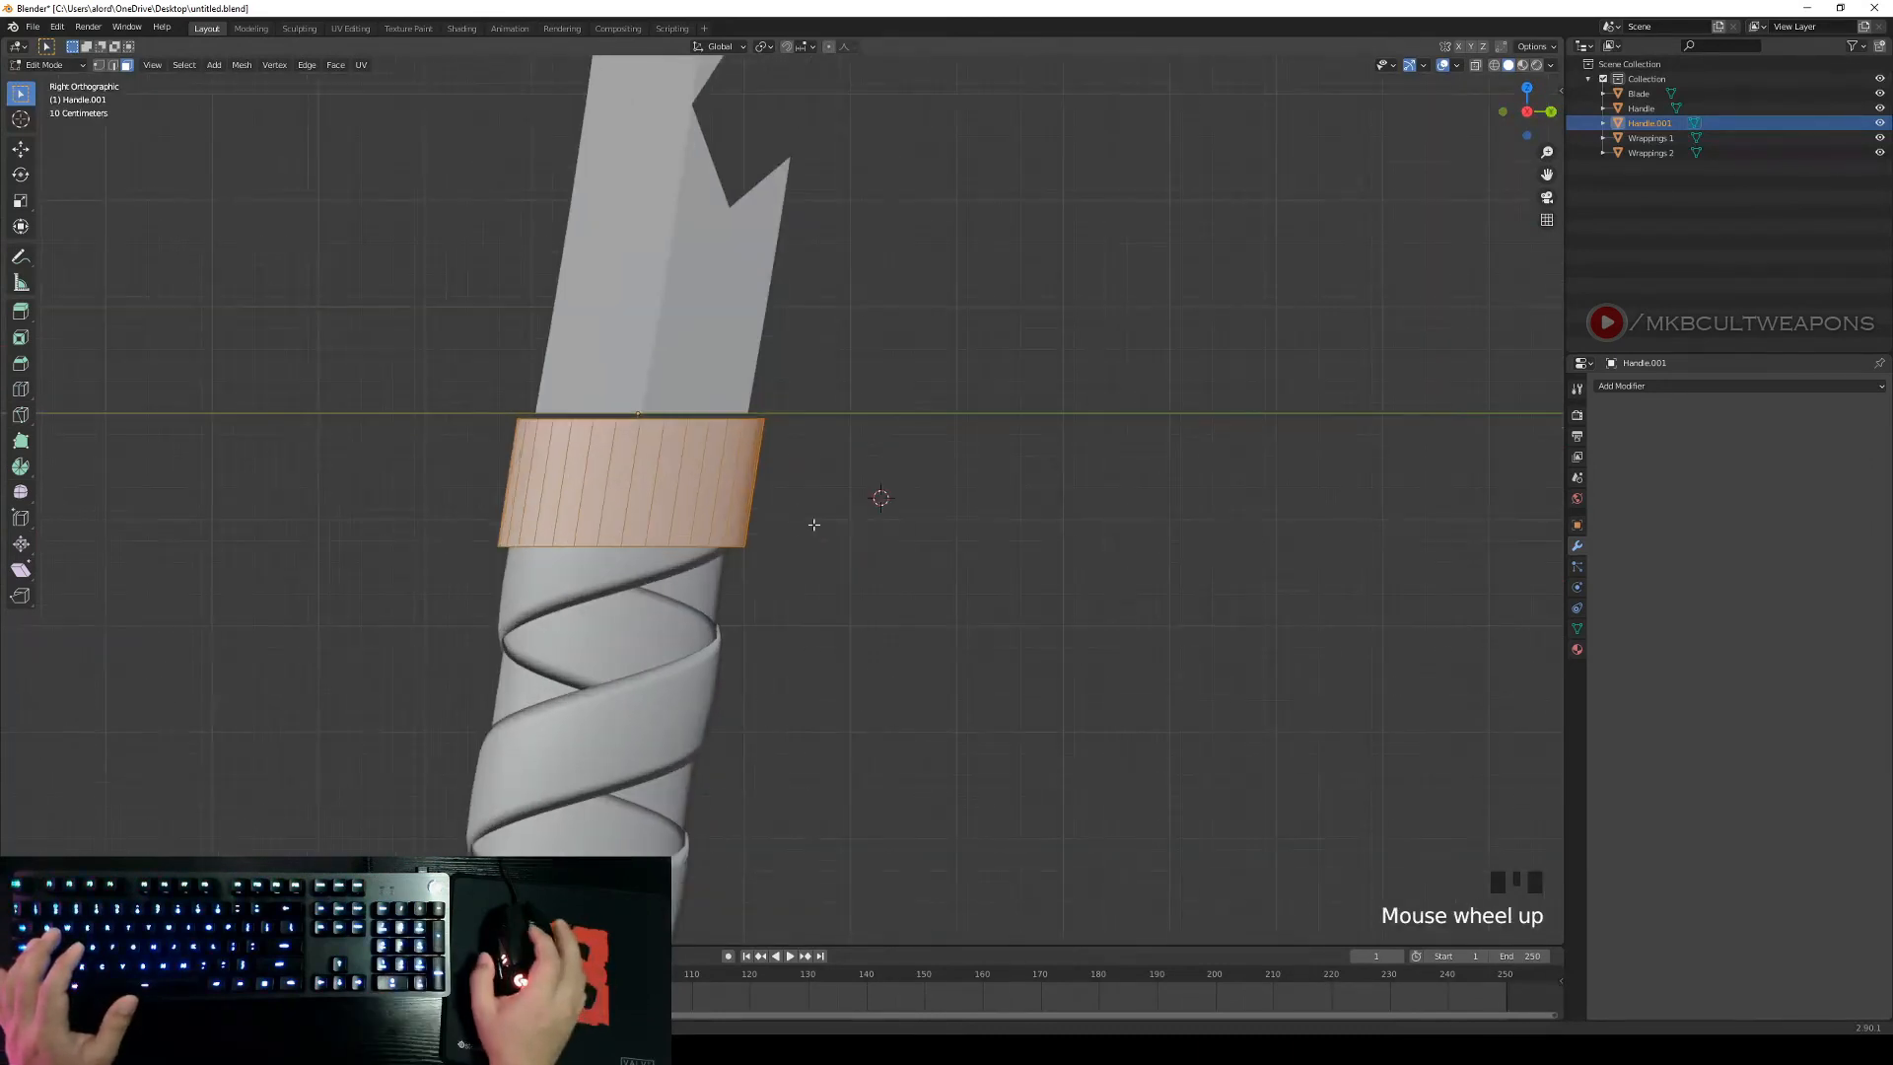
pyautogui.scroll(2, 779, 537)
pyautogui.keyDown('shift'); pyautogui.moveTo(748, 549); pyautogui.dragTo(1297, 494, button='middle'); pyautogui.keyUp('shift')
pyautogui.moveTo(1120, 621); pyautogui.dragTo(1243, 617, button='middle')
pyautogui.press('KP_Decimal')
pyautogui.scroll(-2, 1088, 536)
pyautogui.moveTo(1133, 493); pyautogui.dragTo(1057, 444, button='middle')
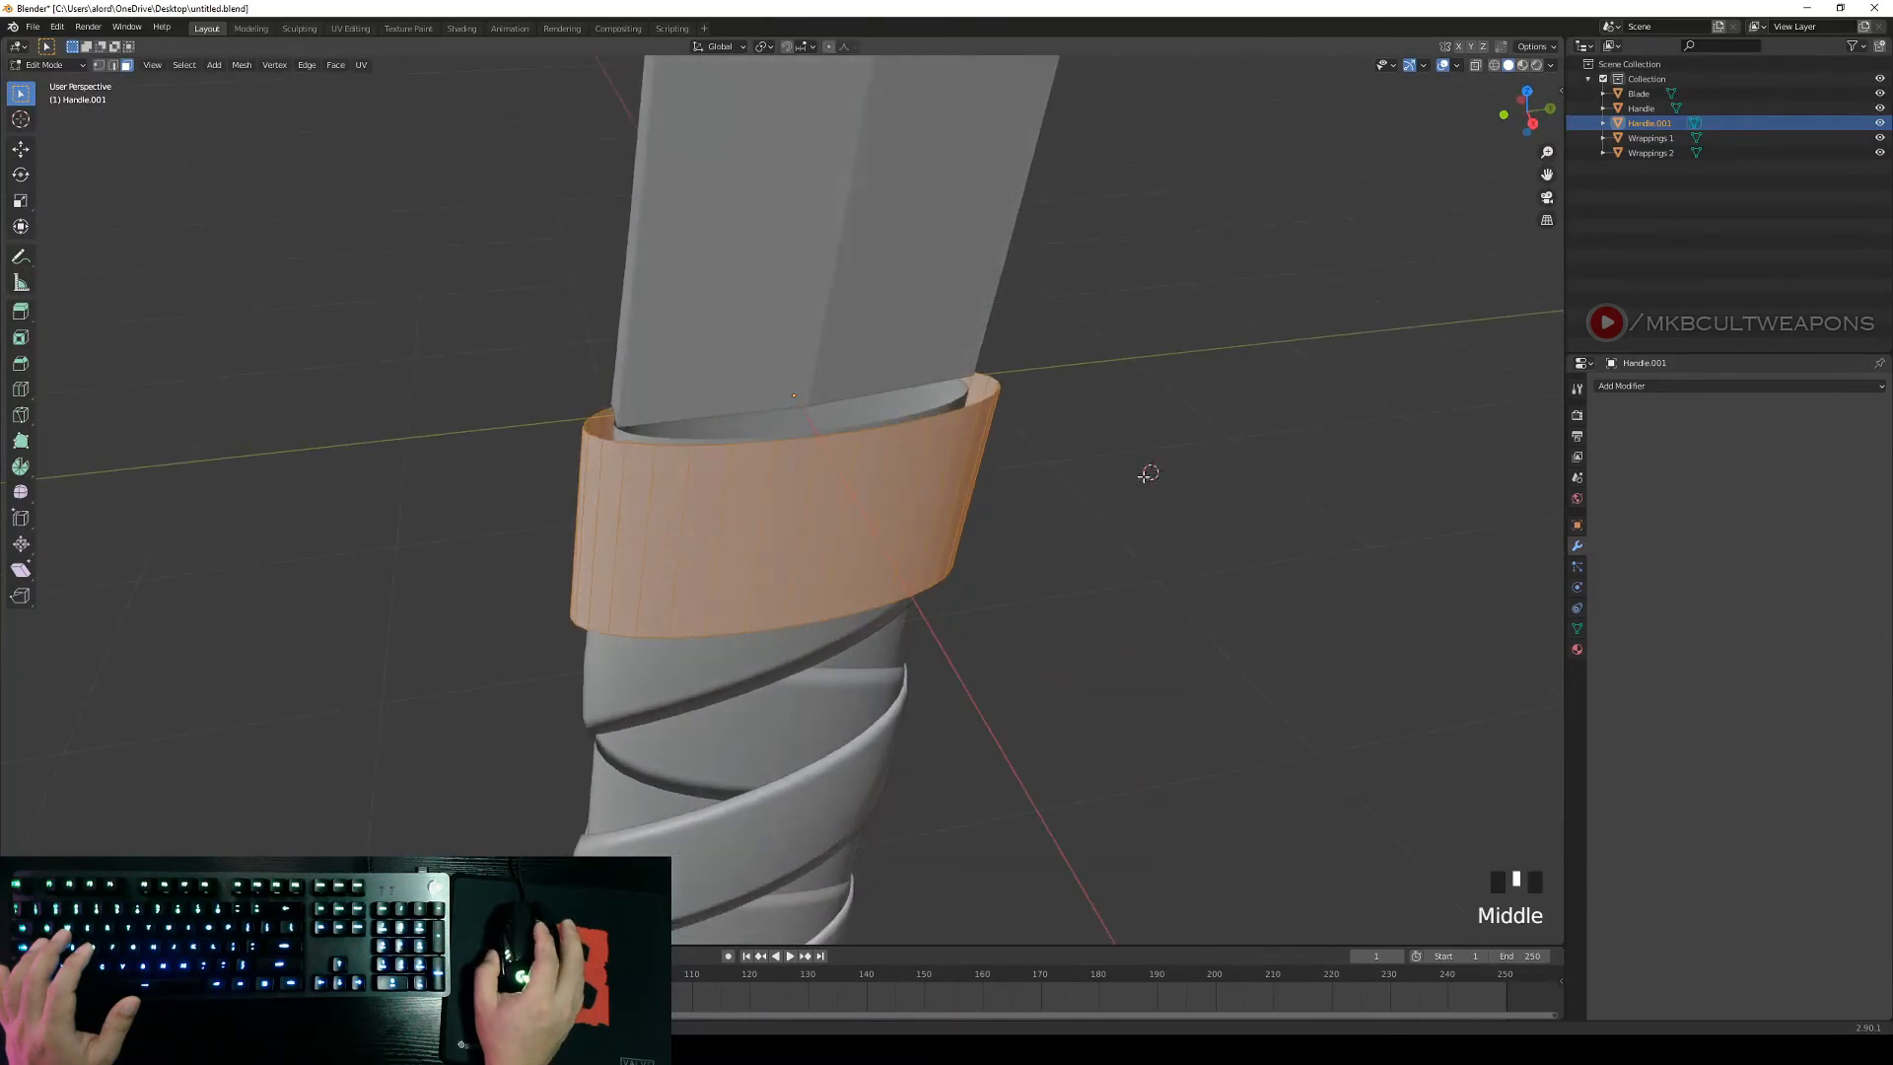
pyautogui.rightClick(1057, 445)
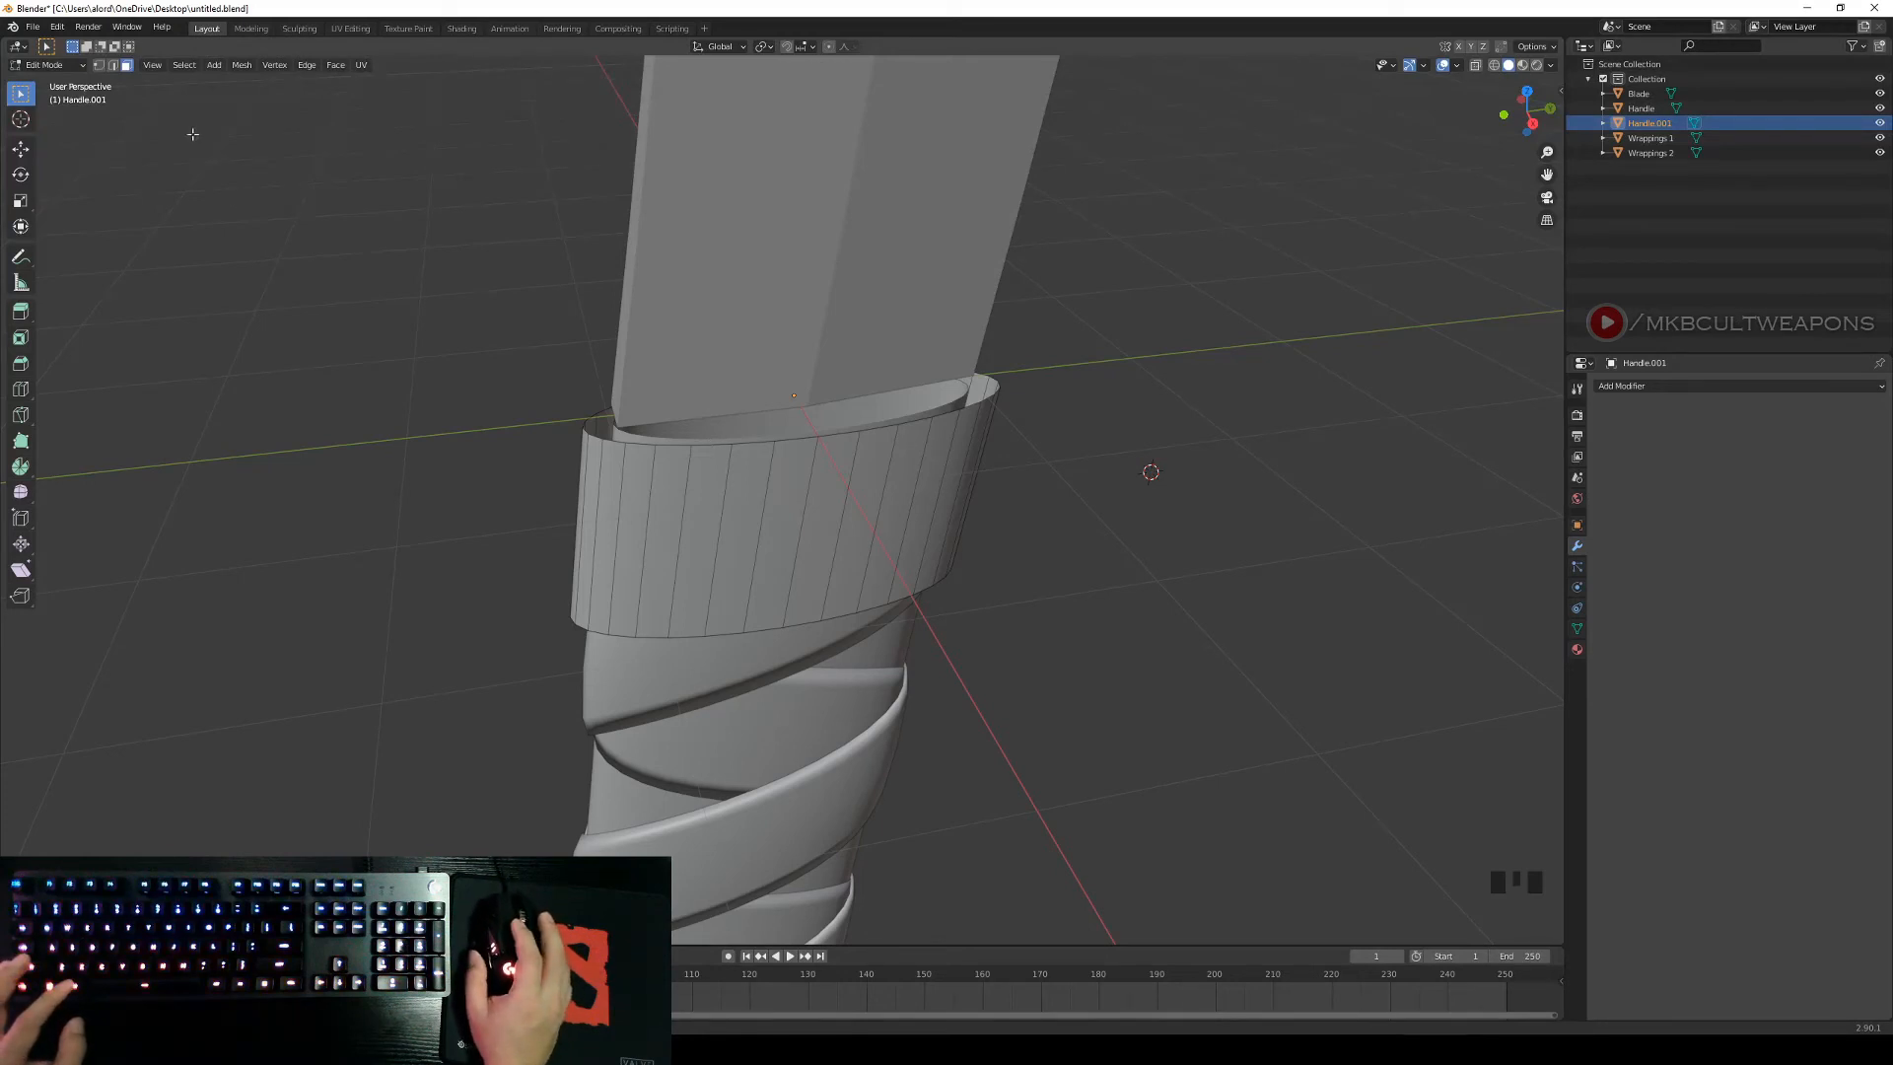
pyautogui.click(114, 67)
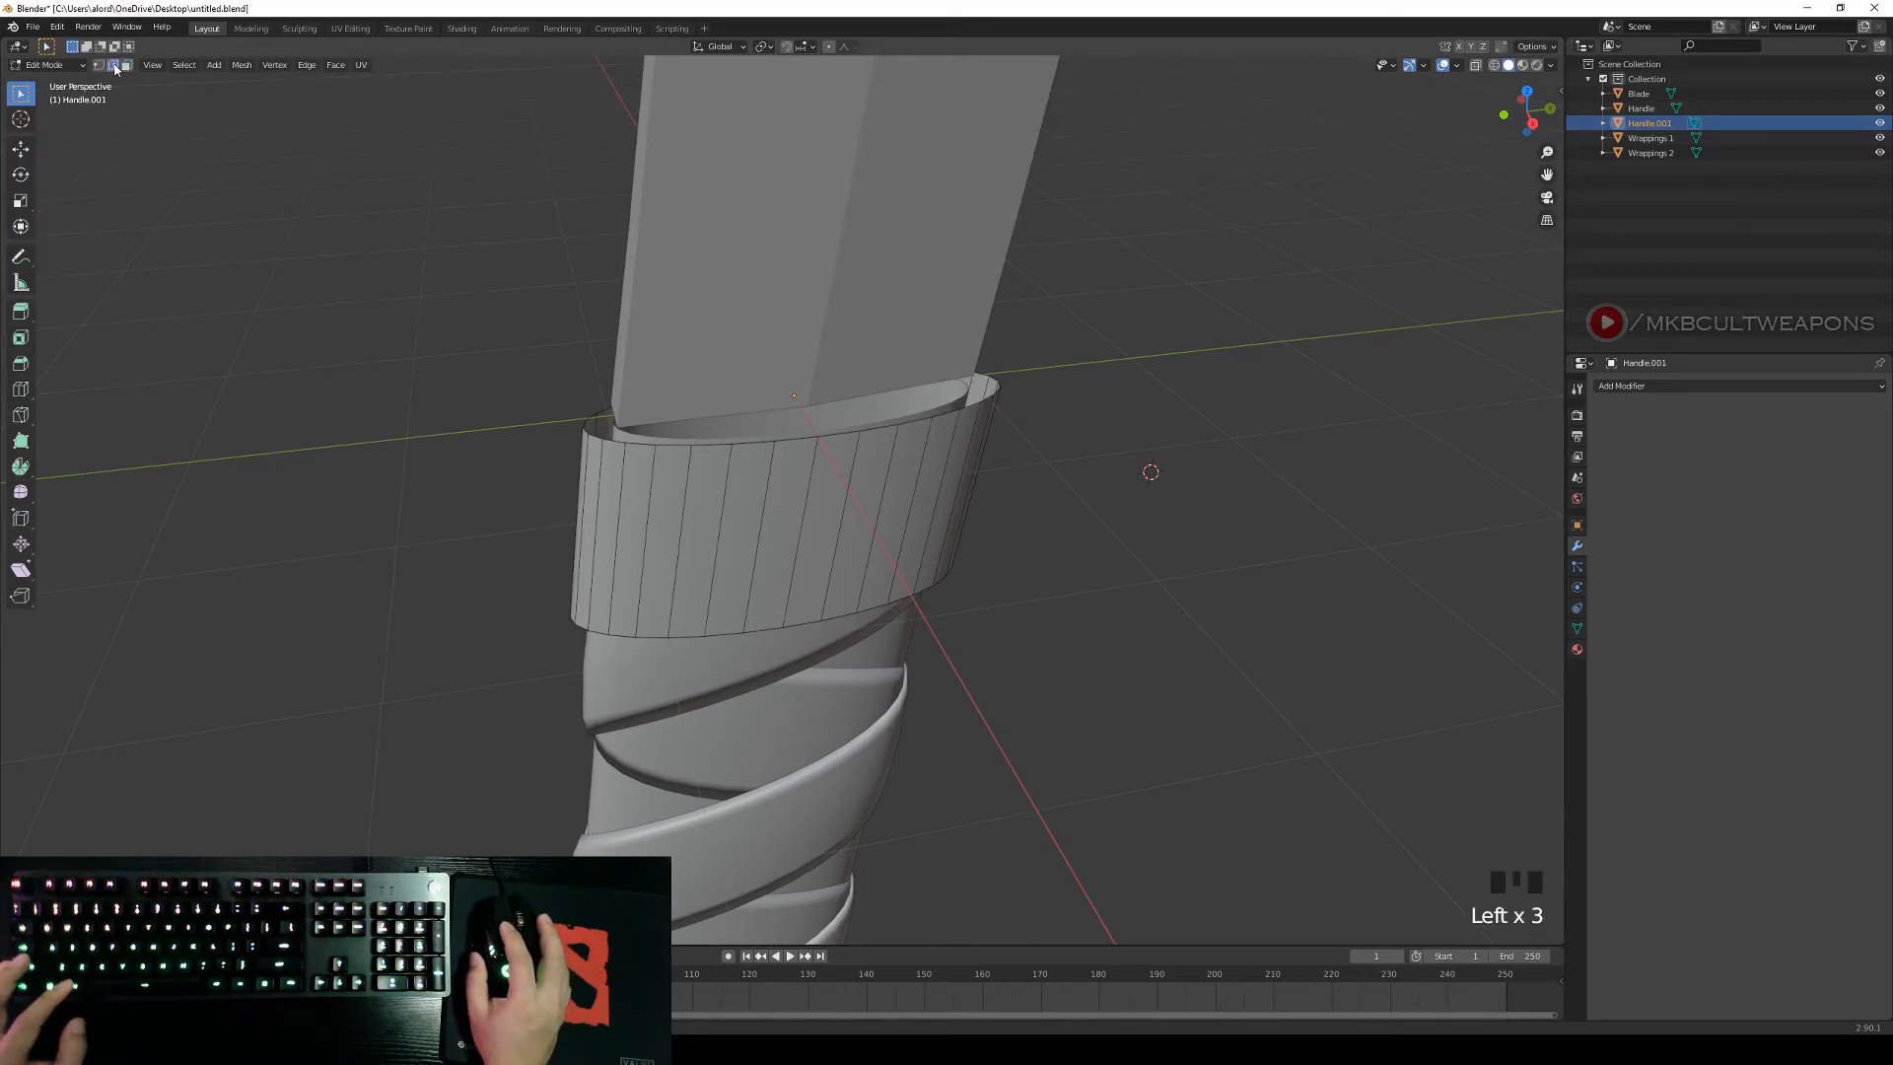
pyautogui.keyDown('alt'); pyautogui.keyDown('shift'); pyautogui.rightClick(708, 444); pyautogui.keyUp('shift'); pyautogui.keyUp('alt')
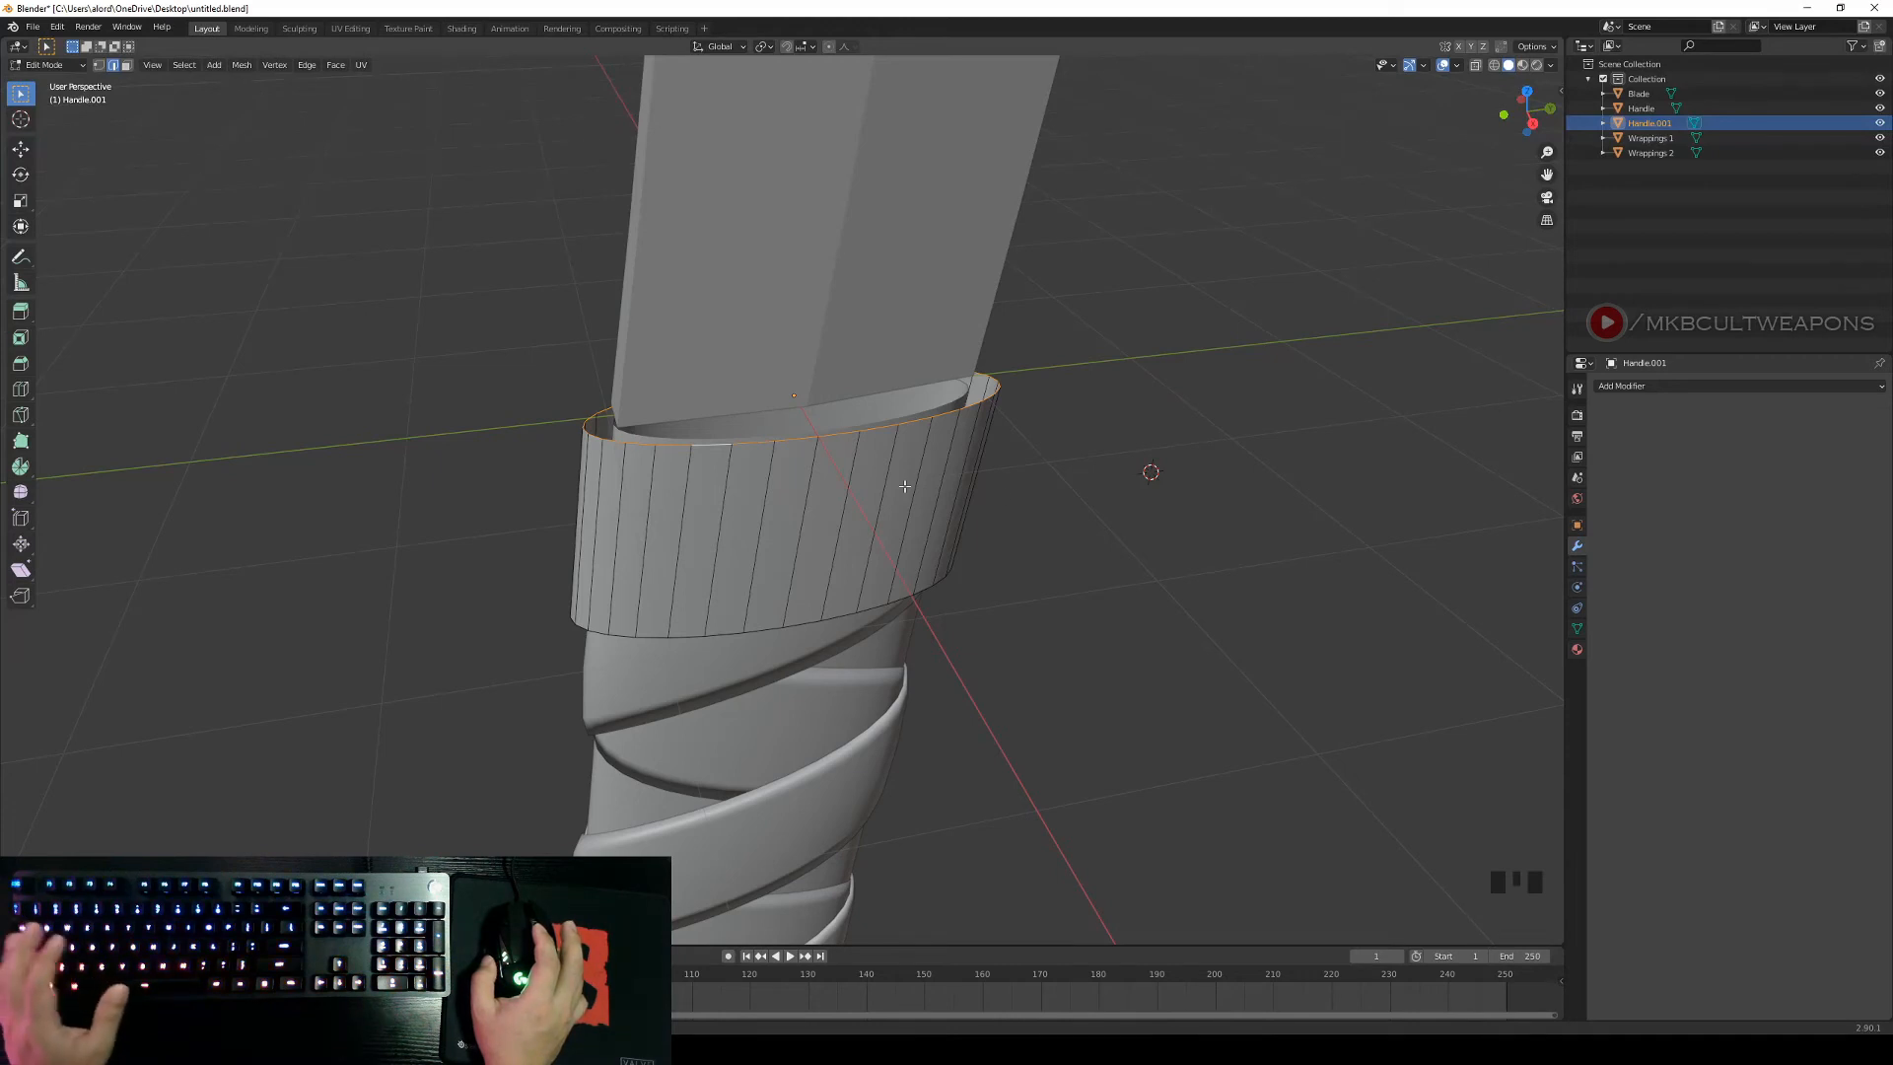
pyautogui.moveTo(904, 486); pyautogui.dragTo(1043, 482, button='middle')
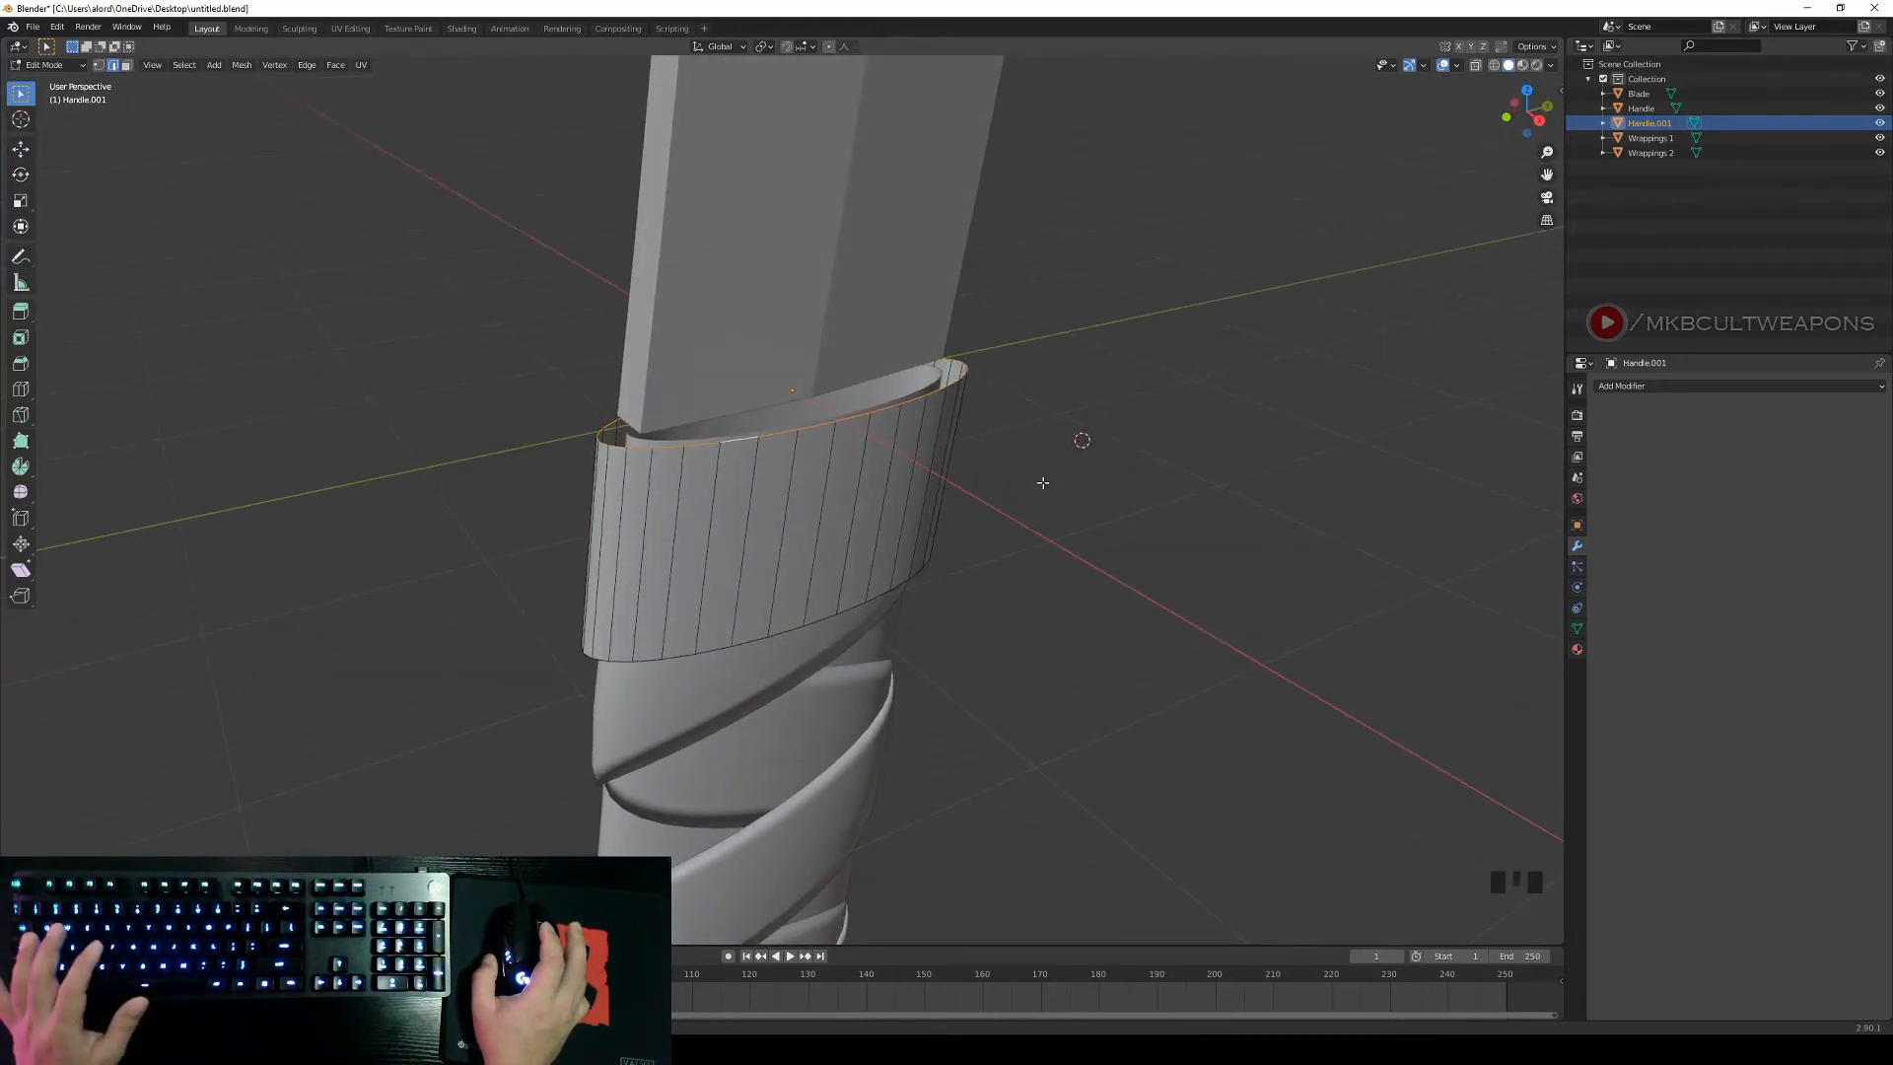
pyautogui.press('f')
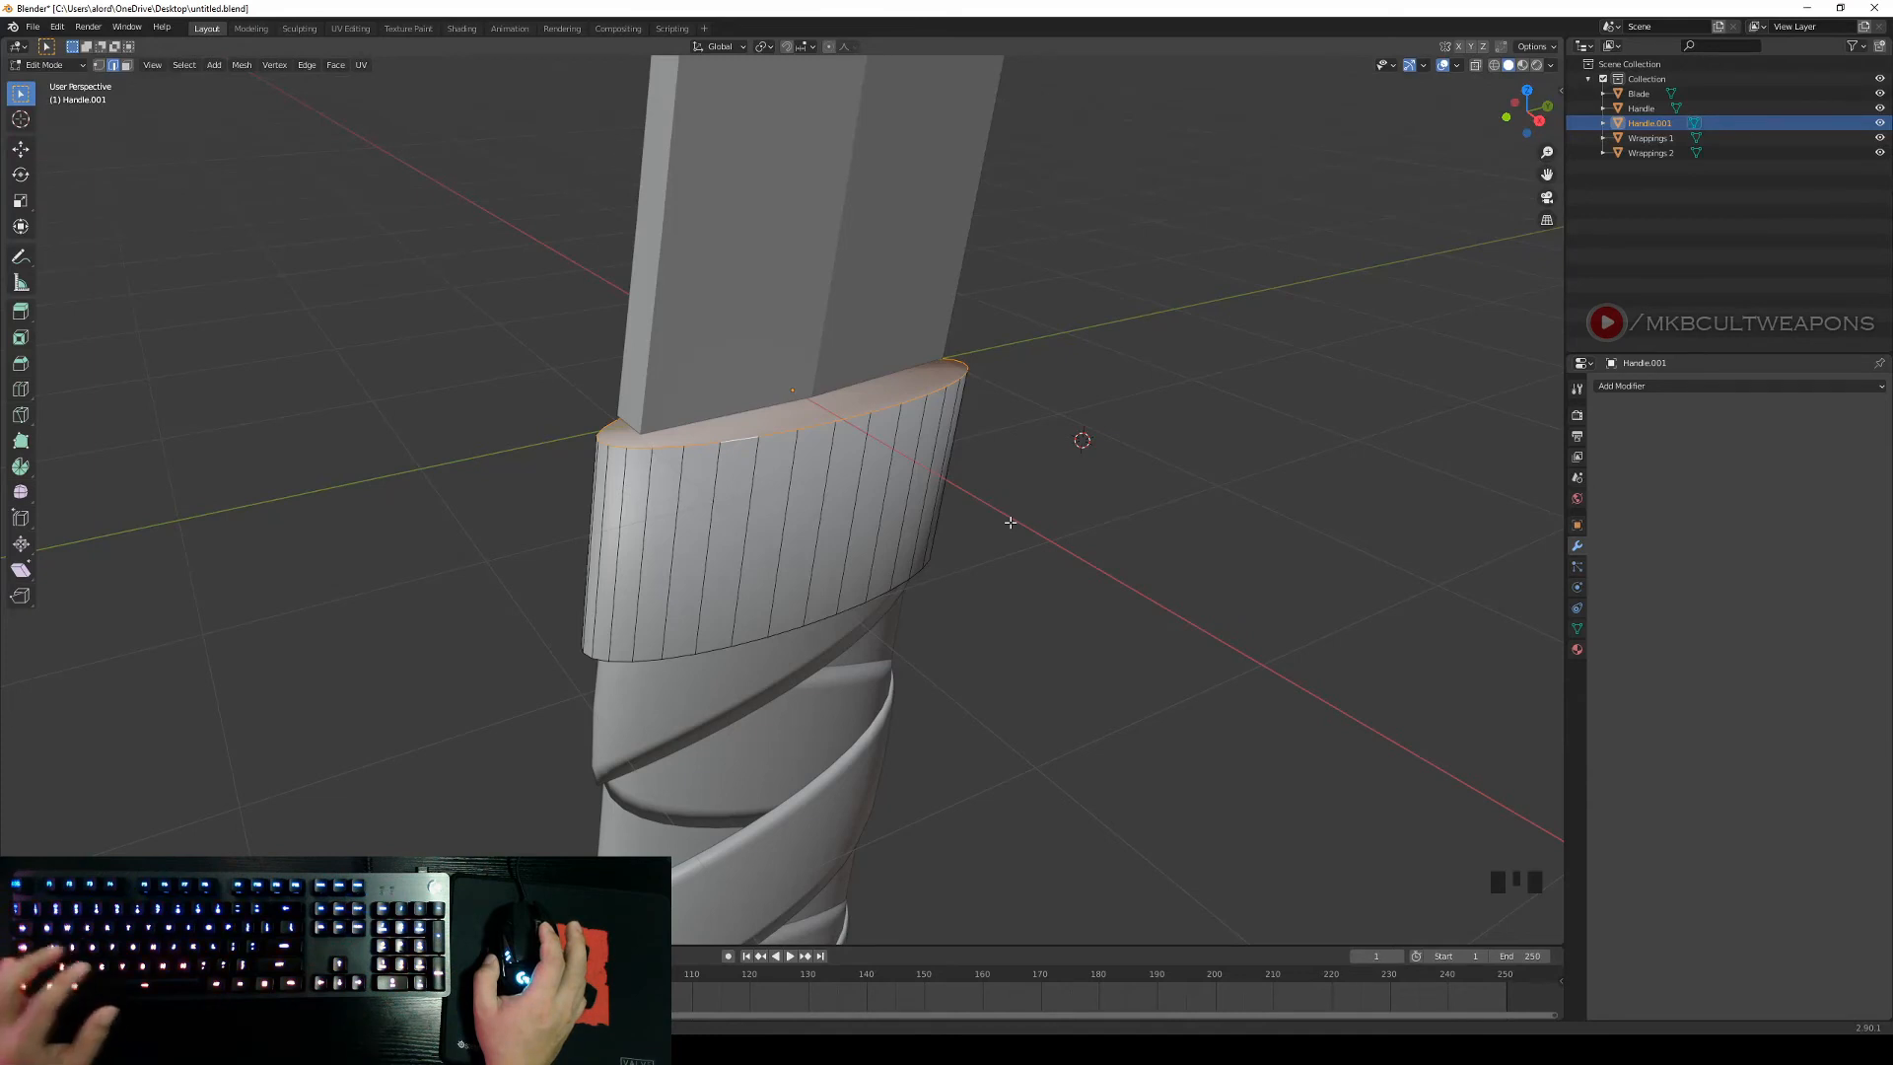
# Bevel the ring's top edge loop with multiple segments to round the rim, and deselect it.
pyautogui.press('ctrl+super')
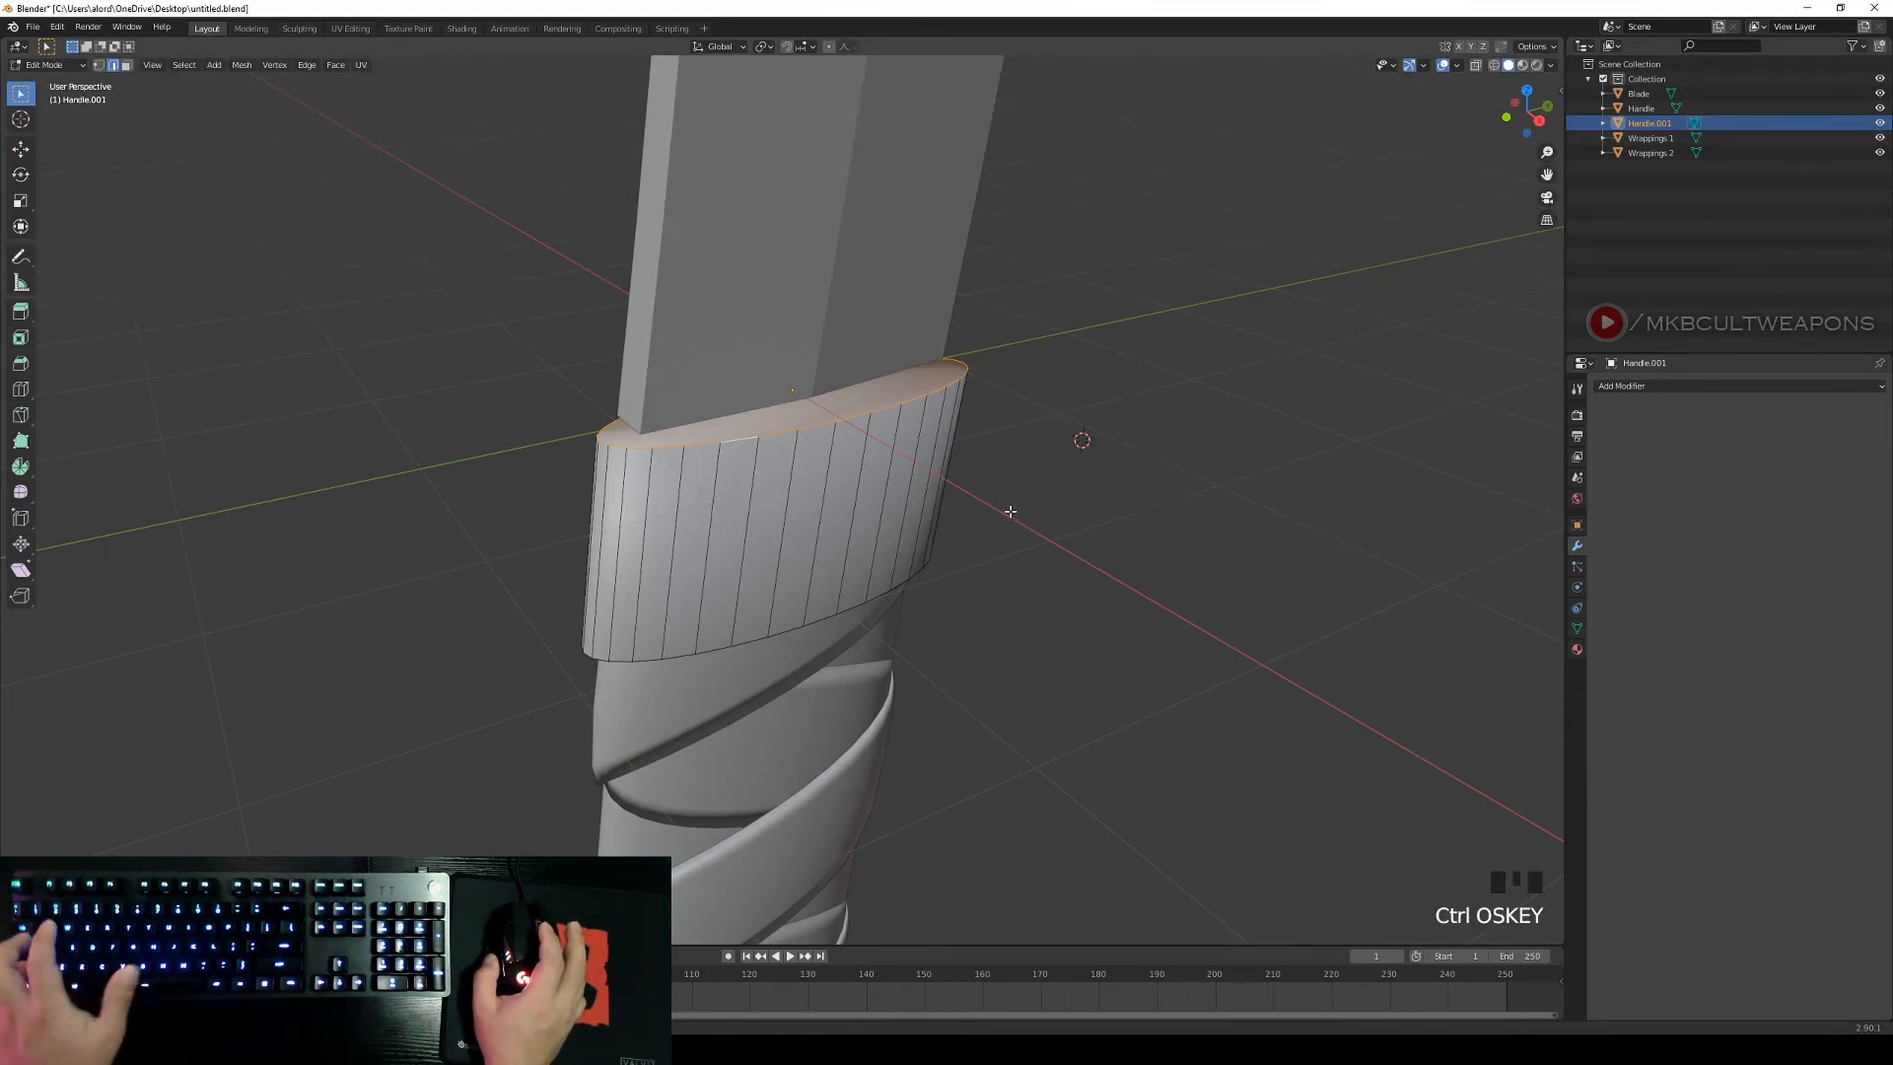
pyautogui.hotkey('ctrl', 'b')
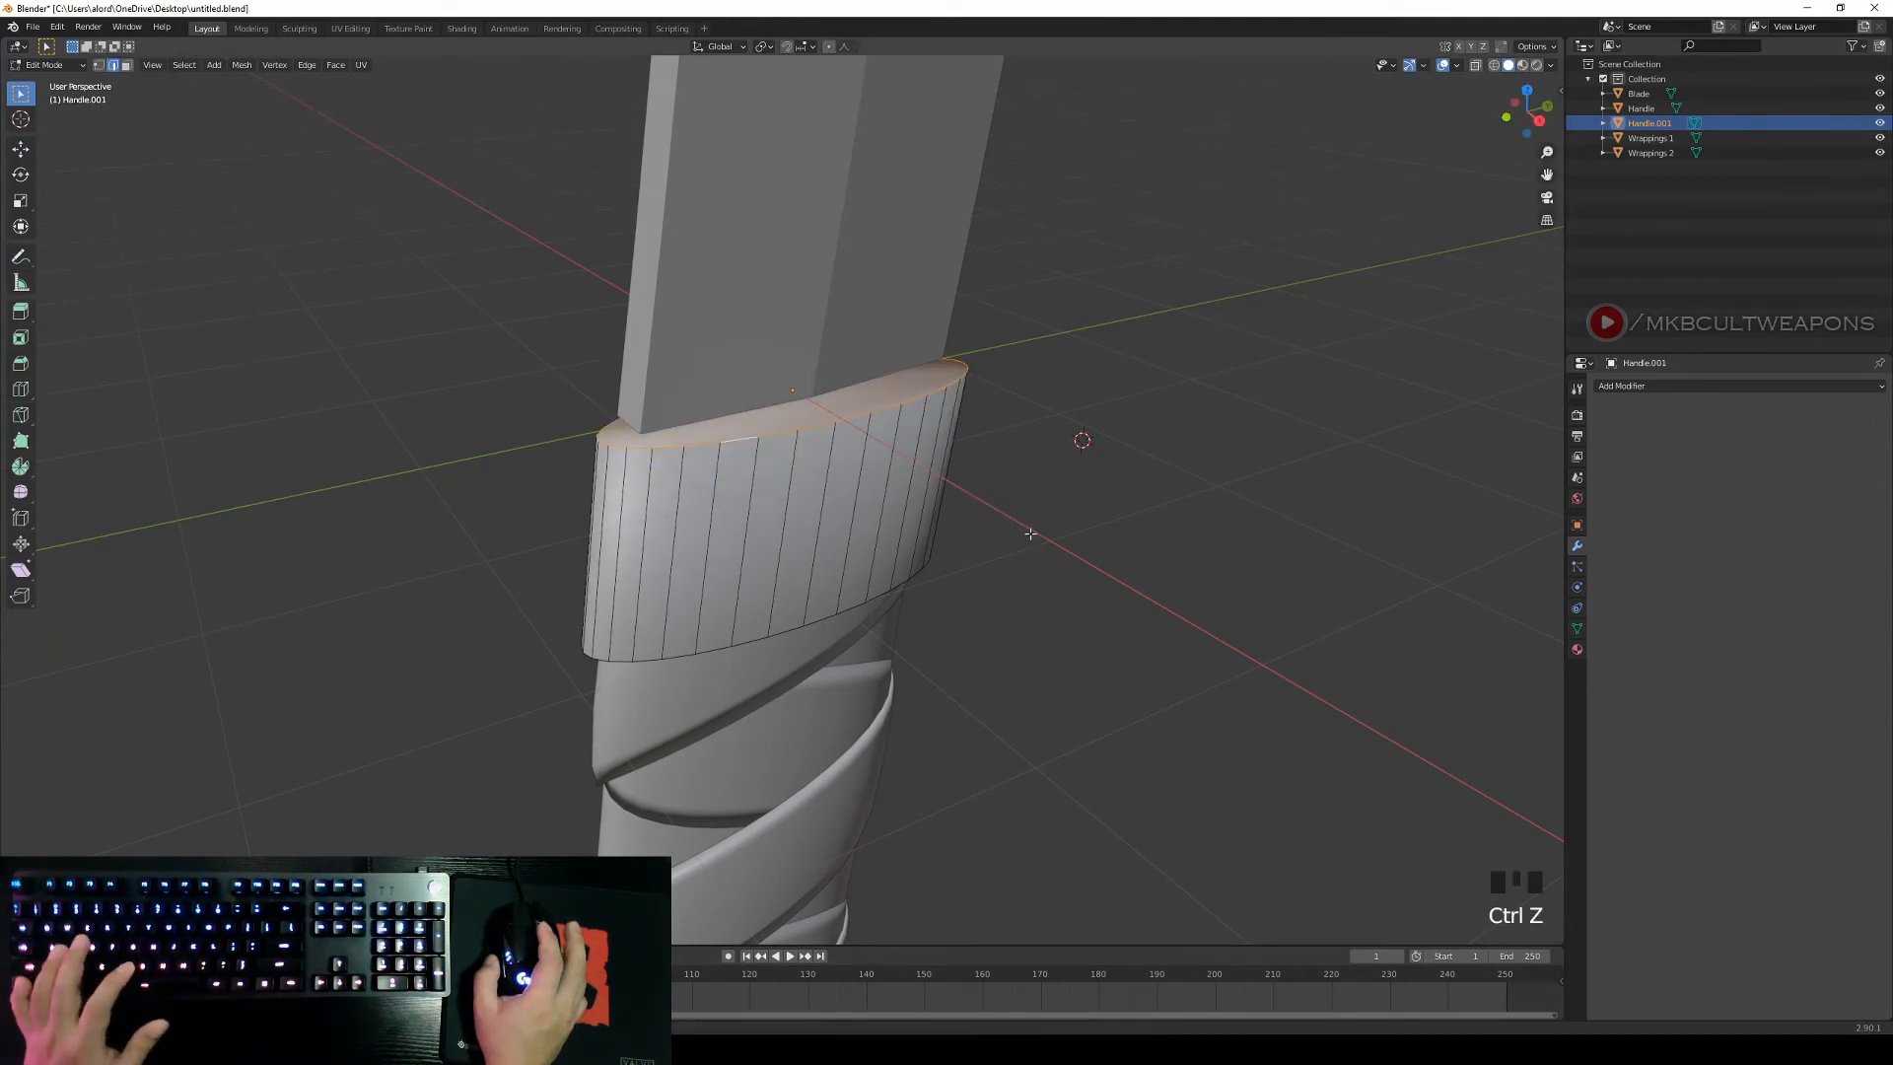
pyautogui.hotkey('ctrl', 'b')
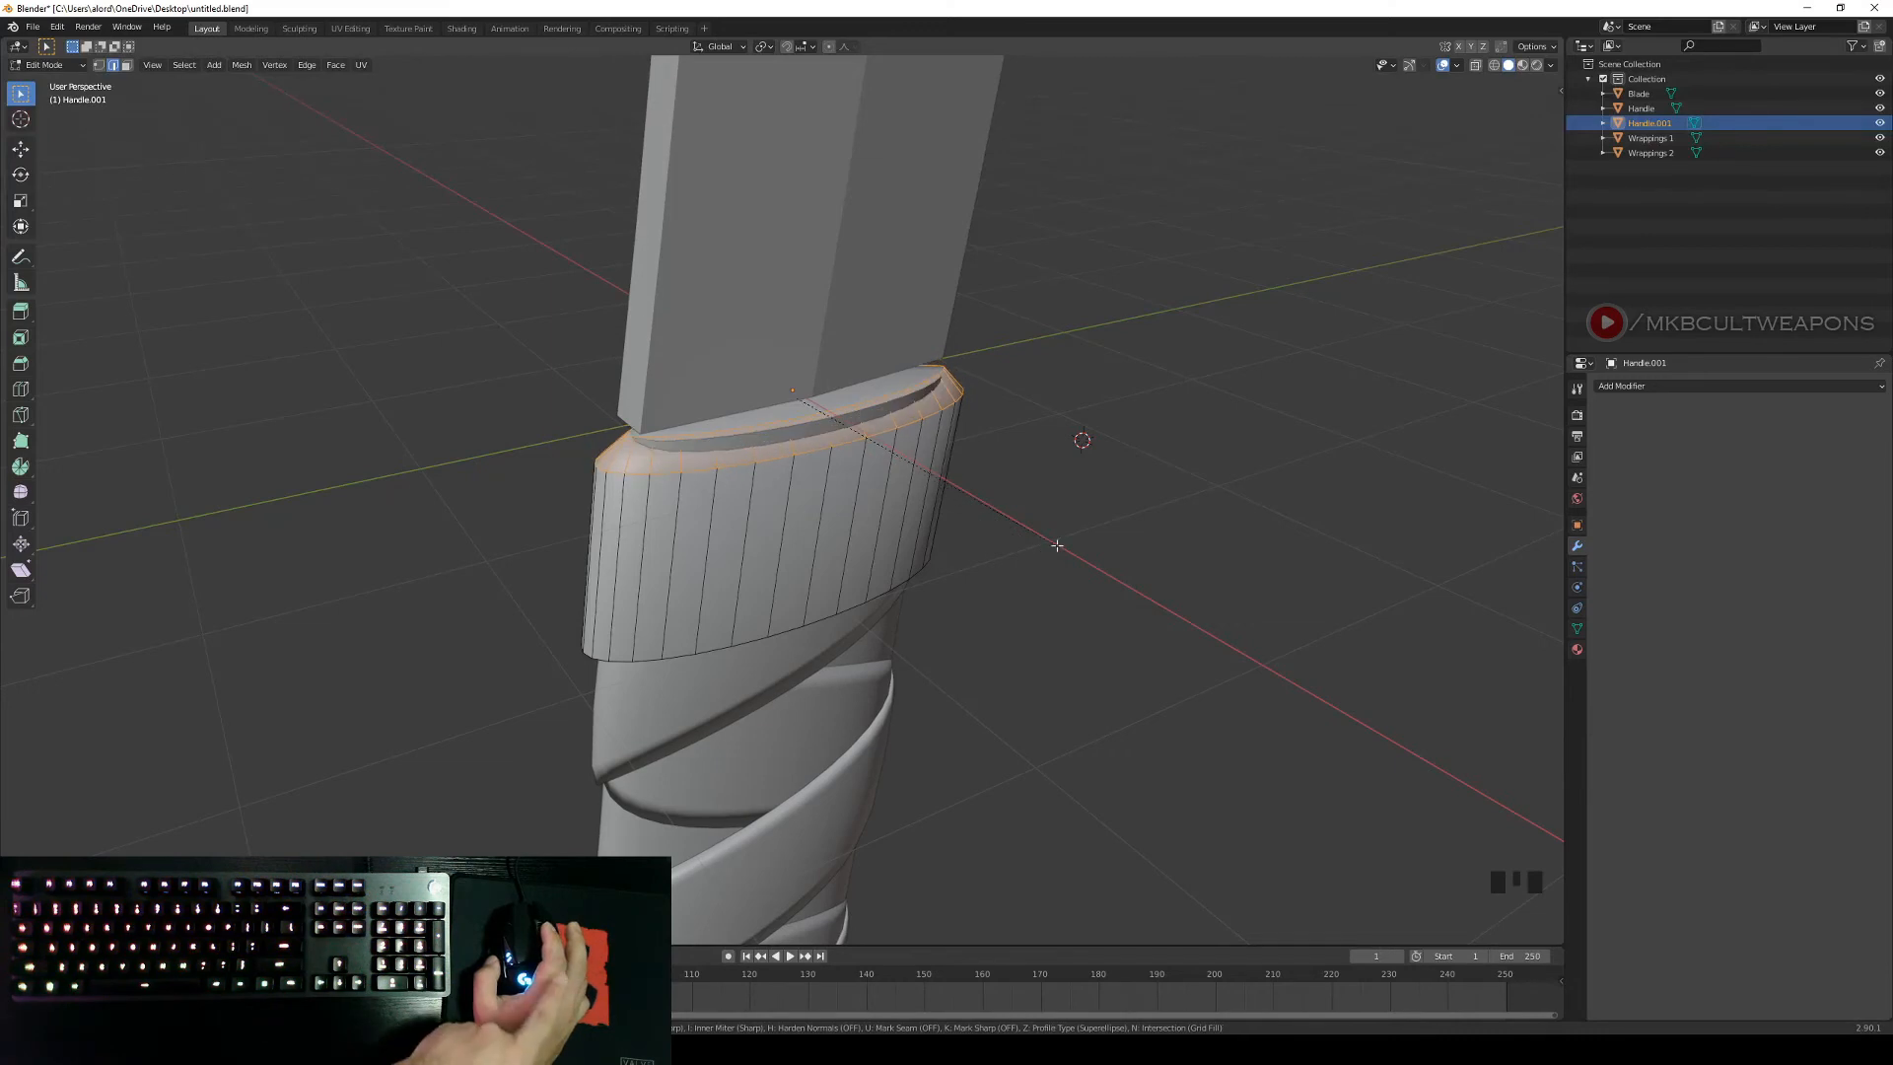
pyautogui.scroll(1, 1052, 551)
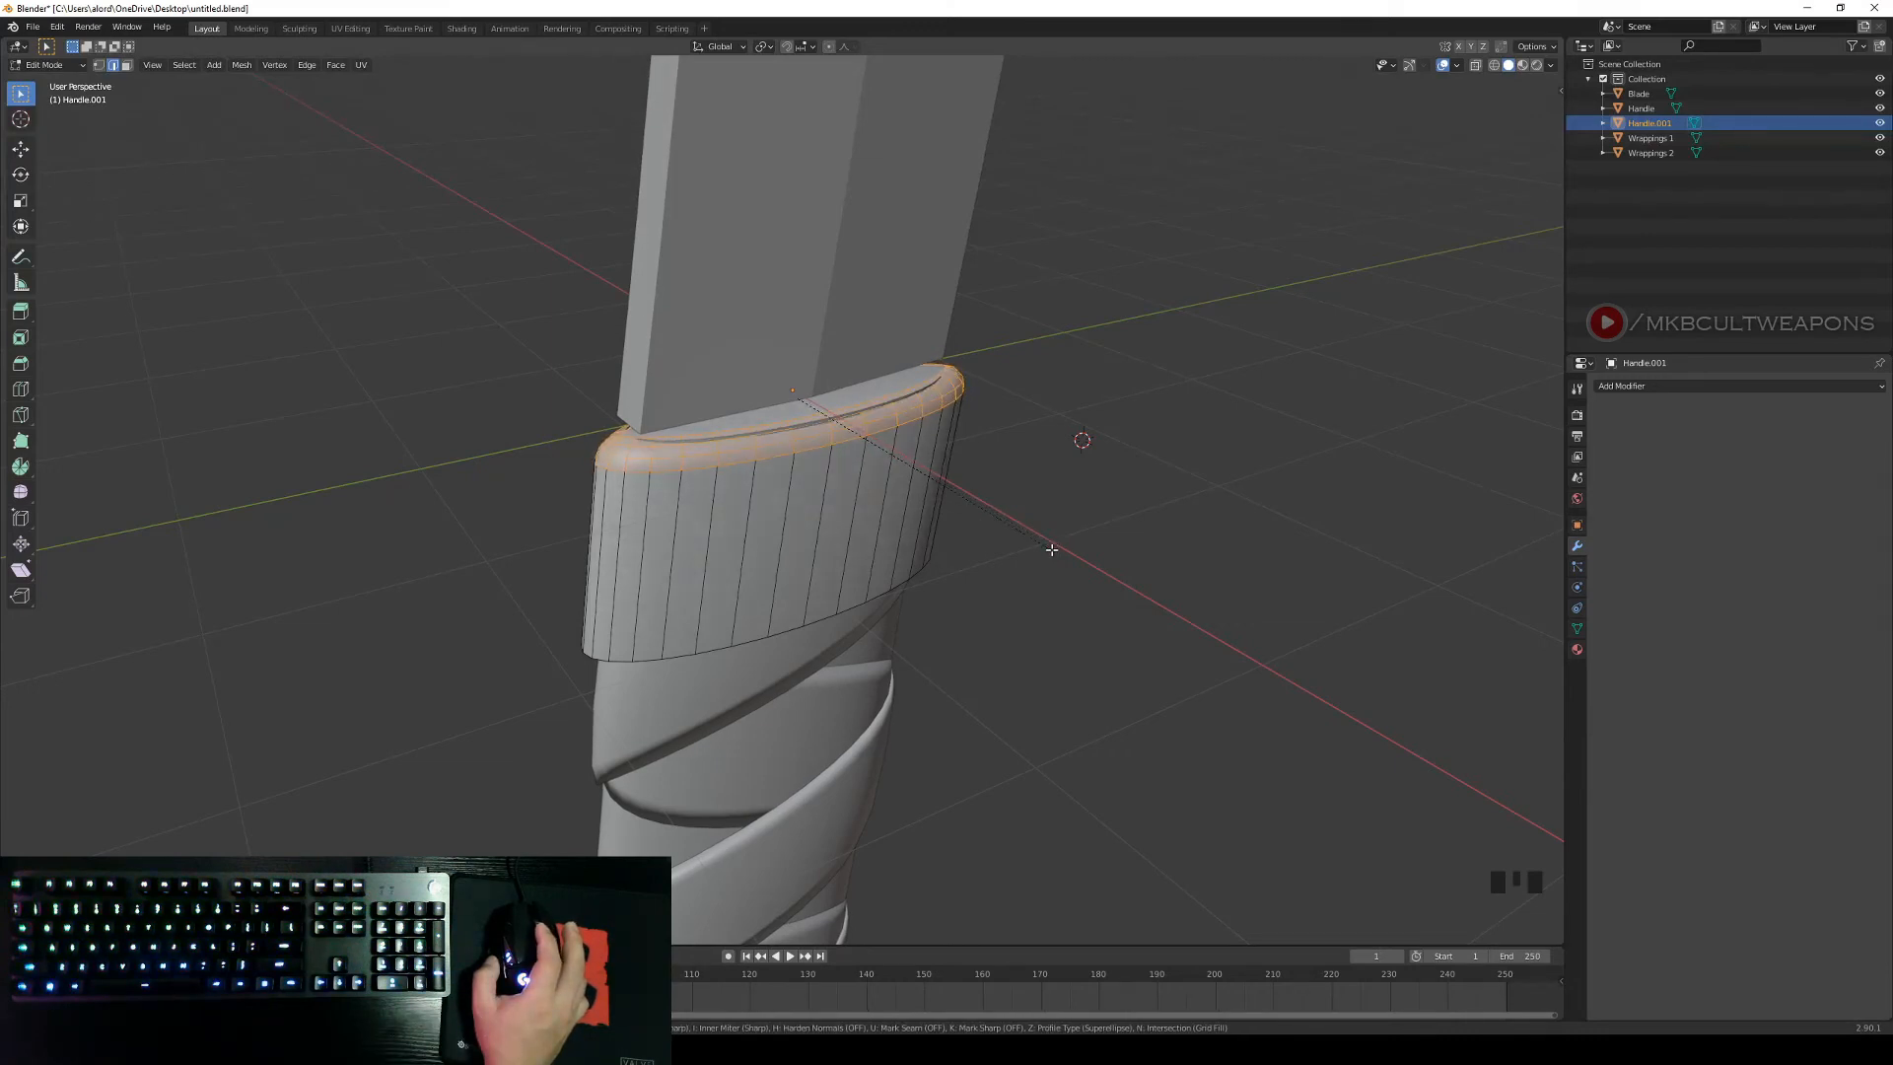
pyautogui.click(1048, 551)
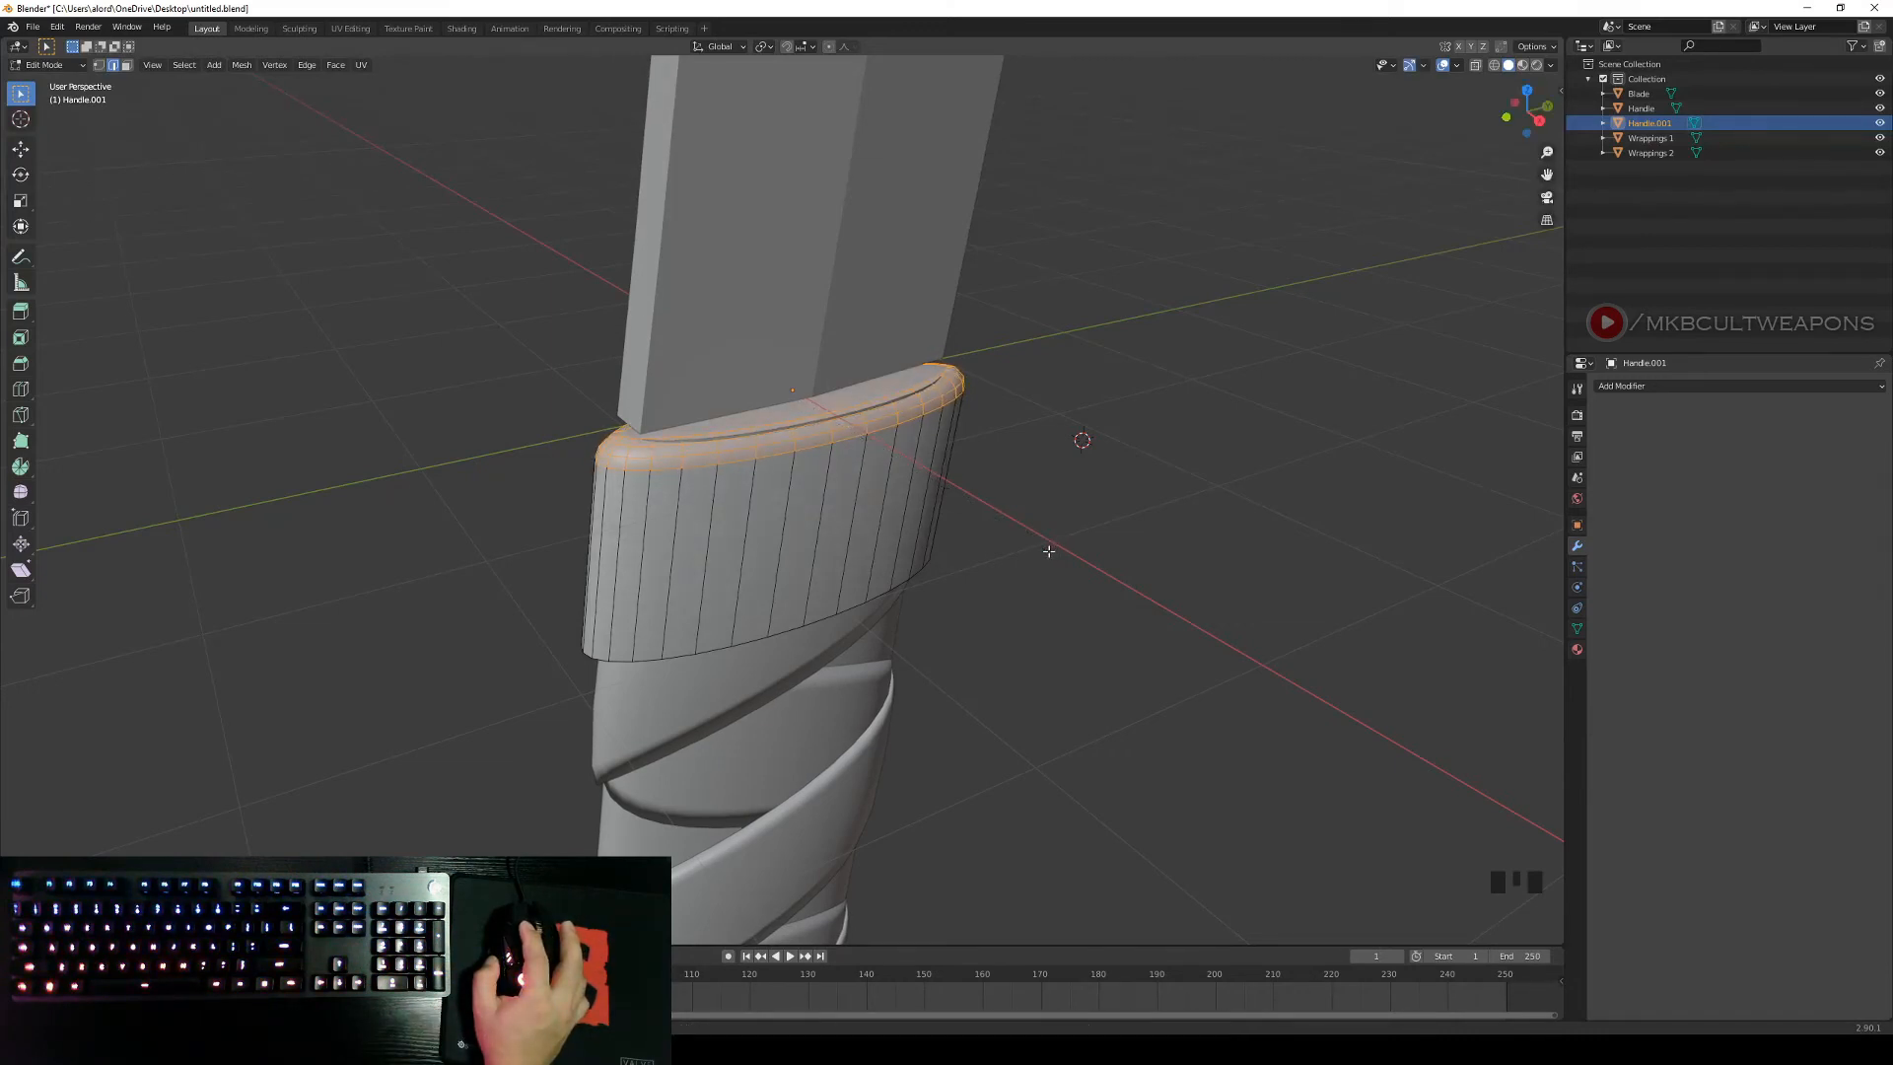
pyautogui.moveTo(1140, 533); pyautogui.dragTo(1009, 463, button='middle')
pyautogui.rightClick(1105, 508)
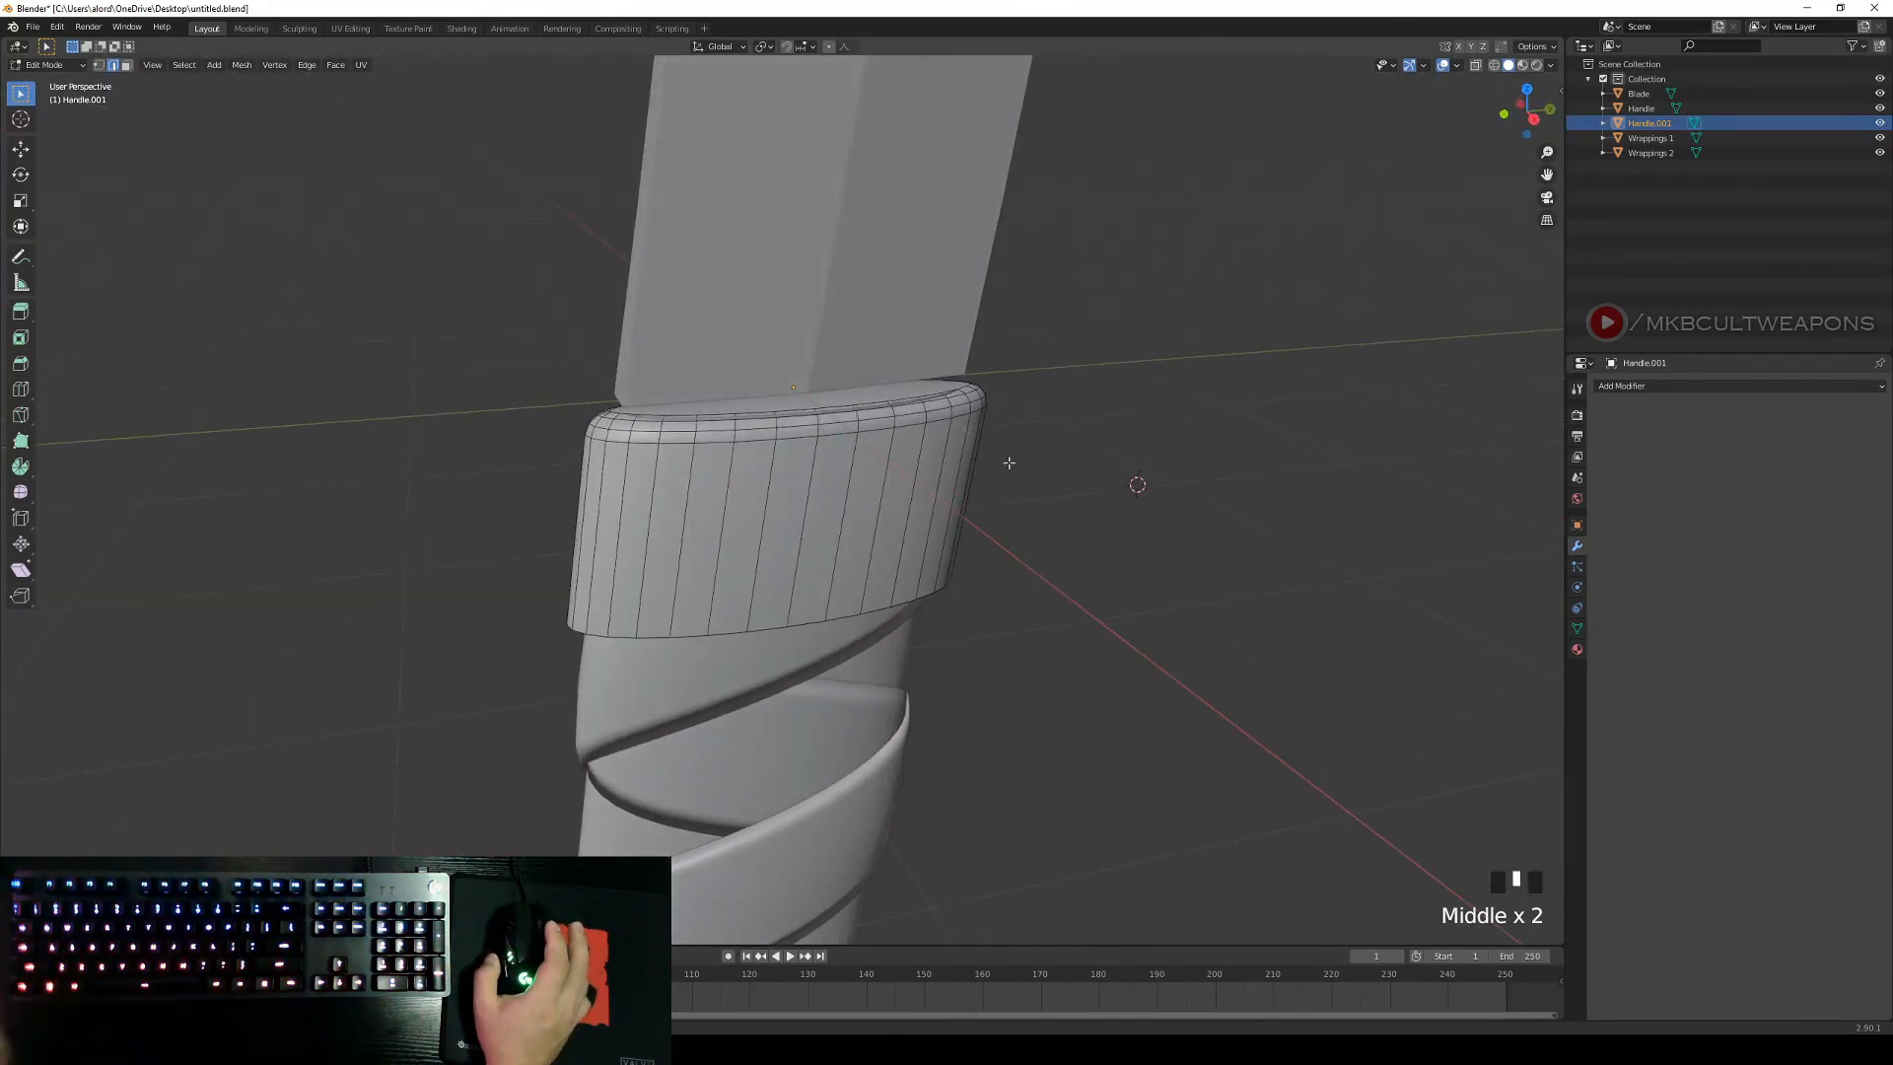
# Raise the whole collar mesh about 0.1 m along Z and return to Object Mode in the right side view.
pyautogui.press('a')
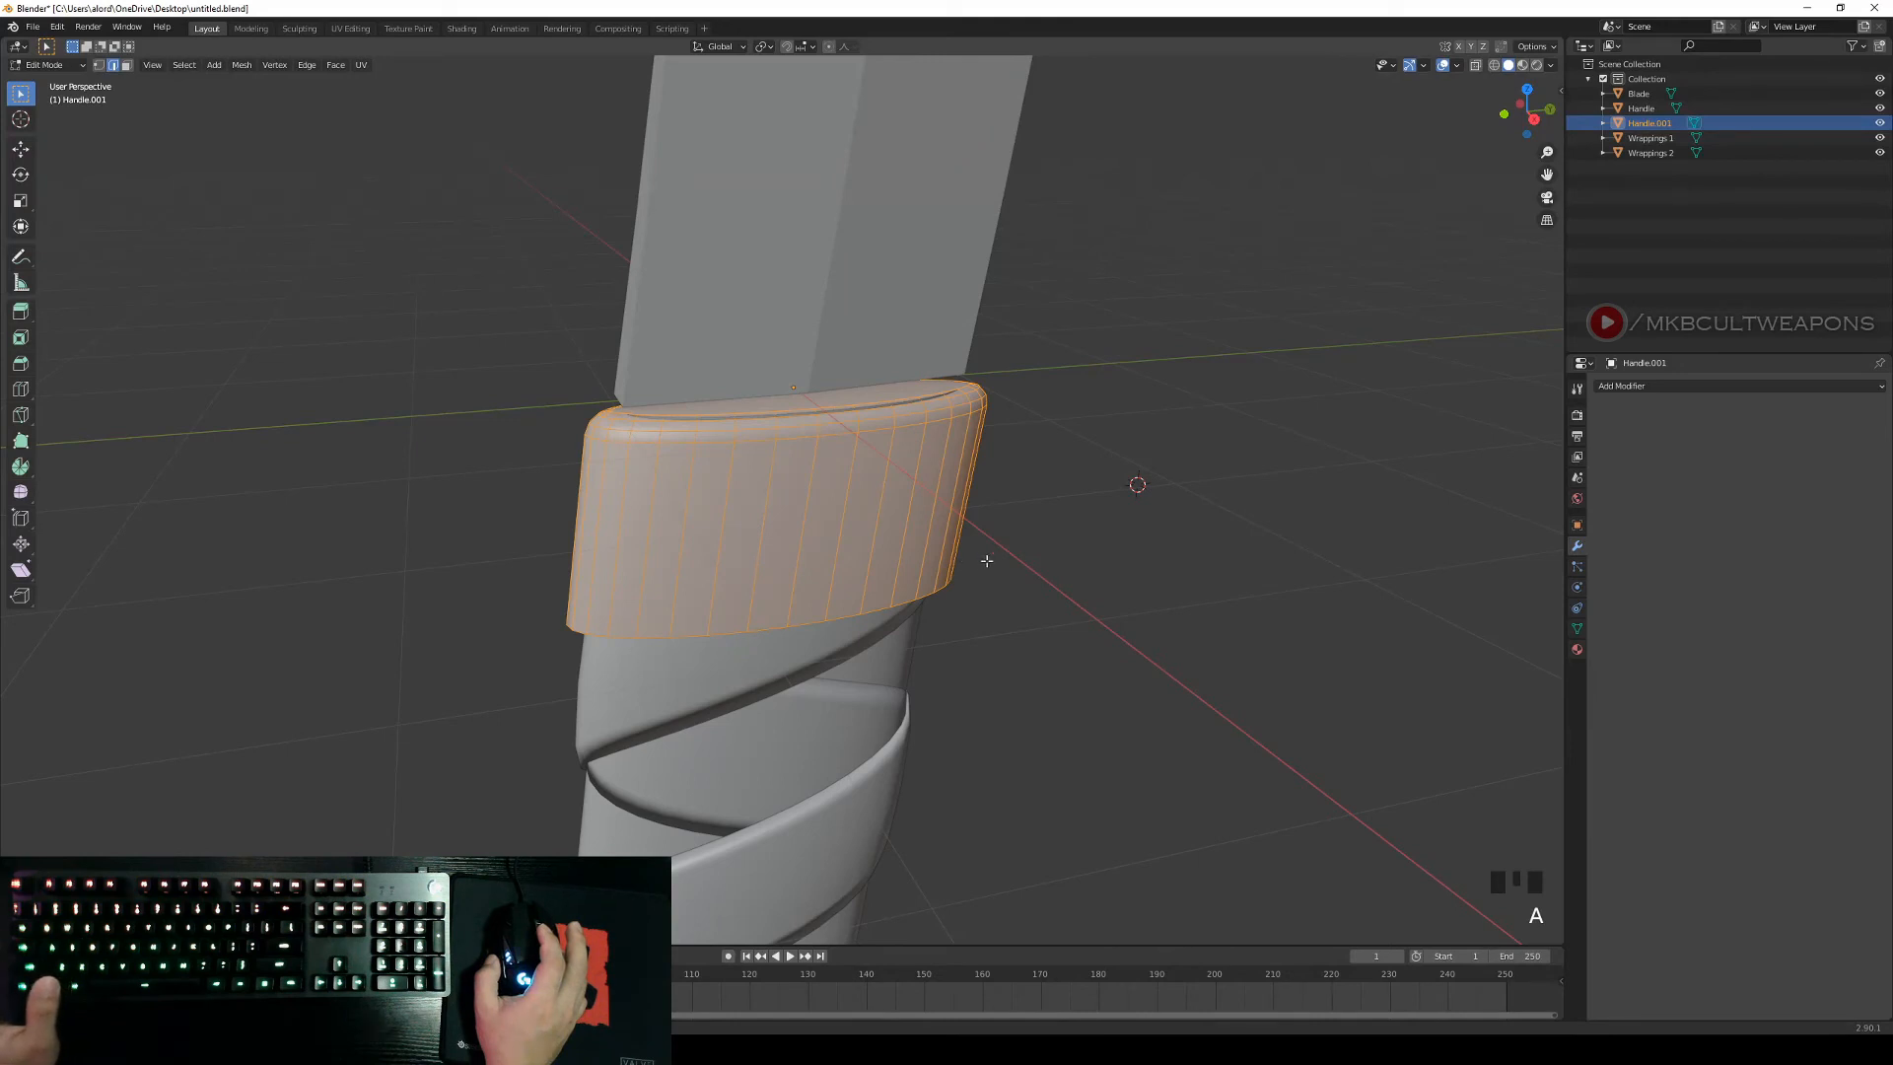
pyautogui.press('g')
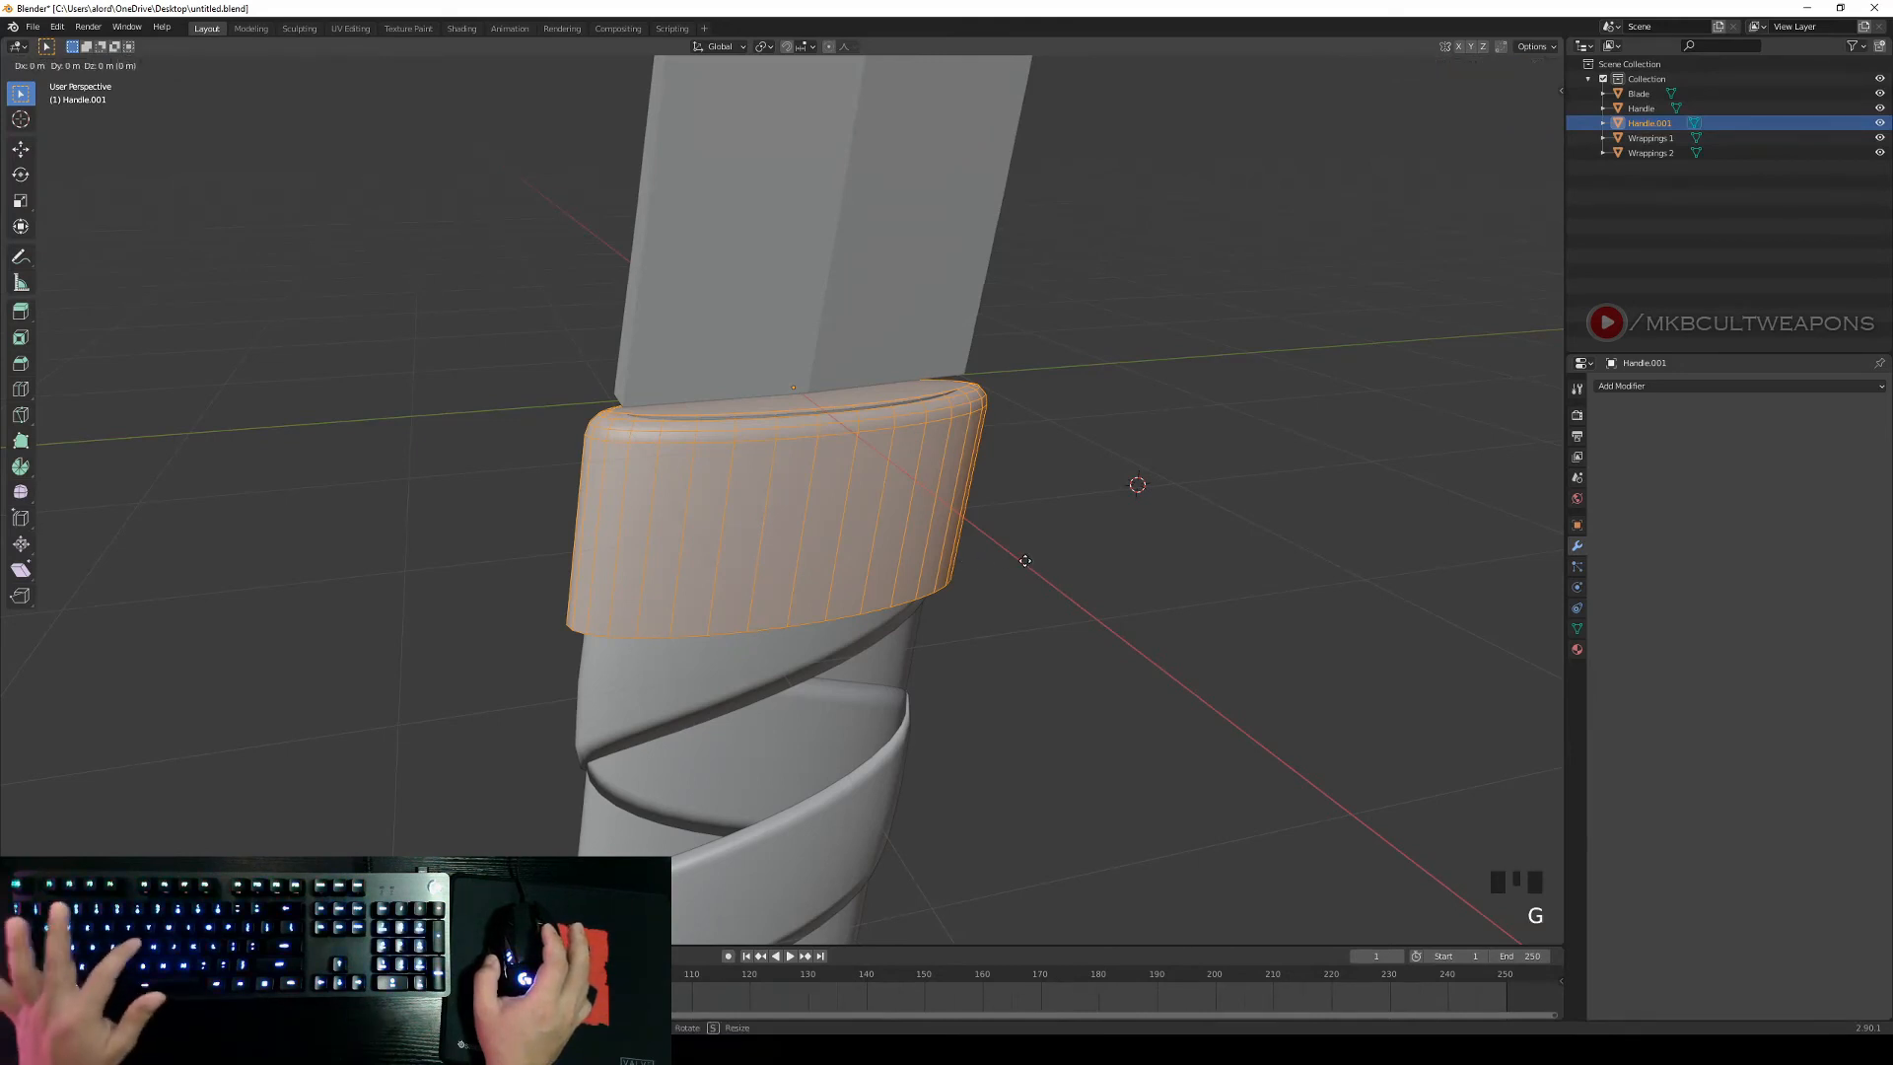
pyautogui.press('z')
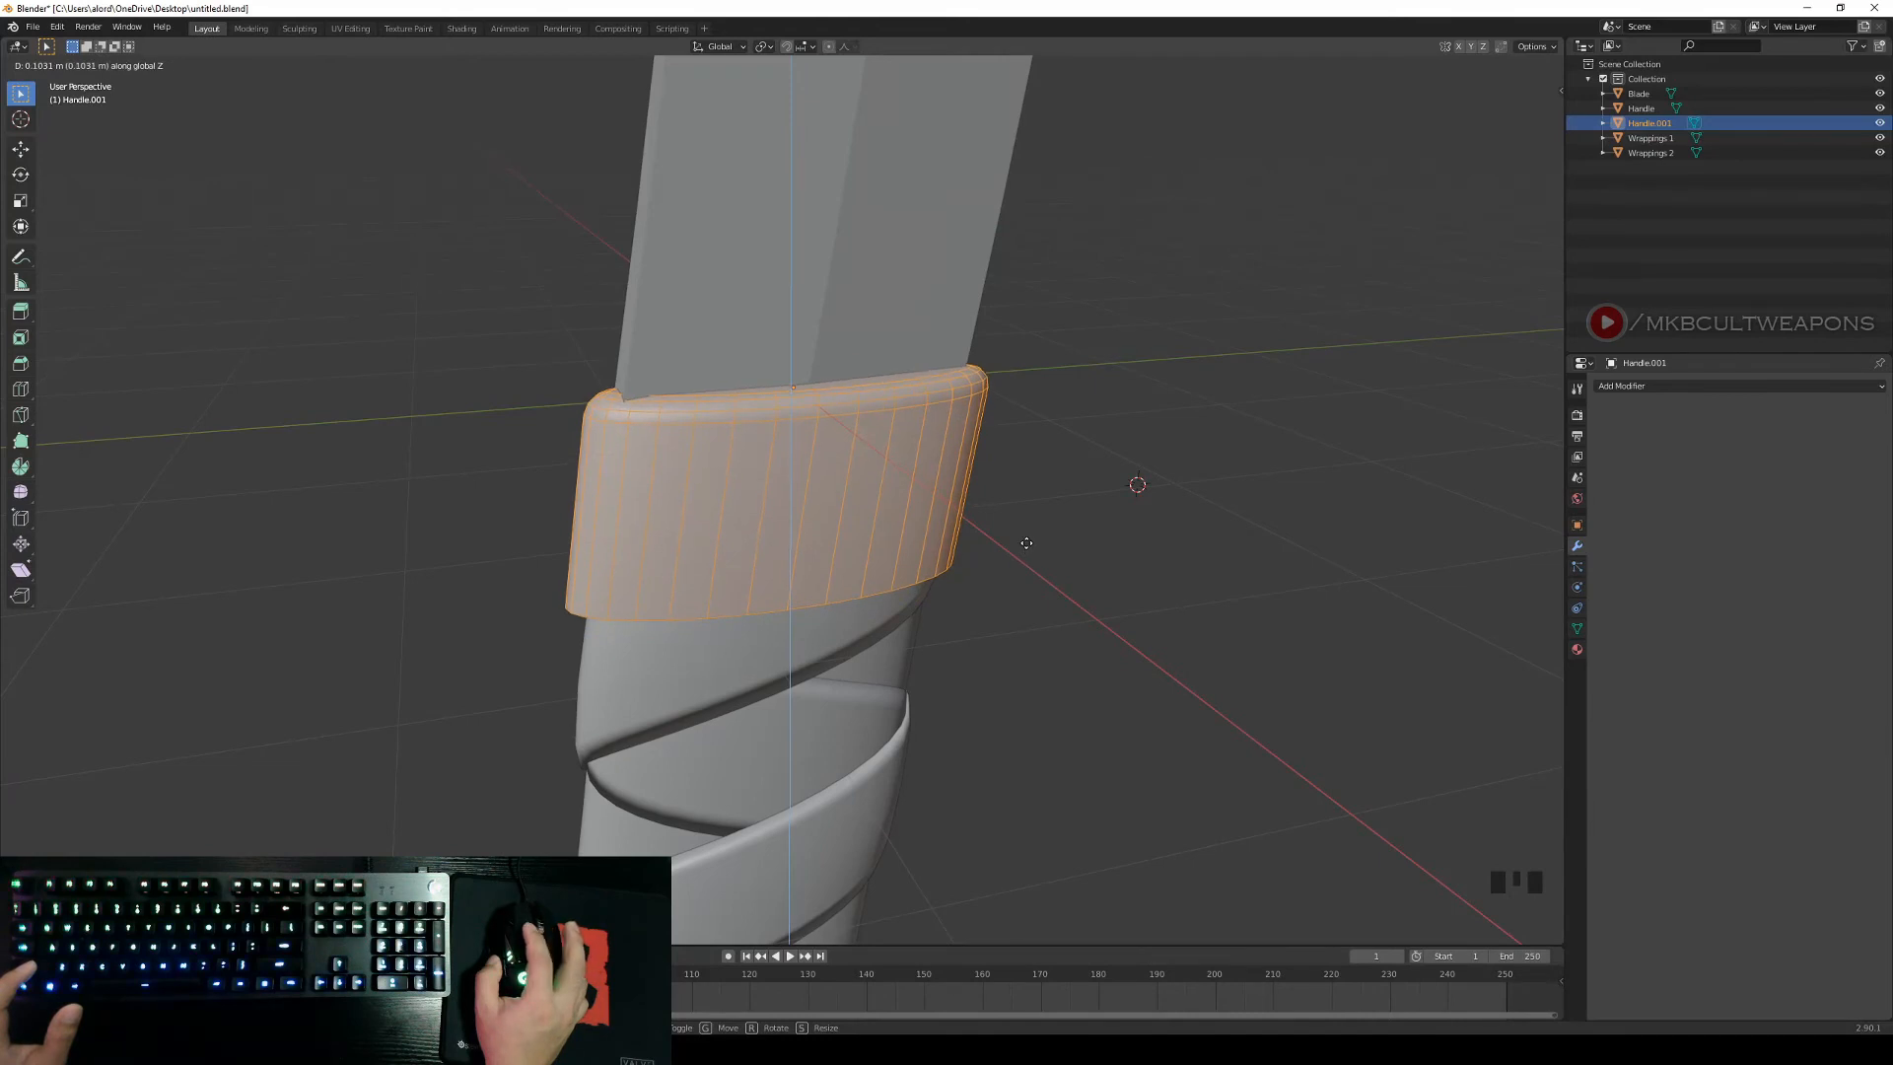
pyautogui.rightClick(1027, 543)
pyautogui.moveTo(1022, 541); pyautogui.dragTo(1027, 597, button='middle')
pyautogui.press('Tab')
pyautogui.press('KP_3')
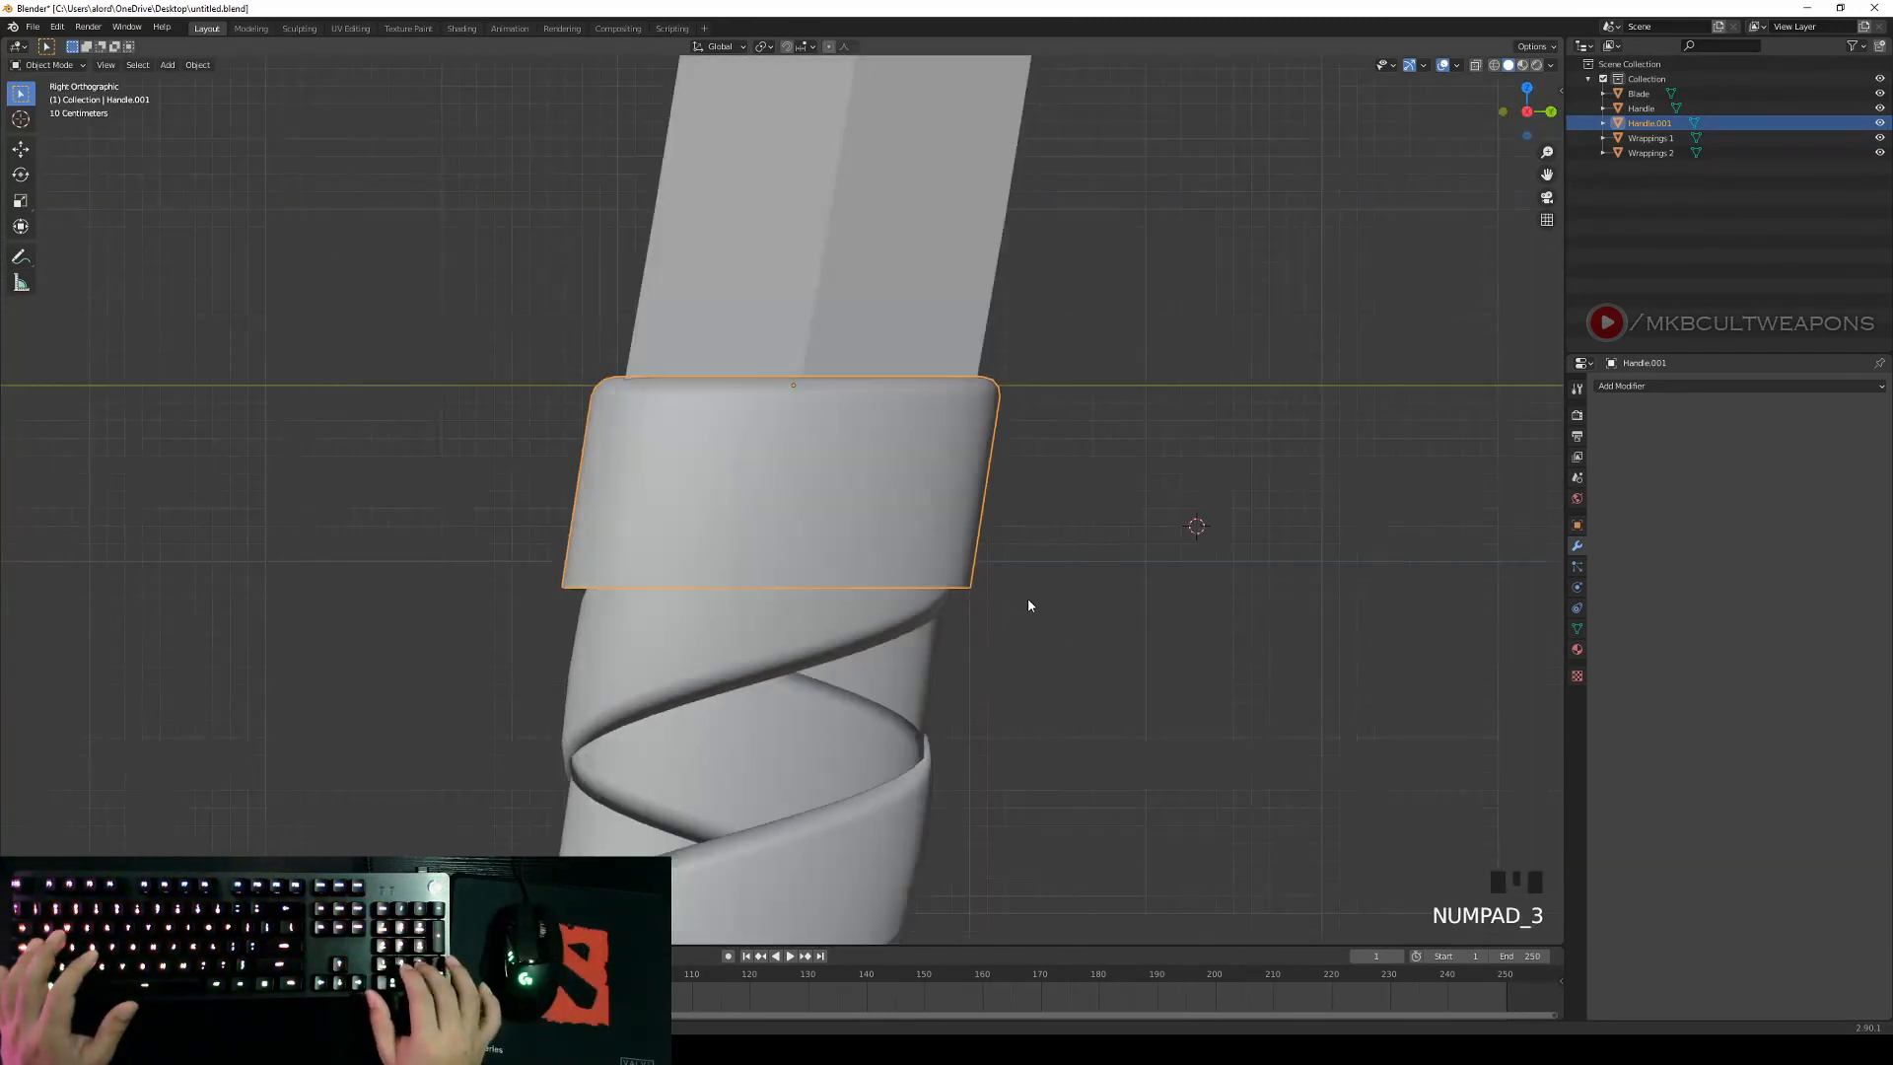
# Examine how the collar fits between the blade and the wrapped handle, and deselect it.
pyautogui.scroll(-10, 1027, 605)
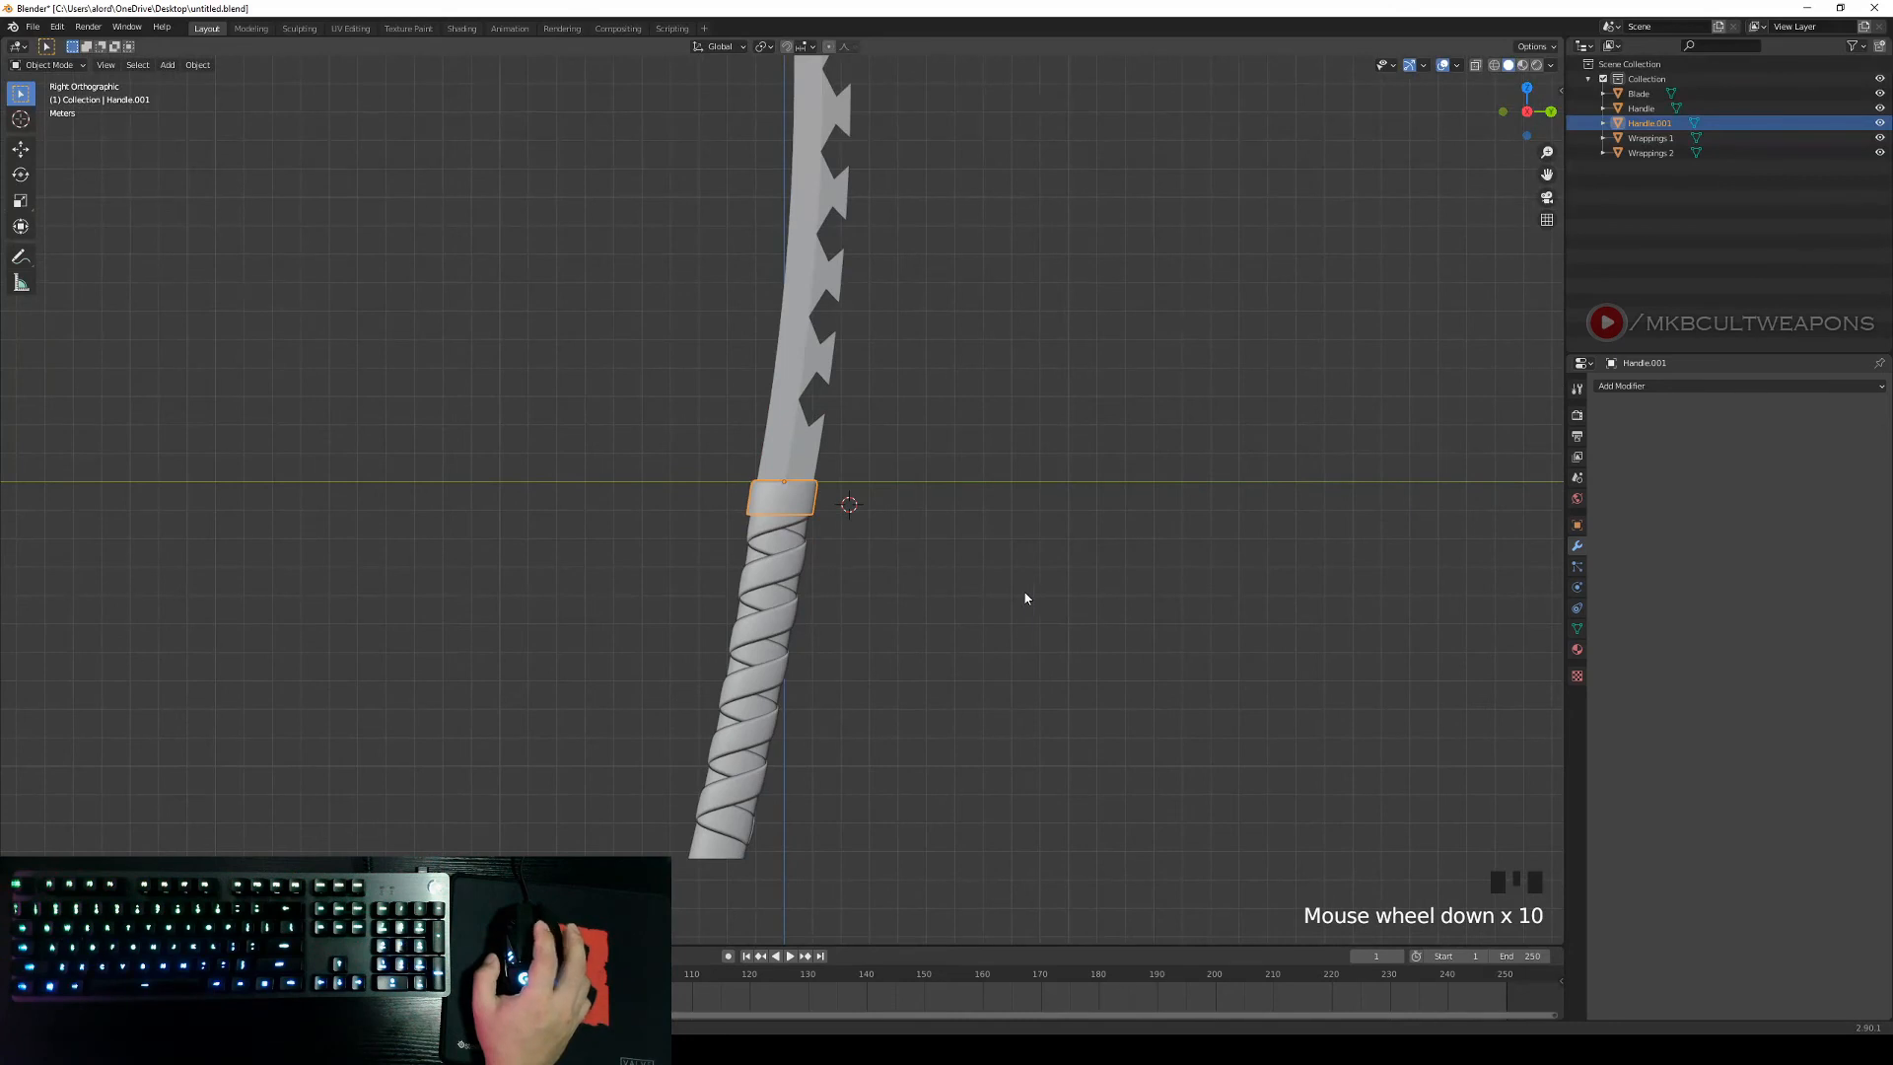
pyautogui.scroll(5, 932, 653)
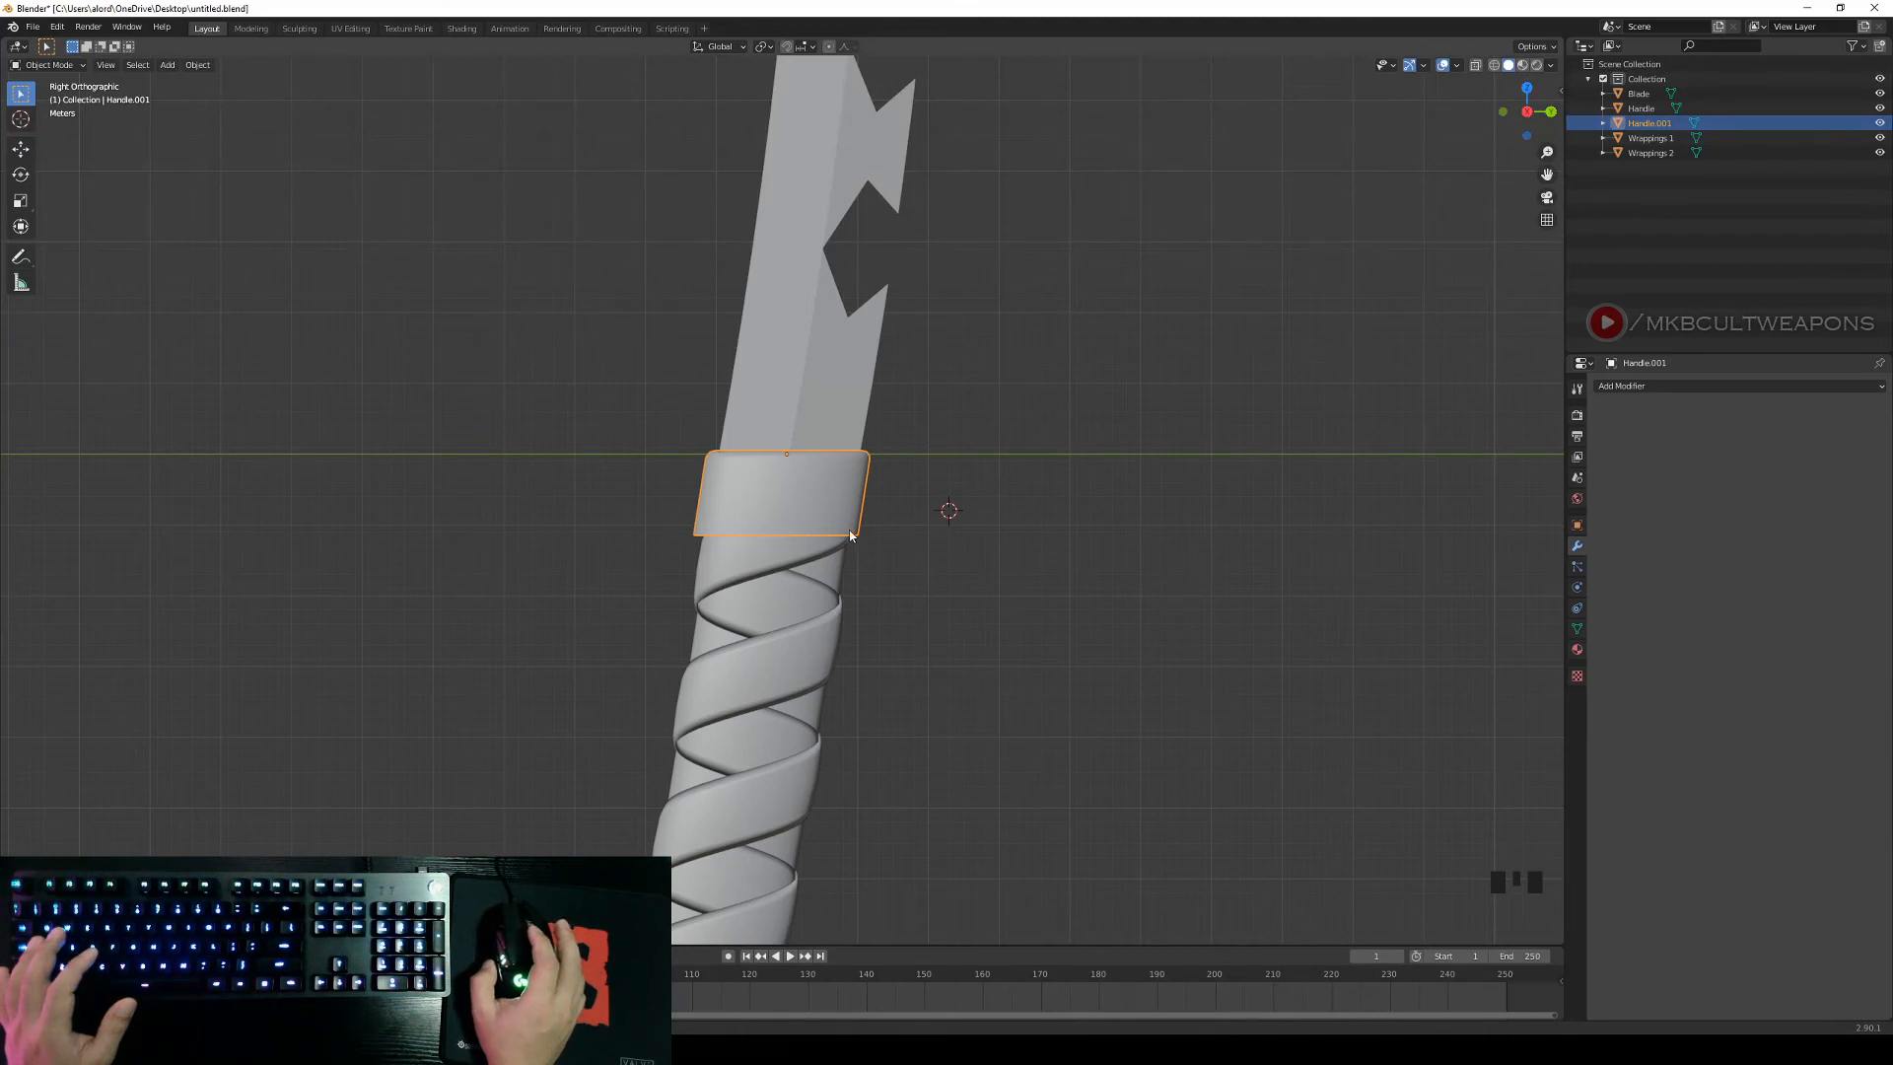
pyautogui.moveTo(851, 536); pyautogui.dragTo(887, 558, button='middle')
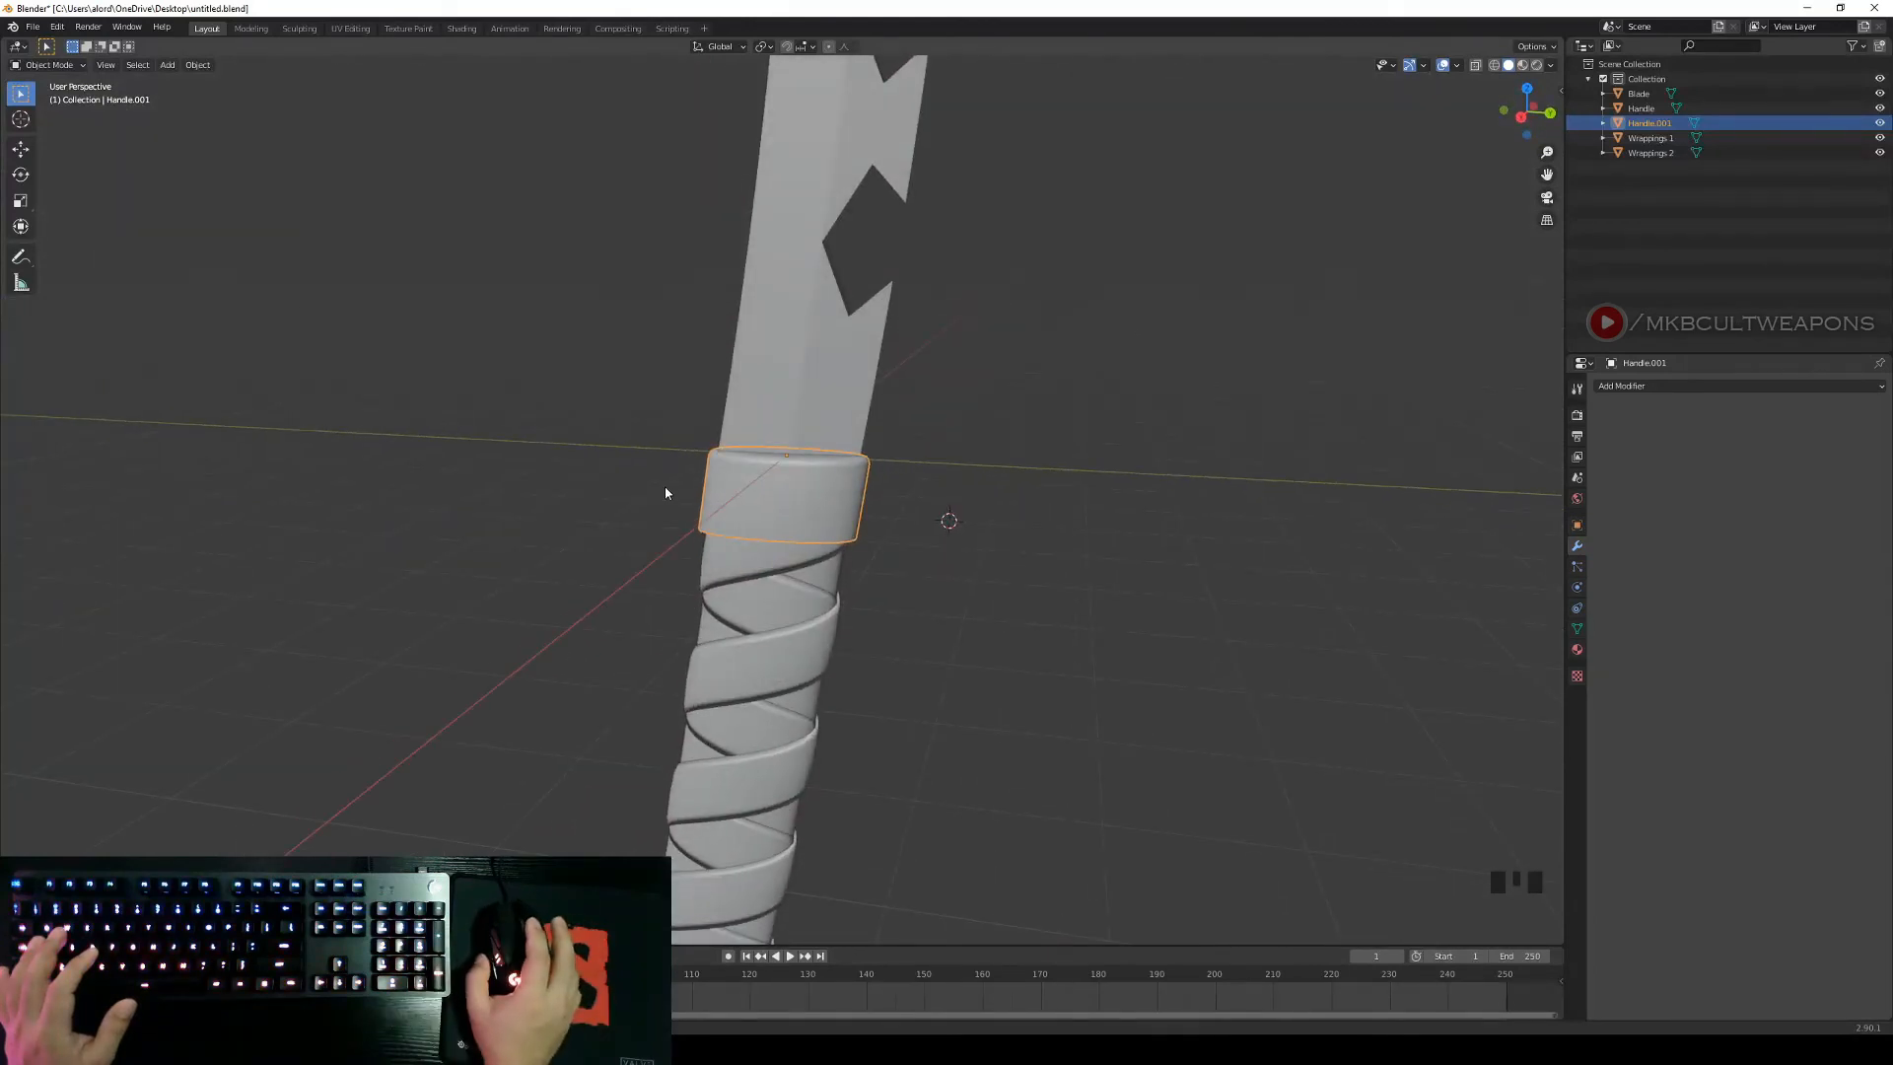
pyautogui.press('KP_3')
pyautogui.scroll(3, 874, 541)
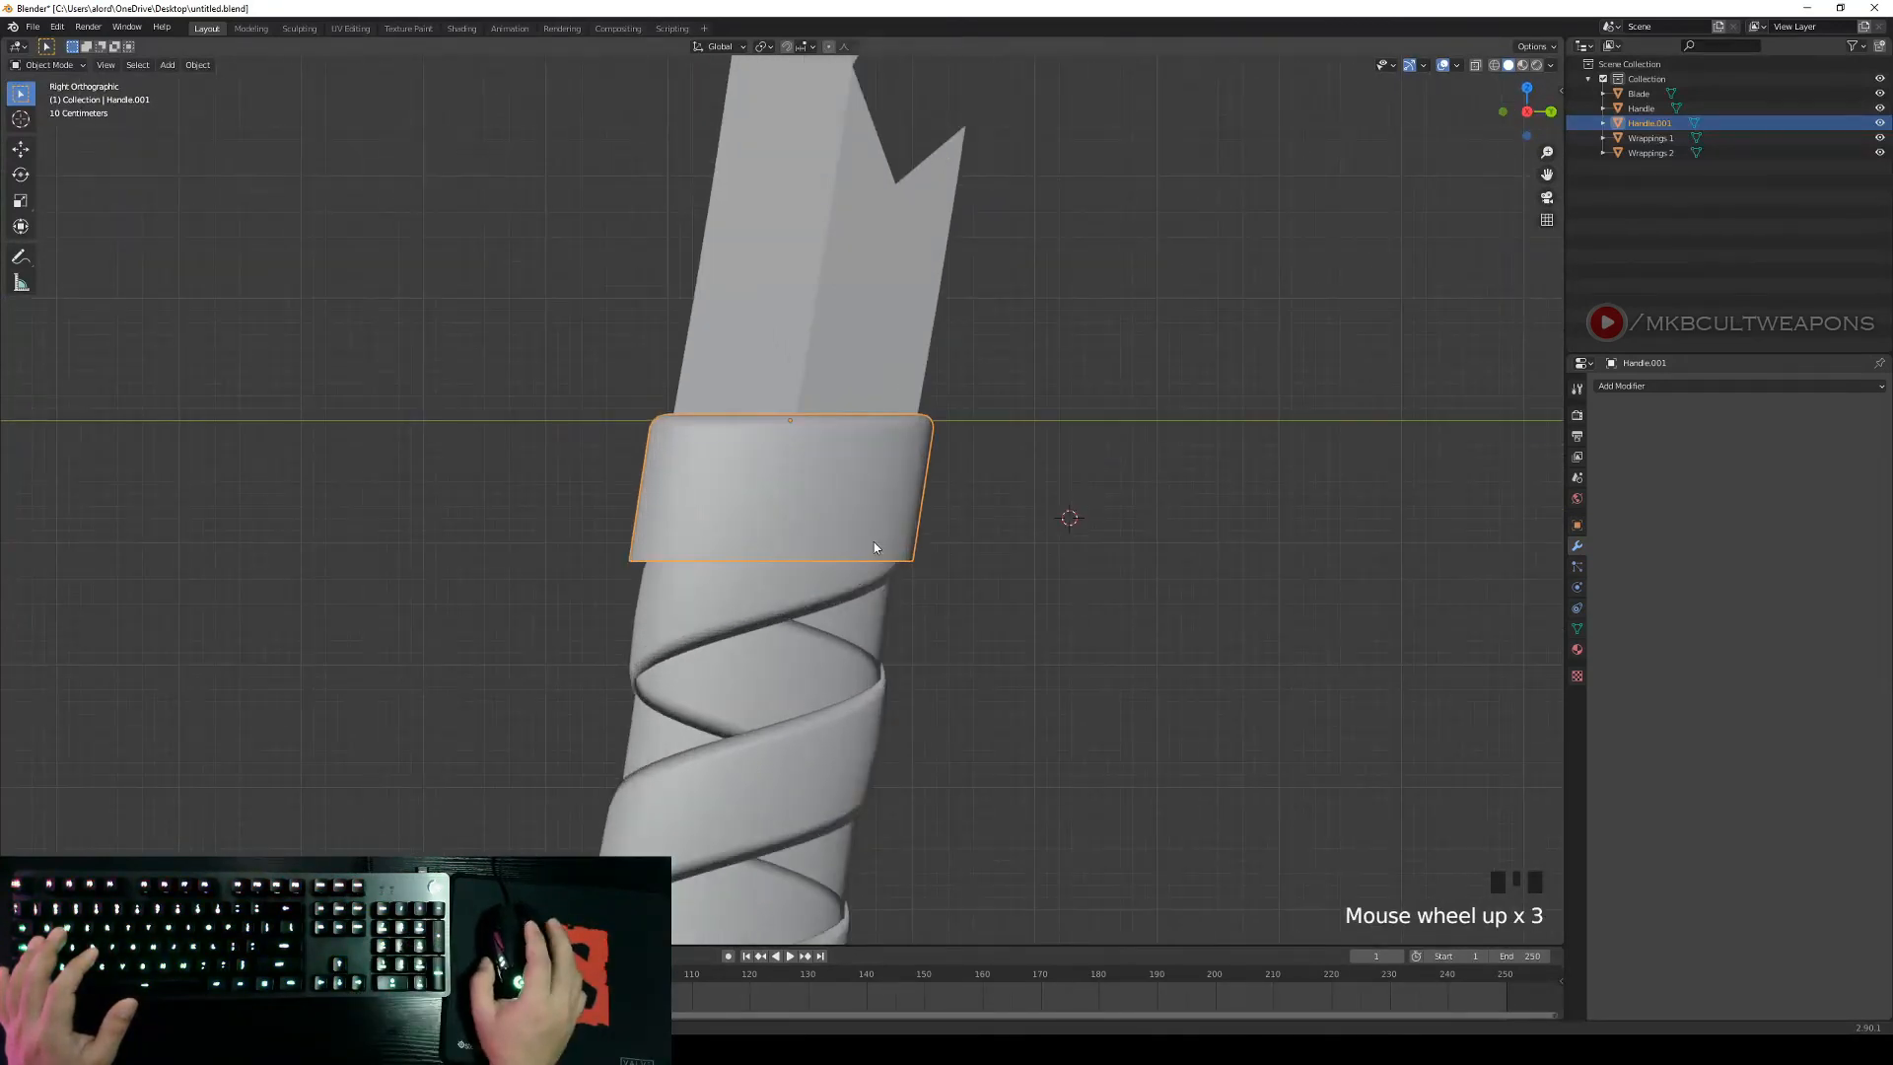
pyautogui.rightClick(896, 502)
pyautogui.rightClick(931, 471)
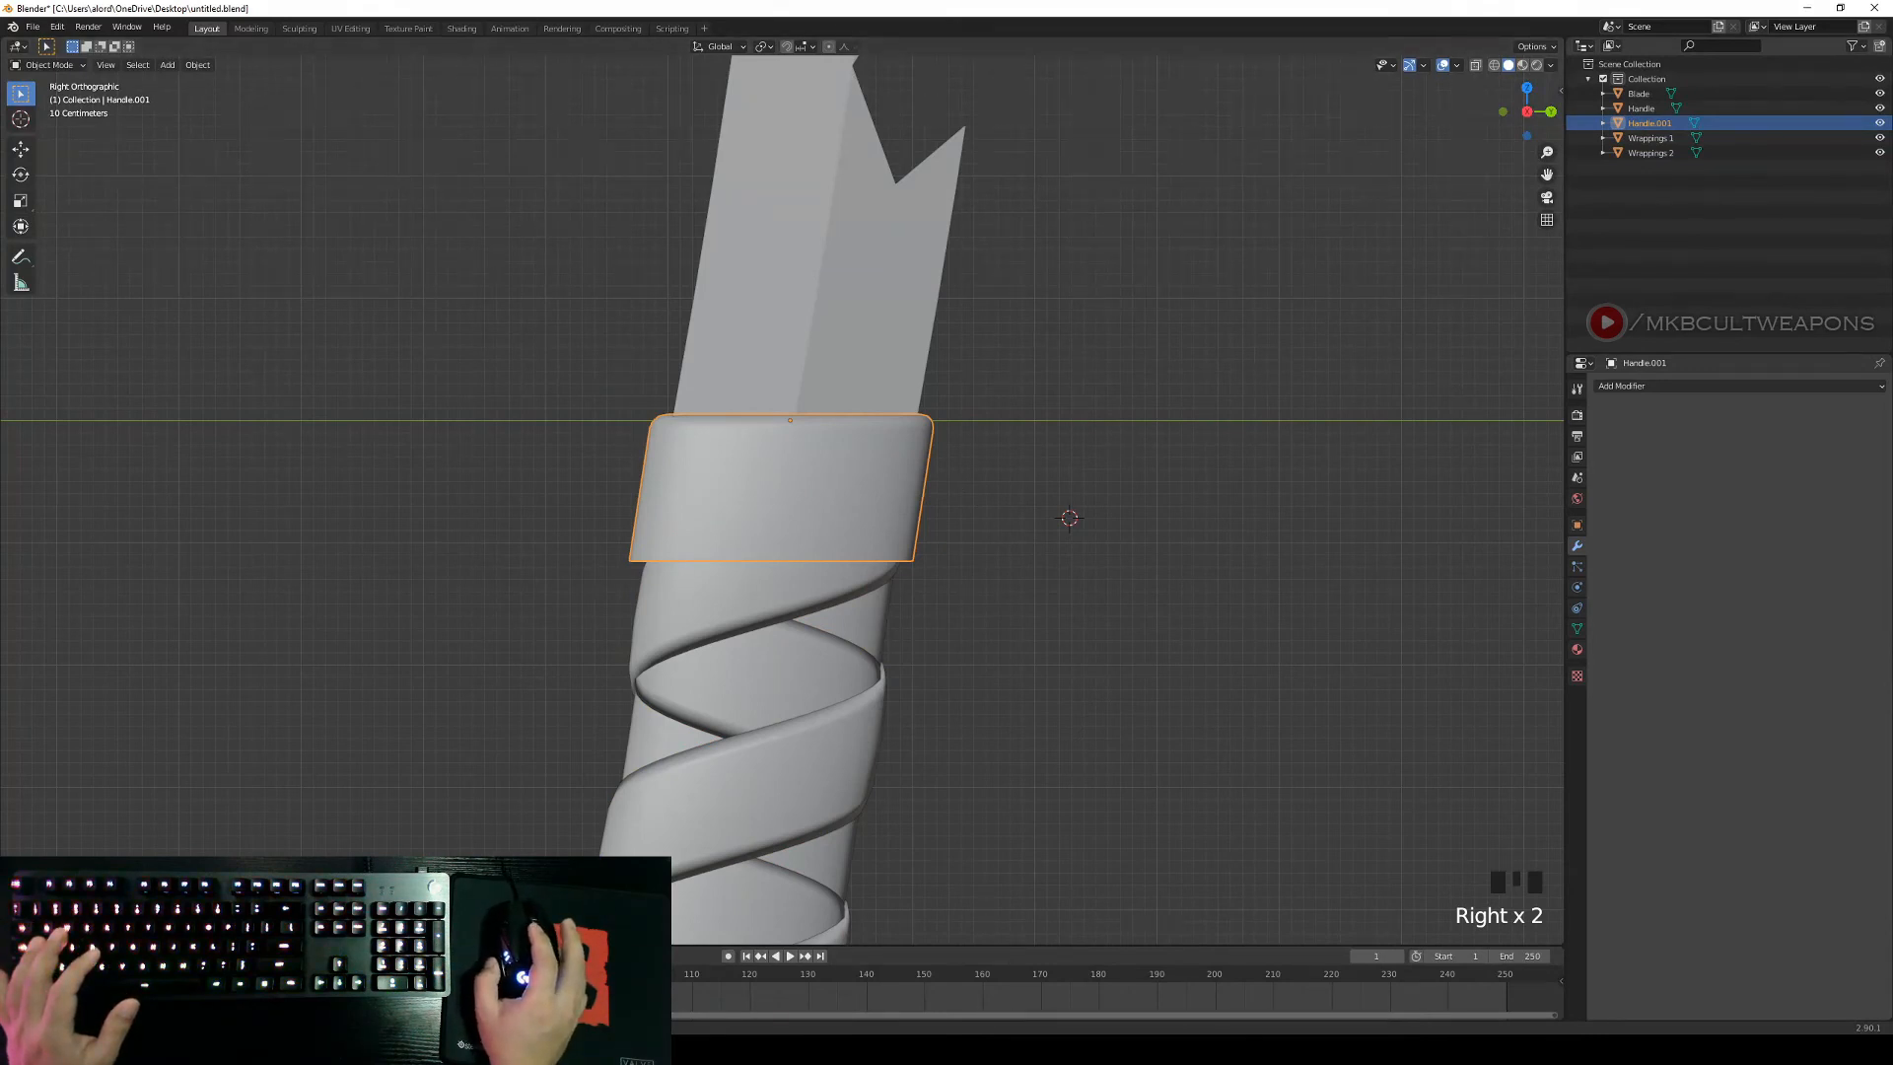
pyautogui.rightClick(1026, 463)
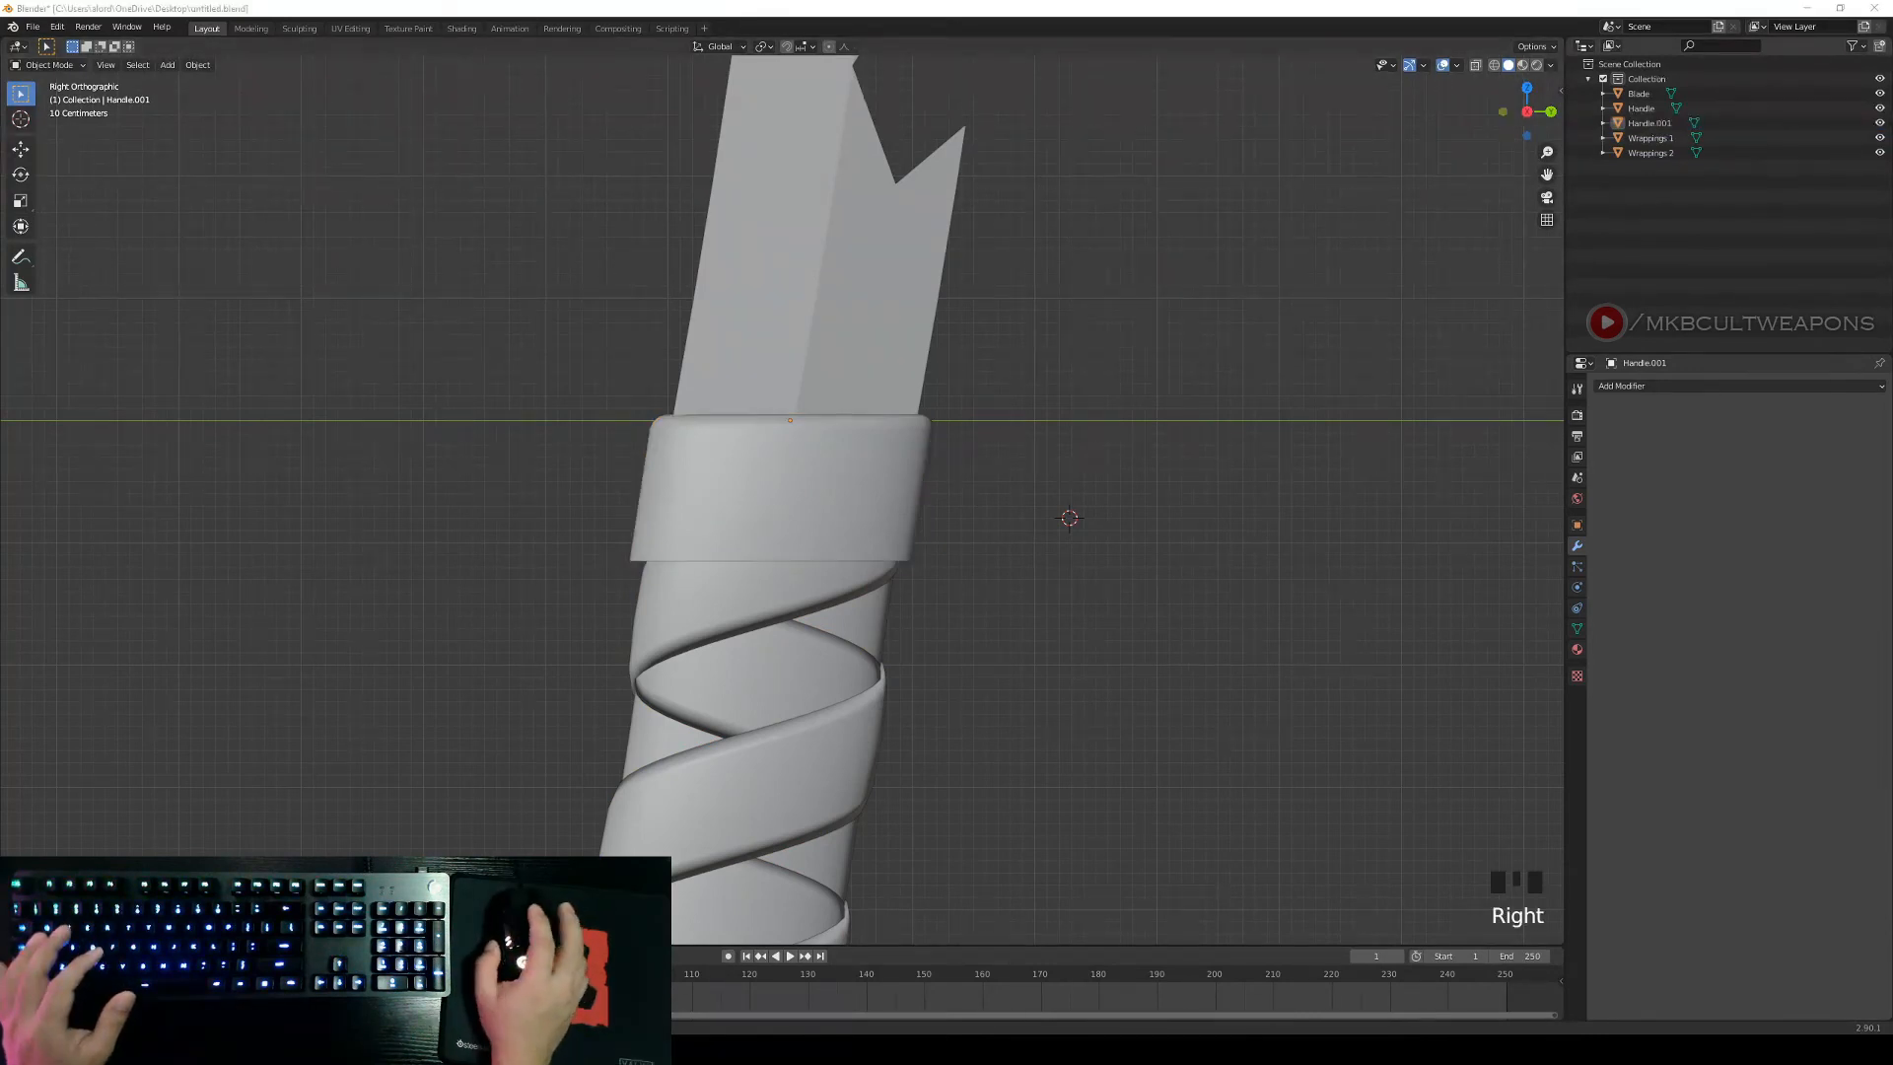
# View the sword reference image SHOULD I.jpg at full window size in Photos, and close it.
pyautogui.moveTo(636, 5); pyautogui.dragTo(1180, 216)
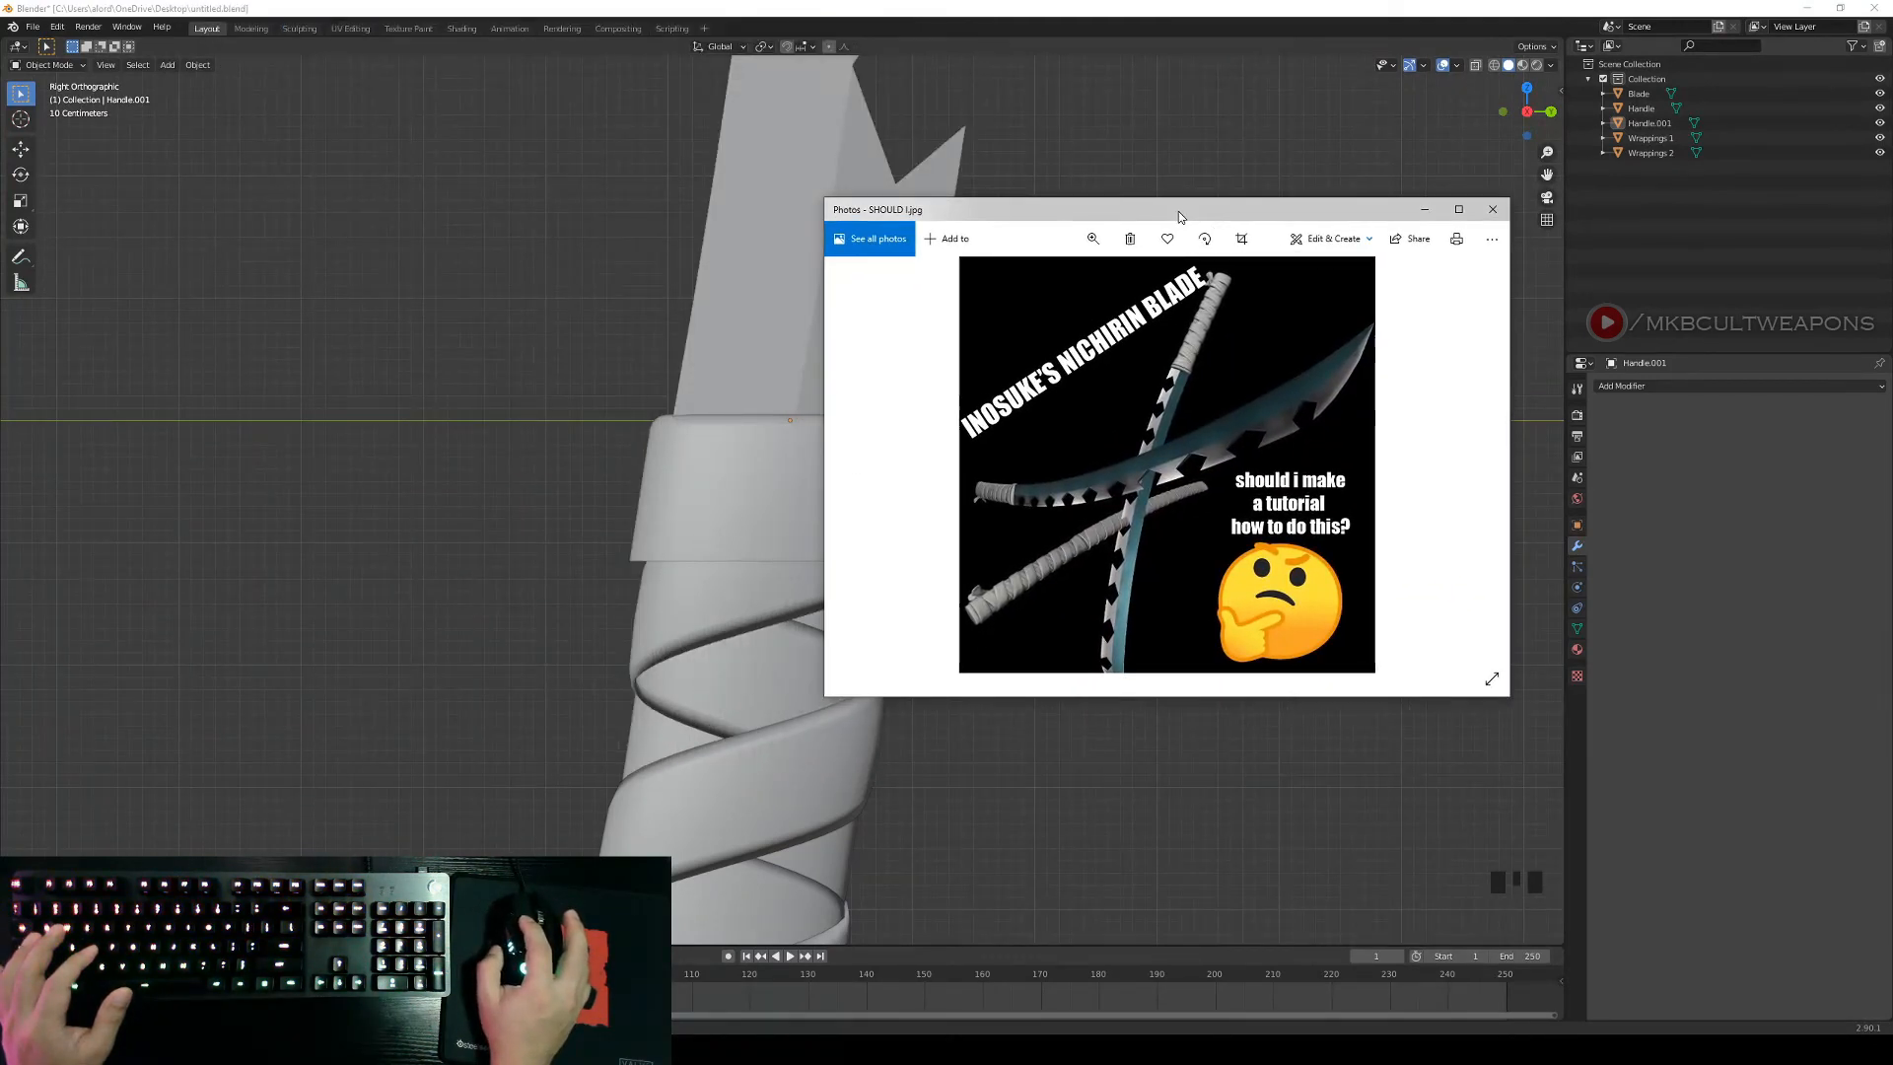
pyautogui.click(1458, 209)
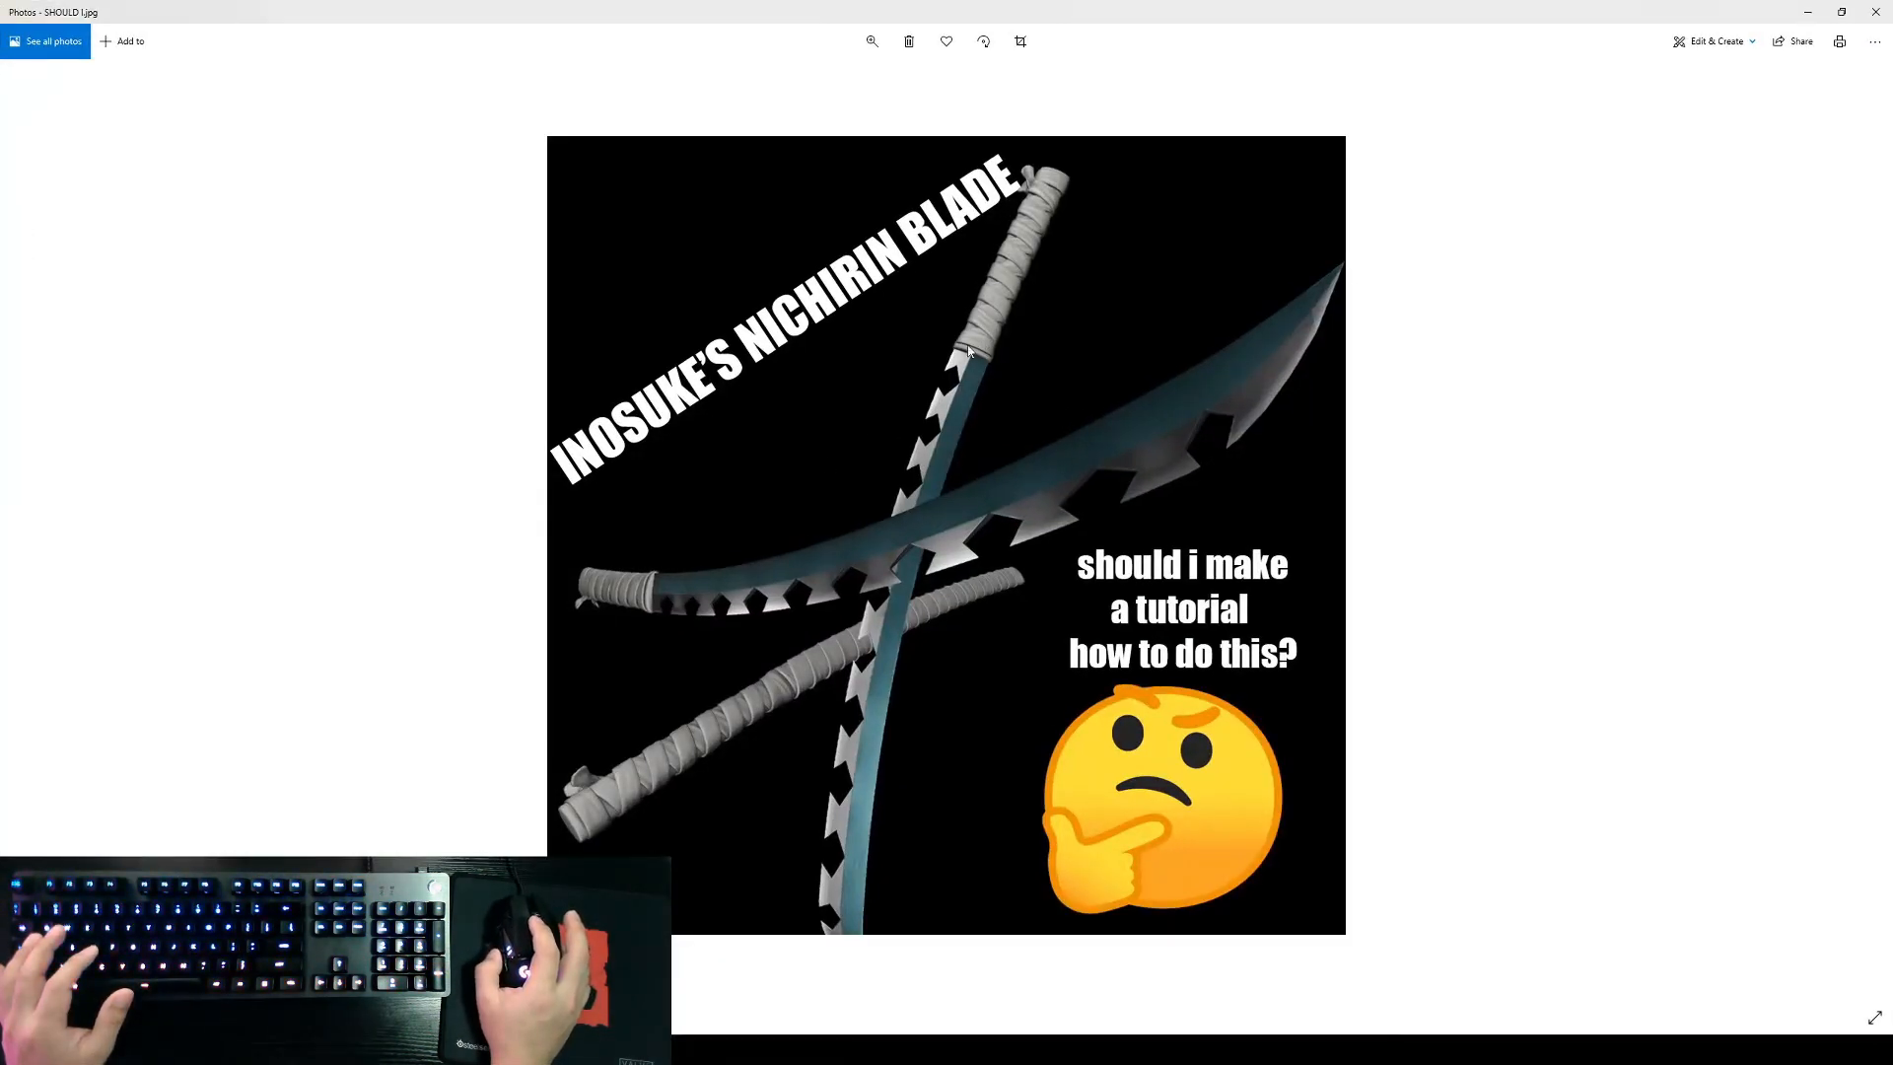
pyautogui.click(1839, 14)
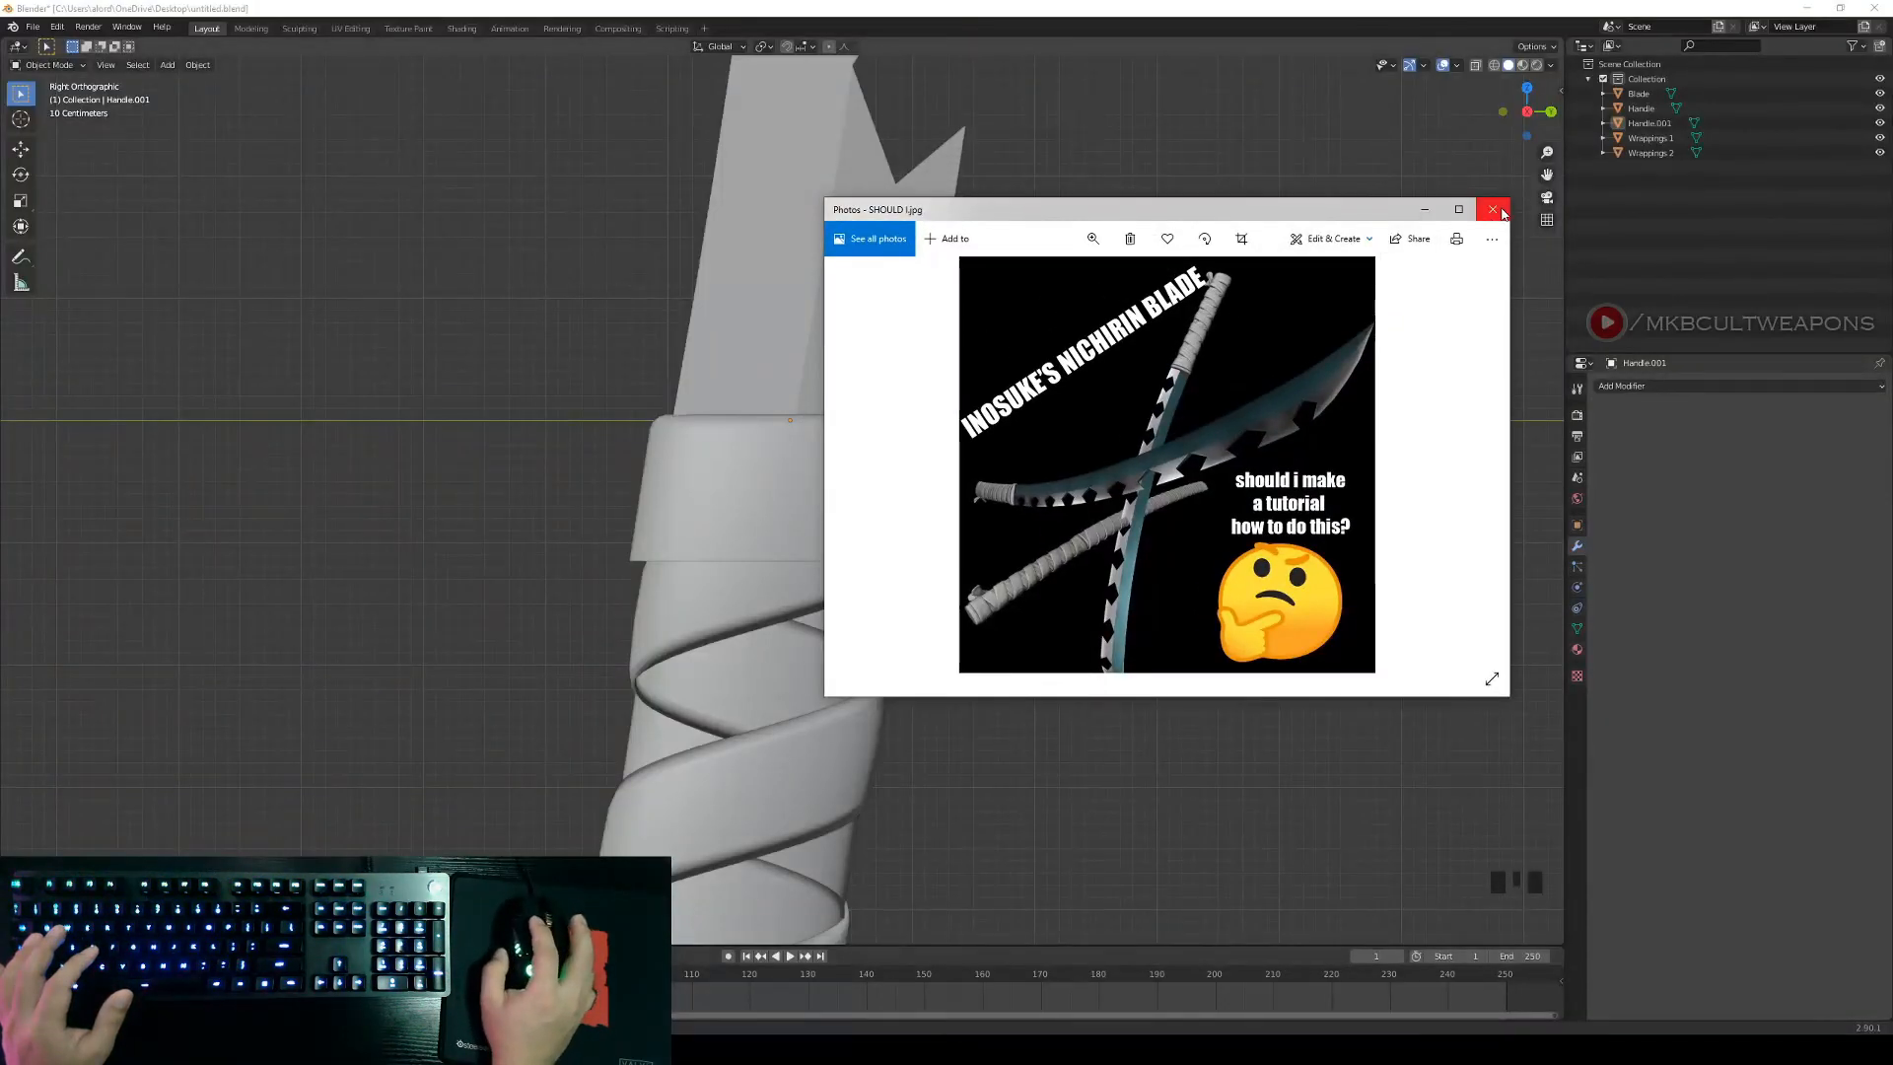
pyautogui.click(1493, 210)
pyautogui.moveTo(1087, 531); pyautogui.dragTo(938, 490, button='middle')
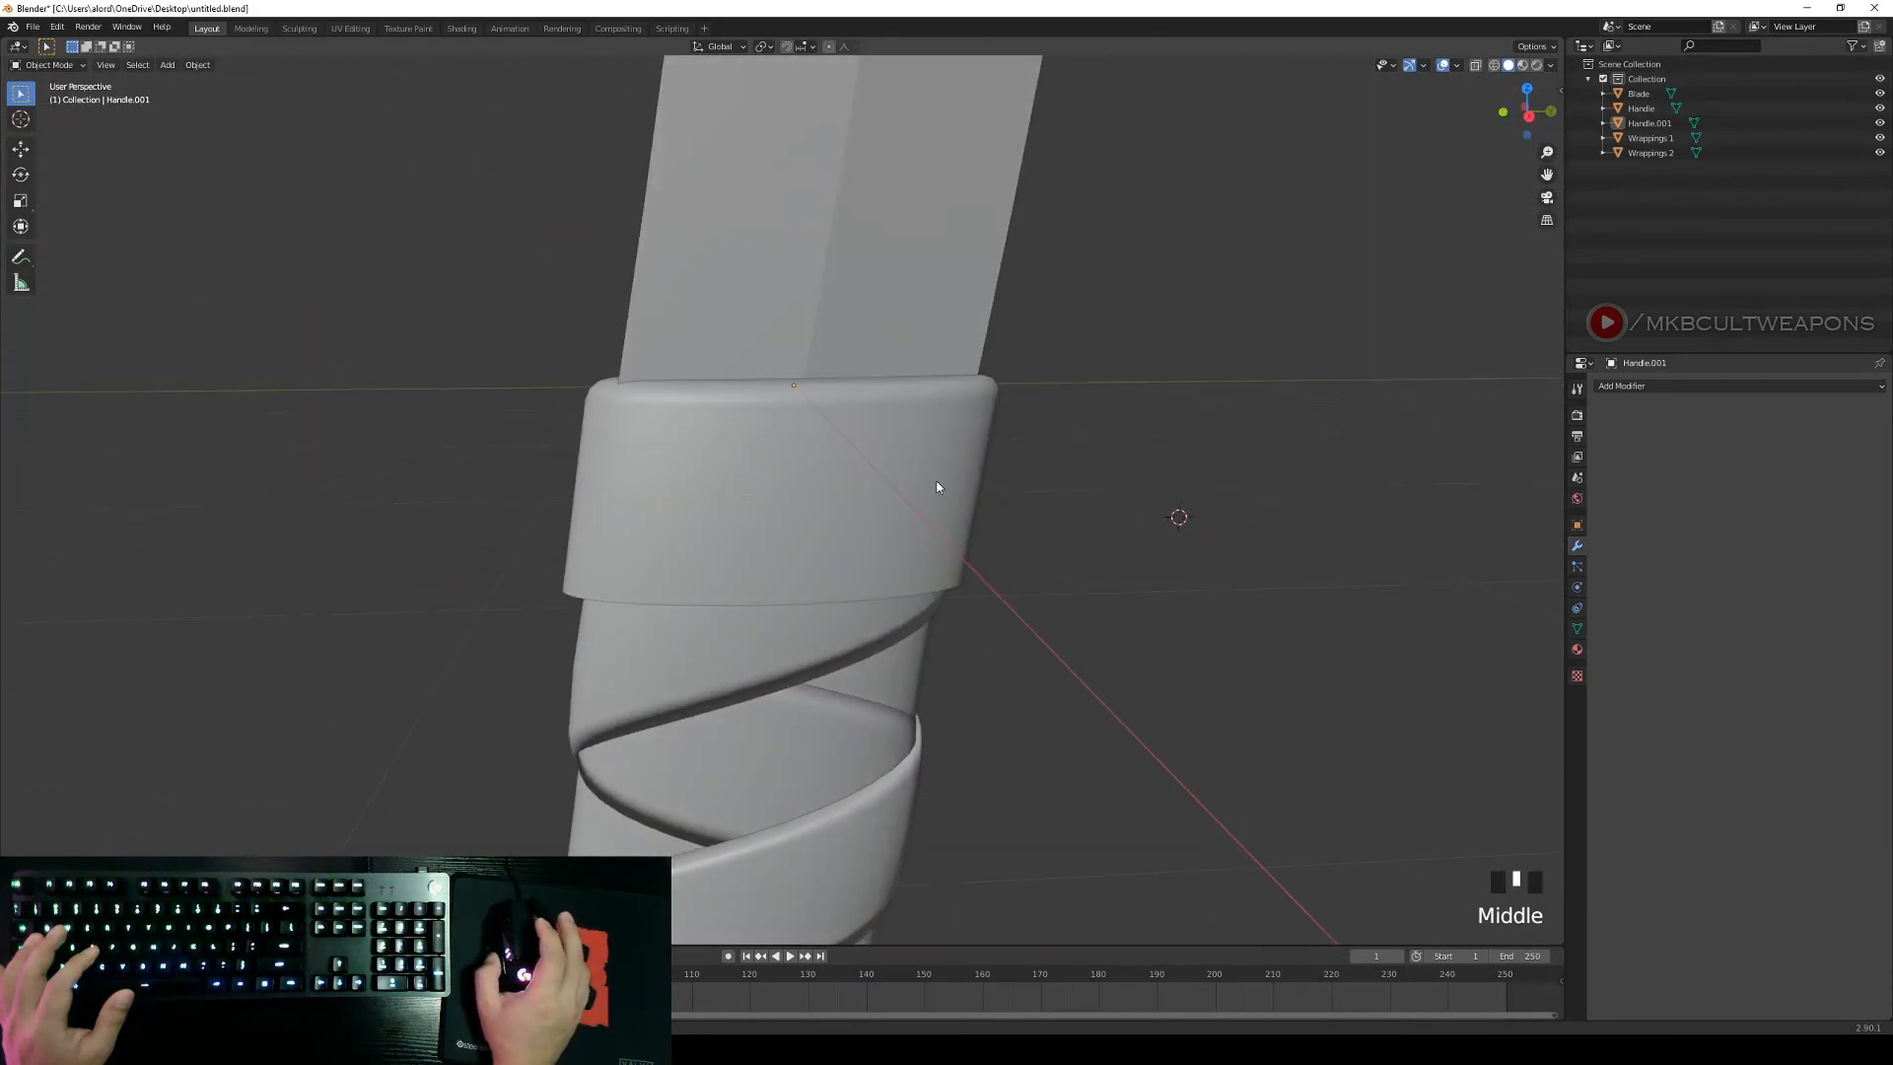
pyautogui.rightClick(946, 493)
pyautogui.moveTo(1105, 511); pyautogui.dragTo(1031, 528, button='middle')
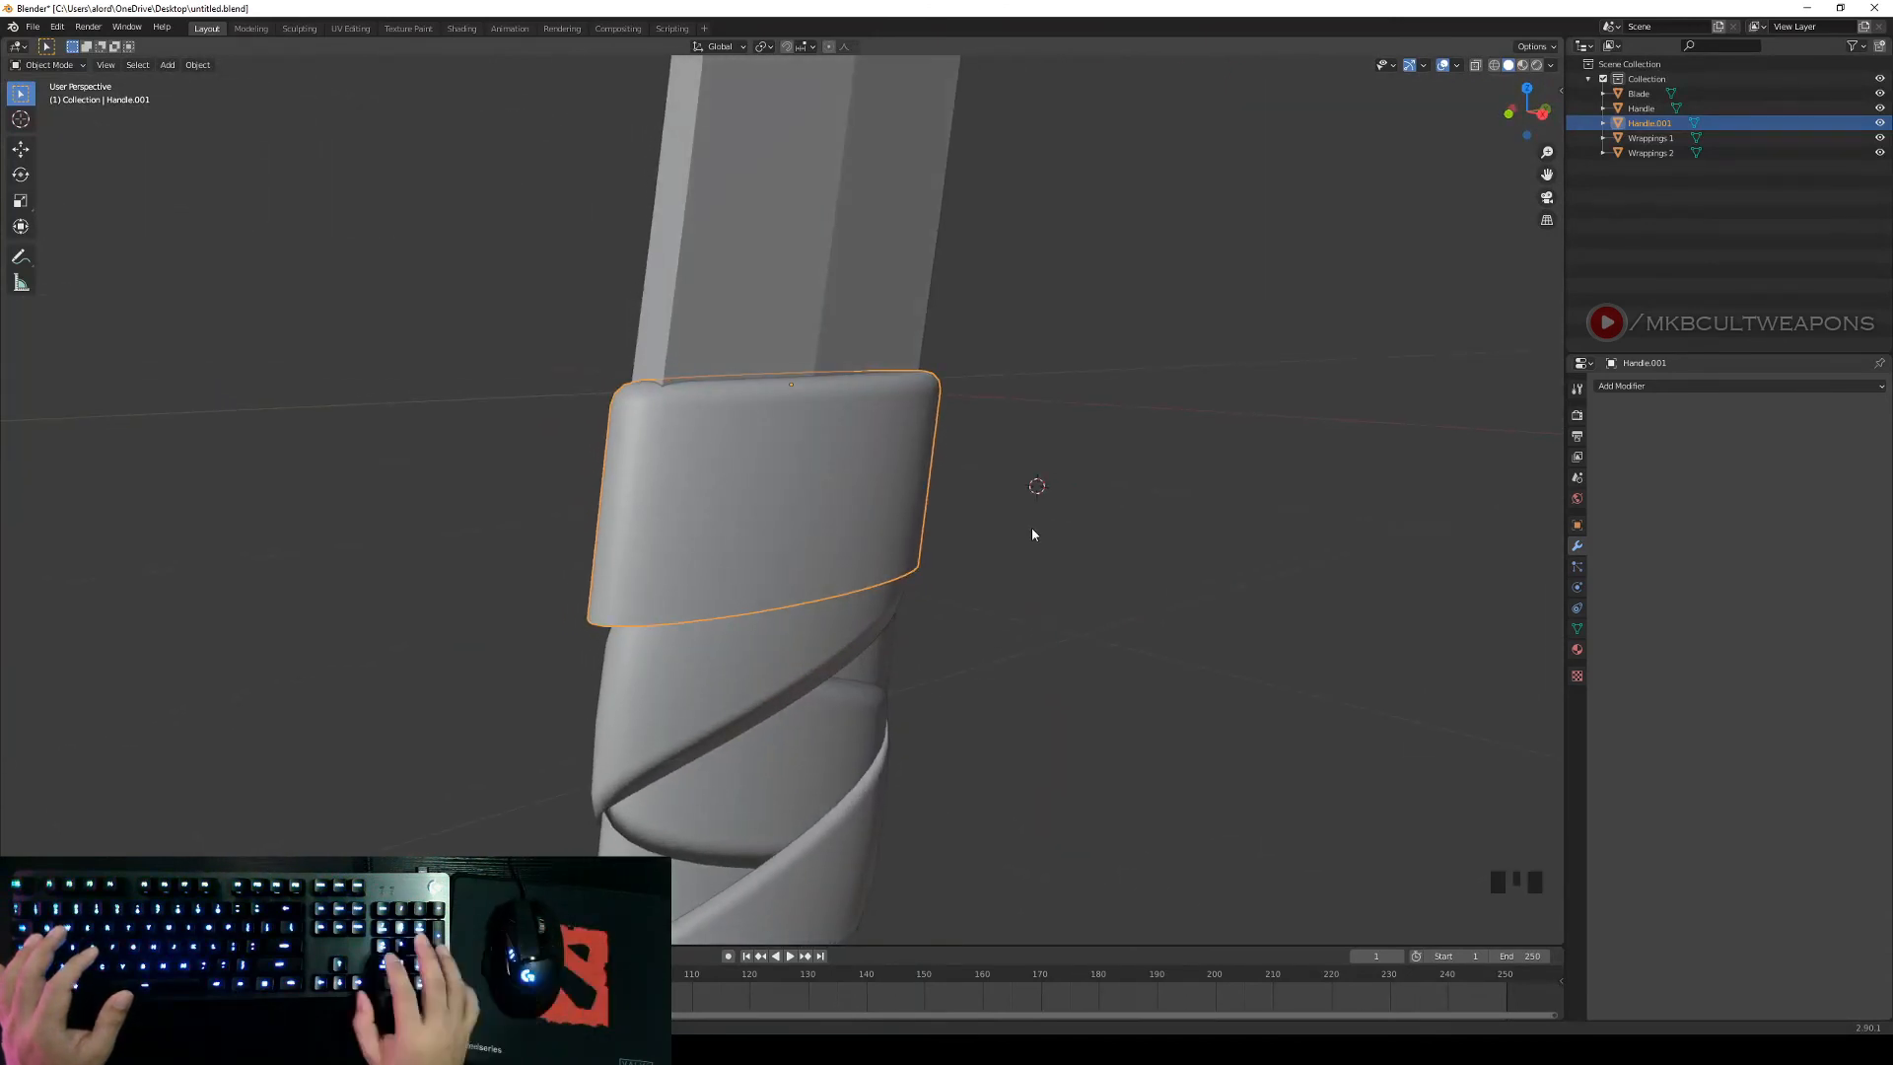
pyautogui.press('KP_3')
pyautogui.rightClick(1090, 459)
pyautogui.scroll(-2, 1089, 462)
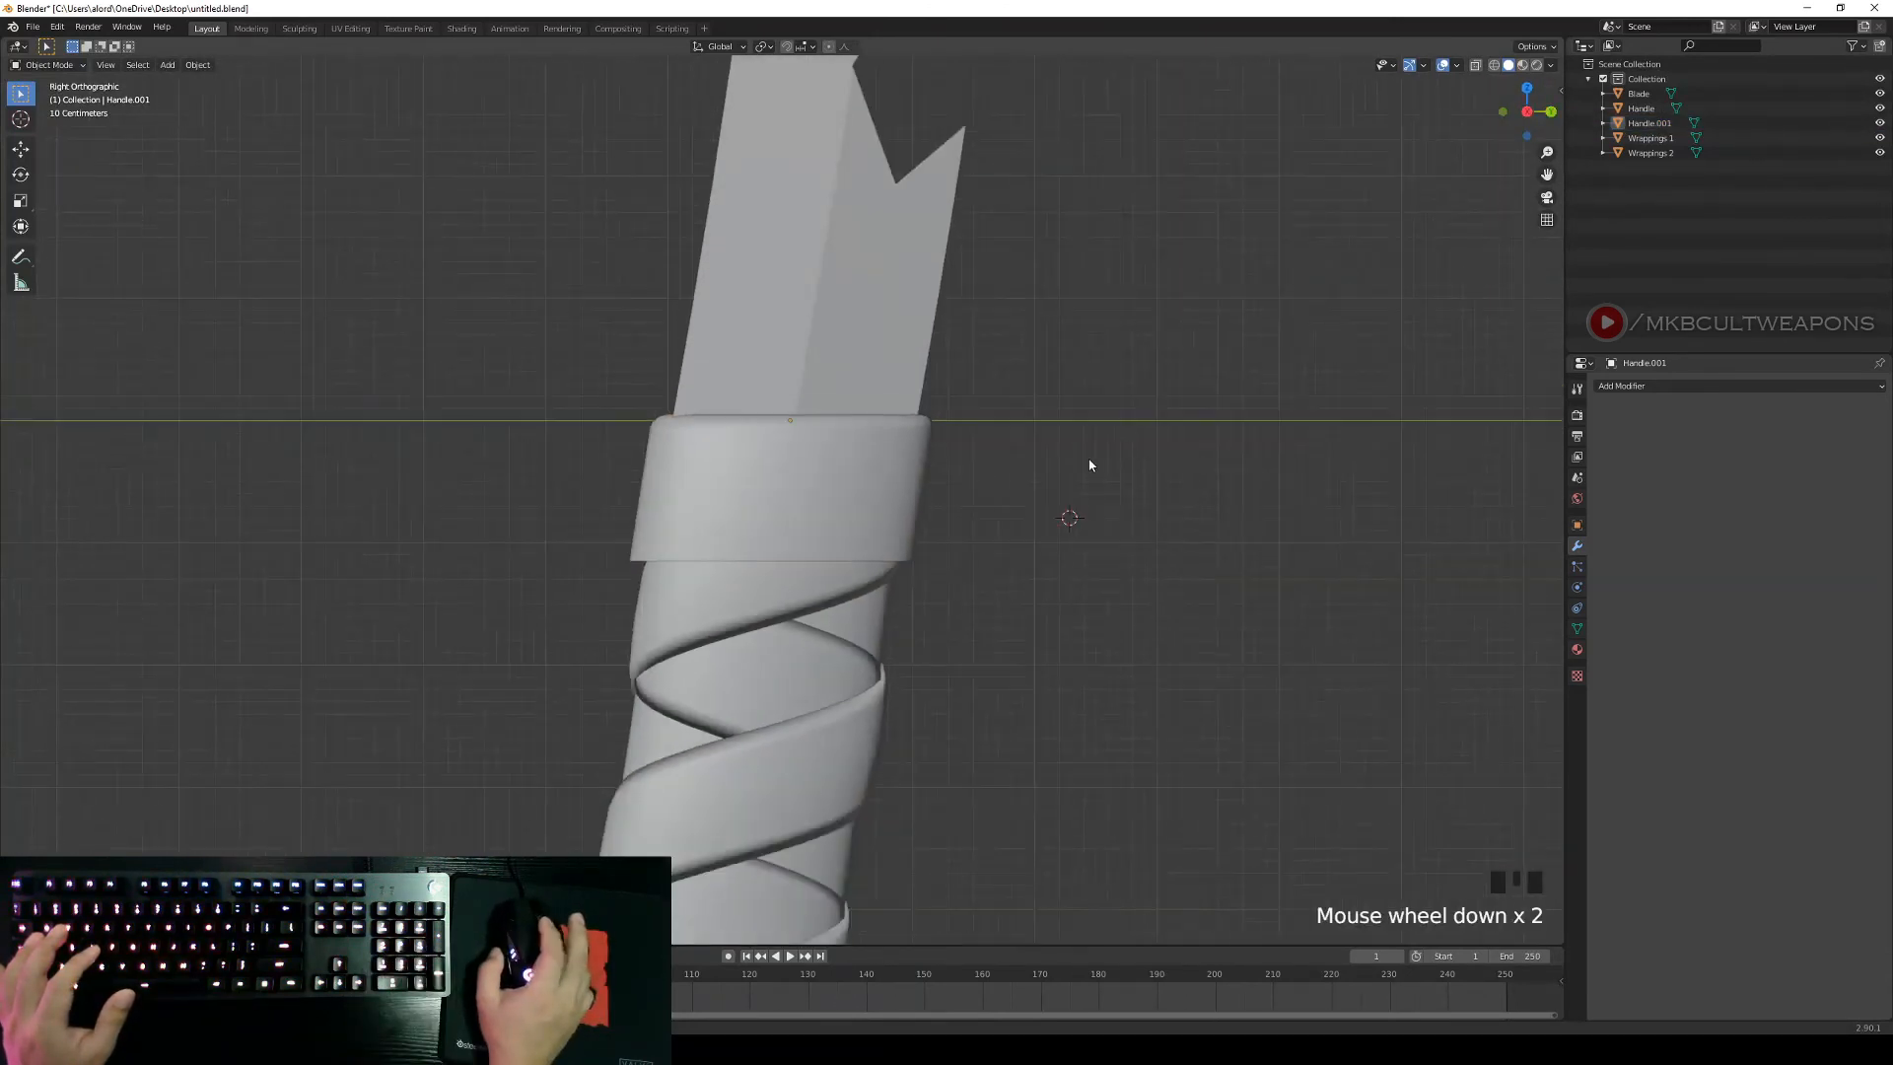
# In the collar's Edit Mode, select its open bottom edge loop and fill it with a face to cap the underside.
pyautogui.rightClick(689, 482)
pyautogui.rightClick(1032, 495)
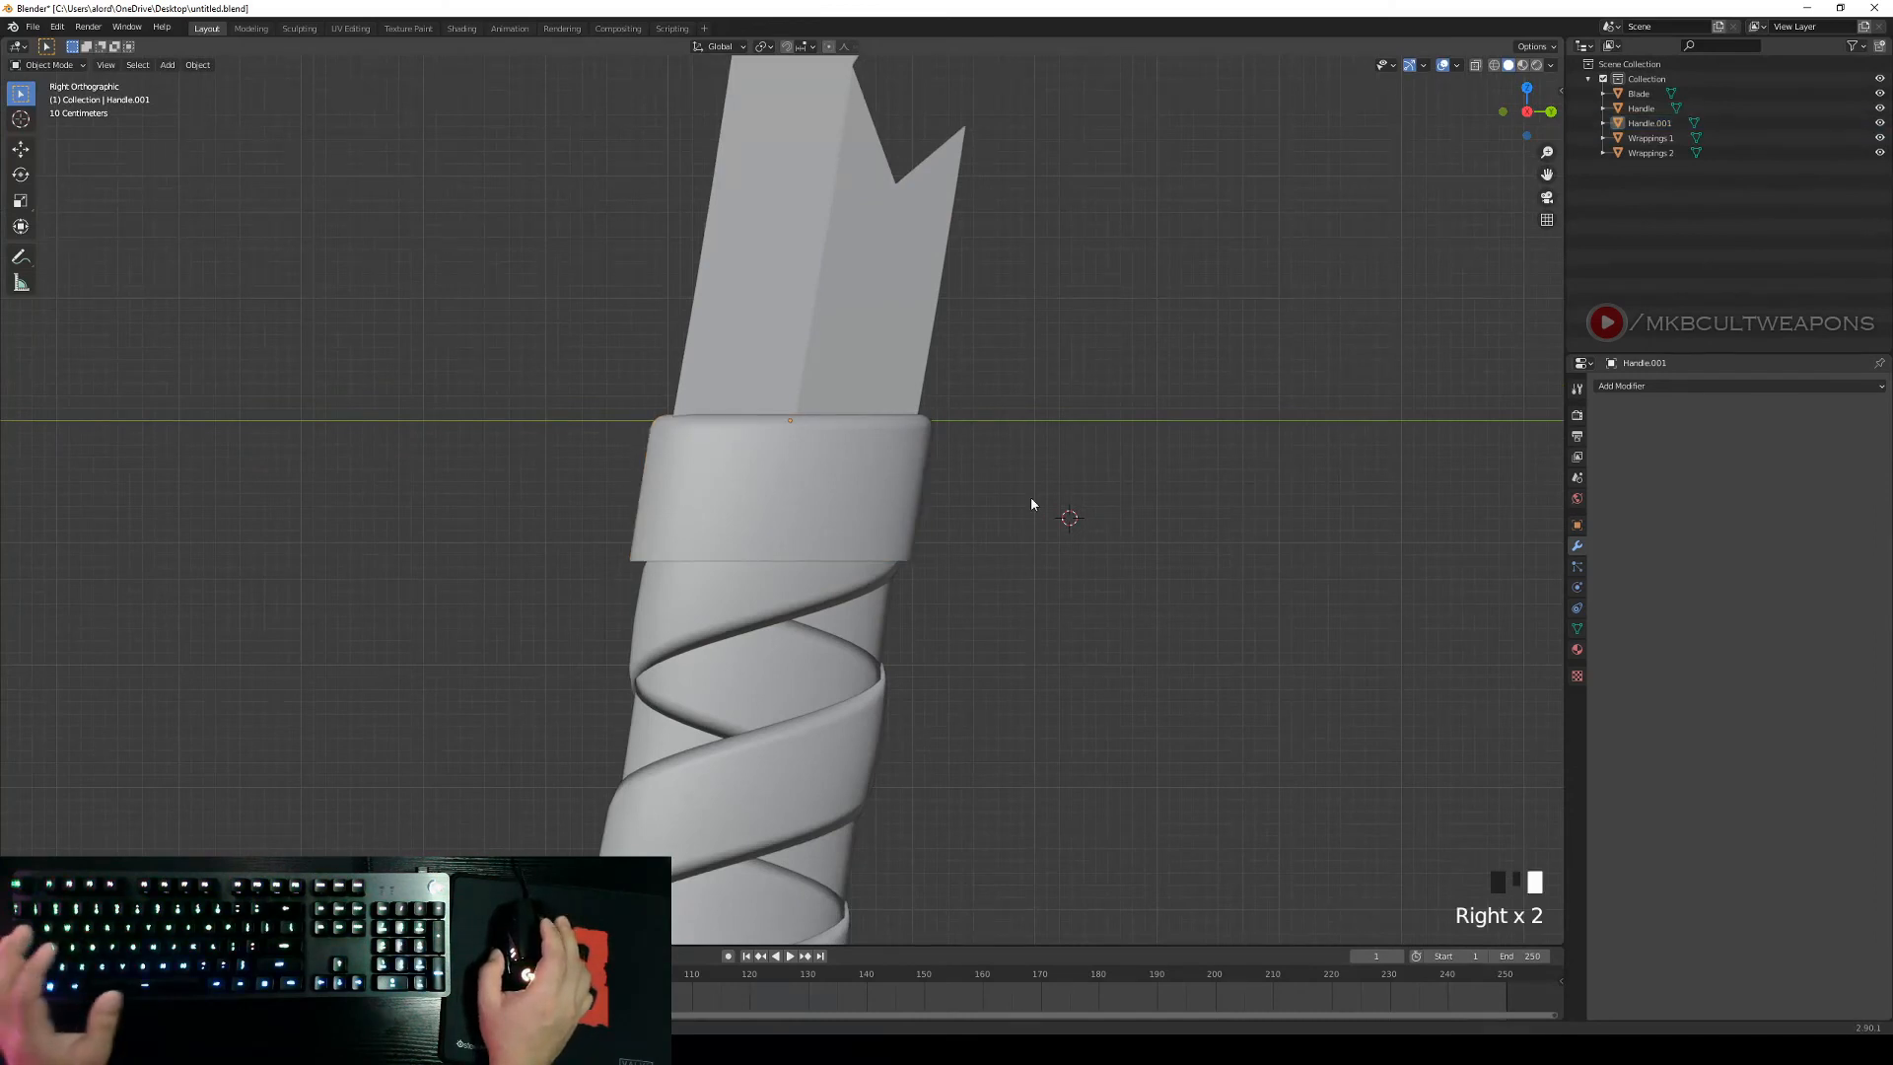
pyautogui.rightClick(814, 472)
pyautogui.moveTo(1041, 467); pyautogui.dragTo(770, 572, button='middle')
pyautogui.press('Tab')
pyautogui.scroll(2, 957, 444)
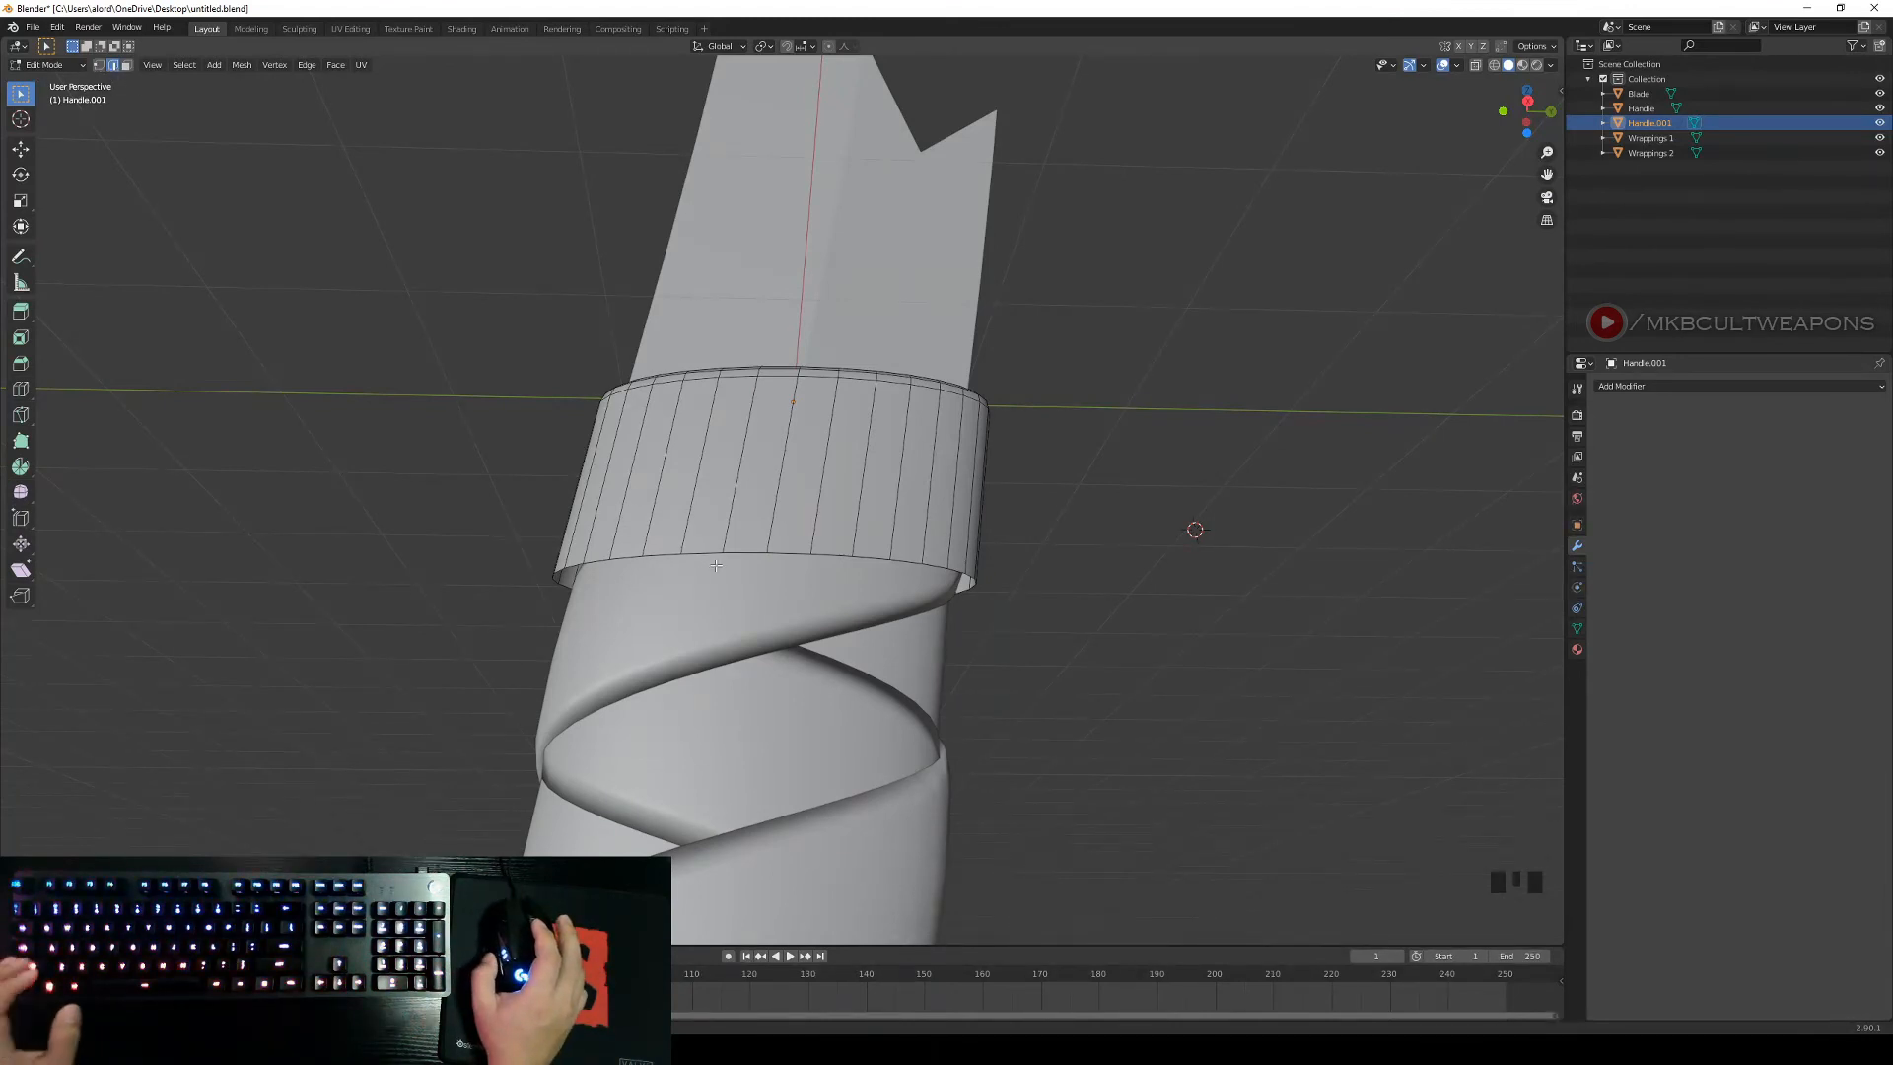
pyautogui.keyDown('alt'); pyautogui.keyDown('shift'); pyautogui.rightClick(747, 550); pyautogui.keyUp('shift'); pyautogui.keyUp('alt')
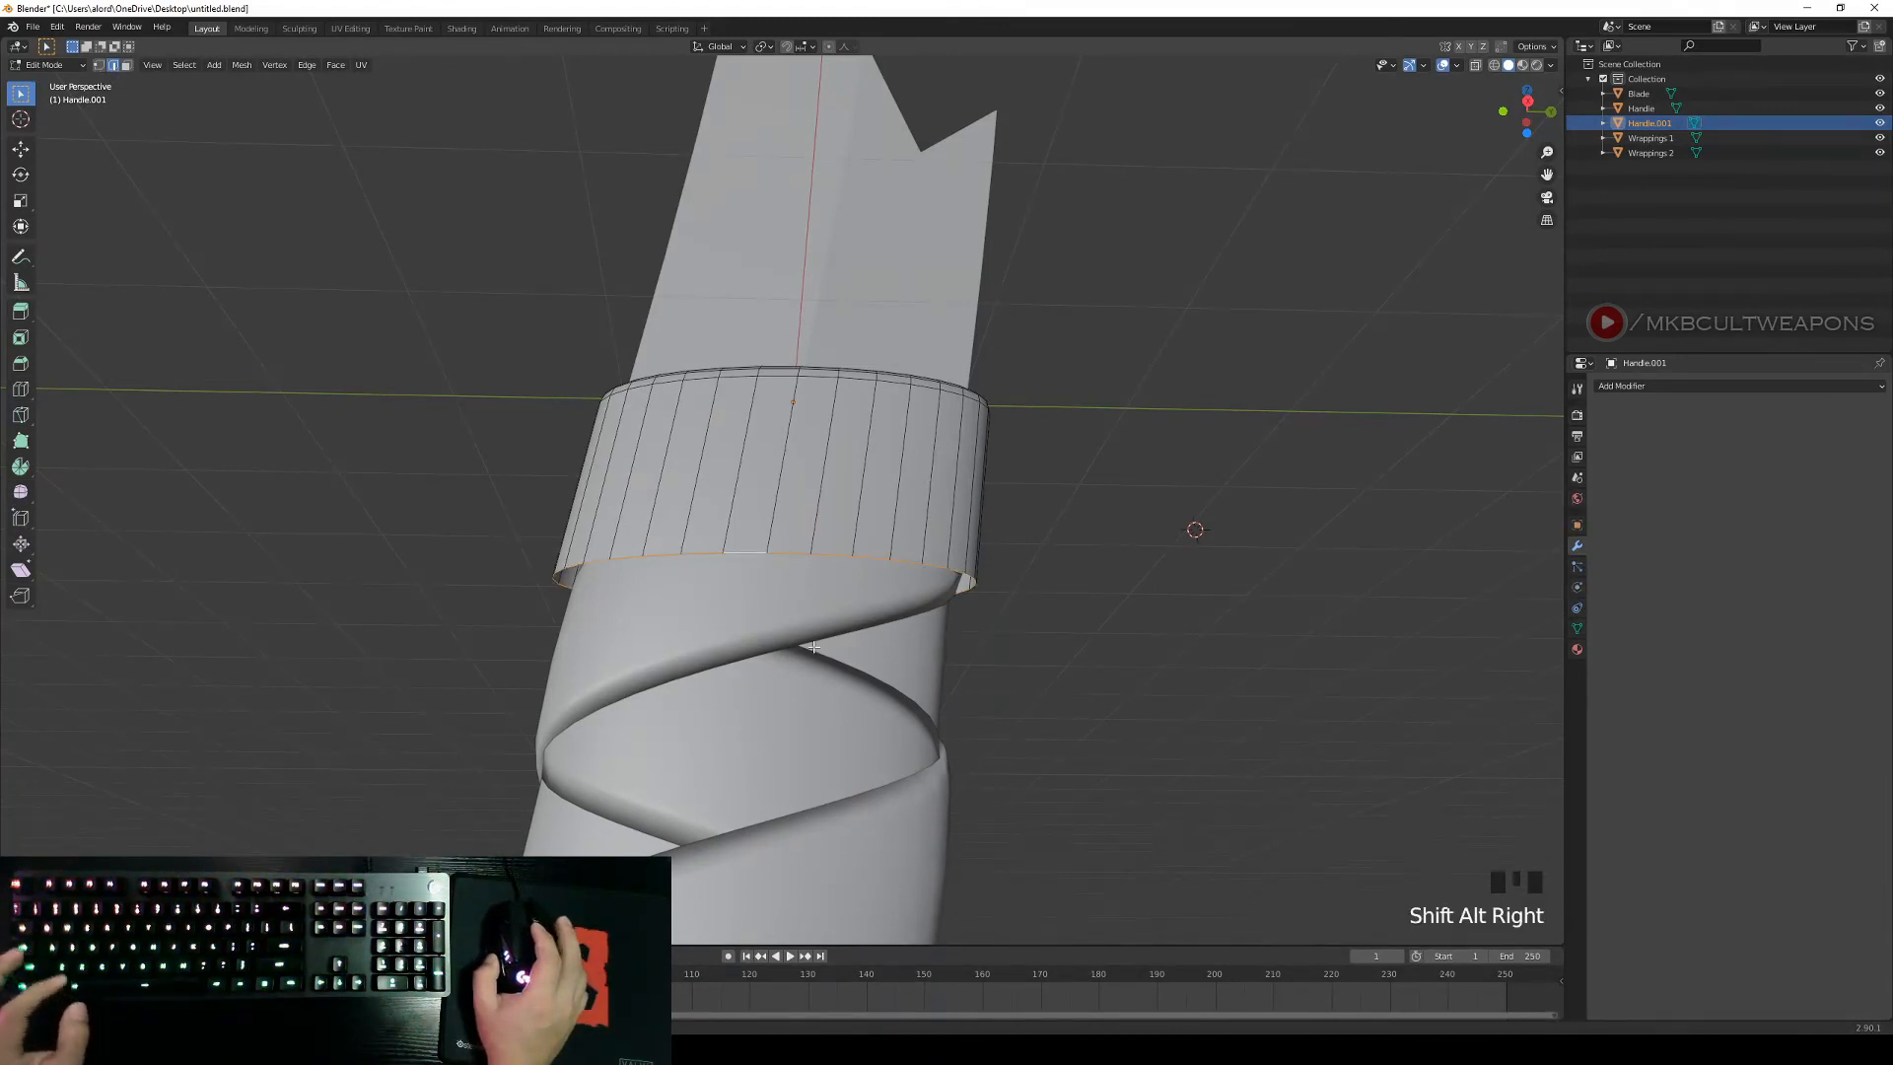
pyautogui.moveTo(813, 646); pyautogui.dragTo(990, 575, button='middle')
pyautogui.moveTo(562, 527); pyautogui.dragTo(638, 538, button='middle')
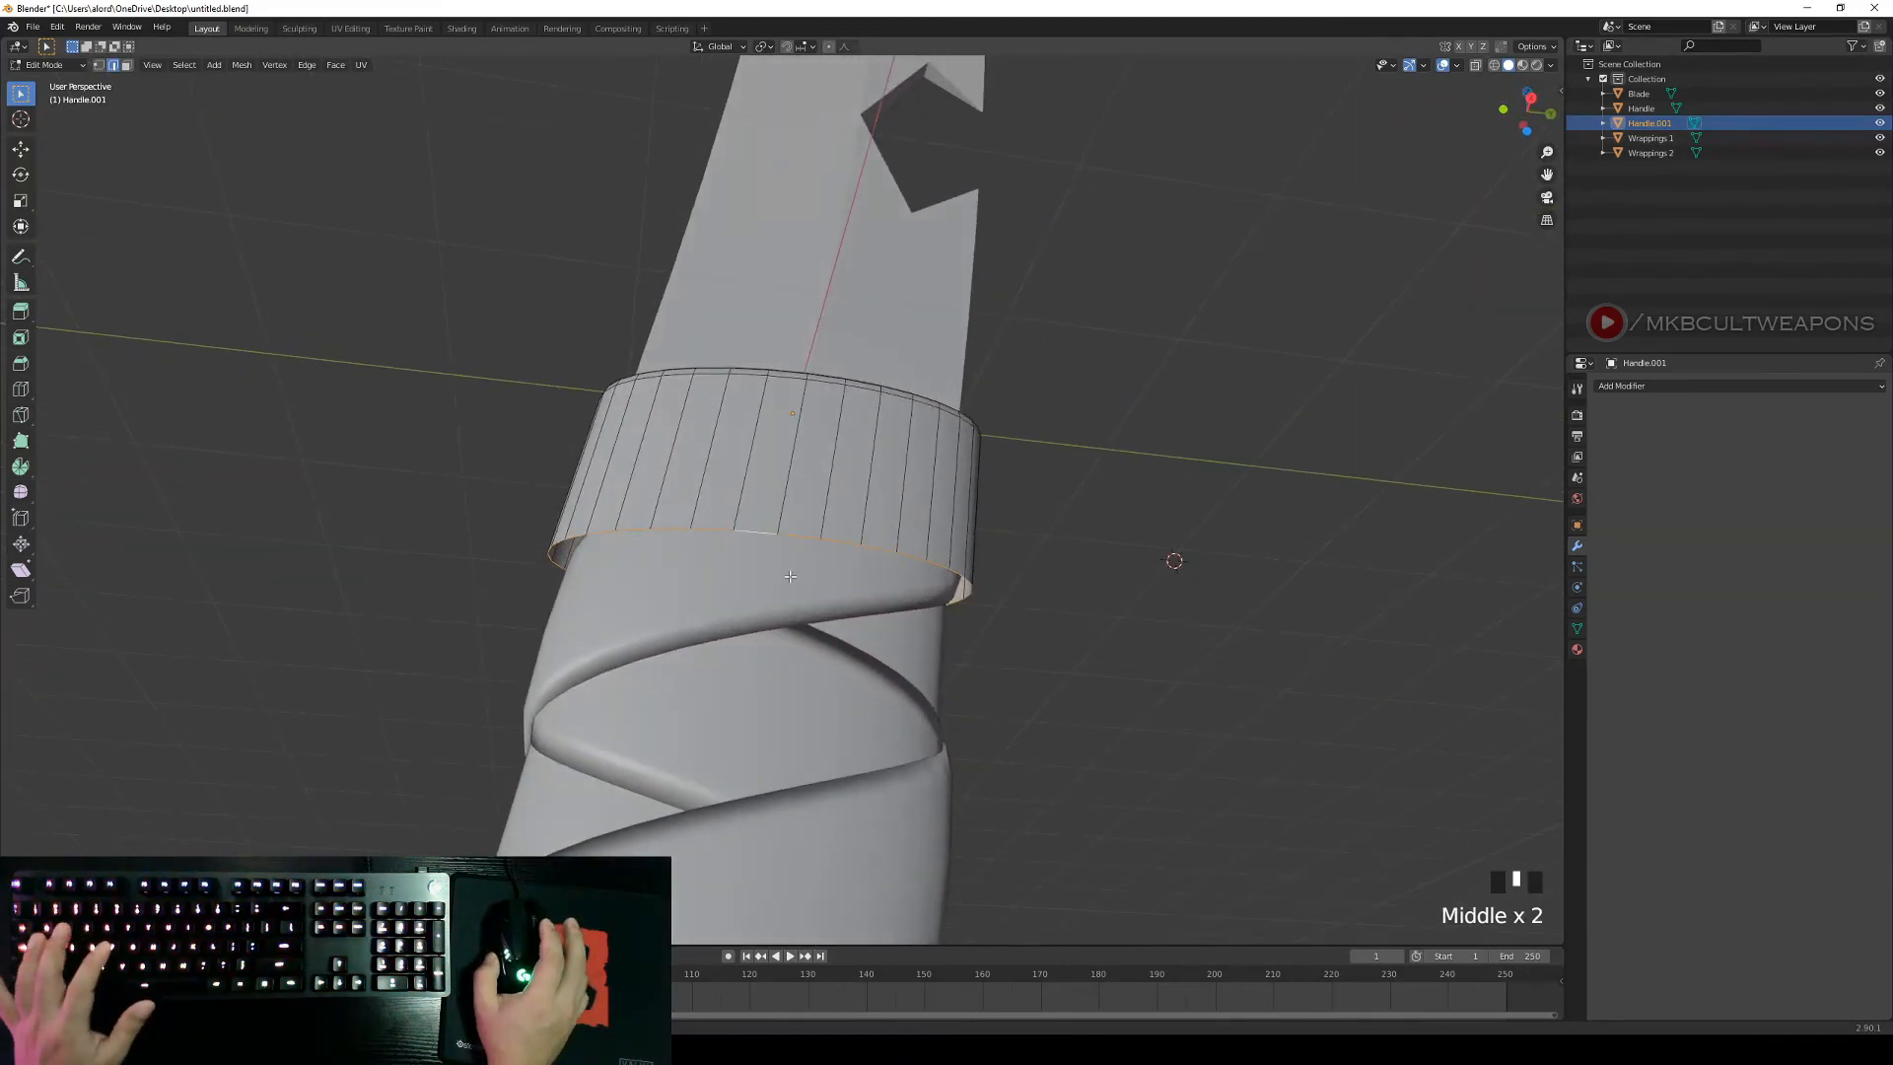
pyautogui.press('f')
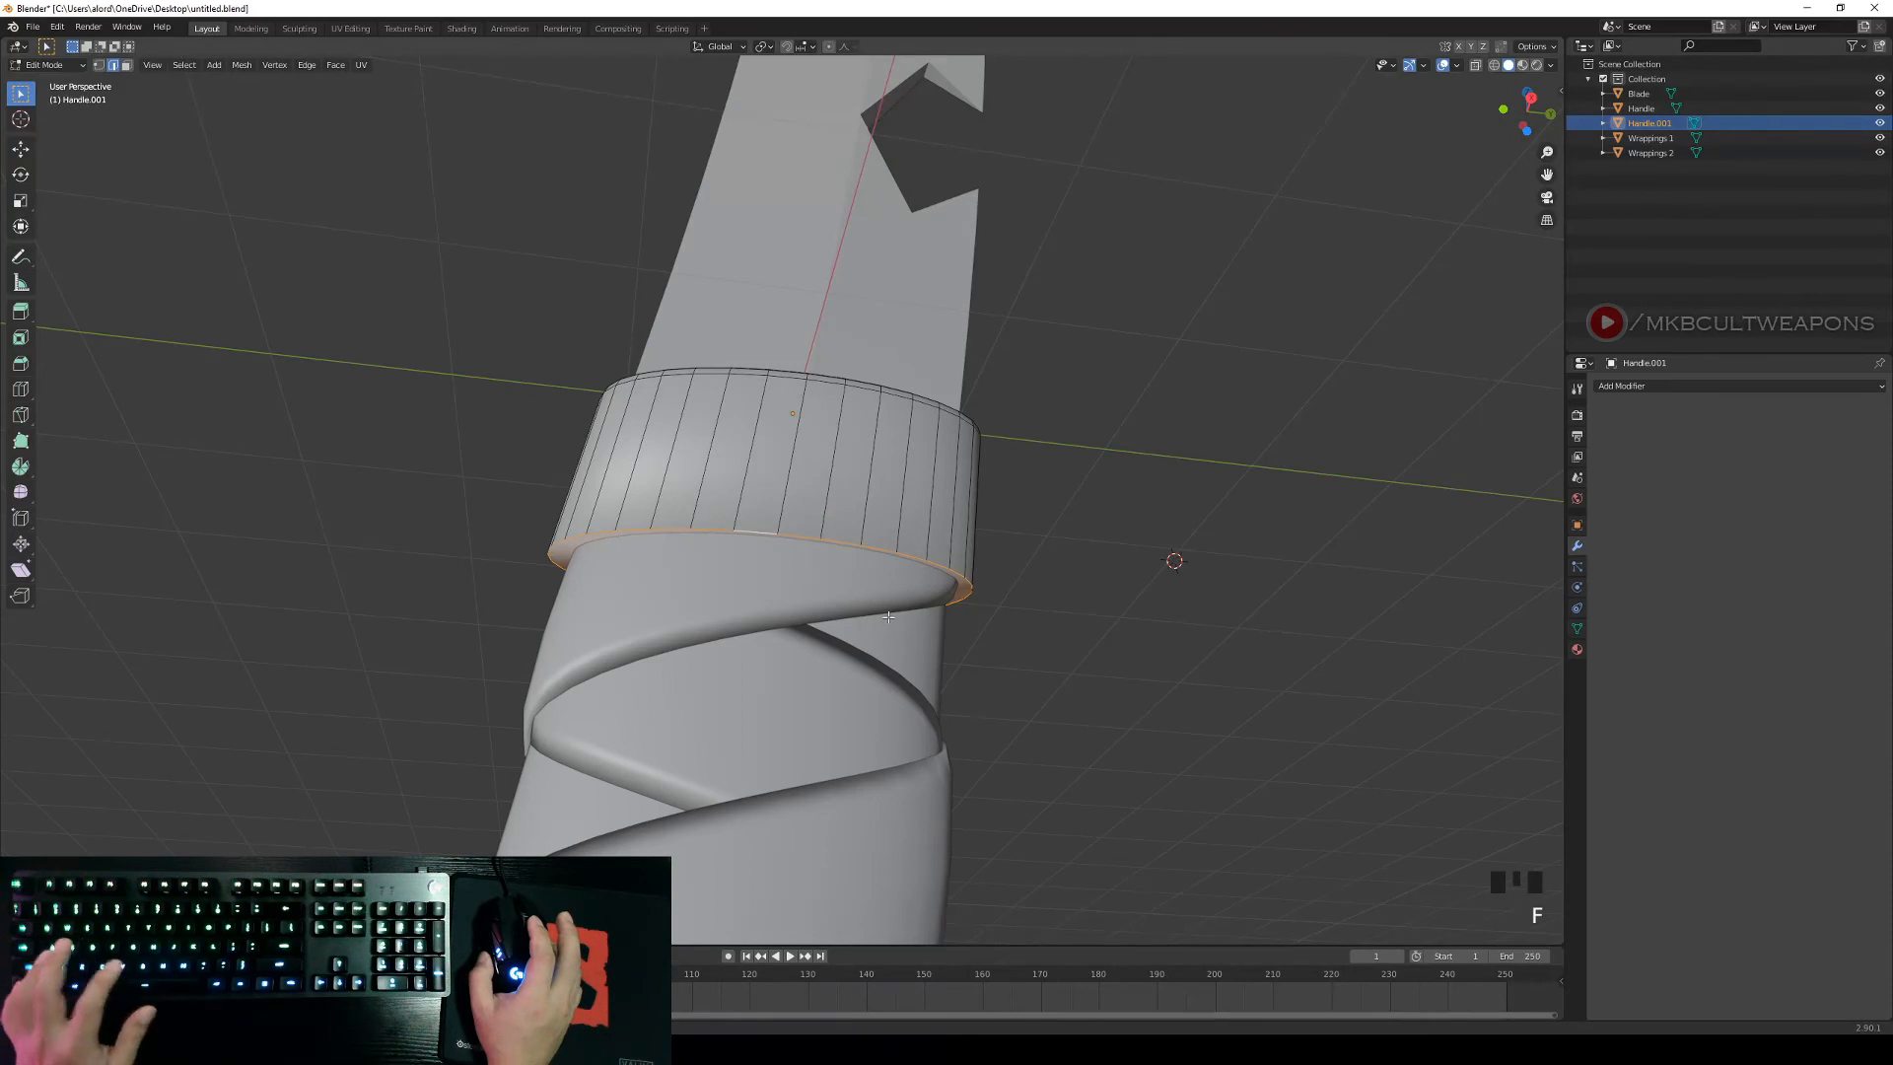
# Bevel the collar's bottom edge loop with multiple segments to round the lower rim.
pyautogui.hotkey('ctrl', 'b')
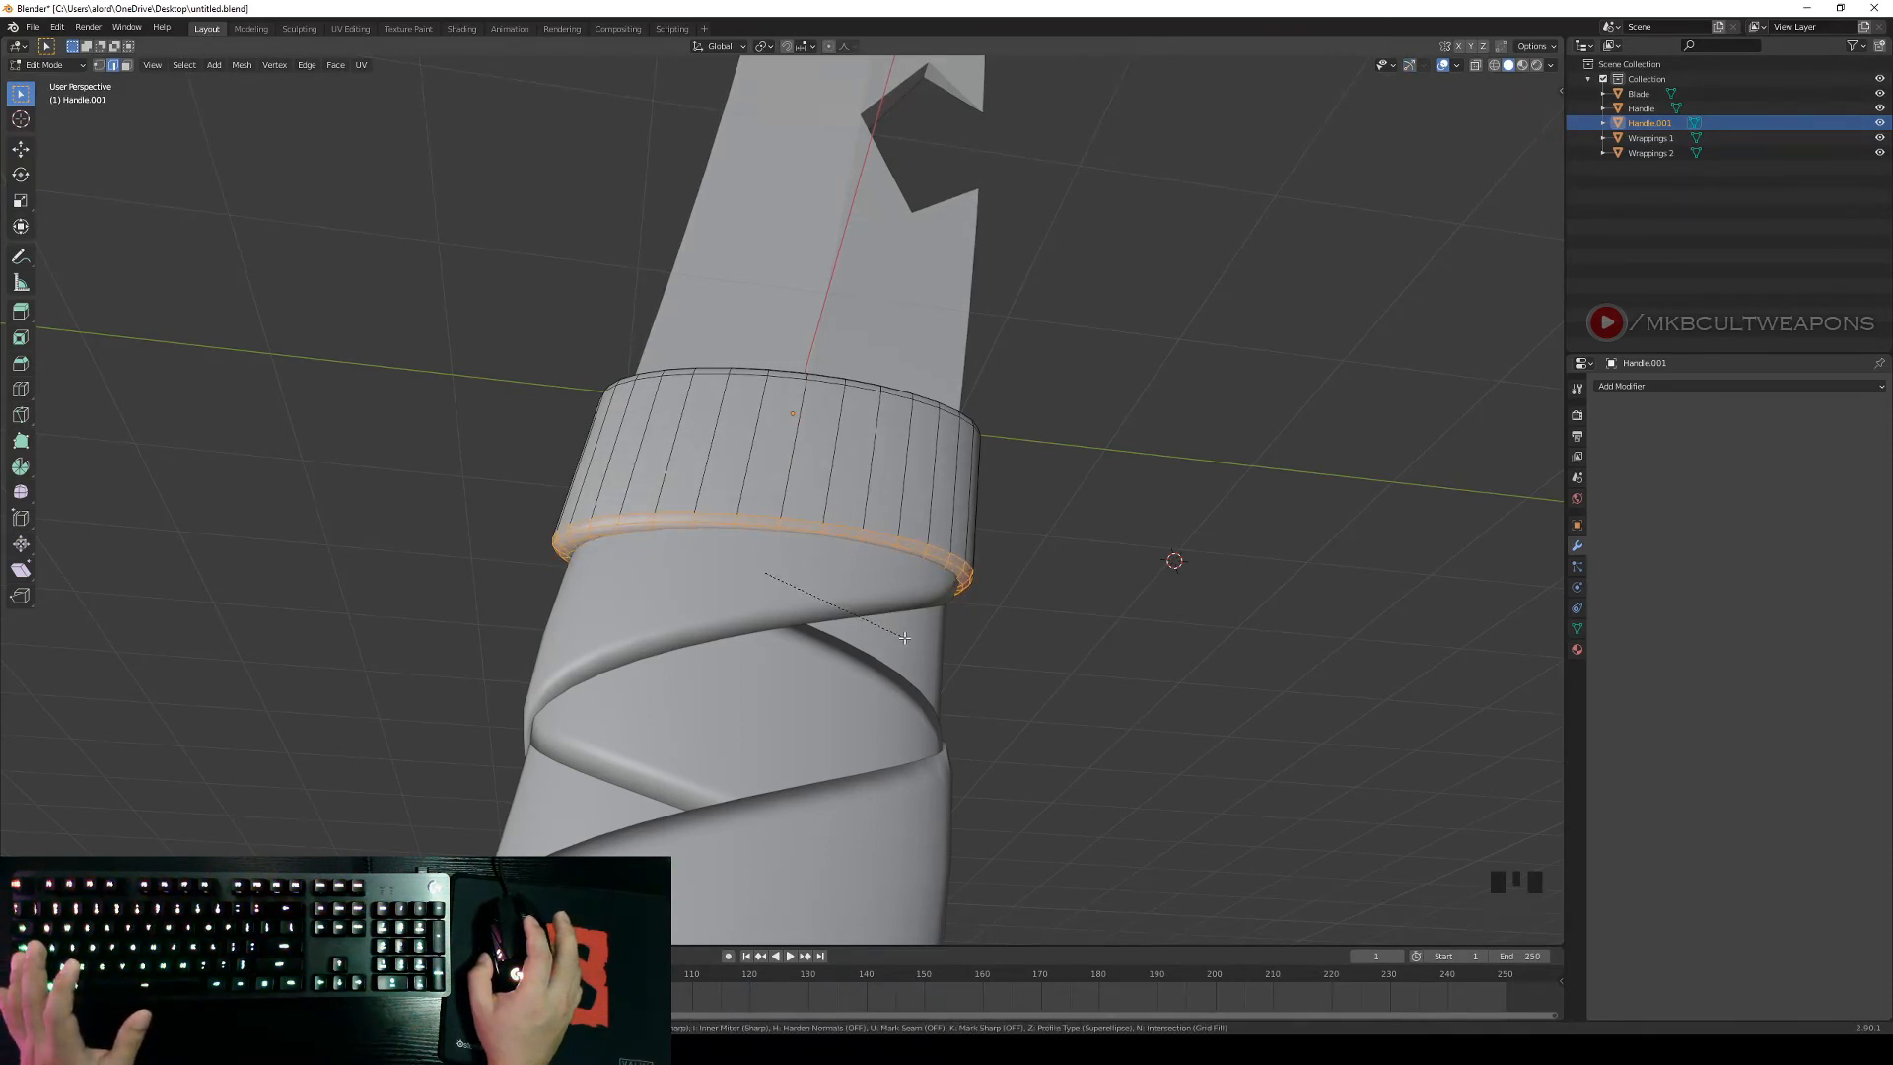
pyautogui.click(904, 638)
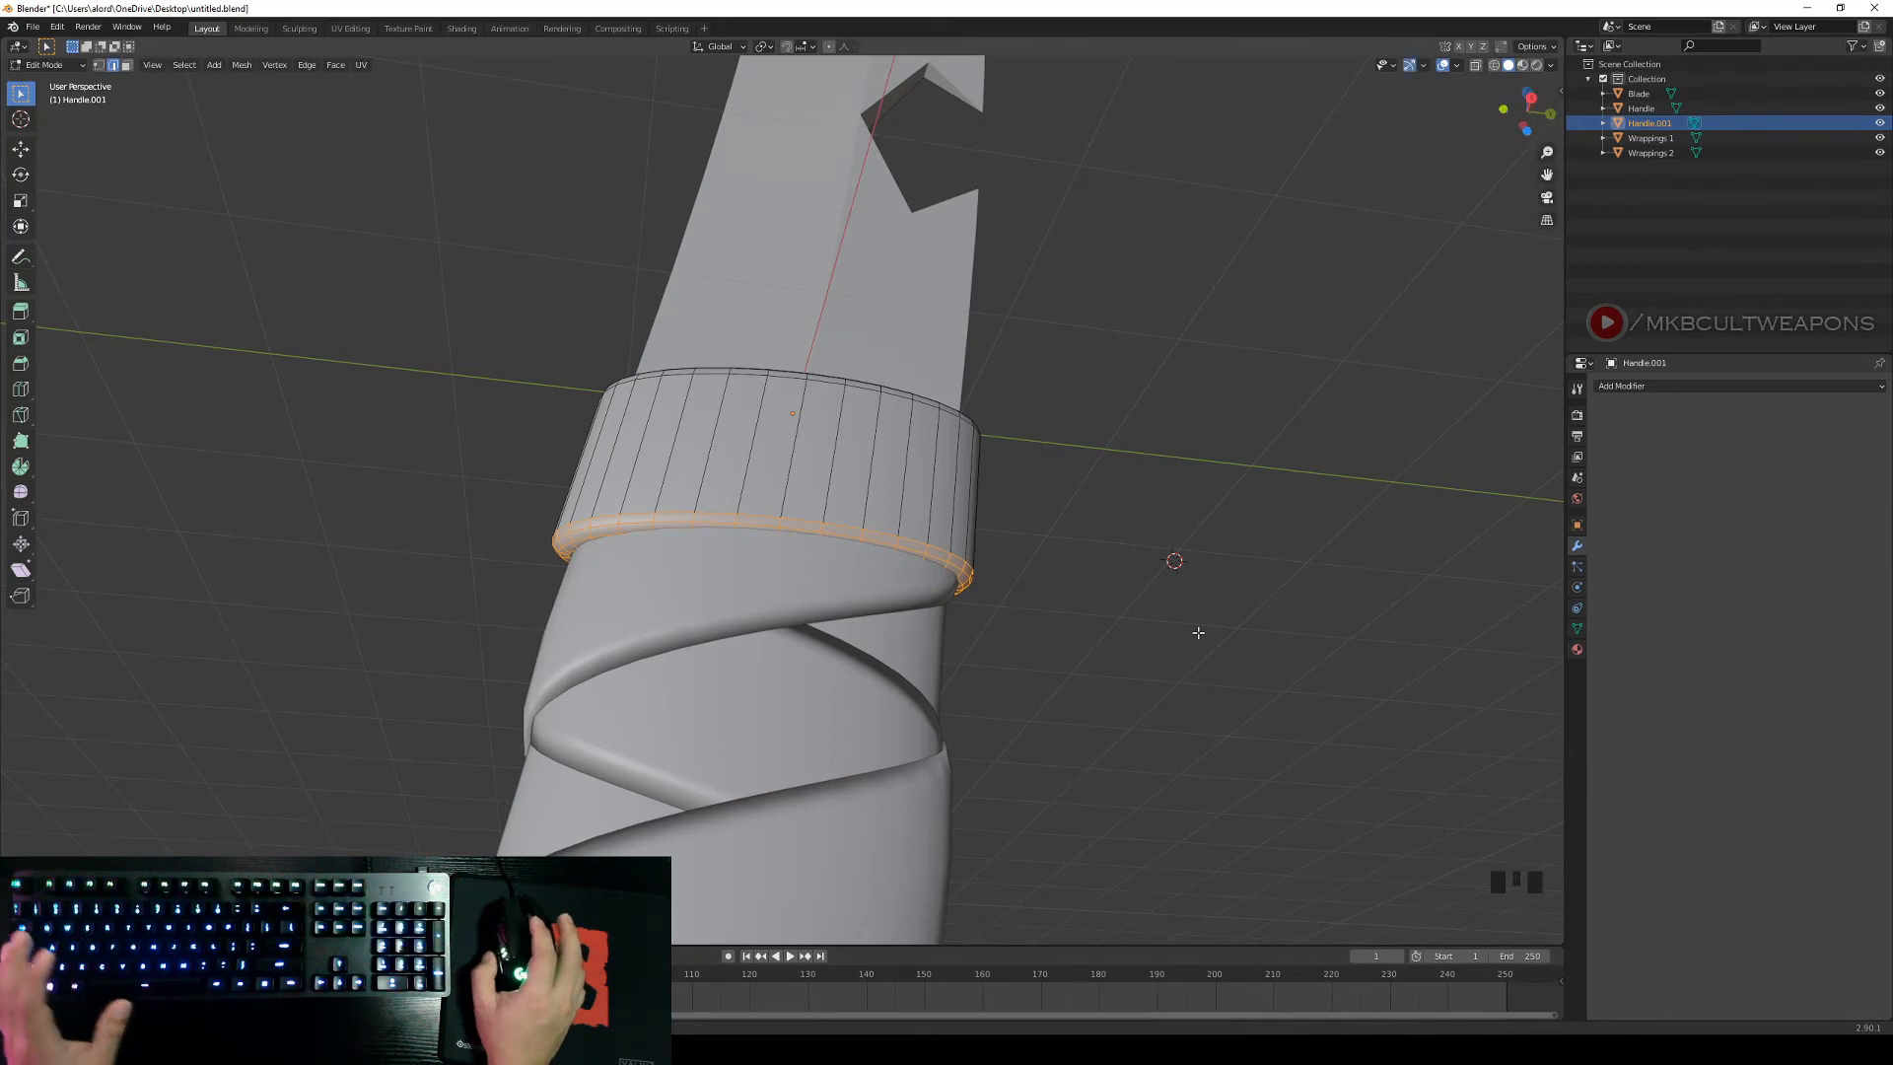
pyautogui.moveTo(1198, 633); pyautogui.dragTo(1023, 669, button='middle')
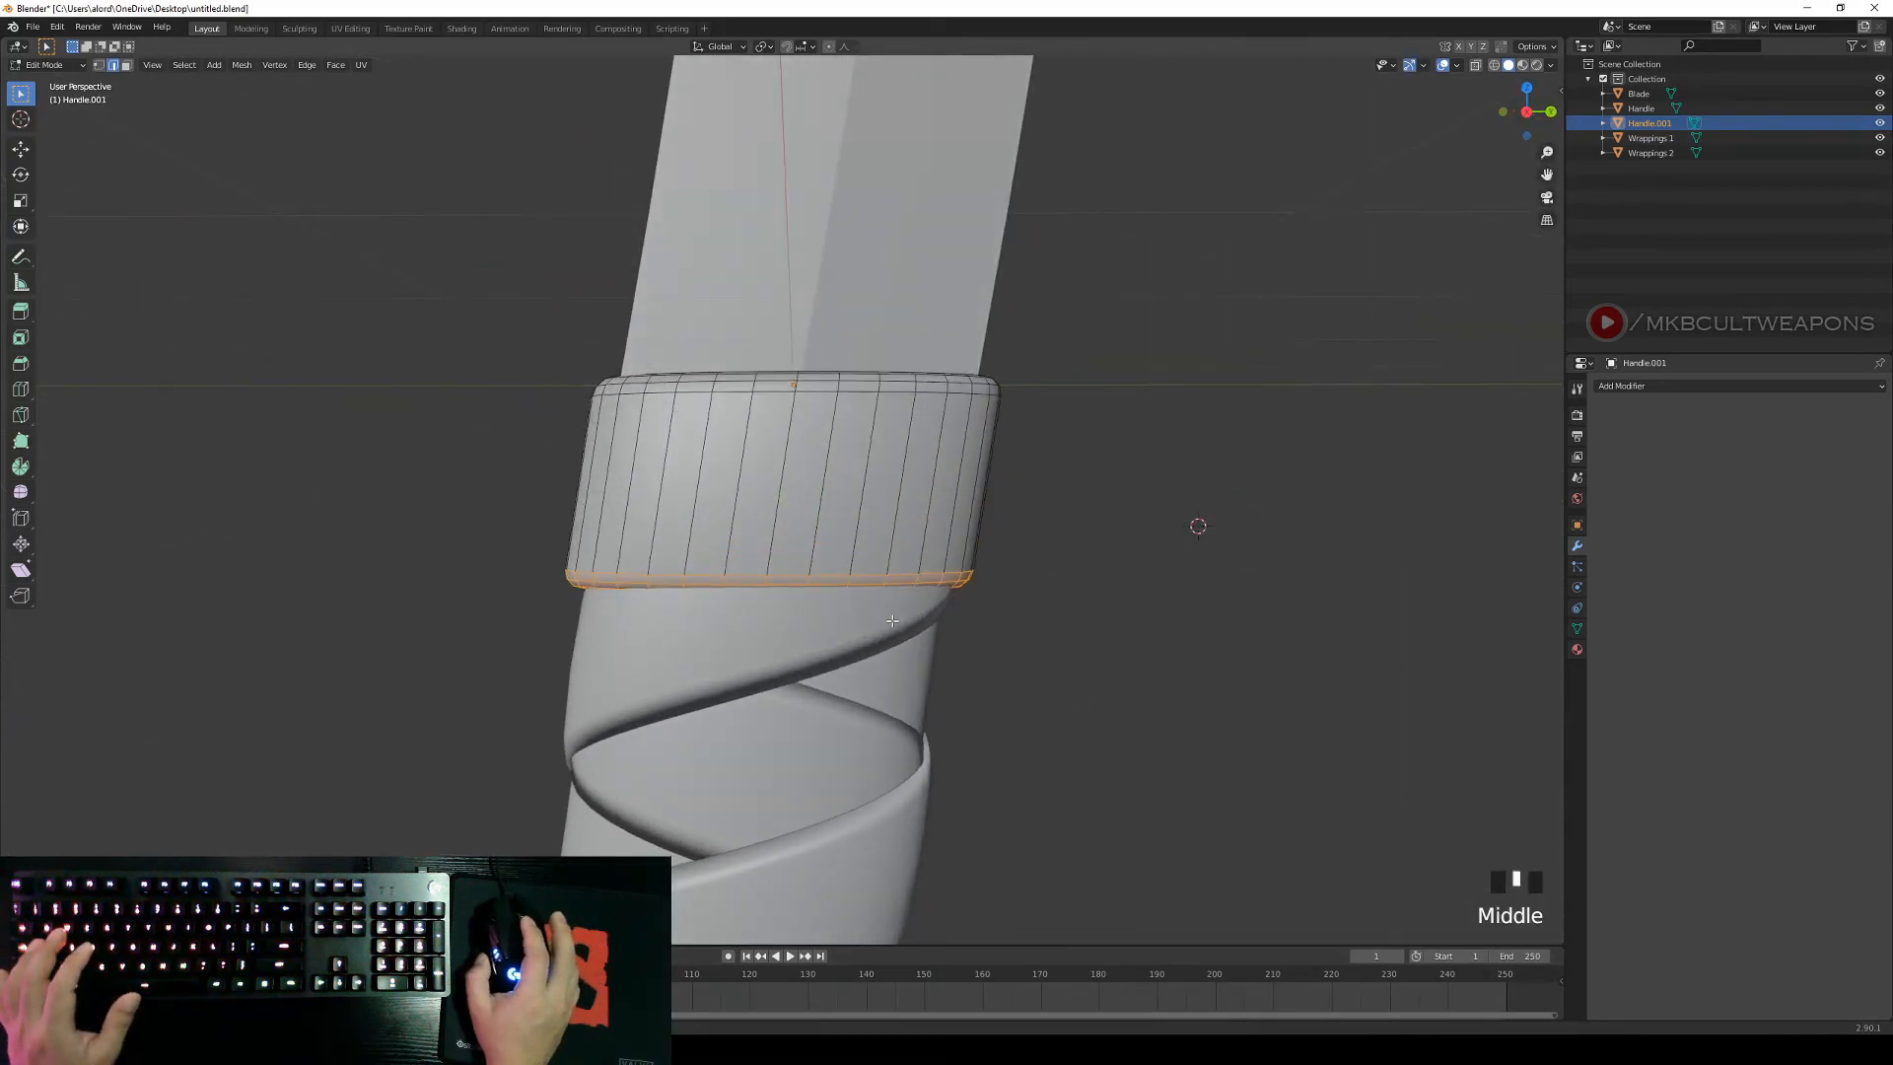
# In the right side view, lower the collar's bevelled bottom rim about 0.09 m along Z, return to Object Mode and deselect the collar.
pyautogui.scroll(-3, 892, 622)
pyautogui.press('KP_3')
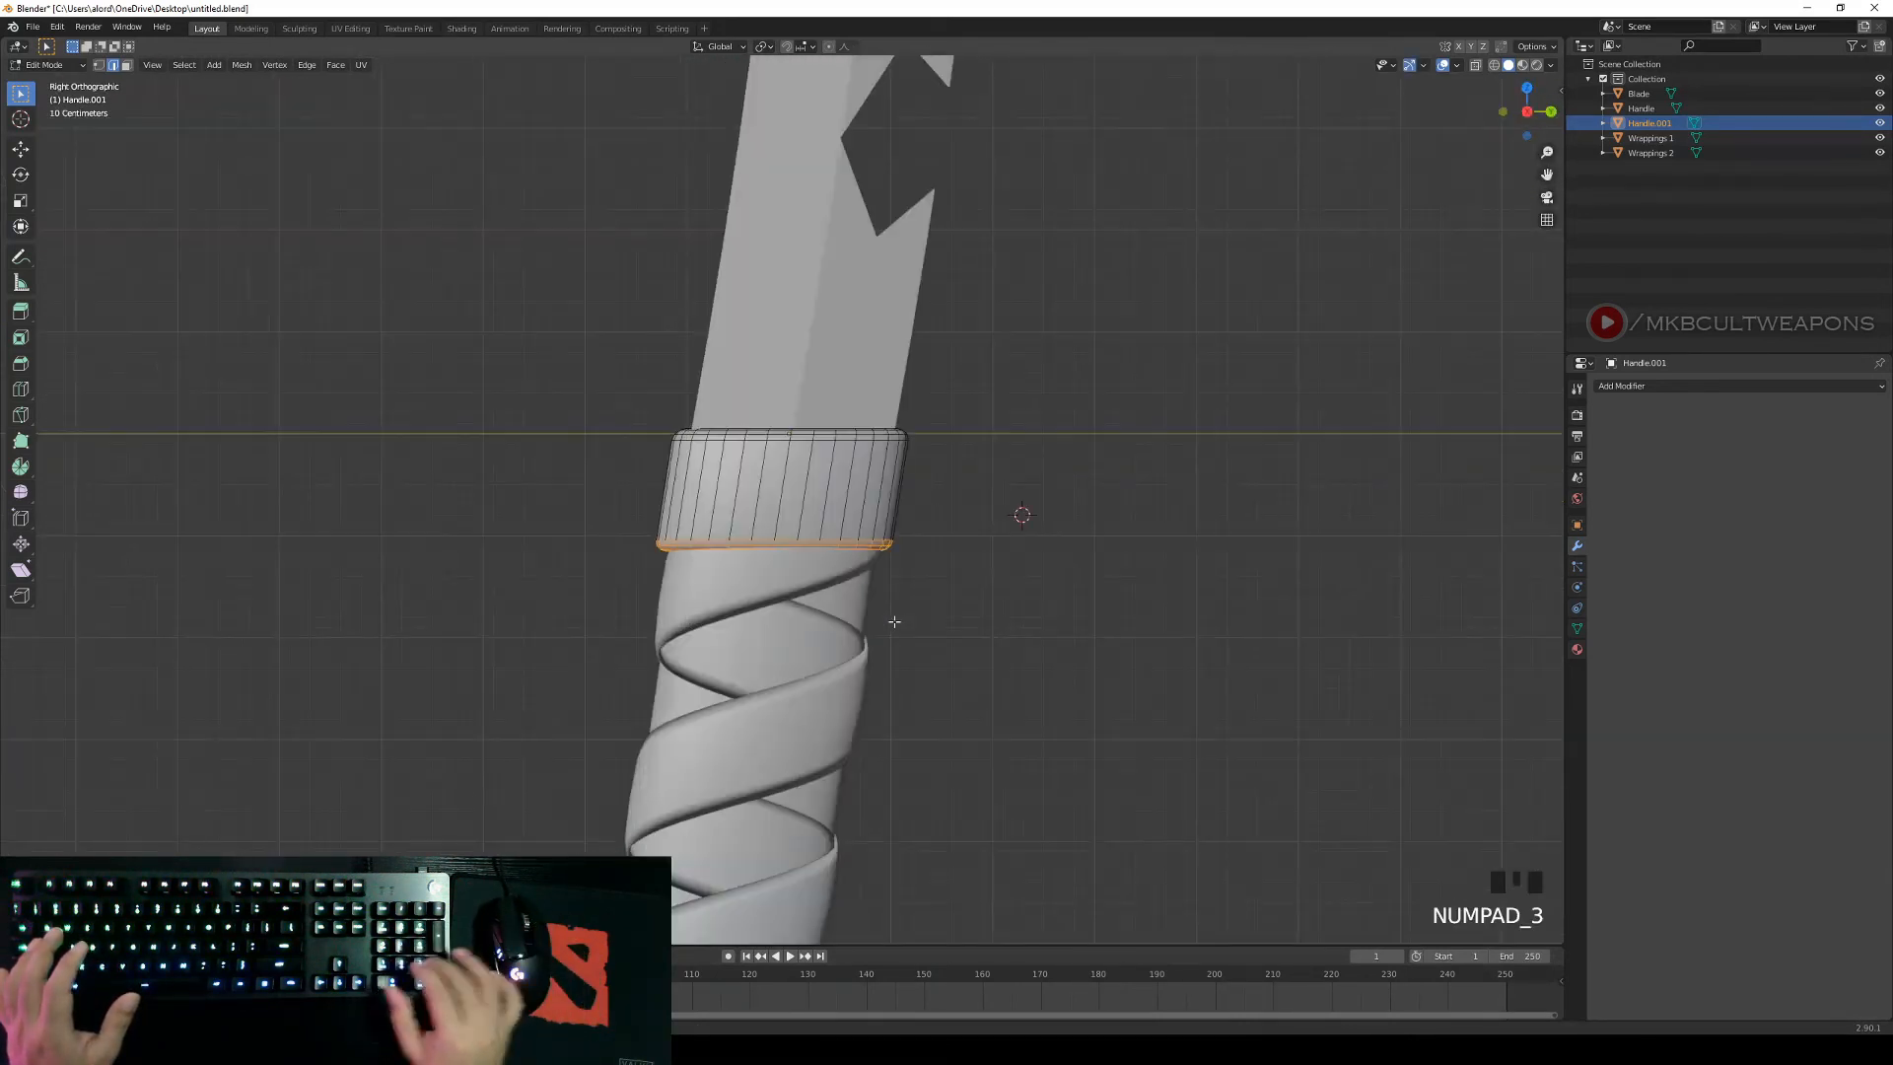
pyautogui.press('g')
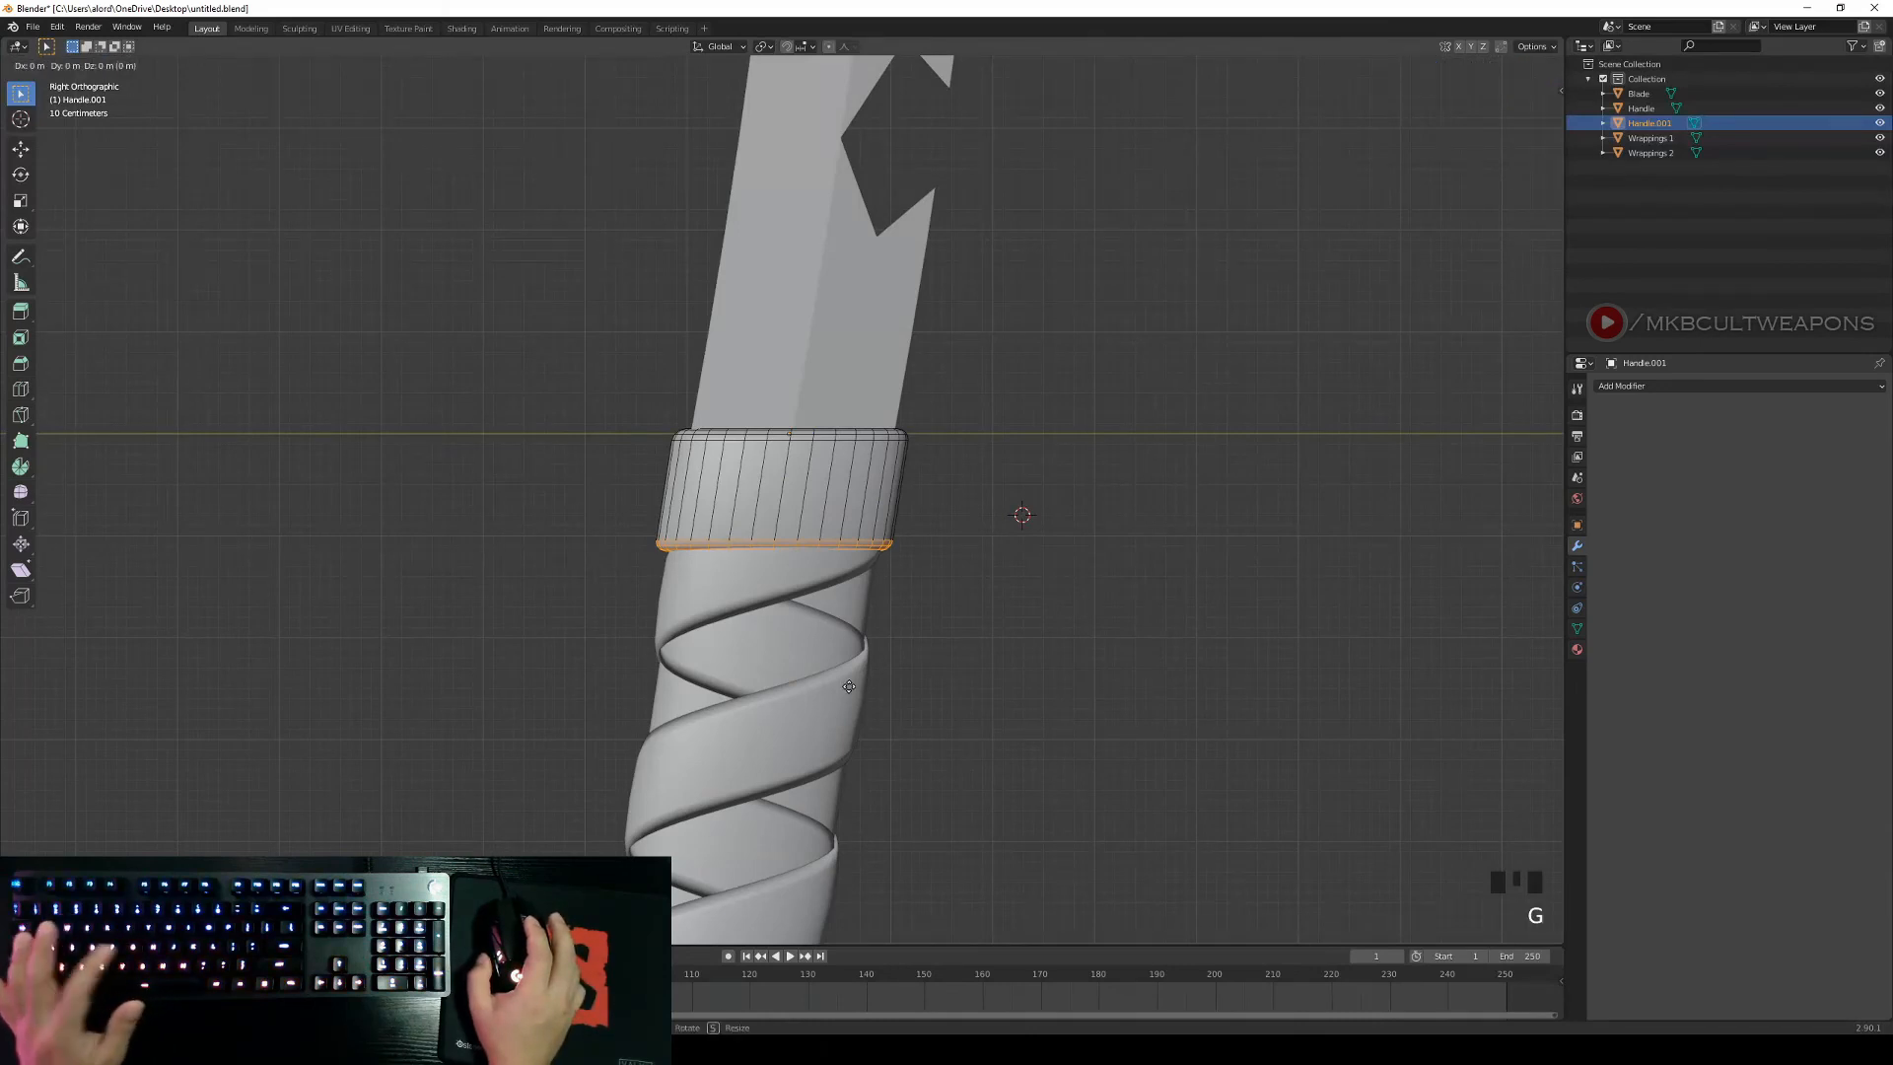
pyautogui.press('z')
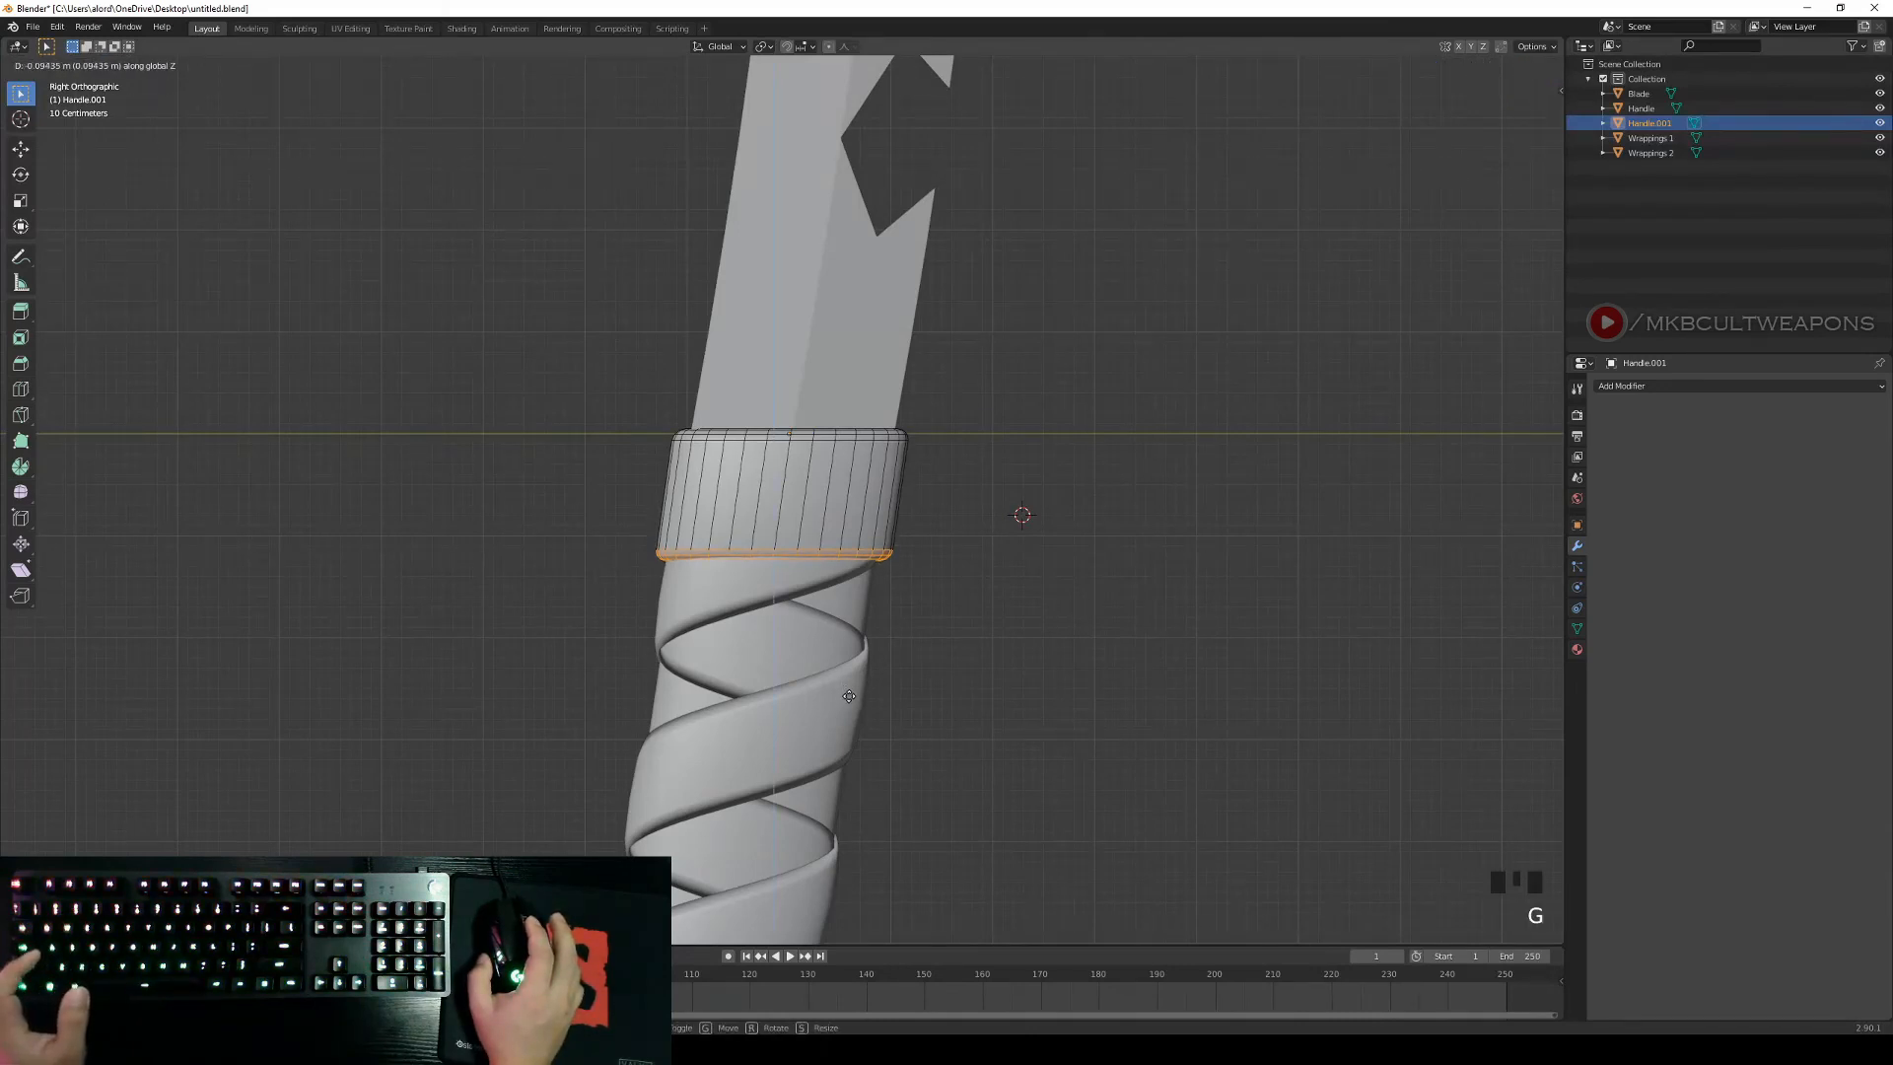
pyautogui.click(849, 697)
pyautogui.scroll(-10, 854, 692)
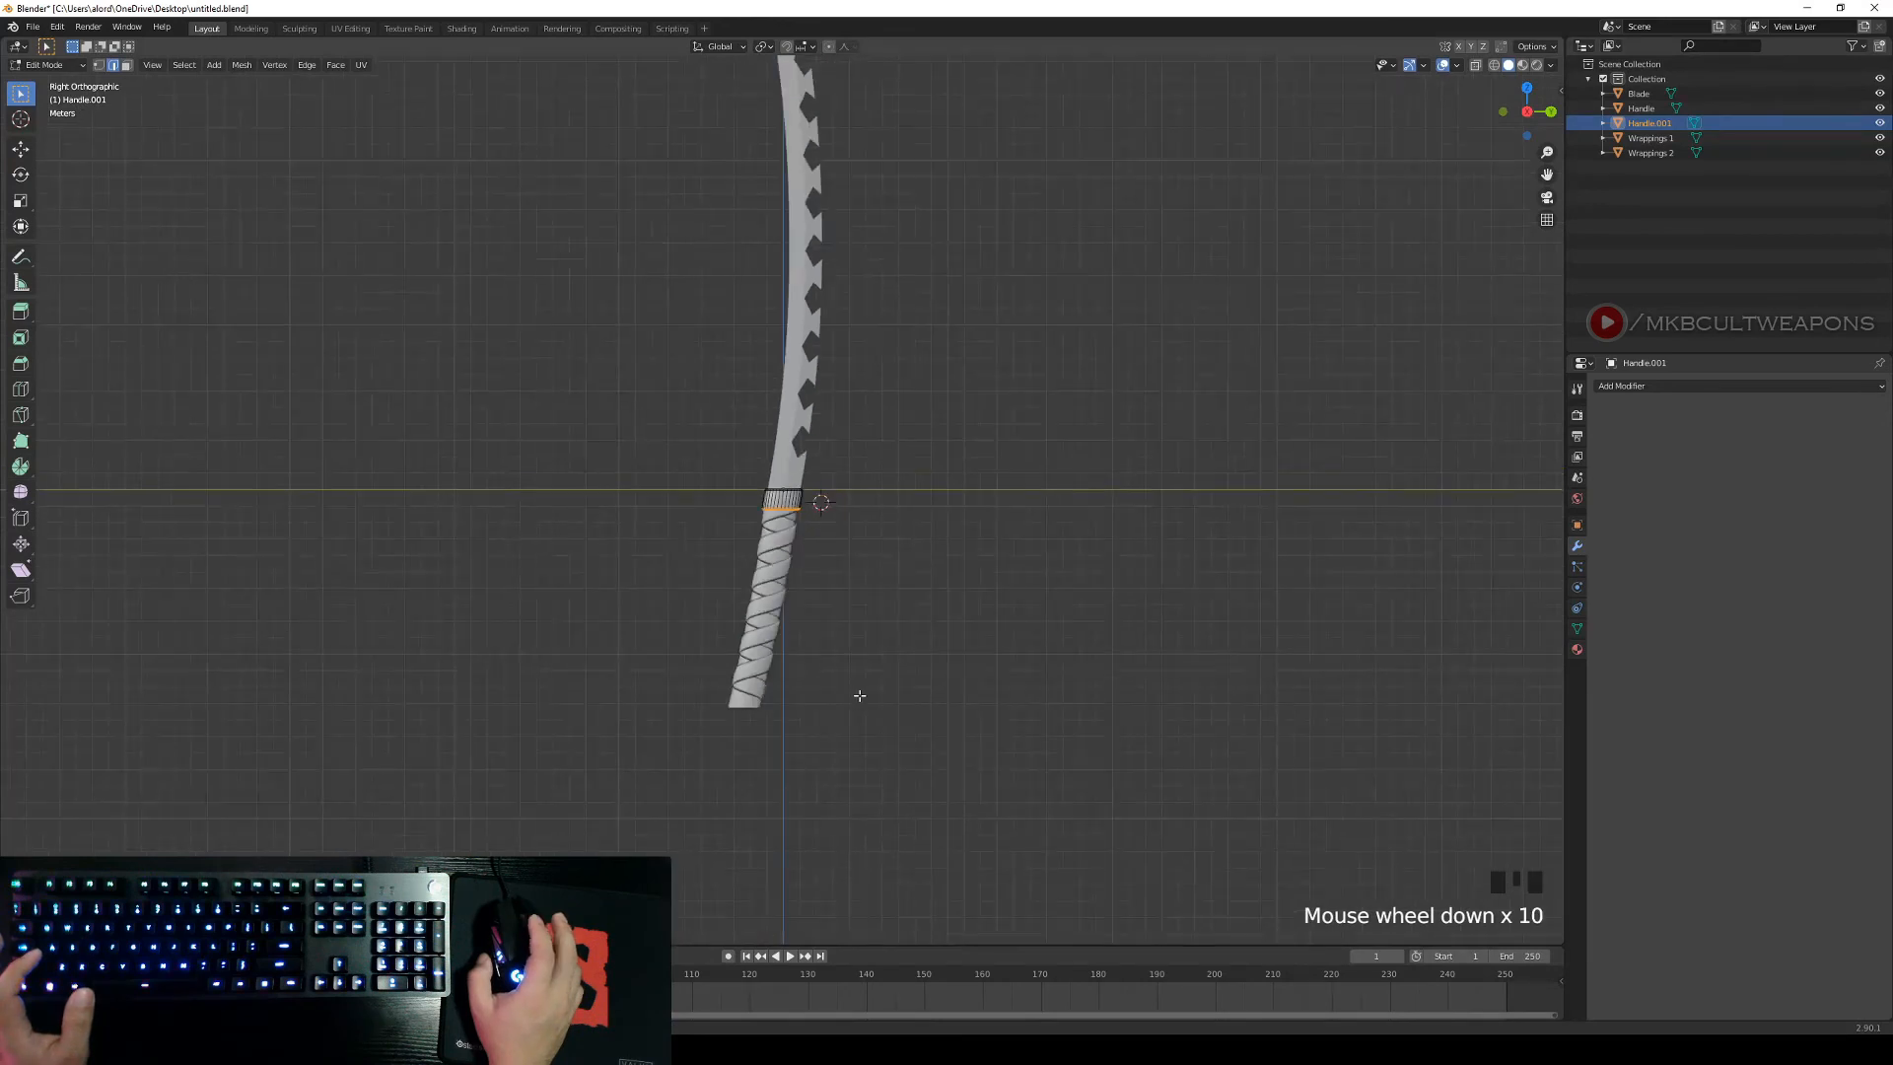
pyautogui.scroll(5, 857, 694)
pyautogui.scroll(4, 1003, 666)
pyautogui.press('Tab')
pyautogui.rightClick(1040, 660)
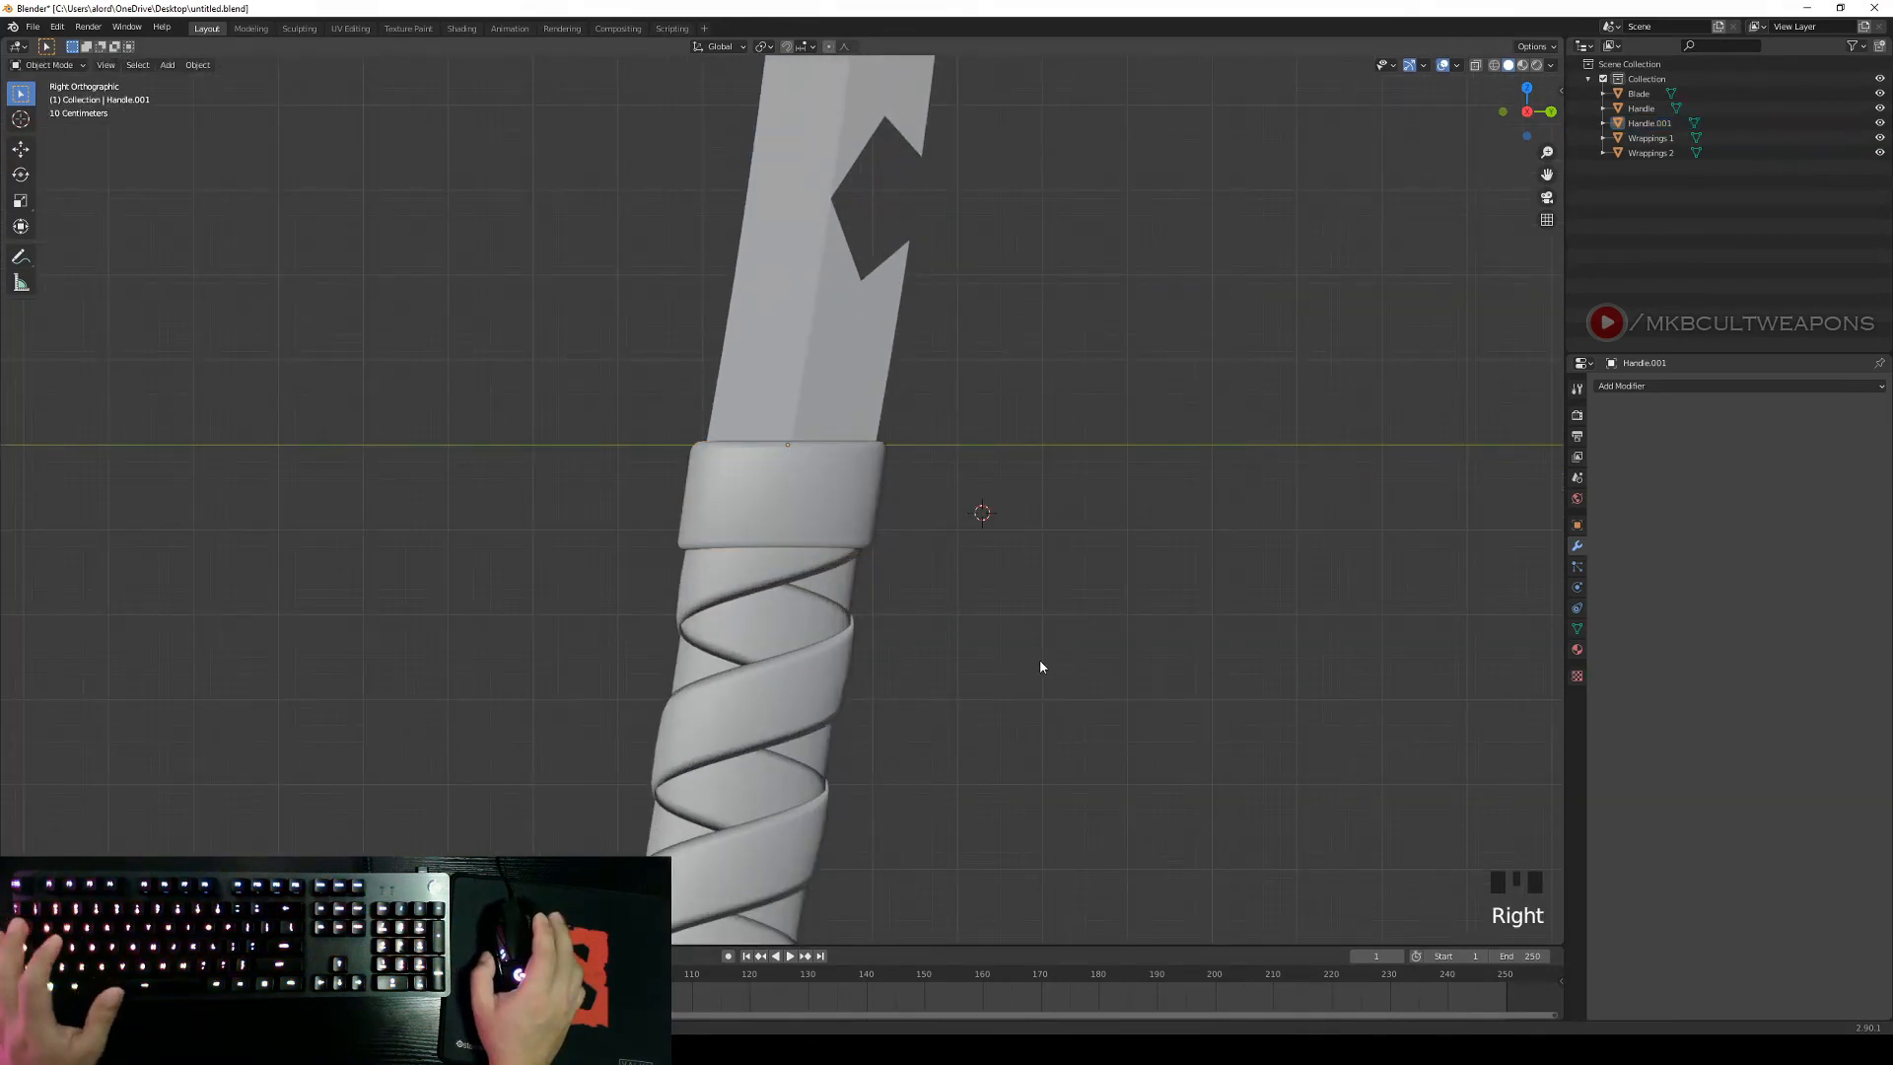
# Examine the proportions of the whole sword and the bare lower end of the handle in perspective and right side views.
pyautogui.moveTo(1039, 660)
pyautogui.mouseDown(button='middle')
pyautogui.moveTo(750, 599)
pyautogui.moveTo(787, 718)
pyautogui.moveTo(937, 710)
pyautogui.moveTo(1098, 735)
pyautogui.moveTo(1256, 658)
pyautogui.moveTo(891, 680)
pyautogui.moveTo(1010, 673)
pyautogui.mouseUp(button='middle')
pyautogui.scroll(-3, 1007, 673)
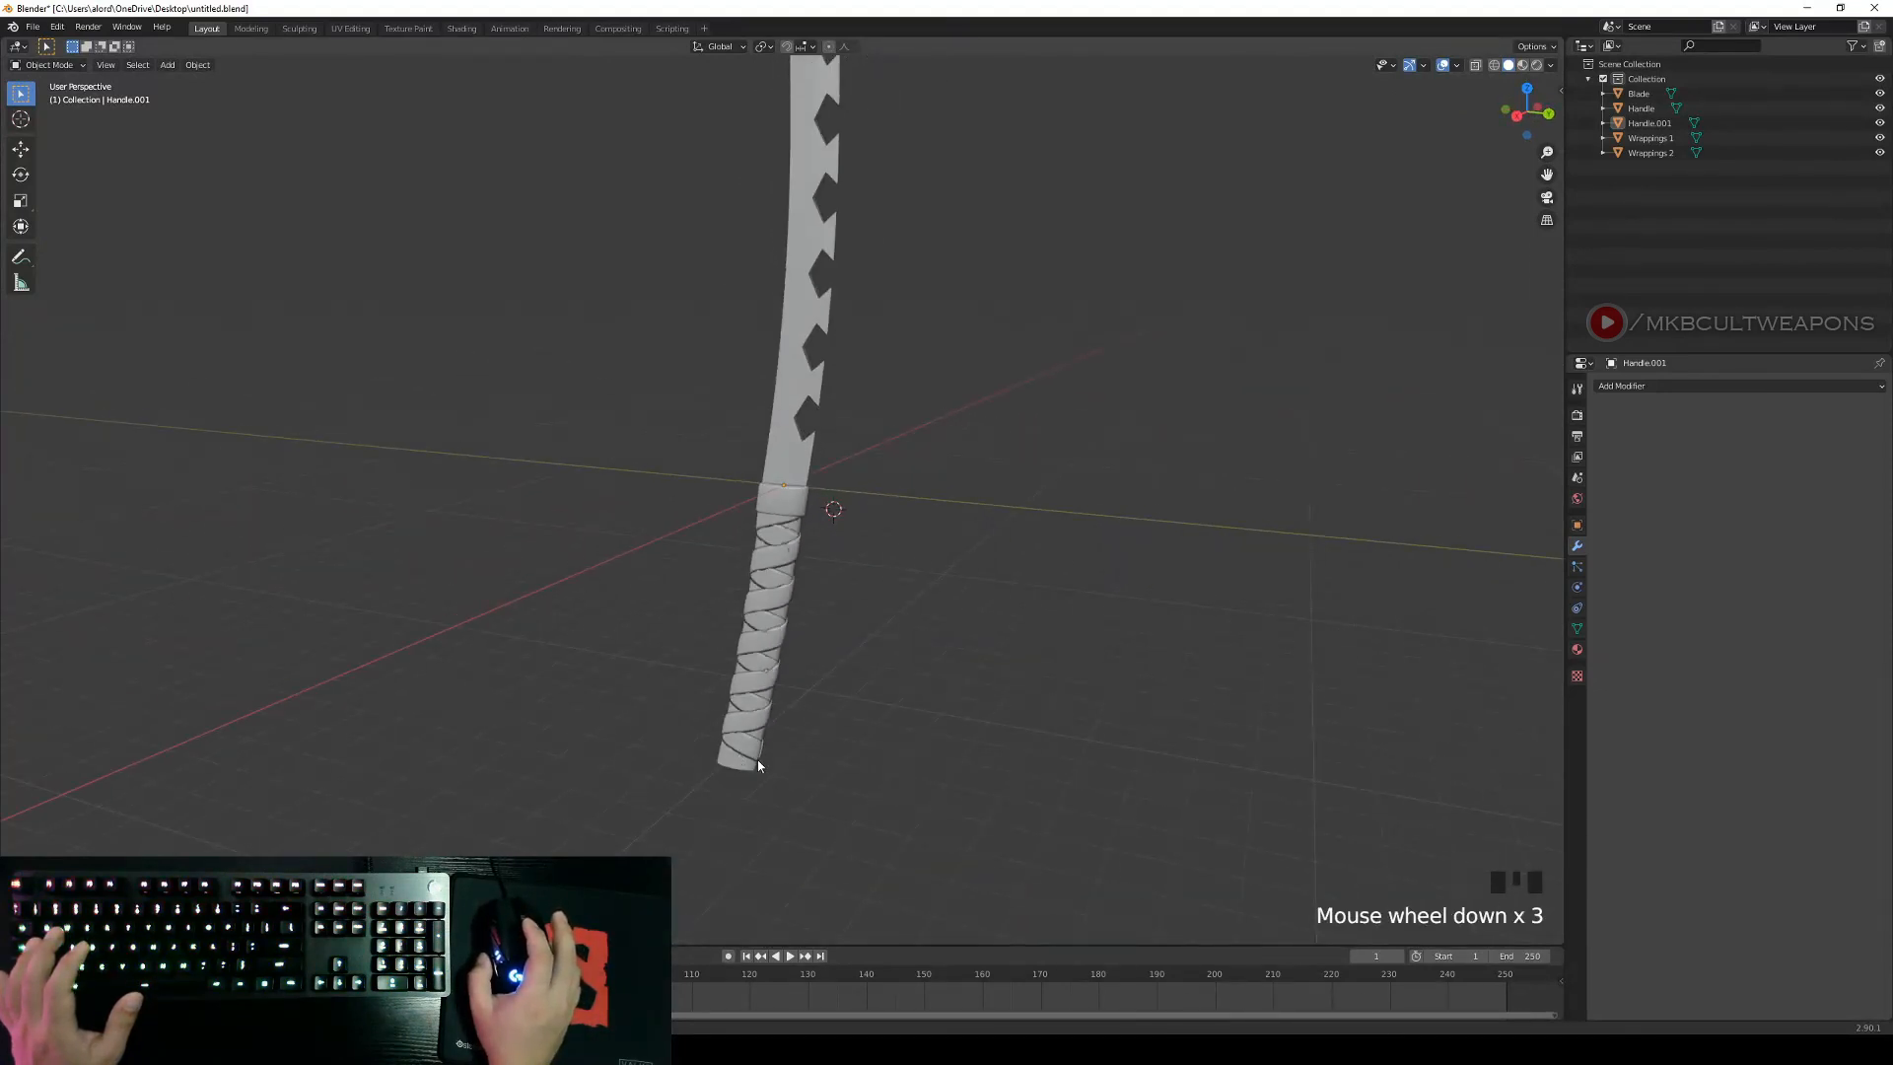
pyautogui.moveTo(733, 754); pyautogui.dragTo(832, 726, button='middle')
pyautogui.press('KP_1')
pyautogui.press('KP_3')
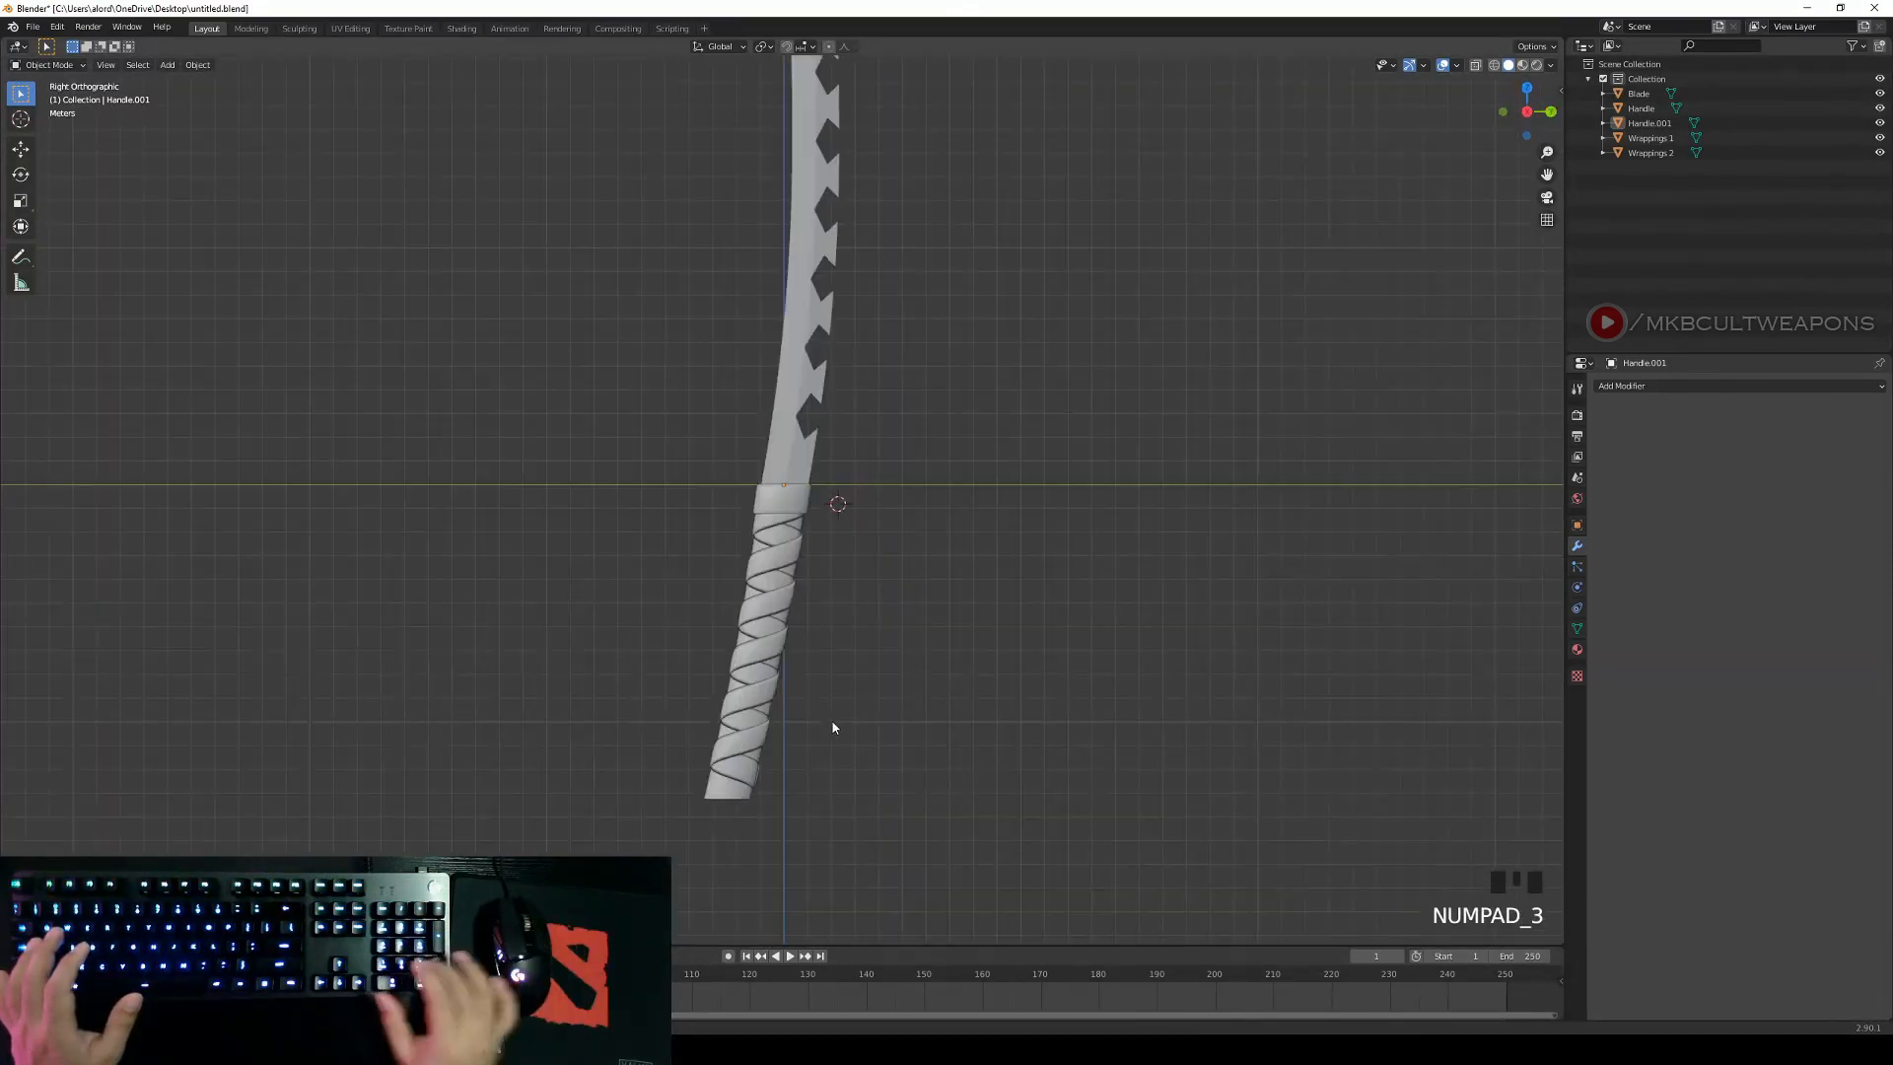
pyautogui.scroll(2, 818, 720)
pyautogui.scroll(-3, 1009, 660)
pyautogui.moveTo(1010, 660)
pyautogui.mouseDown(button='middle')
pyautogui.moveTo(690, 610)
pyautogui.moveTo(981, 664)
pyautogui.mouseUp(button='middle')
pyautogui.scroll(-1, 982, 664)
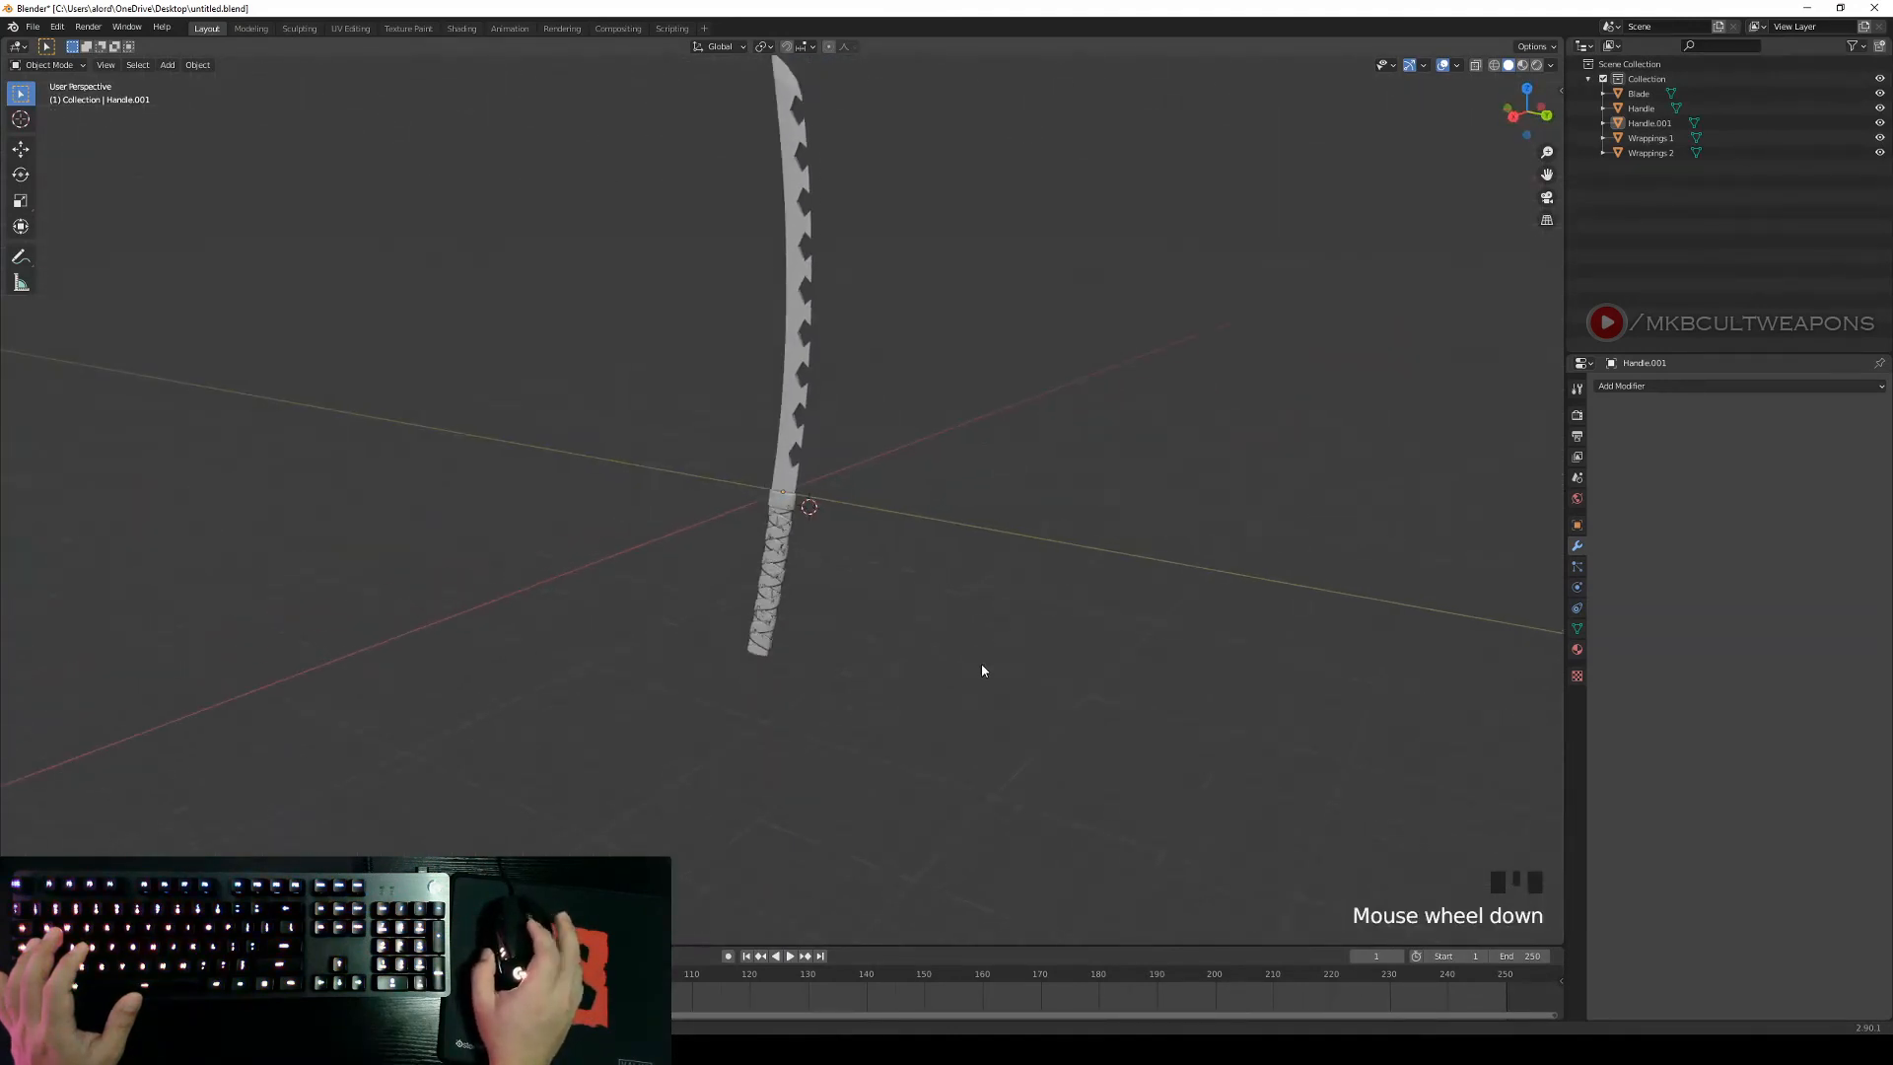
pyautogui.scroll(12, 980, 665)
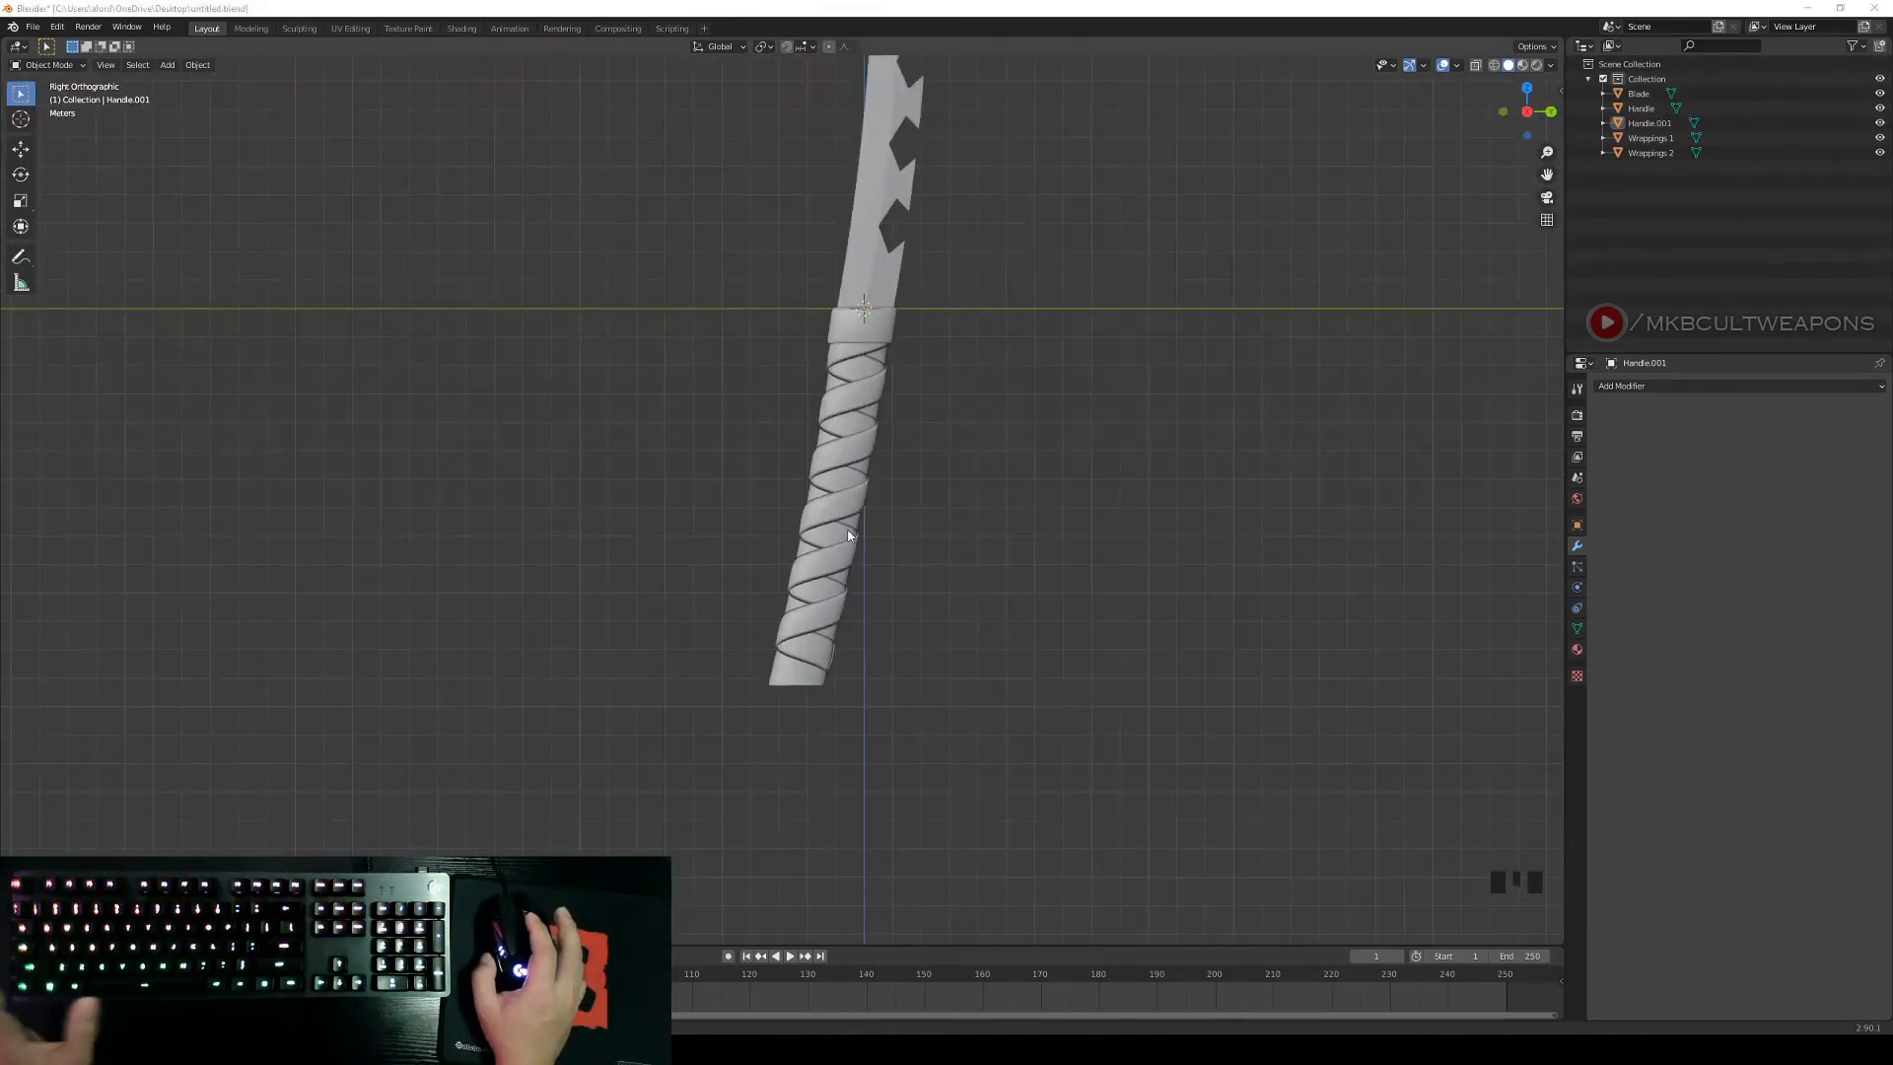
pyautogui.scroll(2, 941, 413)
# Open the collar for mesh editing, select all of its geometry and frame it in the right side view.
pyautogui.rightClick(903, 255)
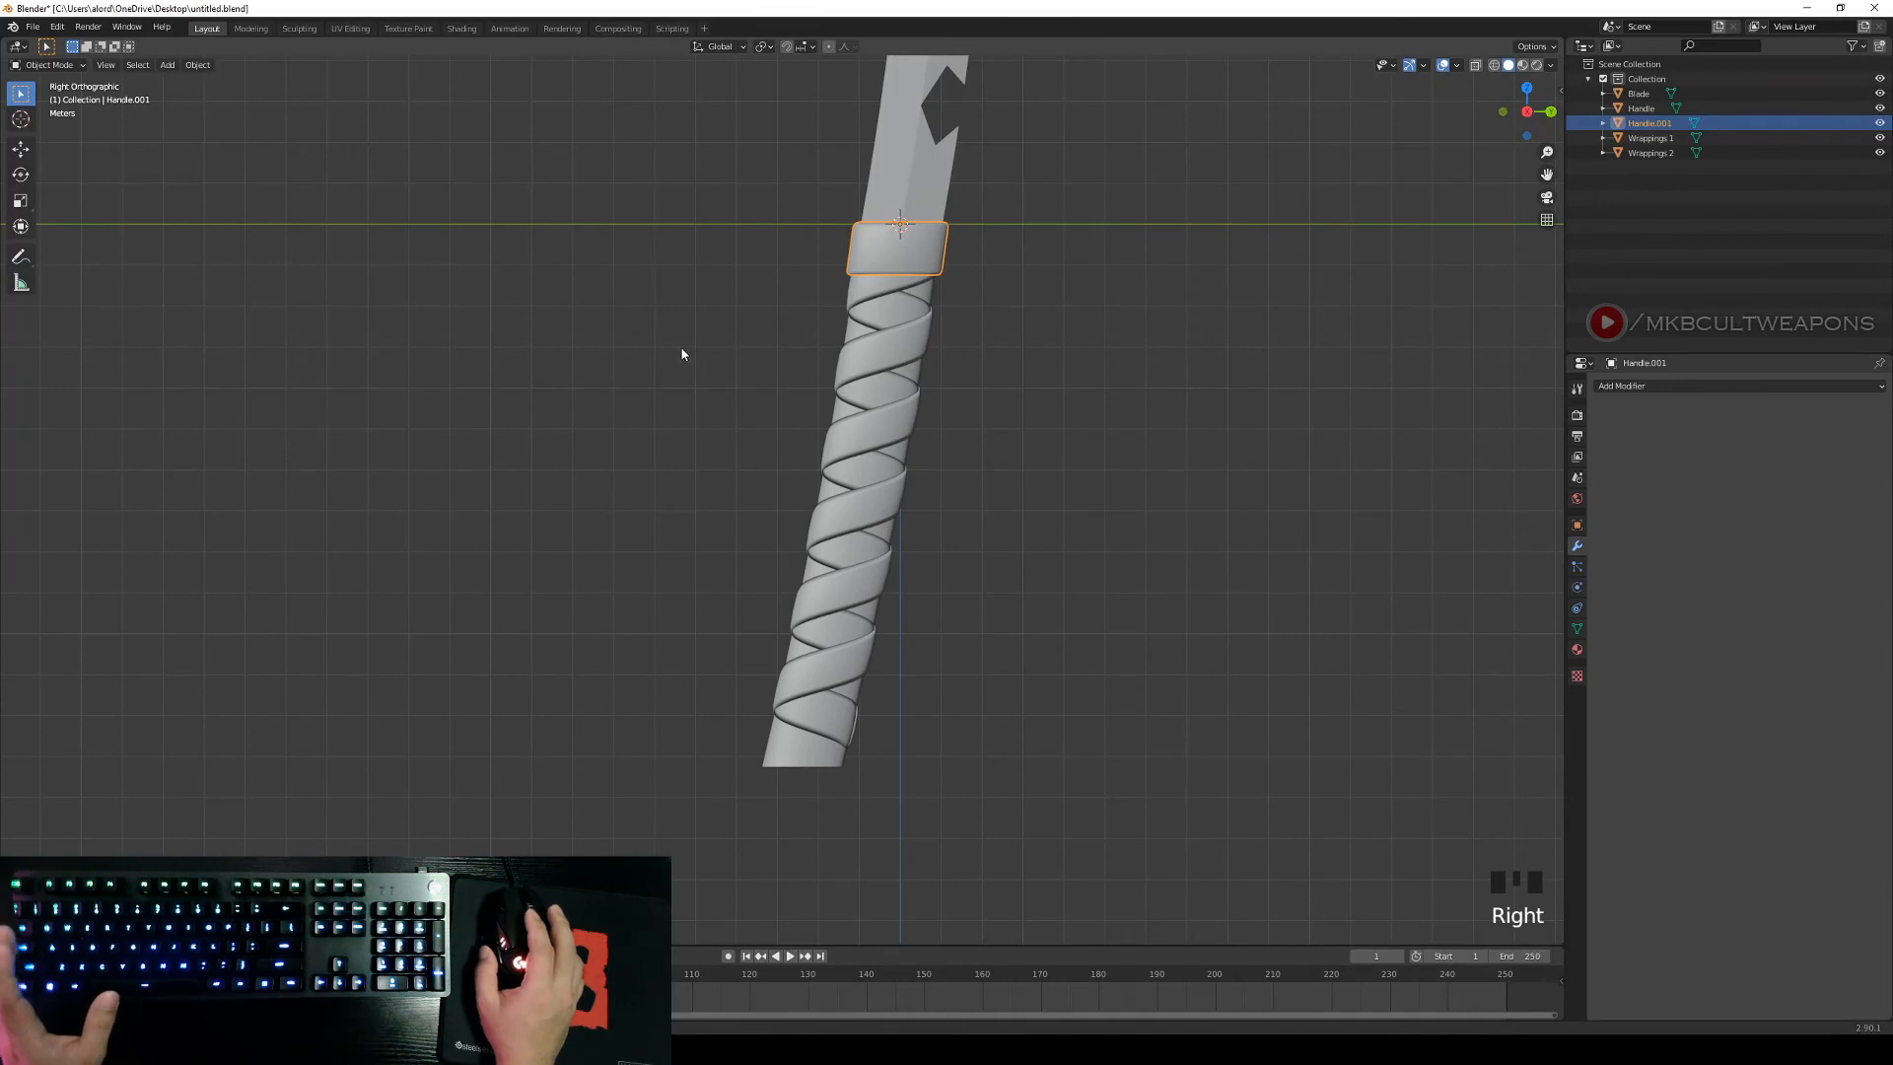
pyautogui.rightClick(931, 252)
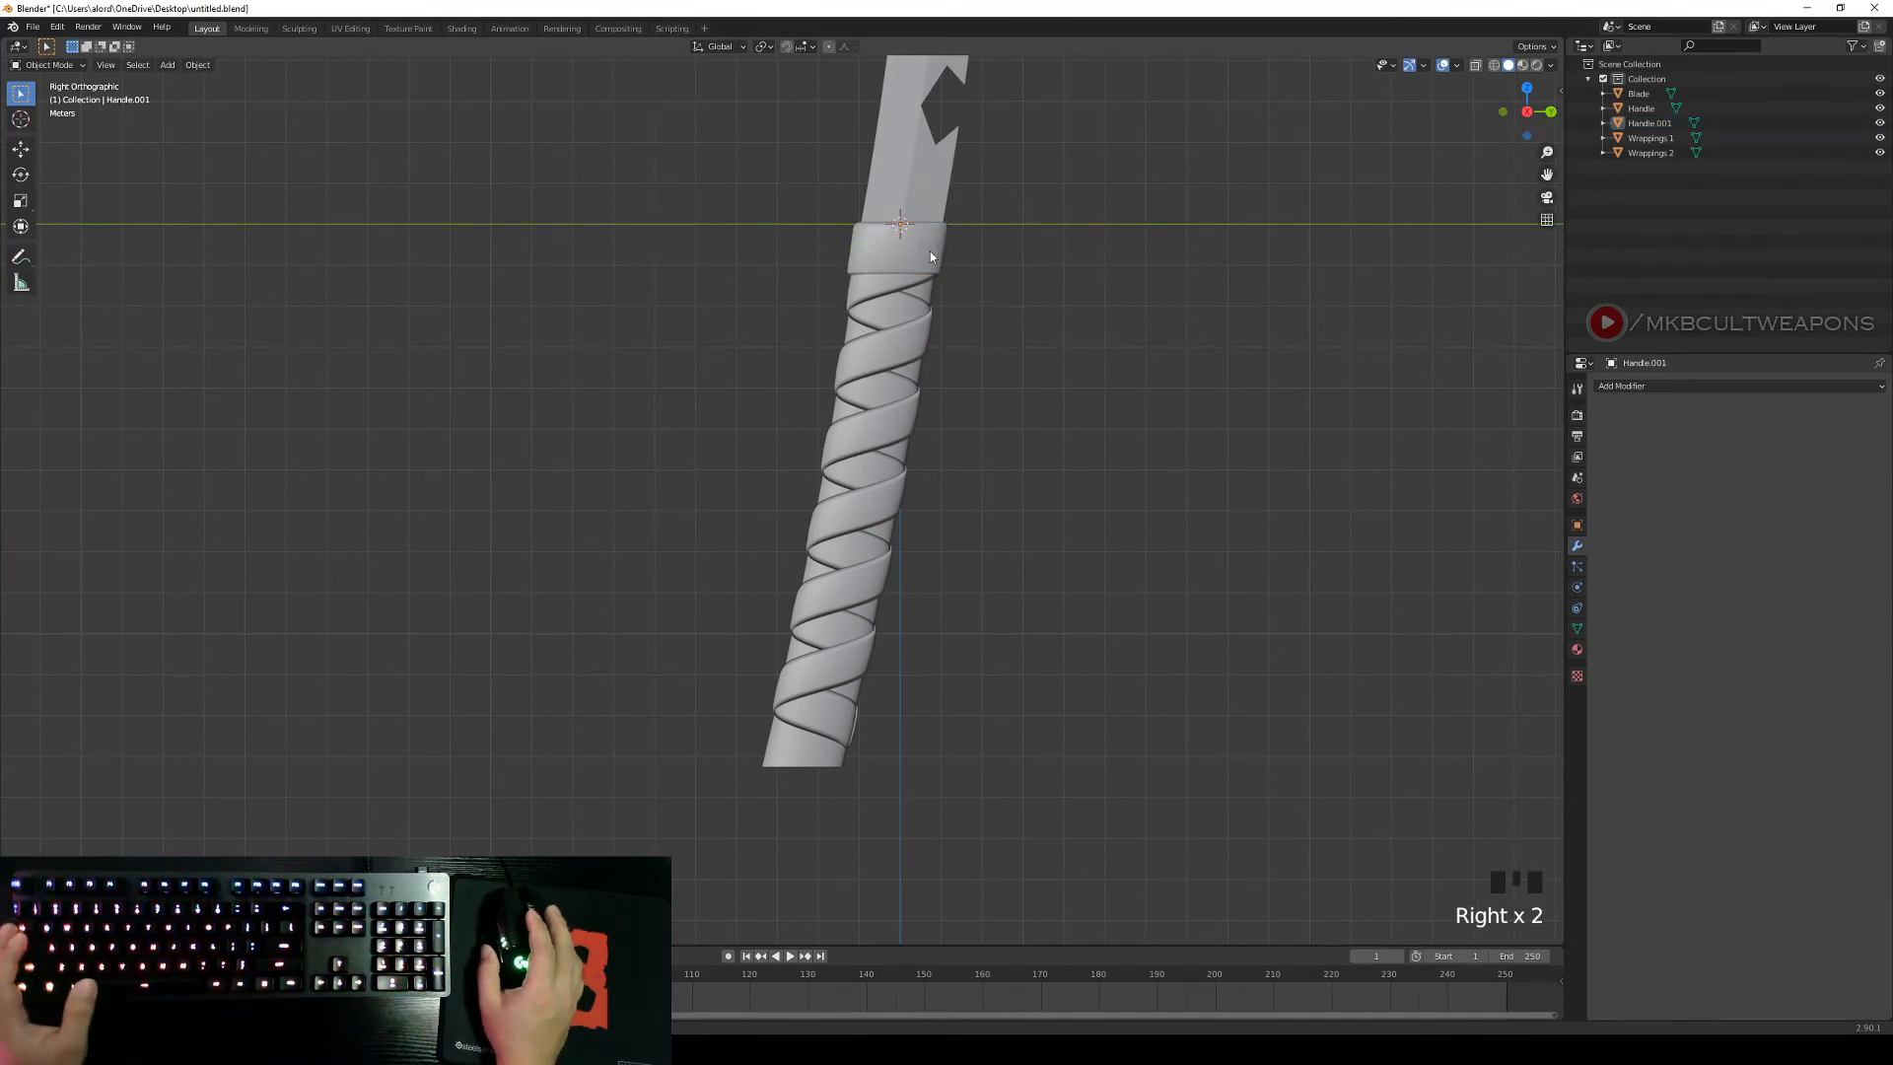
pyautogui.rightClick(916, 258)
pyautogui.rightClick(908, 259)
pyautogui.rightClick(931, 245)
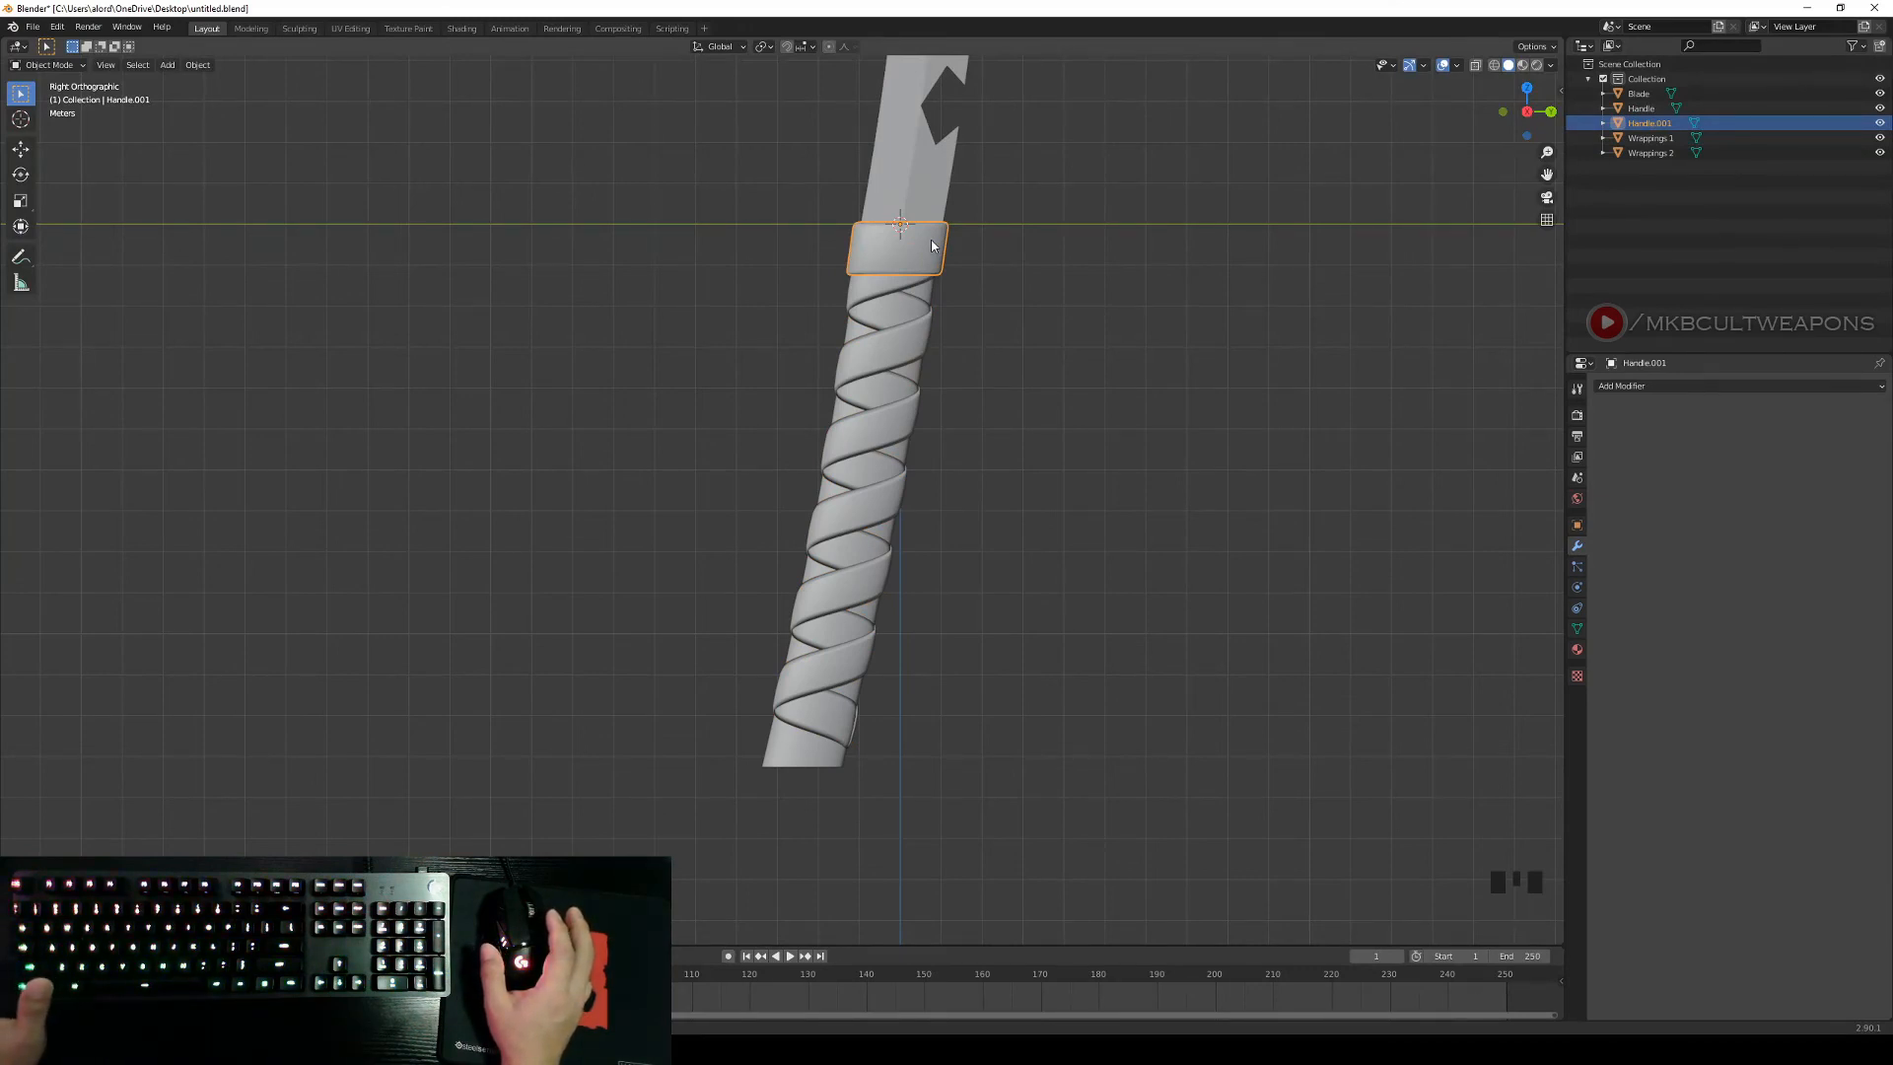
pyautogui.press('Tab')
pyautogui.scroll(1, 989, 269)
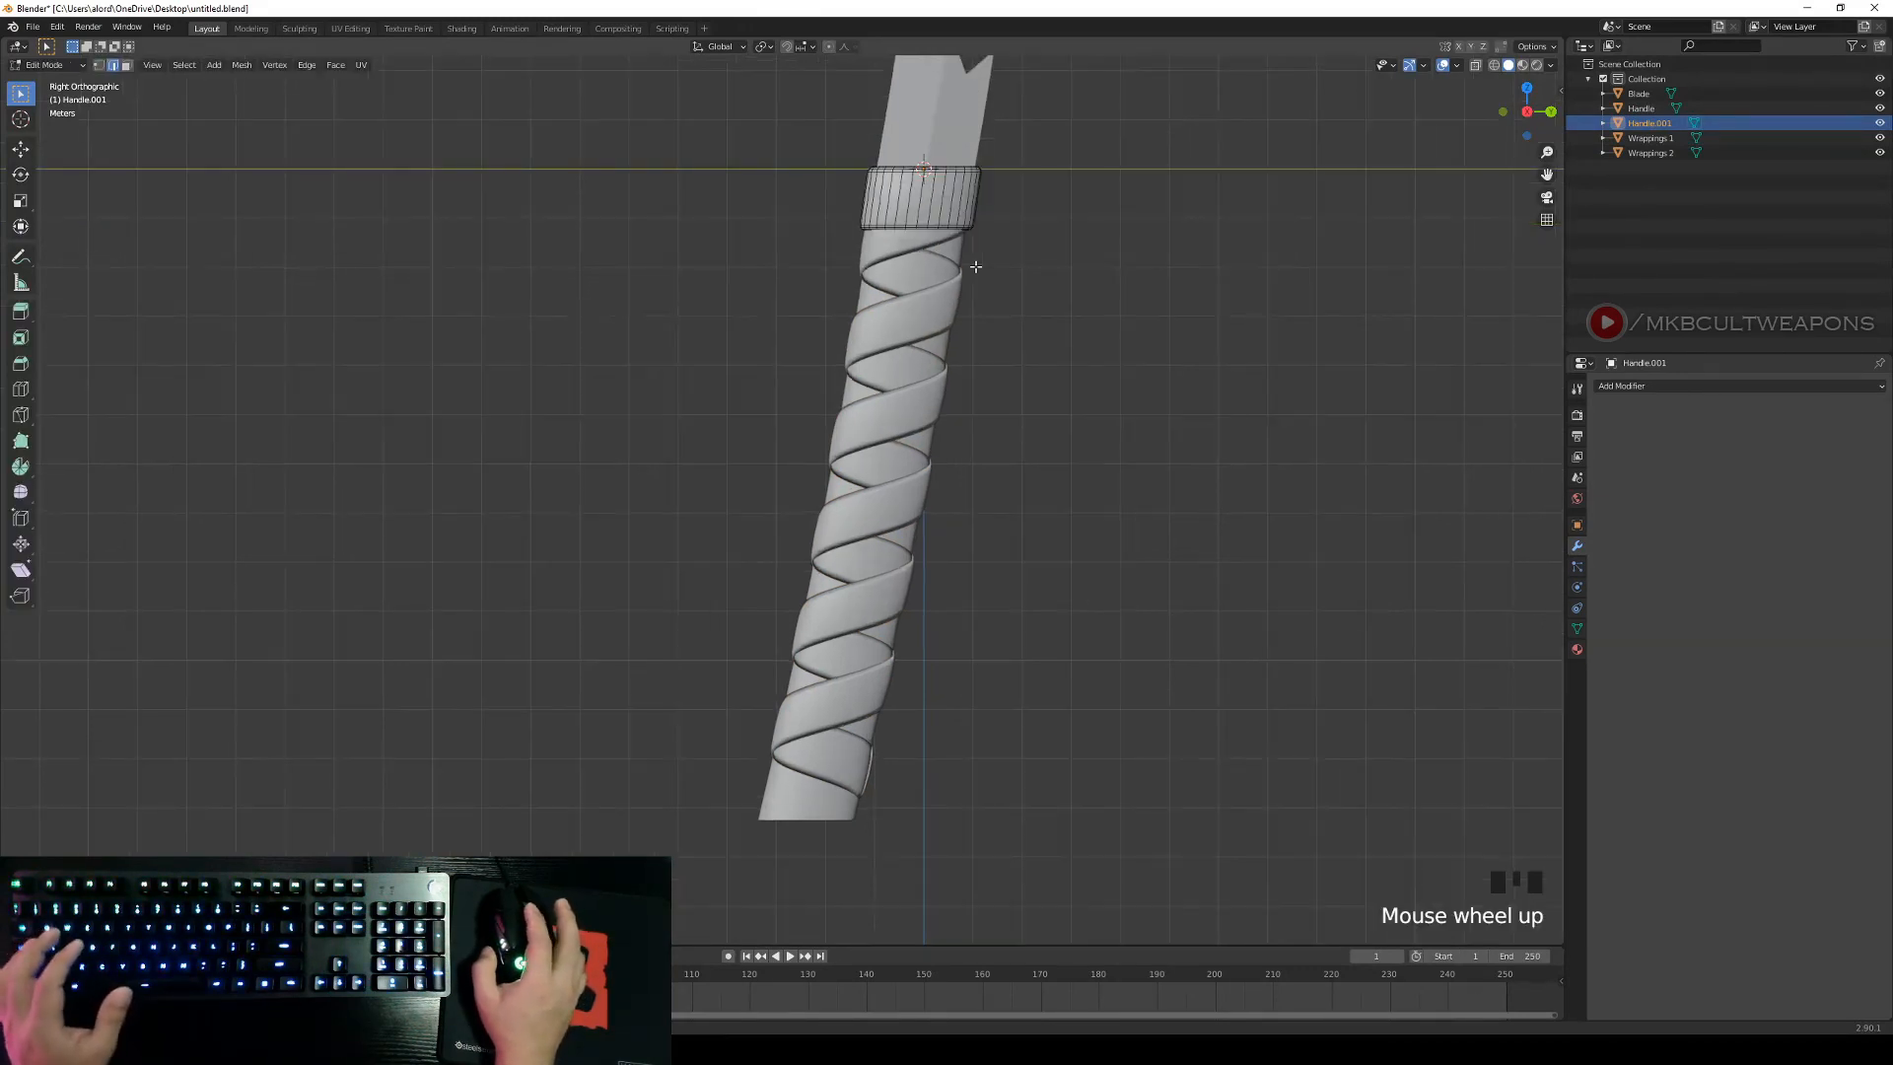
pyautogui.press('a')
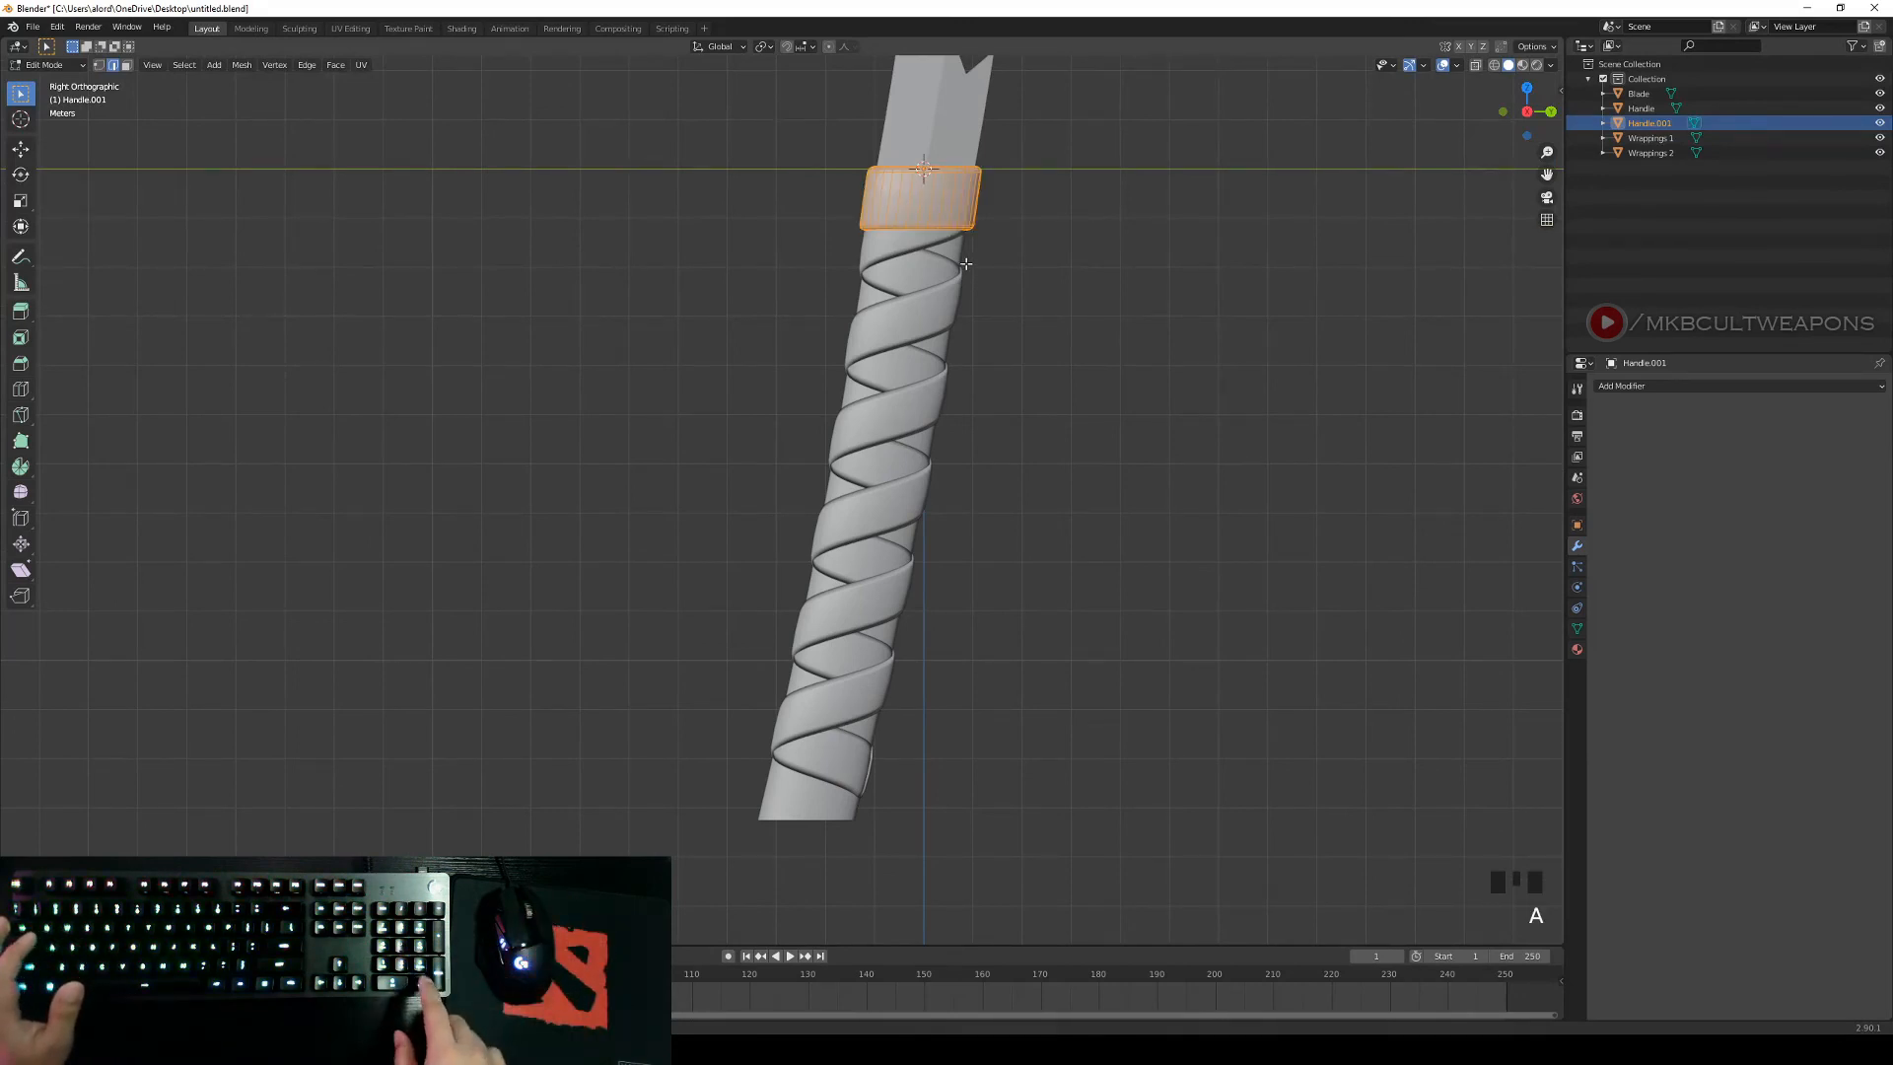
pyautogui.press('KP_Decimal')
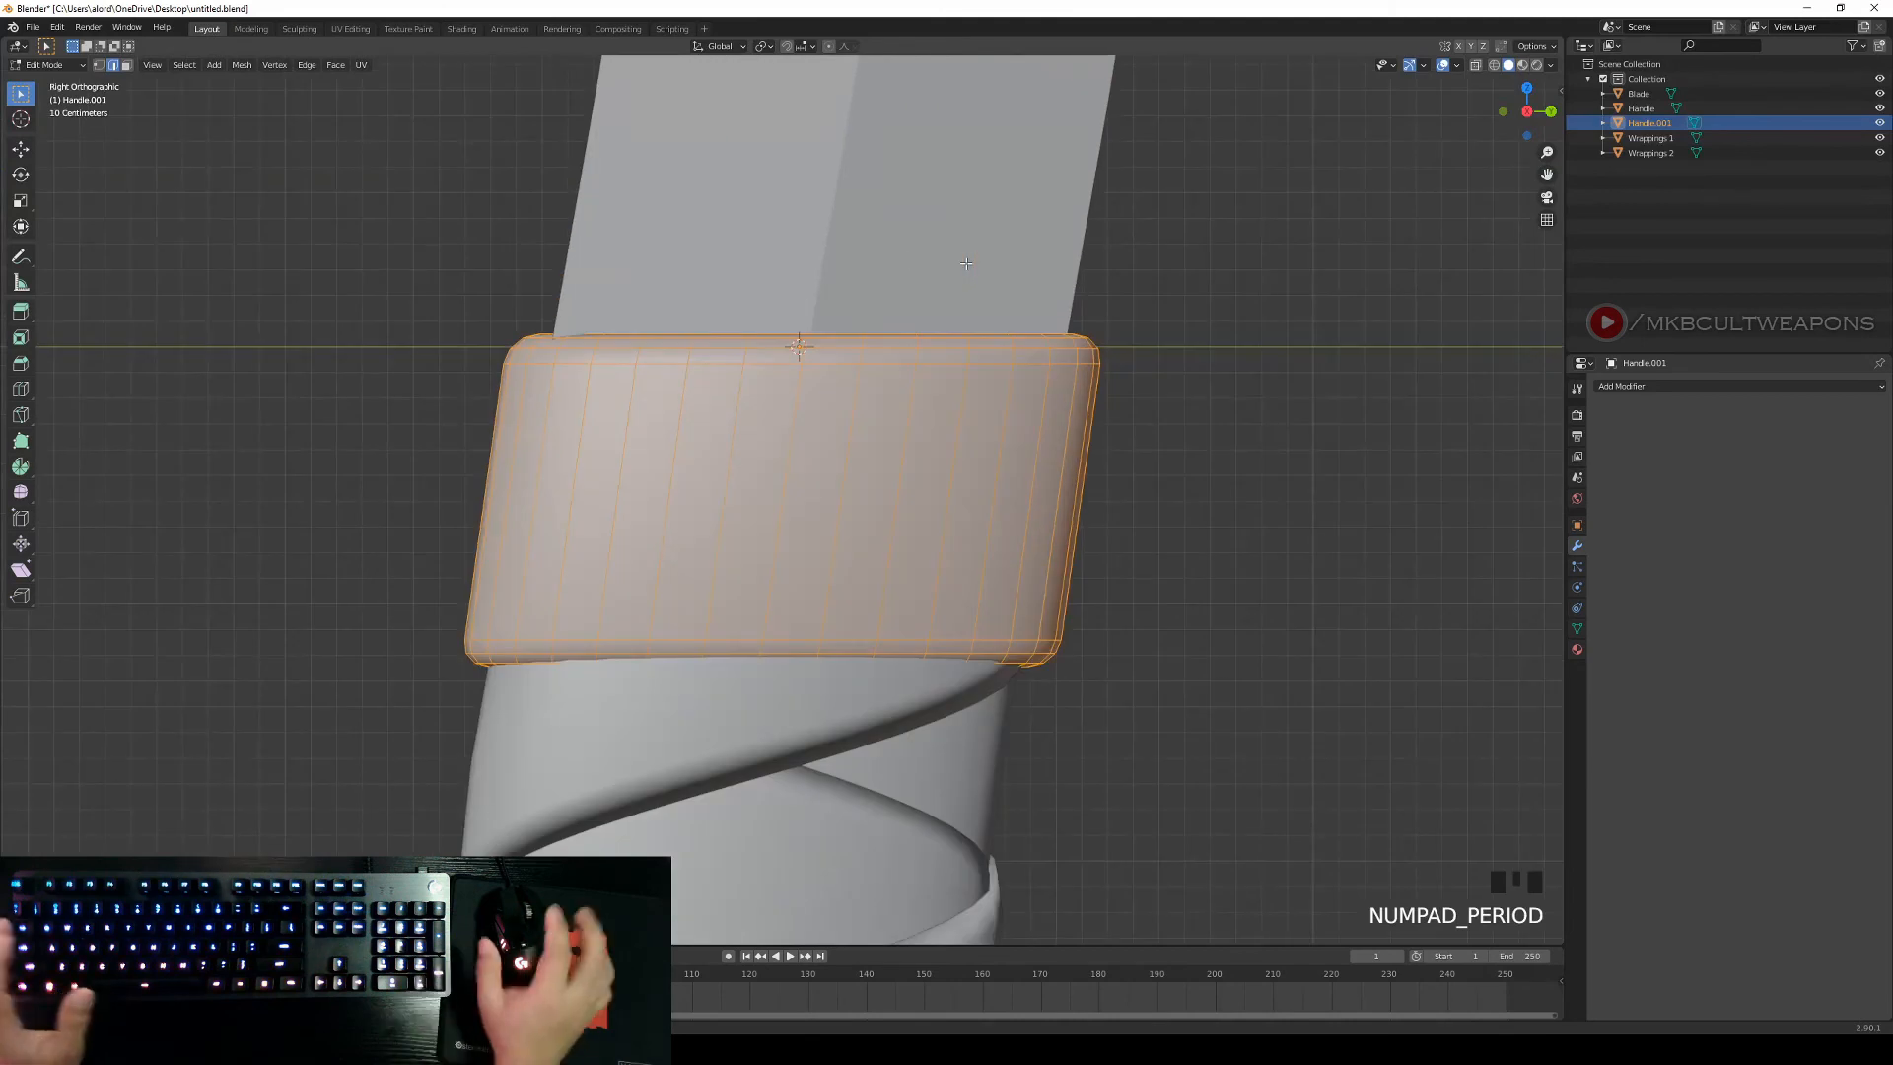
pyautogui.scroll(-4, 994, 550)
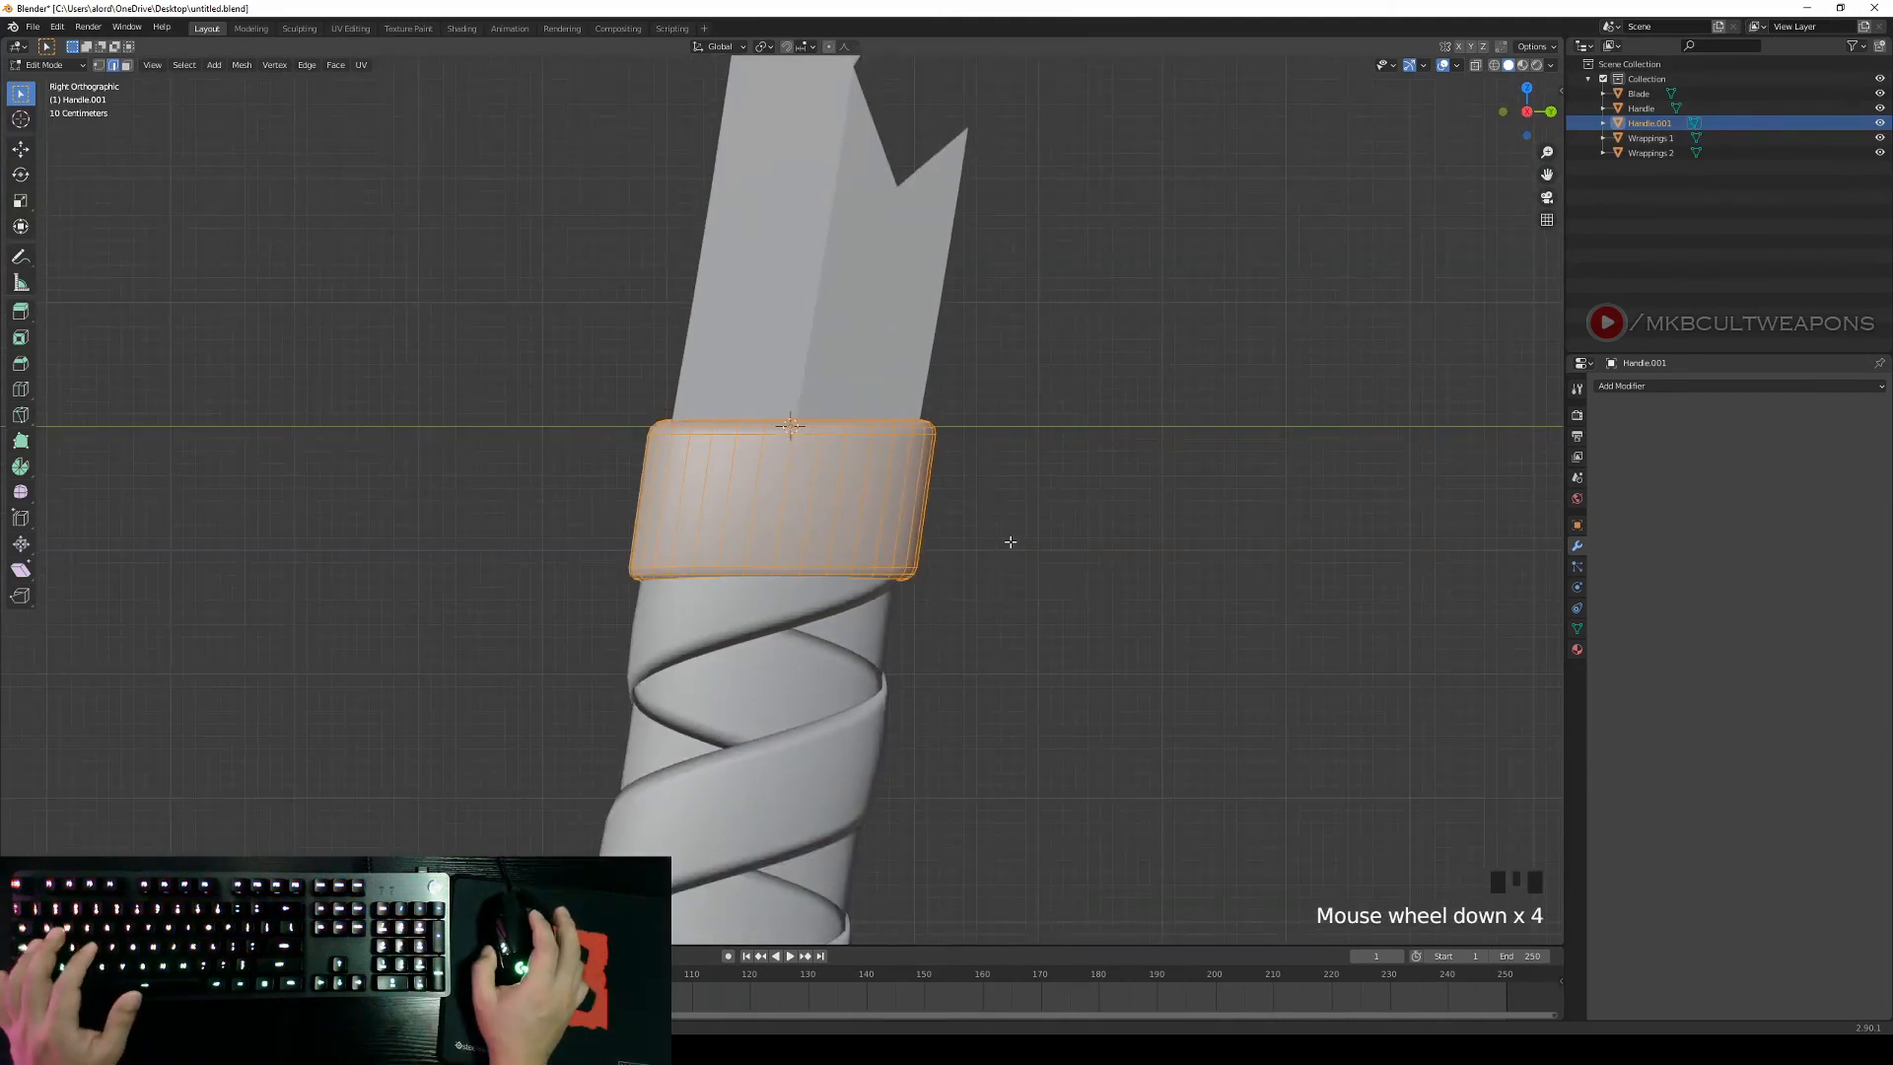
# Add three evenly spaced horizontal loop cuts around the collar's side wall without sliding them.
pyautogui.hotkey('ctrl', 'r')
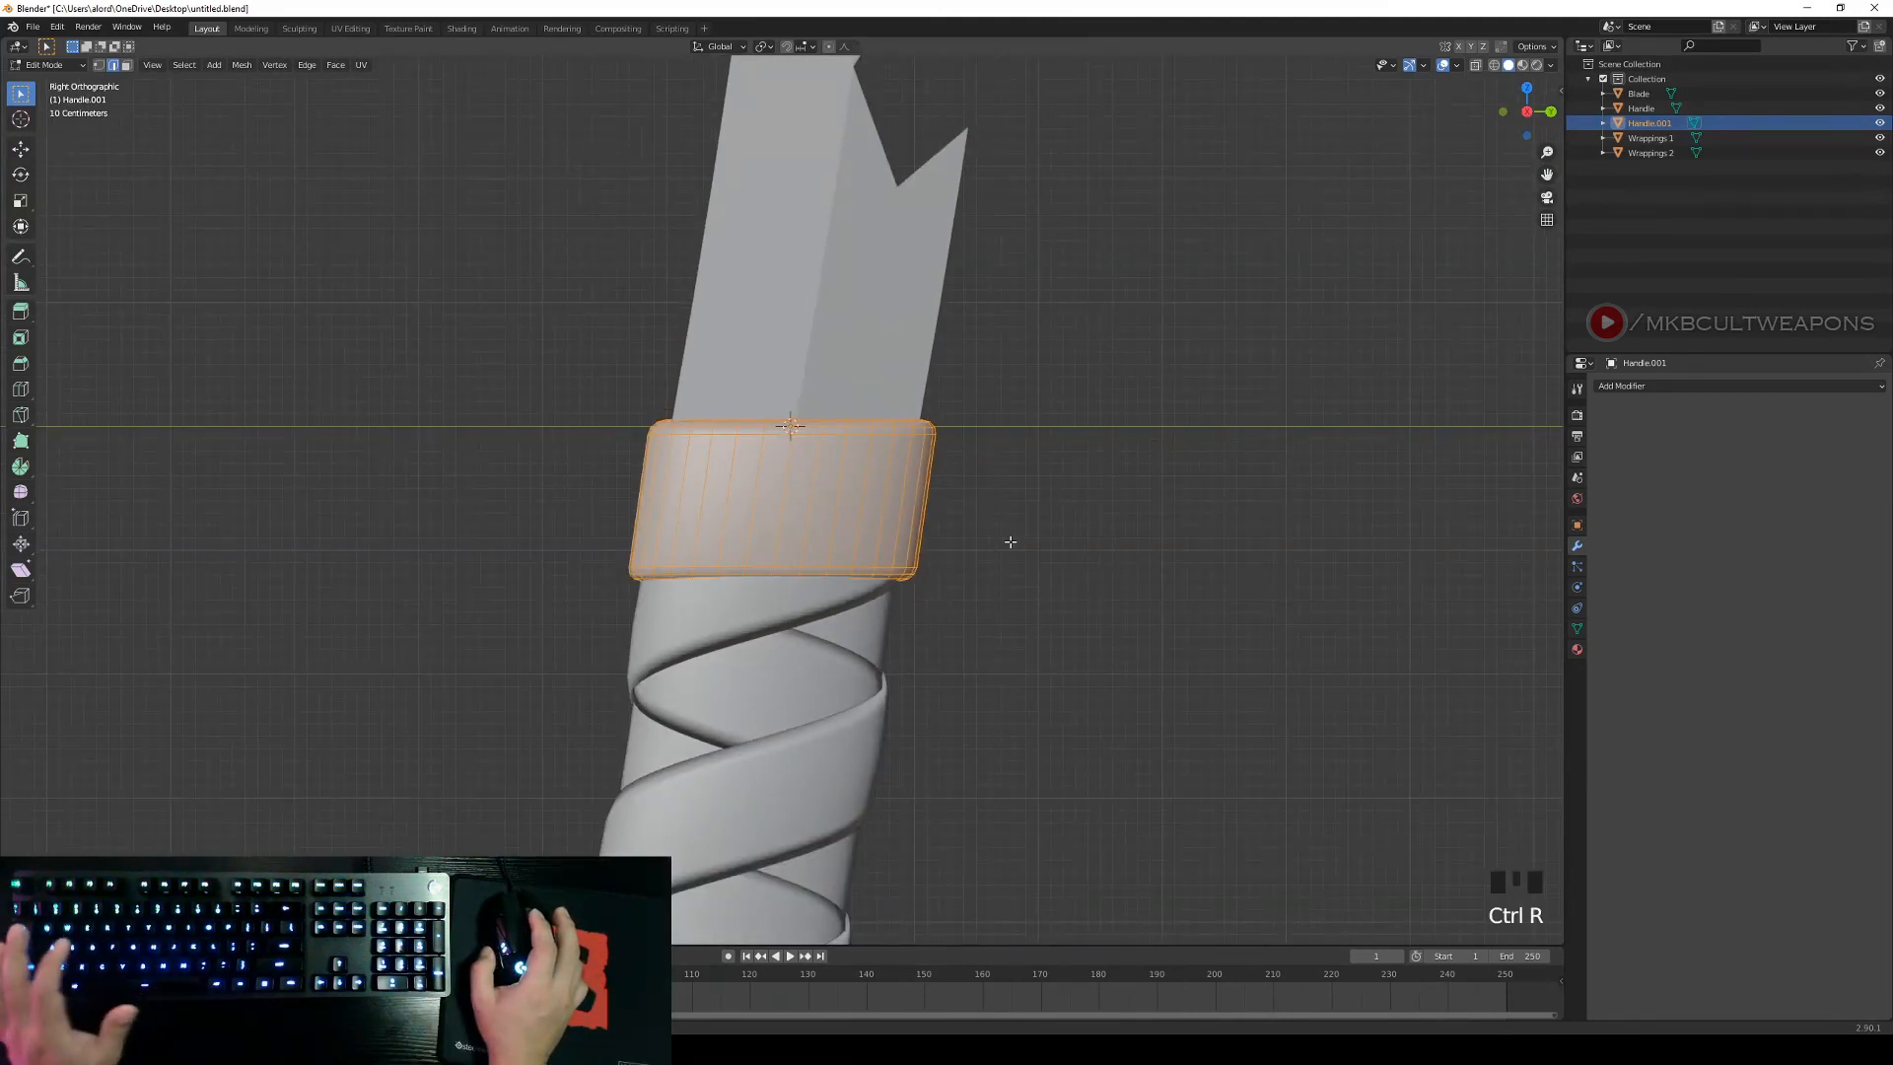
pyautogui.hotkey('ctrl', 'r')
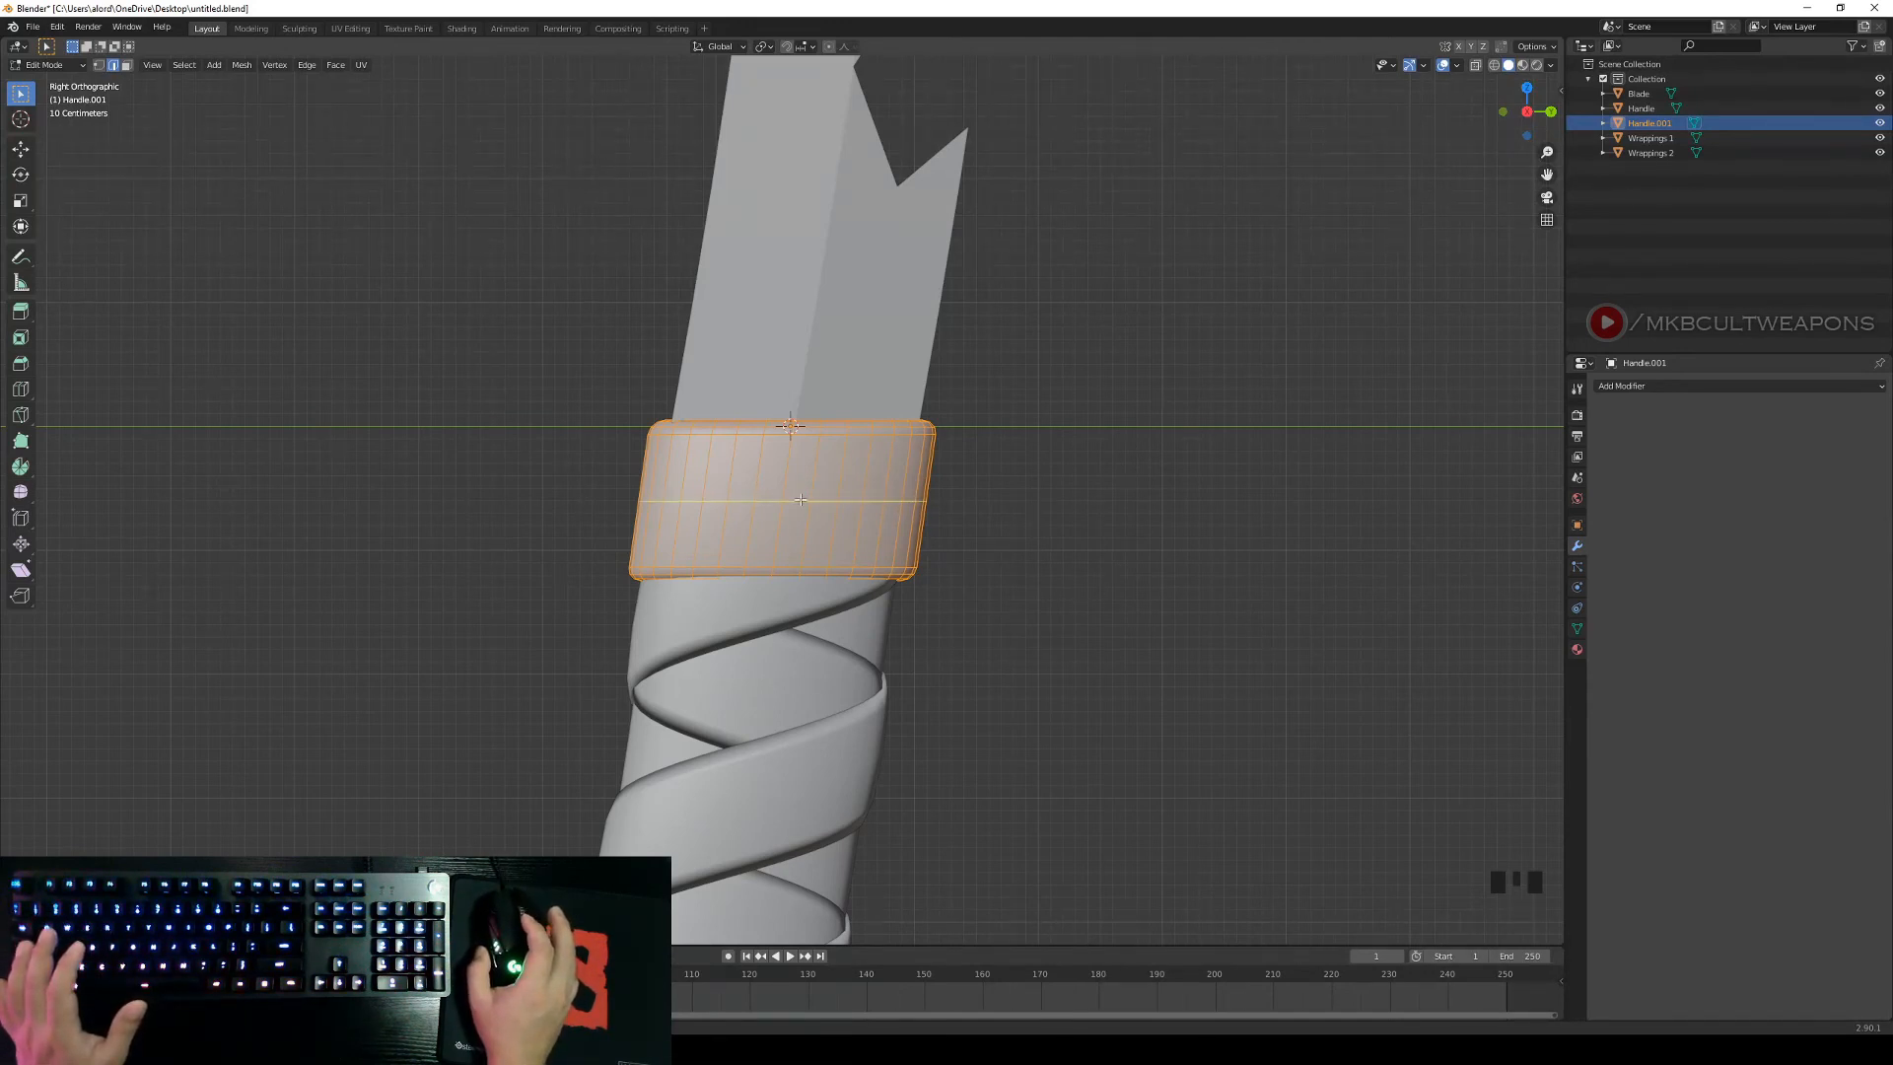
pyautogui.scroll(2, 801, 500)
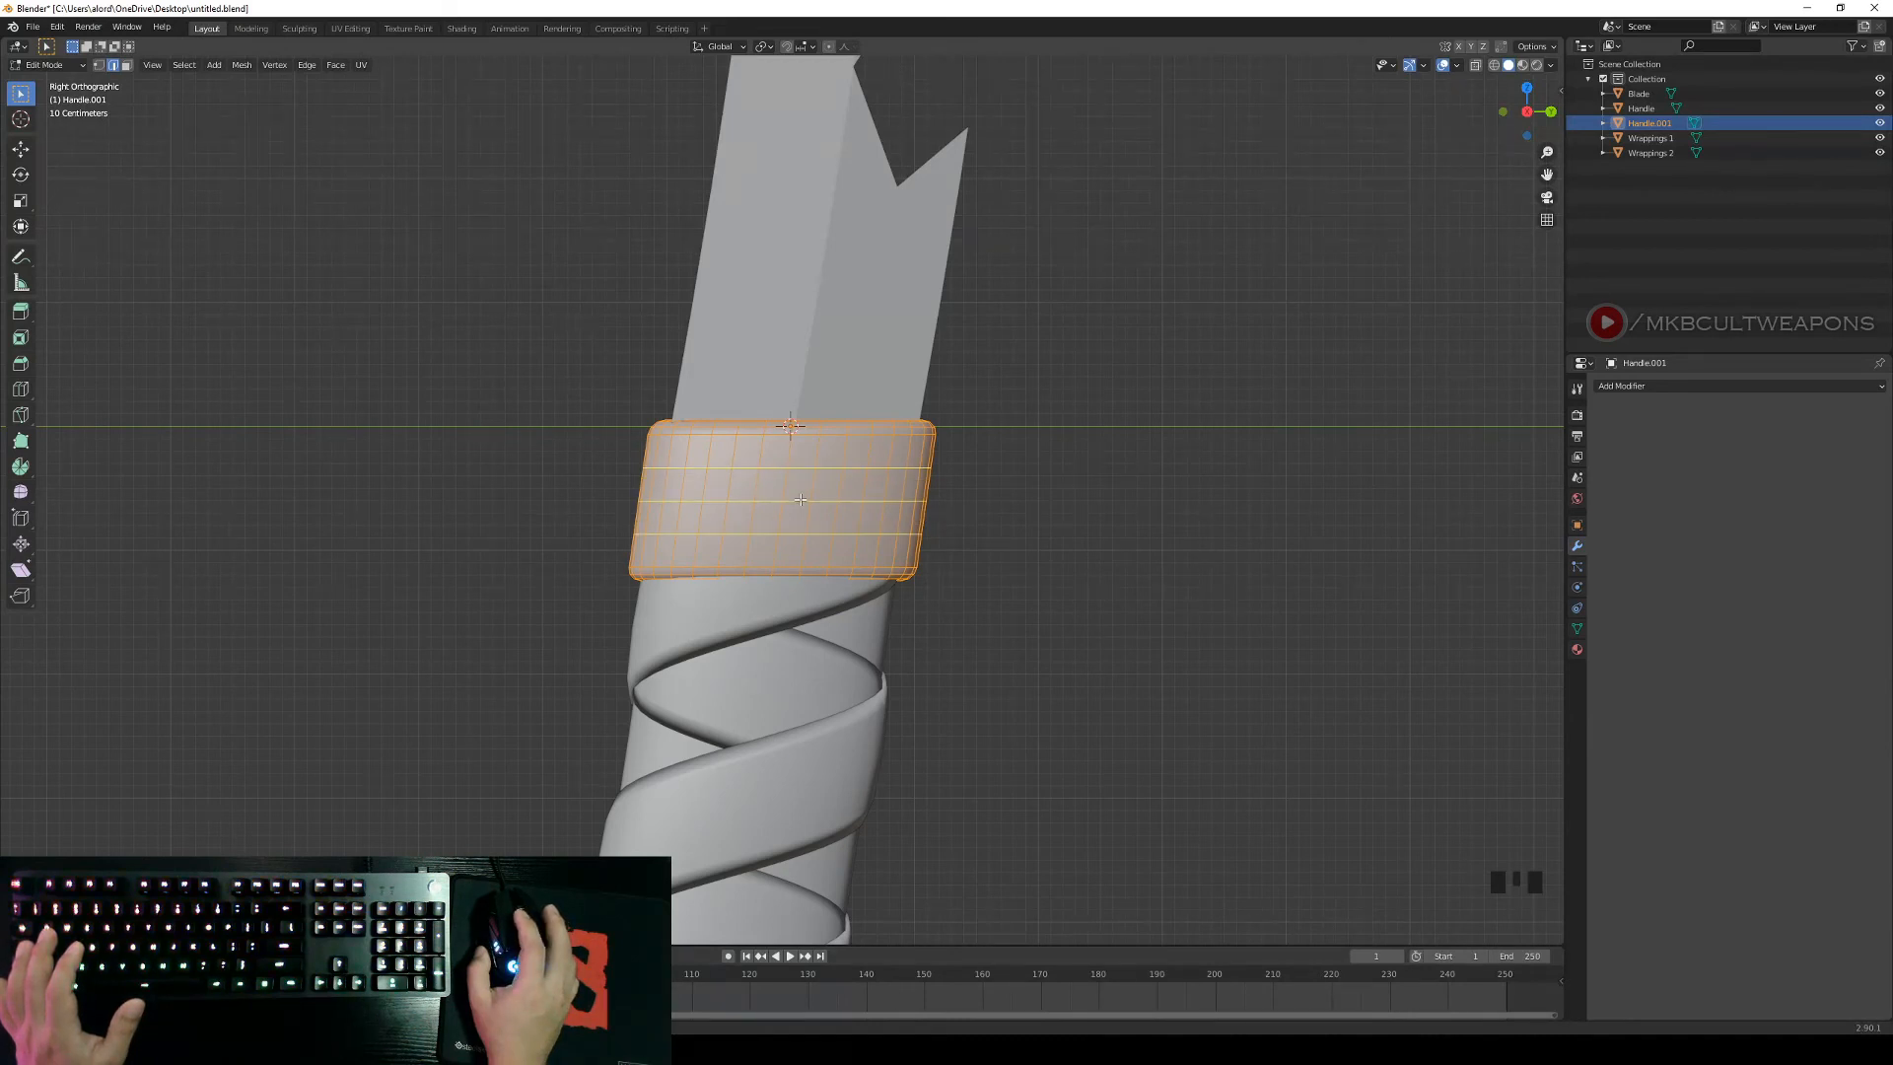
pyautogui.scroll(-2, 807, 500)
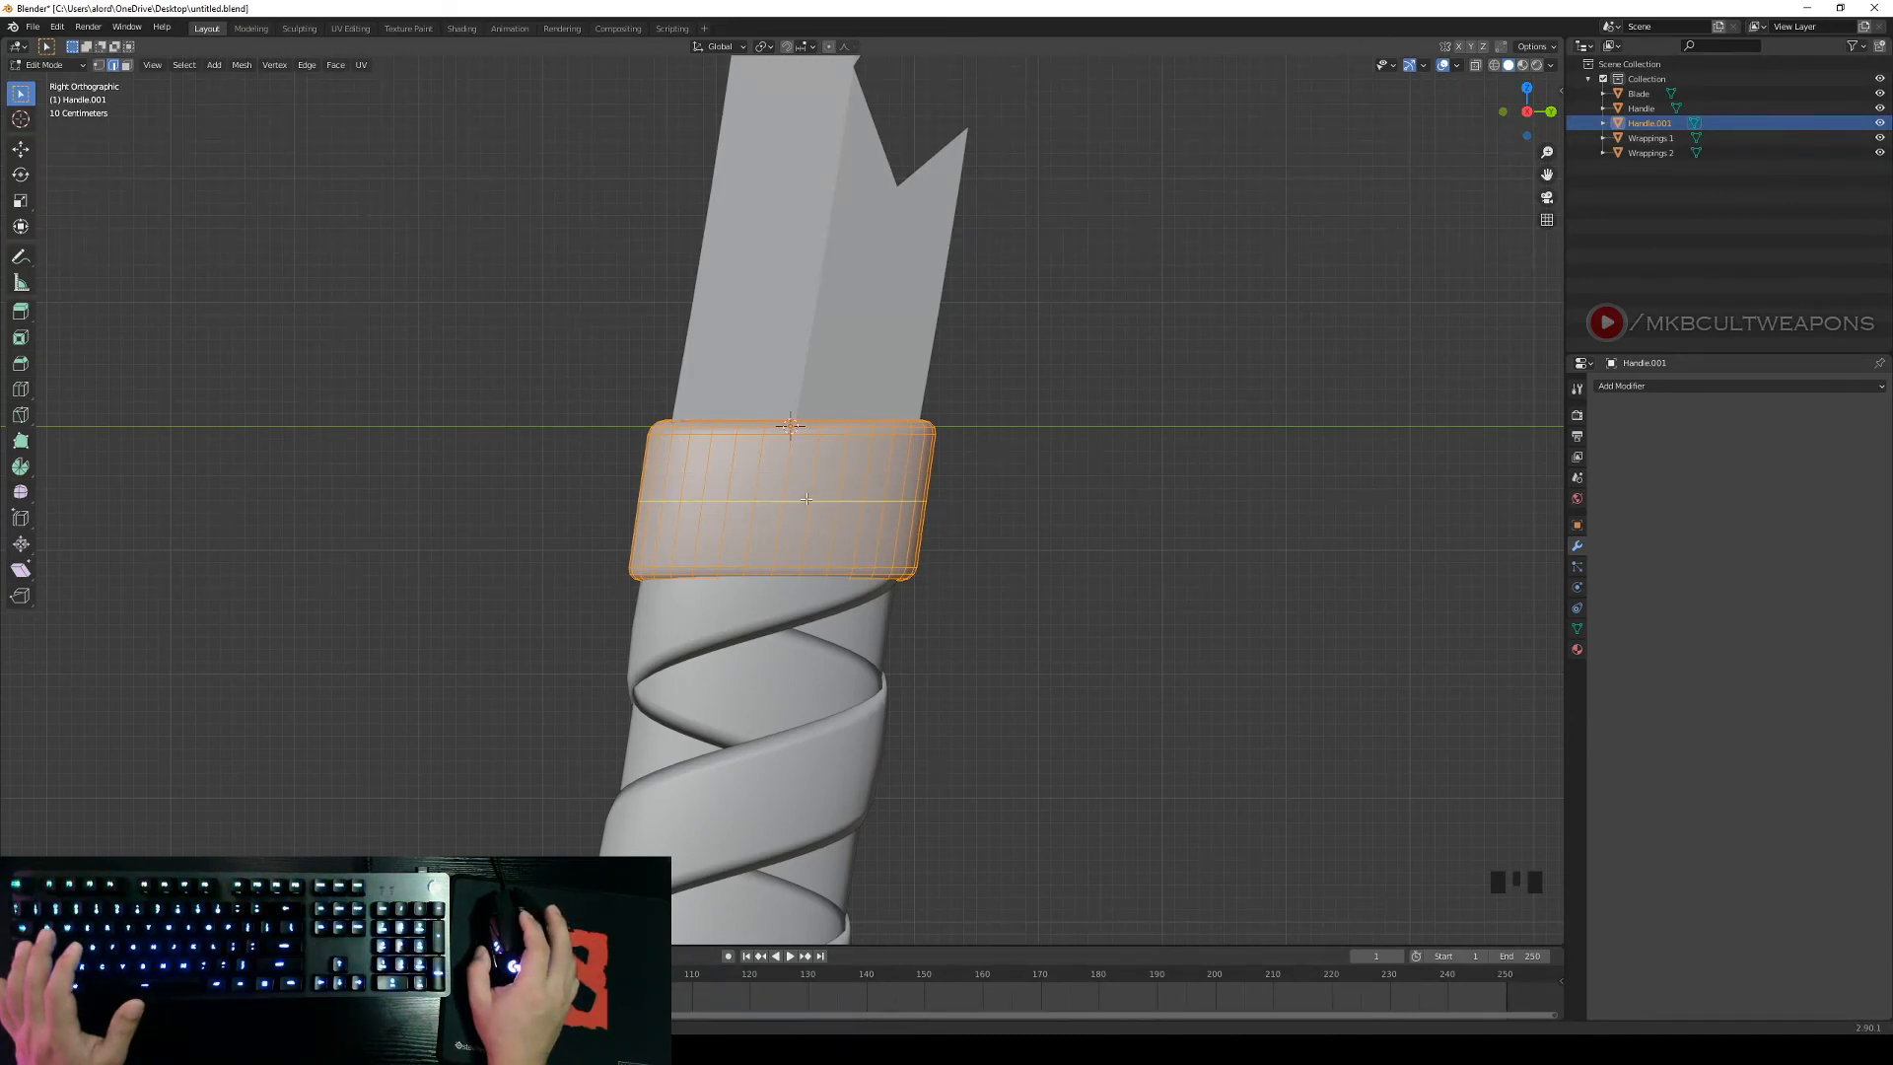
pyautogui.scroll(2, 806, 500)
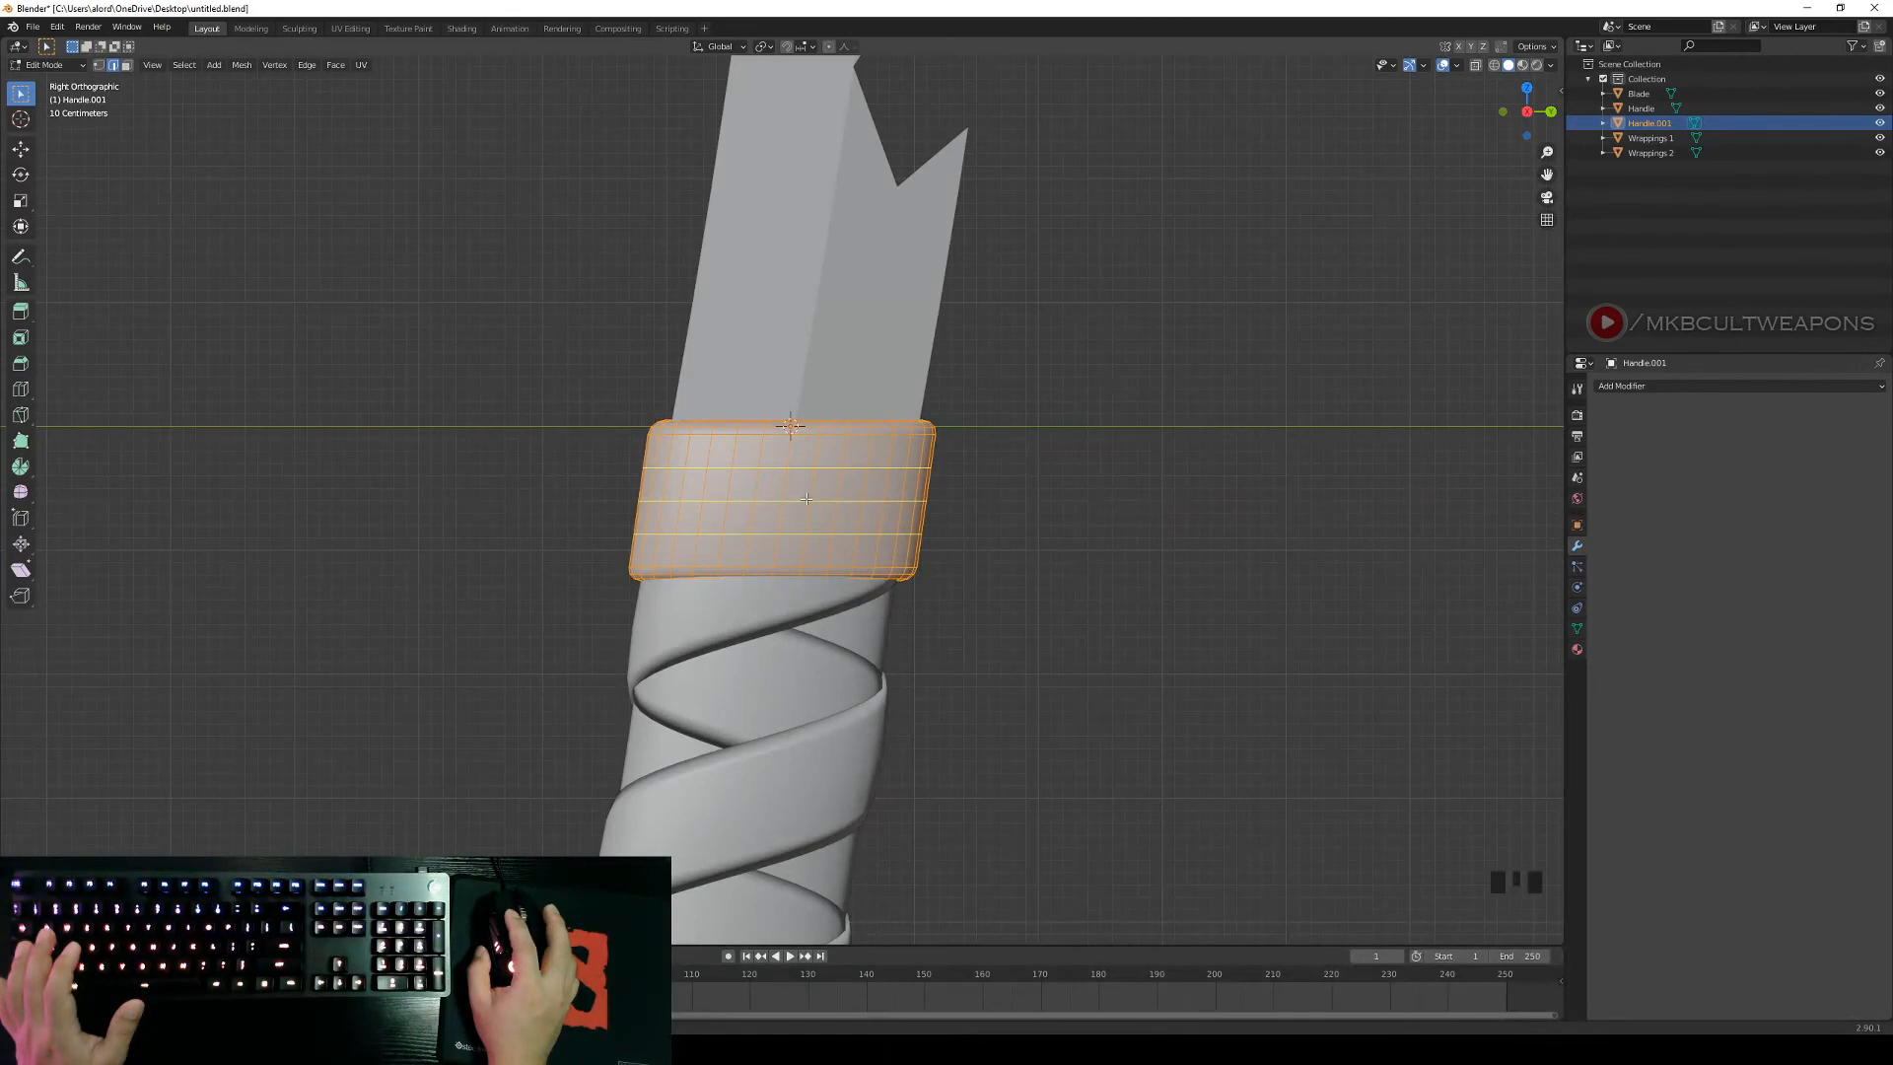
pyautogui.click(806, 500)
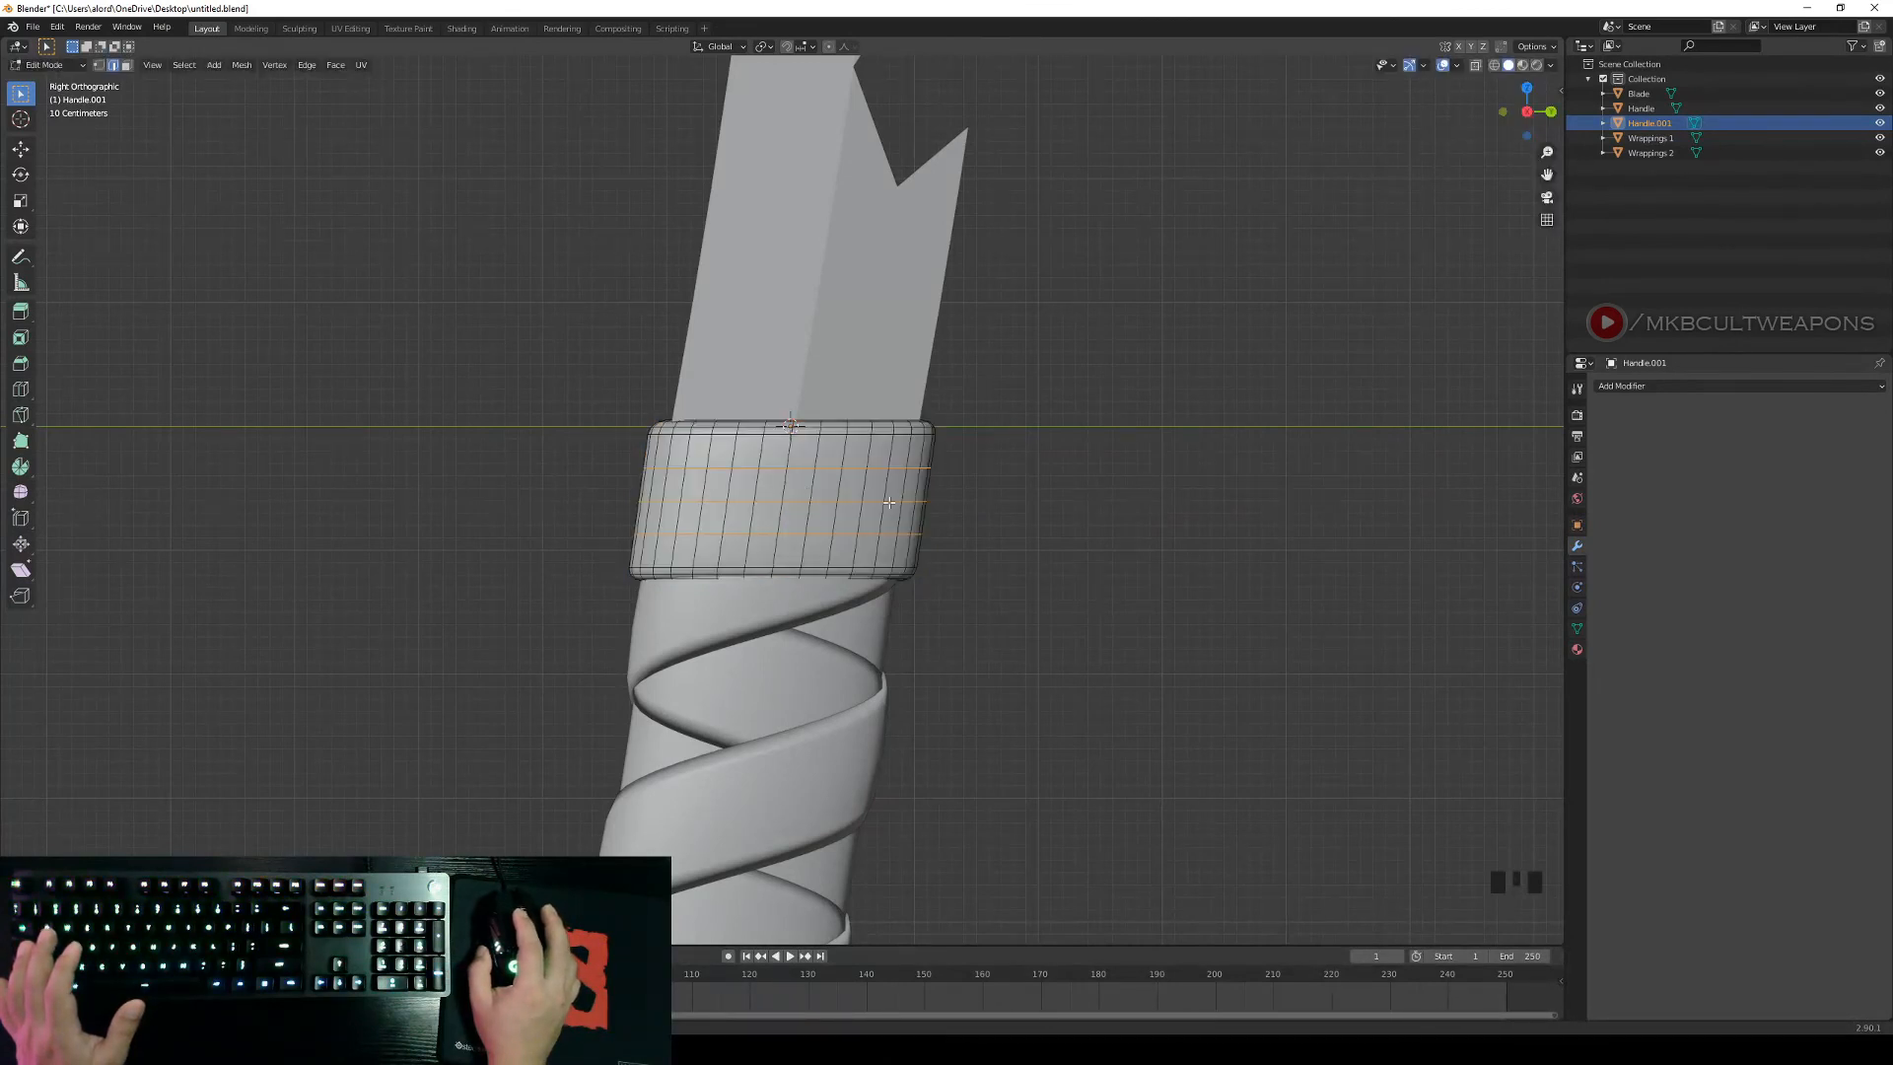
pyautogui.rightClick(1060, 509)
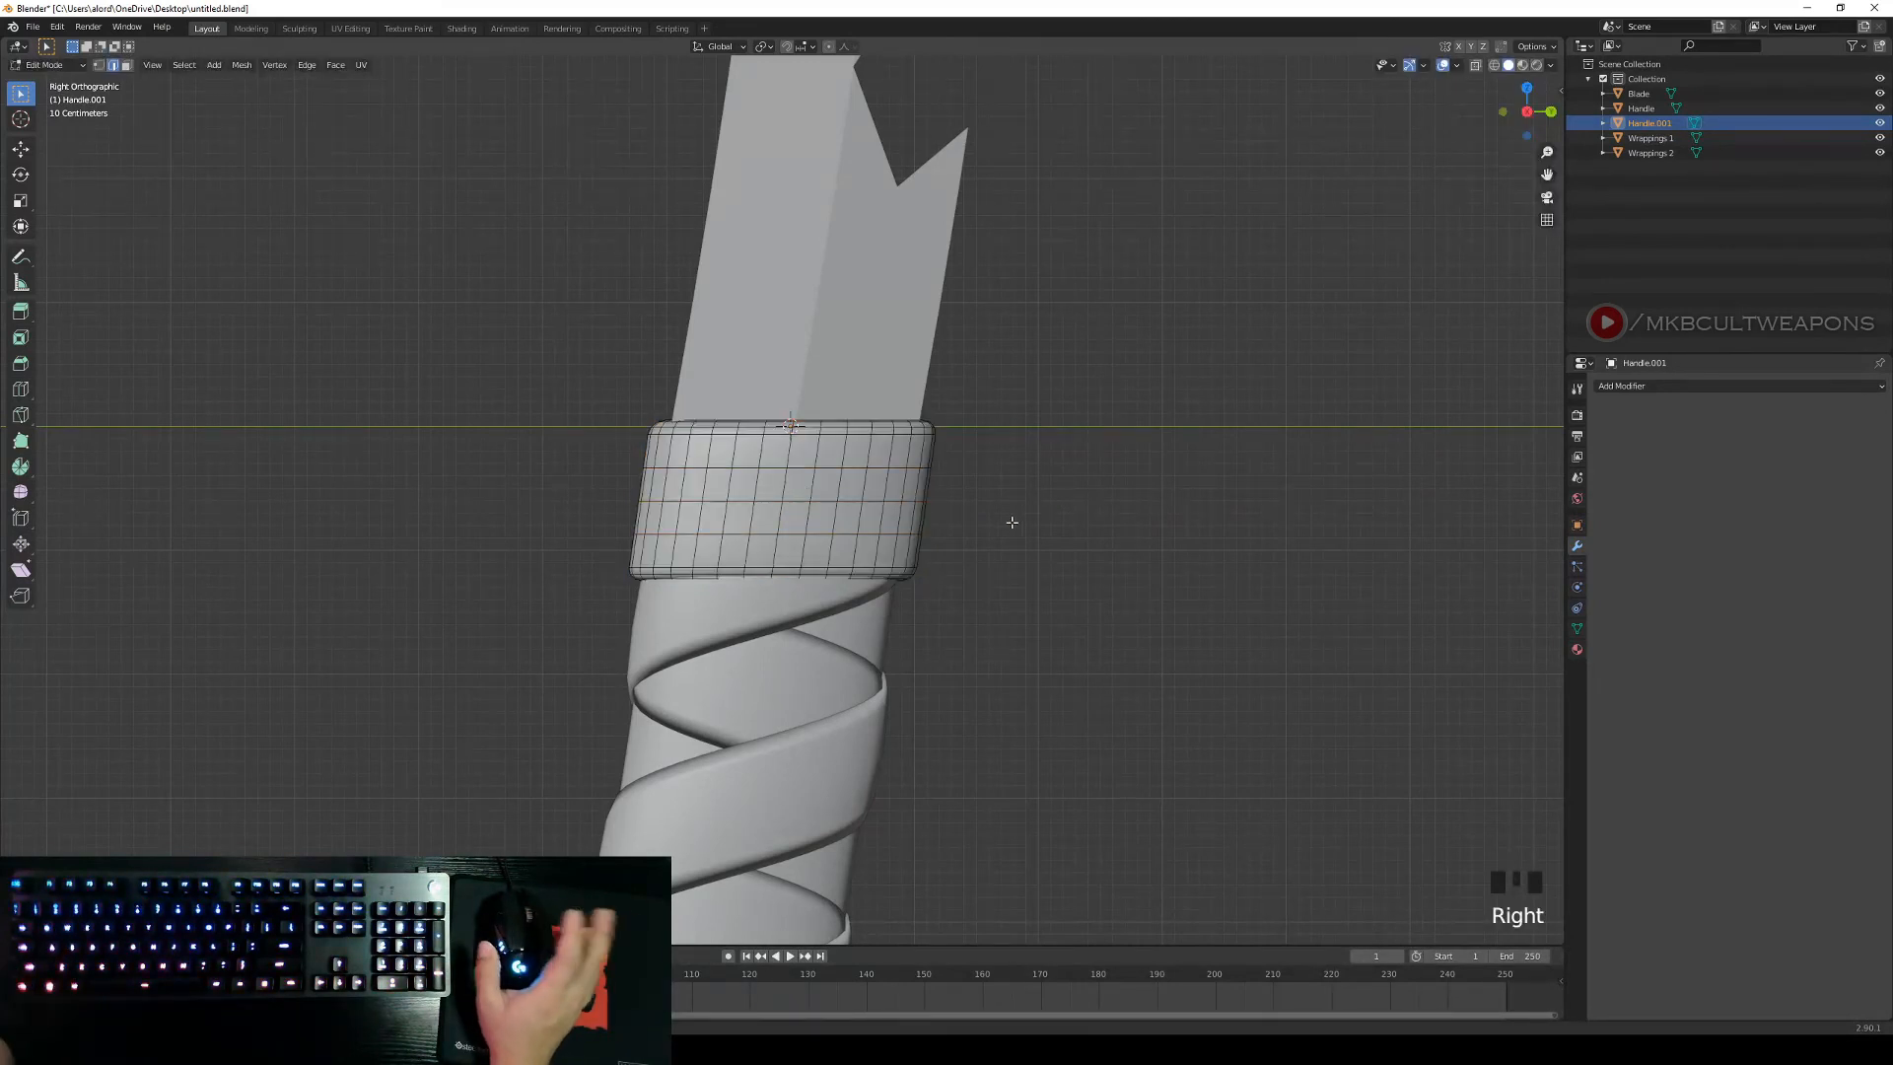
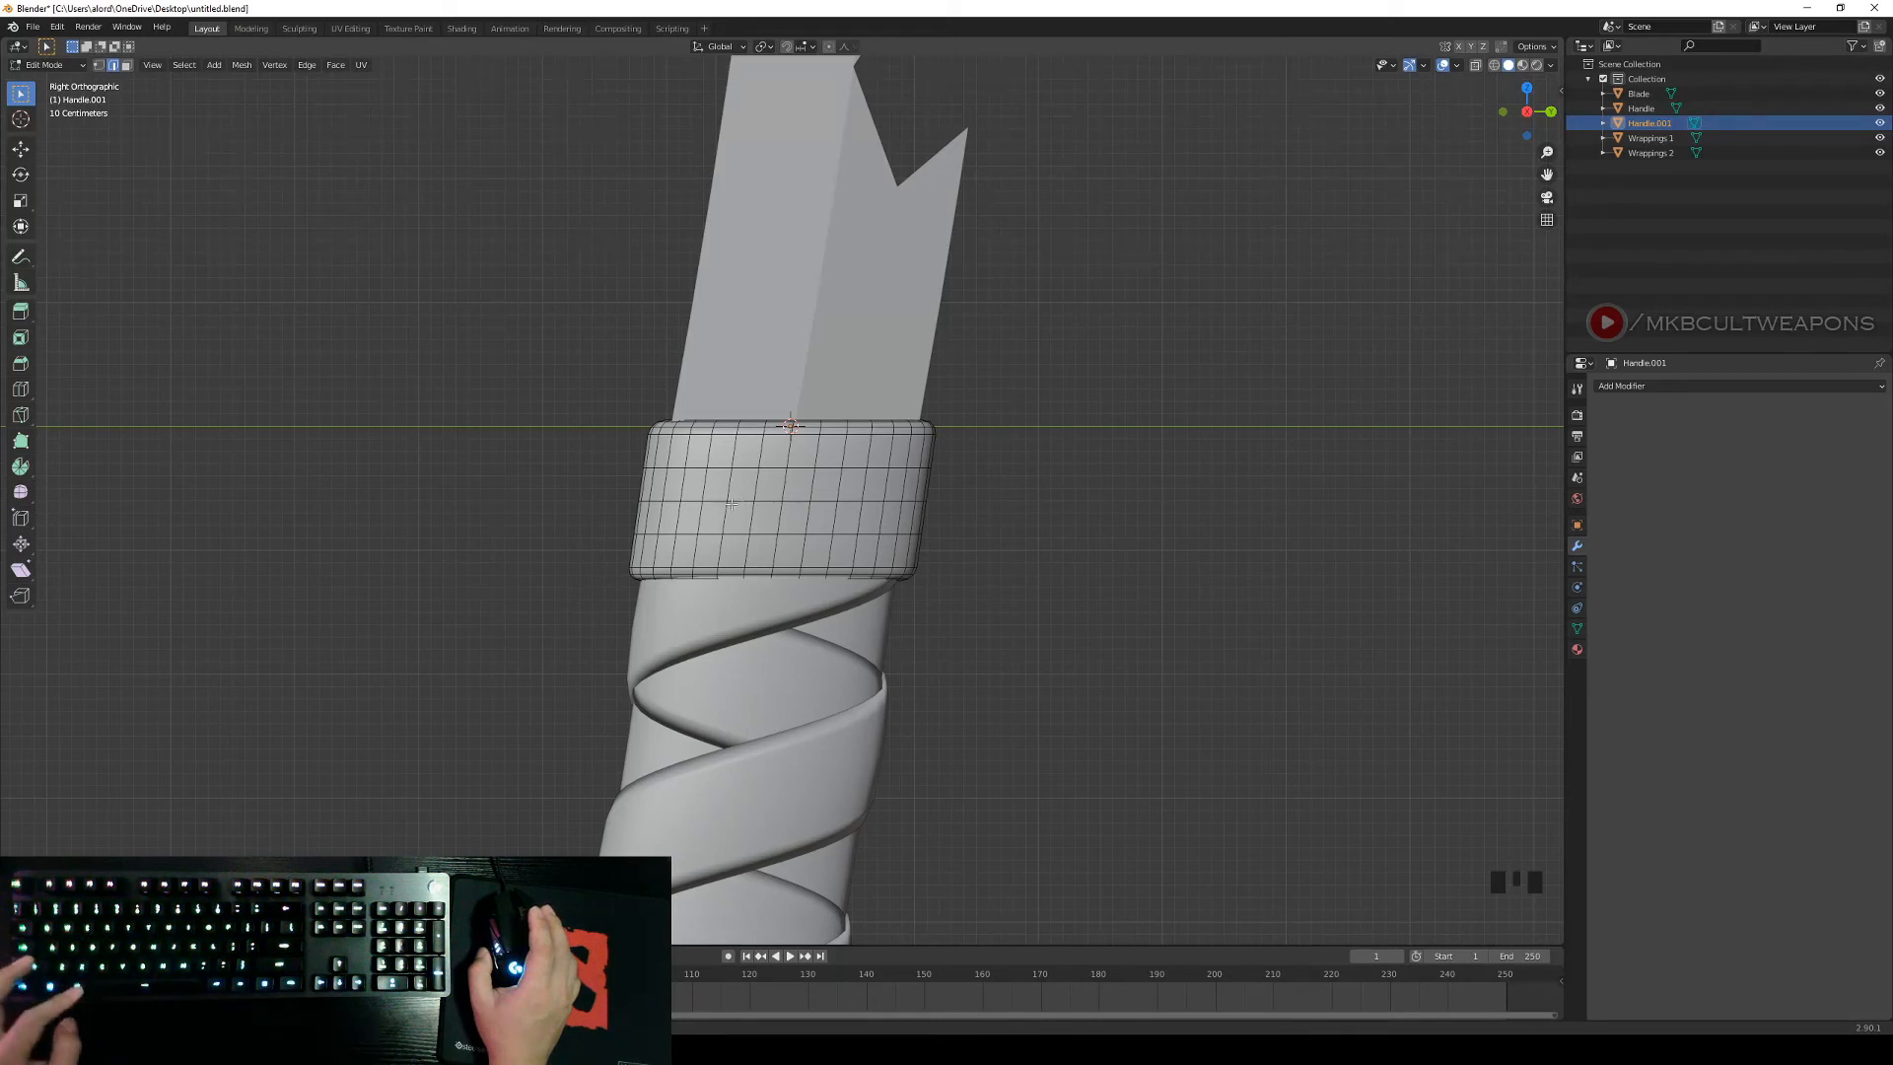
# Select the collar's middle edge loop and scale it inward to about 0.95 with proportional editing enabled at a size of about 1.33.
pyautogui.keyDown('alt'); pyautogui.keyDown('shift'); pyautogui.rightClick(740, 499); pyautogui.keyUp('shift'); pyautogui.keyUp('alt')
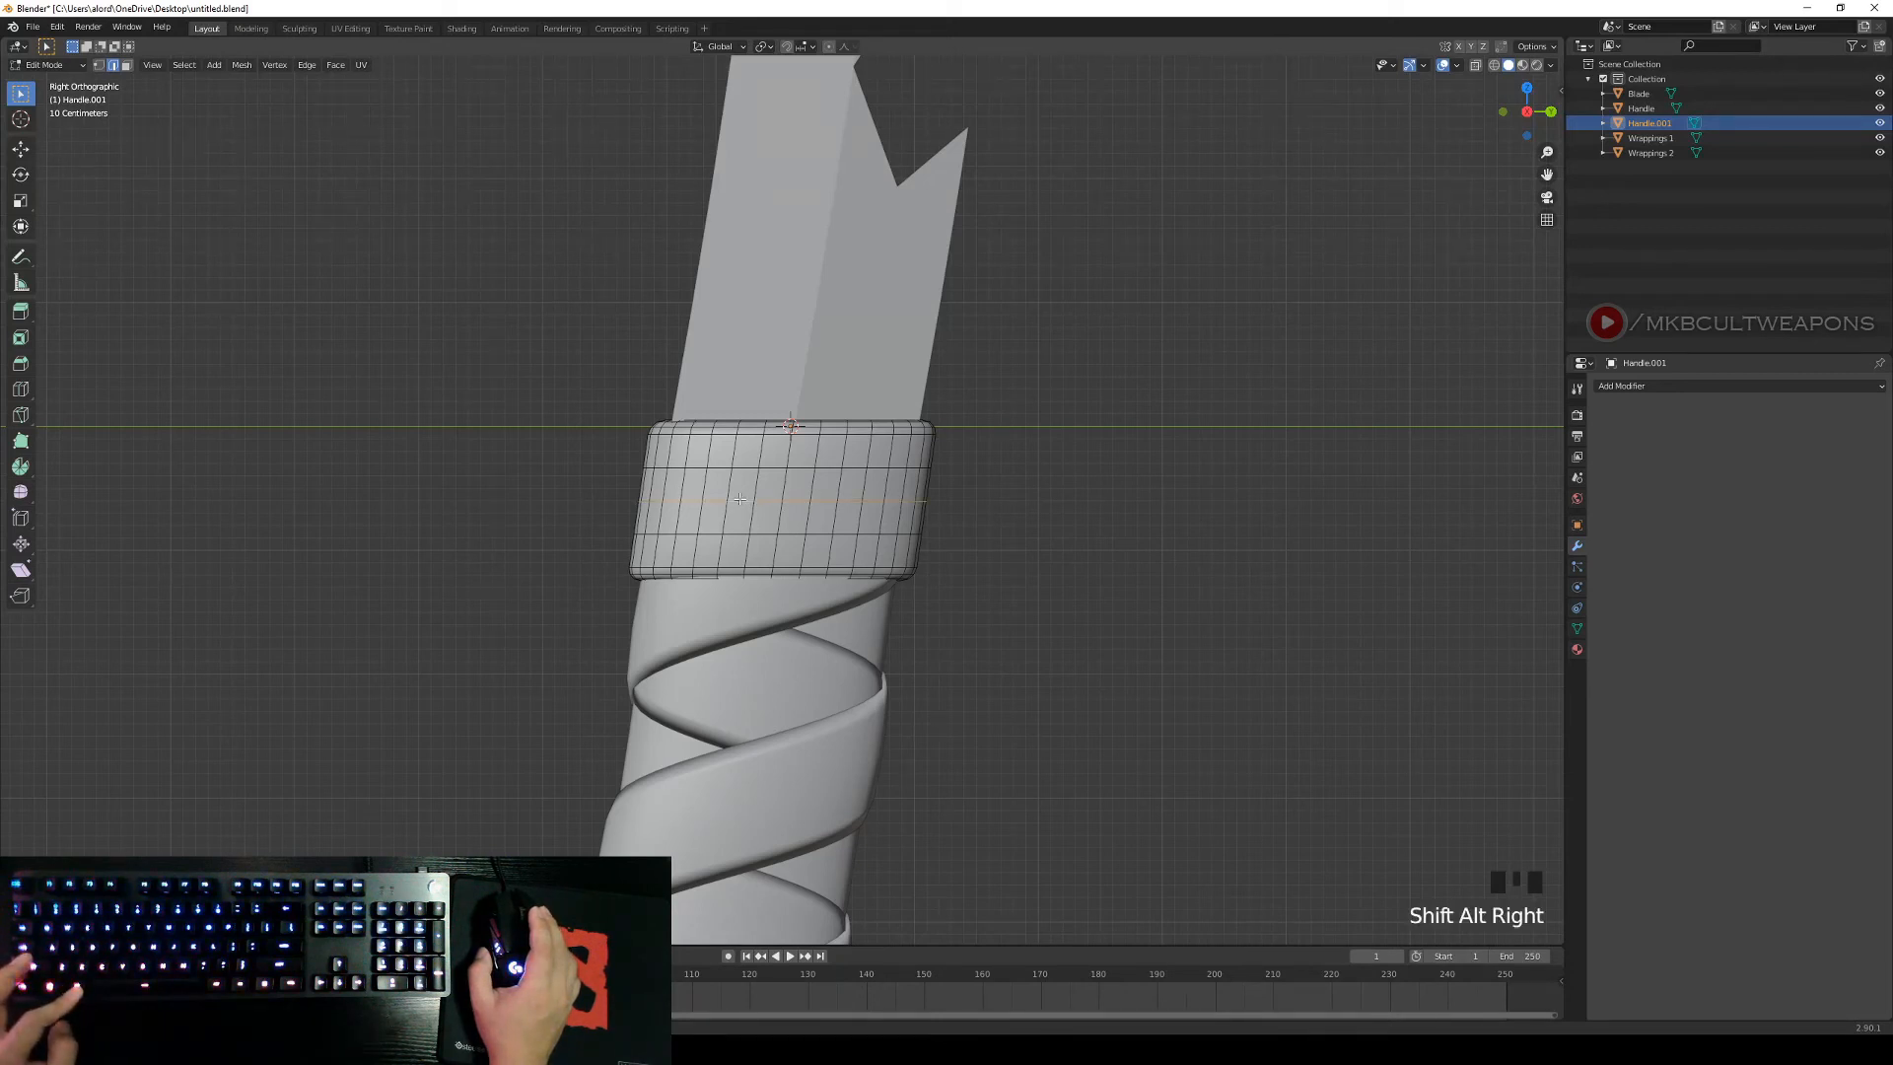
pyautogui.moveTo(739, 498); pyautogui.dragTo(882, 495, button='middle')
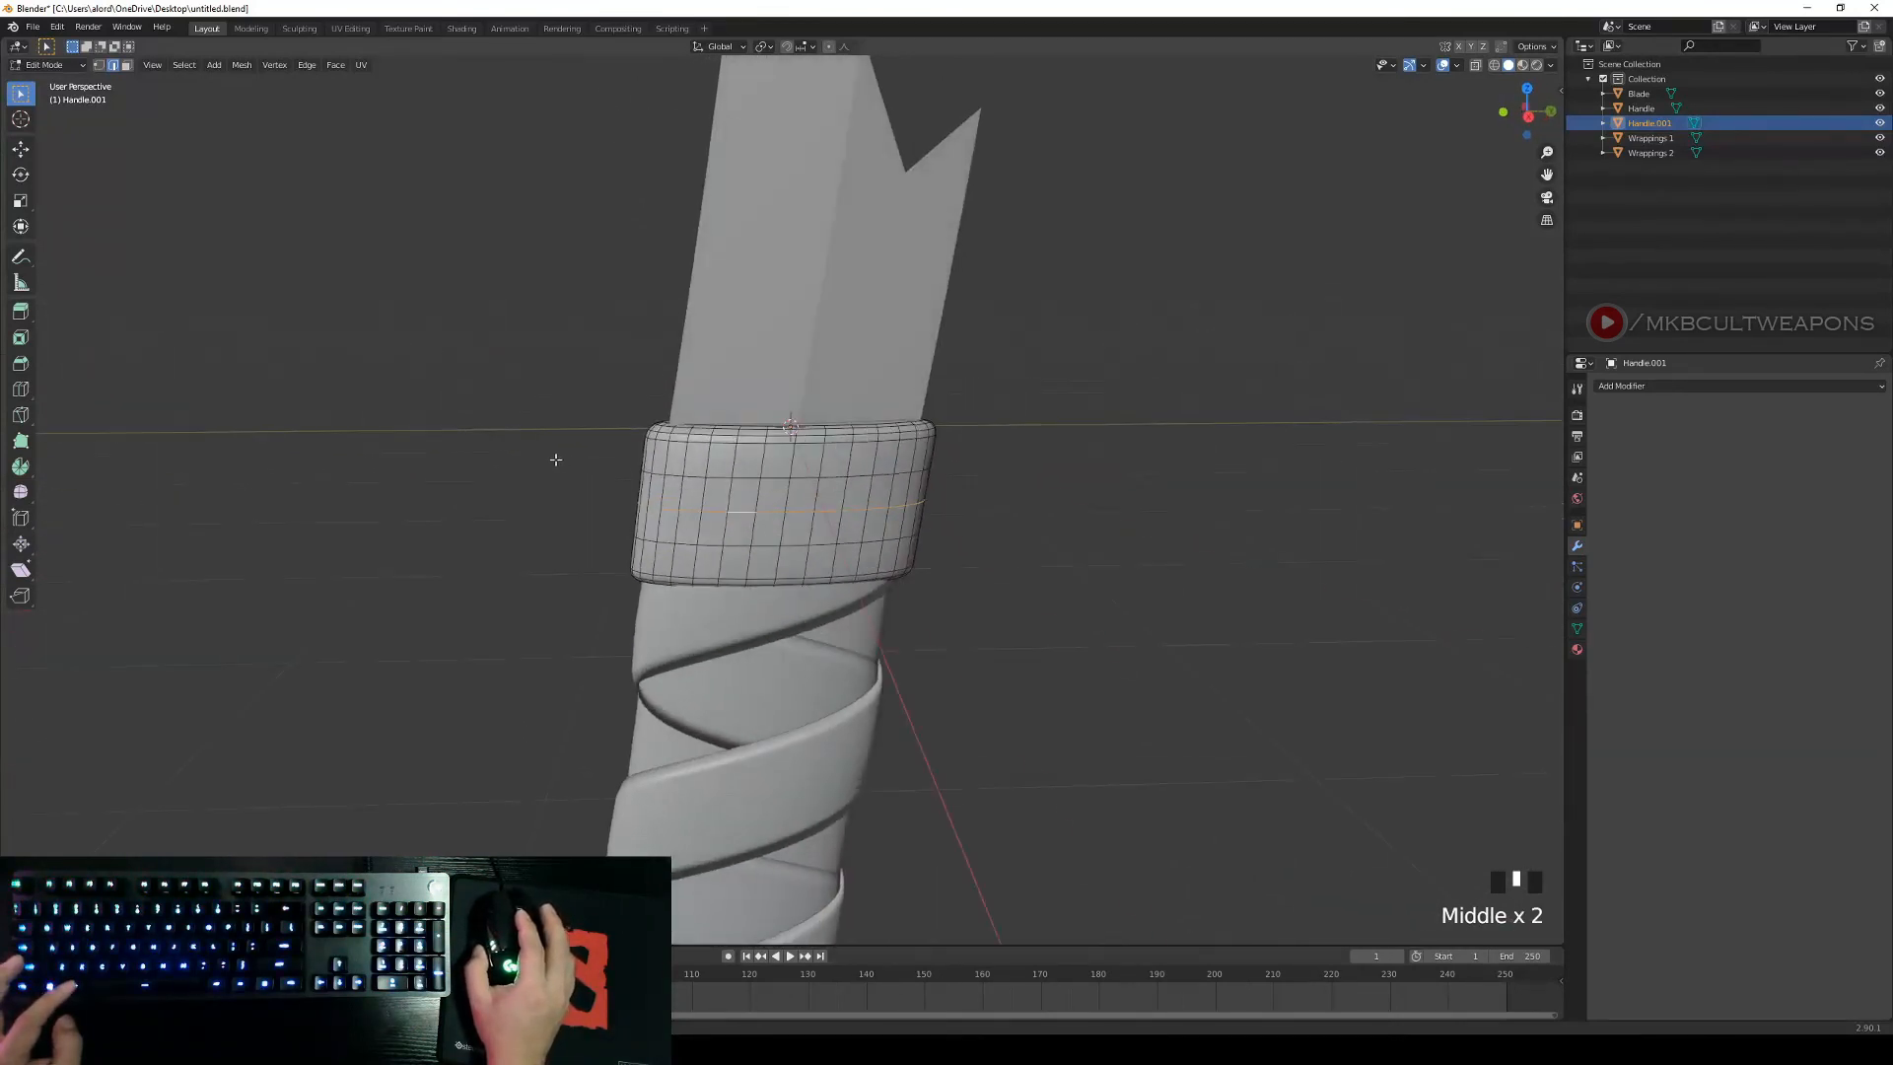
pyautogui.click(829, 47)
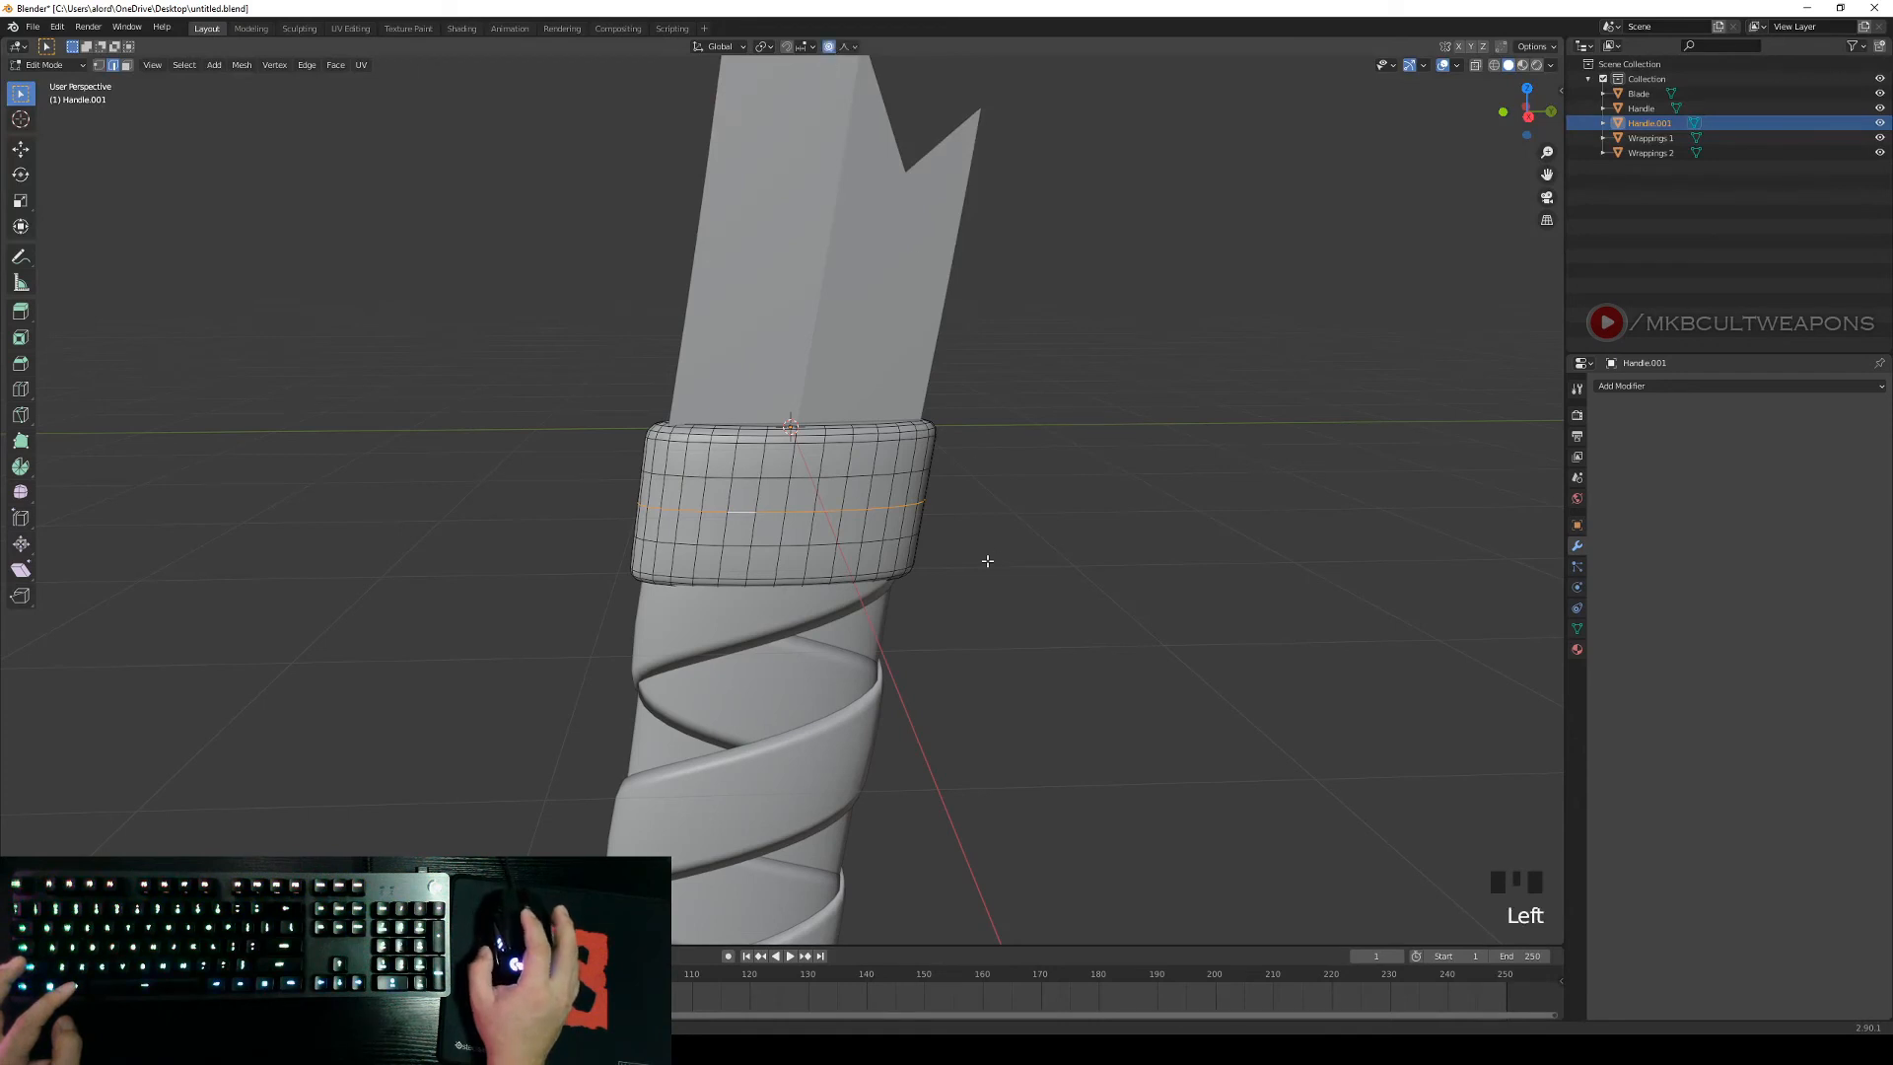
pyautogui.press('s')
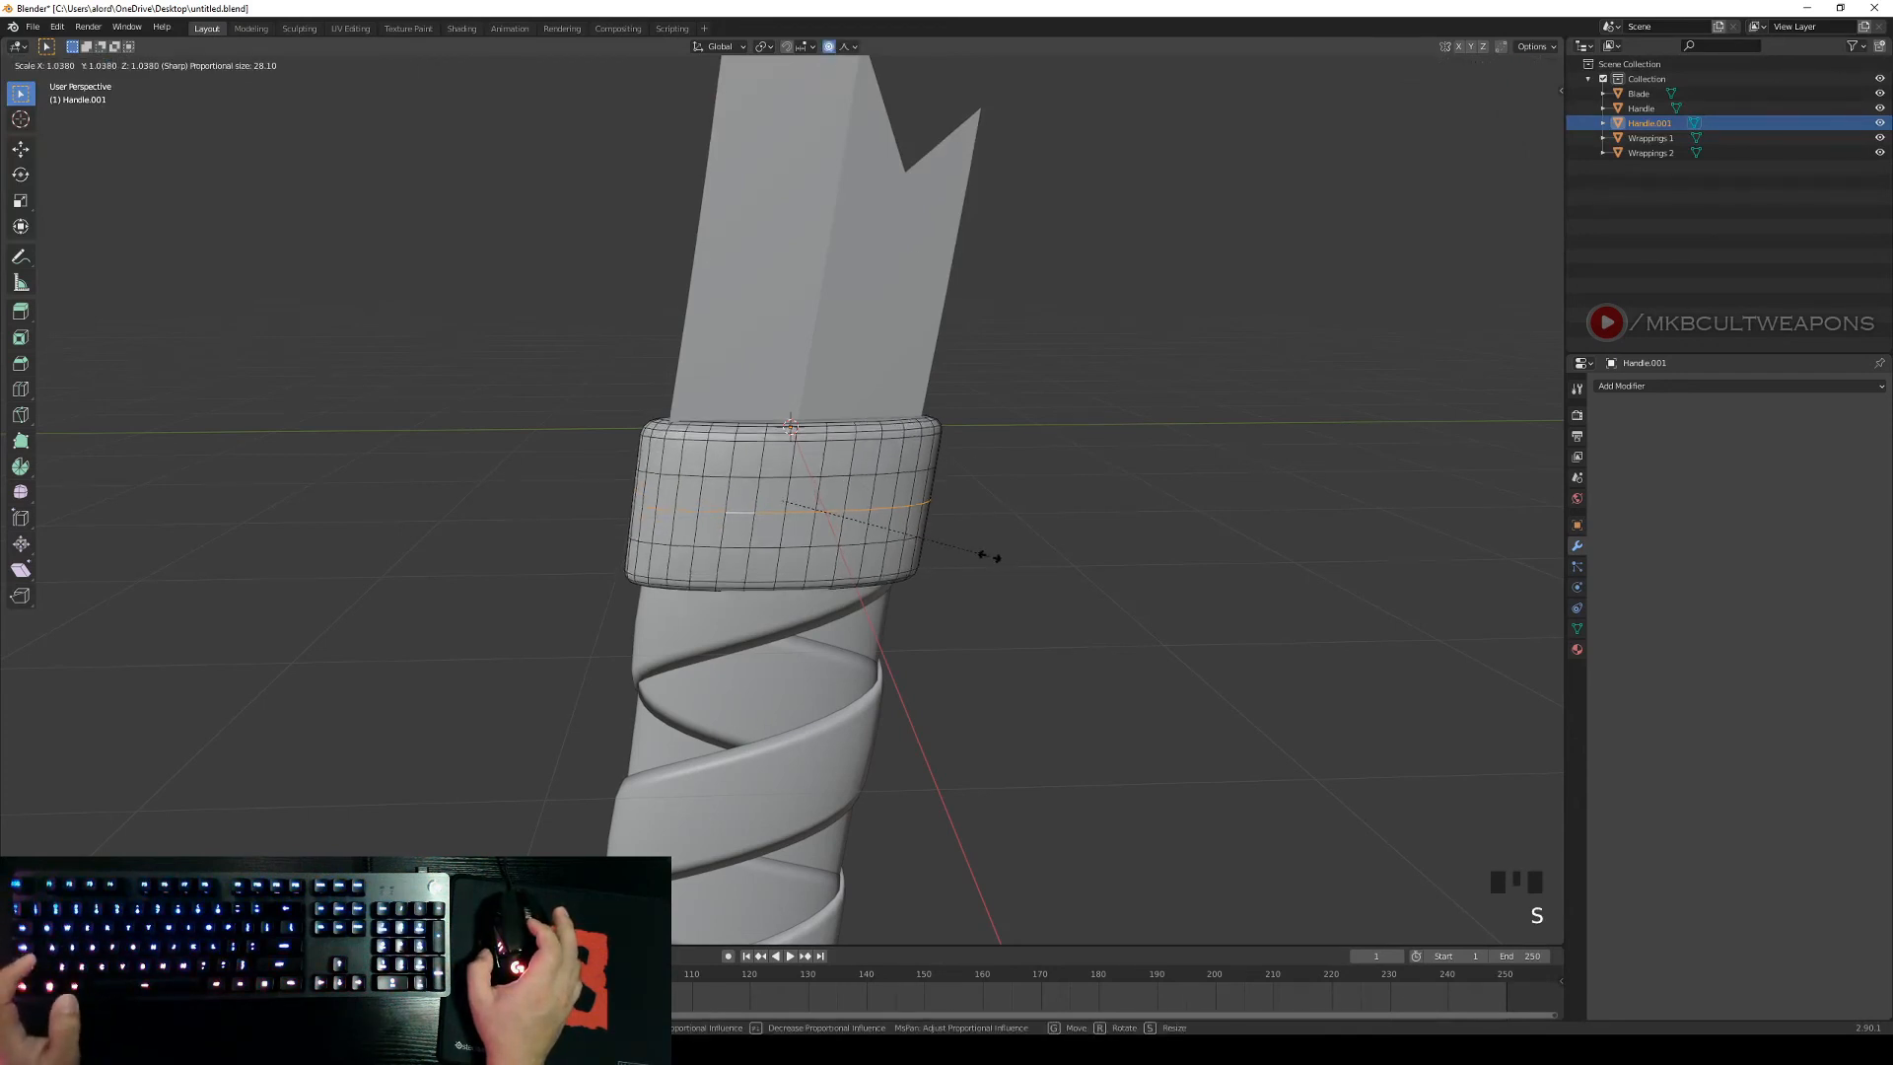
pyautogui.scroll(20, 989, 557)
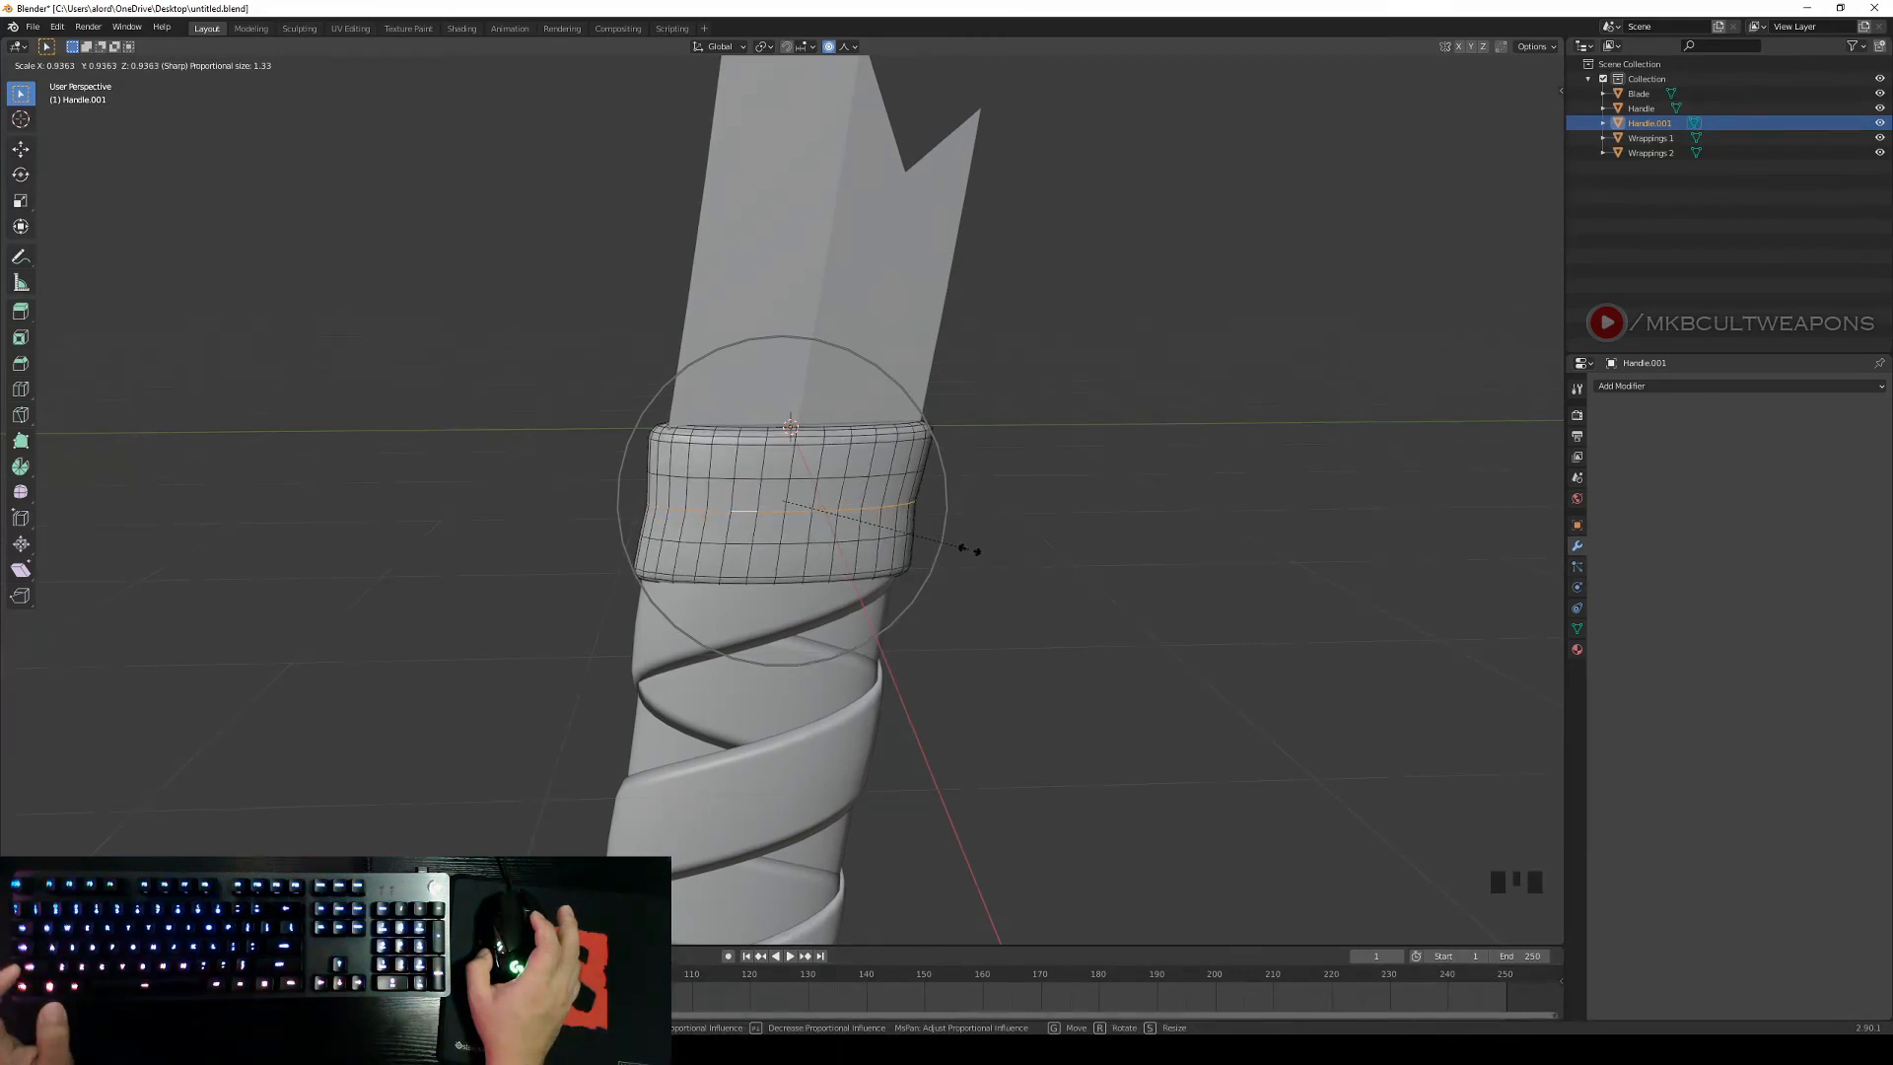
pyautogui.click(970, 549)
pyautogui.moveTo(1170, 549); pyautogui.dragTo(1069, 532, button='middle')
pyautogui.hotkey('ctrl', 'z')
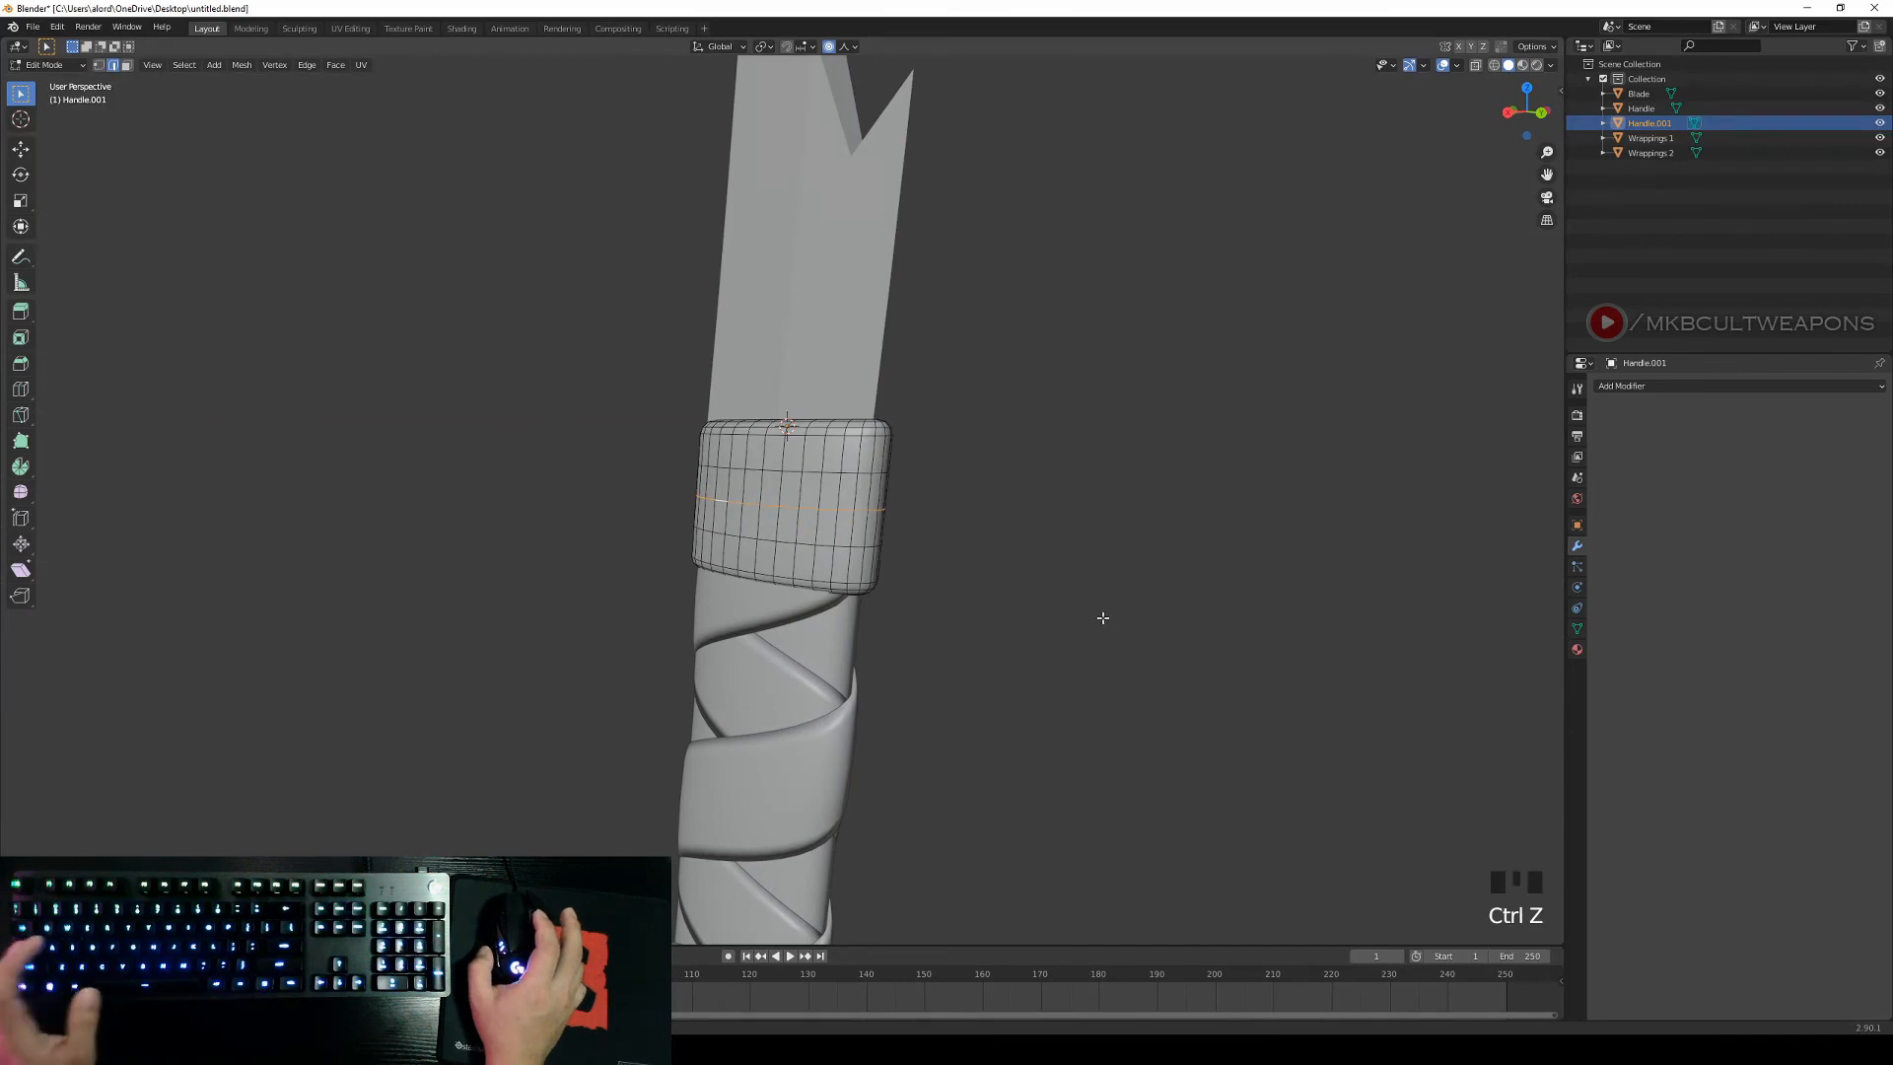
pyautogui.press('s')
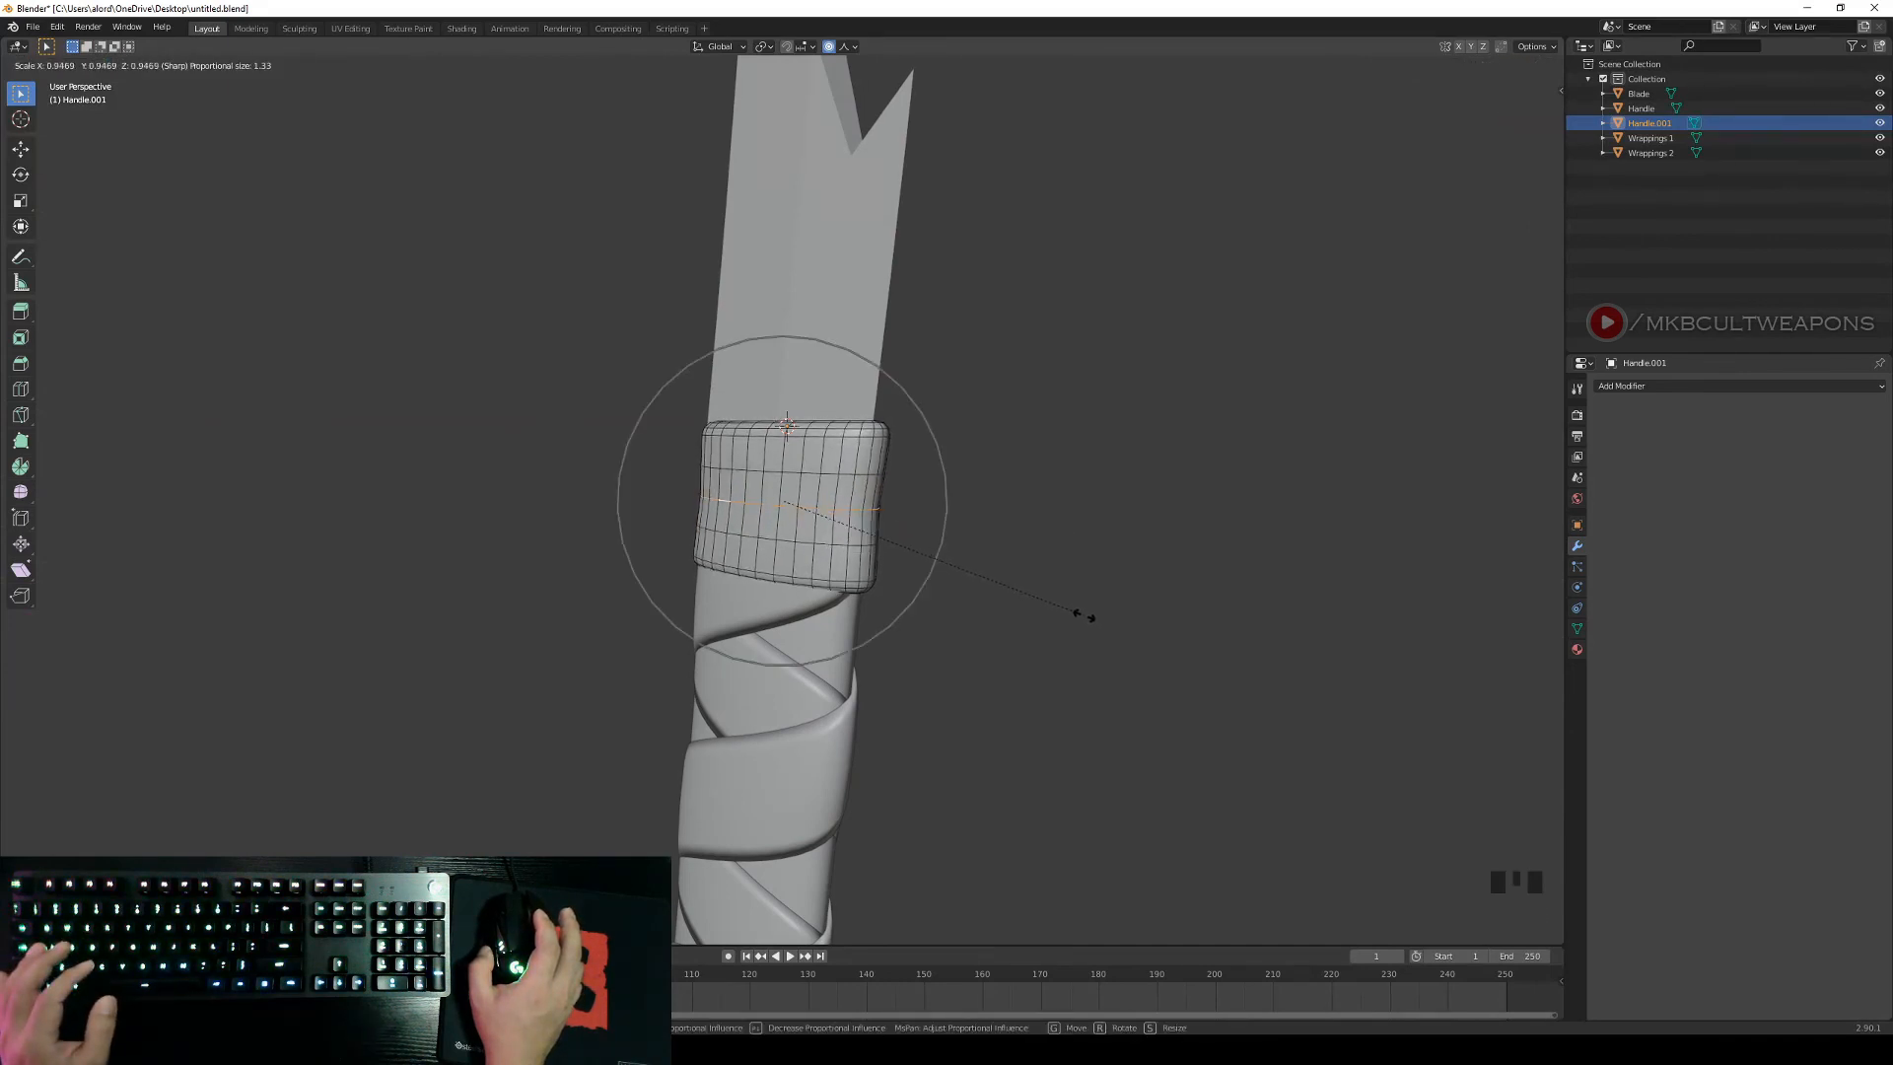
pyautogui.click(1082, 616)
pyautogui.moveTo(1082, 617); pyautogui.dragTo(1108, 621, button='middle')
pyautogui.rightClick(1109, 621)
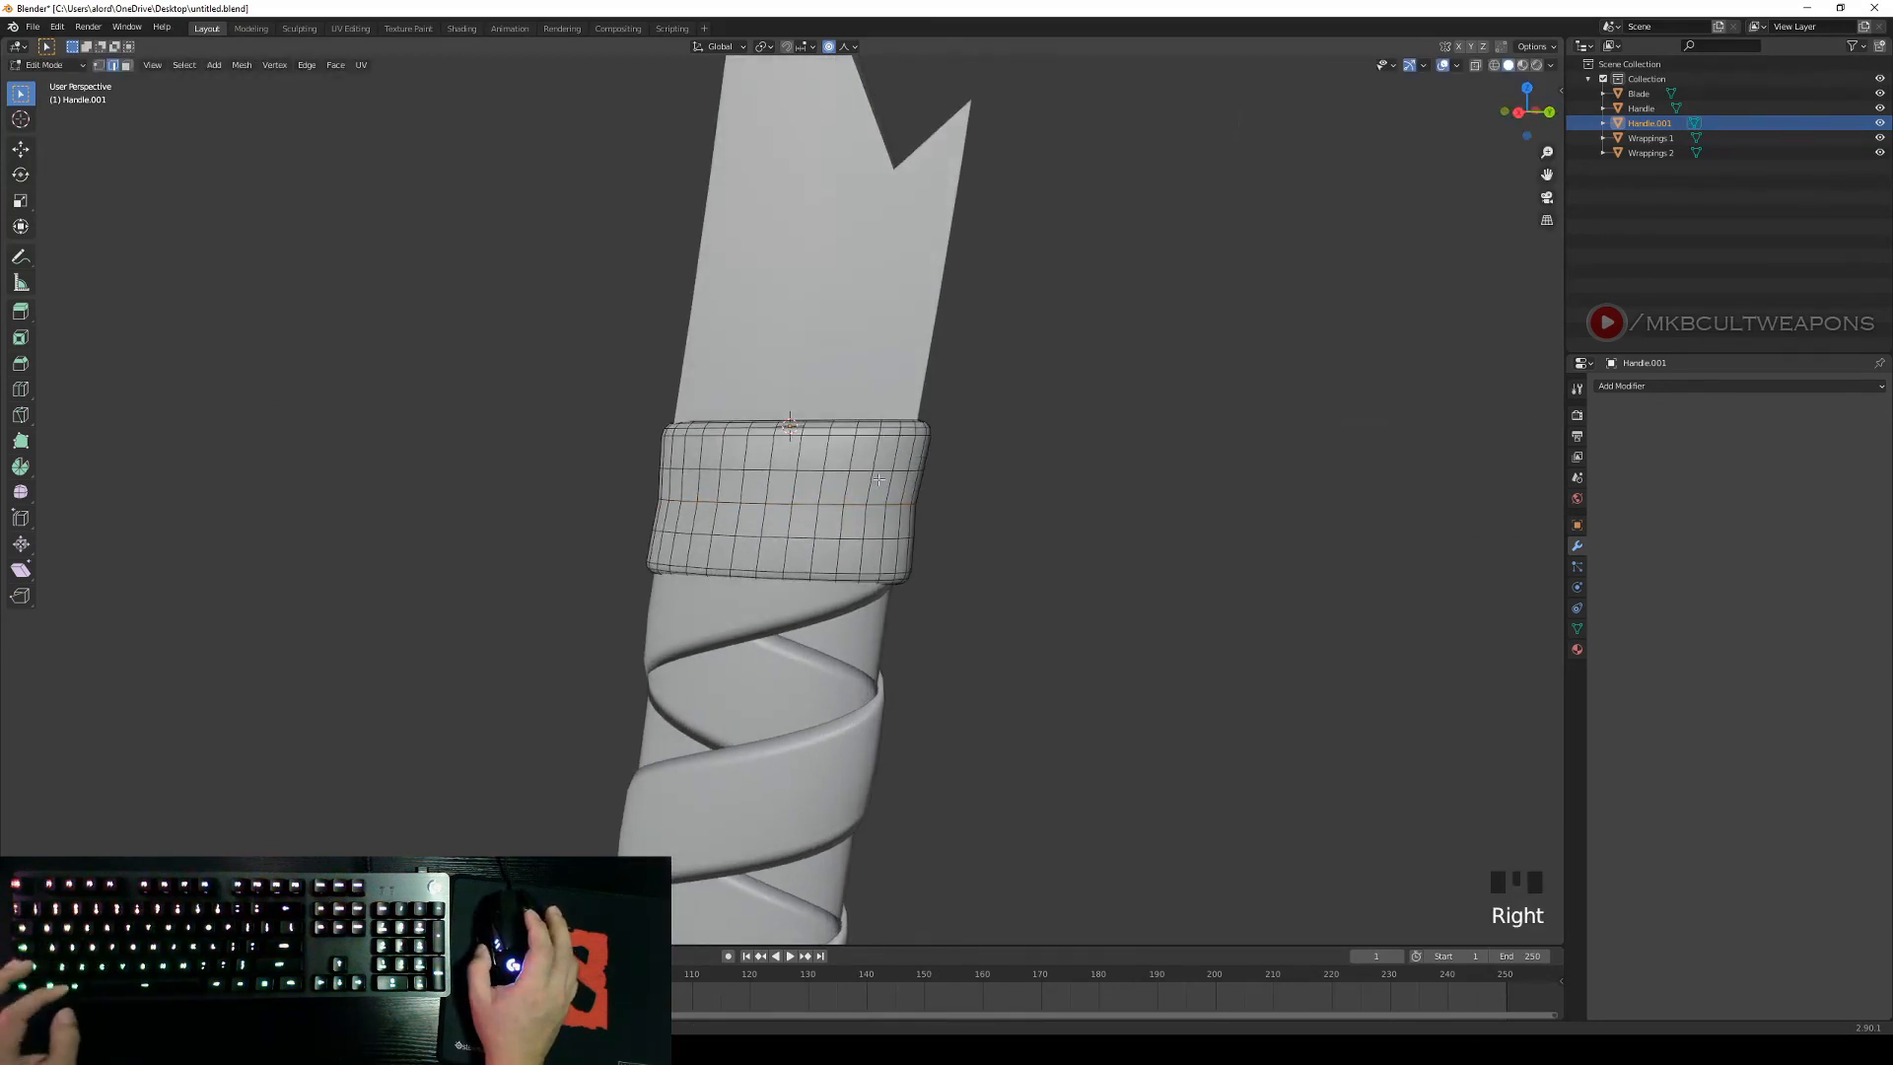
# Select the collar's top rim edge loop and scale it outward to about 1.06 with proportional editing, then clear the selection.
pyautogui.moveTo(878, 437); pyautogui.dragTo(868, 451, button='middle')
pyautogui.keyDown('alt'); pyautogui.keyDown('shift'); pyautogui.rightClick(859, 445); pyautogui.keyUp('shift'); pyautogui.keyUp('alt')
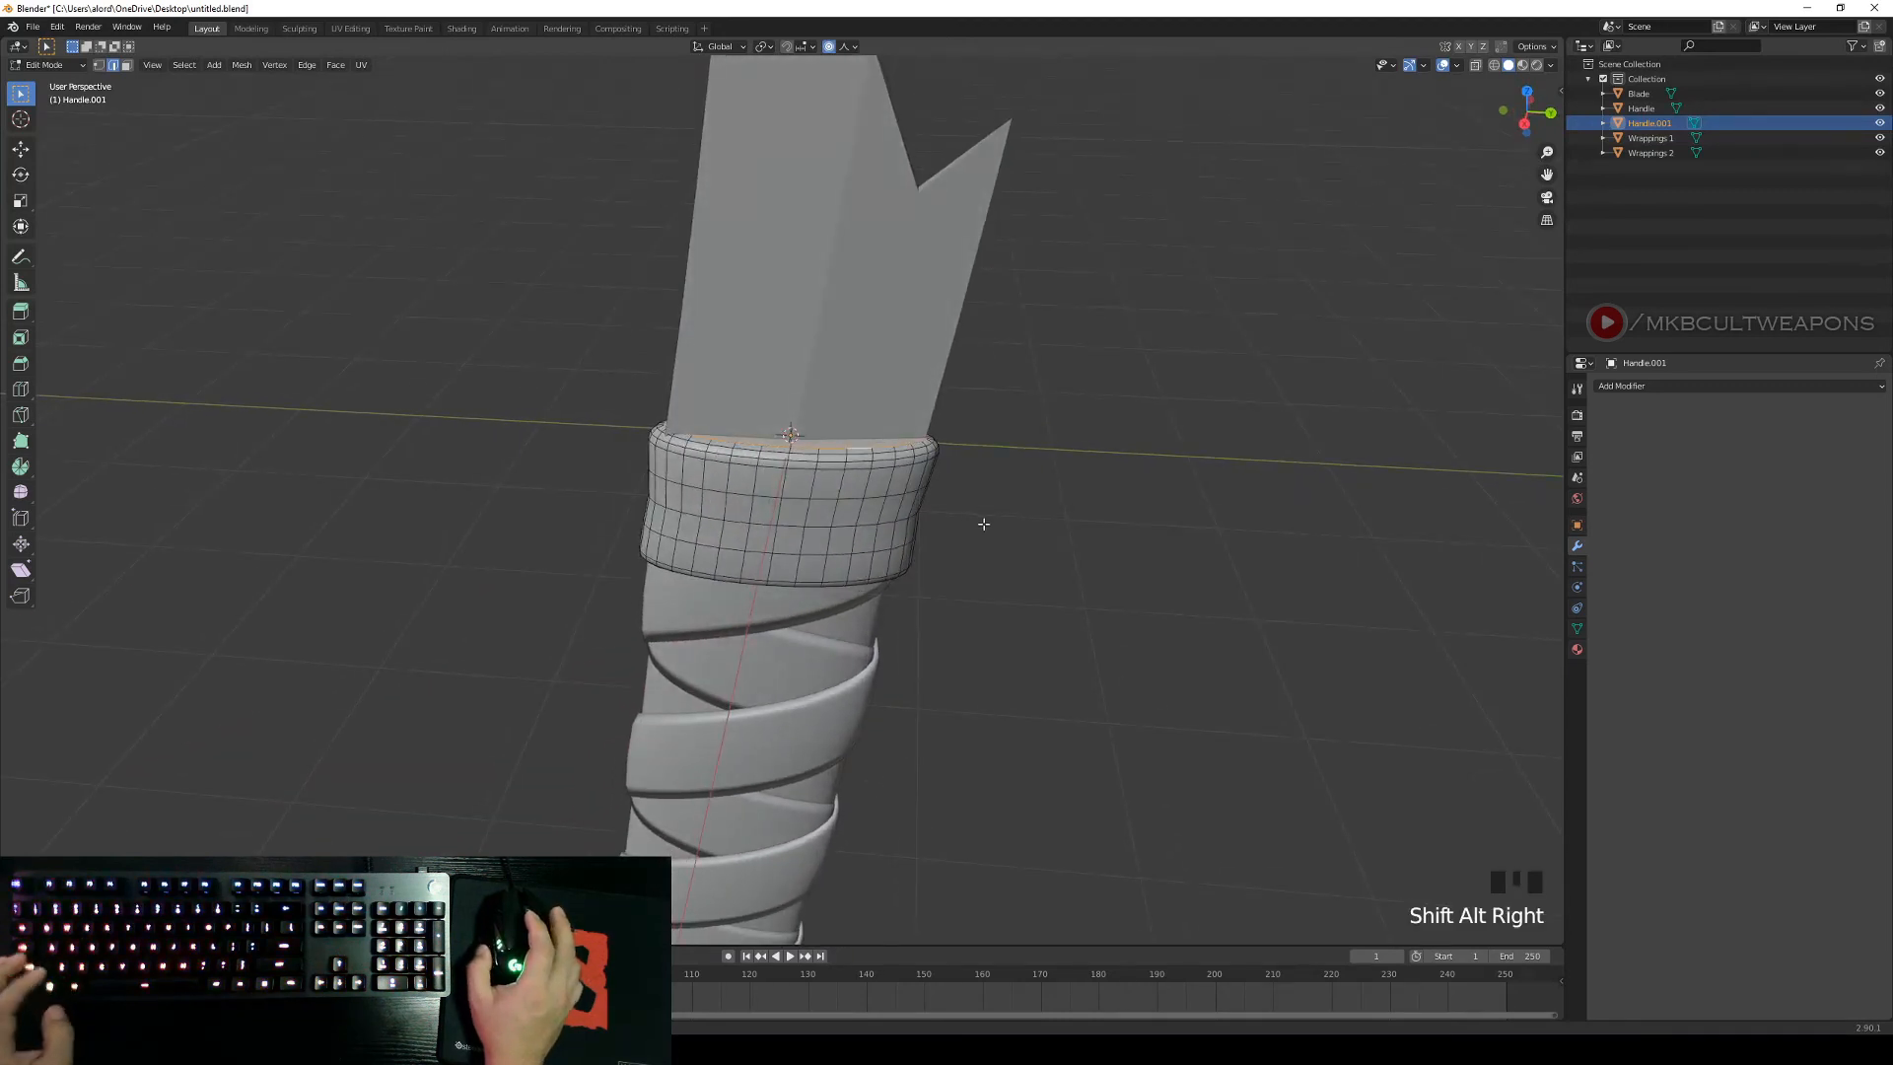
pyautogui.press('s')
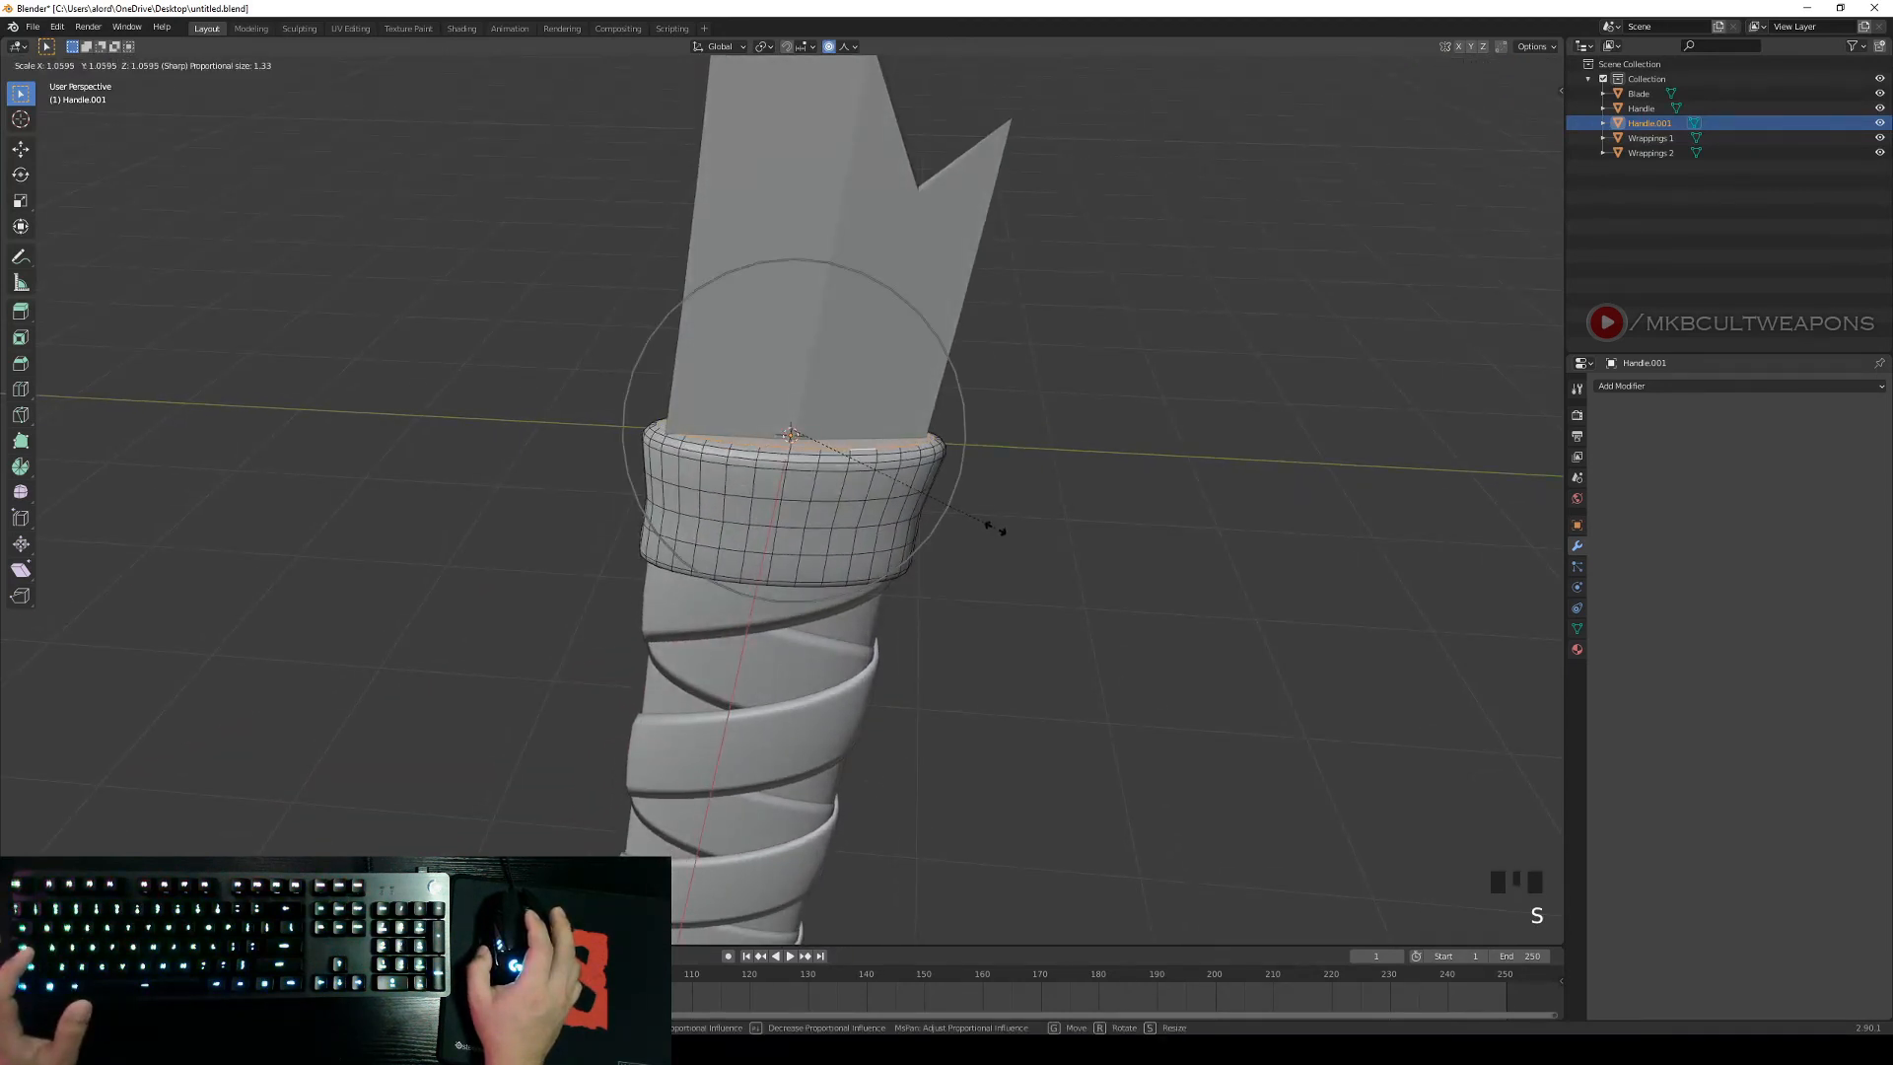
pyautogui.click(993, 529)
pyautogui.rightClick(1048, 528)
pyautogui.moveTo(1048, 528); pyautogui.dragTo(1124, 435, button='middle')
pyautogui.scroll(2, 1134, 520)
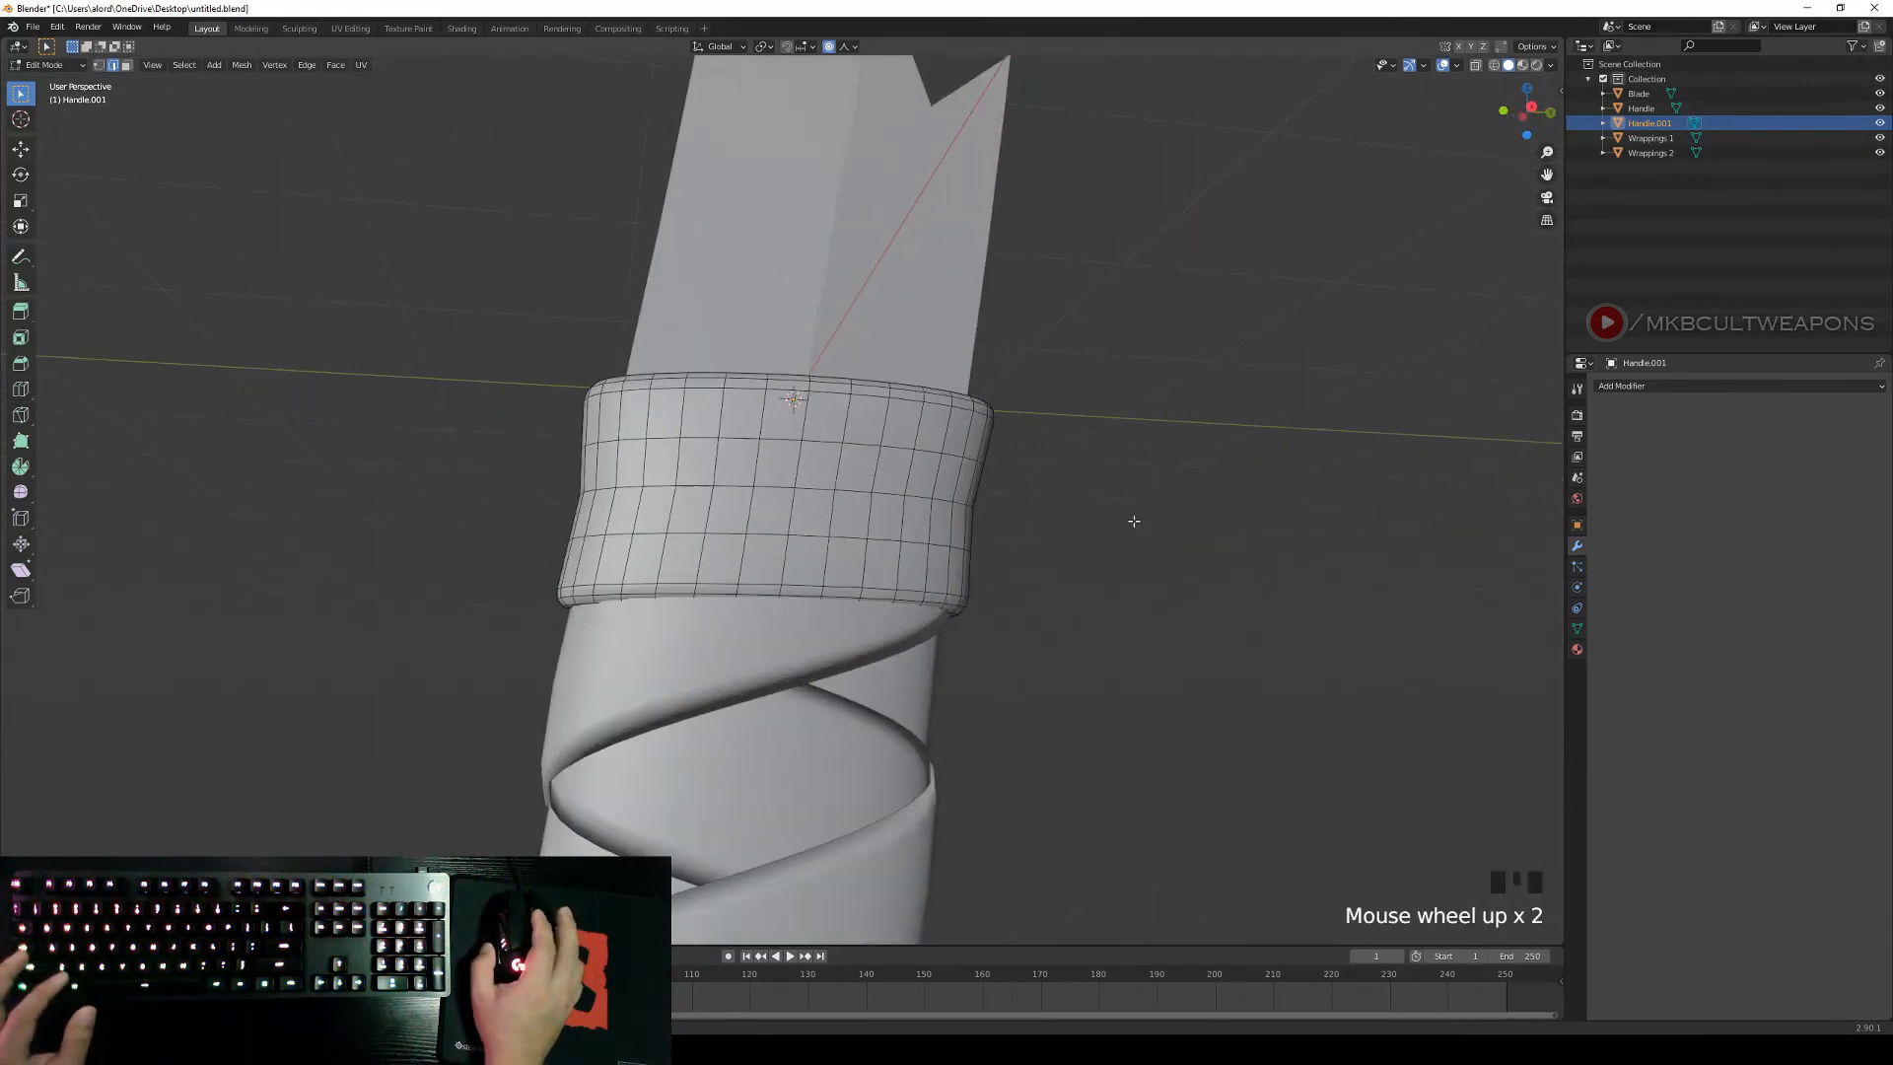
# Select the collar's bottom edge loop, then return to Object Mode and deselect the collar.
pyautogui.keyDown('alt'); pyautogui.keyDown('shift'); pyautogui.rightClick(911, 598); pyautogui.keyUp('shift'); pyautogui.keyUp('alt')
pyautogui.moveTo(1134, 643); pyautogui.dragTo(891, 459, button='middle')
pyautogui.press('Tab')
pyautogui.scroll(-2, 984, 632)
pyautogui.rightClick(1115, 634)
pyautogui.scroll(-3, 1115, 632)
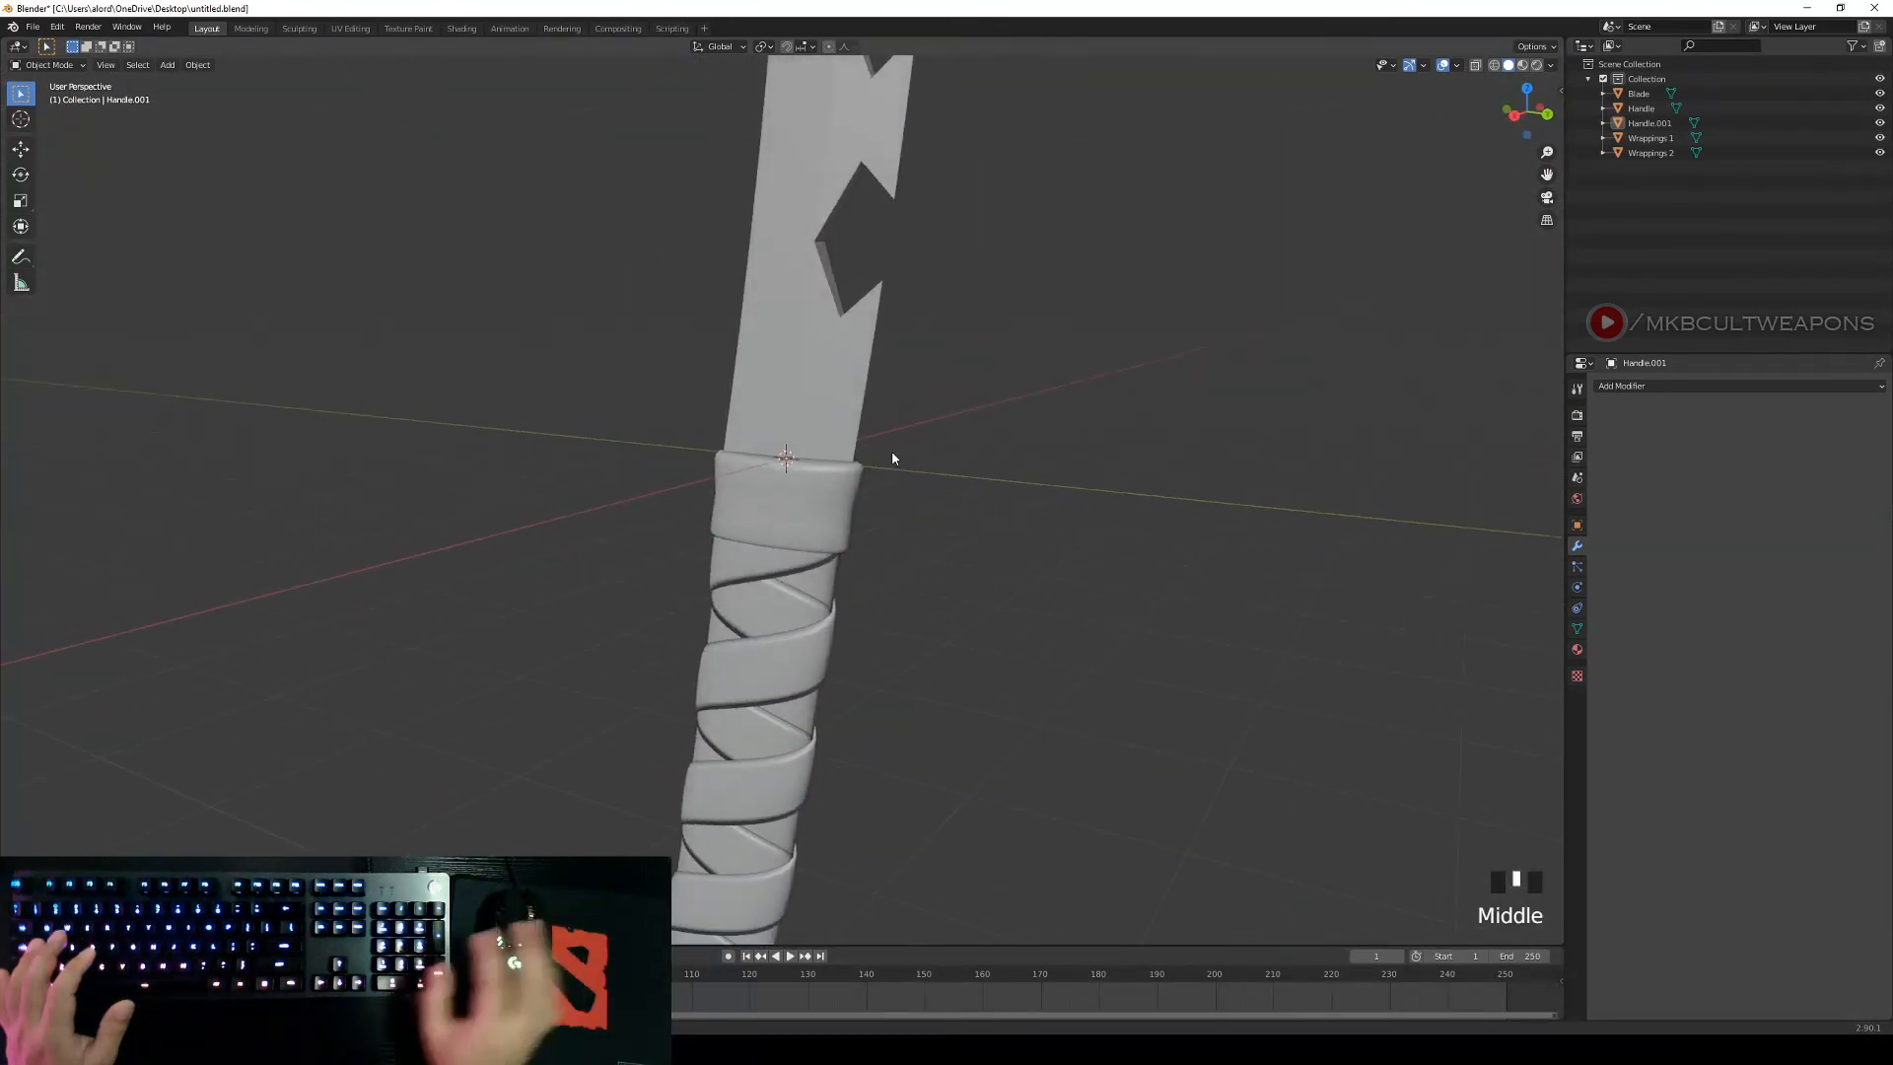
# In the right side view, select the handle at its bare lower end and open its mesh for editing.
pyautogui.press('KP_3')
pyautogui.scroll(-5, 891, 451)
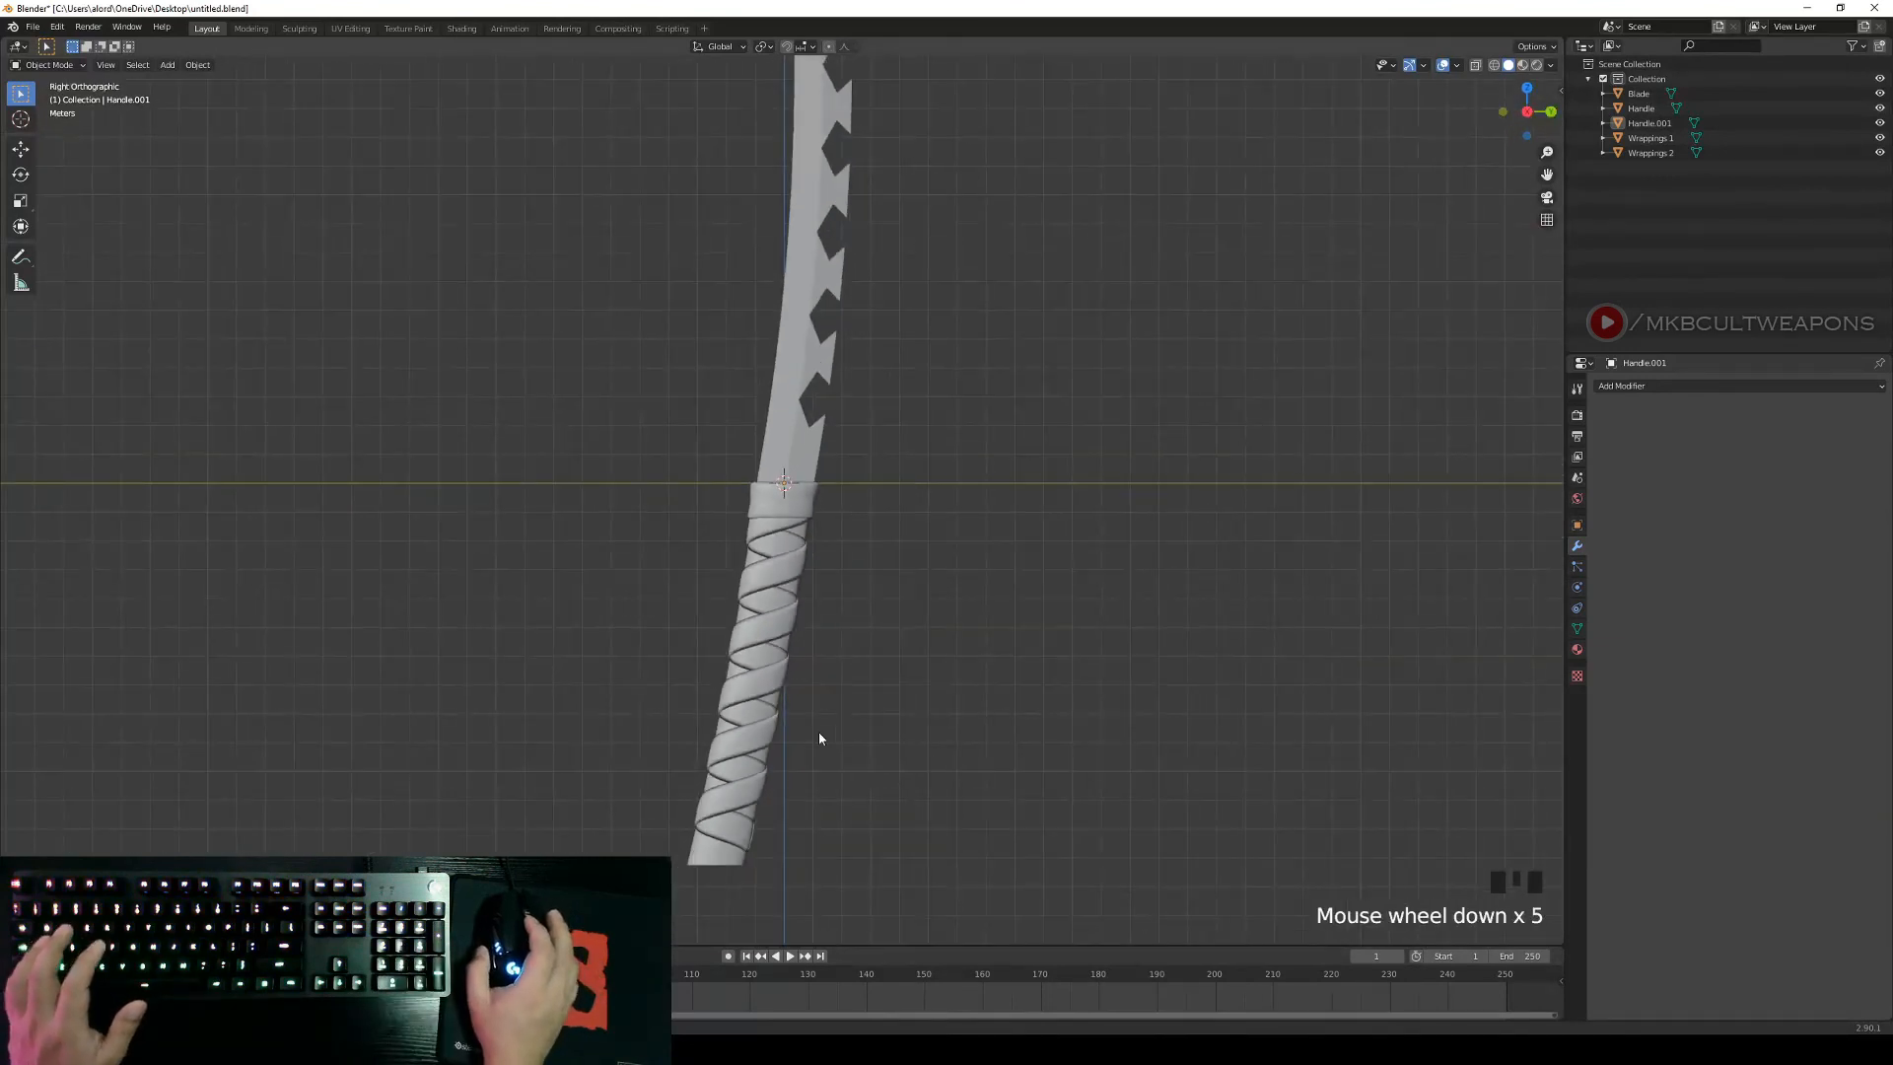
pyautogui.keyDown('shift'); pyautogui.moveTo(819, 738); pyautogui.dragTo(858, 536, button='middle'); pyautogui.keyUp('shift')
pyautogui.scroll(2, 819, 153)
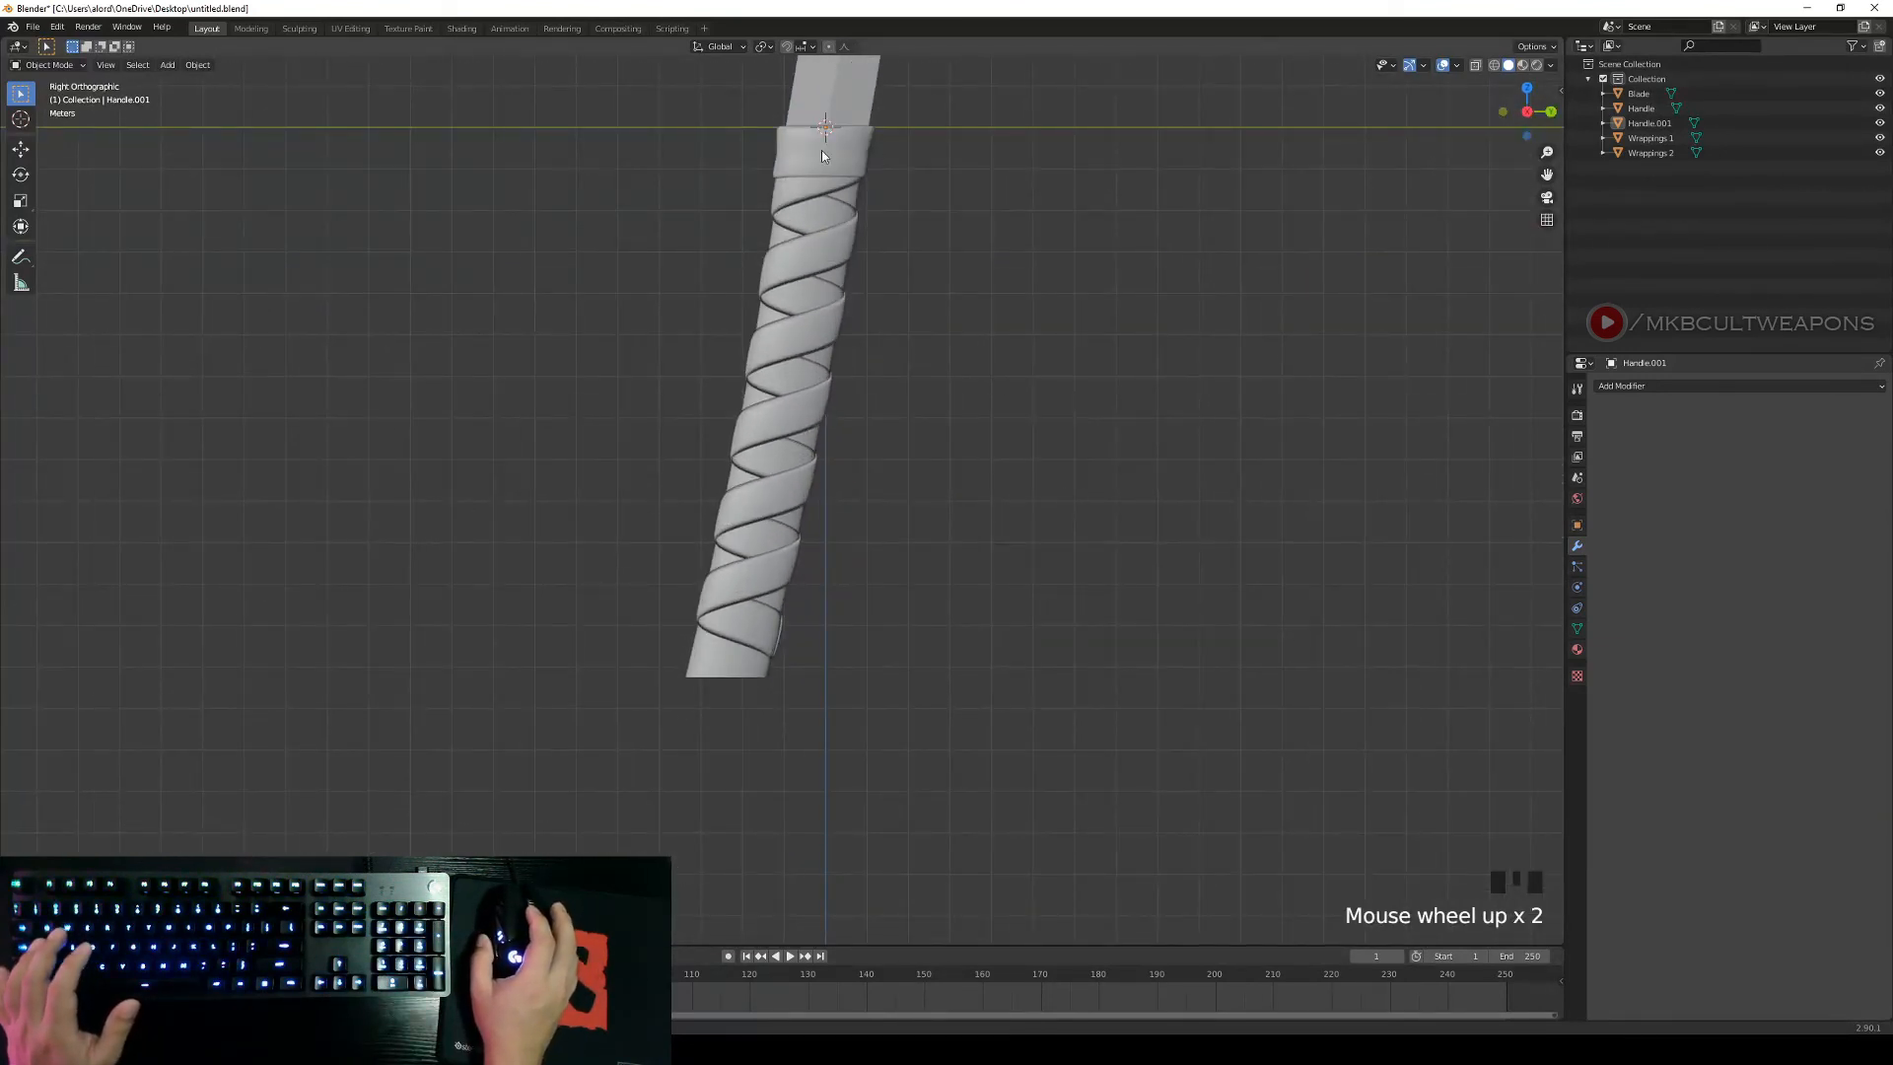
pyautogui.click(739, 669)
pyautogui.scroll(2, 724, 735)
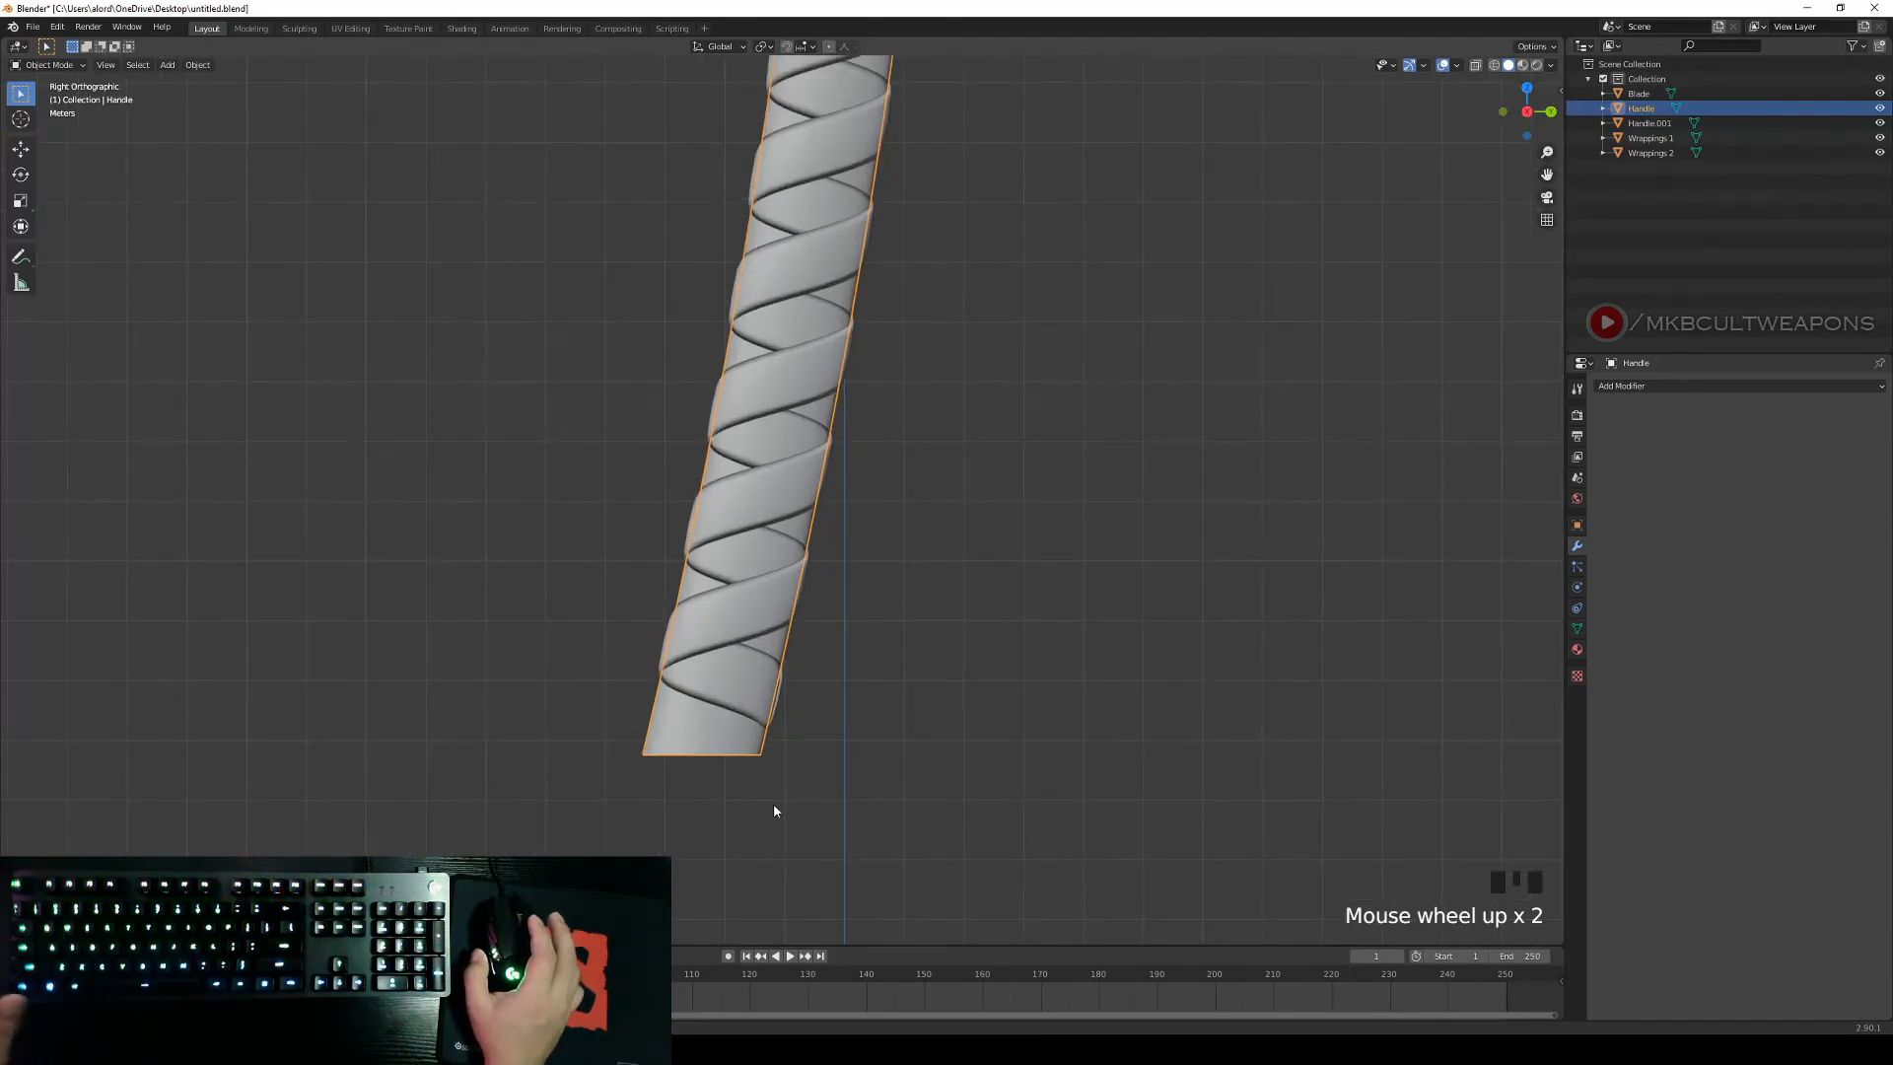
pyautogui.rightClick(1494, 694)
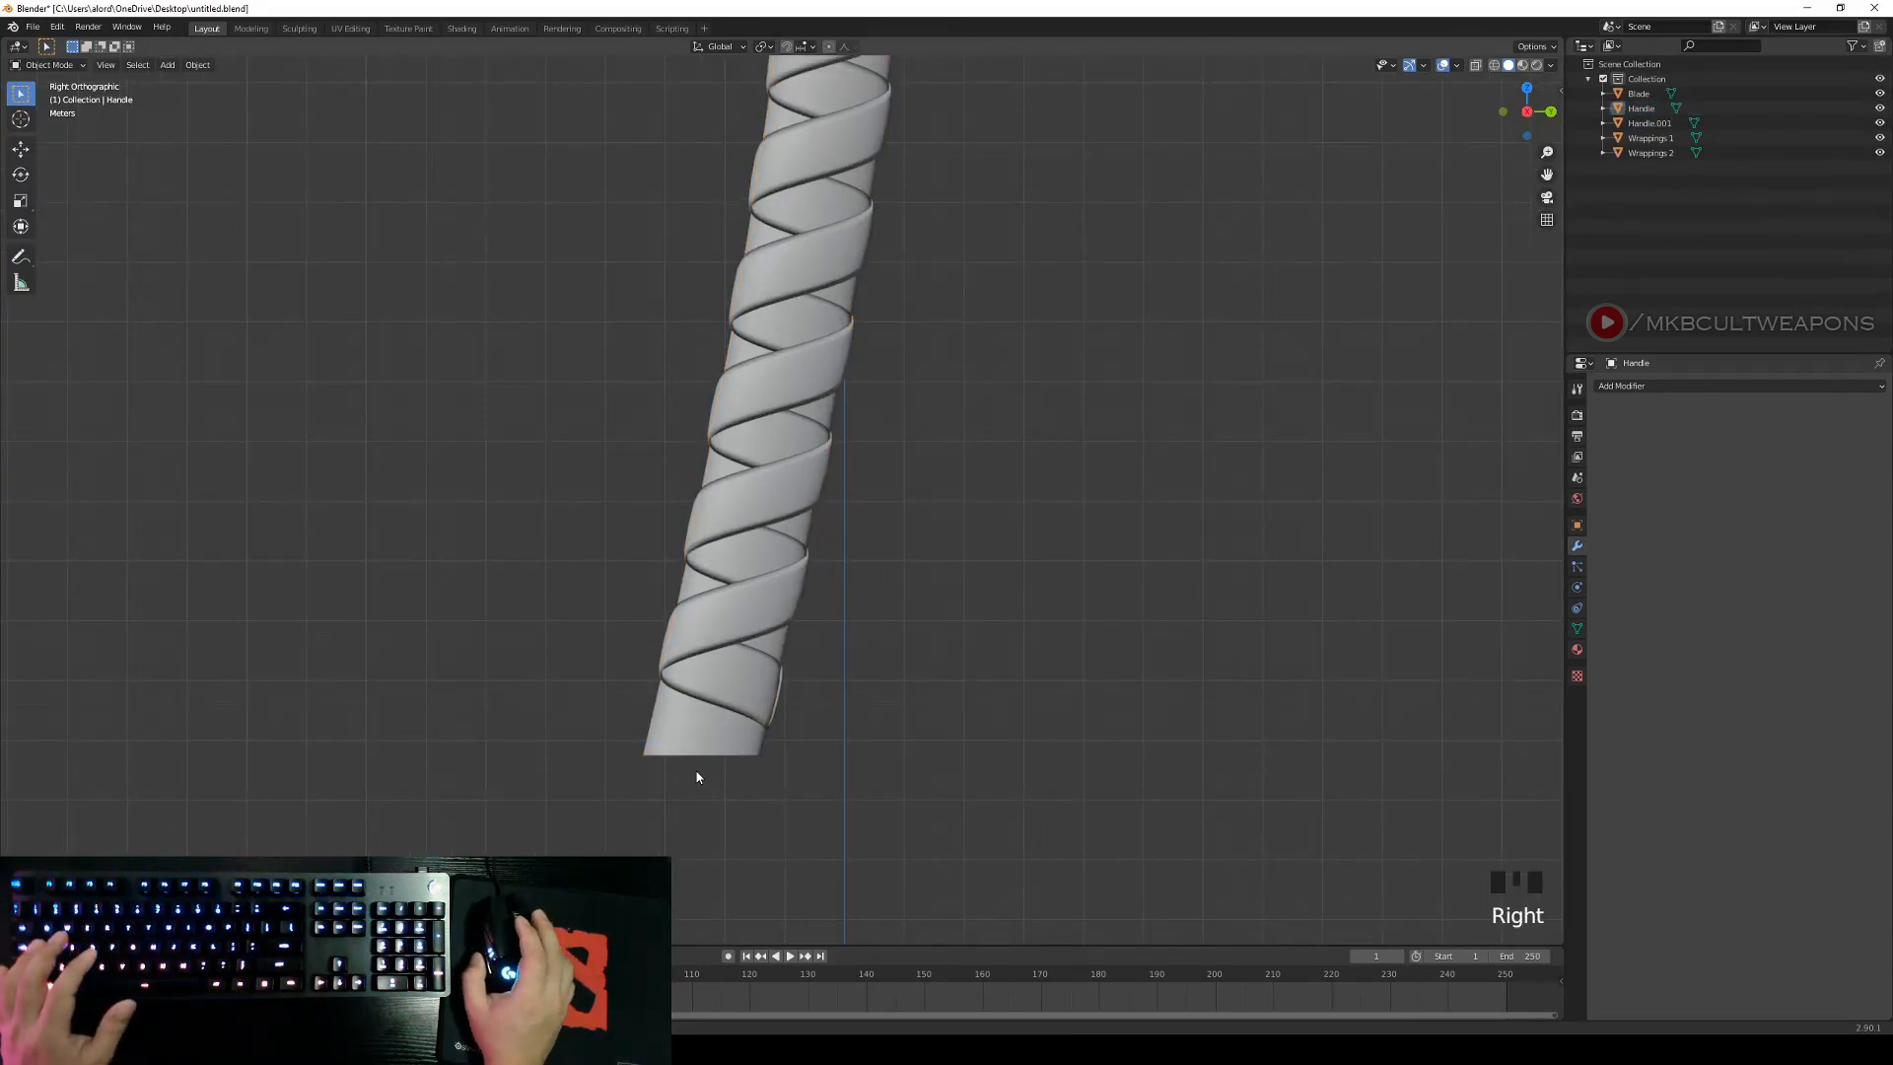
pyautogui.rightClick(689, 738)
pyautogui.press('Tab')
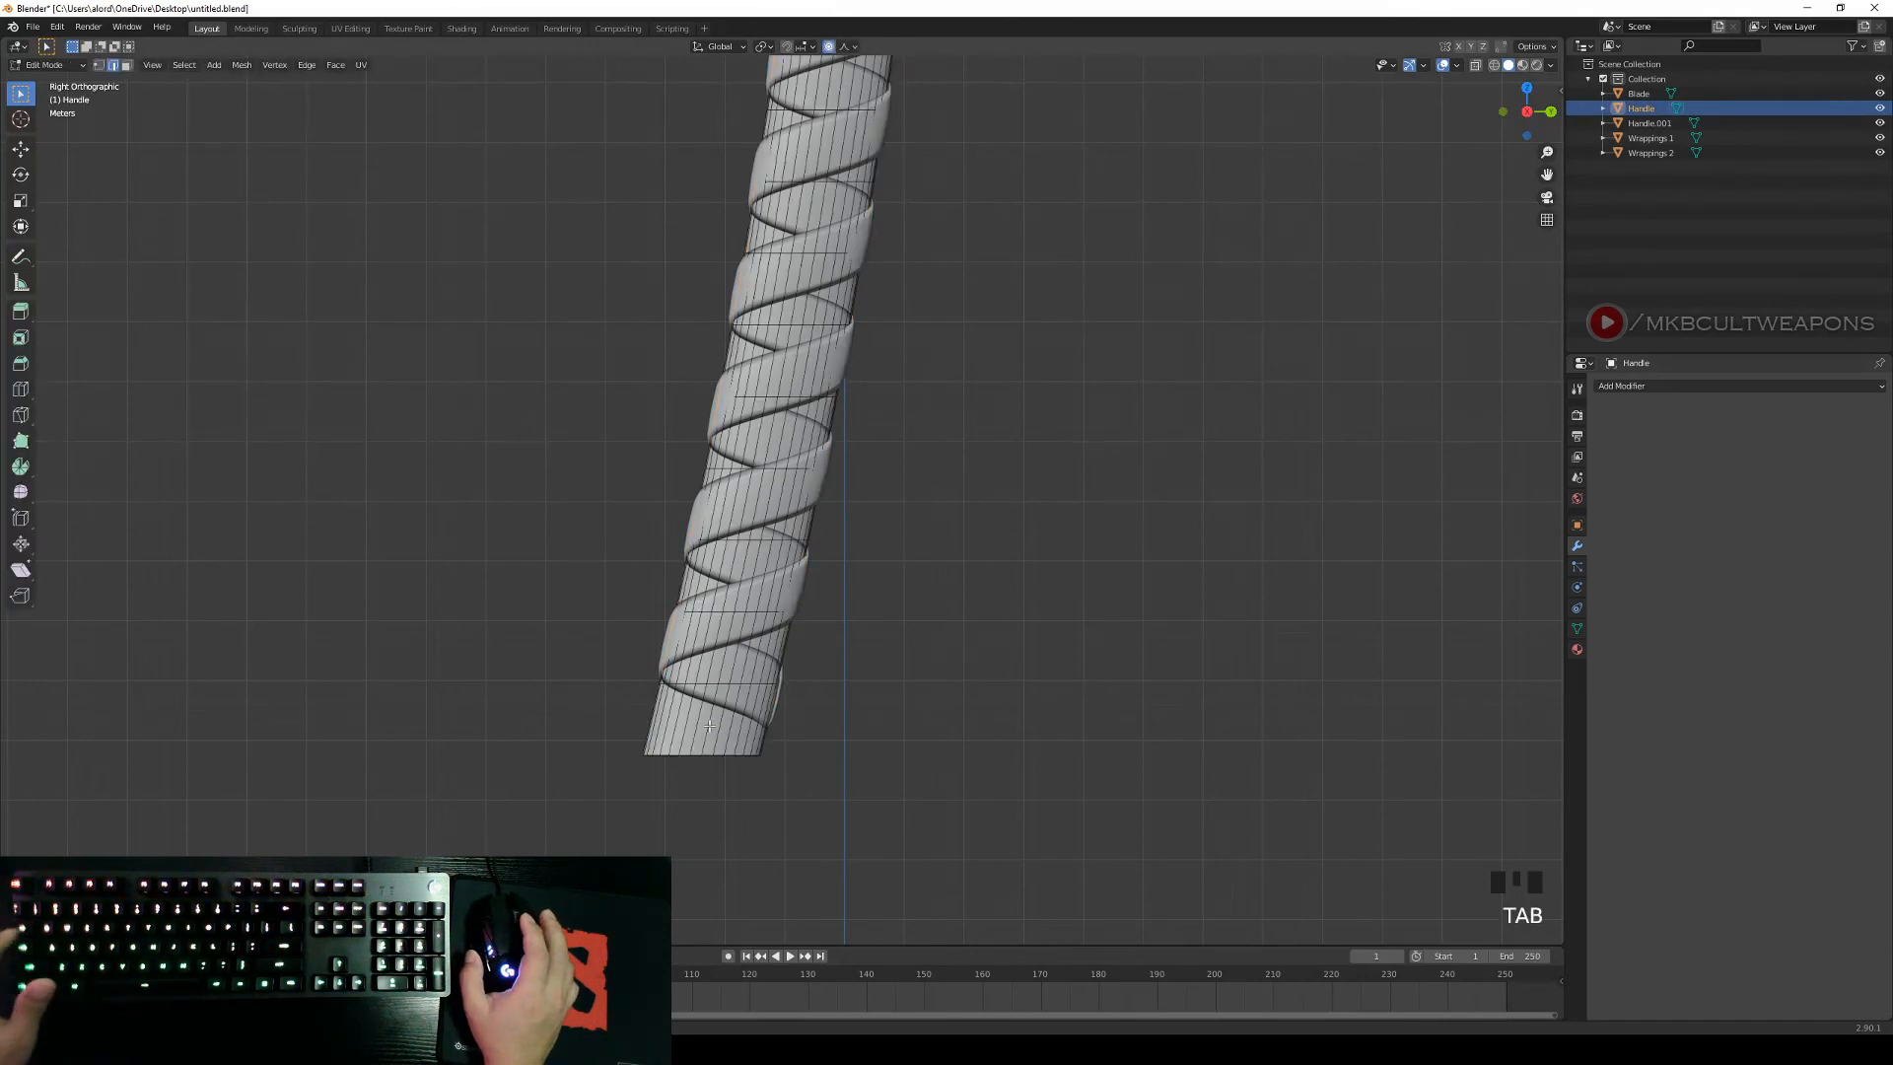
# Switch to wireframe shading and face selection, then box-select all faces at the handle's lower end.
pyautogui.press('z')
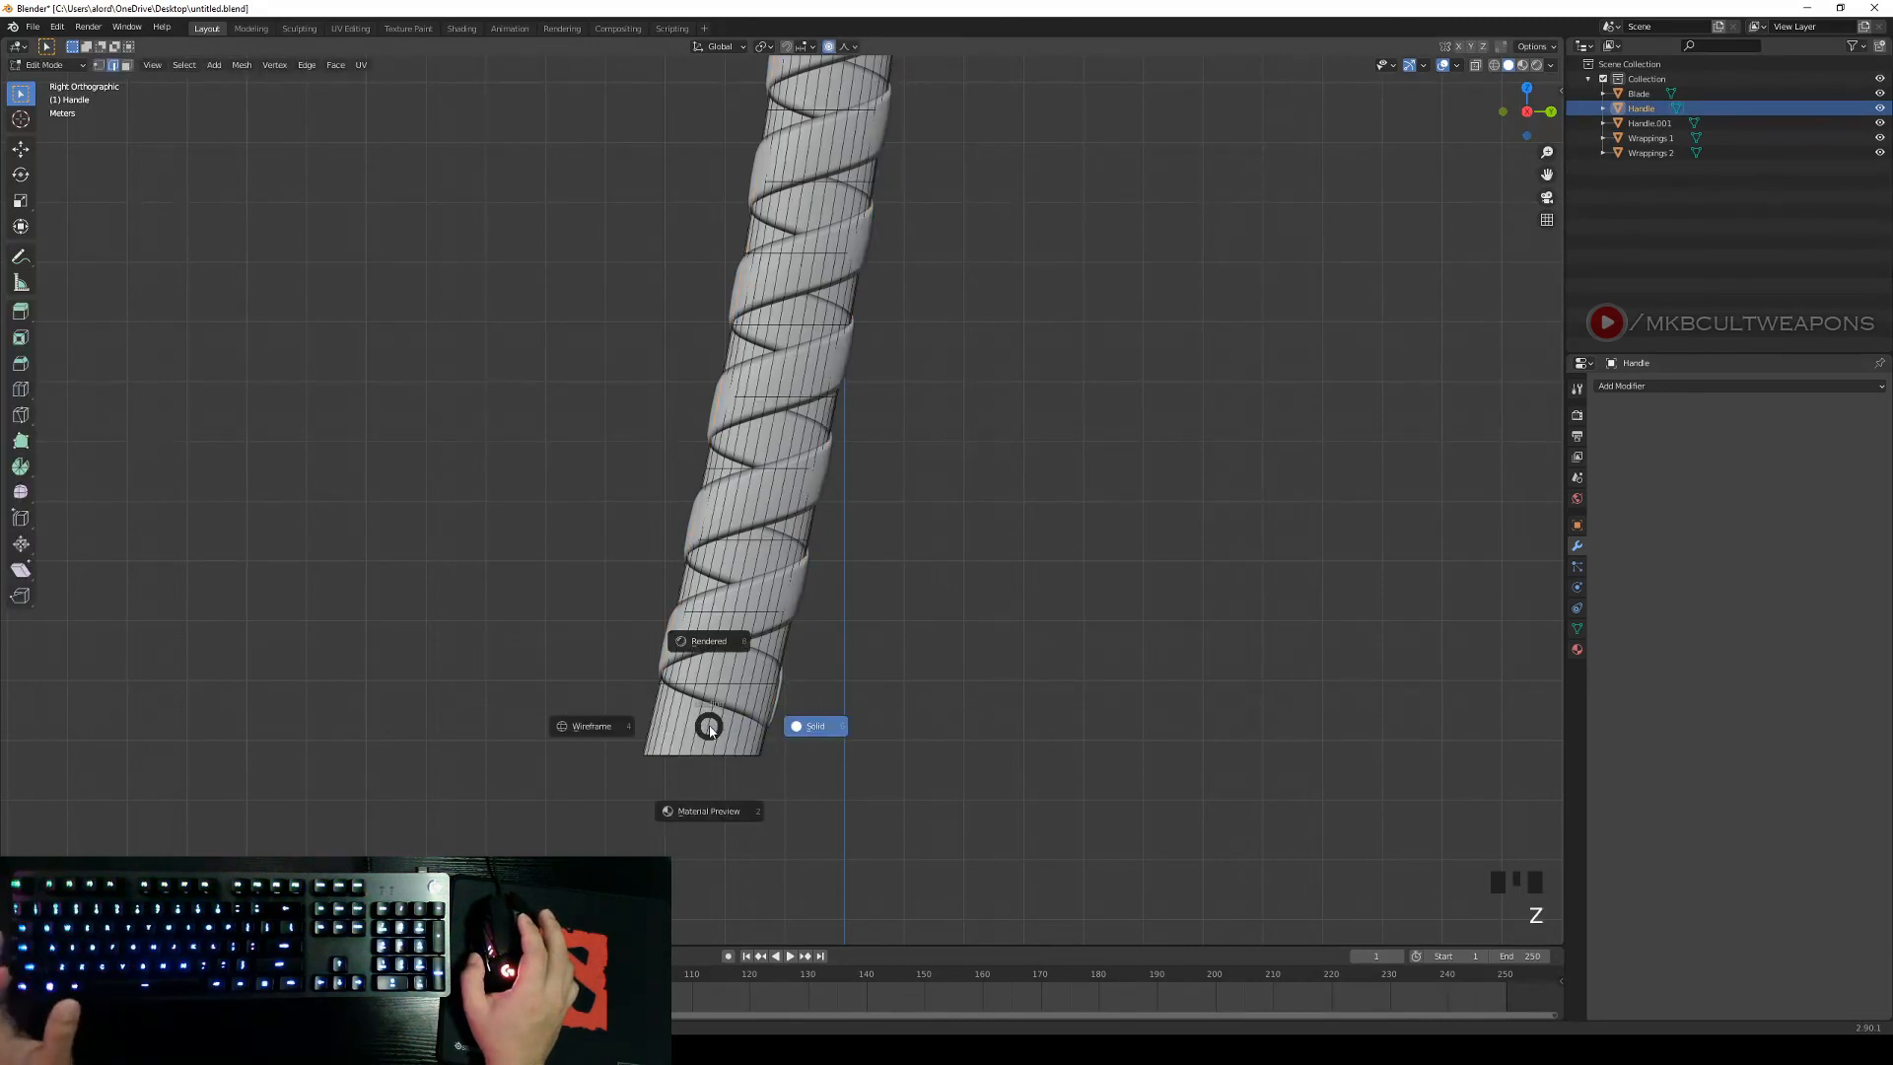
pyautogui.click(609, 729)
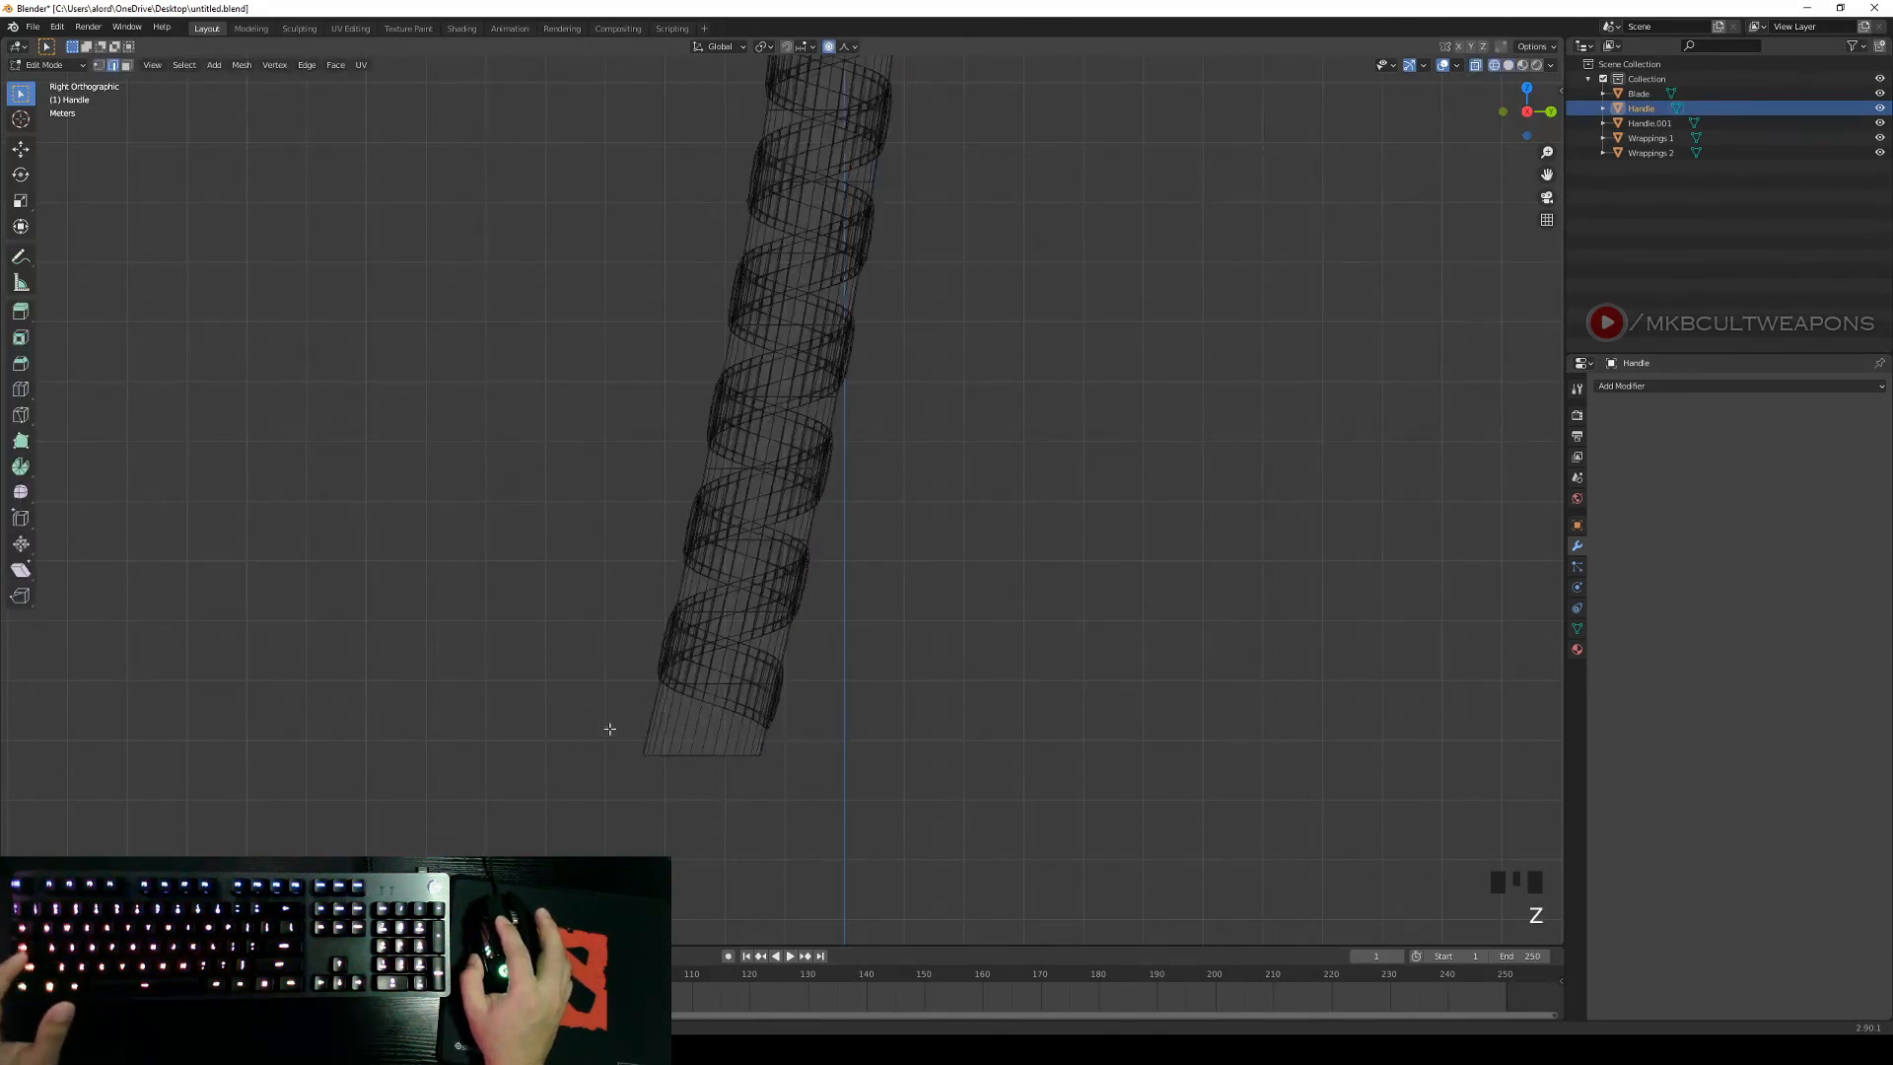
pyautogui.click(126, 66)
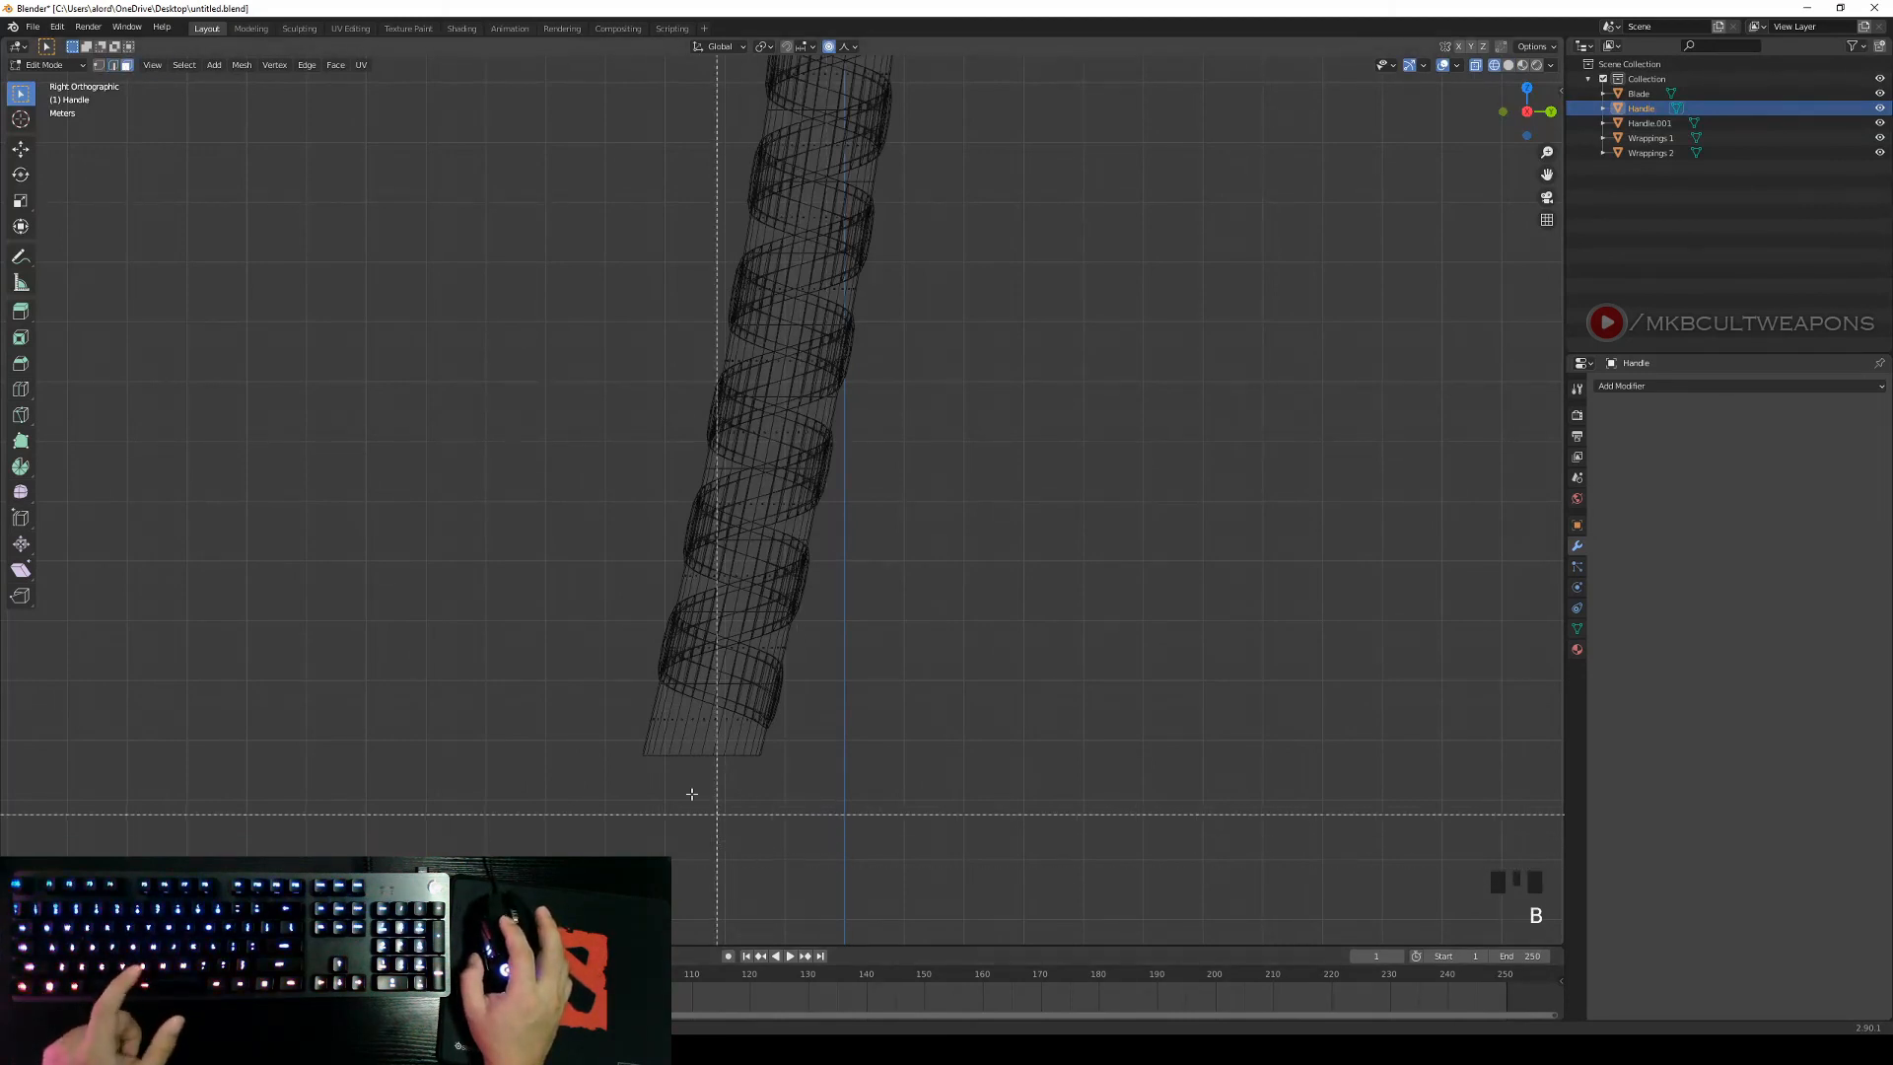
pyautogui.press('b')
pyautogui.moveTo(604, 677); pyautogui.dragTo(950, 836)
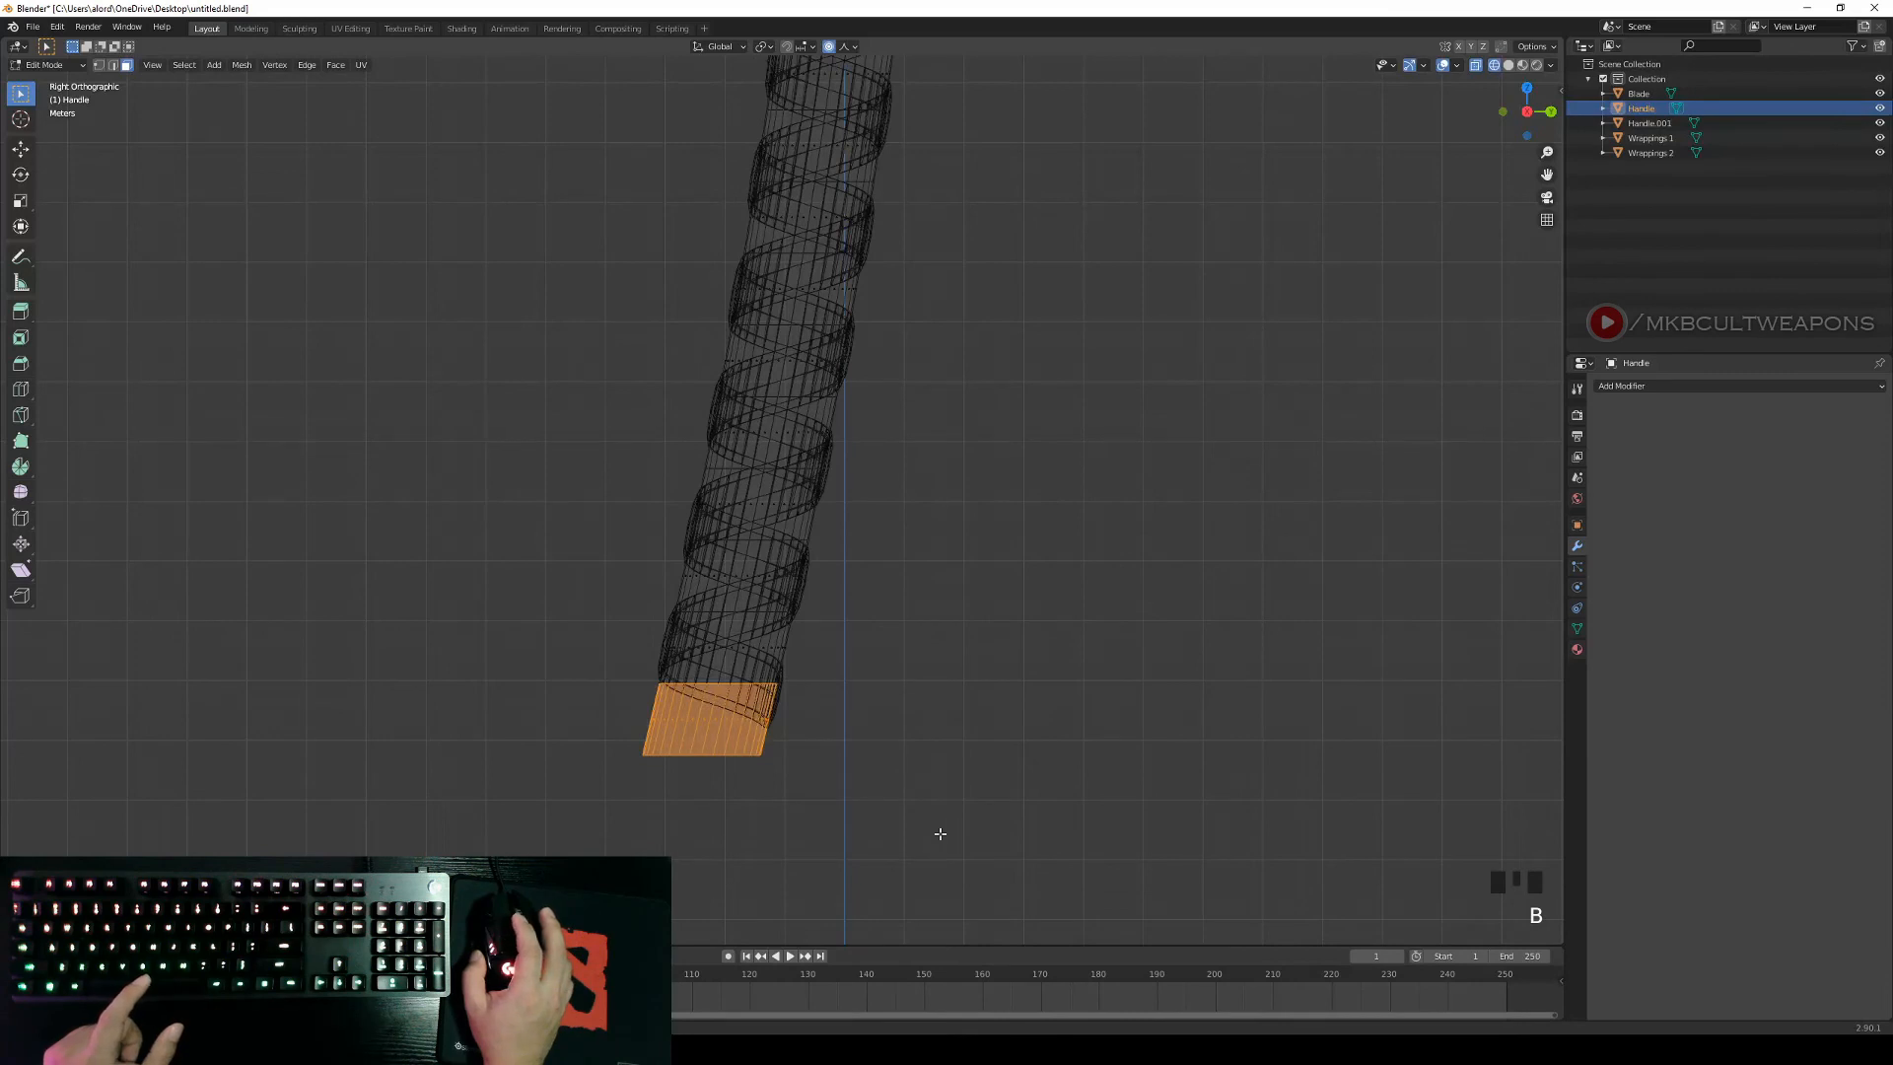
# Duplicate the selected faces in place, separate them into their own object and select that object in Object Mode.
pyautogui.hotkey('shift', 'd')
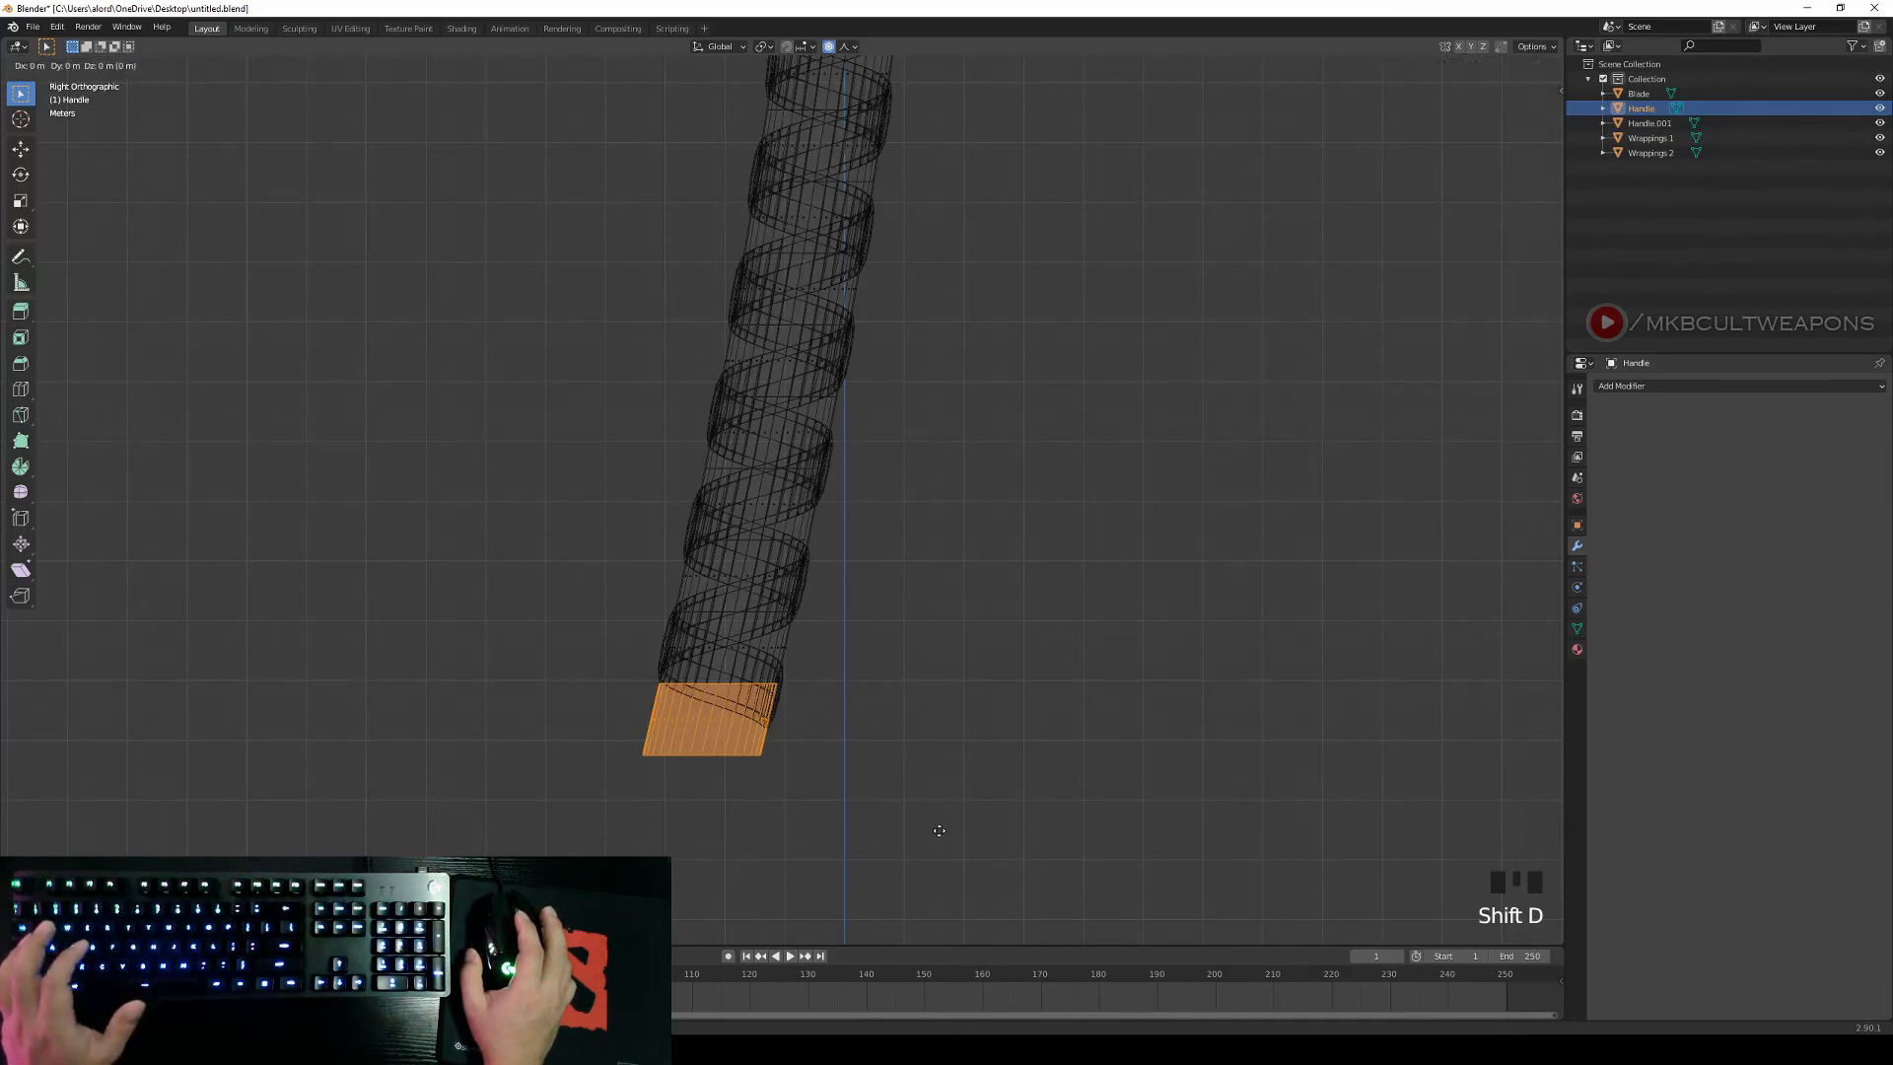
pyautogui.rightClick(939, 831)
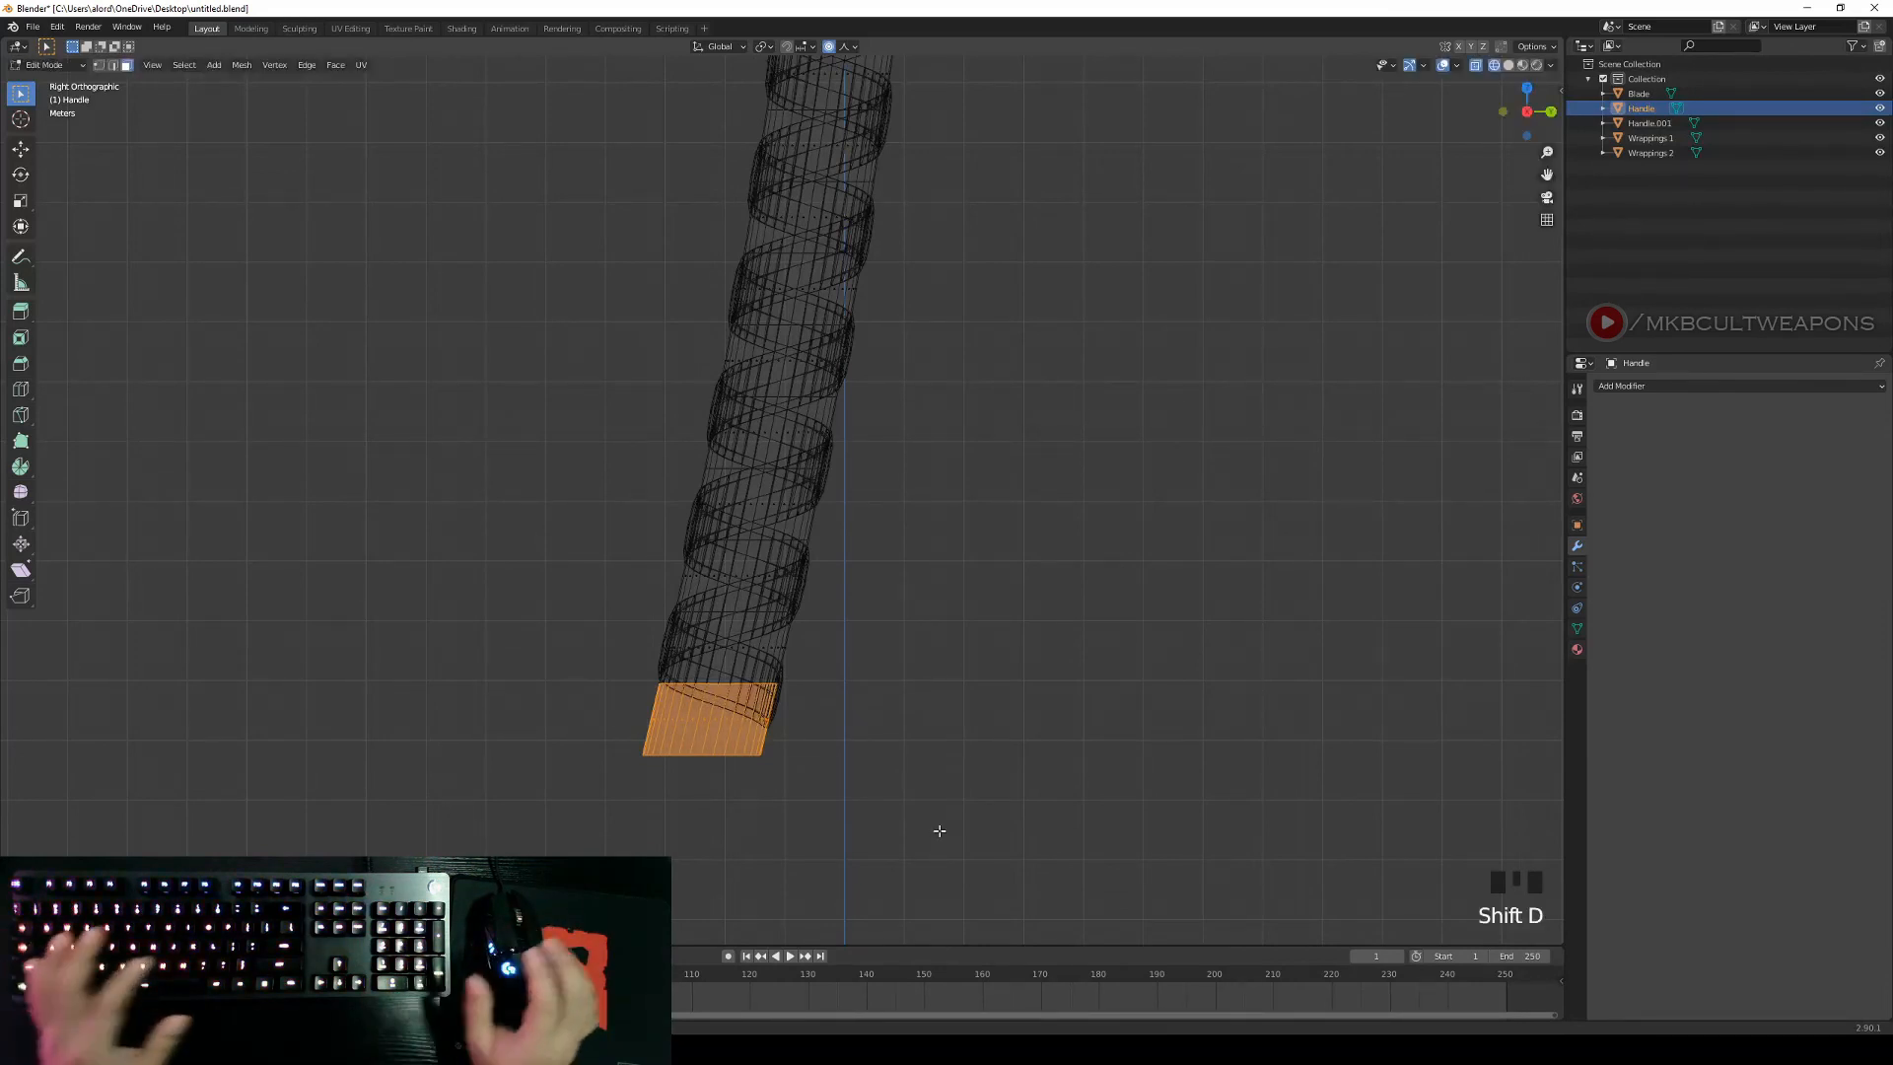
pyautogui.press('p')
pyautogui.doubleClick(940, 831)
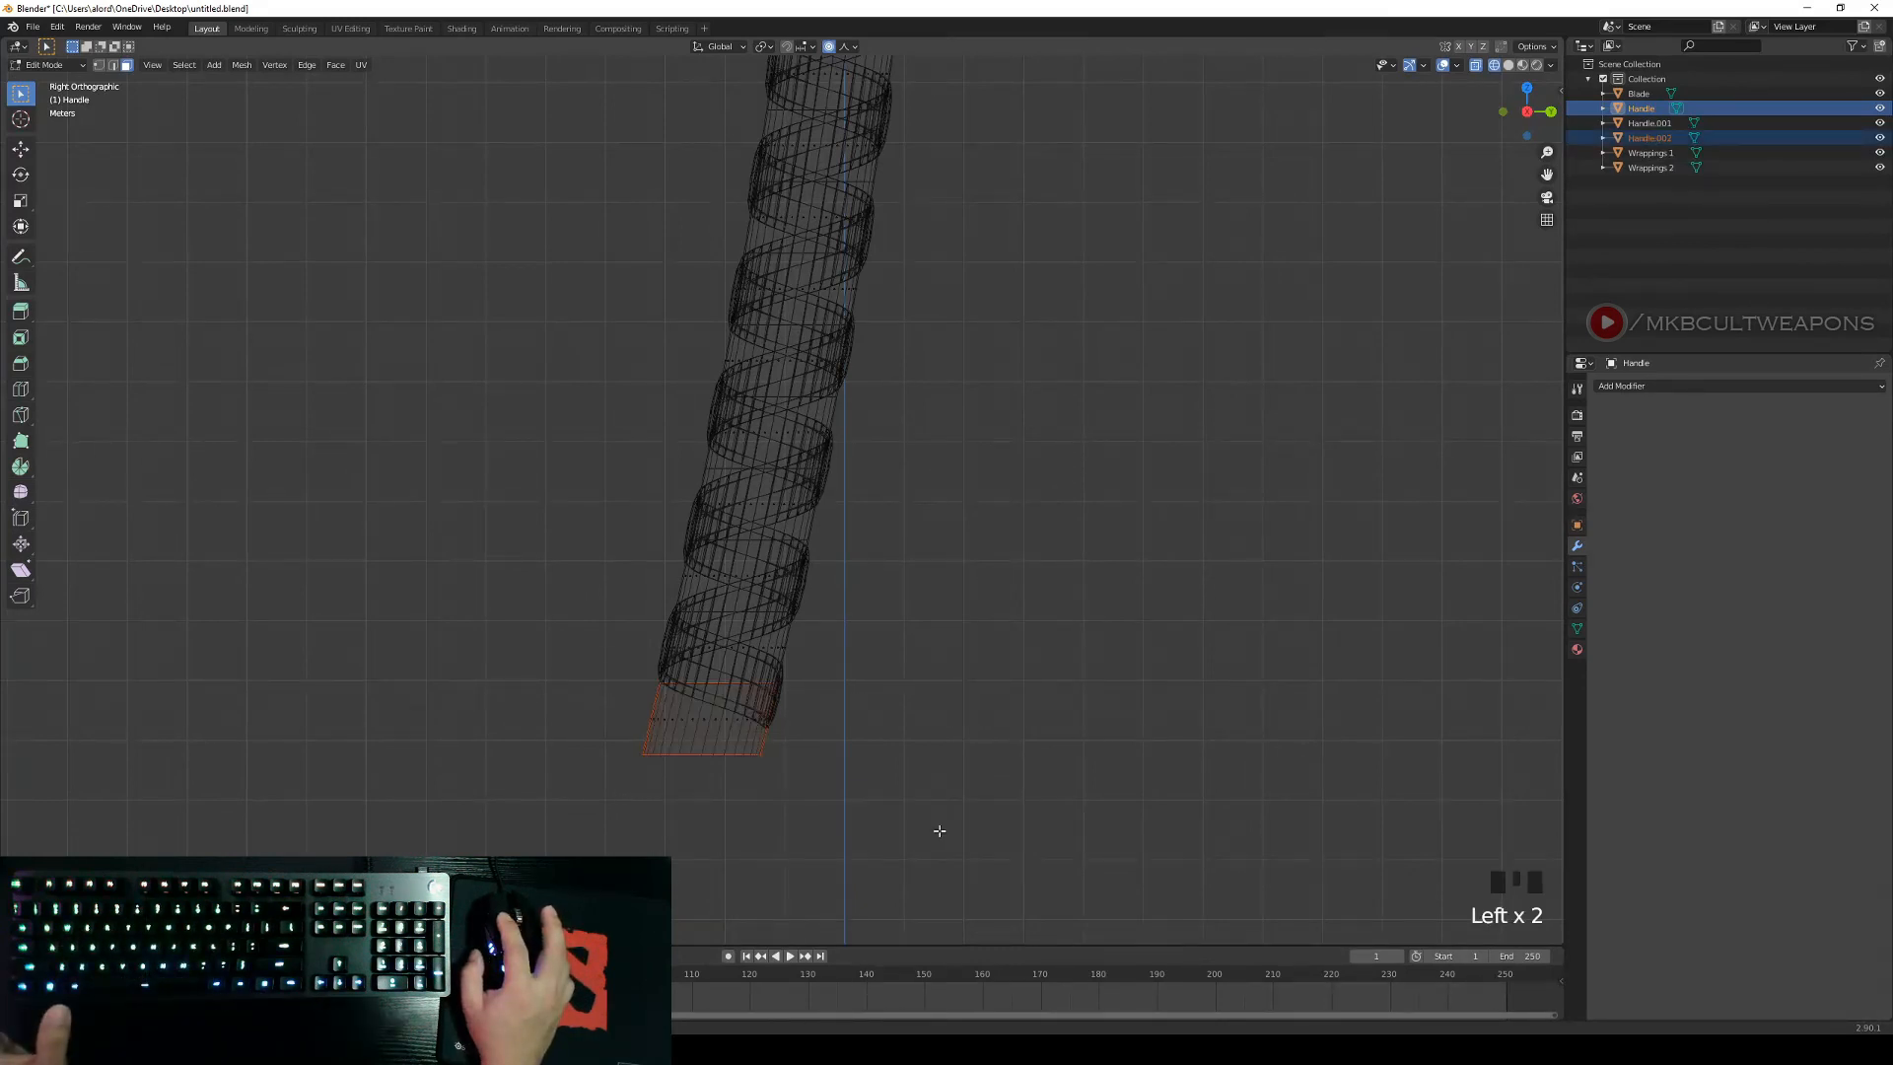
pyautogui.press('Tab')
pyautogui.rightClick(868, 788)
pyautogui.rightClick(761, 763)
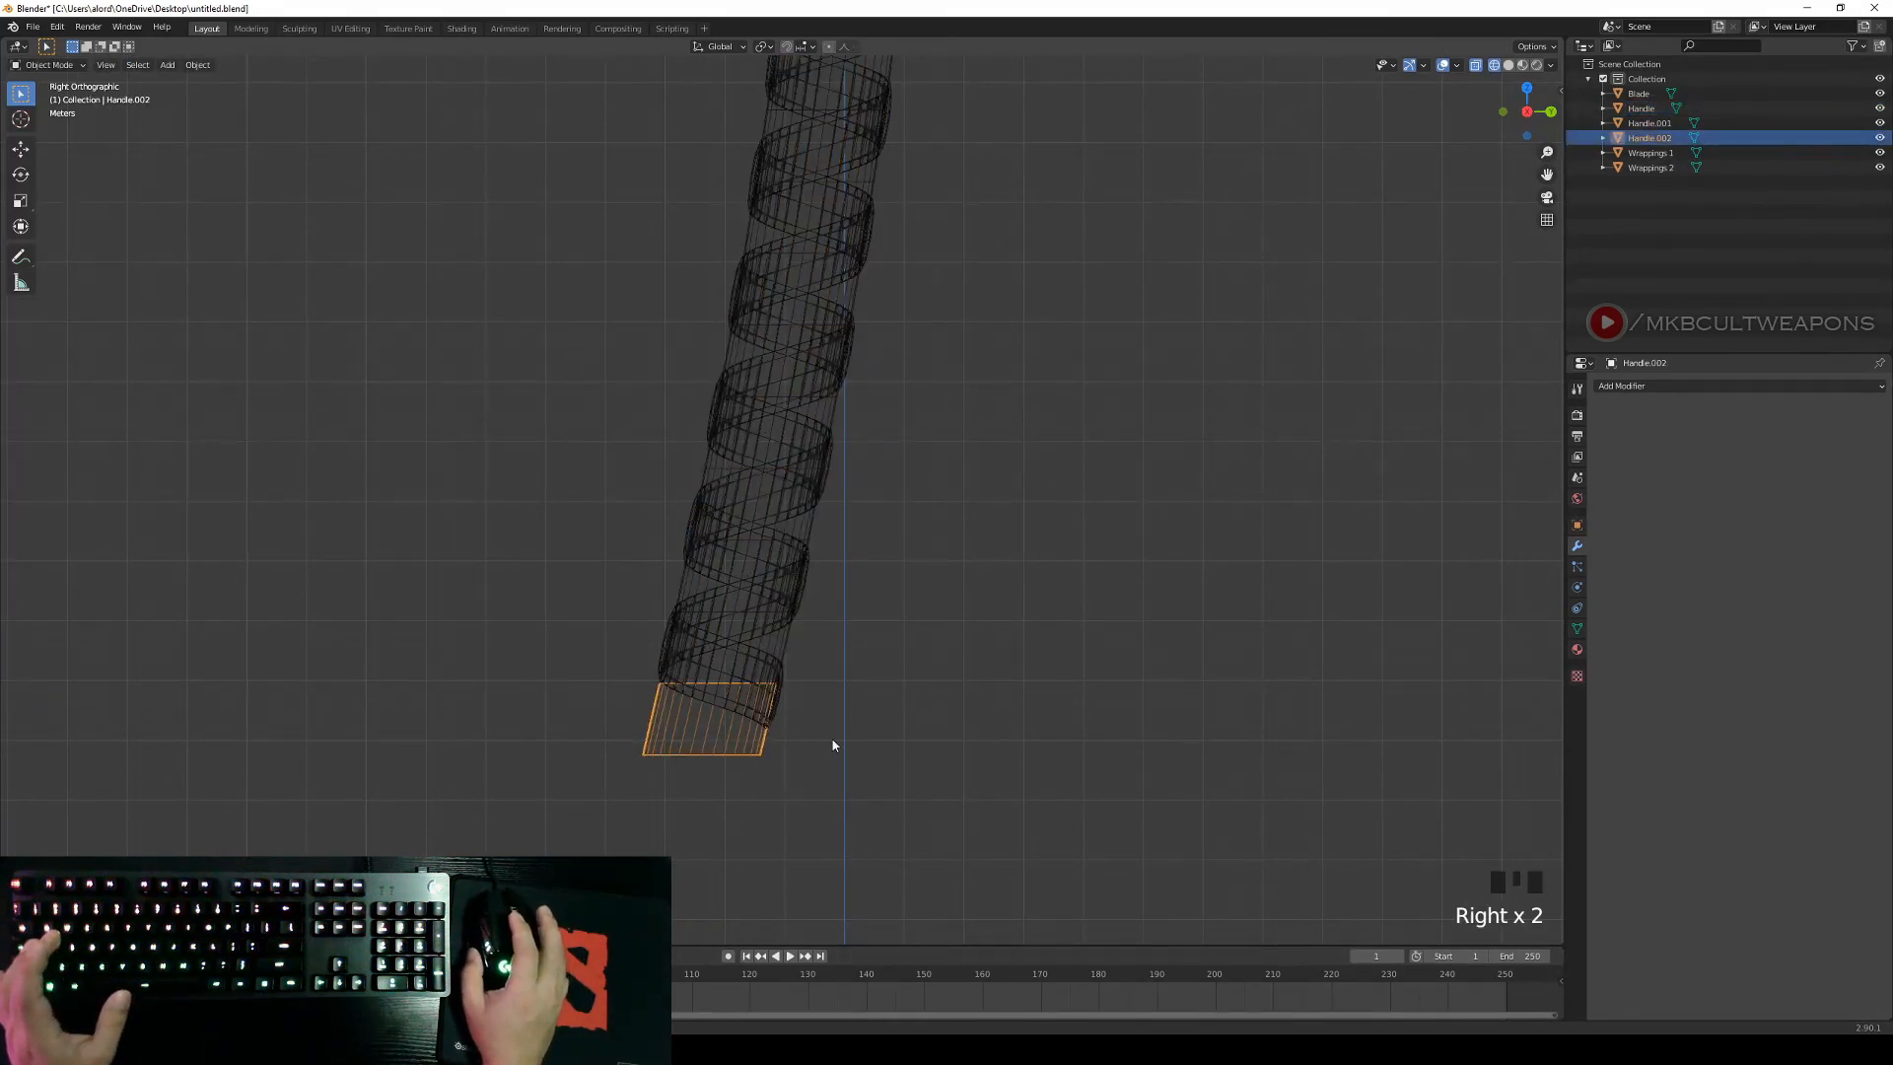
# Return to solid shading, open the separated end piece for mesh editing and select all of its faces.
pyautogui.keyDown('shift'); pyautogui.moveTo(680, 697); pyautogui.dragTo(765, 697, button='middle'); pyautogui.keyUp('shift')
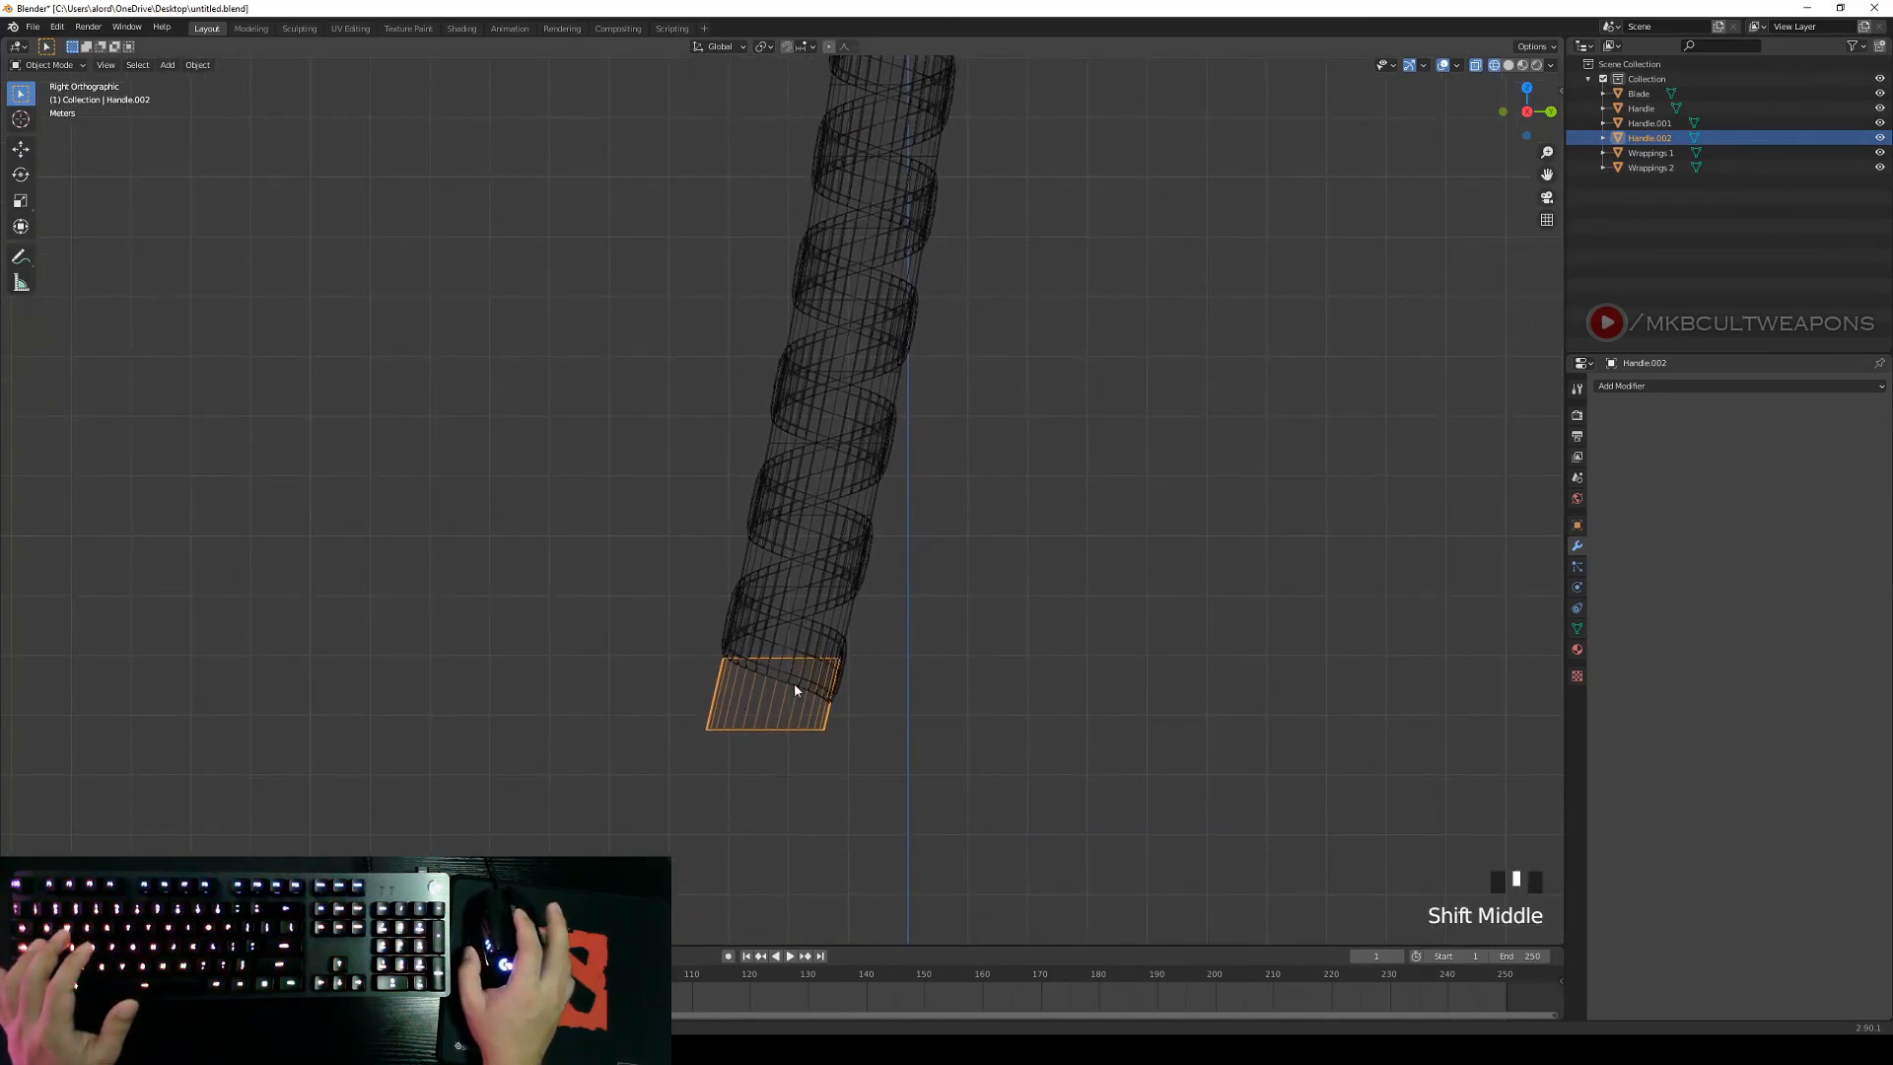
pyautogui.press('z')
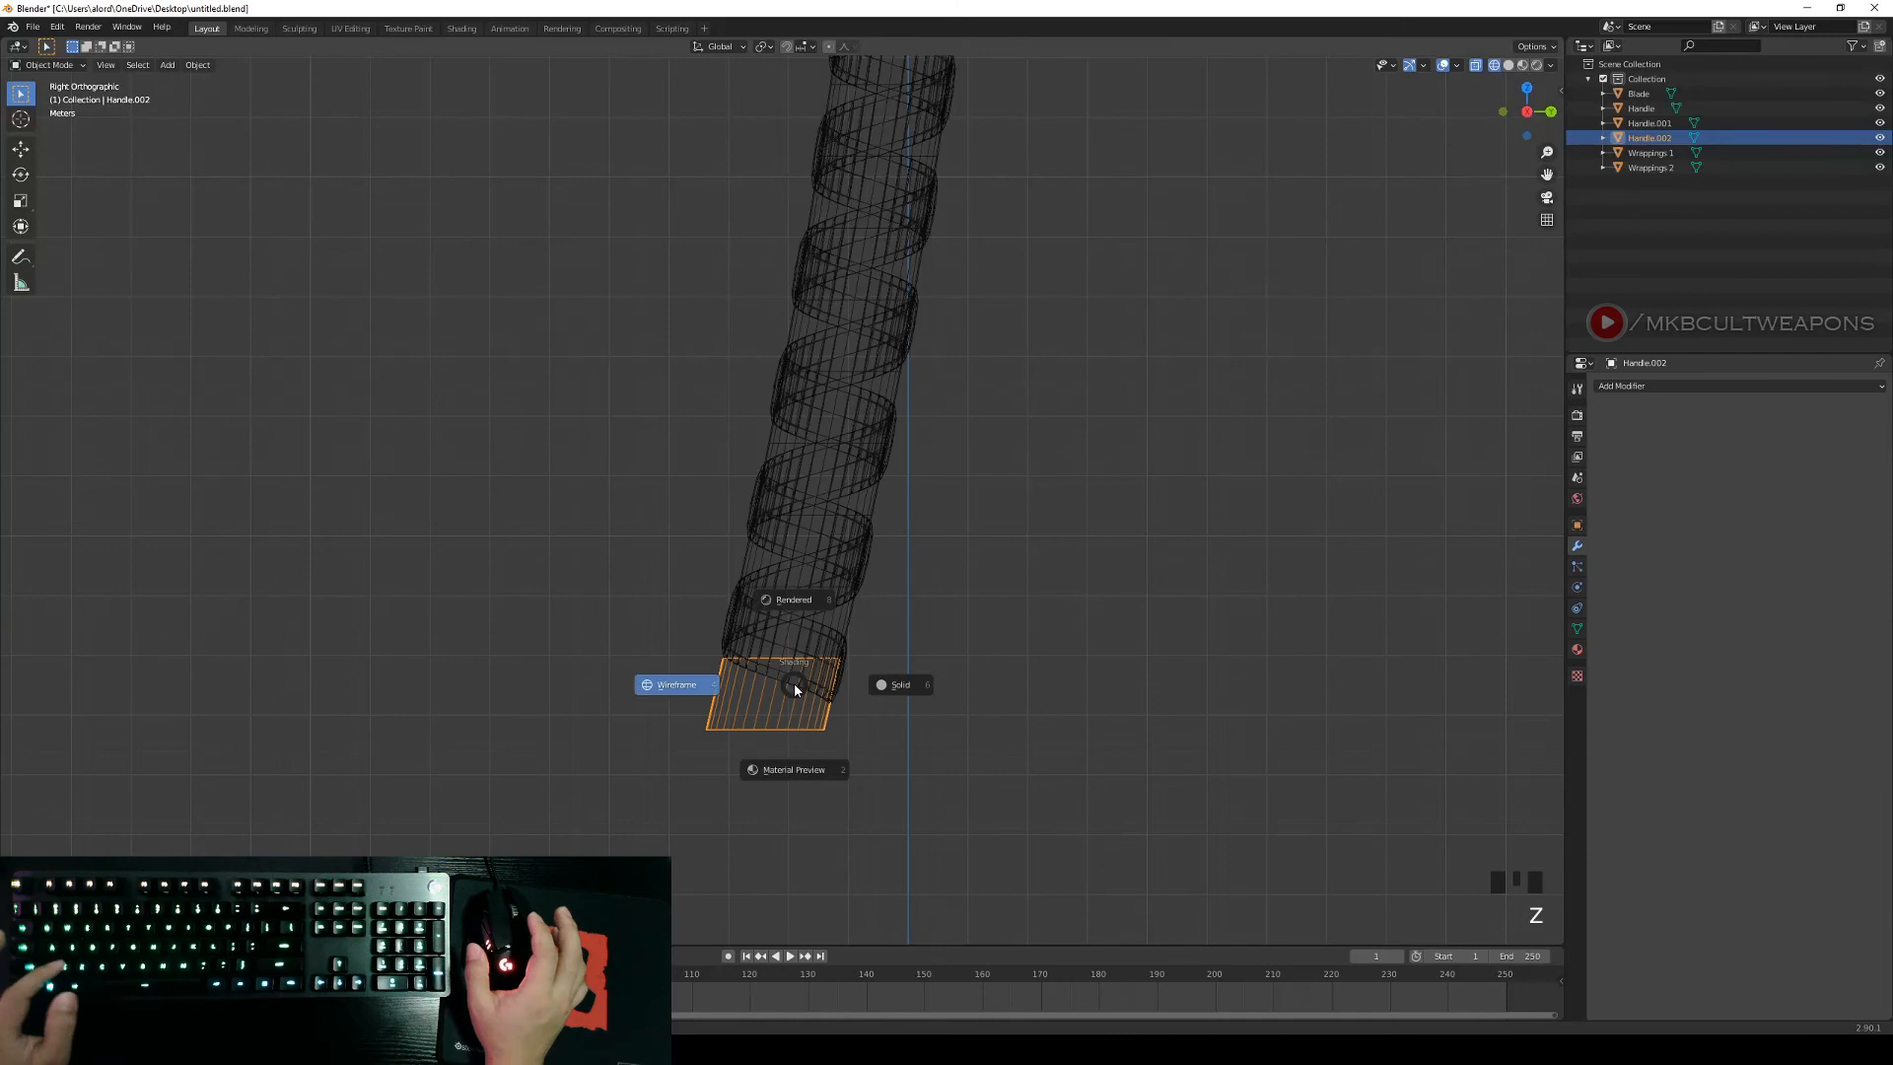
pyautogui.click(890, 694)
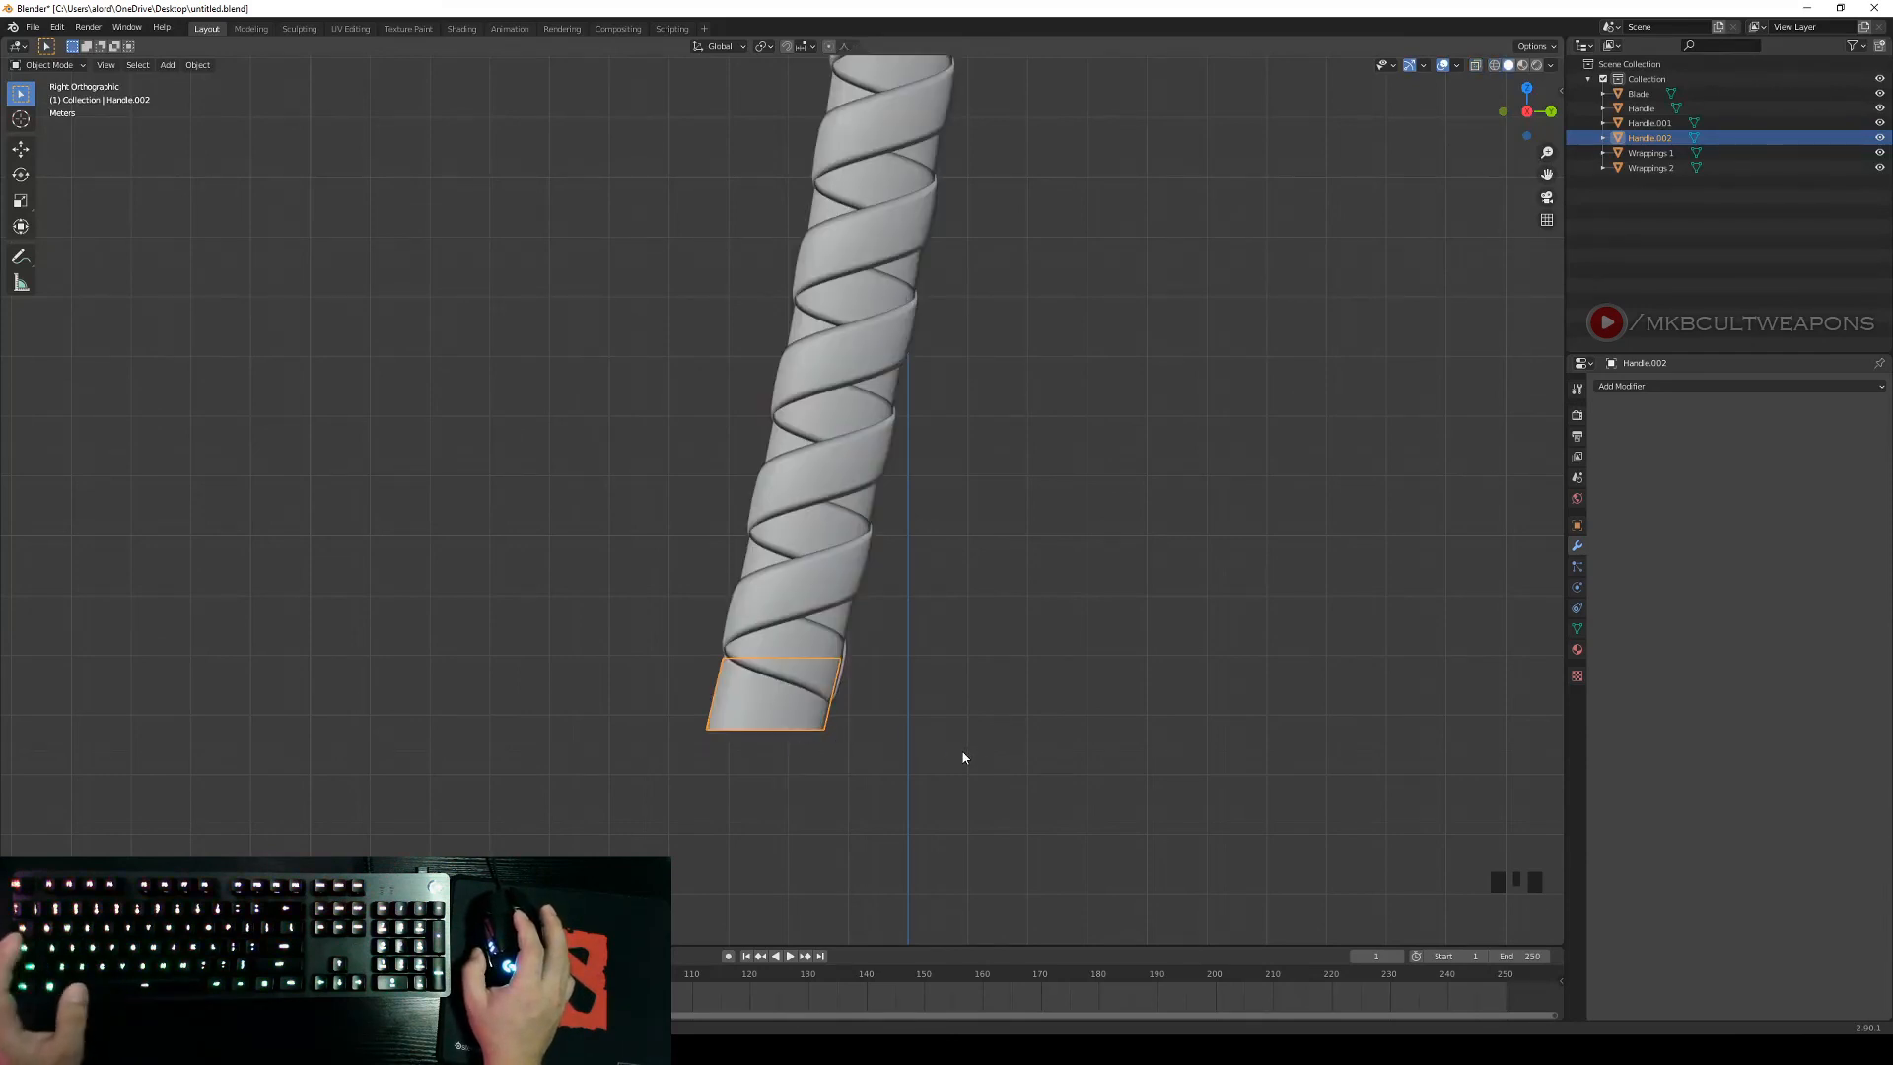
pyautogui.moveTo(1027, 748); pyautogui.dragTo(1000, 737, button='middle')
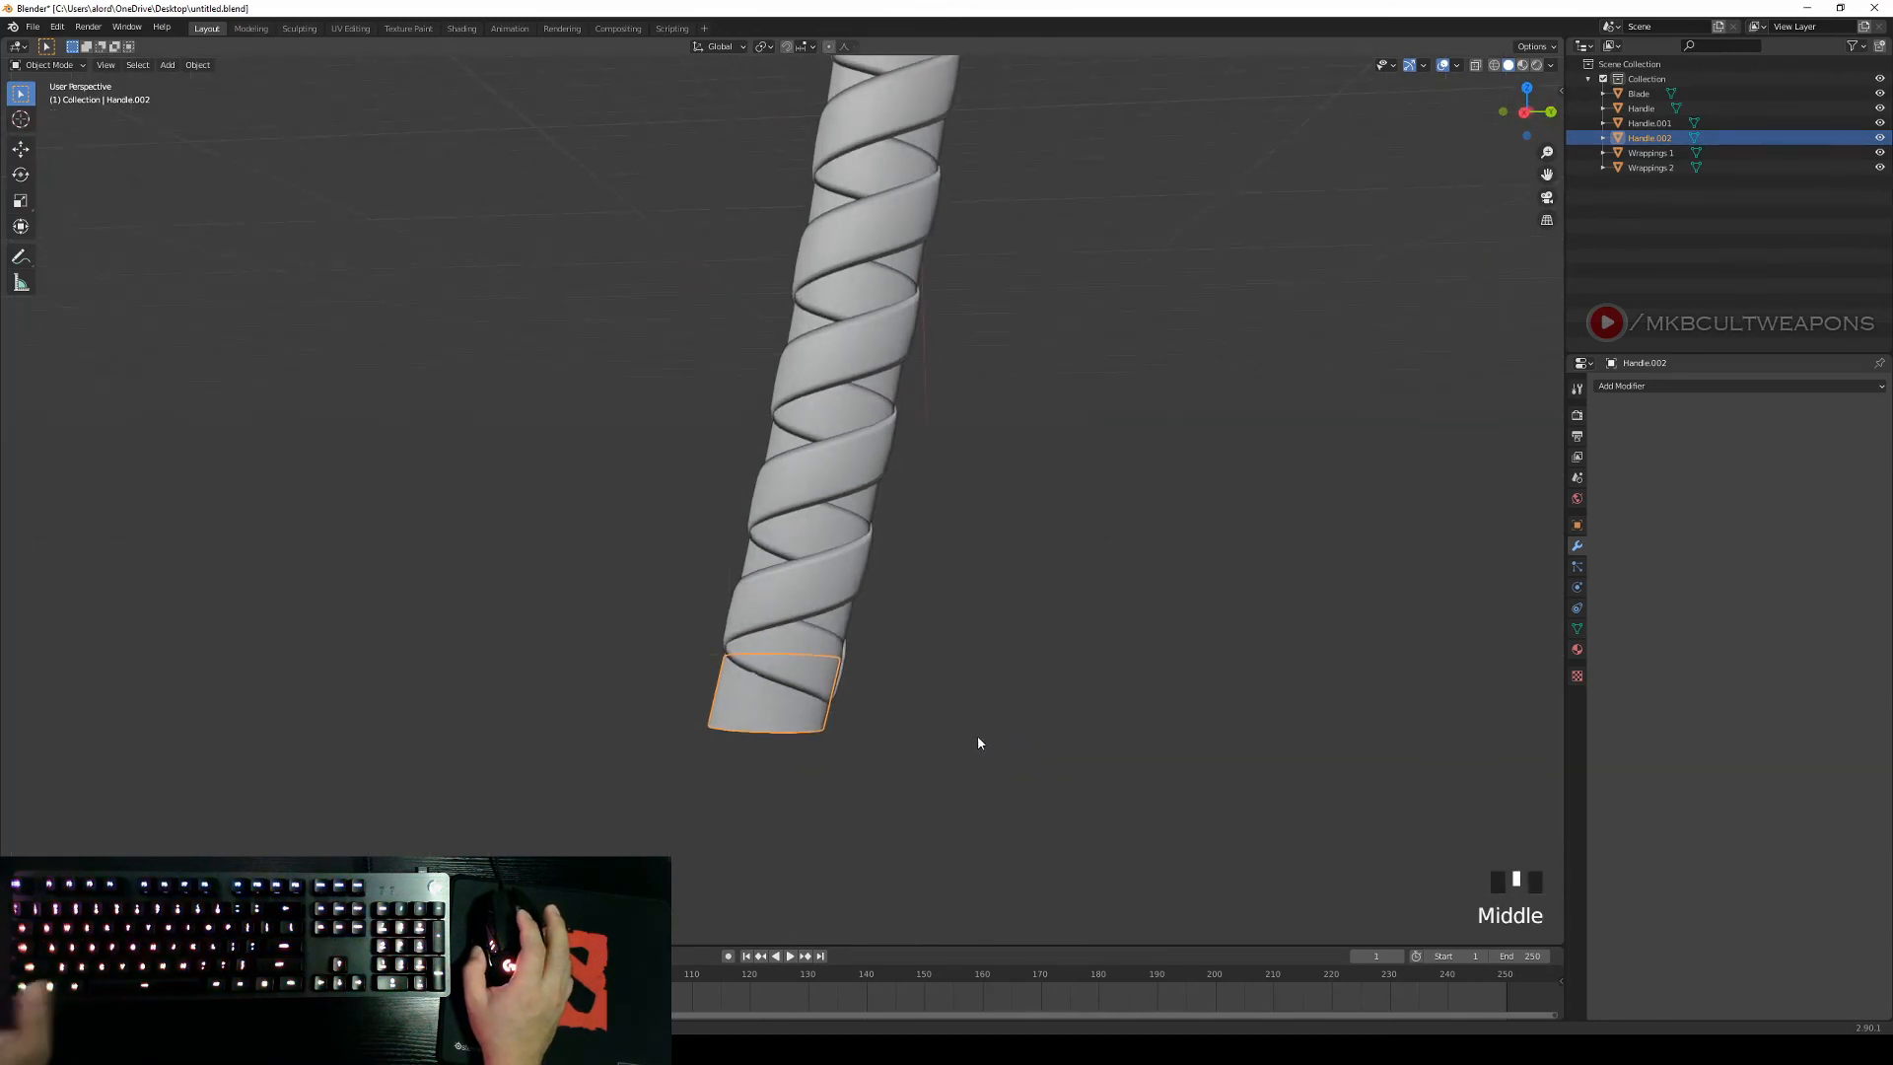
pyautogui.press('Tab')
pyautogui.moveTo(967, 740); pyautogui.dragTo(968, 778, button='middle')
pyautogui.scroll(2, 967, 778)
pyautogui.press('a')
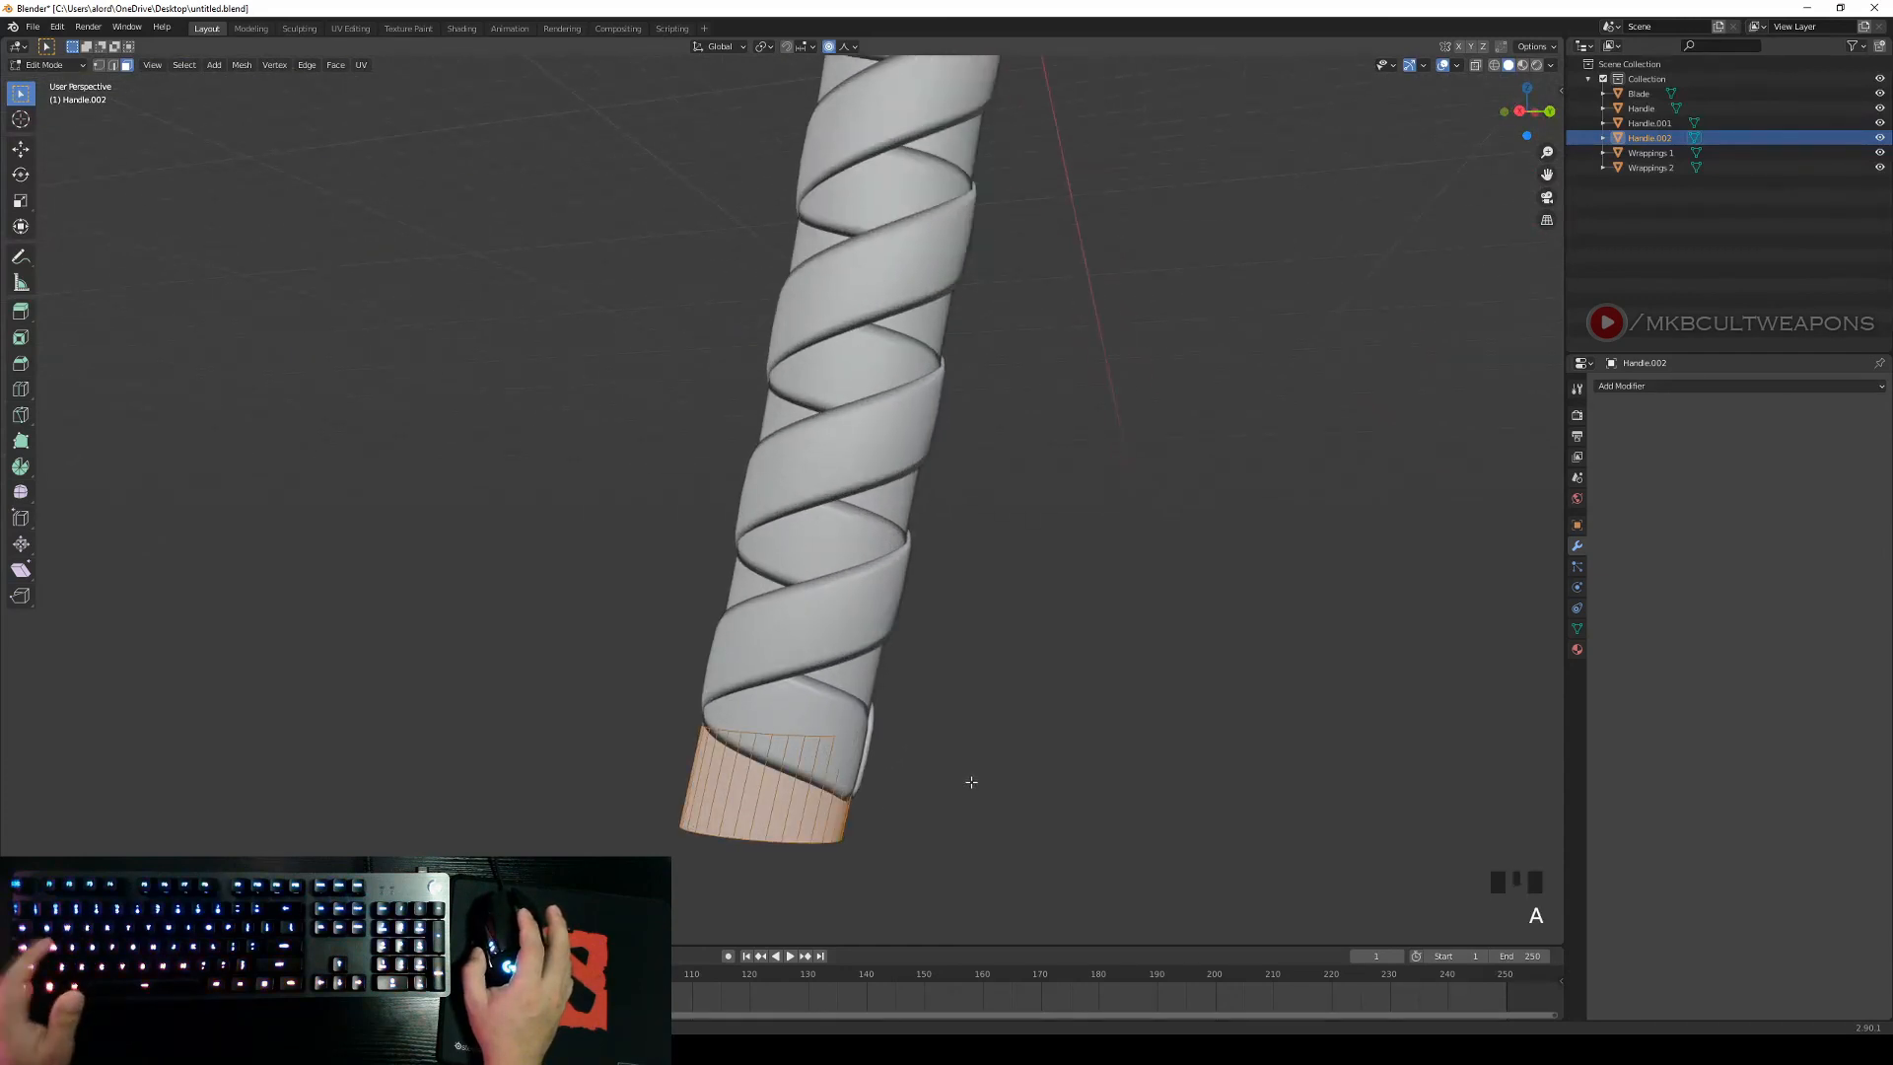
# Try to enlarge the handle's end piece uniformly with proportional editing enabled.
pyautogui.press('s')
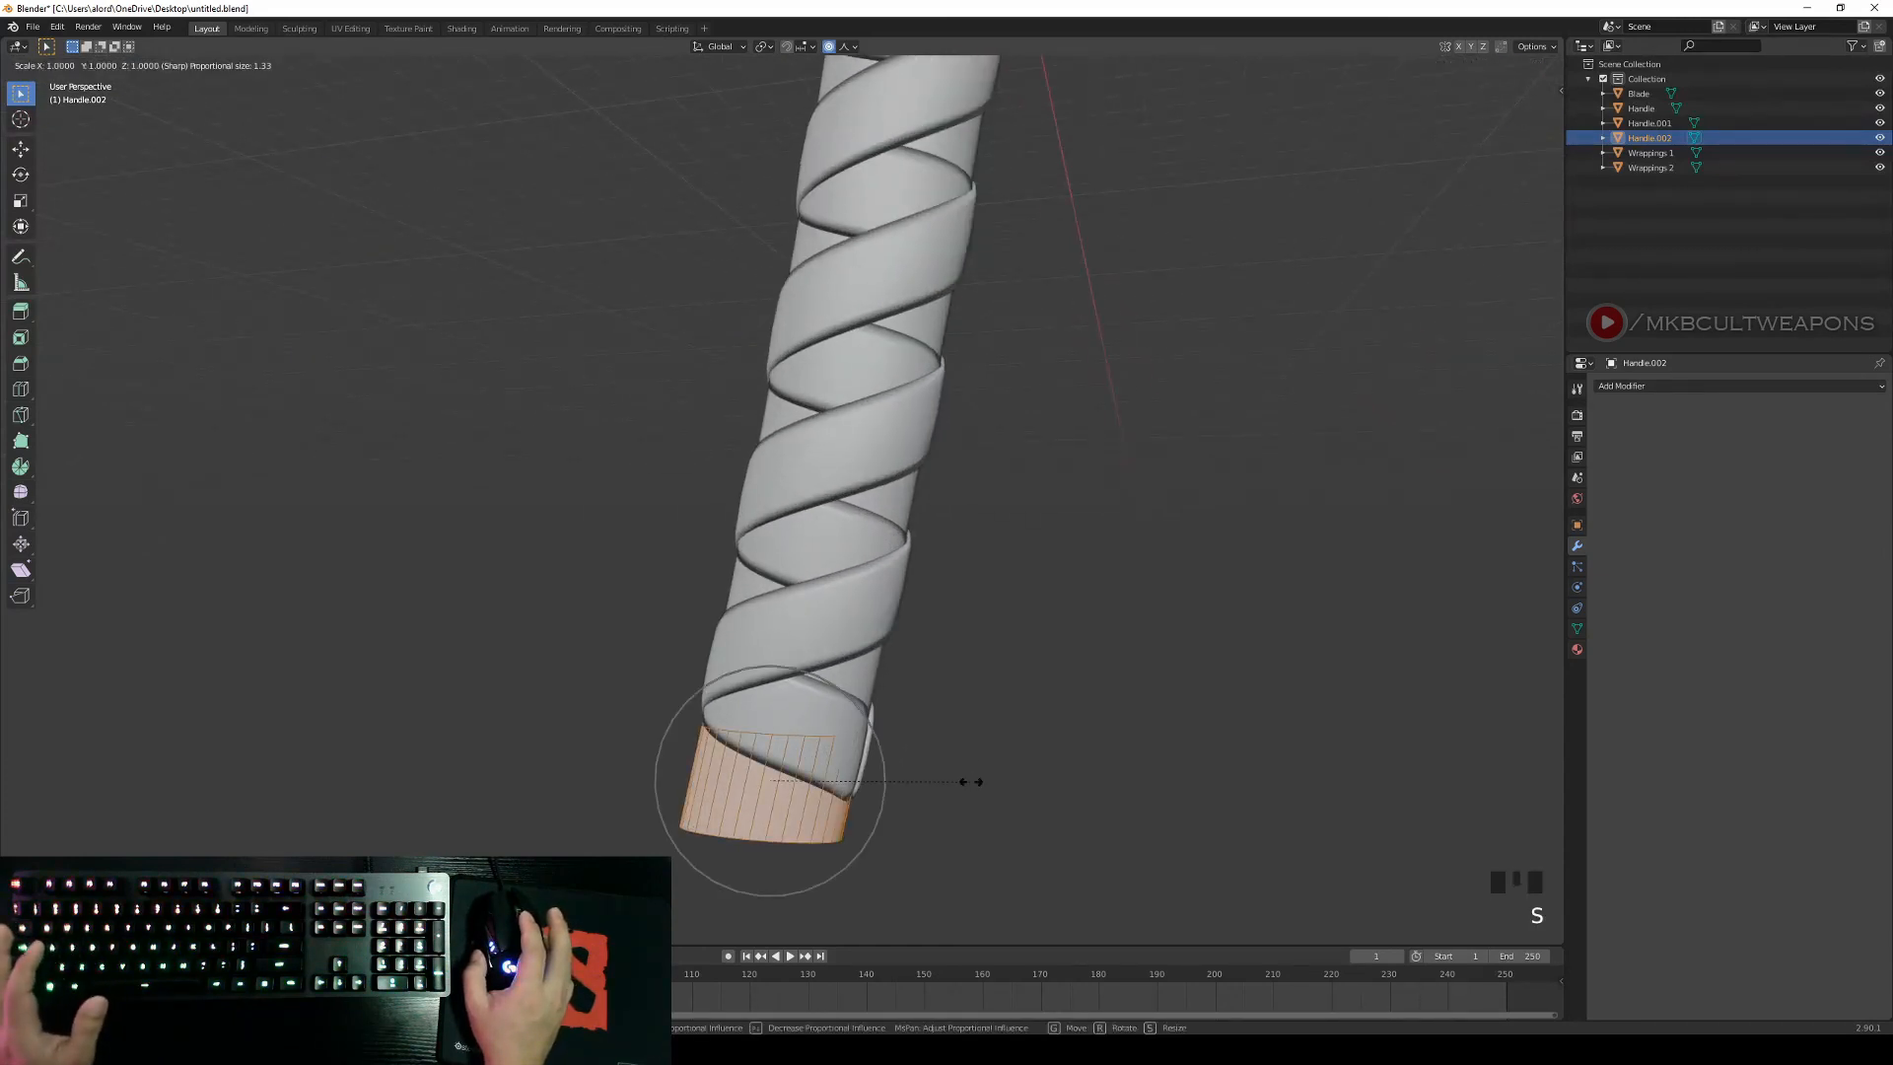
pyautogui.click(992, 795)
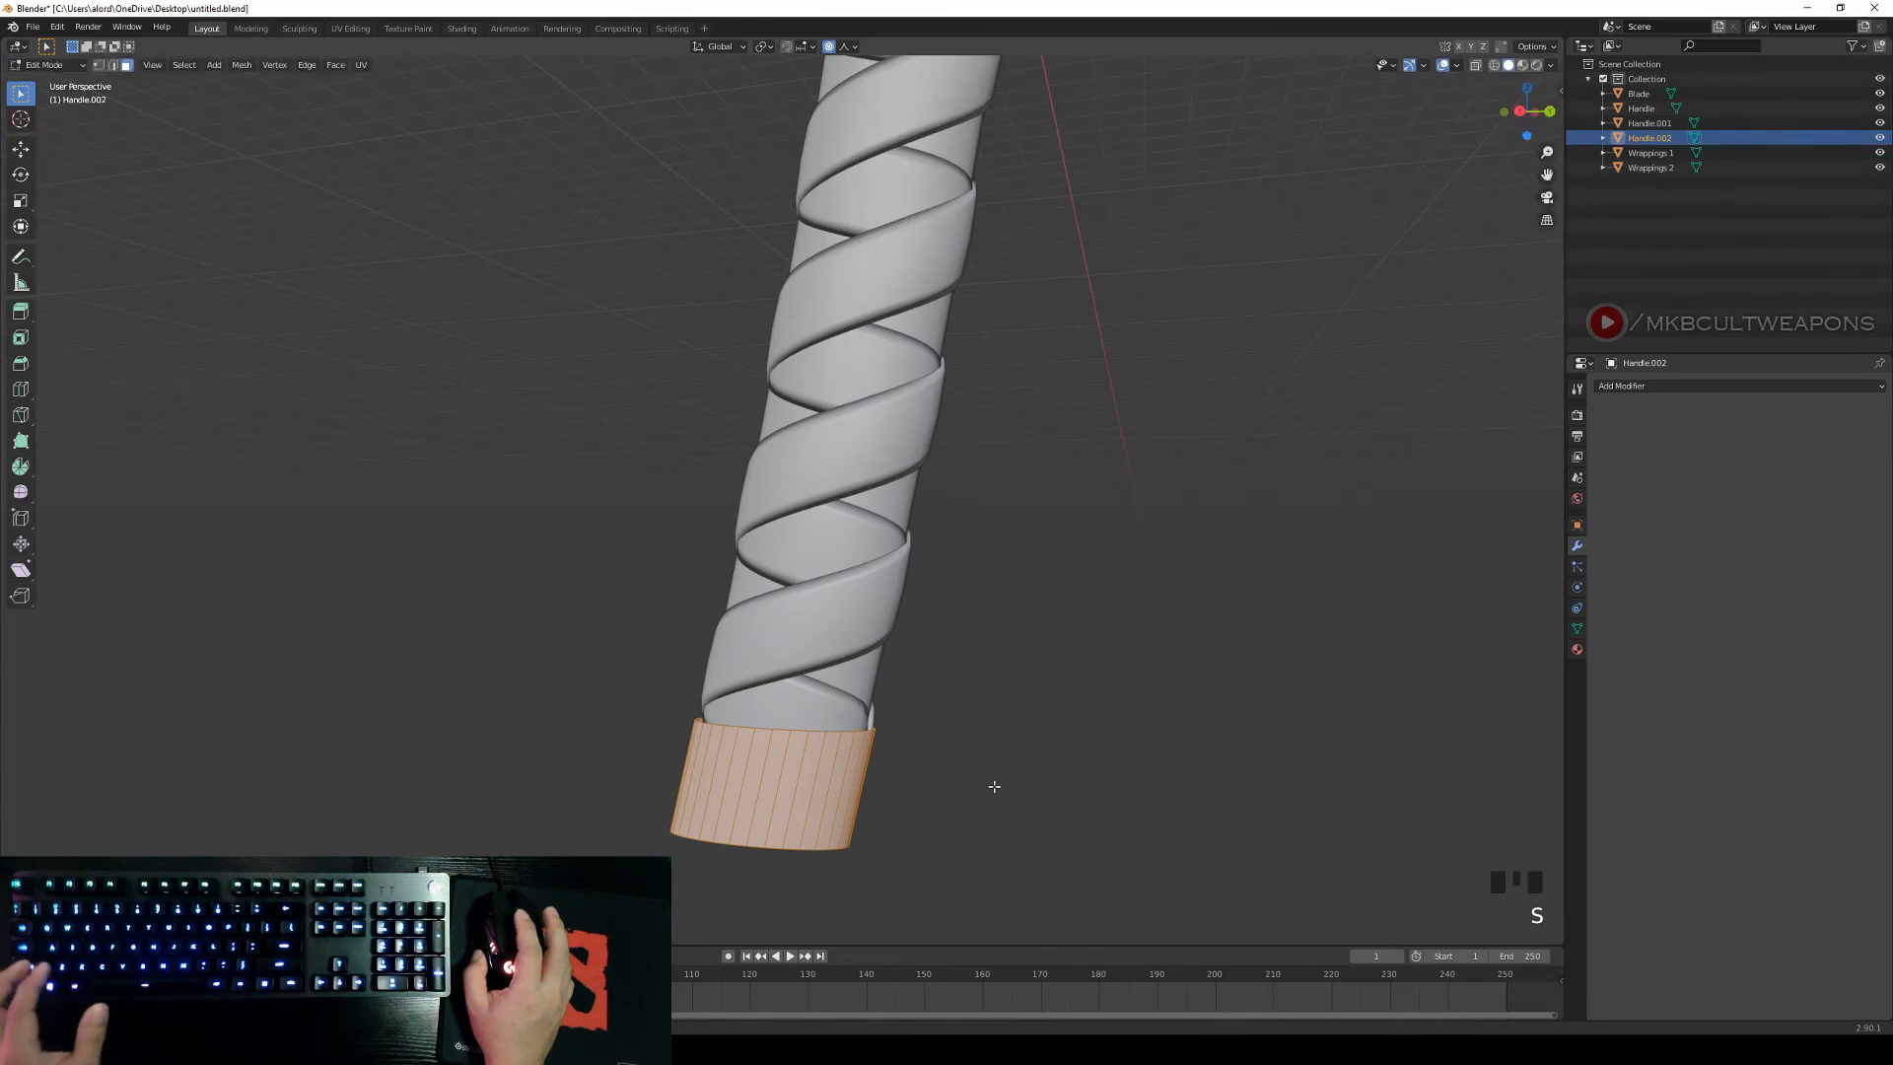
pyautogui.hotkey('ctrl', 'z')
# Disable proportional editing and scale the handle's end piece up uniformly to about 1.13.
pyautogui.click(829, 46)
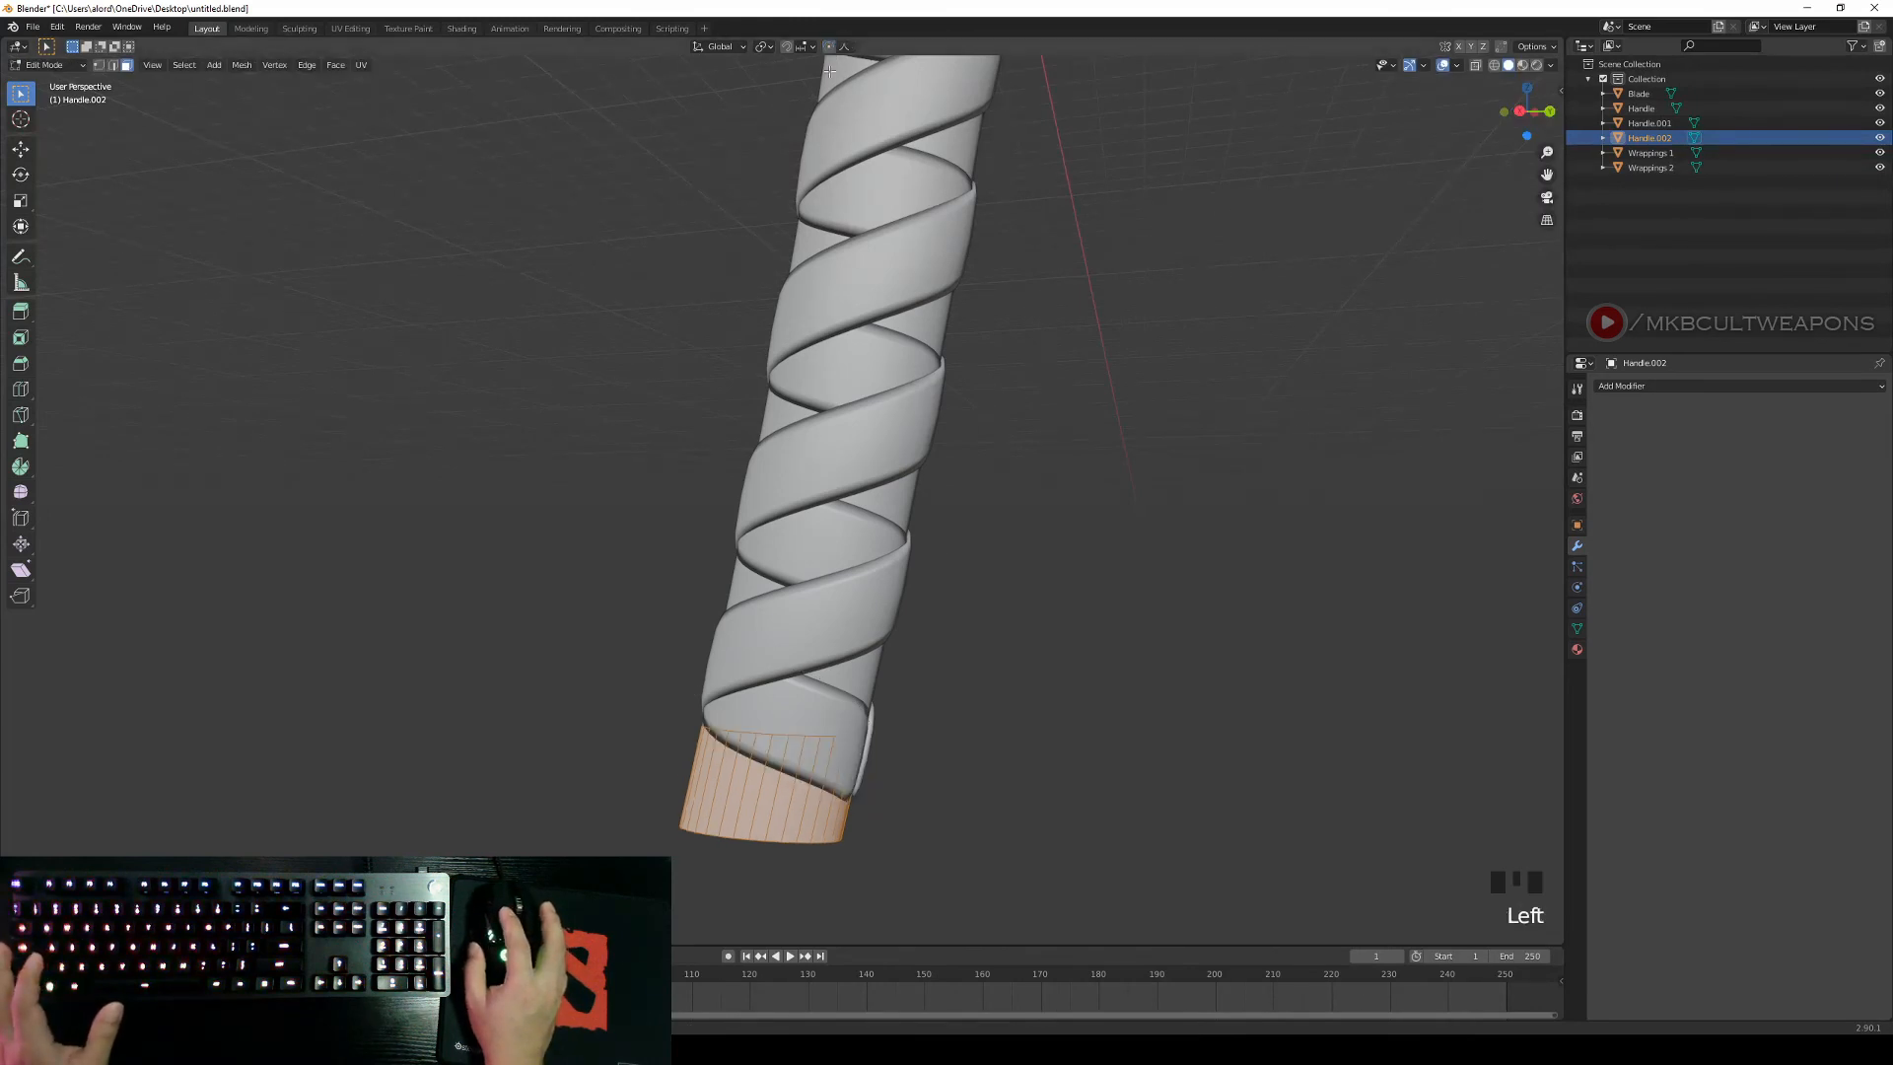
pyautogui.moveTo(964, 821); pyautogui.dragTo(897, 838, button='middle')
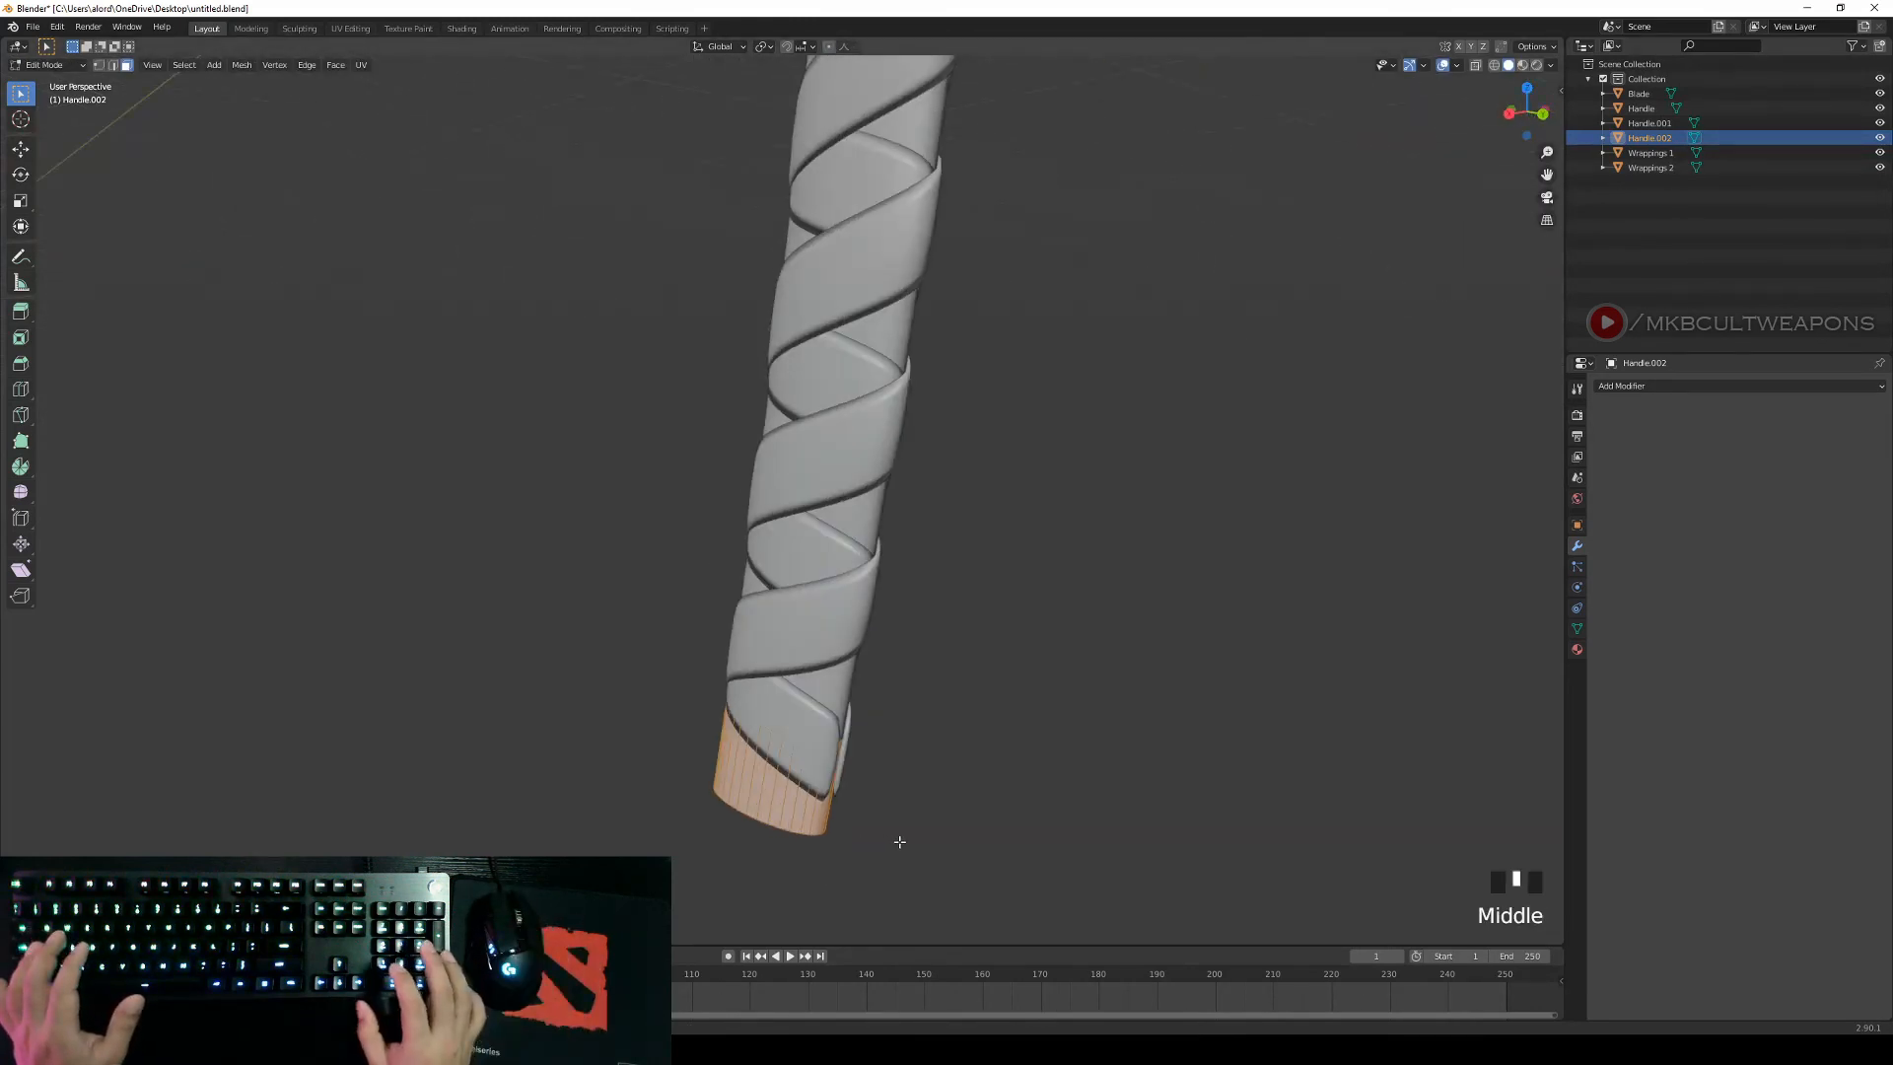
pyautogui.press('KP_3')
pyautogui.press('s')
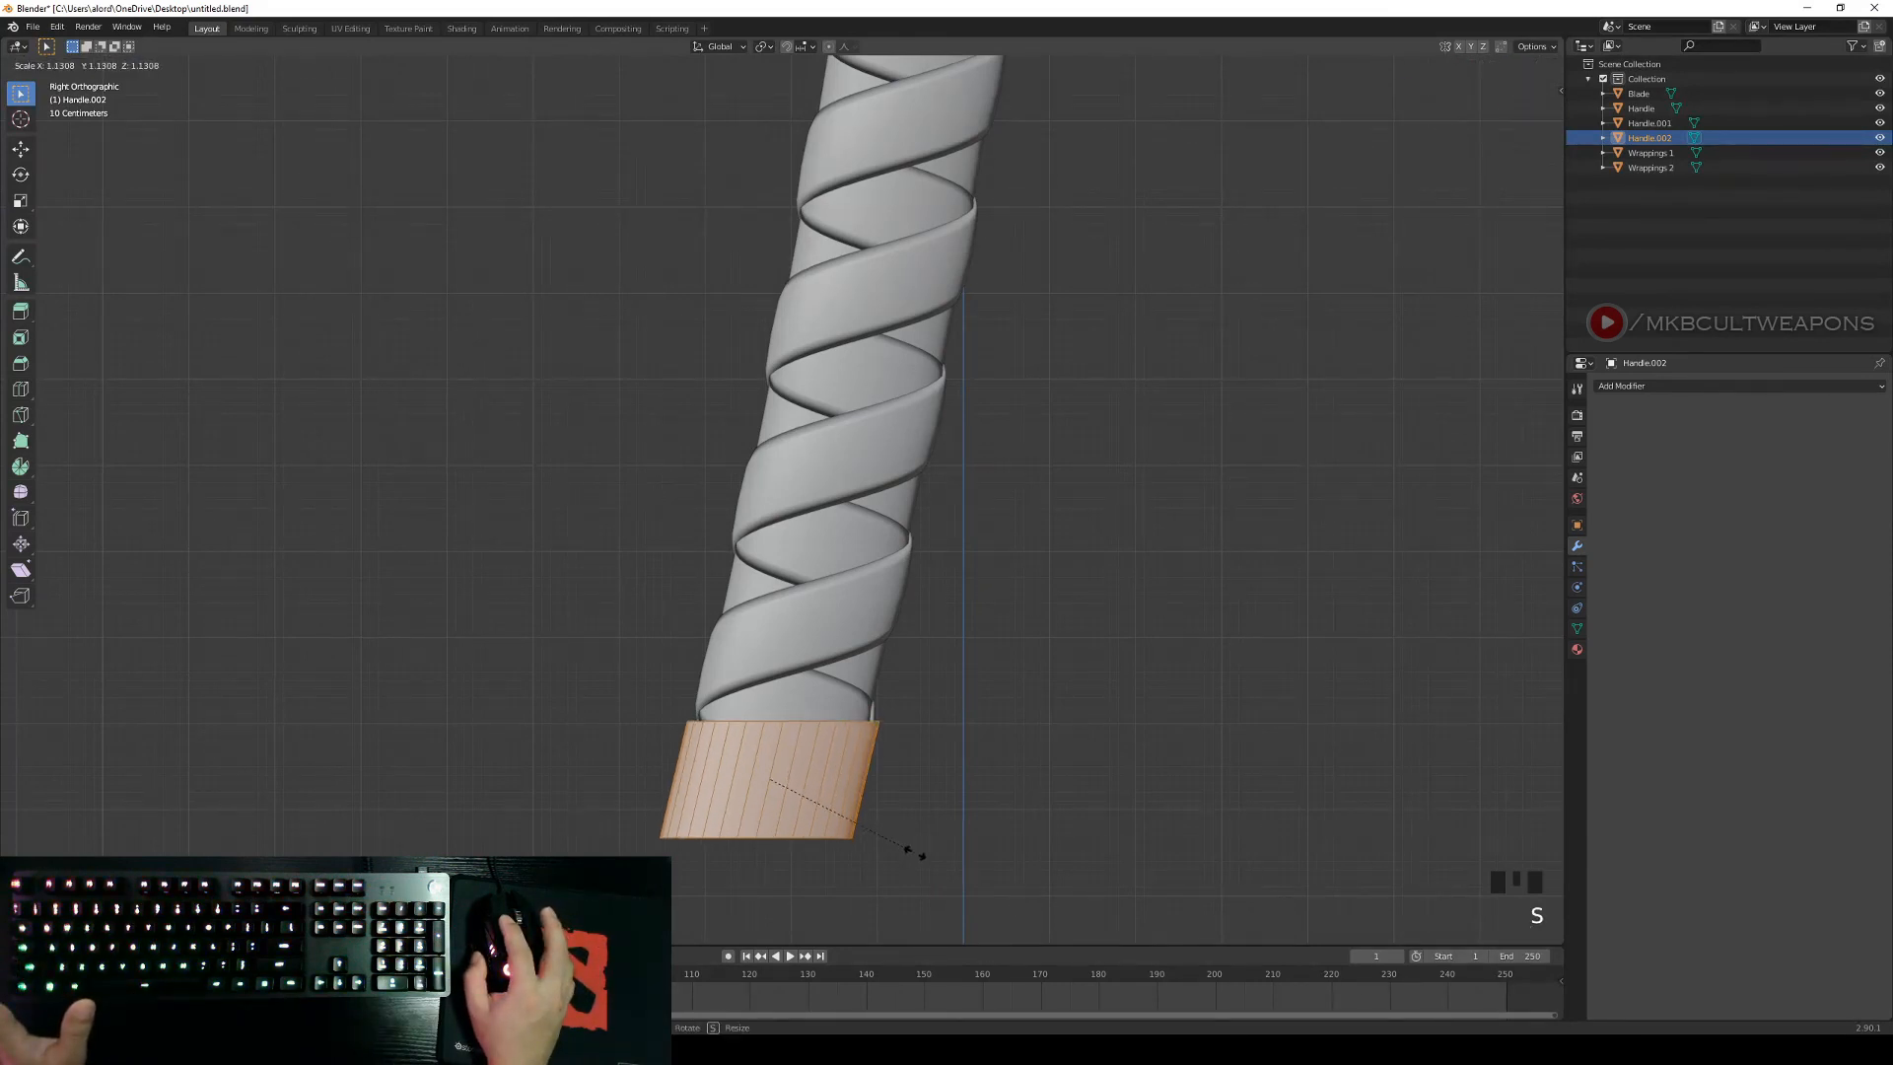
pyautogui.click(914, 853)
# Raise the end piece about 0.17 m along global Z and shift it slightly along Y to center it on the handle.
pyautogui.moveTo(908, 845); pyautogui.dragTo(983, 637, button='middle')
pyautogui.press('KP_1')
pyautogui.press('KP_3')
pyautogui.scroll(3, 1027, 807)
pyautogui.scroll(1, 1041, 485)
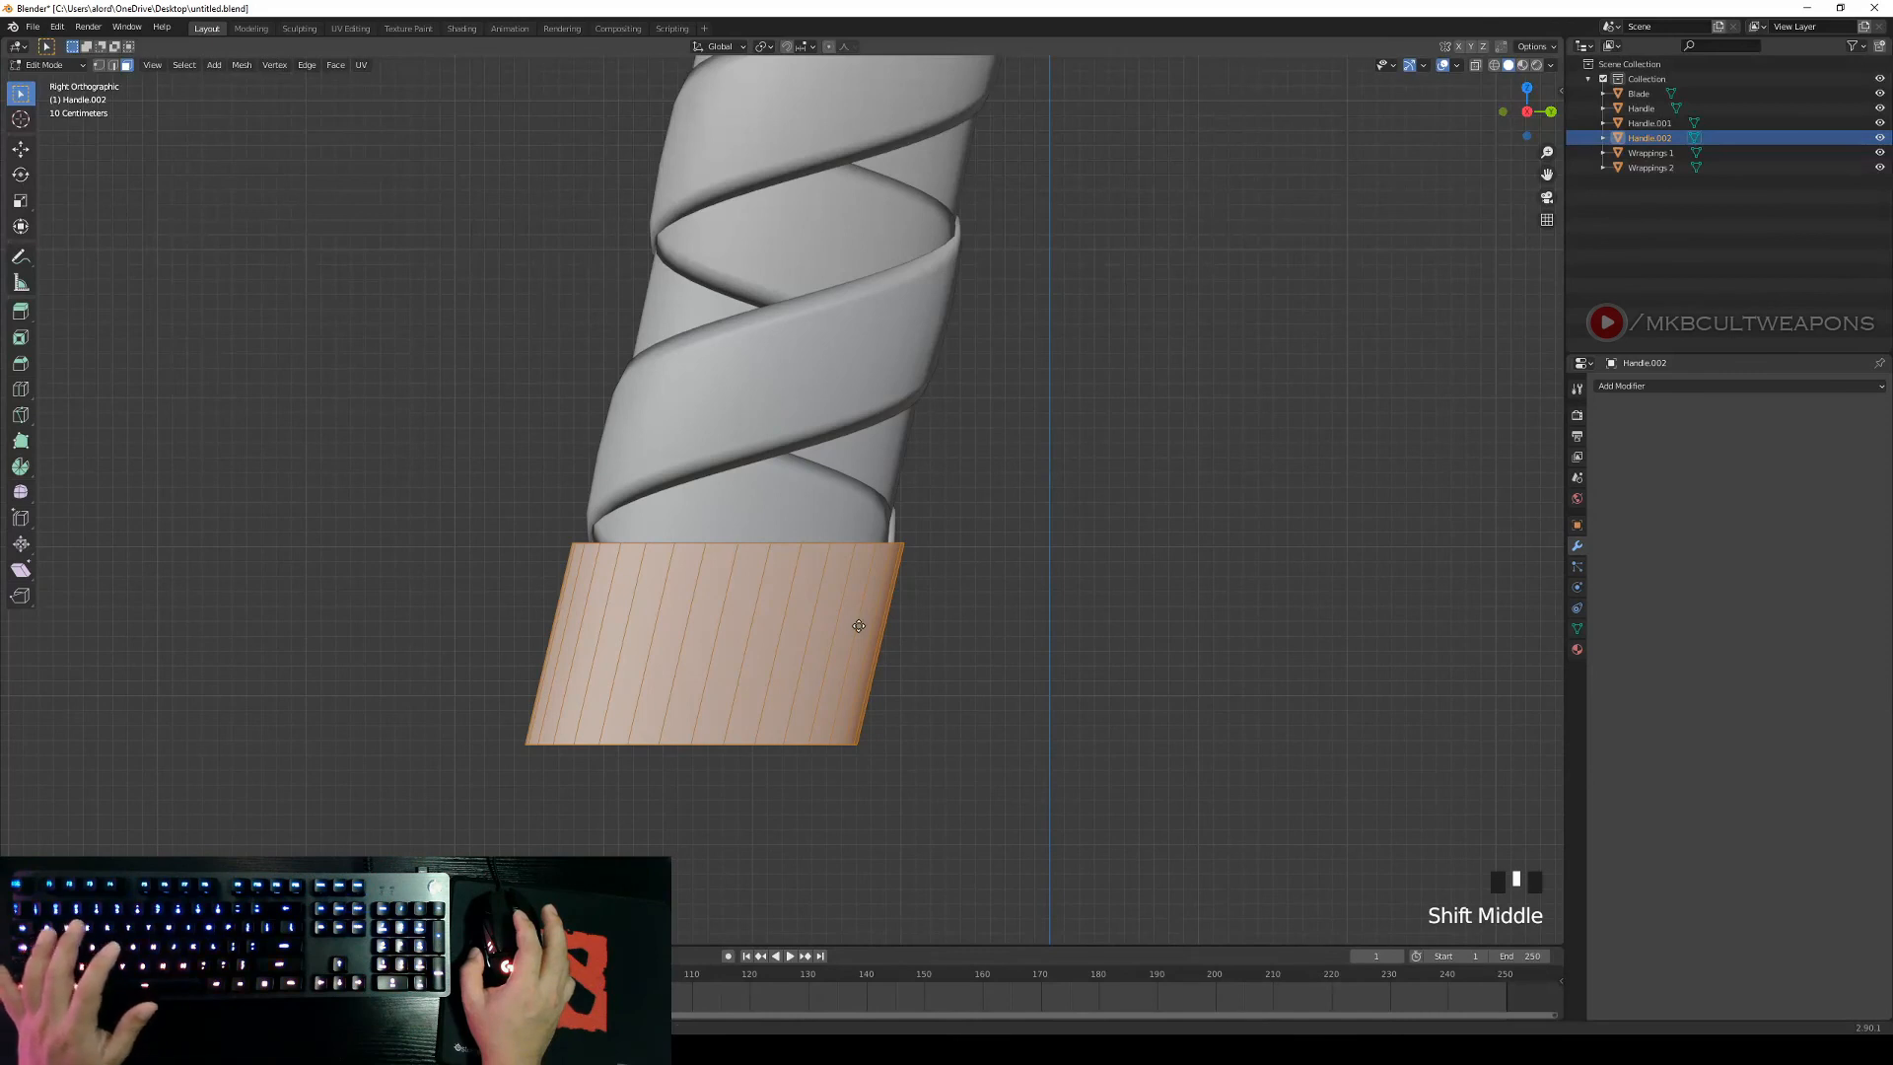
pyautogui.press('g')
pyautogui.press('z')
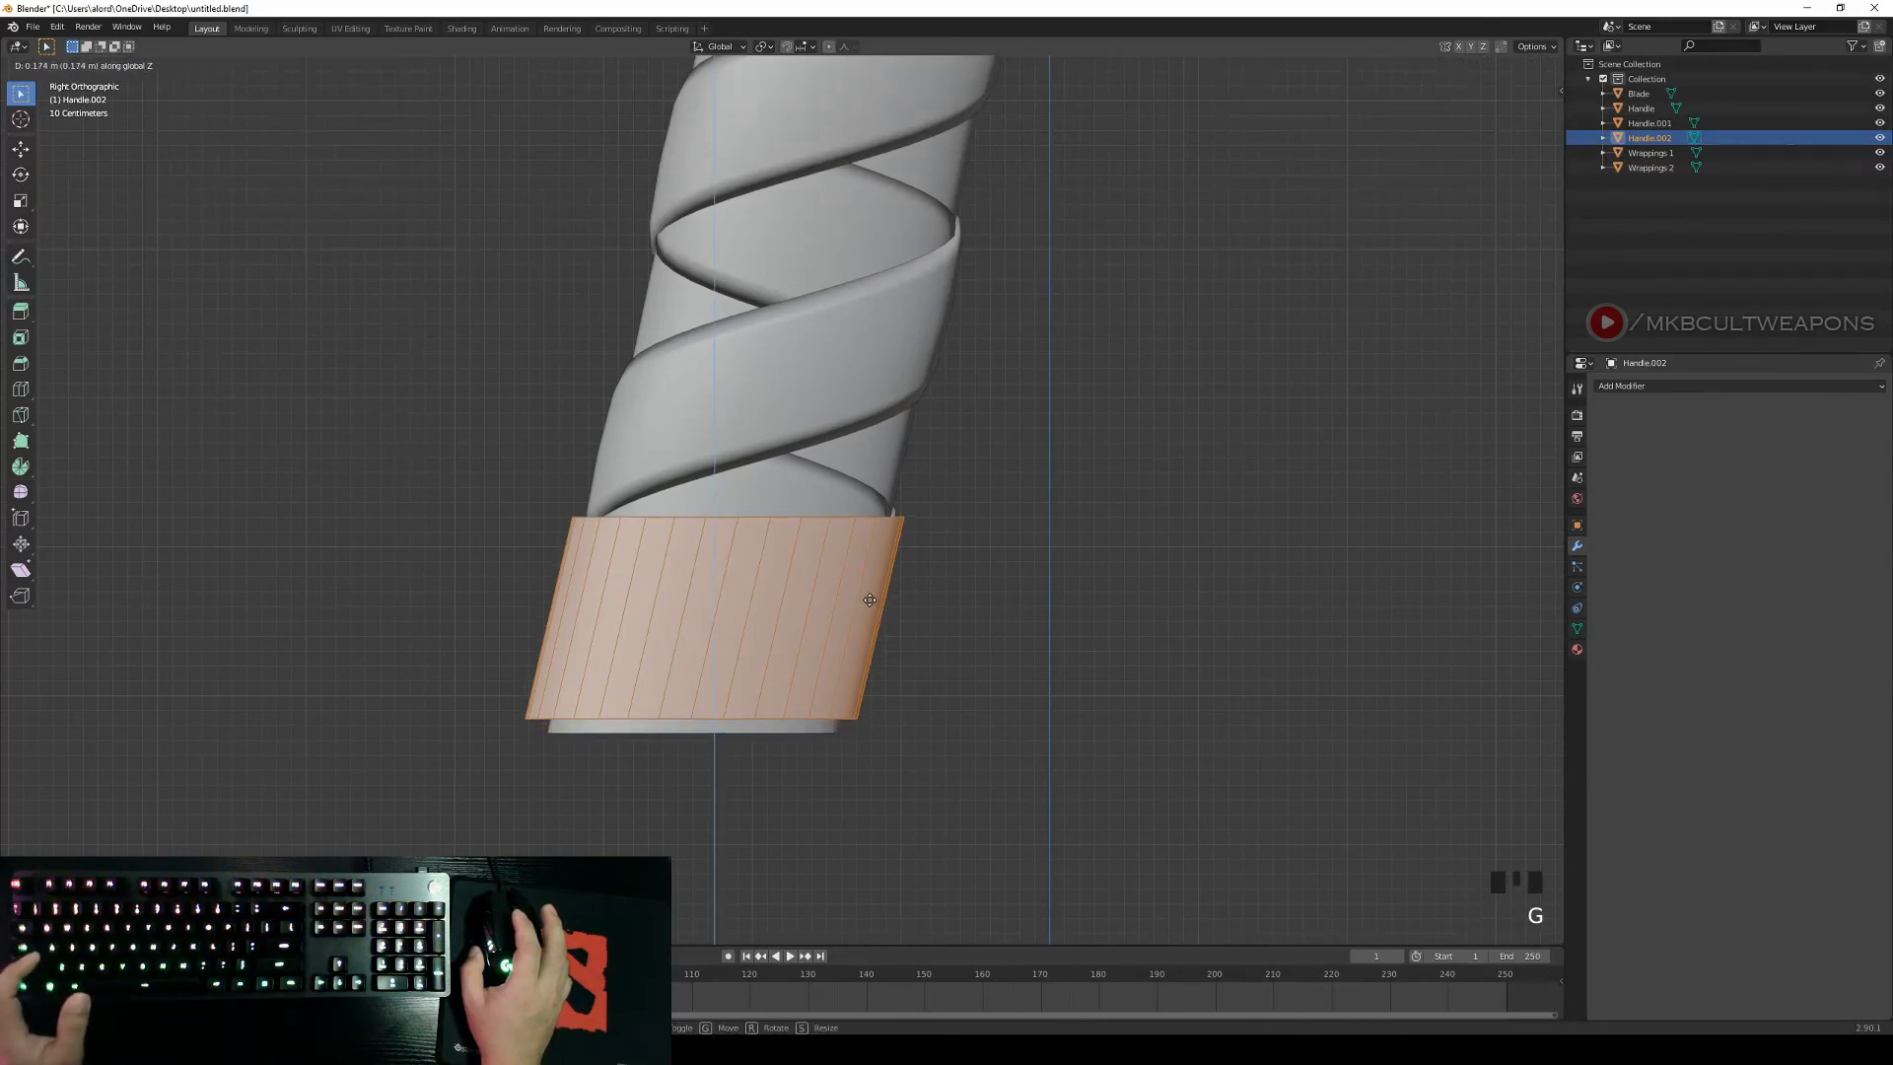
pyautogui.press('y')
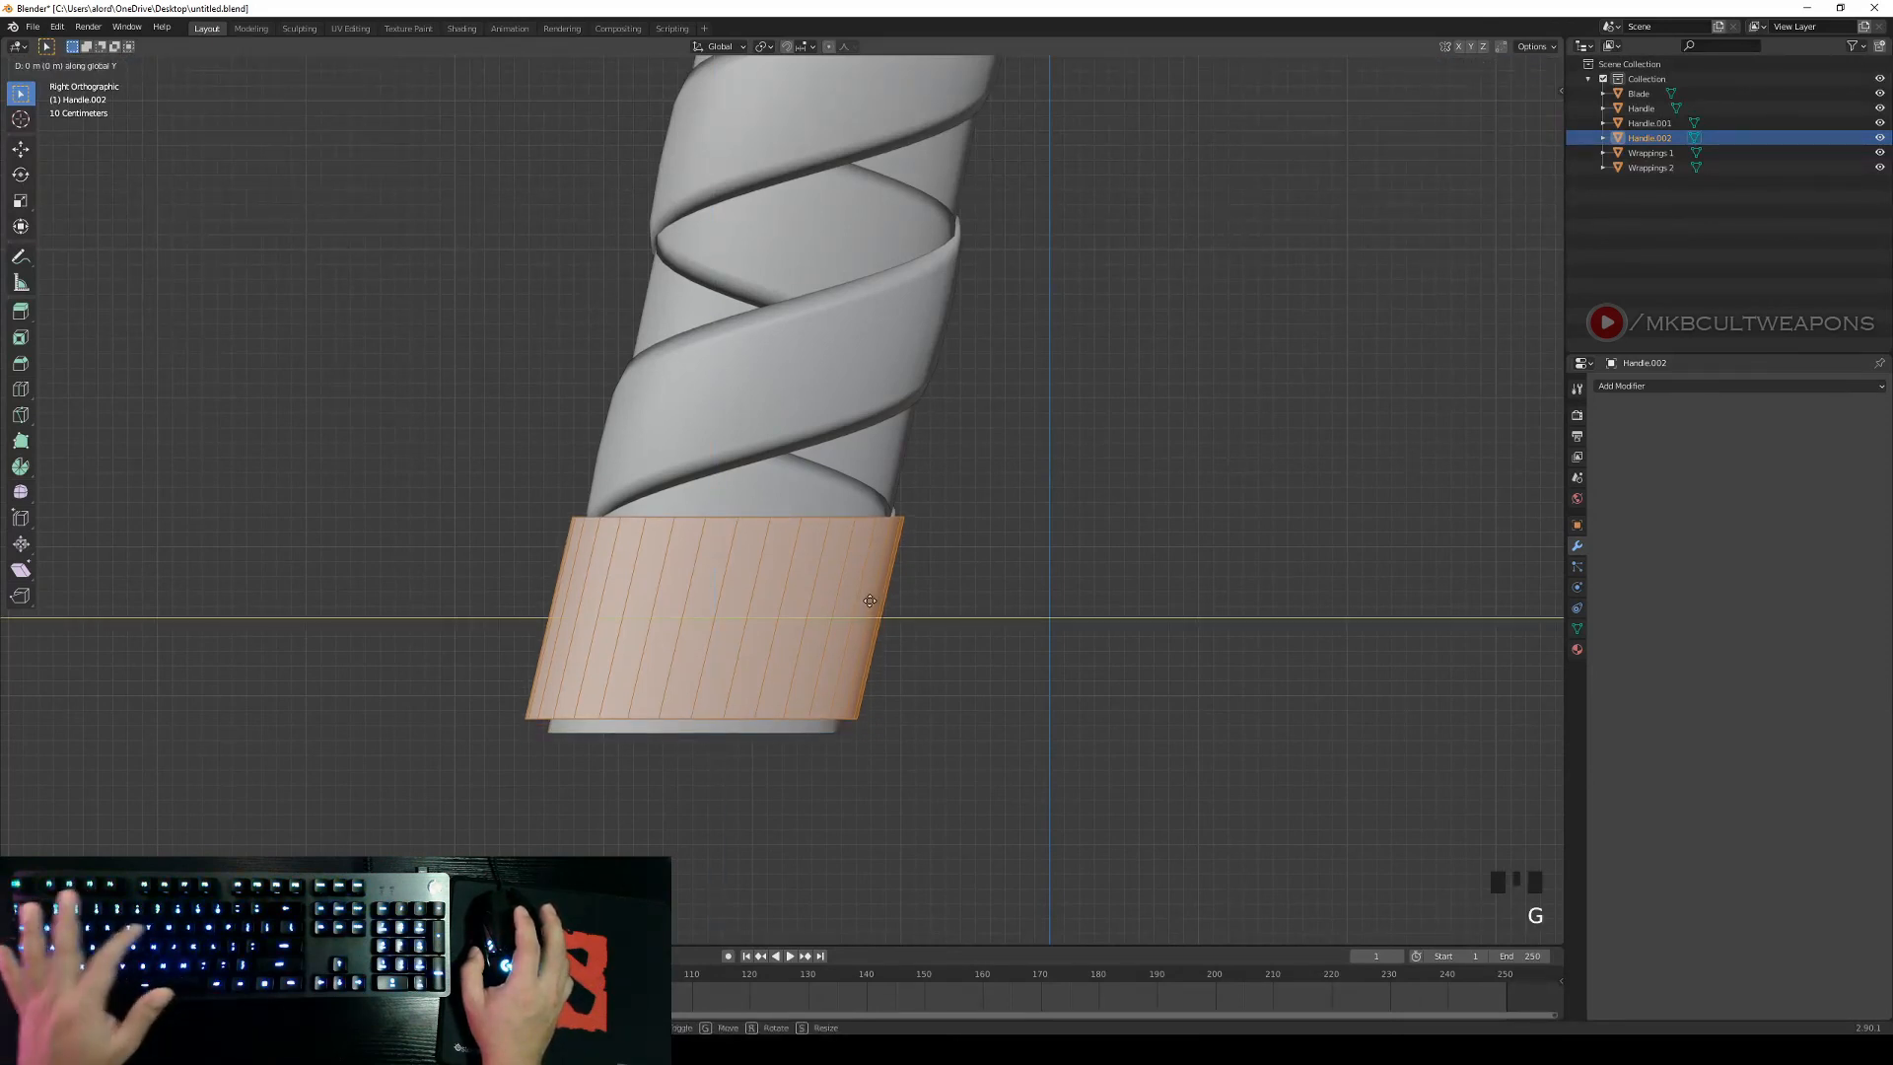
pyautogui.click(877, 601)
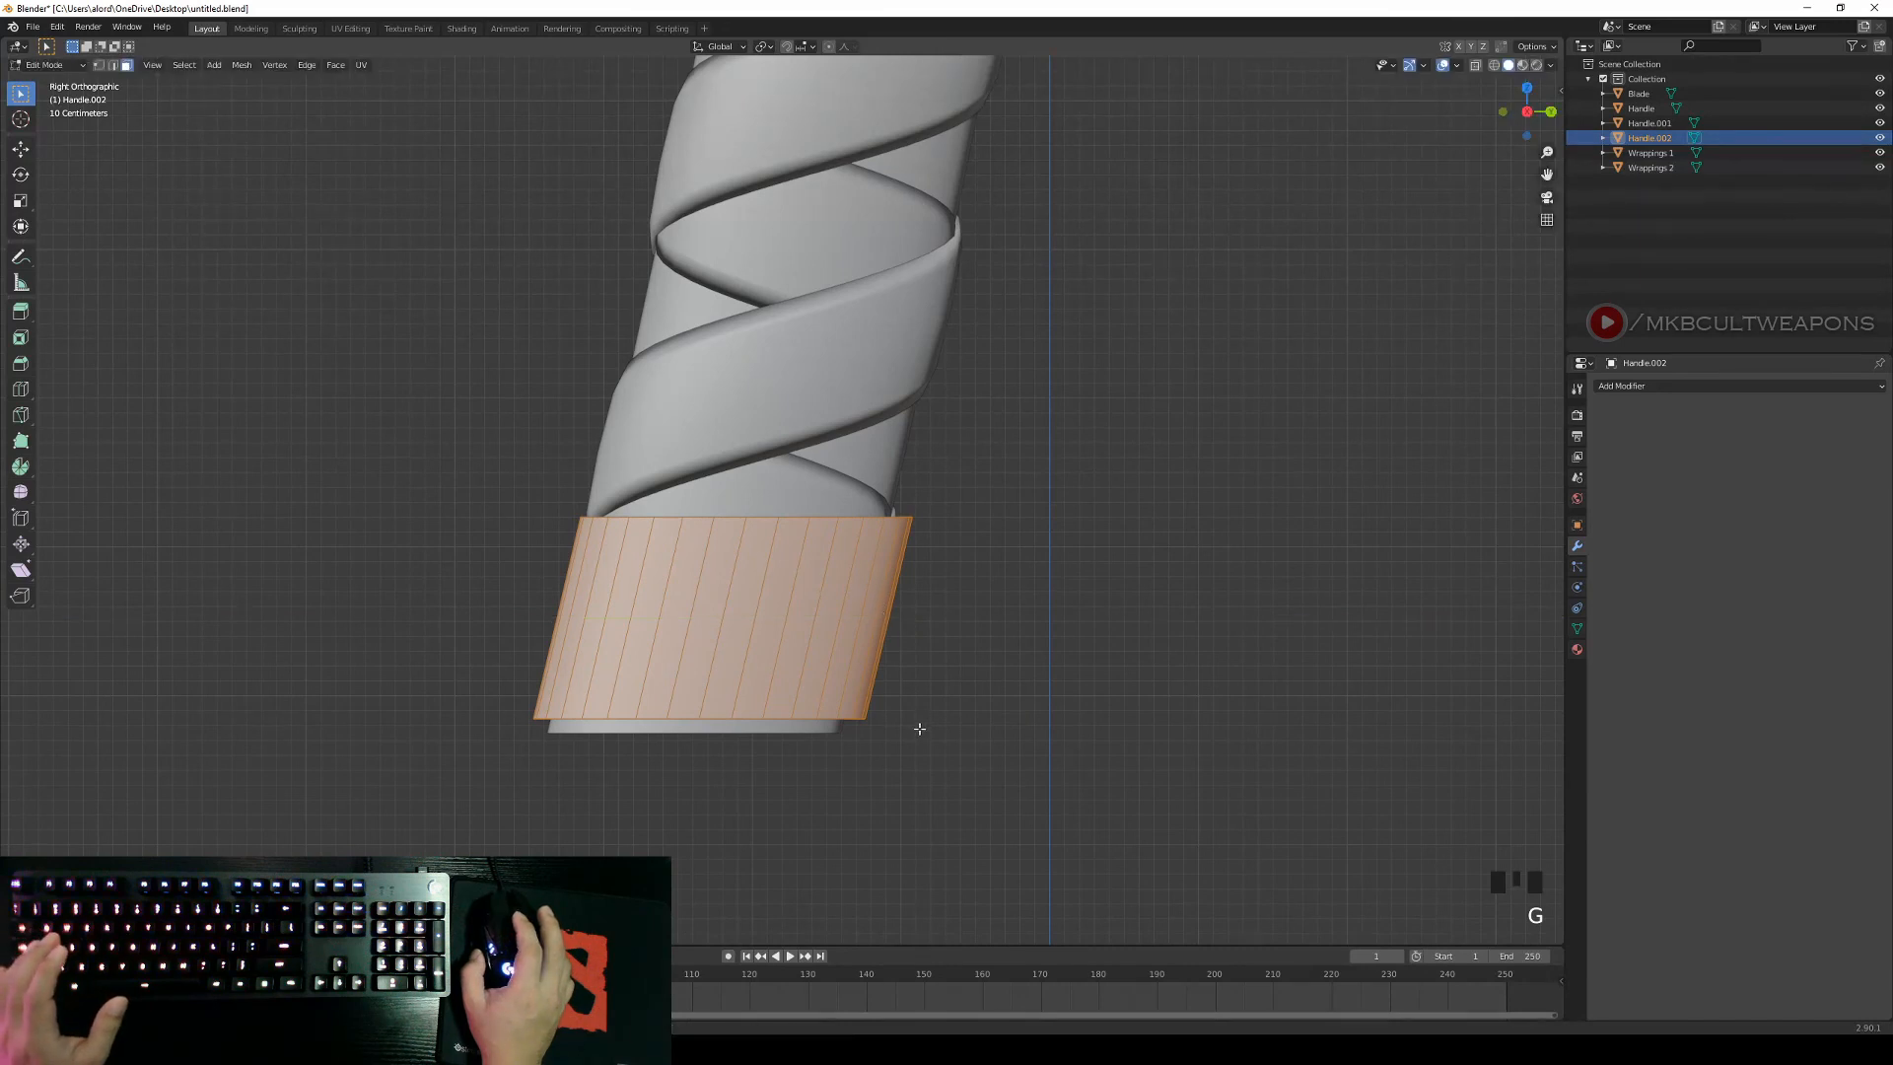
# In wireframe with edge selection, box-select the end piece's bottom edge loop and lower it about 0.17 m along global Z.
pyautogui.press('z')
pyautogui.click(822, 738)
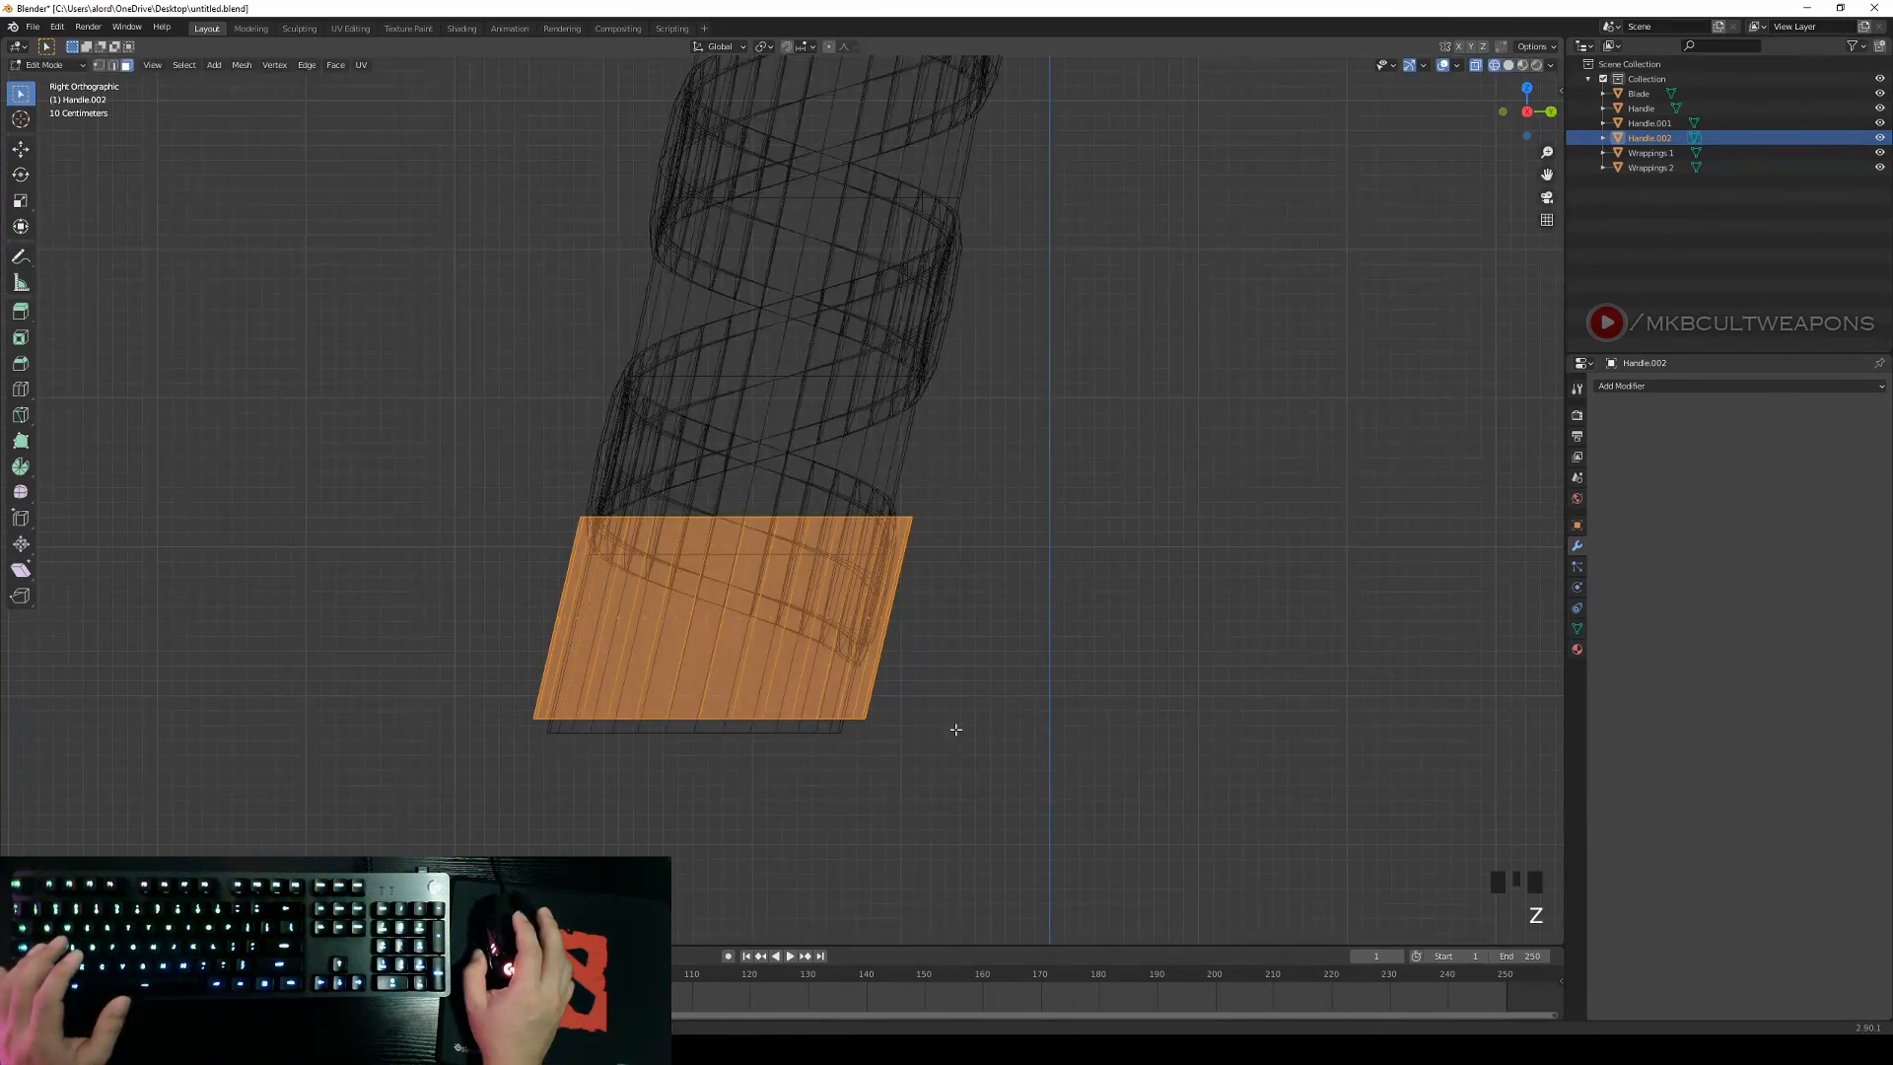
pyautogui.click(114, 67)
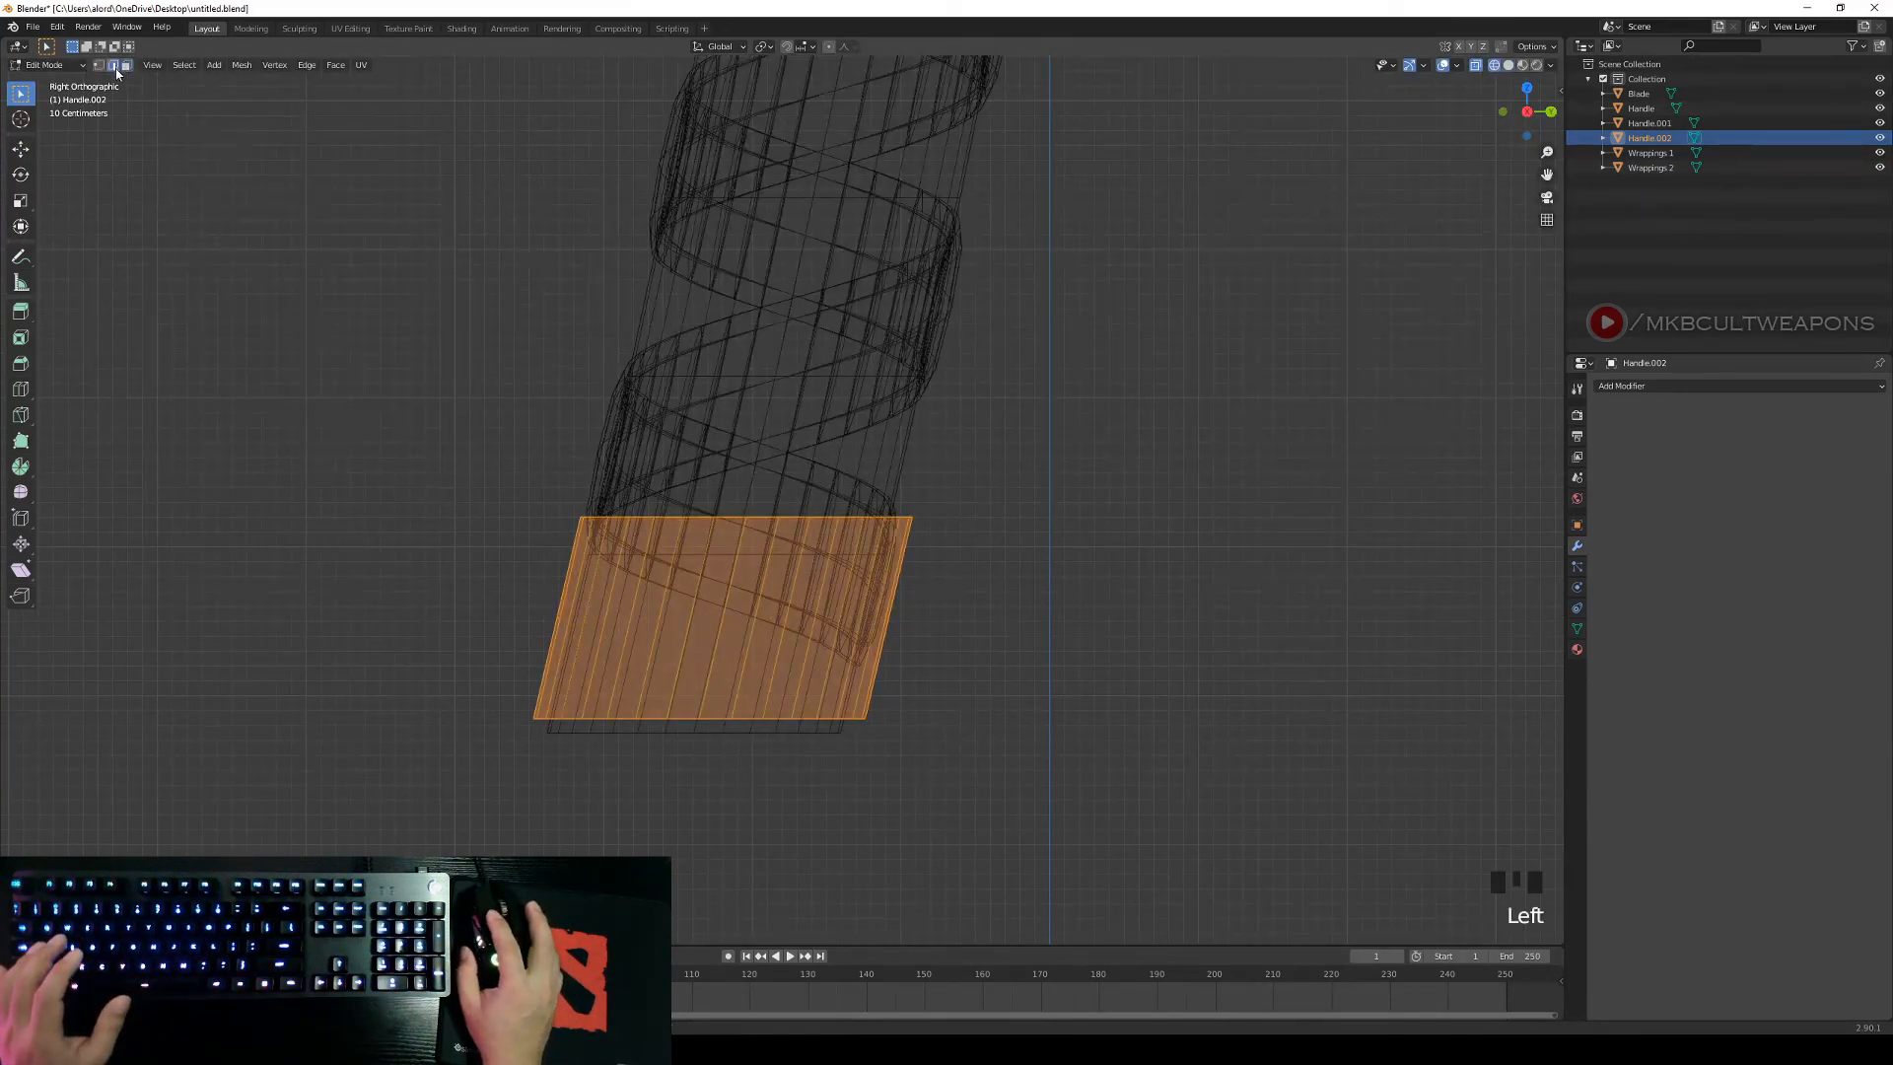
pyautogui.rightClick(1087, 805)
pyautogui.moveTo(775, 741); pyautogui.dragTo(940, 784)
pyautogui.press('b')
pyautogui.moveTo(477, 684); pyautogui.dragTo(1042, 816)
pyautogui.press('g')
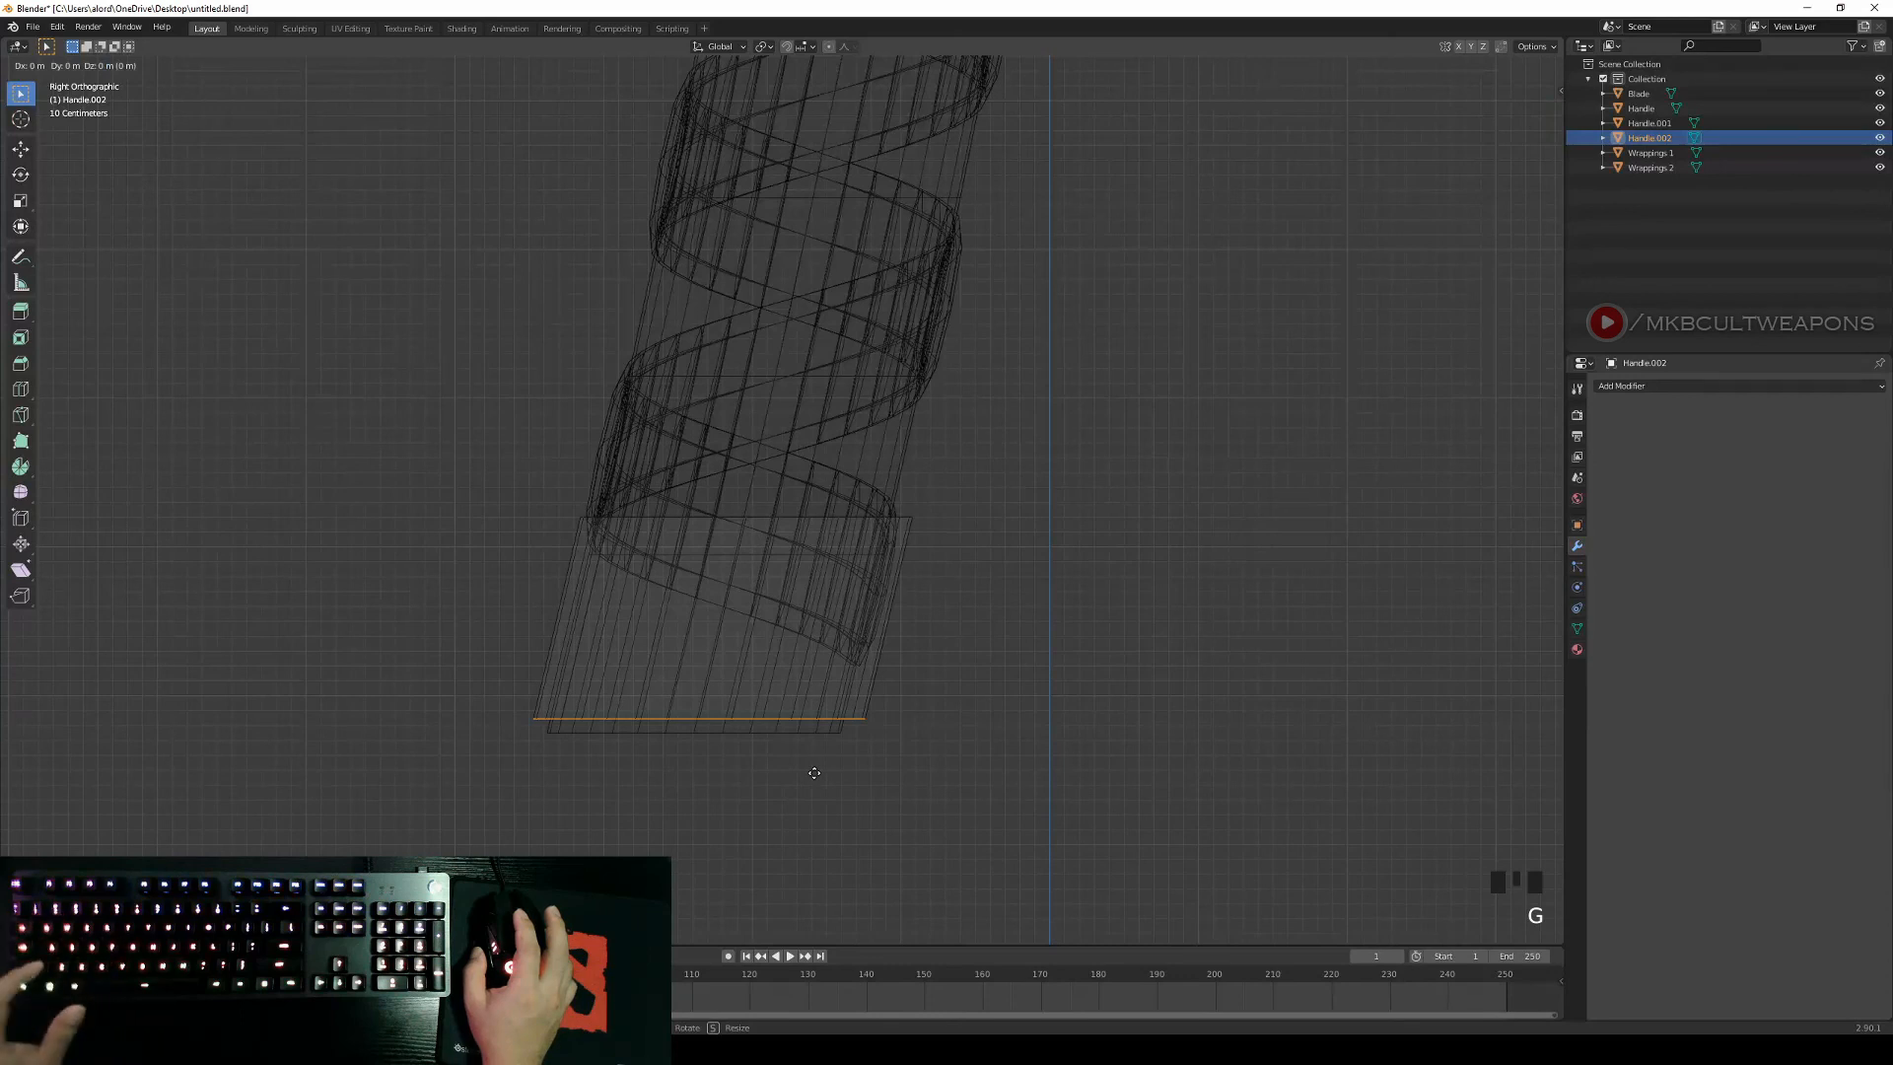
pyautogui.press('z')
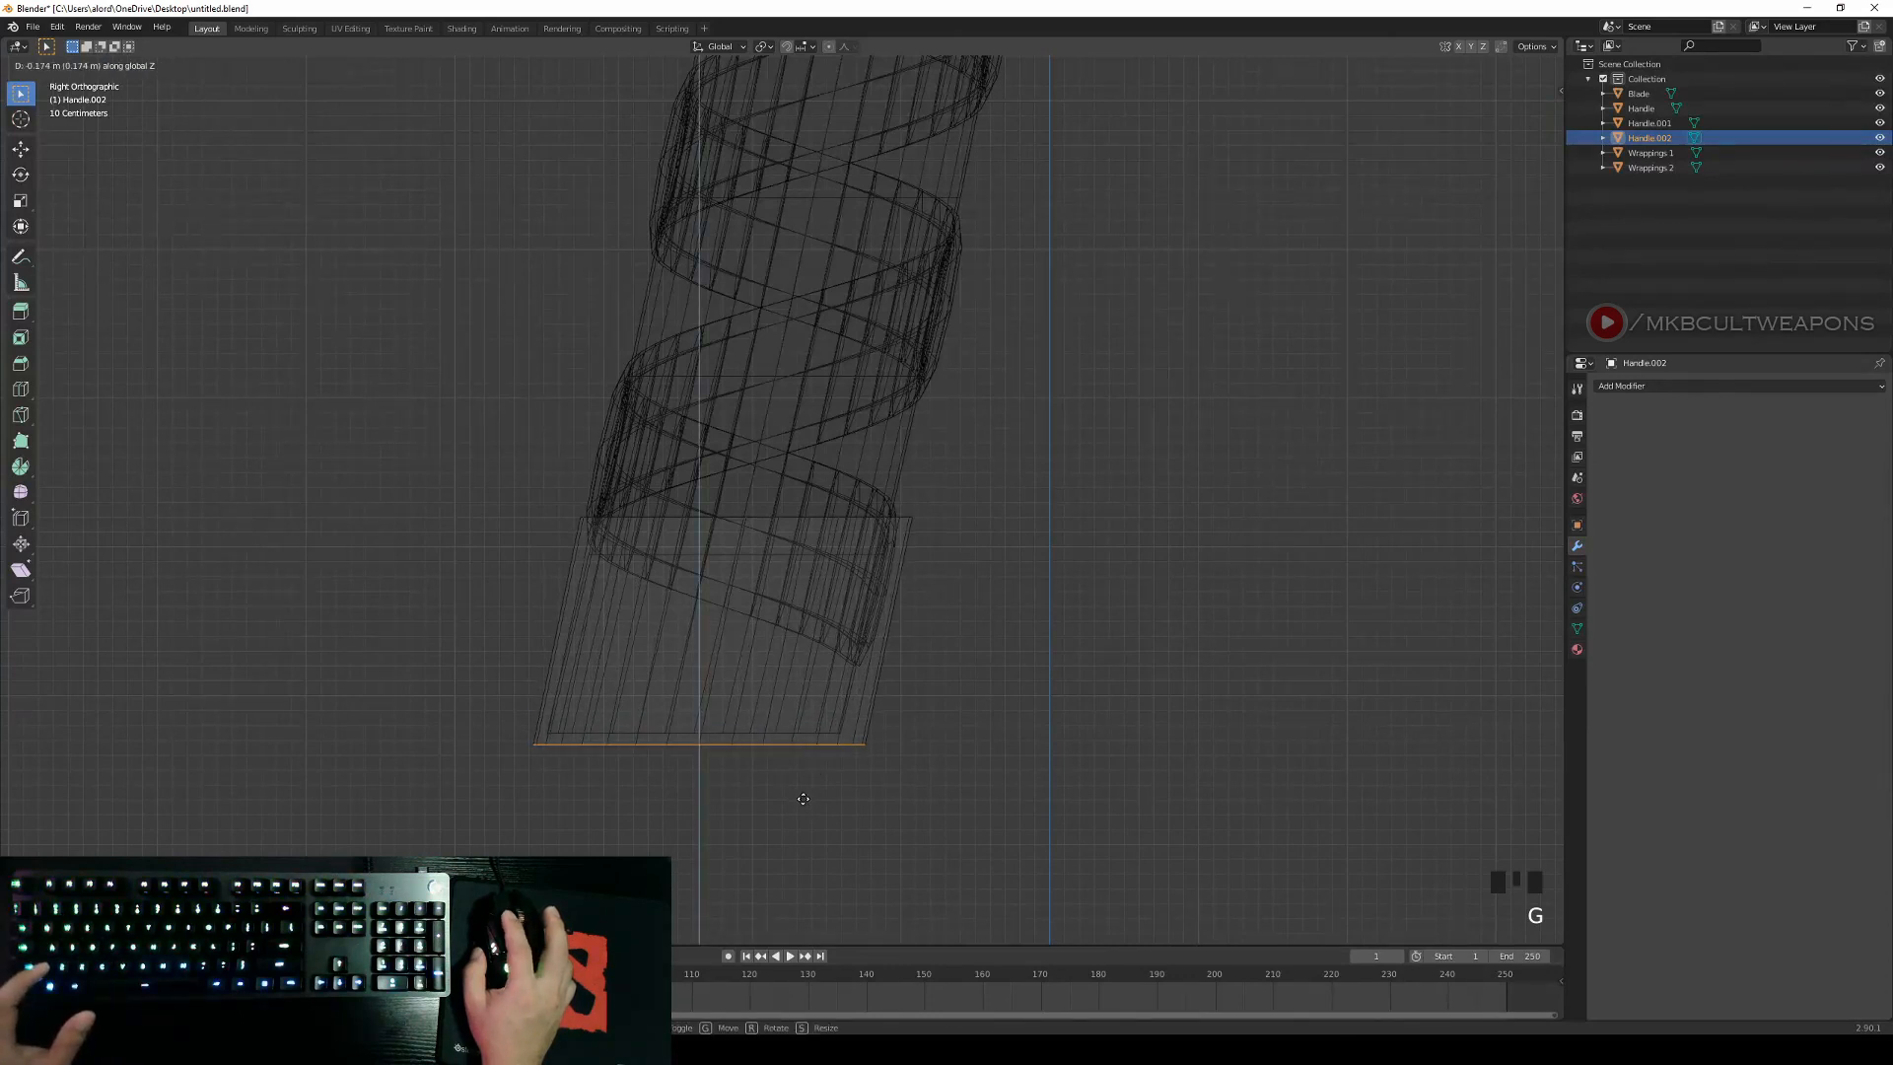
pyautogui.click(804, 798)
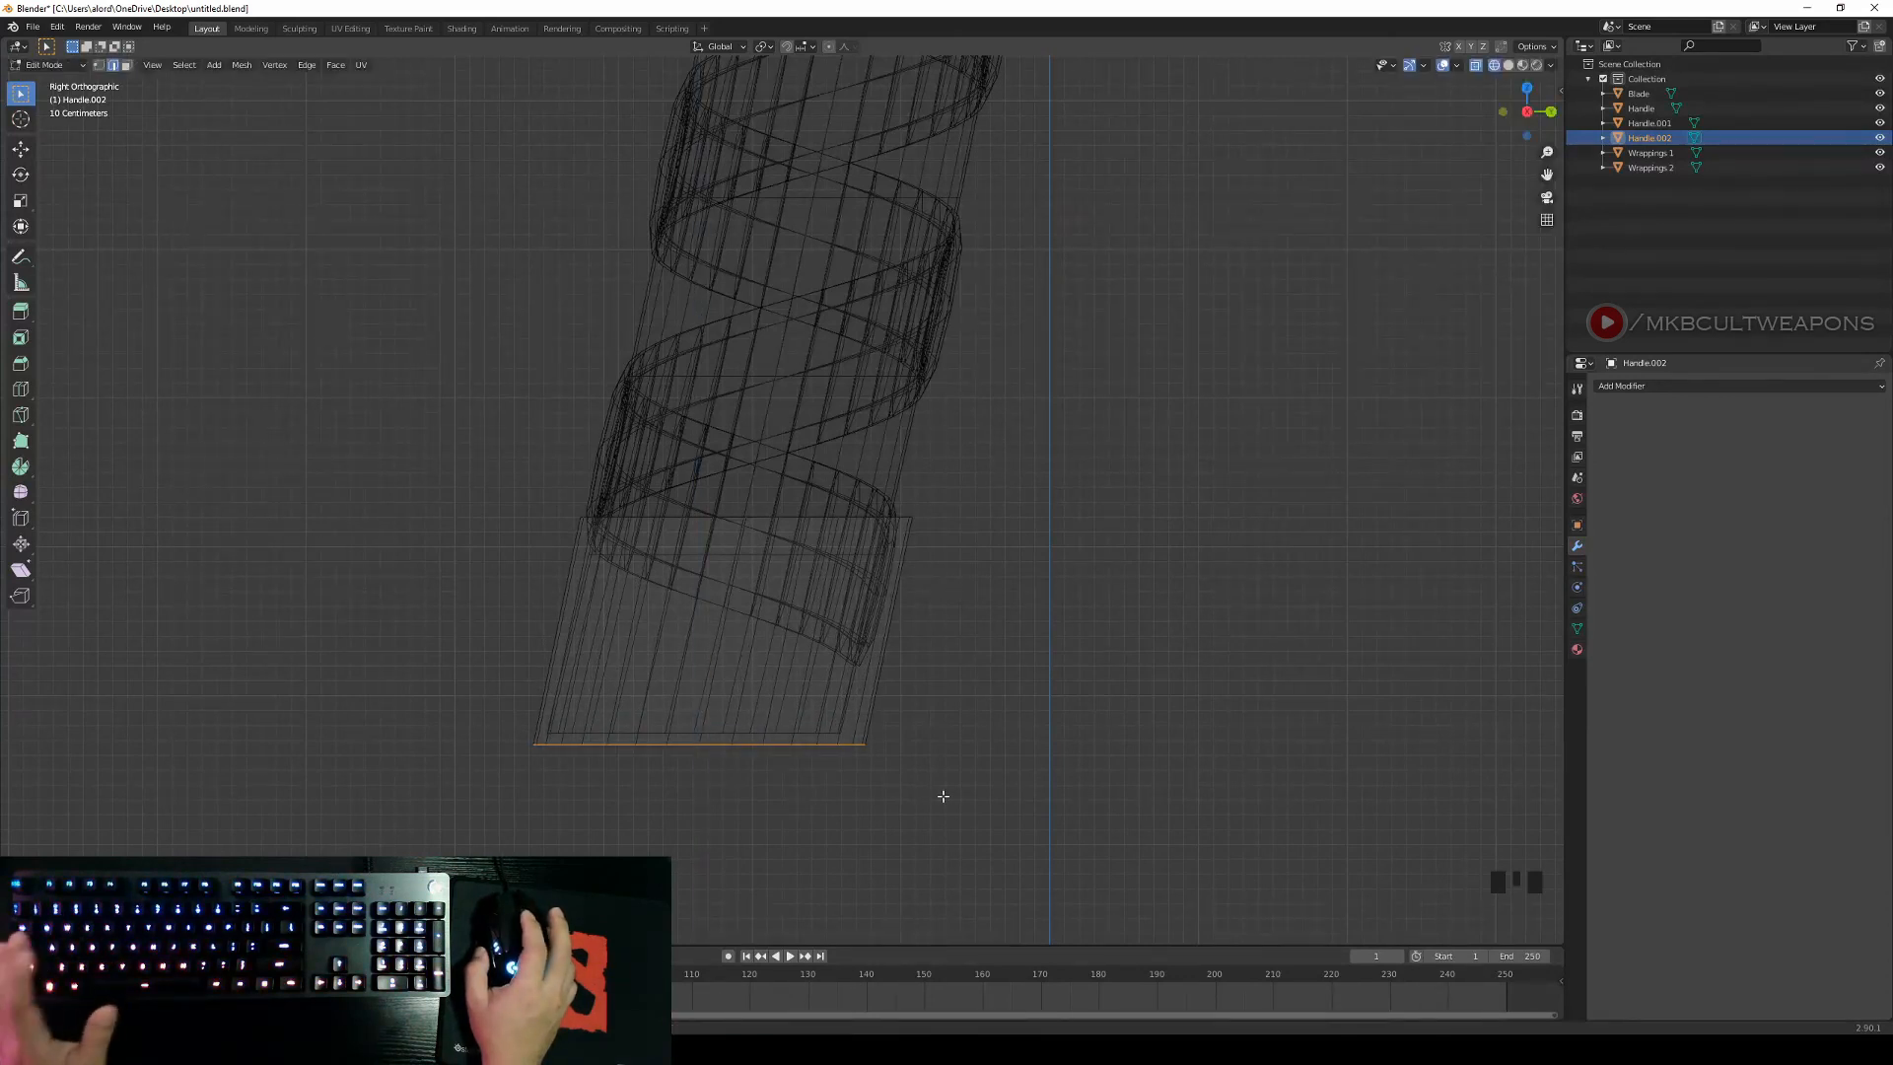
# Return to solid shading and fill the end piece's open bottom loop with a face.
pyautogui.moveTo(942, 795); pyautogui.dragTo(912, 767, button='middle')
pyautogui.scroll(2, 941, 827)
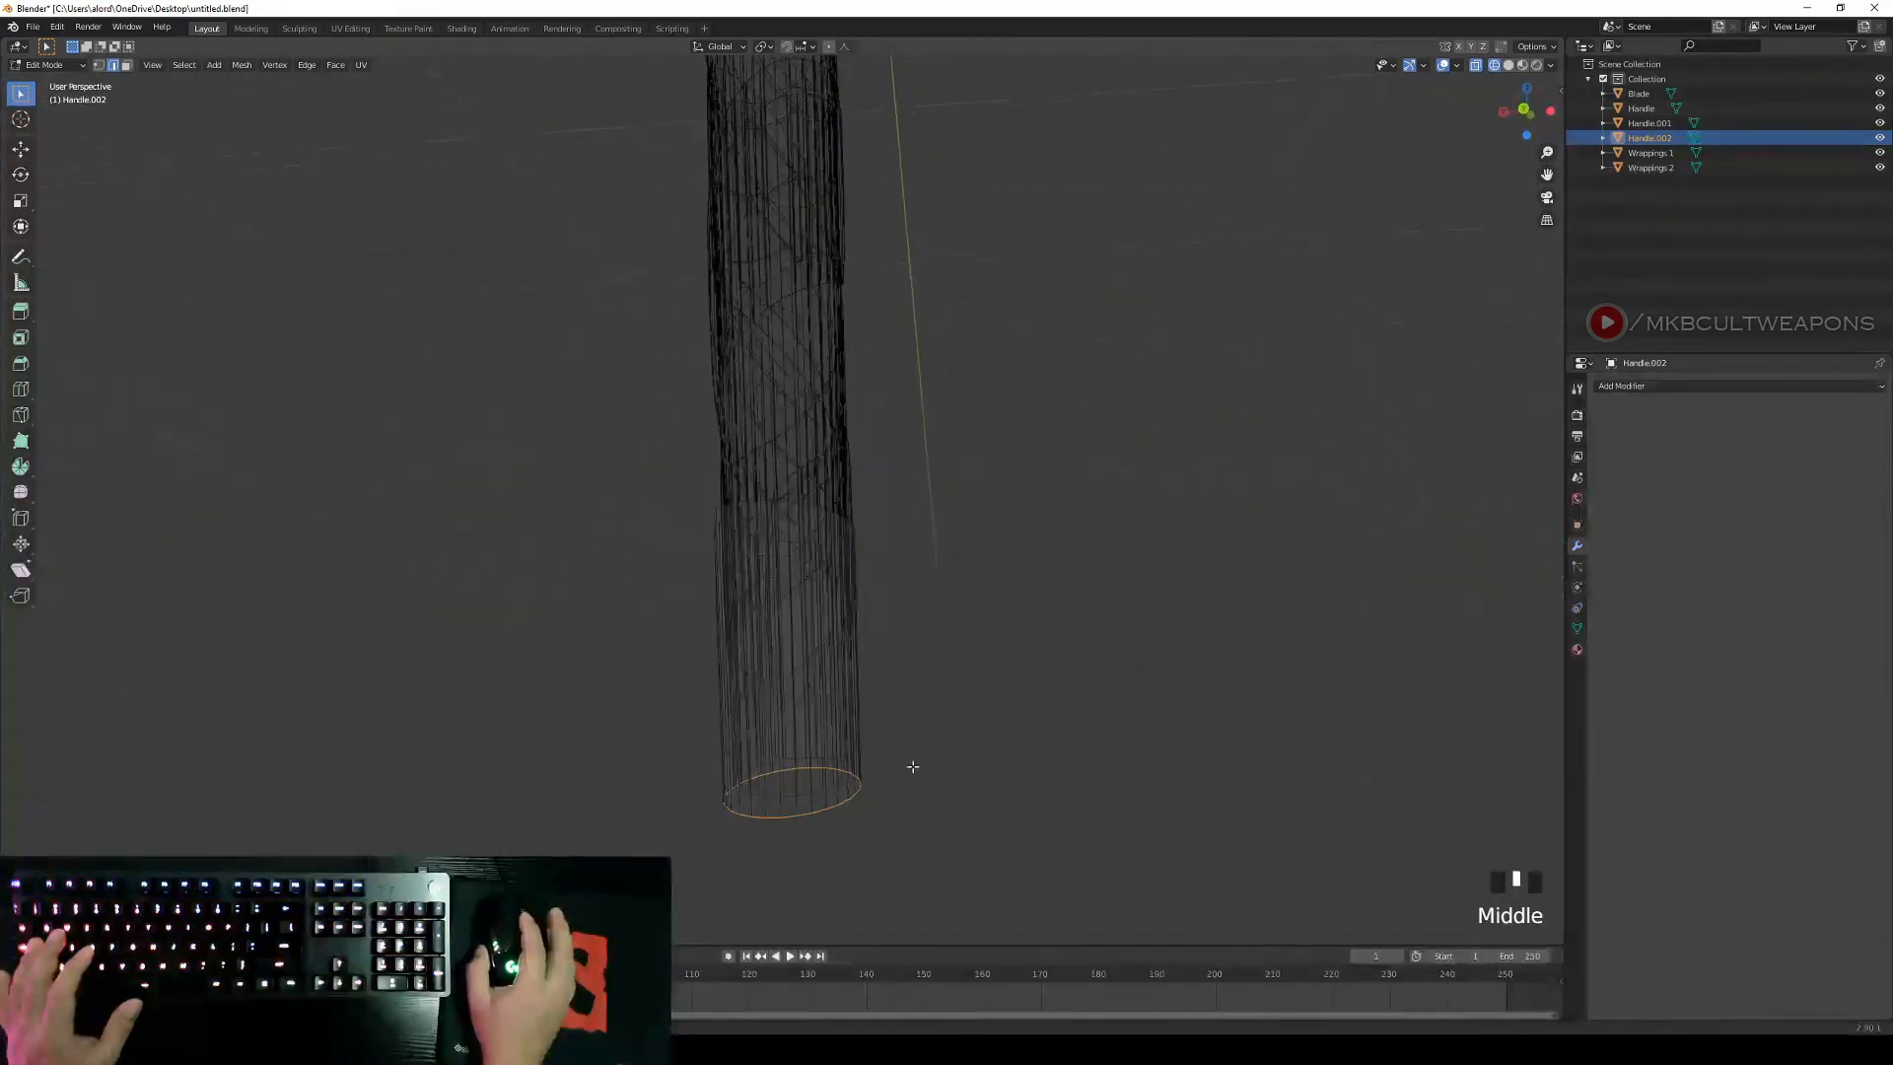
pyautogui.press('KP_1')
pyautogui.press('KP_3')
pyautogui.press('KP_1')
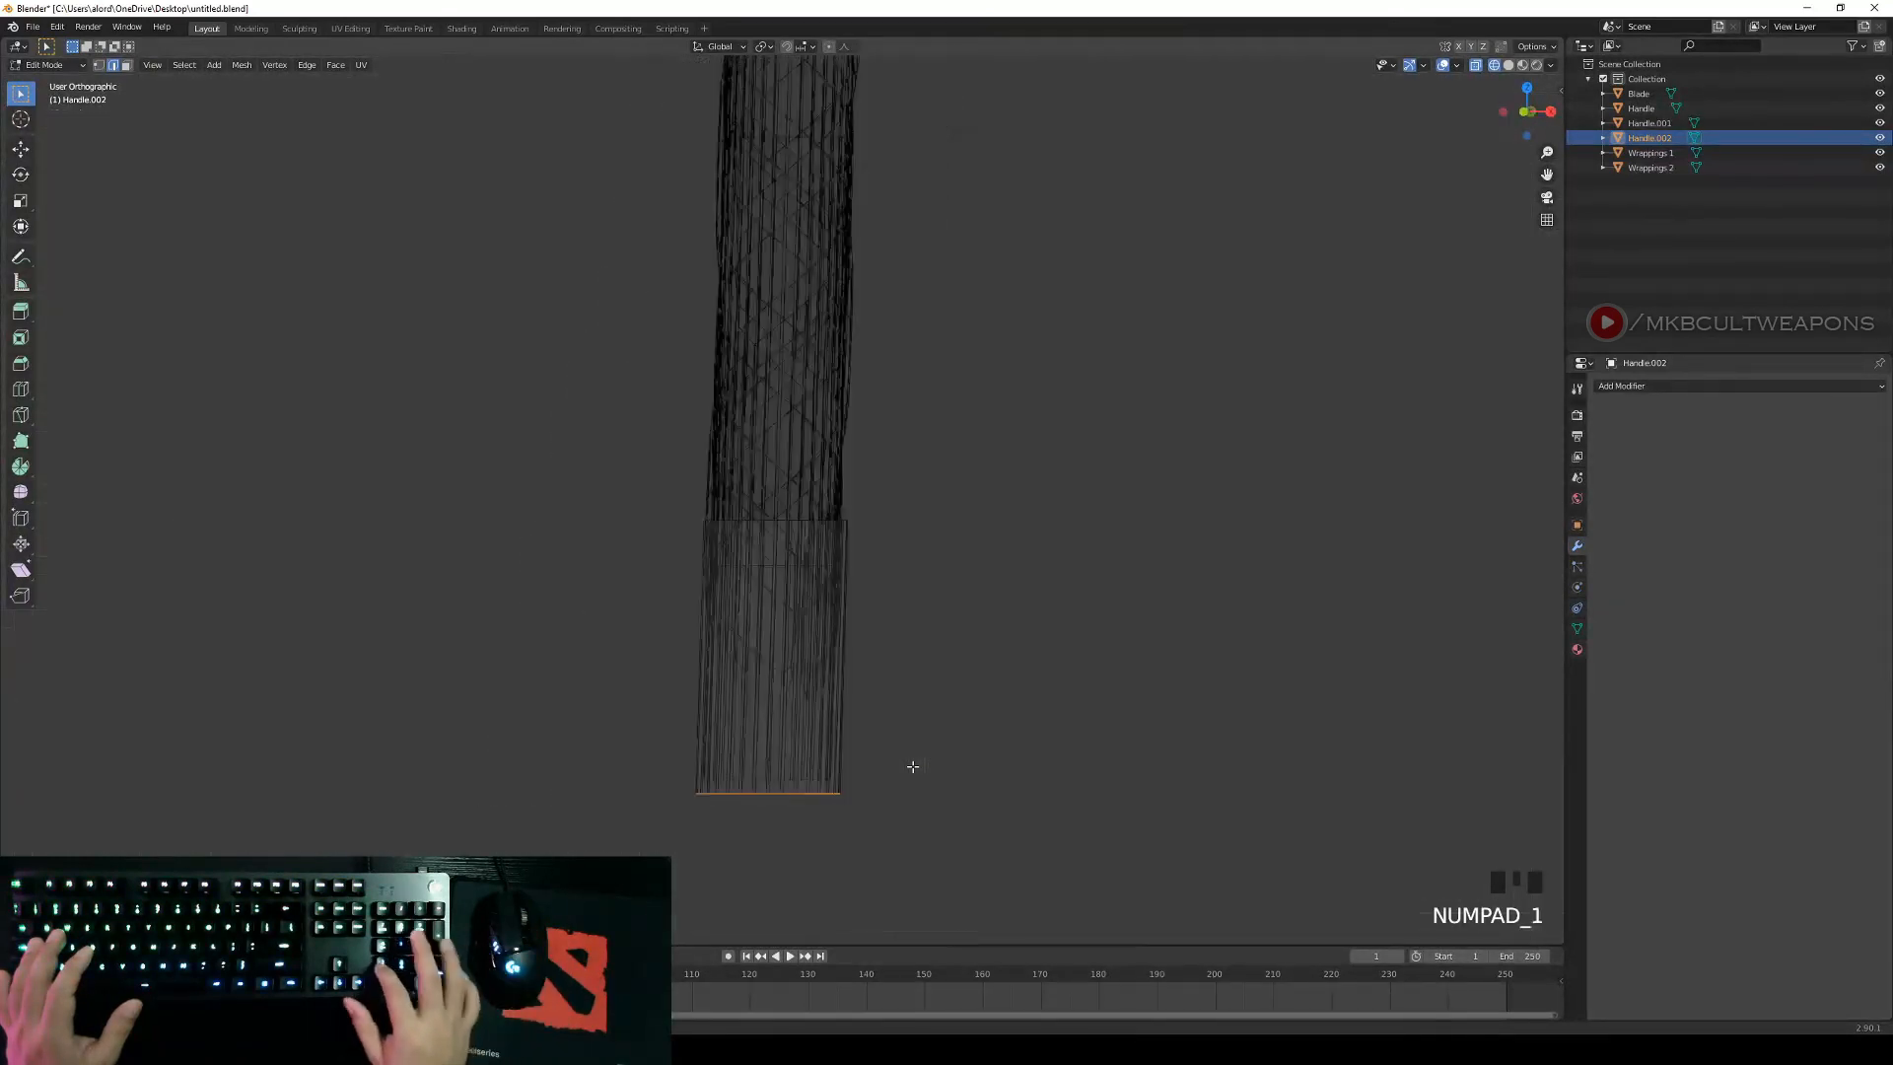
pyautogui.press('KP_3')
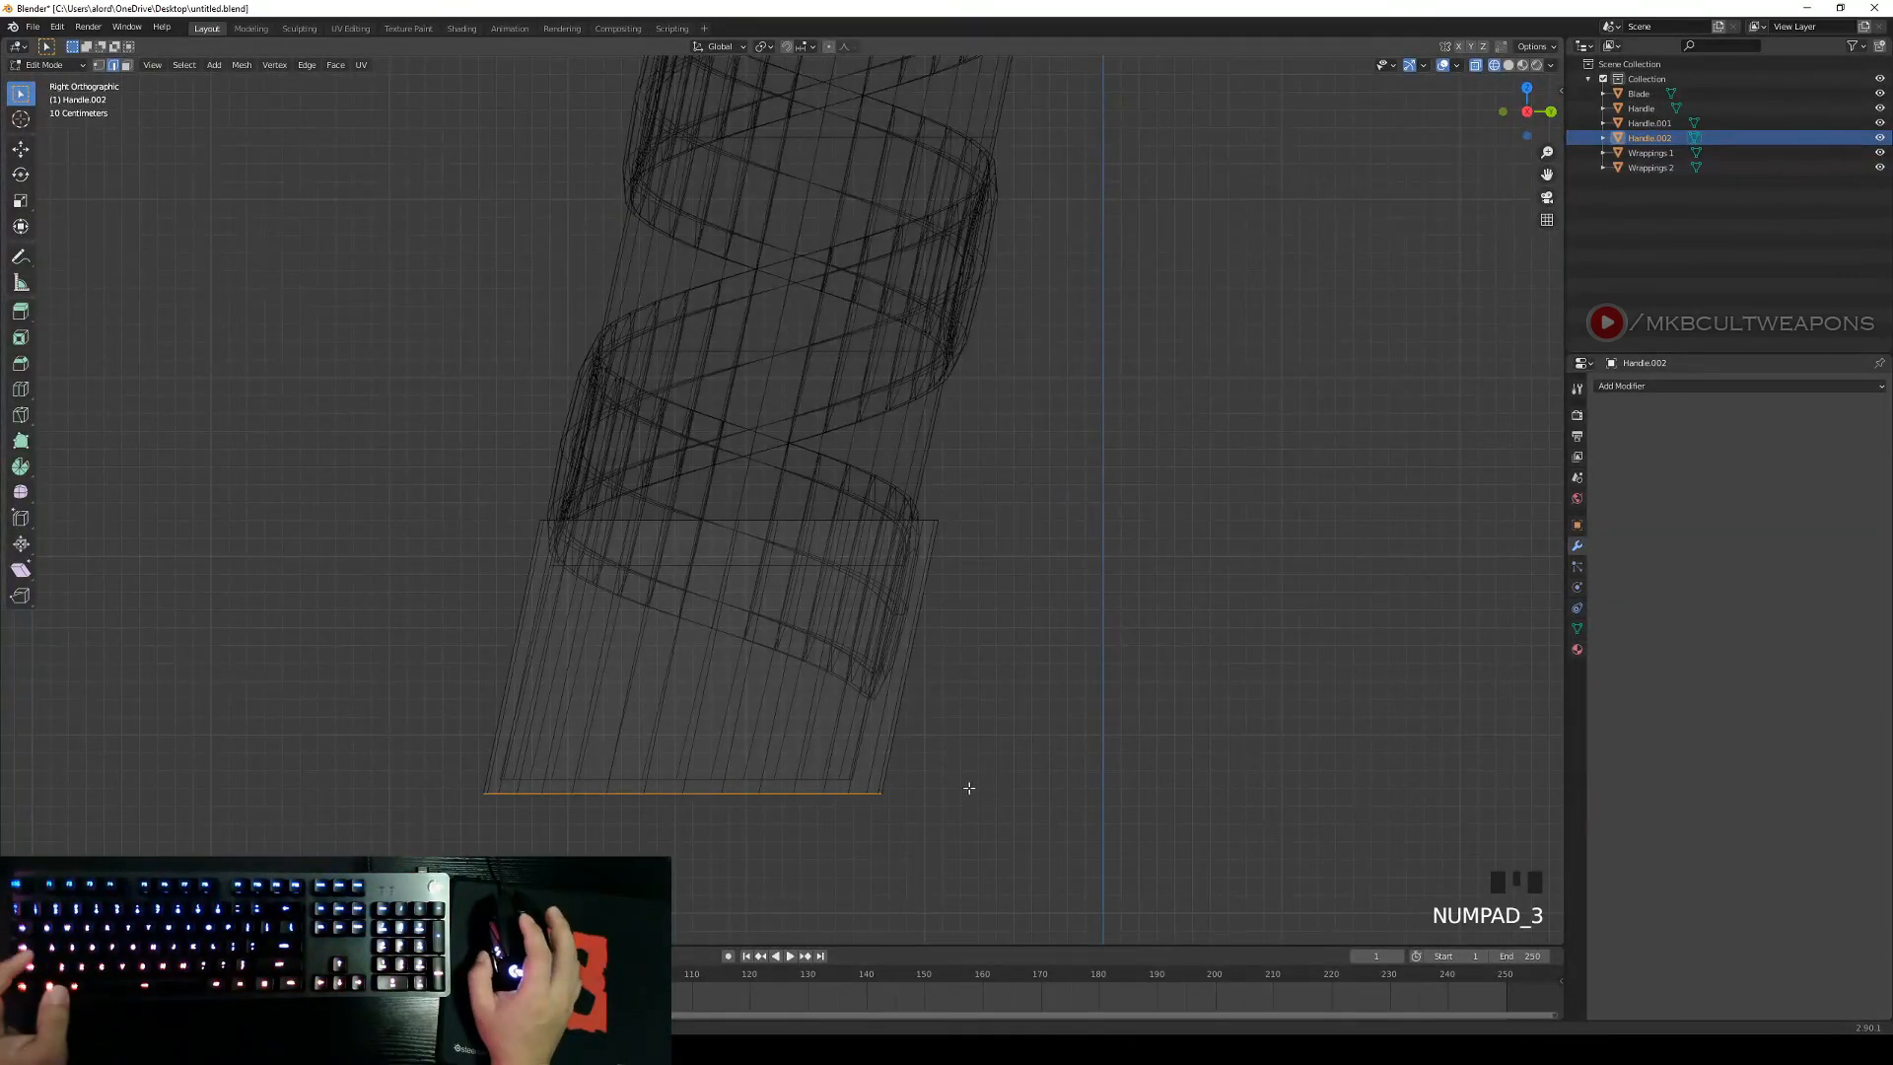
pyautogui.press('z')
pyautogui.click(1081, 781)
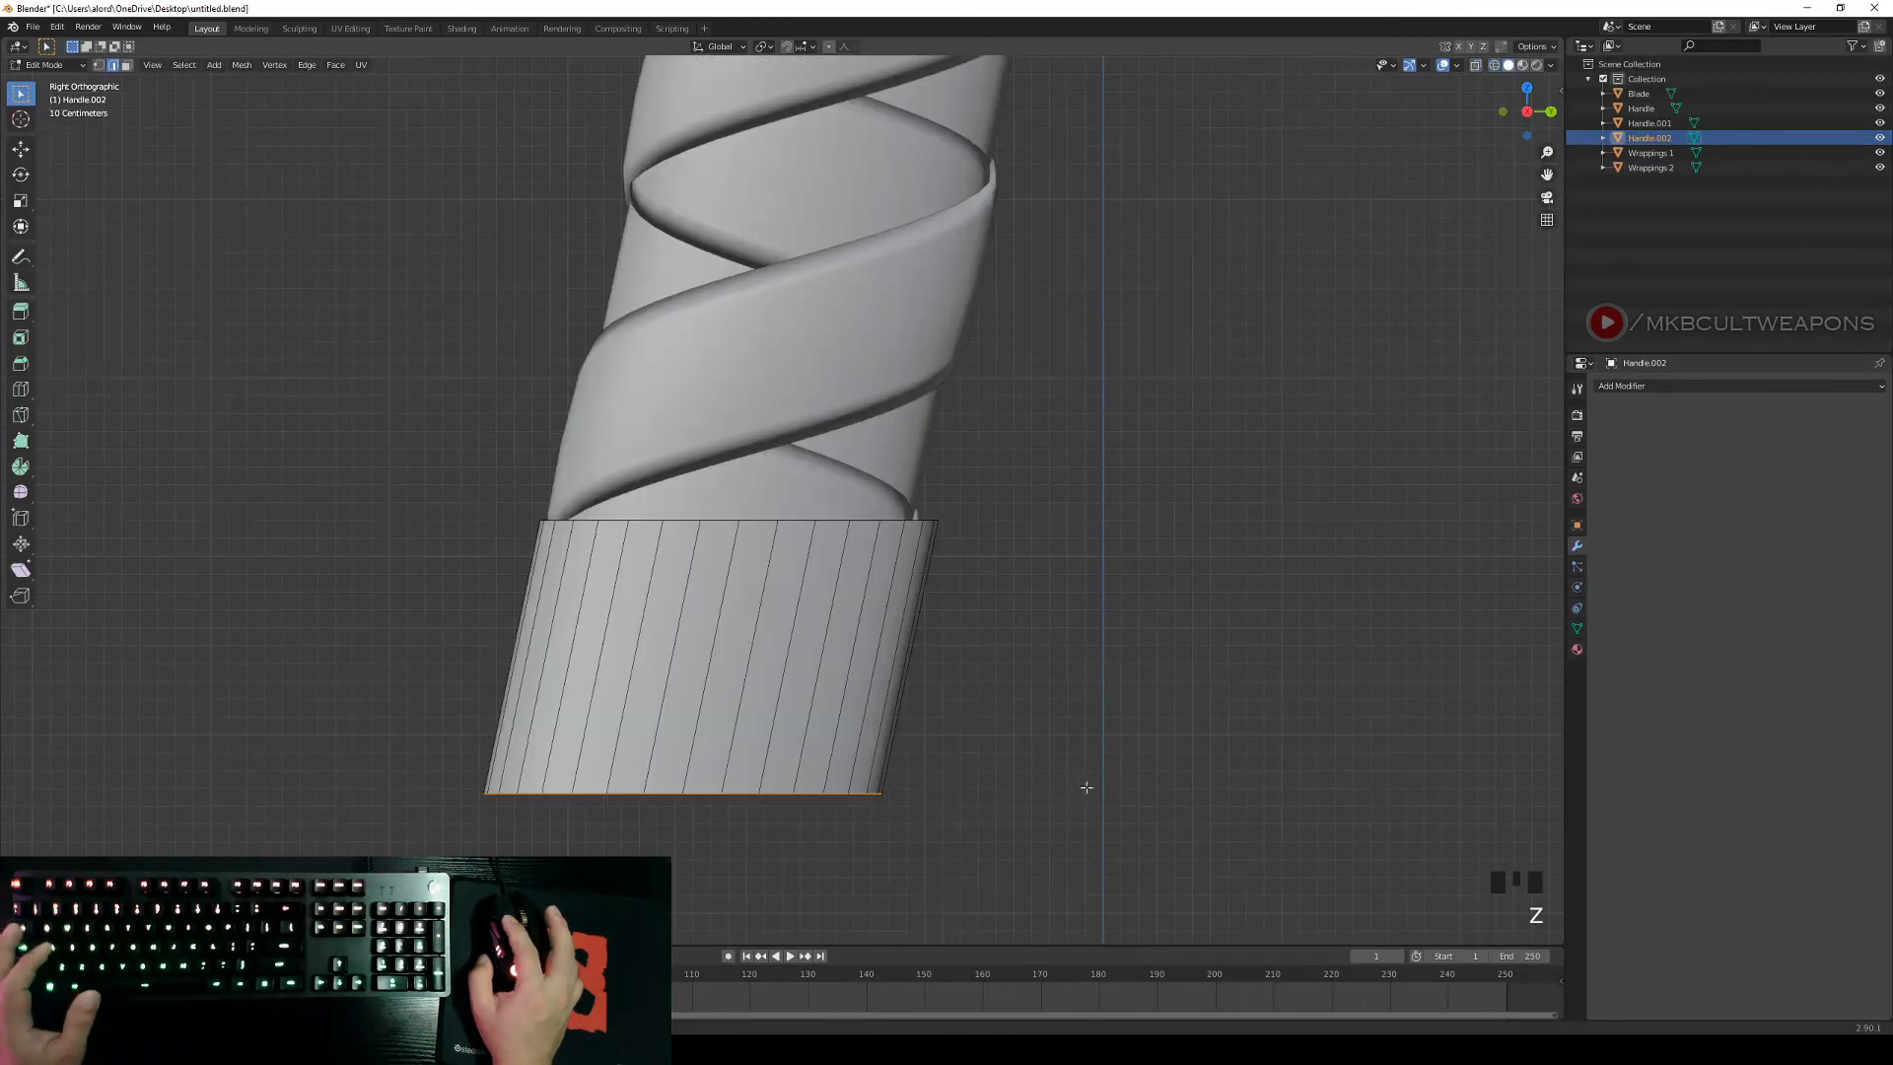
pyautogui.moveTo(1048, 692)
pyautogui.mouseDown(button='middle')
pyautogui.moveTo(1045, 671)
pyautogui.moveTo(845, 562)
pyautogui.moveTo(938, 562)
pyautogui.moveTo(1098, 666)
pyautogui.moveTo(1018, 625)
pyautogui.moveTo(1044, 562)
pyautogui.moveTo(1099, 523)
pyautogui.moveTo(1048, 668)
pyautogui.moveTo(1111, 727)
pyautogui.moveTo(979, 583)
pyautogui.moveTo(805, 628)
pyautogui.mouseUp(button='middle')
pyautogui.scroll(2, 1111, 727)
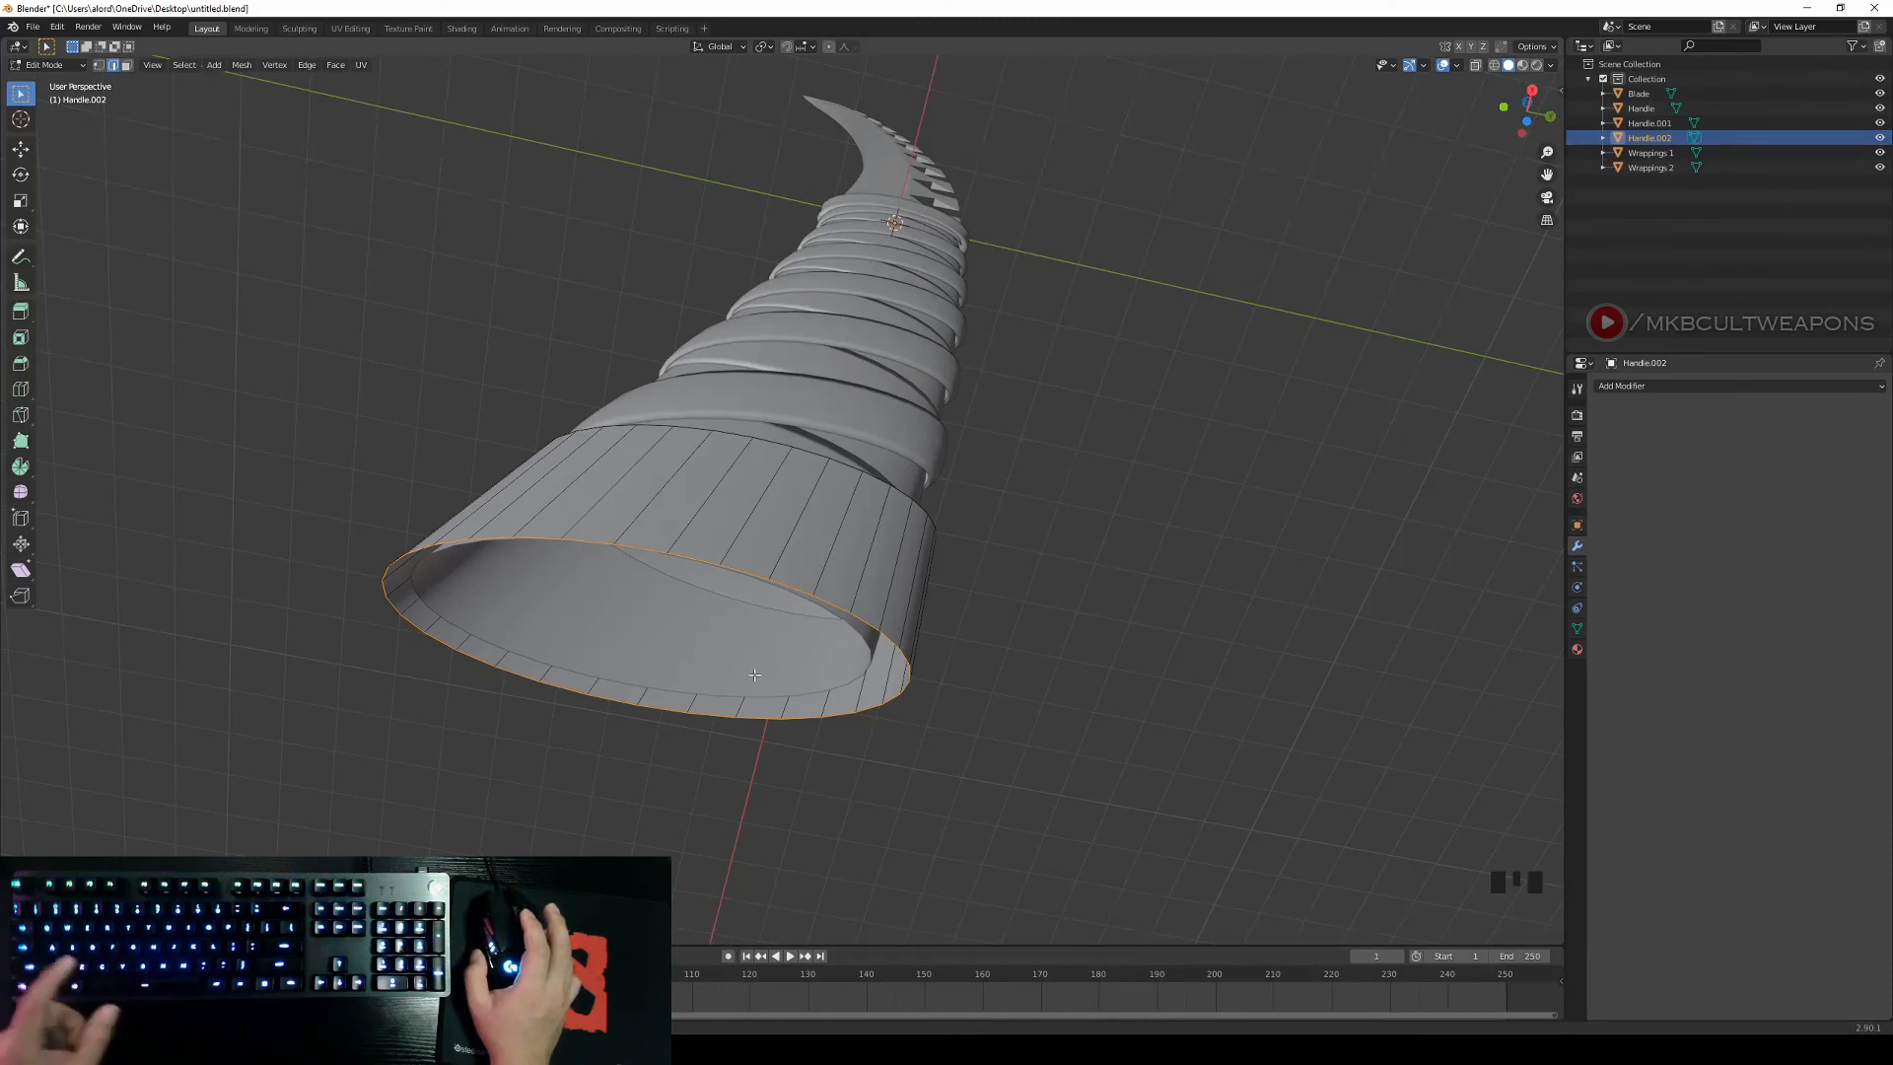
pyautogui.press('f')
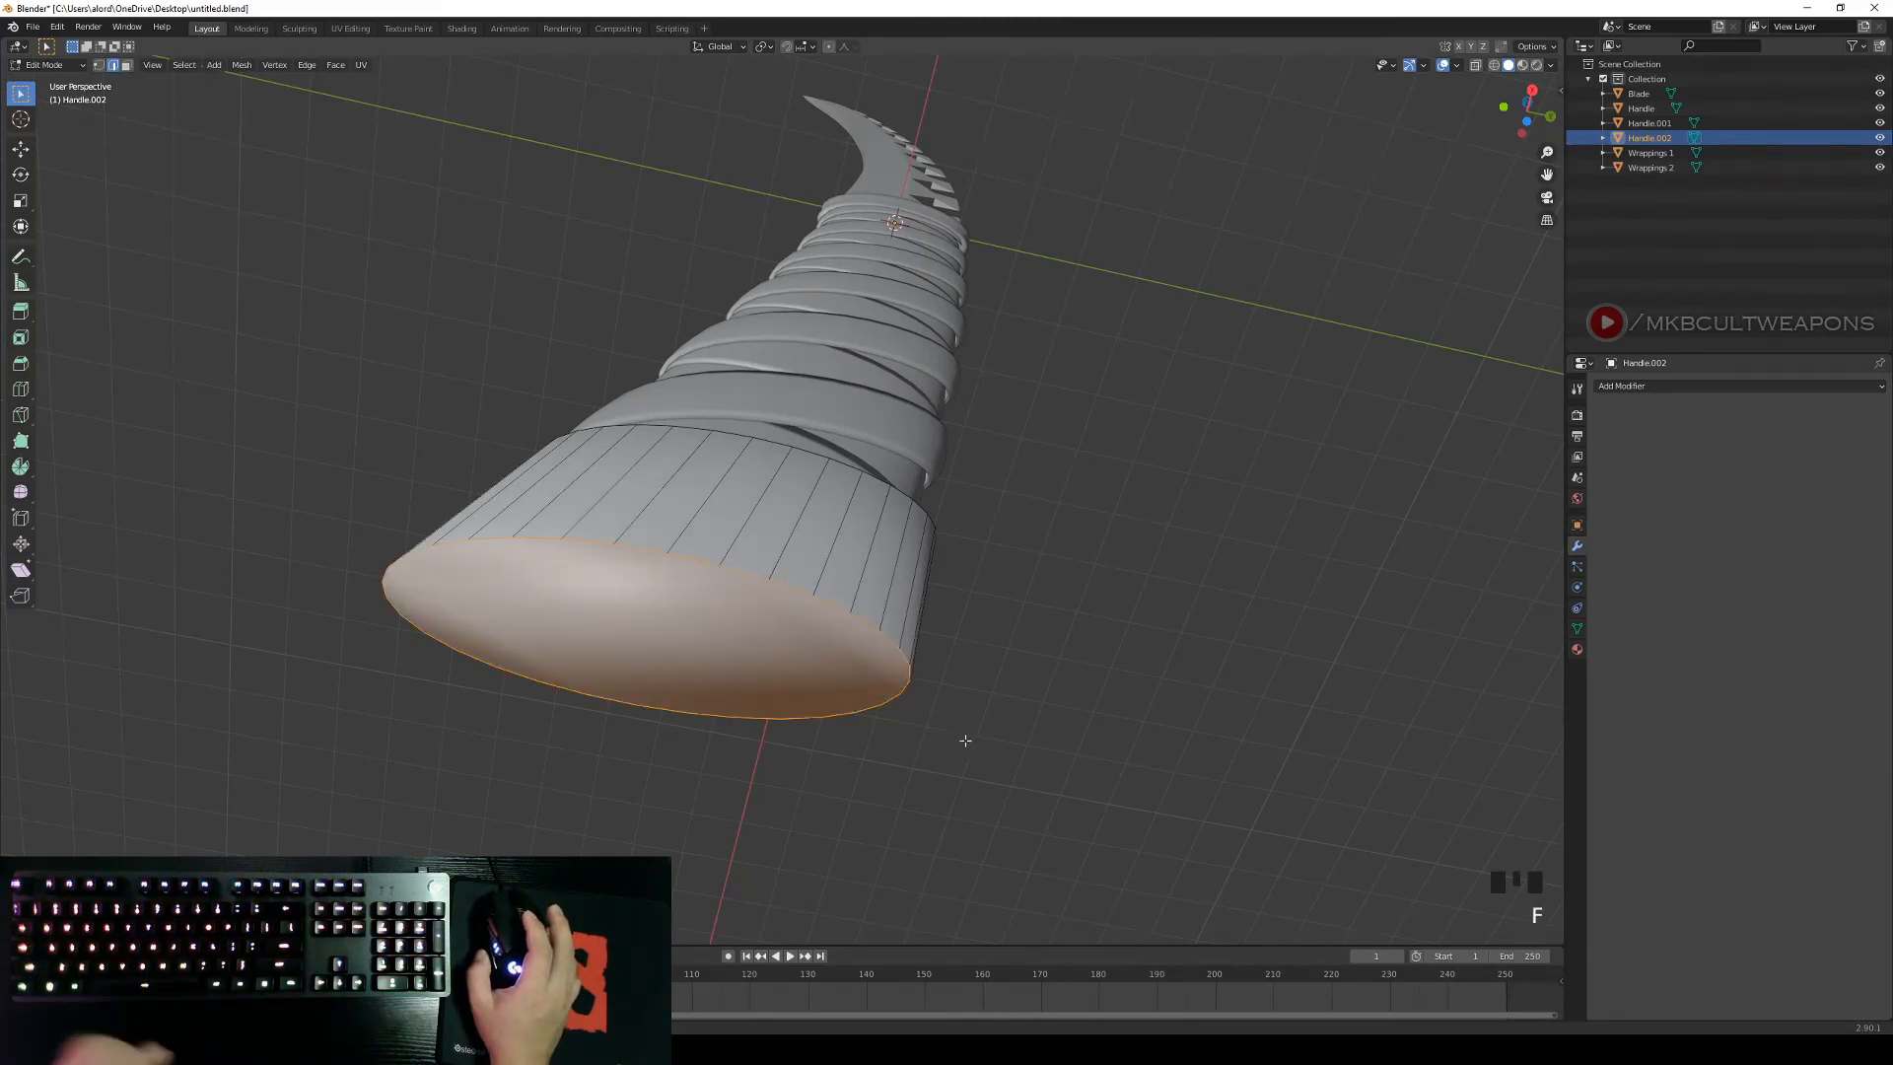
# Bevel the end piece's bottom rim narrowly with several segments, then deselect it.
pyautogui.hotkey('ctrl', 'b')
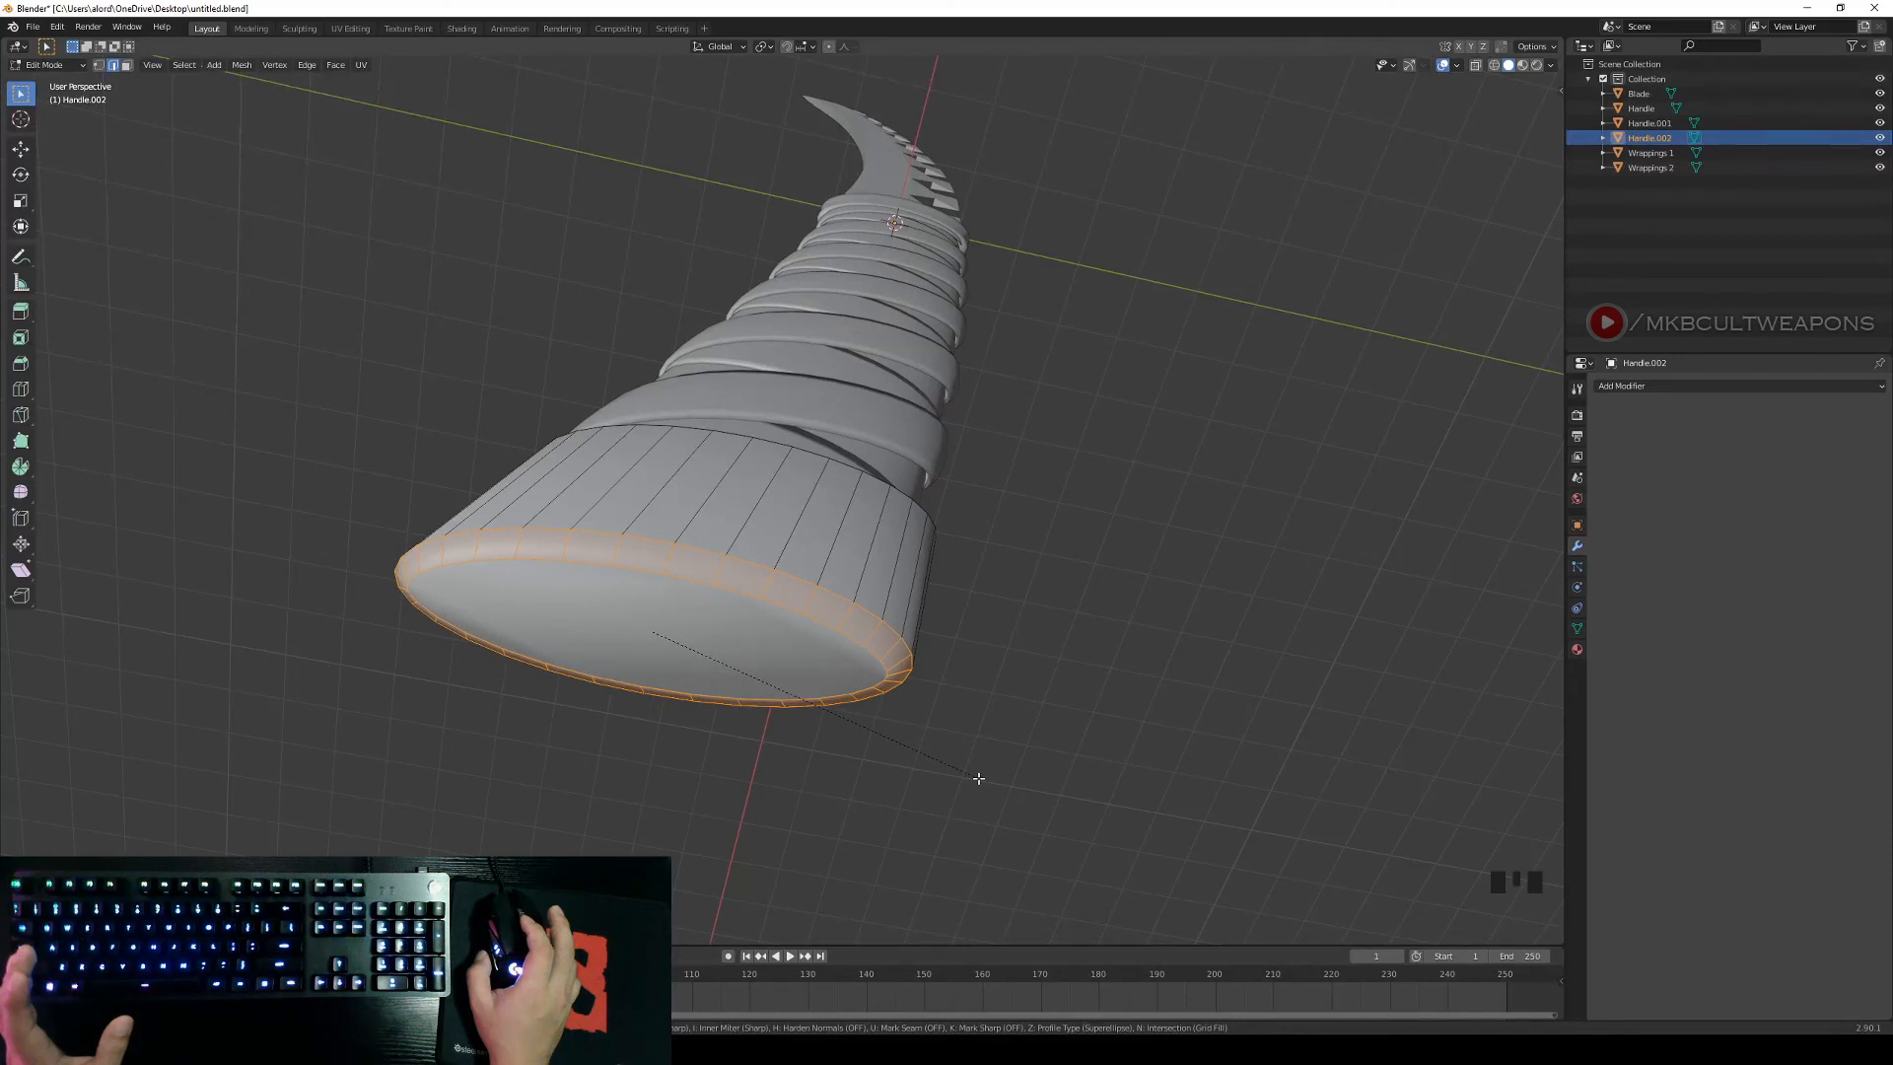
pyautogui.scroll(2, 978, 779)
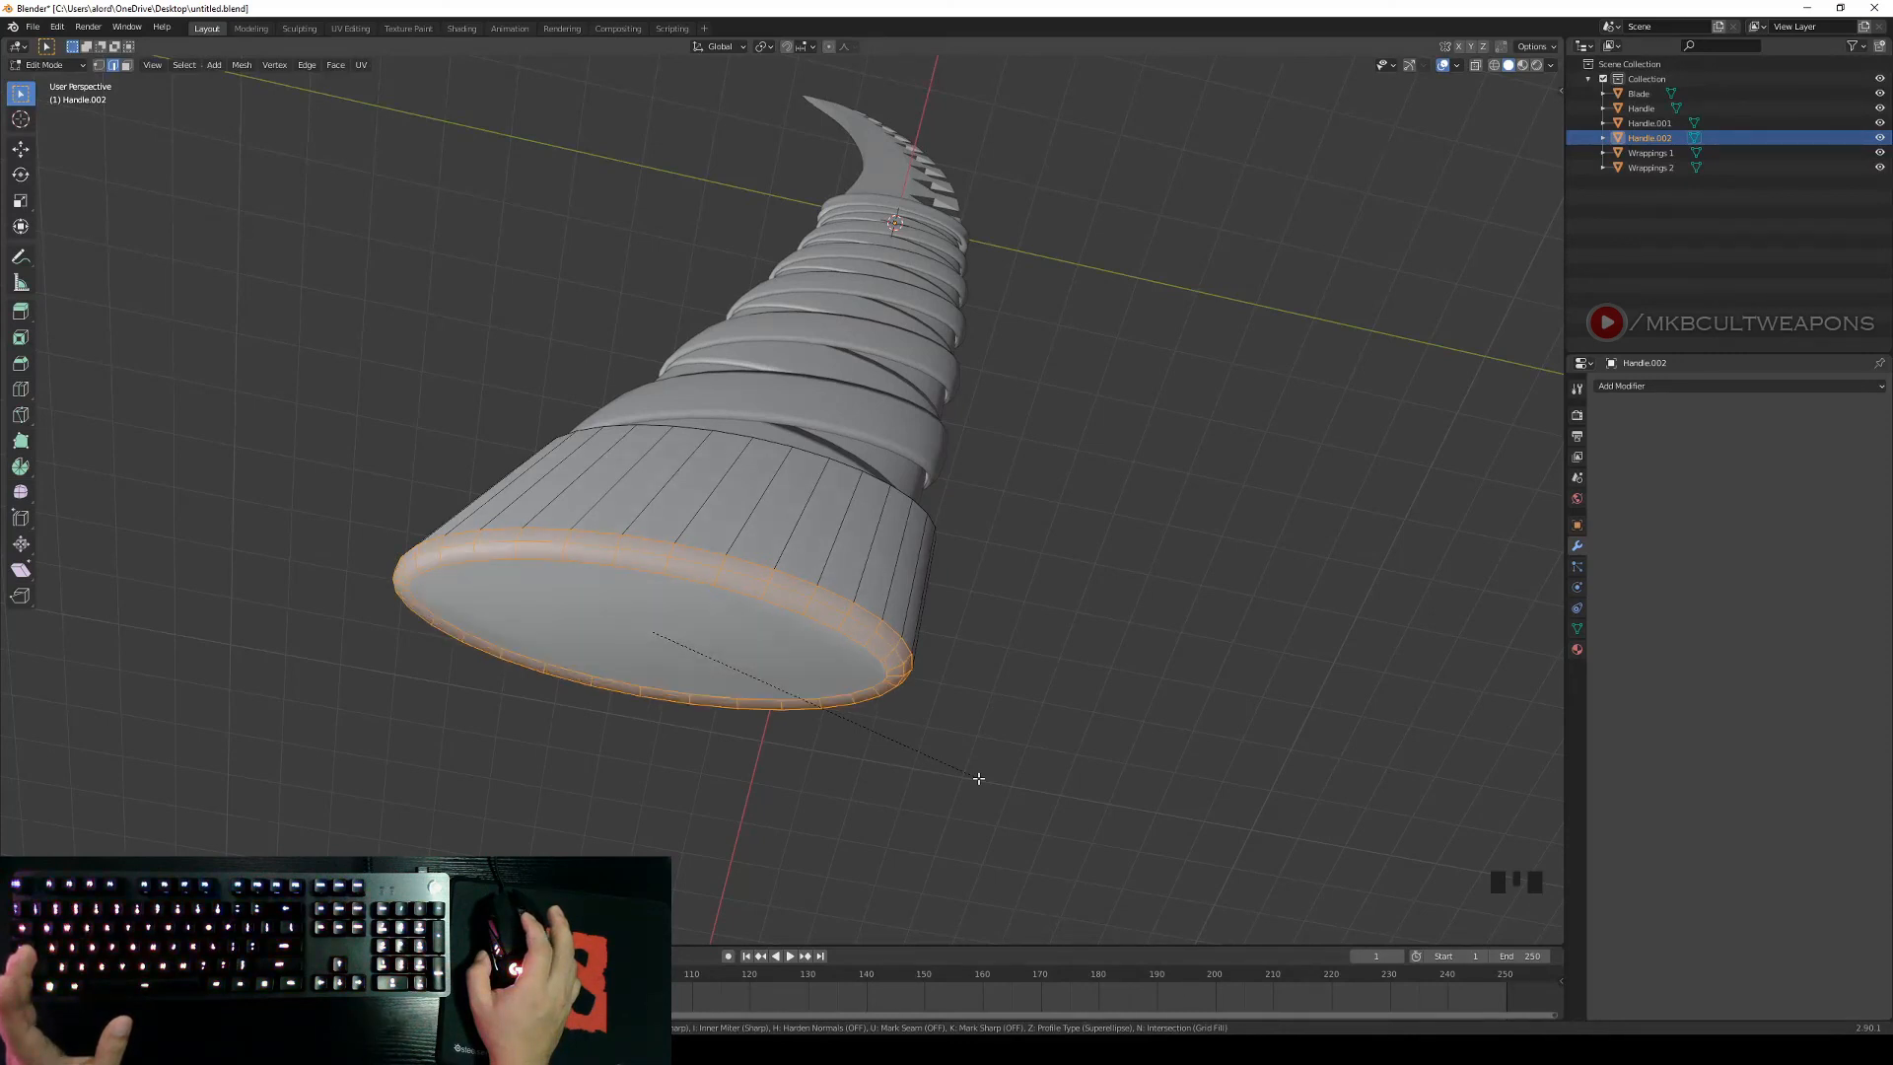
pyautogui.scroll(1, 978, 779)
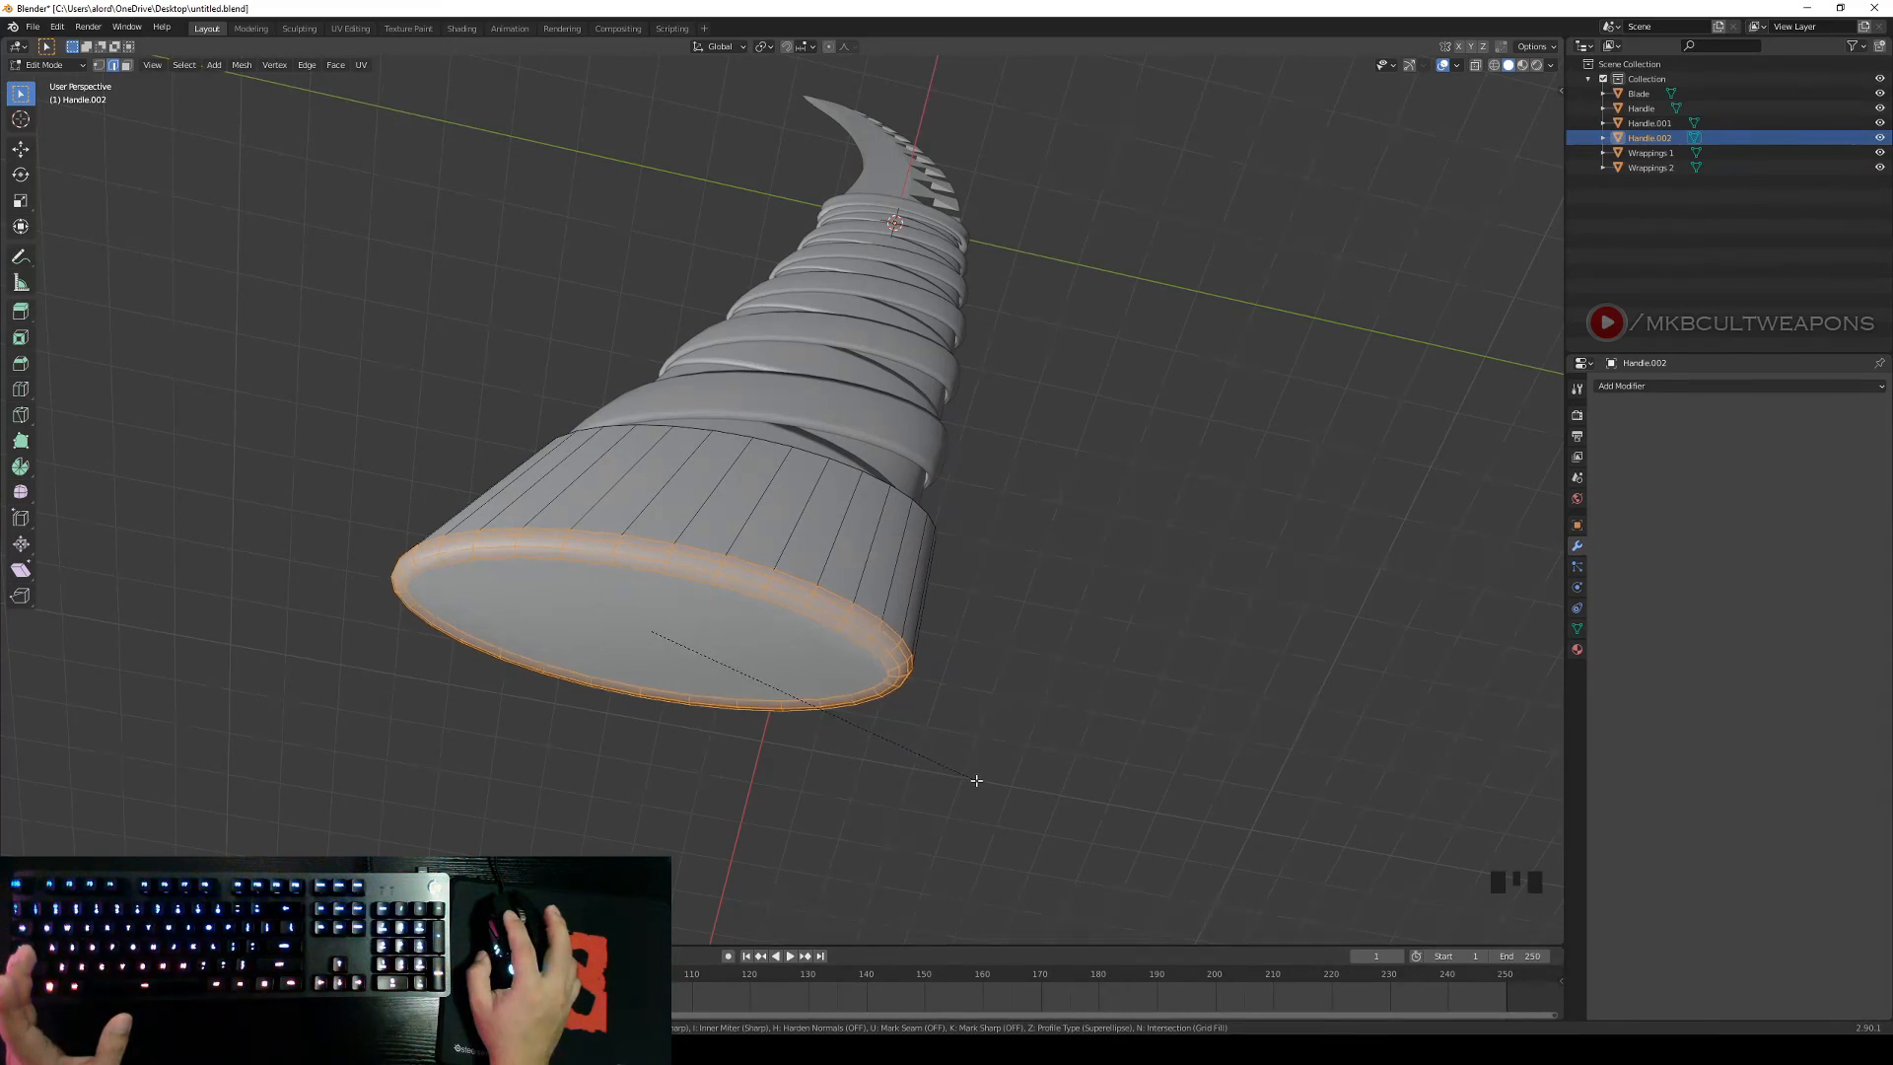
pyautogui.click(976, 780)
pyautogui.moveTo(977, 773); pyautogui.dragTo(1140, 867, button='middle')
pyautogui.rightClick(1192, 765)
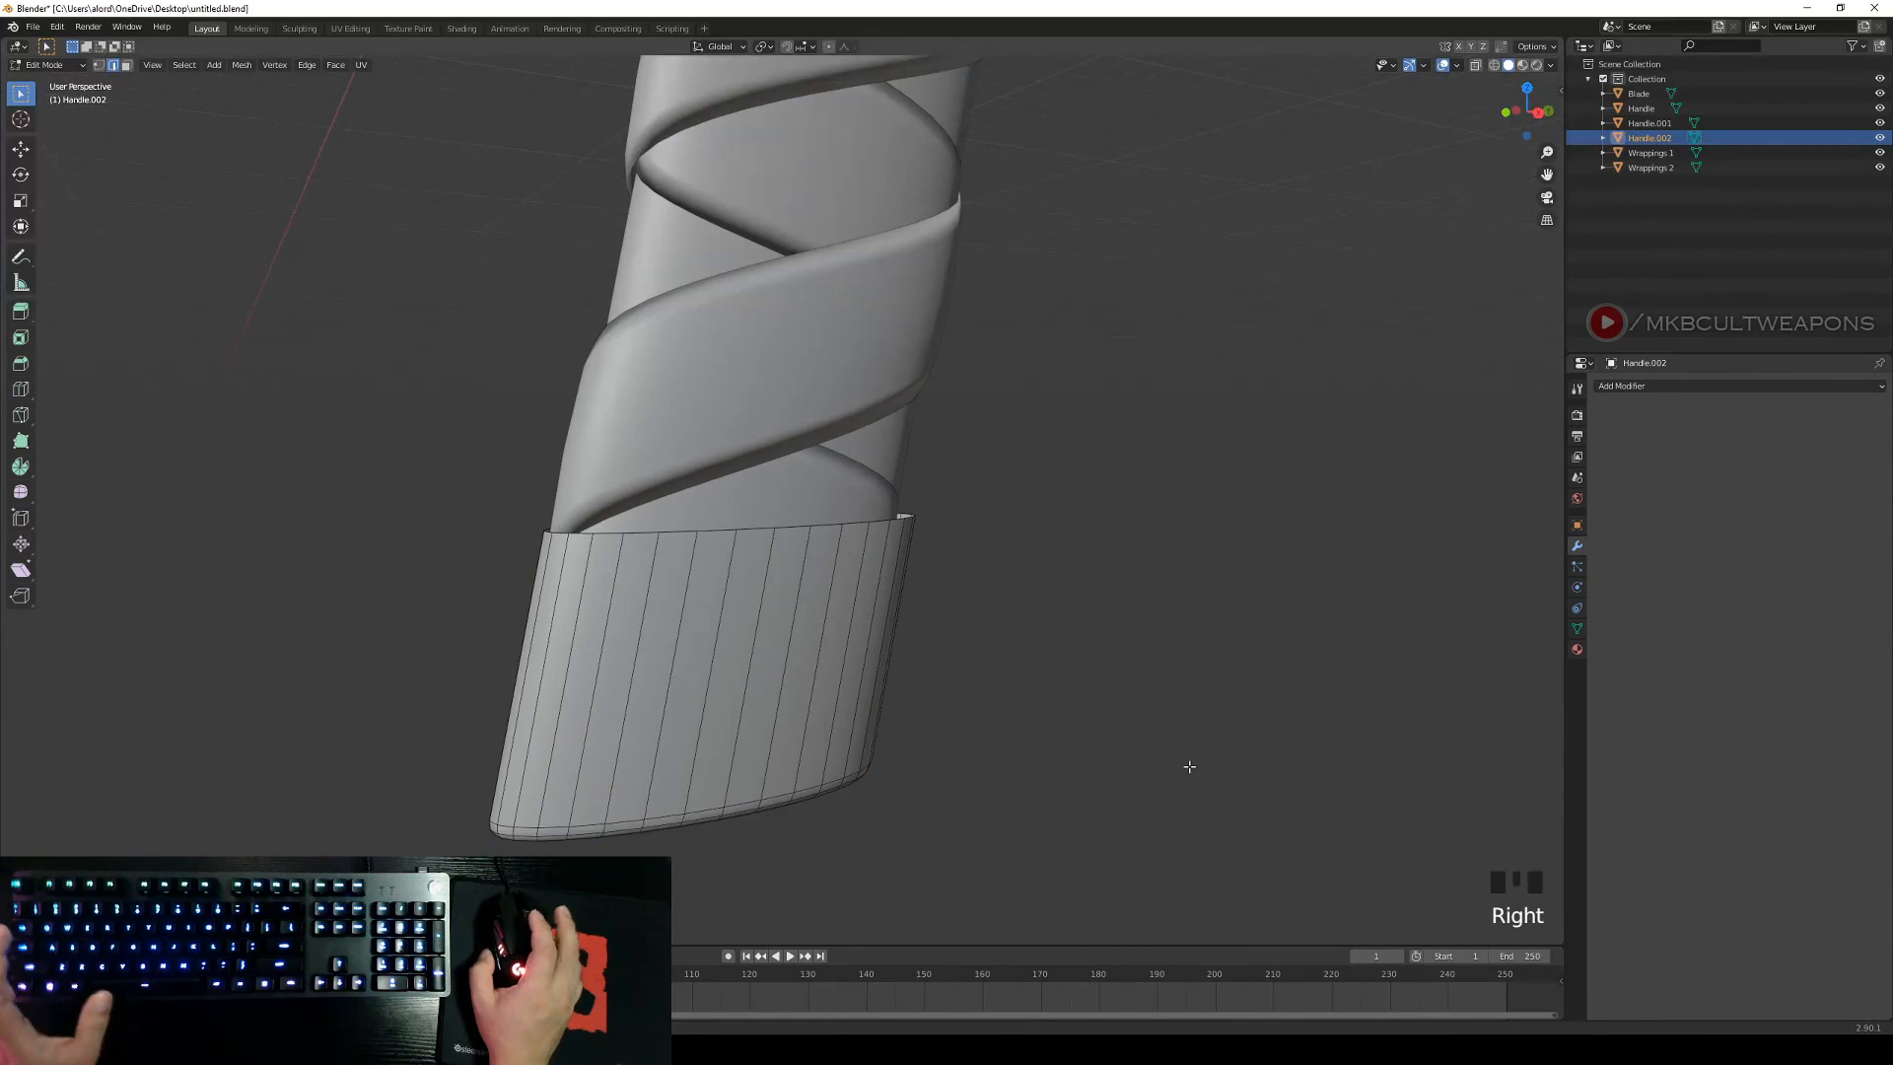
# Select the end piece's open top loop, fill it with a face and bevel its rim, finishing in Object Mode with nothing selected.
pyautogui.moveTo(1192, 765); pyautogui.dragTo(1095, 812, button='middle')
pyautogui.scroll(2, 1044, 681)
pyautogui.rightClick(1133, 647)
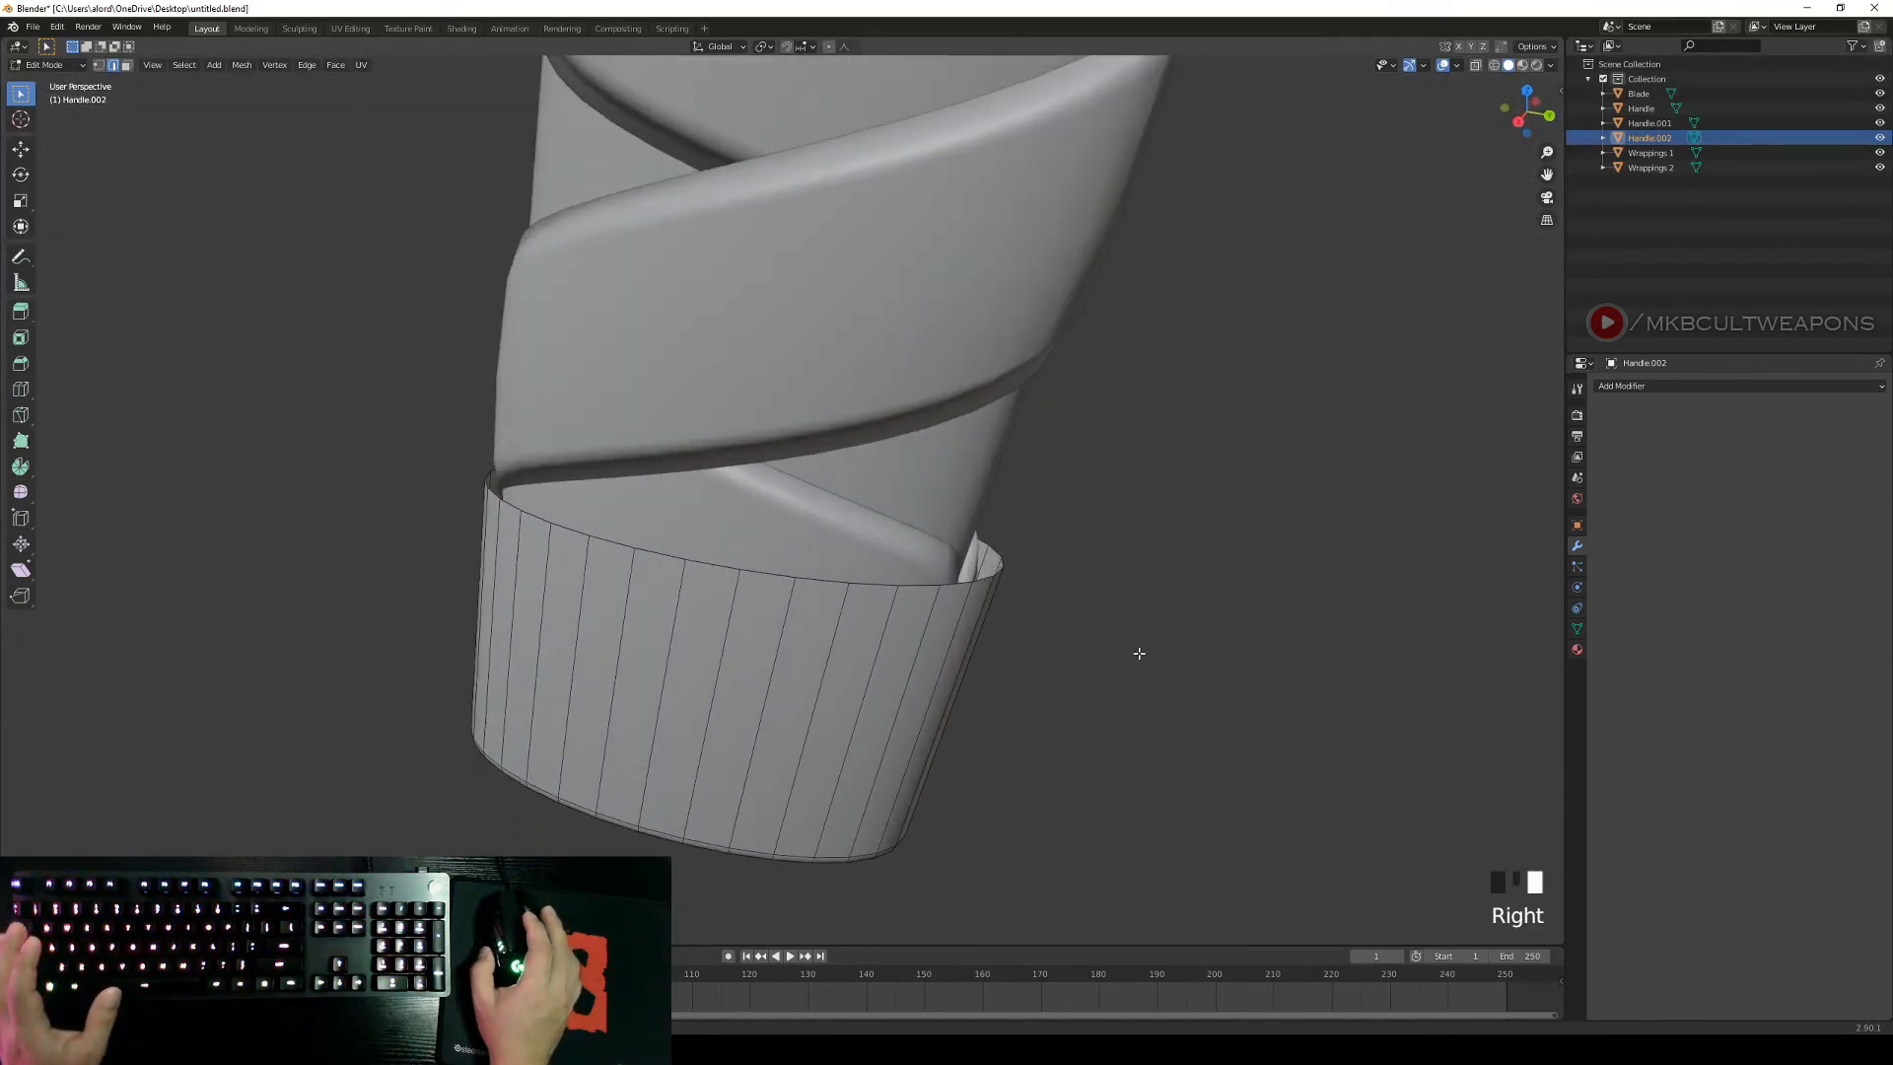
pyautogui.rightClick(1225, 583)
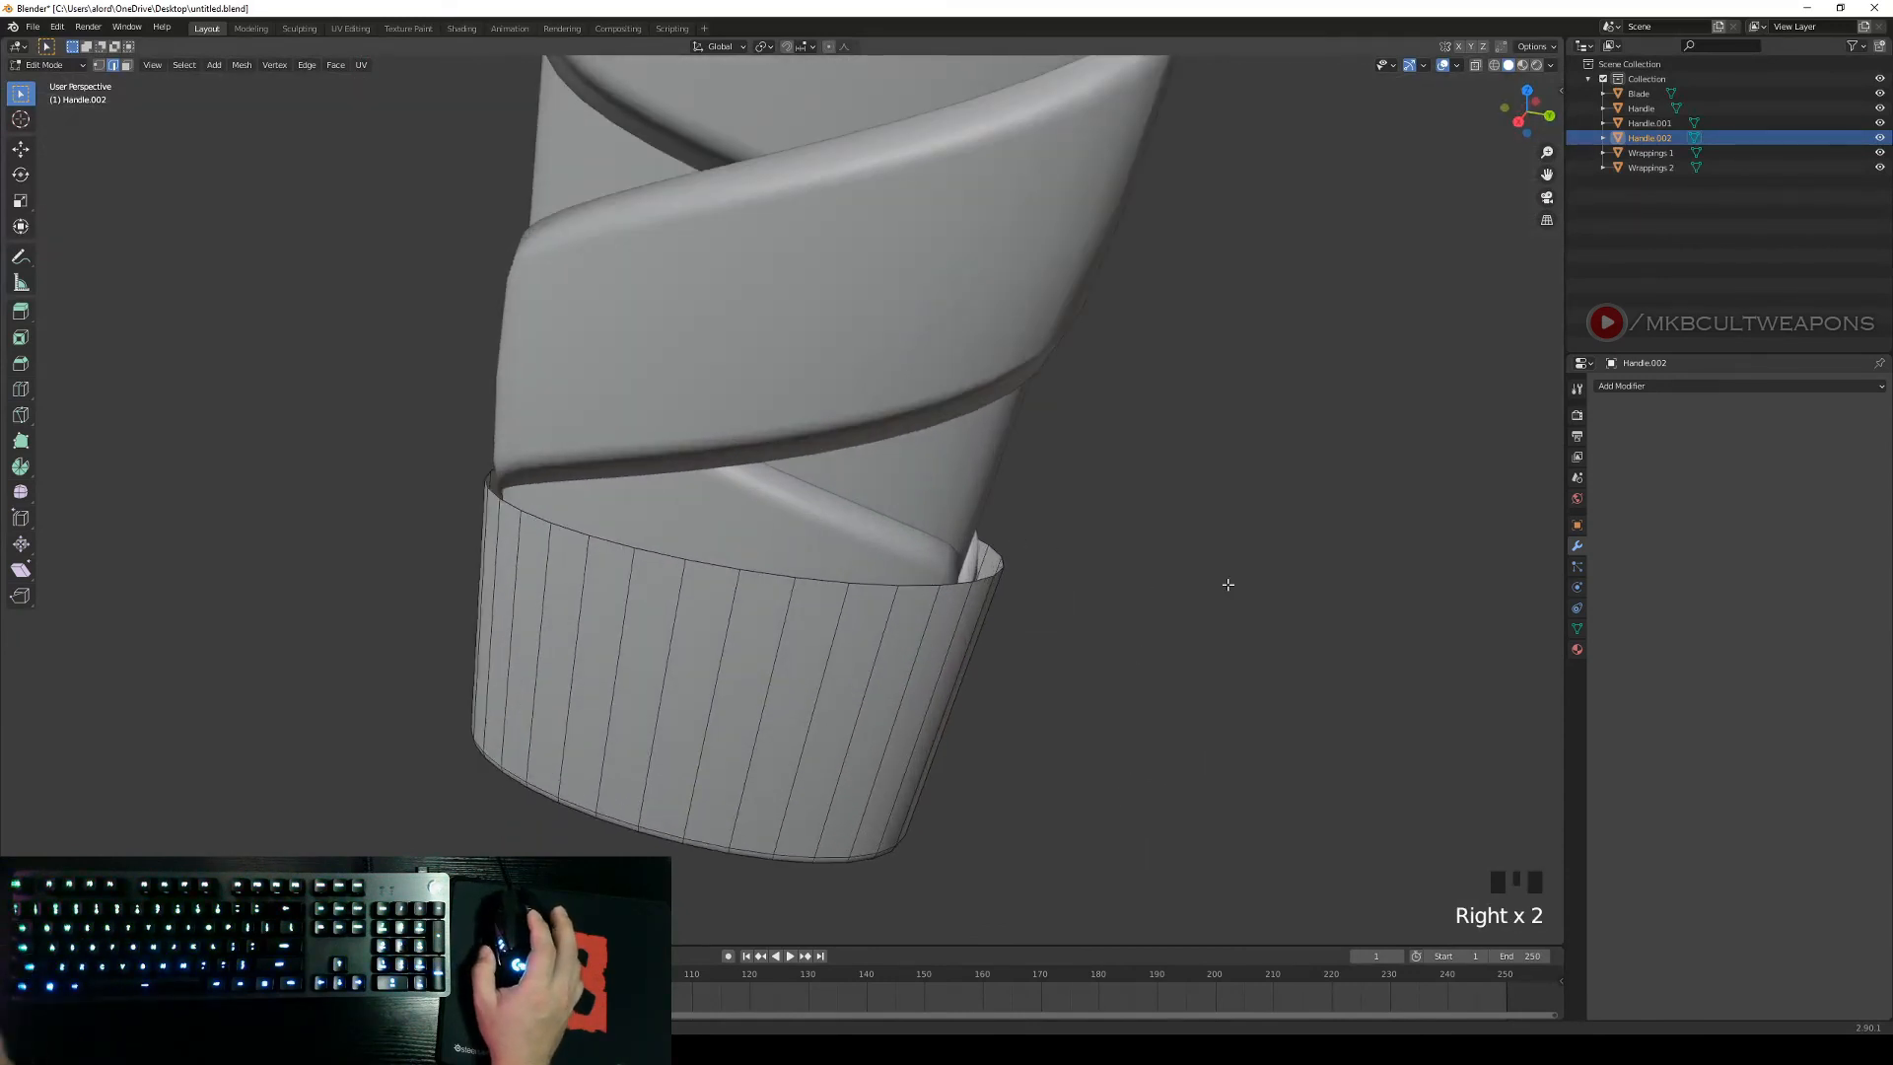
pyautogui.keyDown('alt'); pyautogui.keyDown('shift'); pyautogui.rightClick(918, 582); pyautogui.keyUp('shift'); pyautogui.keyUp('alt')
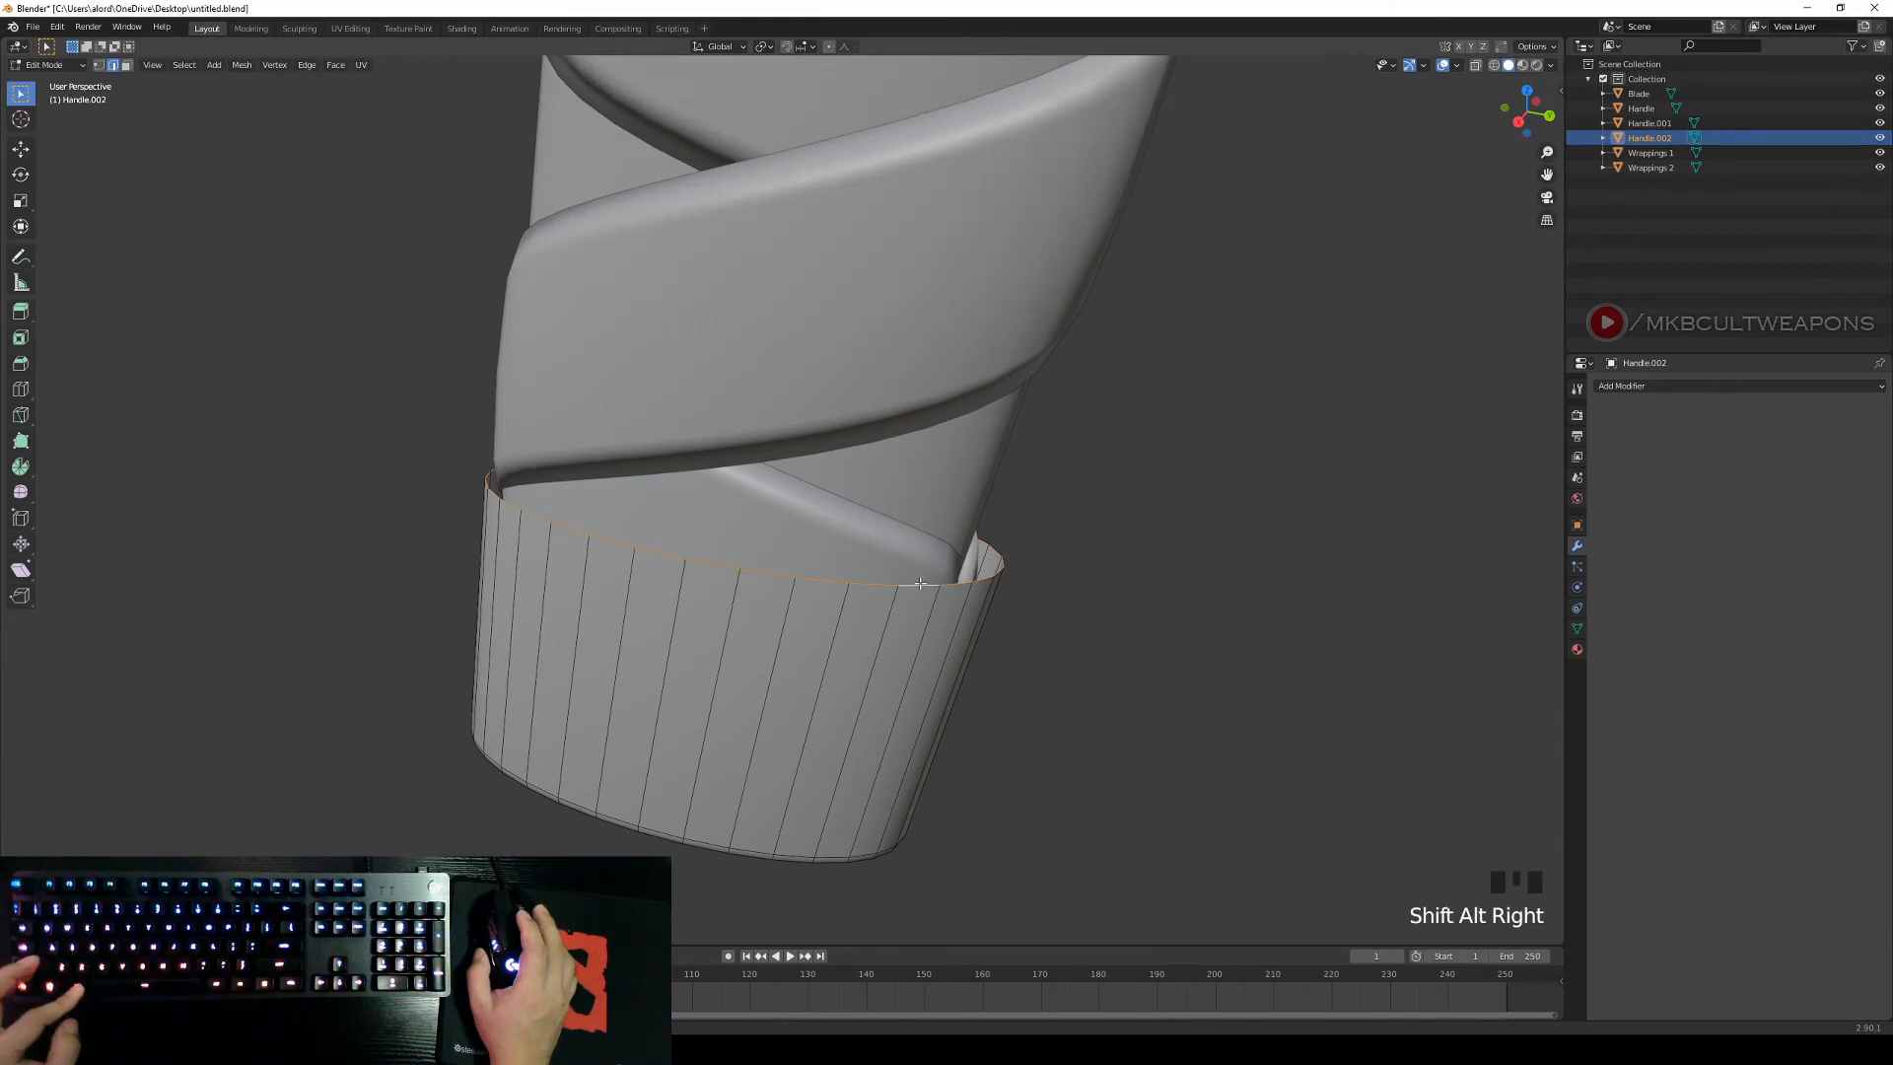
pyautogui.press('f')
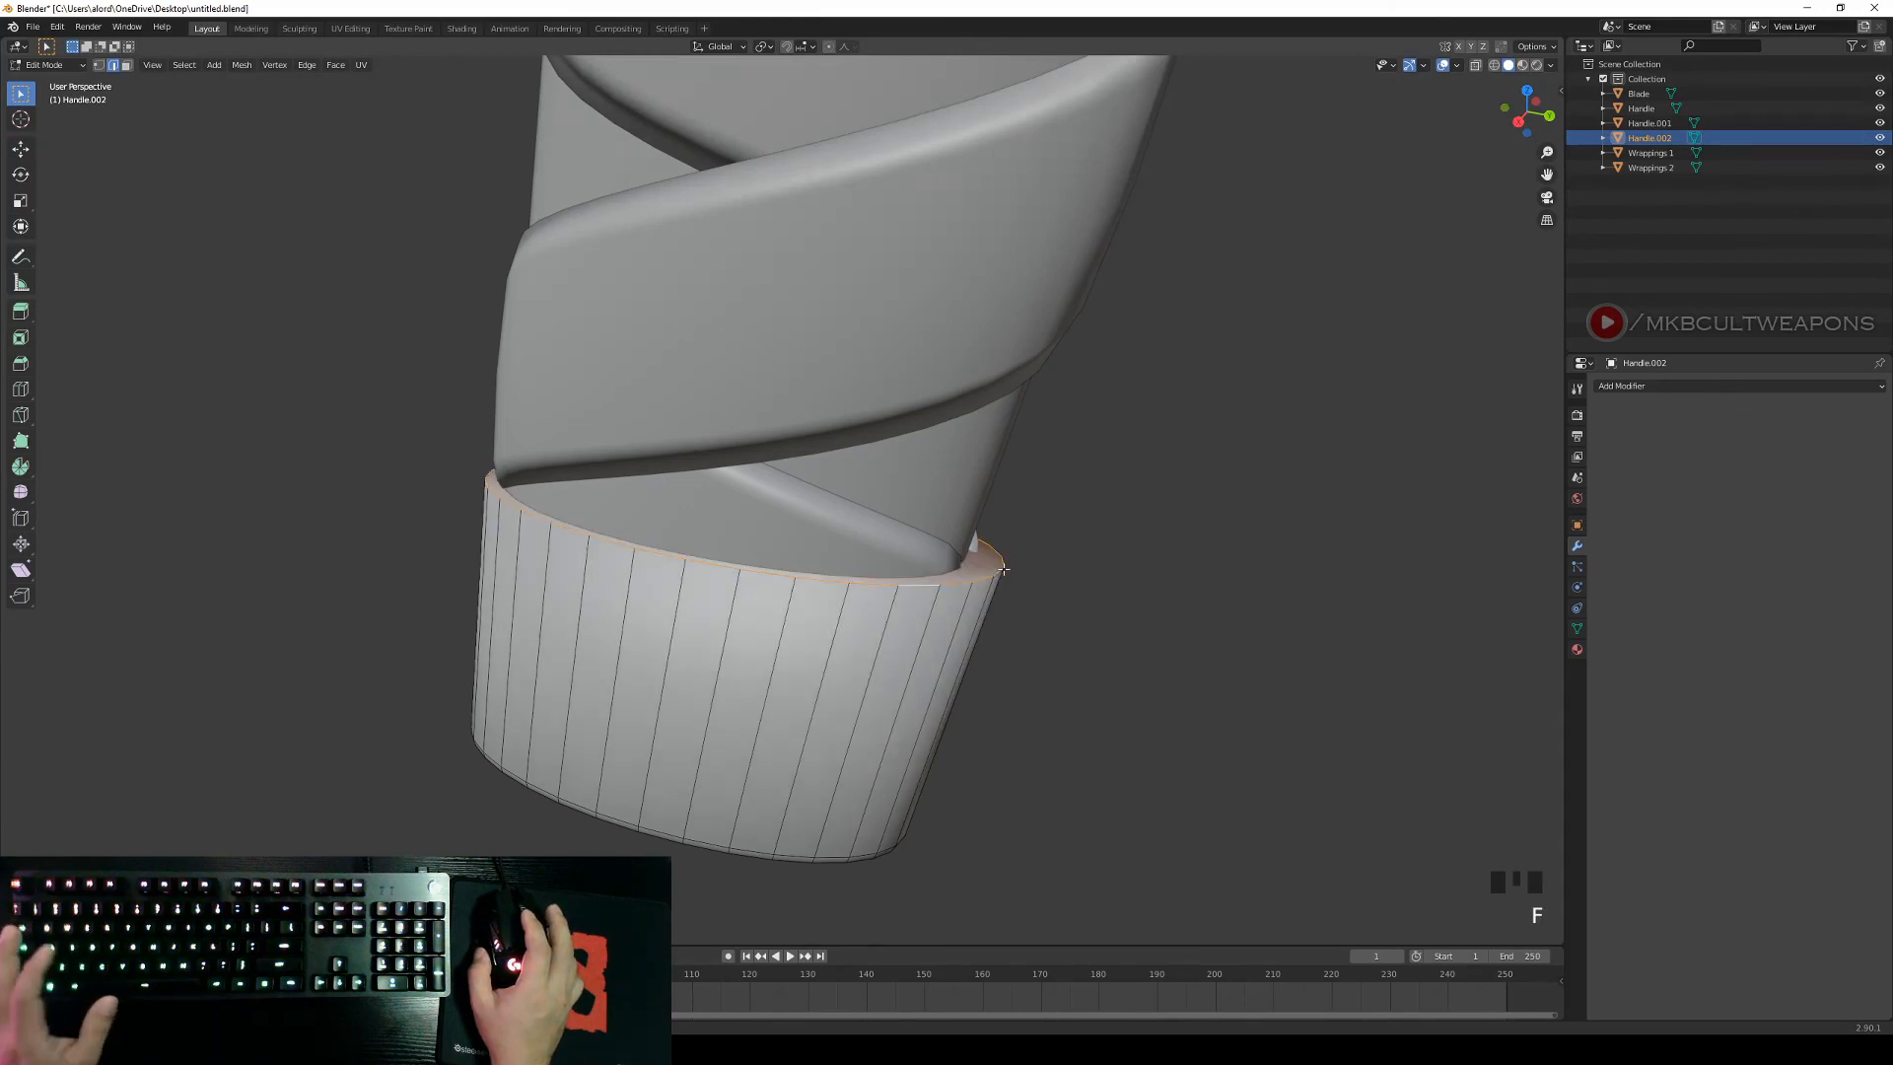
pyautogui.hotkey('ctrl', 'b')
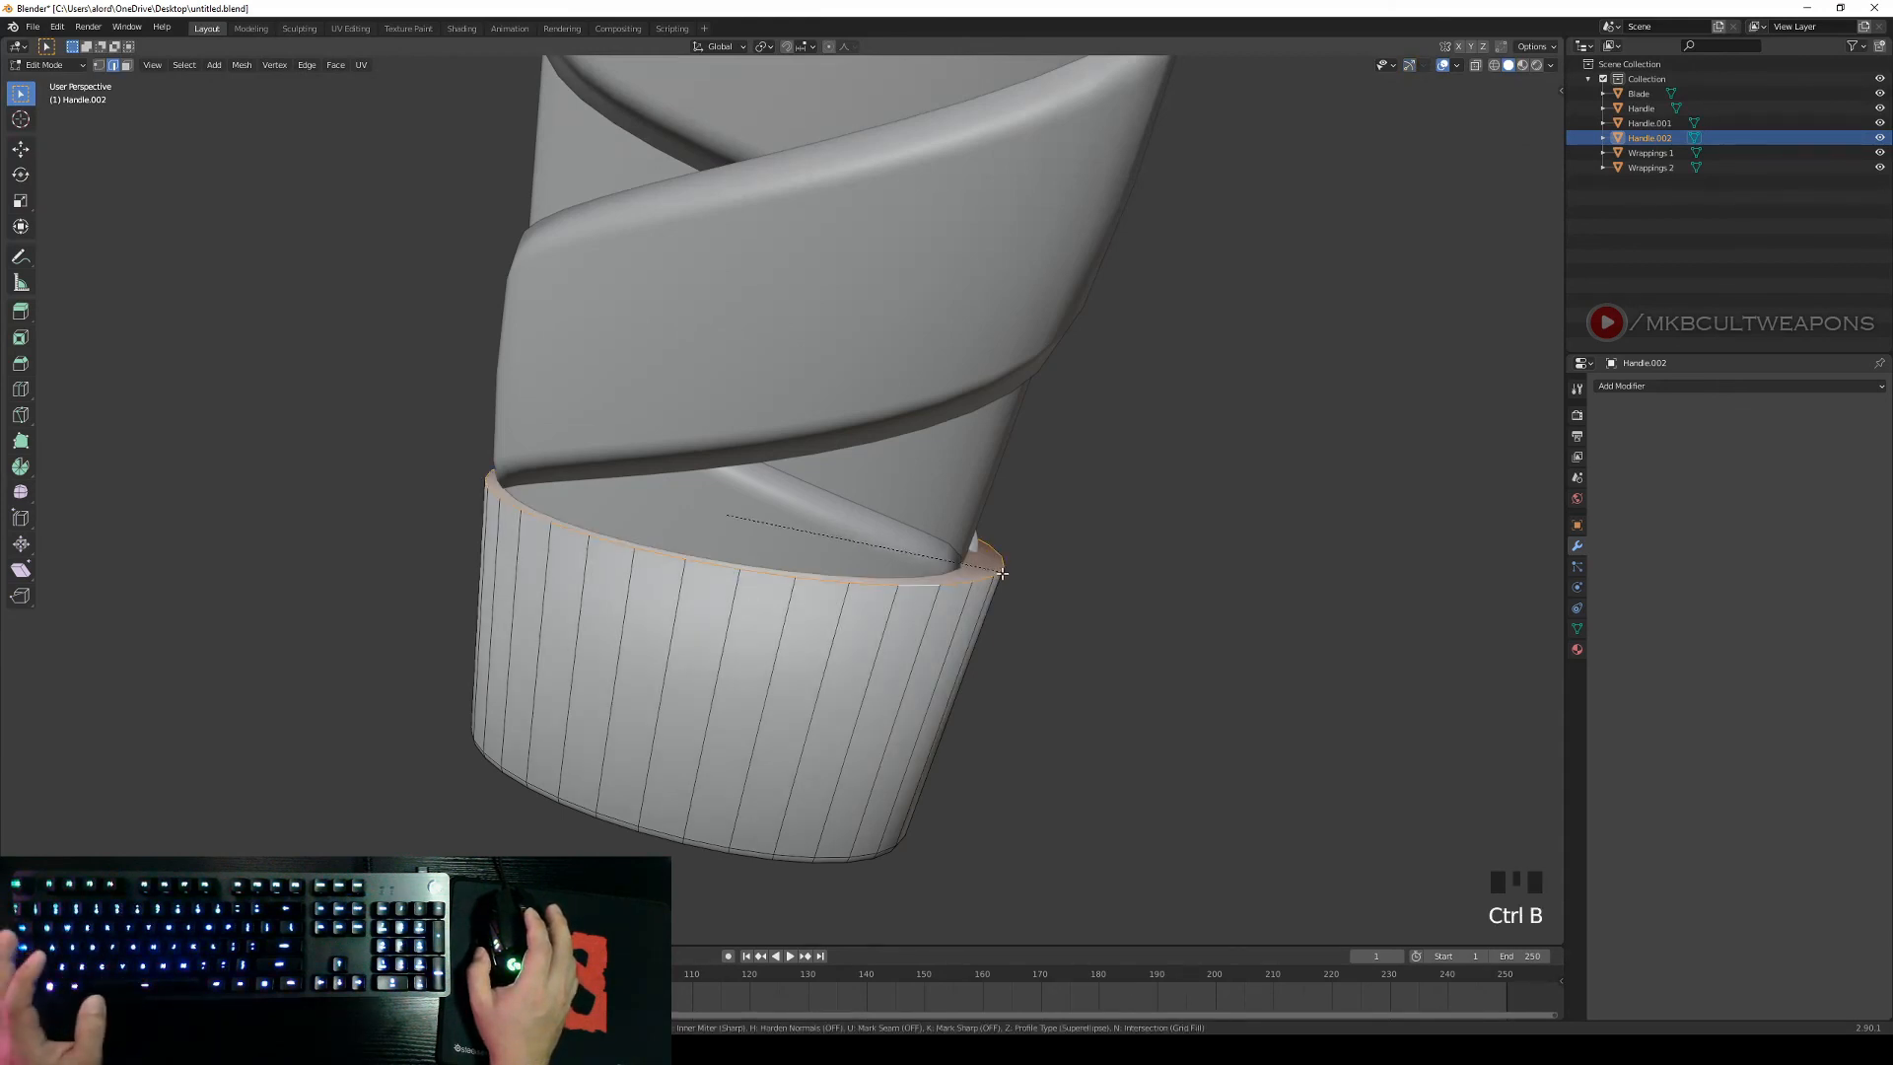
pyautogui.rightClick(1006, 634)
pyautogui.moveTo(1007, 634); pyautogui.dragTo(1132, 625, button='middle')
pyautogui.press('Tab')
pyautogui.rightClick(1052, 645)
# Examine the end piece's shape and its fit on the wrapped handle from the side and in perspective.
pyautogui.scroll(-3, 1053, 643)
pyautogui.press('KP_1')
pyautogui.scroll(-4, 937, 385)
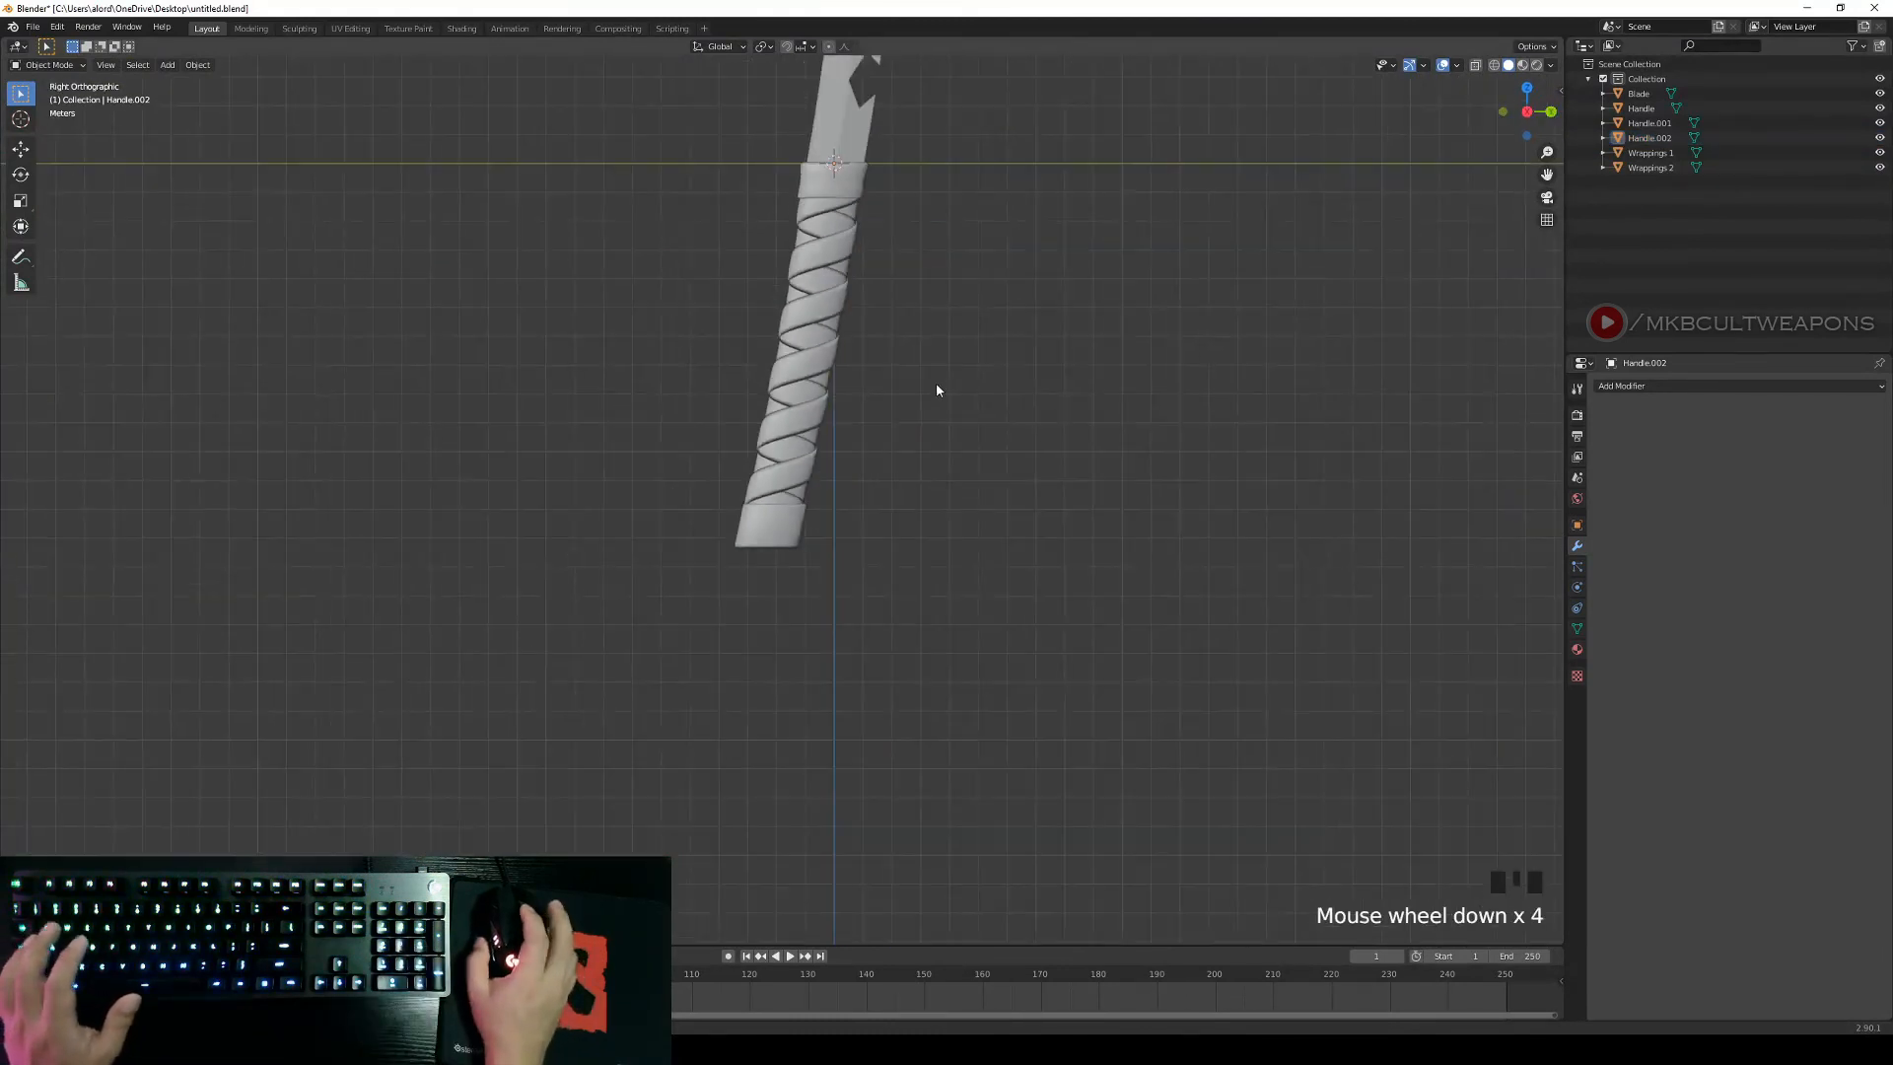
pyautogui.keyDown('shift'); pyautogui.moveTo(937, 384); pyautogui.dragTo(711, 507, button='middle'); pyautogui.keyUp('shift')
pyautogui.scroll(2, 759, 824)
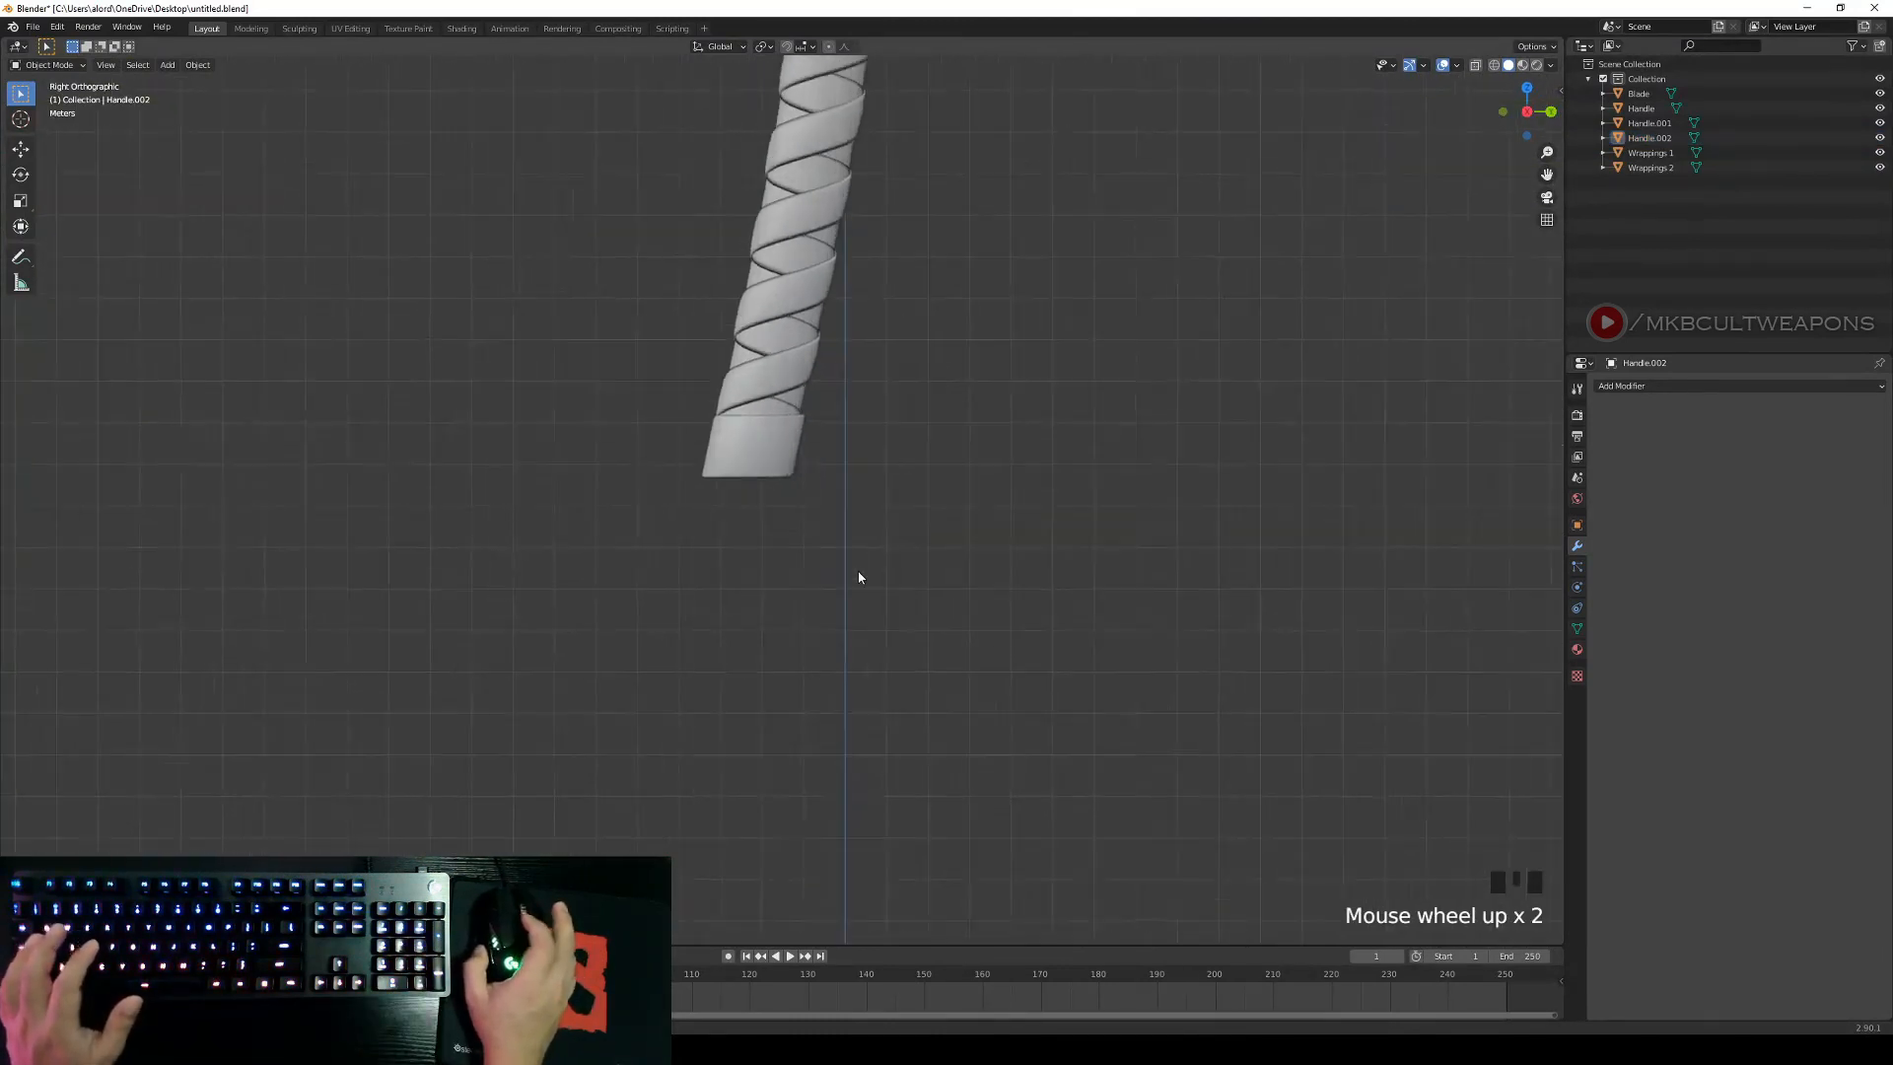
pyautogui.keyDown('shift'); pyautogui.moveTo(858, 582); pyautogui.dragTo(896, 596, button='middle'); pyautogui.keyUp('shift')
pyautogui.scroll(2, 676, 595)
pyautogui.rightClick(675, 593)
pyautogui.press('Tab')
pyautogui.press('Tab')
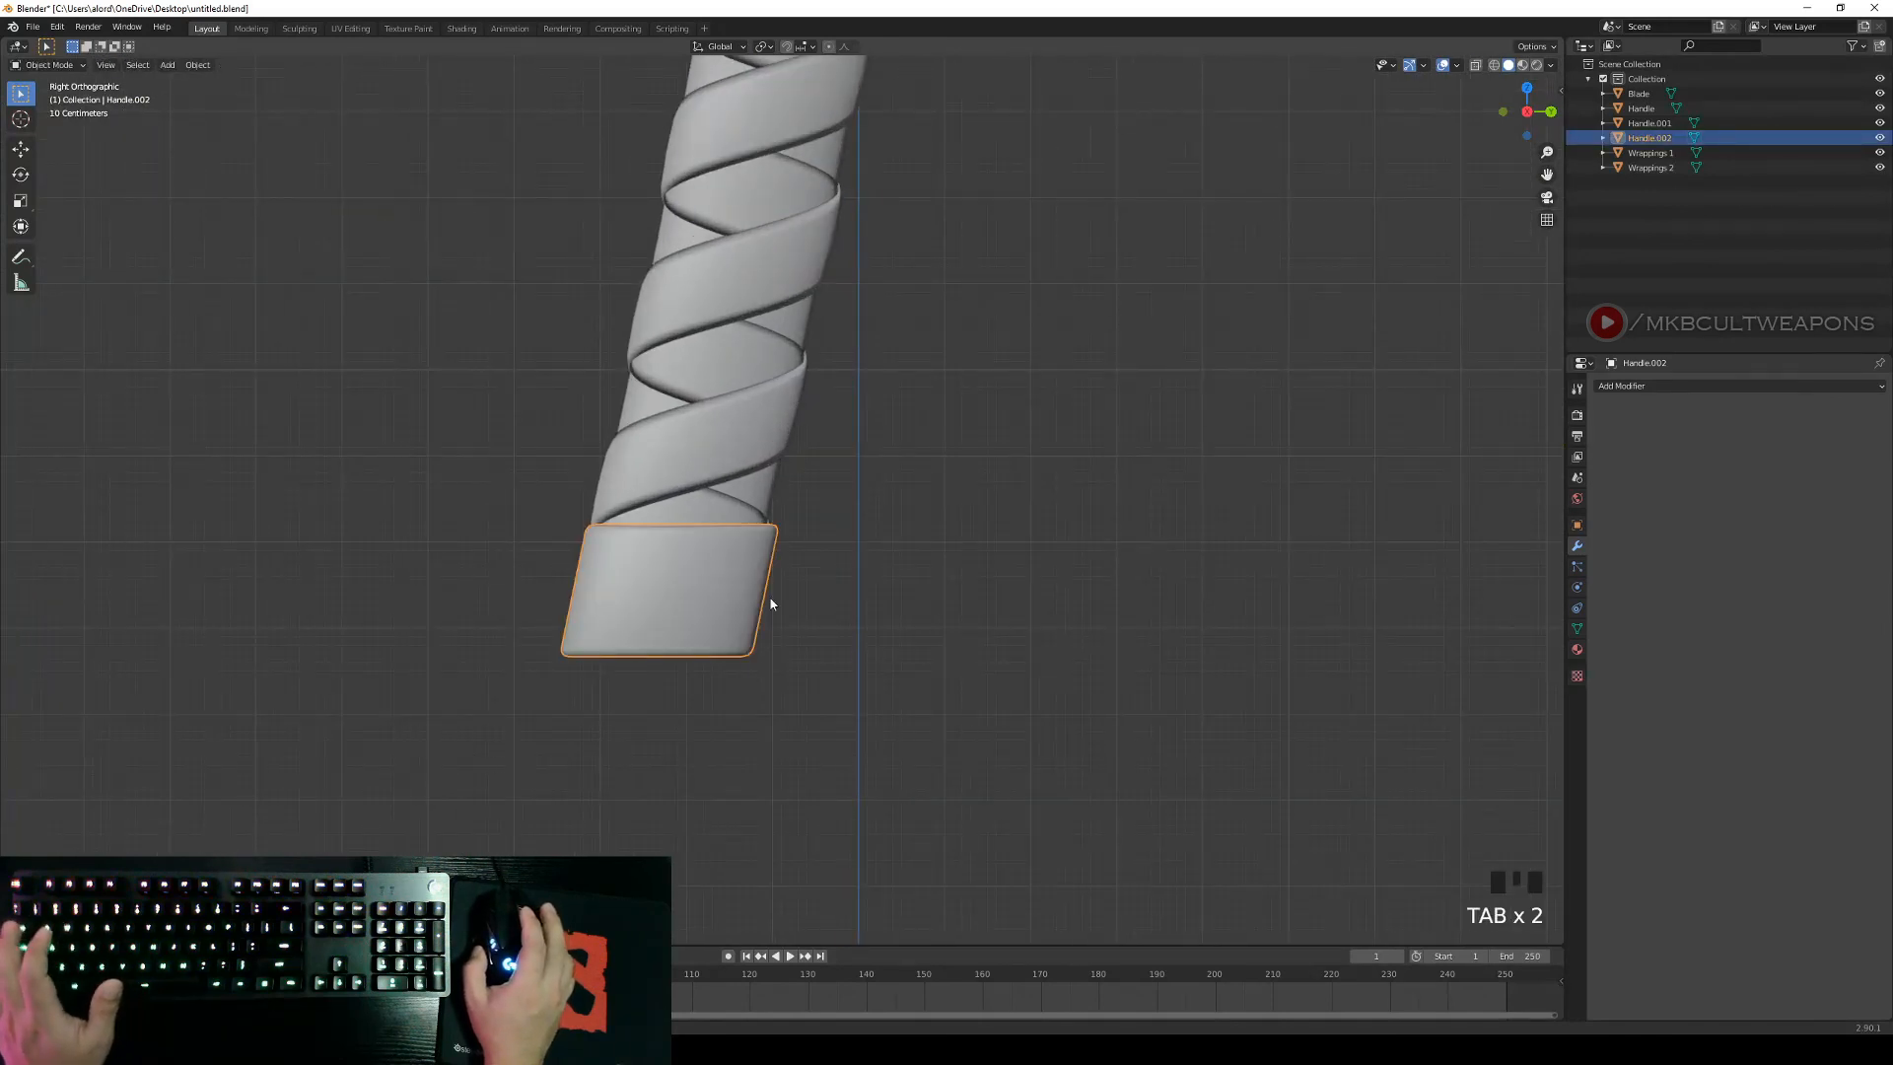
pyautogui.rightClick(939, 605)
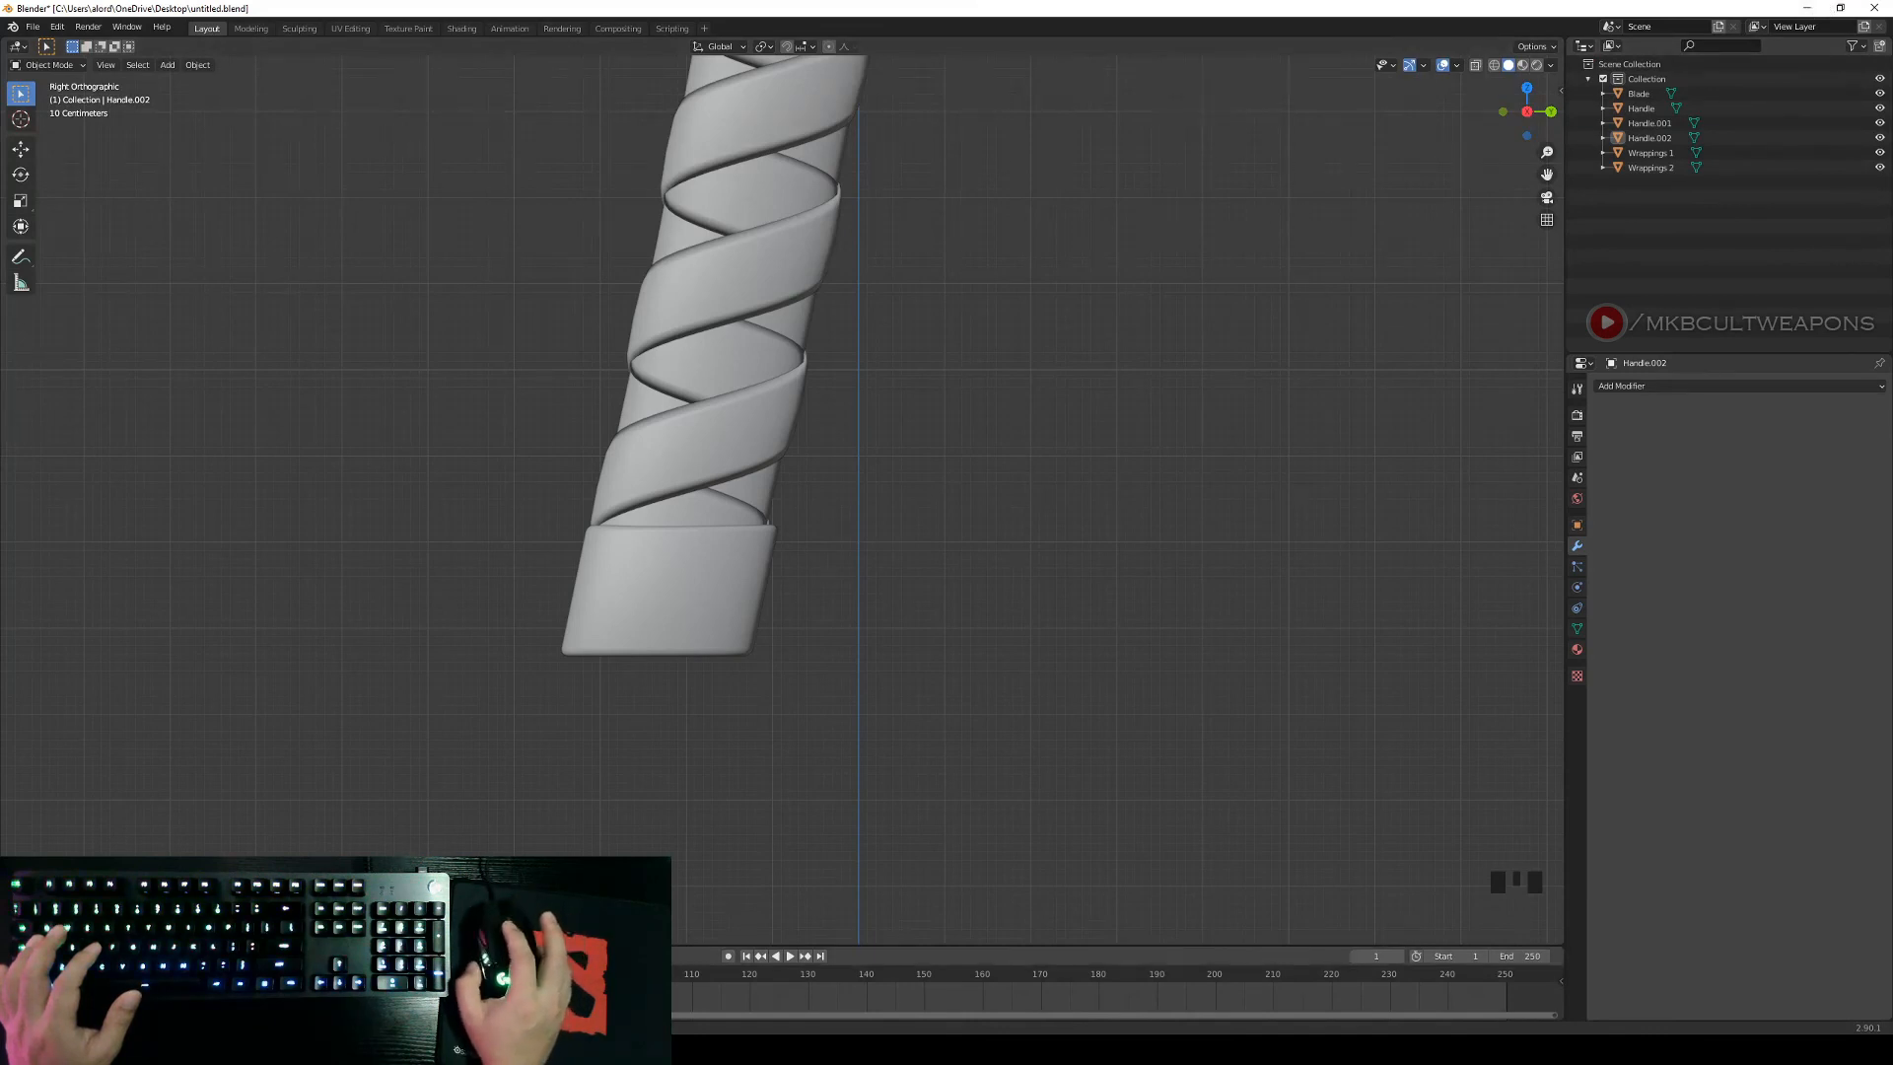
pyautogui.moveTo(884, 593); pyautogui.dragTo(762, 608, button='middle')
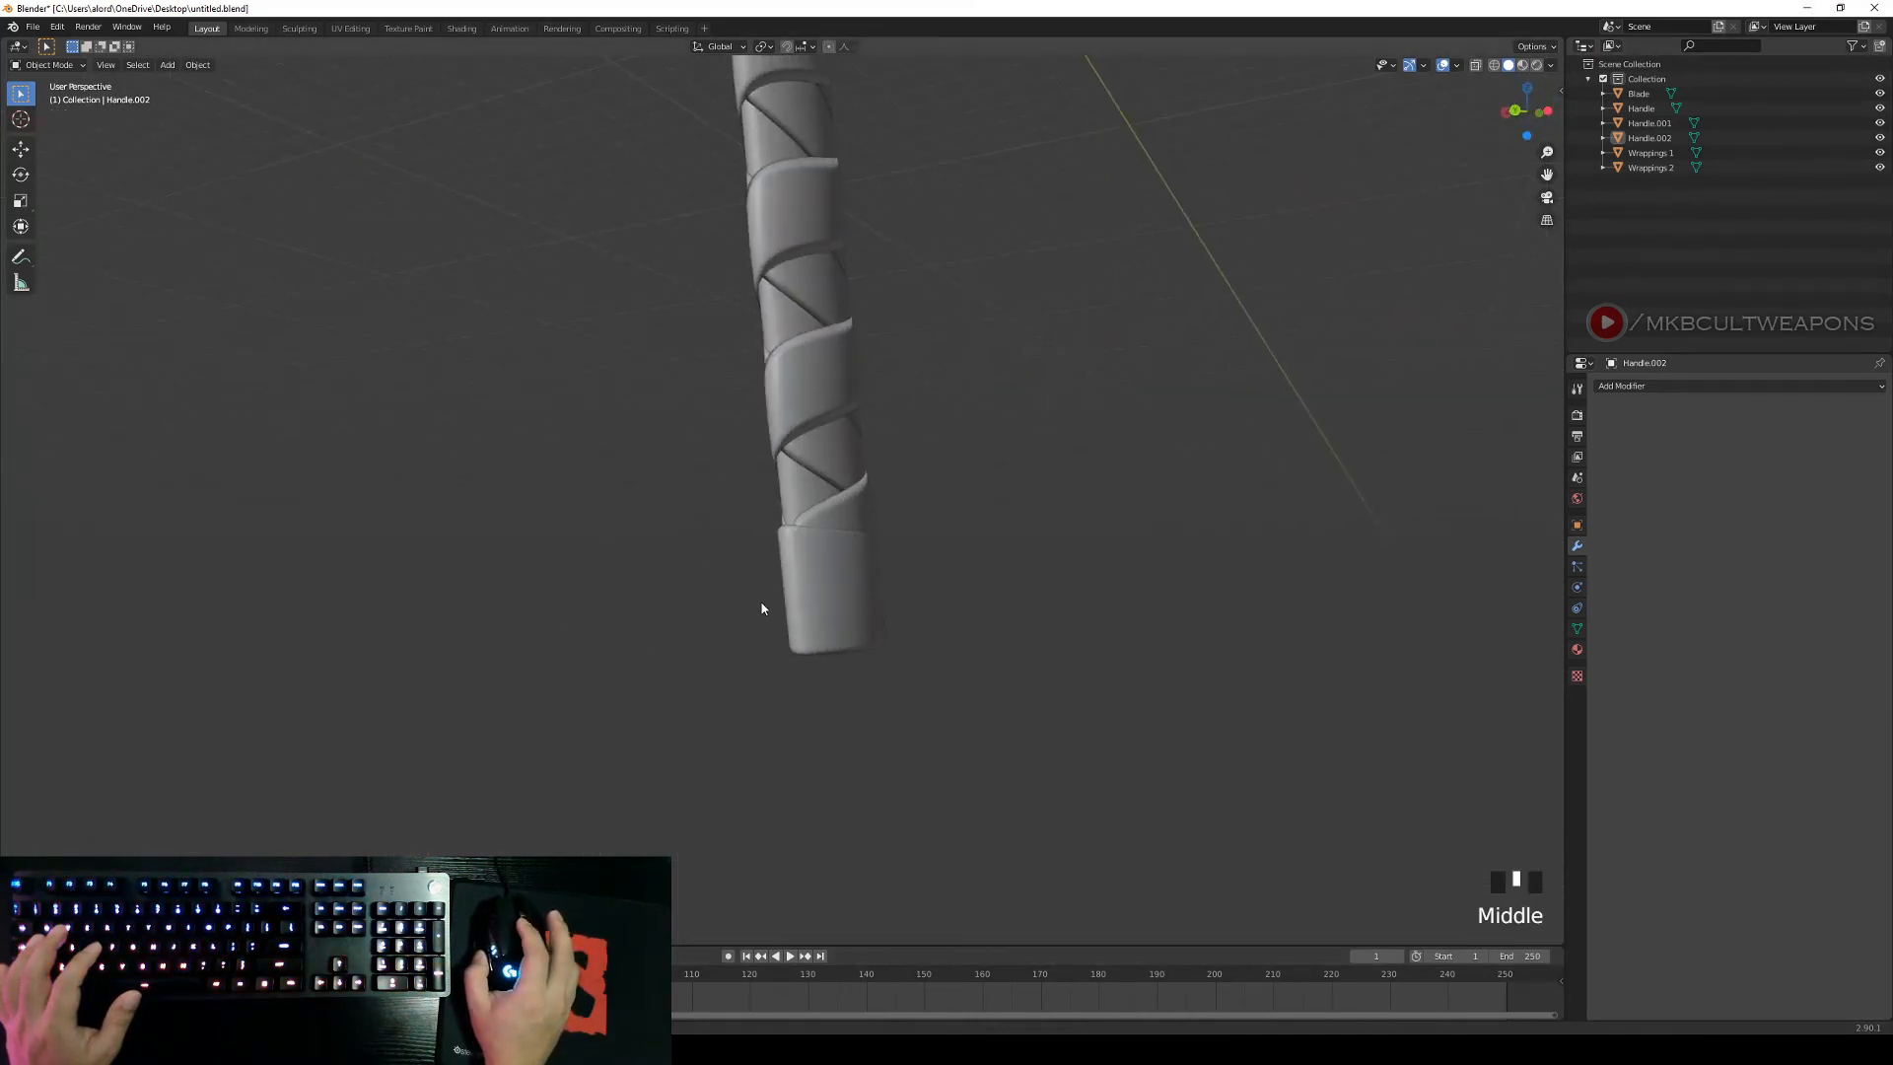
pyautogui.moveTo(957, 522); pyautogui.dragTo(947, 647, button='middle')
pyautogui.press('KP_1')
pyautogui.press('KP_3')
# Duplicate all sword parts and move the copy along the Y axis, beside the original.
pyautogui.scroll(-6, 972, 506)
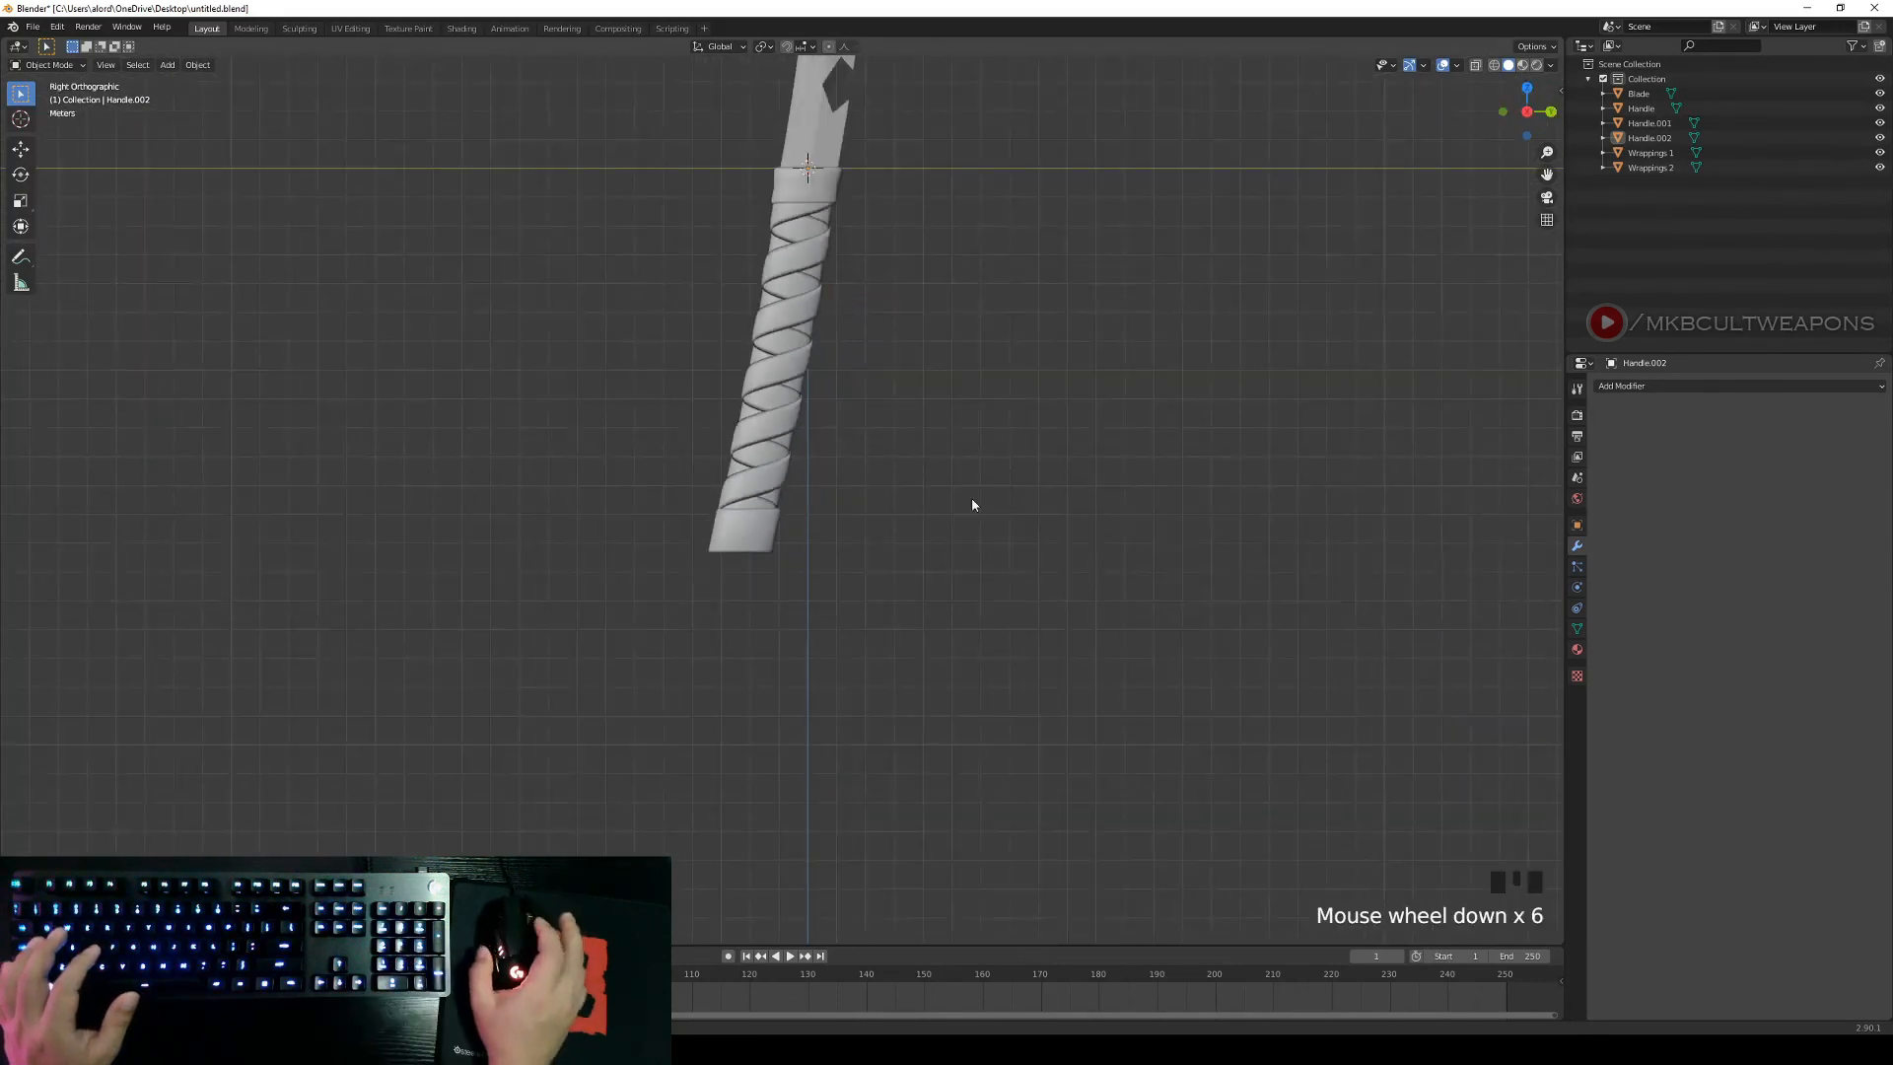
pyautogui.keyDown('shift'); pyautogui.moveTo(972, 506); pyautogui.dragTo(1065, 695, button='middle'); pyautogui.keyUp('shift')
pyautogui.scroll(2, 933, 759)
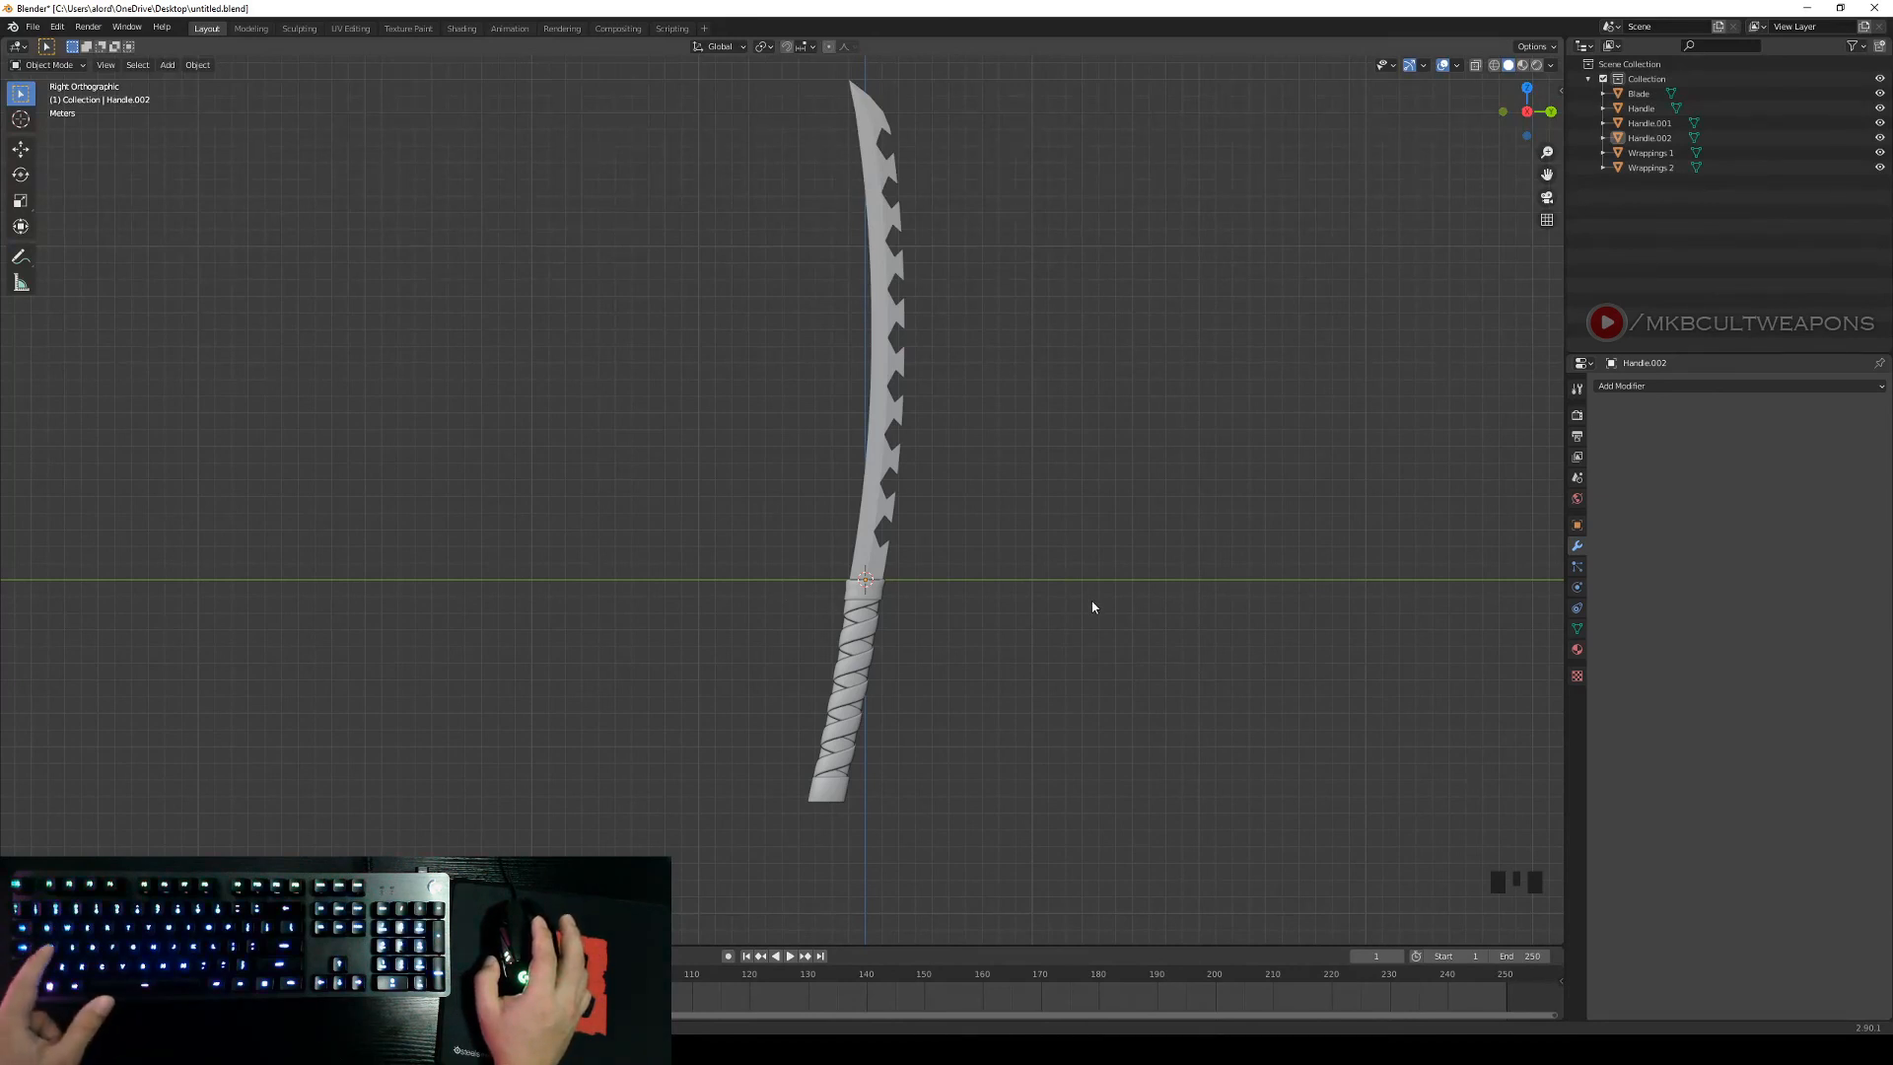
pyautogui.press('a')
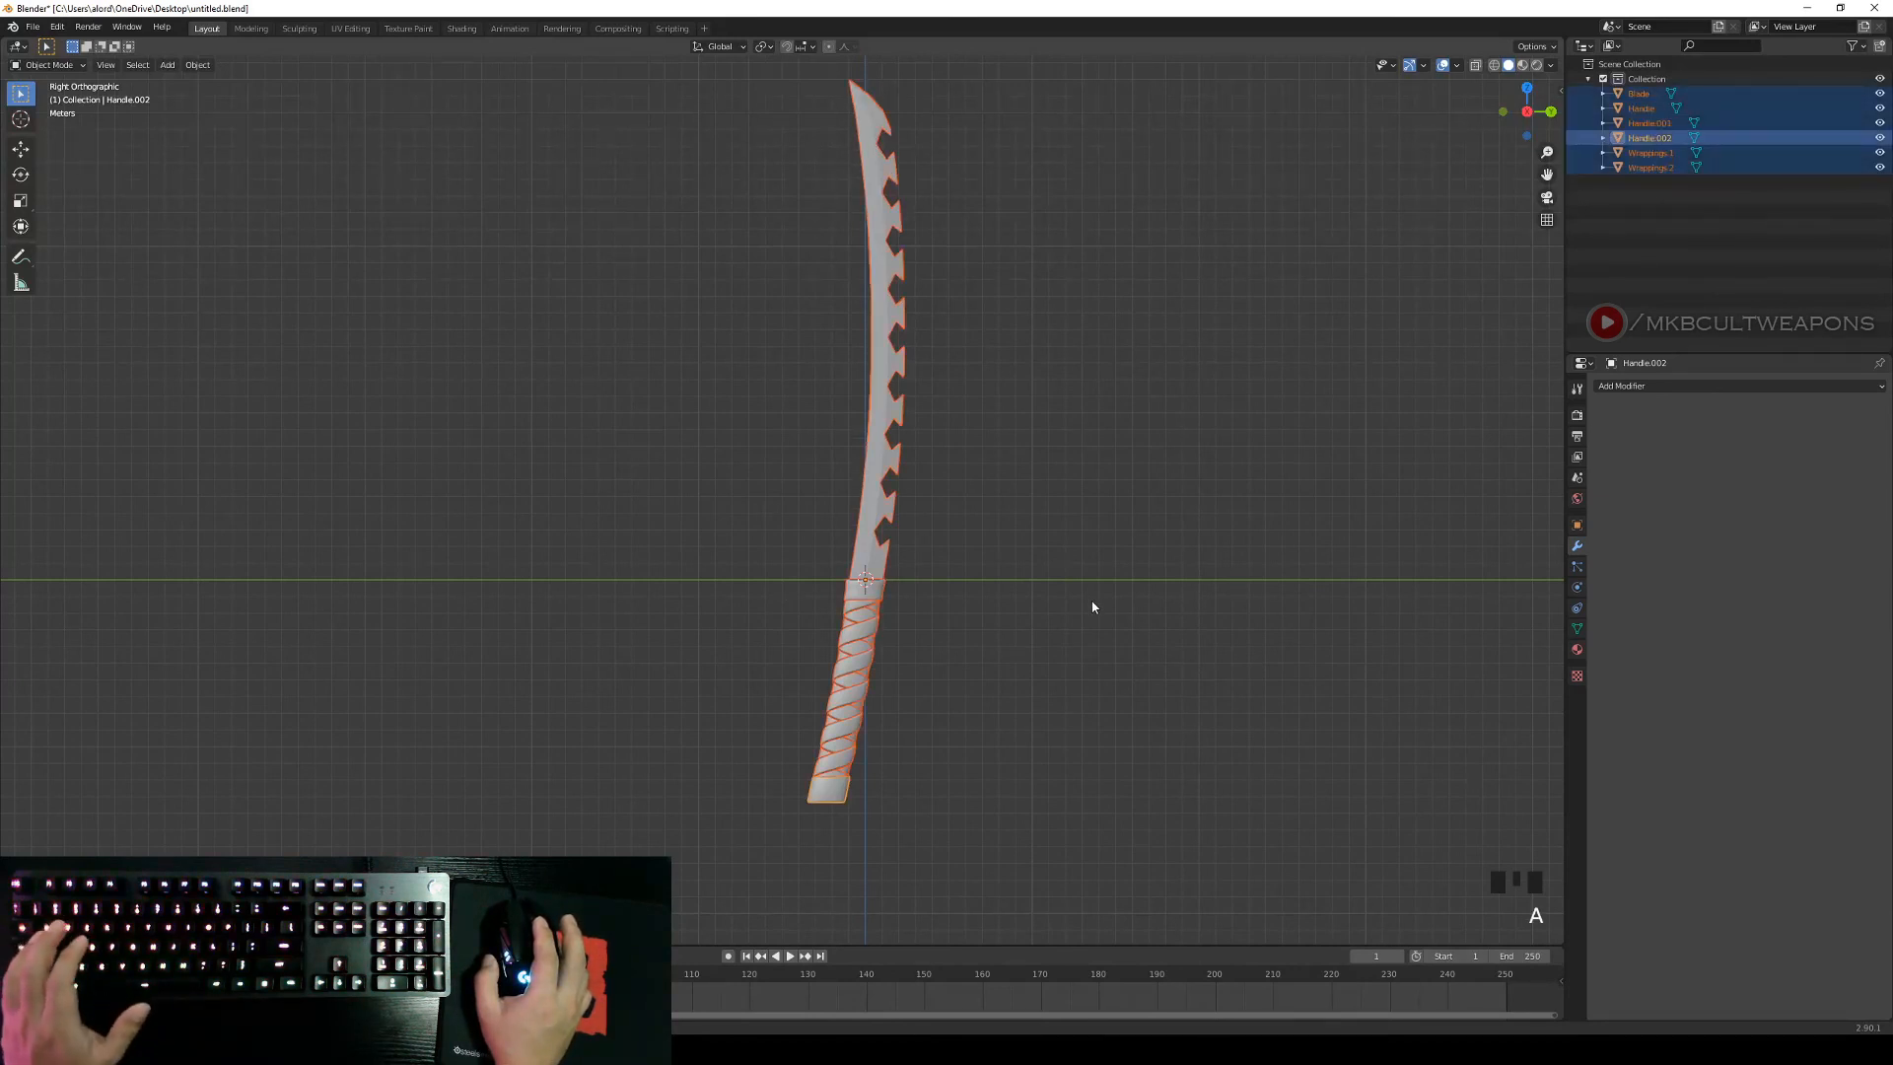
pyautogui.hotkey('shift', 'd')
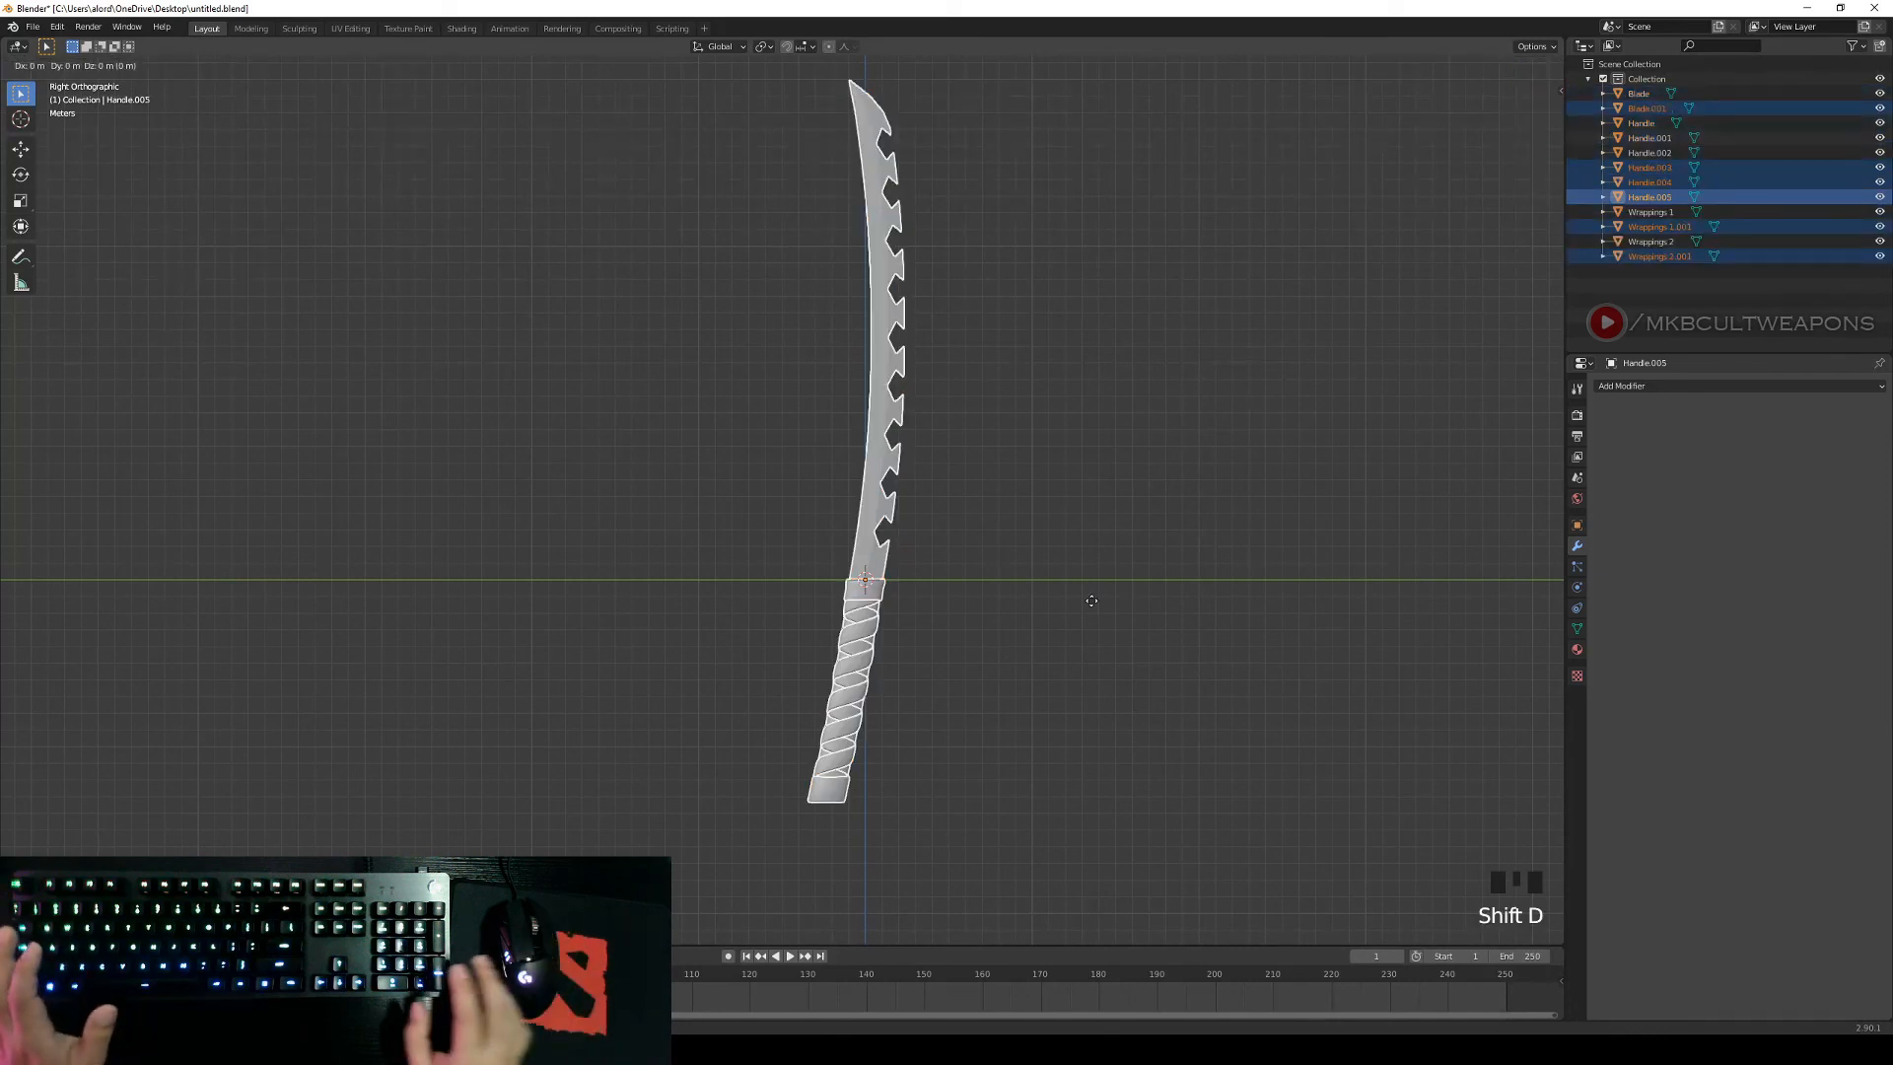
pyautogui.rightClick(1091, 600)
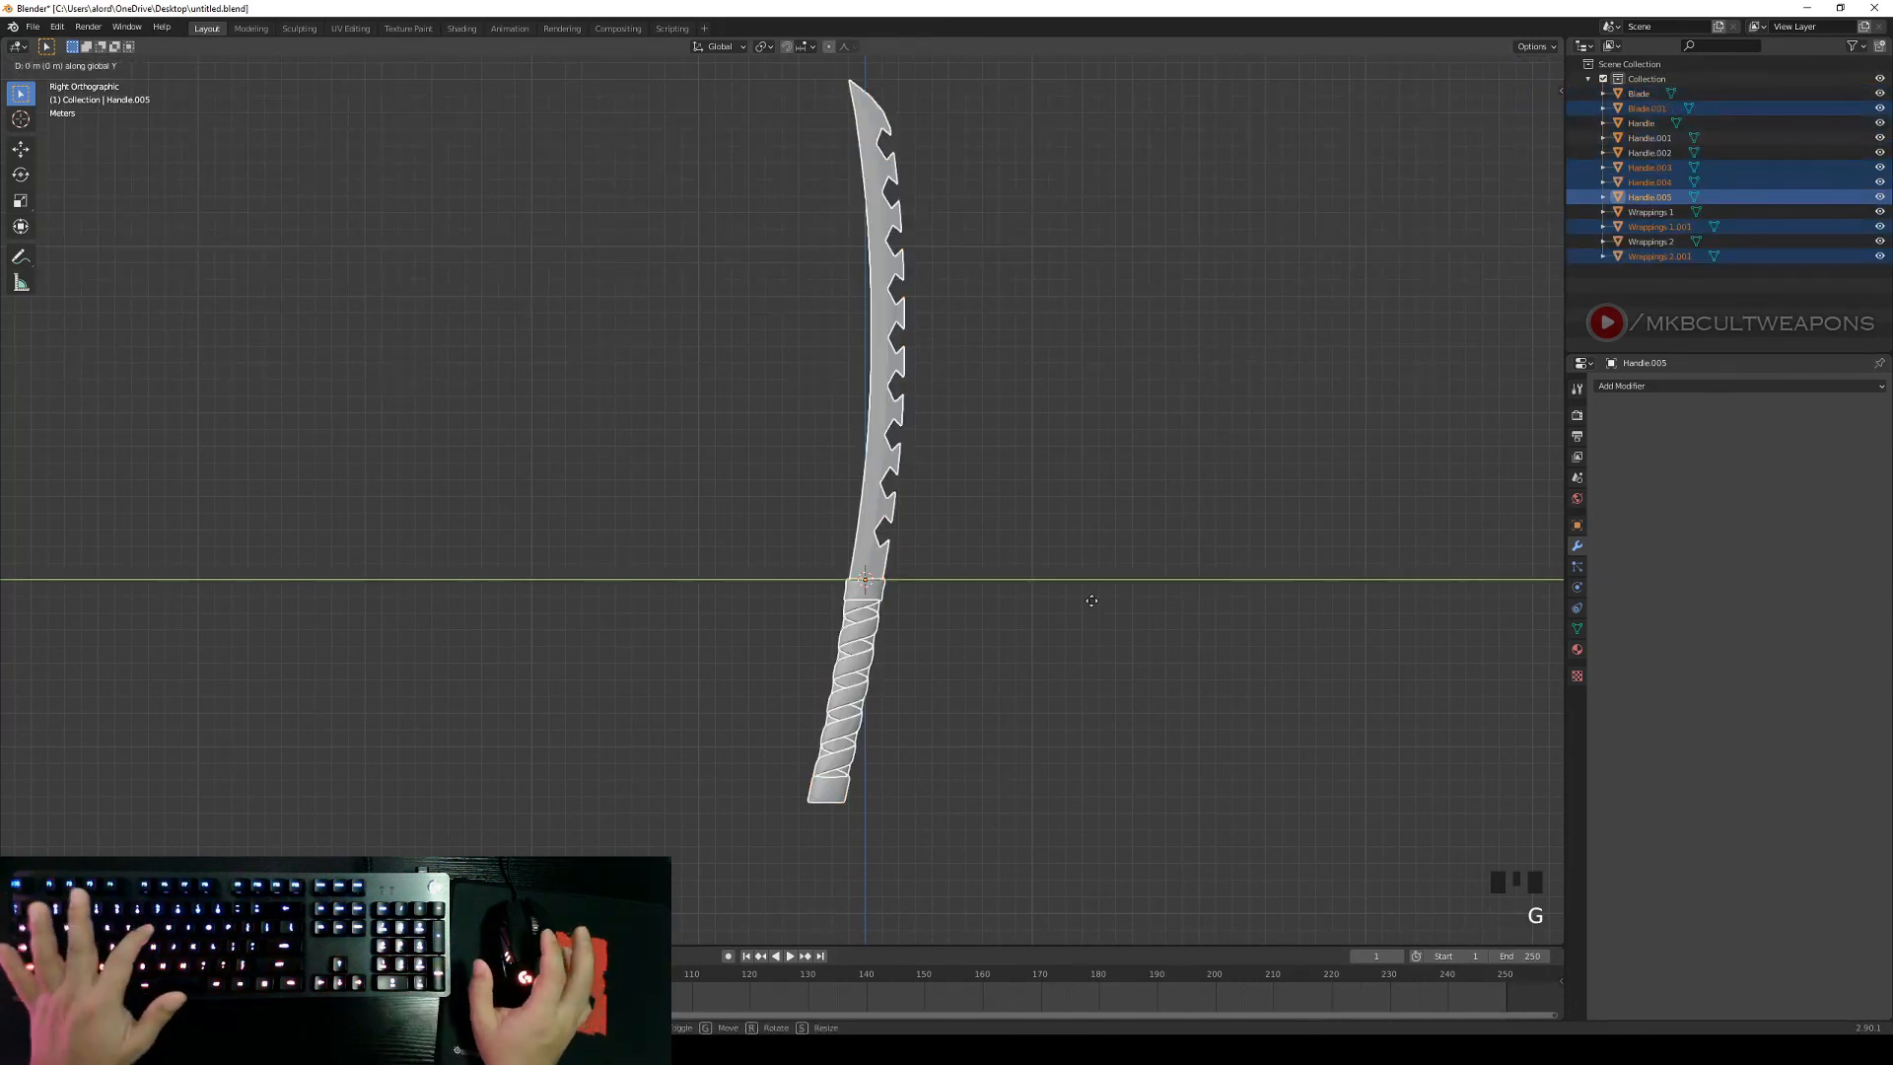
pyautogui.press('g')
pyautogui.click(961, 626)
pyautogui.rightClick(965, 626)
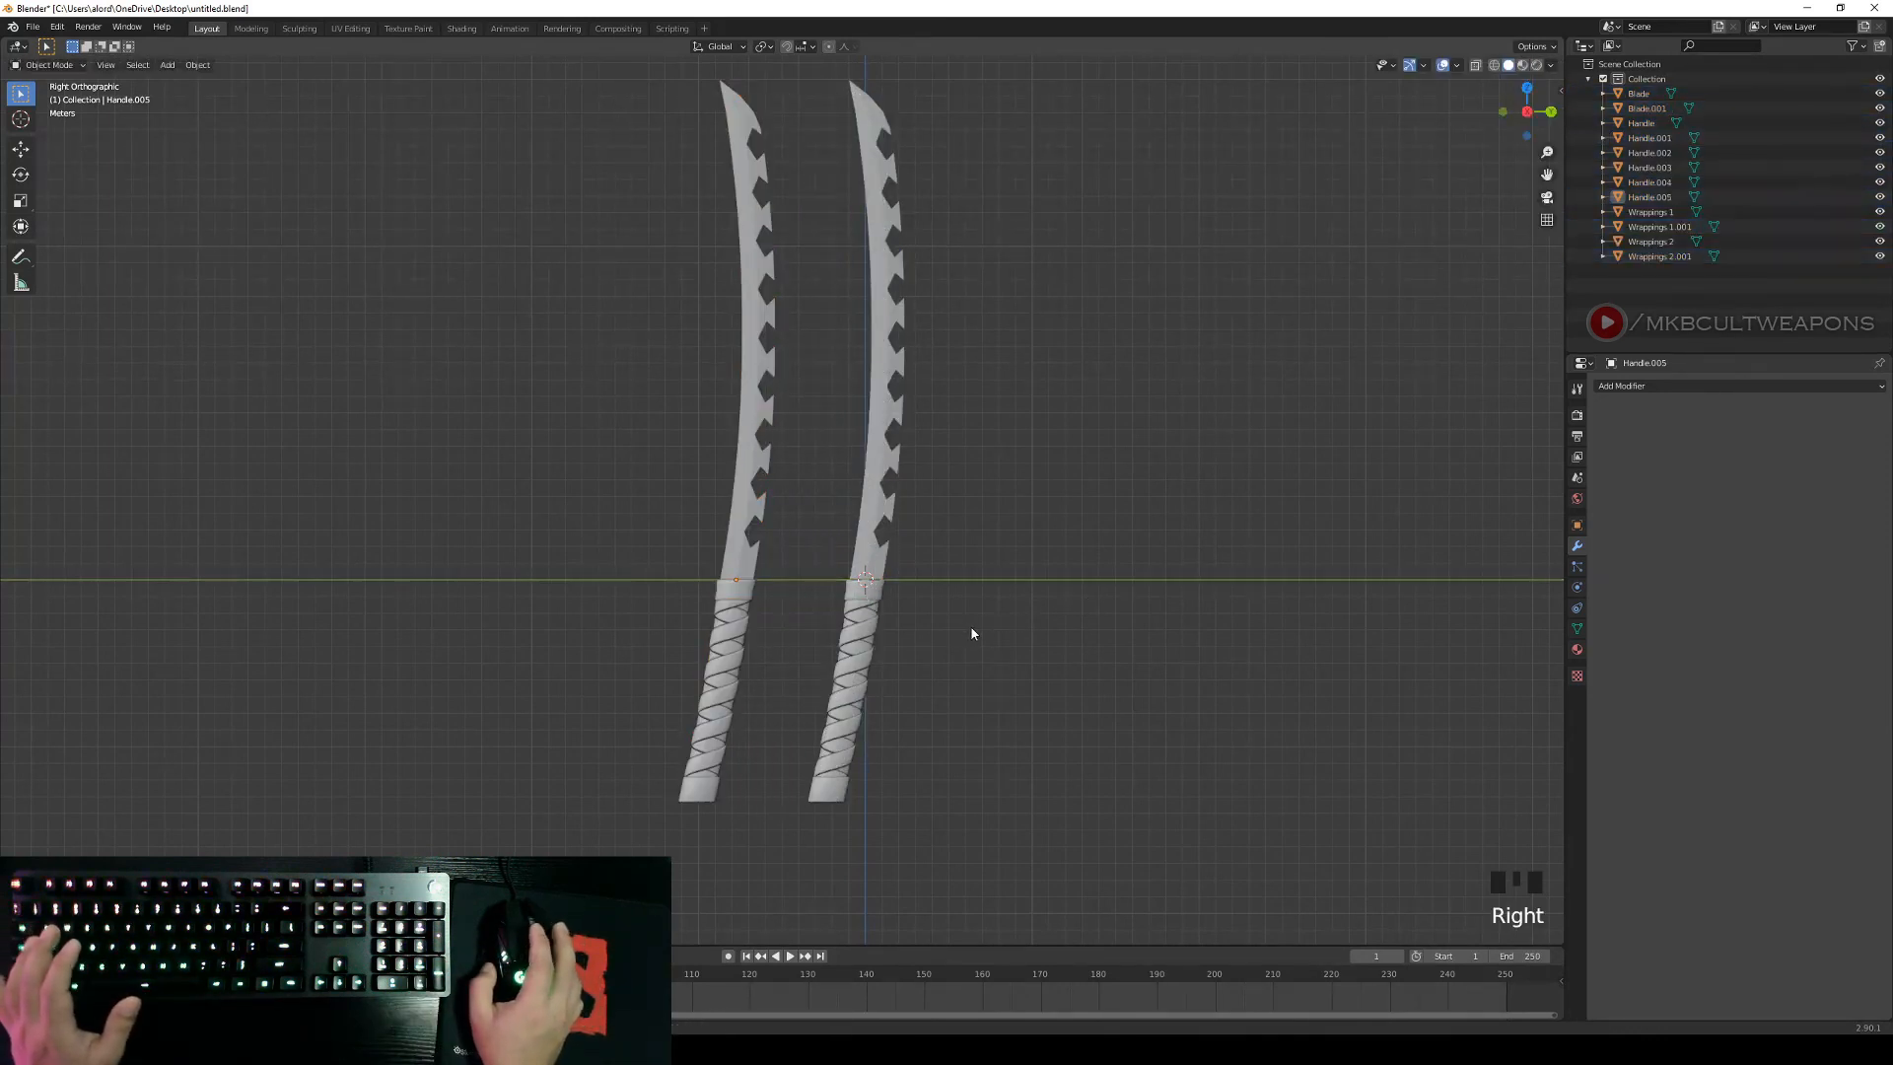
pyautogui.scroll(-2, 974, 627)
pyautogui.moveTo(974, 643); pyautogui.dragTo(943, 671, button='middle')
pyautogui.scroll(8, 1010, 676)
pyautogui.press('KP_3')
pyautogui.scroll(-4, 1004, 590)
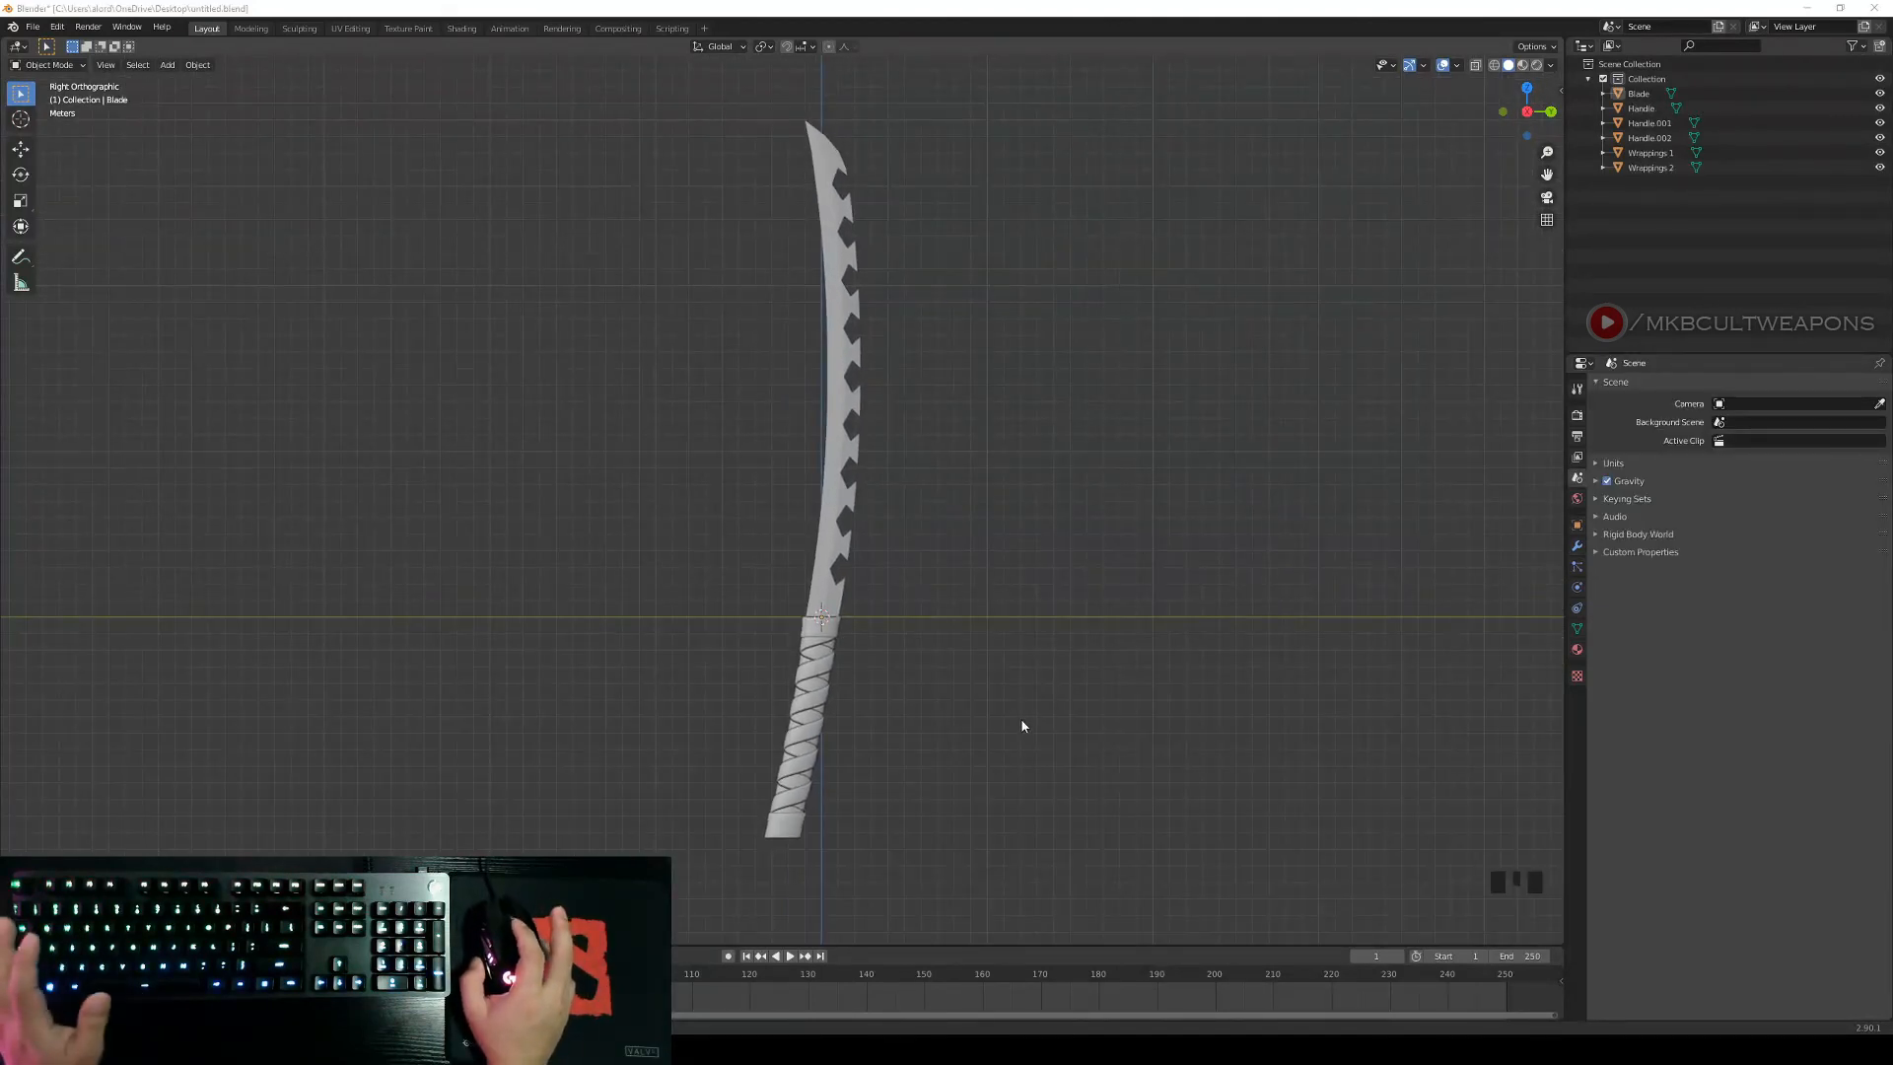
# Select the blade and put it into Edit Mode, framing its lower end near the collar.
pyautogui.moveTo(845, 622); pyautogui.dragTo(914, 647, button='middle')
pyautogui.scroll(4, 943, 682)
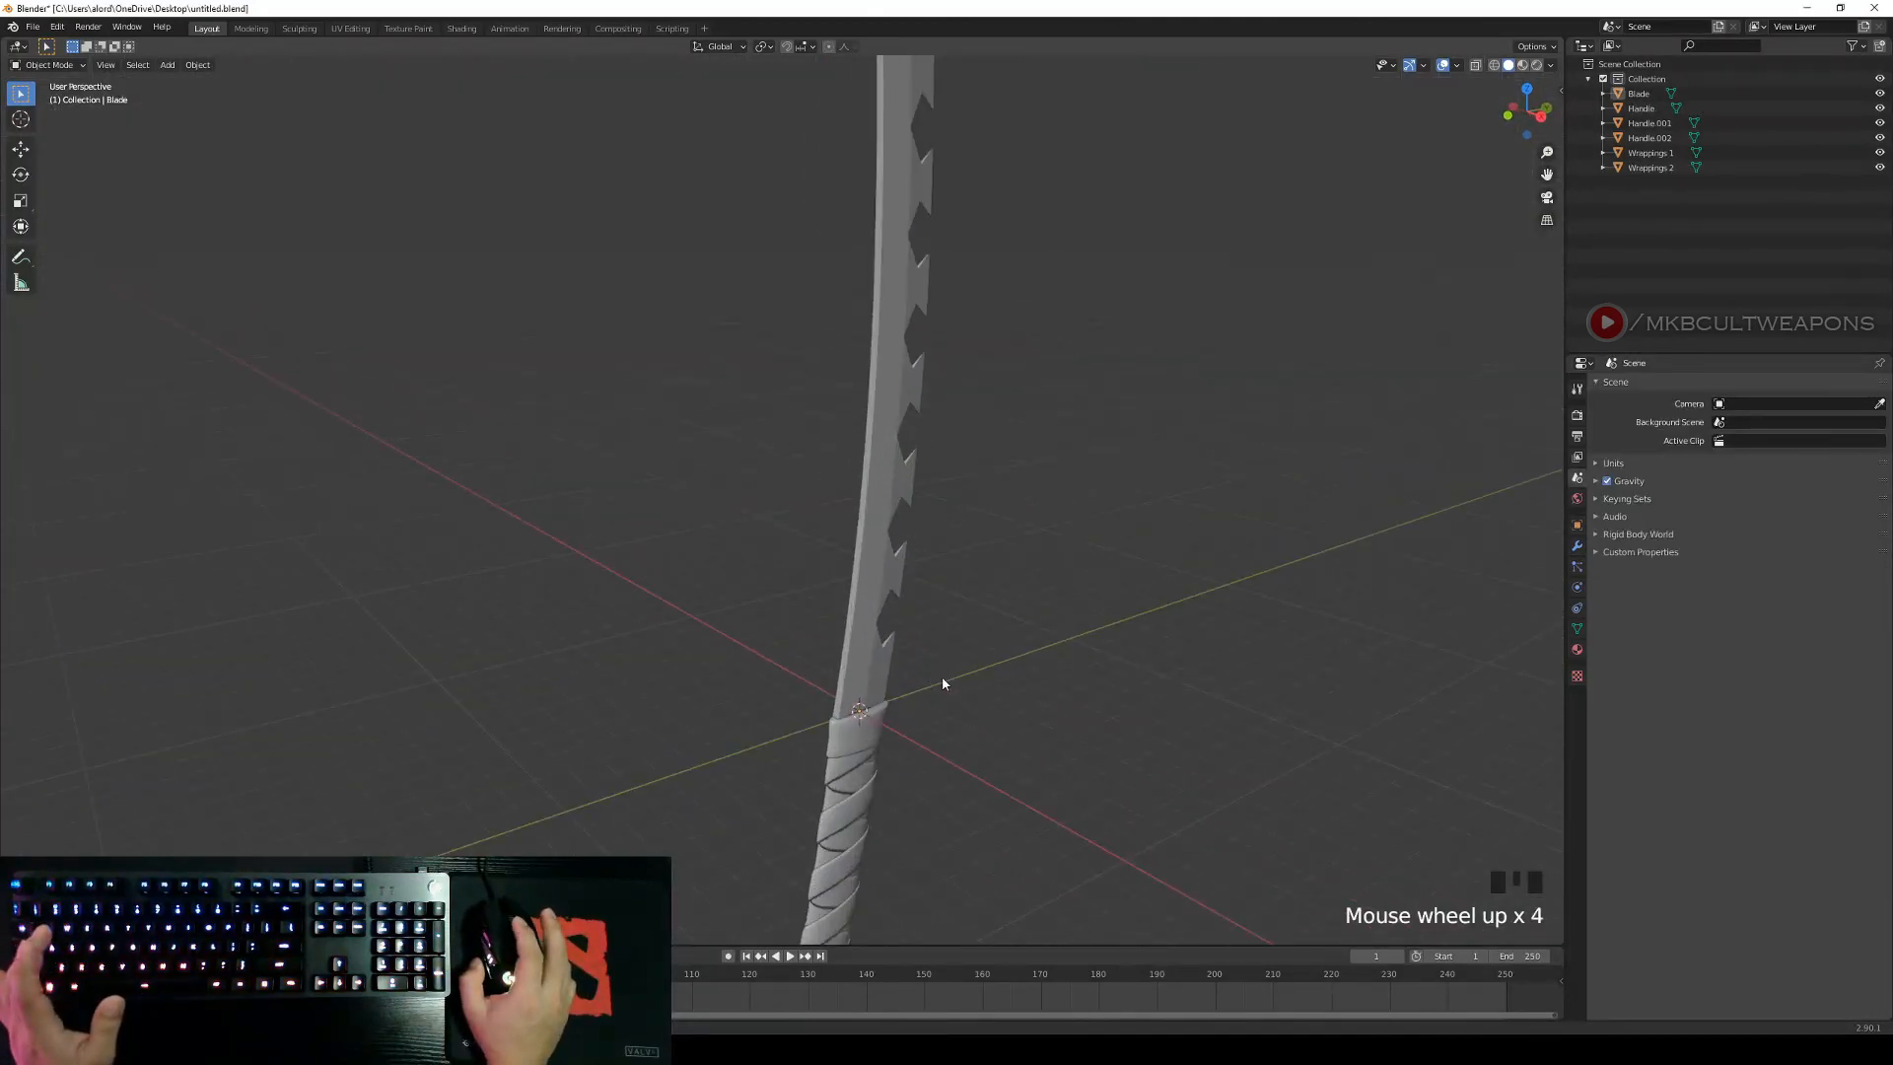
pyautogui.rightClick(942, 682)
pyautogui.scroll(1, 904, 668)
pyautogui.rightClick(904, 668)
pyautogui.keyDown('shift'); pyautogui.moveTo(1102, 701); pyautogui.dragTo(985, 642, button='middle'); pyautogui.keyUp('shift')
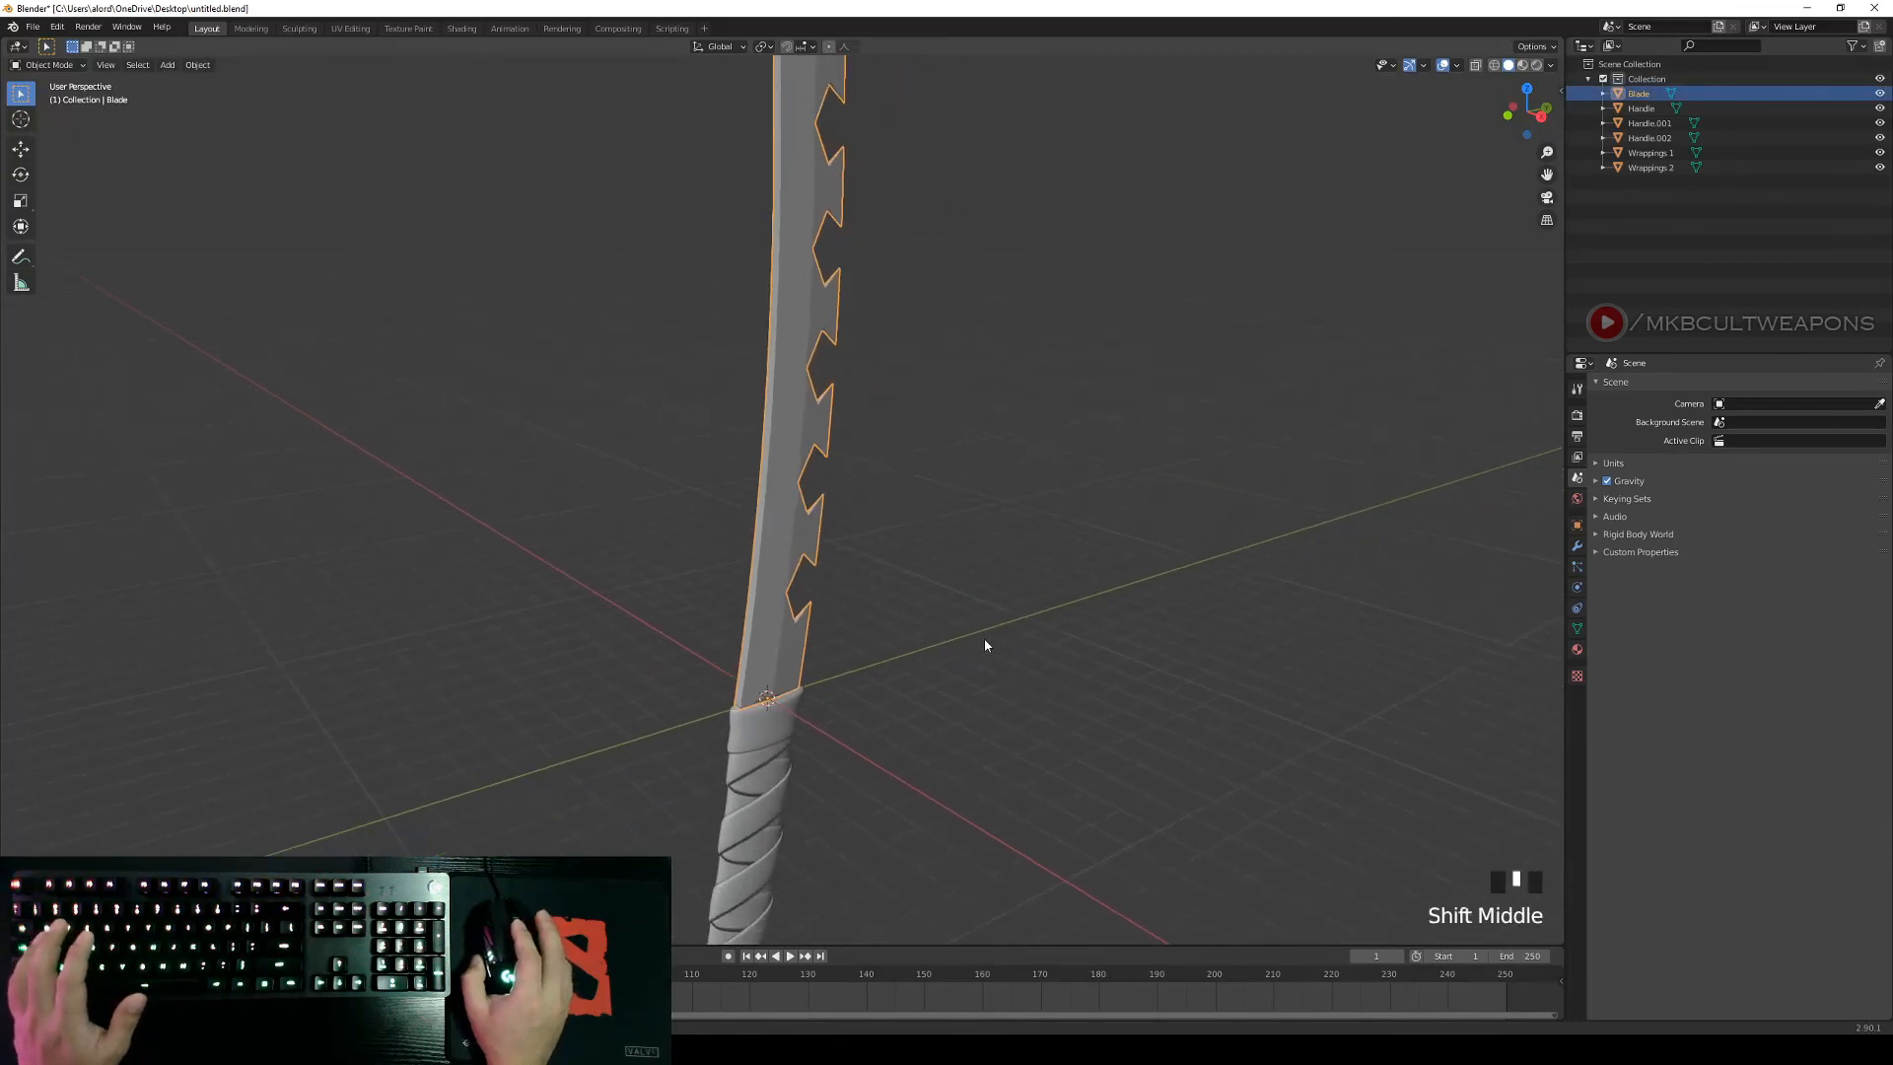
pyautogui.scroll(2, 979, 644)
pyautogui.press('Tab')
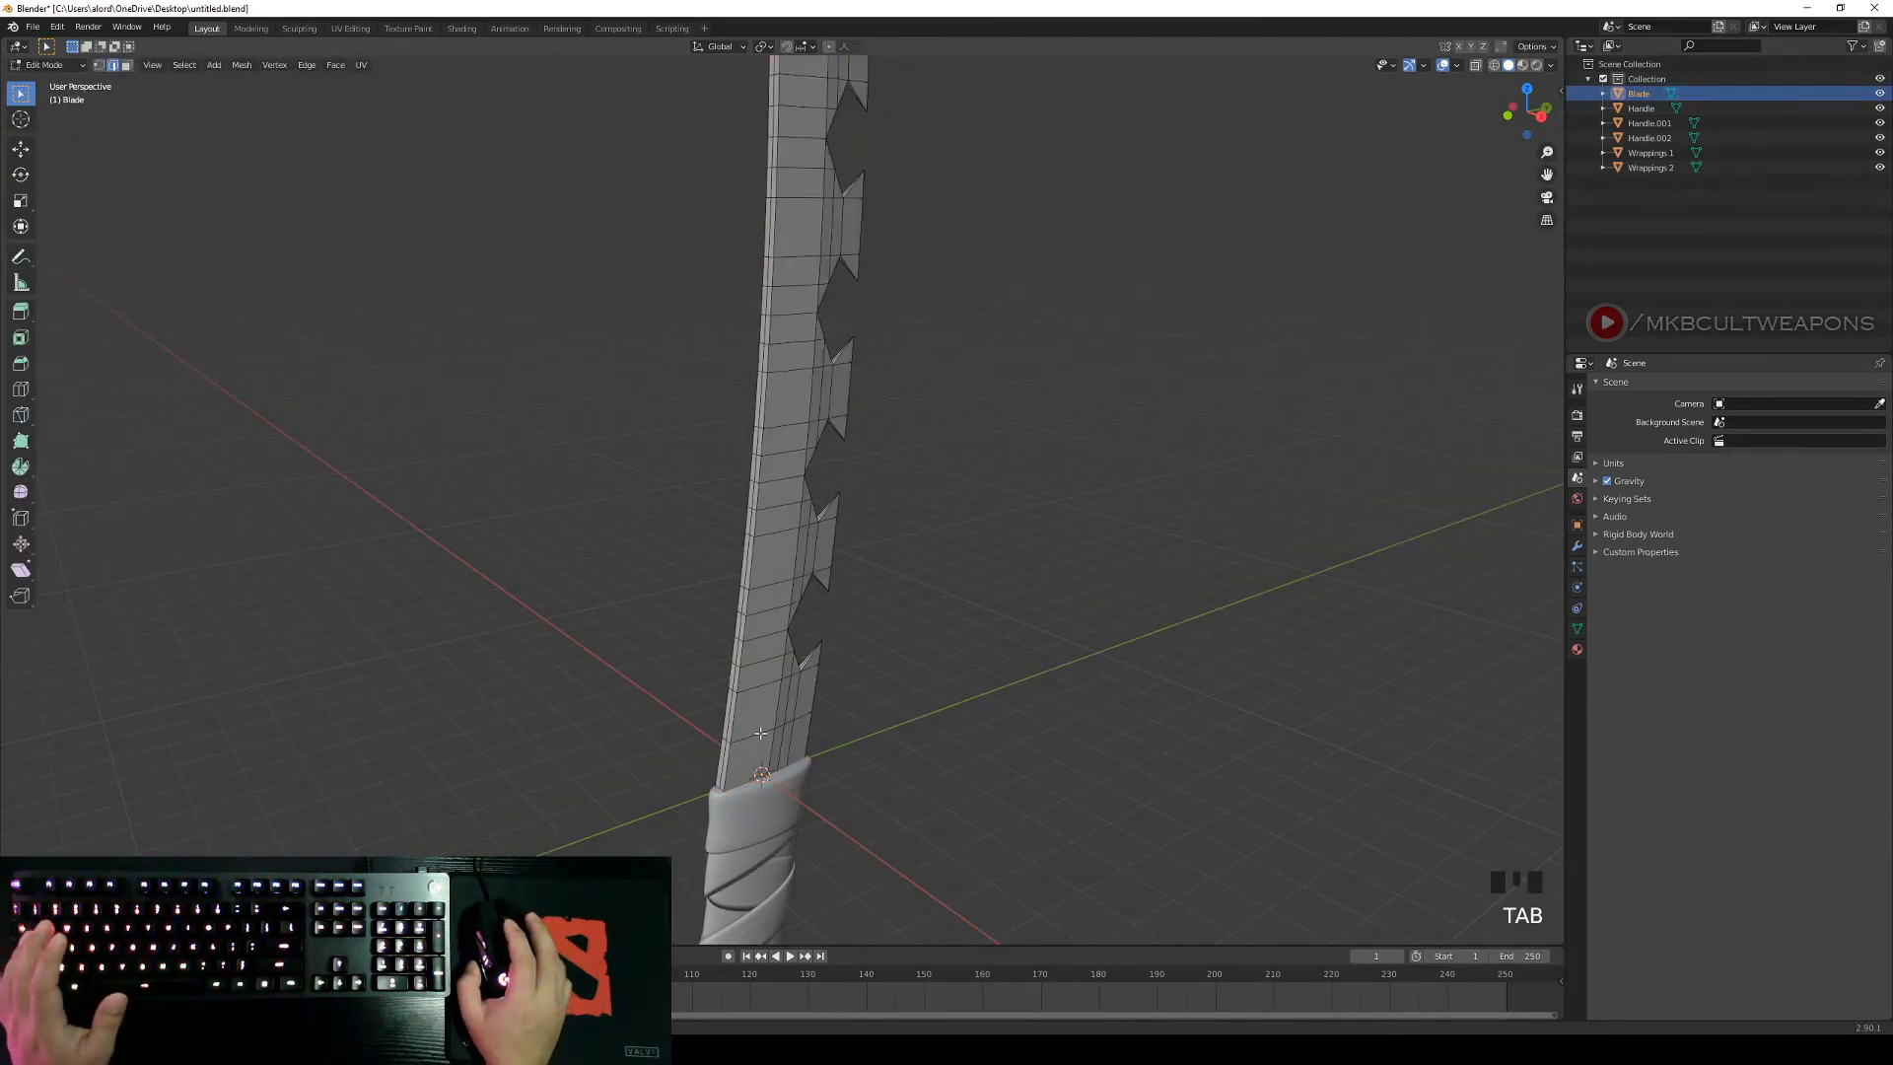
# Select individual edges inside the blade's lowest notch to inspect its geometry up close.
pyautogui.rightClick(796, 666)
pyautogui.press('KP_Decimal')
pyautogui.scroll(-5, 896, 549)
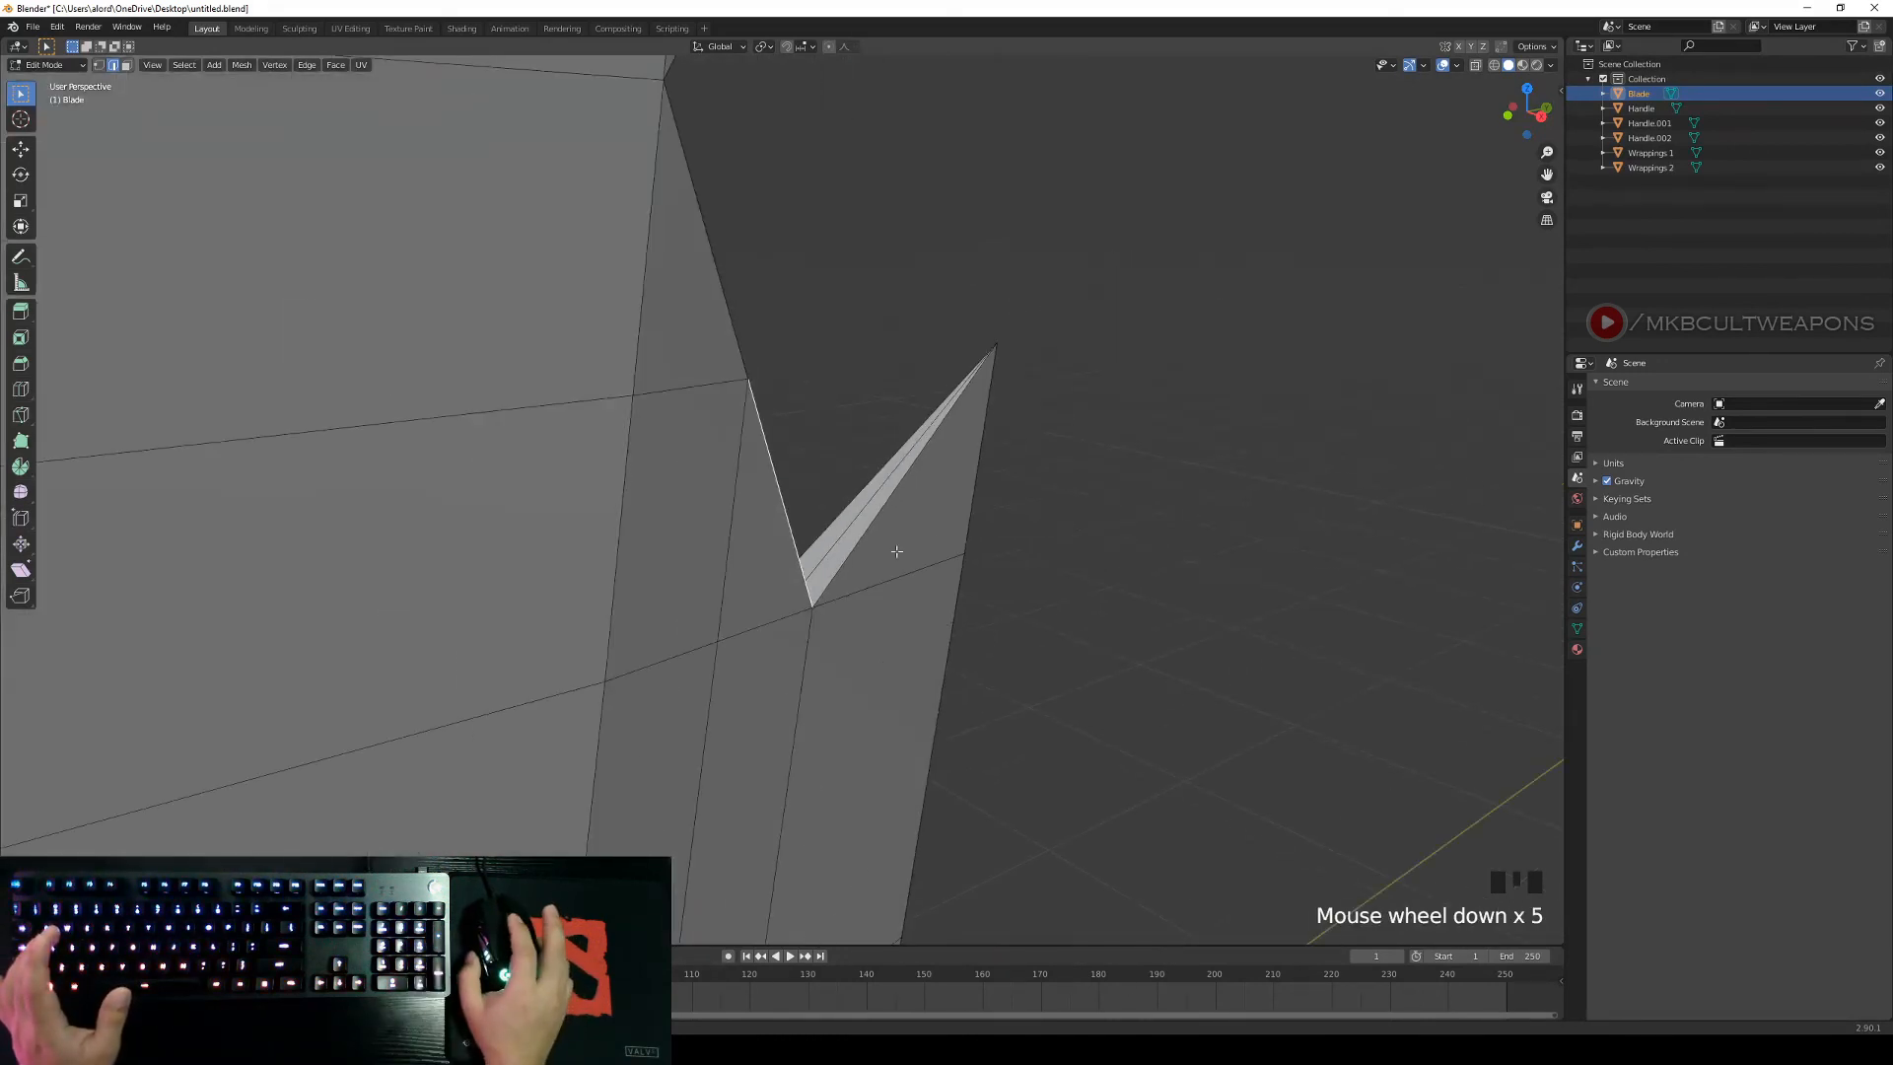
pyautogui.moveTo(896, 549); pyautogui.dragTo(823, 503, button='middle')
pyautogui.scroll(-3, 819, 480)
pyautogui.scroll(1, 808, 508)
pyautogui.rightClick(795, 458)
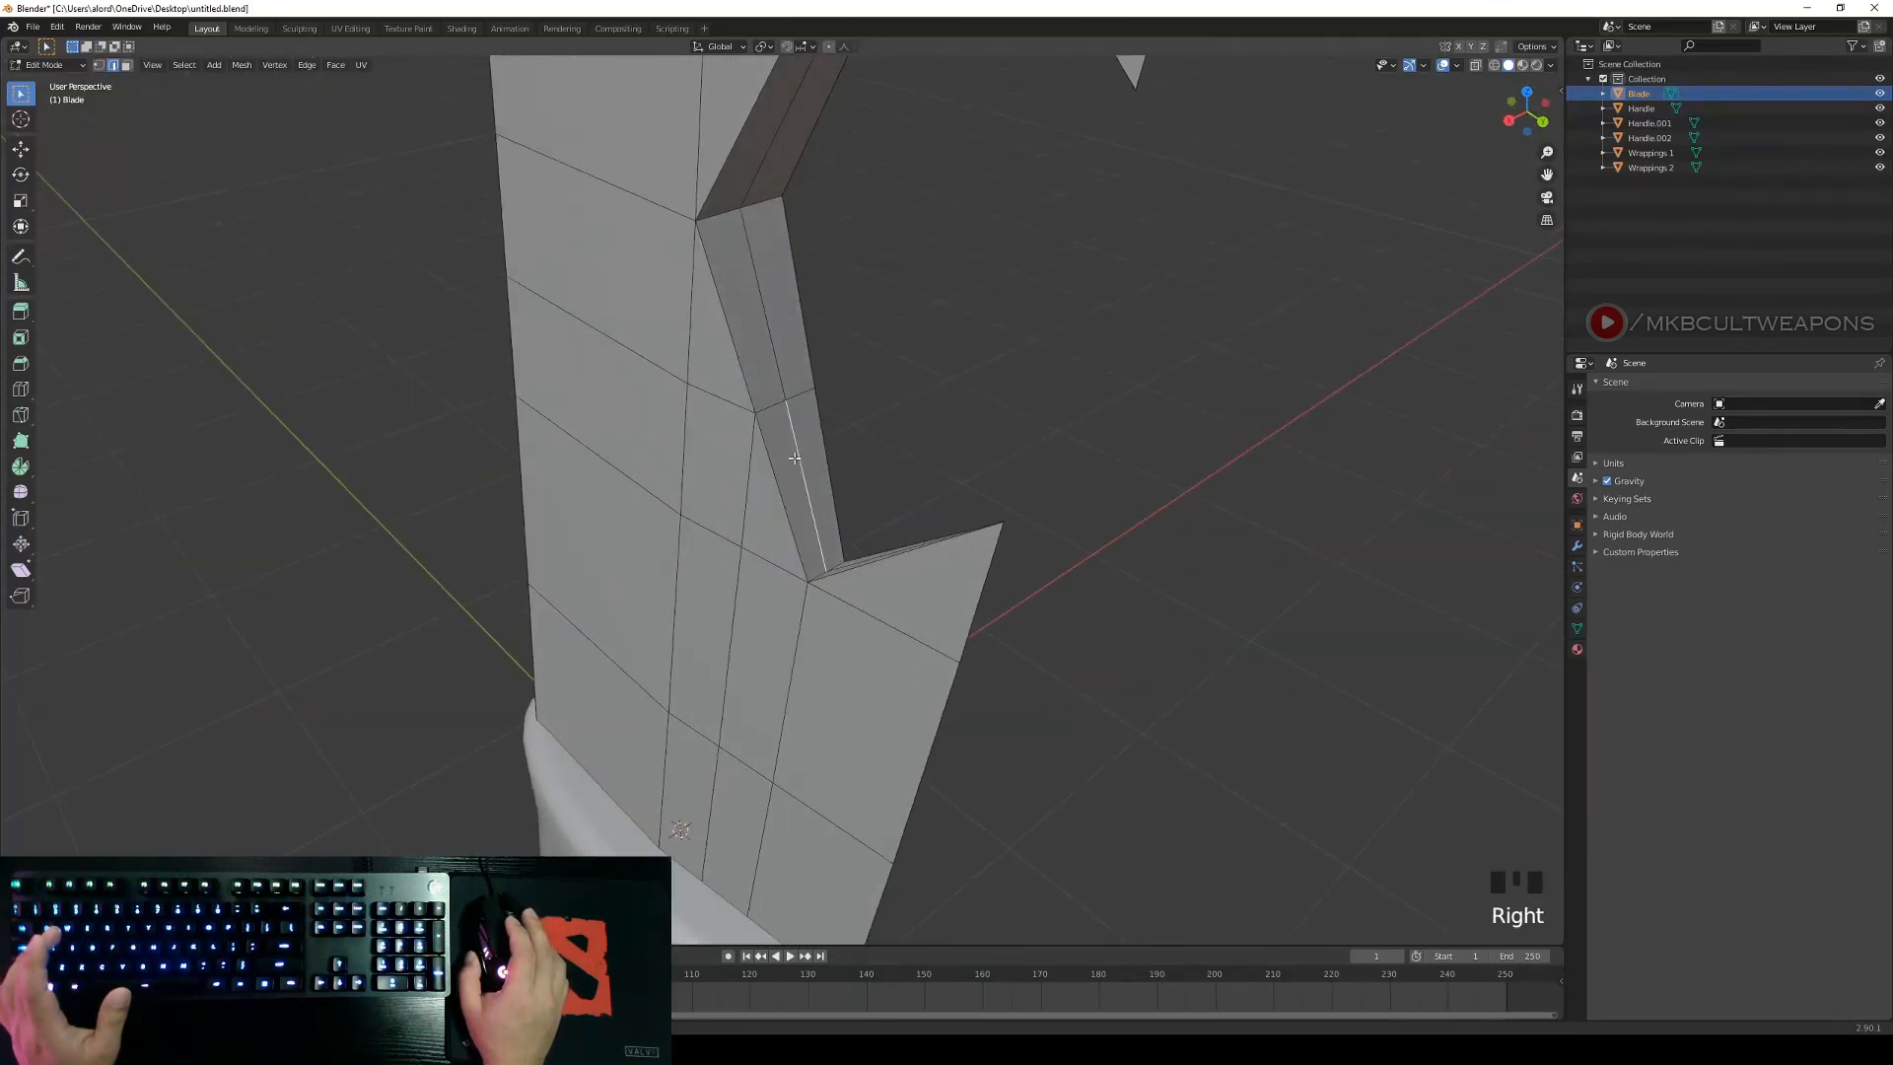
pyautogui.rightClick(769, 404)
pyautogui.rightClick(769, 406)
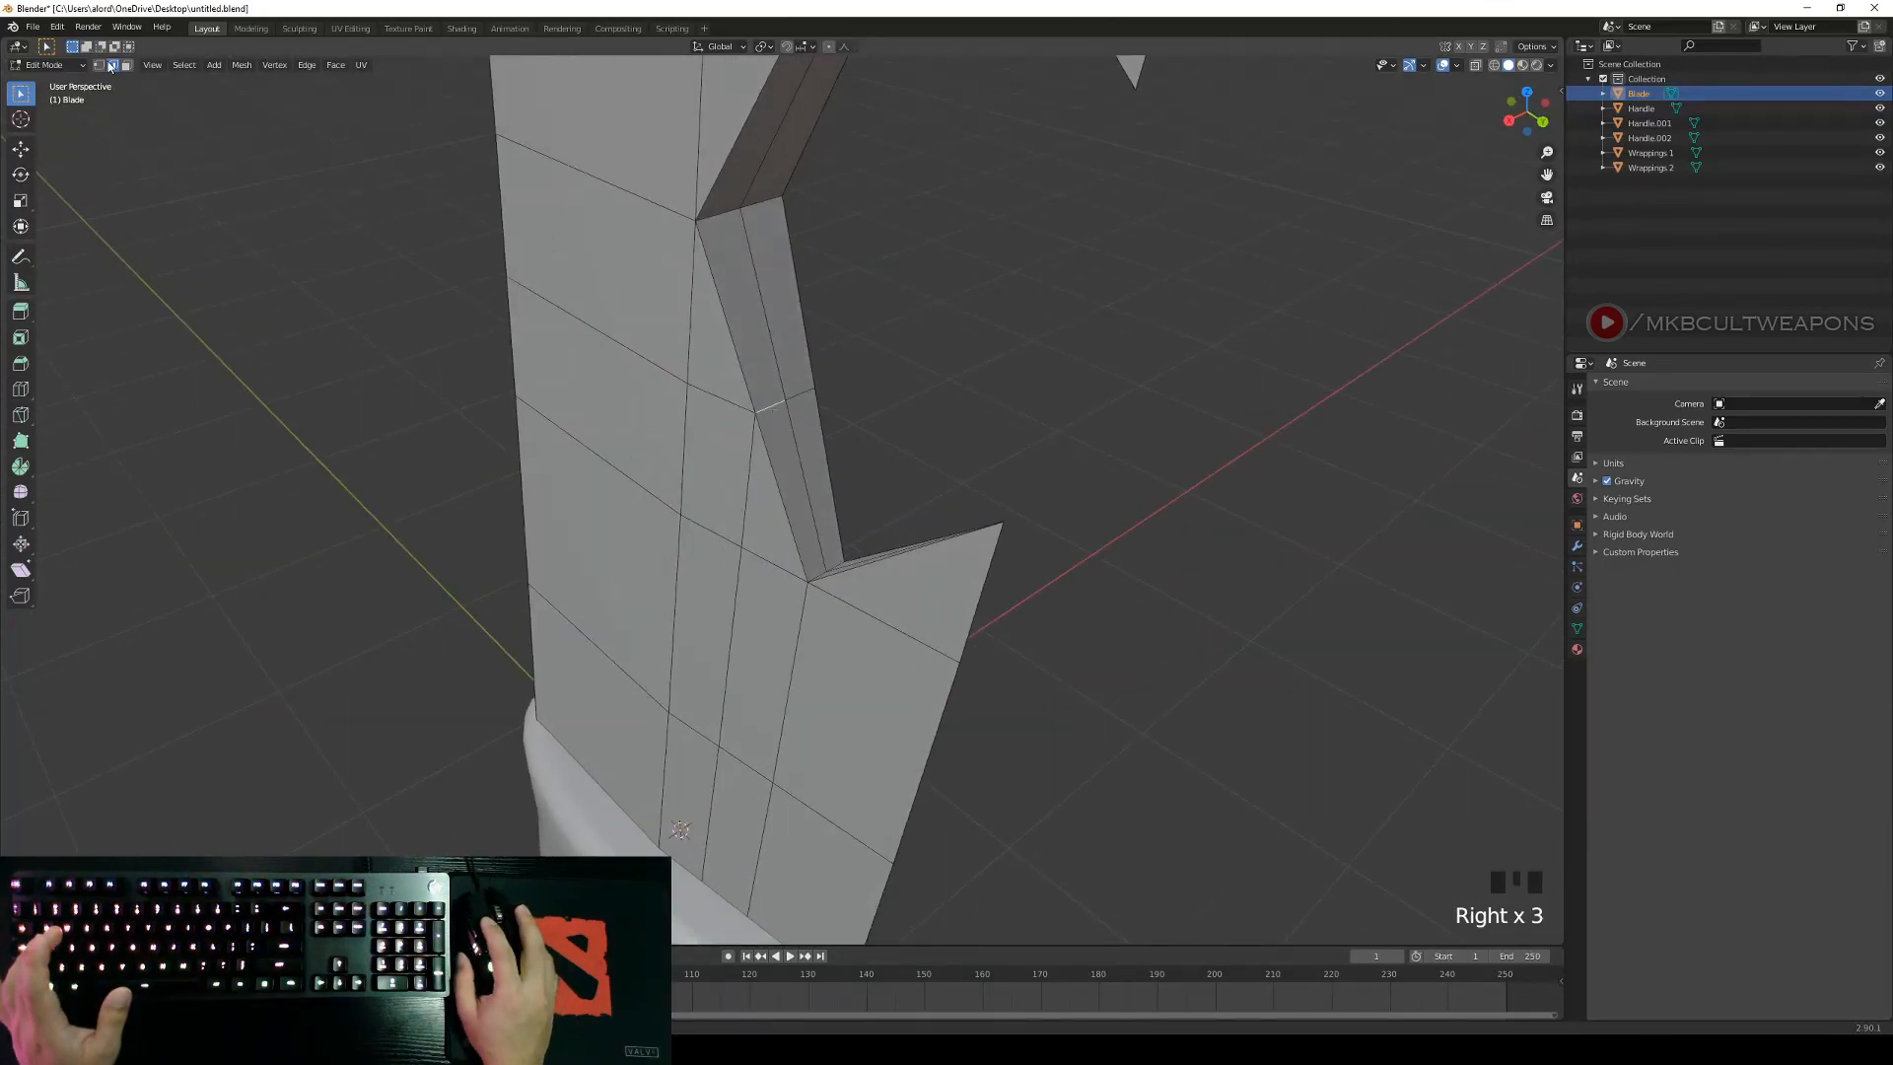
# Switch to vertex selection, select the corner vertices of a narrow face inside the lowest notch, then clear the selection.
pyautogui.click(99, 65)
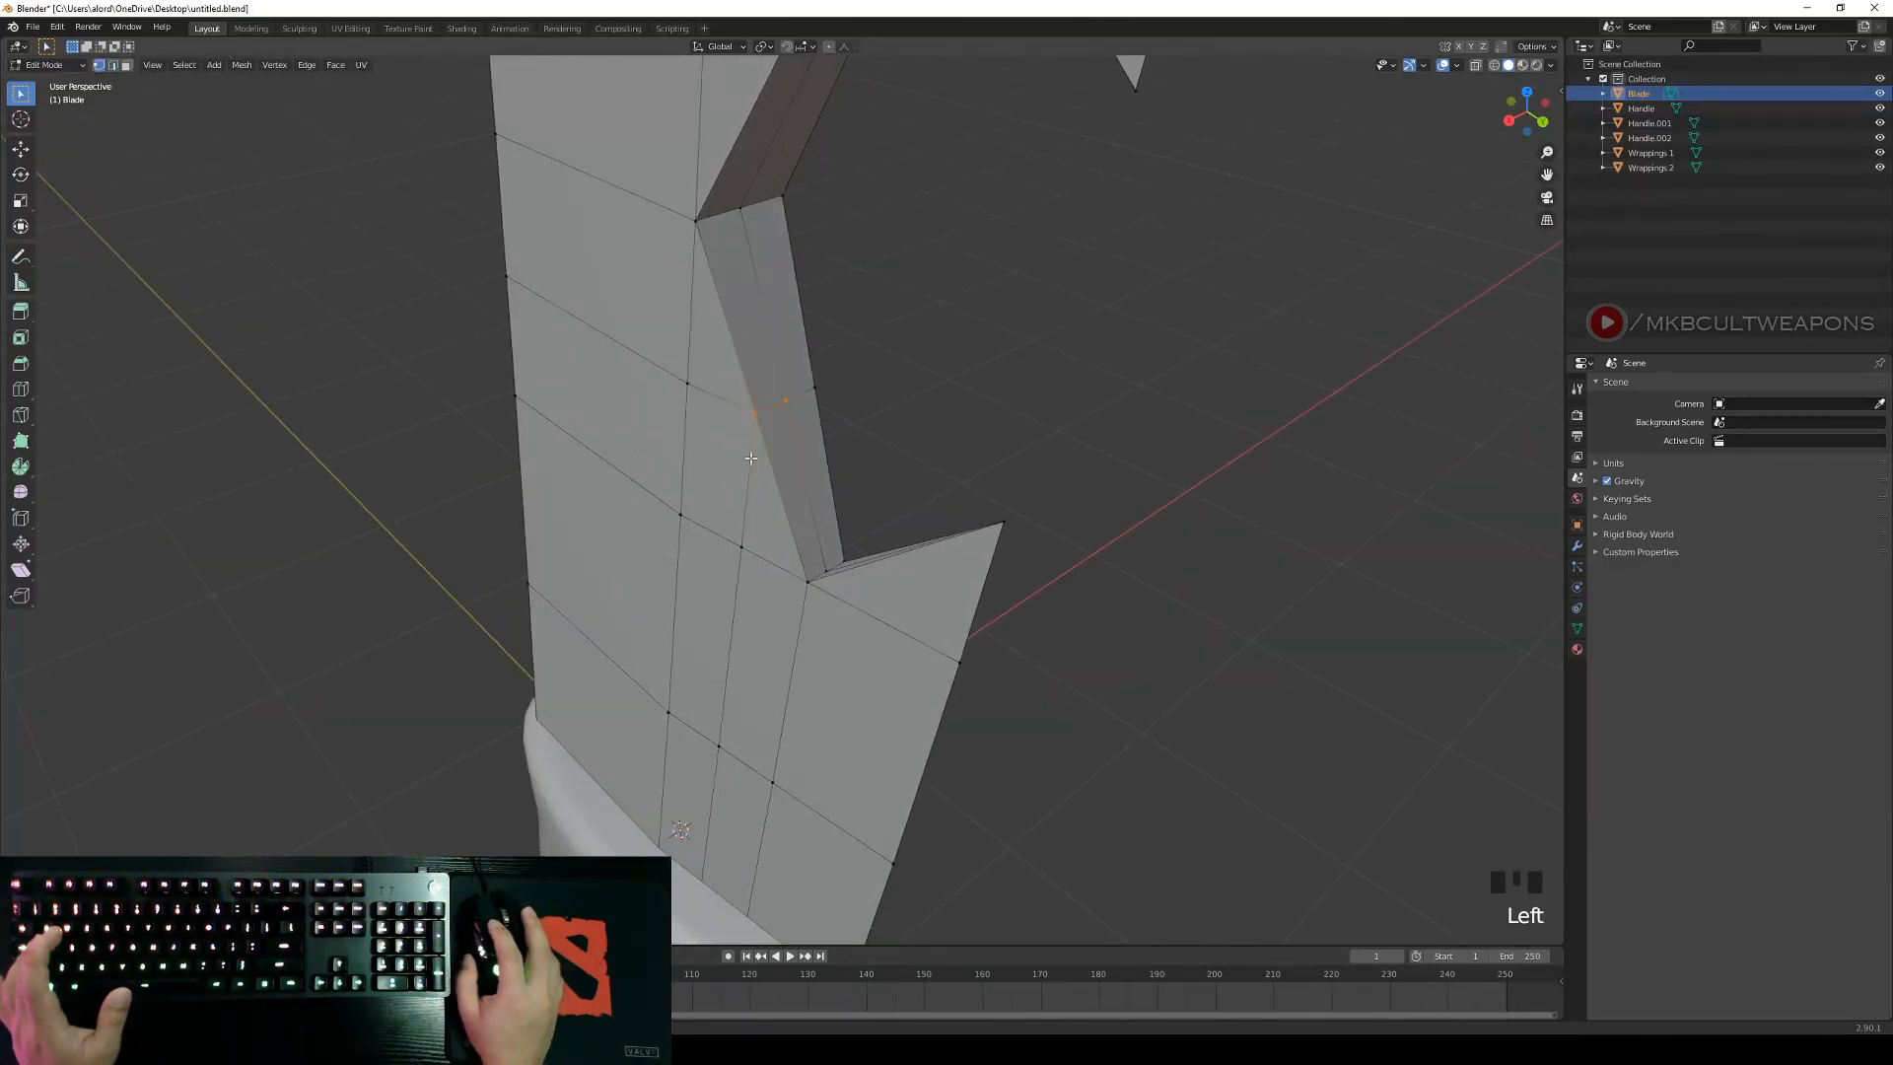
pyautogui.rightClick(813, 582)
pyautogui.keyDown('shift'); pyautogui.rightClick(816, 548); pyautogui.keyUp('shift')
pyautogui.keyDown('shift'); pyautogui.rightClick(790, 435); pyautogui.keyUp('shift')
pyautogui.keyDown('shift'); pyautogui.rightClick(771, 426); pyautogui.keyUp('shift')
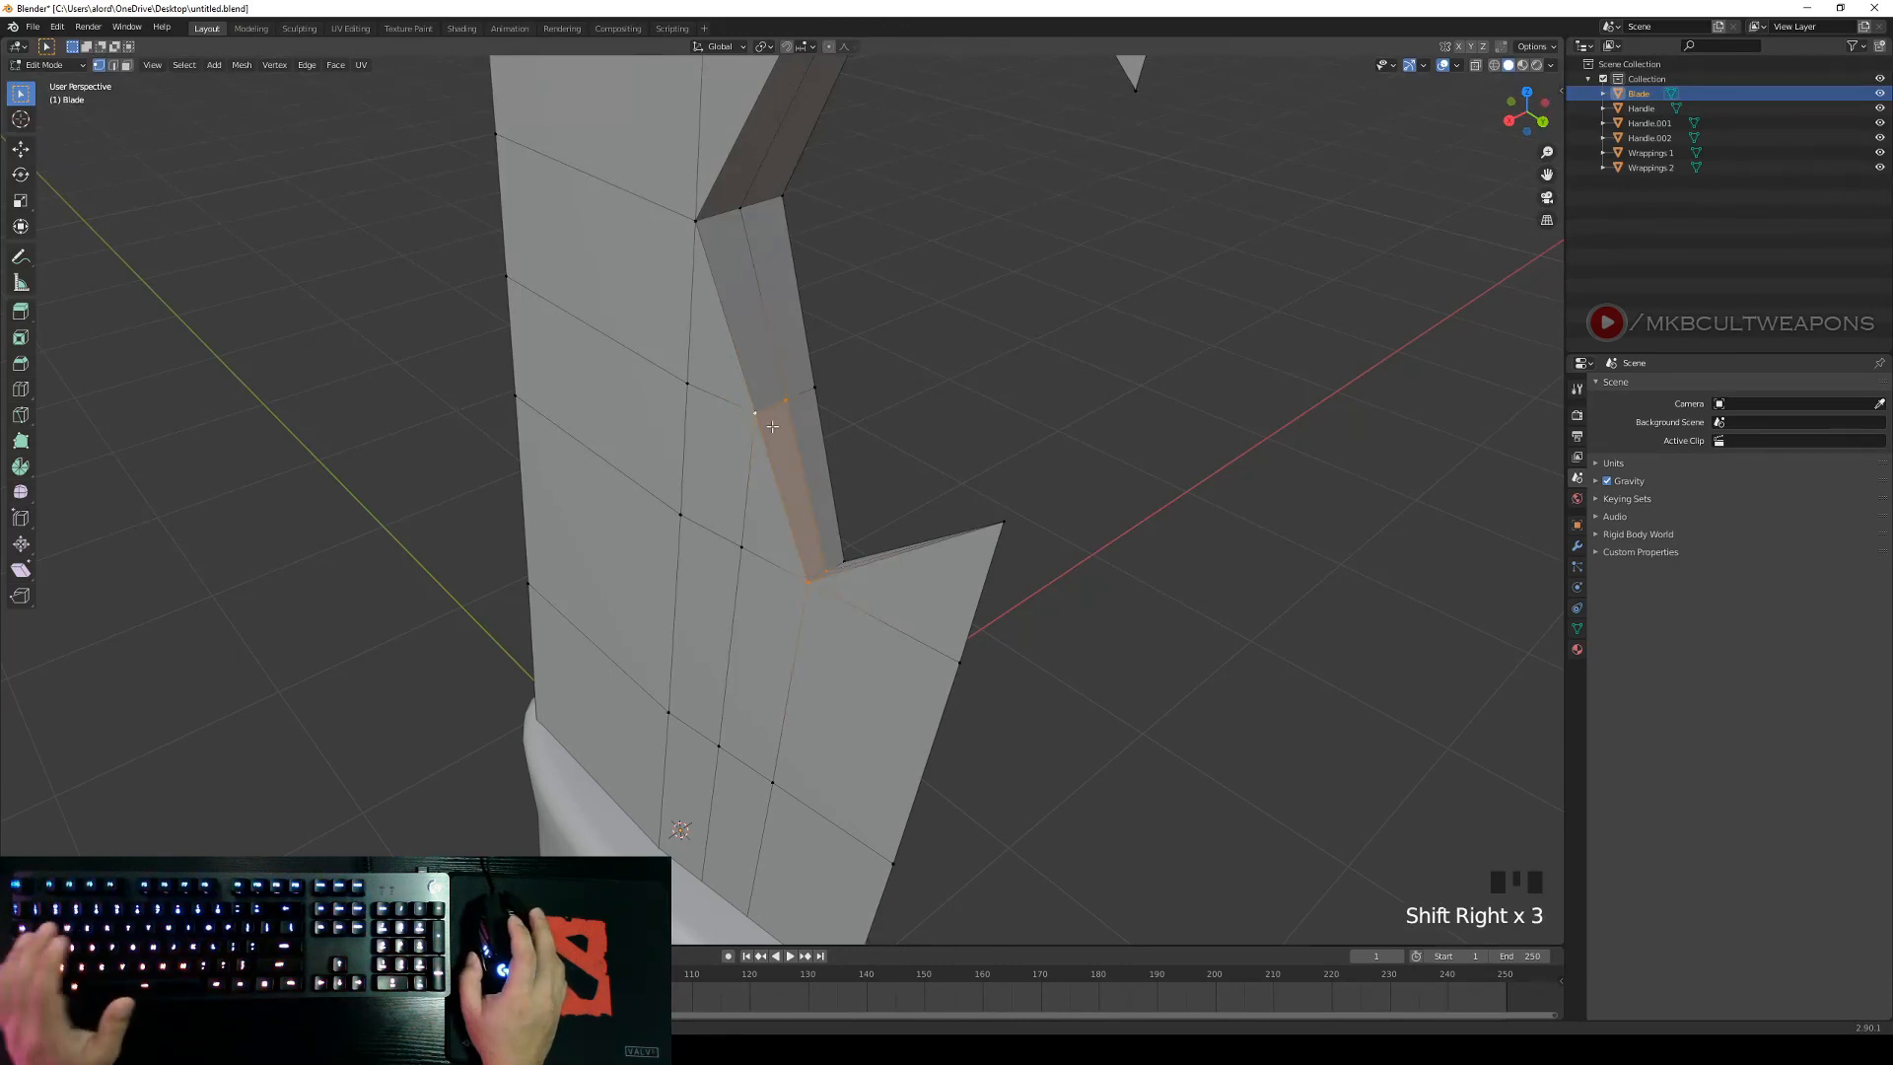
pyautogui.scroll(-2, 1007, 461)
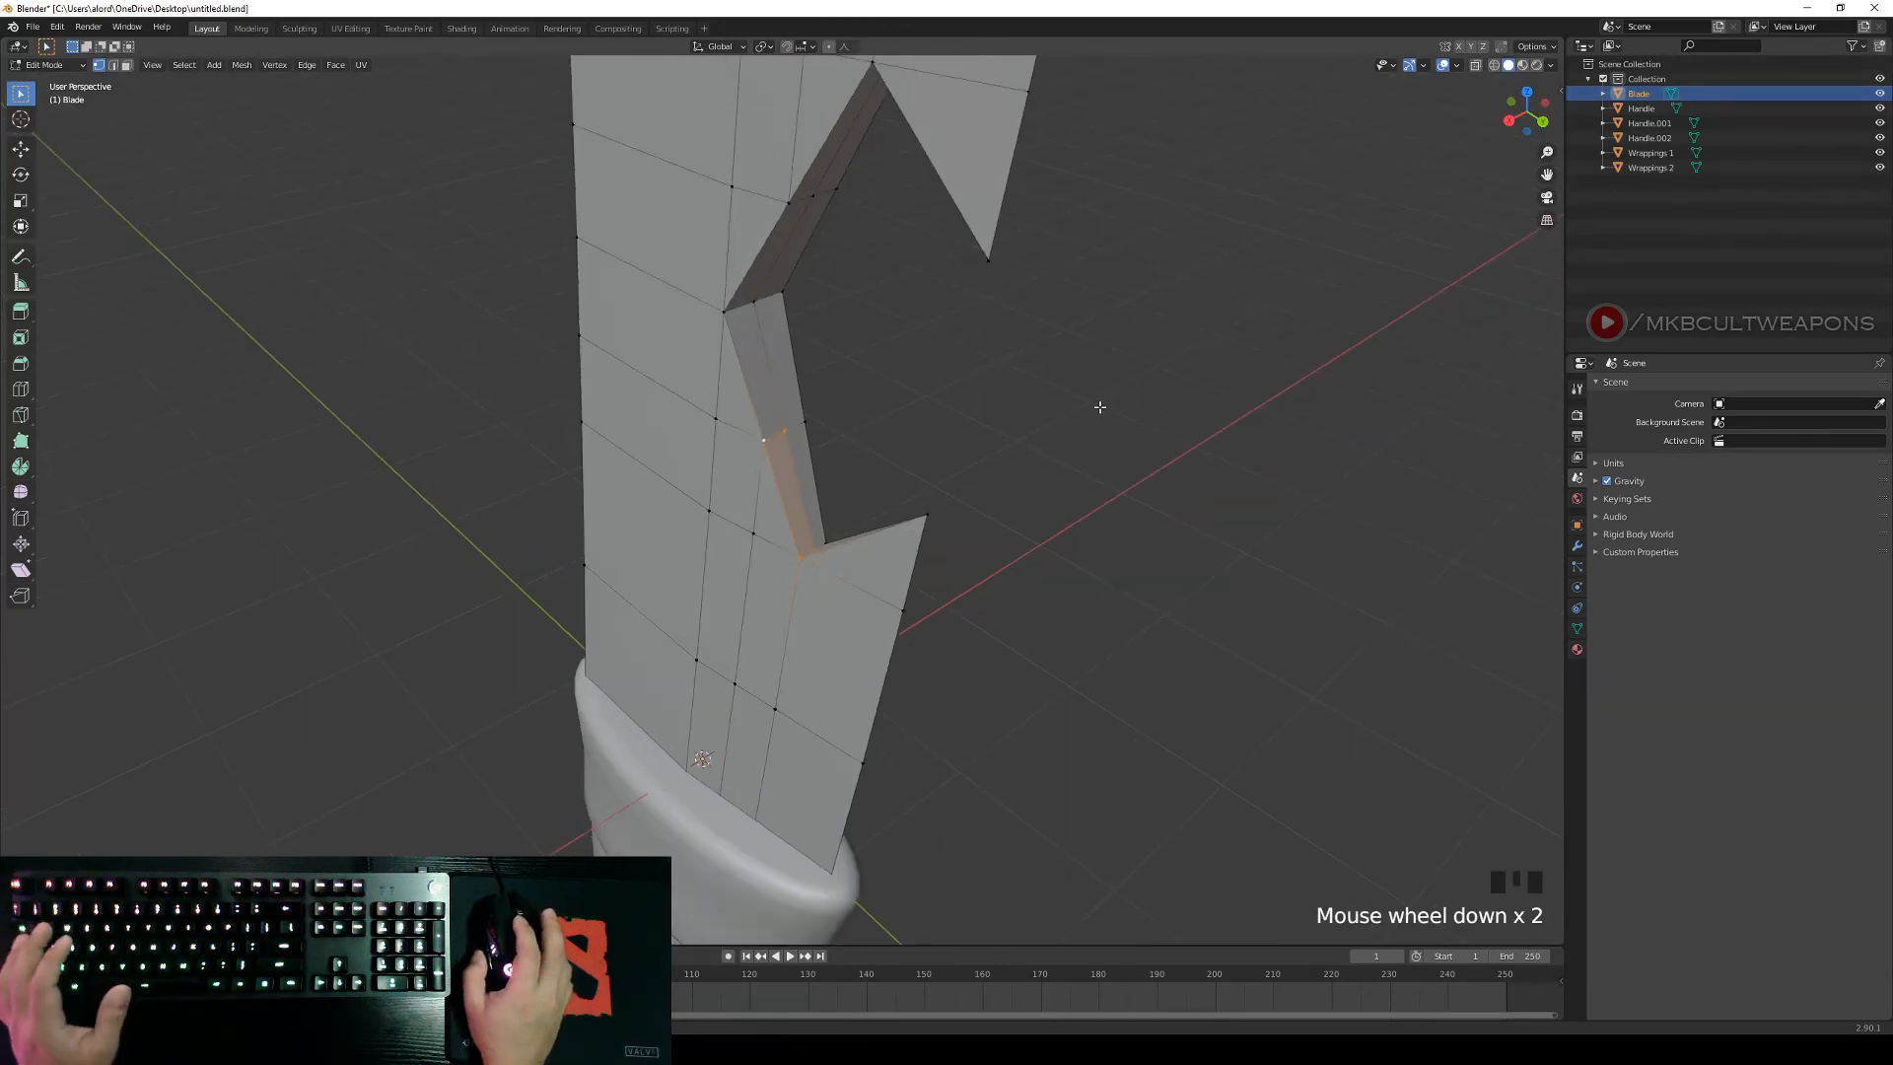
pyautogui.moveTo(1101, 409); pyautogui.dragTo(986, 404, button='middle')
pyautogui.moveTo(1087, 477); pyautogui.dragTo(1199, 523, button='middle')
pyautogui.rightClick(1026, 566)
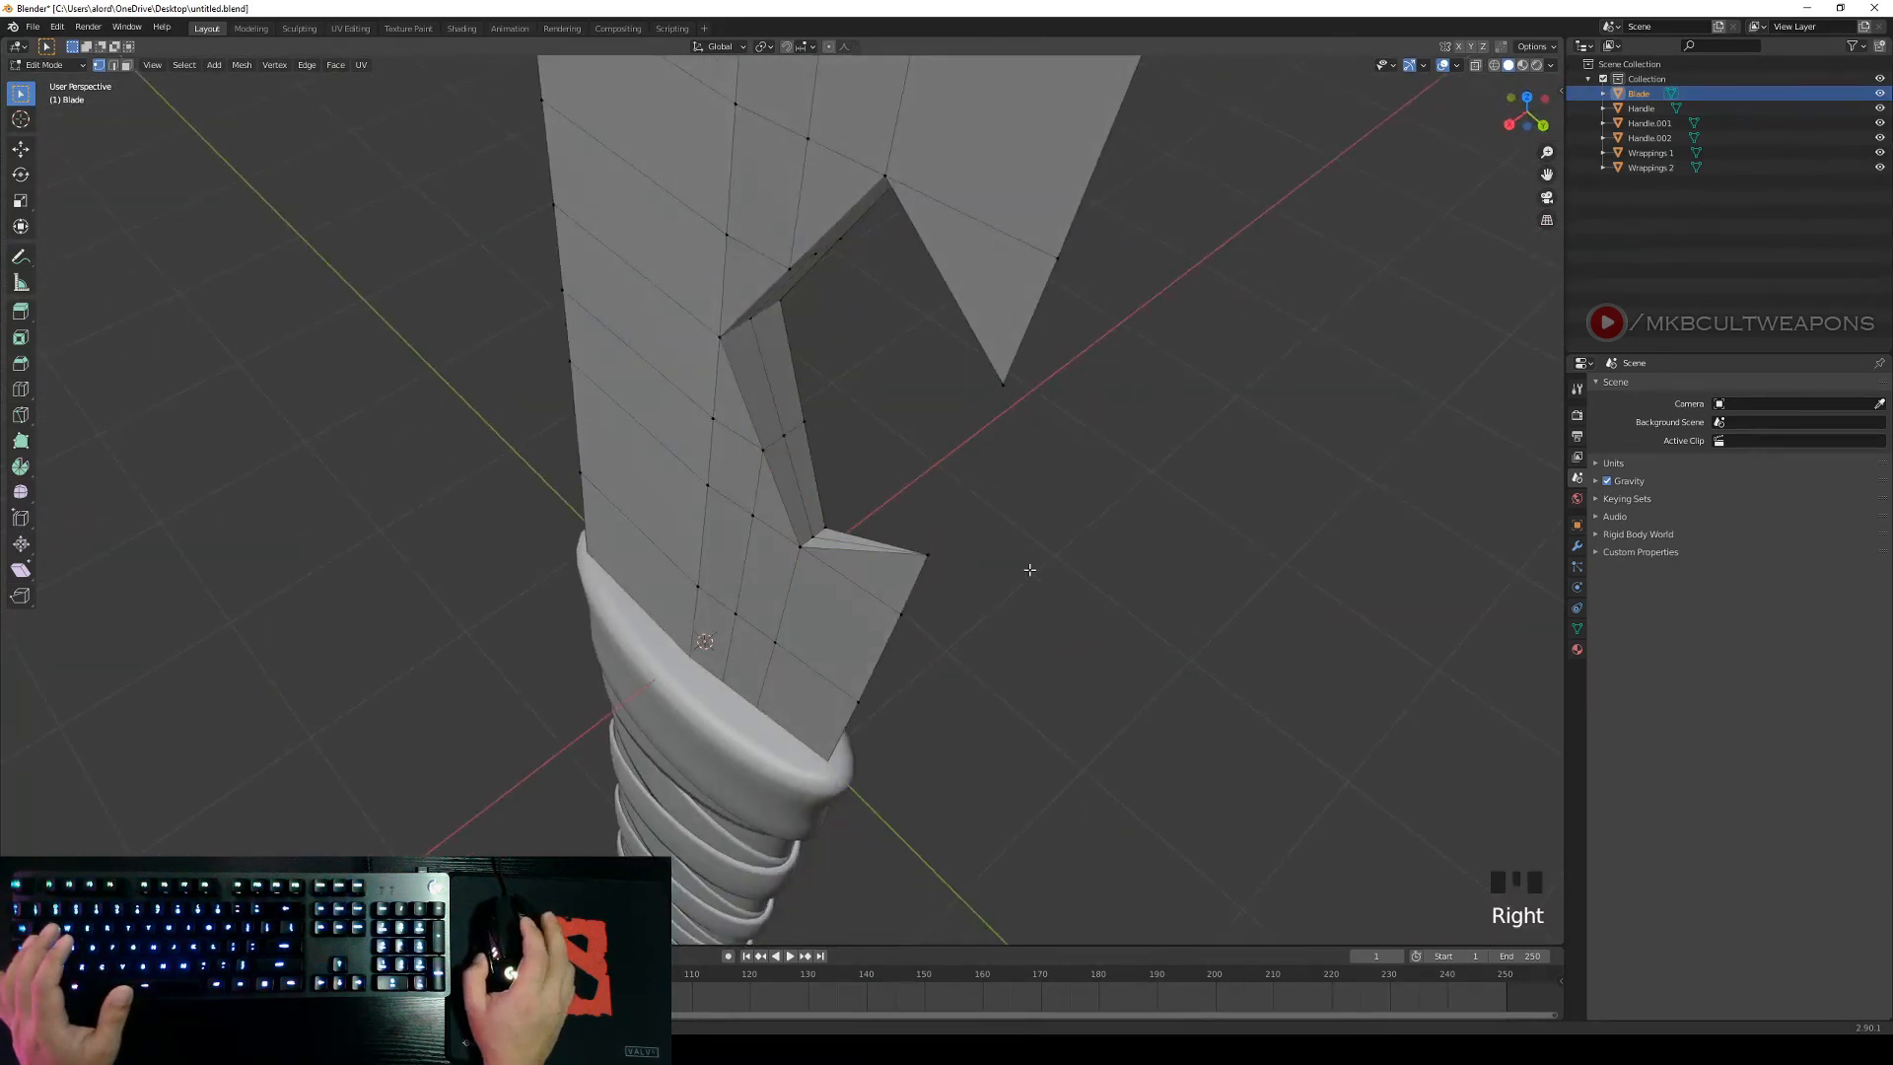
# Examine the mesh layout around the blade's lowest notches from both sides.
pyautogui.moveTo(1027, 566); pyautogui.dragTo(1105, 573, button='middle')
pyautogui.moveTo(865, 539); pyautogui.dragTo(1006, 499, button='middle')
pyautogui.rightClick(1154, 493)
pyautogui.moveTo(1233, 499); pyautogui.dragTo(1192, 497, button='middle')
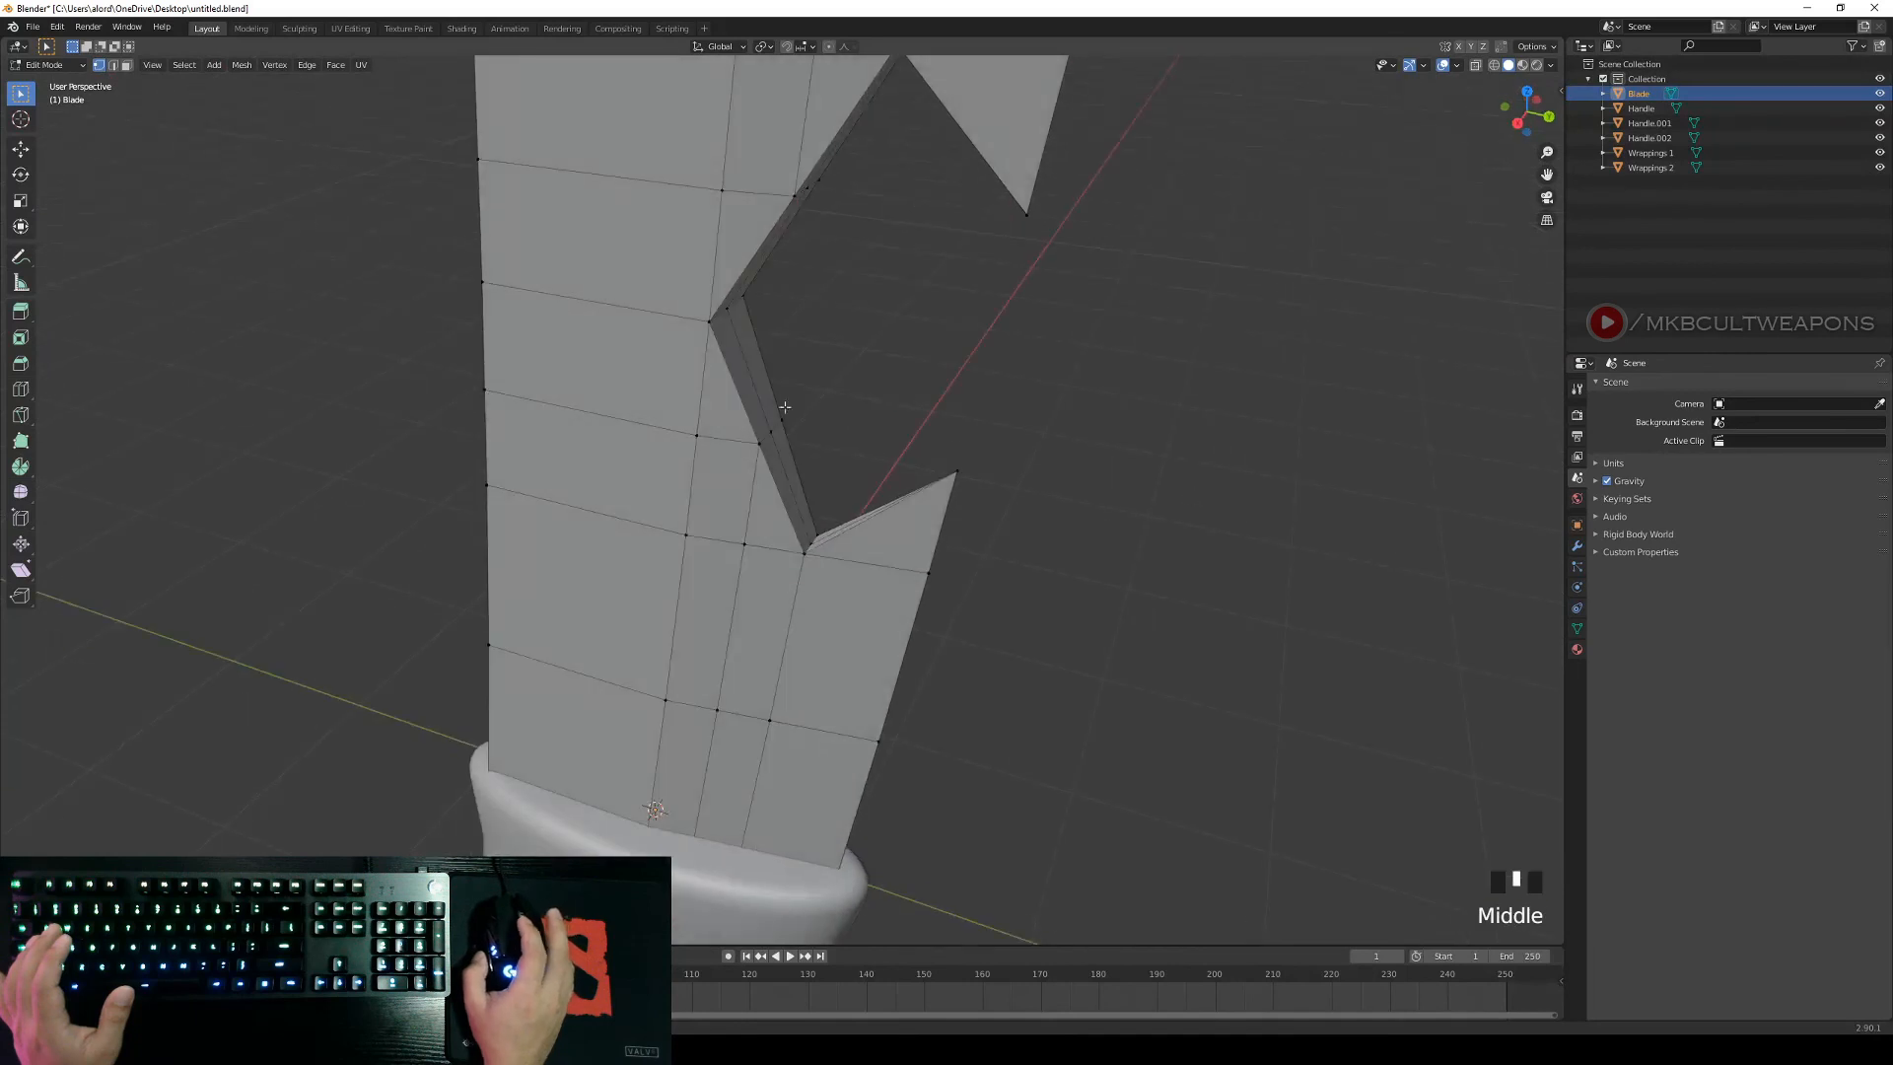
pyautogui.scroll(-4, 907, 362)
pyautogui.moveTo(907, 362); pyautogui.dragTo(1276, 541, button='middle')
pyautogui.scroll(2, 1111, 524)
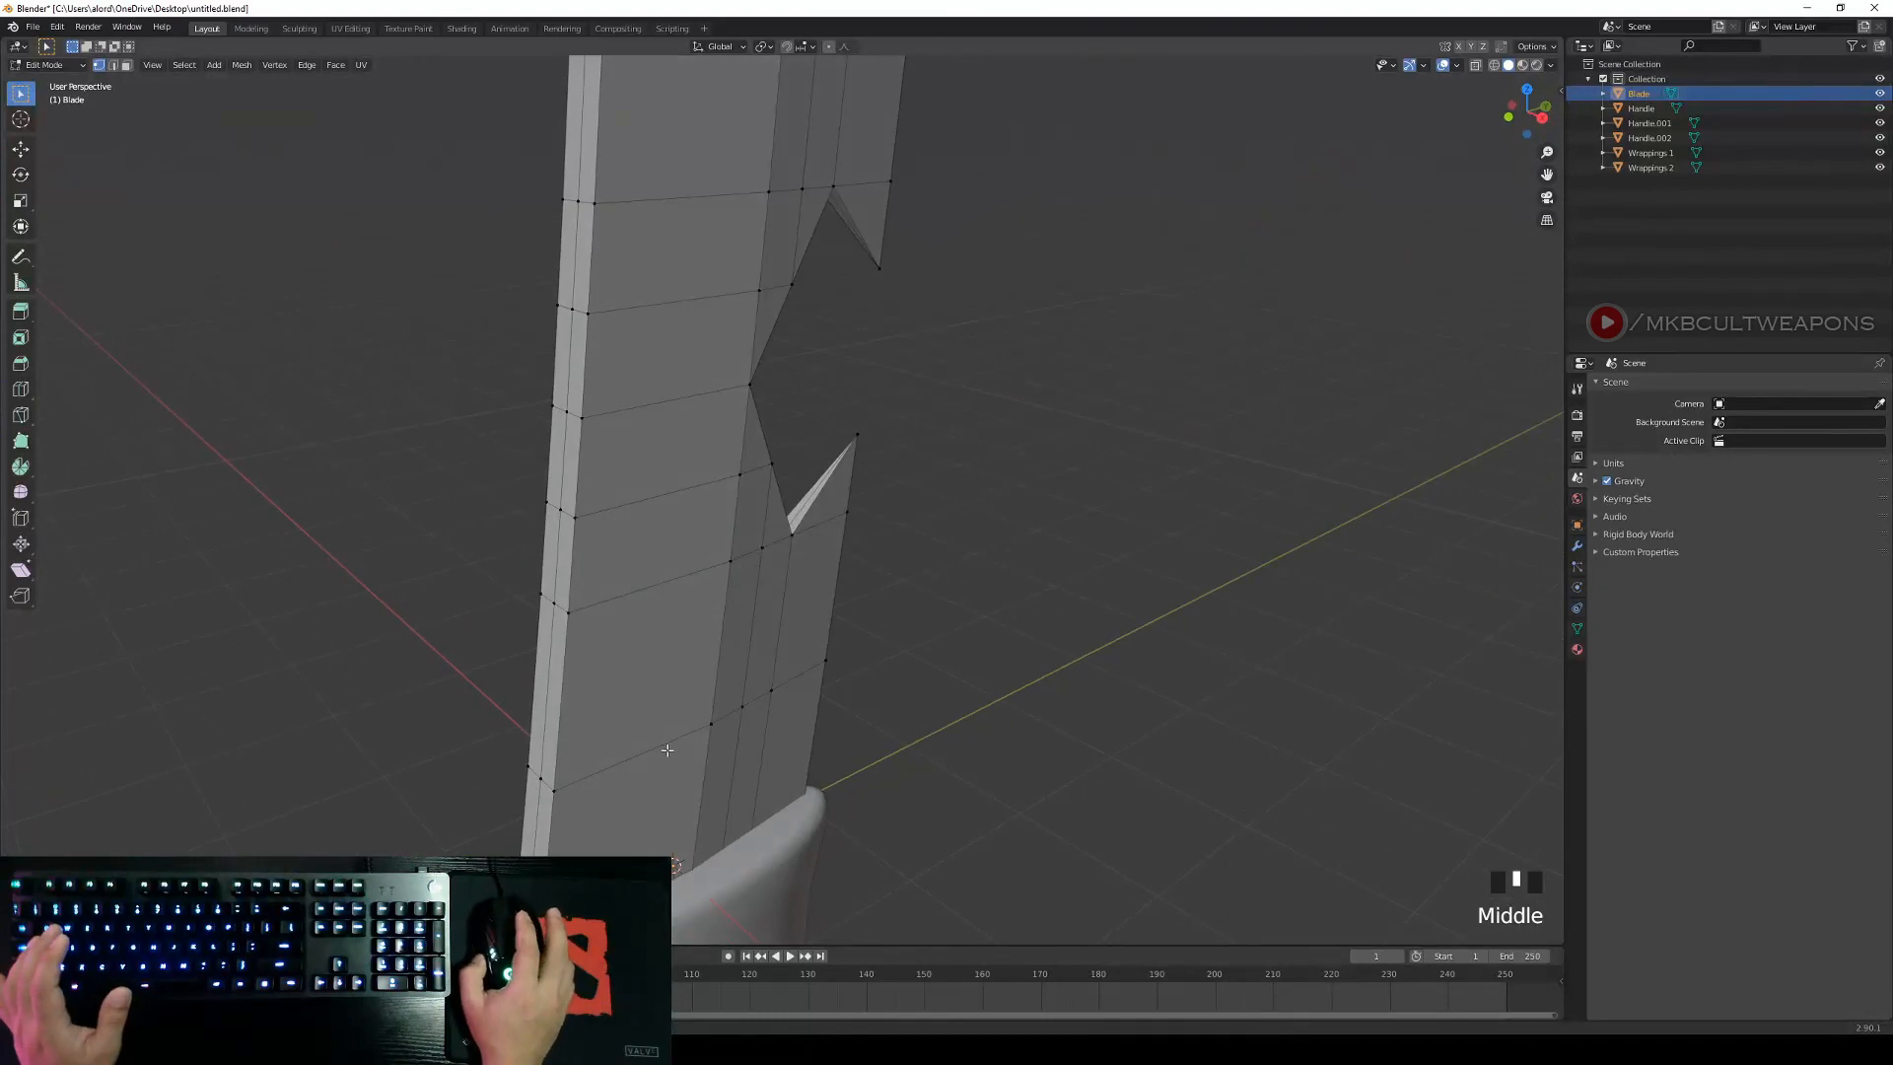
pyautogui.scroll(-3, 951, 621)
pyautogui.moveTo(950, 621); pyautogui.dragTo(828, 617, button='middle')
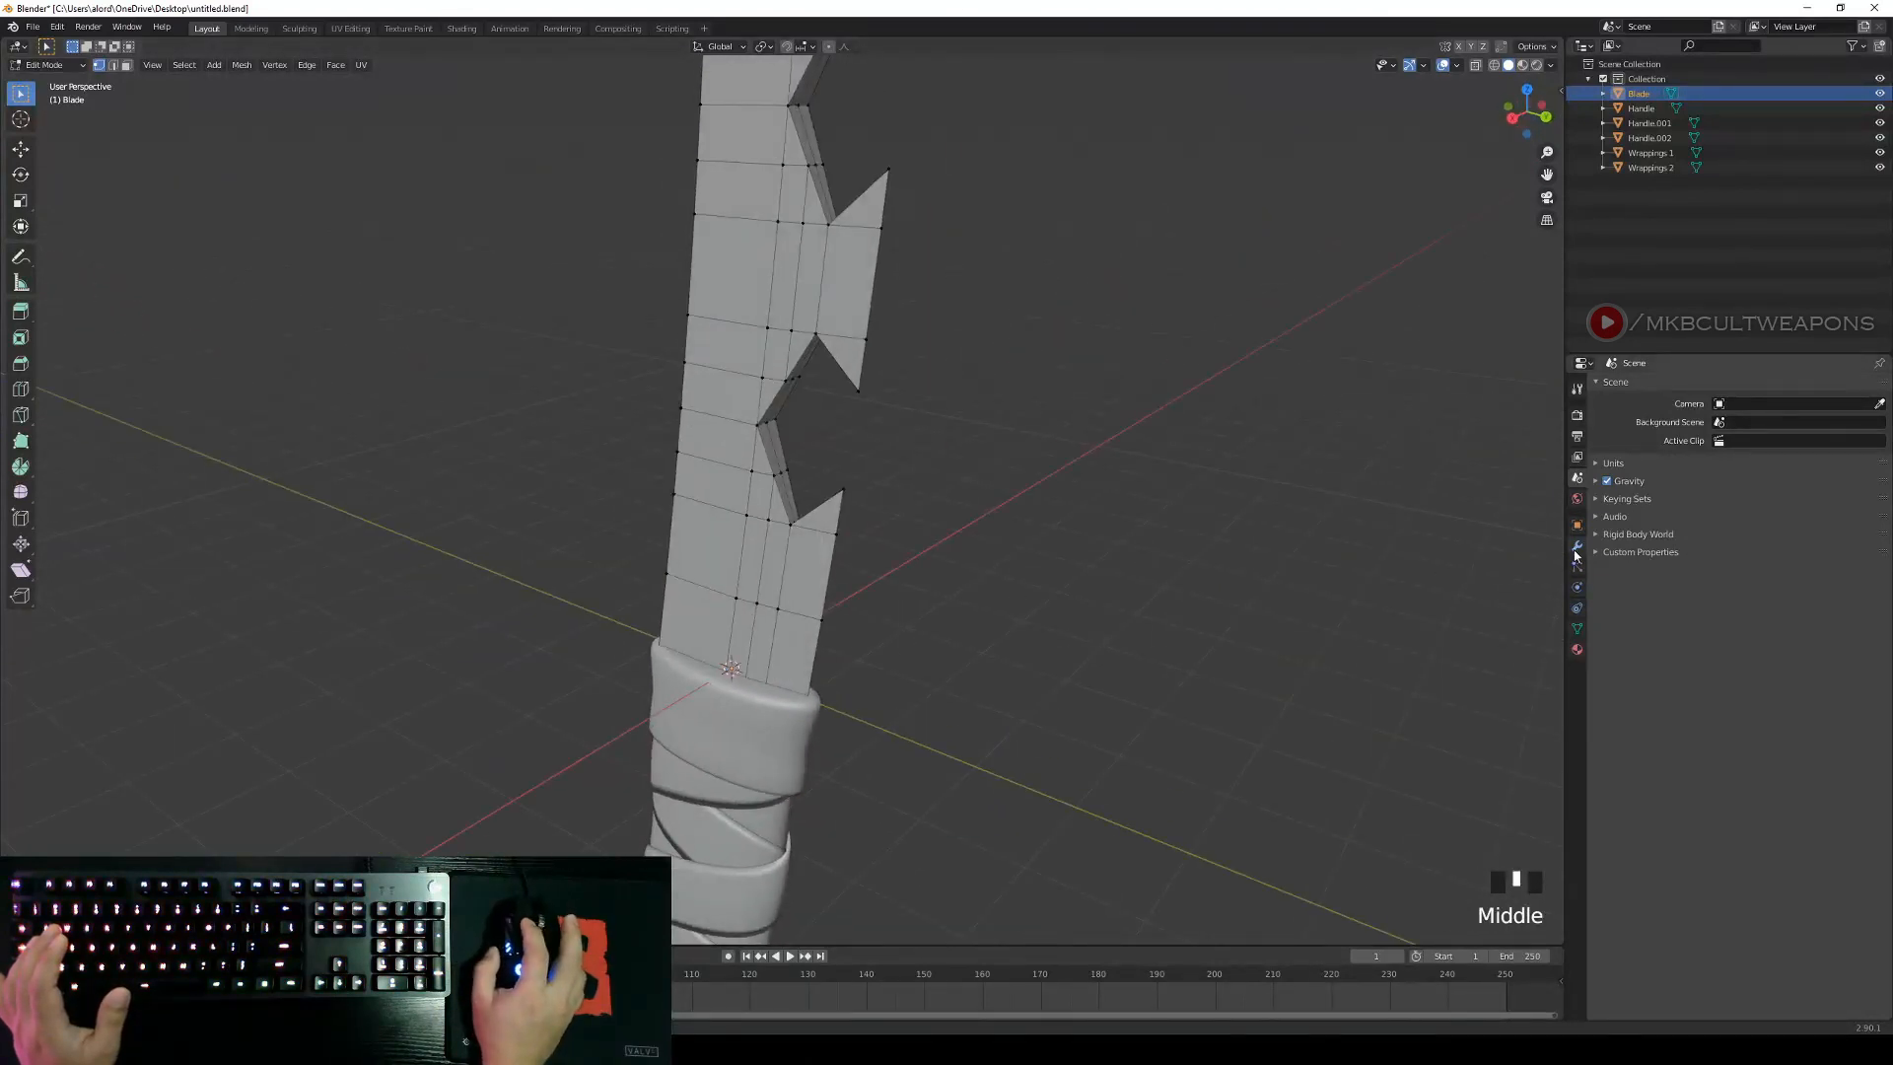
# Check the modifiers available for the blade without adding one, then return to Object Mode with nothing selected.
pyautogui.click(1576, 551)
pyautogui.click(1656, 386)
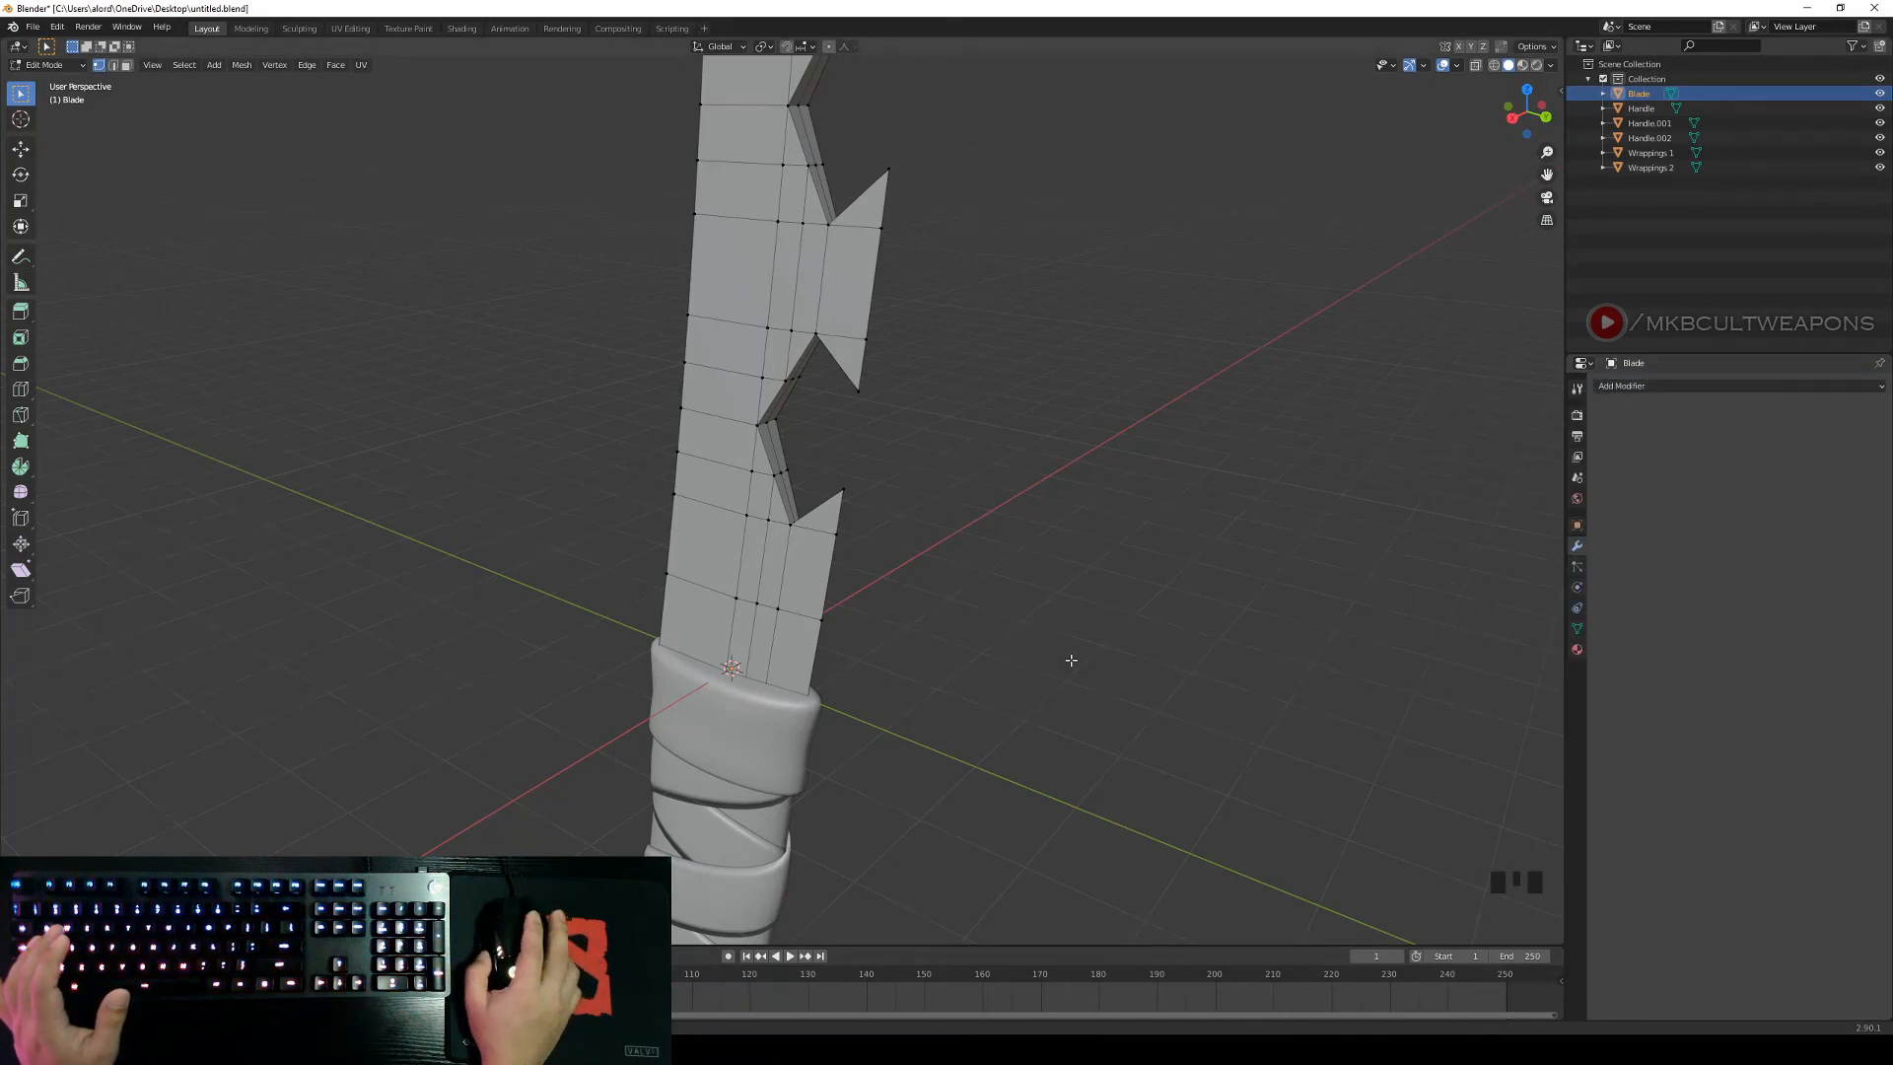
pyautogui.click(1666, 384)
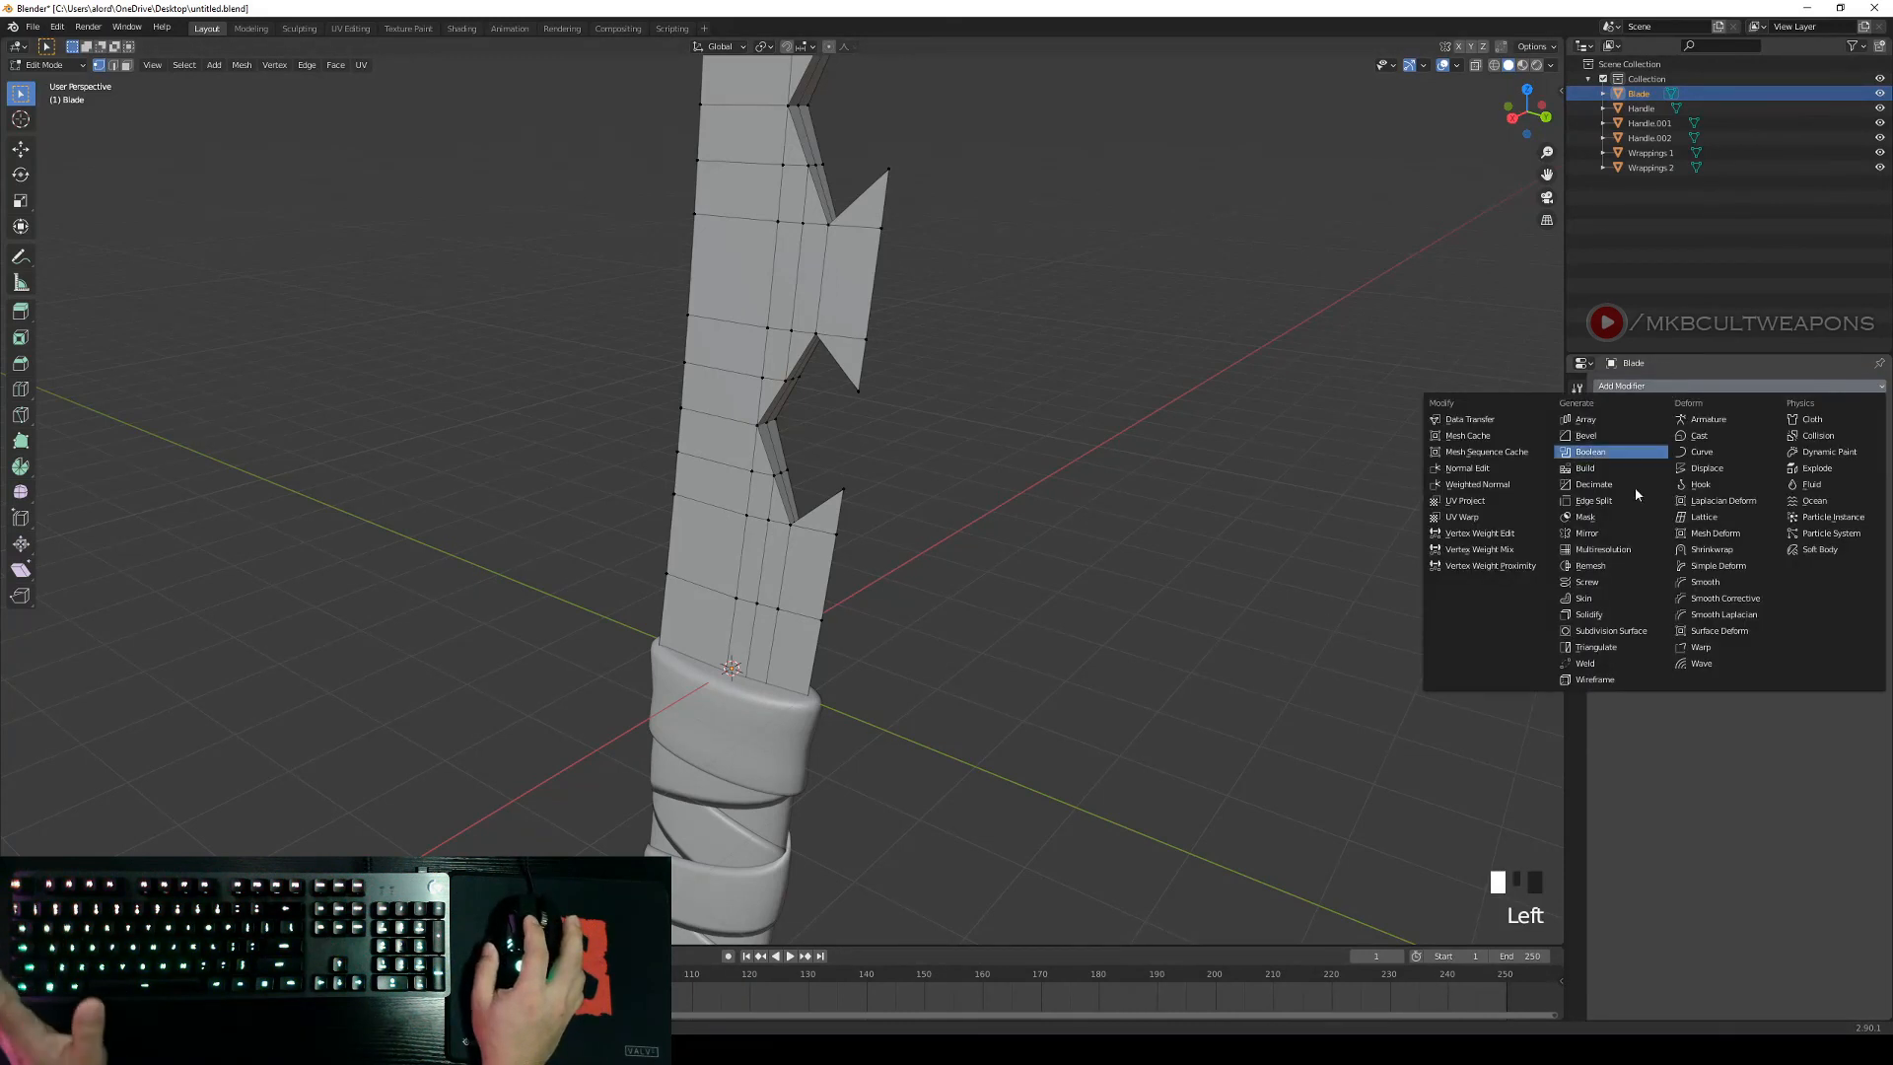
pyautogui.rightClick(1345, 618)
pyautogui.scroll(-1, 944, 602)
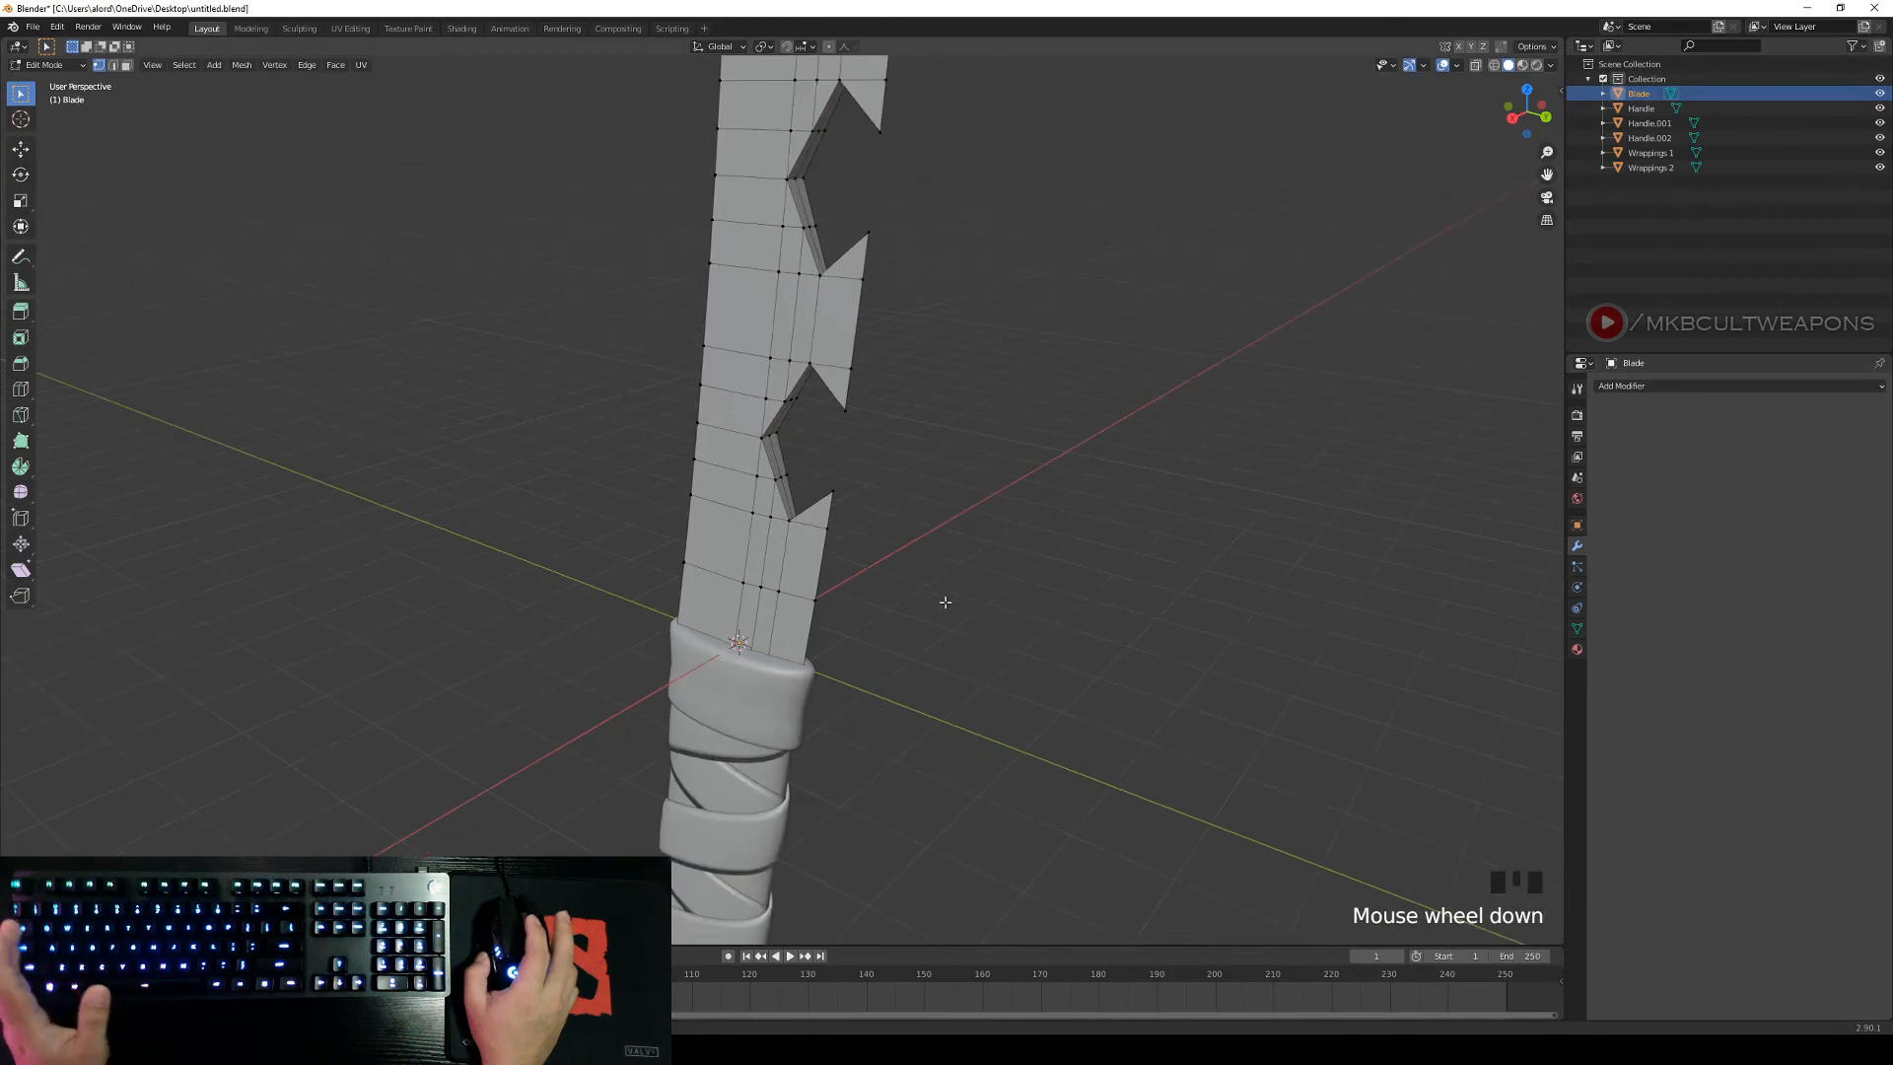
pyautogui.press('Tab')
pyautogui.rightClick(944, 602)
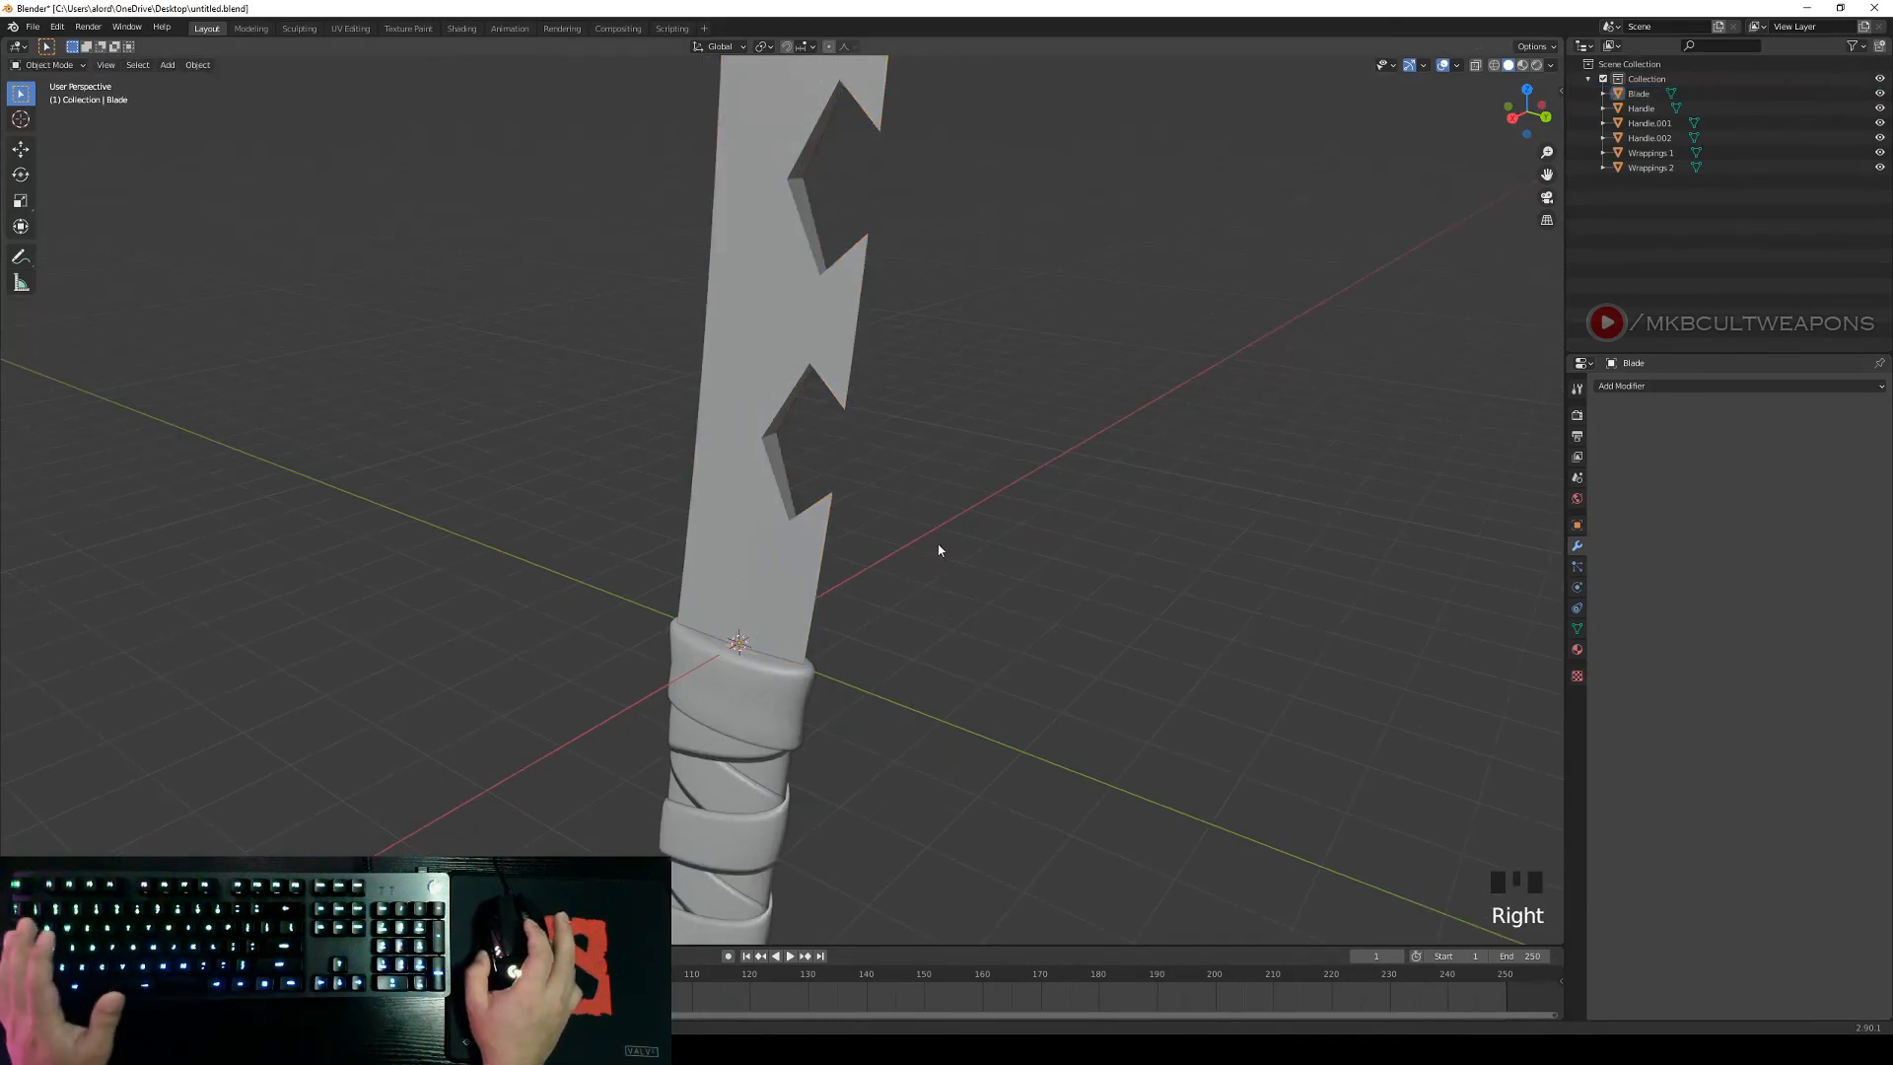
# Examine the finished sword from the side and in perspective, including the blade, notches, collar and wrapped handle.
pyautogui.scroll(-2, 946, 548)
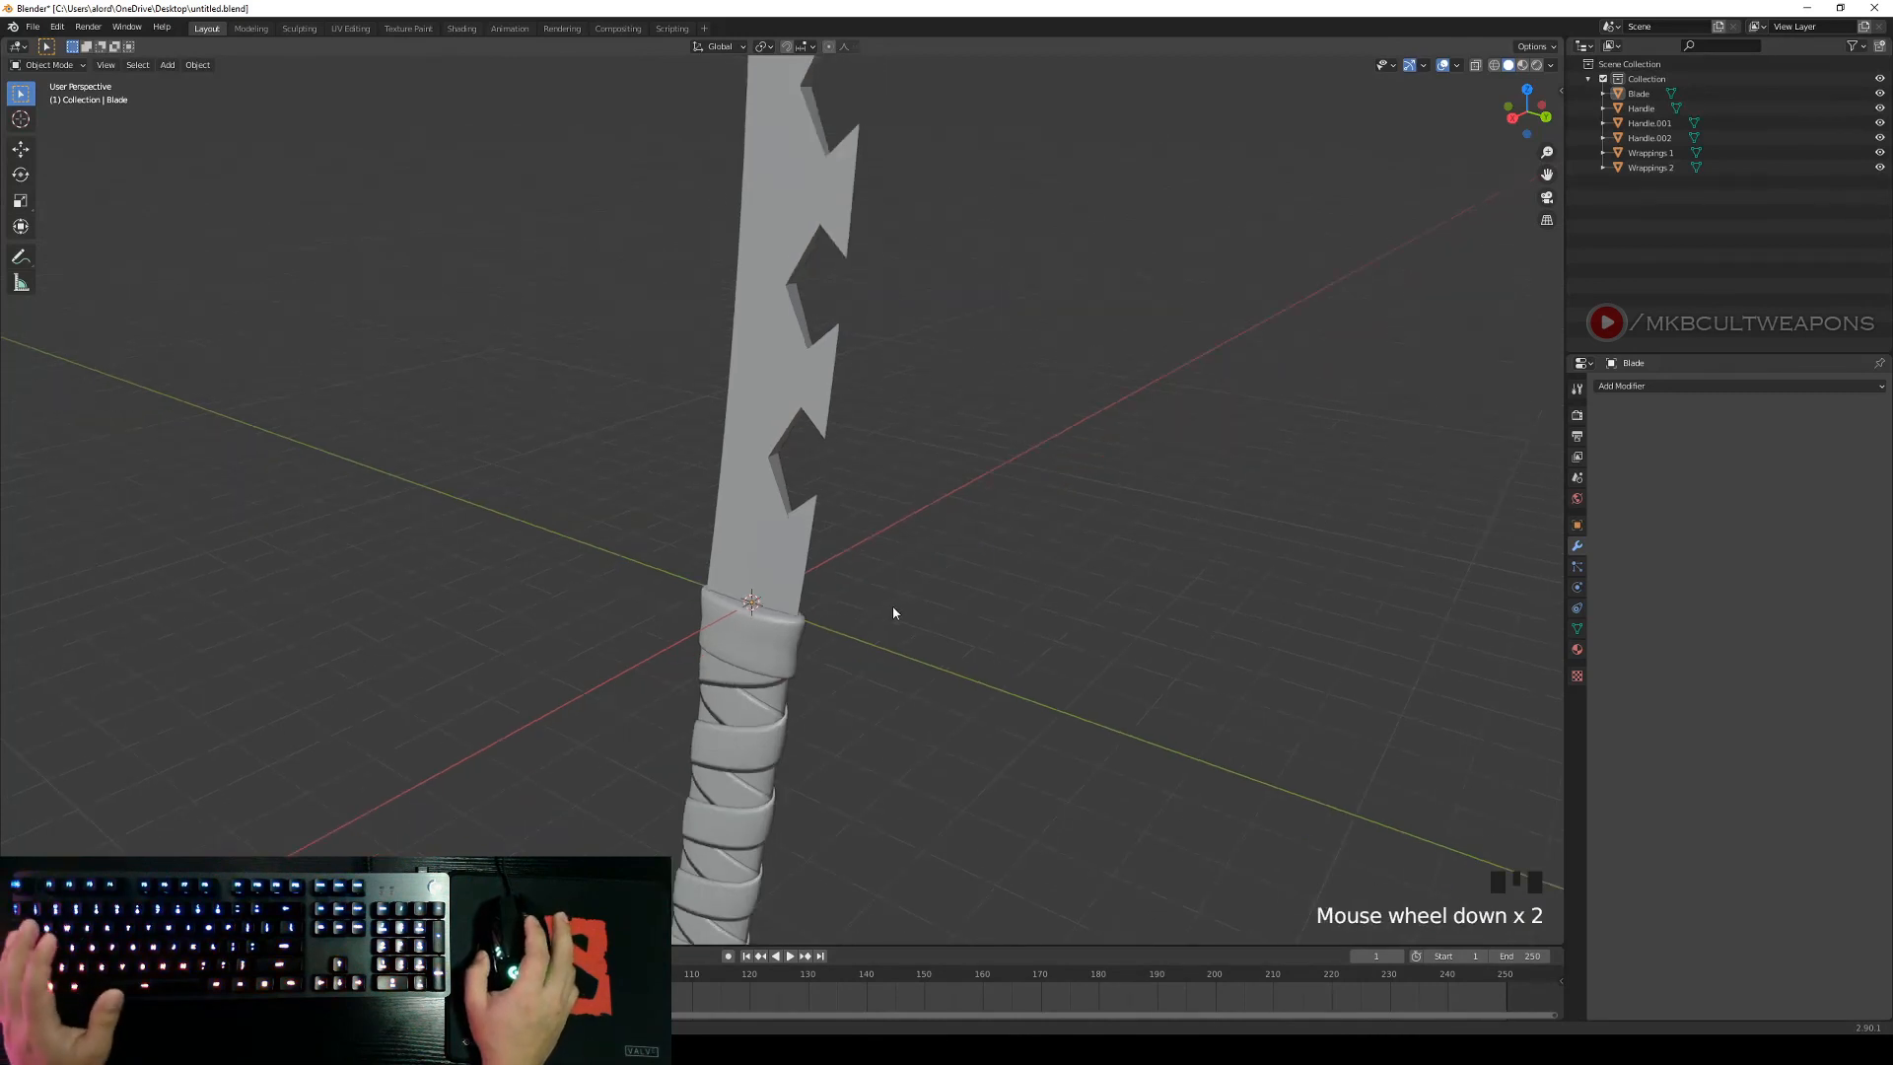
pyautogui.moveTo(891, 616); pyautogui.dragTo(992, 643, button='middle')
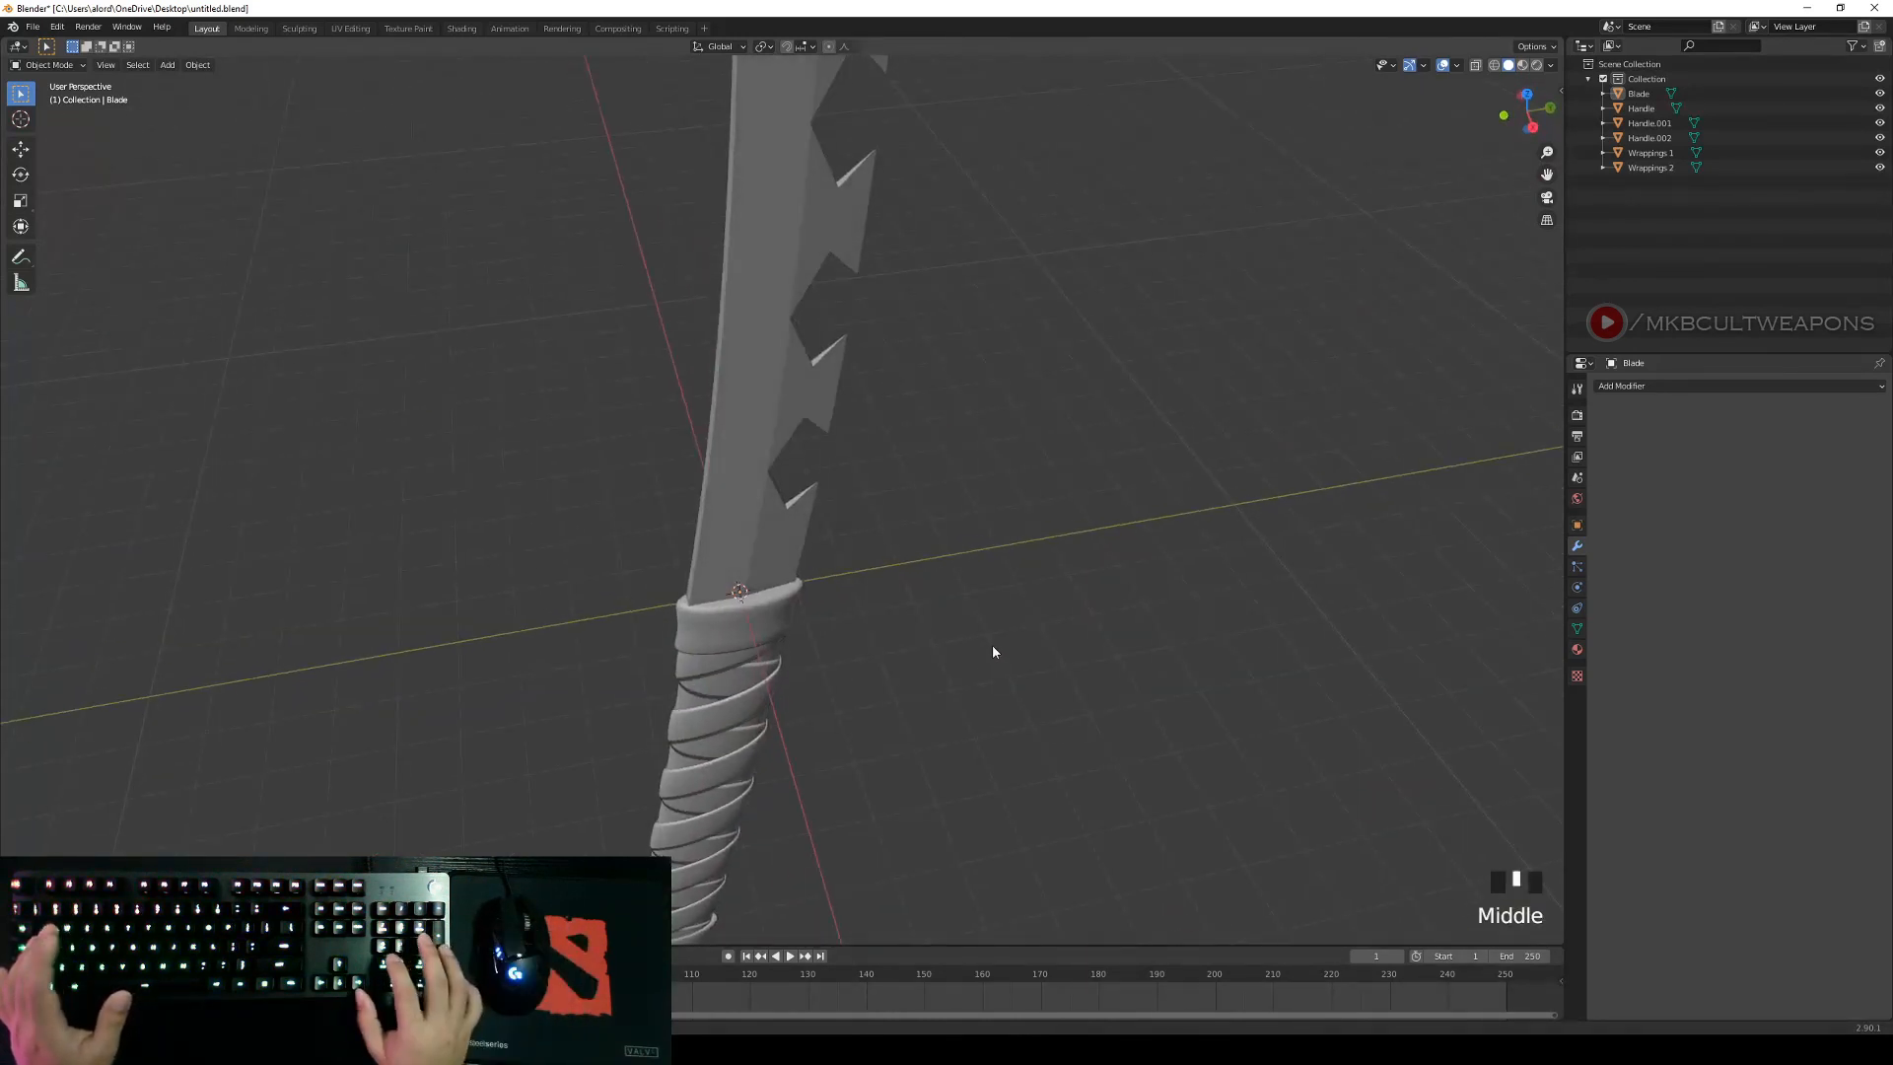
pyautogui.press('KP_3')
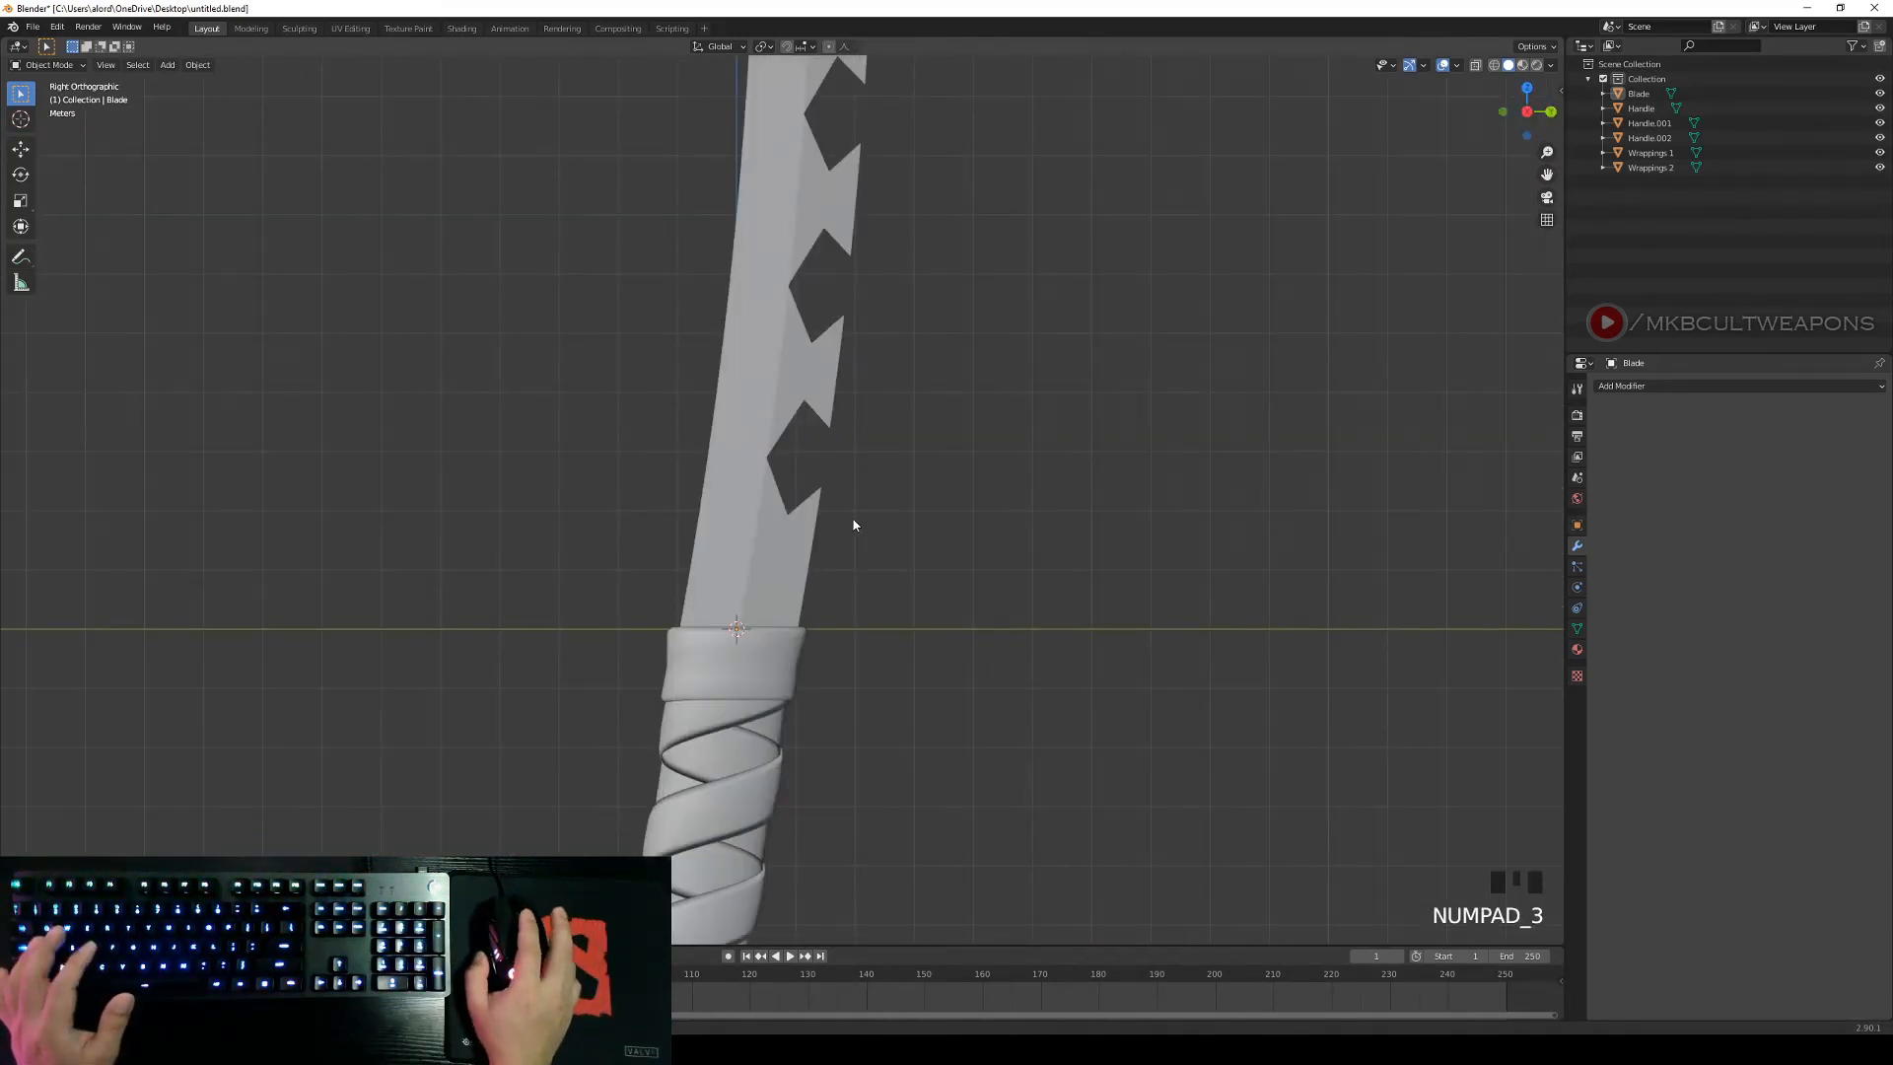
pyautogui.scroll(-4, 856, 552)
pyautogui.scroll(2, 896, 575)
pyautogui.keyDown('shift'); pyautogui.moveTo(897, 575); pyautogui.dragTo(841, 634, button='middle'); pyautogui.keyUp('shift')
pyautogui.scroll(2, 785, 472)
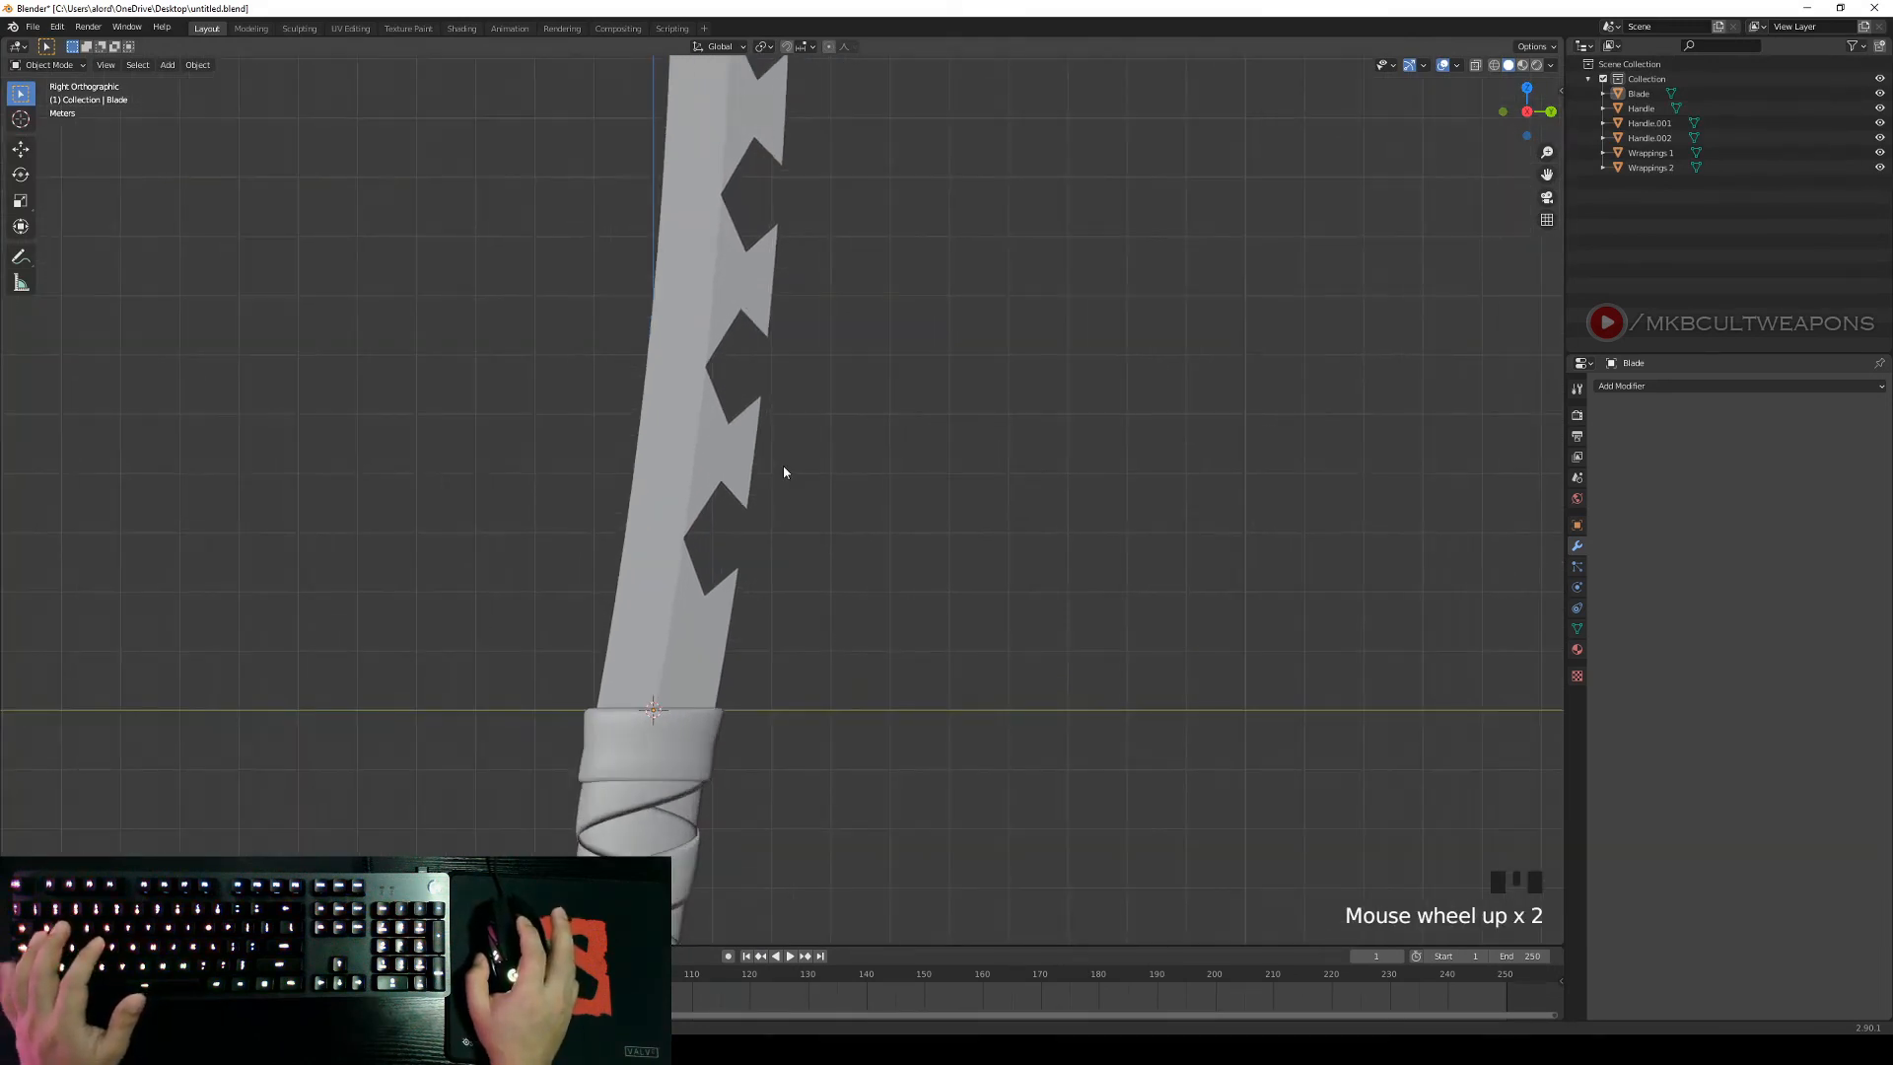
pyautogui.keyDown('shift'); pyautogui.moveTo(784, 472); pyautogui.dragTo(879, 809, button='middle'); pyautogui.keyUp('shift')
pyautogui.scroll(-3, 904, 820)
pyautogui.keyDown('shift'); pyautogui.moveTo(927, 572); pyautogui.dragTo(997, 549, button='middle'); pyautogui.keyUp('shift')
pyautogui.scroll(2, 998, 676)
pyautogui.keyDown('shift'); pyautogui.moveTo(998, 676); pyautogui.dragTo(605, 483, button='middle'); pyautogui.keyUp('shift')
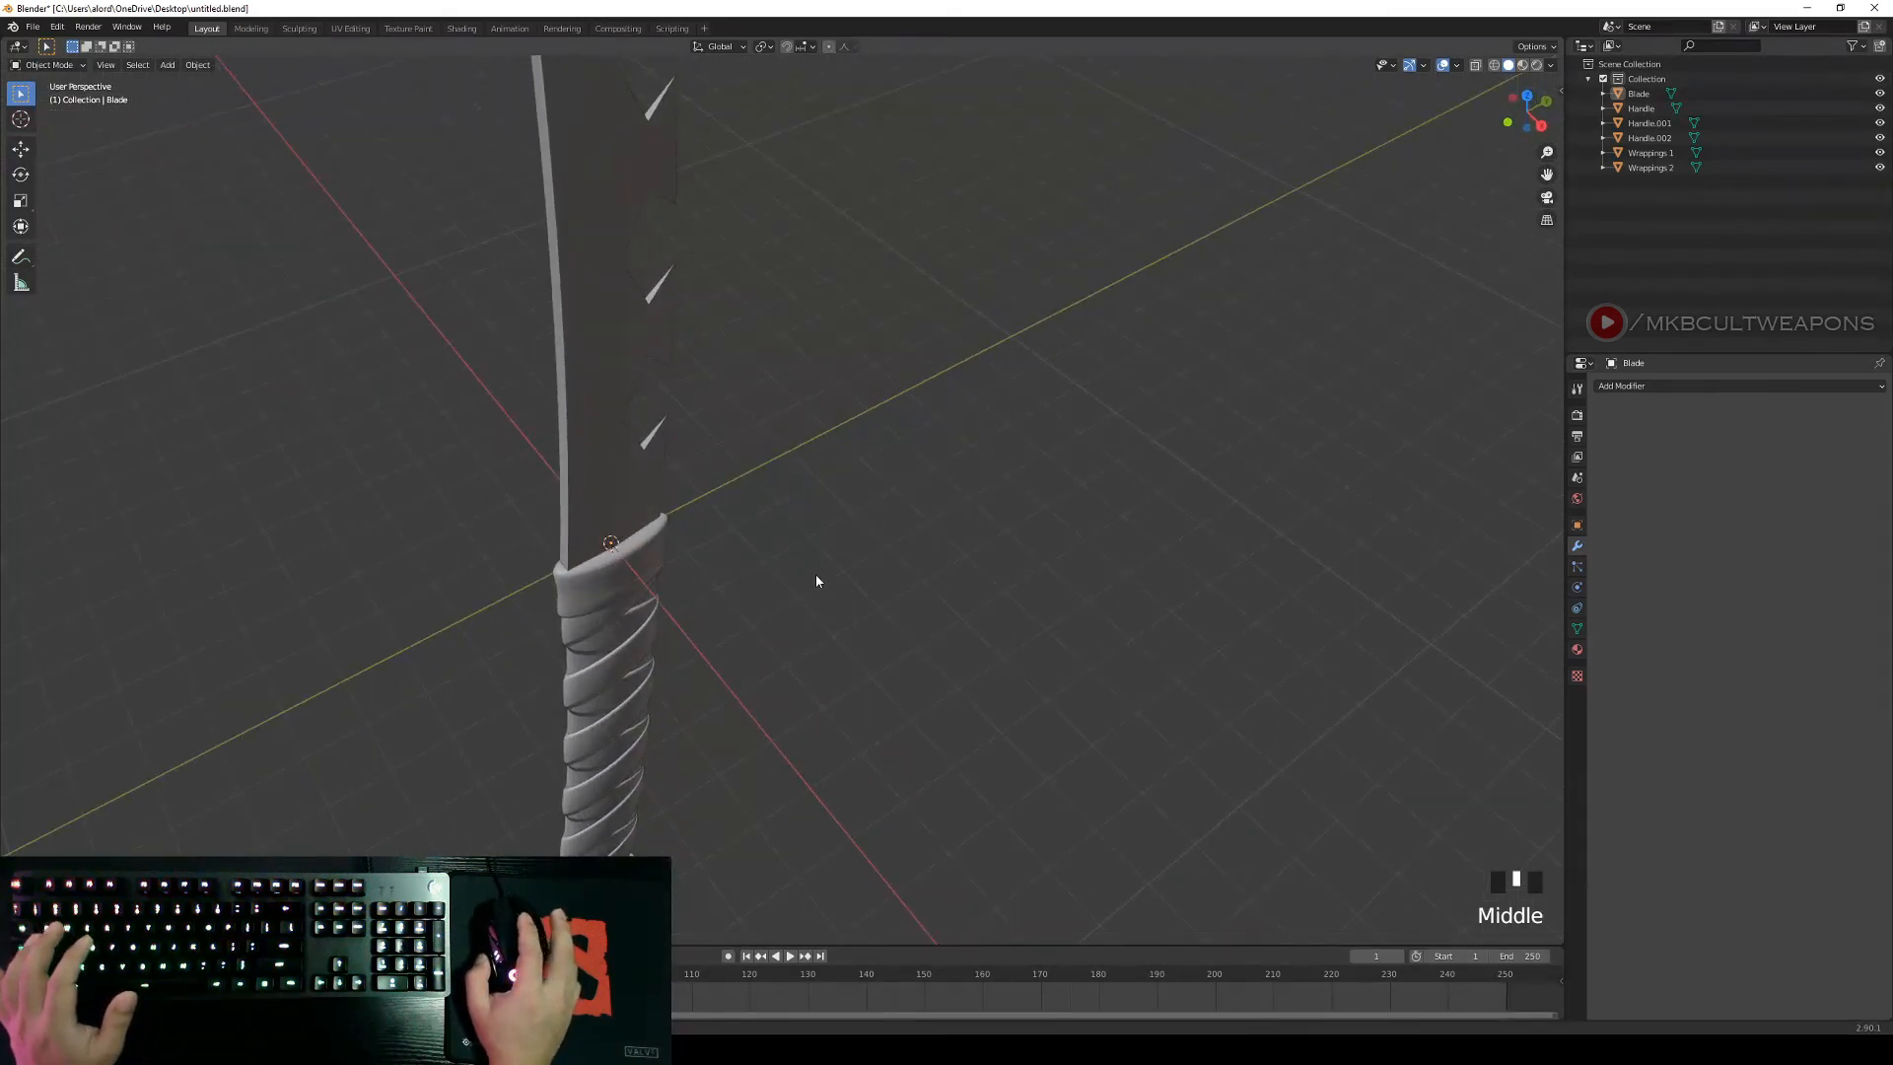
pyautogui.scroll(-2, 817, 581)
pyautogui.keyDown('shift'); pyautogui.moveTo(817, 581); pyautogui.dragTo(917, 554, button='middle'); pyautogui.keyUp('shift')
pyautogui.scroll(-1, 976, 645)
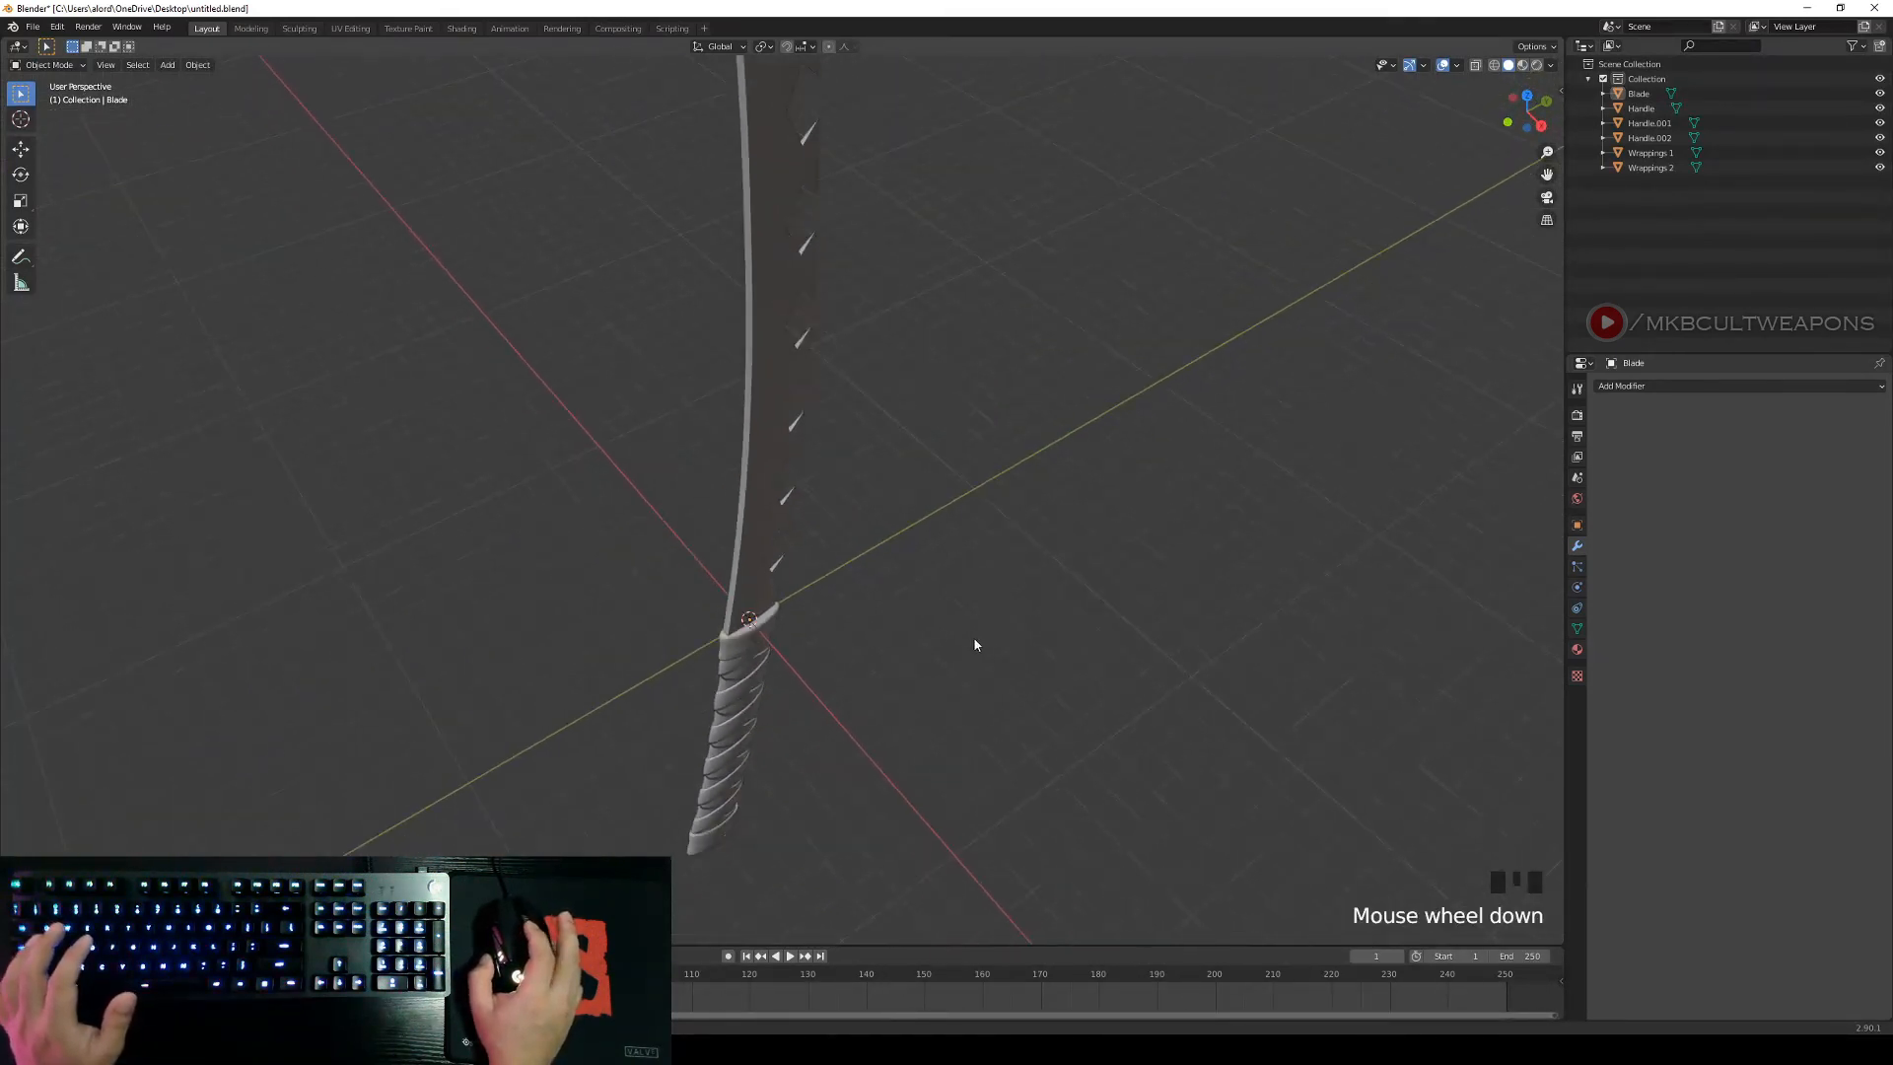
pyautogui.moveTo(974, 645); pyautogui.dragTo(927, 625, button='middle')
pyautogui.press('KP_3')
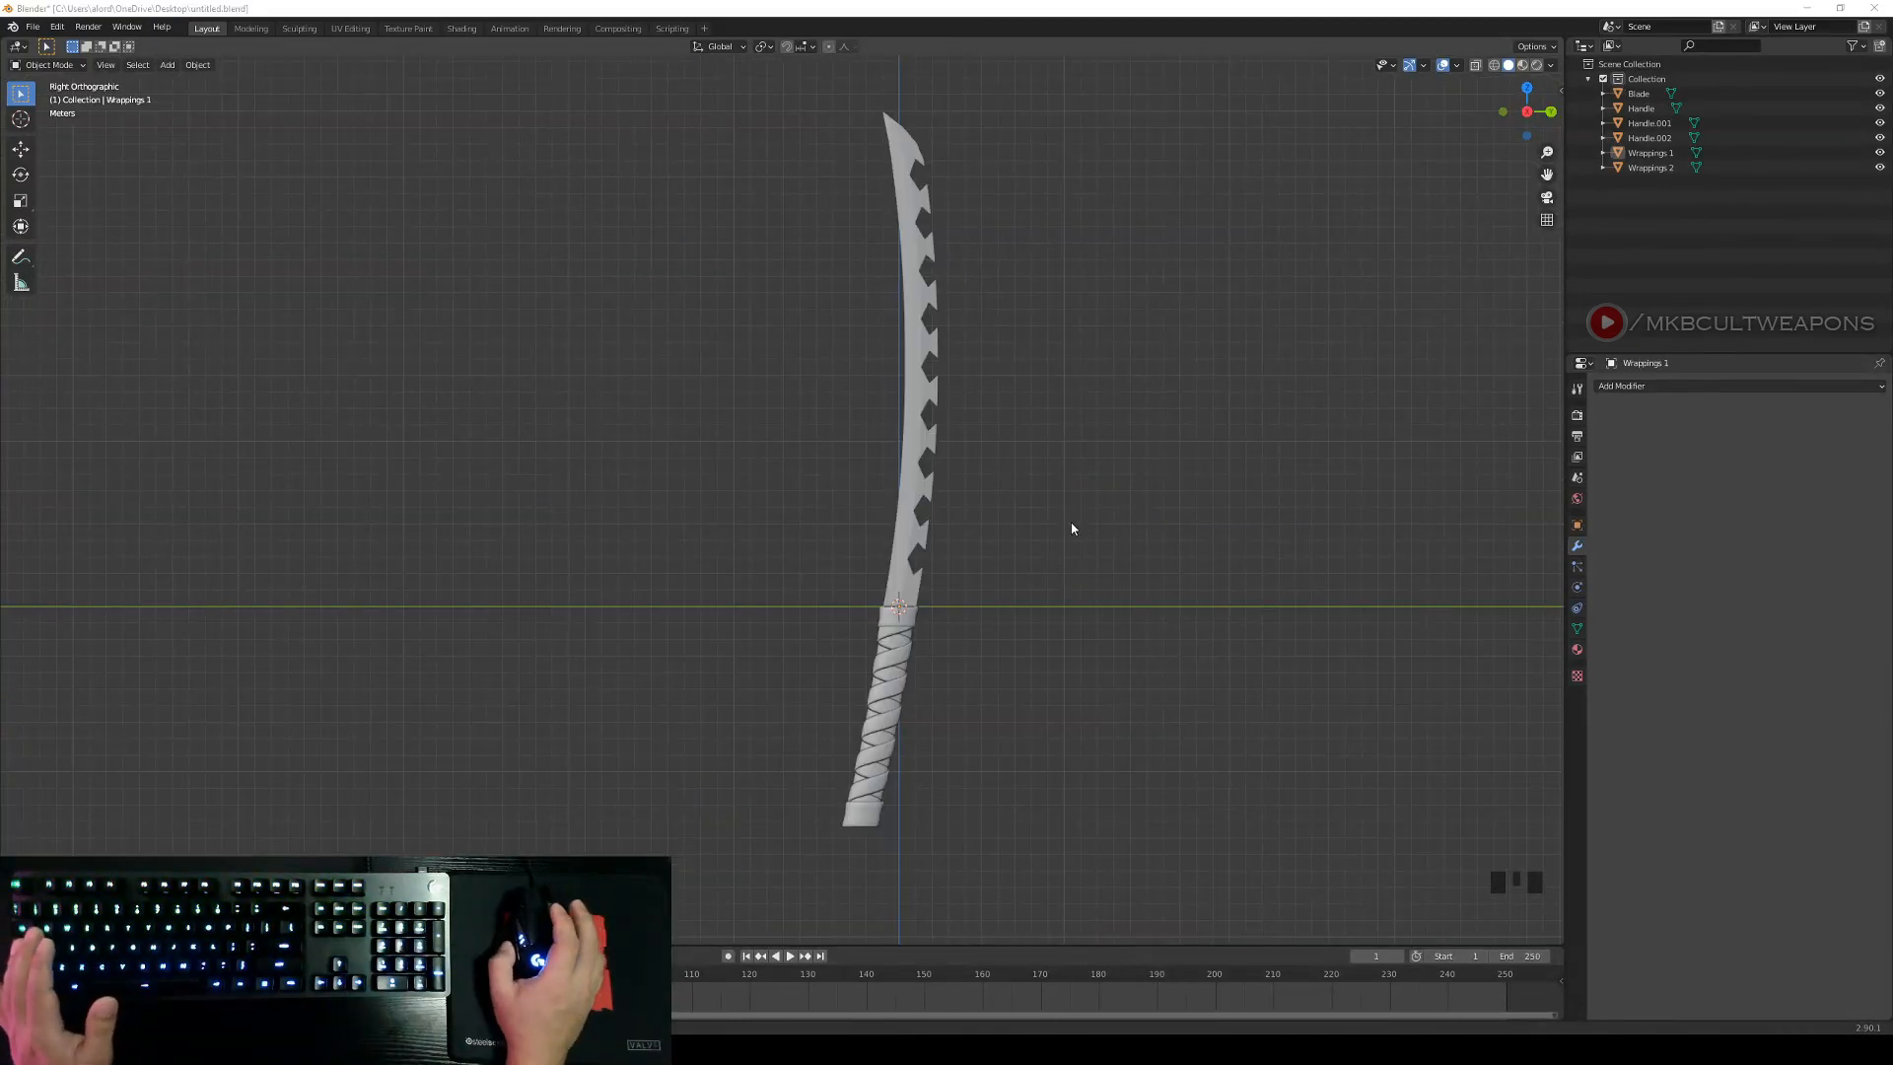
# Select the blade, the collar and the first wrapping one at a time, then clear the selection.
pyautogui.rightClick(1071, 524)
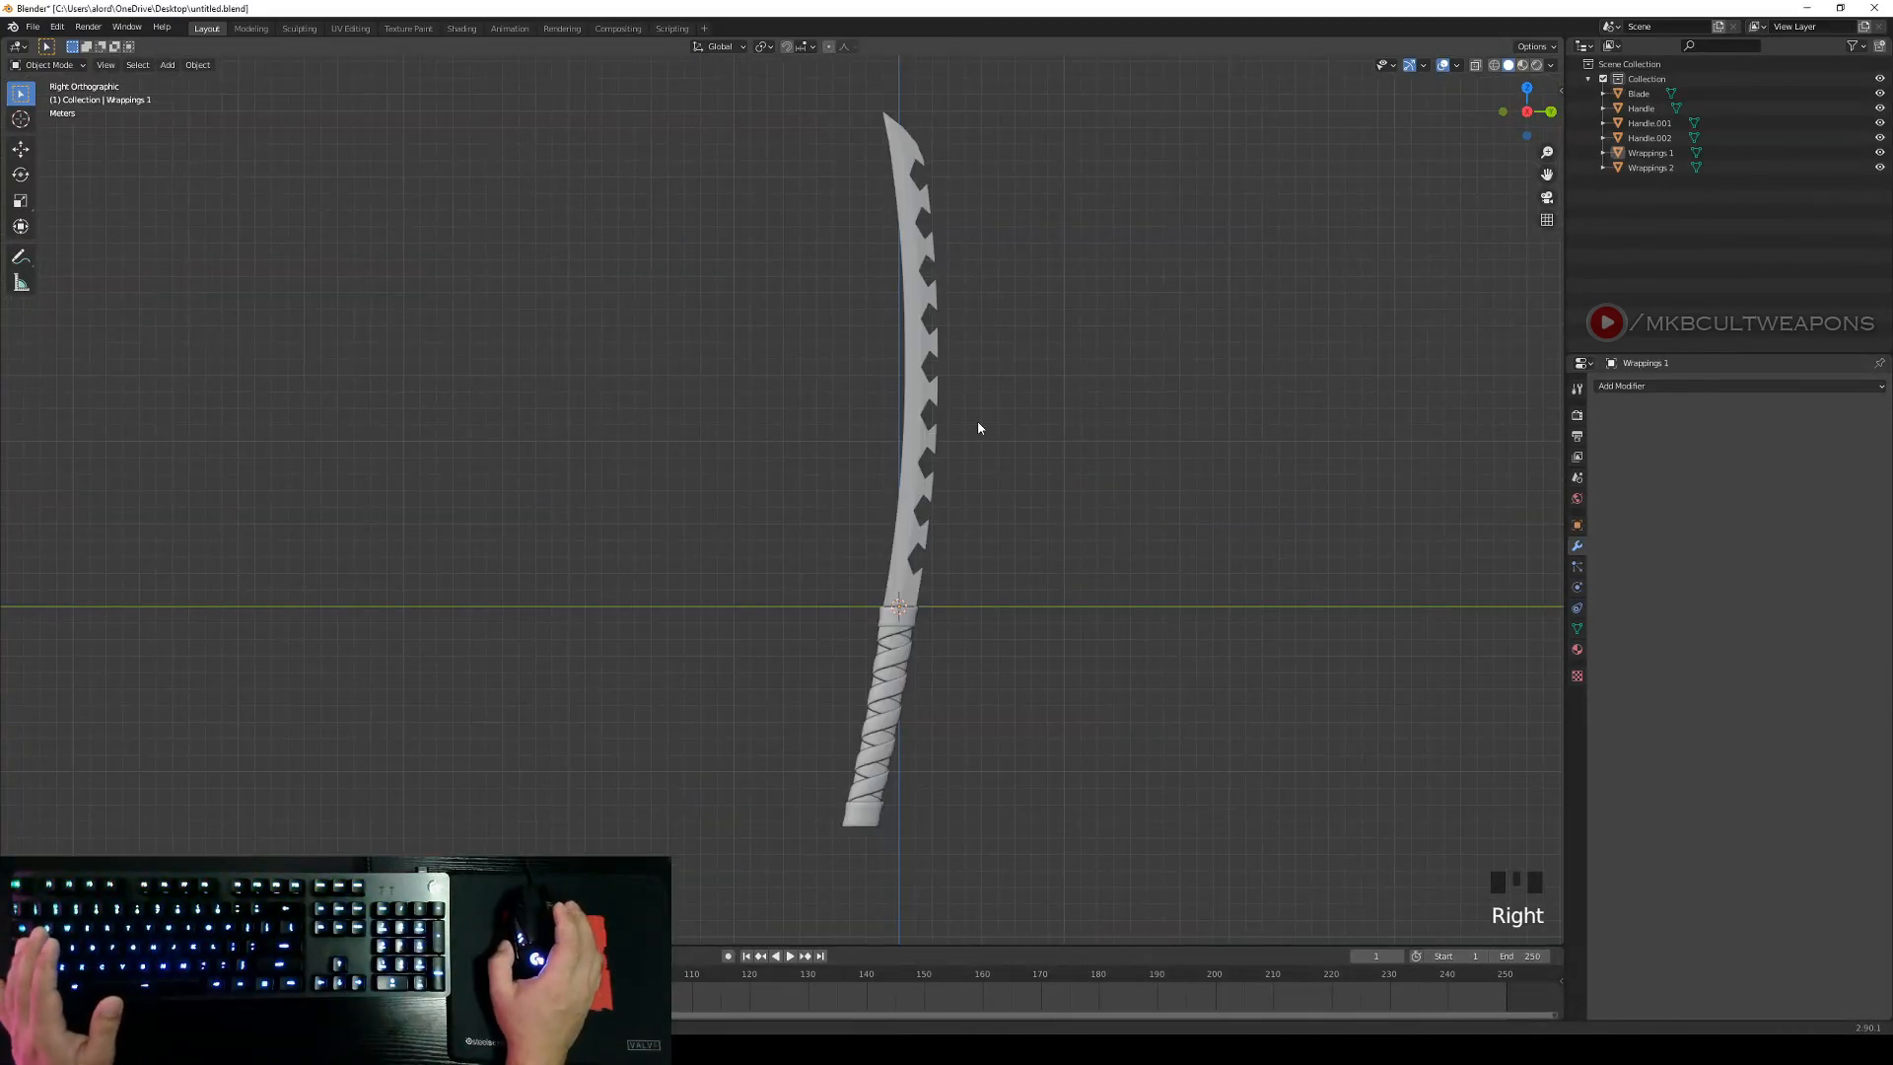
pyautogui.rightClick(925, 373)
pyautogui.rightClick(945, 654)
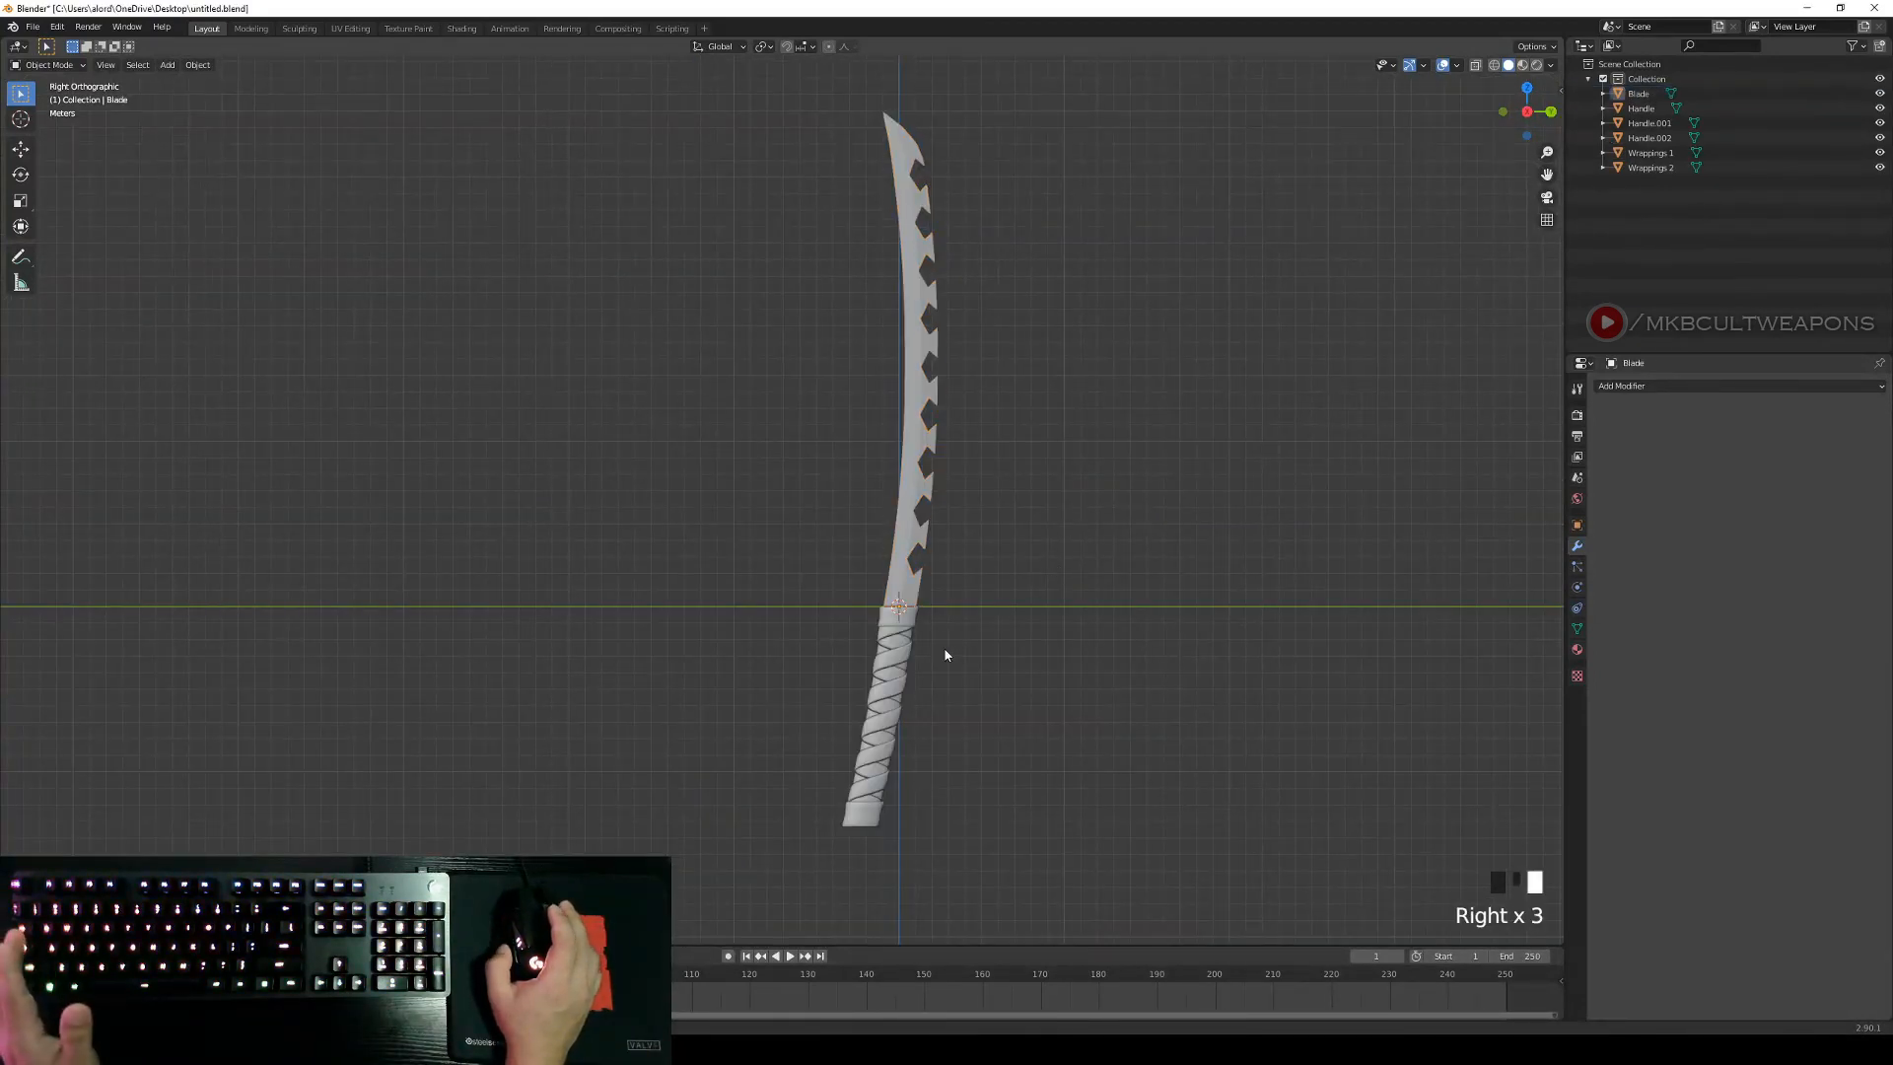
pyautogui.rightClick(913, 626)
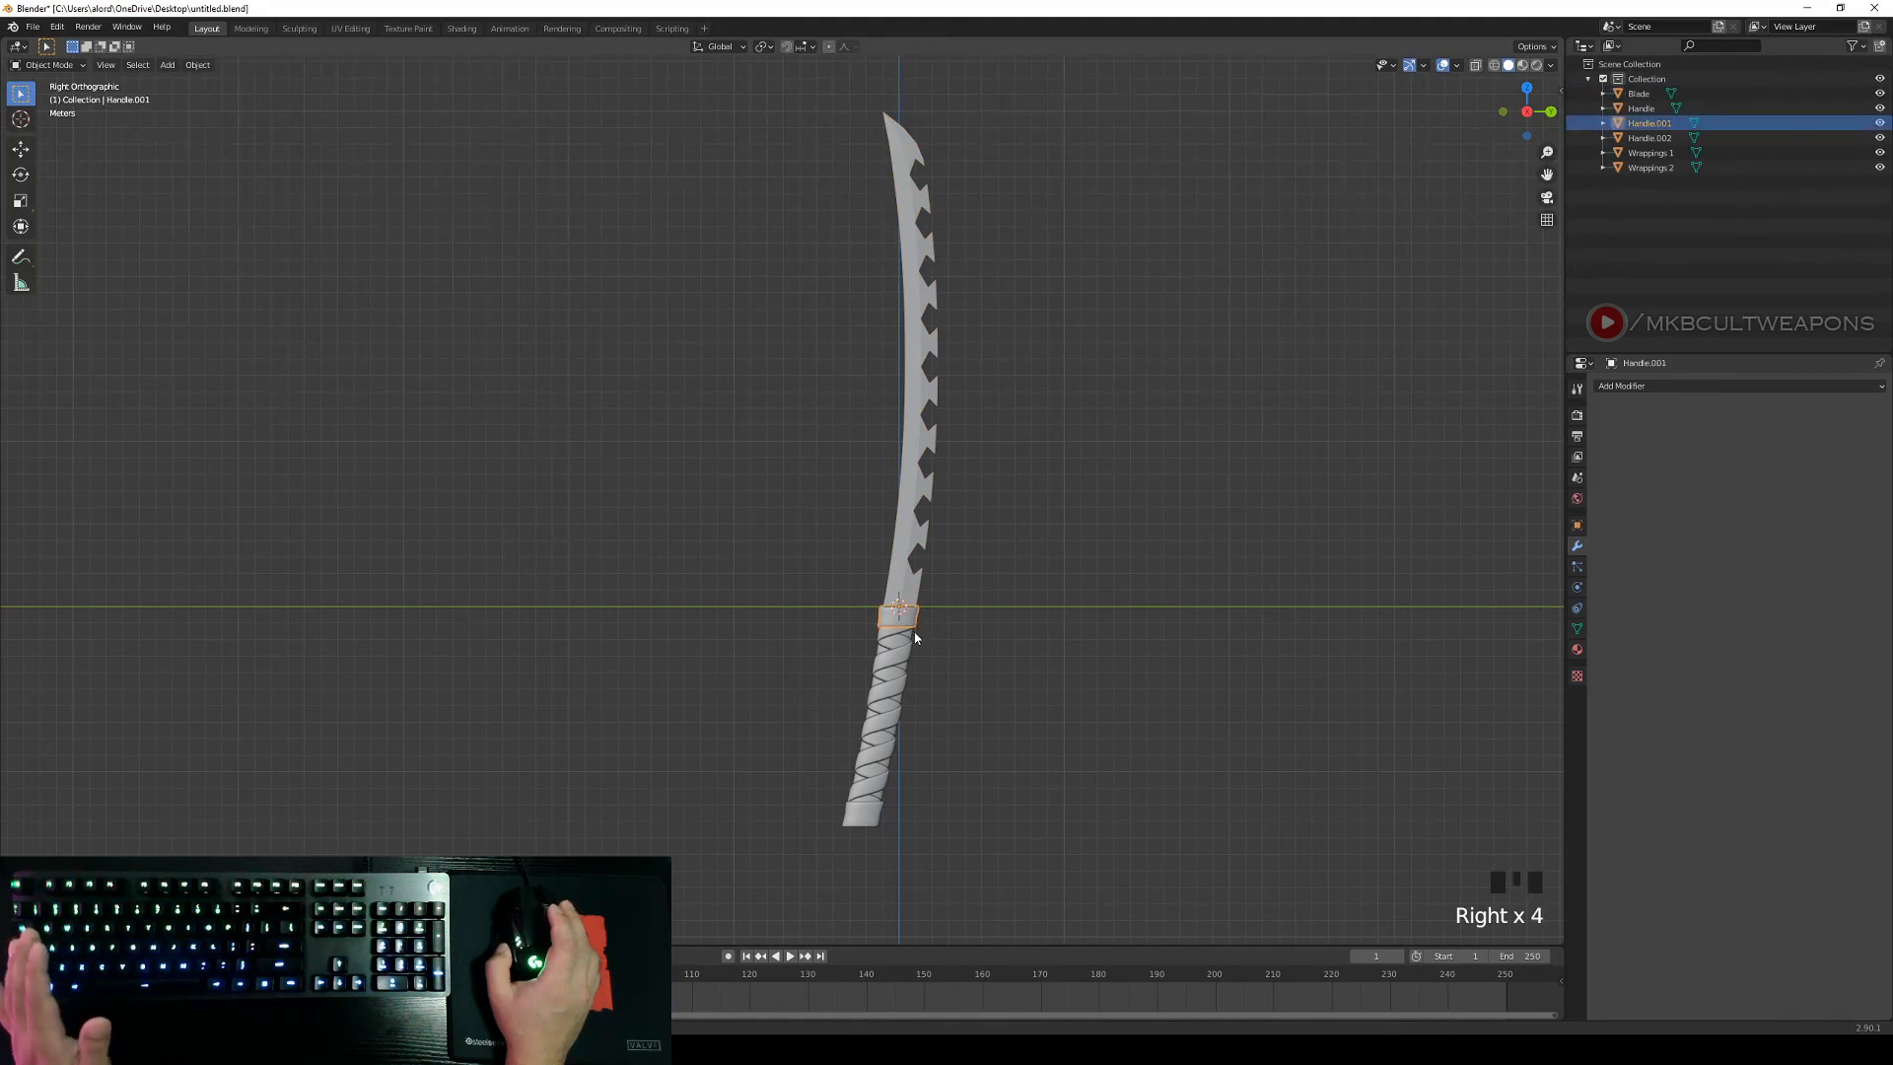
pyautogui.rightClick(913, 637)
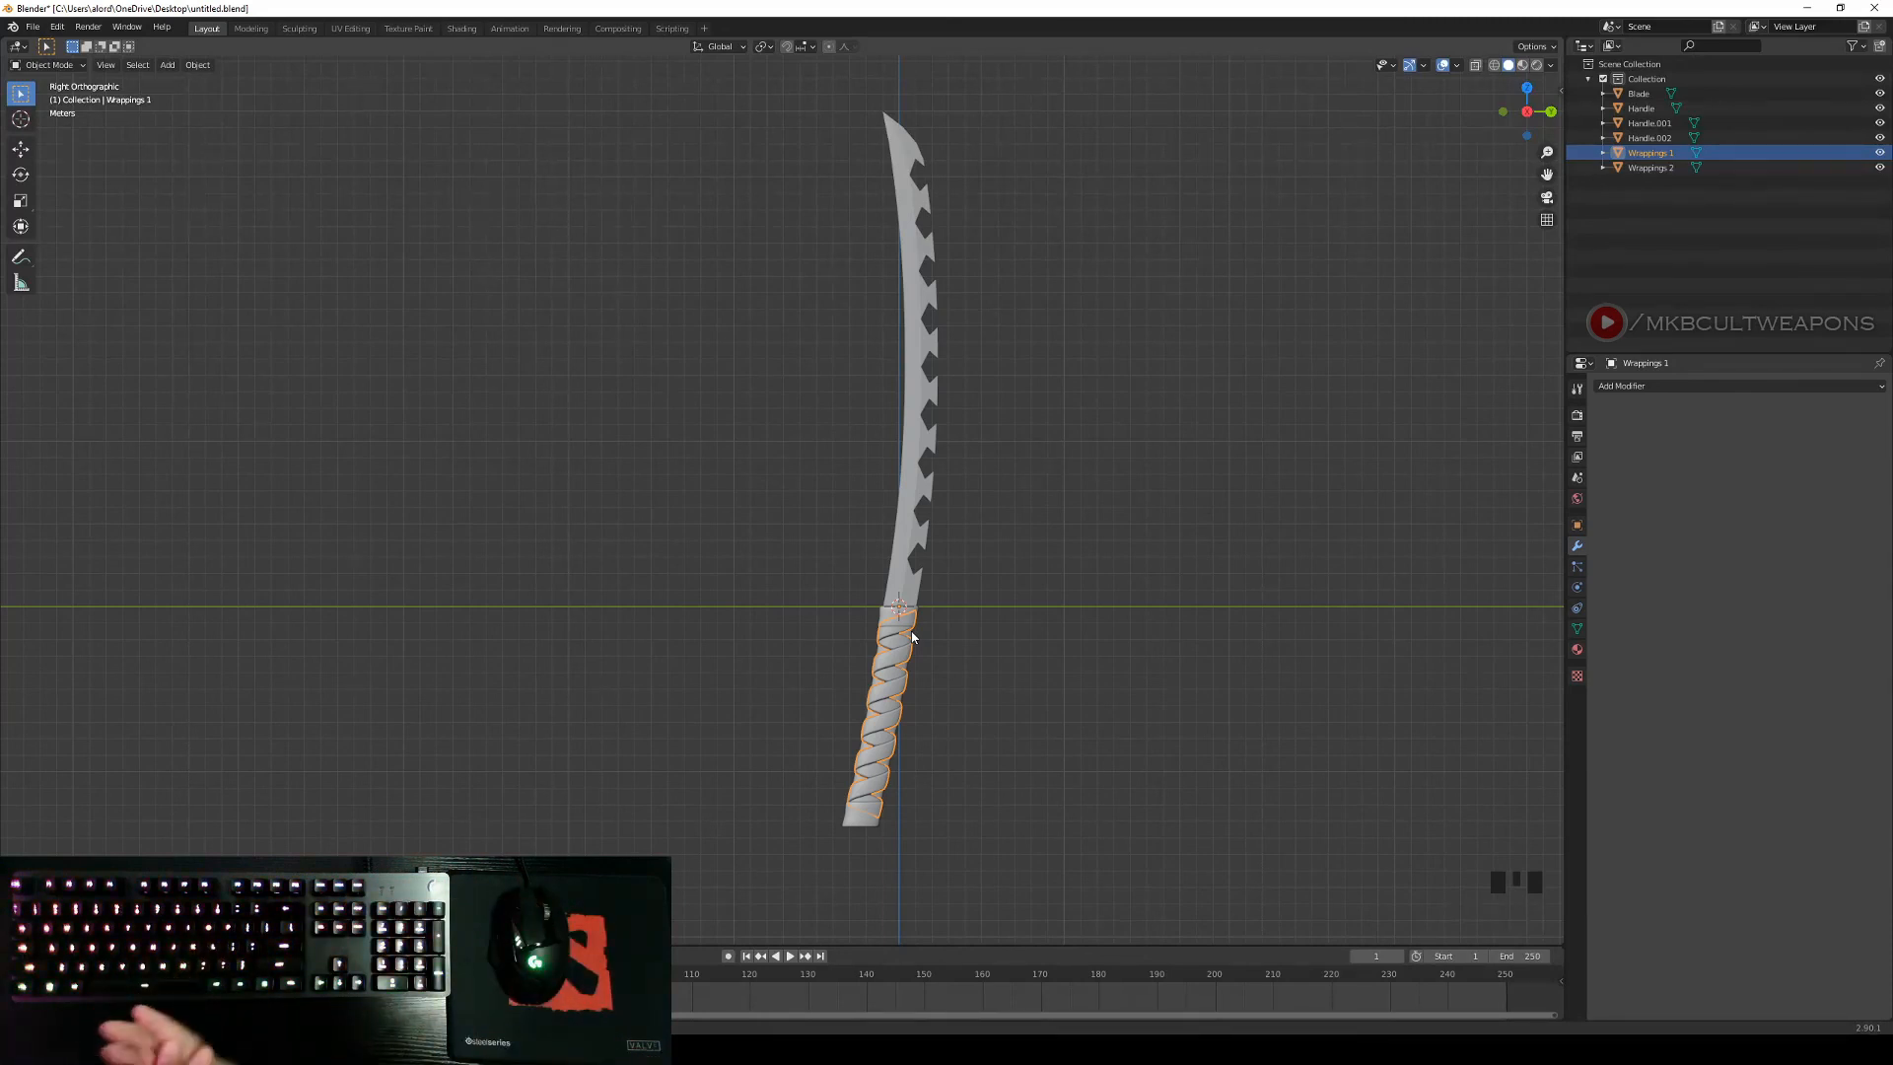
pyautogui.rightClick(1014, 562)
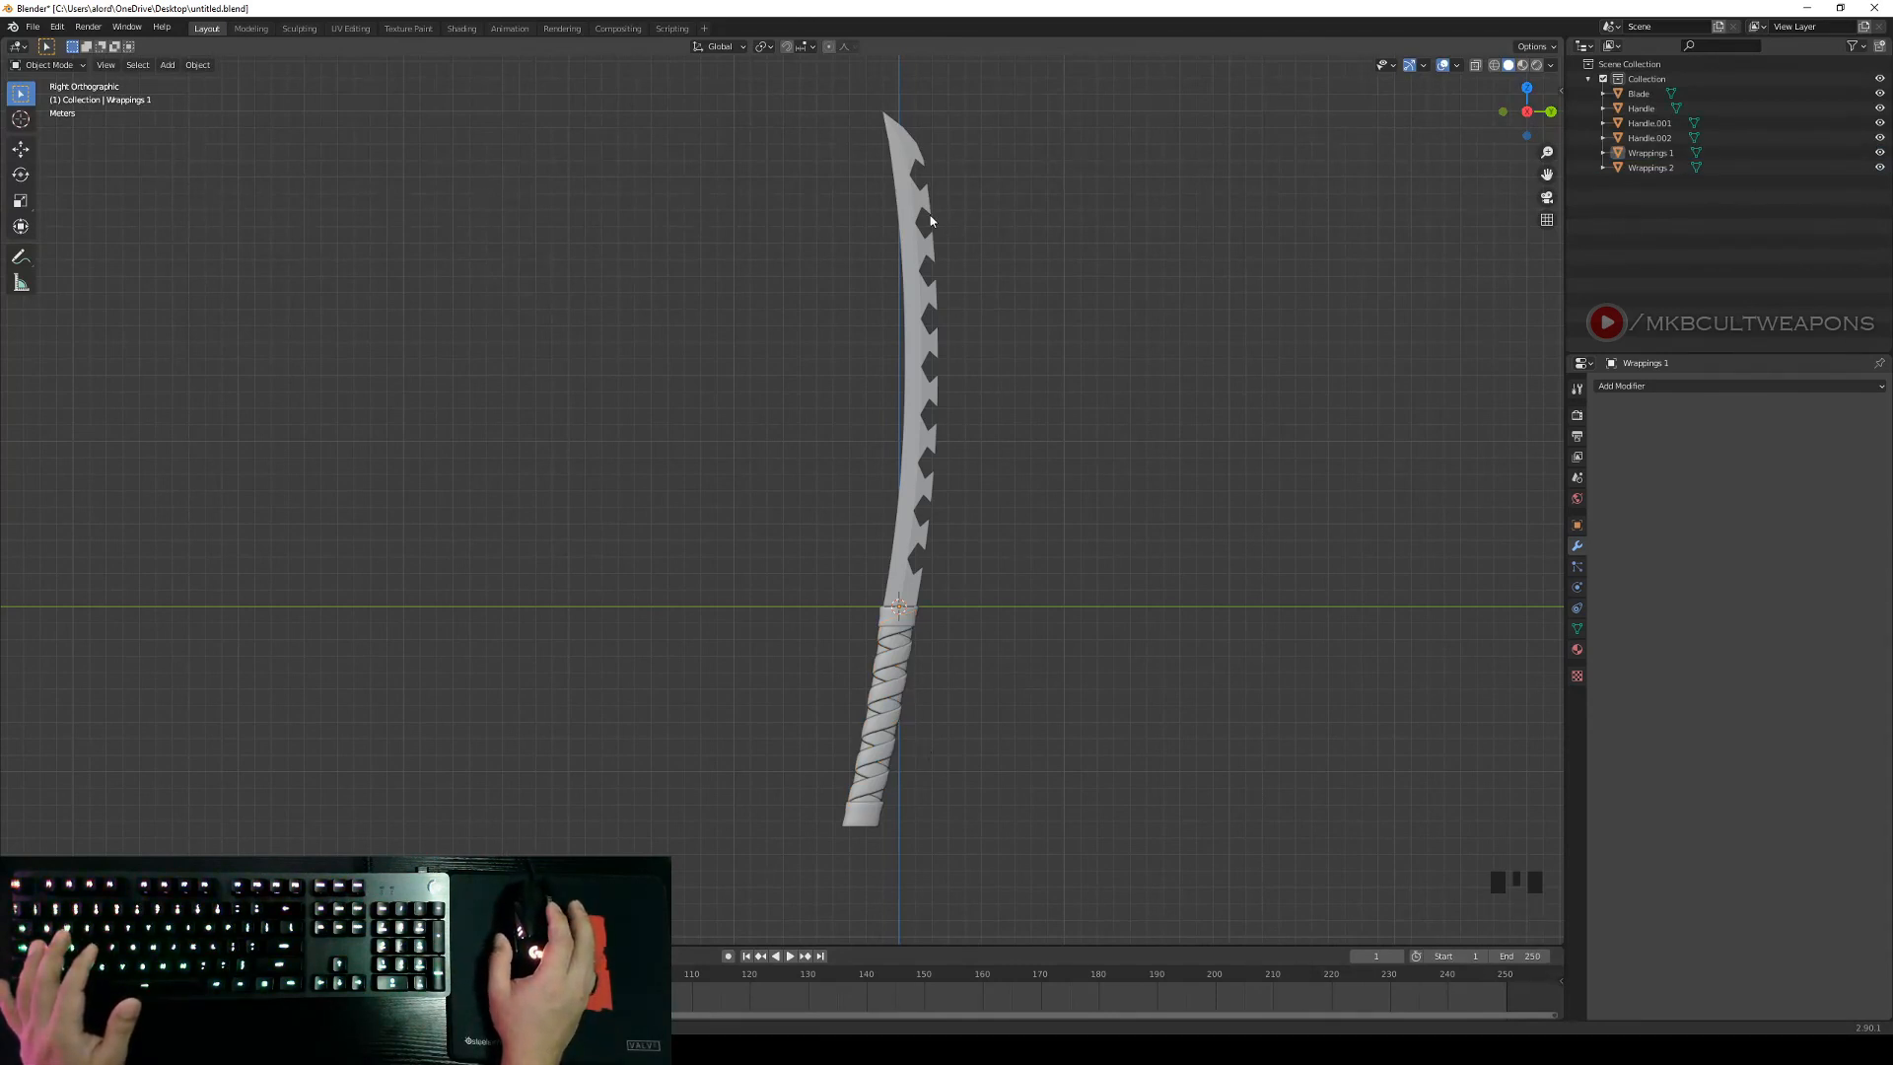
pyautogui.rightClick(1043, 577)
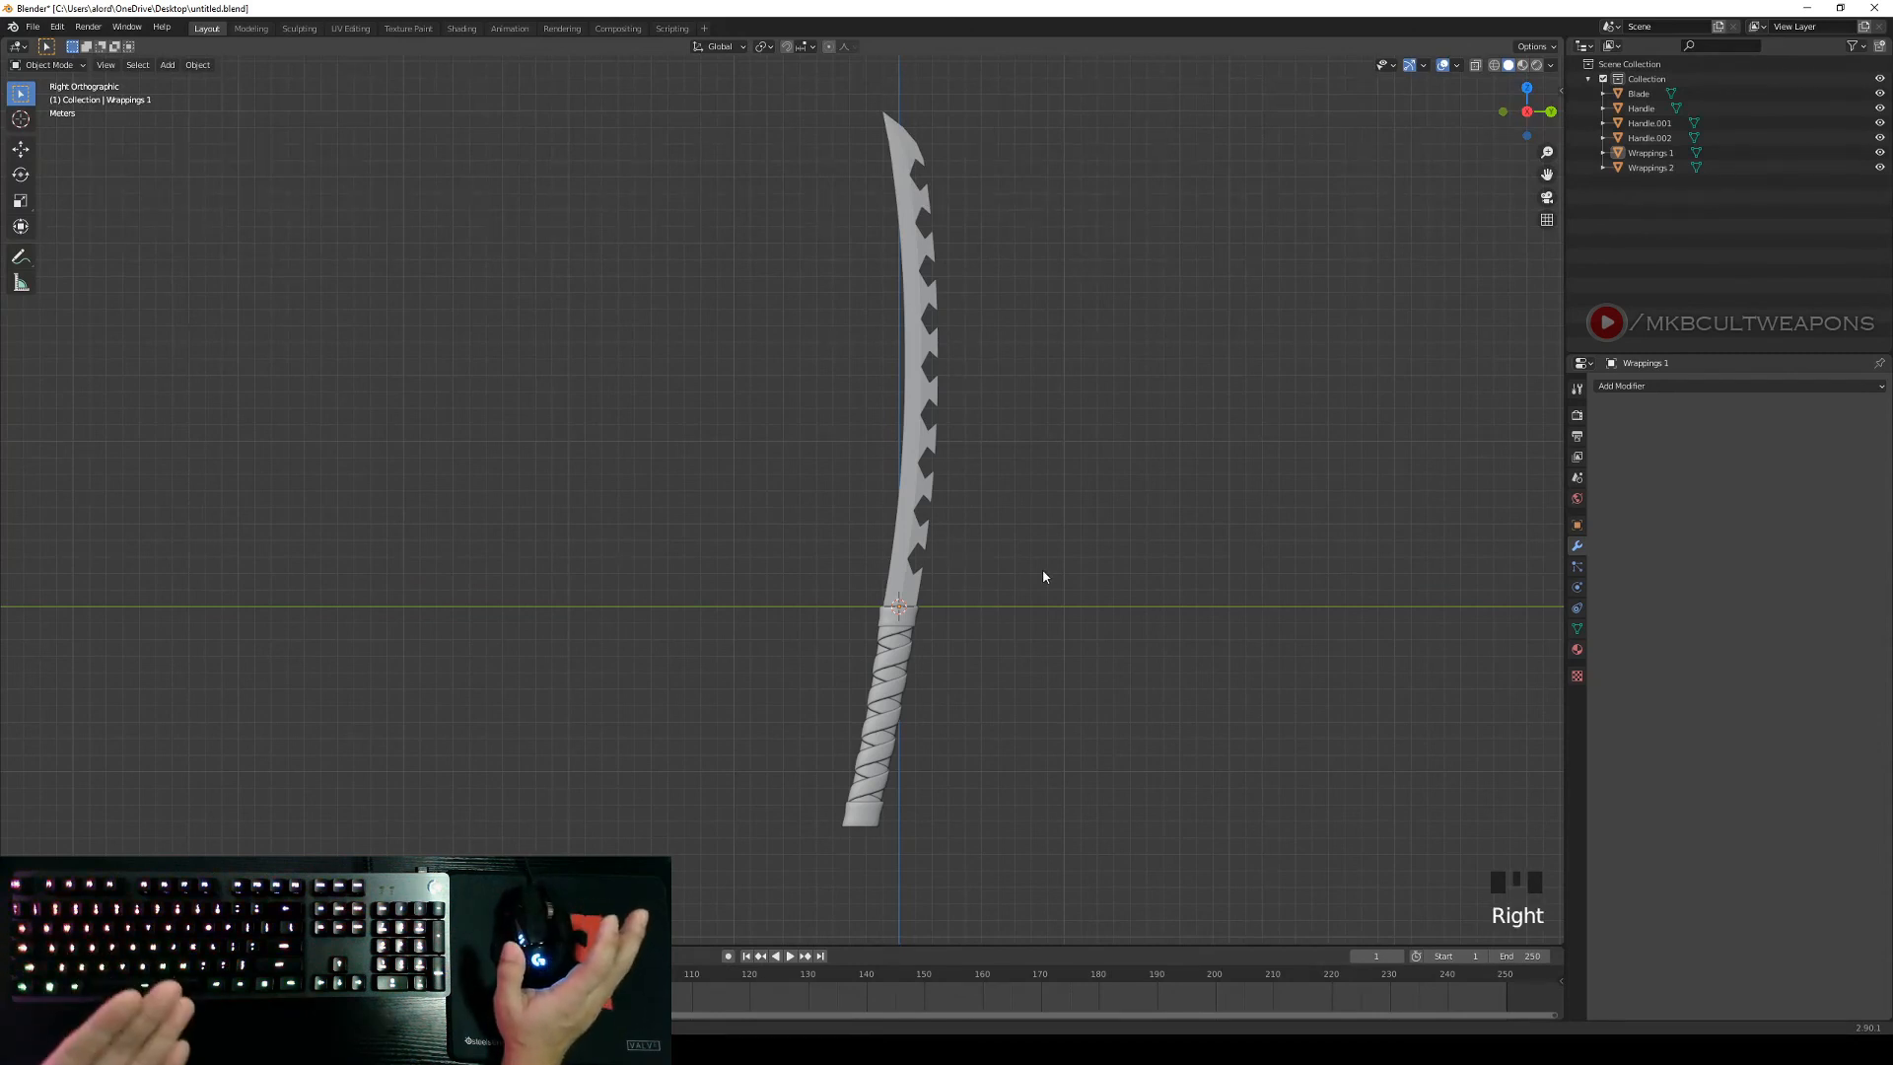
pyautogui.rightClick(933, 172)
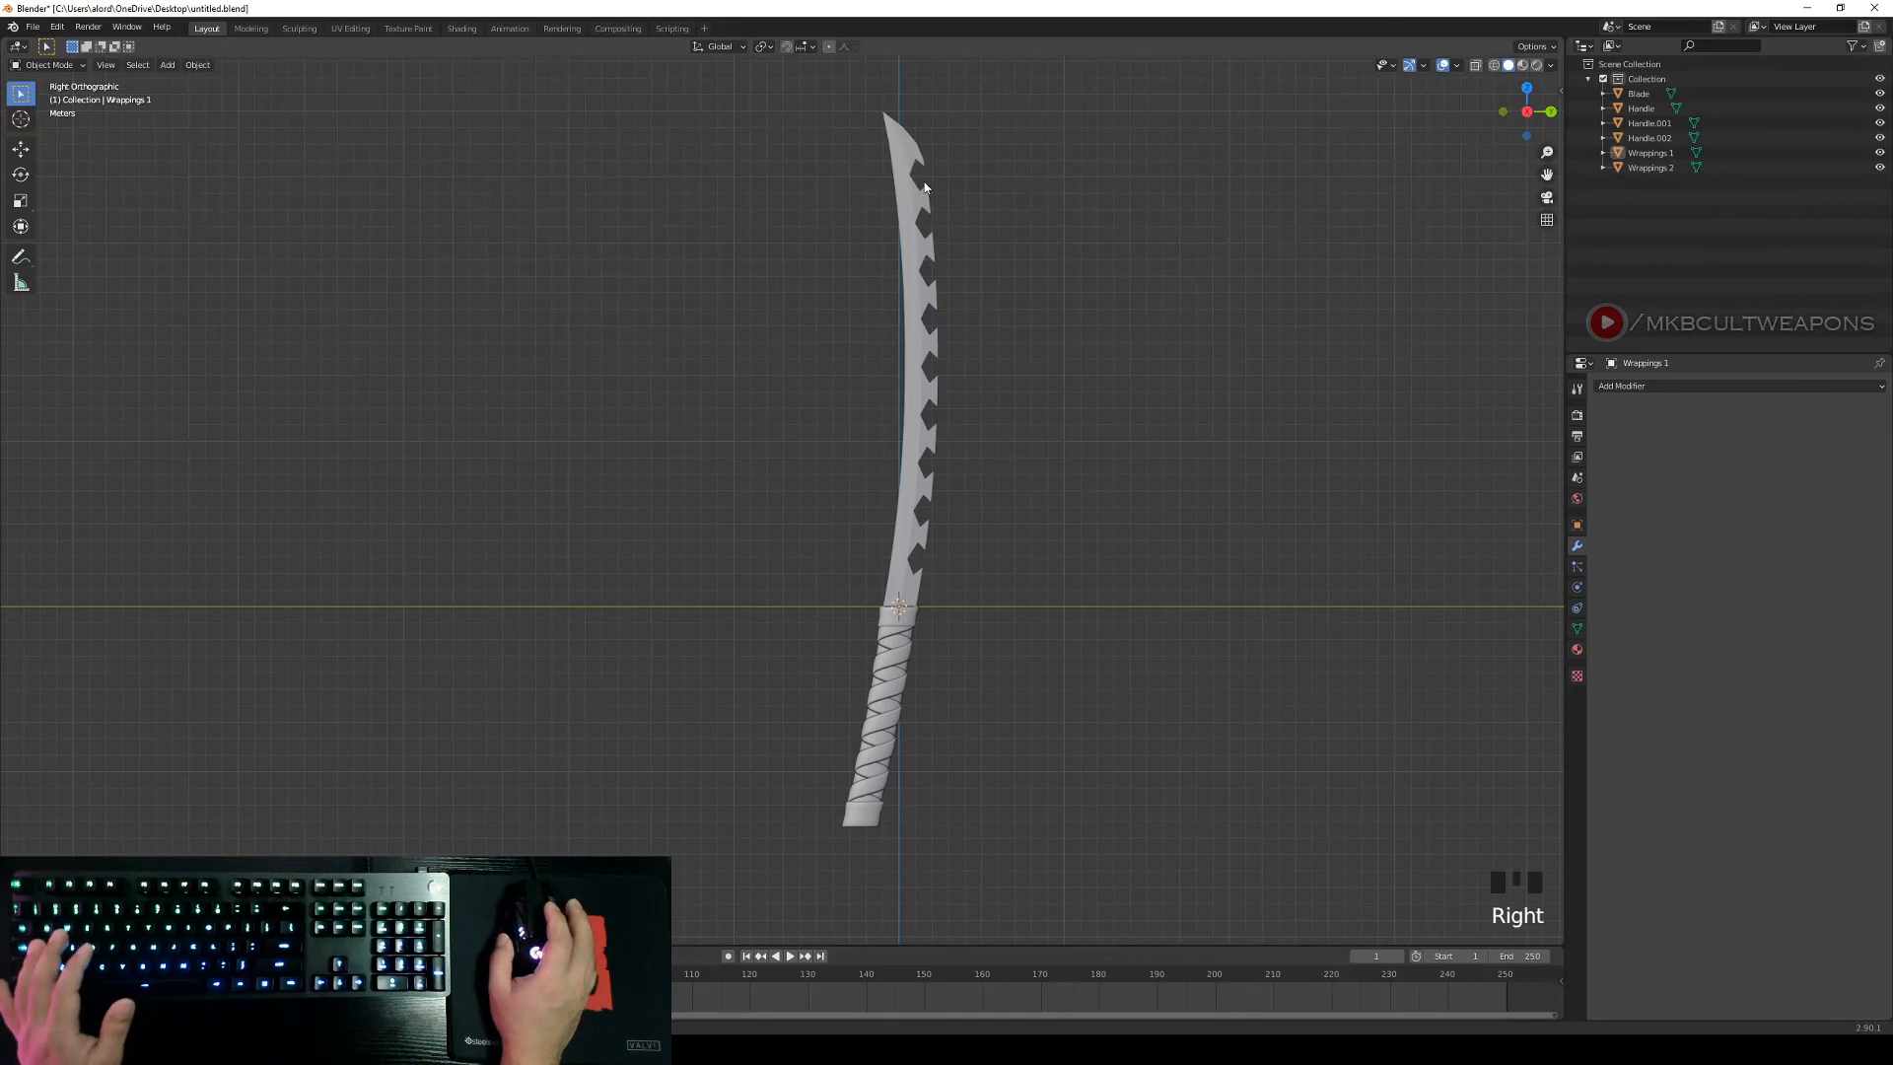